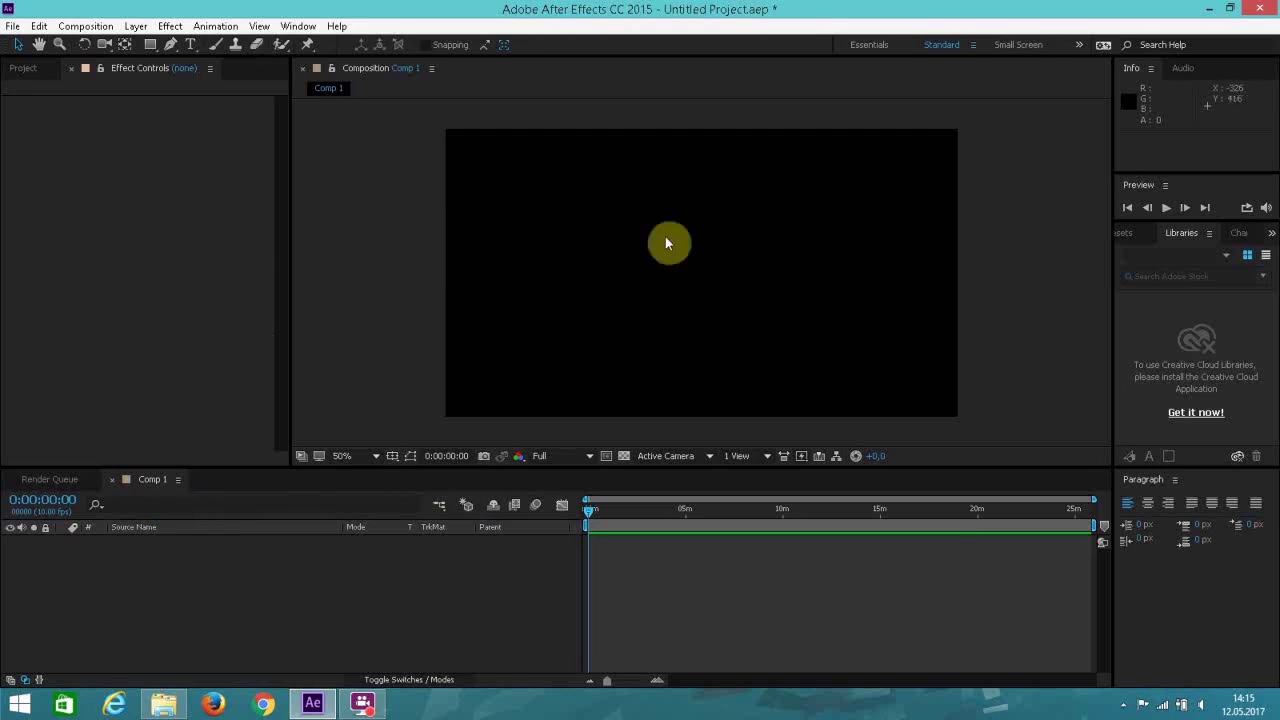
left_click(24, 69)
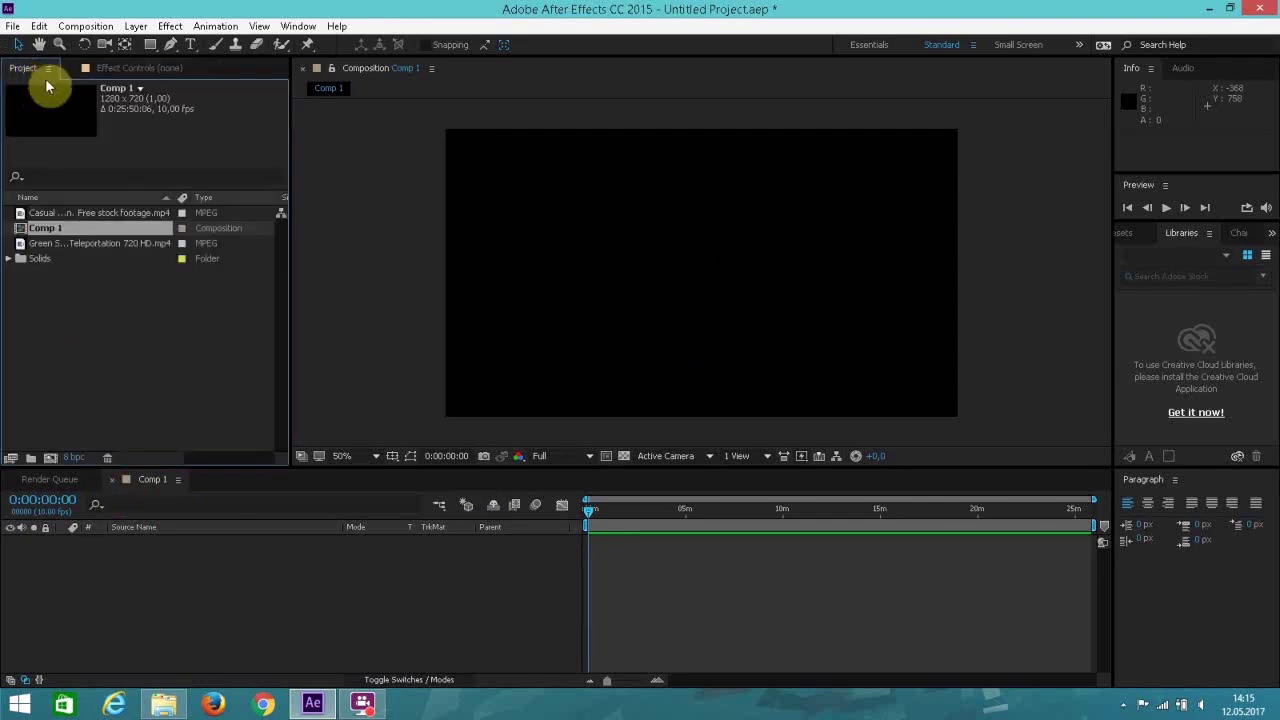
left_click(170, 26)
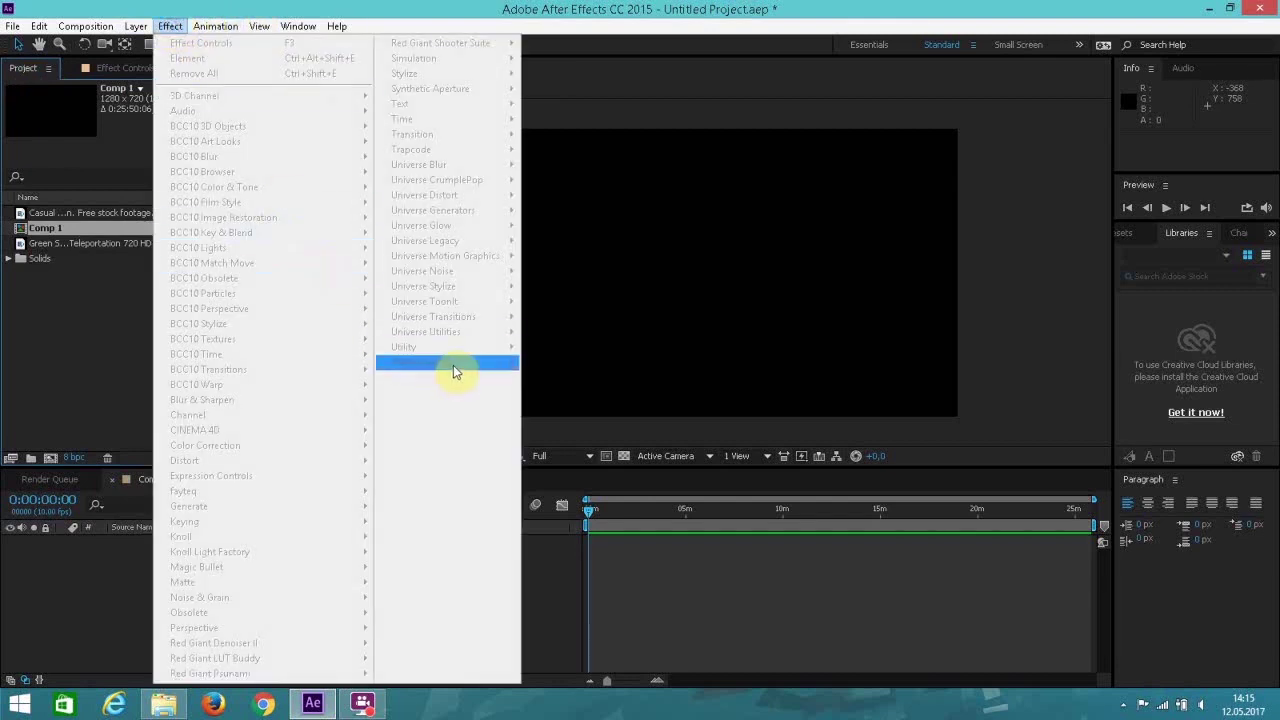
left_click(77, 607)
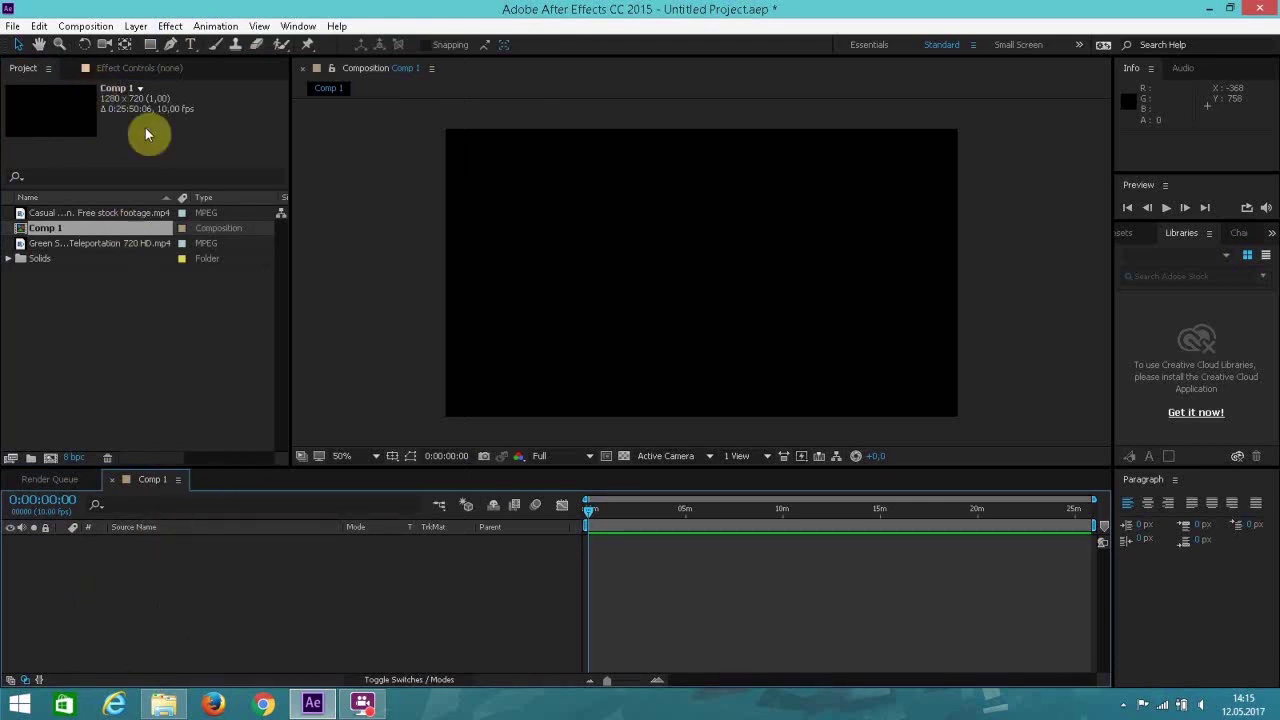
Create an additional 1280 x 720 px composition at 10 frames per second.
left_click(90, 26)
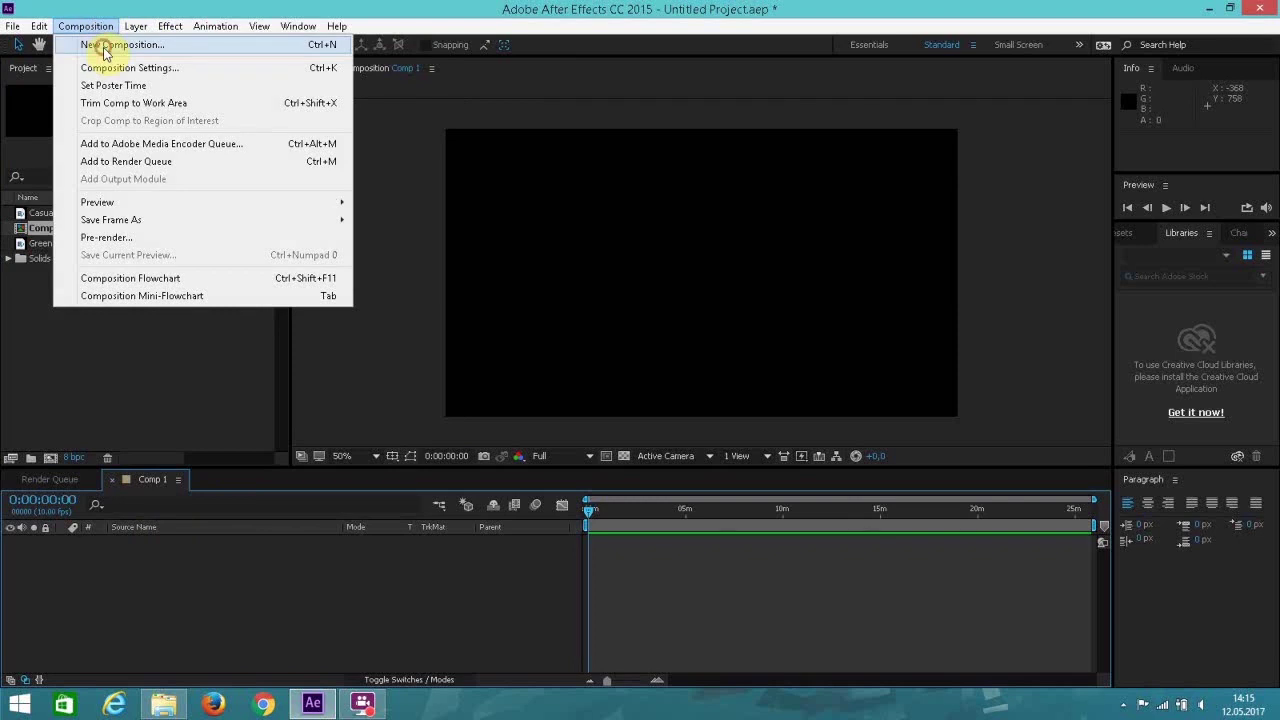
left_click(104, 46)
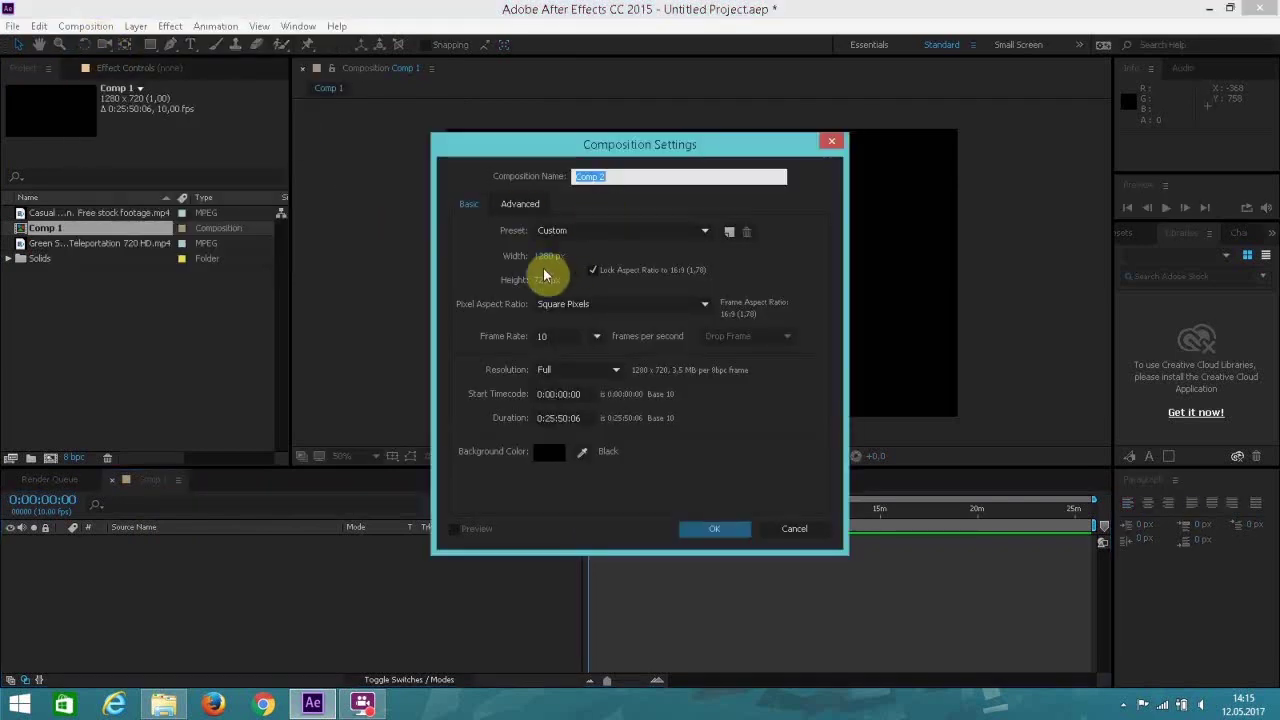
left_click(729, 531)
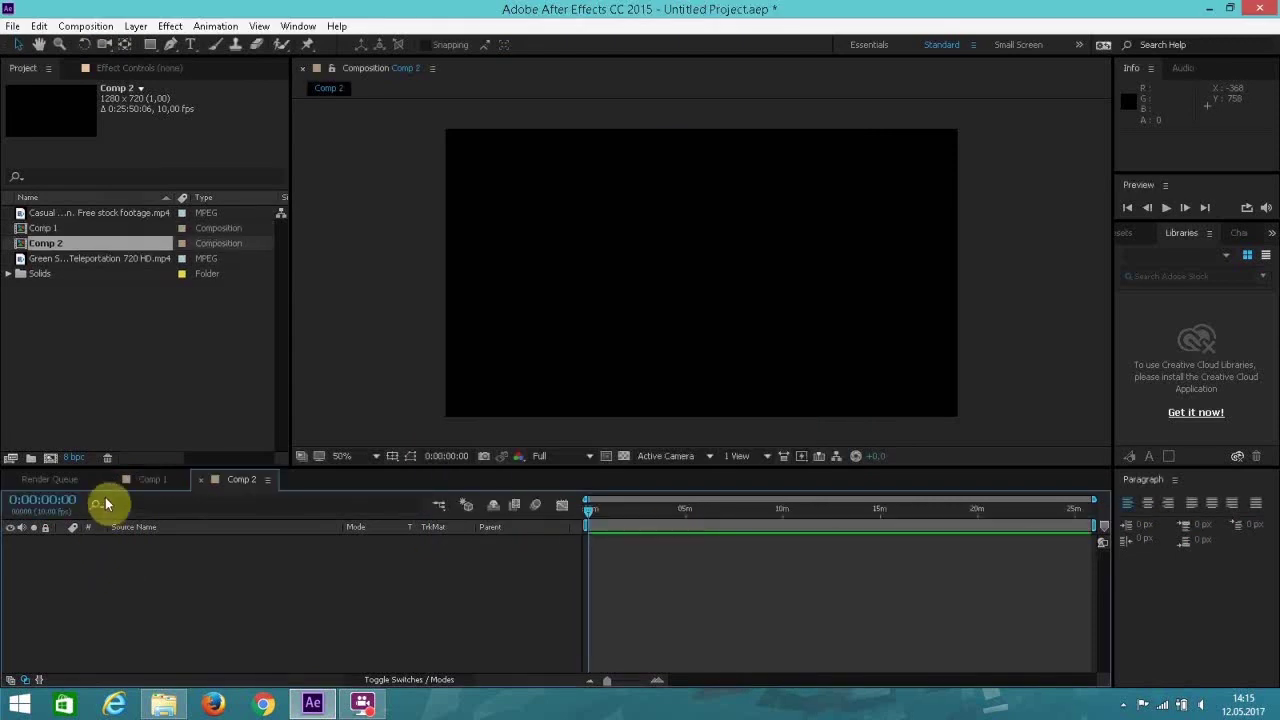
Close the open timelines of Comp 1 and Comp 2.
left_click(145, 481)
left_click(113, 480)
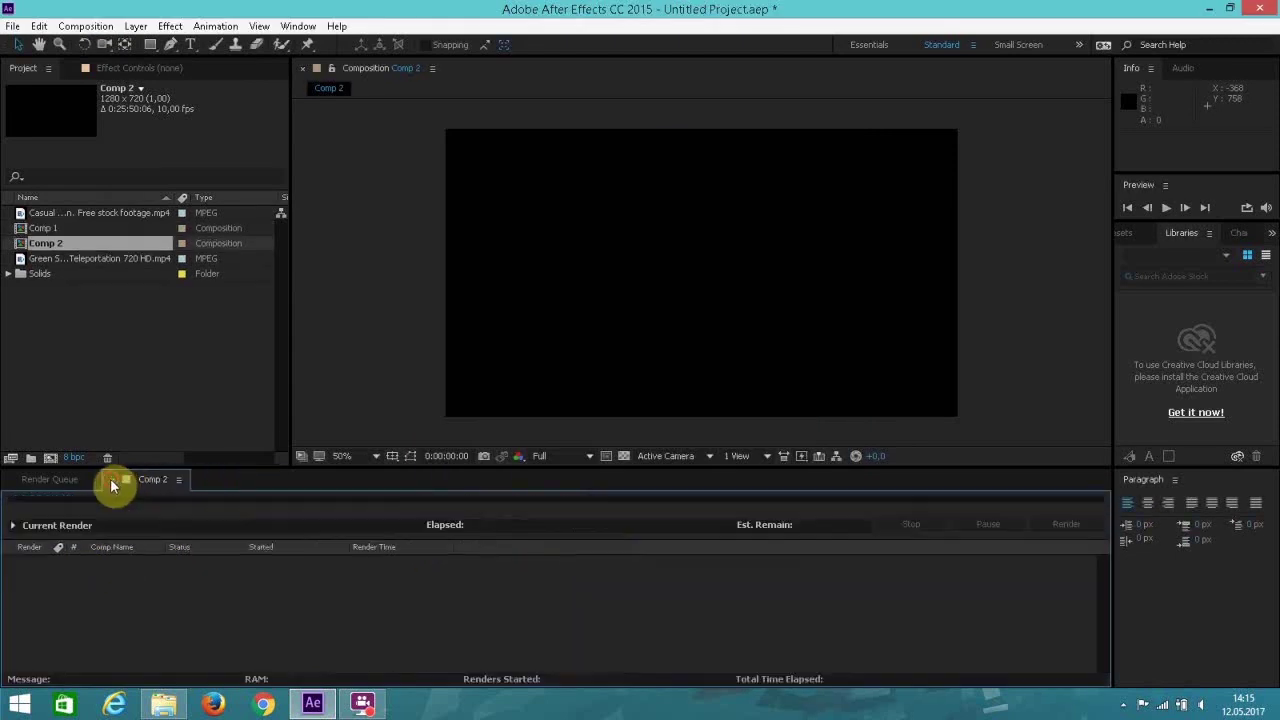
left_click(114, 481)
Create a fresh 1280 x 720 px composition at 10 fps with square pixels and a duration of 0:25:50:06.
left_click(85, 26)
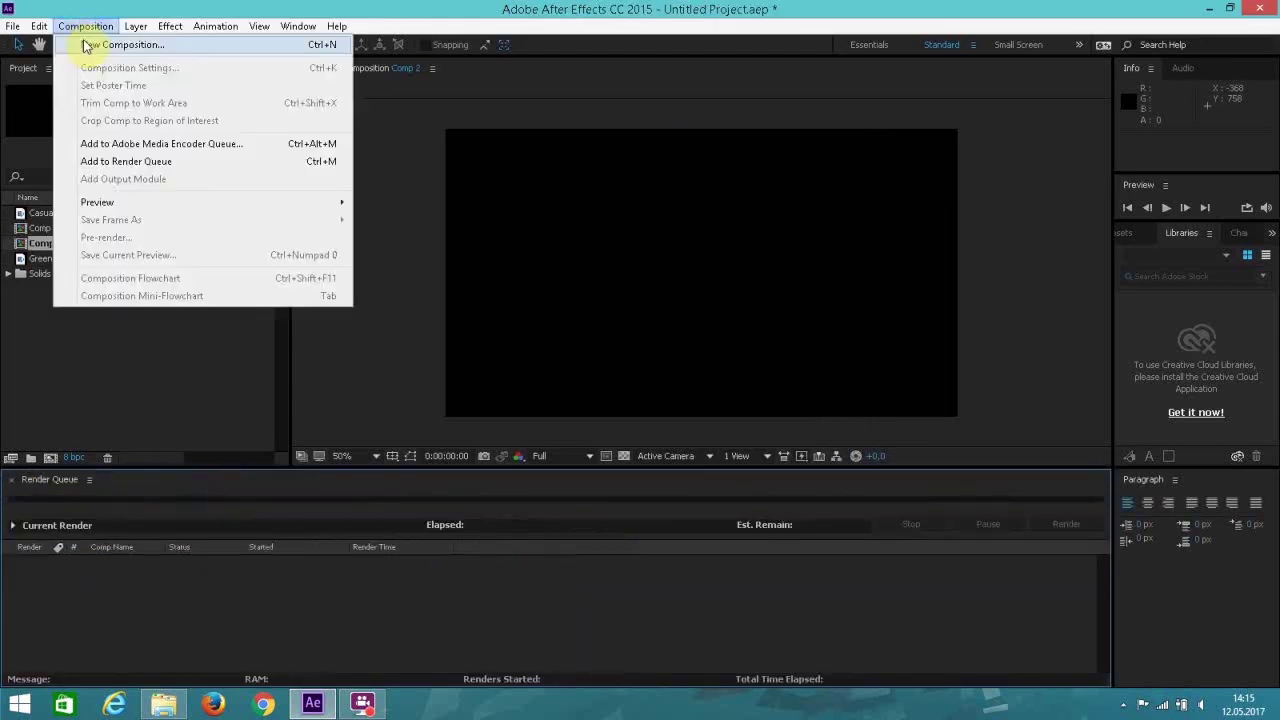
left_click(88, 43)
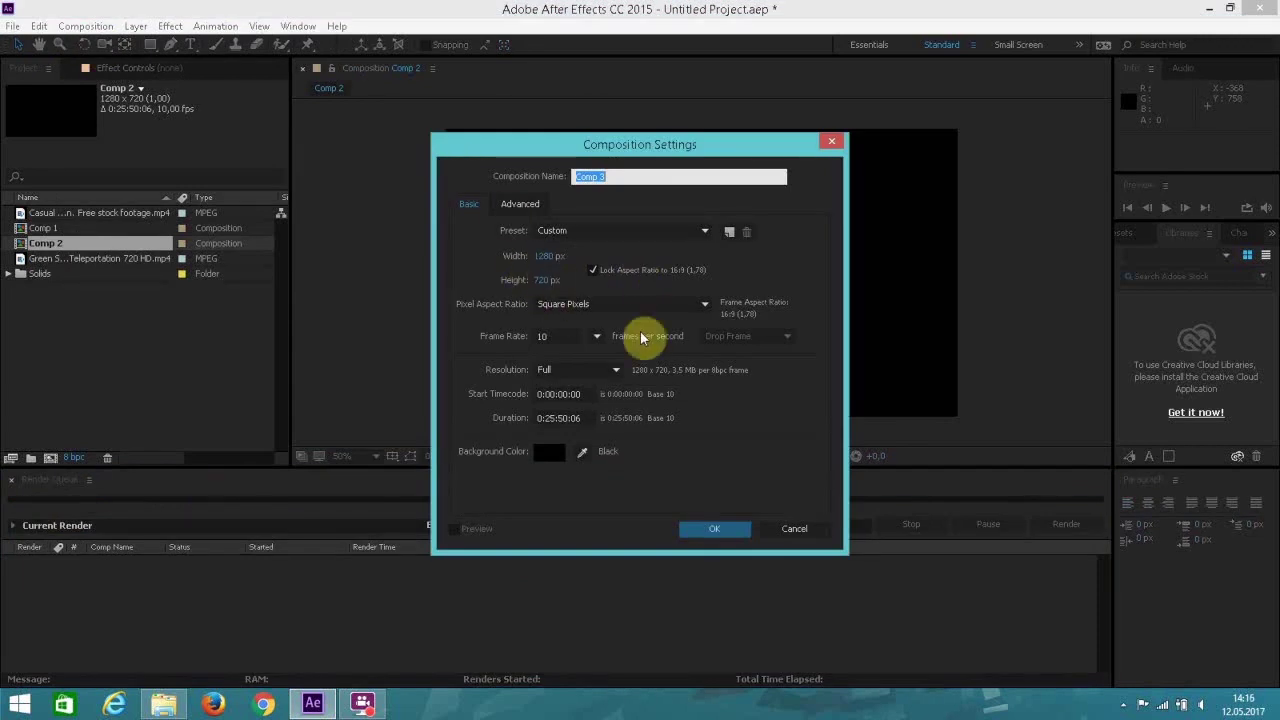
left_click(714, 529)
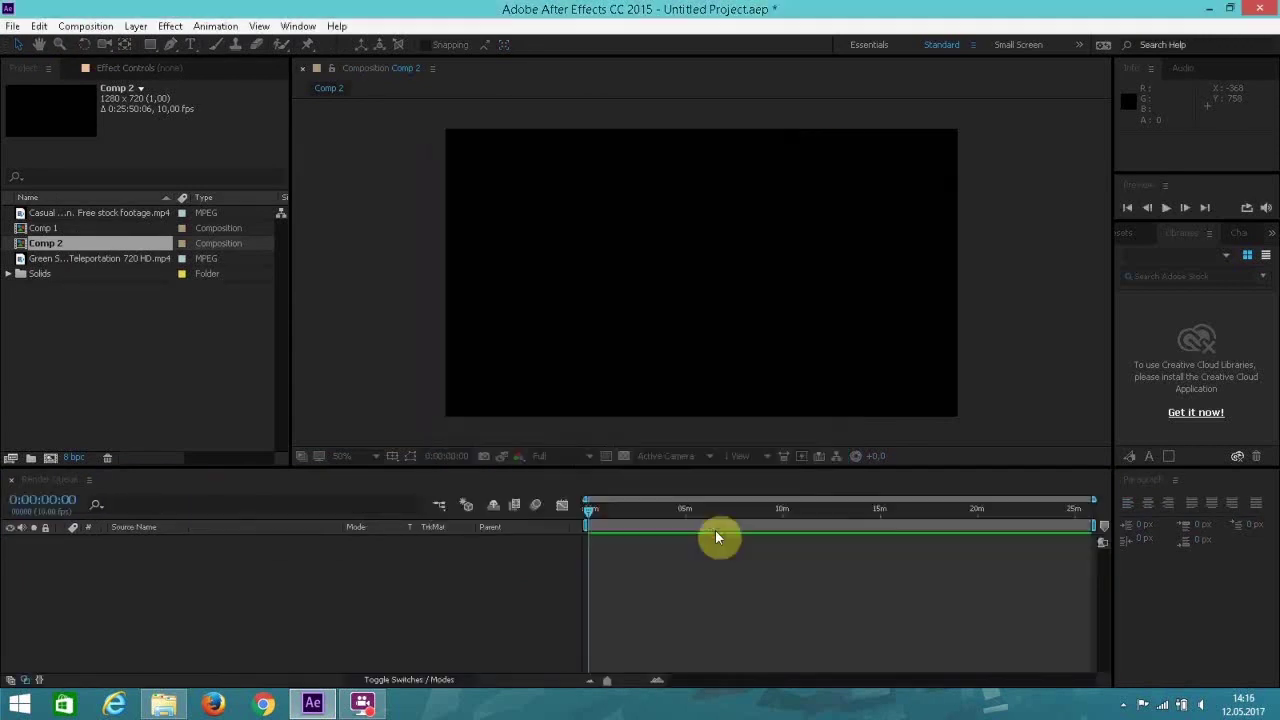
Add a black solid layer at the composition size of 1280 x 720 px.
left_click(135, 26)
mouse_move(170, 44)
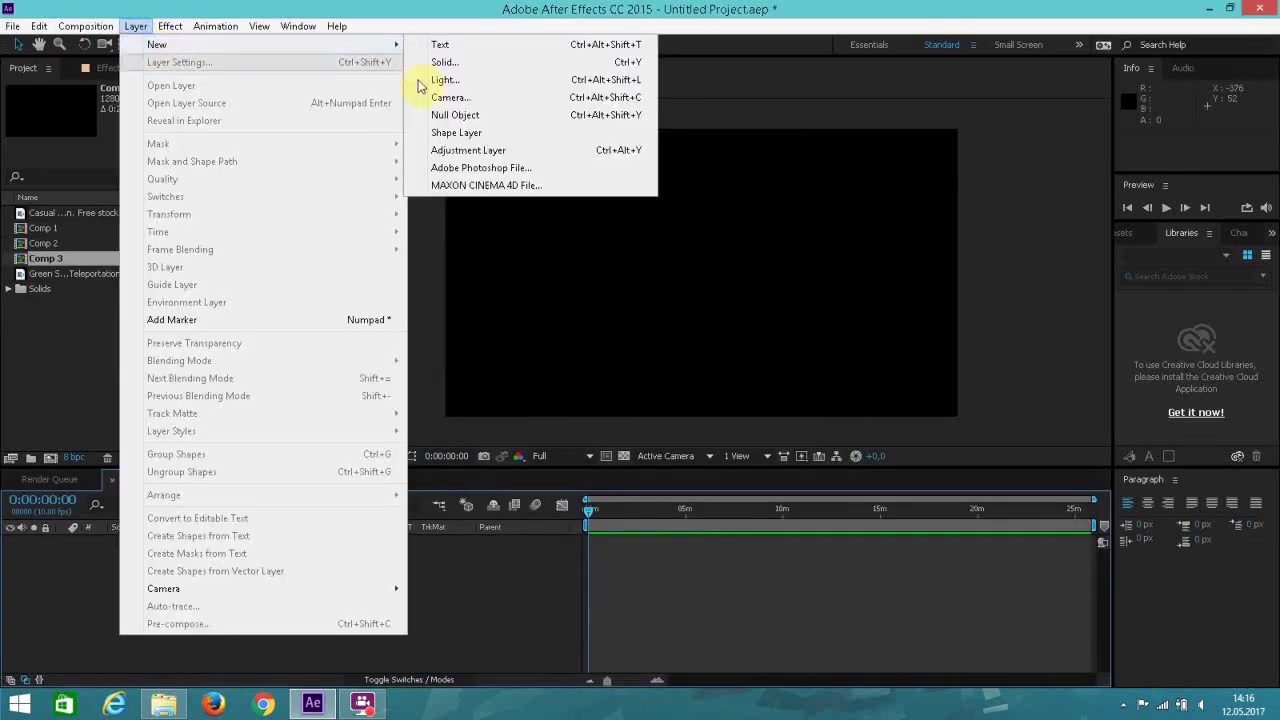
left_click(476, 63)
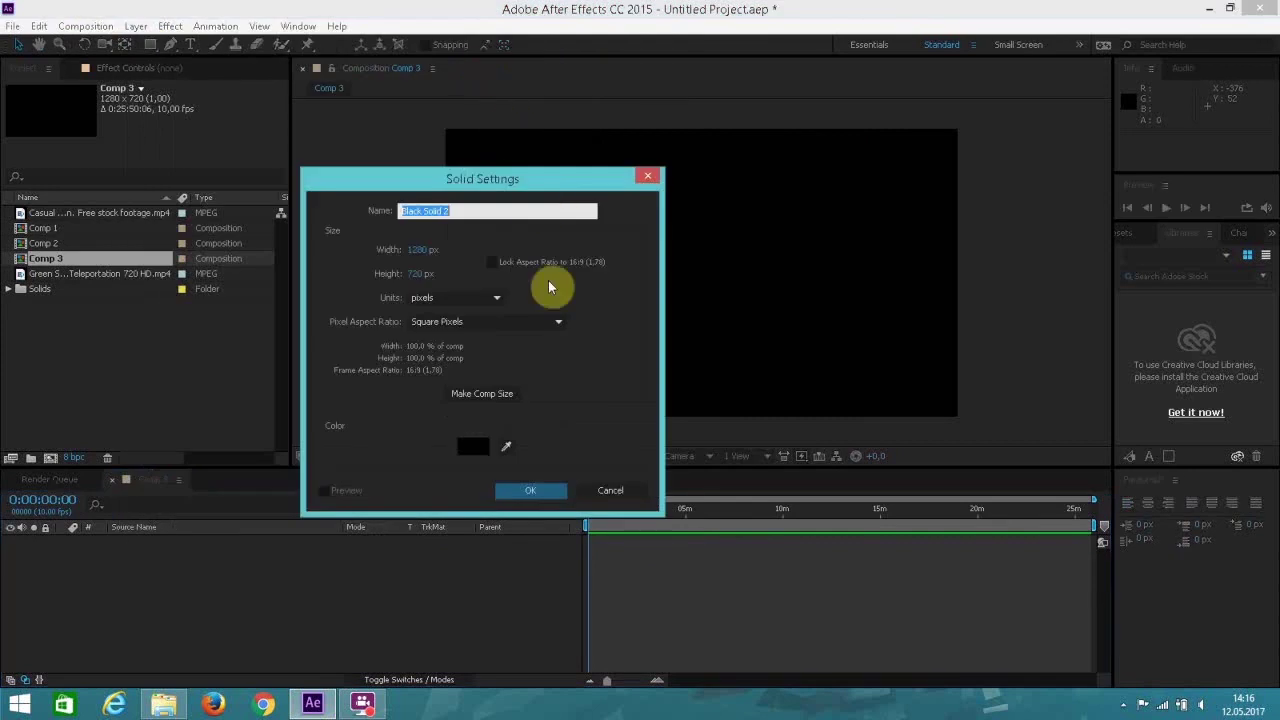
left_click(530, 490)
Apply the Video Copilot Element effect to the black solid layer.
left_click(193, 30)
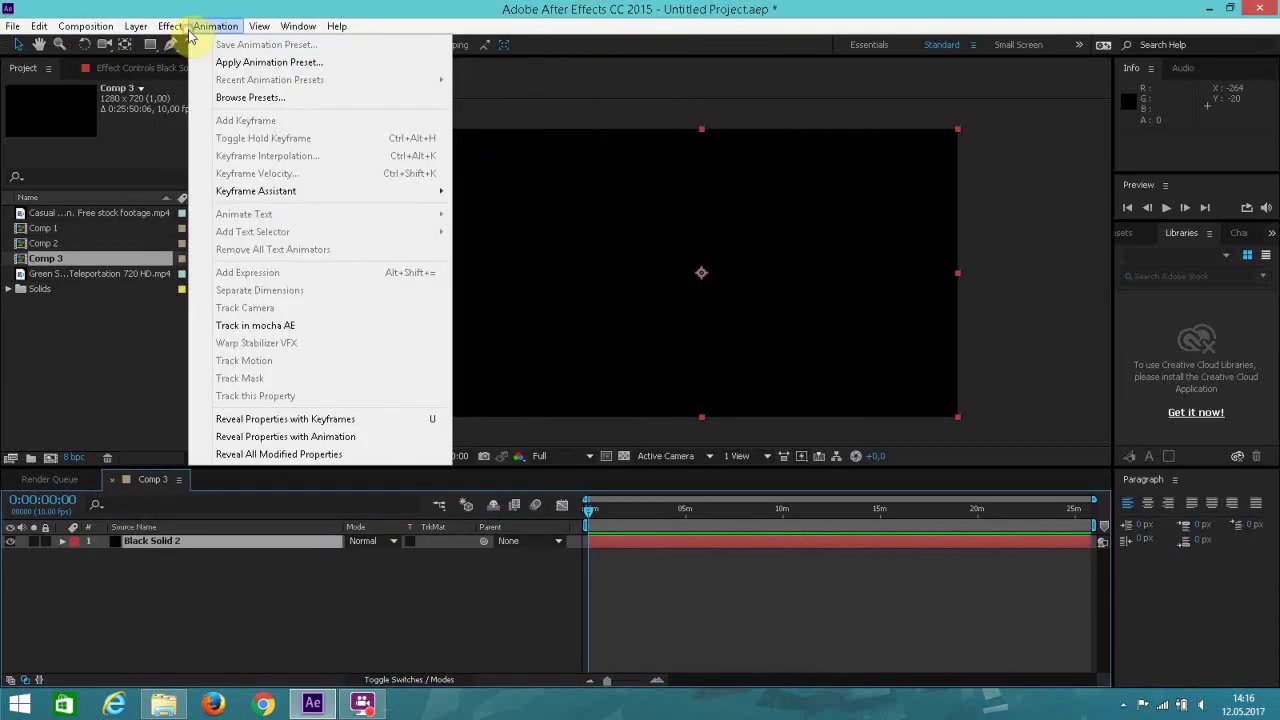
mouse_move(175, 30)
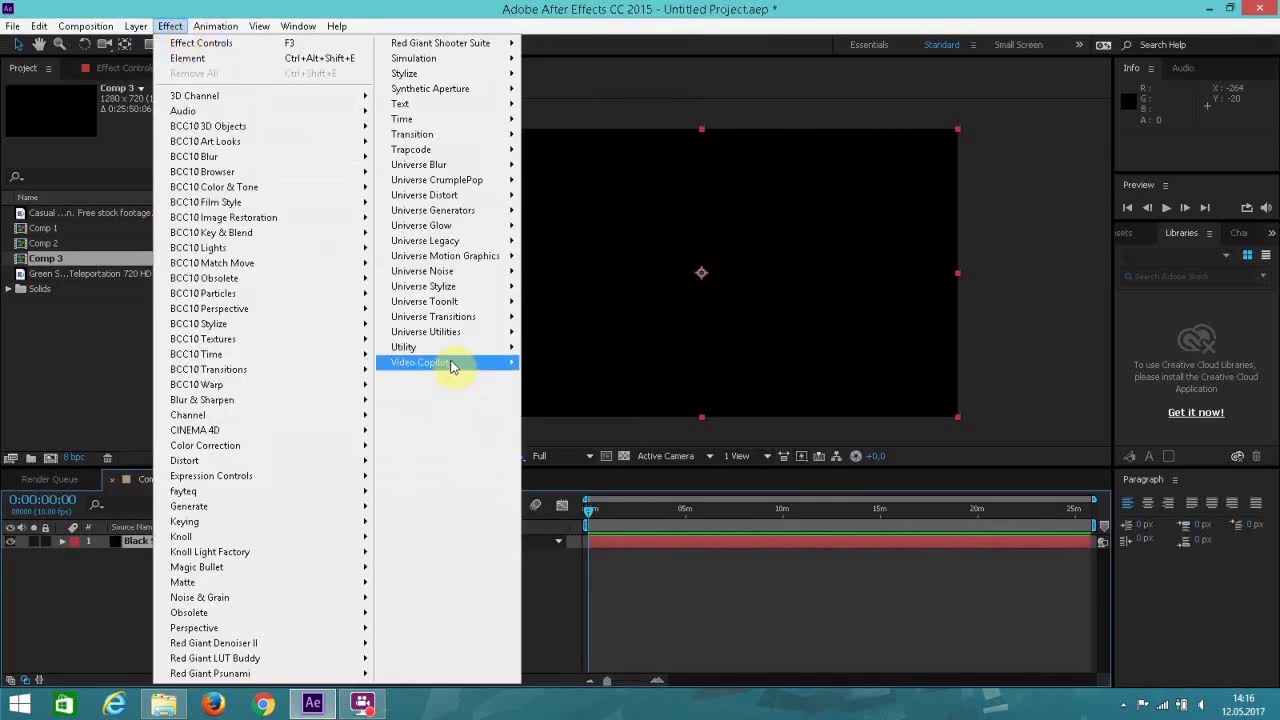
mouse_move(451, 362)
left_click(553, 367)
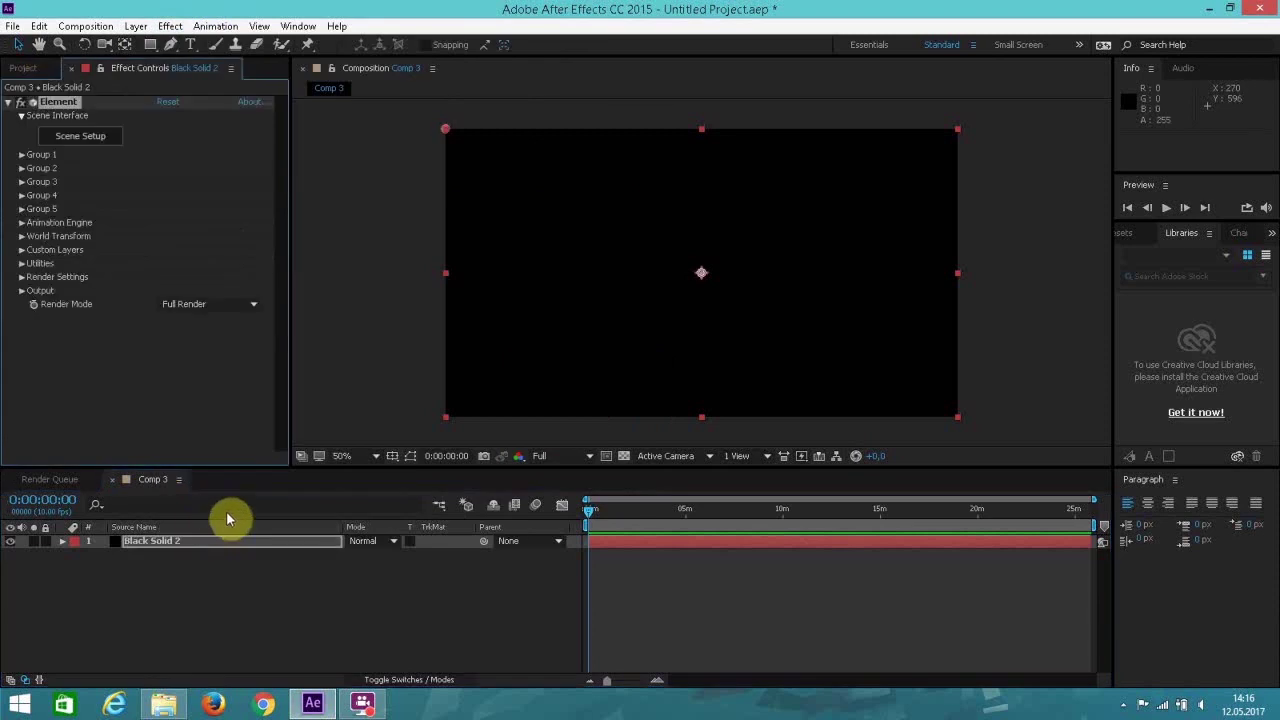
Set the Particle Replicator shape of Element's Group 1 to Plane.
left_click(22, 155)
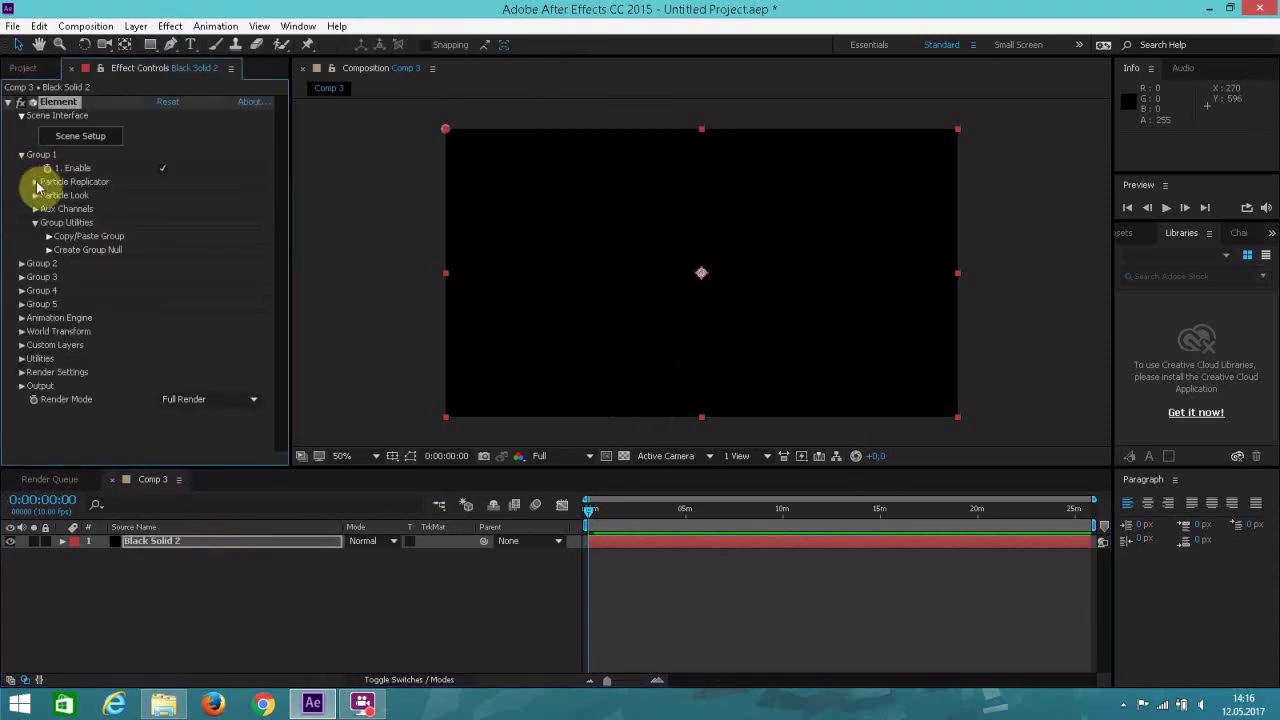
left_click(35, 182)
left_click(208, 209)
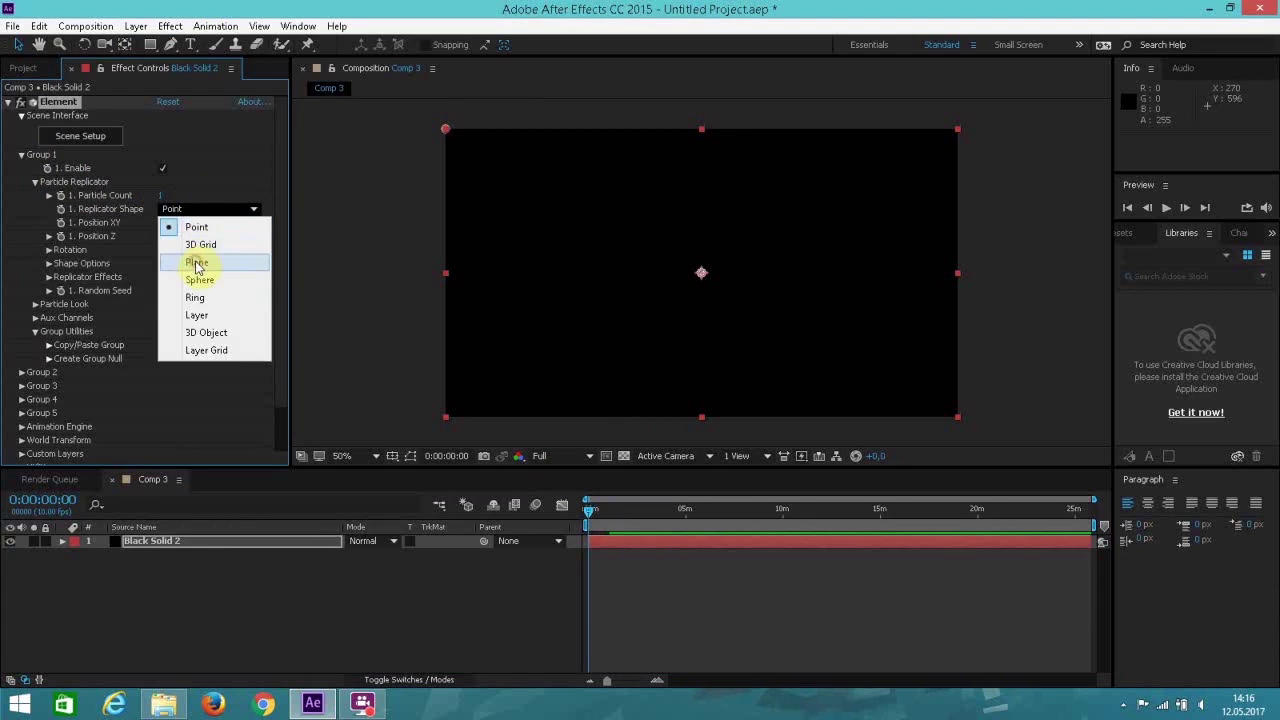
left_click(196, 262)
Open Element's Scene Setup, create a box model and scale it uniformly to 80.5%.
left_click(66, 140)
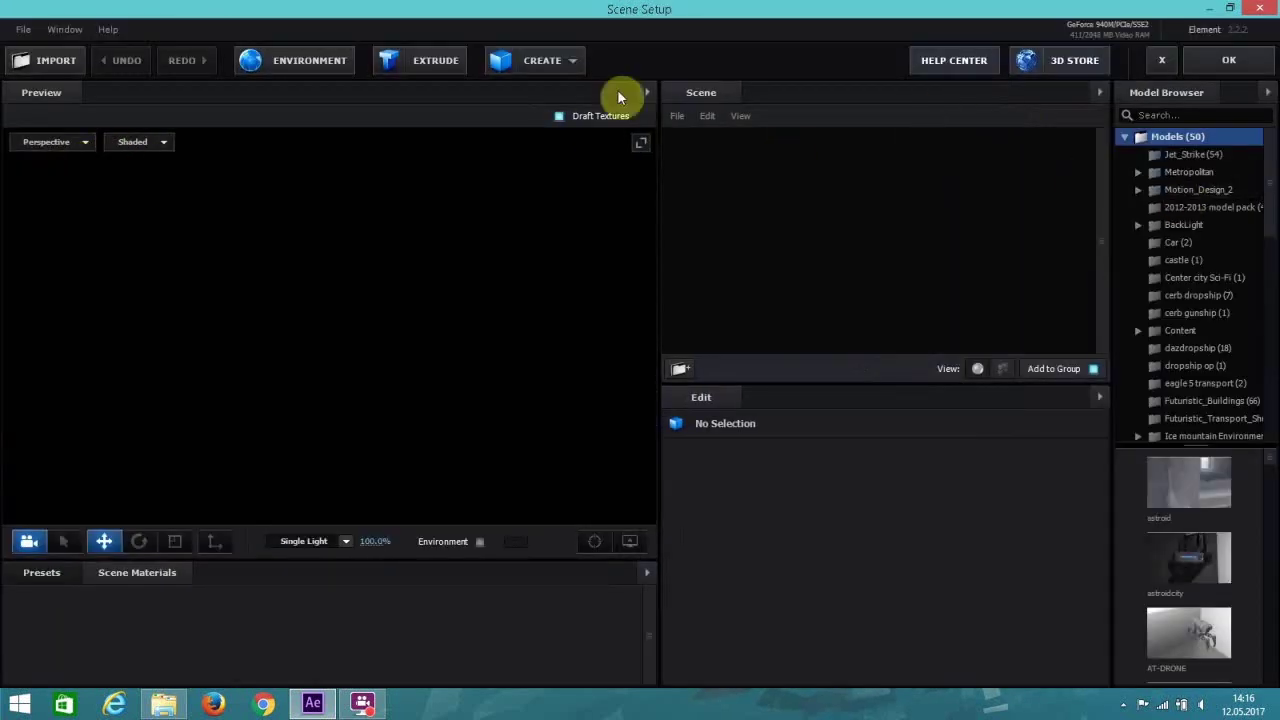
left_click(550, 62)
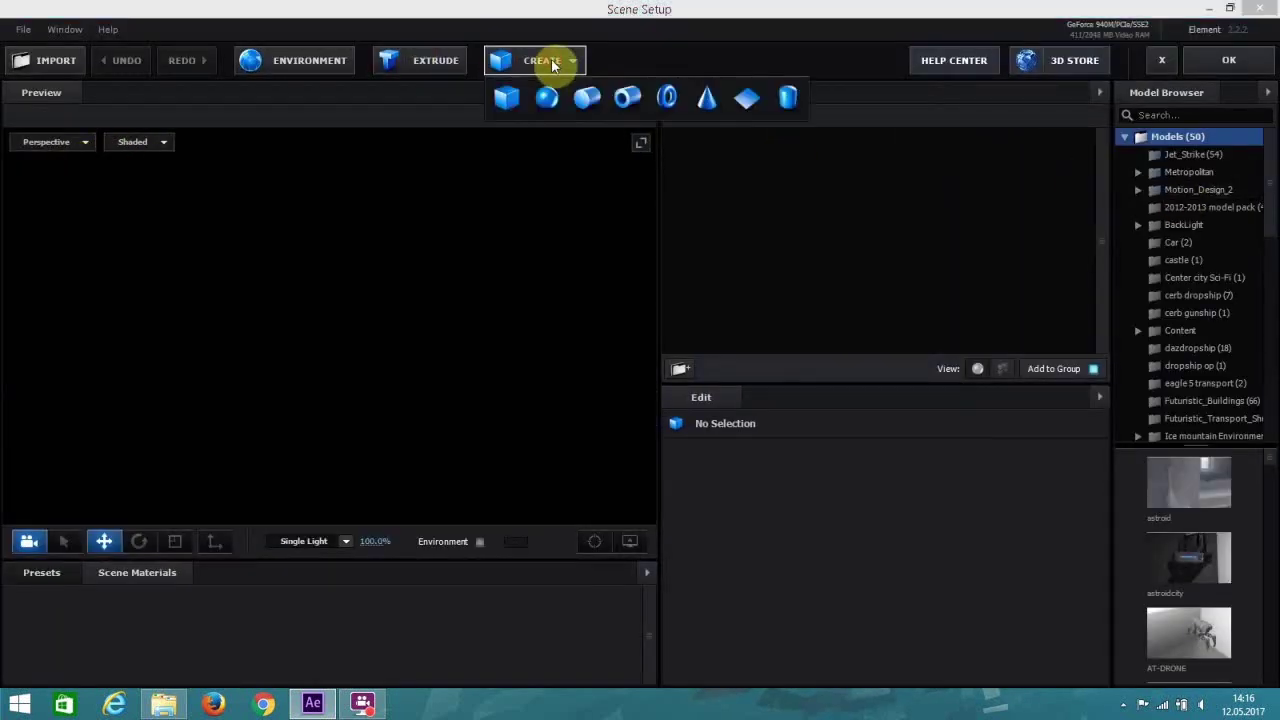
left_click(508, 96)
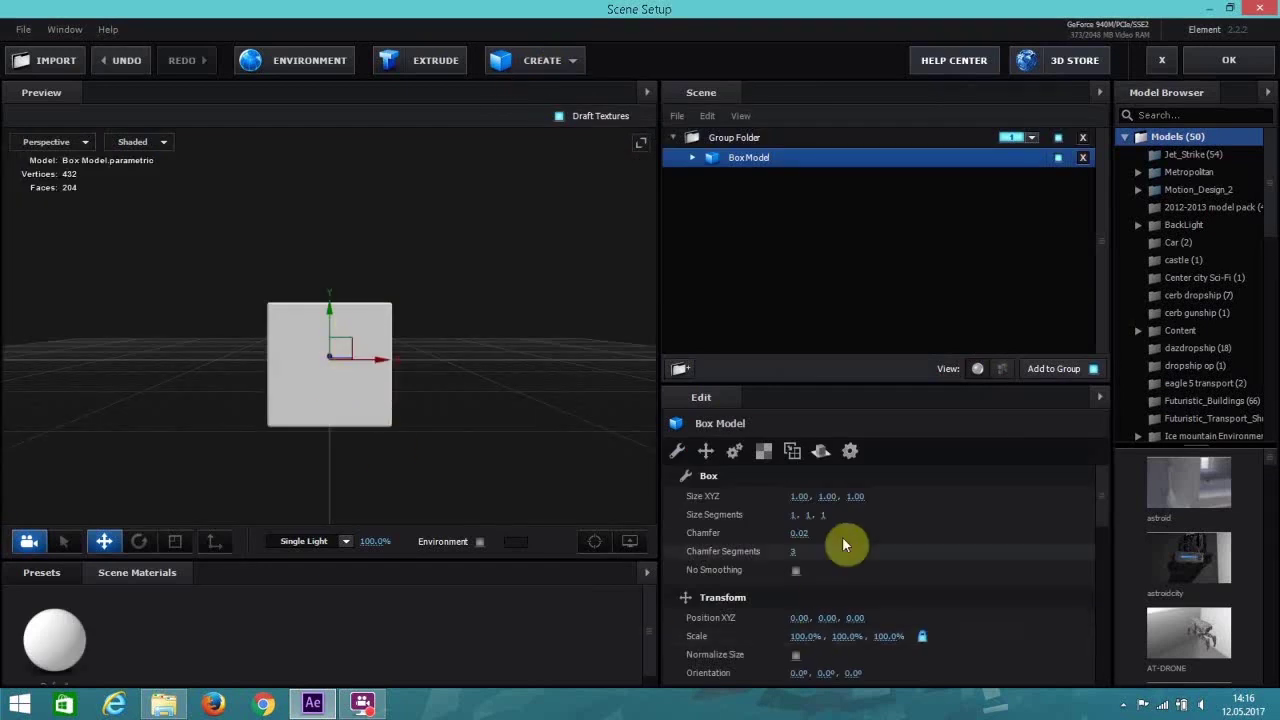
scroll(829, 609, "down", 5)
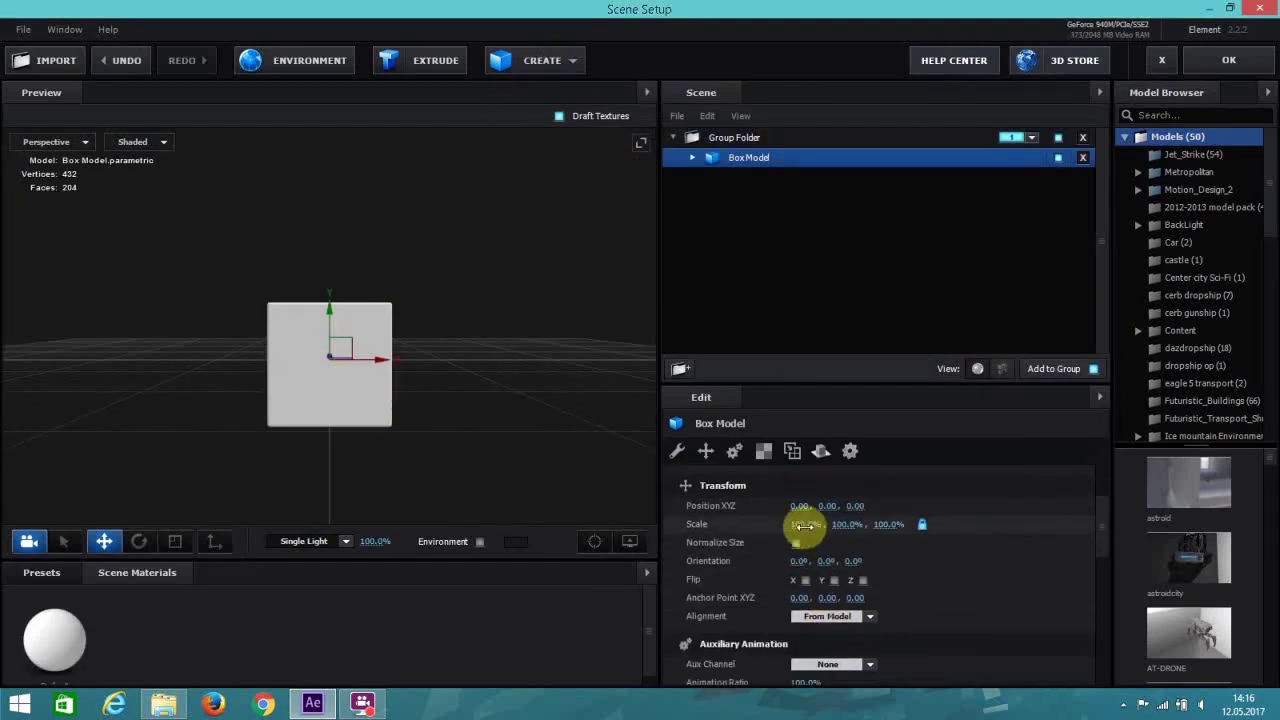
left_click_drag(806, 523, 765, 523)
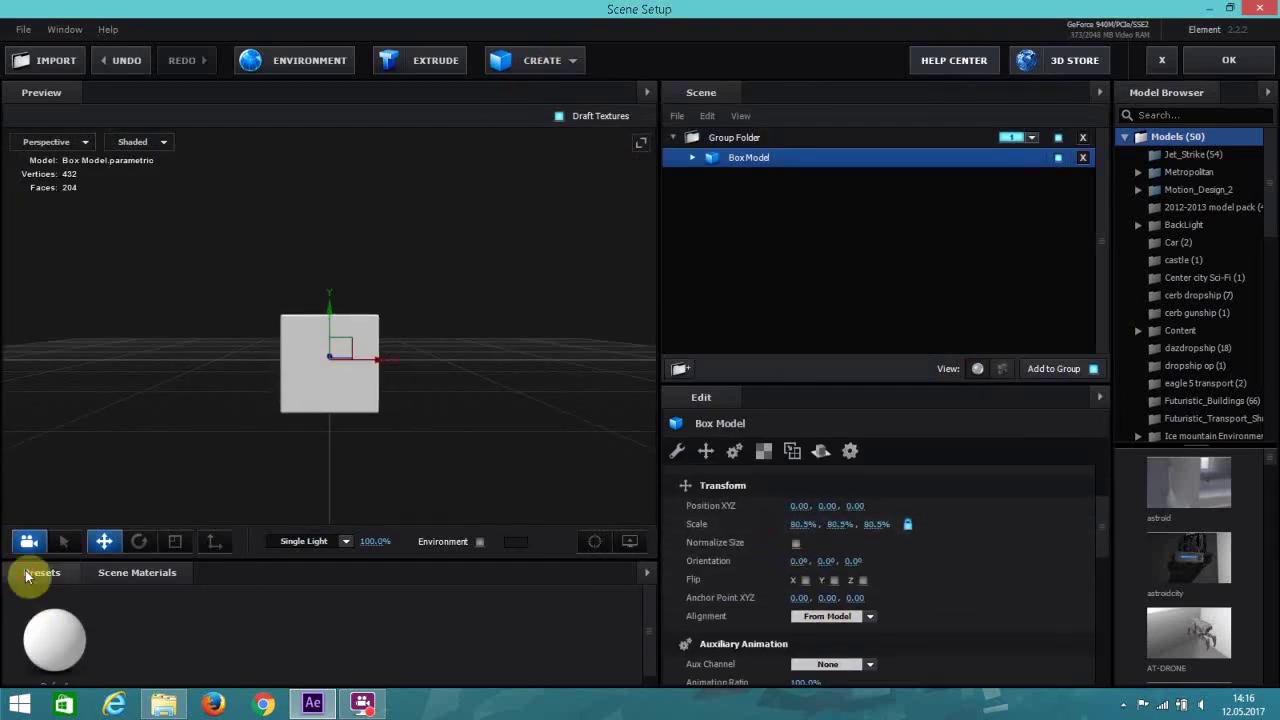
Apply the concrete_wall_squares material from the Pro_Shaders_2 Concrete presets to the box.
left_click(35, 572)
left_click_drag(486, 331, 364, 341)
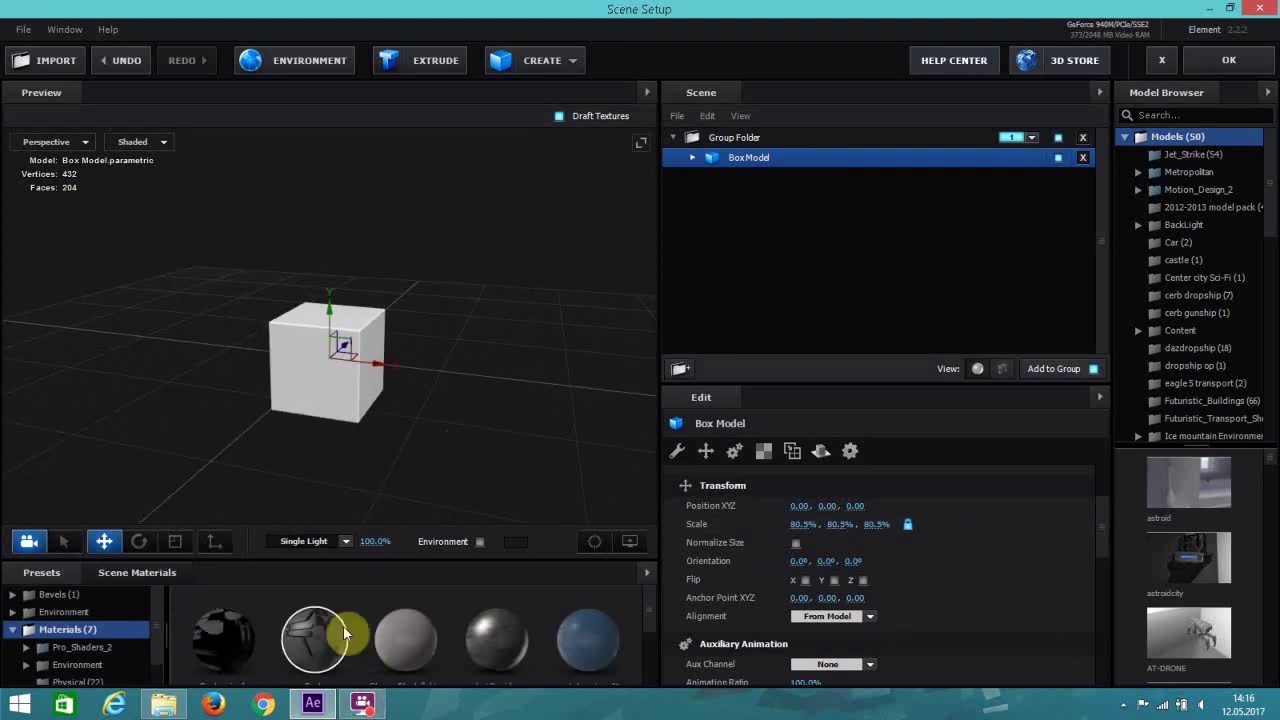
scroll(340, 630, "down", 1)
scroll(336, 636, "down", 1)
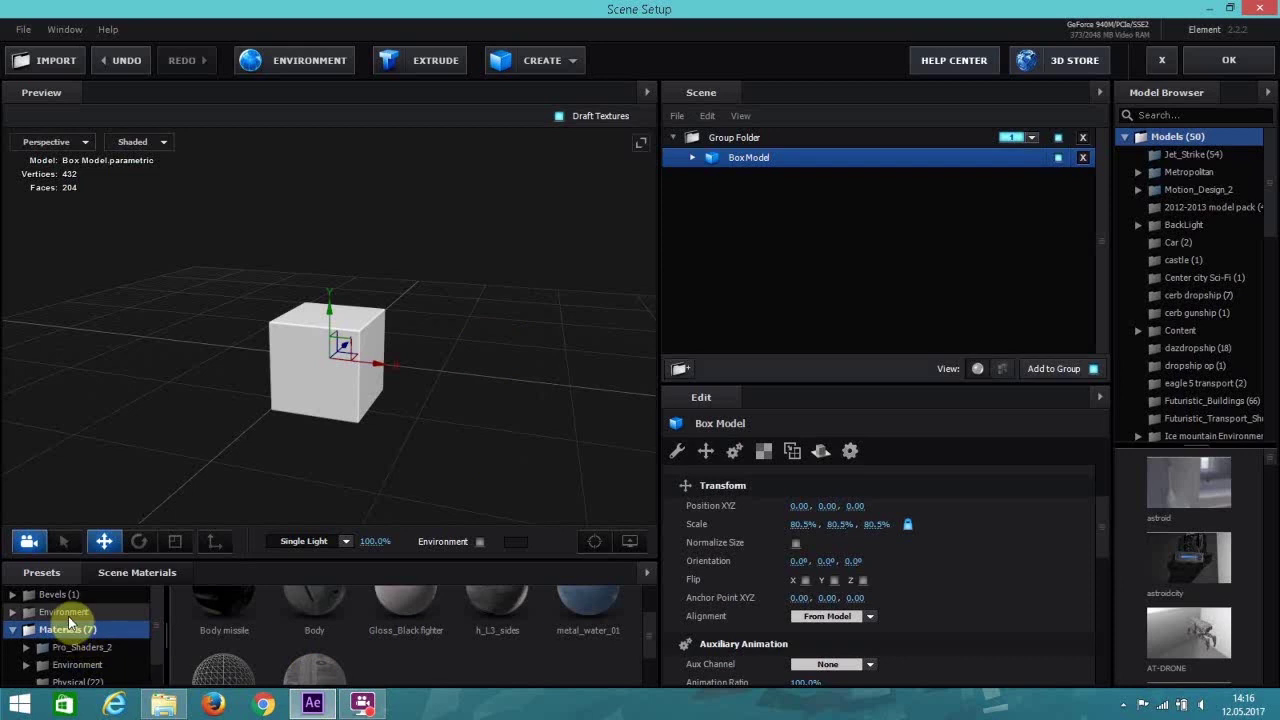
scroll(95, 661, "down", 1)
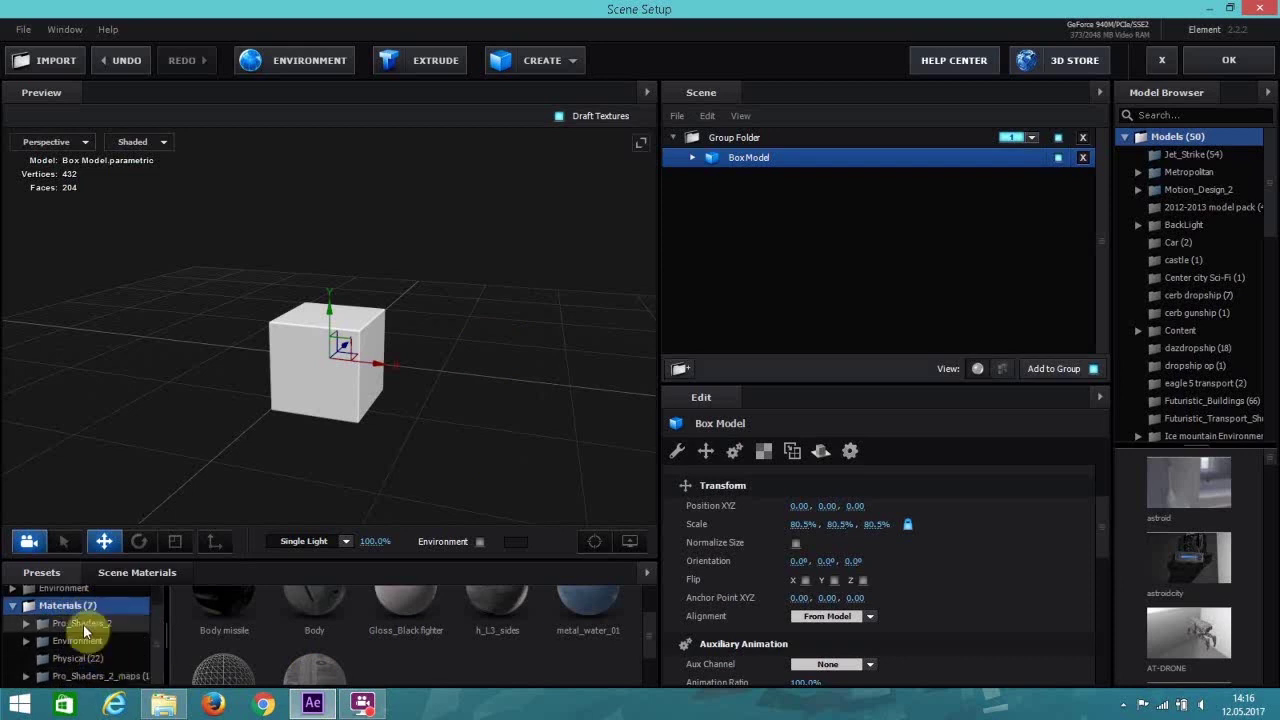
double_click(84, 624)
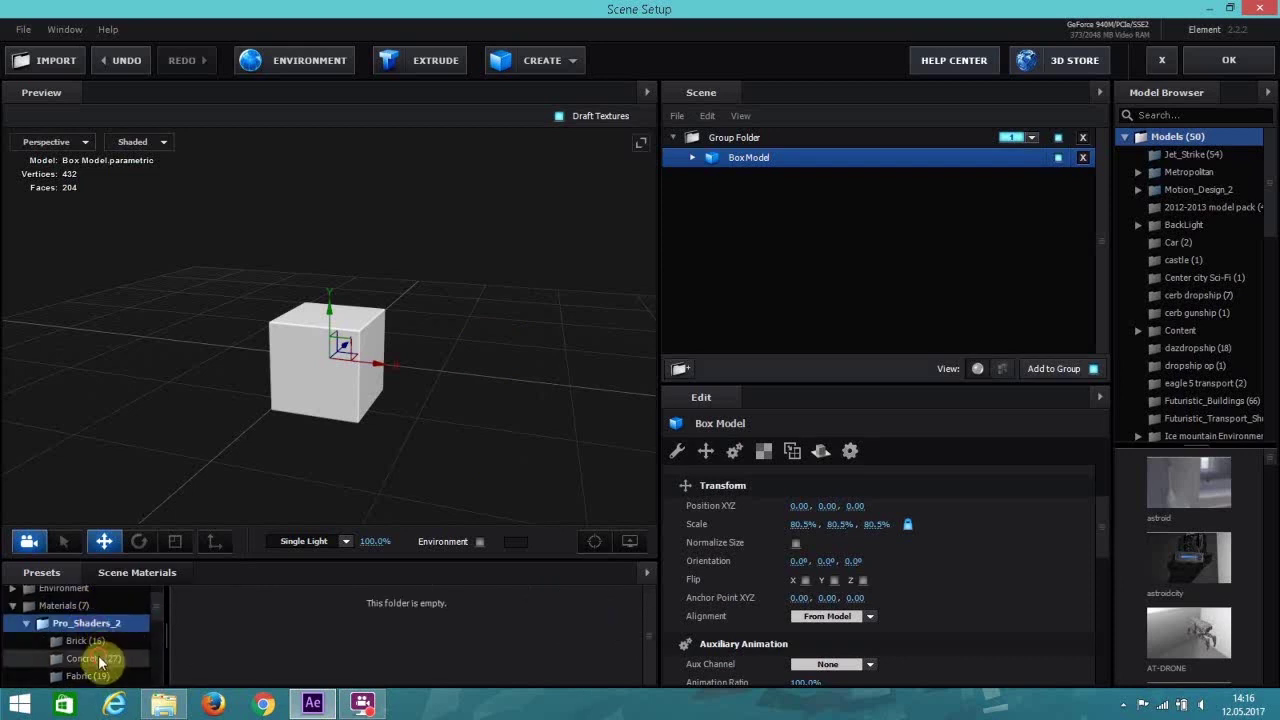
left_click(100, 659)
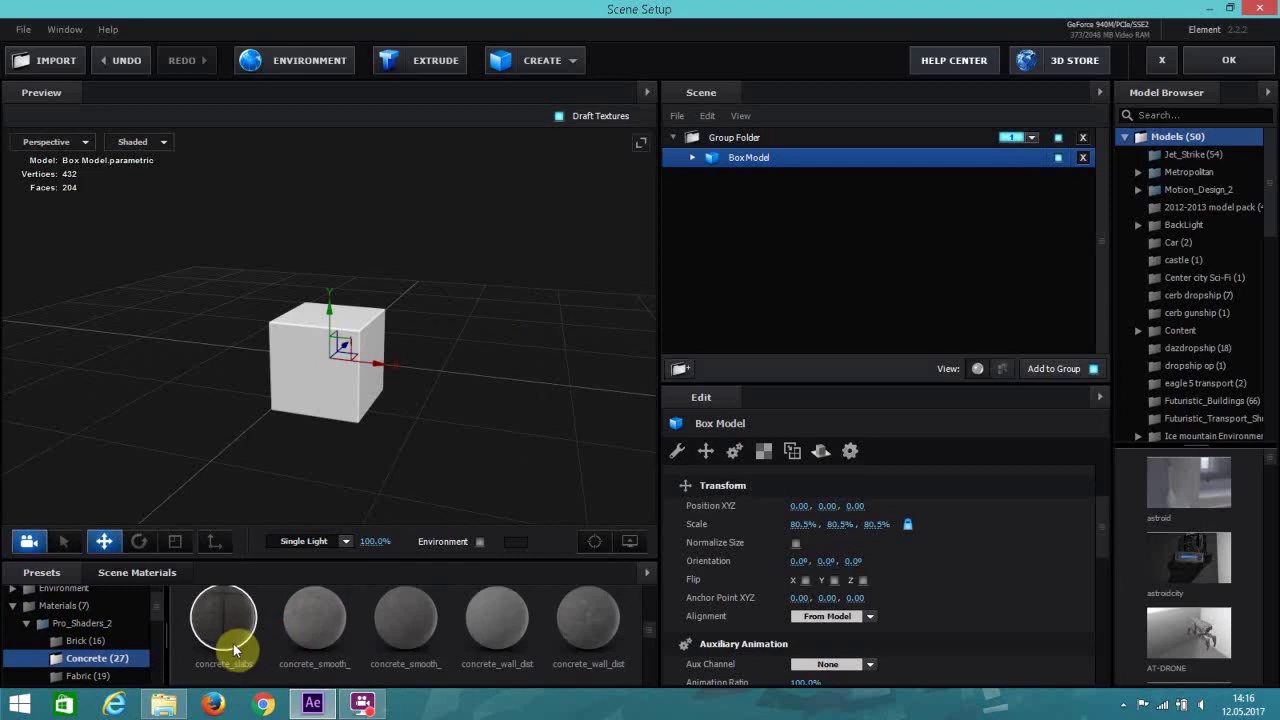
scroll(256, 649, "down", 3)
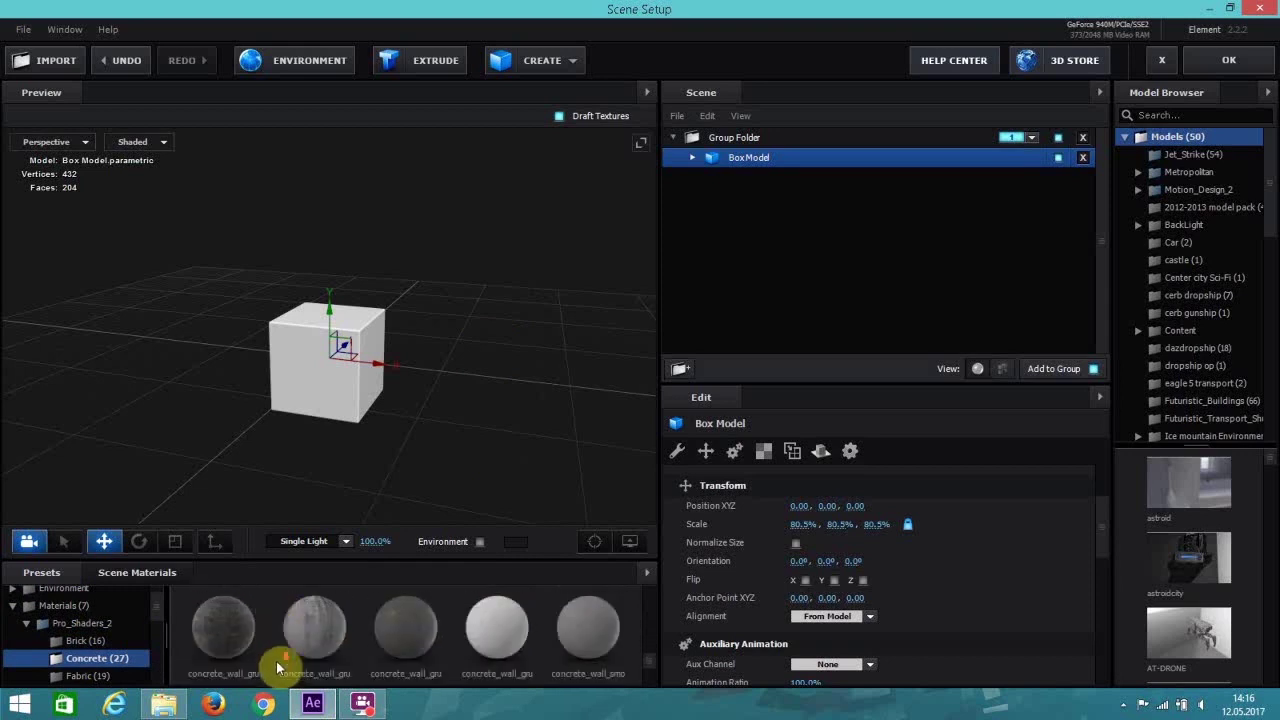
scroll(276, 658, "down", 3)
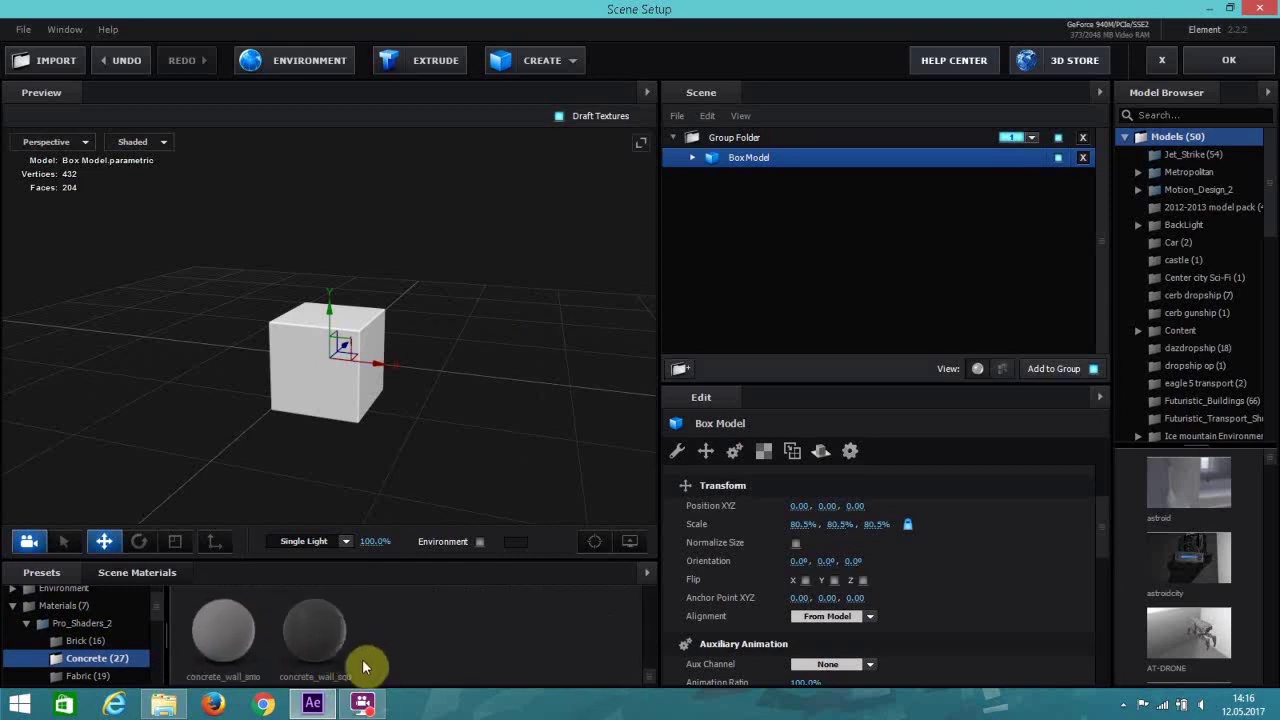
left_click_drag(329, 657, 325, 402)
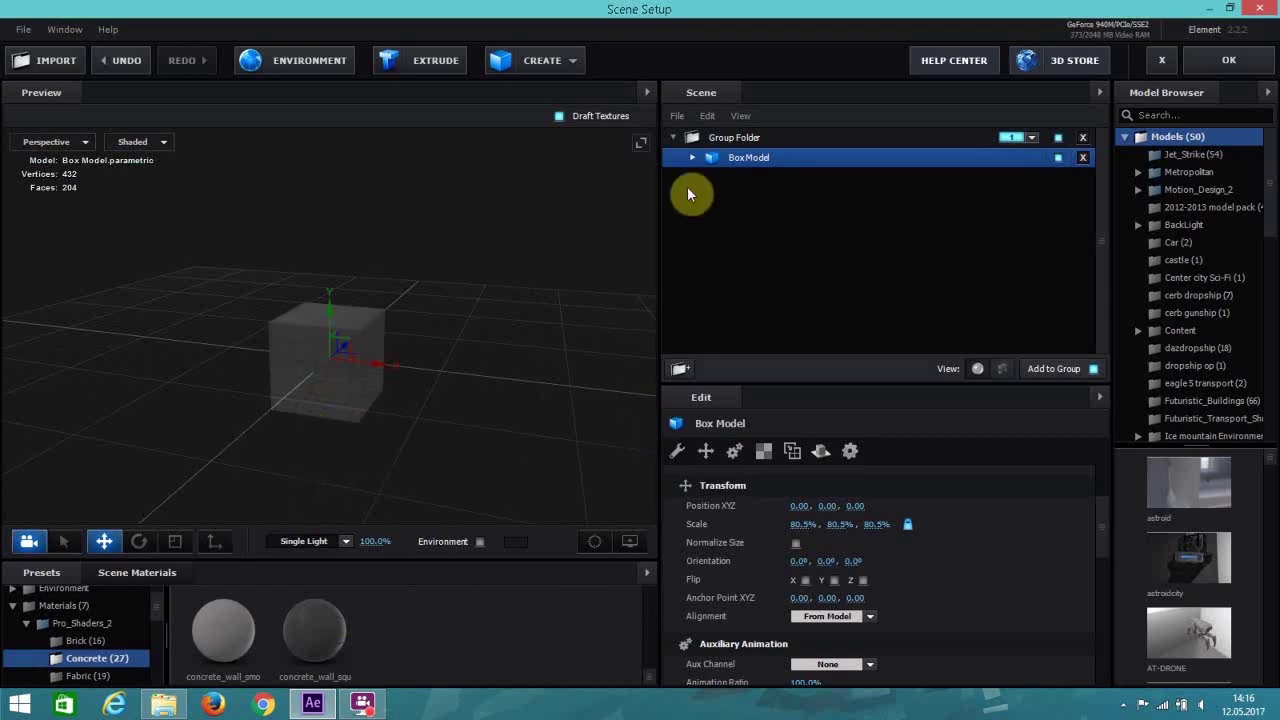
Set the Diffuse value of the box's concrete_wall_squares material to 2.41.
left_click(692, 157)
left_click(728, 177)
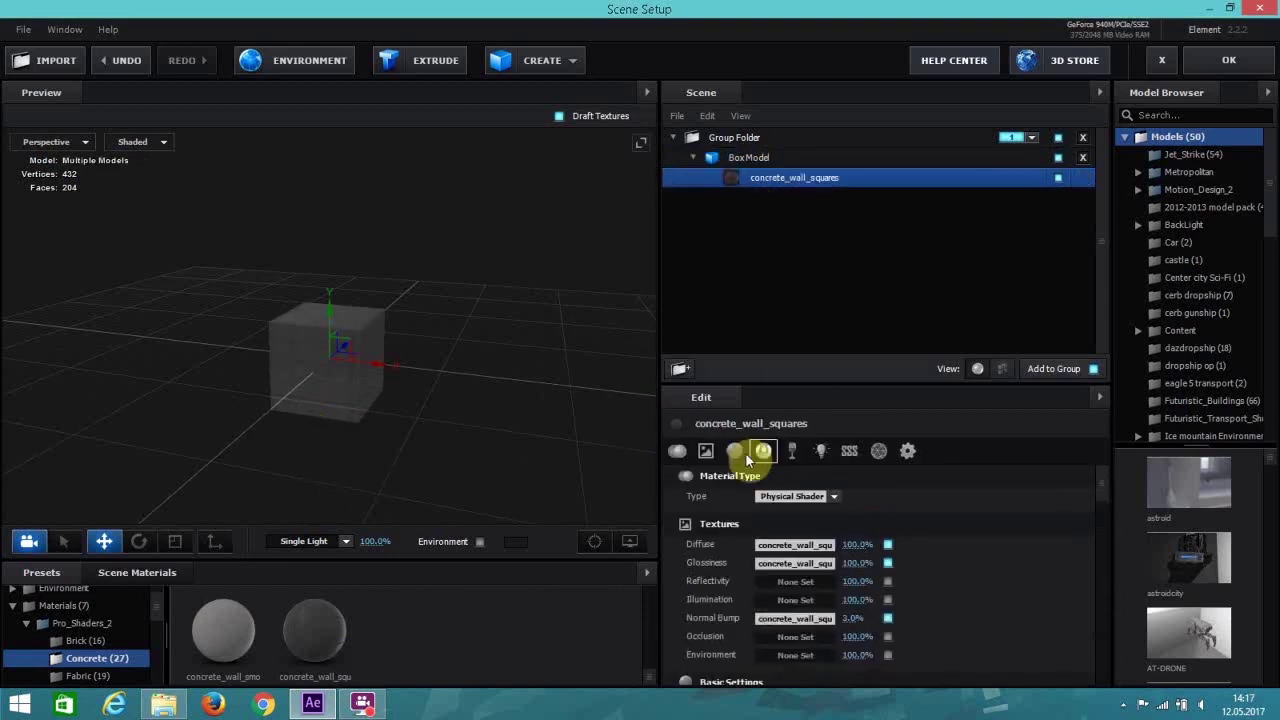
left_click(745, 452)
left_click_drag(803, 514, 905, 504)
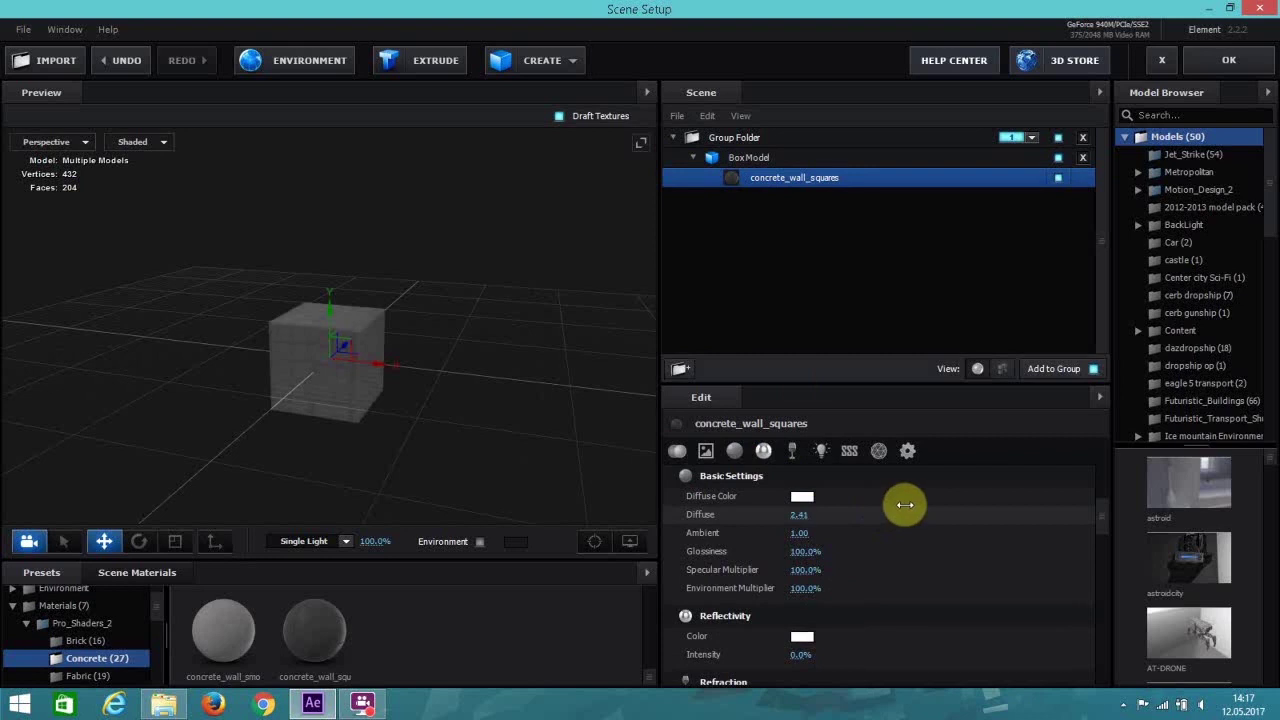
Add a group folder with a second one nested in it, and move the nested folder into the box model's group.
left_click(680, 371)
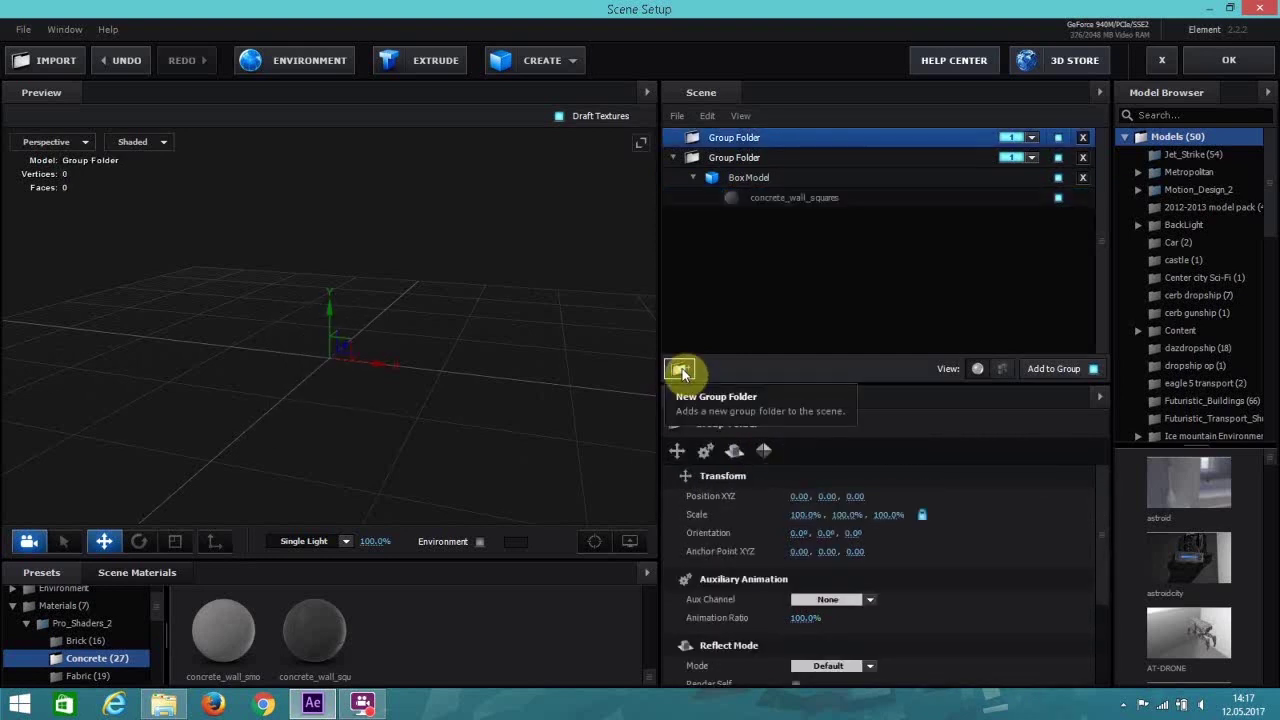
left_click(680, 370)
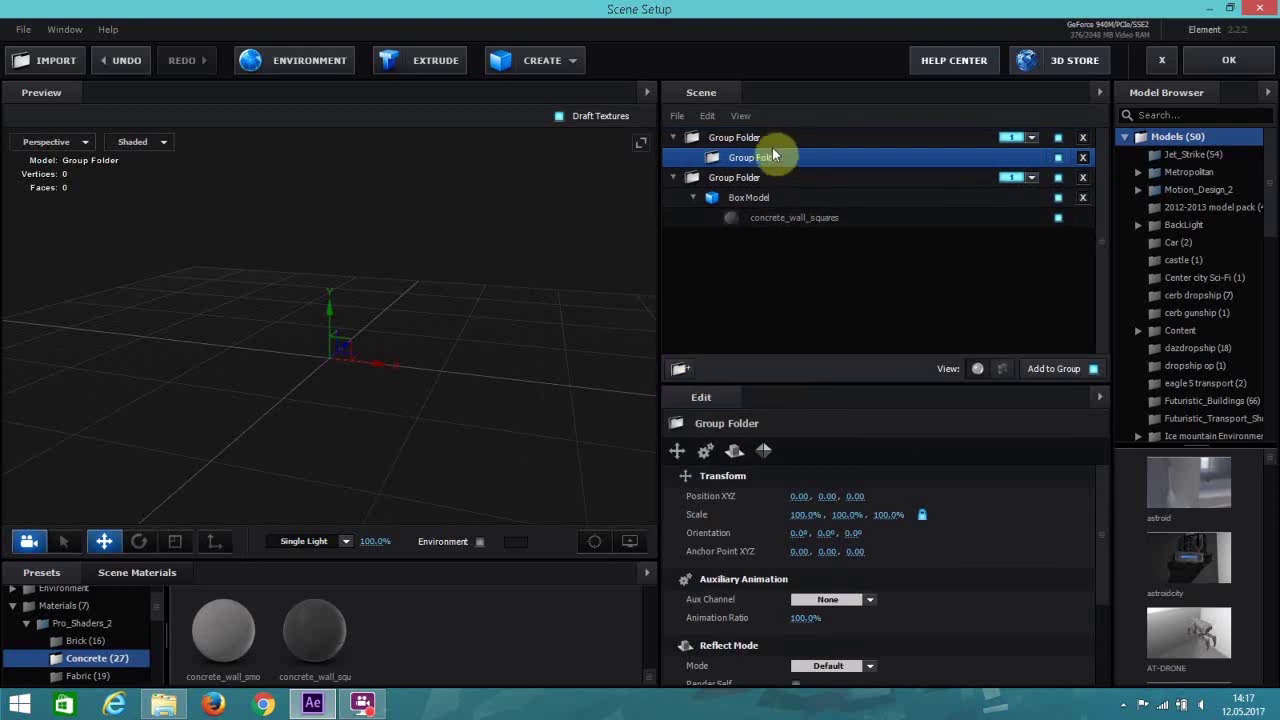
left_click_drag(750, 160, 748, 234)
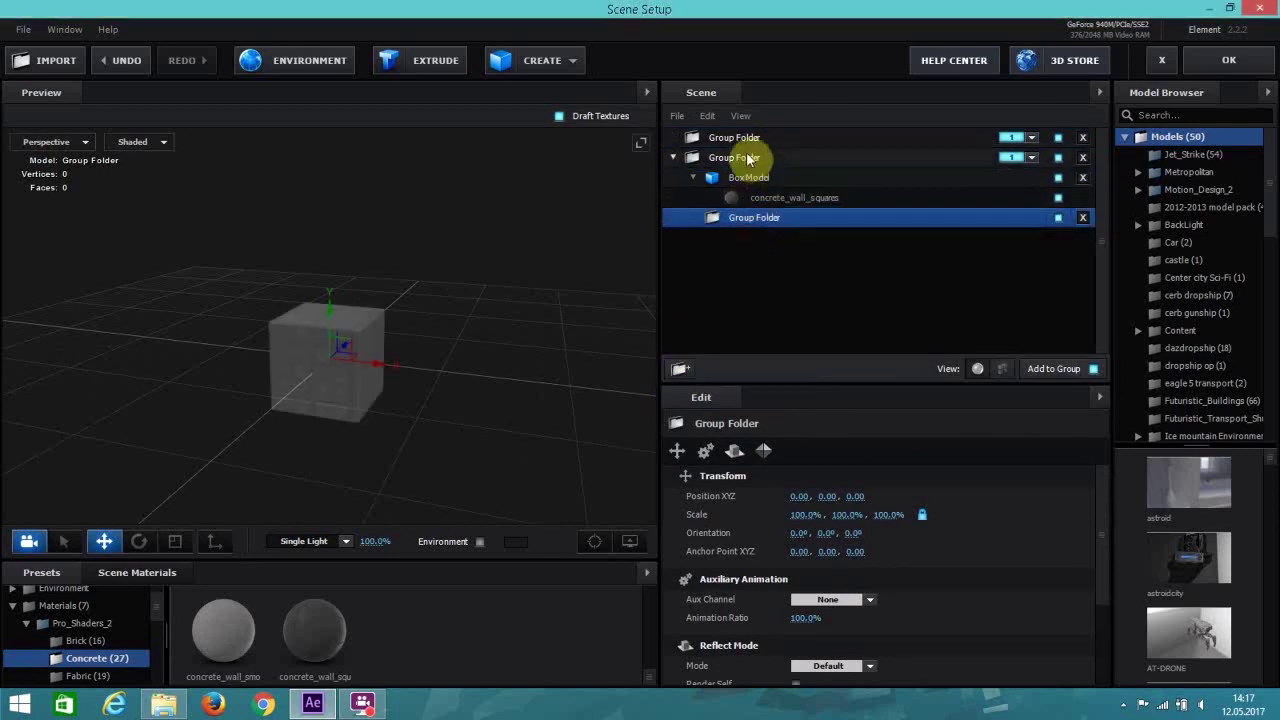
Move the remaining empty top-level group folder into the box model's group and collapse the box's material list.
left_click_drag(741, 137, 760, 237)
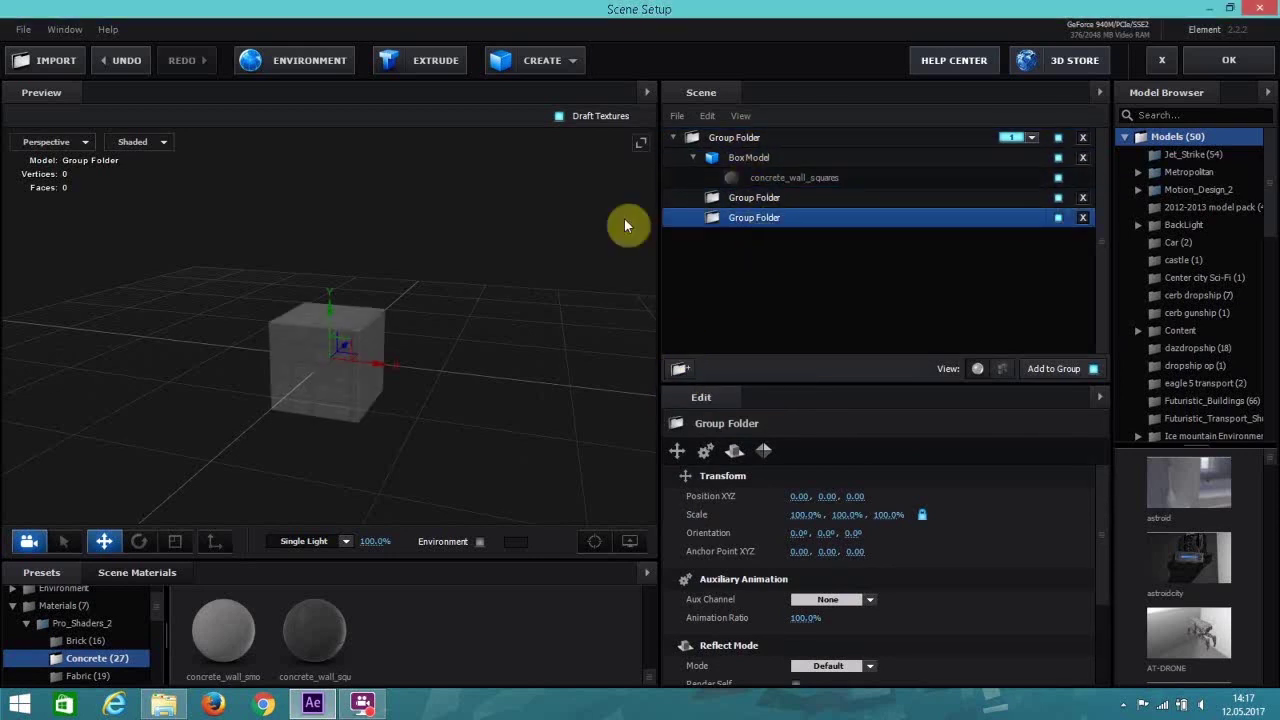
left_click(692, 158)
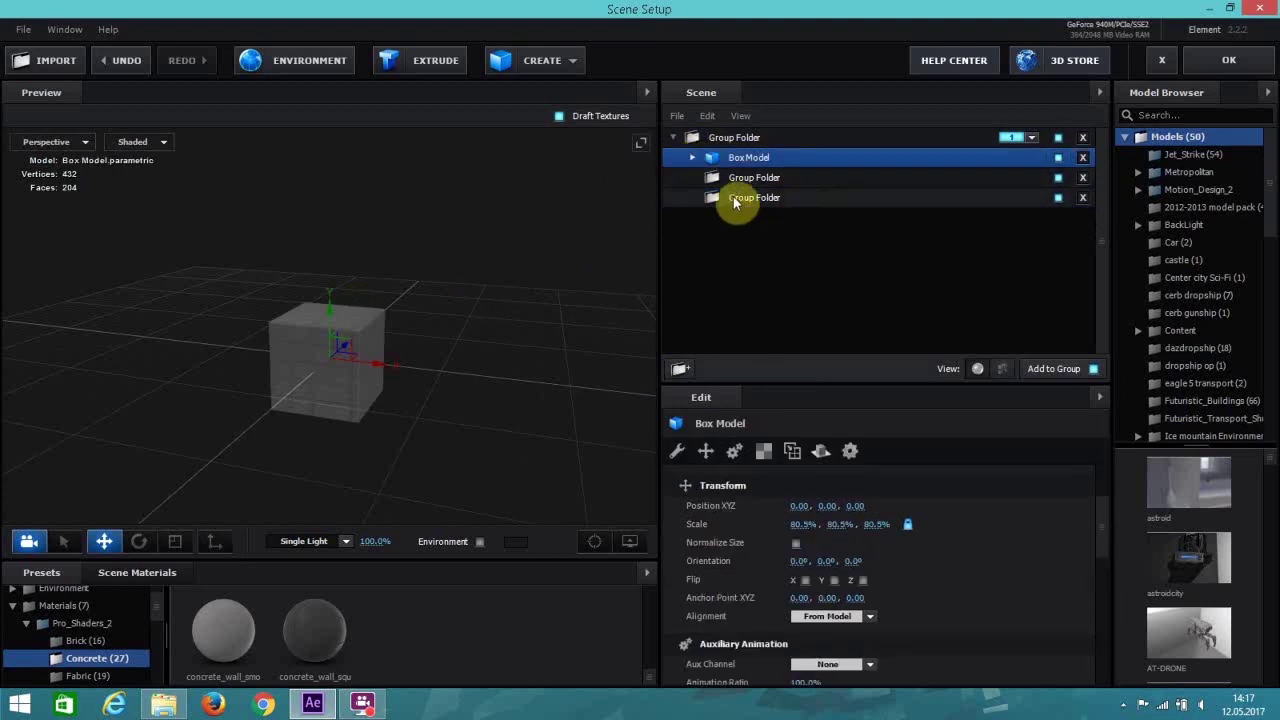
Create a second box with the concrete_wall_squares material and lower it to a Y position of -0.60.
left_click(531, 66)
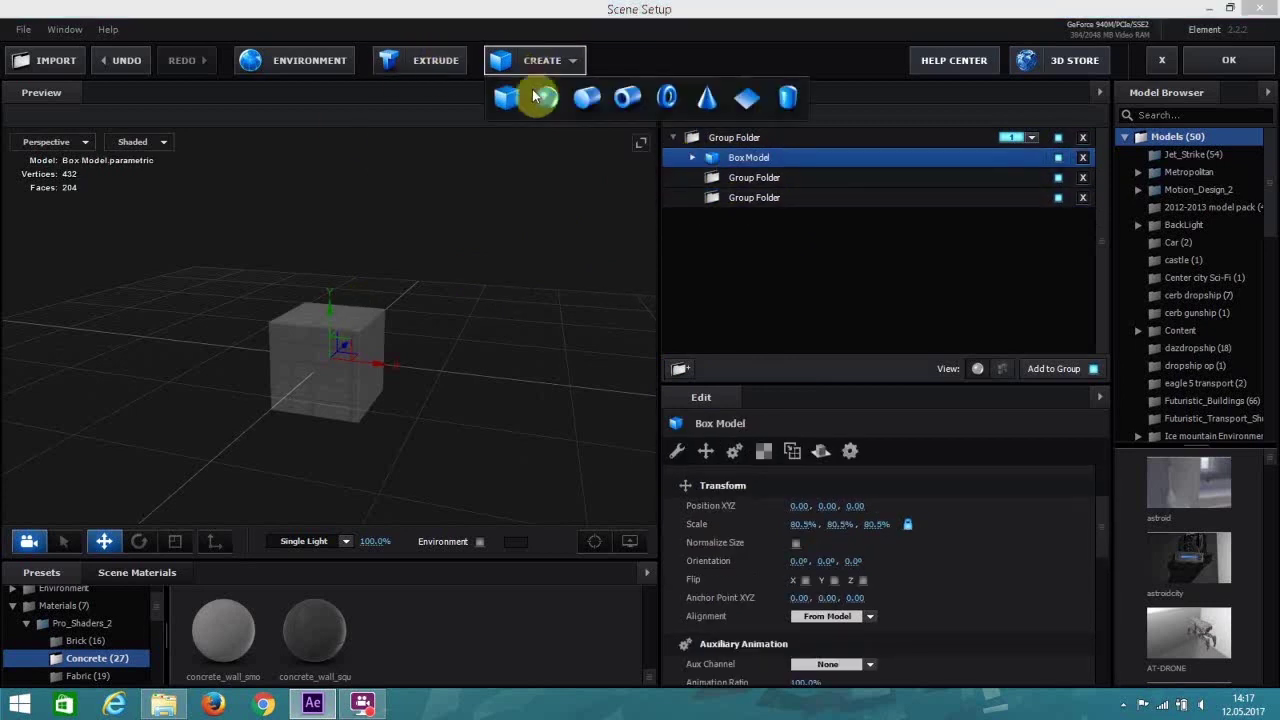
left_click(521, 96)
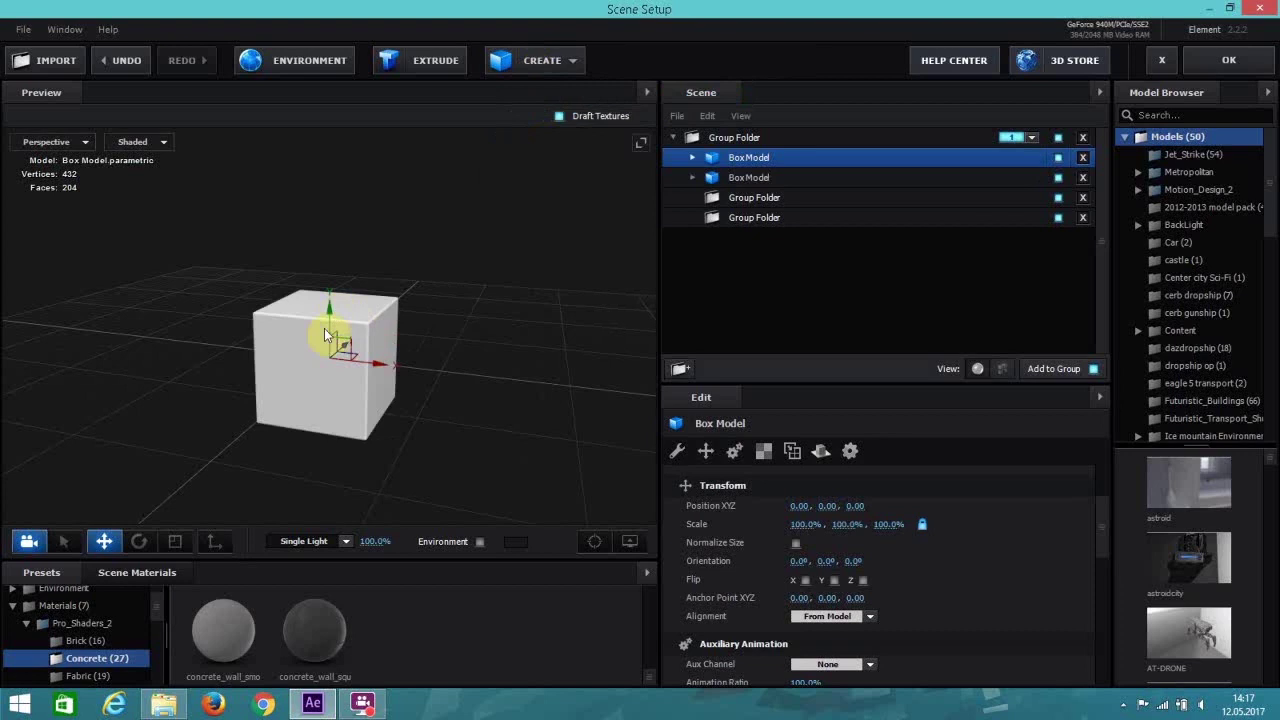
left_click_drag(326, 622, 322, 397)
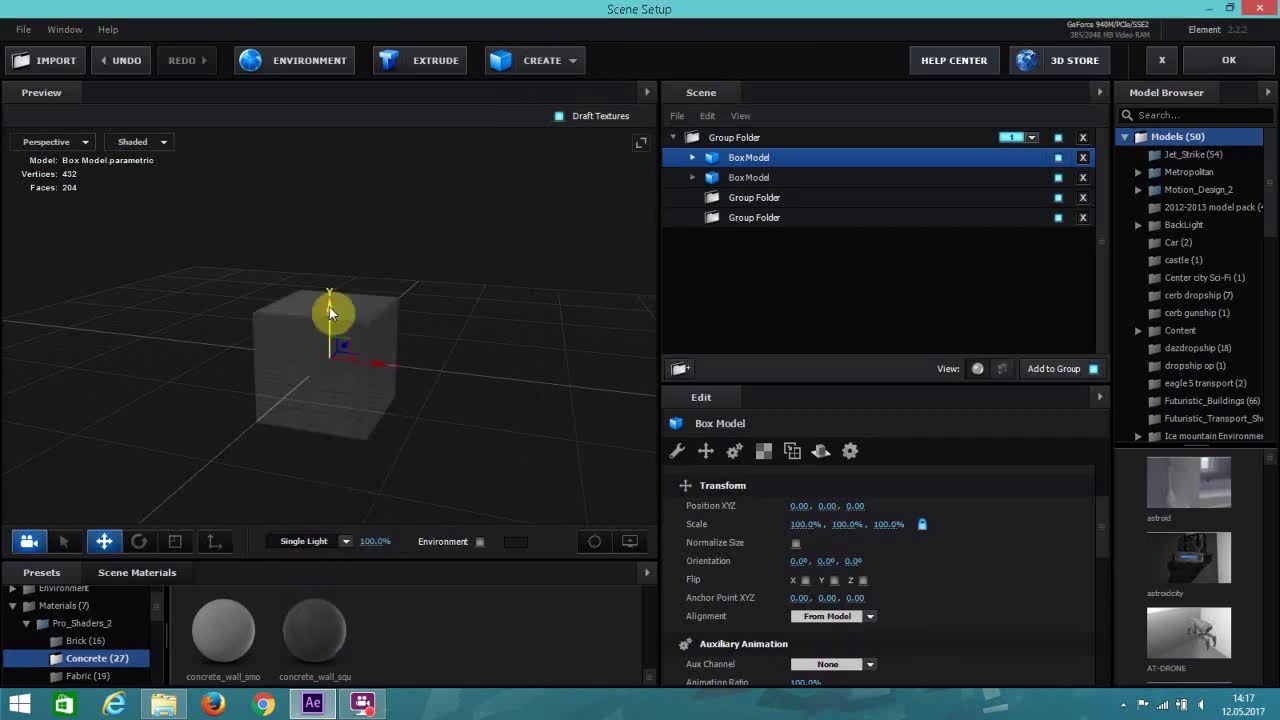
left_click_drag(334, 310, 362, 395)
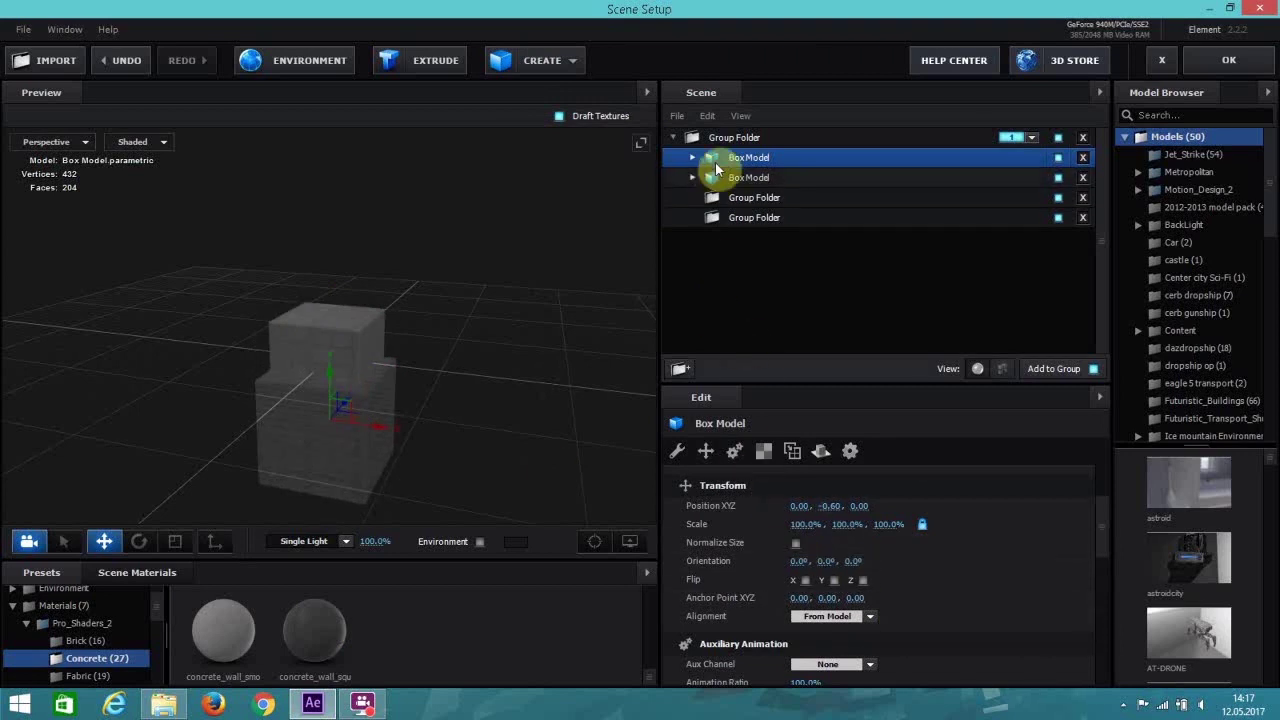
Move the second box model below the two nested group folders in the scene list and toggle its visibility off and on.
left_click_drag(709, 163, 763, 240)
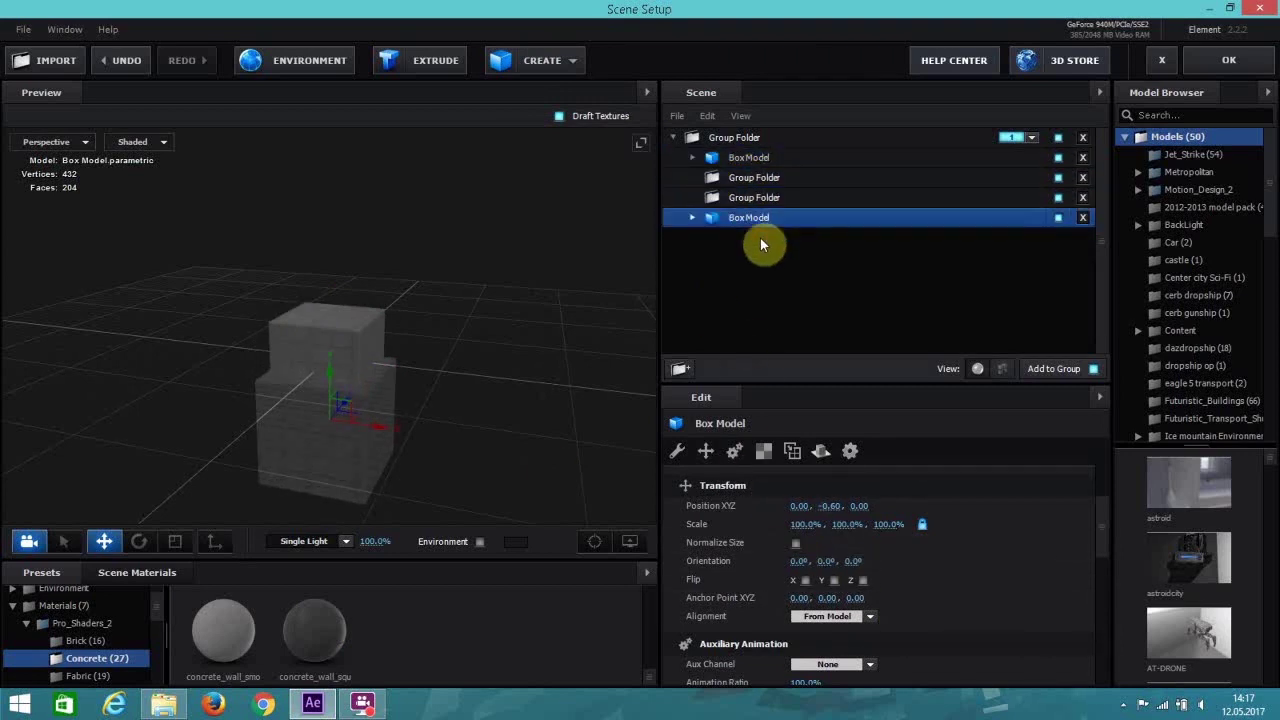
left_click(1060, 218)
left_click(1060, 218)
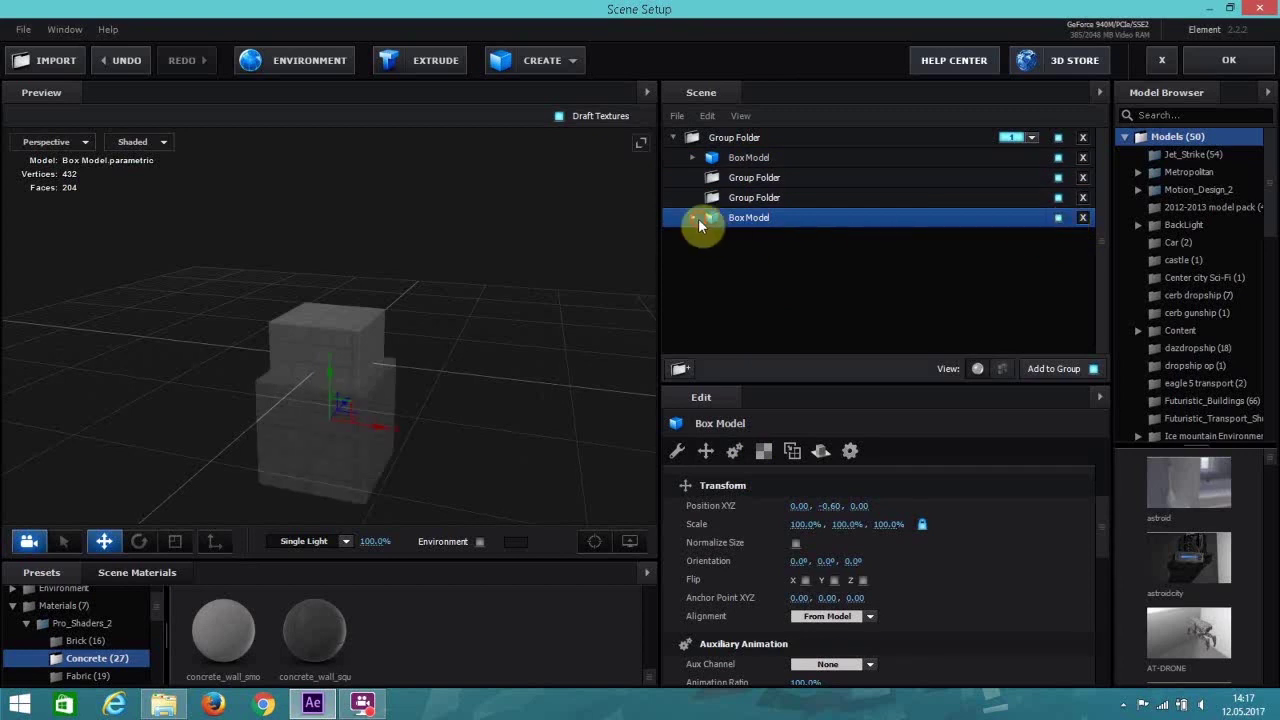
Set the Diffuse value of the second box's concrete_wall_squares material to 3.20.
left_click(695, 218)
left_click(797, 240)
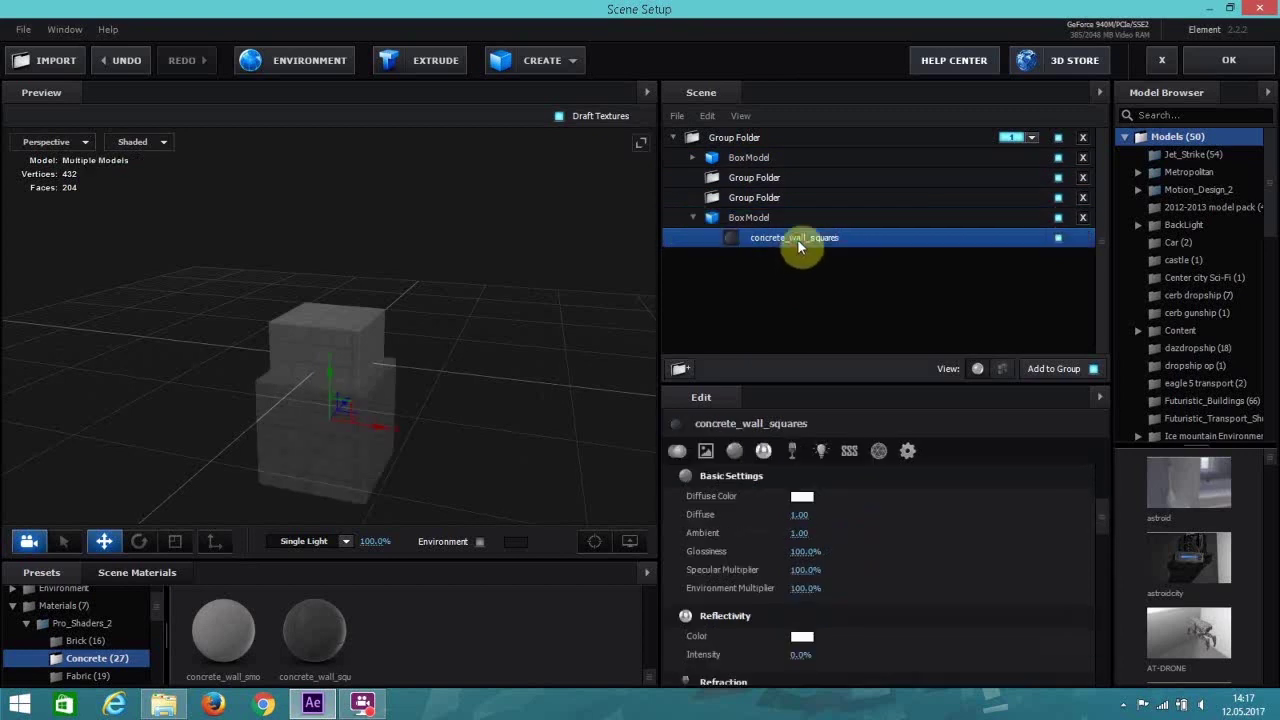
left_click(763, 450)
left_click(737, 451)
left_click_drag(809, 516, 957, 500)
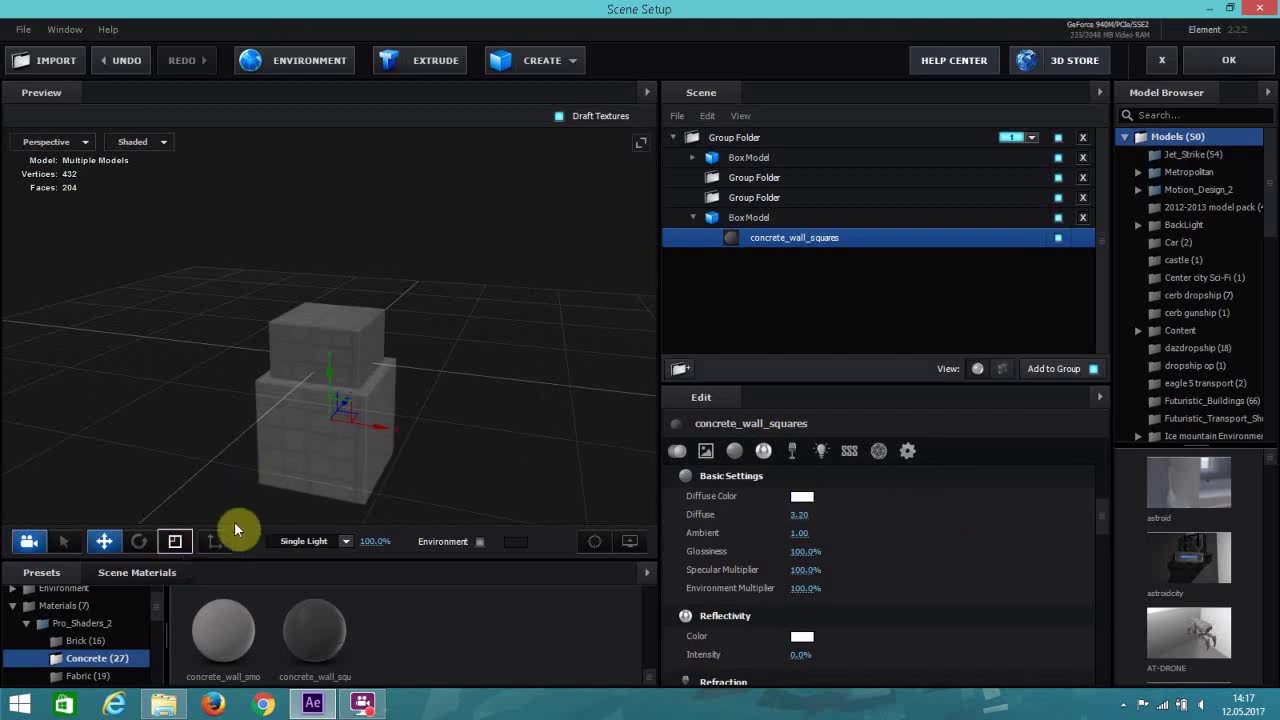
Put the second box model into the nearest nested group folder, and put that folder inside the other nested one.
left_click(694, 217)
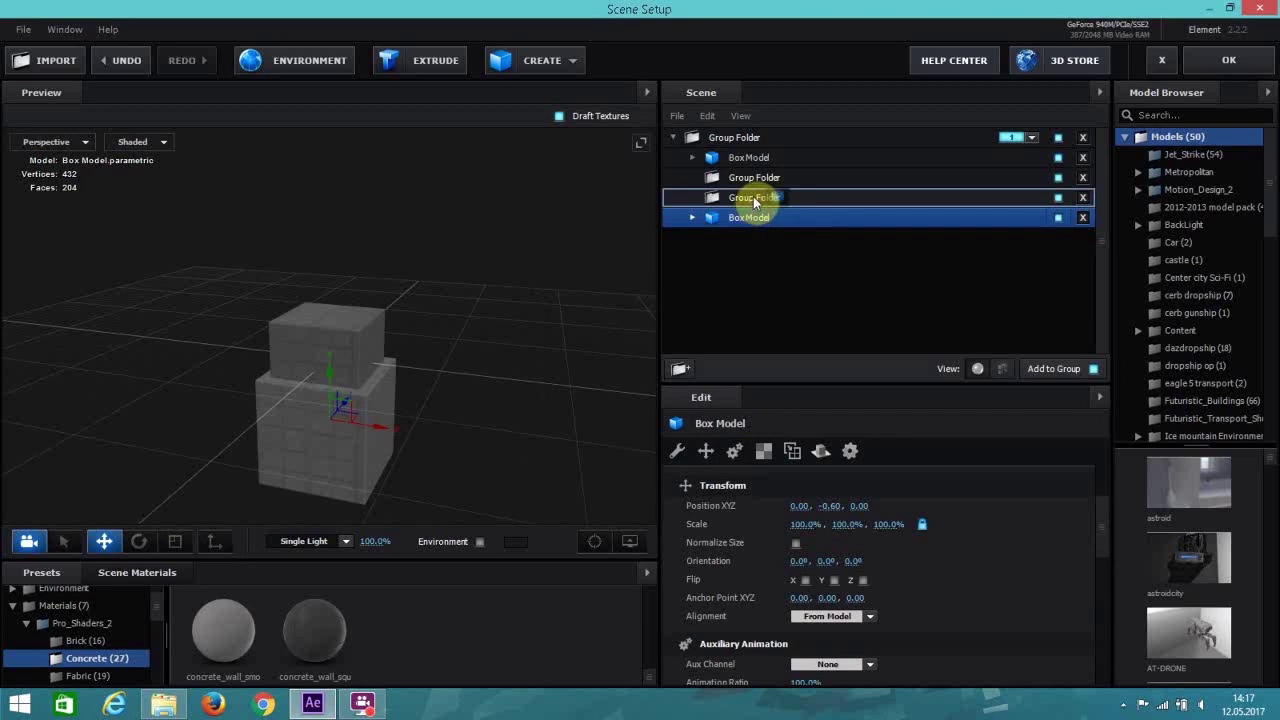
left_click_drag(753, 196, 760, 179)
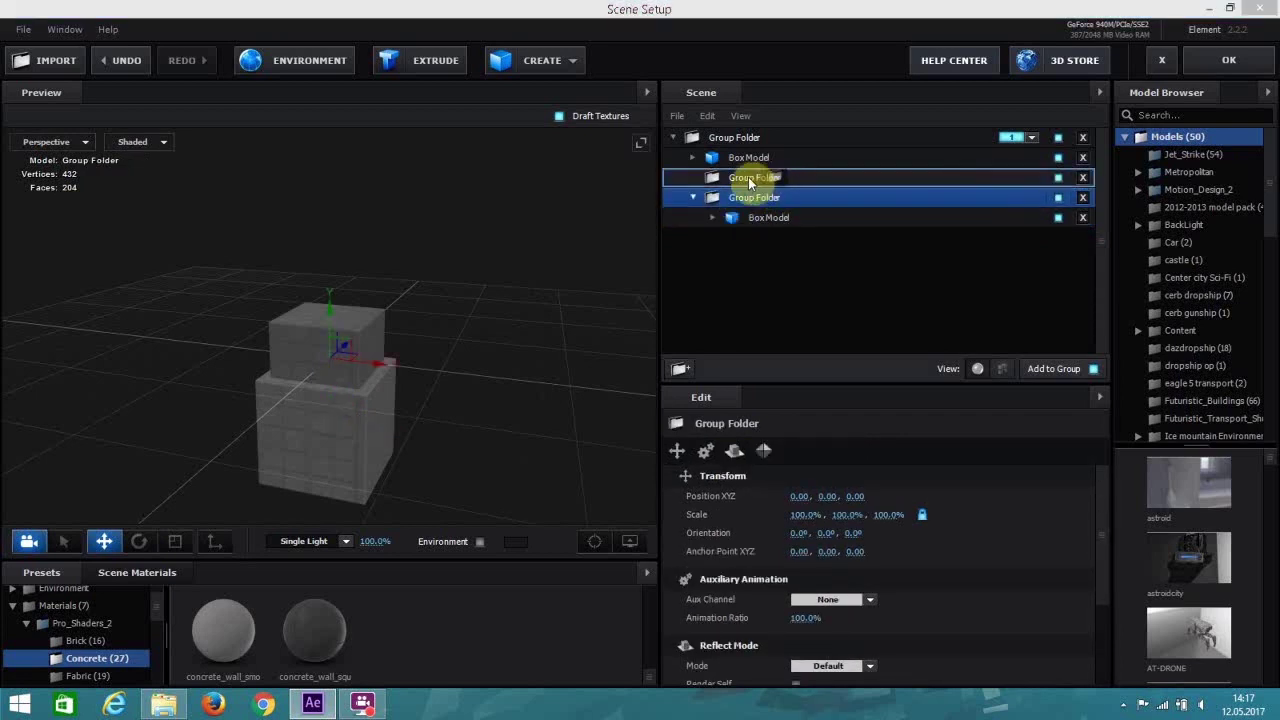
left_click_drag(745, 177, 745, 177)
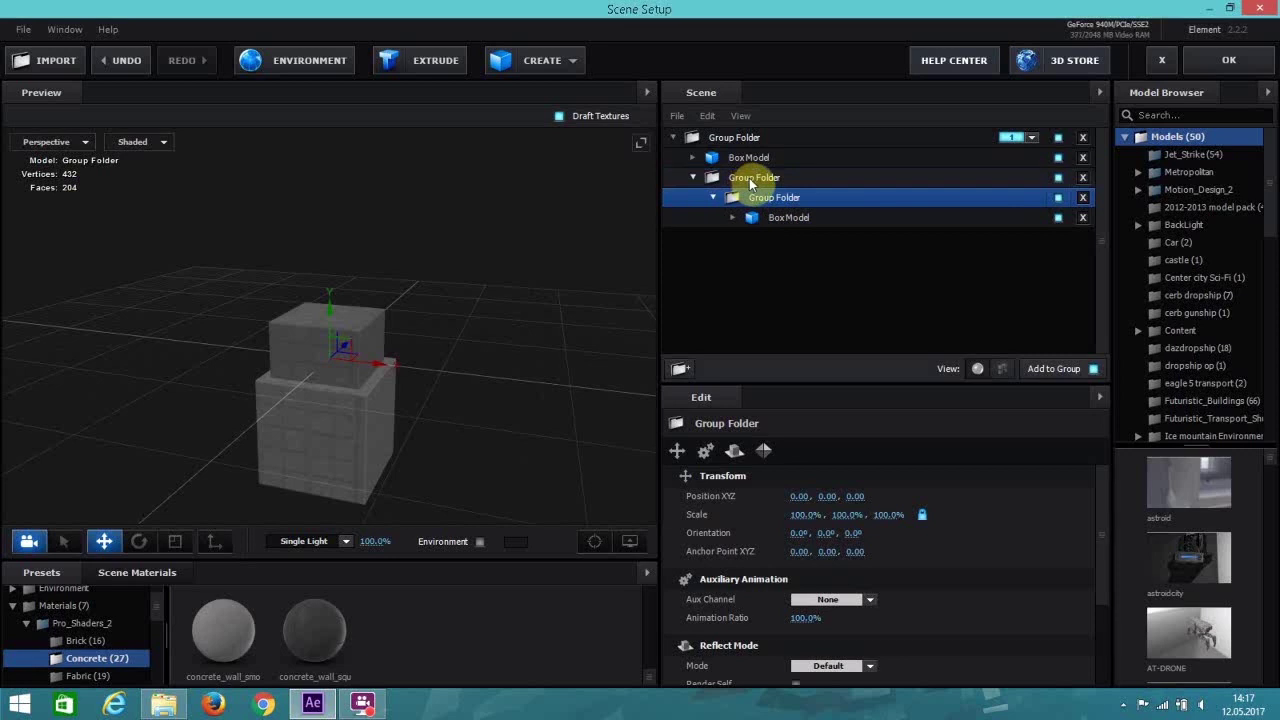
Flatten the innermost group folder to a 4.7% Y scale and lower it to a Y position of -0.38.
left_click(175, 541)
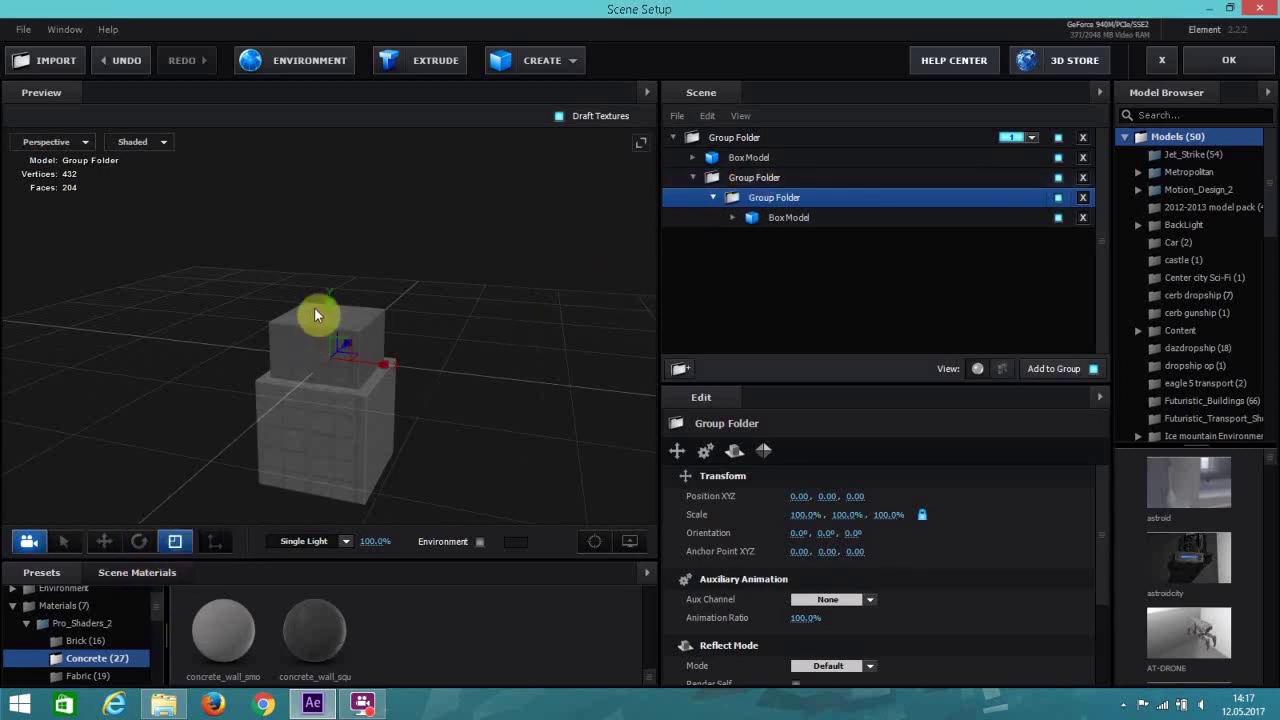
left_click_drag(328, 301, 348, 408)
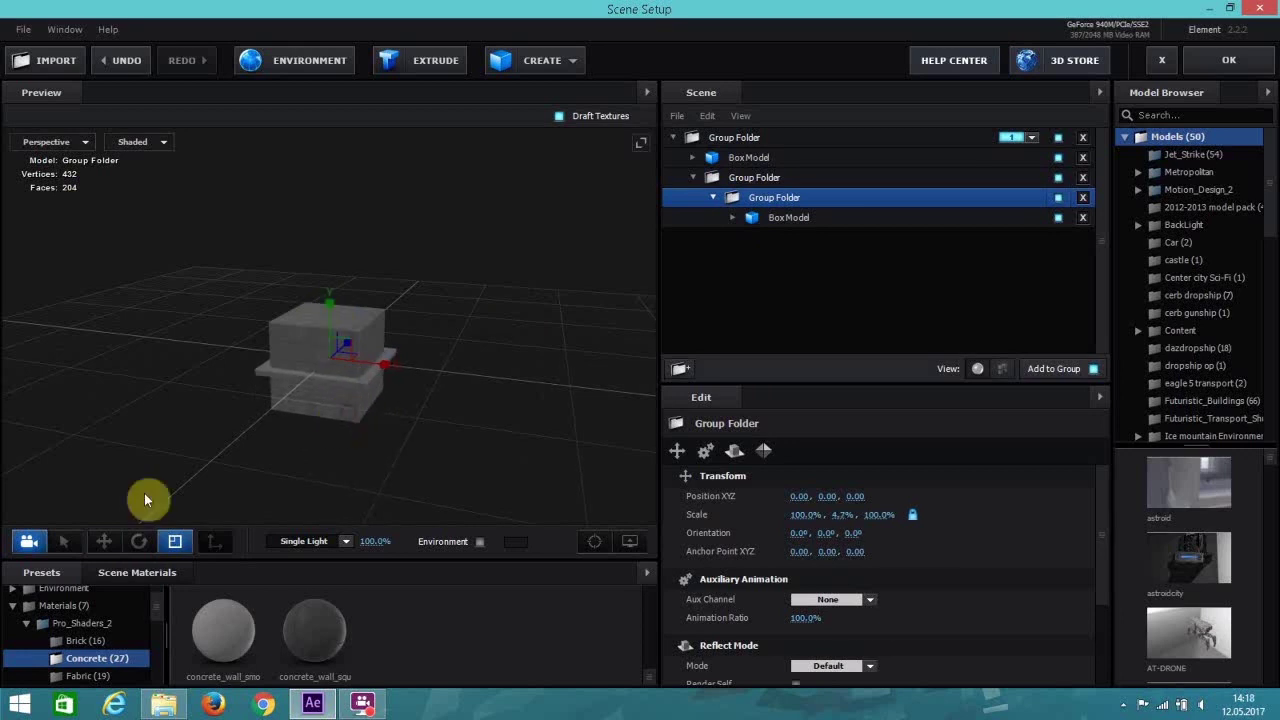
left_click(104, 541)
left_click_drag(329, 309, 337, 347)
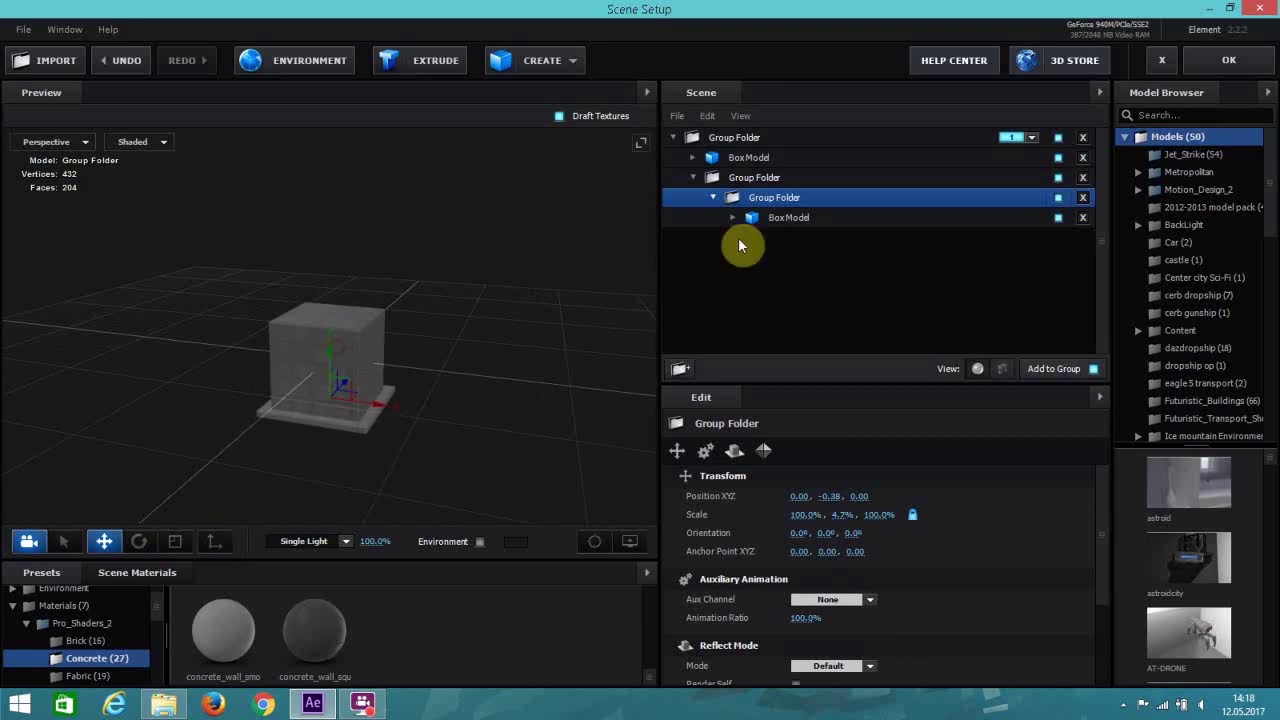
Turn on Y-axis group symmetry for the group folder that contains the flattened slab's folder.
left_click(750, 180)
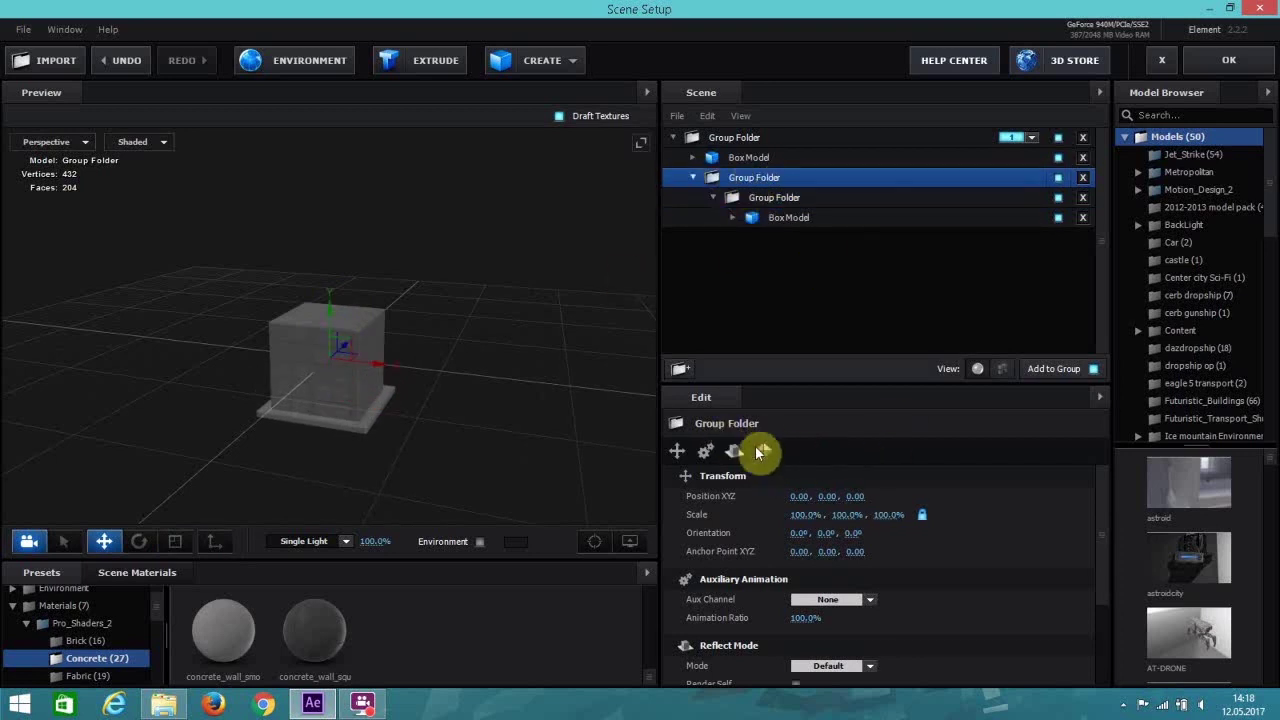
left_click(761, 451)
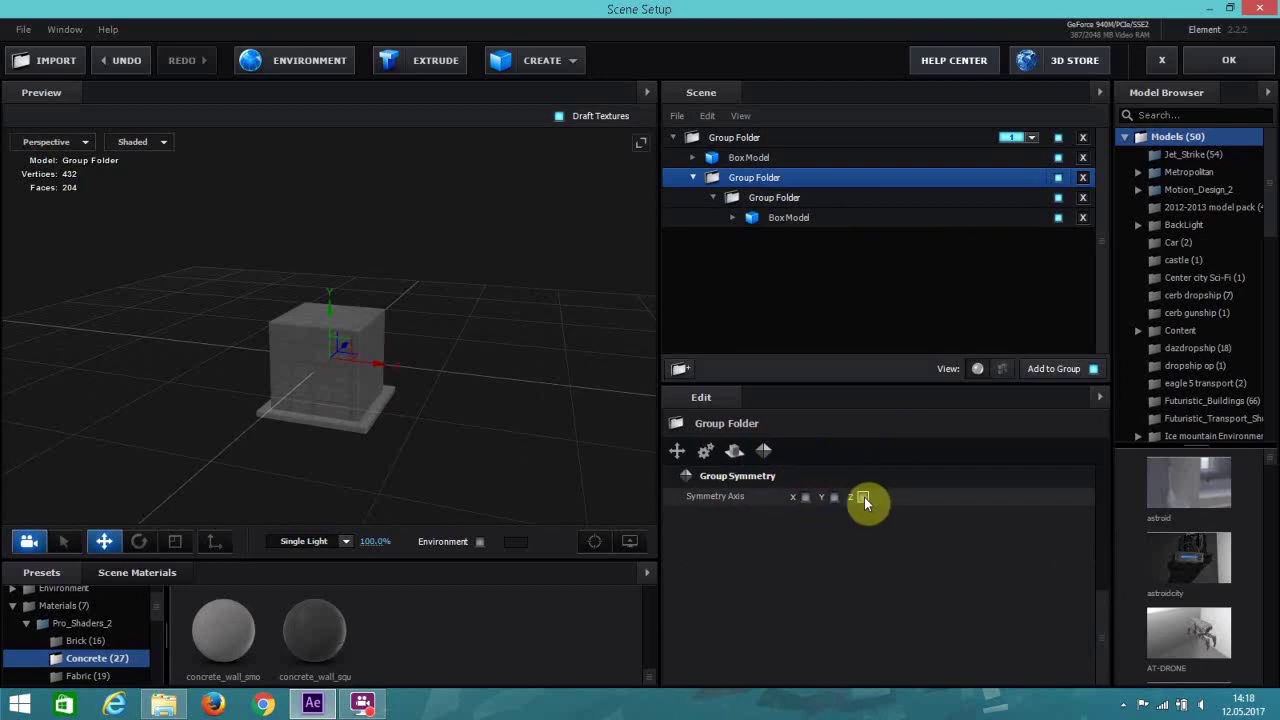
left_click(834, 497)
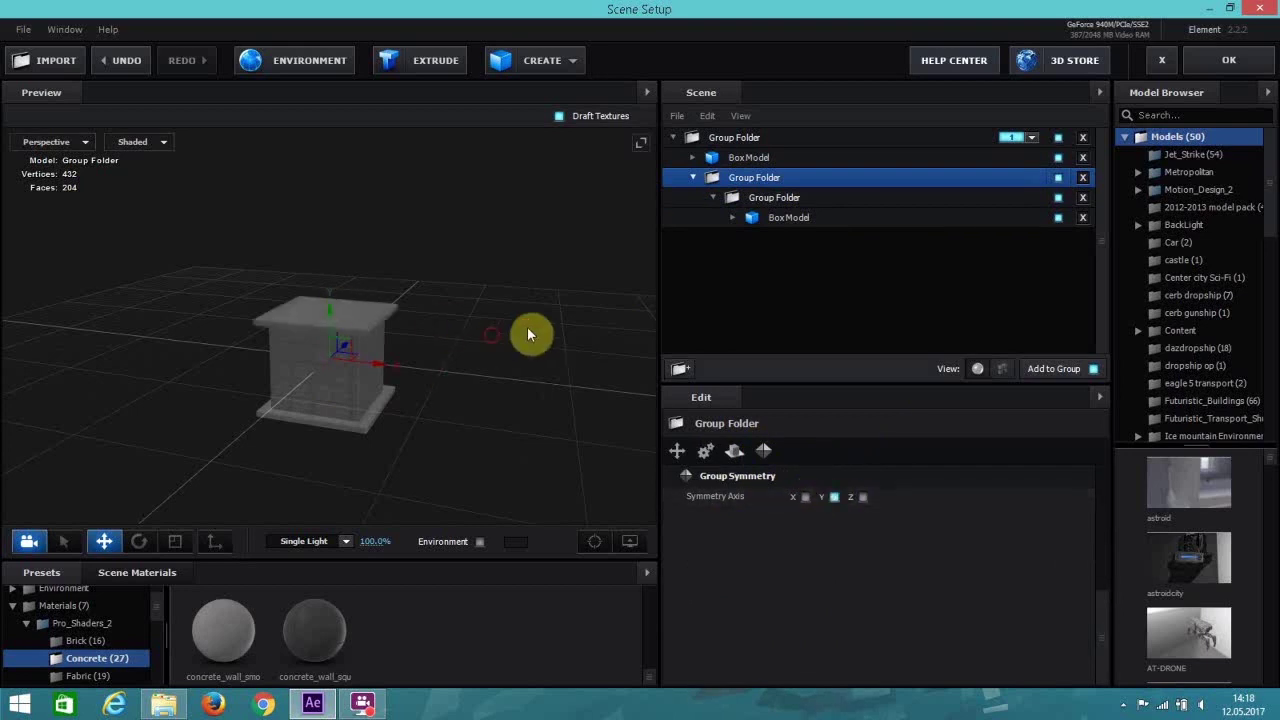
scroll(423, 377, "up", 5)
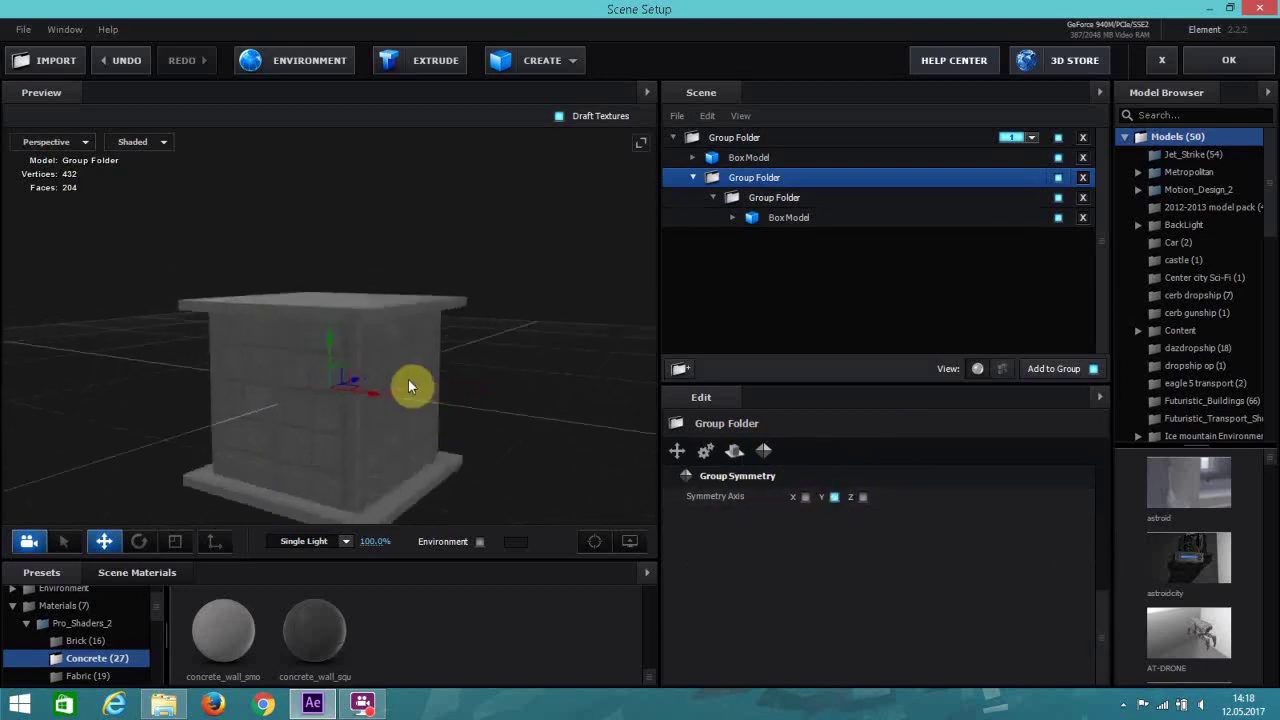
scroll(408, 386, "down", 2)
scroll(429, 431, "down", 3)
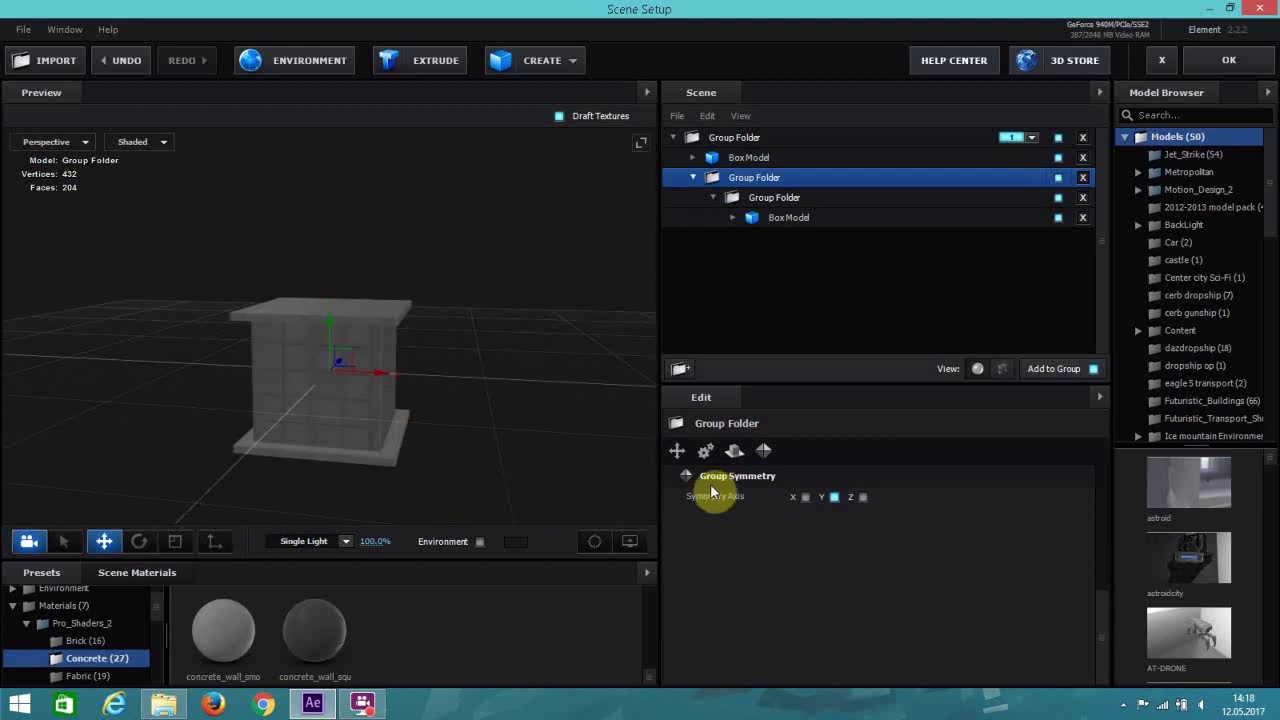
Widen the mirrored group folder horizontally into large slabs, and lower its inner folder to spread the slabs apart.
left_click(176, 543)
left_click_drag(371, 460, 469, 374)
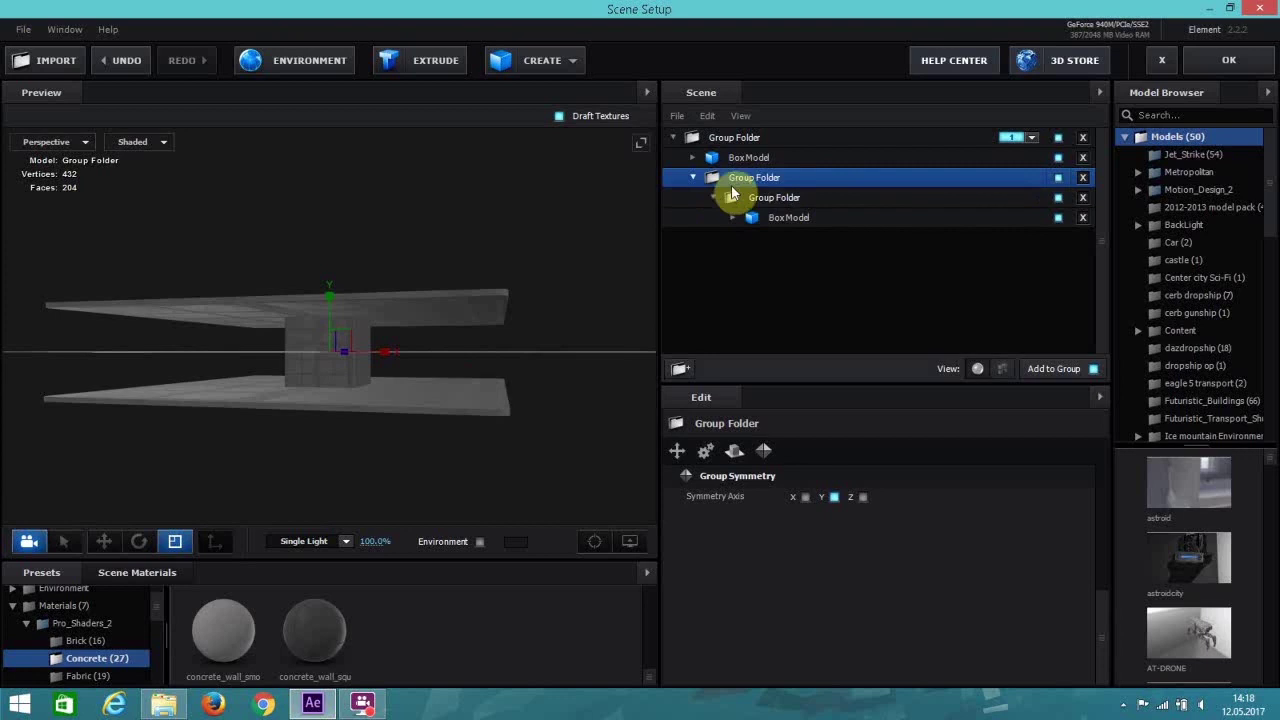
left_click(765, 198)
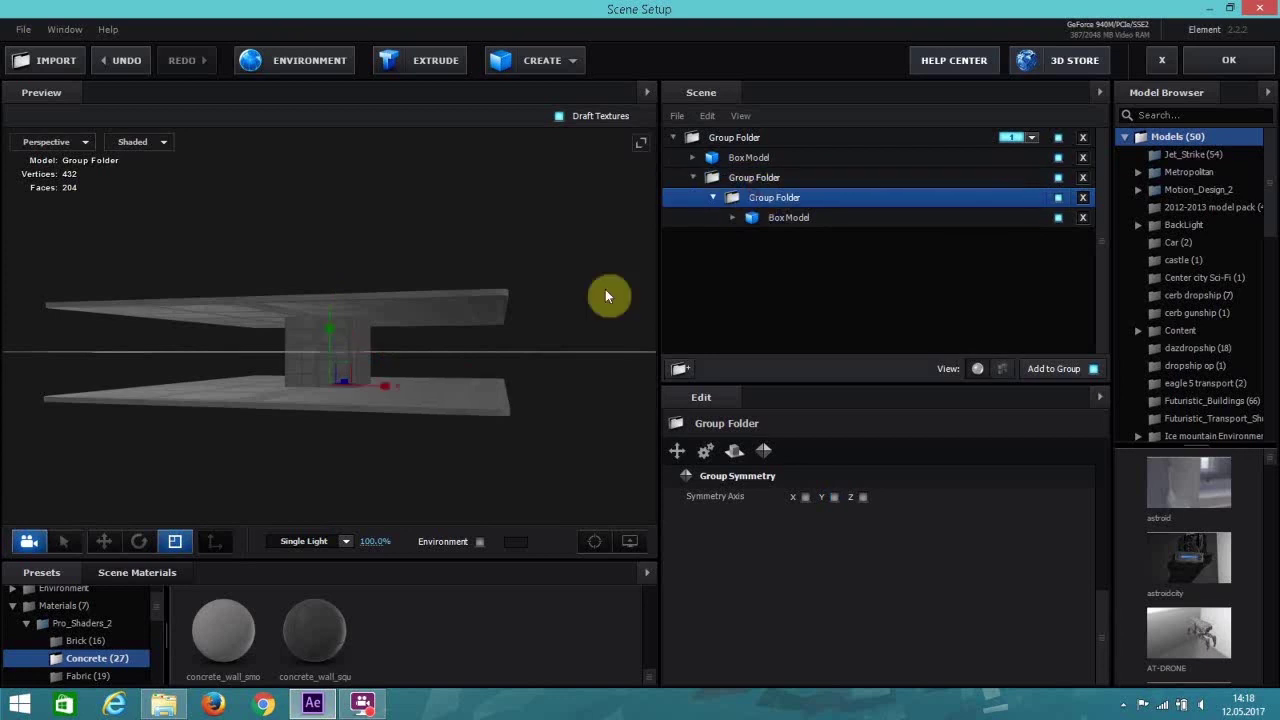
left_click(138, 541)
left_click(116, 541)
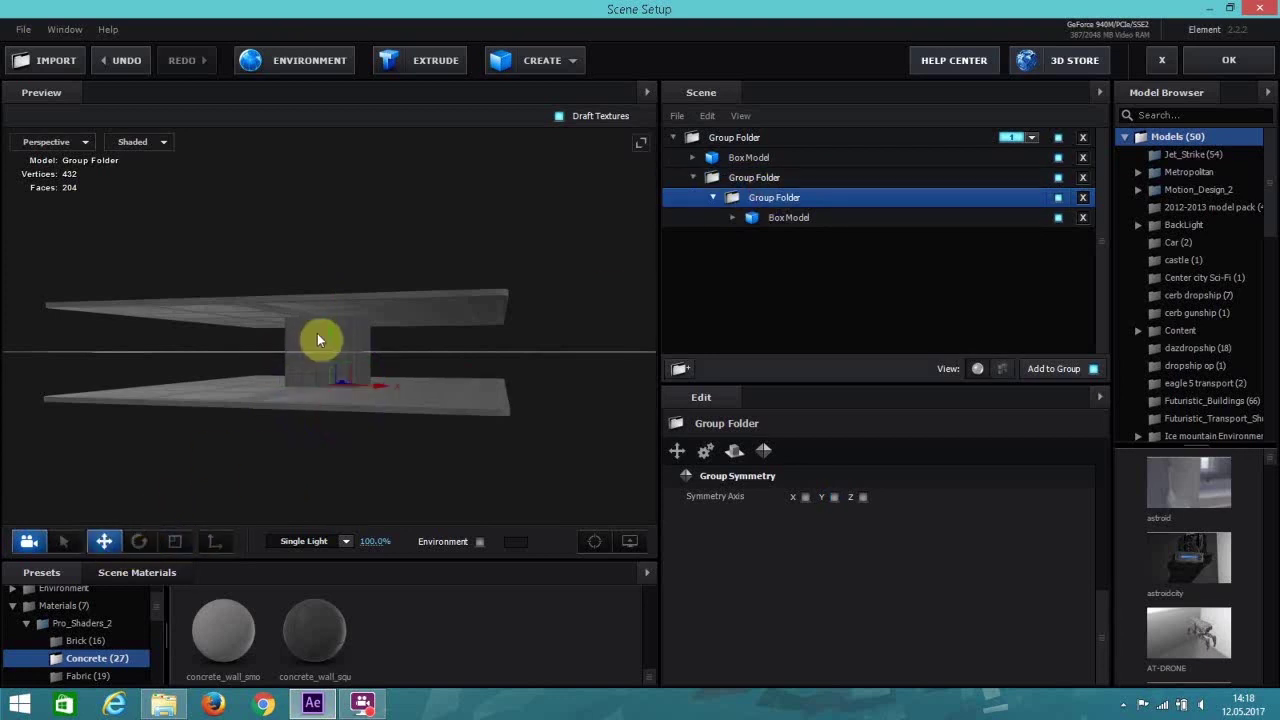
left_click_drag(330, 329, 339, 399)
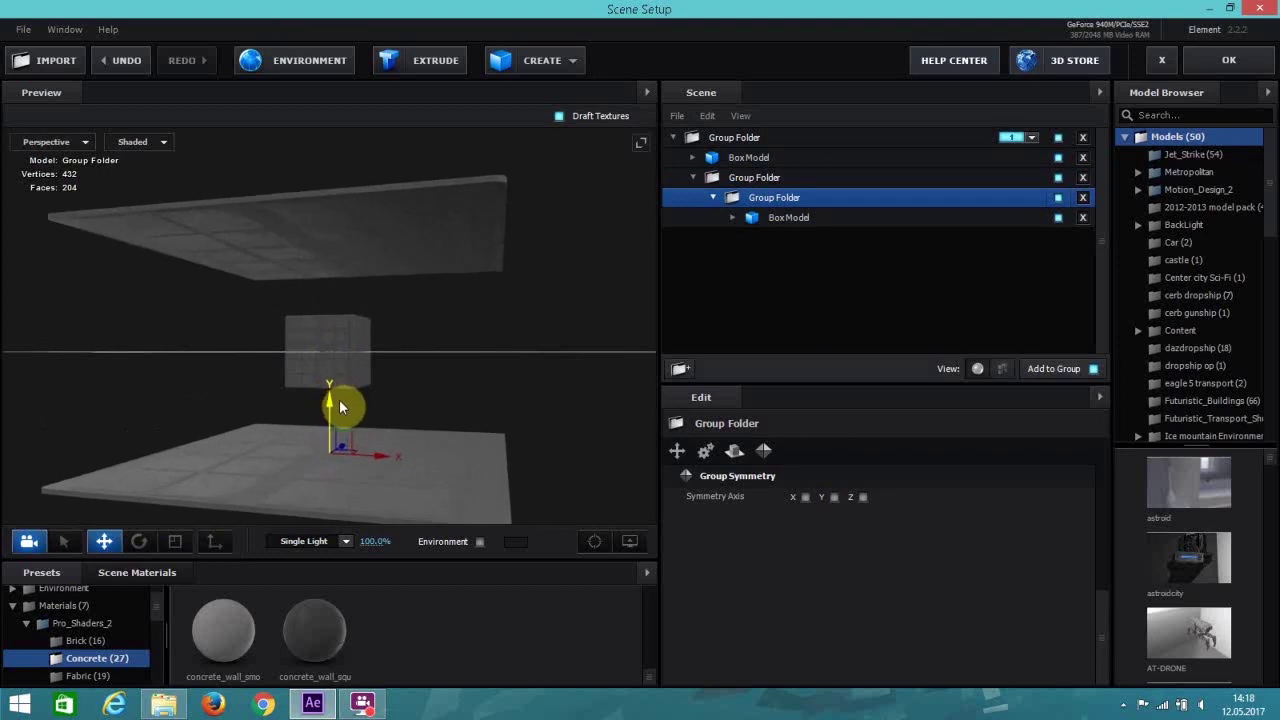
Lower the first box model onto the bottom slab, at a Y position of -0.81.
left_click(750, 158)
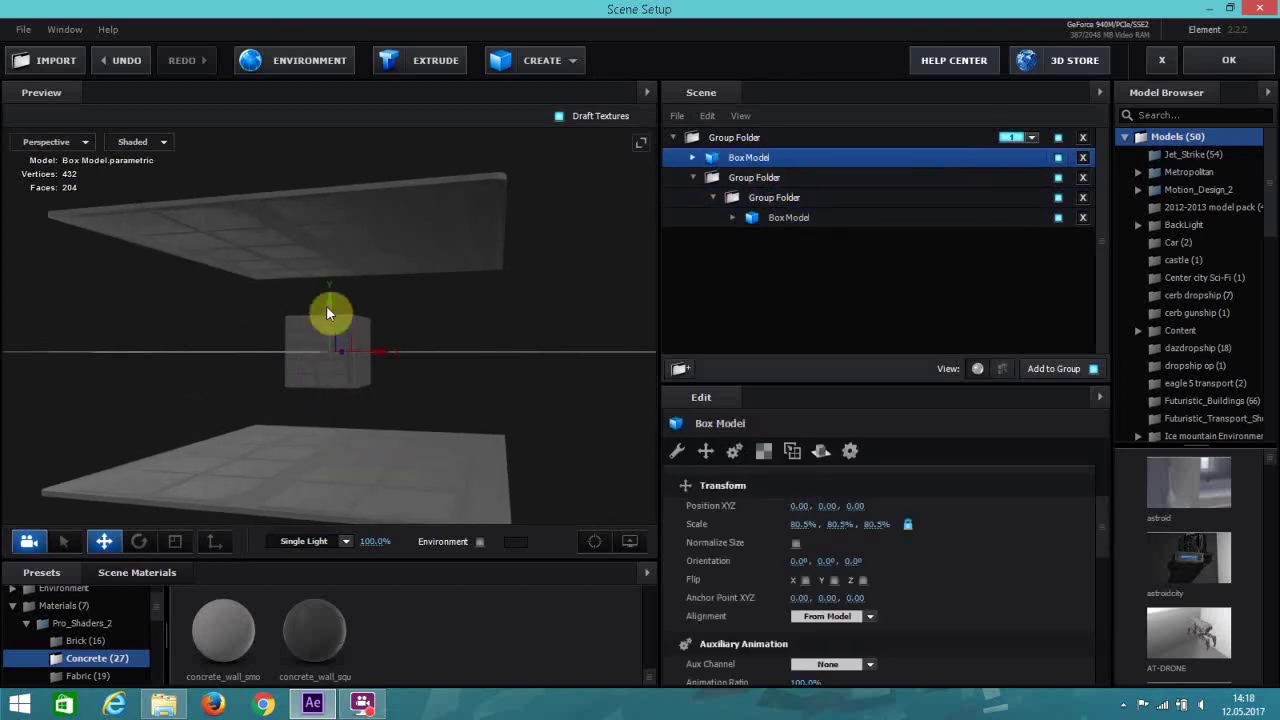
left_click_drag(328, 292, 336, 362)
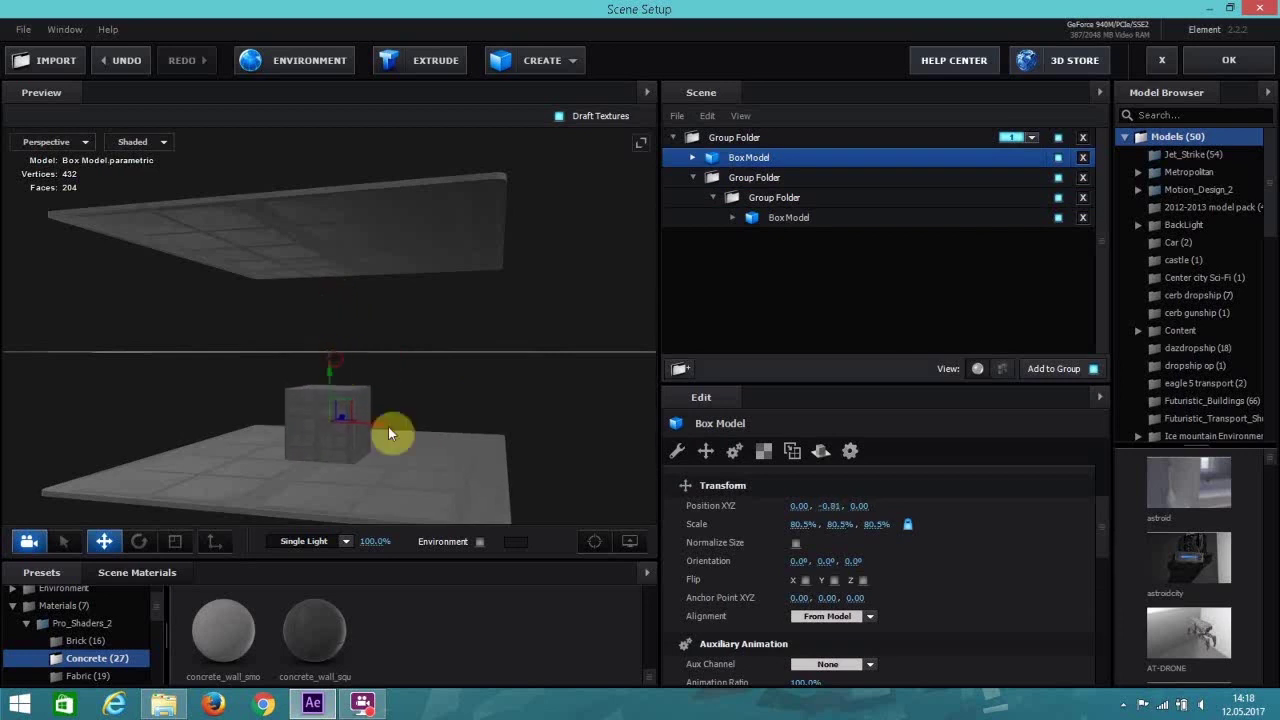
mouse_move(388, 428)
left_mouse_down()
mouse_move(394, 444)
mouse_move(502, 458)
mouse_move(434, 438)
mouse_move(497, 444)
mouse_move(391, 446)
mouse_move(400, 416)
left_mouse_up()
Duplicate the box standing on the bottom slab and raise the copy to a Y position of -0.01, stacked on the original.
left_click(761, 206)
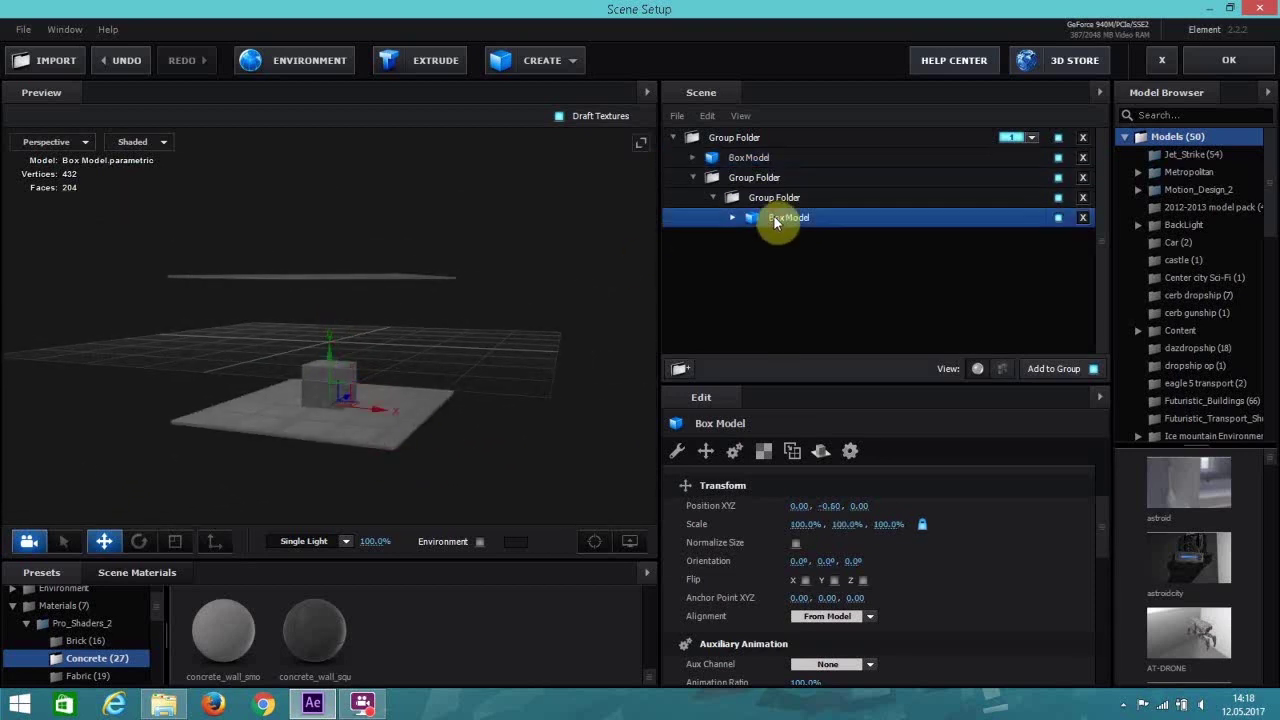
left_click(750, 158)
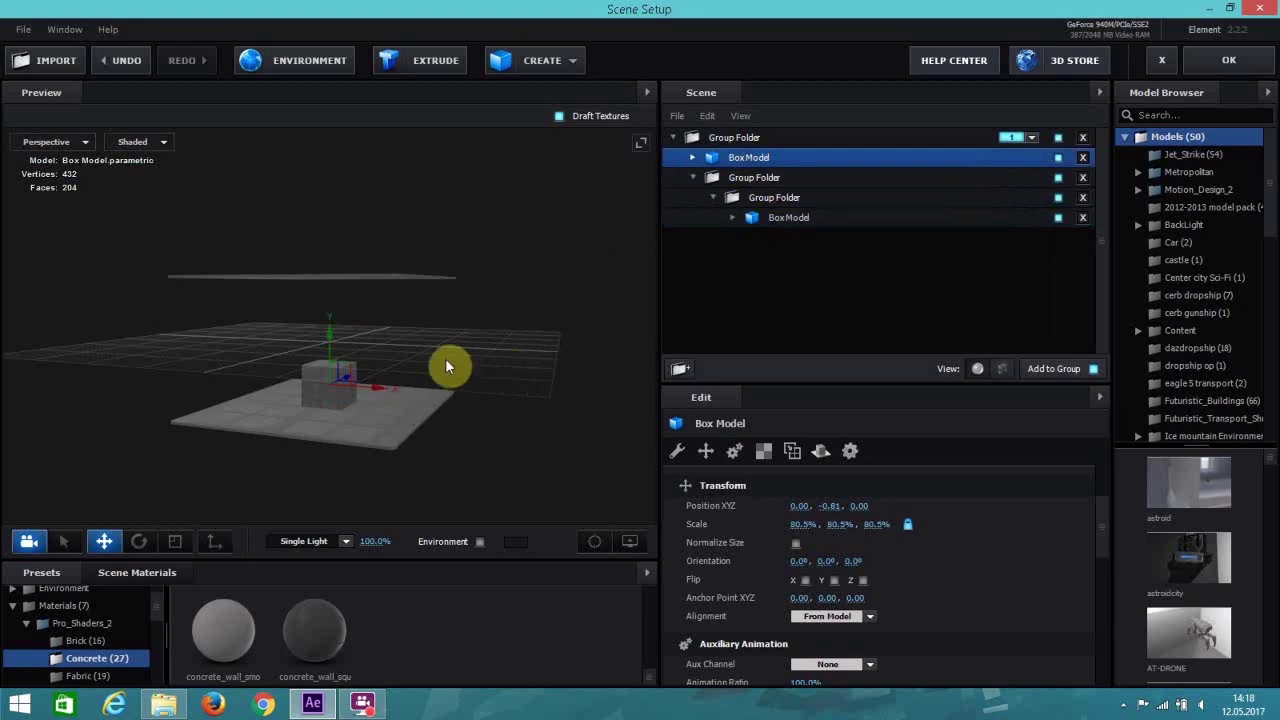
key("ctrl+d")
left_click_drag(333, 324, 362, 286)
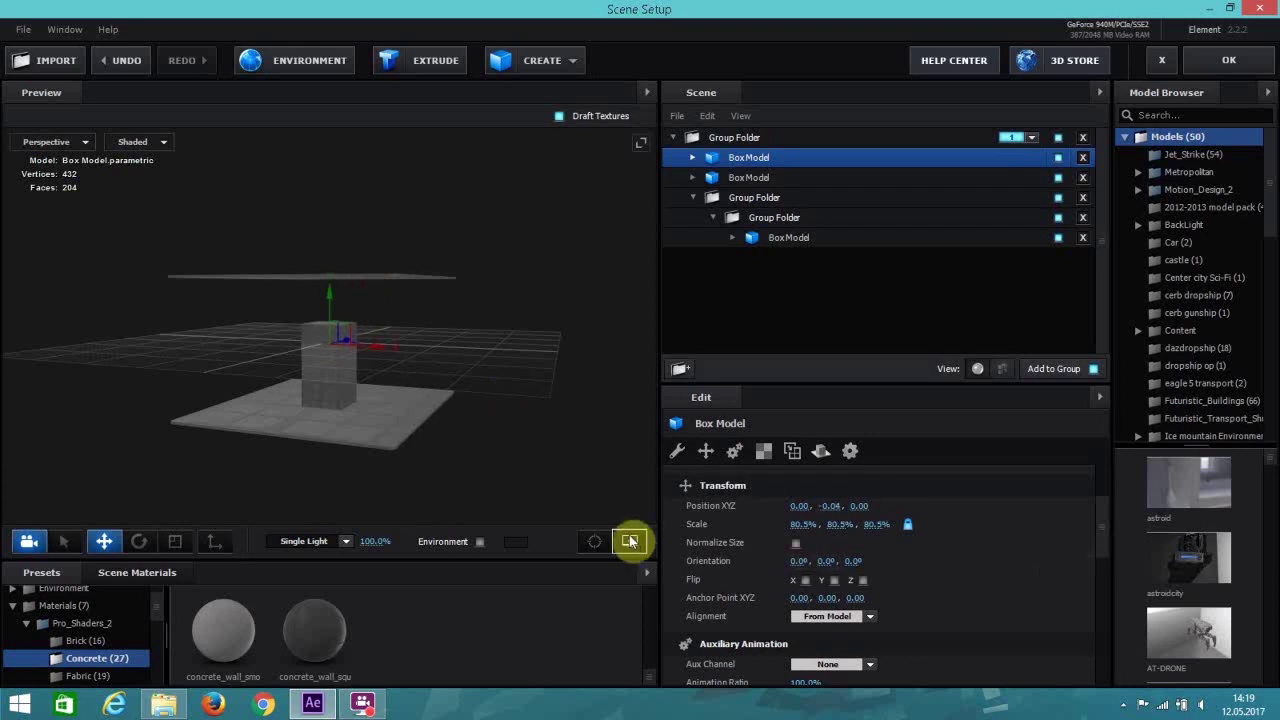
left_click(595, 541)
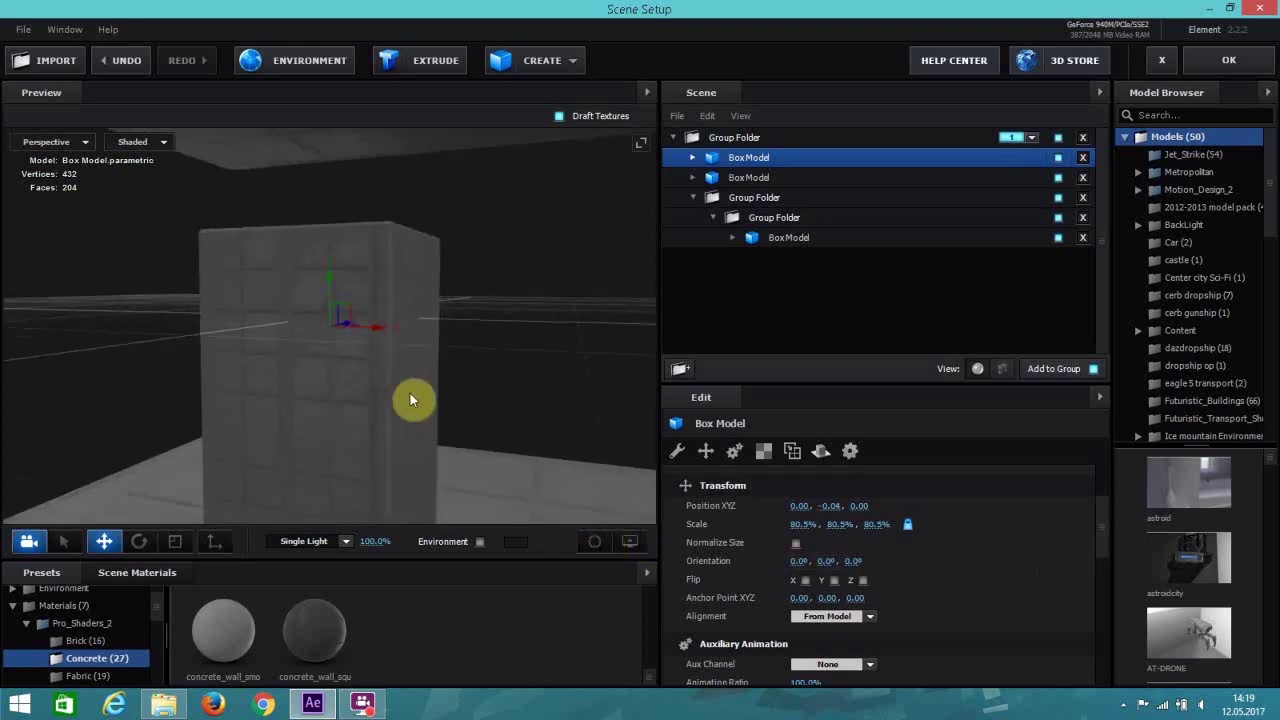
mouse_move(332, 277)
left_mouse_down()
mouse_move(334, 291)
mouse_move(342, 270)
left_mouse_up()
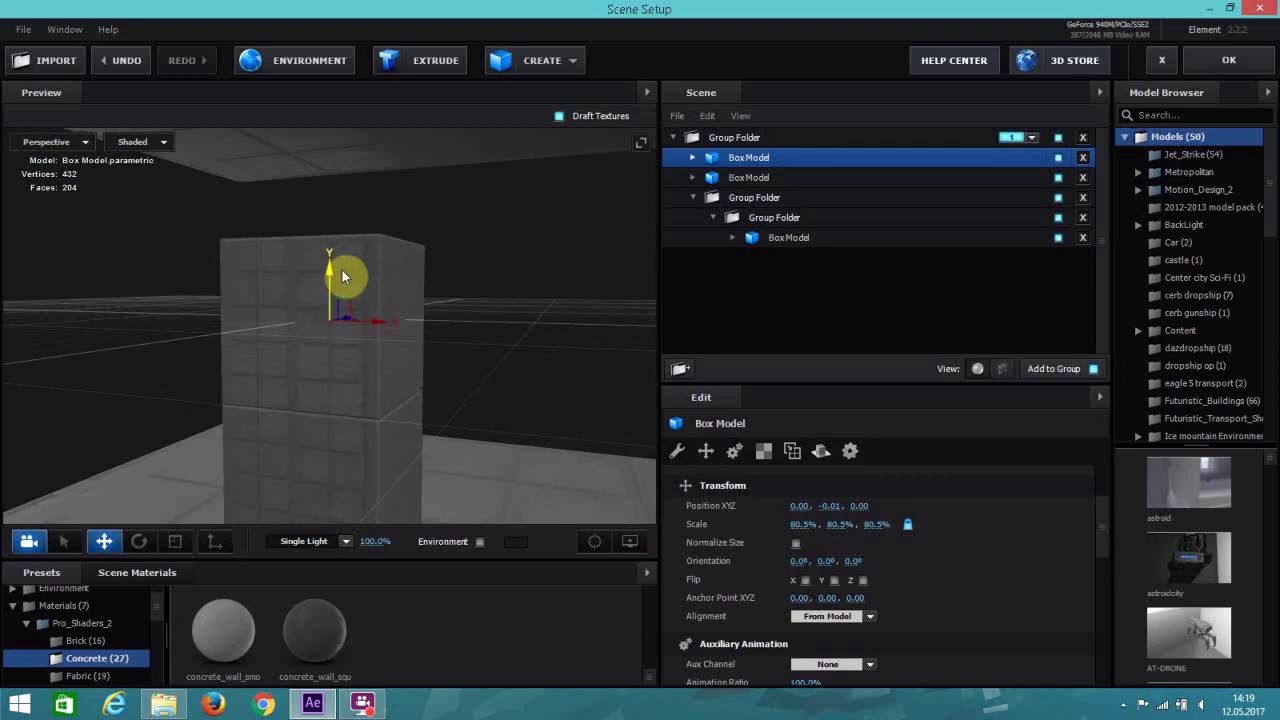
scroll(492, 402, "down", 3)
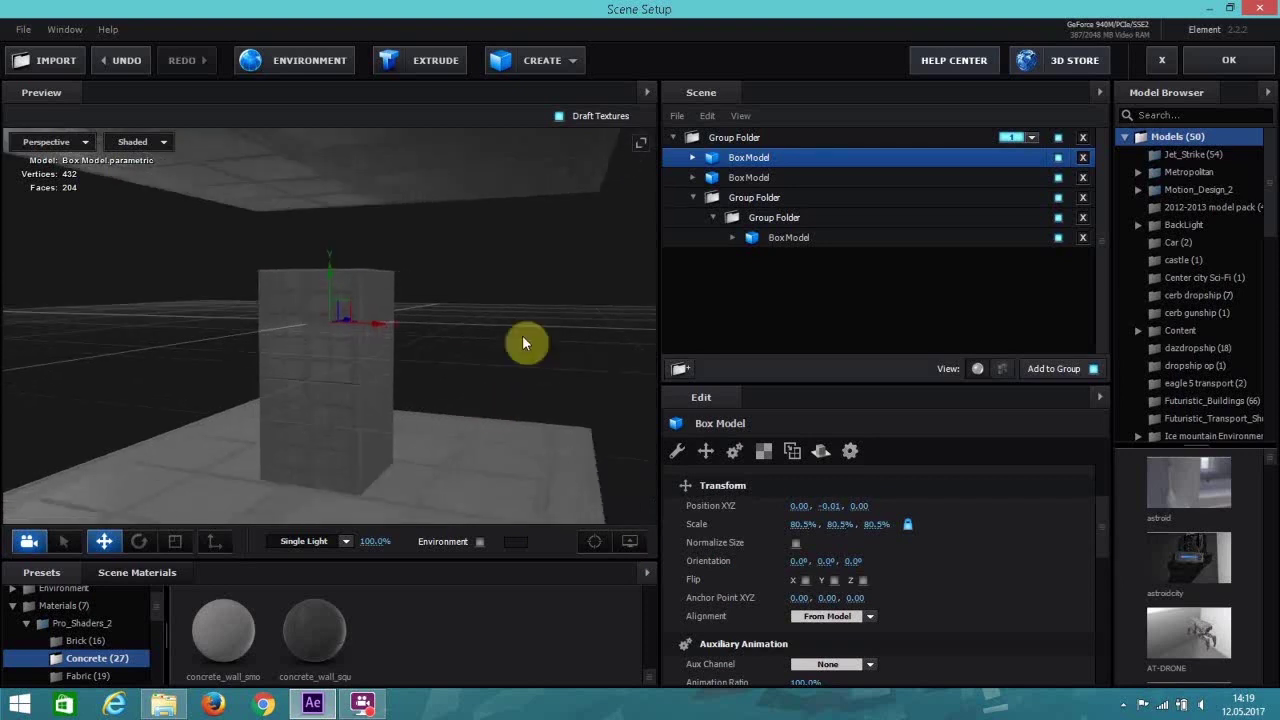
Raise the slab's box model inside the nested group folders to a Y position of 8.85, bringing the mirrored slabs closer together.
left_click(781, 237)
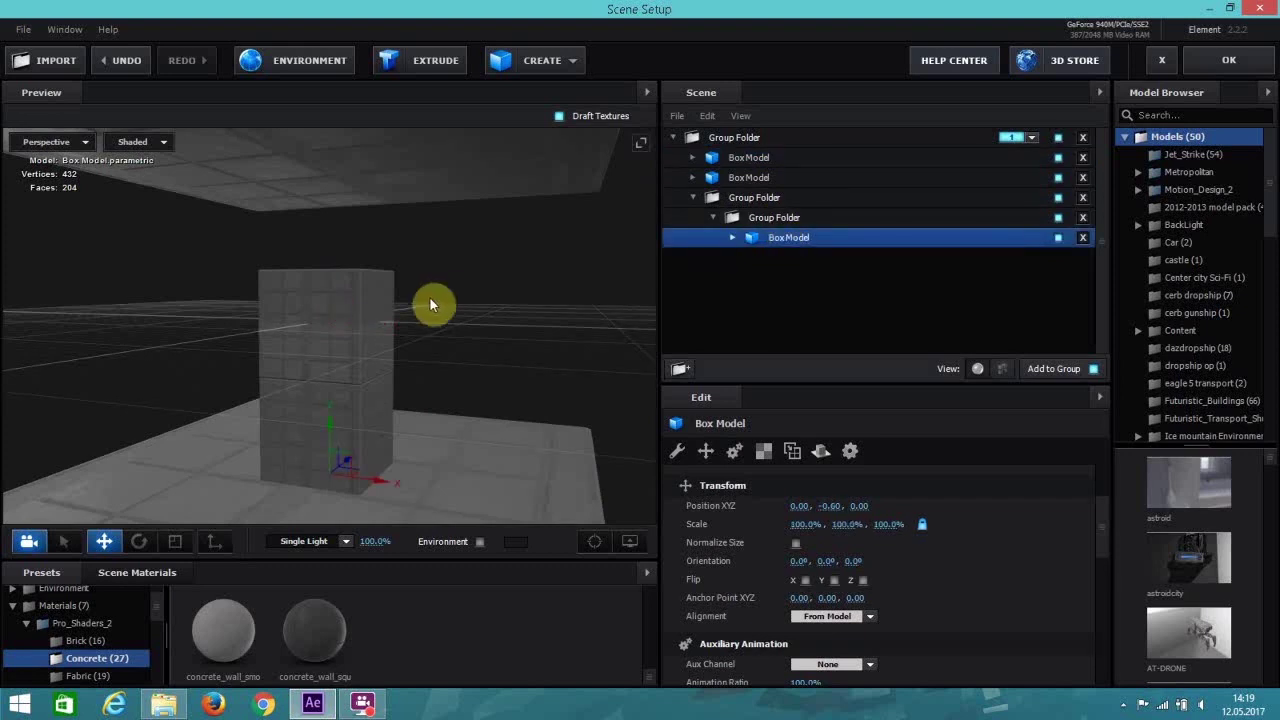
scroll(429, 296, "down", 5)
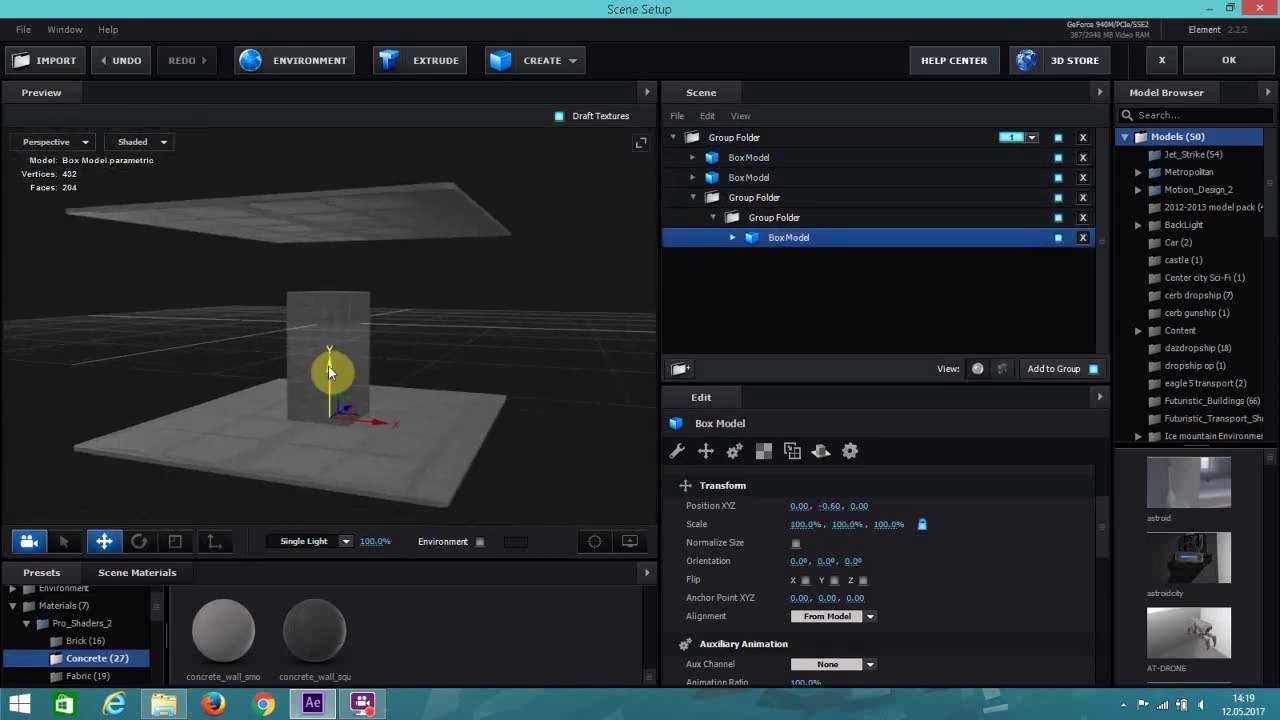
mouse_move(328, 366)
left_mouse_down()
mouse_move(342, 327)
mouse_move(329, 341)
left_mouse_up()
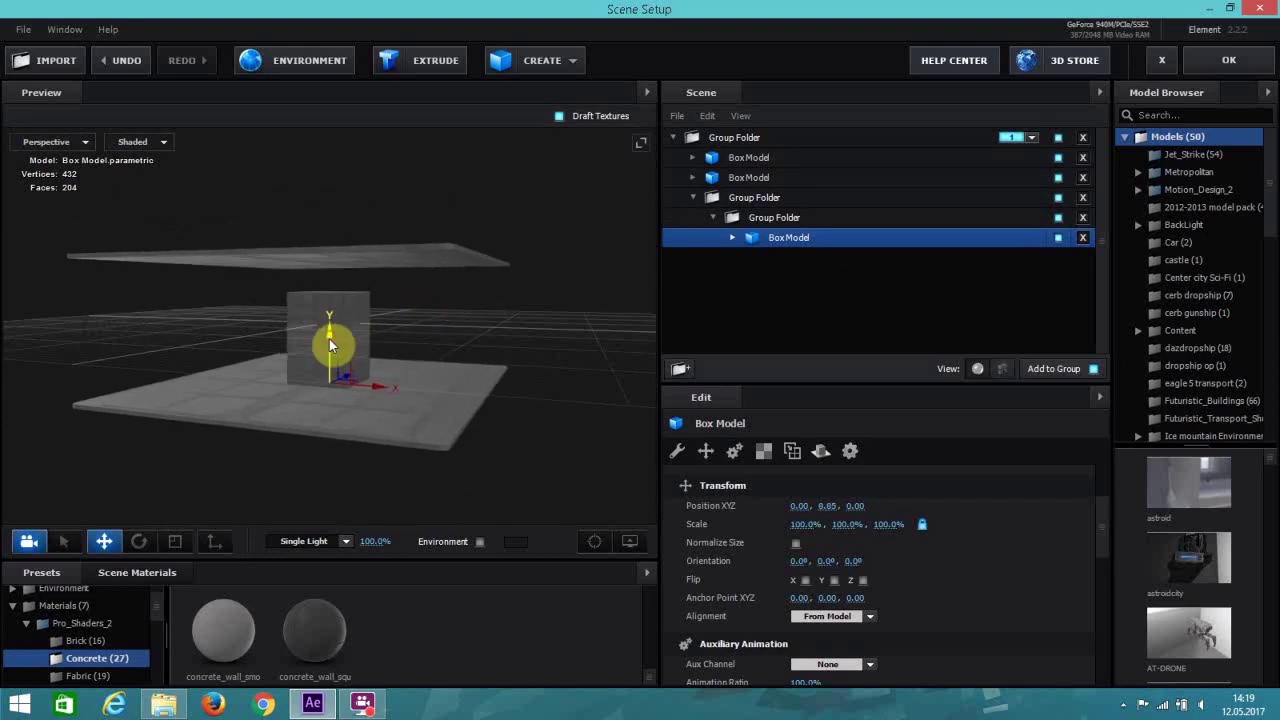
Raise the inner group folder slightly to tighten the mirrored slabs around the two stacked boxes.
left_click(767, 202)
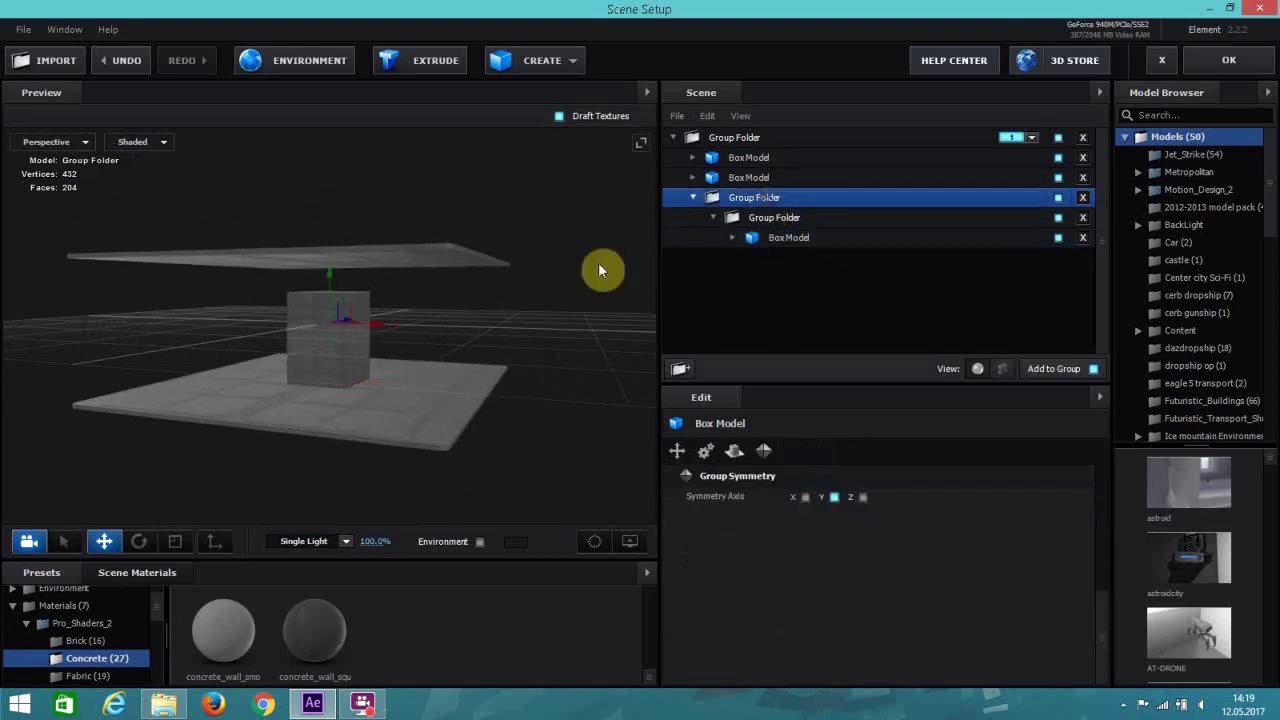
left_click(719, 222)
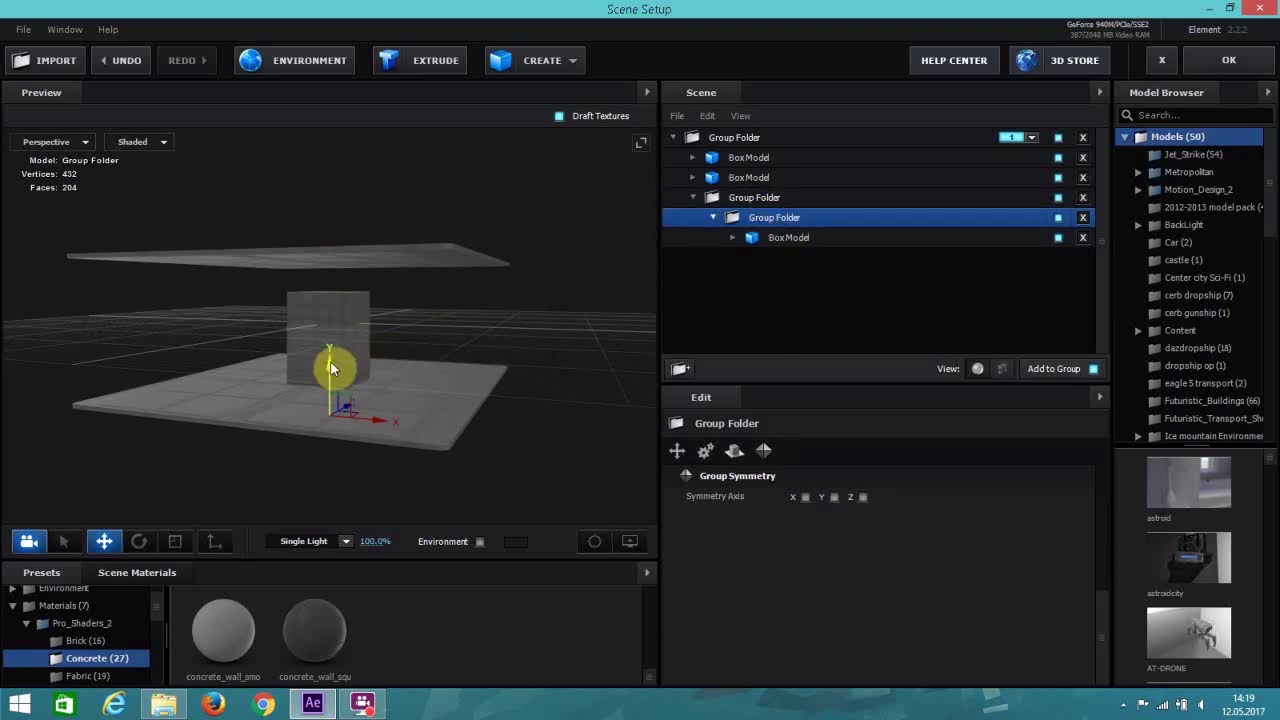
left_click_drag(338, 357, 338, 356)
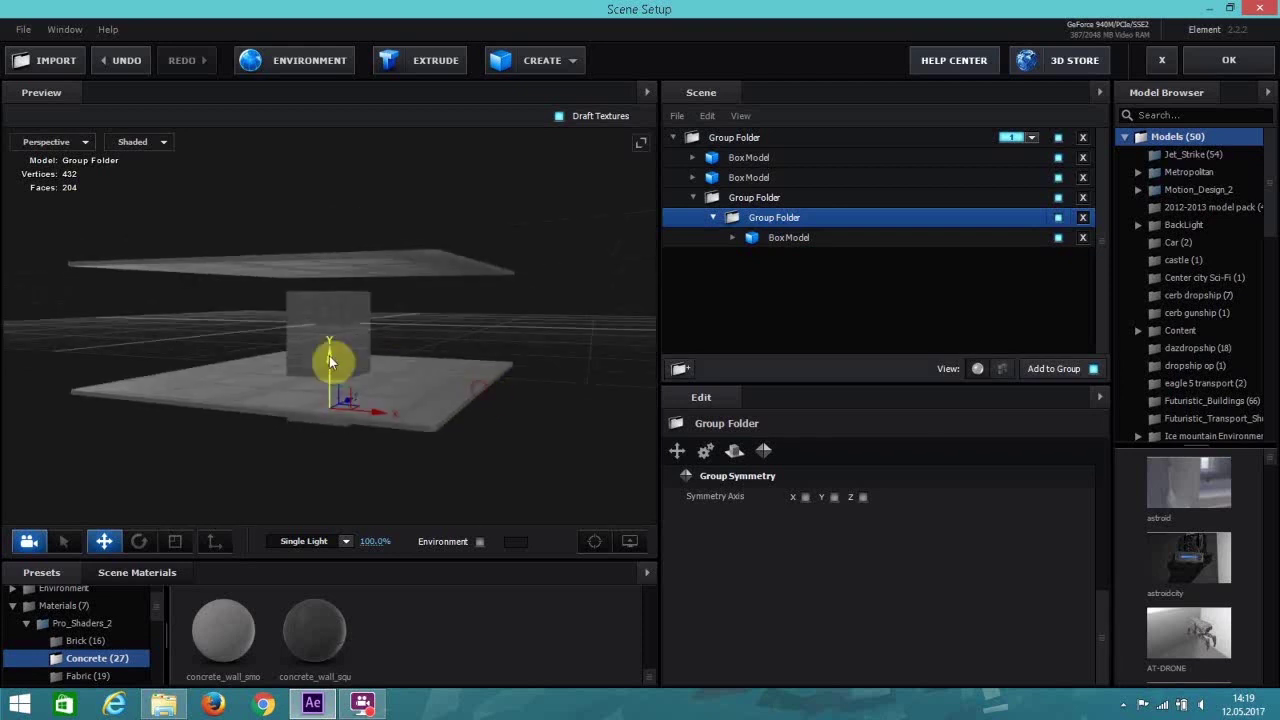
left_click_drag(498, 425, 503, 413)
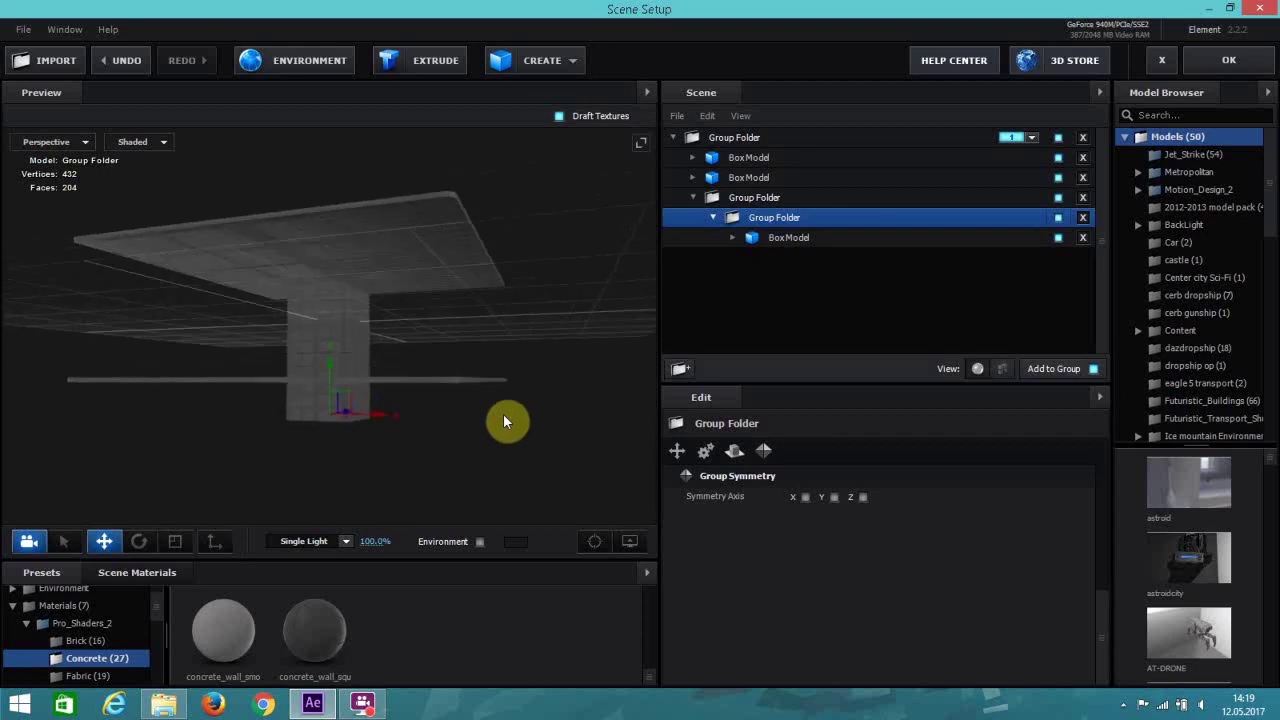
left_click(781, 237)
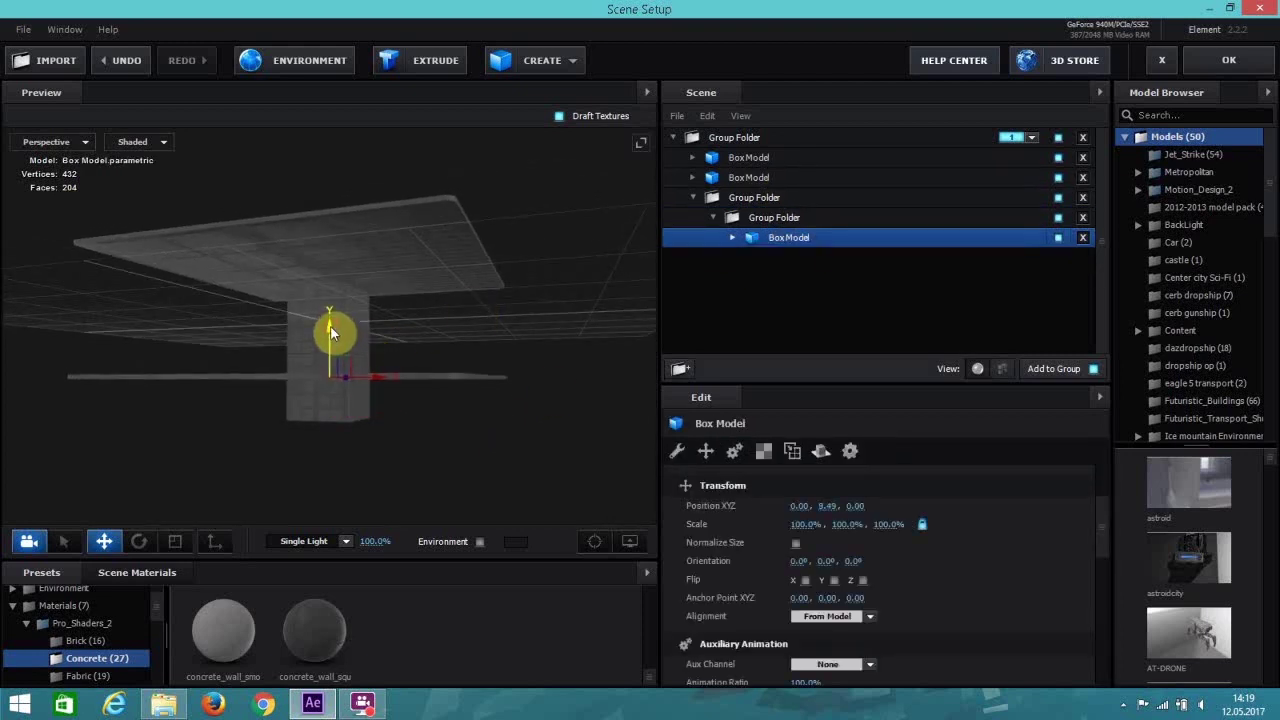
Raise both stacked boxes together relative to the bottom slab, and lower the inner group folder slightly to spread the slabs.
left_click(748, 177)
left_click(745, 157, "ctrl")
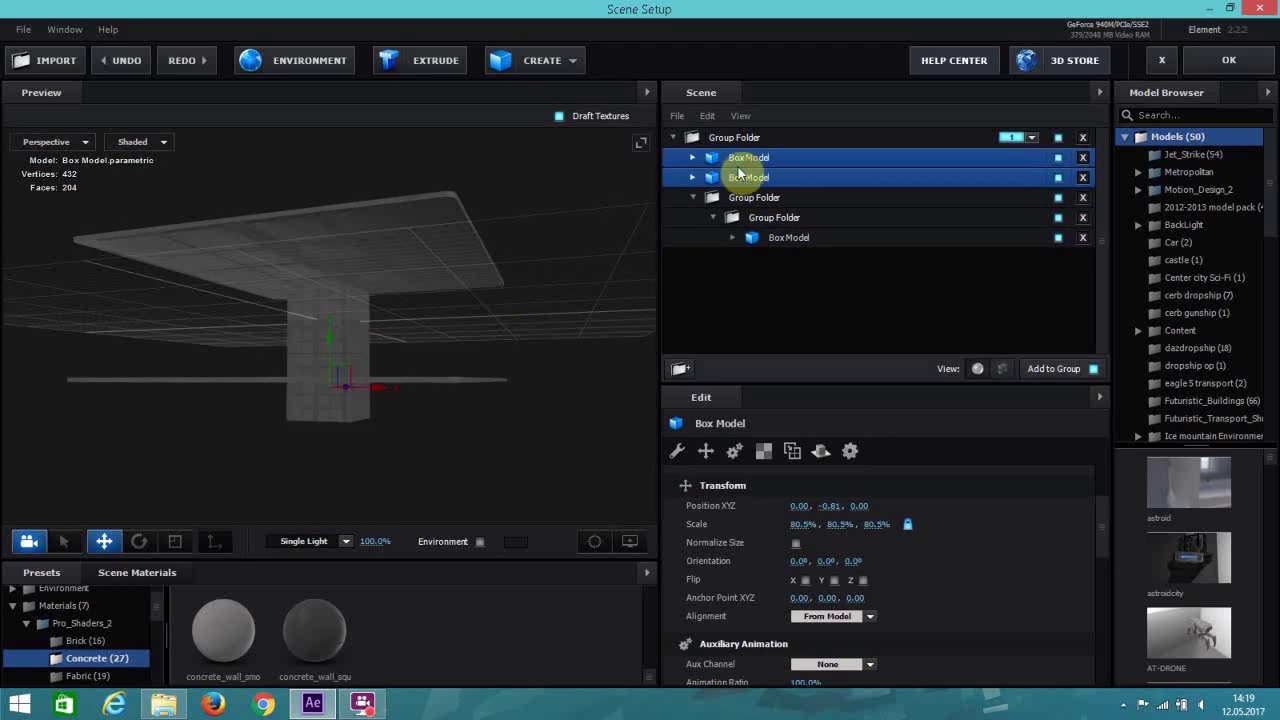
left_click_drag(329, 310, 466, 329)
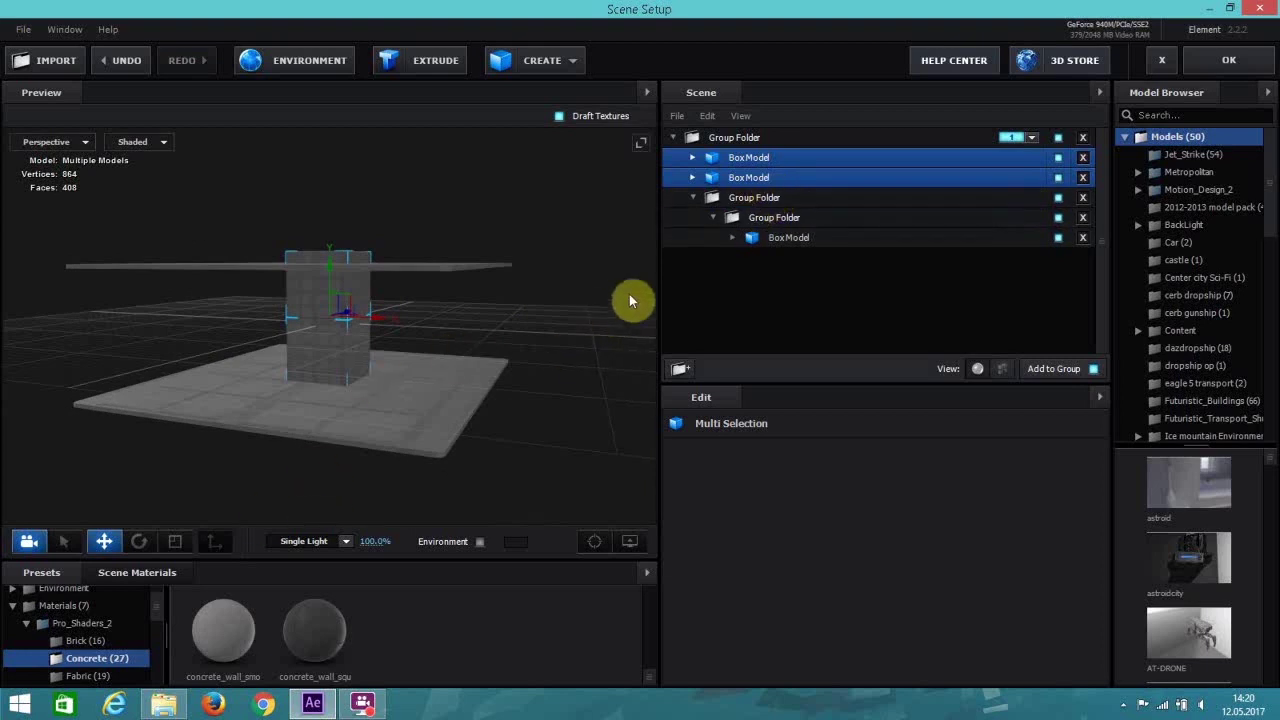
left_click(747, 217)
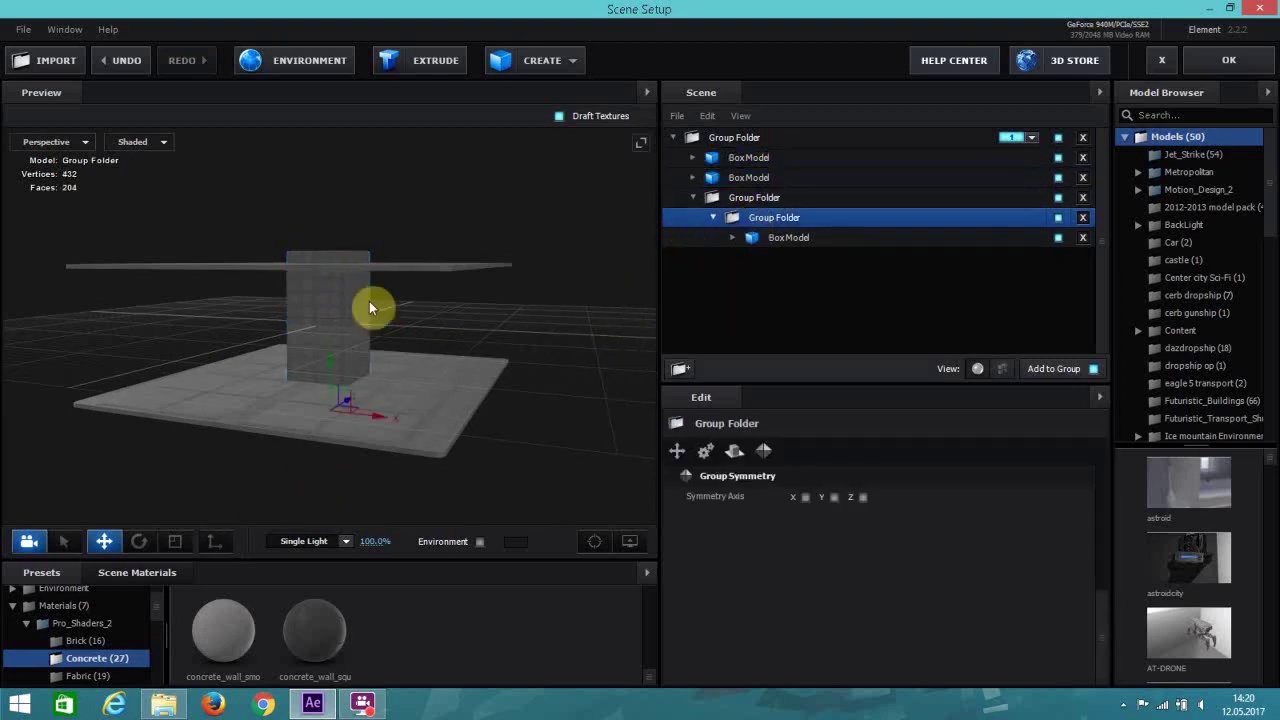
left_click_drag(331, 357, 333, 364)
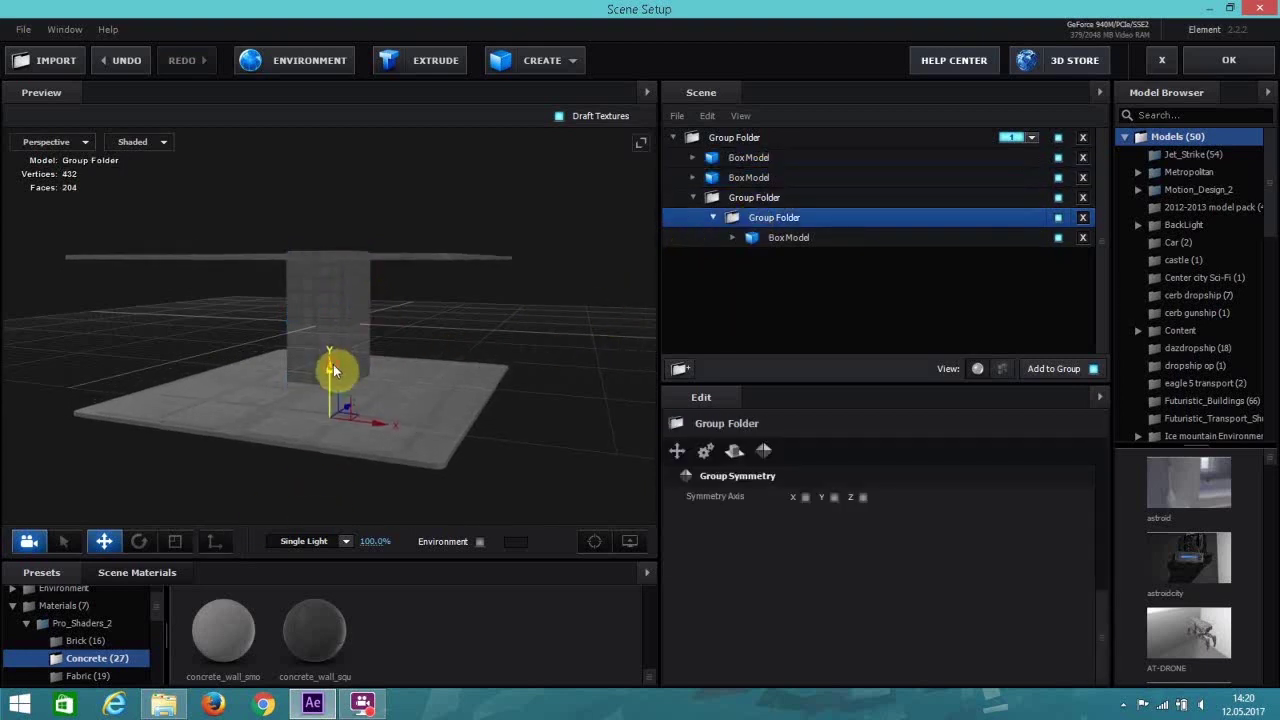
Fine-tune the height of both stacked boxes together so the column spans the gap between the floor and ceiling slabs.
left_click(752, 180)
left_click(745, 160, "ctrl")
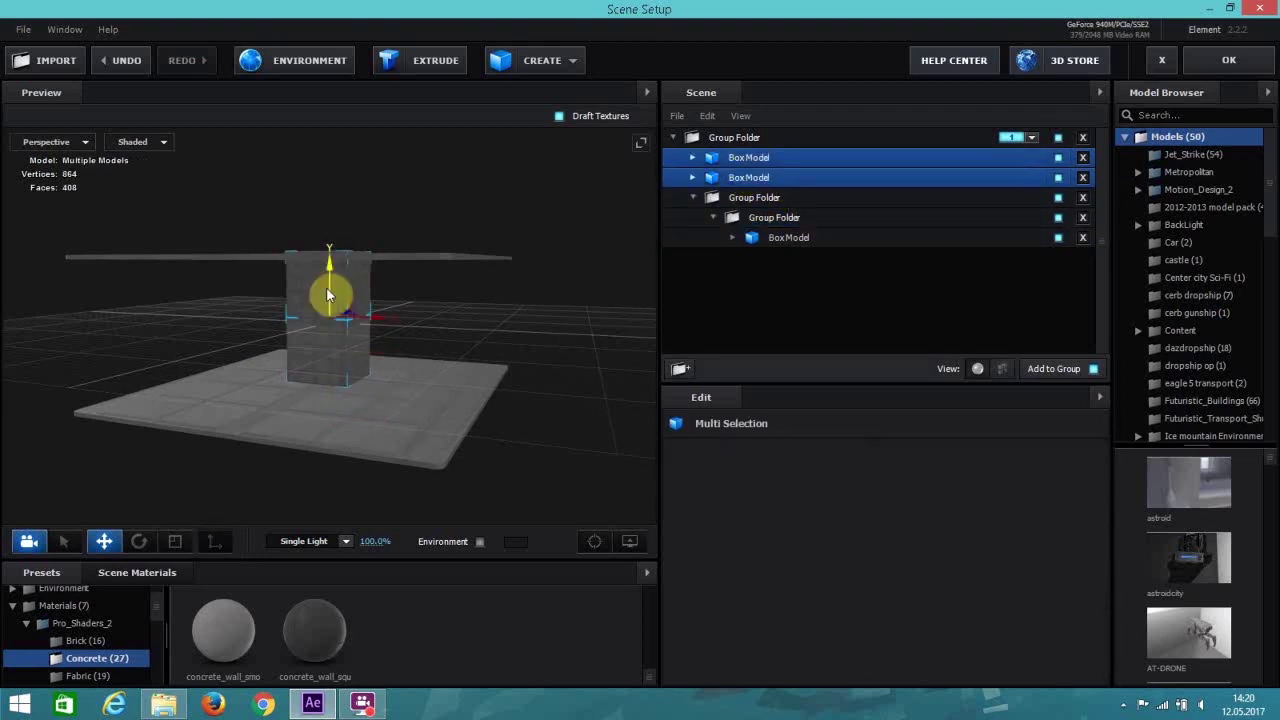
left_click_drag(331, 289, 417, 371)
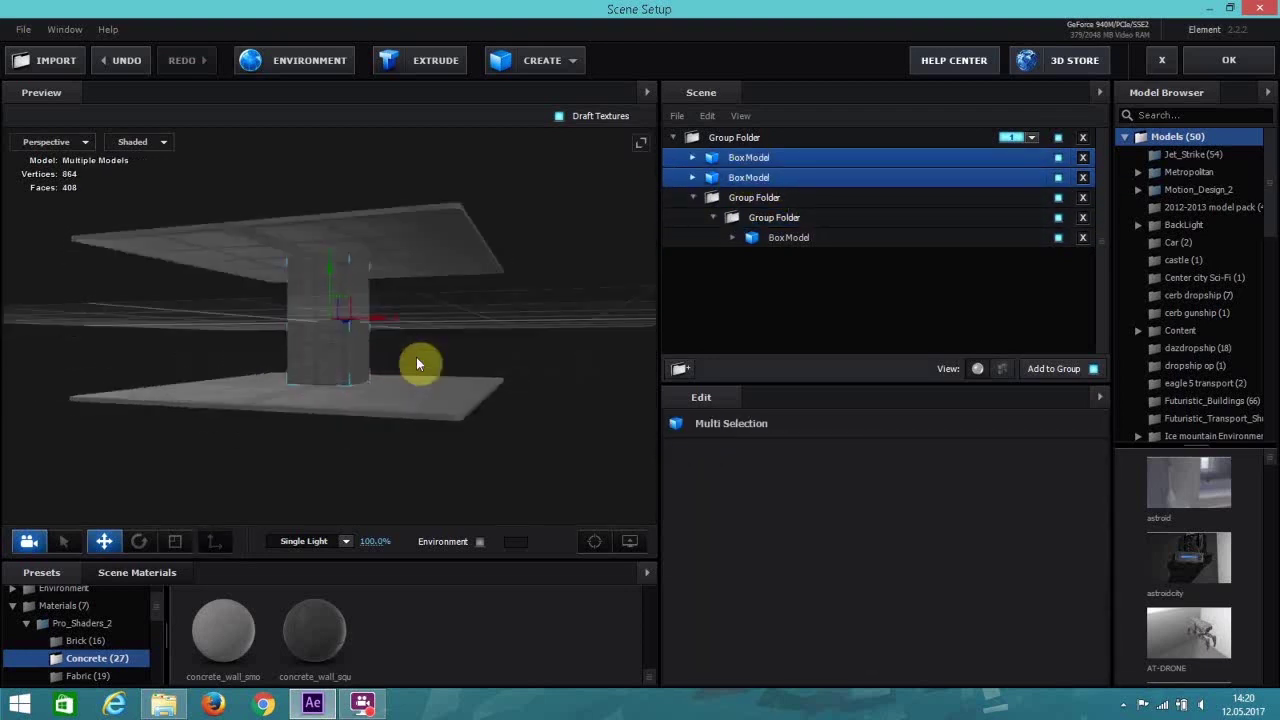
scroll(418, 355, "up", 5)
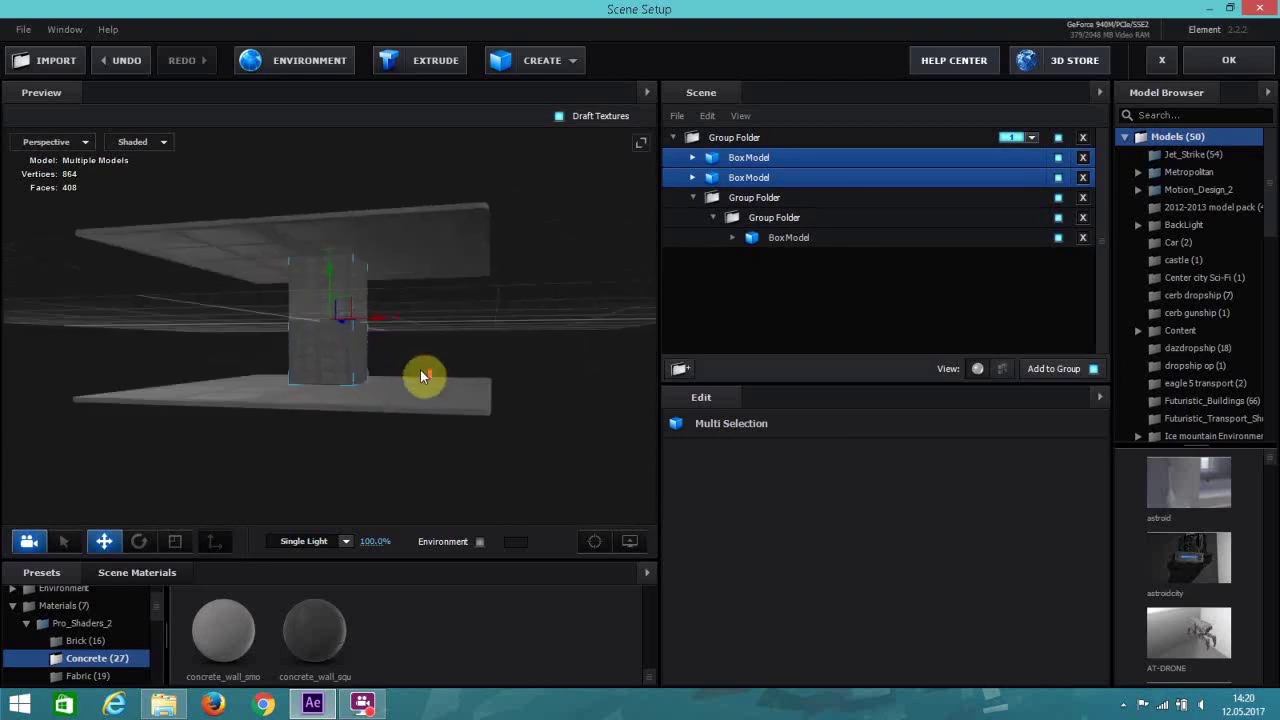
left_click_drag(422, 388, 429, 435)
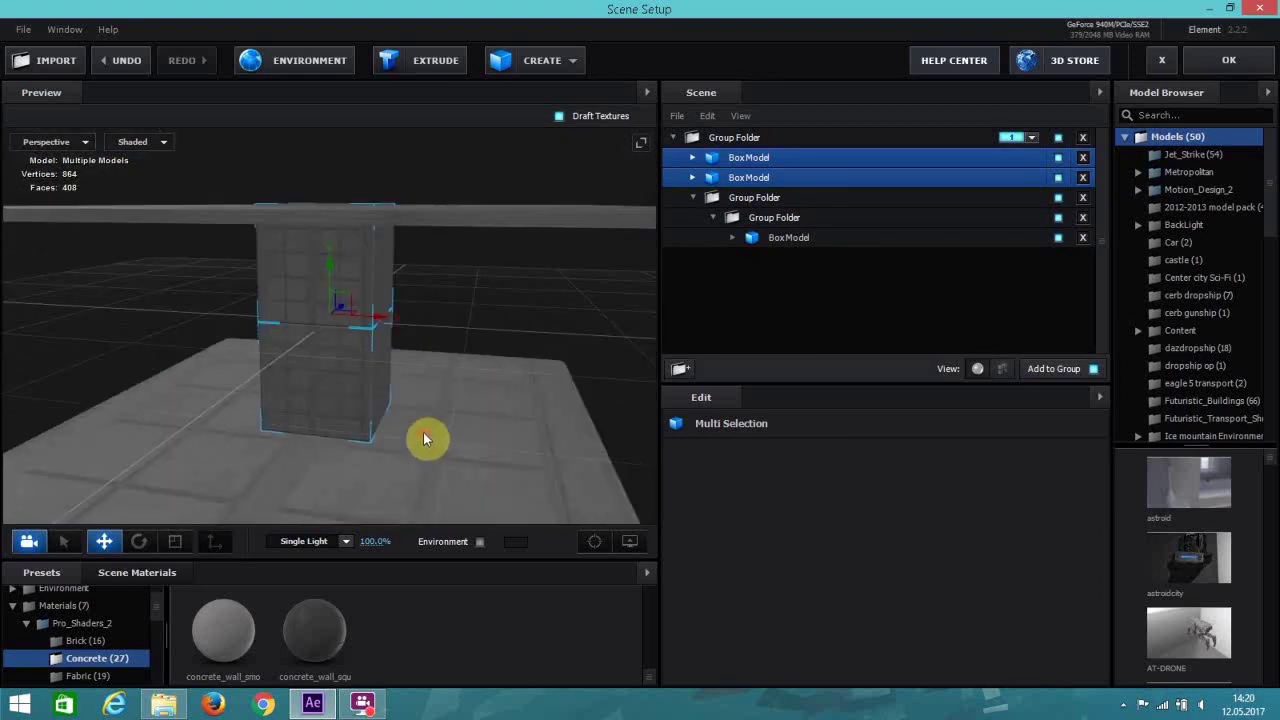
left_click_drag(331, 263, 332, 270)
mouse_move(482, 397)
left_mouse_down()
mouse_move(489, 359)
mouse_move(502, 375)
mouse_move(483, 404)
left_mouse_up()
Turn on the environment display in the preview and browse the Basic_2K environment presets.
left_click(479, 542)
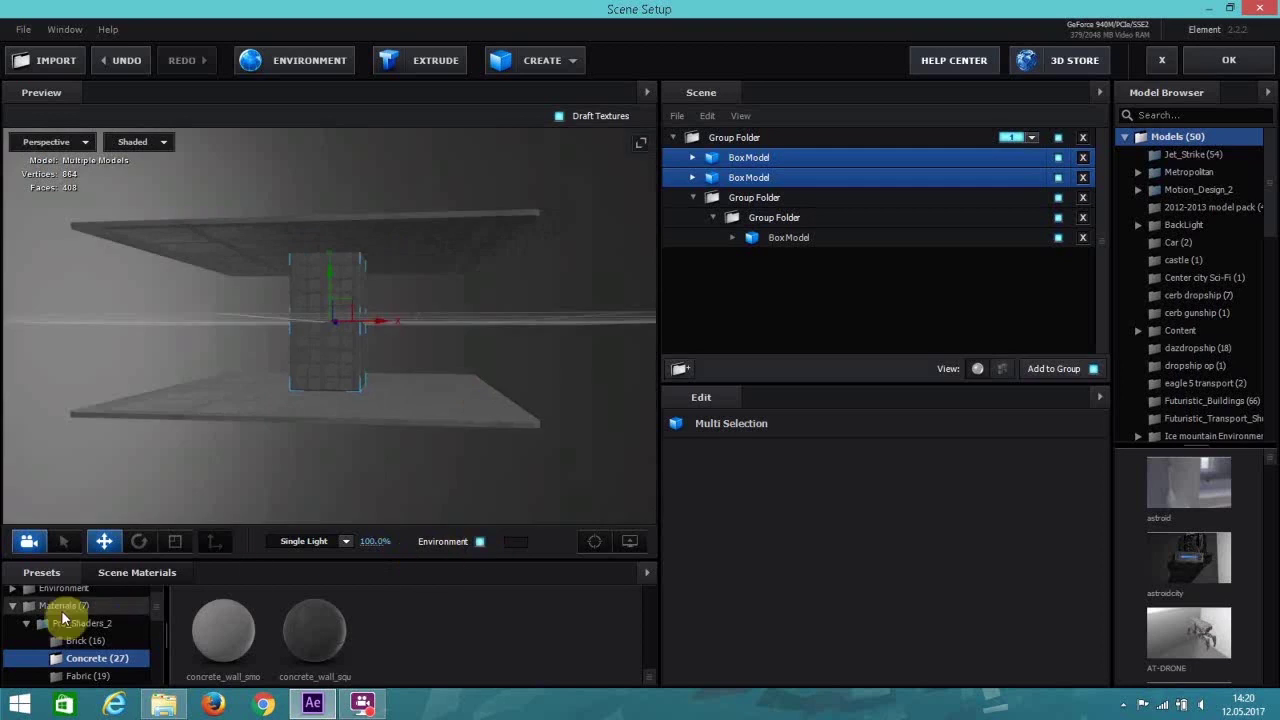
left_click(94, 606)
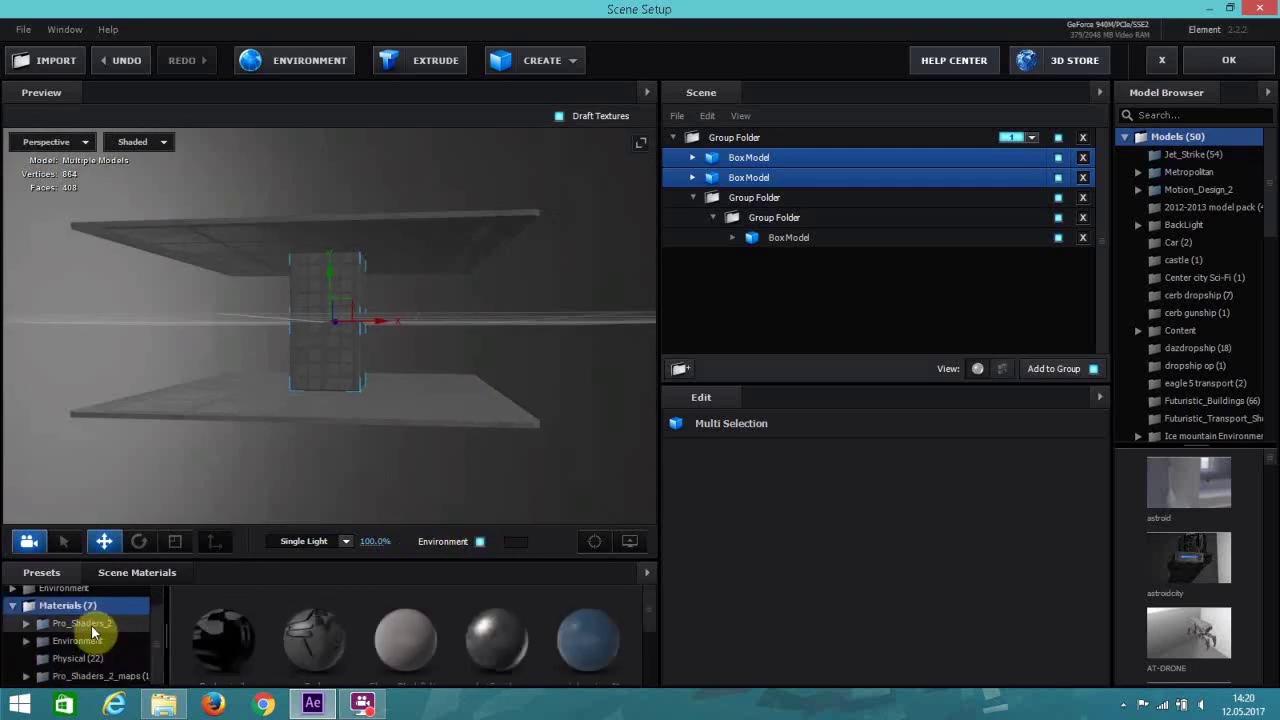
double_click(90, 606)
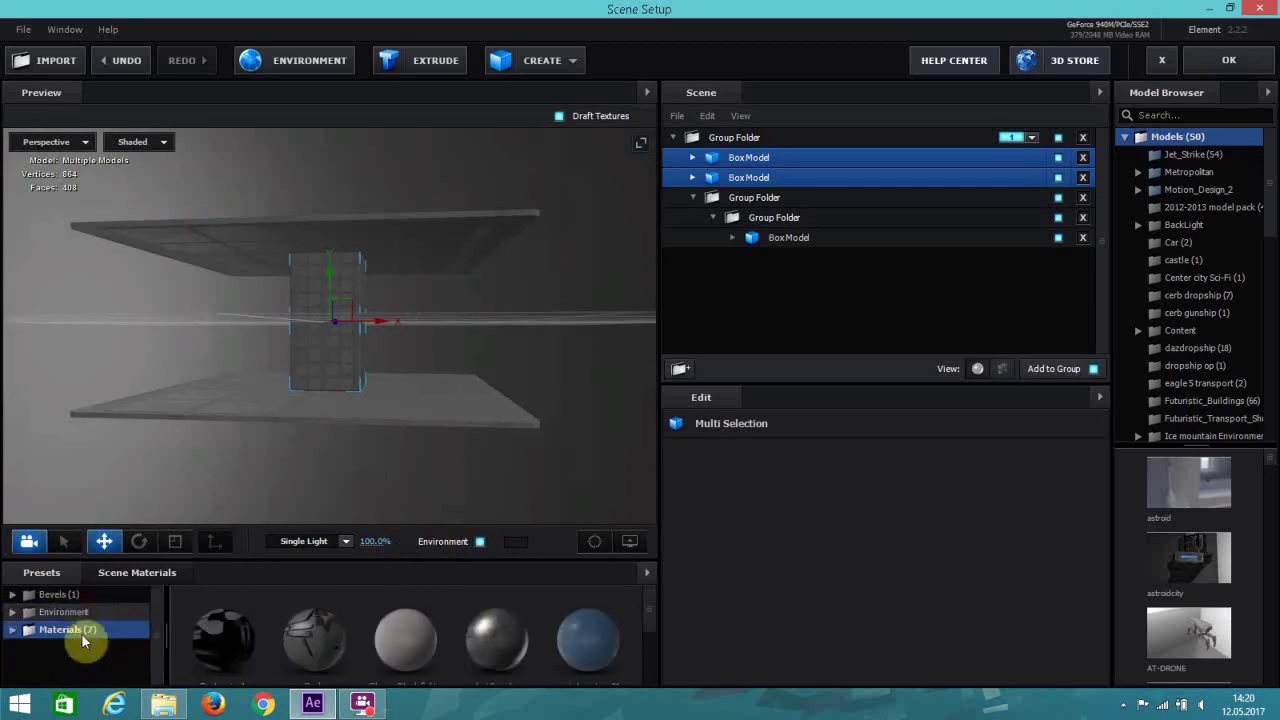
double_click(85, 611)
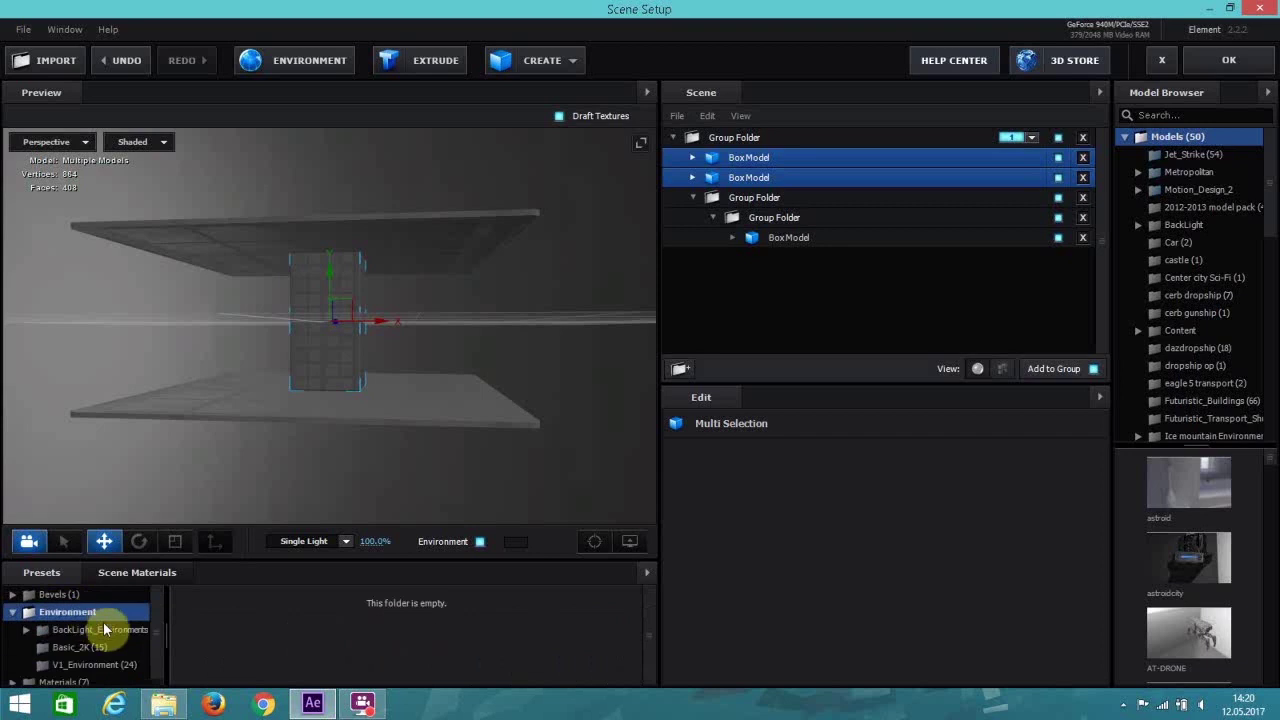
left_click(106, 652)
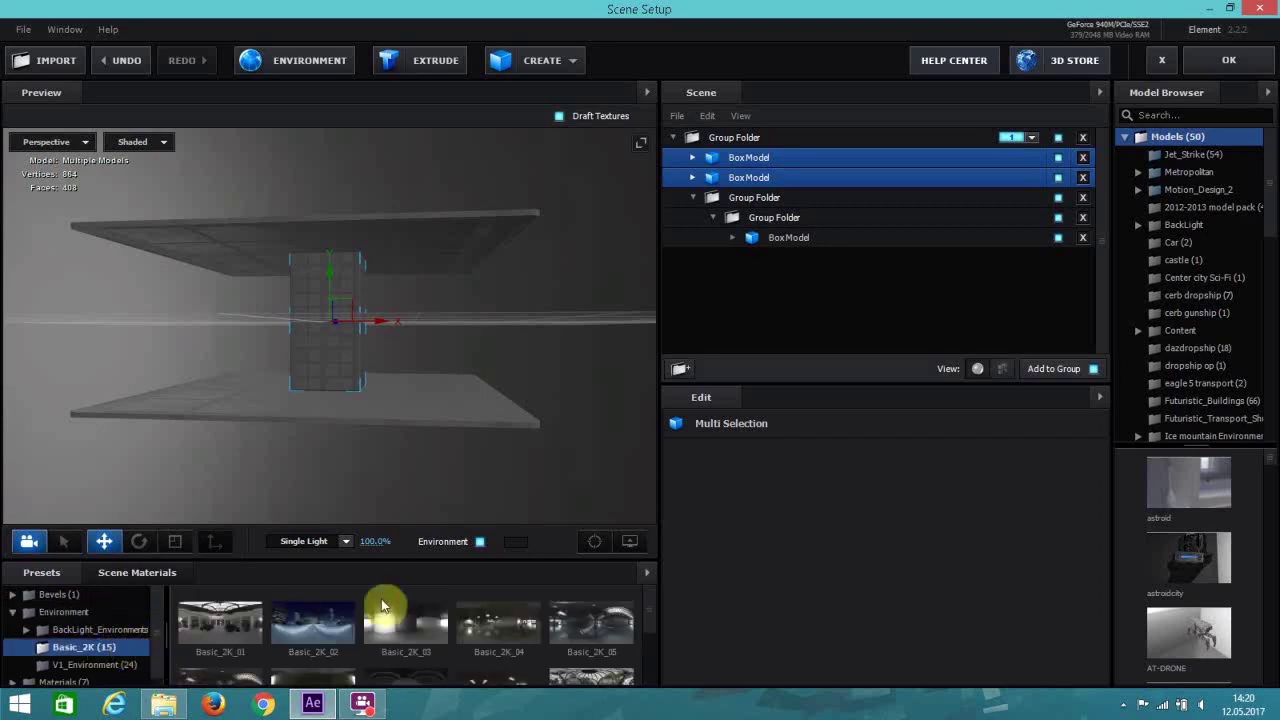
scroll(386, 604, "down", 3)
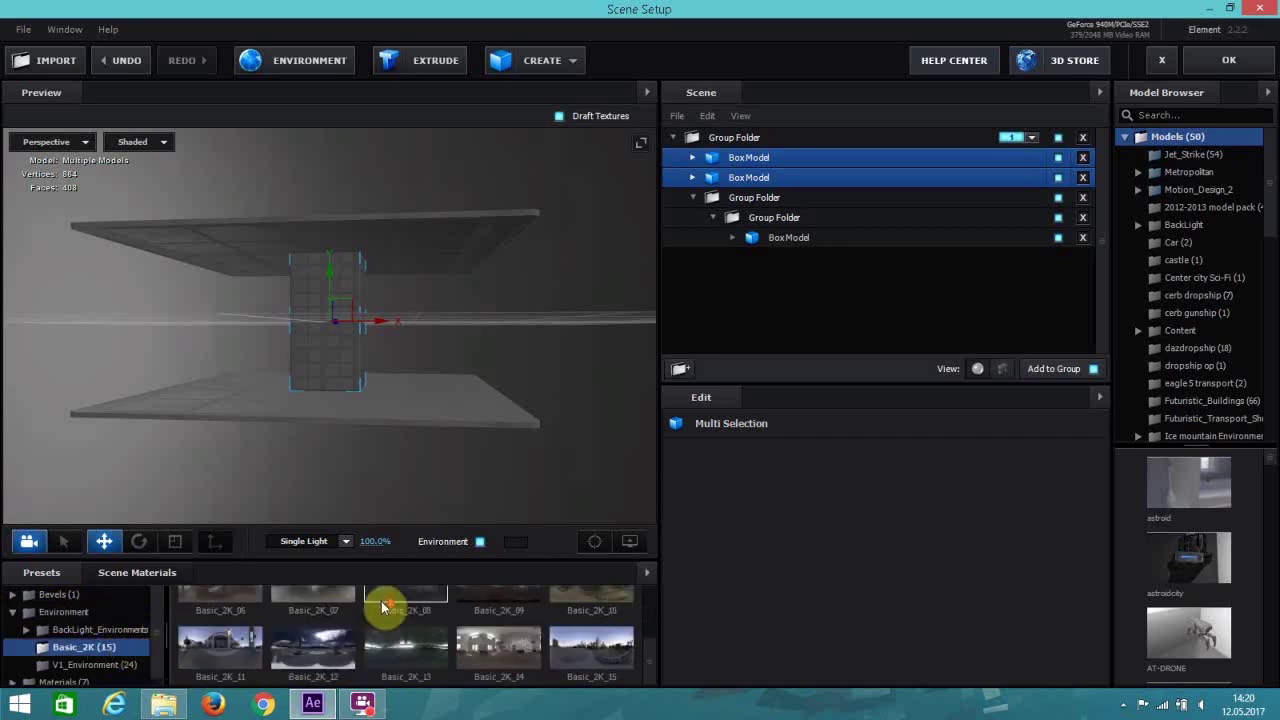
Apply the BackLight_2K_09 environment from the BackLight_2K presets to the scene.
double_click(110, 631)
left_click(122, 650)
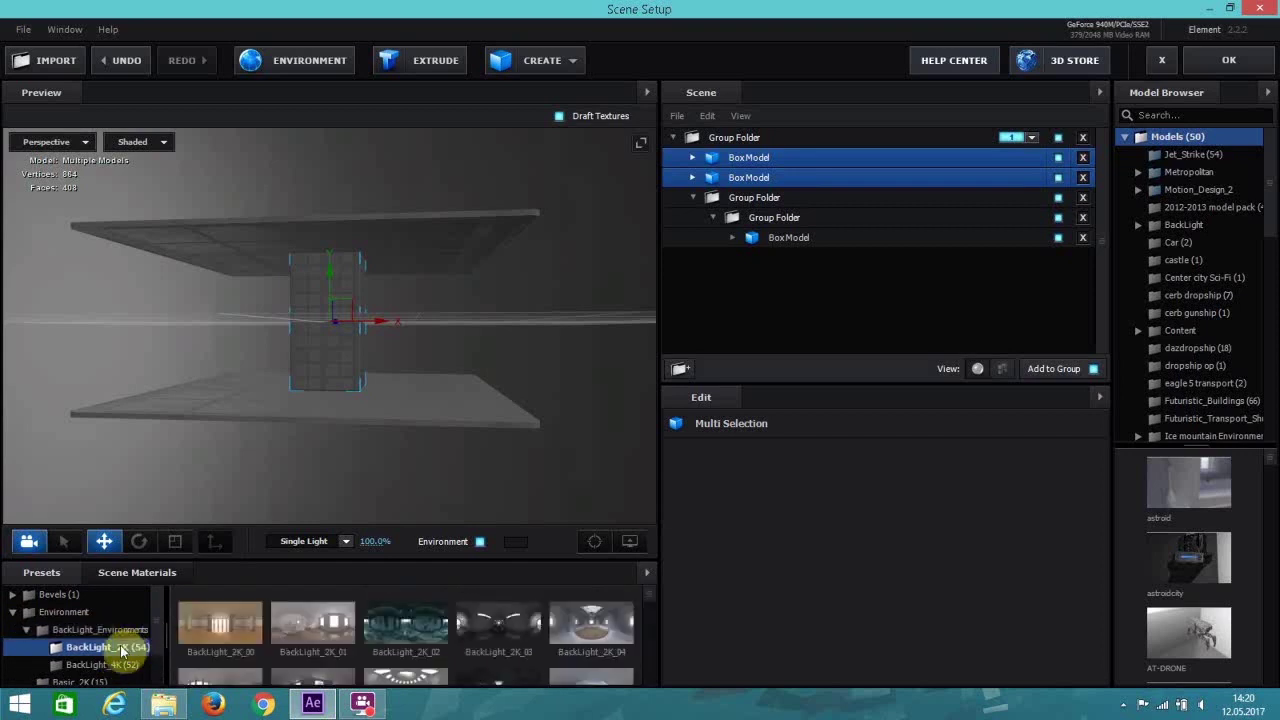
scroll(449, 617, "down", 2)
scroll(410, 640, "up", 2)
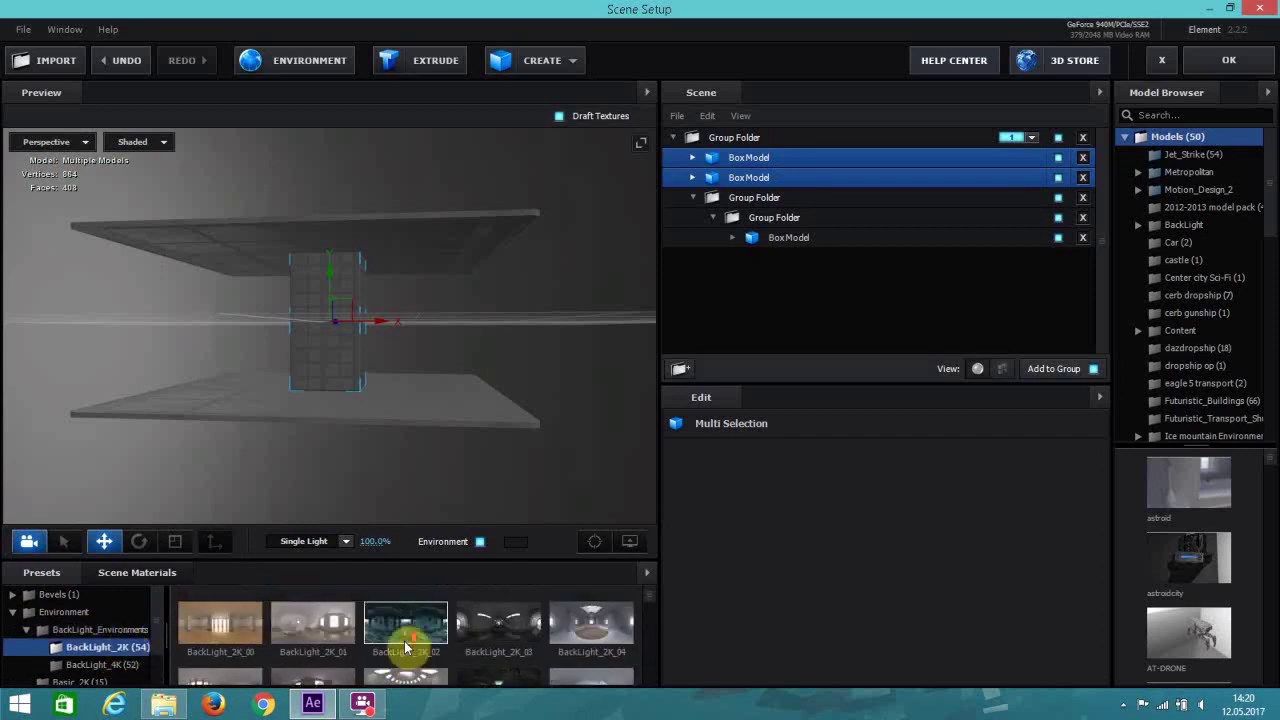
scroll(412, 632, "down", 2)
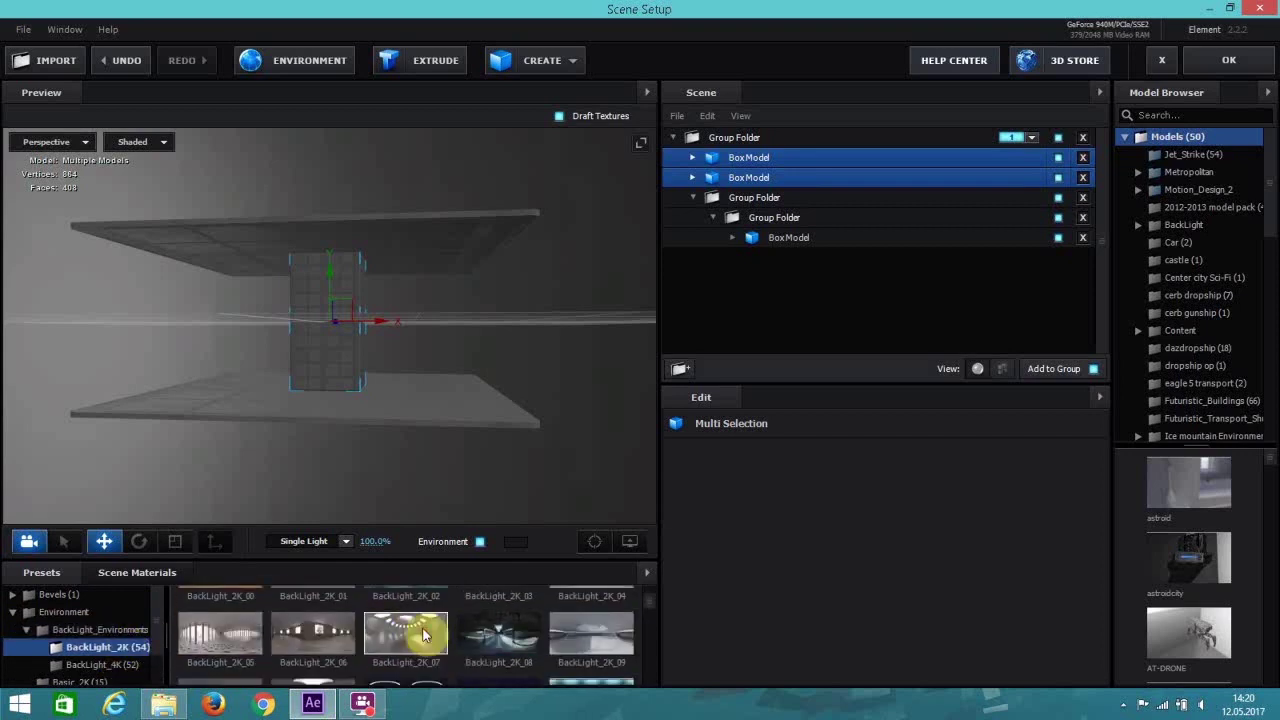
left_click(589, 629)
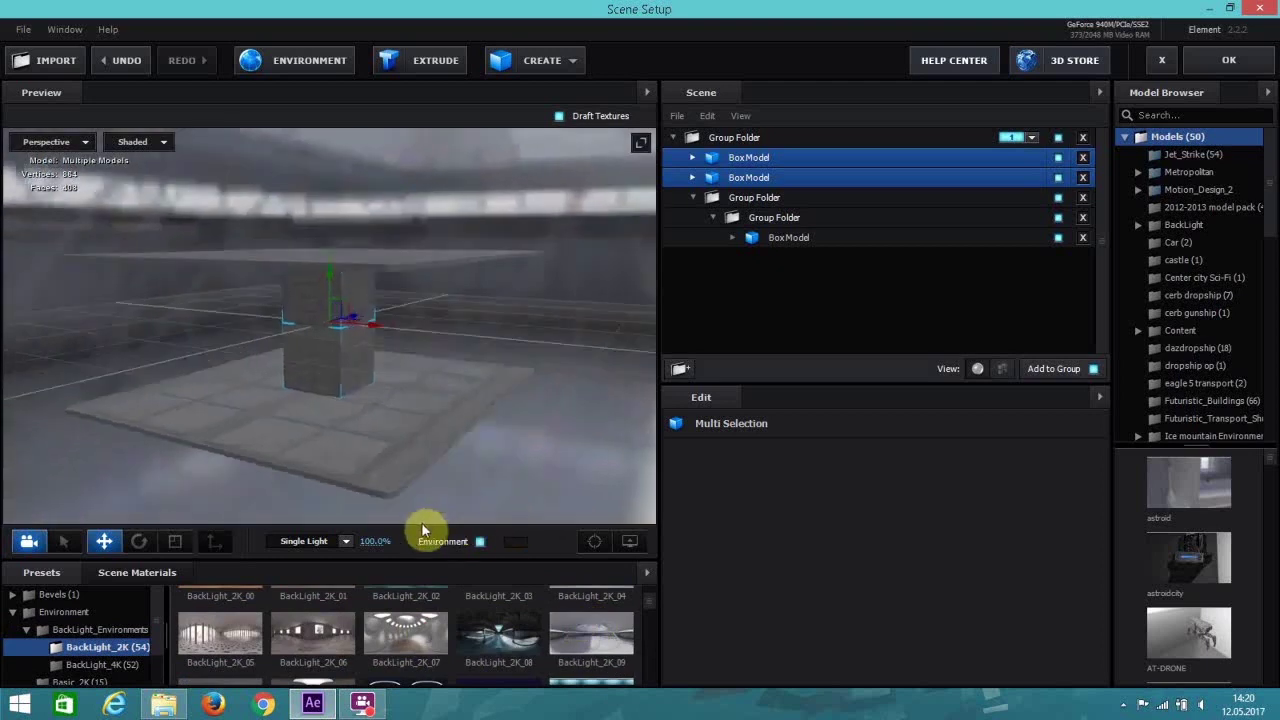
Apply the BackLight_2K_21 environment to the scene and accept the scene setup to return to the After Effects composition.
scroll(480, 630, "down", 3)
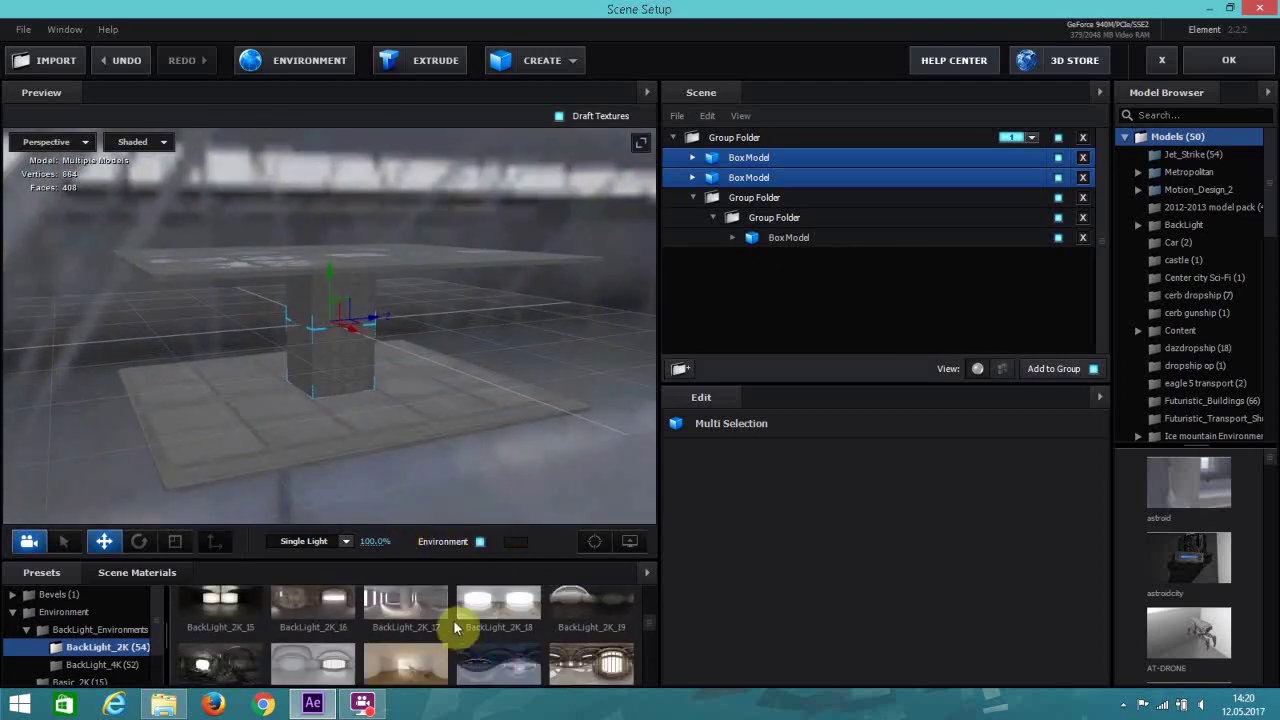
scroll(495, 624, "down", 2)
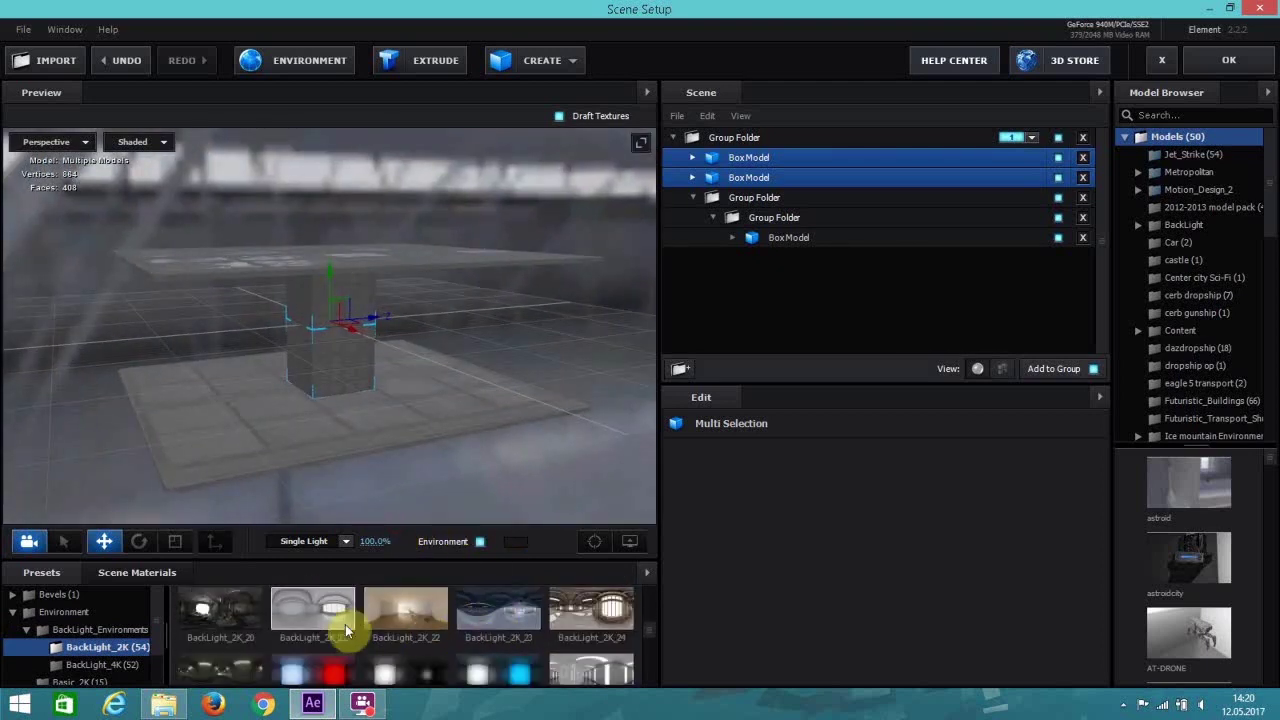
left_click(337, 620)
left_click_drag(409, 509, 503, 487)
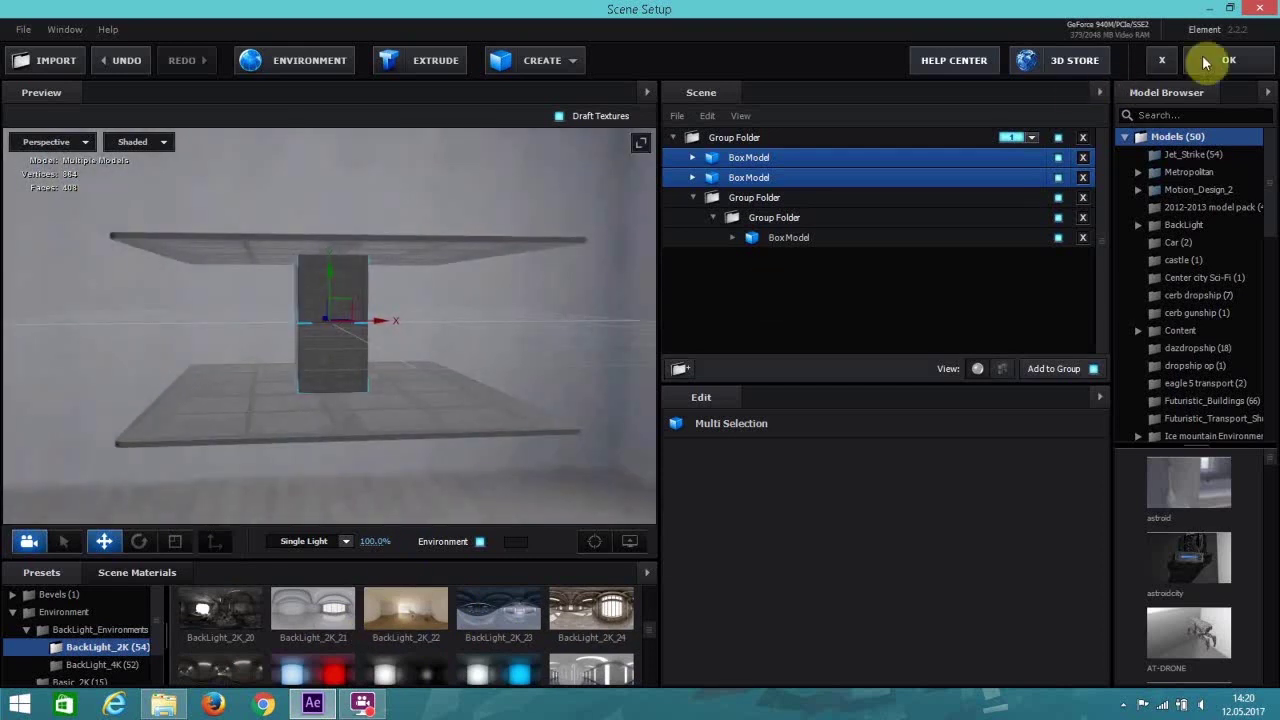
left_click(1228, 62)
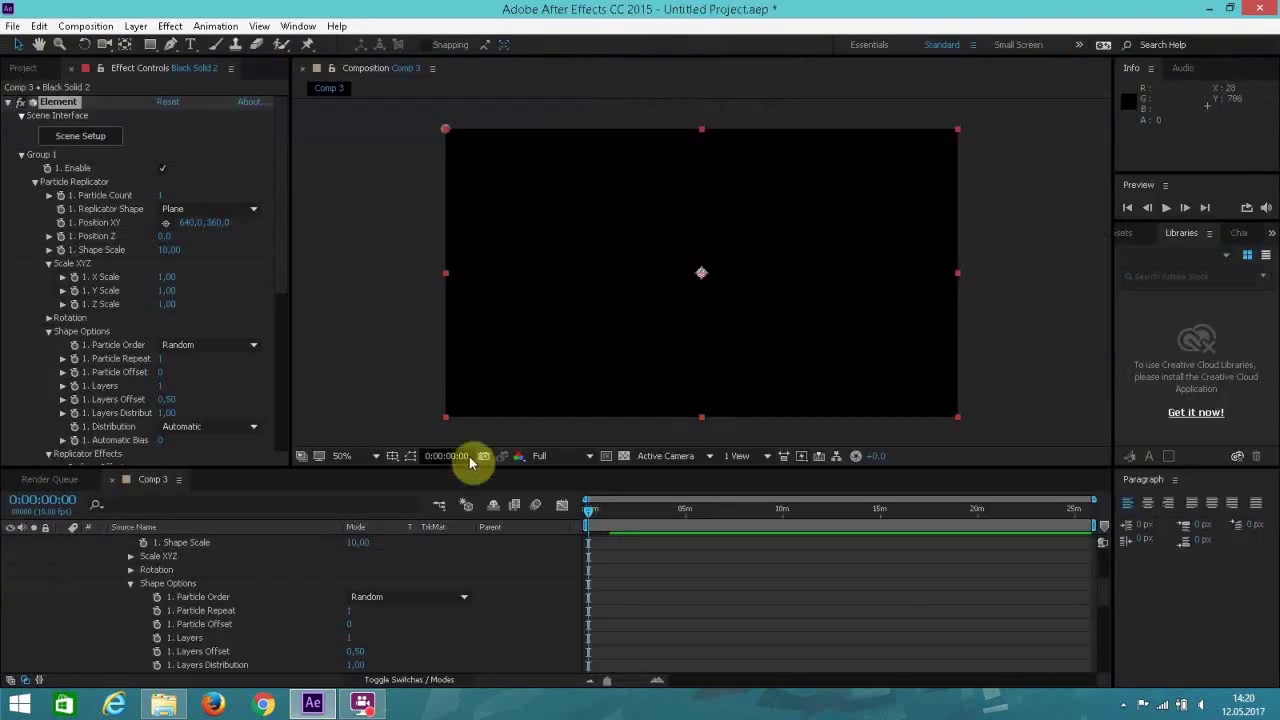
Collapse the Black Solid 2 layer's properties and add a new two-node camera with the 50mm preset to Comp 3.
scroll(164, 600, "up", 4)
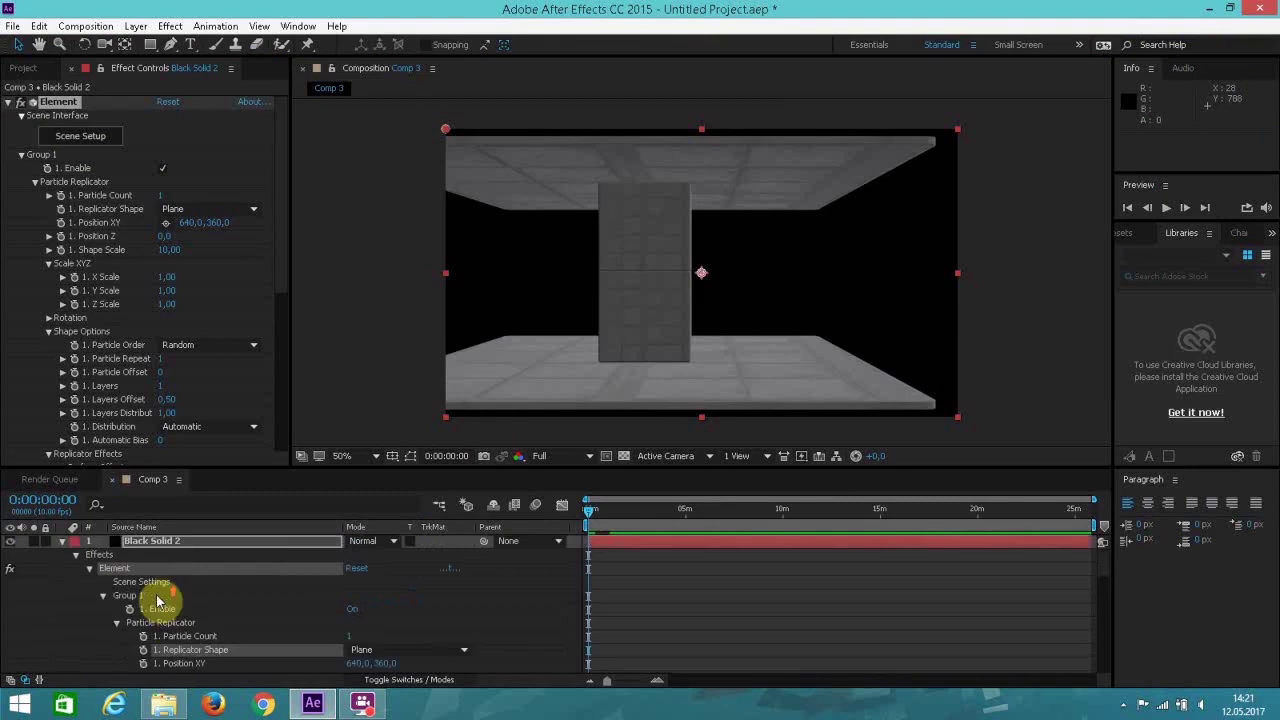
left_click(62, 548)
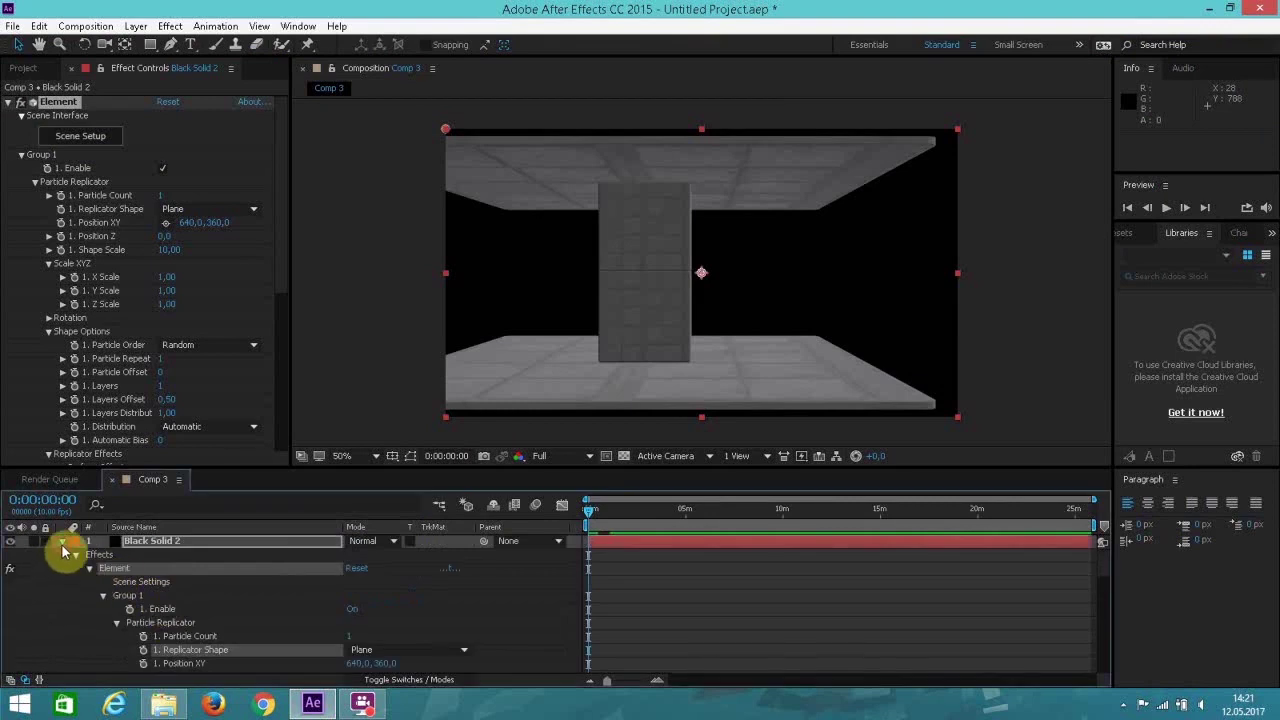
left_click(135, 26)
mouse_move(148, 52)
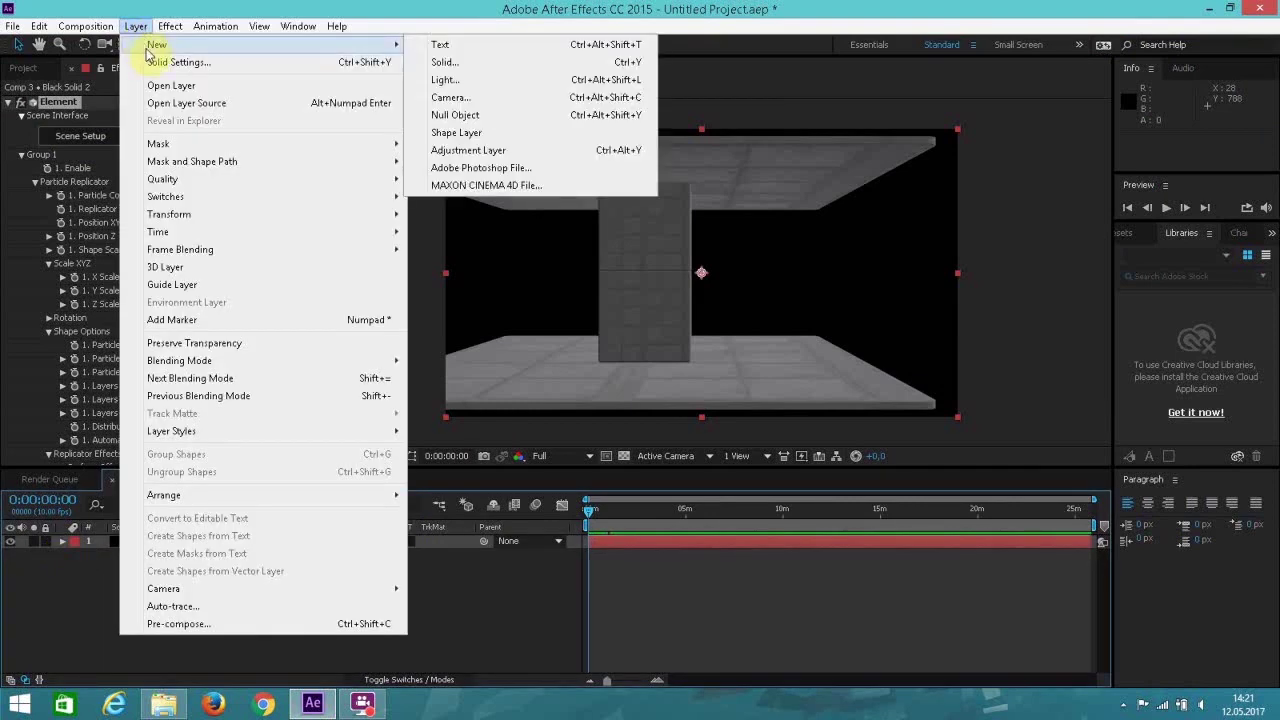
left_click(450, 97)
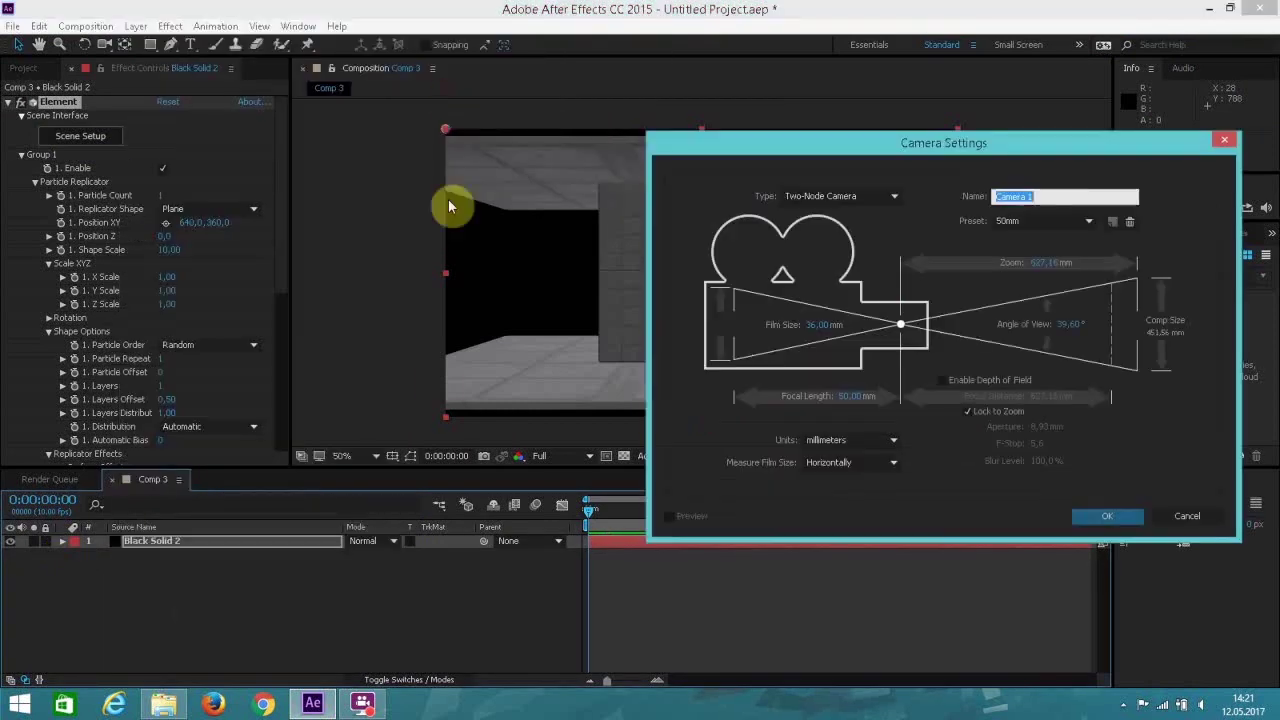
left_click(1107, 516)
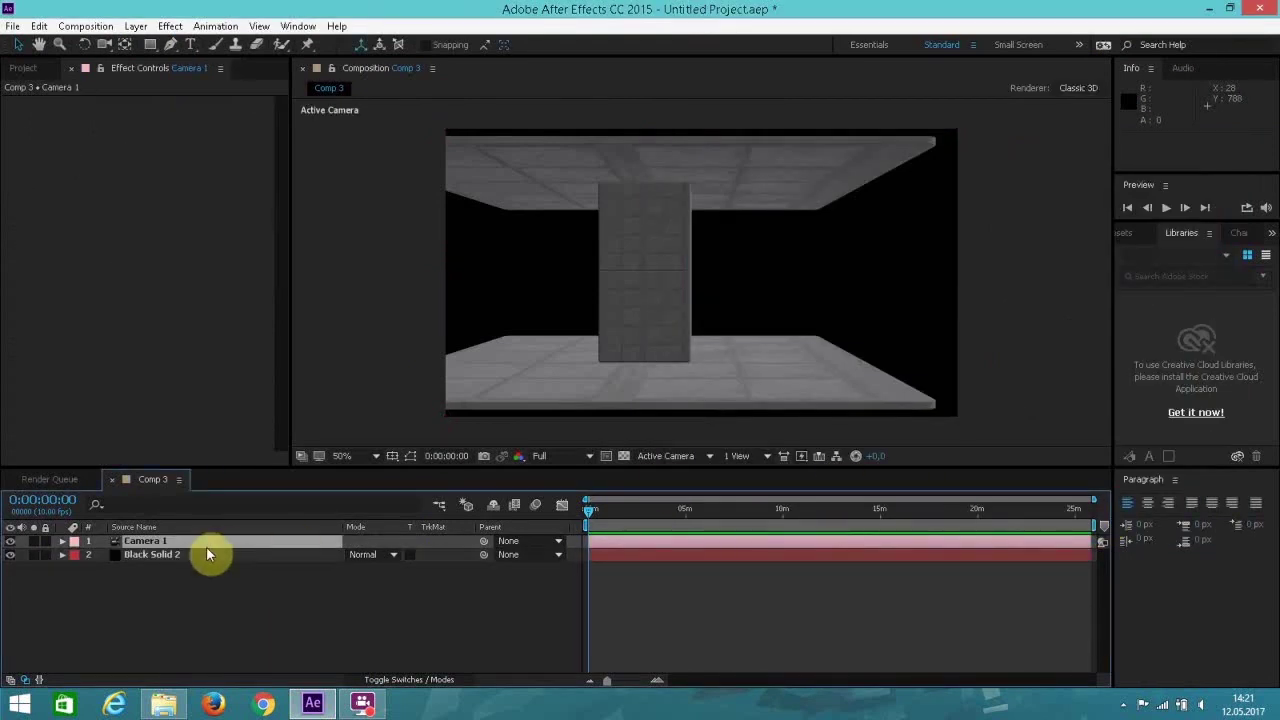
Reopen Scene Setup for Black Solid 2 and create two nested group folders inside the main Group Folder.
left_click(187, 555)
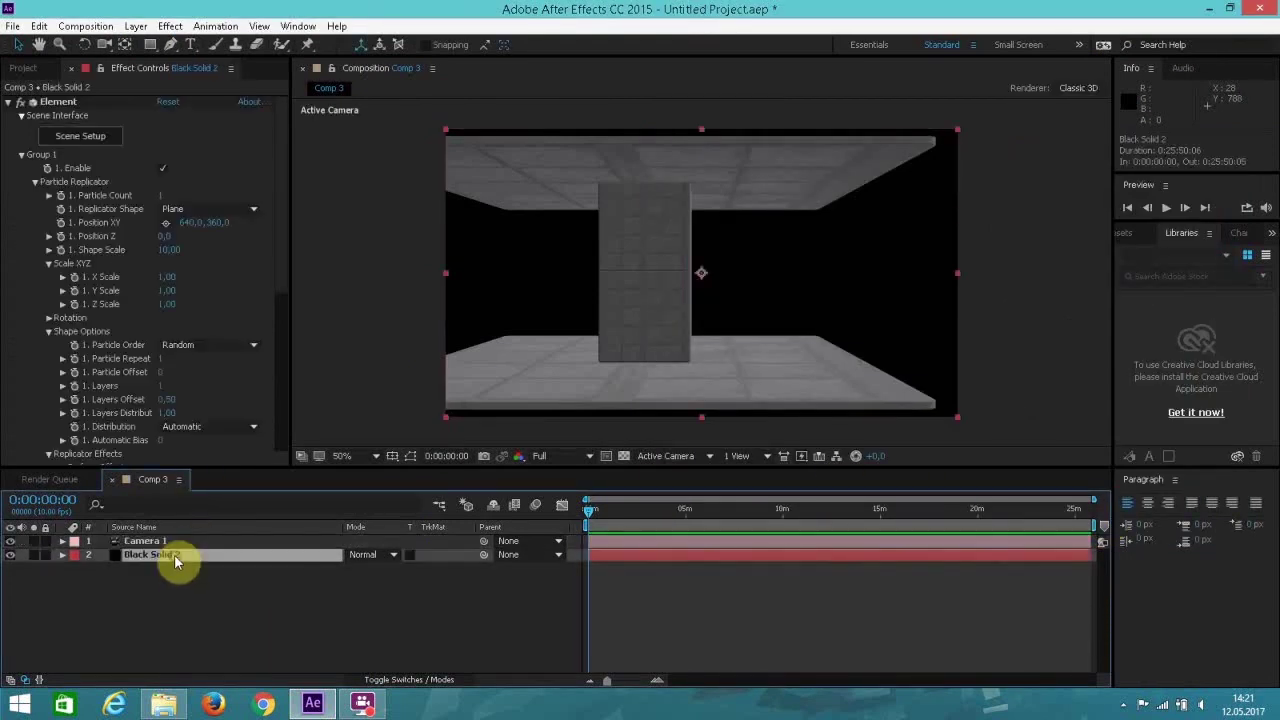
left_click(82, 136)
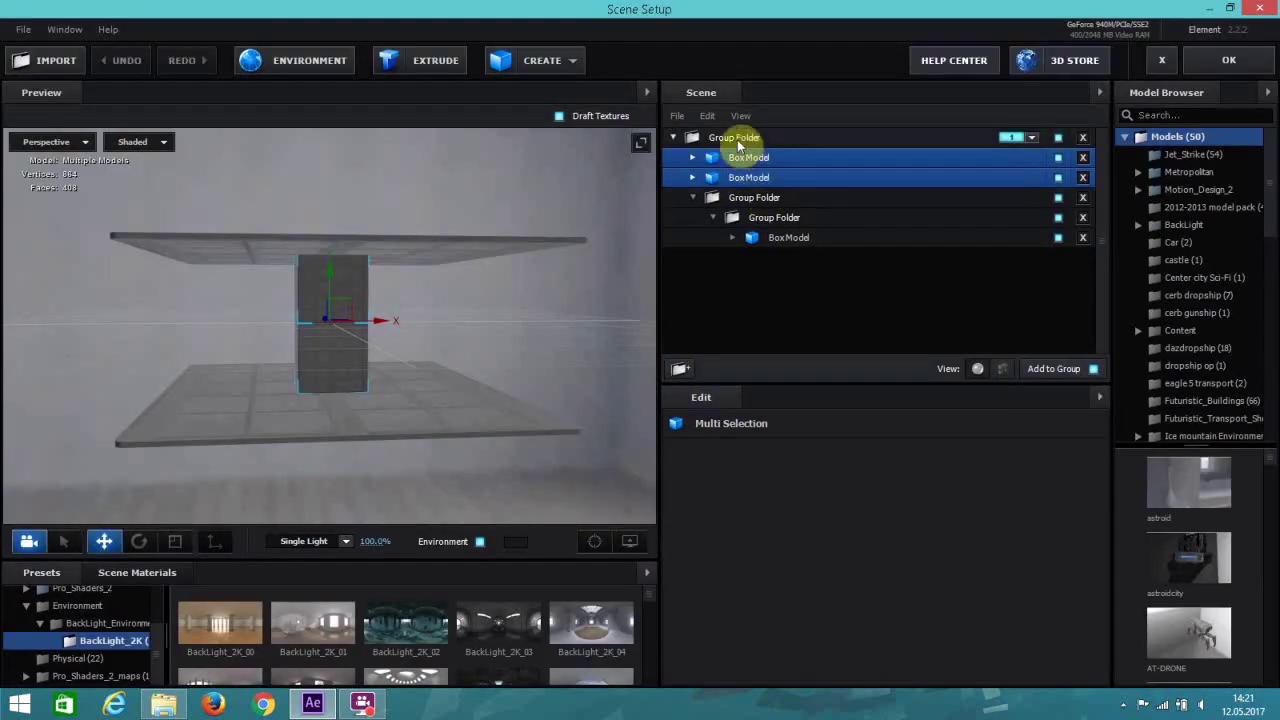
left_click(737, 139)
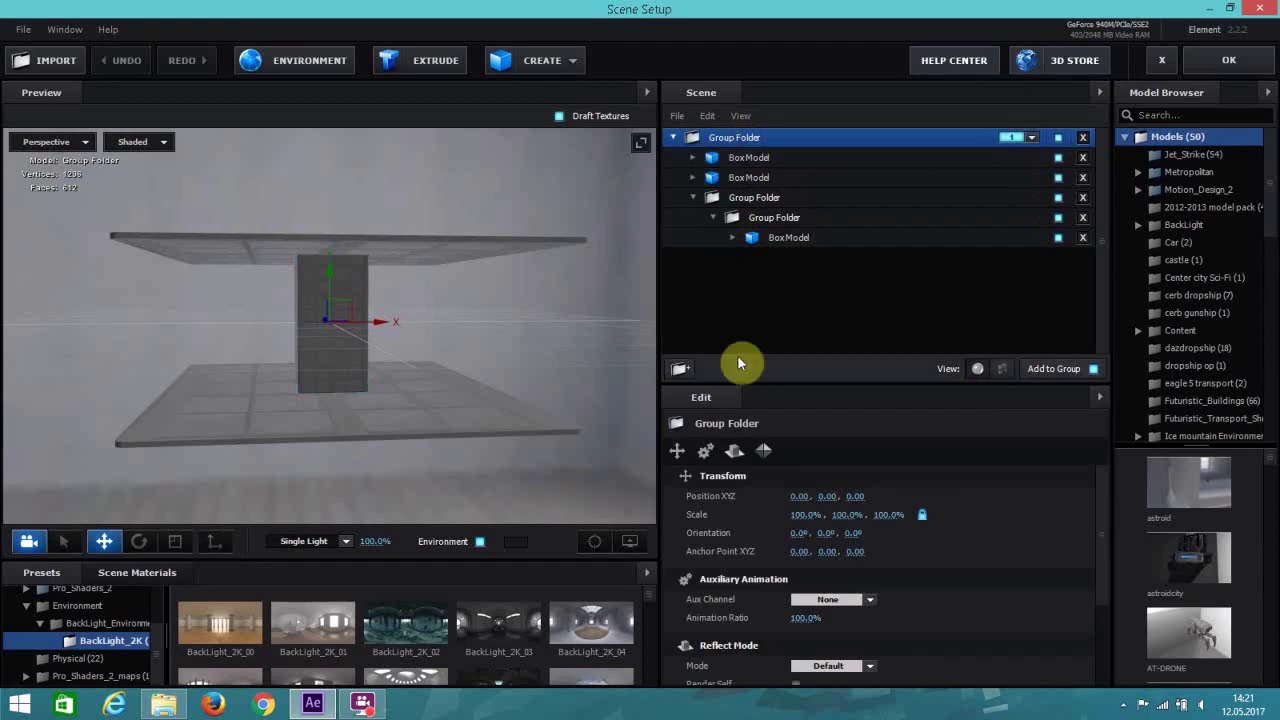
left_click(680, 371)
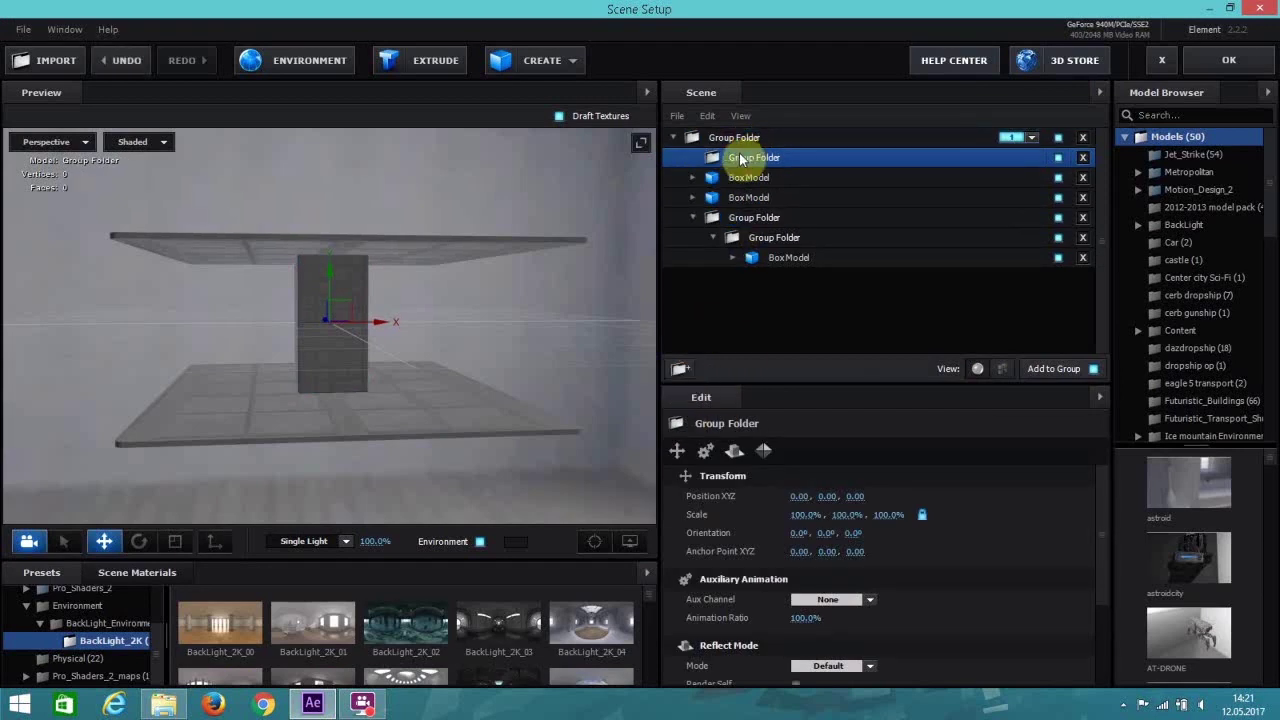
left_click(681, 371)
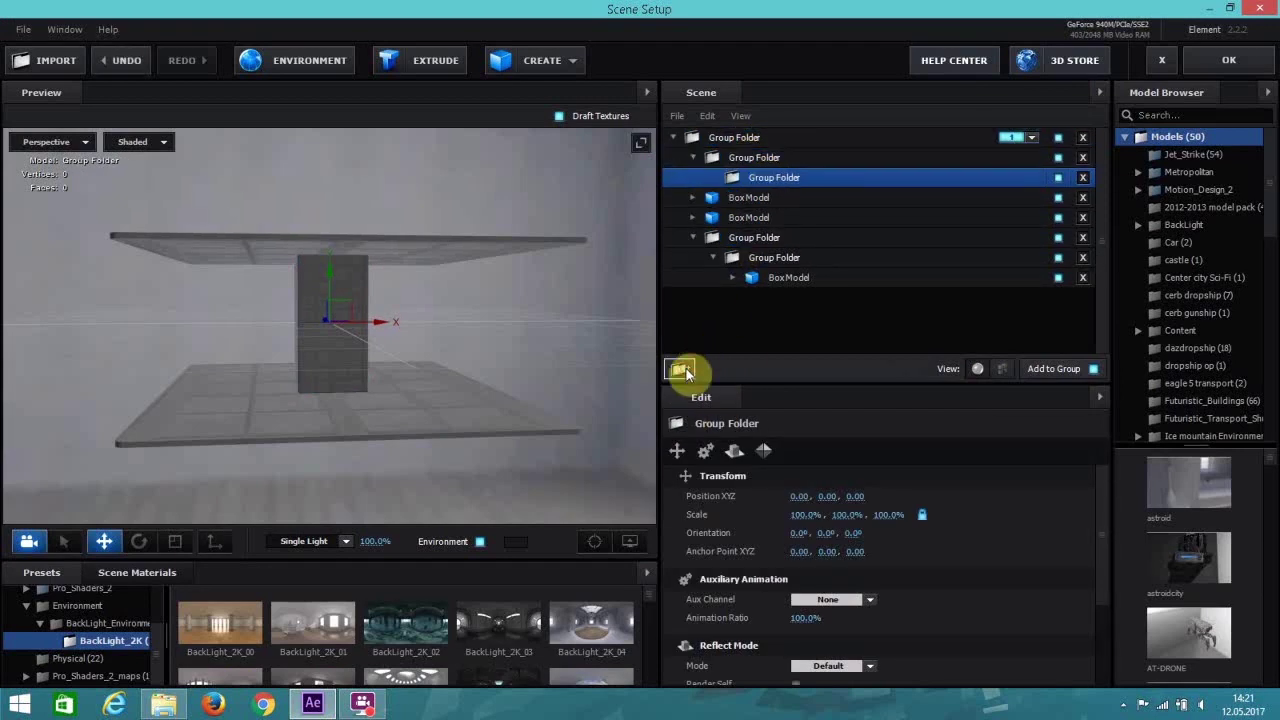
Move both column box models and the existing slab folder with its contents into the innermost new group folder.
left_click(736, 202)
left_click(744, 217, "ctrl")
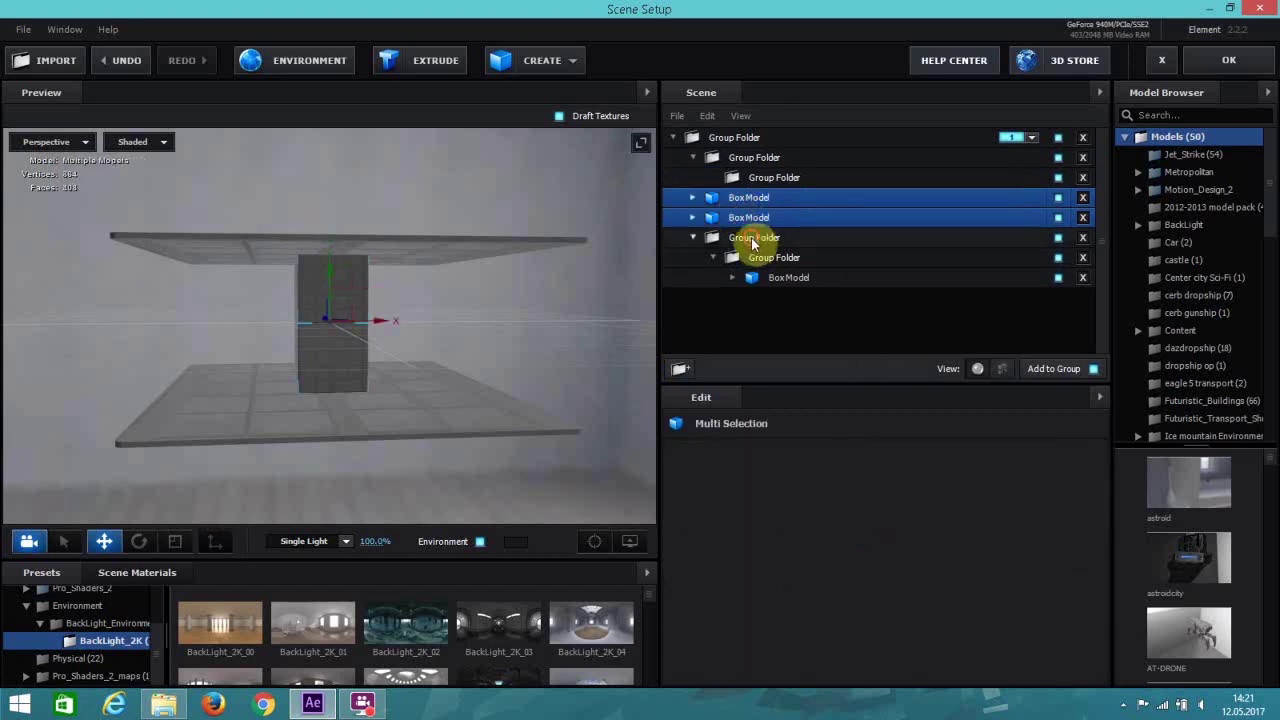
left_click(752, 238, "ctrl")
left_click(772, 258, "ctrl")
left_click(785, 280, "ctrl")
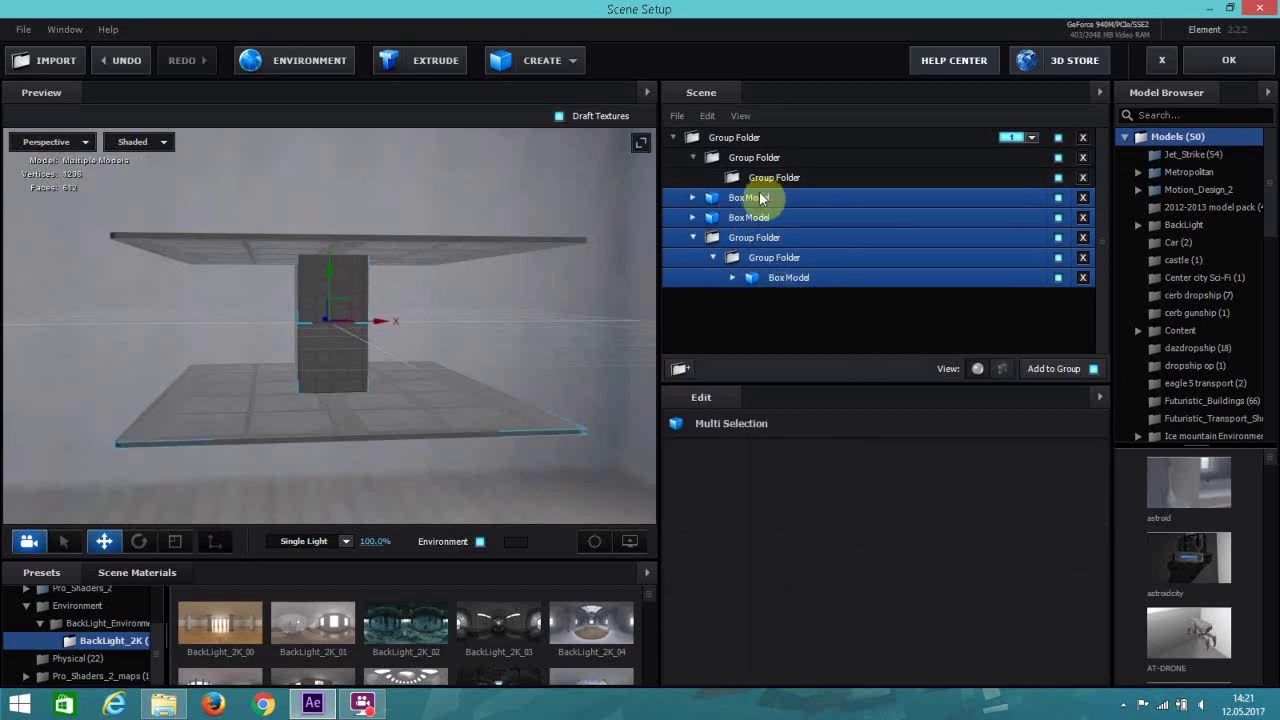
left_click_drag(756, 202, 748, 182)
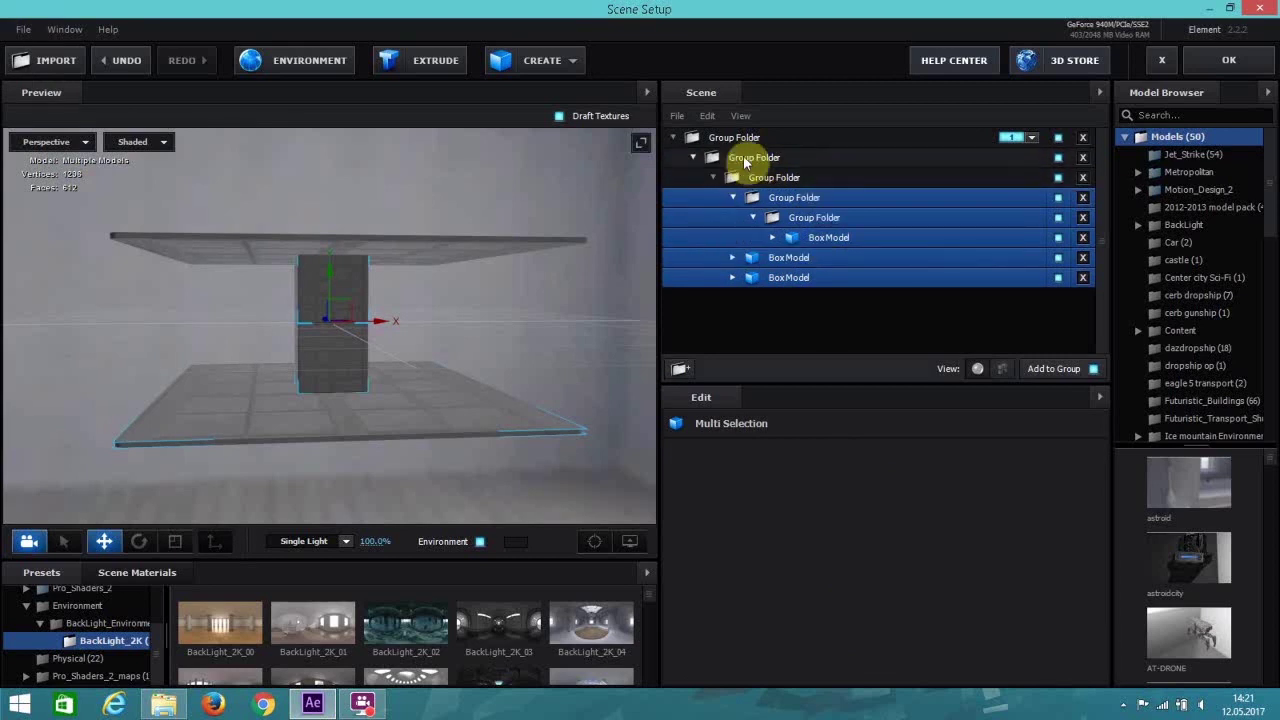
Enable group symmetry on the X and Y axes for the outer new group folder.
left_click(743, 160)
left_click(766, 454)
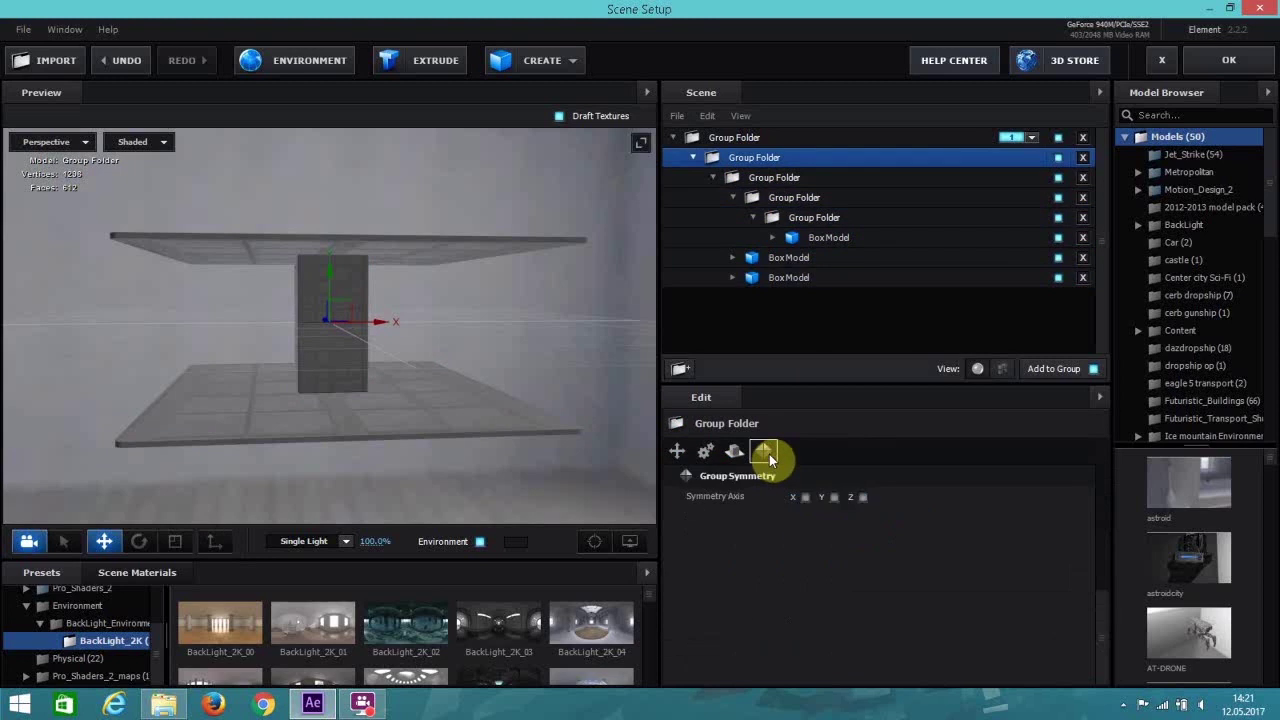
left_click(863, 497)
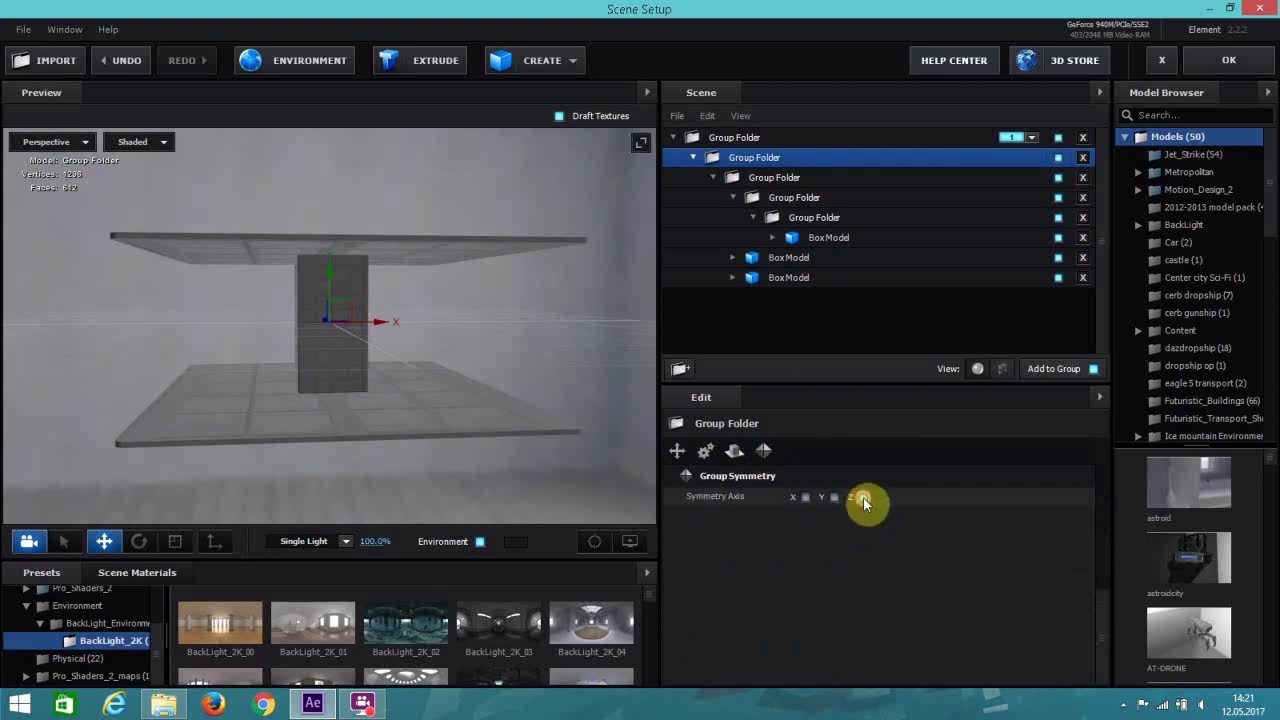
left_click(805, 497)
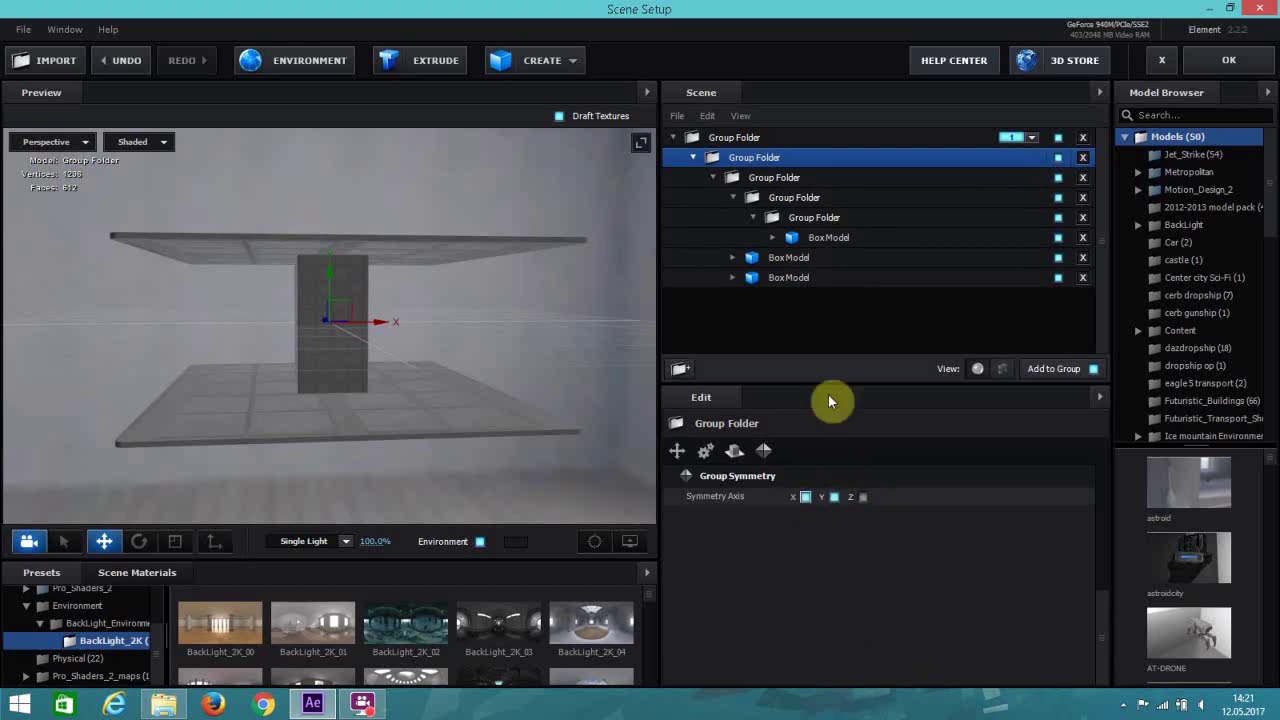
Move the nested group folder along X away from the centre so the column and slabs mirror side by side.
left_click(773, 180)
mouse_move(605, 327)
left_mouse_down()
mouse_move(443, 357)
mouse_move(471, 386)
mouse_move(417, 345)
mouse_move(302, 305)
left_mouse_up()
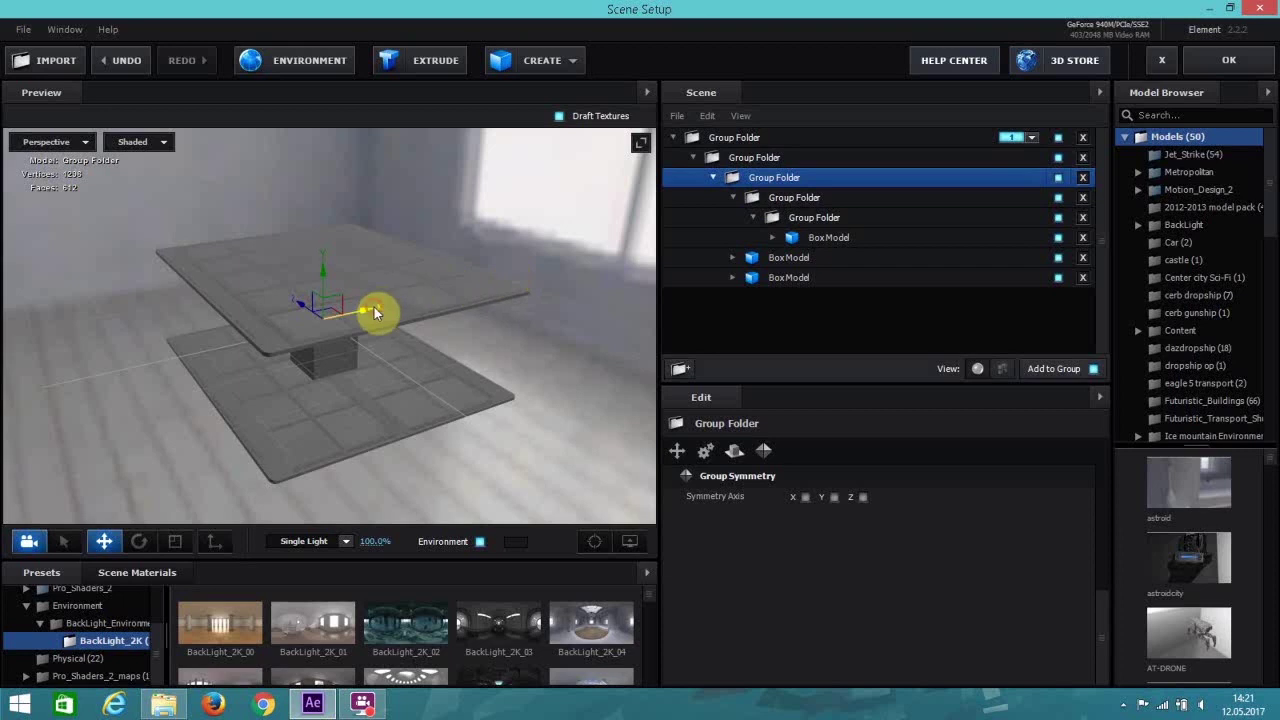
left_click_drag(374, 307, 464, 297)
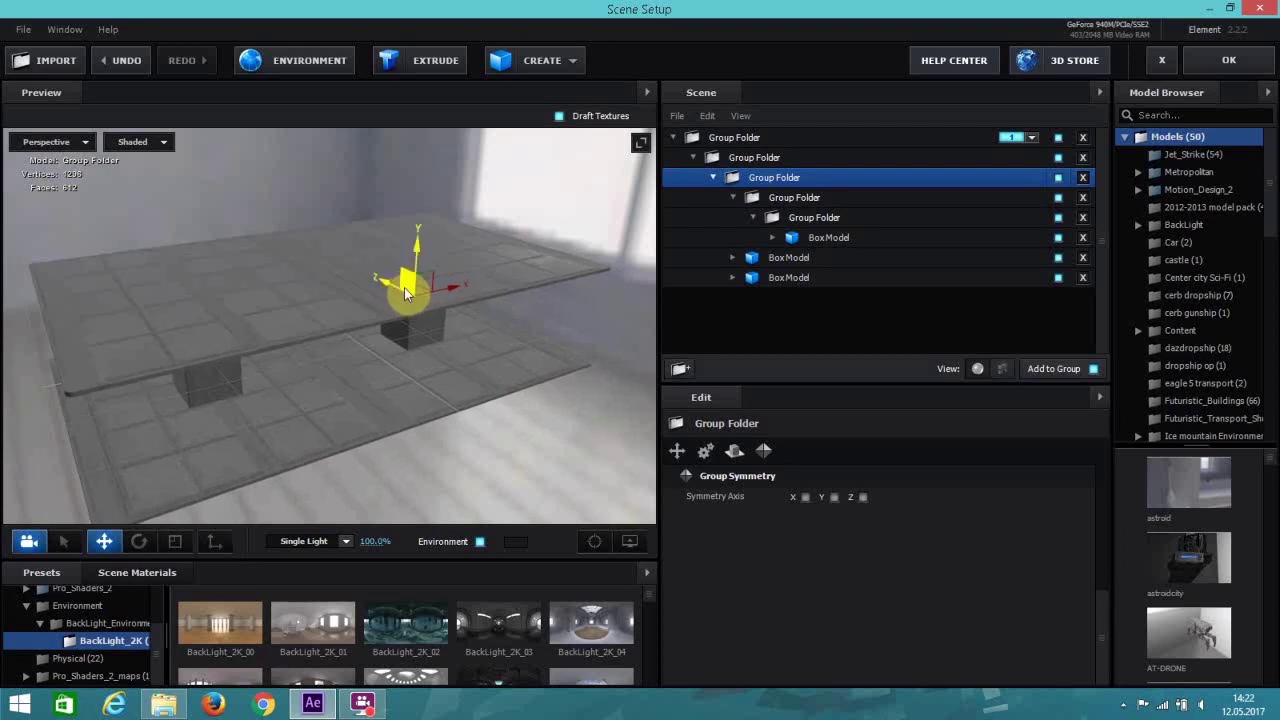
Change the outer folder's group symmetry by disabling the Y axis and enabling the Z axis.
left_click(820, 157)
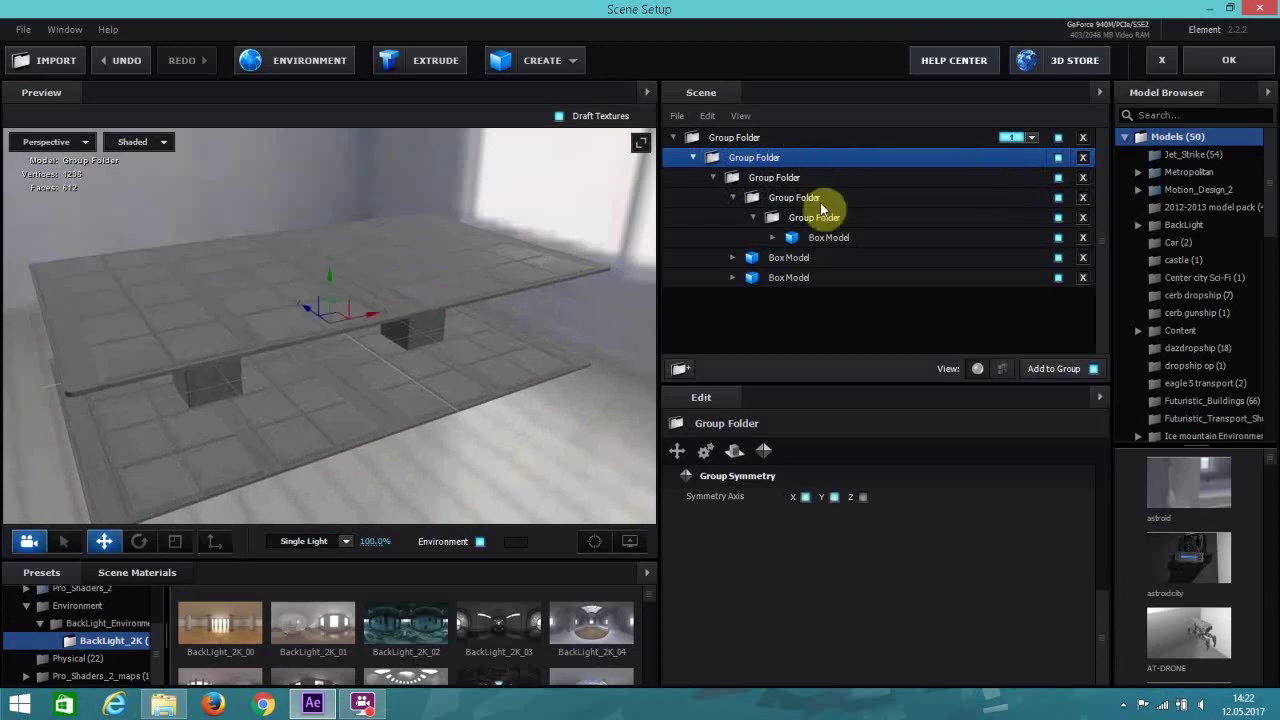
left_click(834, 497)
left_click(863, 497)
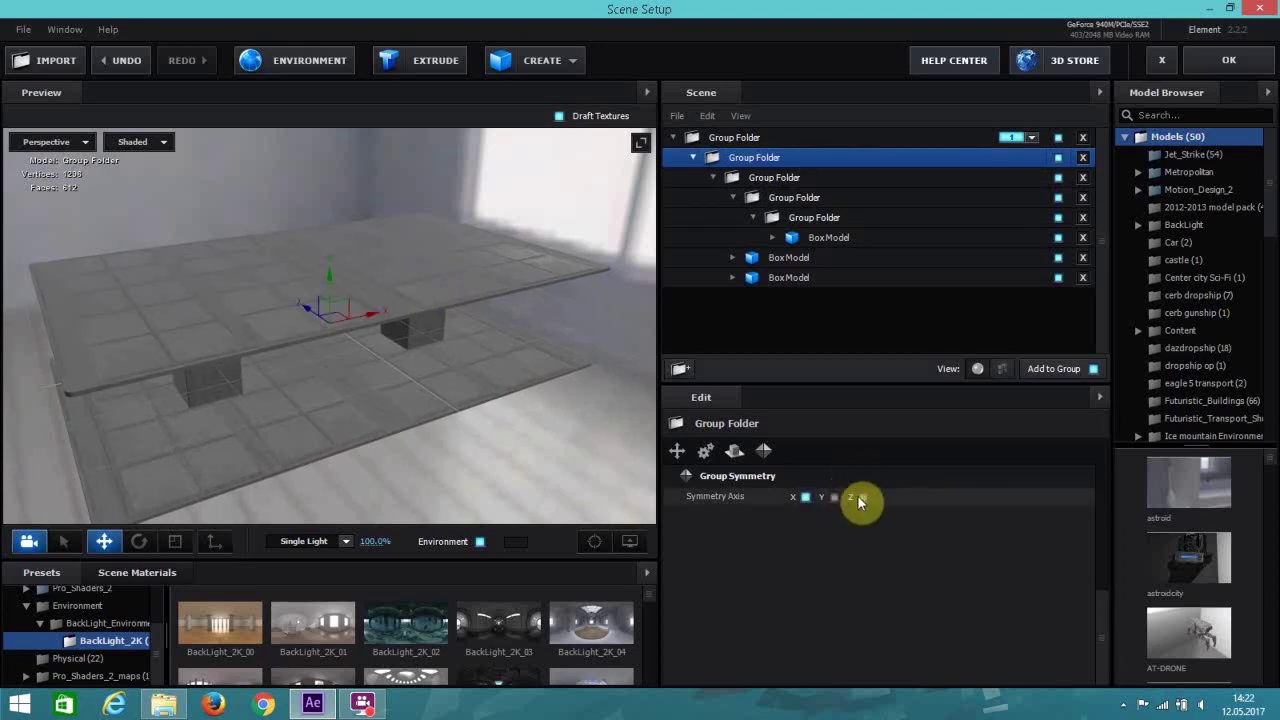
Move the nested group folder along Z away from the centre so the columns mirror in depth.
left_click(762, 178)
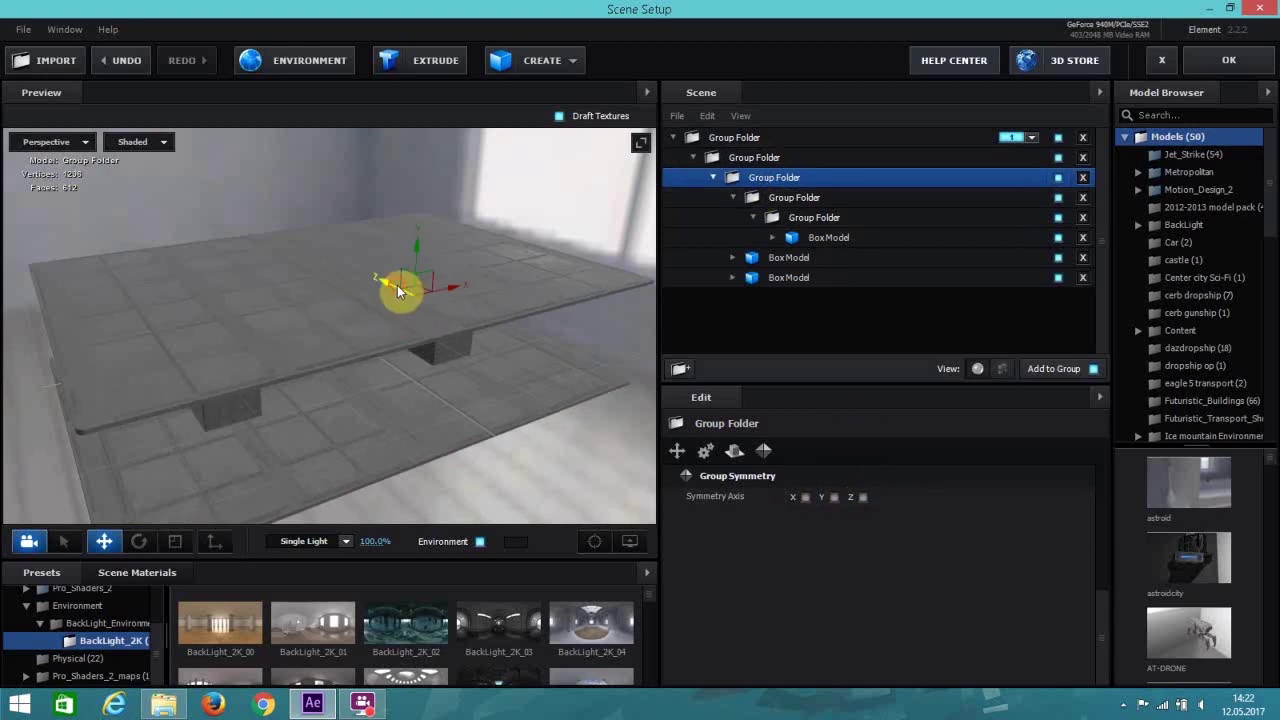
left_click_drag(397, 285, 242, 325)
left_click_drag(150, 300, 337, 294)
Accept the scene setup and shift the composition's camera slightly sideways with the camera tool.
left_click(1227, 62)
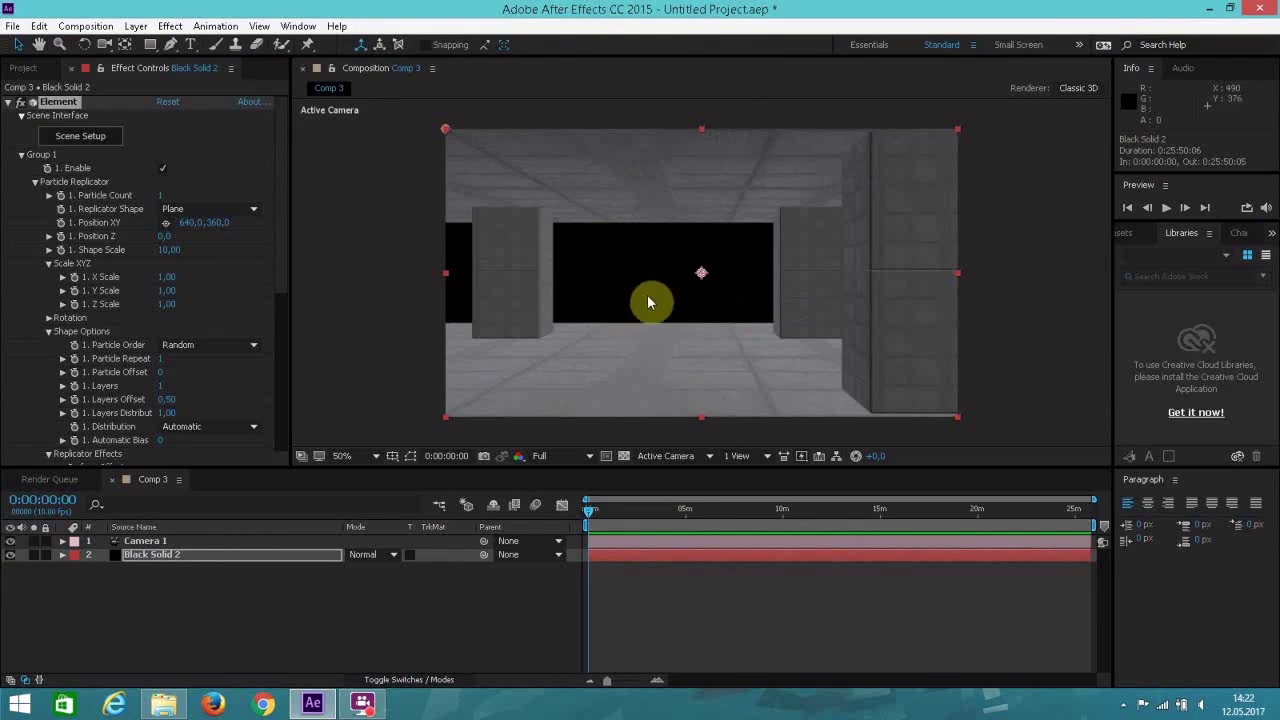
left_click(110, 45)
mouse_move(771, 349)
left_mouse_down()
mouse_move(797, 349)
mouse_move(769, 349)
left_mouse_up()
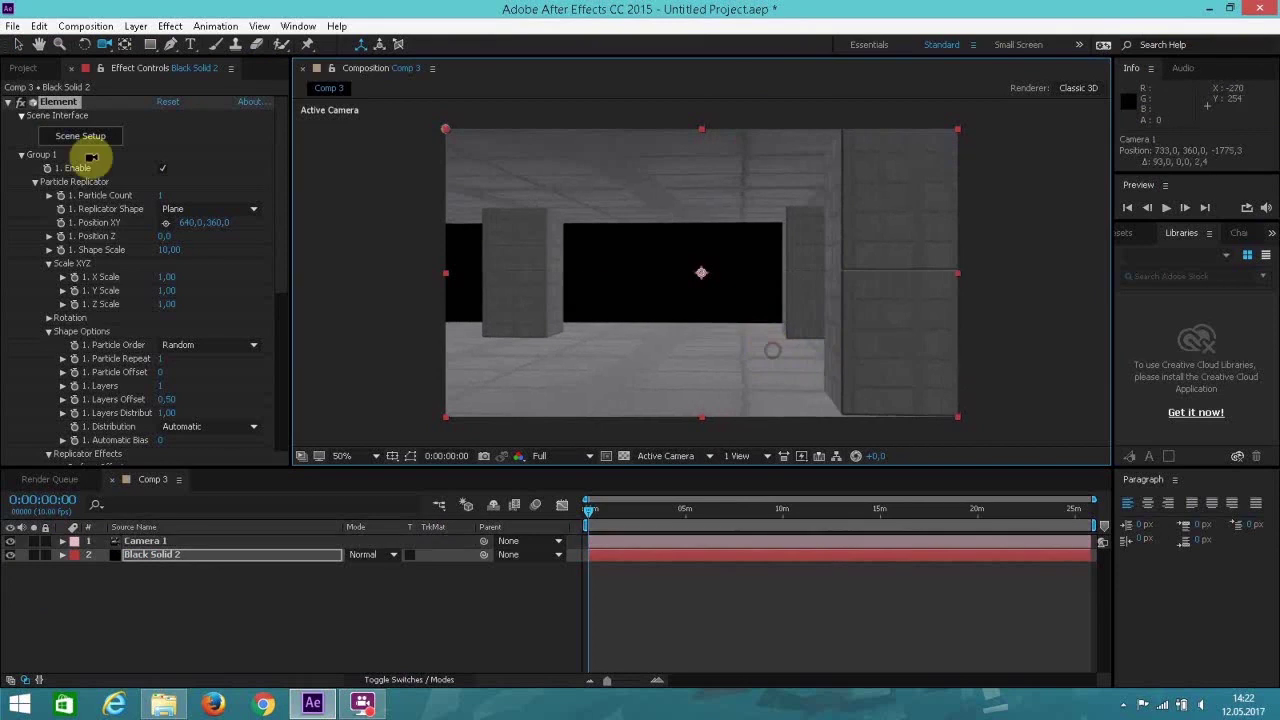
In Scene Setup, duplicate the slab's box model and move the copy along X to about 0.96.
left_click(67, 138)
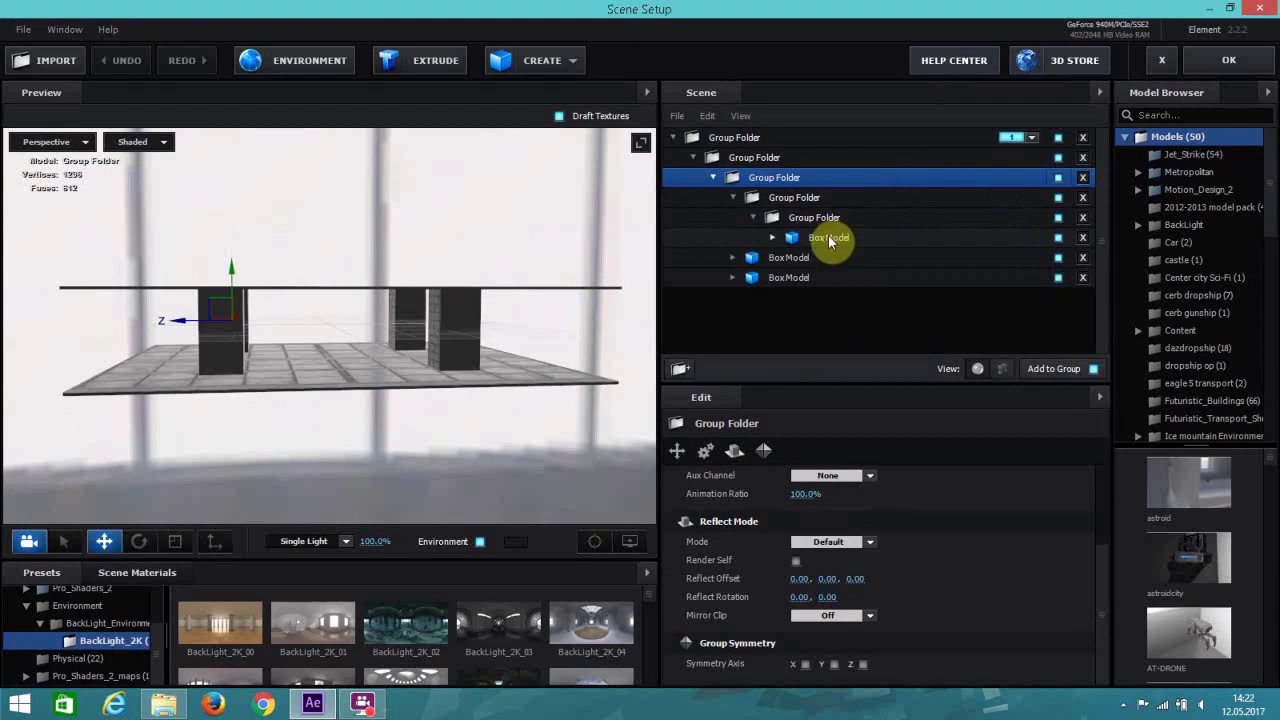
left_click(1058, 240)
left_click(1058, 240)
left_click(1015, 242)
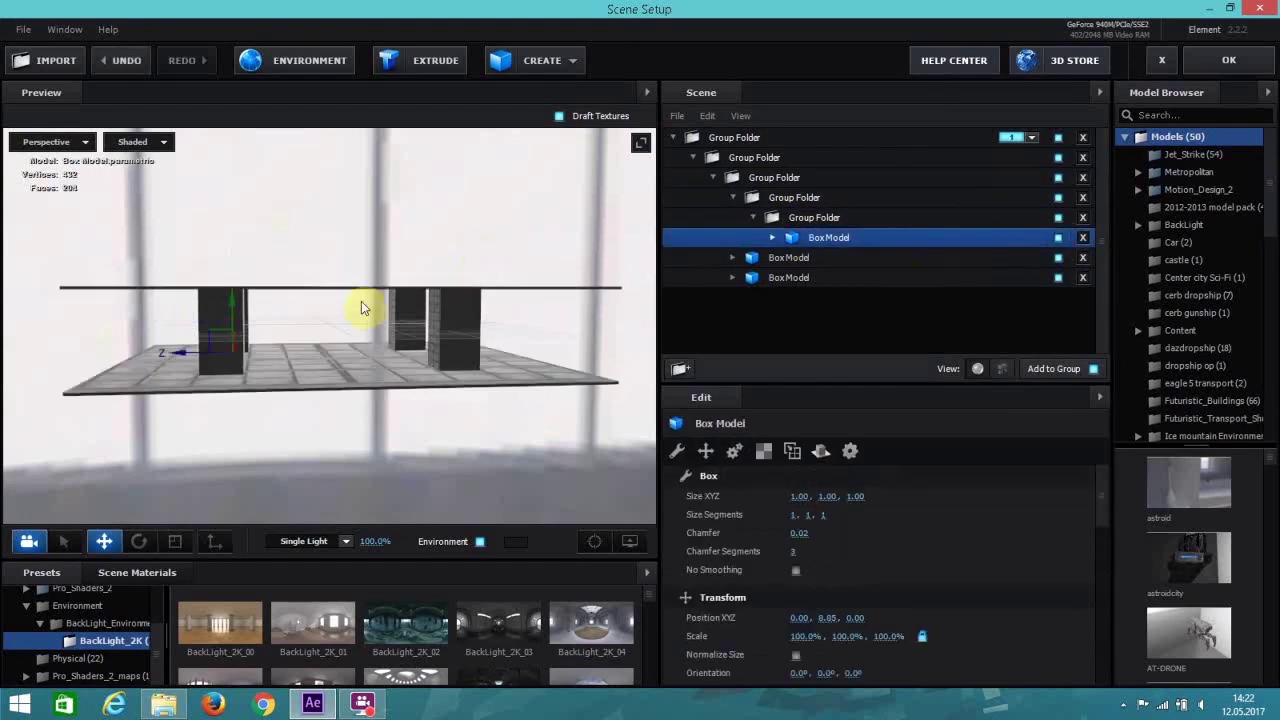
left_click_drag(361, 301, 291, 404)
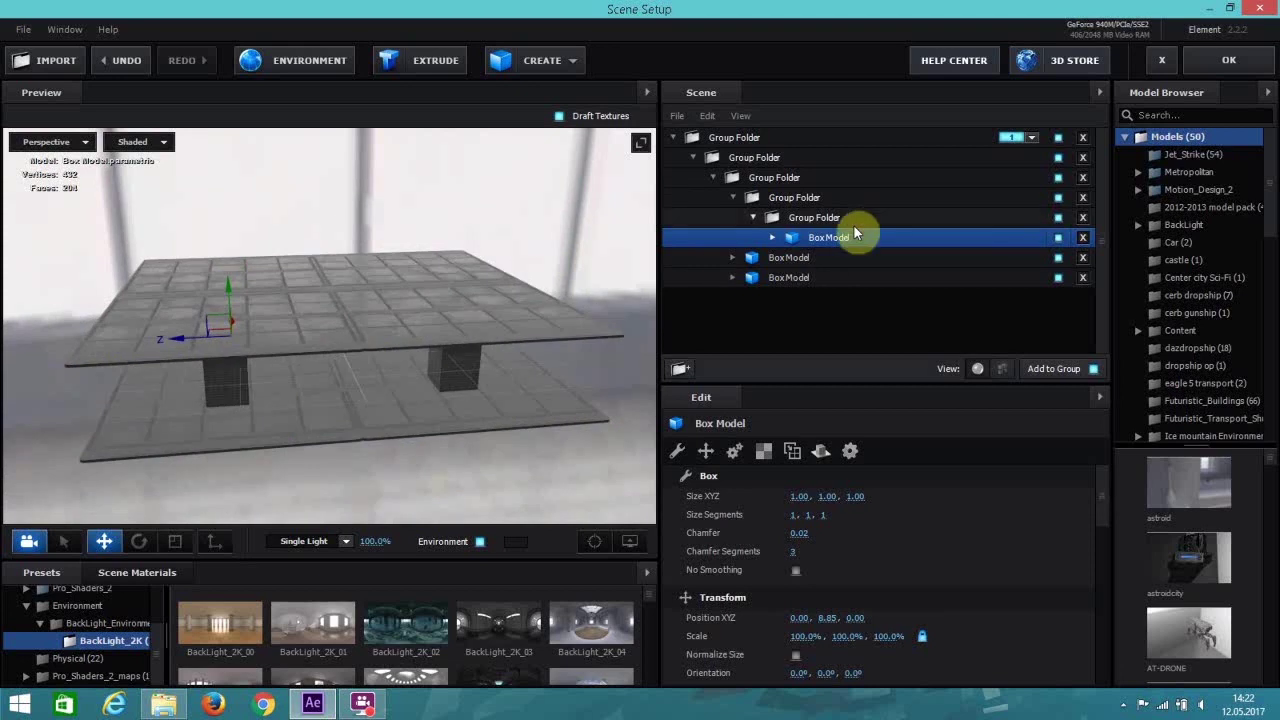
key("ctrl+d")
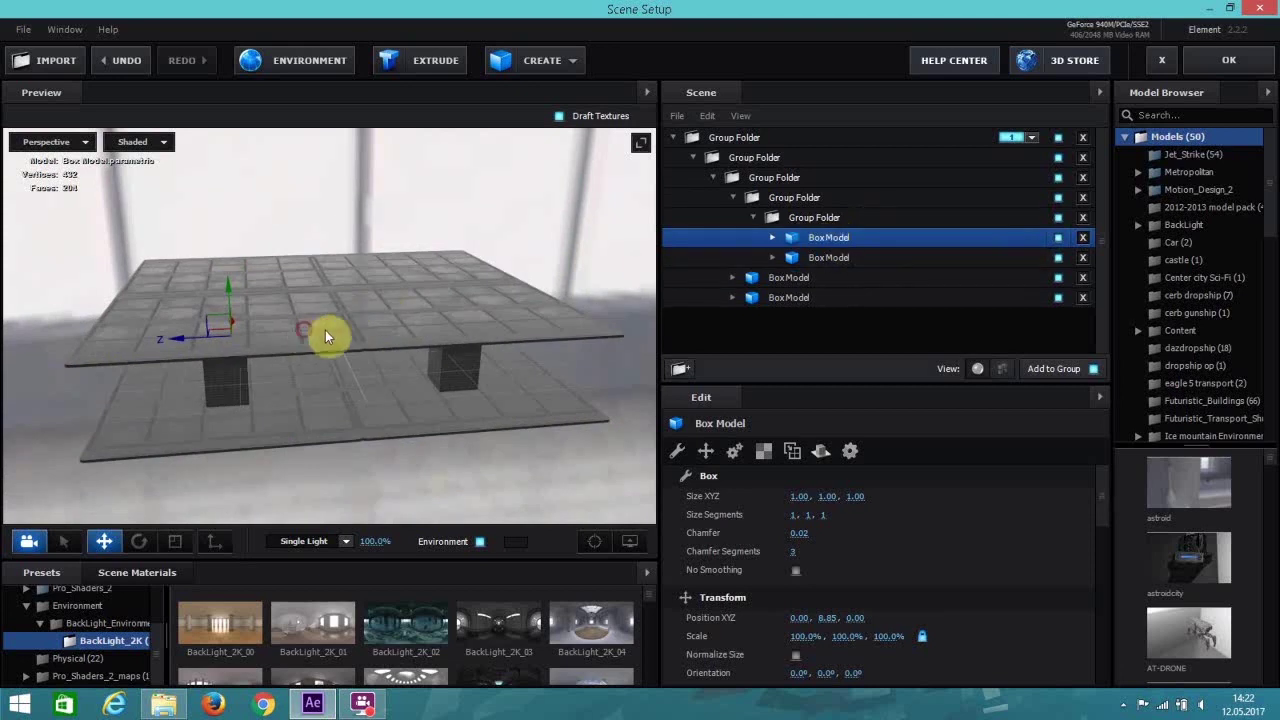
left_click_drag(325, 330, 45, 330)
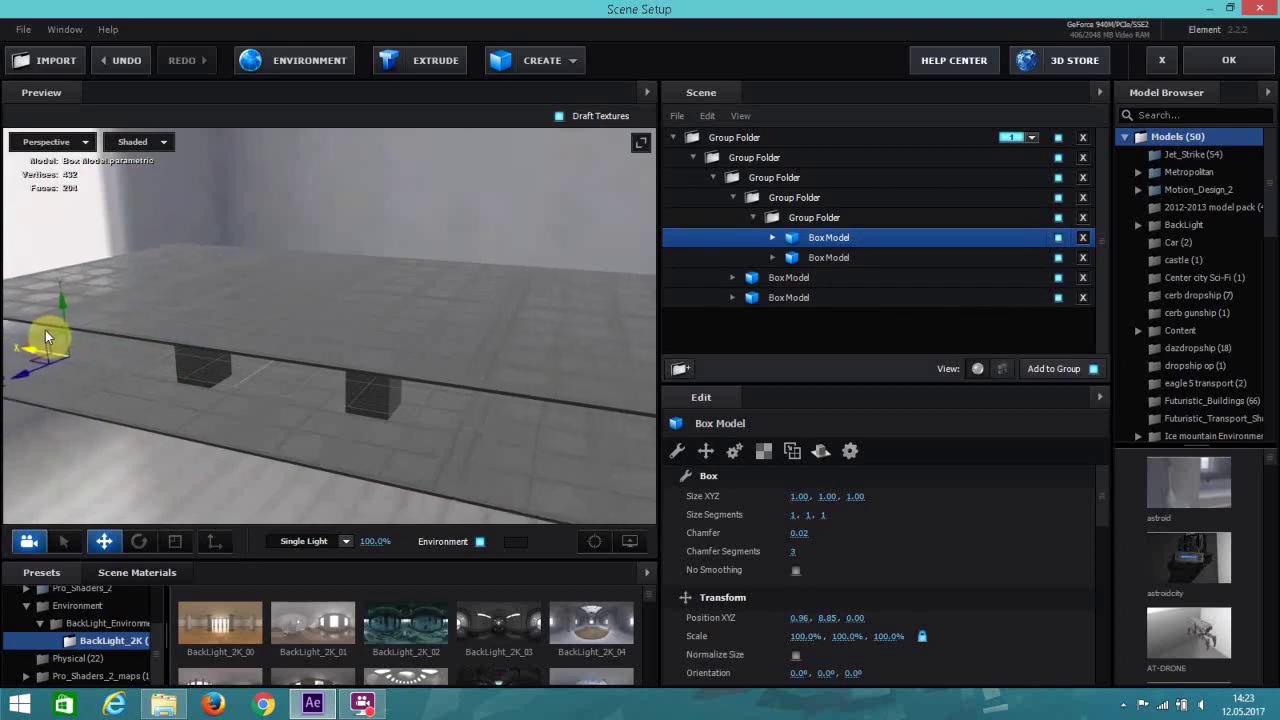
Duplicate the shifted slab box model once more within its group folder.
left_click_drag(552, 289, 458, 307)
scroll(447, 319, "down", 4)
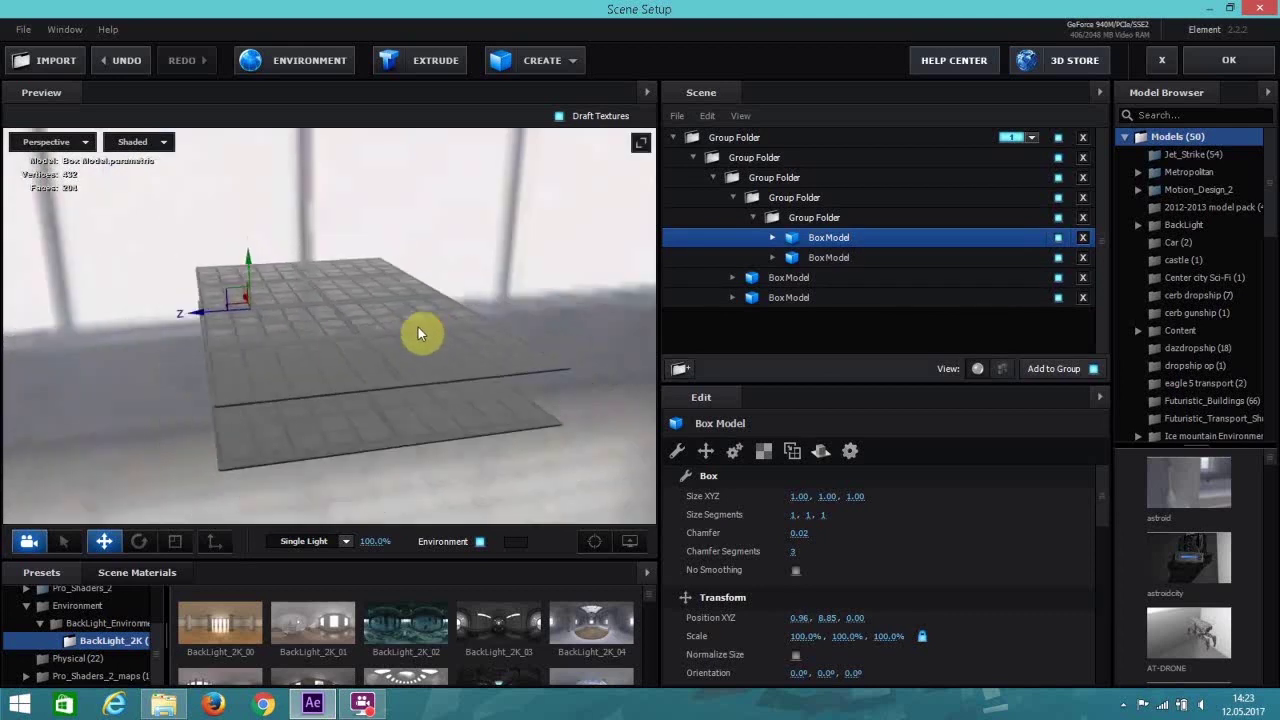
key("ctrl+d")
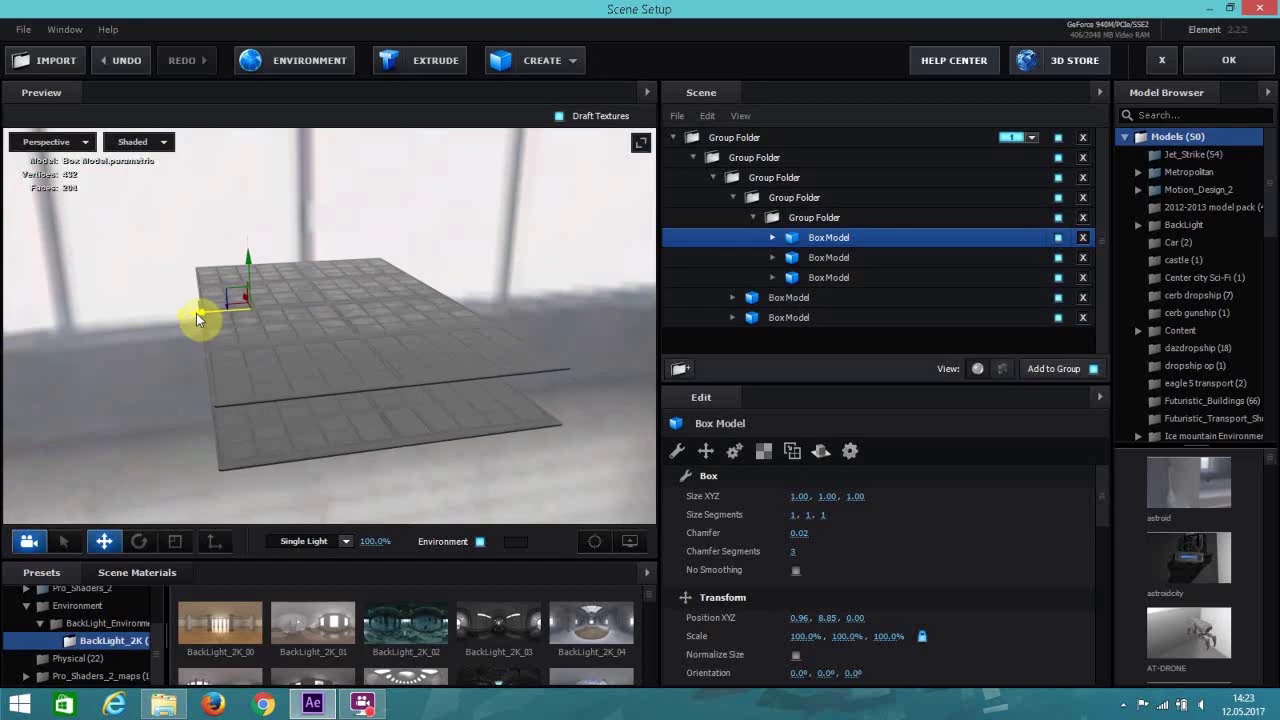
left_click_drag(196, 318, 145, 313)
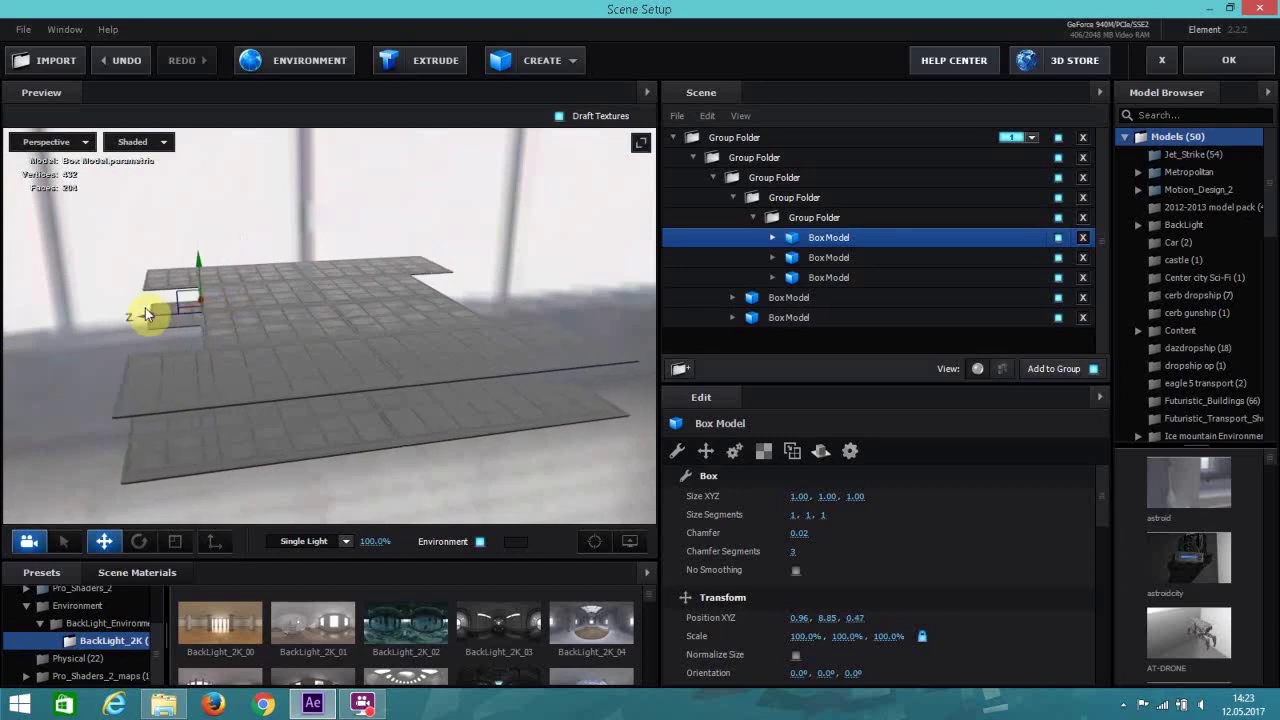
key("ctrl+z")
left_click_drag(361, 349, 461, 295)
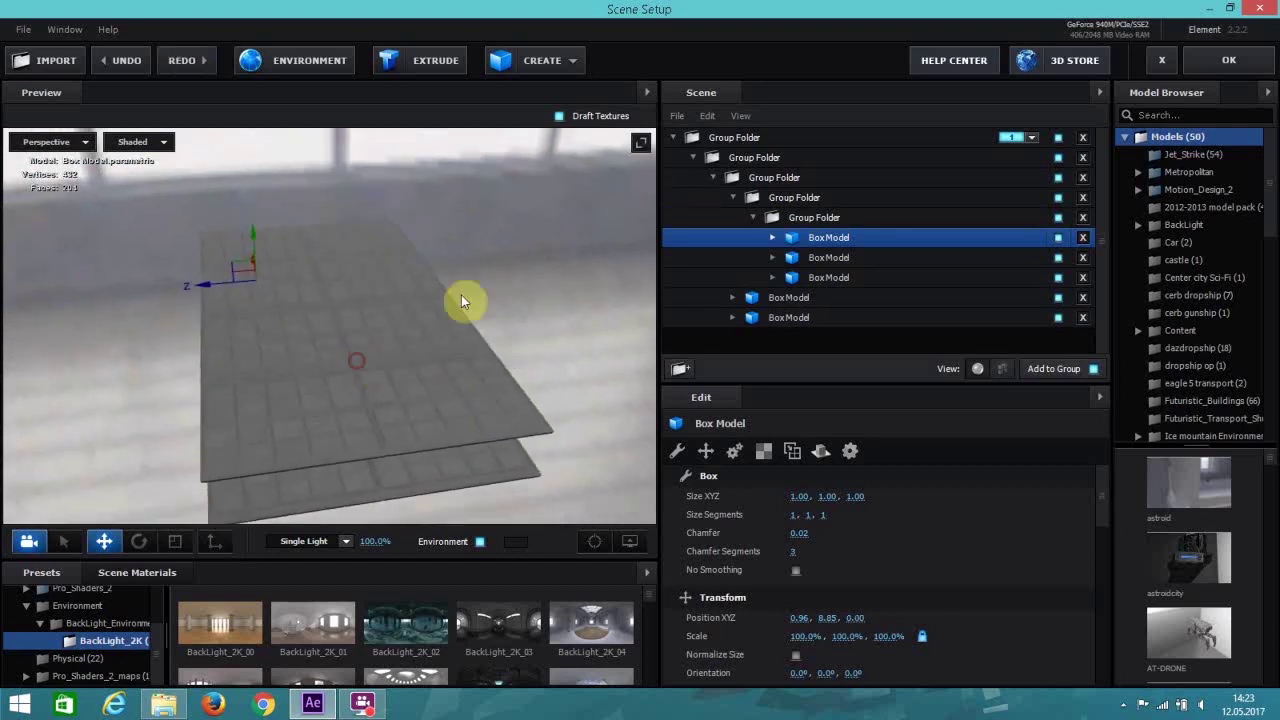
left_click_drag(211, 288, 108, 285)
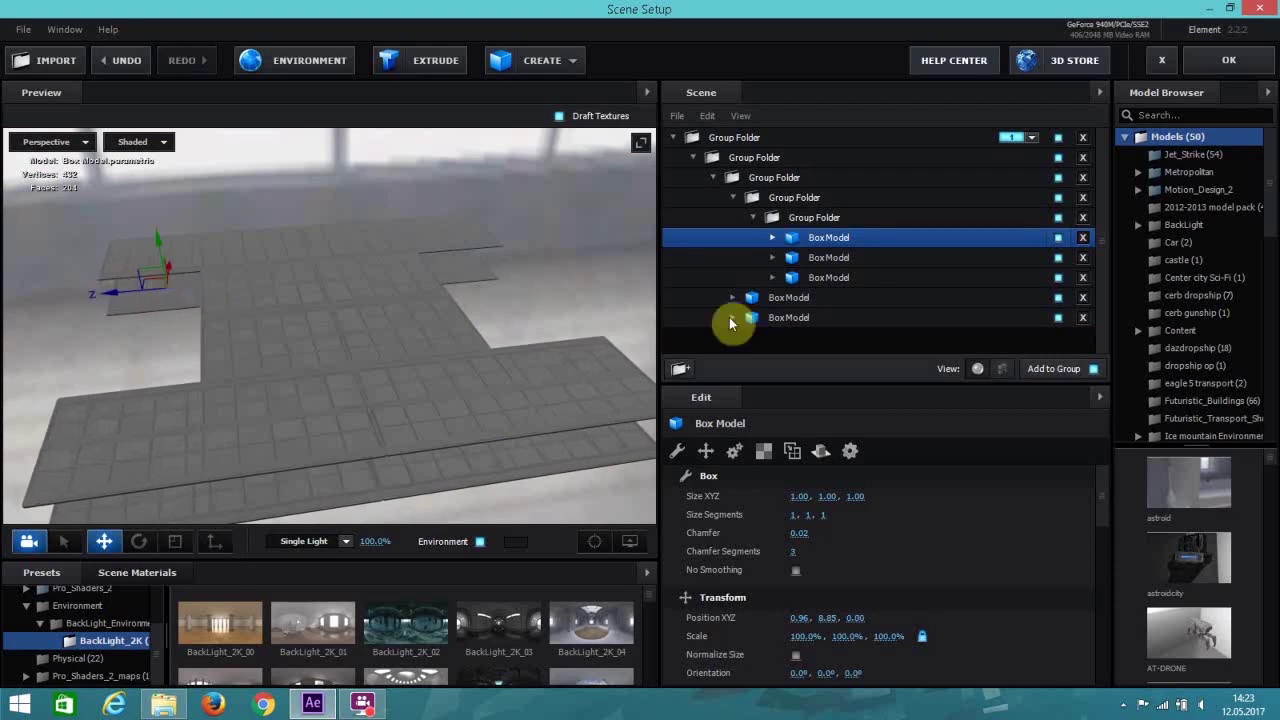
key("ctrl+z")
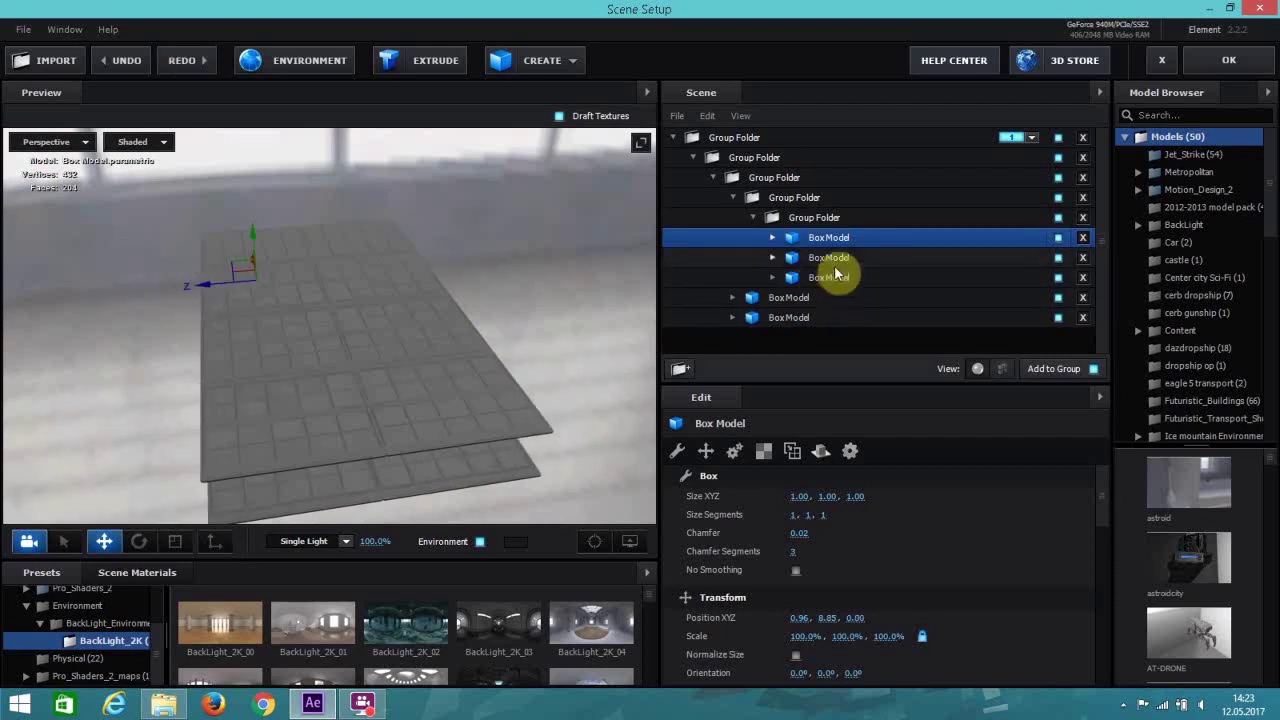
Duplicate the three slab box models together and move the copies along Z to widen the floor and ceiling.
left_click(826, 278, "shift")
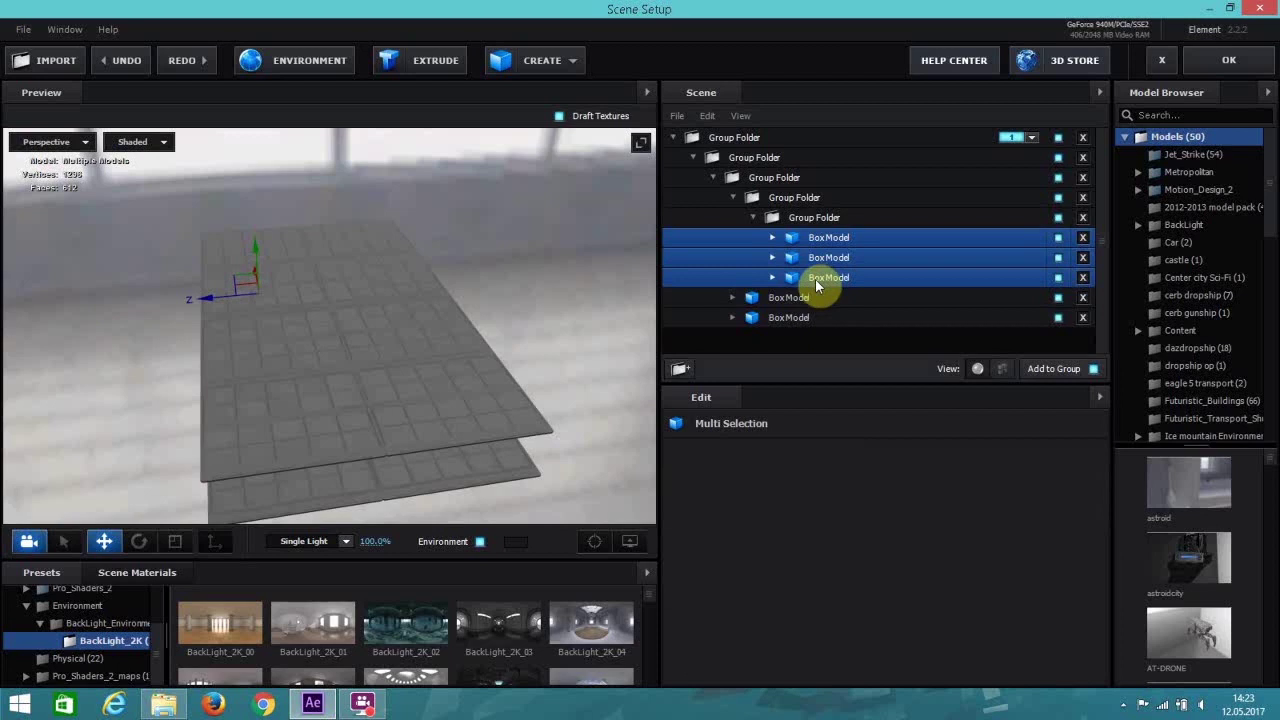
key("ctrl+d")
left_click_drag(197, 298, 61, 306)
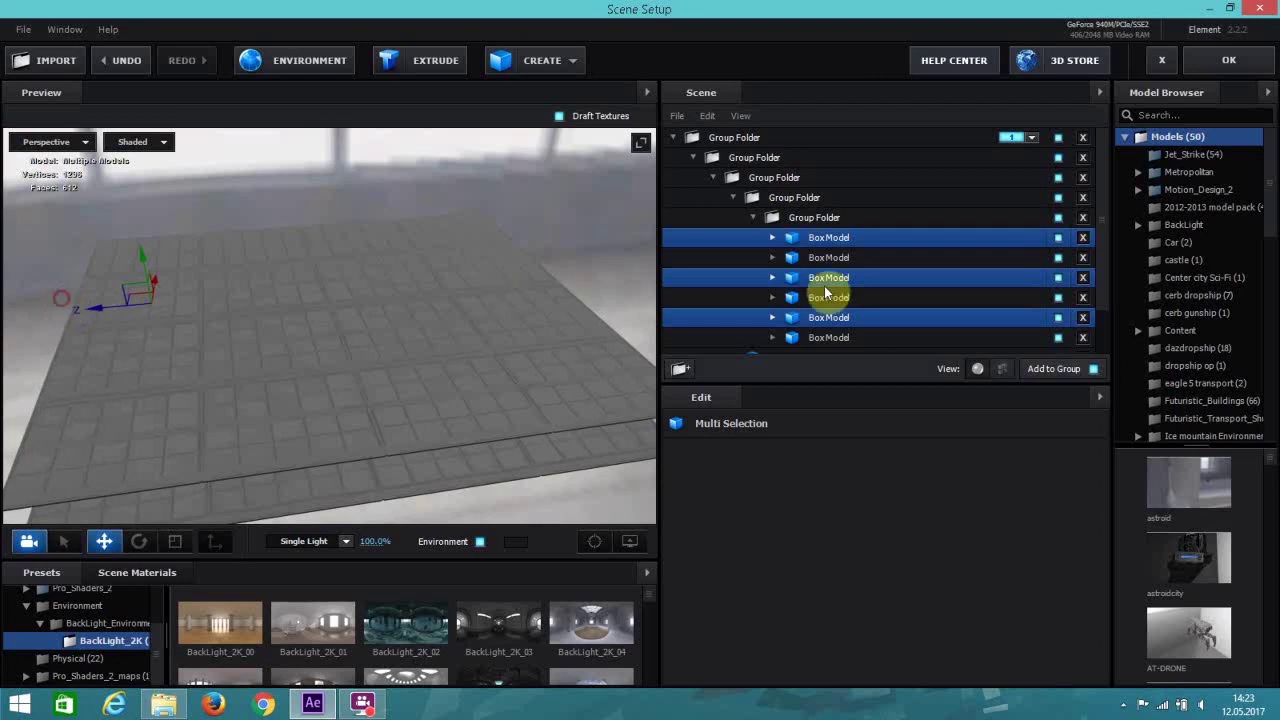
Duplicate all six slab box models, extend the floor and ceiling by moving the copies along X, and accept the scene setup.
left_click(826, 258, "ctrl")
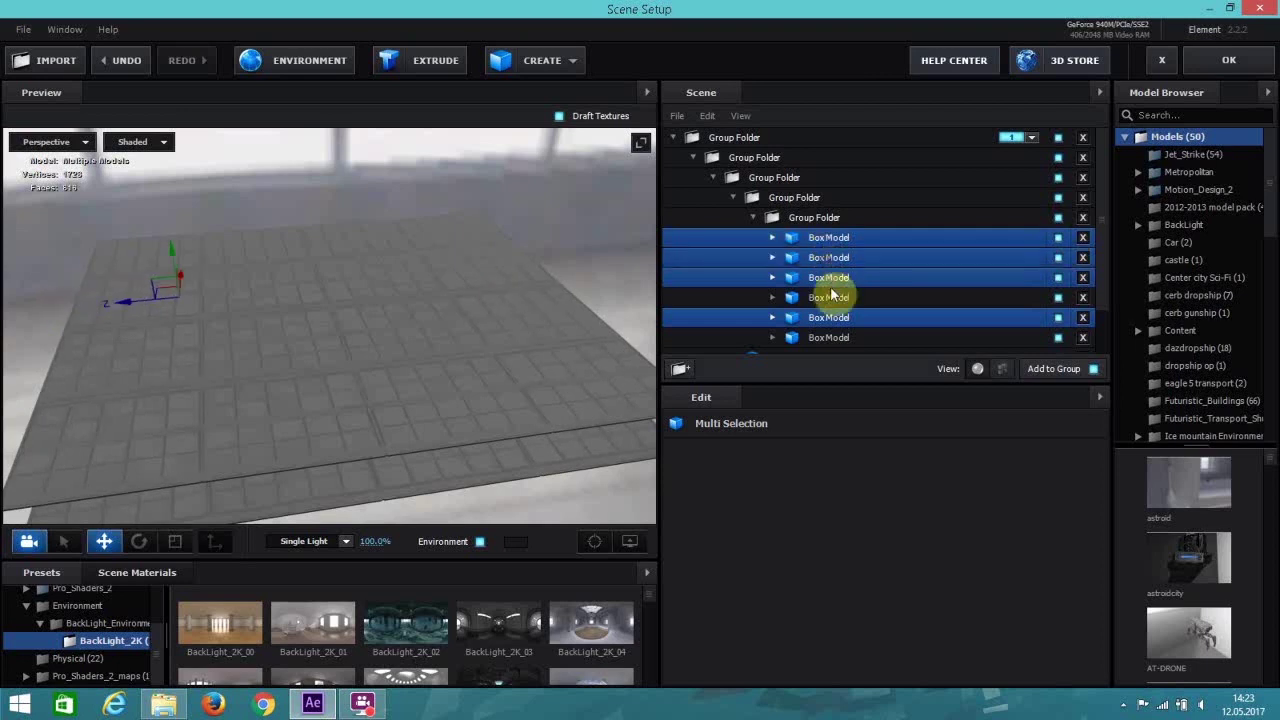
left_click(829, 296, "ctrl")
left_click(829, 337, "ctrl")
scroll(840, 305, "down", 1)
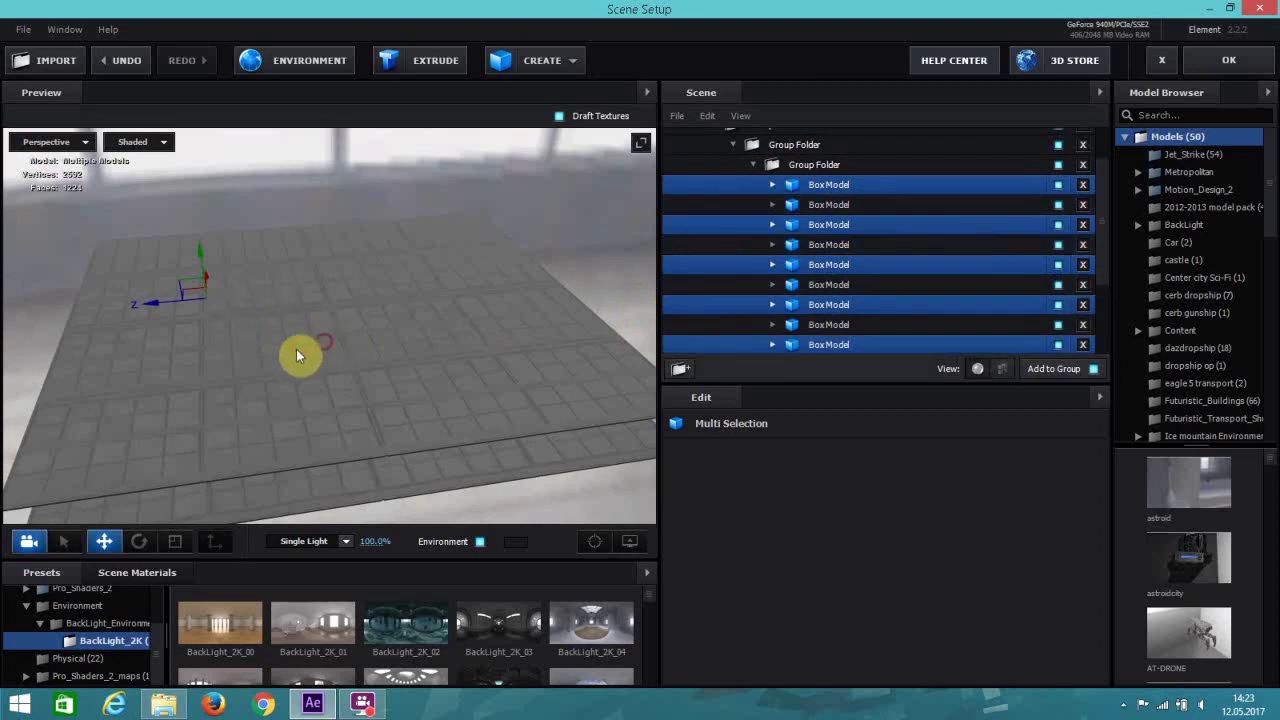
left_click_drag(296, 349, 652, 282)
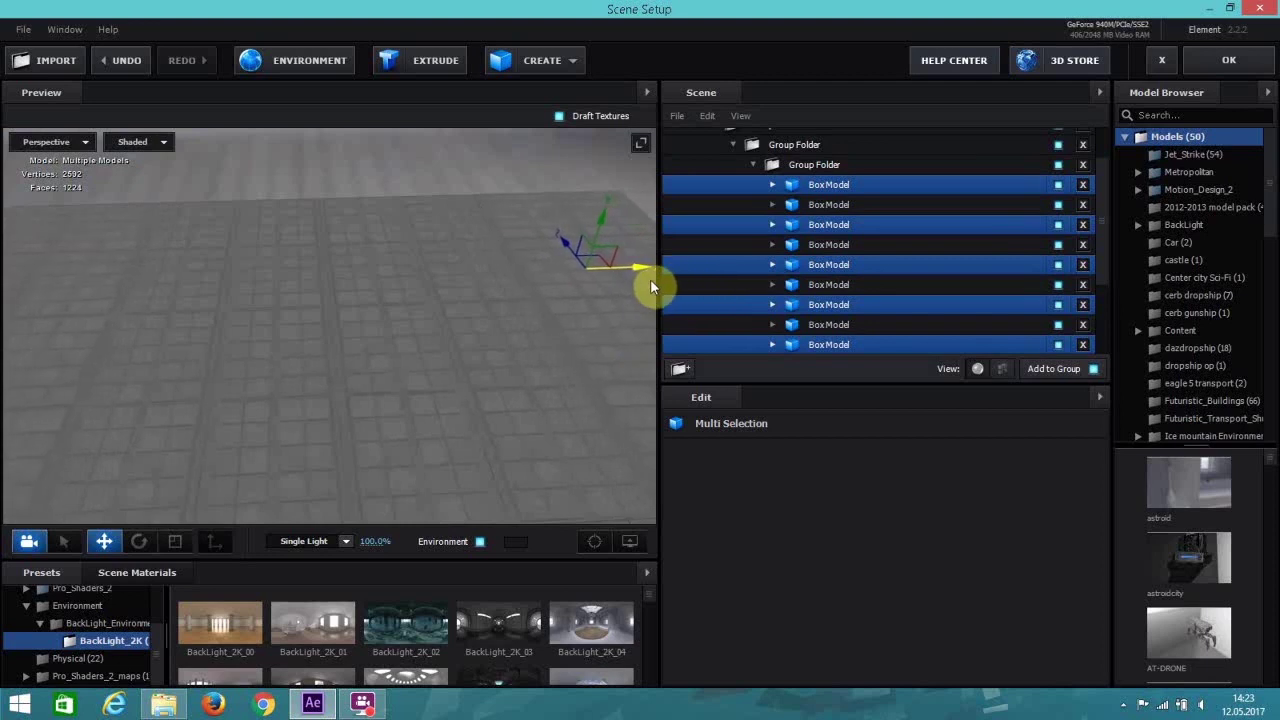
left_click(1229, 76)
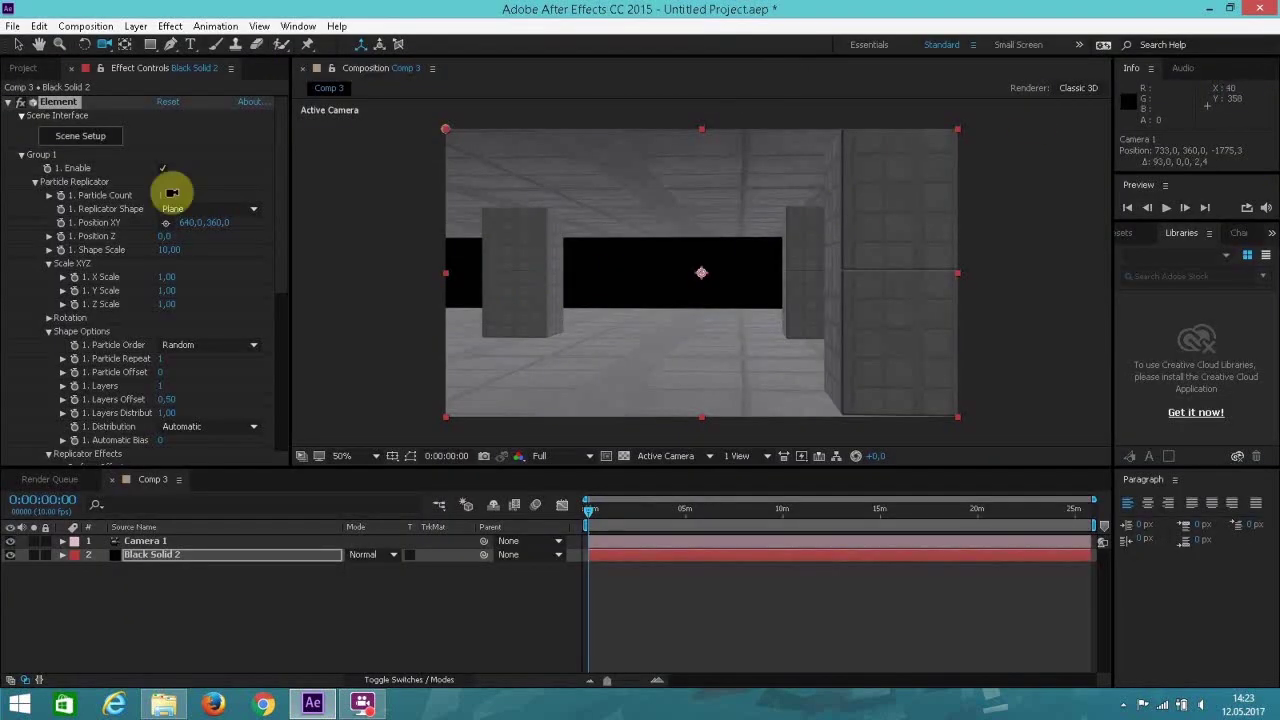
Reopen Element's Scene Setup and go to the slab box models in the inner group folder.
left_click(95, 137)
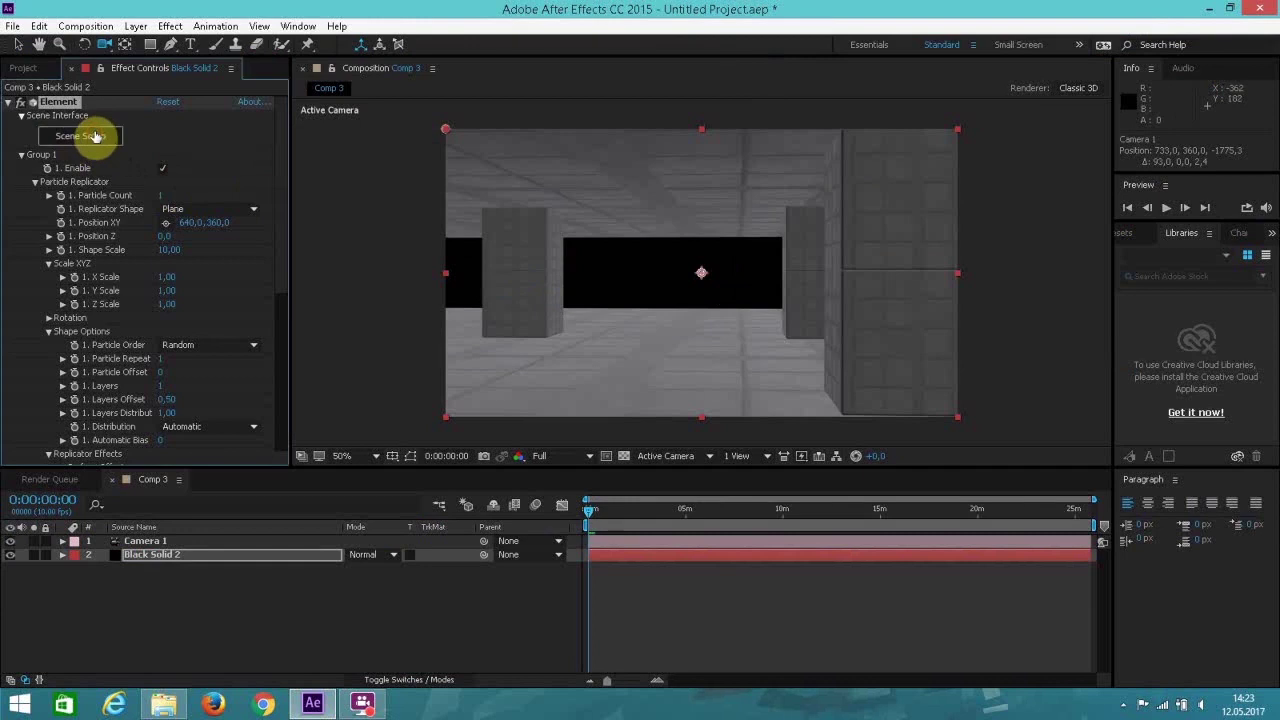
scroll(851, 271, "down", 1)
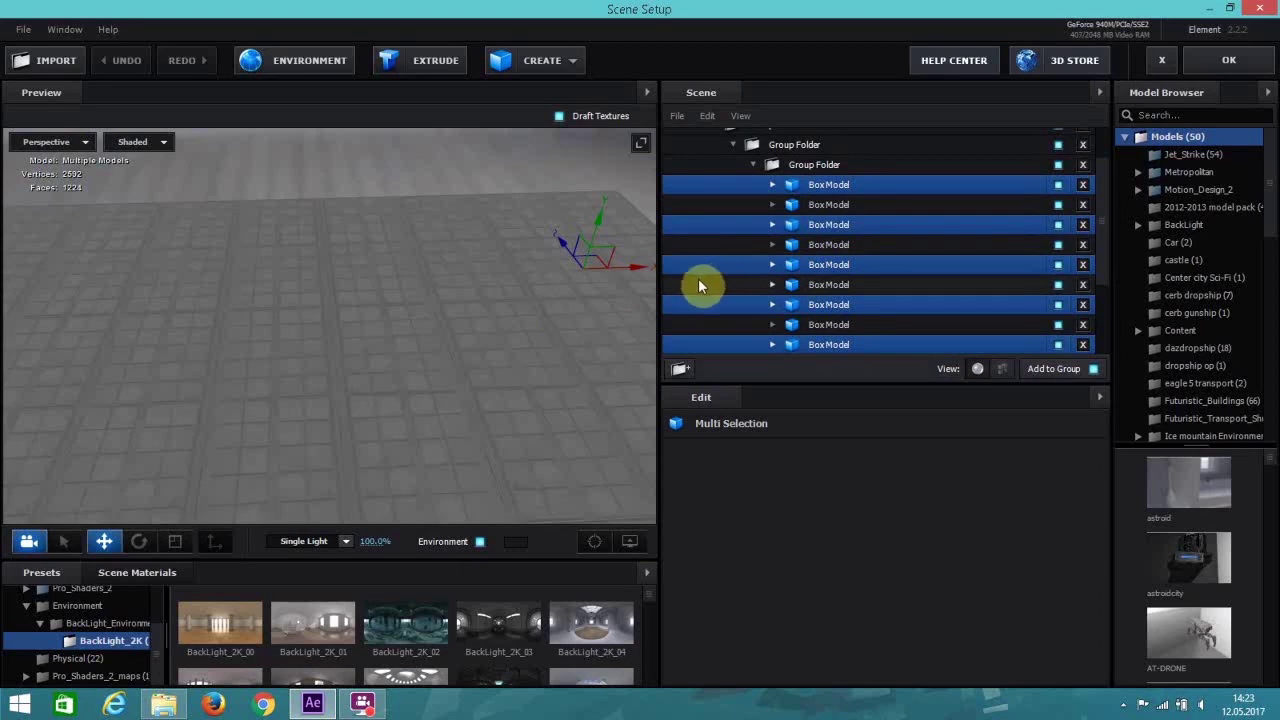
key("ctrl+d")
left_click_drag(560, 245, 534, 201)
key("ctrl+z")
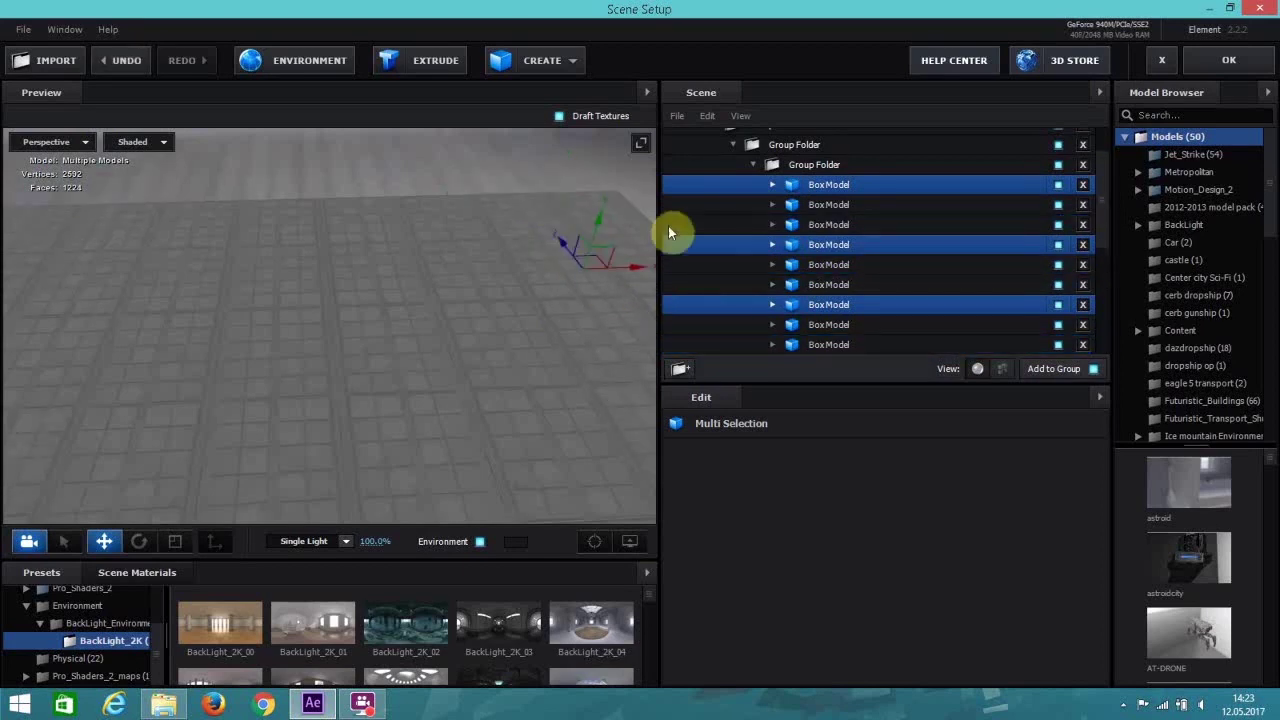
Duplicate all box models in the inner group folder together, move the copies along Z to extend the floor and ceiling, and accept the scene.
left_click(829, 205, "ctrl")
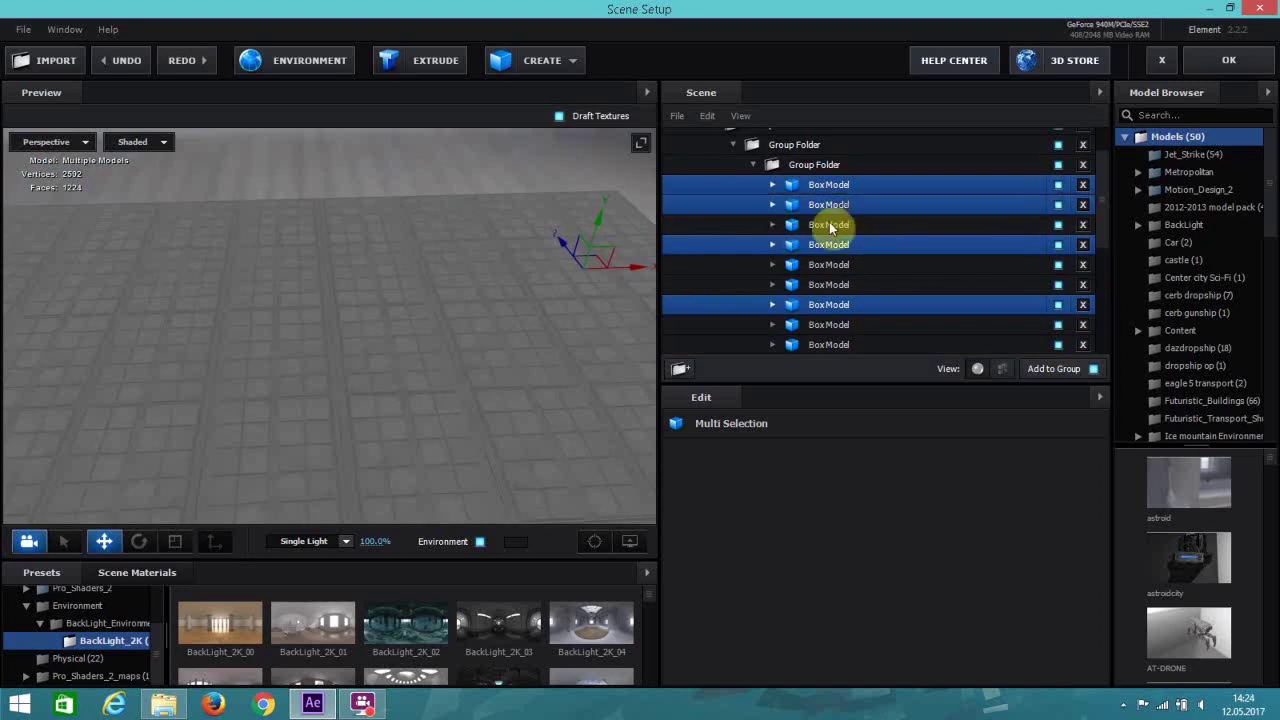
left_click(829, 225, "ctrl")
left_click(826, 268, "ctrl")
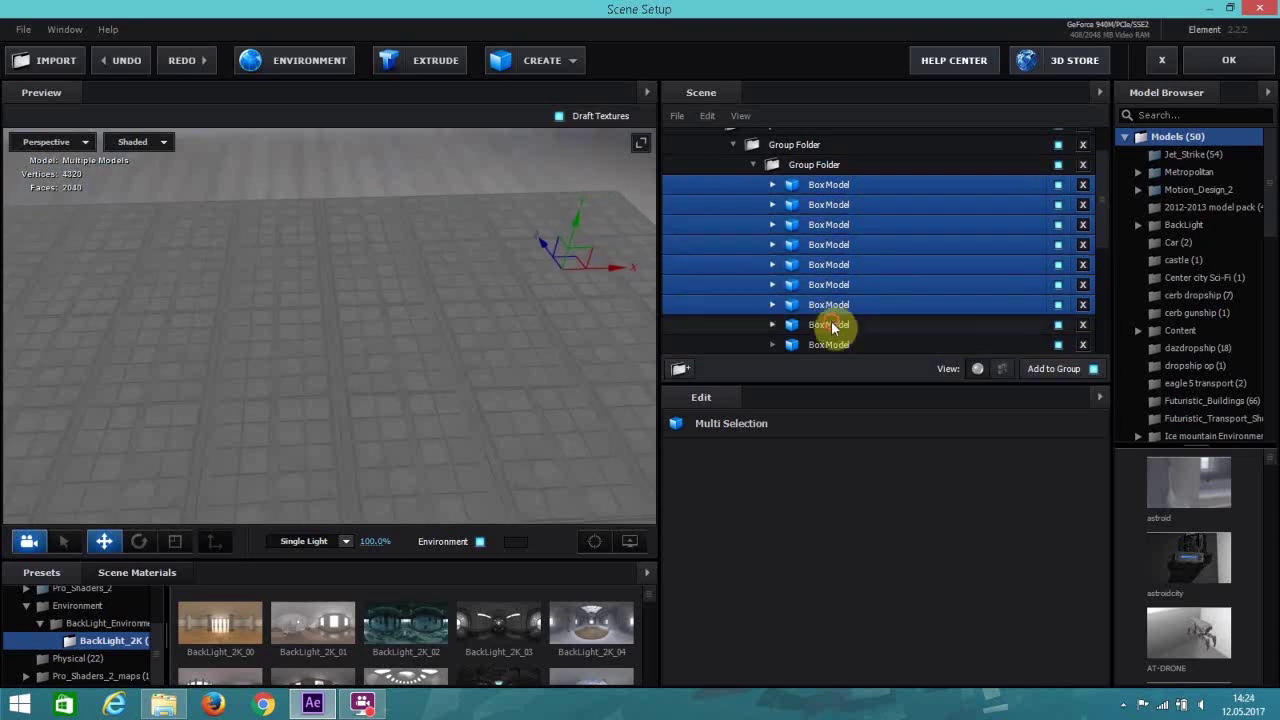
scroll(829, 323, "down", 1)
left_click(836, 313, "ctrl")
left_click(830, 232, "ctrl")
left_click(836, 272, "ctrl")
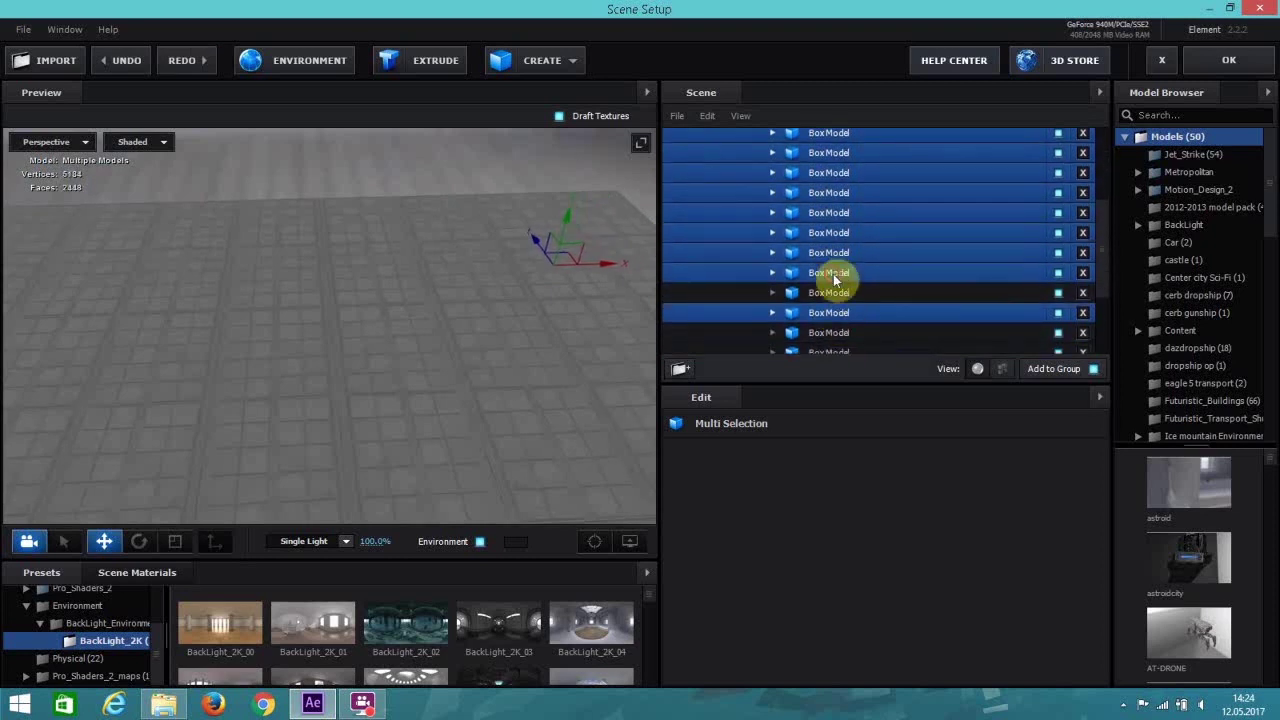
left_click(850, 332, "ctrl")
left_click(858, 314, "ctrl")
scroll(860, 320, "down", 1)
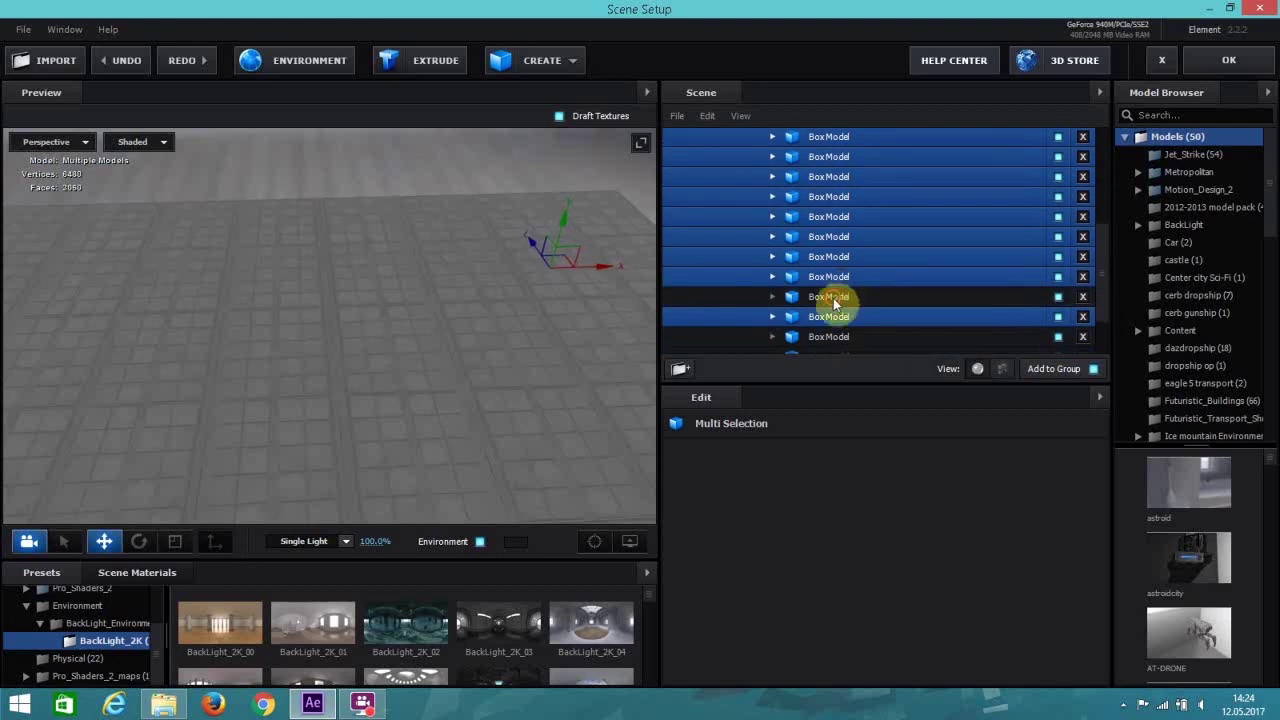
left_click(833, 298, "ctrl")
left_click(848, 320, "ctrl")
scroll(838, 338, "down", 1)
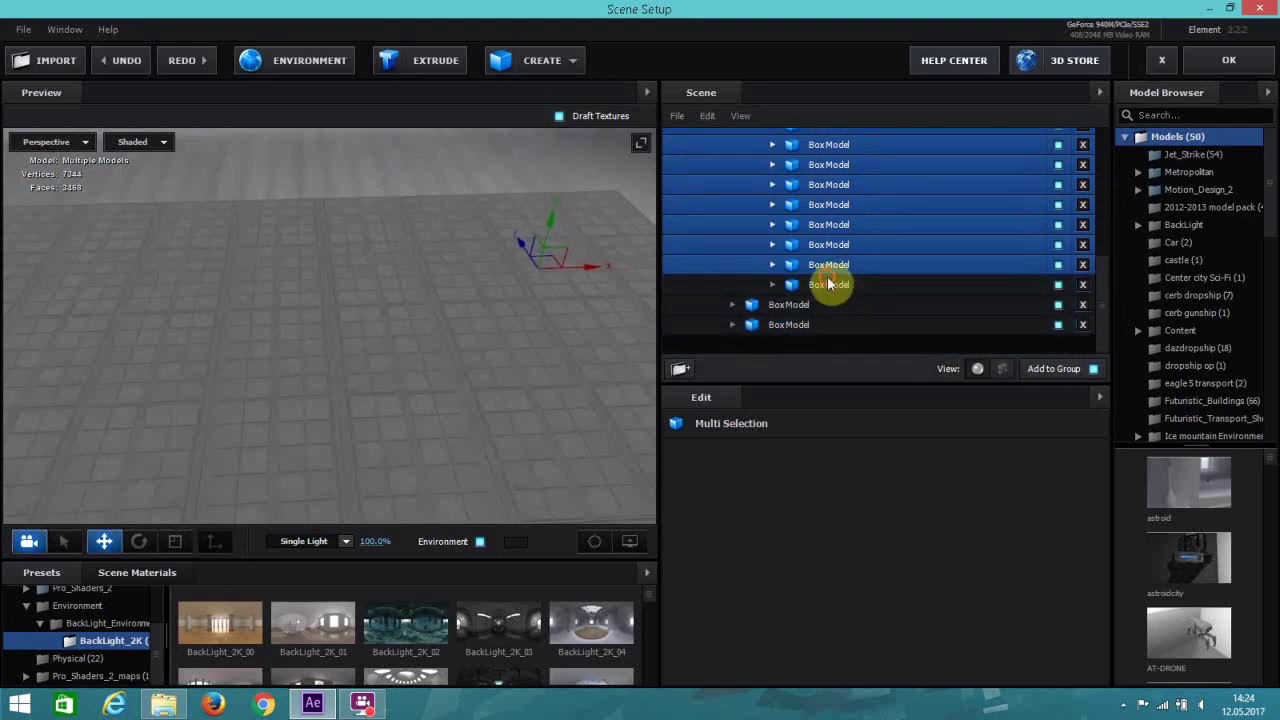
left_click(828, 284, "ctrl")
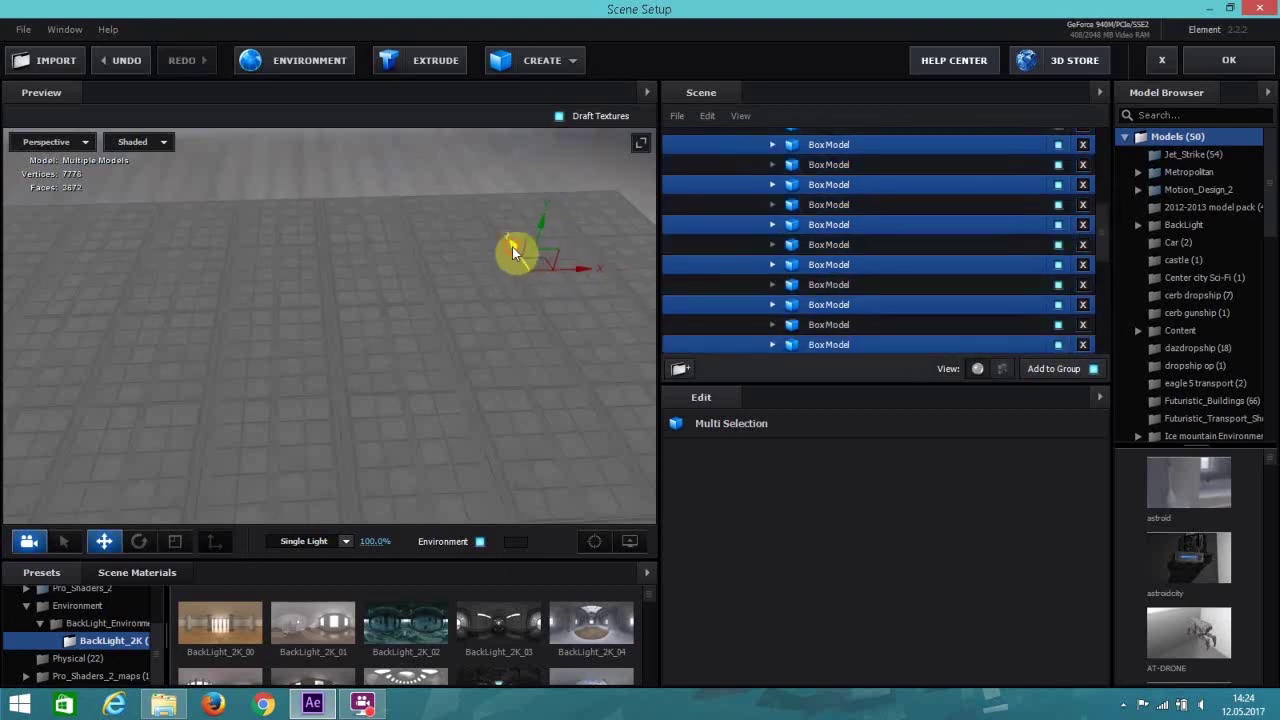
left_click_drag(512, 246, 454, 163)
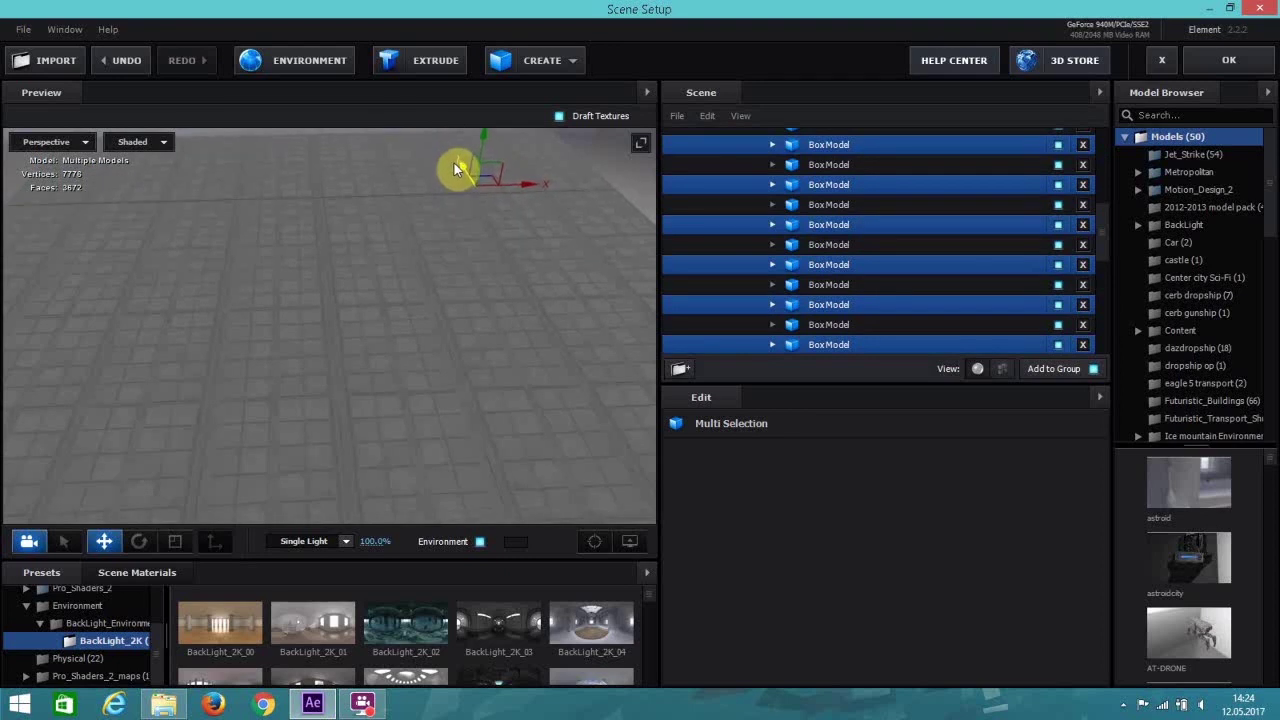
left_click(1222, 66)
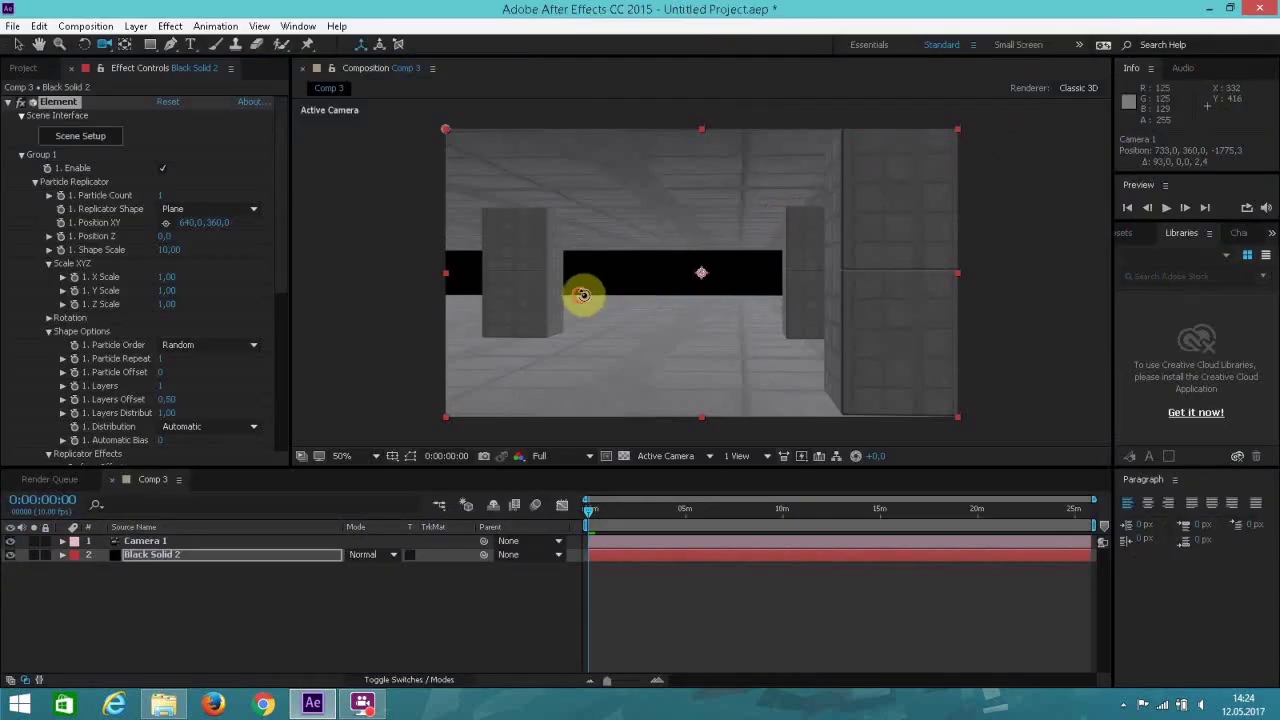
Orbit the camera to a new angle among the columns and add a parallel light with 100% intensity.
left_click_drag(586, 294, 560, 286)
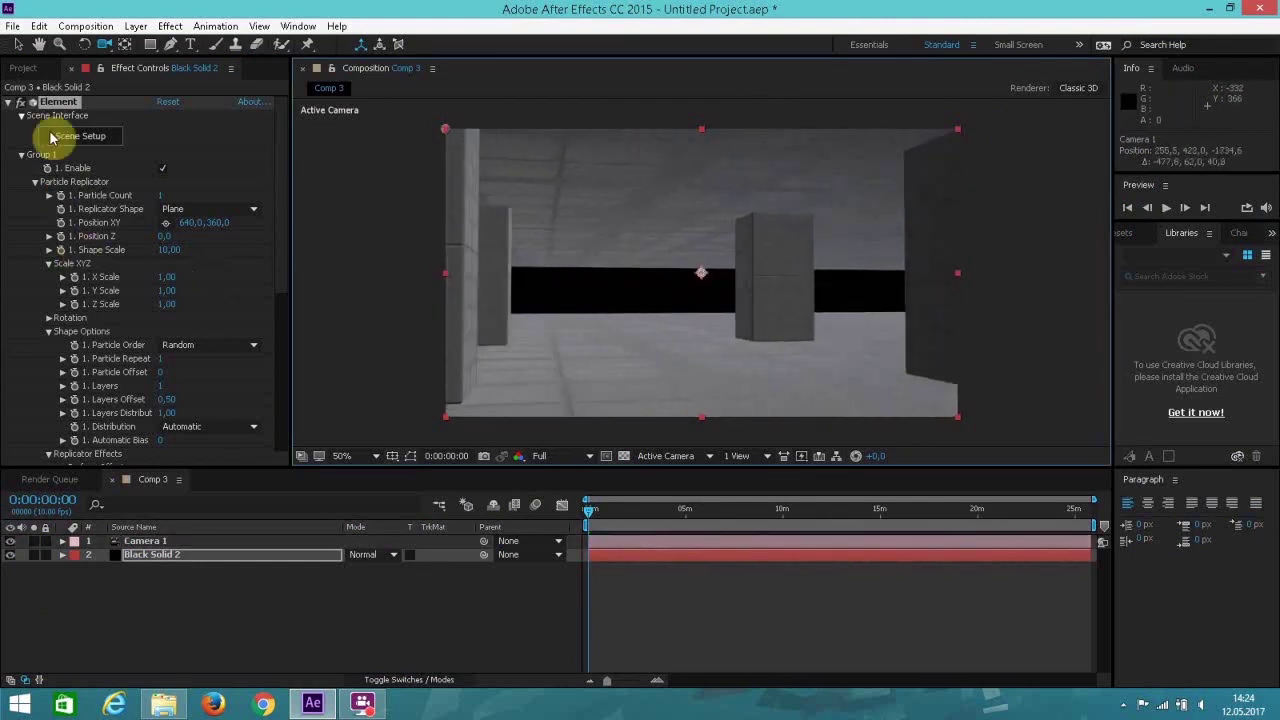
left_click(136, 26)
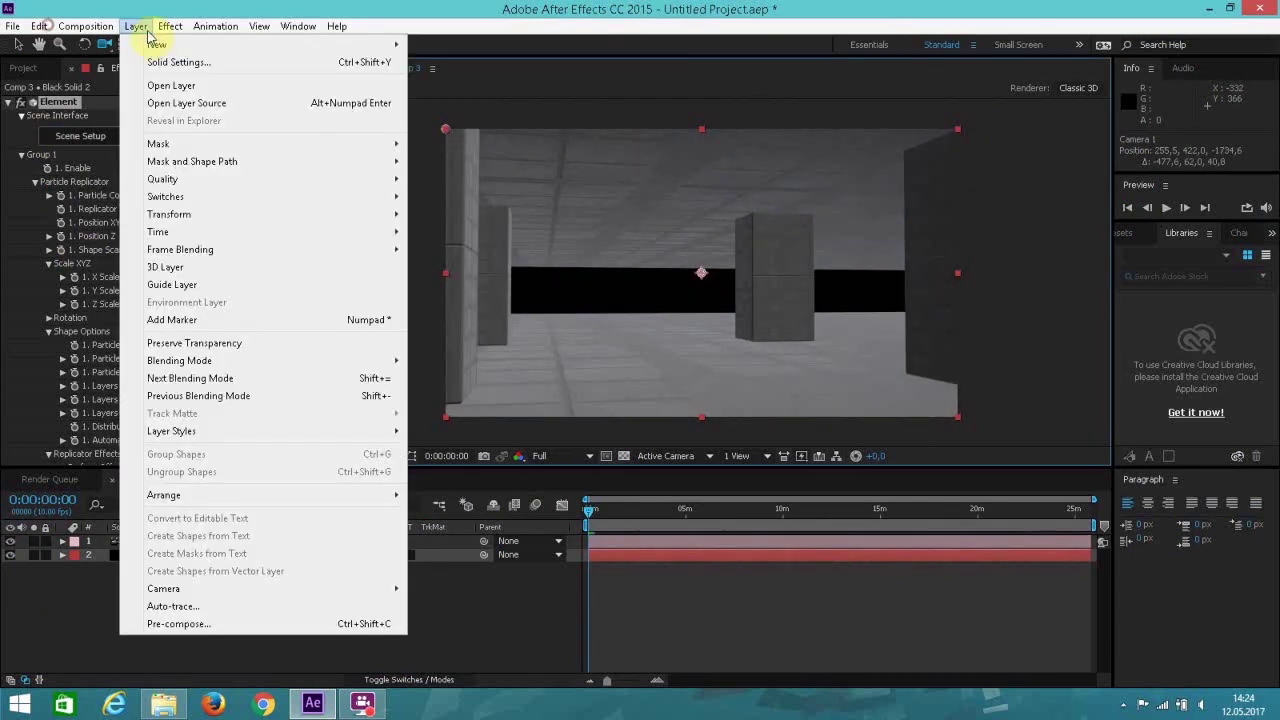
mouse_move(250, 44)
left_click(441, 82)
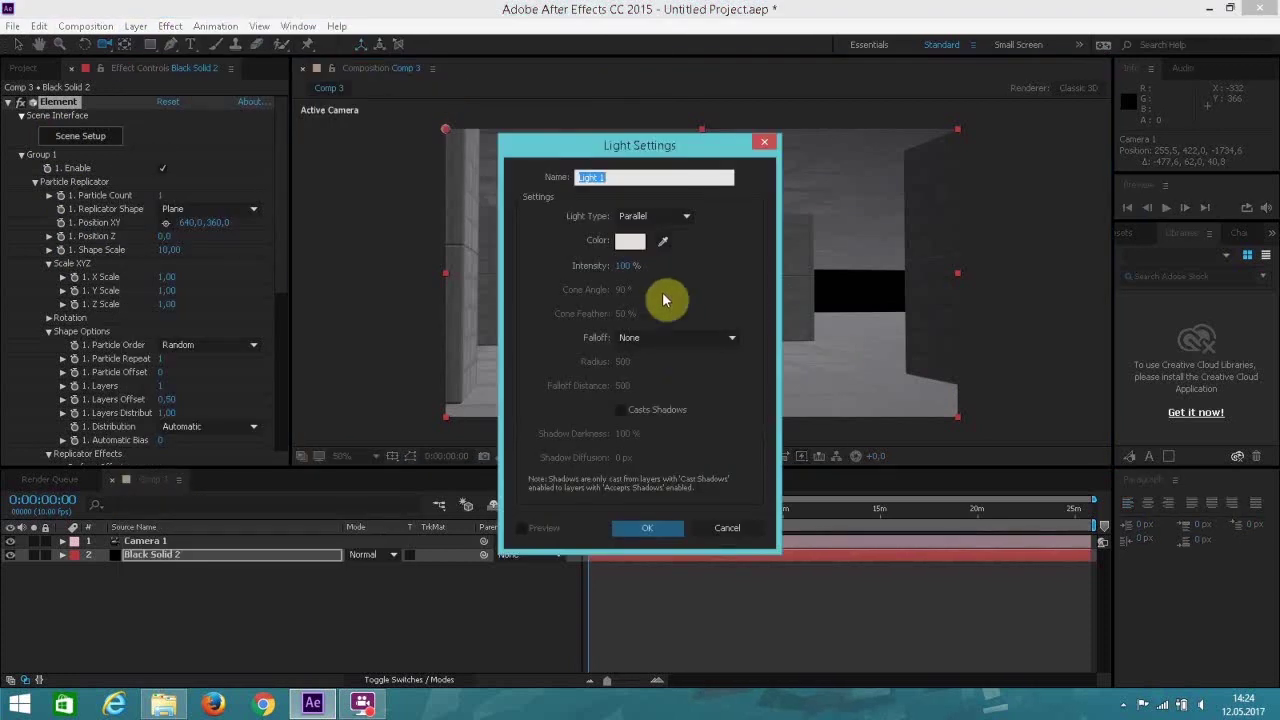
left_click(646, 530)
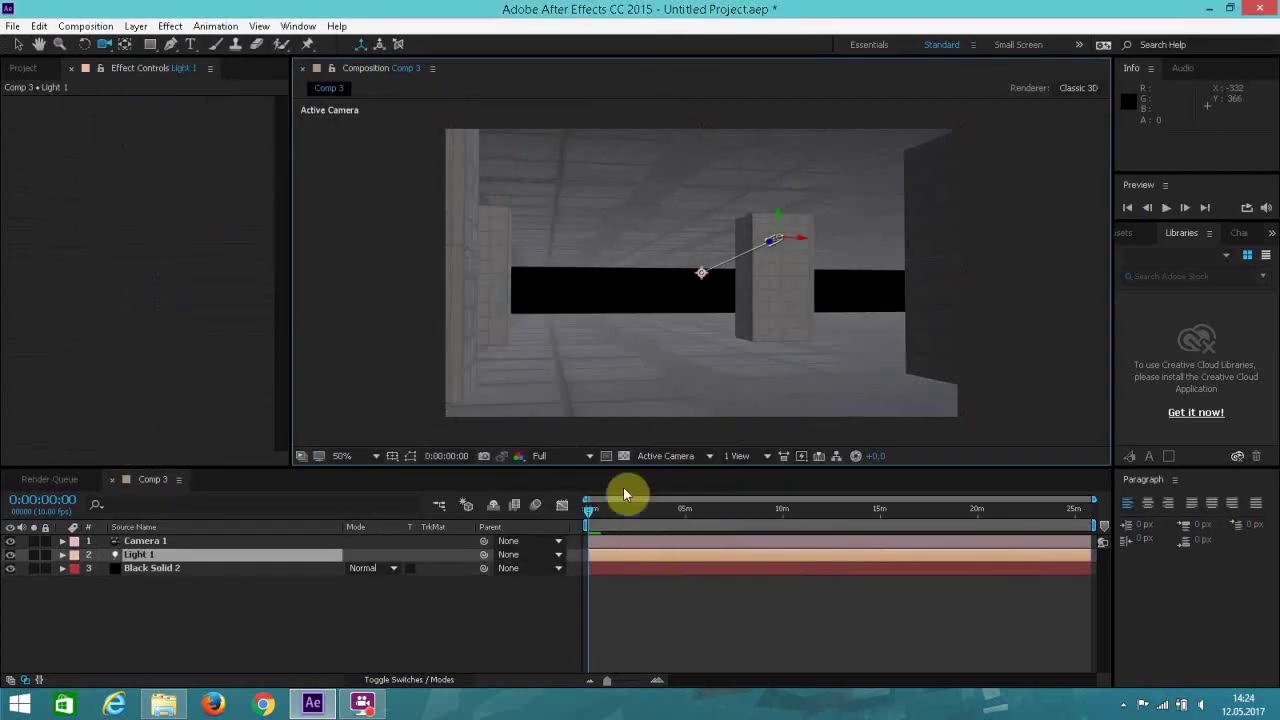
Move Light 1's point of interest down to the floor at about 946, 594, -60 and set its intensity to 275%.
left_click(19, 44)
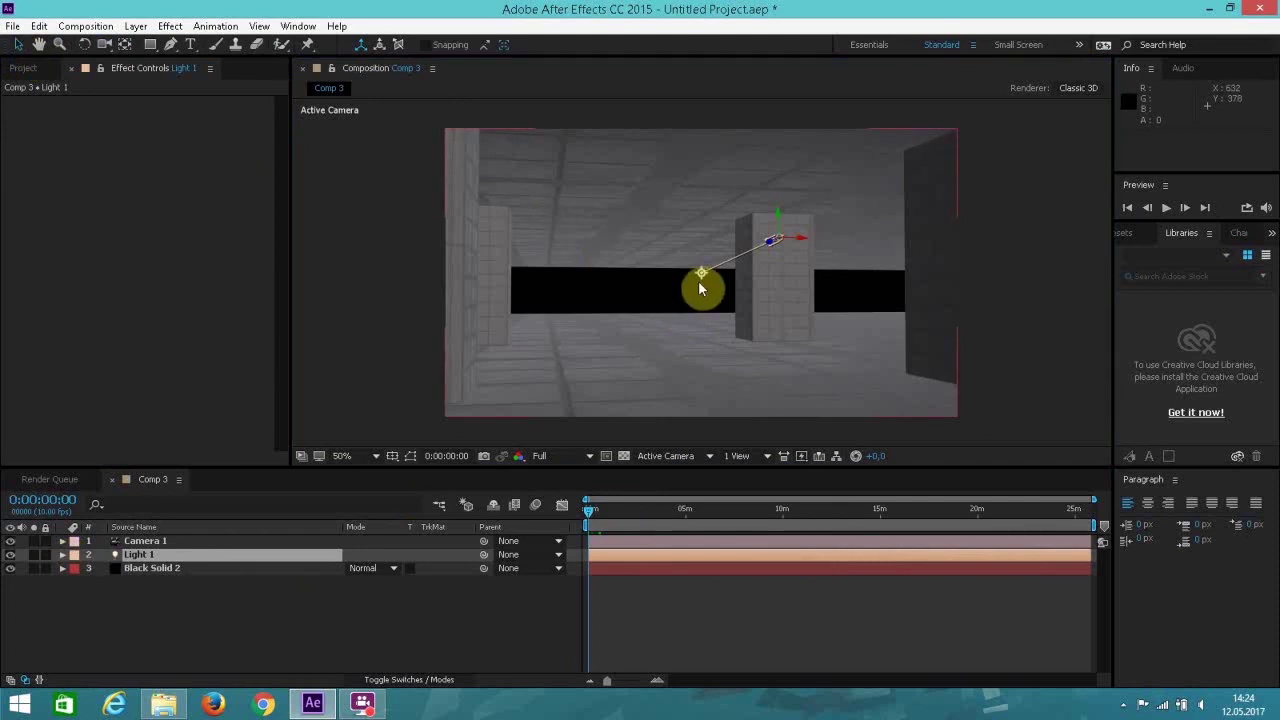
left_click_drag(700, 288, 826, 373)
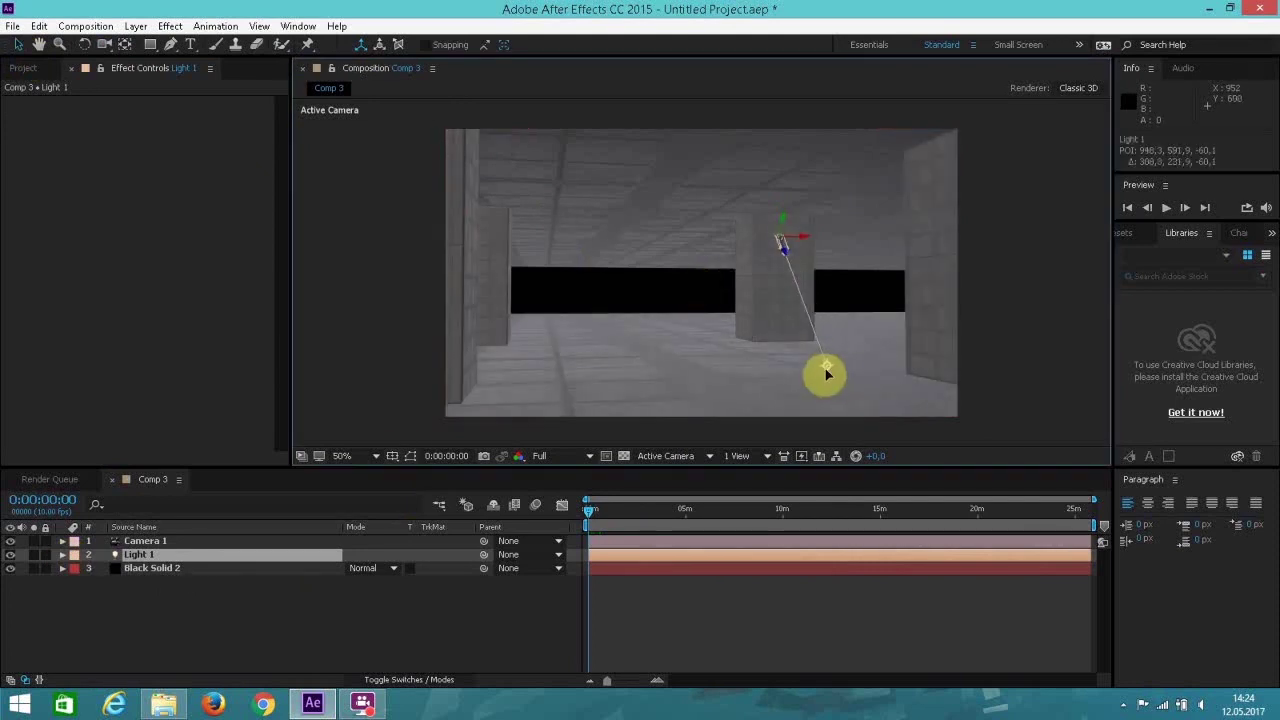
left_click(62, 554)
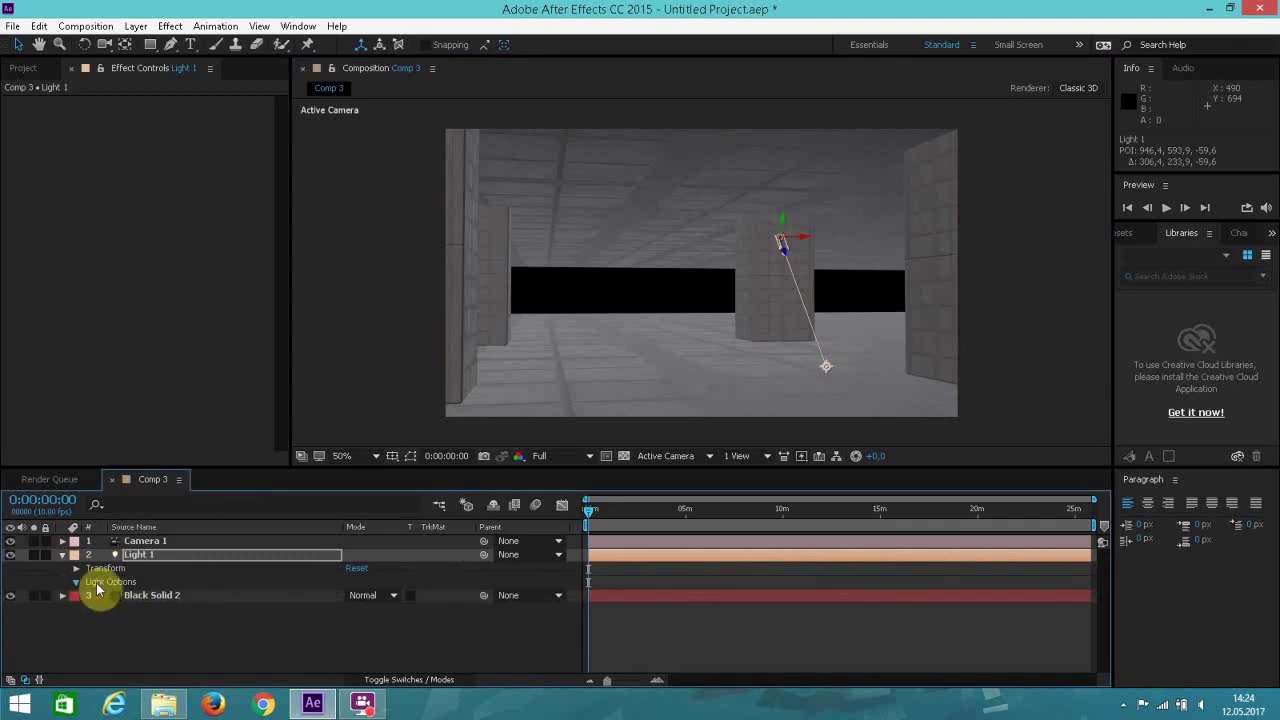
left_click(76, 581)
left_click_drag(368, 582, 509, 580)
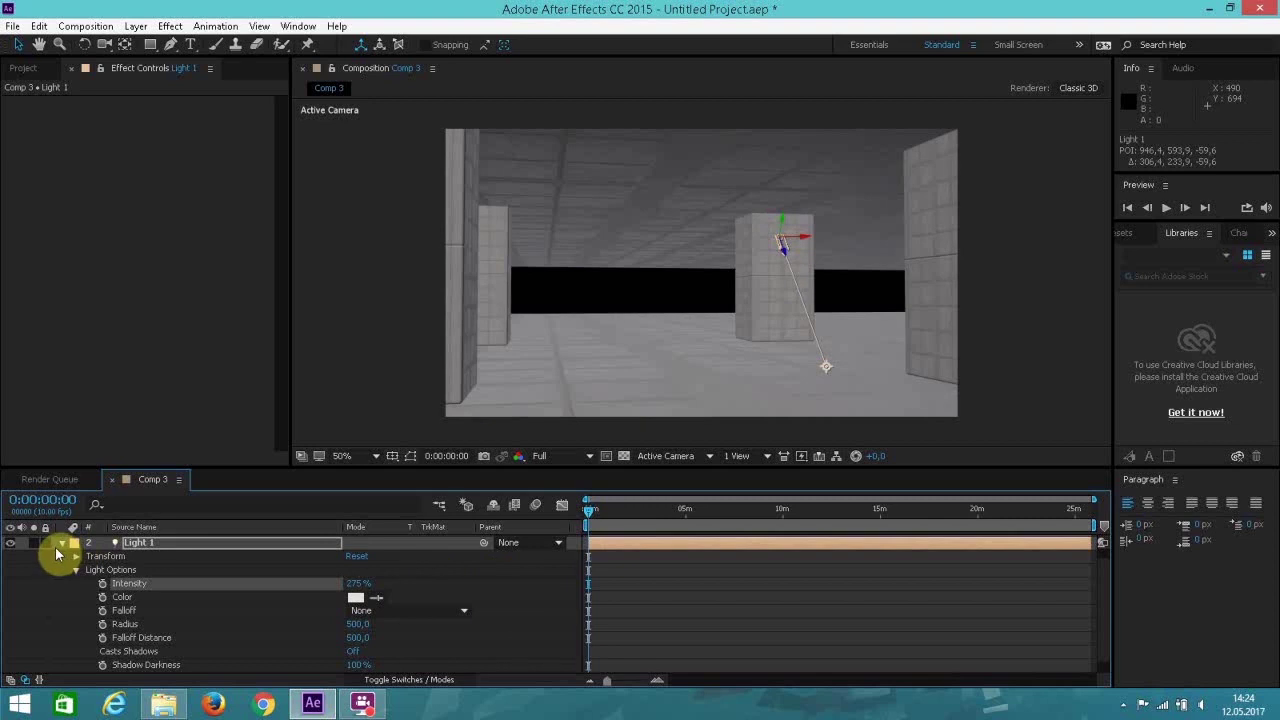
left_click(61, 545)
In the render settings of Black Solid 2's Element effect, try Basic as the added lighting and switch it to Dramatic.
left_click(130, 568)
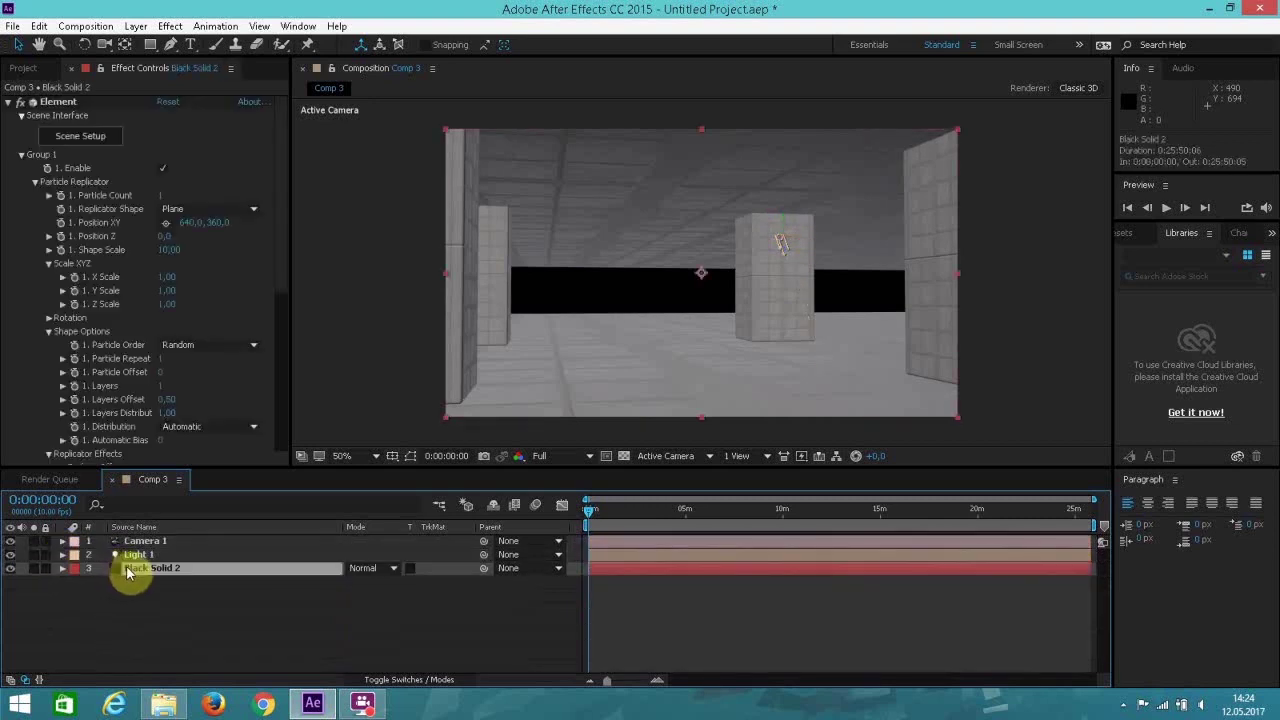
left_click_drag(286, 206, 266, 374)
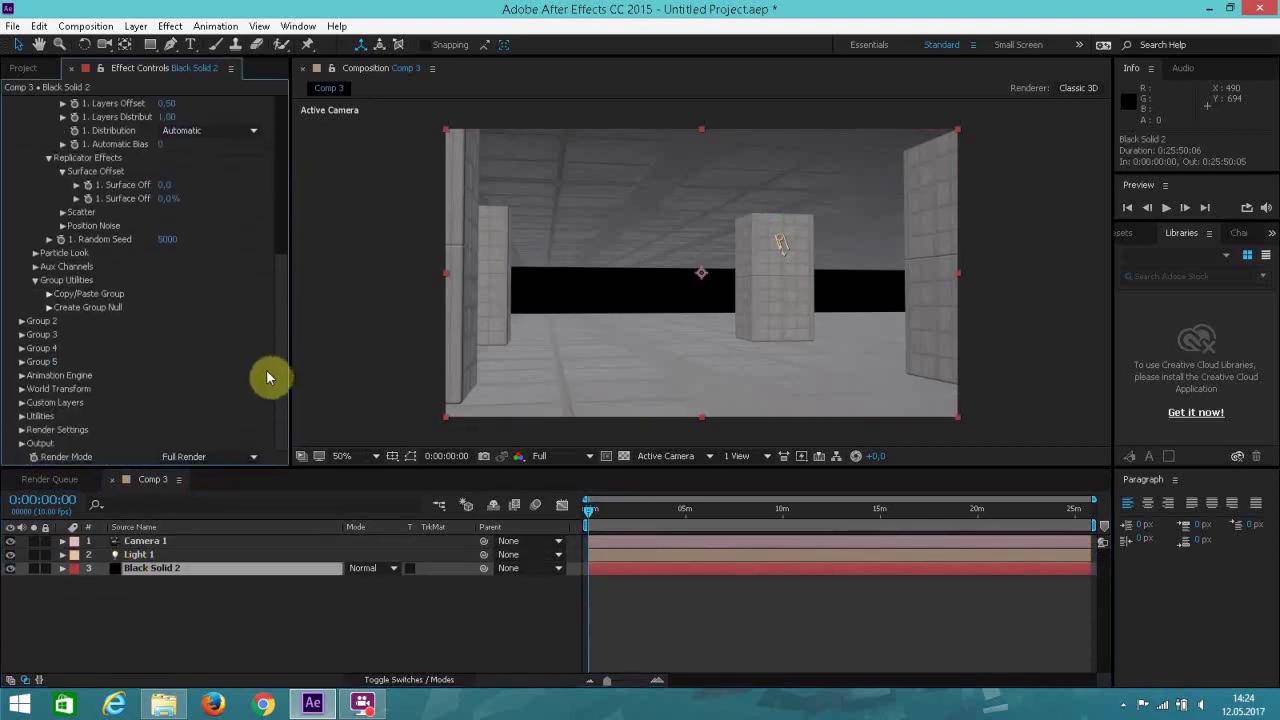
left_click(22, 430)
left_click(35, 281)
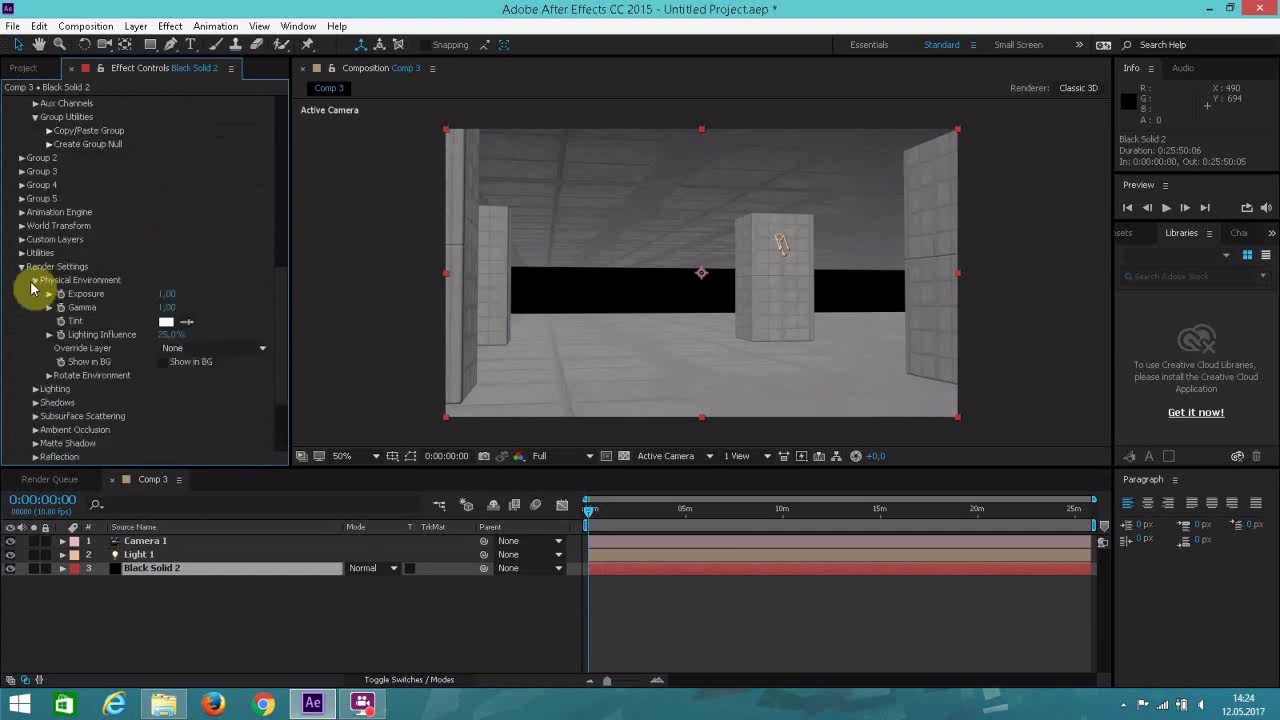
left_click(35, 281)
left_click(35, 281)
left_click(35, 281)
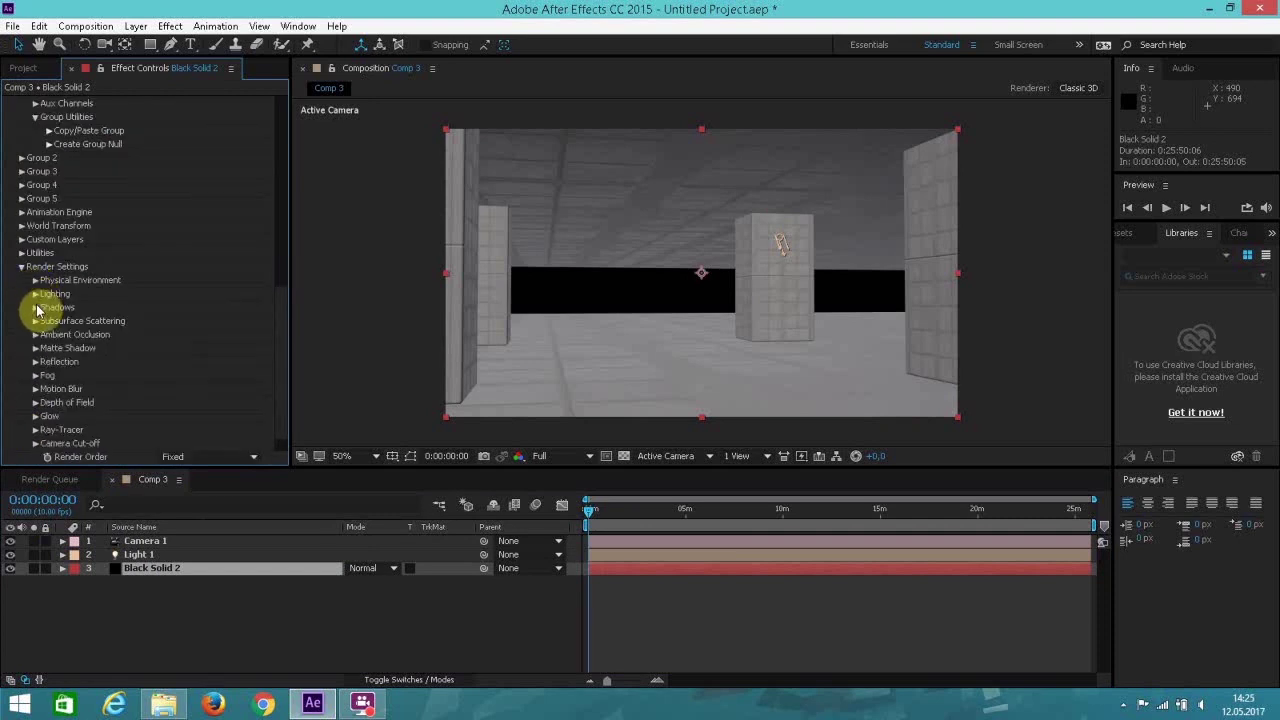
left_click(36, 294)
left_click(180, 335)
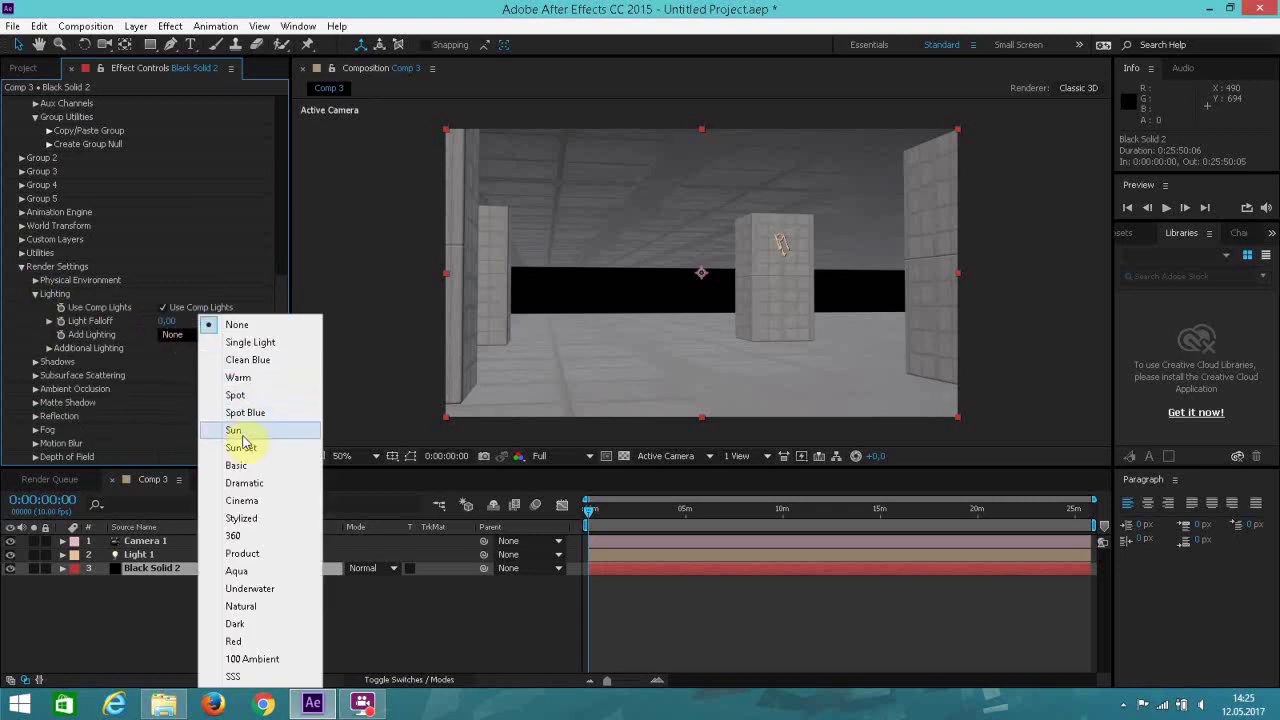
left_click(263, 465)
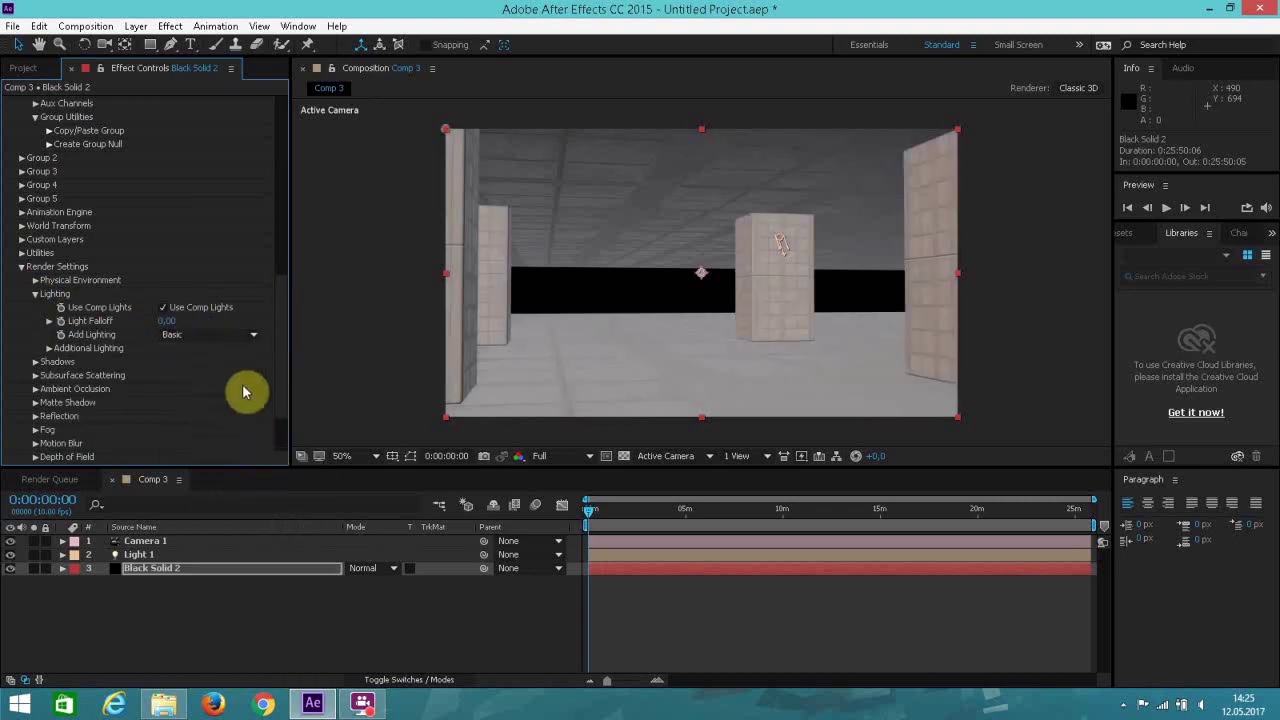
left_click(203, 340)
left_click(250, 483)
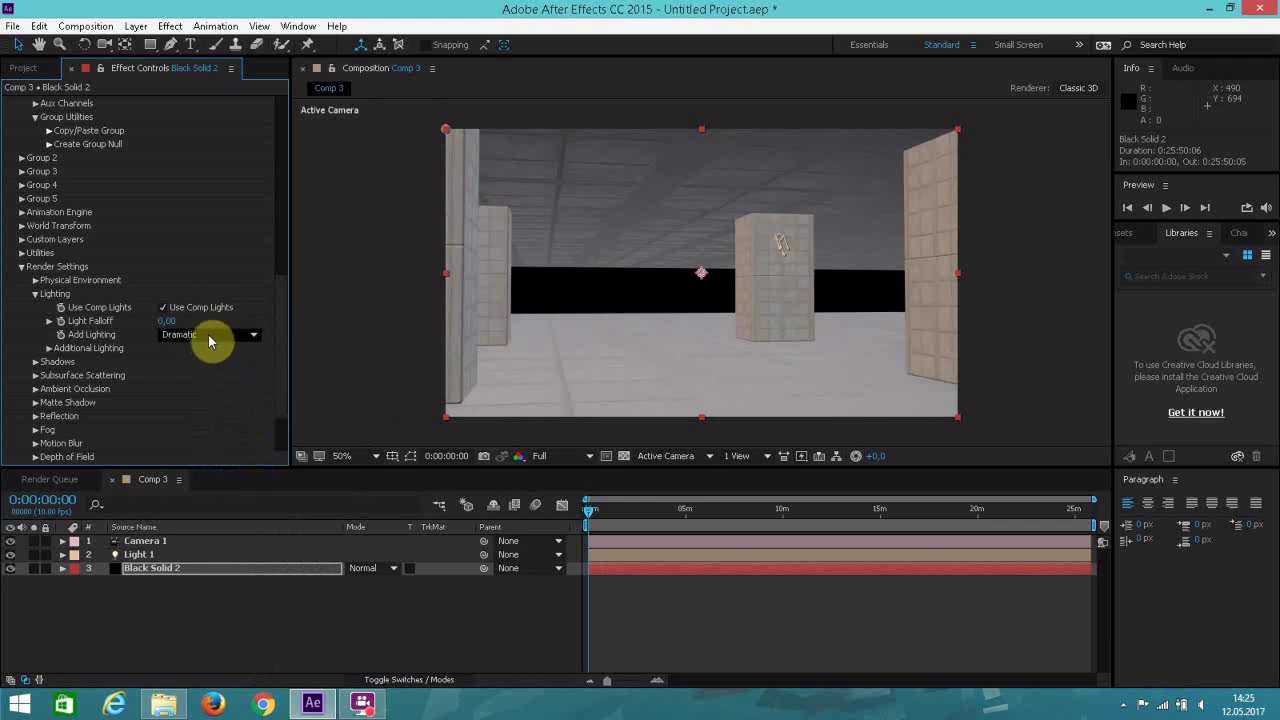
Set the additional lighting's brightness multiplier to 284% and adjust its rotation, with X at about 66°, to brighten the floor.
left_click(49, 350)
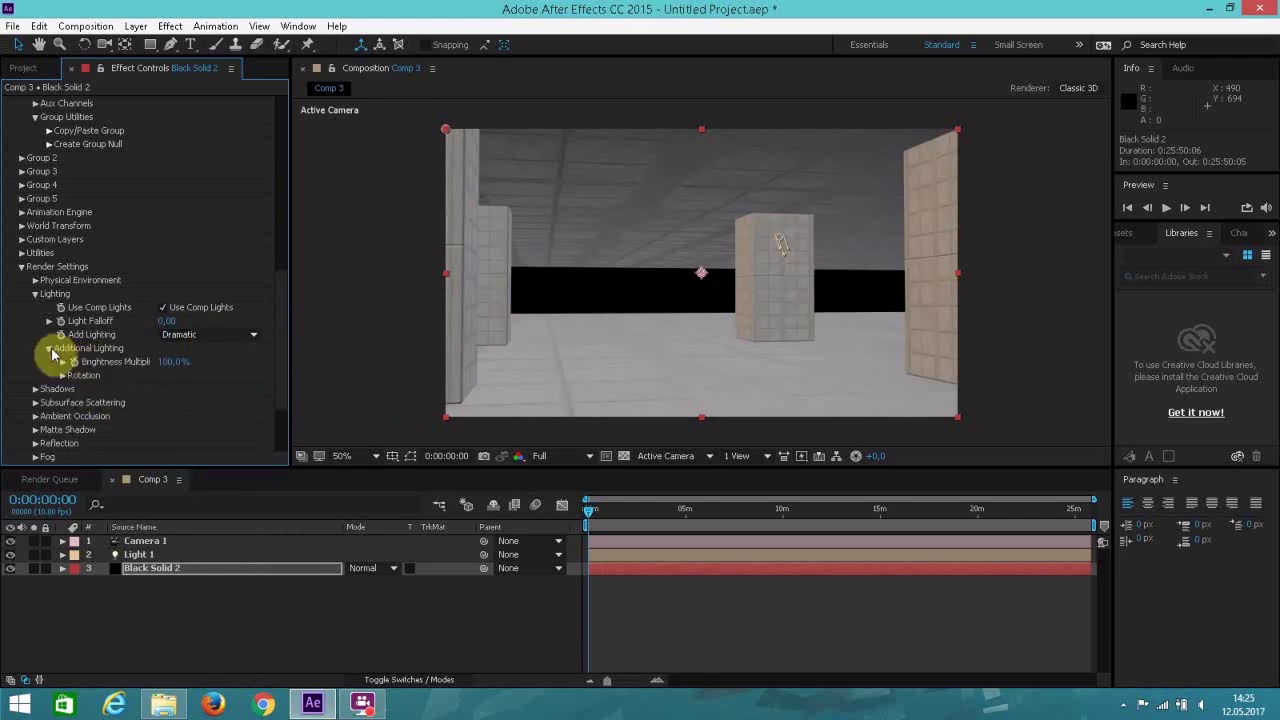
left_click_drag(215, 364, 333, 362)
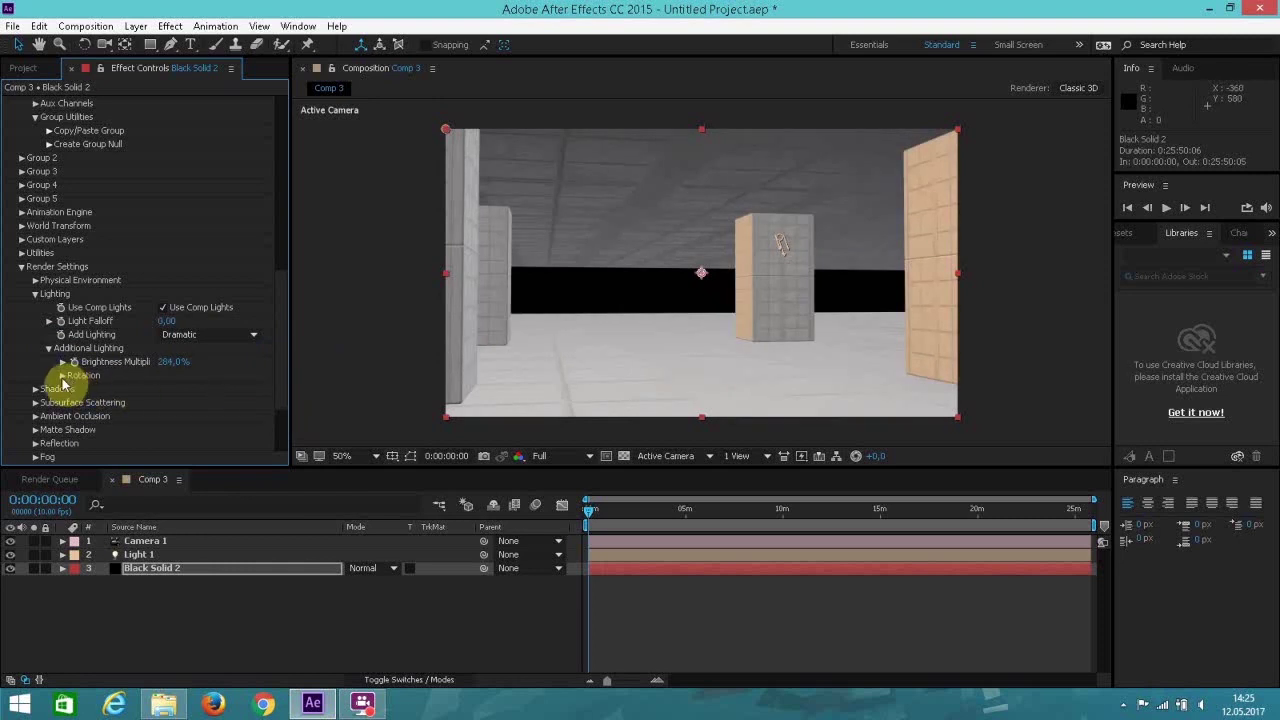
left_click(62, 377)
mouse_move(180, 390)
left_mouse_down()
mouse_move(223, 390)
mouse_move(163, 403)
mouse_move(183, 402)
left_mouse_up()
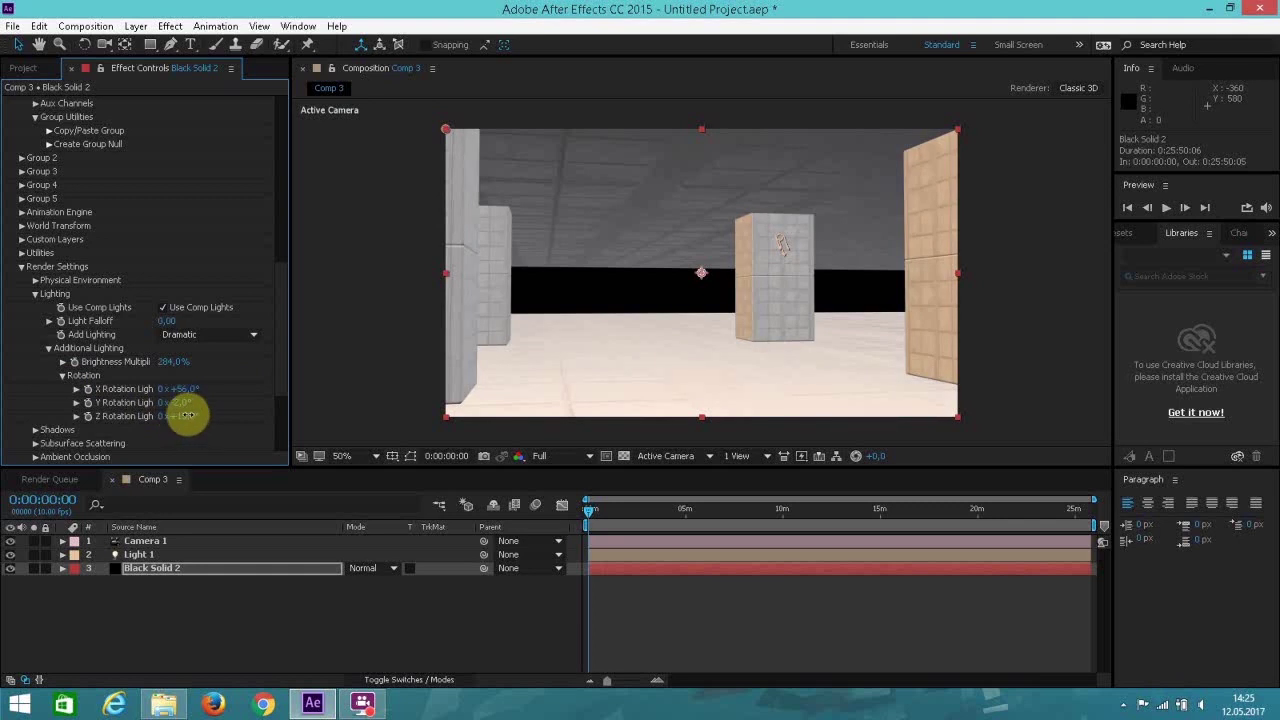
Move Light 1's point of interest up to the ceiling at about 852, 20, -59 and raise its intensity to over 500%.
left_click(192, 555)
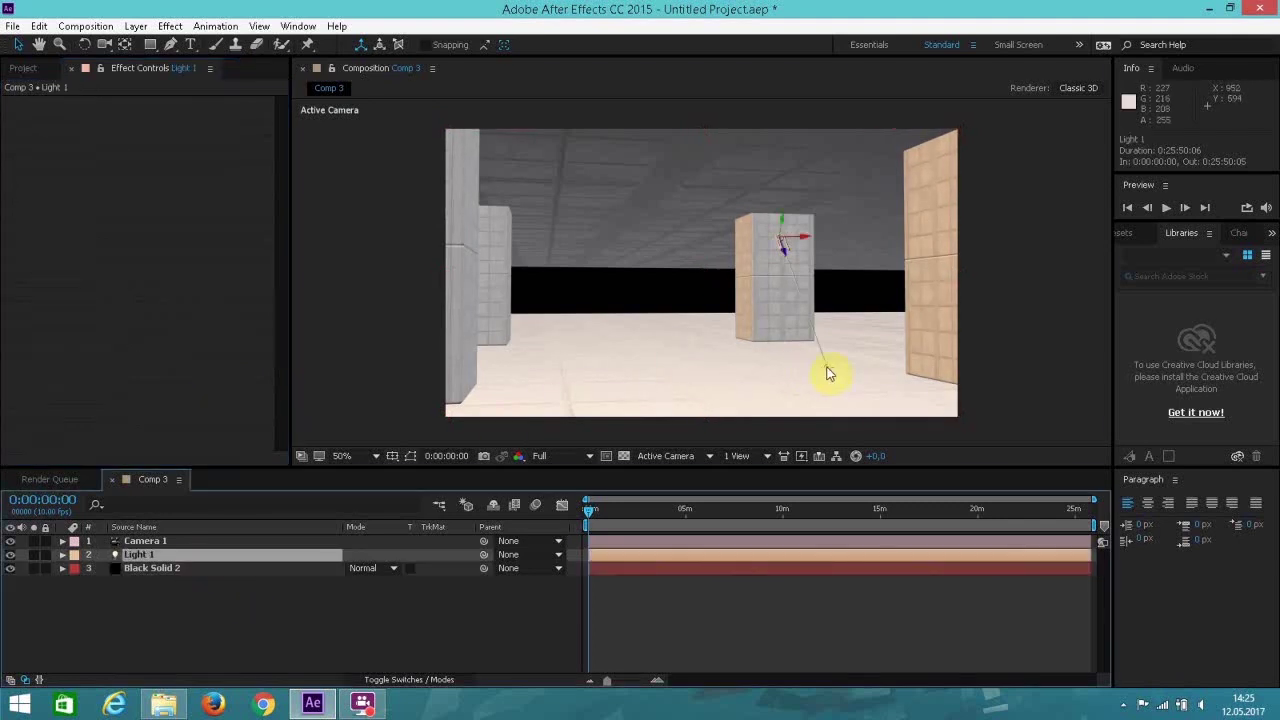
left_click_drag(826, 369, 789, 137)
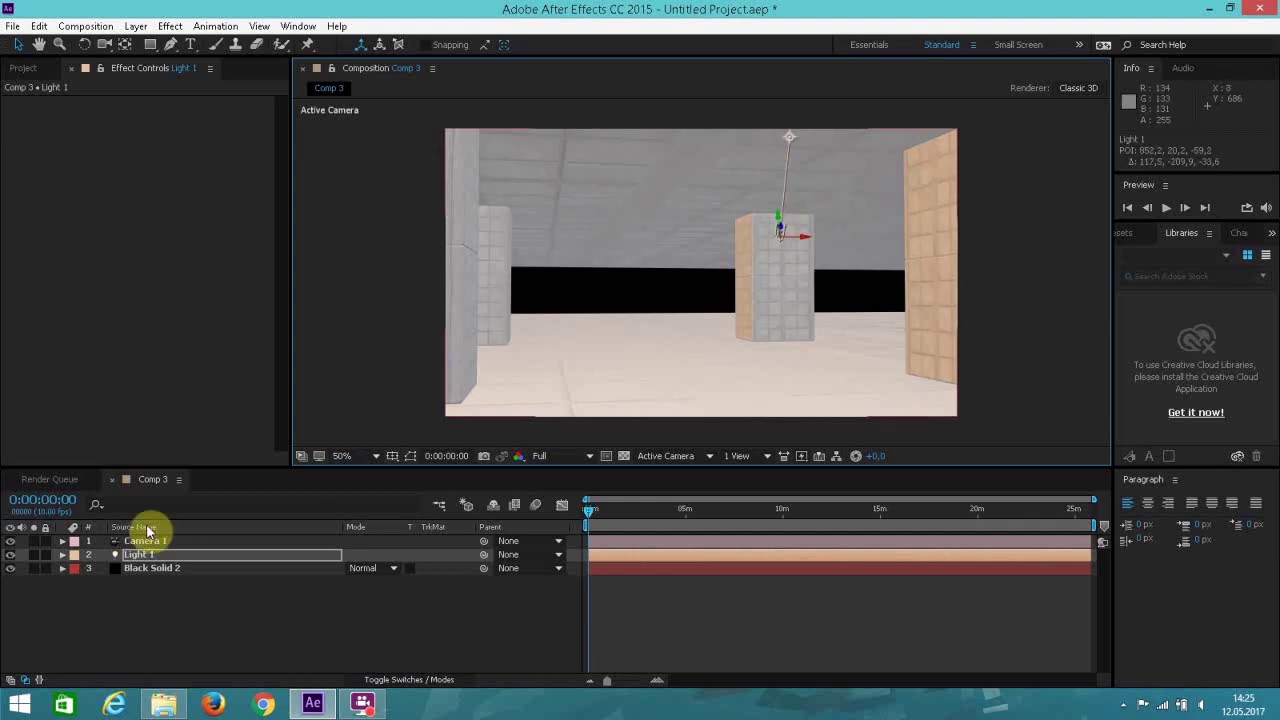
left_click(63, 554)
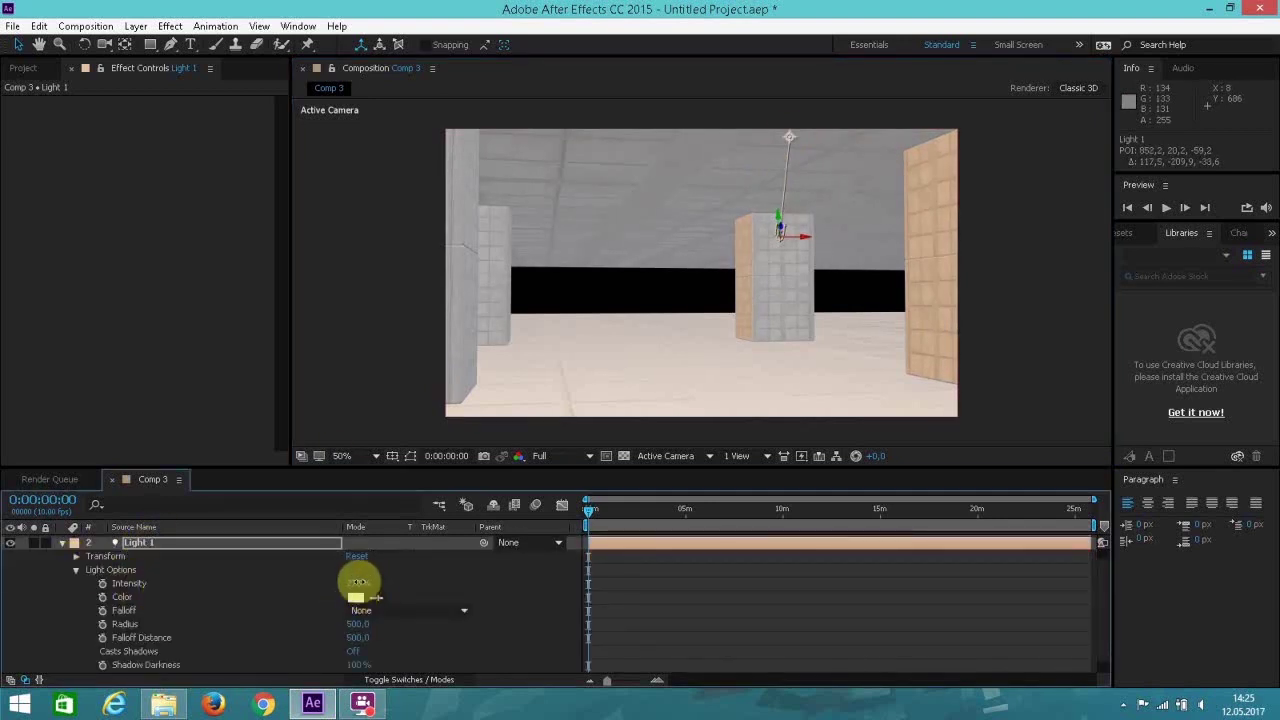
left_click_drag(358, 582, 548, 564)
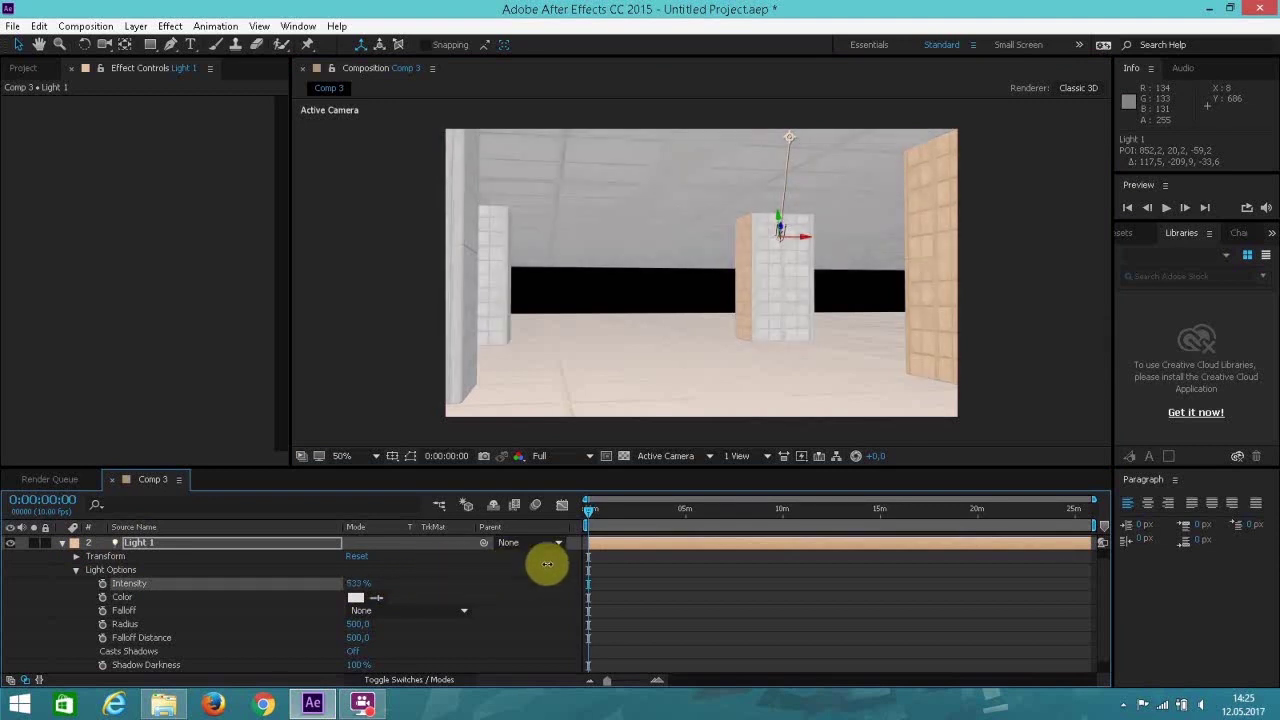
left_click(62, 542)
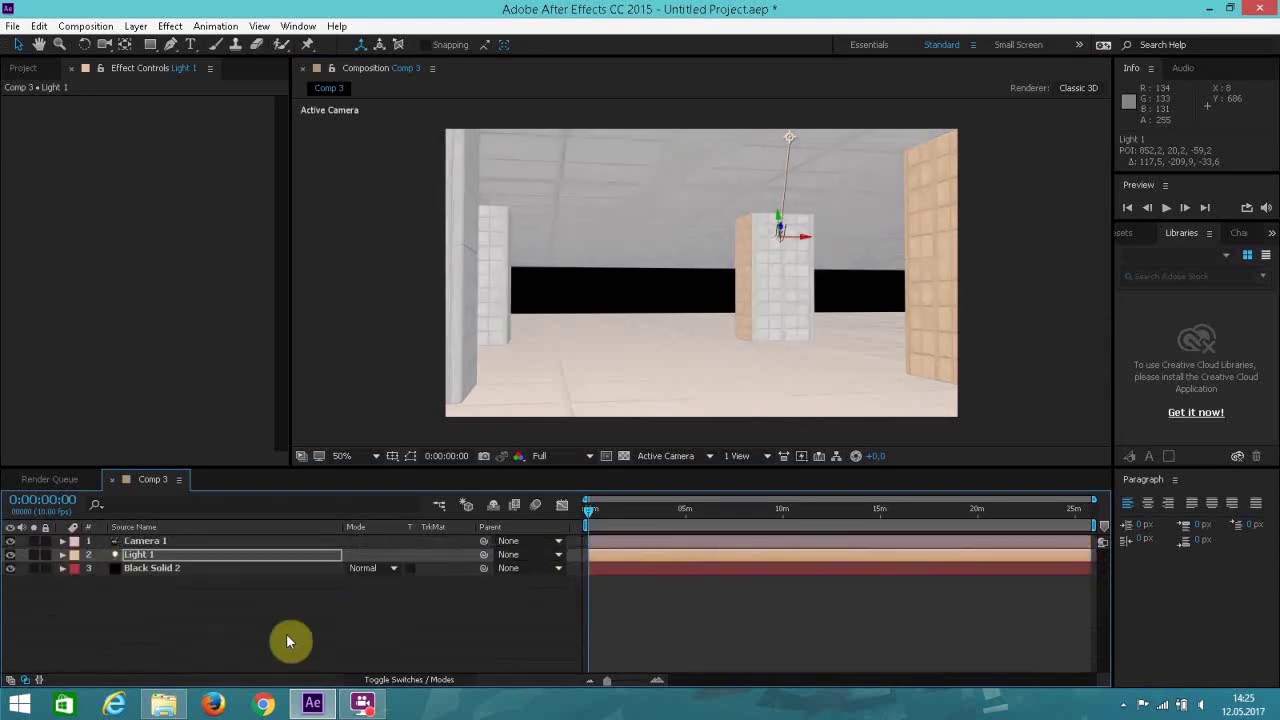
left_click(365, 704)
left_click(284, 659)
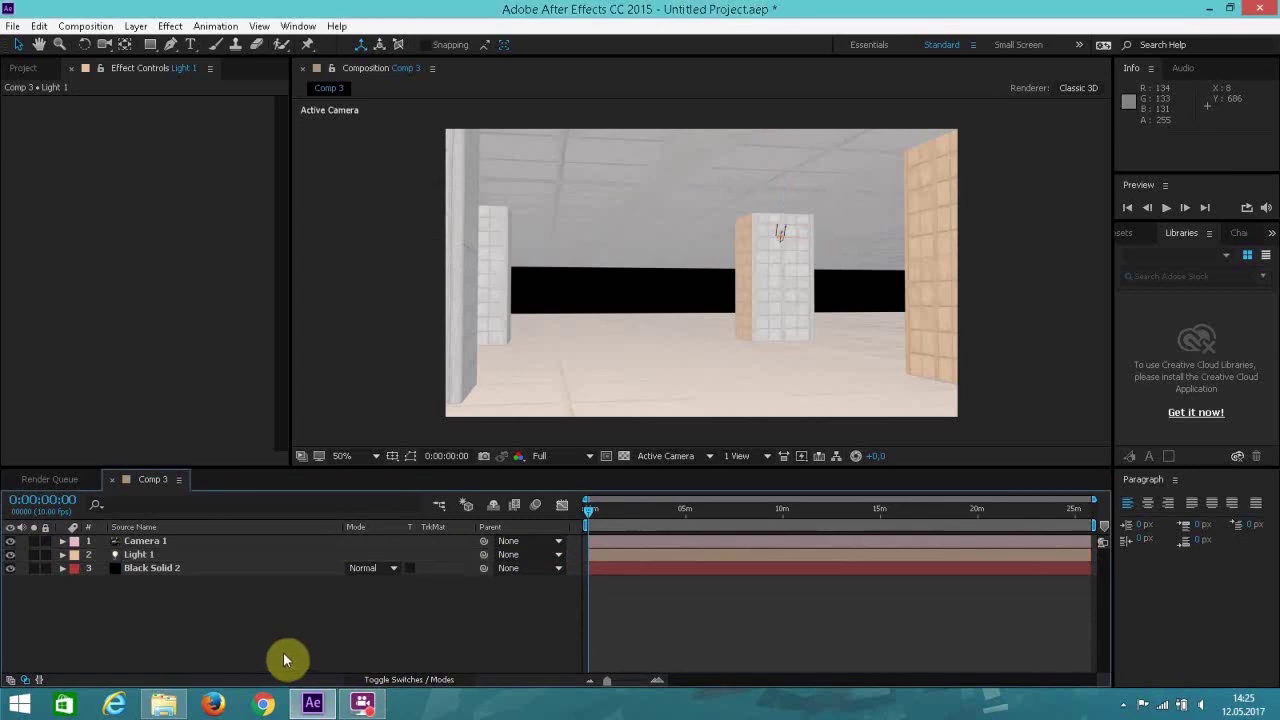
Enable SSAO ambient occlusion in the render settings of Black Solid 2's Element effect and raise its intensity to about 5.8.
left_click(152, 568)
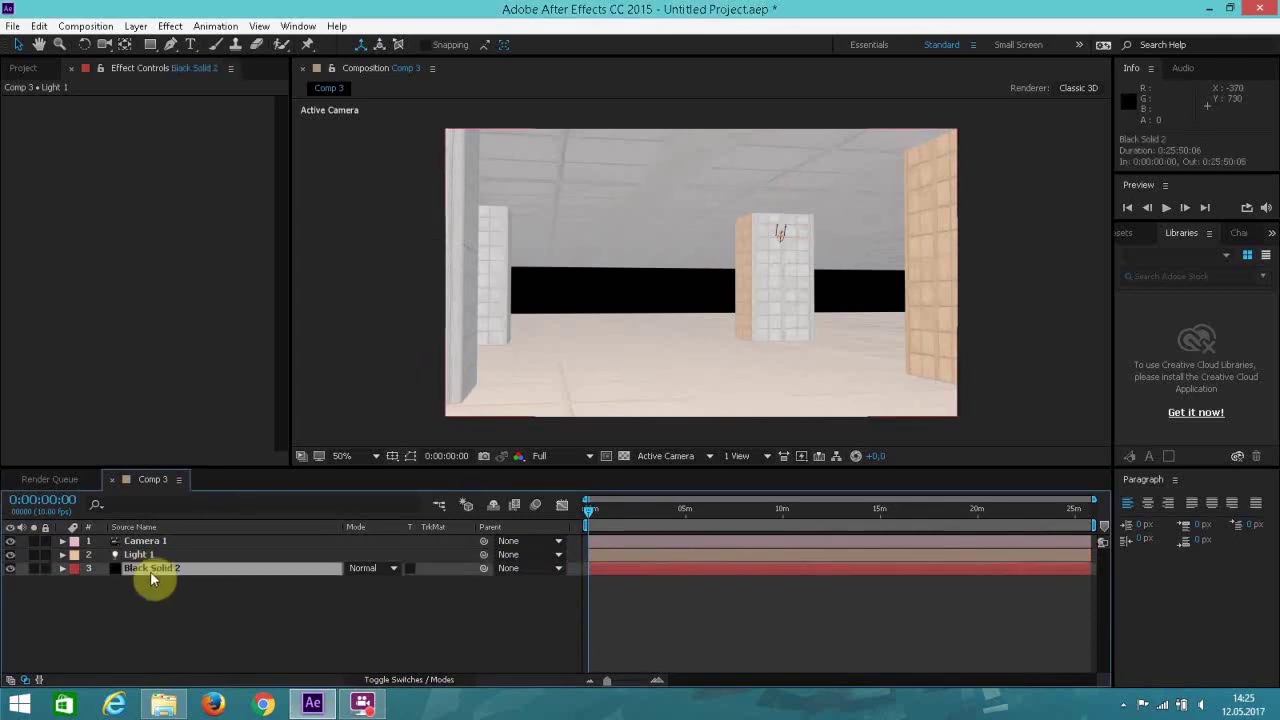
left_click_drag(280, 198, 277, 420)
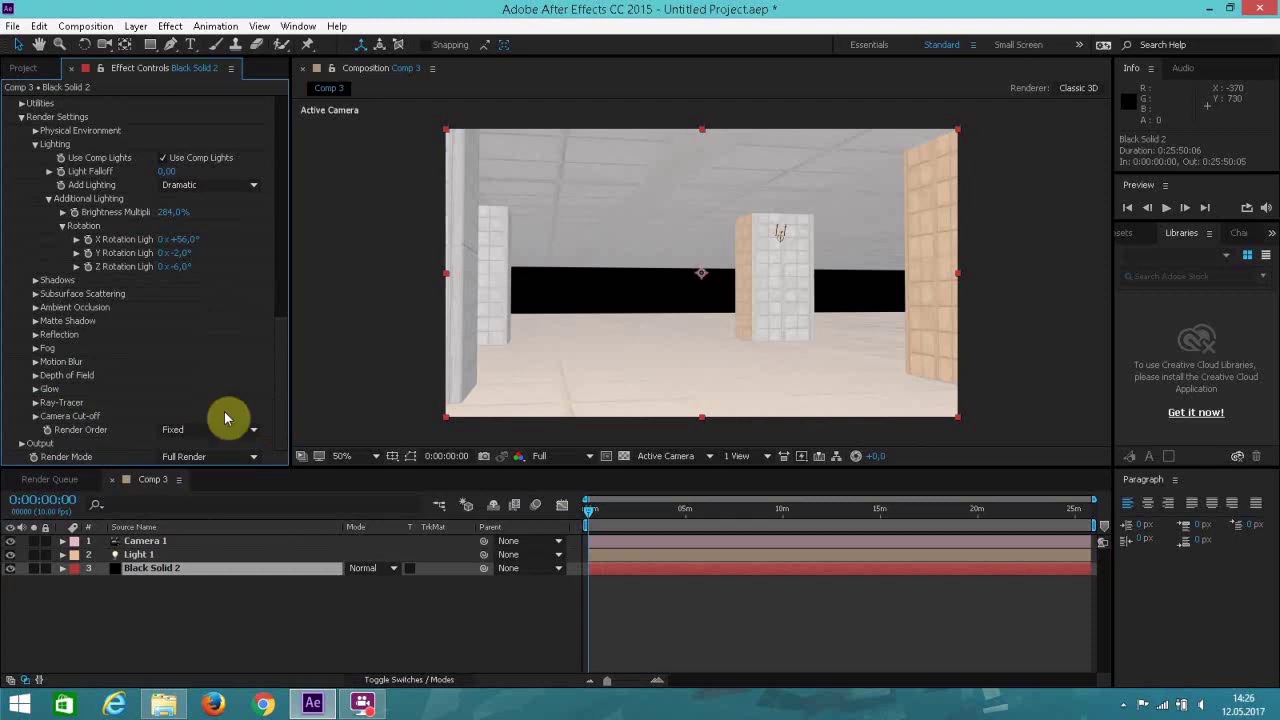
left_click(35, 308)
scroll(157, 323, "down", 1)
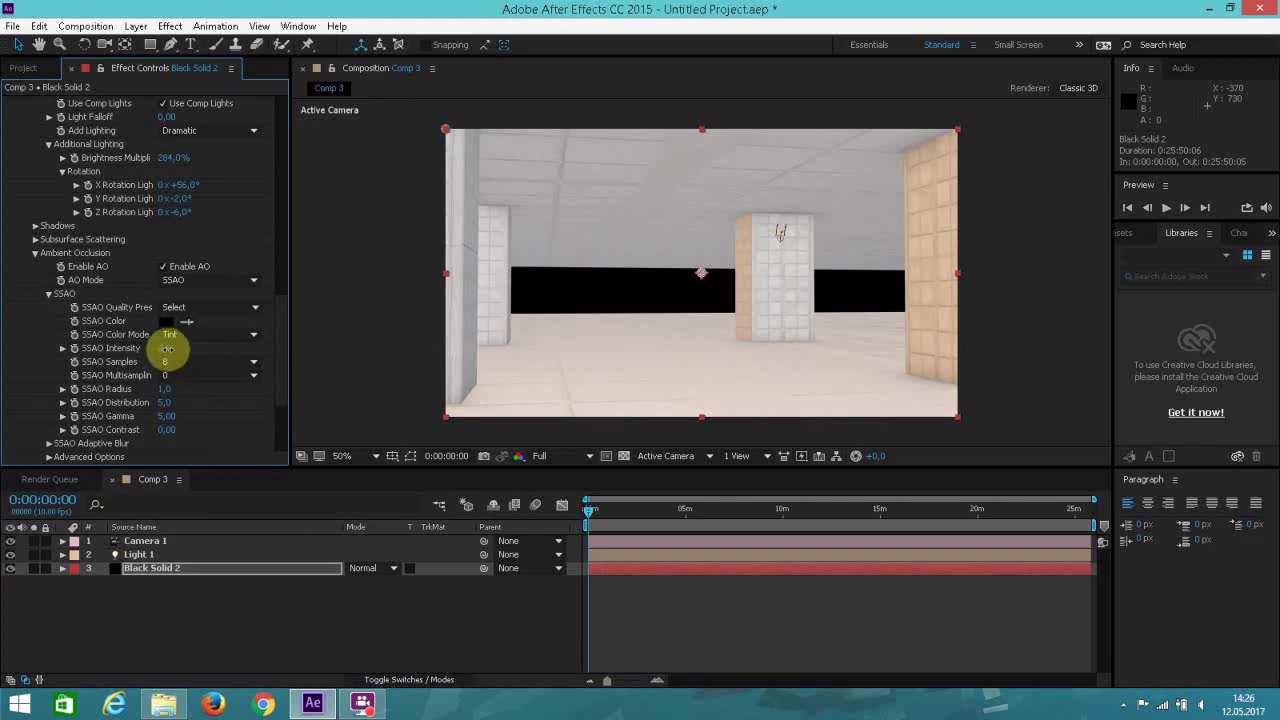
left_click_drag(167, 348, 196, 348)
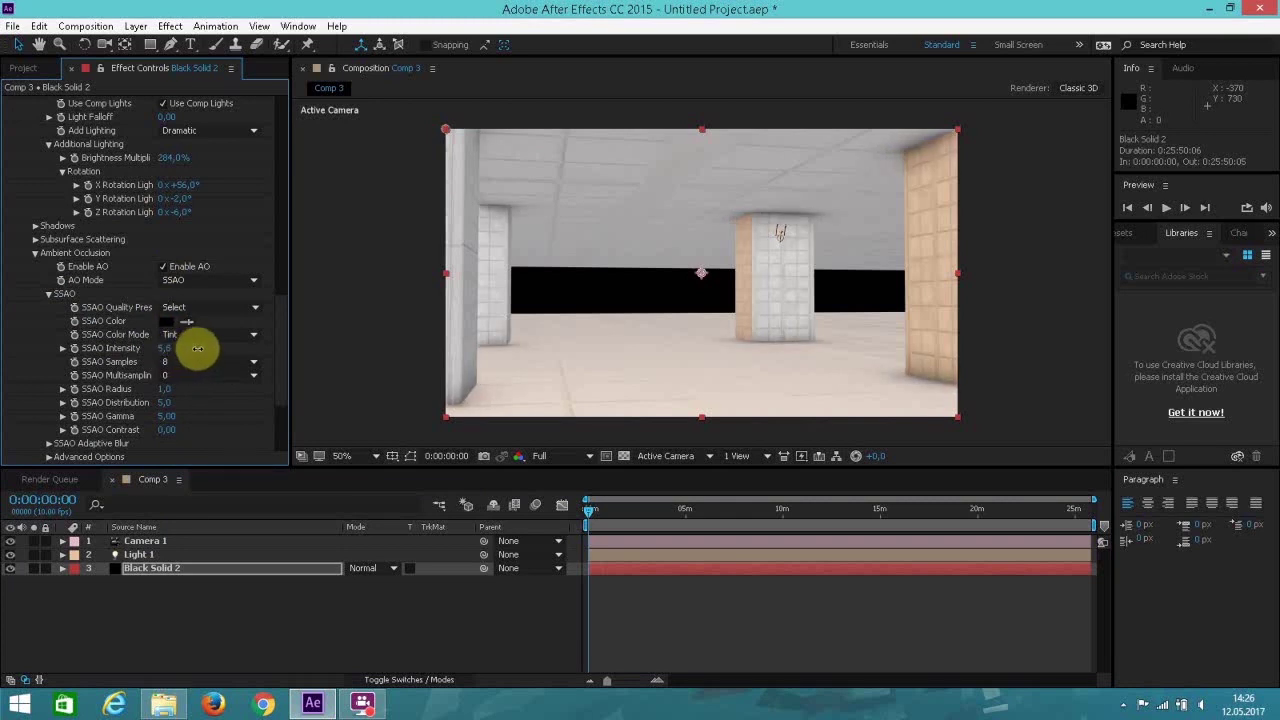
Set the SSAO multisampling to 2, the contrast to 0.28 and the adaptive blur's mask multisampling to 2.
left_click(188, 376)
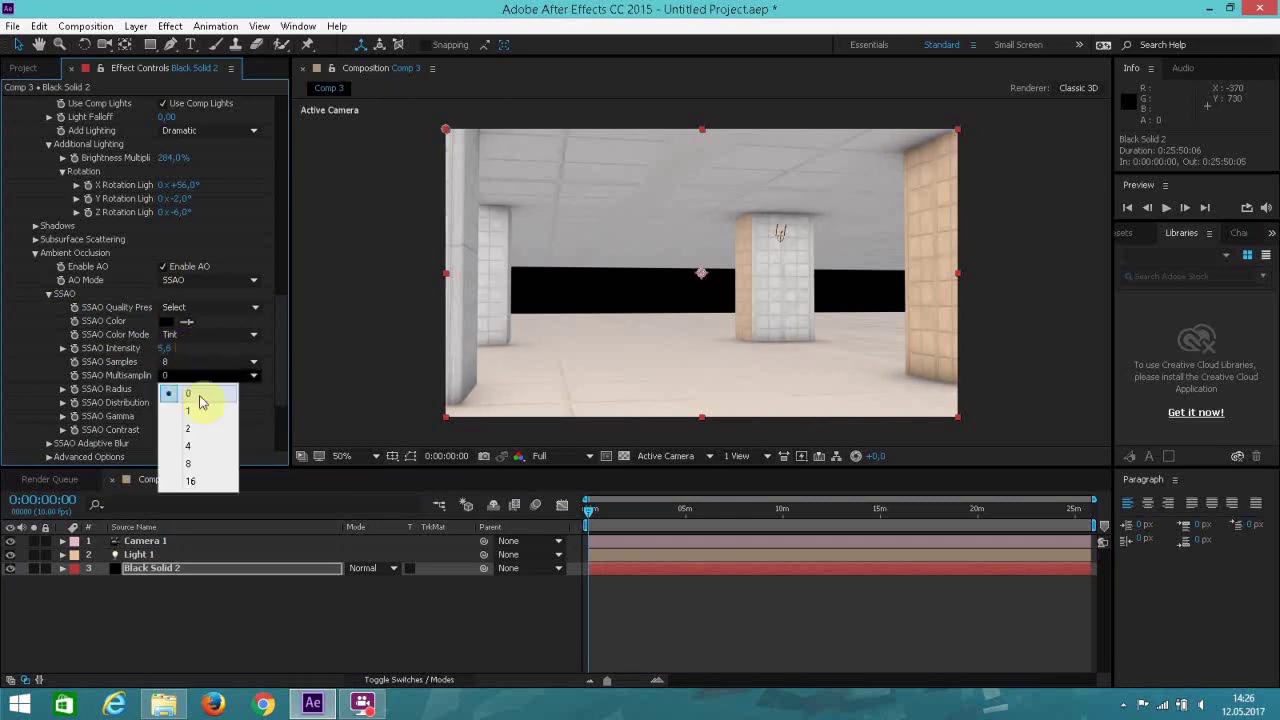
left_click(195, 430)
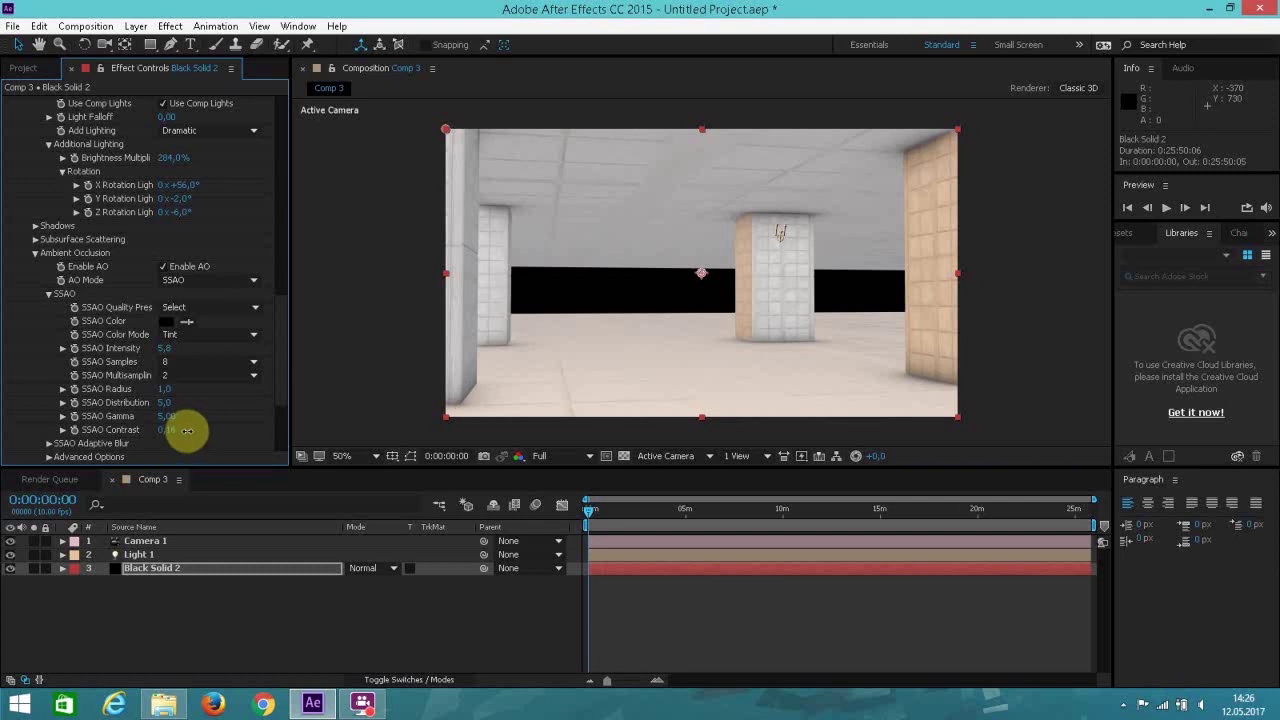
left_click_drag(187, 430, 193, 430)
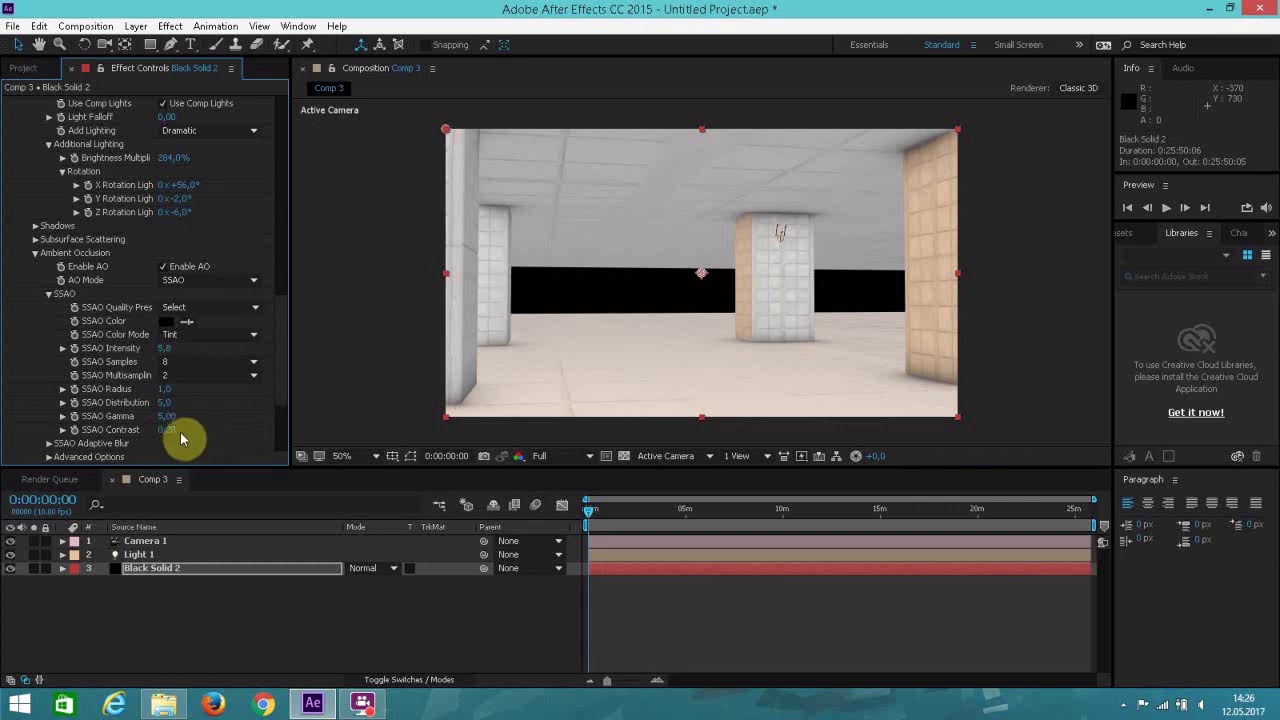
scroll(150, 420, "down", 3)
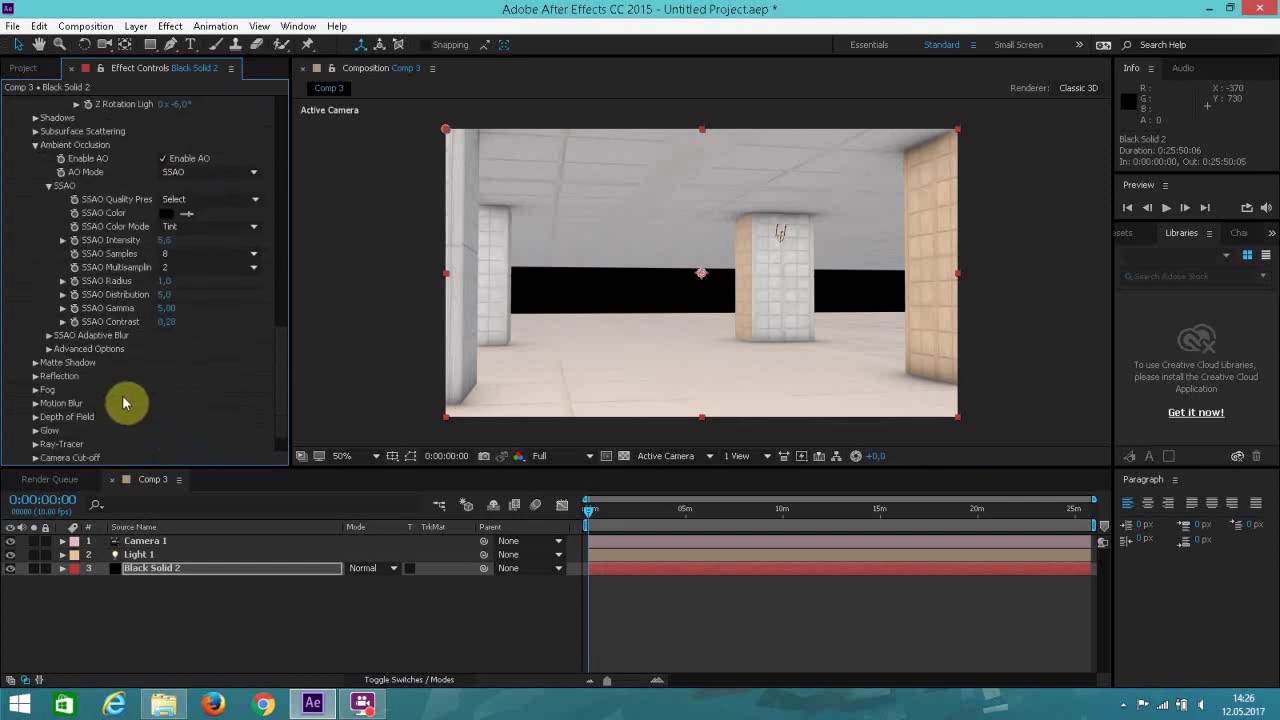
left_click(48, 336)
left_click(185, 377)
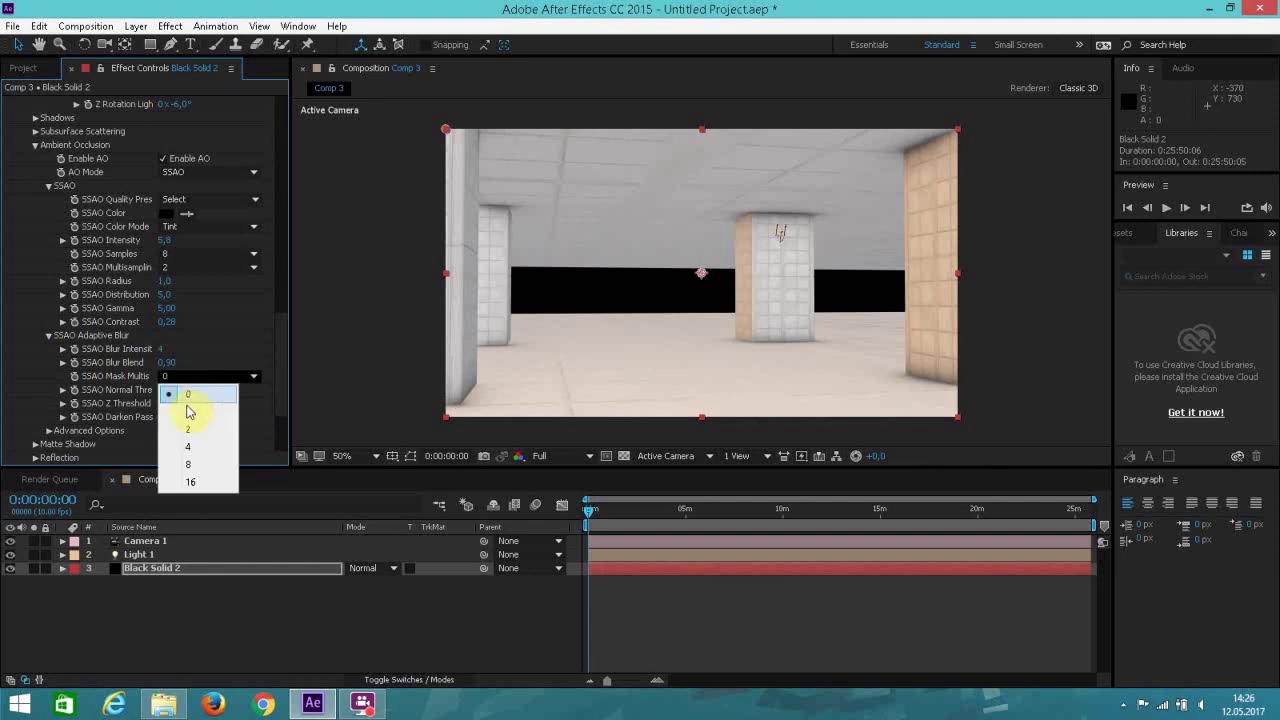
left_click(187, 429)
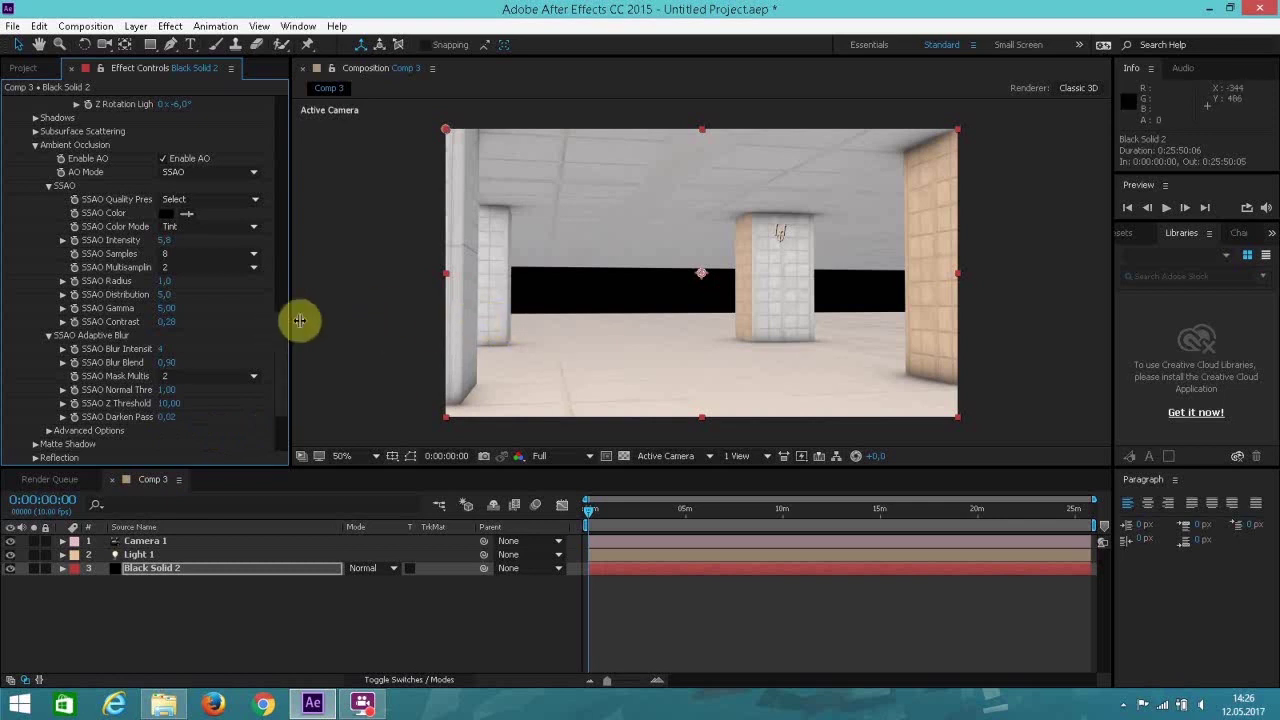
Orbit the composition camera slightly around the columns, to a position of about 301, 406, -1744.
left_click(104, 45)
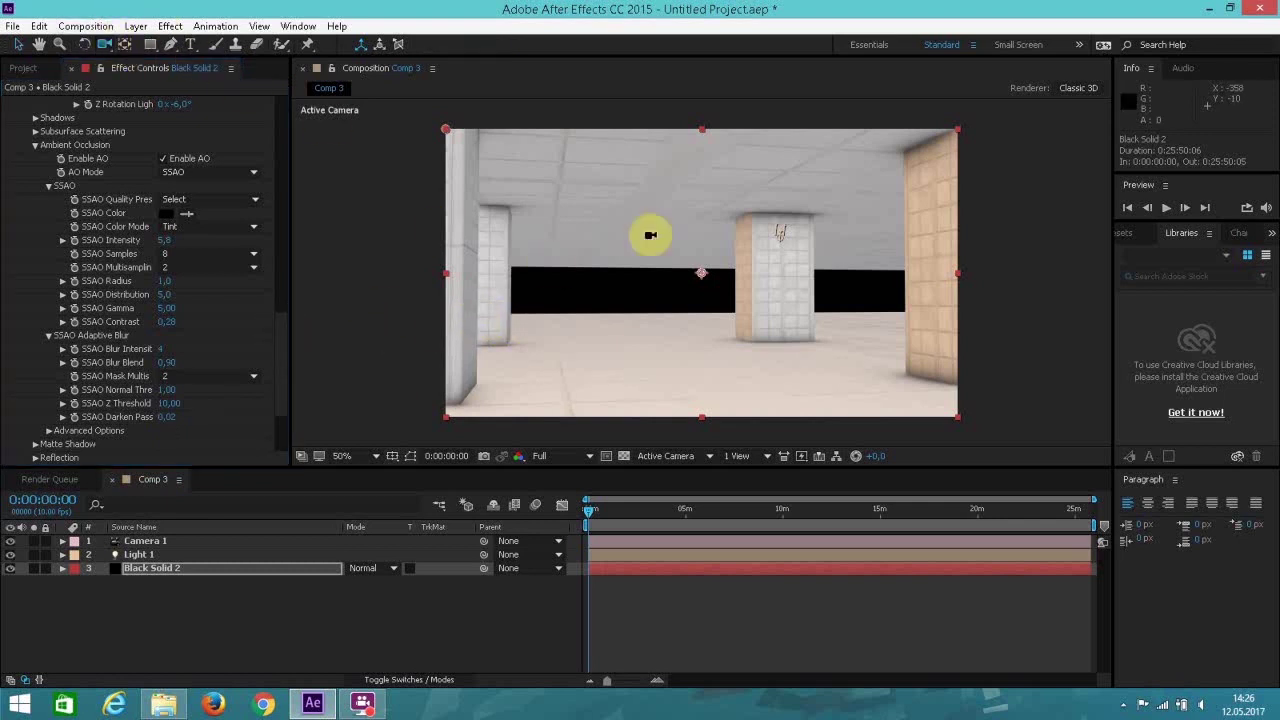
mouse_move(677, 323)
left_mouse_down()
mouse_move(534, 317)
mouse_move(674, 320)
left_mouse_up()
left_click(569, 352)
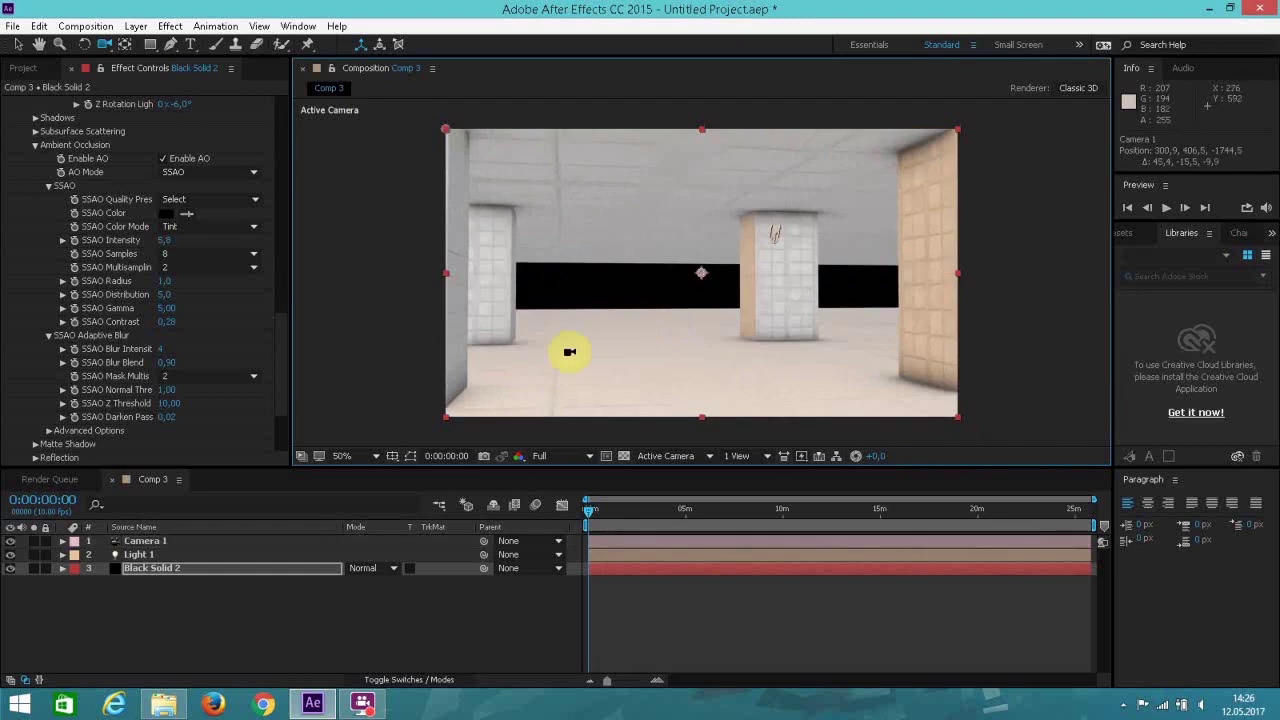
left_click(18, 44)
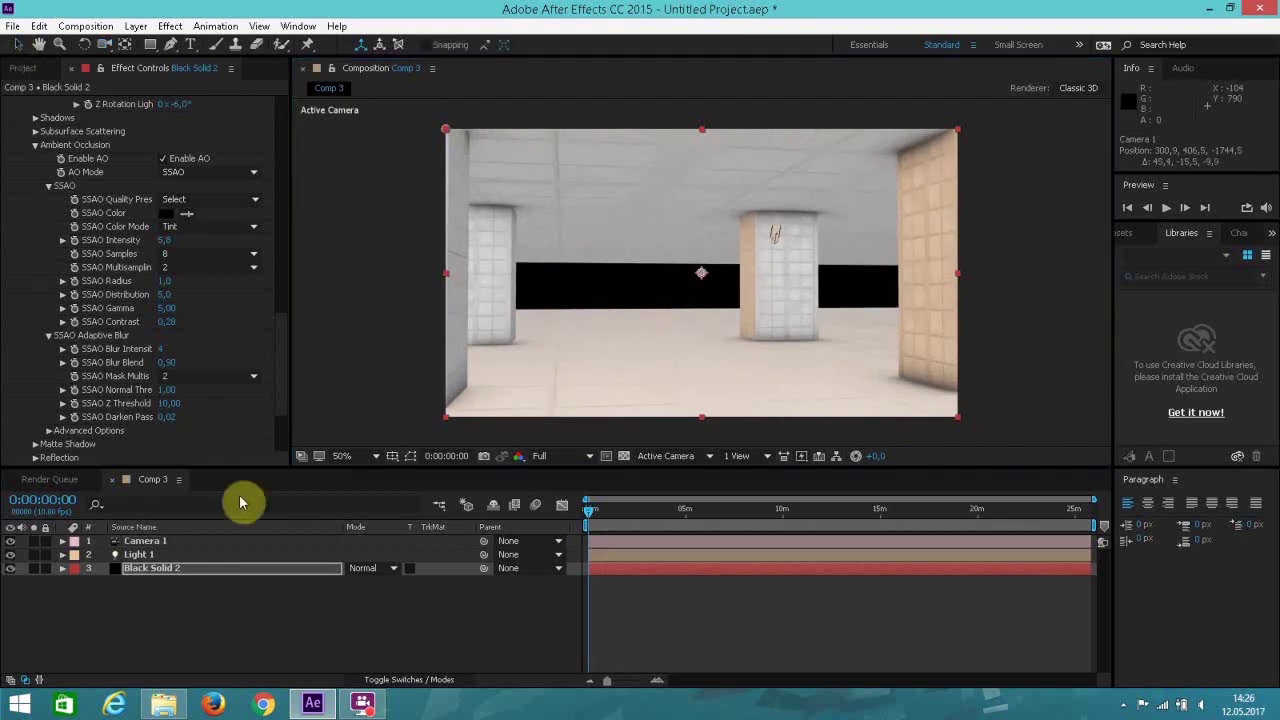
scroll(100, 140, "up", 15)
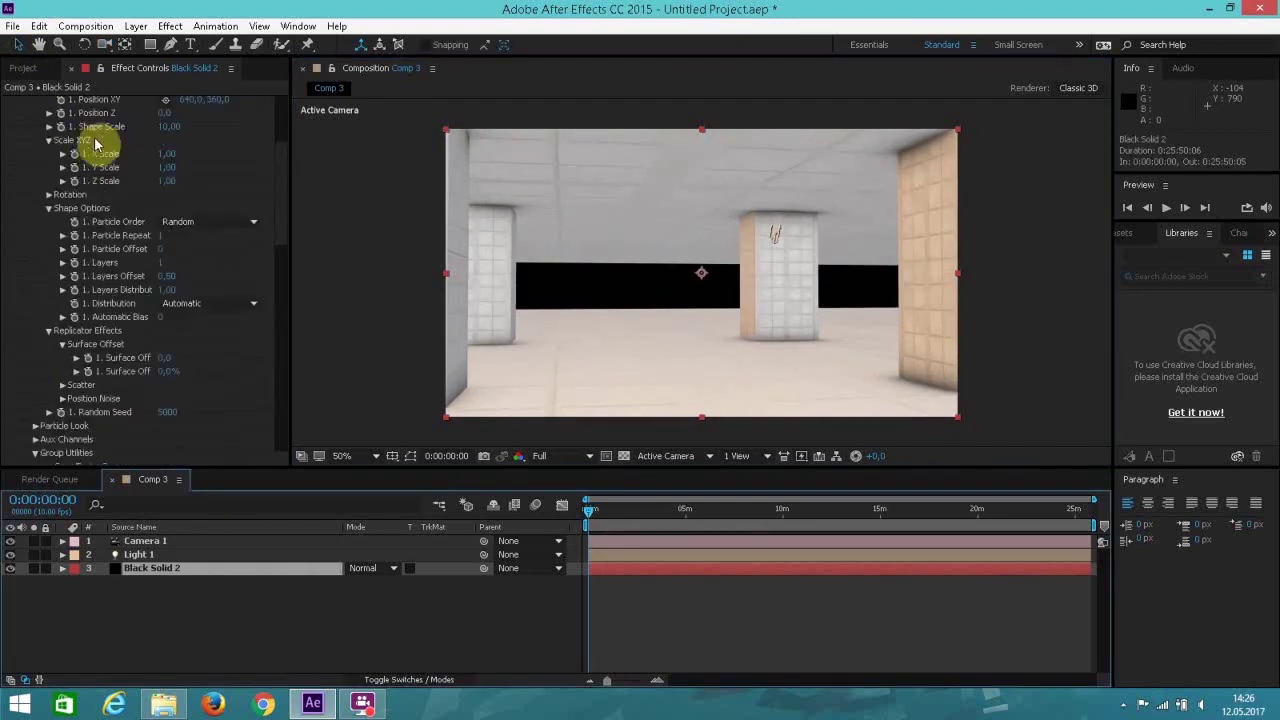
scroll(97, 145, "up", 5)
left_click(80, 136)
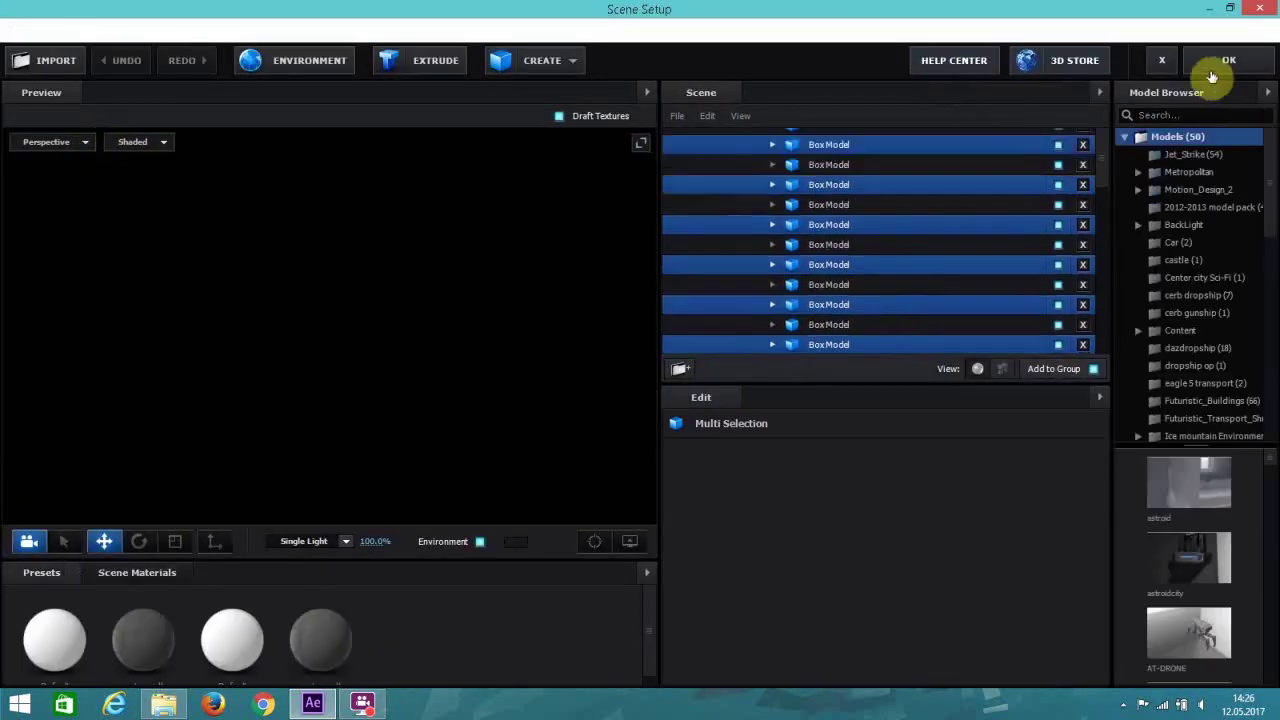
left_click(1224, 58)
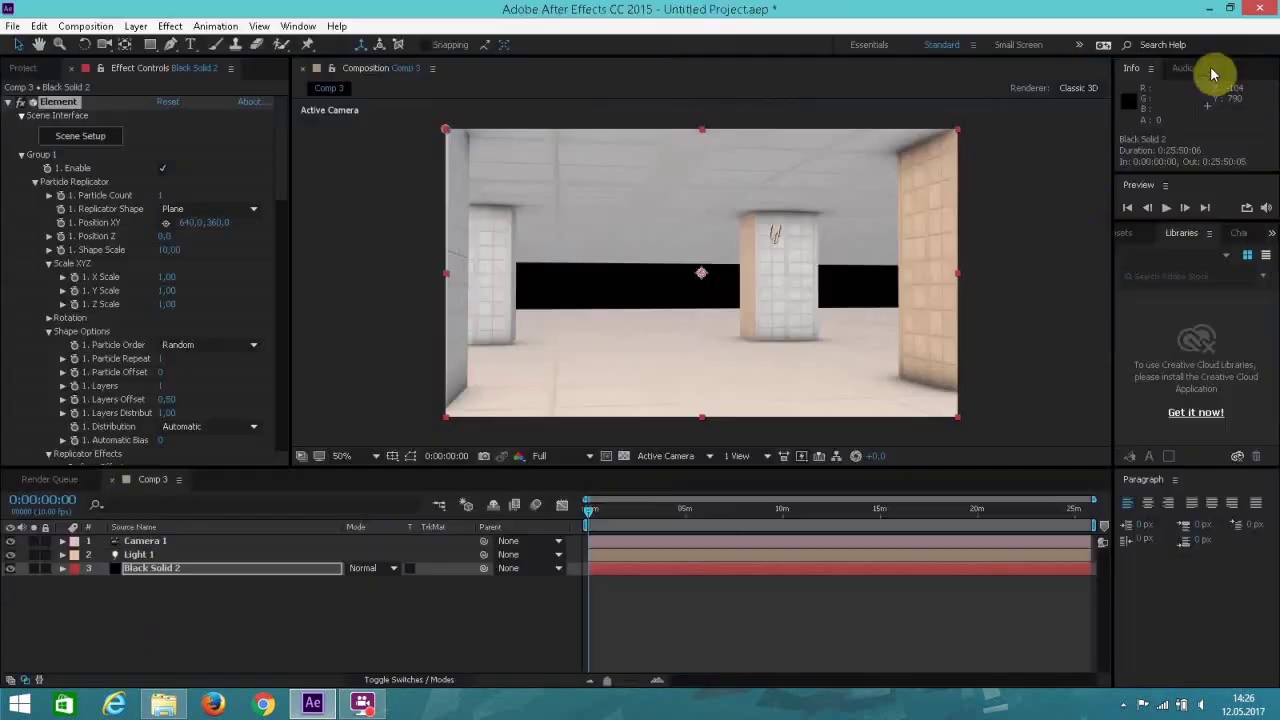
Add a 1280 × 720 px solid in the pale colour sampled from the floor and place it below Black Solid 2 as the background.
left_click(144, 27)
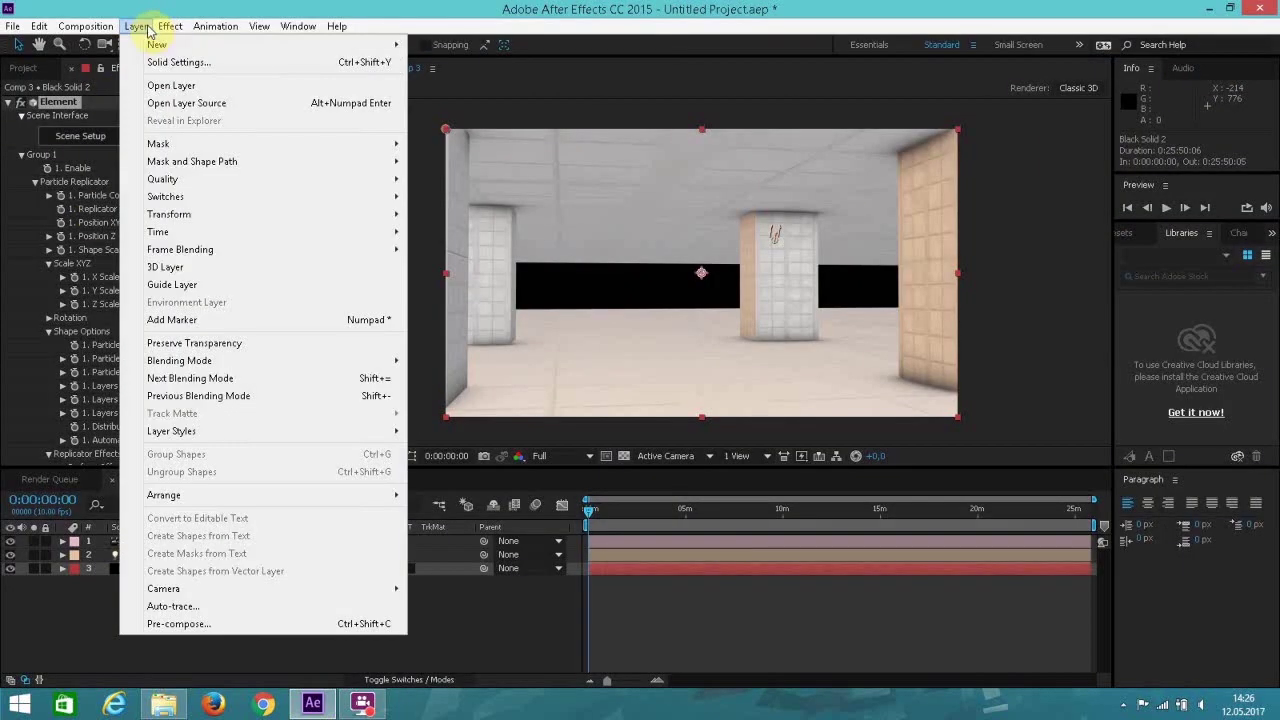
mouse_move(160, 44)
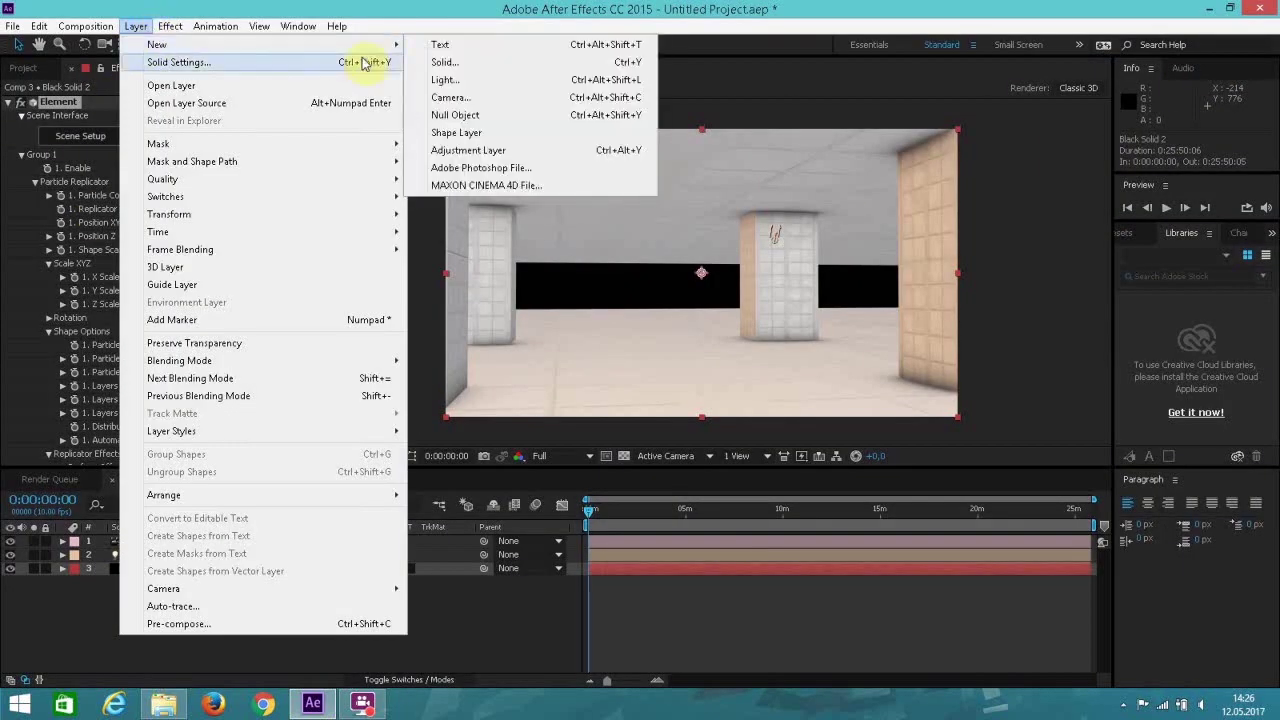
left_click(418, 62)
left_click(506, 447)
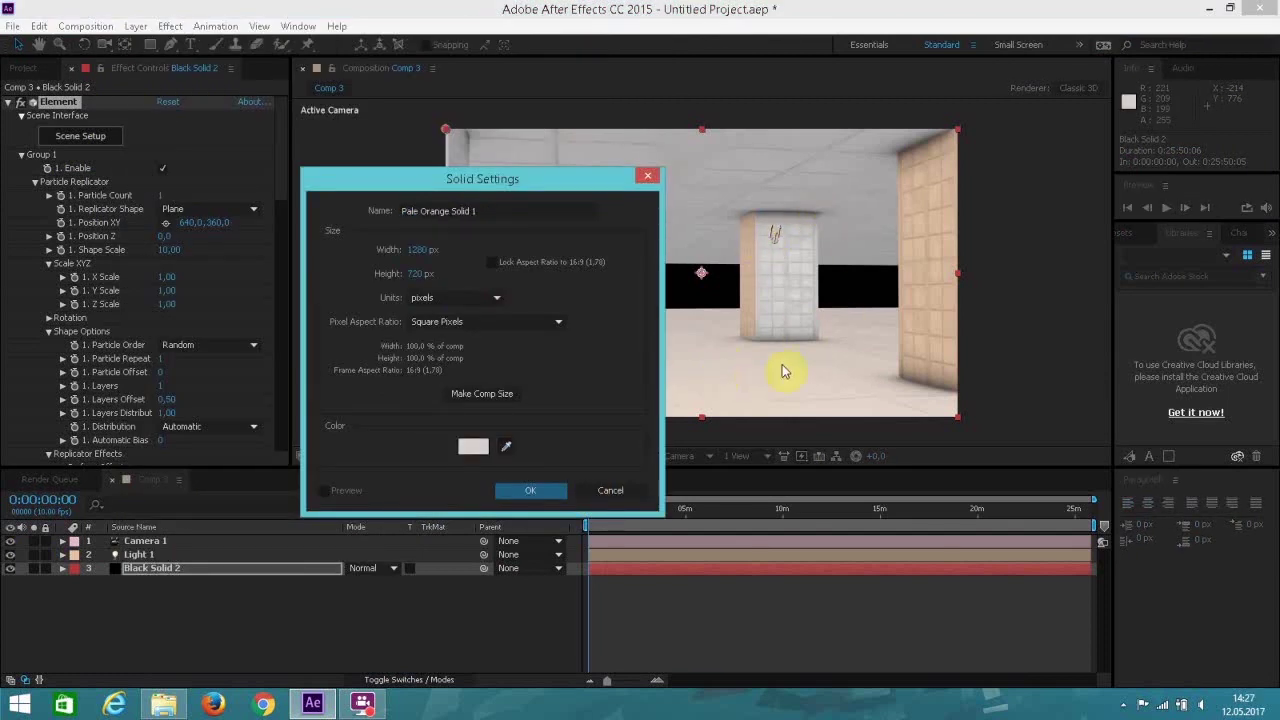
left_click(538, 491)
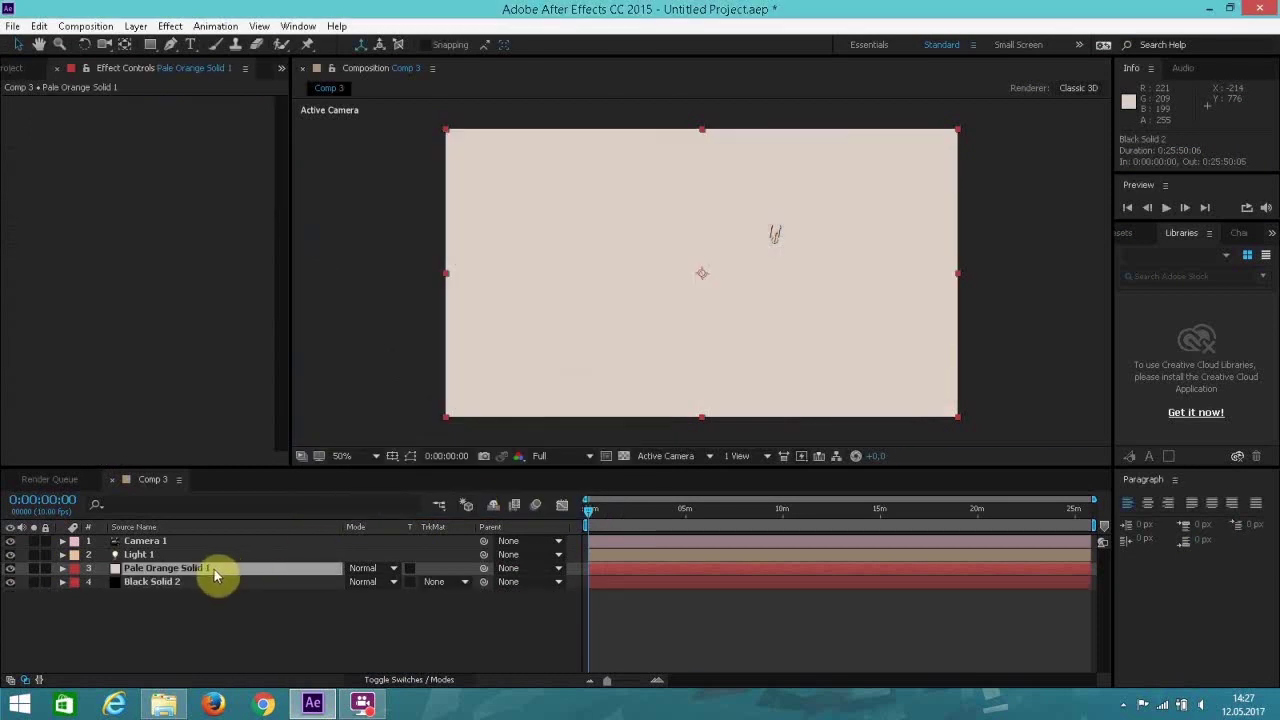
left_click_drag(214, 569, 214, 606)
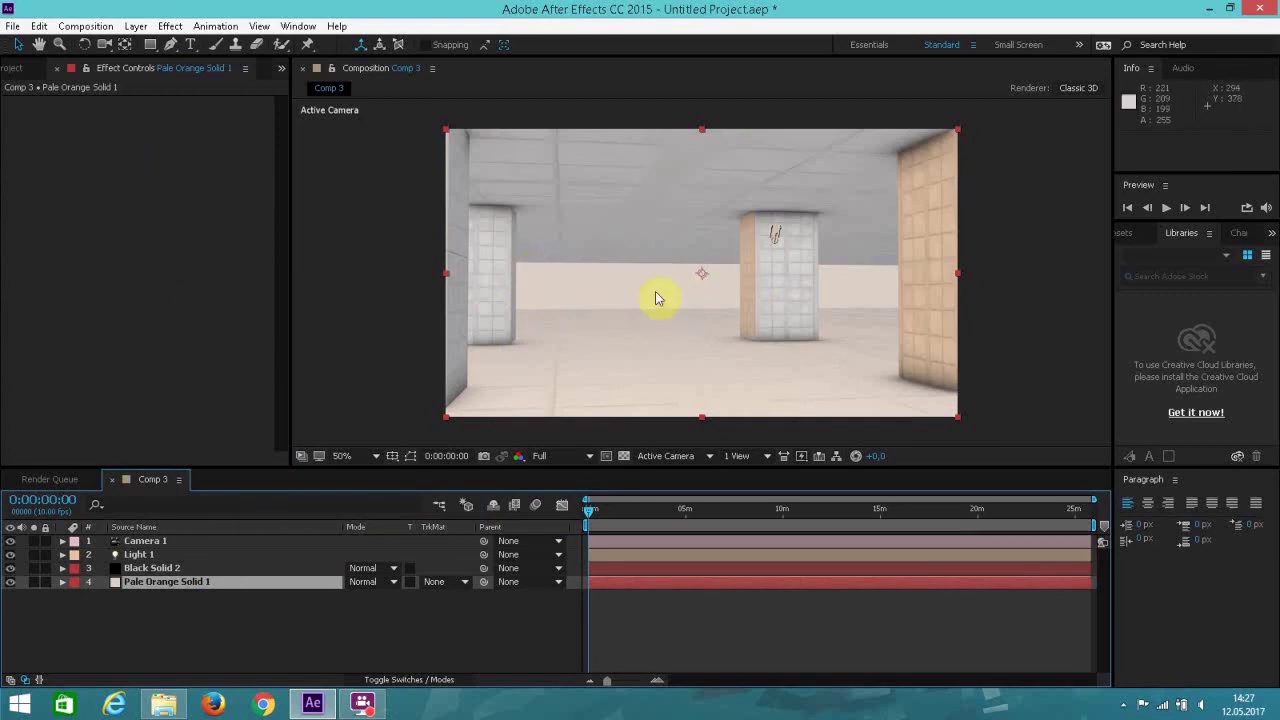
In Black Solid 2's Element scene setup, duplicate the two column box models and move the copies outward along the X axis.
left_click(168, 568)
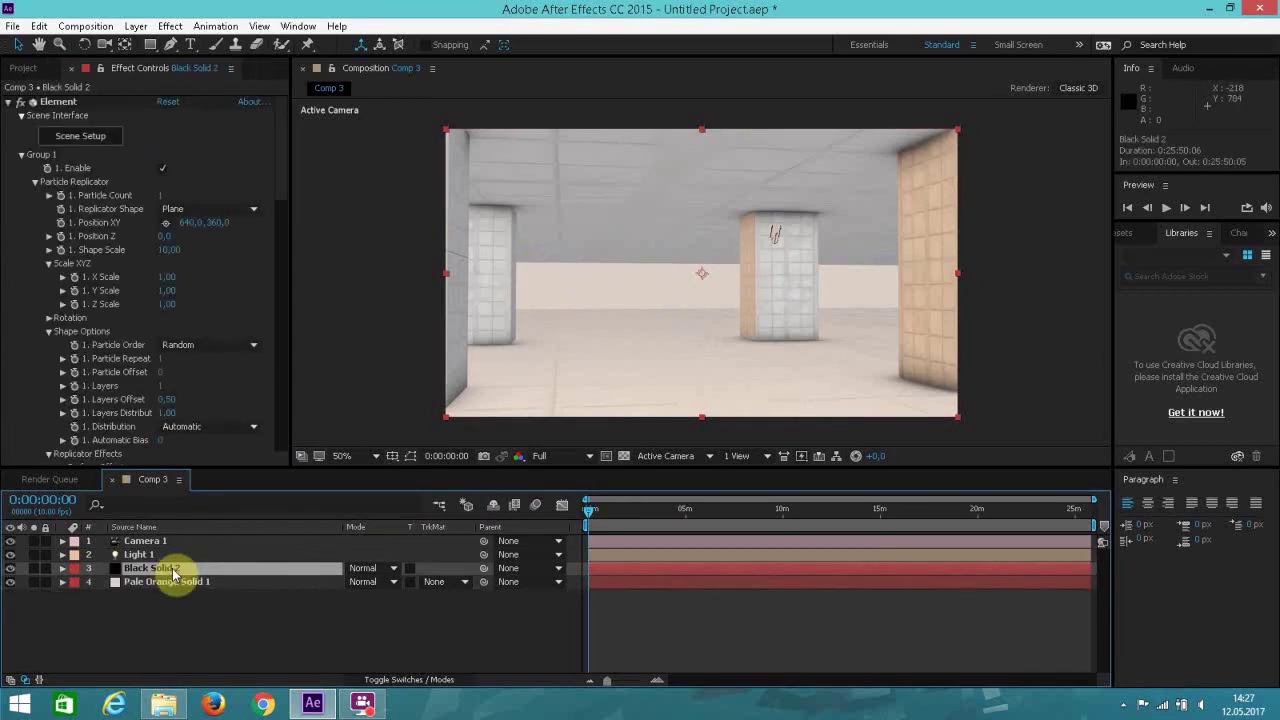
left_click(77, 145)
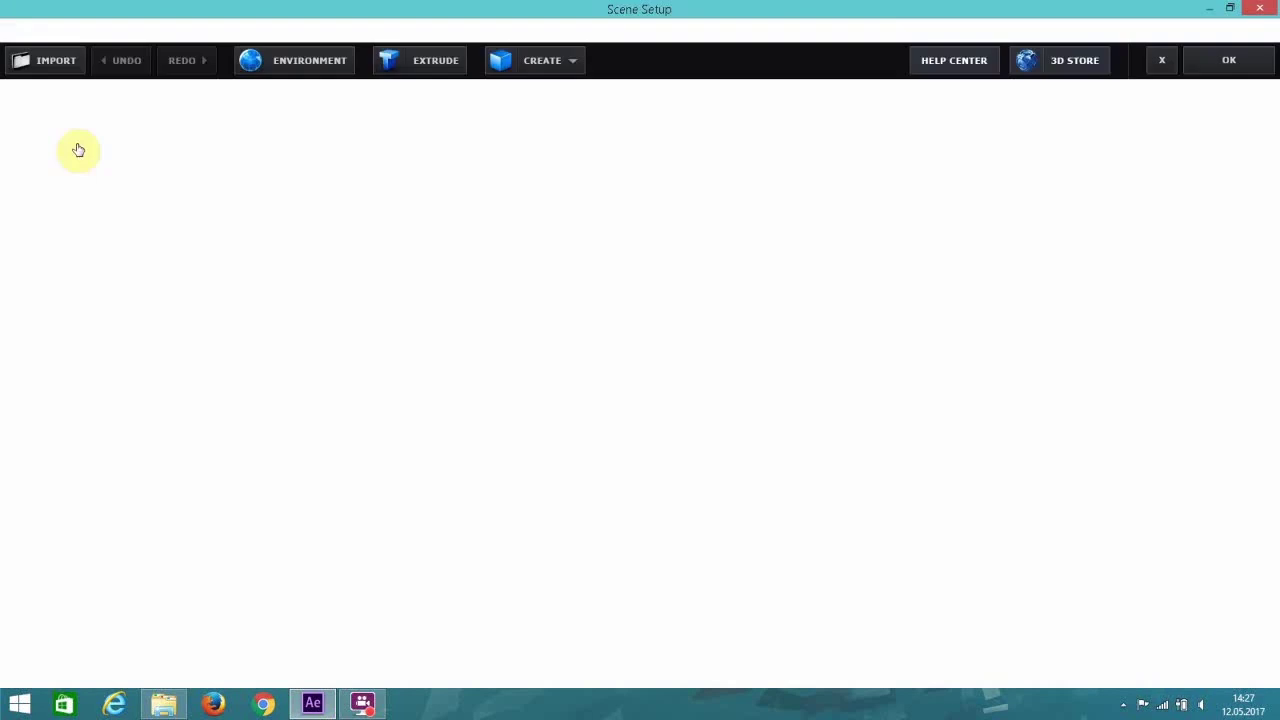
scroll(850, 206, "down", 3)
scroll(852, 212, "up", 3)
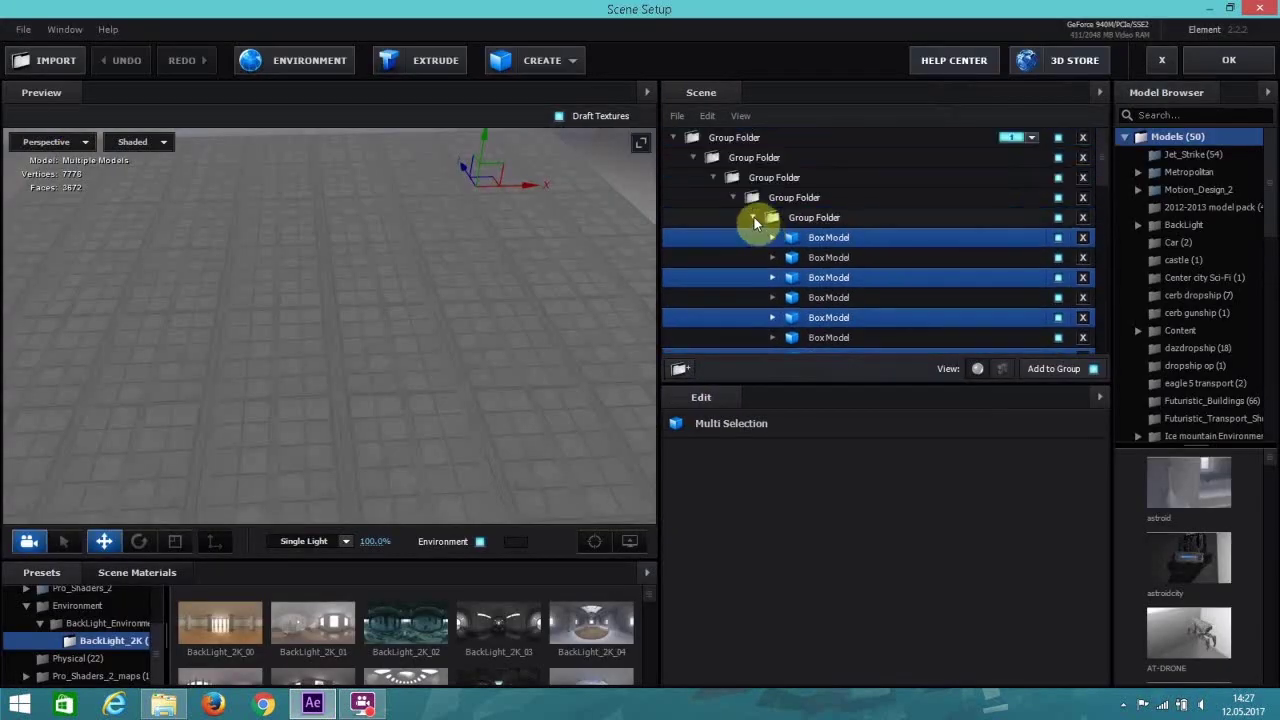
left_click(754, 217)
left_click_drag(481, 349, 367, 377)
left_click(810, 240)
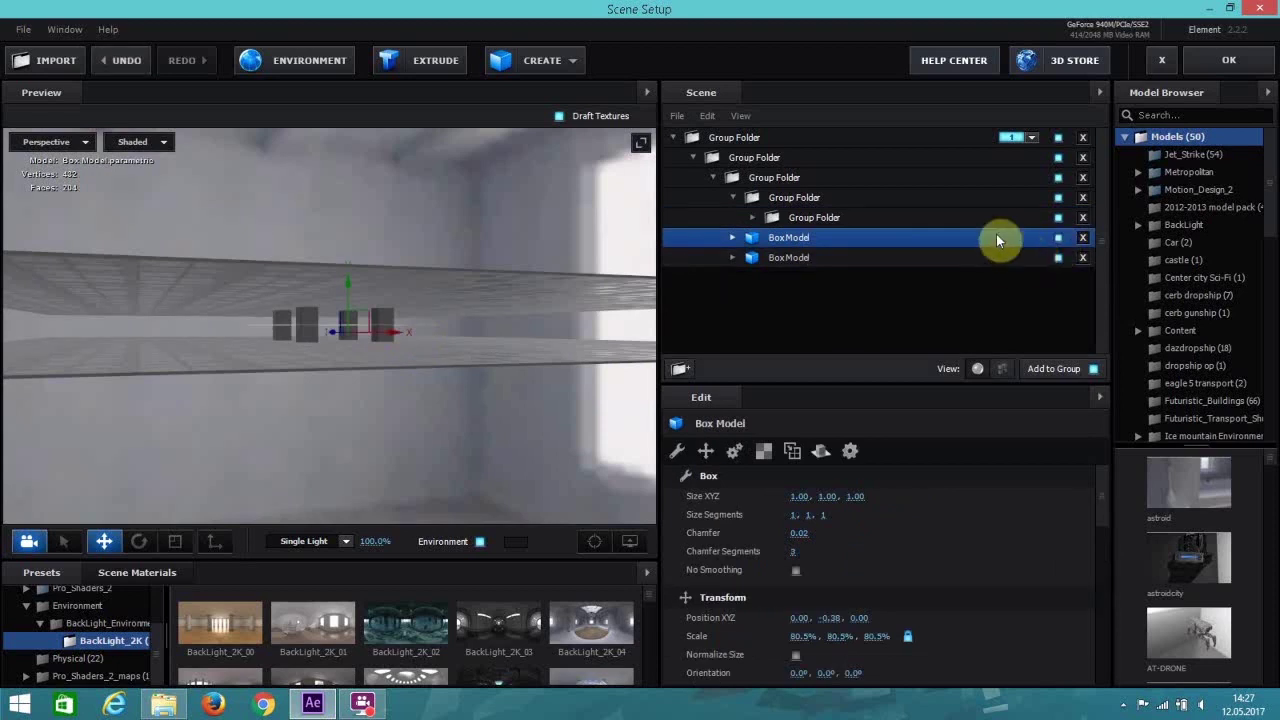
left_click(826, 257, "shift")
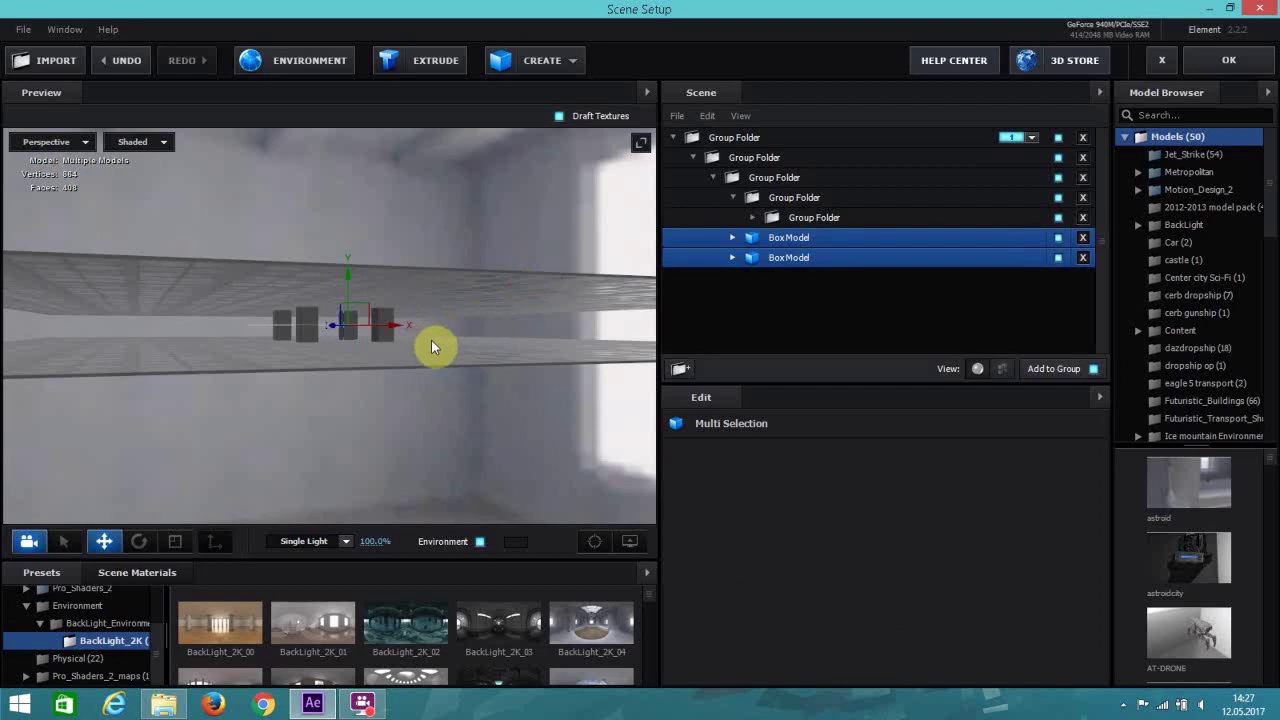
key("ctrl+d")
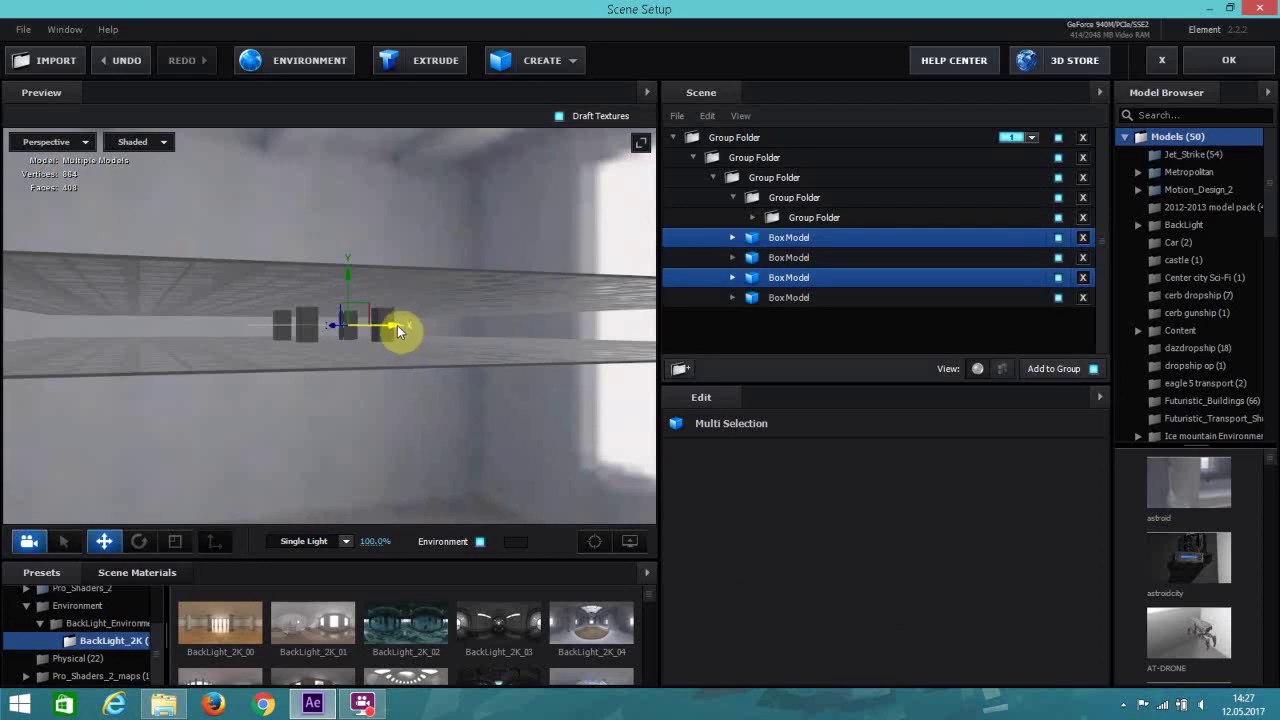
left_click_drag(397, 325, 178, 327)
Duplicate all four column box models, move the copies away along the Z axis, and apply the scene setup.
left_click(778, 285, "shift")
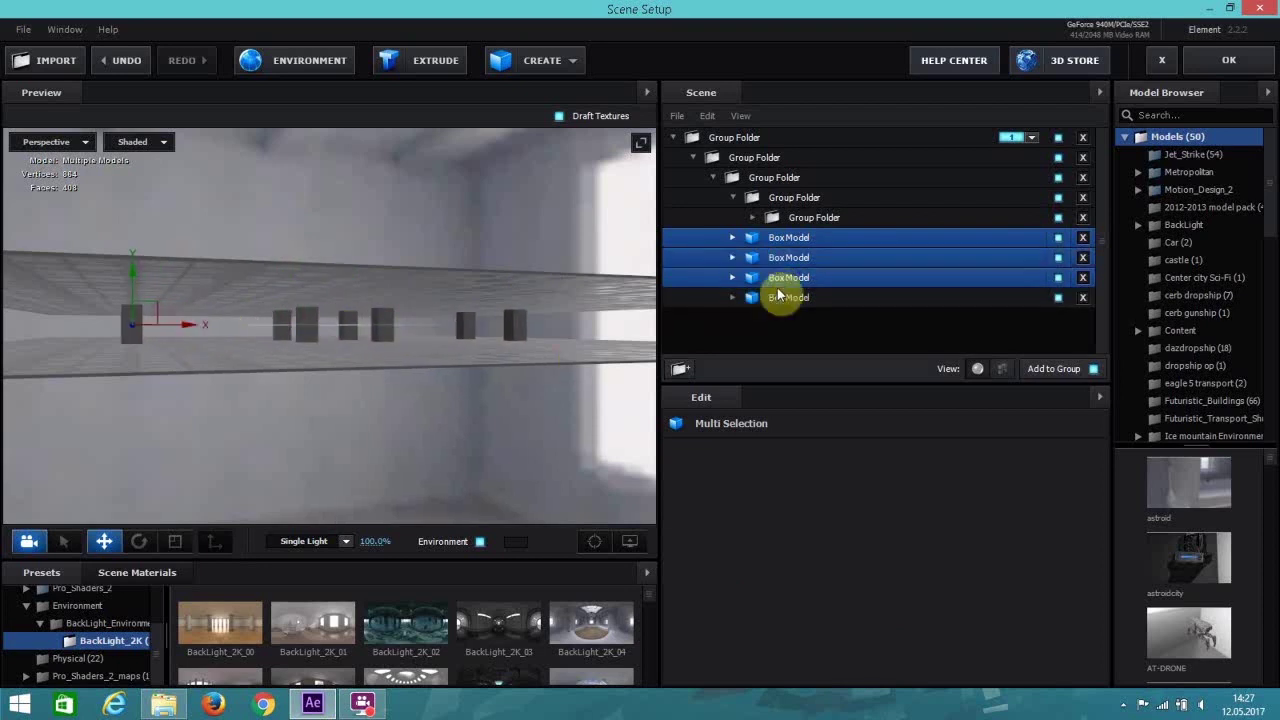
left_click(778, 297, "shift")
left_click_drag(331, 380, 384, 384)
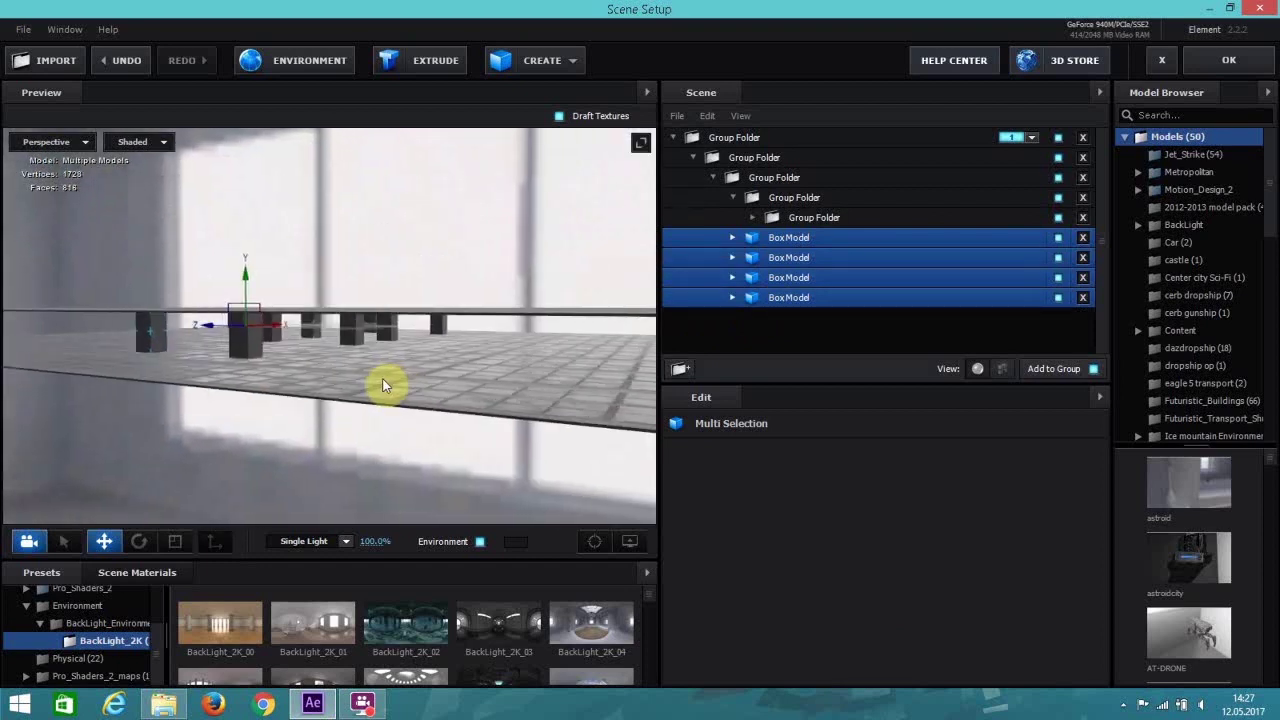
key("ctrl+d")
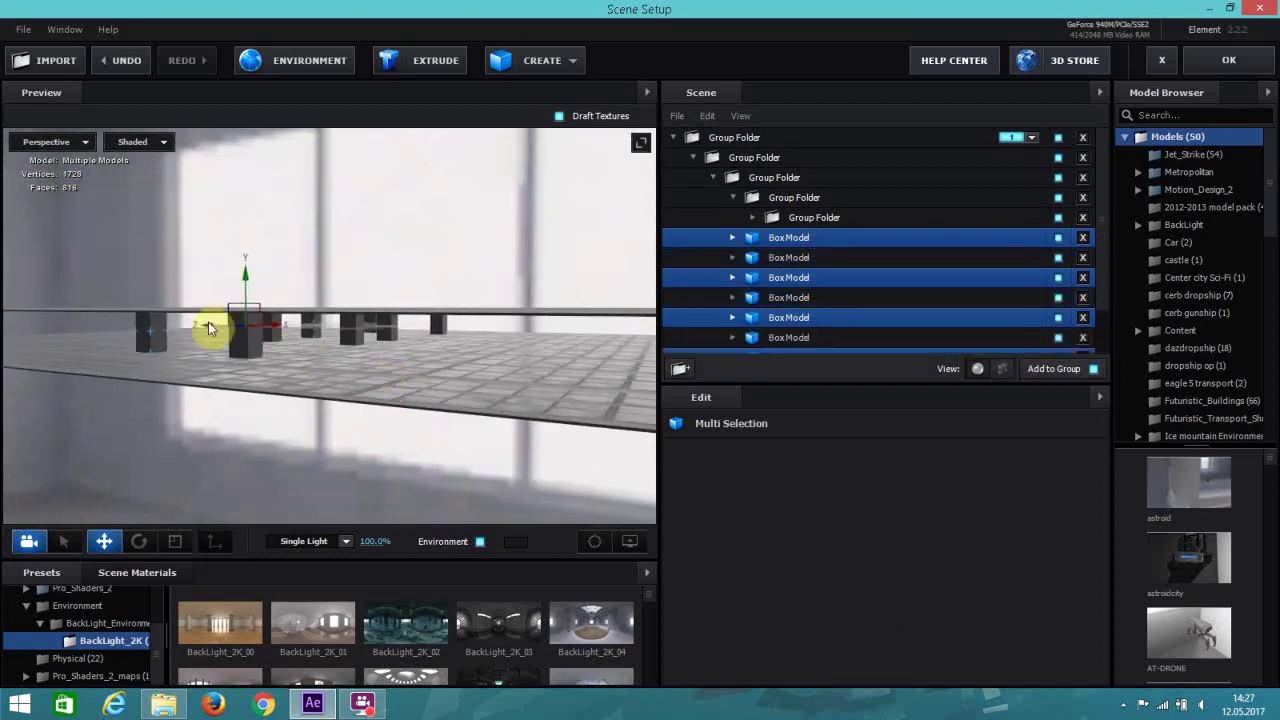
left_click_drag(208, 322, 406, 377)
mouse_move(509, 371)
left_mouse_down()
mouse_move(557, 377)
mouse_move(502, 373)
left_mouse_up()
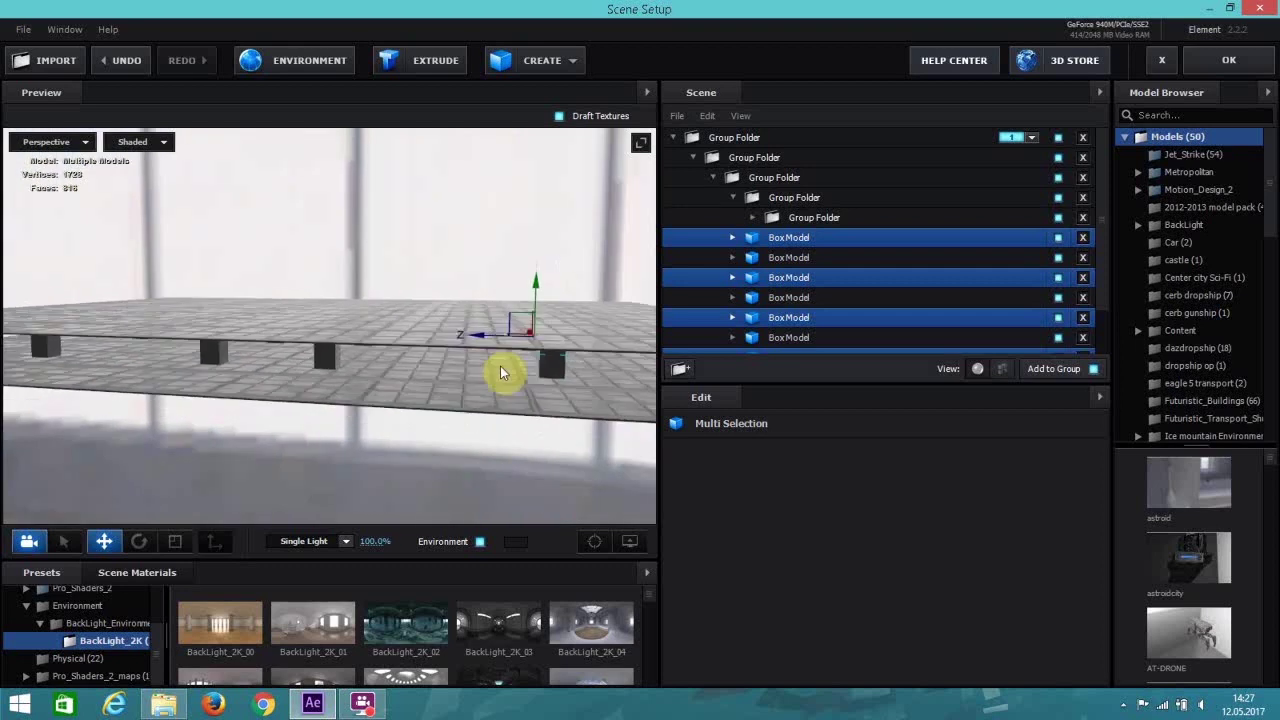
left_click_drag(423, 371, 423, 366)
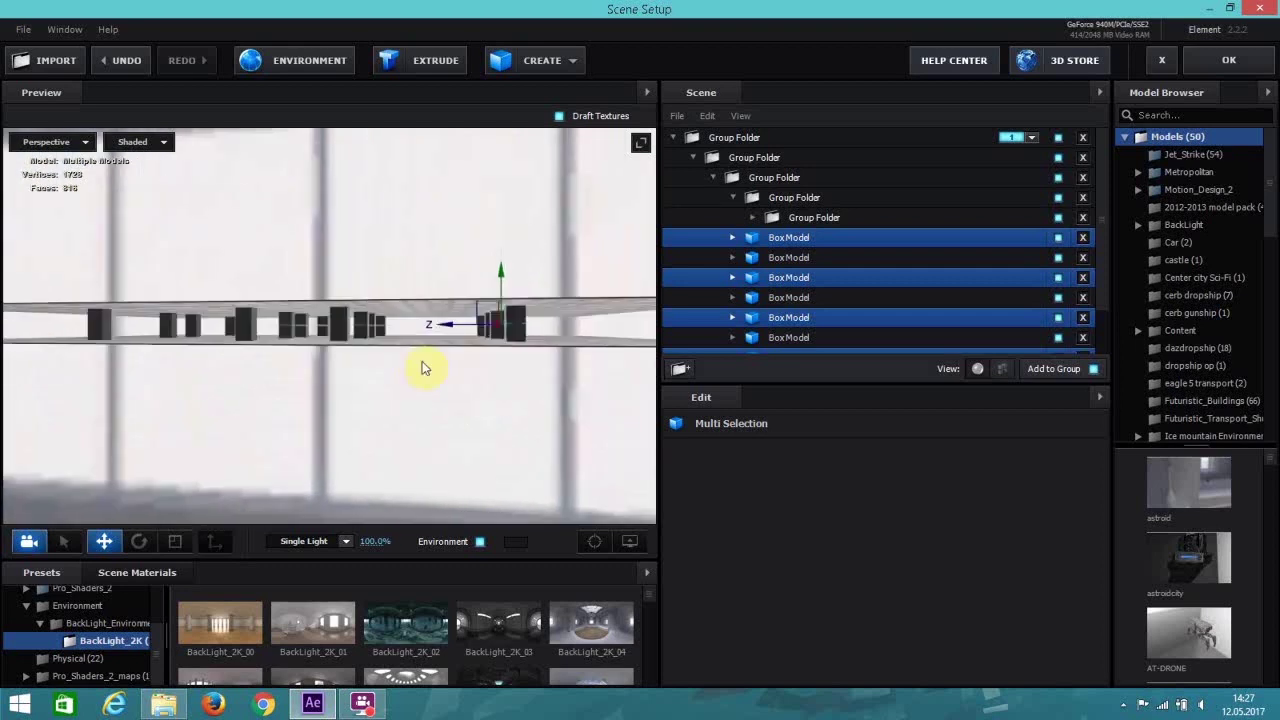
left_click(1231, 63)
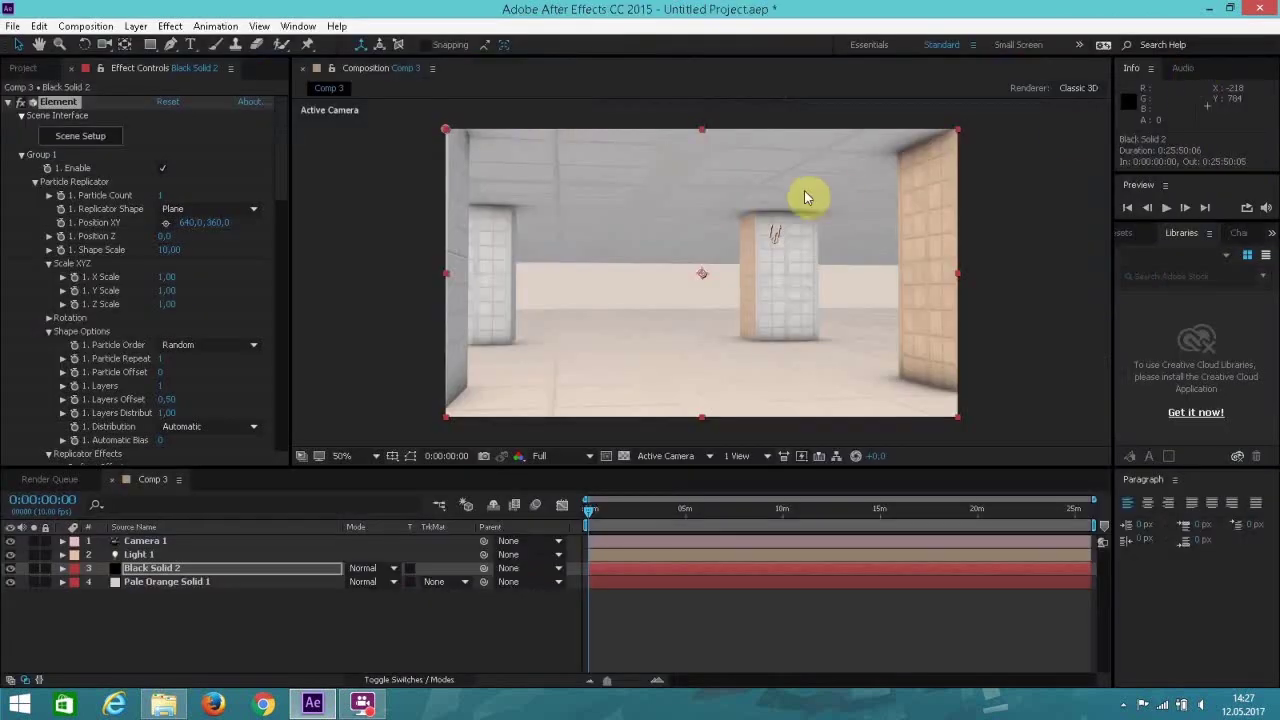
Orbit the composition camera to about 1100, 453, -1715 to view the added columns from another side.
left_click(105, 45)
left_click_drag(743, 343, 700, 346)
left_click(18, 45)
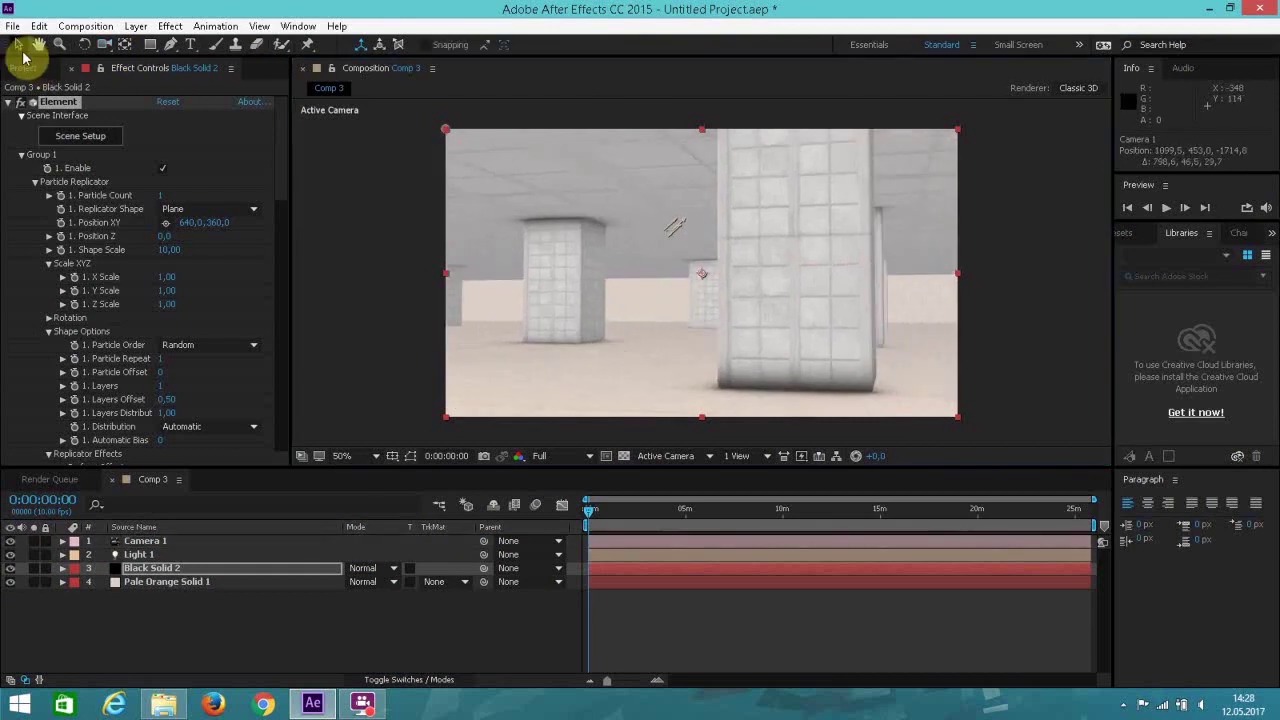
Open Black Solid 2's Element scene setup, expand the innermost group folder and examine the hall's slabs and columns from several angles.
left_click(93, 136)
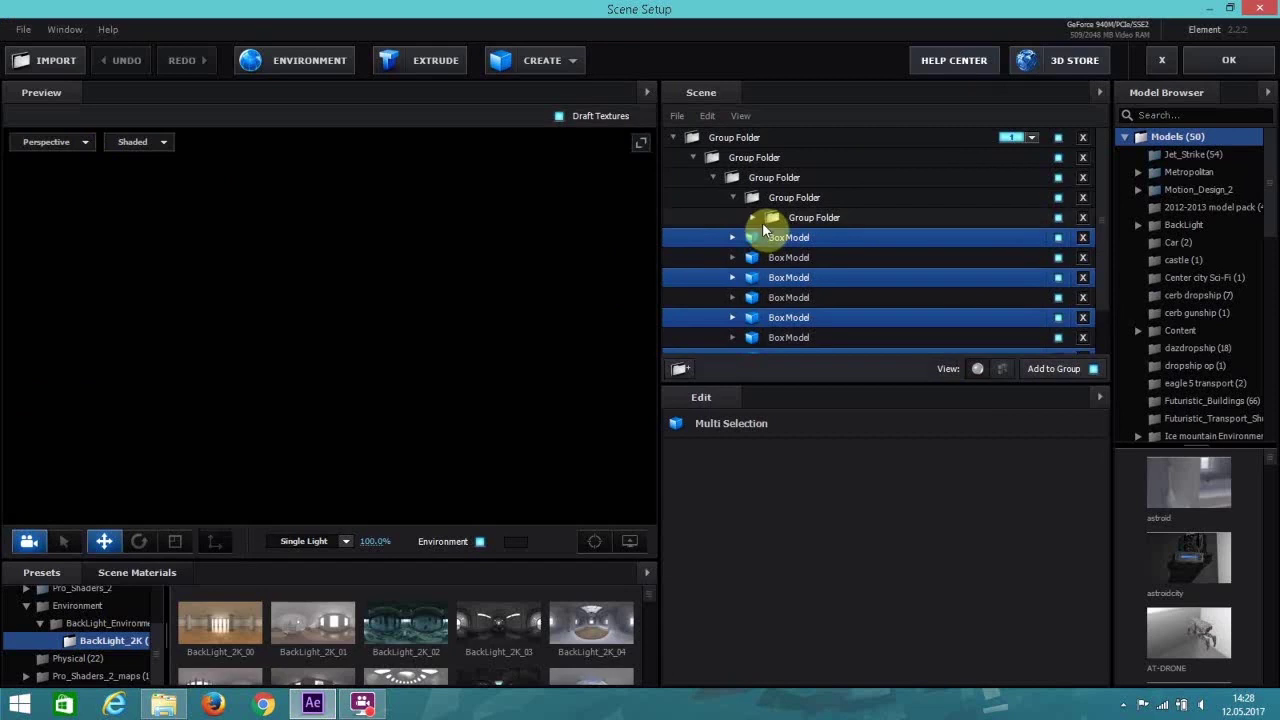
left_click(754, 217)
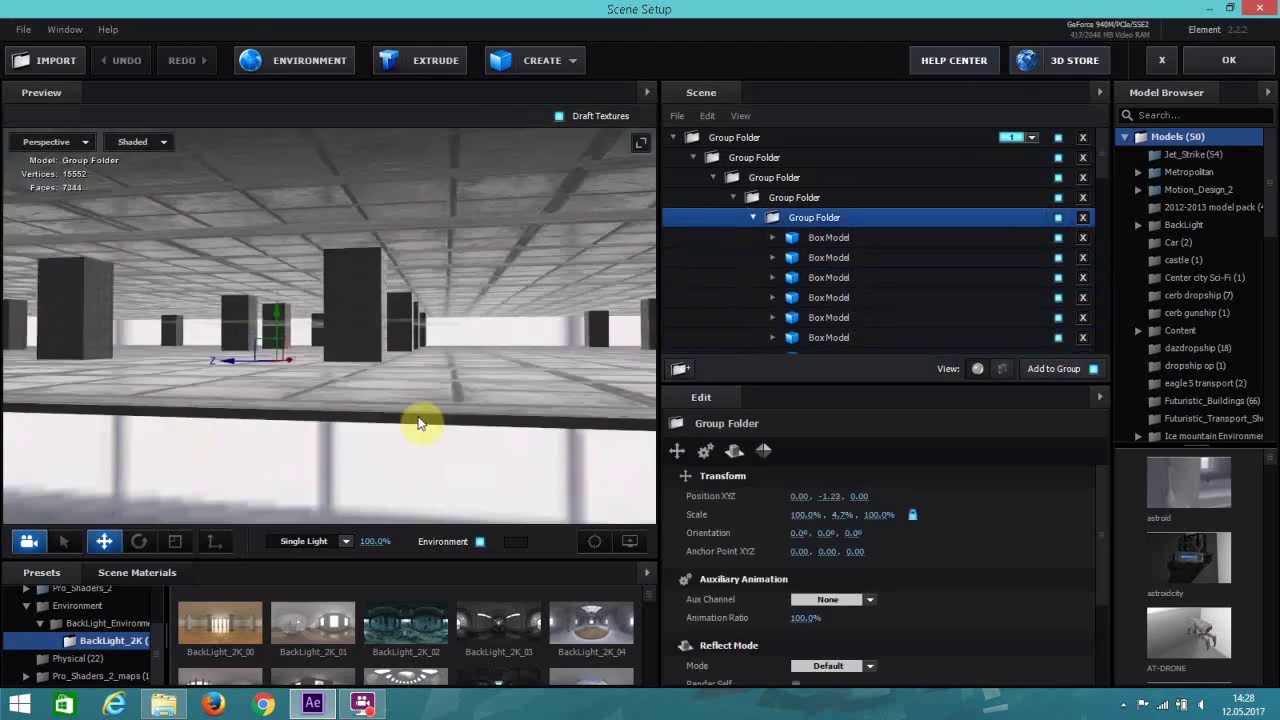
scroll(419, 422, "up", 2)
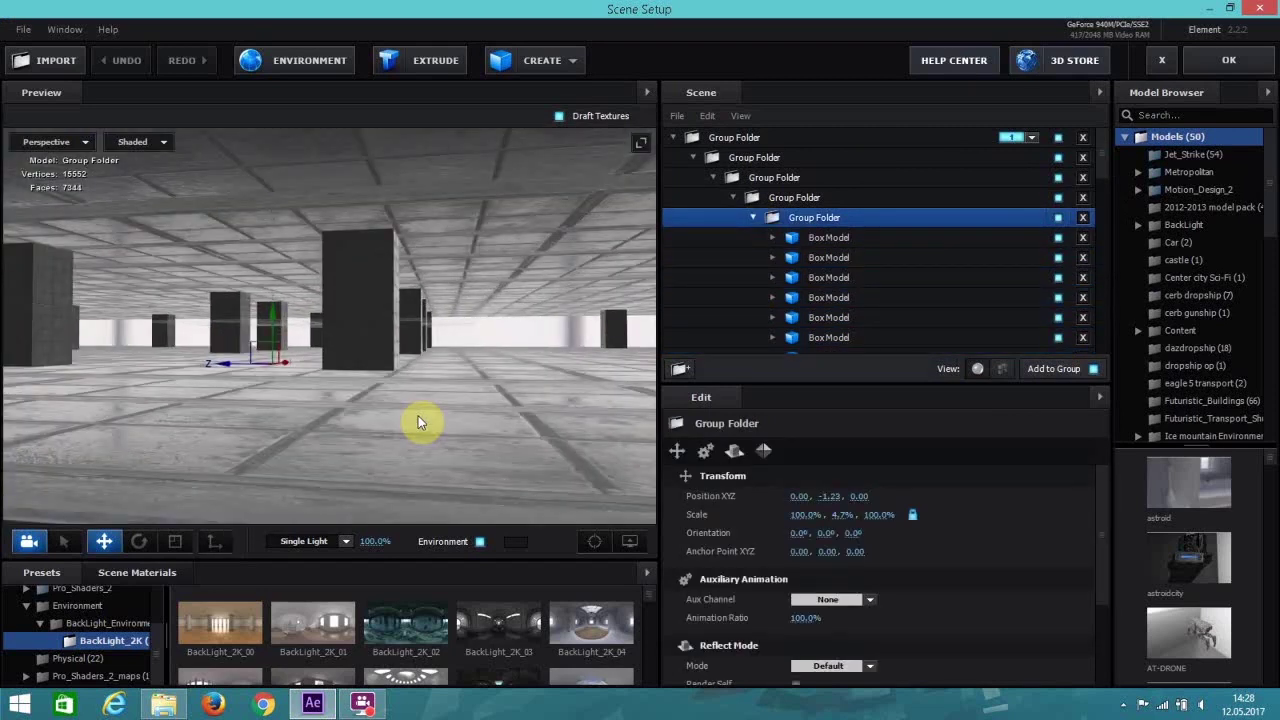
scroll(418, 421, "down", 2)
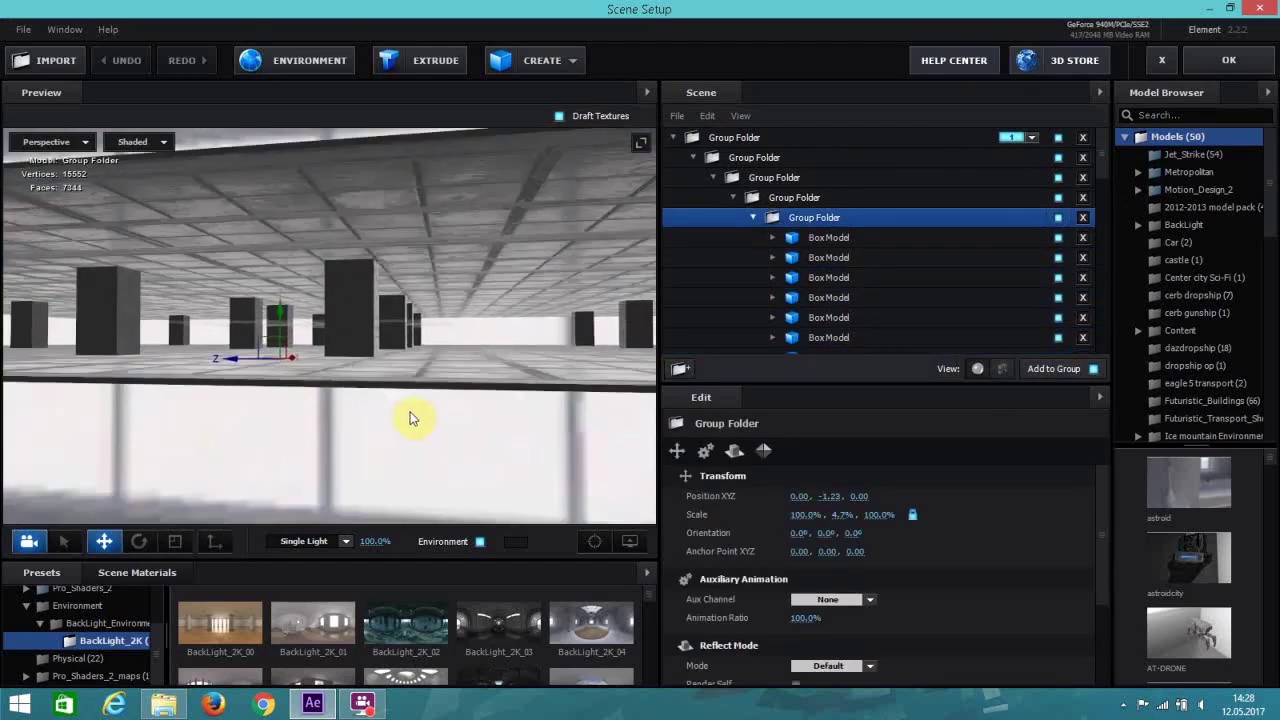
scroll(395, 416, "down", 2)
left_click_drag(362, 415, 350, 415)
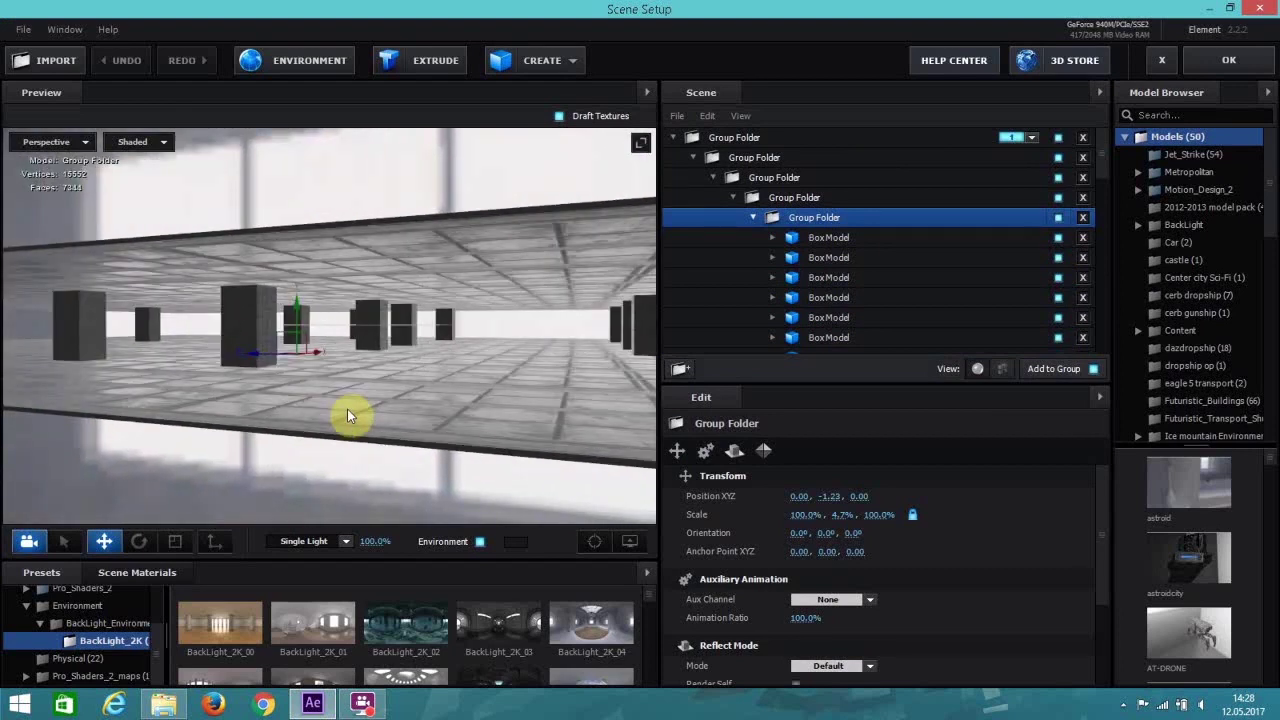
scroll(791, 329, "down", 3)
scroll(794, 331, "up", 3)
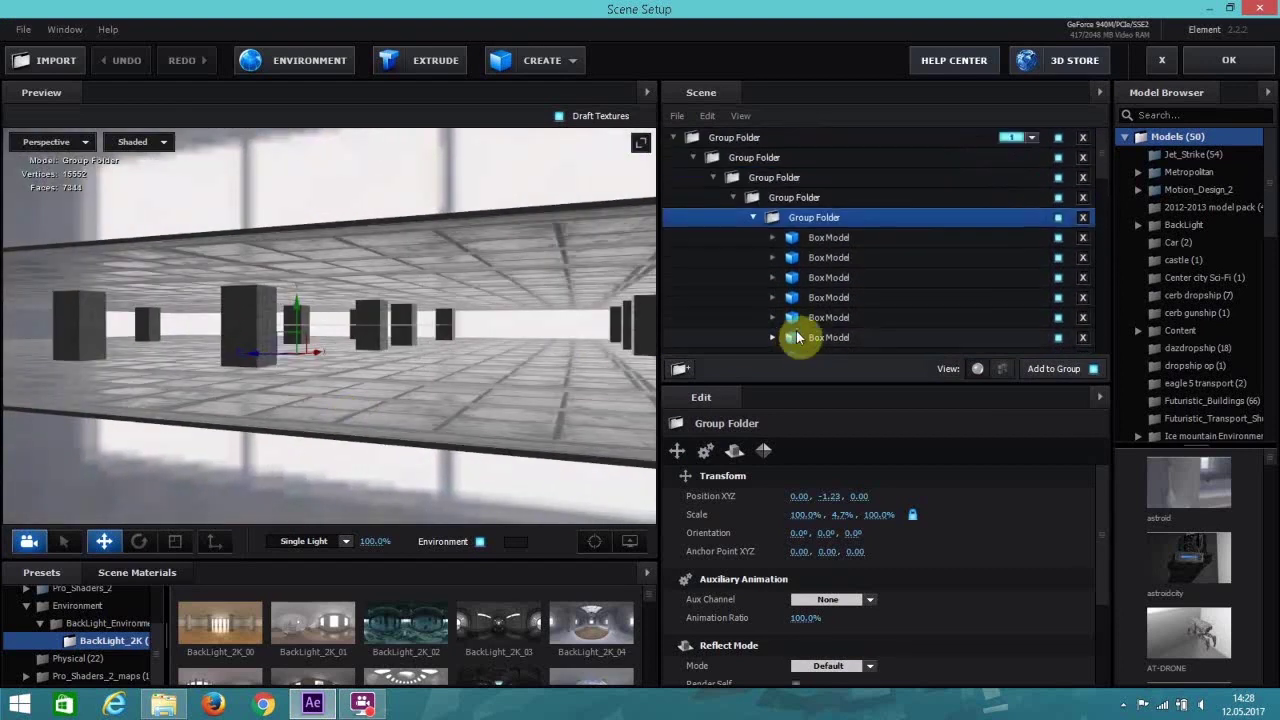
Switch the innermost group folder off and back on to check which parts it holds, and apply the scene setup.
left_click(1058, 218)
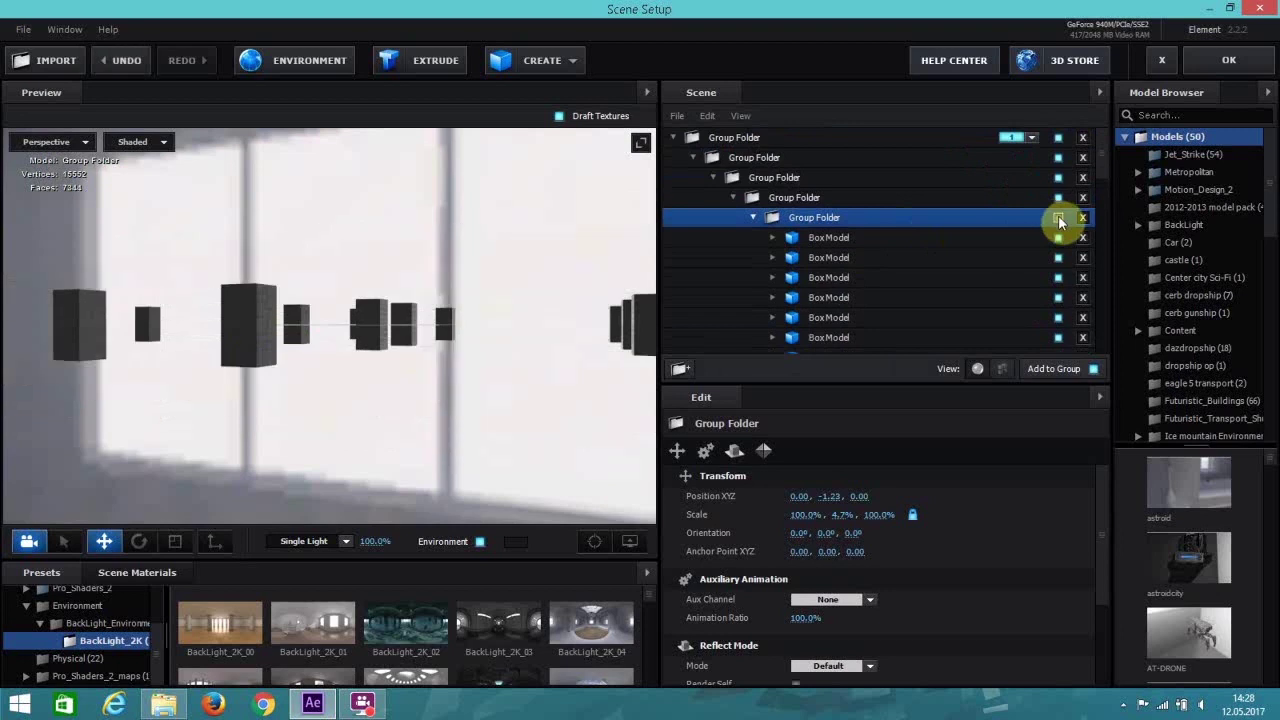
left_click(1058, 218)
left_click(753, 218)
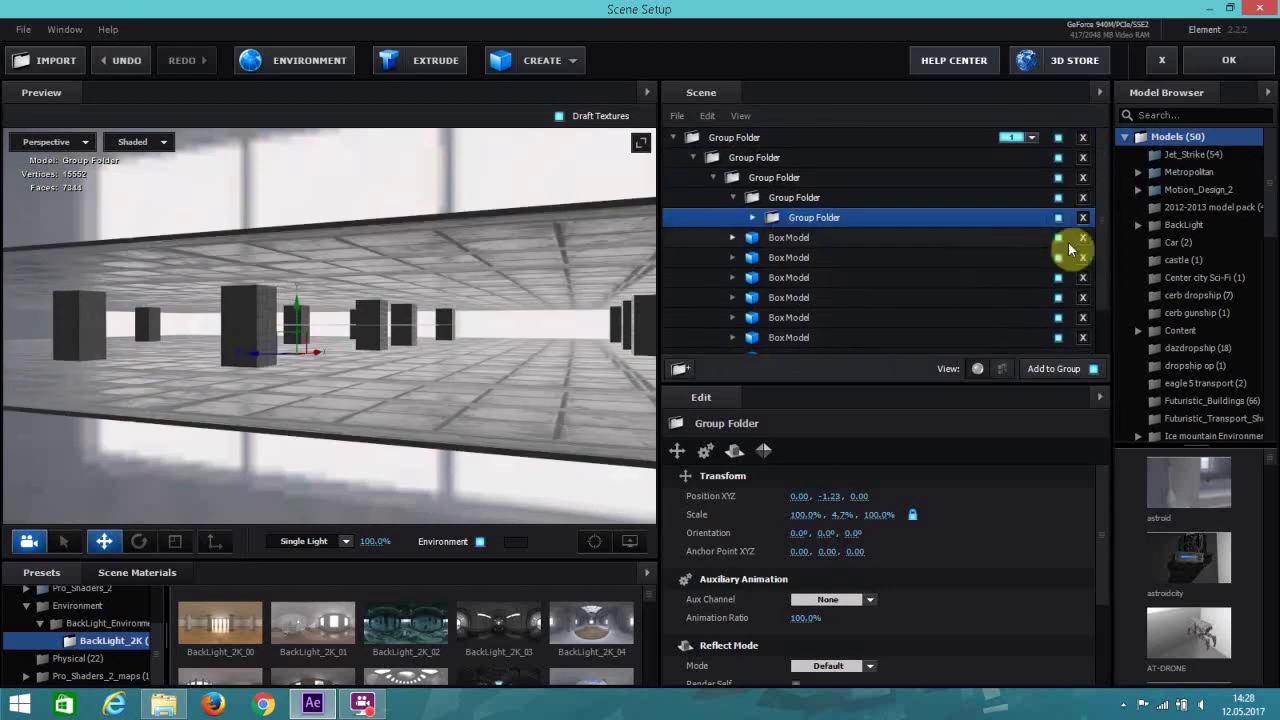
scroll(1030, 255, "down", 2)
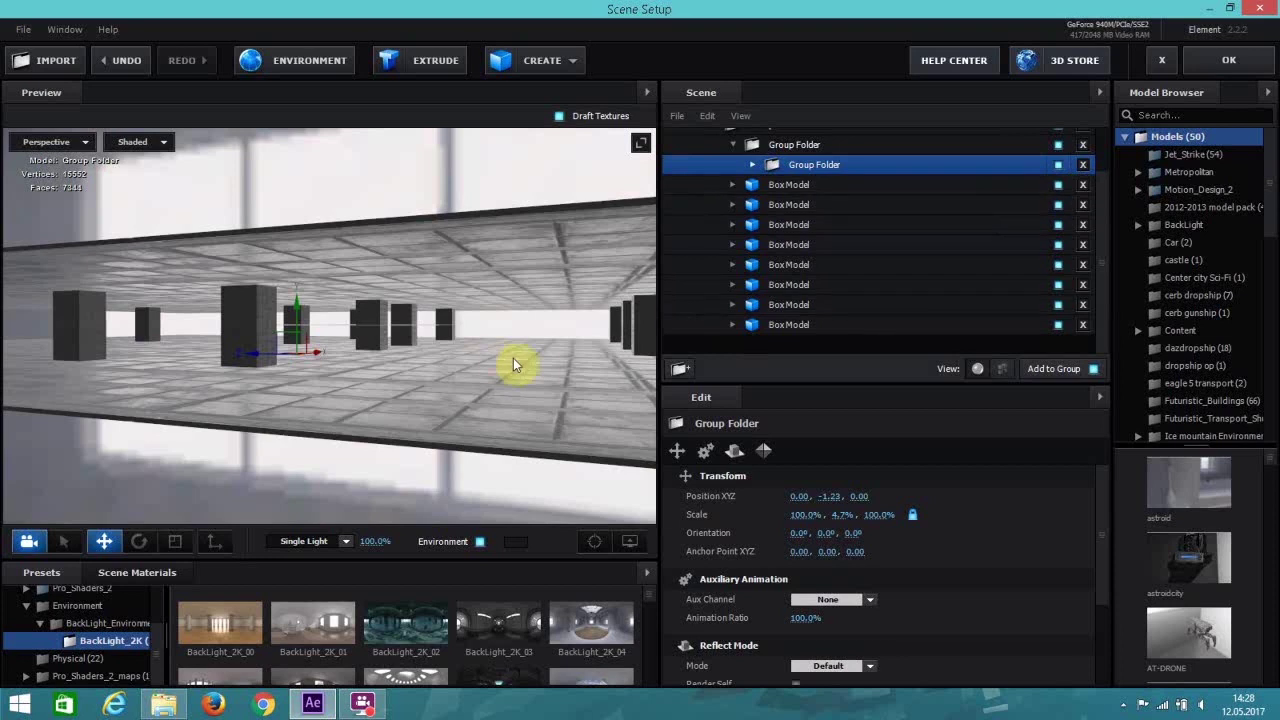
mouse_move(513, 360)
left_mouse_down()
mouse_move(530, 361)
mouse_move(518, 359)
left_mouse_up()
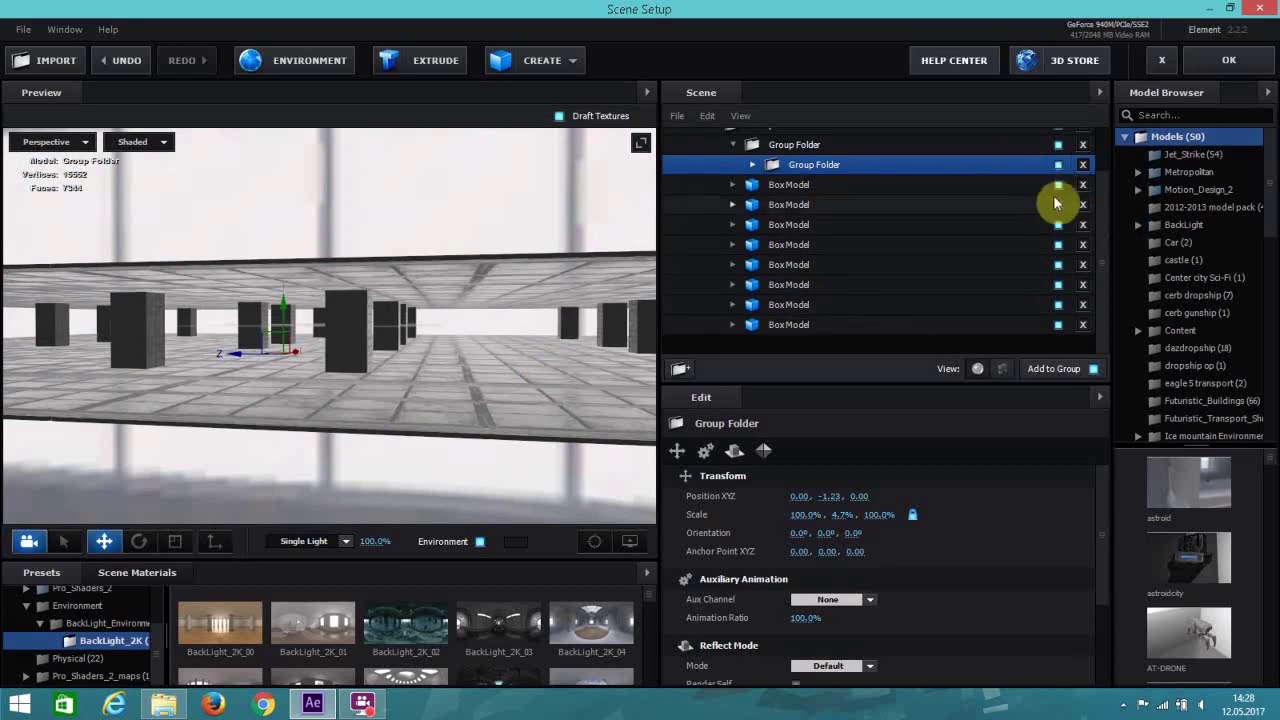
left_click(1212, 59)
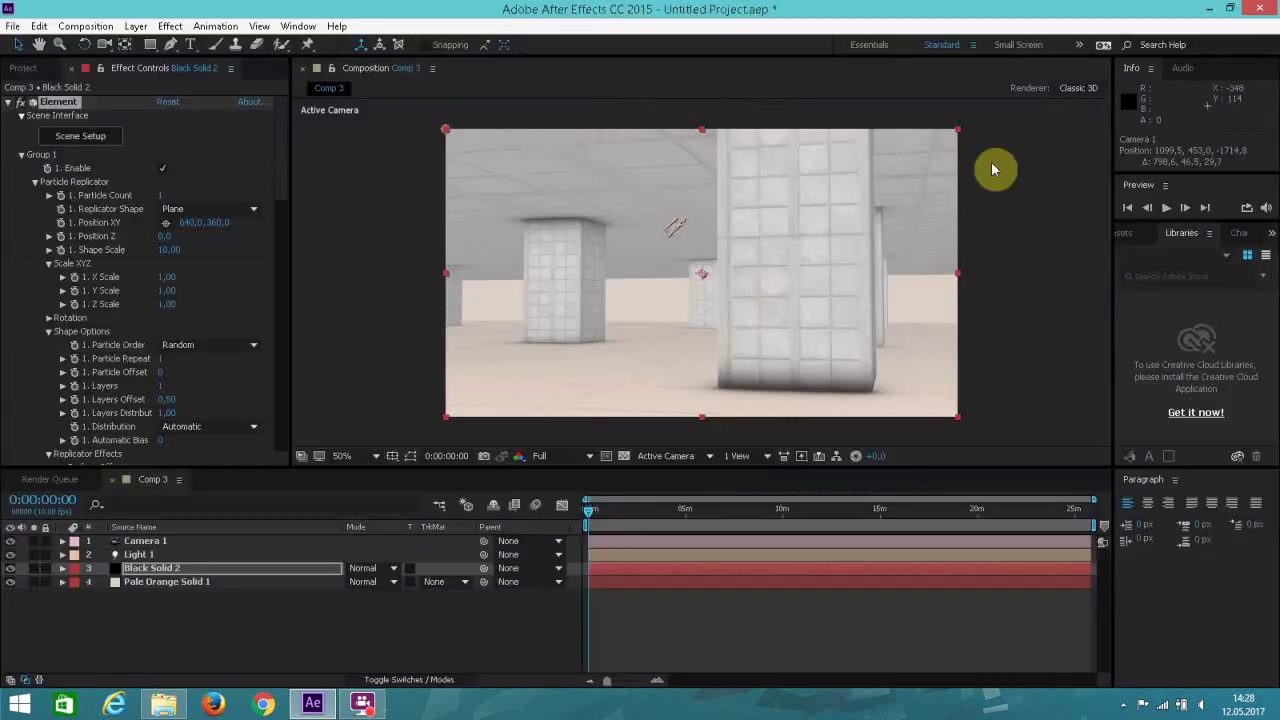
Reopen the Element scene setup and toggle the second box model below the innermost group folder off and on to identify it.
left_click(85, 130)
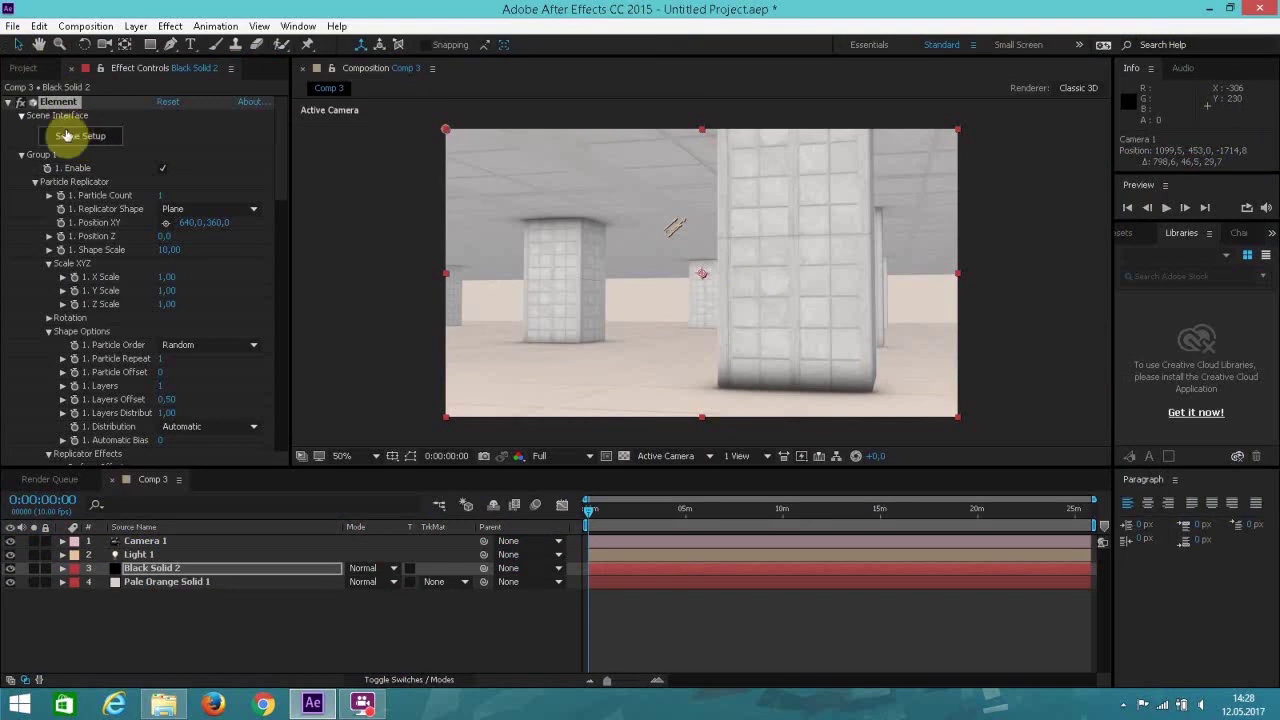
left_click(67, 140)
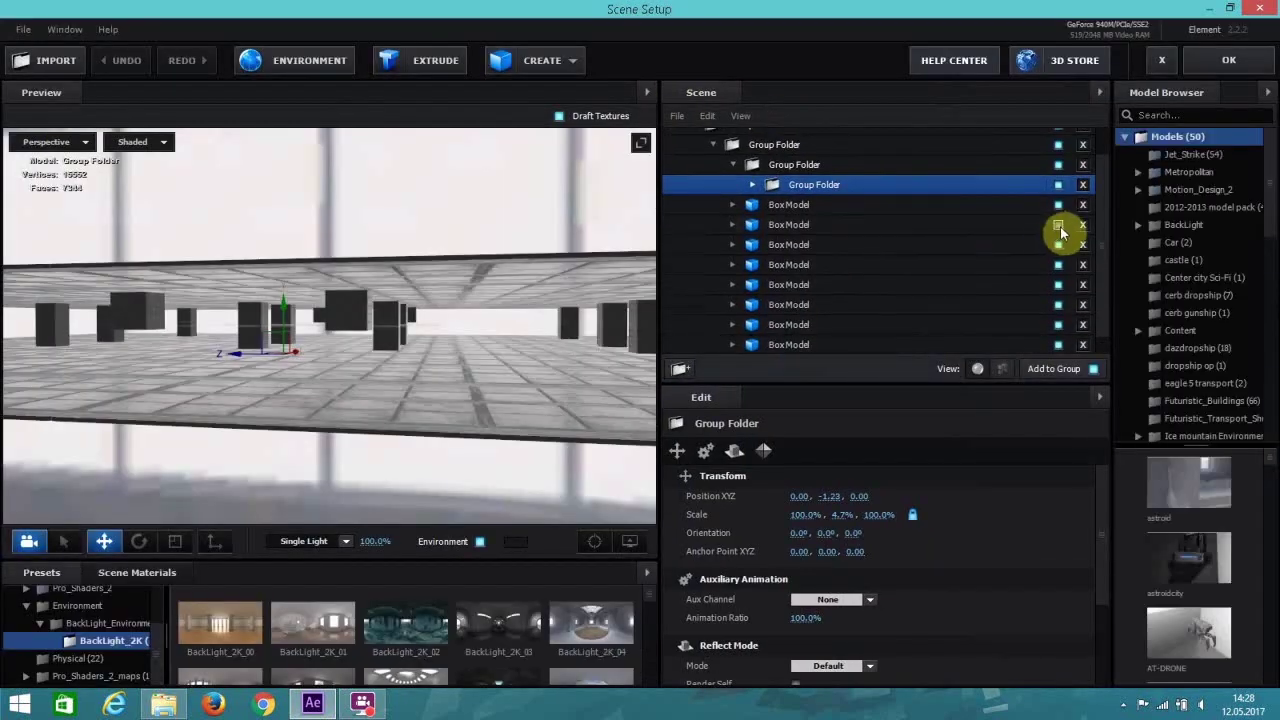
left_click(1059, 226)
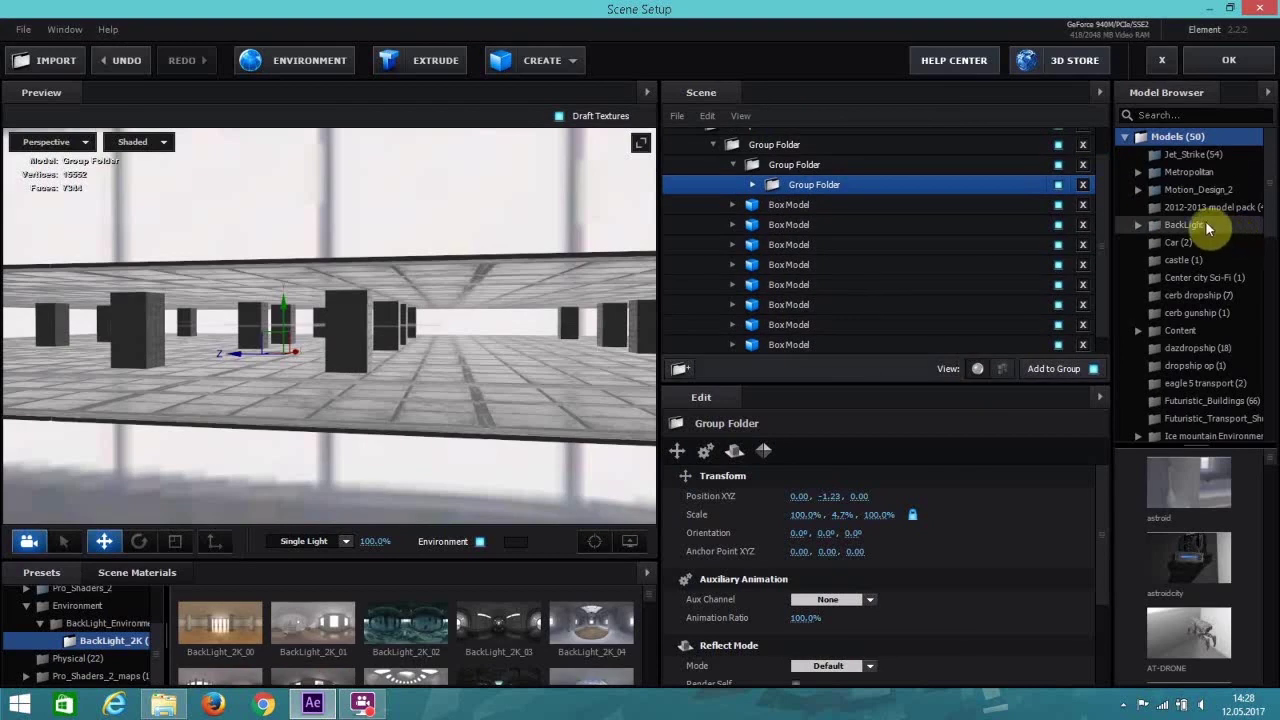
Browse the Motion_Design_2 model library to the Components category and find Component_19.
left_click(1201, 190)
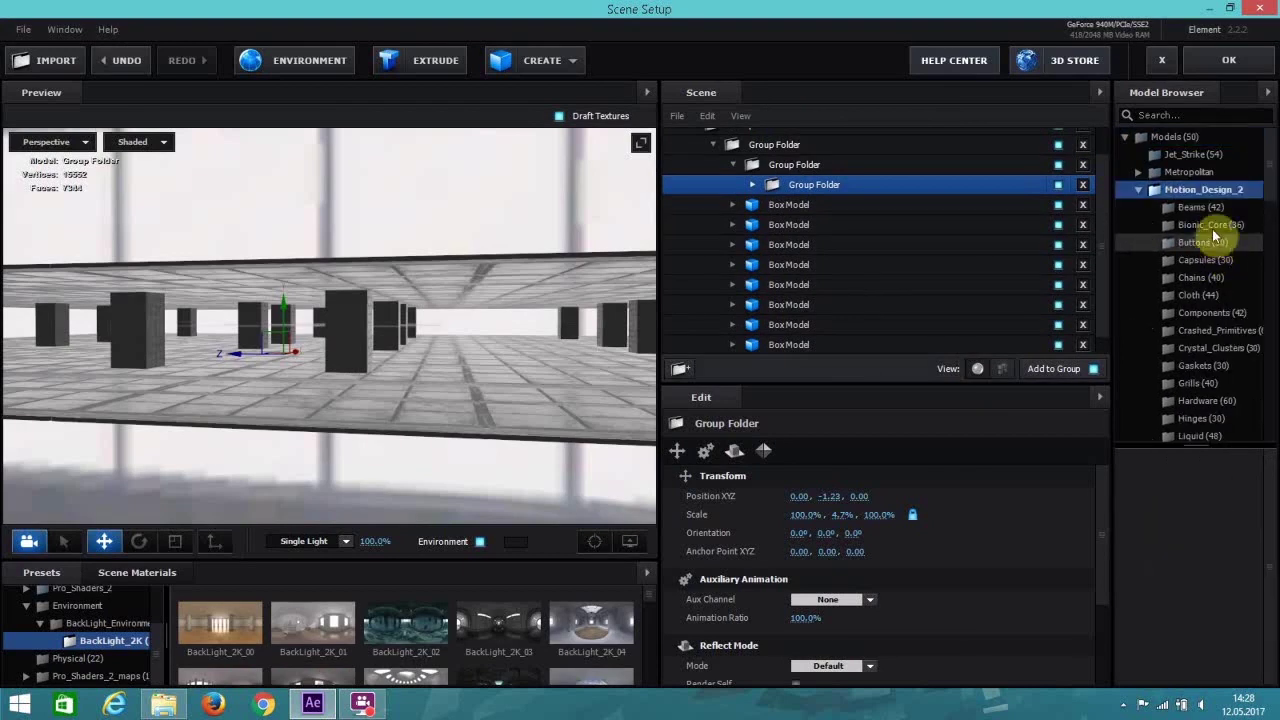
left_click(1216, 225)
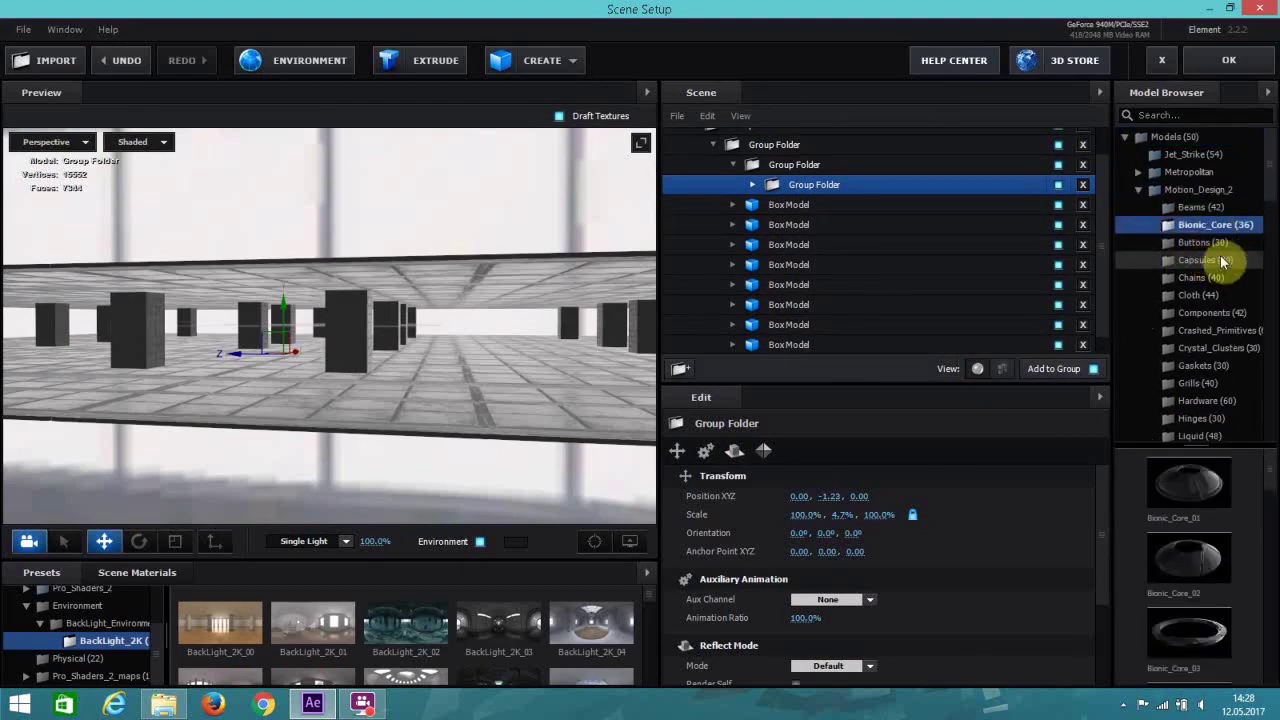
left_click(1206, 244)
left_click(1214, 260)
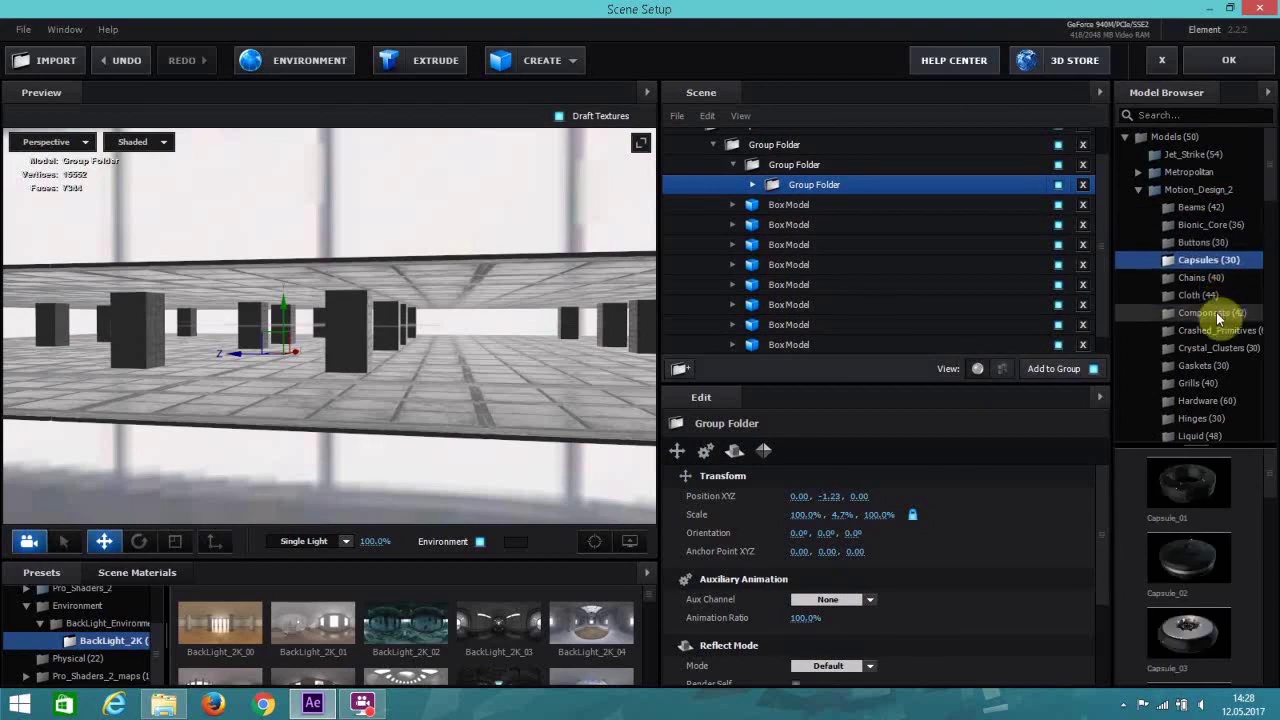
left_click(1216, 312)
scroll(1174, 533, "down", 3)
scroll(1176, 538, "down", 10)
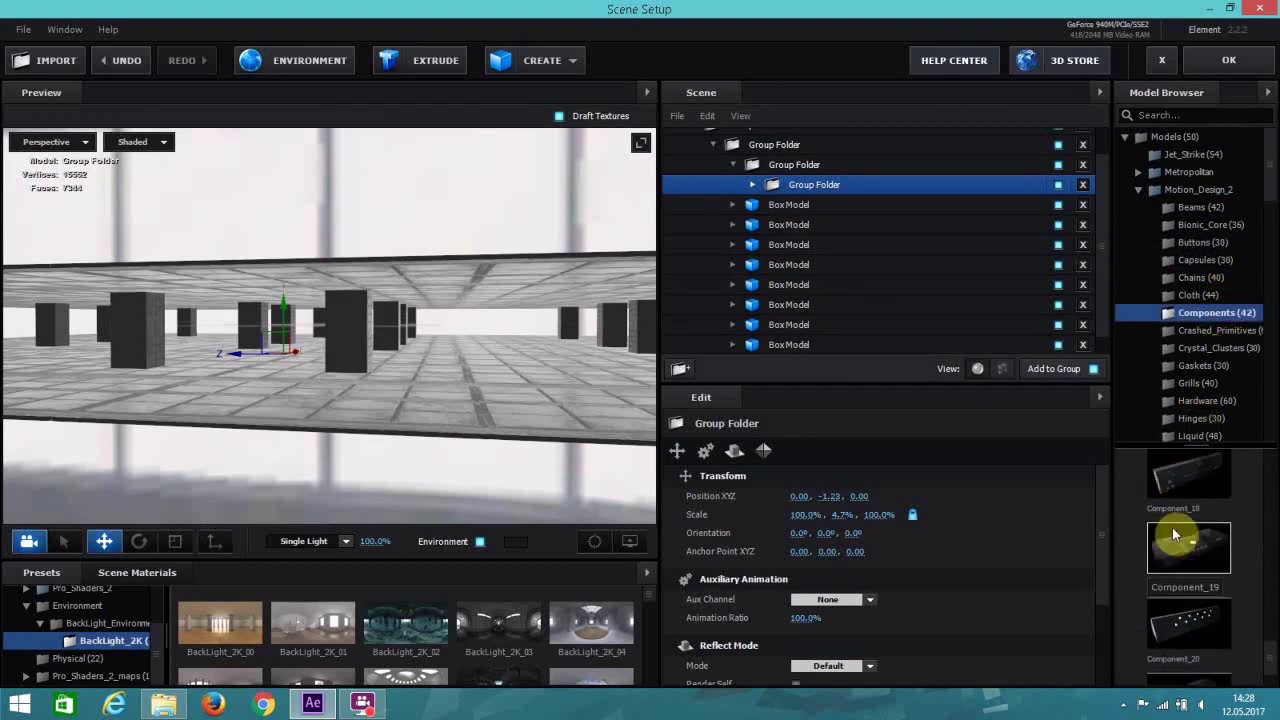
scroll(1174, 526, "down", 1)
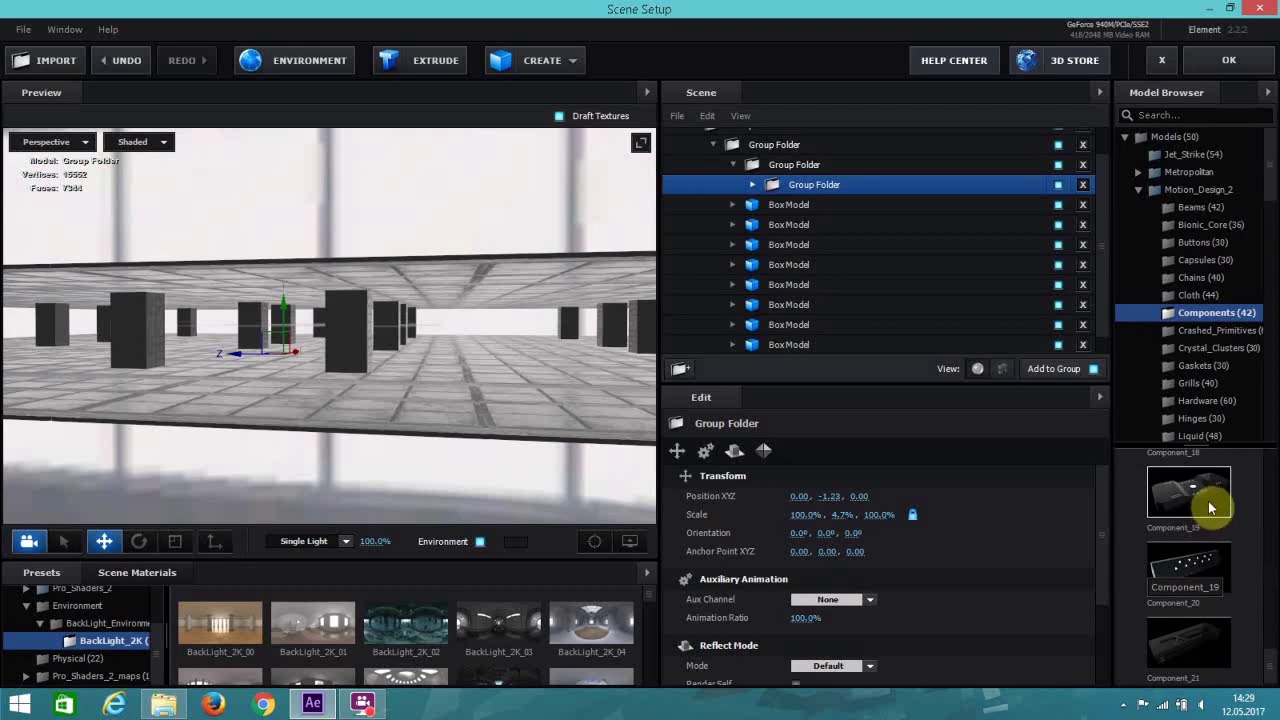
Try adding Component_19 inside the innermost group folder and raising it along the Y axis, and delete the model.
left_click(1201, 512)
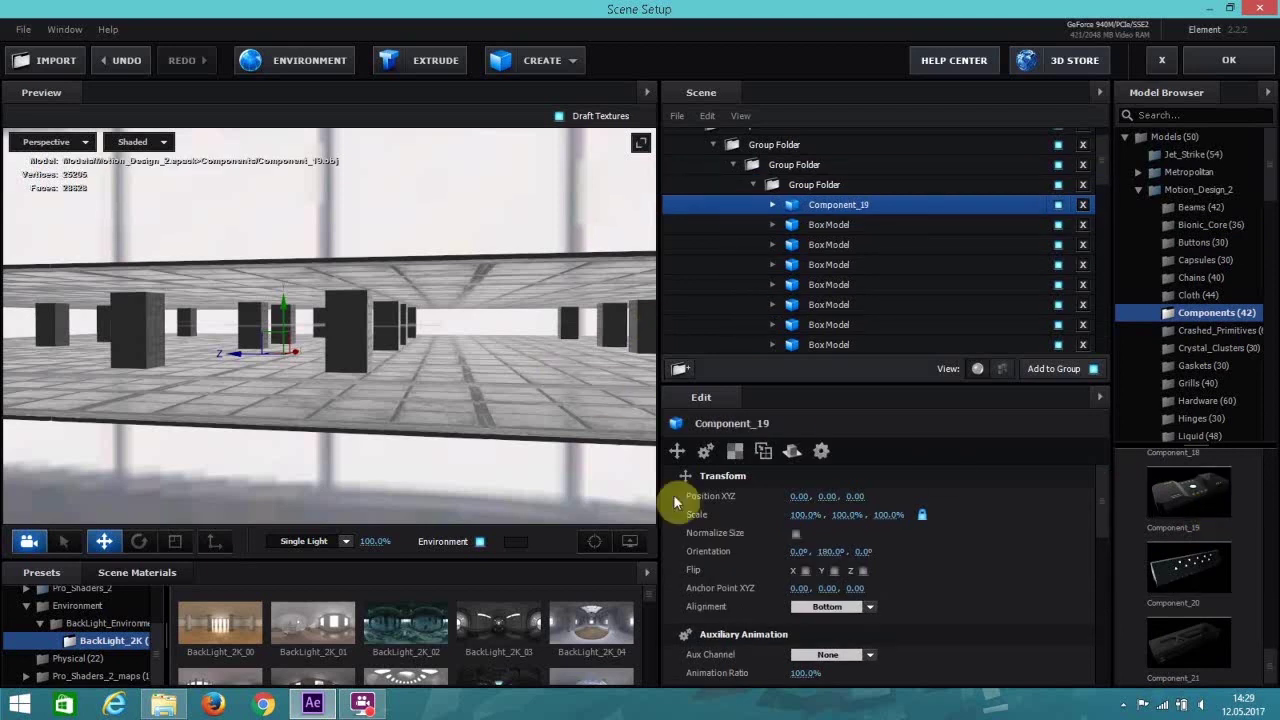
left_click(595, 541)
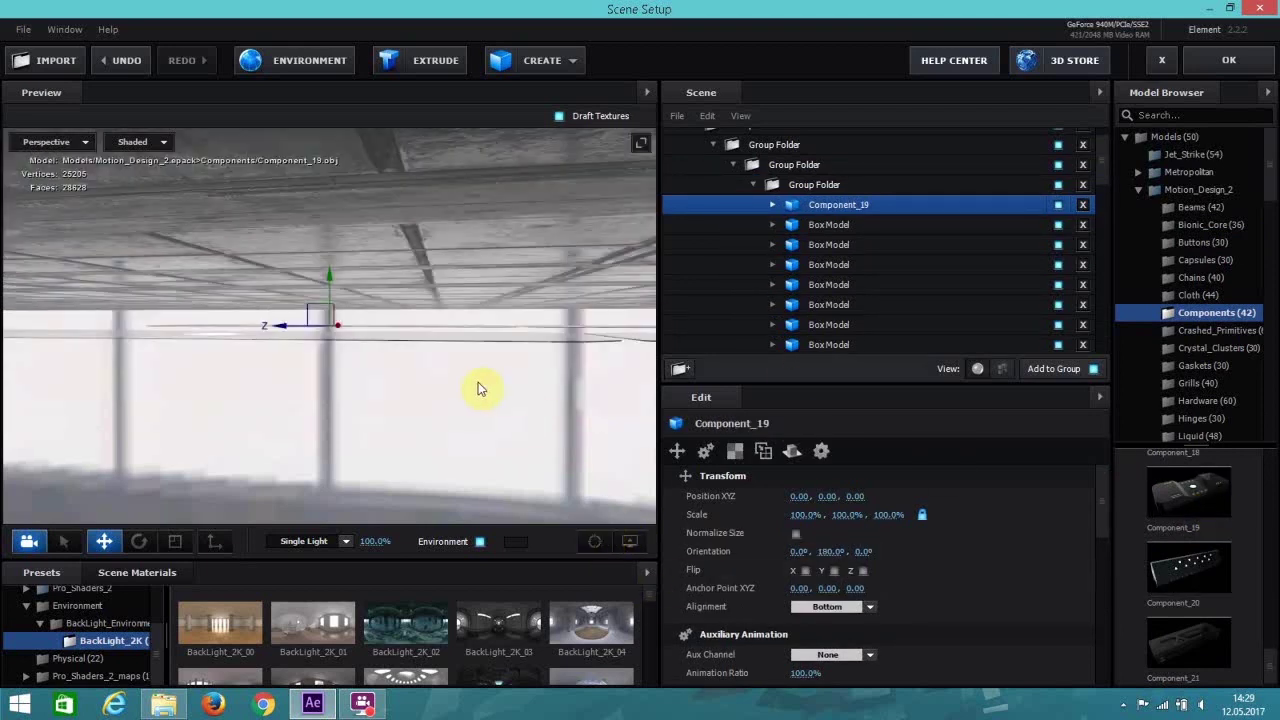
left_click_drag(477, 386, 390, 386)
left_click_drag(330, 293, 360, 235)
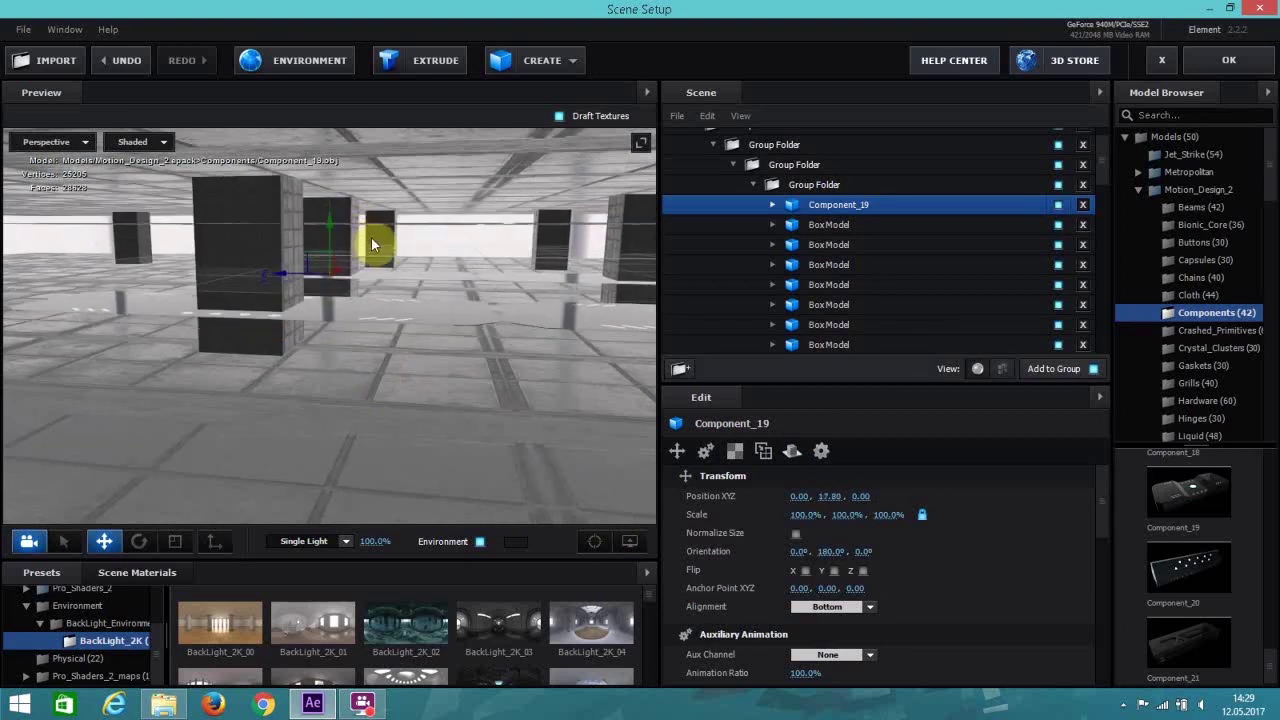
left_click(1080, 205)
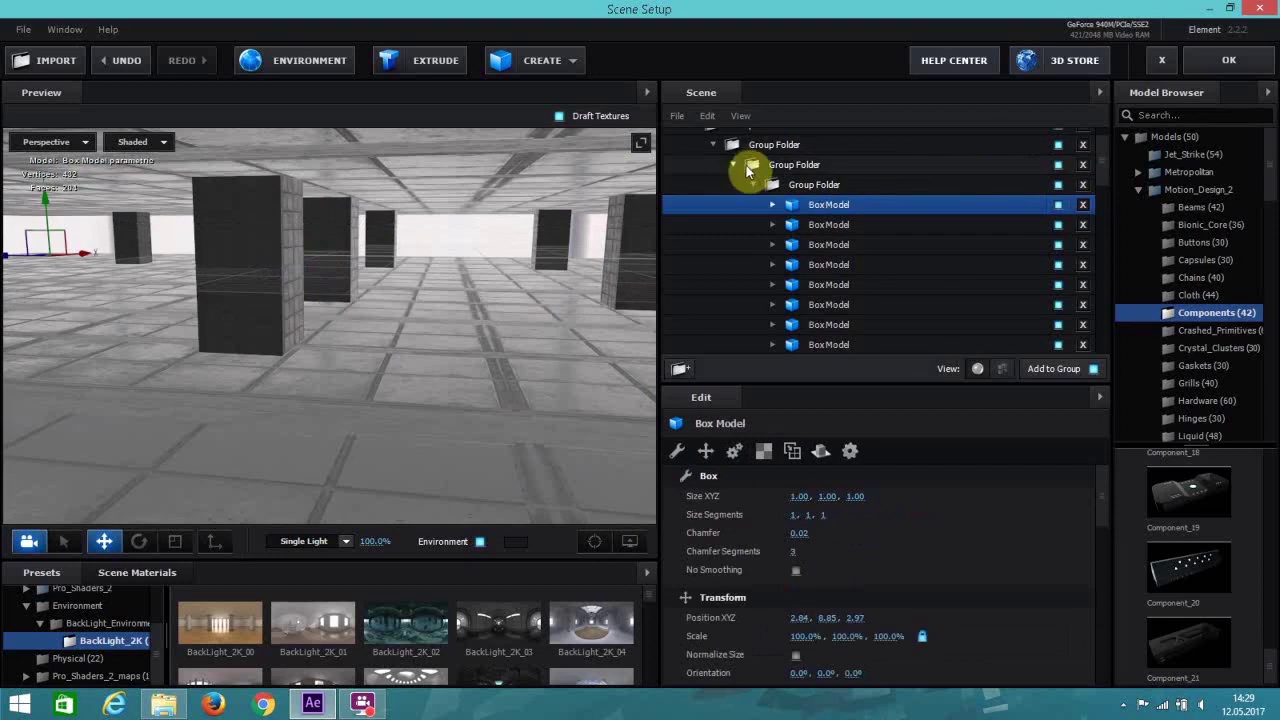
Add Component_19 directly to the top-level group folder and move it near a column, at about -4.46, 0.00, 1.02.
scroll(750, 175, "up", 1)
left_click(724, 145)
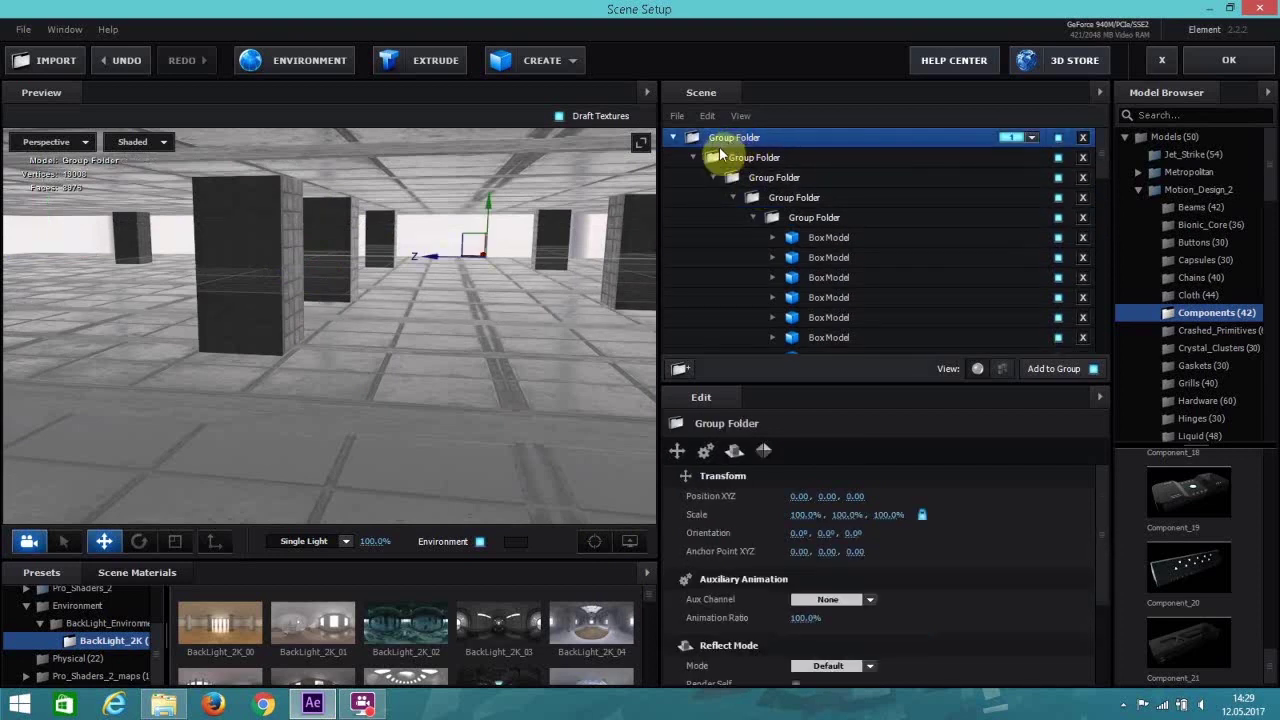
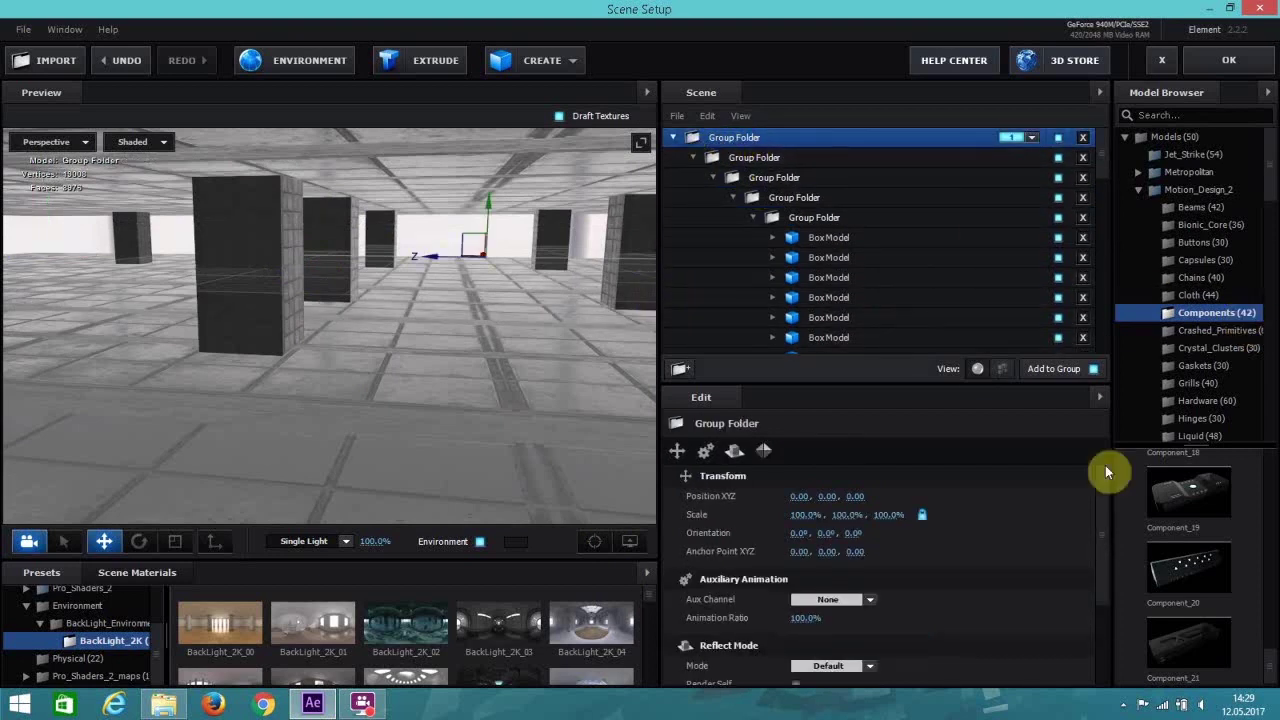
left_click(1175, 492)
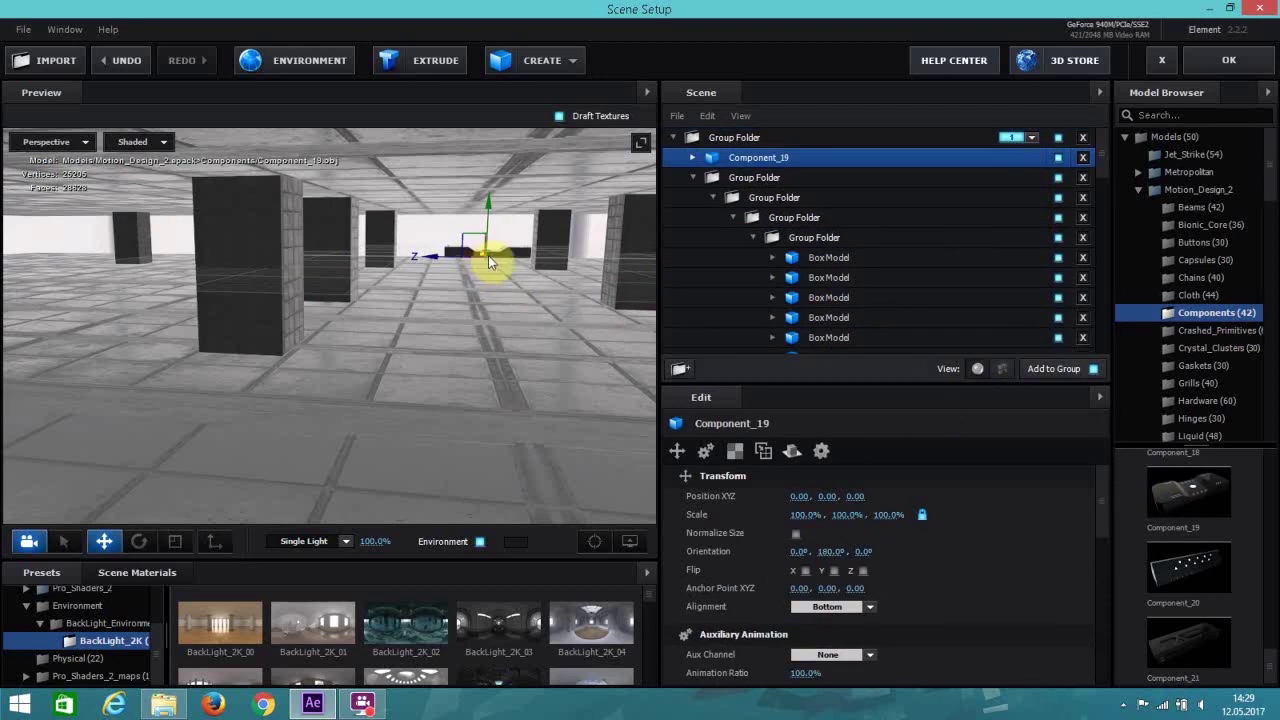
left_click_drag(489, 255, 490, 375)
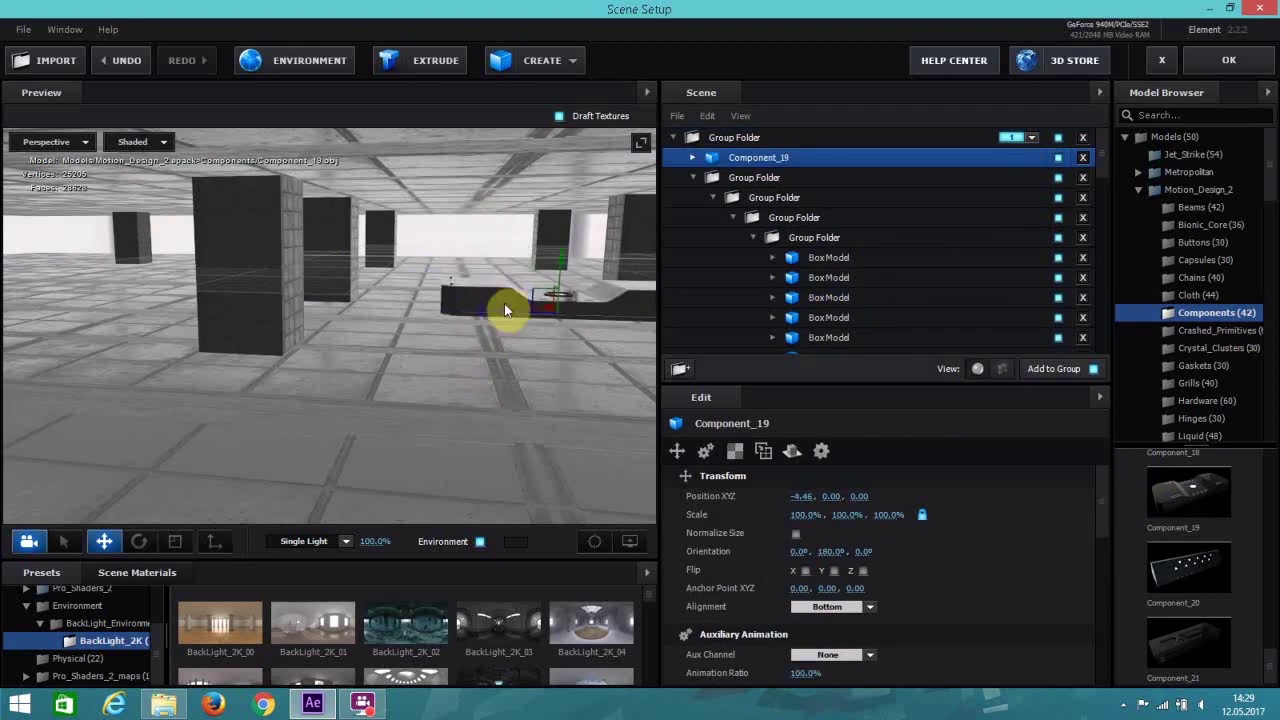
left_click_drag(464, 314, 272, 299)
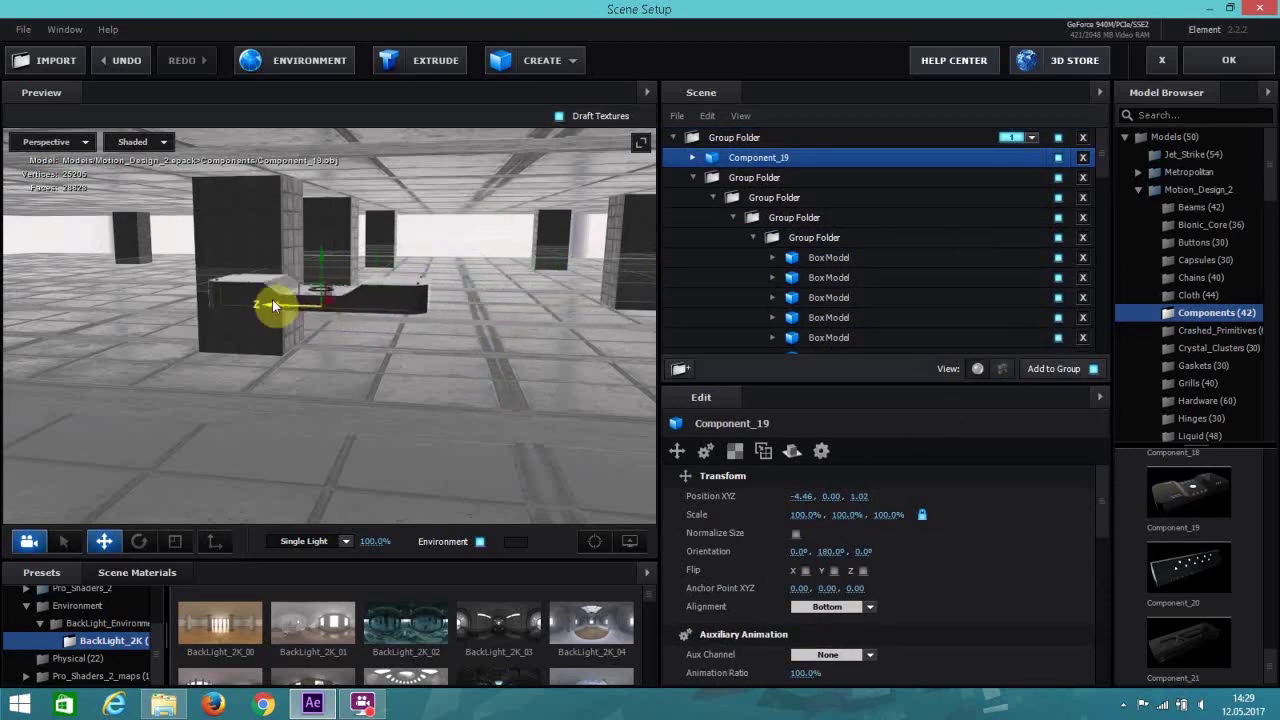
Scale Component_19 uniformly down to 37.5%.
left_click(140, 541)
scroll(330, 405, "up", 6)
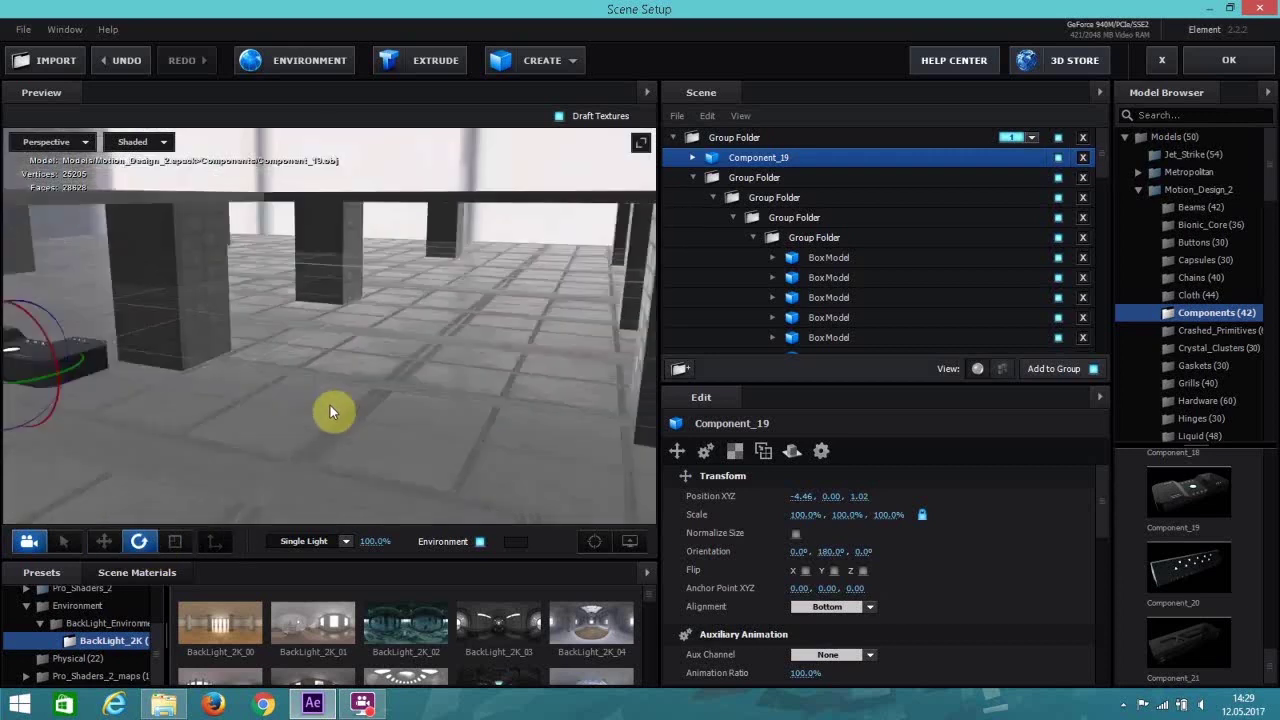
scroll(526, 509, "down", 8)
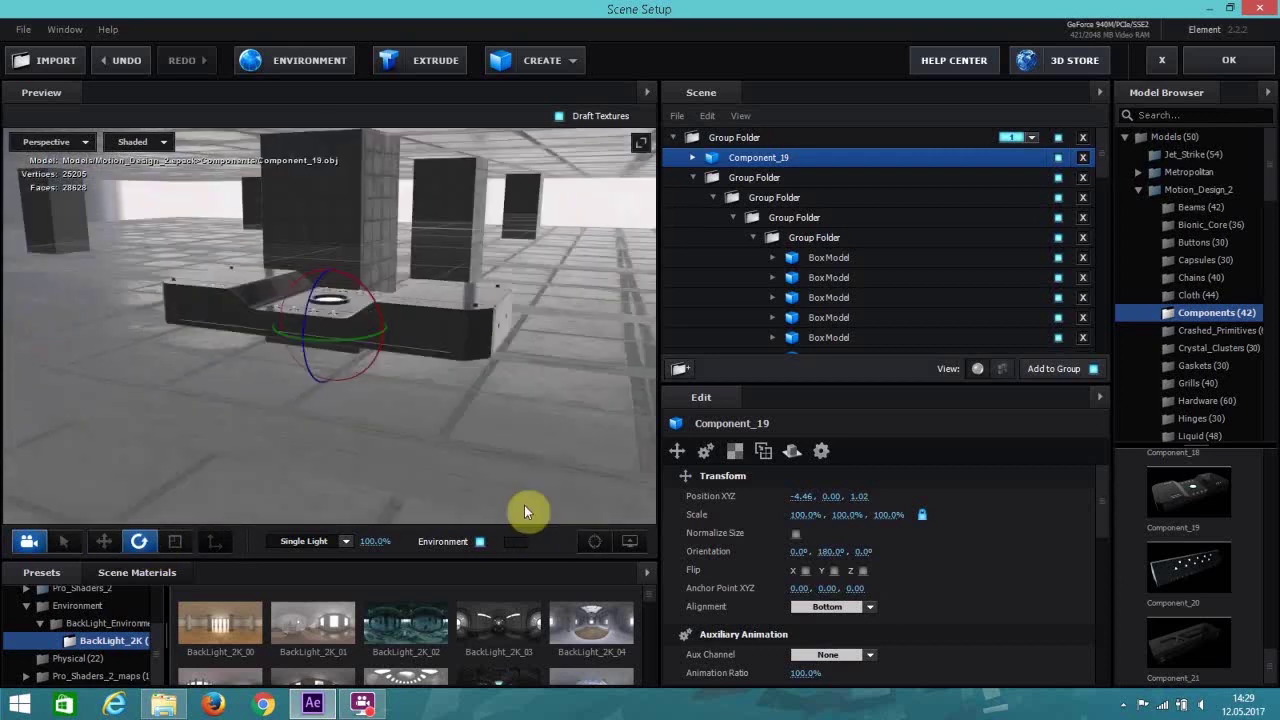
scroll(424, 463, "up", 2)
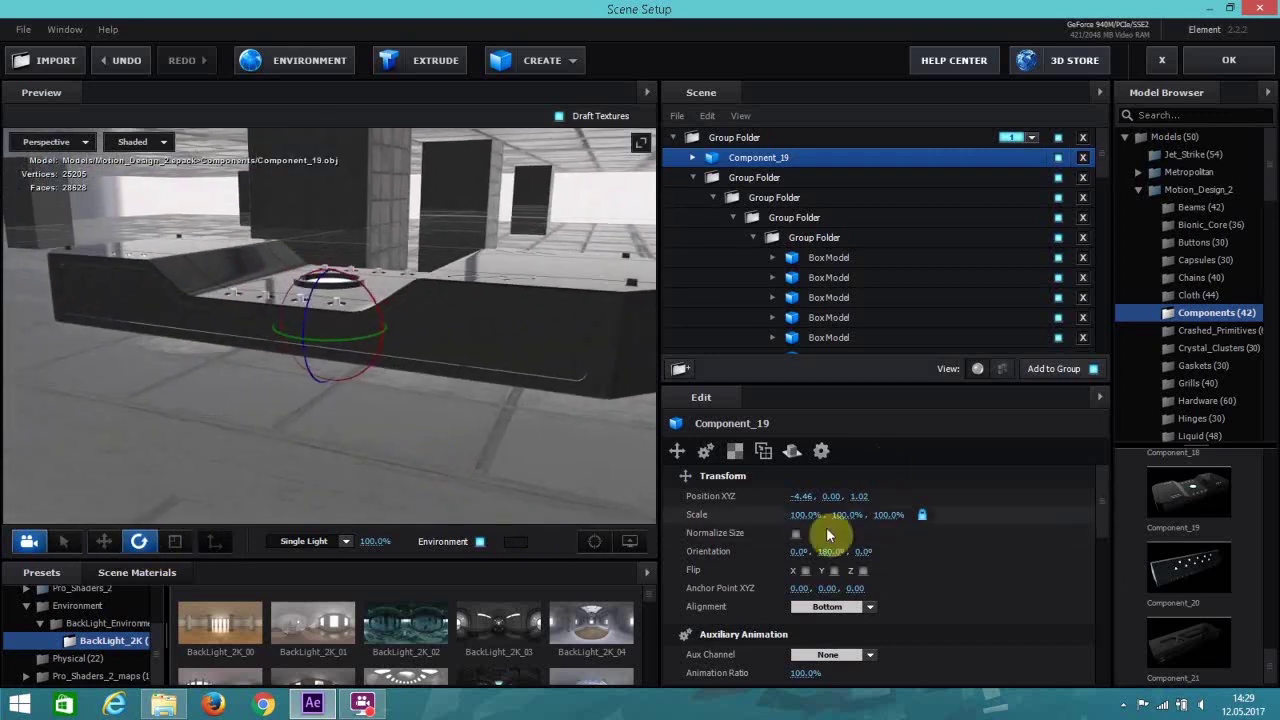
left_click_drag(800, 514, 694, 509)
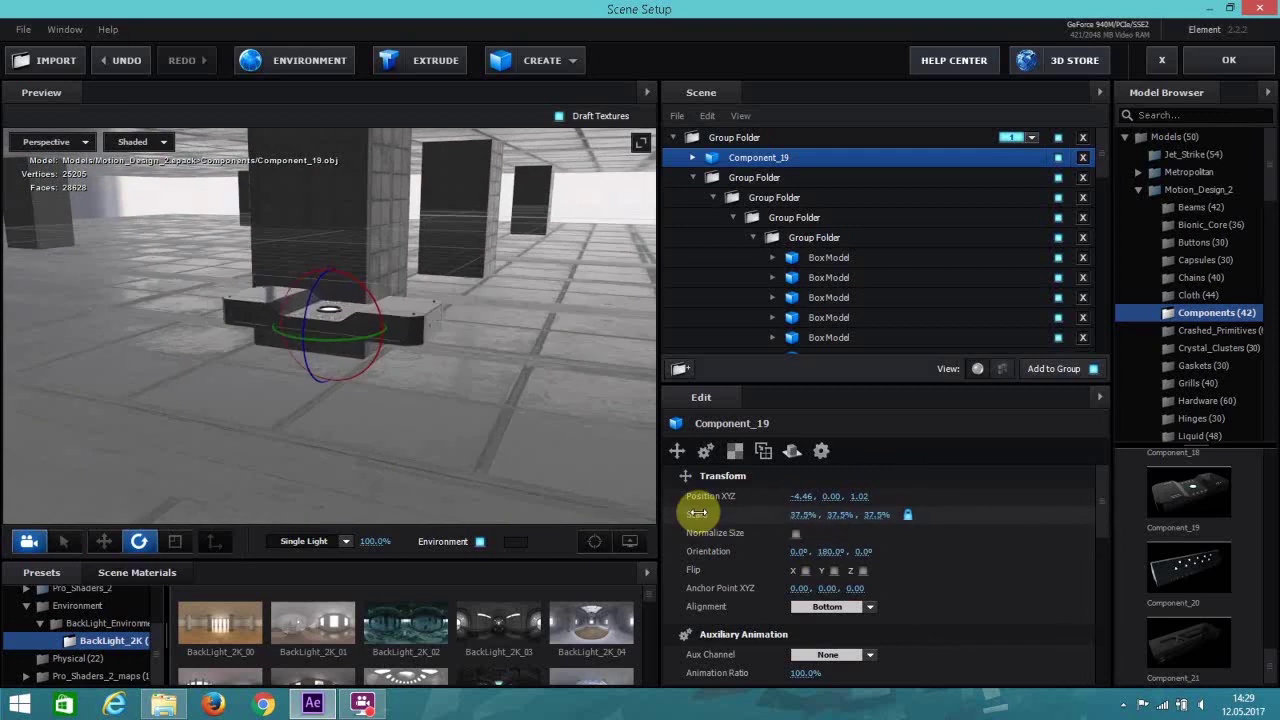
Rotate Component_19 upright to about 87.4°, 0.0°, 180.0° and move it along the X axis to about -3.23.
left_click_drag(491, 431, 457, 380)
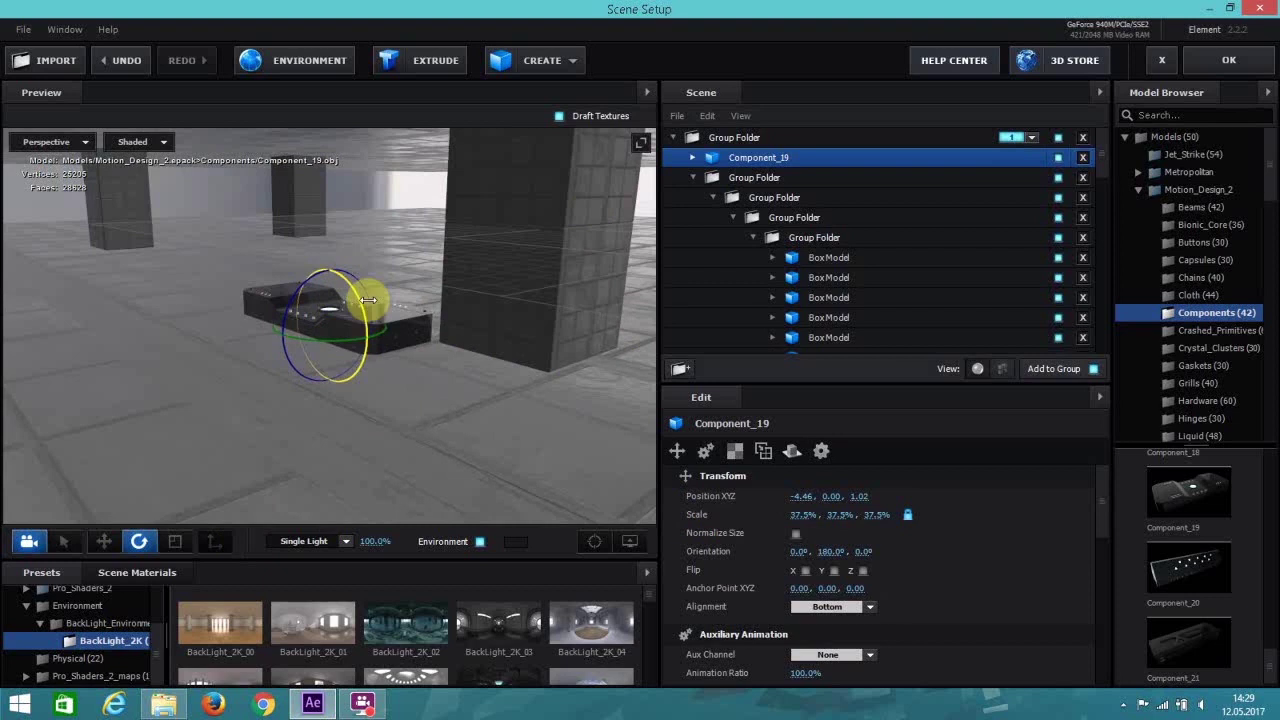
left_click_drag(369, 300, 403, 394)
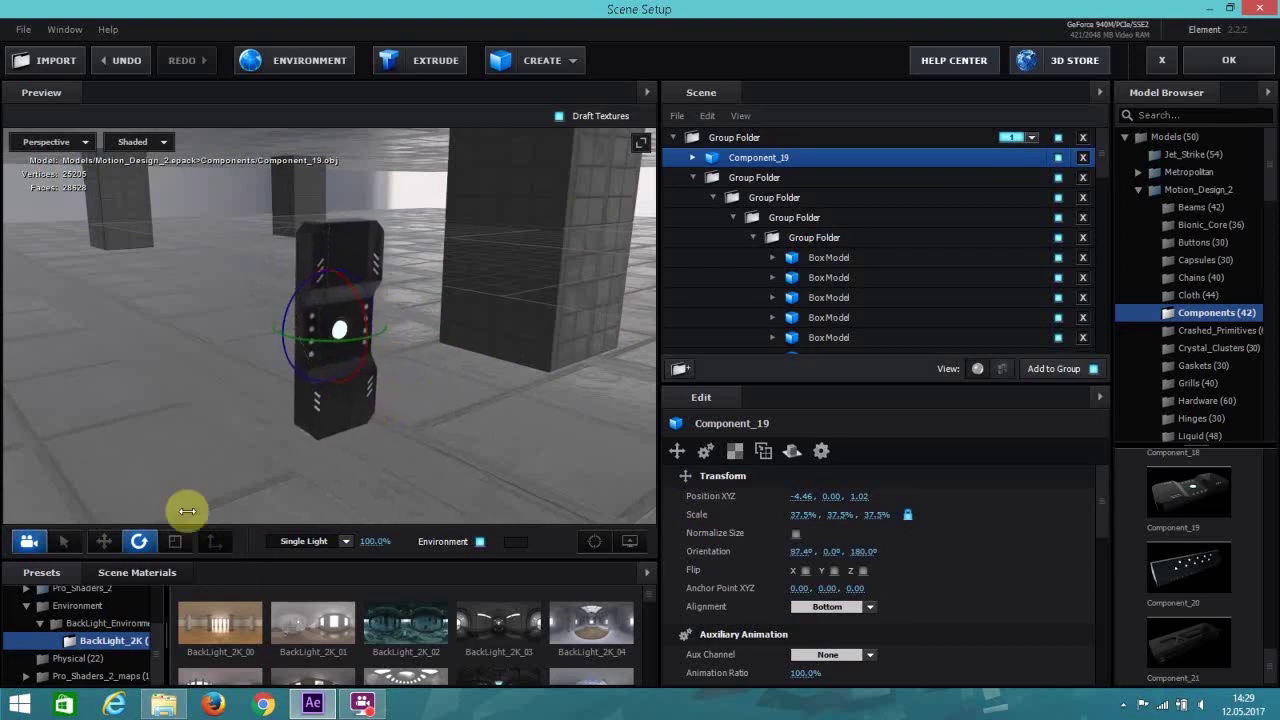
left_click(103, 541)
left_click_drag(372, 321, 666, 253)
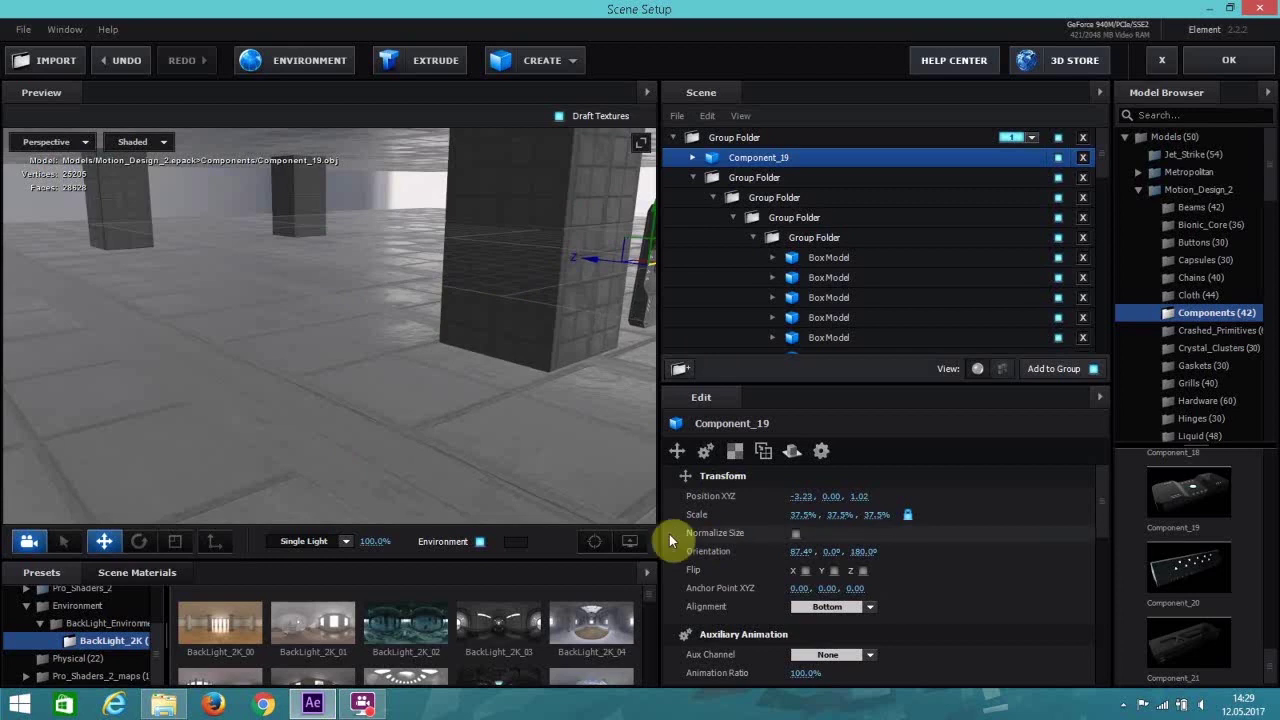
Move Component_19 along the X axis toward the nearest column, to about -2.38.
left_click(594, 541)
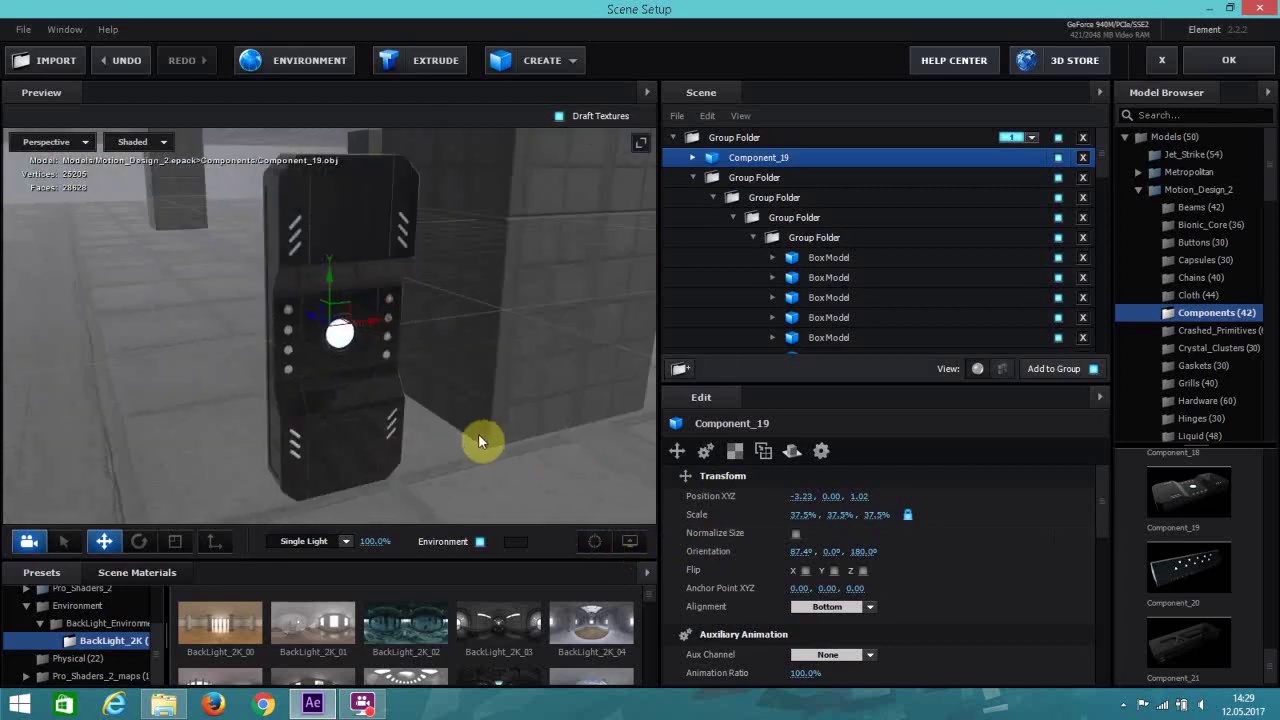
left_click_drag(466, 320, 677, 317)
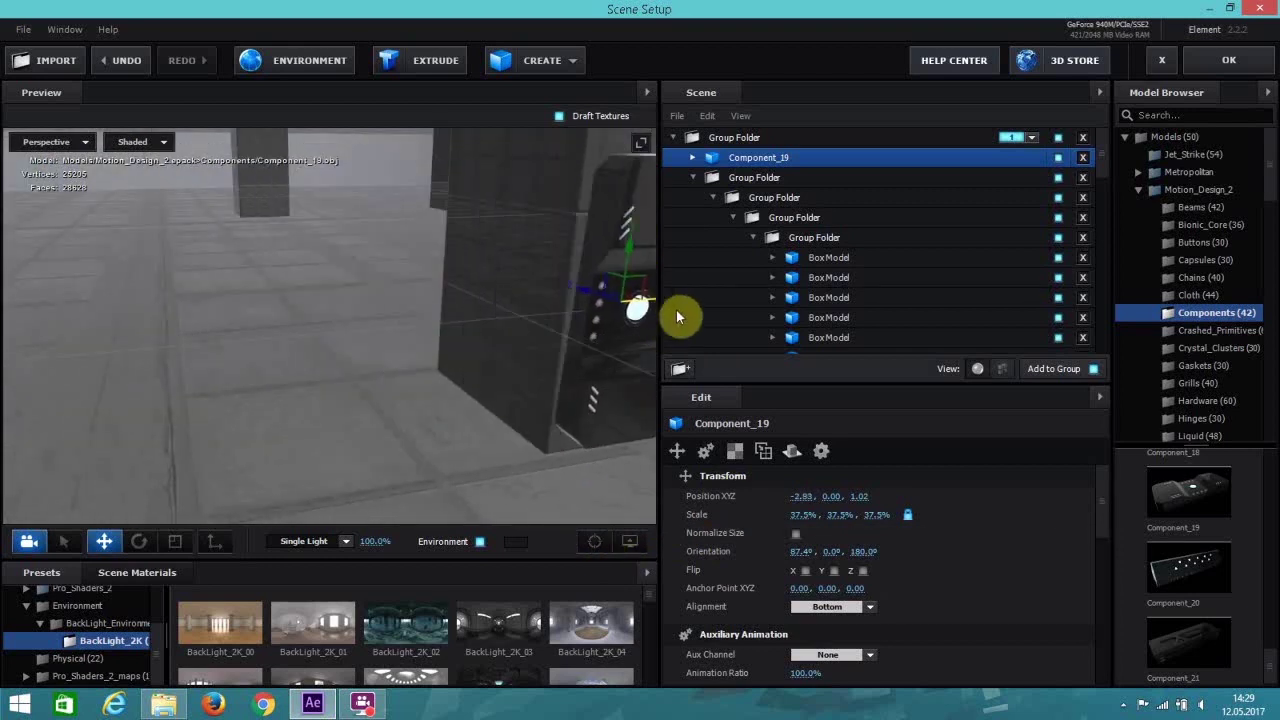
left_click(594, 541)
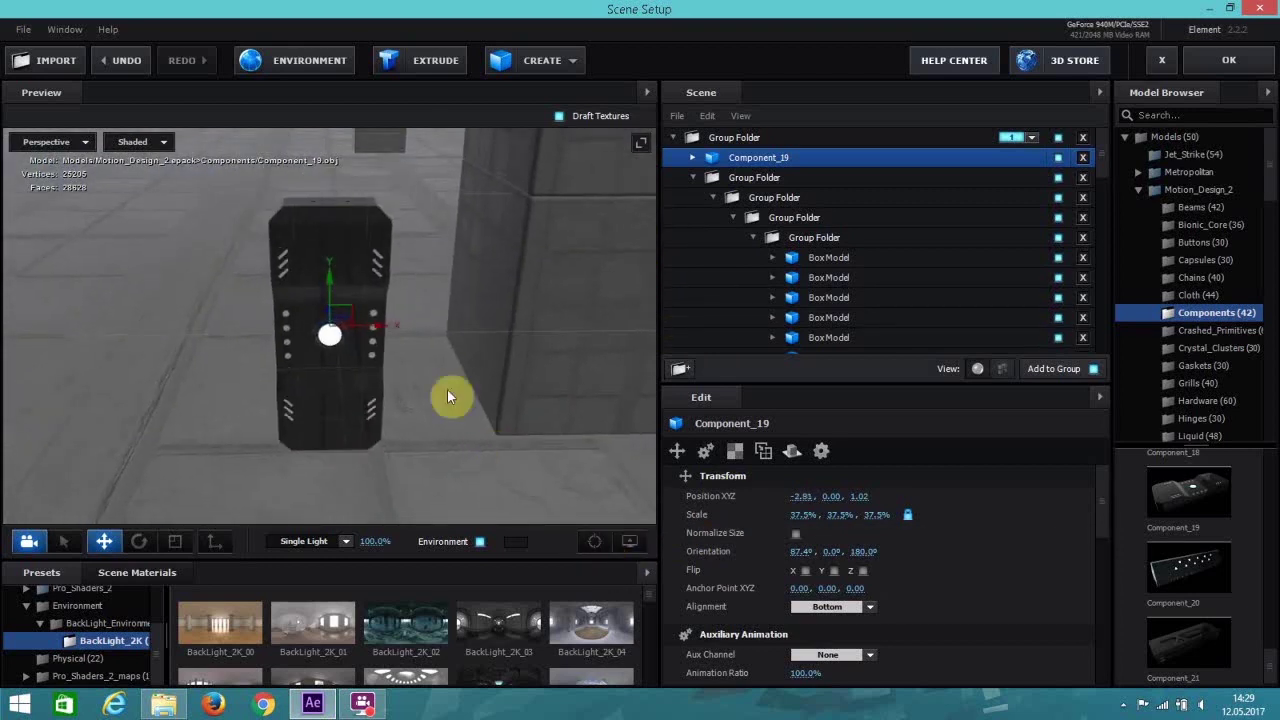
left_click_drag(389, 328, 693, 309)
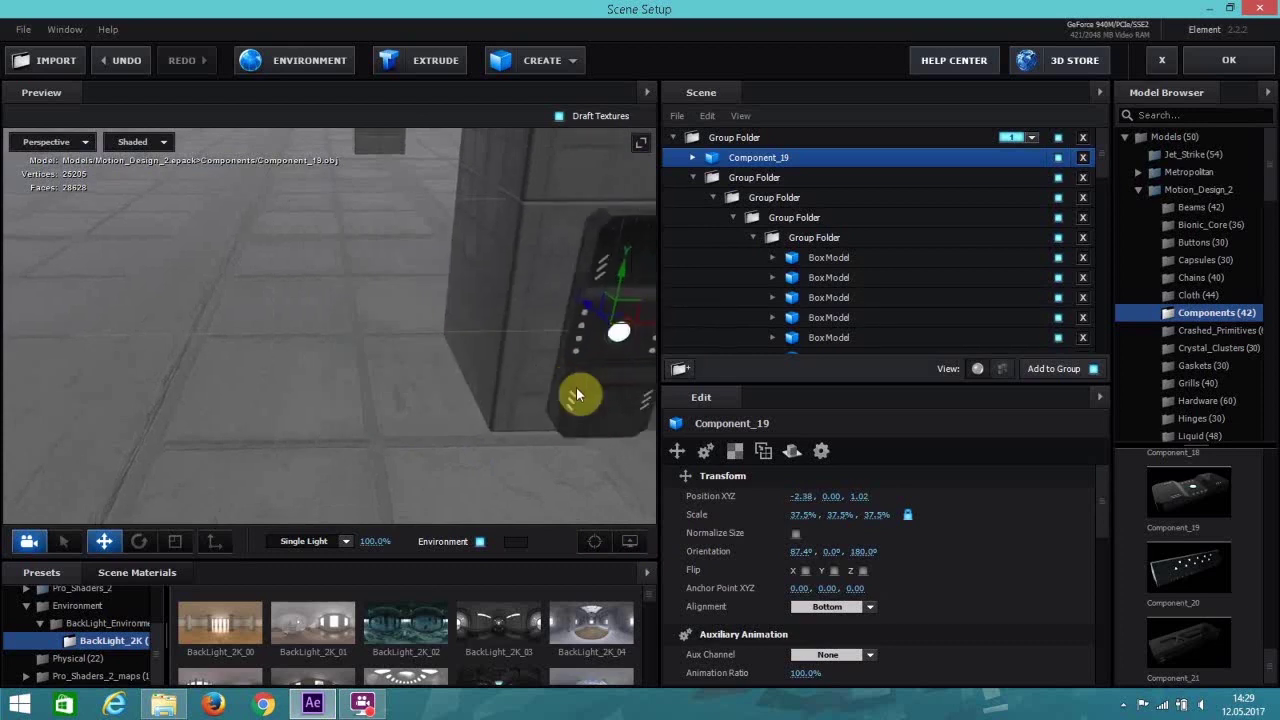
Move Component_19 along the Z axis to about 1.26.
left_click_drag(576, 387, 584, 468)
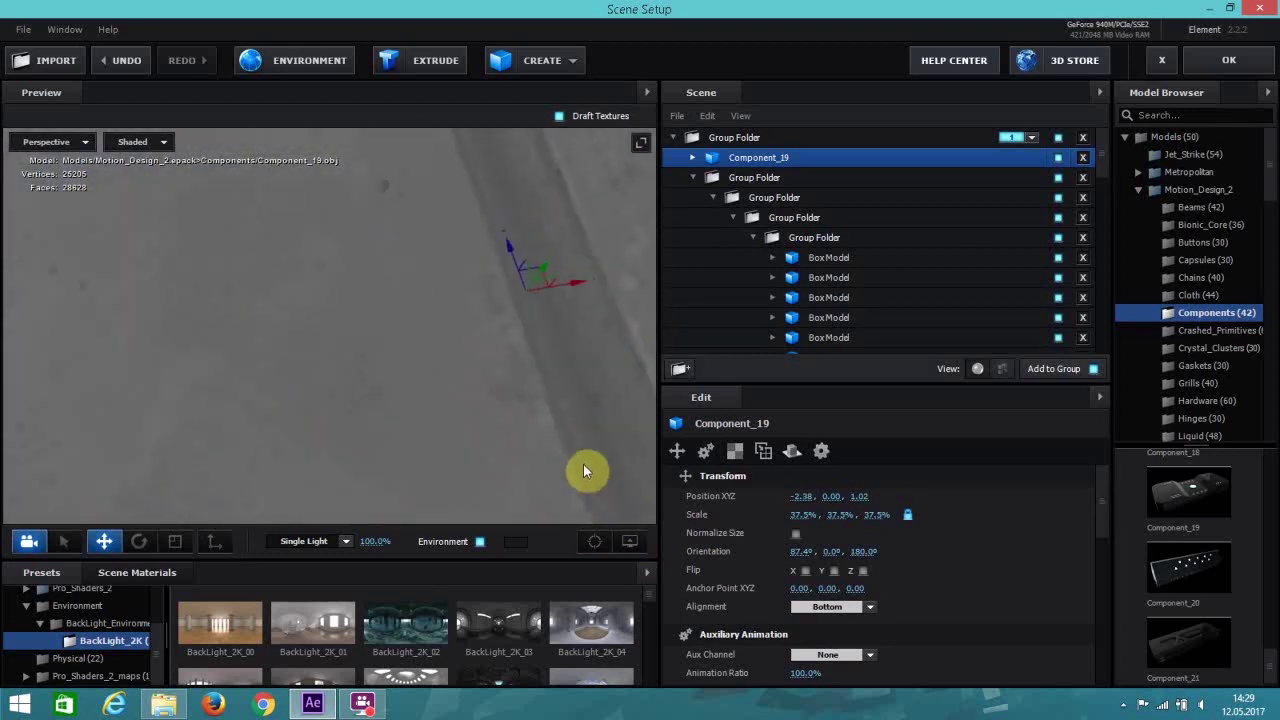
left_click(588, 541)
mouse_move(543, 423)
left_mouse_down()
mouse_move(509, 403)
mouse_move(518, 424)
left_mouse_up()
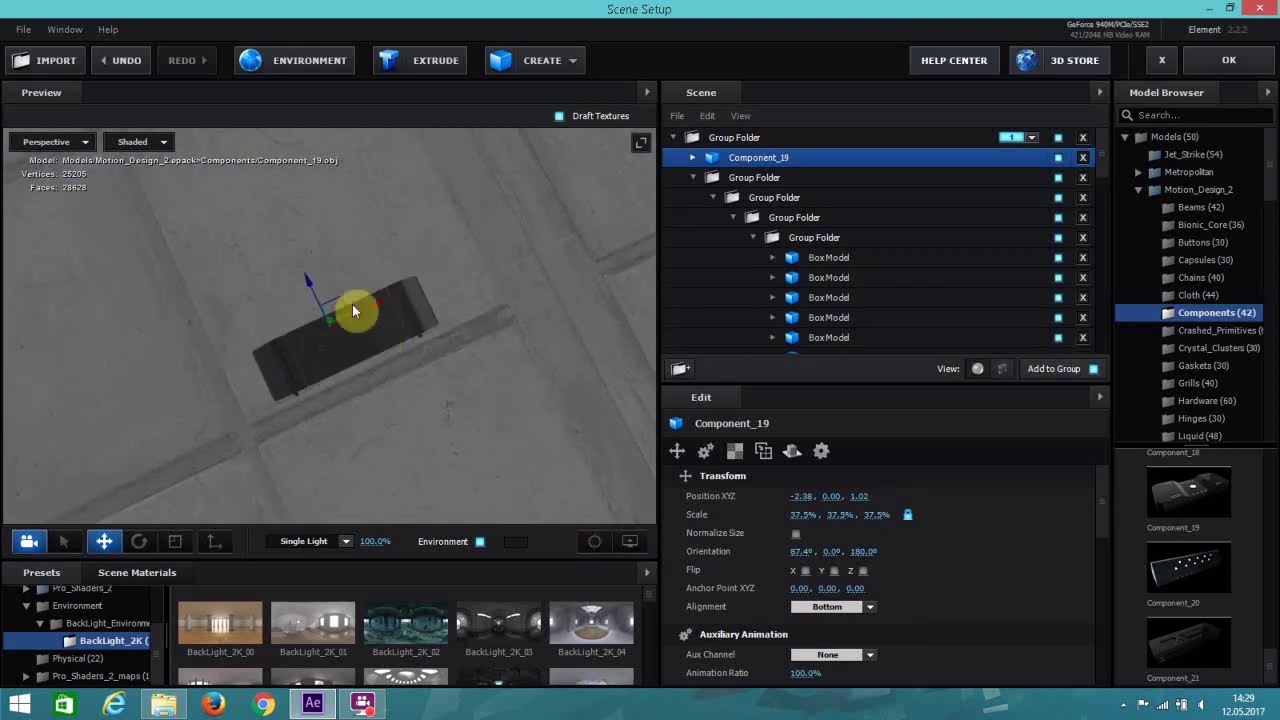
left_click_drag(312, 286, 285, 88)
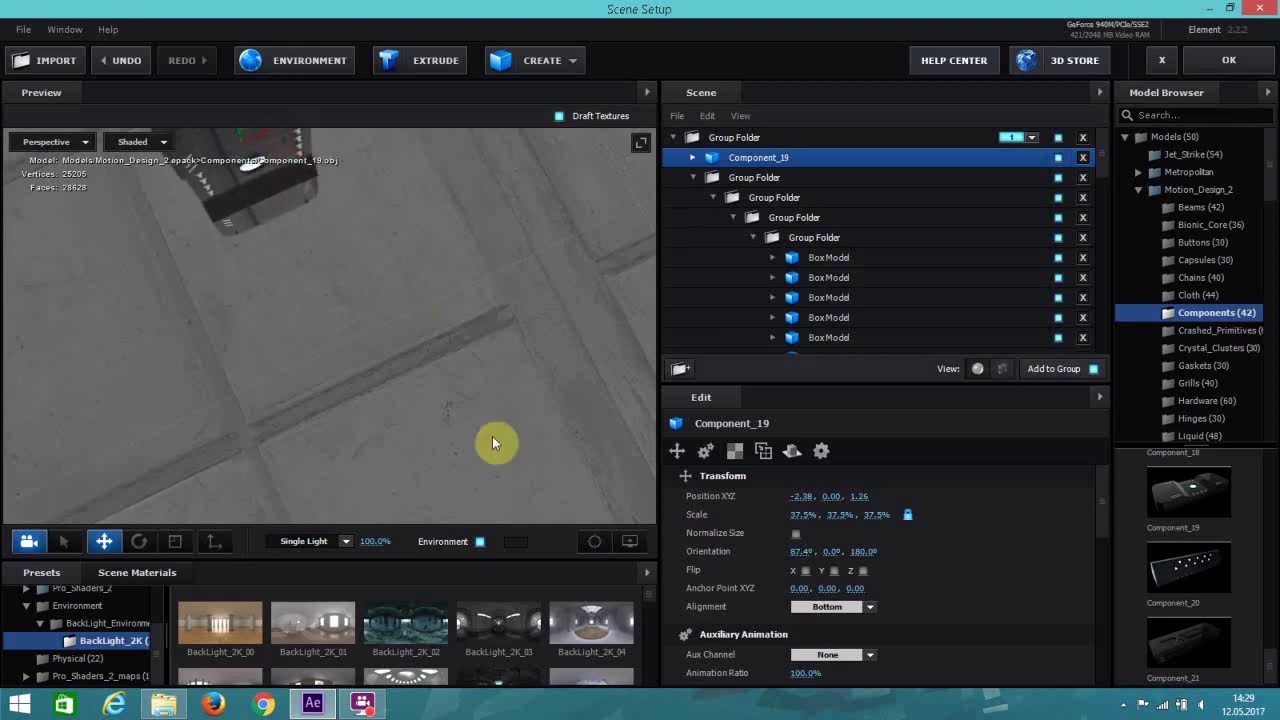
Bring Component_19 up against the column face, at about -2.07 on X and 1.83 on Z.
left_click(596, 541)
left_click_drag(483, 375, 606, 400)
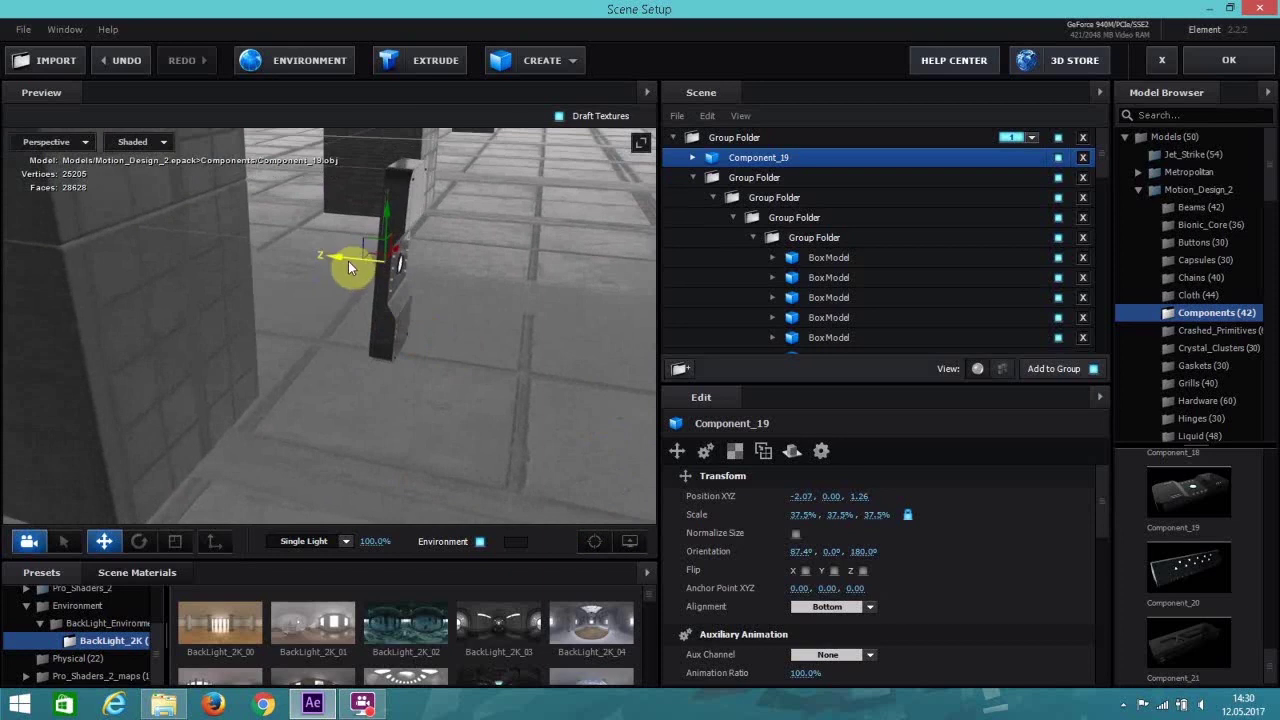
left_click_drag(349, 264, 98, 238)
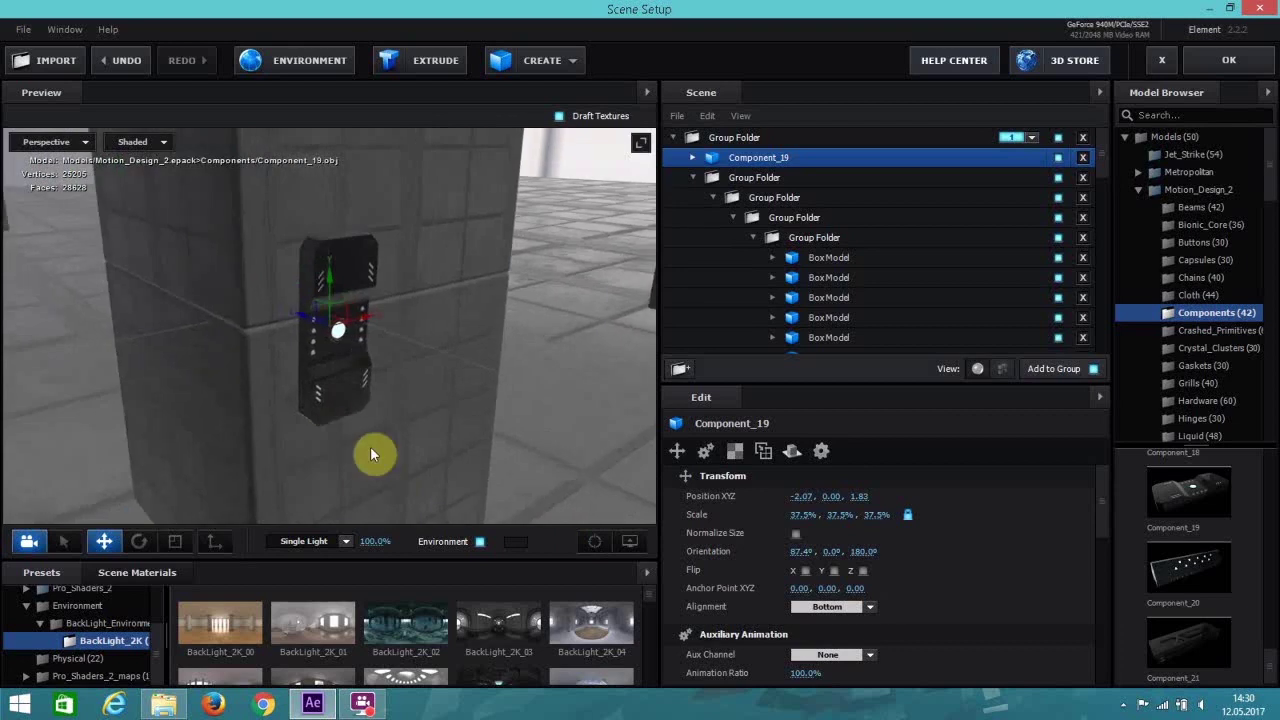
Place Component_19 on the column face at about -1.84, 0.00, 1.91 and scale it uniformly up to 92.5%.
left_click_drag(365, 325, 443, 314)
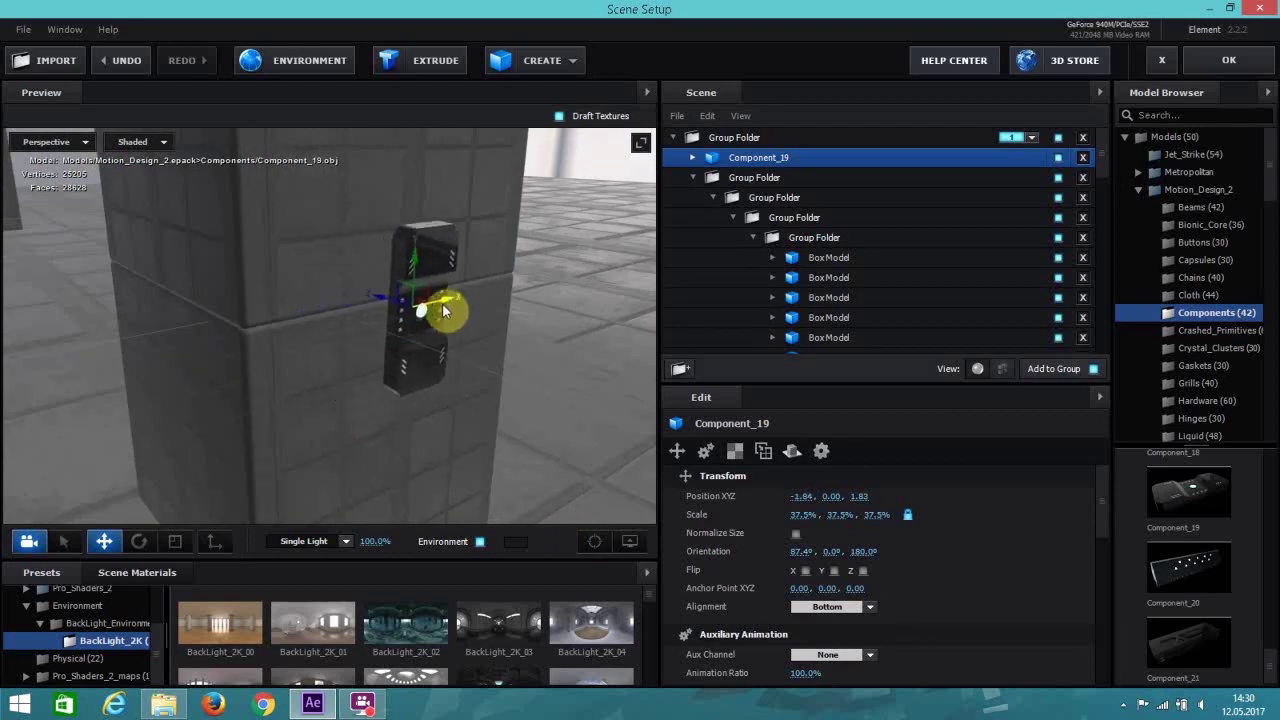
left_click_drag(795, 513, 882, 513)
mouse_move(385, 299)
left_mouse_down()
mouse_move(346, 276)
mouse_move(366, 294)
left_mouse_up()
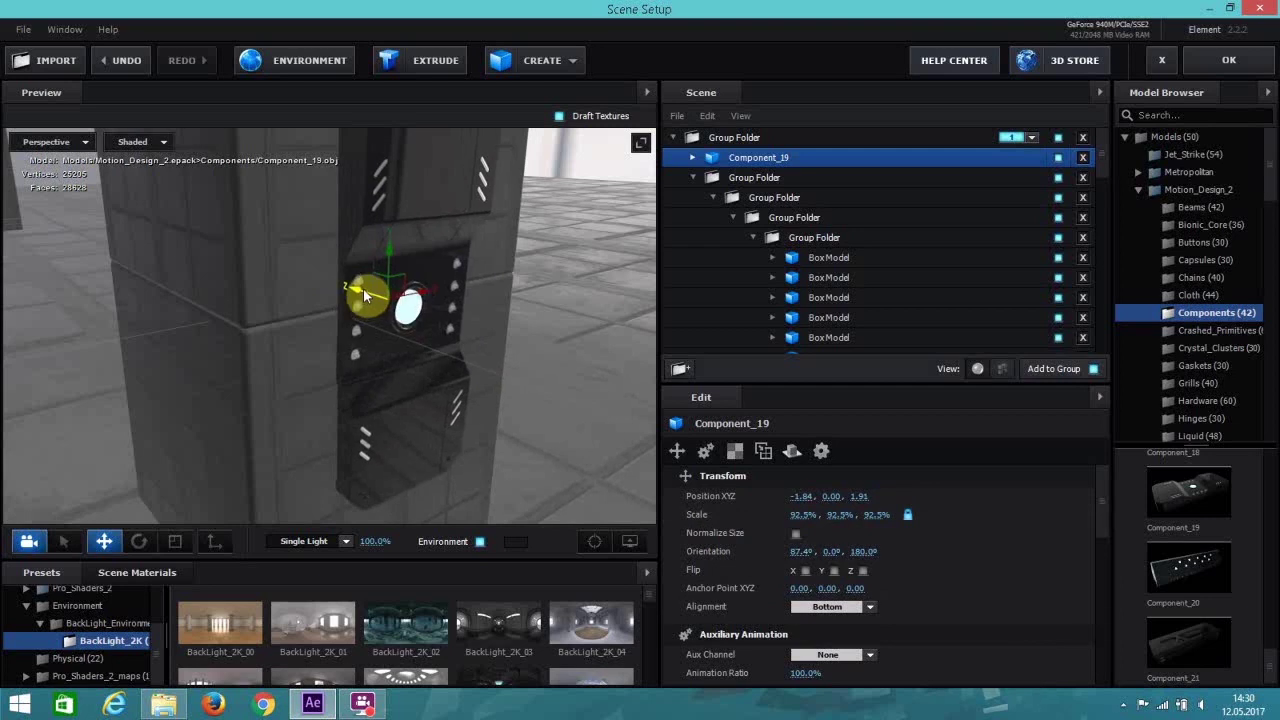
Hide the Metal_Chrome material of Component_19 and shift its inner mesh along the Y axis to about -0.02.
left_click(692, 158)
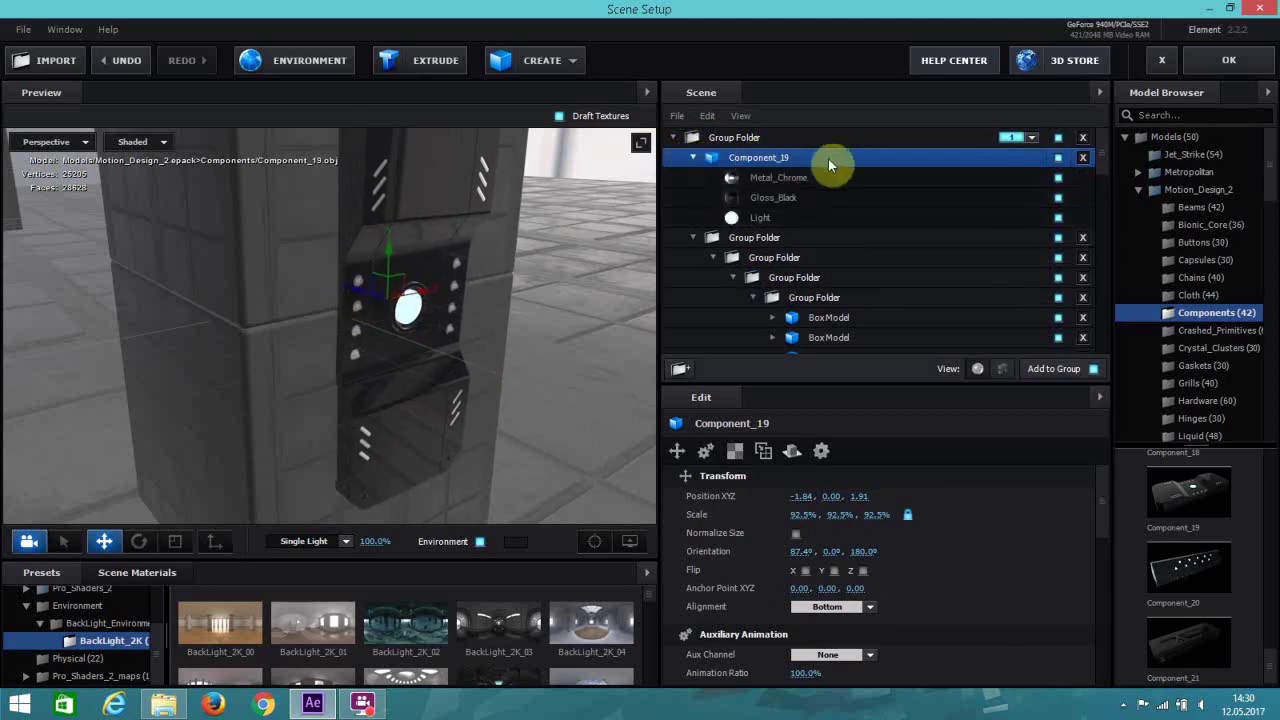
left_click(1002, 370)
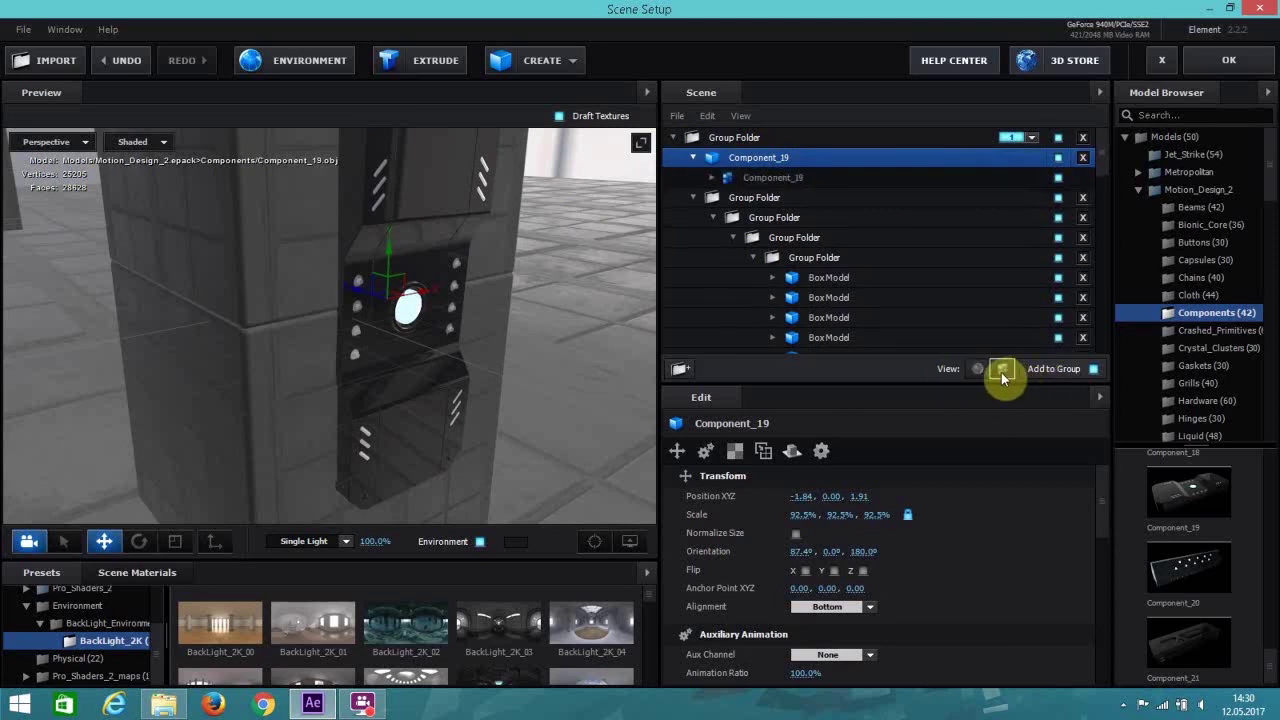
left_click(706, 180)
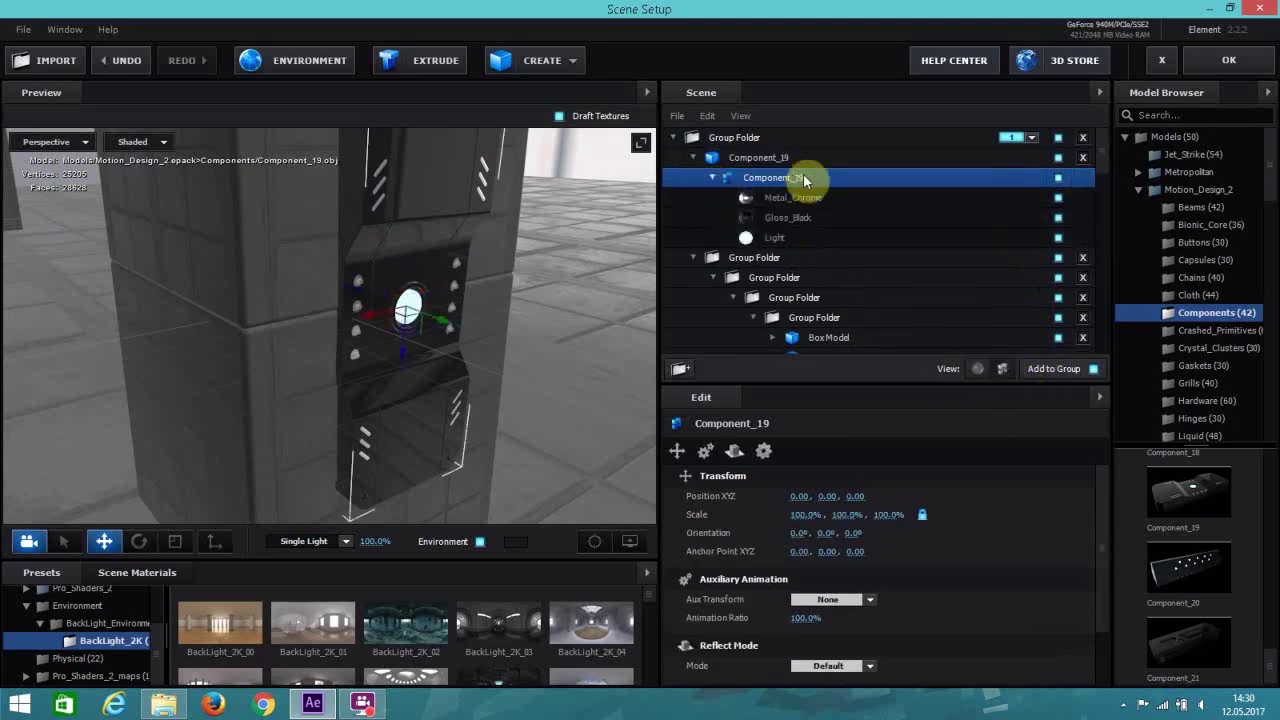
left_click(1058, 200)
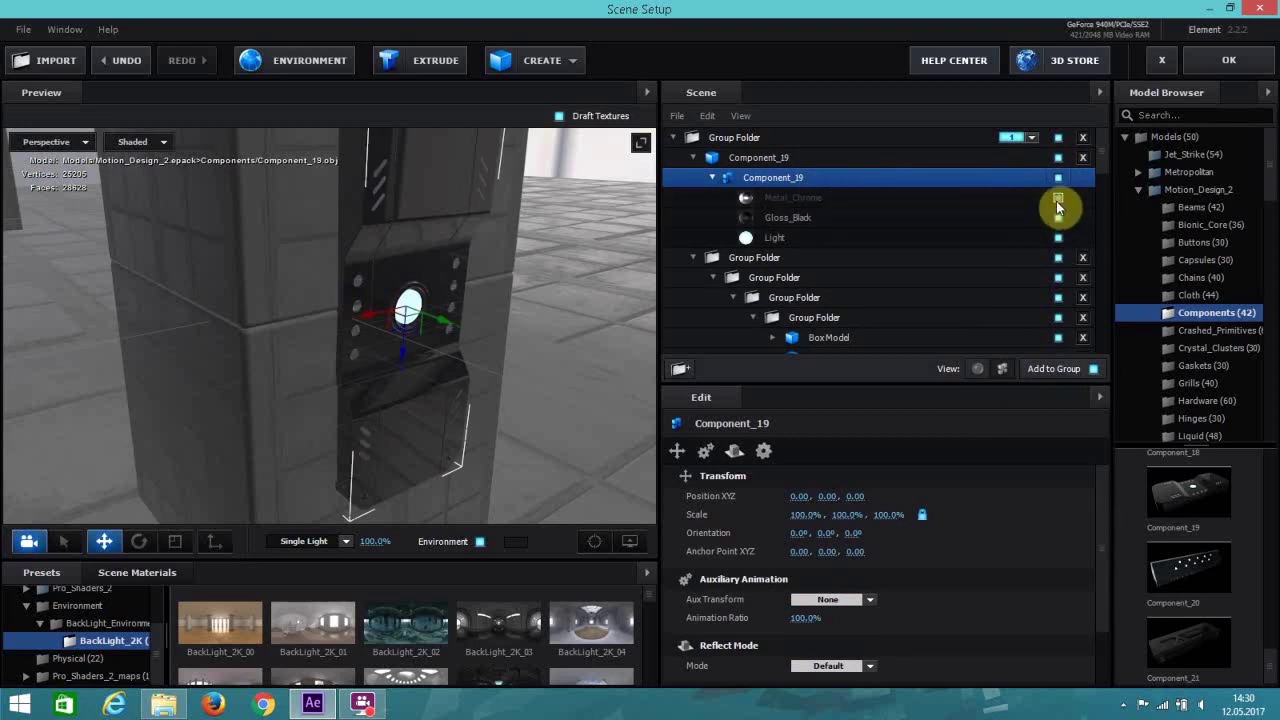
left_click(1058, 218)
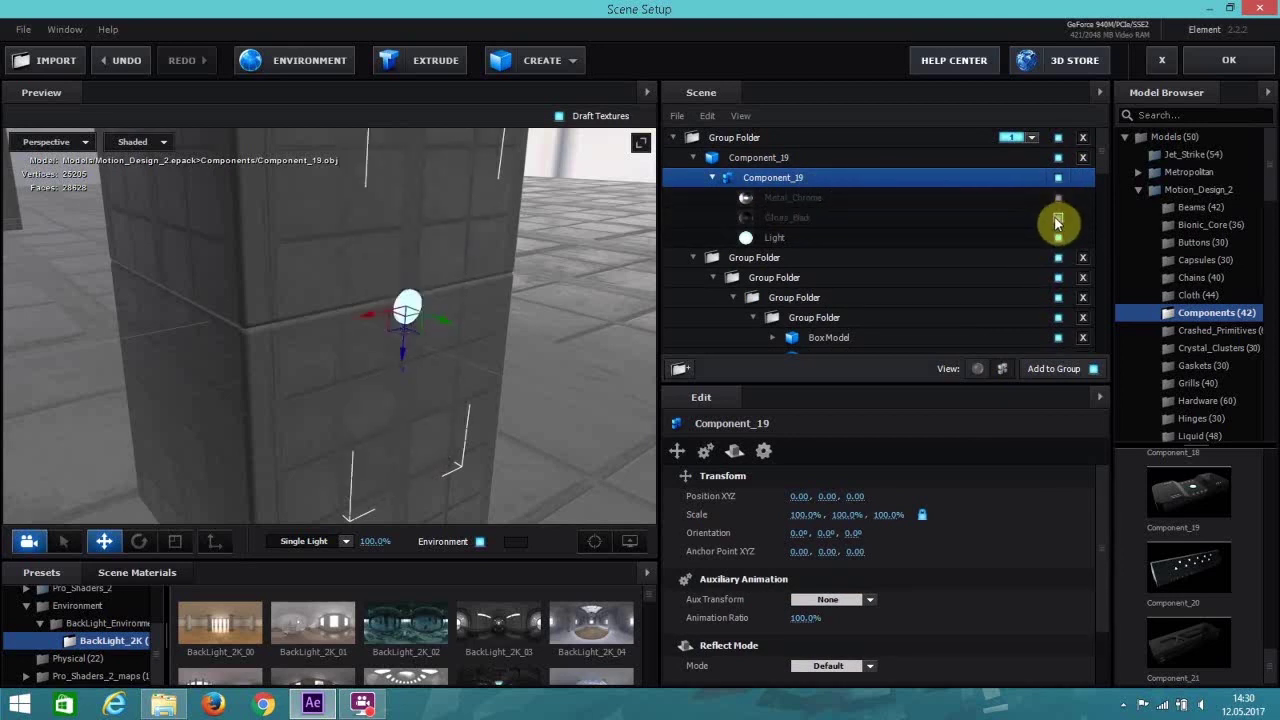
left_click(1058, 218)
left_click_drag(407, 315, 444, 316)
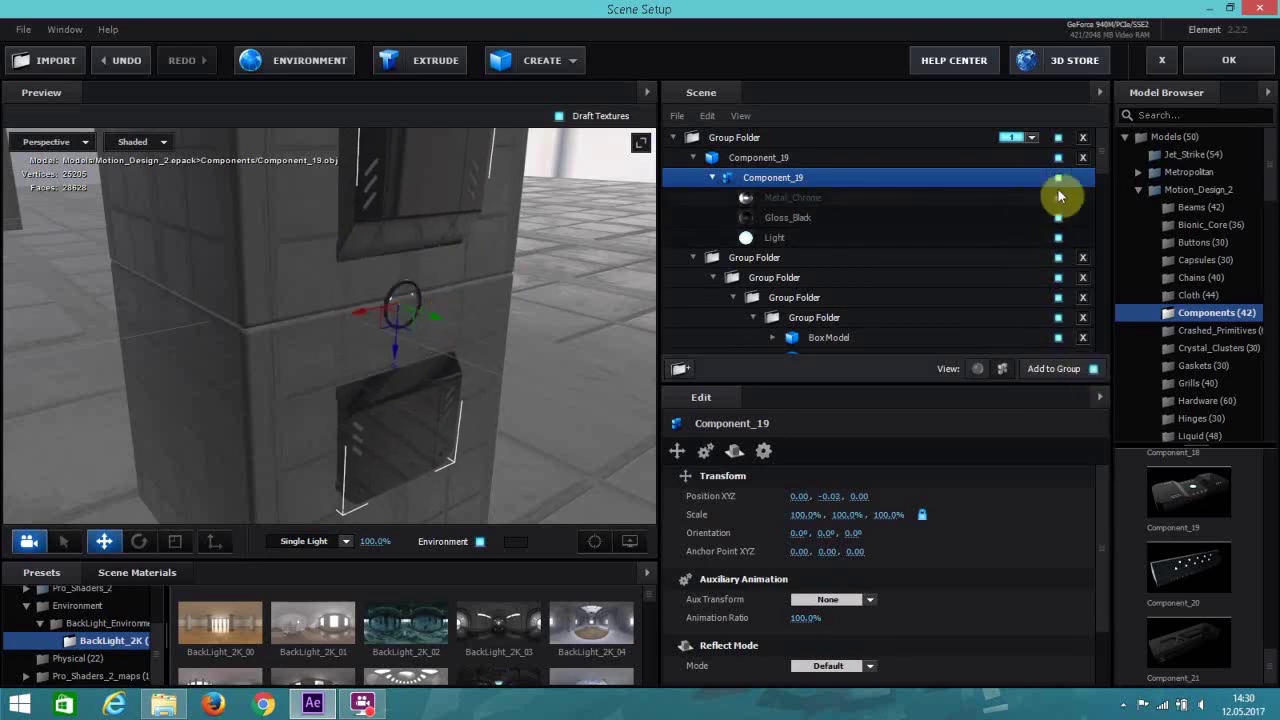
Copy the transform of the Component_19 model and hide the model.
left_click(801, 163)
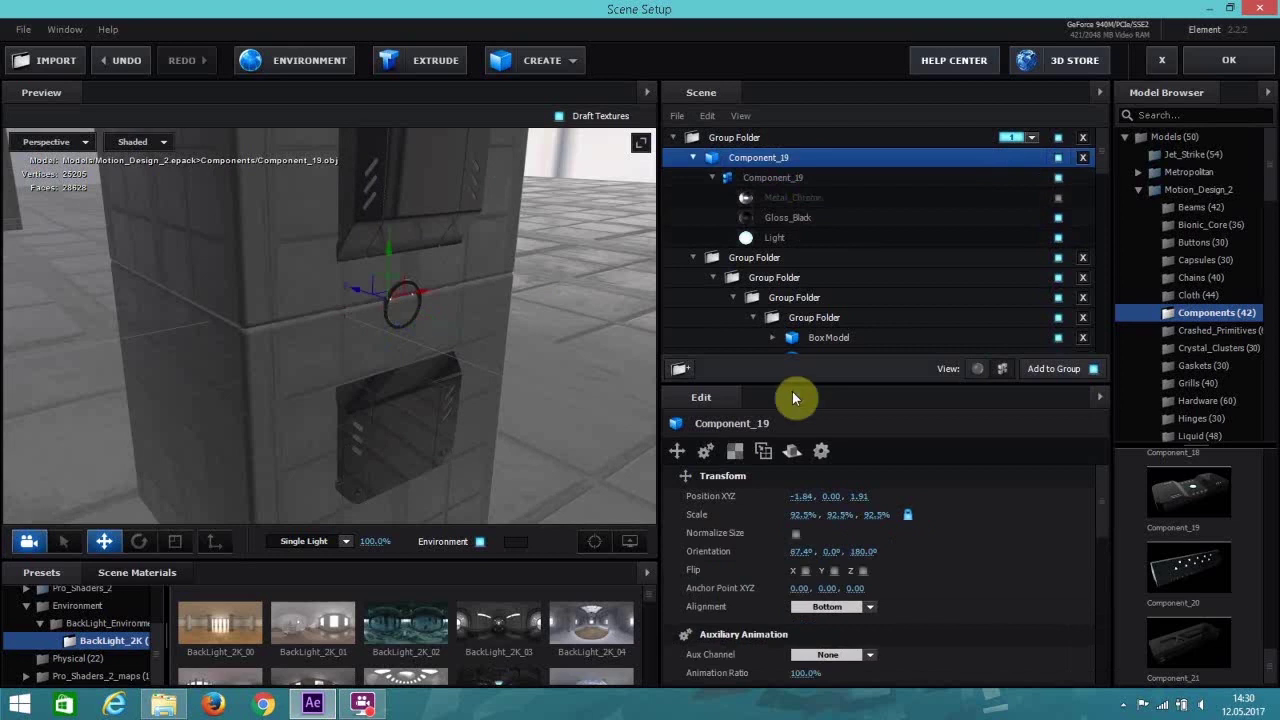
right_click(728, 483)
left_click(760, 510)
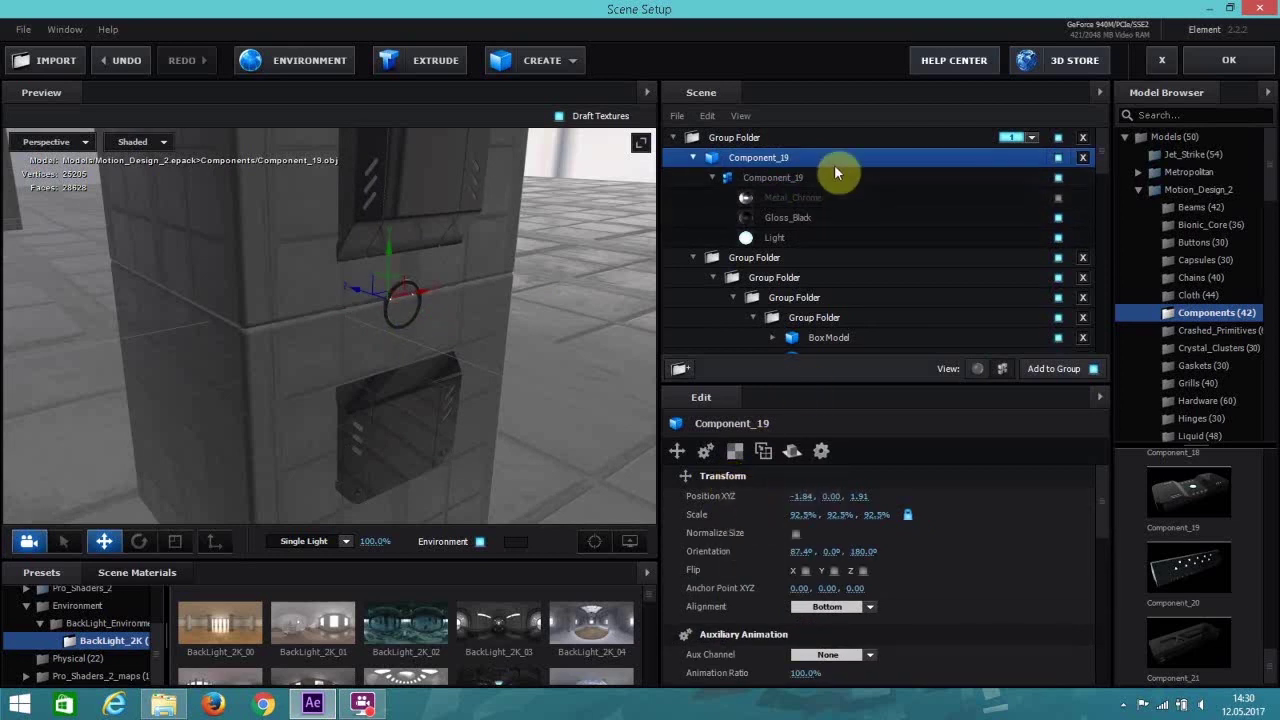
left_click(1058, 159)
Add Mech_Base_03 from the Mech category of Motion_Design_2 to the top-level group folder.
scroll(1258, 574, "down", 1)
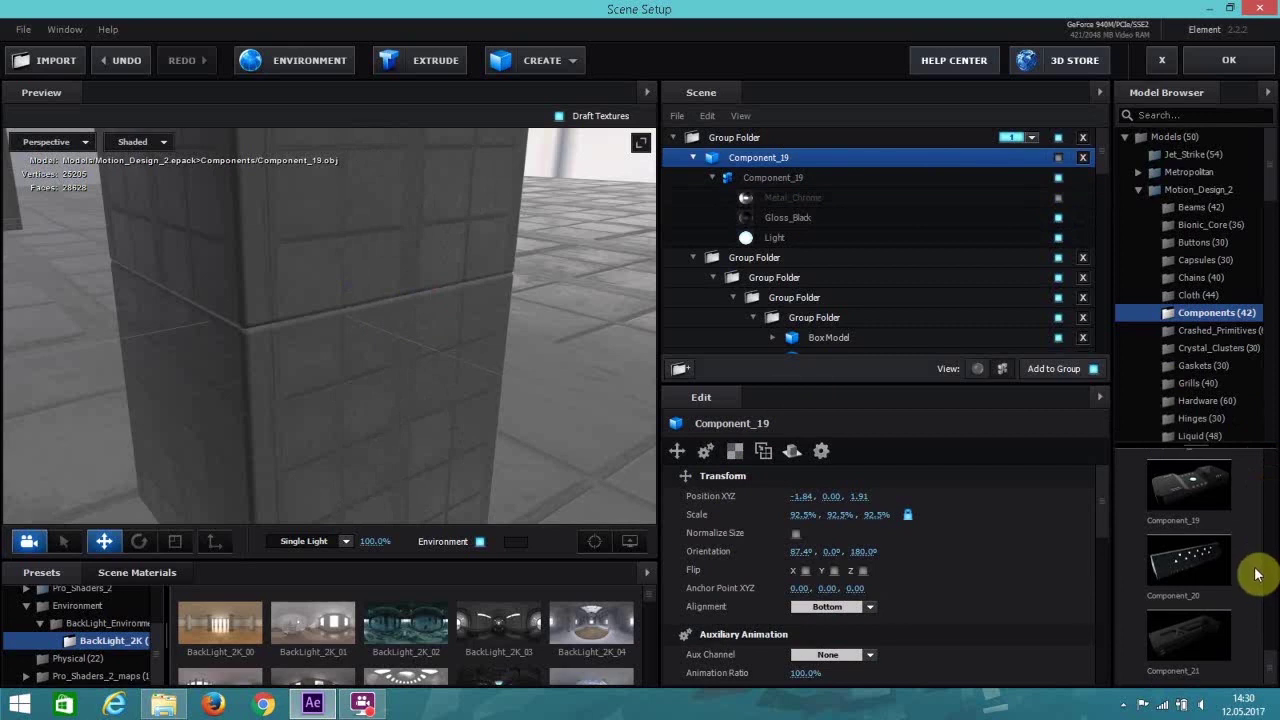
scroll(1272, 190, "down", 1)
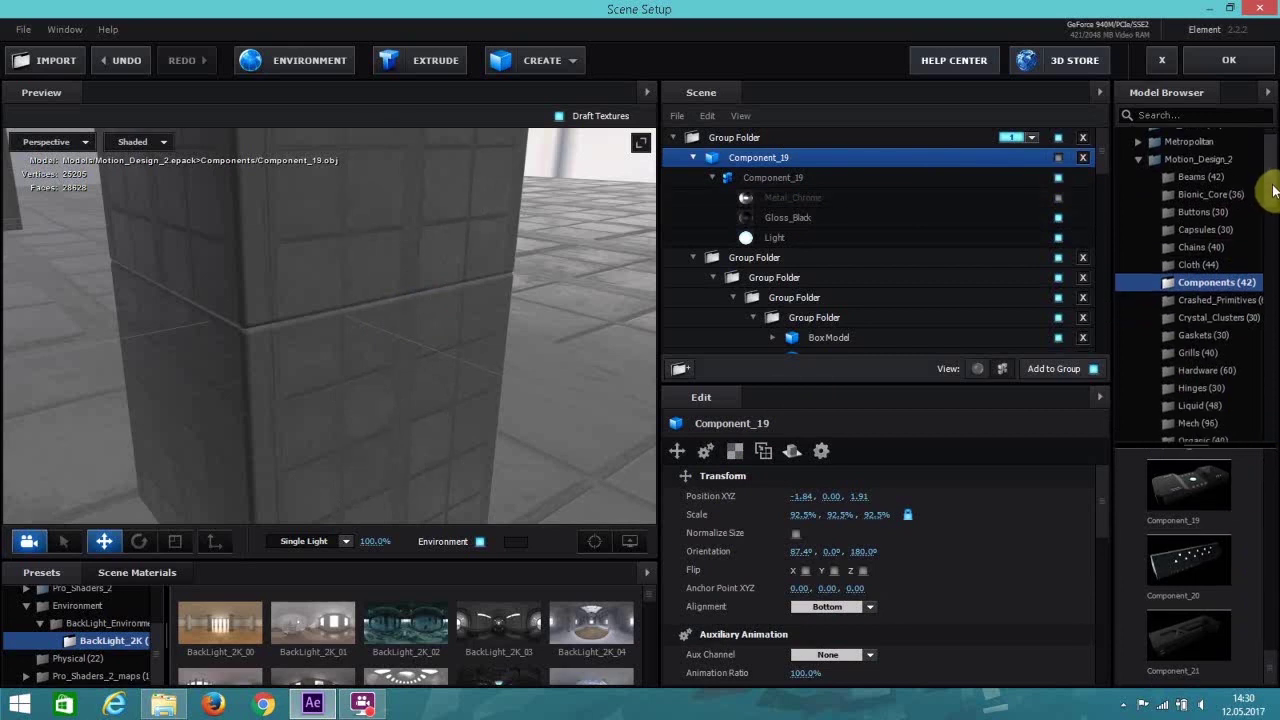
scroll(1268, 610, "up", 5)
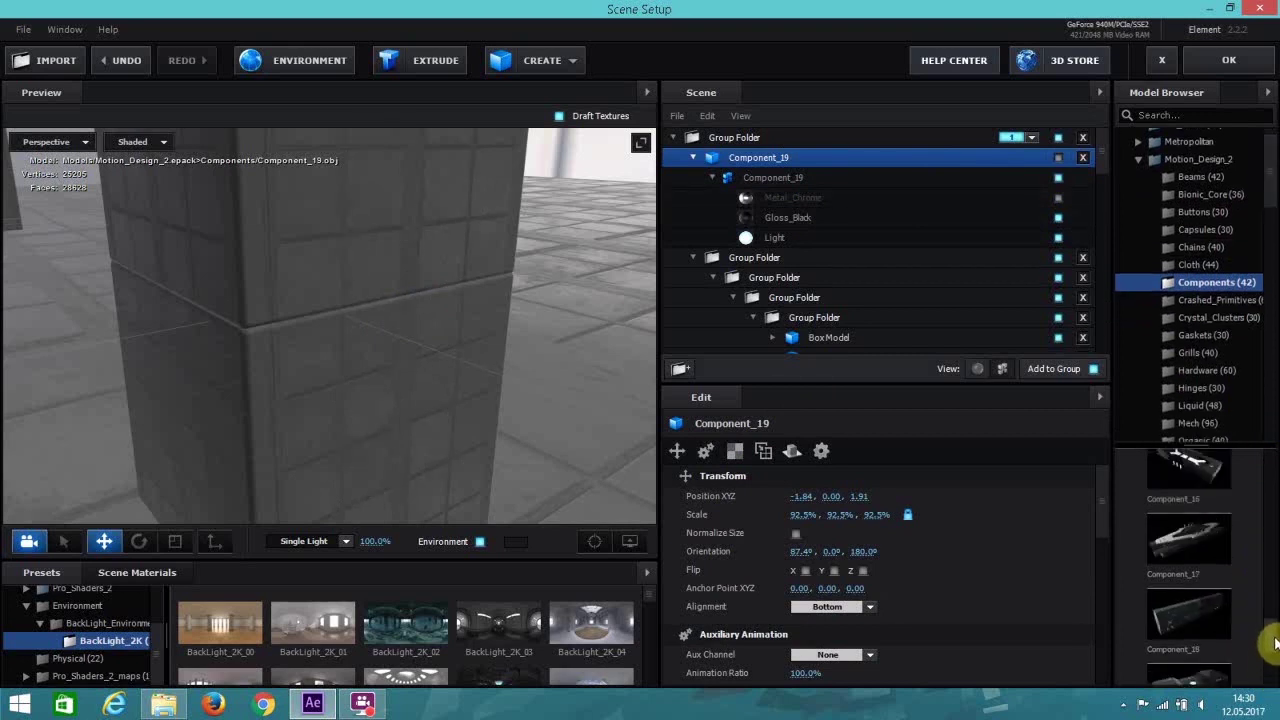
scroll(1268, 590, "up", 13)
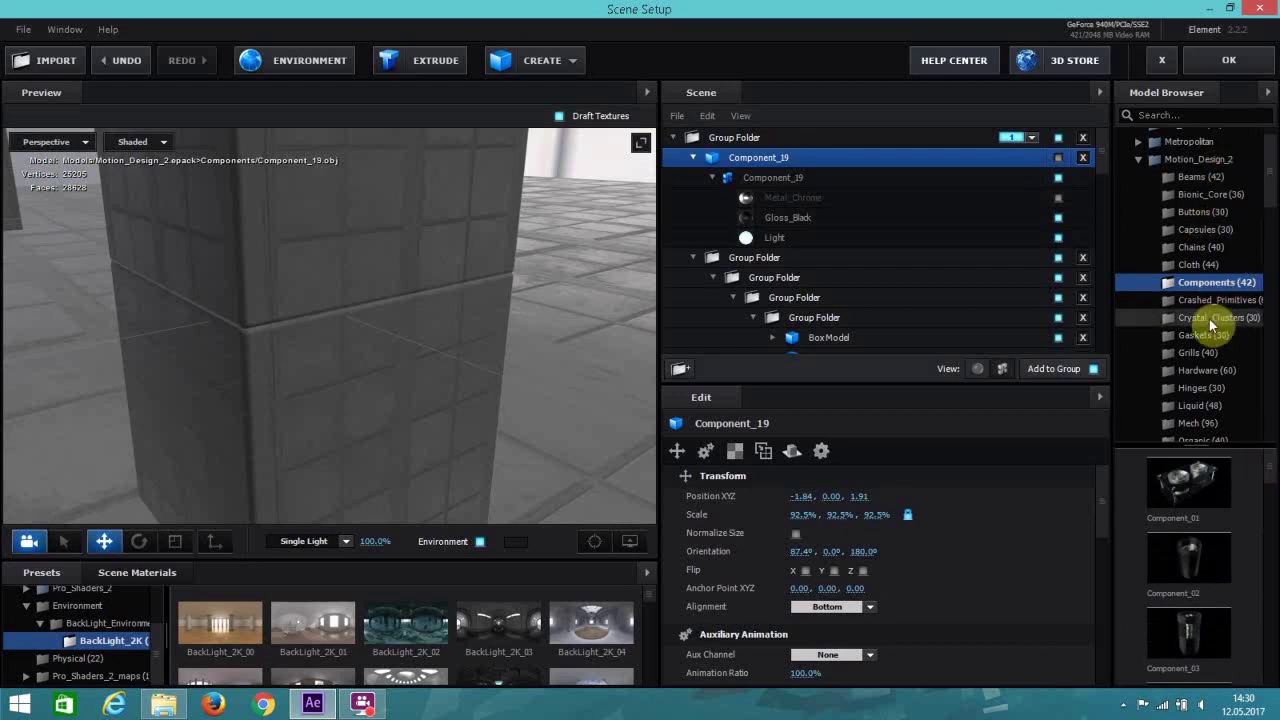
left_click(1205, 372)
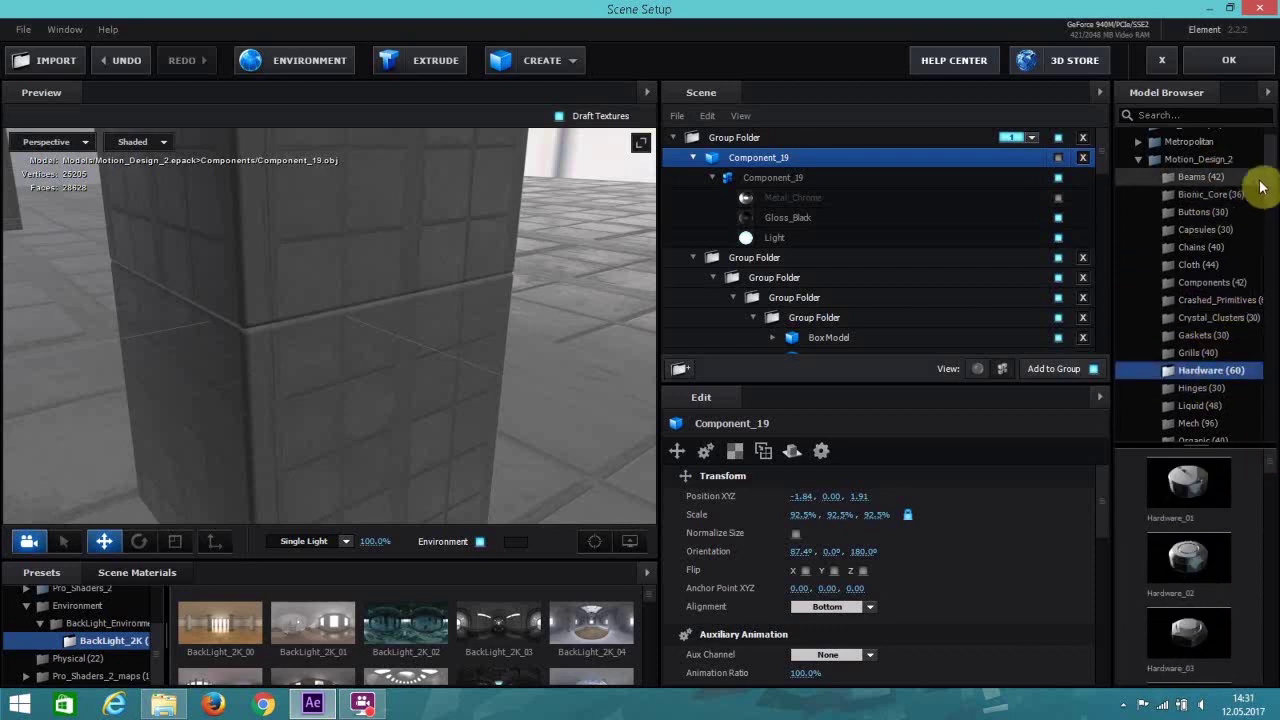
scroll(1263, 200, "down", 3)
left_click(1222, 326)
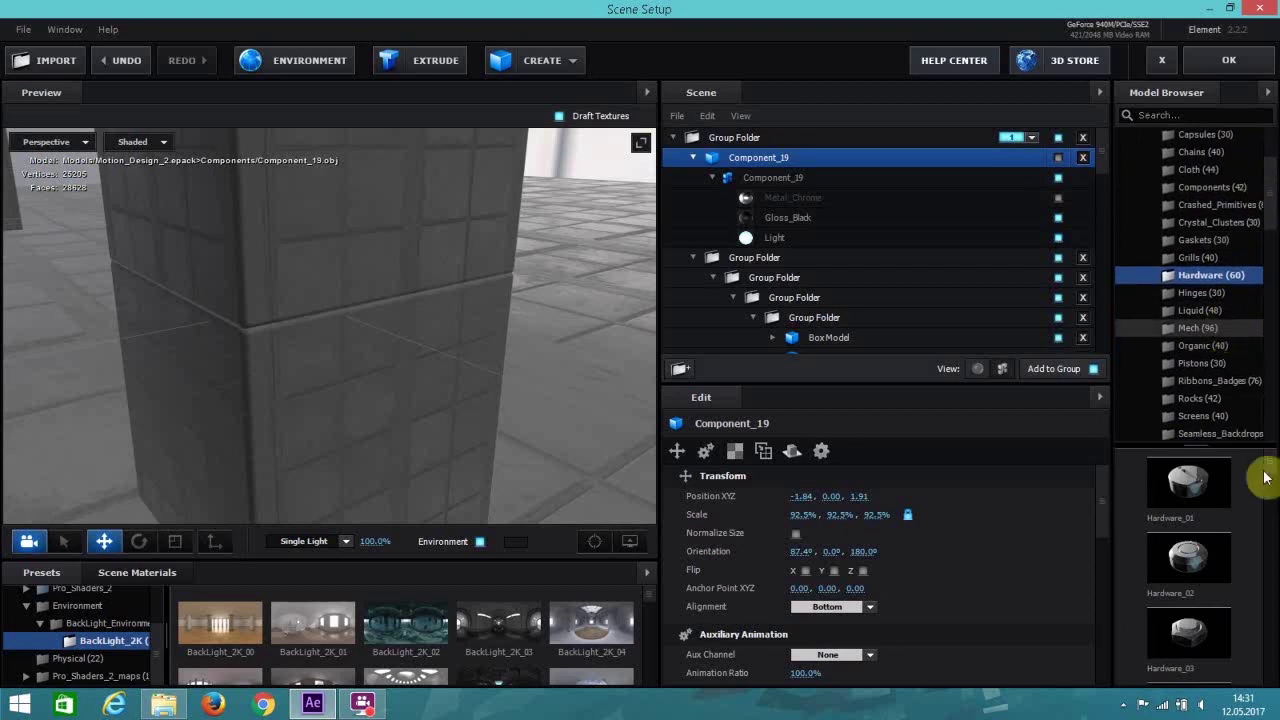
scroll(1268, 500, "down", 10)
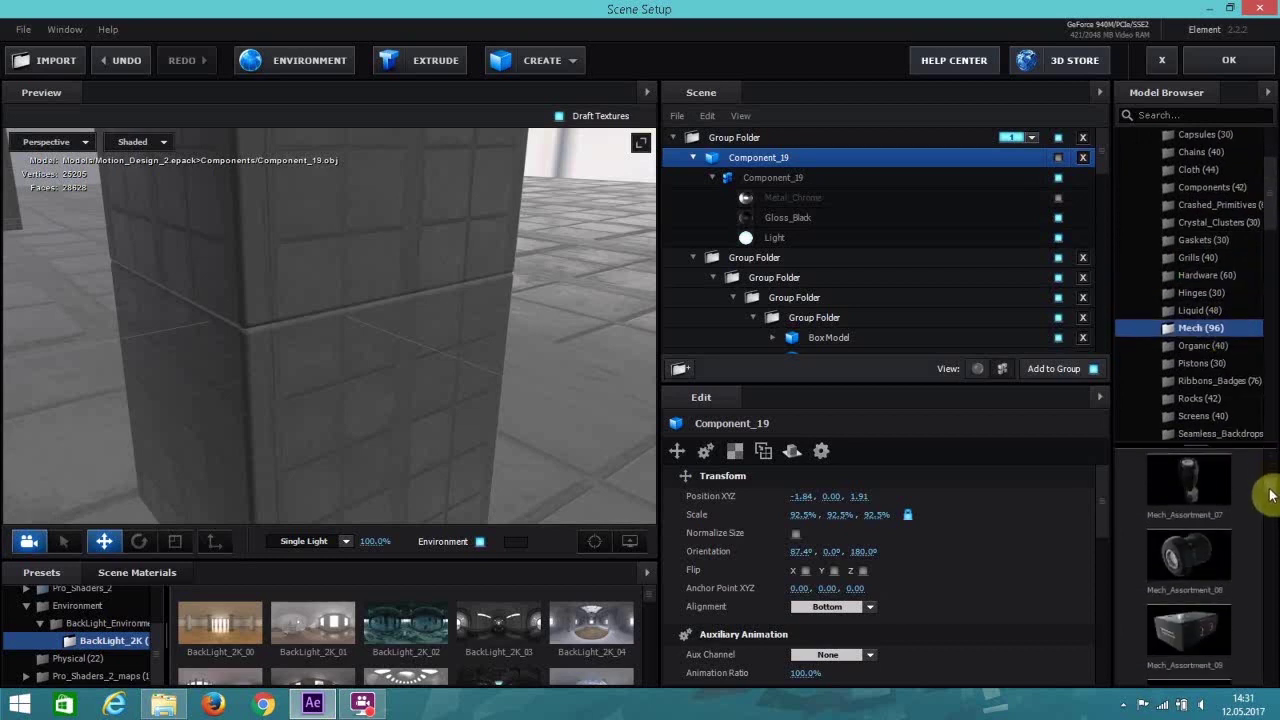
scroll(1268, 530, "down", 8)
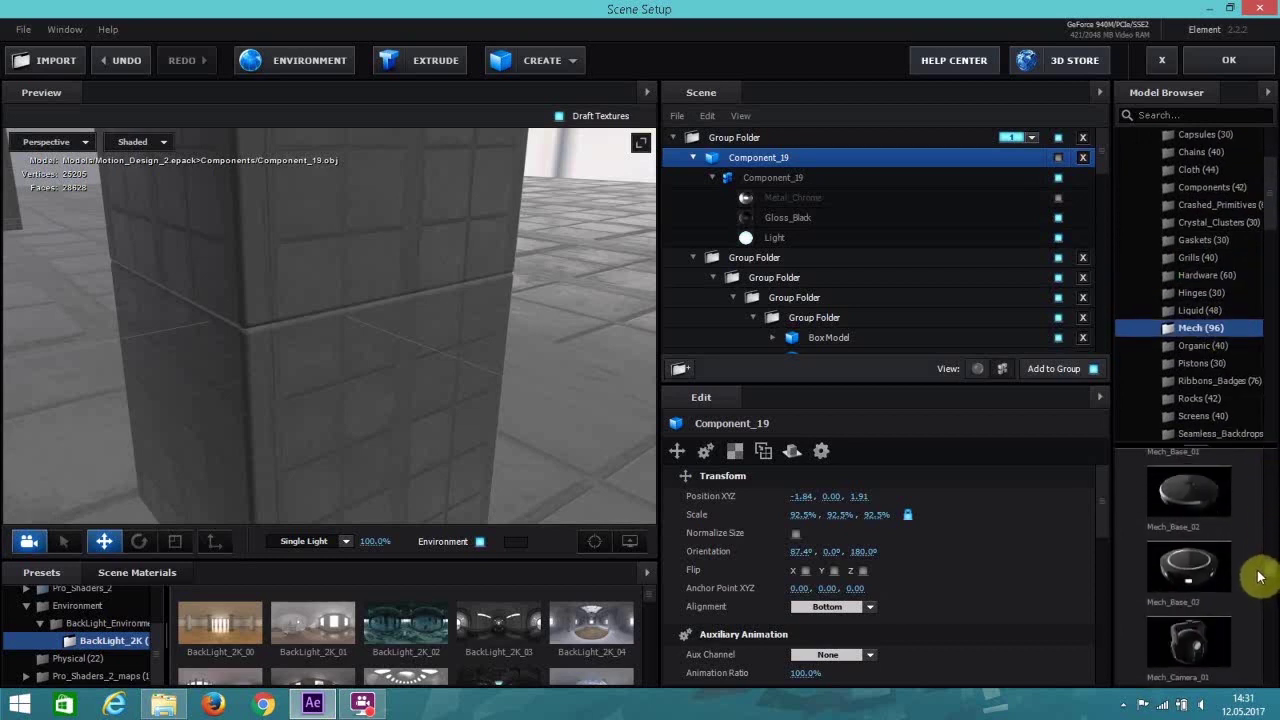
left_click(1206, 565)
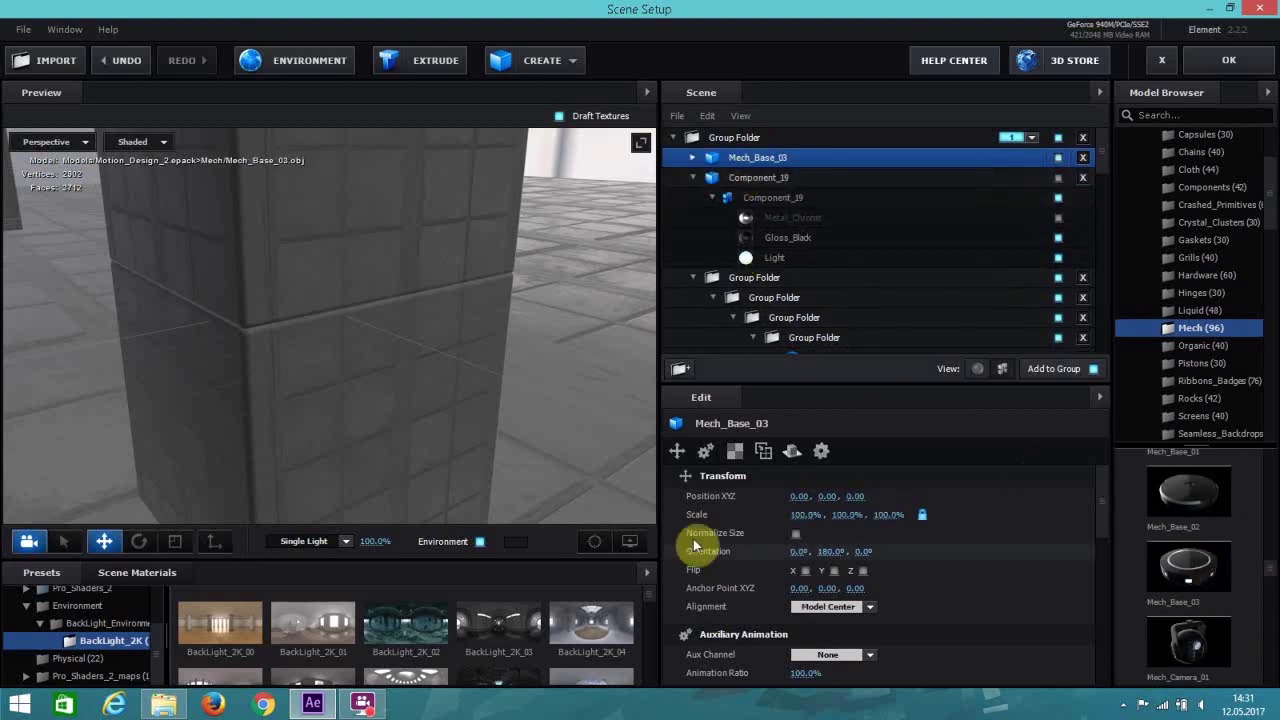
Apply Component_19's transform to Mech_Base_03 and move it along the Z axis to about 1.89.
left_click(759, 180)
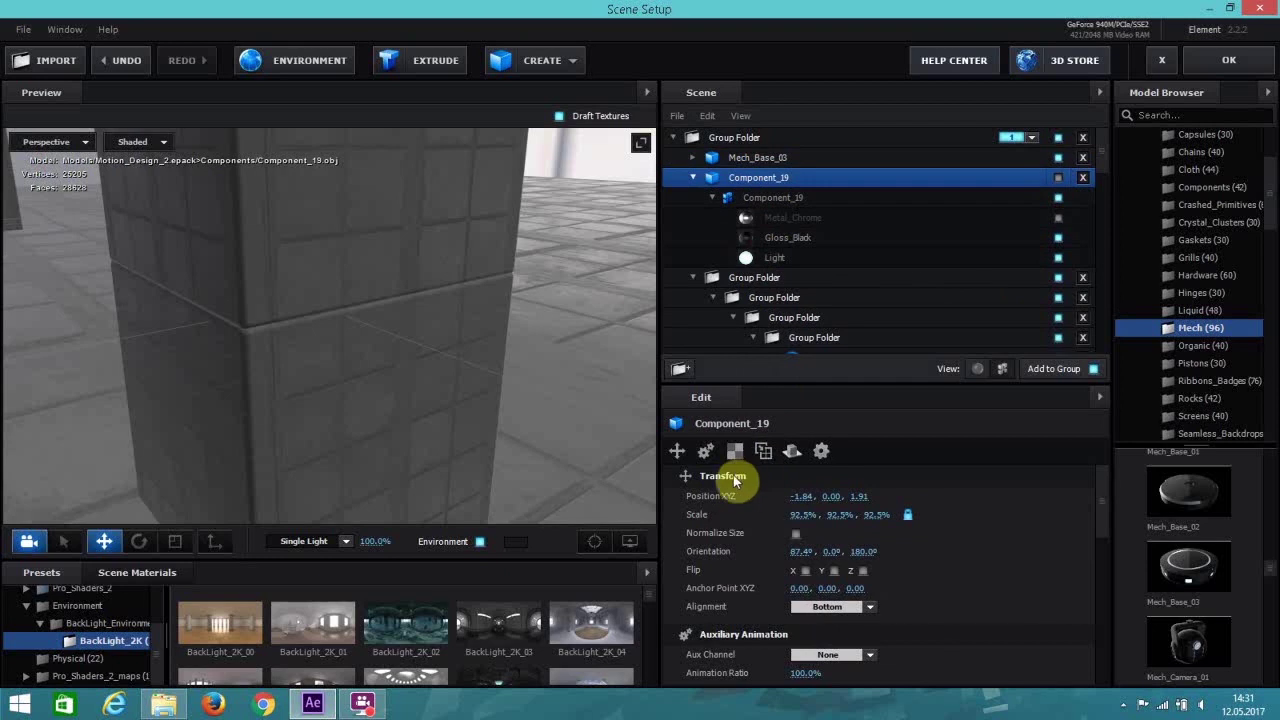
right_click(729, 485)
left_click(766, 517)
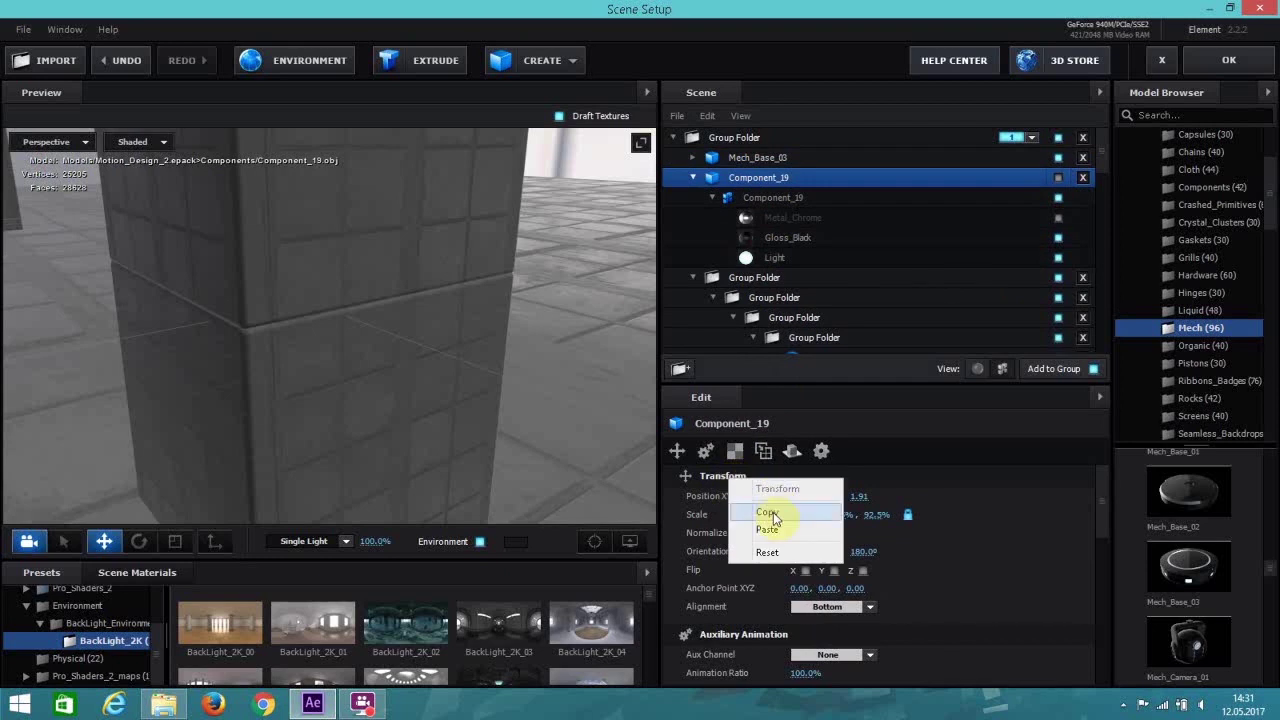
left_click(745, 157)
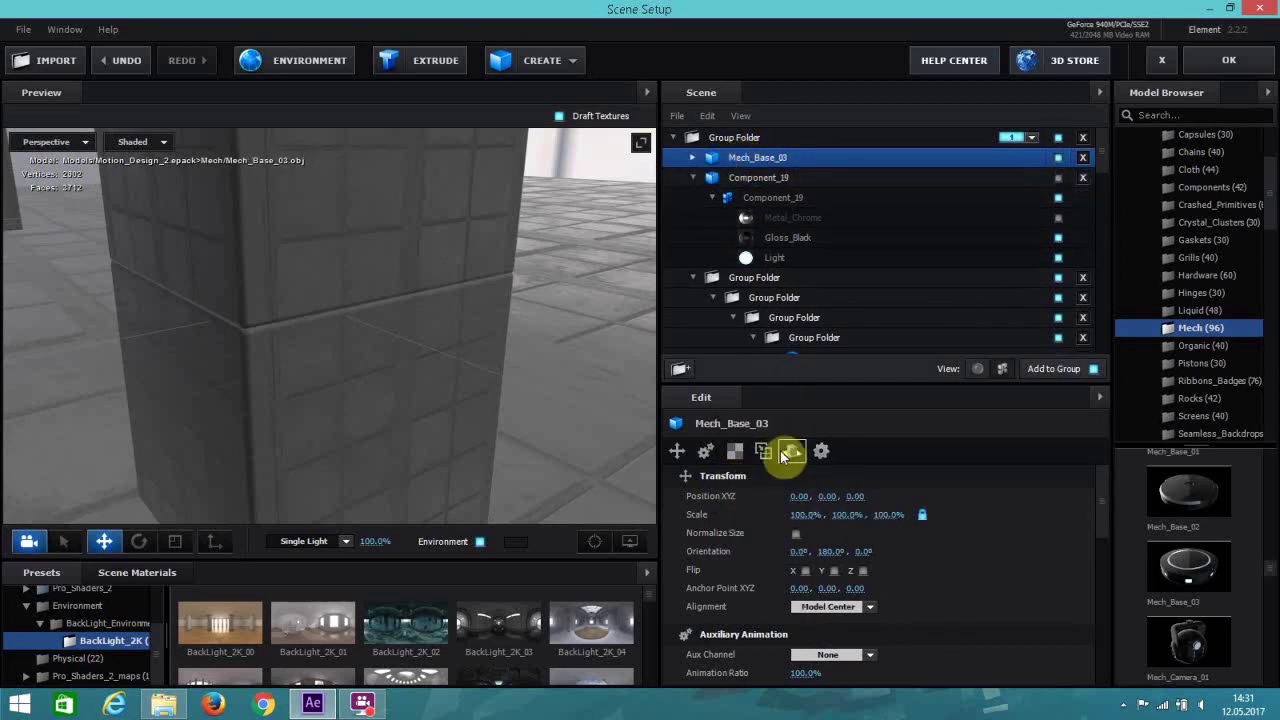
right_click(715, 480)
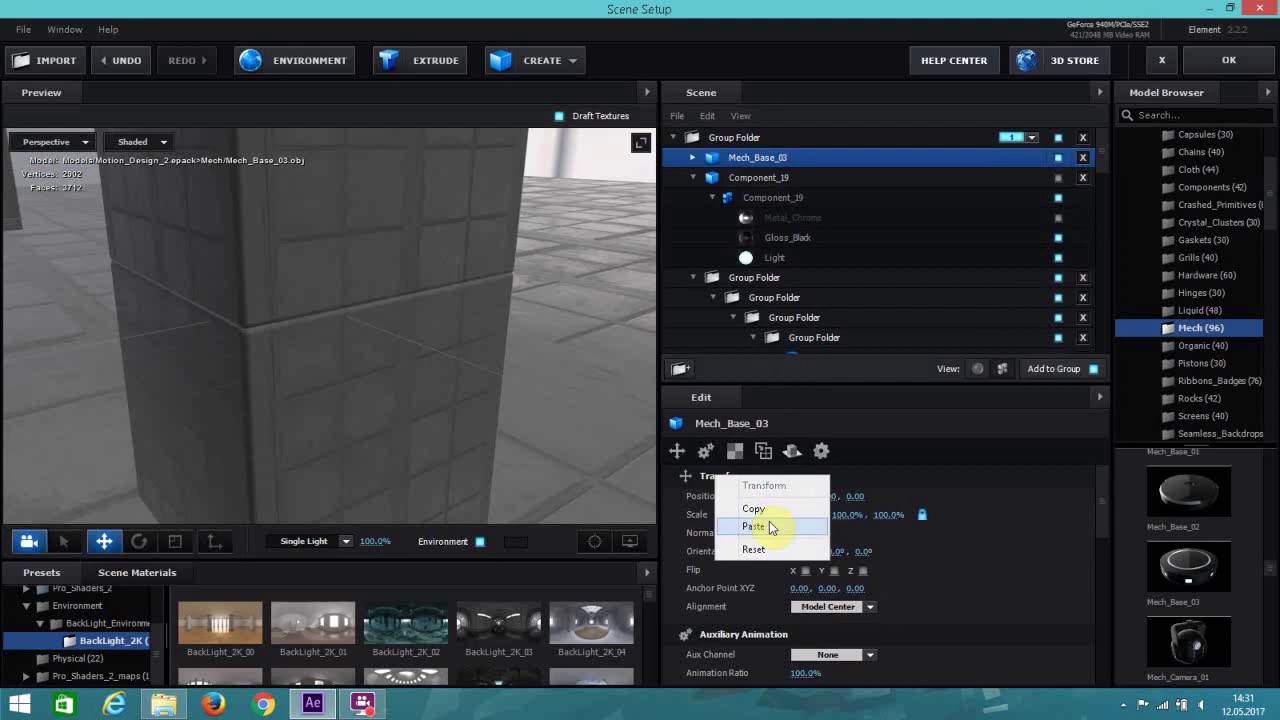
left_click(769, 526)
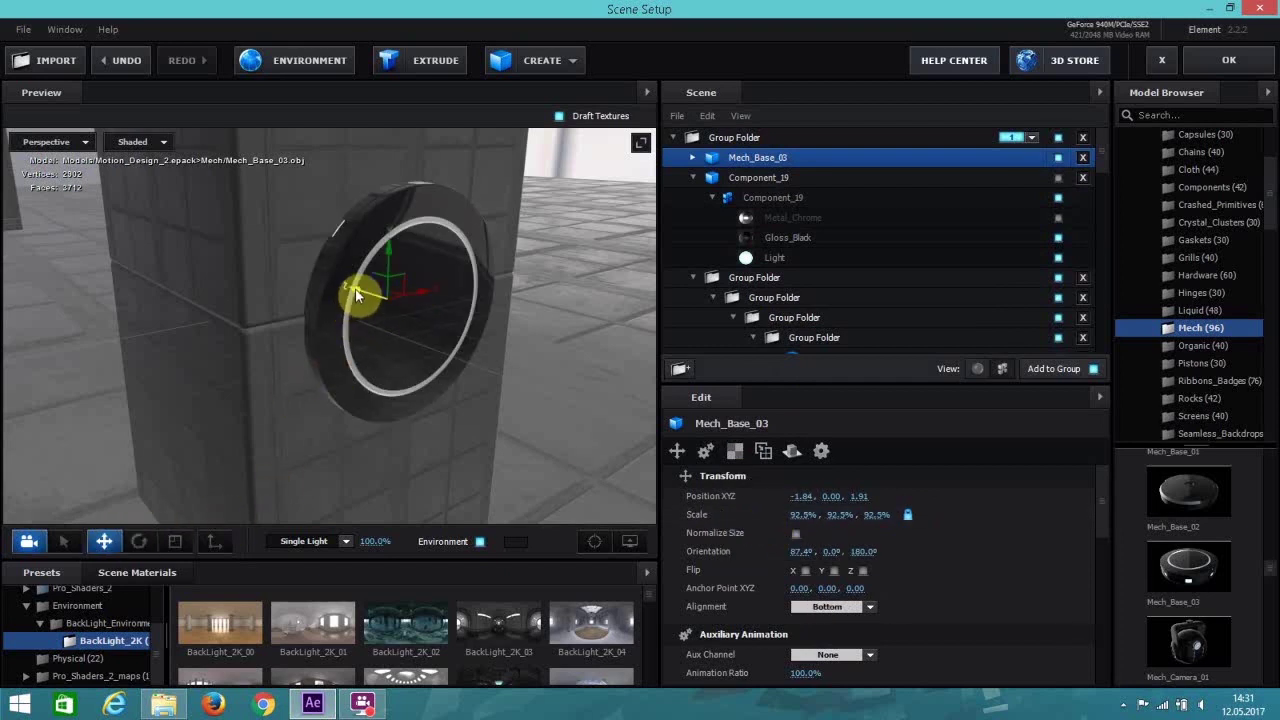
left_click_drag(357, 294, 362, 292)
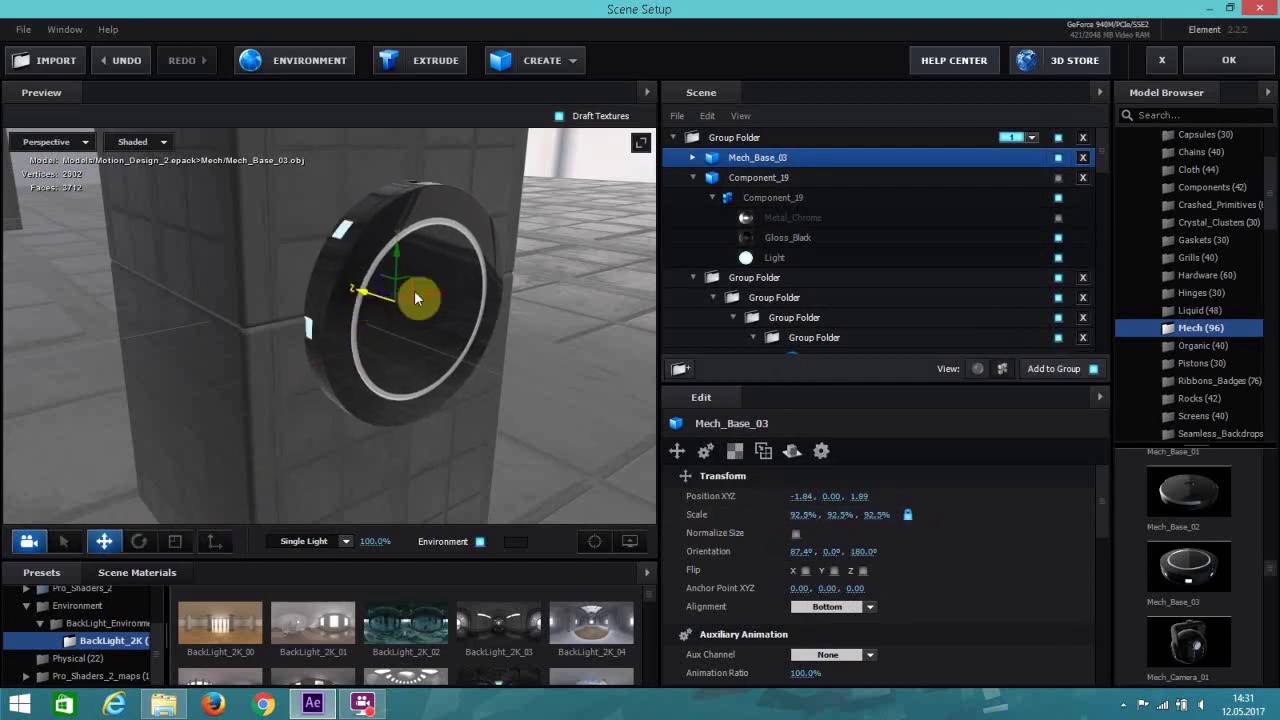
scroll(780, 295, "down", 3)
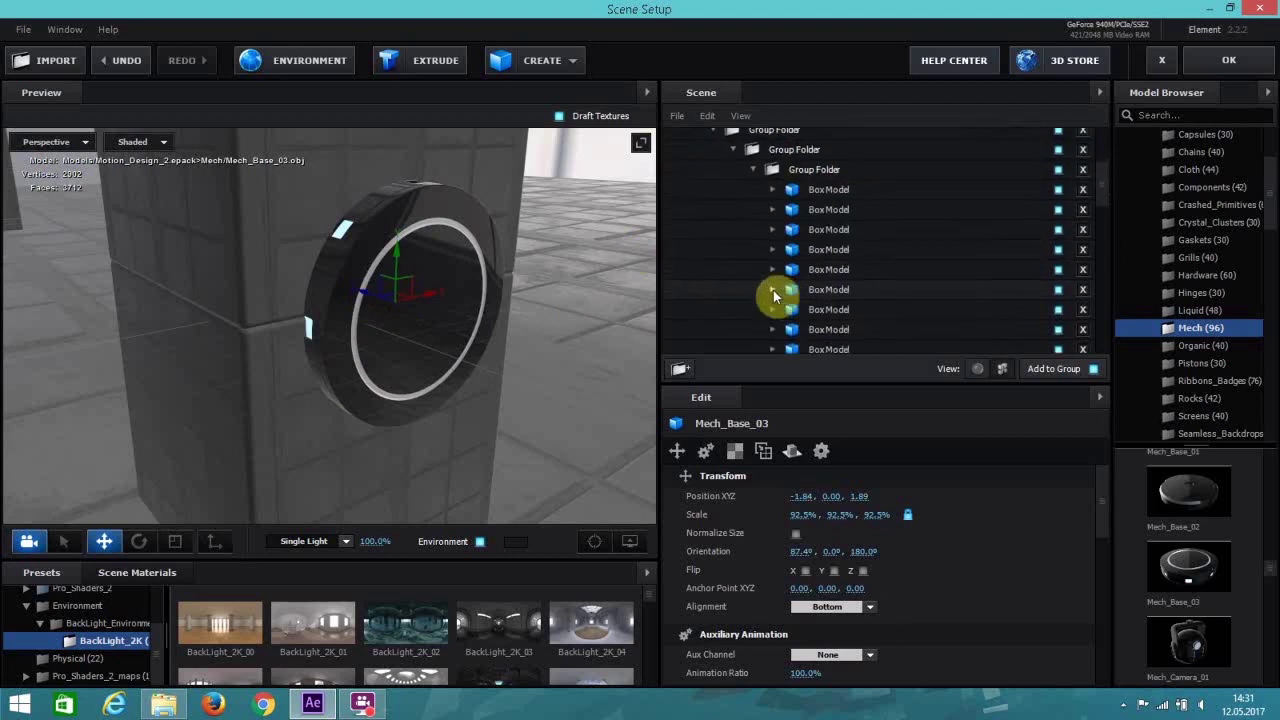
Show materials instead of meshes in the scene tree and delete the hidden Component_19 model.
left_click(773, 290)
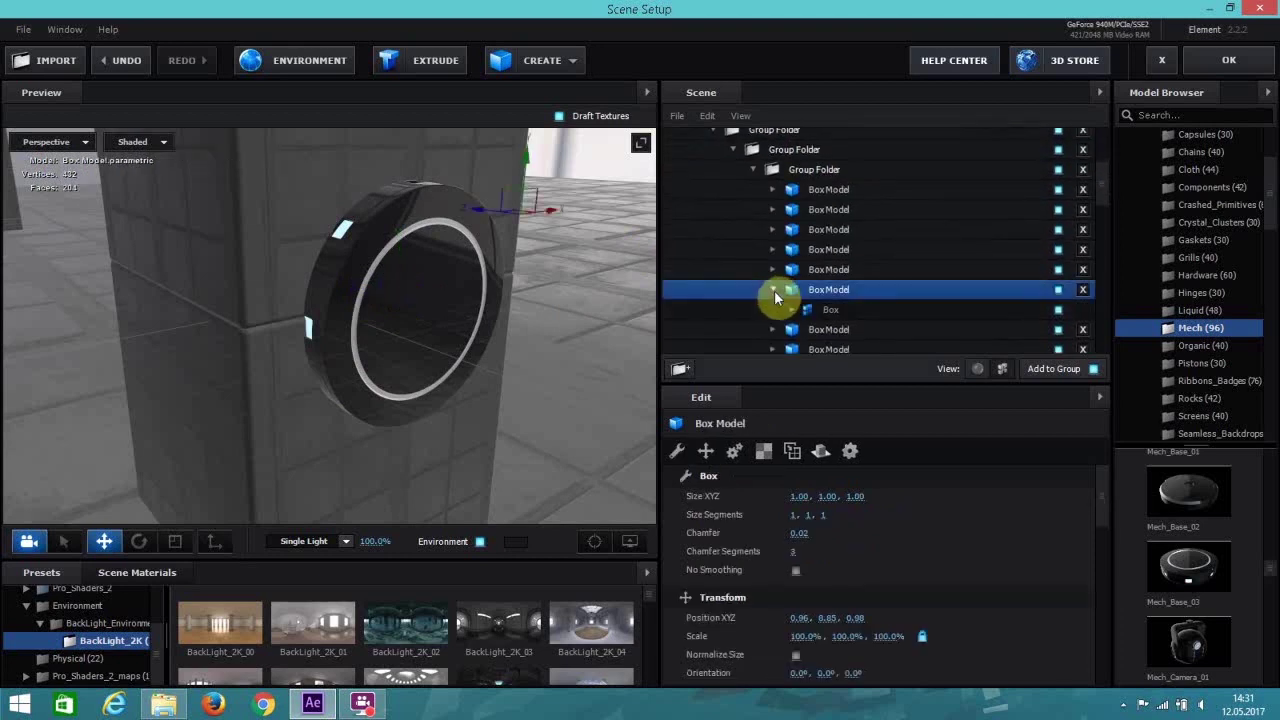
left_click(977, 368)
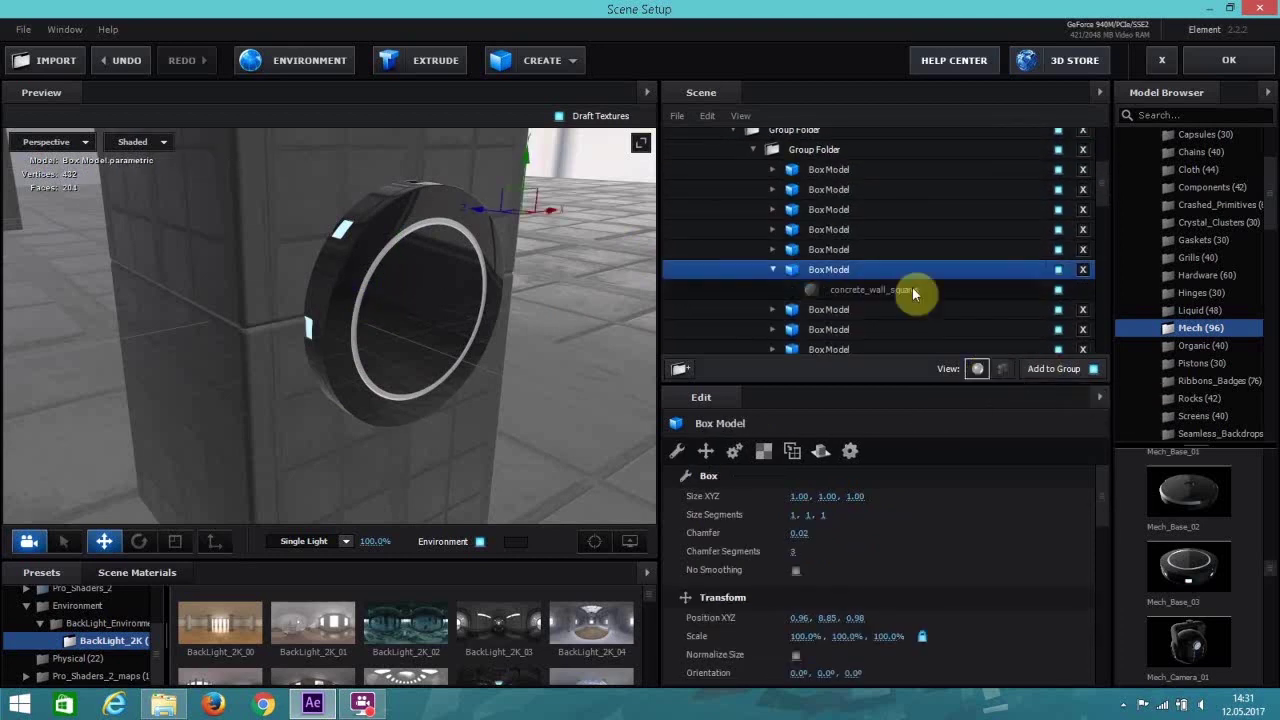
scroll(833, 187, "up", 3)
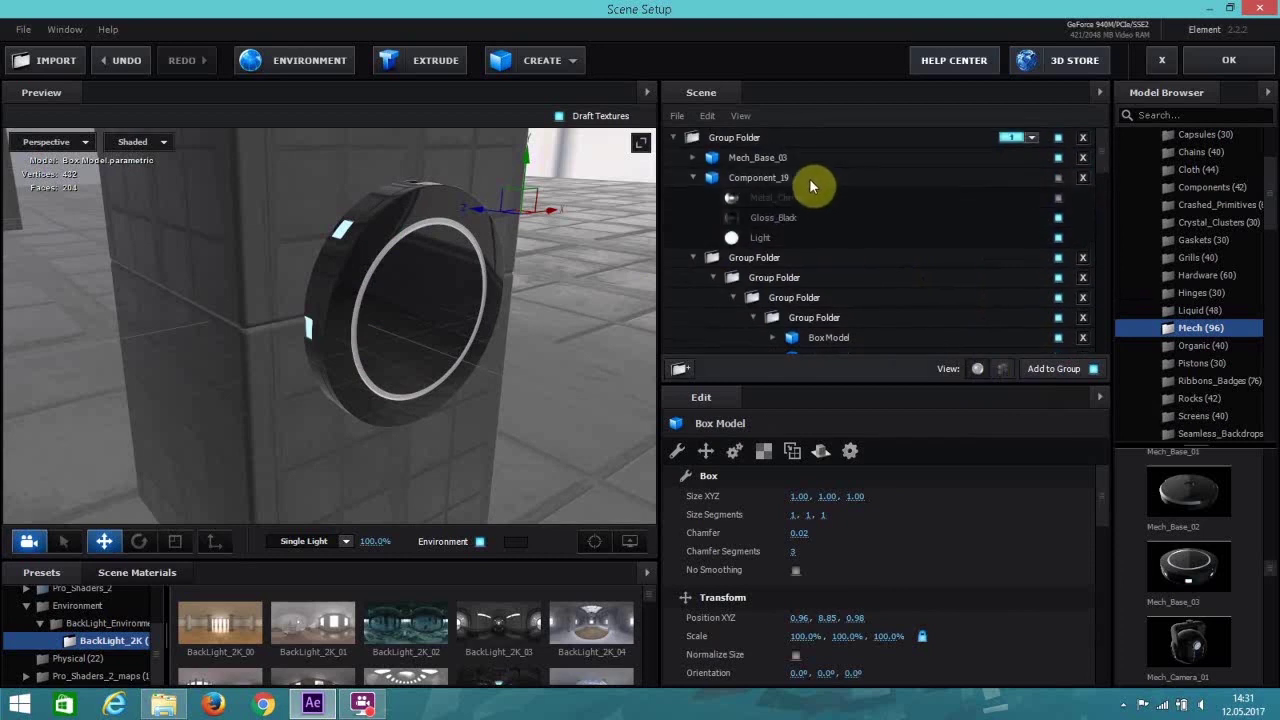
left_click(810, 178)
left_click(1084, 178)
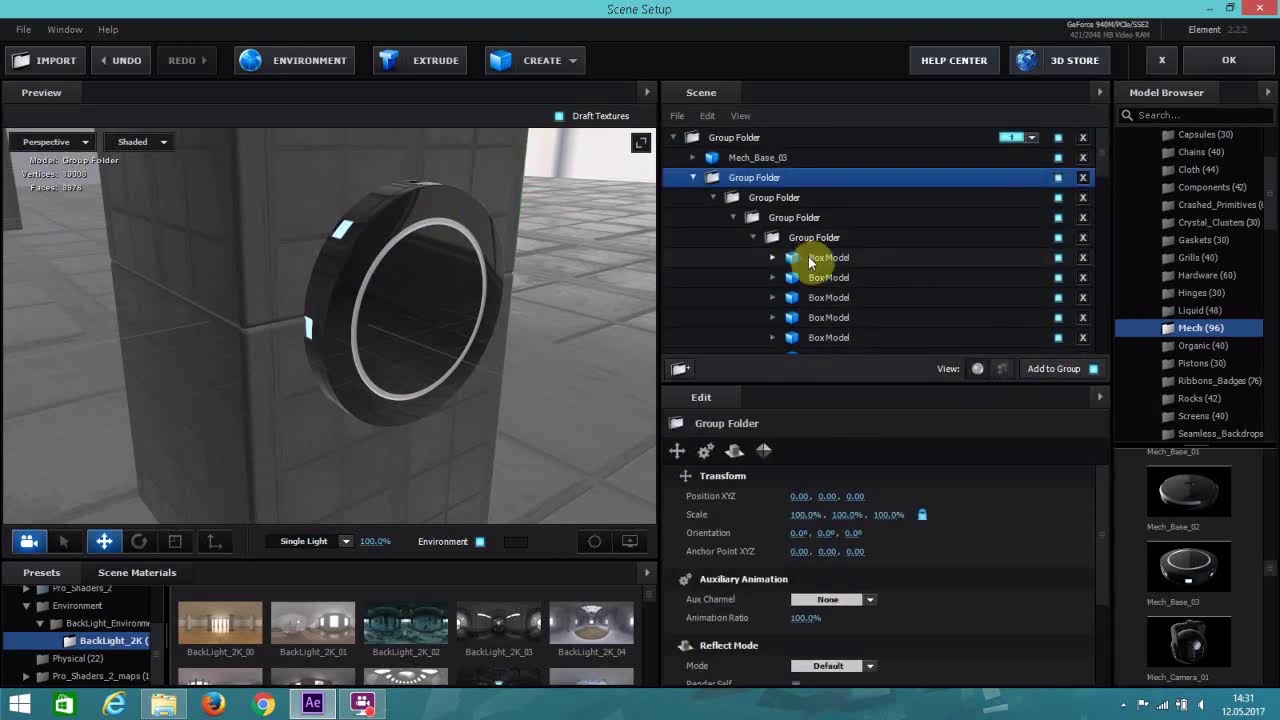
Toggle the innermost group folder's visibility off and on to check which parts of the hall its Box Models form.
scroll(810, 257, "down", 3)
left_click_drag(512, 313, 419, 354)
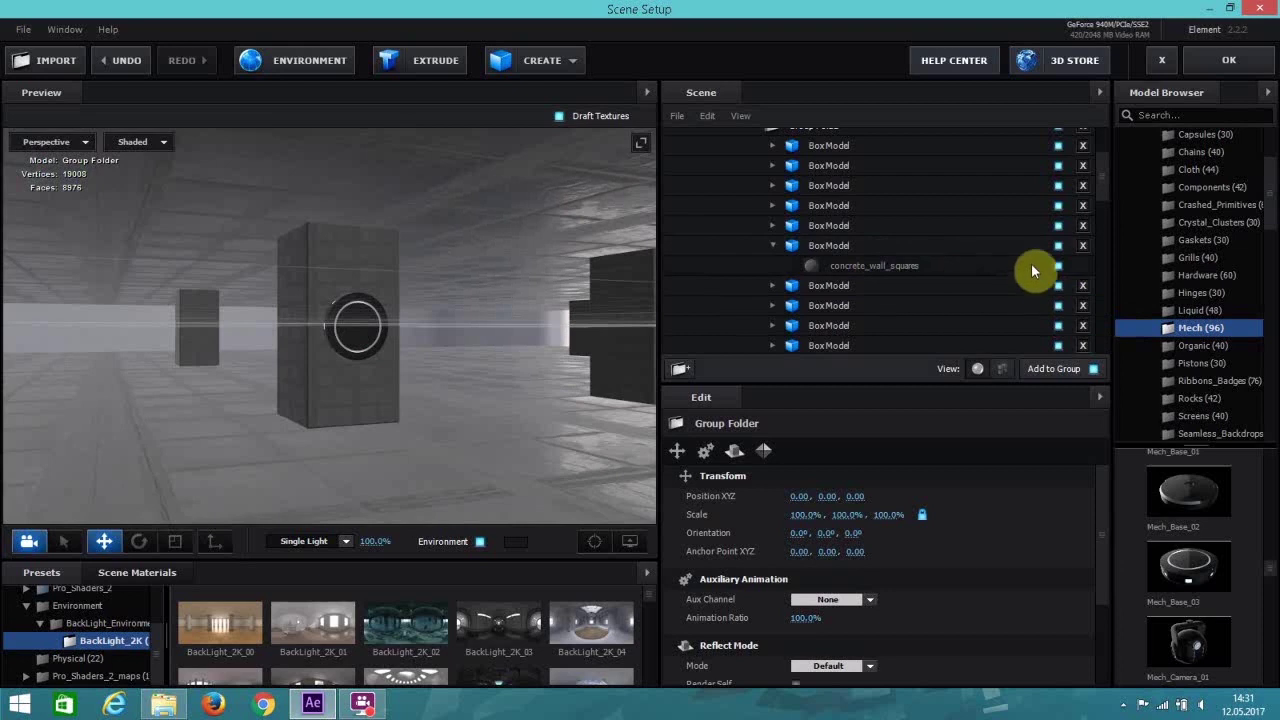
left_click(909, 245)
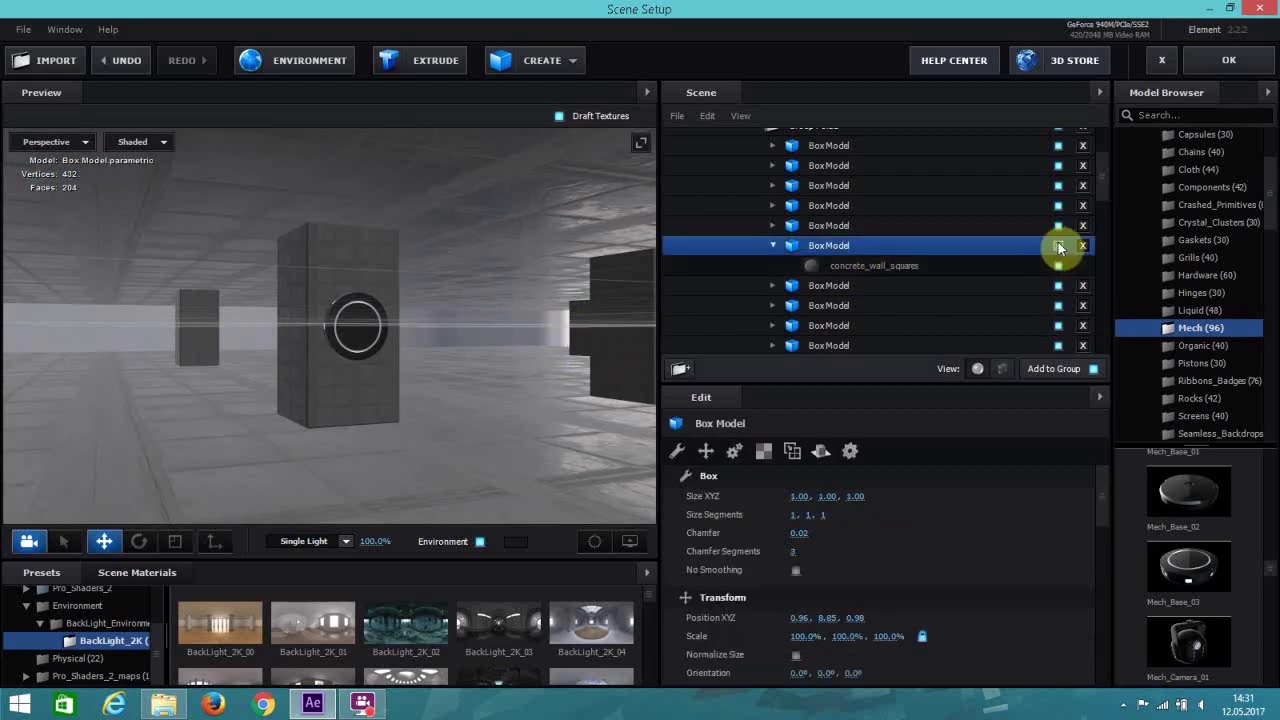
scroll(988, 230, "up", 5)
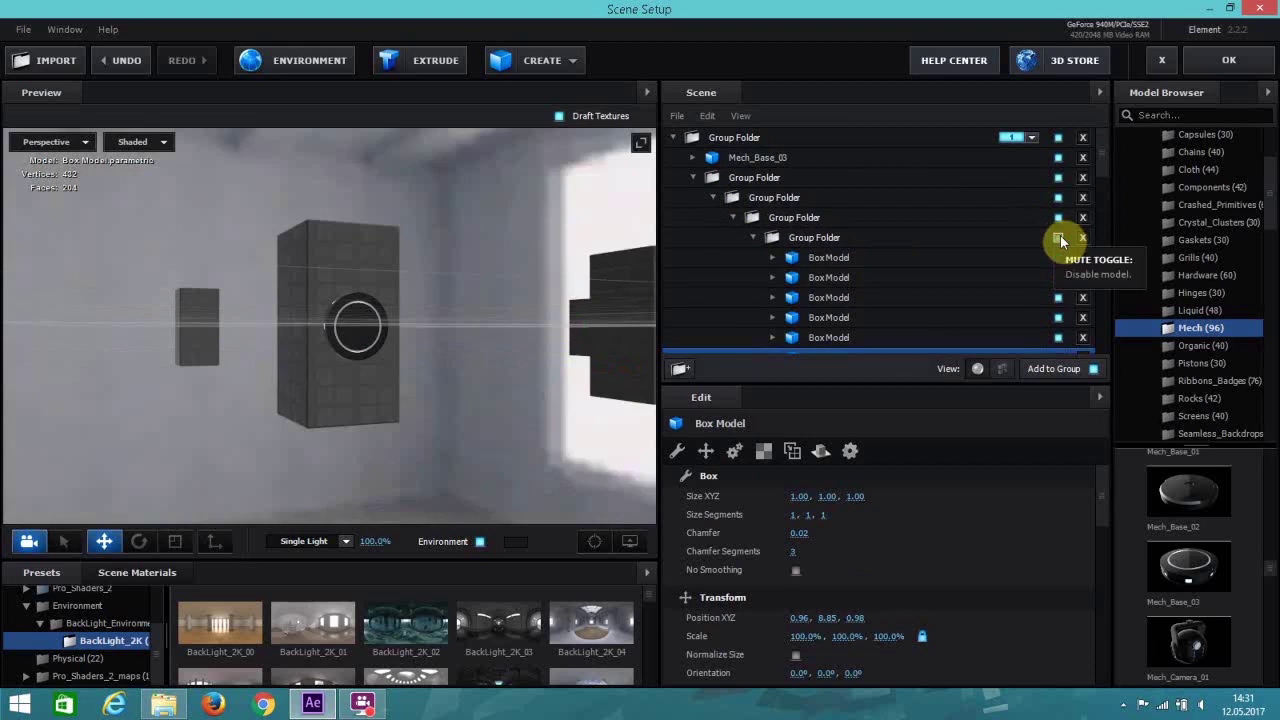
left_click(1058, 237)
scroll(938, 260, "down", 5)
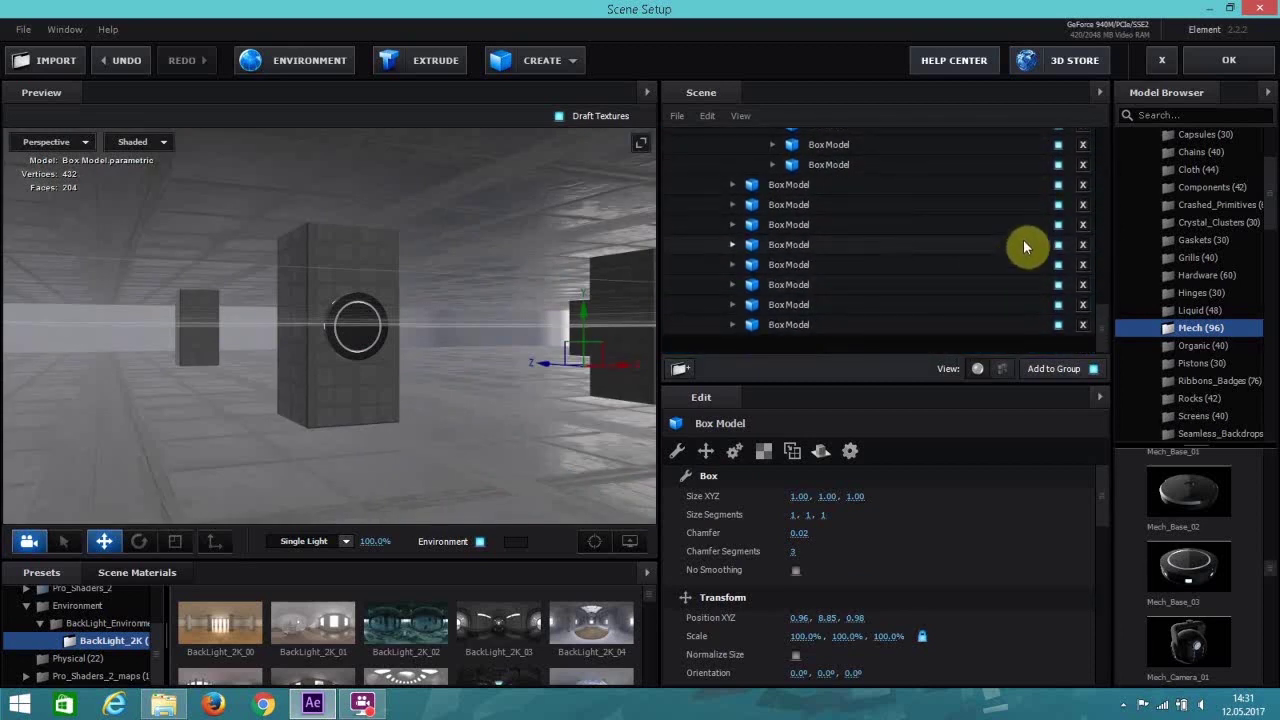
Copy the concrete_wall_squares material from the first Box Model below the innermost group folder.
left_click(733, 184)
left_click(800, 205)
right_click(800, 210)
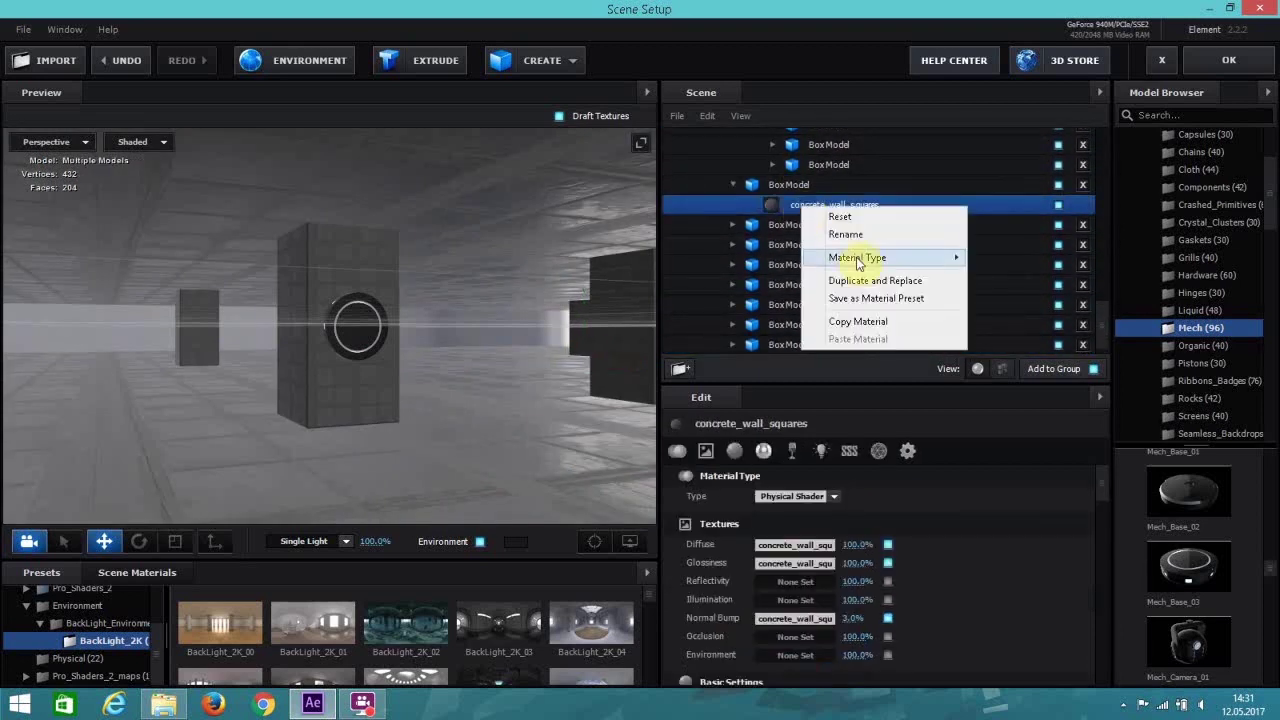
left_click(866, 320)
scroll(867, 310, "up", 3)
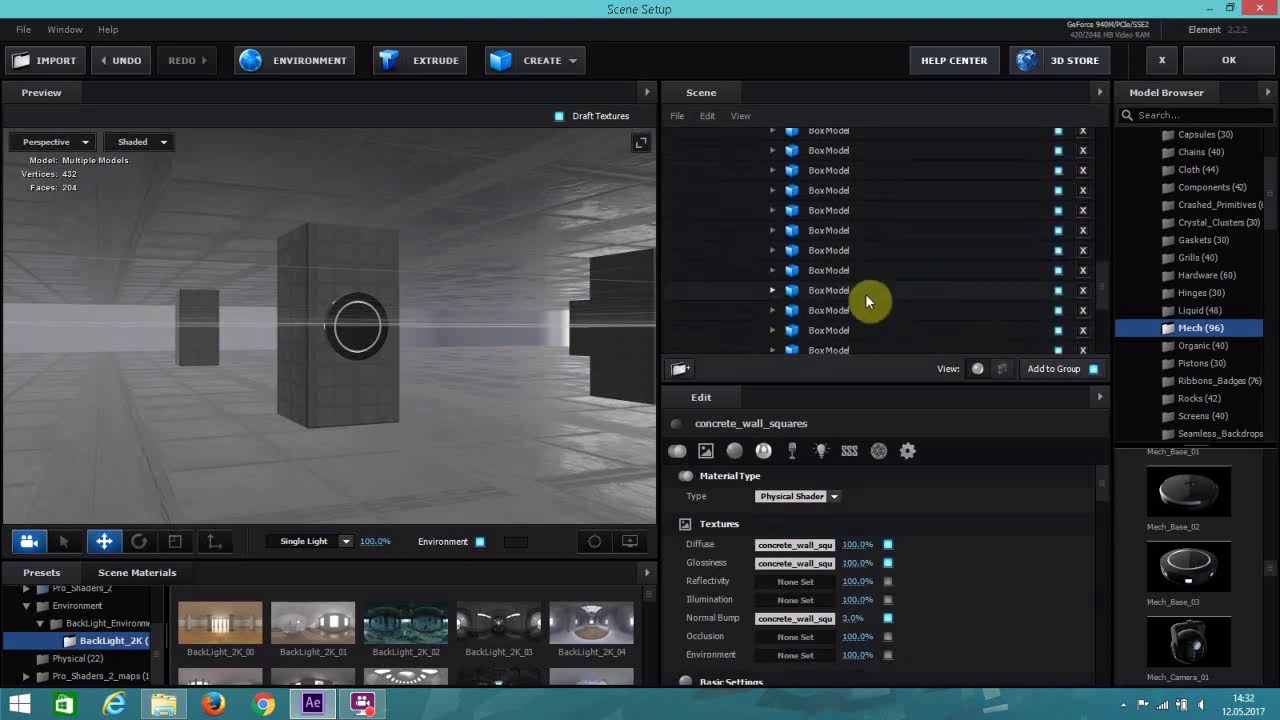
left_click(865, 299)
right_click(837, 316)
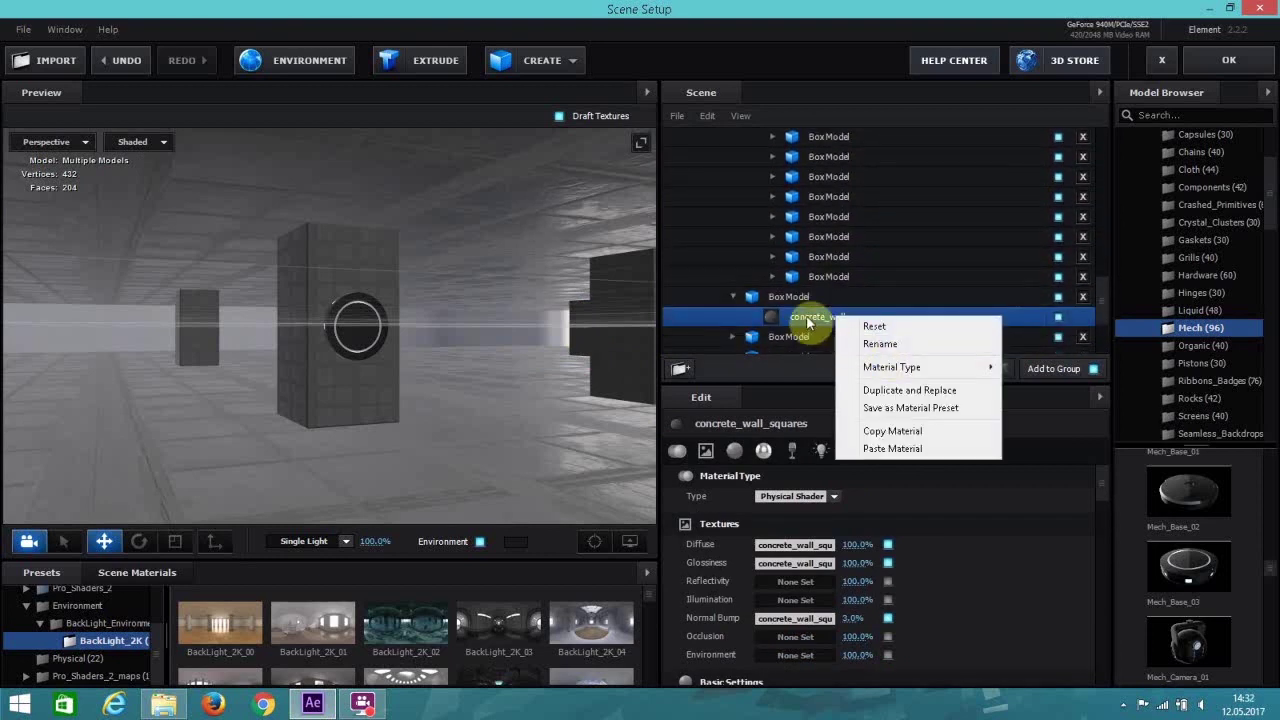
left_click(890, 431)
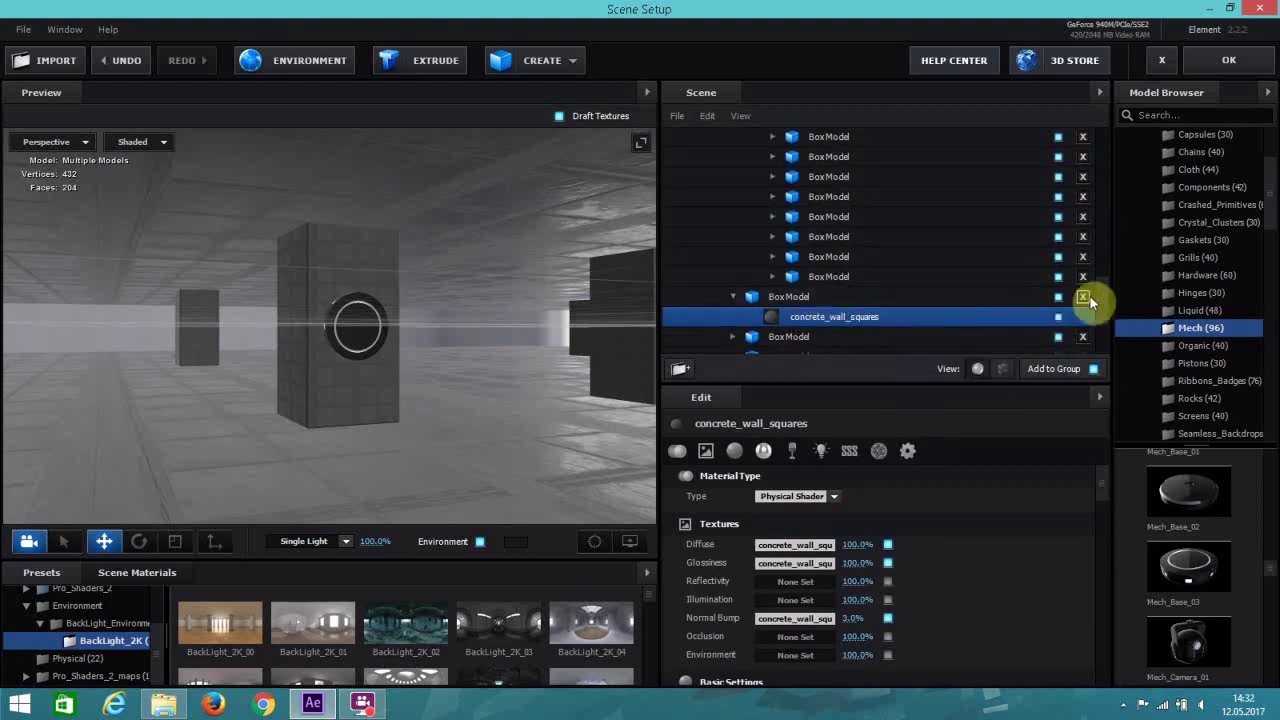
Paste the copied concrete material over Mech_Base_03's Metal_Diffused material, and undo the replacement.
scroll(1100, 294, "up", 3)
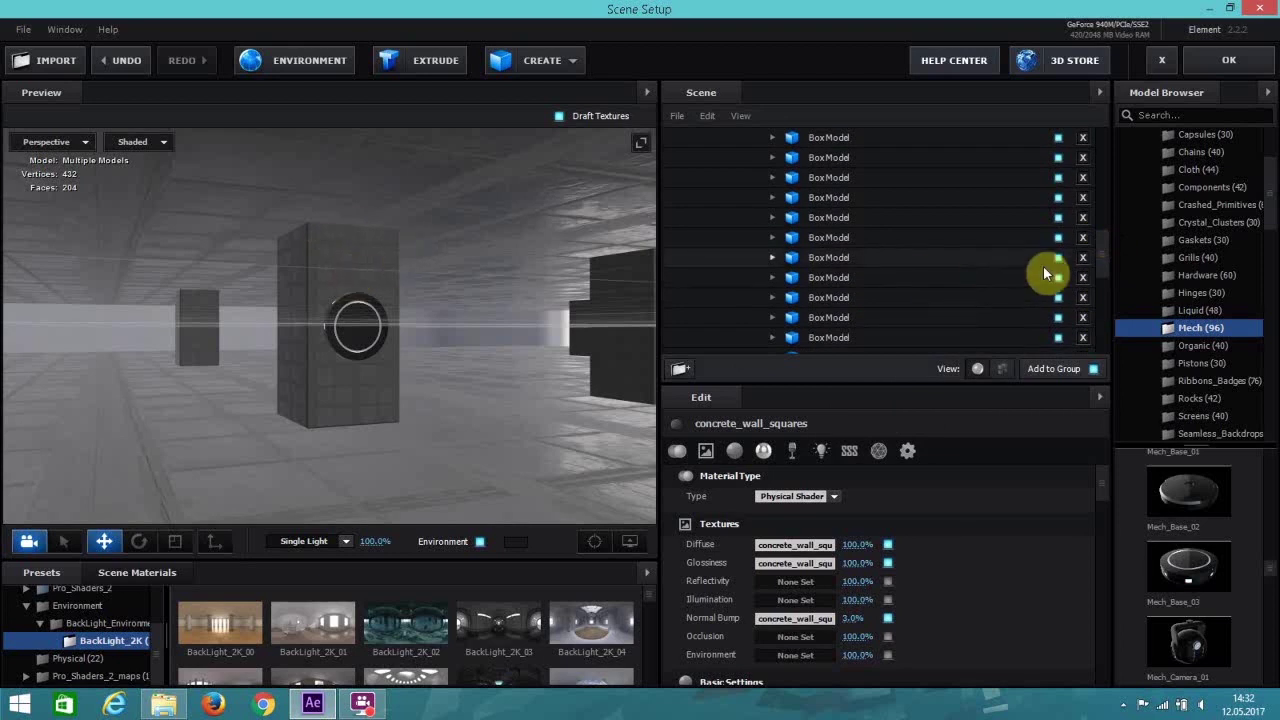
scroll(1100, 243, "up", 5)
scroll(1085, 147, "up", 1)
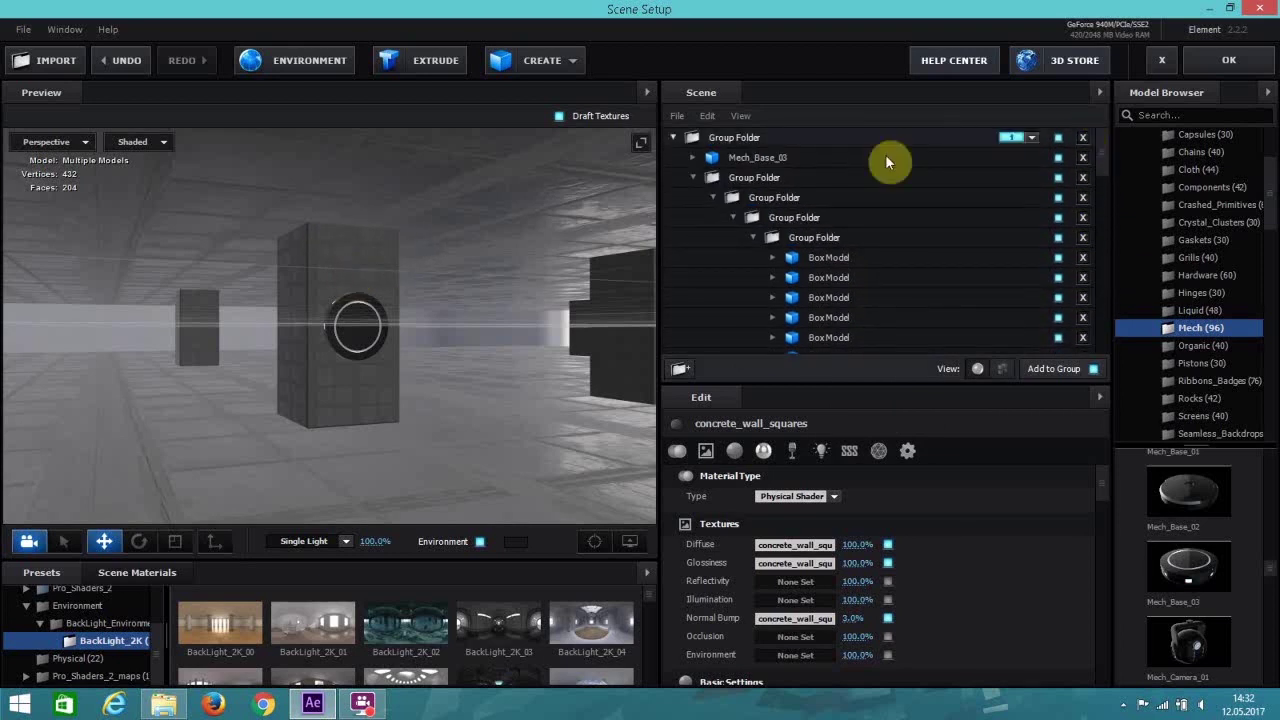
left_click(692, 157)
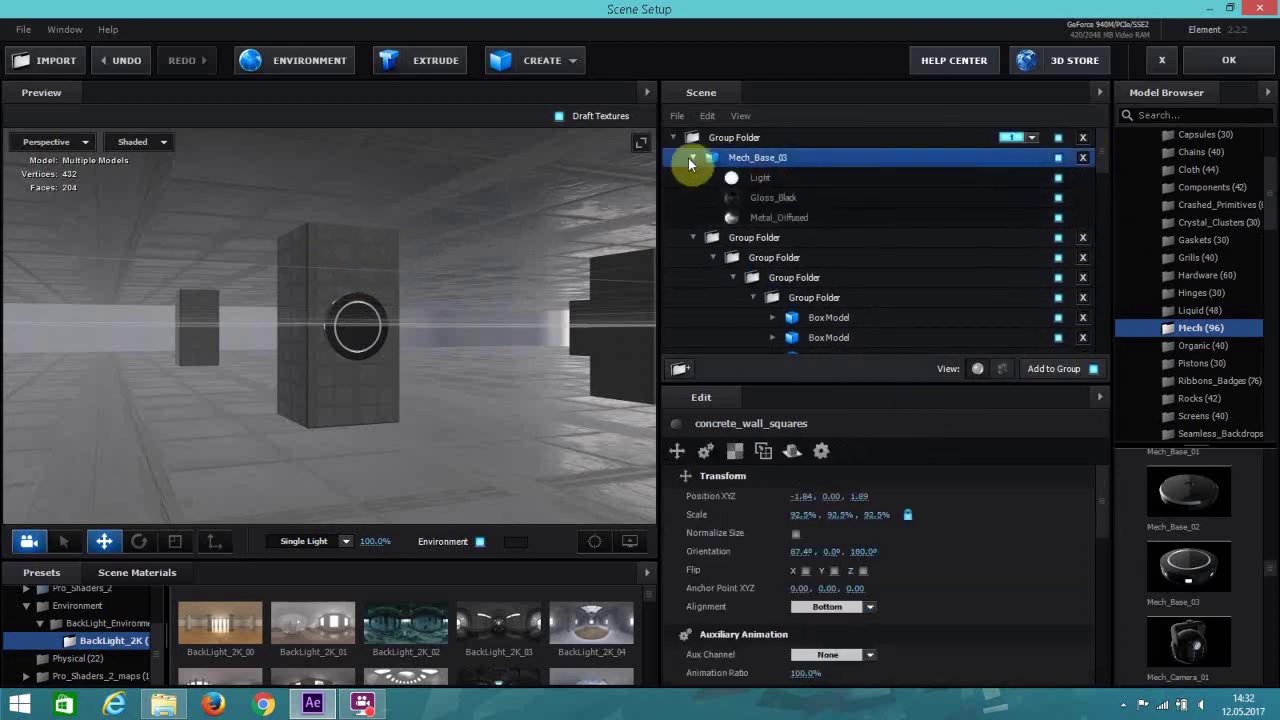
left_click(766, 217)
right_click(765, 217)
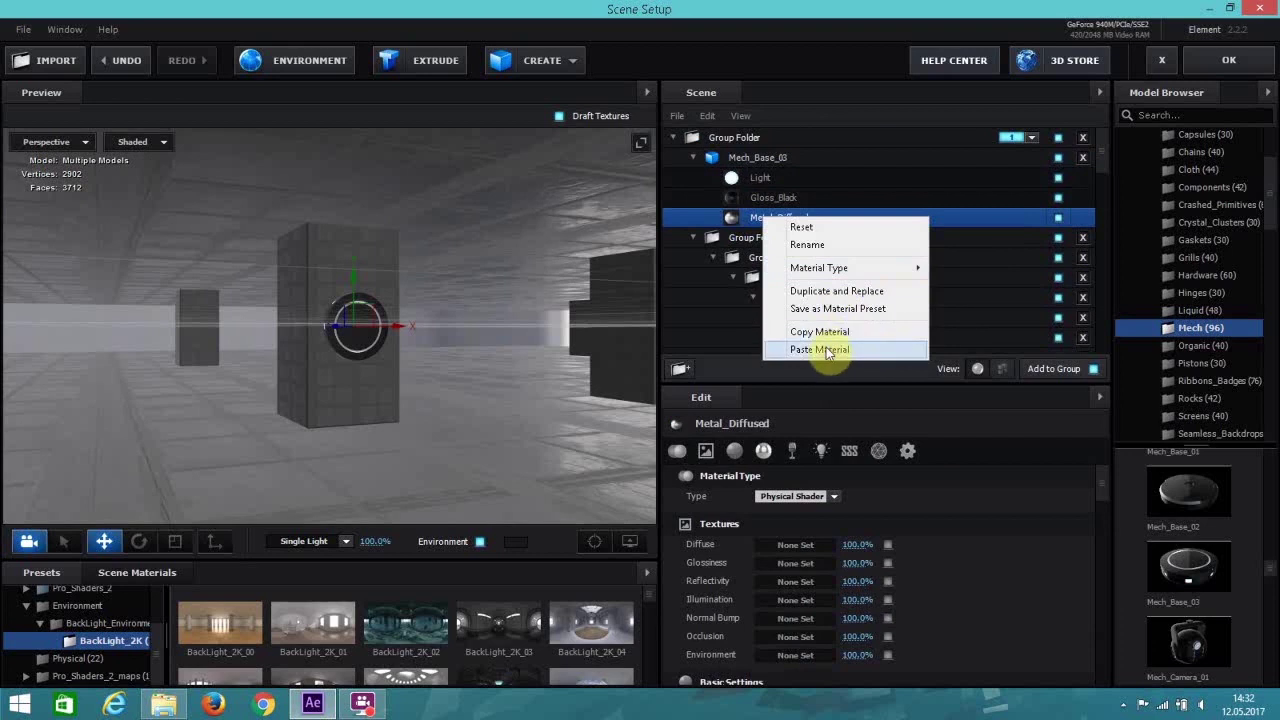
left_click(820, 349)
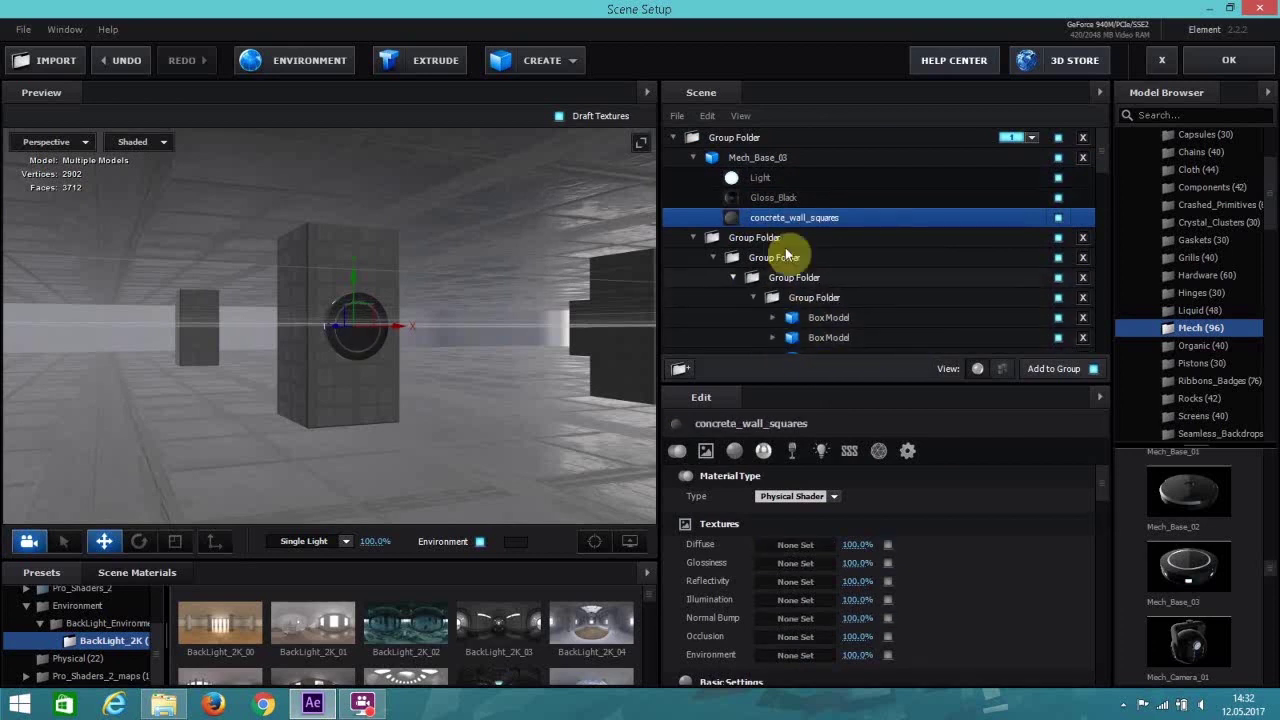
key("ctrl+z")
Copy concrete_wall_squares from a Box Model outside the innermost group and paste it over Mech_Base_03's Gloss_Black material.
right_click(762, 200)
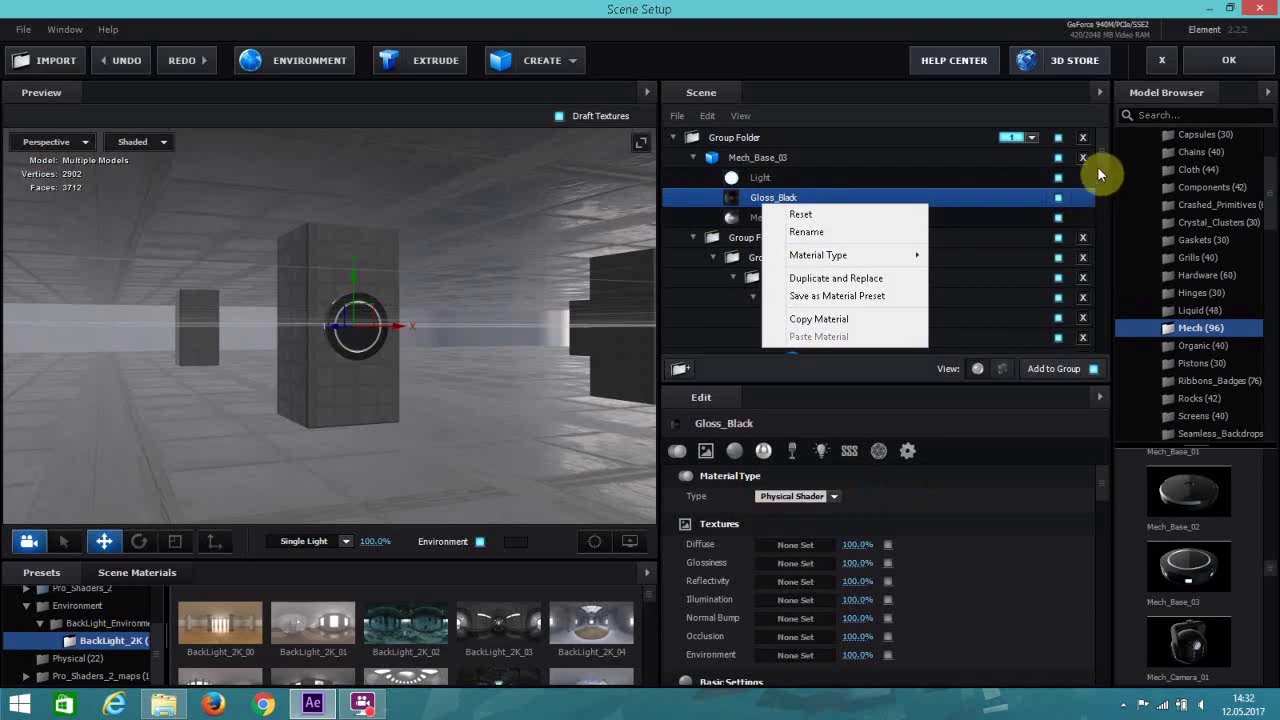
left_click_drag(1100, 173, 1104, 336)
left_click(733, 192)
right_click(780, 213)
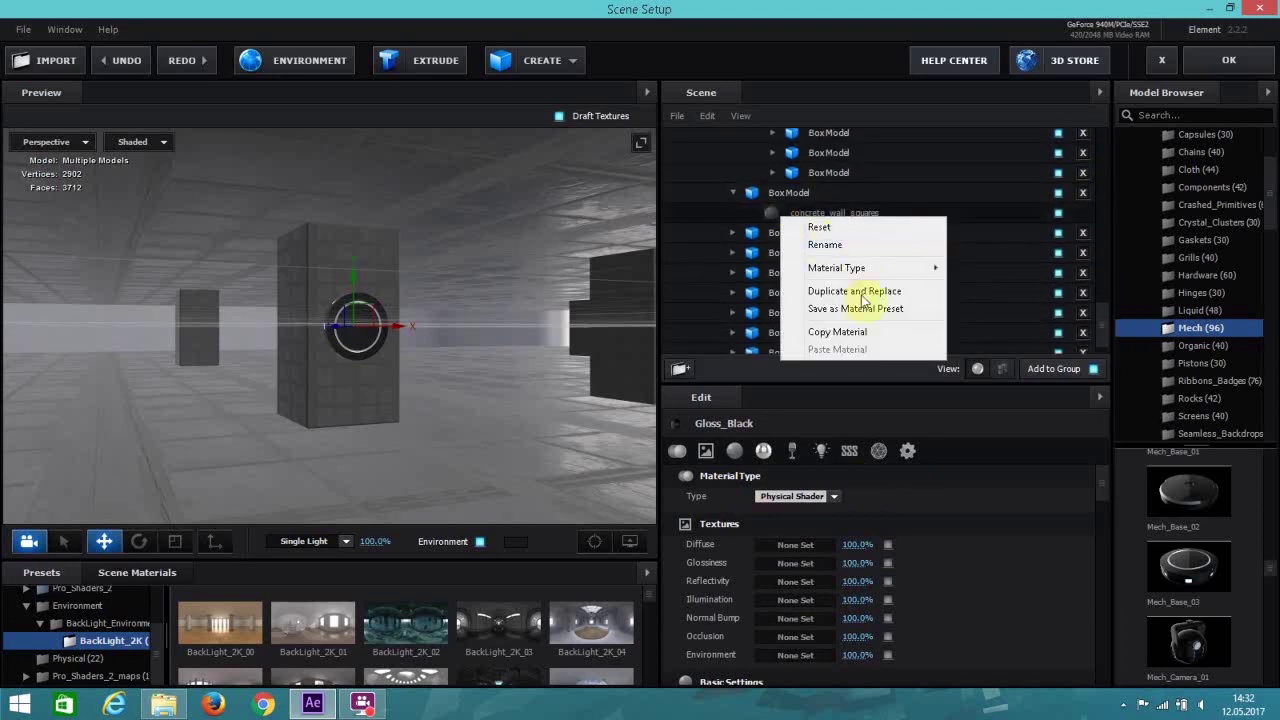
left_click(837, 331)
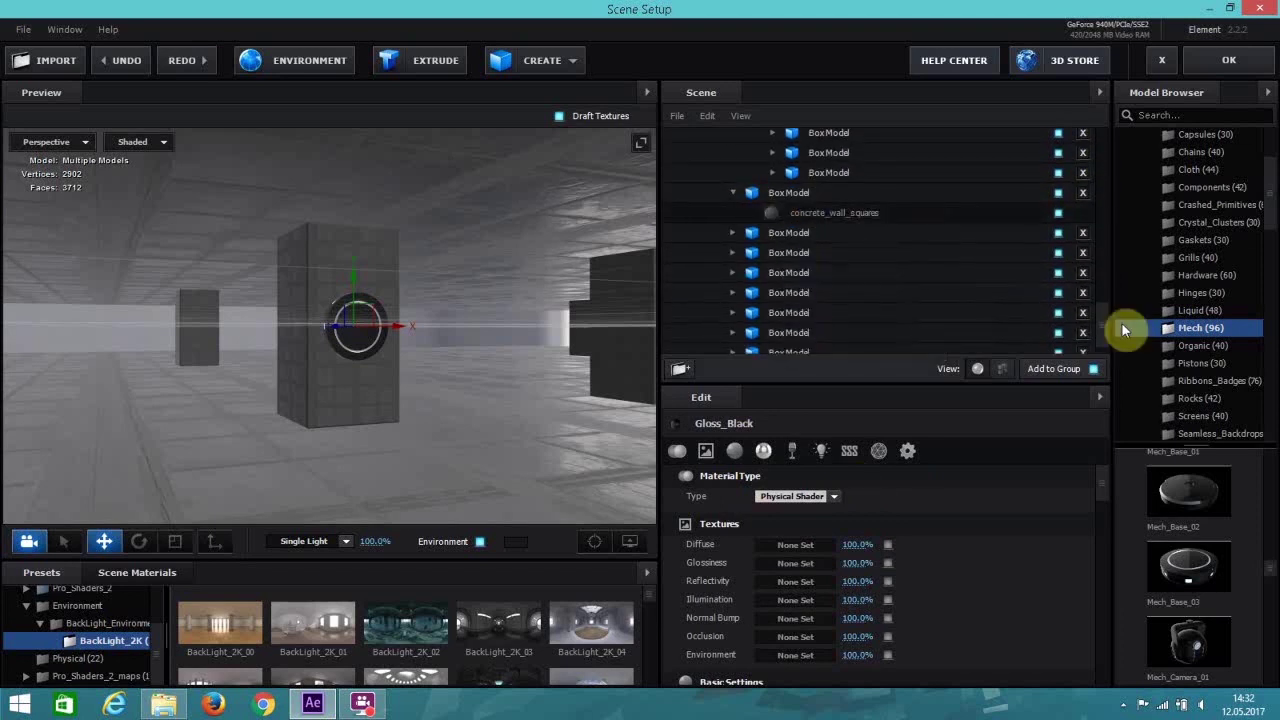
left_click_drag(1105, 327, 1113, 157)
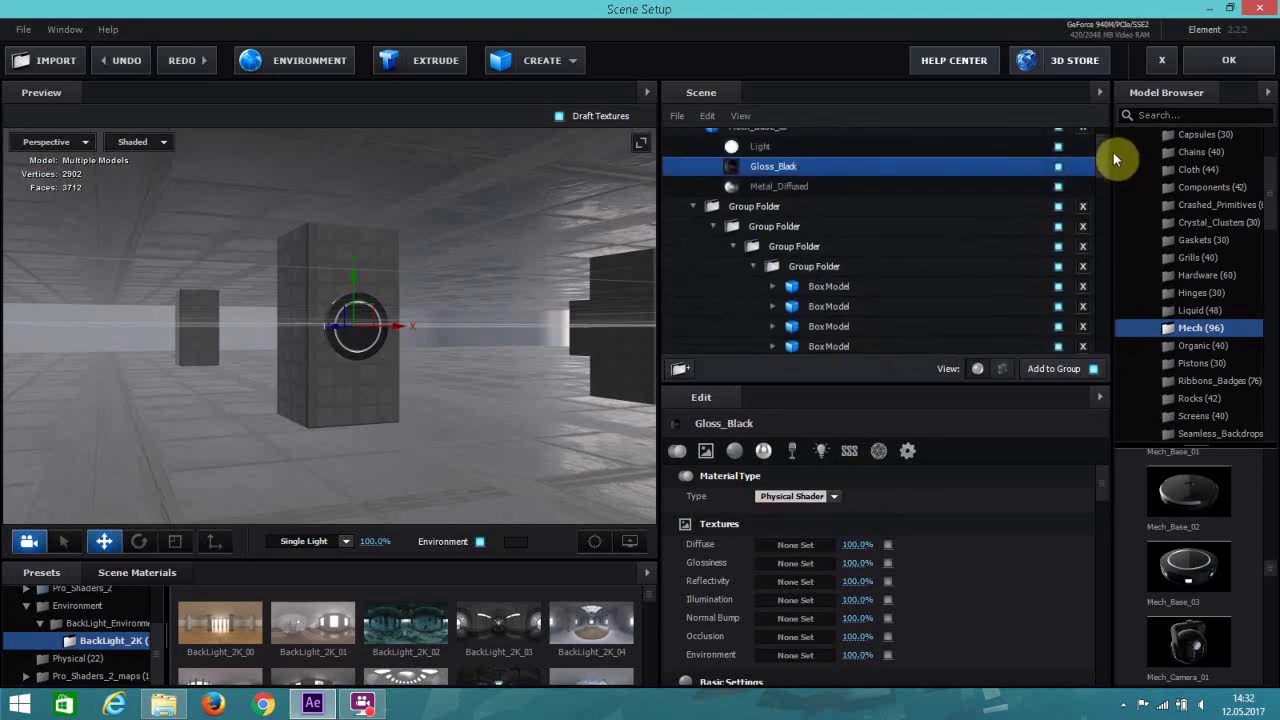
right_click(791, 166)
left_click(865, 298)
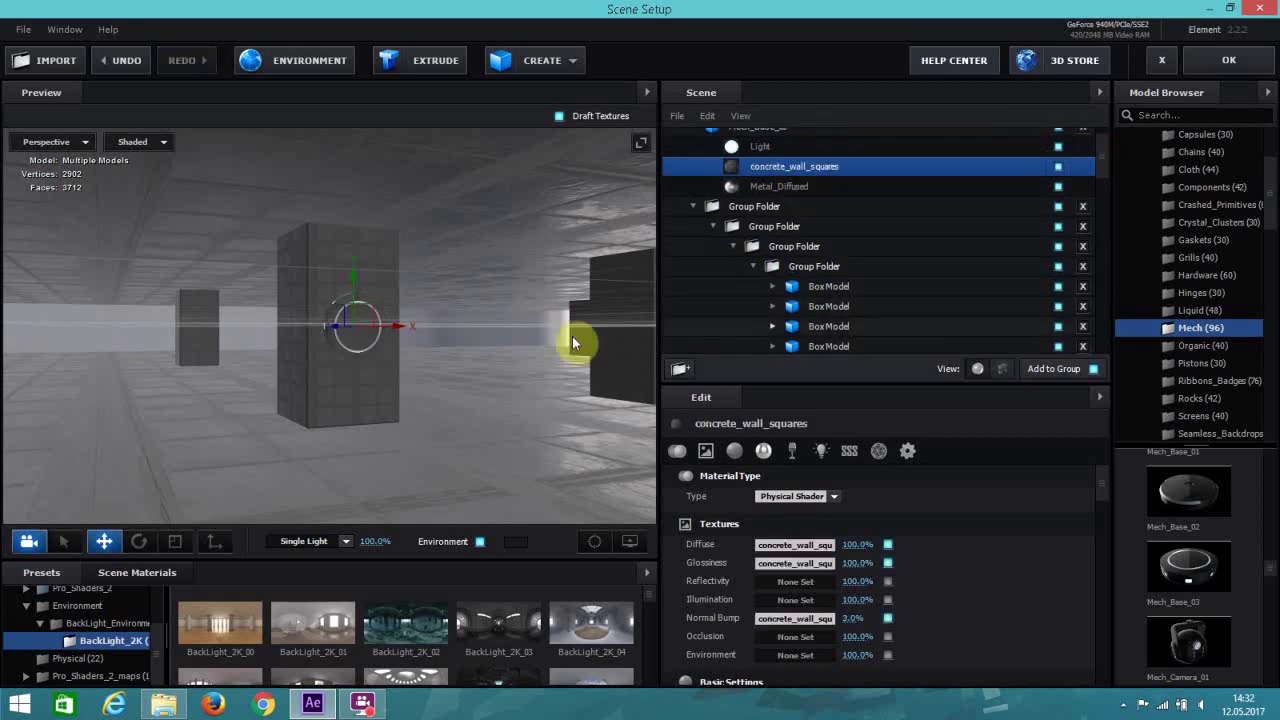
left_click_drag(371, 380, 403, 366)
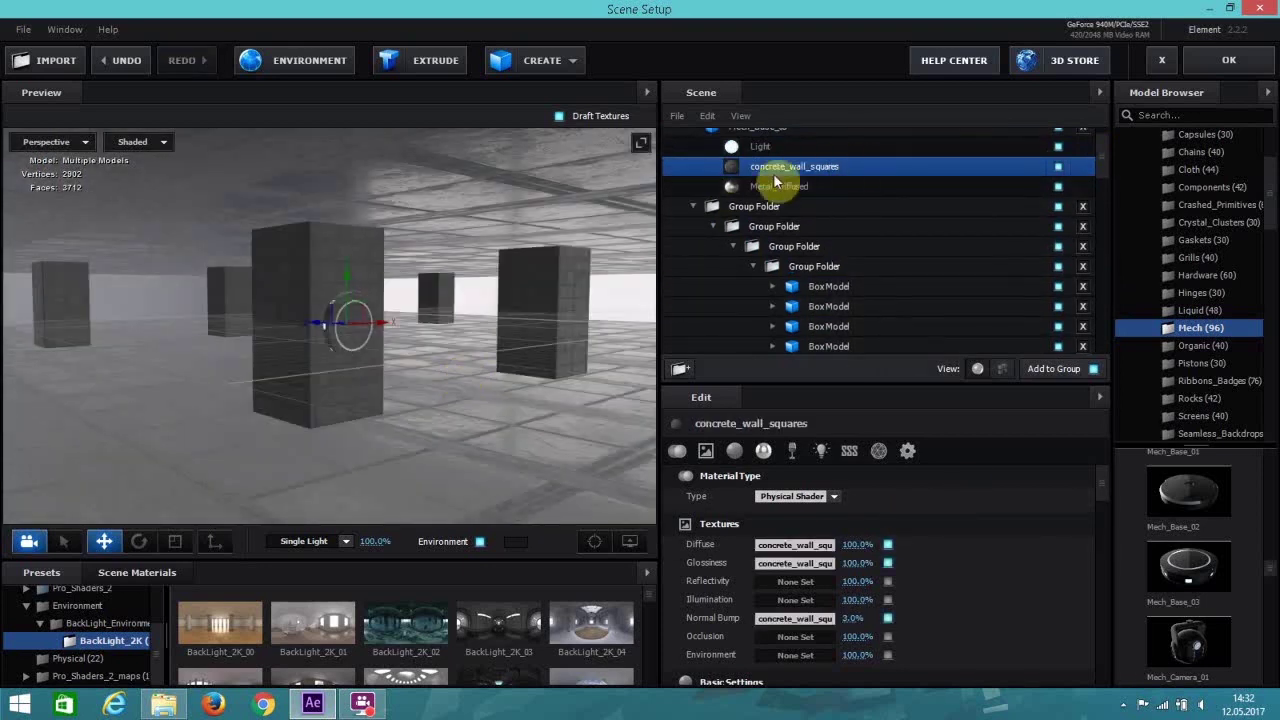
Set the illumination intensity of Mech_Base_03's Light material to 472%.
left_click(748, 147)
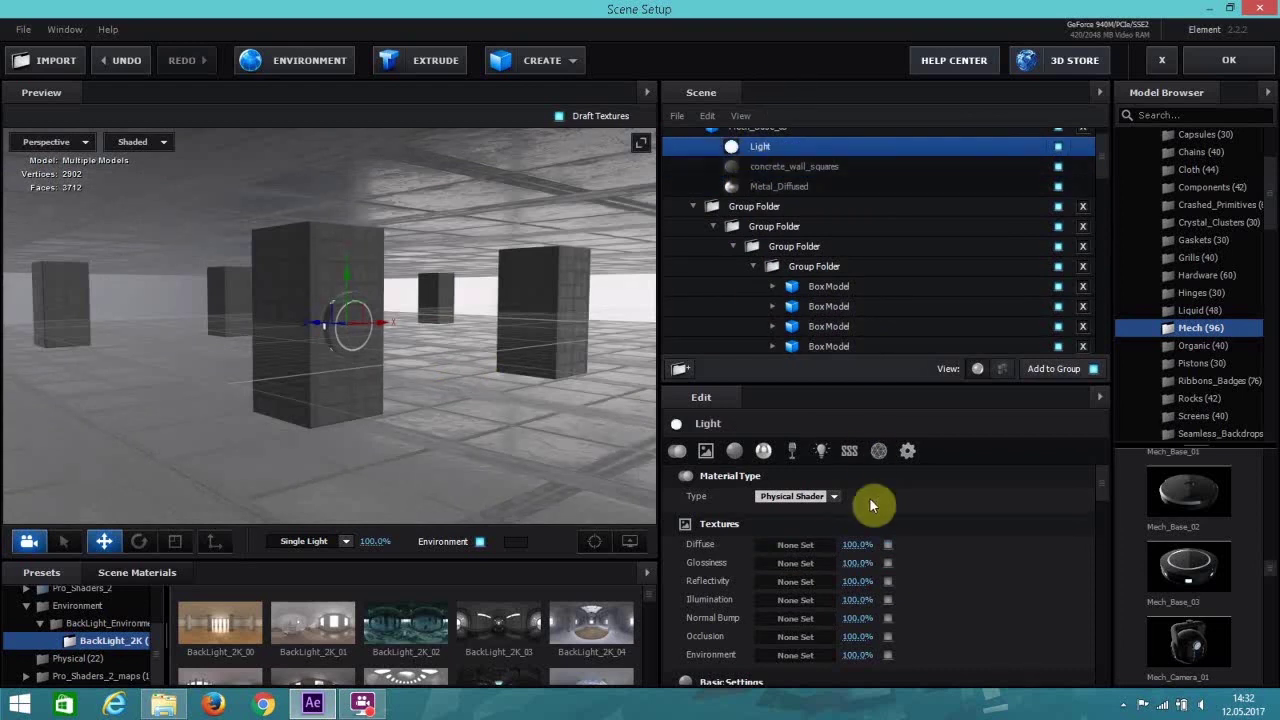
left_click(821, 451)
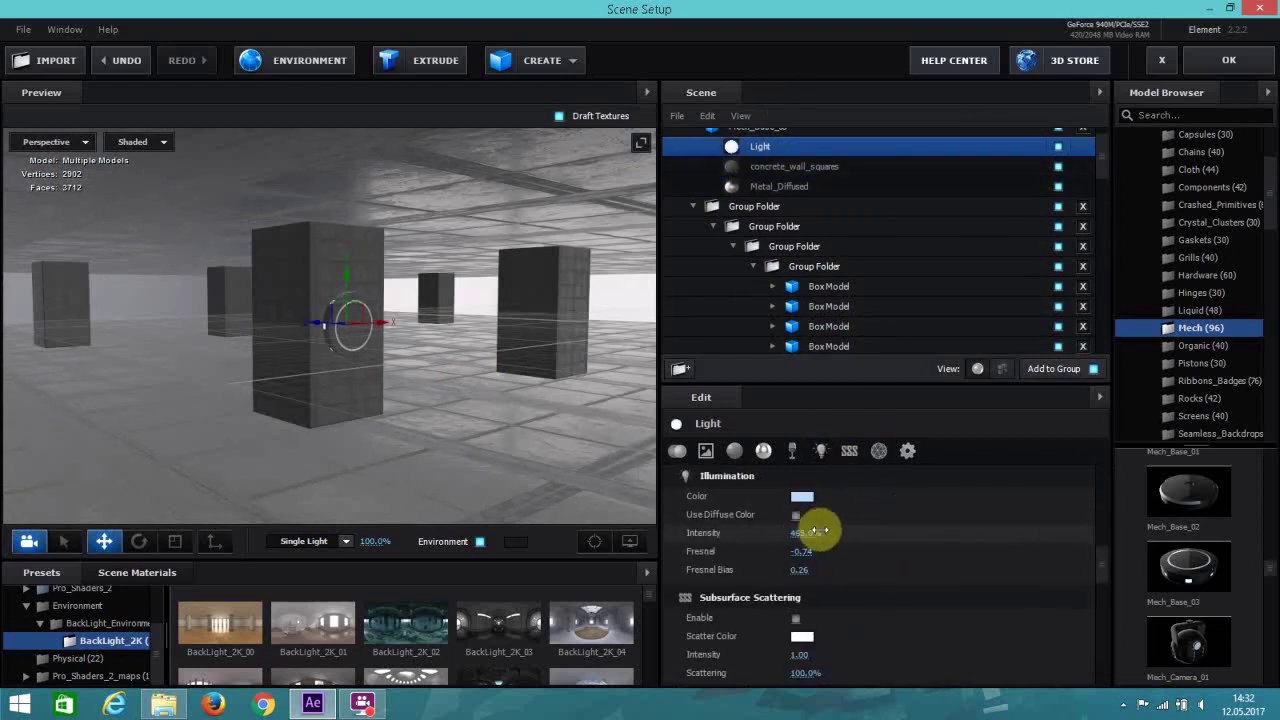
mouse_move(403, 365)
left_mouse_down()
mouse_move(488, 343)
mouse_move(428, 357)
mouse_move(429, 373)
mouse_move(400, 370)
left_mouse_up()
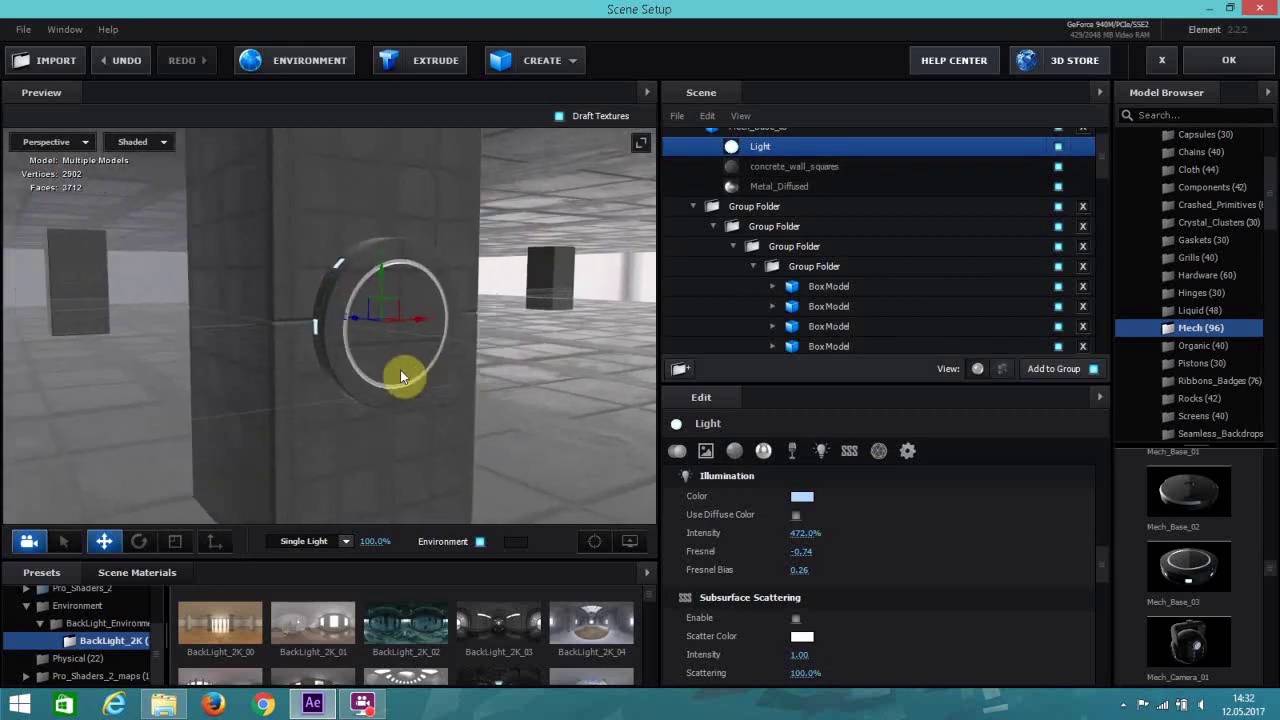
Copy Mech_Base_03's Light material and paste it over its Metal_Diffused material.
right_click(766, 146)
left_click(816, 261)
right_click(822, 187)
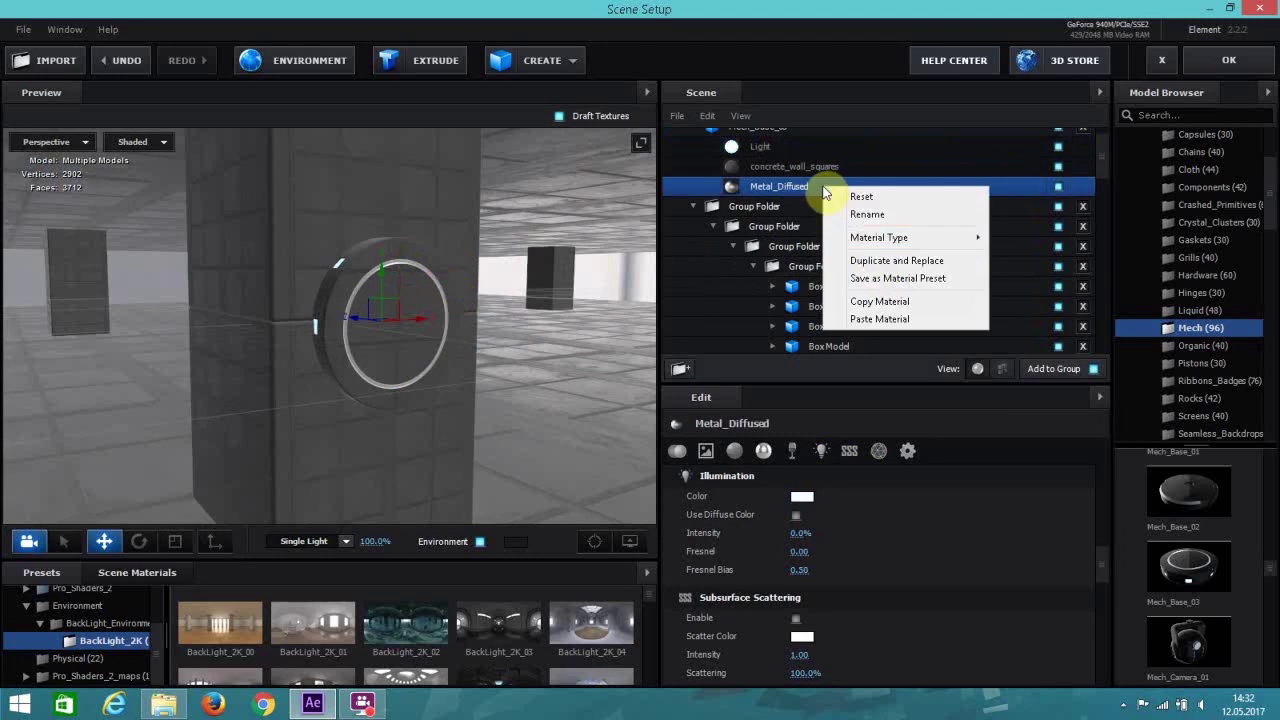
left_click(885, 319)
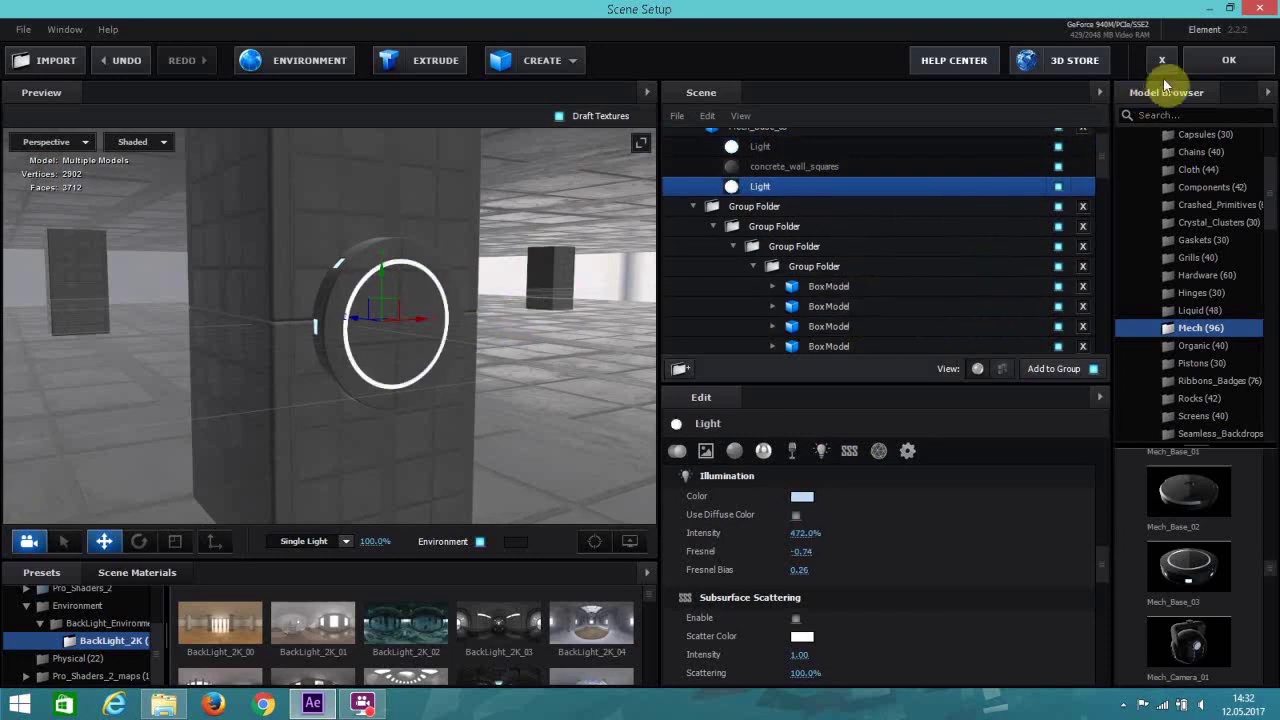
Duplicate the Mech_Base_03 model and move the copy along the X axis to about 1.78, onto the neighbouring column.
scroll(825, 160, "up", 1)
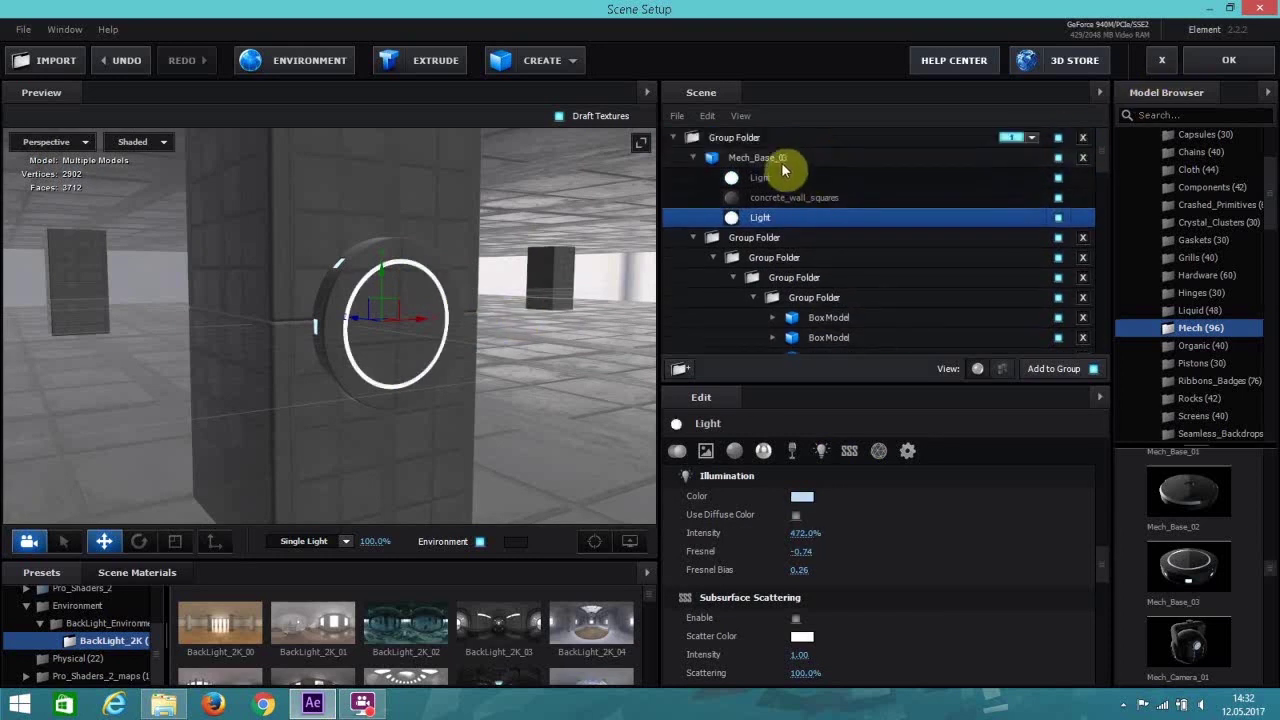
left_click(780, 160)
right_click(780, 165)
left_click(770, 185)
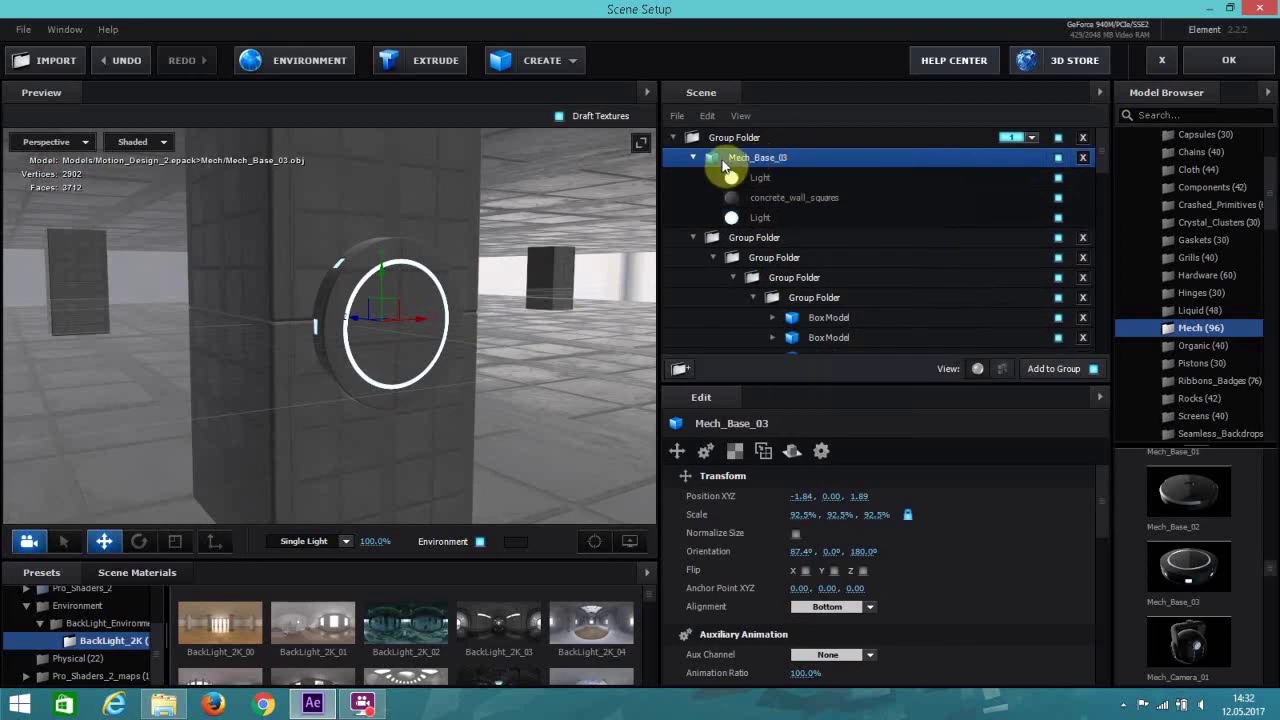
left_click_drag(464, 338, 727, 298)
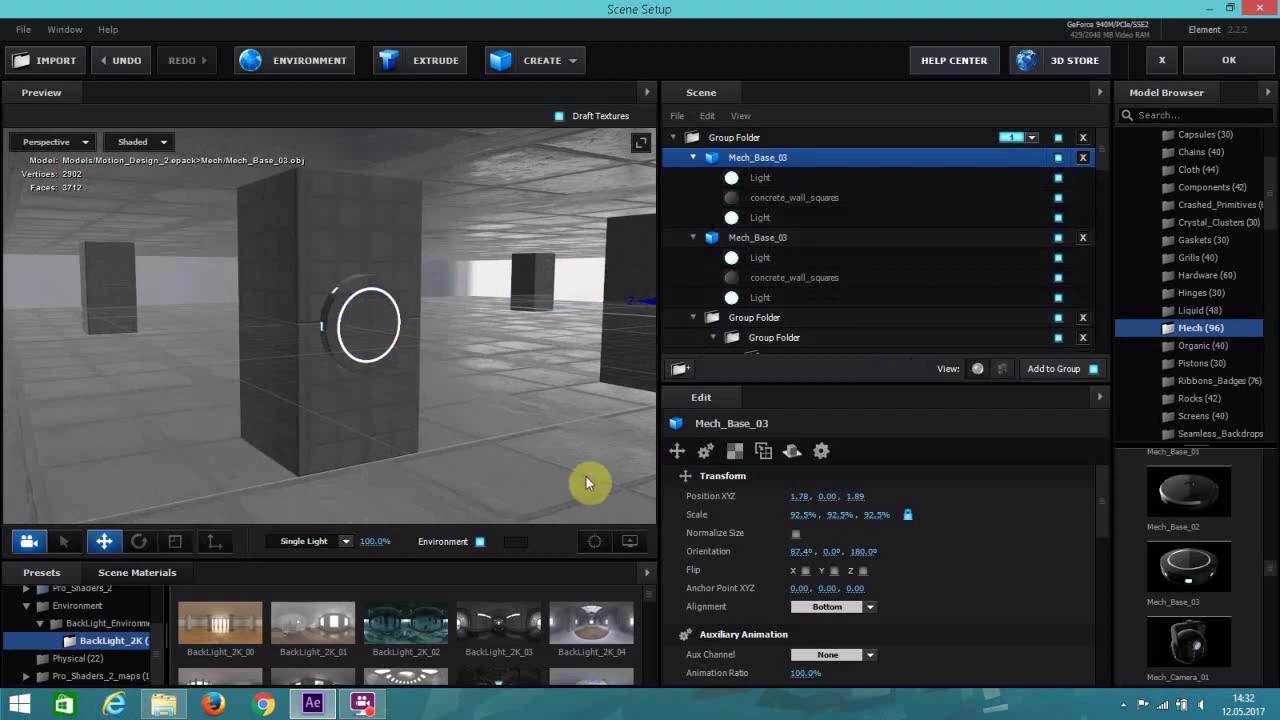
Centre the duplicated Mech_Base_03 on its column face by moving it along the X axis to about 1.88.
left_click(592, 541)
left_click_drag(536, 402, 264, 394)
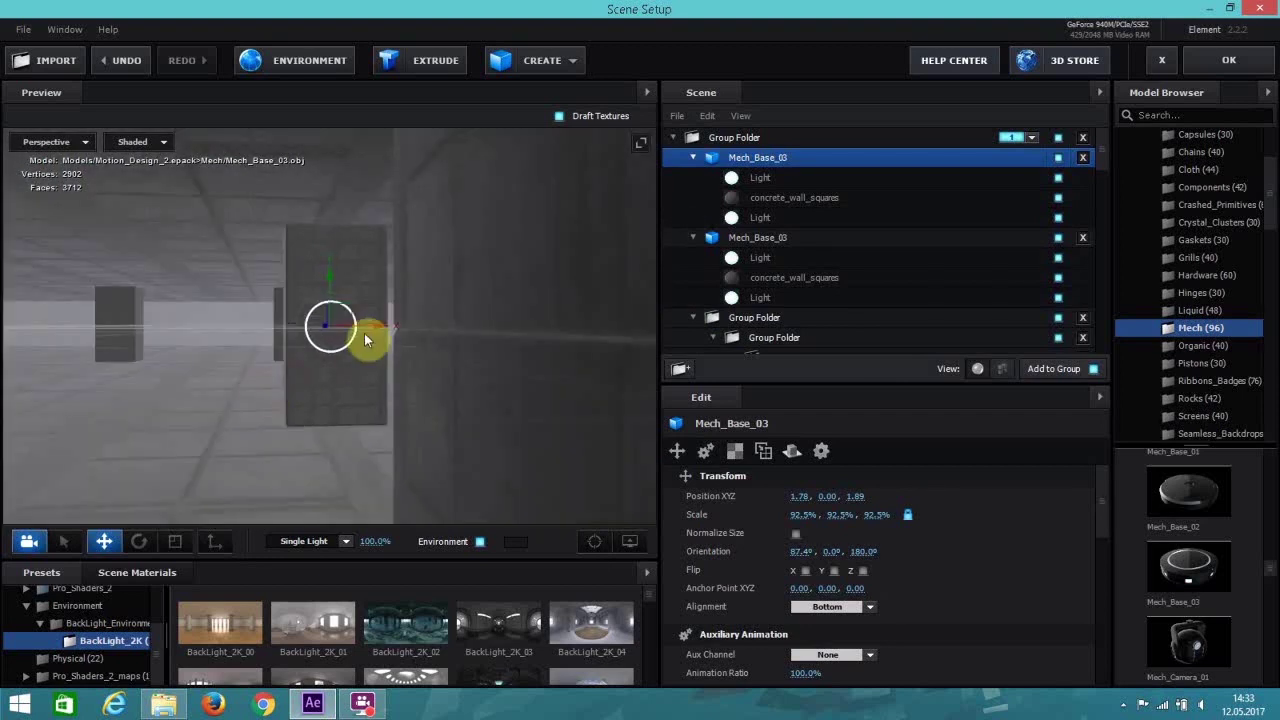
left_click_drag(365, 340, 392, 329)
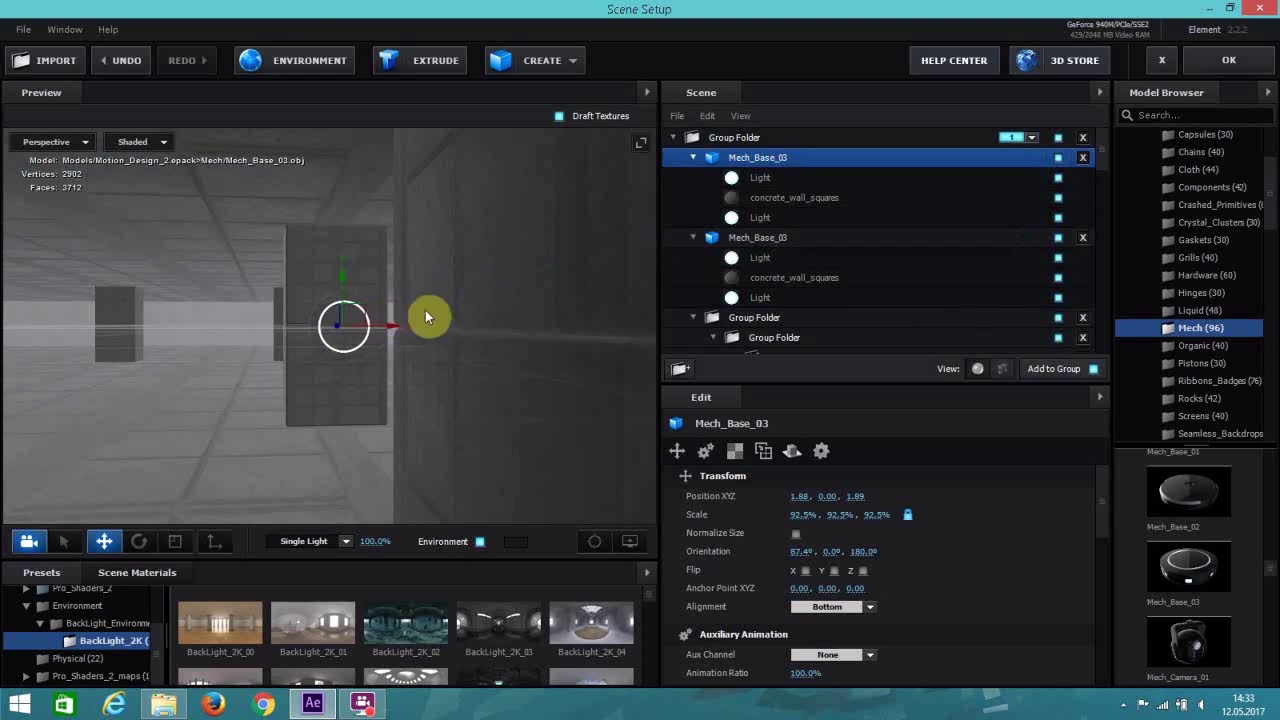
Focus the preview on the original Mech_Base_03 and collapse the material lists of both Mech_Base_03 models.
left_click(752, 238)
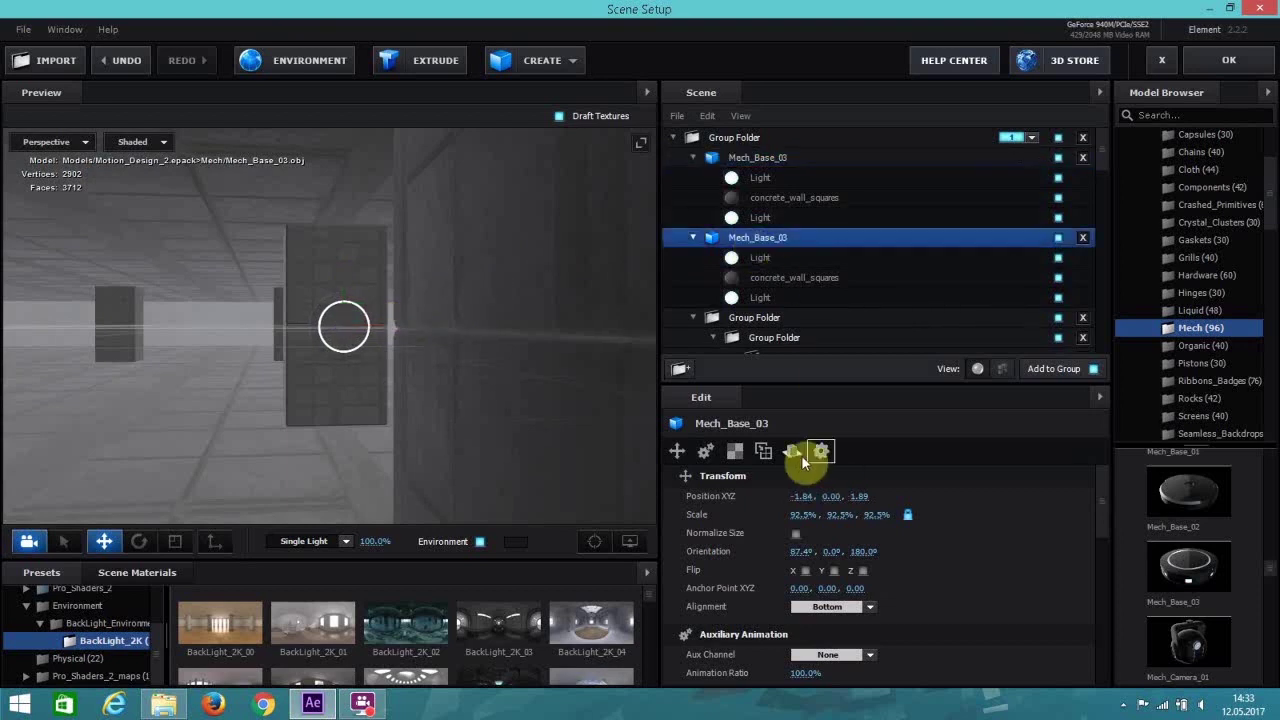
left_click(594, 541)
scroll(466, 408, "down", 4)
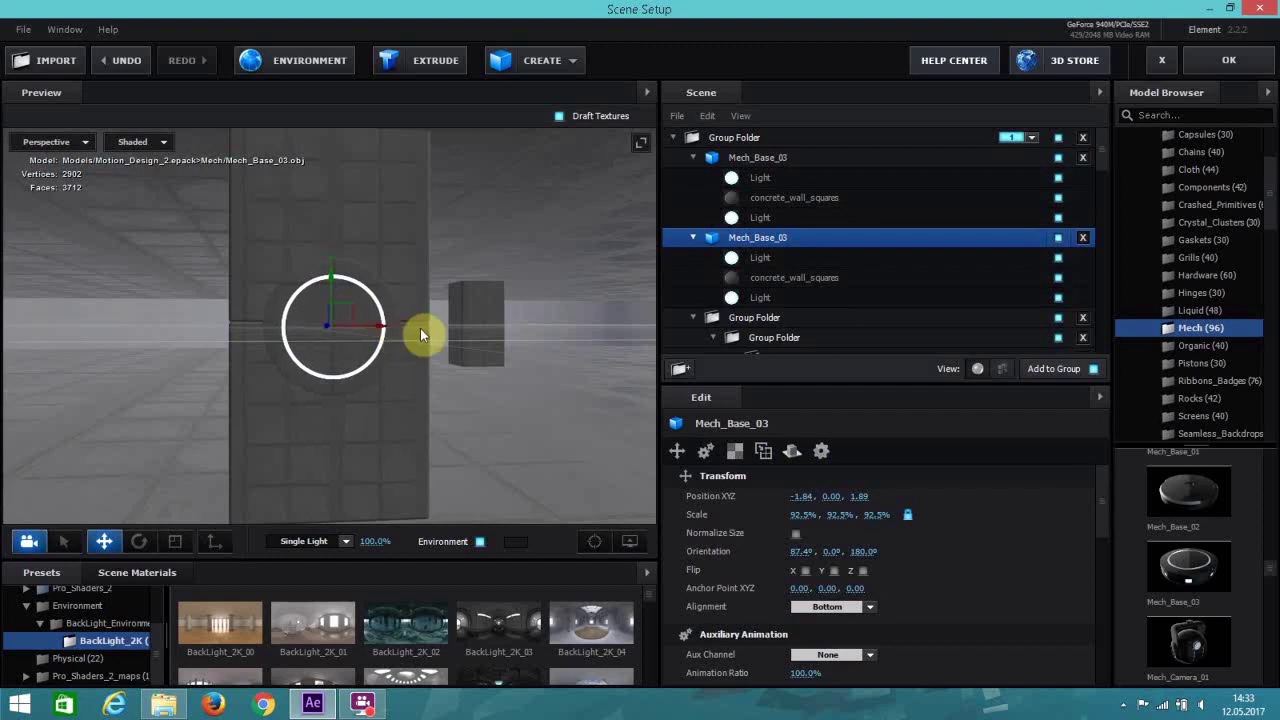
scroll(420, 329, "down", 2)
left_click_drag(427, 327, 504, 305)
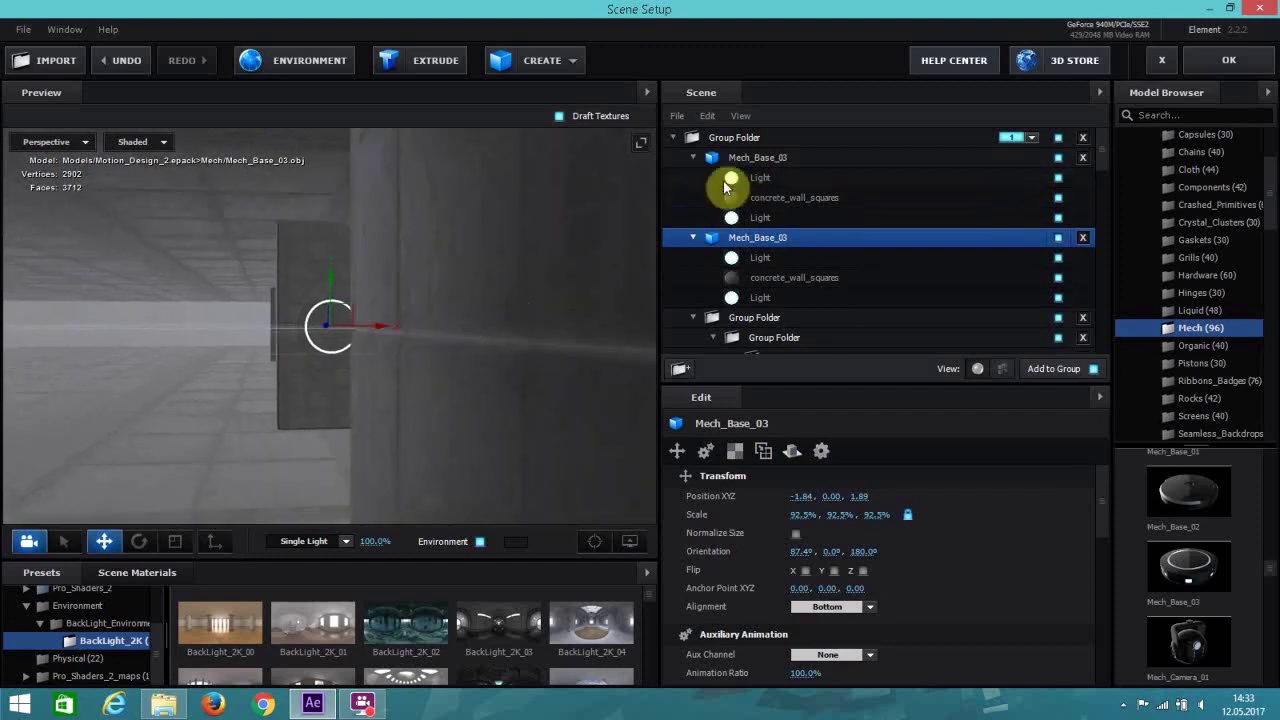
left_click(697, 160)
left_click(693, 177)
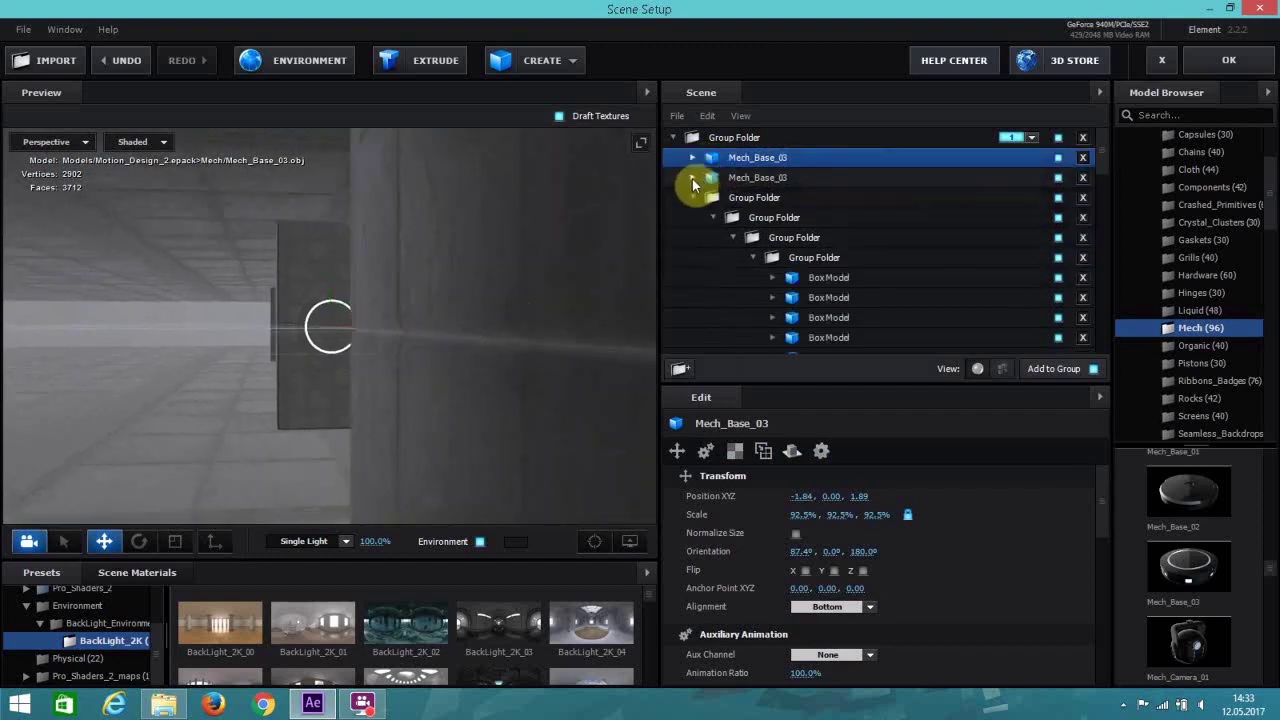
Duplicate both Mech_Base_03 models together and move the copies along the Z axis onto the next row of columns.
left_click(752, 161, "ctrl")
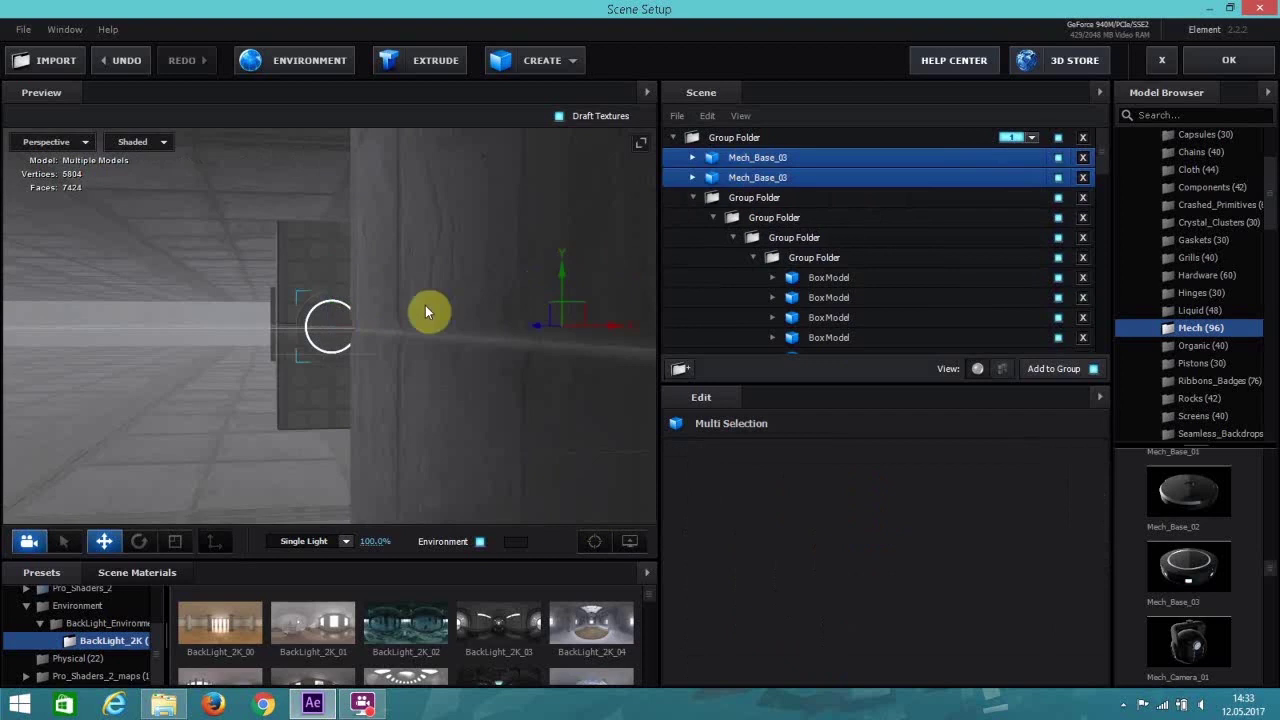
scroll(421, 308, "down", 3)
scroll(417, 311, "down", 3)
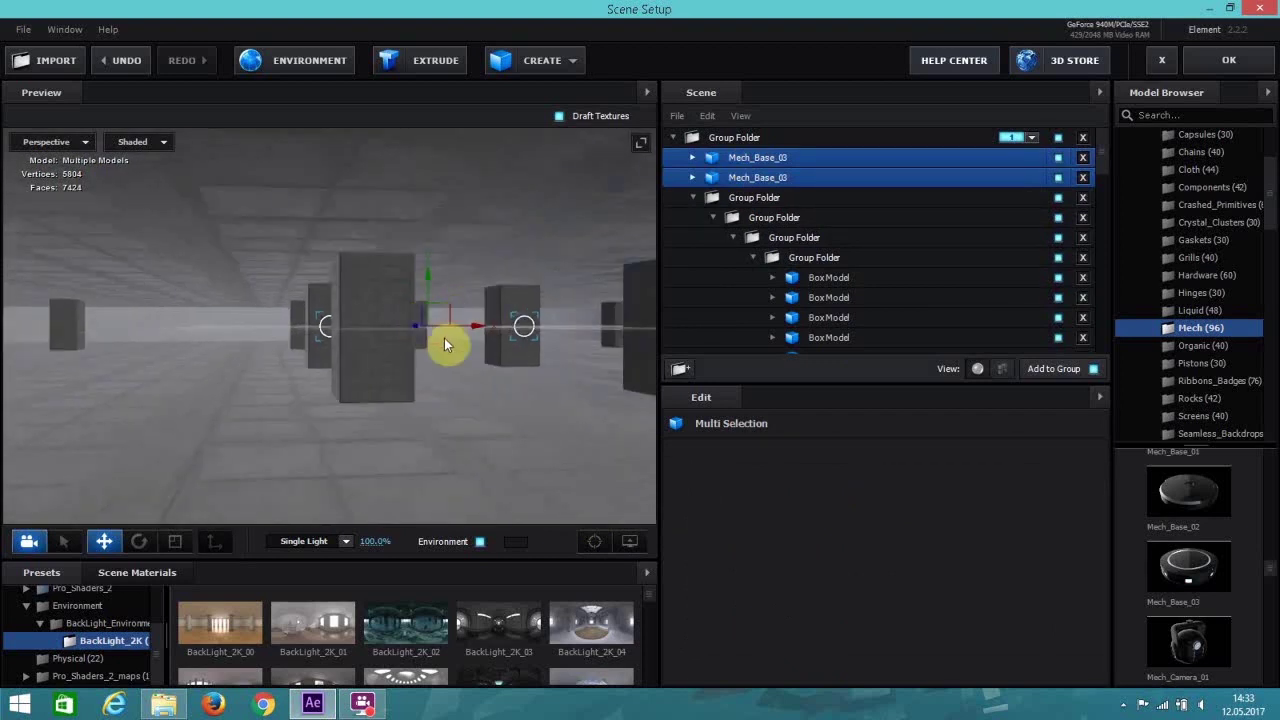
key("ctrl+d")
left_click_drag(428, 380, 449, 383)
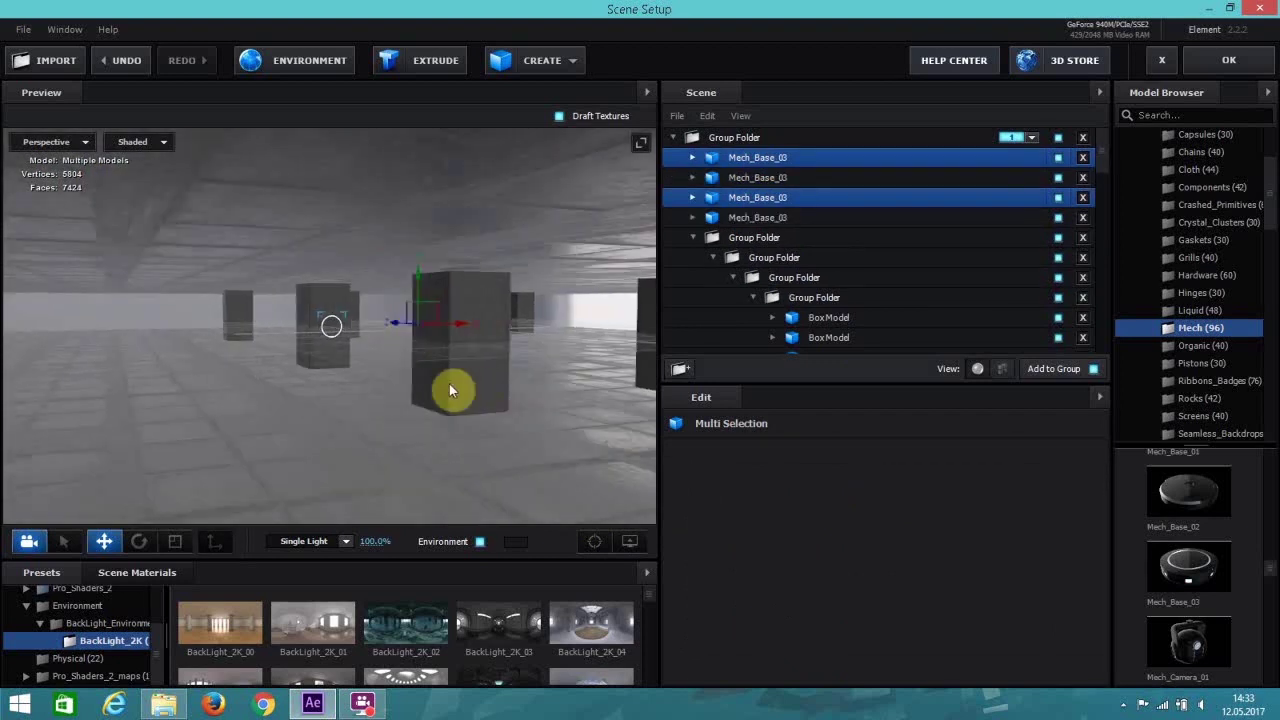
left_click_drag(391, 320, 527, 366)
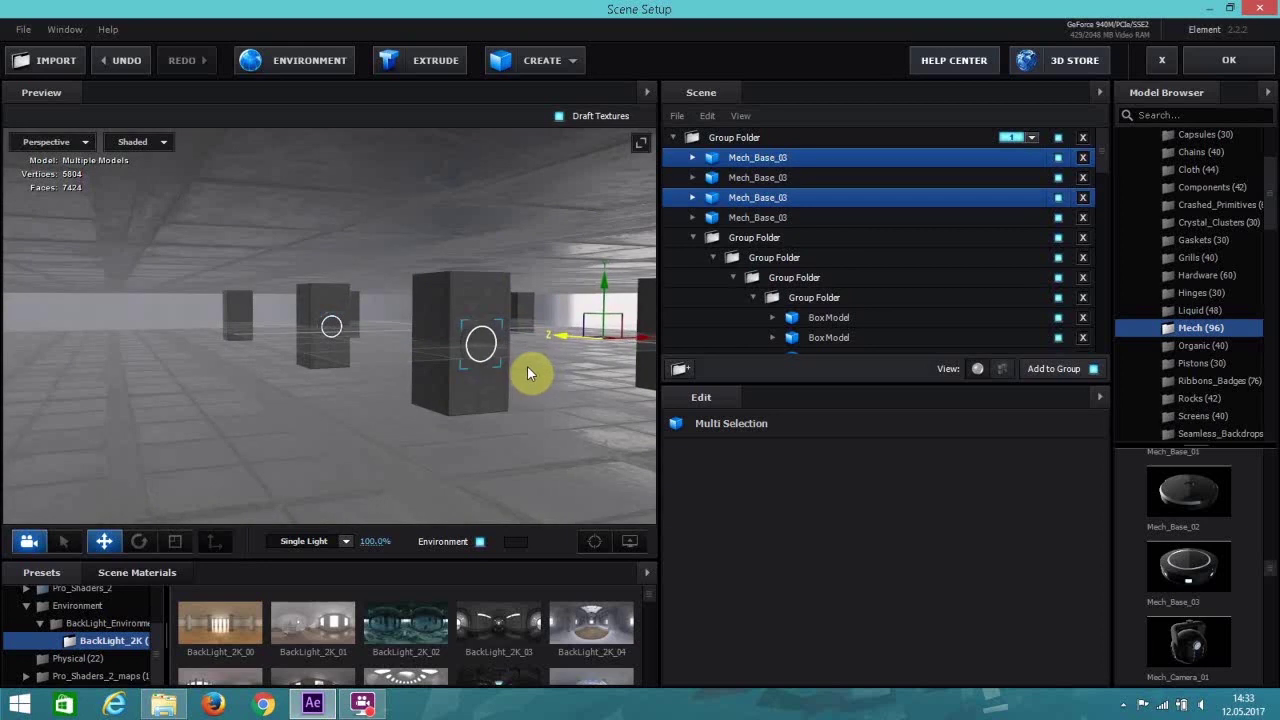
scroll(527, 366, "down", 3)
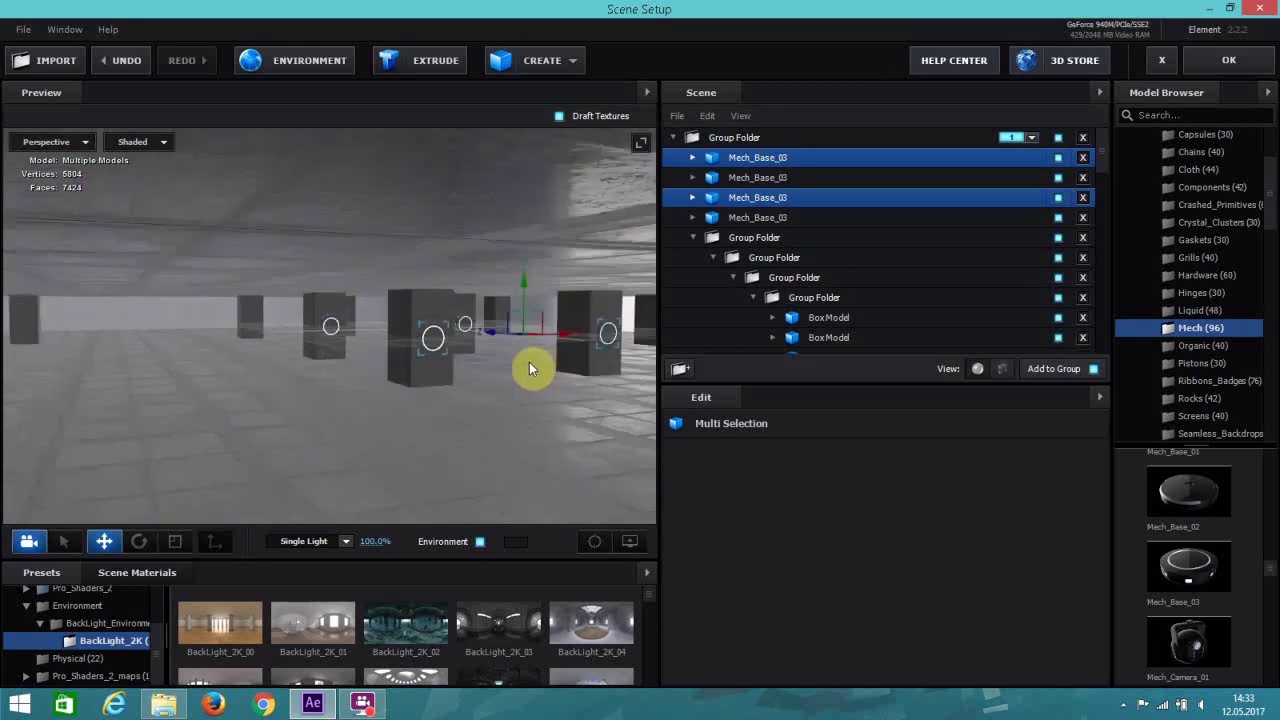
Try to duplicate all four Mech_Base_03 models and move the copies along the X axis onto the neighbouring columns.
left_click(757, 179, "ctrl")
left_click(760, 216, "ctrl")
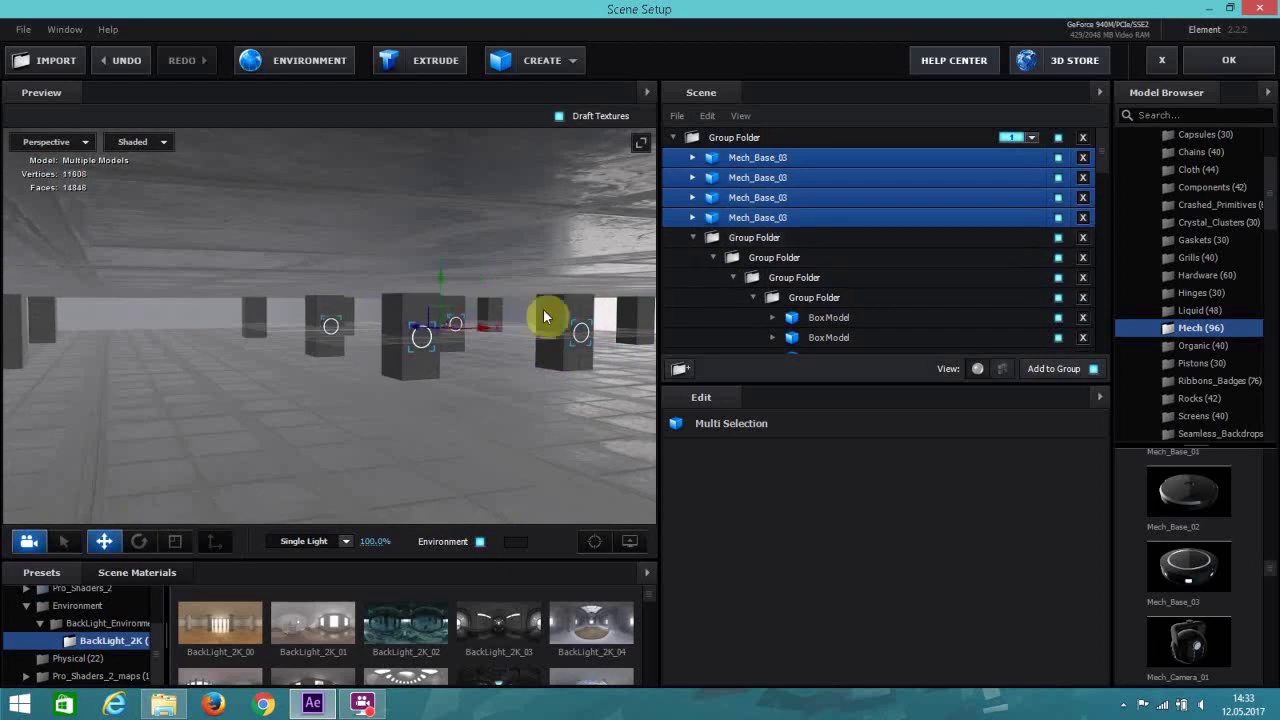
key("ctrl+d")
scroll(442, 391, "down", 2)
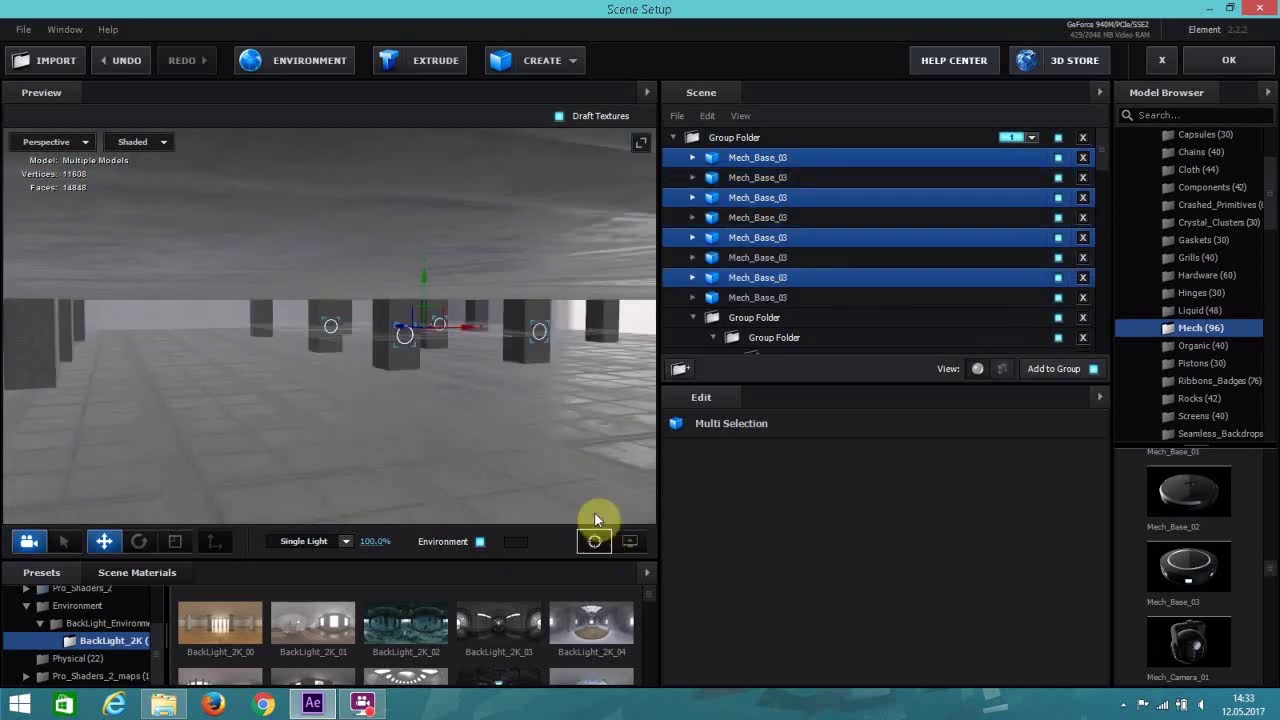
left_click_drag(594, 511, 530, 430)
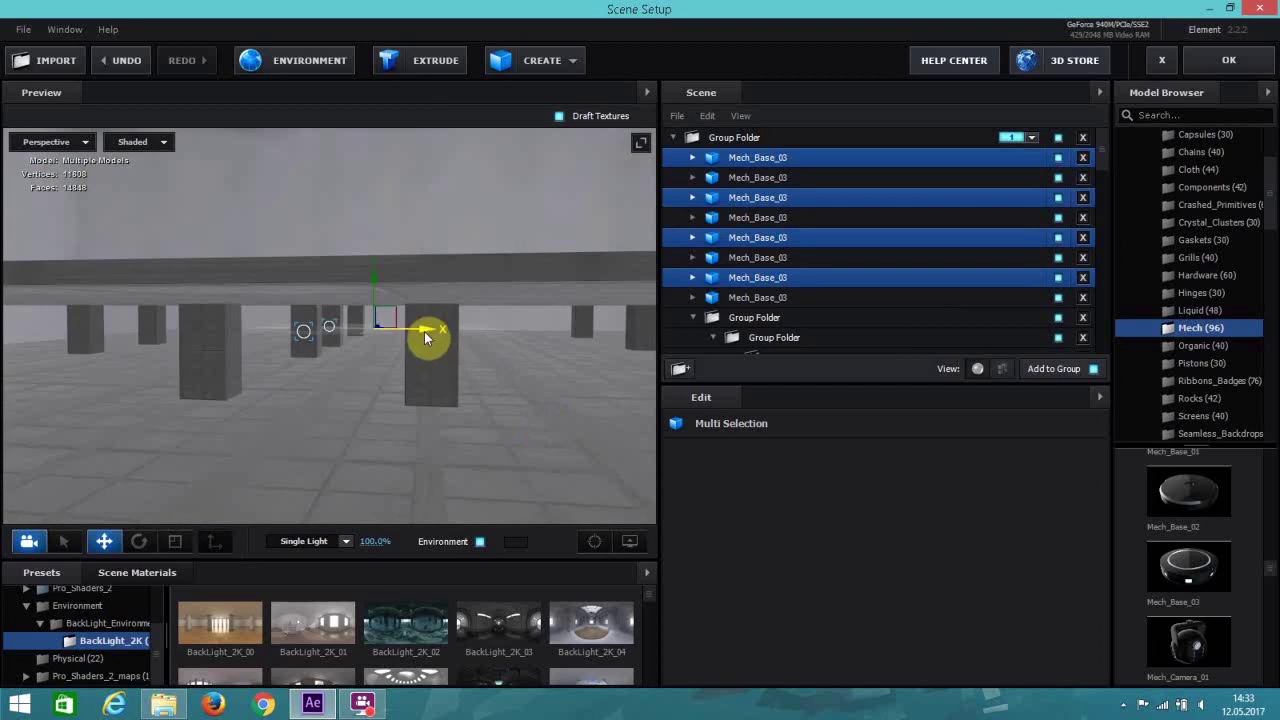
left_click_drag(425, 337, 747, 371)
left_click(595, 541)
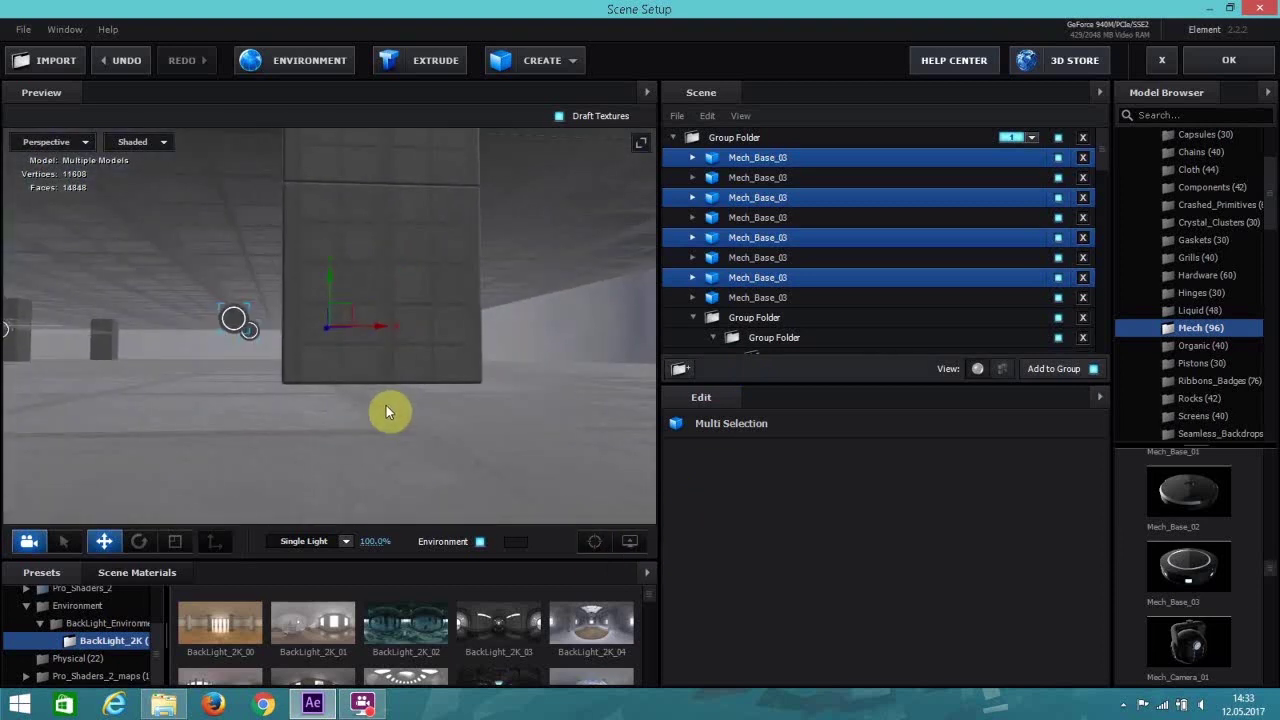
scroll(386, 411, "down", 3)
scroll(375, 337, "up", 6)
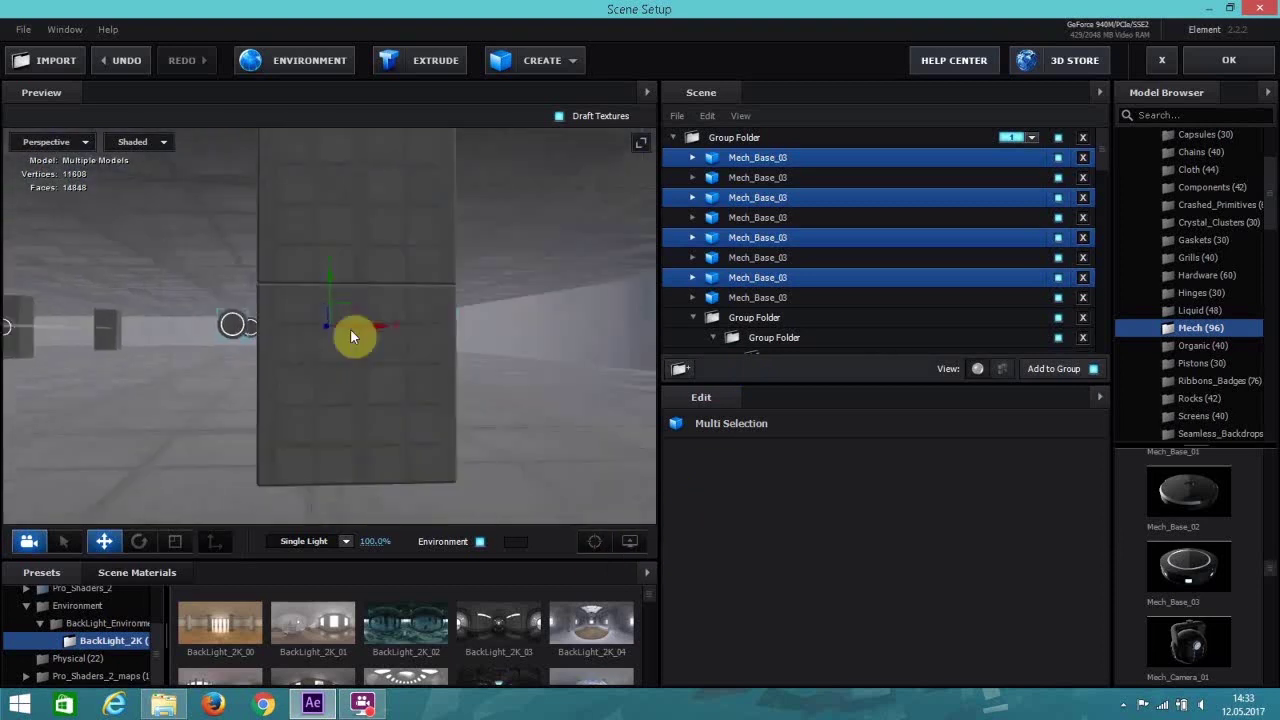
scroll(375, 380, "down", 4)
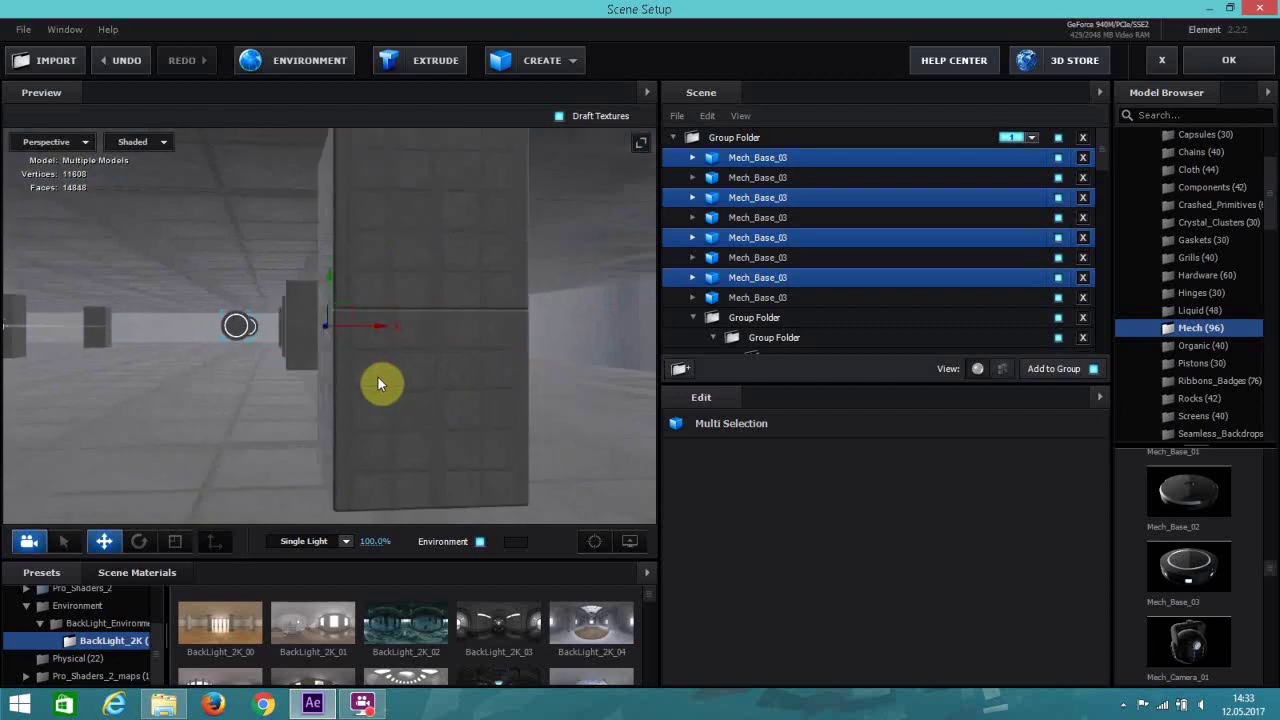
left_click_drag(369, 328, 271, 343)
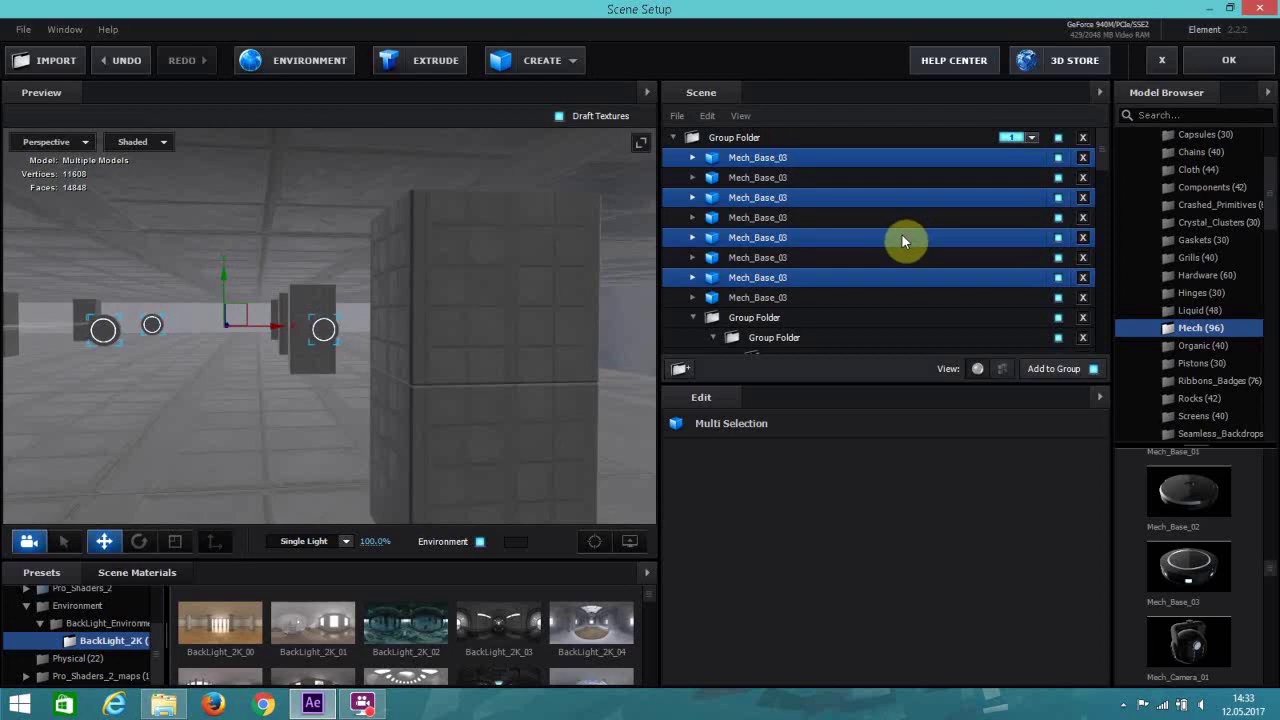
key("ctrl+z")
key("ctrl+z")
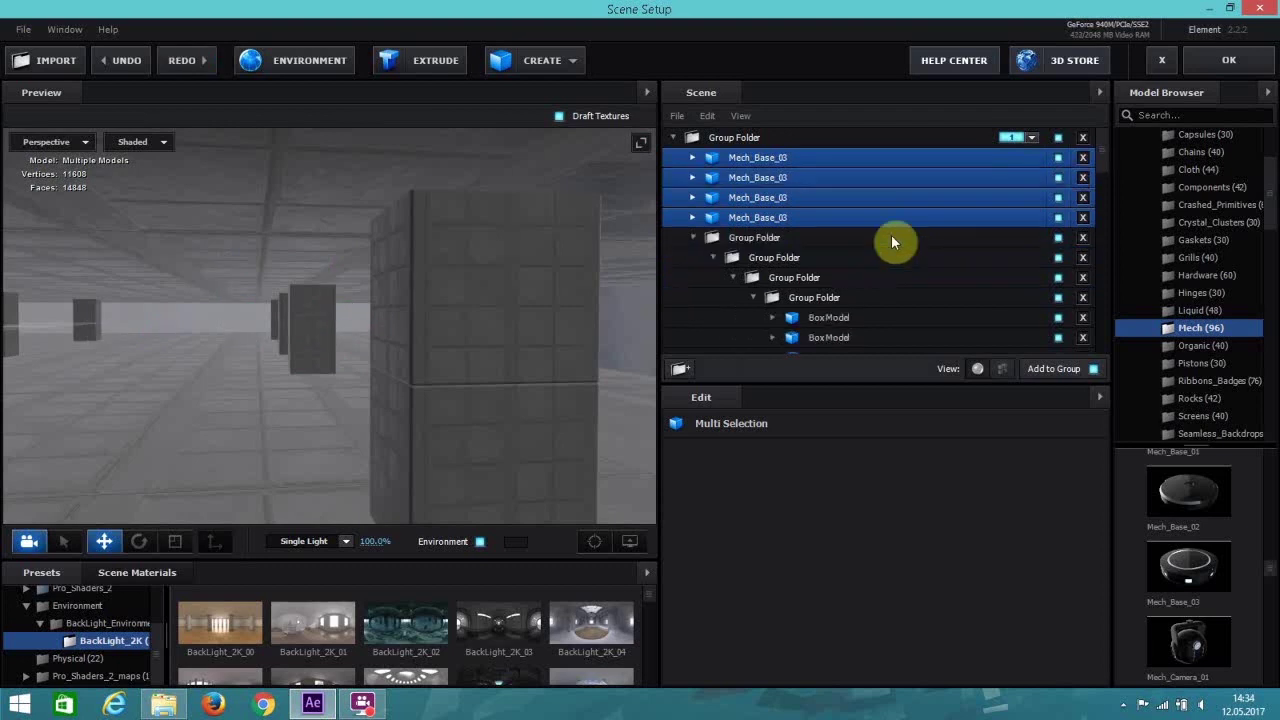
Duplicate the first two Mech_Base_03 models in the scene list and move the copies along the X axis onto the outer columns.
left_click(795, 160)
left_click(784, 177, "ctrl")
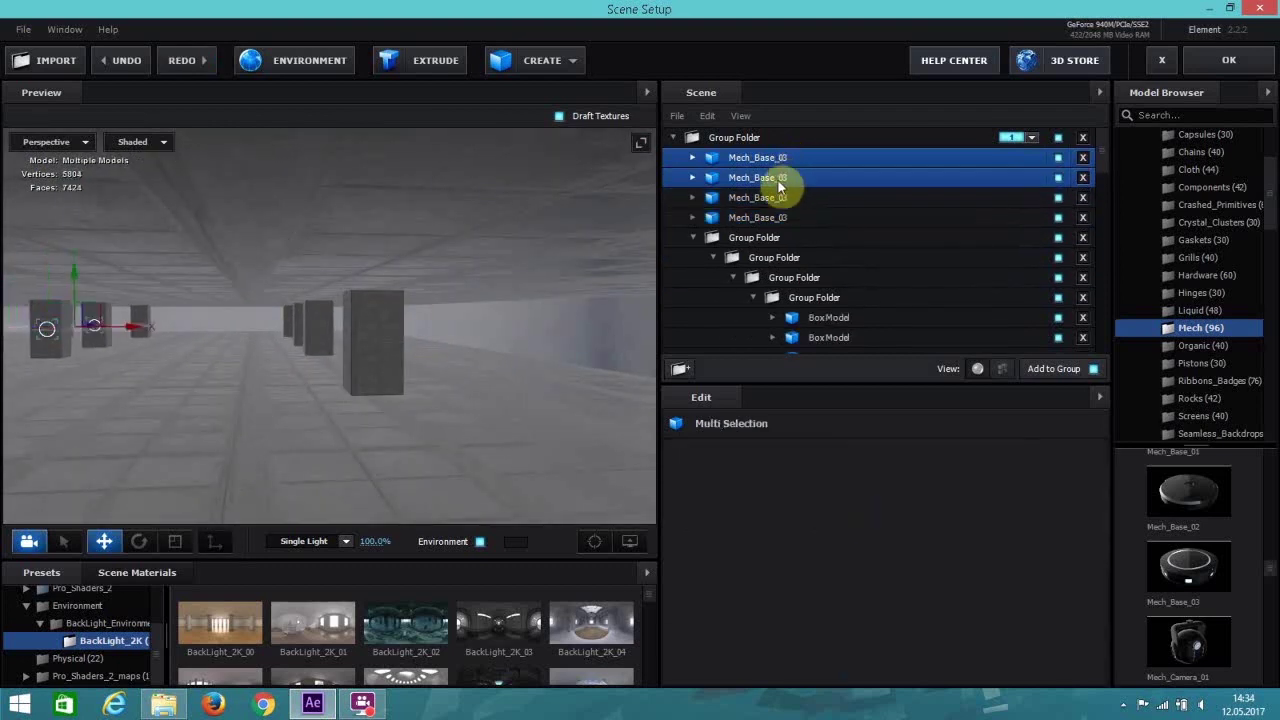
key("ctrl+d")
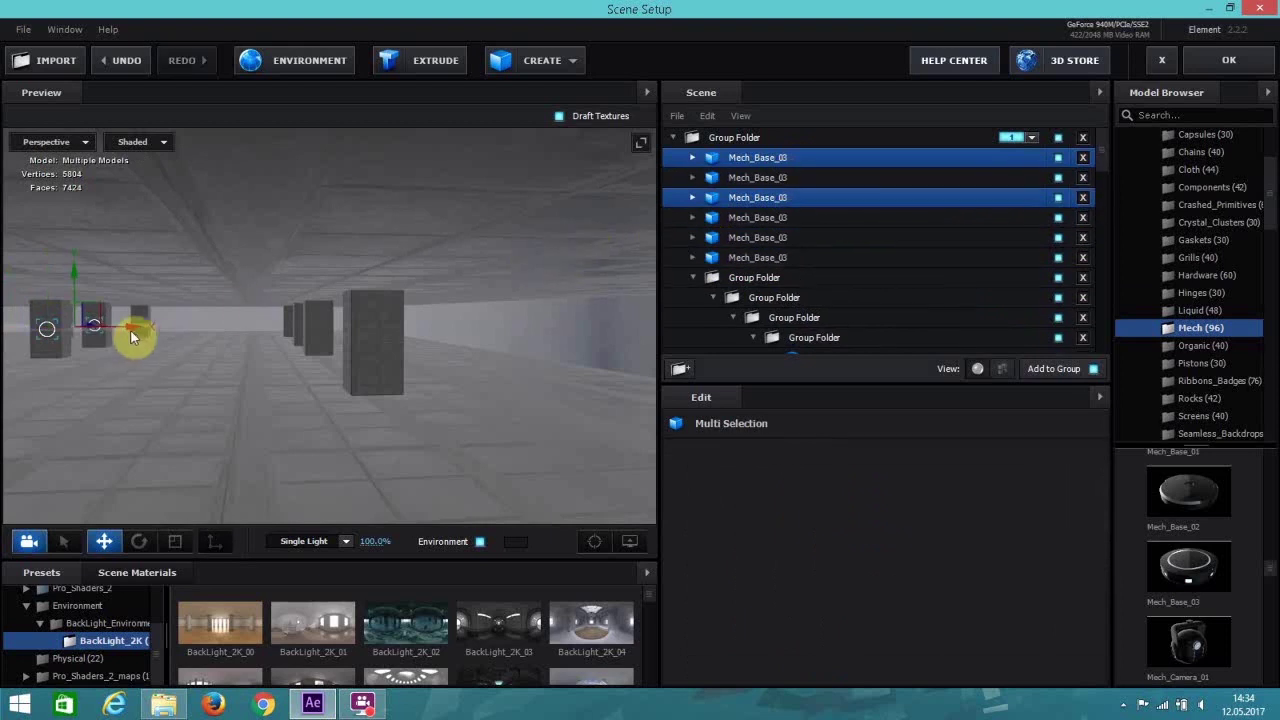
left_click_drag(130, 329, 363, 334)
left_click(590, 541)
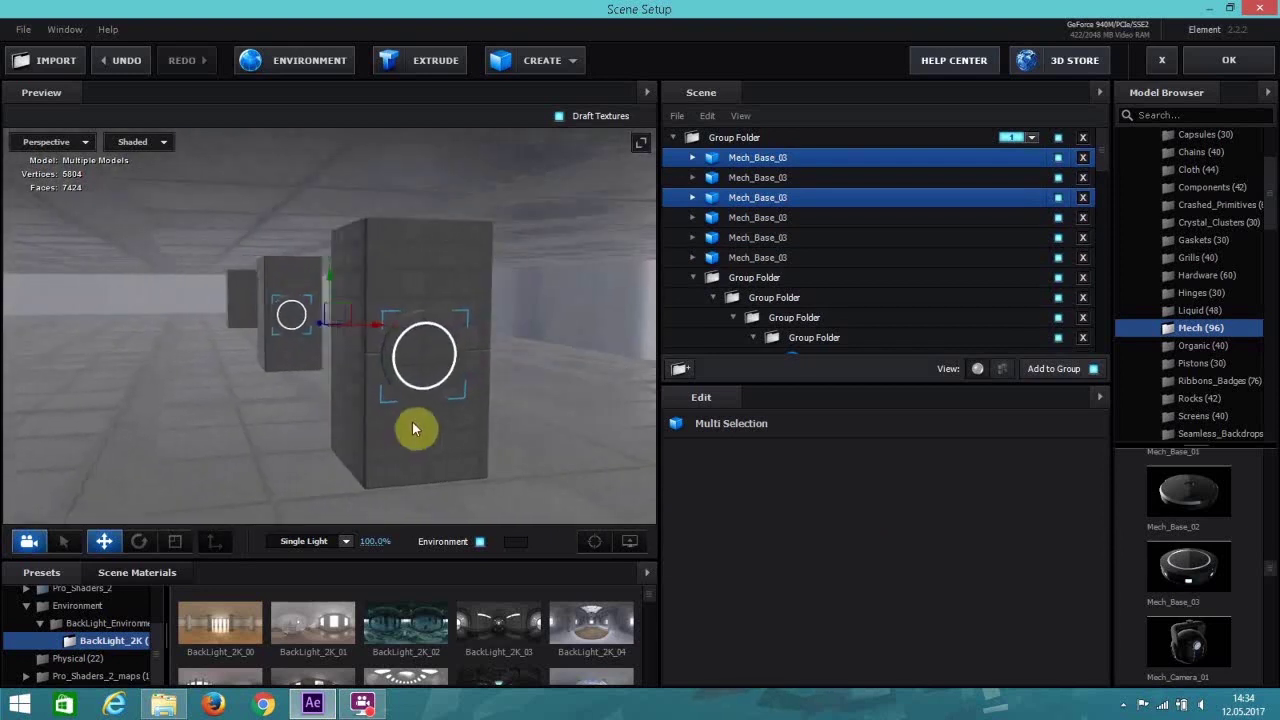
scroll(380, 335, "down", 5)
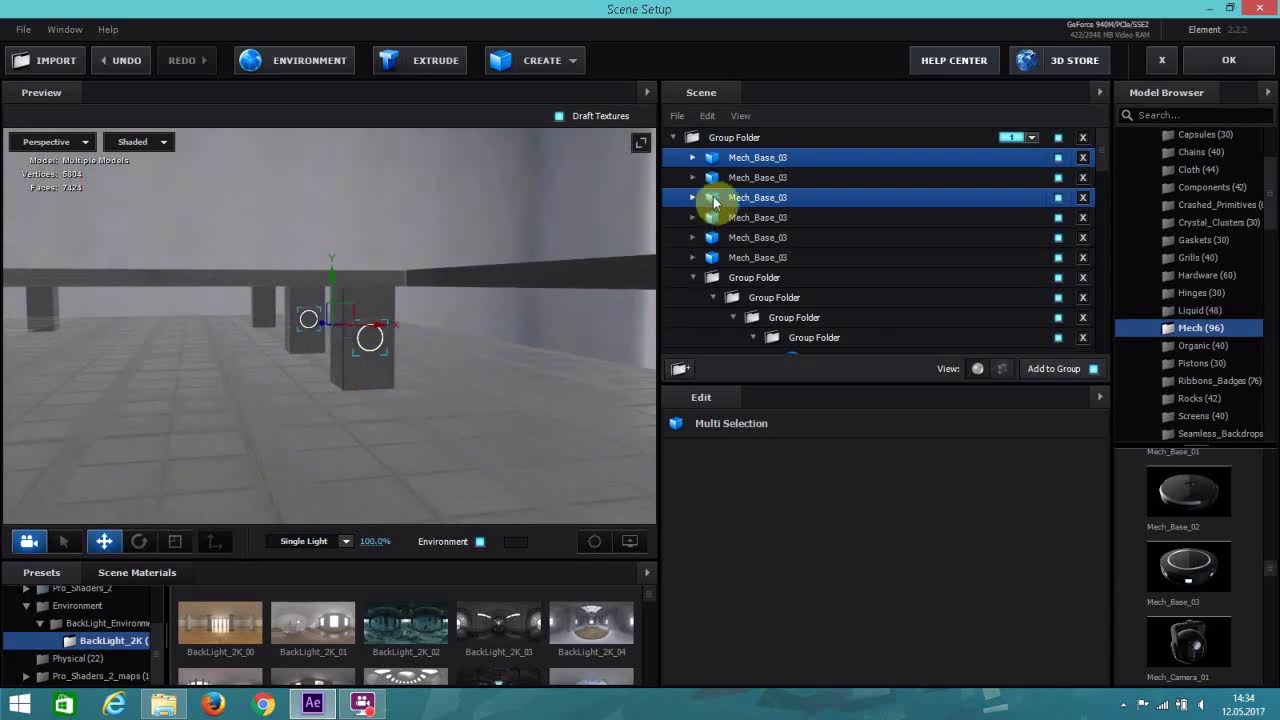
Try duplicating the first four Mech_Base_03 models in the scene list and moving the copies away from their columns.
left_click(744, 179, "ctrl")
left_click(755, 219, "ctrl")
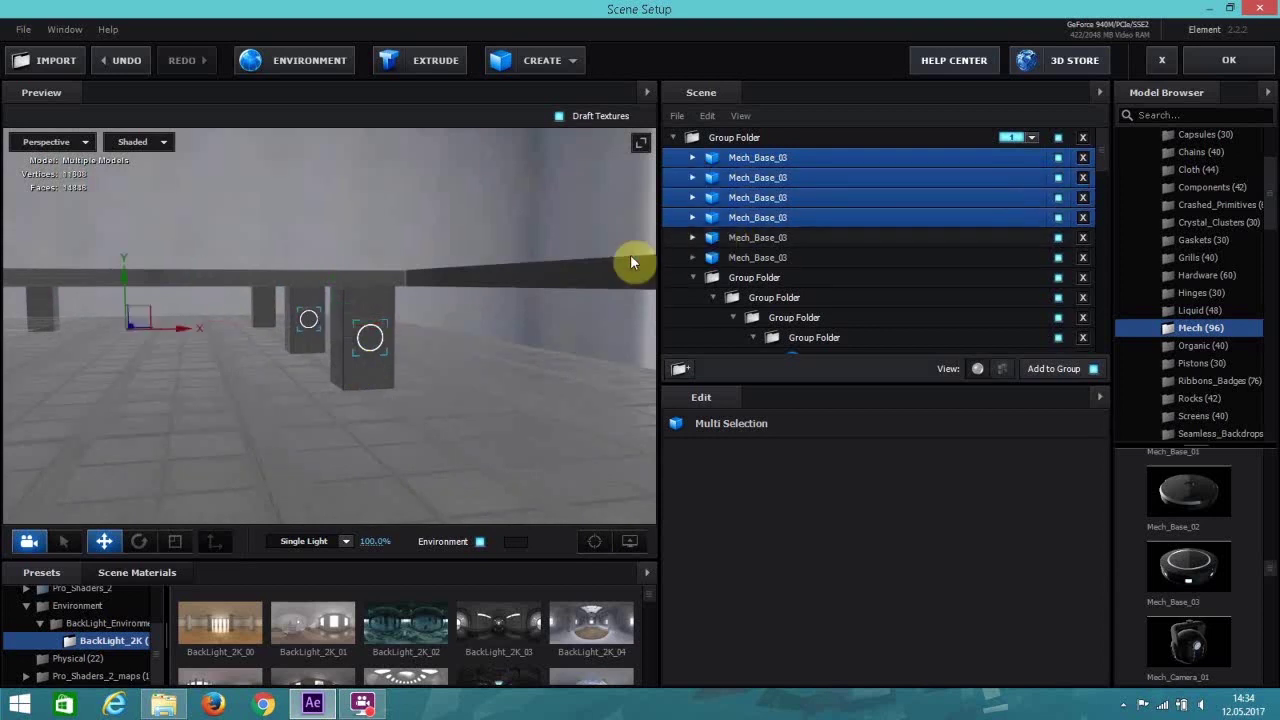
key("ctrl+d")
scroll(363, 383, "down", 5)
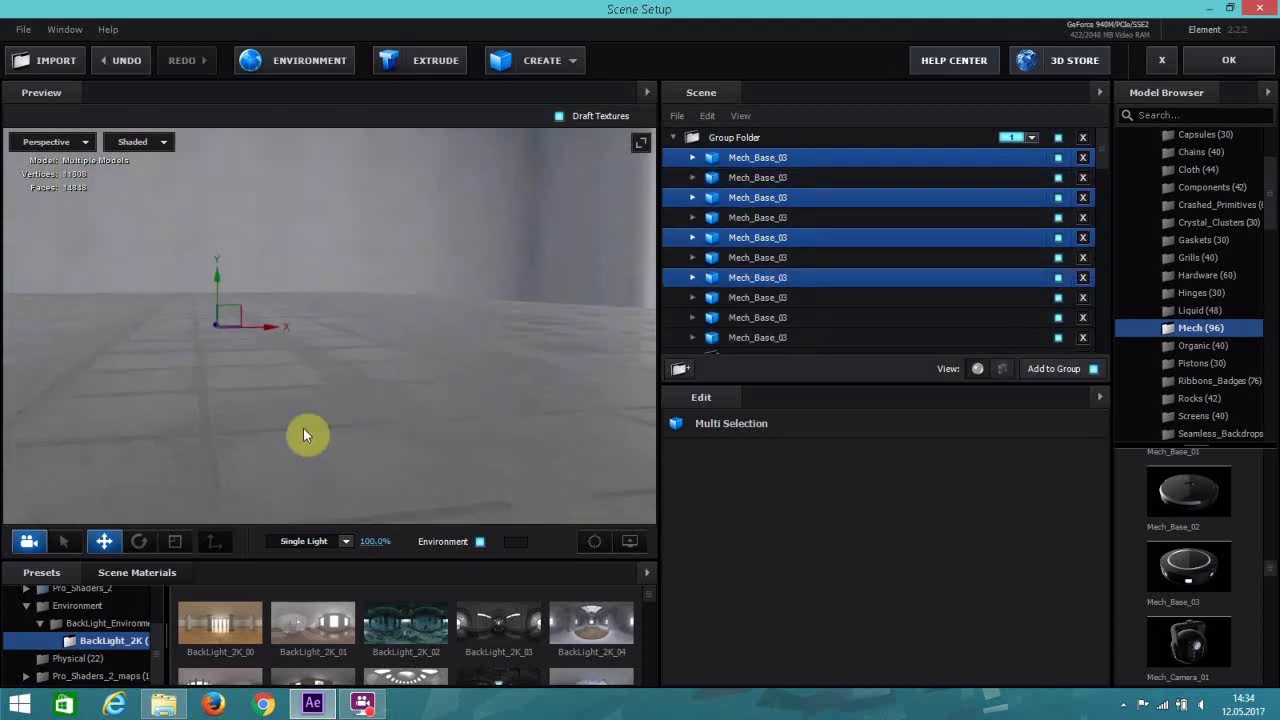
scroll(300, 430, "down", 5)
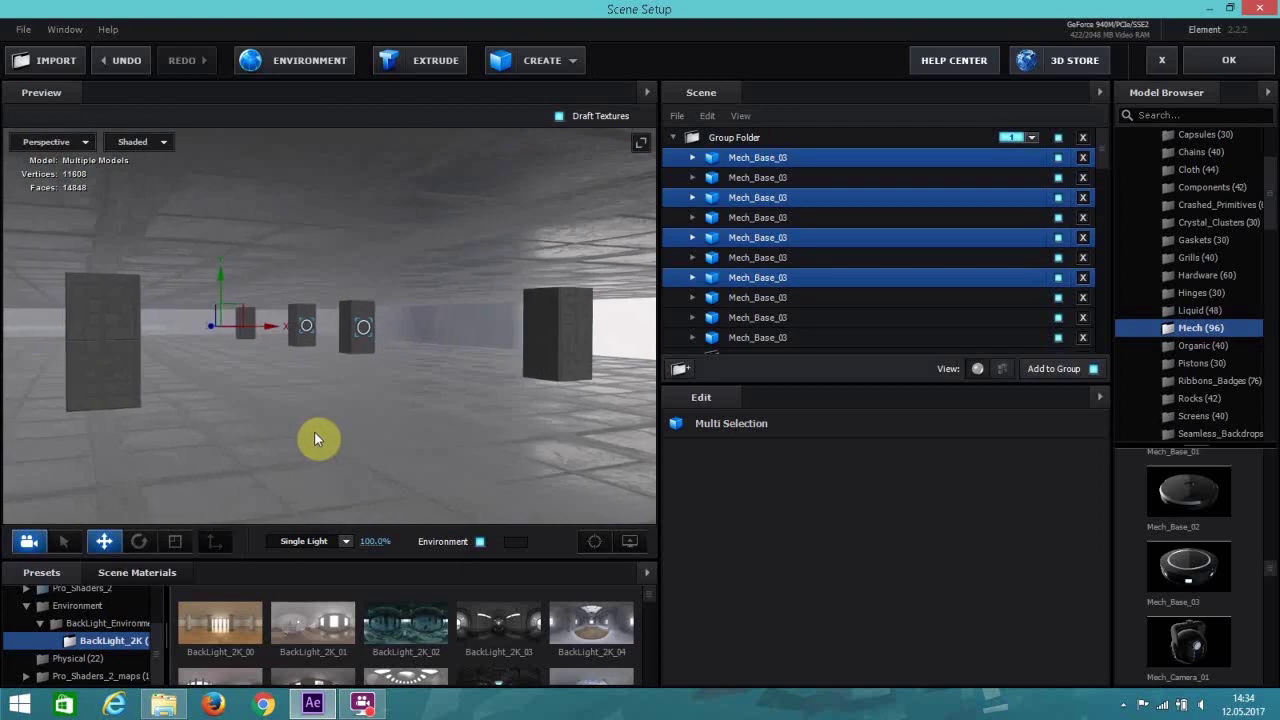
scroll(225, 343, "down", 5)
left_click_drag(213, 326, 335, 321)
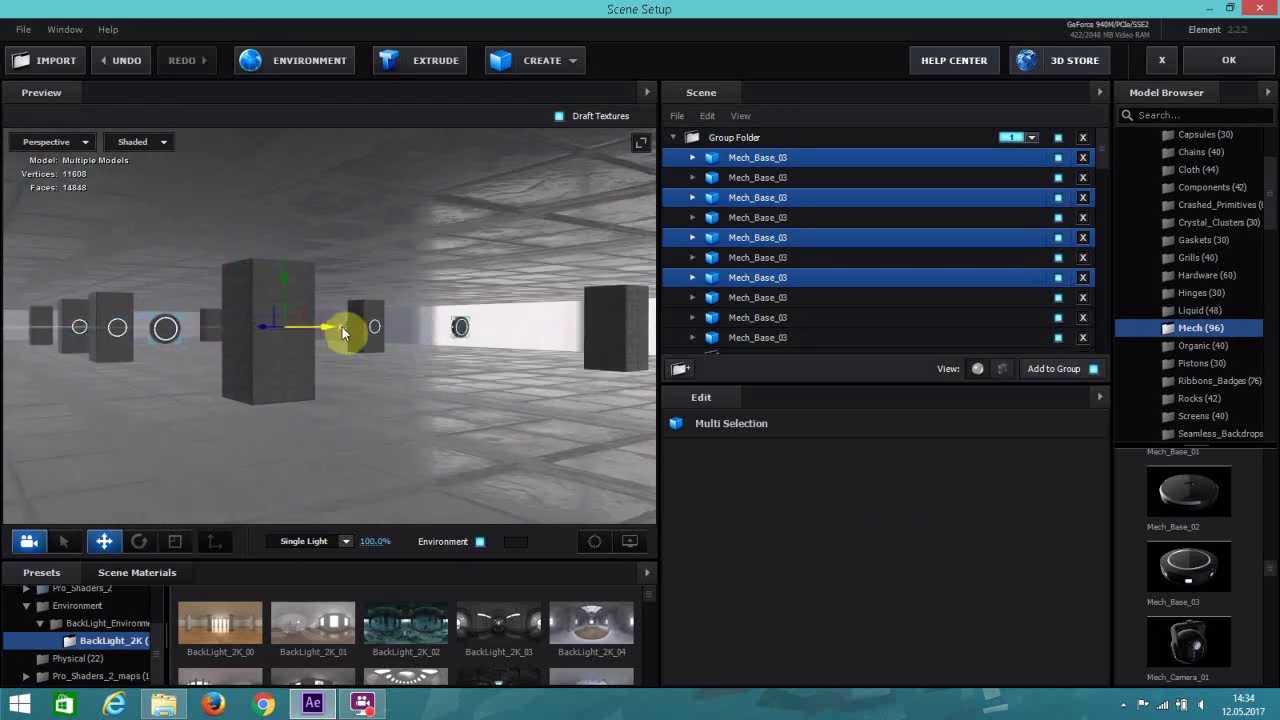
key("ctrl+z")
Try to line up the four copied Mech_Base_03 models with another row of columns along the Z axis.
left_click_drag(213, 330, 314, 380)
scroll(323, 378, "down", 3)
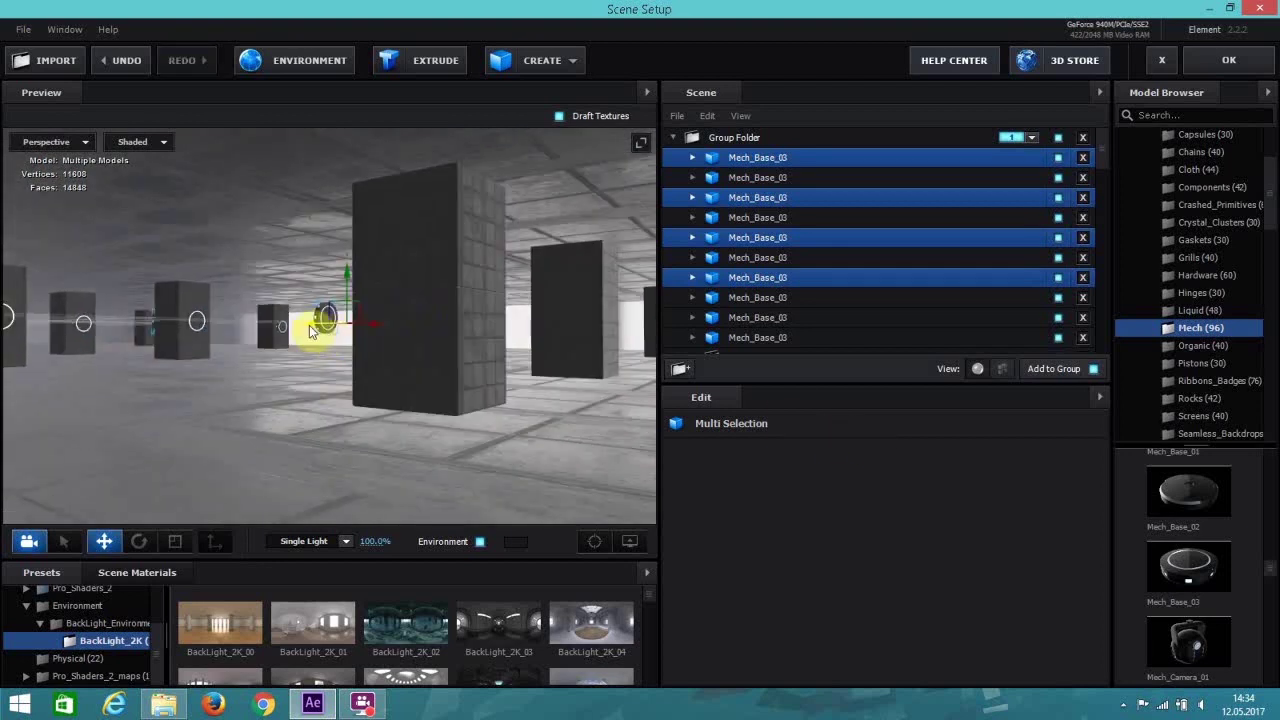
left_click_drag(323, 320, 840, 410)
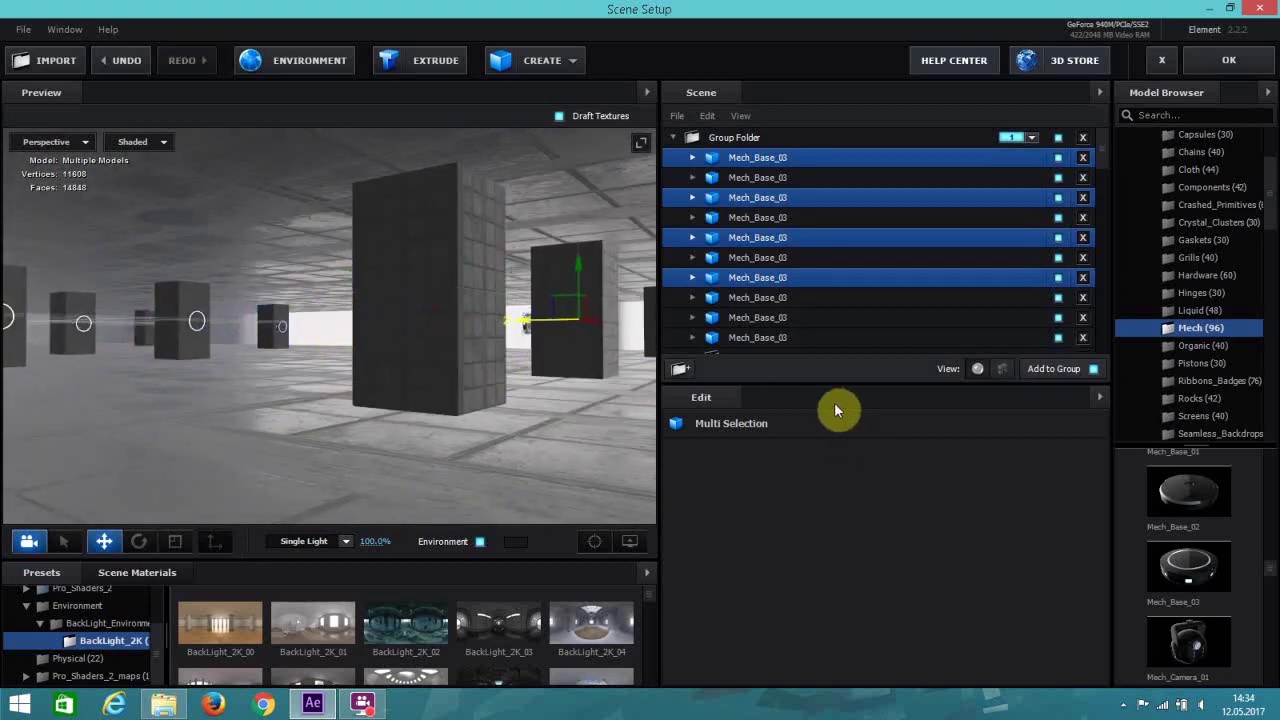
left_click_drag(517, 323, 643, 350)
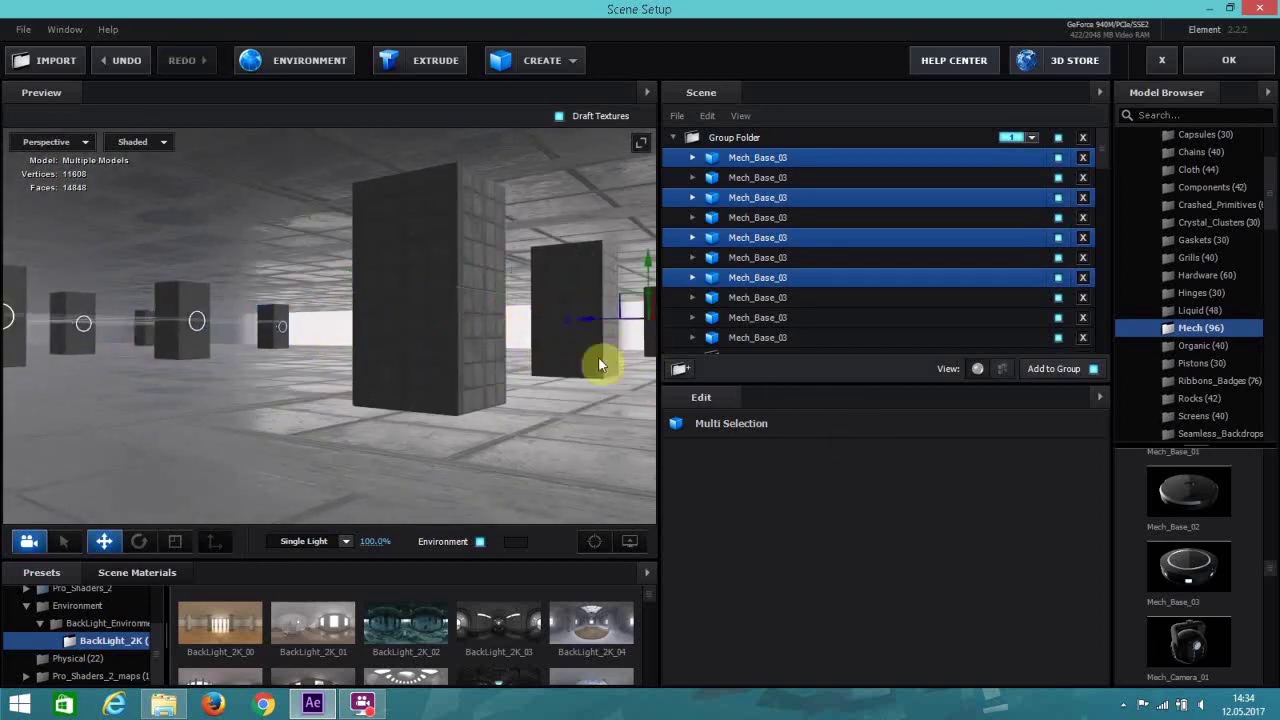
scroll(598, 356, "up", 3)
scroll(558, 377, "down", 8)
scroll(550, 380, "up", 5)
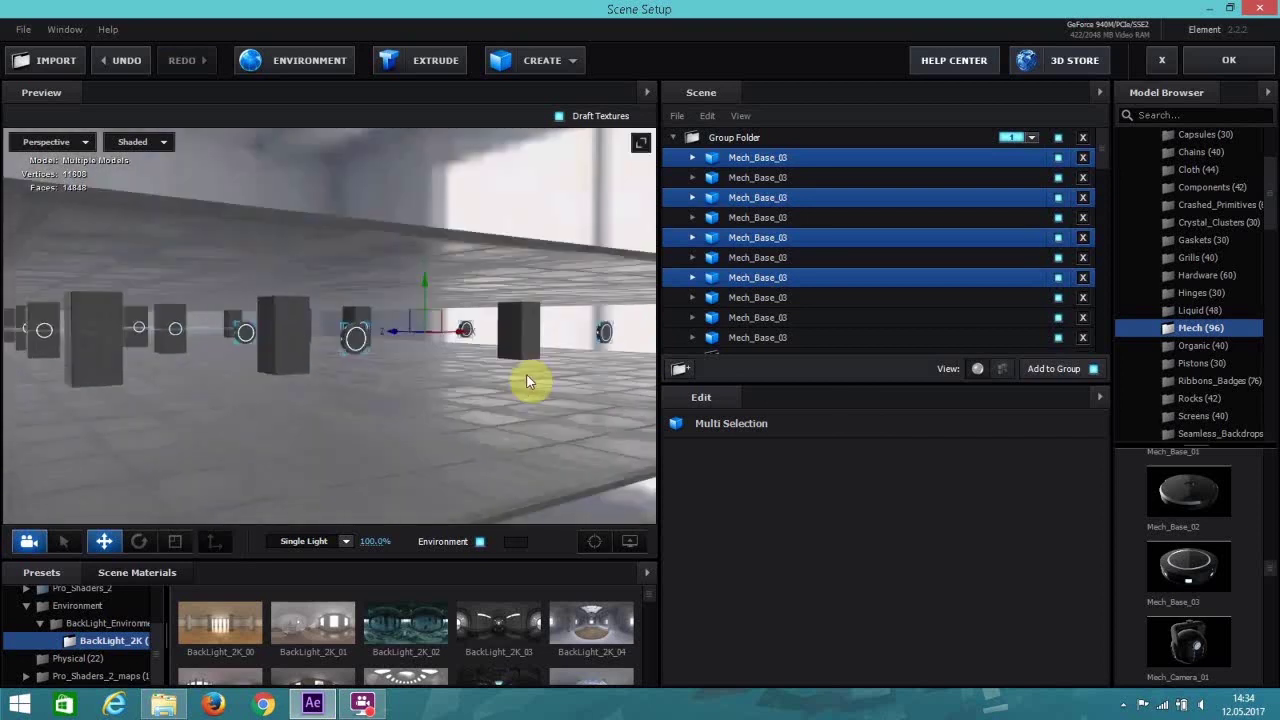
mouse_move(422, 333)
left_mouse_down()
mouse_move(338, 329)
mouse_move(309, 358)
mouse_move(337, 351)
left_mouse_up()
Undo the moves and the duplication of the four Mech_Base_03 copies.
key("ctrl+z")
key("ctrl+z")
key("ctrl+z")
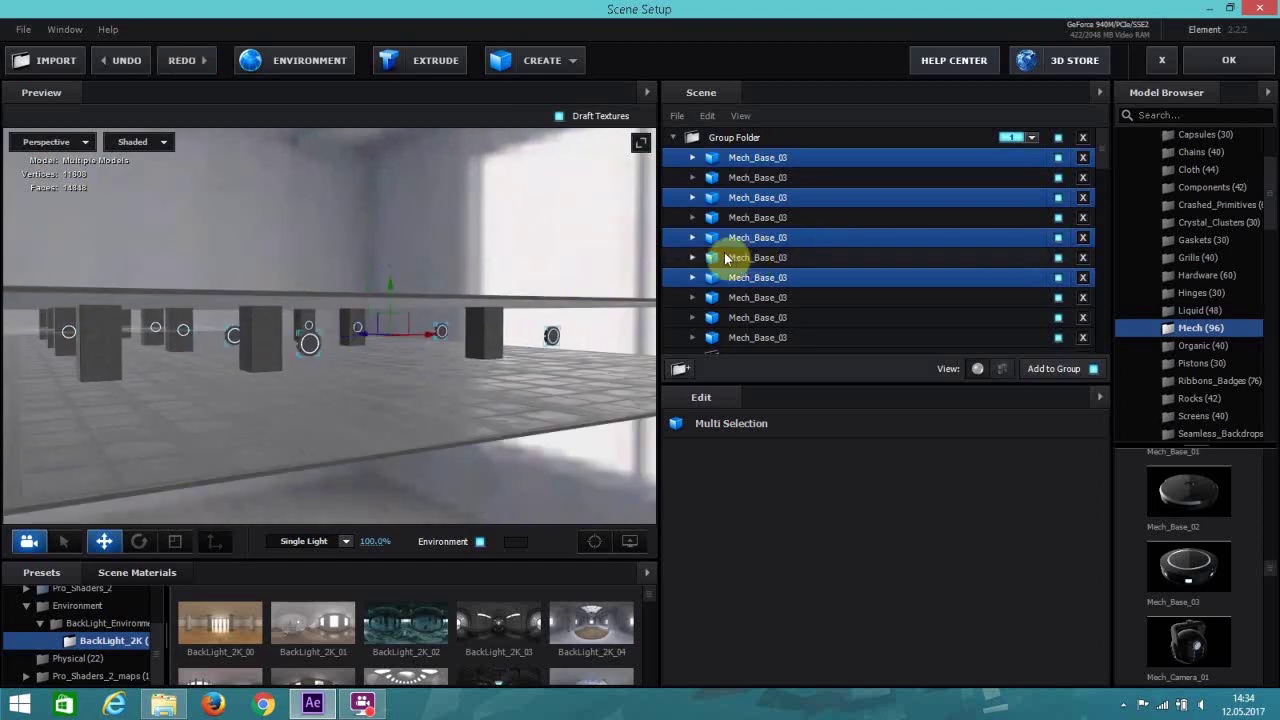
key("ctrl+z")
key("ctrl+z")
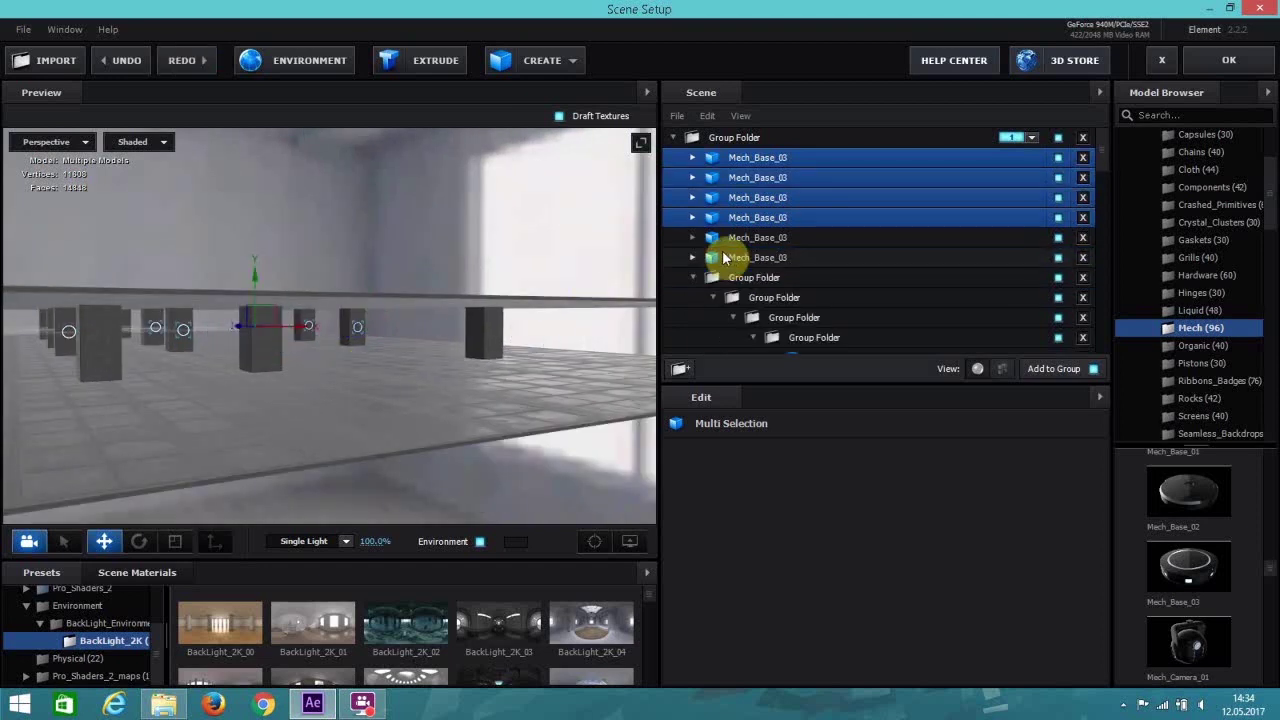
Duplicate only the first two Mech_Base_03 models in the scene list and place the copies on bare column faces.
left_click(770, 158)
left_click(766, 177, "ctrl")
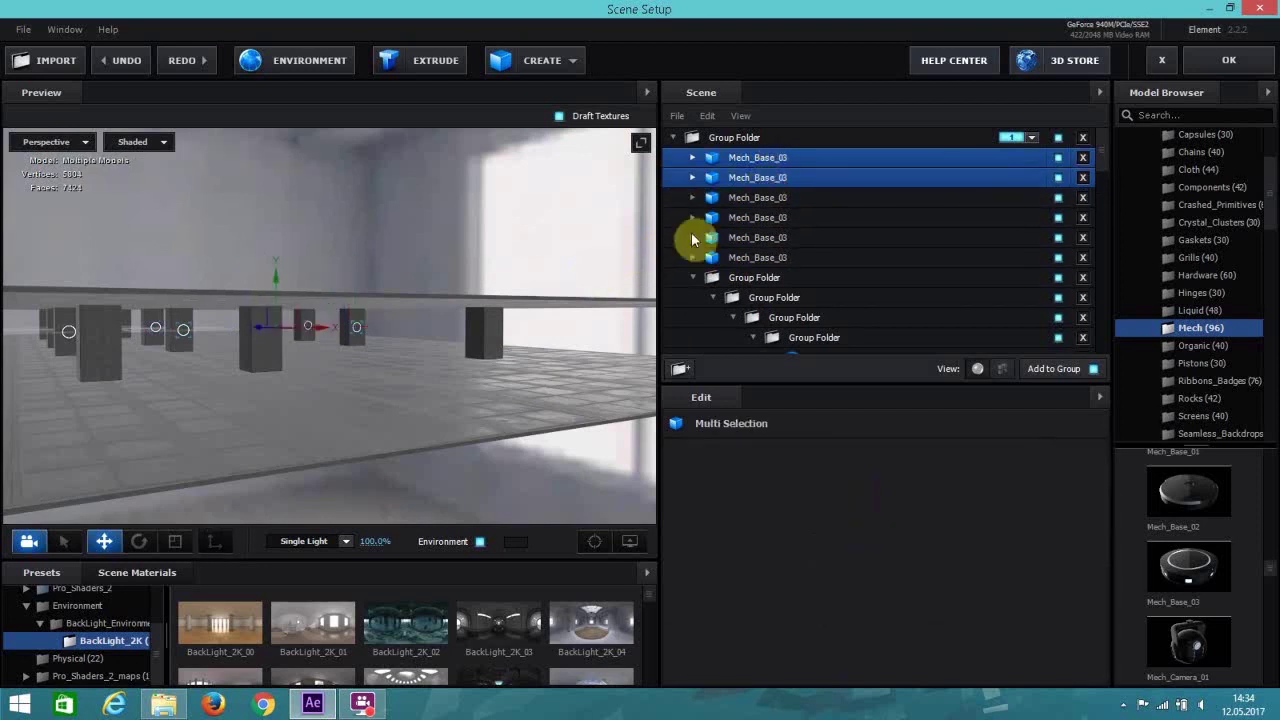
key("ctrl+d")
left_click_drag(378, 412, 447, 382)
scroll(449, 375, "up", 2)
scroll(449, 375, "down", 5)
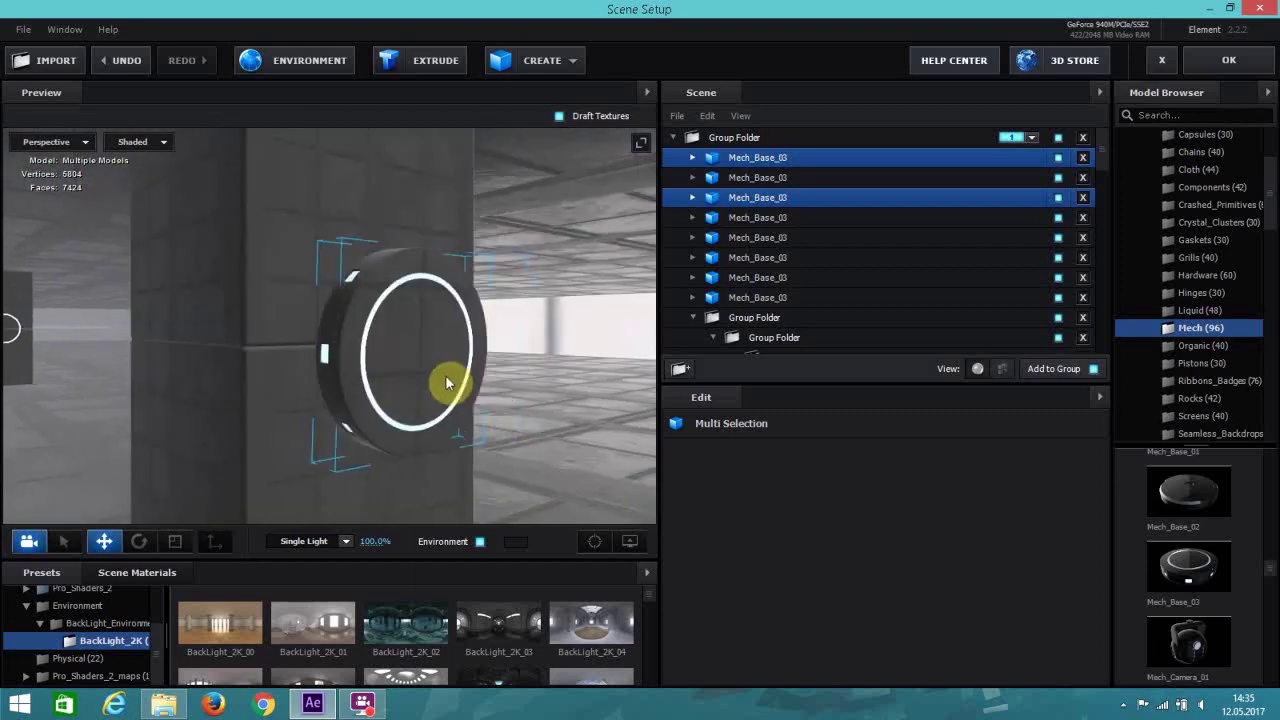
Add another pair of Mech_Base_03 copies and place them on the remaining bare columns.
left_click_drag(509, 371, 572, 355)
scroll(570, 360, "down", 3)
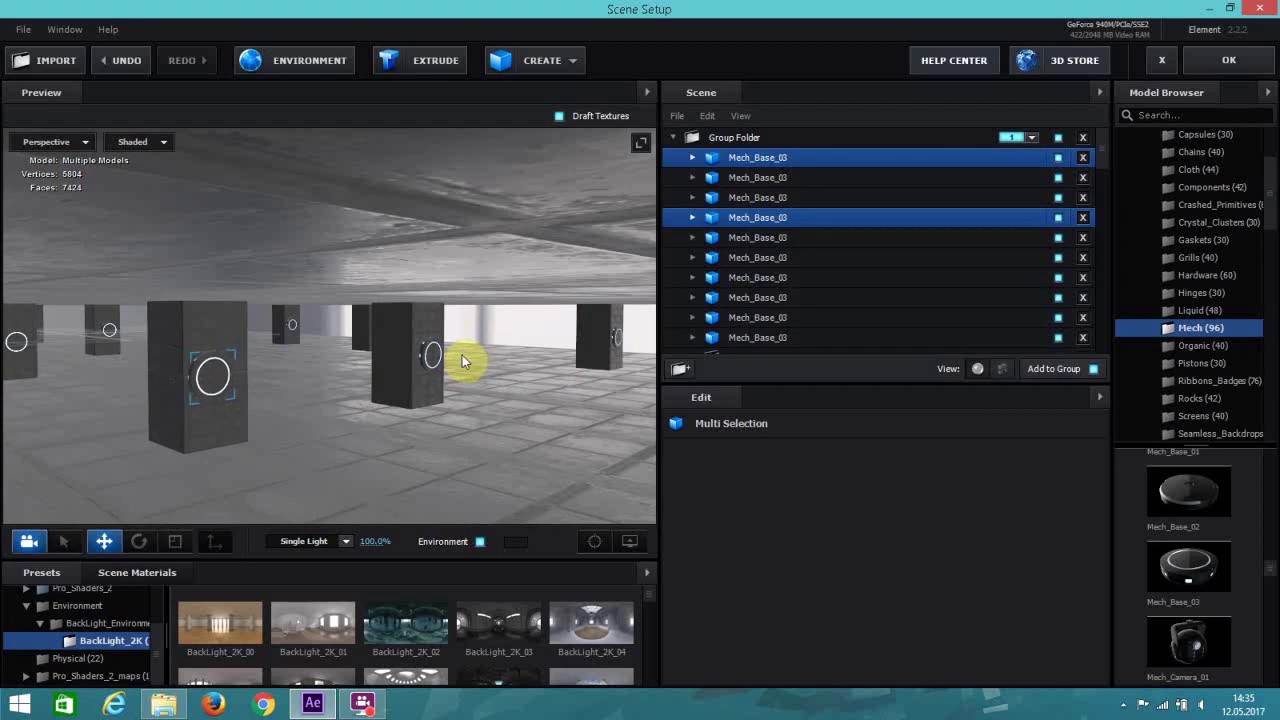
scroll(414, 404, "up", 5)
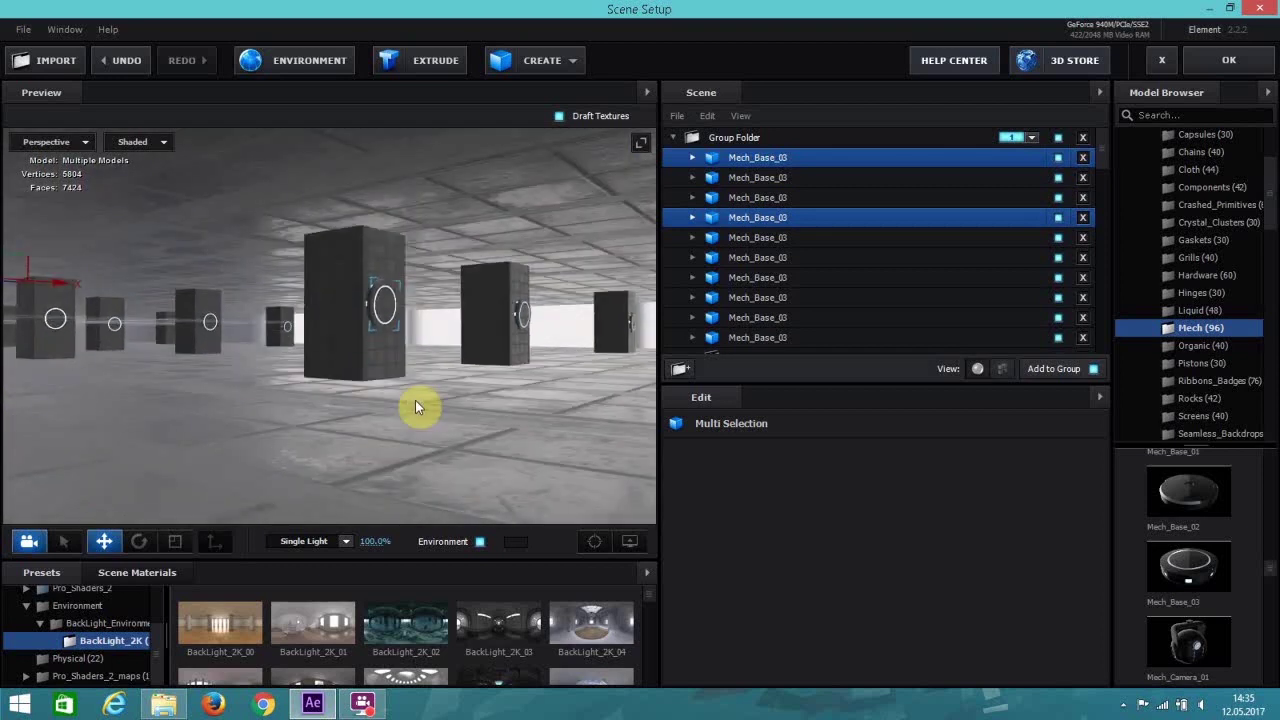
scroll(415, 400, "down", 5)
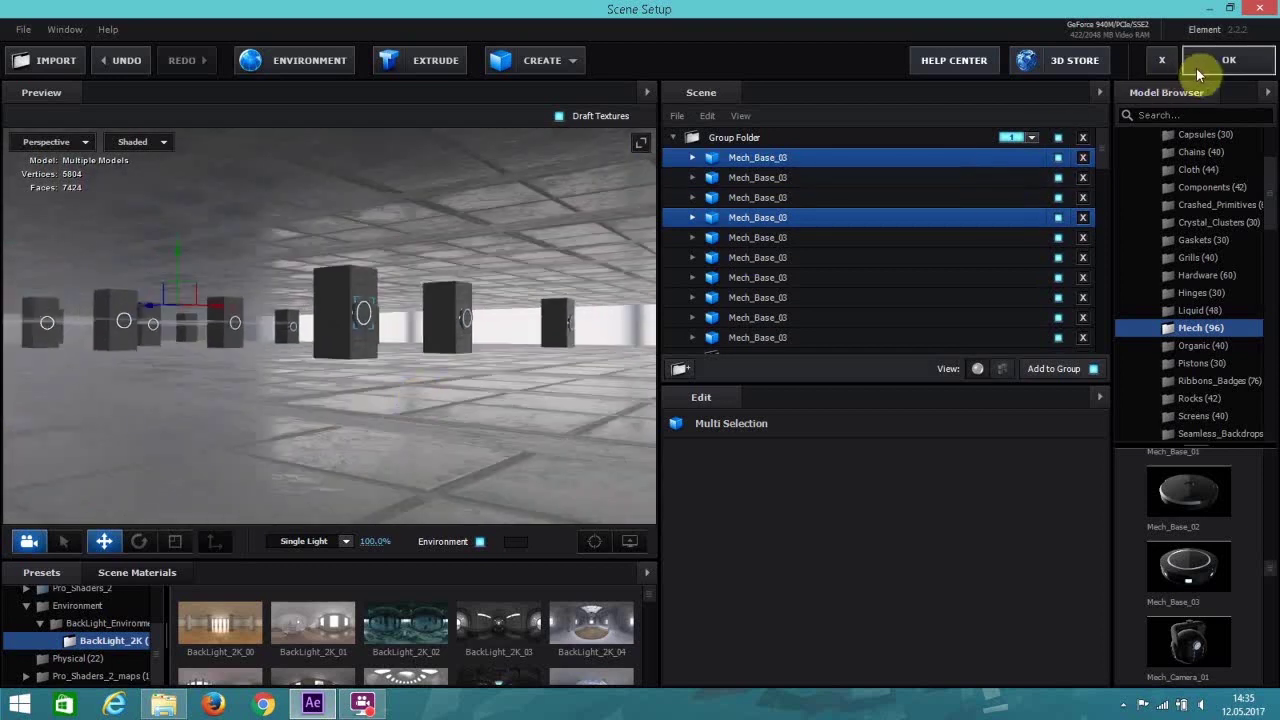
Apply the scene to the After Effects composition, view the columns through the camera, and reopen Scene Setup.
left_click(1199, 66)
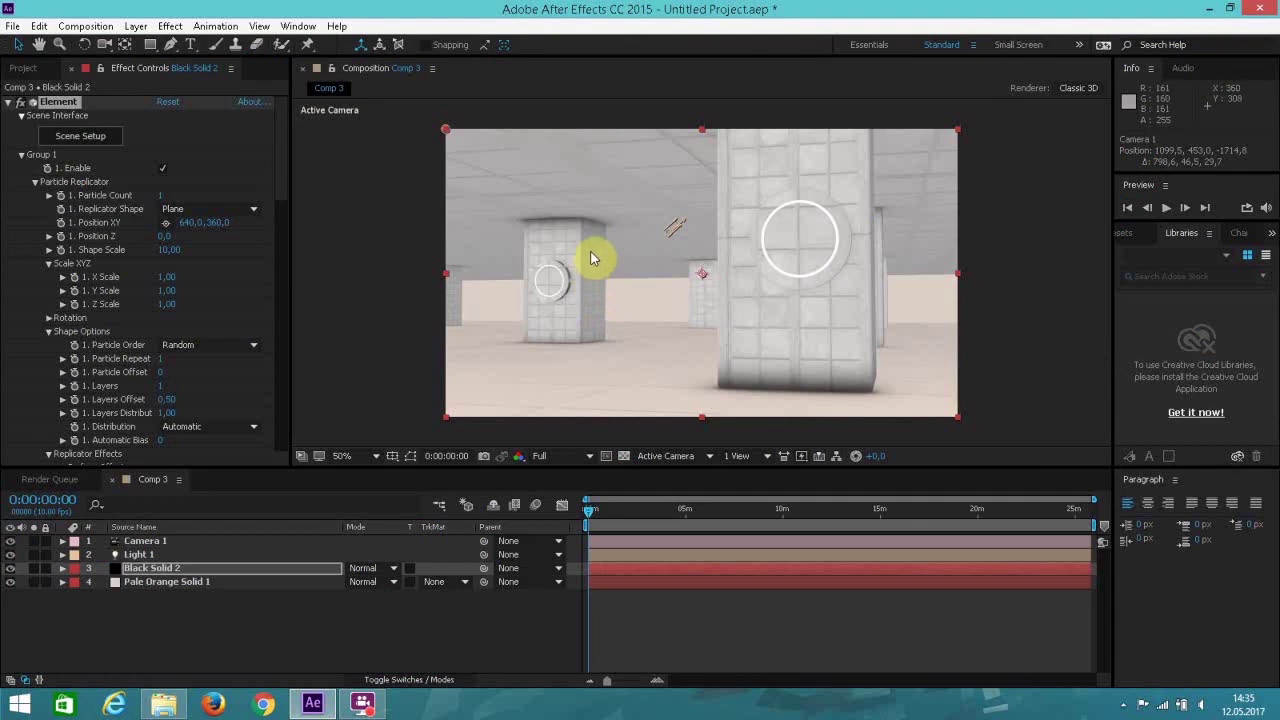
left_click(97, 141)
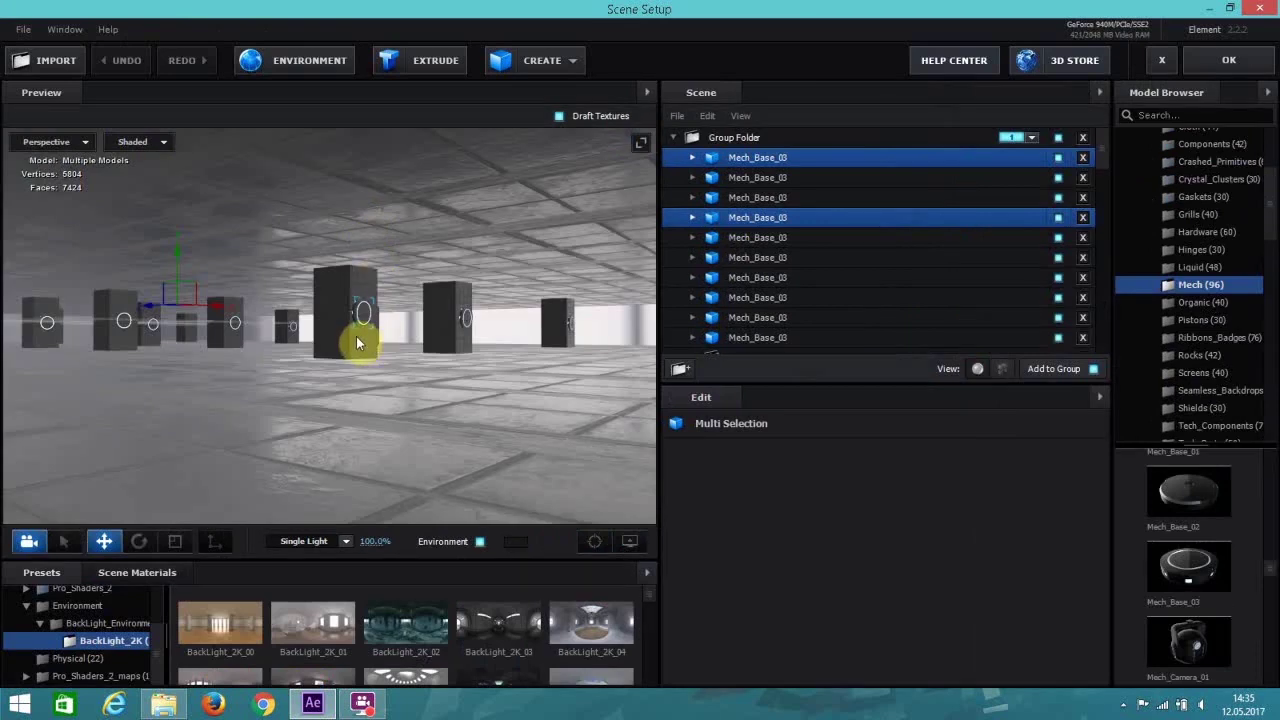
left_click_drag(380, 354, 350, 364)
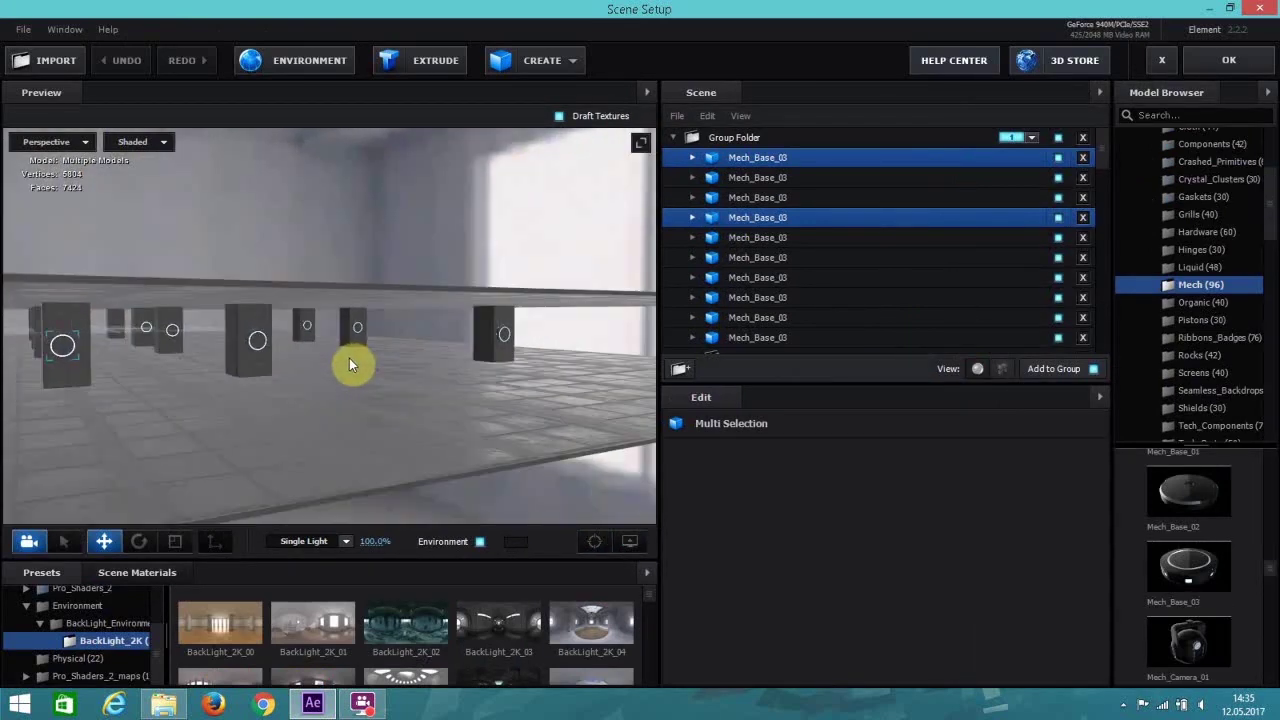
Select only the first Mech_Base_03 model in the scene and apply the scene setup.
left_click(594, 541)
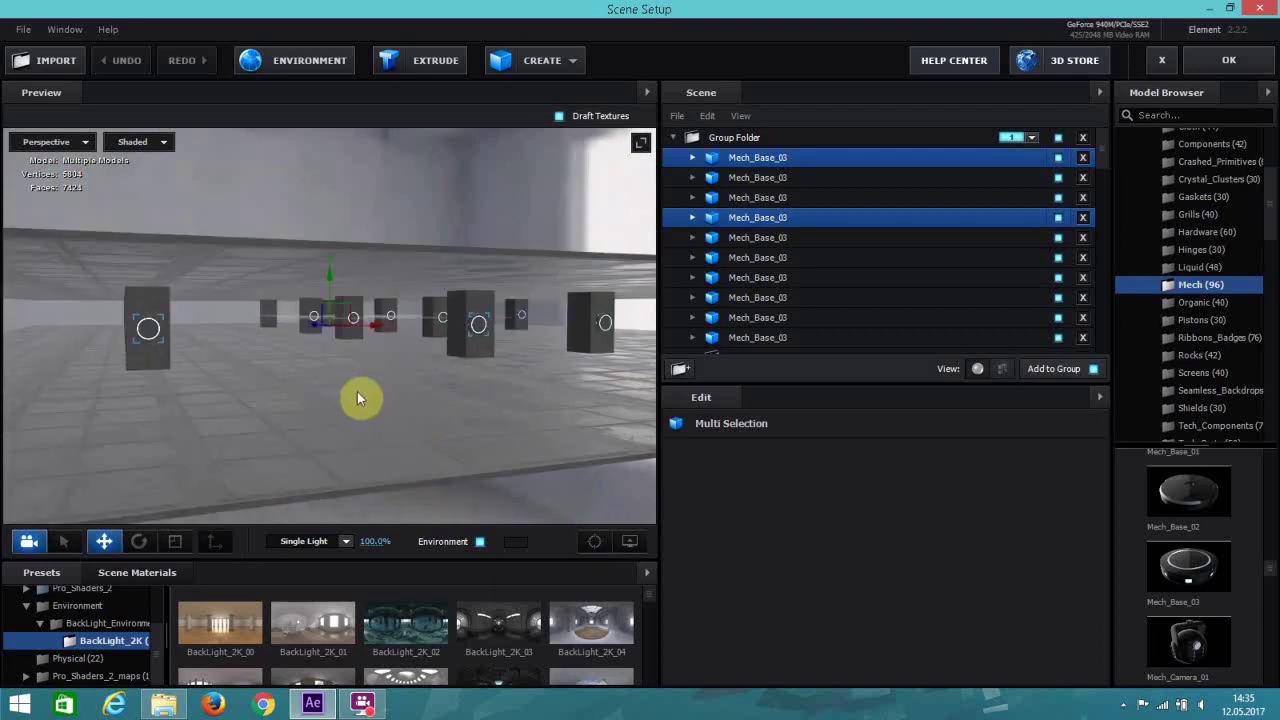
left_click_drag(361, 380, 160, 349)
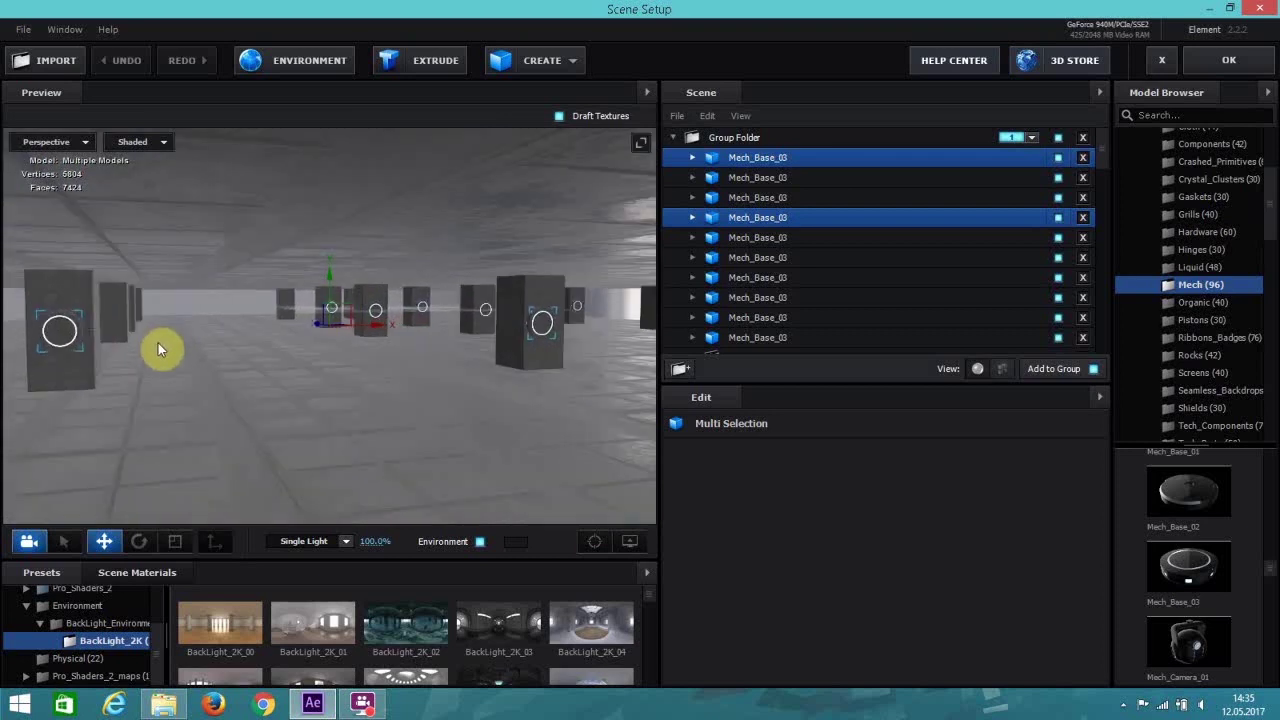
left_click(732, 162)
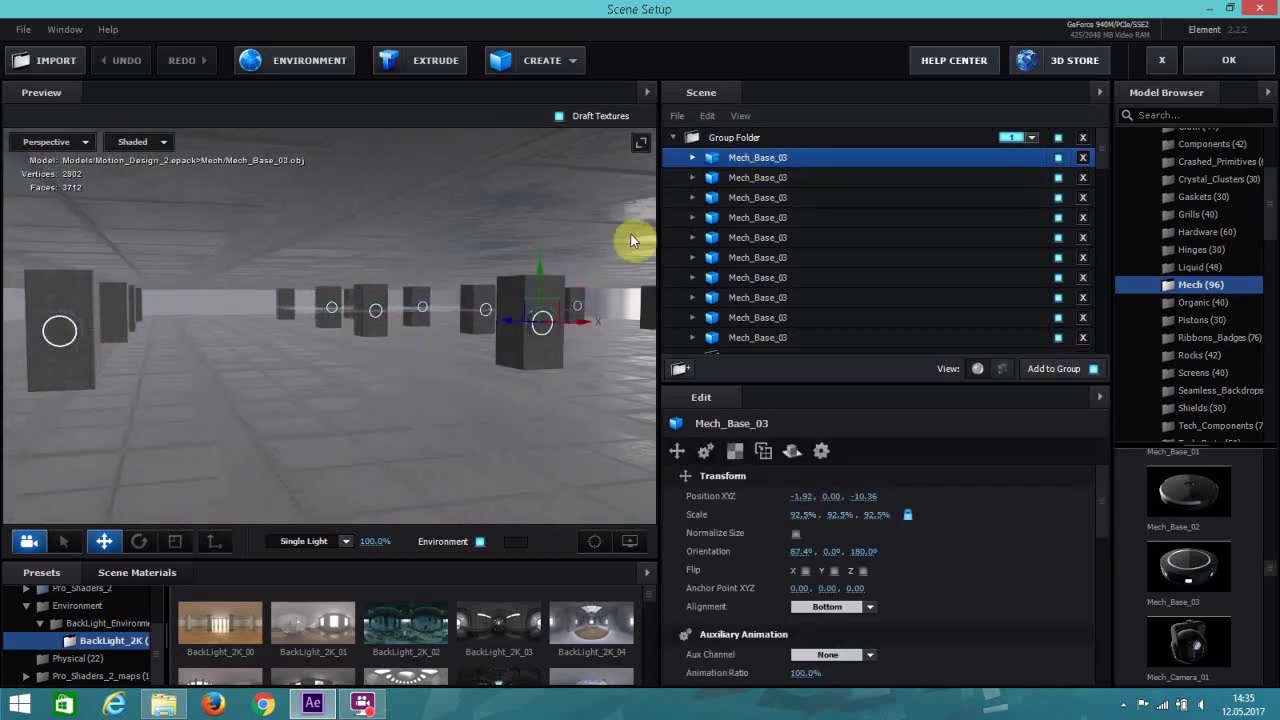
left_click(1243, 62)
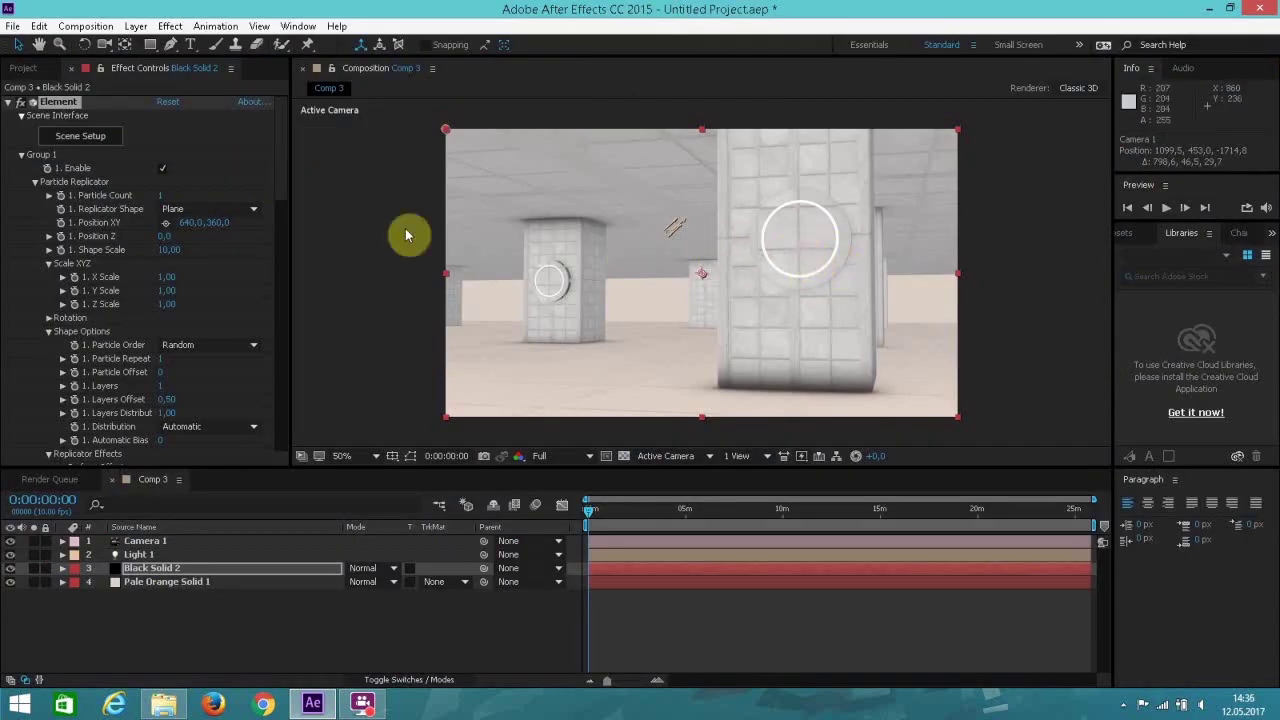
Orbit Camera 1 to look down the hall between the columns, at about -1129.5, 375.5, 170.4.
left_click(101, 48)
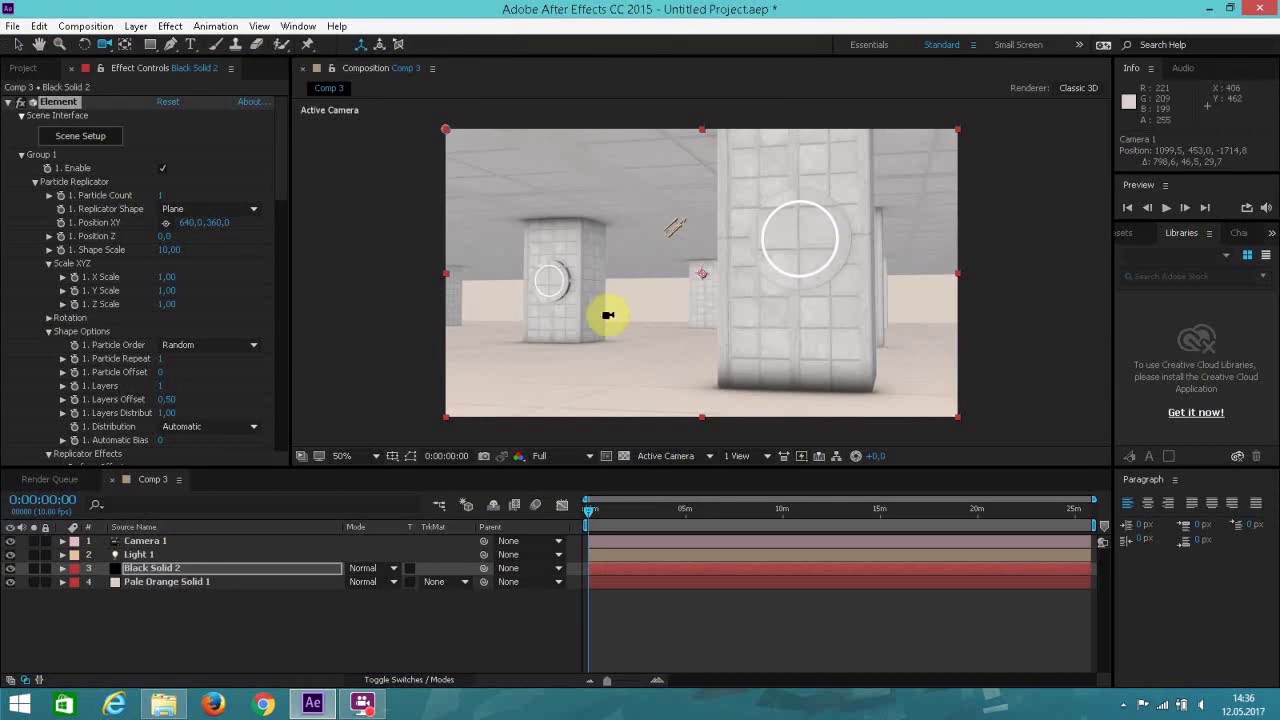
left_click_drag(611, 314, 766, 317)
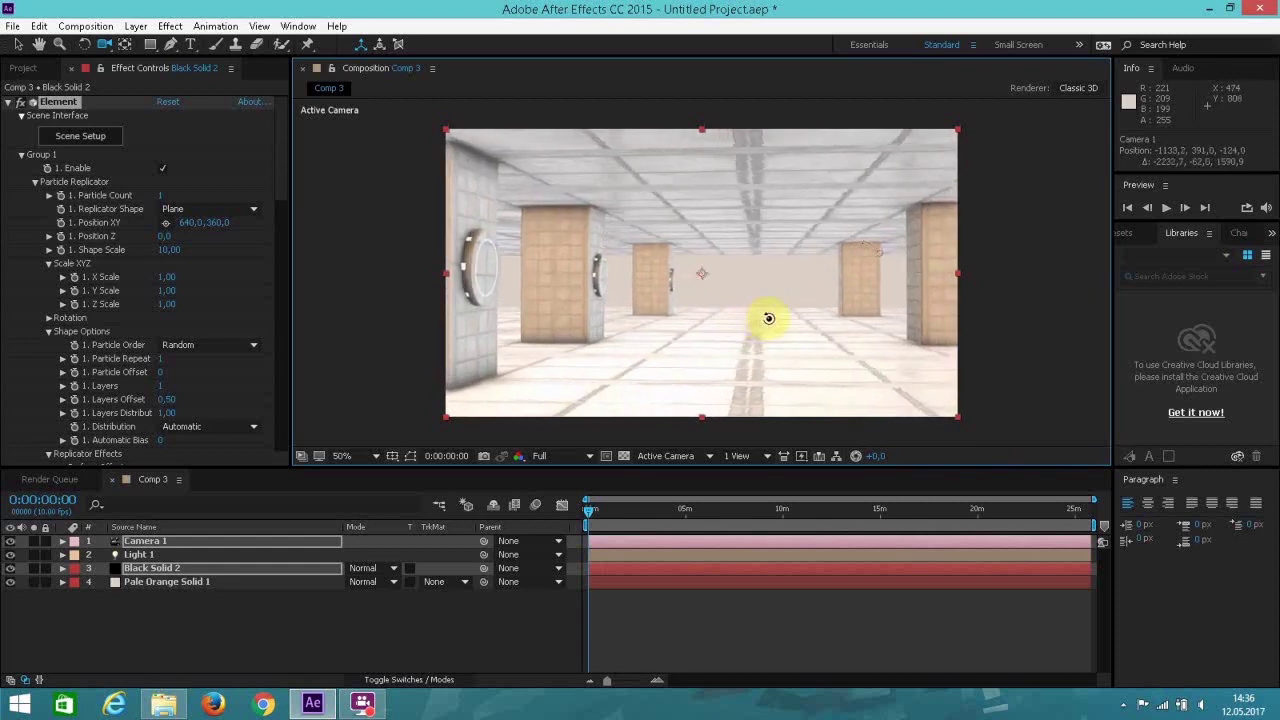
right_click_drag(766, 317, 773, 322)
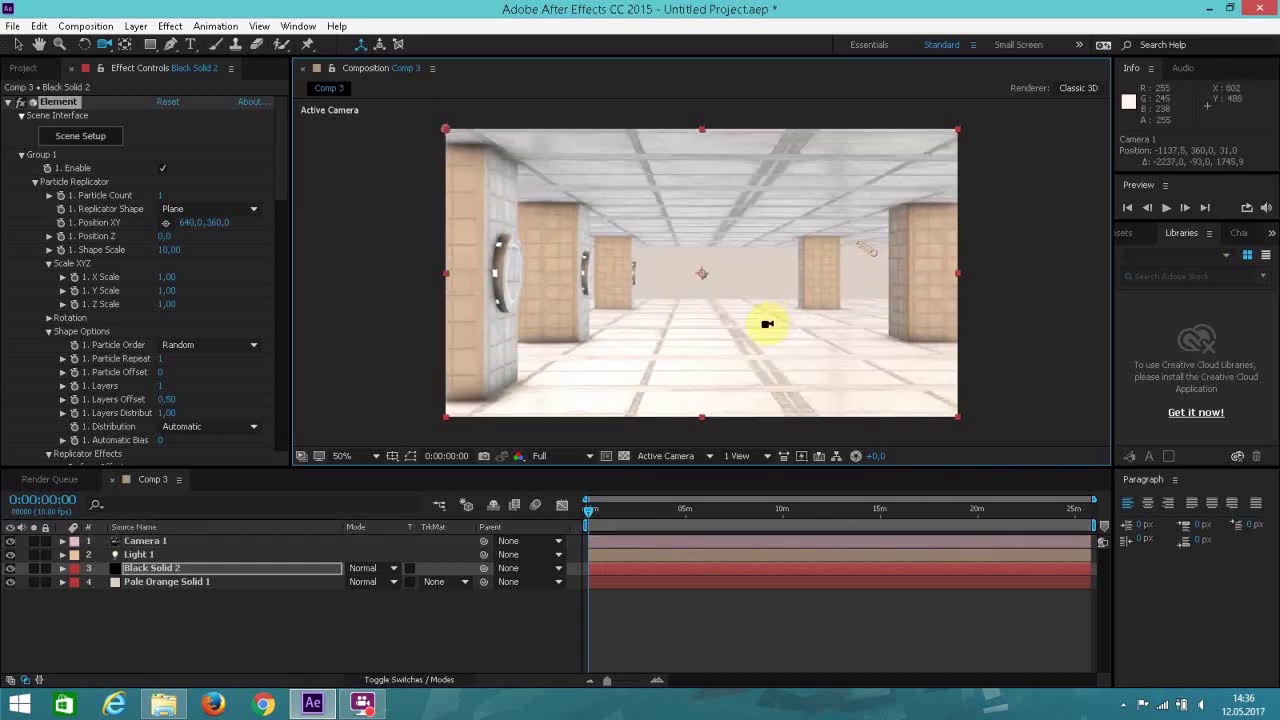
left_click_drag(755, 342, 716, 352)
key("ctrl+z")
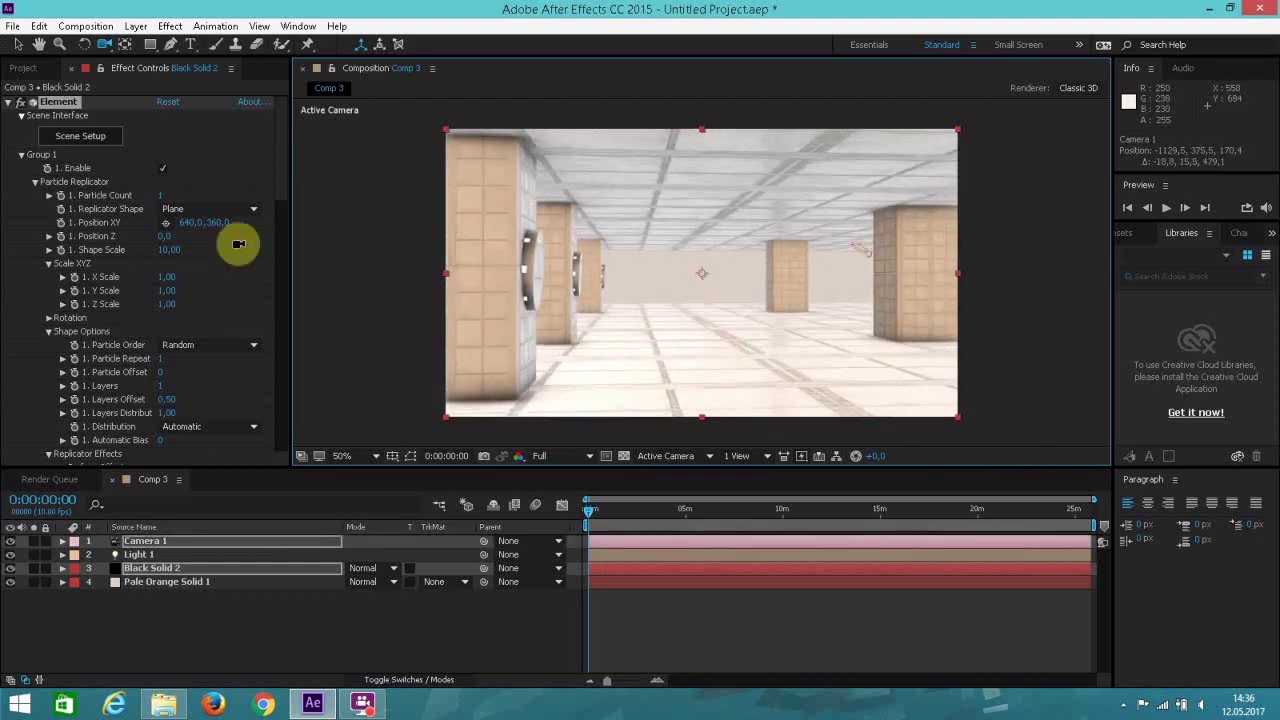
left_click(18, 44)
Try hiding the Light 1 layer to compare the hall's lighting.
left_click(206, 555)
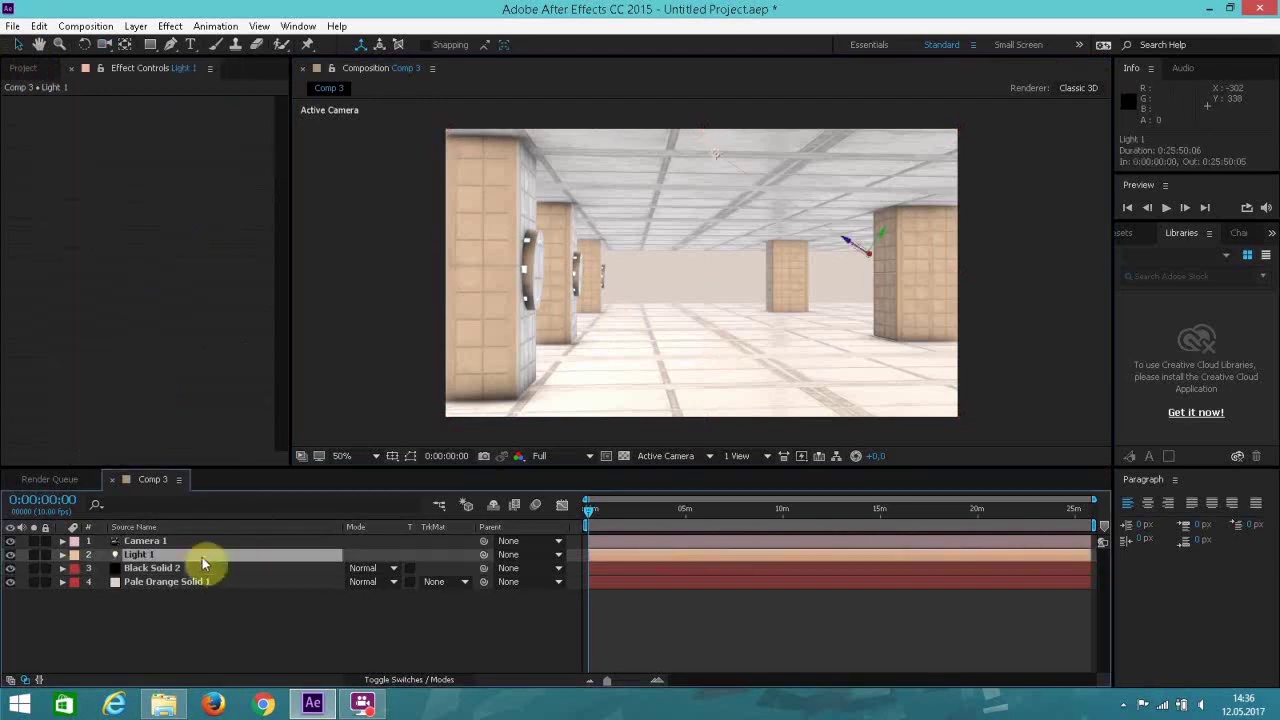
left_click(11, 555)
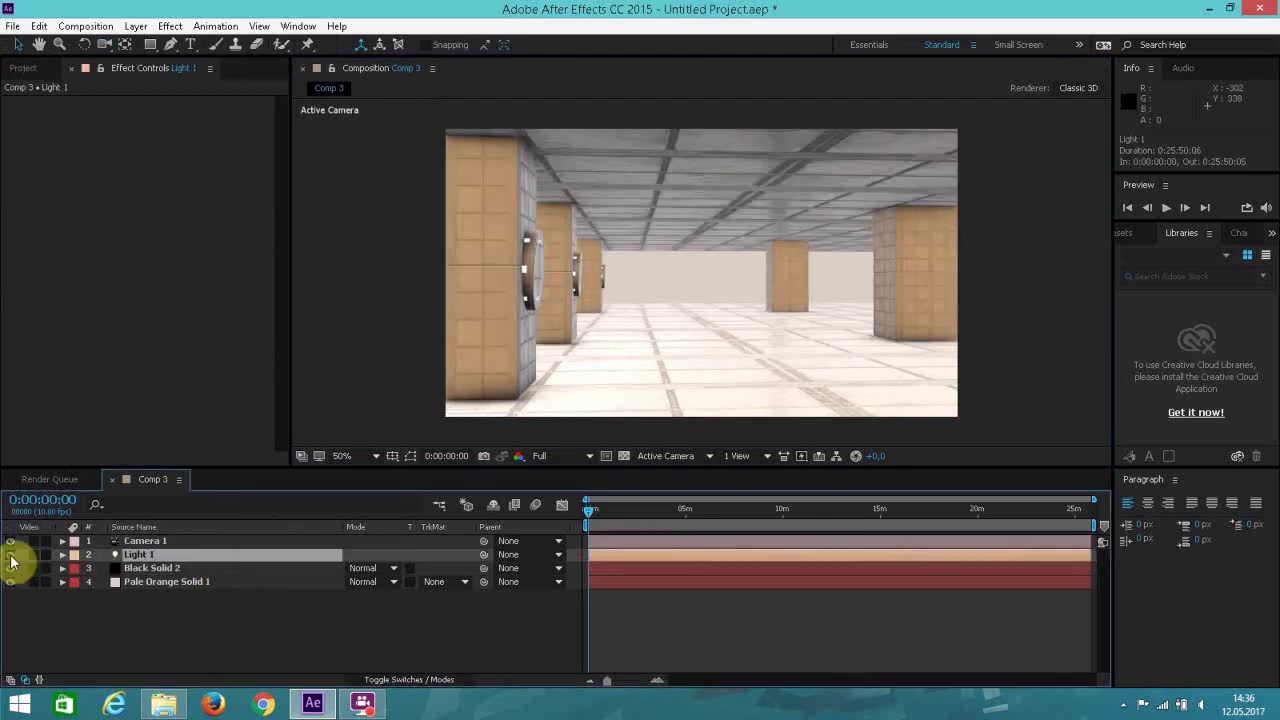
Try Black Solid 2's additional lighting at 337% brightness with light rotation X 96° and Z -32°, and undo the lighting and light-visibility changes.
left_click(151, 572)
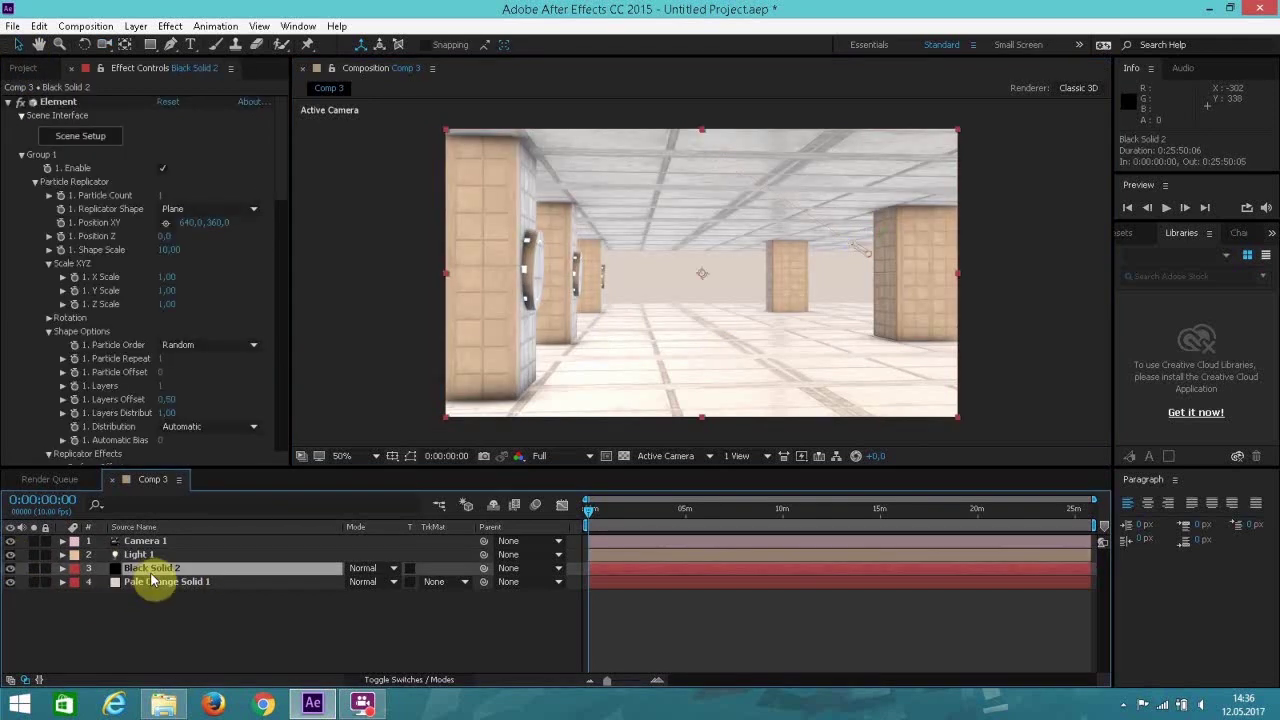
left_click(272, 166)
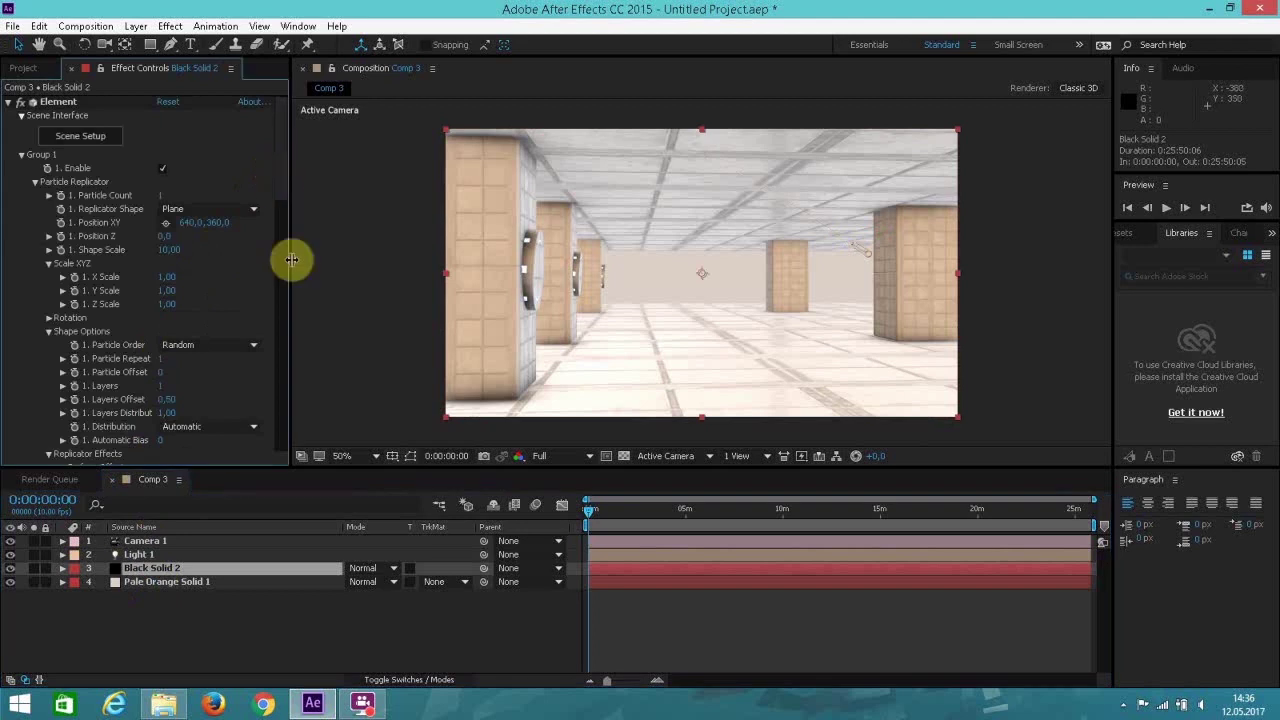
left_click_drag(277, 203, 251, 334)
mouse_move(178, 302)
left_mouse_down()
mouse_move(166, 294)
mouse_move(191, 301)
mouse_move(190, 345)
mouse_move(182, 331)
mouse_move(197, 328)
mouse_move(153, 336)
left_mouse_up()
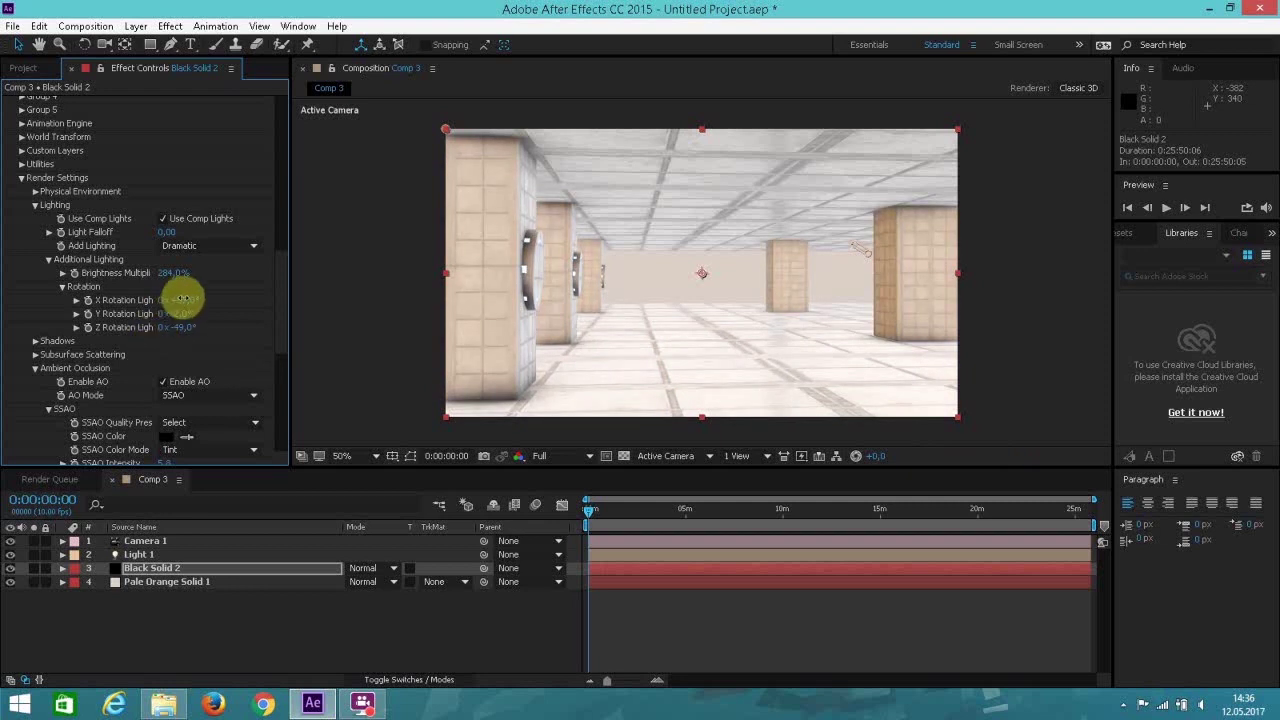
mouse_move(171, 299)
left_mouse_down()
mouse_move(208, 299)
mouse_move(168, 313)
left_mouse_up()
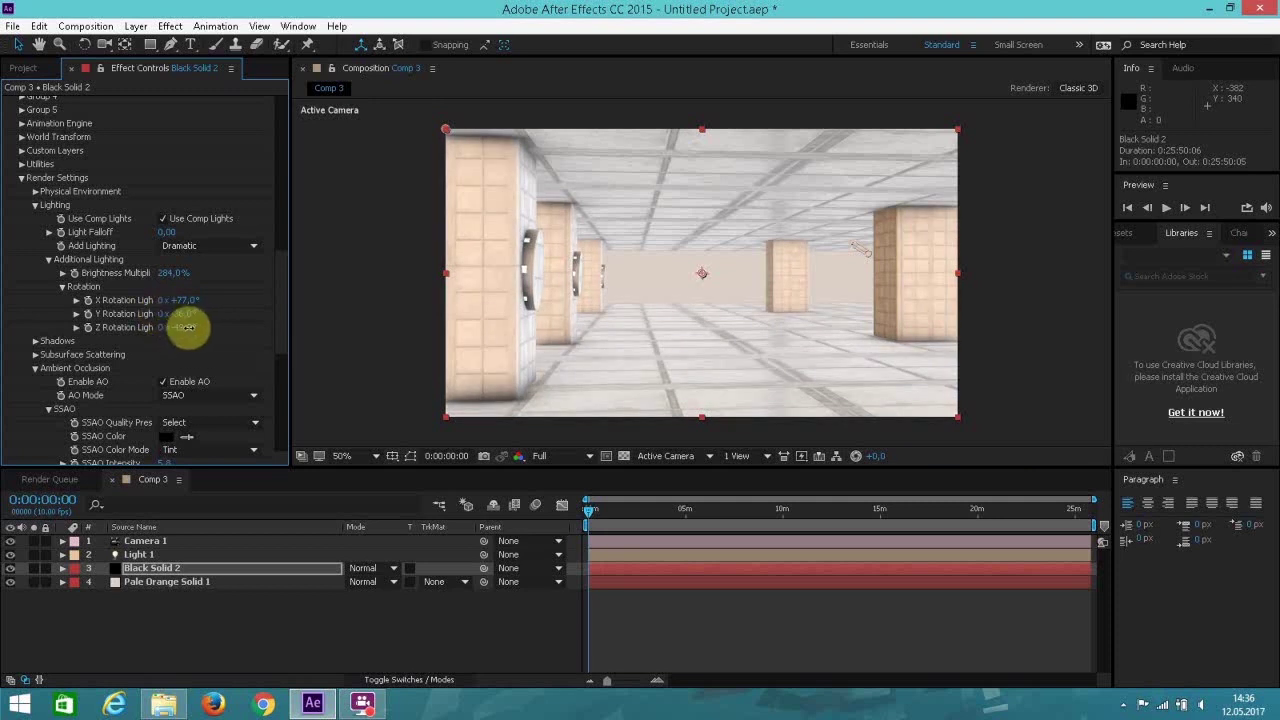
left_click_drag(178, 327, 208, 327)
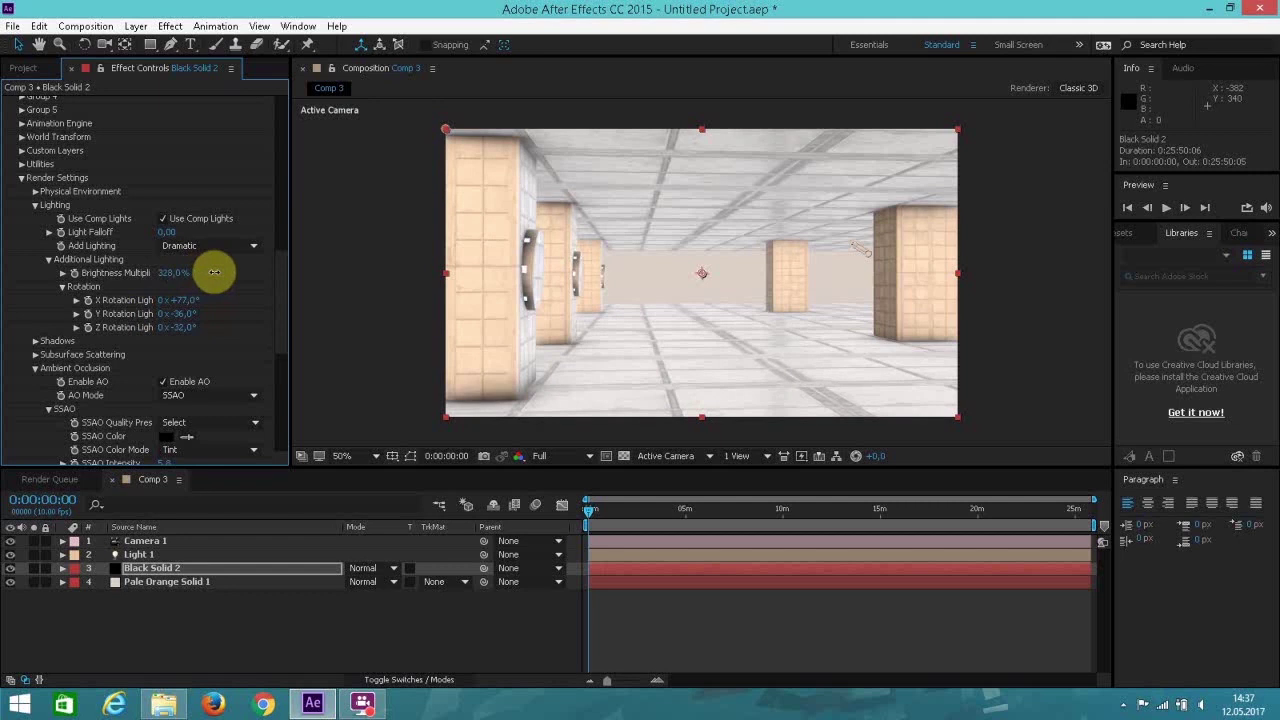
left_click_drag(214, 272, 221, 277)
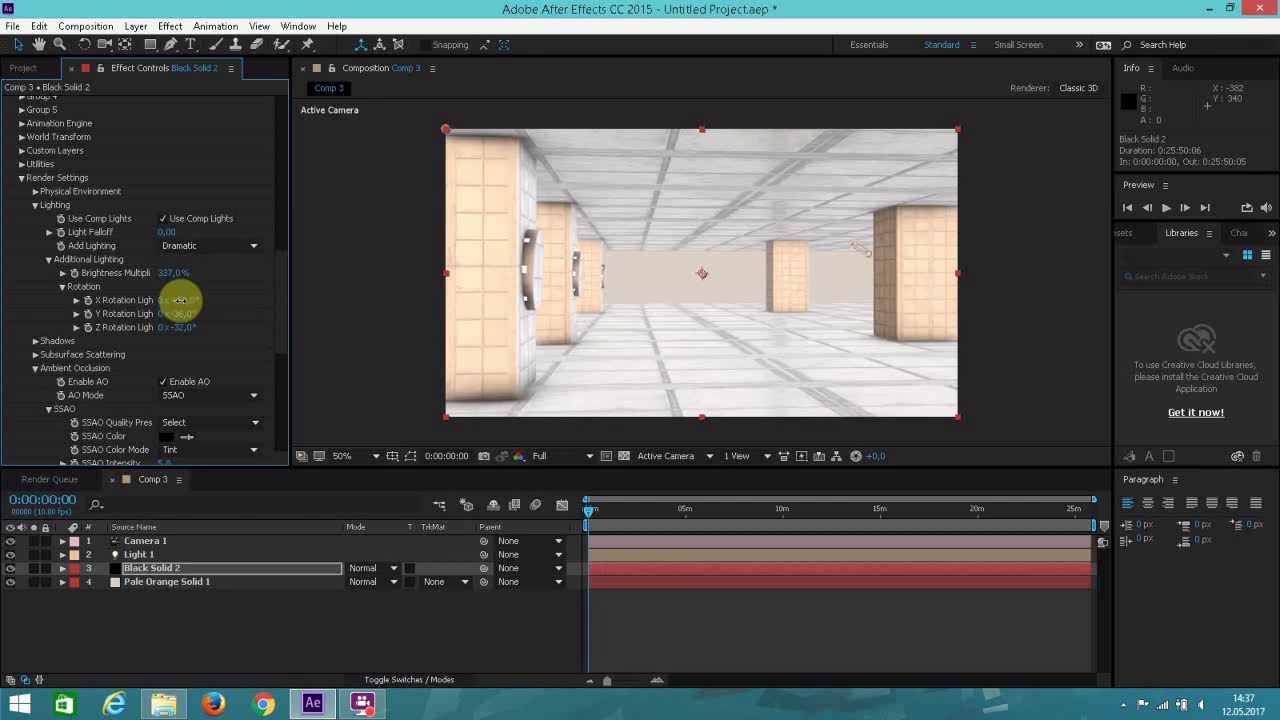
left_click_drag(172, 300, 198, 295)
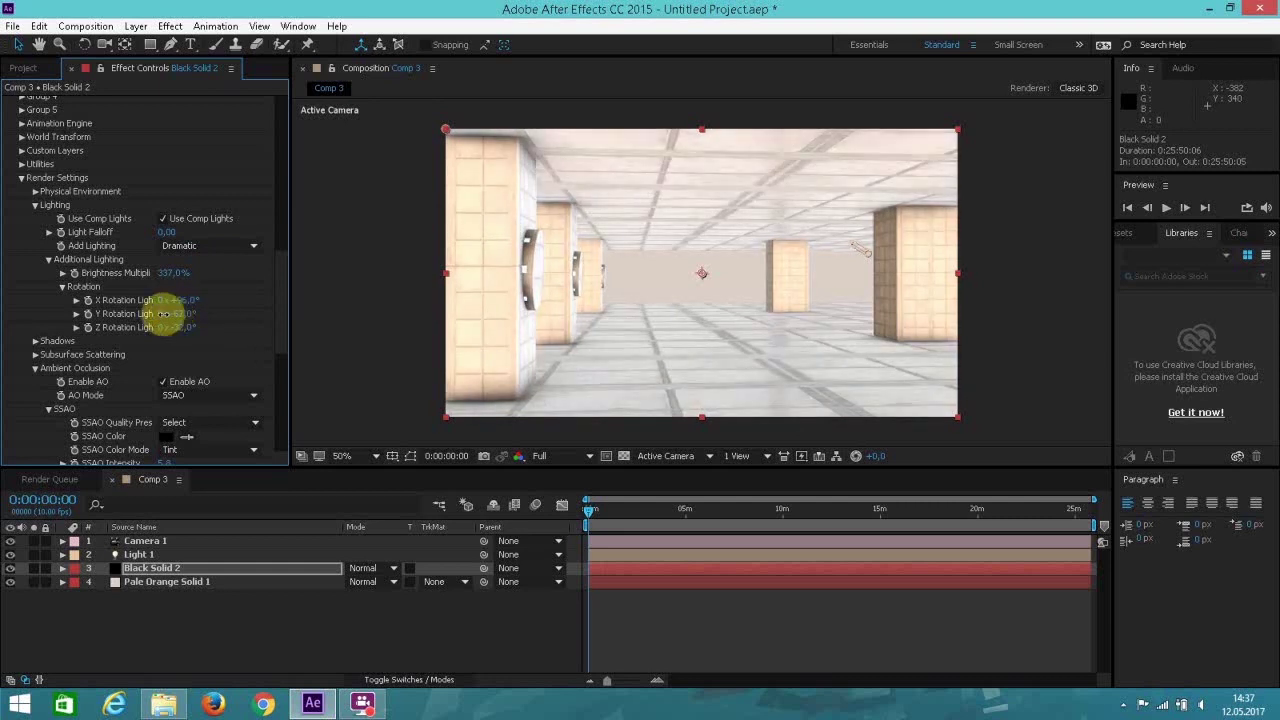
key("ctrl+z")
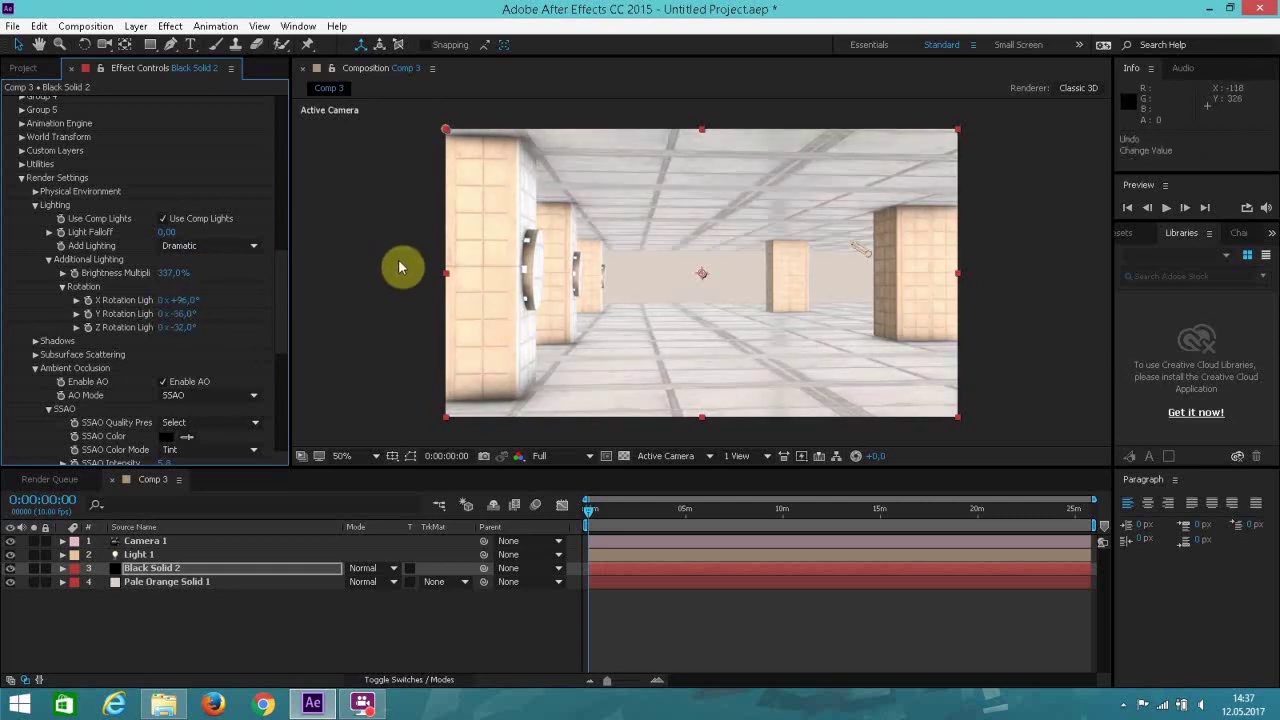
key("ctrl+z")
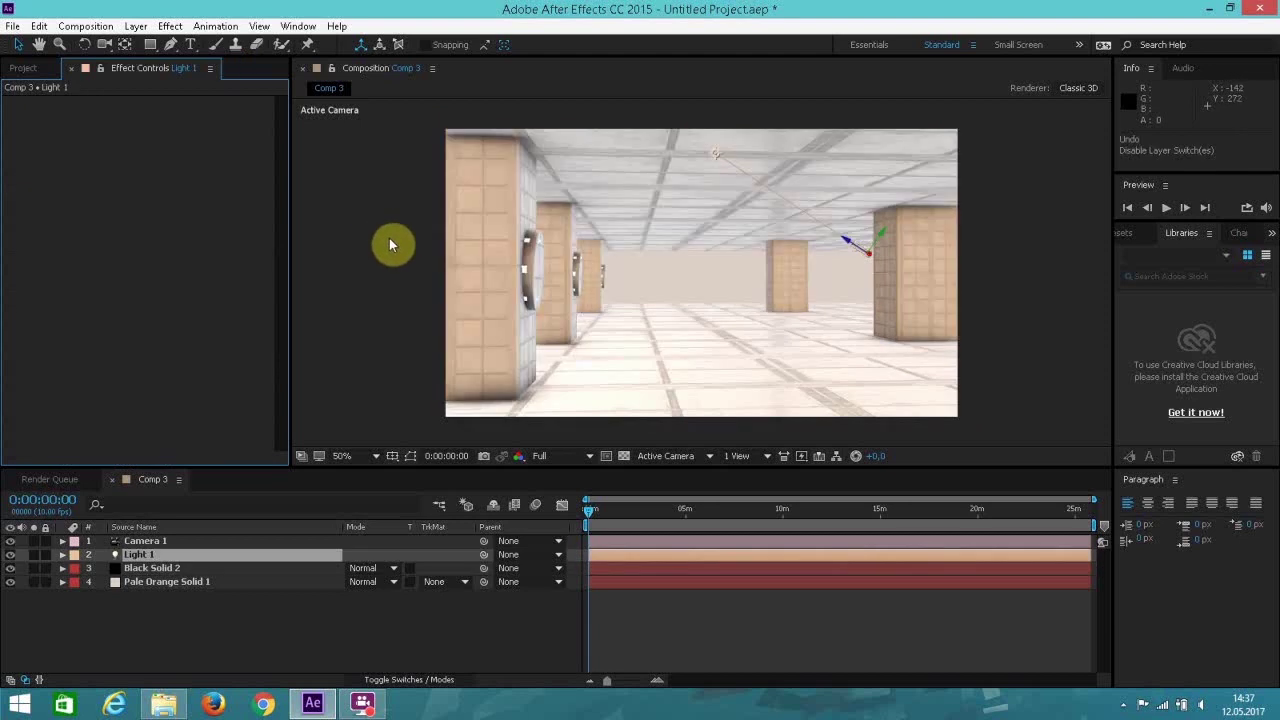
Orbit and track Camera 1 to about 2232.7, 455.9, -1511.4, facing the columns with the round bases, and deselect the layers.
left_click(104, 44)
left_click_drag(749, 319, 530, 328)
left_click_drag(104, 44, 153, 95)
left_click_drag(732, 303, 723, 376)
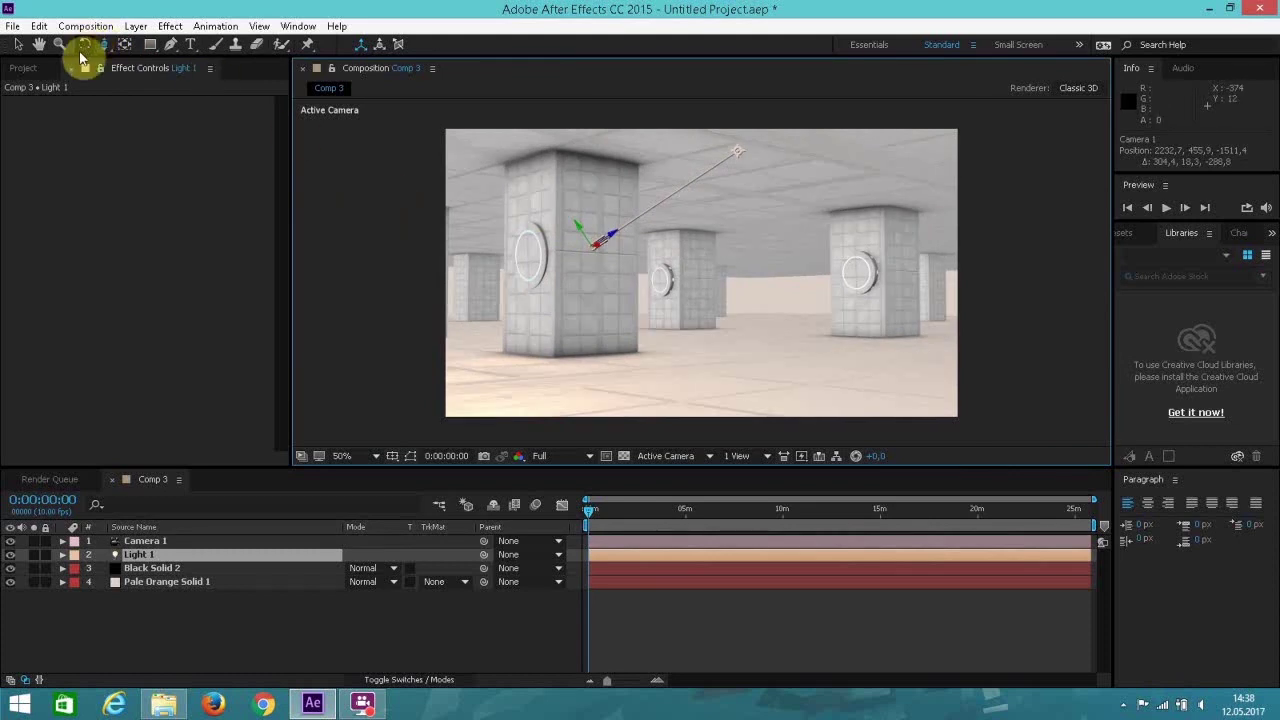
left_click(18, 44)
left_click(270, 600)
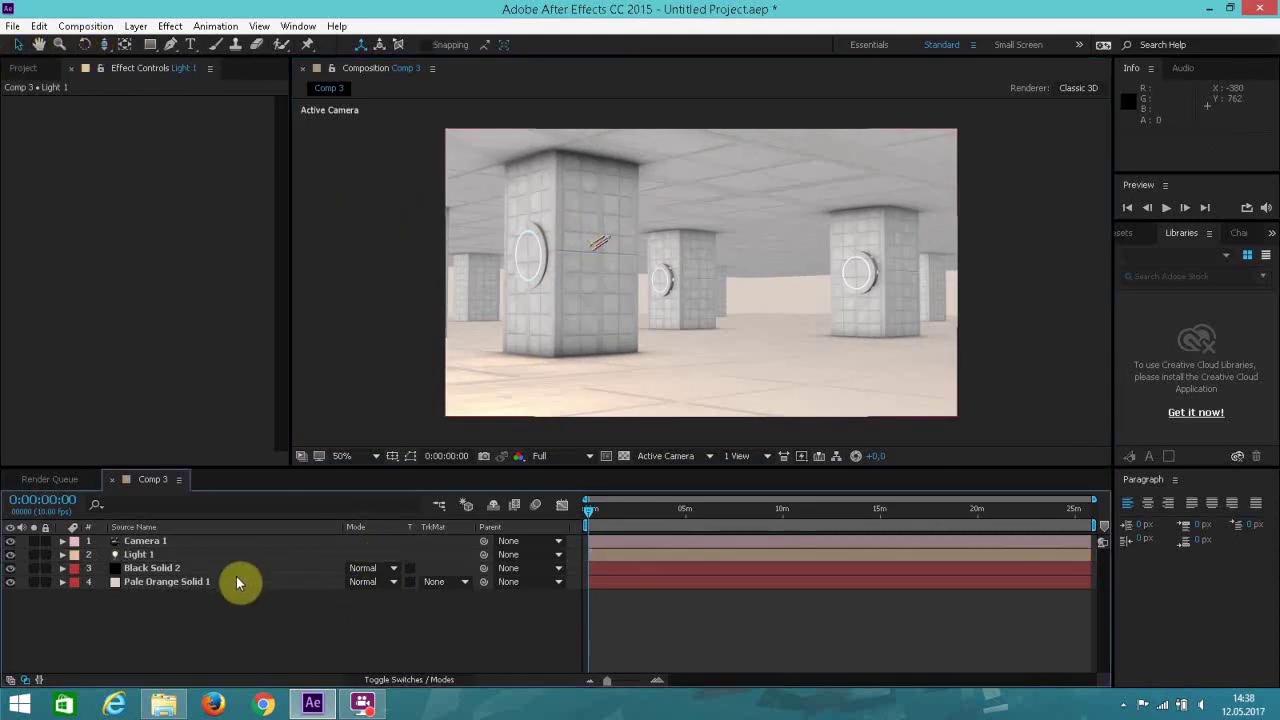
Open the scene setup for Black Solid 2 and add the Beam_06 model from the Motion_Design_2 Beams collection.
left_click(229, 568)
left_click(101, 138)
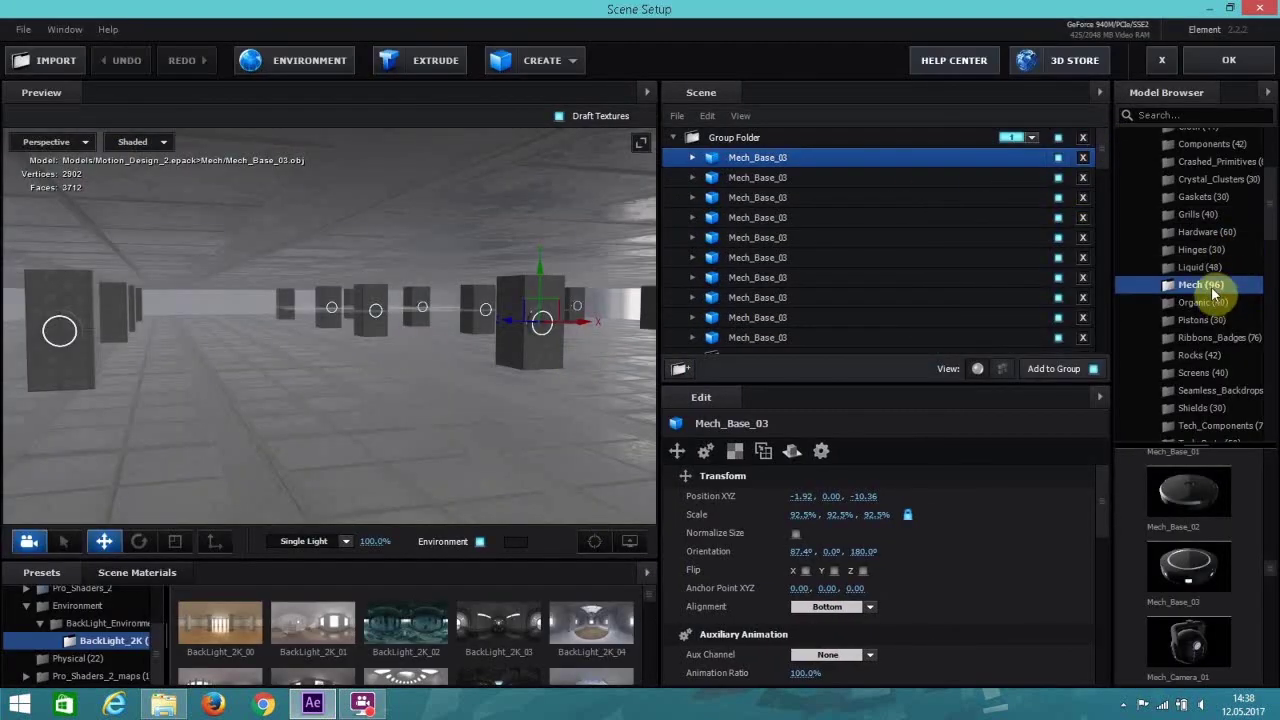
scroll(1263, 229, "down", 3)
scroll(1266, 250, "down", 2)
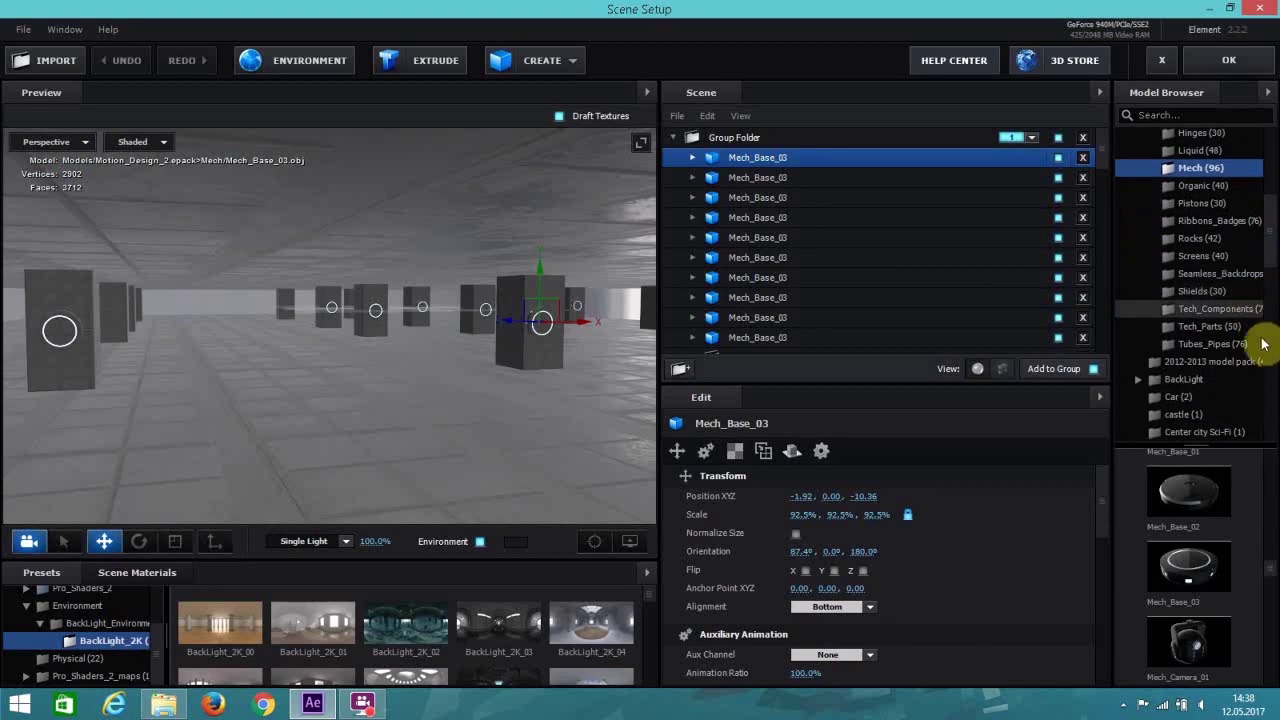
left_click(1215, 309)
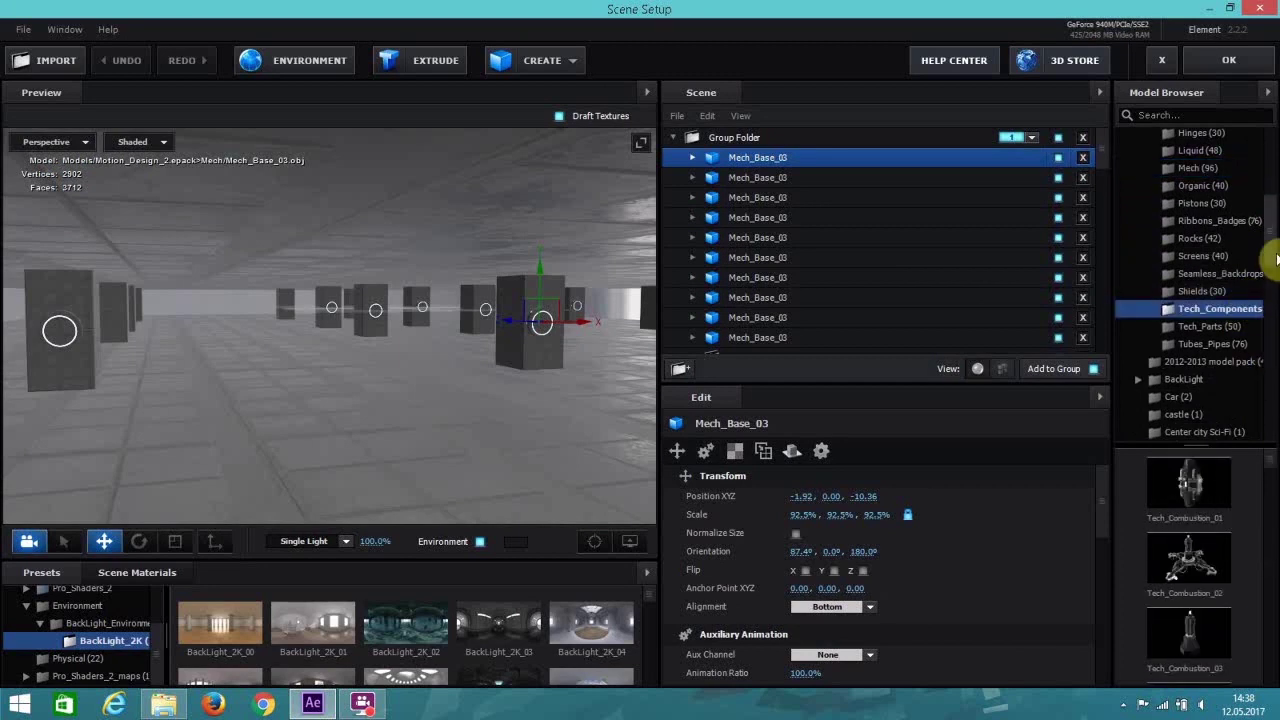
left_click_drag(1270, 250, 1266, 177)
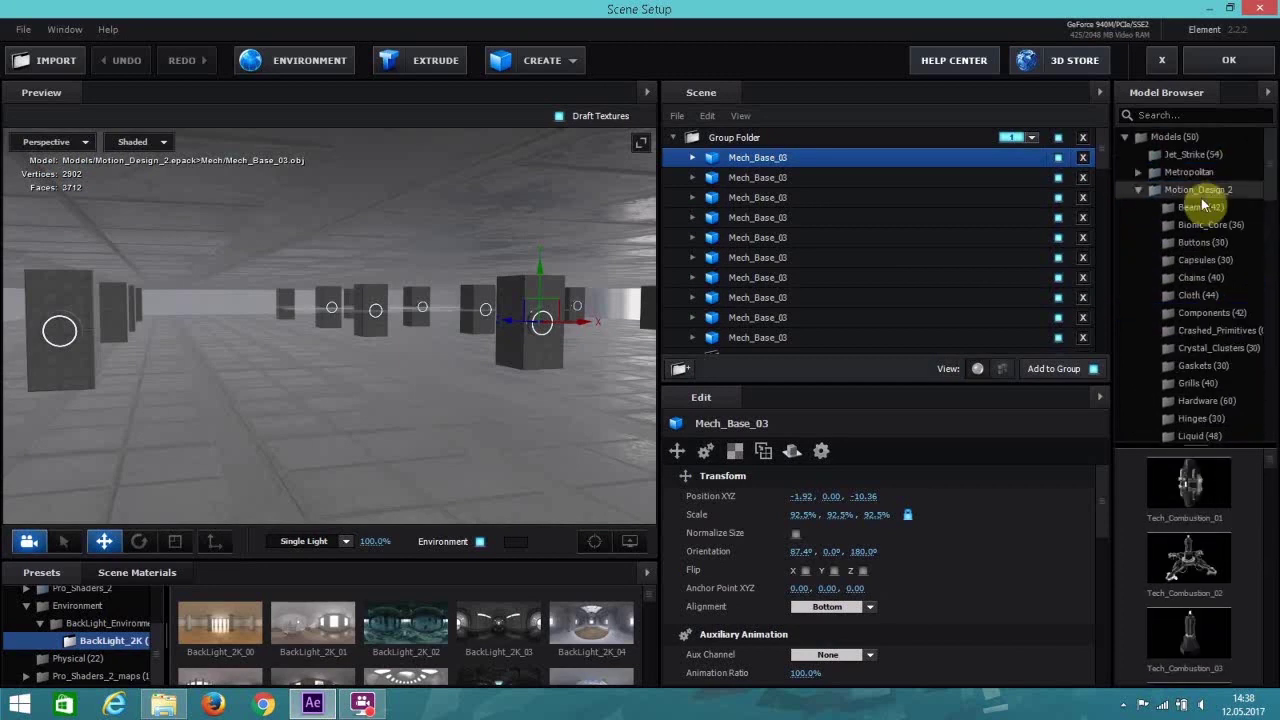
left_click(1205, 208)
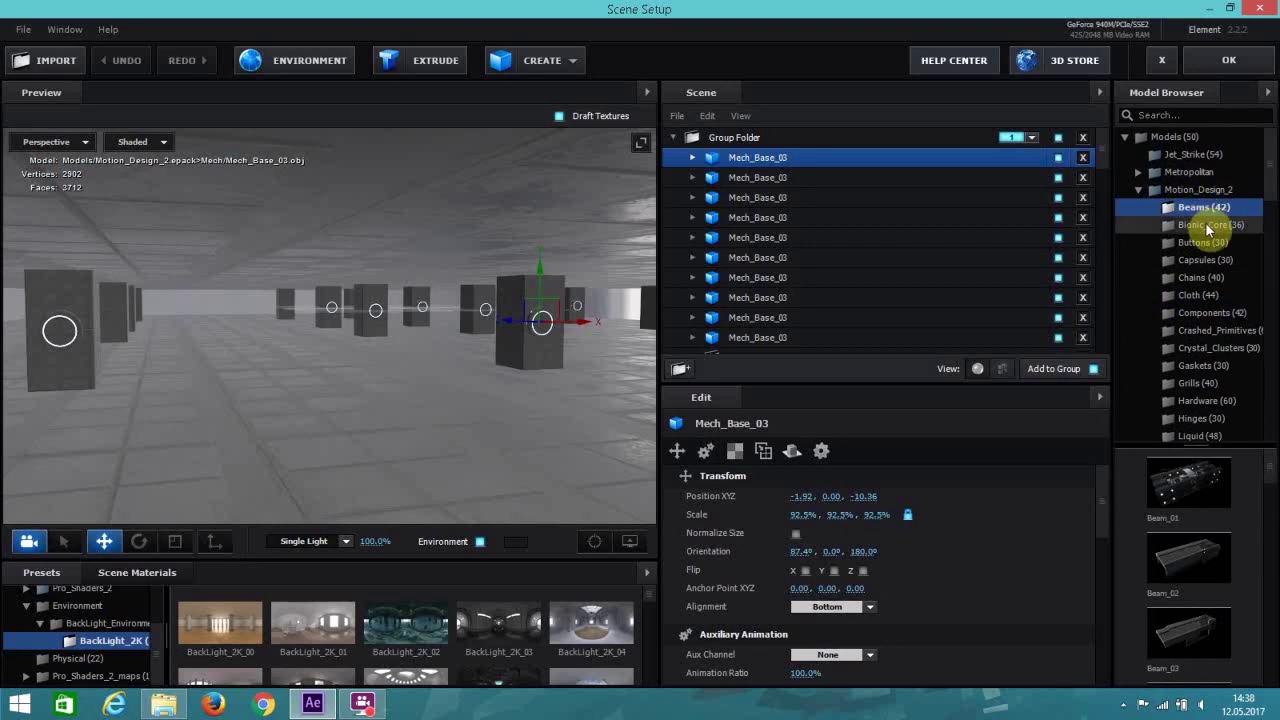
scroll(1223, 549, "down", 3)
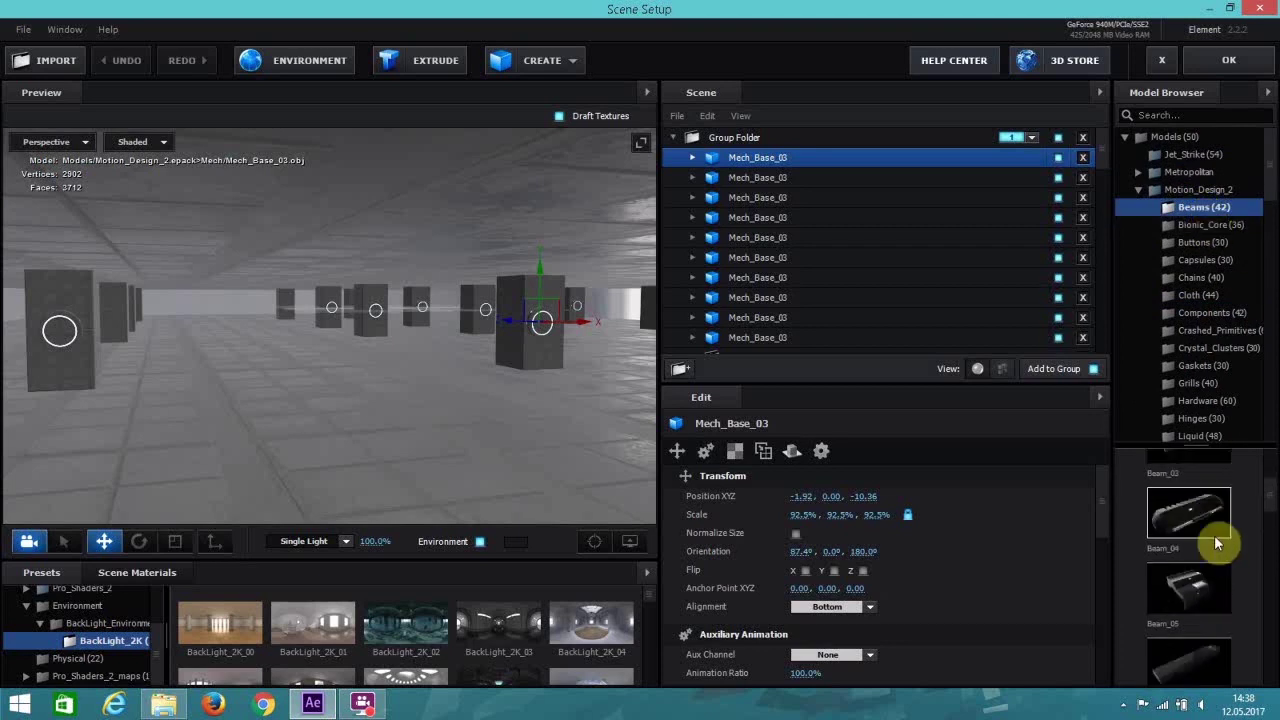
left_click(1190, 632)
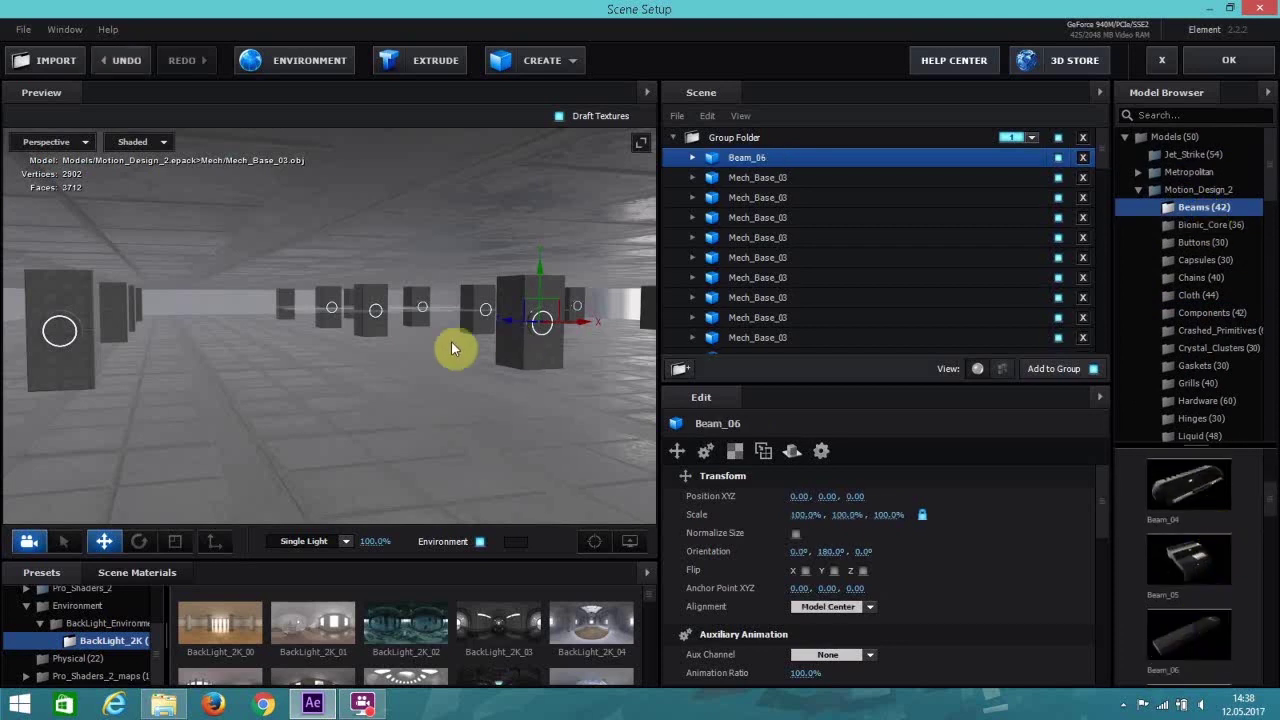
Scale Beam_06 uniformly to 296%, move it to about -2.78, -0.75, -12.31 near the columns, and apply the scene.
left_click_drag(396, 247, 398, 306)
left_click_drag(805, 518, 1047, 500)
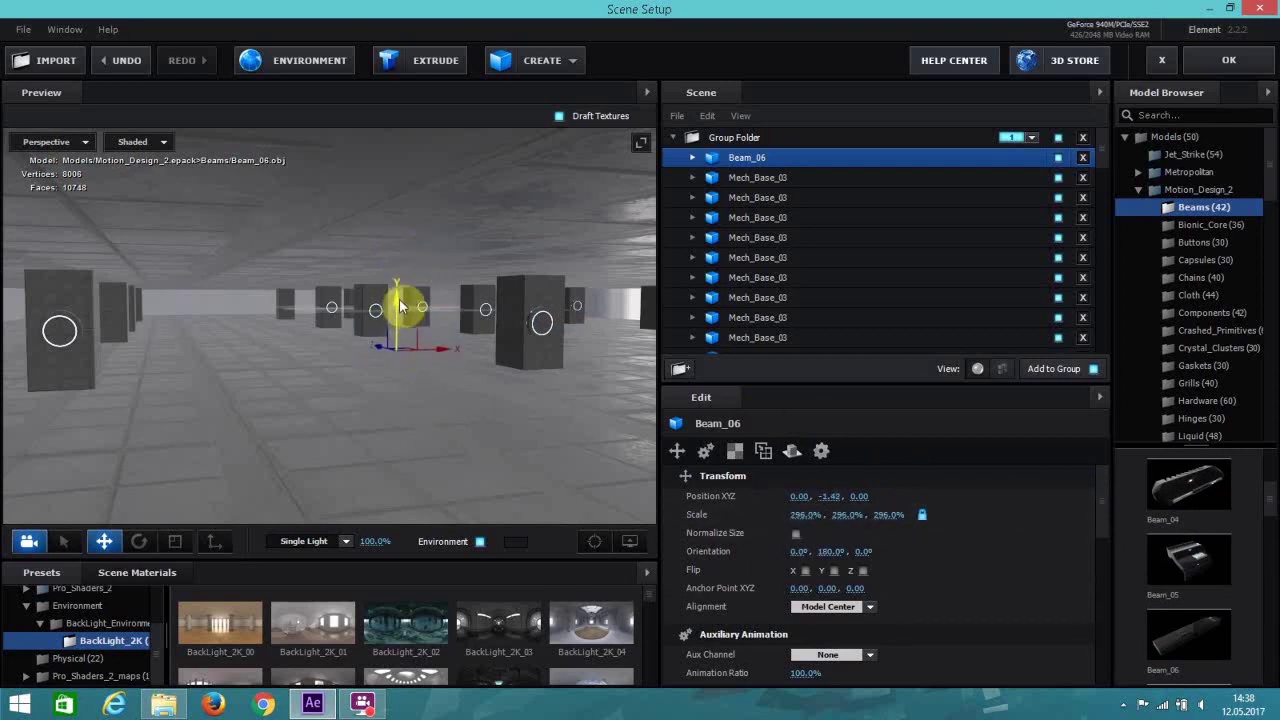
left_click(594, 541)
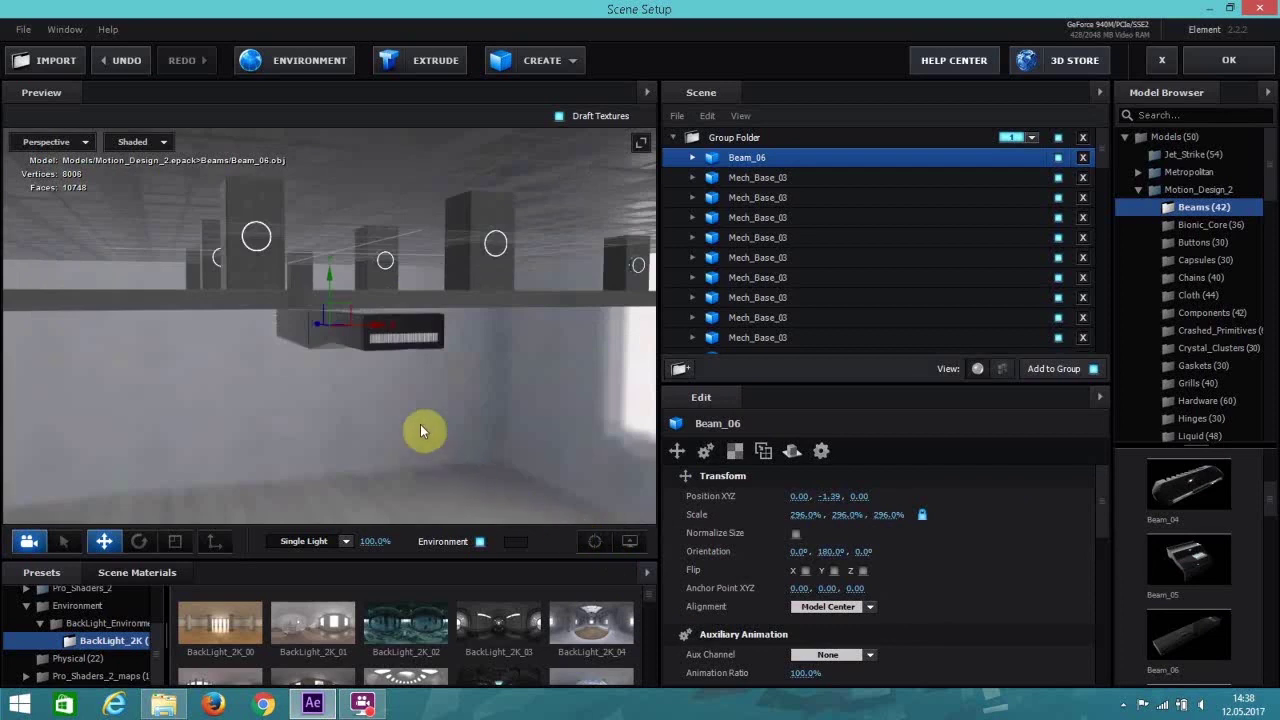
mouse_move(334, 280)
left_mouse_down()
mouse_move(337, 243)
mouse_move(335, 260)
left_mouse_up()
left_click_drag(321, 306, 350, 421)
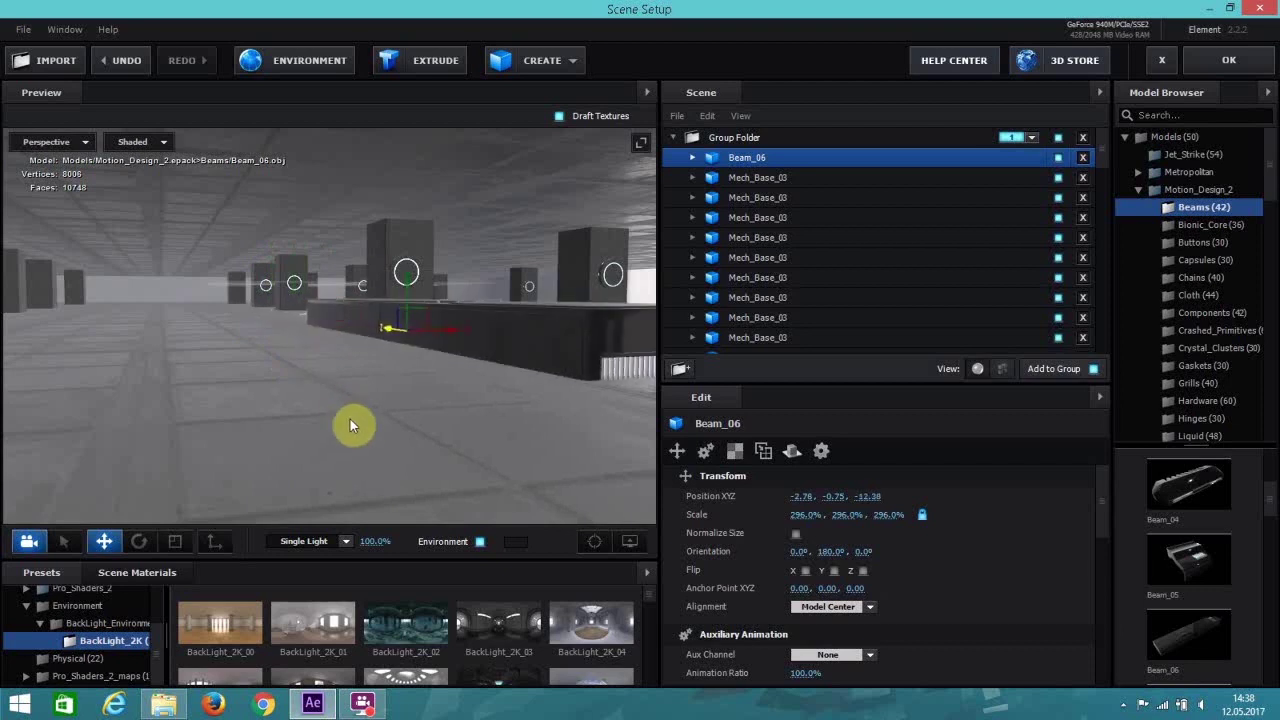
left_click(1254, 64)
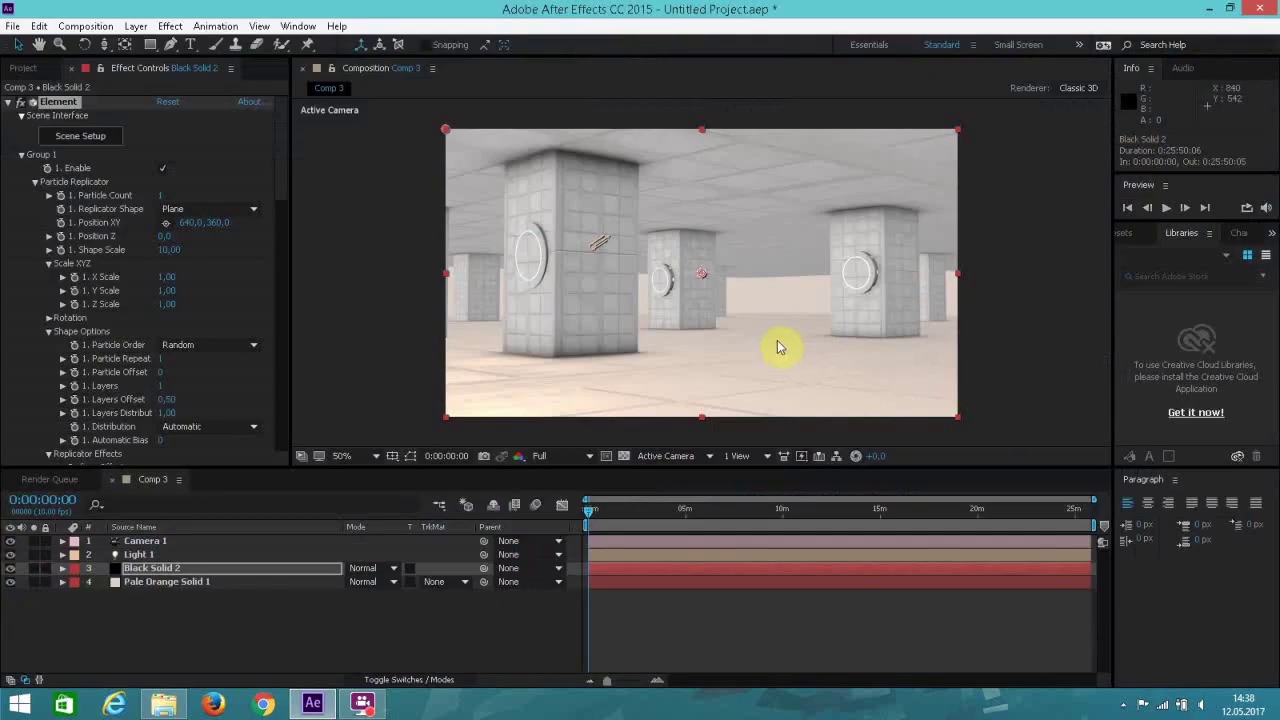
Reopen the scene setup, rotate Beam_06 to an orientation of 180°, 78.8°, 180°, and move it to about X -3.39.
left_click(68, 137)
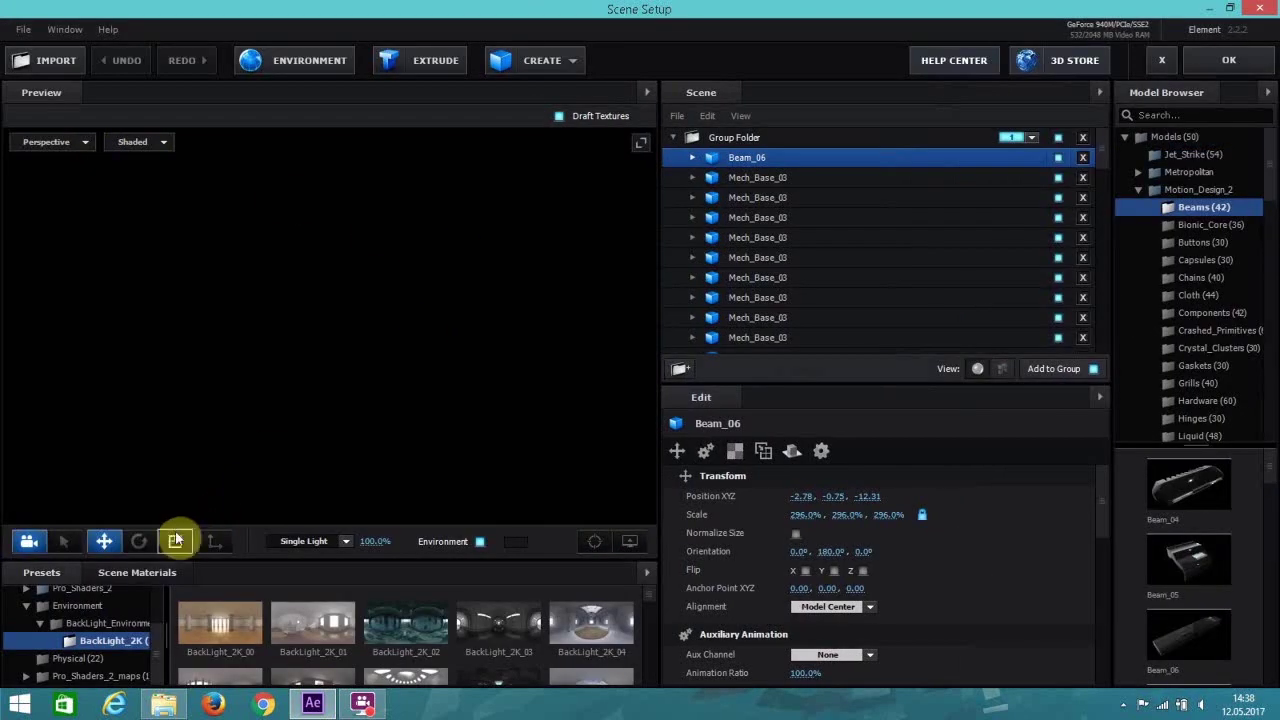
left_click(140, 541)
left_click_drag(400, 320, 202, 480)
left_click(104, 541)
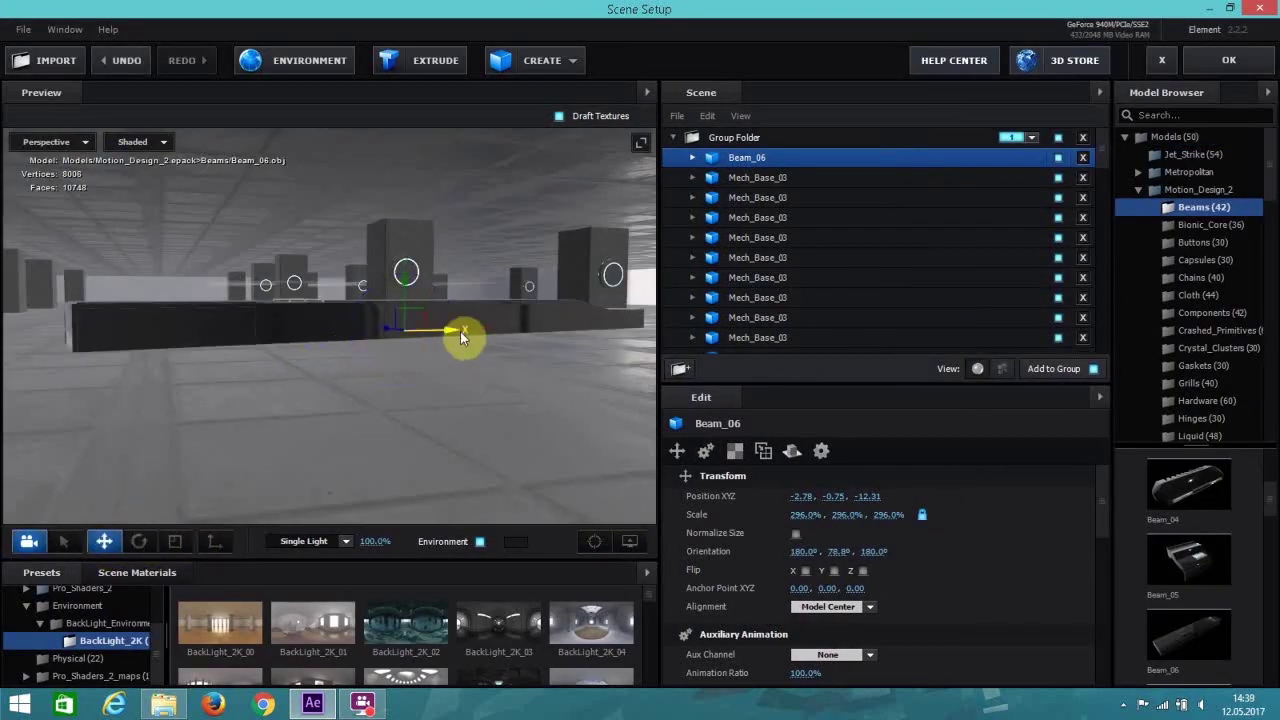
left_click_drag(460, 336, 407, 341)
left_click_drag(448, 439, 414, 426)
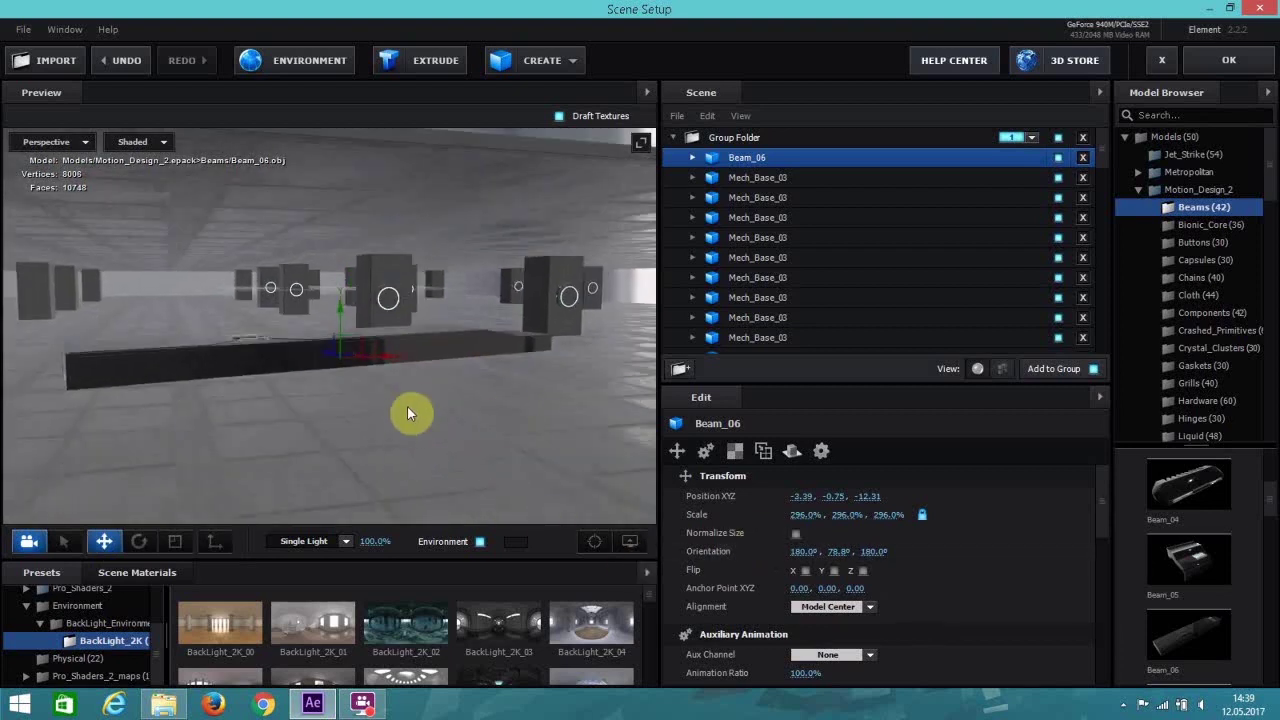
Flatten Beam_06 to a Y scale of 63.7% and turn its Y orientation to 88.6°.
left_click(140, 541)
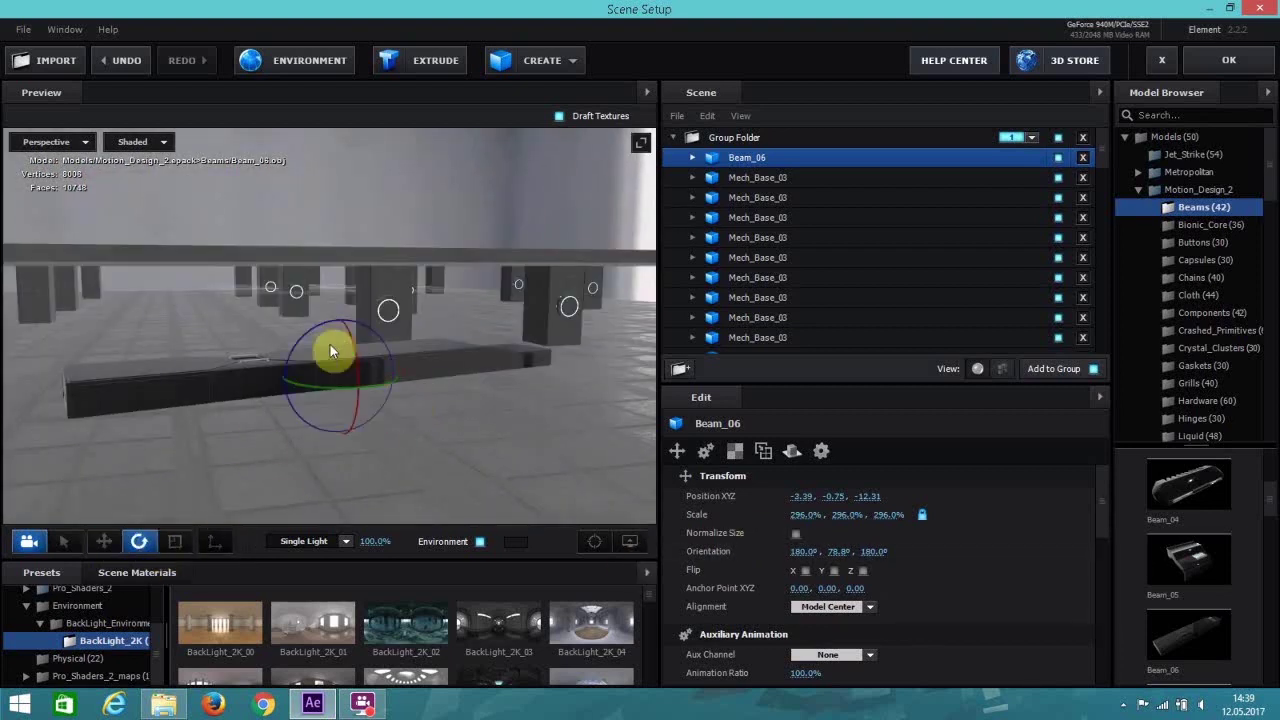
left_click(175, 541)
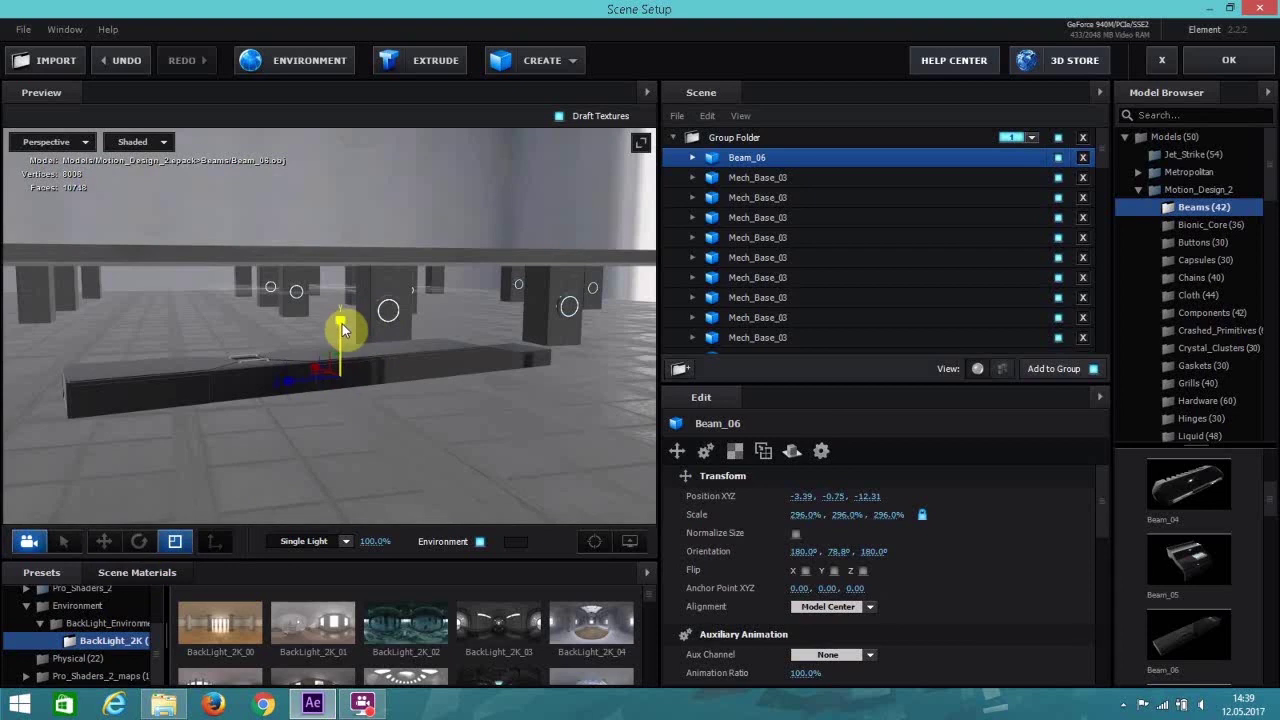
left_click_drag(342, 323, 322, 384)
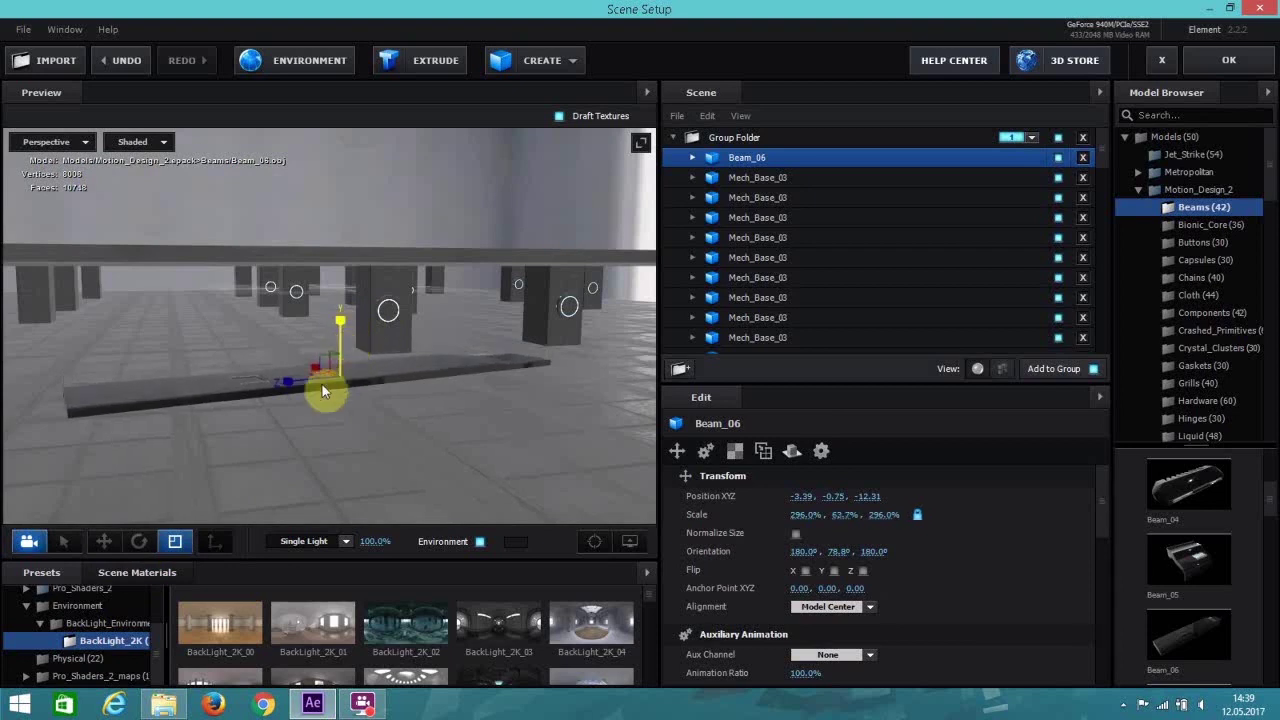
left_click(139, 541)
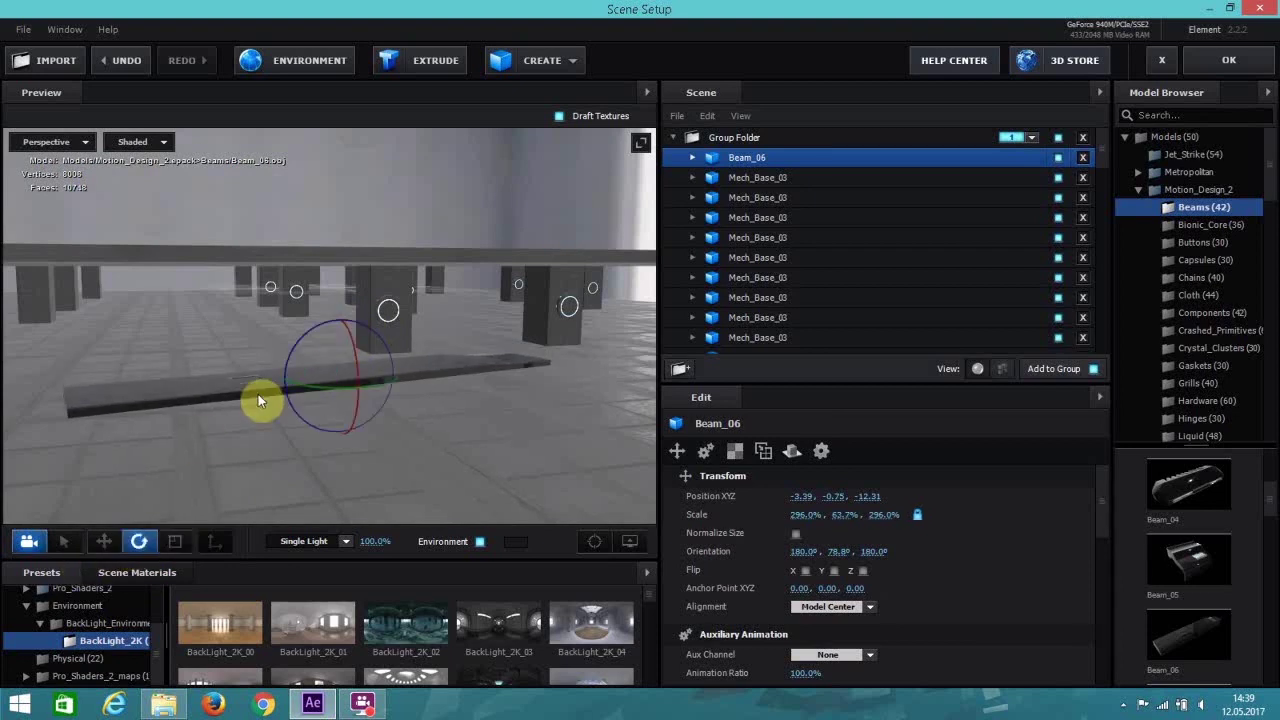
left_click_drag(316, 391, 306, 391)
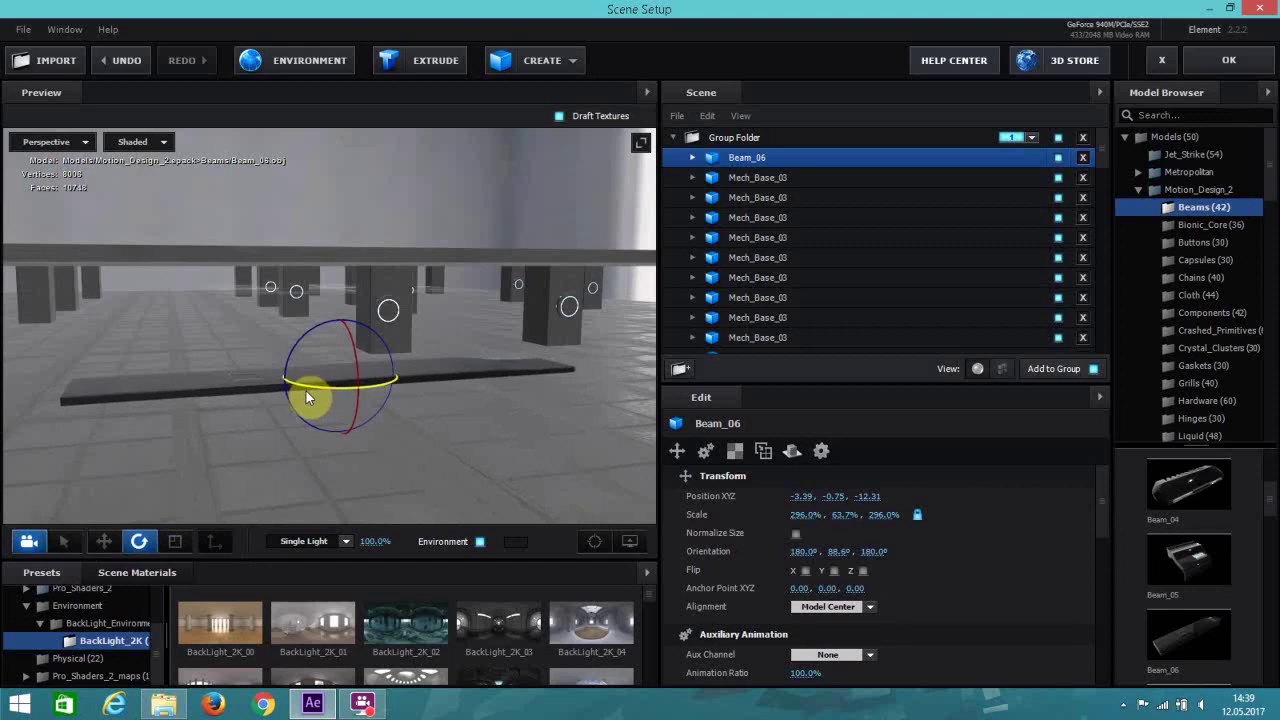
Stretch Beam_06 along its length to a Z scale of 584.3% and apply the scene.
left_click(103, 541)
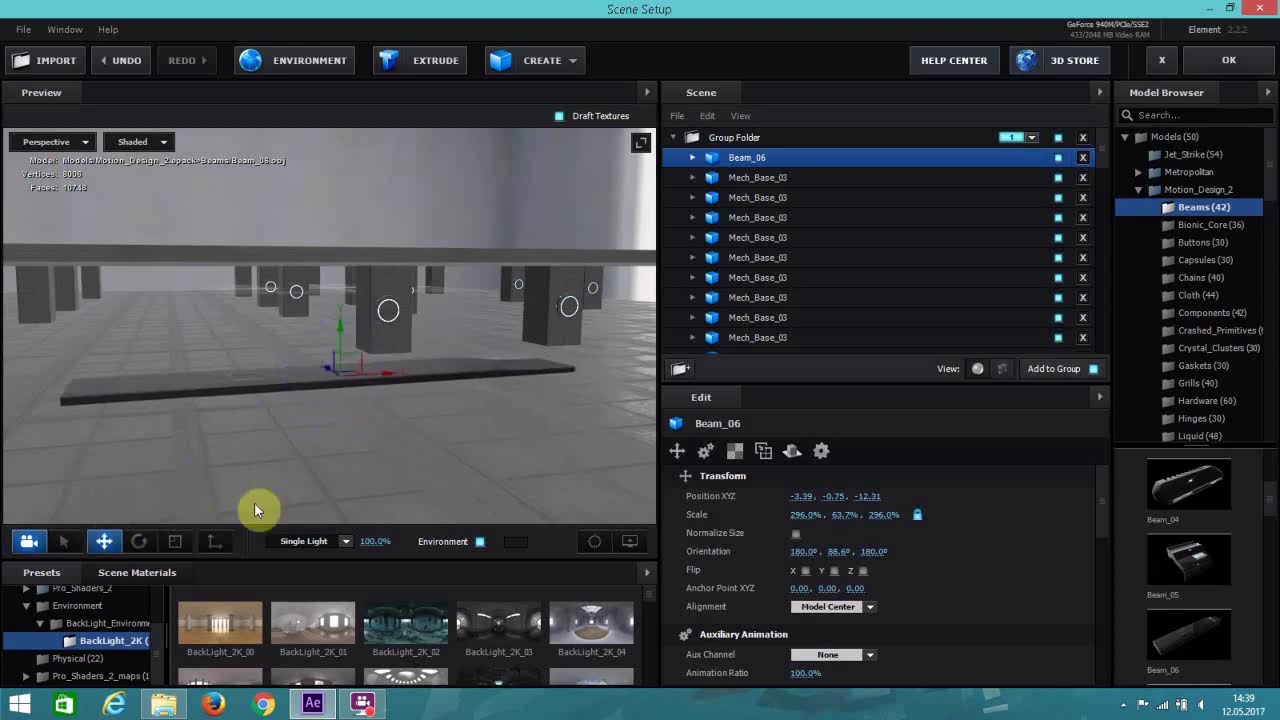
left_click(176, 540)
left_click_drag(277, 390, 6, 391)
left_click(1220, 60)
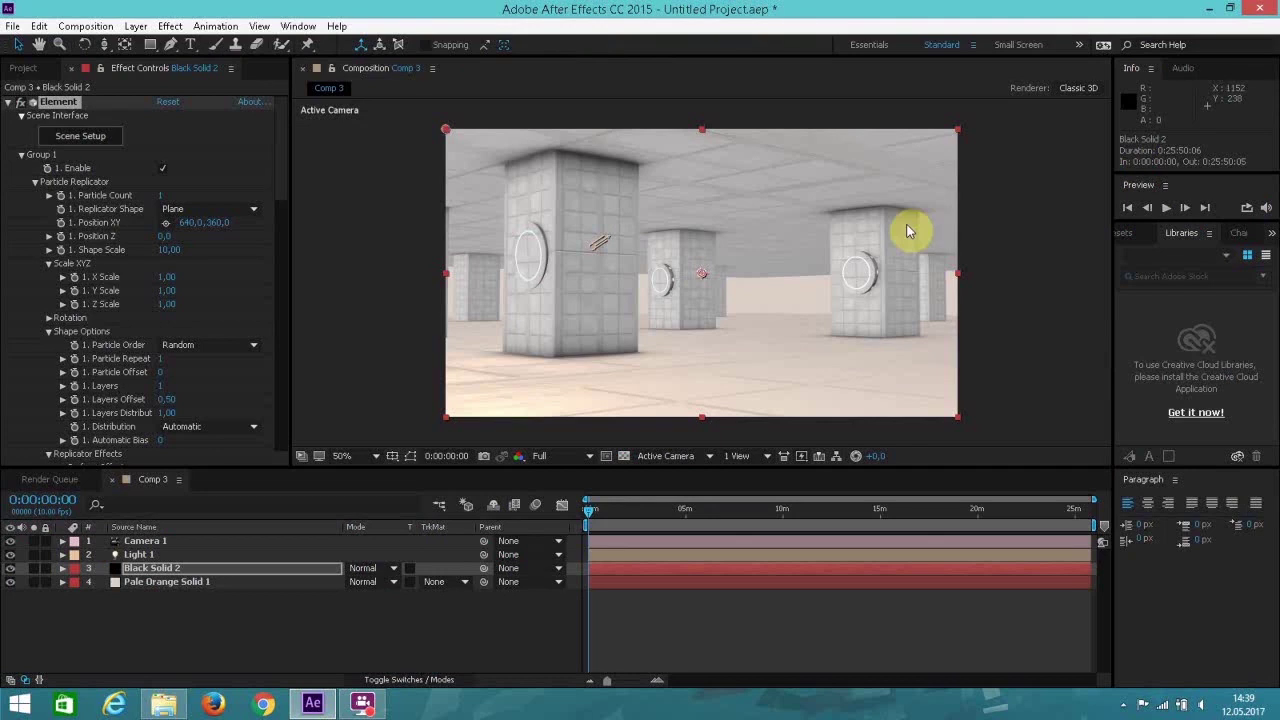
Orbit Camera 1 around the hall to about 2138.4, 417.5, -1606.8, facing the columns with the round bases.
left_click(106, 45)
left_click_drag(652, 303, 877, 306)
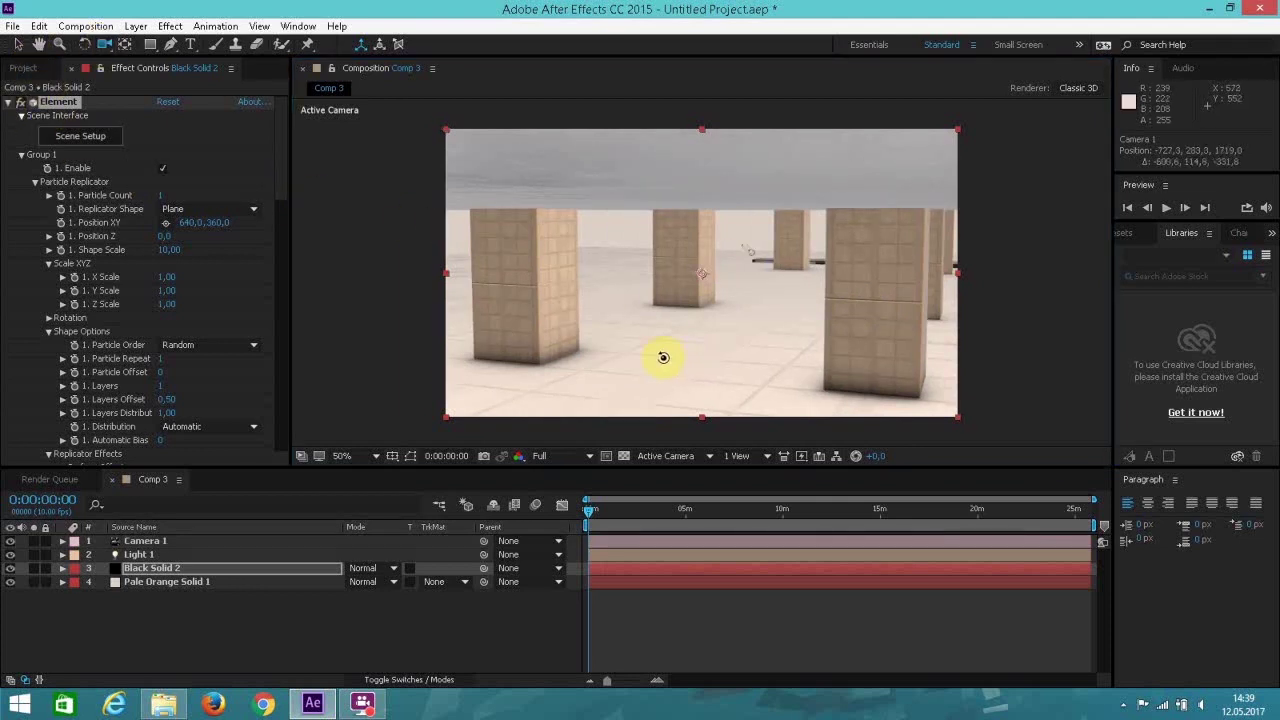
left_click_drag(663, 357, 571, 357)
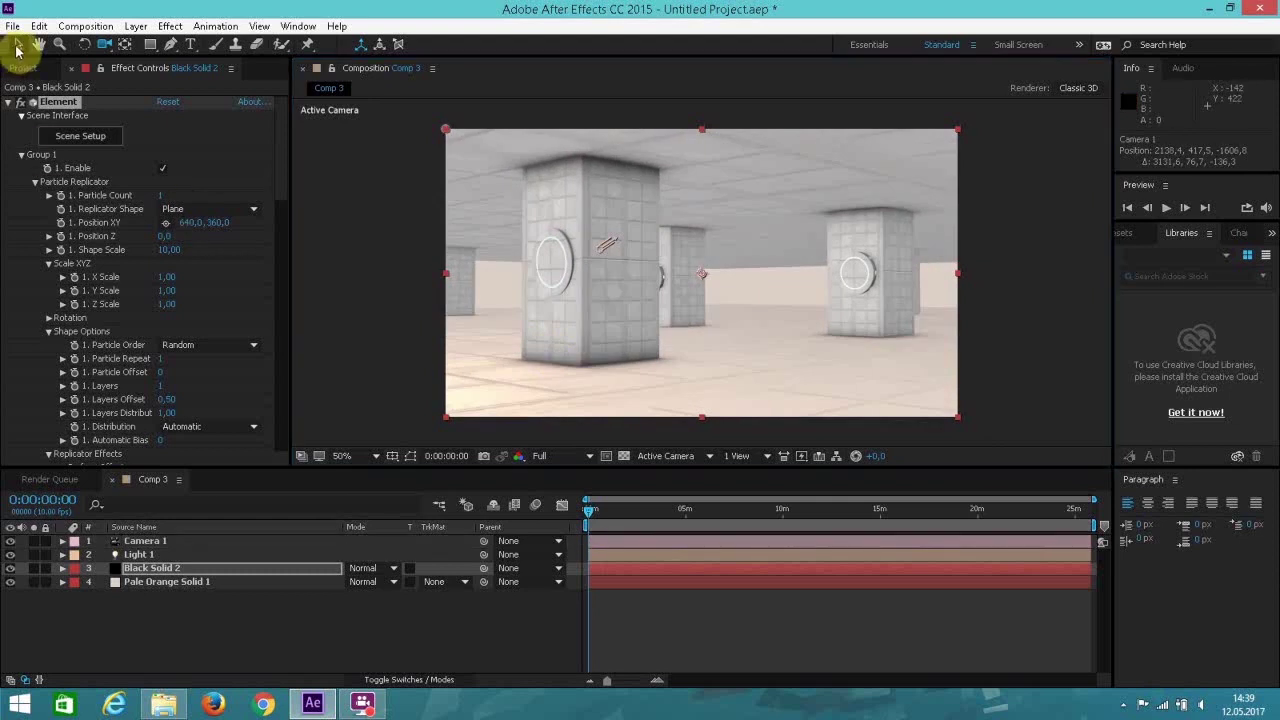
left_click(17, 46)
Reopen the scene setup, move Beam_06 along Z to about 4.24, and apply the scene.
left_click(84, 138)
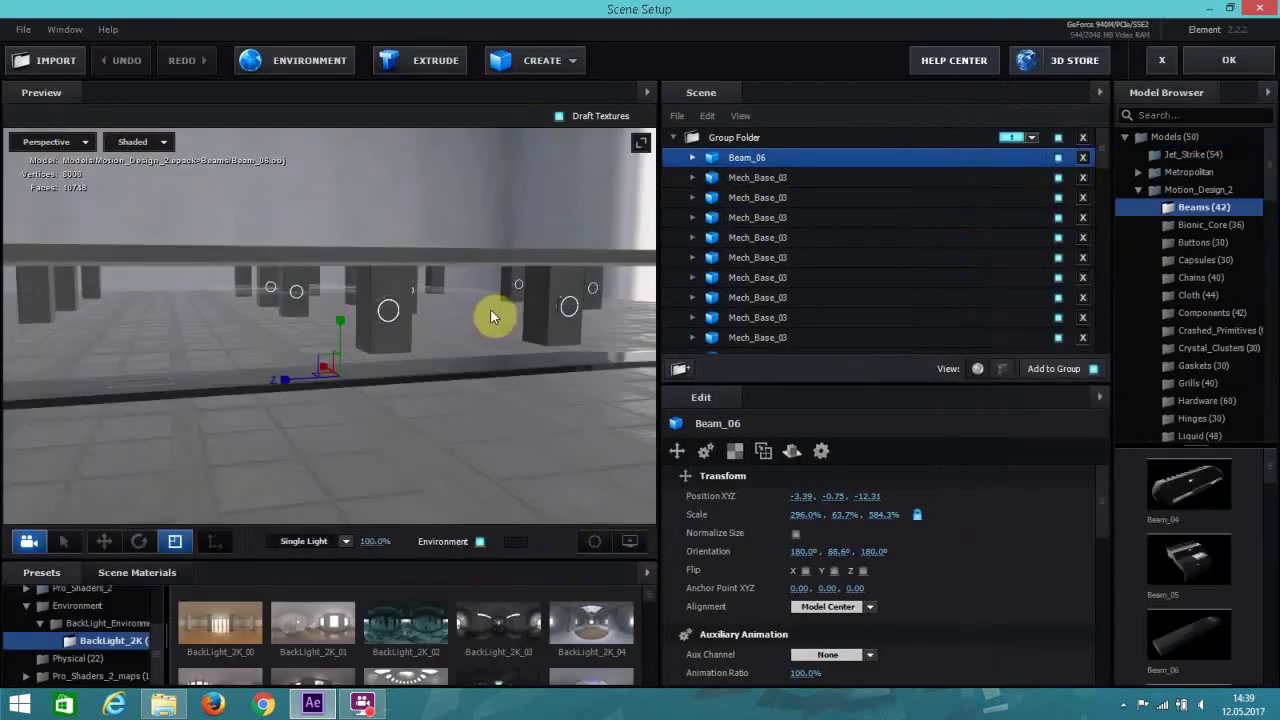
left_click_drag(491, 314, 441, 357)
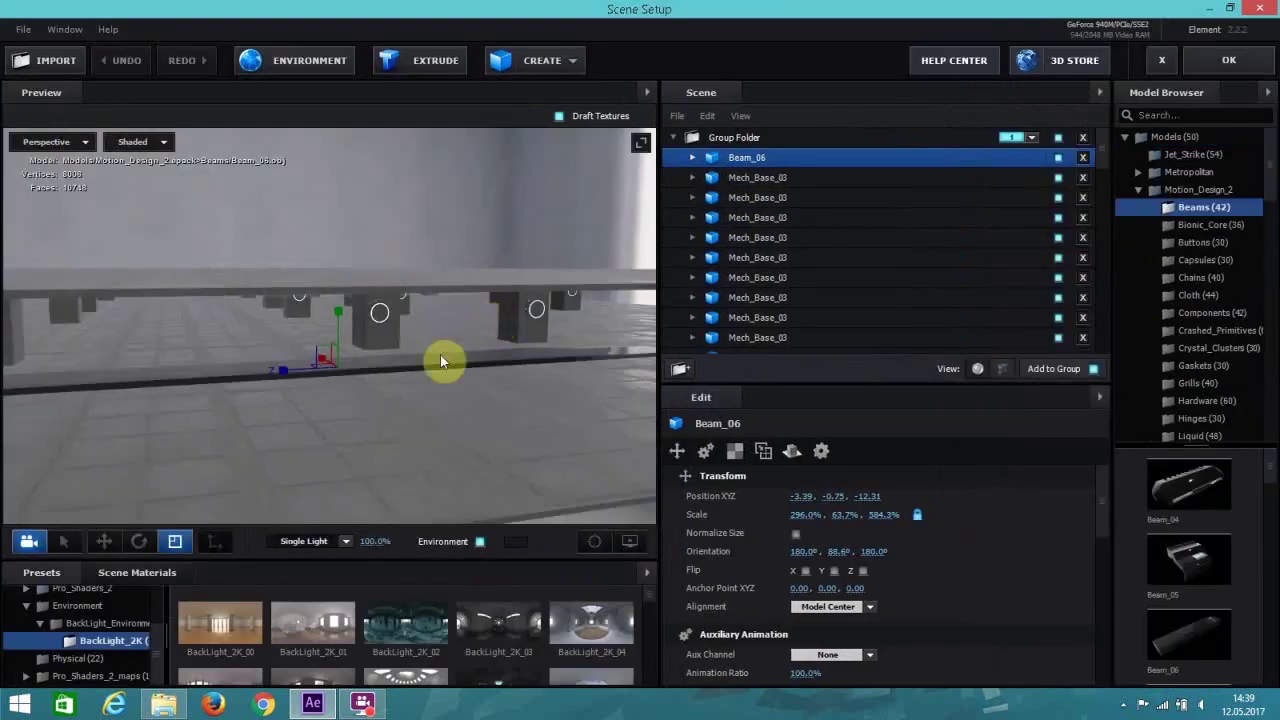
left_click(104, 541)
left_click_drag(366, 394, 187, 298)
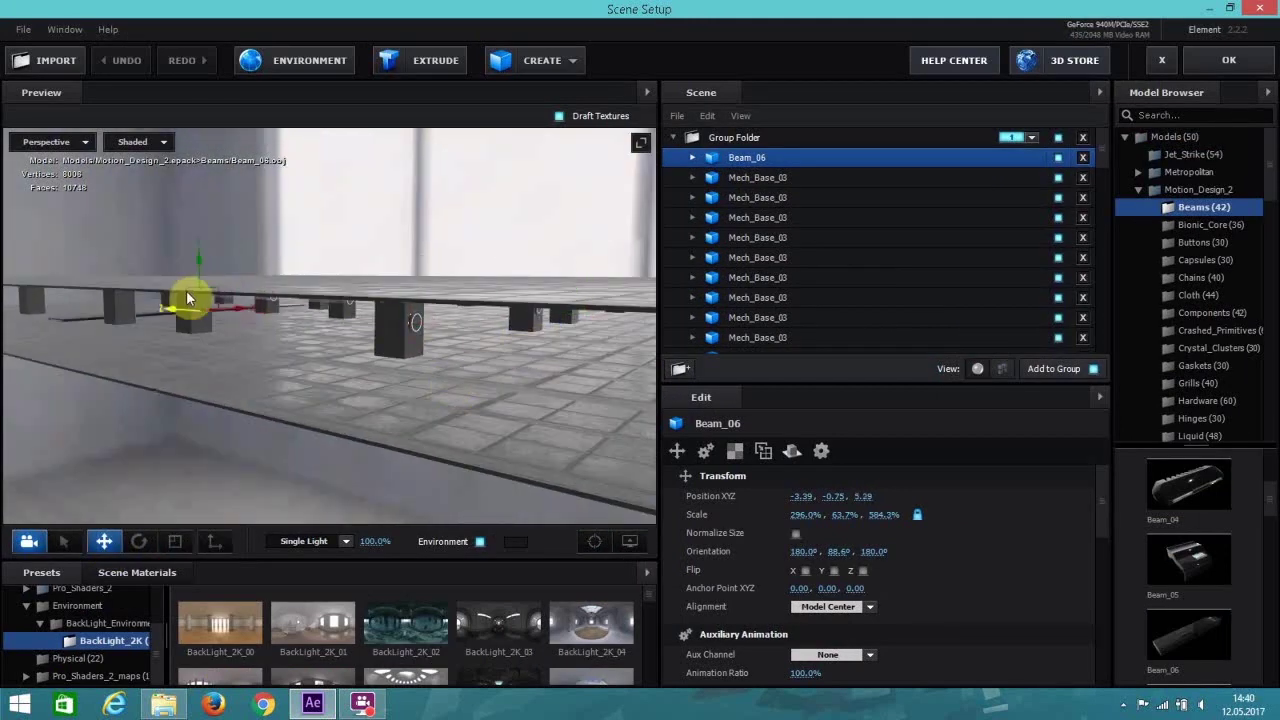
left_click(1229, 60)
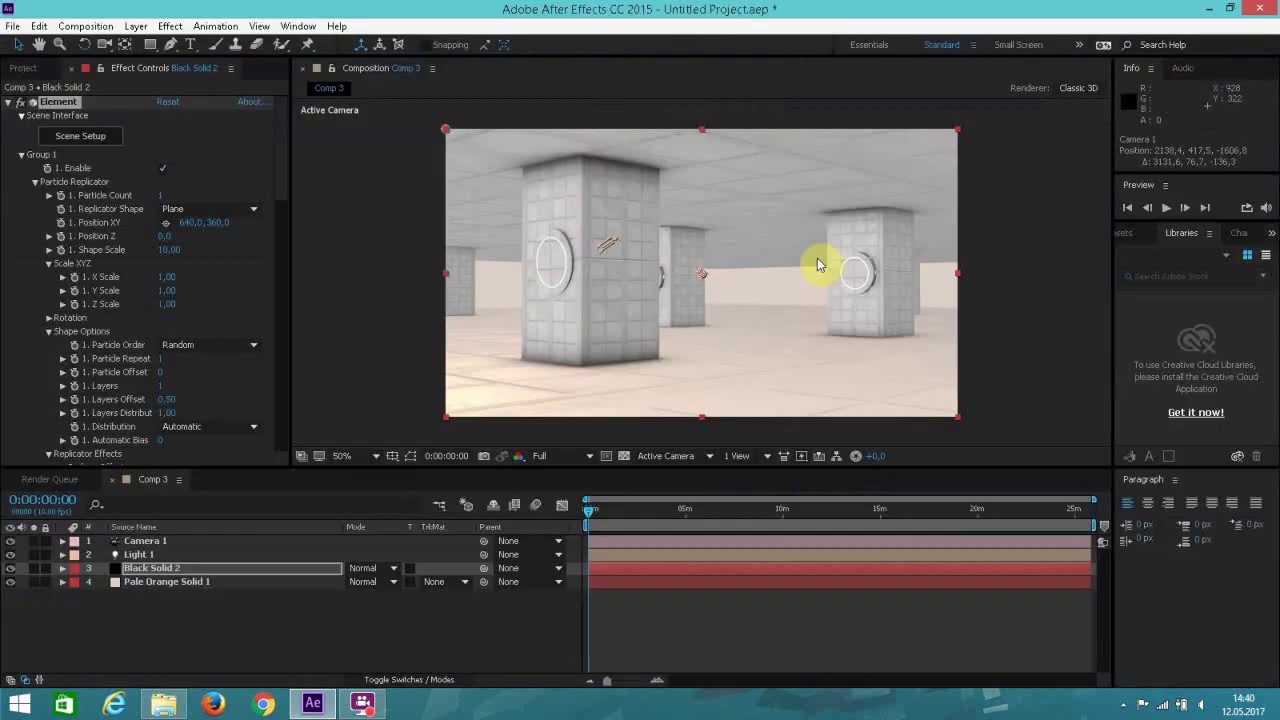
Reopen the scene setup and stretch Beam_06 along its length to a Z scale of about 856.4%.
left_click(105, 140)
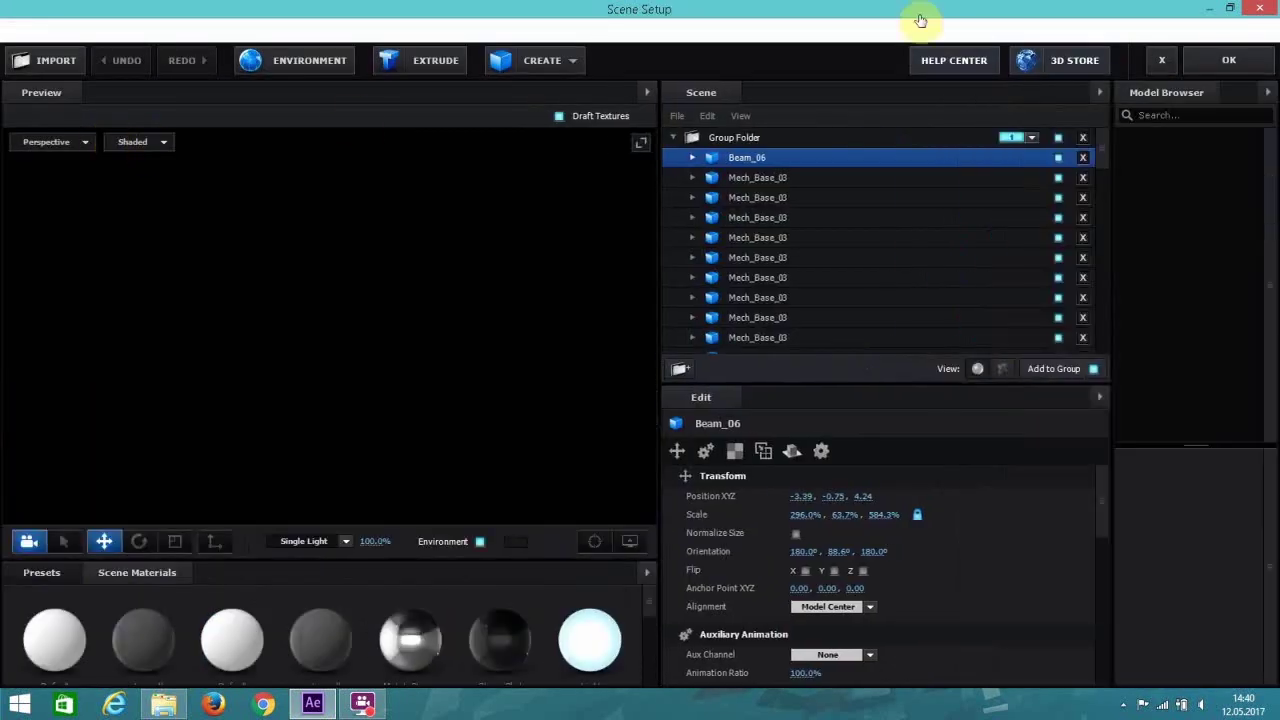
left_click(596, 543)
scroll(450, 423, "up", 2)
left_click_drag(291, 385, 213, 469)
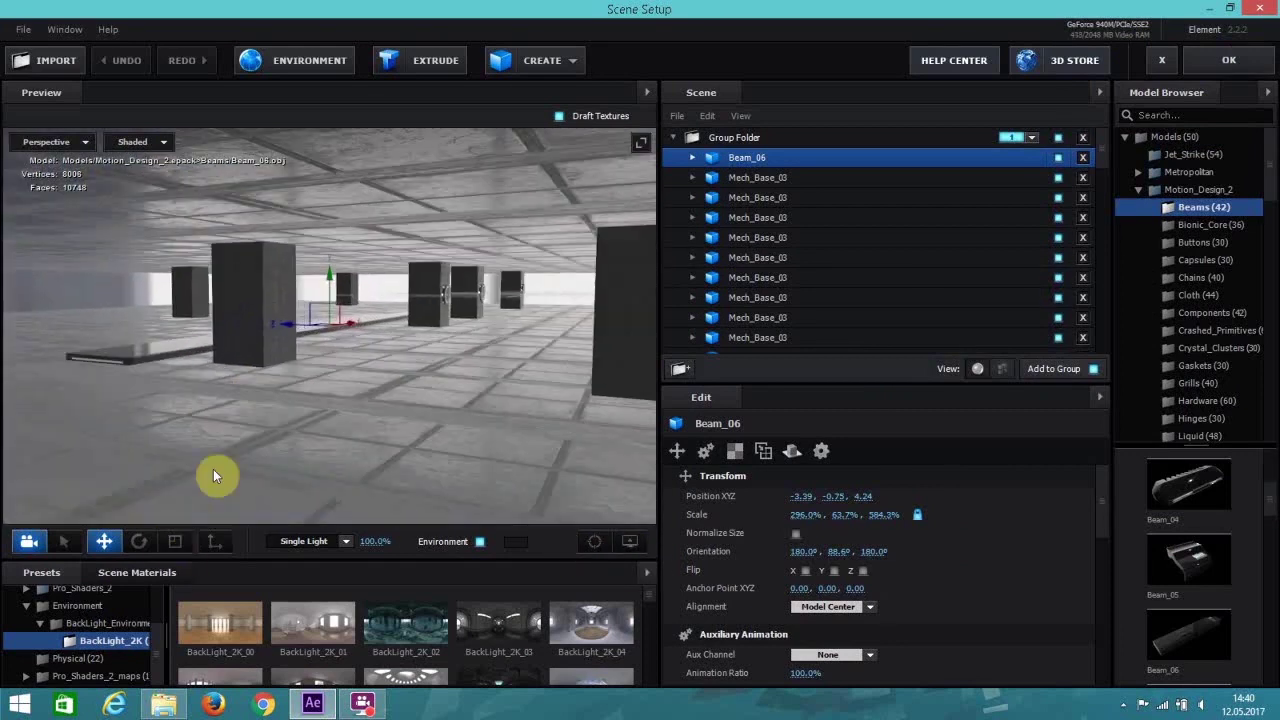
left_click(175, 541)
left_click_drag(297, 330, 205, 371)
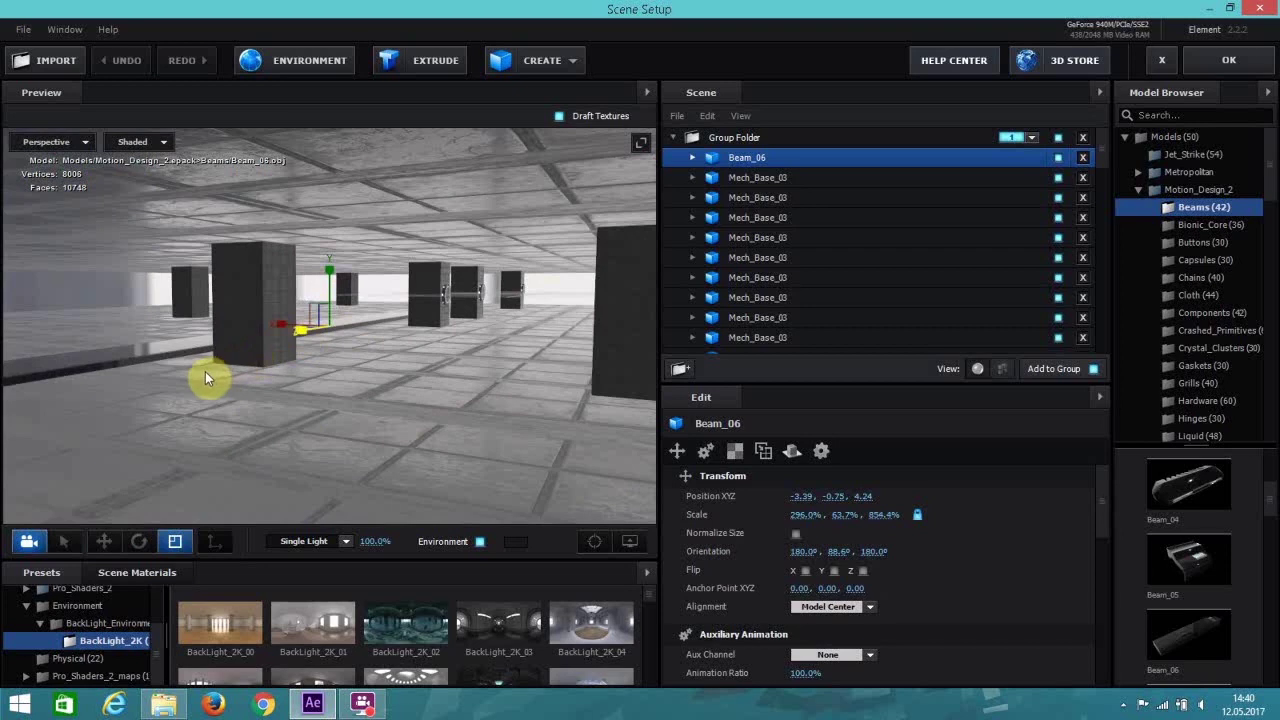
Copy the concrete_wall_squares material from the first Mech_Base_03 and paste it over Beam_06's Gloss_Black material.
left_click(689, 178)
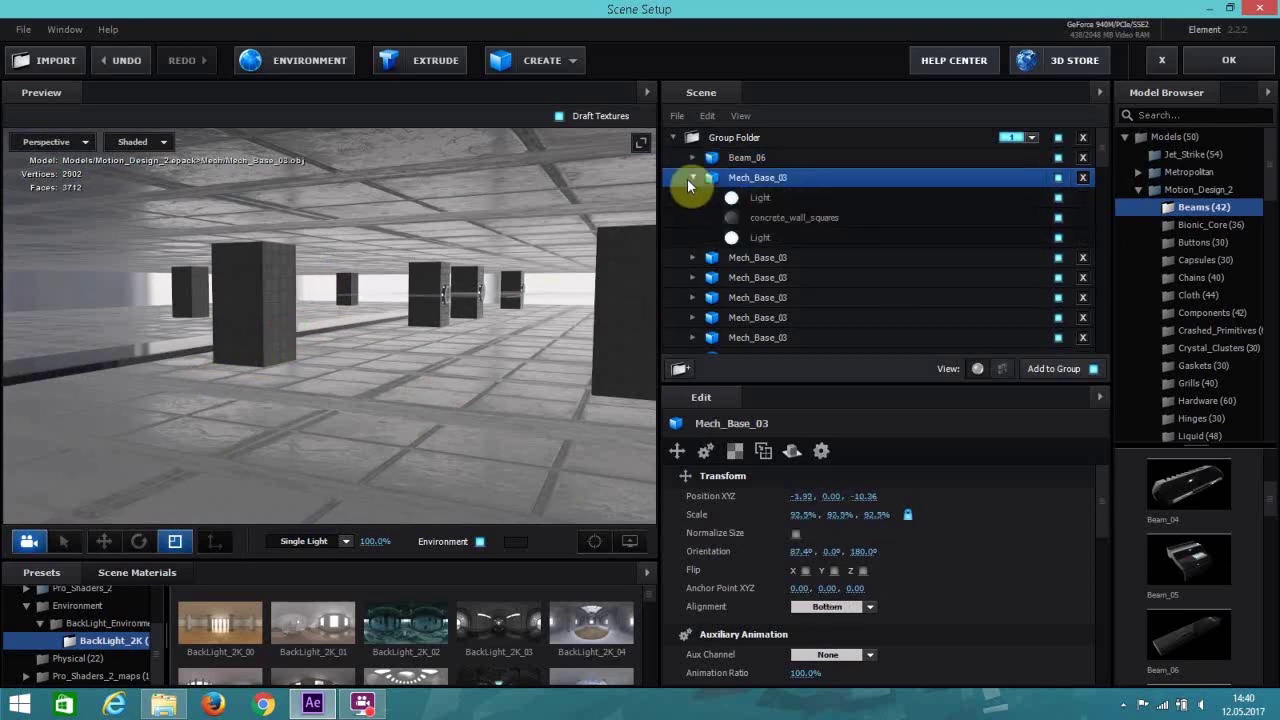
left_click(785, 218)
right_click(785, 215)
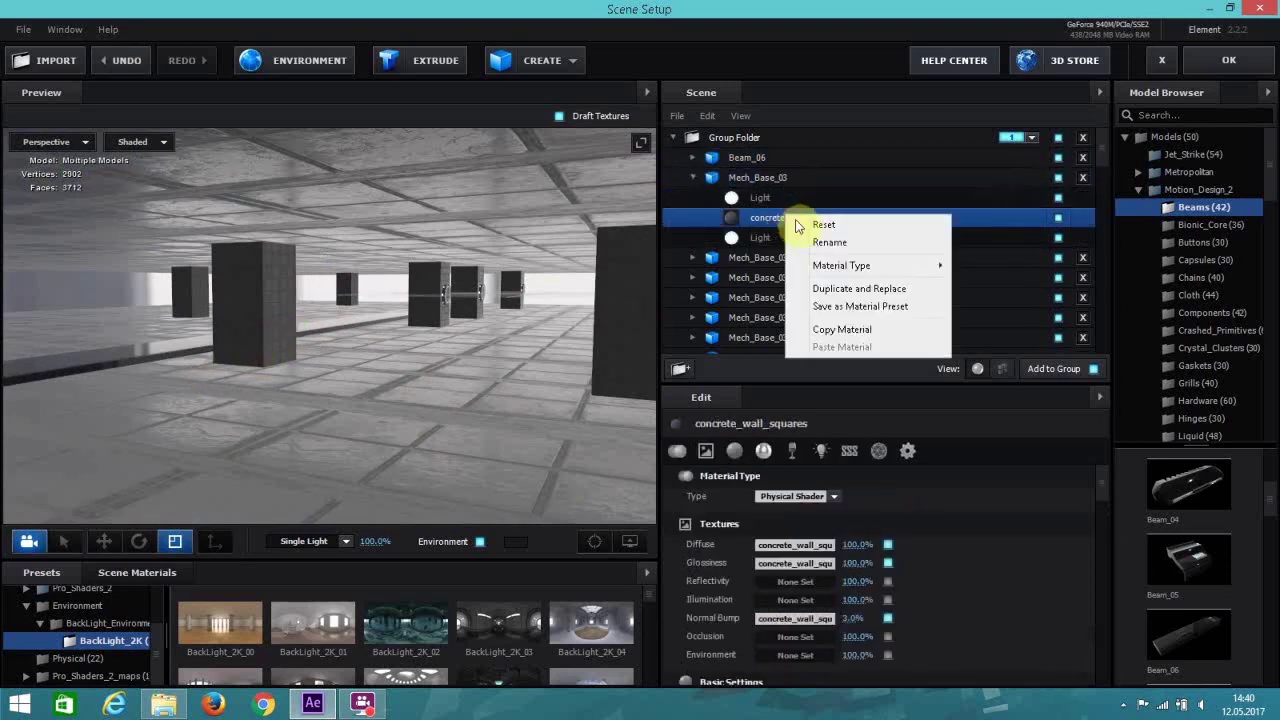
left_click(696, 158)
left_click(696, 158)
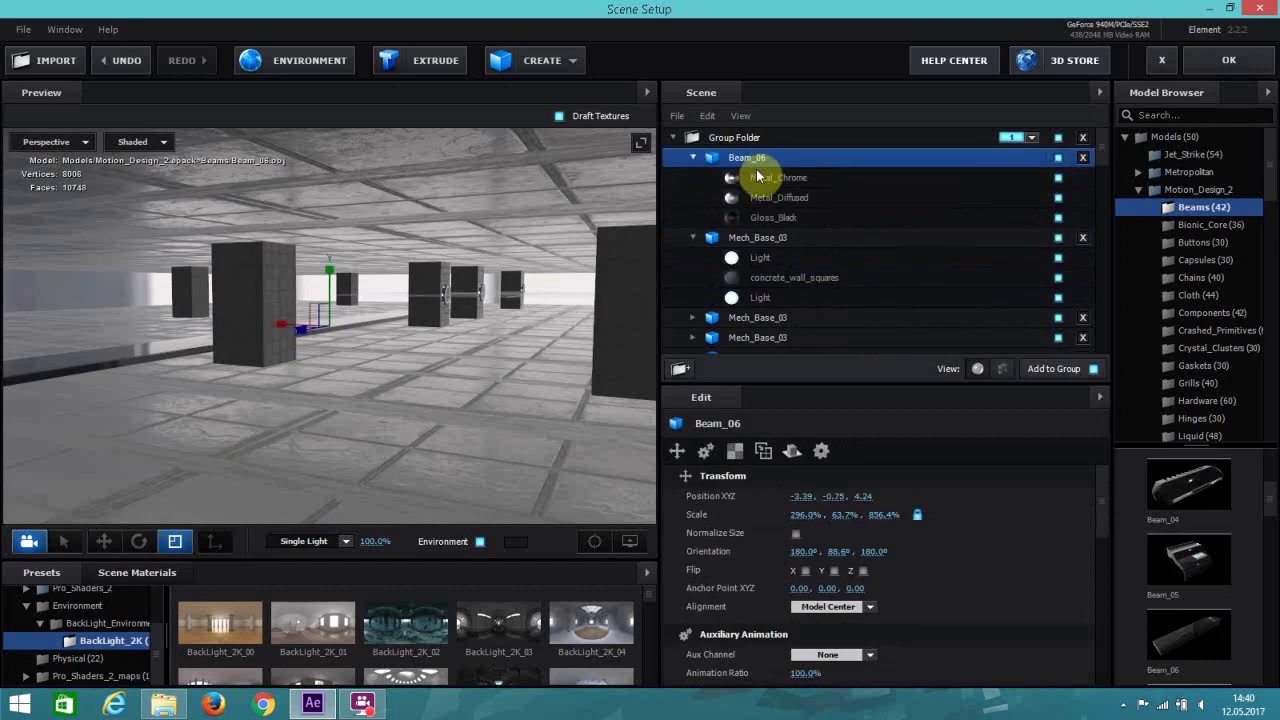
right_click(751, 218)
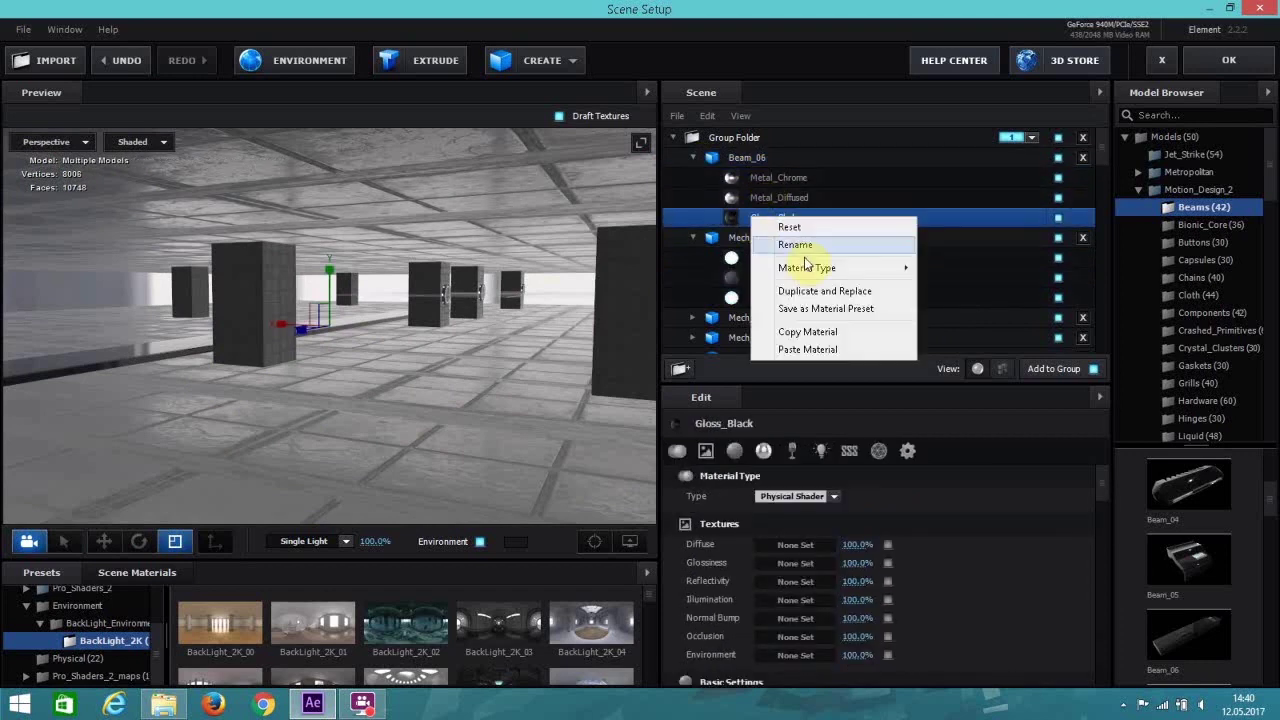
left_click(822, 346)
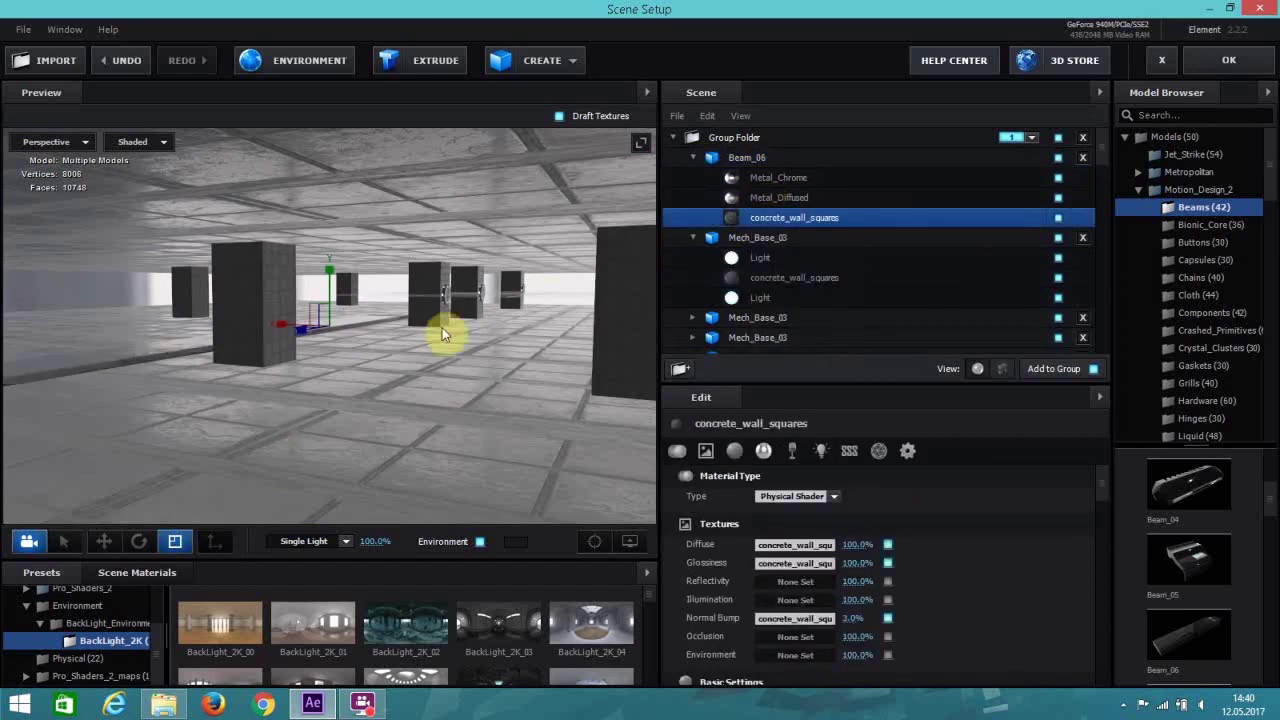
Lengthen Beam_06 further to a Z scale of 975.8%.
left_click_drag(442, 327, 451, 320)
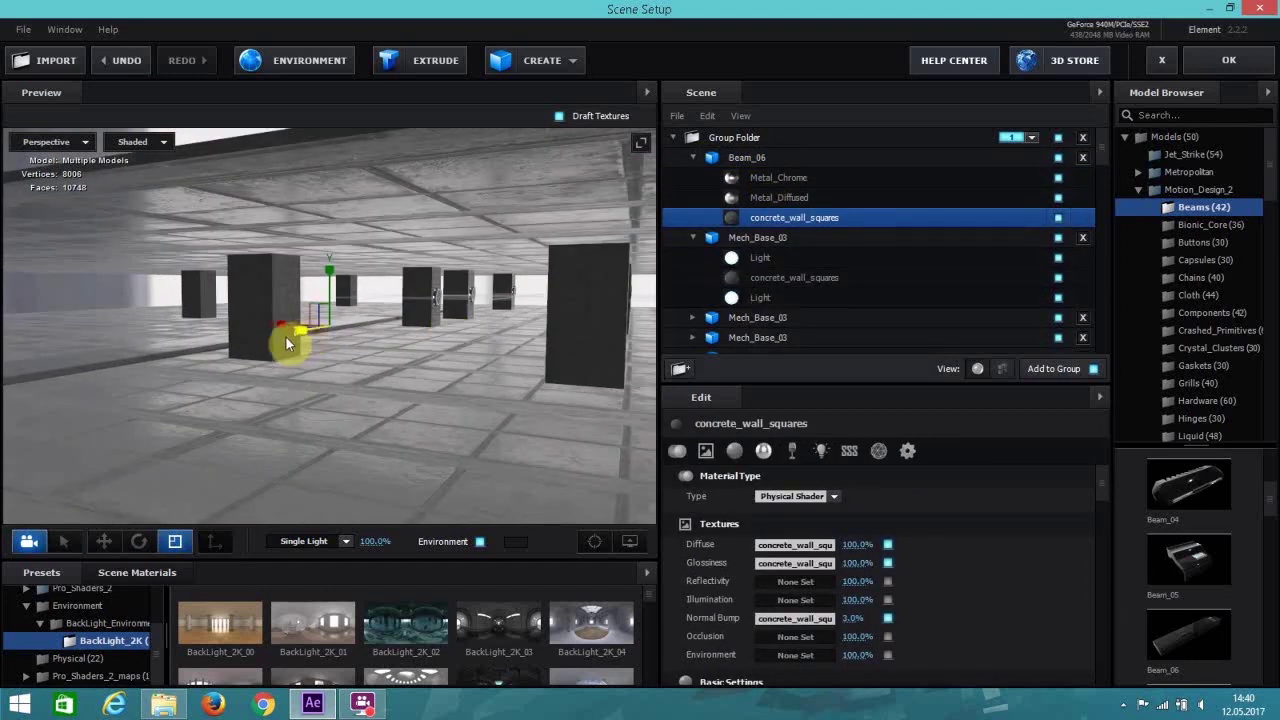
left_click_drag(275, 341, 321, 340)
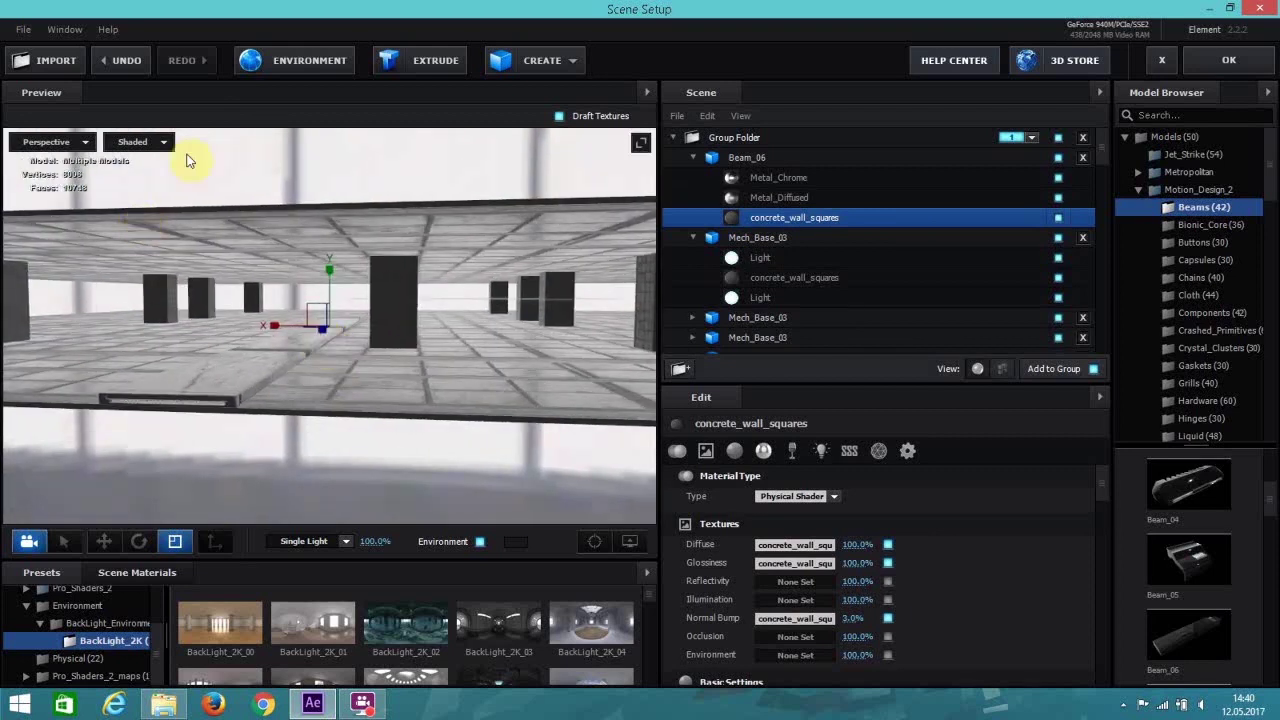
Duplicate Beam_06 and move the copy along Z to about 8.86, beside the original.
left_click(760, 160)
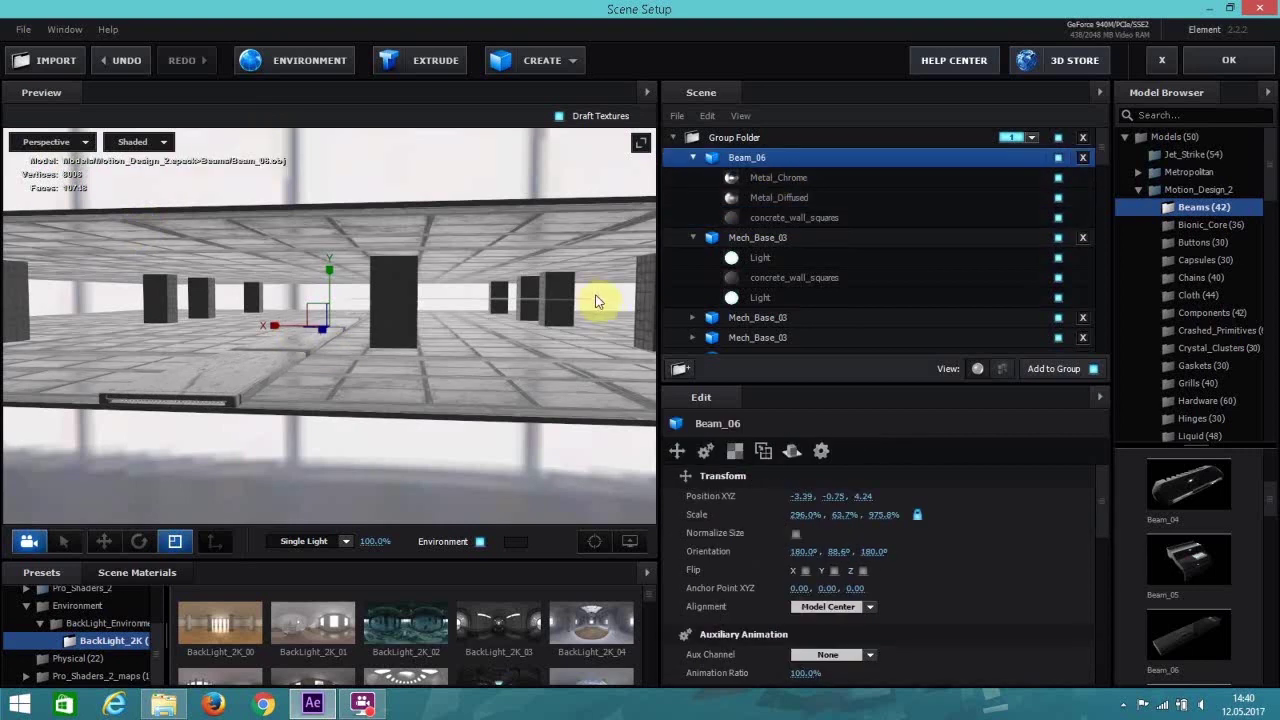
key("ctrl+d")
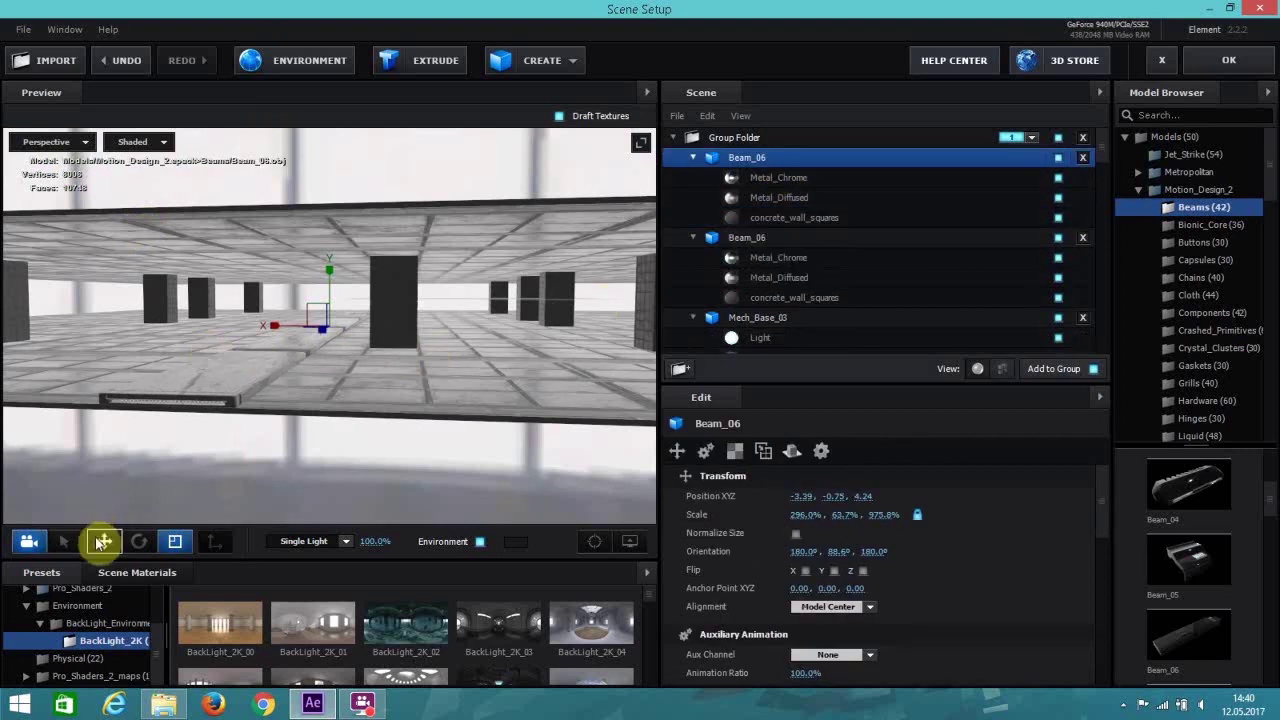
left_click(103, 541)
left_click_drag(294, 331, 139, 323)
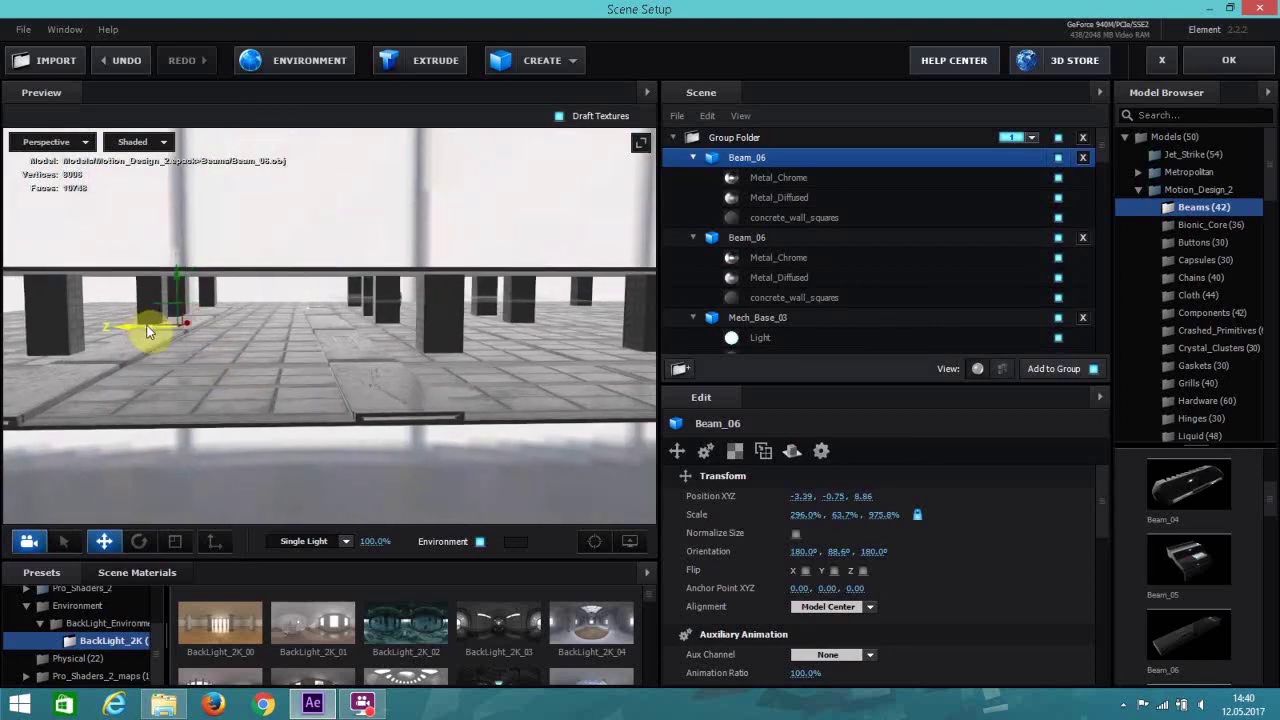
Duplicate both Beam_06 models together and move the first copy along Z to about 15.23.
left_click(765, 237, "ctrl")
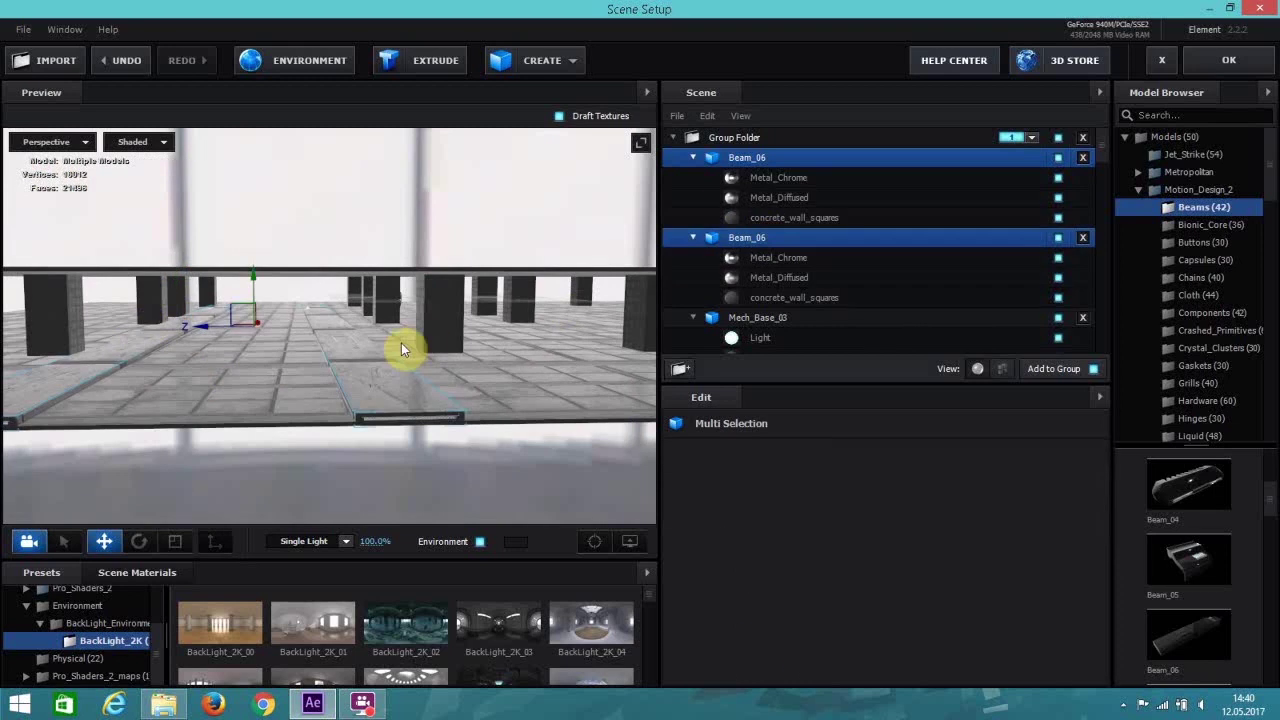
scroll(259, 385, "down", 5)
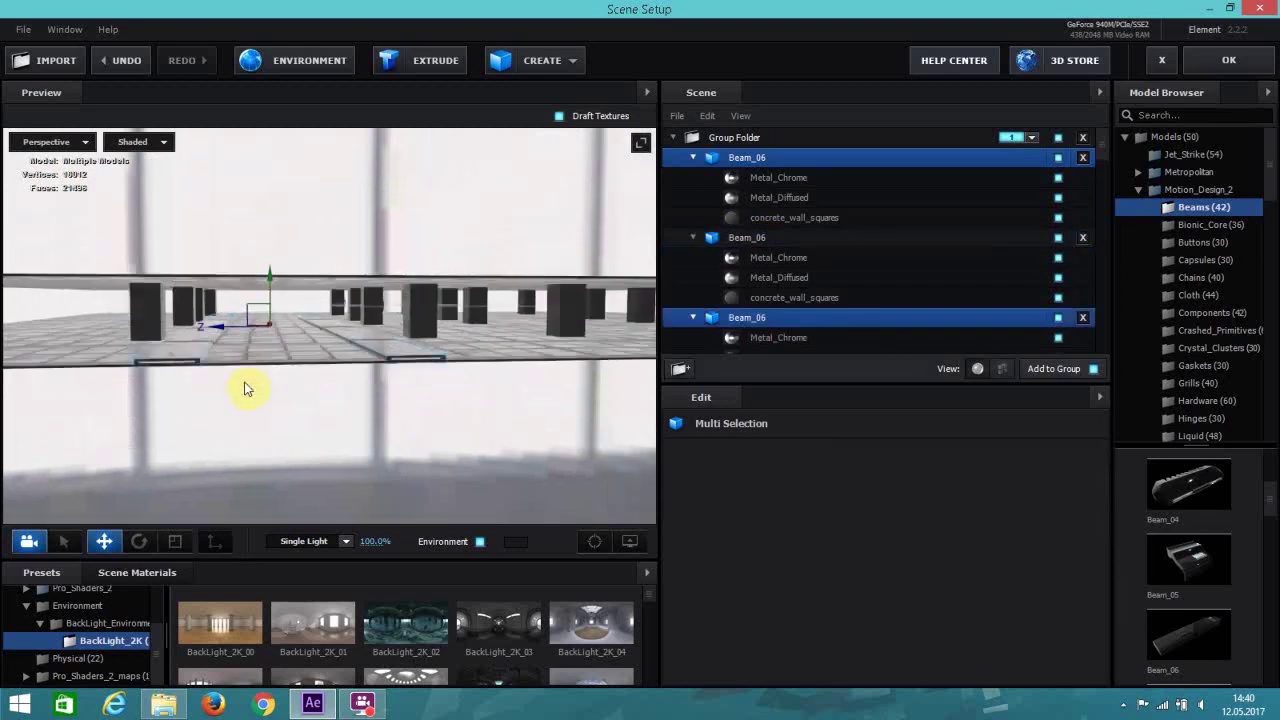
scroll(242, 382, "up", 1)
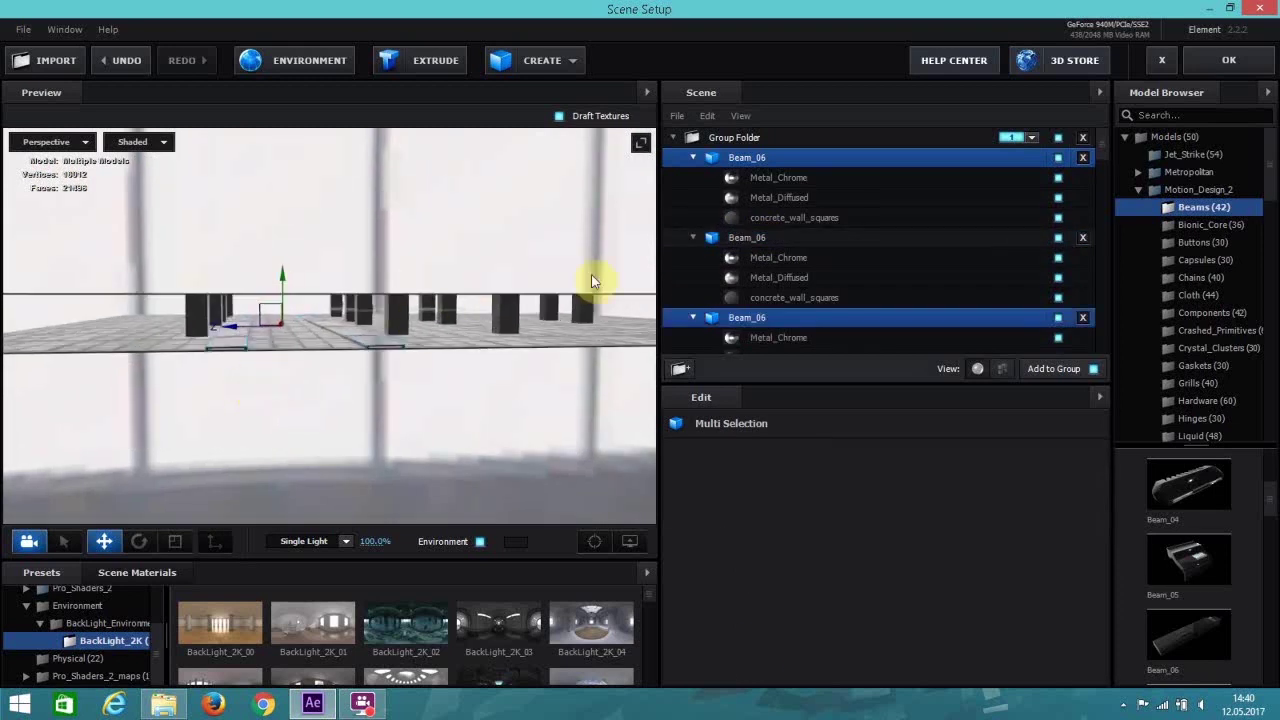
left_click(765, 158)
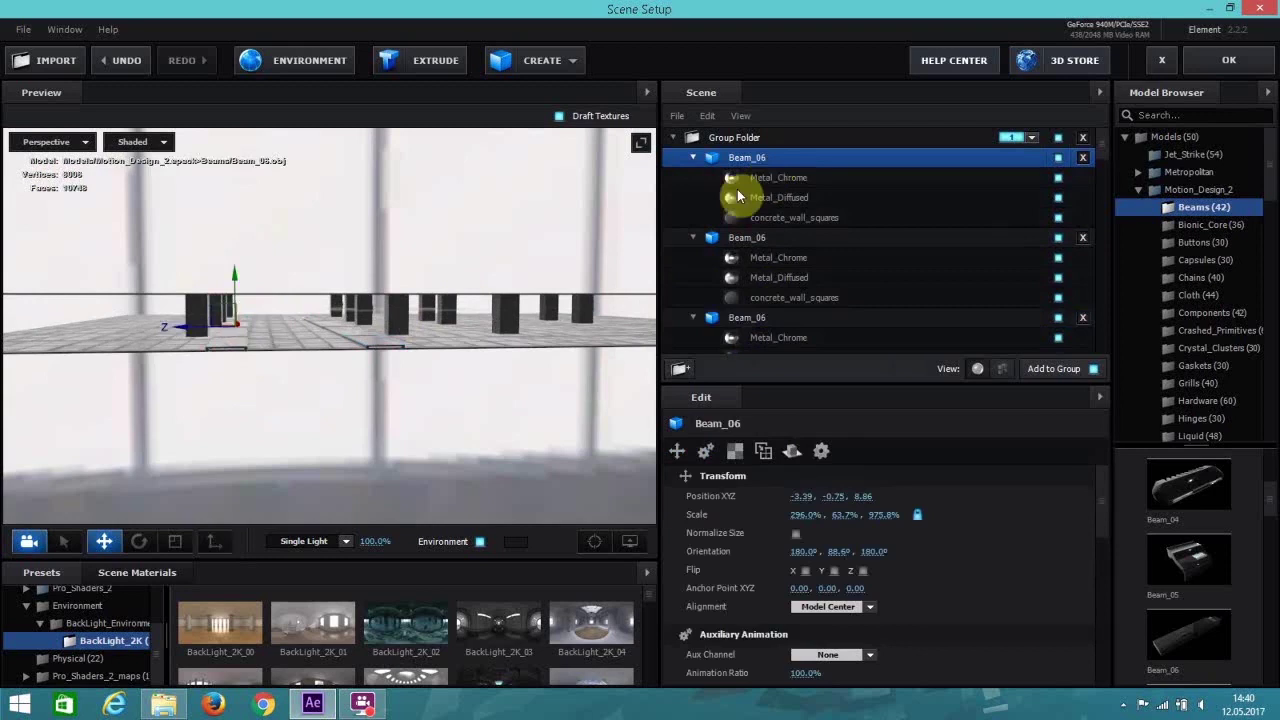
left_click_drag(193, 333, 53, 326)
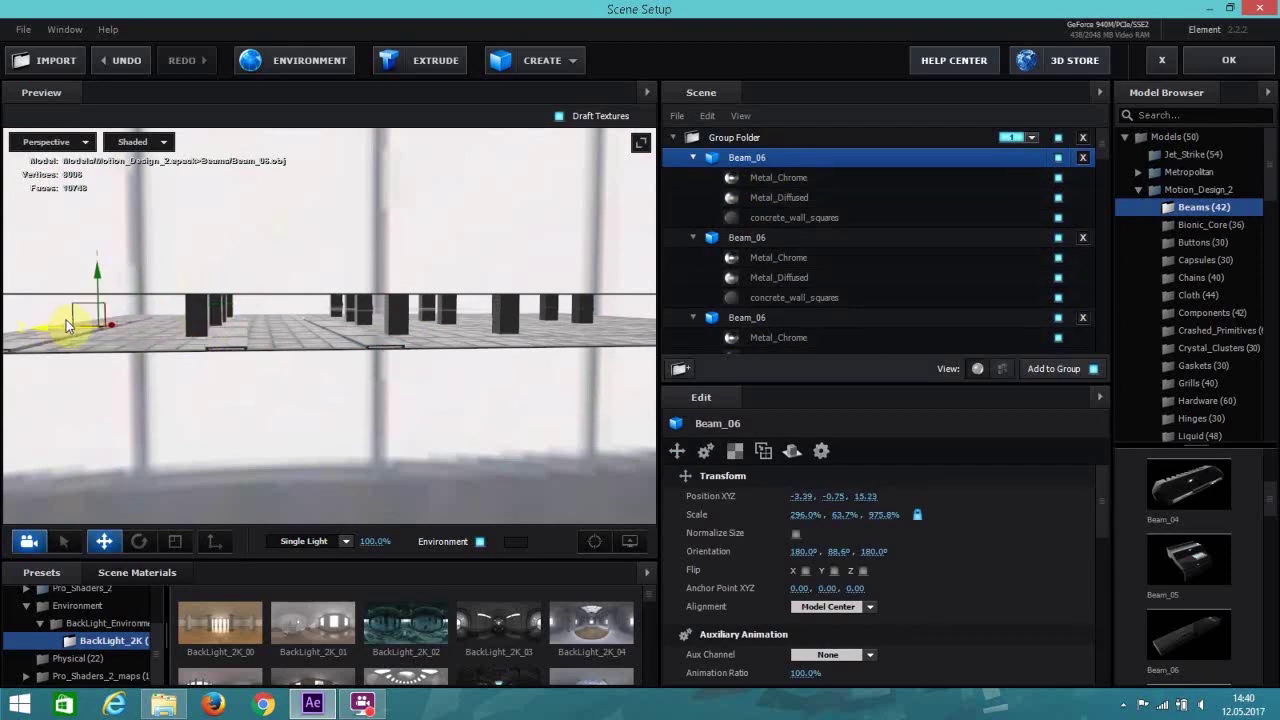
Move the other new Beam_06 copy along Z to about -7.53 among the columns and apply the scene.
left_click(313, 330)
left_click_drag(295, 335, 517, 325)
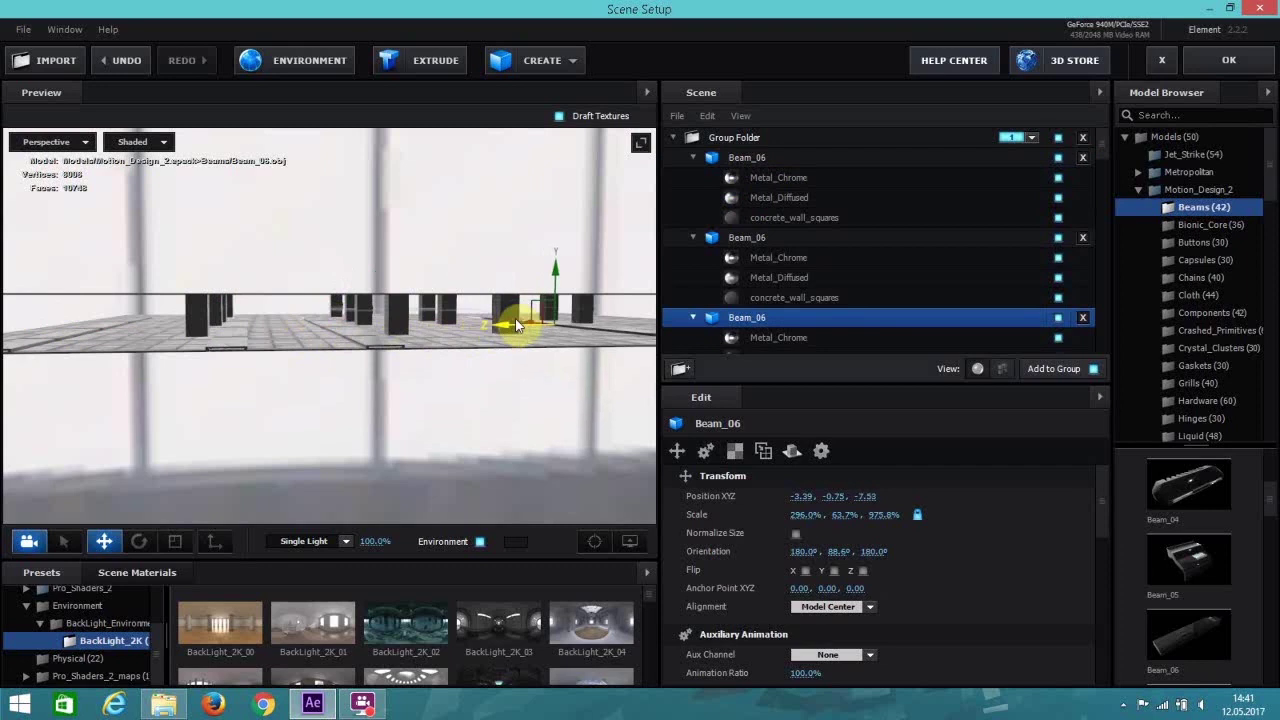
left_click(1231, 59)
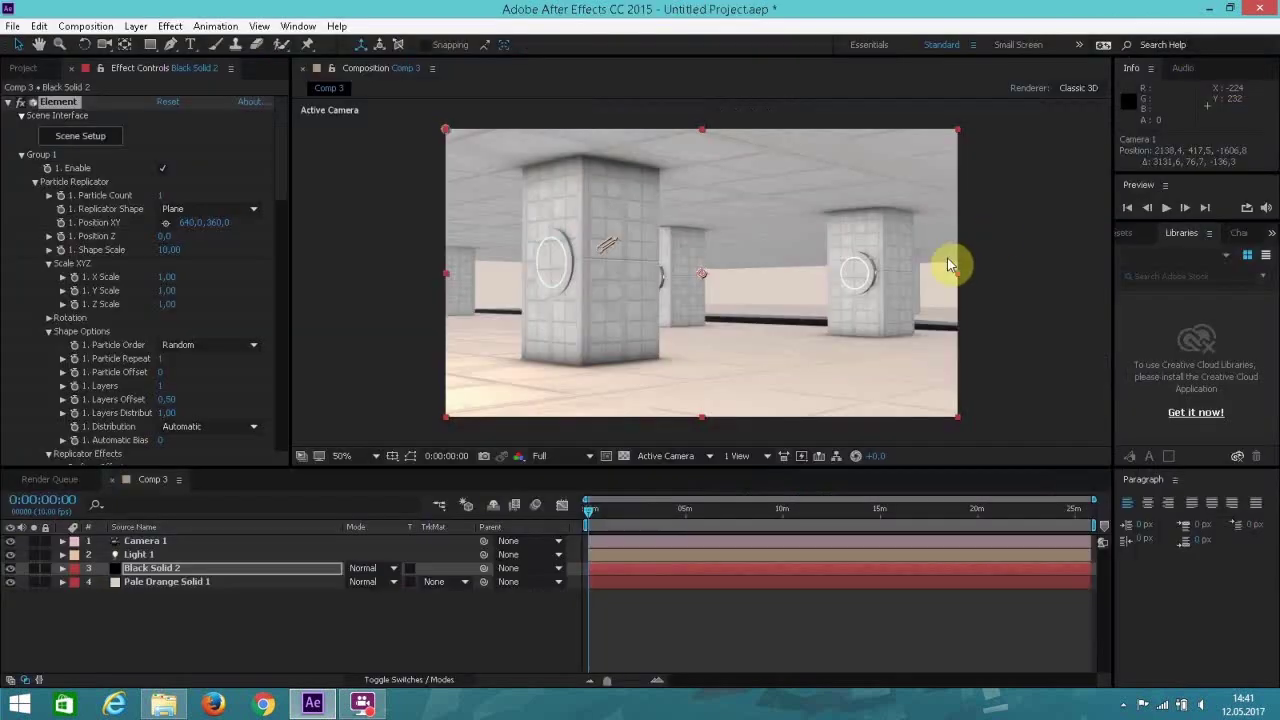
key("period")
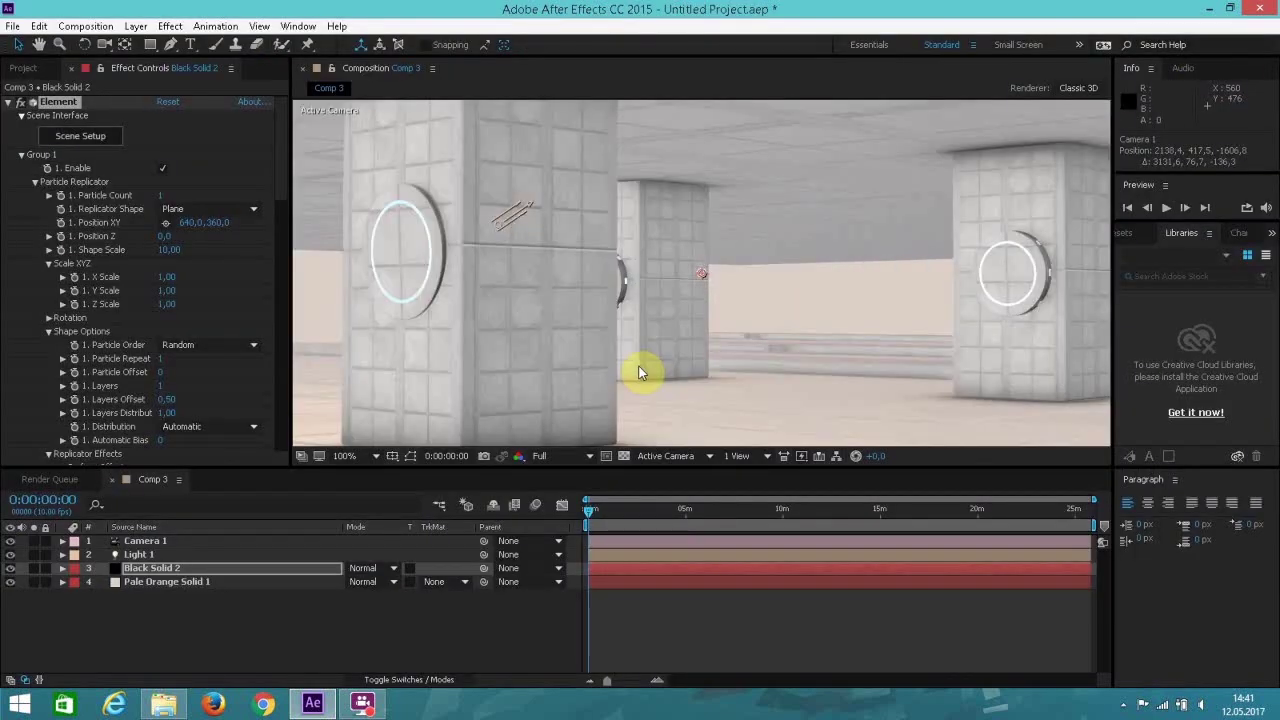
key("comma")
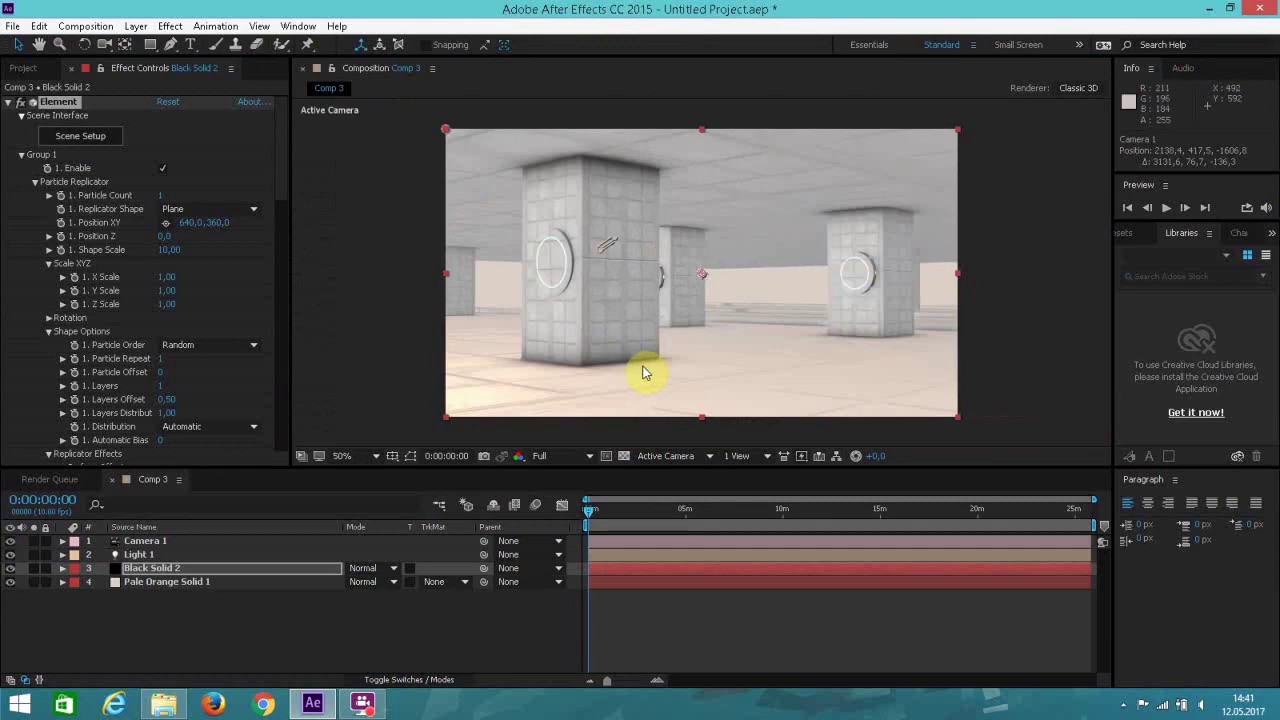
Orbit the camera around the hall to check the floor beams from another angle.
left_click(104, 44)
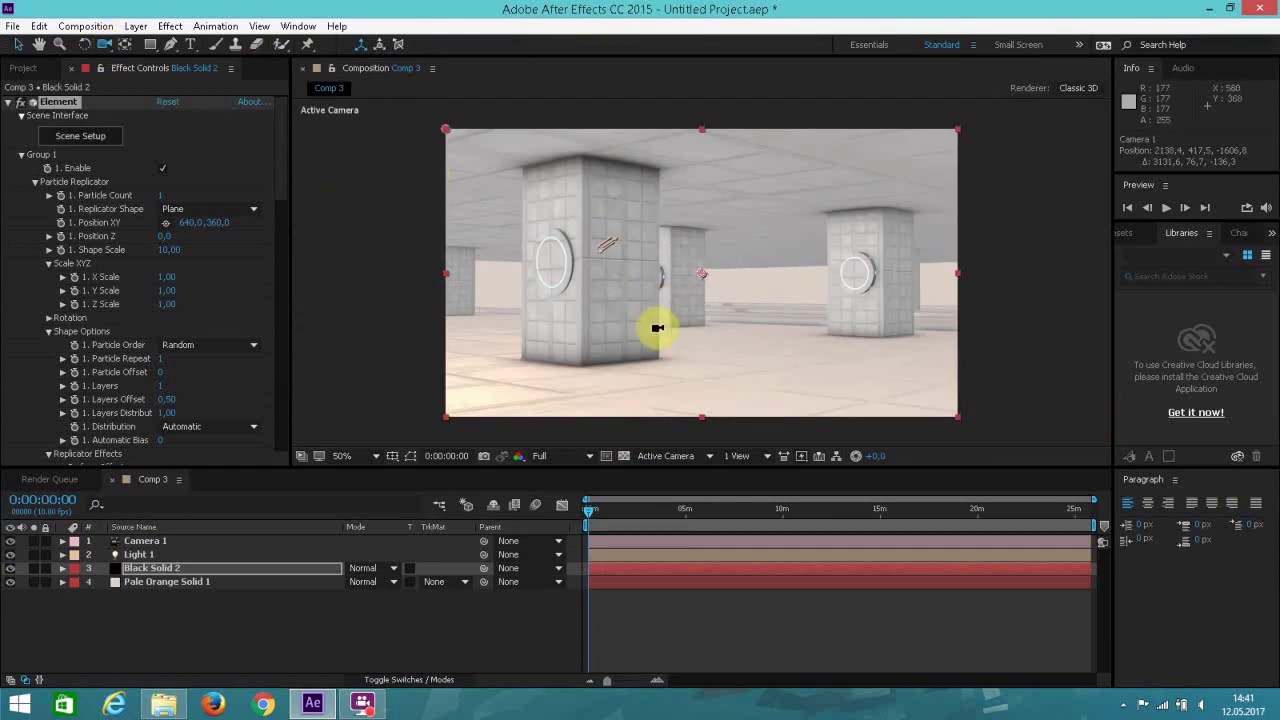
left_click_drag(640, 331, 514, 309)
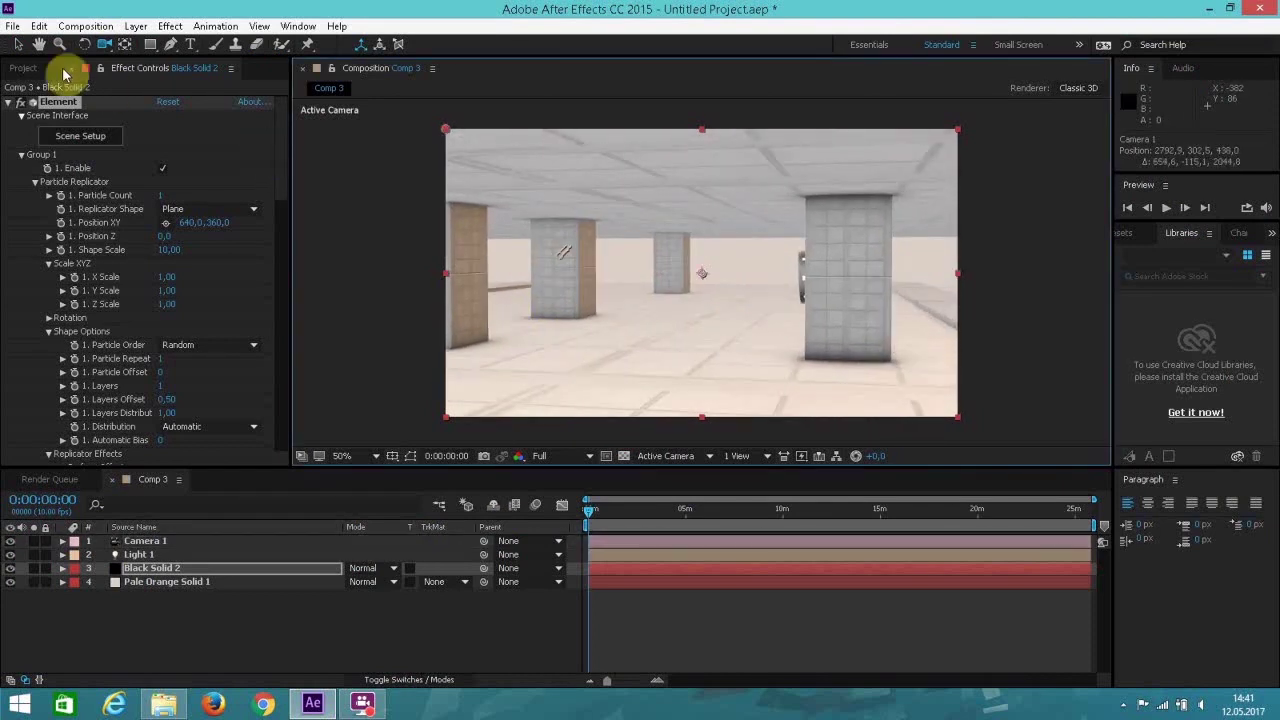
left_click(18, 44)
Open the Element scene, collapse the four Beam_06 models and select the second, third and fourth together.
left_click(92, 138)
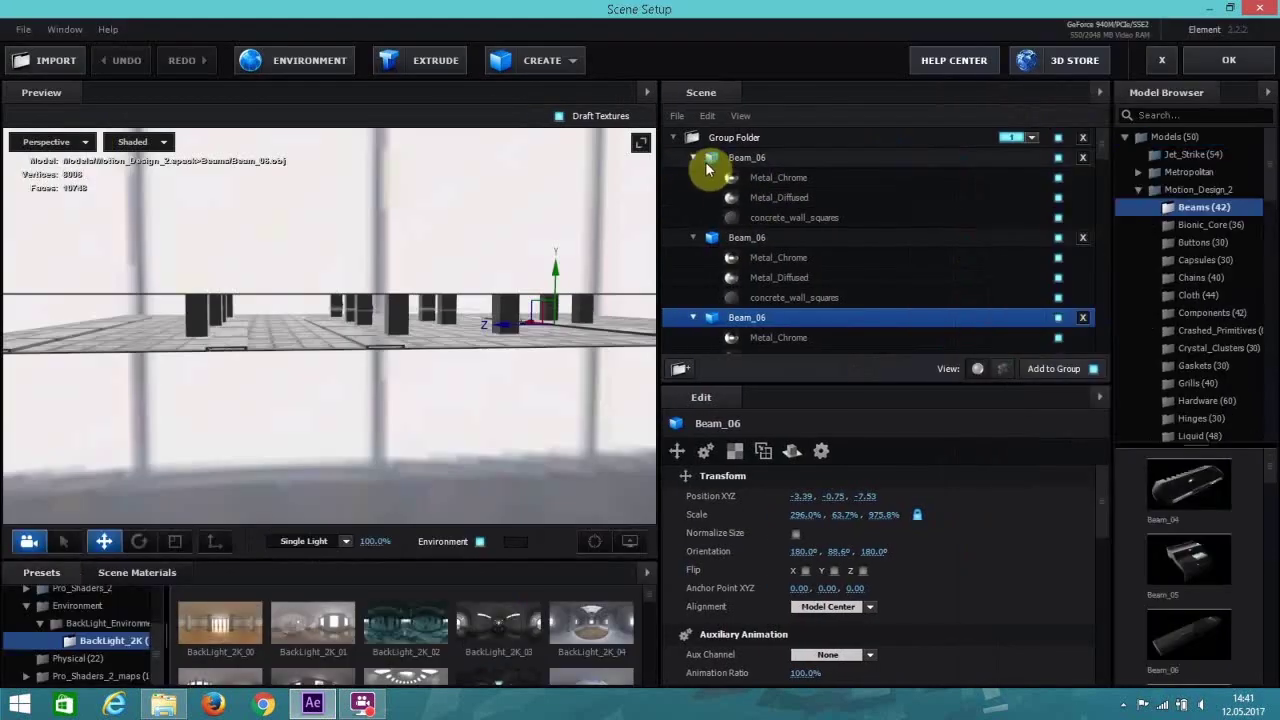
left_click(693, 157)
left_click(700, 158)
left_click(693, 177)
left_click(727, 178)
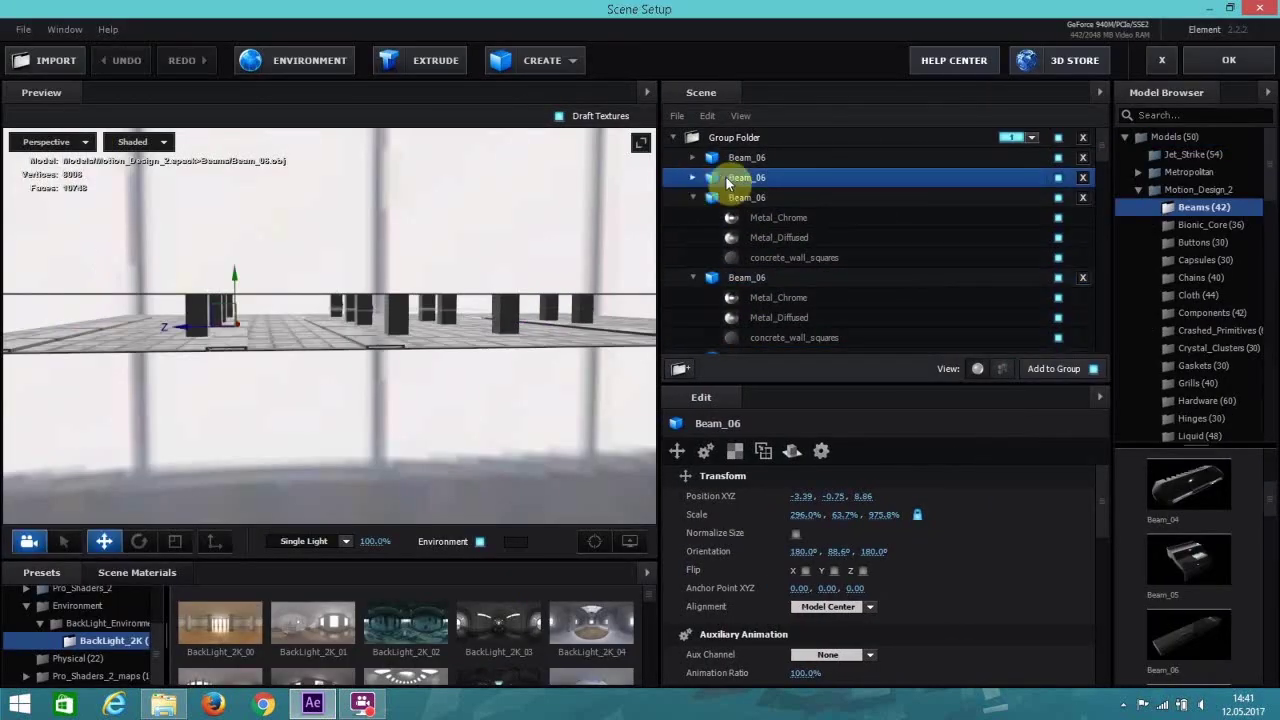
left_click(693, 197)
left_click(702, 197, "ctrl")
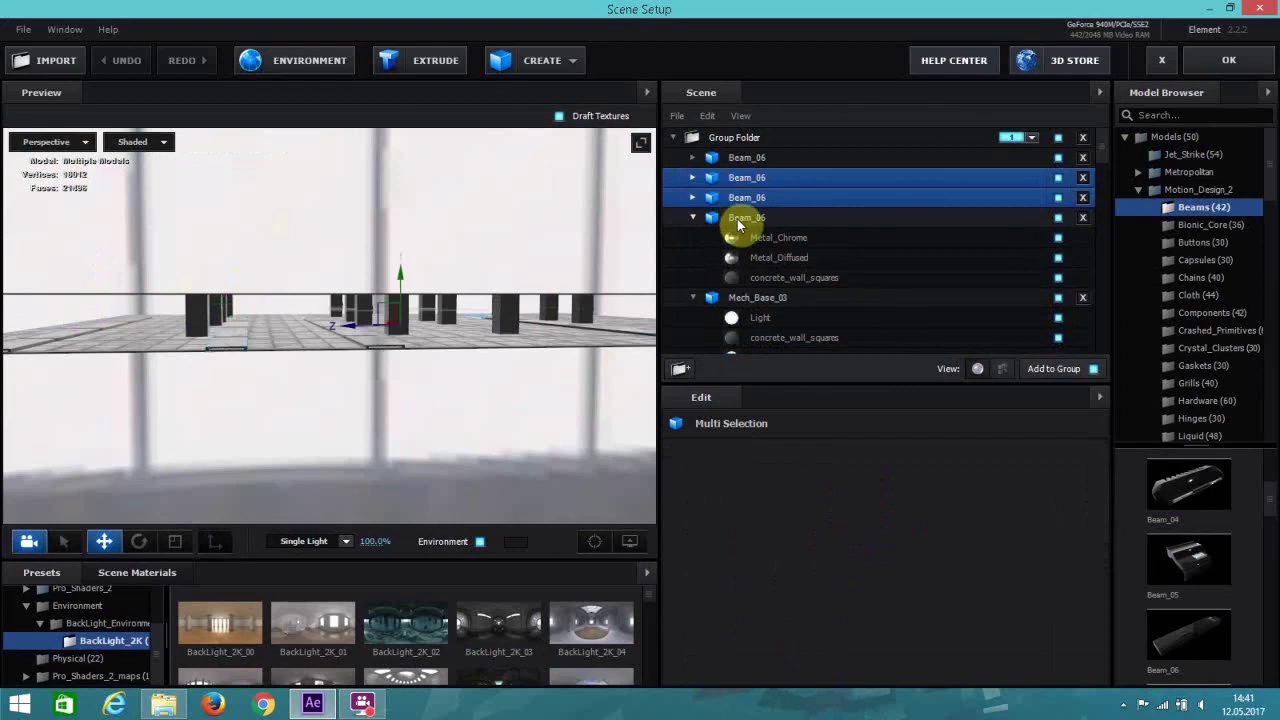
double_click(740, 223)
left_click(727, 222, "ctrl")
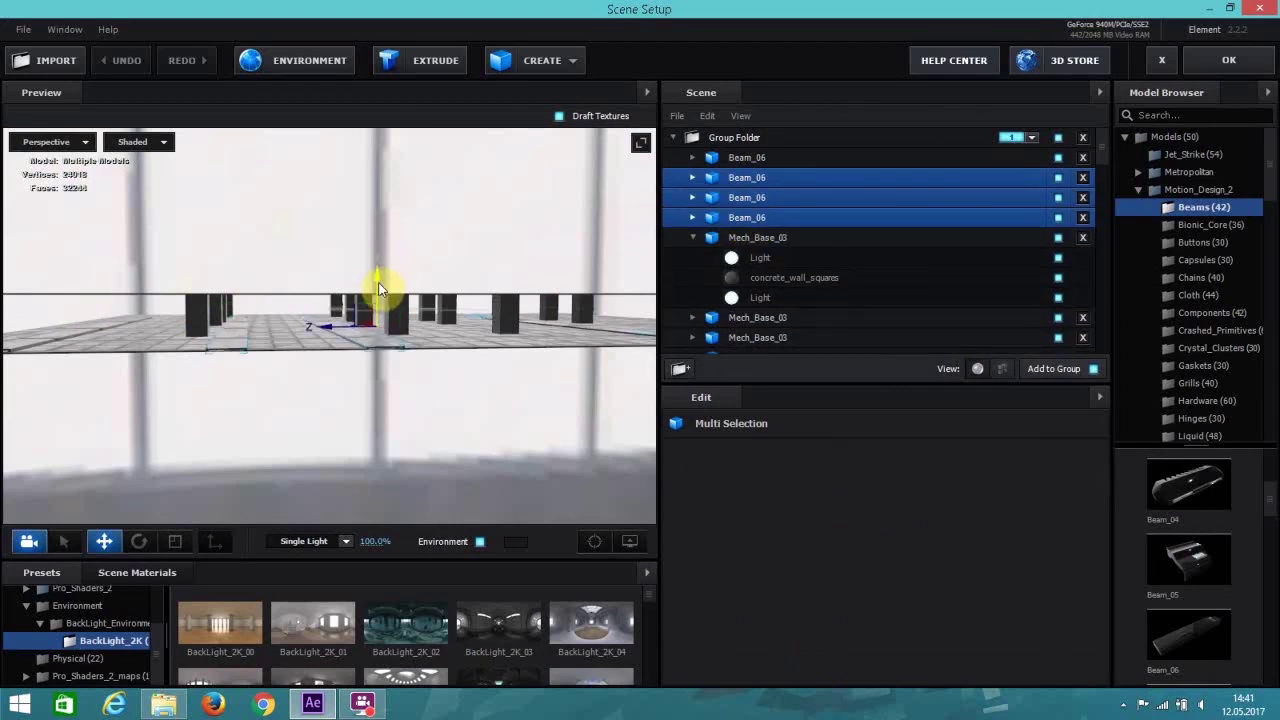
Scale the three selected Beam_06 models up to about 325.9%, 70.2%, 1074.4% and move them along X to about -2.09.
left_click(175, 541)
left_click_drag(293, 440, 308, 334)
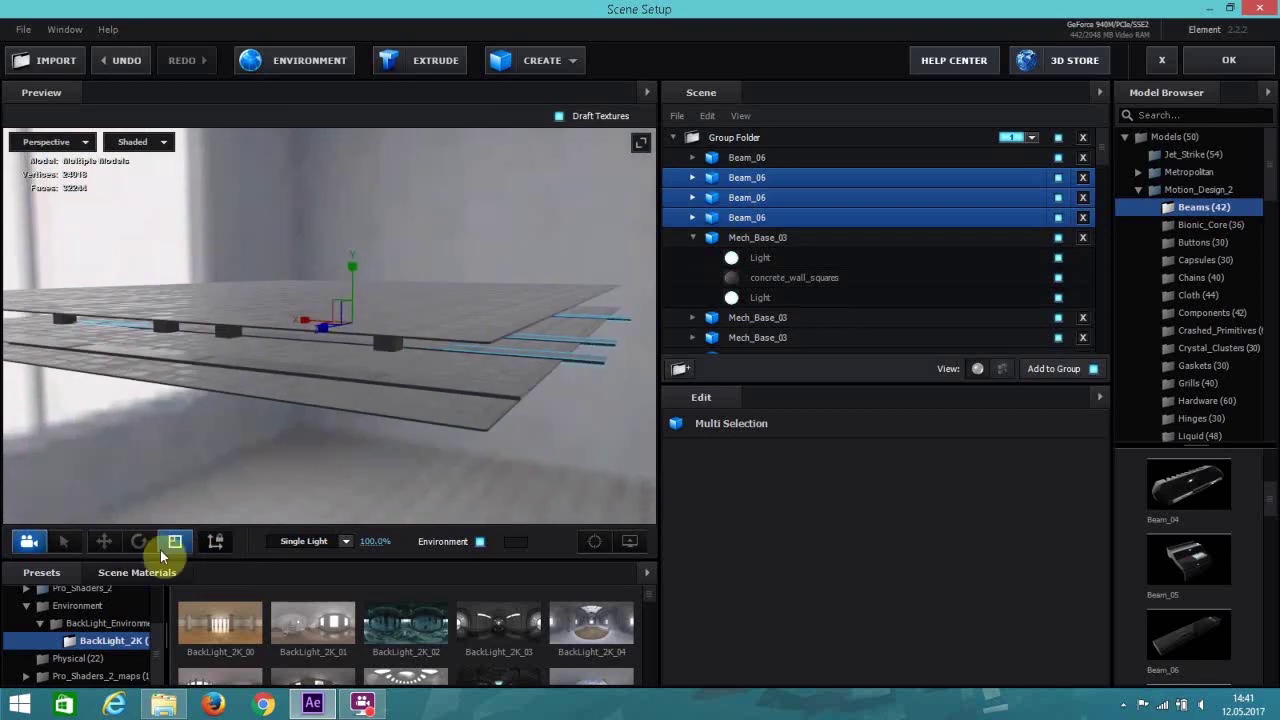
left_click(314, 325)
left_click_drag(308, 325, 295, 323)
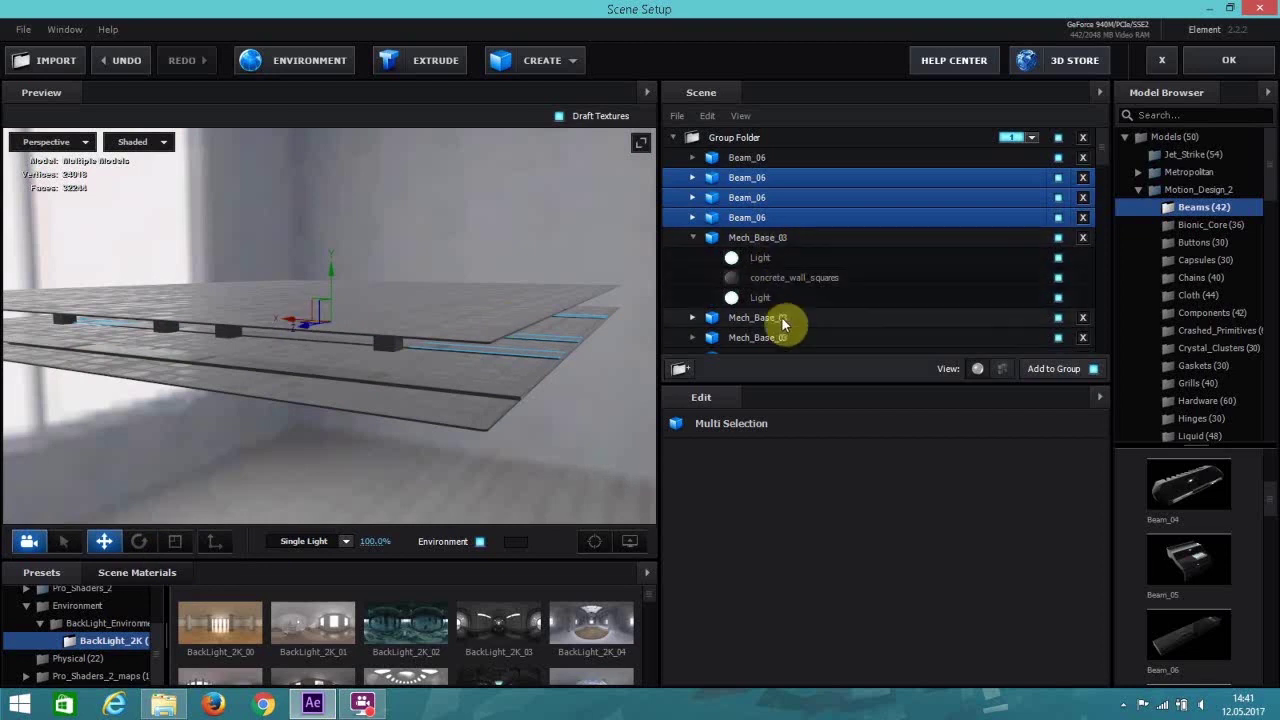
Select the Beam_06 and Mech_Base_03 models one after another to inspect their placement in the hall.
left_click(766, 240)
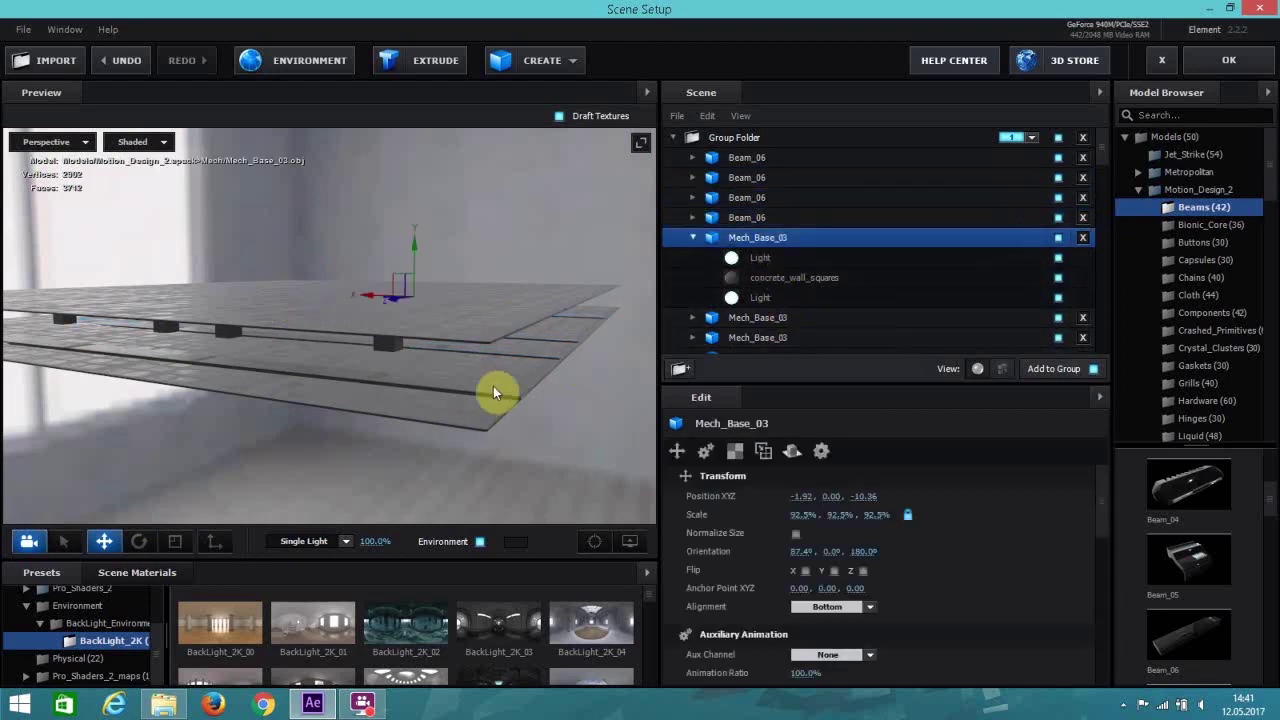
left_click(769, 162)
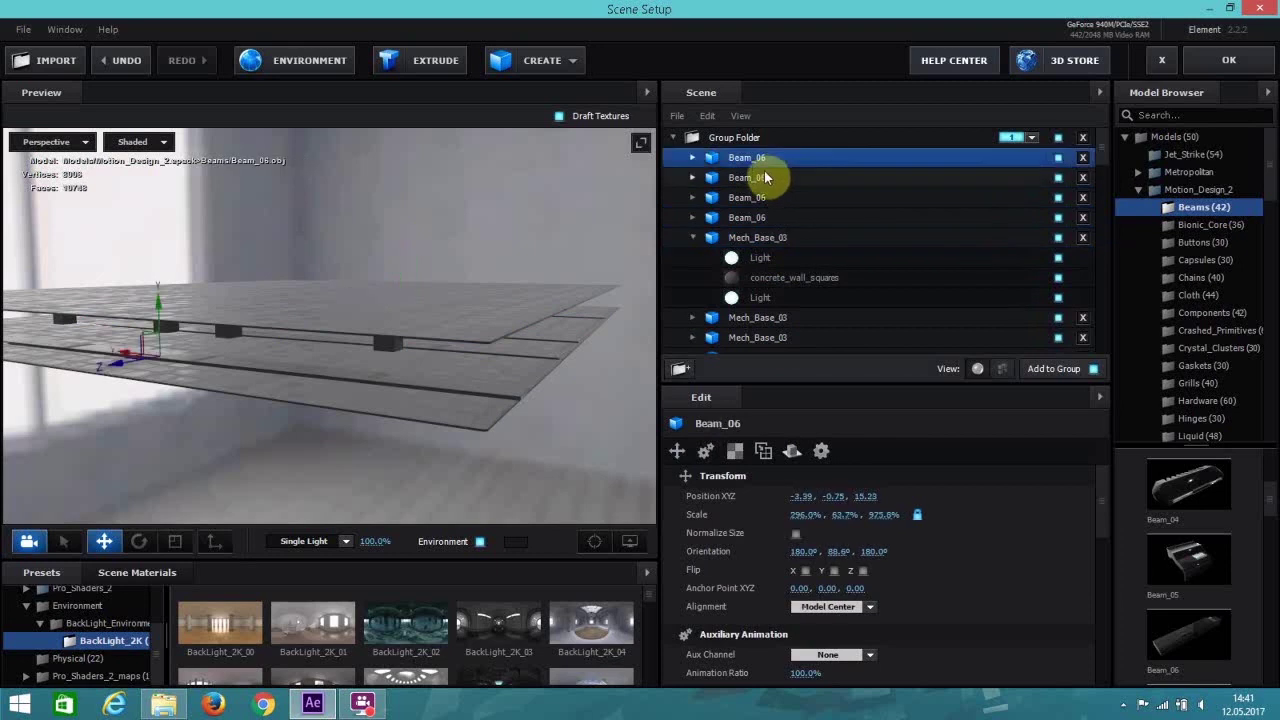
left_click(764, 178)
left_click(756, 200)
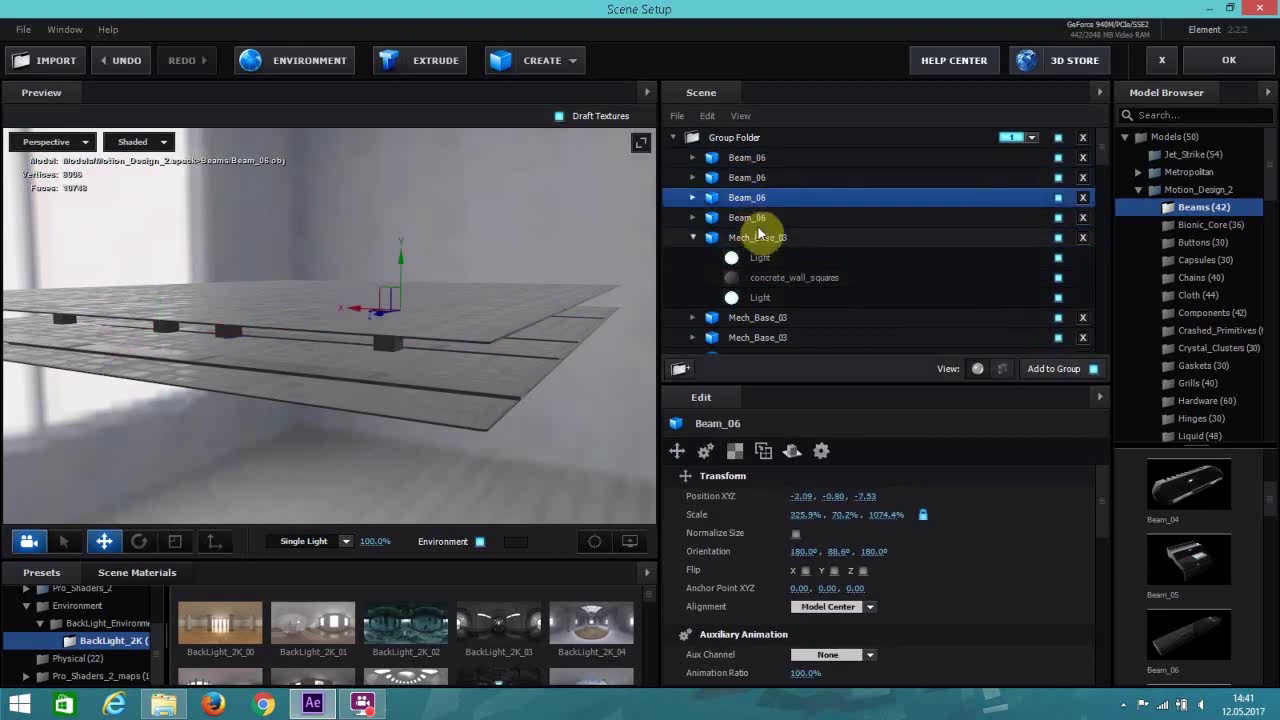
left_click(760, 219)
left_click(765, 240)
scroll(782, 279, "down", 1)
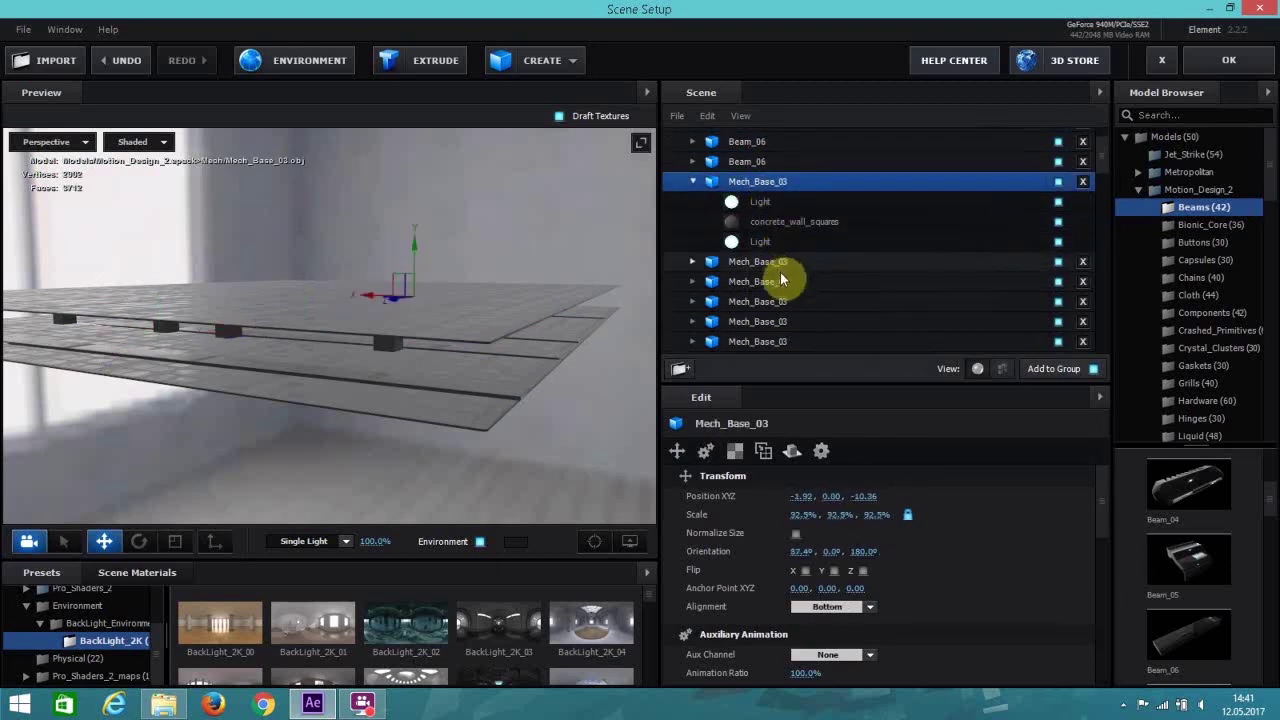
scroll(790, 288, "down", 2)
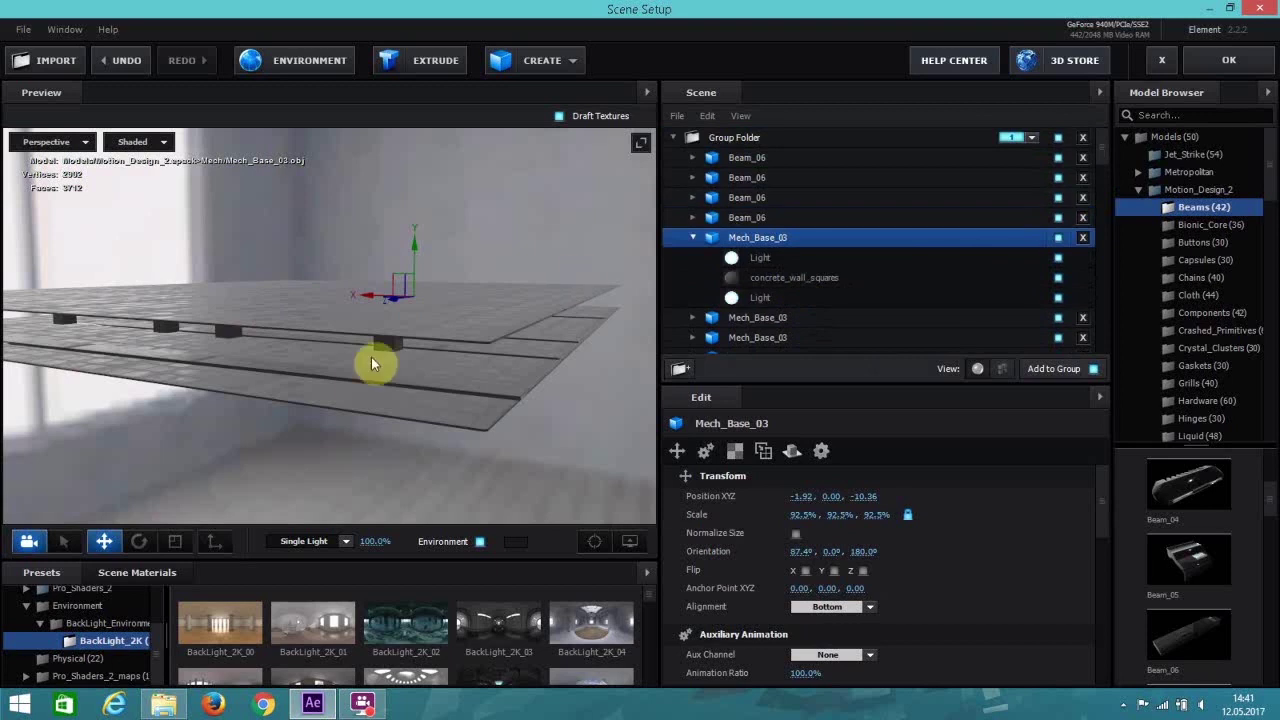
left_click_drag(371, 364, 306, 380)
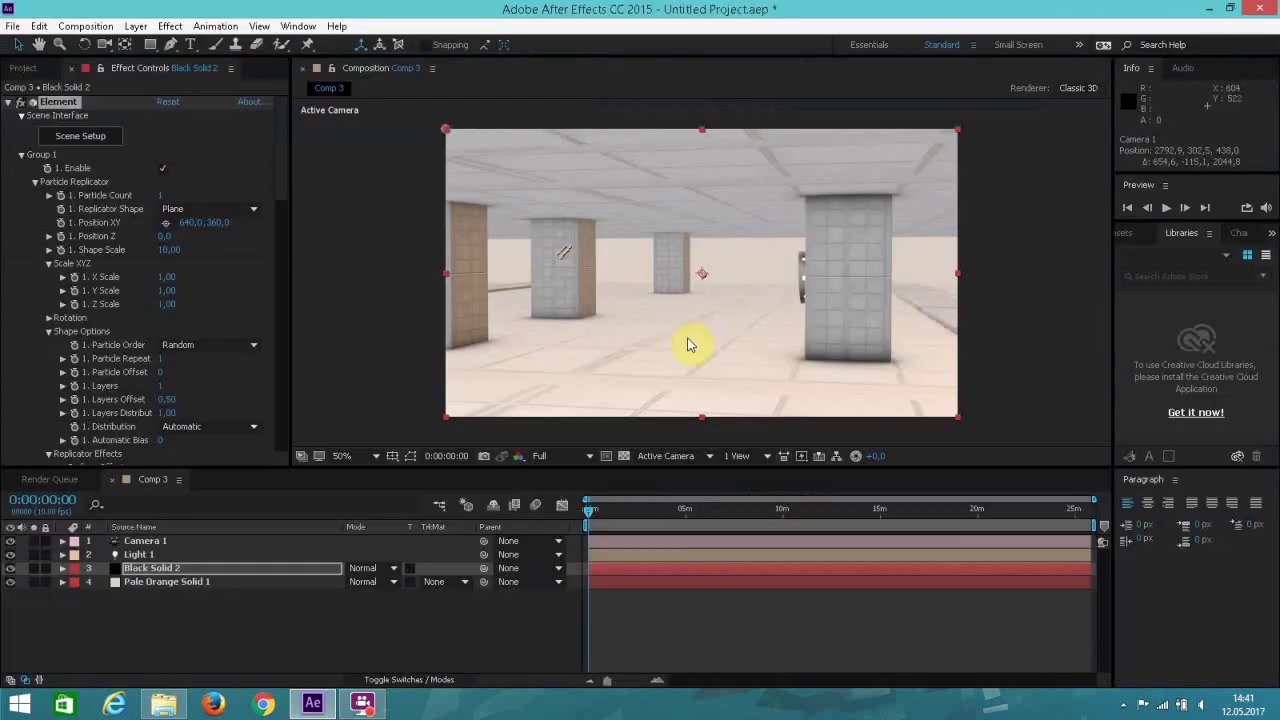
Orbit the camera to face the ringed columns and track it back along Z for a wider view.
left_click_drag(600, 291, 759, 325)
left_click(104, 44)
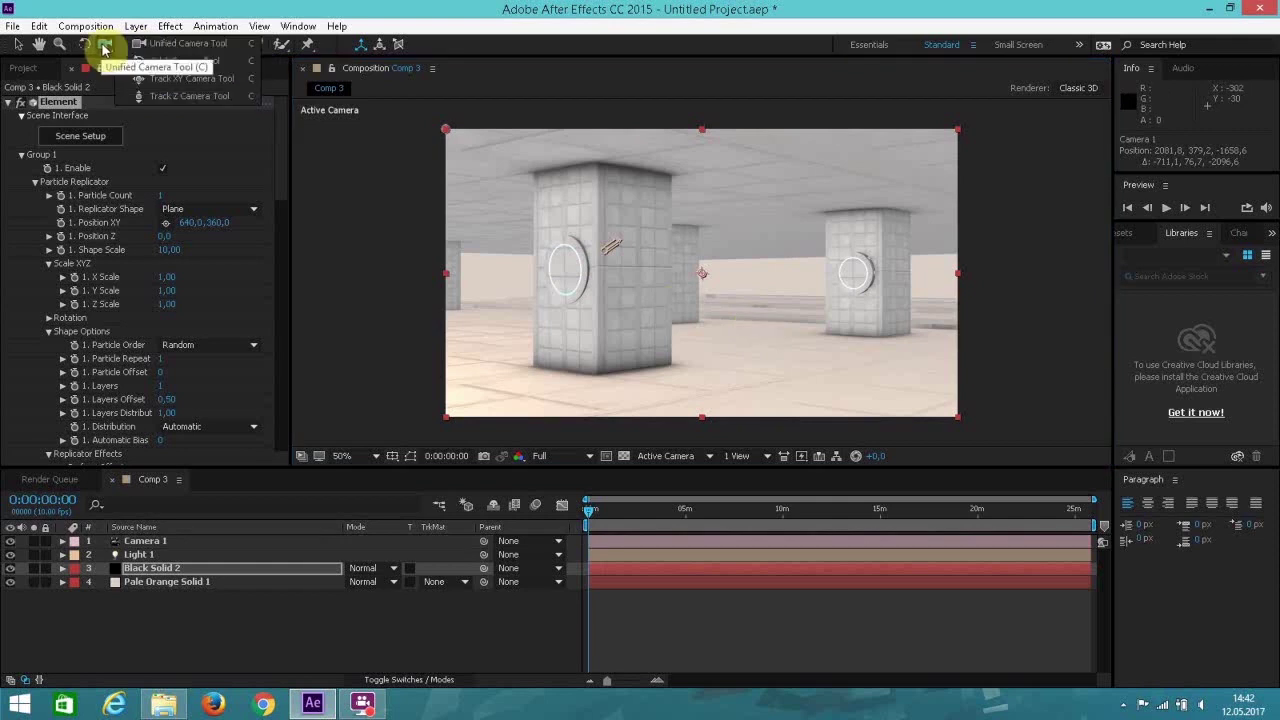
left_click(180, 97)
left_click_drag(660, 271, 643, 355)
Reframe the columned hall with the Unified Camera Tool, bringing the camera to about 3072.4, 487.4, -1610.0.
left_click(104, 44)
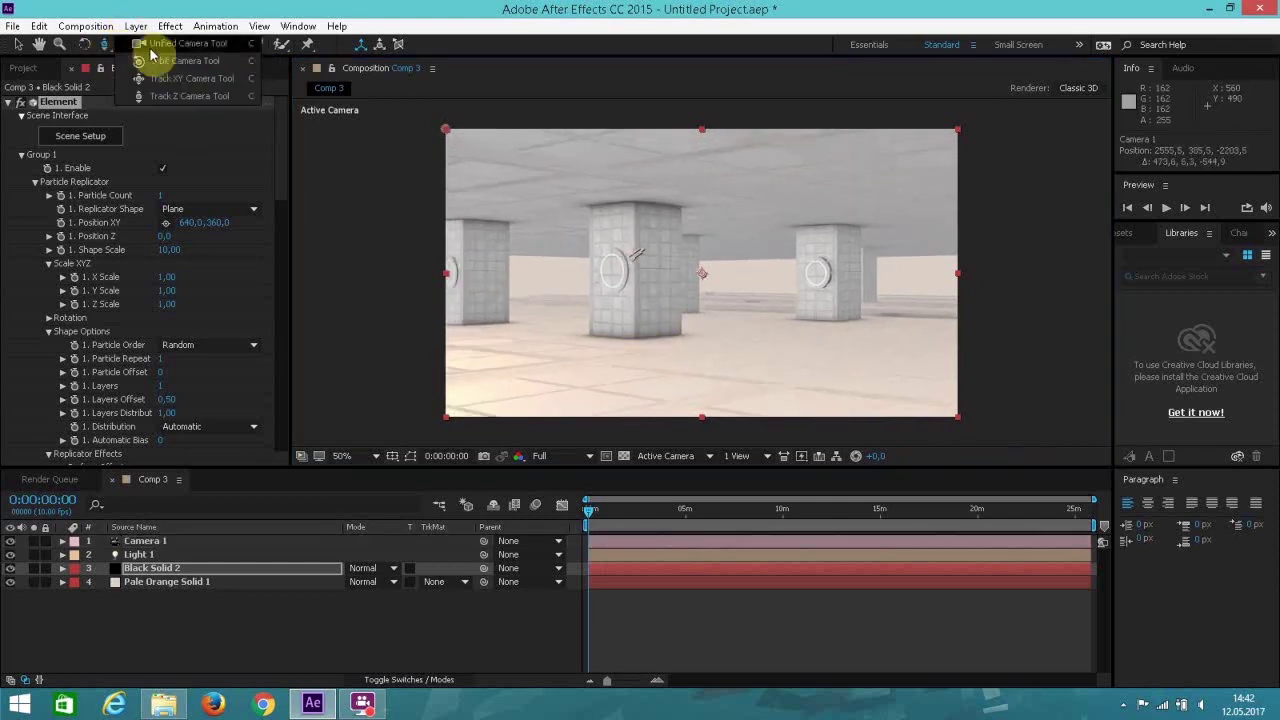
left_click(150, 47)
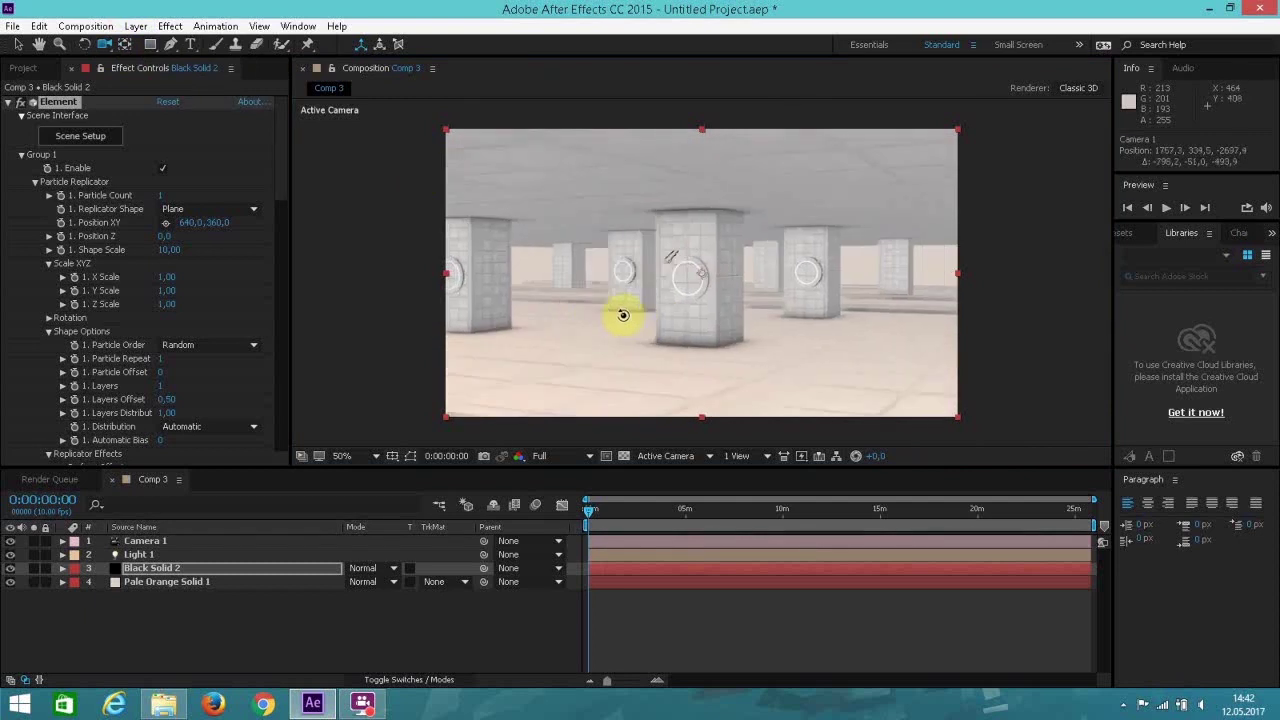
mouse_move(646, 318)
left_mouse_down()
mouse_move(697, 317)
mouse_move(767, 343)
mouse_move(849, 340)
mouse_move(659, 338)
left_mouse_up()
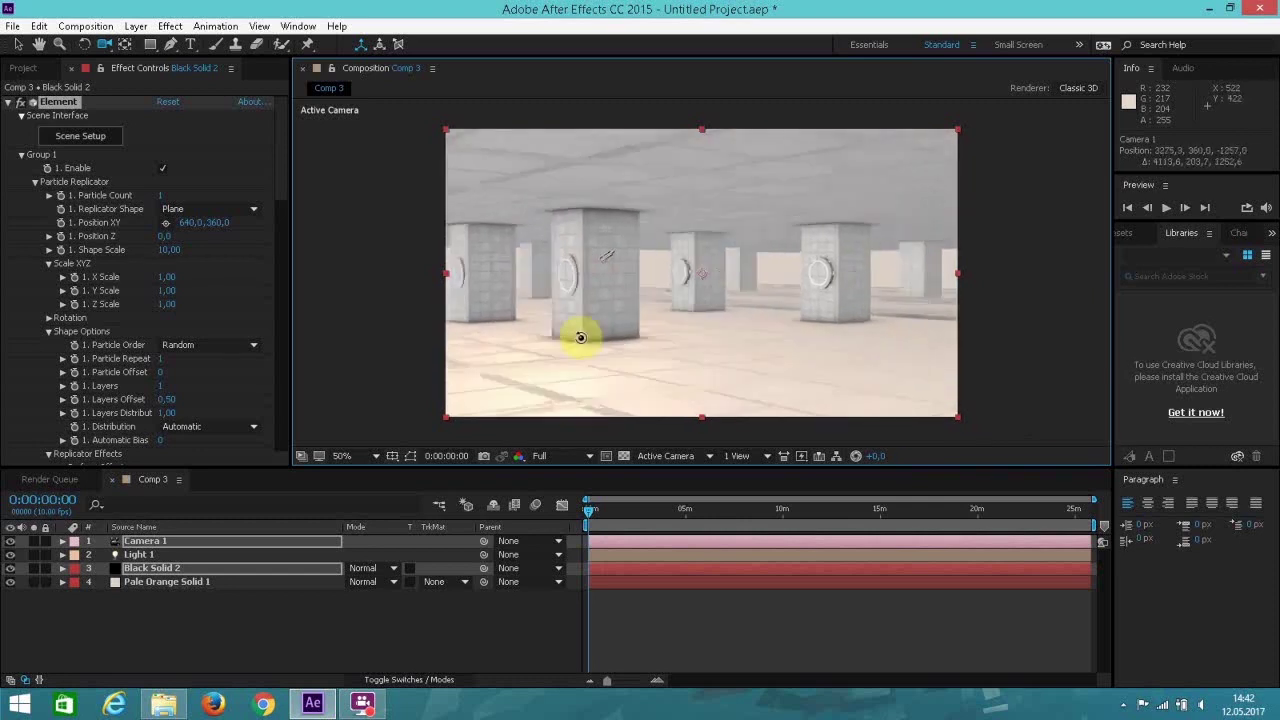
left_click_drag(580, 337, 574, 303)
left_click(16, 46)
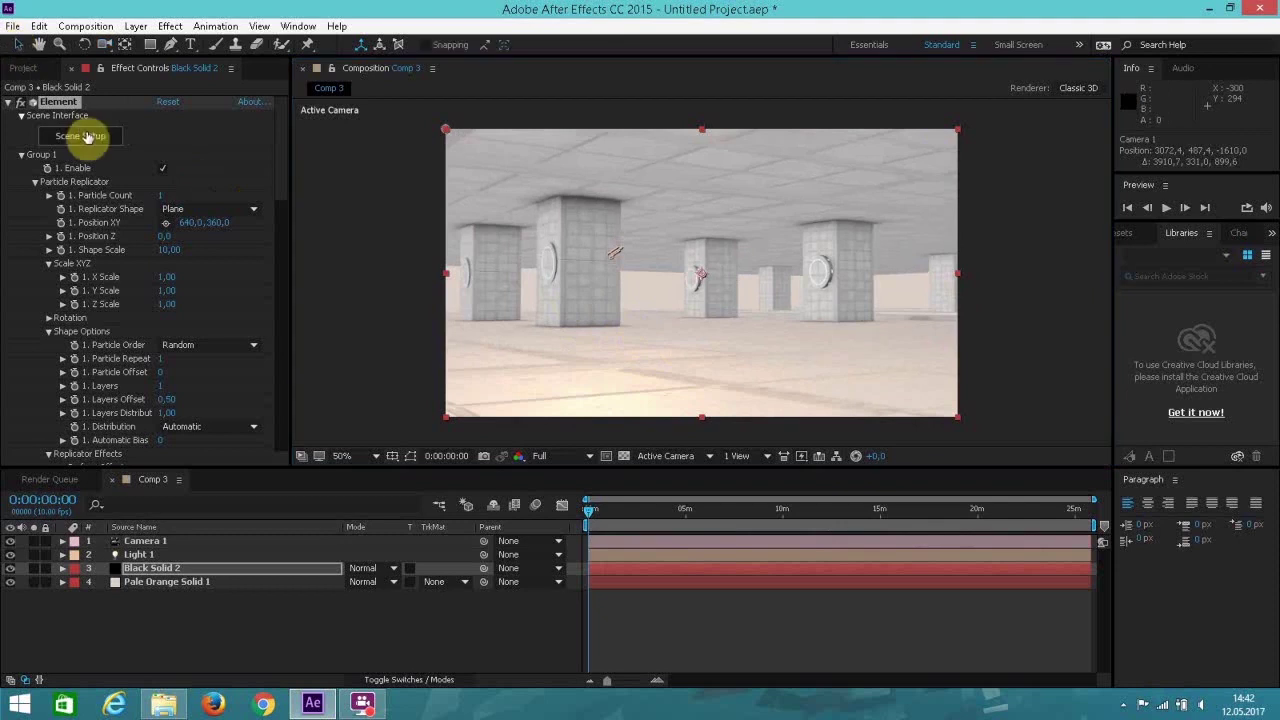
Add the Tech_Rings_04 model from the Motion_Design_2 Tech_Components library to the Element scene.
left_click(88, 137)
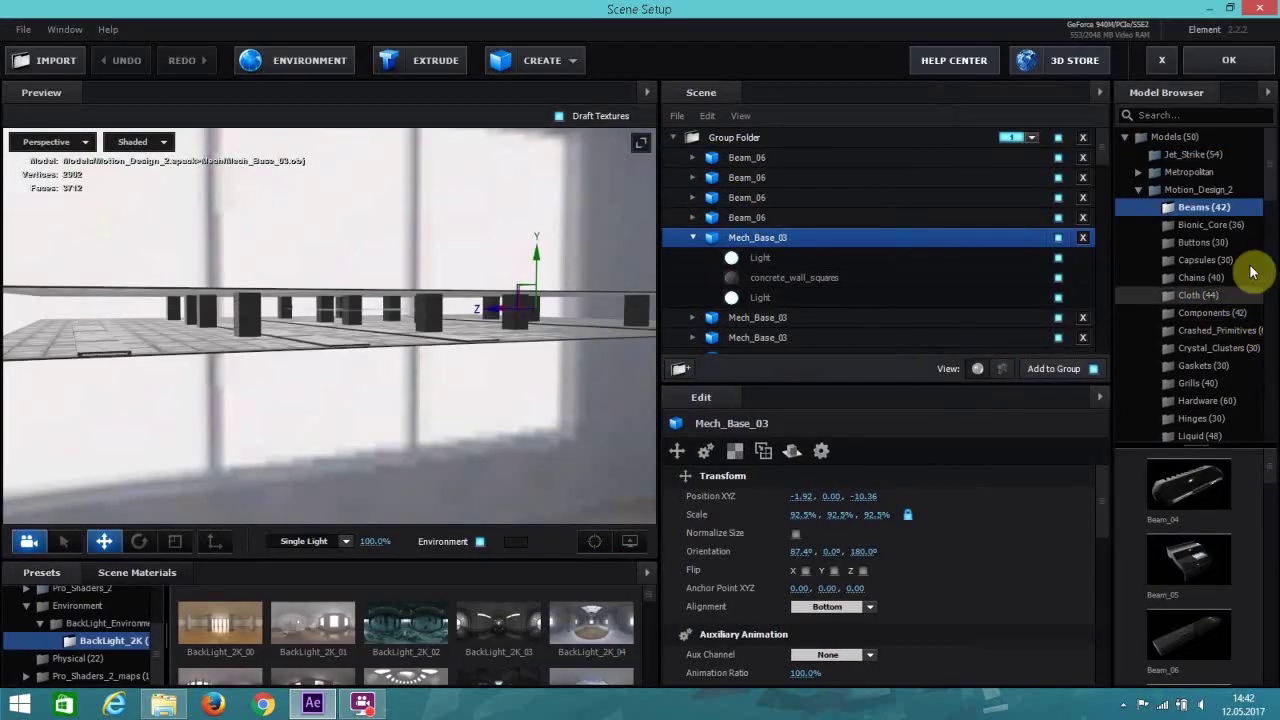
scroll(1275, 197, "down", 5)
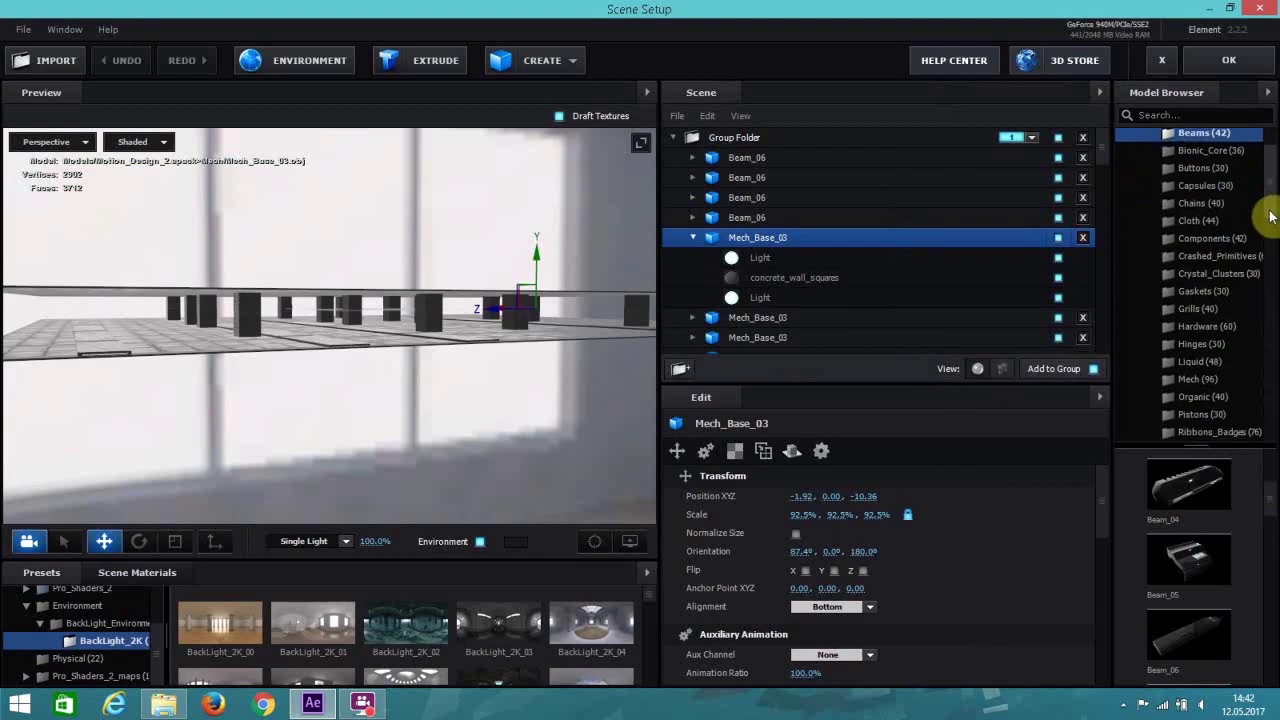
scroll(1265, 235, "down", 3)
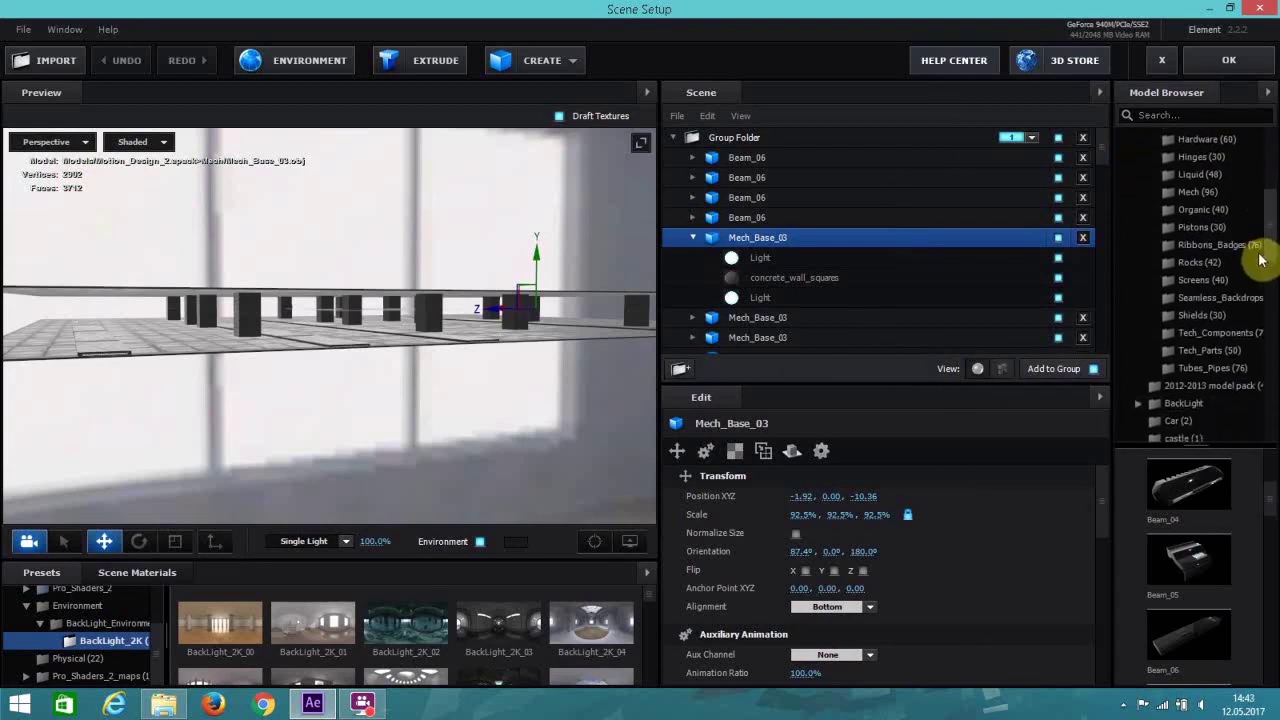
left_click(1248, 331)
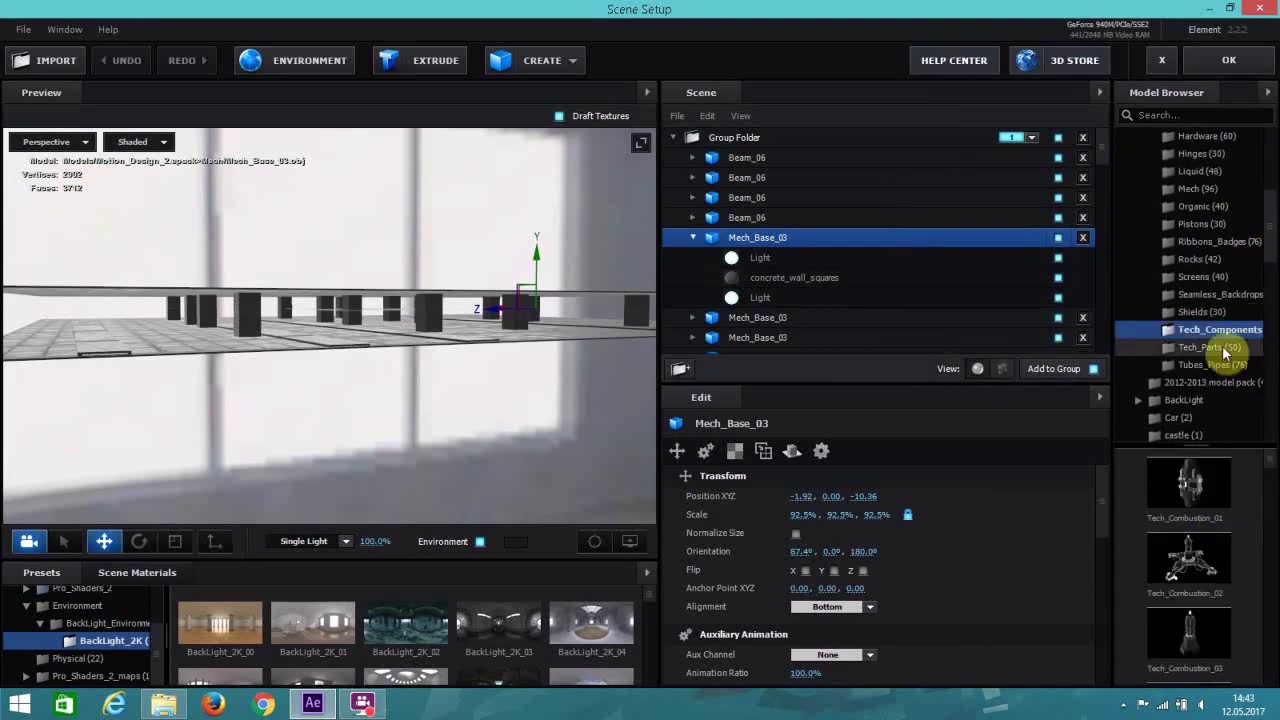
left_click_drag(1270, 482, 1270, 578)
scroll(1262, 590, "down", 6)
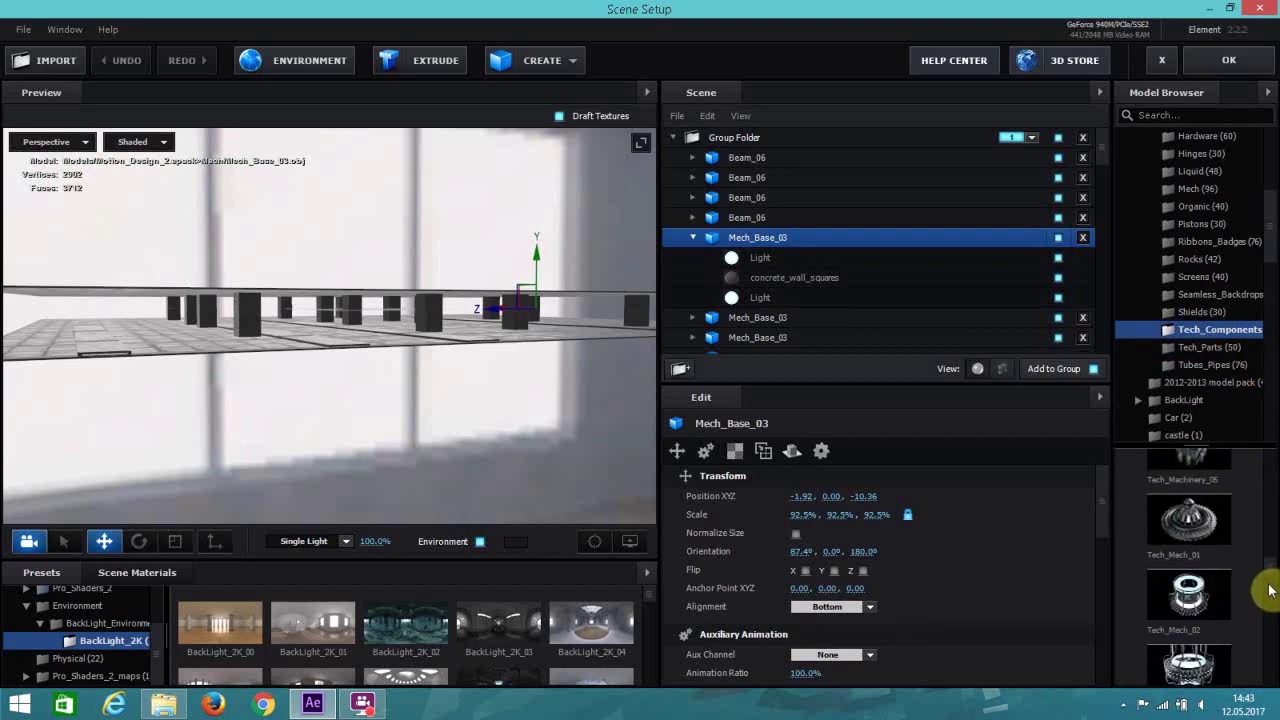
scroll(1256, 592, "down", 5)
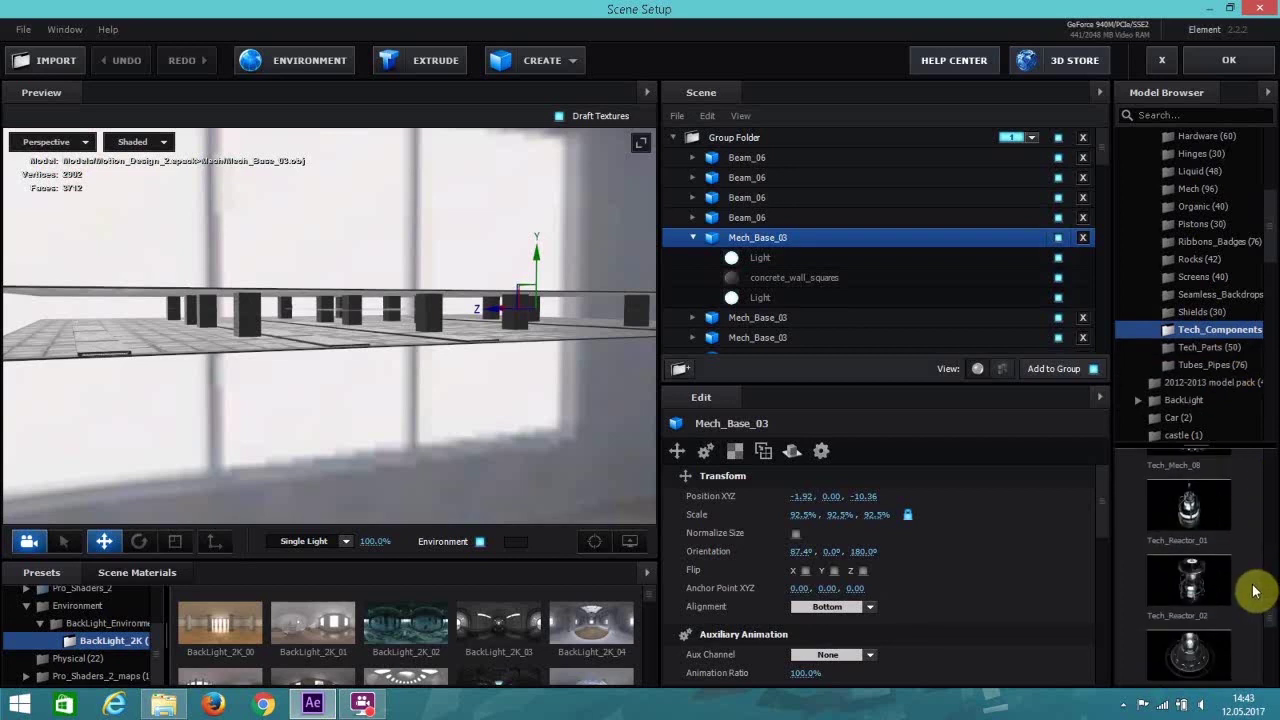
scroll(1252, 596, "down", 3)
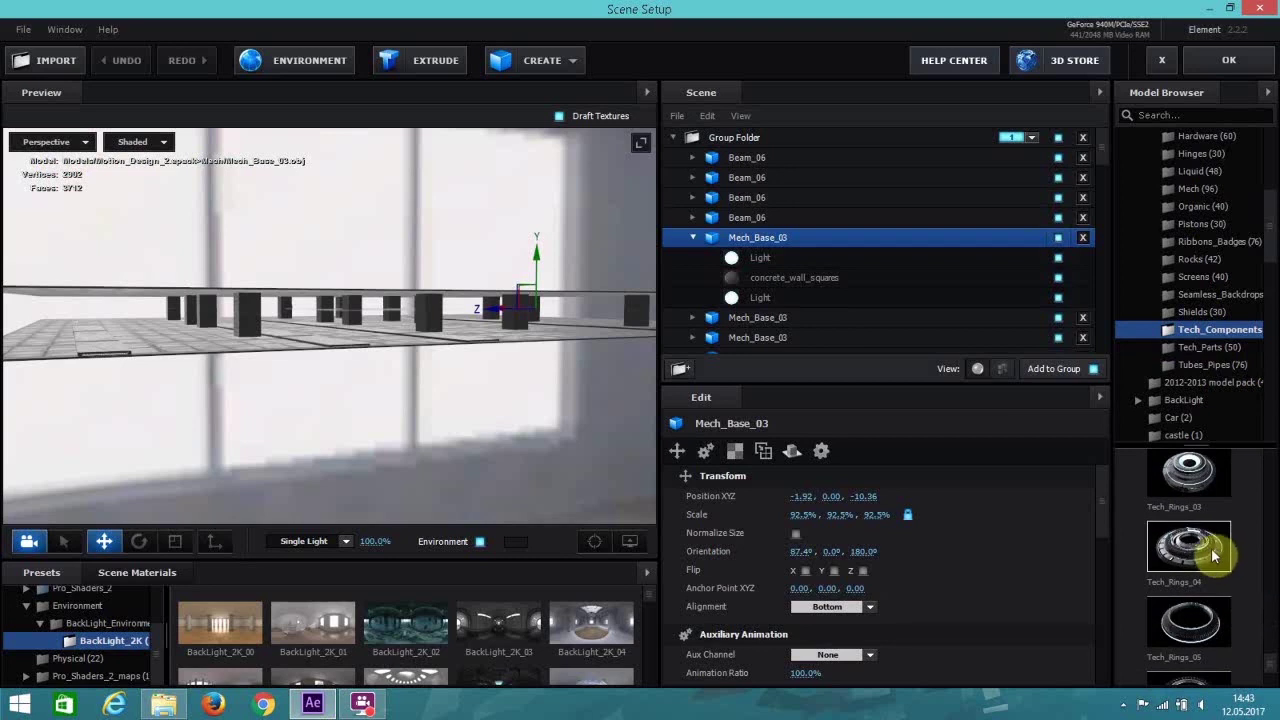
left_click(1209, 547)
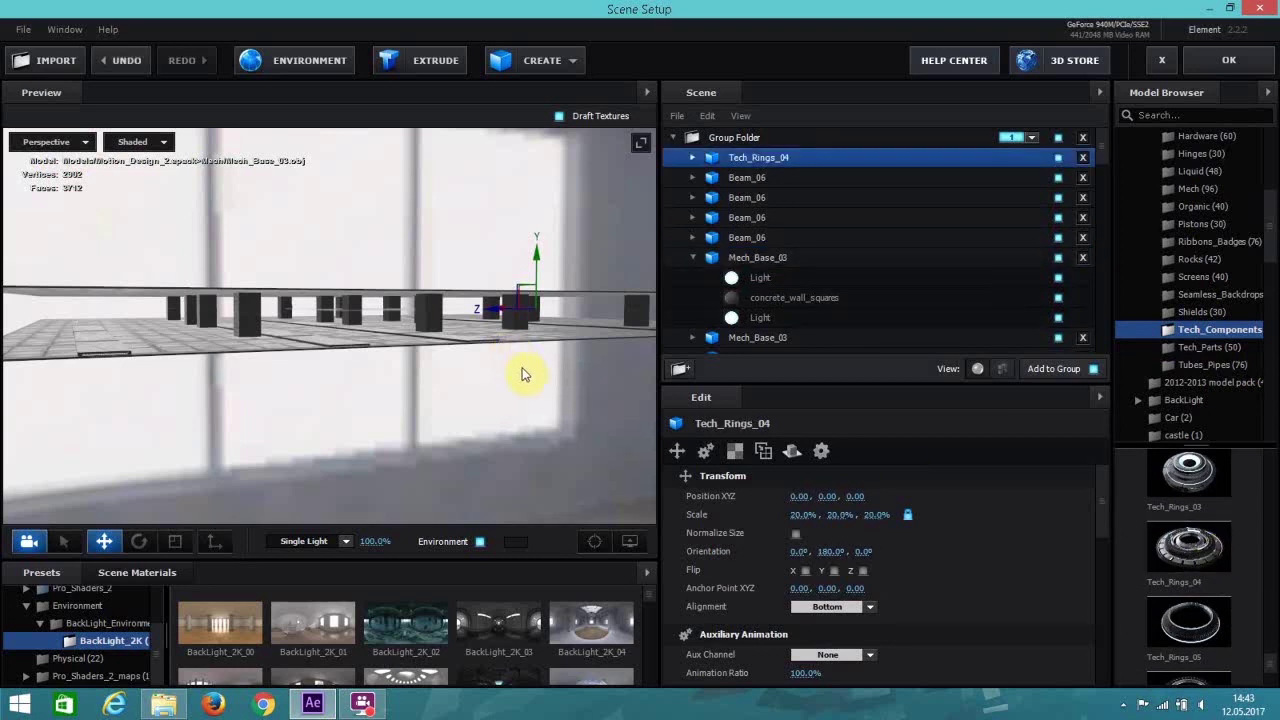
Lower Tech_Rings_04 along Y to about -0.87, onto the hall floor.
scroll(407, 350, "up", 5)
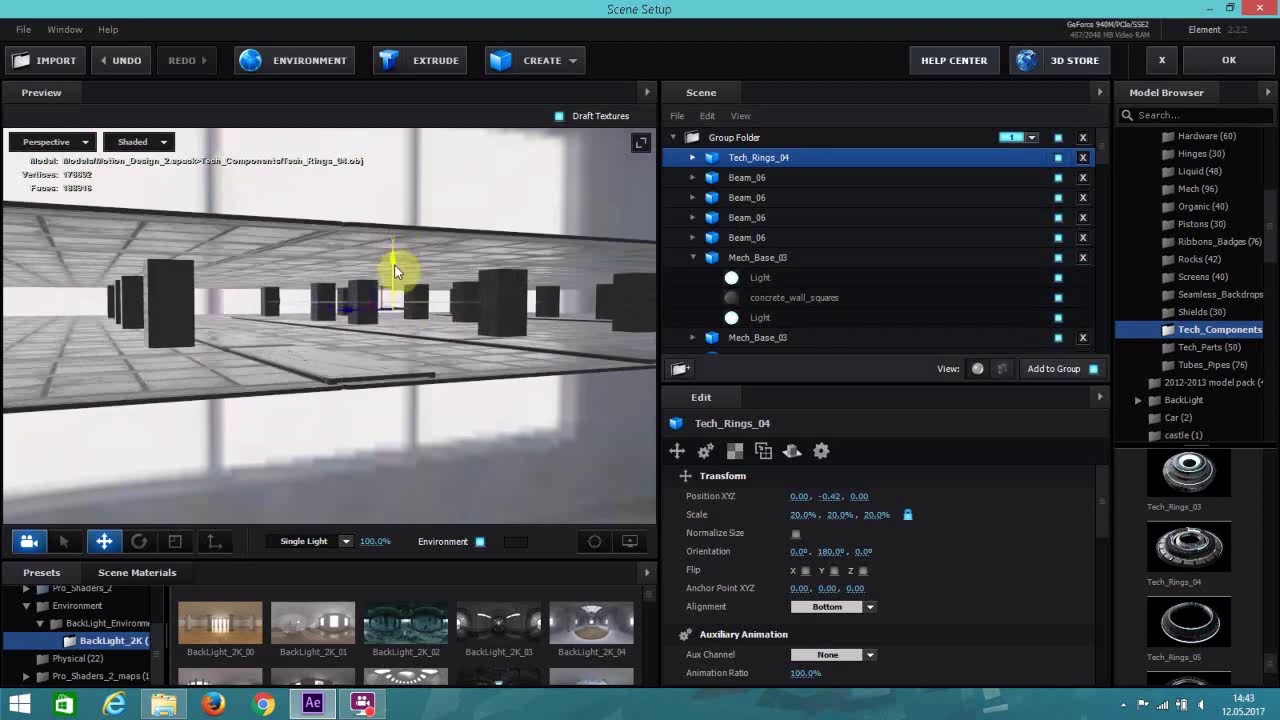
left_click_drag(396, 270, 396, 275)
left_click(596, 541)
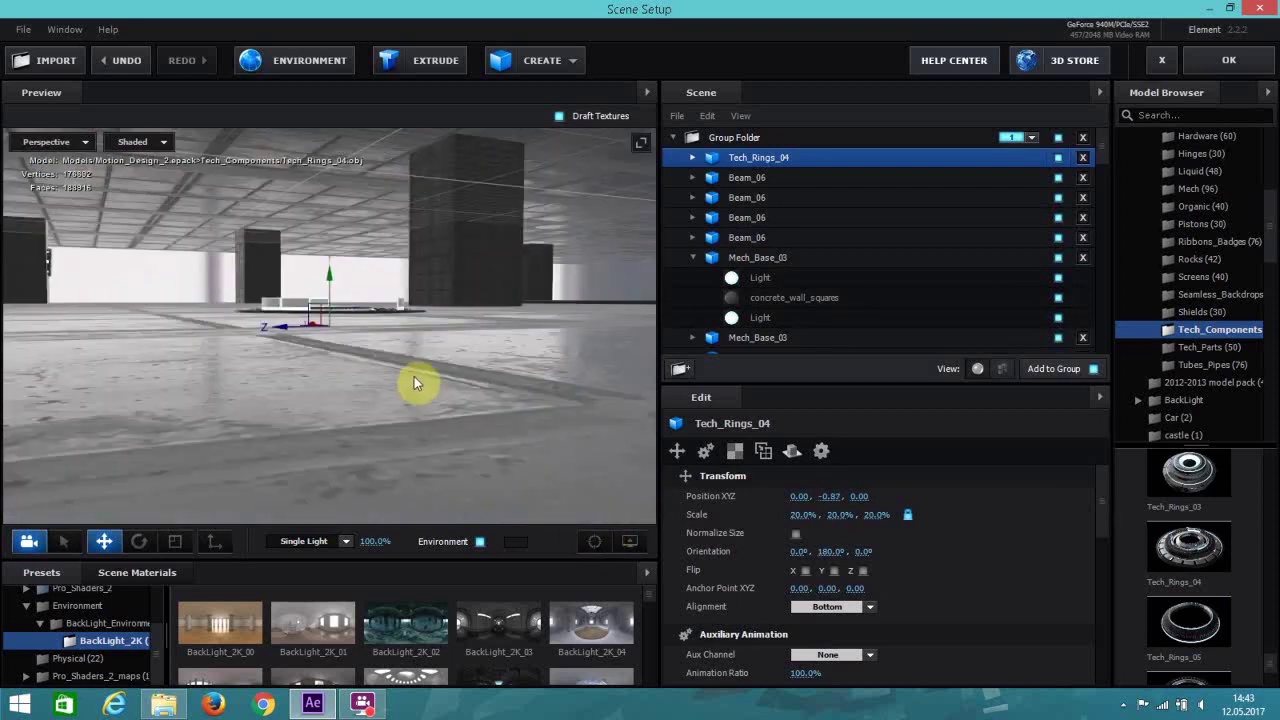
Scale Tech_Rings_04 uniformly to 65.5% and apply the scene to the composition.
left_click_drag(414, 376, 306, 334)
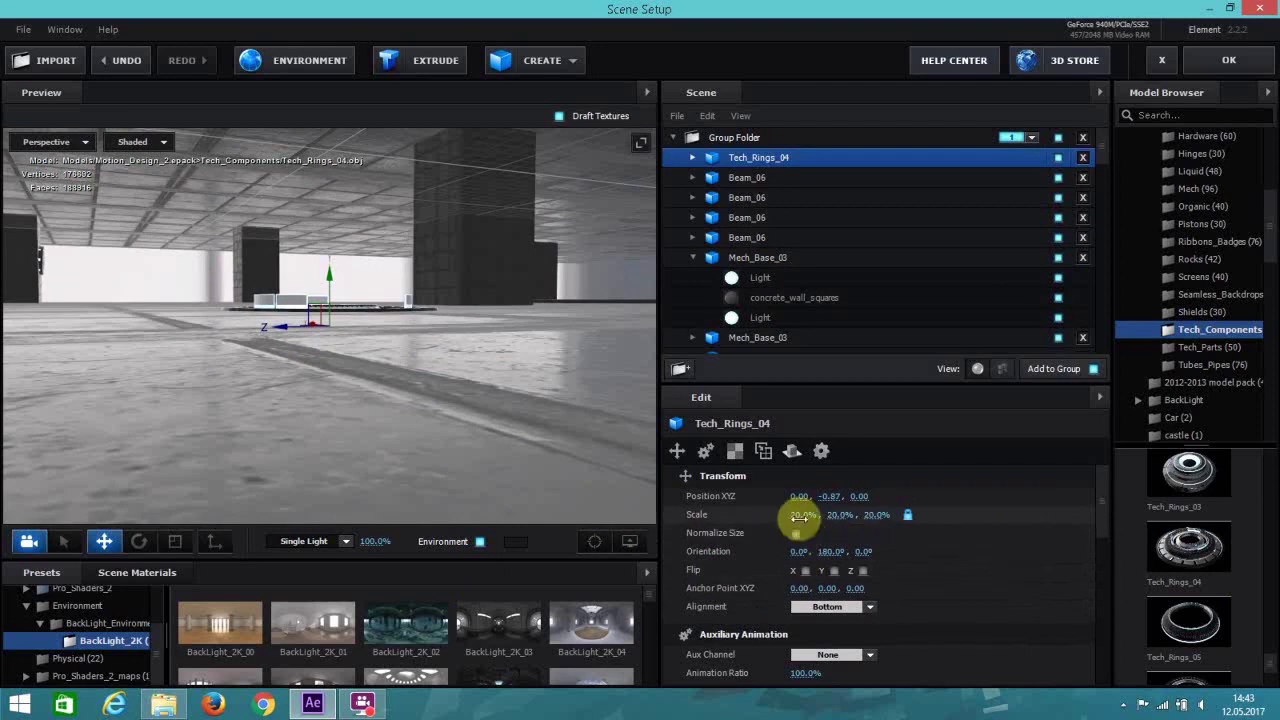
left_click_drag(800, 516, 871, 516)
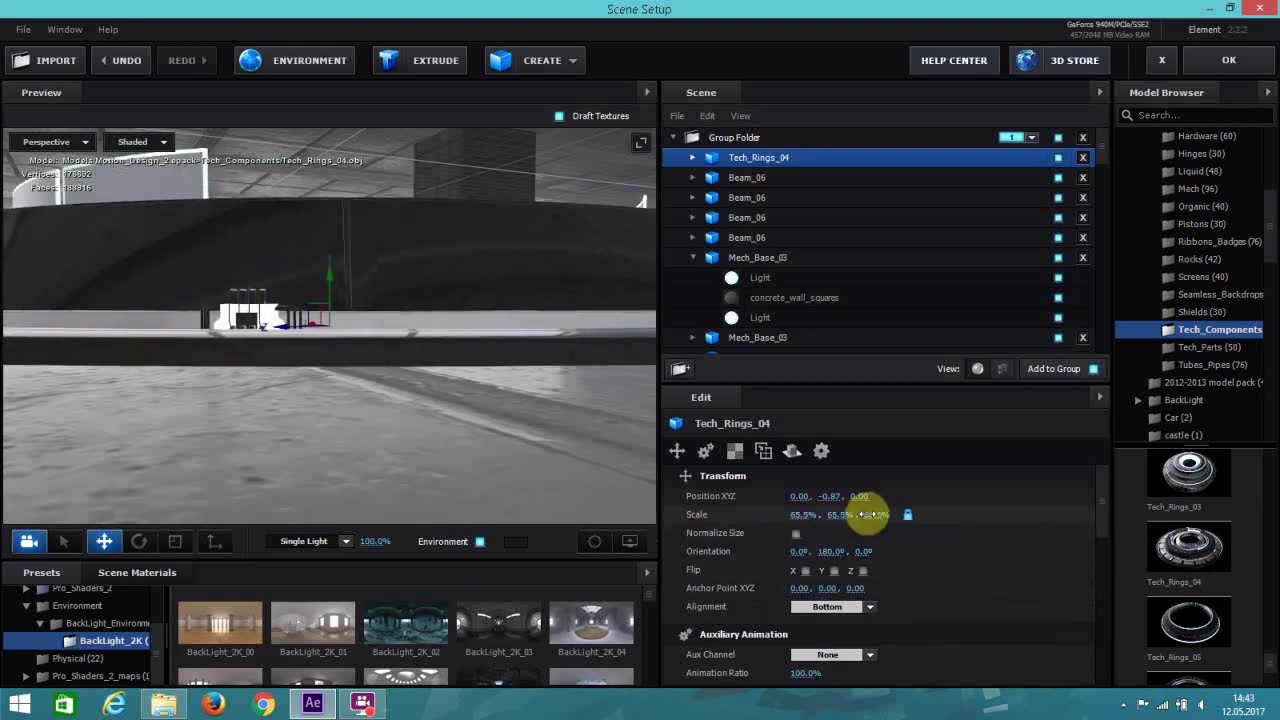
left_click(1190, 66)
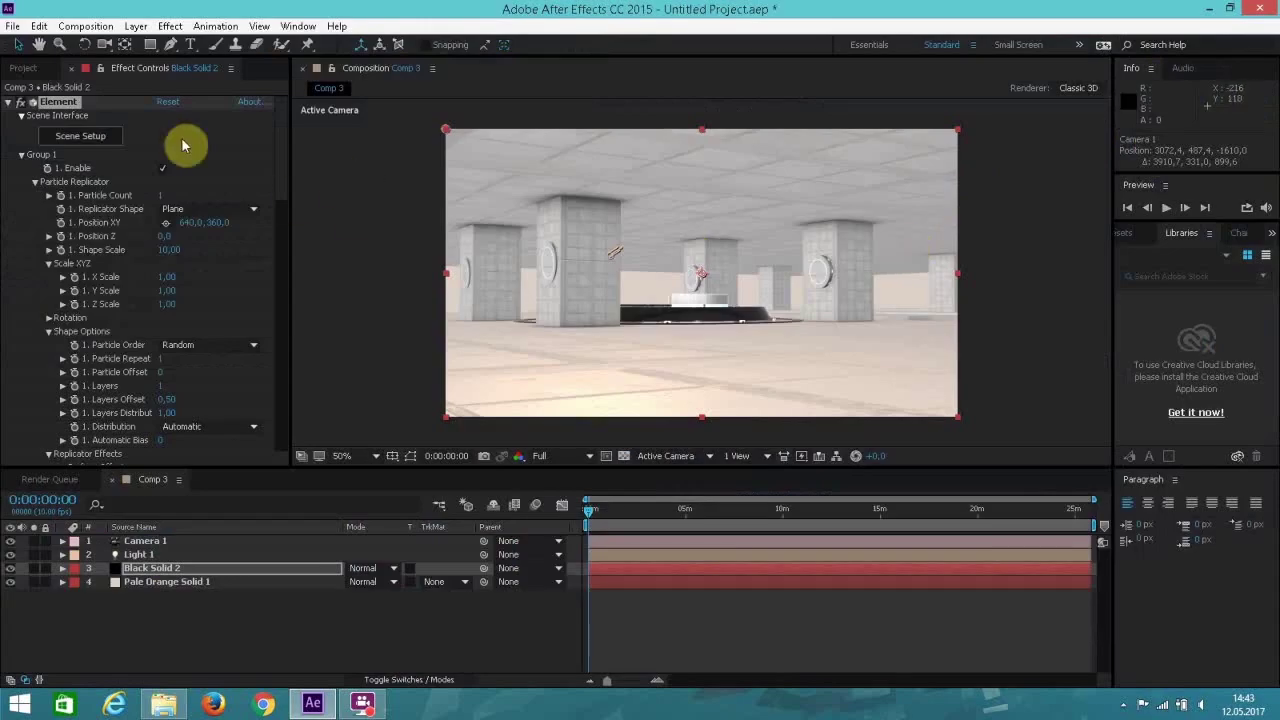
Reopen the Element scene and move Tech_Rings_04 along X to about -1.57.
left_click(108, 138)
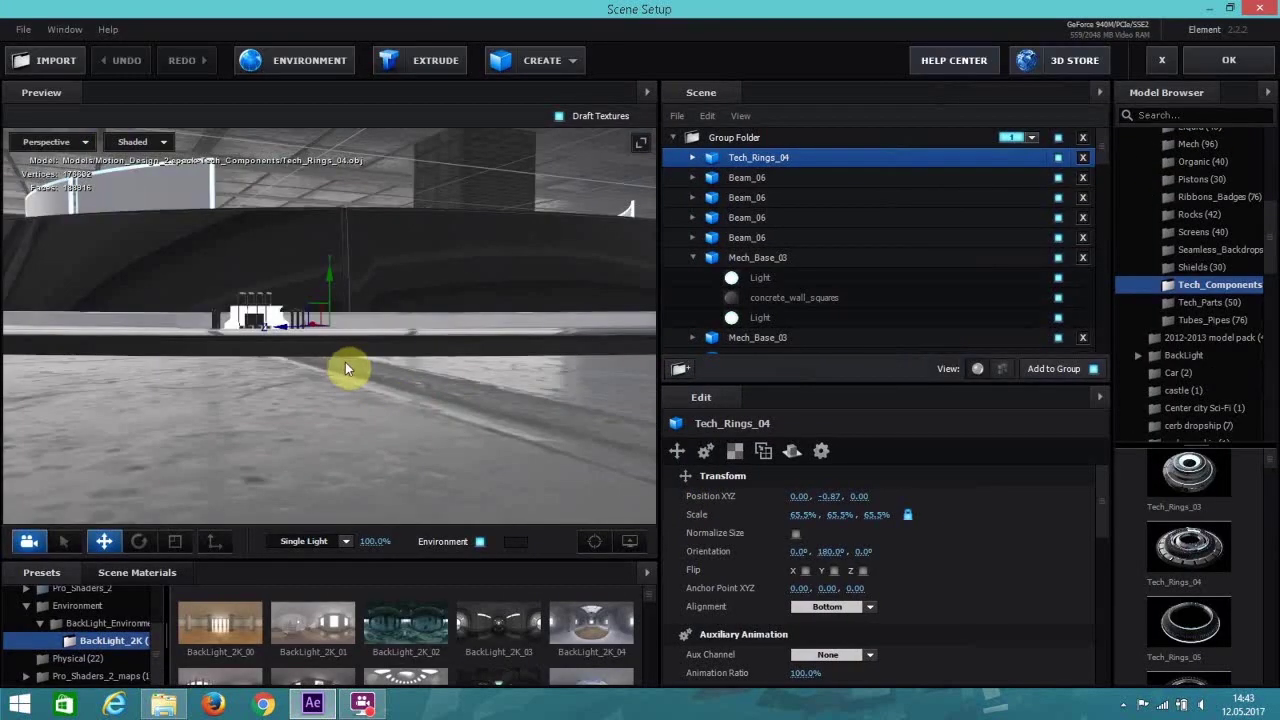
scroll(345, 365, "down", 5)
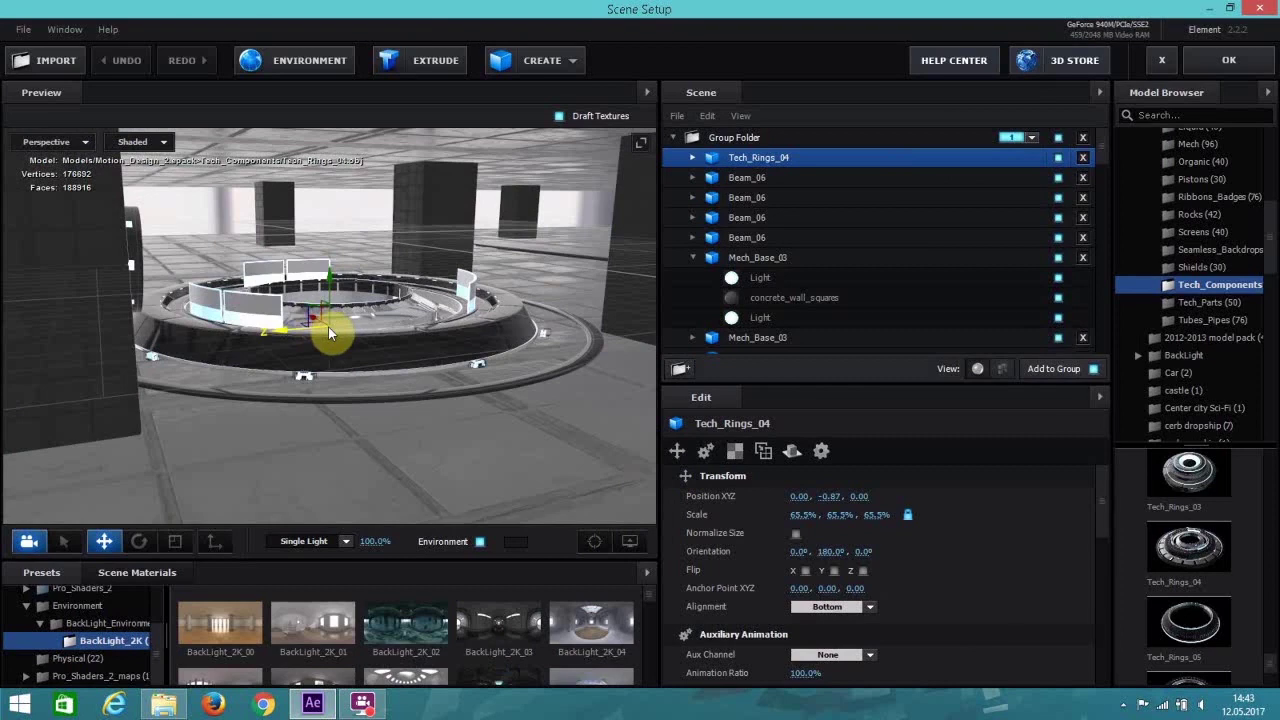
left_click_drag(333, 335, 398, 362)
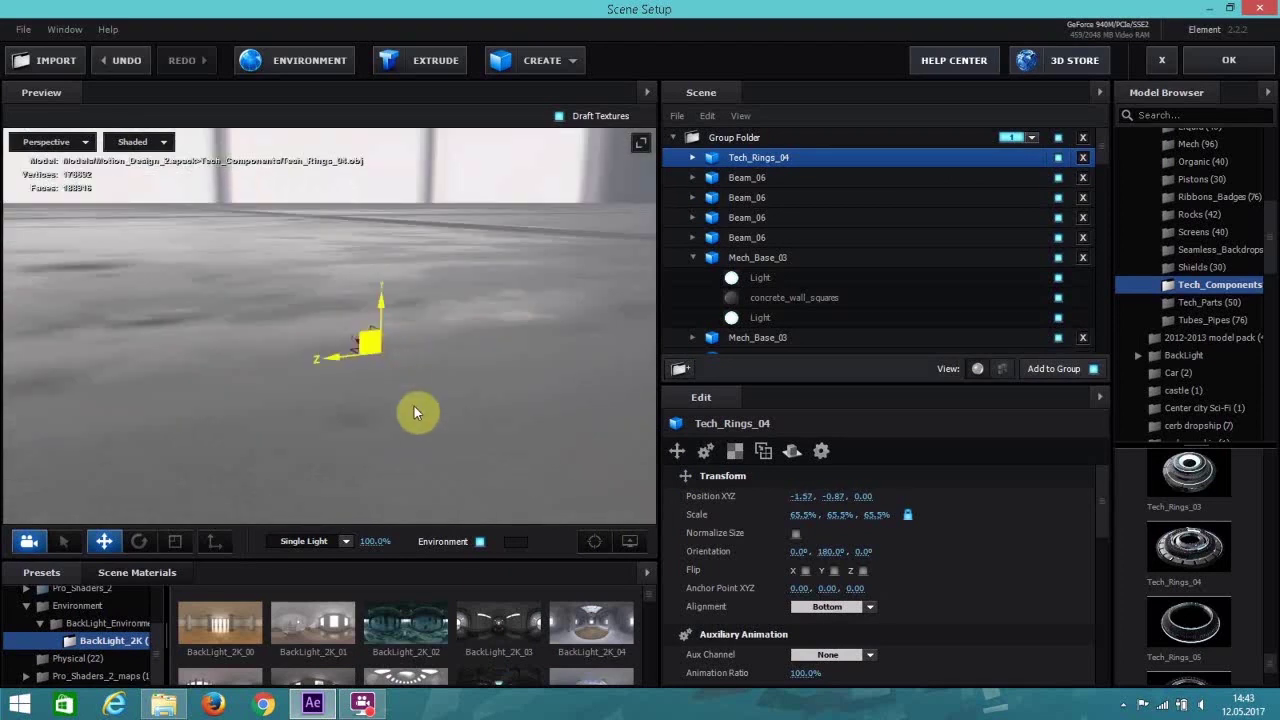
Scale Tech_Rings_04 uniformly to 46.5%, reposition it at about -4.25, -0.84, 1.14, and apply the scene.
scroll(400, 380, "down", 5)
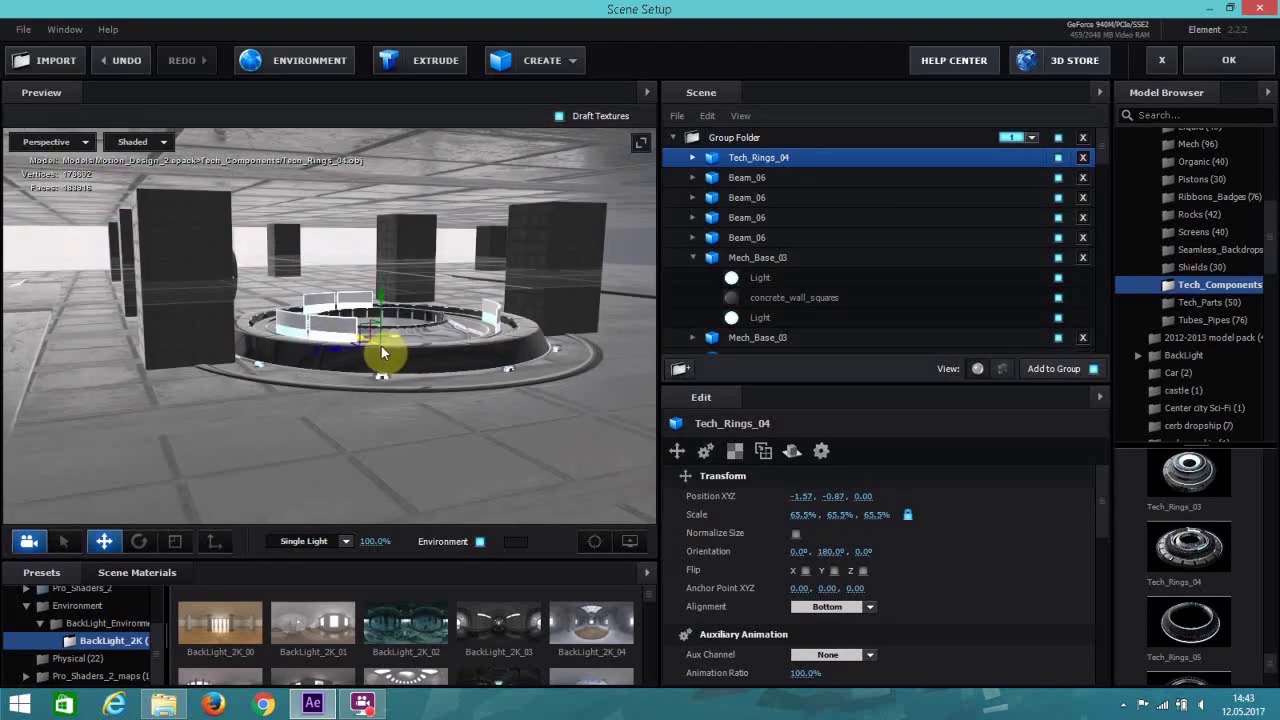
left_click_drag(380, 352, 428, 410)
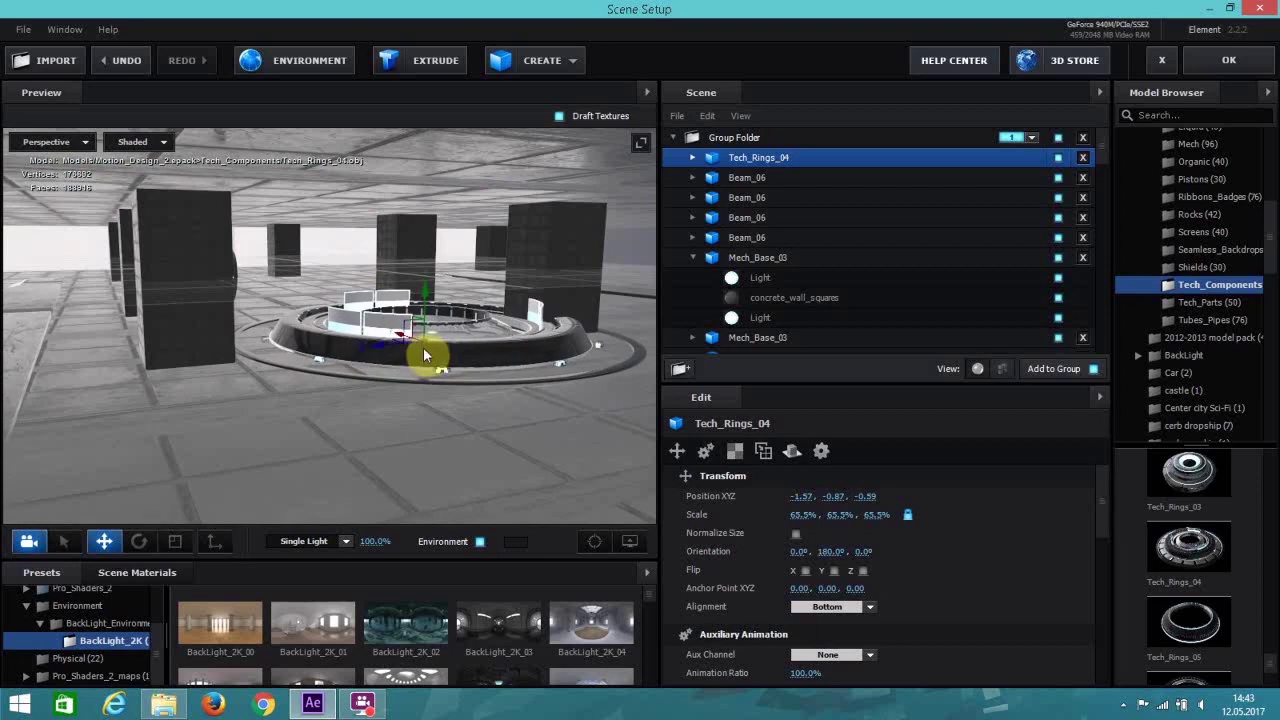
left_click_drag(431, 344, 357, 408)
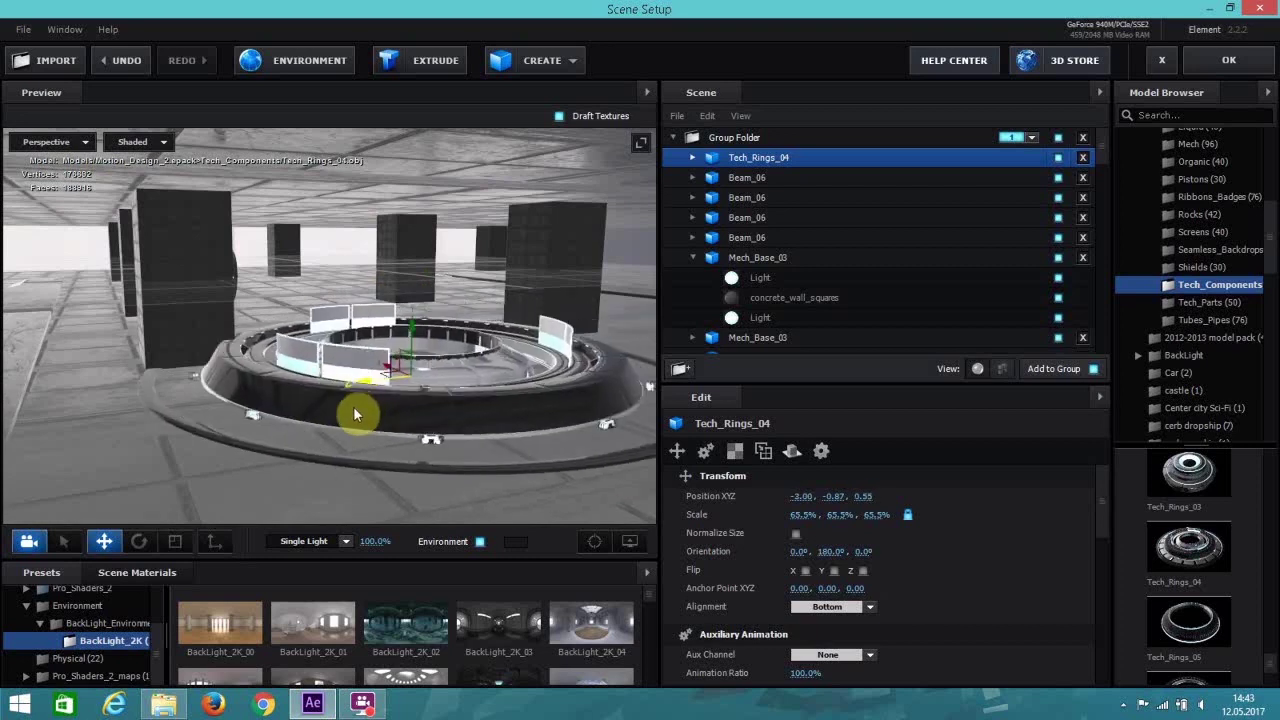
left_click_drag(808, 514, 778, 516)
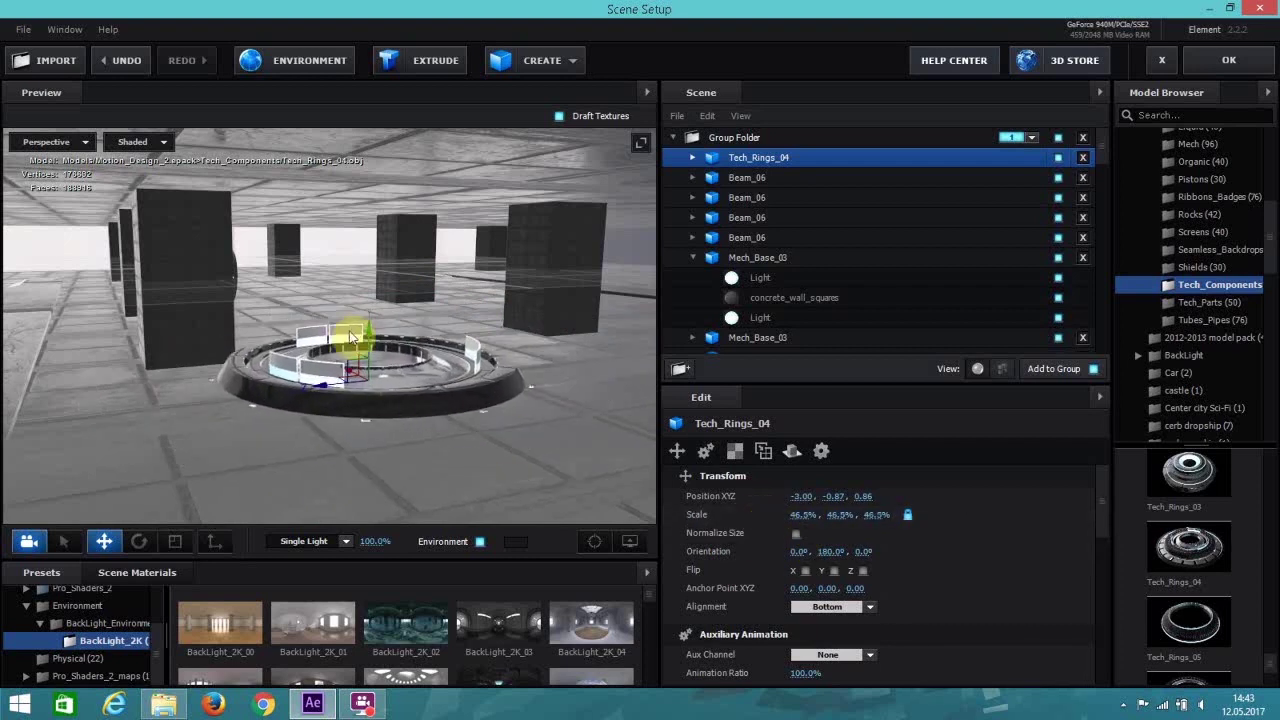
left_click_drag(368, 332, 368, 330)
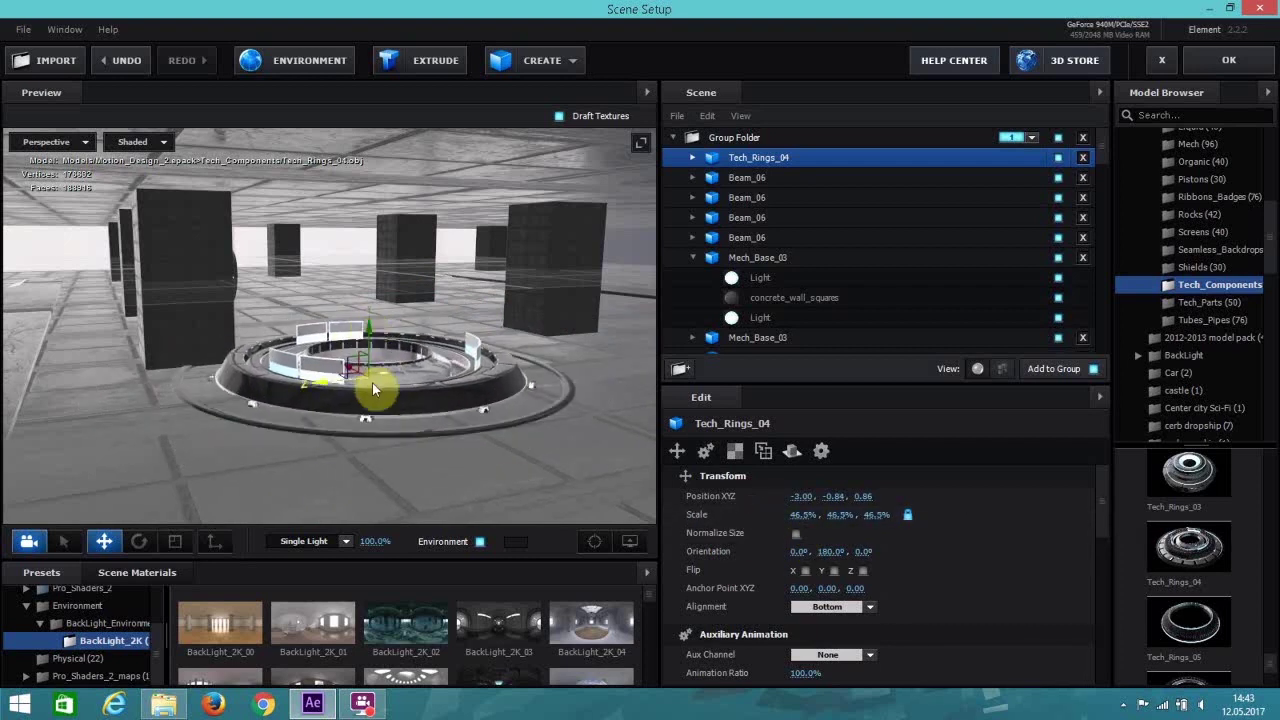
mouse_move(371, 386)
left_mouse_down()
mouse_move(371, 408)
mouse_move(320, 414)
mouse_move(365, 410)
left_mouse_up()
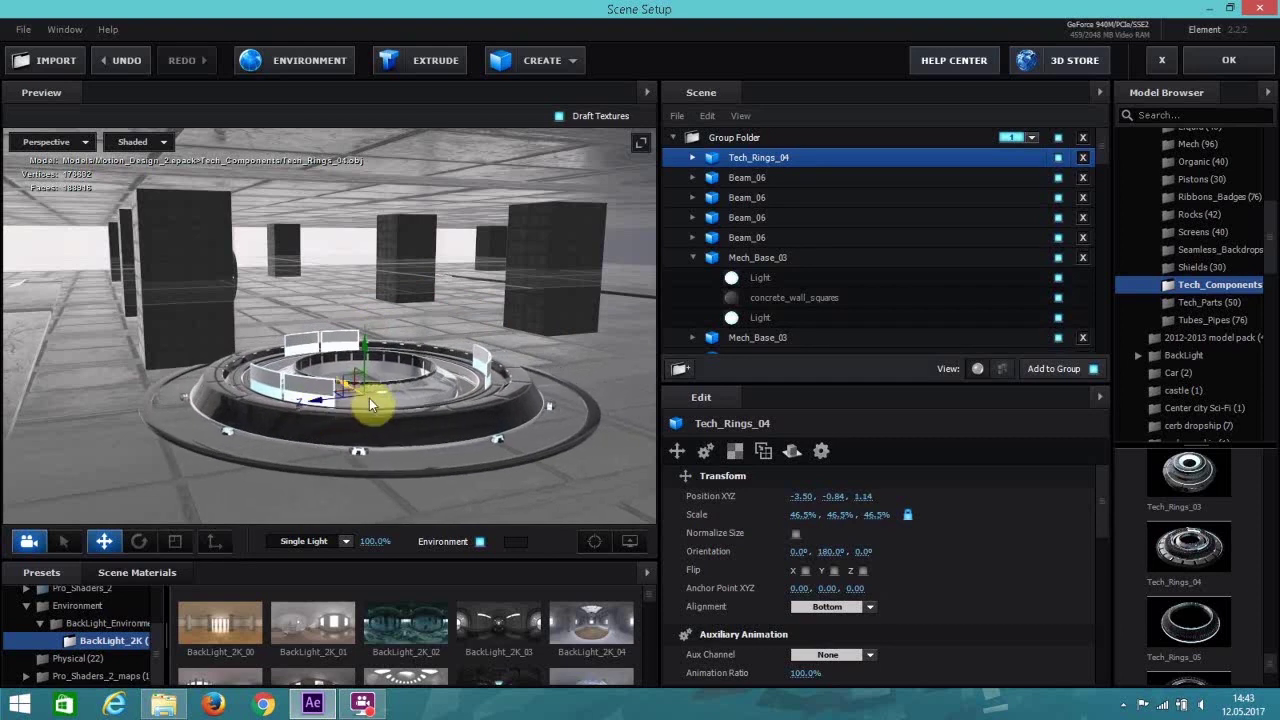
left_click(1200, 61)
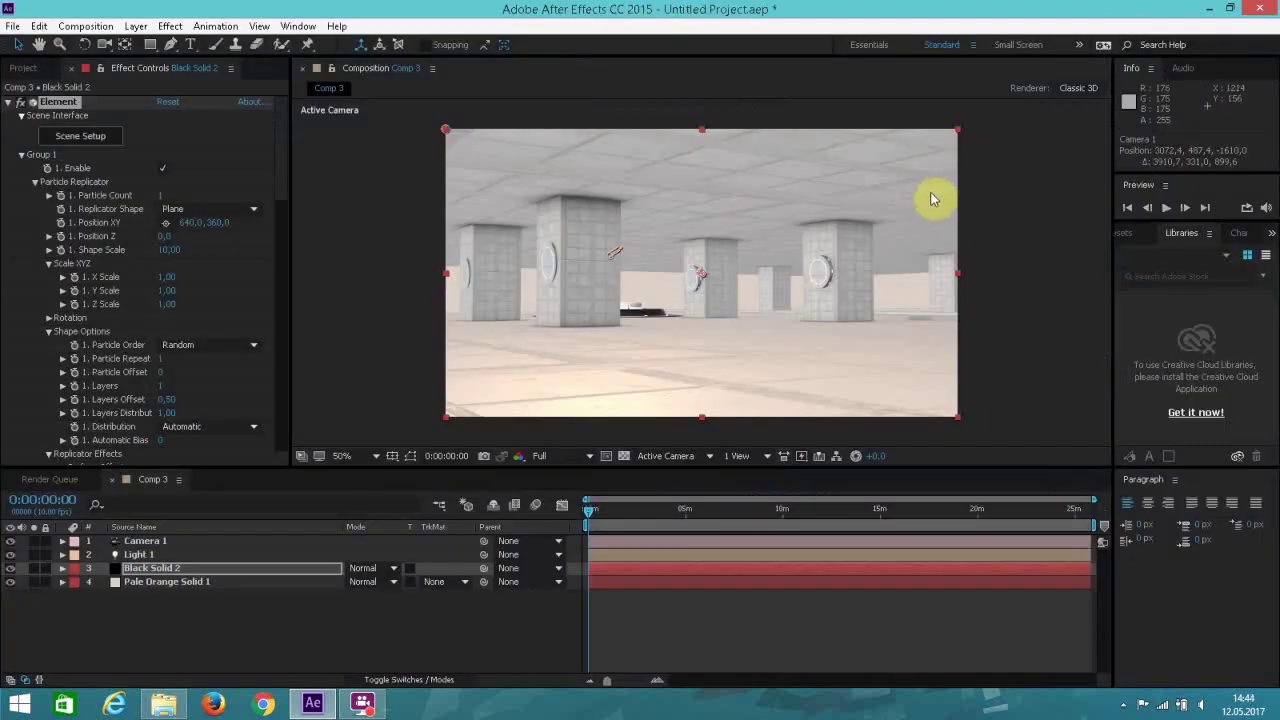
Reopen the Element scene, move Tech_Rings_04 to about X 4.25 and Z 0.22, and apply the change.
left_click(80, 136)
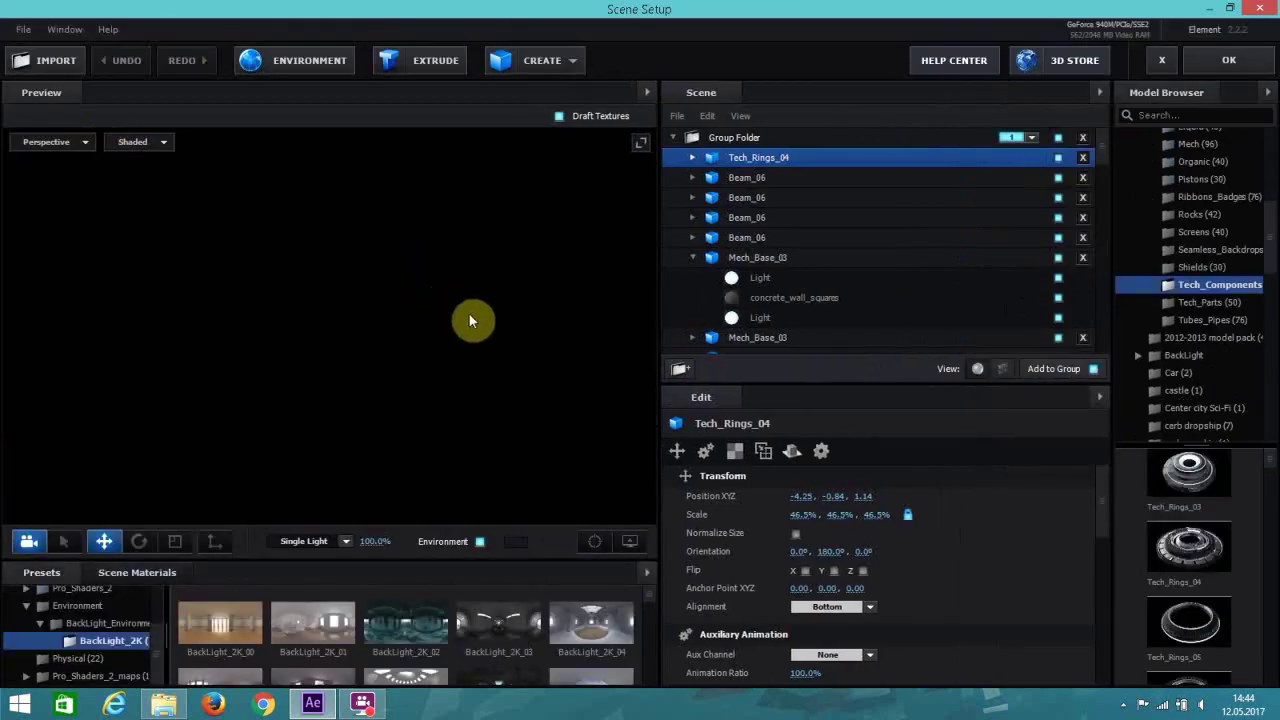
scroll(500, 435, "down", 5)
left_click_drag(500, 437, 313, 376)
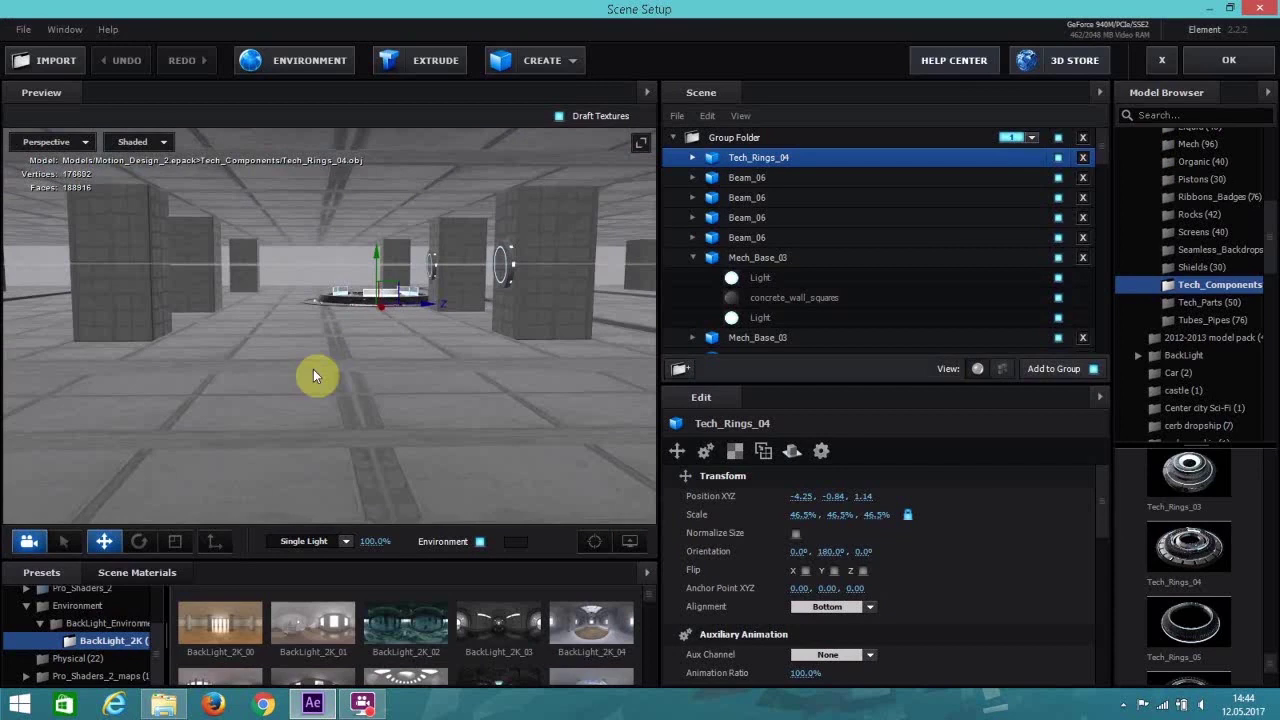
left_click_drag(382, 311, 423, 392)
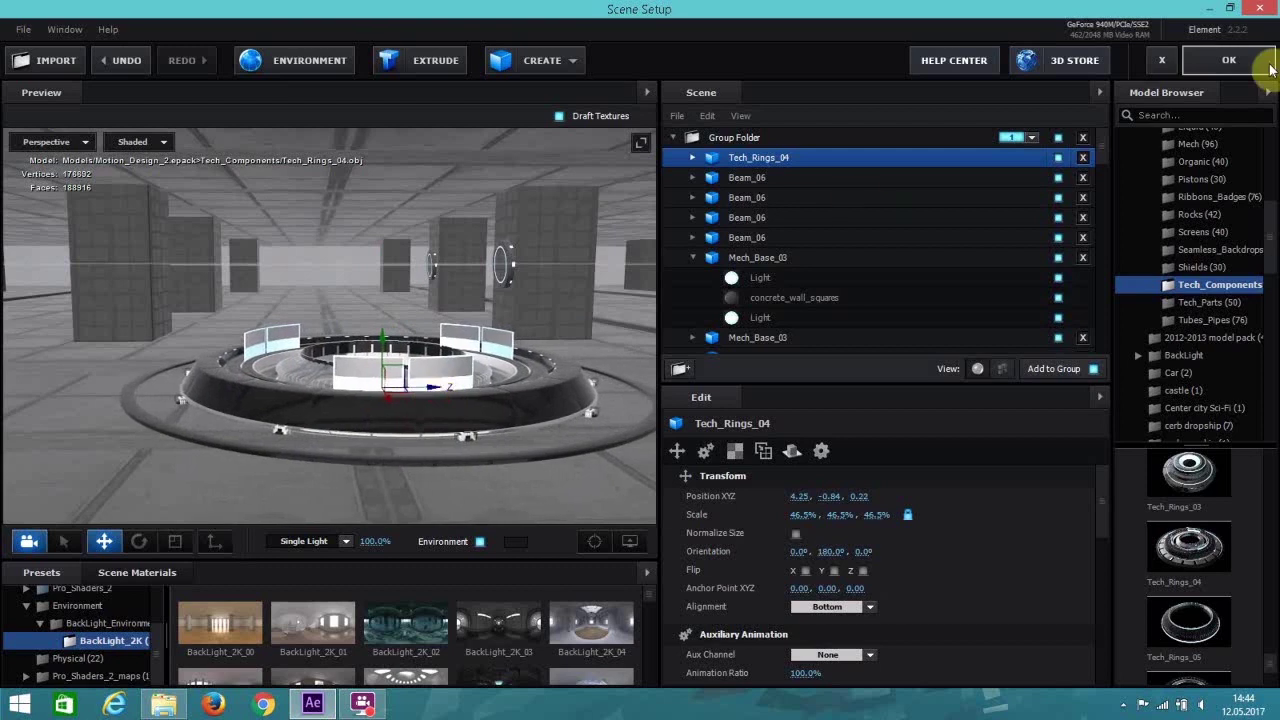
left_click(1268, 64)
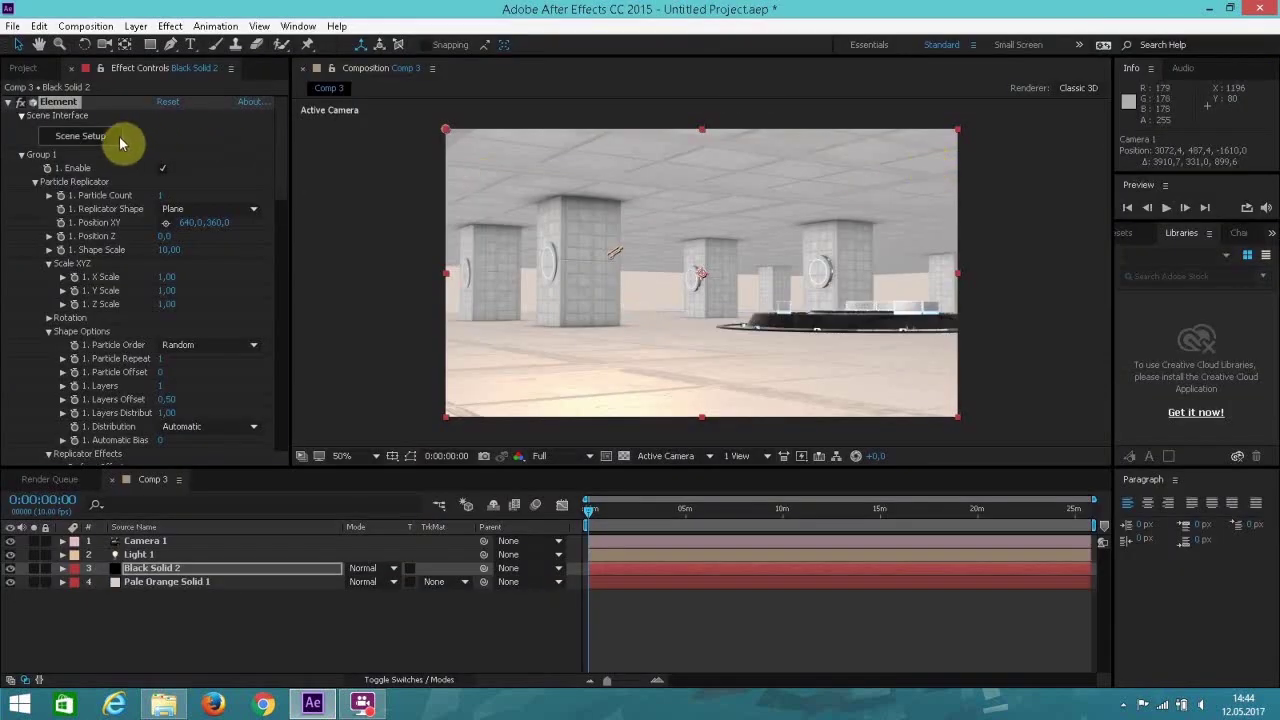
Shift Tech_Rings_04 along Z to about -0.95 in the Element scene and apply it to the composition.
left_click(80, 135)
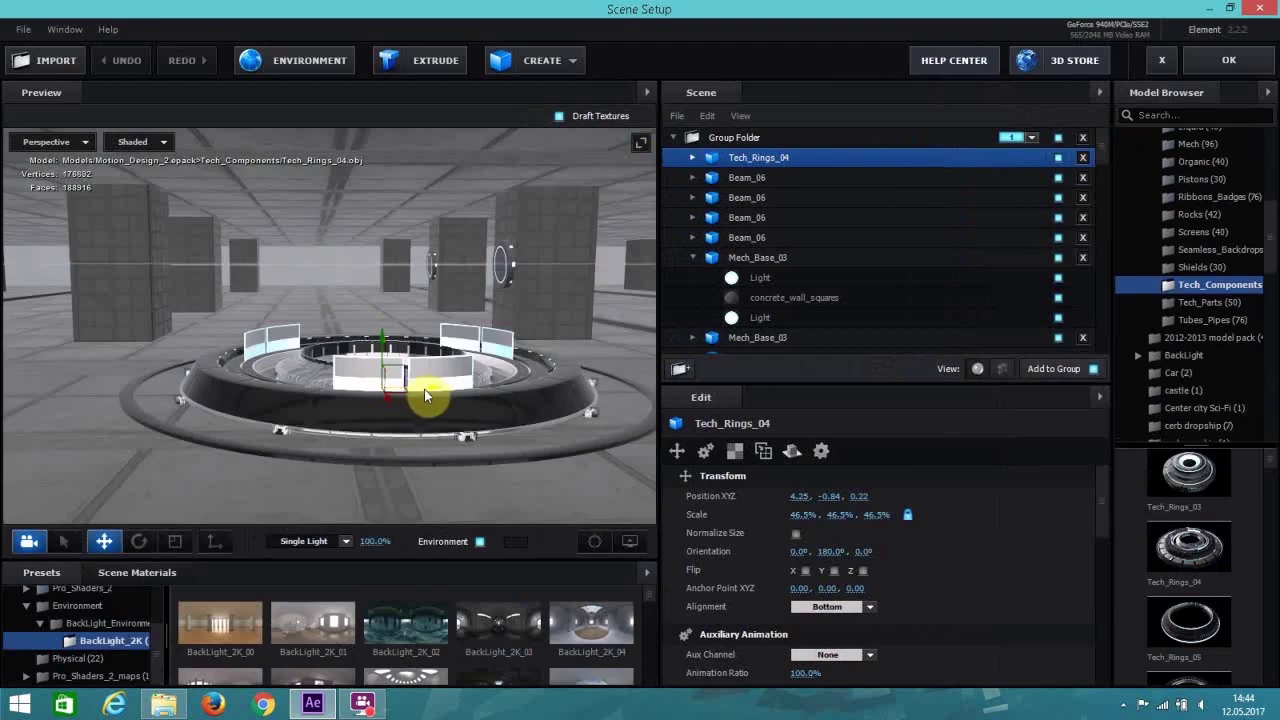
left_click_drag(424, 393, 257, 386)
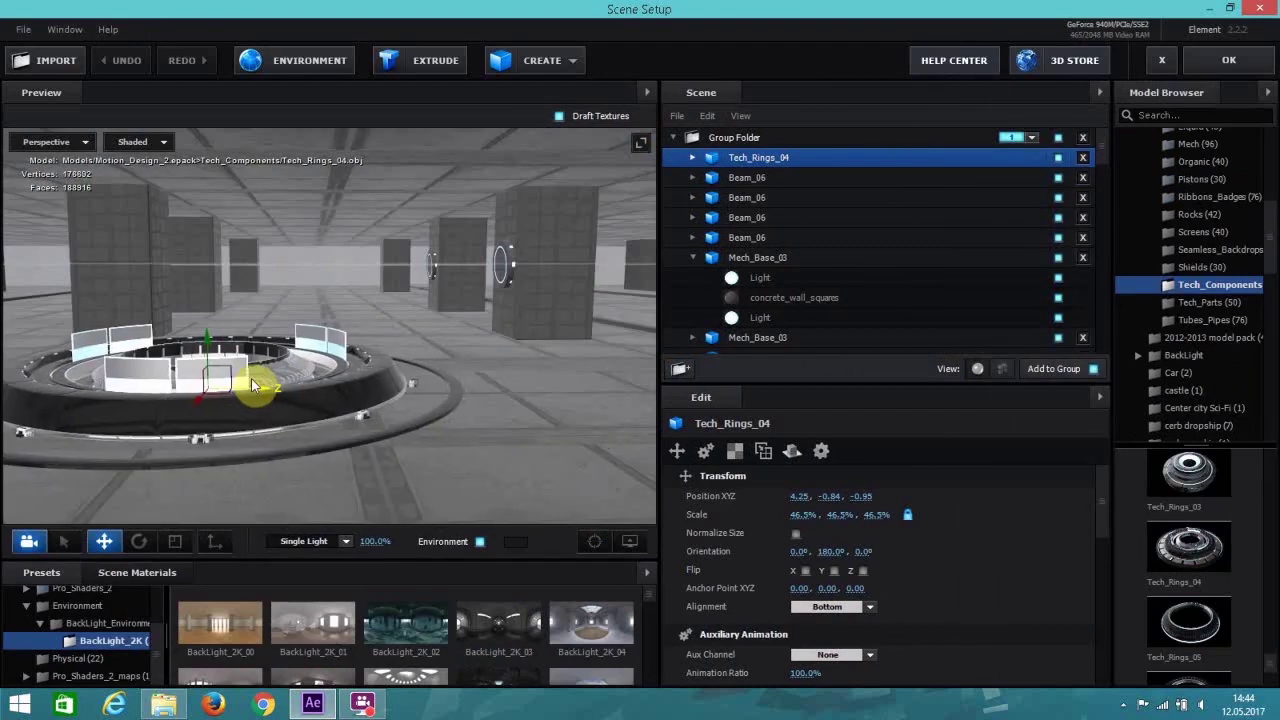
left_click(1229, 62)
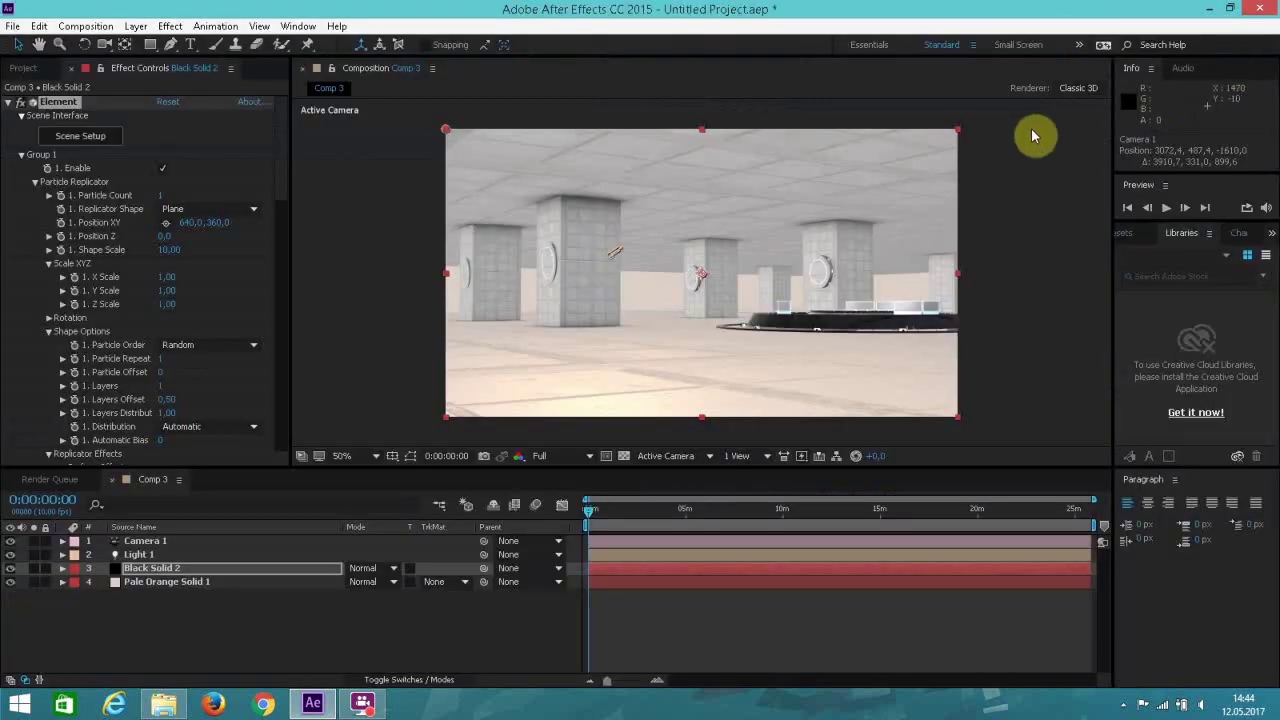
Move Tech_Rings_04 to about X 2.80 and Z -0.33, scale it uniformly to 43.5%, and apply the scene.
left_click(110, 138)
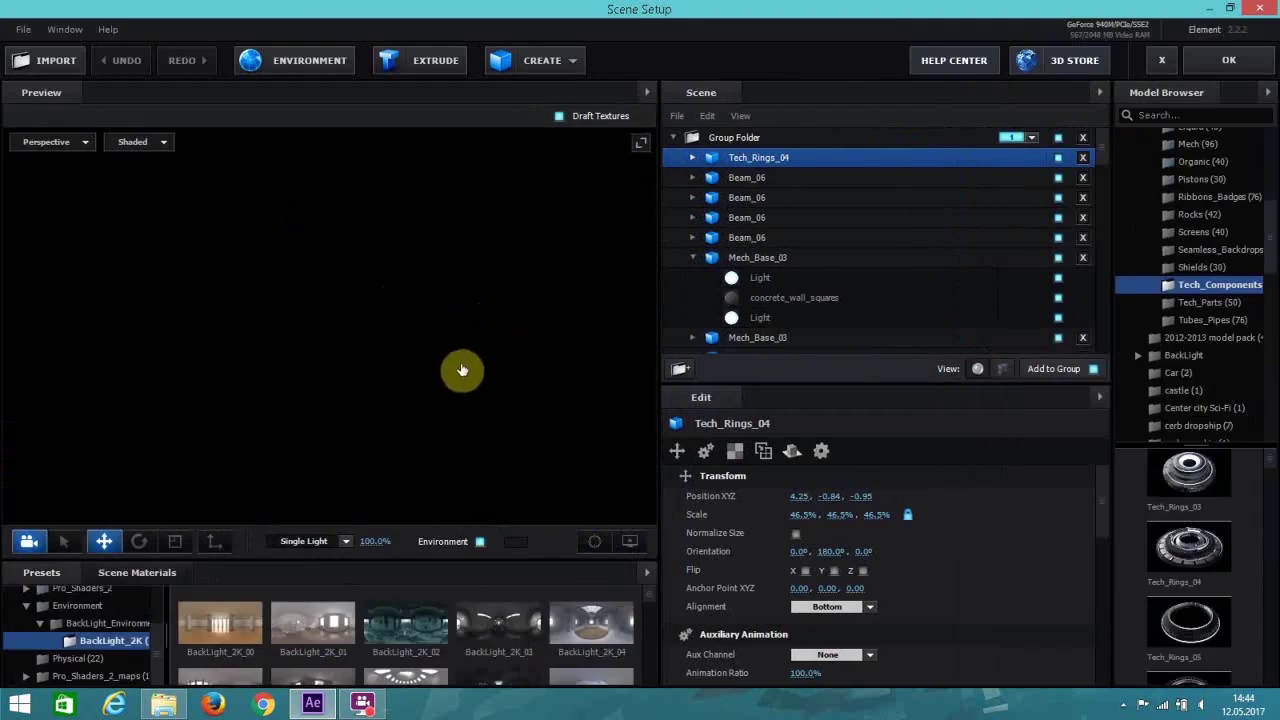
left_click_drag(270, 395, 320, 371)
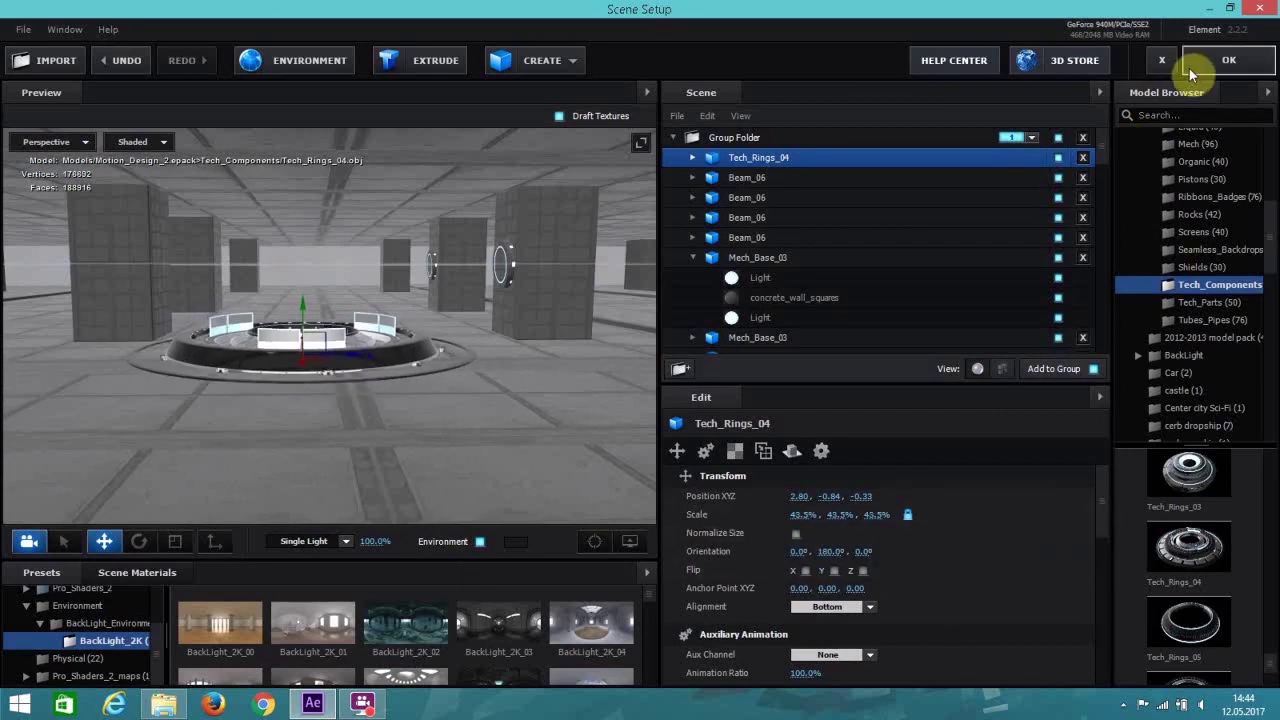
left_click(1231, 61)
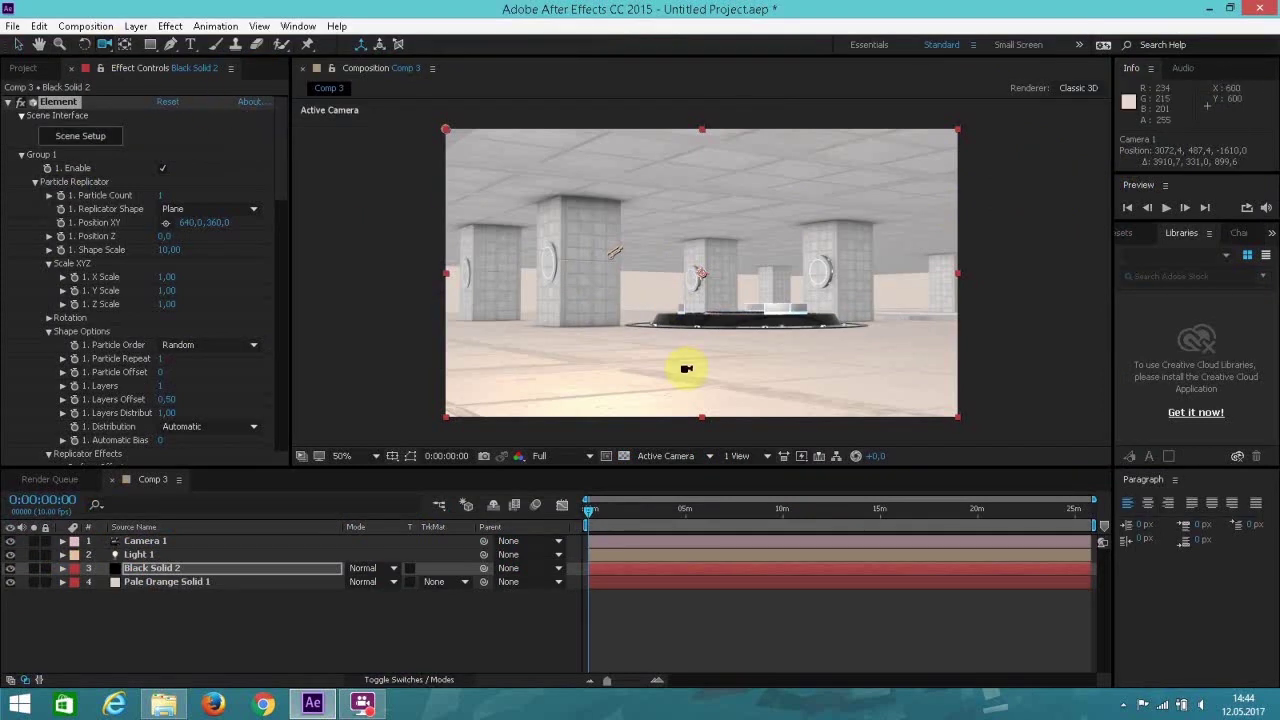
Adjust Camera 1 to frame the ring platform among the columns, at about 3047.5, 432.7, -1594.1.
mouse_move(686, 368)
left_mouse_down()
mouse_move(645, 377)
mouse_move(626, 366)
mouse_move(683, 374)
left_mouse_up()
left_click(323, 85)
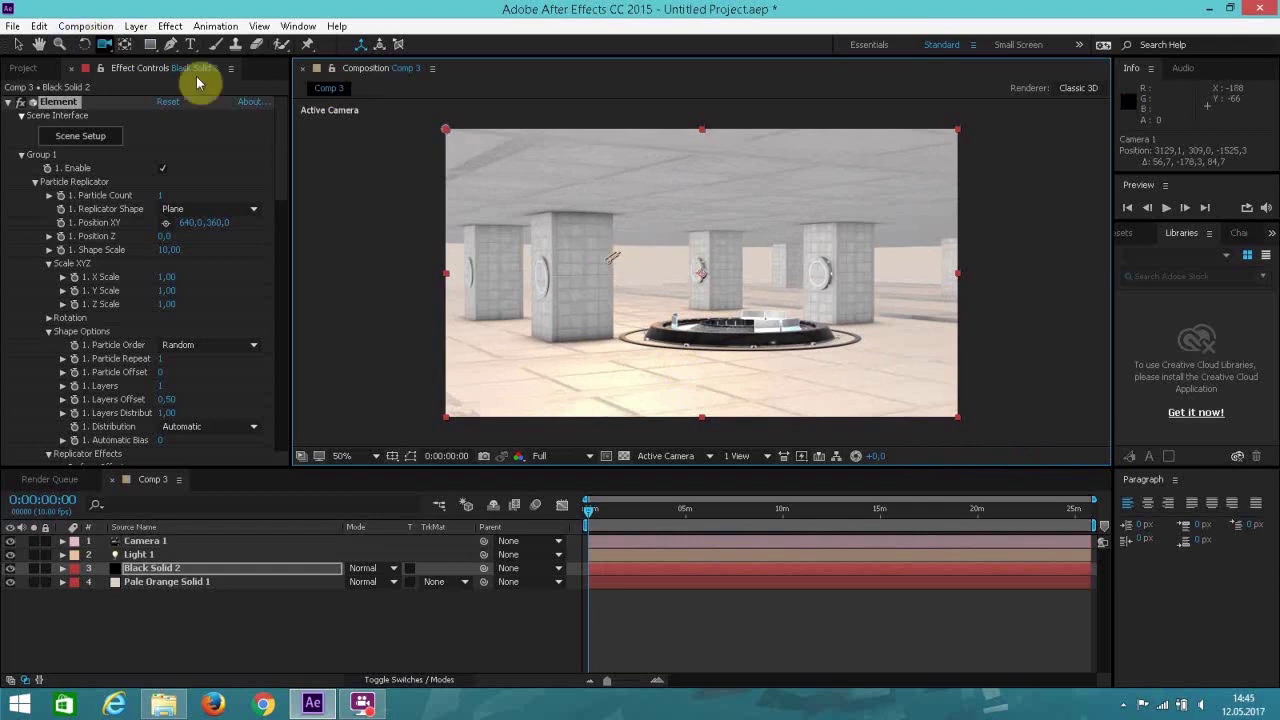
left_click_drag(686, 274, 657, 324)
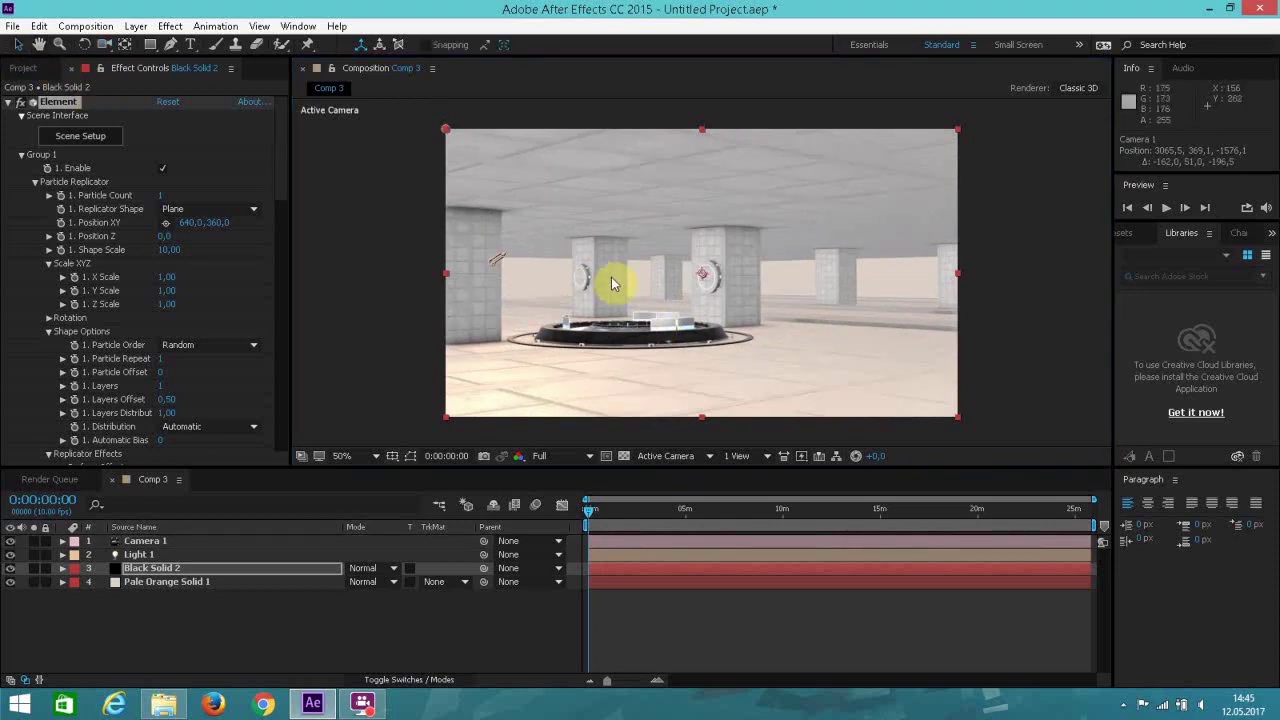
left_click(105, 44)
scroll(623, 300, "up", 2)
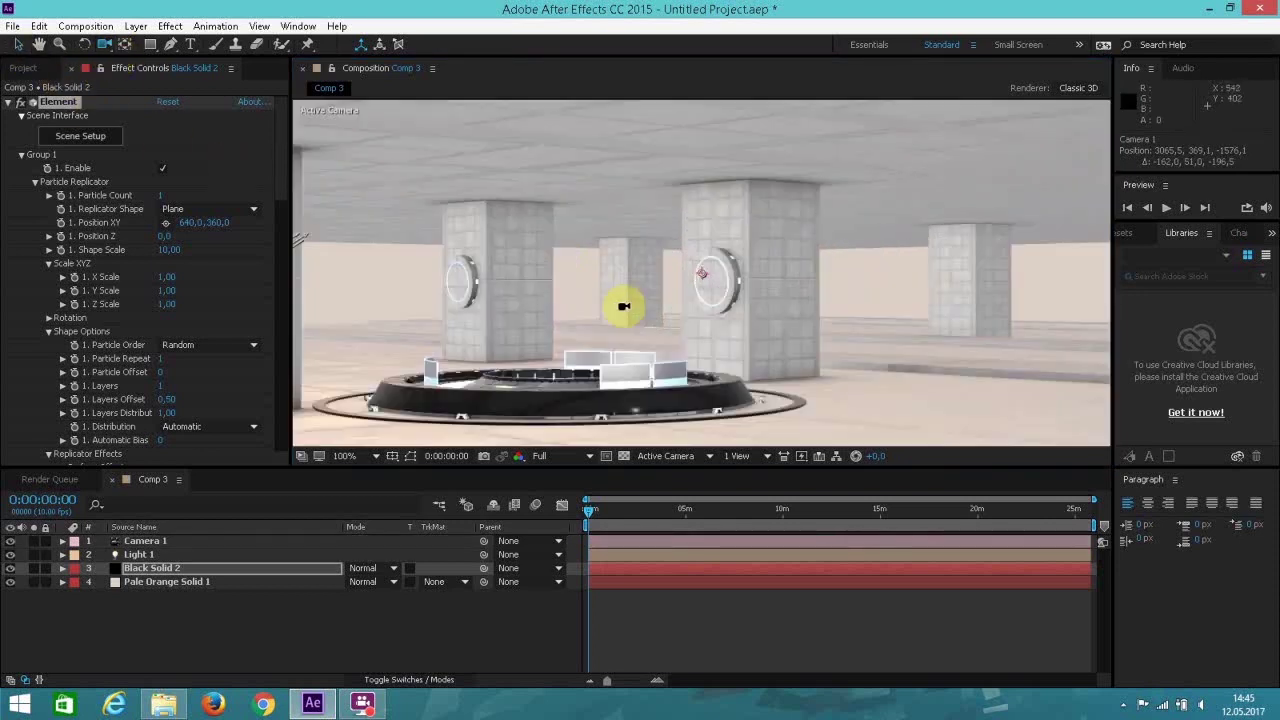
left_click_drag(637, 335, 643, 330)
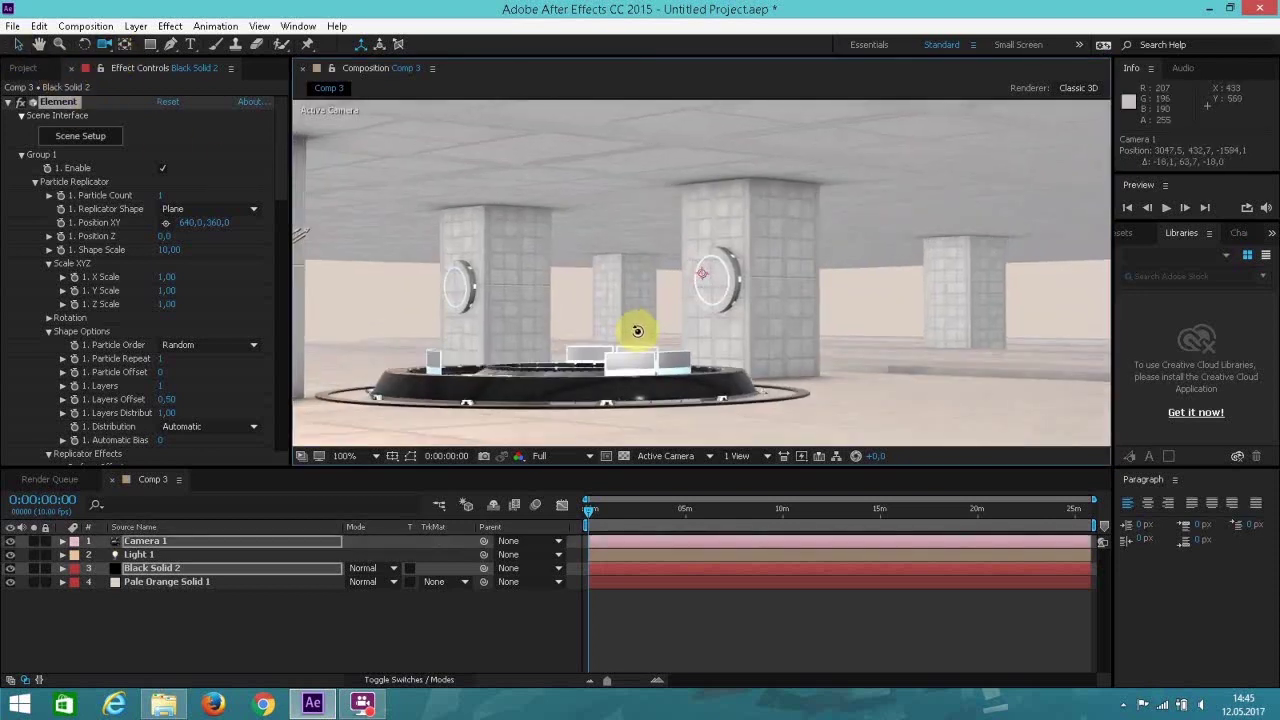
left_click(20, 46)
Fine-tune Tech_Rings_04 in the Element scene to about X 3.17 and Z 0.02, applying the scene to the composition.
left_click(86, 141)
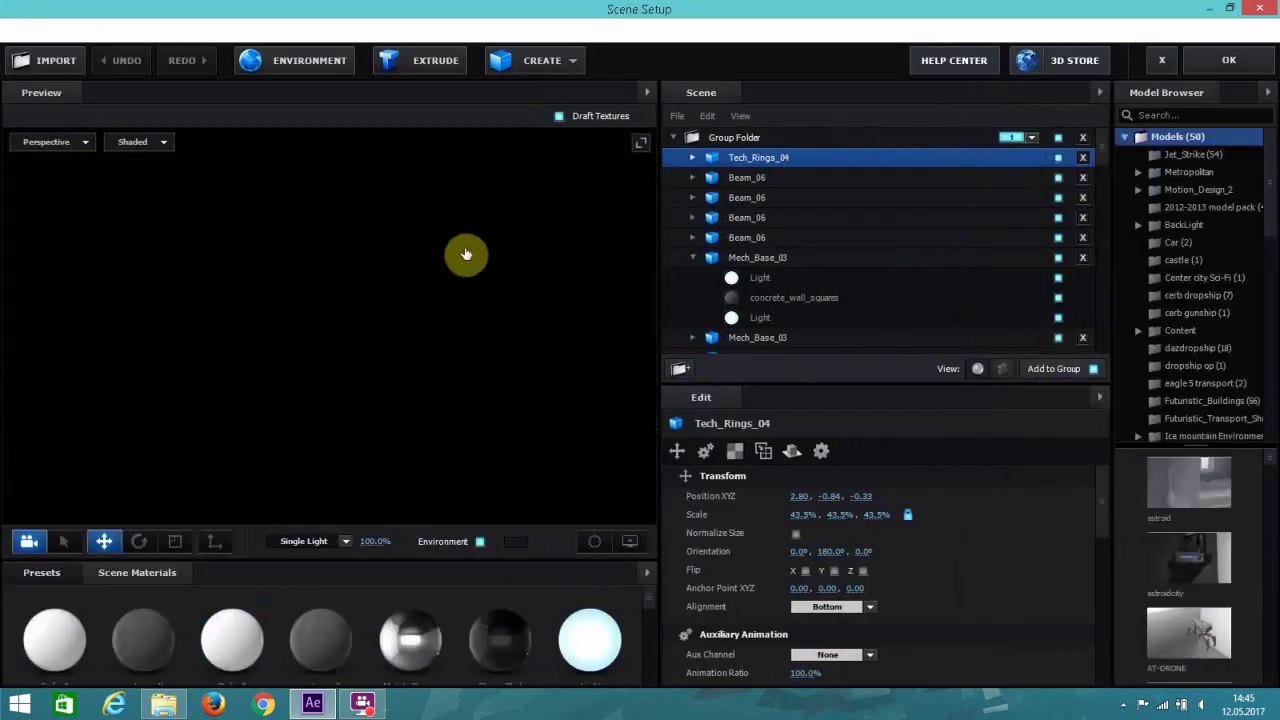
left_click_drag(372, 346, 391, 366)
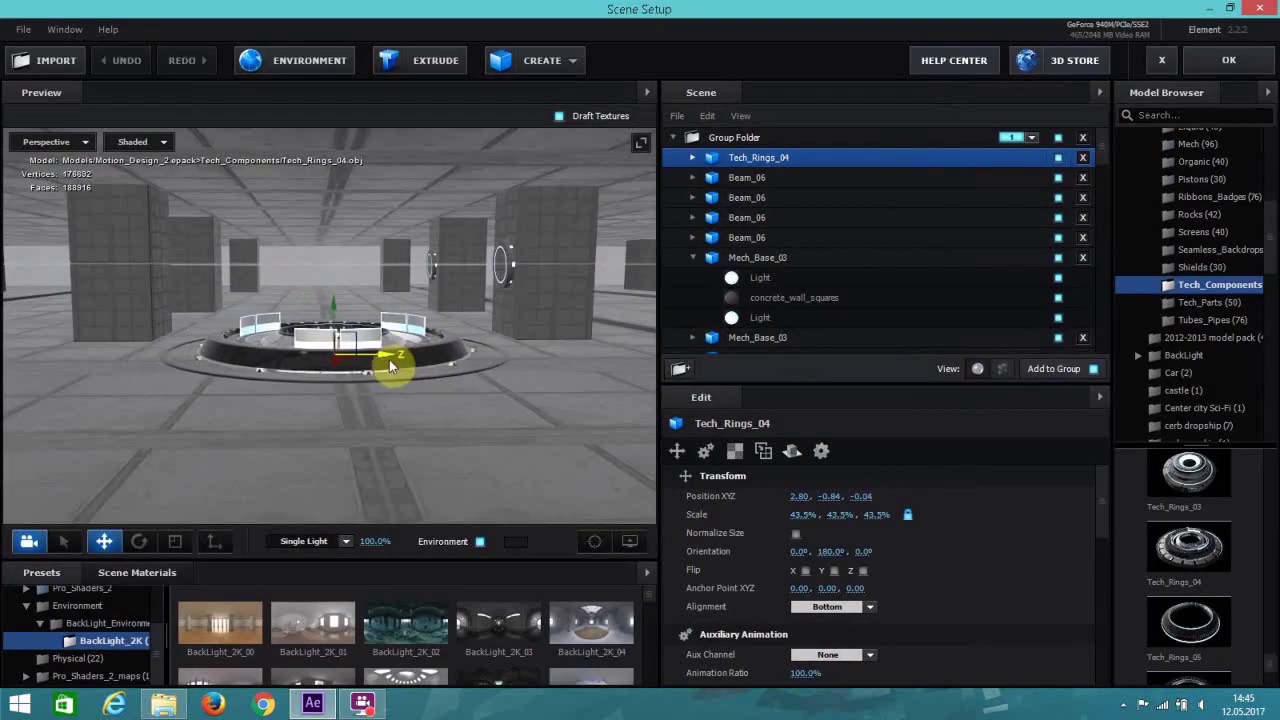
left_click(1220, 68)
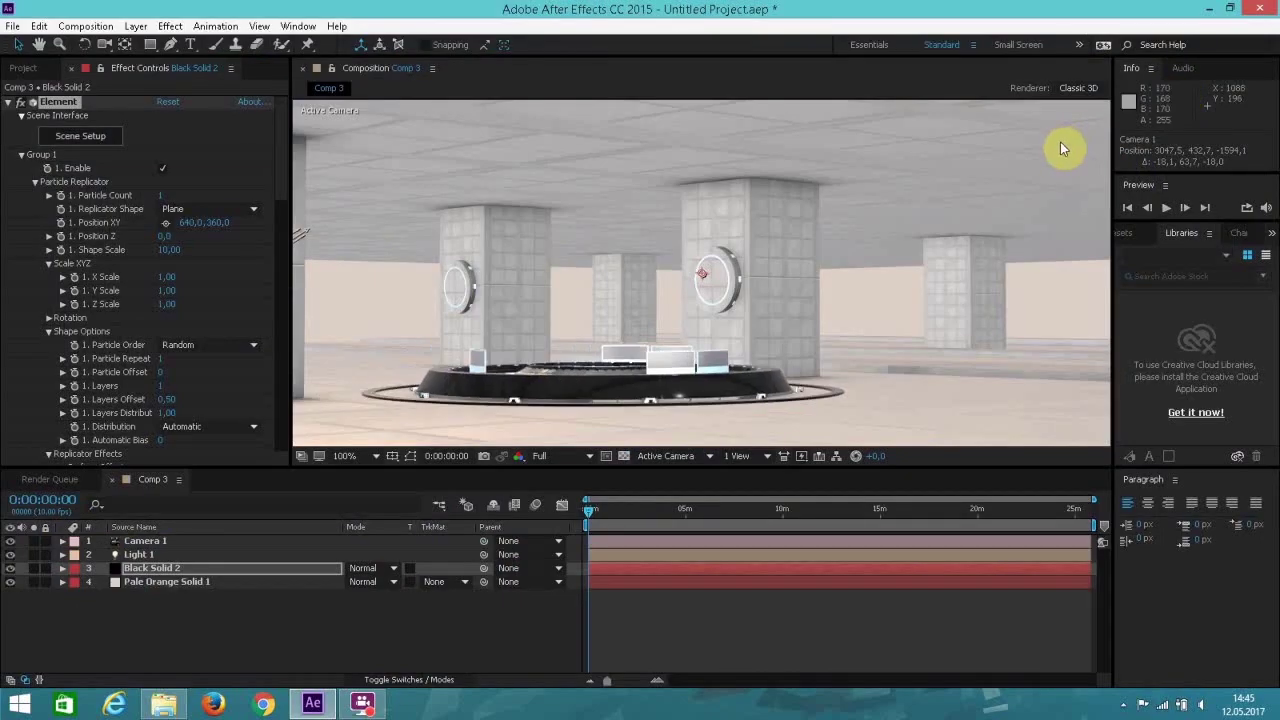
left_click(80, 136)
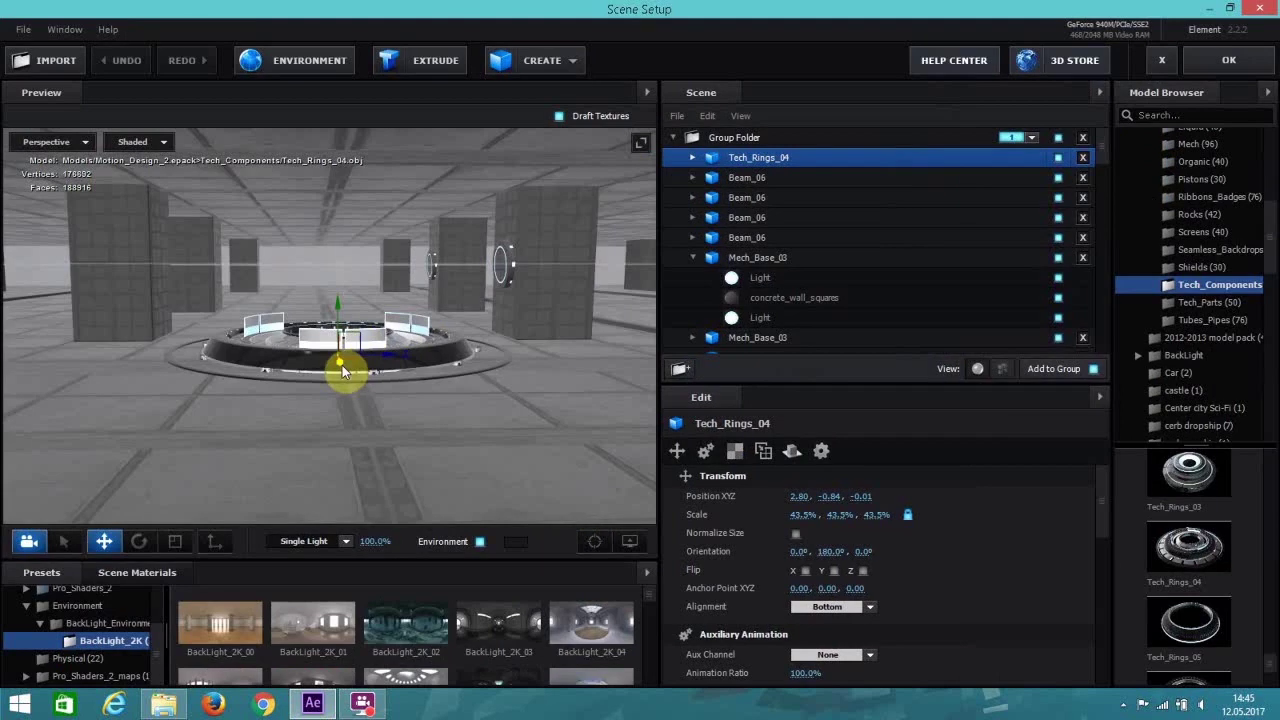
left_click_drag(341, 370, 392, 372)
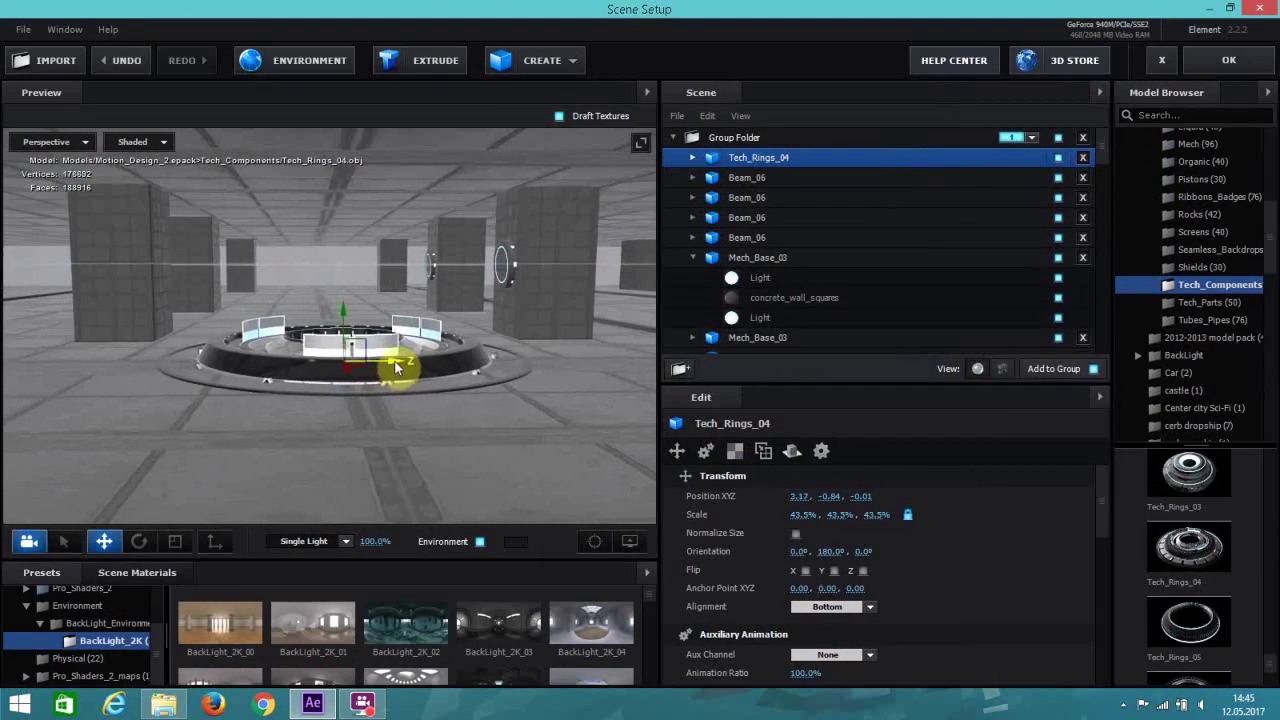
left_click(1226, 62)
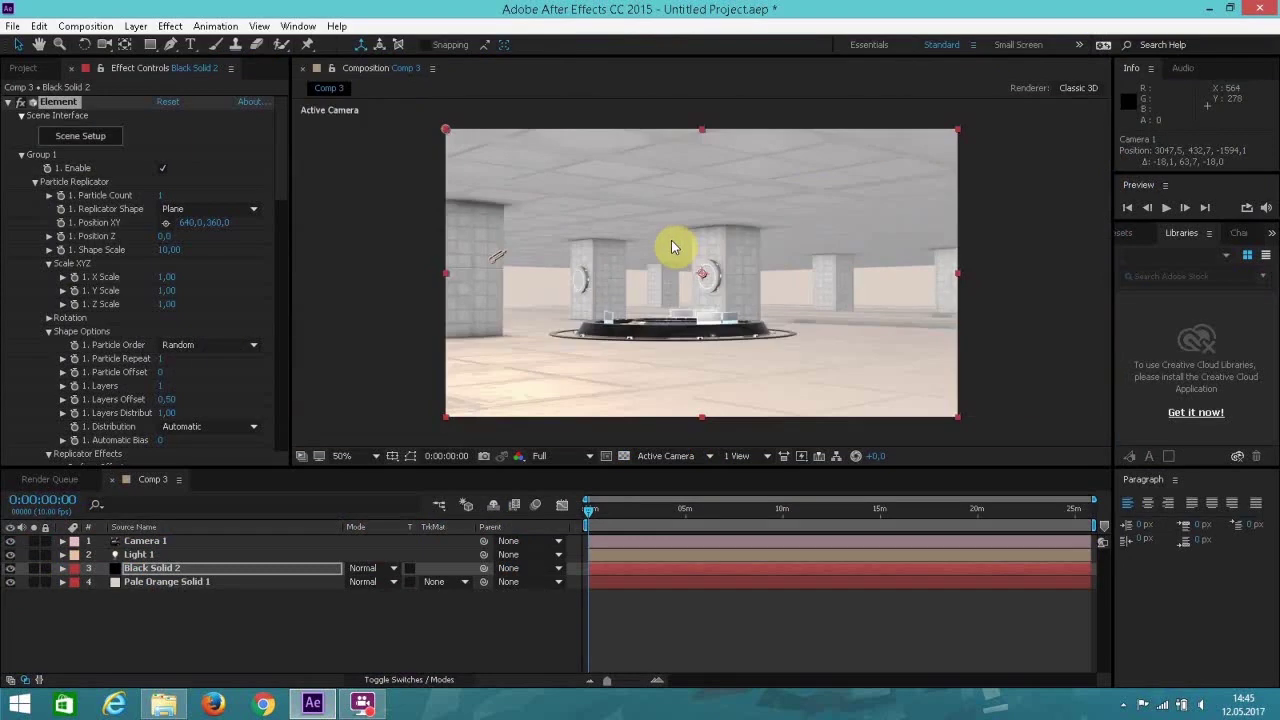
Reopen the Element scene and copy the concrete_wall_squares material of Mech_Base_03.
left_click(91, 137)
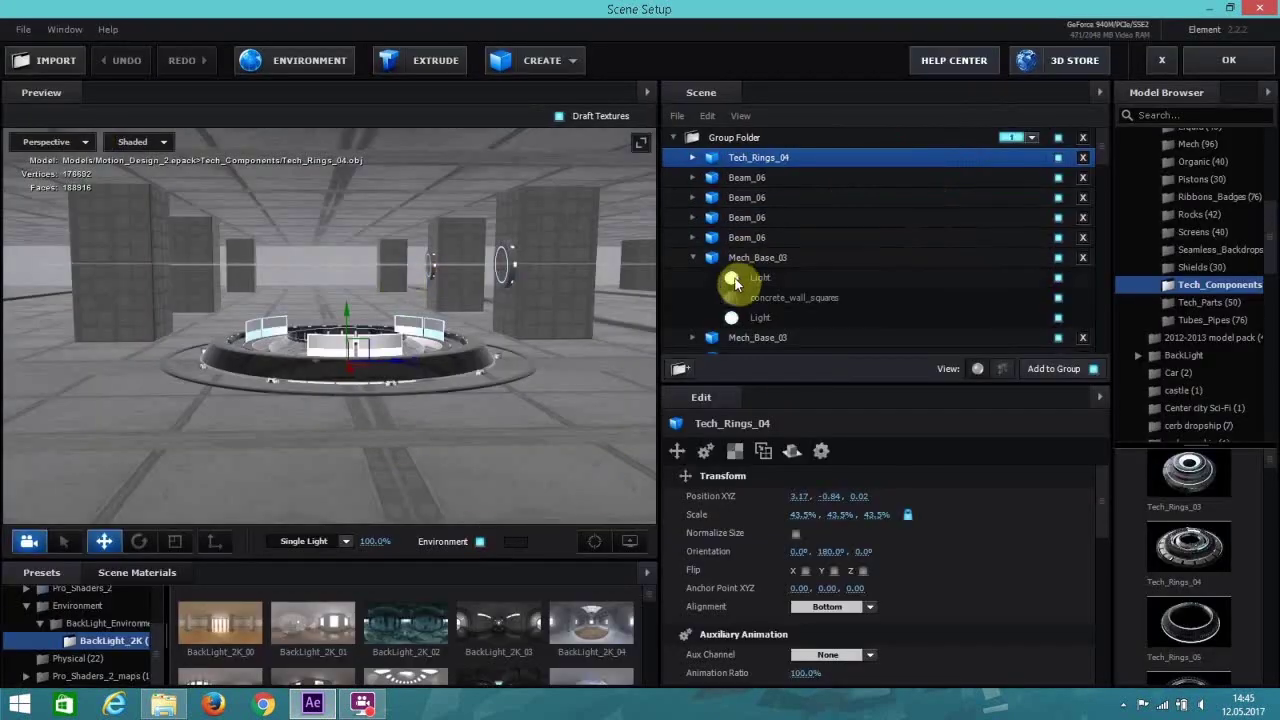
left_click(765, 297)
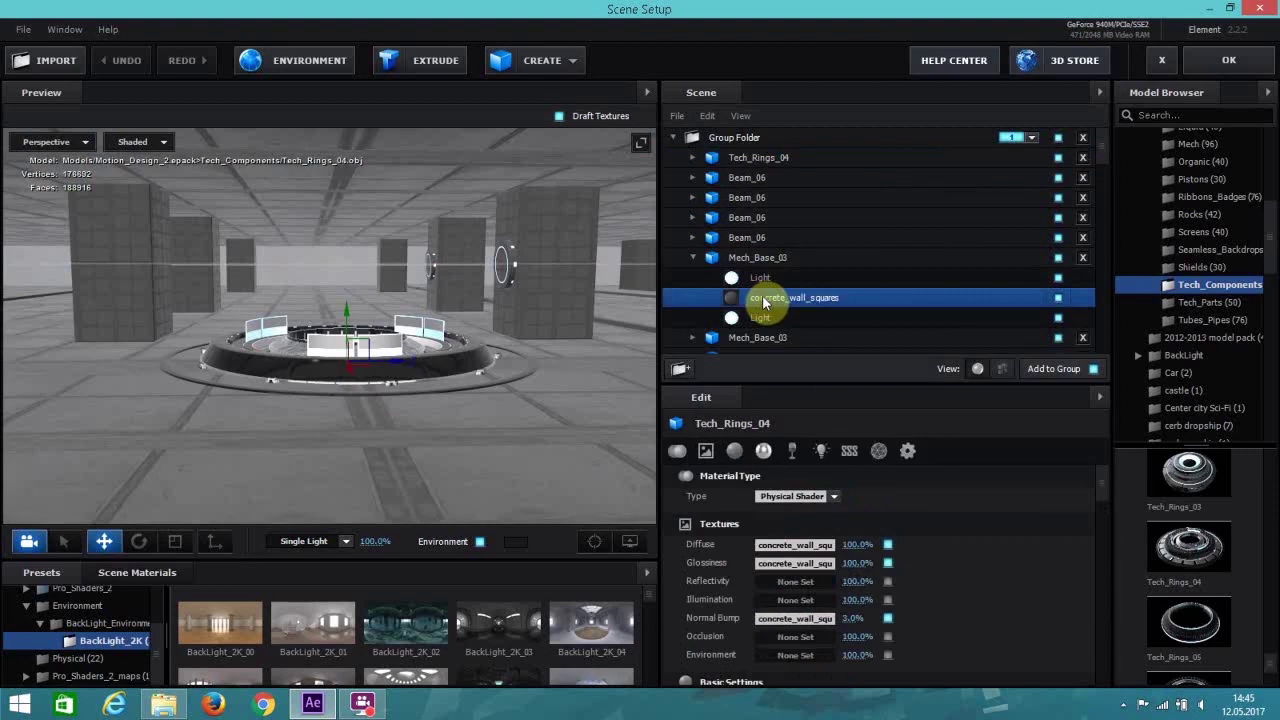
right_click(793, 298)
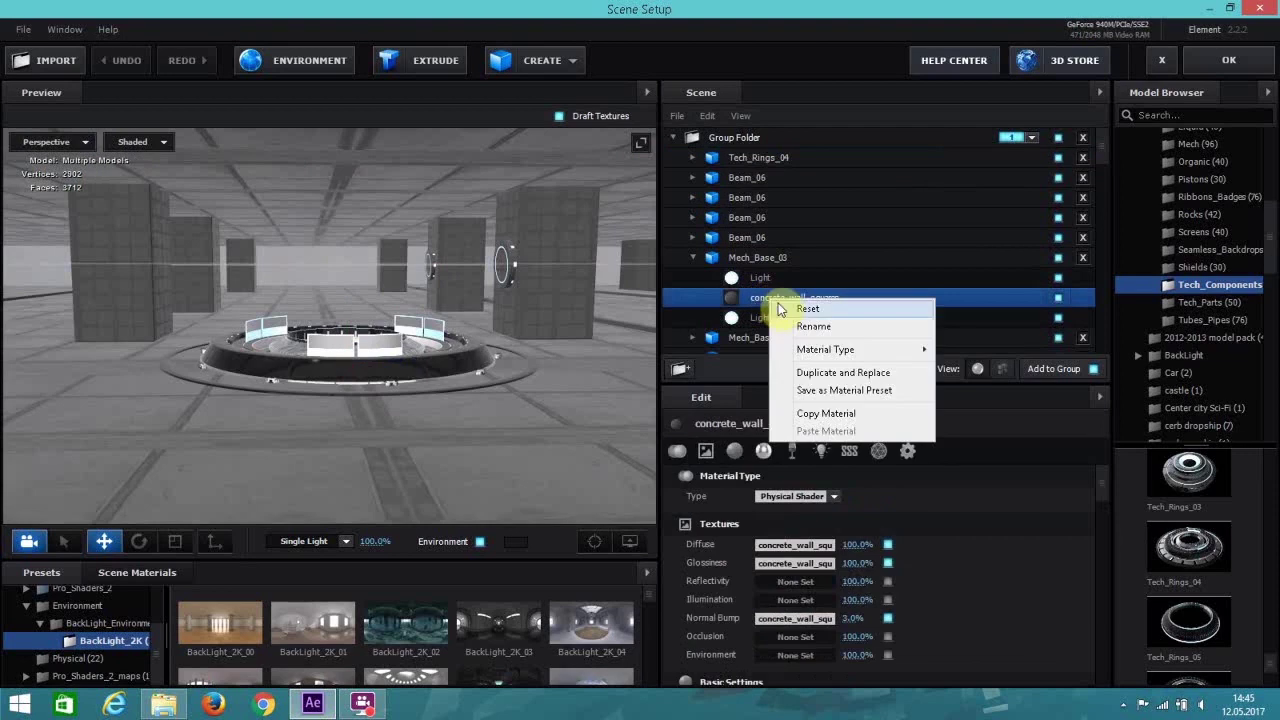
left_click(823, 413)
Paste the copied concrete material onto both Gloss_Black materials of Tech_Rings_04.
left_click(693, 157)
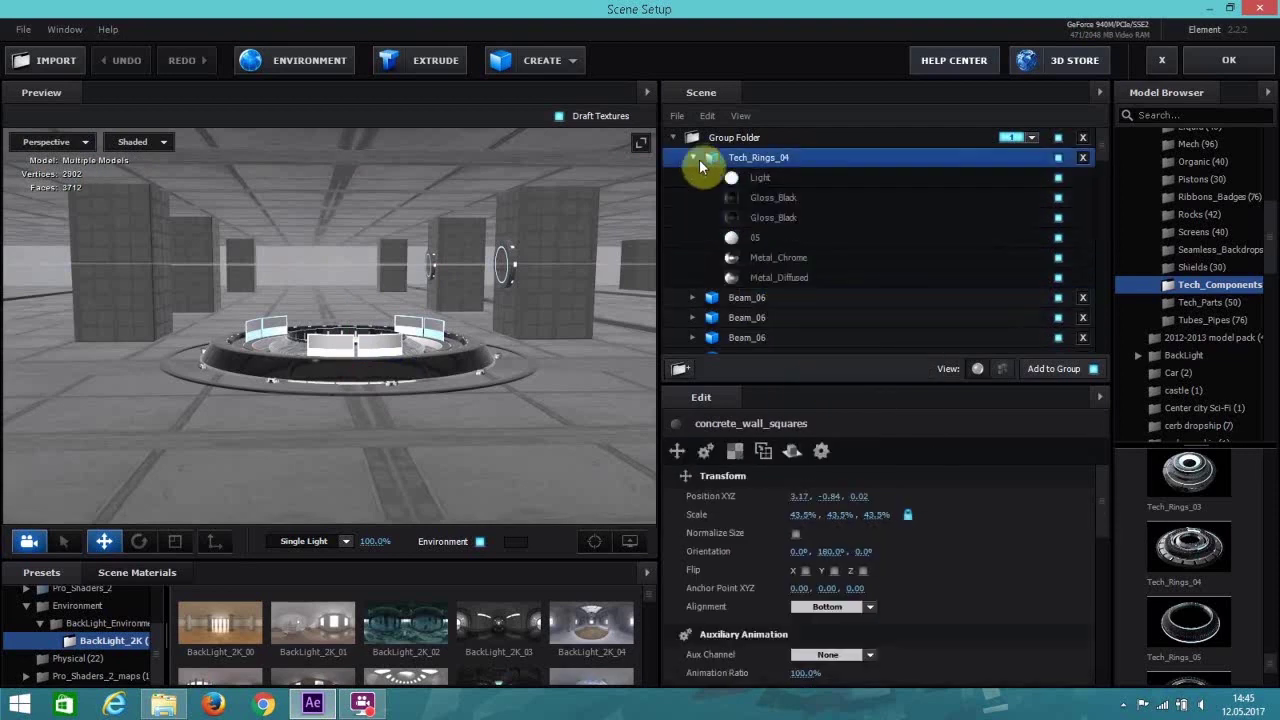
right_click(758, 201)
left_click(826, 330)
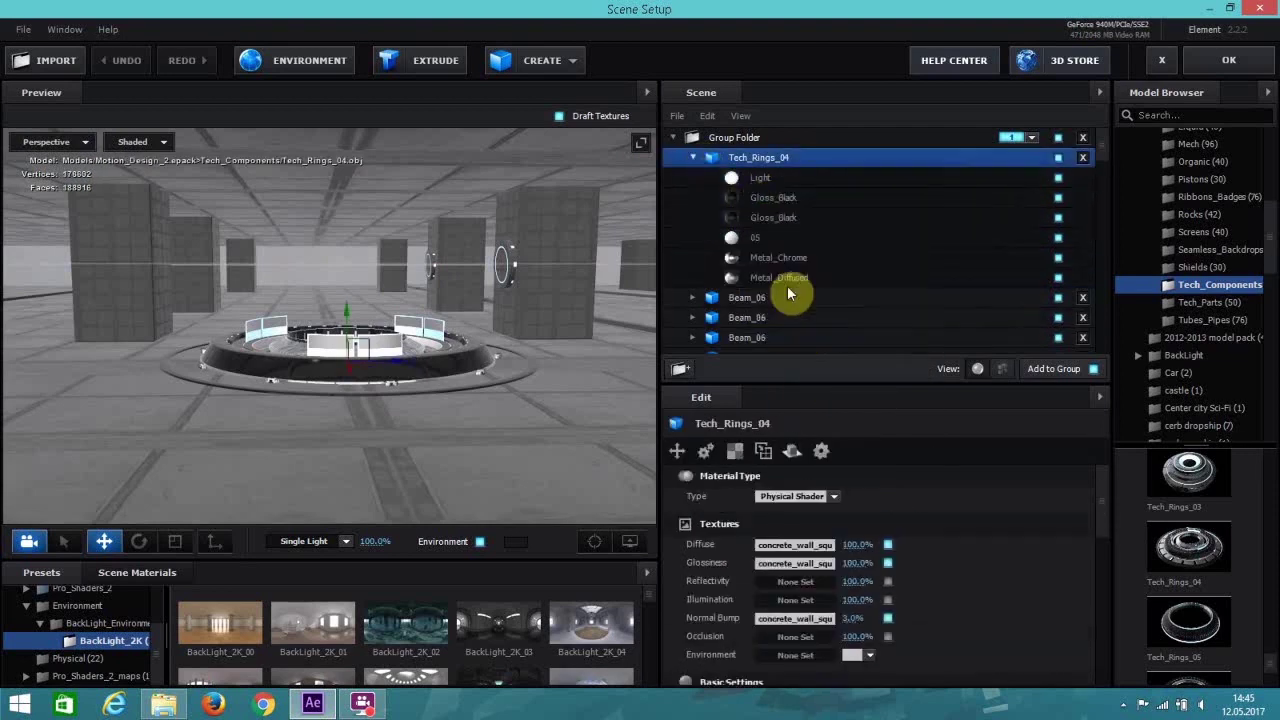
right_click(764, 219)
left_click(819, 345)
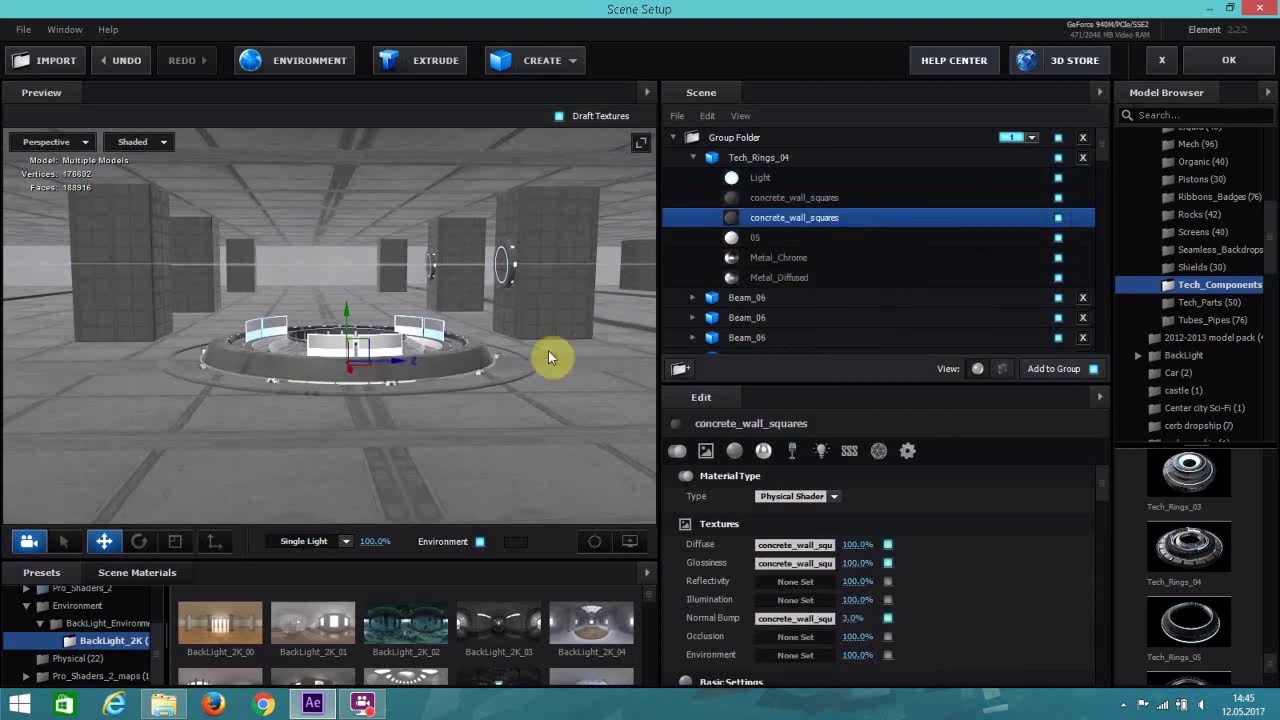
Set the Diffuse of the concrete_wall_squares materials on Tech_Rings_04 to about 2.86, applying the scene to the composition.
left_click(740, 203)
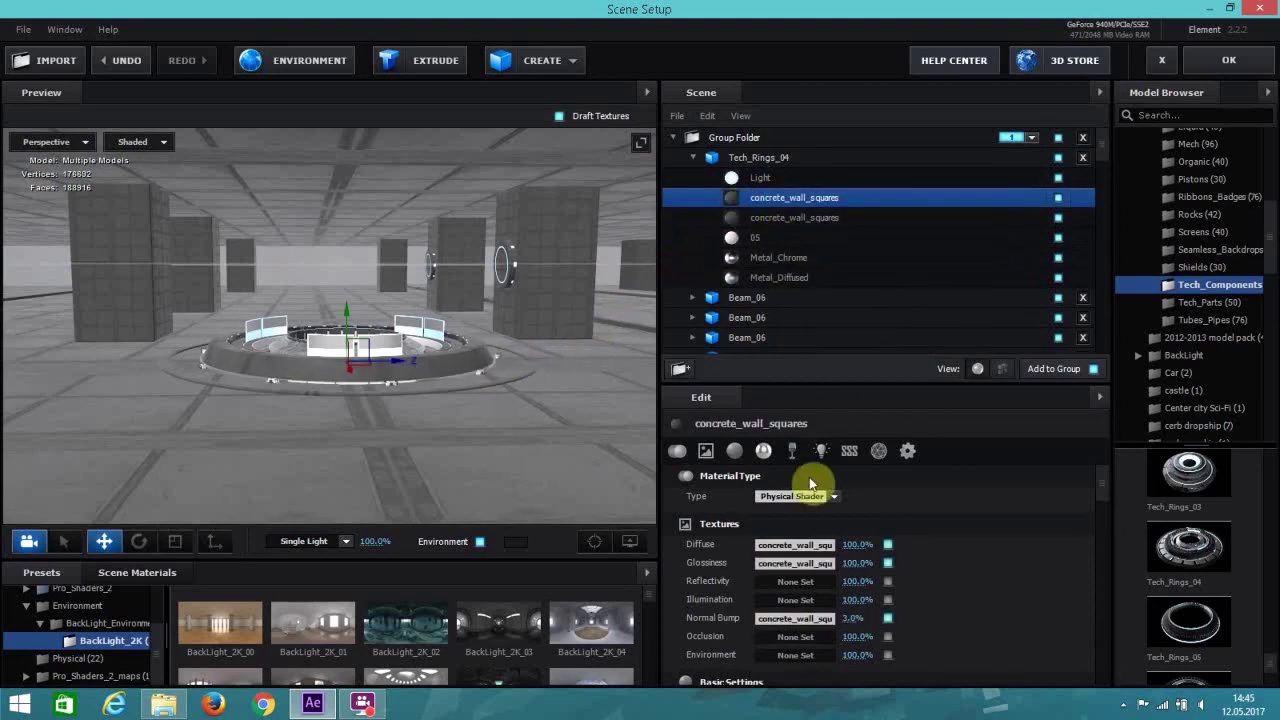
left_click(762, 450)
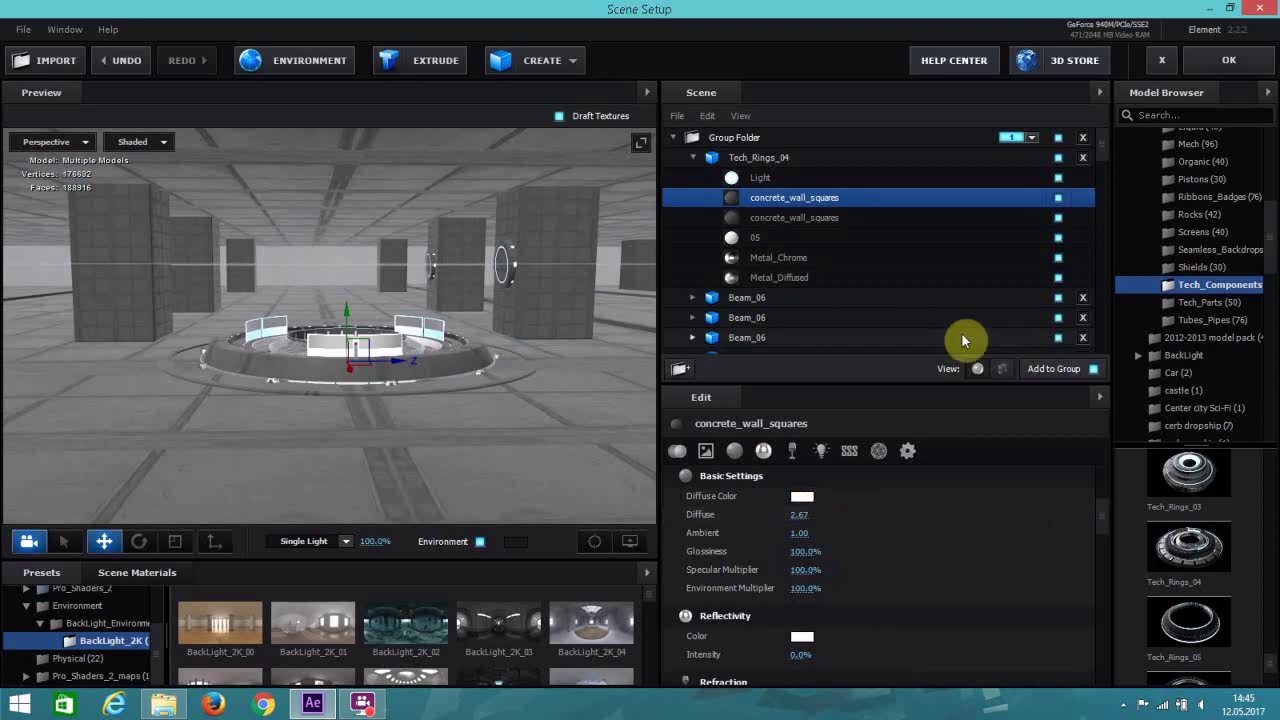
left_click(782, 220)
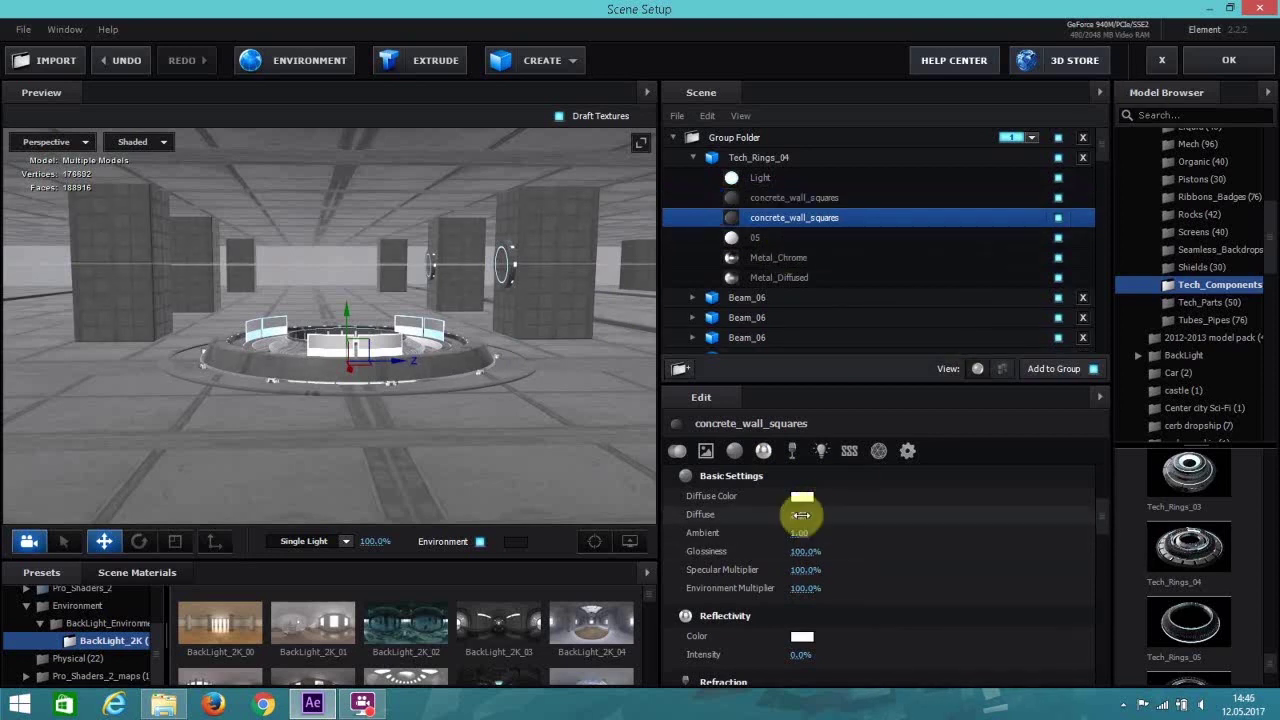
left_click(1226, 61)
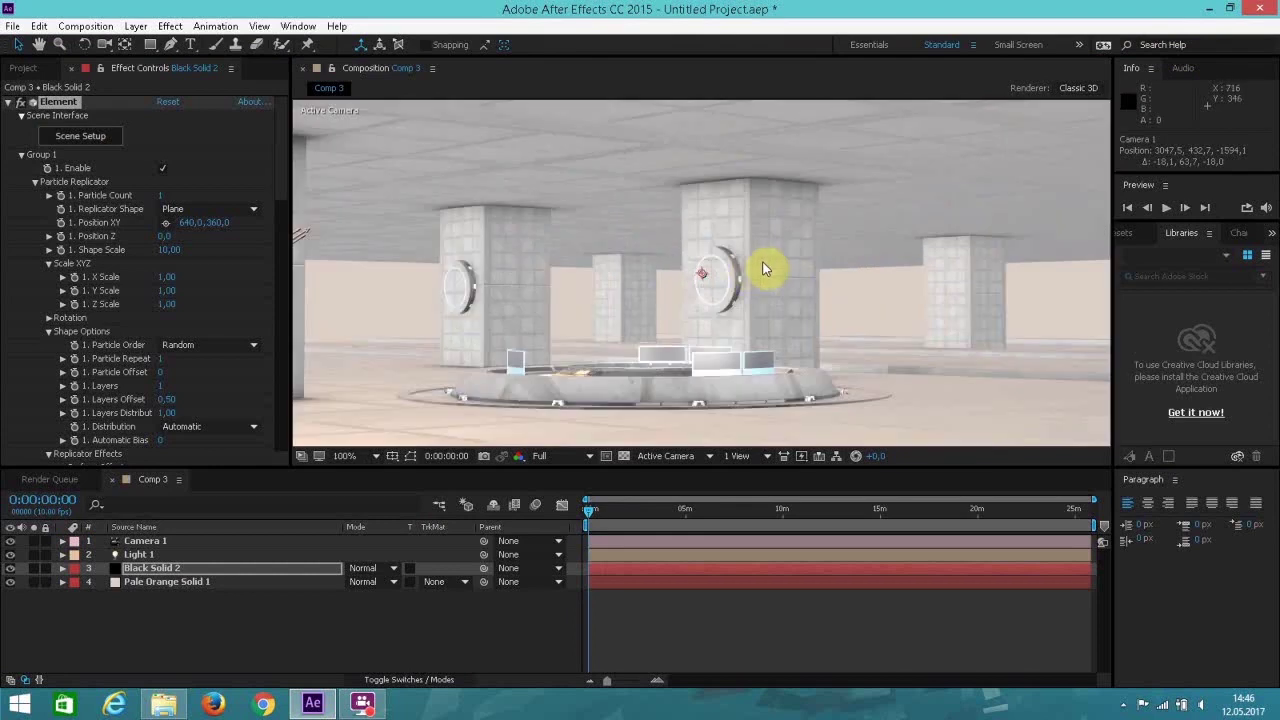
Reopen the Element scene and add the Tech_Rings_05 model from Tech_Components.
left_click(98, 138)
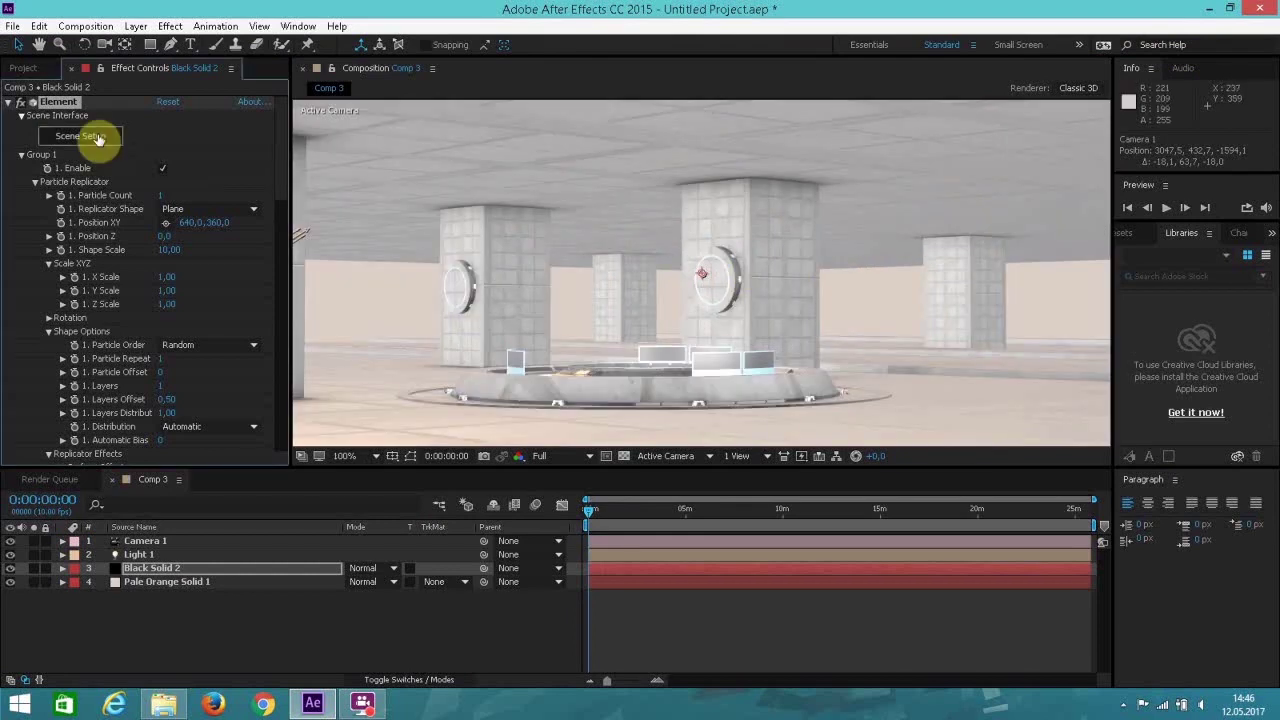
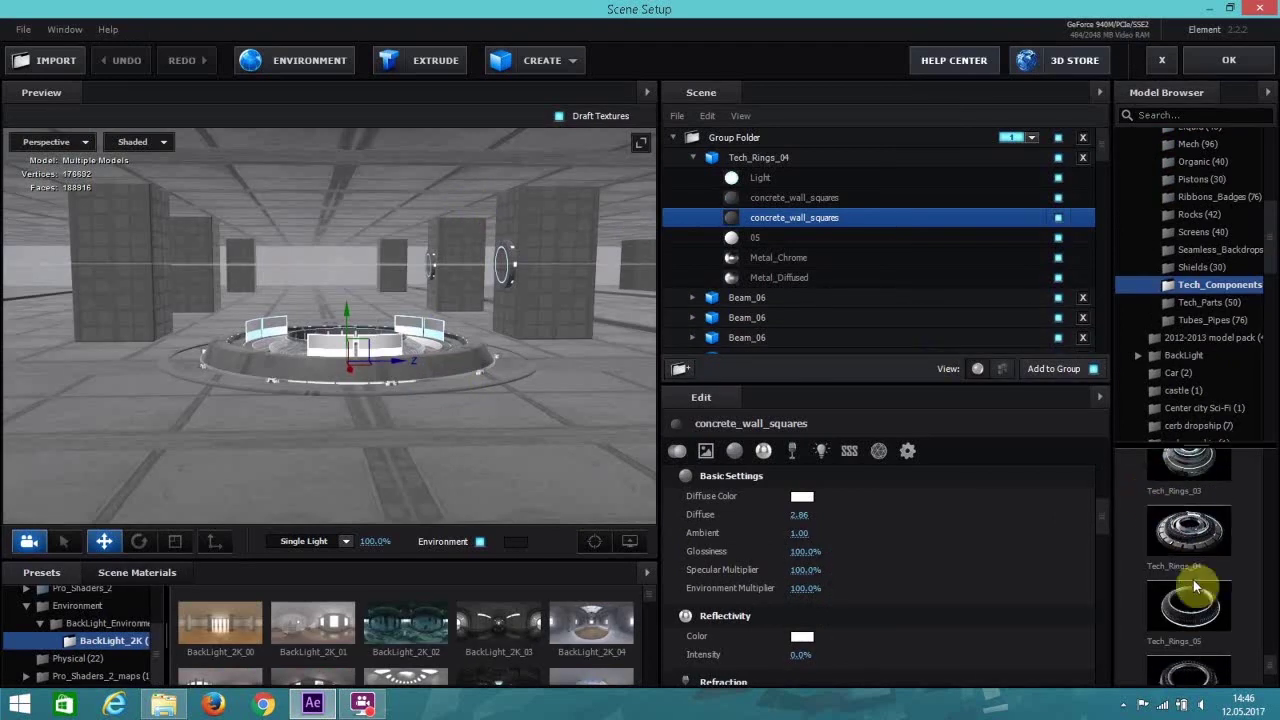
scroll(1190, 586, "down", 1)
left_click(1207, 571)
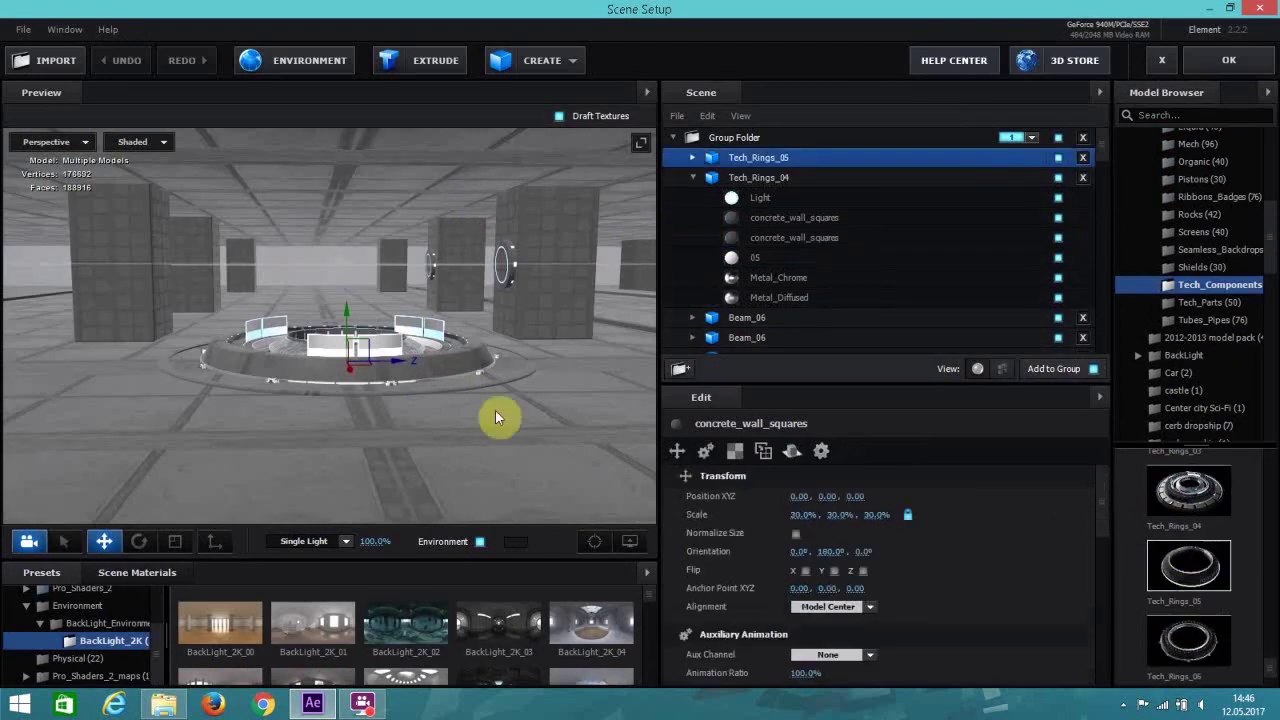
Copy the transform of Tech_Rings_04 and paste it onto Tech_Rings_05.
left_click(760, 177)
right_click(718, 485)
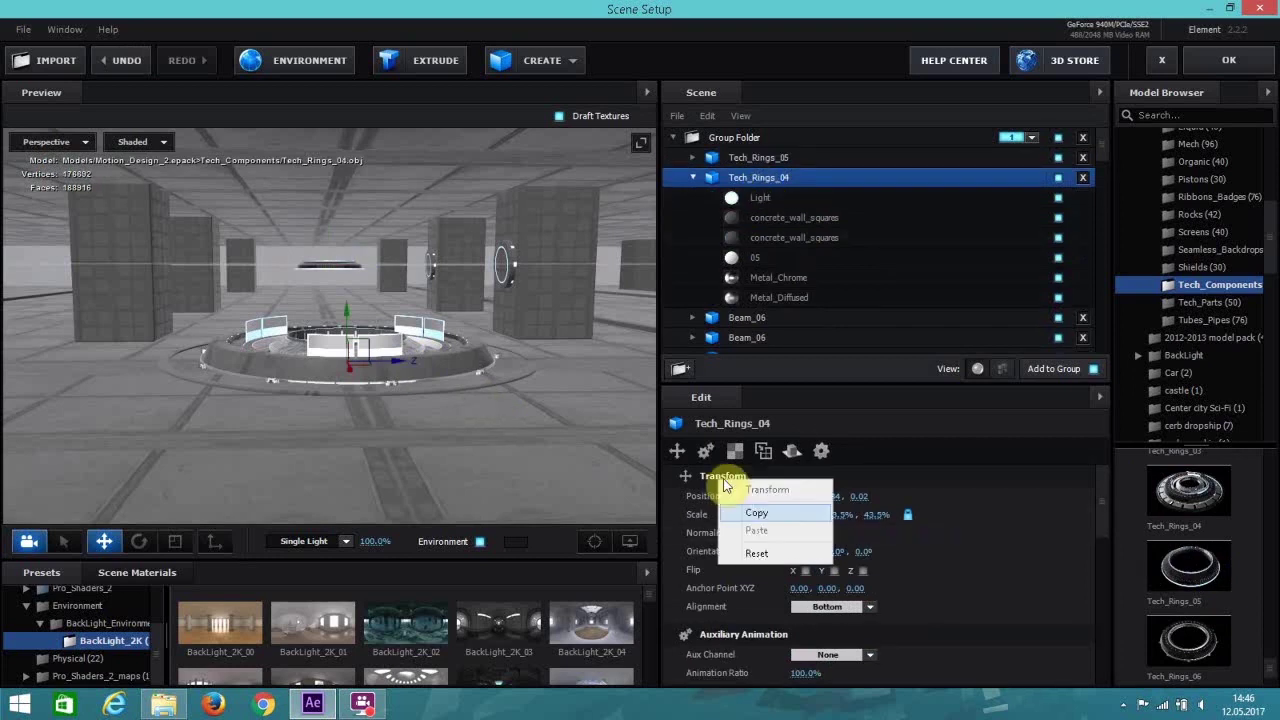
left_click(737, 530)
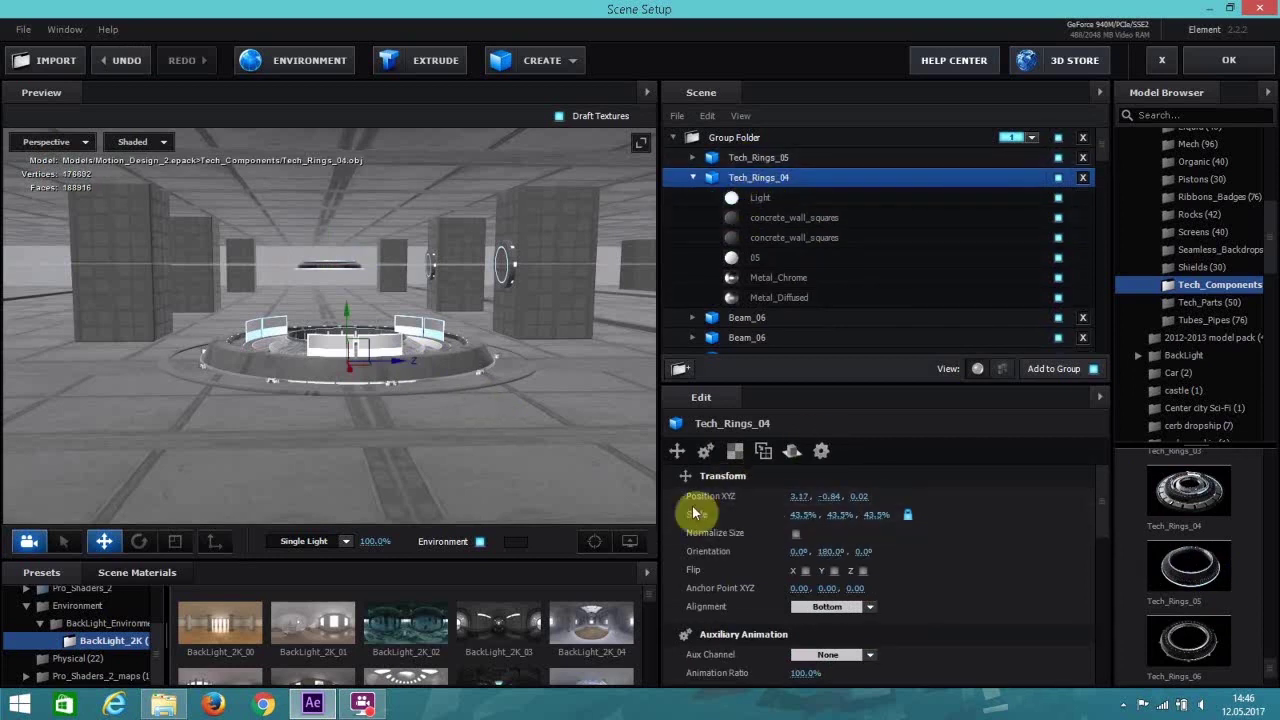
left_click(752, 157)
right_click(750, 480)
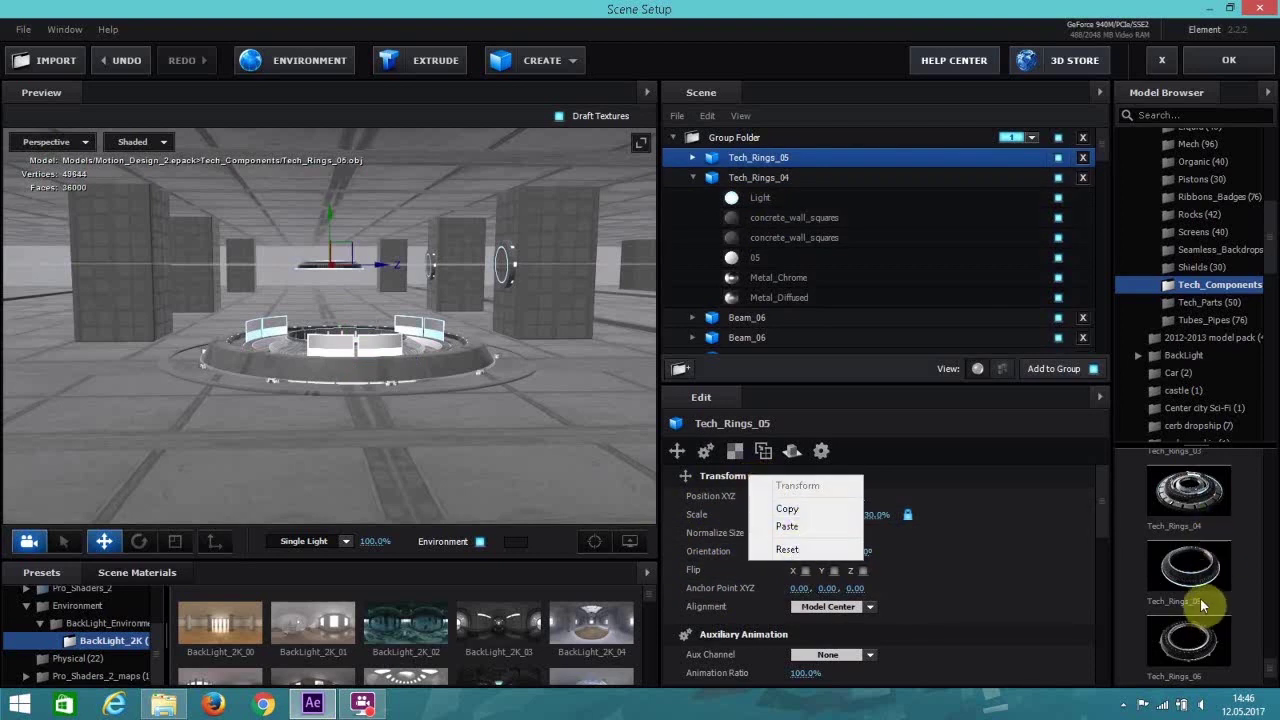
left_click(790, 526)
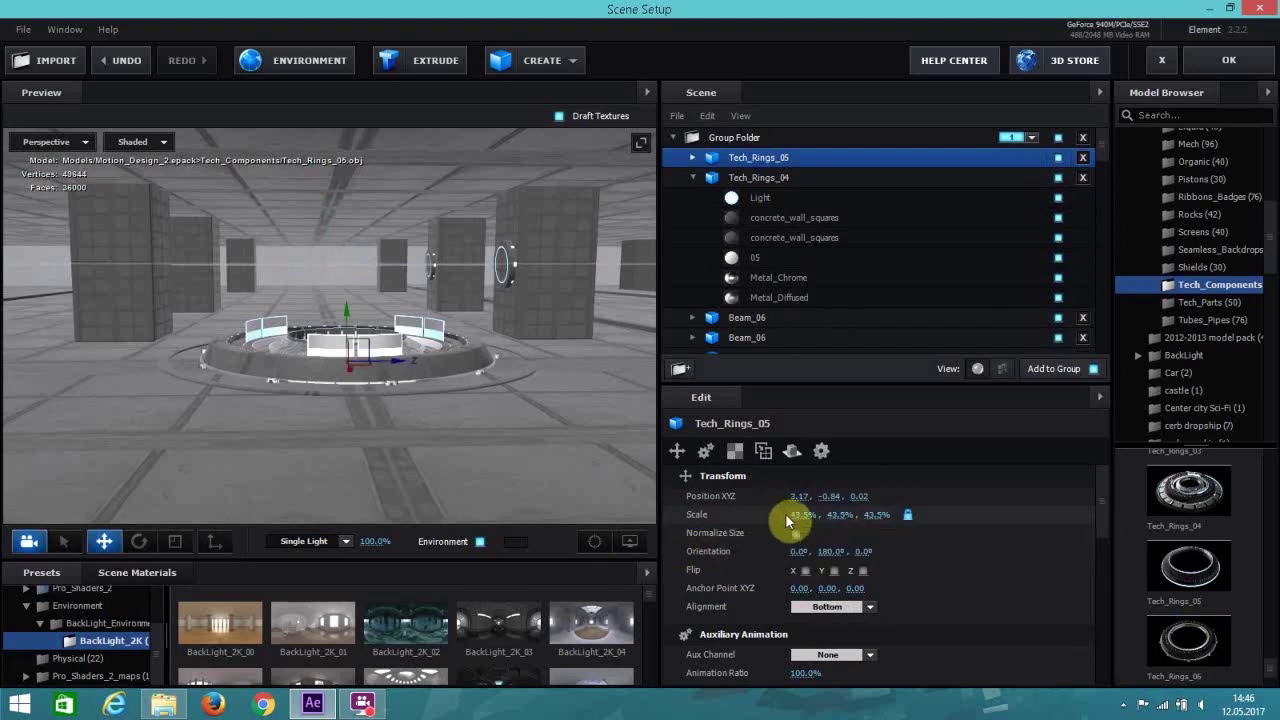
Scale Tech_Rings_05 uniformly to about 128% and lower it to about Y -1.22 around the ring platform.
left_click_drag(797, 514, 895, 514)
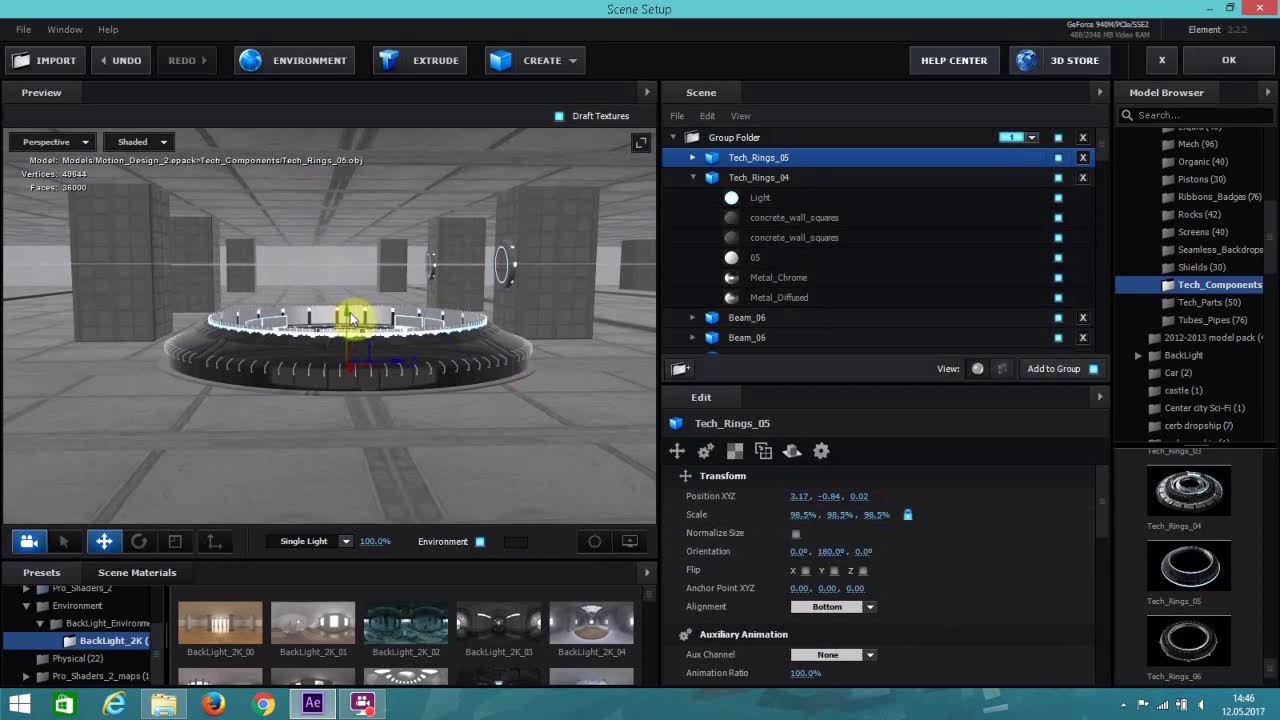
left_click_drag(348, 318, 367, 341)
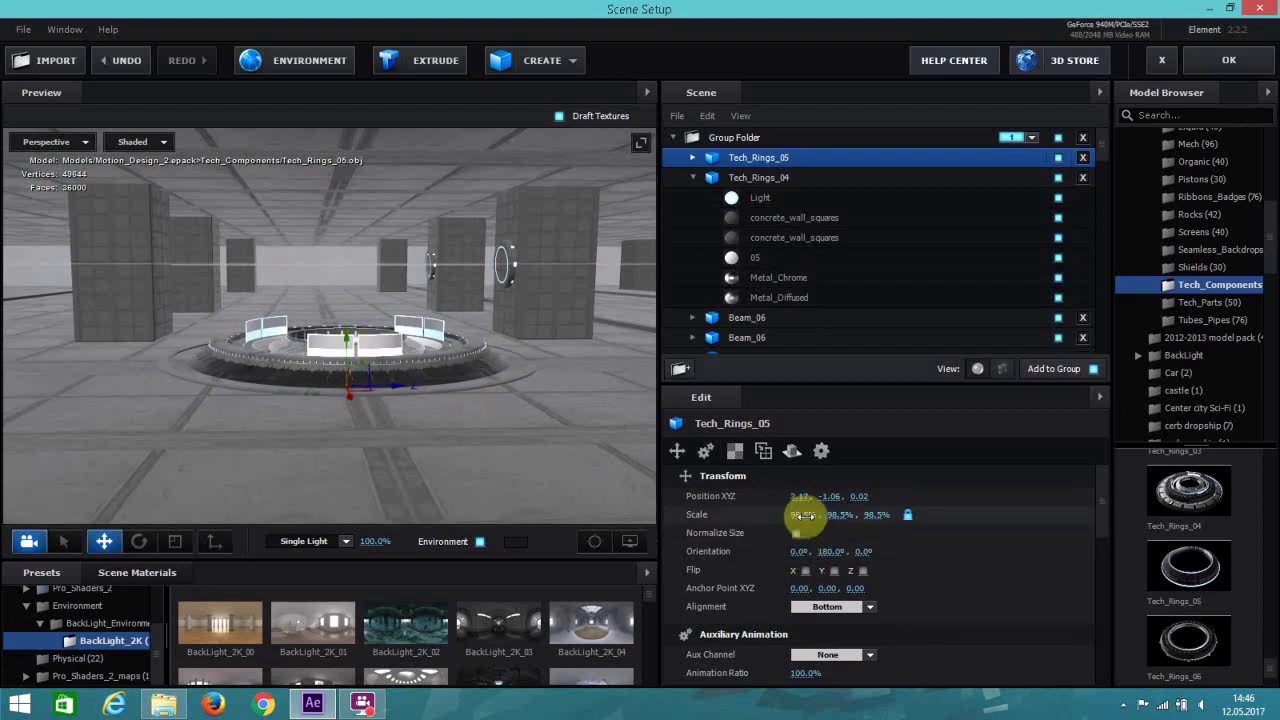
left_click_drag(812, 514, 842, 515)
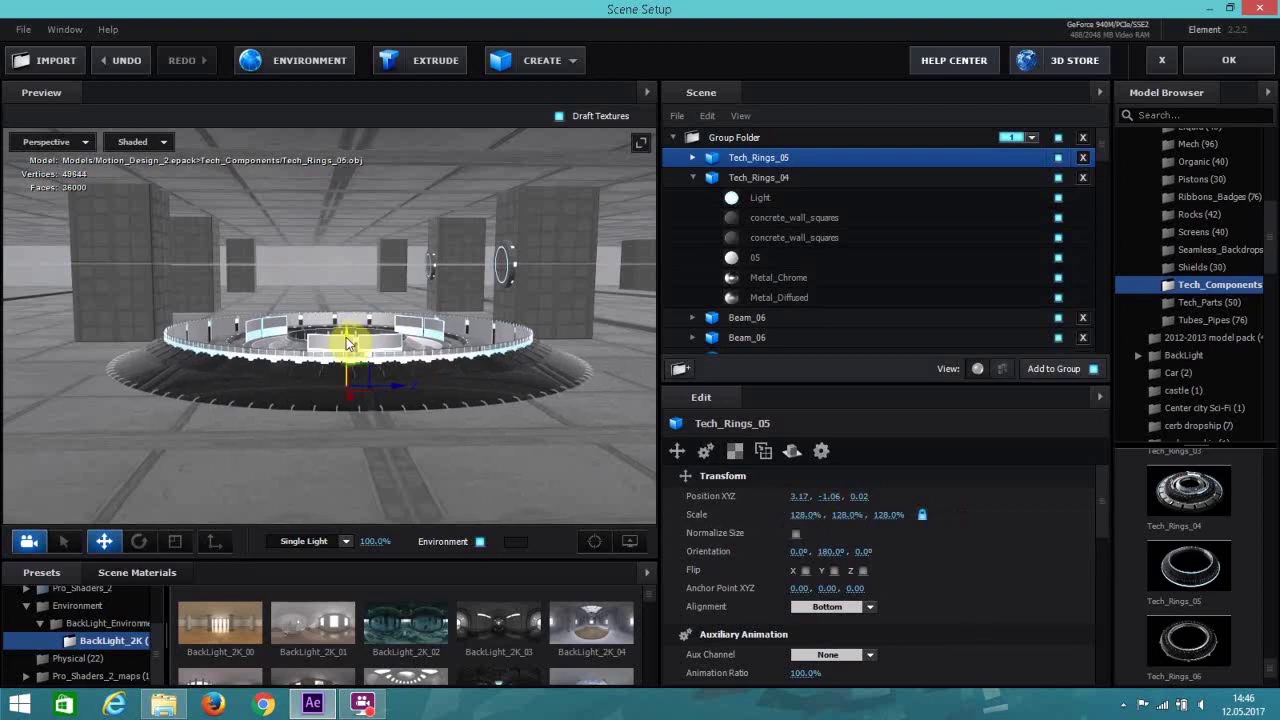
left_click_drag(347, 343, 351, 357)
Copy the Tech_Rings_04 concrete_wall_squares material onto Gloss_Charcoal and Gloss_Black of Tech_Rings_05, applying the scene to the composition.
left_click(743, 217)
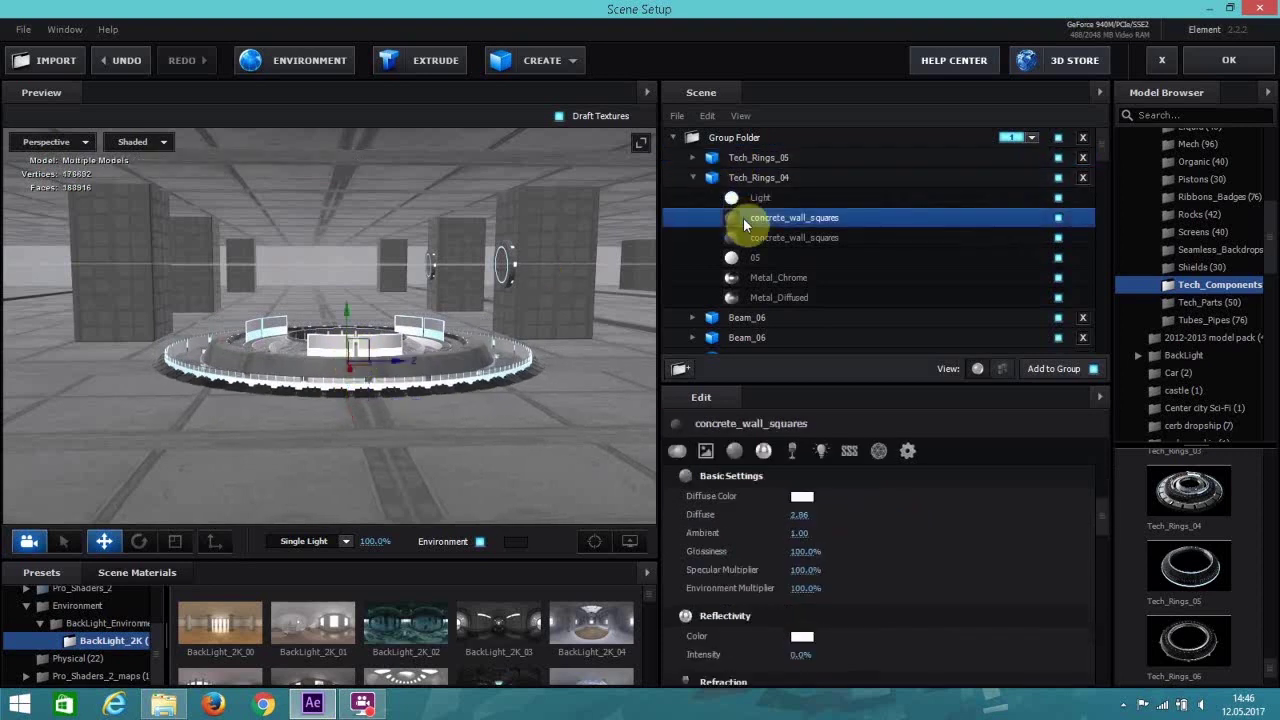
right_click(743, 217)
left_click(818, 335)
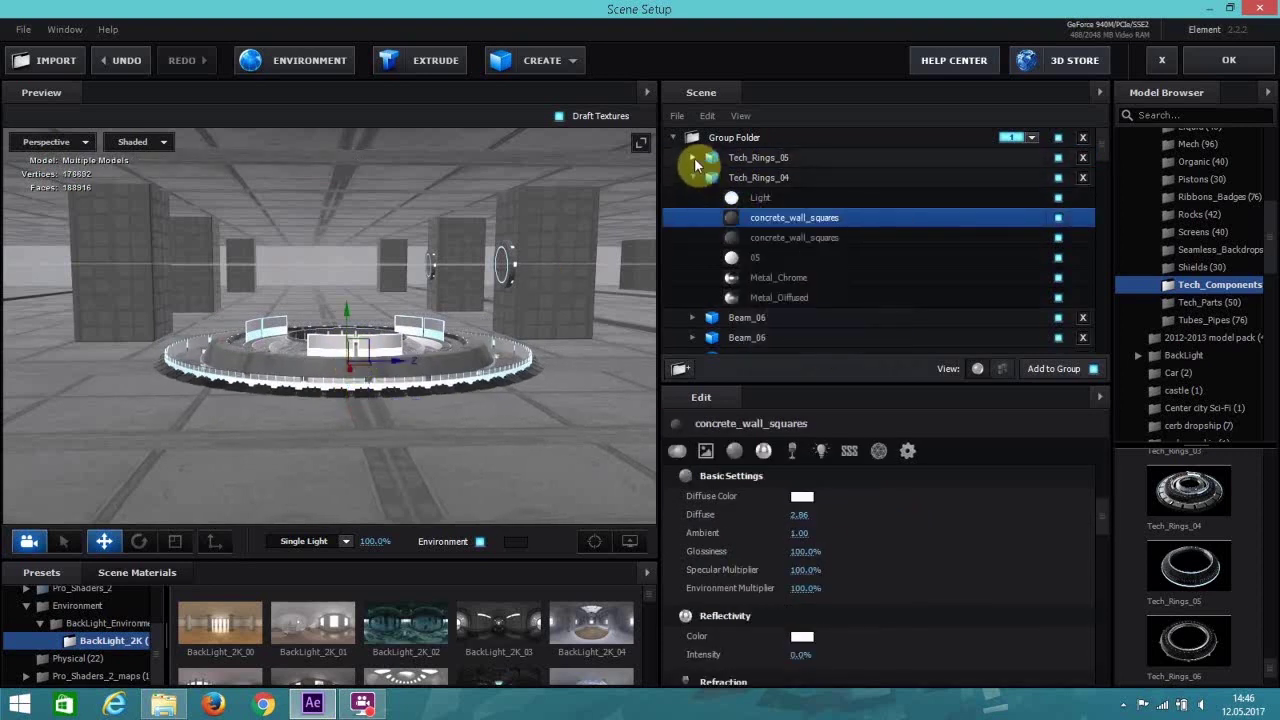
left_click(693, 159)
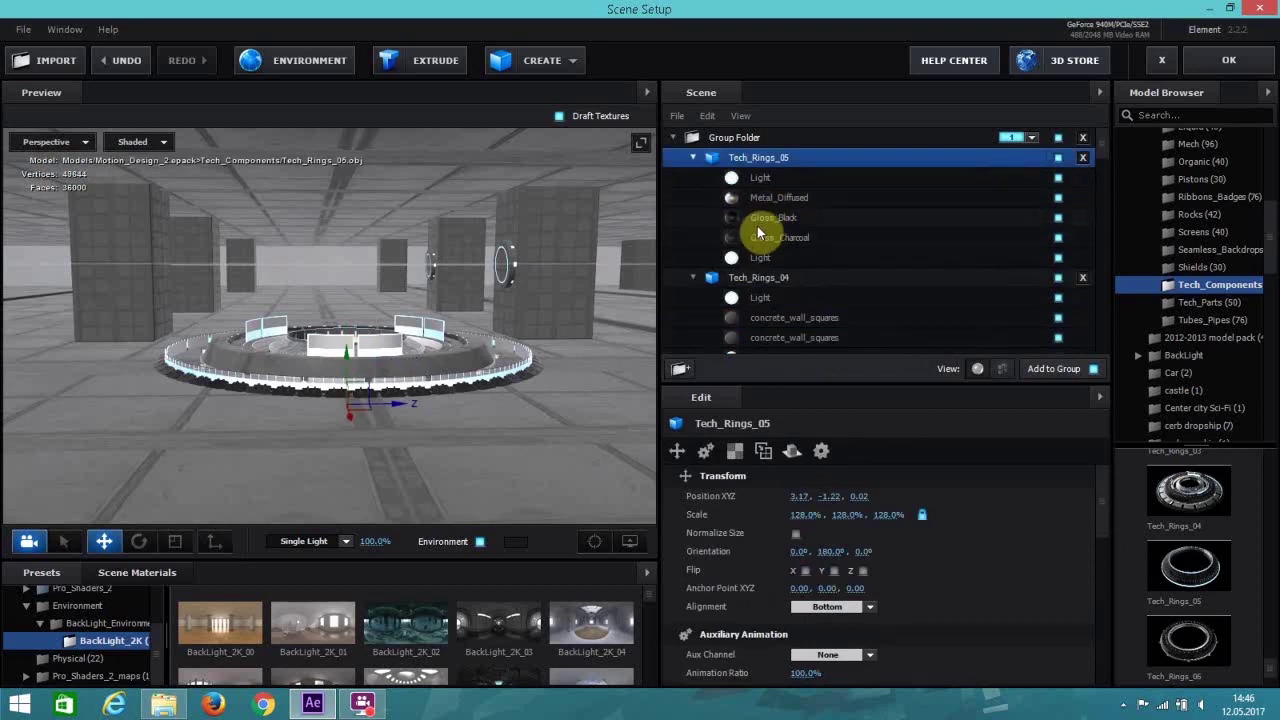
right_click(758, 233)
left_click(817, 366)
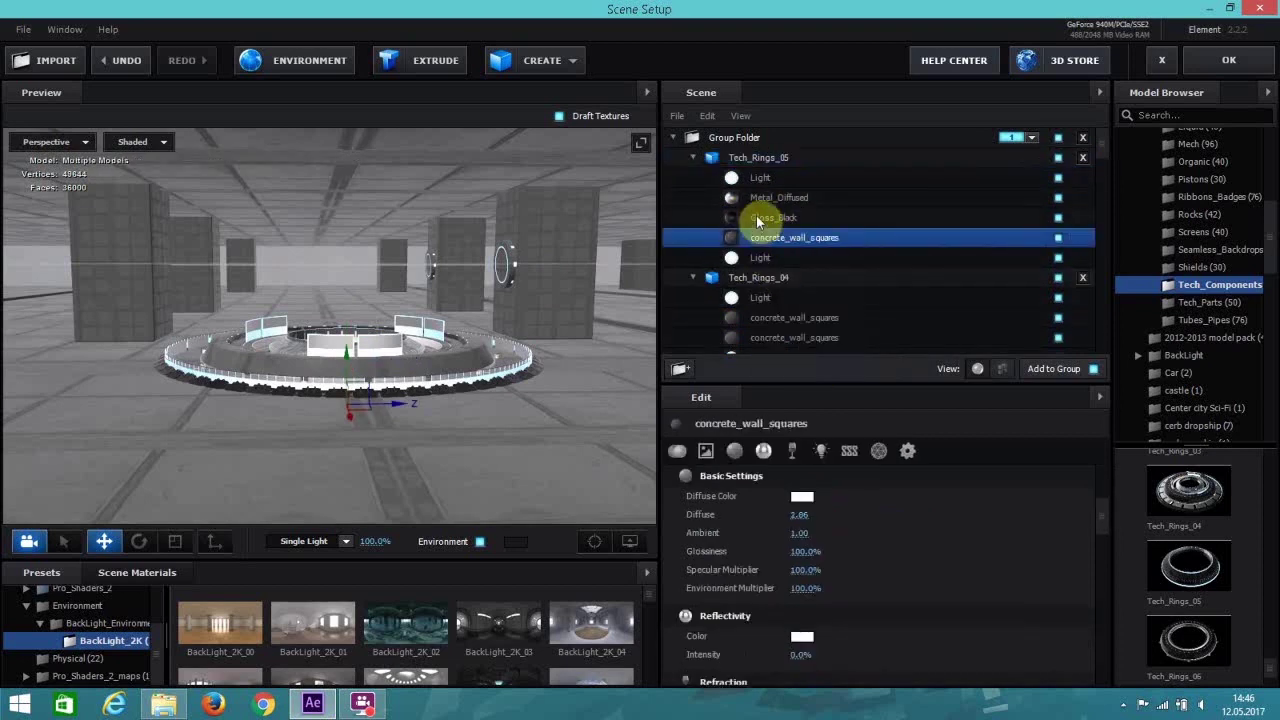
right_click(758, 219)
left_click(890, 349)
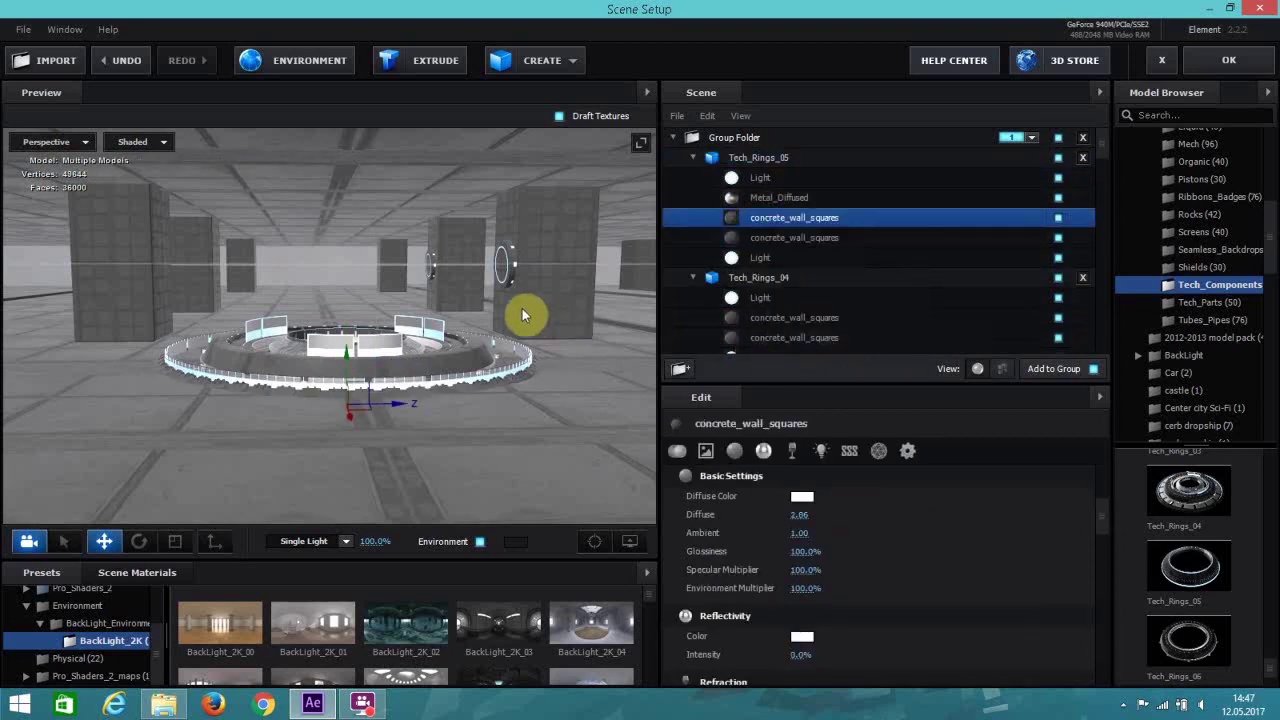
left_click(1229, 60)
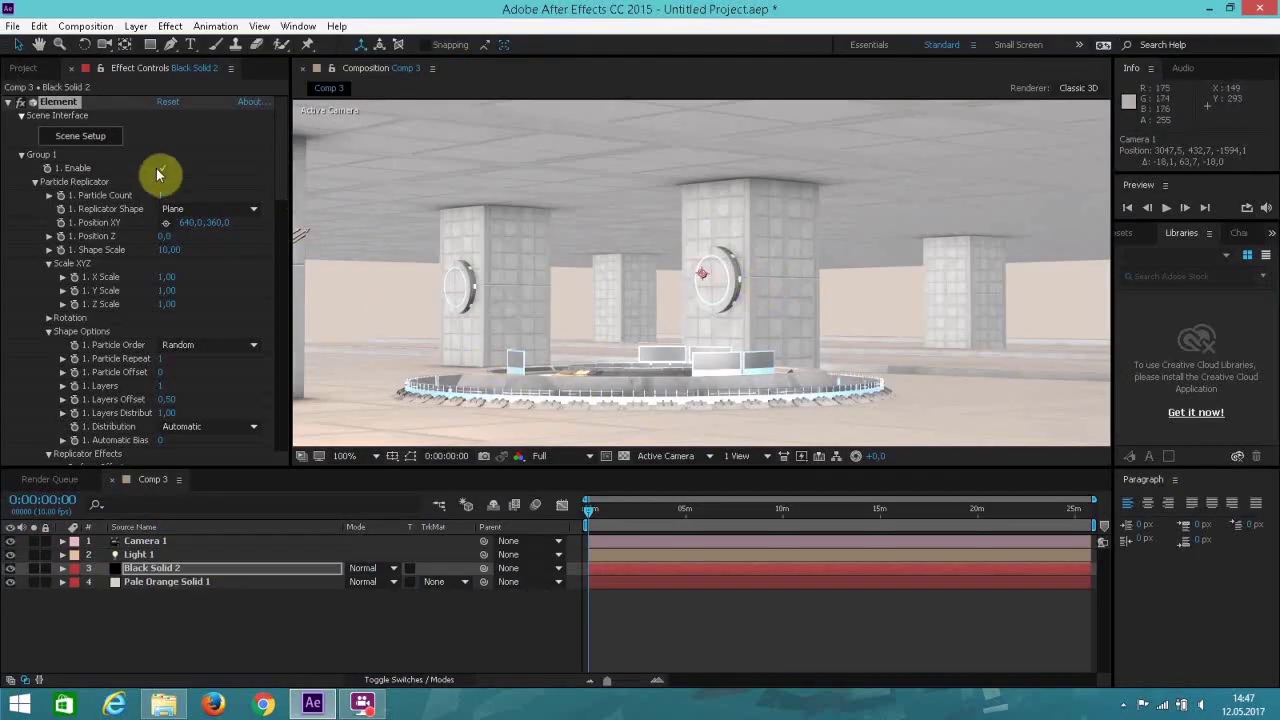
Reopen the Element scene and add the Tech_Mech_03 model from Tech_Components.
left_click(95, 141)
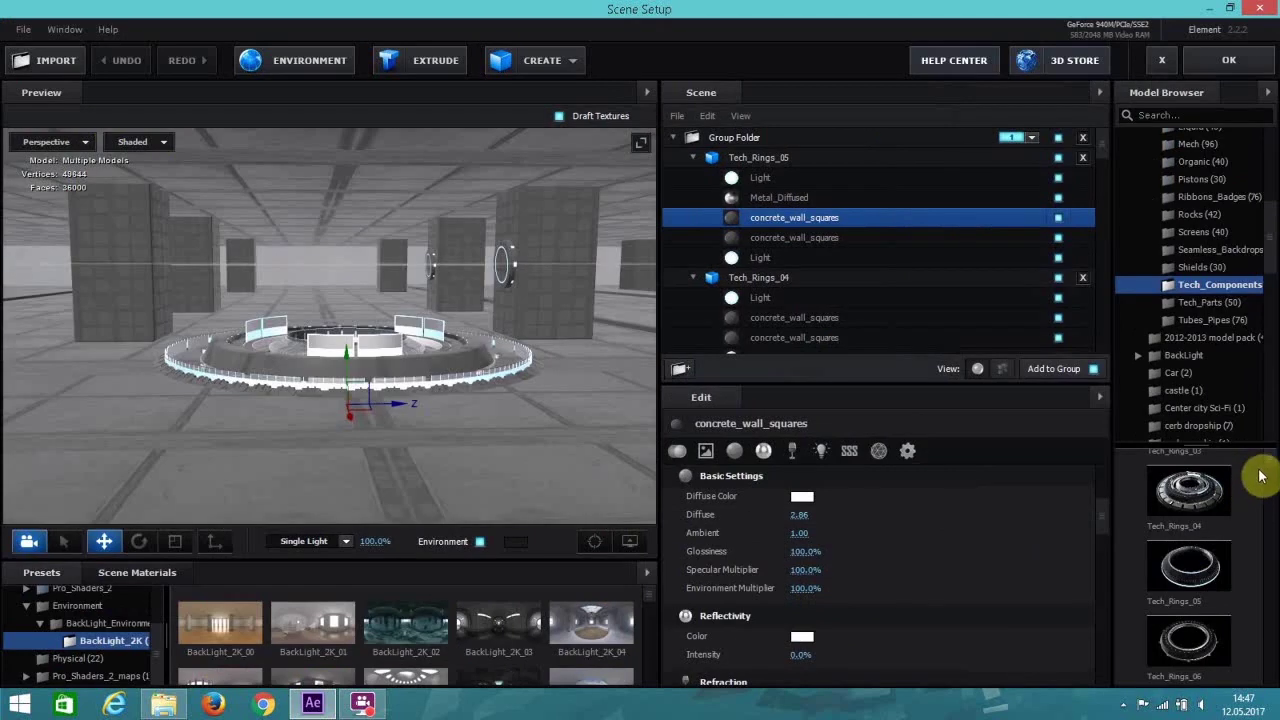
scroll(1270, 480, "down", 10)
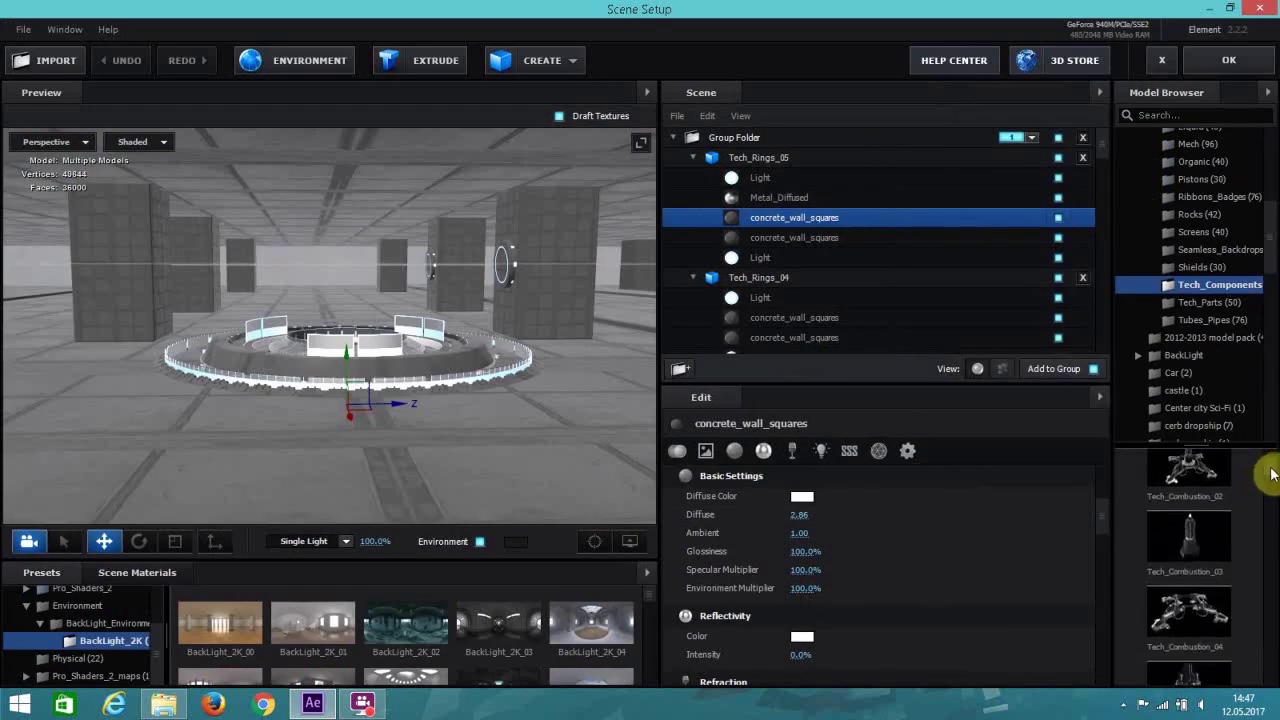
scroll(1265, 498, "down", 10)
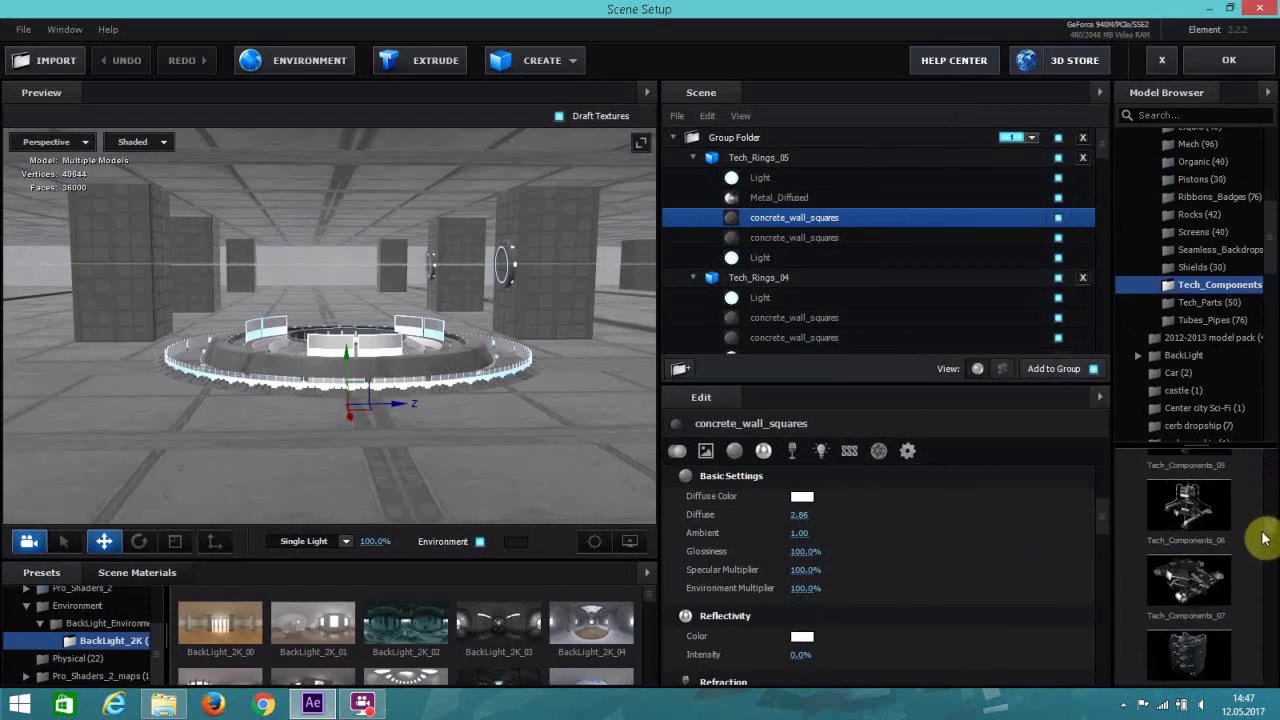
scroll(1267, 583, "down", 2)
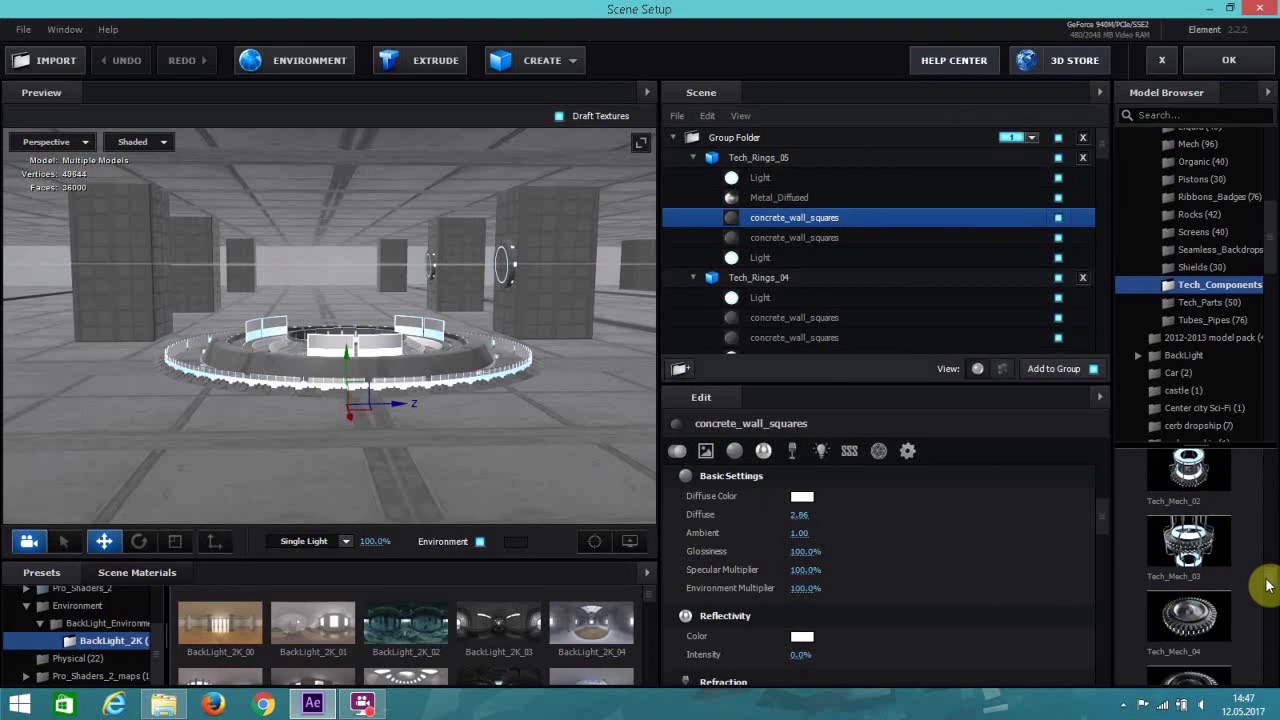
scroll(1267, 585, "down", 2)
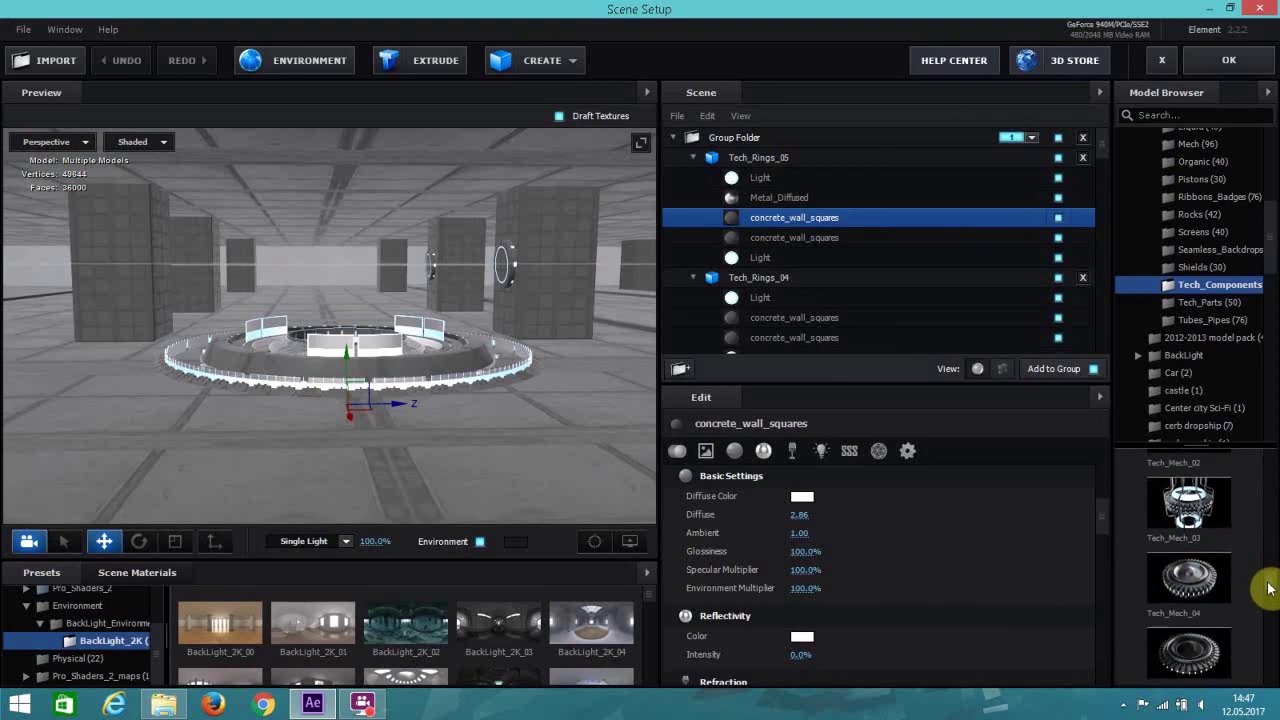
double_click(1186, 502)
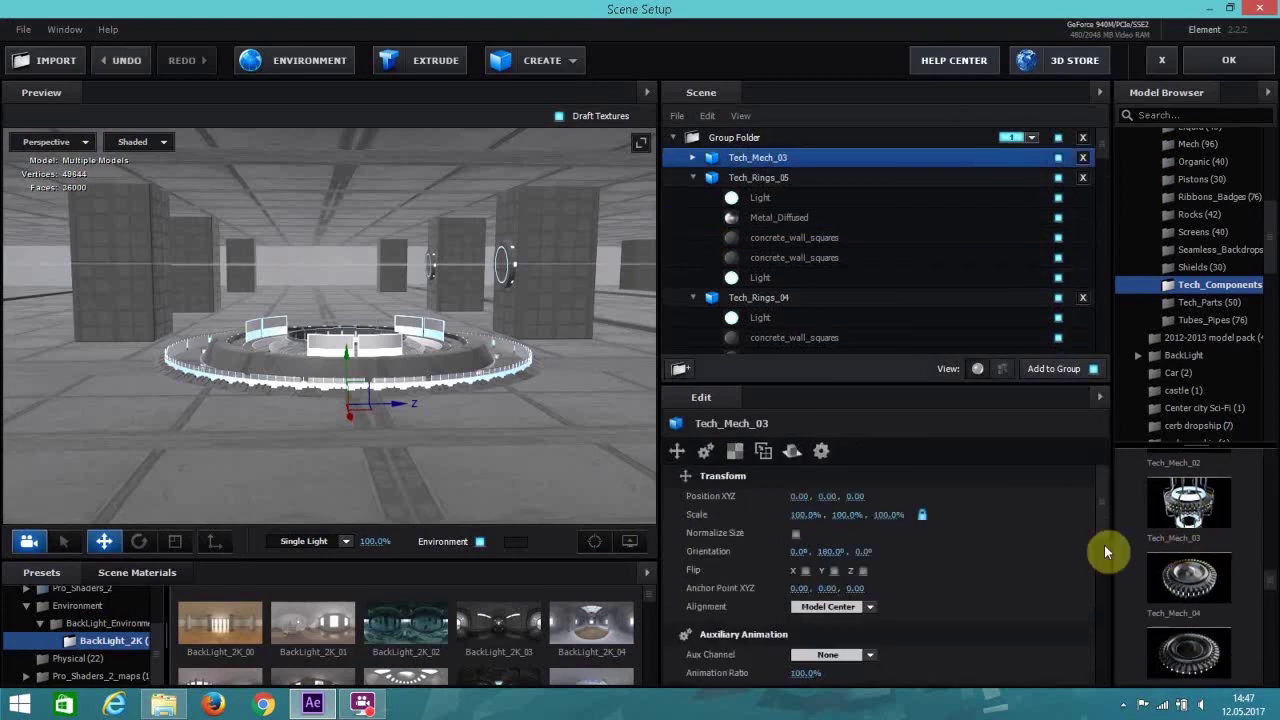
Copy the transform of Tech_Rings_04 and paste it onto Tech_Mech_03.
left_click(772, 299)
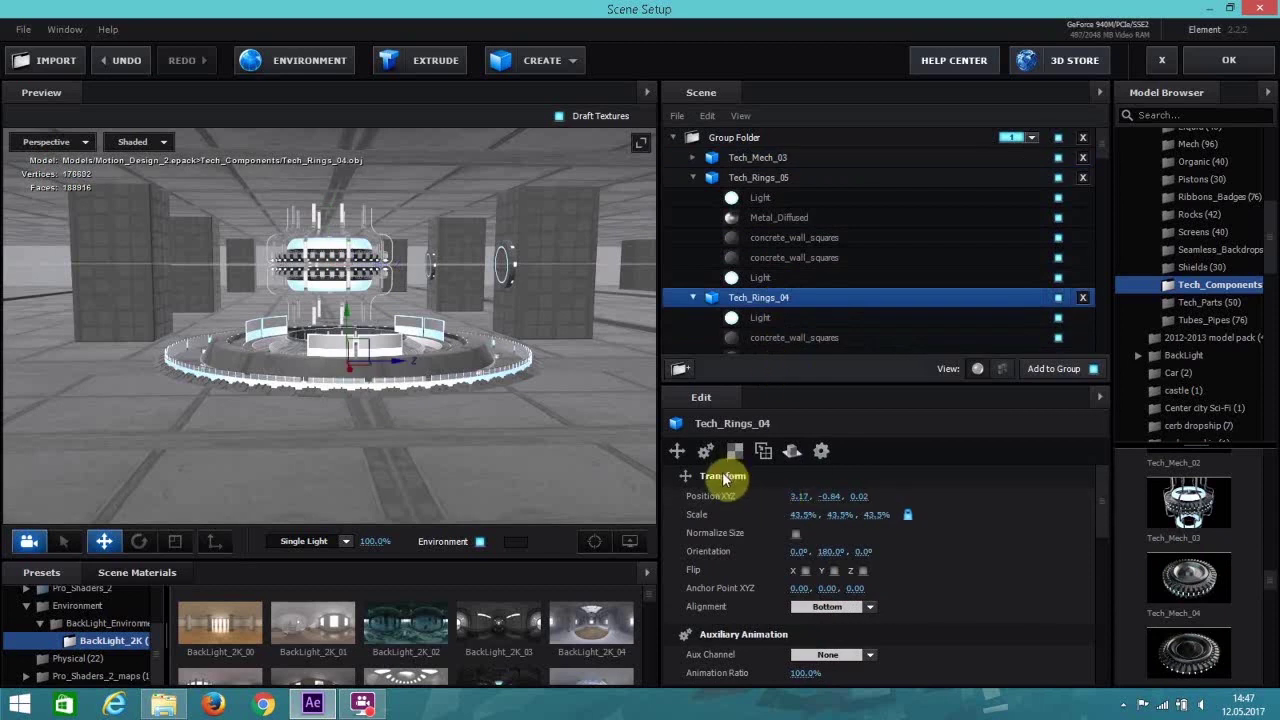
left_click_drag(429, 396, 457, 394)
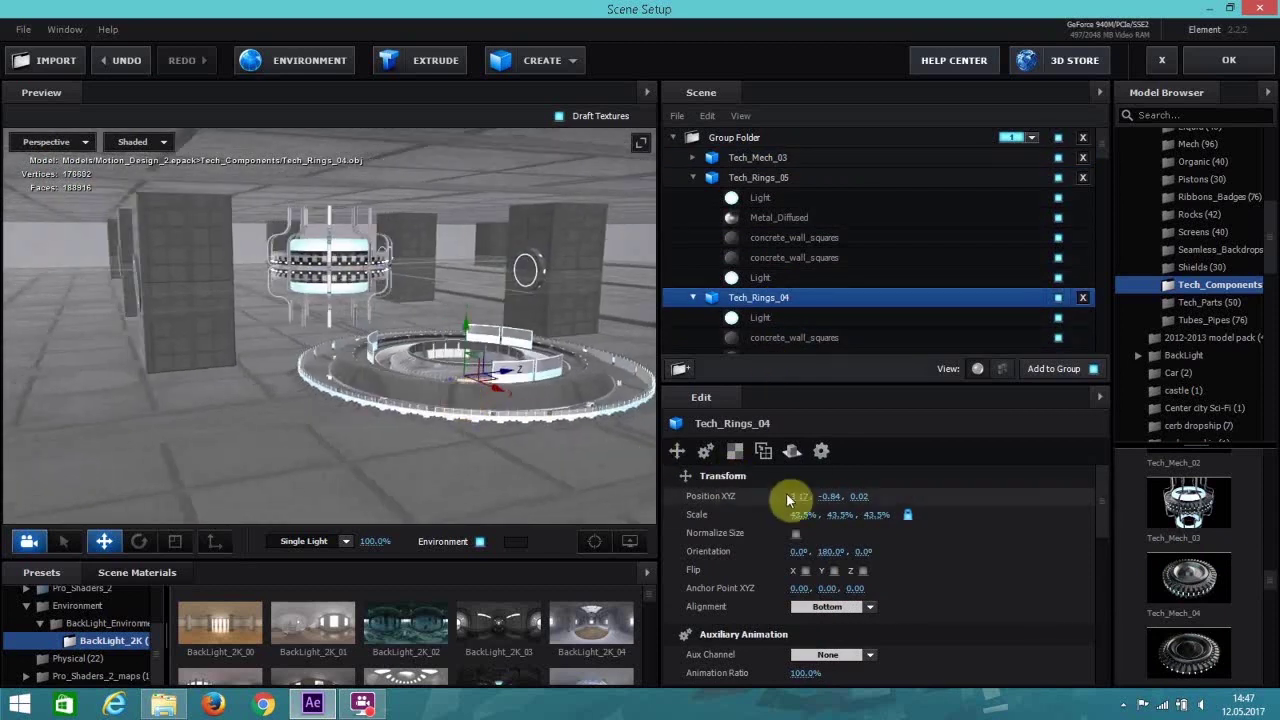
right_click(735, 482)
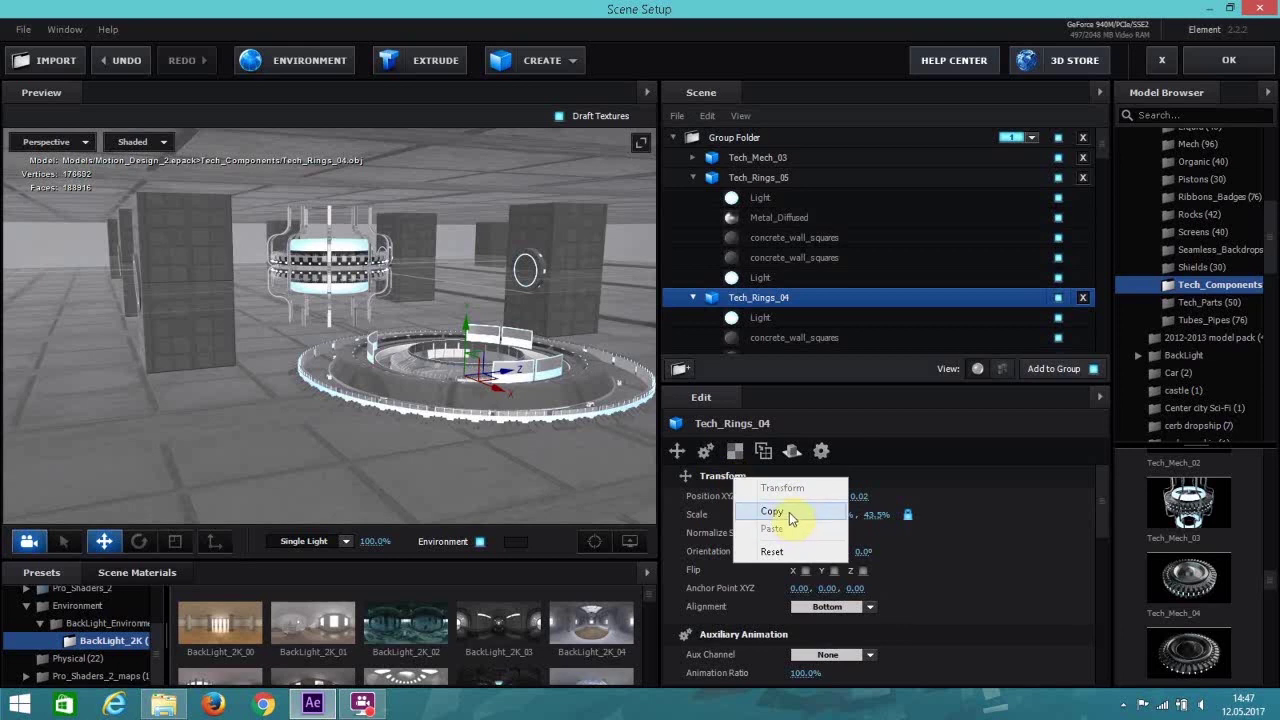
left_click(789, 512)
left_click(752, 160)
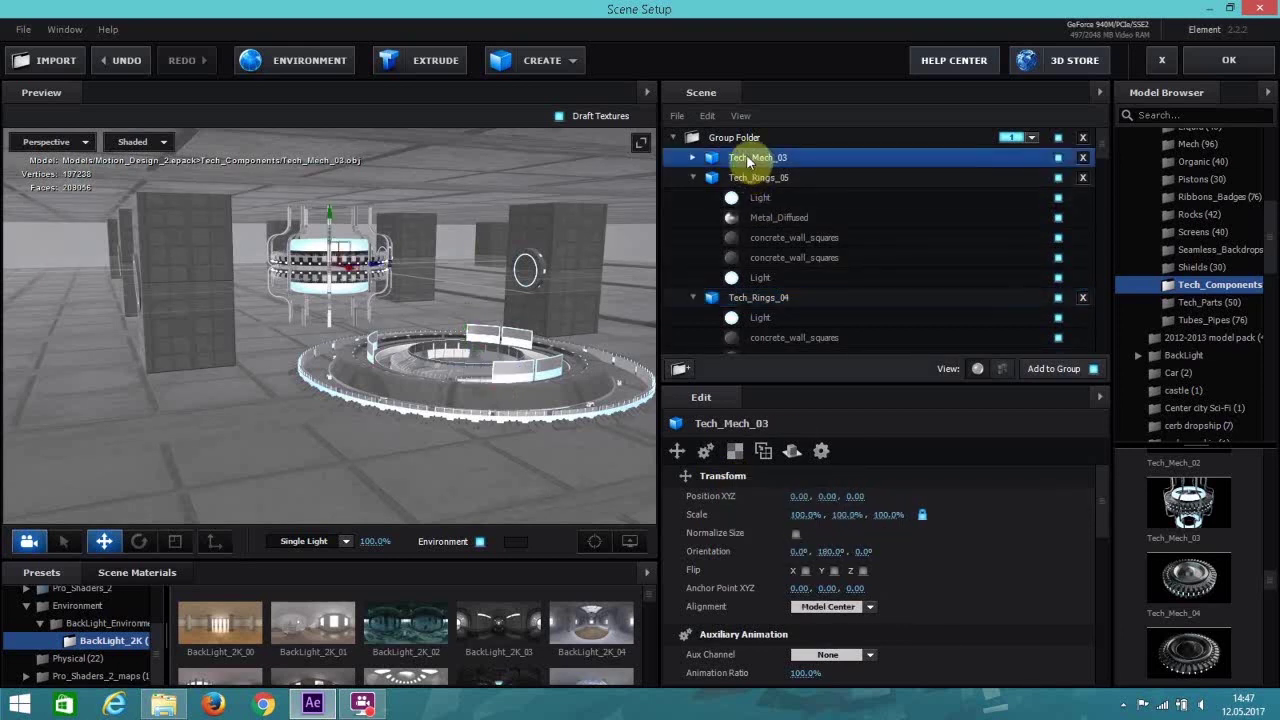
left_click(693, 158)
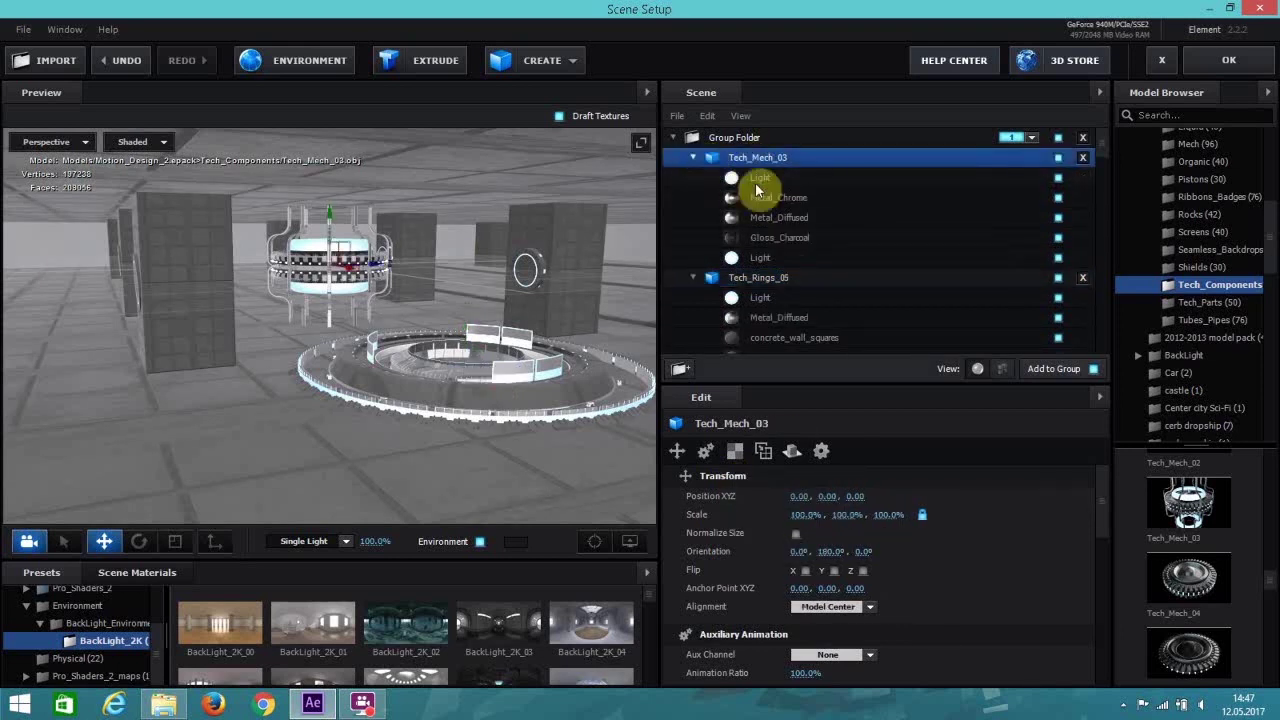
right_click(735, 484)
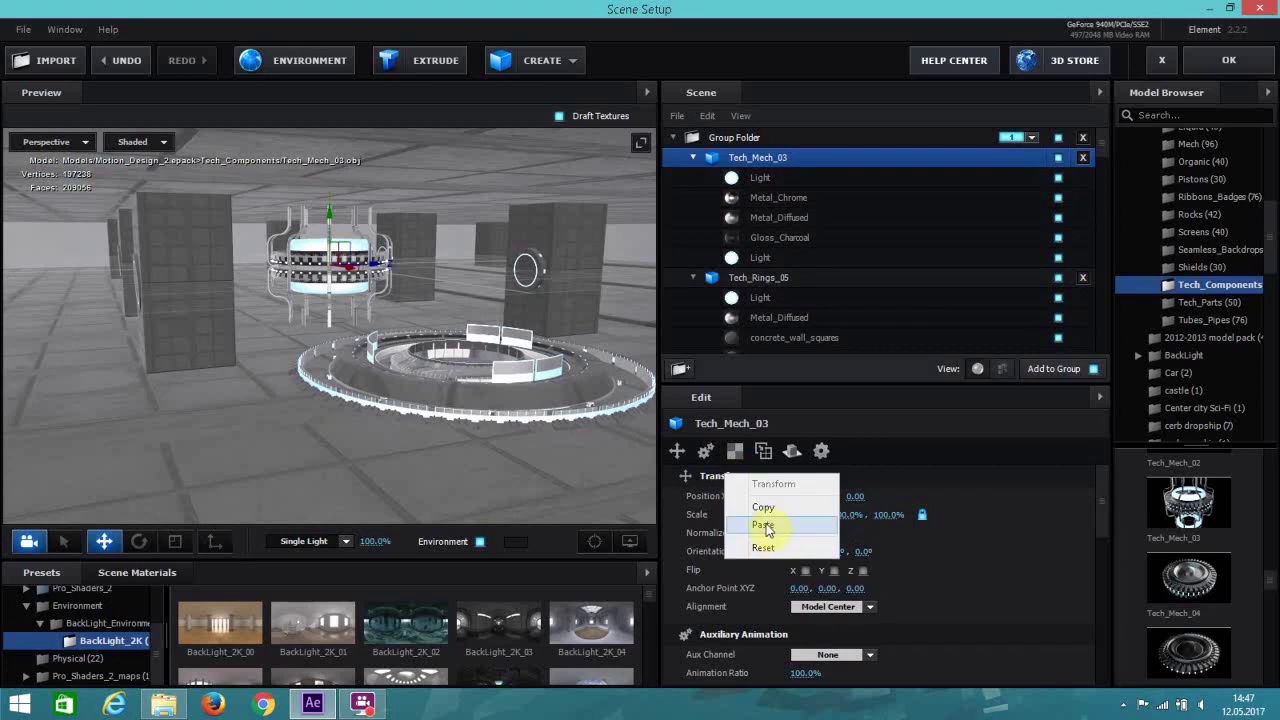
left_click(763, 526)
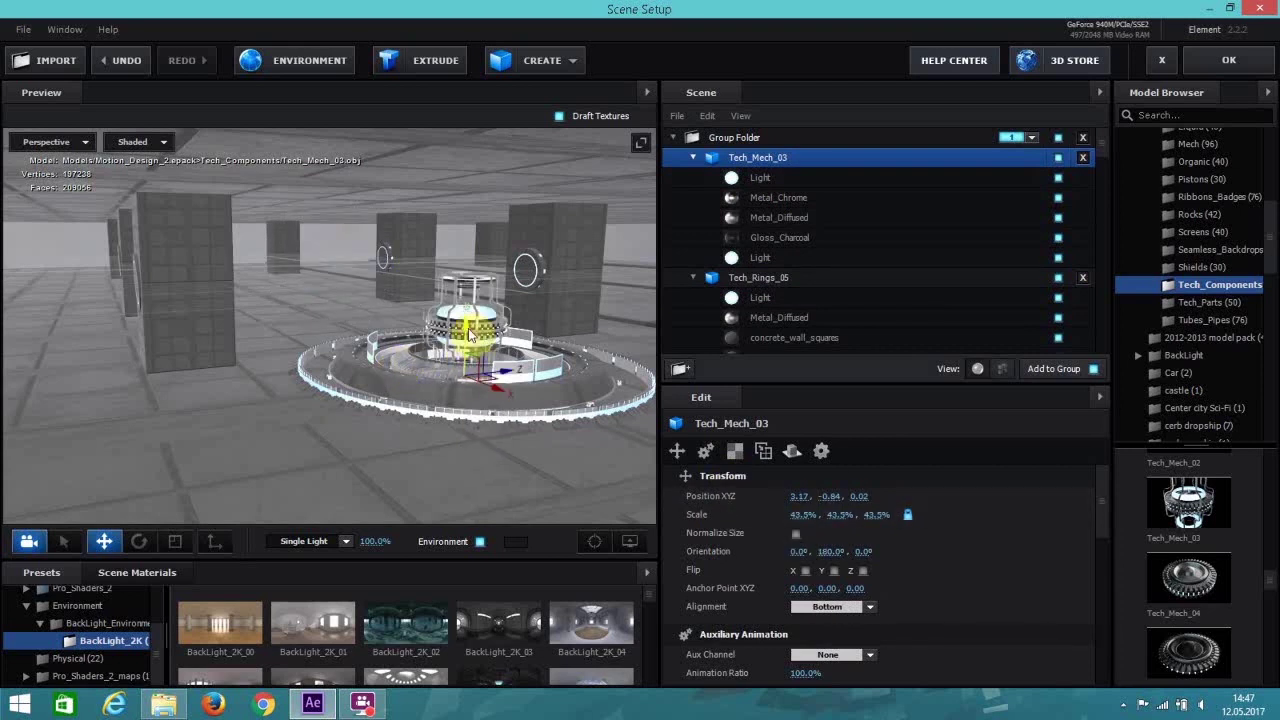
Lower Tech_Mech_03 to about Y -1.47 at the ring platform and apply the scene to the composition.
left_click_drag(469, 335, 547, 427)
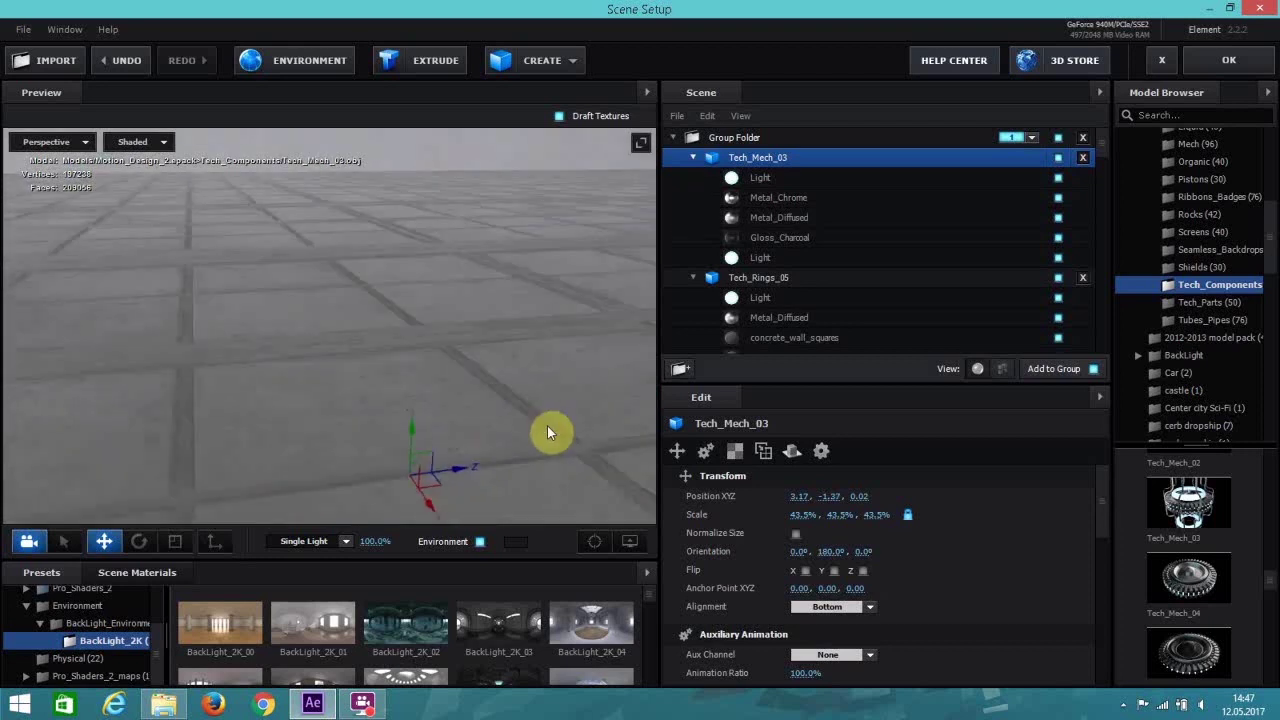
left_click(594, 541)
left_click_drag(457, 449, 449, 346)
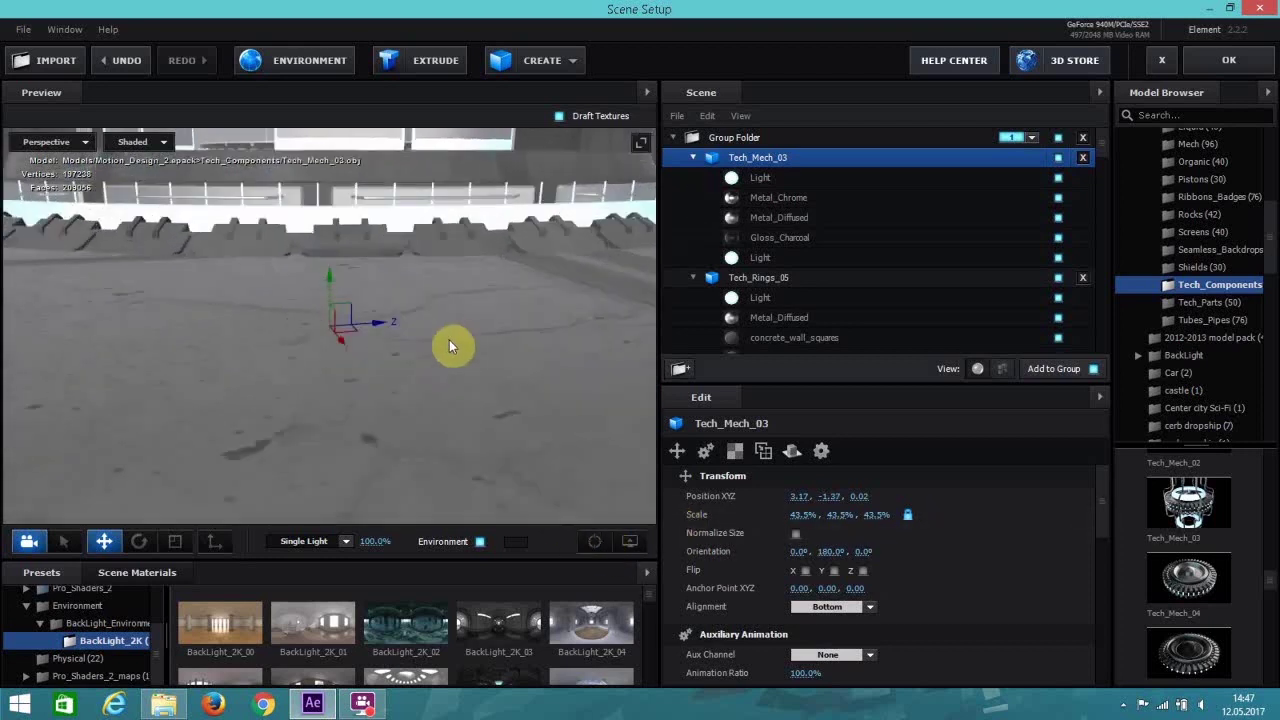
scroll(450, 348, "down", 5)
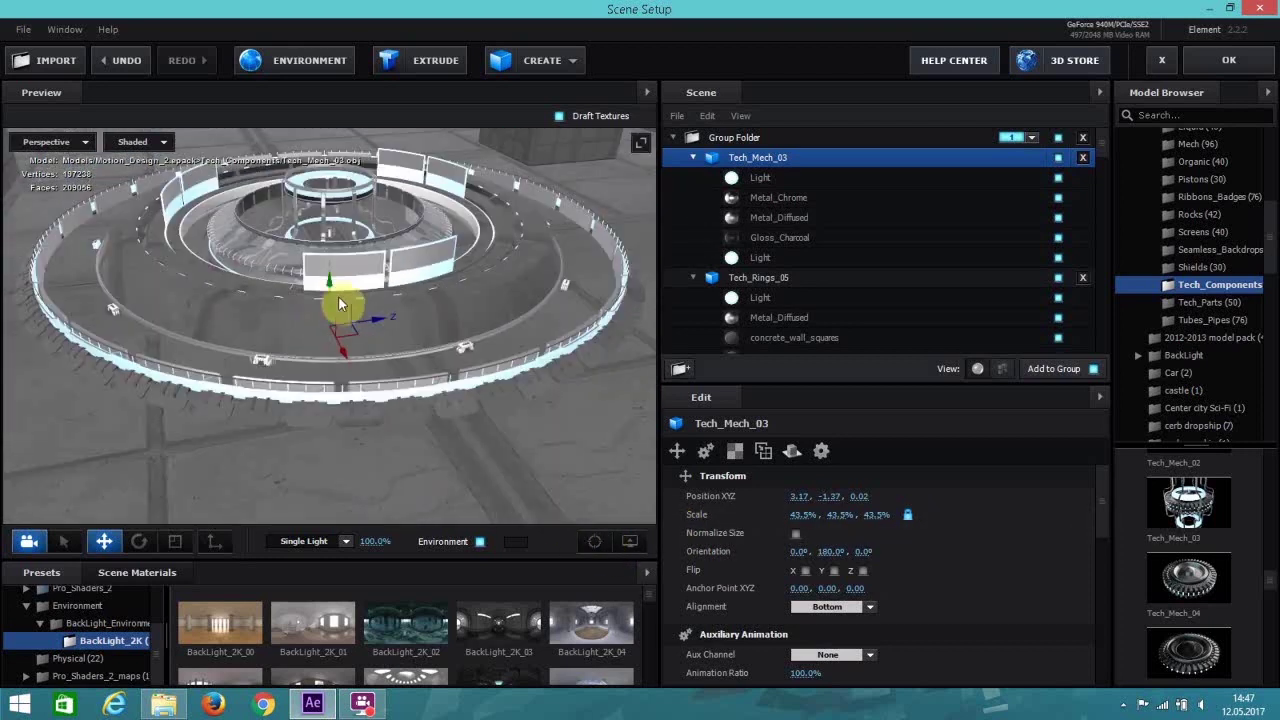
left_click_drag(327, 287, 332, 296)
left_click(1218, 63)
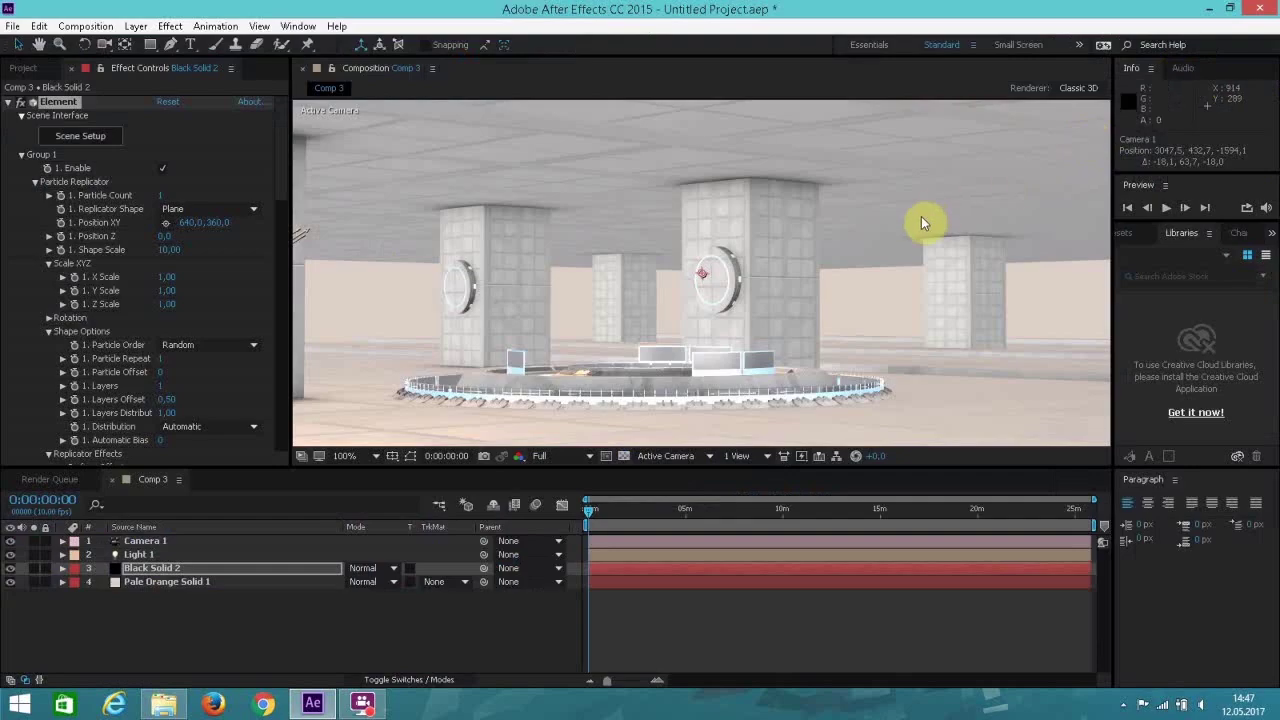
Reopen the Element scene and replace Tech_Mech_03 with the Tech_Rings_07 model from Tech_Components.
left_click(99, 138)
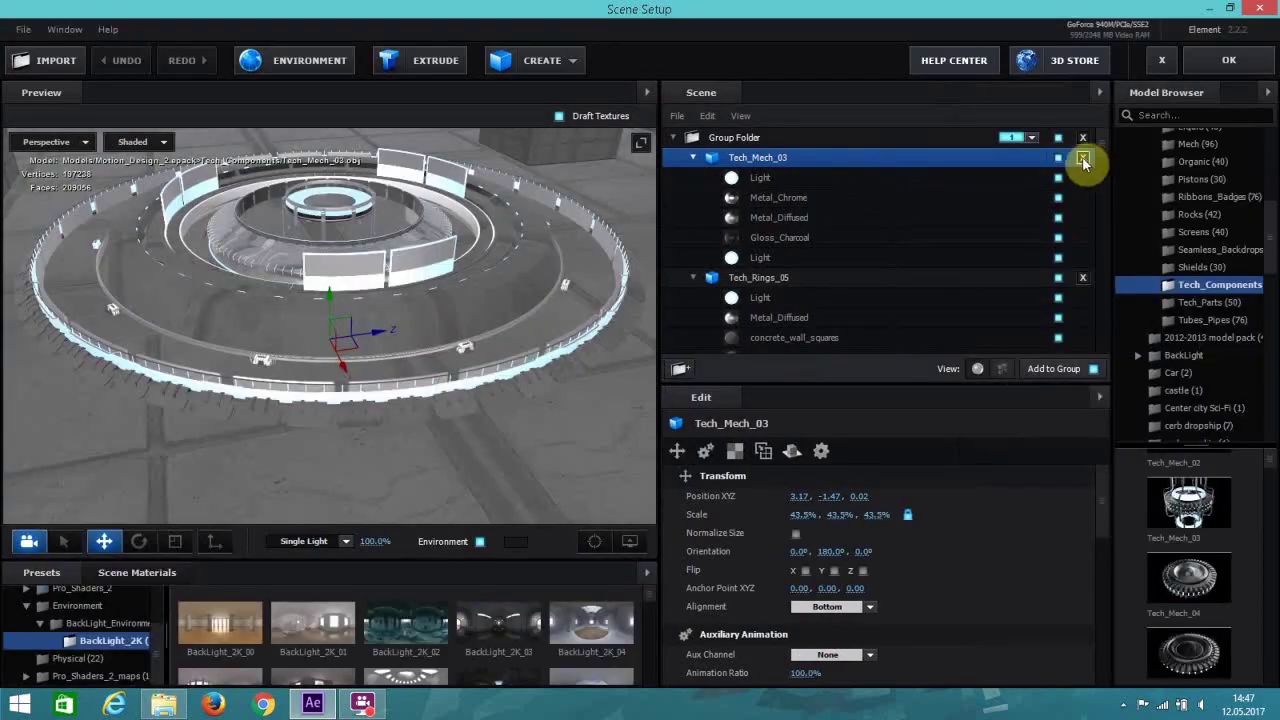
left_click(1082, 160)
scroll(1215, 608, "down", 5)
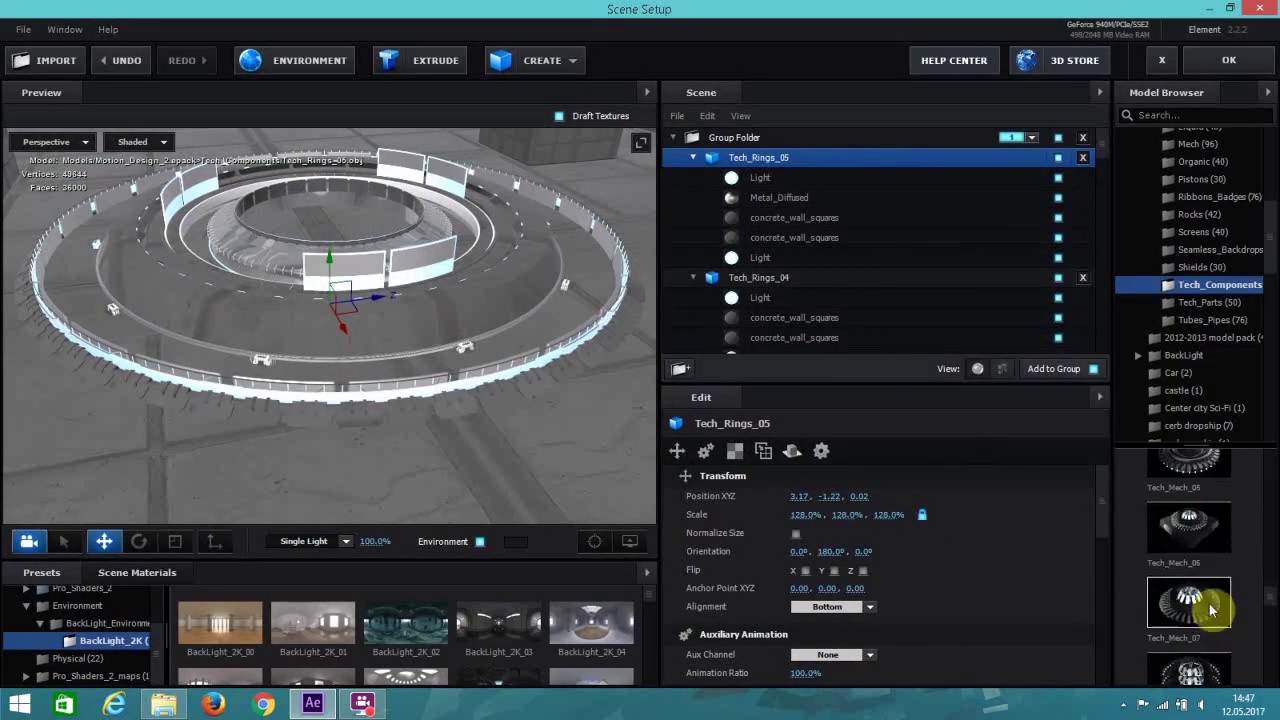
scroll(1210, 608, "down", 4)
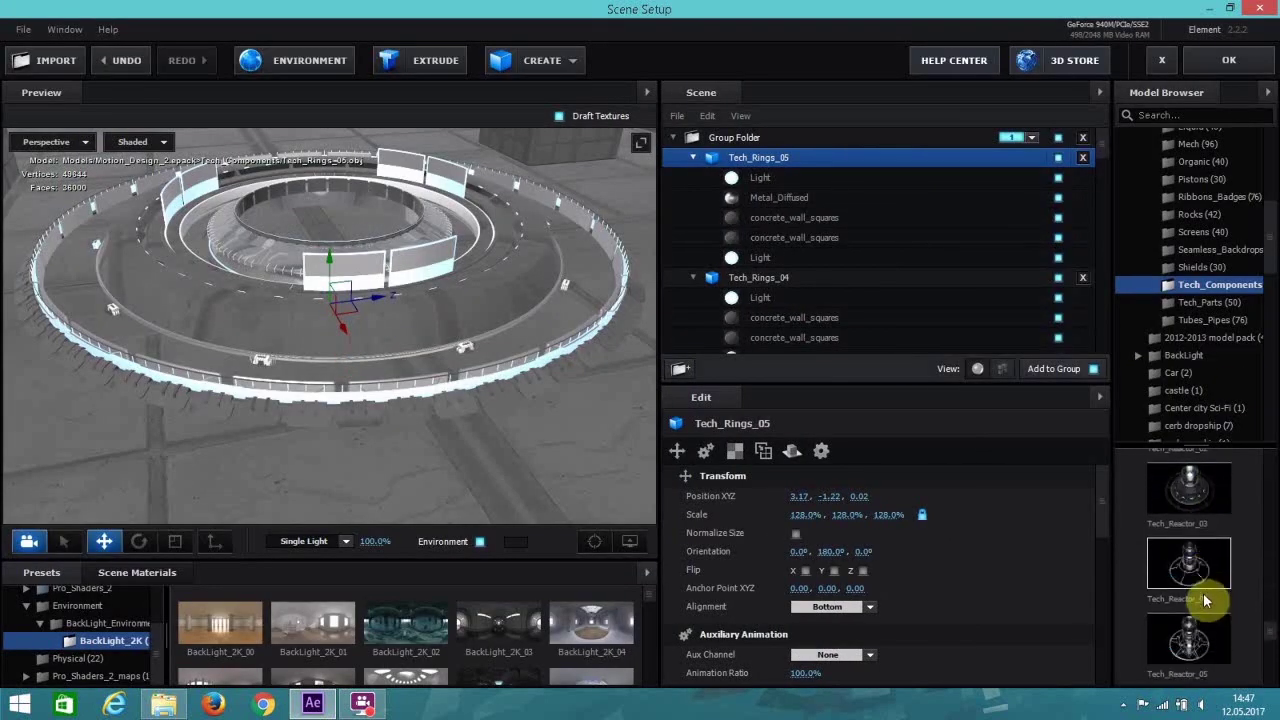
scroll(1205, 600, "down", 5)
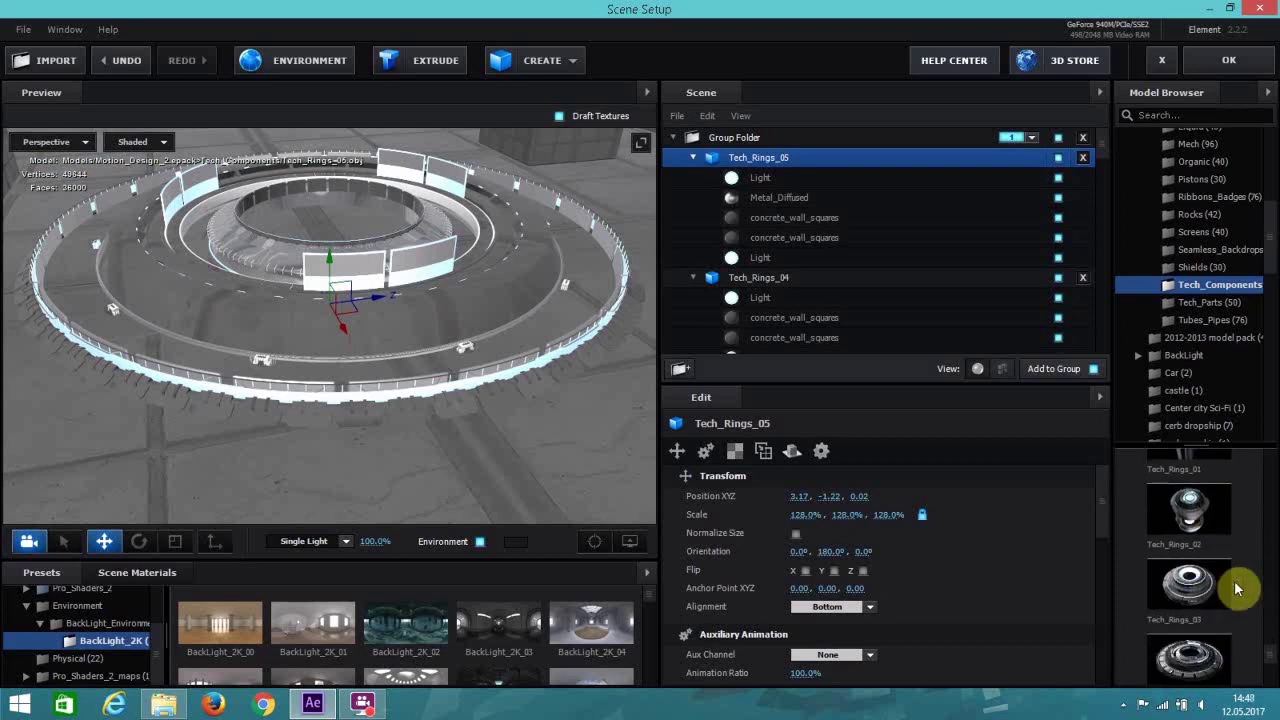
scroll(1236, 590, "down", 4)
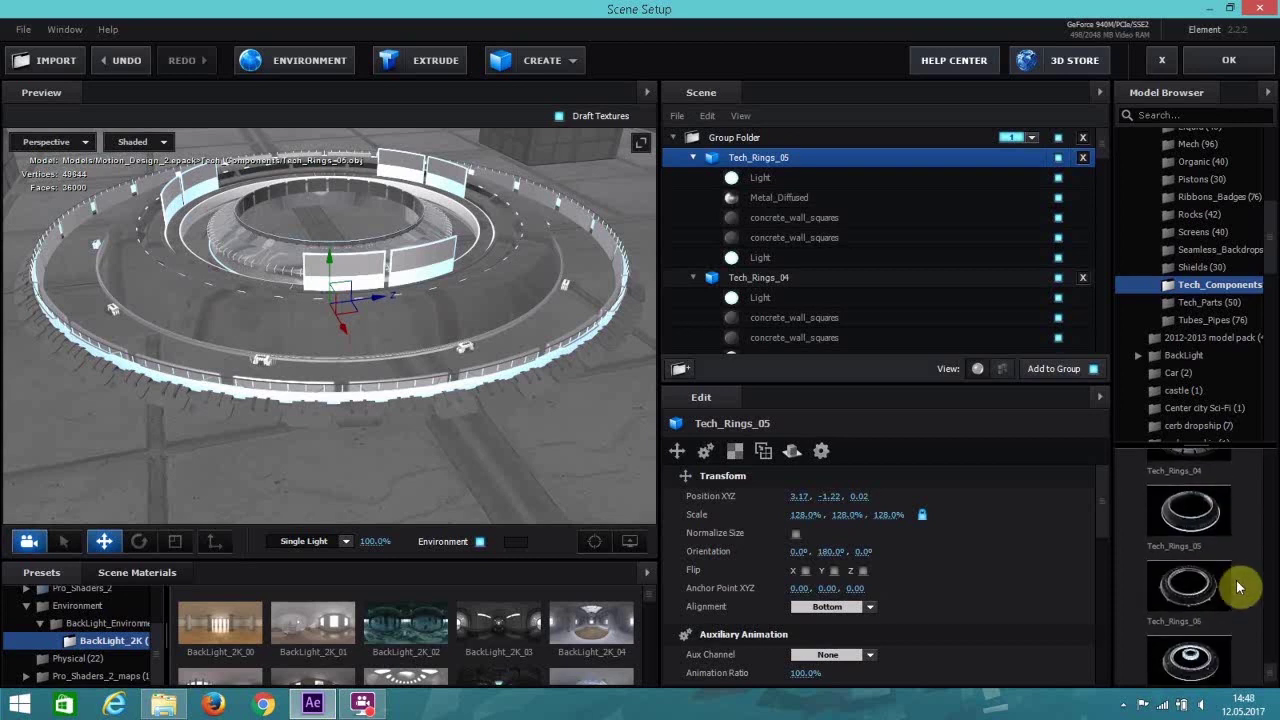
left_click_drag(1203, 646, 415, 288)
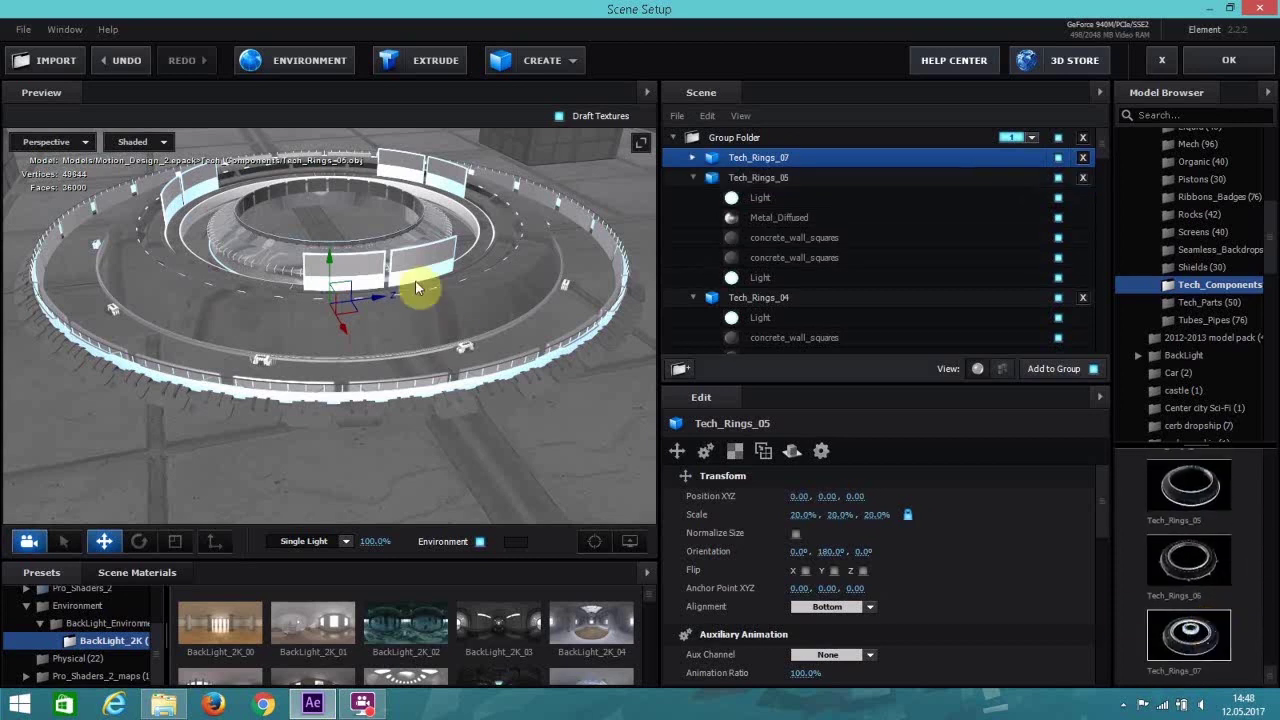
Copy the transform of Tech_Rings_04 onto Tech_Rings_07 and apply the scene to the composition.
right_click(737, 480)
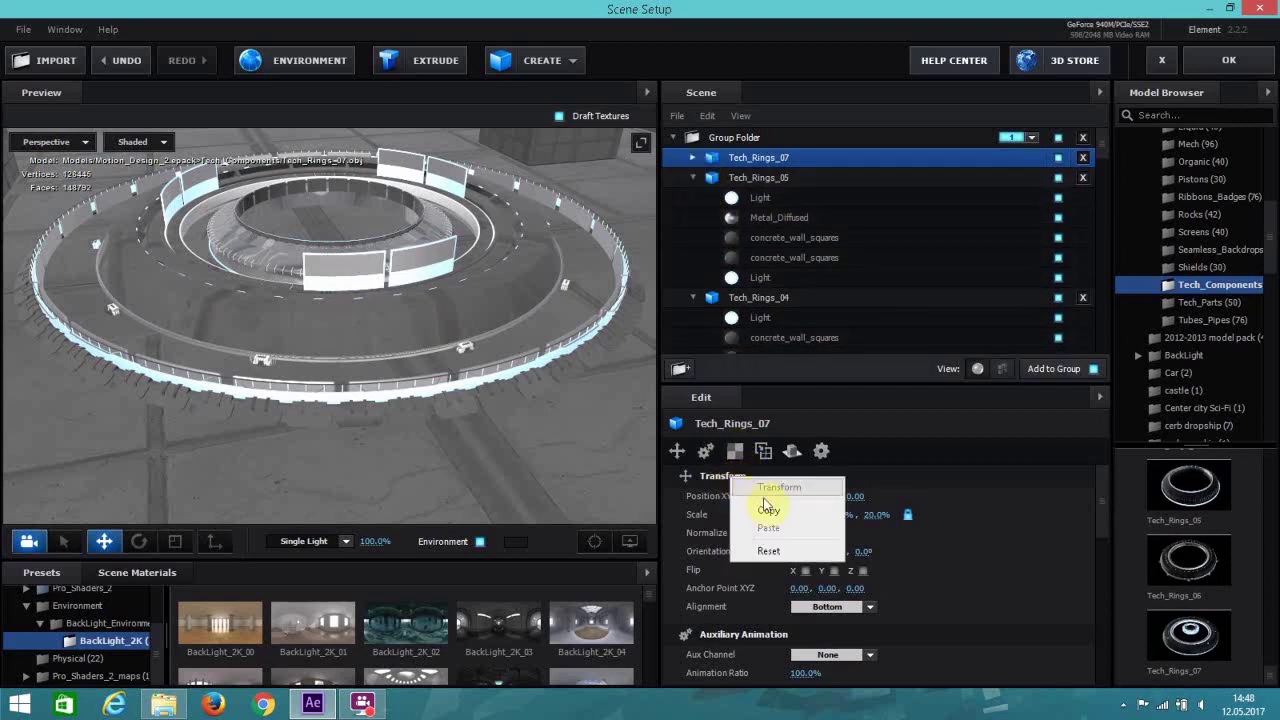
left_click(745, 298)
right_click(740, 482)
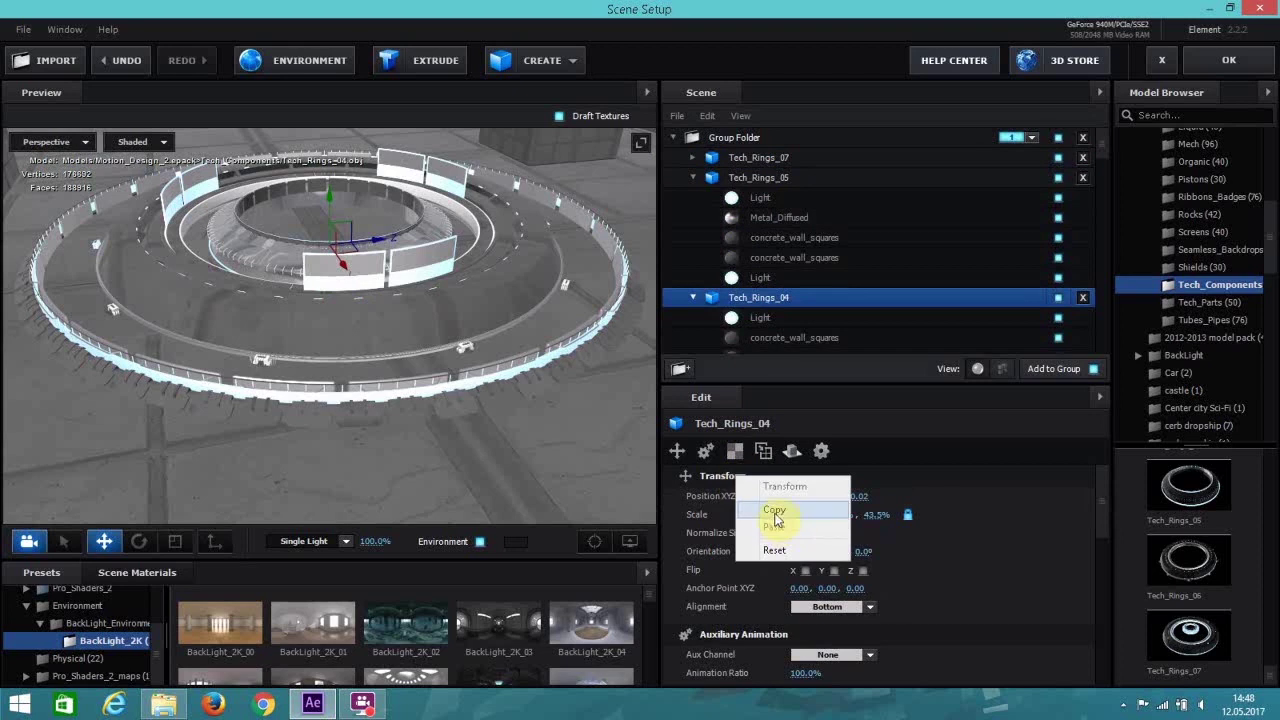
left_click(771, 514)
left_click(758, 157)
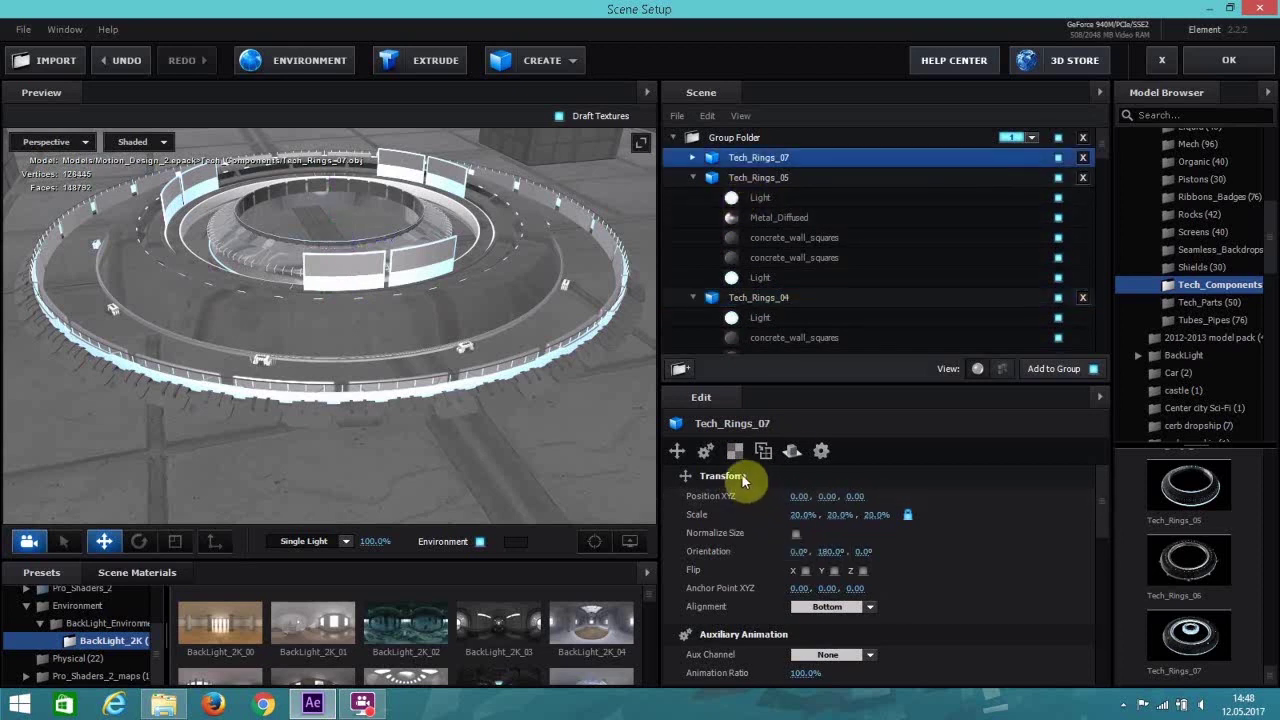
right_click(745, 480)
left_click(780, 526)
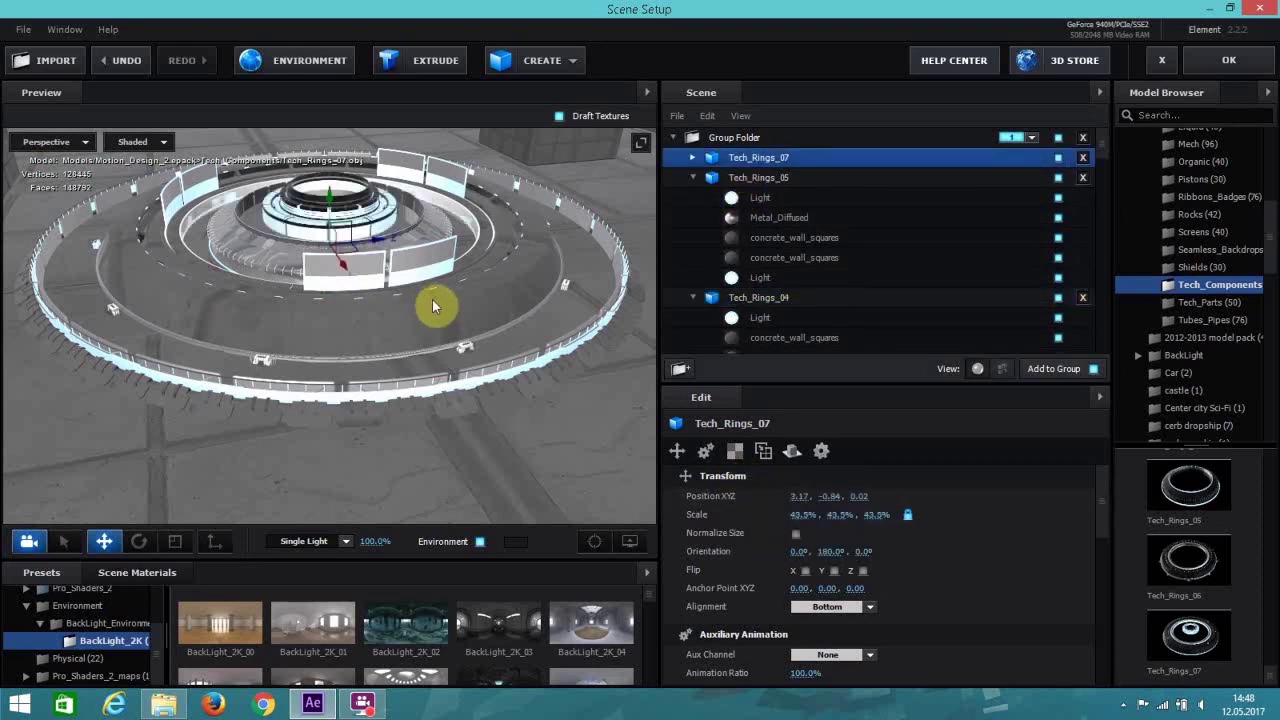
scroll(432, 299, "down", 2)
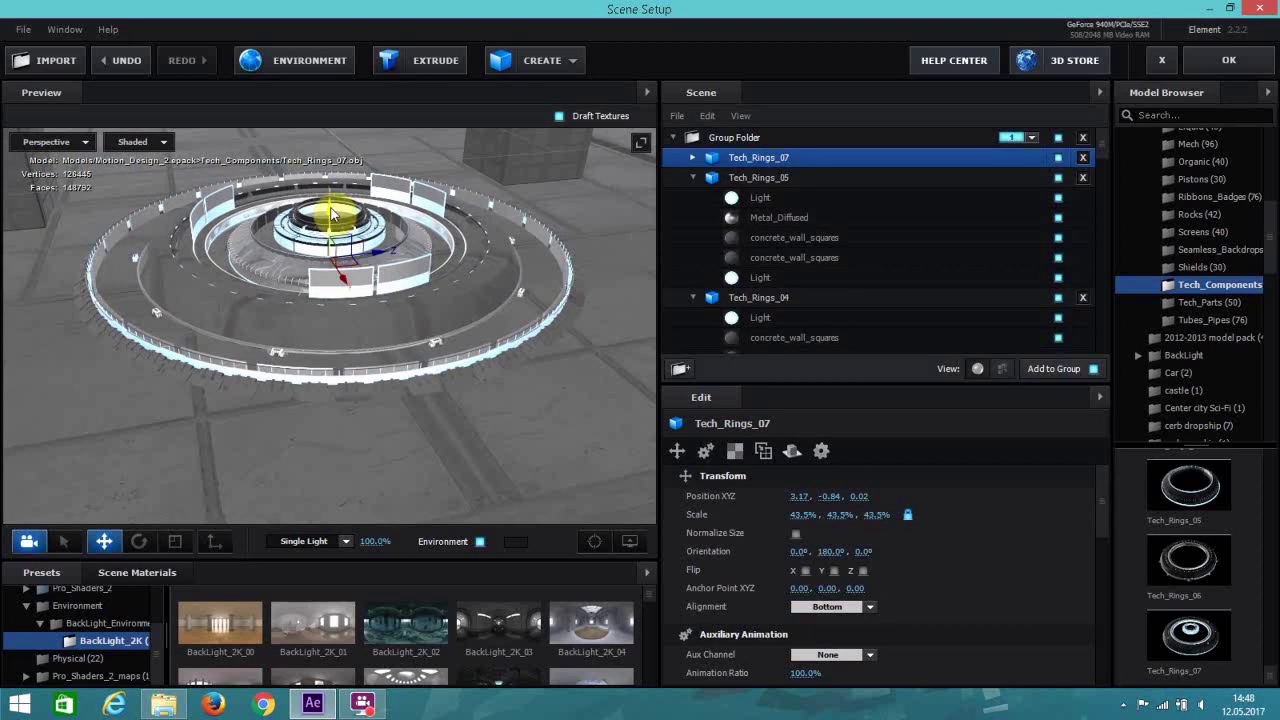
left_click_drag(332, 214, 344, 213)
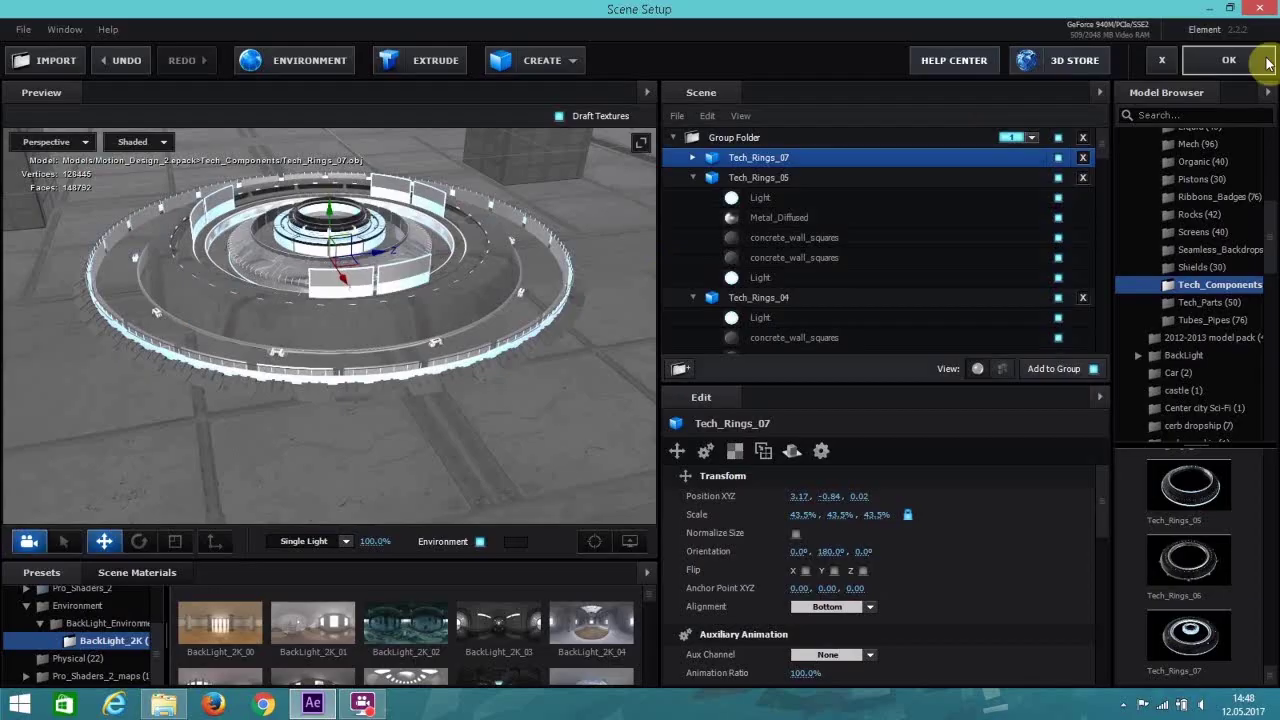
left_click(1232, 60)
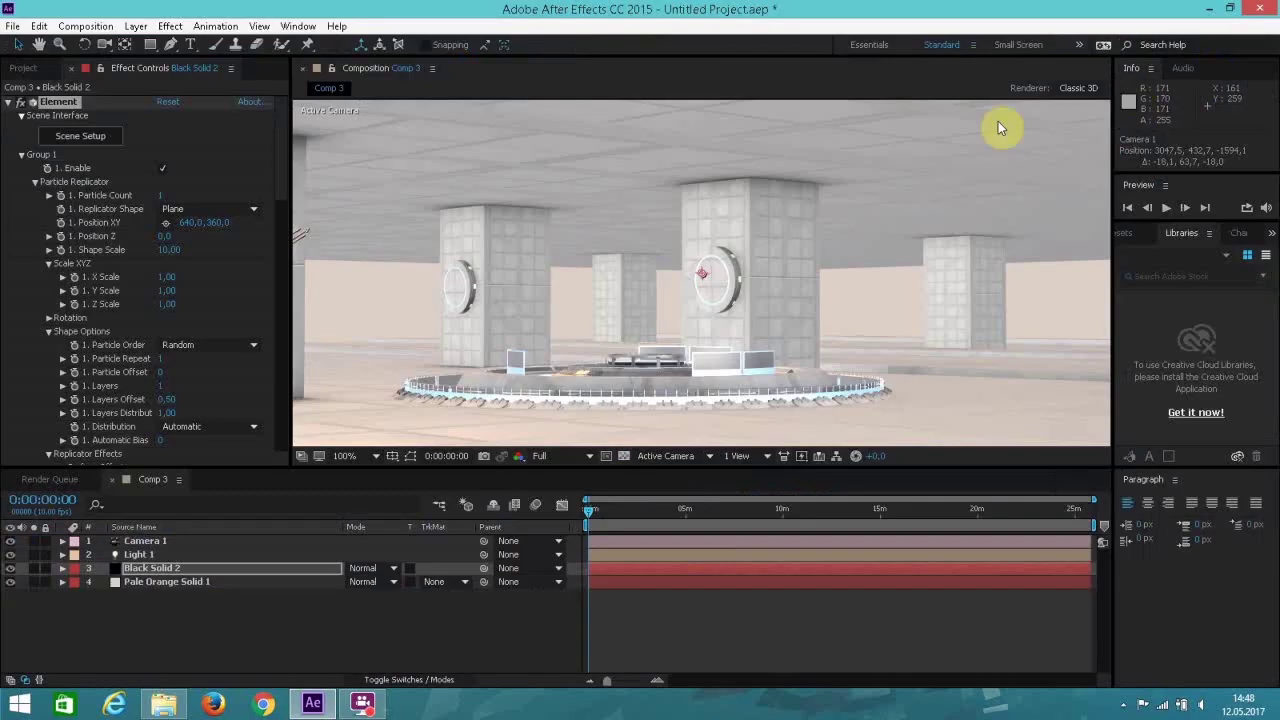
Reopen the Element scene and copy the concrete_wall_squares material of Tech_Rings_05 onto the first Gloss_Black of Tech_Rings_07.
left_click(85, 137)
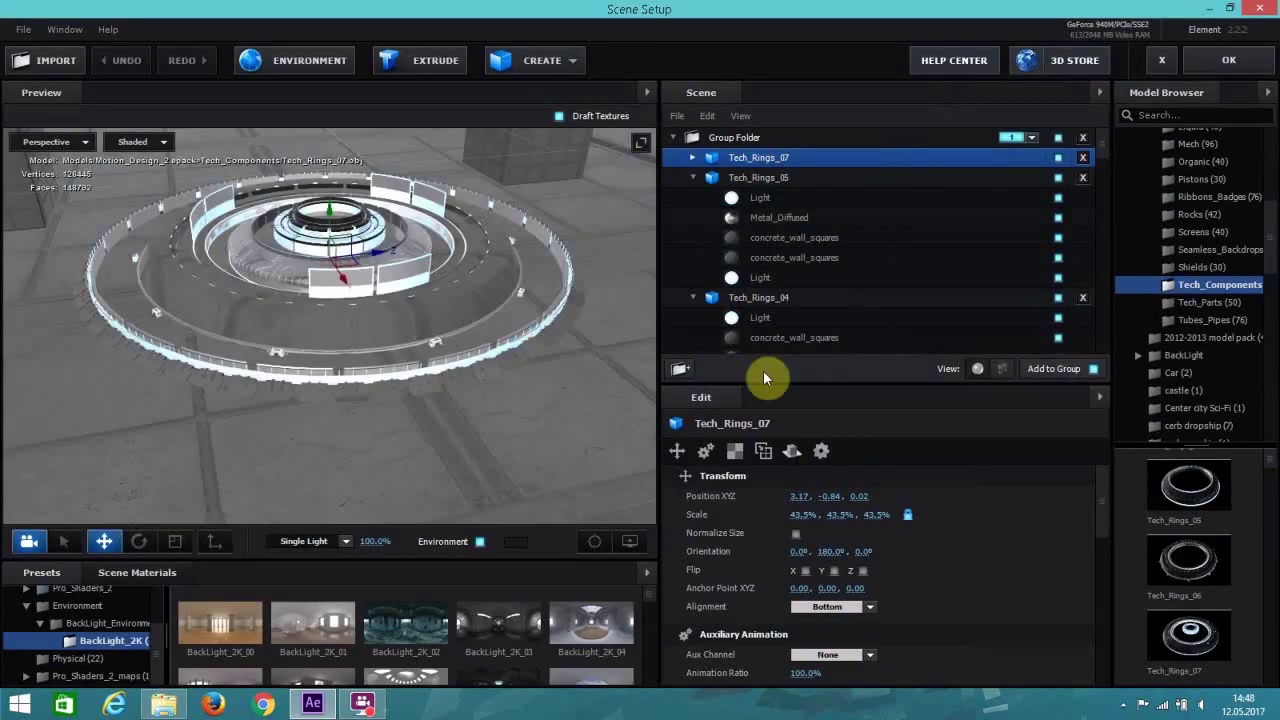
left_click(751, 238)
right_click(751, 239)
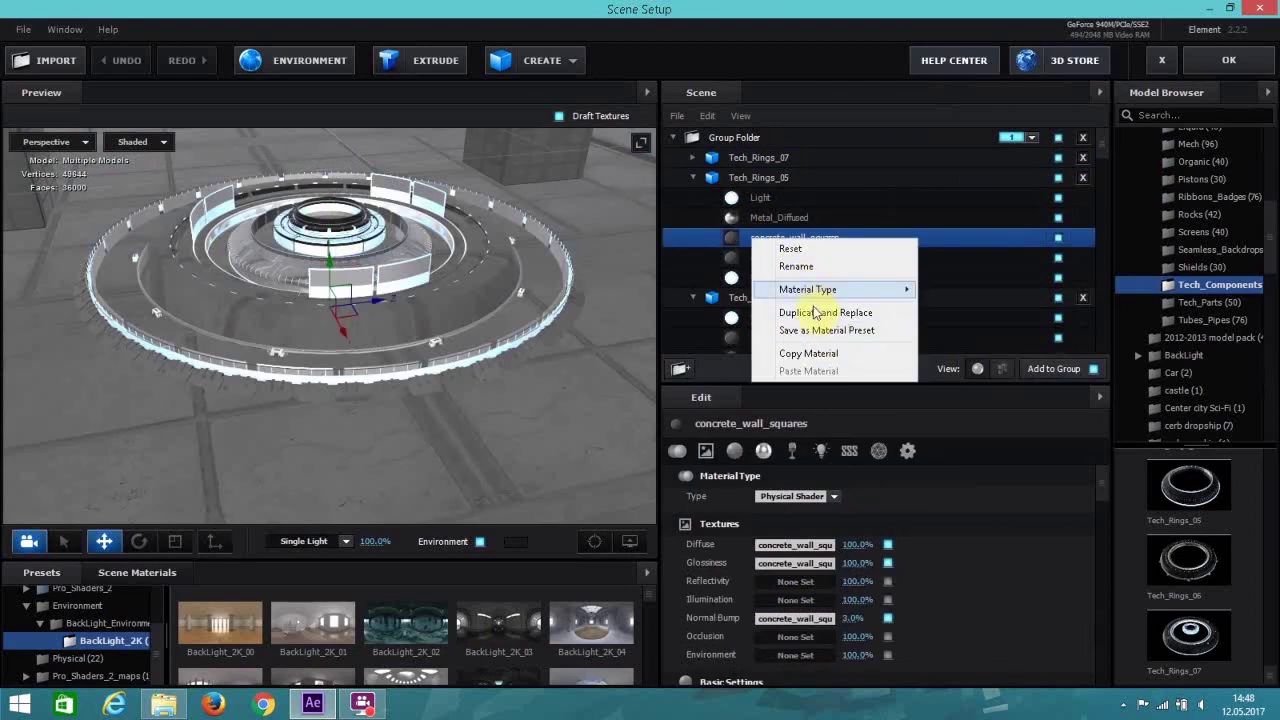
left_click(815, 353)
left_click(726, 160)
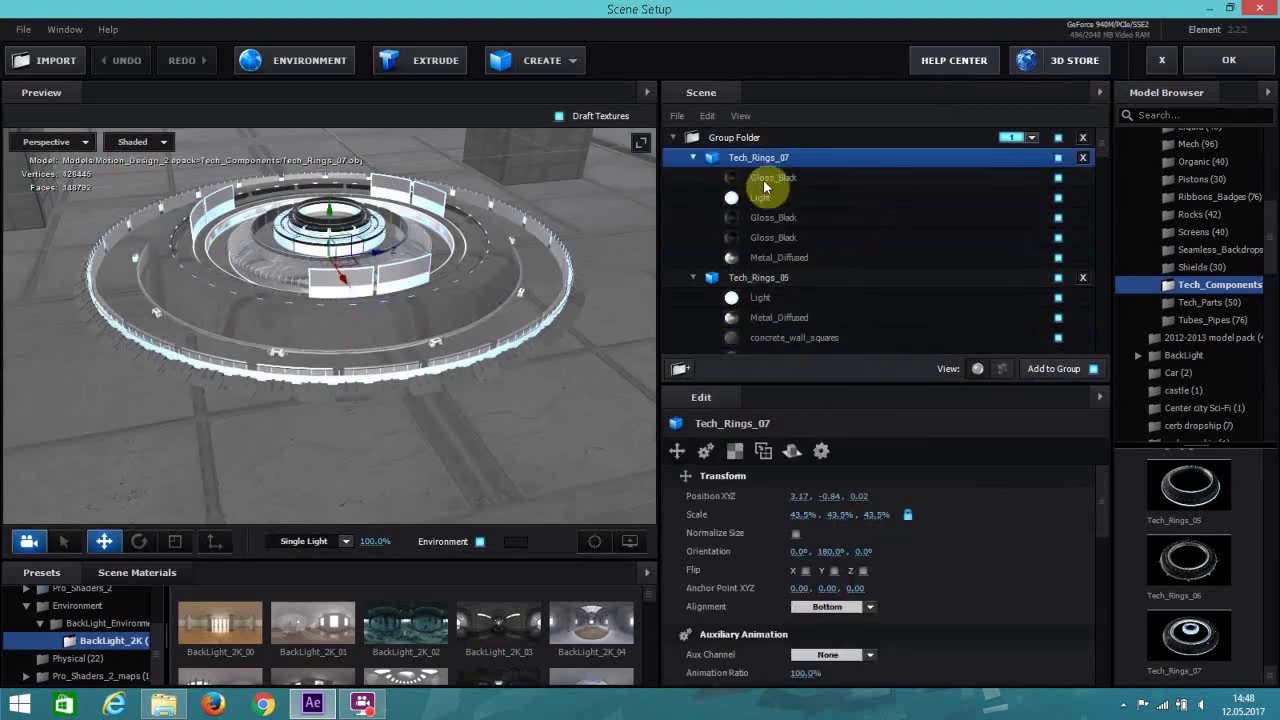
right_click(770, 178)
left_click(820, 313)
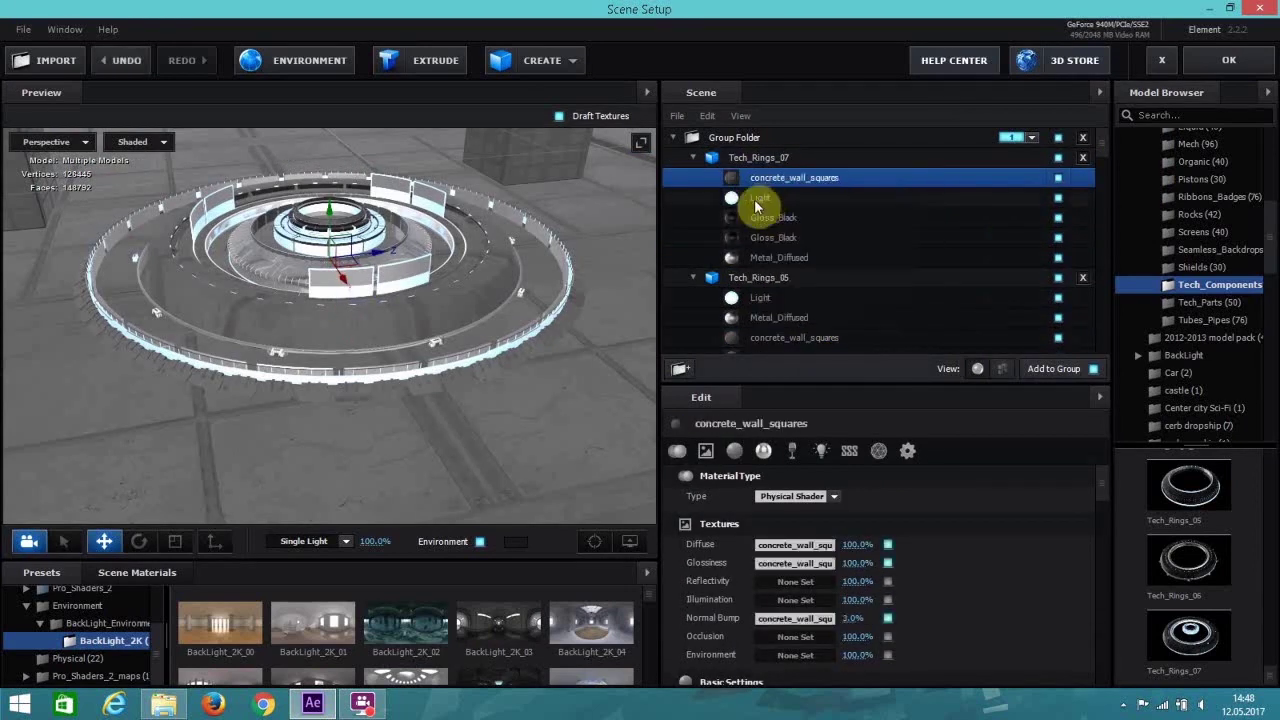
Paste the concrete_wall_squares material onto the other two Gloss_Black materials of Tech_Rings_07 and apply the scene.
right_click(750, 222)
left_click(828, 355)
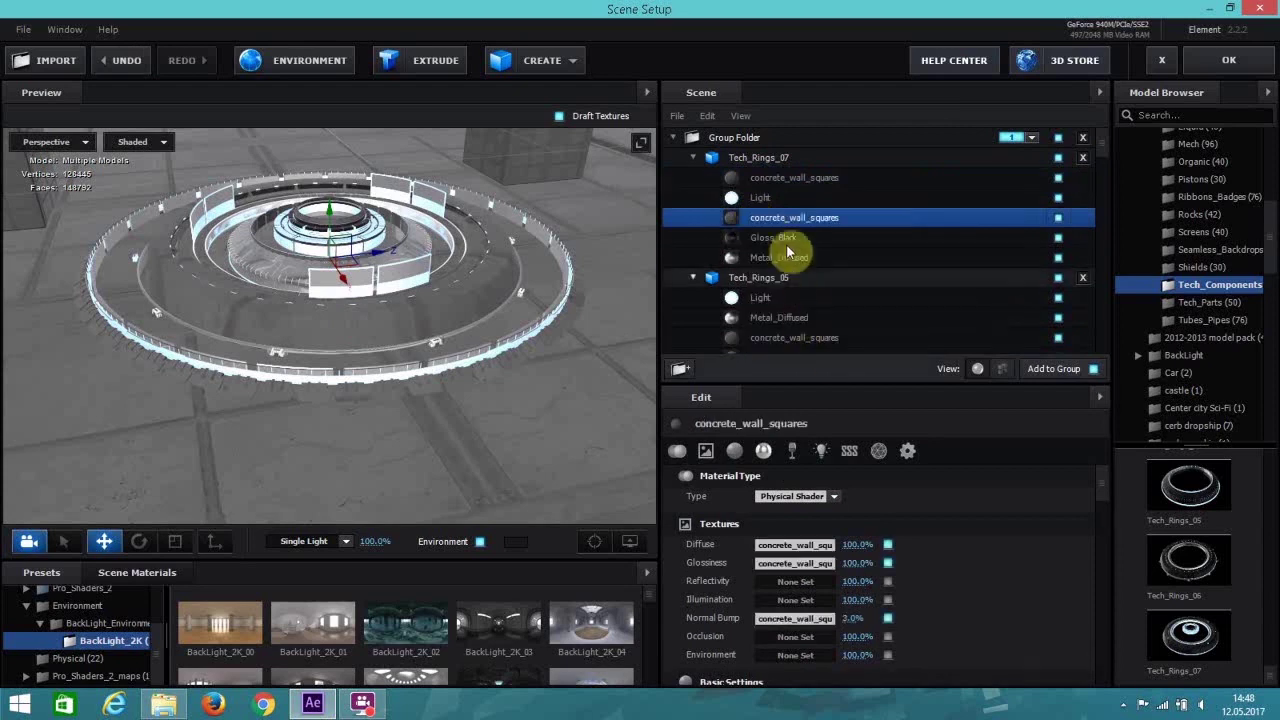
left_click(752, 238)
right_click(750, 240)
left_click(780, 366)
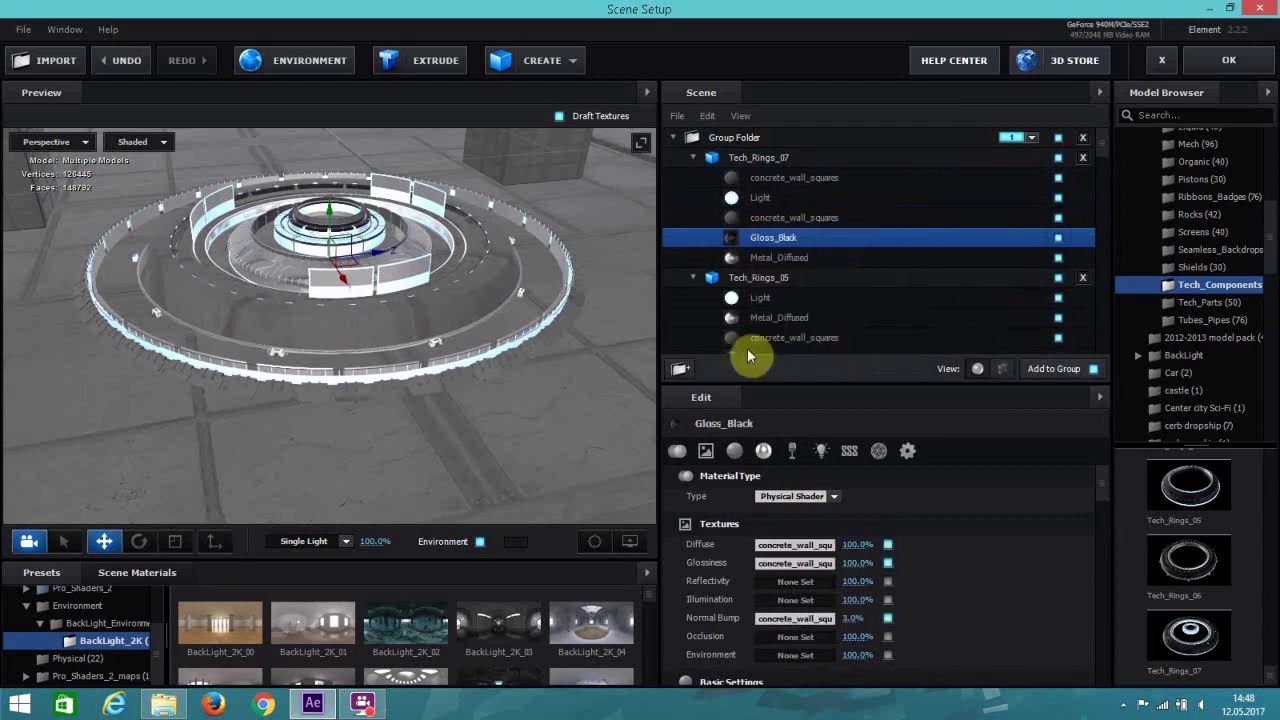
left_click_drag(502, 333, 515, 300)
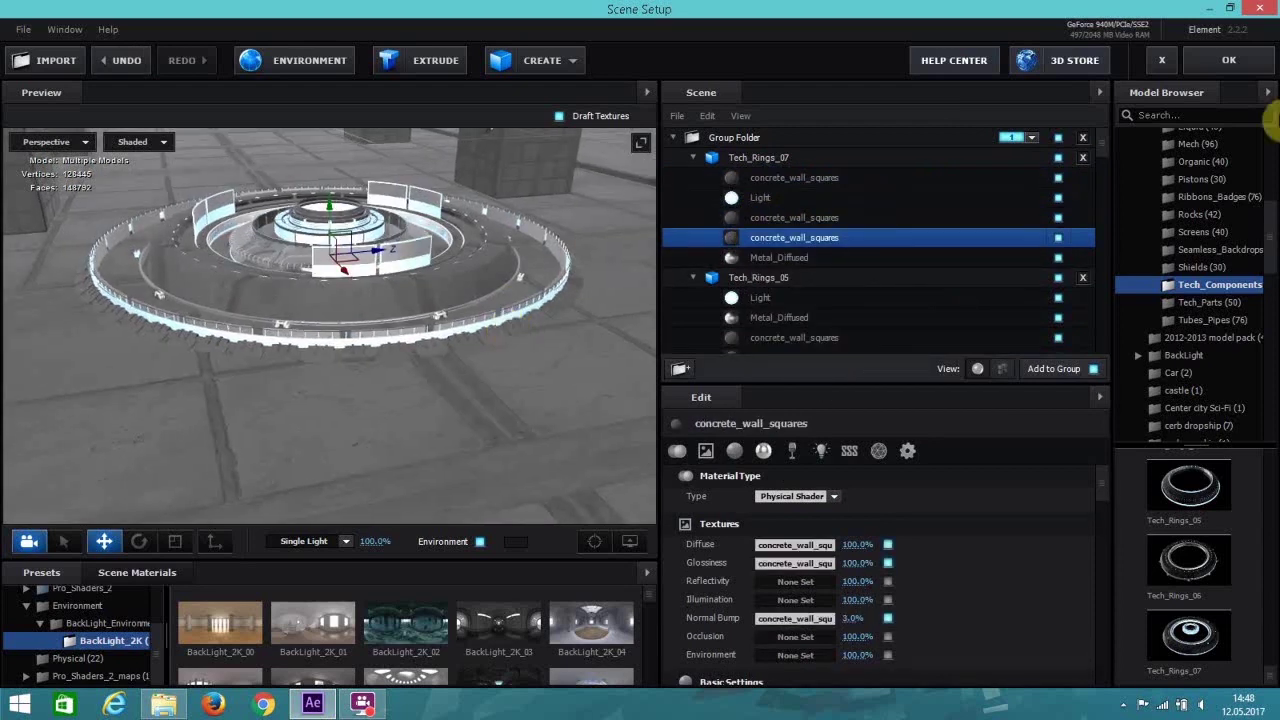
left_click(1229, 68)
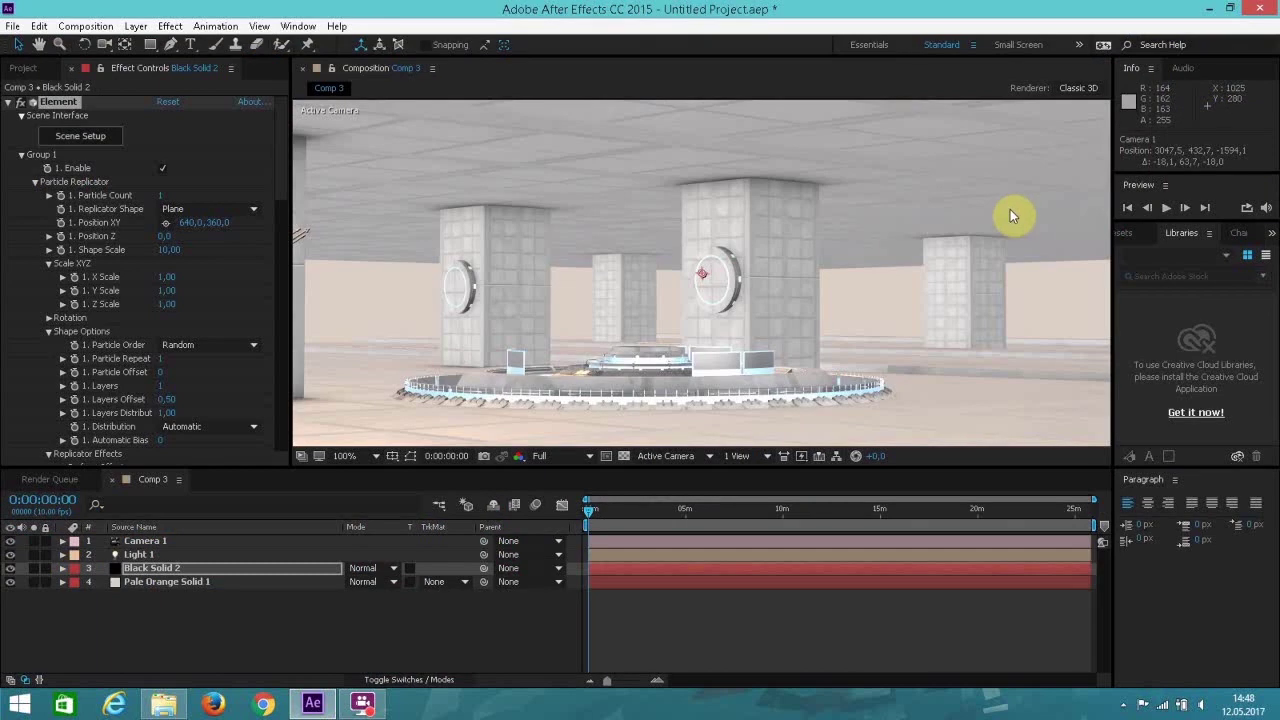
Reopen the Element scene and look through the Tech_Components and Tech_Parts models for another centerpiece part.
left_click(107, 138)
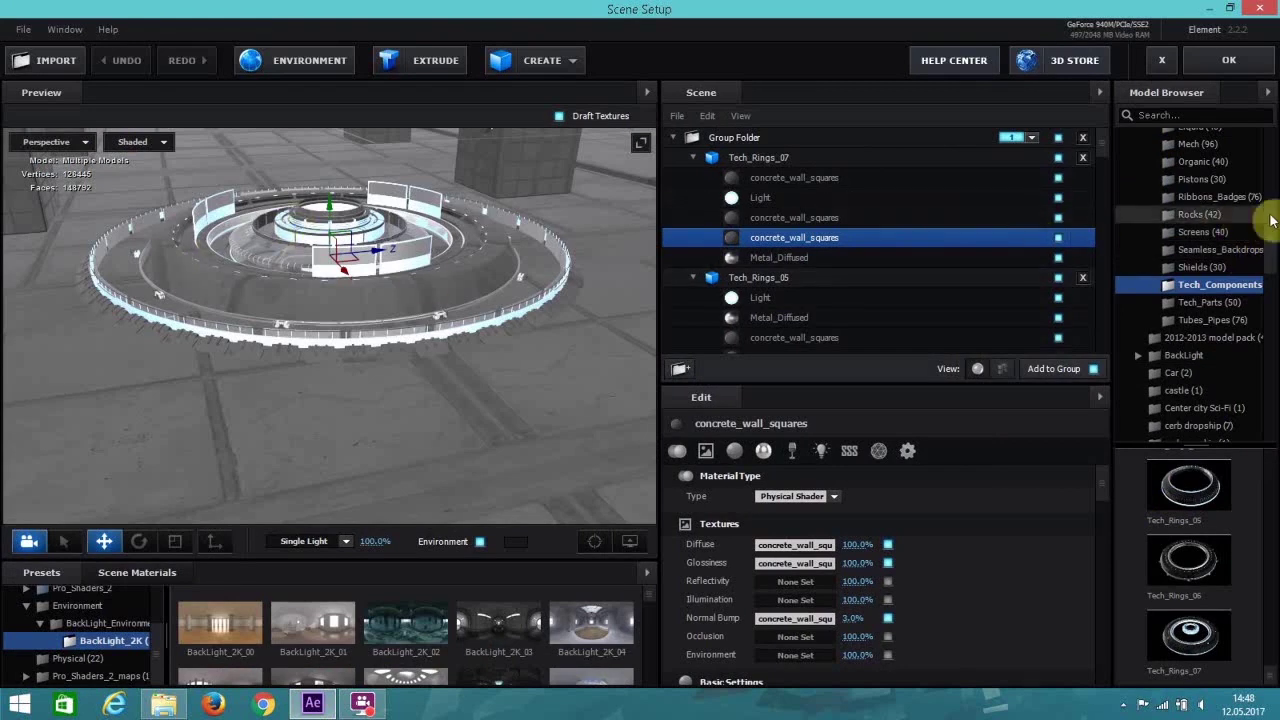
left_click_drag(1272, 229, 1266, 269)
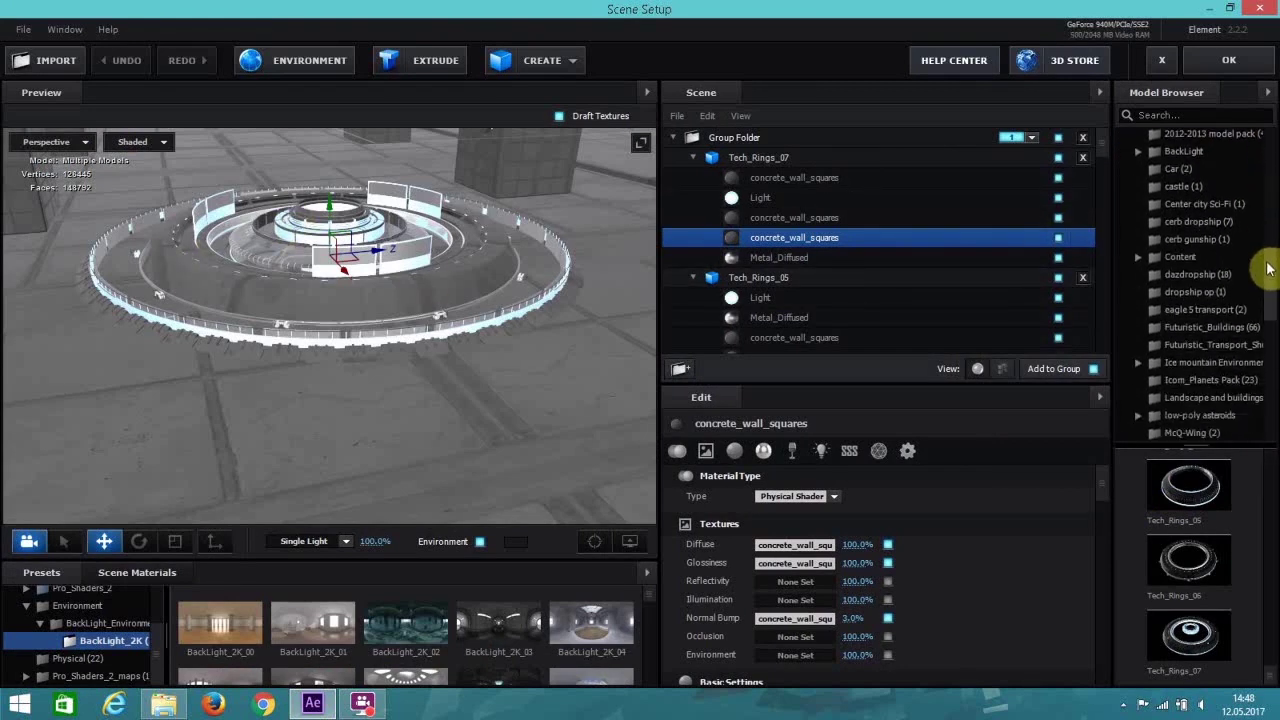
scroll(1200, 591, "up", 8)
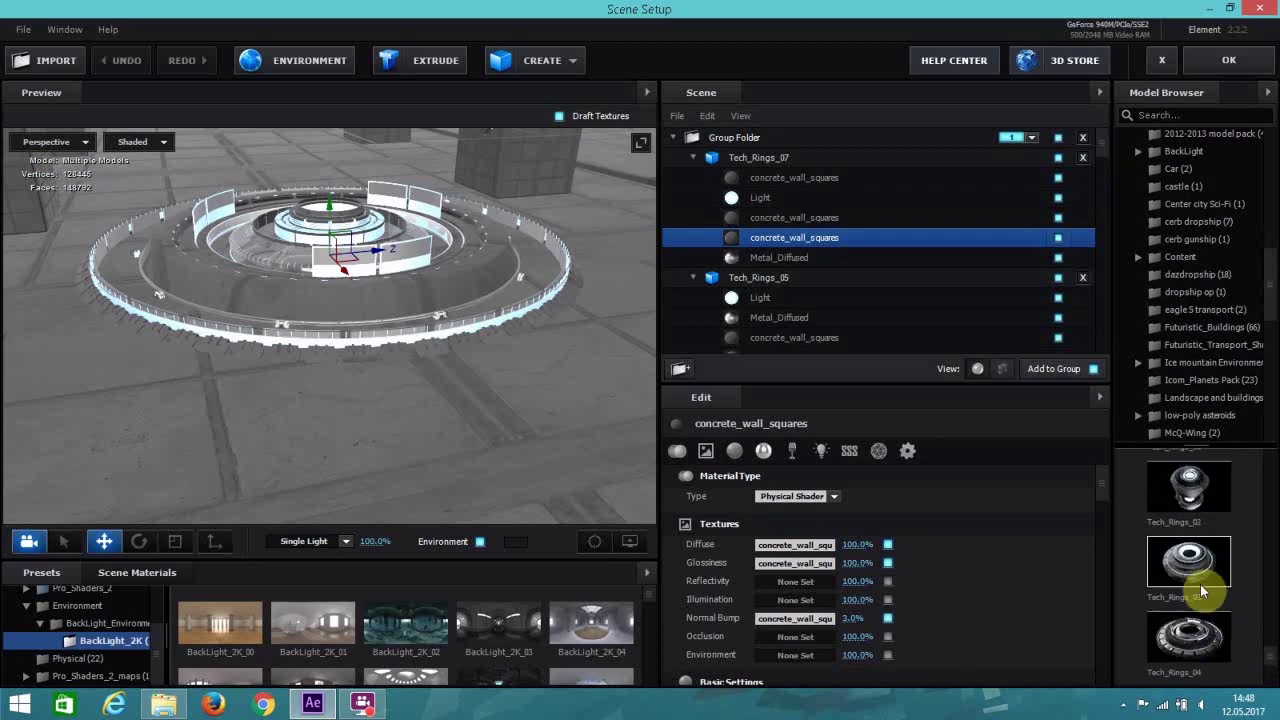
scroll(1201, 591, "up", 10)
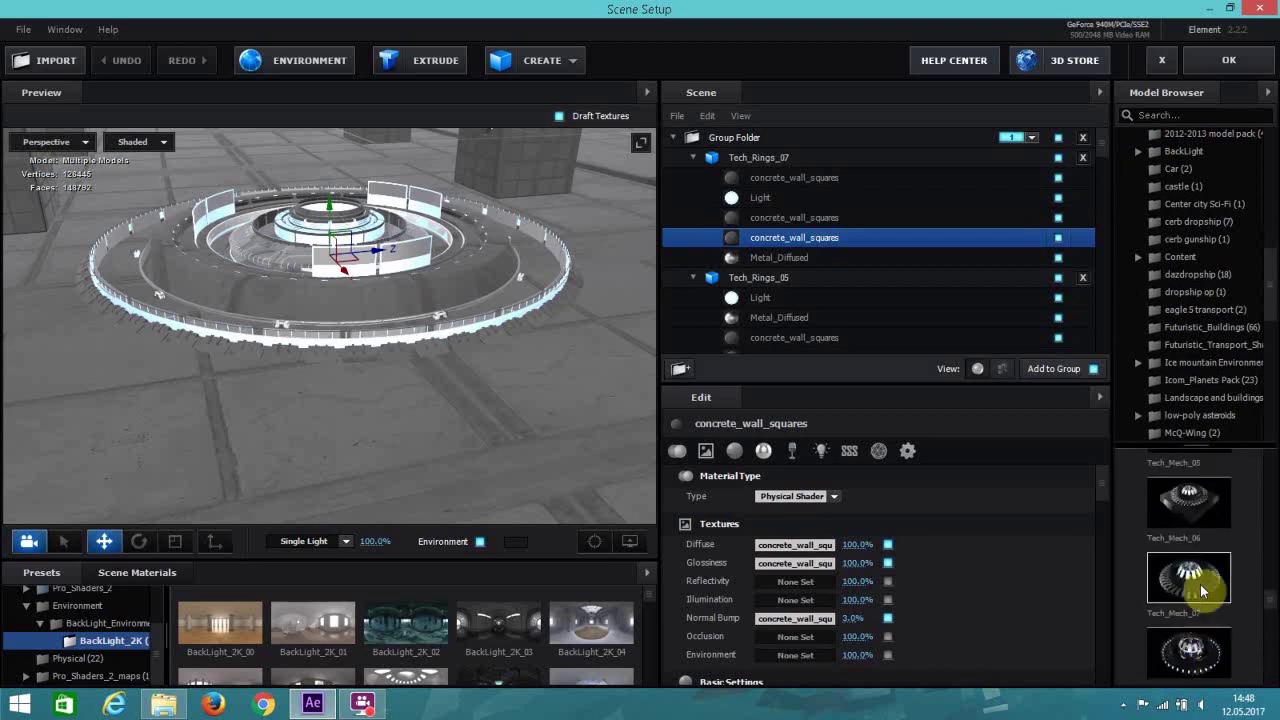
scroll(1201, 588, "up", 6)
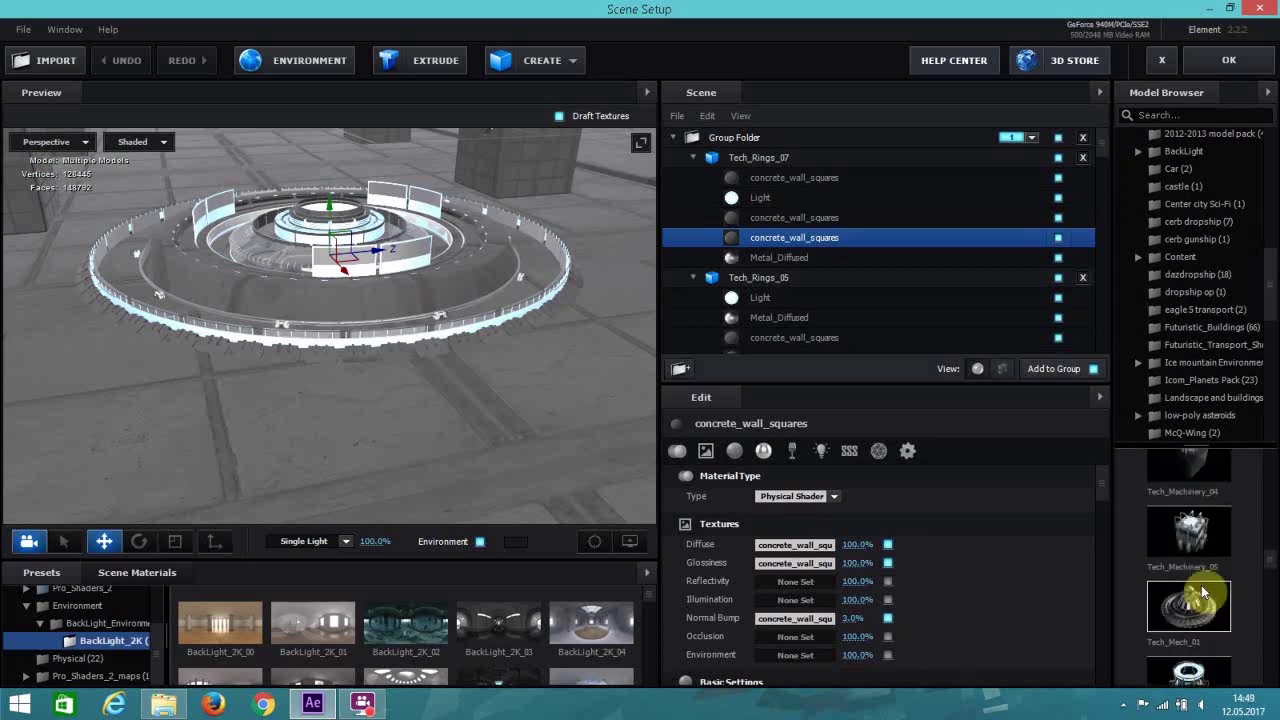
scroll(1257, 280, "up", 3)
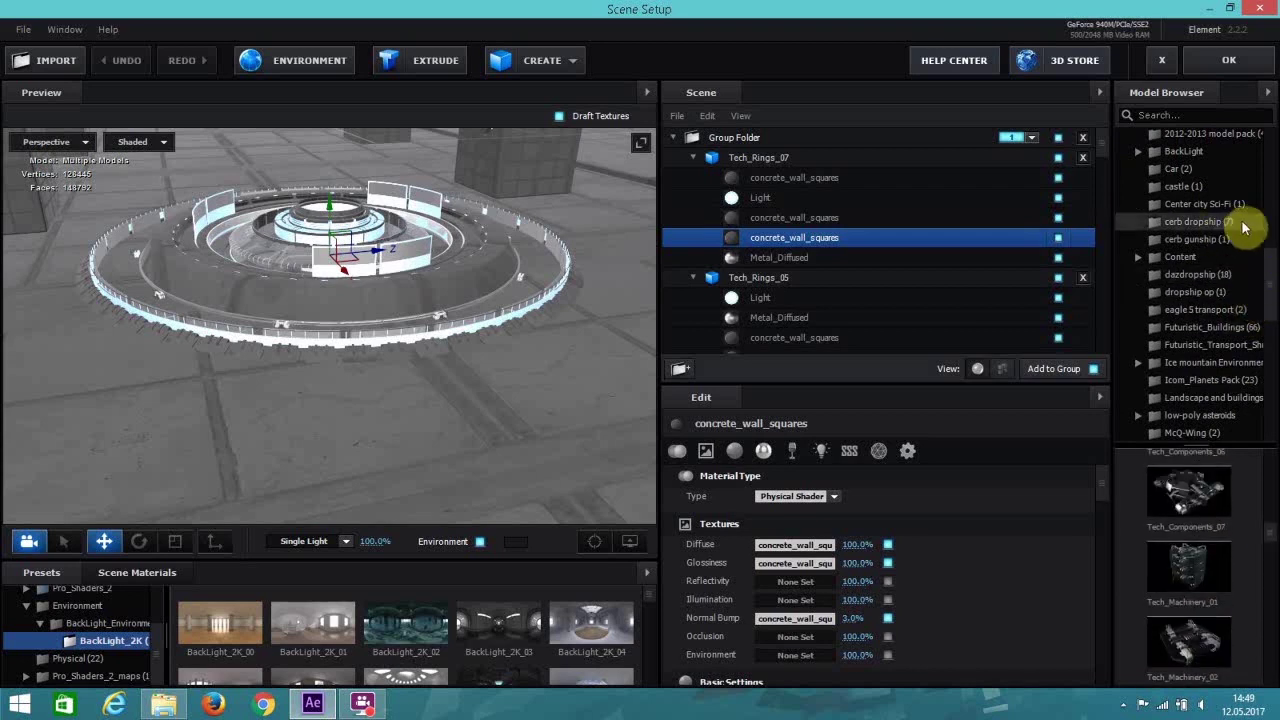
scroll(1260, 236, "up", 2)
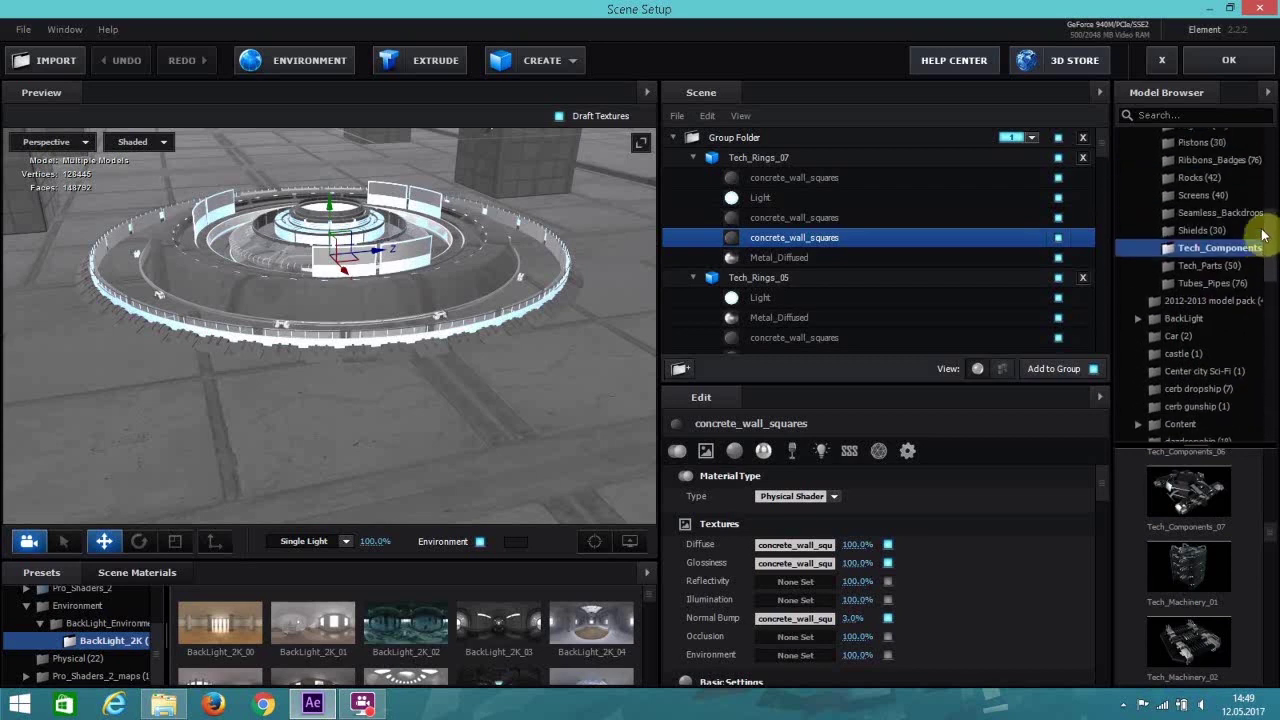
left_click(1221, 302)
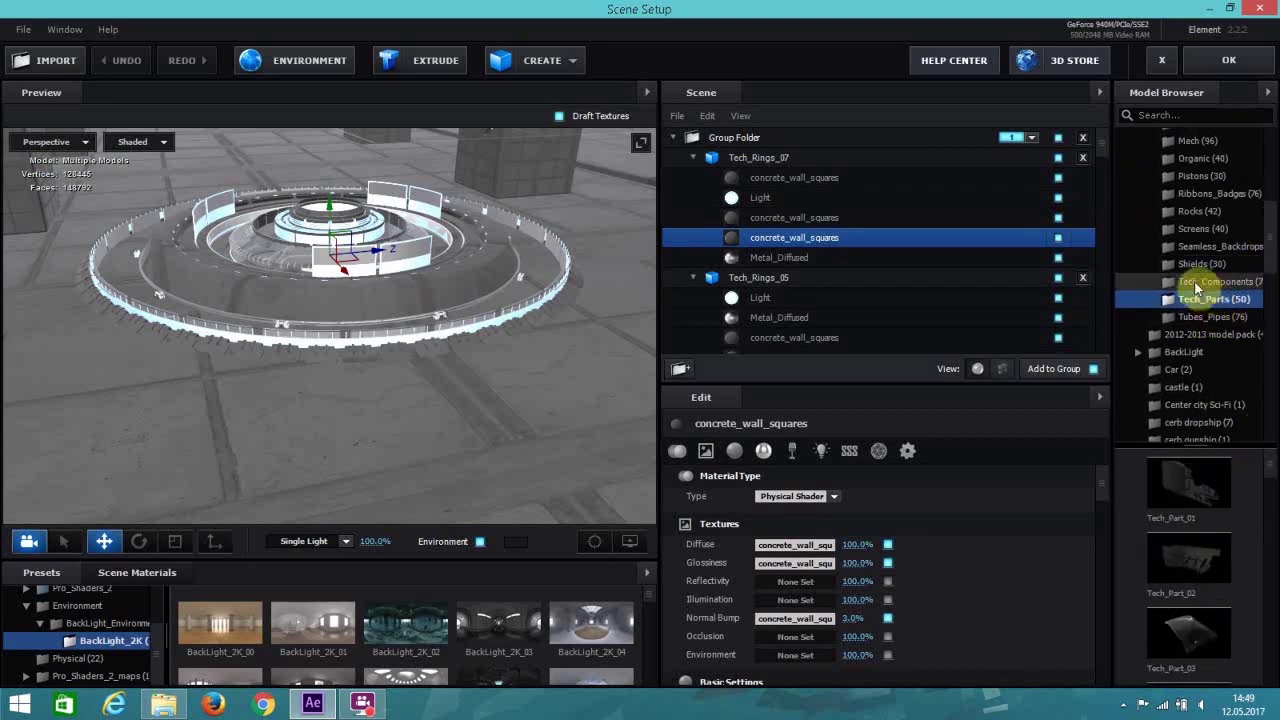
Add the Mech_Disc_01 model from the Mech folder to the scene.
left_click(1200, 141)
scroll(1272, 524, "down", 10)
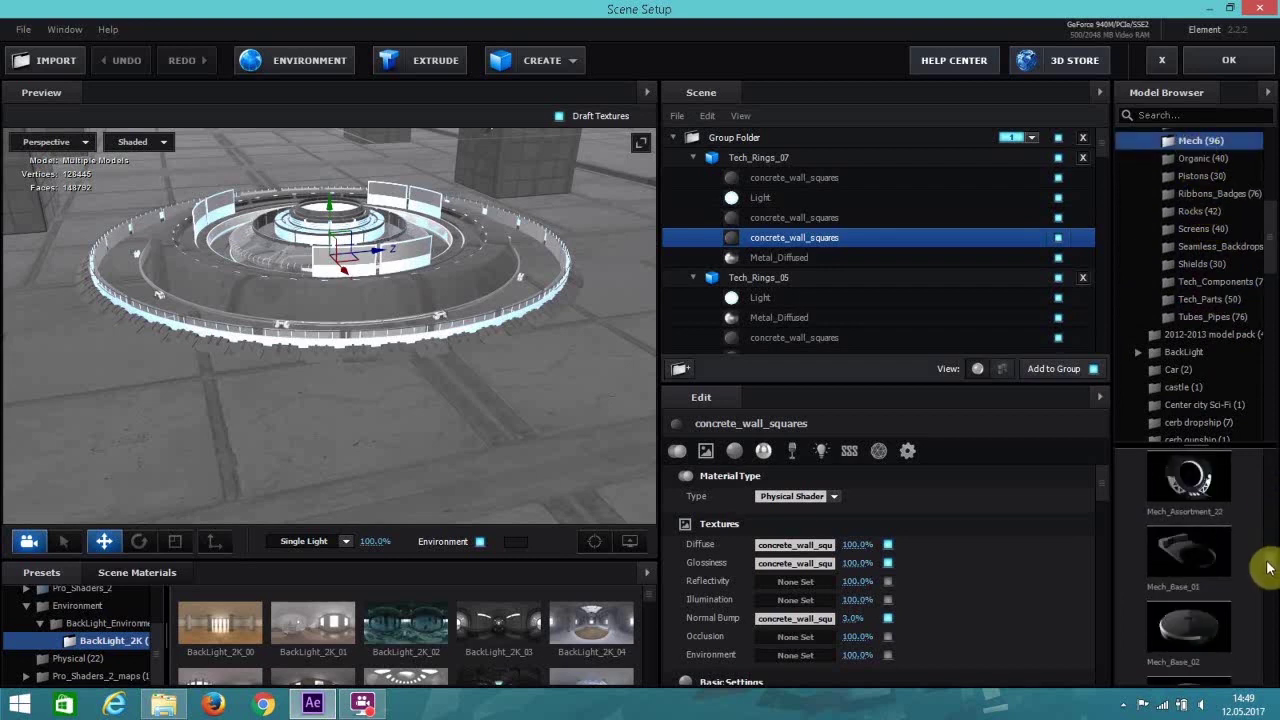
scroll(1268, 566, "down", 2)
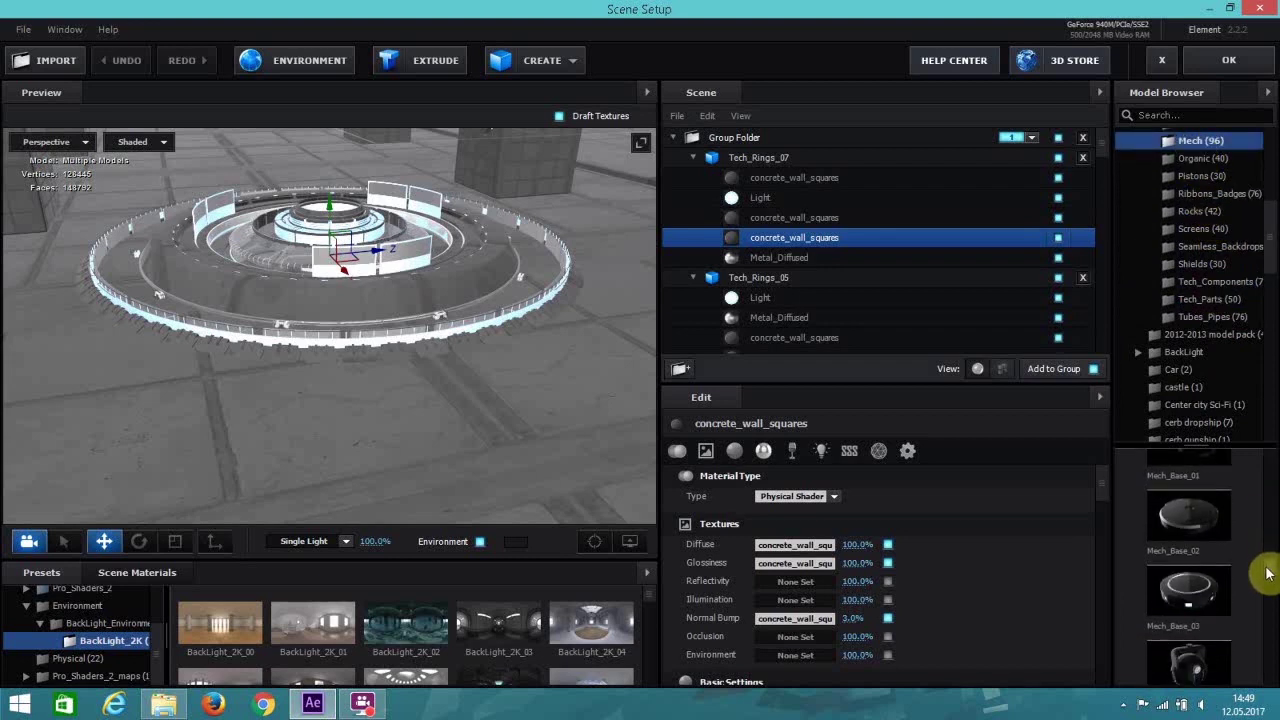
scroll(1268, 573, "down", 5)
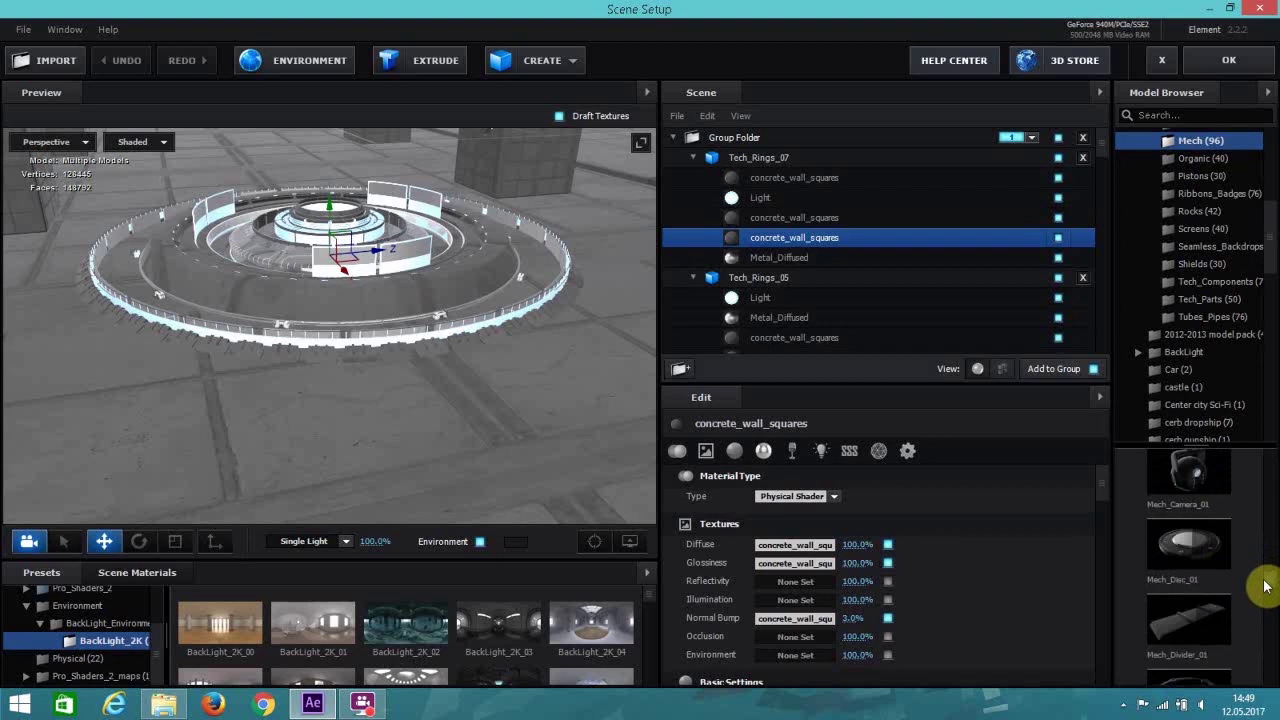
left_click(1195, 548)
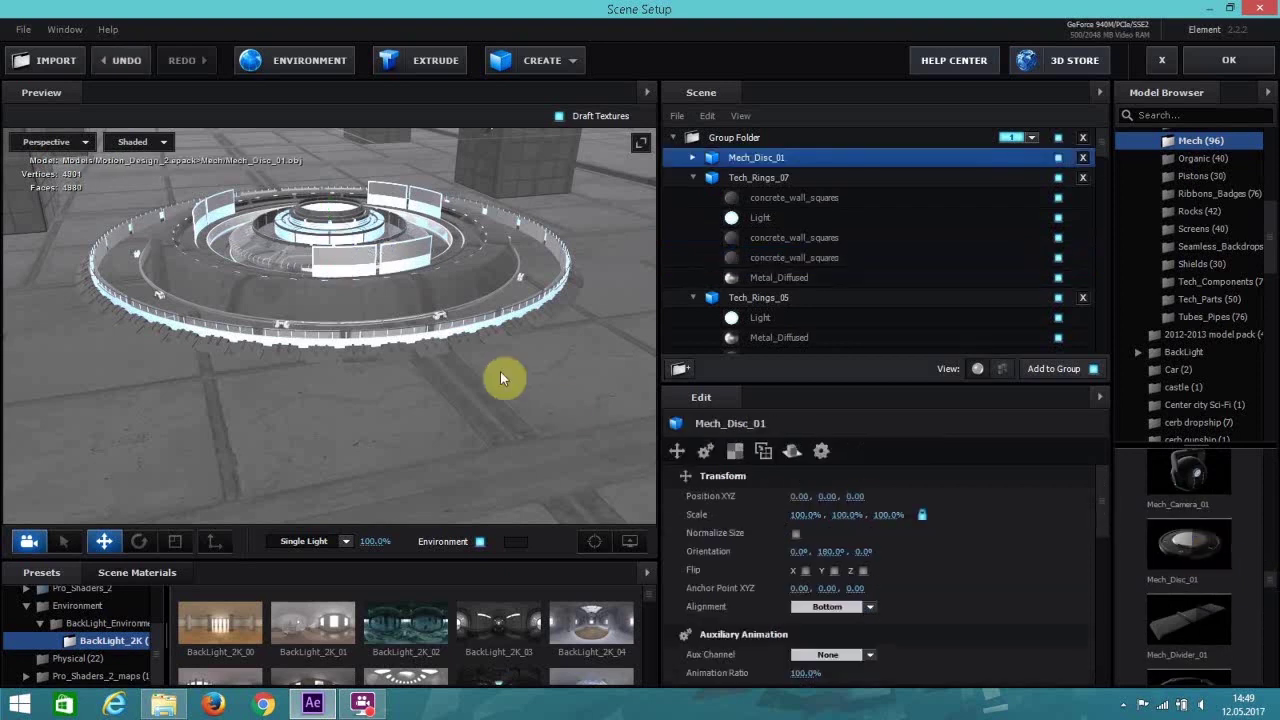
Copy the transform of Tech_Rings_07 and paste it onto Mech_Disc_01.
left_click(758, 179)
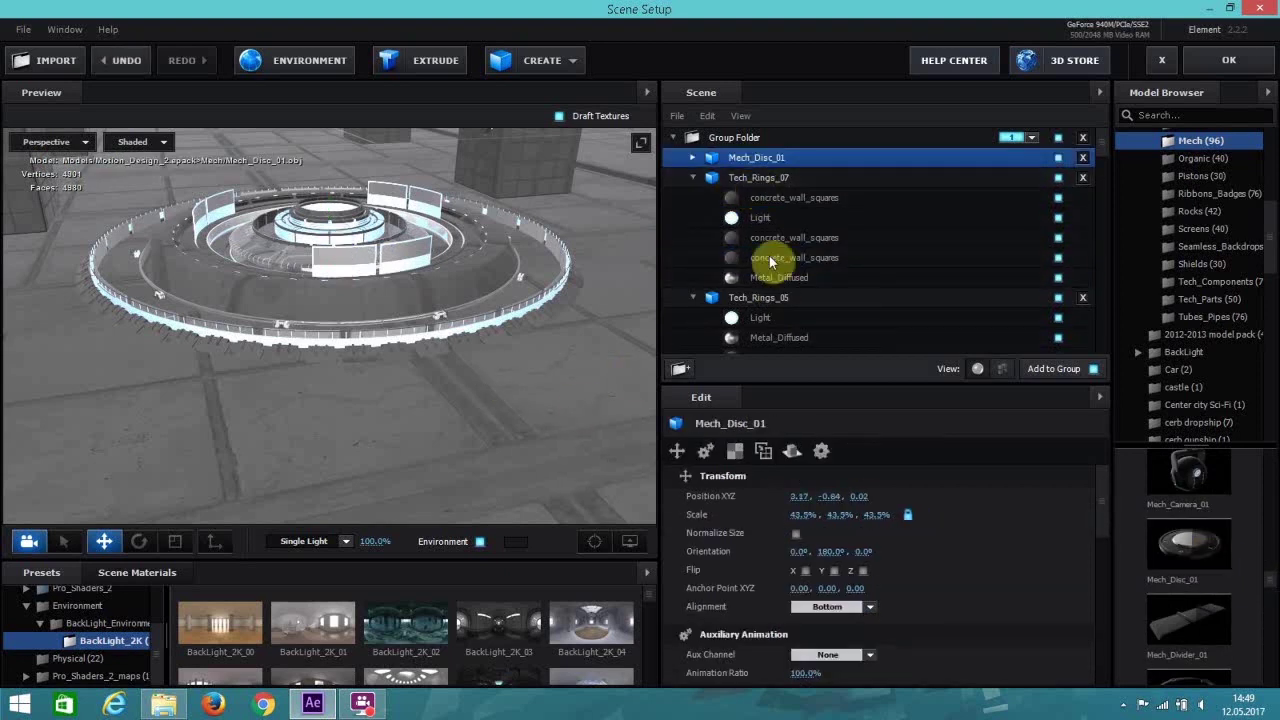
right_click(733, 481)
left_click(769, 511)
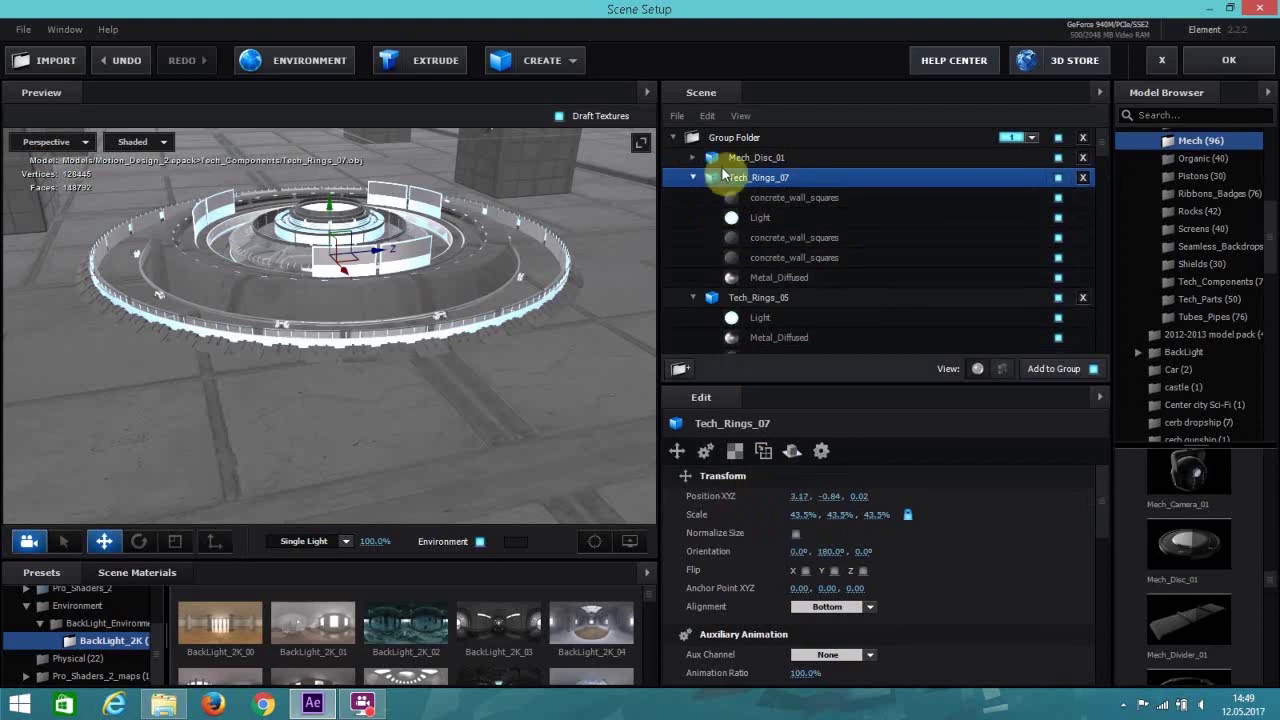
left_click(722, 160)
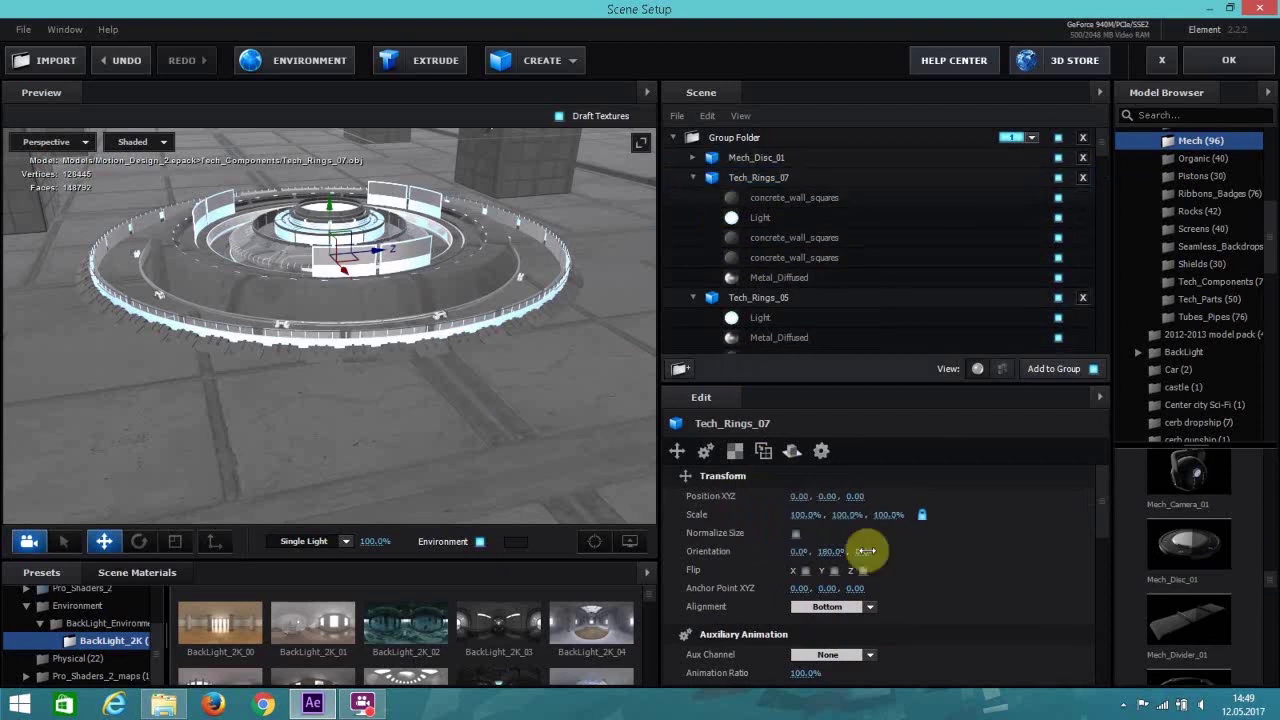
right_click(729, 476)
left_click(772, 529)
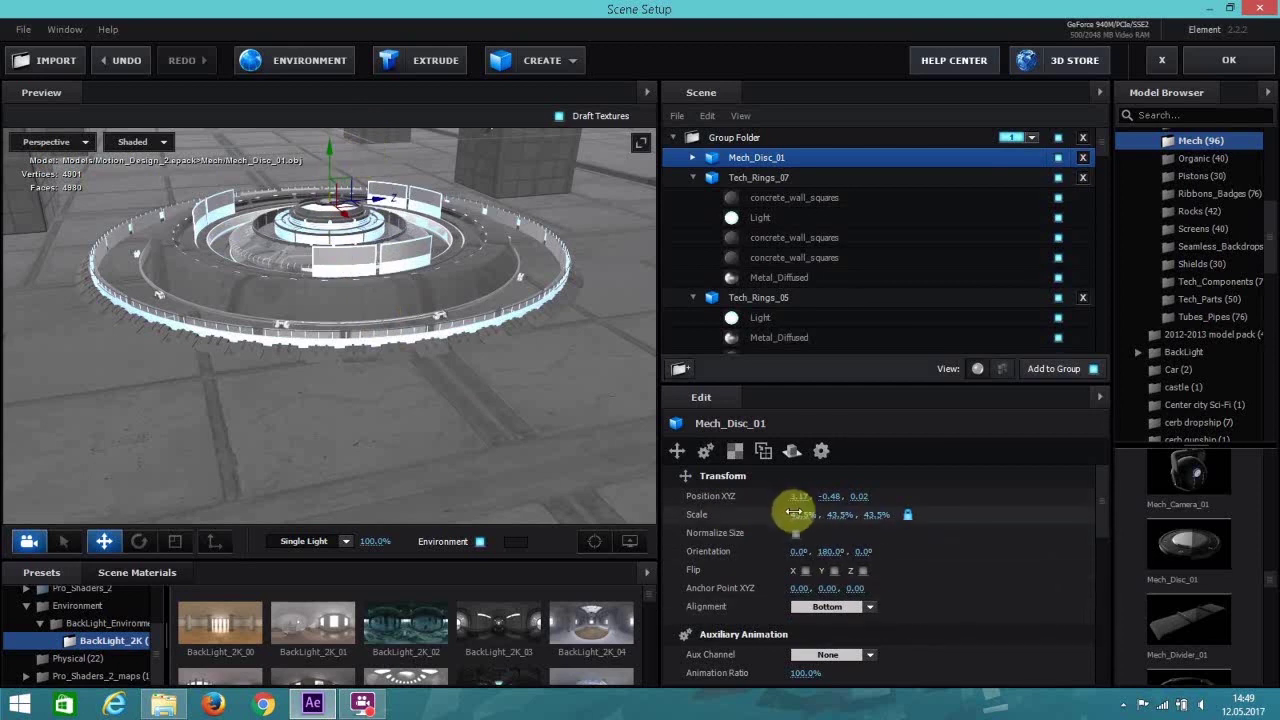
Scale Mech_Disc_01 uniformly to 377% and place it above the rings at a Y position of -0.57.
left_click_drag(794, 512, 1262, 457)
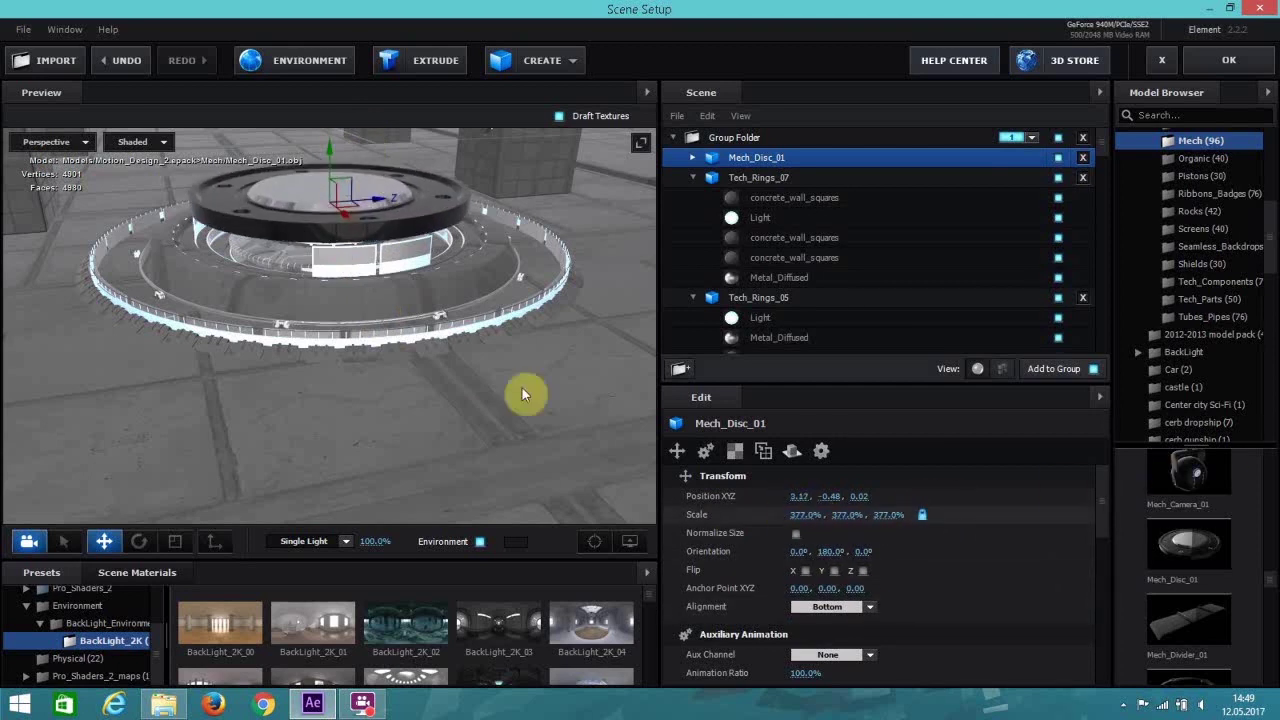
left_click_drag(334, 295, 362, 166)
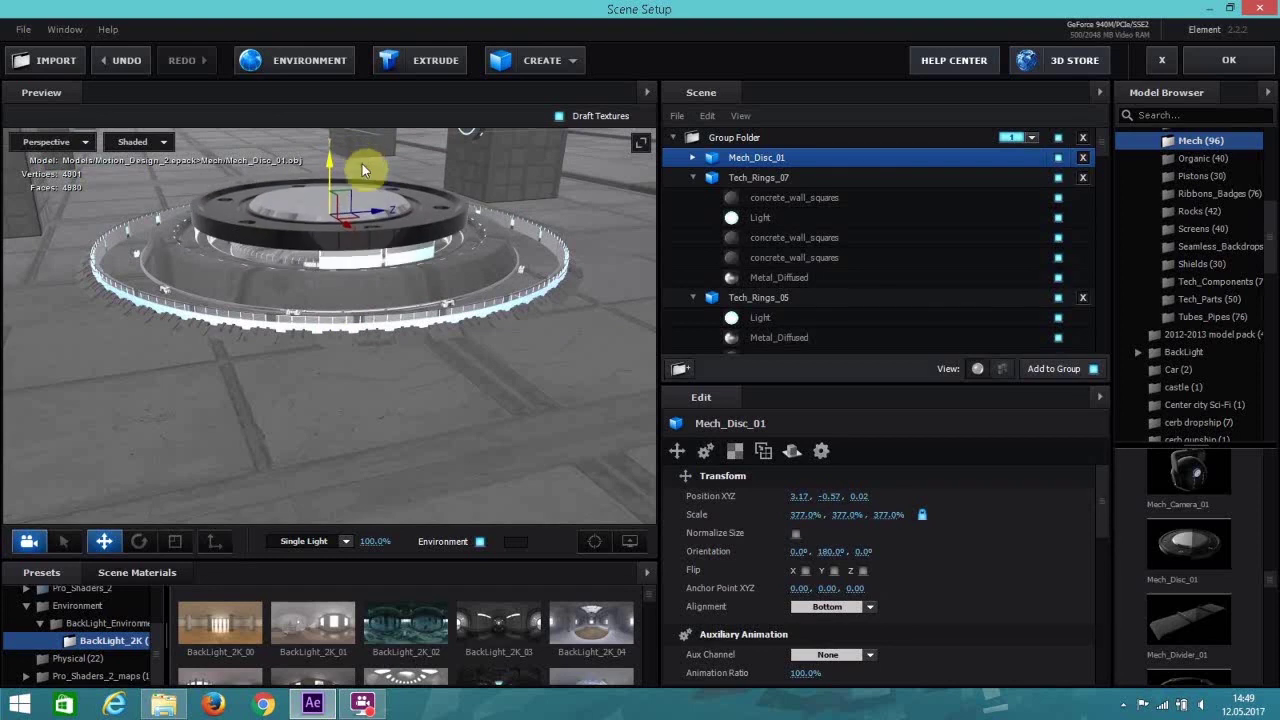
Copy the concrete_wall_squares material of Tech_Rings_07 onto the Gloss_Black material of Mech_Disc_01 and apply the scene.
right_click(756, 197)
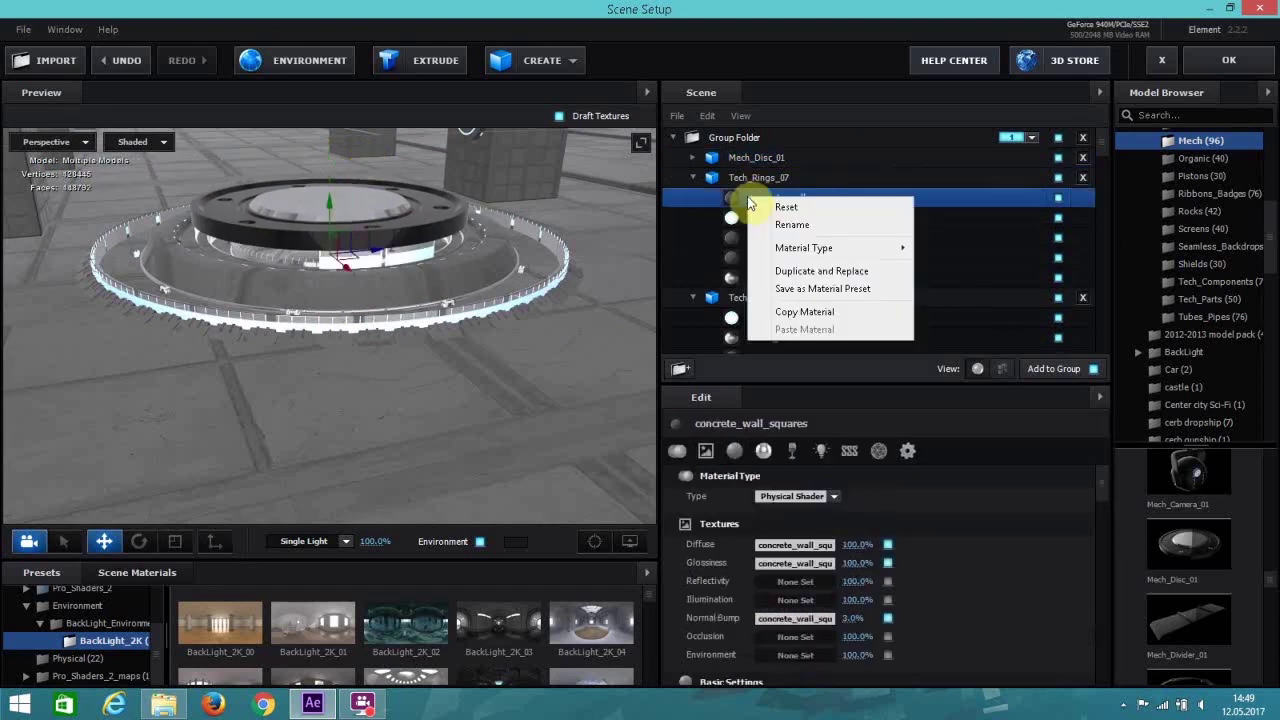
left_click(820, 313)
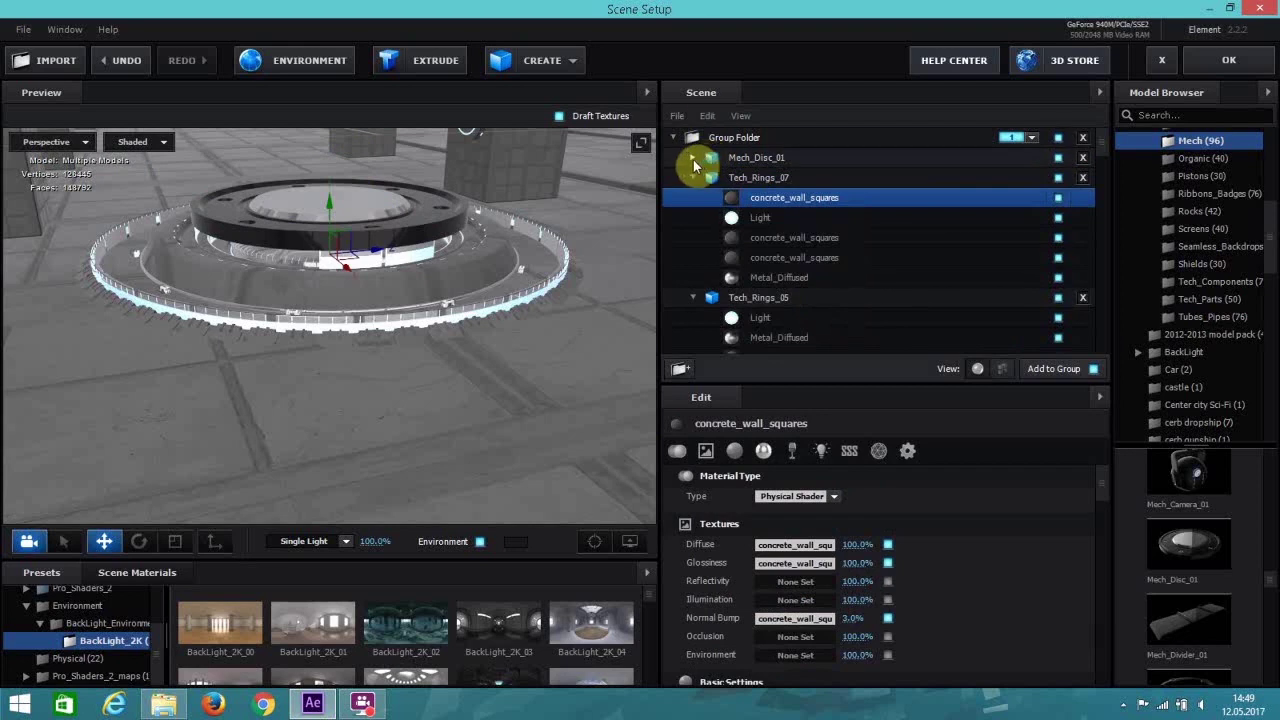
left_click(692, 157)
left_click(756, 157)
right_click(762, 178)
left_click(827, 305)
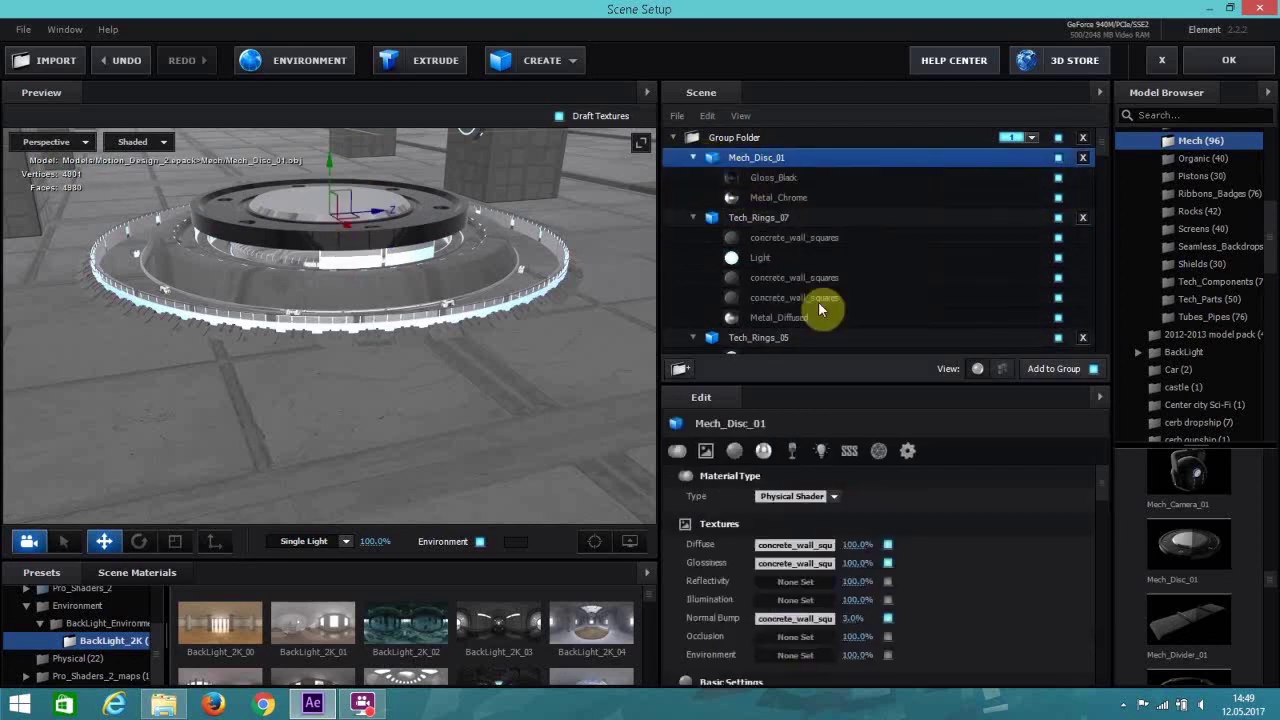
left_click(831, 180)
left_click(1222, 61)
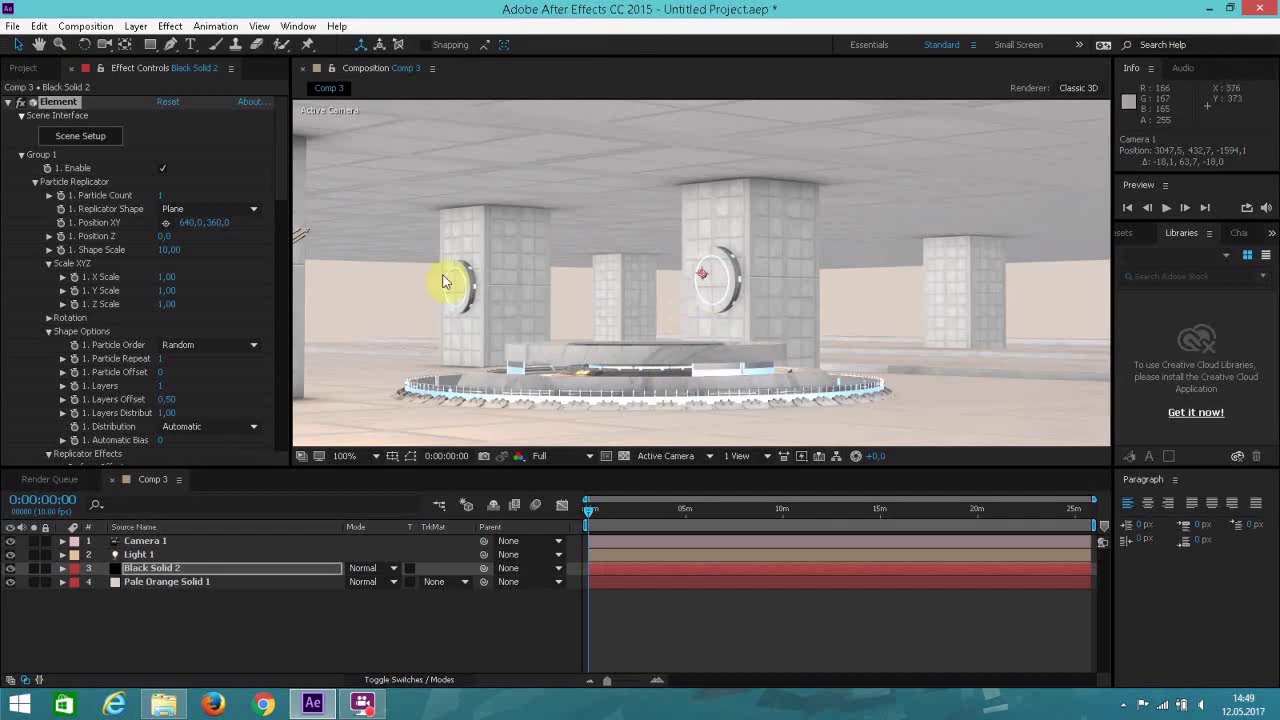
Reopen the Element scene and delete the Mech_Disc_01 model.
left_click(99, 138)
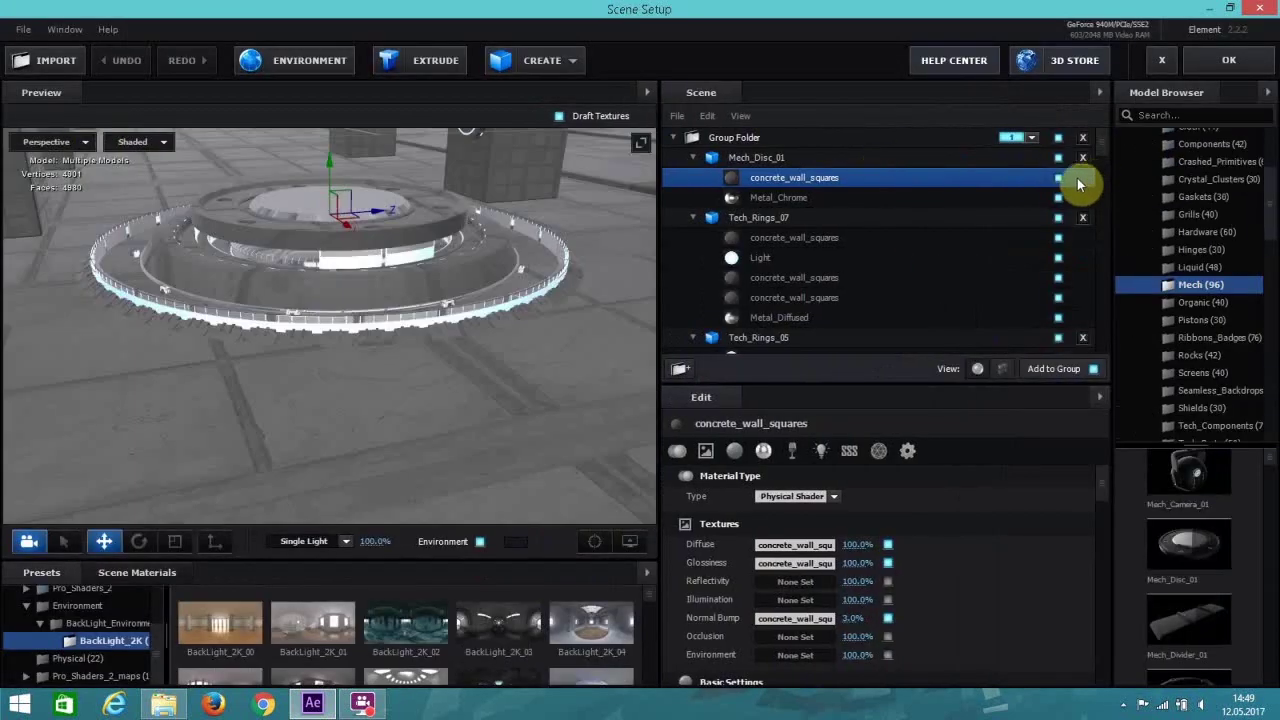
left_click(1058, 157)
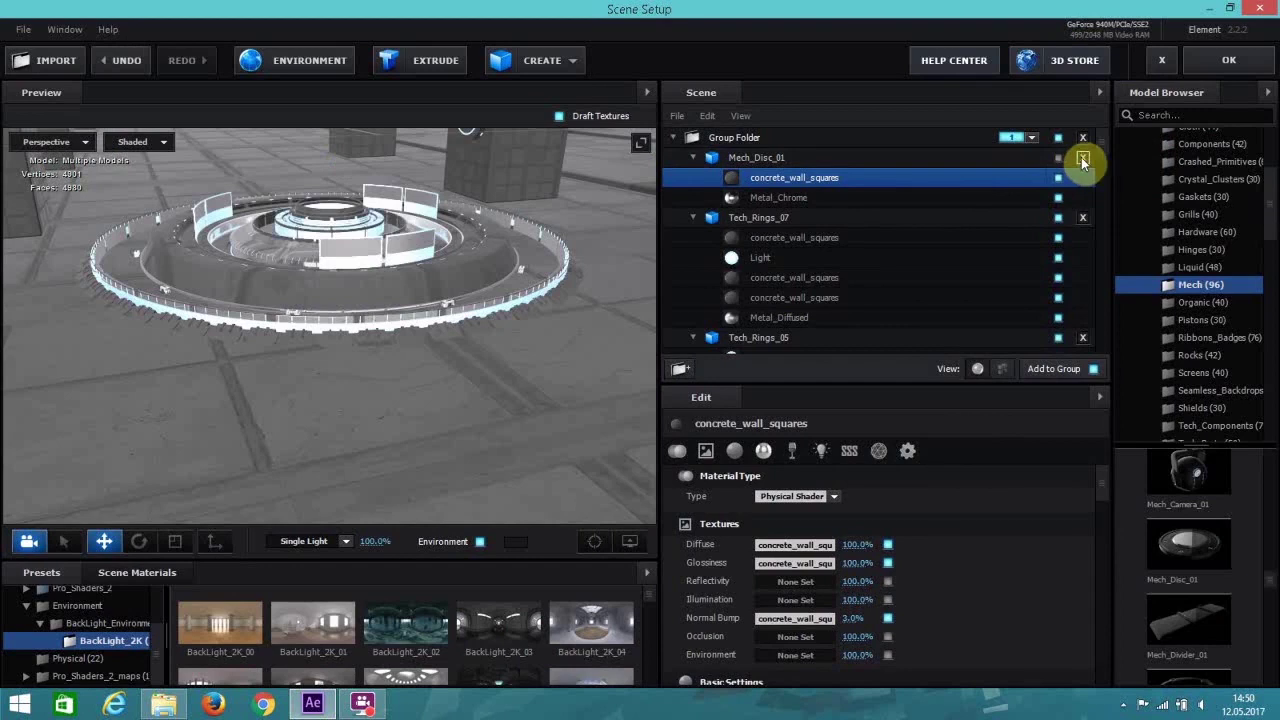
left_click(1082, 158)
Browse the Mech models for another piece to add to the centerpiece.
scroll(1223, 471, "down", 4)
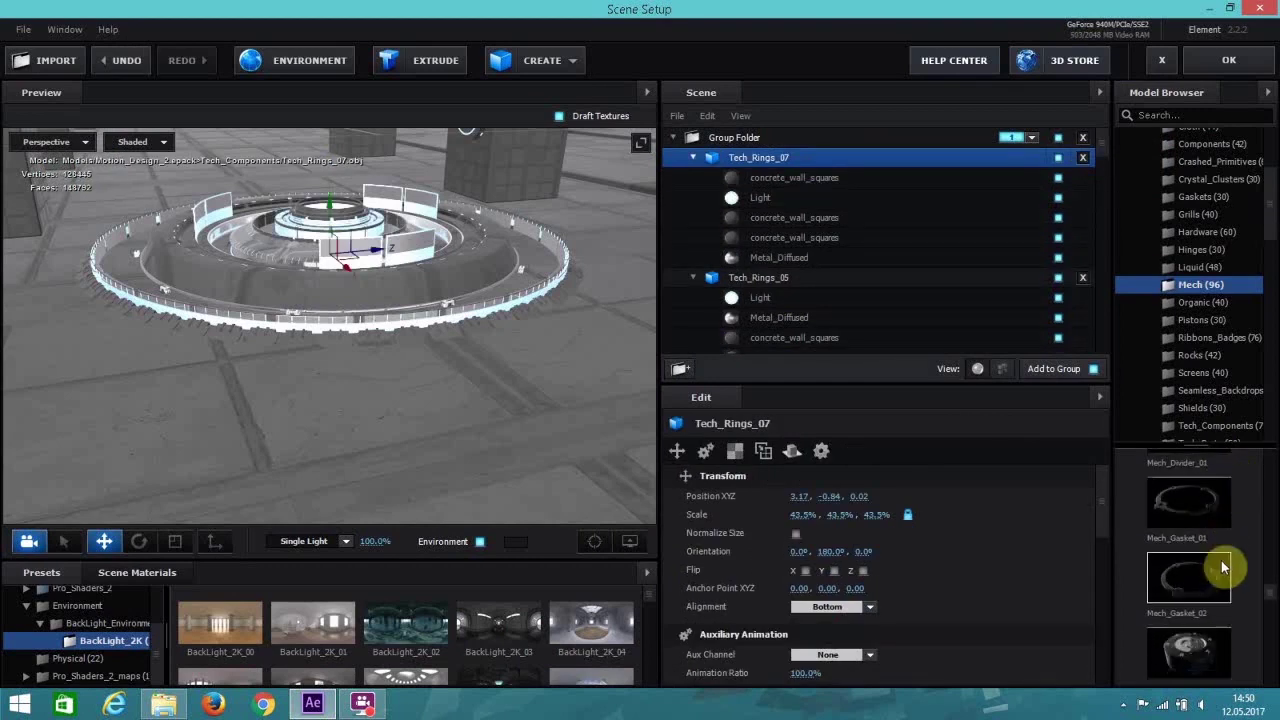
scroll(1222, 567, "down", 8)
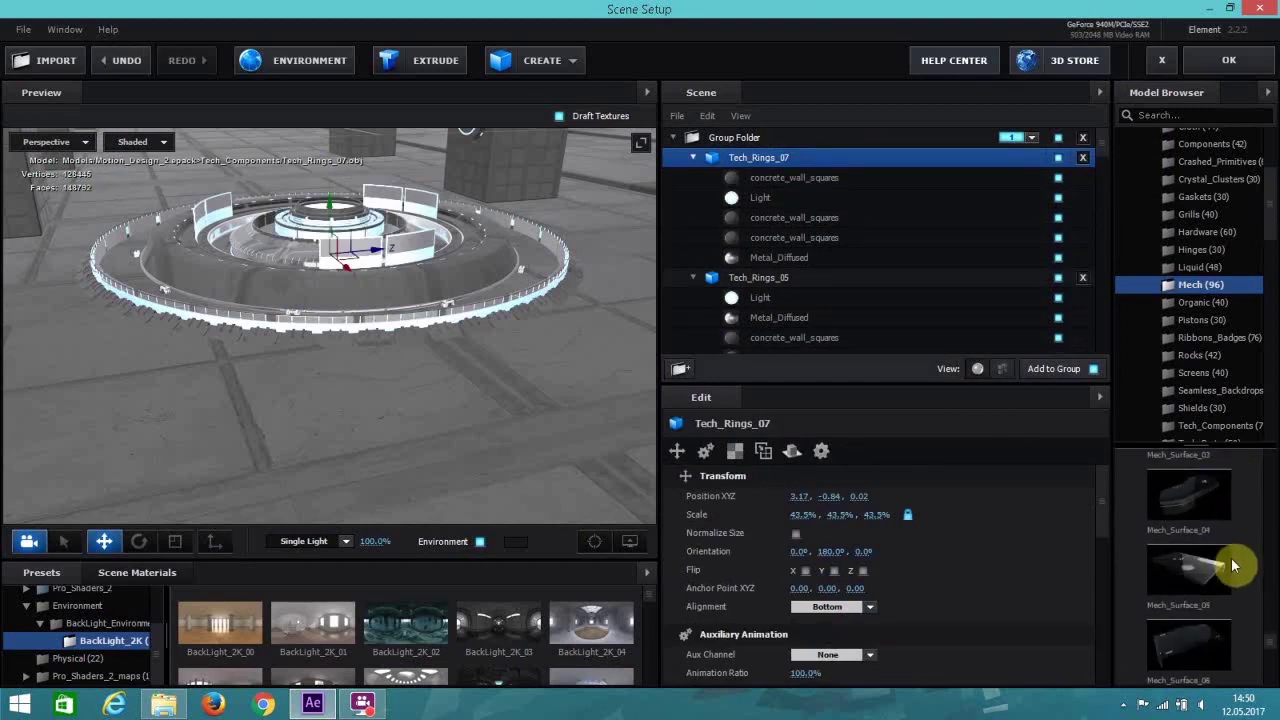
scroll(1231, 567, "down", 6)
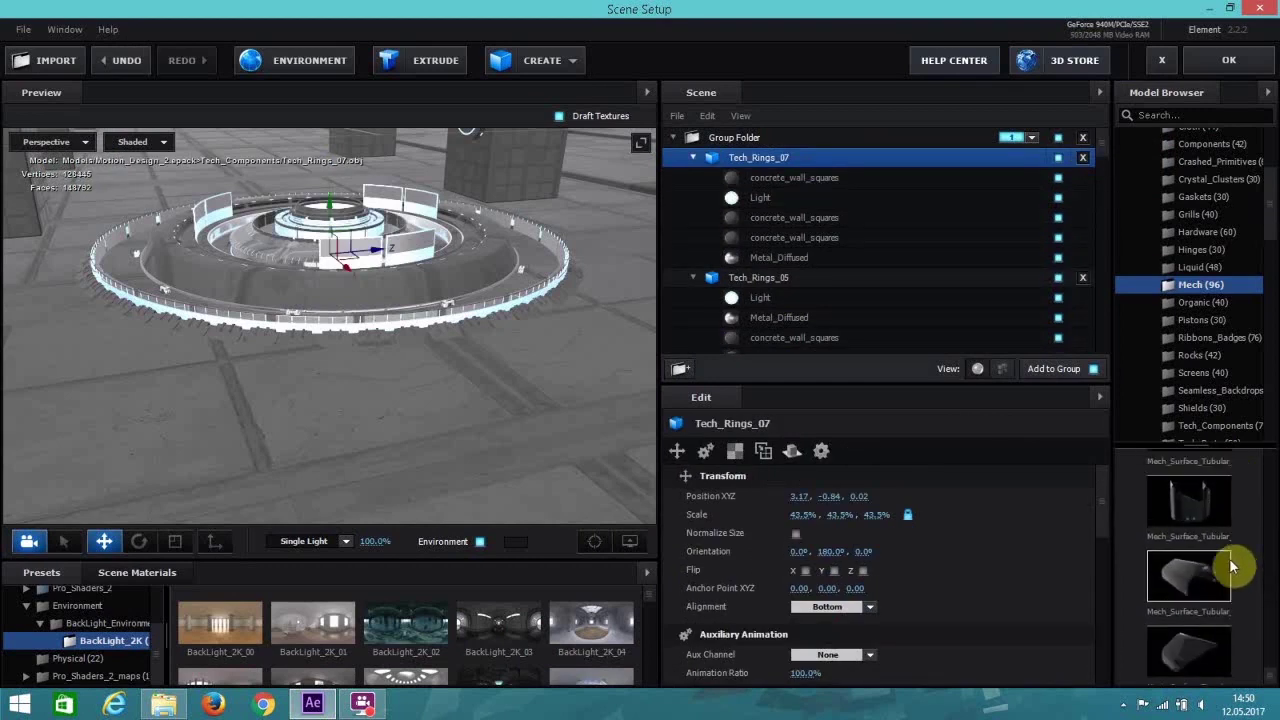
scroll(1231, 567, "down", 8)
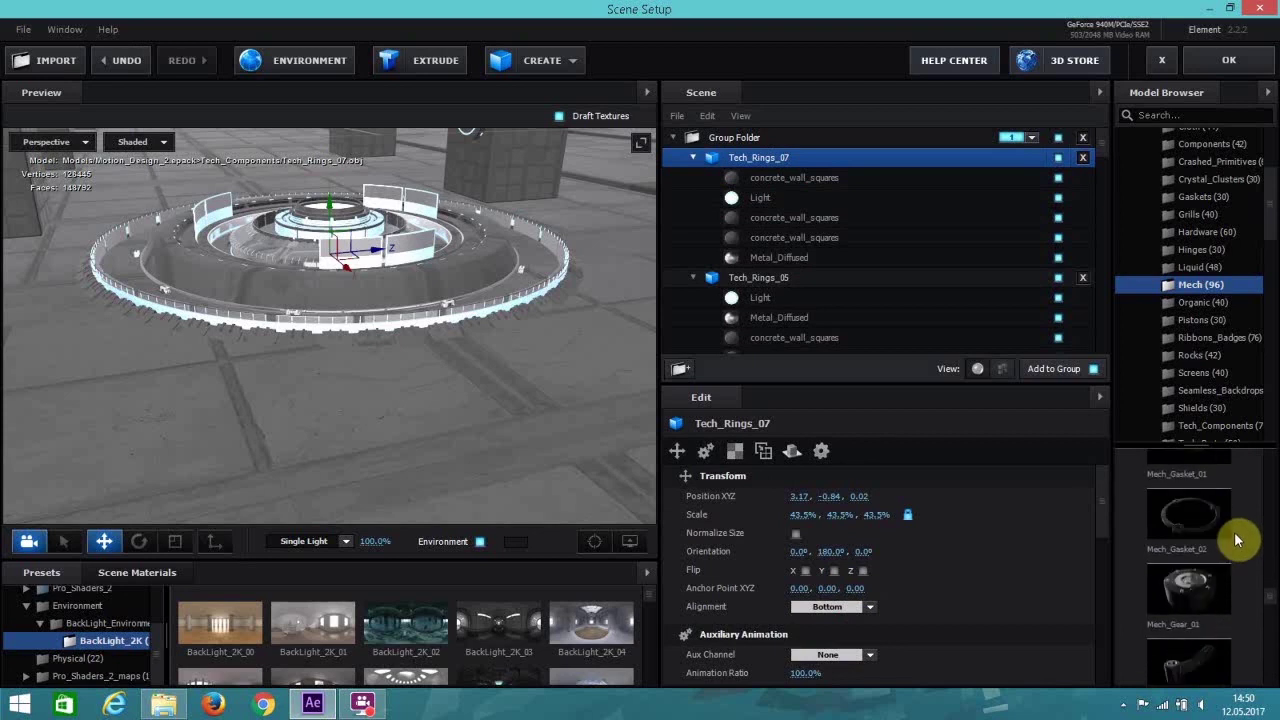
scroll(1237, 540, "up", 5)
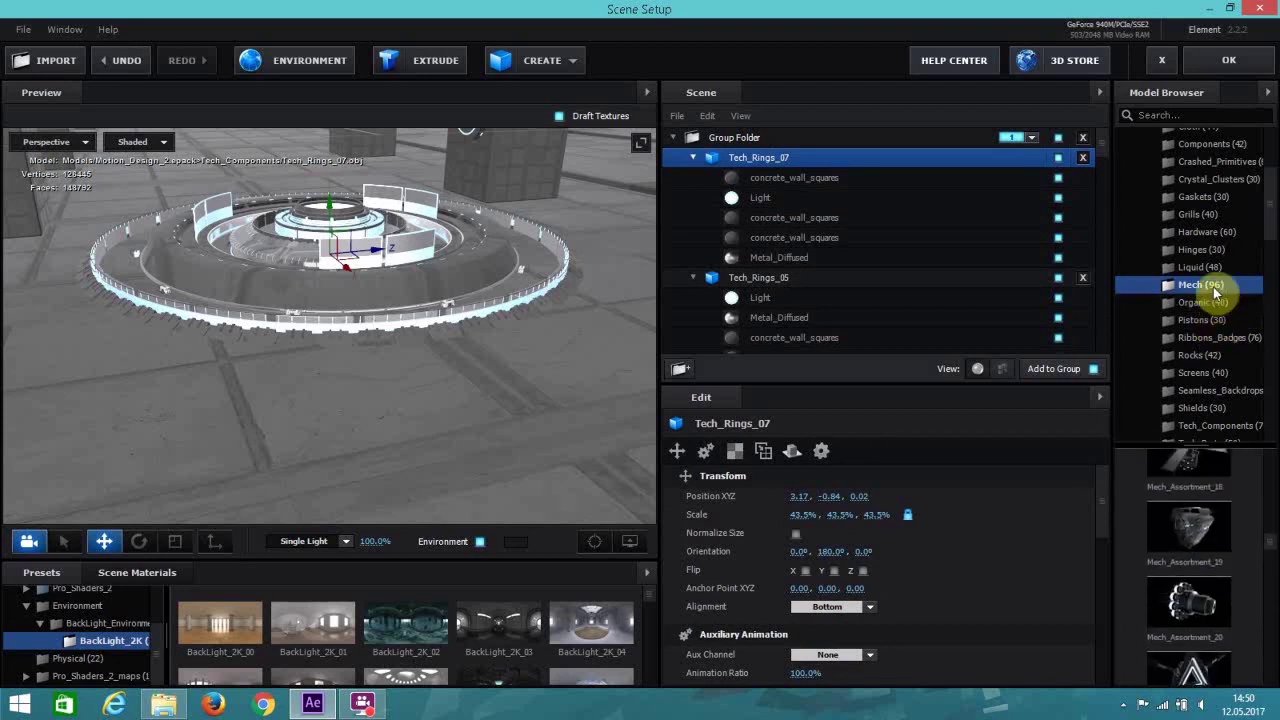
Look through the Hardware and Components models for a suitable centerpiece addition.
left_click(1208, 232)
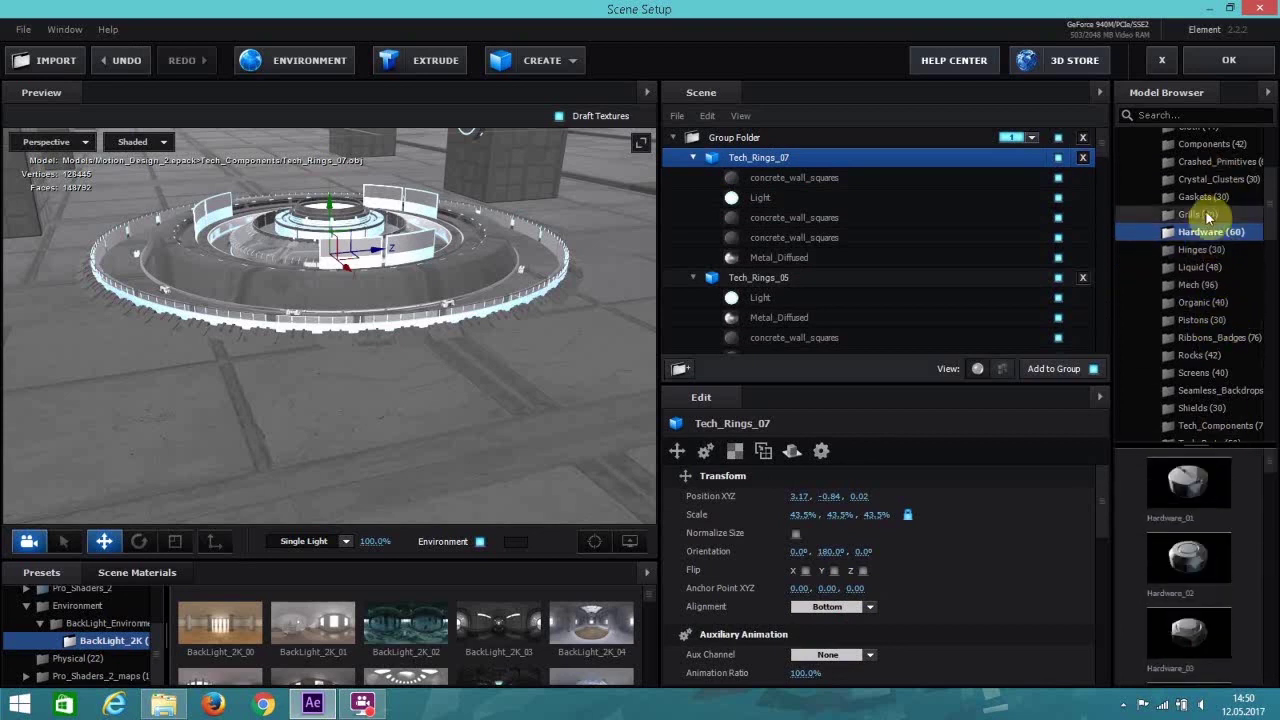
scroll(1208, 216, "up", 1)
left_click(1215, 200)
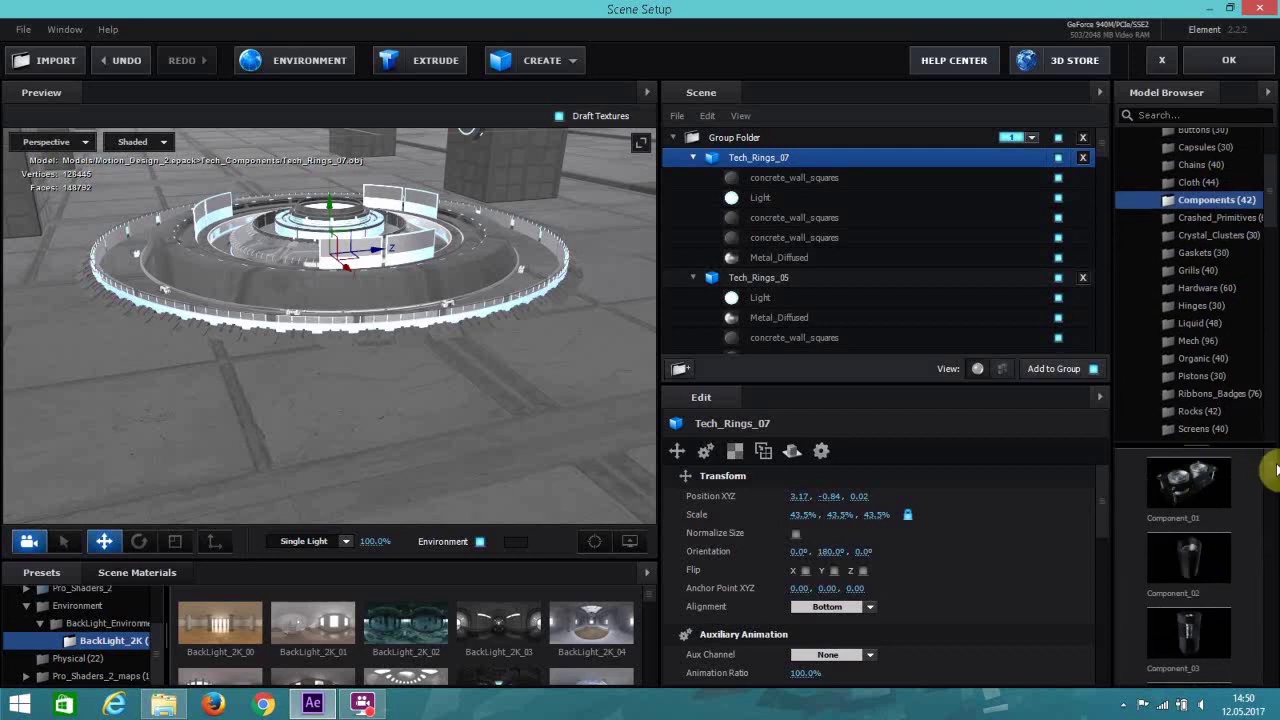
scroll(1270, 470, "down", 5)
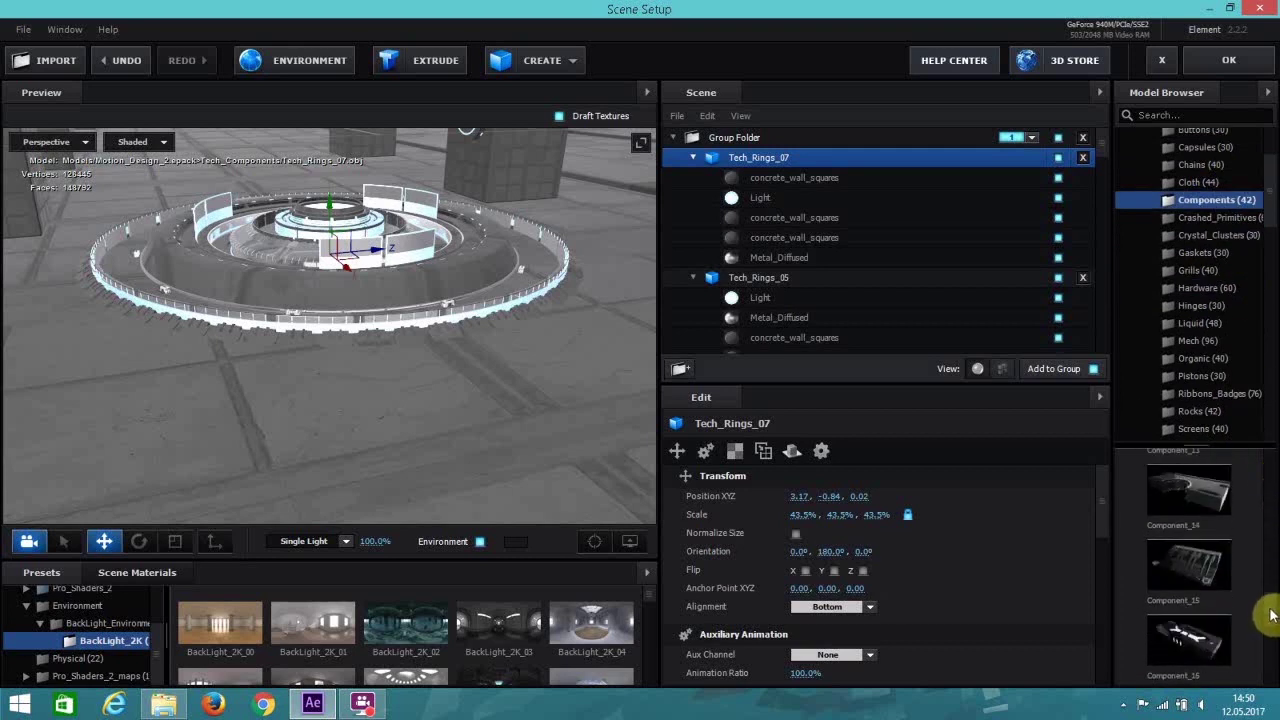
scroll(1272, 615, "down", 1)
scroll(1272, 617, "down", 1)
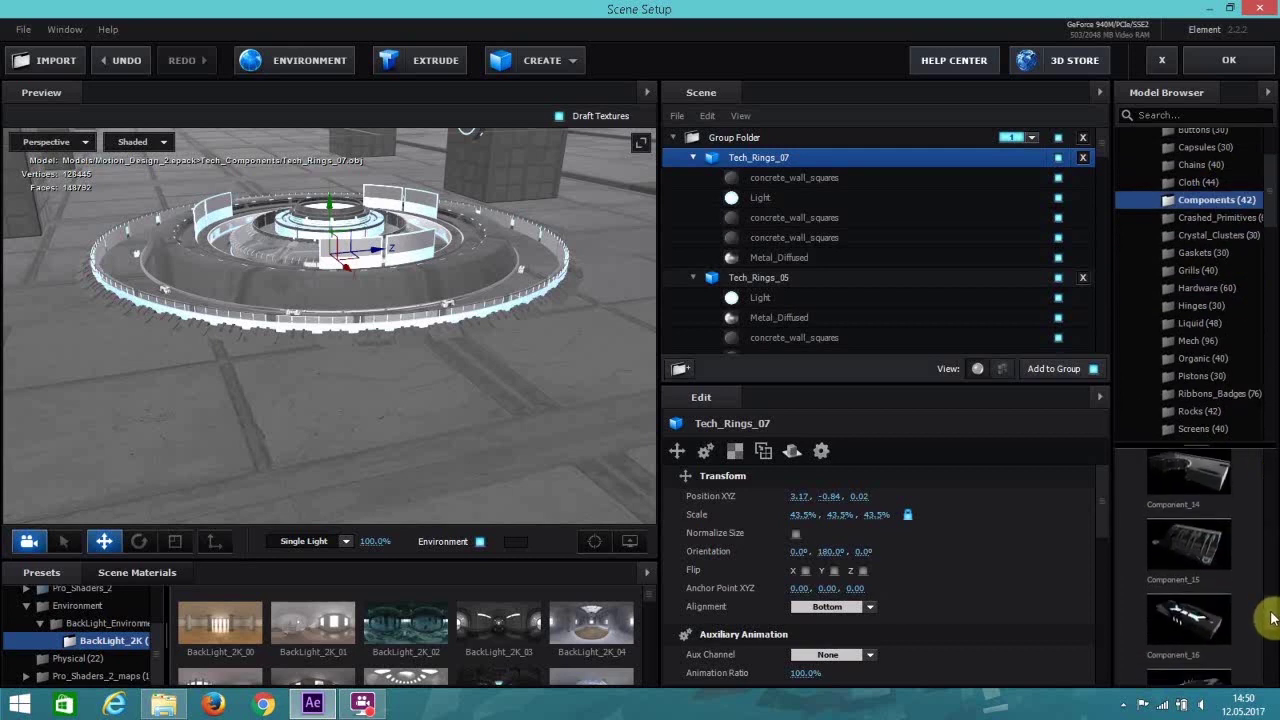
scroll(1265, 600, "down", 3)
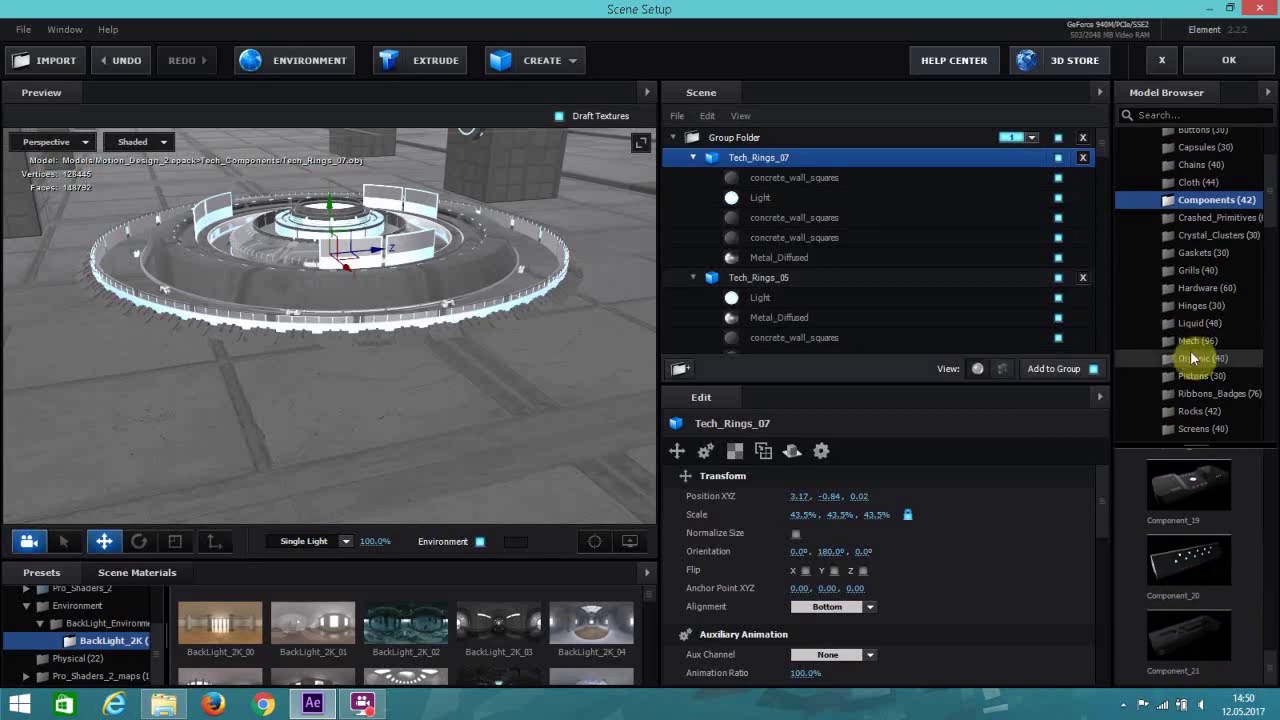
Check the Beams and Bionic_Core models of Motion_Design_2 for a suitable piece.
scroll(1216, 214, "up", 1)
scroll(1216, 214, "up", 3)
left_click(1217, 215)
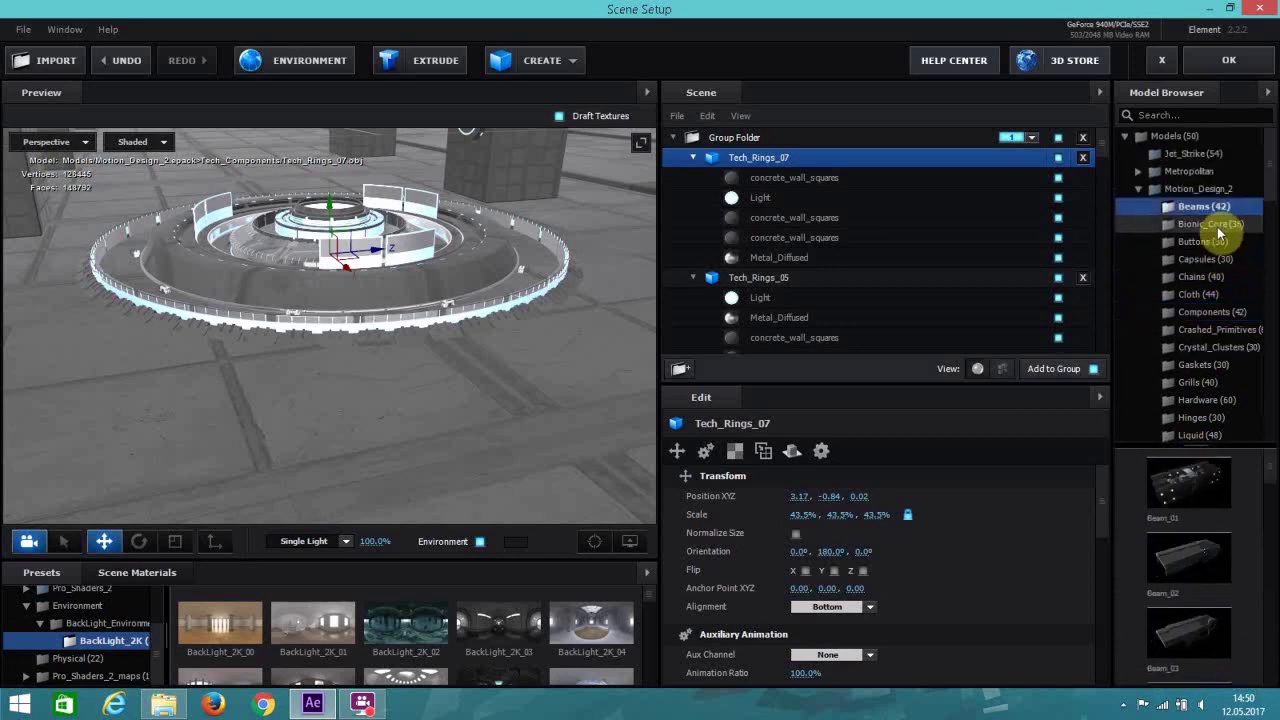
scroll(1212, 617, "down", 7)
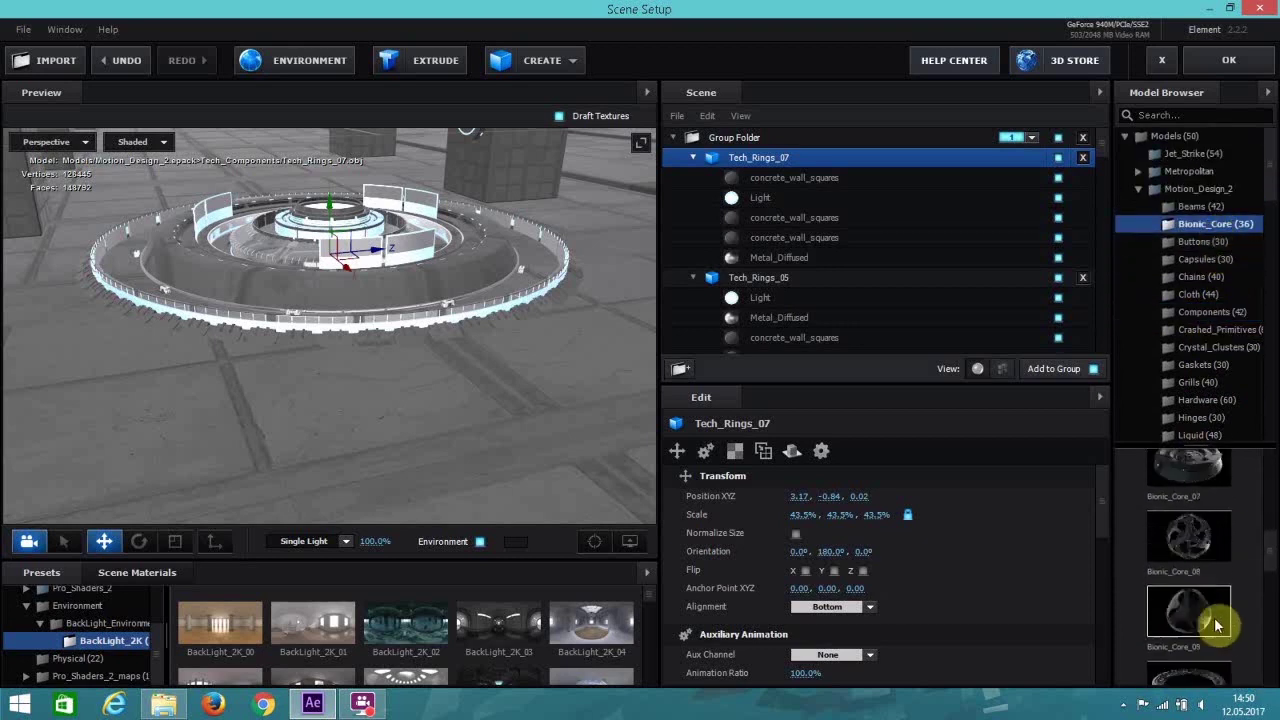
scroll(1212, 617, "down", 2)
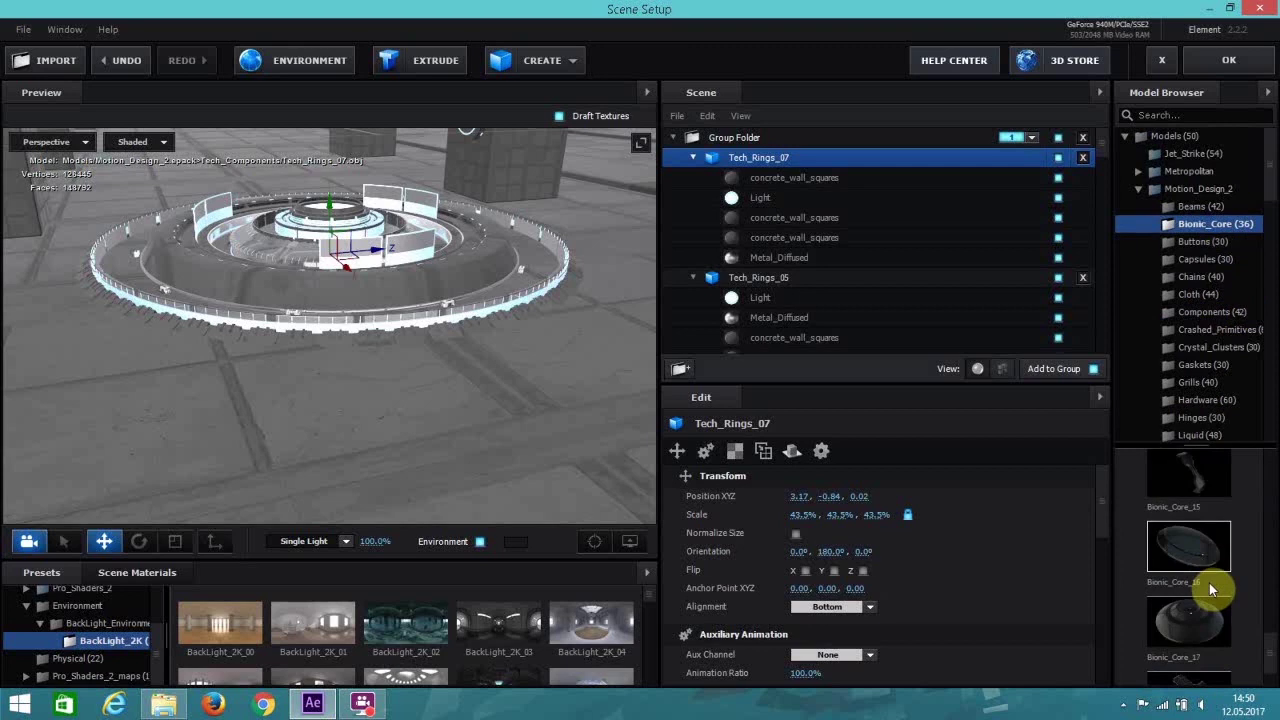
scroll(1210, 588, "down", 1)
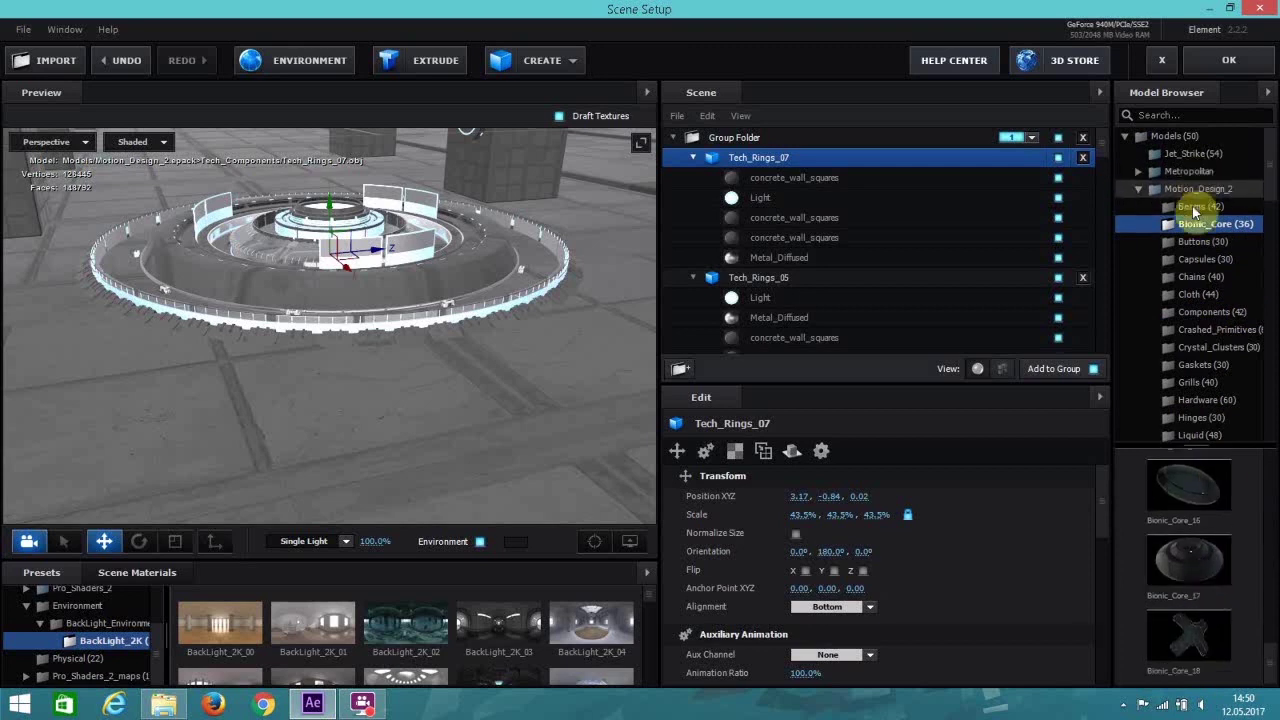
Examine the Crashed_Primitives models and go through the Components models again for a usable part.
left_click(1215, 312)
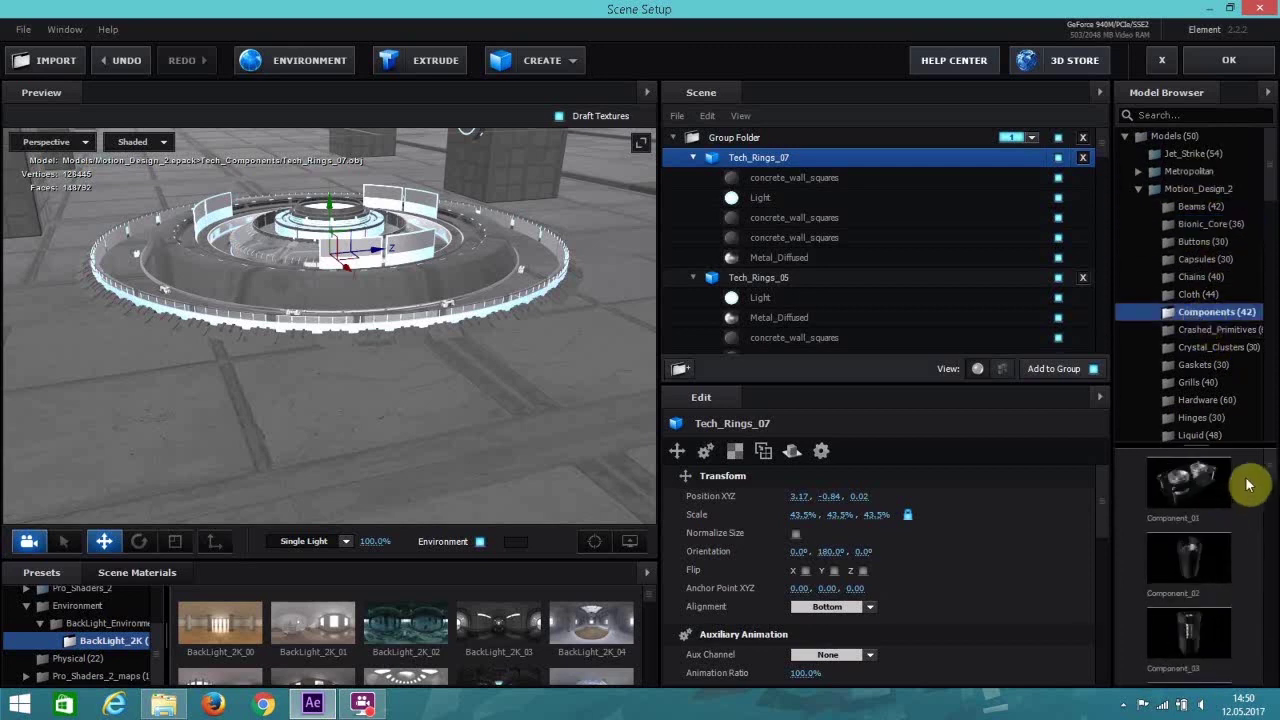
left_click_drag(1268, 472, 1272, 590)
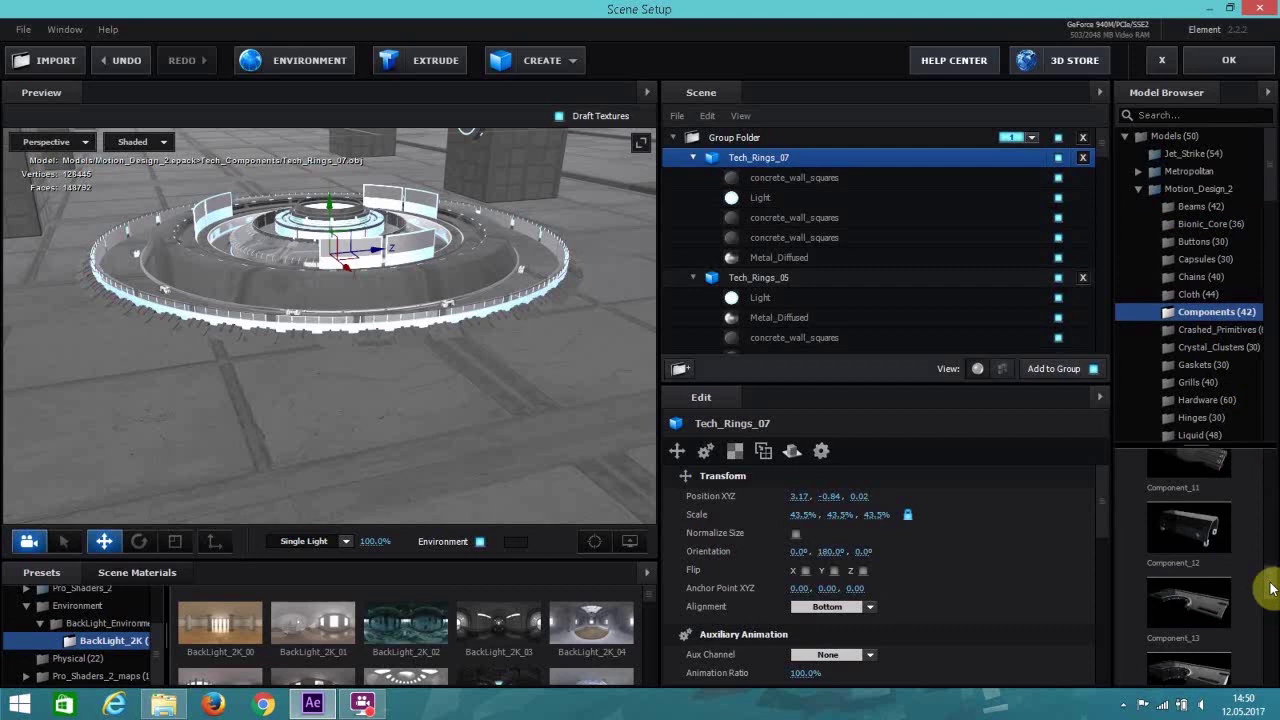
key("Down")
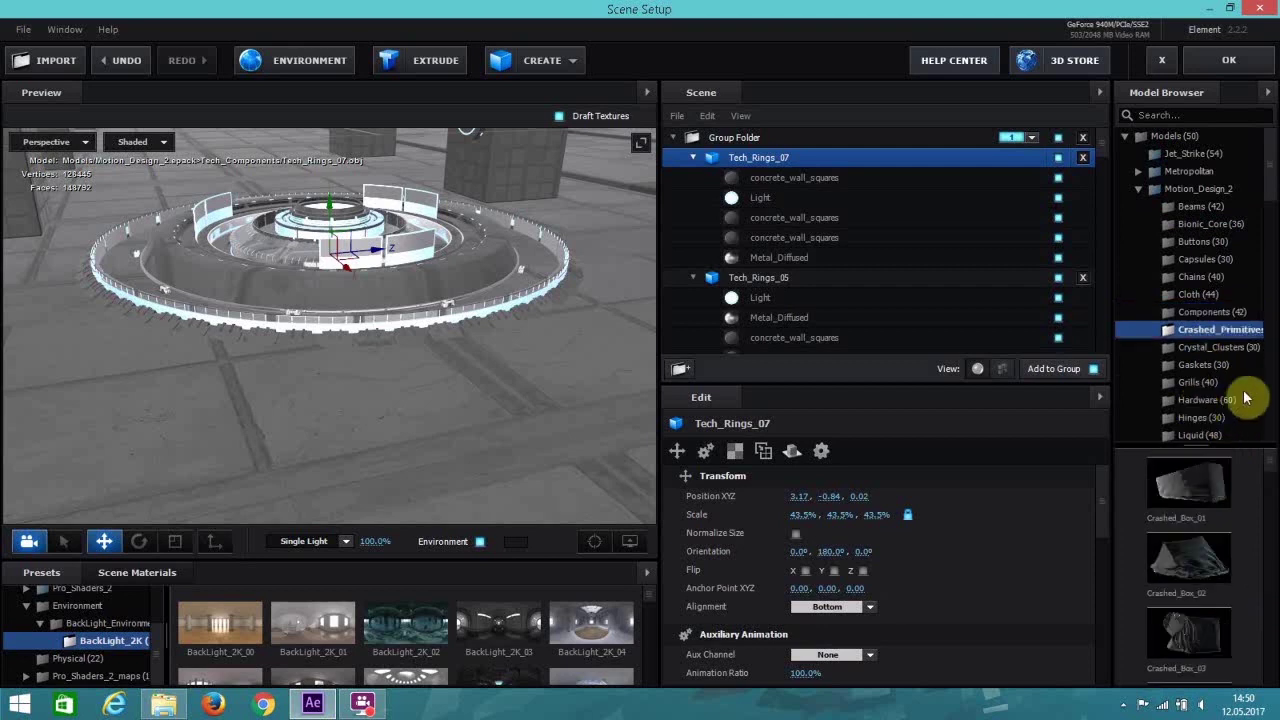
scroll(1234, 363, "down", 3)
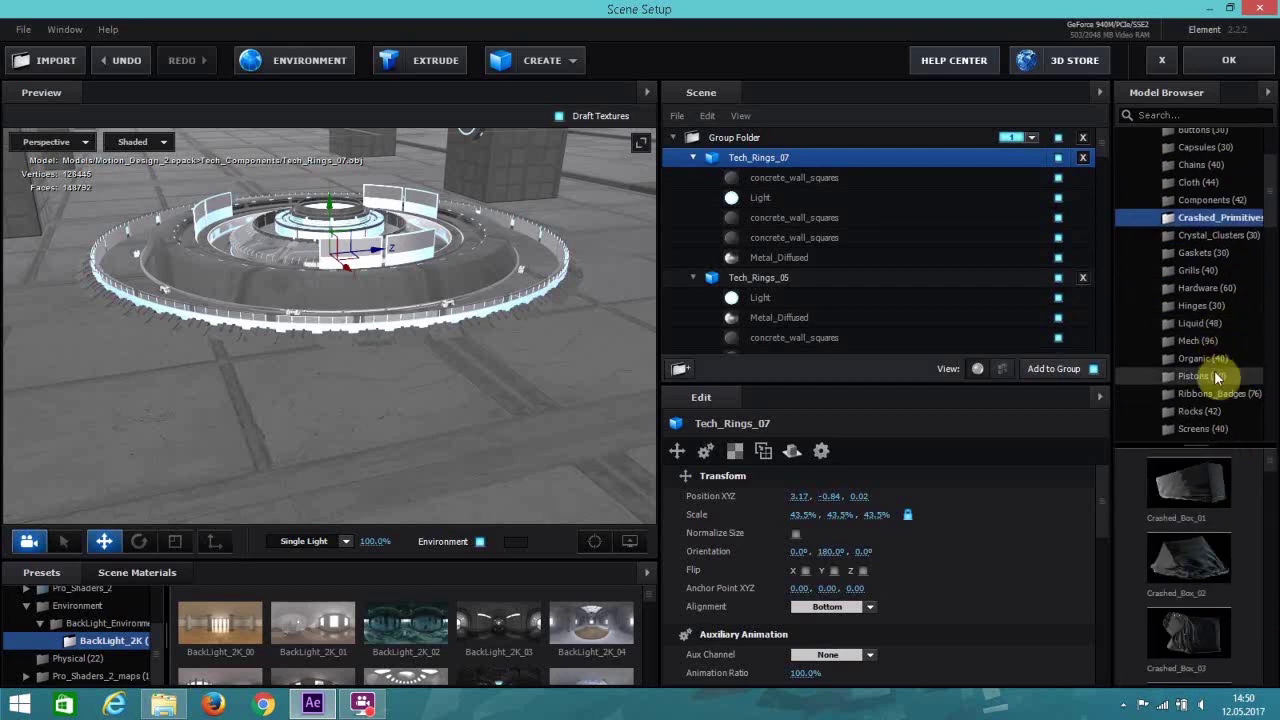
left_click(1188, 196)
scroll(1229, 655, "down", 1)
scroll(1225, 640, "down", 1)
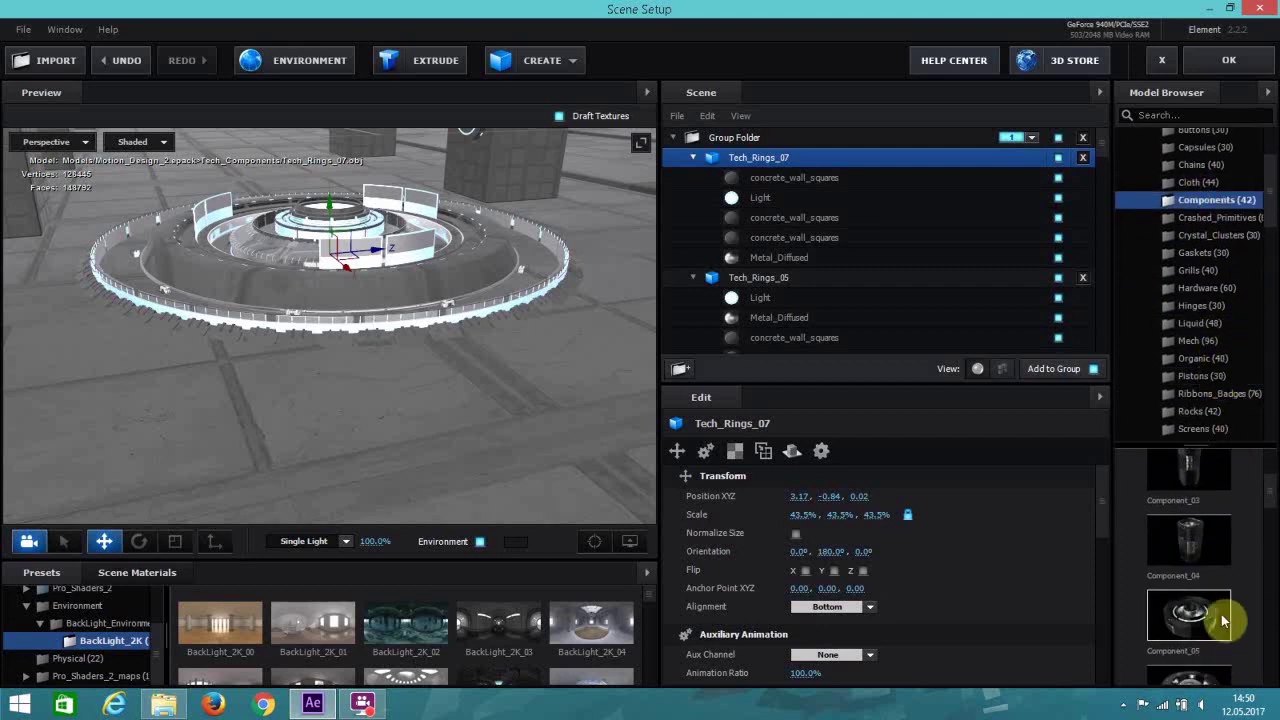
scroll(1200, 614, "down", 8)
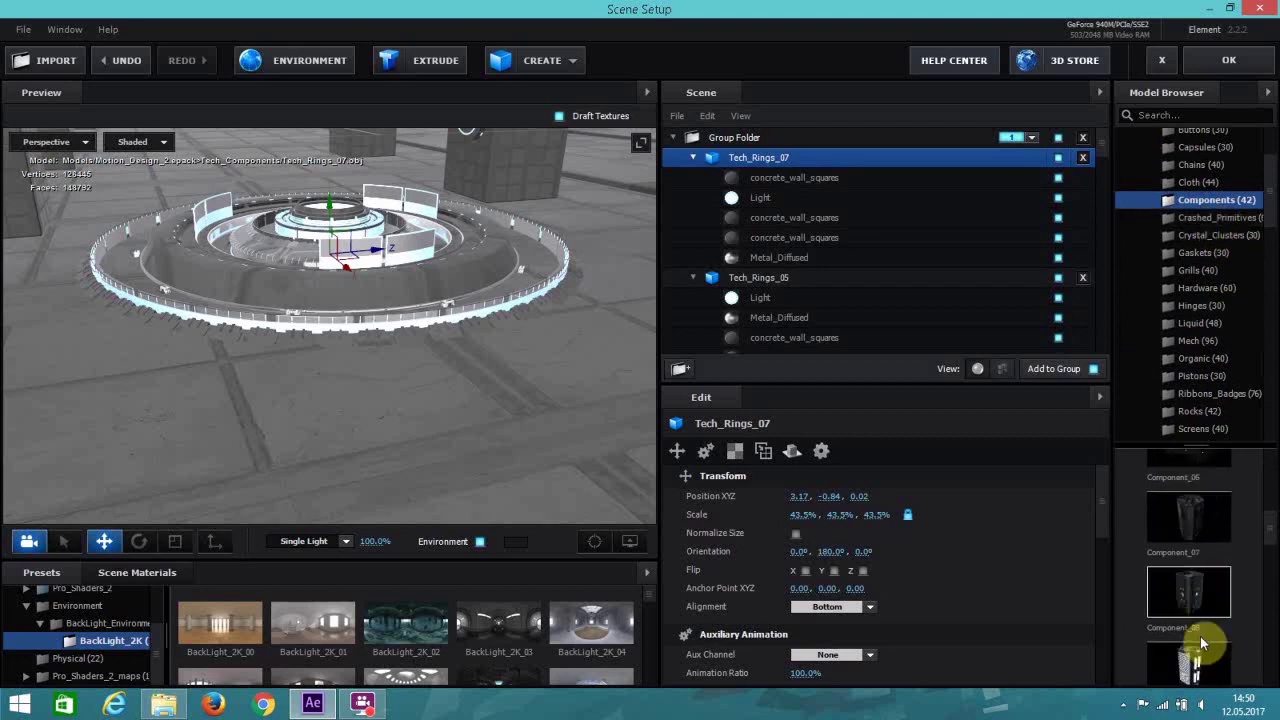
scroll(1207, 548, "down", 6)
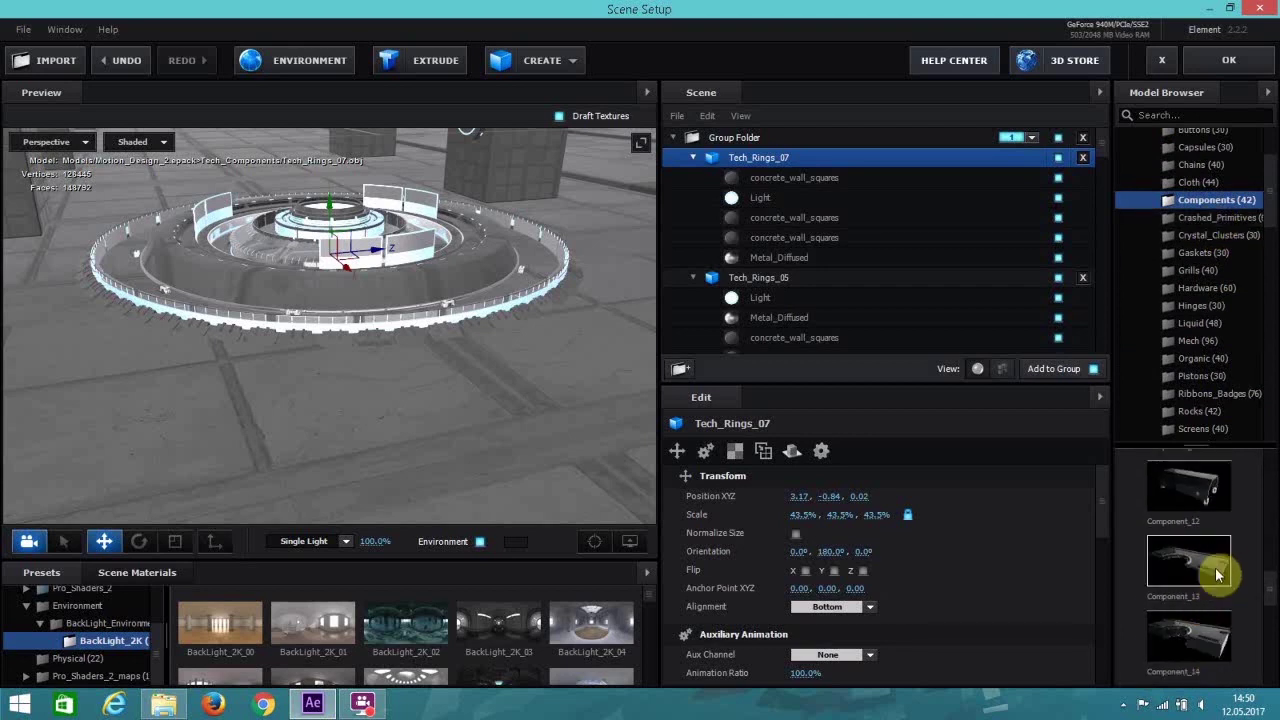
scroll(1217, 595, "down", 2)
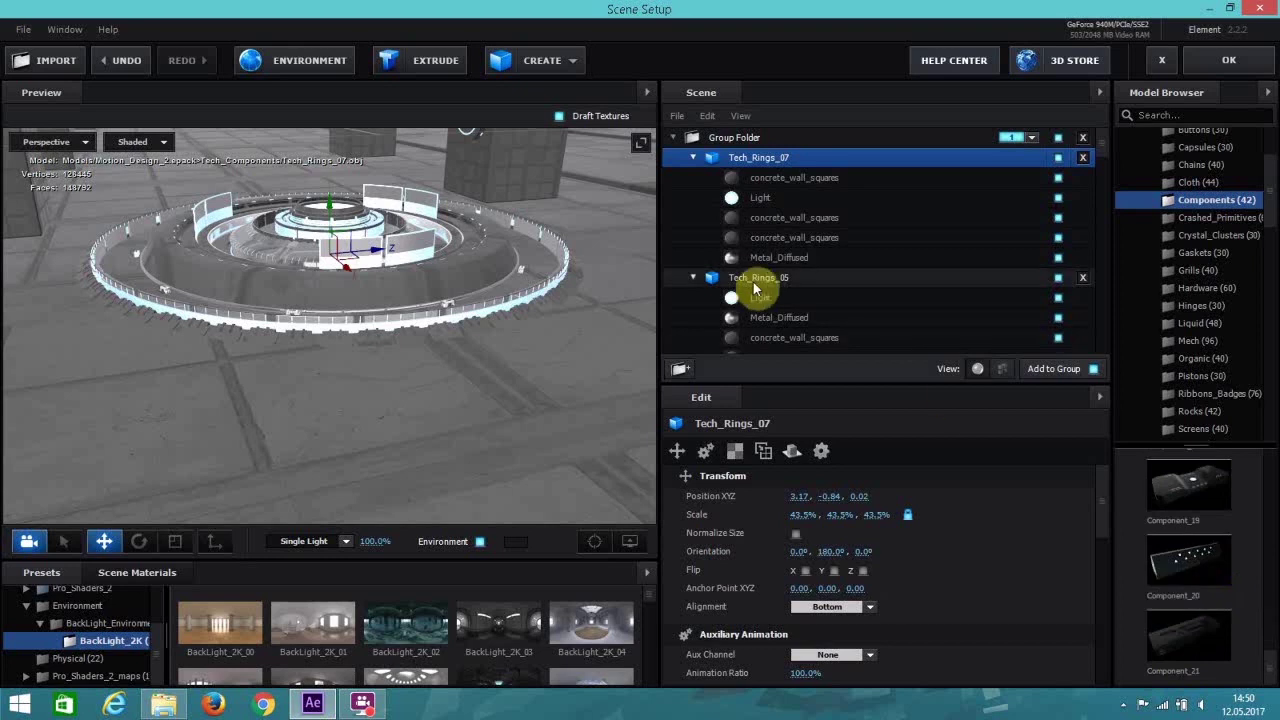
Create a box primitive in the group folder and copy the transform of Tech_Rings_07.
left_click(576, 62)
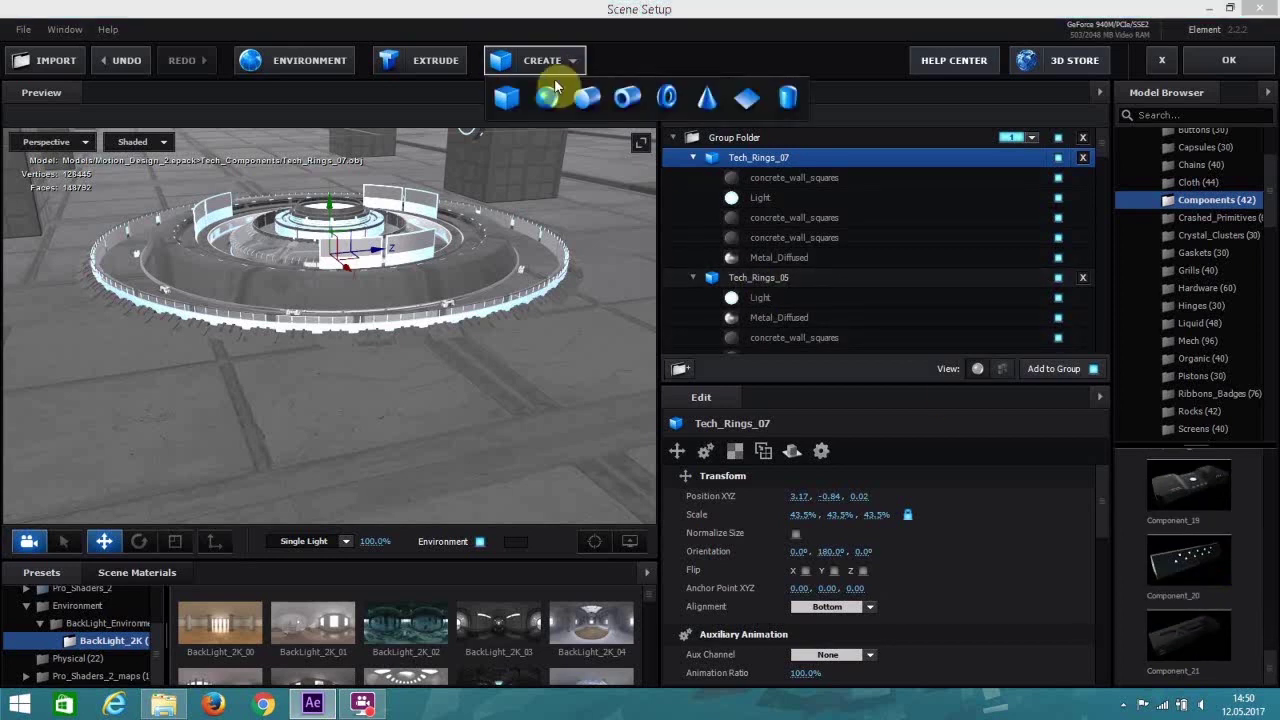
left_click(517, 95)
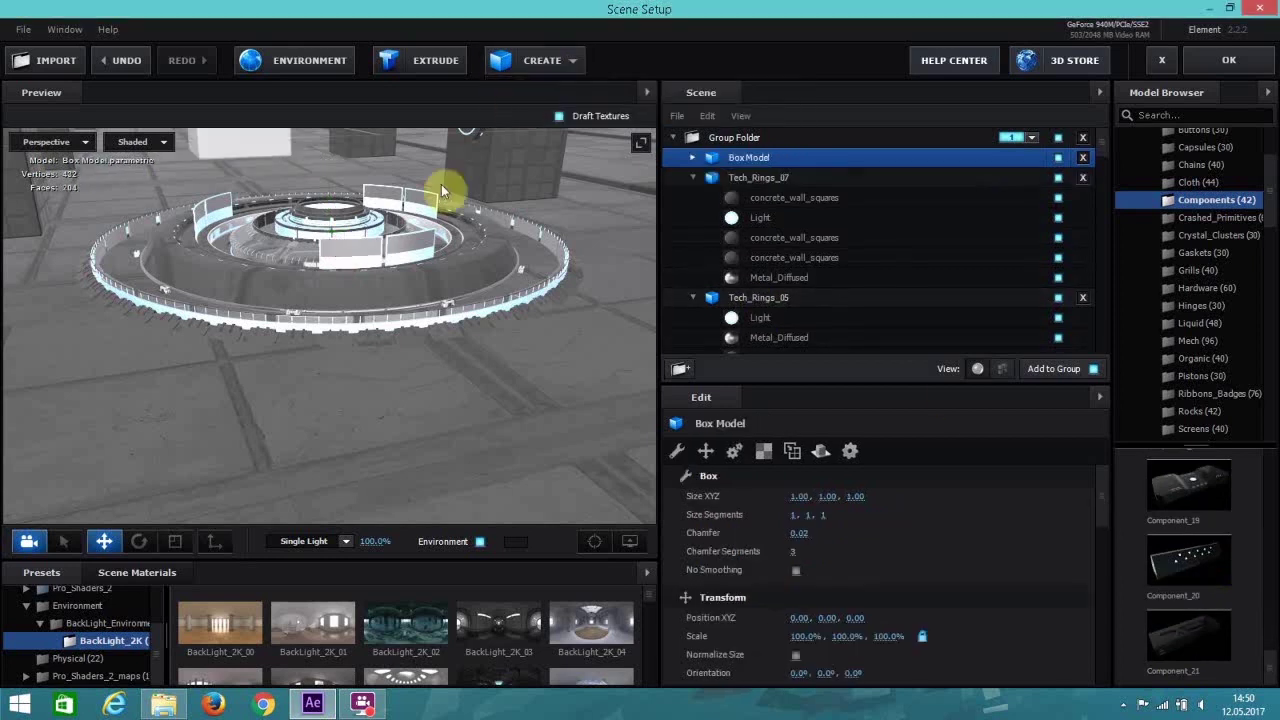
left_click(734, 180)
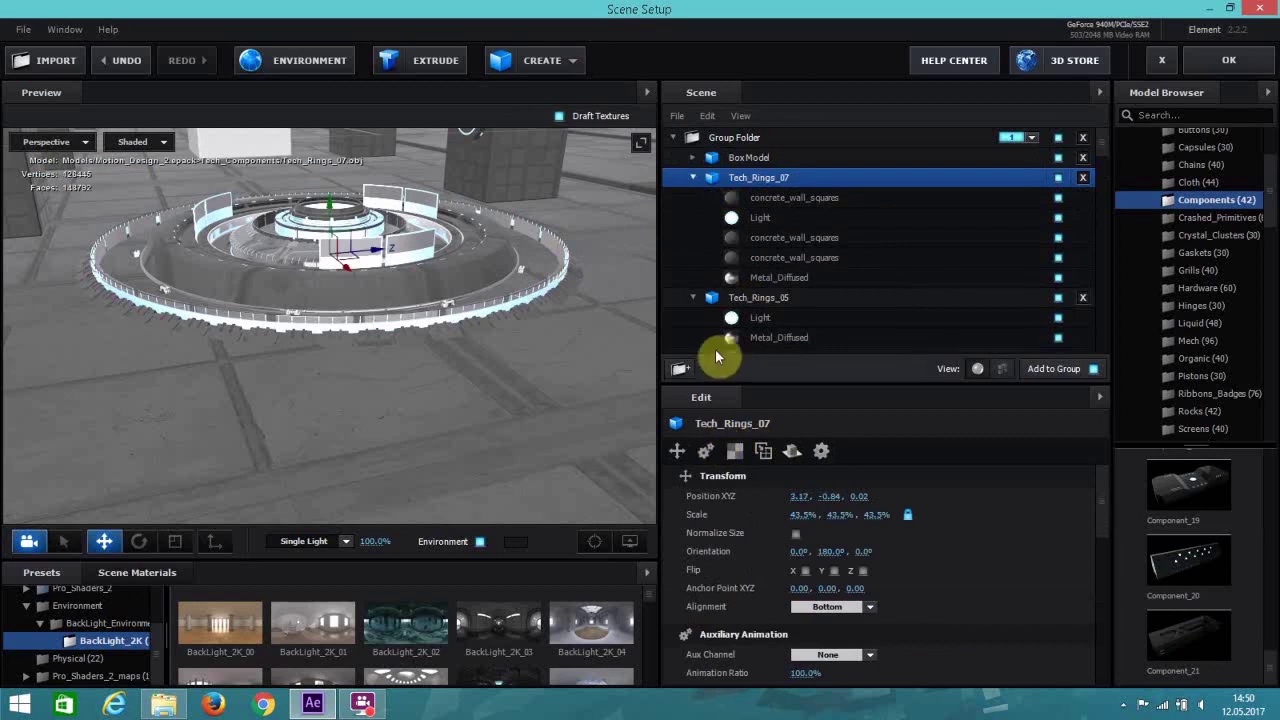
left_click_drag(489, 152, 489, 149)
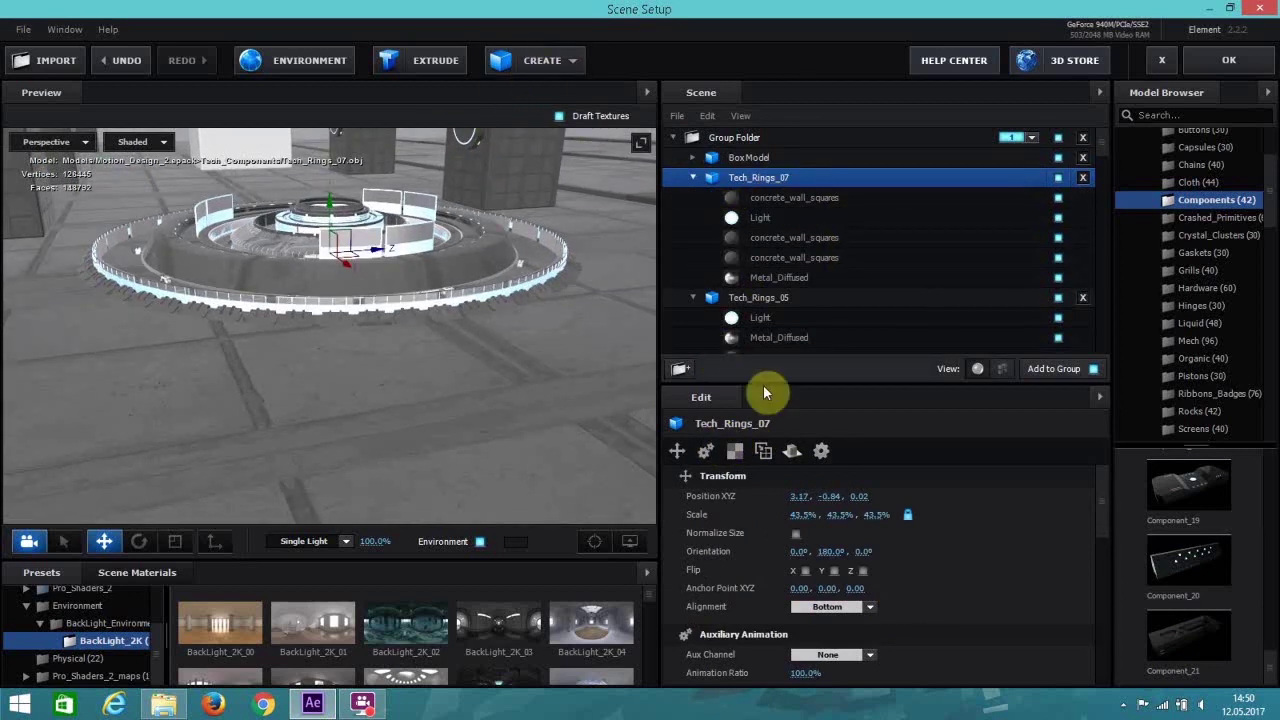
right_click(720, 472)
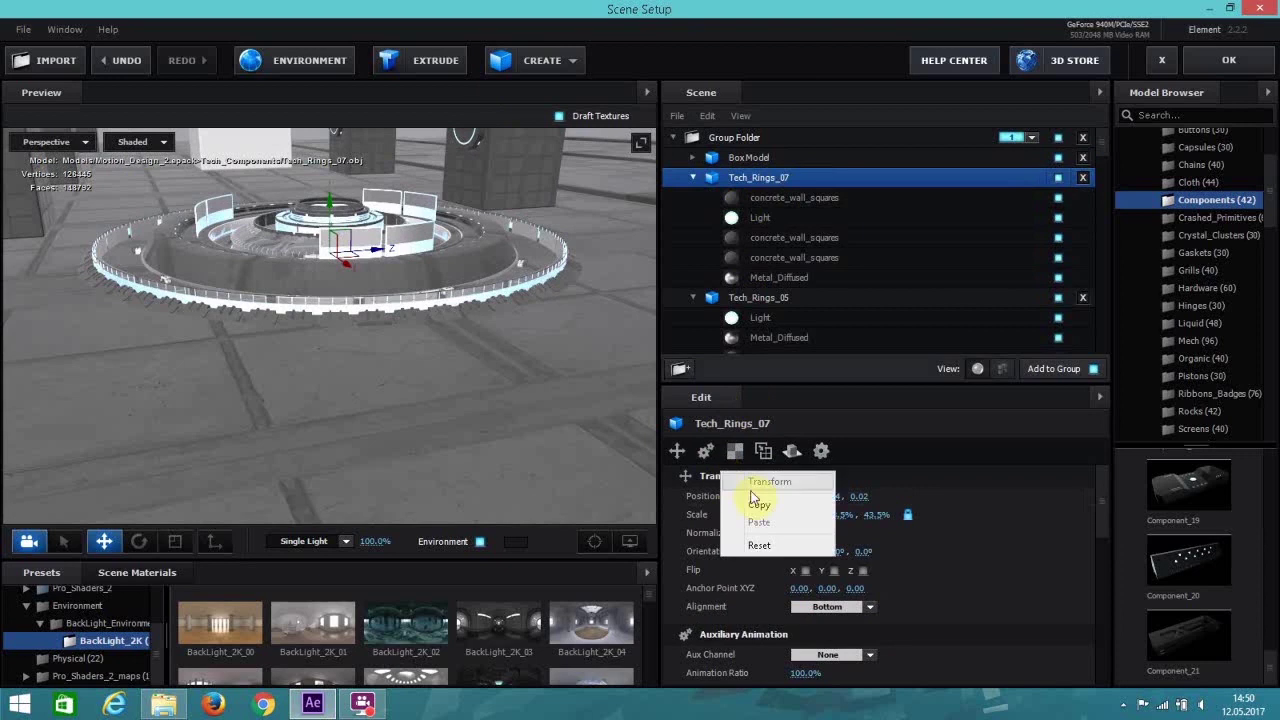
left_click(762, 505)
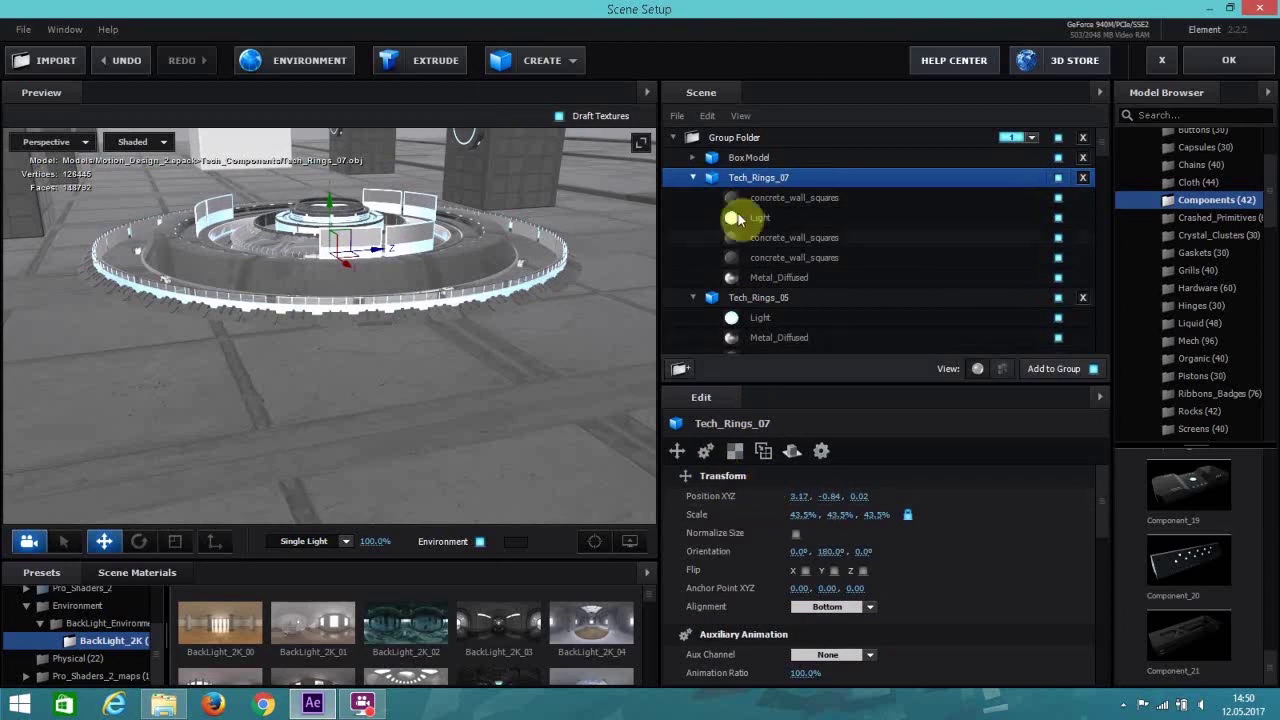
Paste the copied Tech_Rings_07 transform onto the Box Model.
left_click(692, 158)
left_click(736, 158)
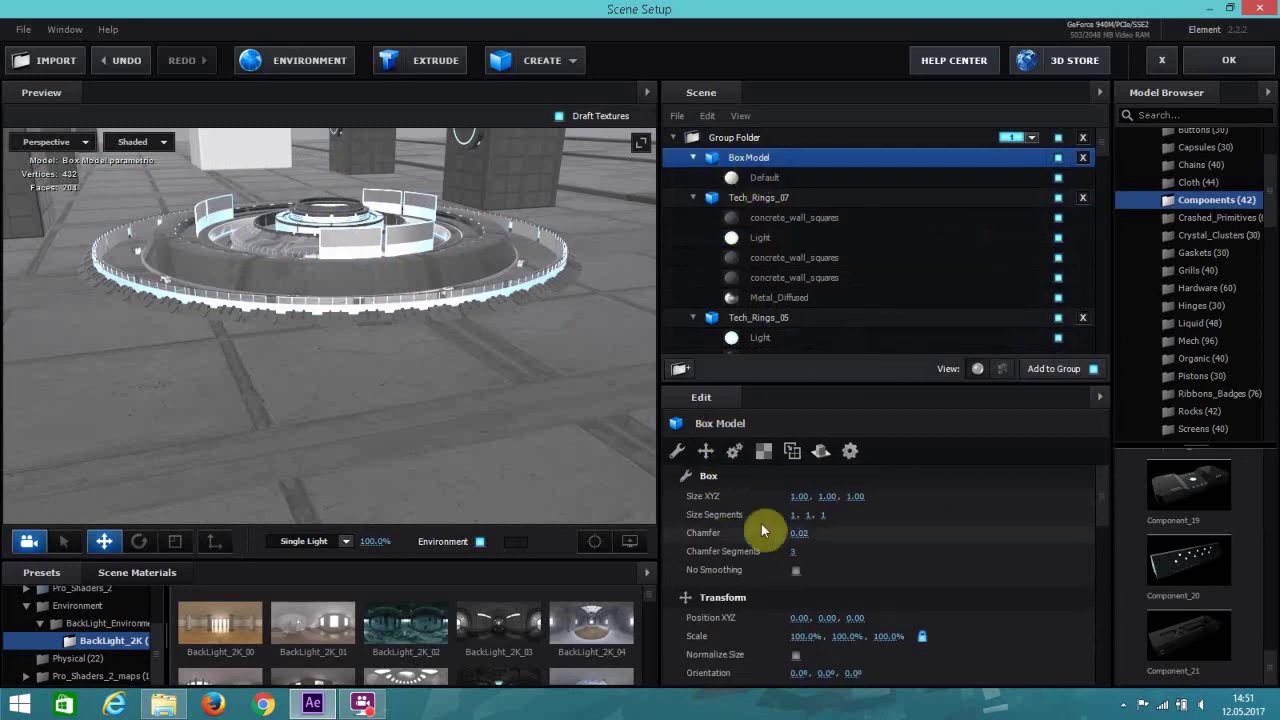
scroll(748, 541, "down", 3)
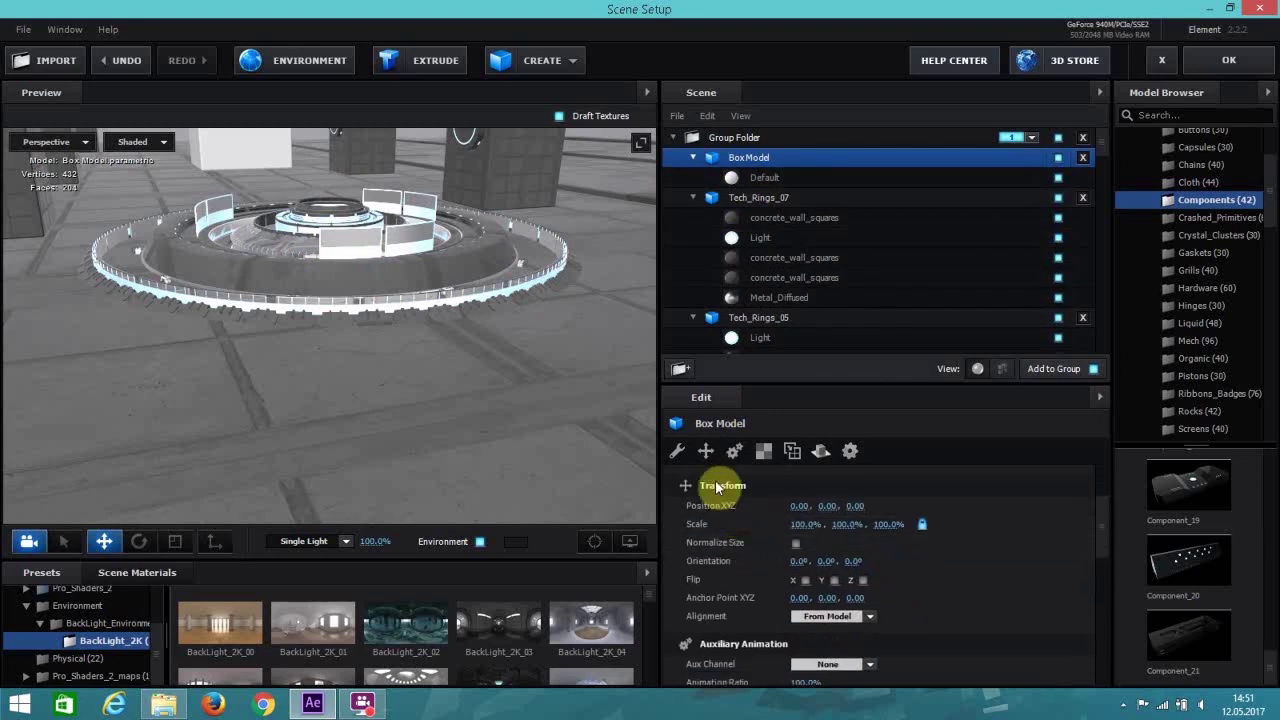
right_click(738, 489)
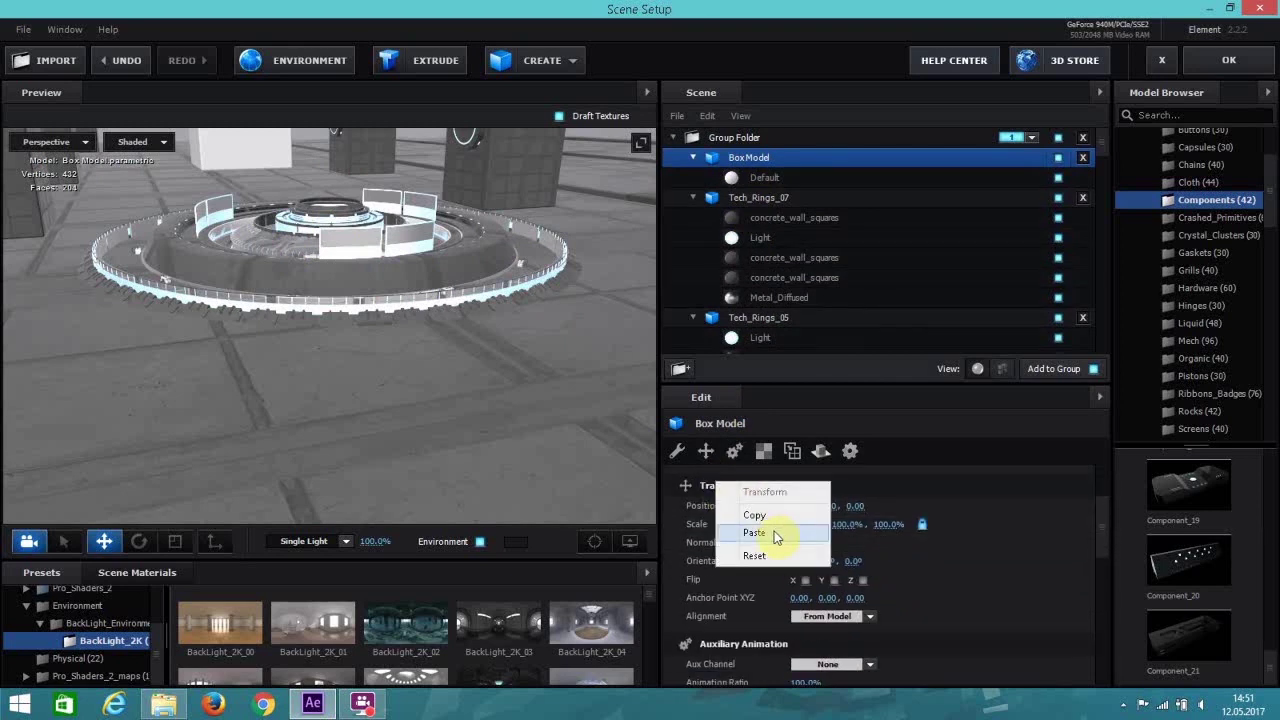
left_click(752, 199)
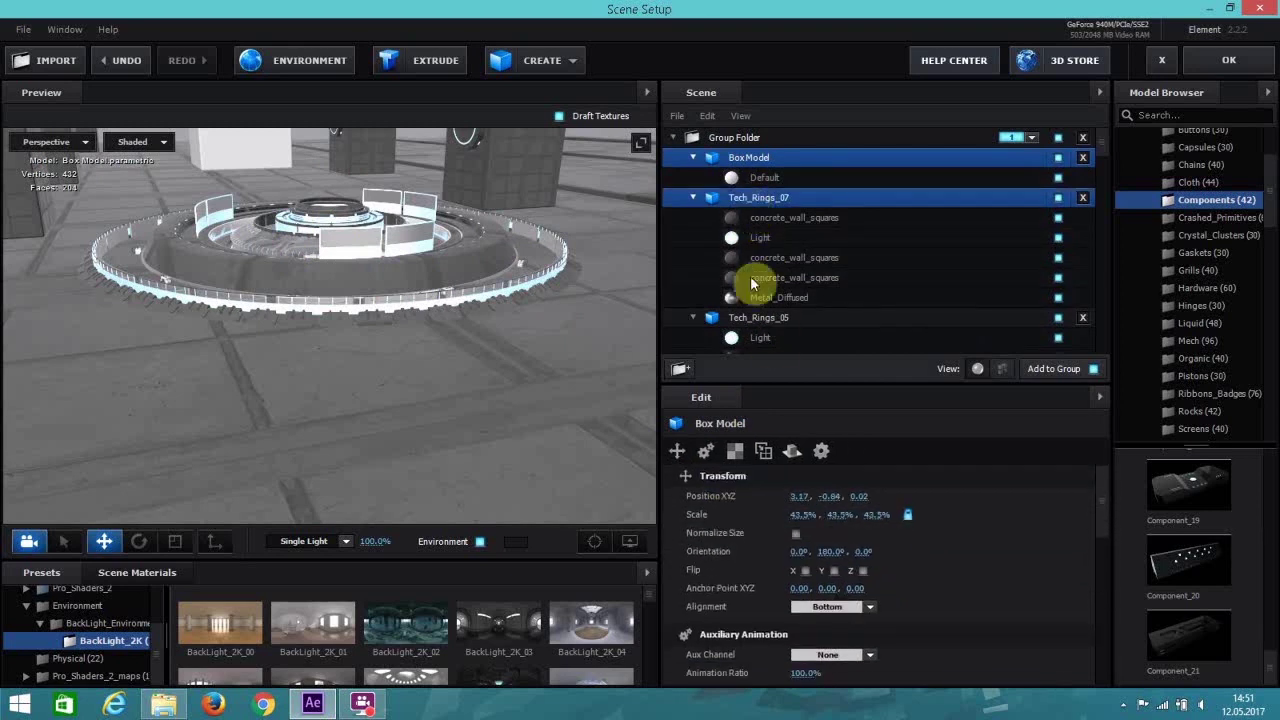
left_click(755, 157)
right_click(720, 485)
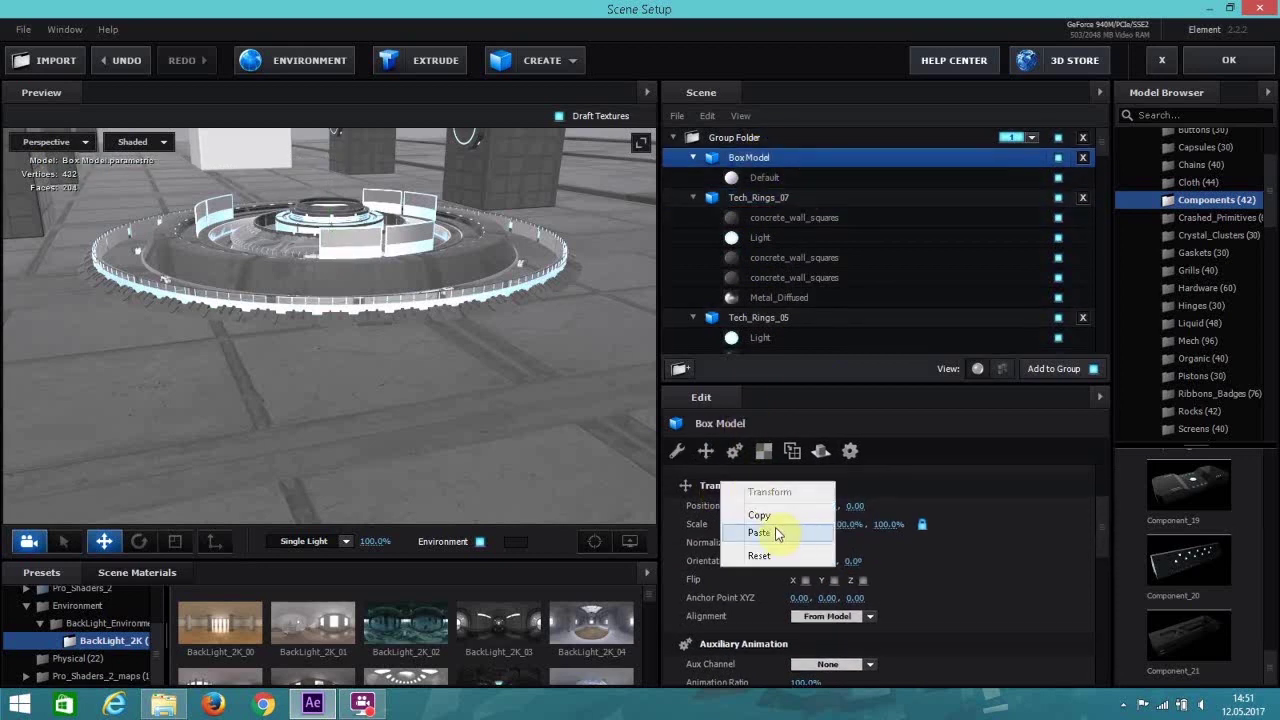
left_click(764, 533)
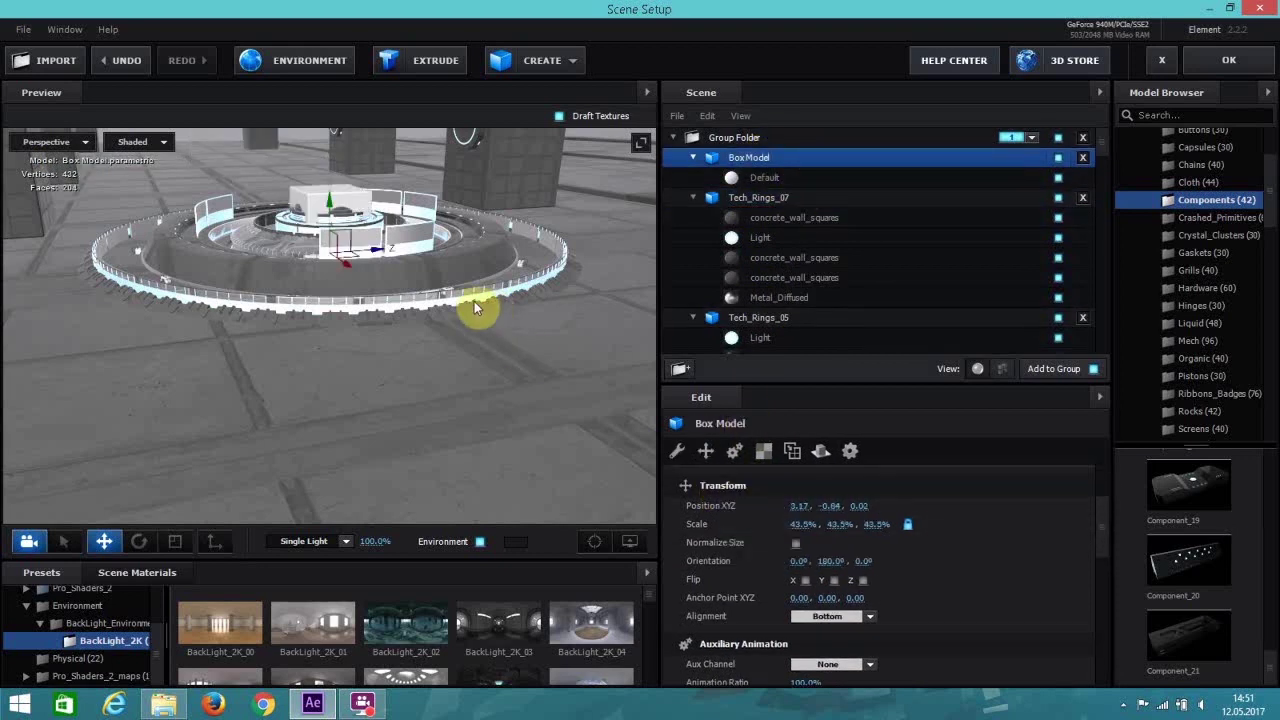
Scale the Box Model uniformly to about 232.5%, and reduce its vertical scale to about 172.3%.
left_click_drag(800, 524, 1048, 464)
left_click_drag(505, 392, 340, 355)
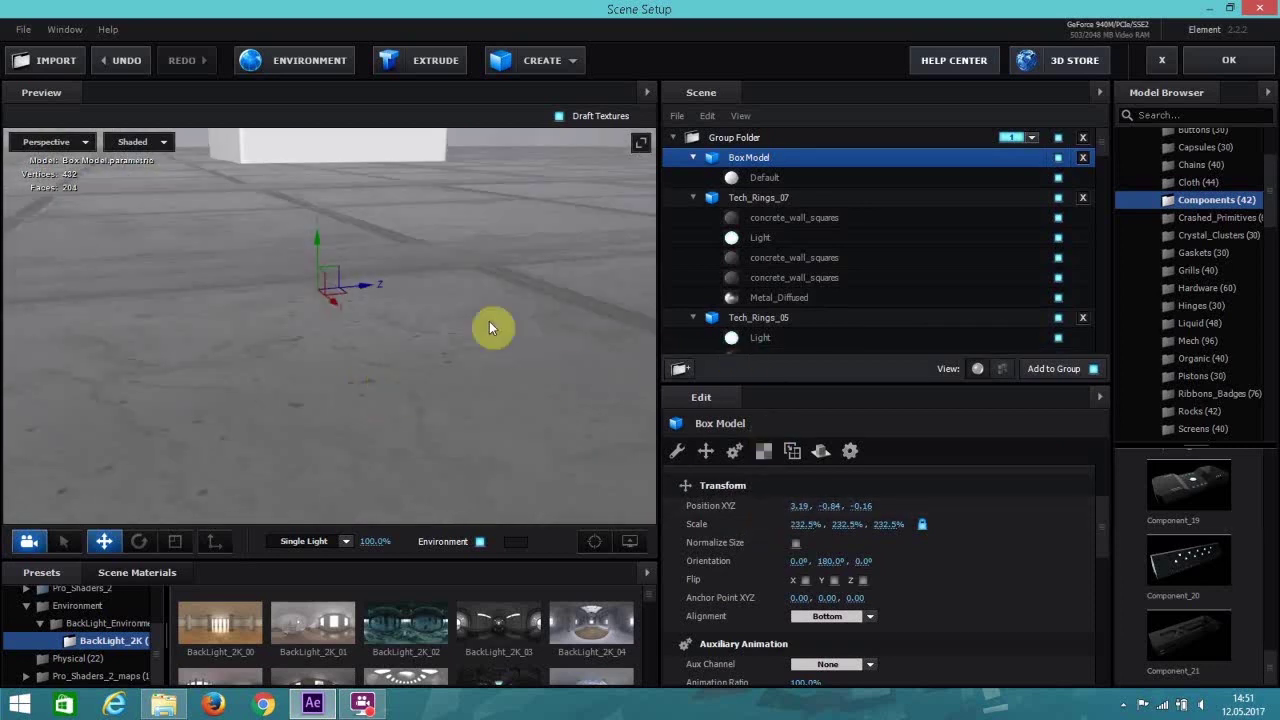
left_click(175, 541)
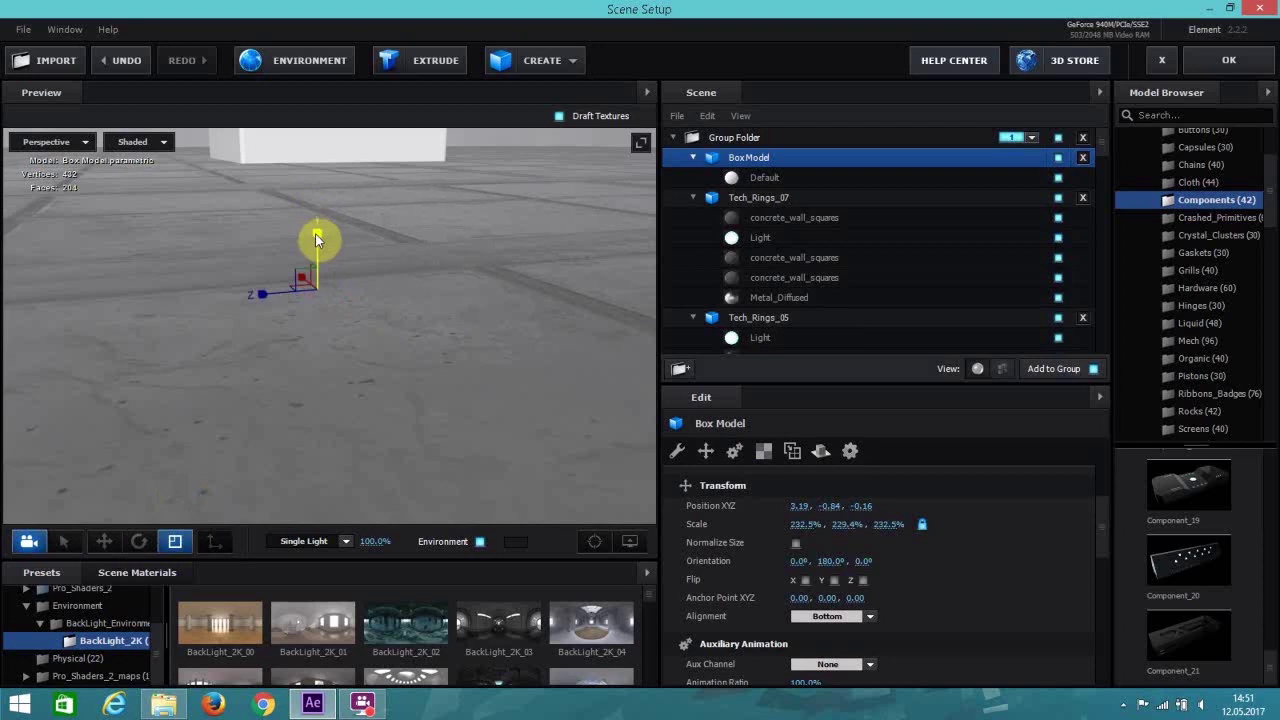
left_click_drag(317, 232, 319, 267)
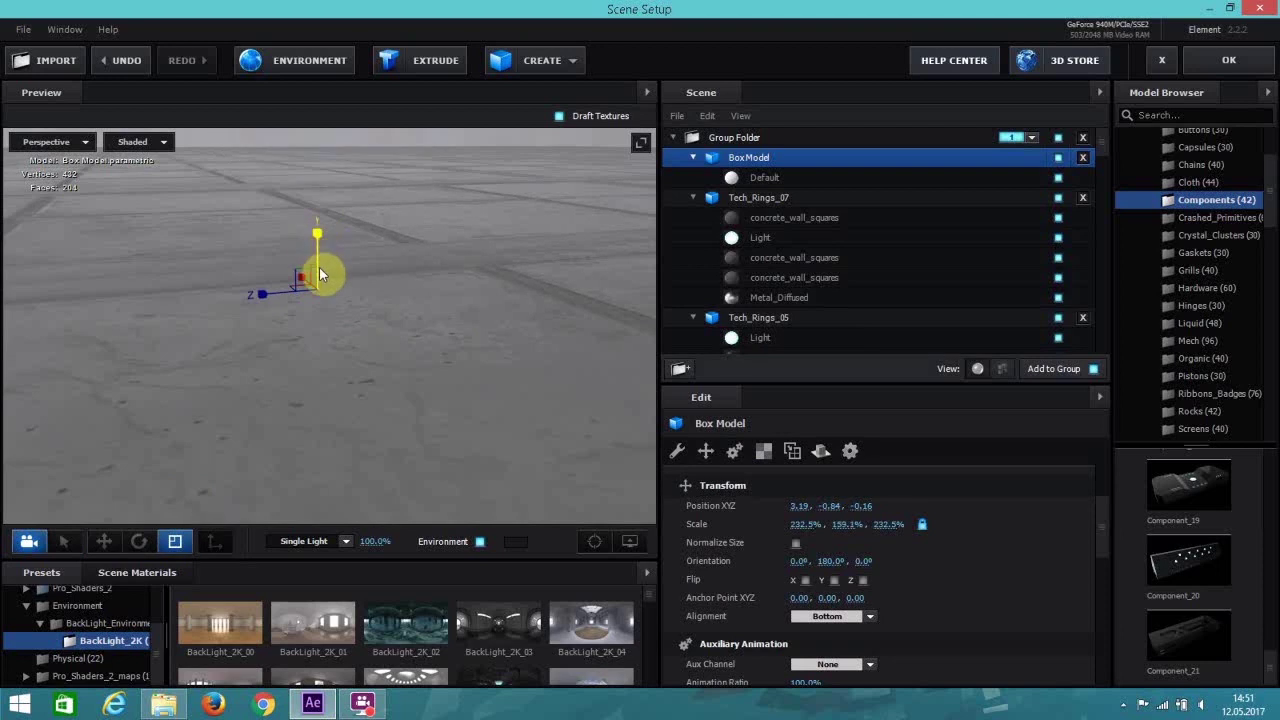
left_click(594, 541)
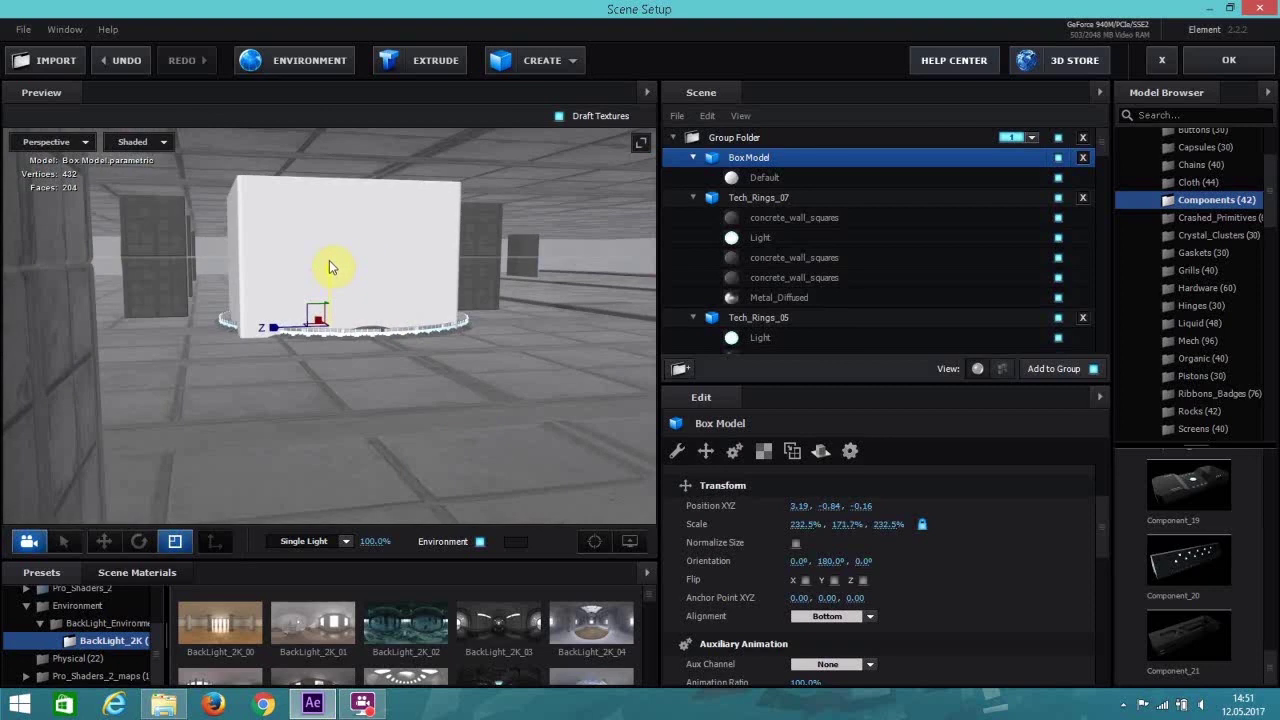
left_click_drag(333, 272, 343, 272)
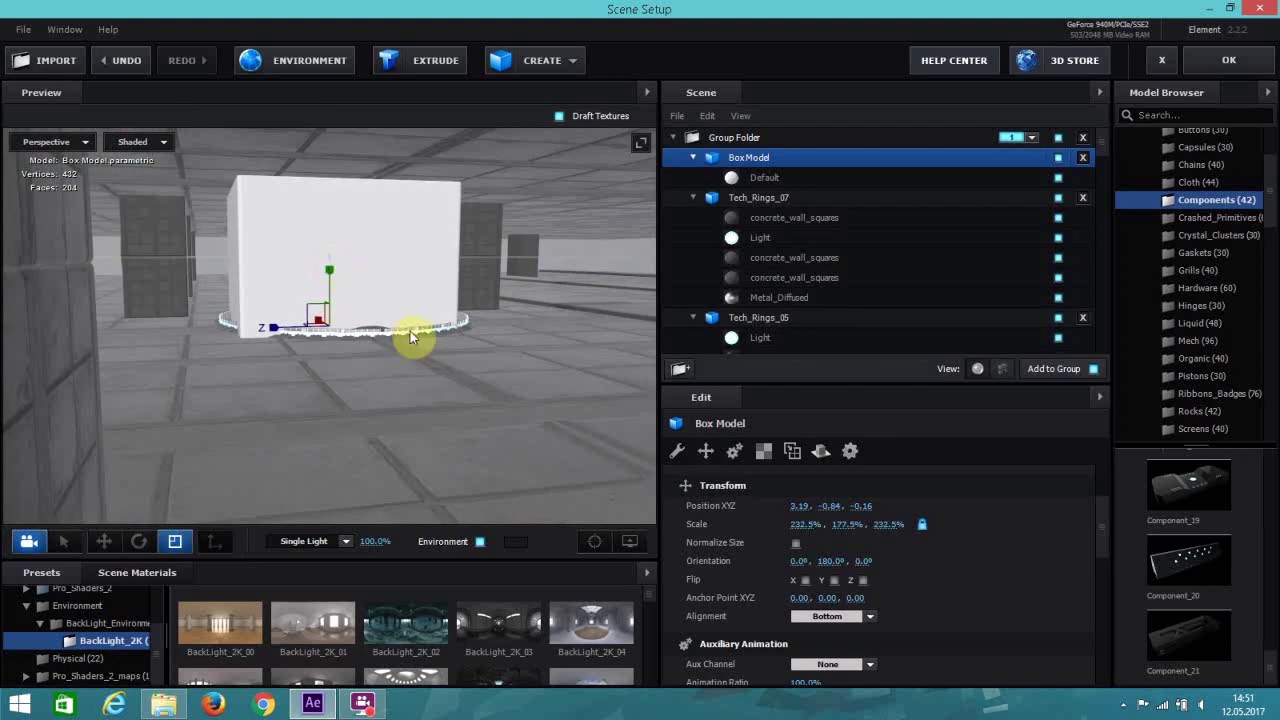
left_click_drag(413, 368, 363, 378)
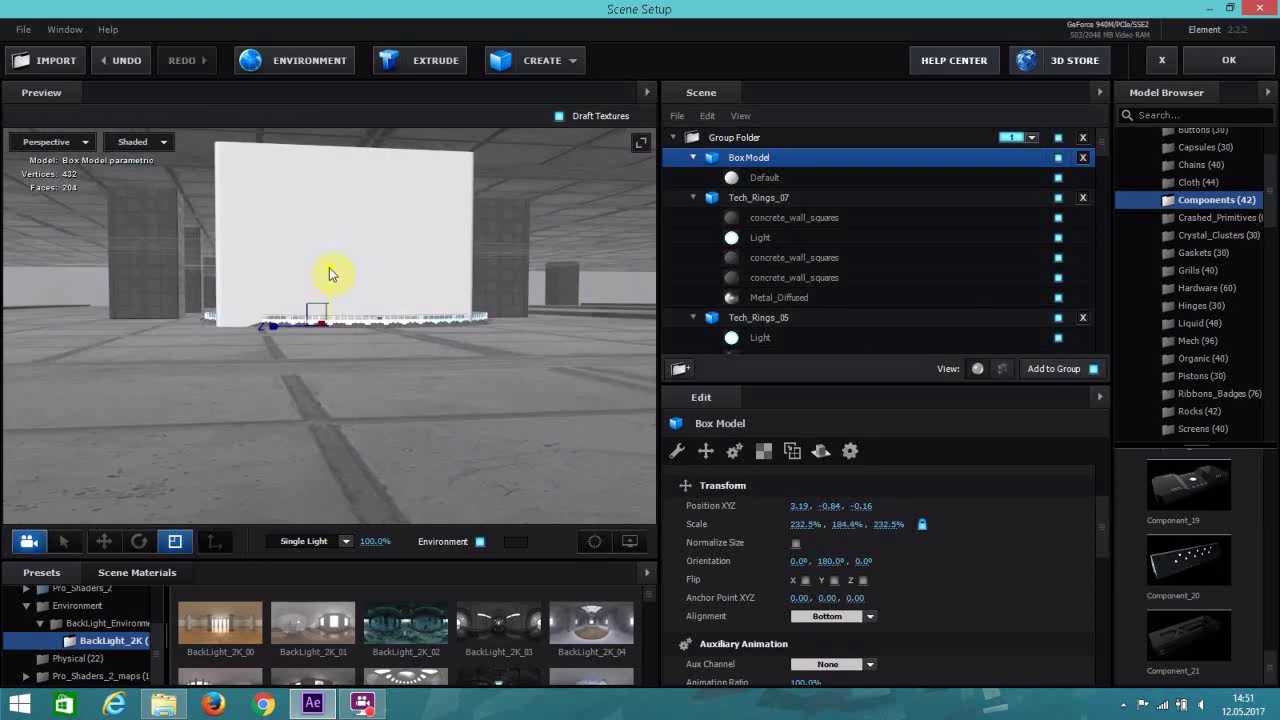
mouse_move(330, 270)
left_mouse_down()
mouse_move(330, 299)
mouse_move(330, 279)
left_mouse_up()
left_click_drag(394, 386, 320, 394)
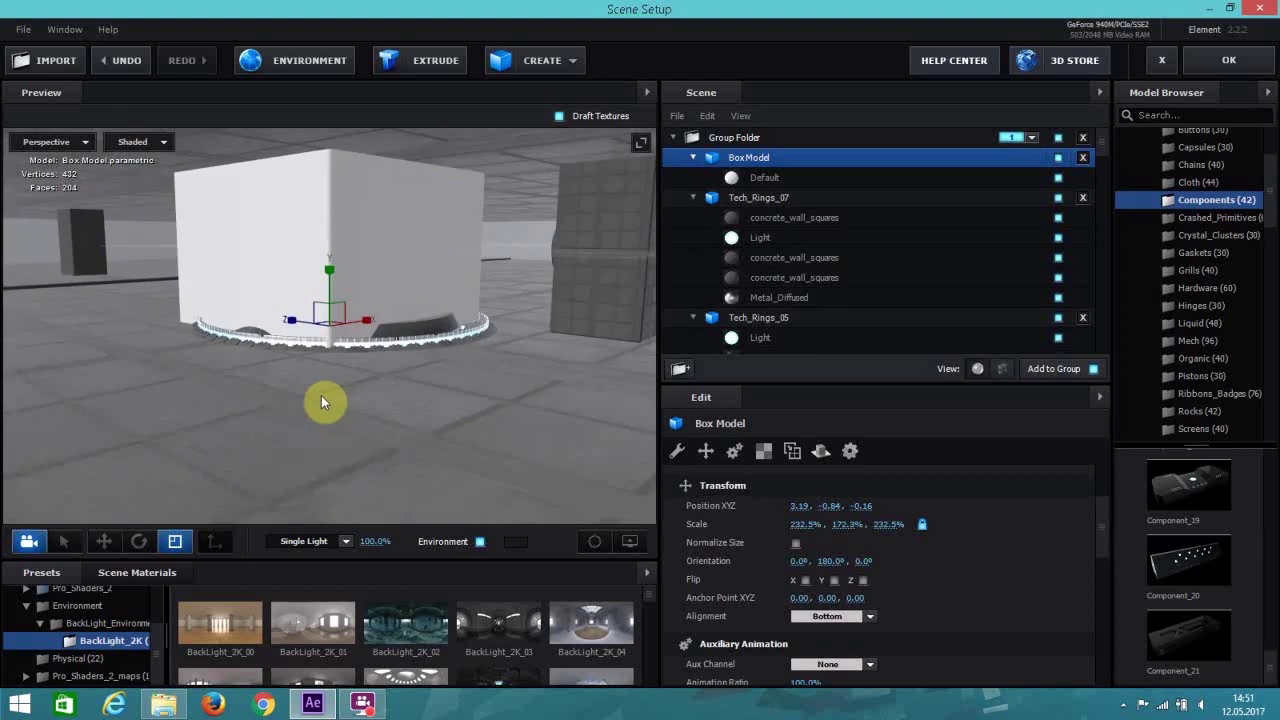
Shift the Box Model to Z position -0.04 and reduce its Y and Z scale to about 168.9% and 195.6%.
left_click(104, 548)
mouse_move(374, 340)
left_mouse_down()
mouse_move(286, 344)
mouse_move(360, 338)
mouse_move(384, 355)
left_mouse_up()
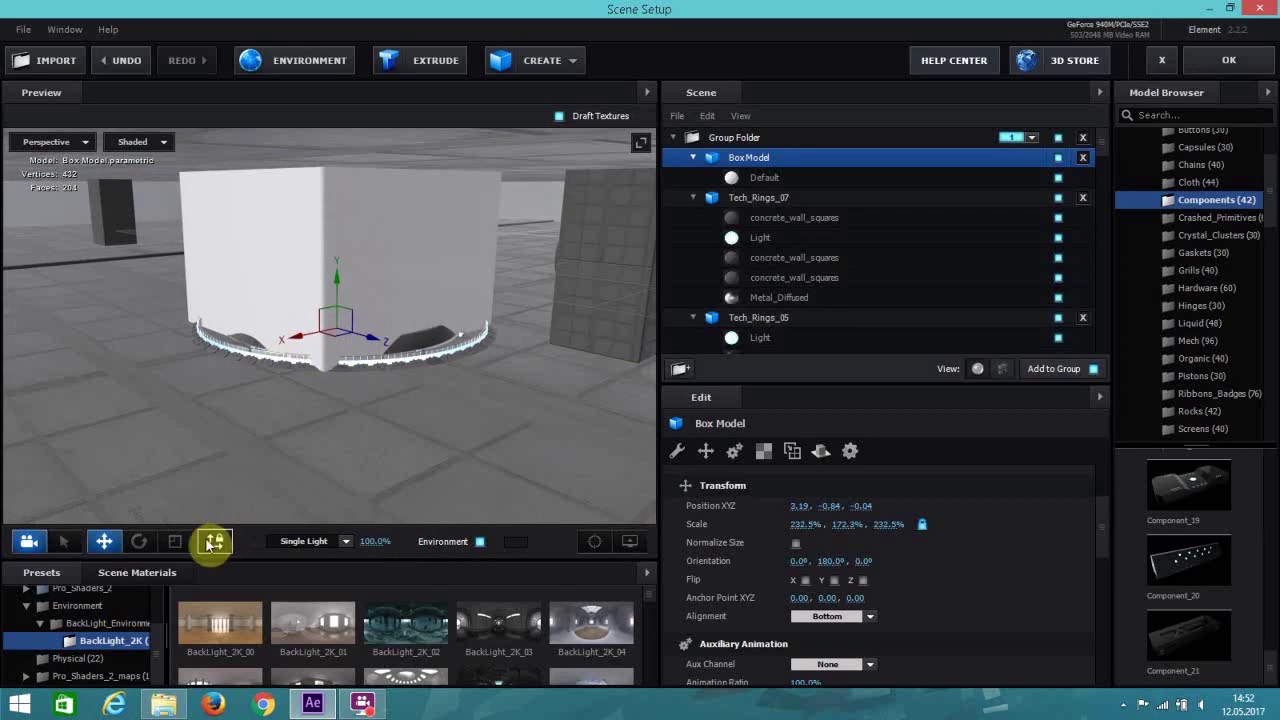
left_click(175, 541)
left_click_drag(304, 321, 340, 289)
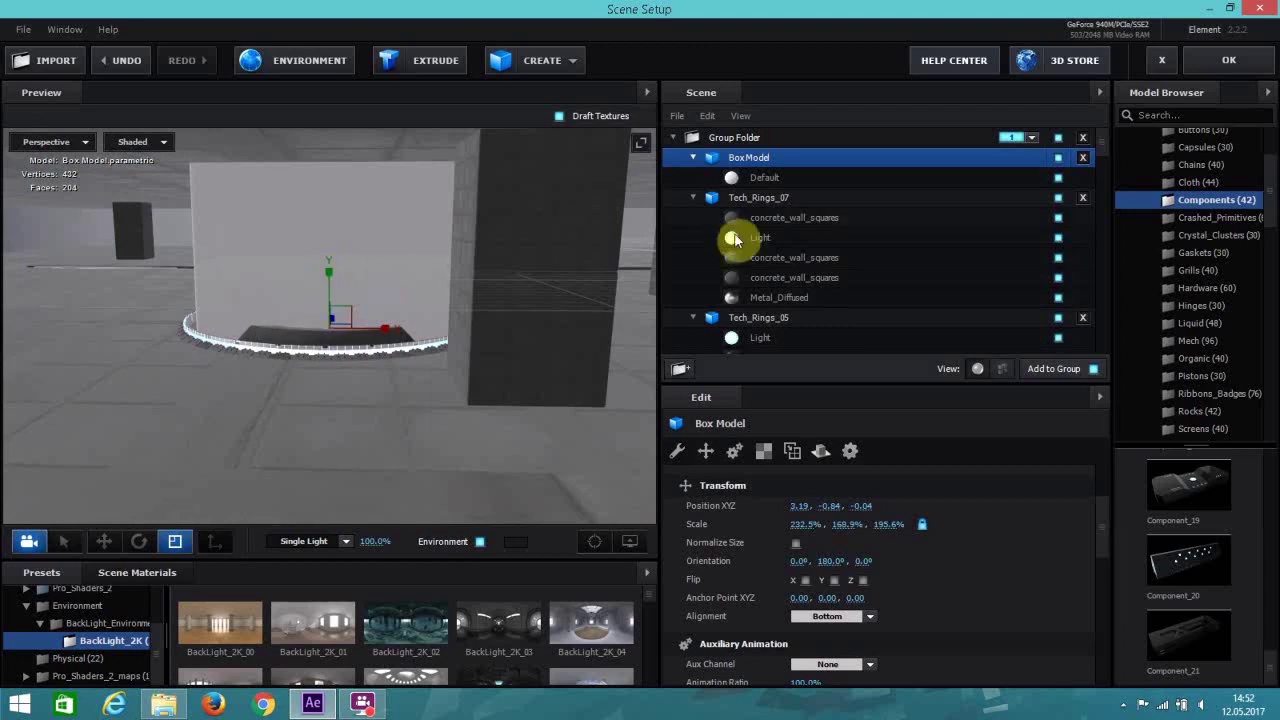
left_click(175, 541)
Try the Glass preset from the Physical materials on the Box Model.
left_click_drag(464, 568, 250, 432)
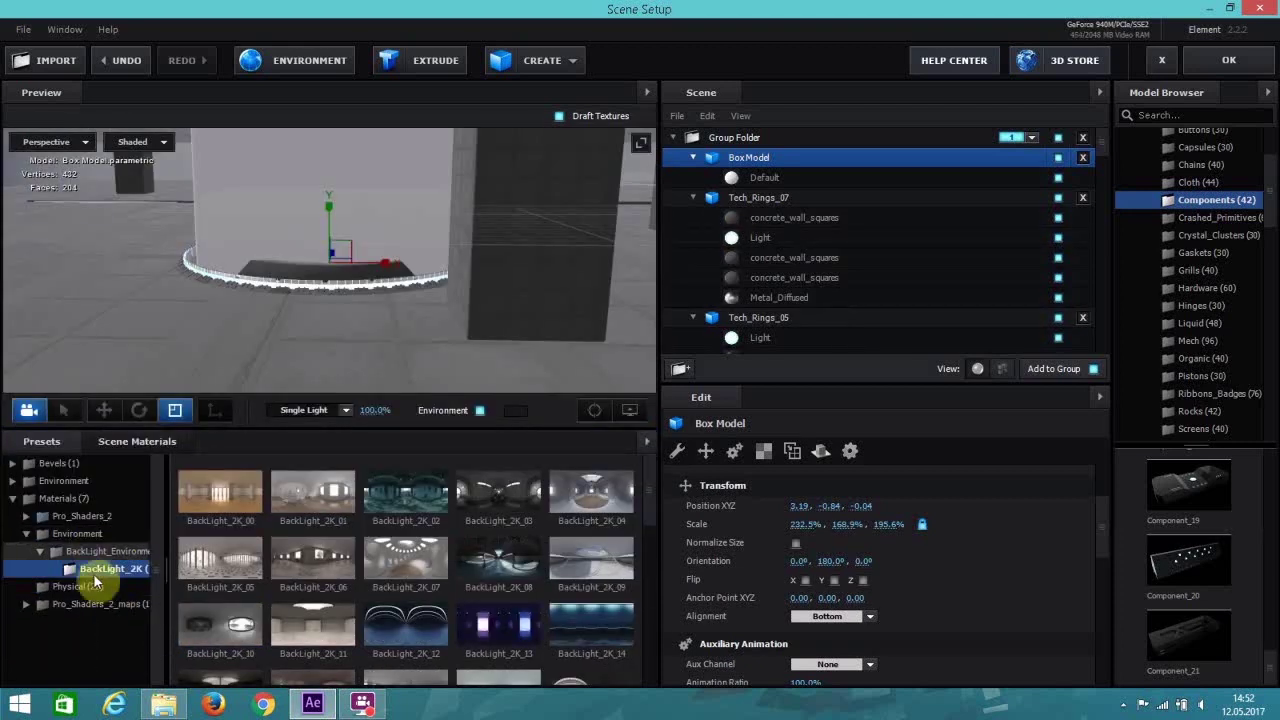
left_click(58, 499)
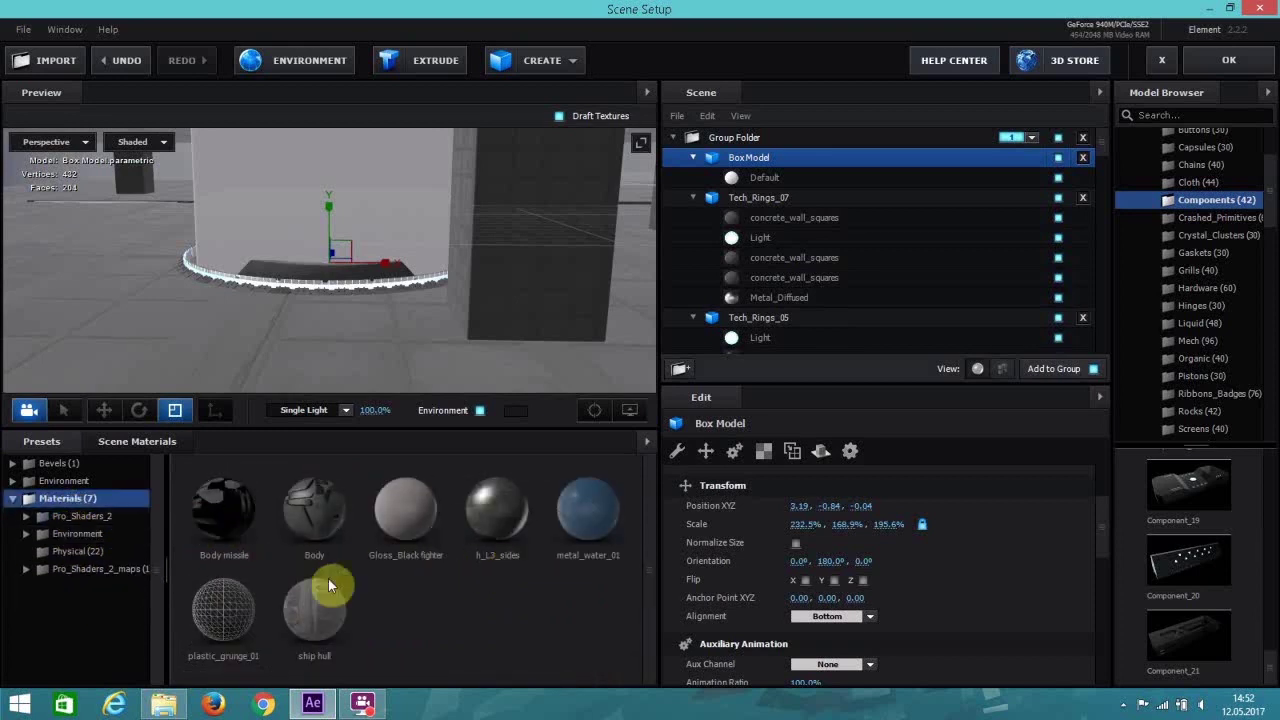
left_click(90, 552)
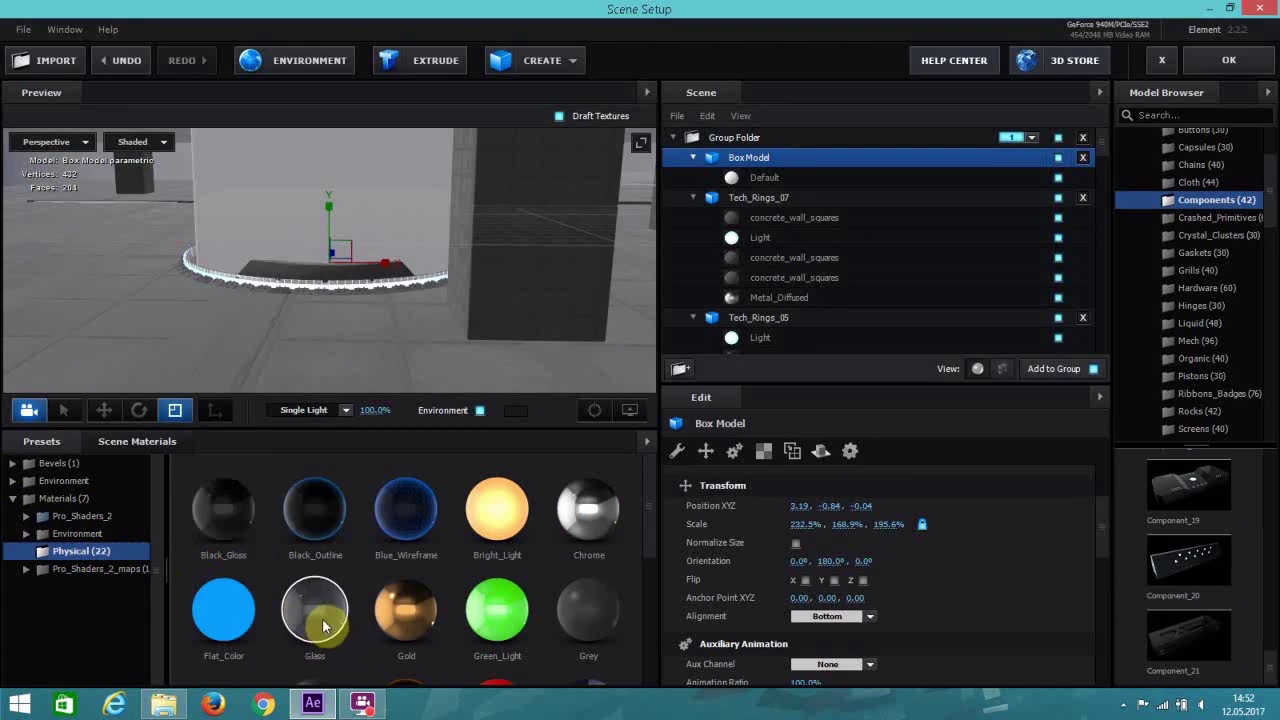
left_click_drag(323, 625, 377, 335)
Apply the Better Glass material from Pro_Shaders_2_maps to the Box Model.
left_click(86, 569)
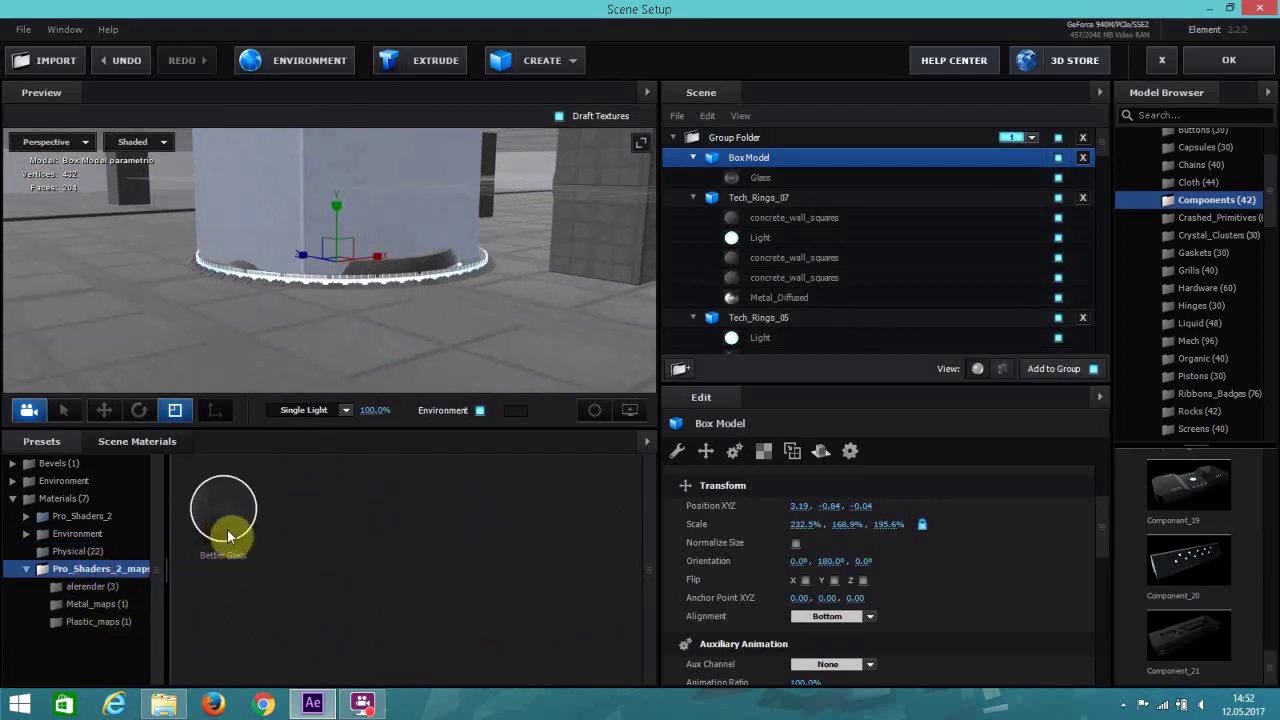
left_click_drag(225, 528, 821, 195)
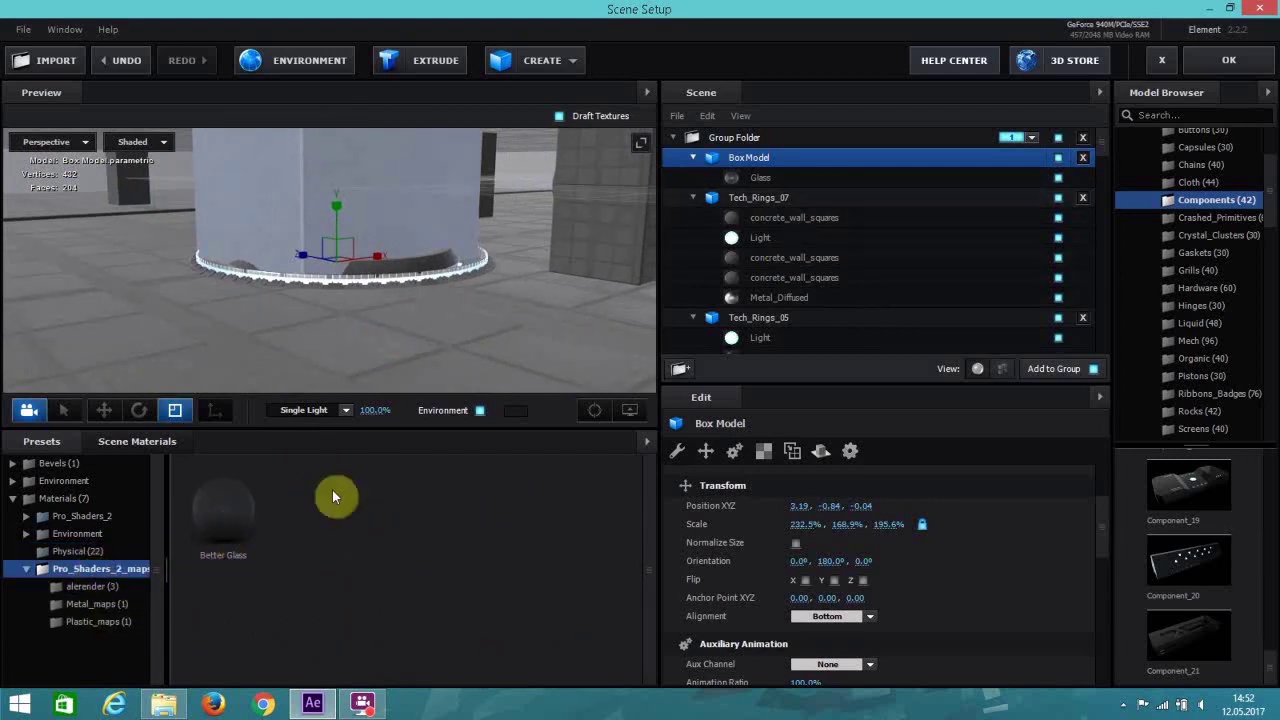
left_click_drag(226, 512, 292, 250)
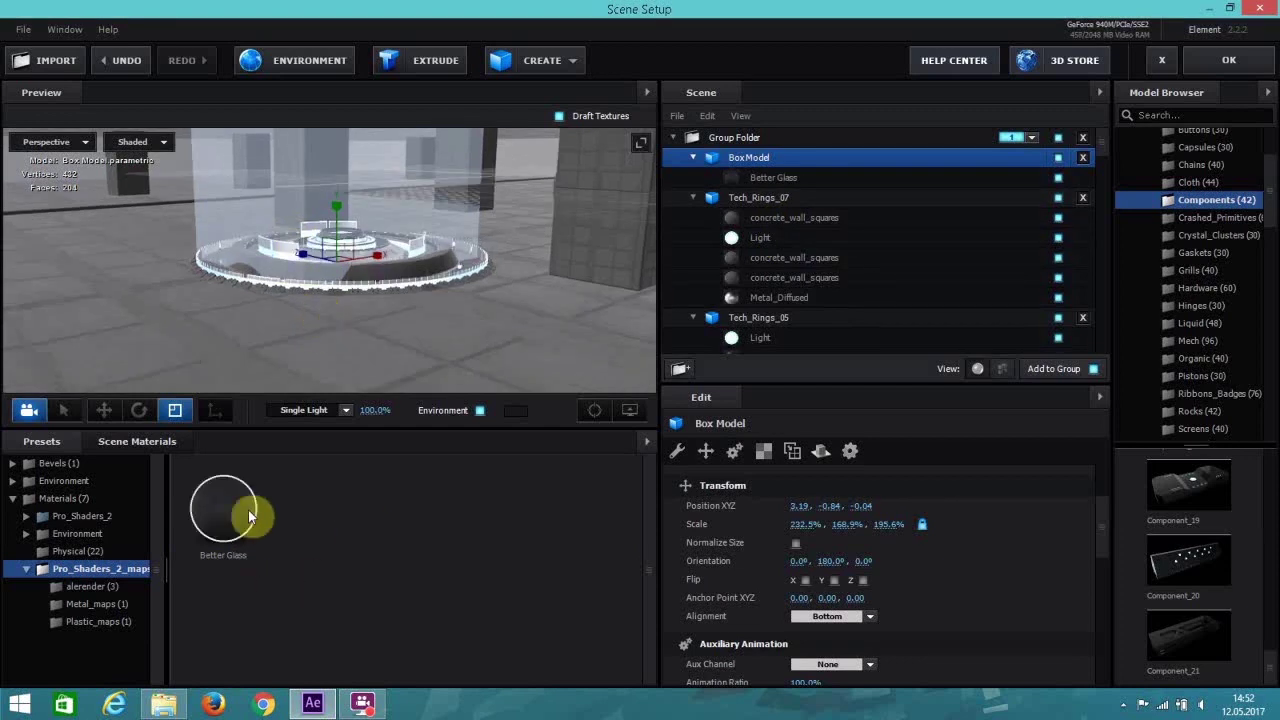
left_click_drag(383, 297, 436, 318)
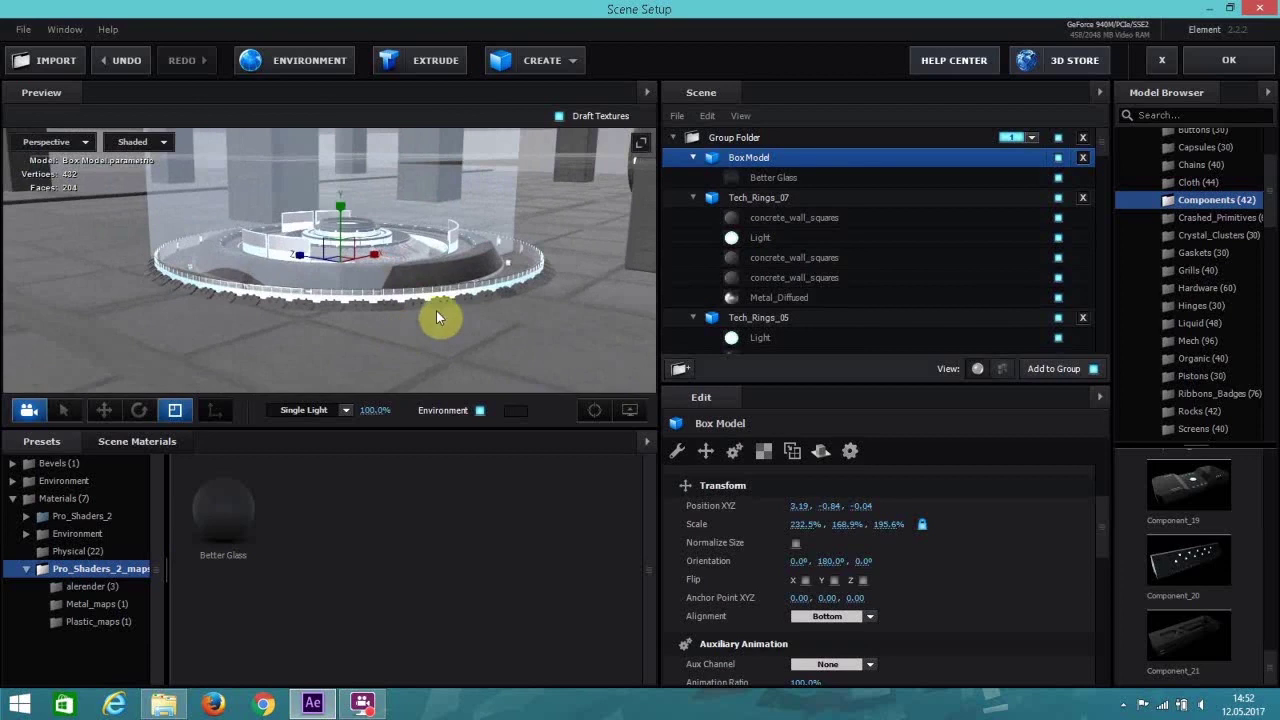
Enable Wireframe on the Better Glass material with Fill Mode Lines Only and Line Color From Material.
left_click(779, 178)
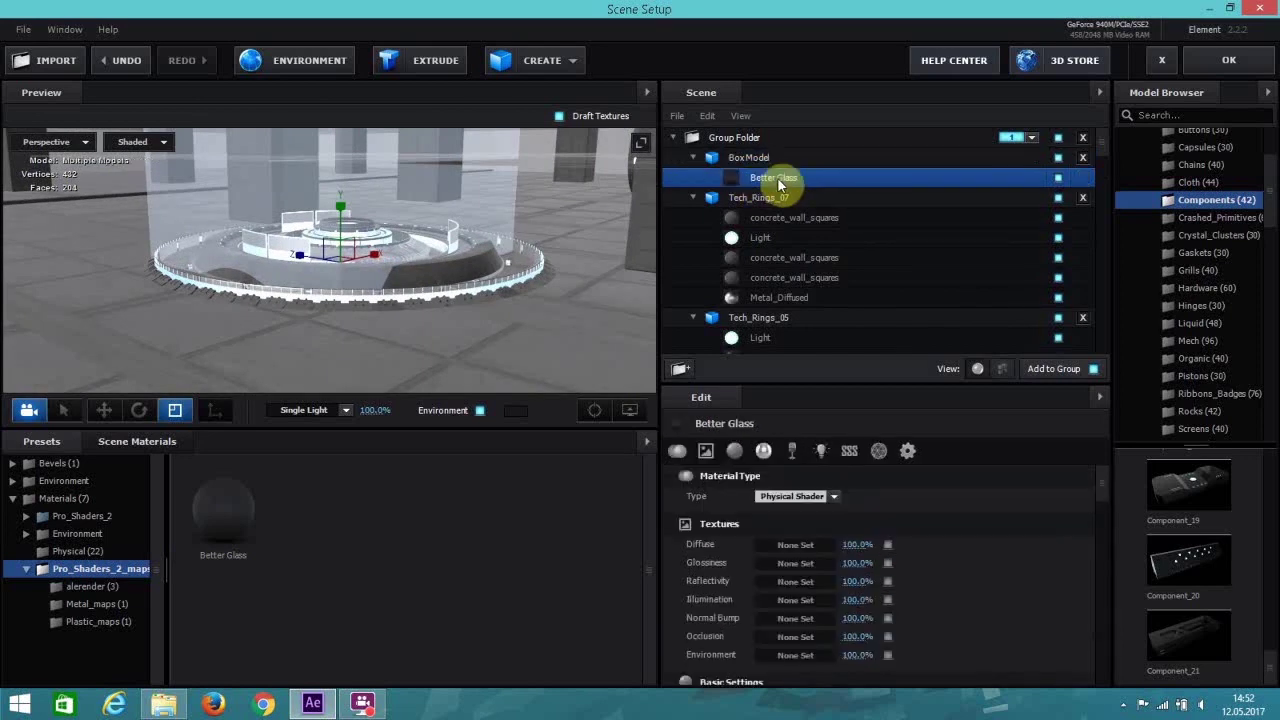
left_click(879, 452)
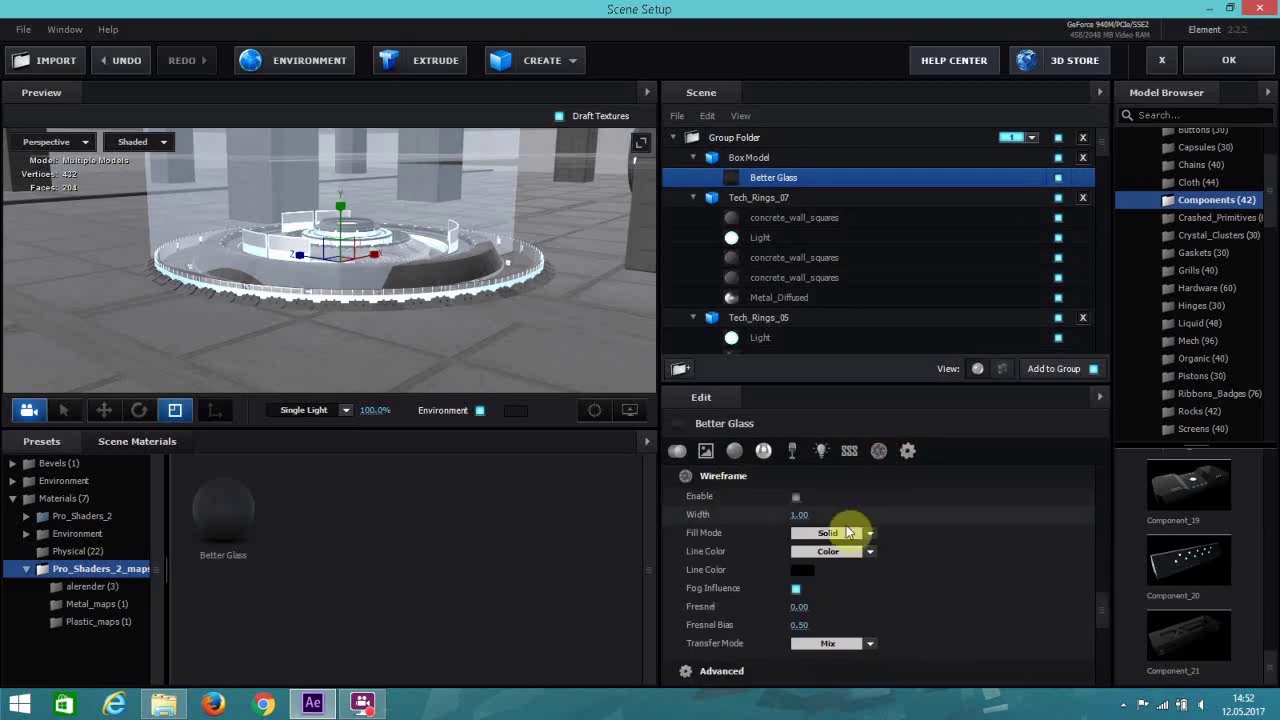
left_click(847, 532)
left_click(796, 497)
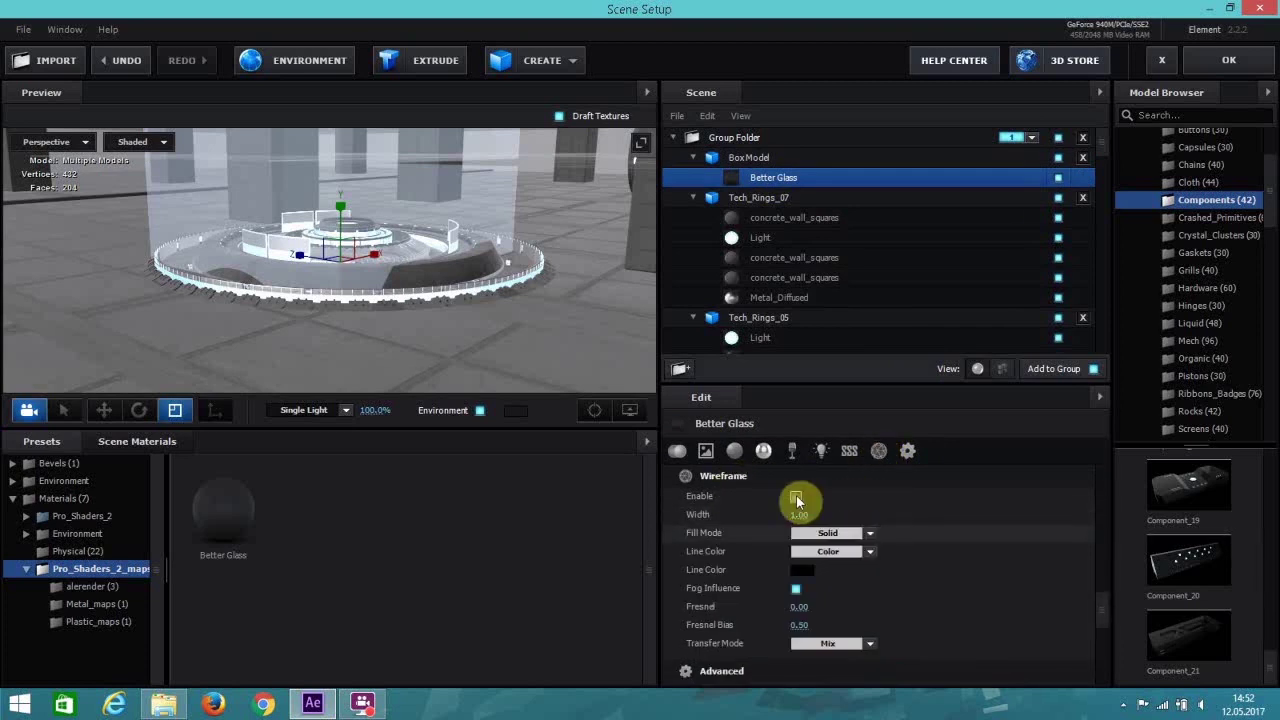
left_click(836, 533)
left_click(840, 537)
left_click(840, 535)
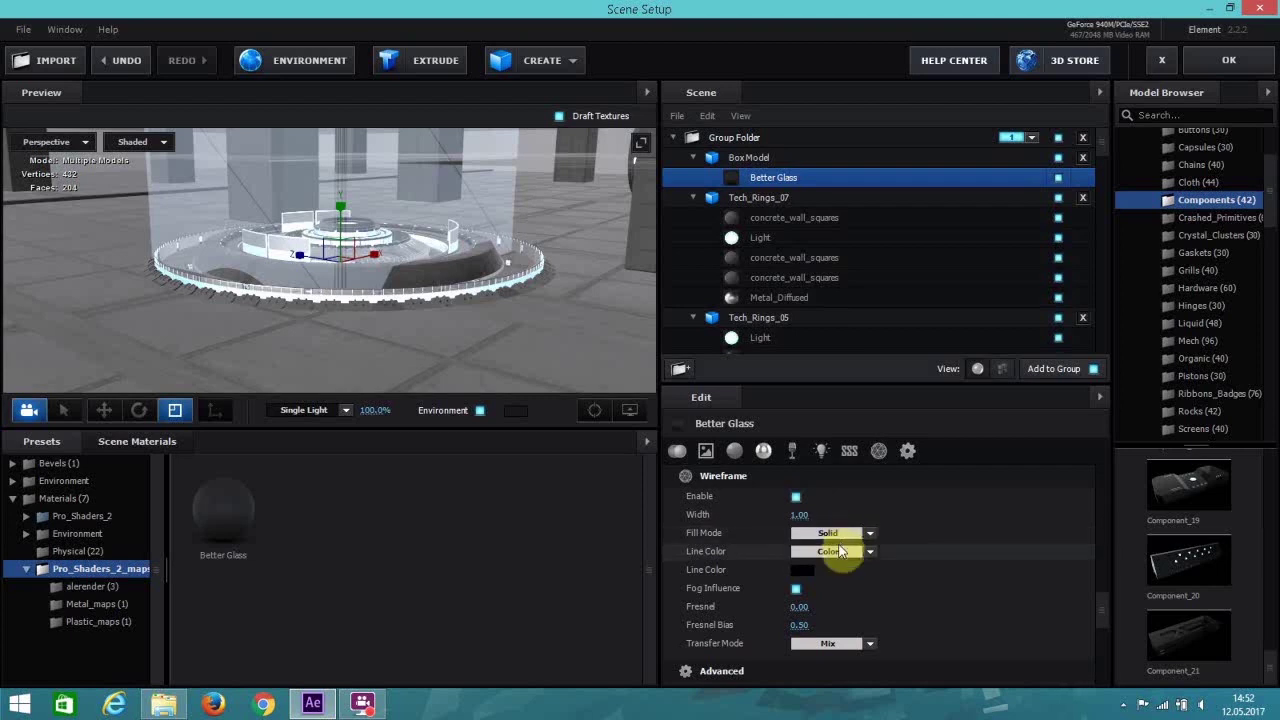
left_click(840, 553)
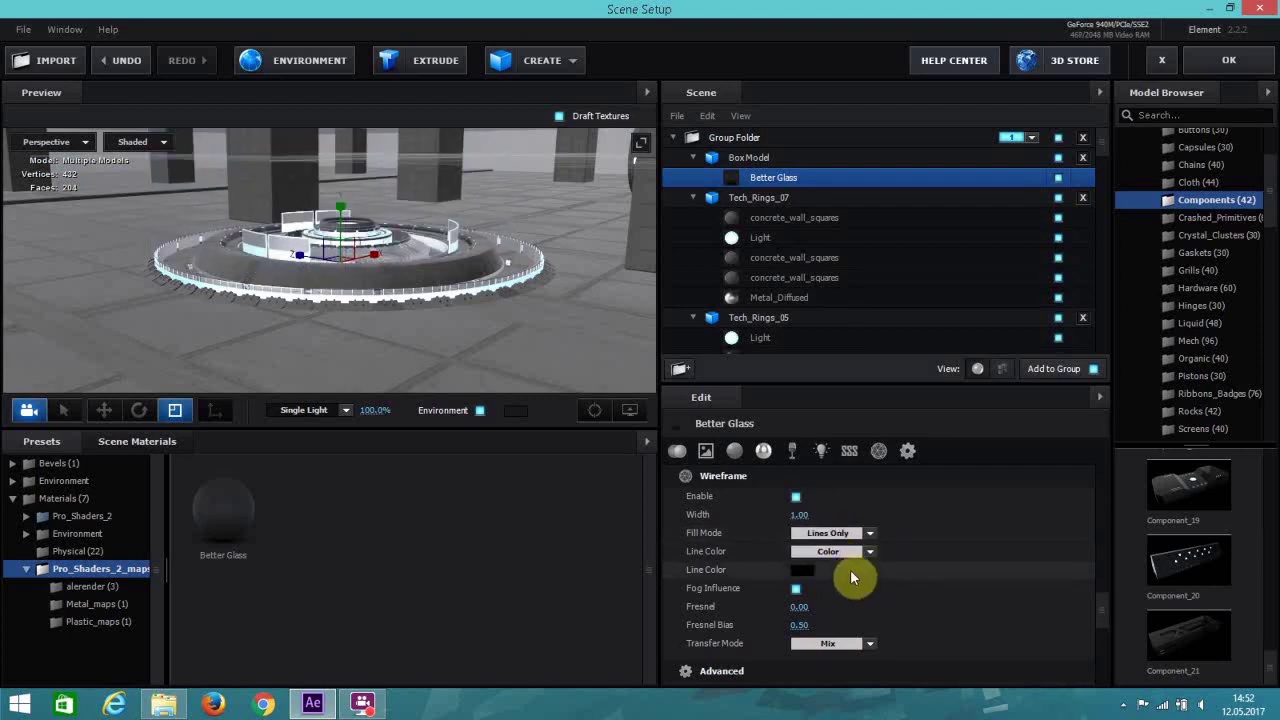
left_click(846, 553)
left_click(850, 572)
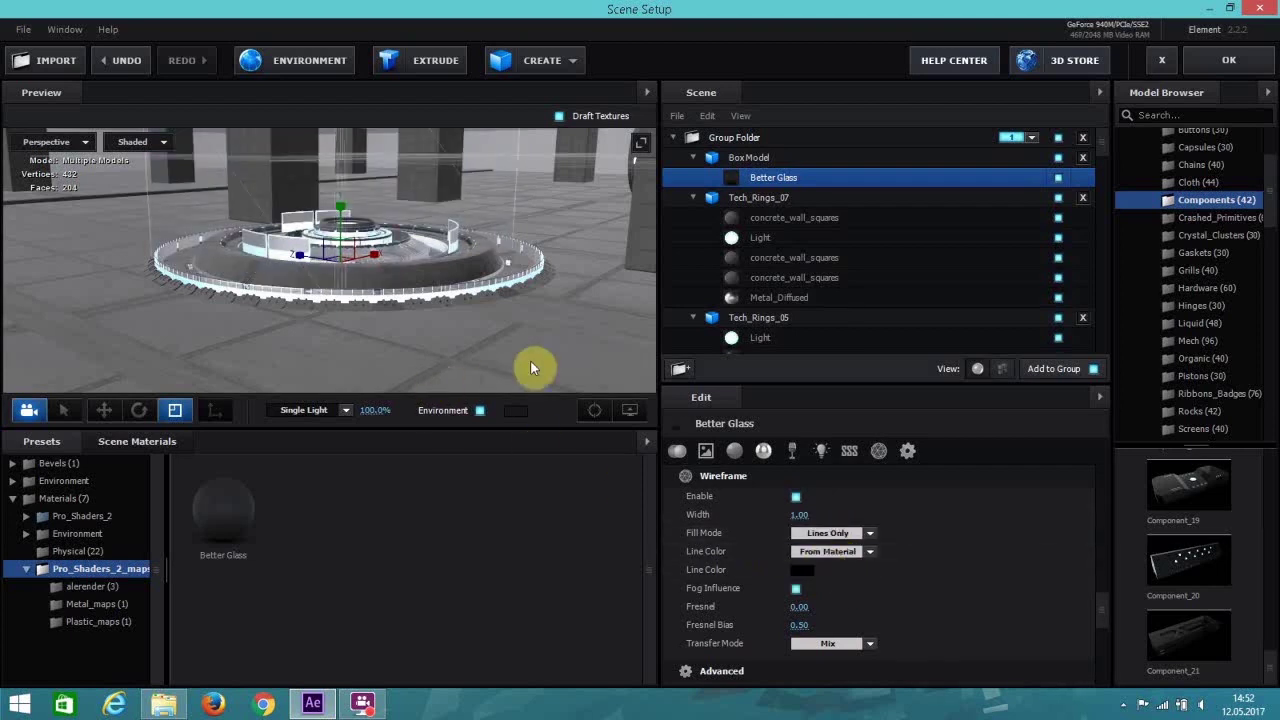
left_click_drag(368, 316, 438, 319)
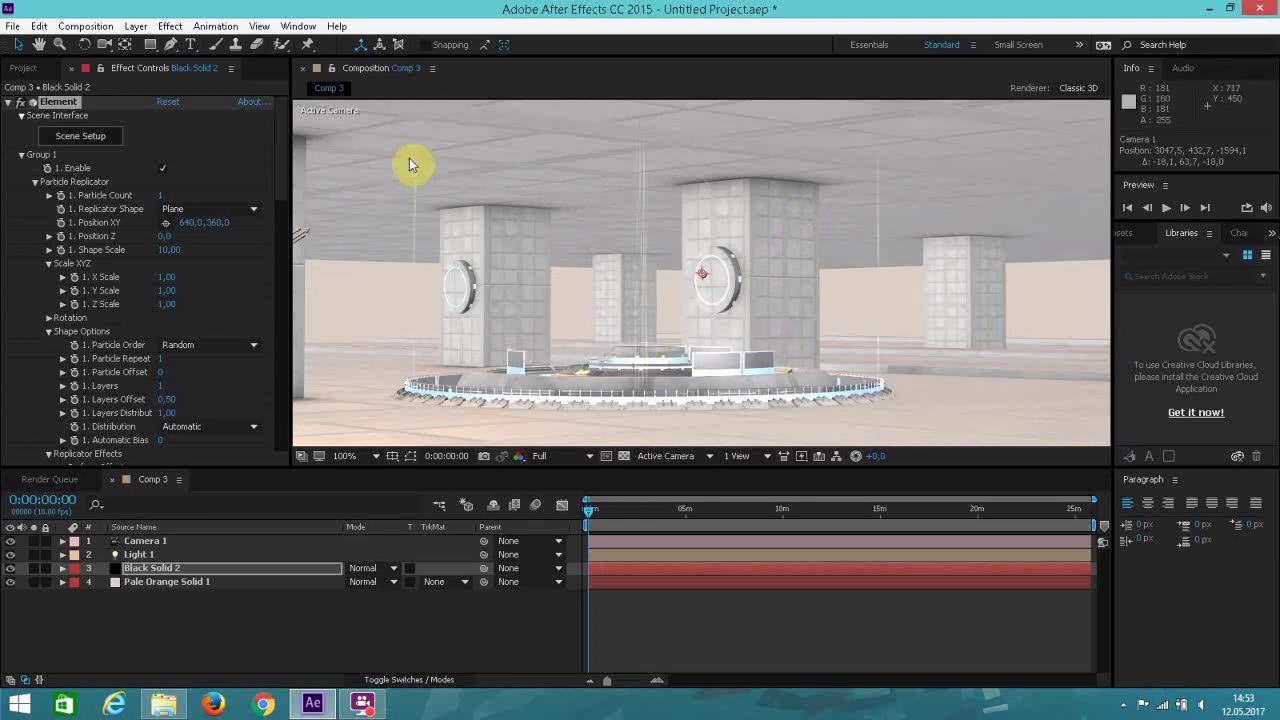
Orbit Camera 1 to about 3212, 305, -1400 to frame the wireframe box around the ring centerpiece.
left_click(104, 44)
right_click_drag(713, 333, 323, 163)
left_click(18, 44)
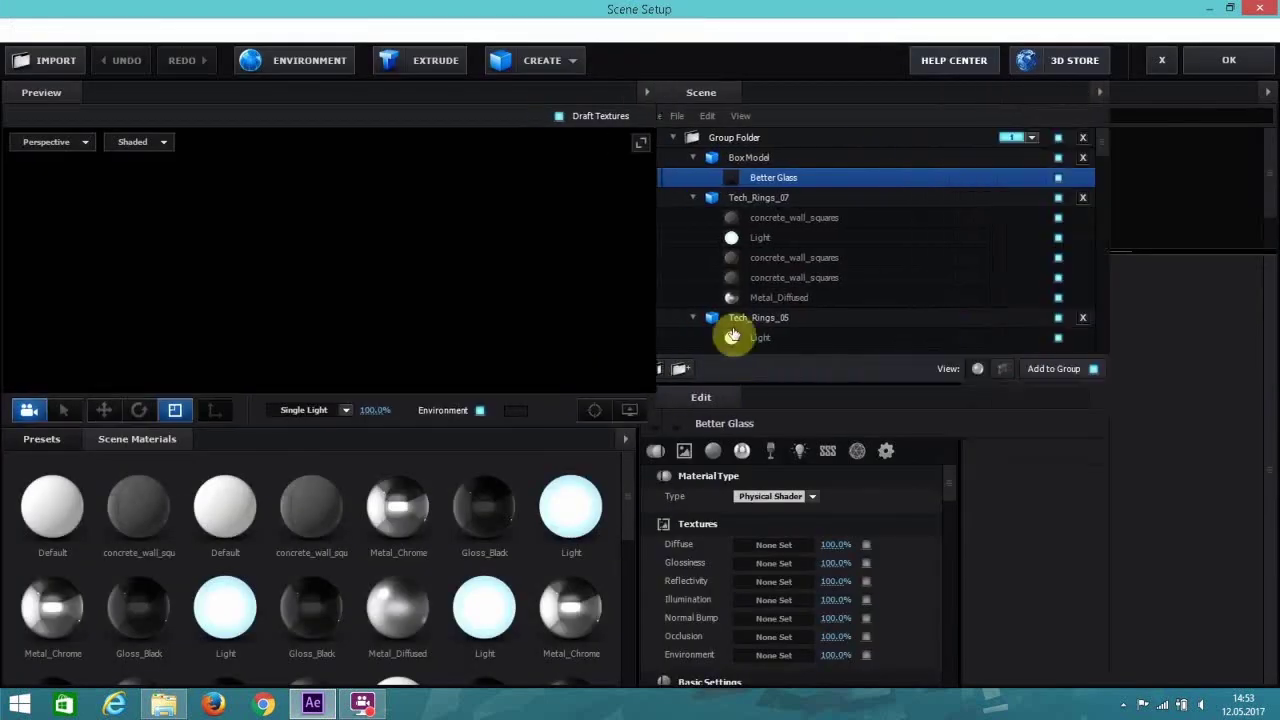
Increase the wireframe Width of Better Glass to 1.23 in the scene setup.
left_click(878, 451)
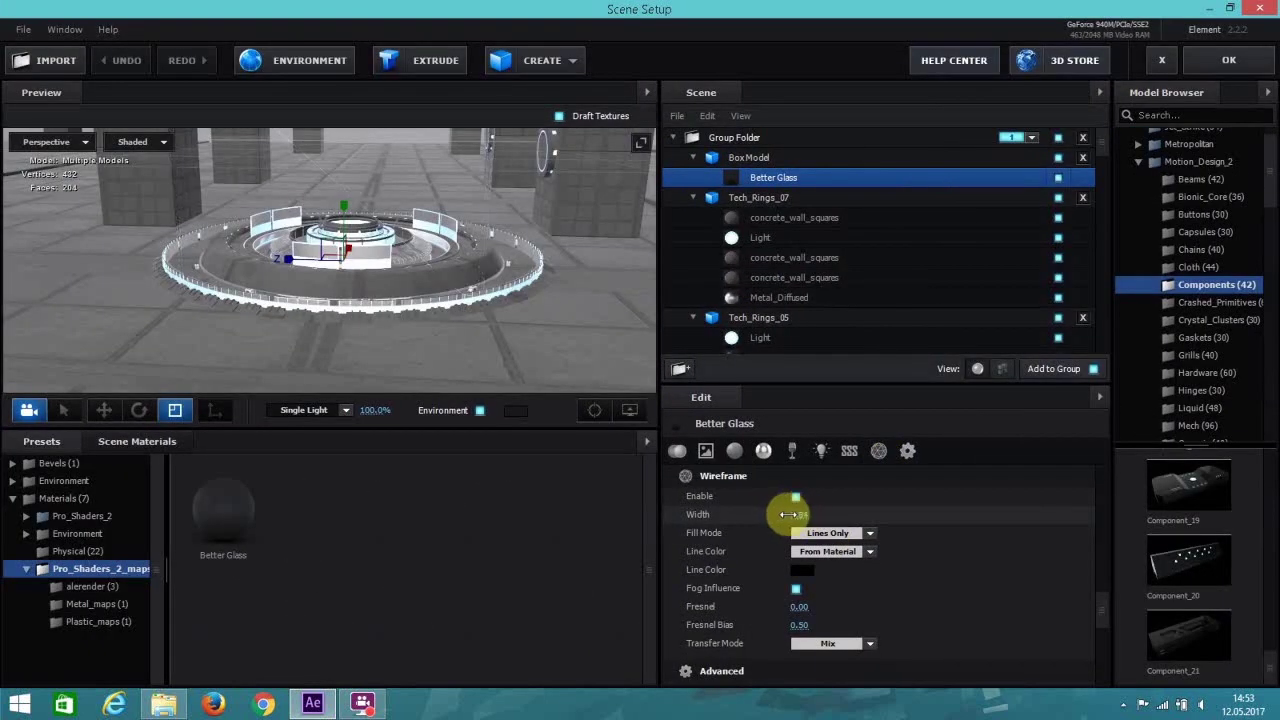
left_click_drag(799, 514, 812, 514)
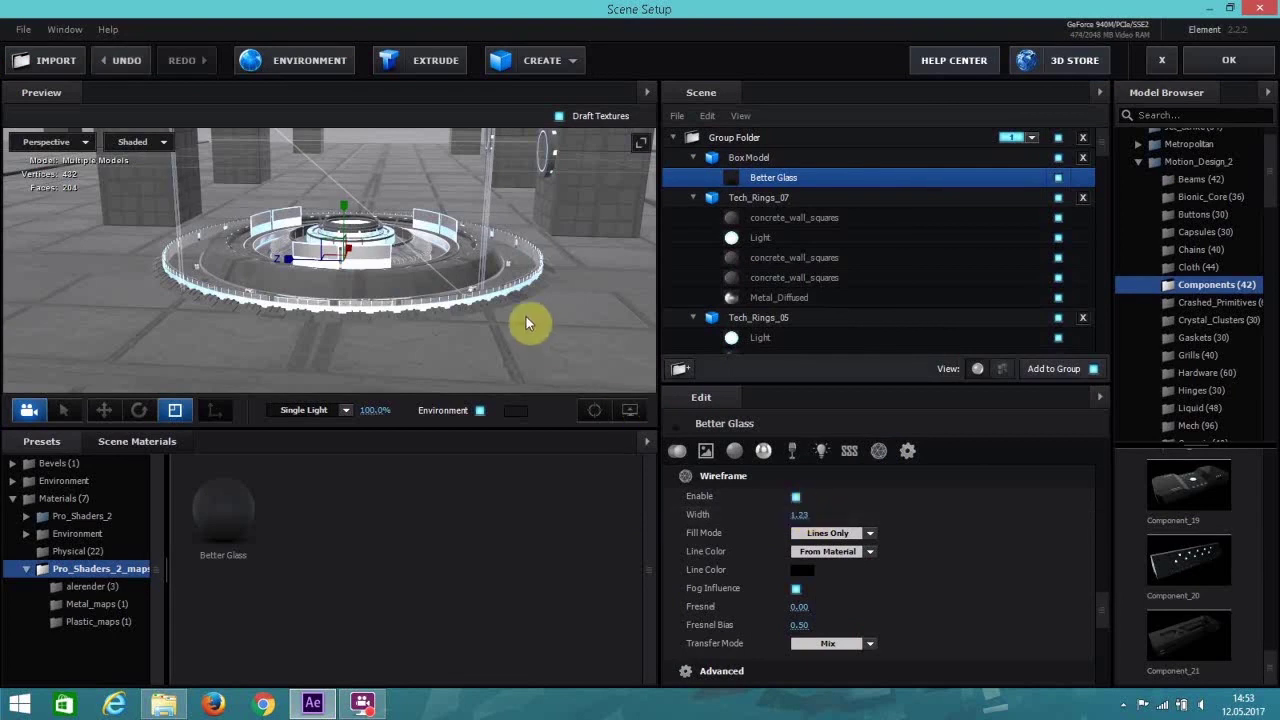
left_click_drag(603, 316, 485, 319)
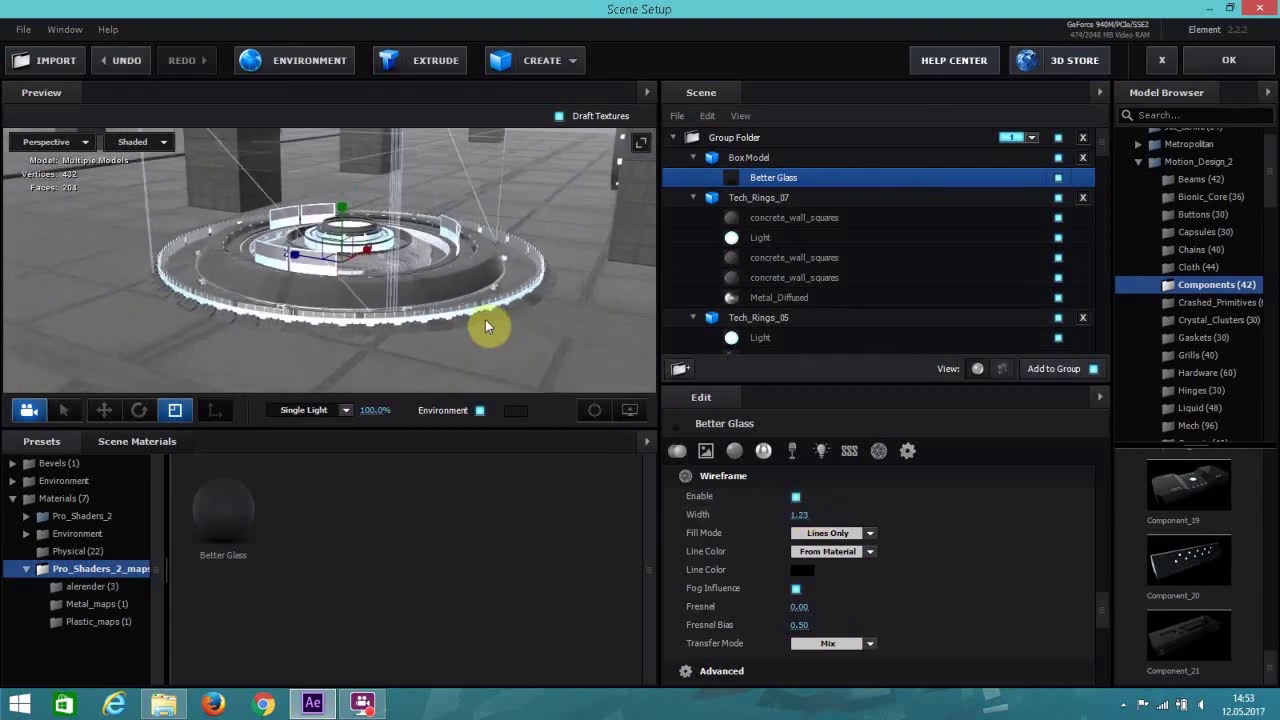
Change the Diffuse Color of Better Glass to a medium blue.
left_click(734, 451)
left_click(800, 498)
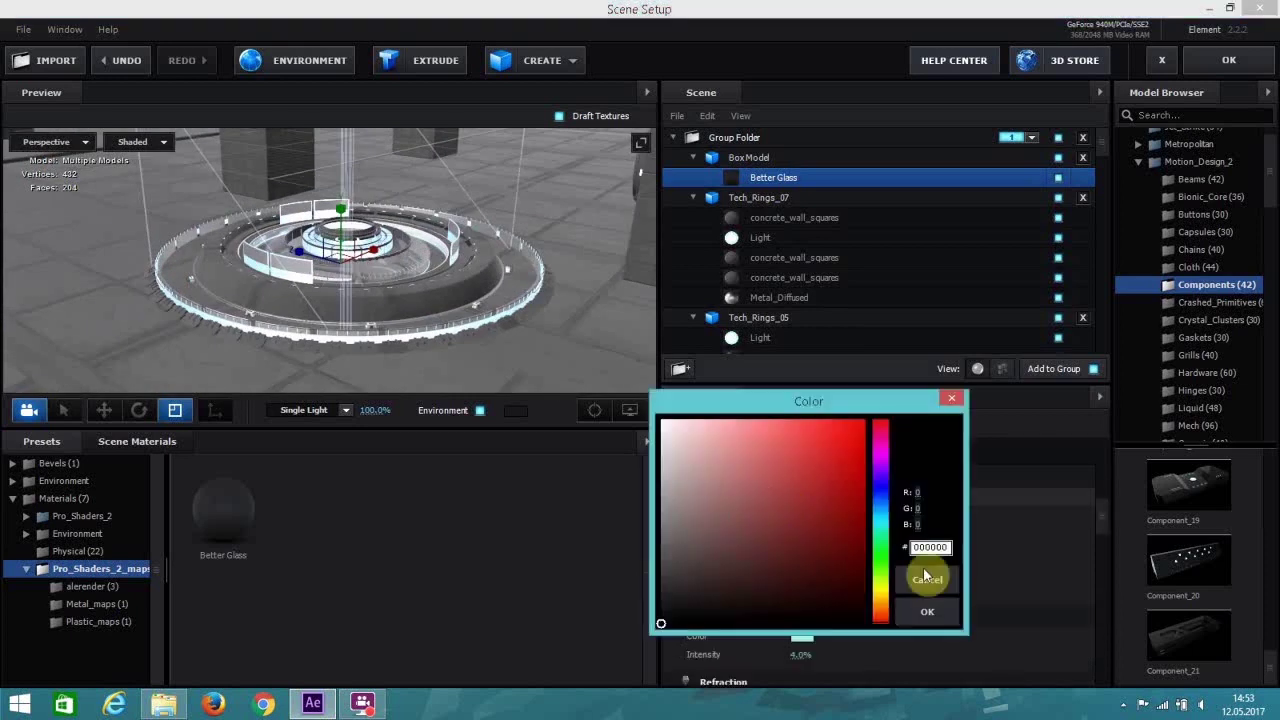
left_click(880, 508)
mouse_move(737, 490)
left_mouse_down()
mouse_move(770, 488)
mouse_move(720, 438)
mouse_move(830, 481)
mouse_move(894, 548)
left_mouse_up()
left_click(922, 606)
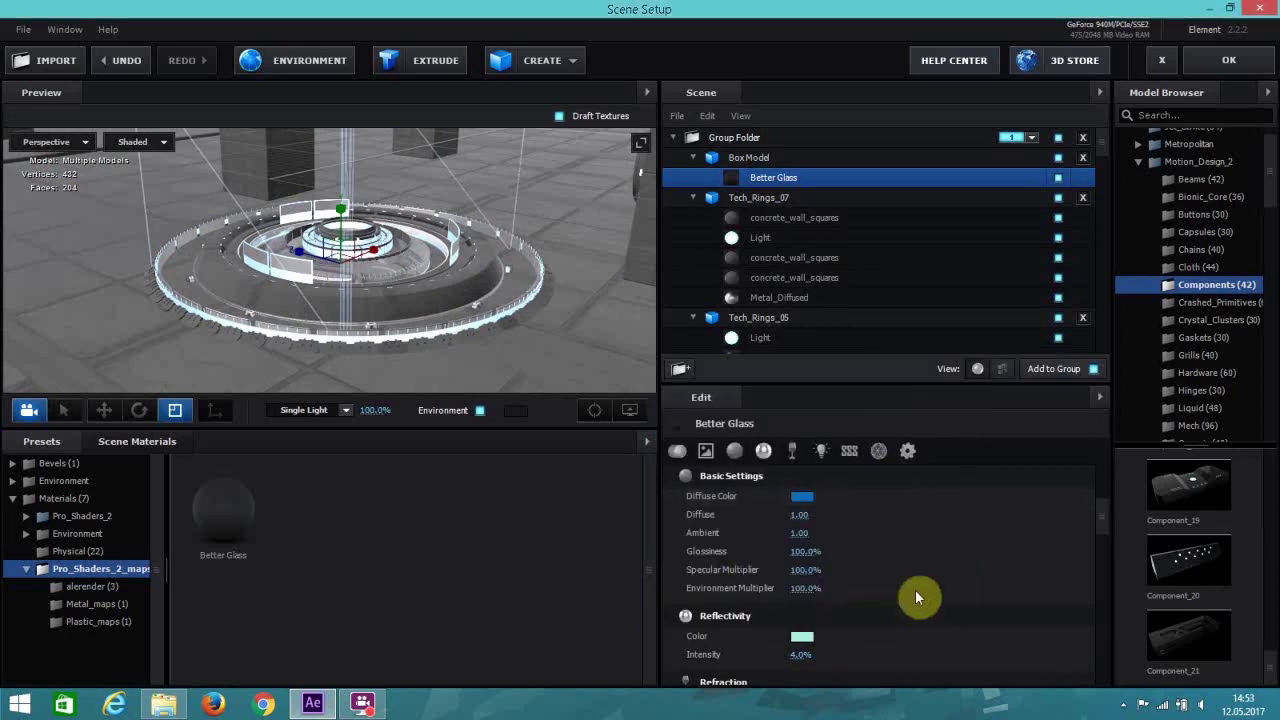
Change the Reflectivity color of Better Glass to a medium blue.
left_click(792, 450)
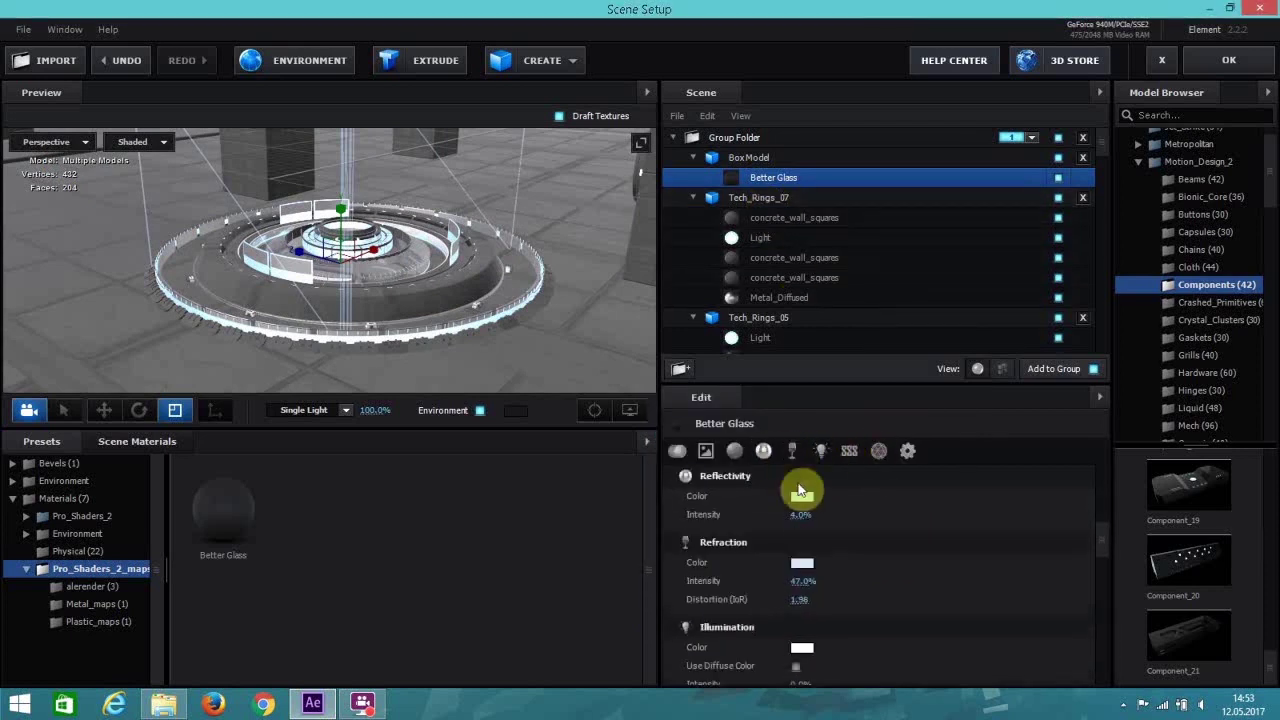
left_click(802, 497)
mouse_move(806, 499)
left_mouse_down()
mouse_move(766, 511)
mouse_move(771, 540)
mouse_move(773, 529)
left_mouse_up()
left_click(886, 505)
mouse_move(837, 495)
left_mouse_down()
mouse_move(773, 487)
mouse_move(830, 482)
left_mouse_up()
left_click(922, 603)
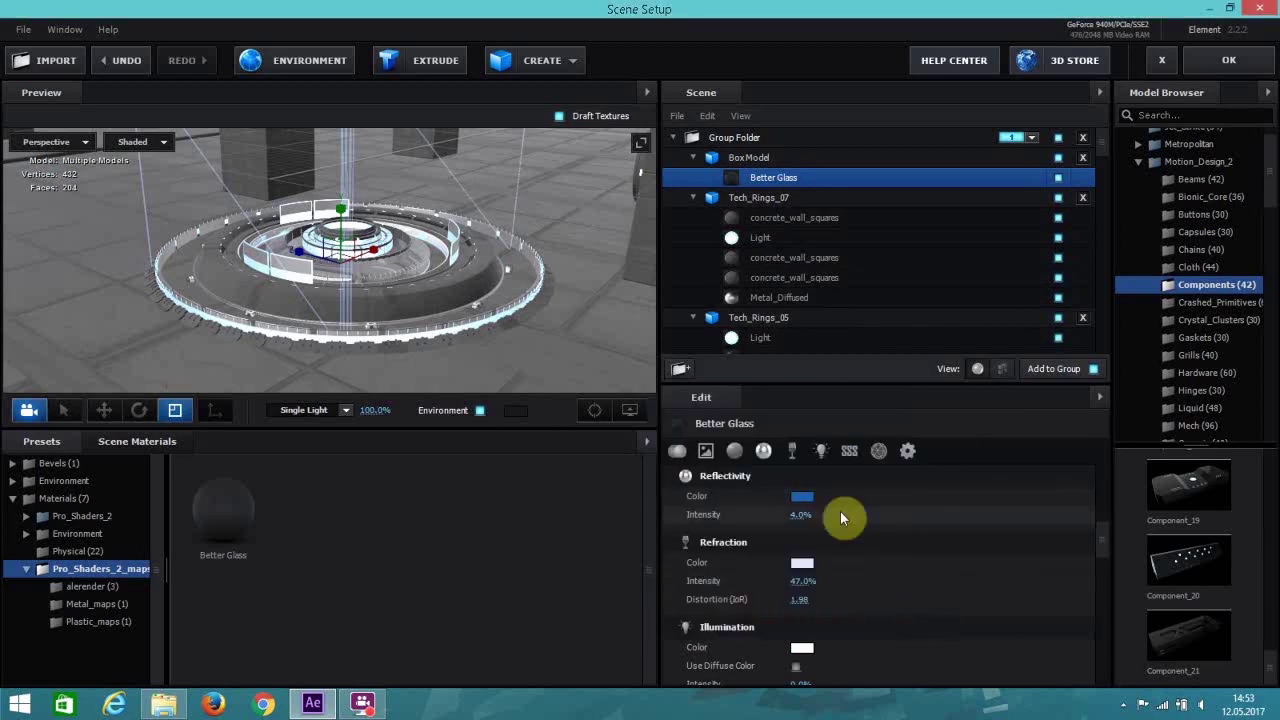
Go through the Illumination settings of Better Glass and apply the scene changes to the composition.
left_click(821, 450)
mouse_move(822, 532)
left_mouse_down()
mouse_move(843, 529)
mouse_move(820, 526)
left_mouse_up()
left_click(1226, 61)
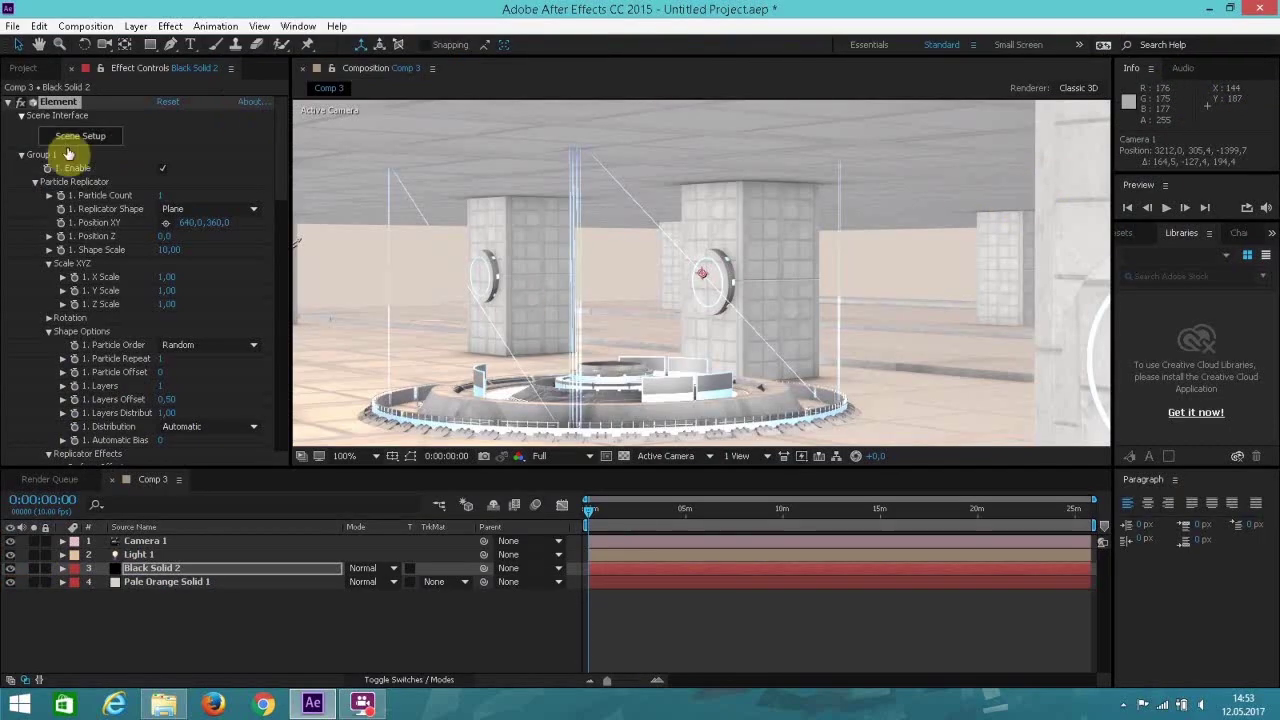
Move Camera 1 to about 3309, 344, -1266 so a column with a glowing ring stands in the foreground.
left_click(110, 47)
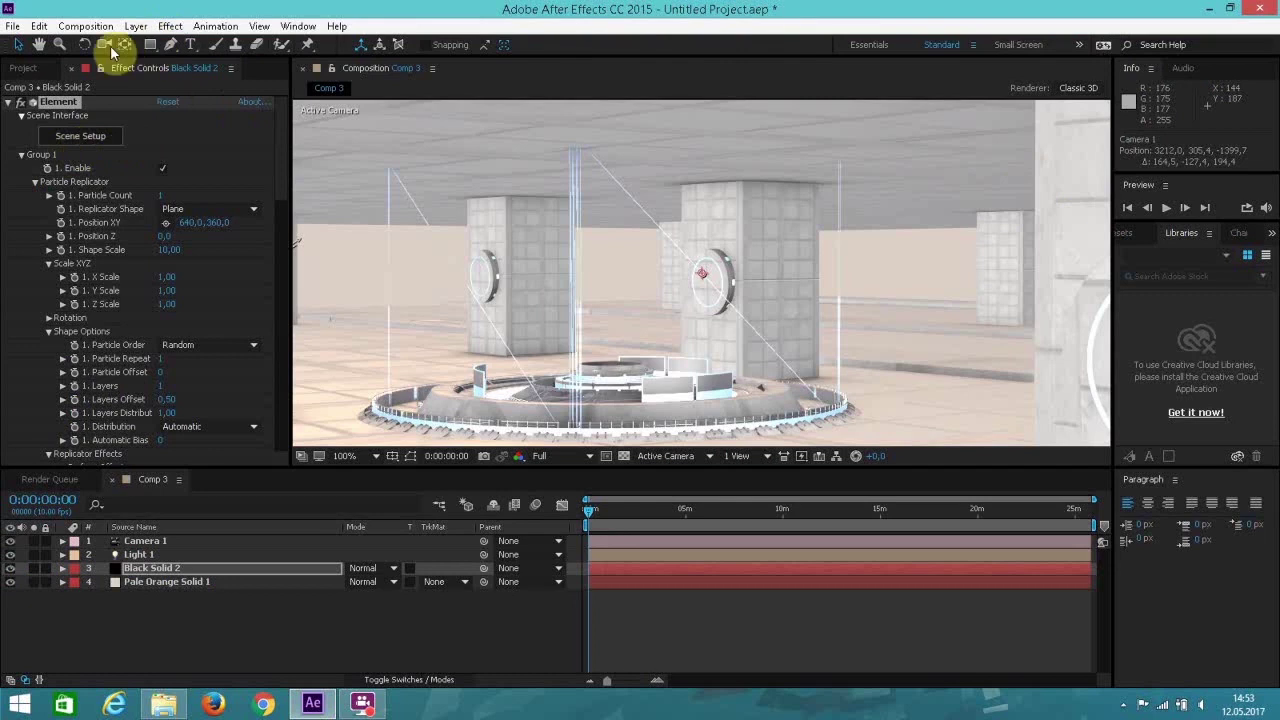
left_click_drag(529, 286, 518, 290)
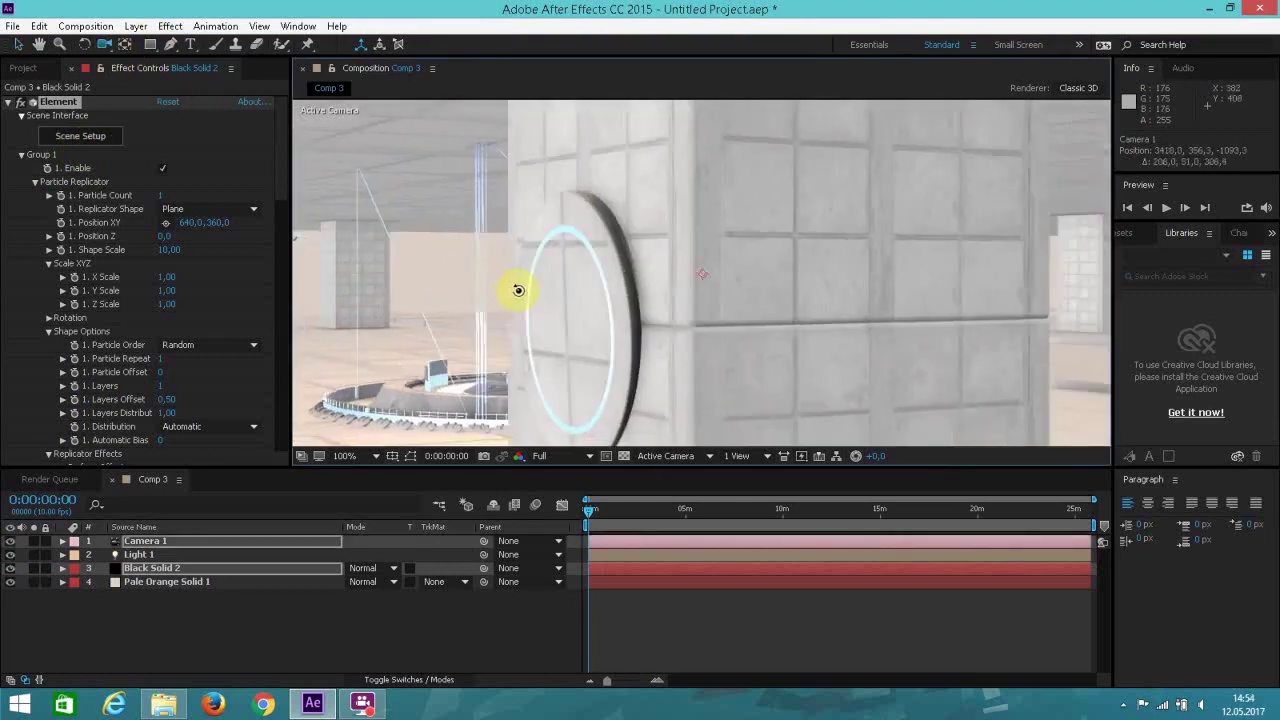
left_click(18, 44)
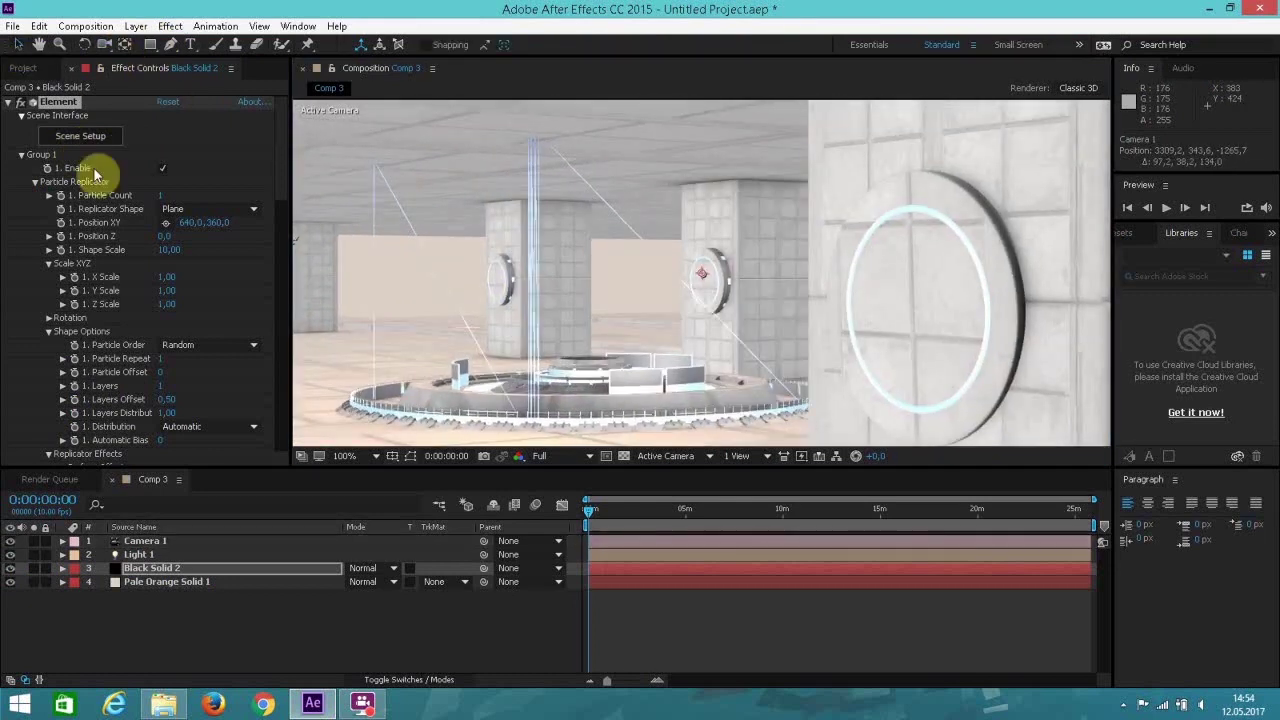
Change the Illumination Color of Better Glass to a dark blue and apply the scene changes to the composition.
left_click(90, 142)
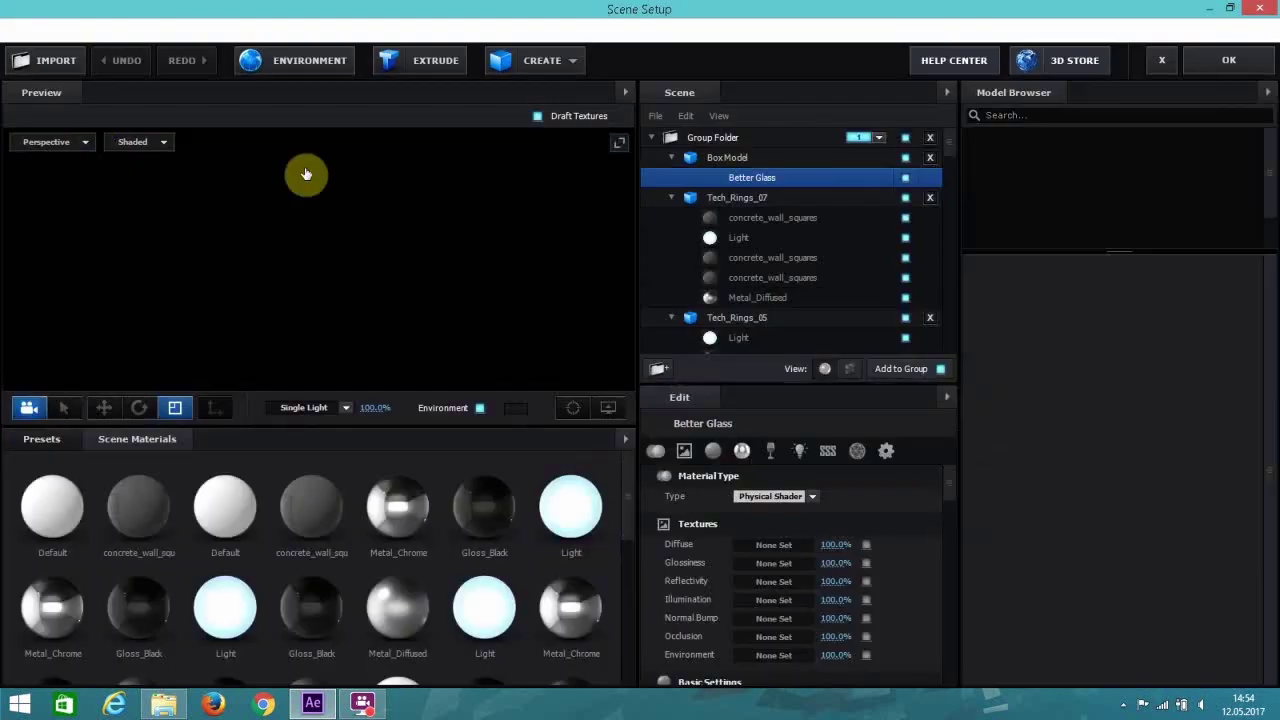
left_click(794, 453)
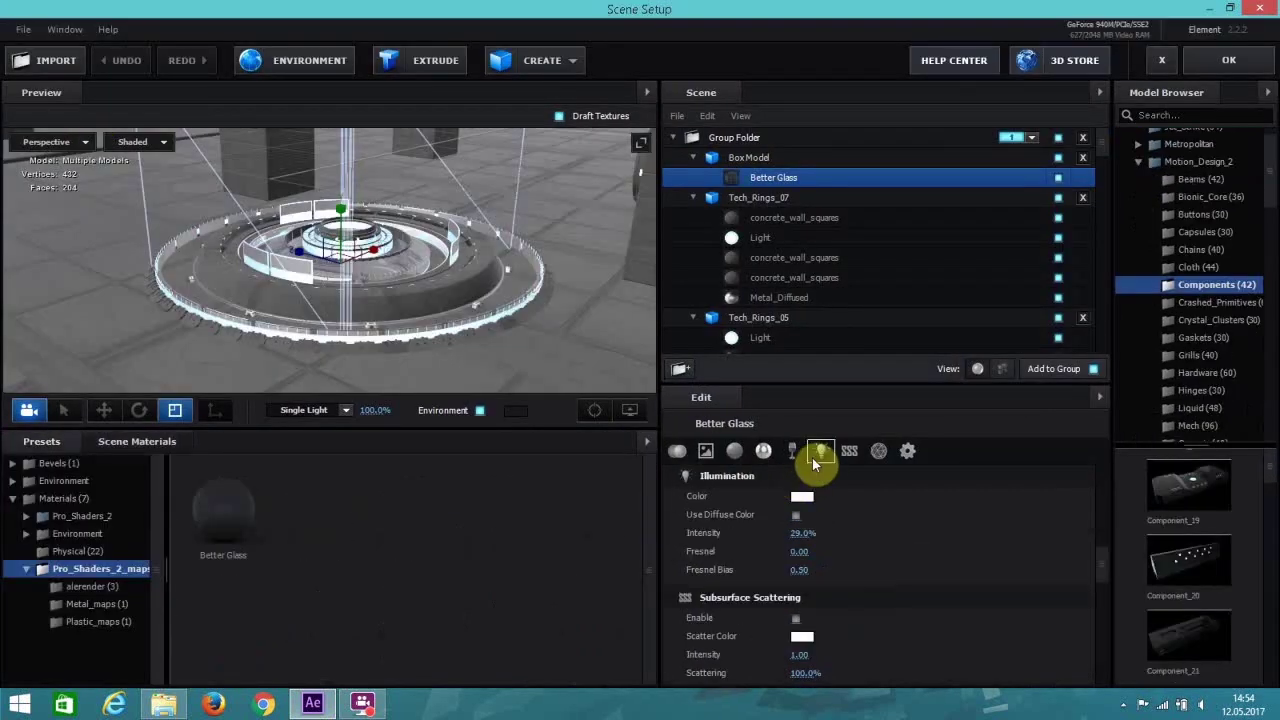
scroll(806, 480, "up", 3)
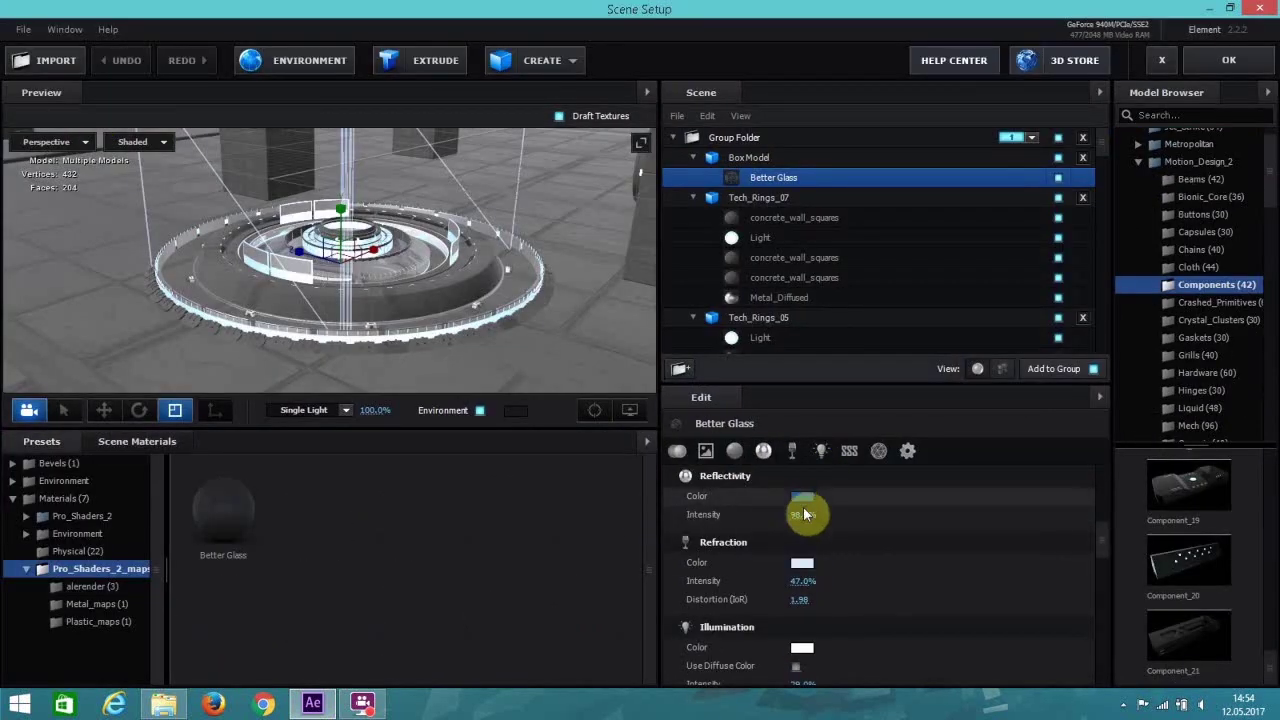
left_click(821, 451)
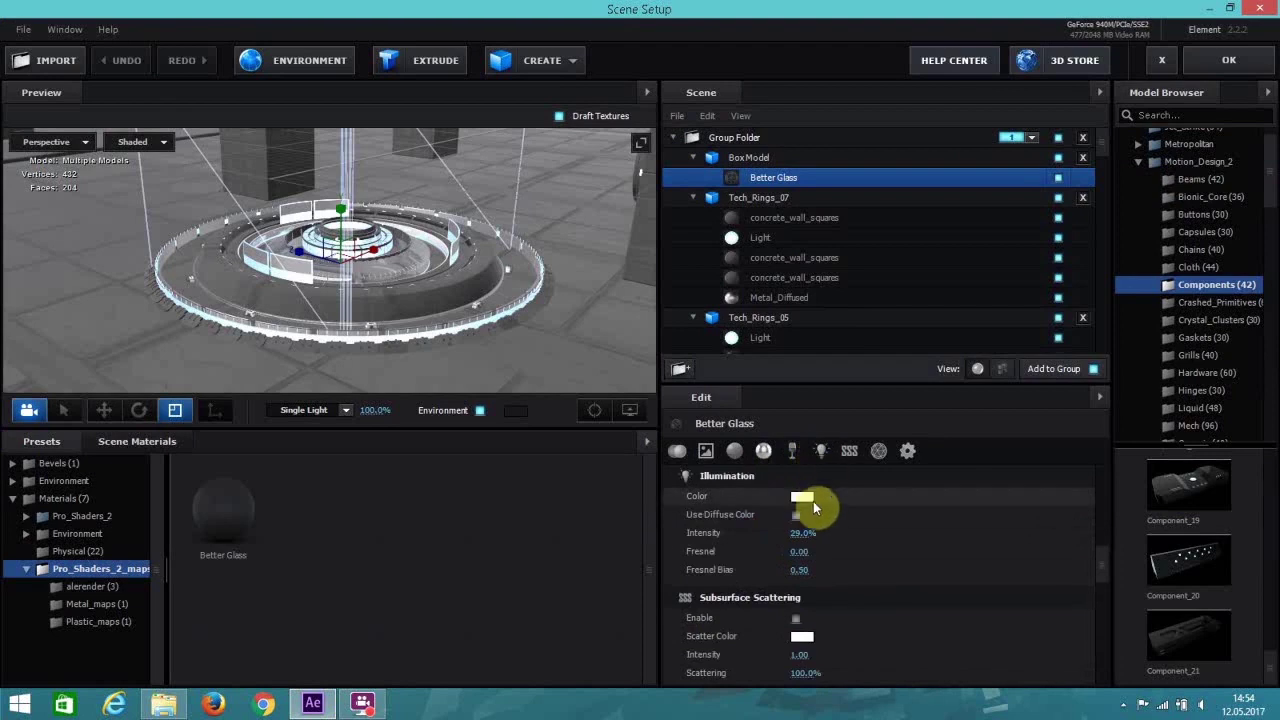
left_click(805, 499)
left_click_drag(879, 530, 887, 513)
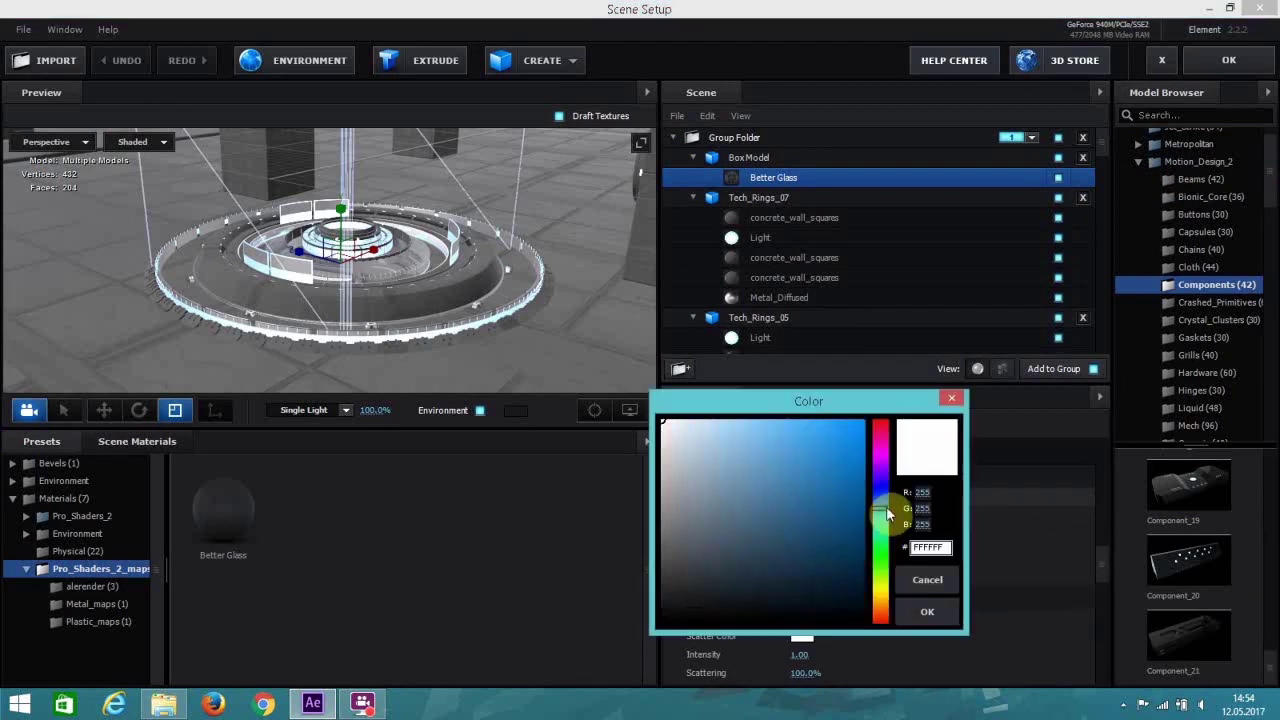
left_click(836, 495)
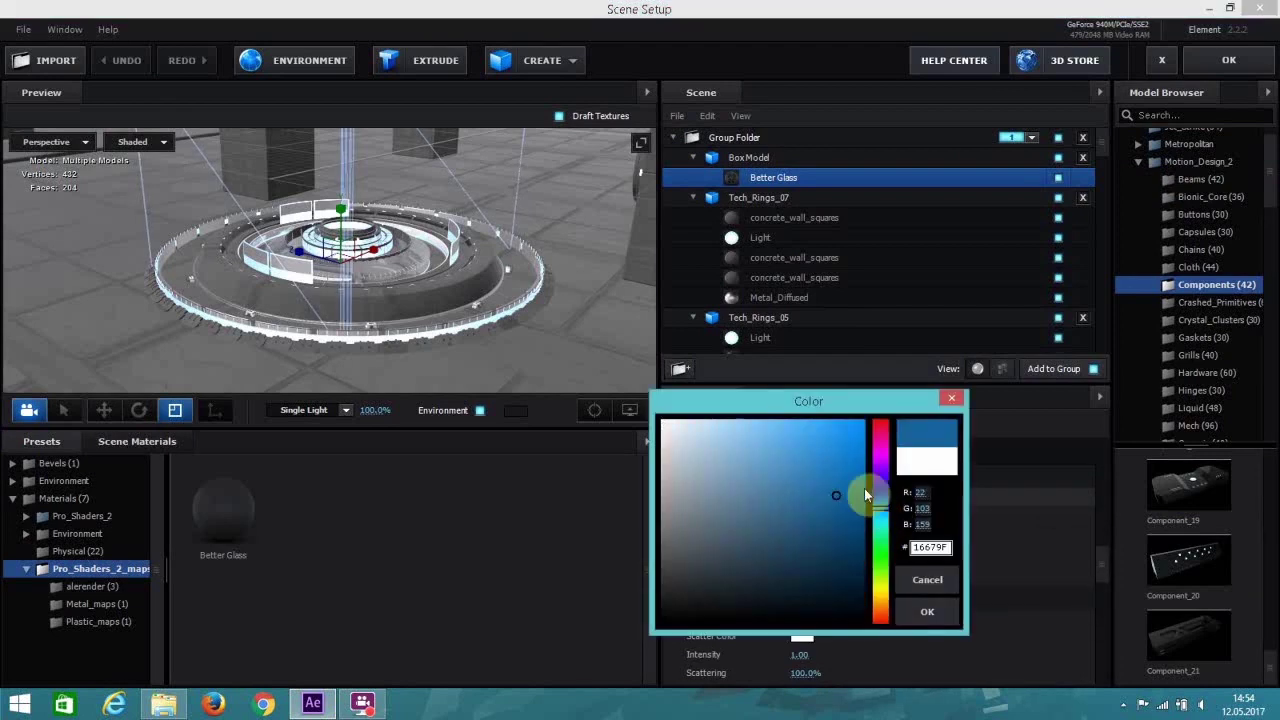
left_click(854, 521)
left_click(914, 620)
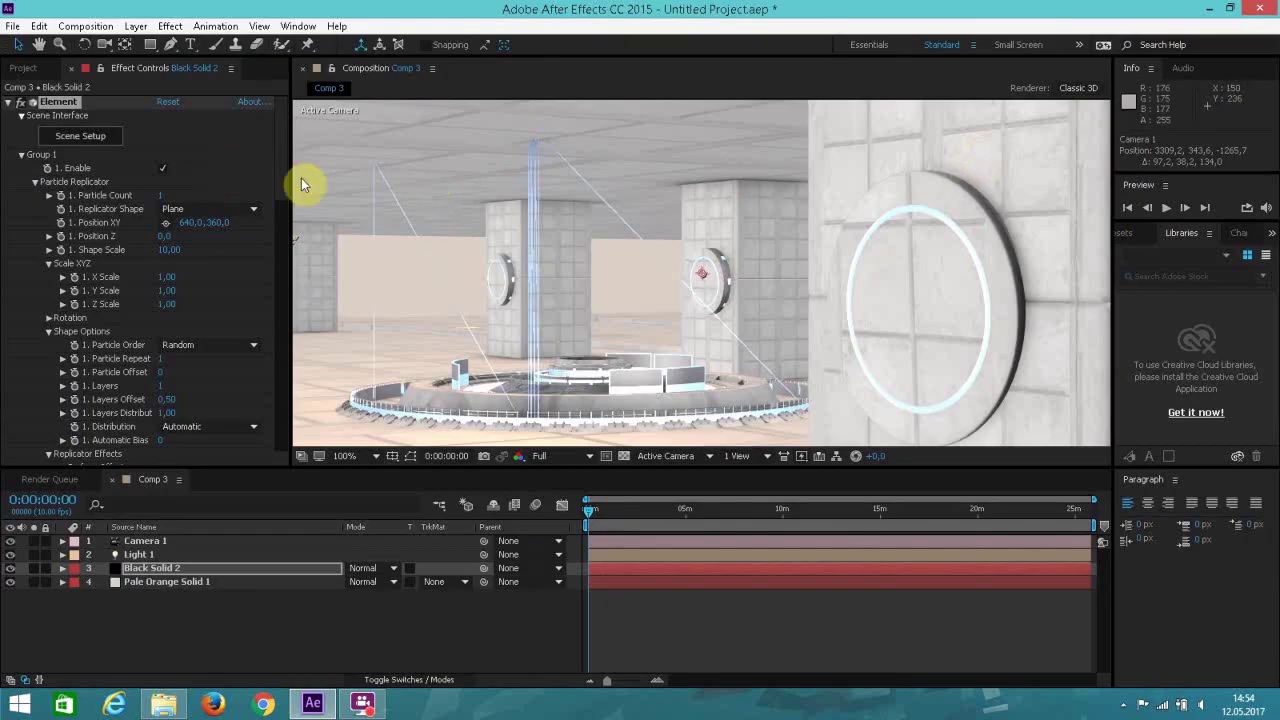
Change the Refraction color of Better Glass to the deep blue 1251A3 and apply the scene changes to the composition.
left_click(87, 137)
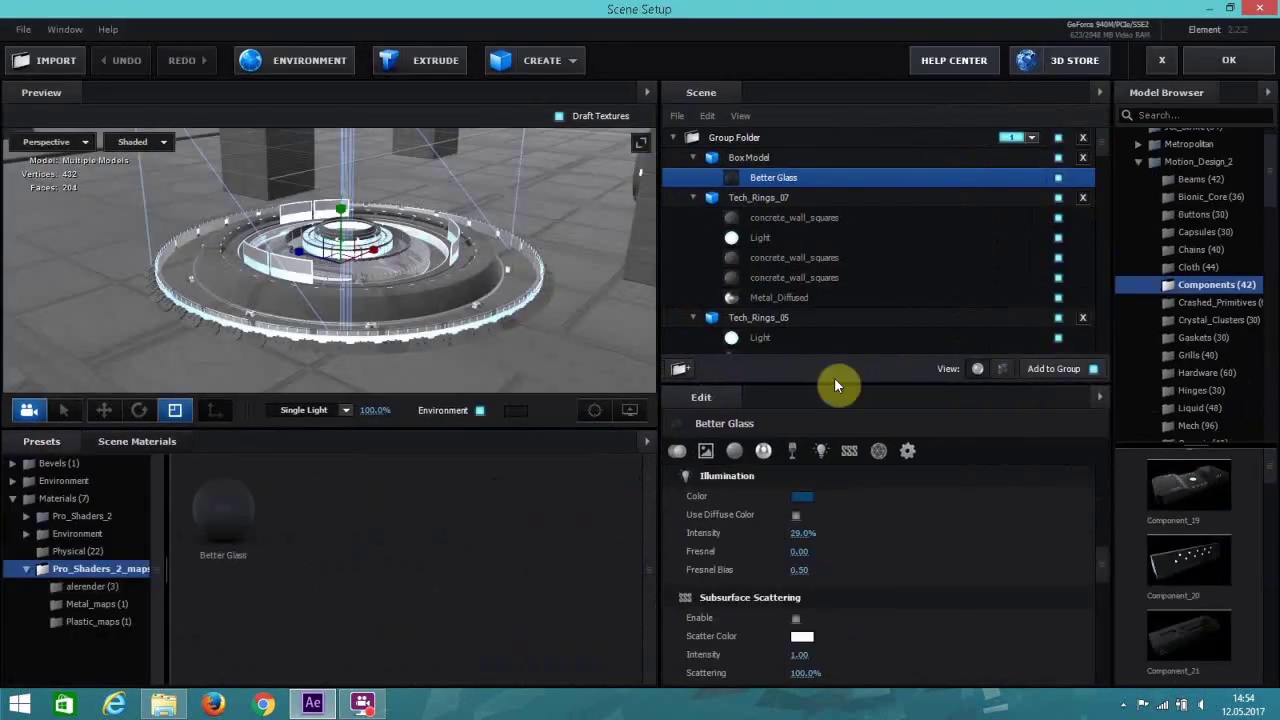
scroll(790, 479, "up", 3)
left_click(801, 497)
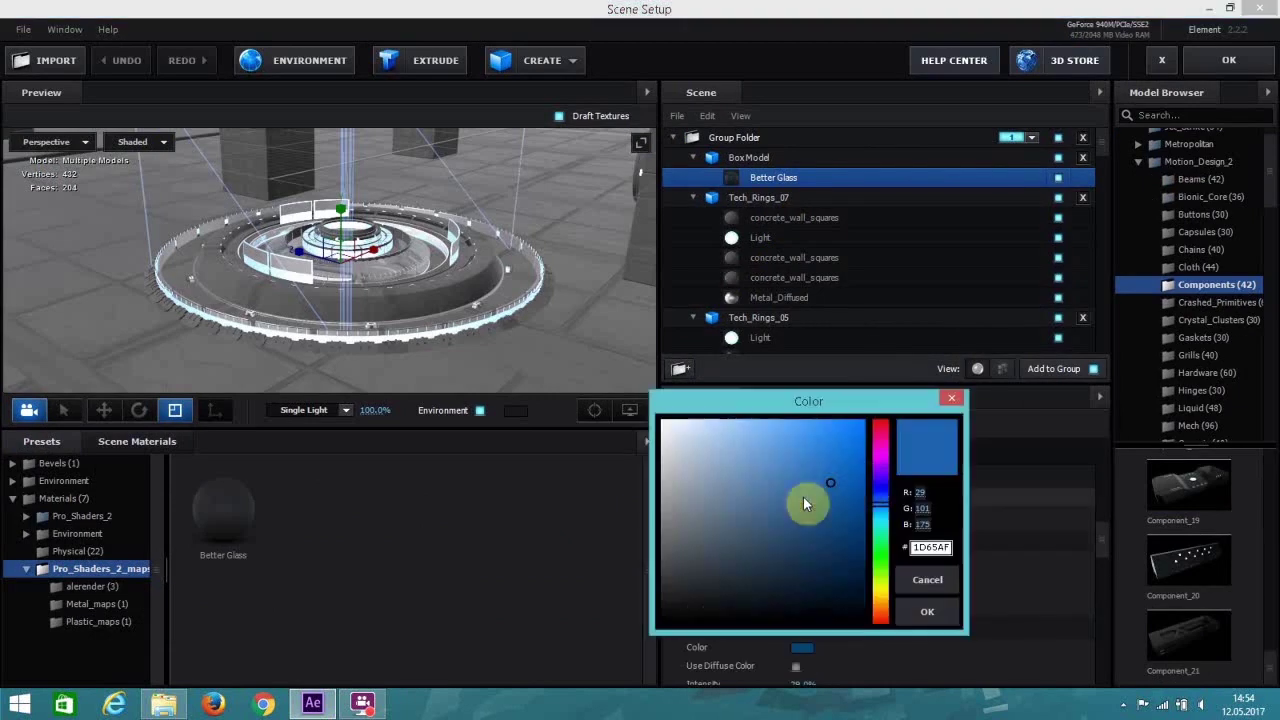
left_click(959, 399)
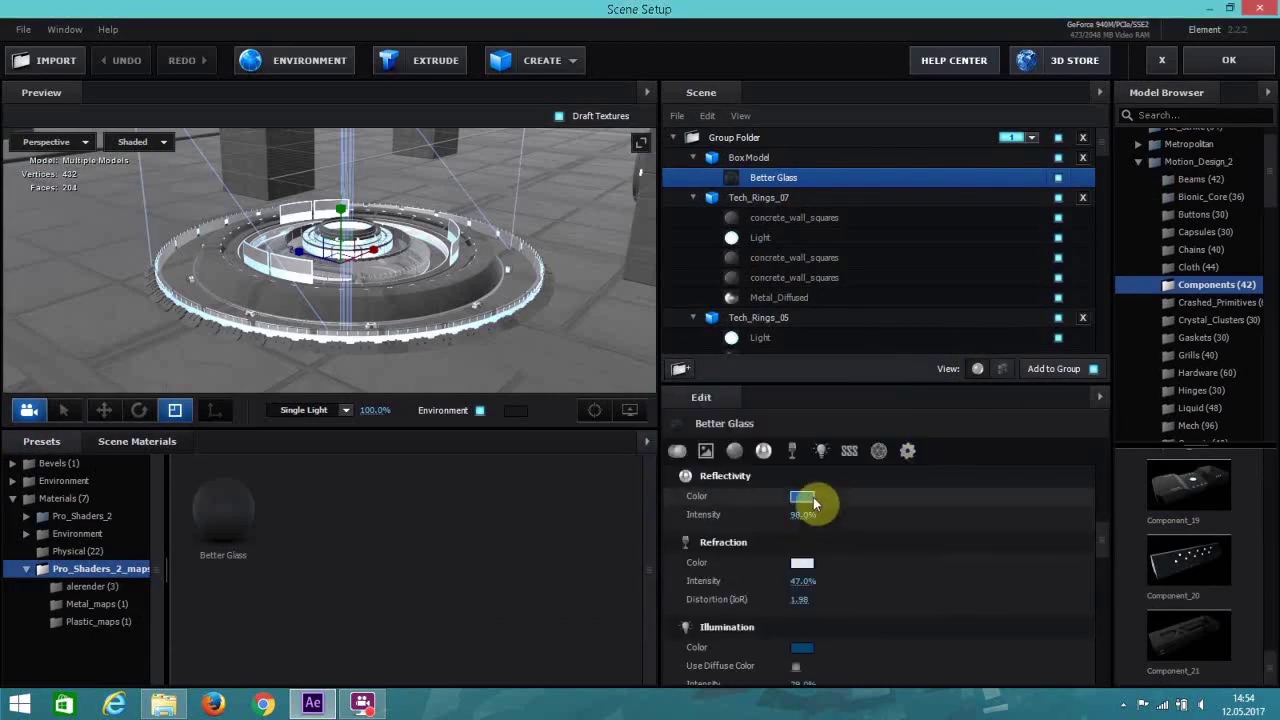
left_click(801, 557)
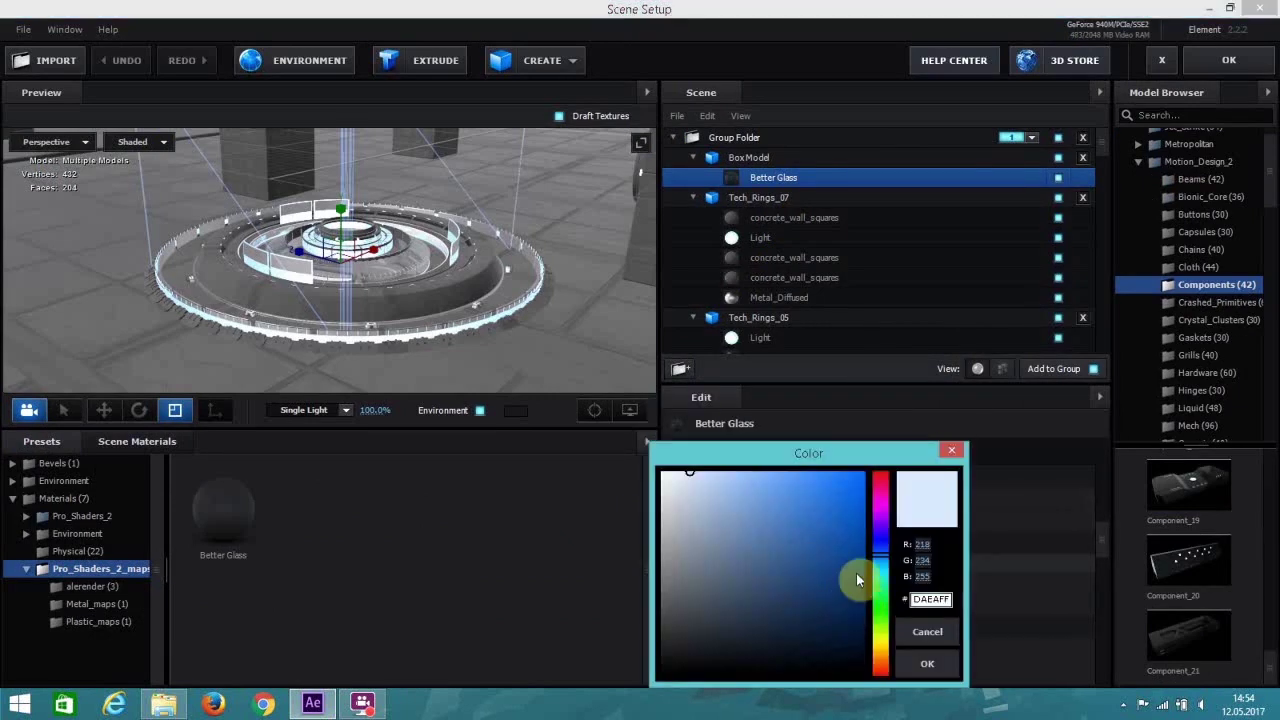
left_click(843, 549)
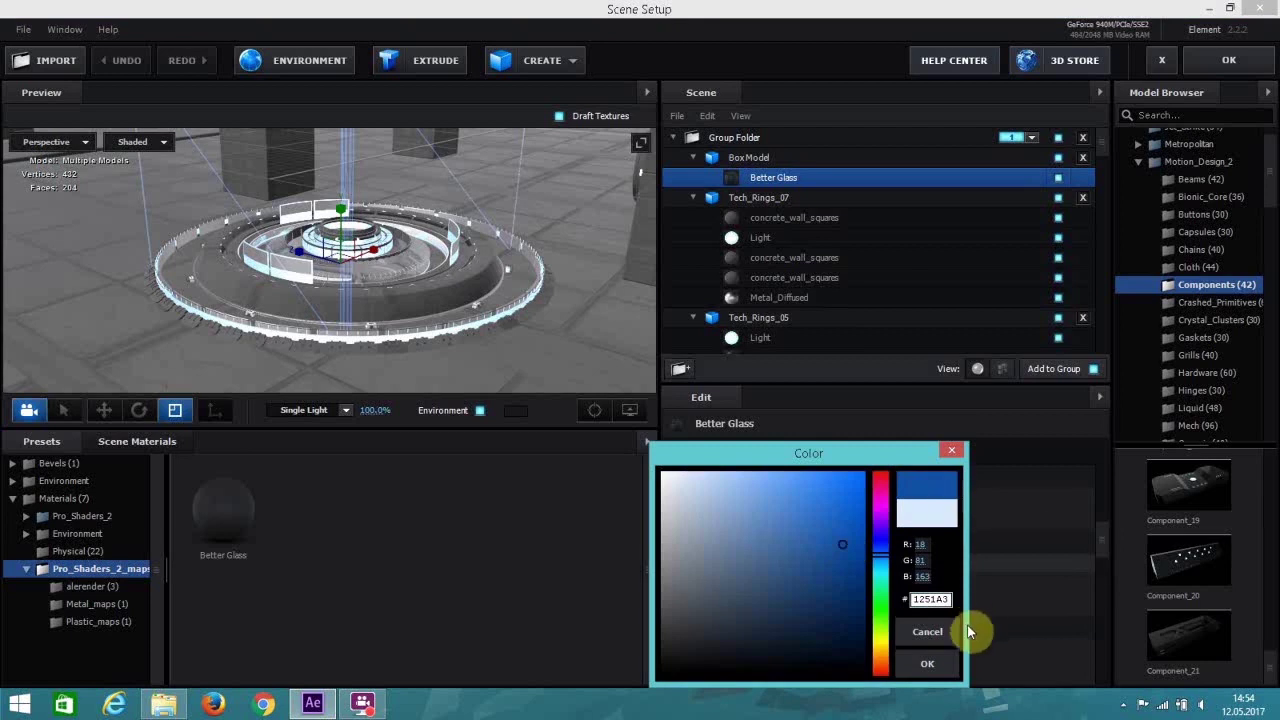
left_click(927, 663)
left_click(1229, 60)
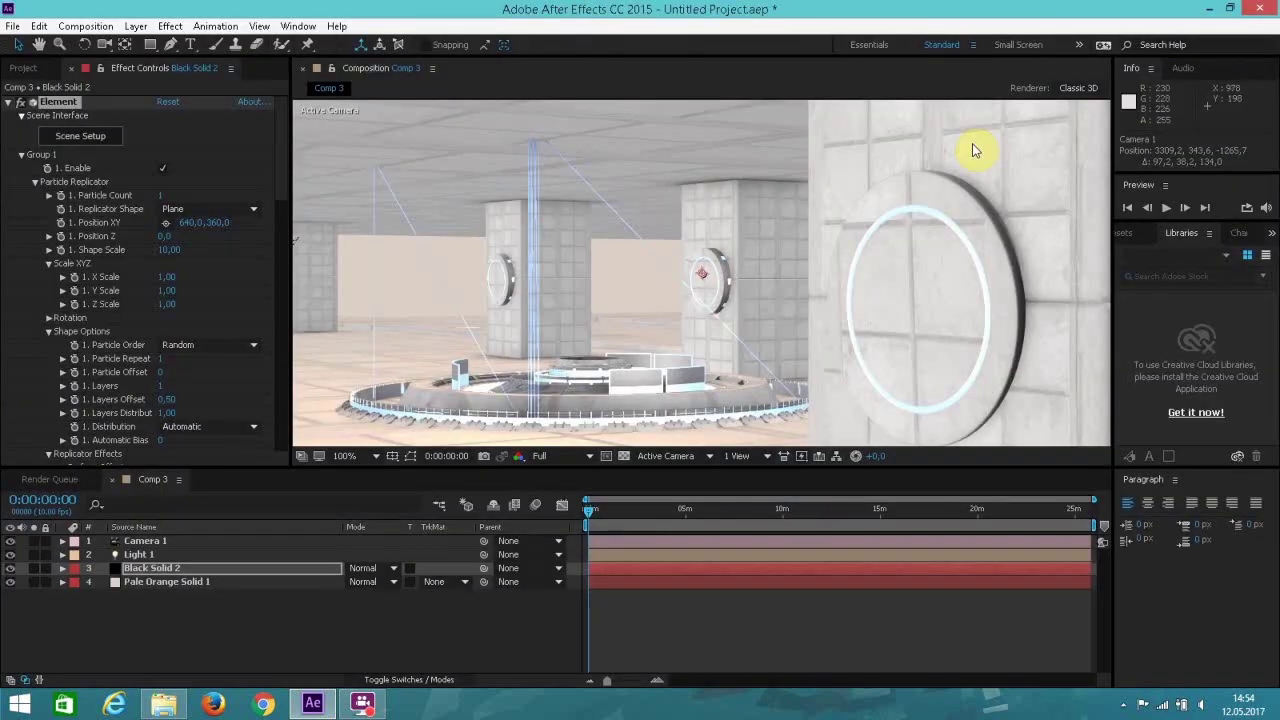
Orbit Camera 1 to about 2905, 420, -1740 so the whole ring centerpiece is framed in front of the columns.
left_click(104, 44)
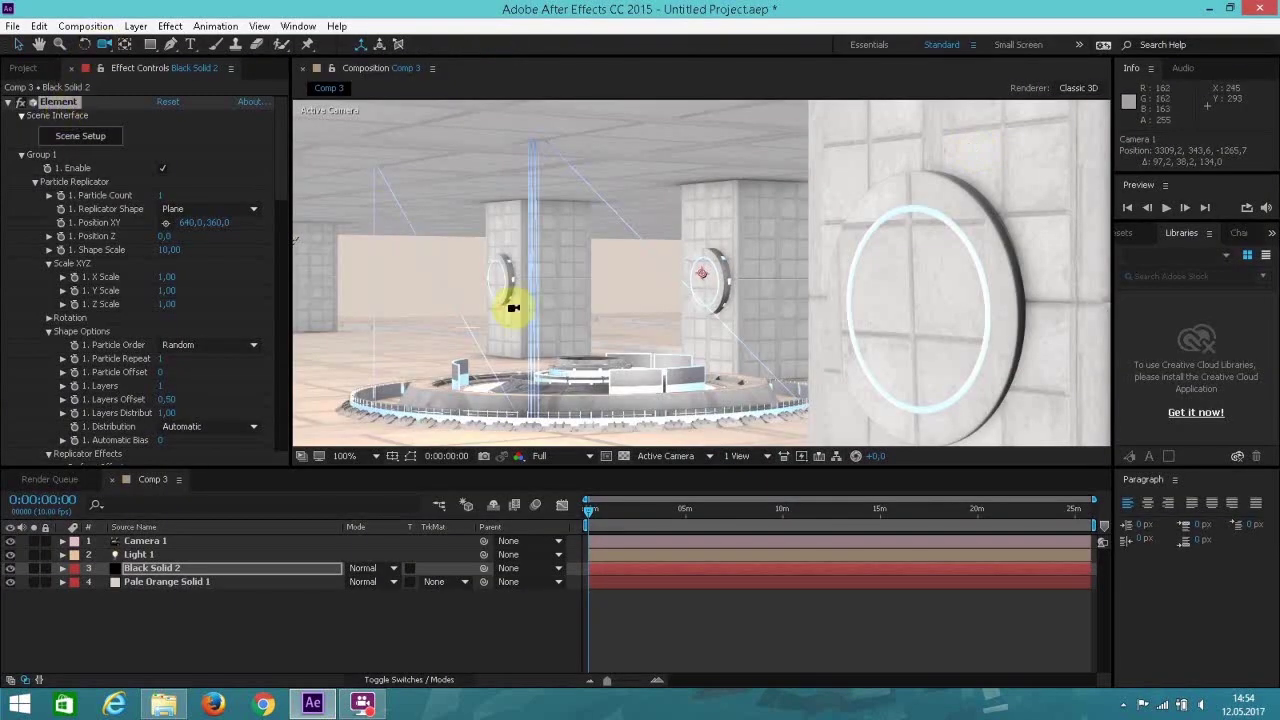
left_click_drag(527, 318, 491, 251)
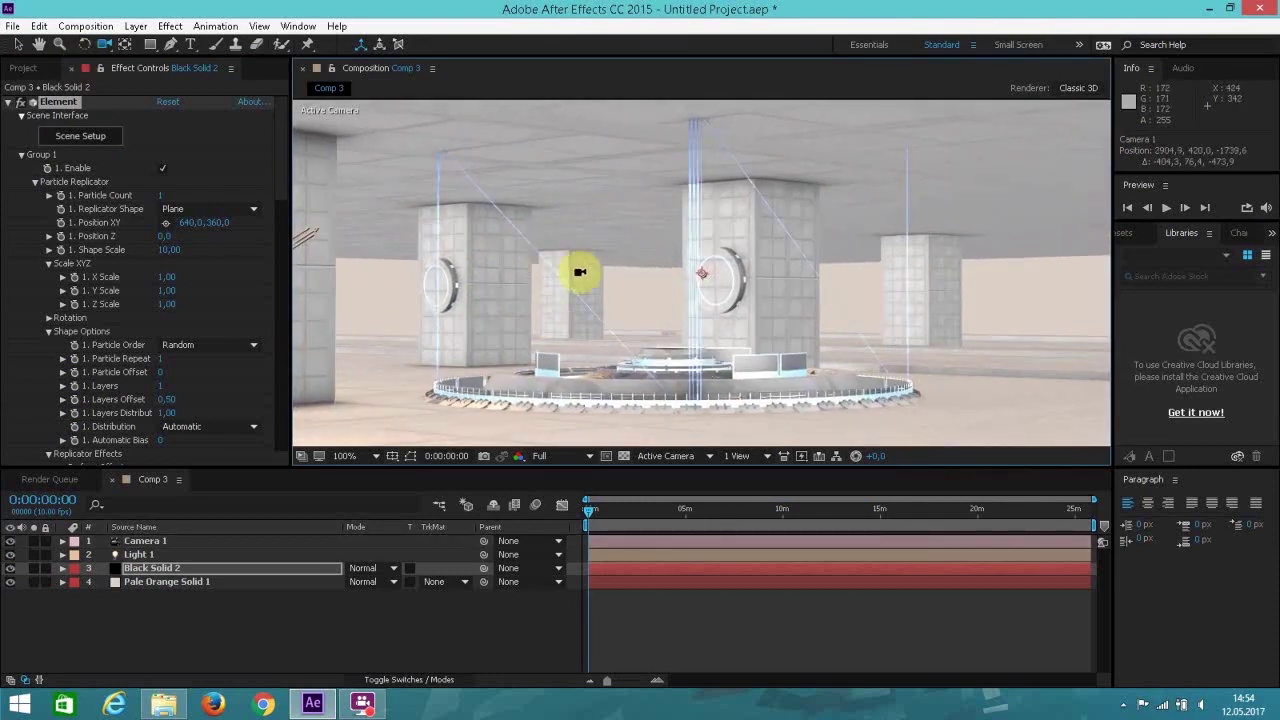
left_click(18, 44)
Browse the Crashed_Primitives, Hardware and Hinges categories of the Motion_Design_2 model library in Scene Setup.
left_click(84, 139)
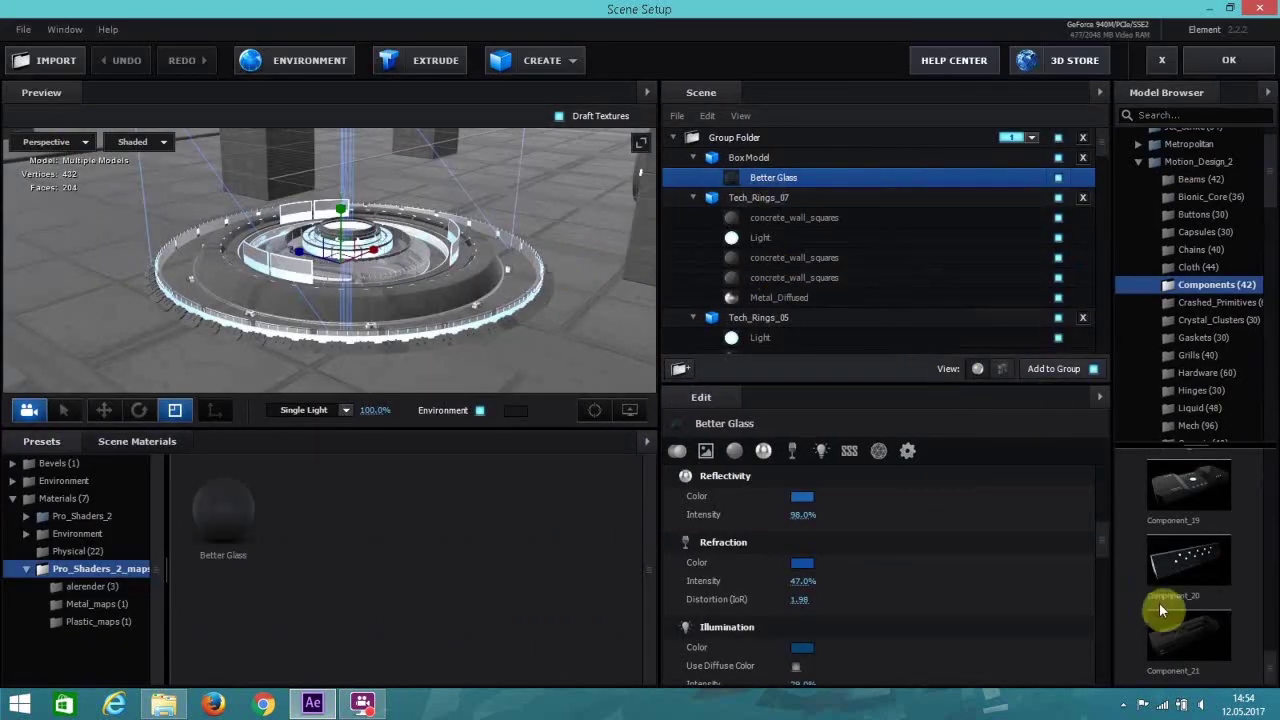
scroll(1160, 600, "up", 3)
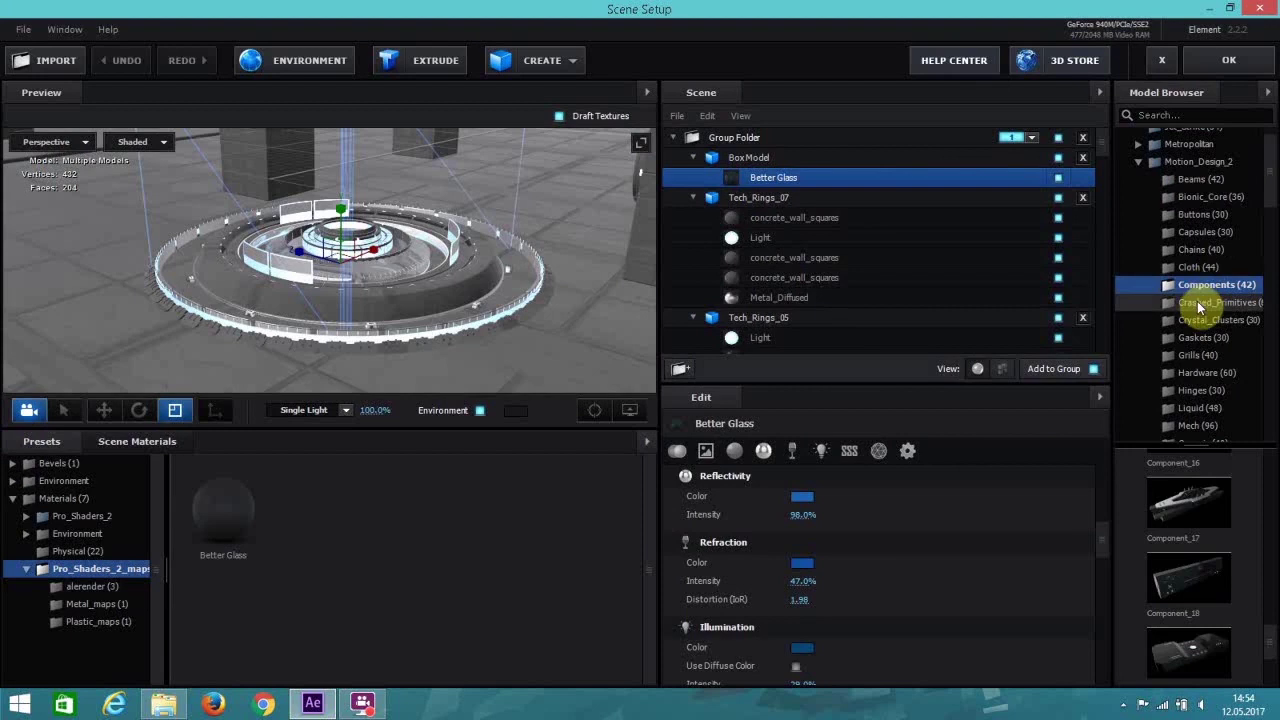
left_click(1205, 302)
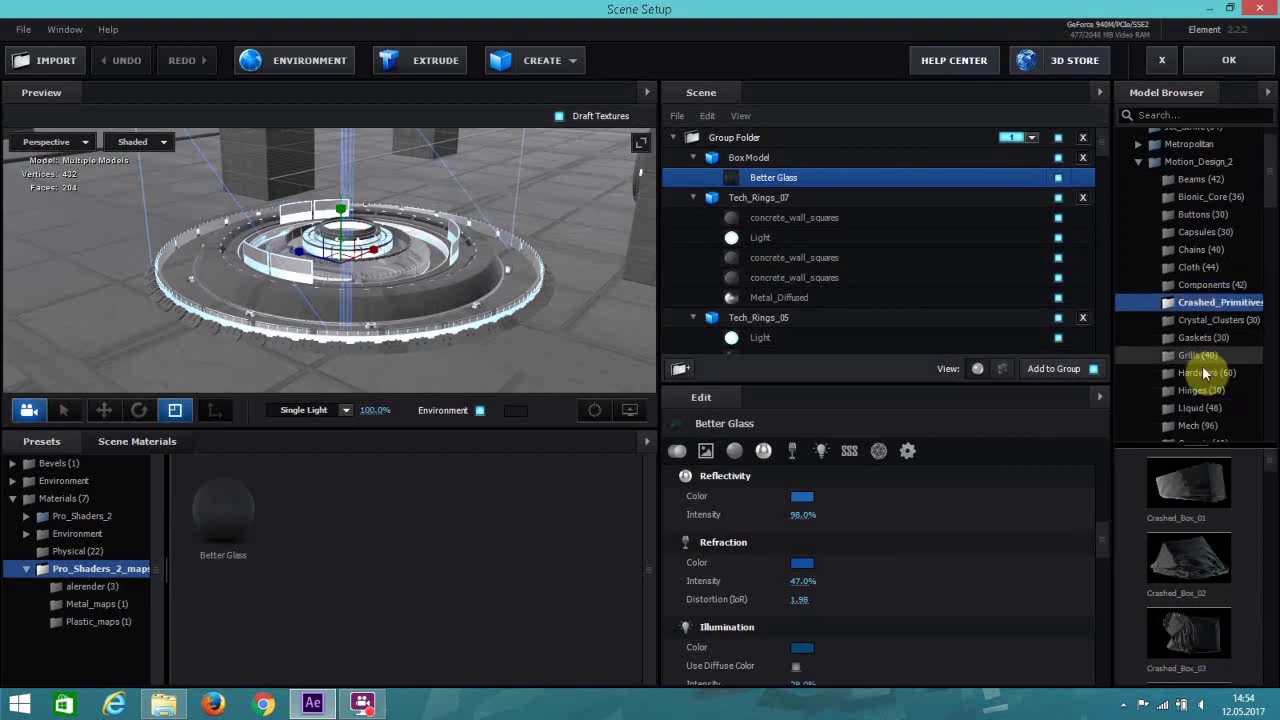
left_click(1206, 372)
left_click(1204, 390)
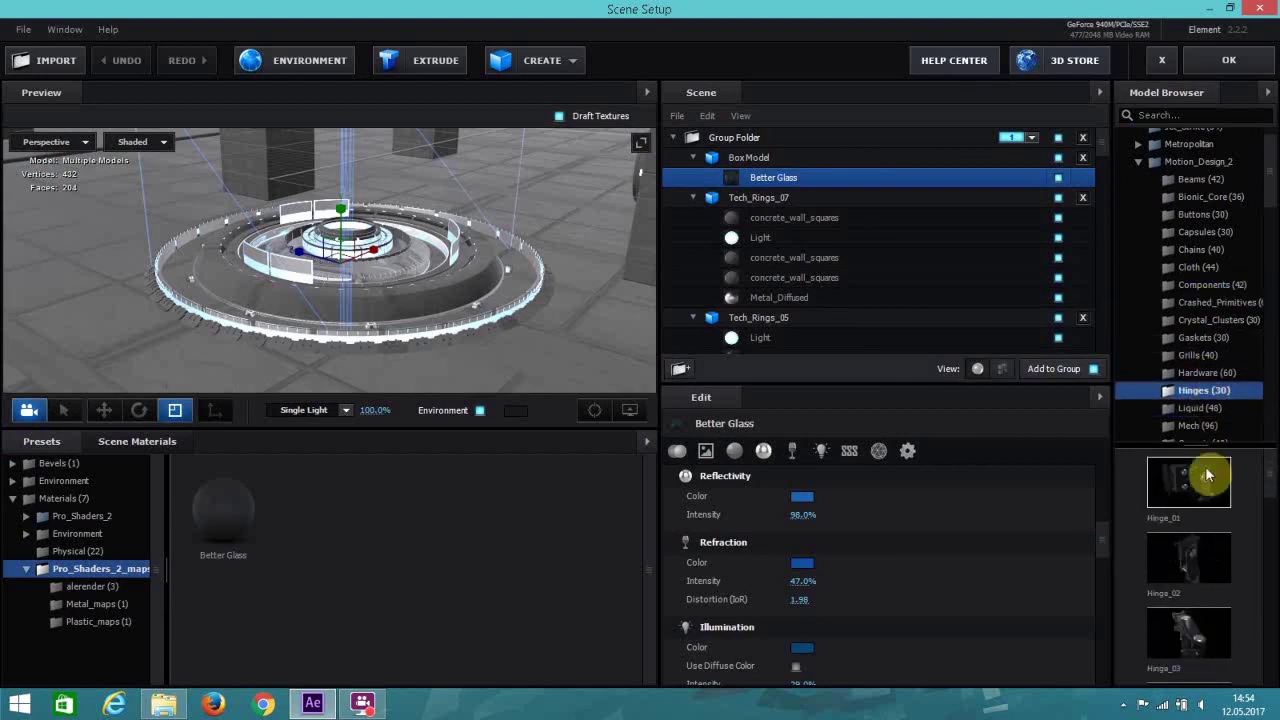
scroll(1208, 475, "down", 2)
scroll(1204, 560, "down", 2)
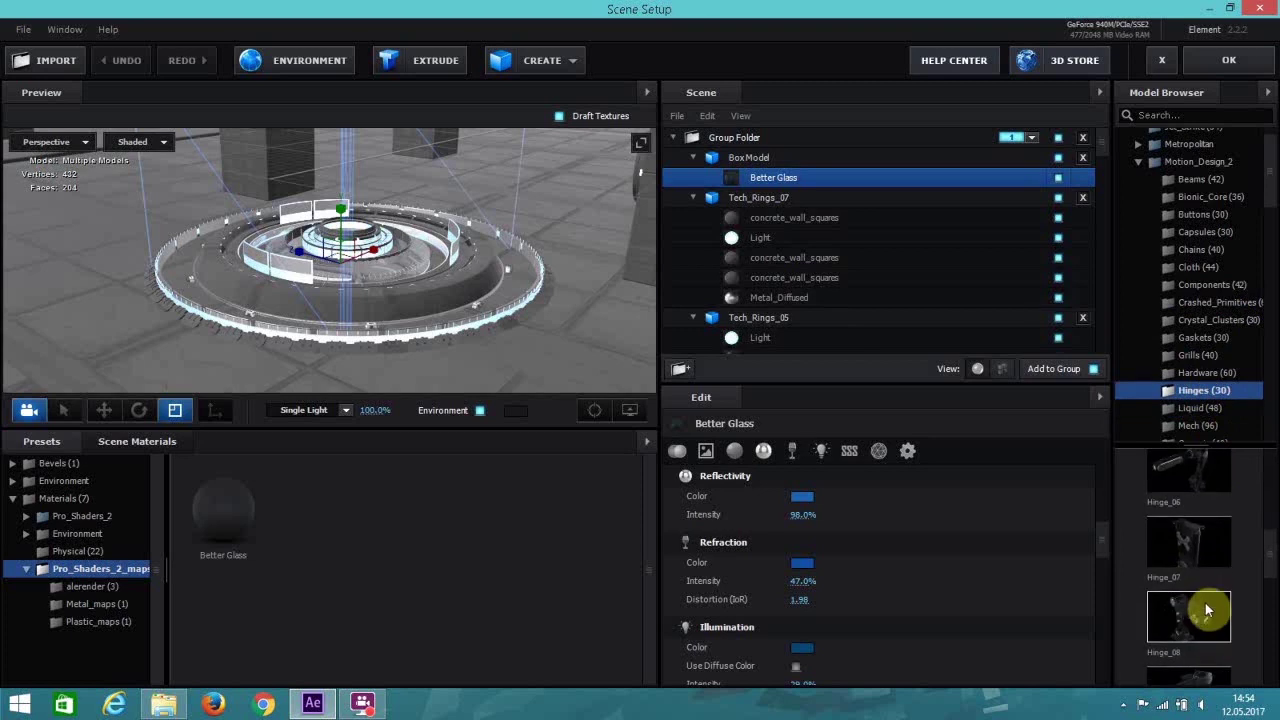
Collapse the Box Model and three Tech_Rings entries in the scene list and add a group folder with another nested inside it.
left_click_drag(578, 299, 488, 320)
scroll(490, 318, "down", 3)
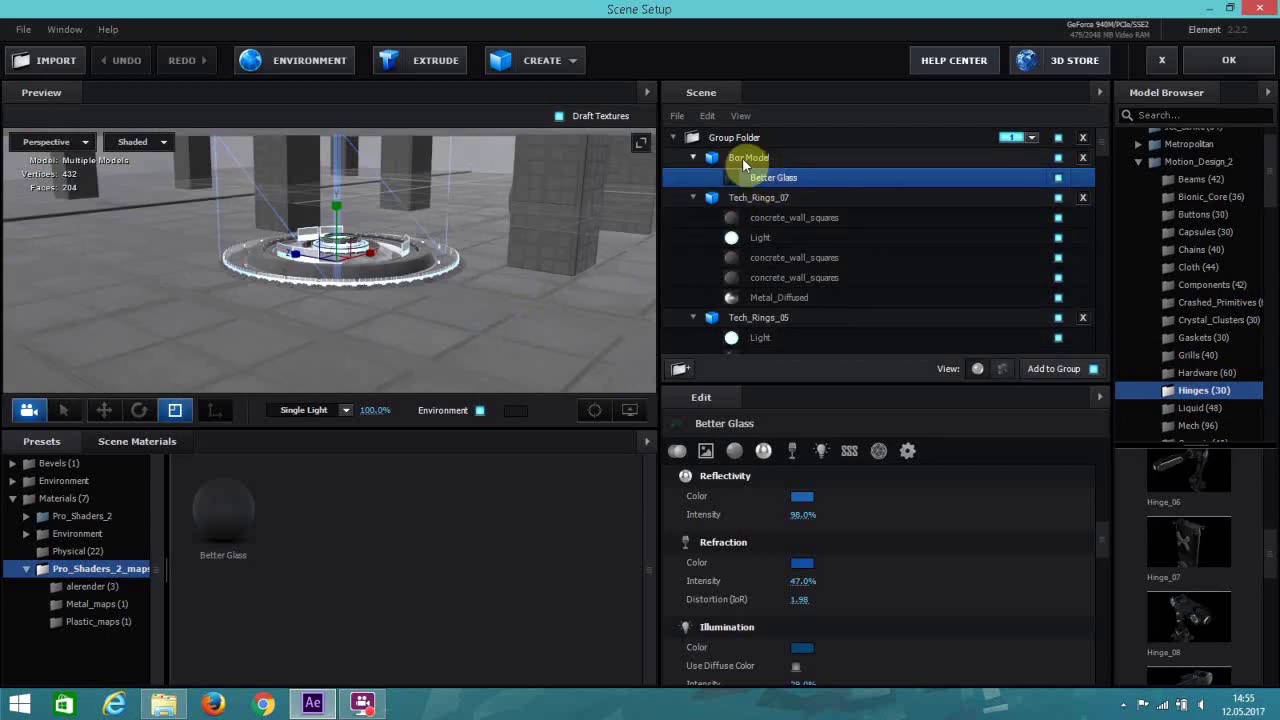
left_click(1058, 157)
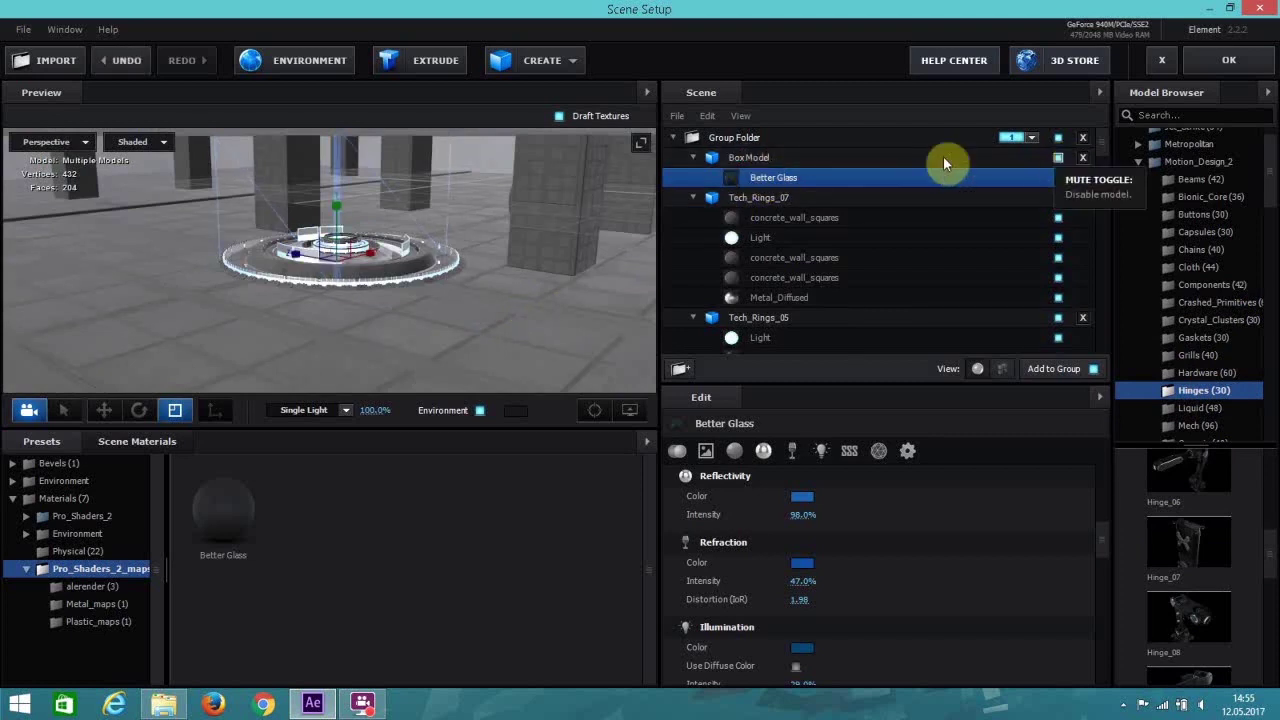
left_click(695, 160)
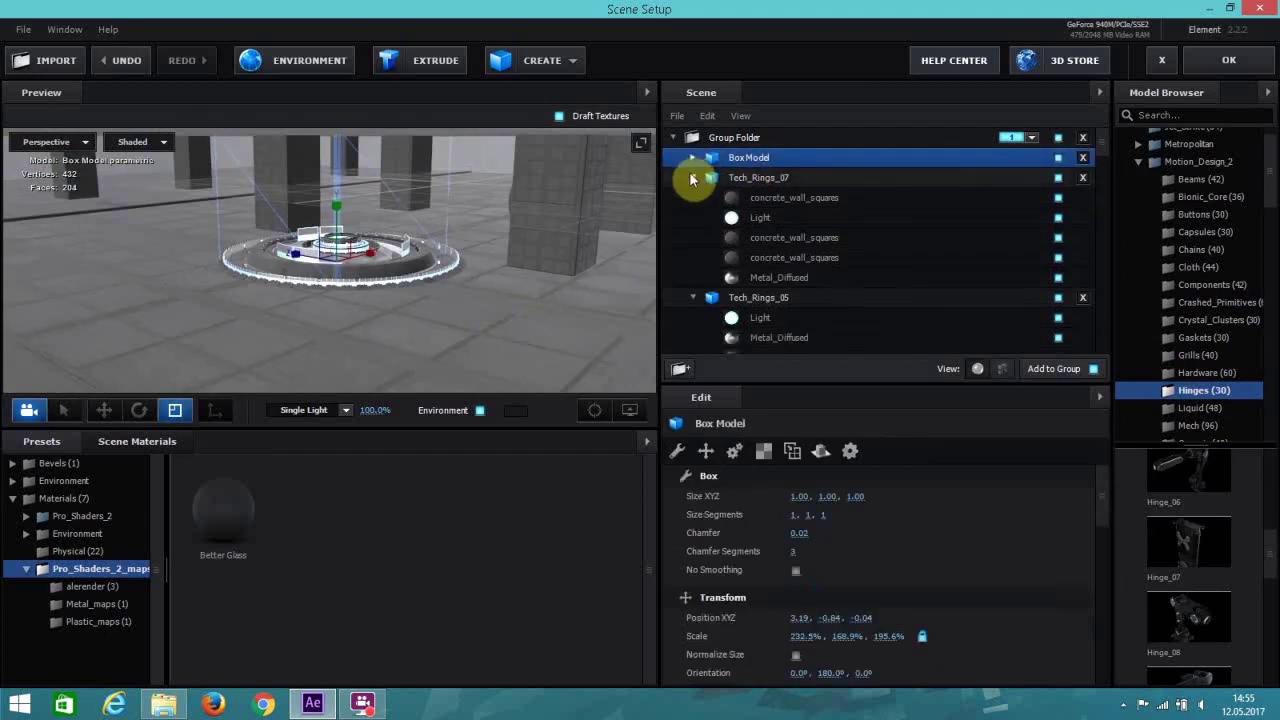
left_click(692, 177)
left_click(693, 197)
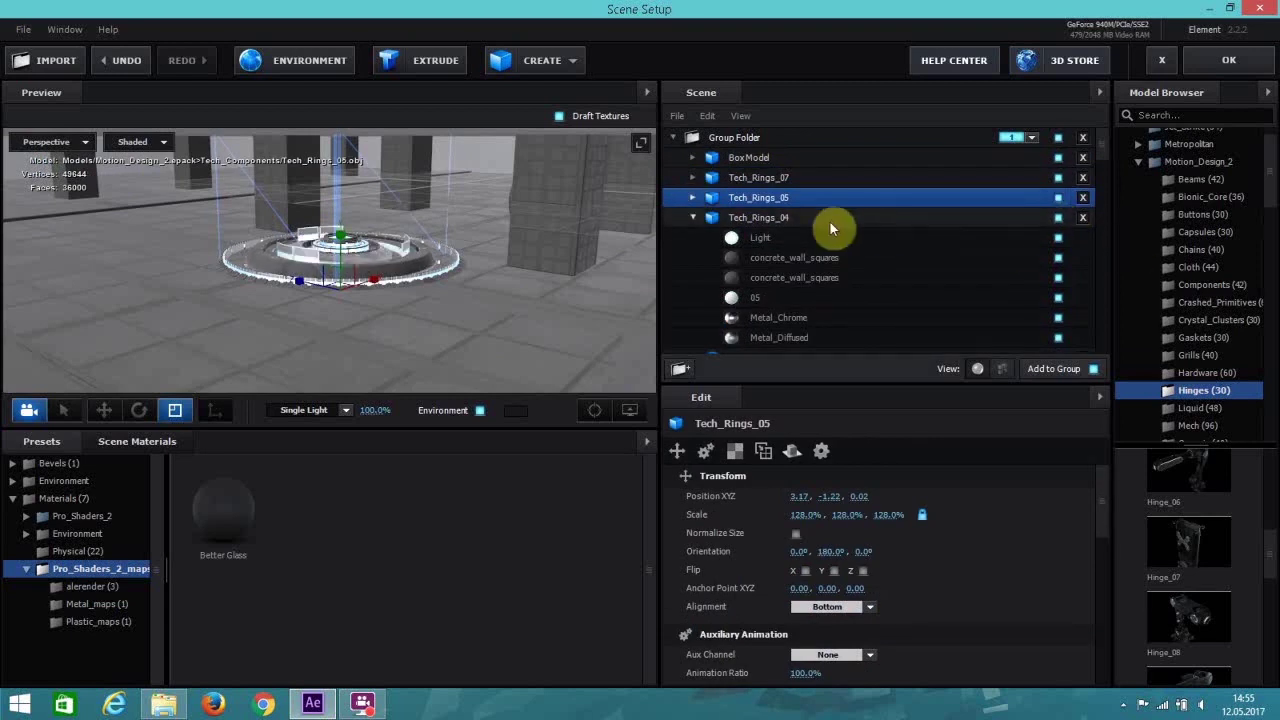
left_click(693, 217)
left_click(786, 240)
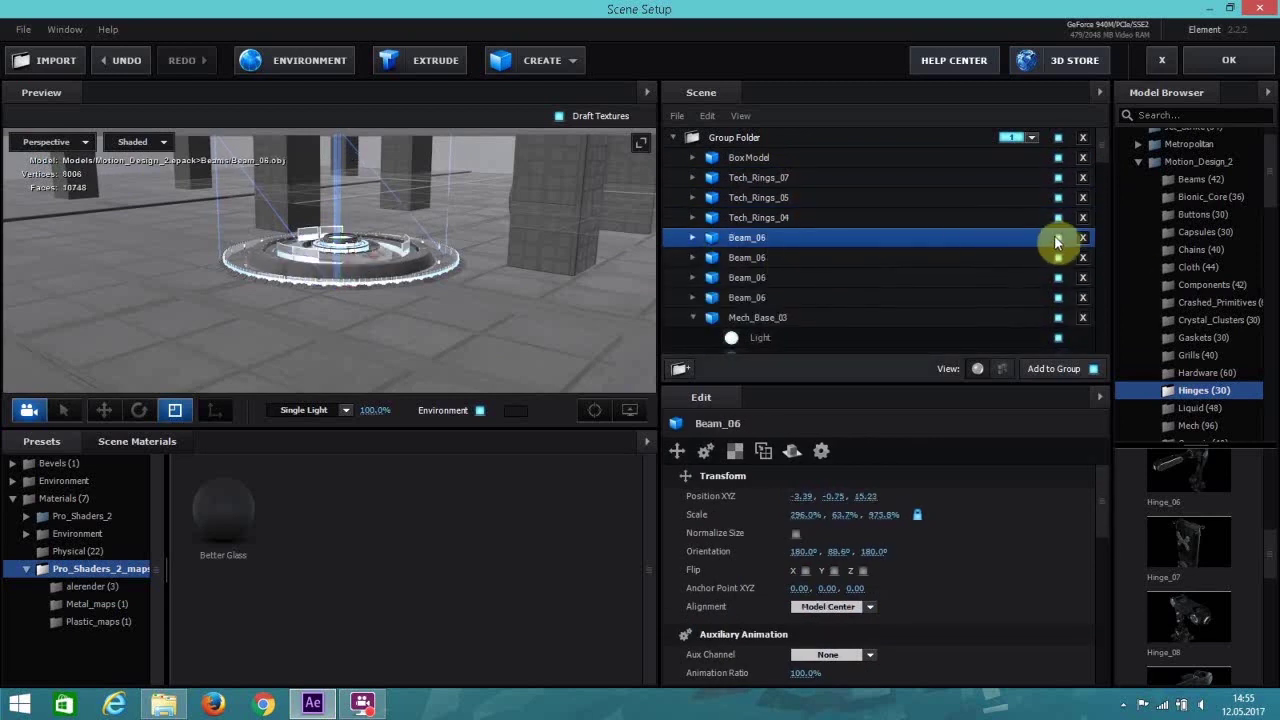
left_click(818, 218)
left_click(679, 371)
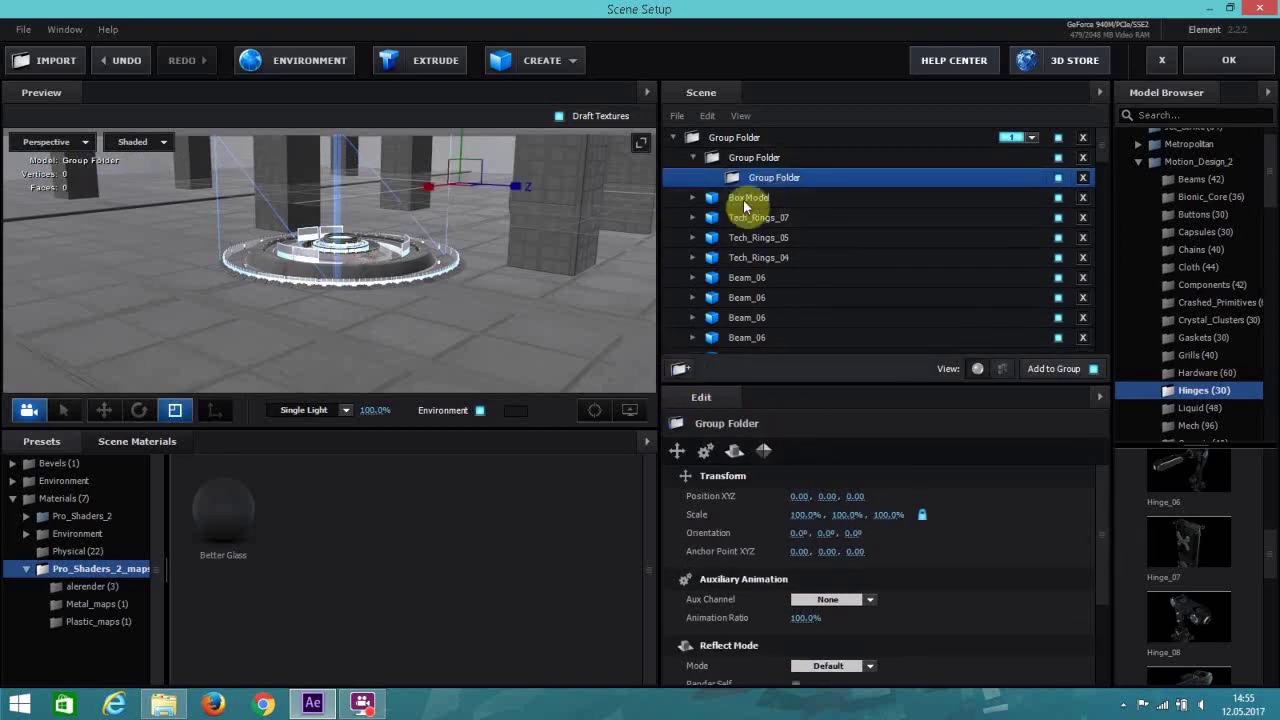
Select Box Model, the three Tech_Rings models and the first Beam_06, and toggle their visibility off and on to identify them.
left_click(748, 198)
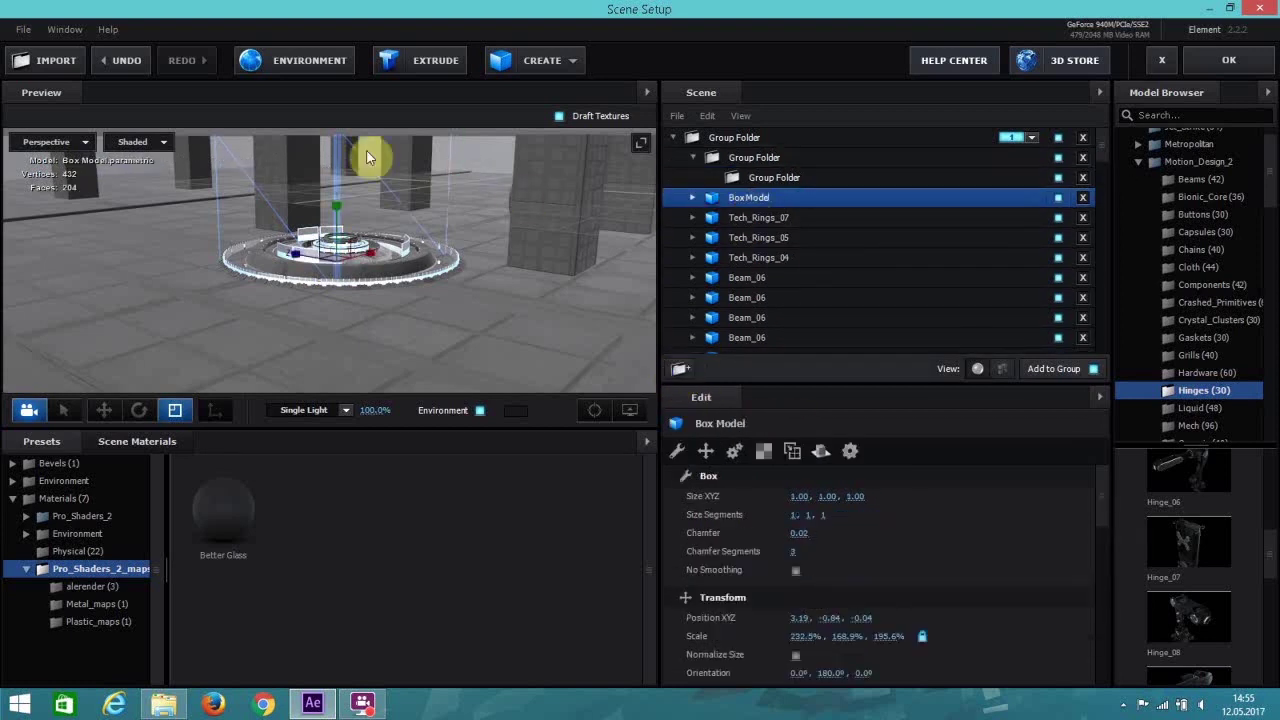
left_click(738, 219, "shift")
left_click(752, 238, "shift")
left_click(757, 258, "shift")
left_click(752, 278, "shift")
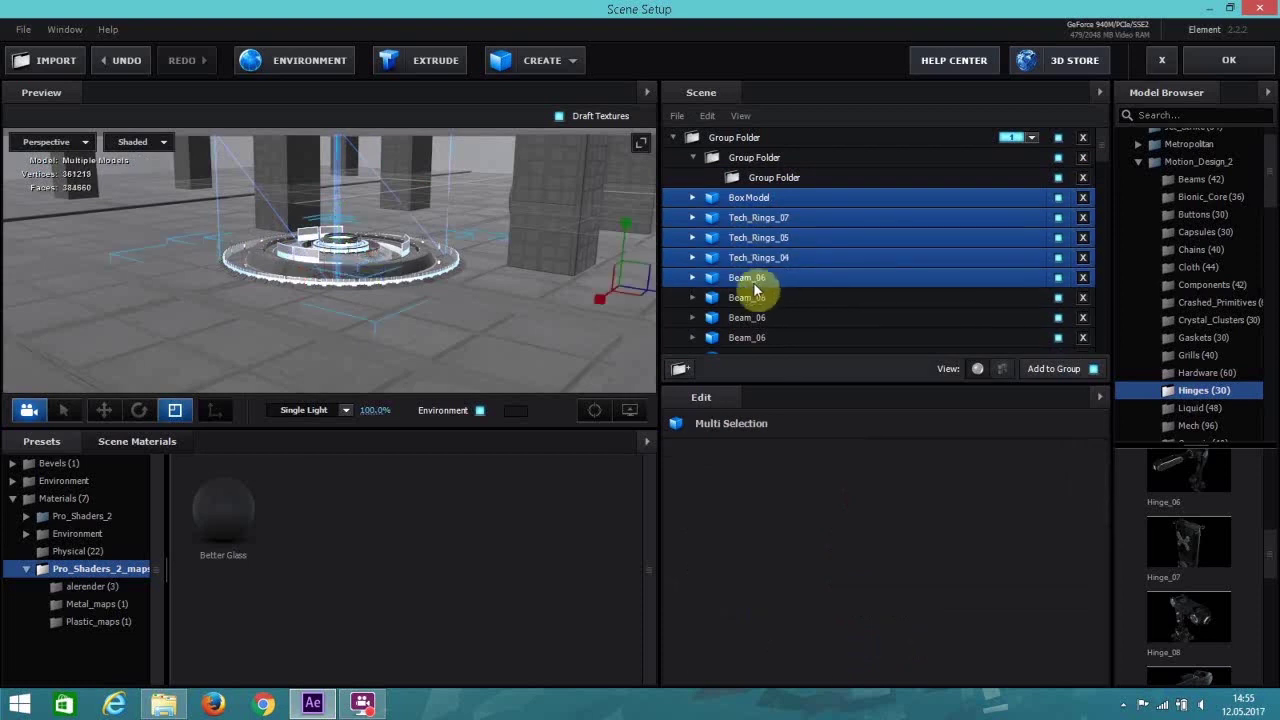
left_click(1058, 277)
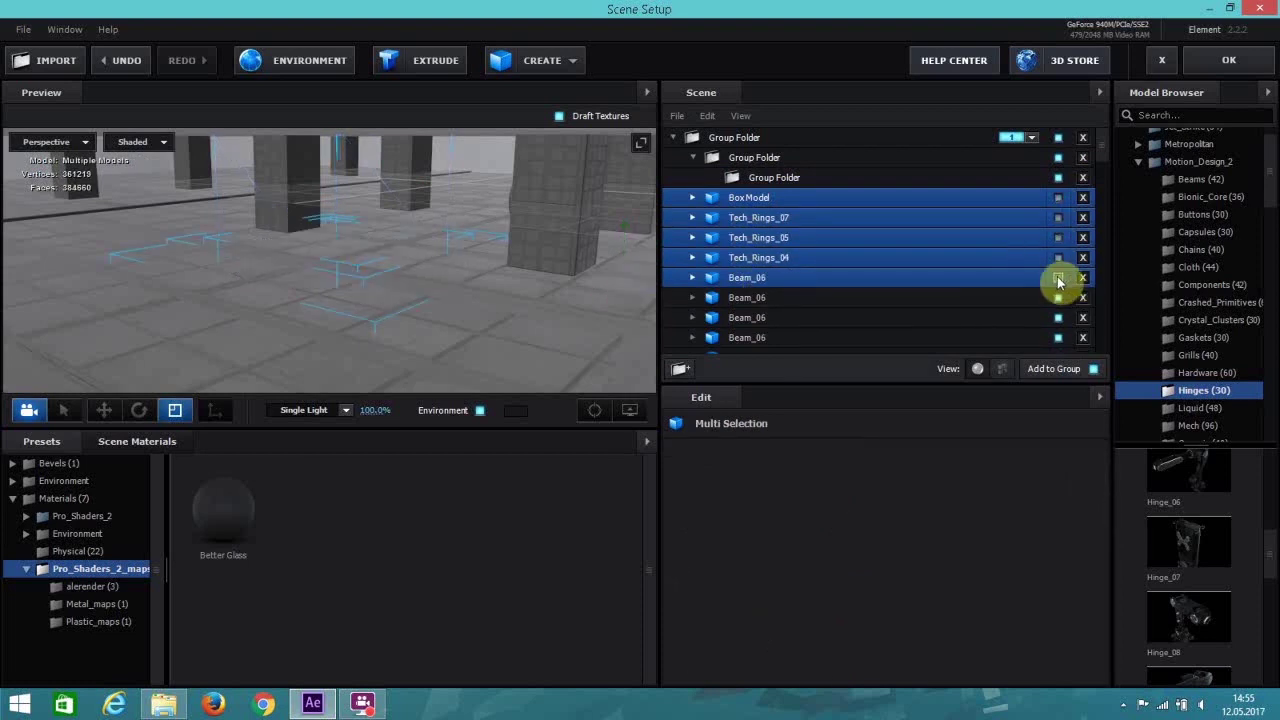
left_click(1058, 277)
left_click(1058, 278)
left_click(1058, 278)
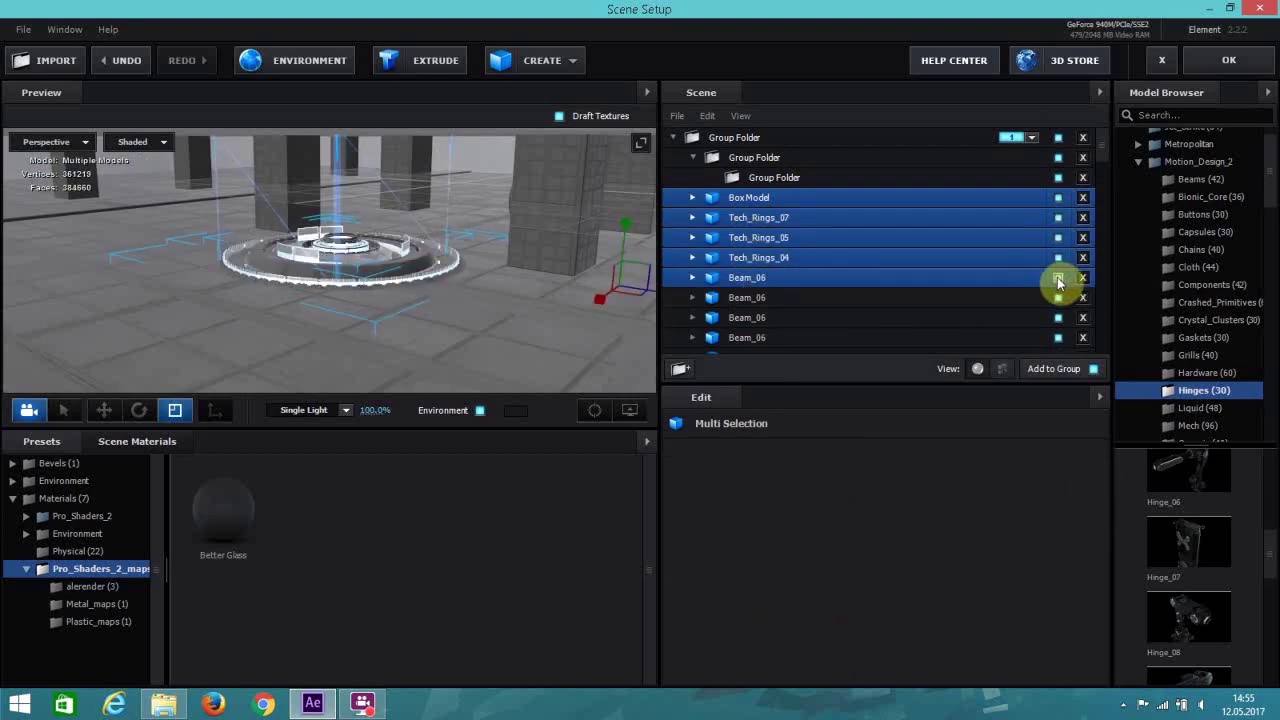
Deselect Beam_06 and move Box Model, Tech_Rings_07, Tech_Rings_05 and Tech_Rings_04 into the innermost group folder.
left_click(856, 280, "ctrl")
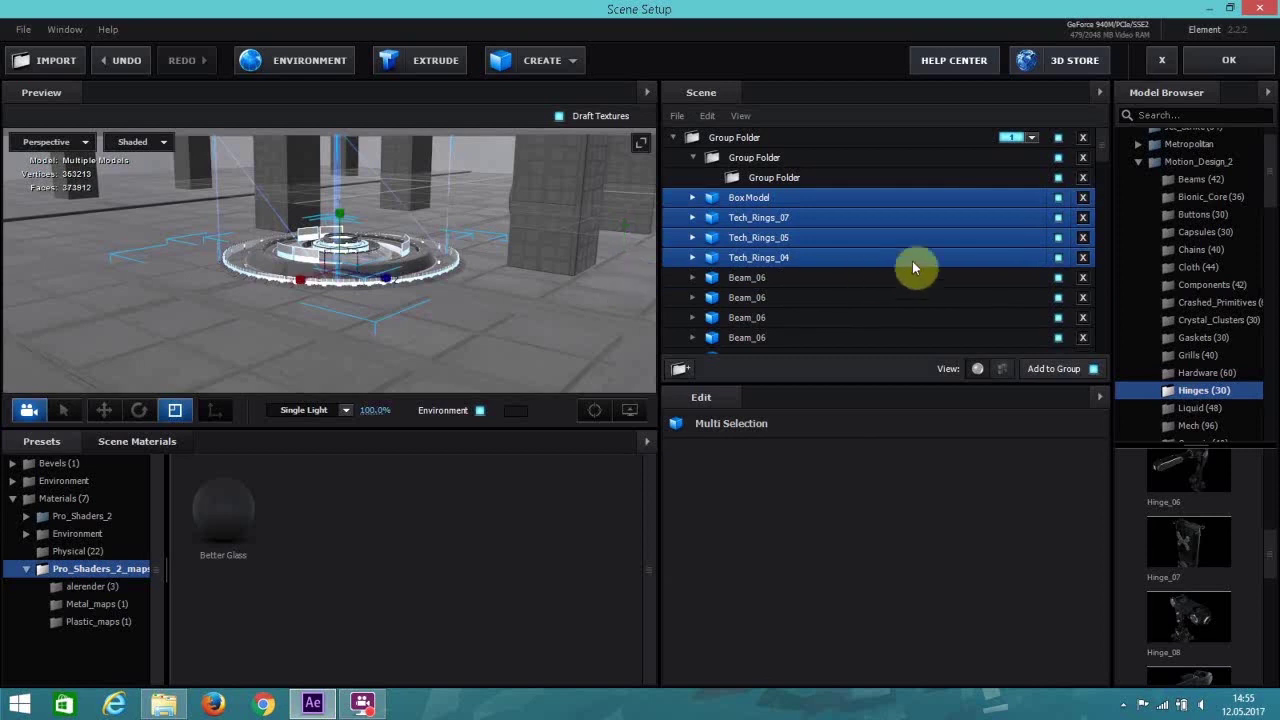
left_click(1059, 258)
left_click(1059, 258)
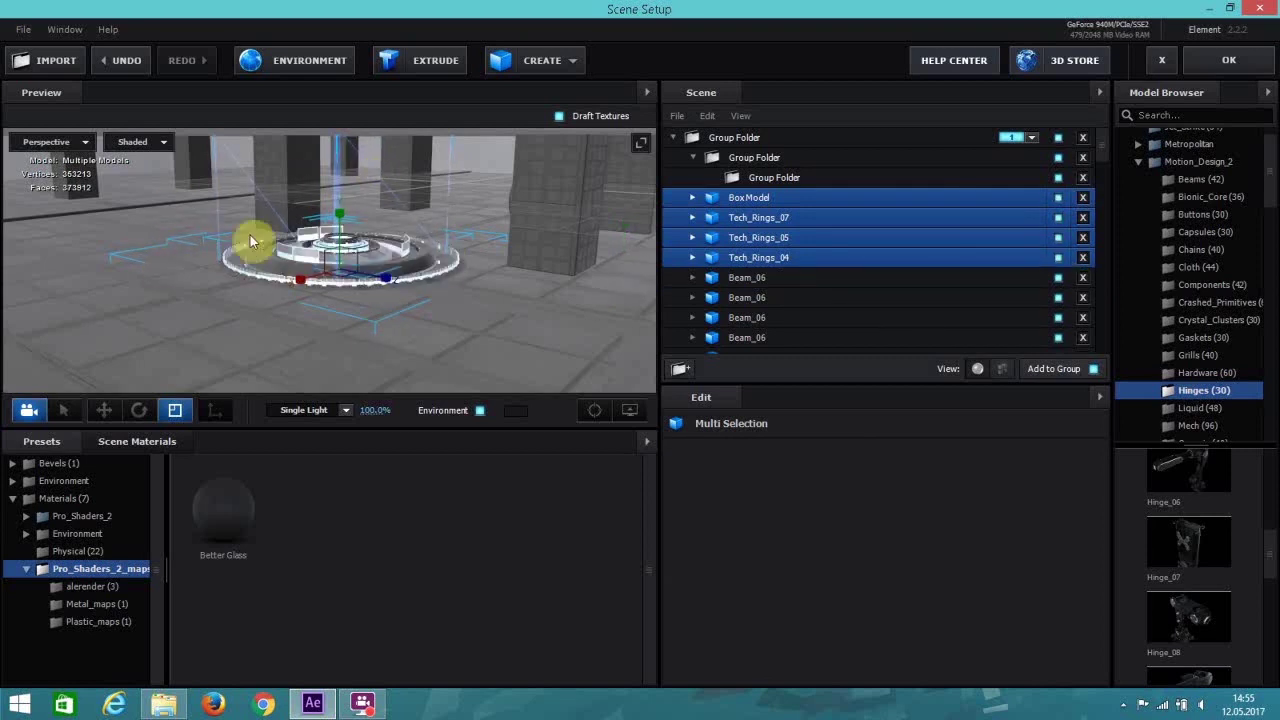
left_click_drag(771, 245, 786, 179)
left_click(775, 176)
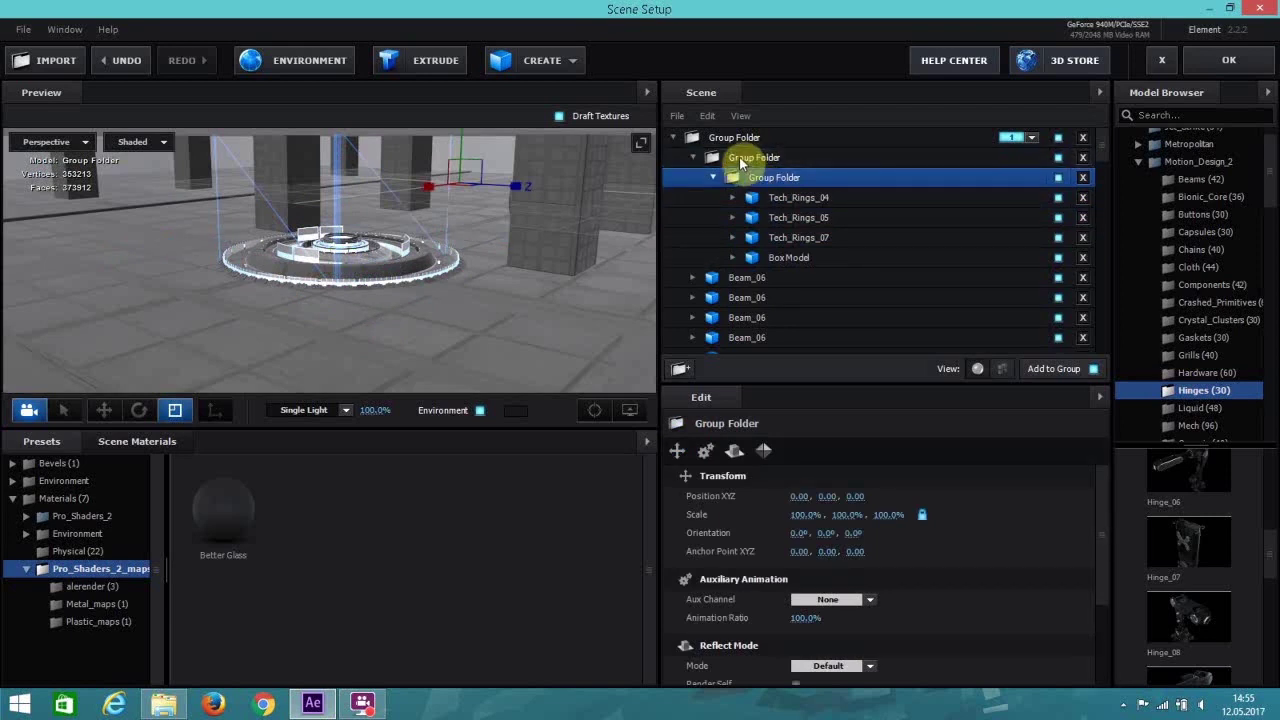
Add a second subfolder to the group folder that contains the centerpiece's folder.
left_click(740, 157)
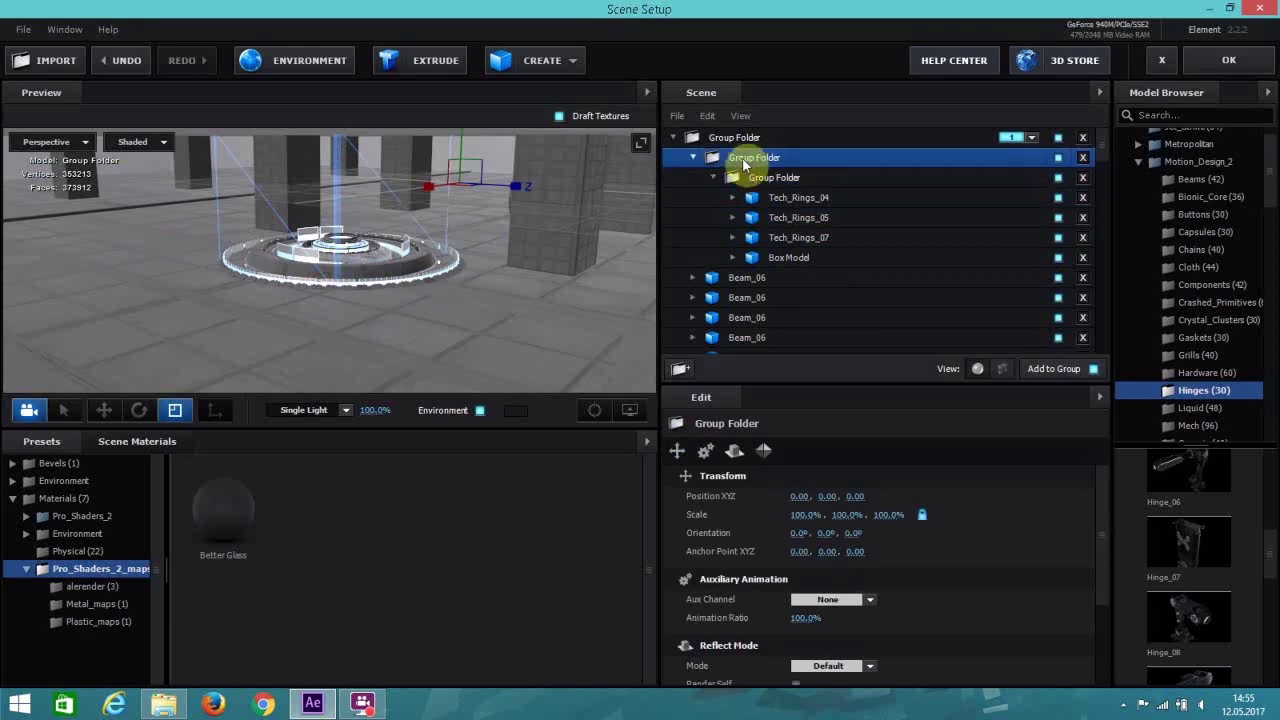
left_click(681, 370)
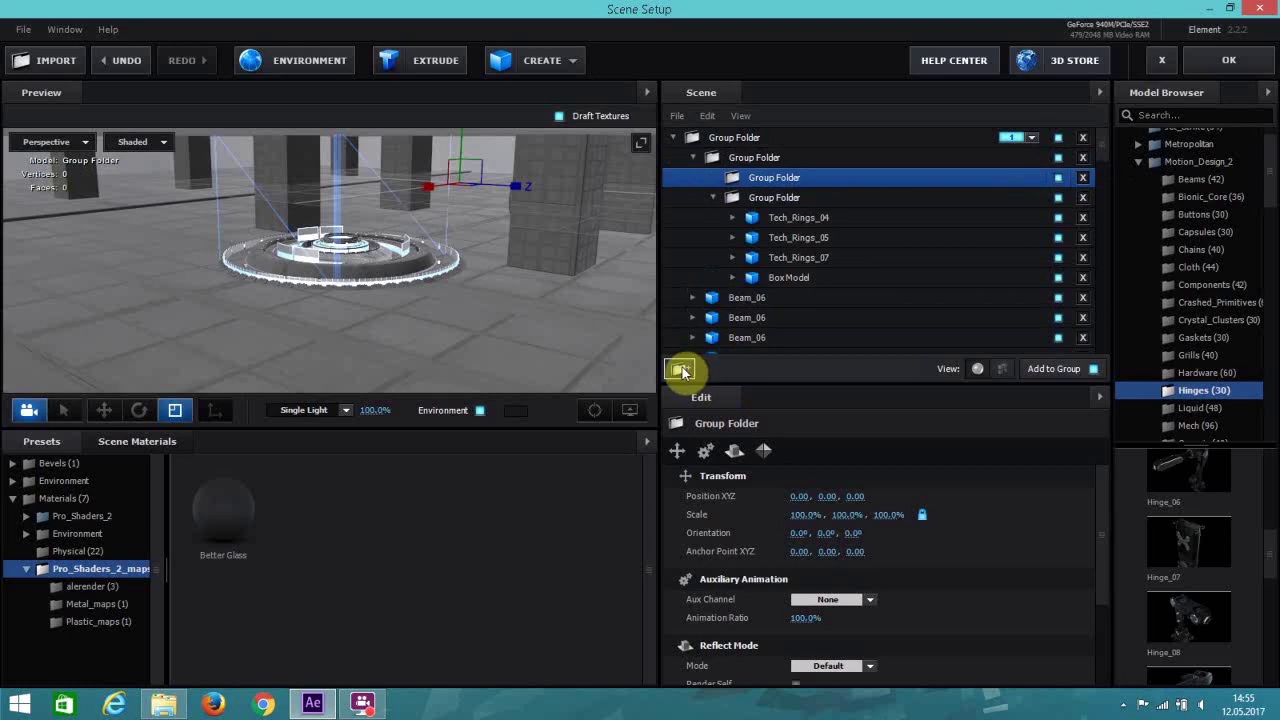
Undo the addition of the second subfolder beside the centerpiece's folder.
key("ctrl+z")
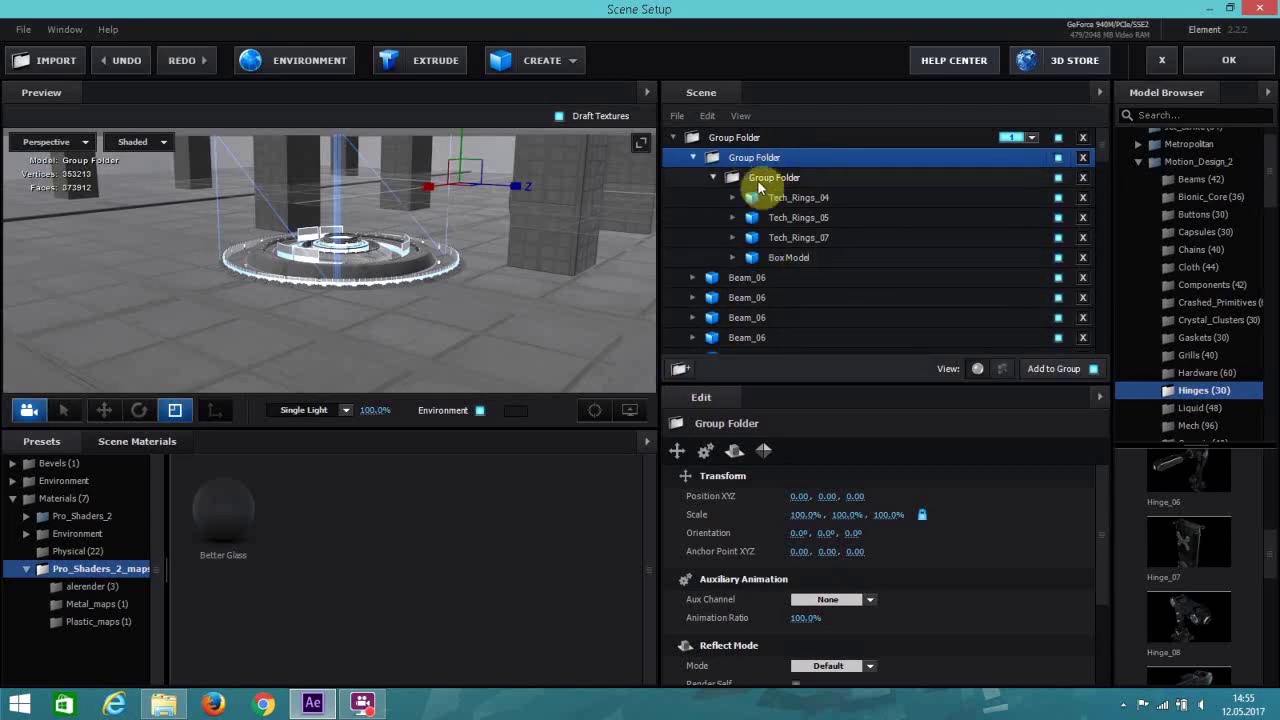
Turn on Y-axis group symmetry for the folder enclosing the centerpiece's folder and apply the scene to the composition.
left_click(765, 450)
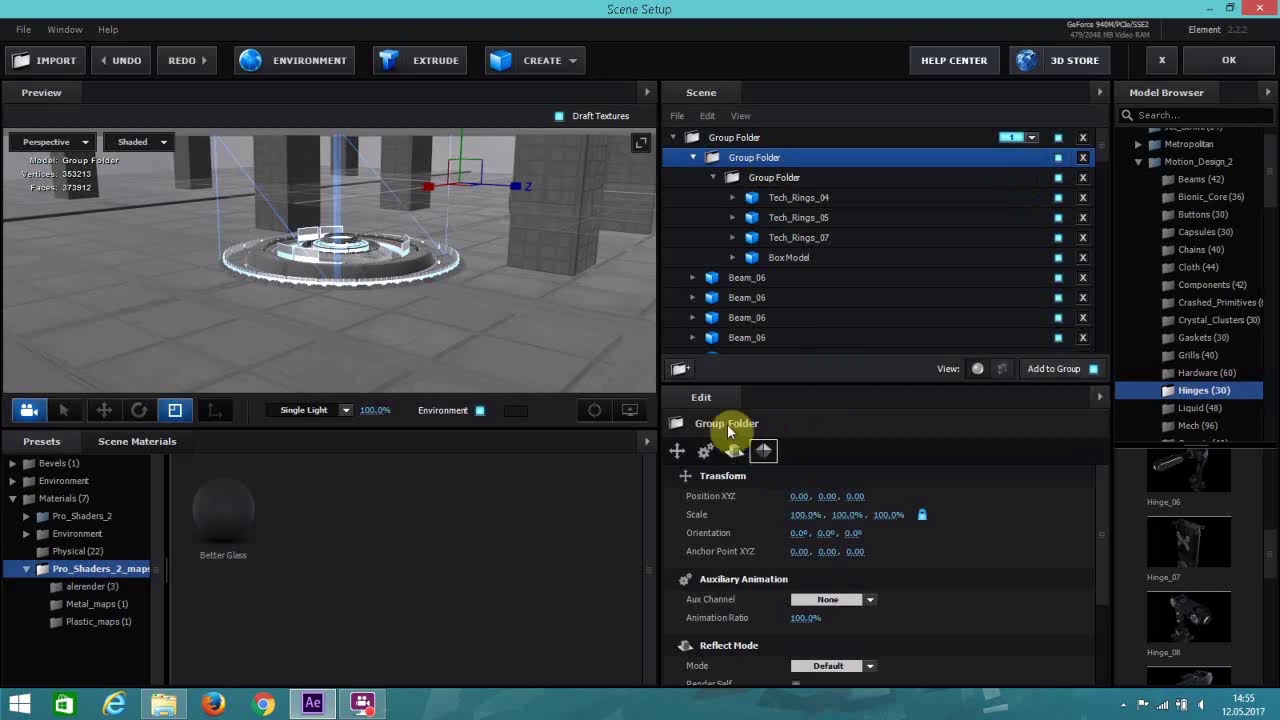
left_click(765, 450)
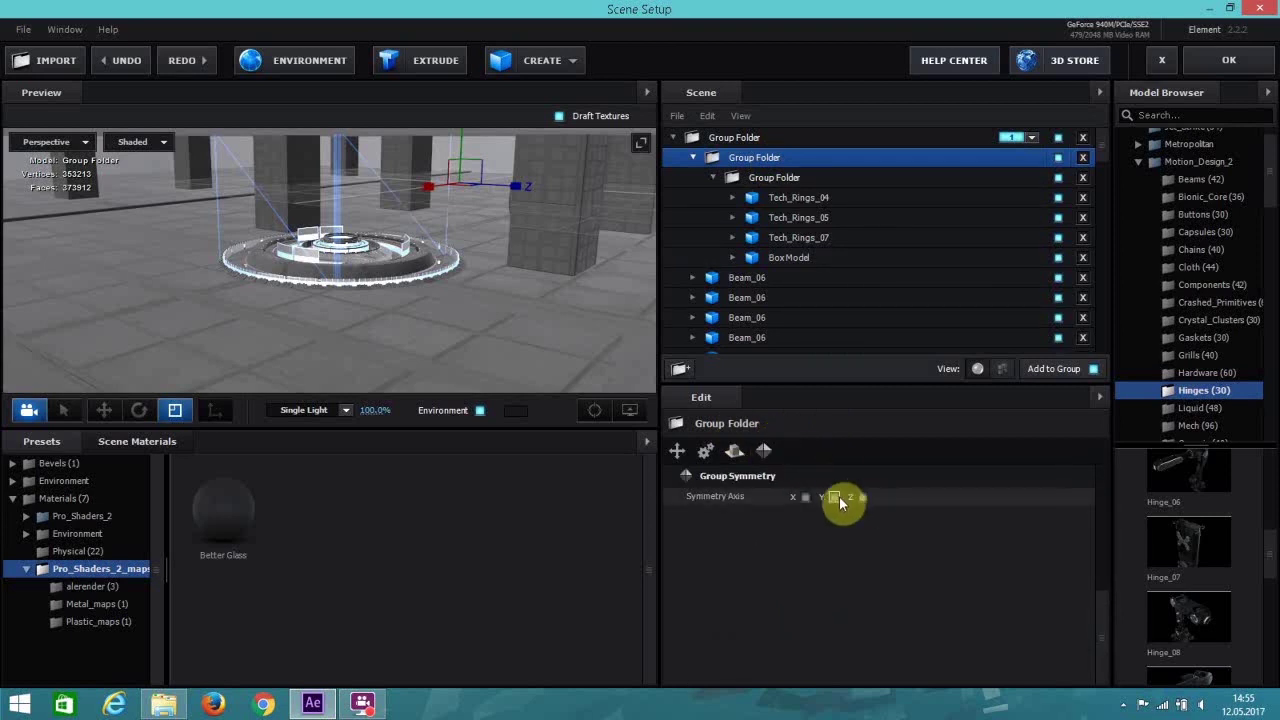
left_click(835, 498)
scroll(541, 320, "up", 3)
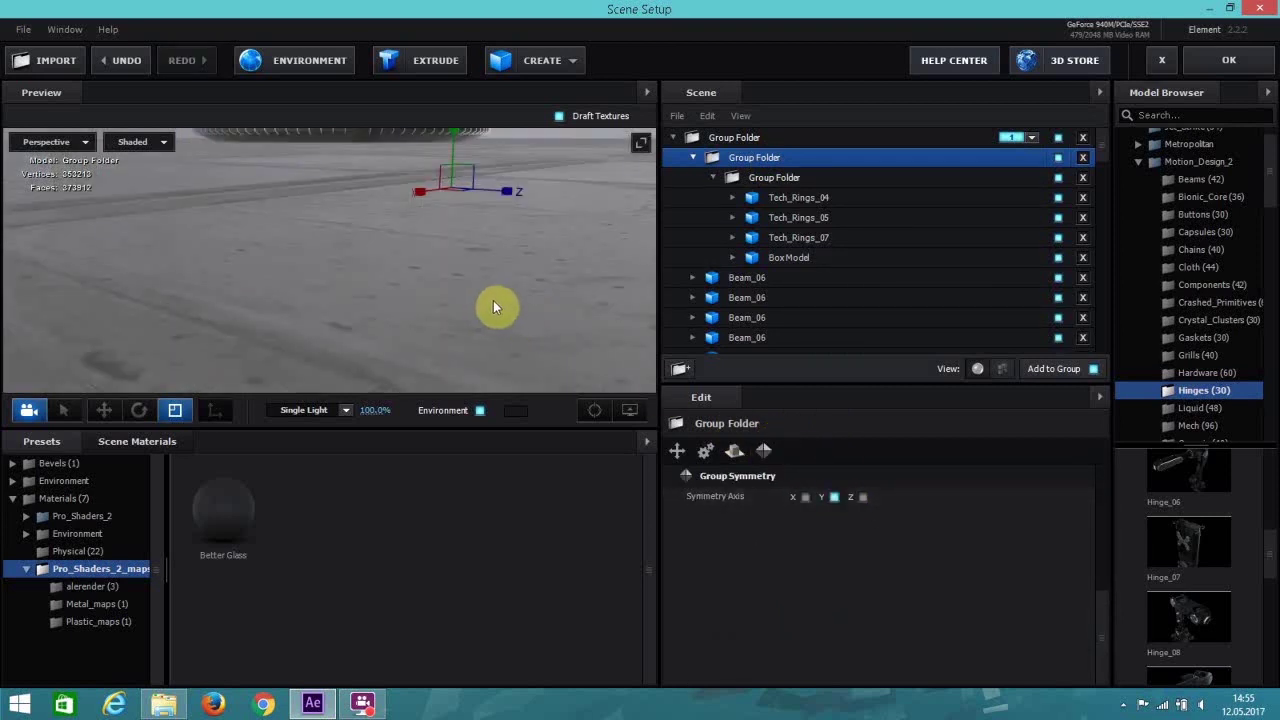
scroll(494, 301, "down", 3)
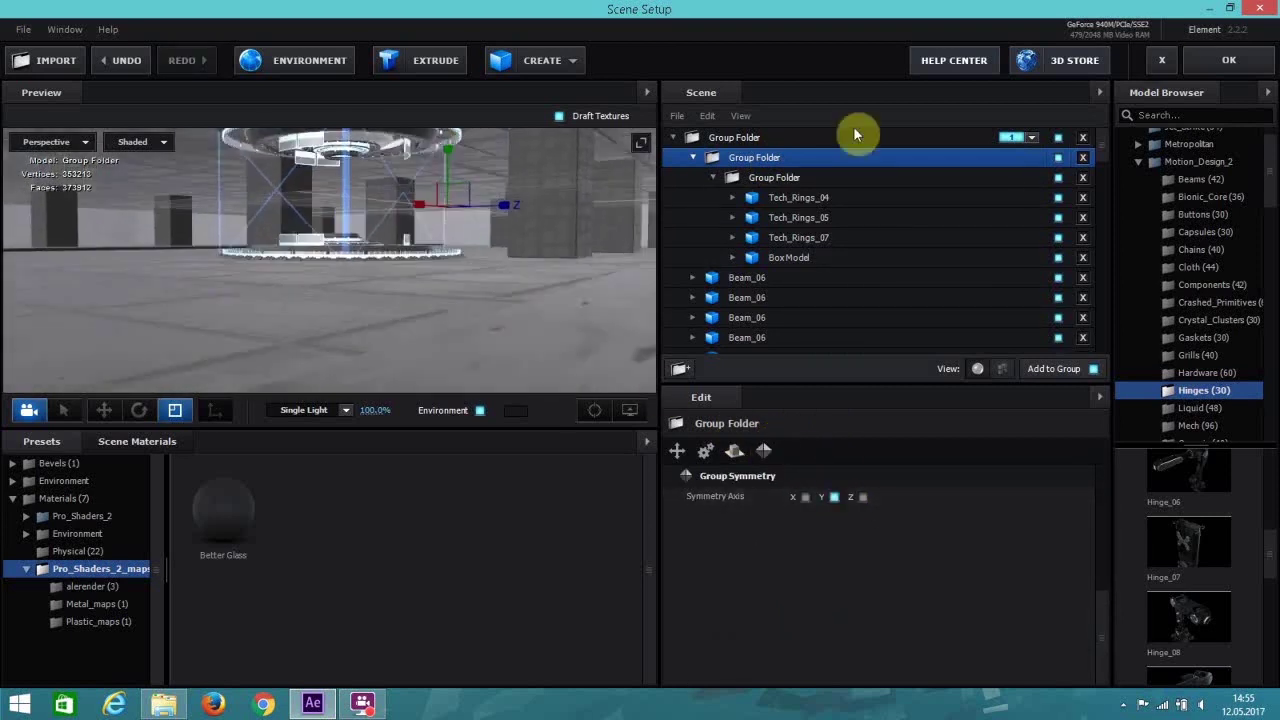
left_click(1229, 60)
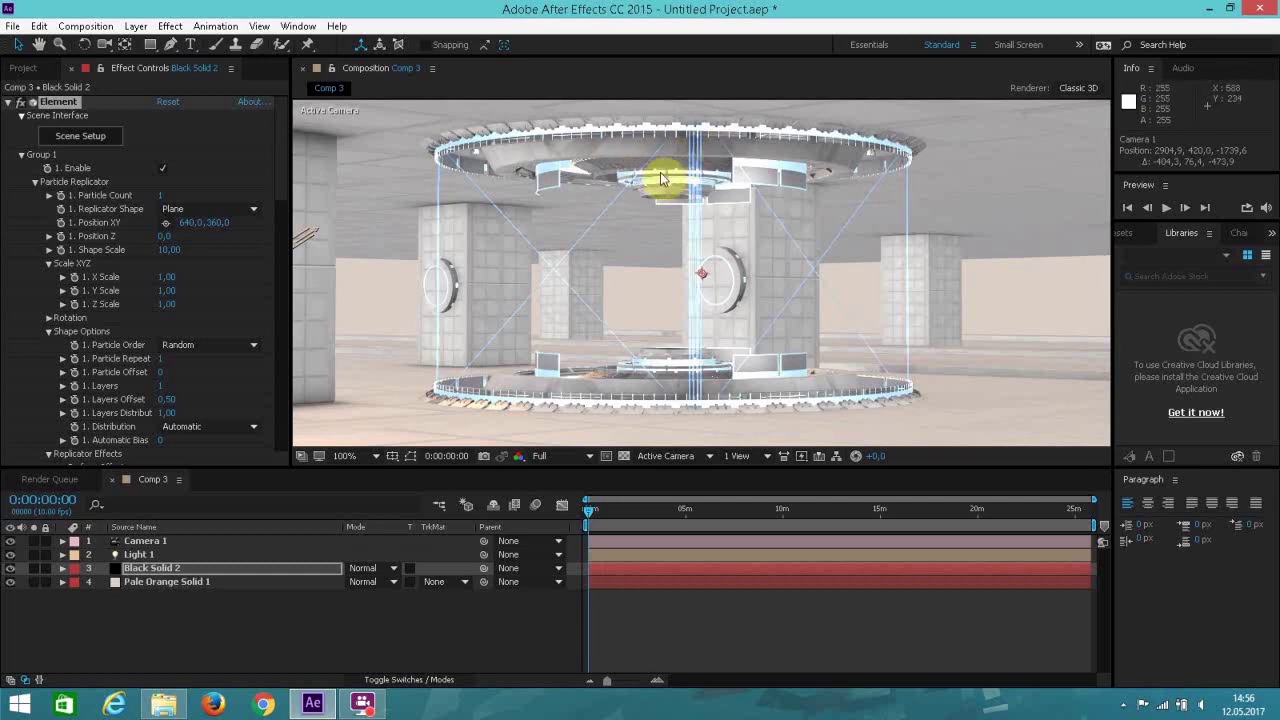
Reopen the scene setup to turn off the group folder's Y-axis symmetry, and enlarge the preview area downward.
left_click(111, 136)
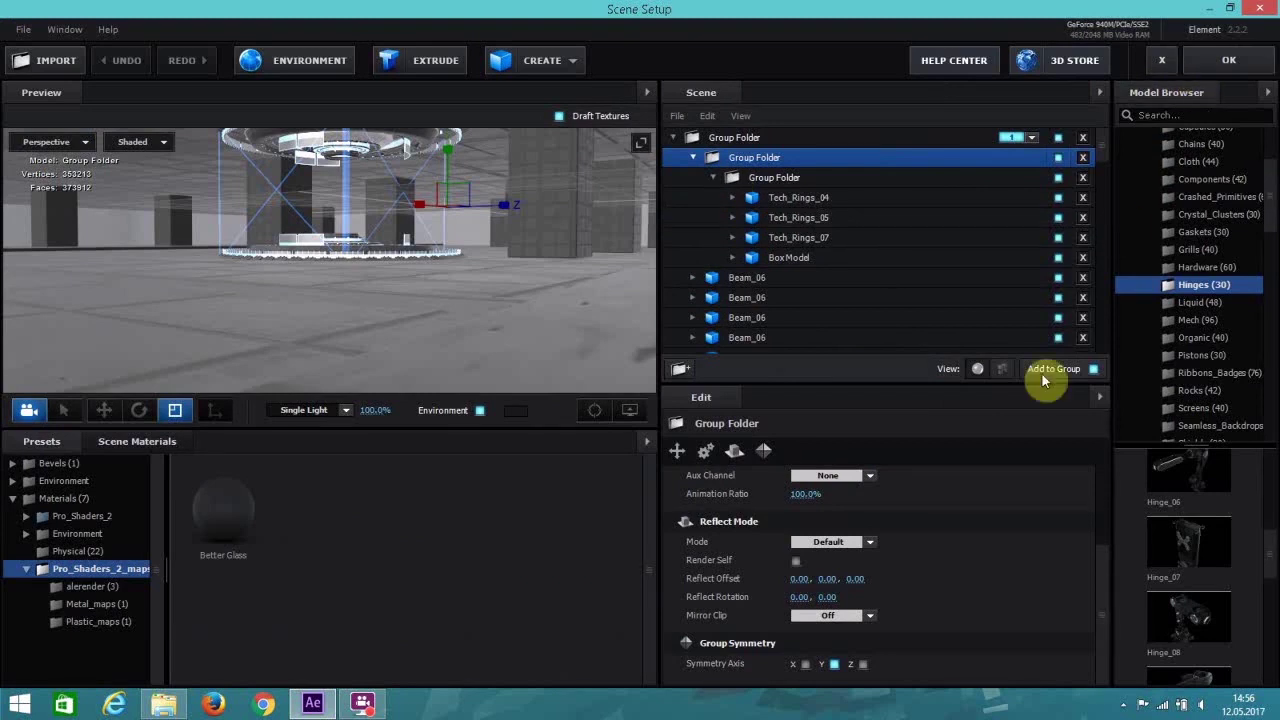
left_click(834, 664)
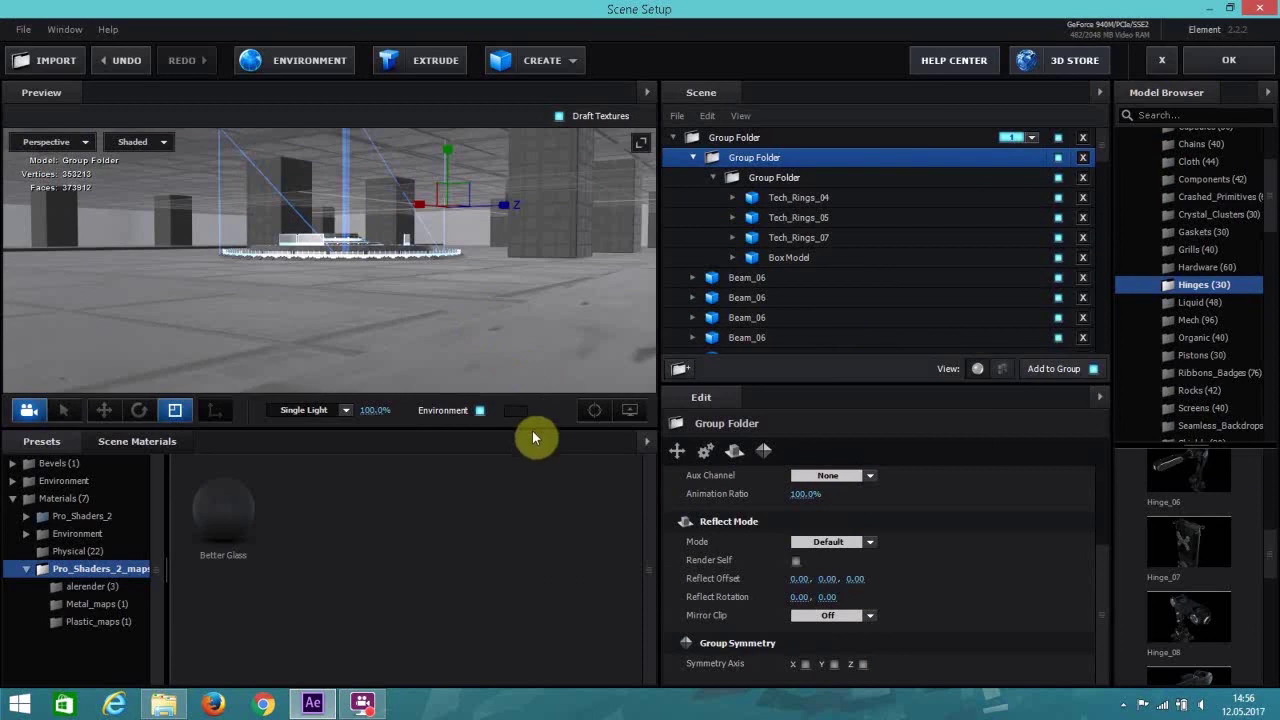
left_click_drag(532, 430, 560, 558)
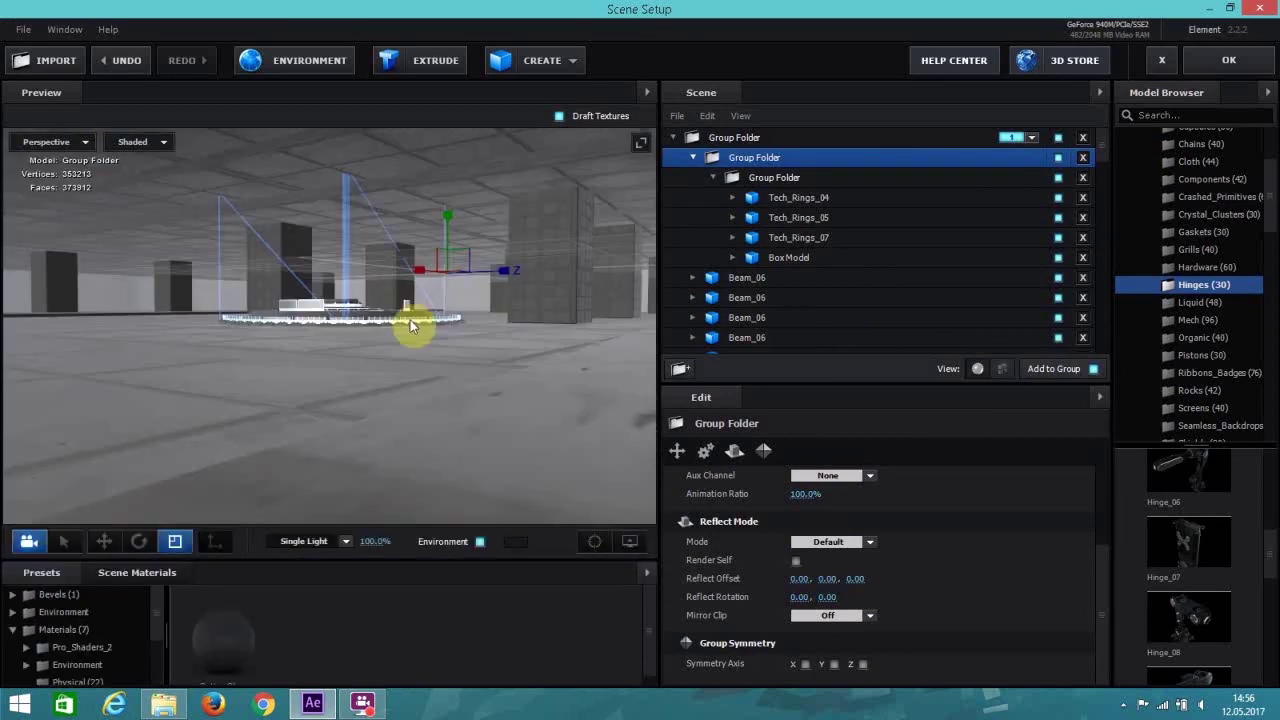
Add another Tech_Rings_05 model from the Motion_Design_2 Tech_Components category to the innermost group folder.
left_click(756, 176)
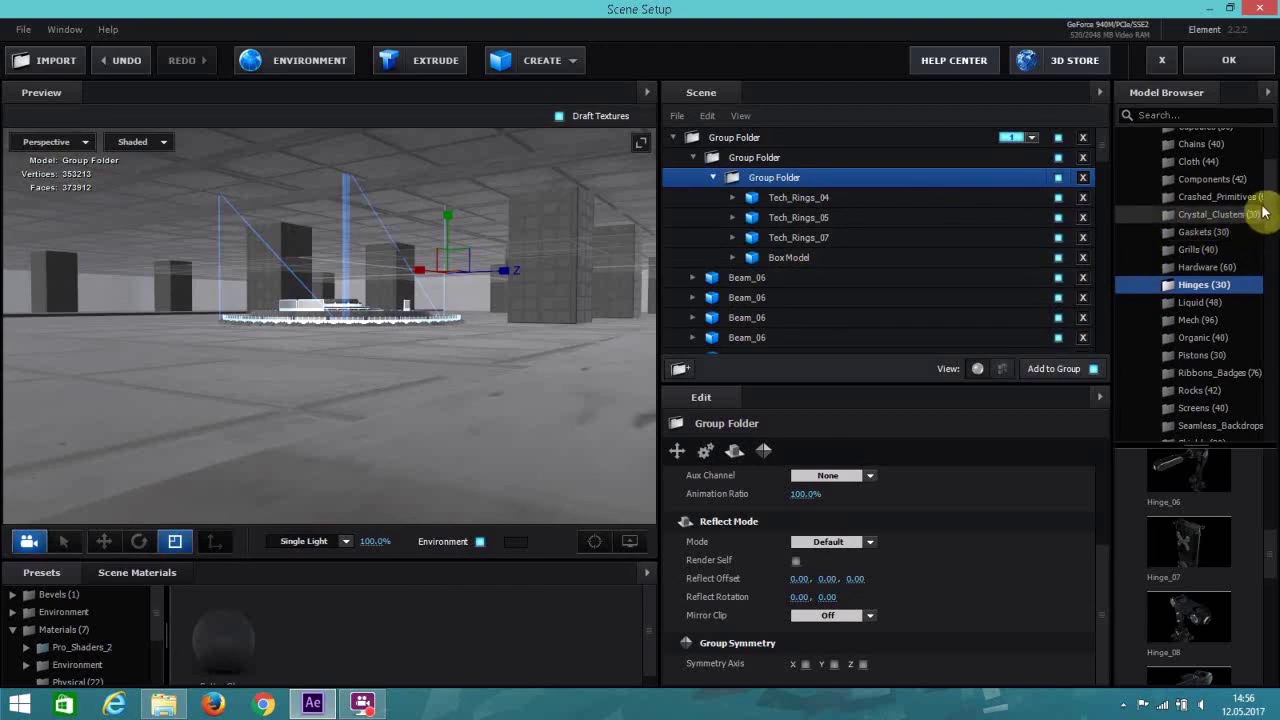
left_click(1230, 181)
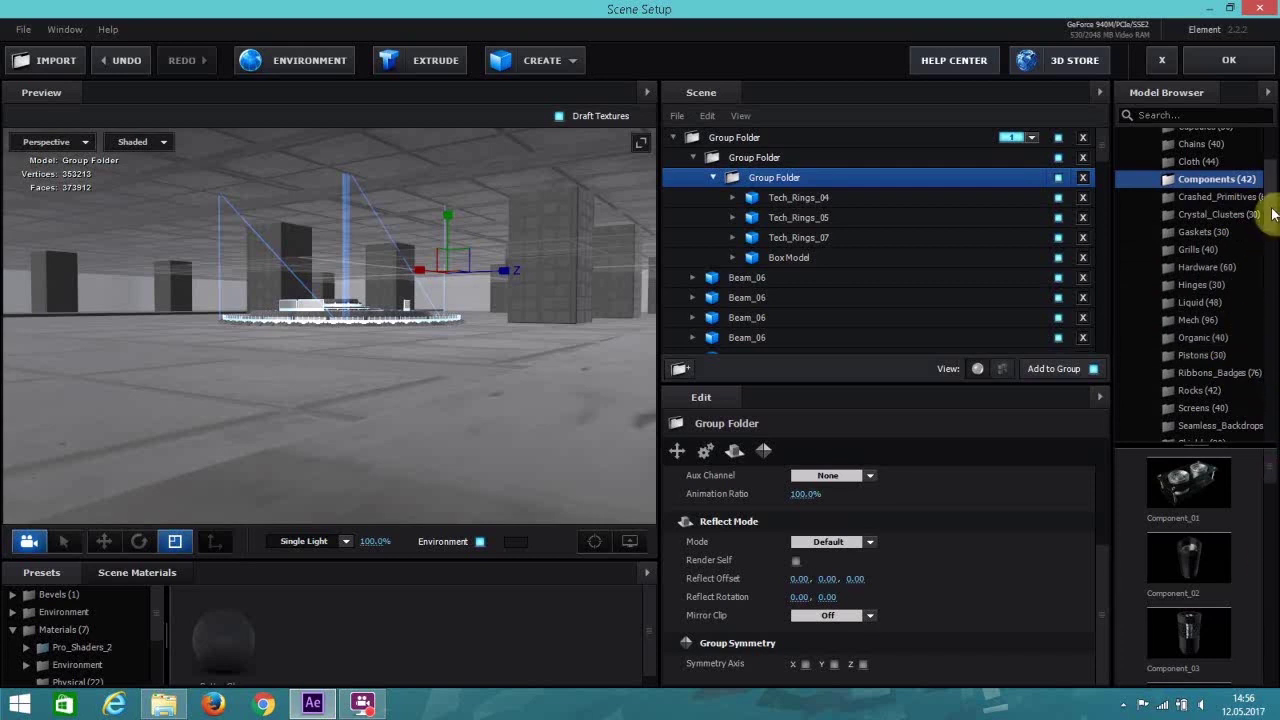
scroll(1266, 229, "down", 5)
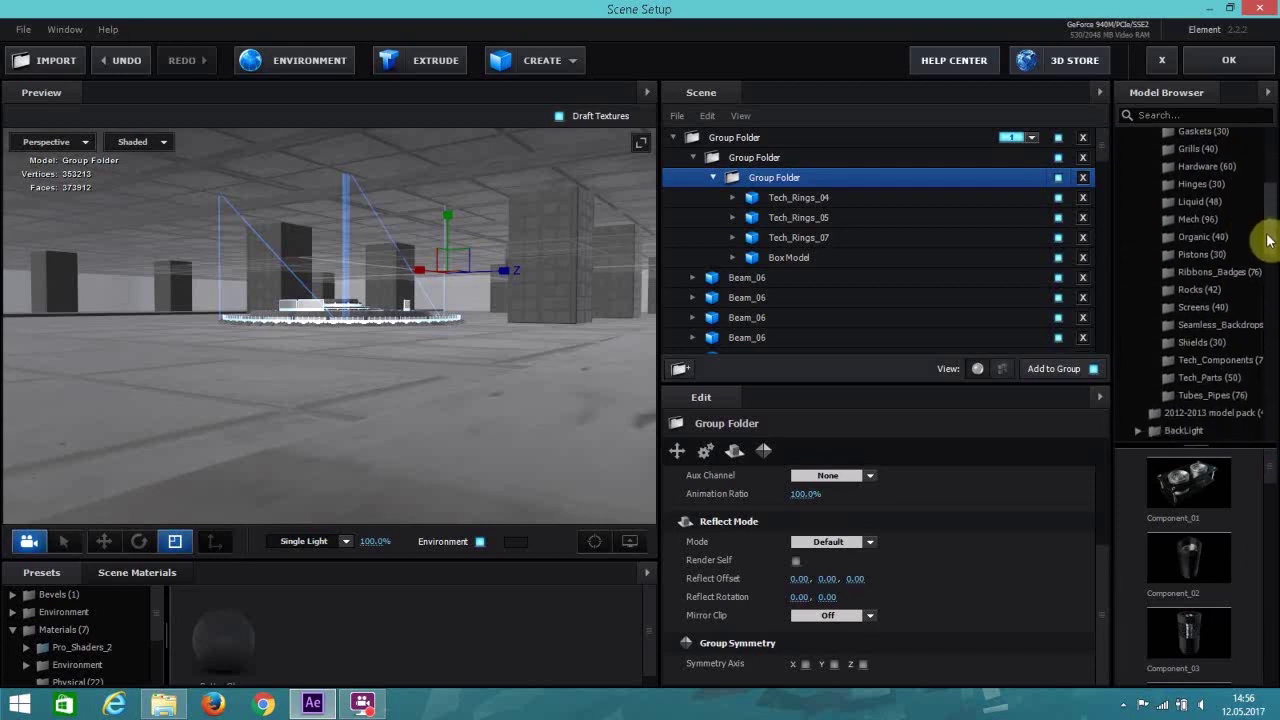
scroll(1266, 245, "down", 2)
left_click(1220, 322)
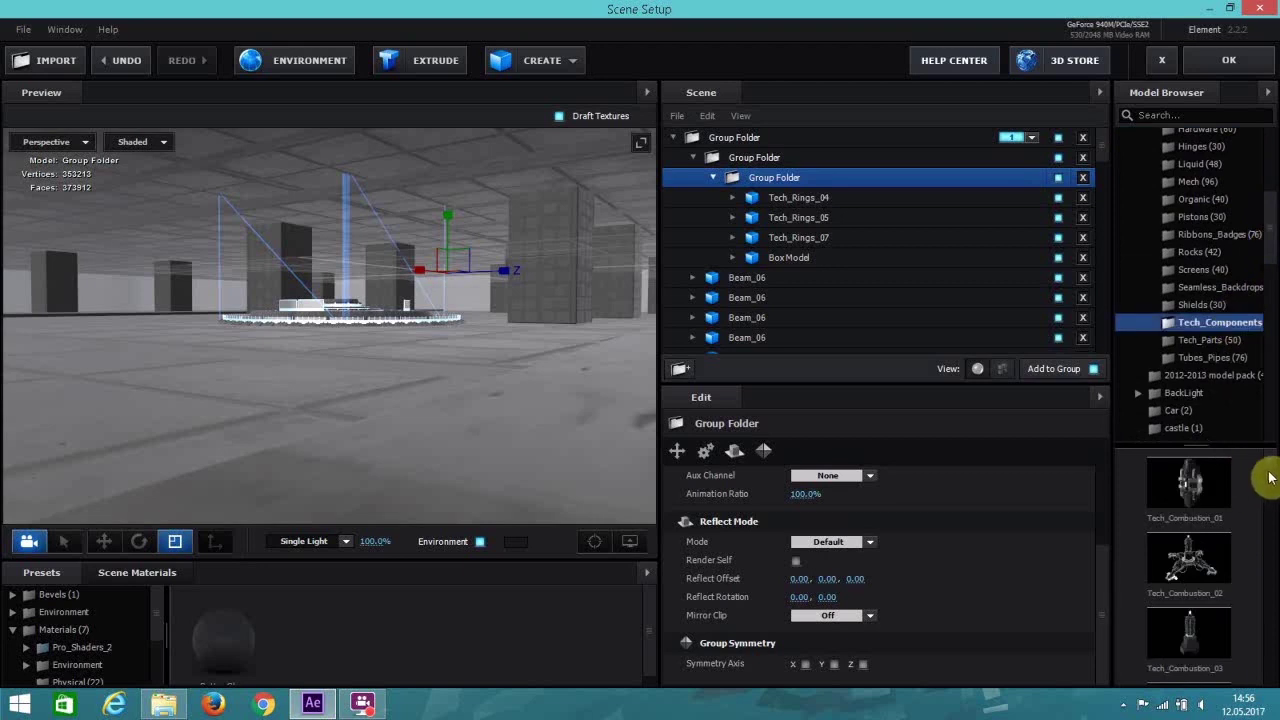
scroll(1268, 500, "down", 5)
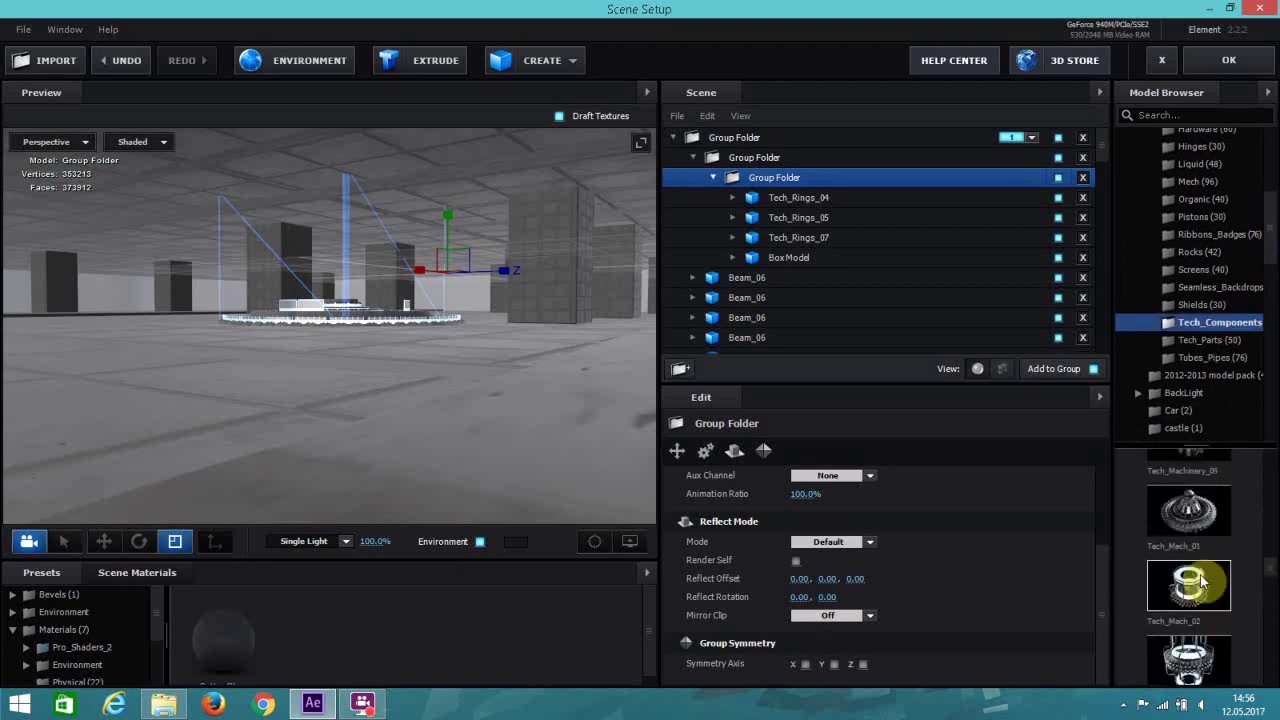
scroll(1200, 581, "down", 5)
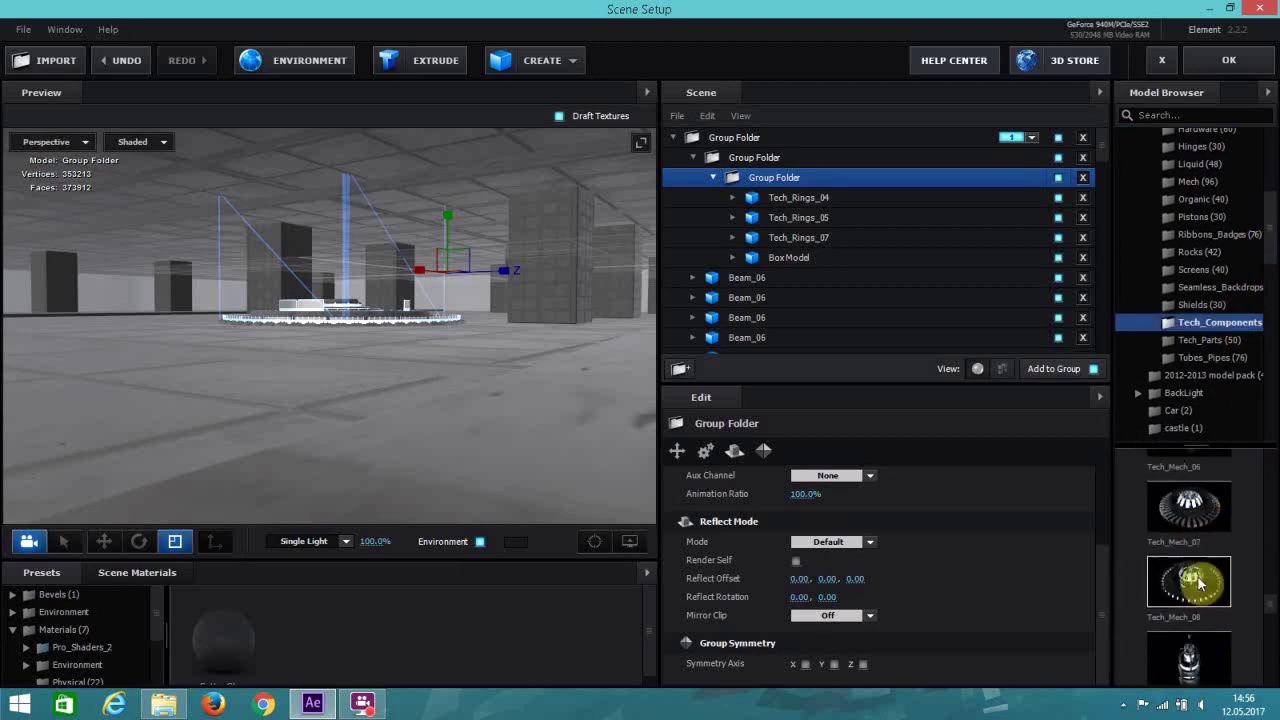
scroll(1200, 582, "down", 1)
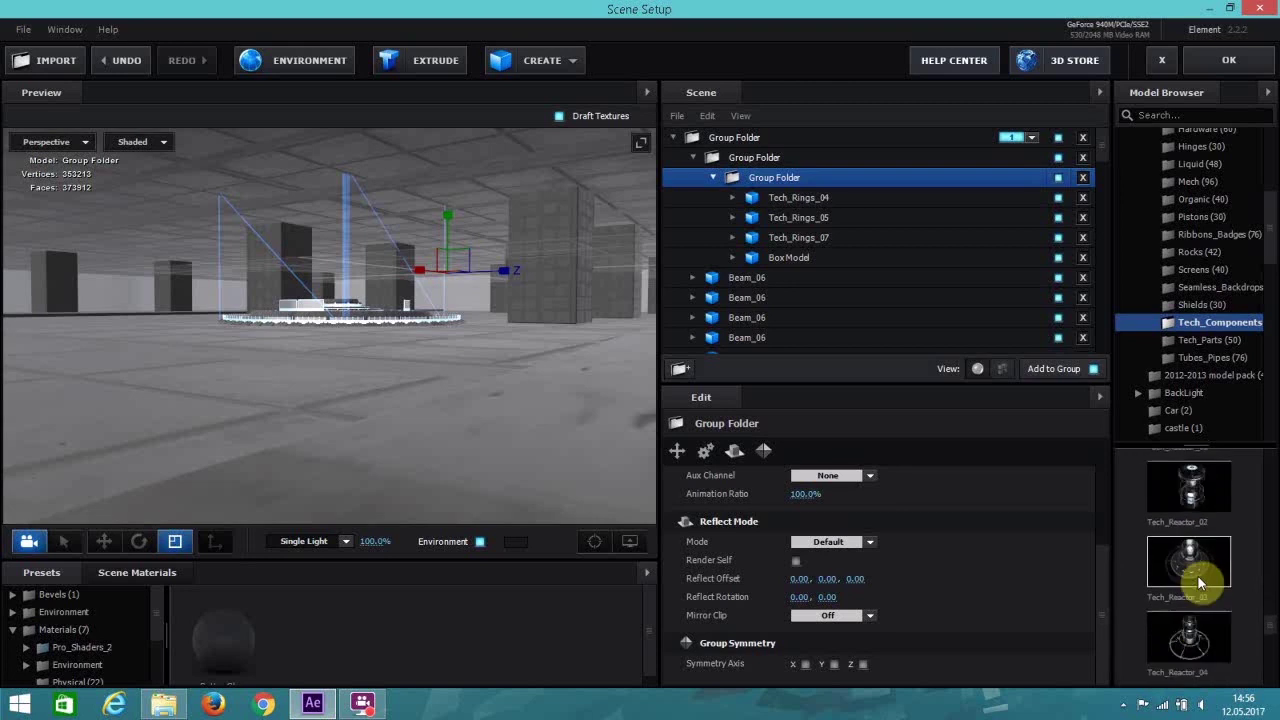
scroll(1200, 582, "down", 2)
scroll(1199, 582, "down", 5)
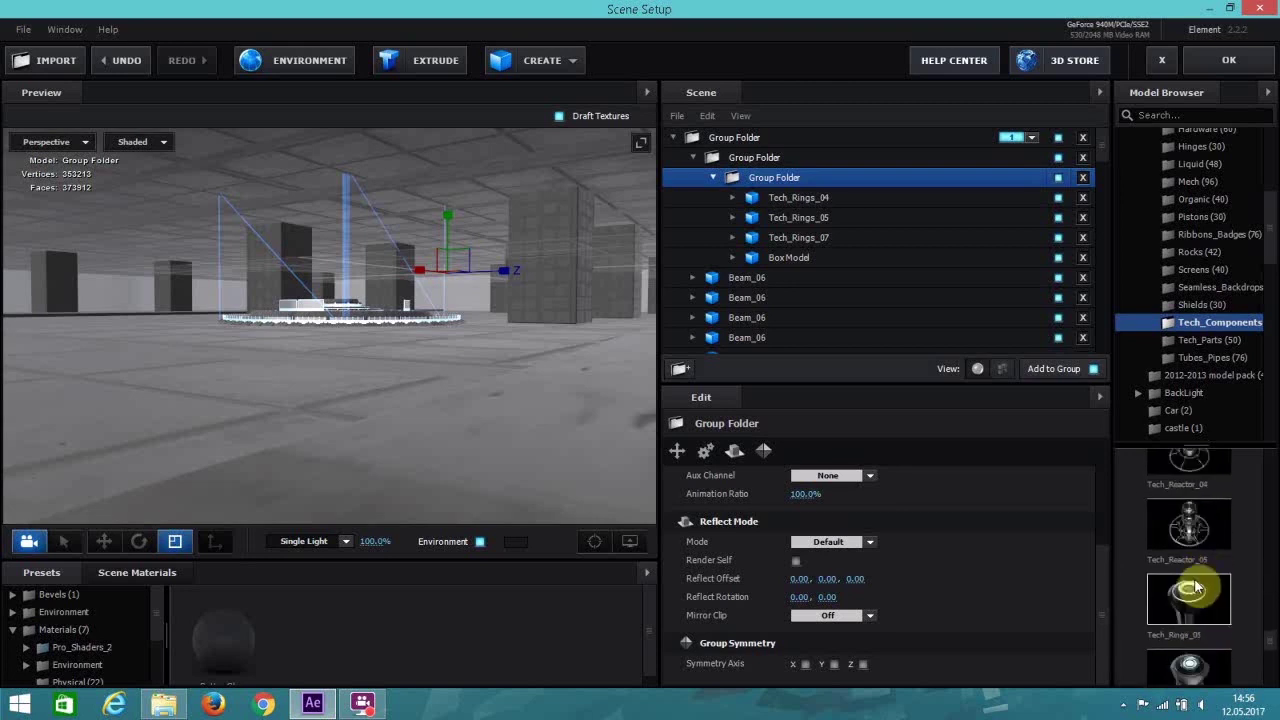
scroll(1195, 573, "down", 3)
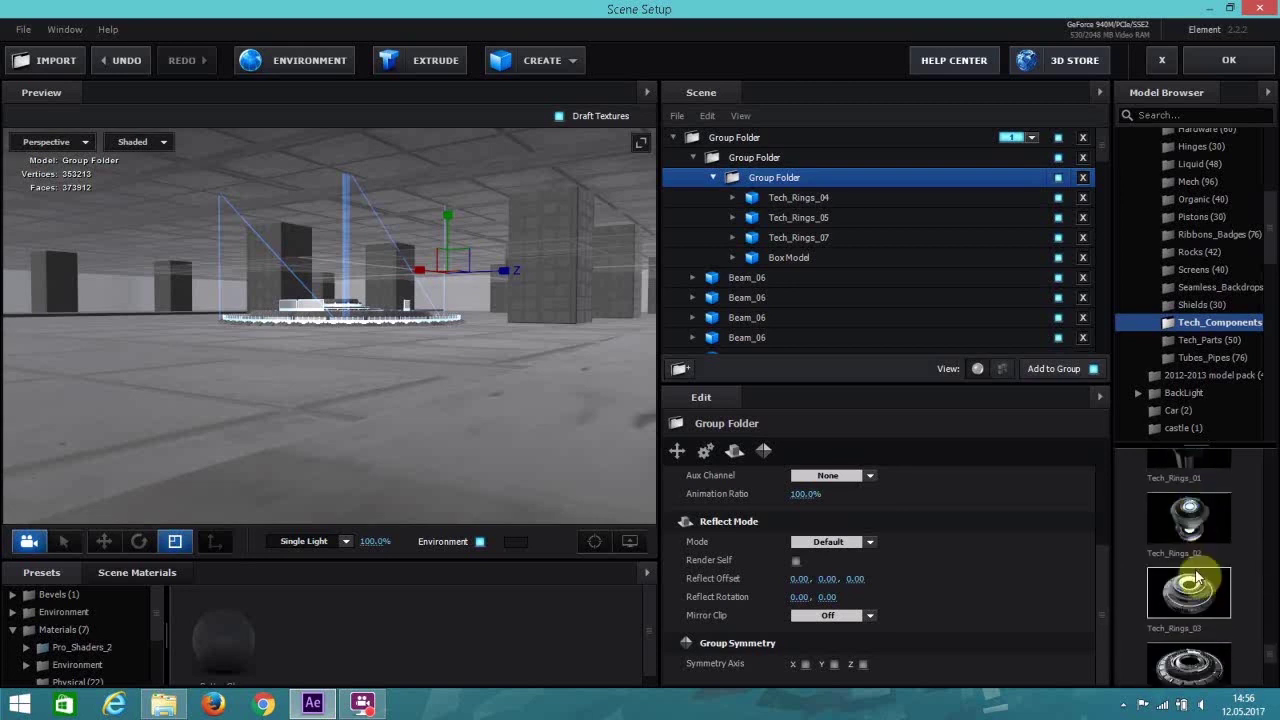
scroll(1200, 576, "down", 2)
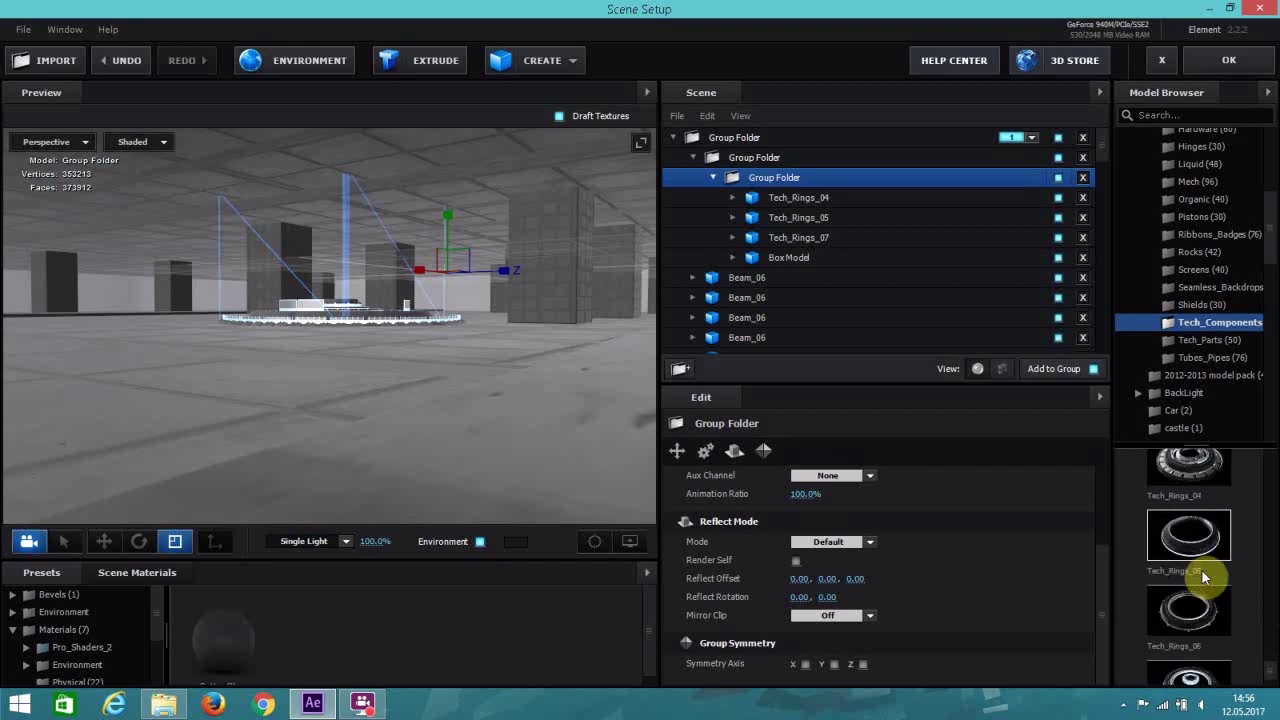
scroll(1203, 577, "down", 1)
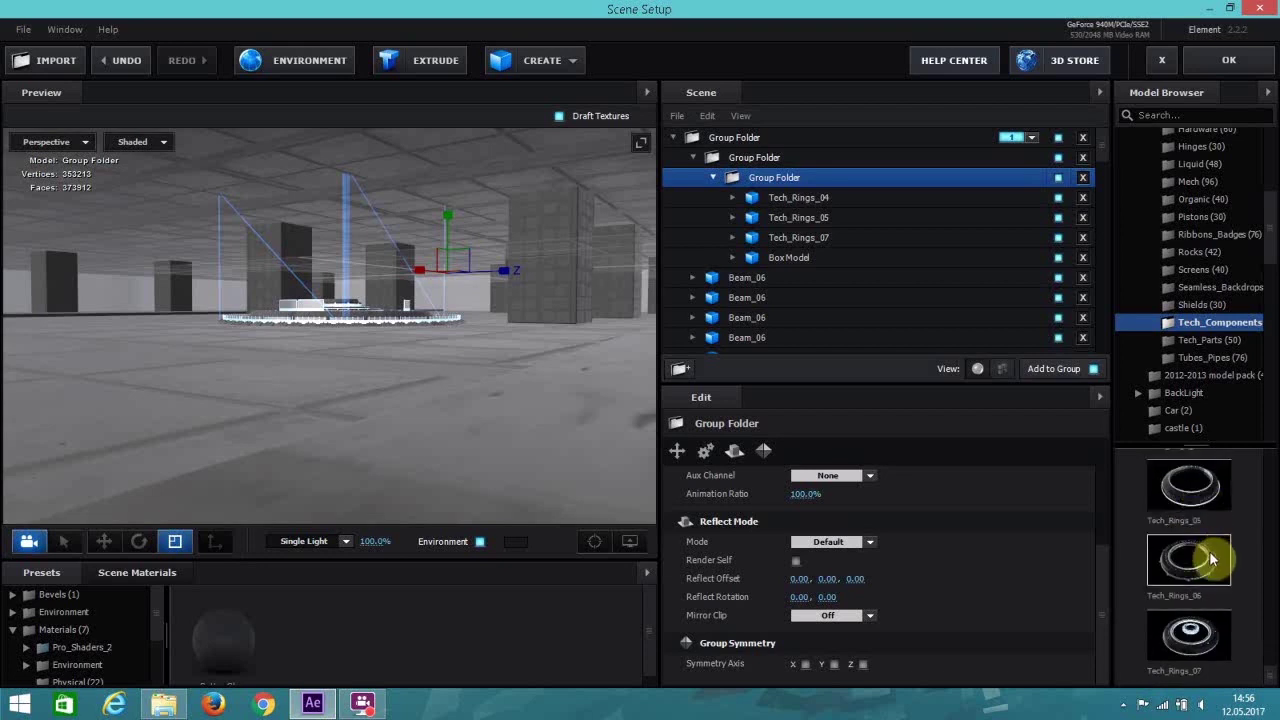
left_click(1198, 493)
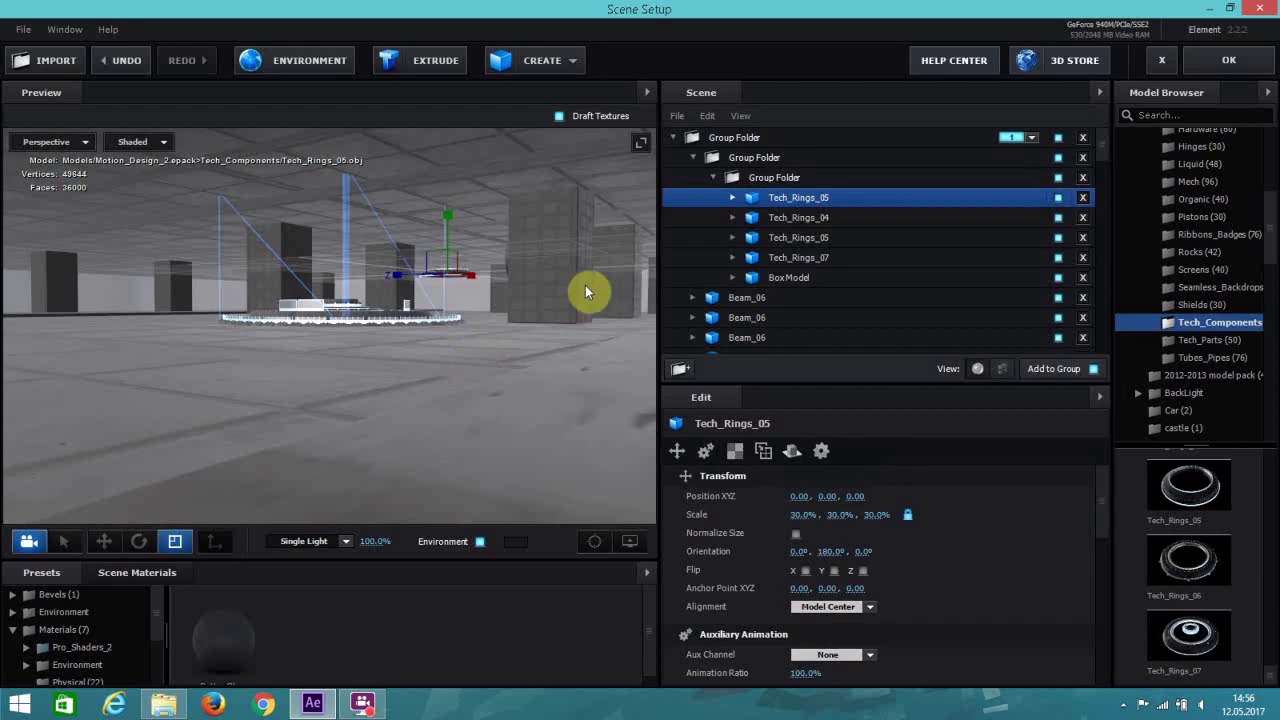
Identify Tech_Rings_04 by toggling its visibility off and on, and copy its Transform settings.
left_click(762, 217)
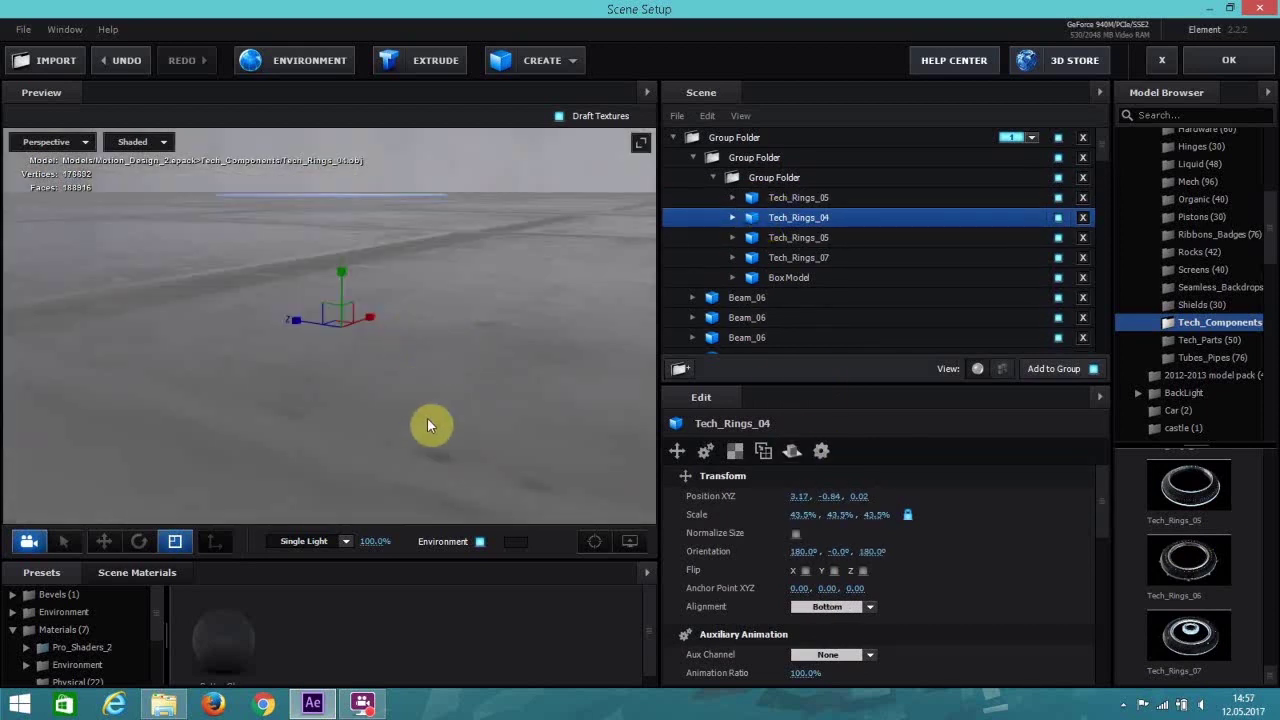
left_click(1058, 218)
left_click(1058, 218)
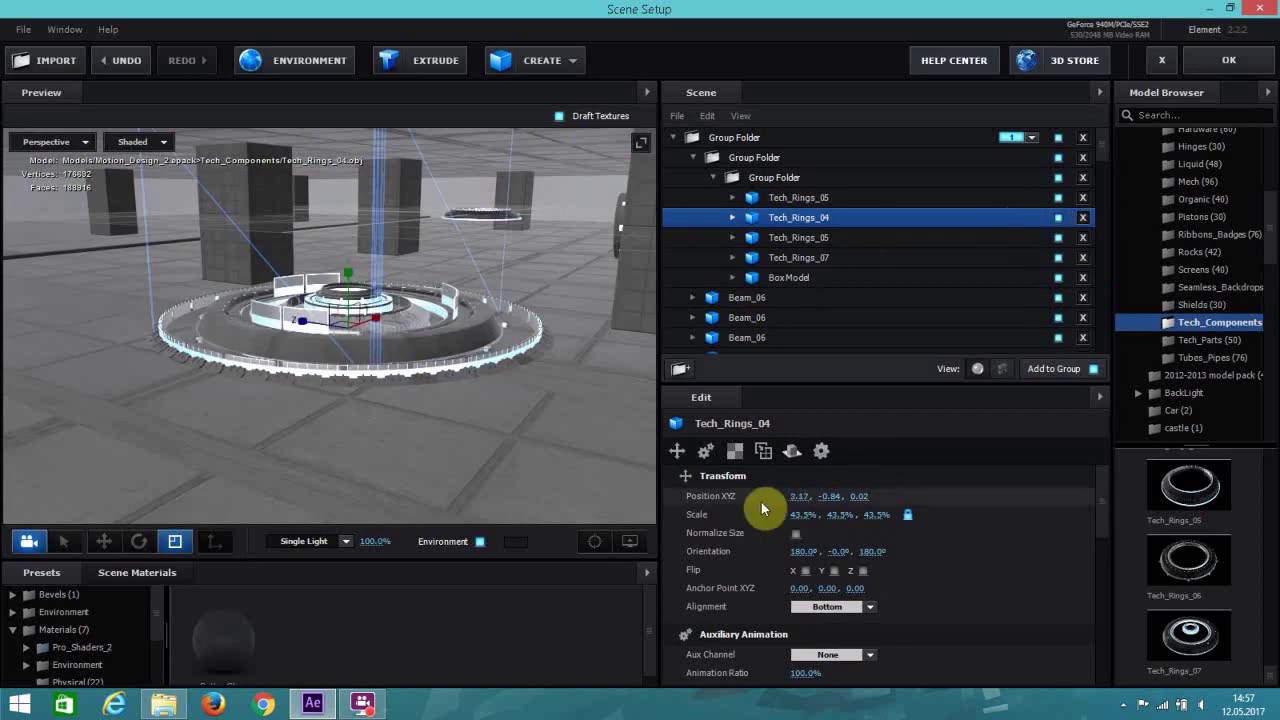
right_click(742, 479)
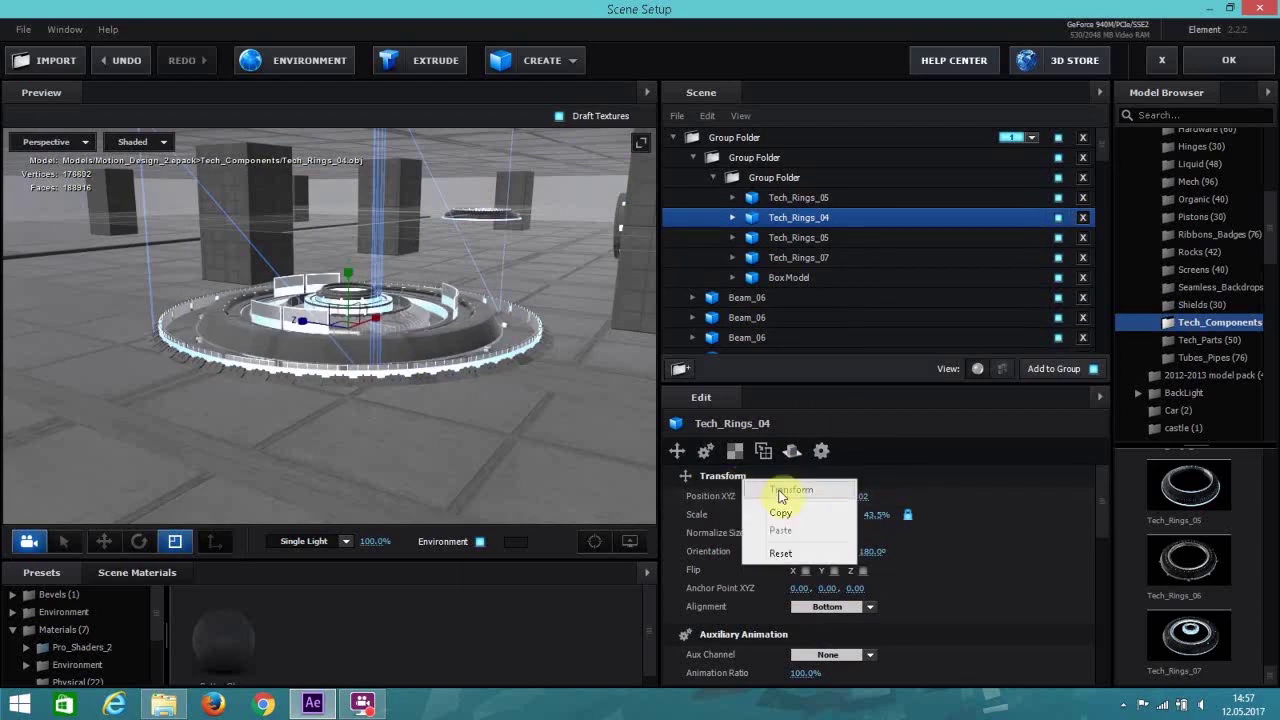
left_click(780, 513)
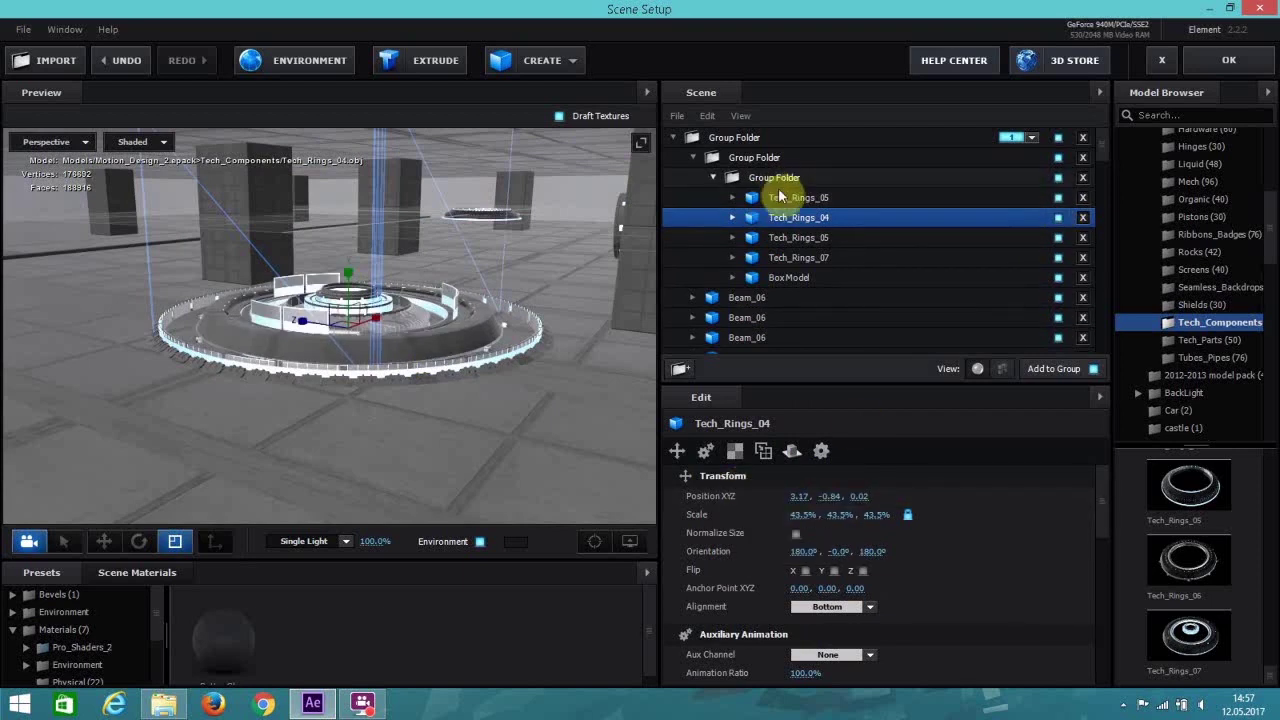
Paste the copied transform onto the first Tech_Rings_05 in the group and raise the ring to a Y position of about 0.66.
left_click(780, 197)
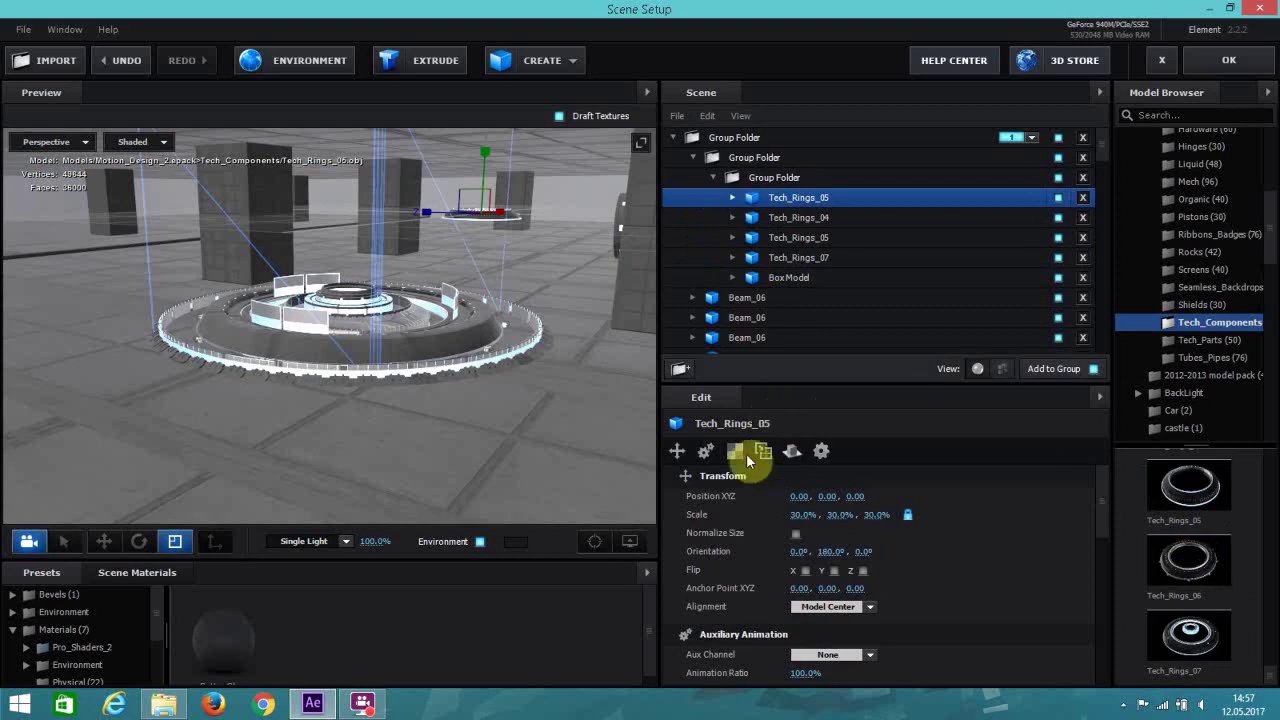
right_click(724, 478)
left_click(779, 532)
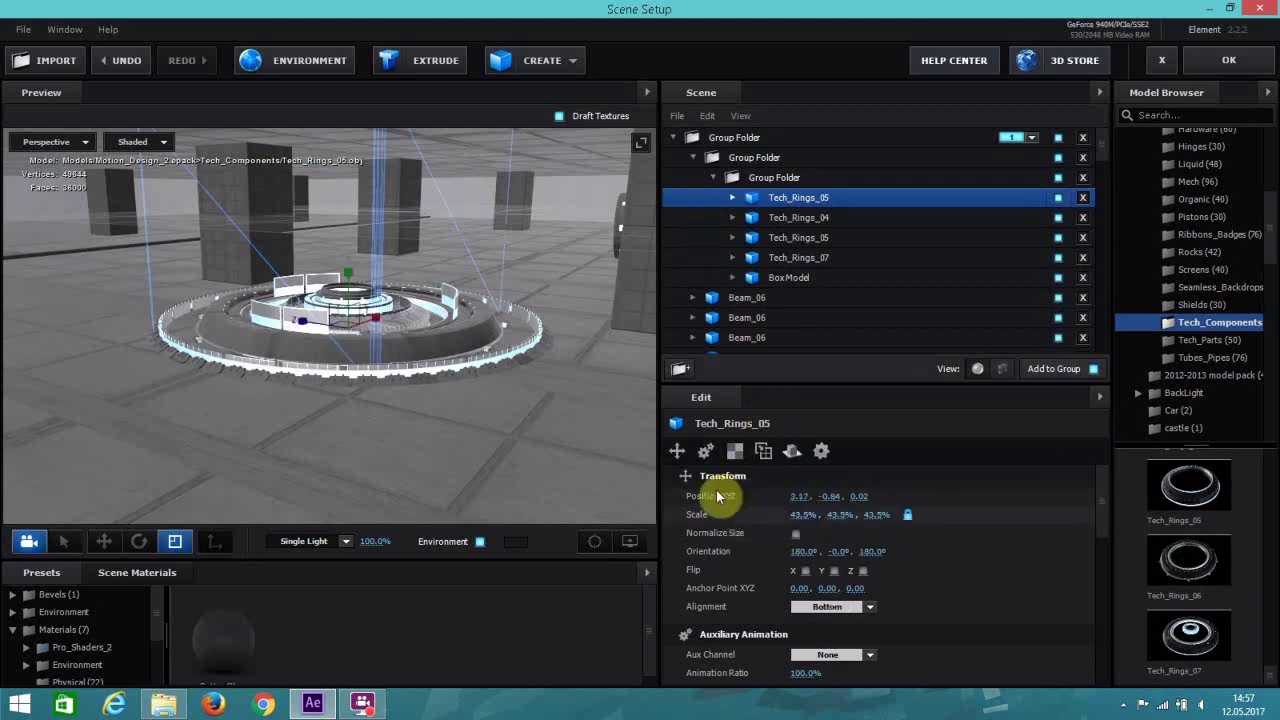
left_click(112, 543)
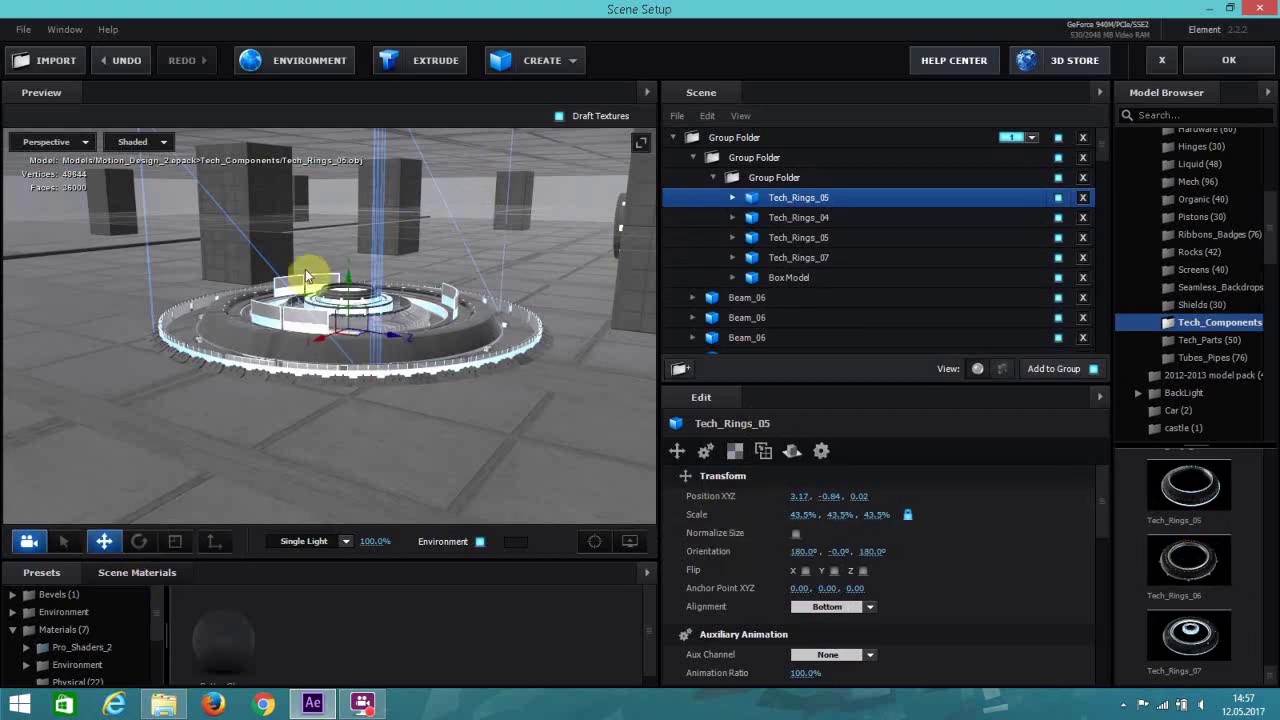
left_click_drag(349, 280, 376, 79)
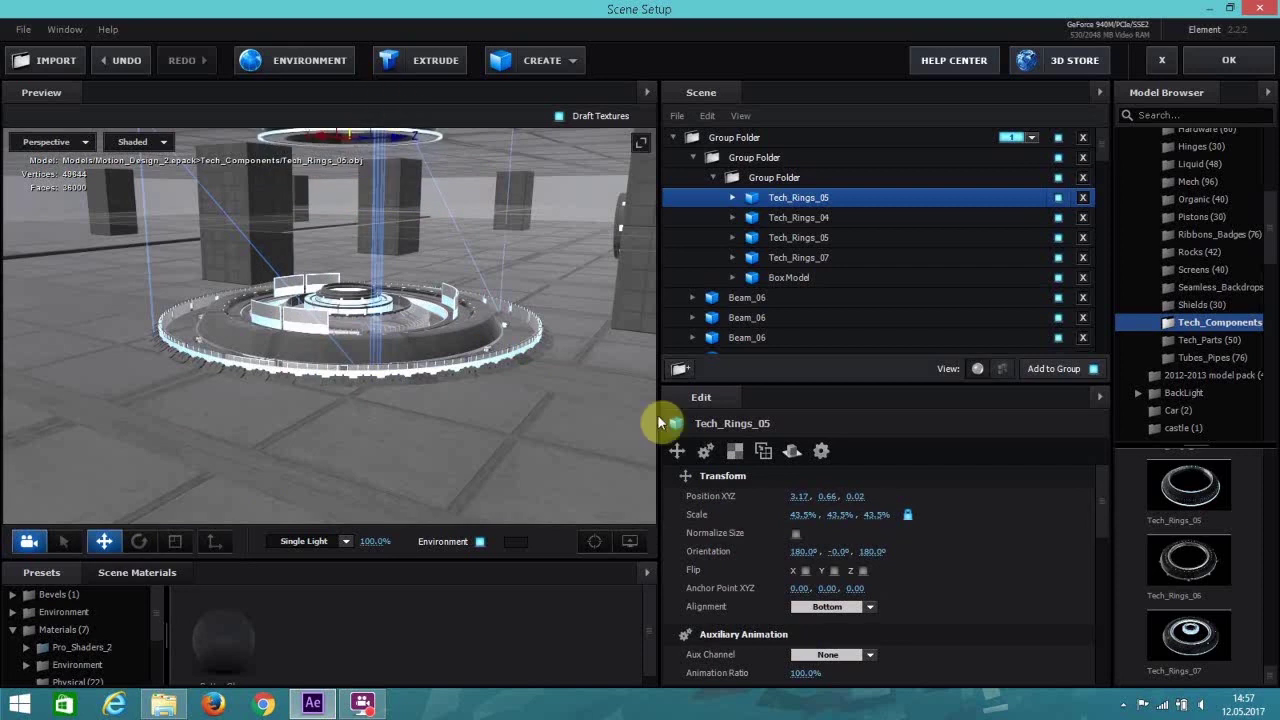
Scale the raised Tech_Rings_05 uniformly to 71.5%.
left_click(594, 542)
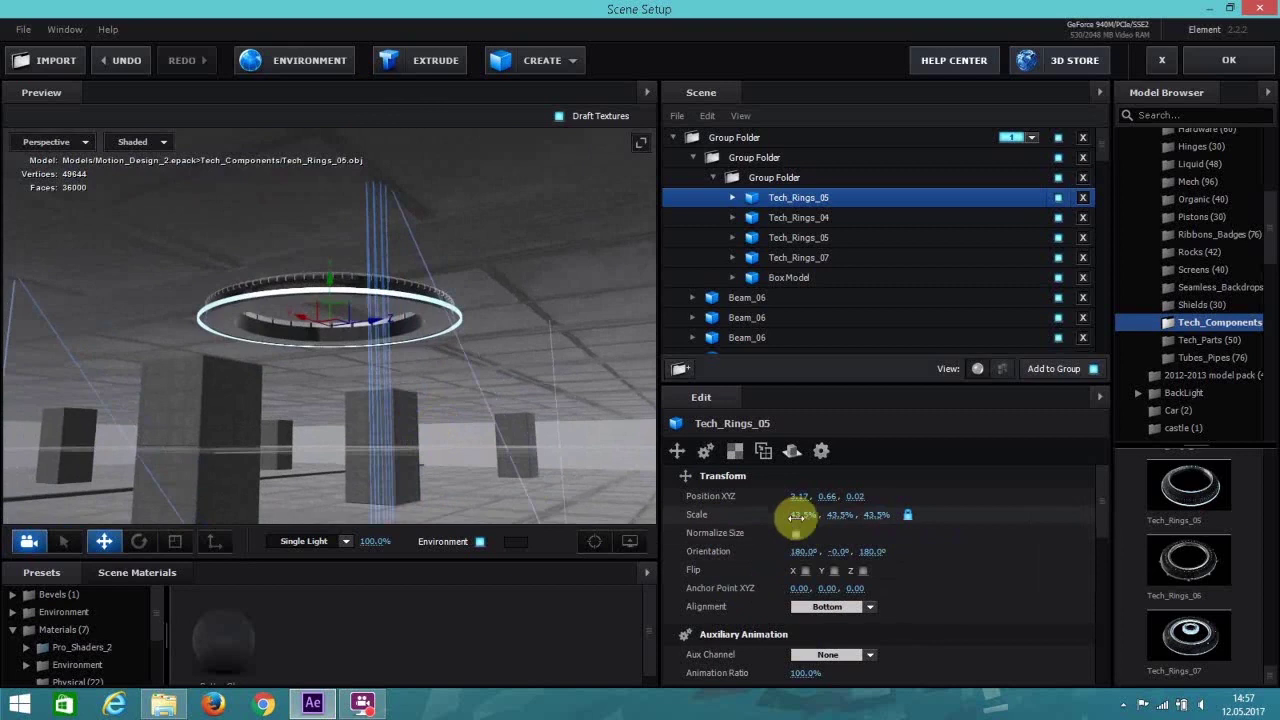
left_click_drag(805, 514, 845, 512)
scroll(420, 452, "down", 5)
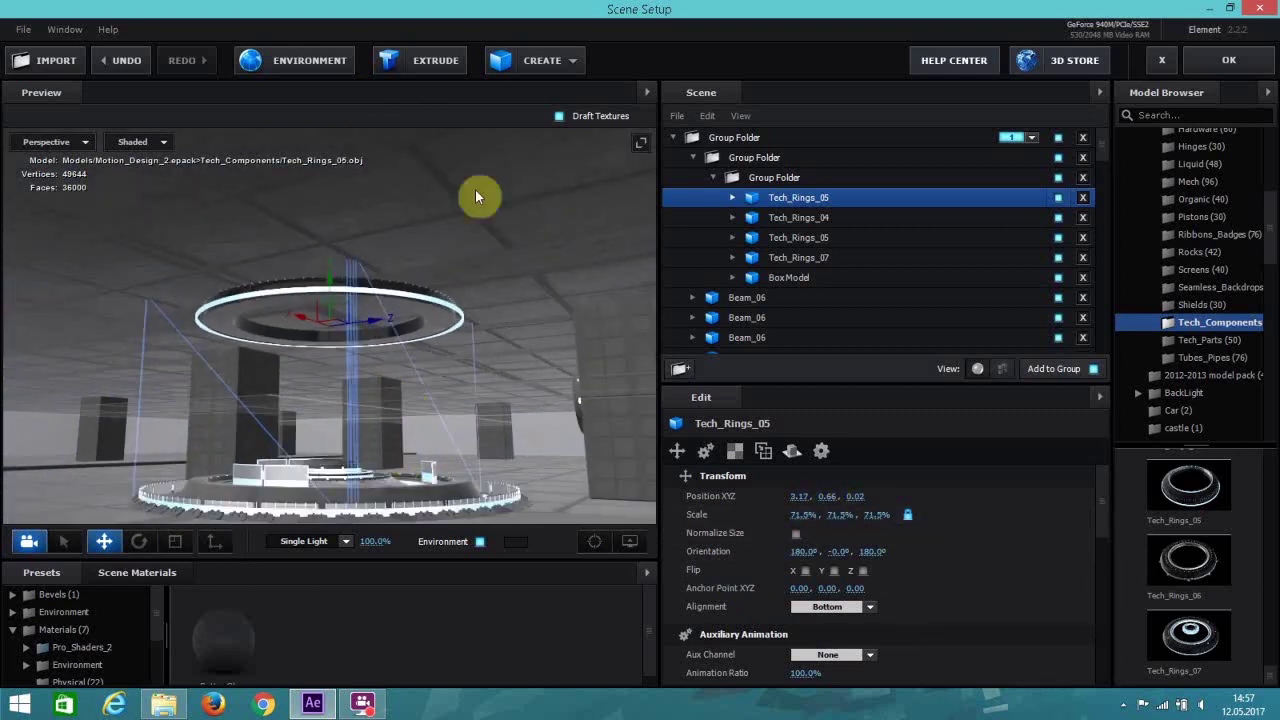
Create a box model and paste the transform copied from the raised Tech_Rings_05 onto it.
left_click(543, 62)
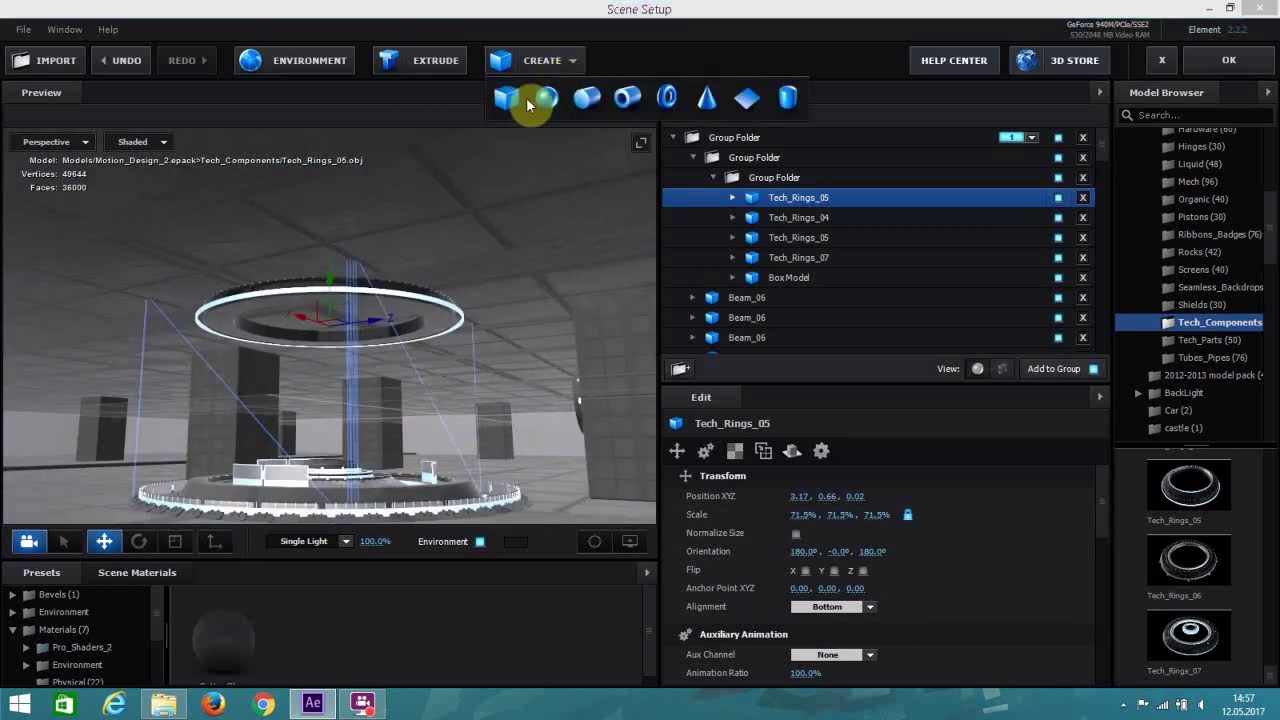
left_click(525, 99)
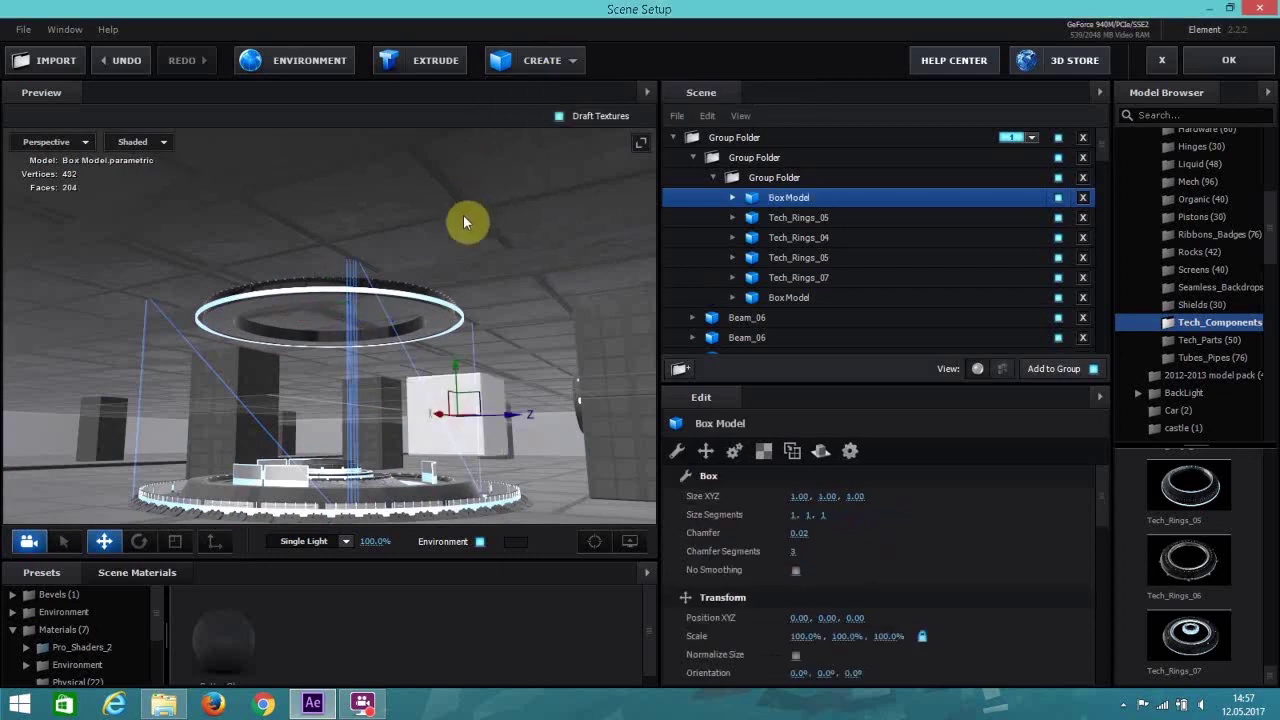
left_click(776, 218)
right_click(727, 486)
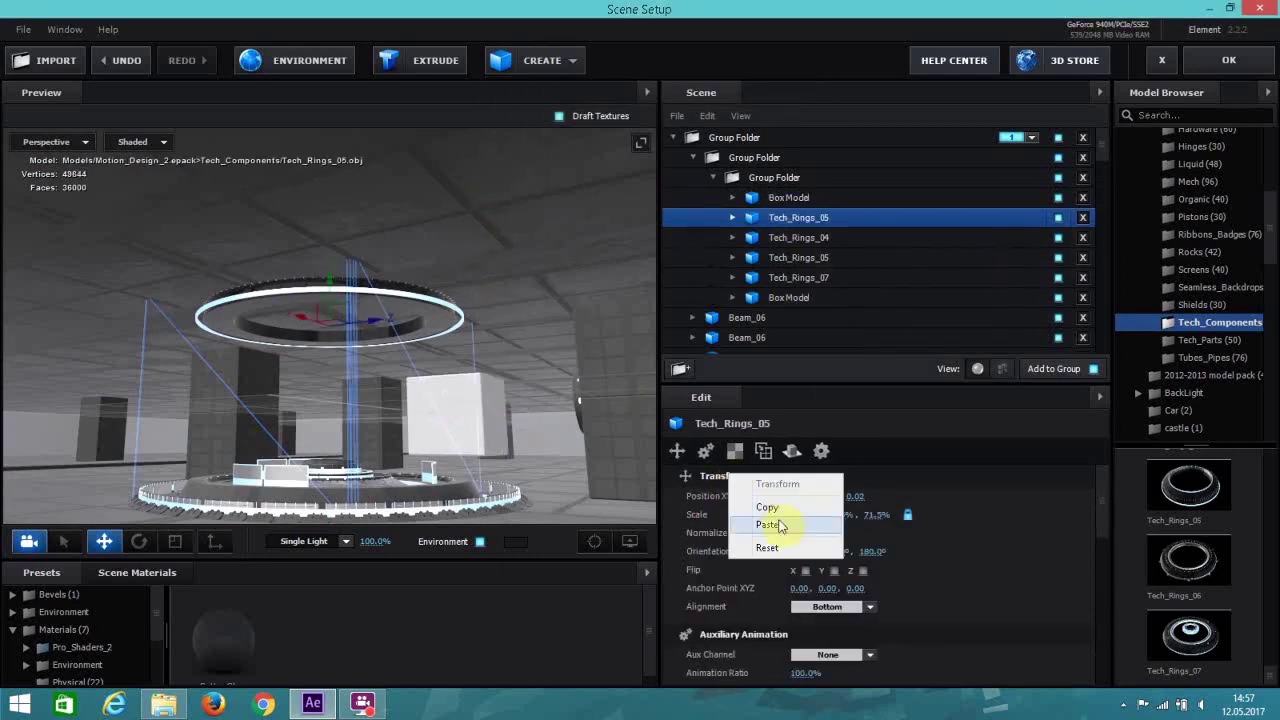
left_click(775, 506)
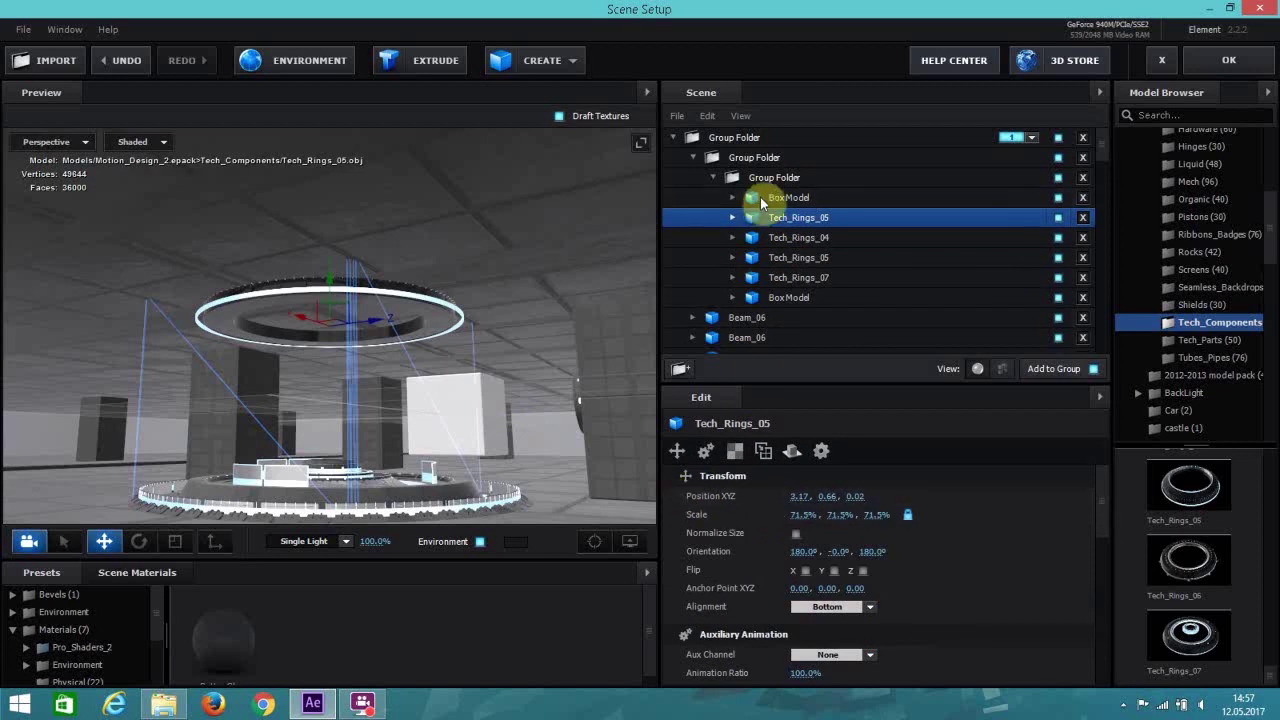
left_click(760, 197)
right_click(733, 482)
left_click(722, 597)
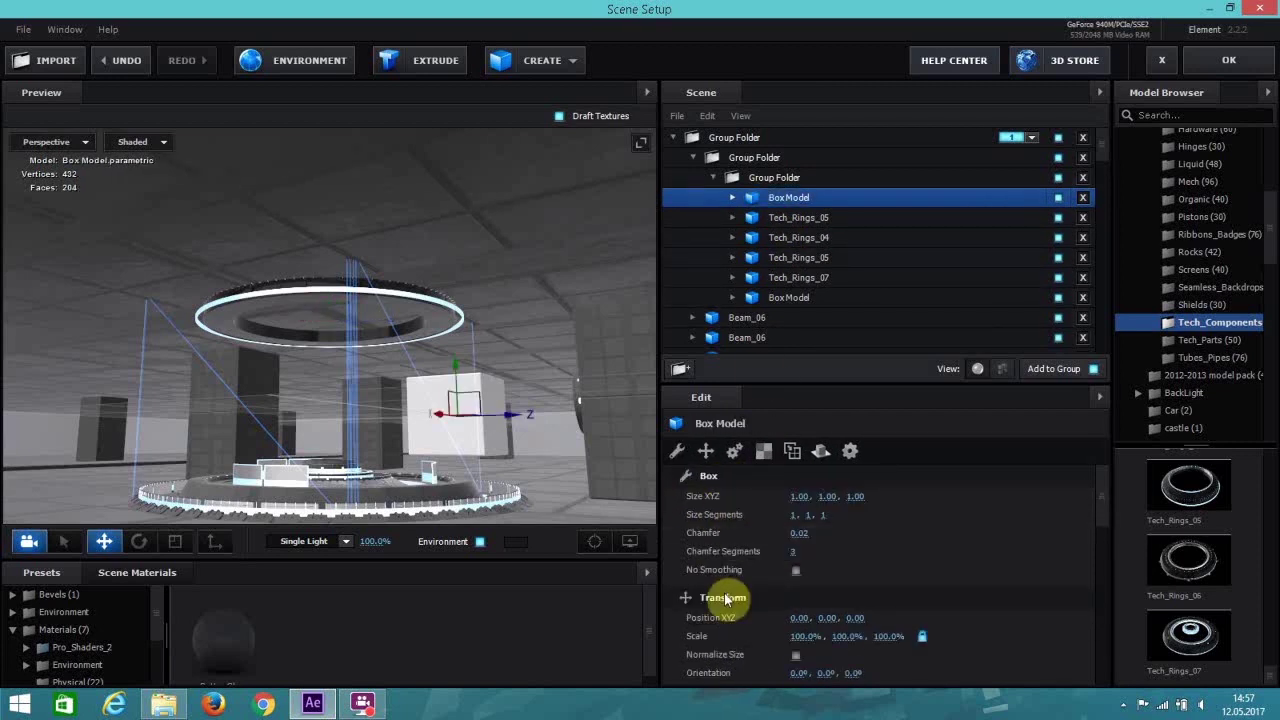
right_click(725, 596)
left_click(779, 645)
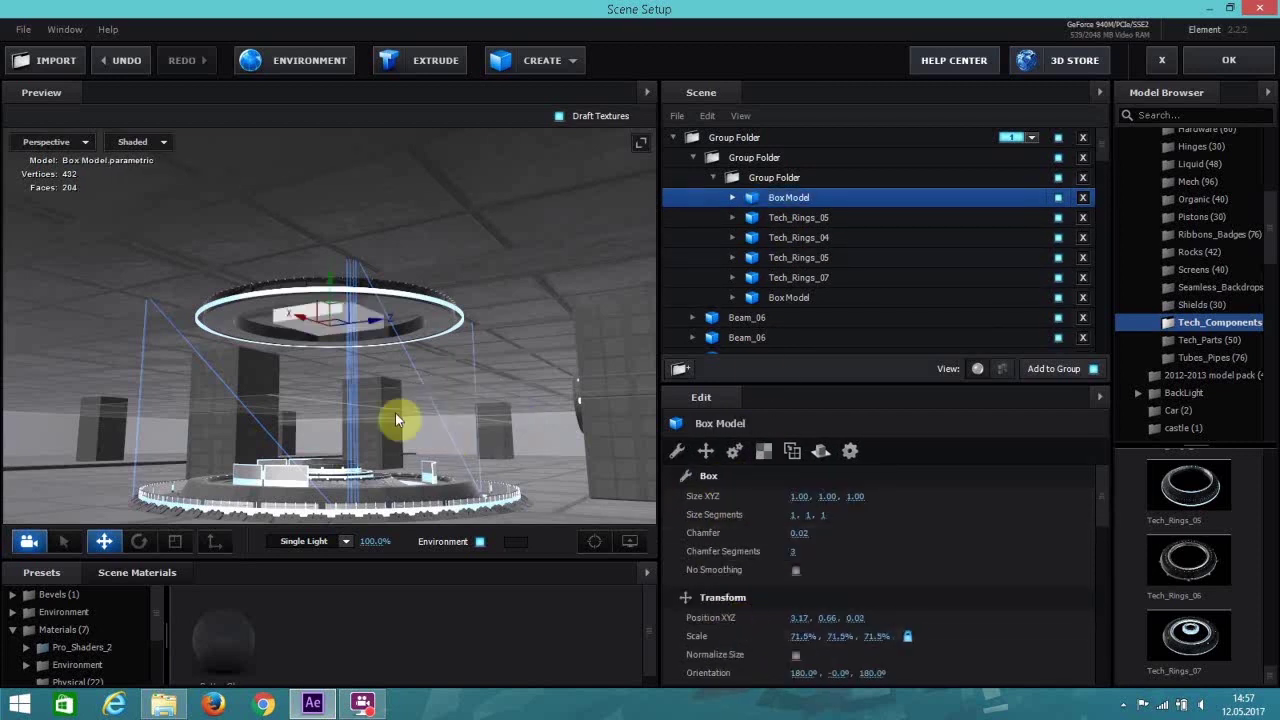
Stretch the new box to about 97.7% in X and 92.2% in Z, and lower it to a Y position of about -0.96.
left_click(594, 541)
left_click_drag(355, 385, 331, 306)
left_click(175, 541)
scroll(482, 455, "down", 3)
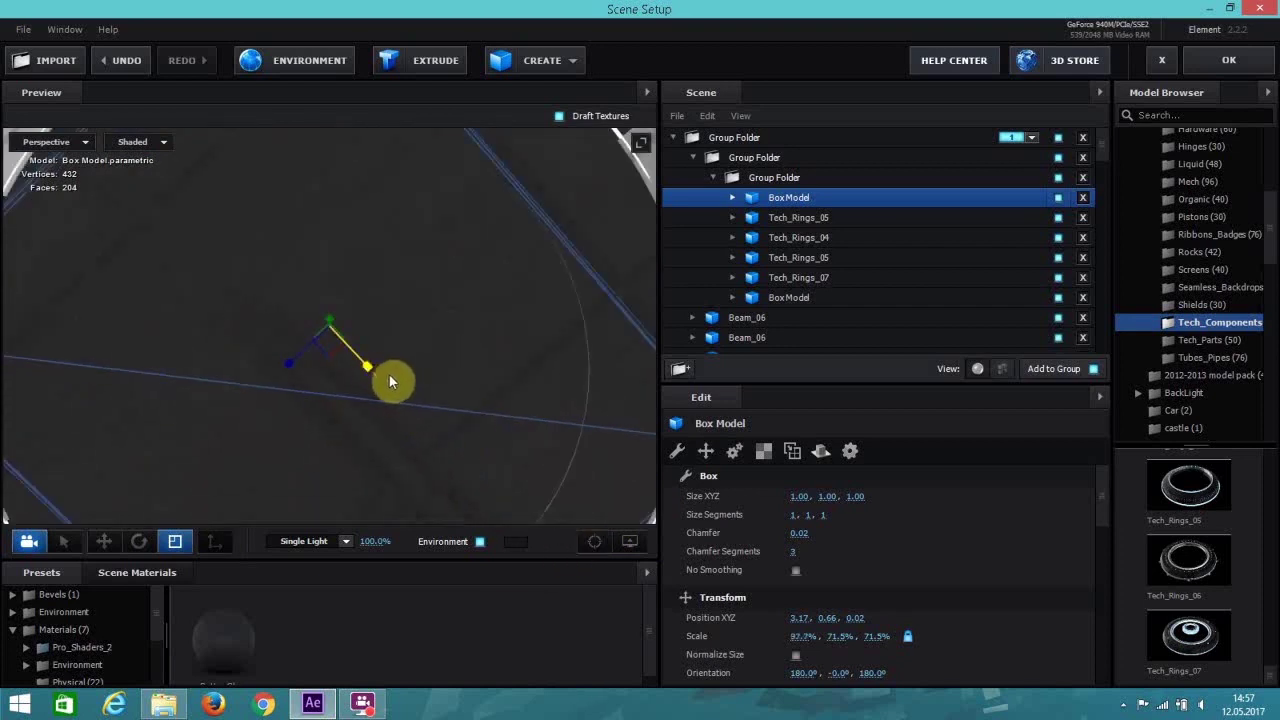
left_click_drag(294, 363, 428, 409)
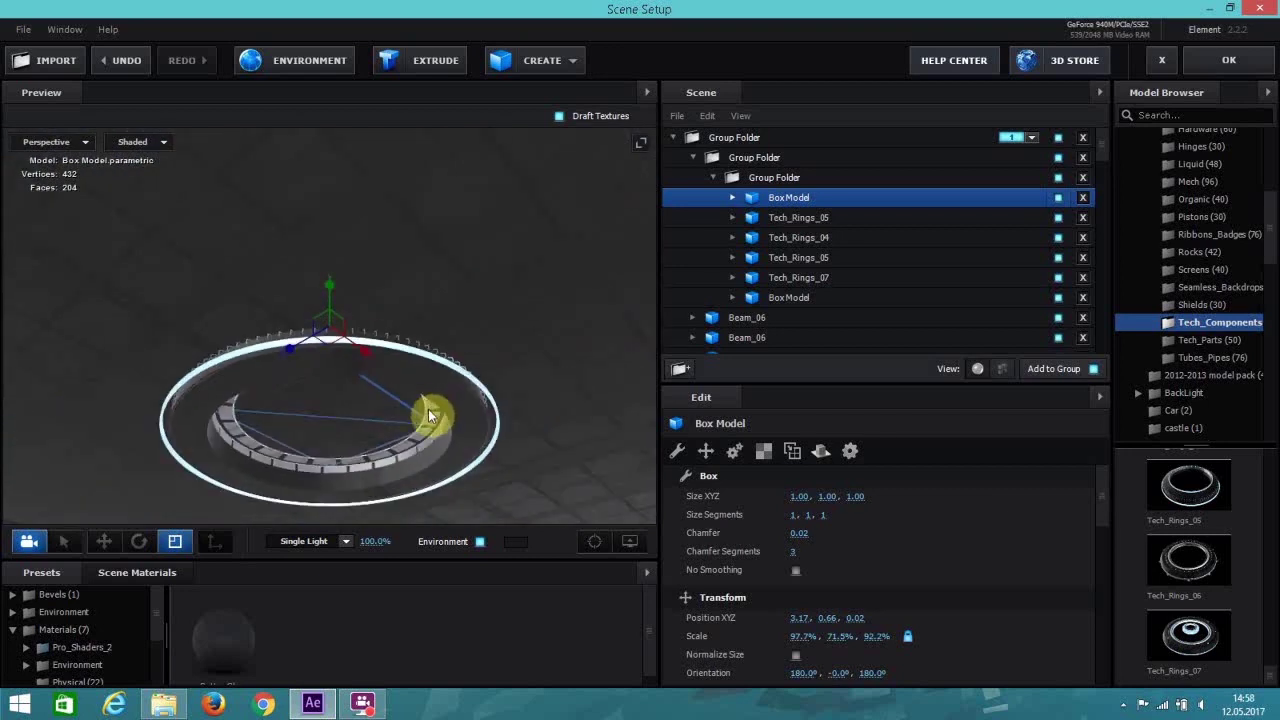
left_click(103, 541)
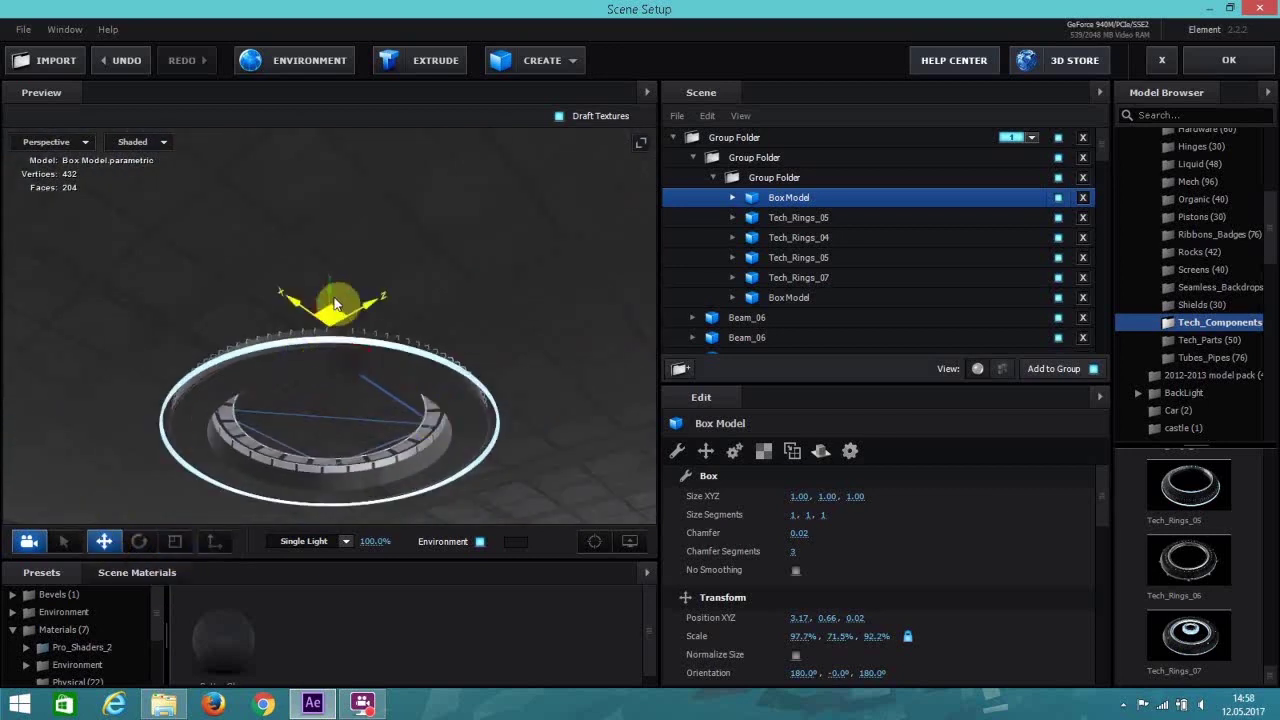
left_click_drag(333, 290, 341, 382)
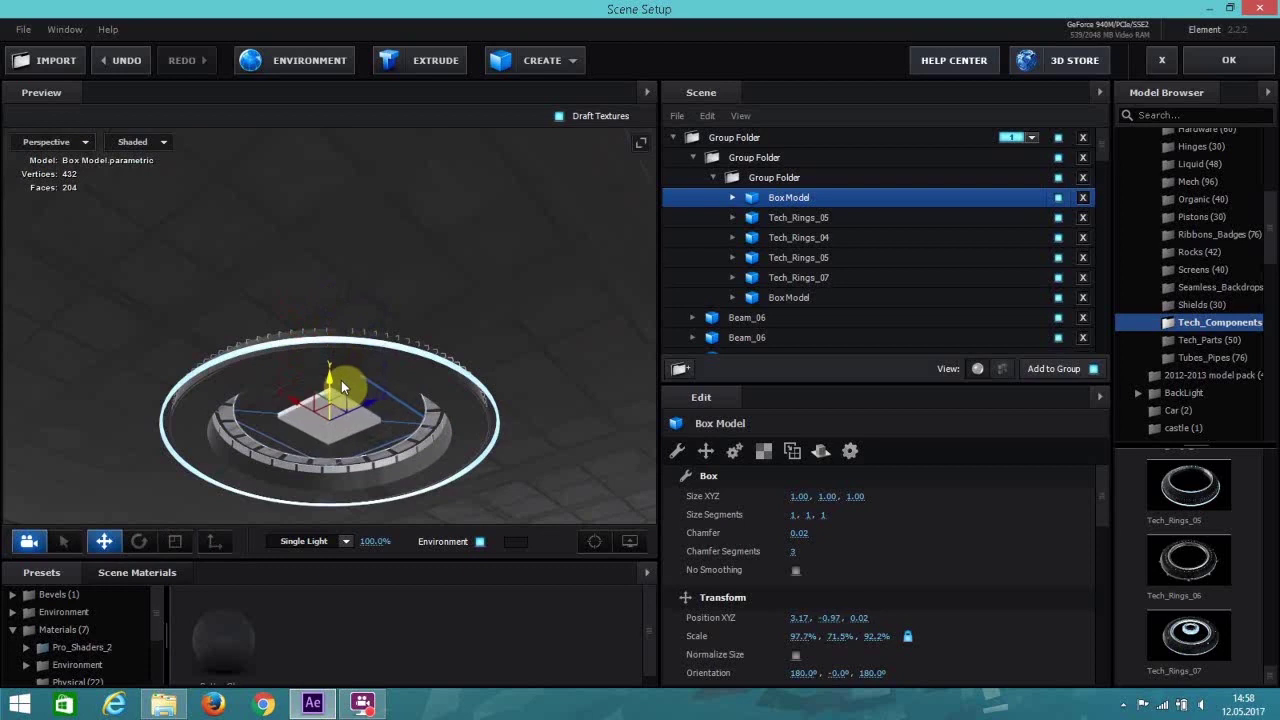
Enlarge the box proportionally to about 203.7%, 149.1%, 192.2% so it fills the raised ring's opening.
left_click(173, 541)
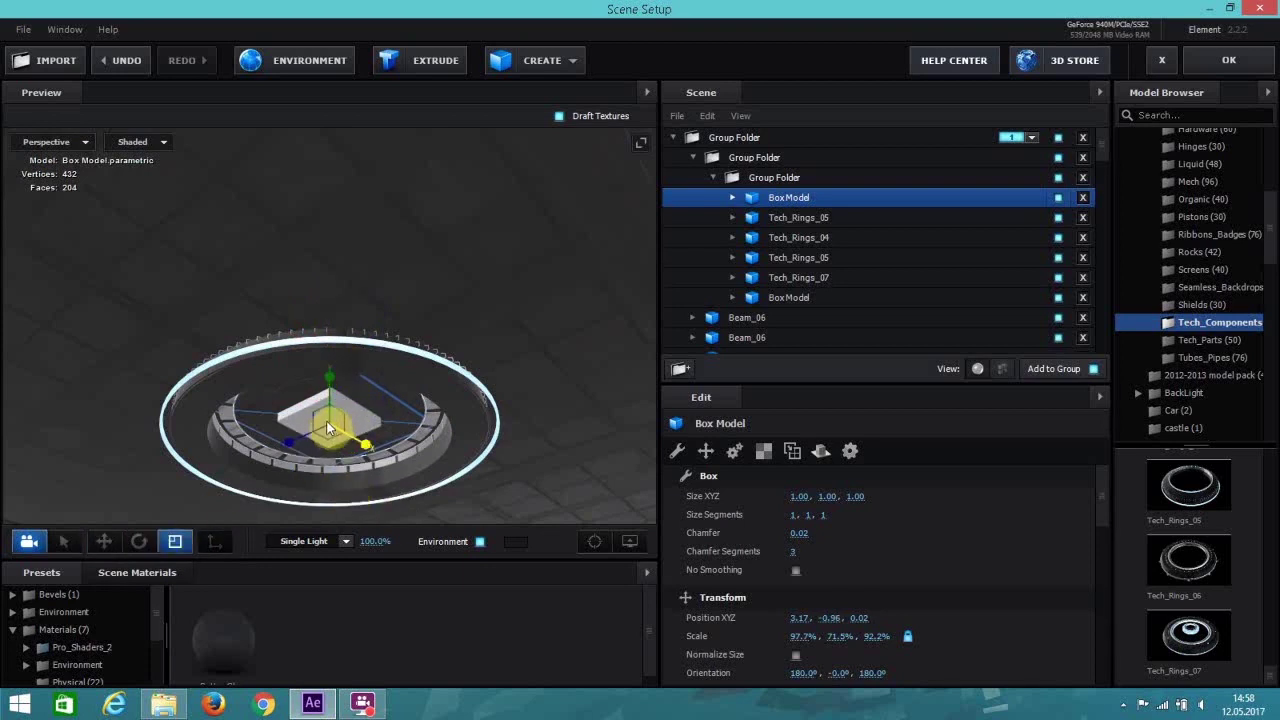
left_click_drag(377, 466, 325, 370)
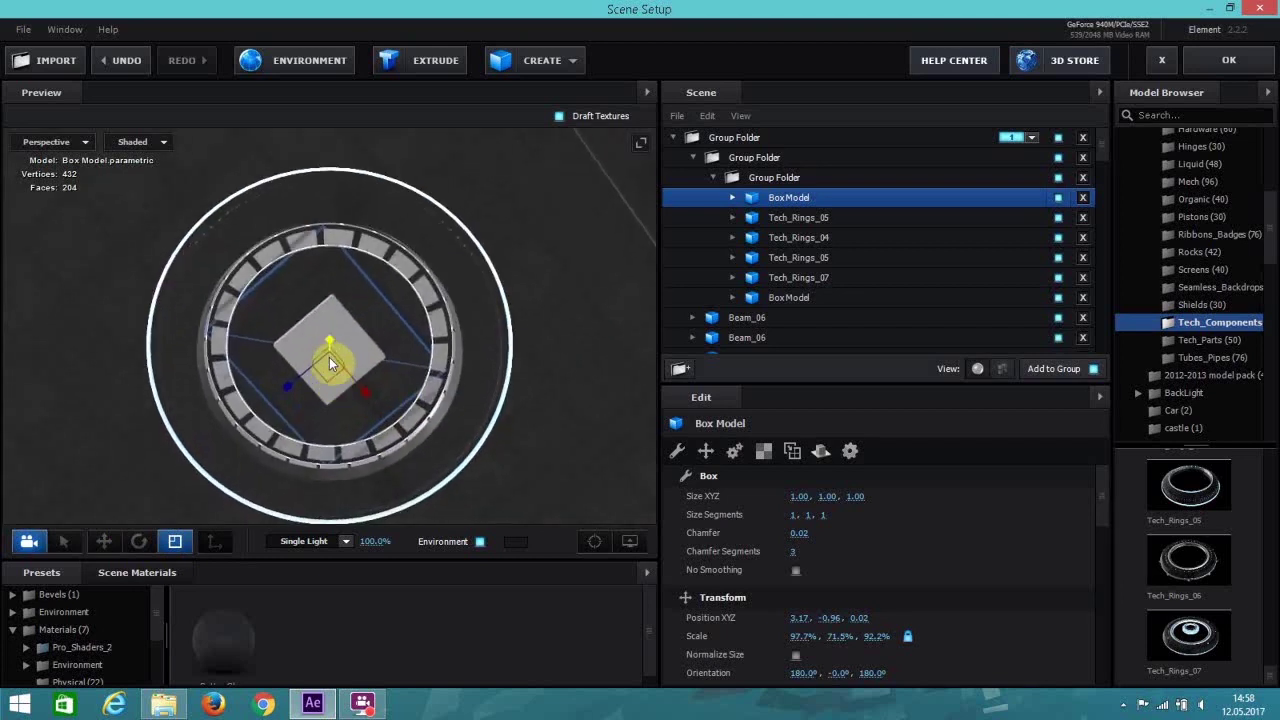
middle_click_drag(491, 386, 491, 371)
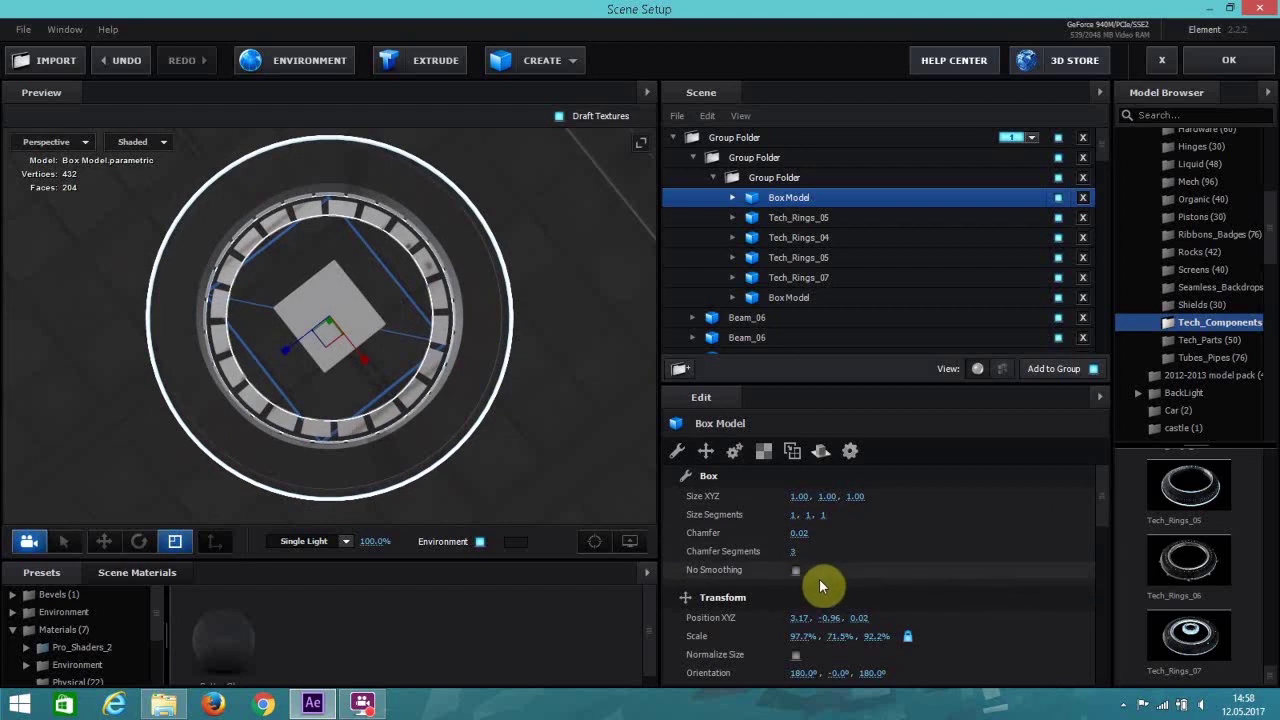
left_click_drag(797, 636, 933, 603)
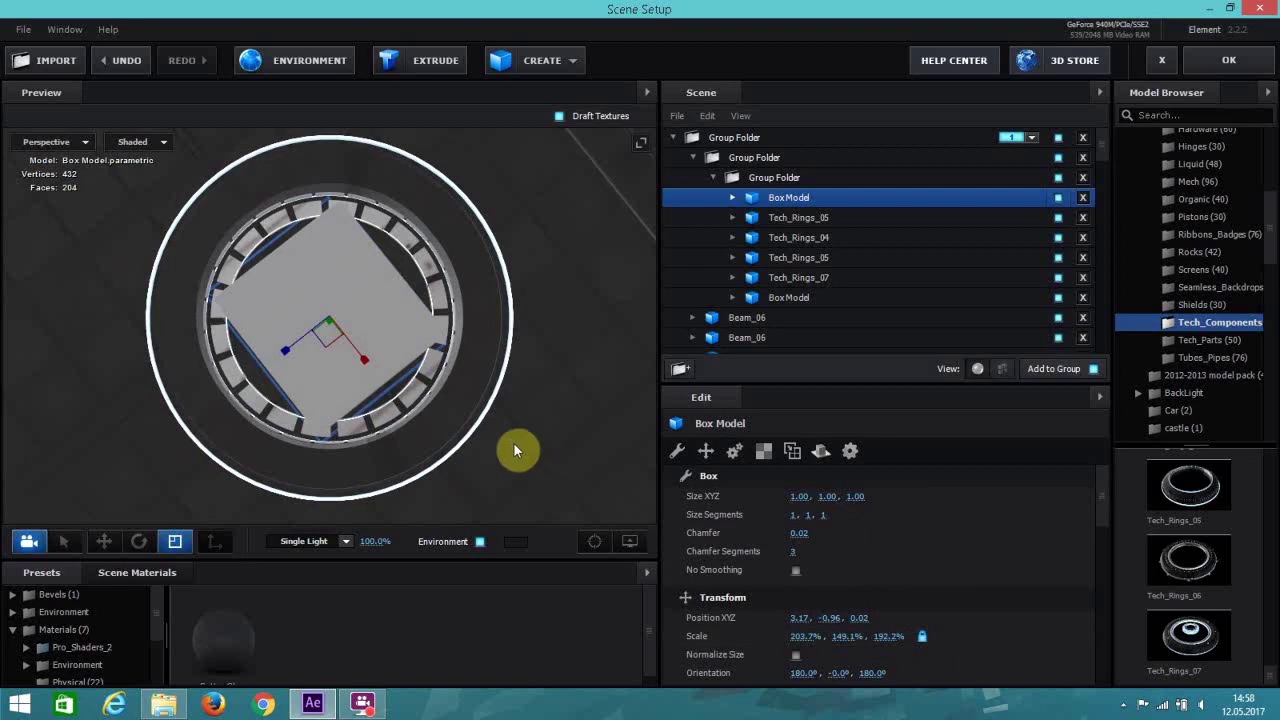
Stretch the box to about 169.8% in Y and adjust its Y position to -0.97.
left_click_drag(513, 442, 262, 470)
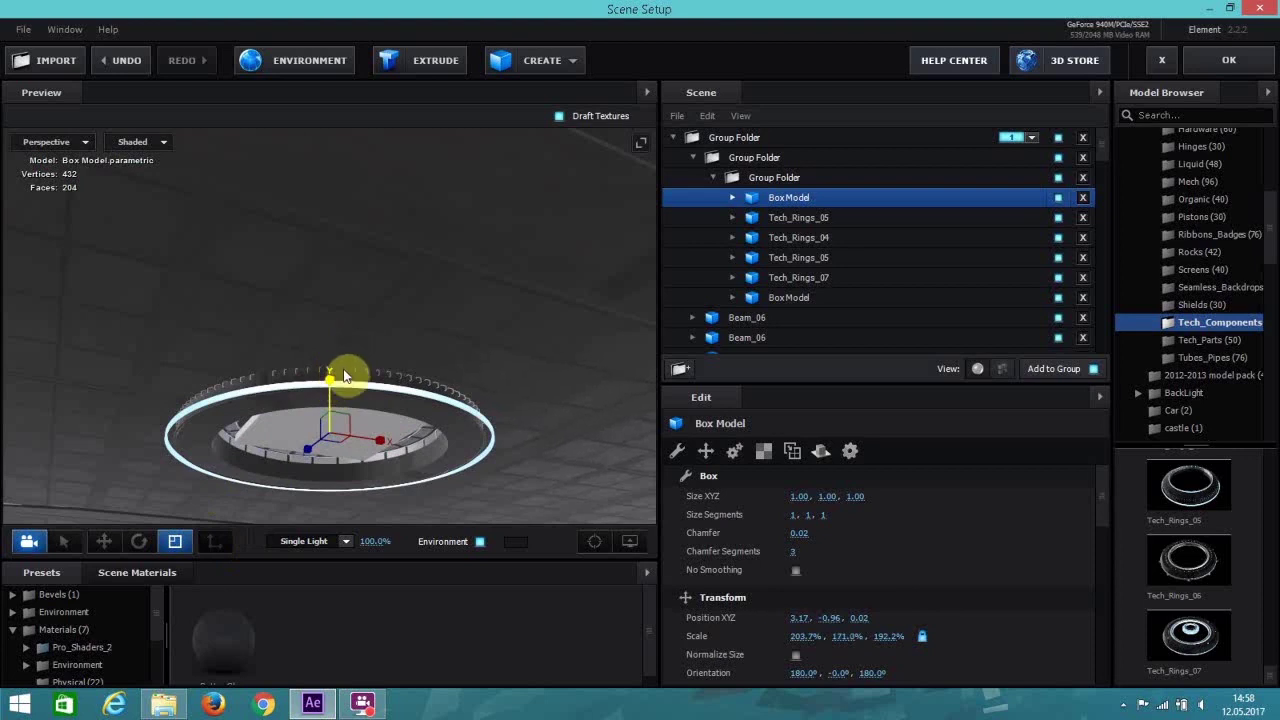
left_click(103, 541)
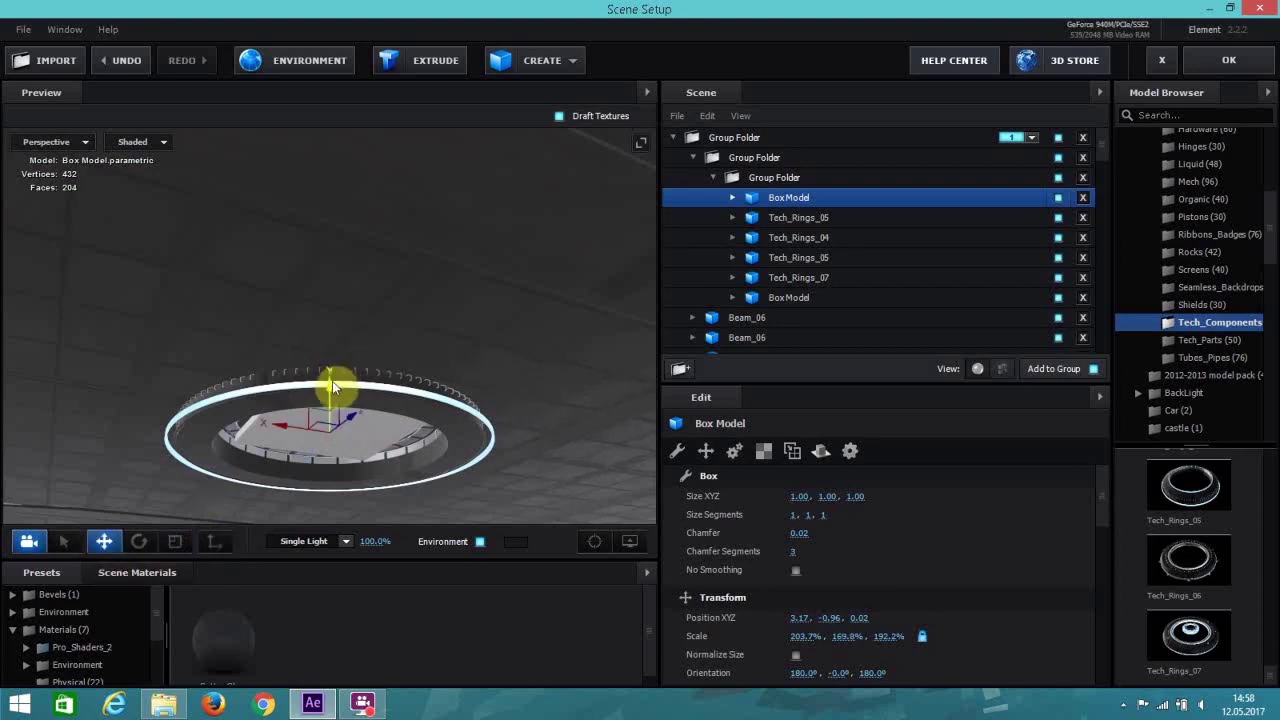
left_click_drag(332, 381, 332, 383)
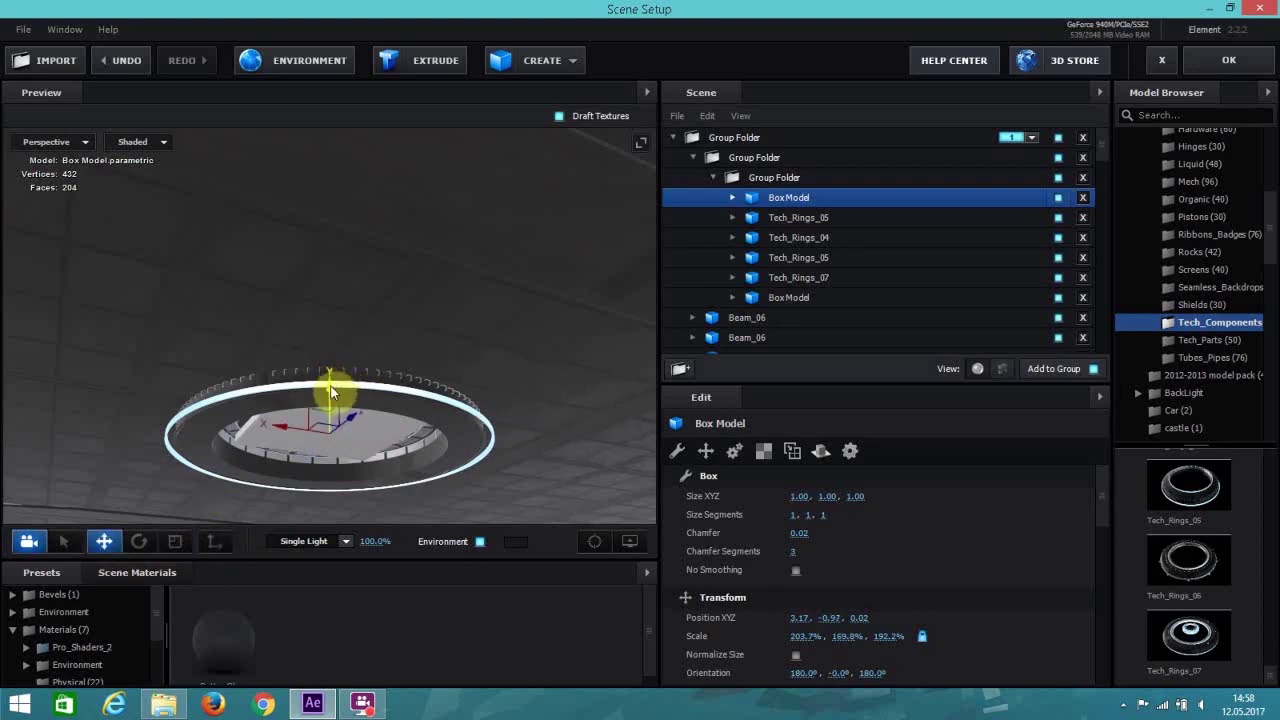
Copy the concrete_wall_squares material from Tech_Rings_04 and paste it over Gloss_Charcoal and Gloss_Black on the raised Tech_Rings_05.
left_click(745, 222)
scroll(760, 270, "down", 2)
left_click(733, 226)
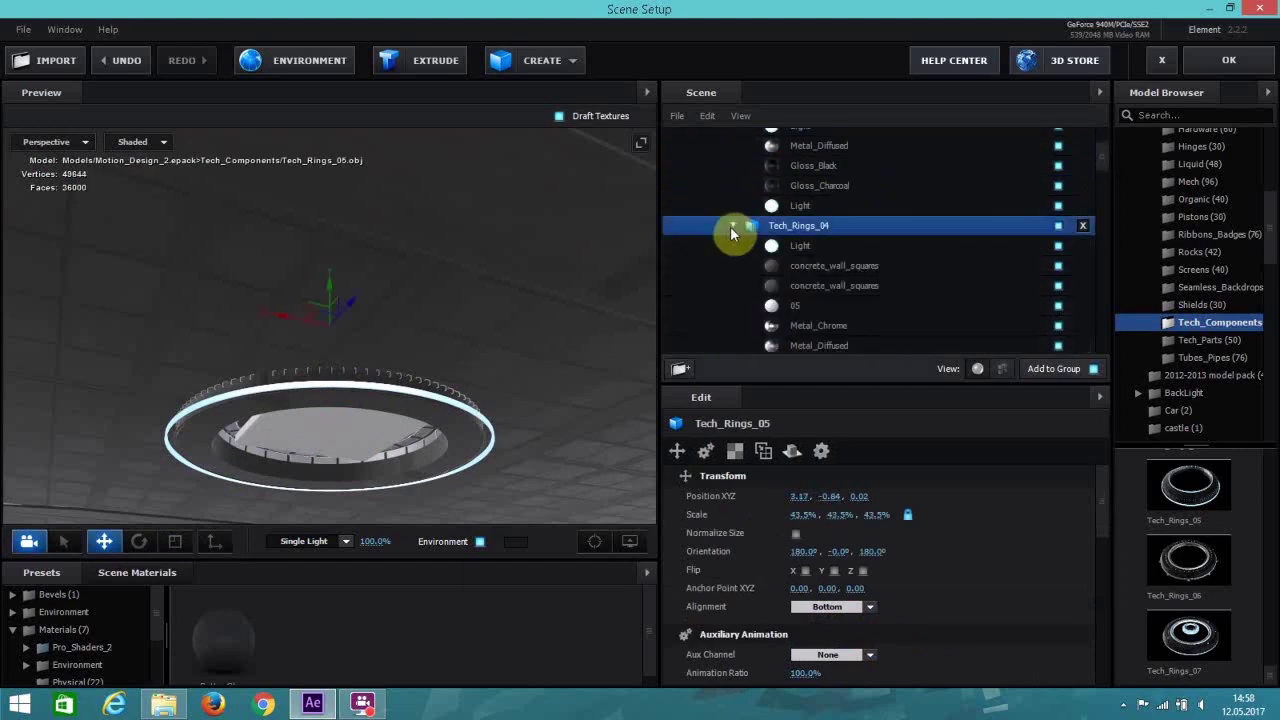
right_click(797, 265)
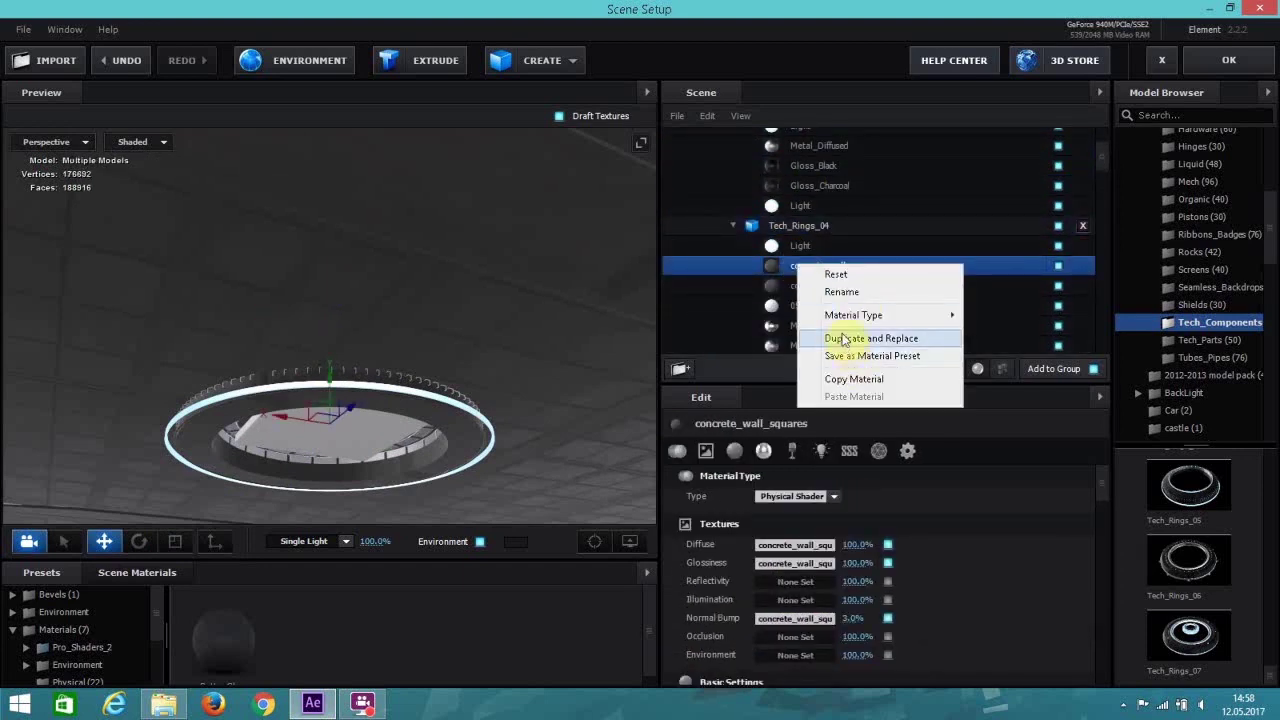
left_click(858, 378)
scroll(840, 282, "up", 3)
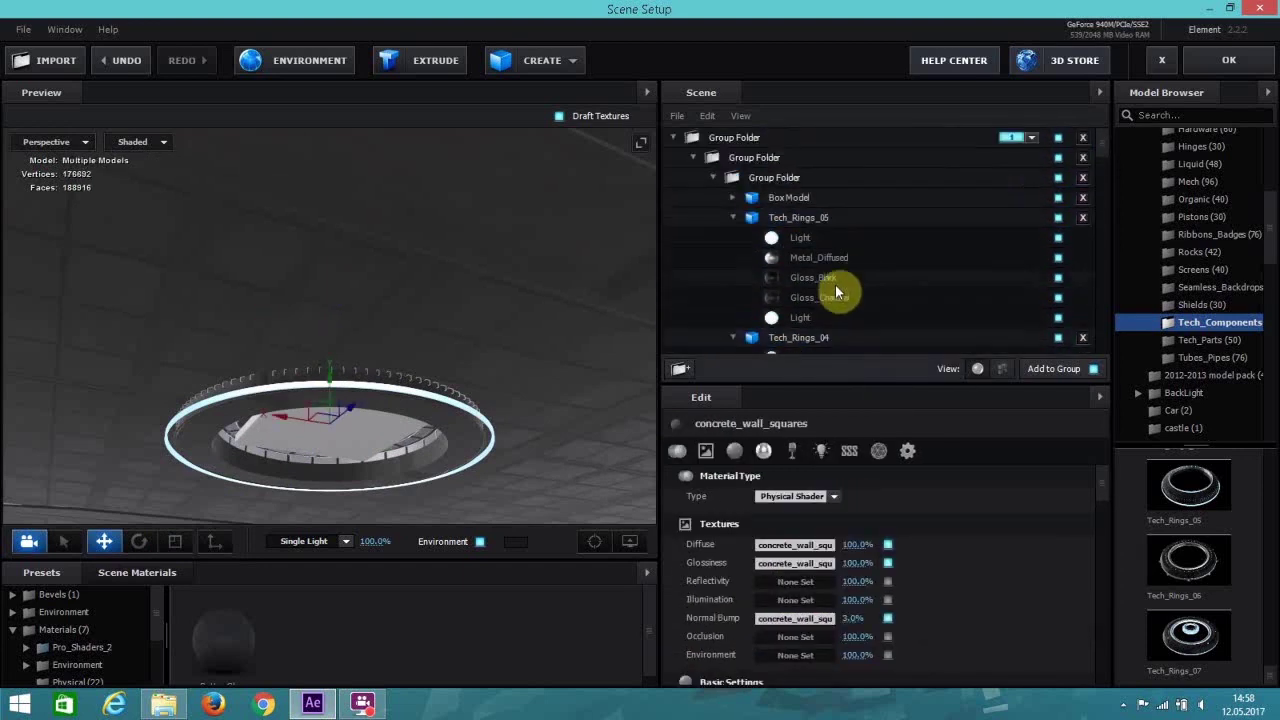
right_click(813, 300)
left_click(858, 430)
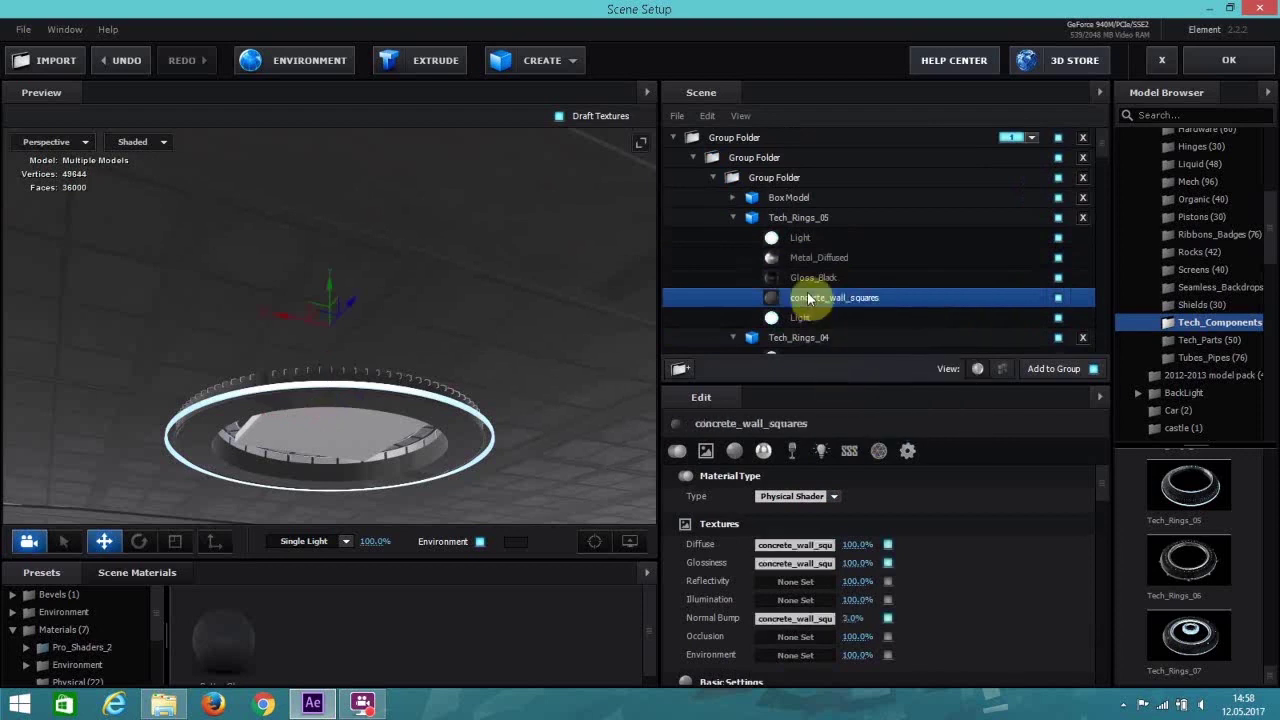
left_click(808, 280)
right_click(808, 283)
left_click(785, 413)
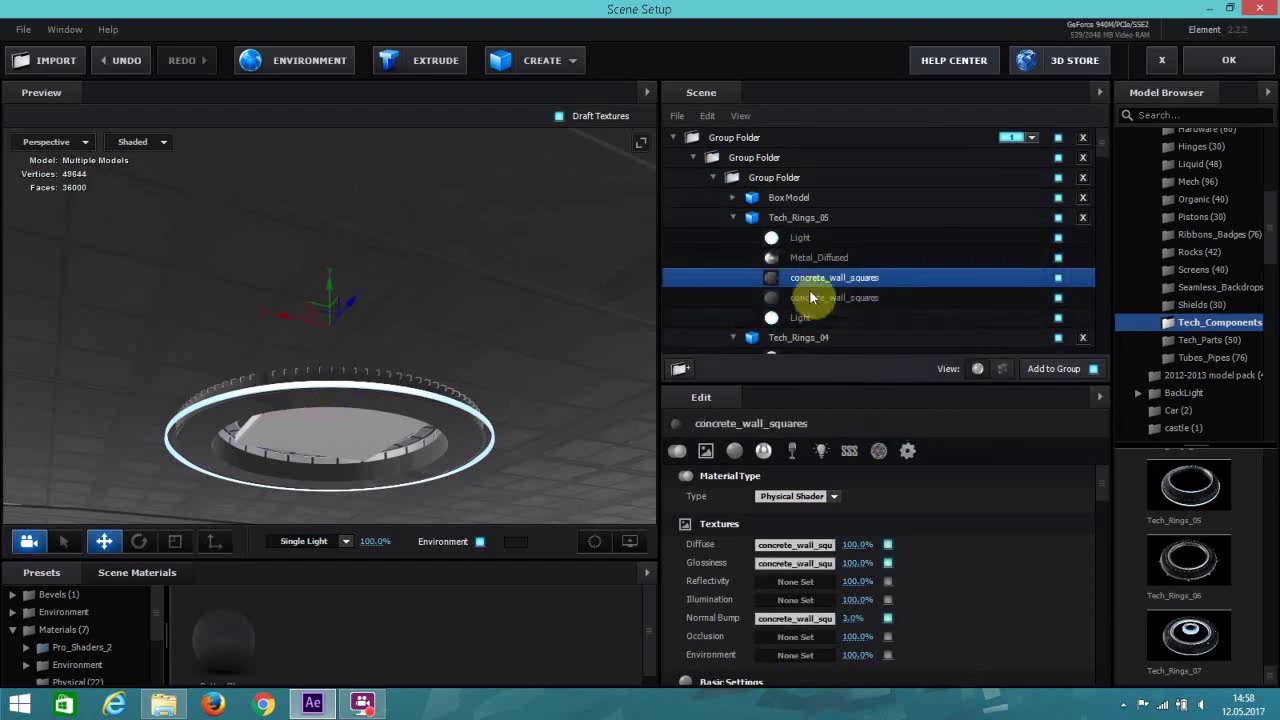
Paste the concrete_wall_squares material over the new box's Default material and apply the scene setup to the composition.
left_click(734, 197)
left_click(806, 220)
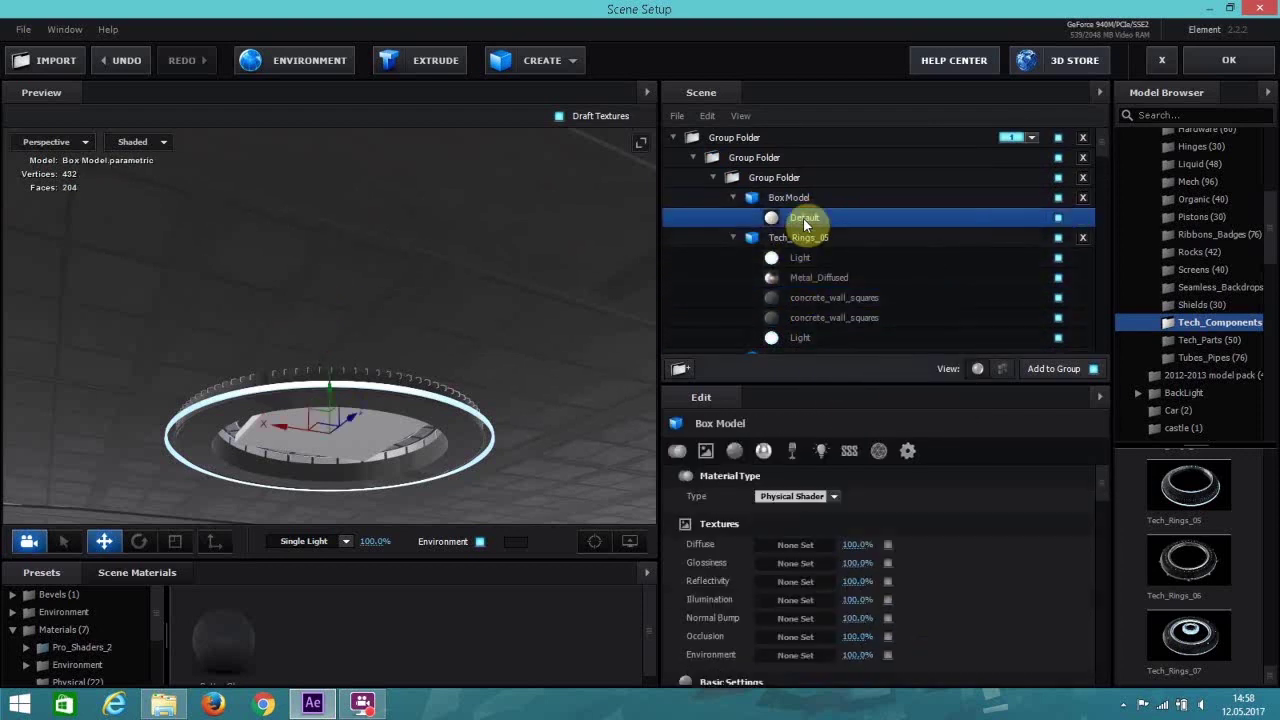
right_click(806, 220)
left_click(882, 353)
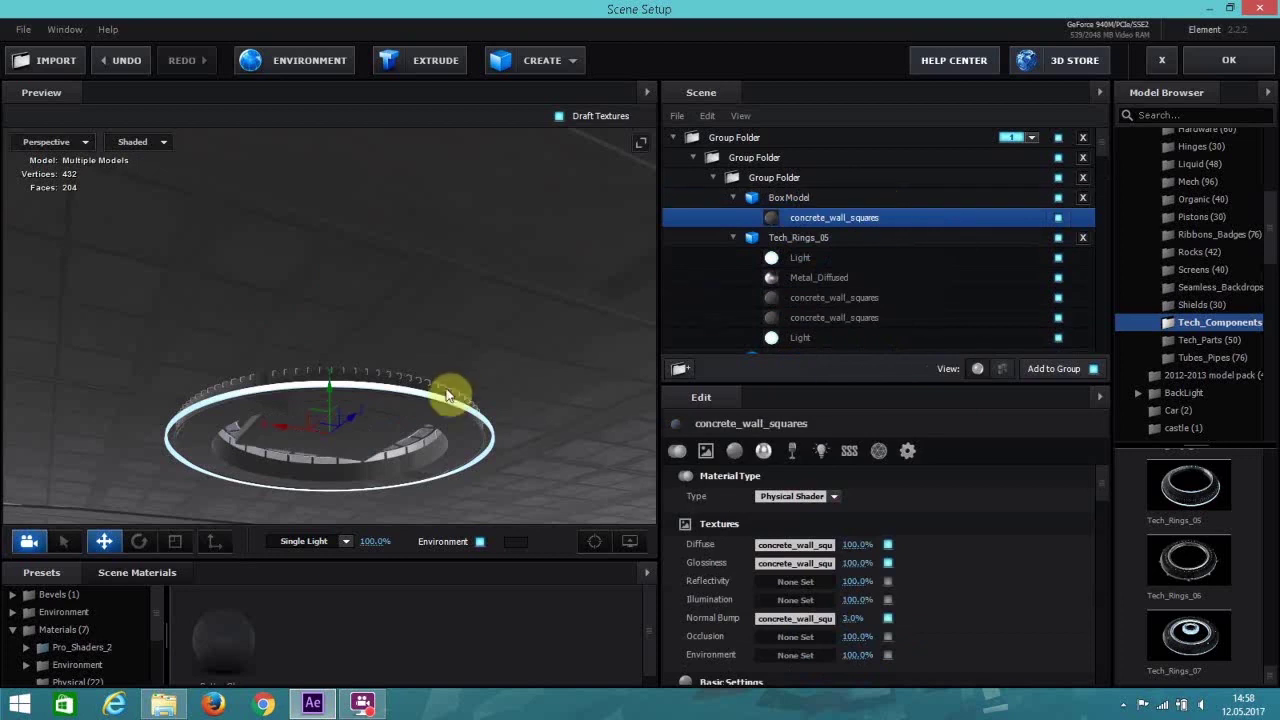
left_click_drag(437, 375, 424, 388)
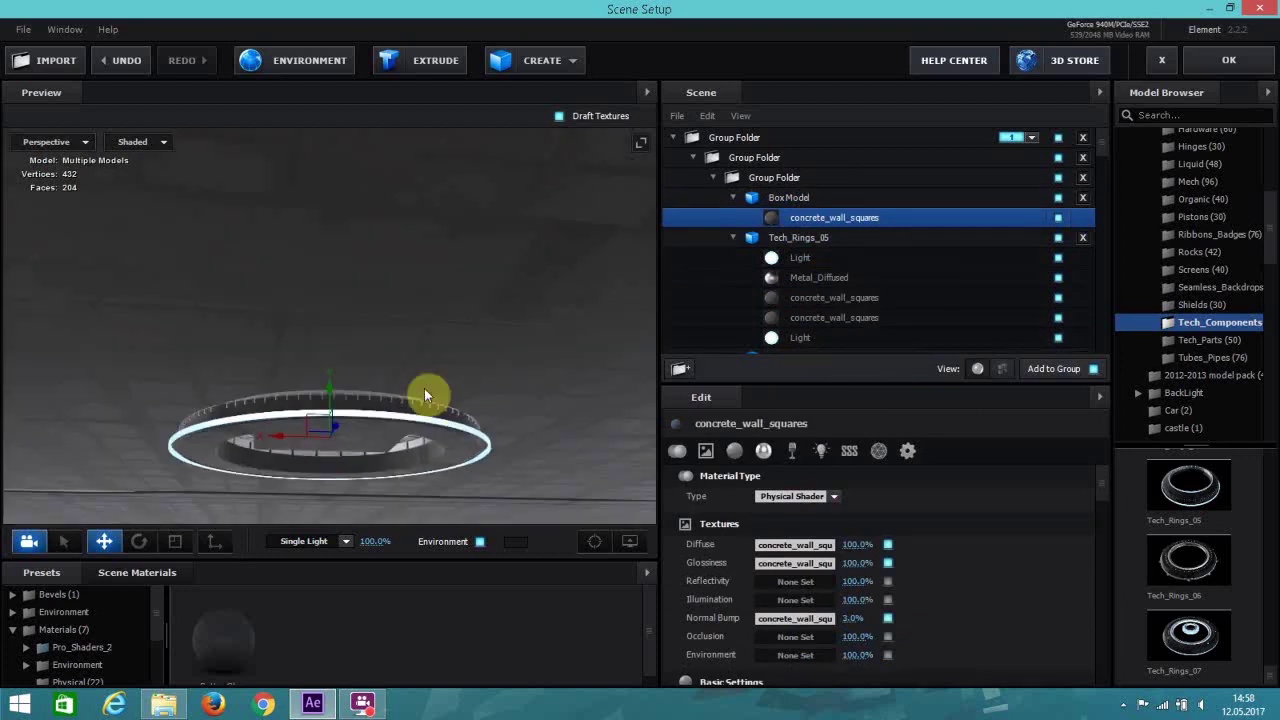
left_click(1224, 58)
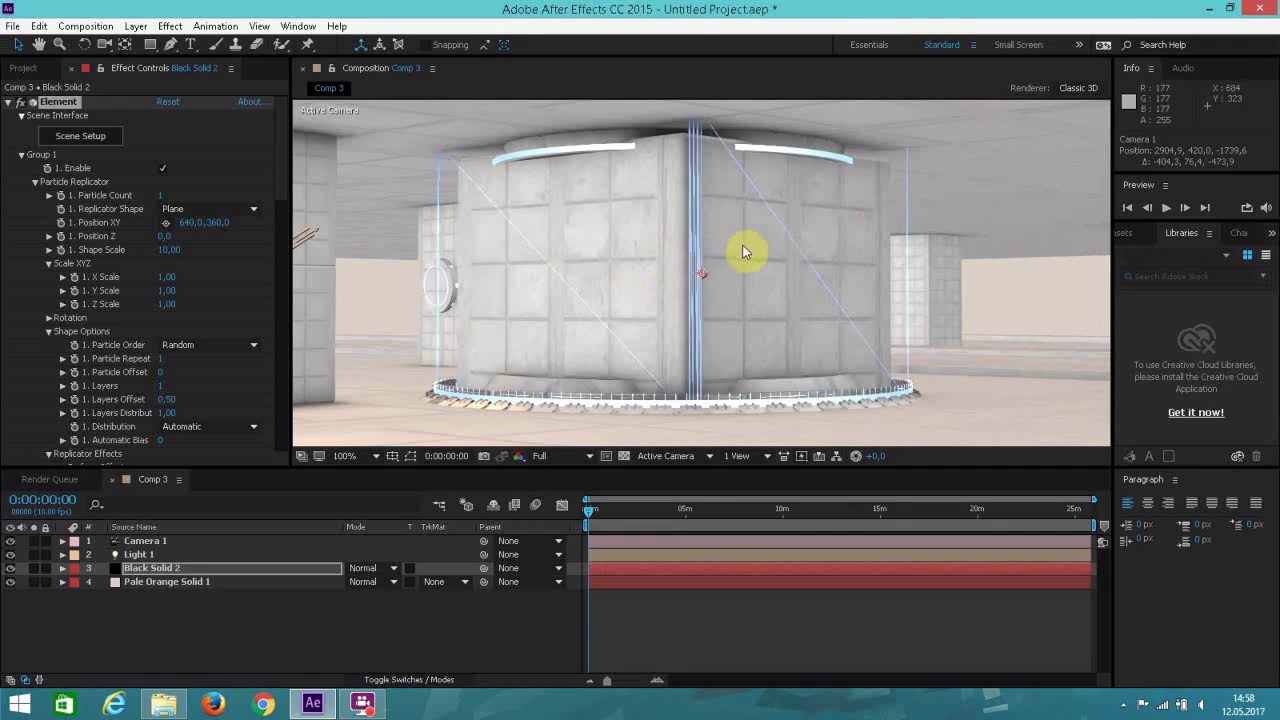
Reopen the Element scene setup to work on the central ring platform.
left_click(68, 140)
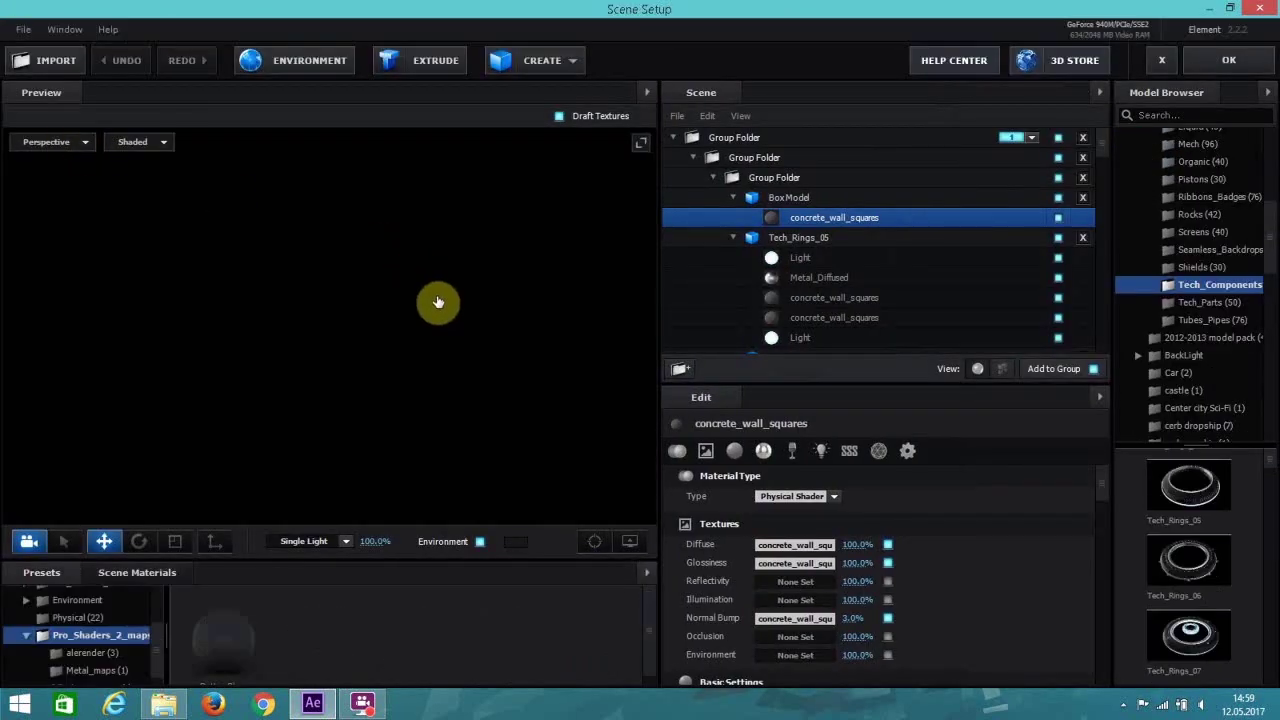
left_click_drag(450, 330, 437, 430)
scroll(437, 430, "up", 5)
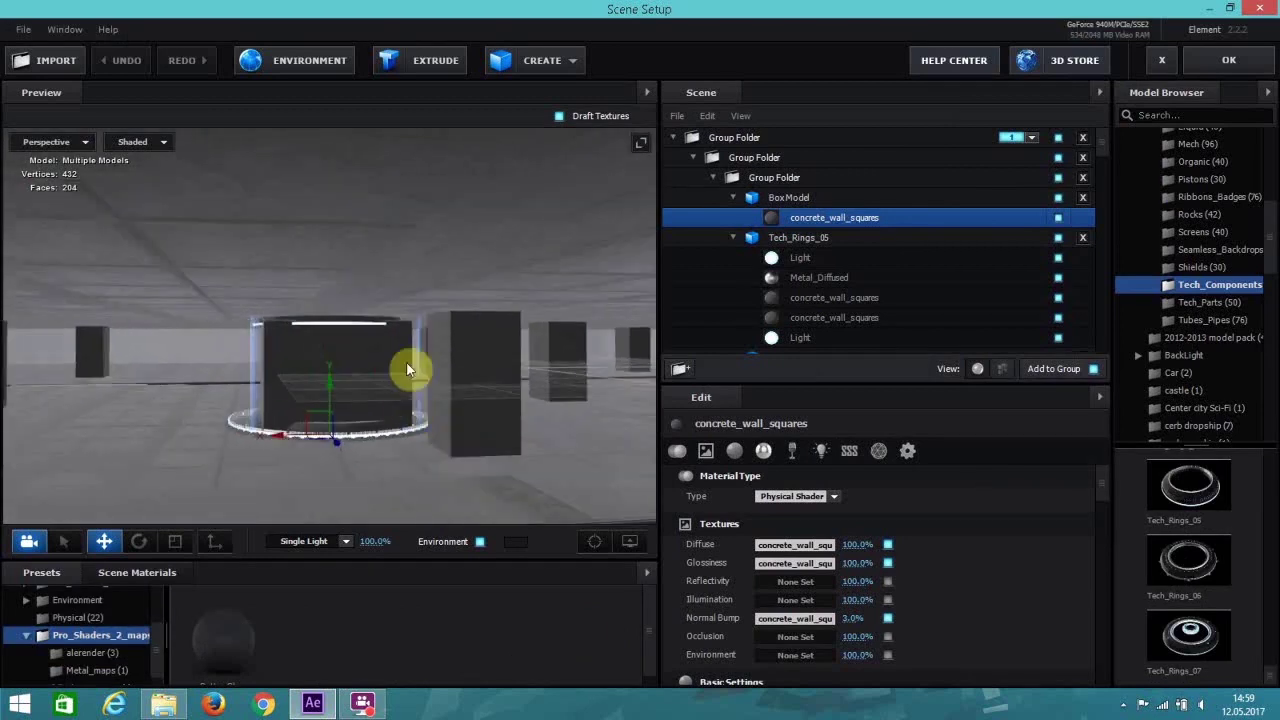
Flatten the concrete box to about 37.1% in Y, raise it to Y position 0.41 and hide it.
left_click(176, 541)
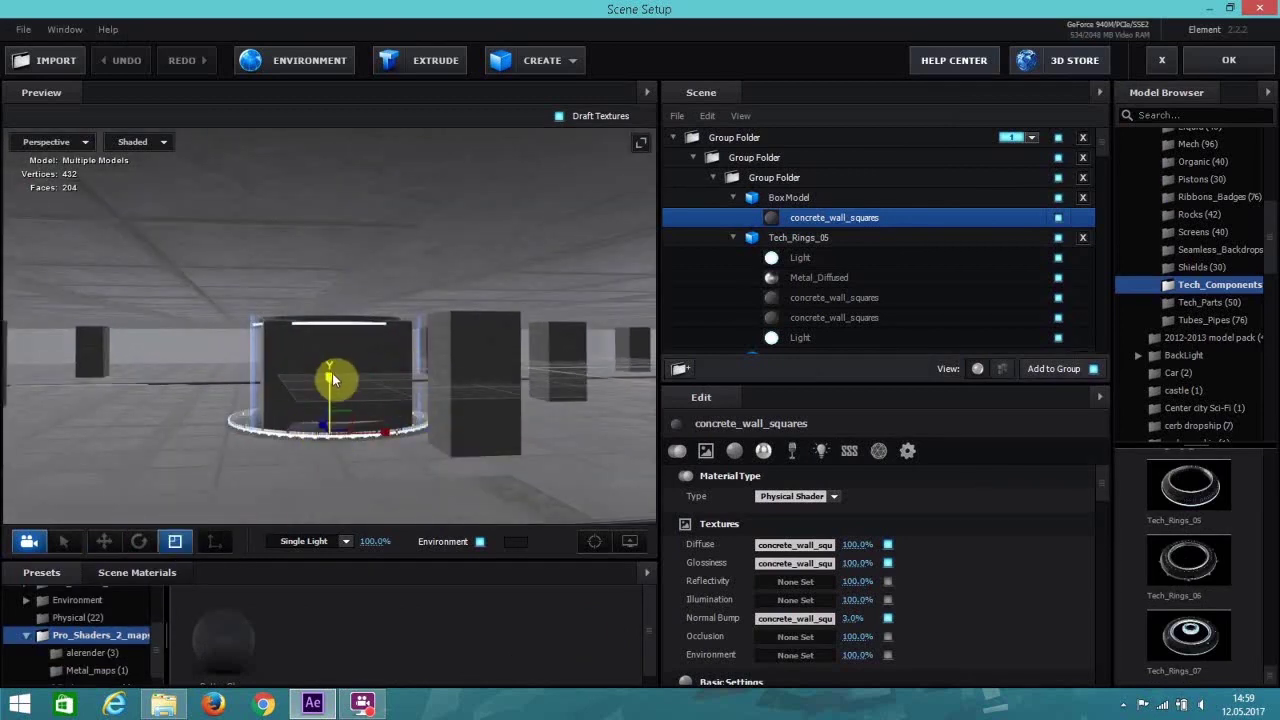
left_click_drag(332, 376, 344, 440)
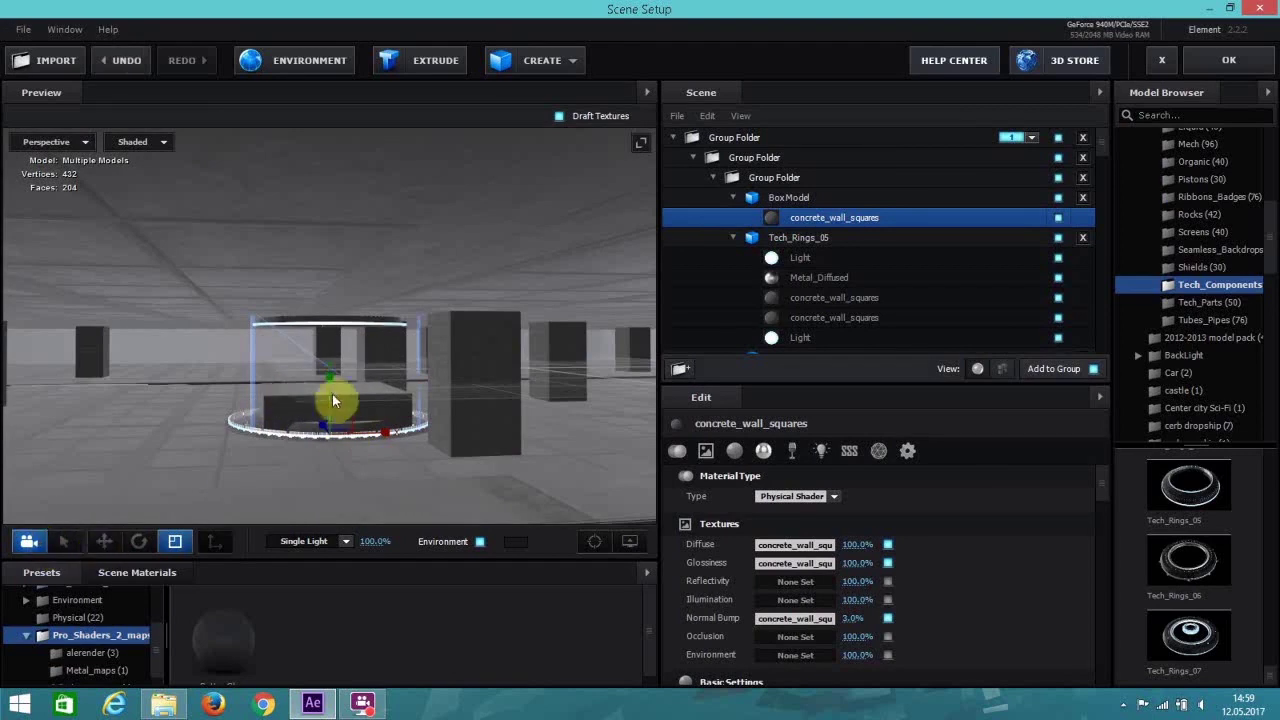
left_click_drag(331, 379, 271, 433)
left_click(108, 542)
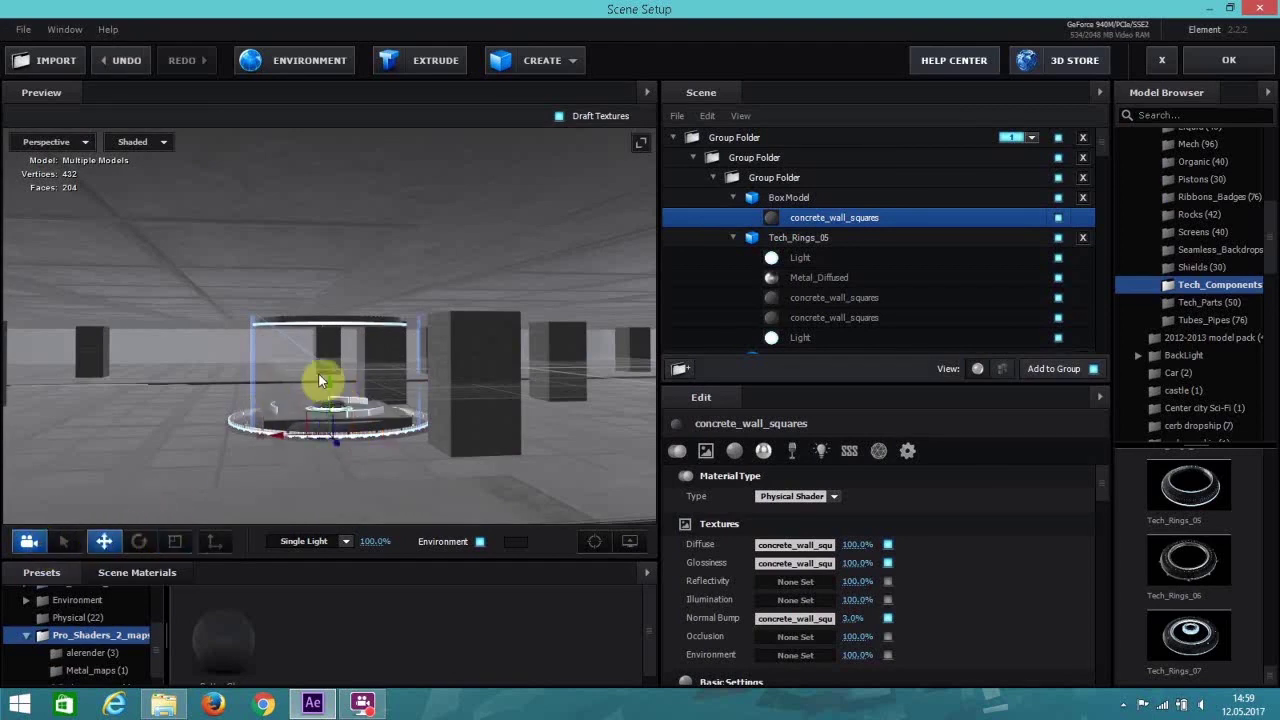
left_click_drag(334, 363, 337, 290)
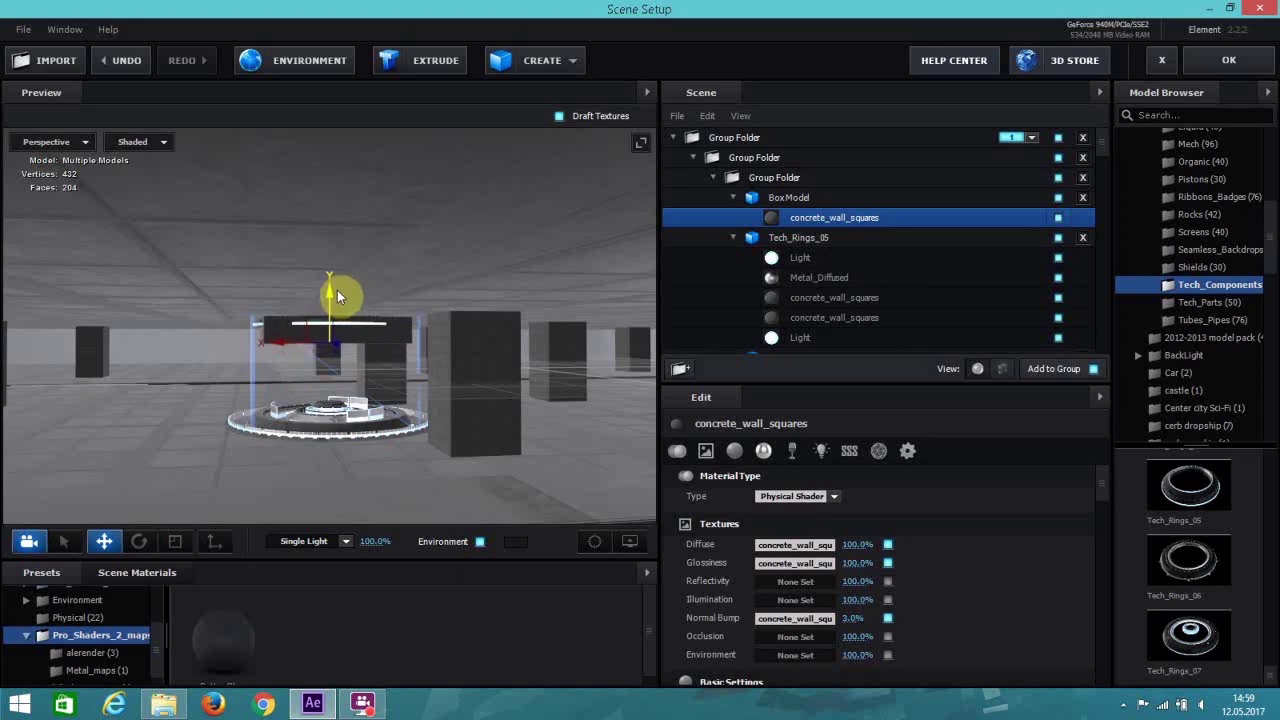
left_click(1059, 197)
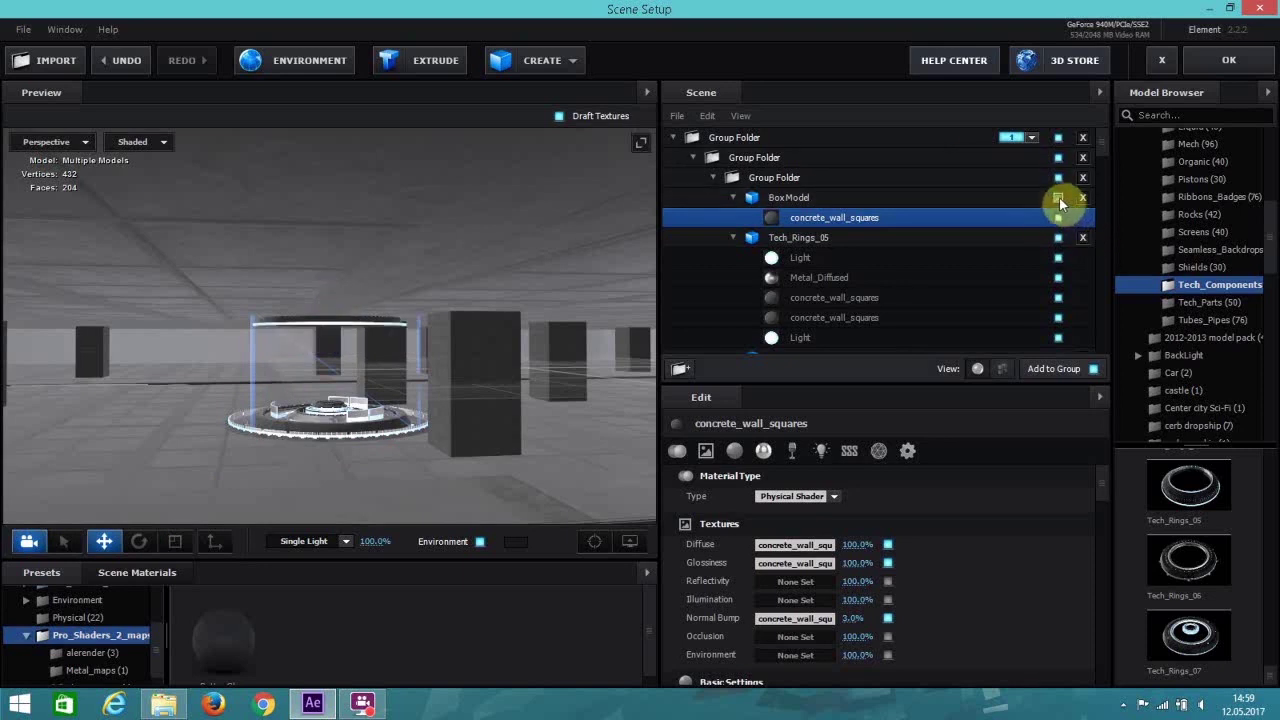
Enlarge the raised Tech_Rings_05 proportionally to 81.5% and lower it slightly to Y position 0.64.
left_click(820, 198)
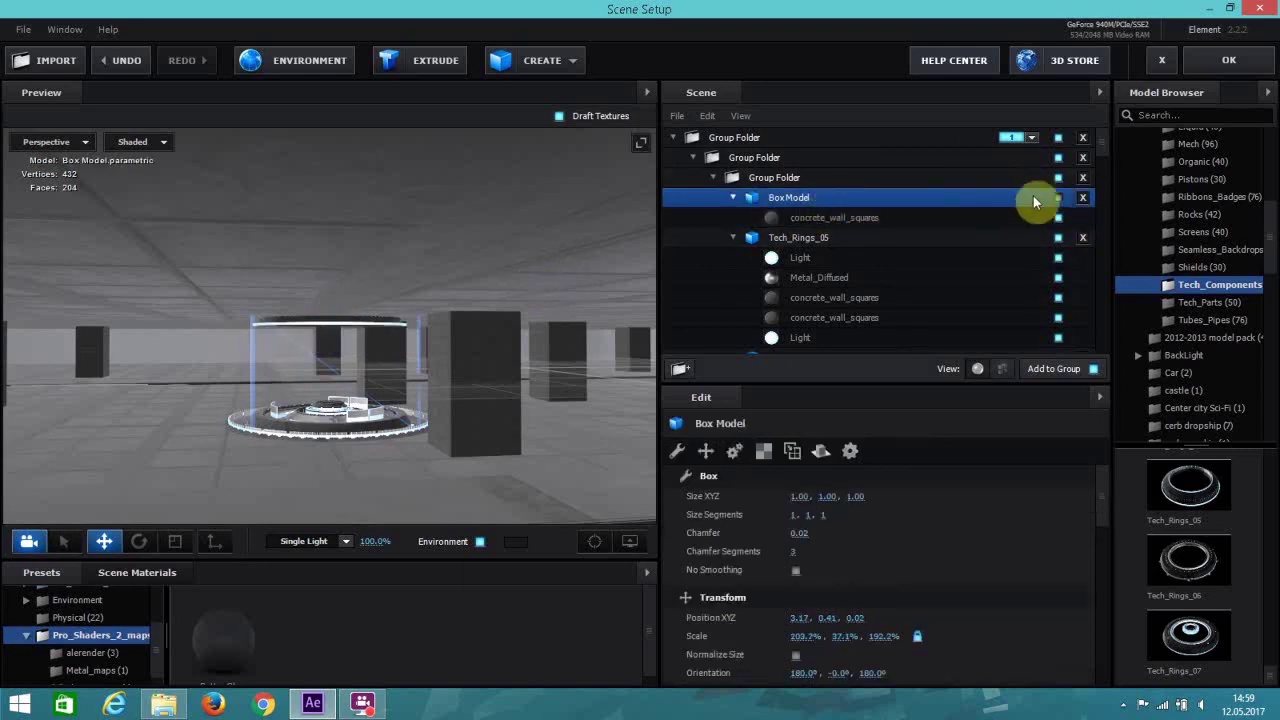
left_click(931, 236)
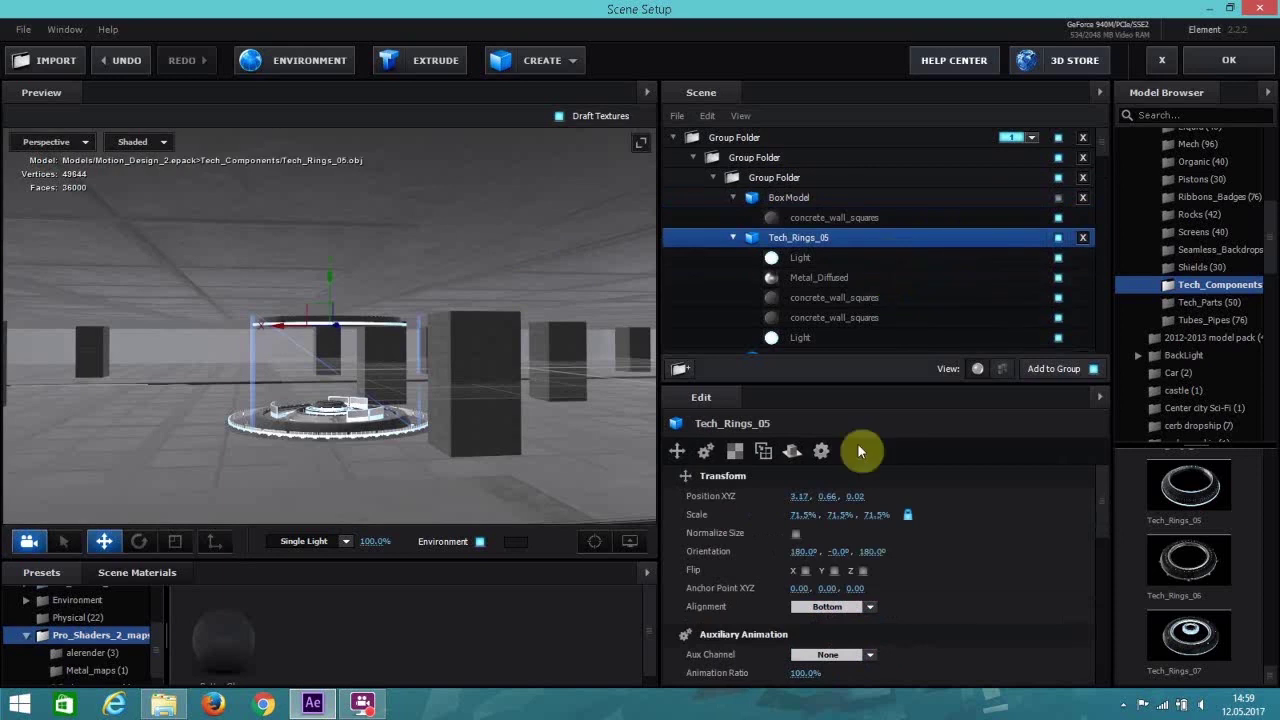
mouse_move(806, 514)
left_mouse_down()
mouse_move(823, 517)
mouse_move(789, 514)
mouse_move(803, 514)
left_mouse_up()
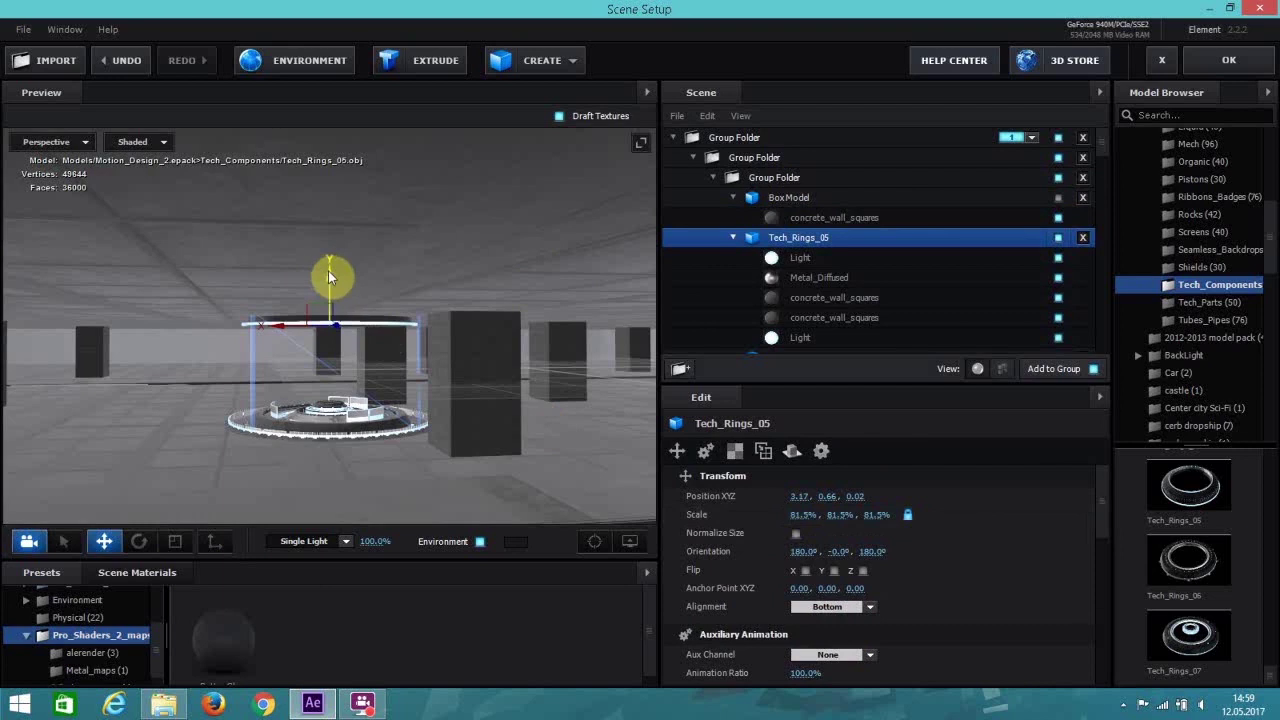
left_click(812, 278)
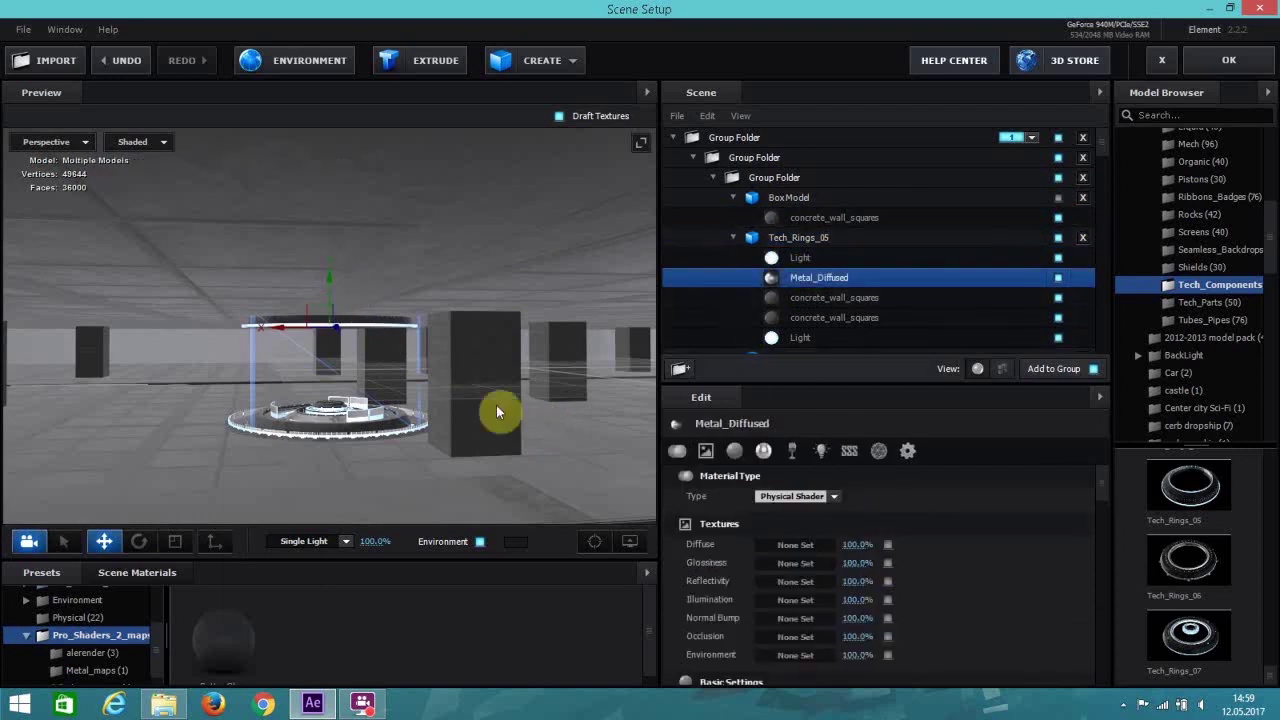
Add another Tech_Rings_04 model to the innermost group folder and delete the hidden box model.
scroll(362, 382, "up", 5)
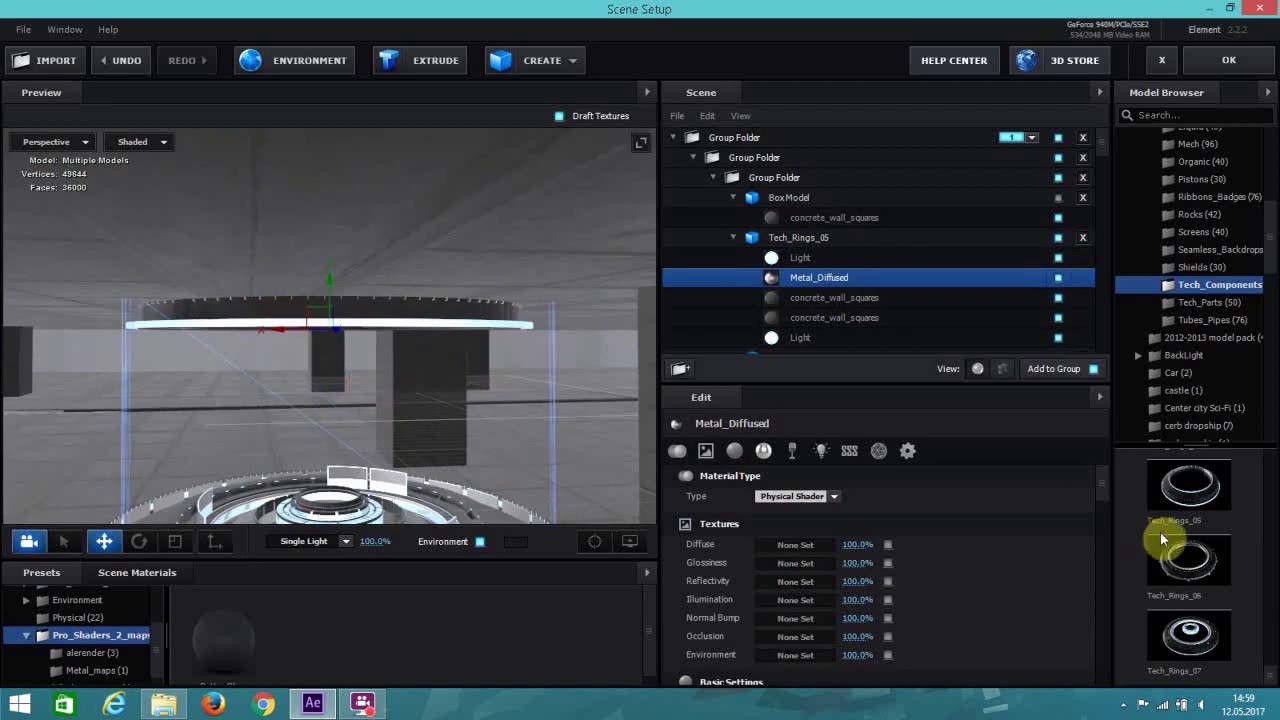
scroll(1187, 574, "up", 3)
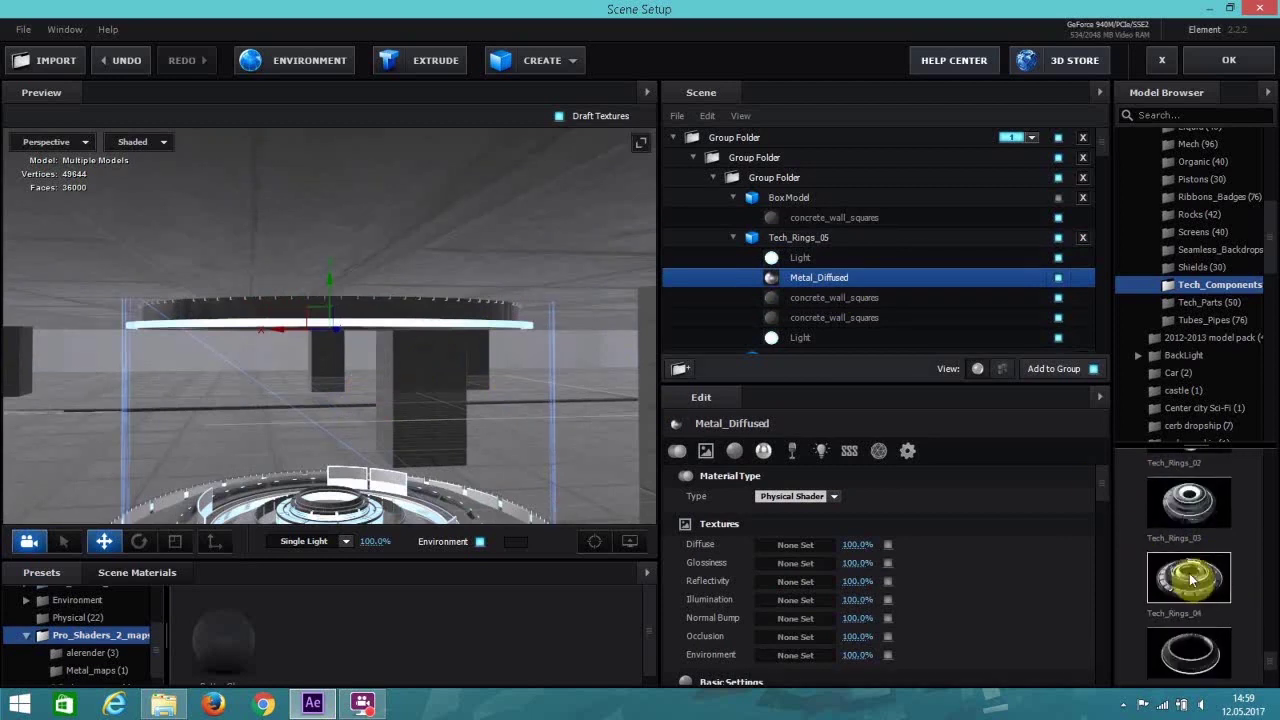
left_click(1200, 577)
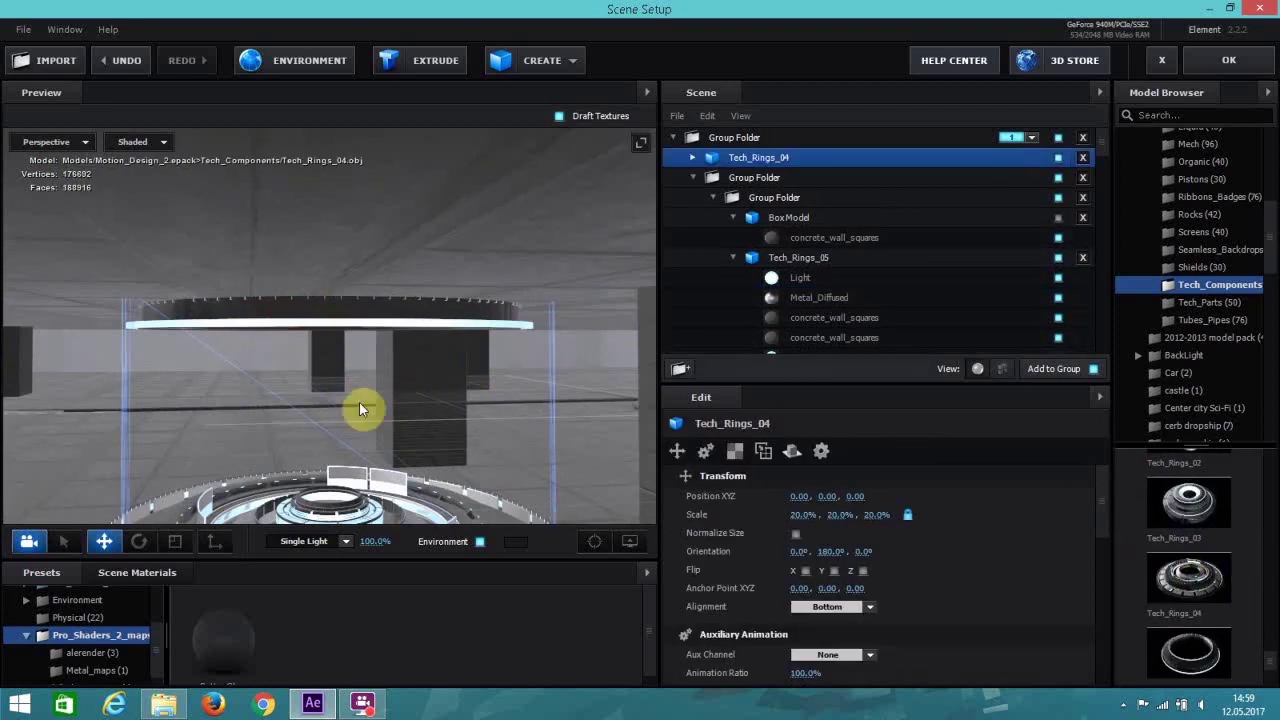
left_click_drag(771, 160, 781, 214)
left_click(781, 216)
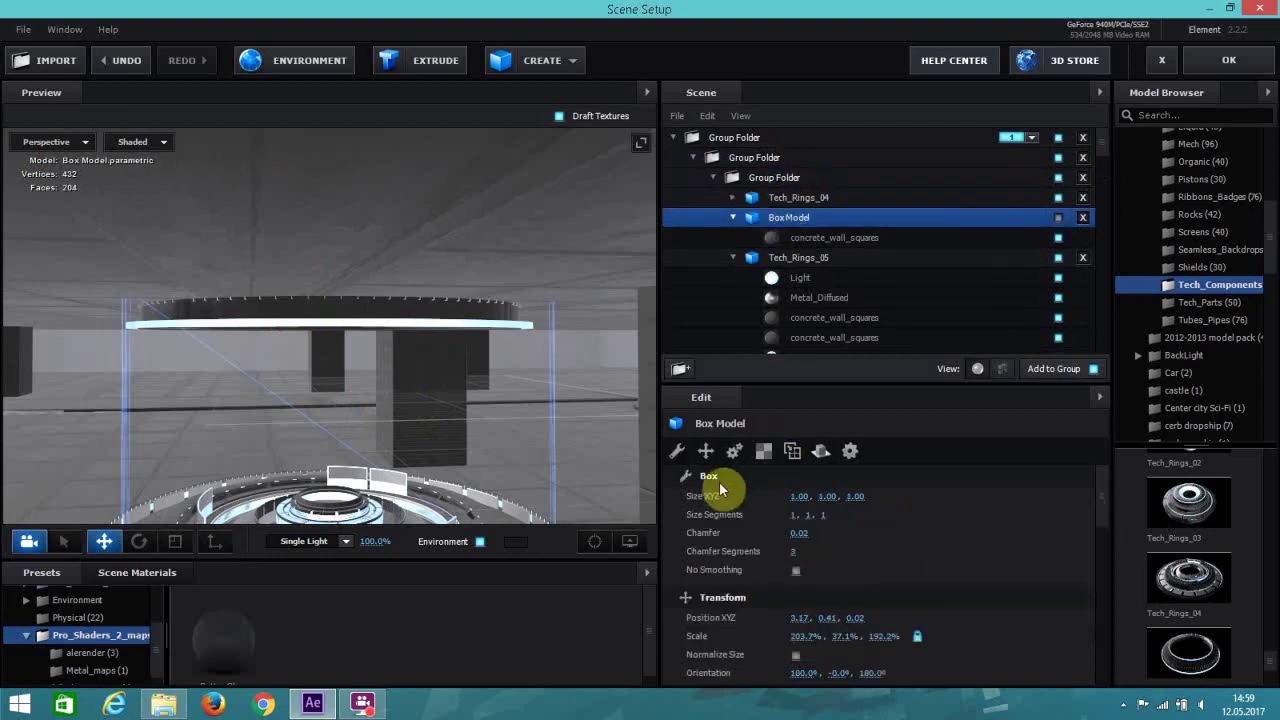
left_click(1083, 218)
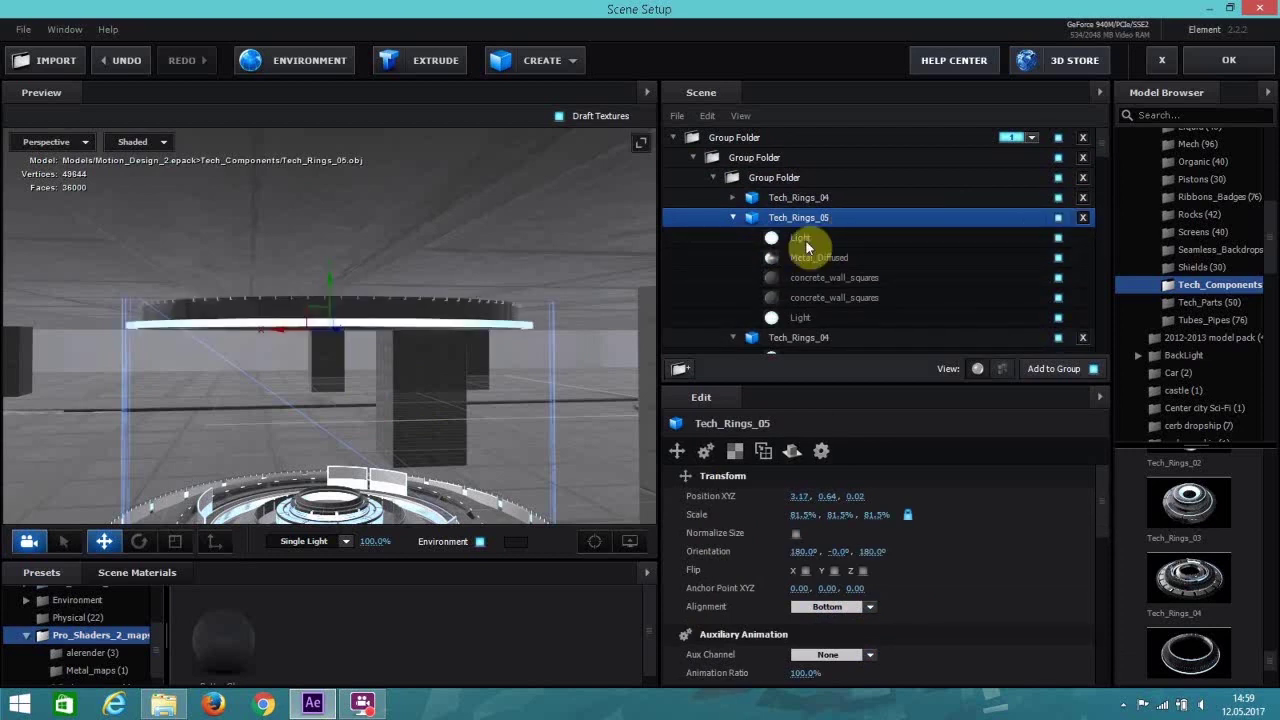
Copy Tech_Rings_05's transform onto the new Tech_Rings_04, then scale it to 40% and adjust its height within the raised ring.
right_click(738, 481)
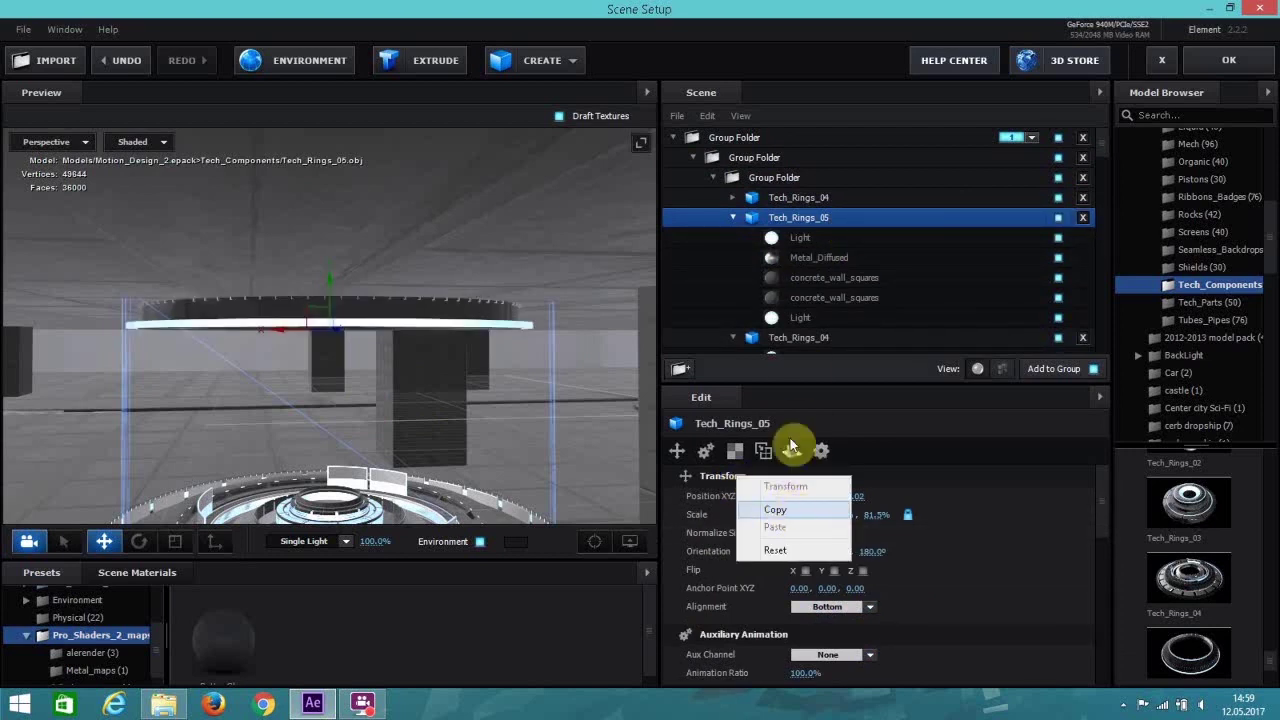
left_click(776, 197)
right_click(745, 465)
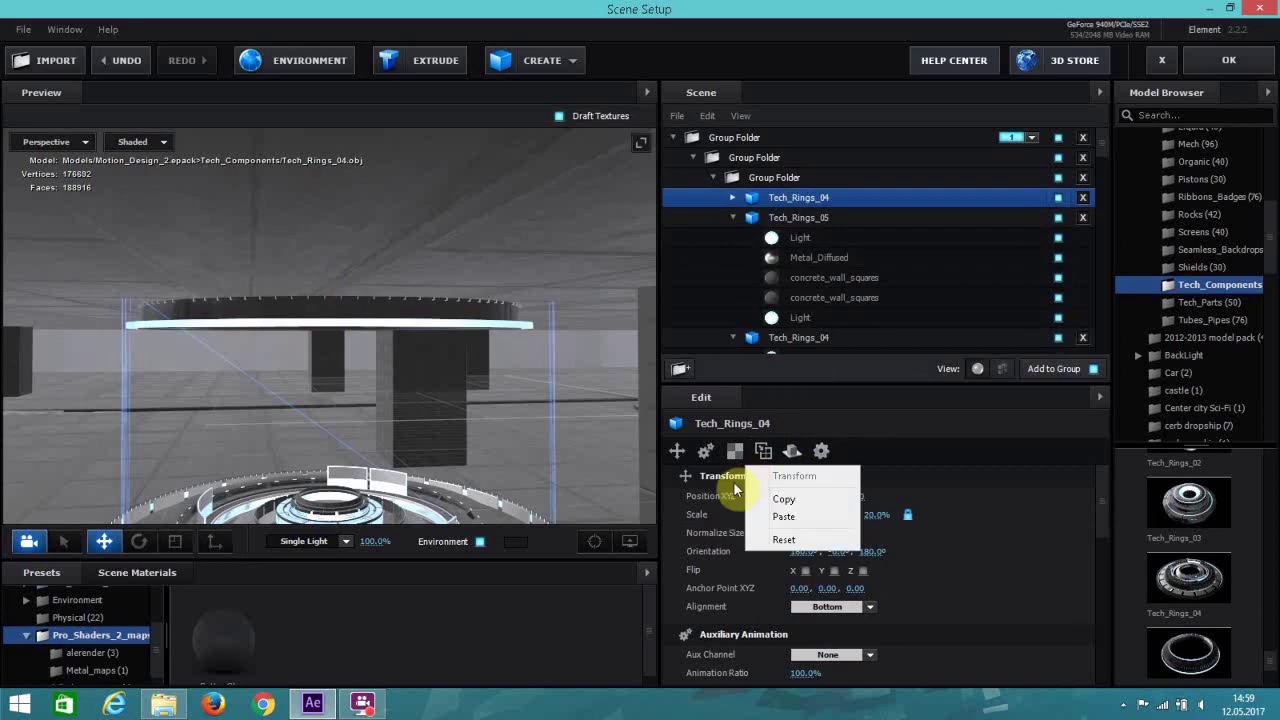
right_click(733, 481)
left_click(772, 536)
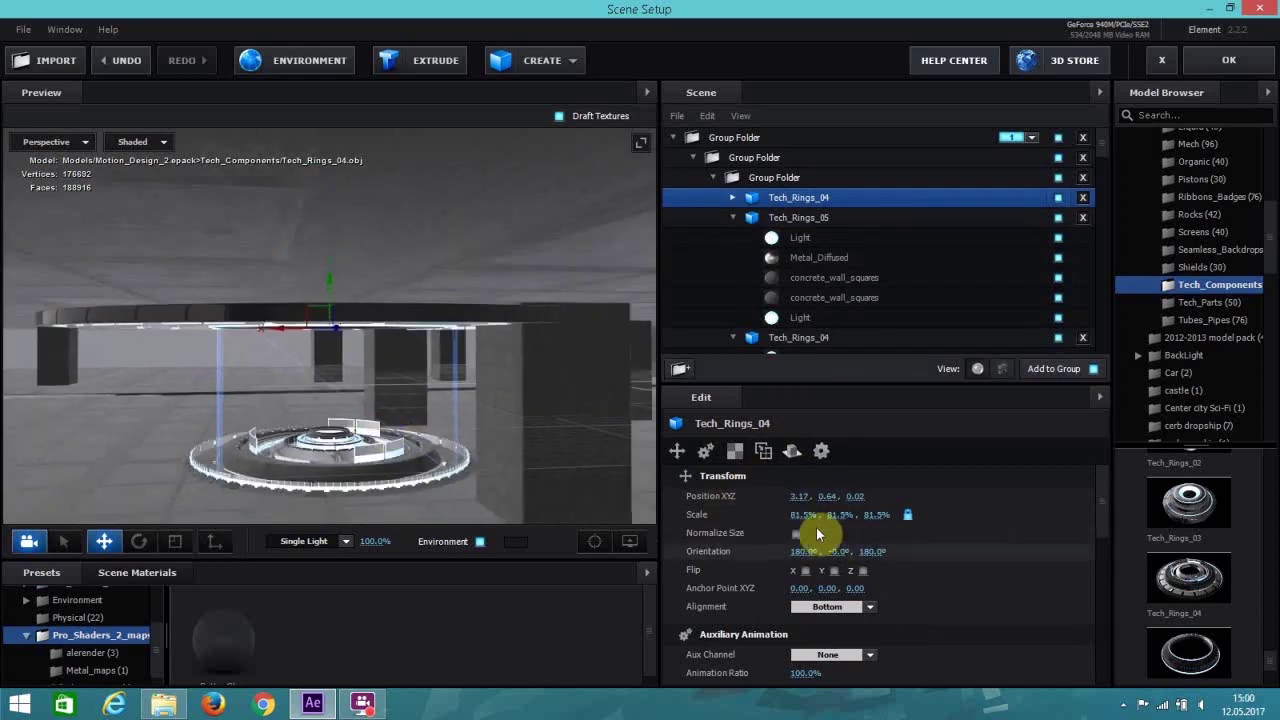
left_click_drag(806, 516, 735, 514)
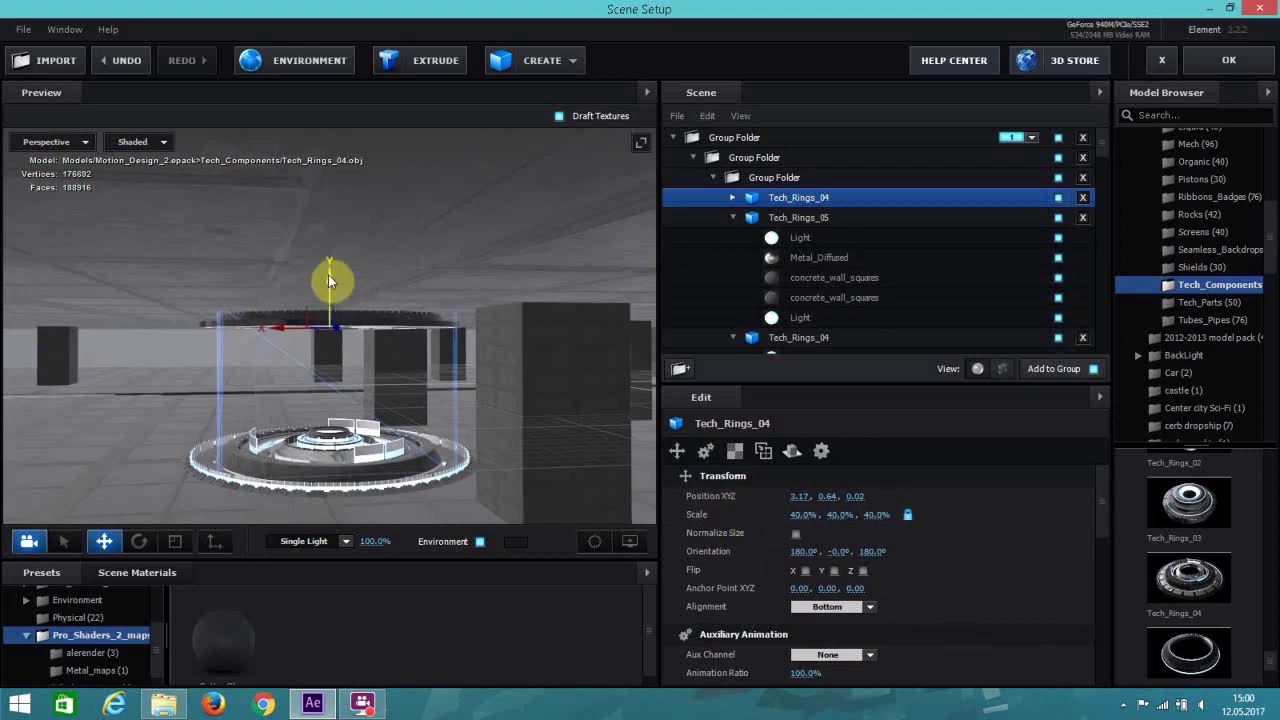
left_click_drag(330, 280, 332, 277)
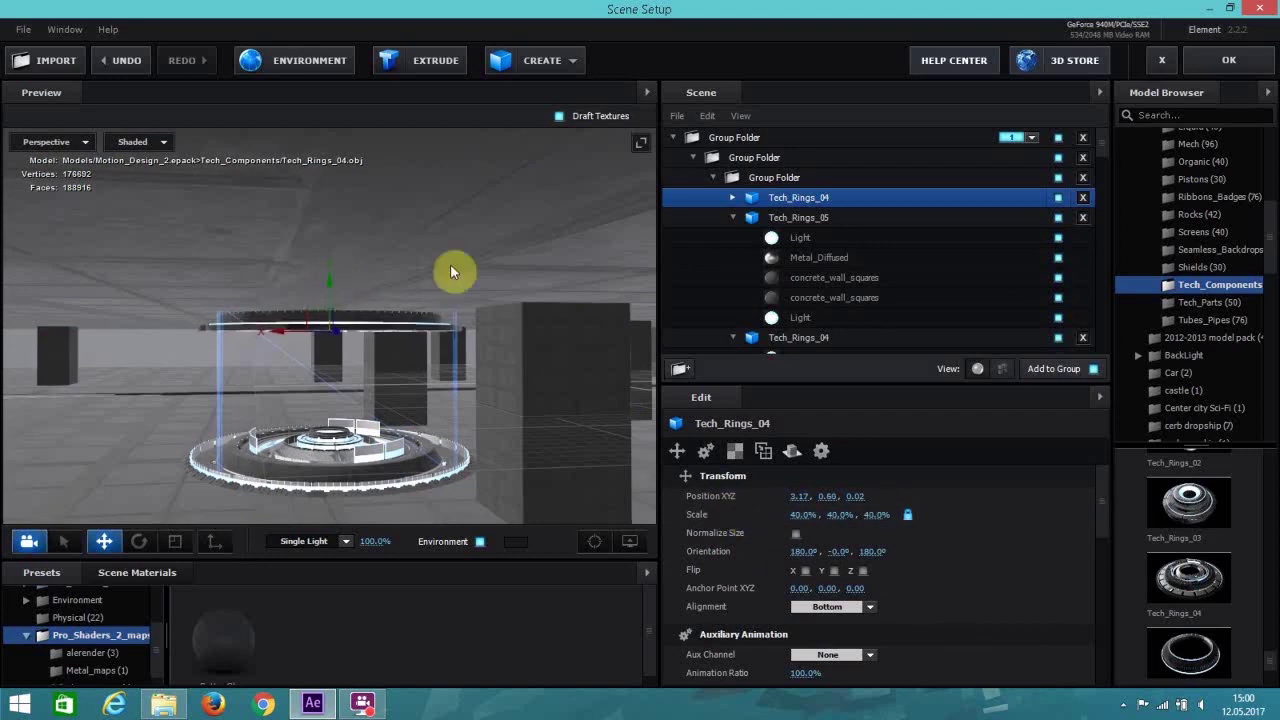
Paste Tech_Rings_05's concrete_wall_squares material over both Gloss_Black materials of the new Tech_Rings_04 and apply the scene setup.
left_click(734, 197)
scroll(821, 278, "down", 2)
left_click(818, 285)
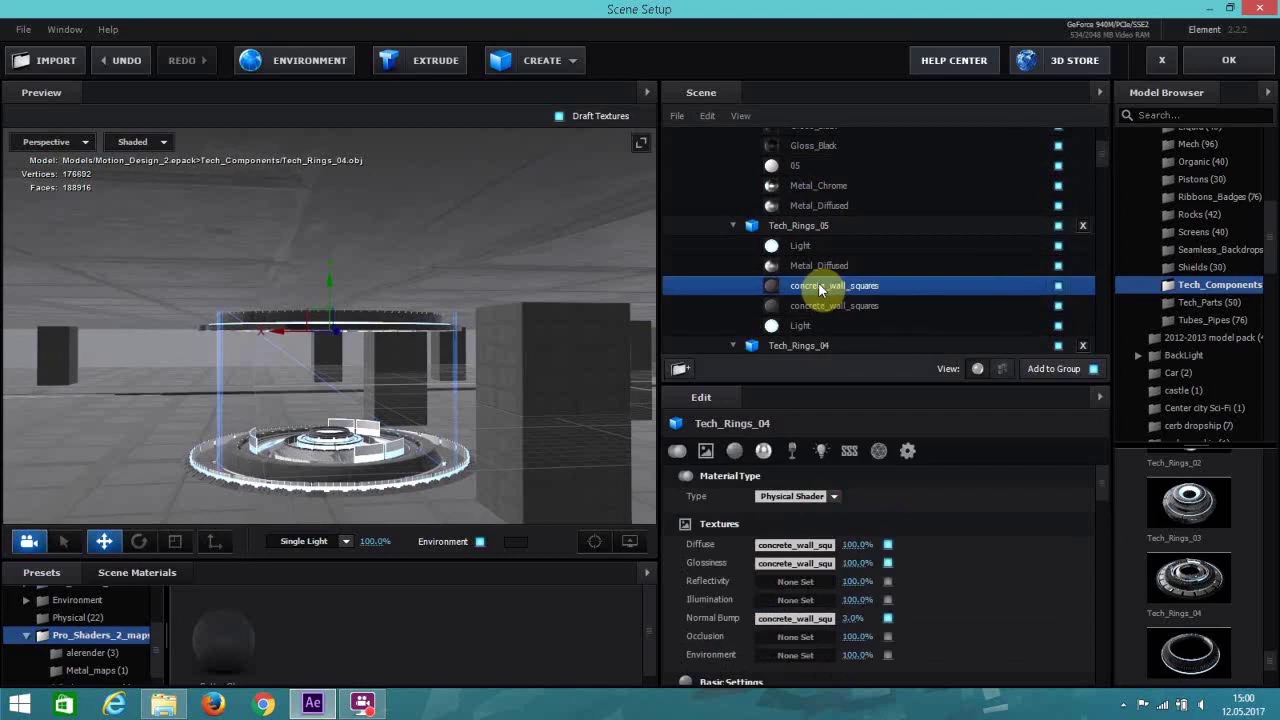
right_click(818, 285)
left_click(885, 397)
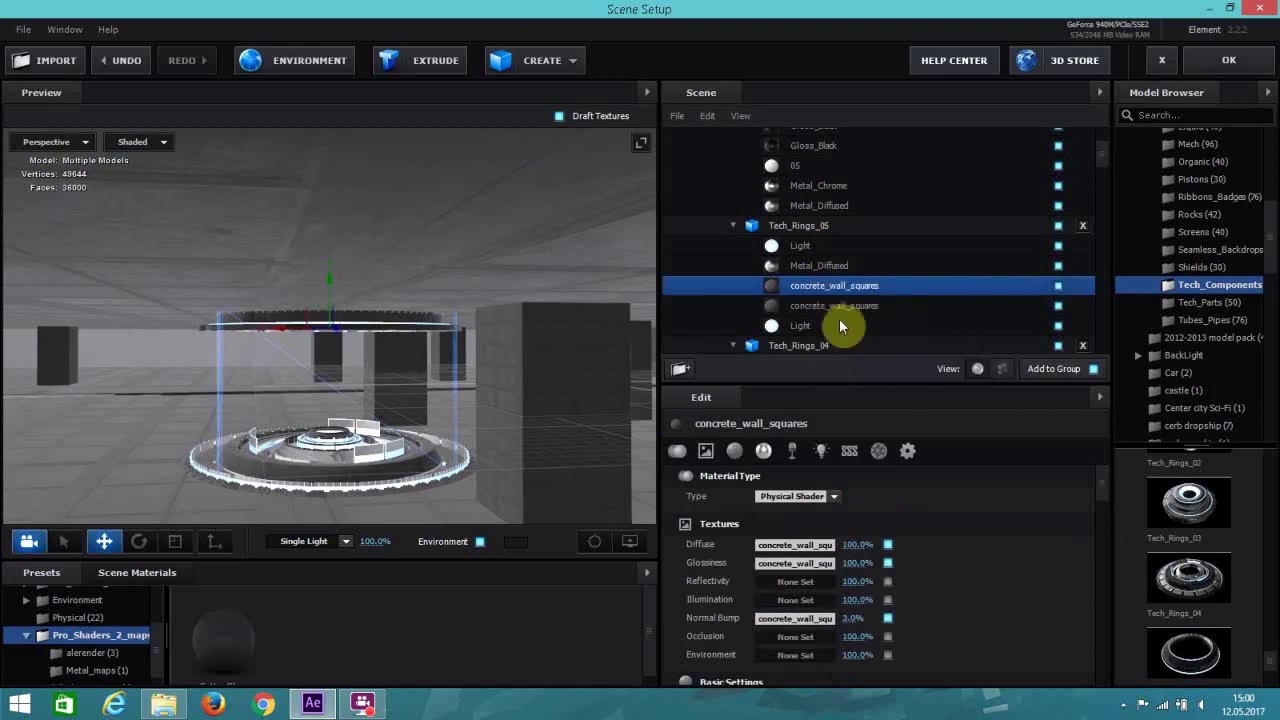
left_click(814, 186)
right_click(813, 146)
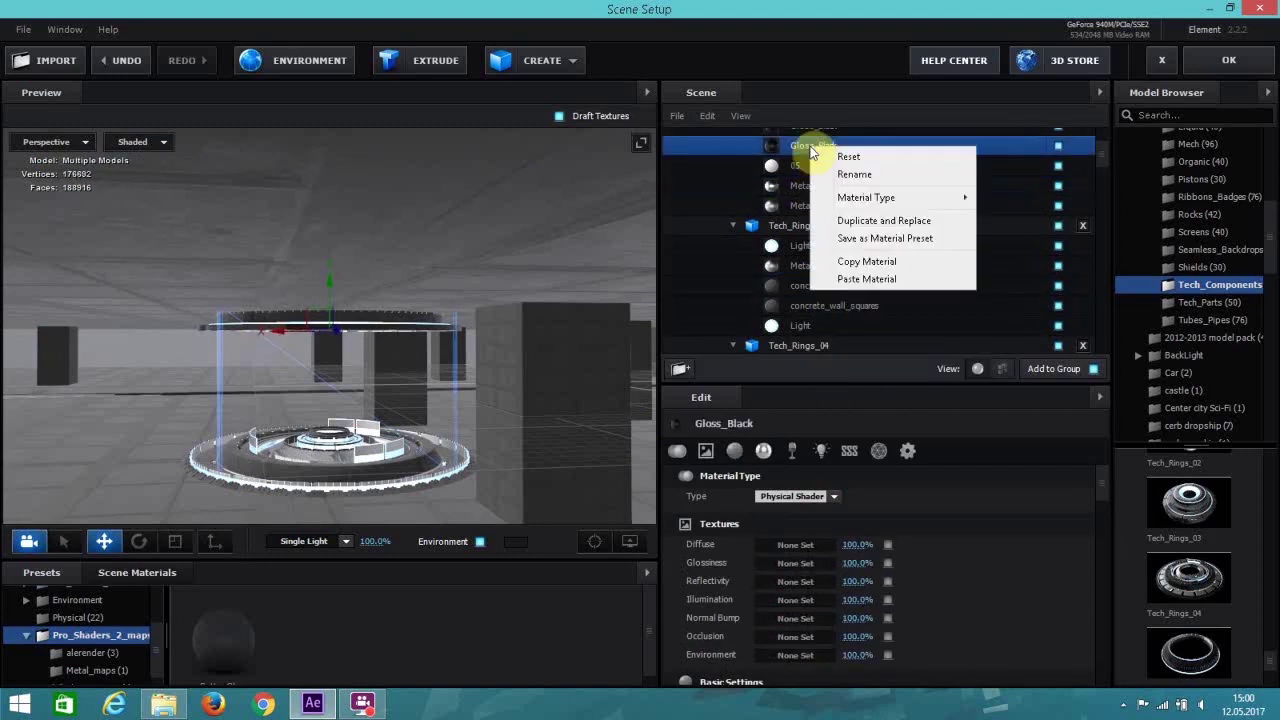
left_click(862, 280)
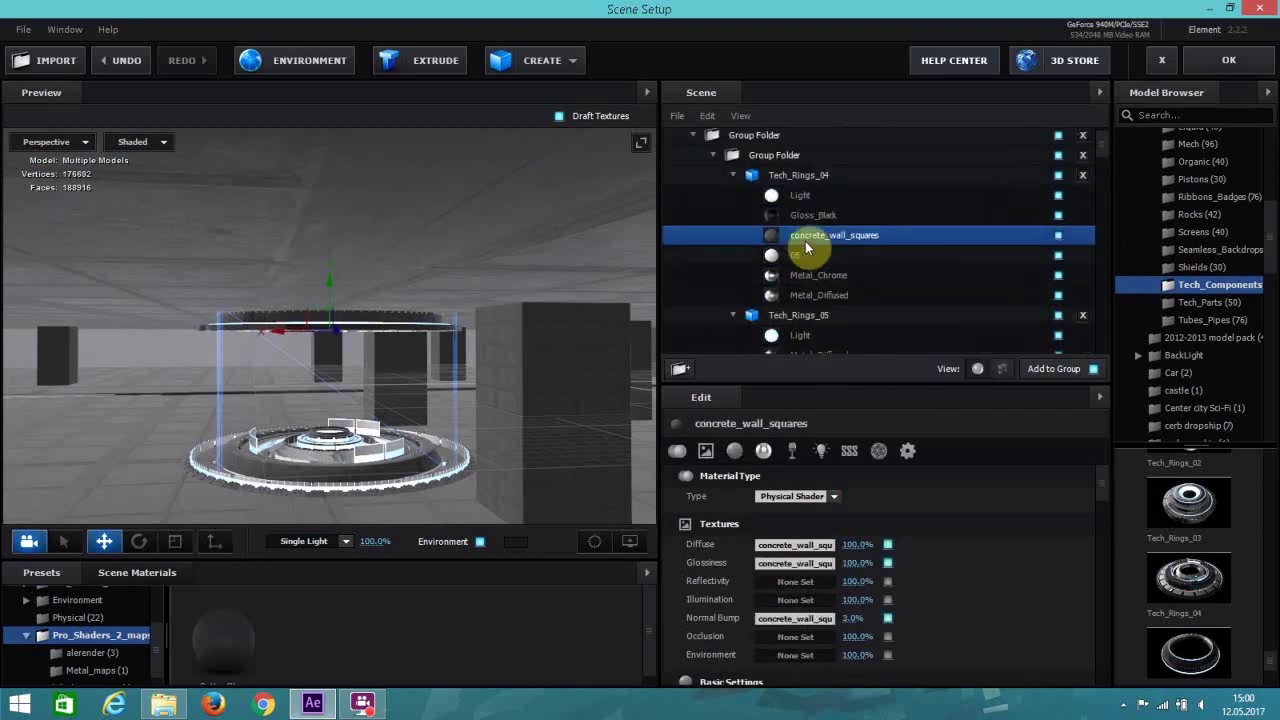
right_click(800, 240)
left_click(862, 374)
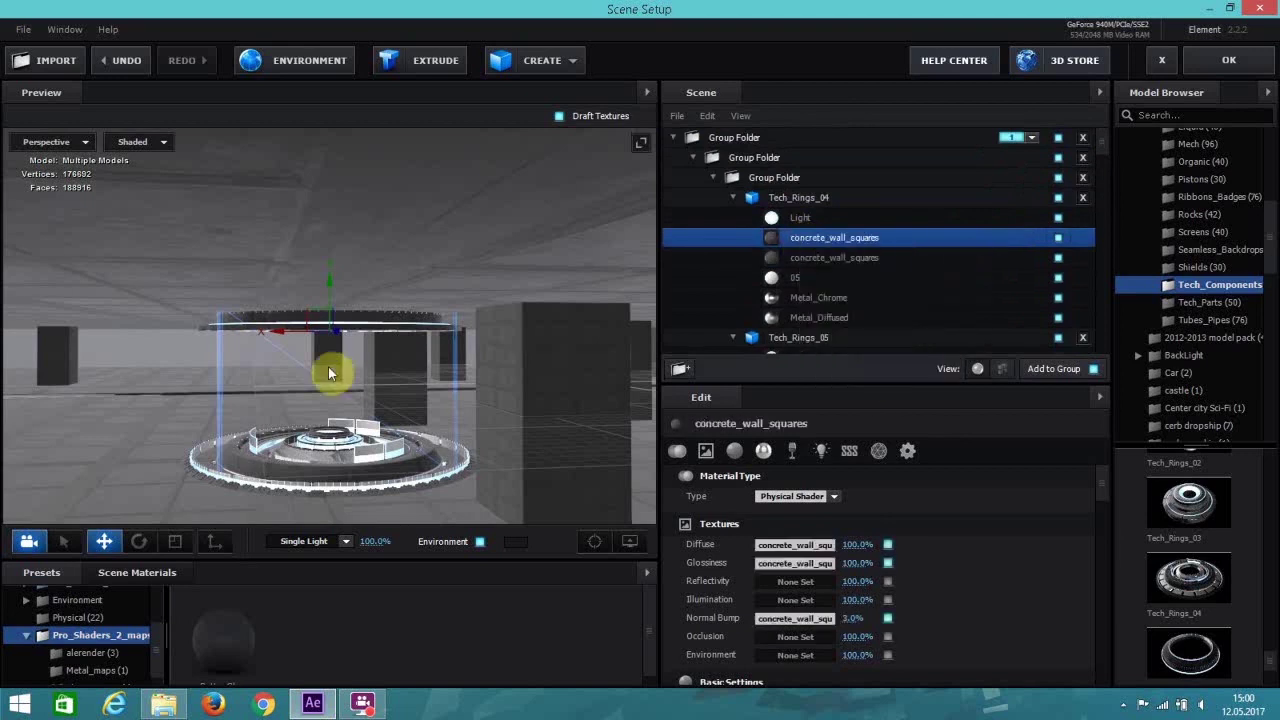
left_click(1226, 62)
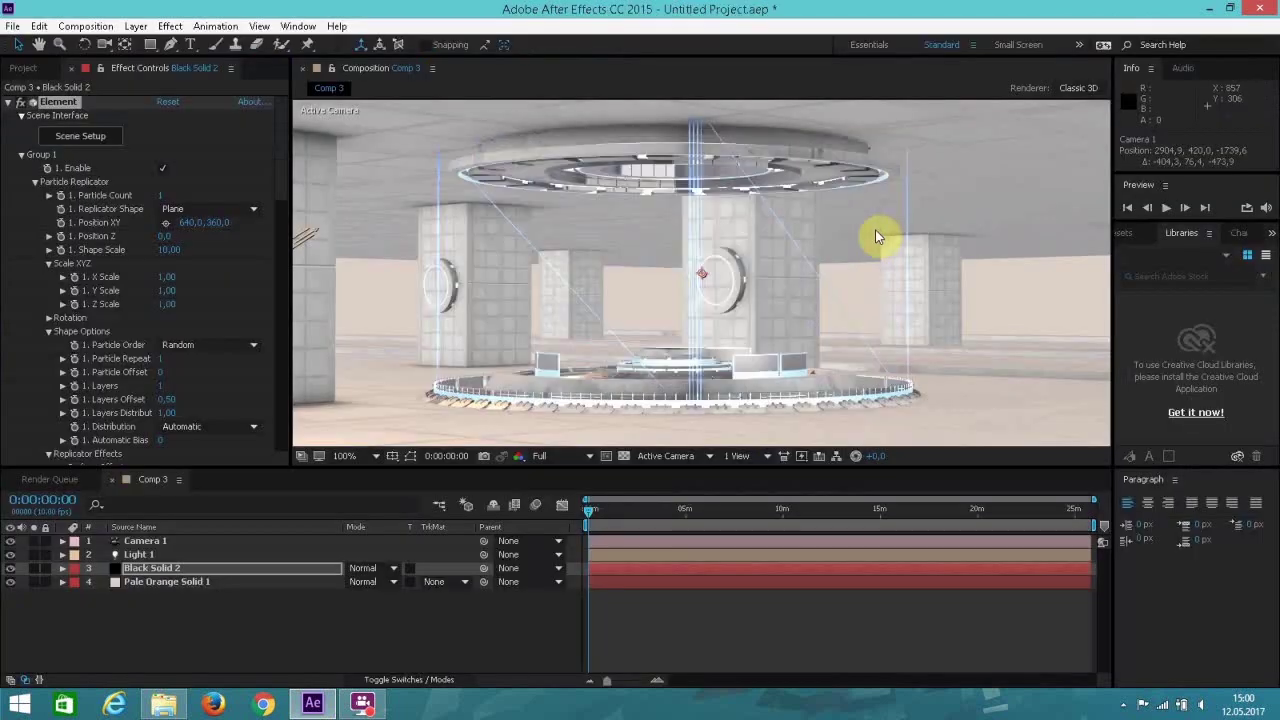
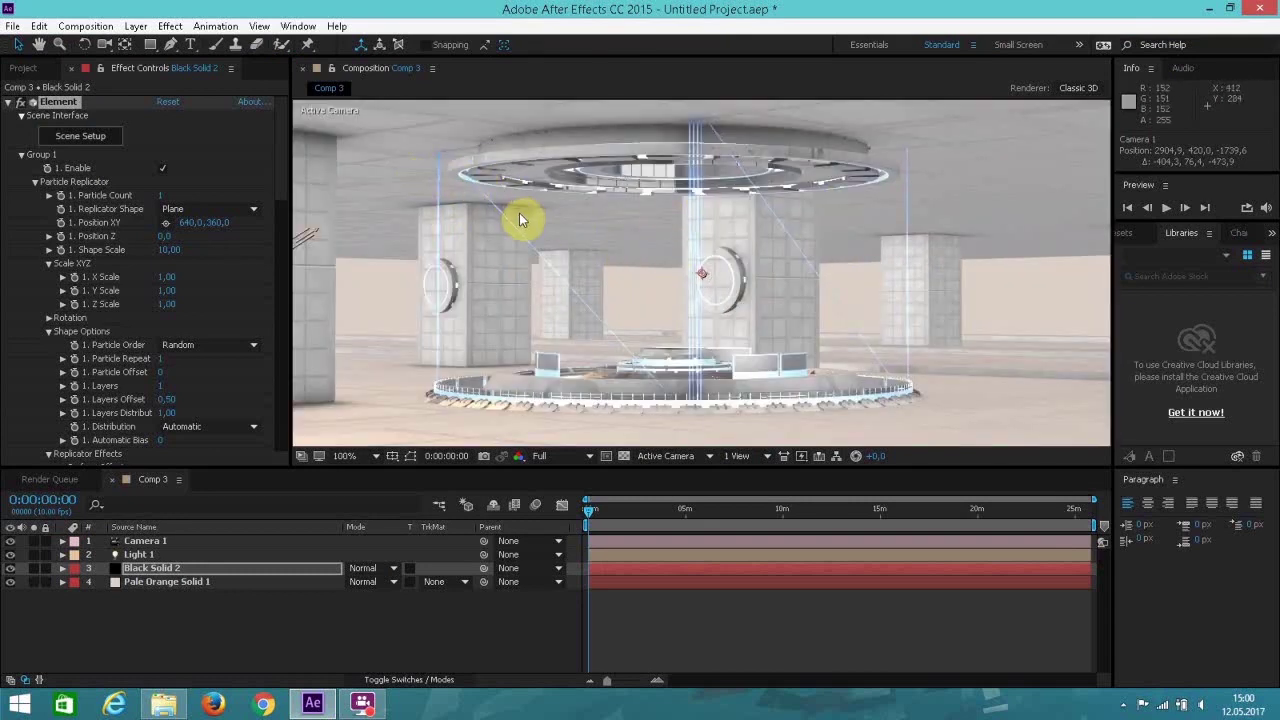
Orbit the composition camera around the ring platform to about position 3020.8, 458.2, -1621.5.
key("comma")
key("period")
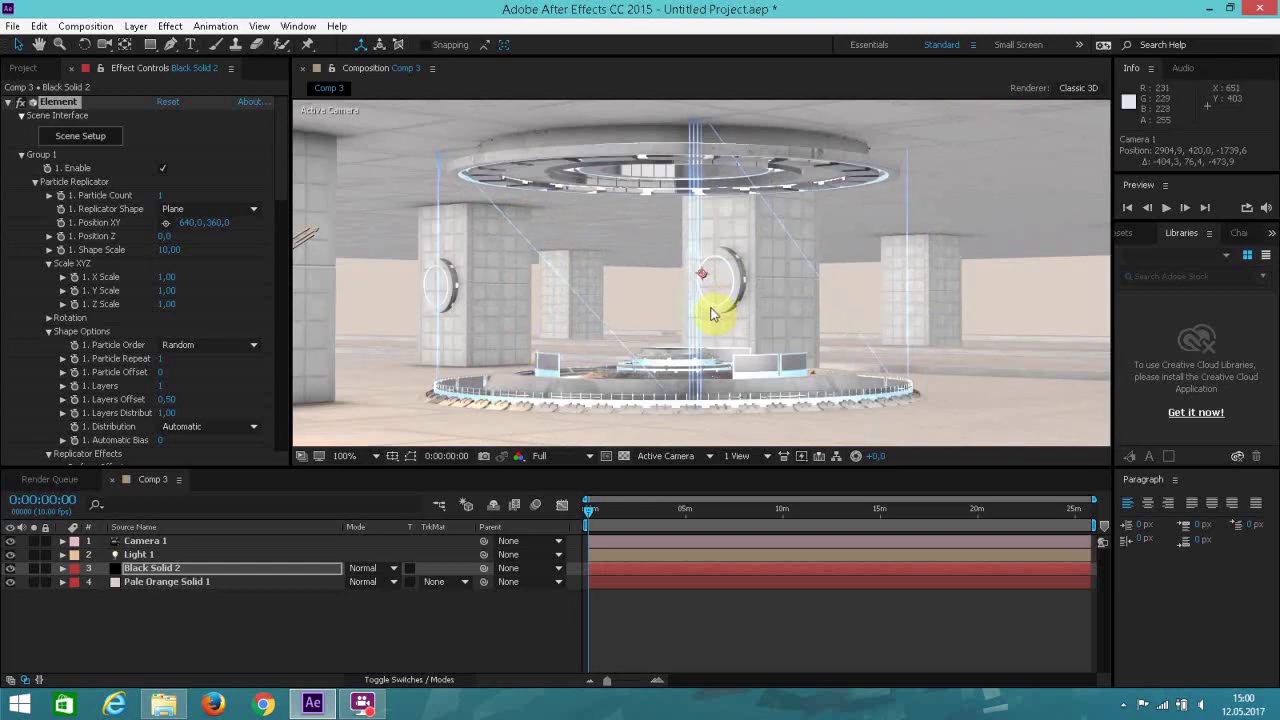
left_click(105, 45)
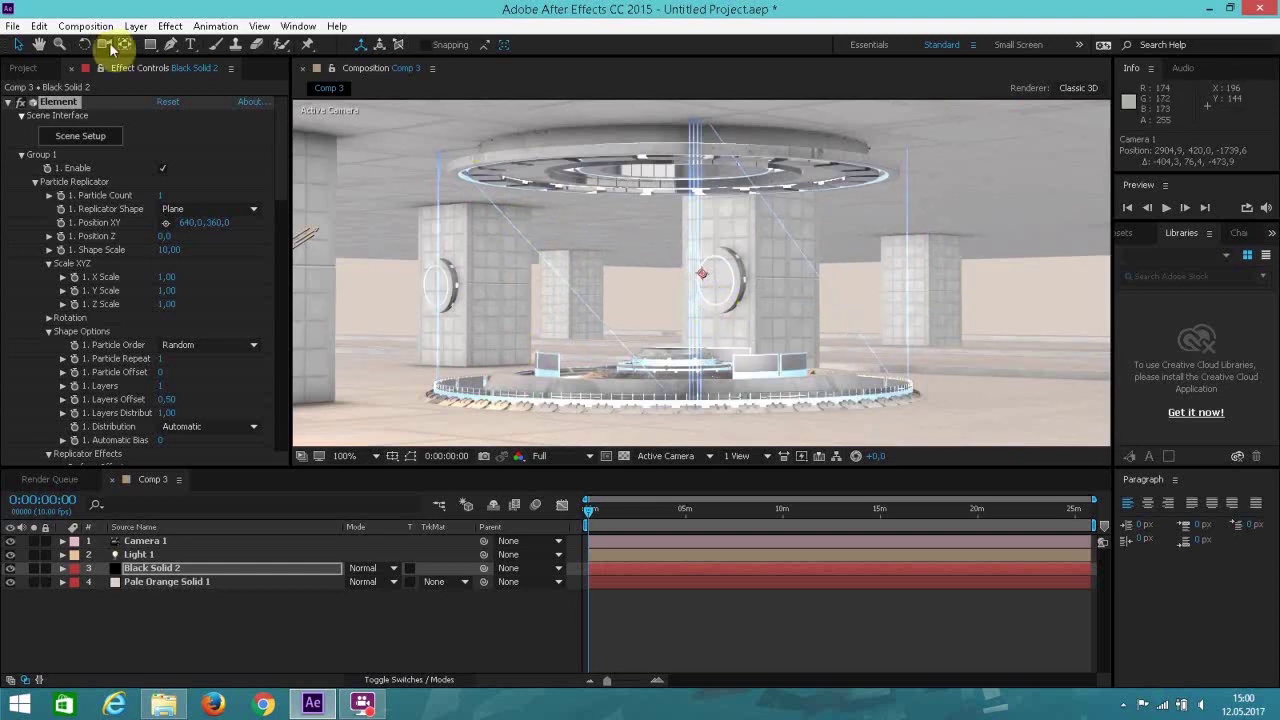
left_click_drag(609, 301, 592, 300)
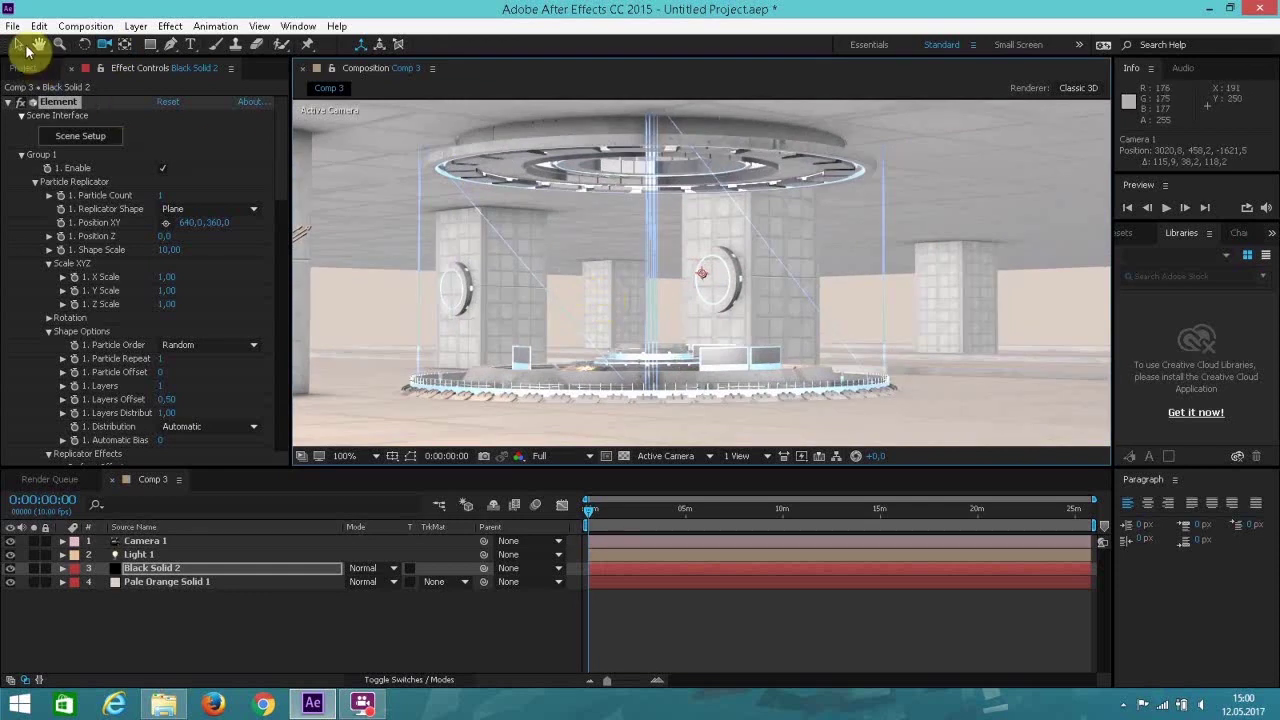
left_click(19, 45)
In the scene setup, raise the Diffuse of the raised Tech_Rings_04's two concrete_wall_squares materials to 3.87 and 5.37.
left_click(88, 136)
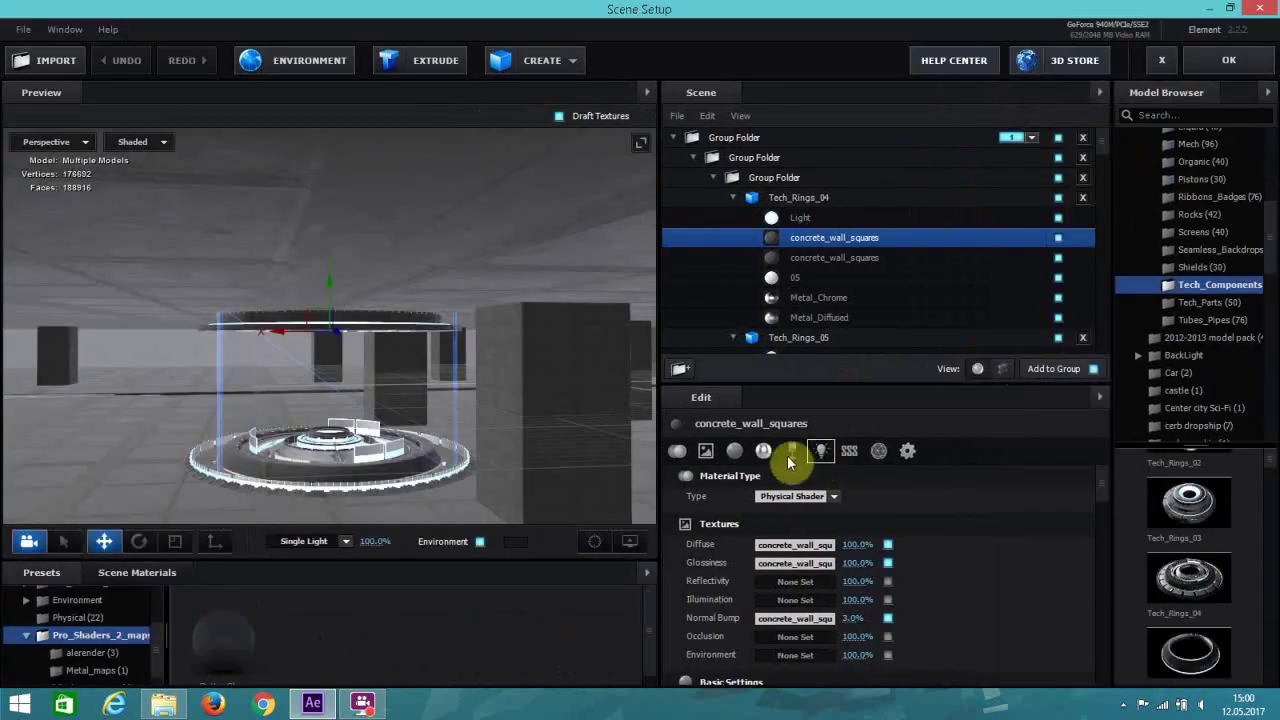
left_click(743, 457)
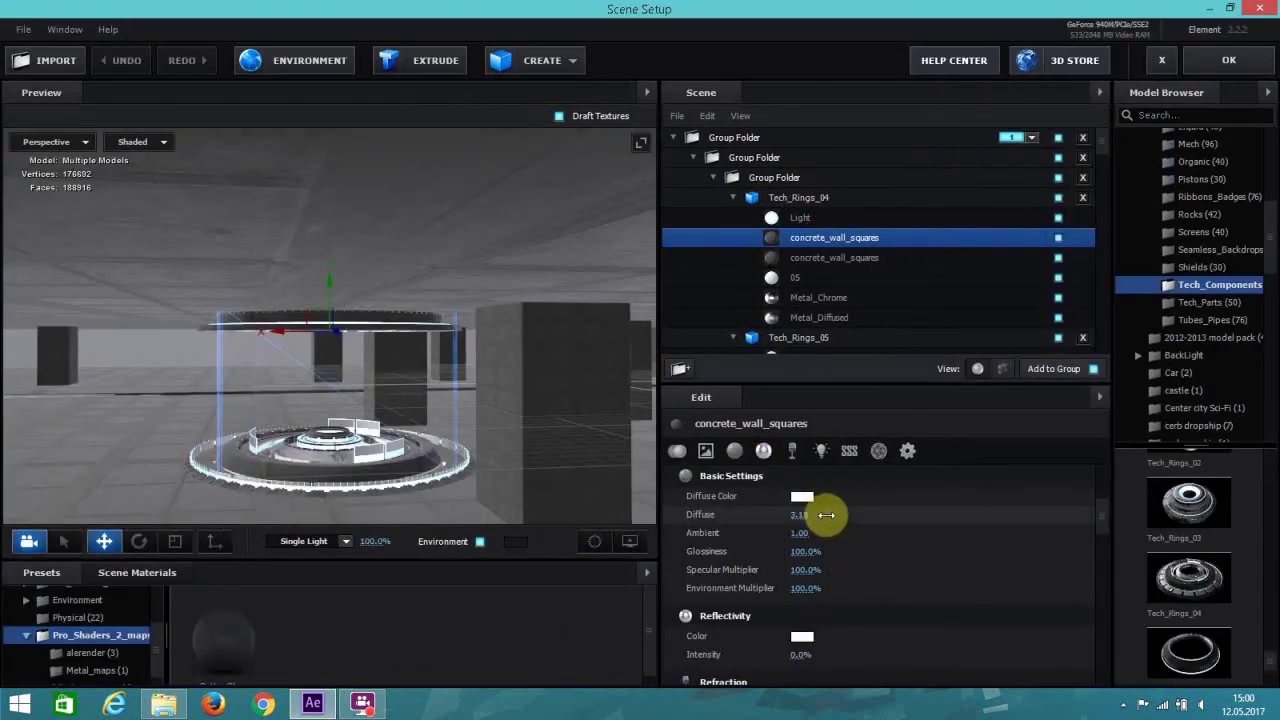
left_click_drag(844, 514, 861, 511)
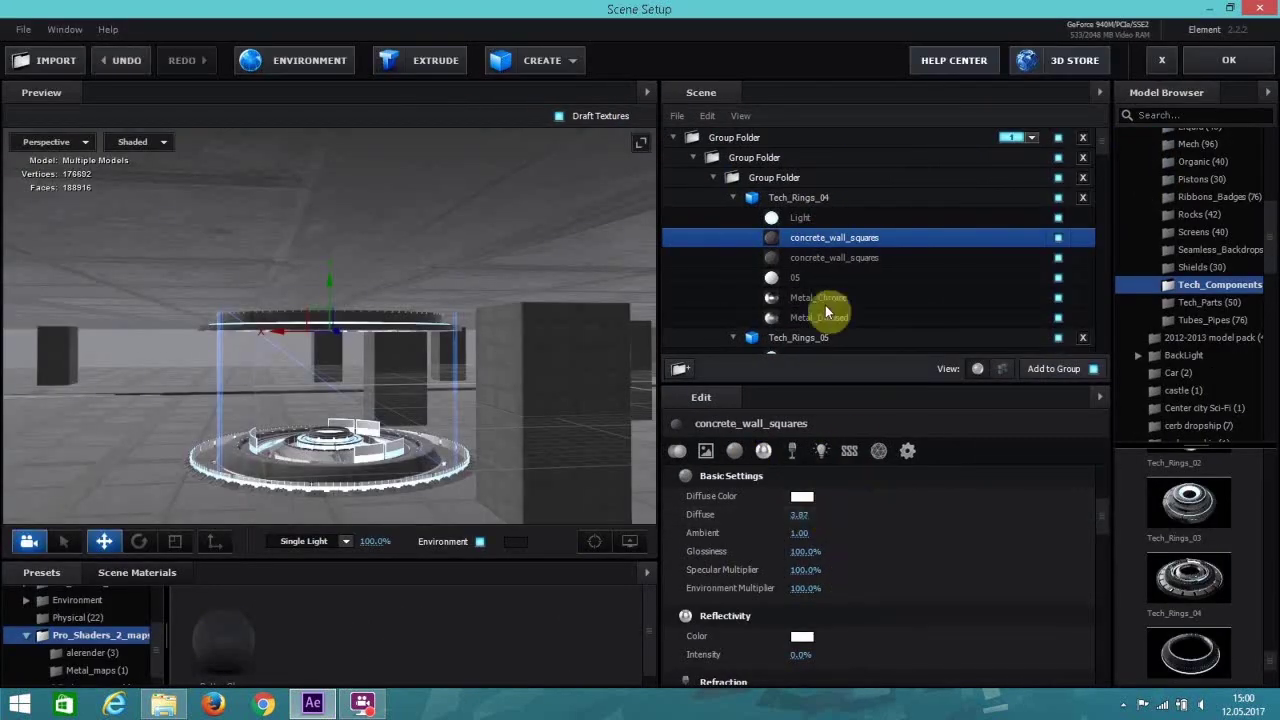
left_click(822, 259)
left_click_drag(798, 516, 907, 511)
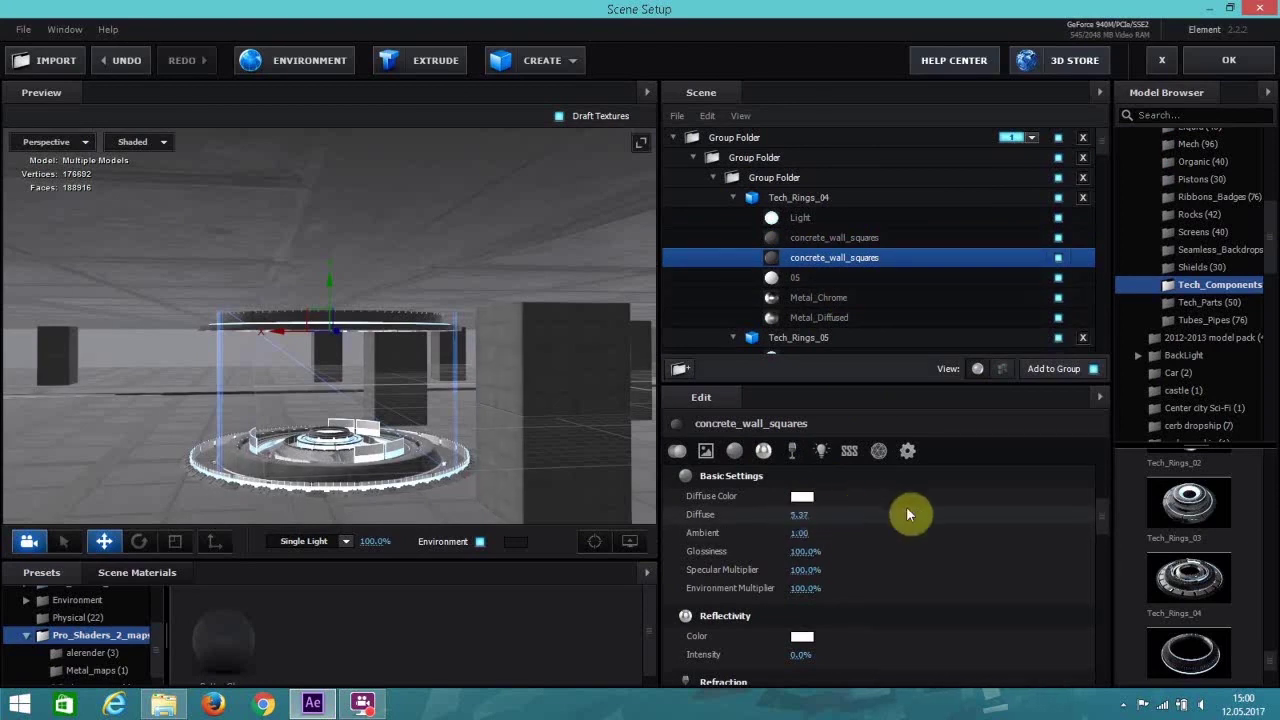
Undo the last scene change, then set the Diffuse of the raised Tech_Rings_04's second concrete_wall_squares material to 3.08 and apply.
left_click(1222, 62)
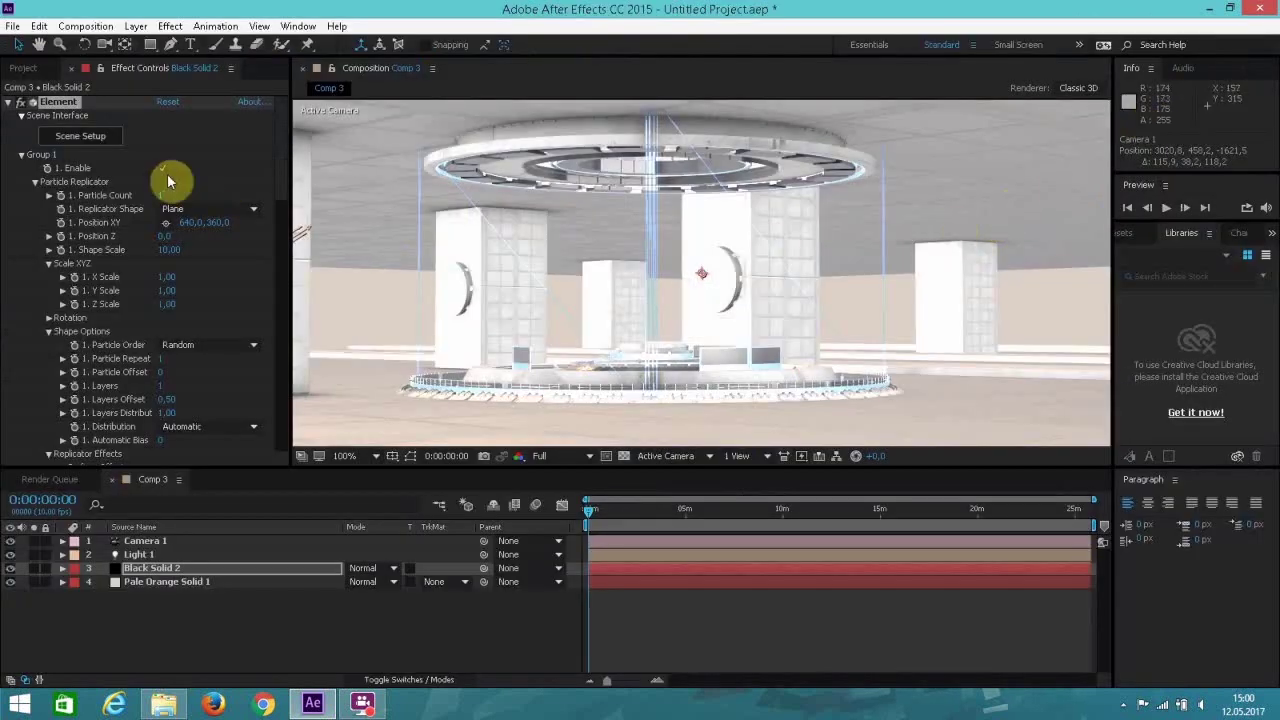
key("ctrl+z")
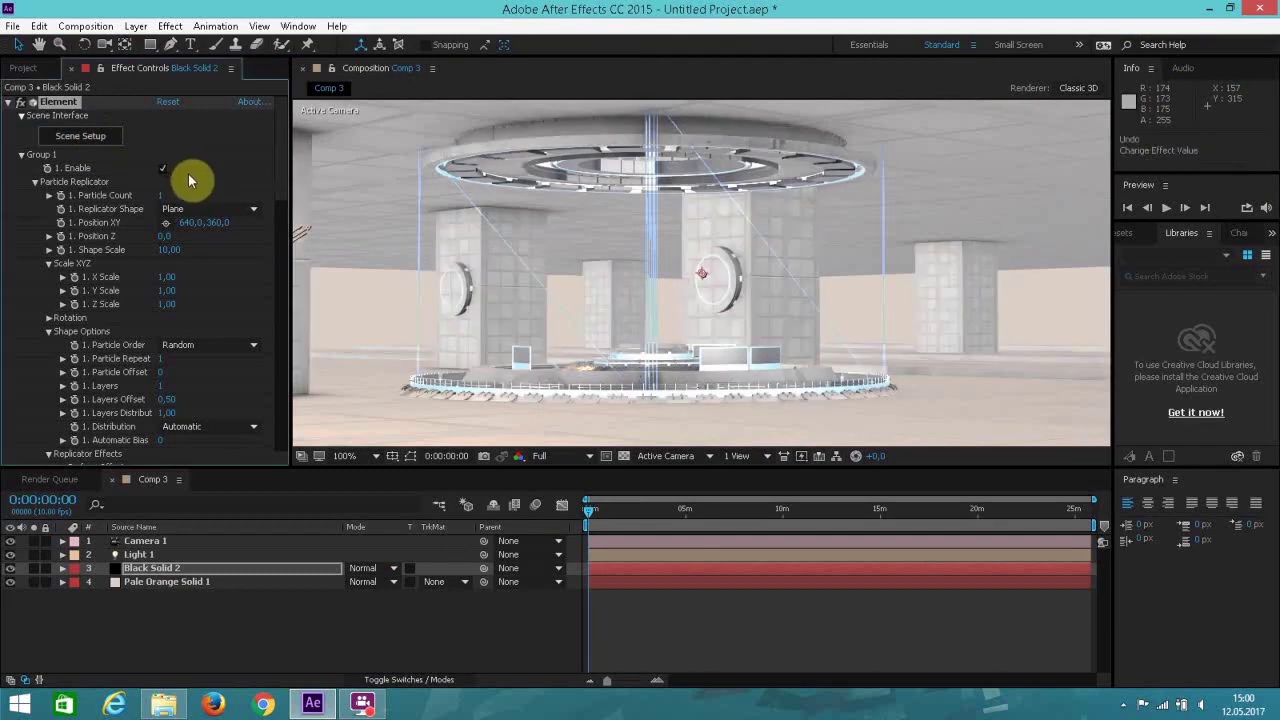
left_click(97, 140)
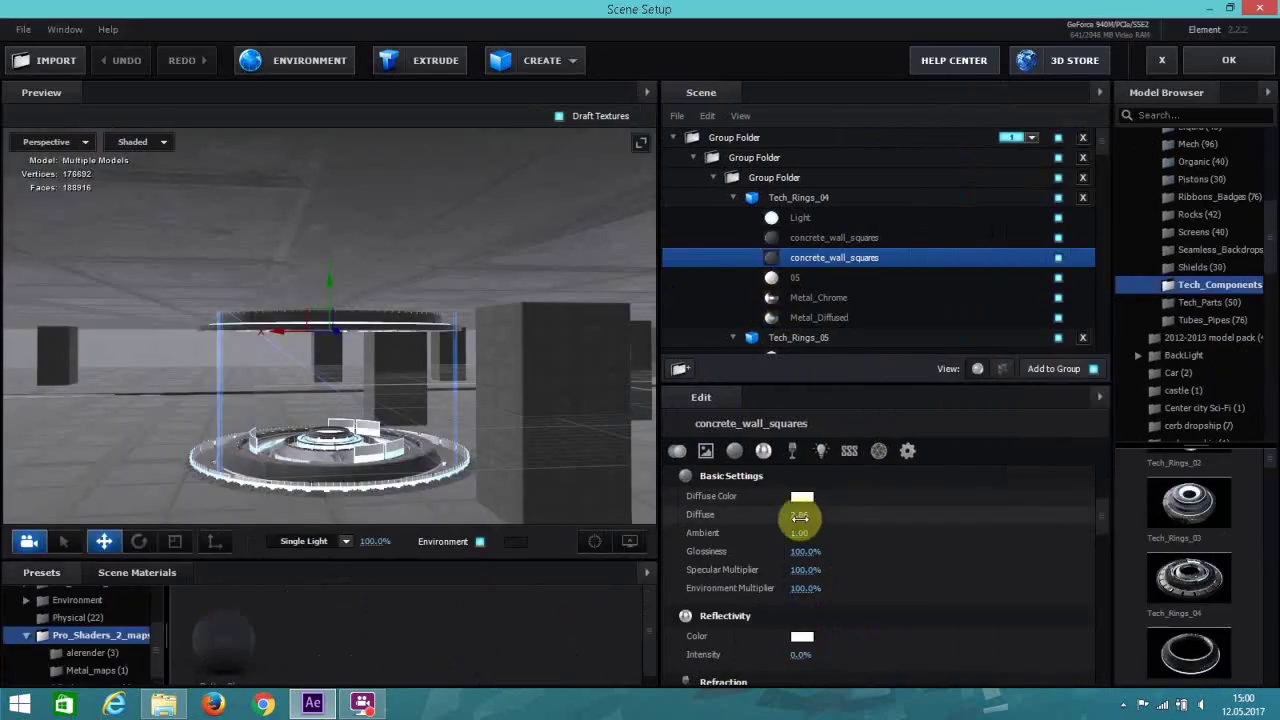
left_click_drag(800, 516, 818, 520)
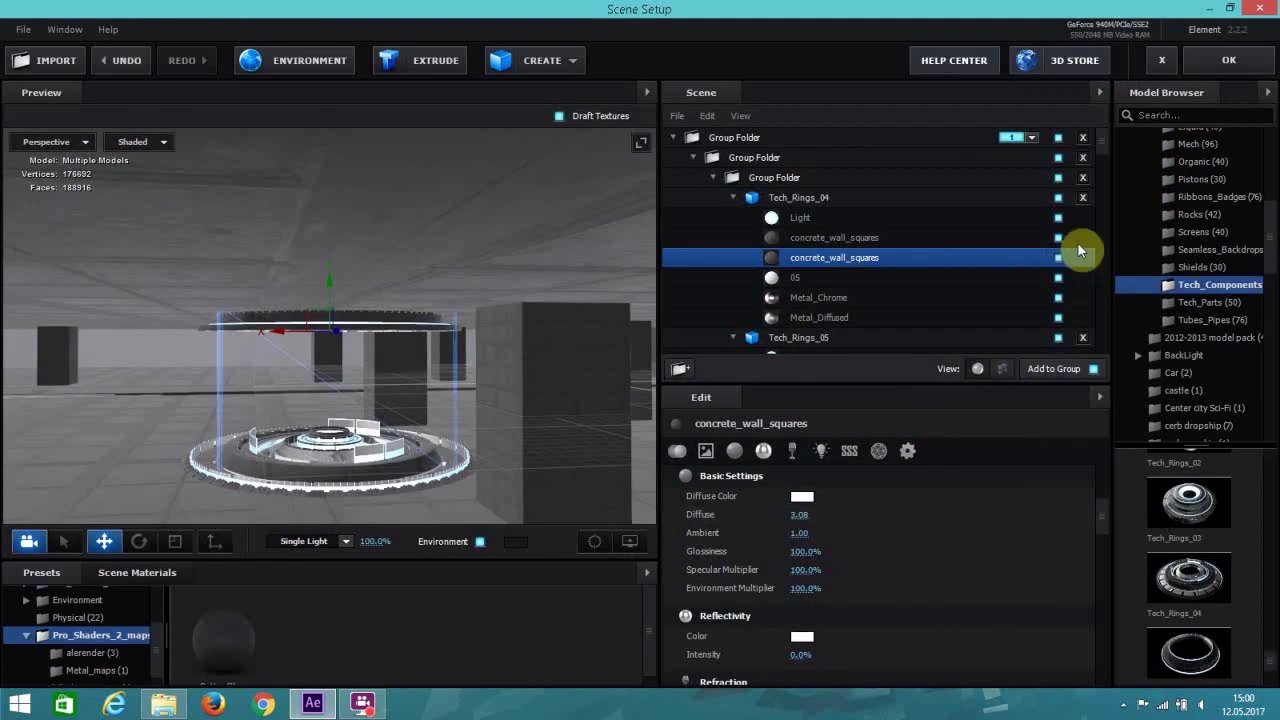
left_click(1215, 62)
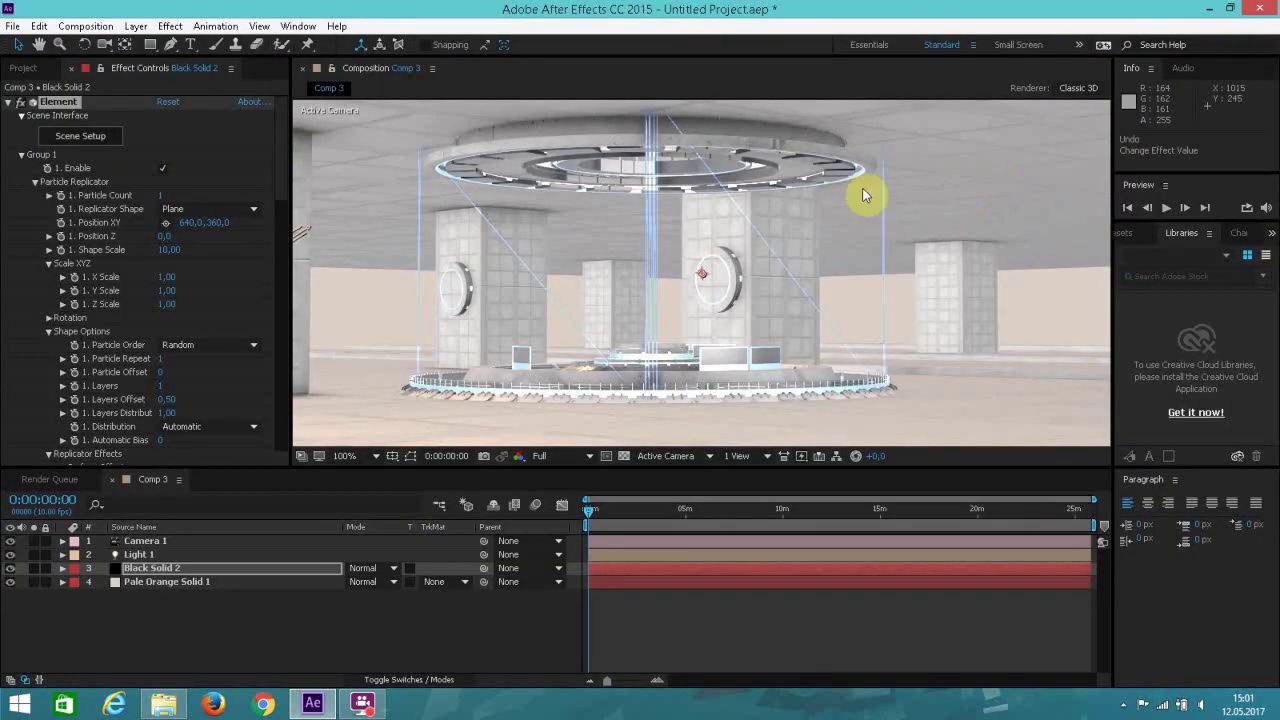
Orbit the composition camera around the hall to about position 2048.3, 381.8, -2304.9.
scroll(556, 212, "down", 2)
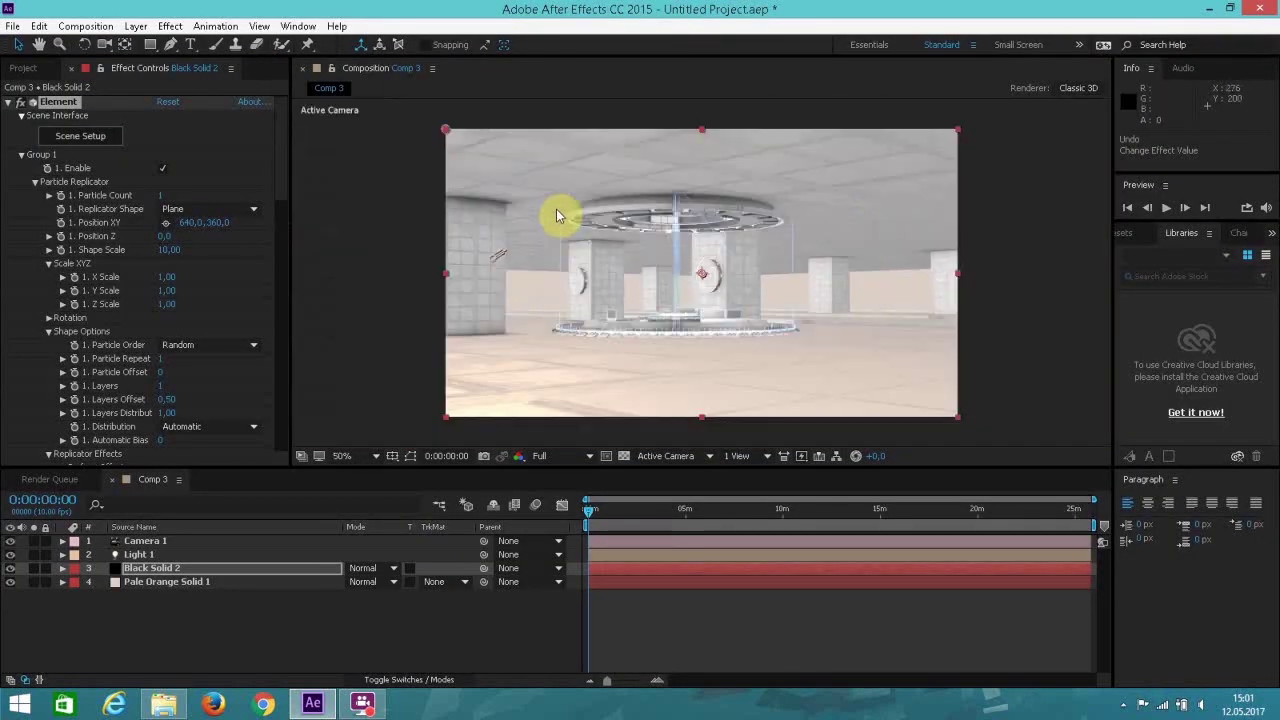
left_click(104, 44)
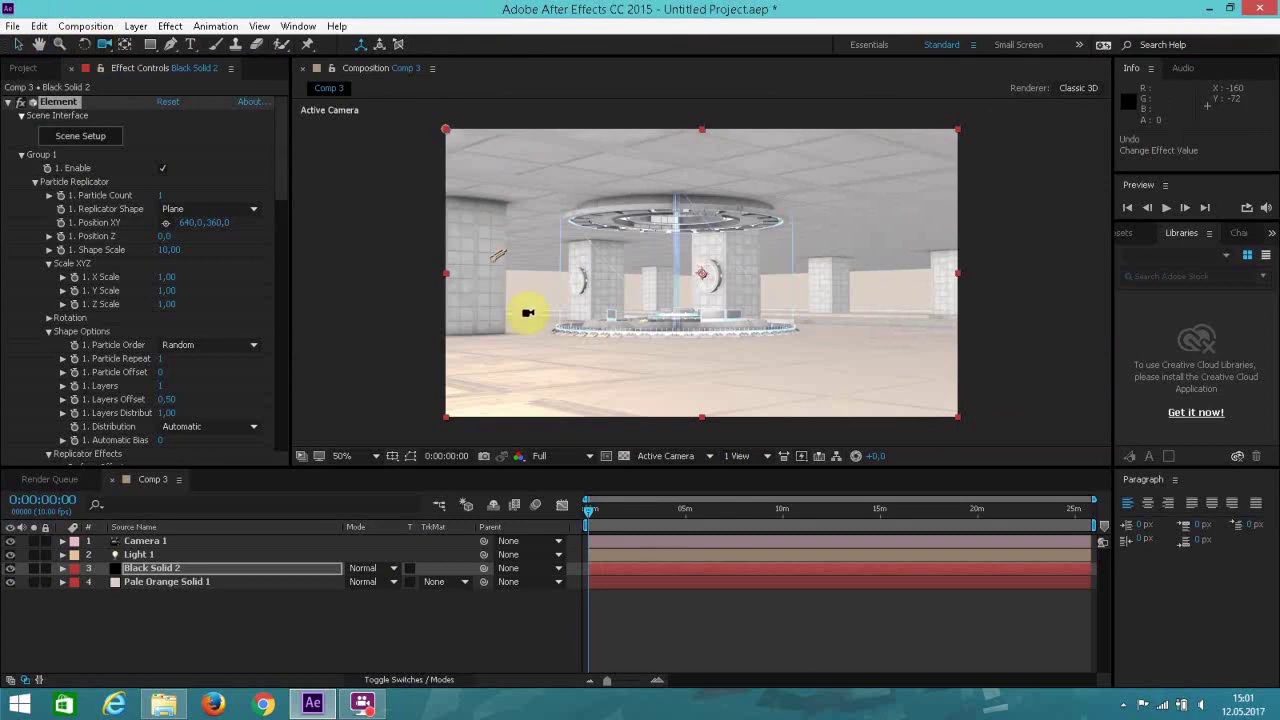
left_click_drag(514, 320, 598, 326)
left_click(20, 45)
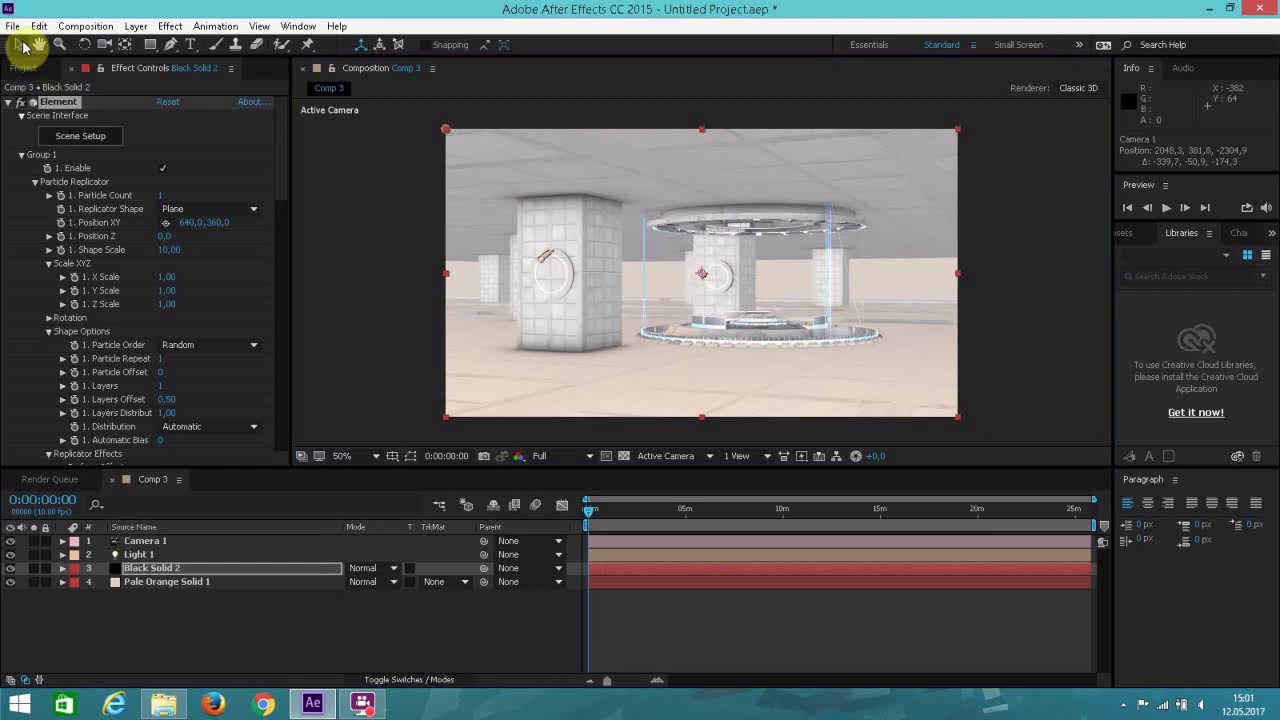
Try to mirror the ring platform in the scene setup by enabling X and Z symmetry on its outer group folder.
left_click(84, 137)
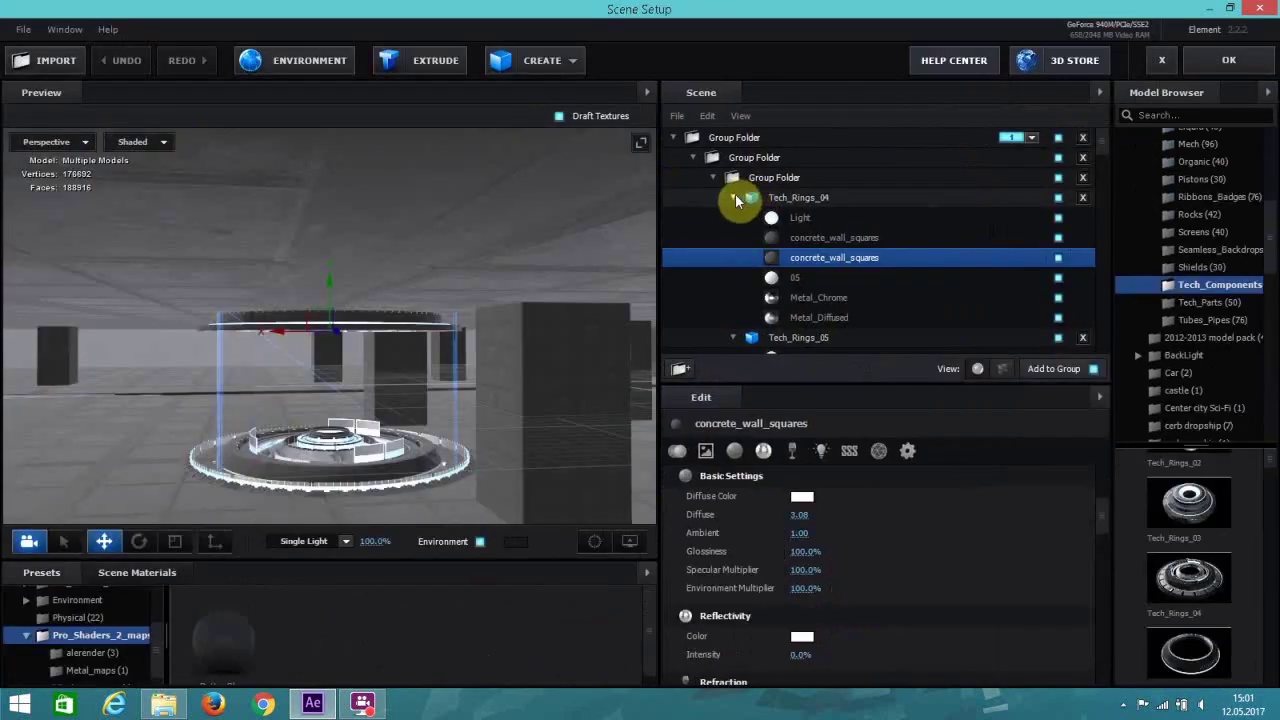
left_click(735, 197)
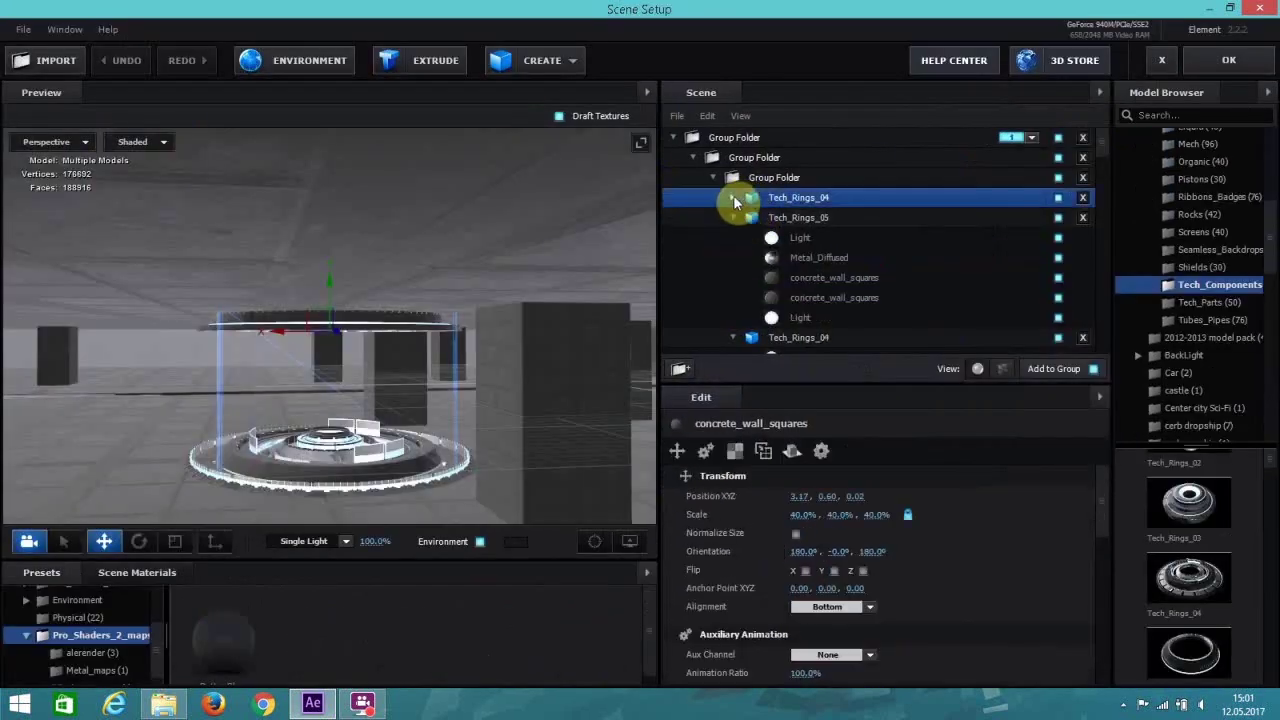
left_click(758, 161)
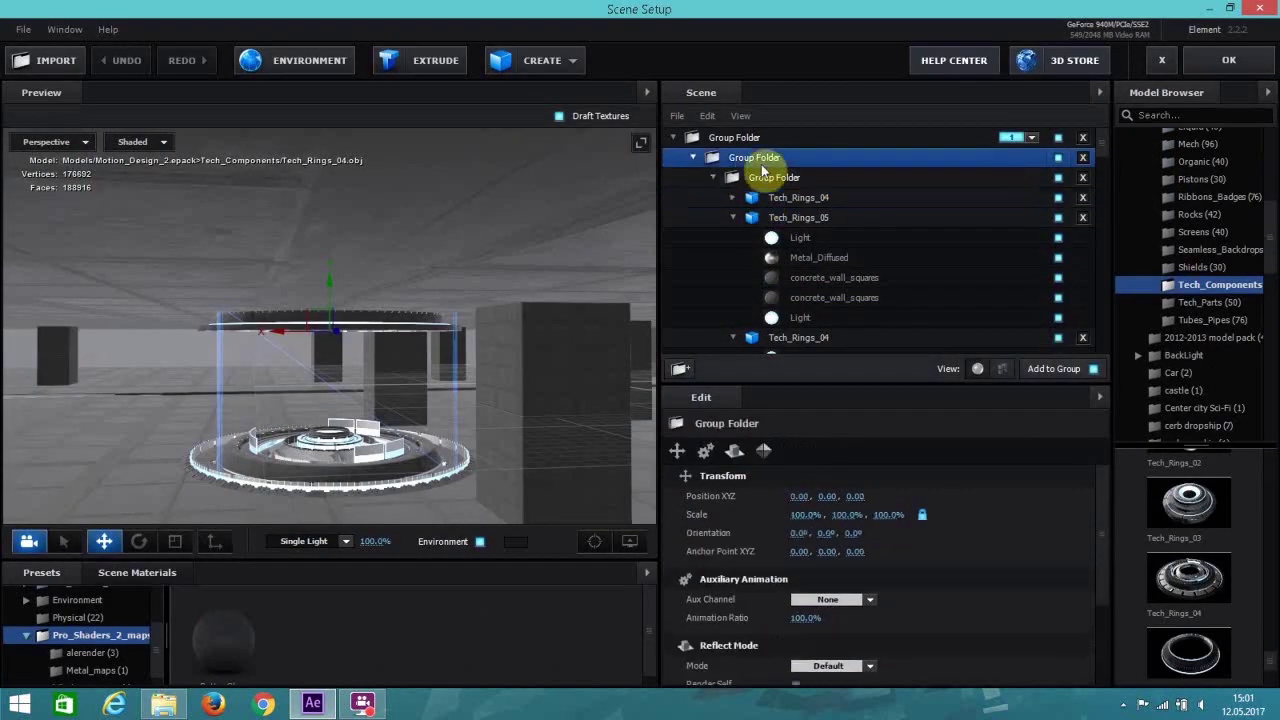
left_click(765, 451)
left_click(805, 498)
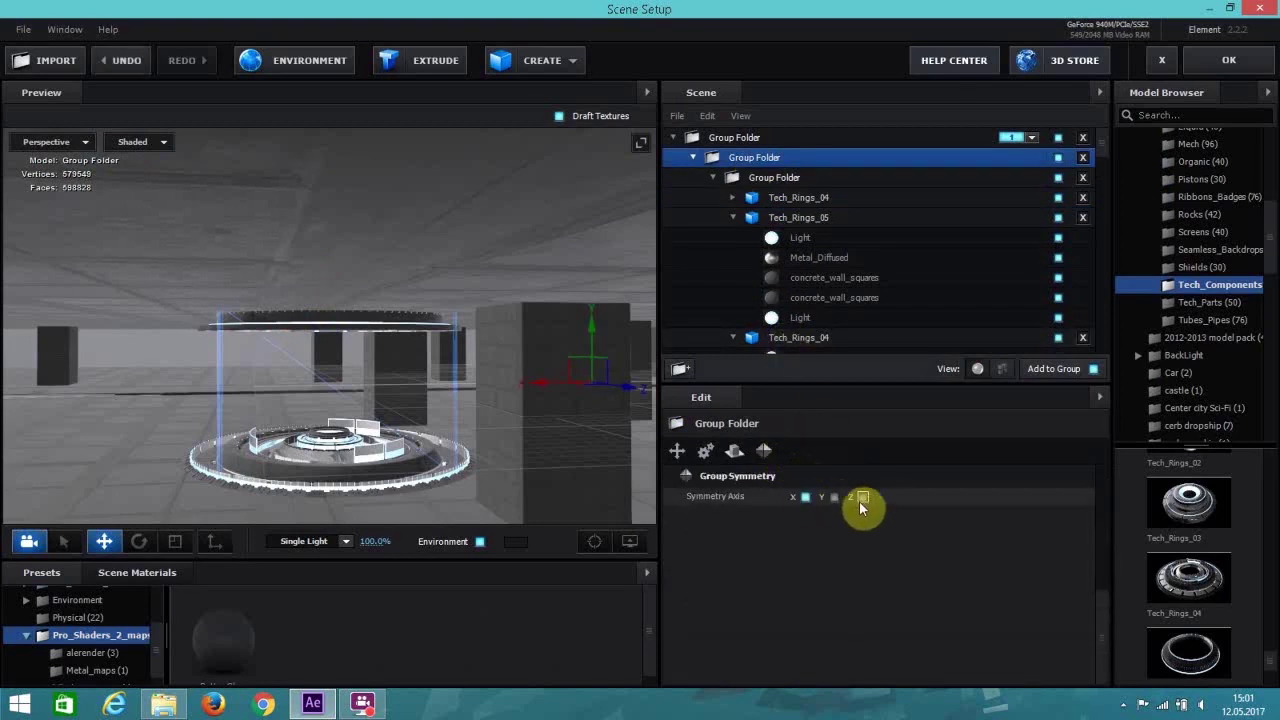
left_click(862, 498)
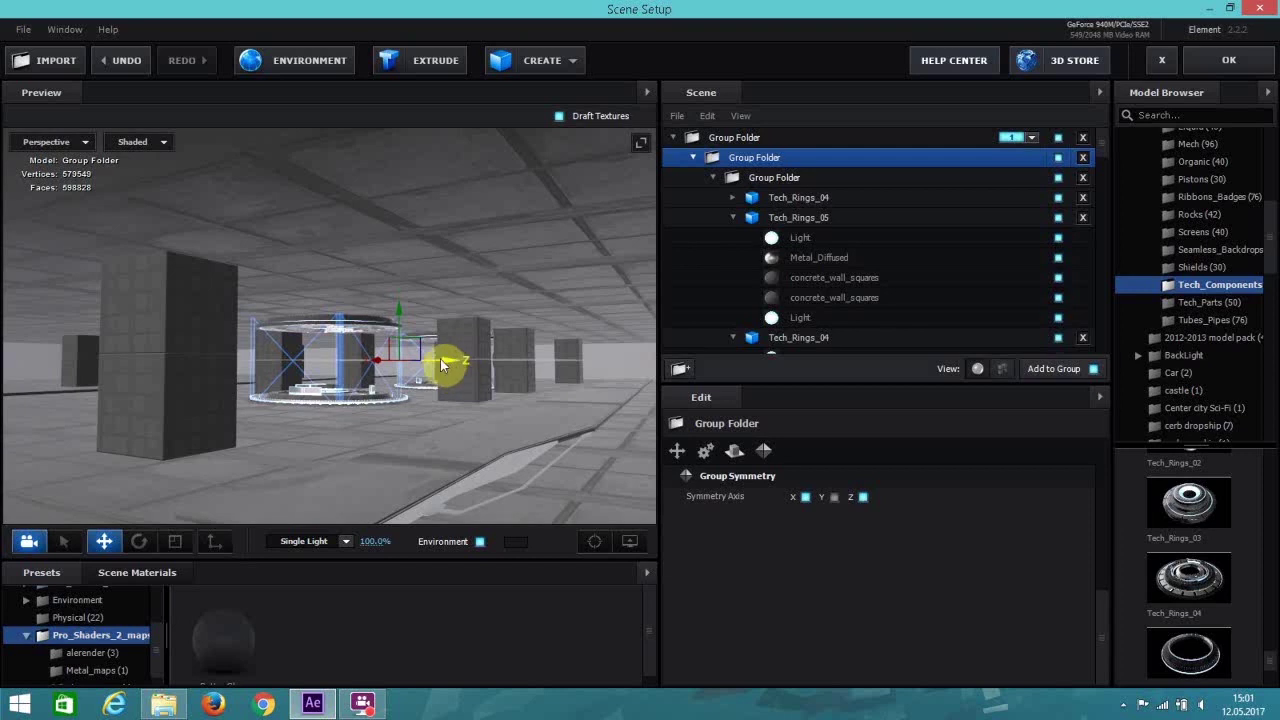
Try to reposition the mirrored platforms by moving the outer group folder along Z and the inner group folder along Z and X.
left_click_drag(447, 368, 424, 366)
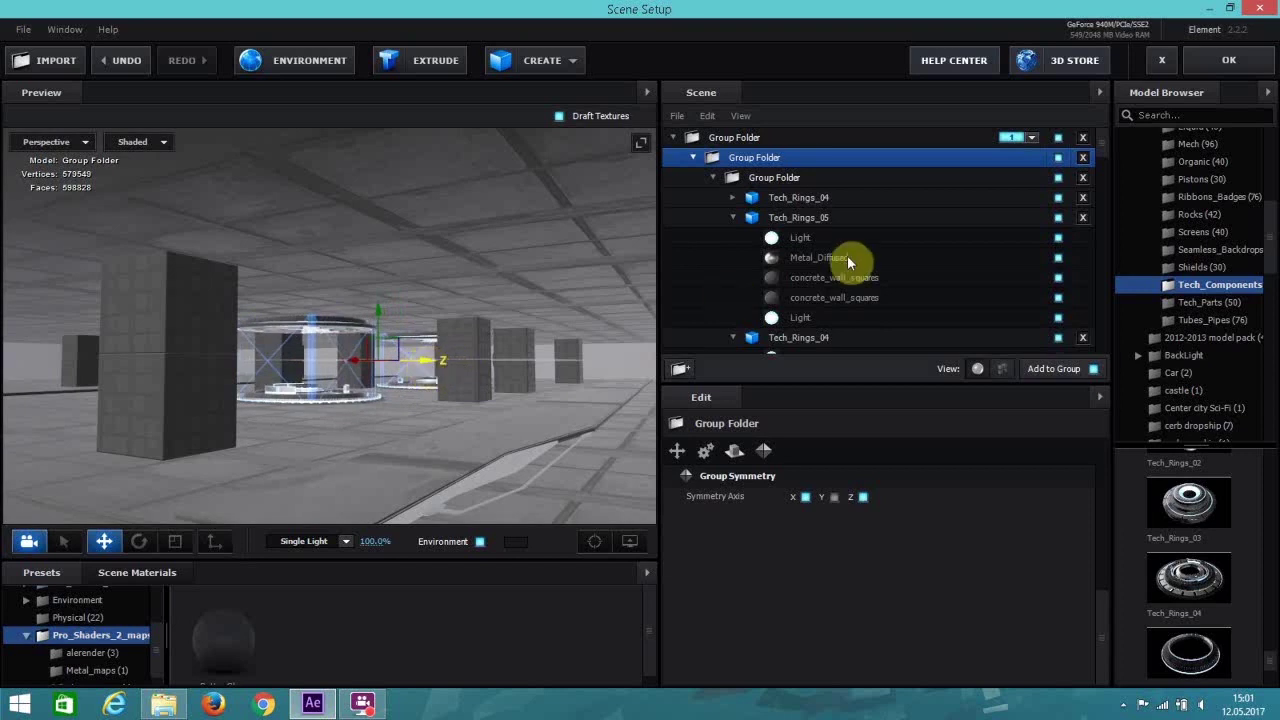
key("ctrl+z")
left_click(782, 178)
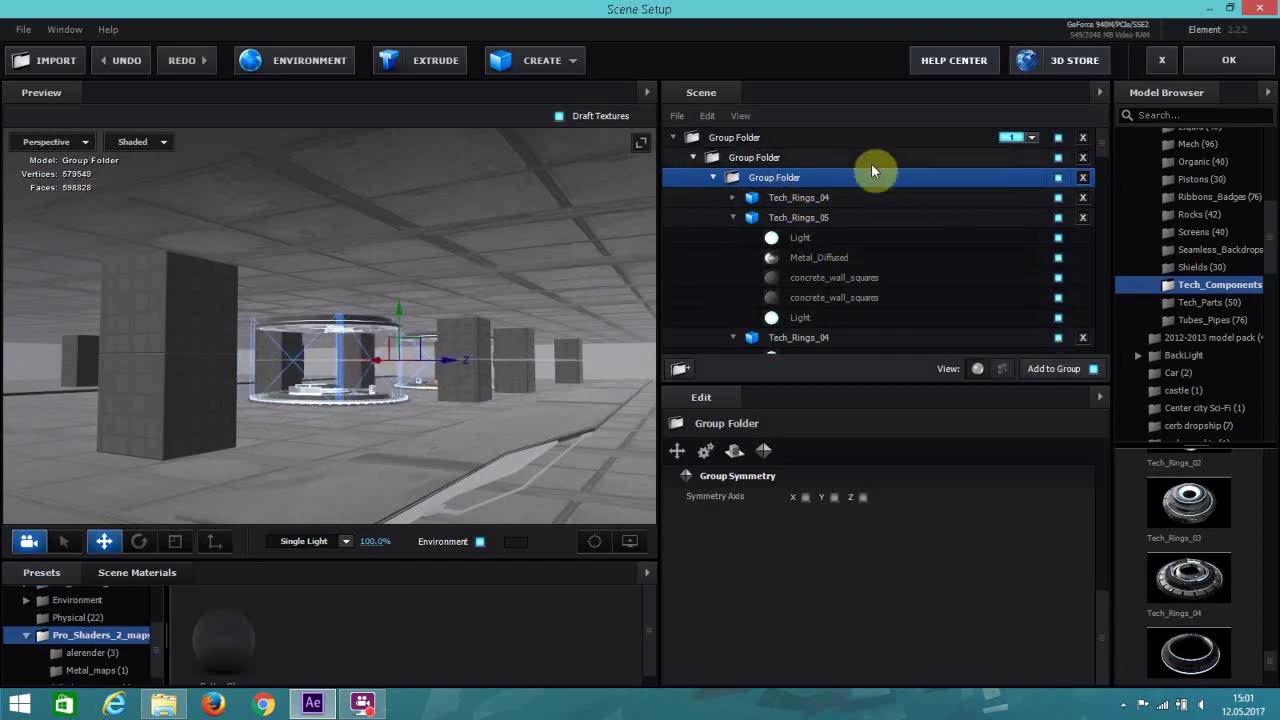
left_click_drag(438, 360, 673, 383)
key("ctrl+z")
left_click_drag(374, 362, 306, 381)
key("ctrl+z")
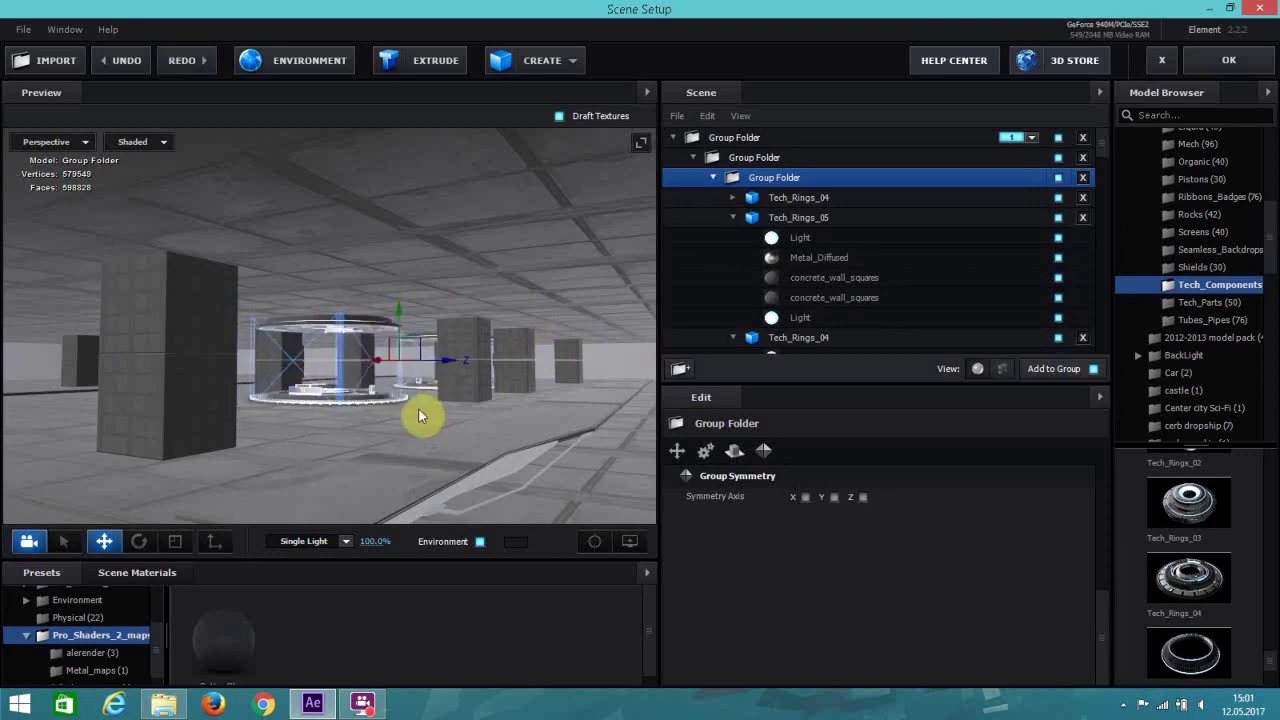
left_click_drag(418, 408, 407, 411)
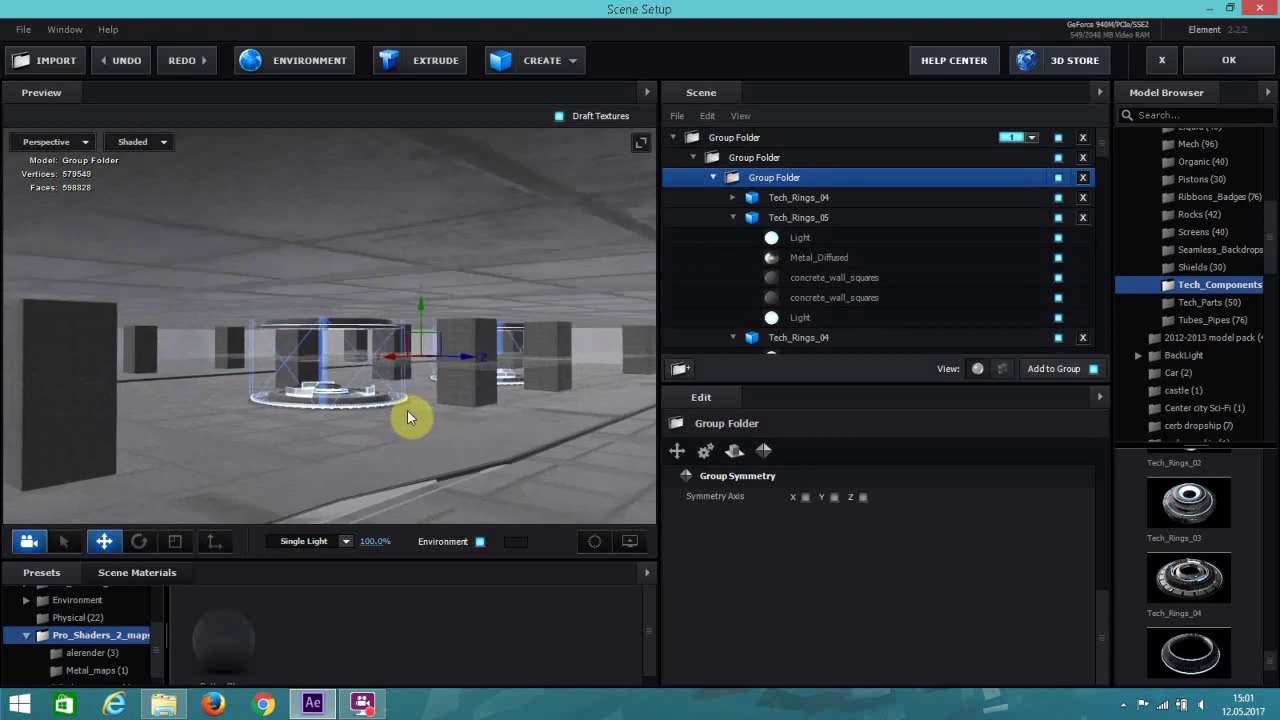
Clear the X and Z symmetry axes of the ring platform's outer group folder.
left_click(785, 199)
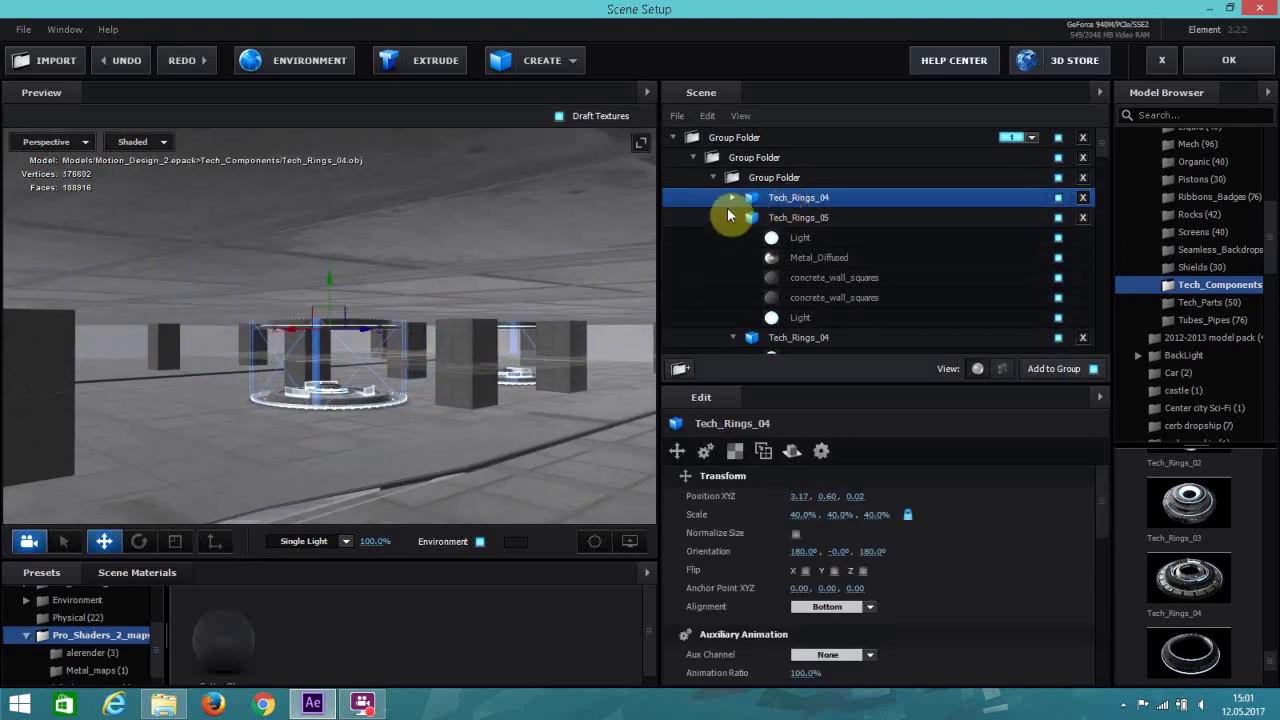
left_click(730, 219, "ctrl")
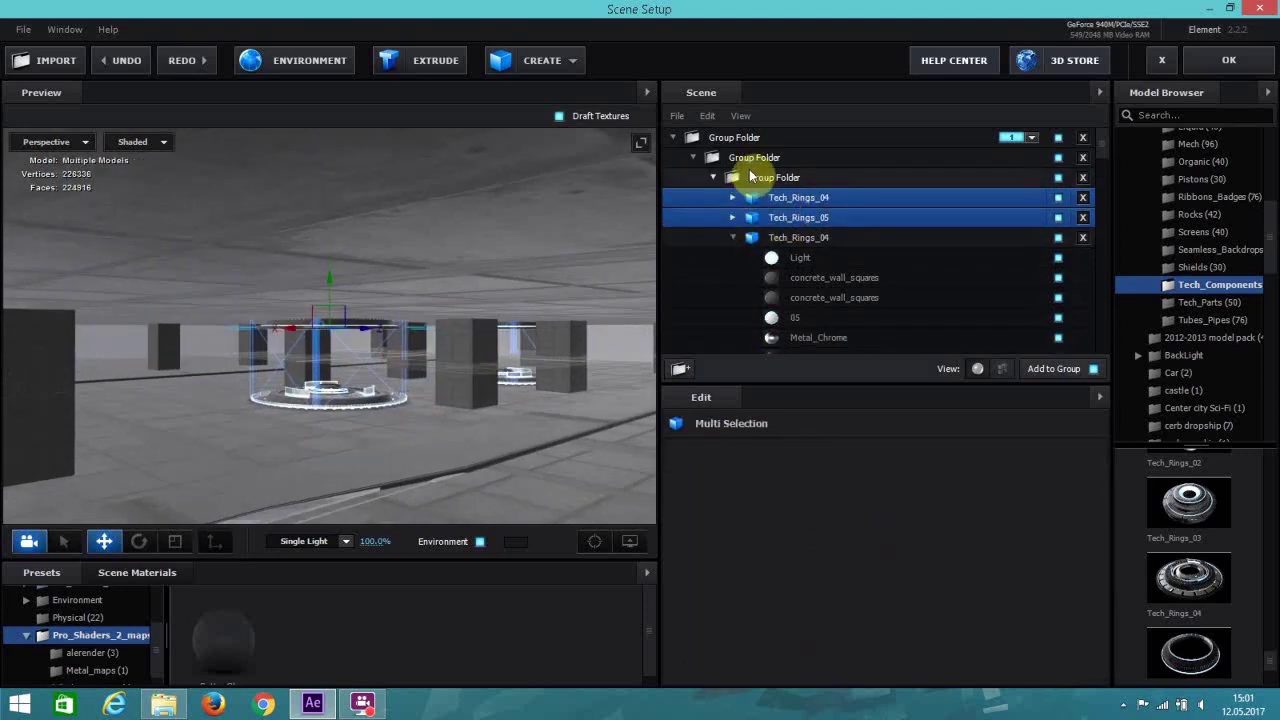
left_click(752, 177)
left_click(755, 157)
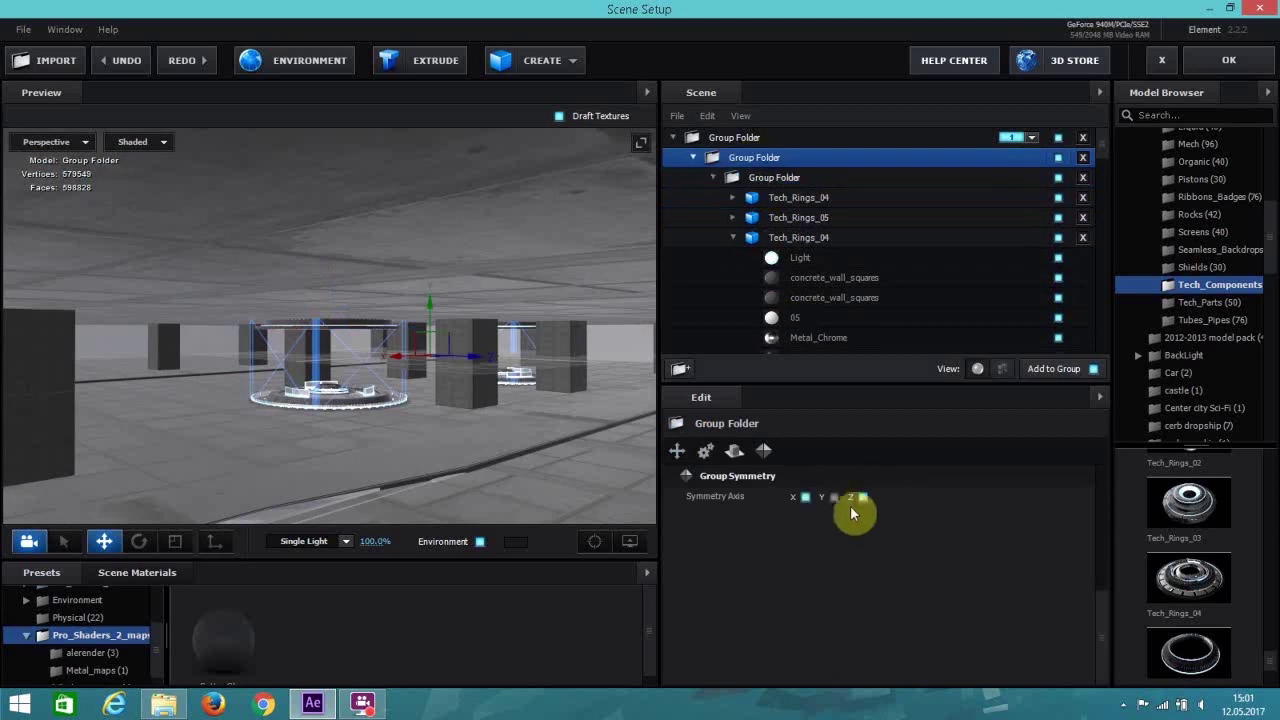
left_click(805, 496)
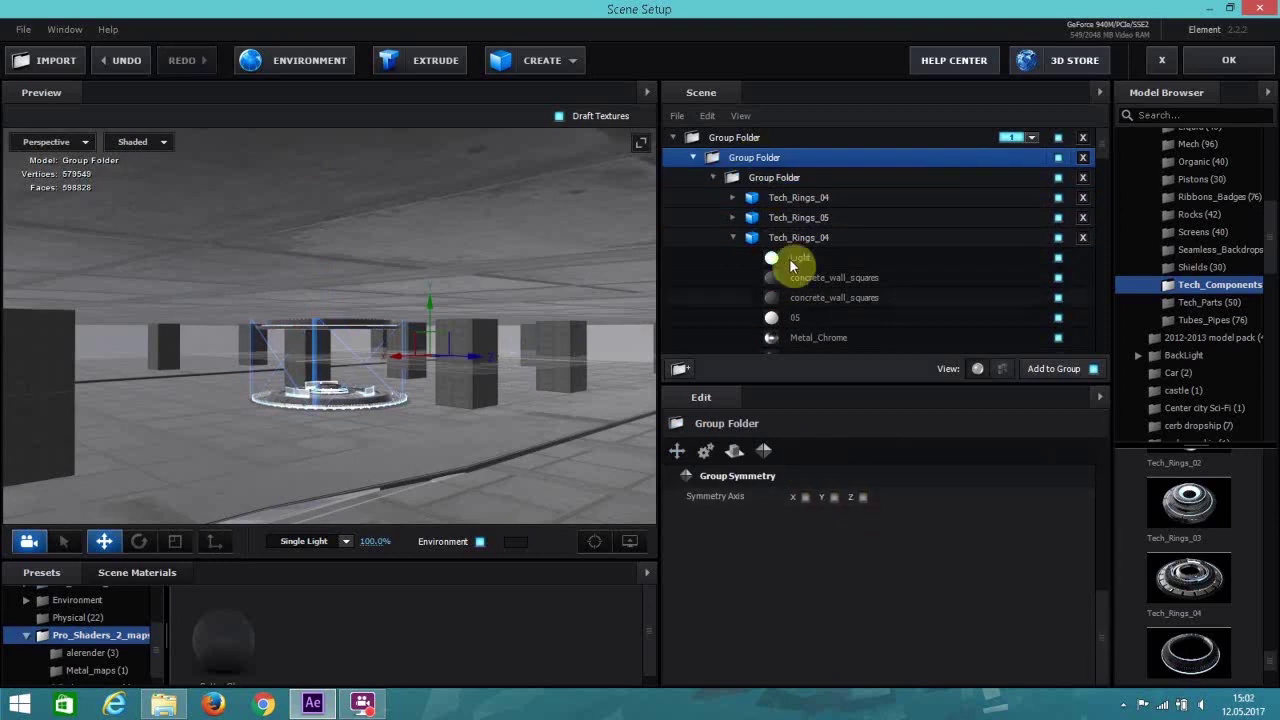
Duplicate the ring platform's models inside the inner group folder and move the copy along the Z axis to another spot between the pillars.
left_click(734, 240)
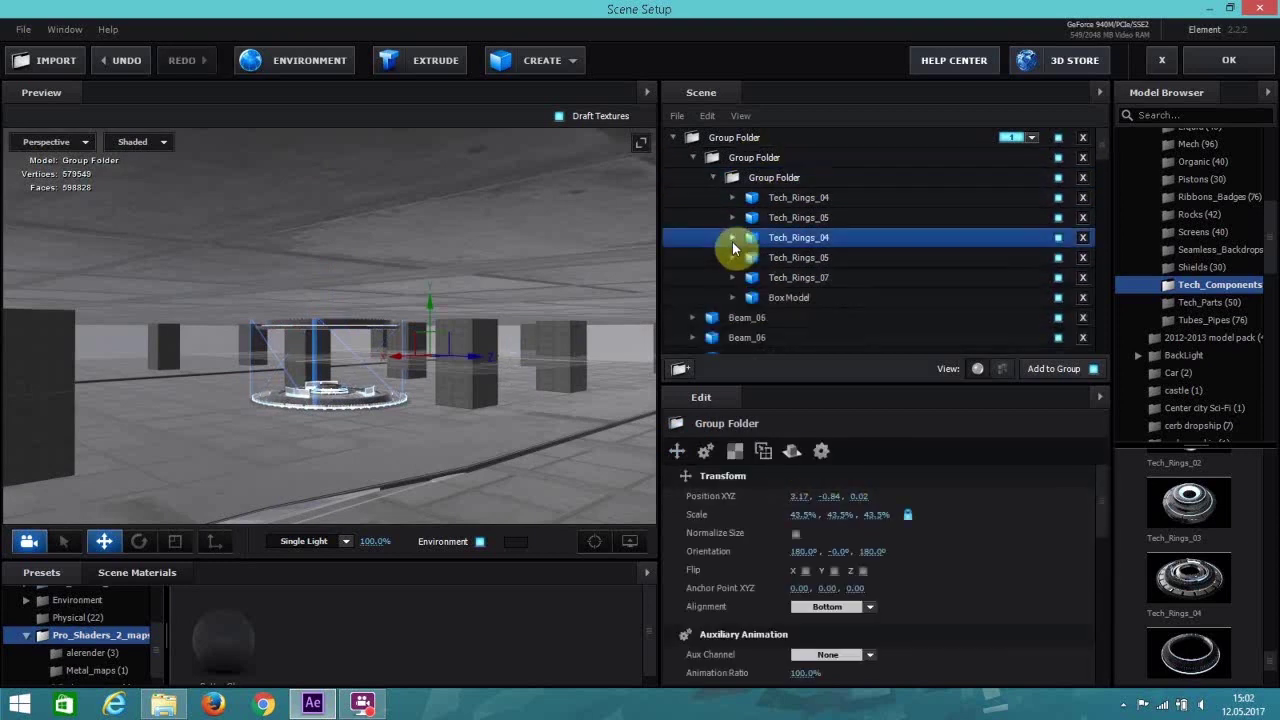
left_click_drag(785, 200, 749, 331)
key("ctrl+d")
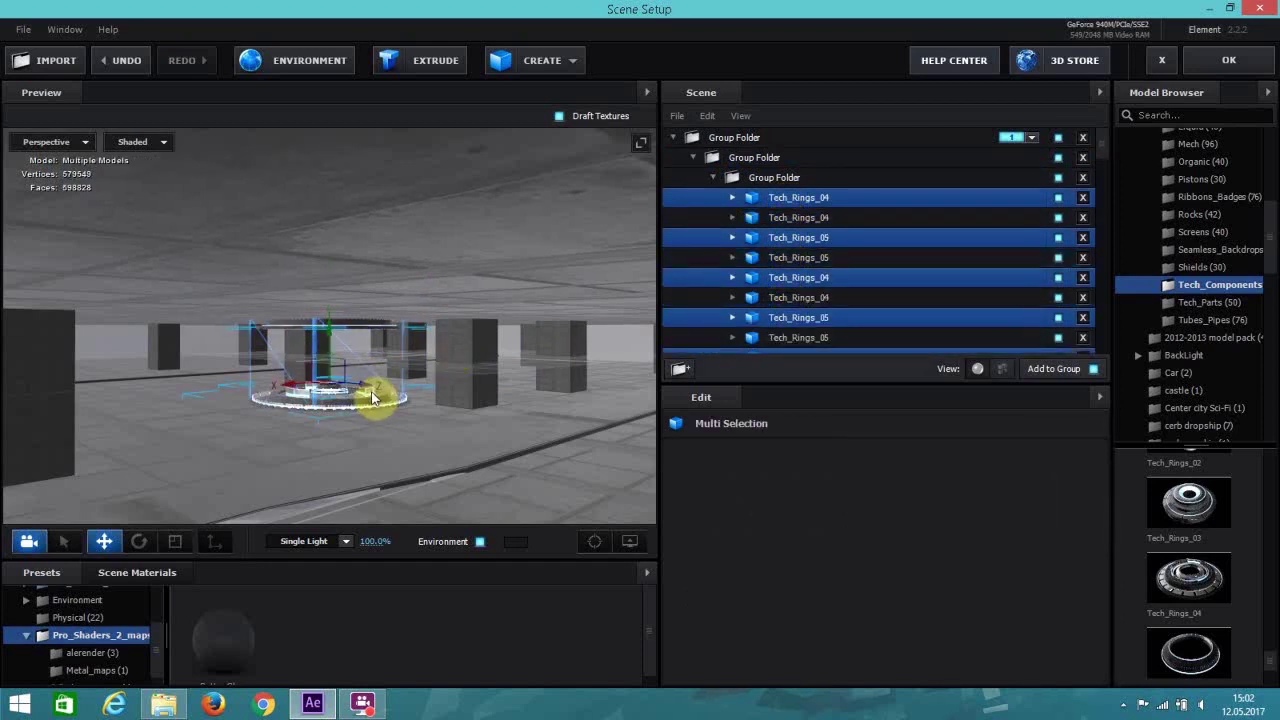
left_click_drag(371, 391, 500, 440)
scroll(517, 433, "down", 5)
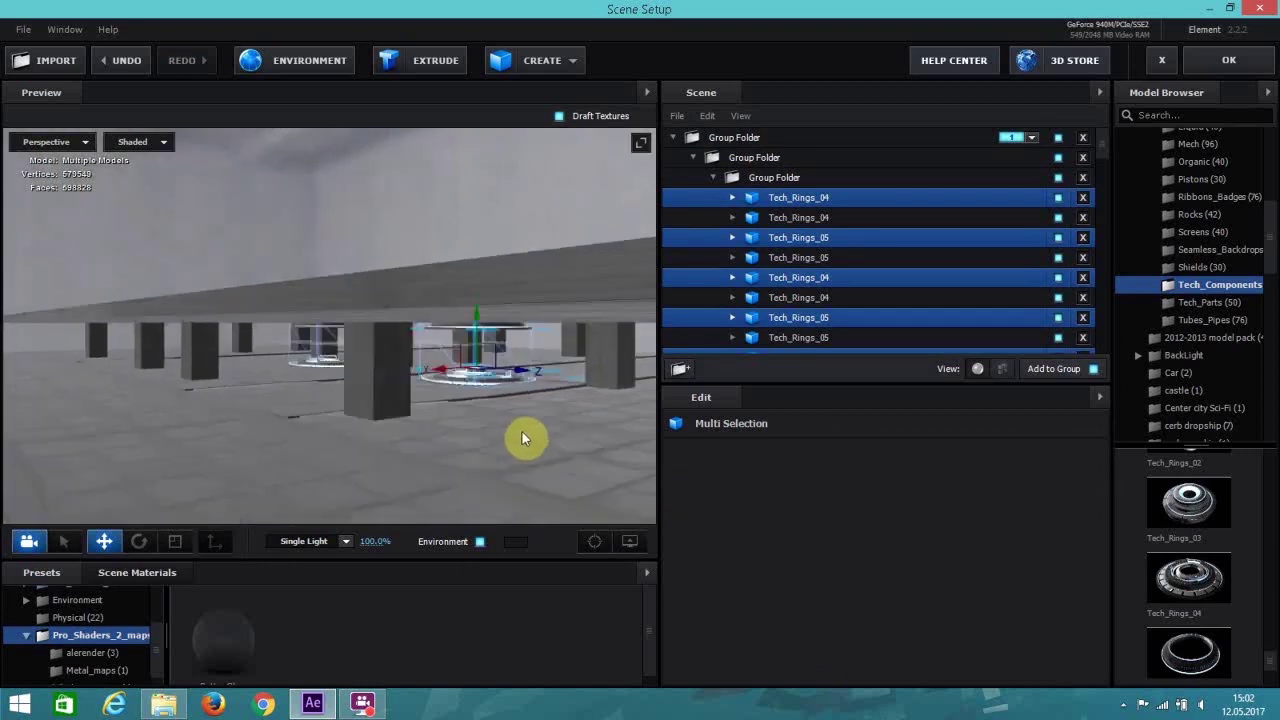
Duplicate the ring platform models again and move this second copy along the X axis, well clear of the existing platforms.
scroll(495, 436, "up", 5)
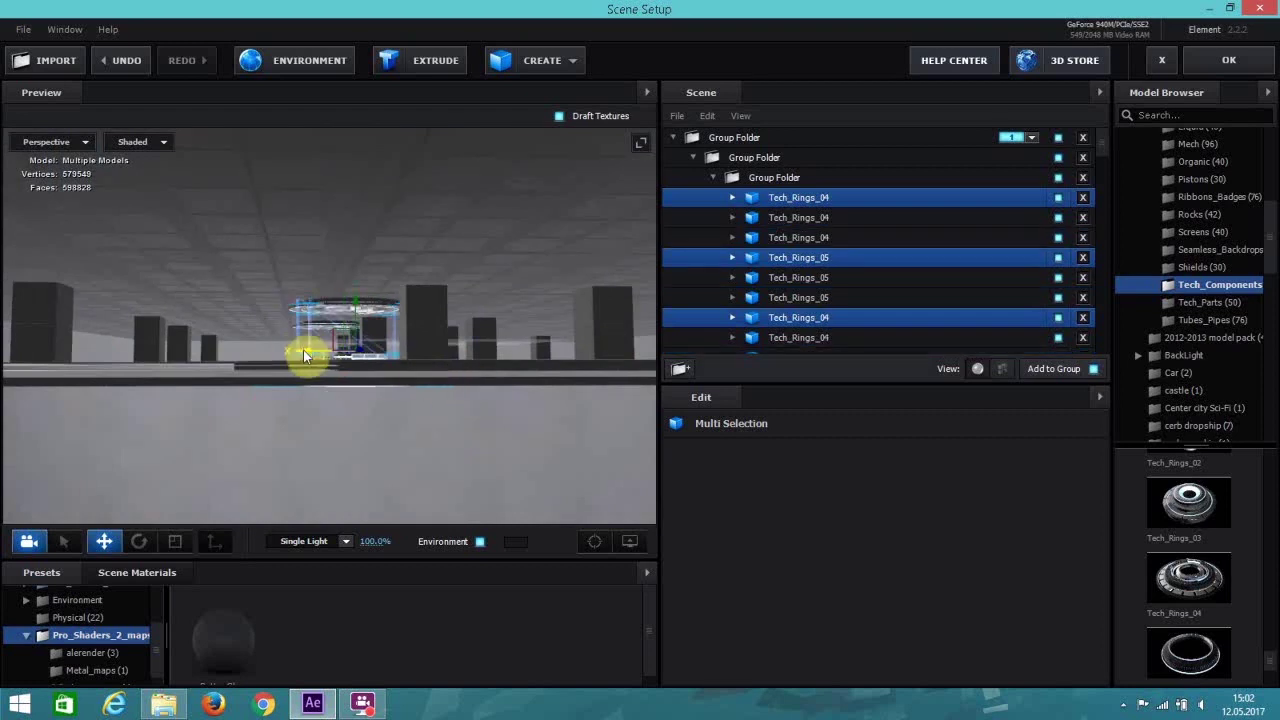
left_click_drag(306, 354, 537, 355)
scroll(531, 360, "down", 3)
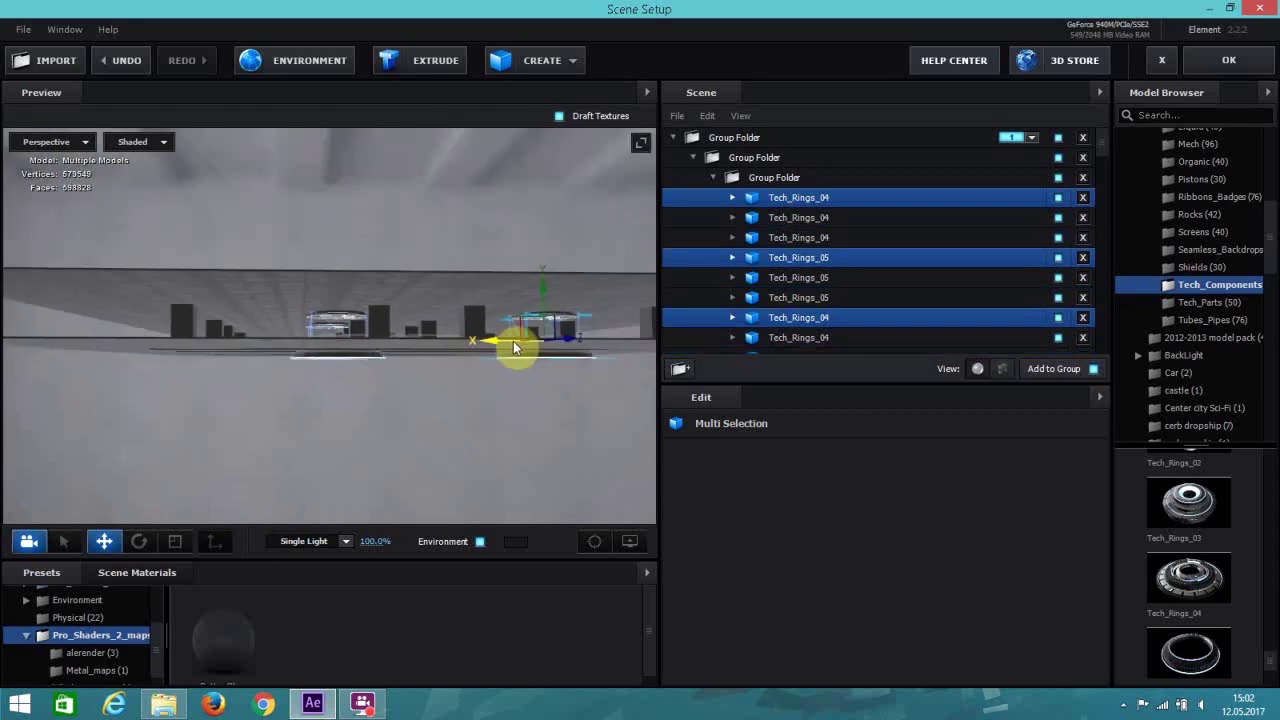
left_click_drag(509, 346, 556, 347)
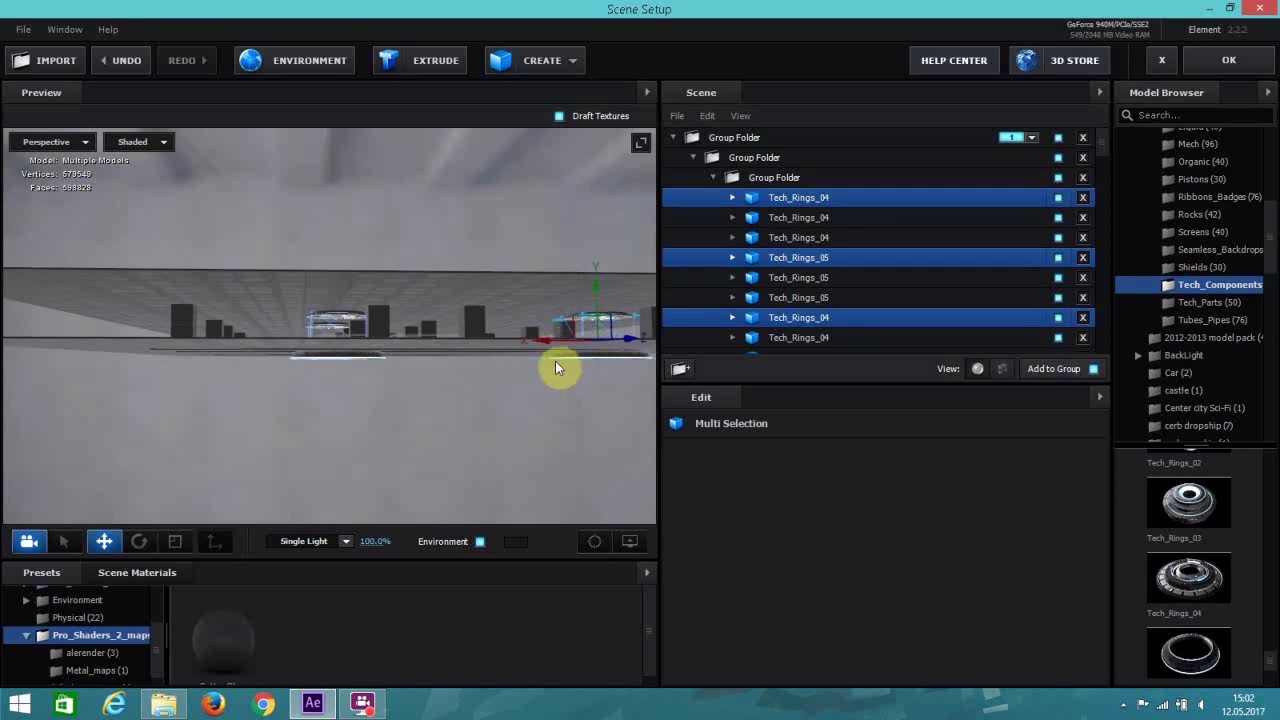
middle_click_drag(556, 366, 556, 377)
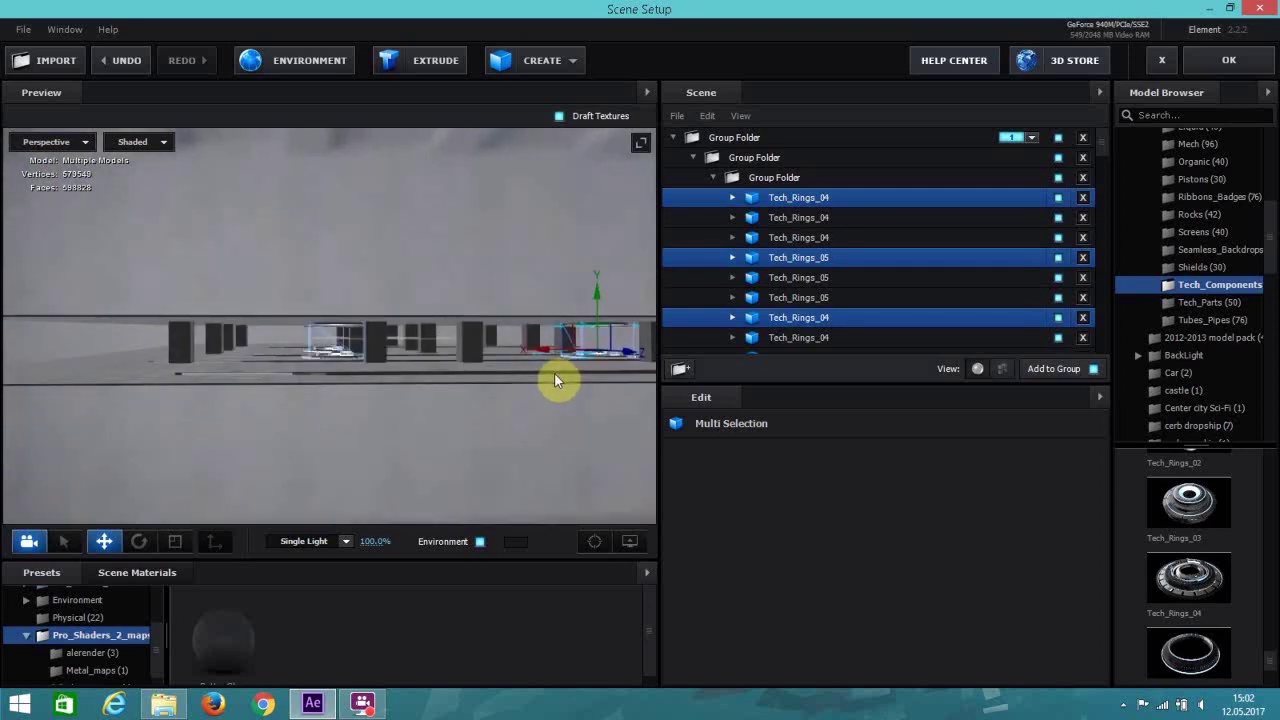
Add a third platform copy farther along the X axis and a fourth copy in another free area of the hall.
scroll(554, 380, "down", 5)
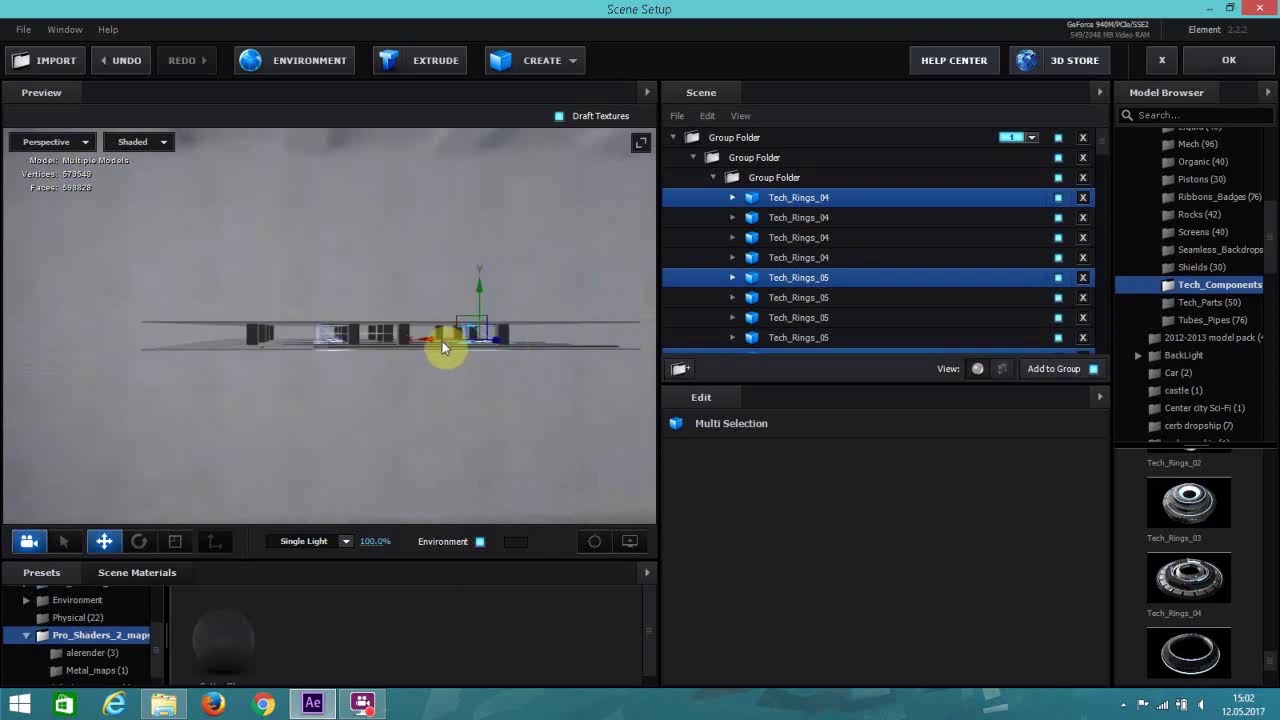
left_click_drag(442, 347, 516, 346)
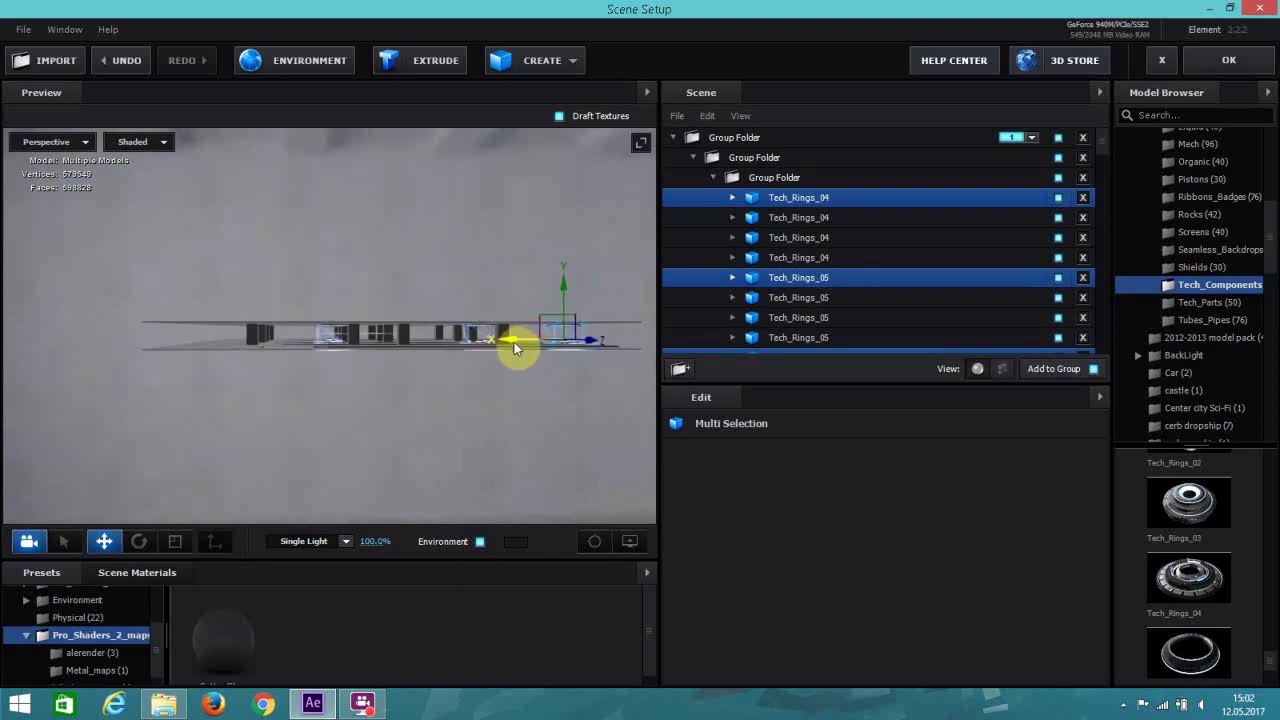
middle_click_drag(446, 380, 493, 354)
left_click_drag(481, 332, 314, 366)
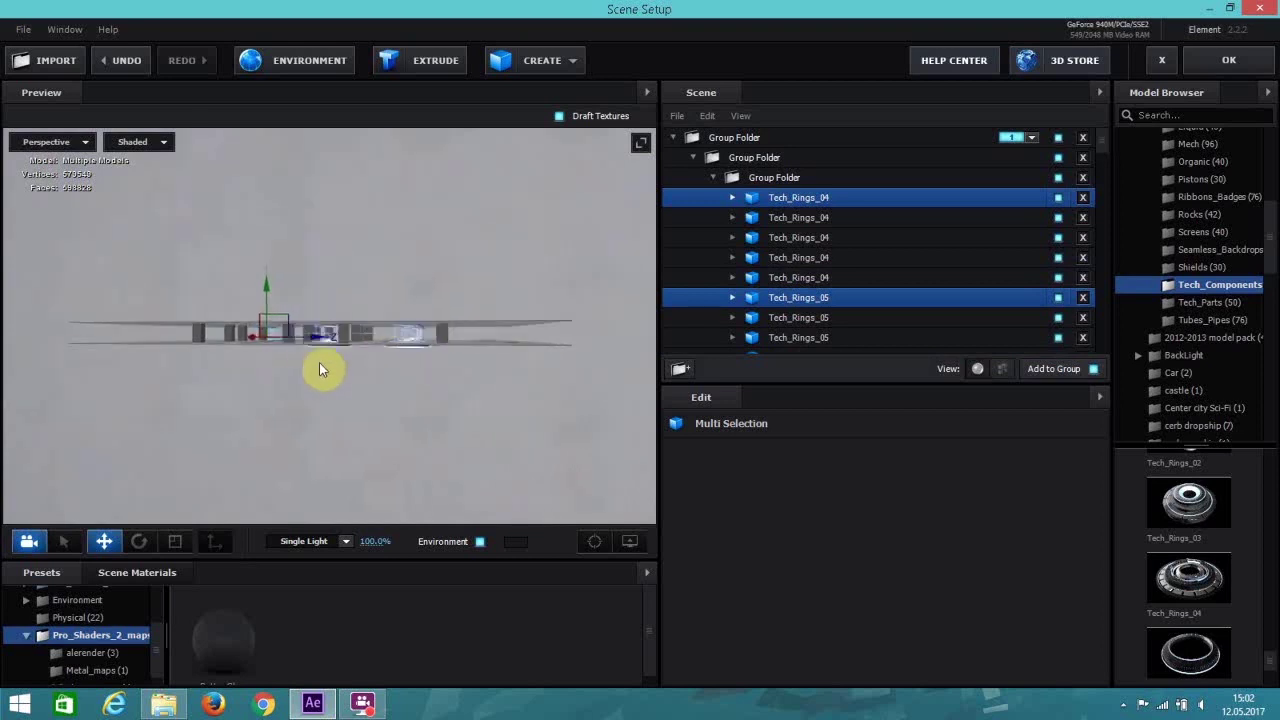
Frame the selected platform, place a fifth copy farther along the X axis, and apply the scene setup.
left_click(590, 542)
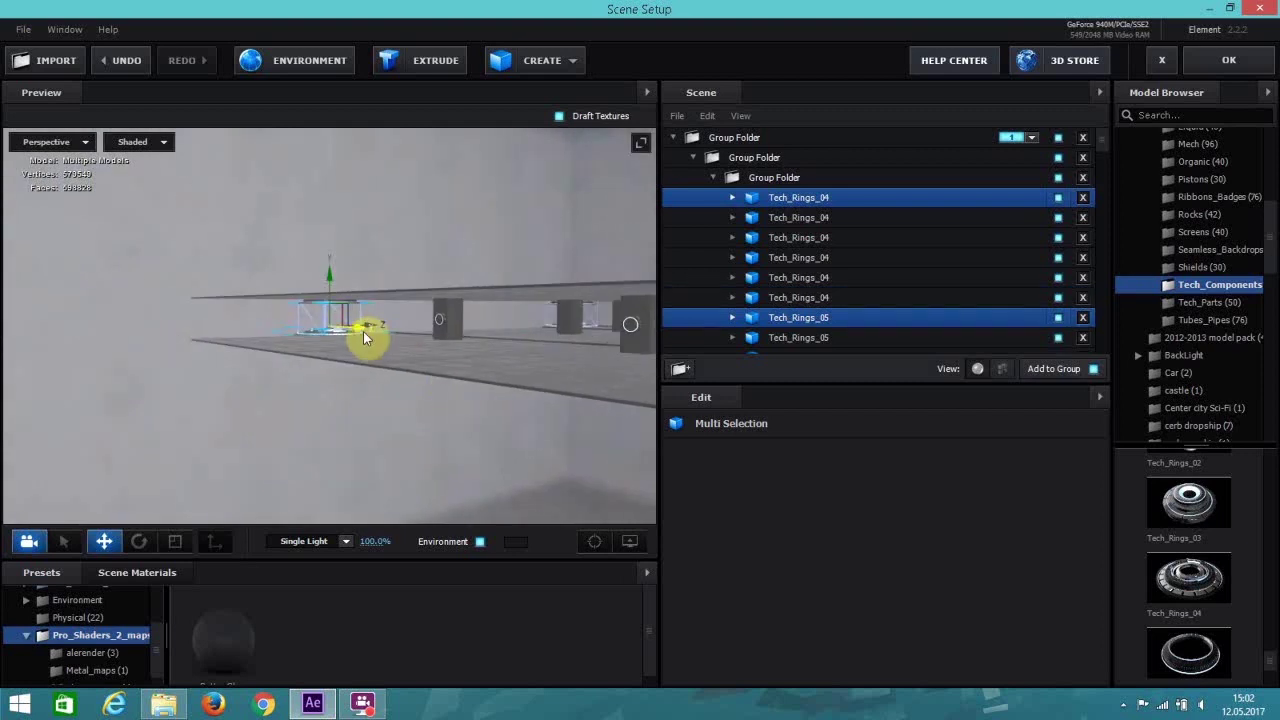
left_click(363, 331)
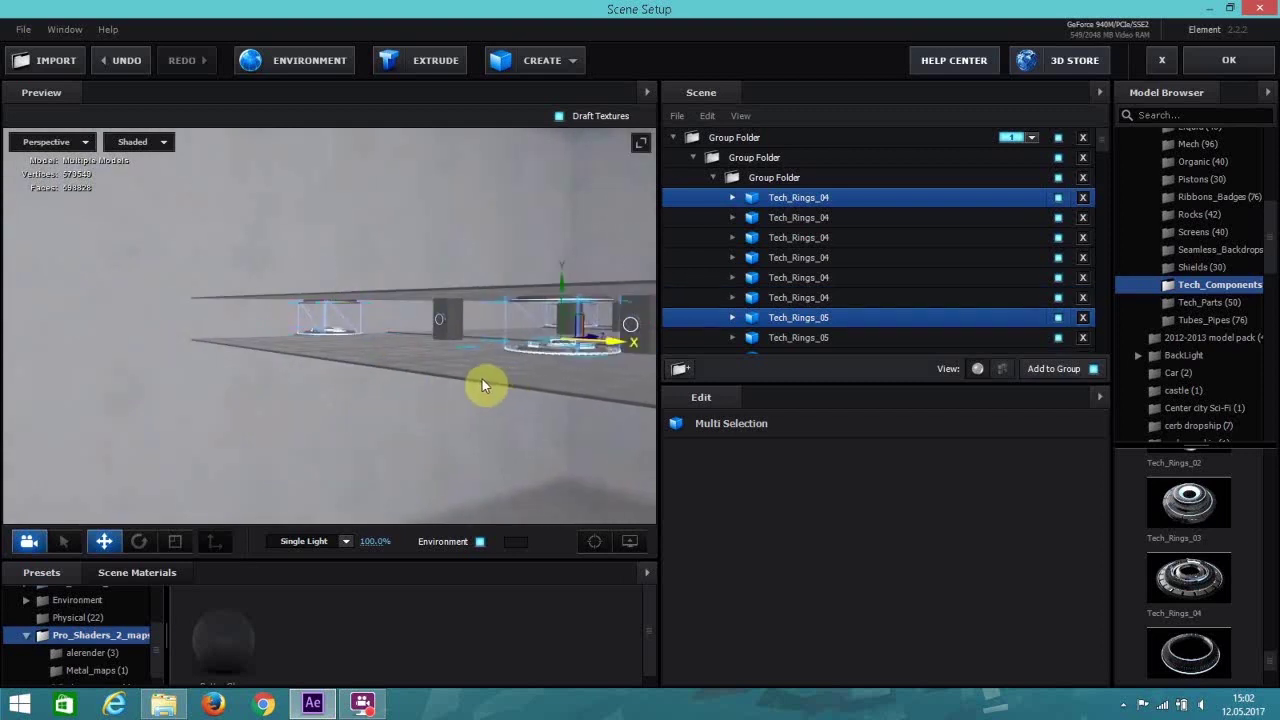
left_click(1230, 61)
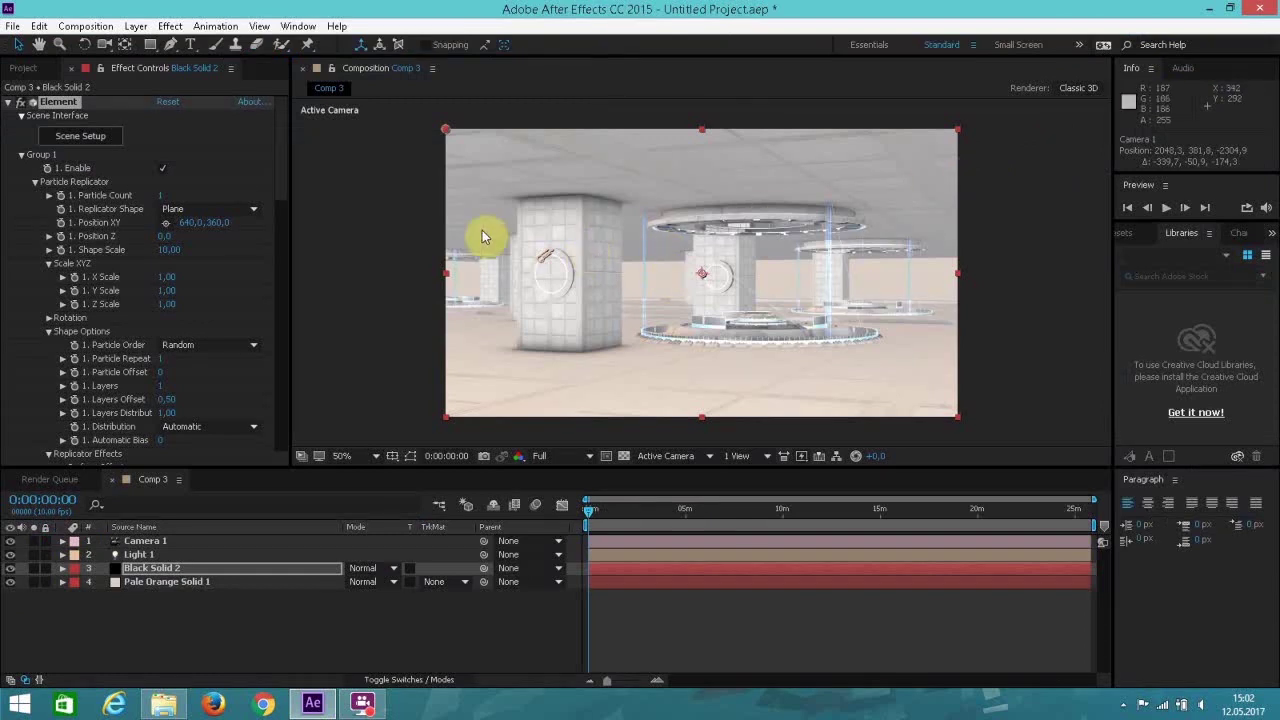
Examine the basic settings of the first concrete_wall_squares material on the top Tech_Rings_04 model, and apply the scene setup.
scroll(577, 266, "up", 2)
scroll(577, 266, "down", 2)
left_click(104, 143)
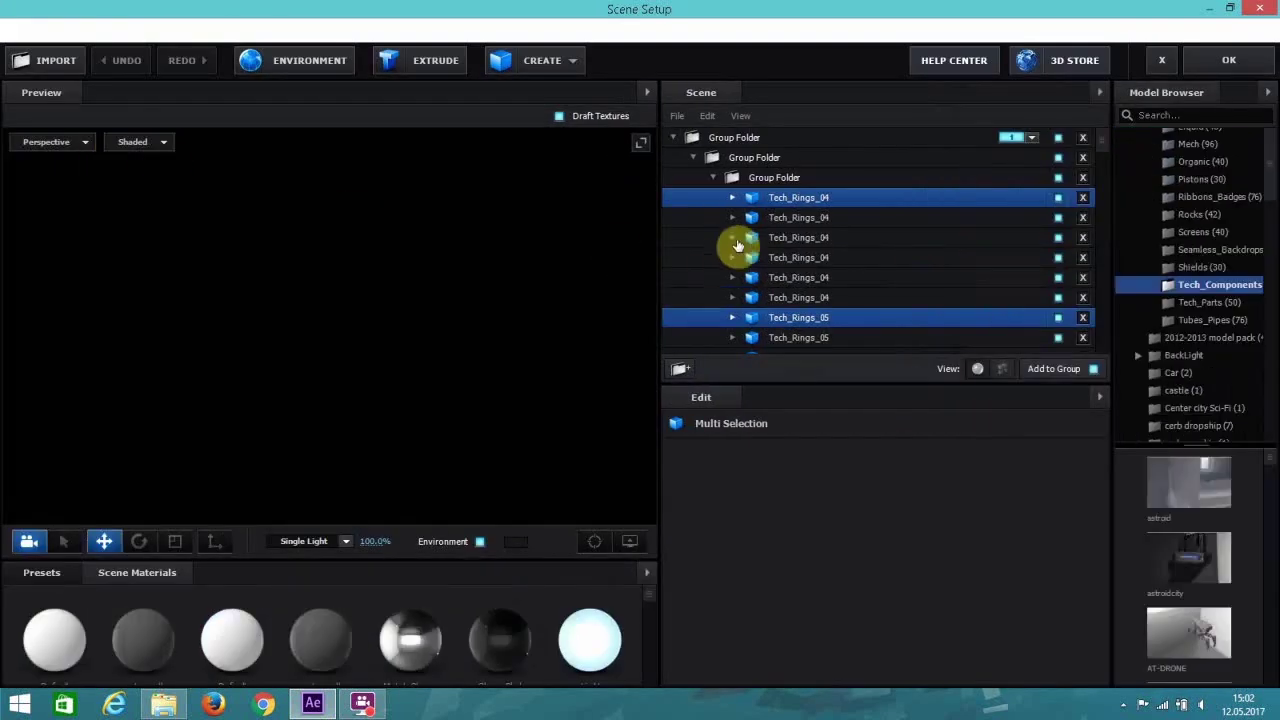
left_click(732, 198)
left_click(795, 239)
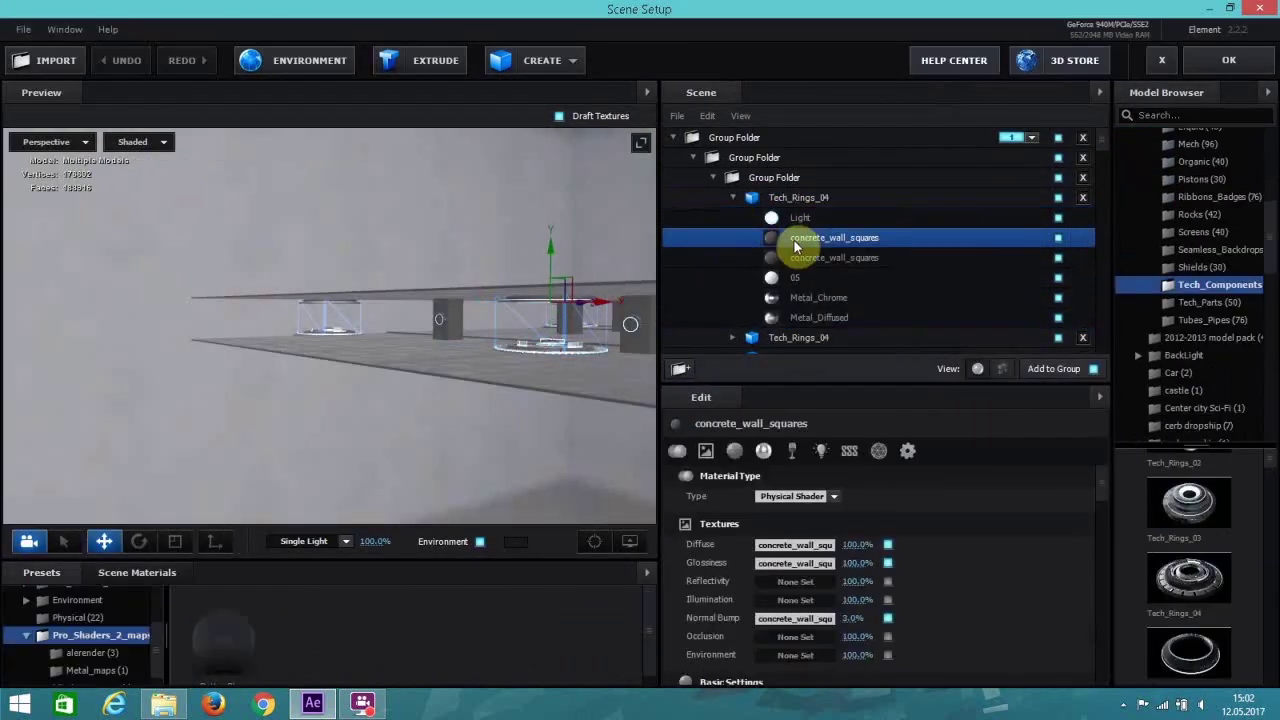
left_click(738, 451)
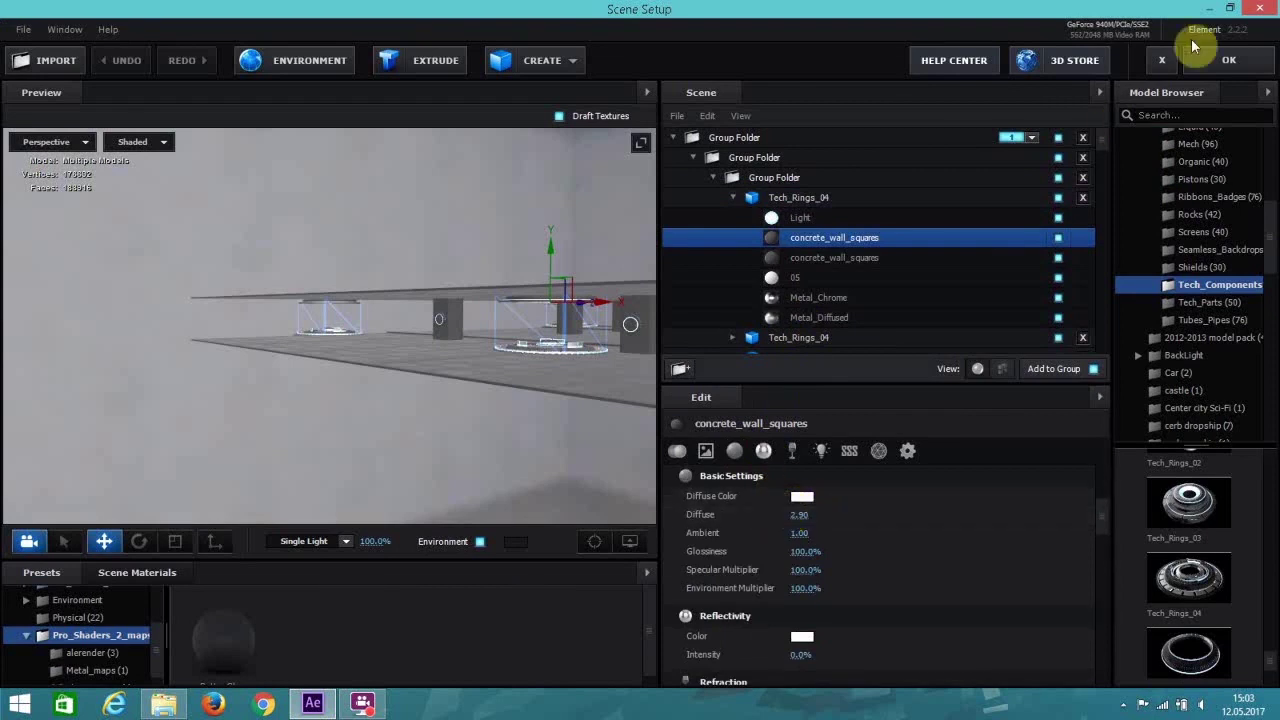
left_click(1229, 60)
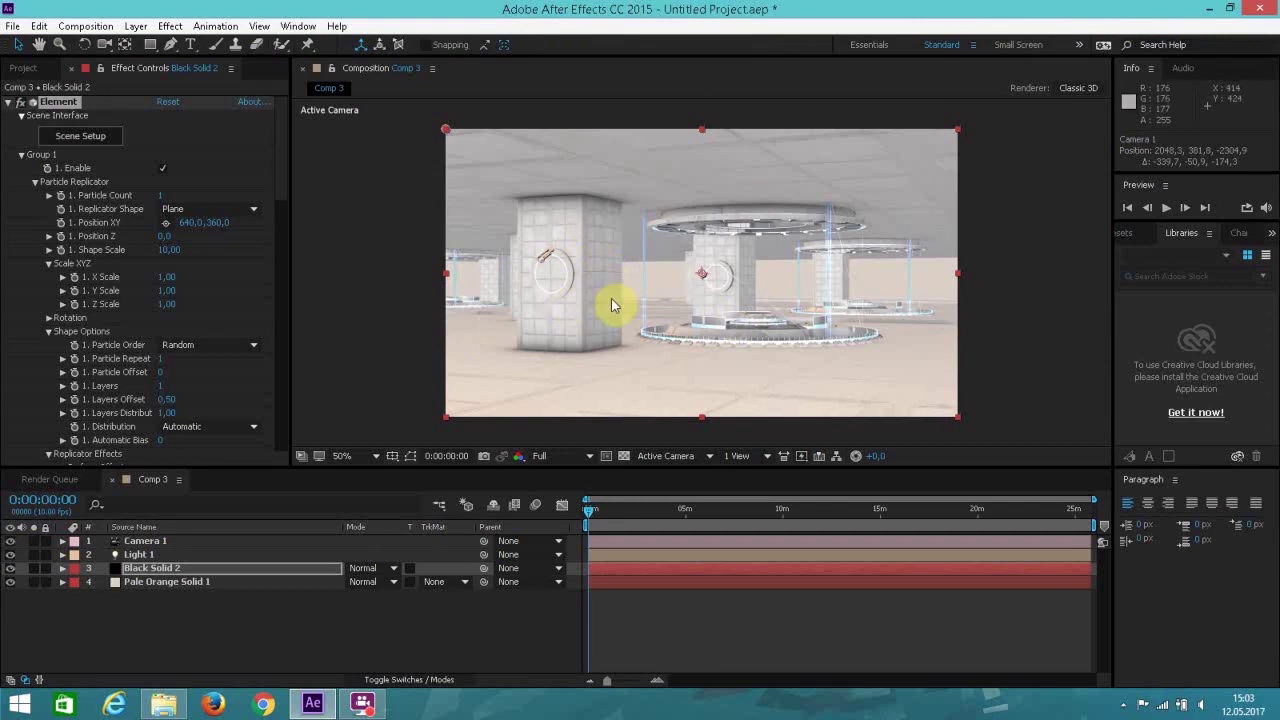
Reopen the scene setup, collapse the outer group folder, and add Beam_16 from the Motion_Design_2 Beams models.
key("slash")
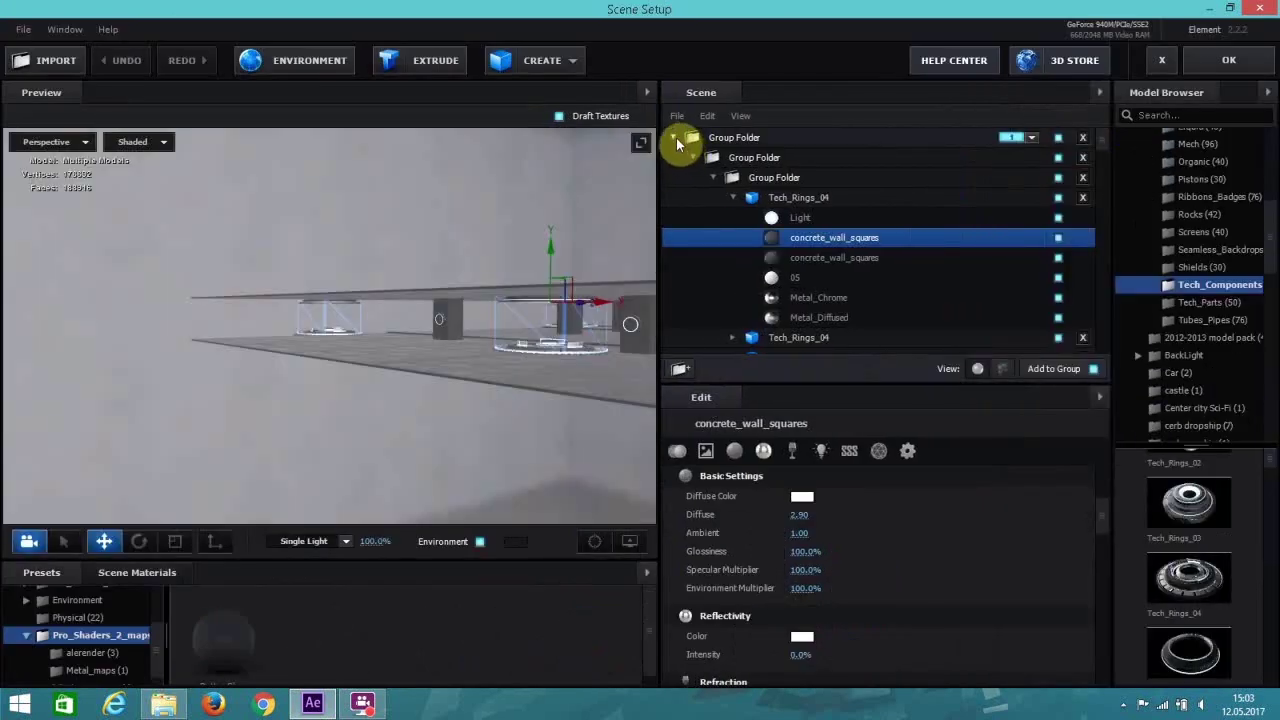
left_click(677, 142)
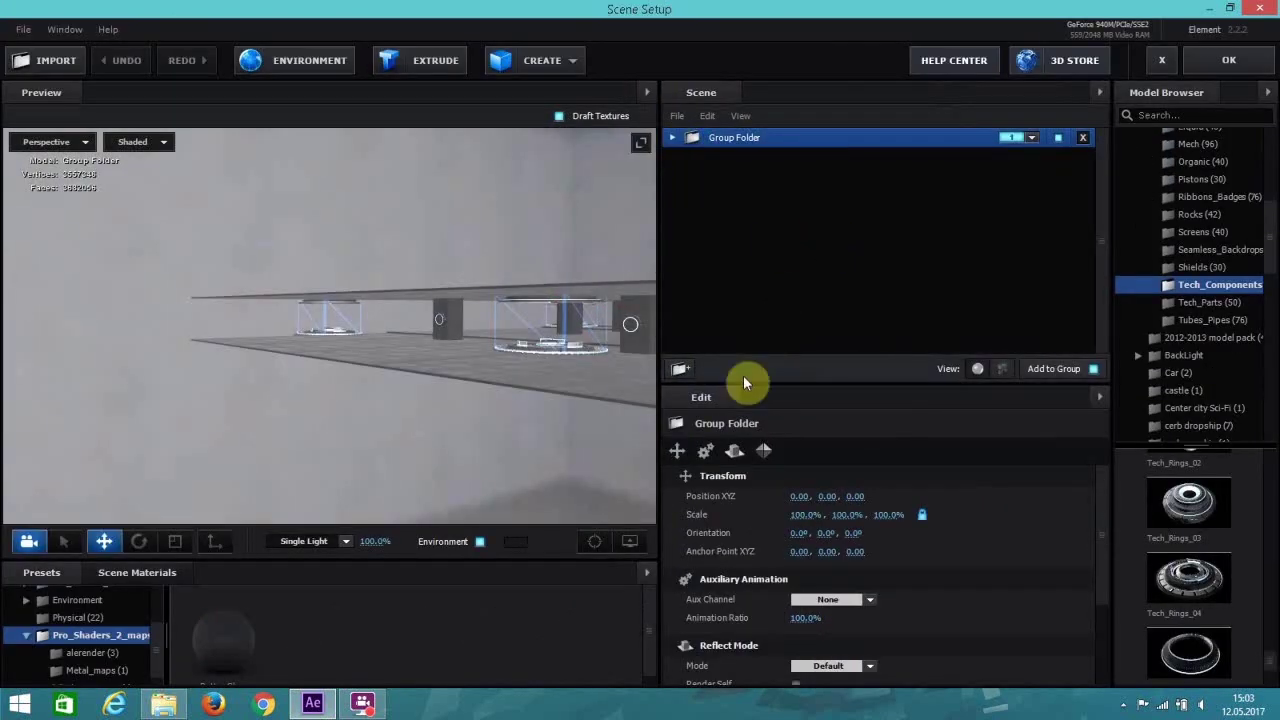
left_click(594, 541)
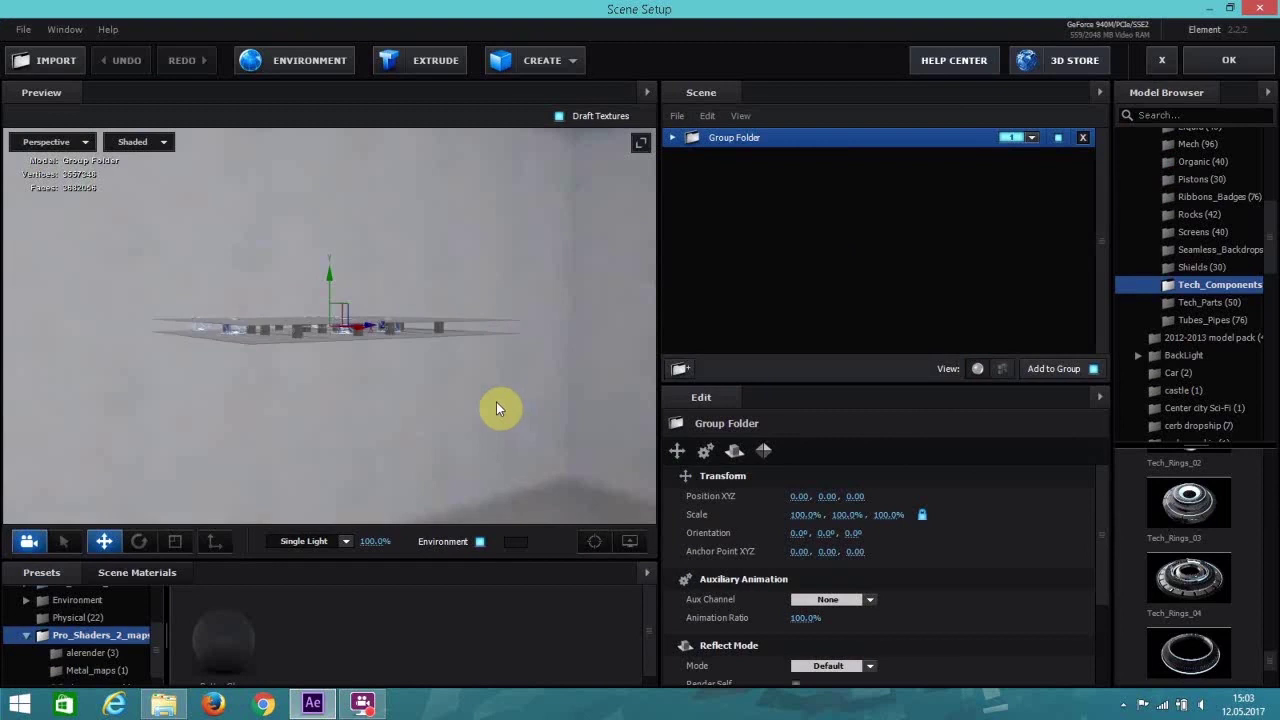
scroll(497, 408, "up", 5)
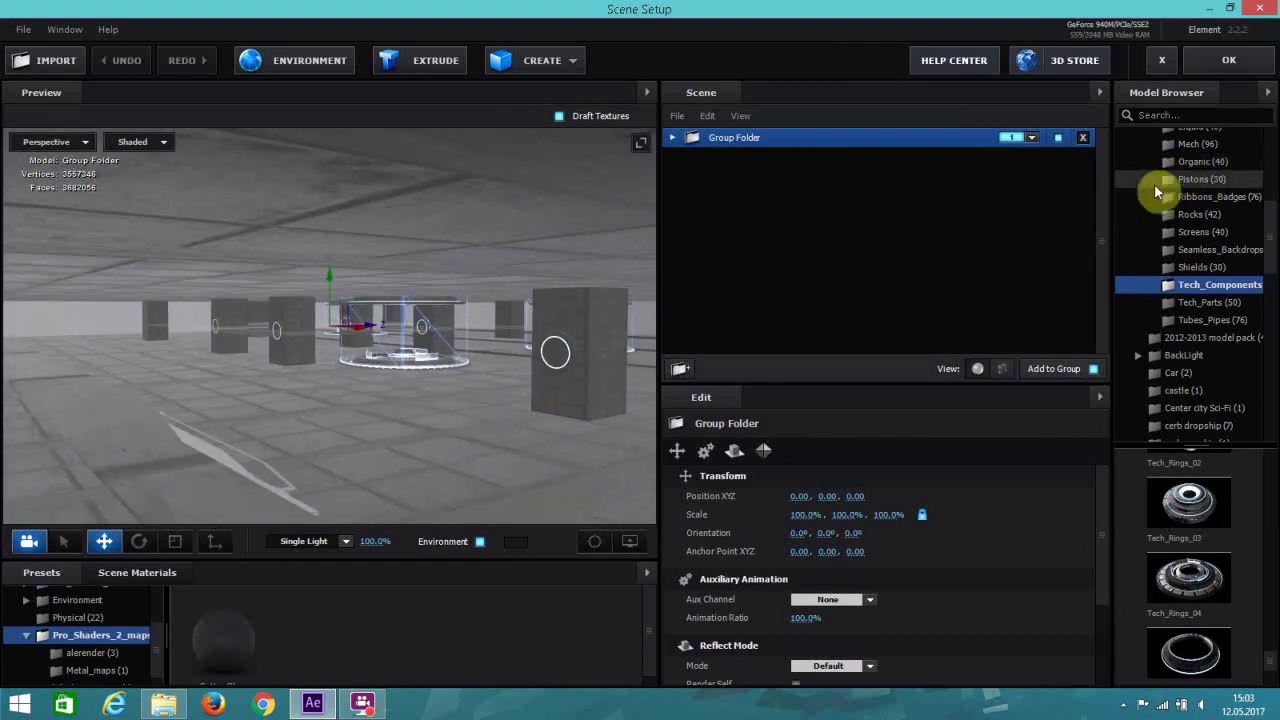
scroll(1154, 186, "up", 5)
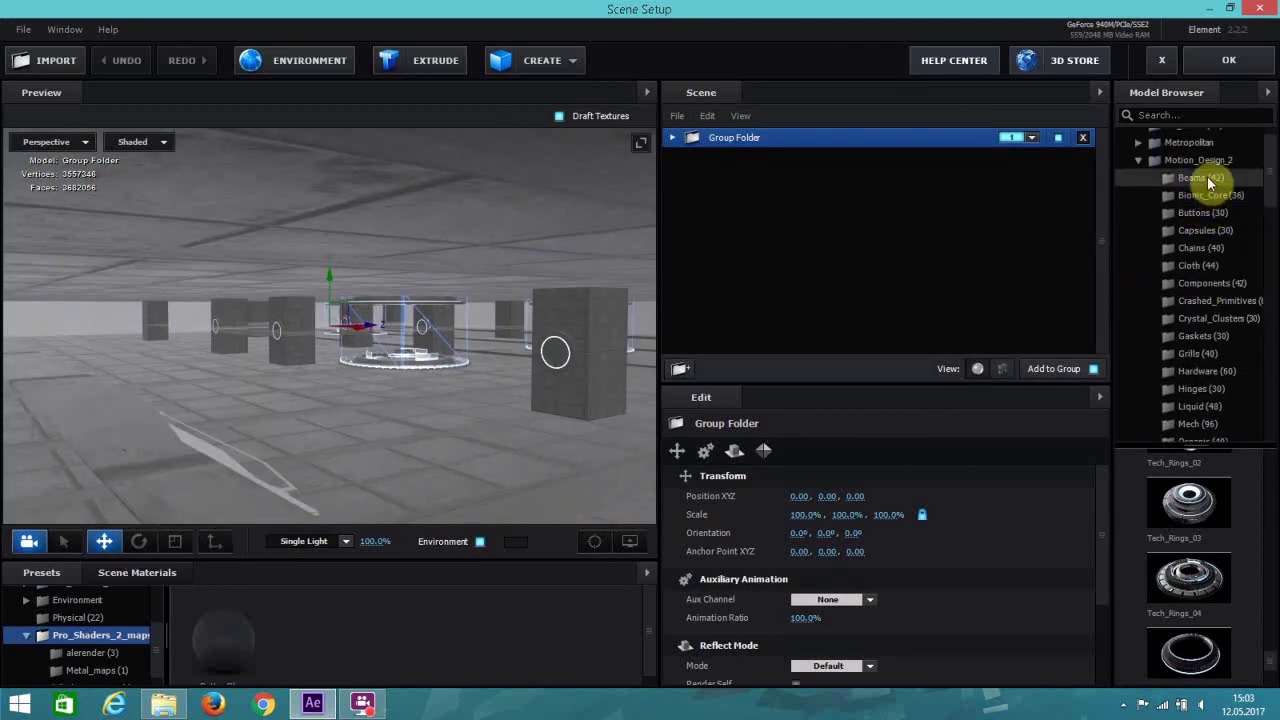
left_click(1200, 178)
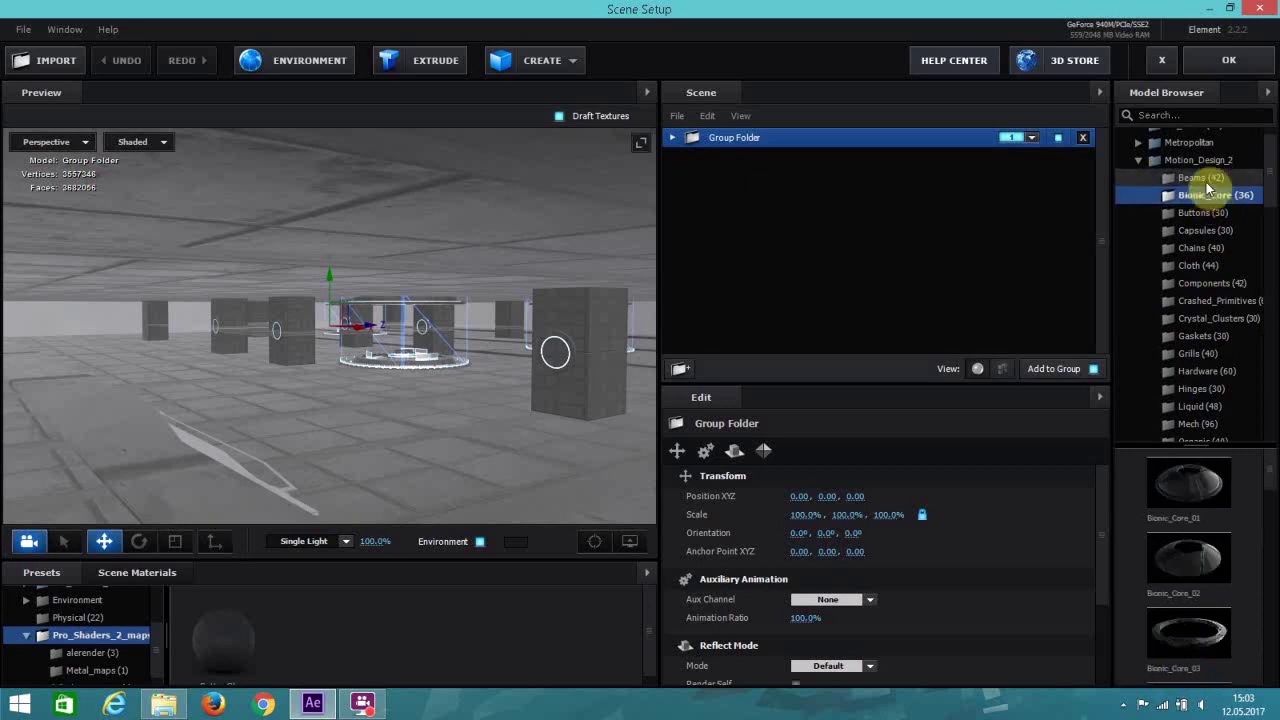
scroll(1214, 571, "down", 6)
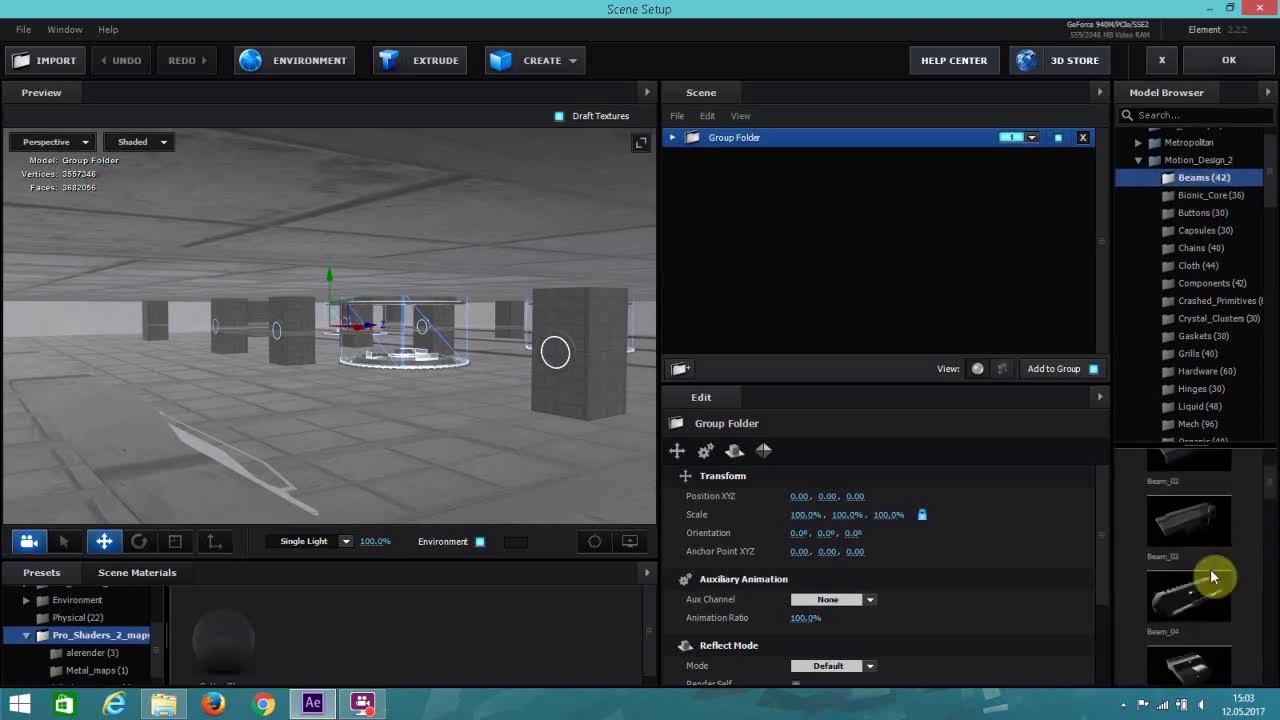
scroll(1210, 577, "down", 7)
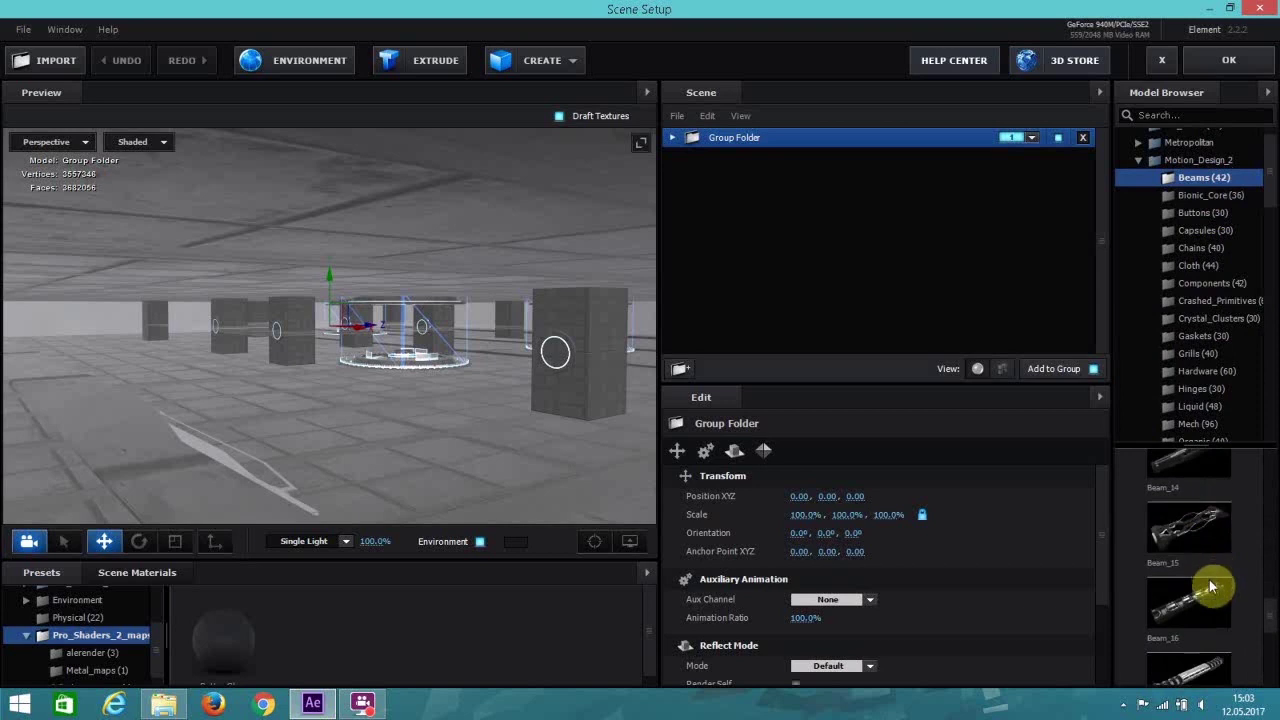
scroll(1210, 572, "down", 1)
left_click(1217, 545)
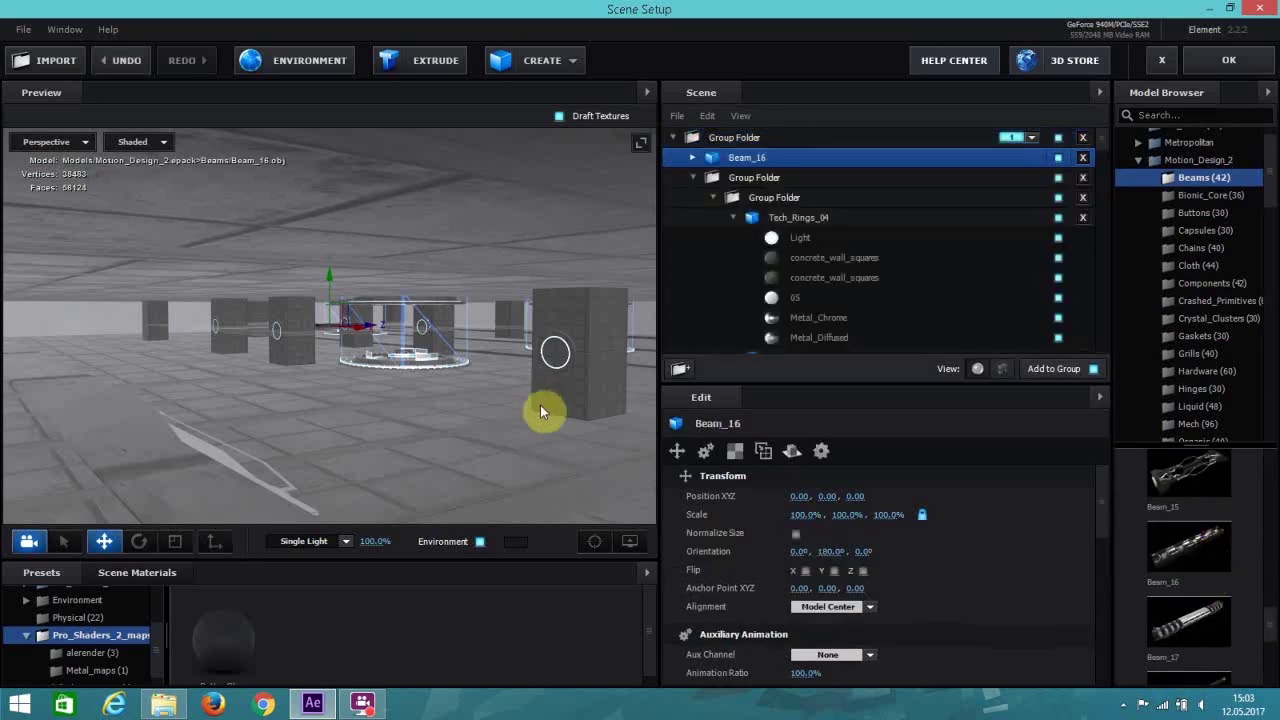
Place Beam_16 on the floor at about X 5.17, Y -0.96, Z -1.01 and scale it uniformly to 229.5%.
left_click_drag(357, 331, 516, 406)
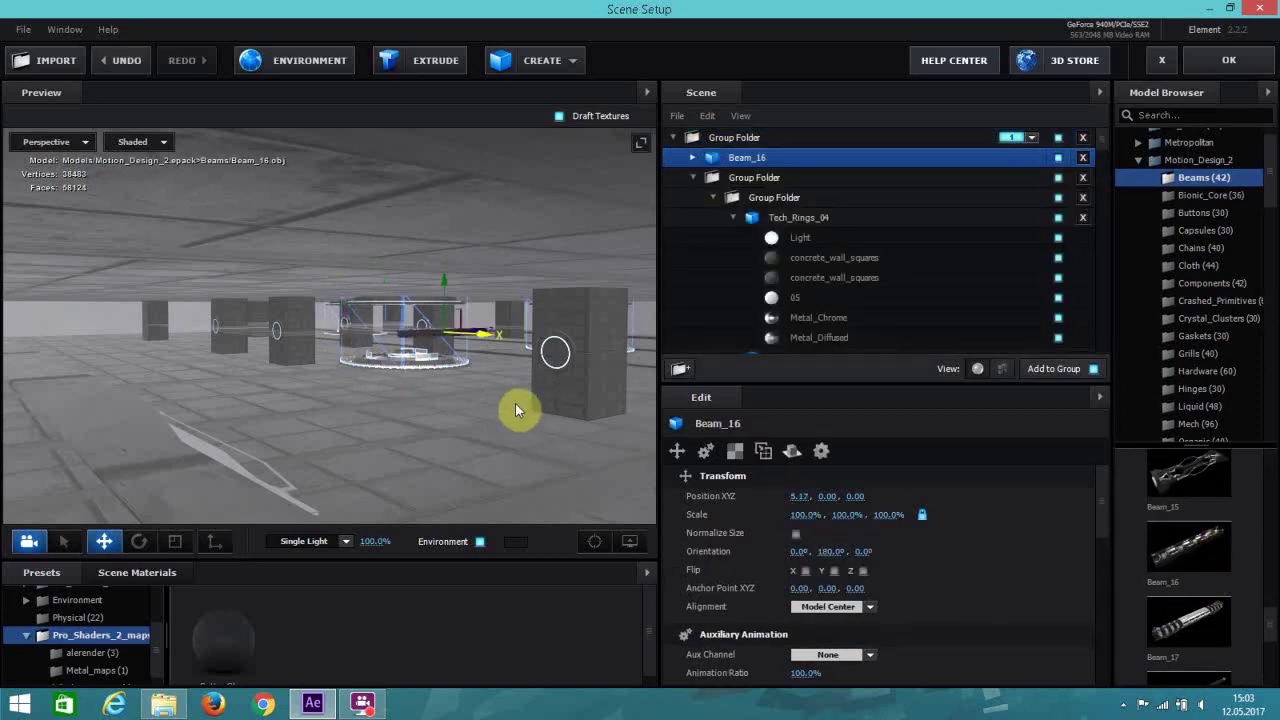
left_click_drag(467, 277, 490, 315)
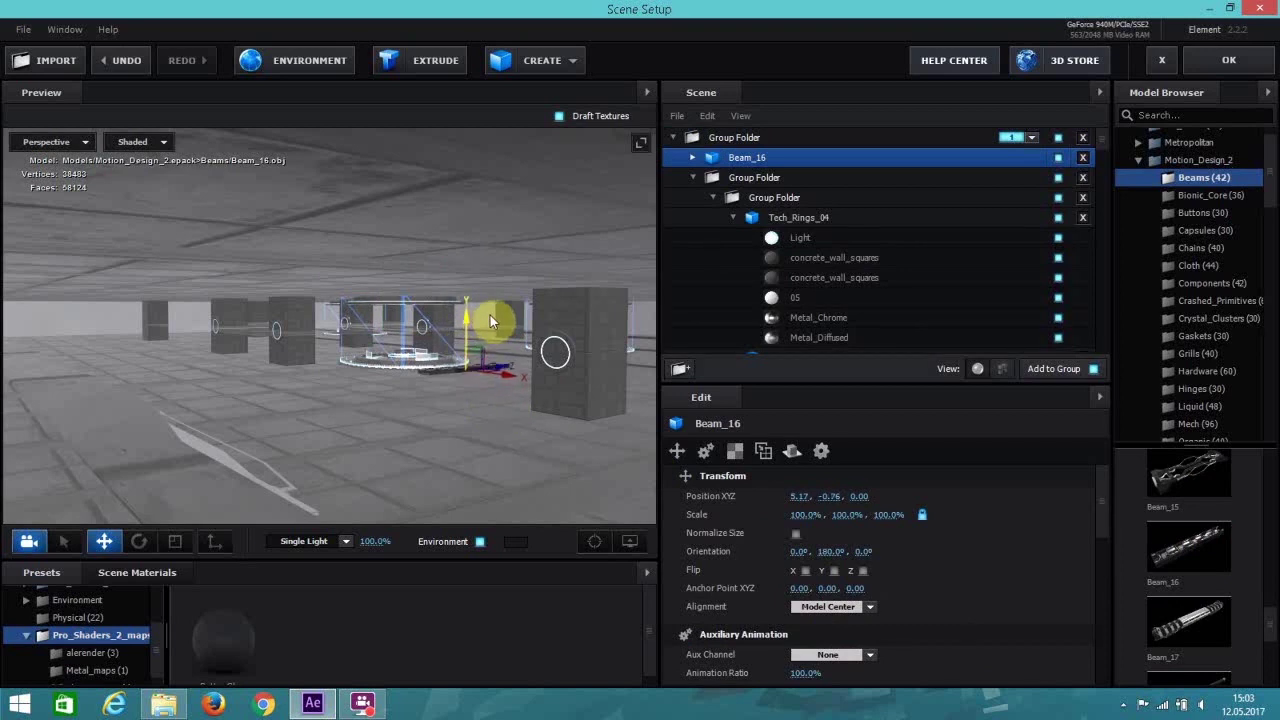
left_click_drag(818, 548, 1003, 508)
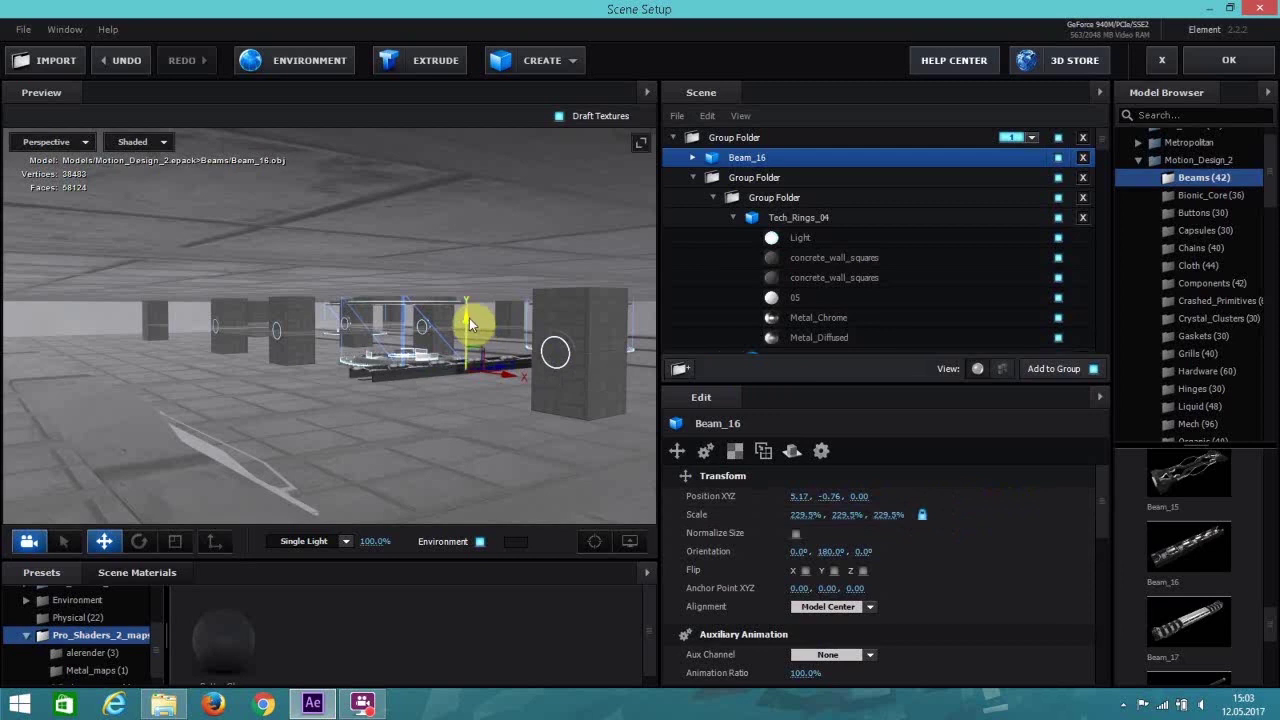
left_click_drag(469, 324, 469, 332)
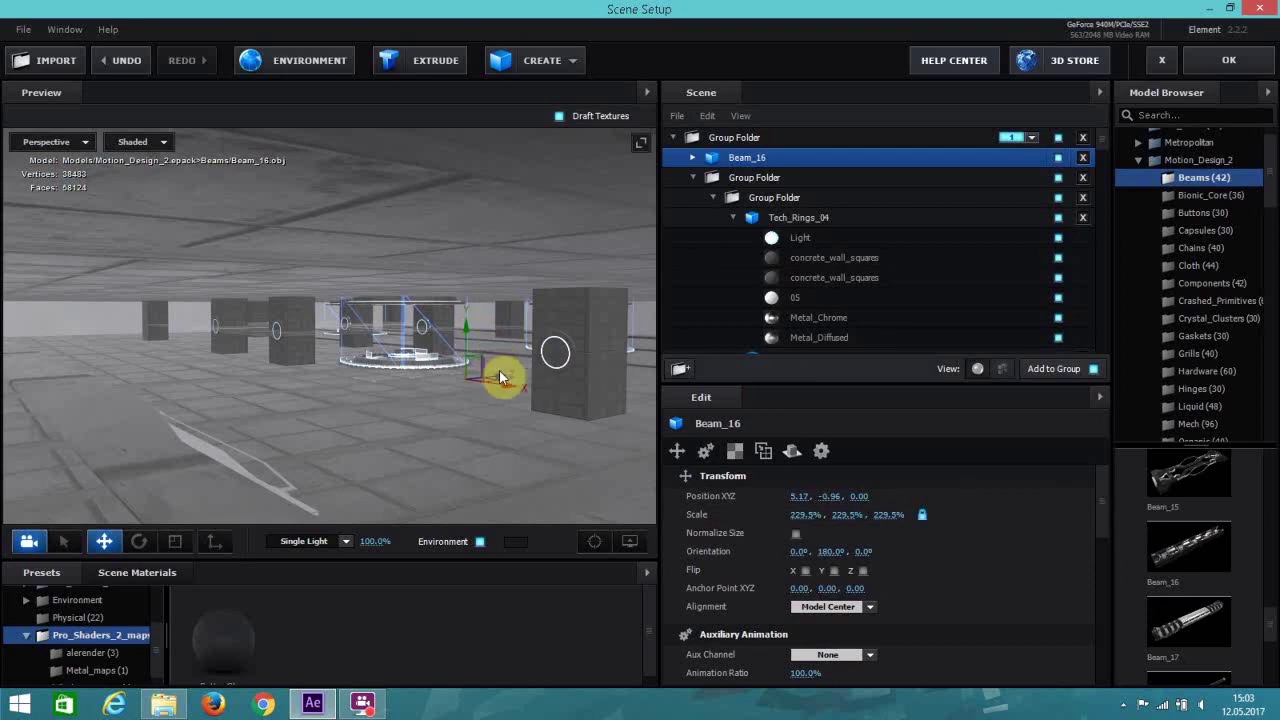
mouse_move(503, 378)
left_mouse_down()
mouse_move(480, 383)
mouse_move(491, 369)
left_mouse_up()
mouse_move(420, 393)
left_mouse_down()
mouse_move(437, 420)
mouse_move(495, 405)
mouse_move(438, 406)
left_mouse_up()
left_click(185, 540)
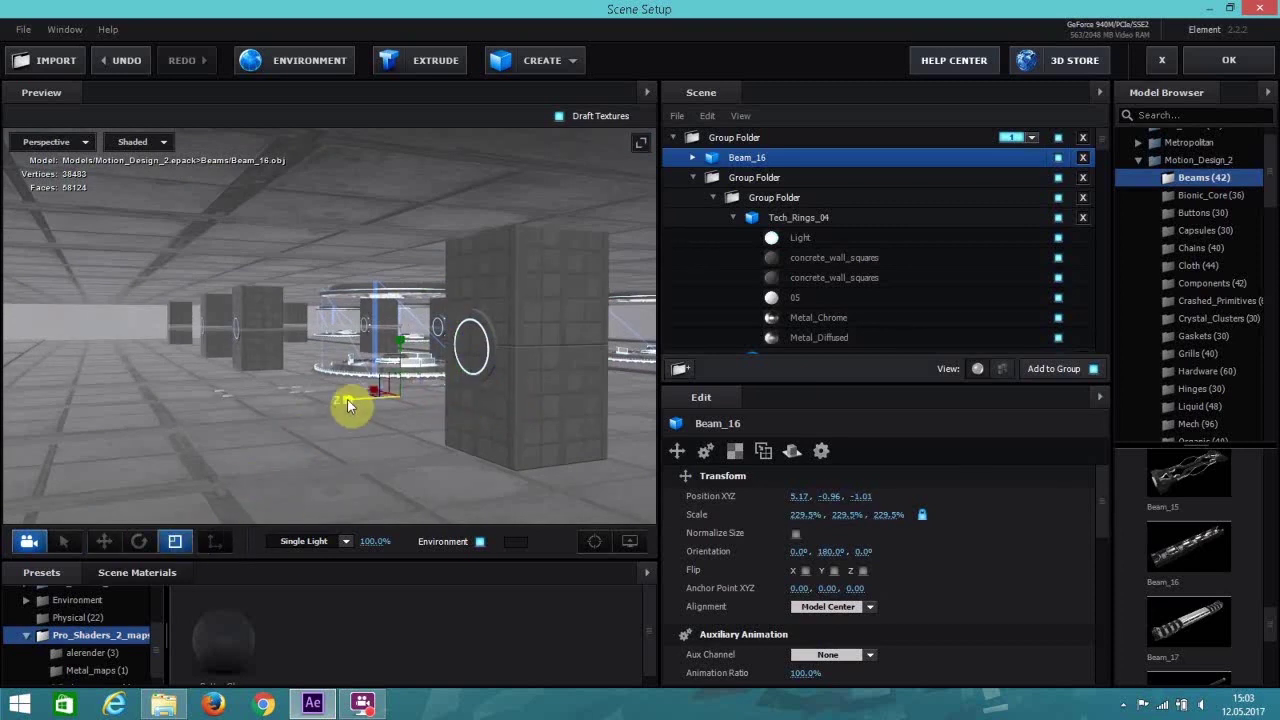
left_click_drag(347, 403, 277, 427)
key("ctrl+z")
left_click(106, 537)
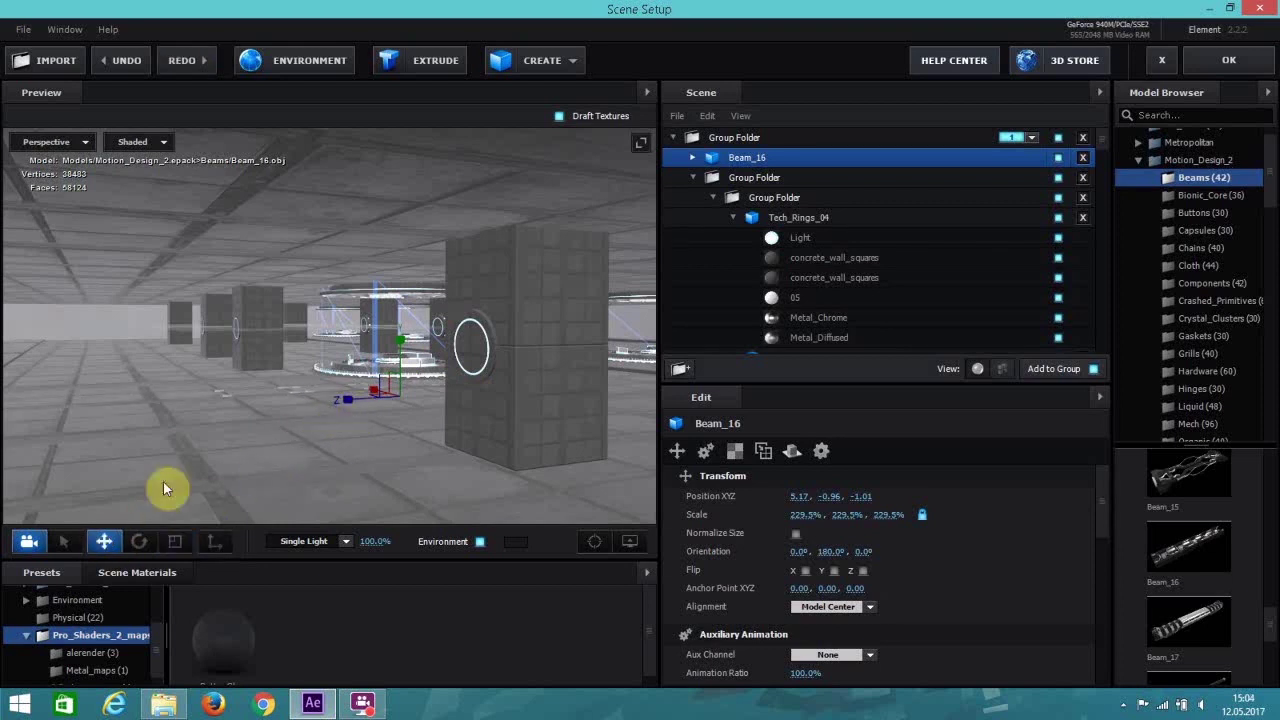
Duplicate the beam to about Z -6.88, and place a copy of the resulting pair farther along the Z axis.
key("ctrl+d")
left_click_drag(444, 400, 146, 394)
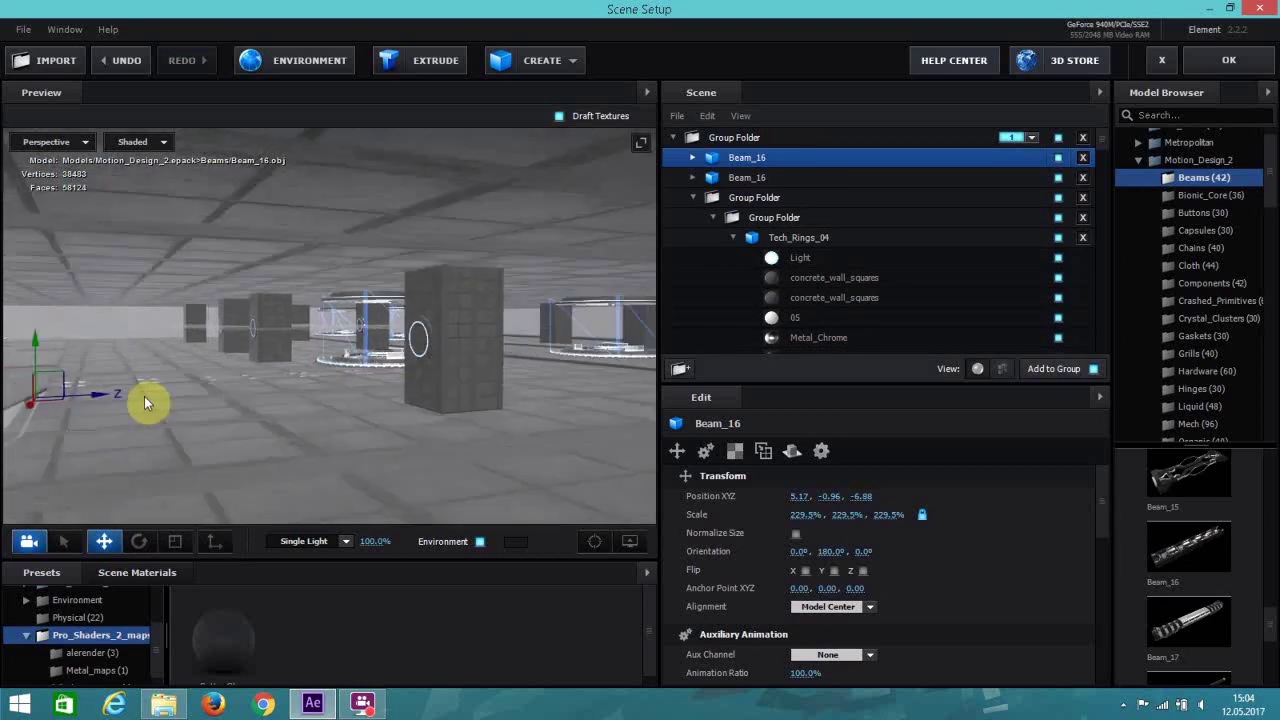
left_click(782, 179, "shift")
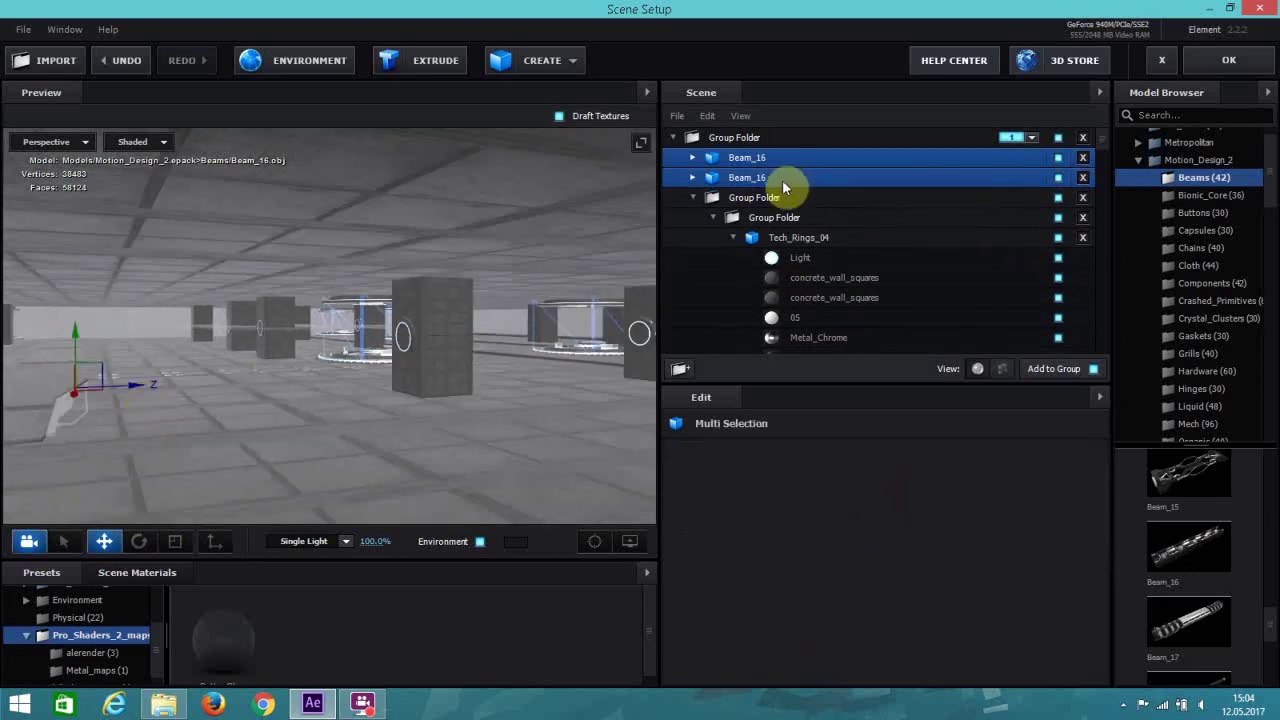
key("ctrl+d")
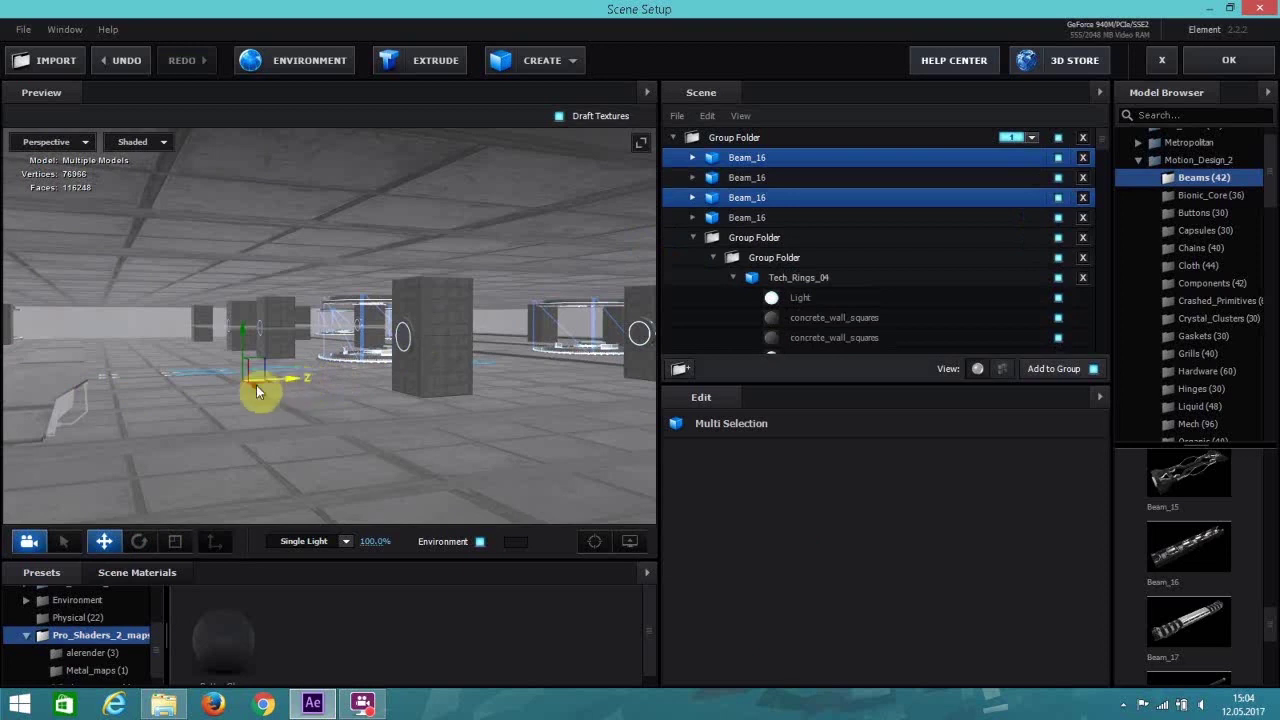
left_click_drag(158, 390, 24, 397)
left_click_drag(124, 394, 51, 381)
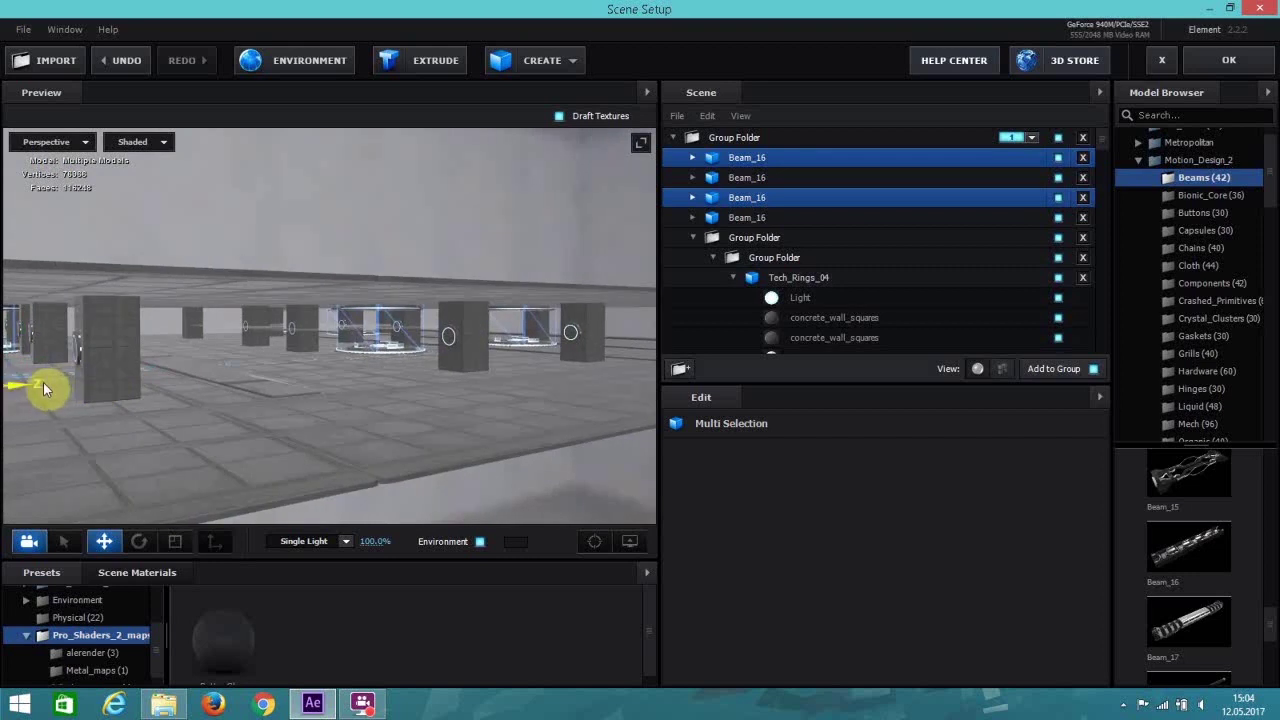
Select all four Beam_16 models and duplicate them, moving the copies along the Z axis to extend the row across the hall floor.
left_click(781, 180, "ctrl")
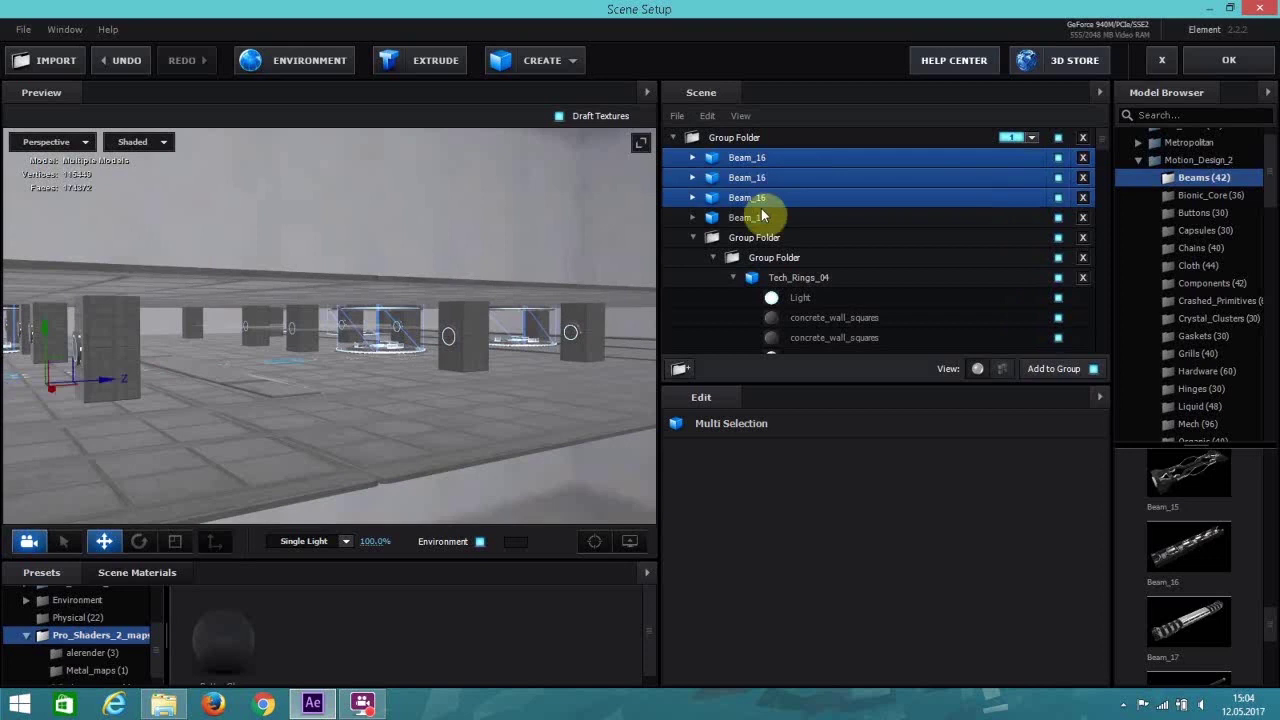
left_click(761, 216, "ctrl")
key("ctrl+d")
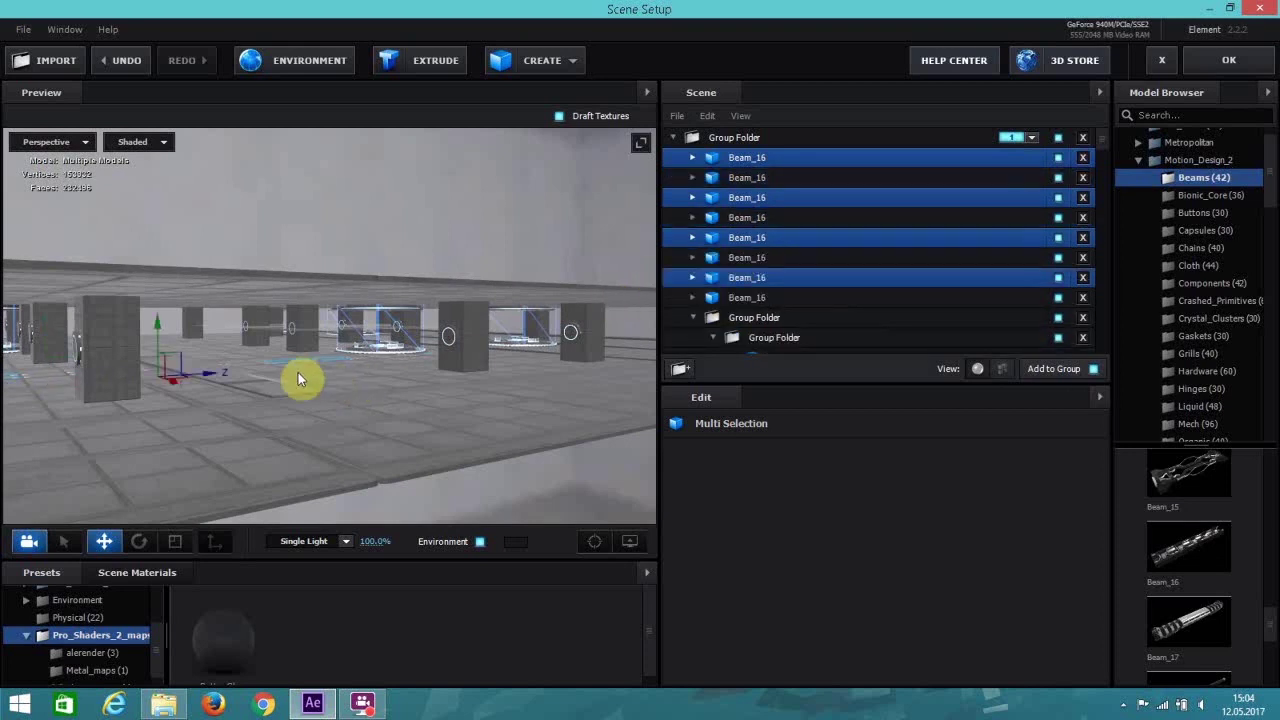
left_click_drag(205, 376, 571, 335)
Select all eight Beam_16 models and duplicate the row, moving the copy along the X axis to form a parallel floor strip.
left_click(764, 259, "ctrl")
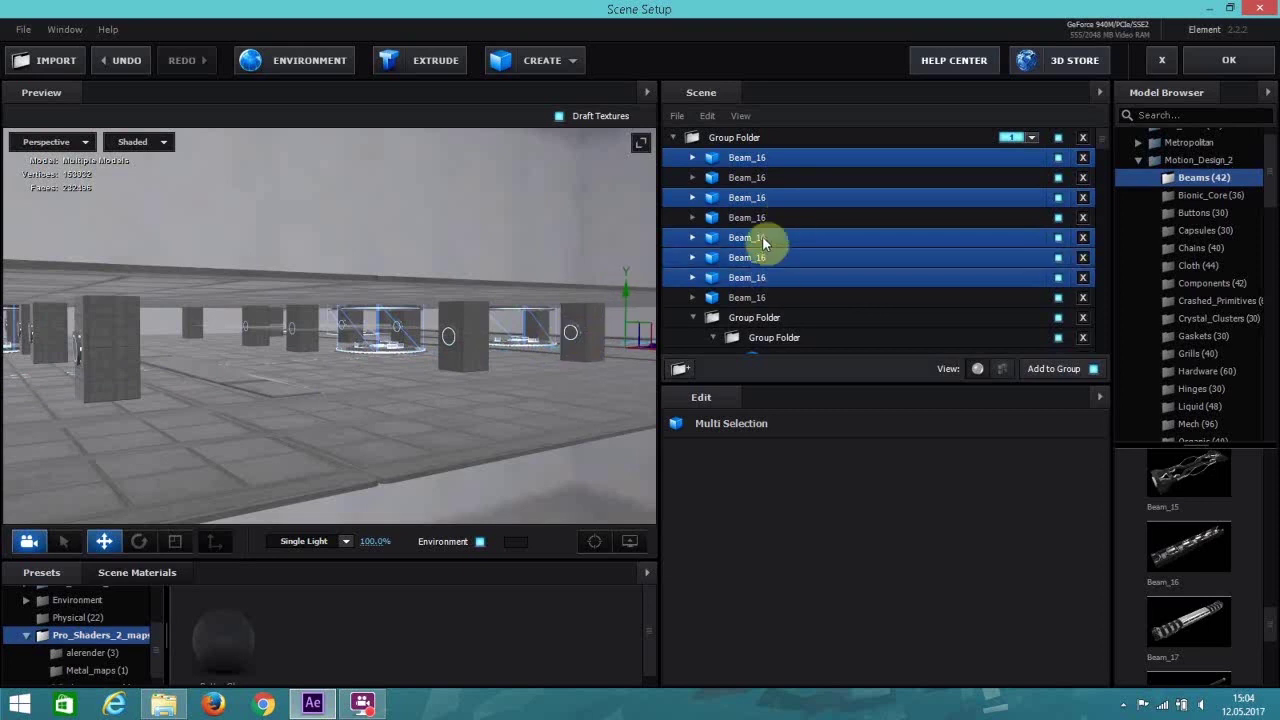
left_click(762, 219, "ctrl")
left_click(750, 178, "ctrl")
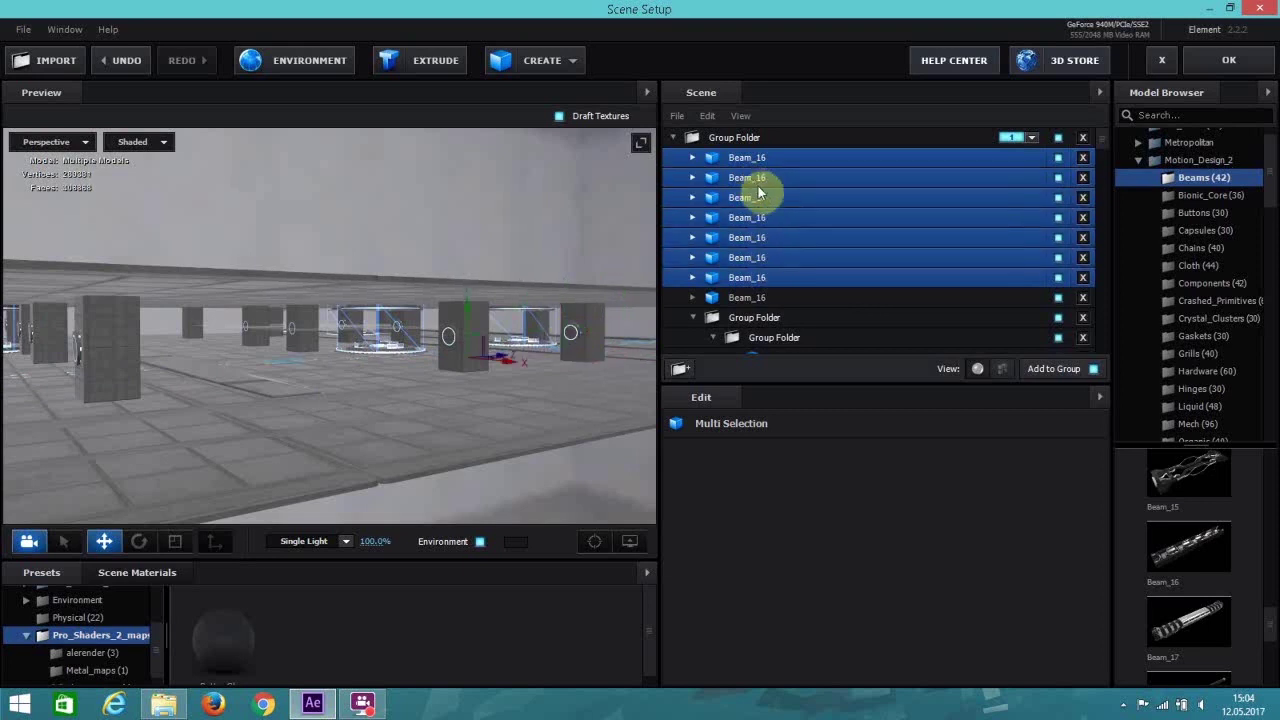
left_click(778, 297, "ctrl")
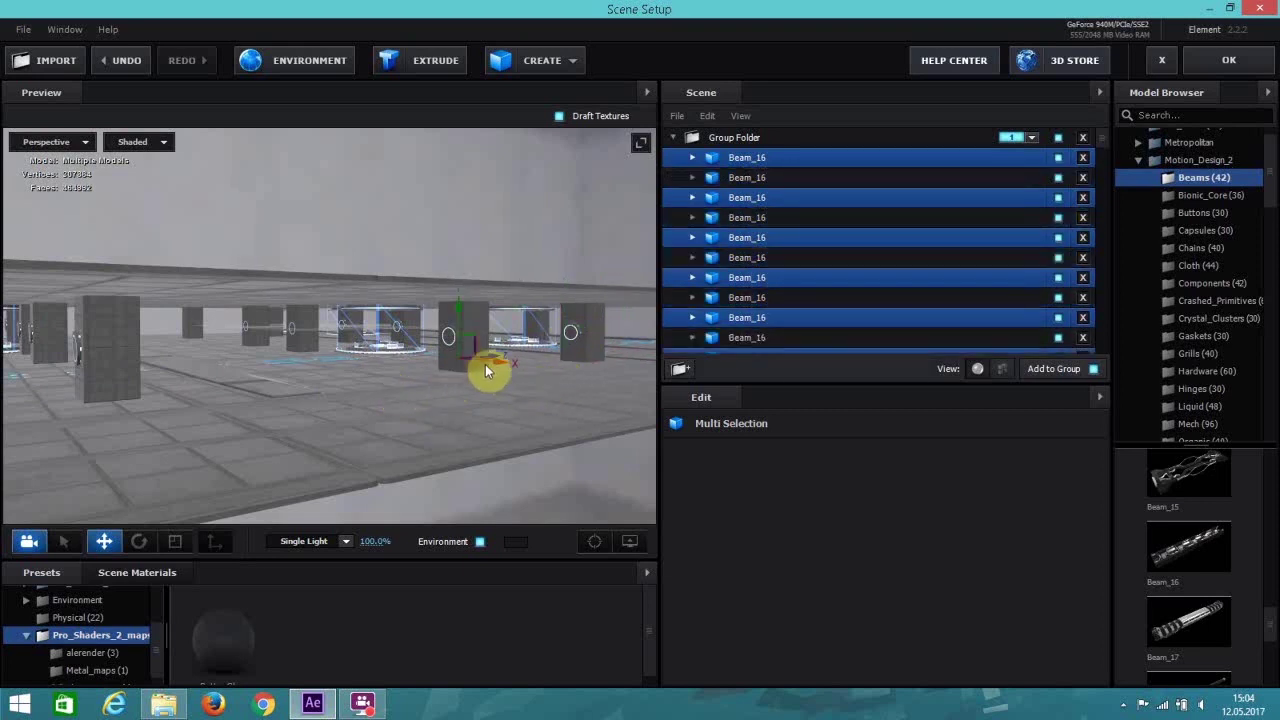
left_click_drag(600, 381, 690, 378)
Place two more copies of the eight-beam row along the X axis across the hall, and apply the scene setup.
key("ctrl+d")
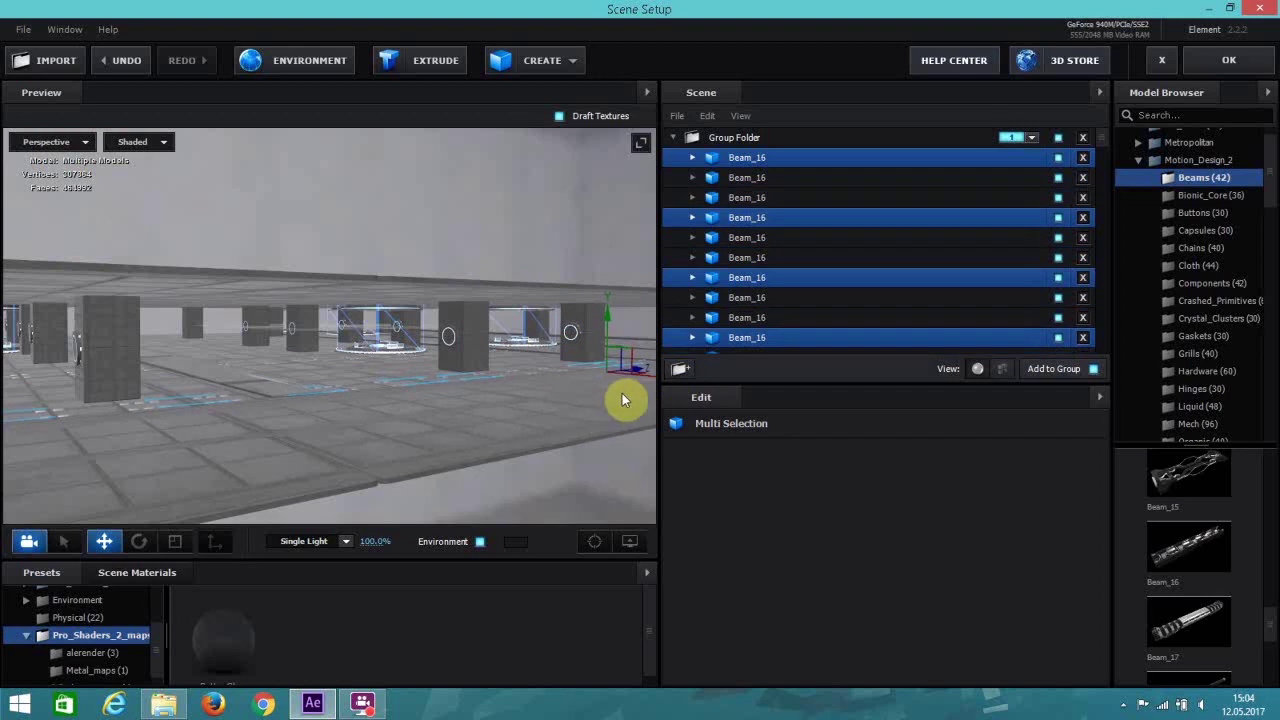
scroll(619, 397, "down", 1)
left_click_drag(623, 379, 241, 333)
key("ctrl+d")
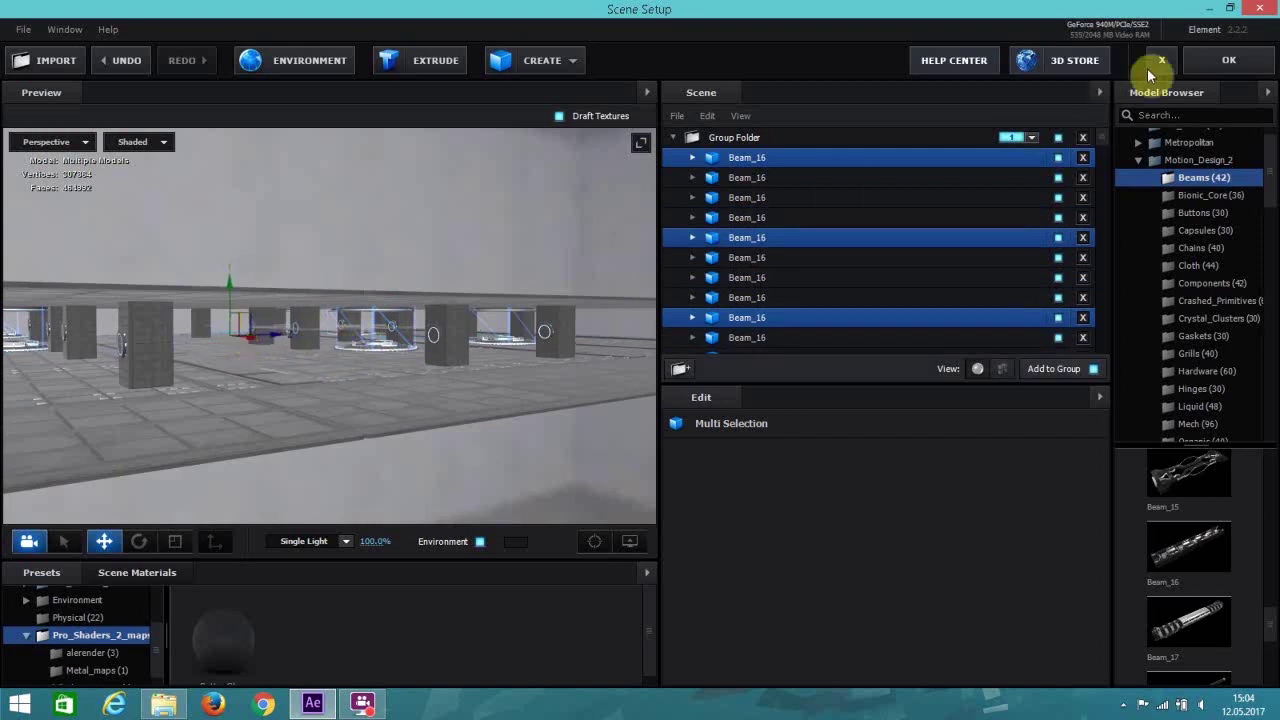
left_click(1187, 66)
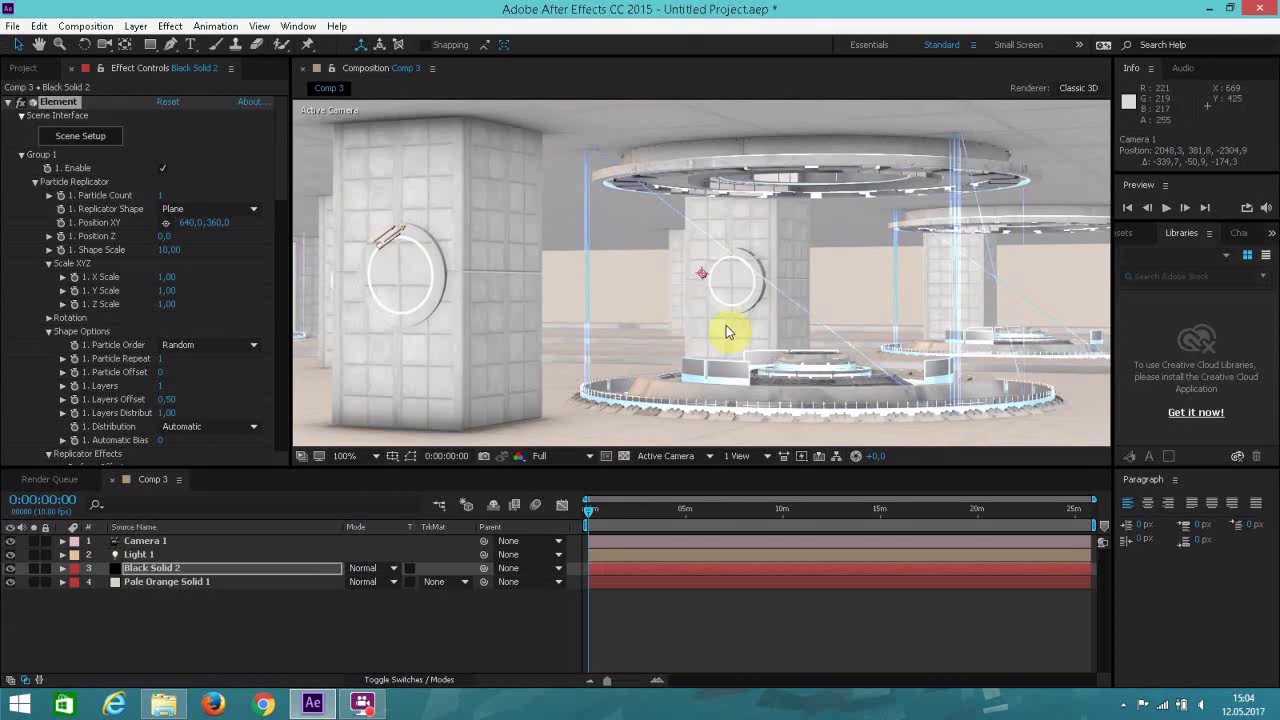
scroll(726, 325, "down", 2)
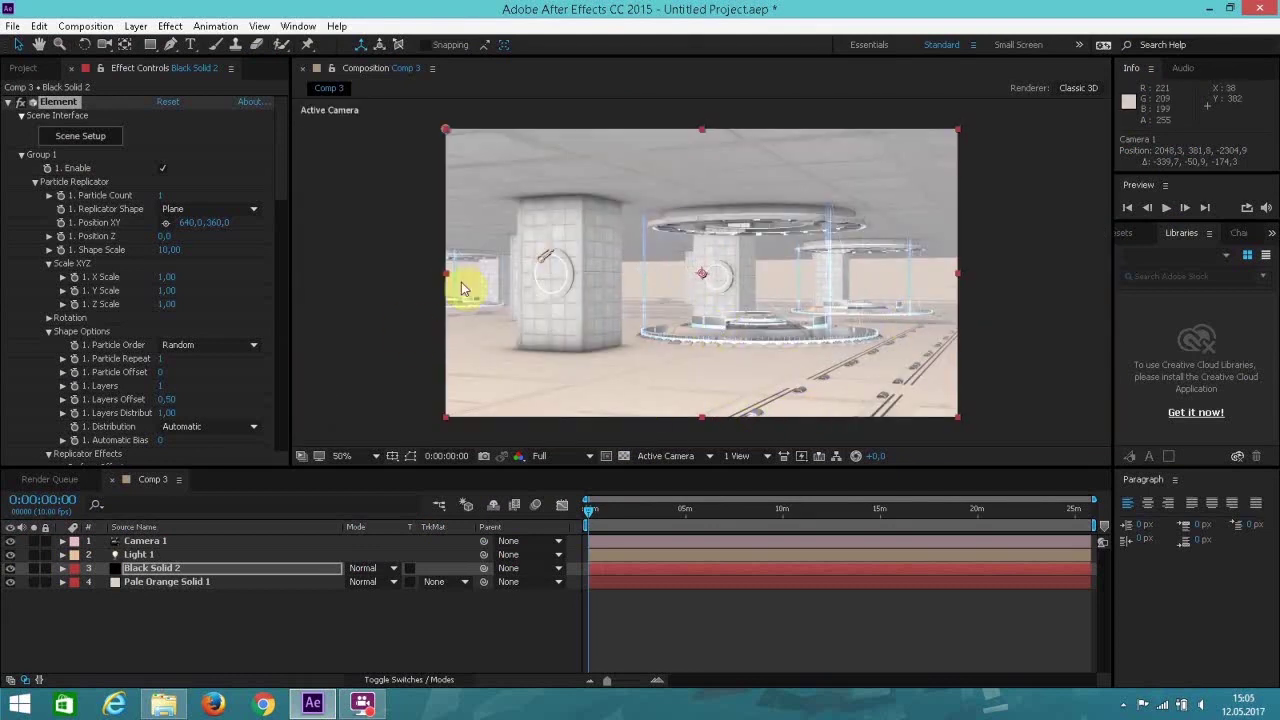
Open the Element scene setup for the Black Solid 2 layer.
left_click(108, 138)
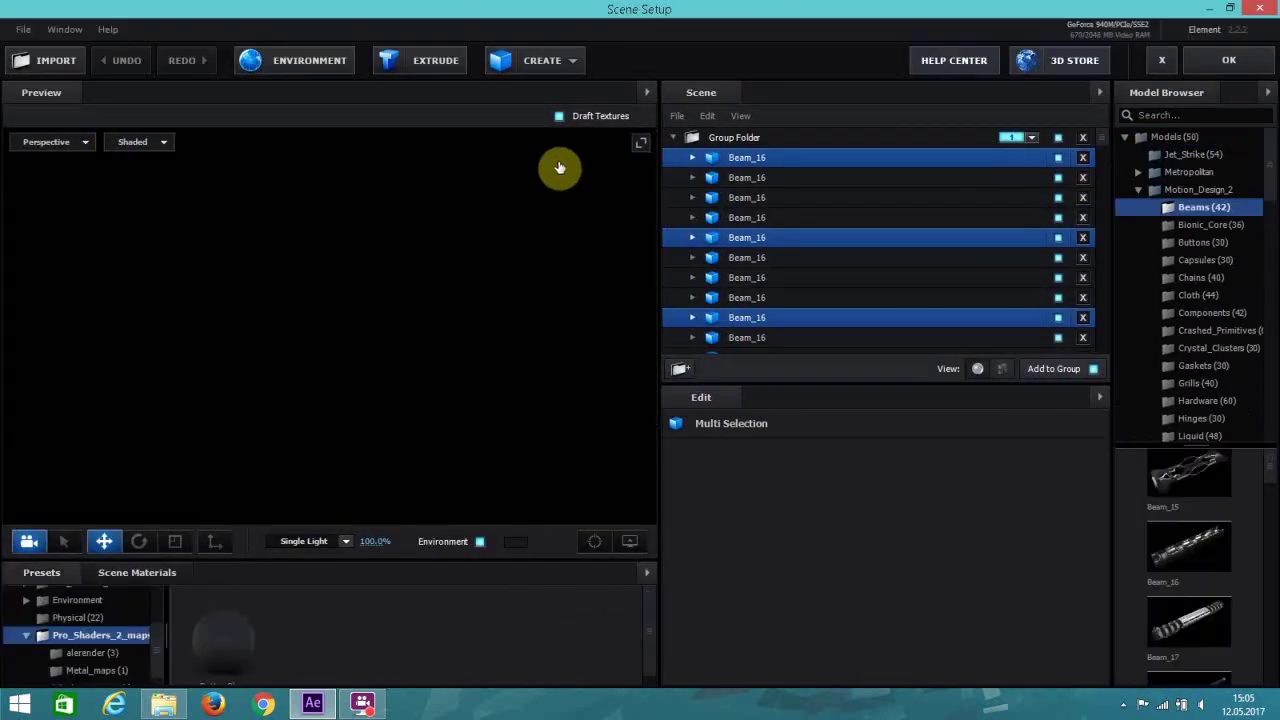
left_click(747, 178, "ctrl")
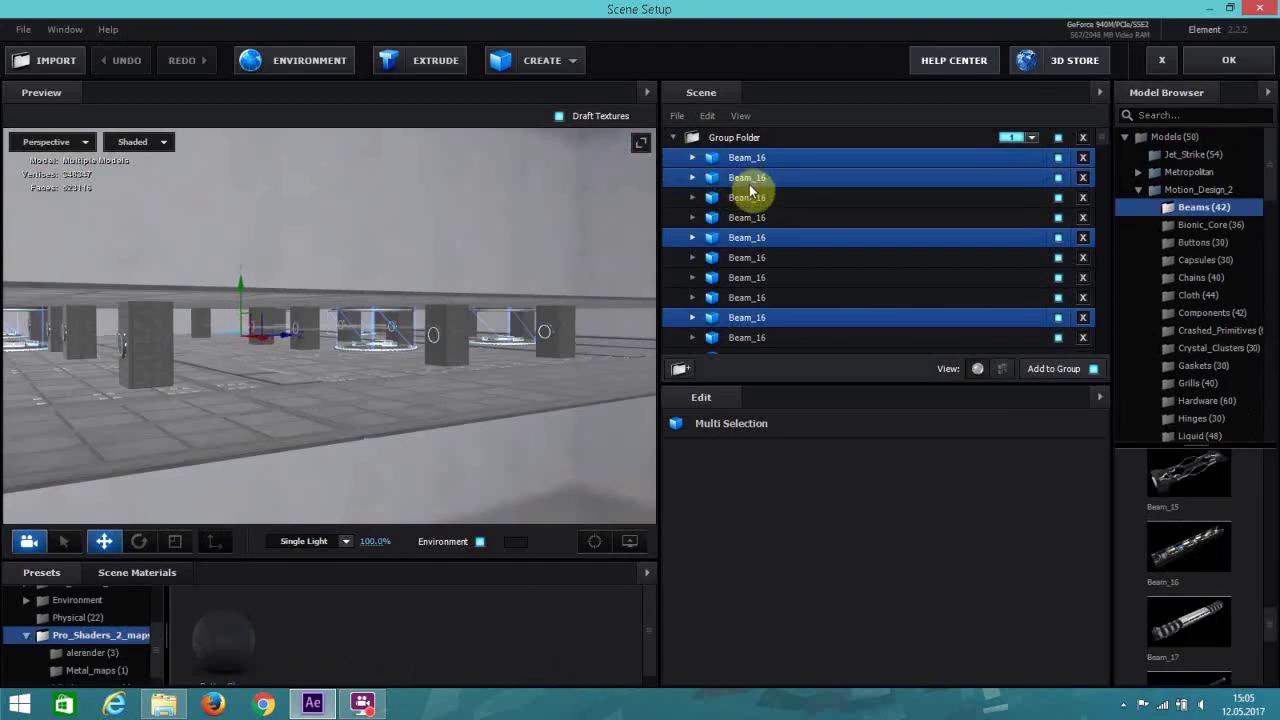
left_click(750, 200, "ctrl")
left_click(765, 257, "ctrl")
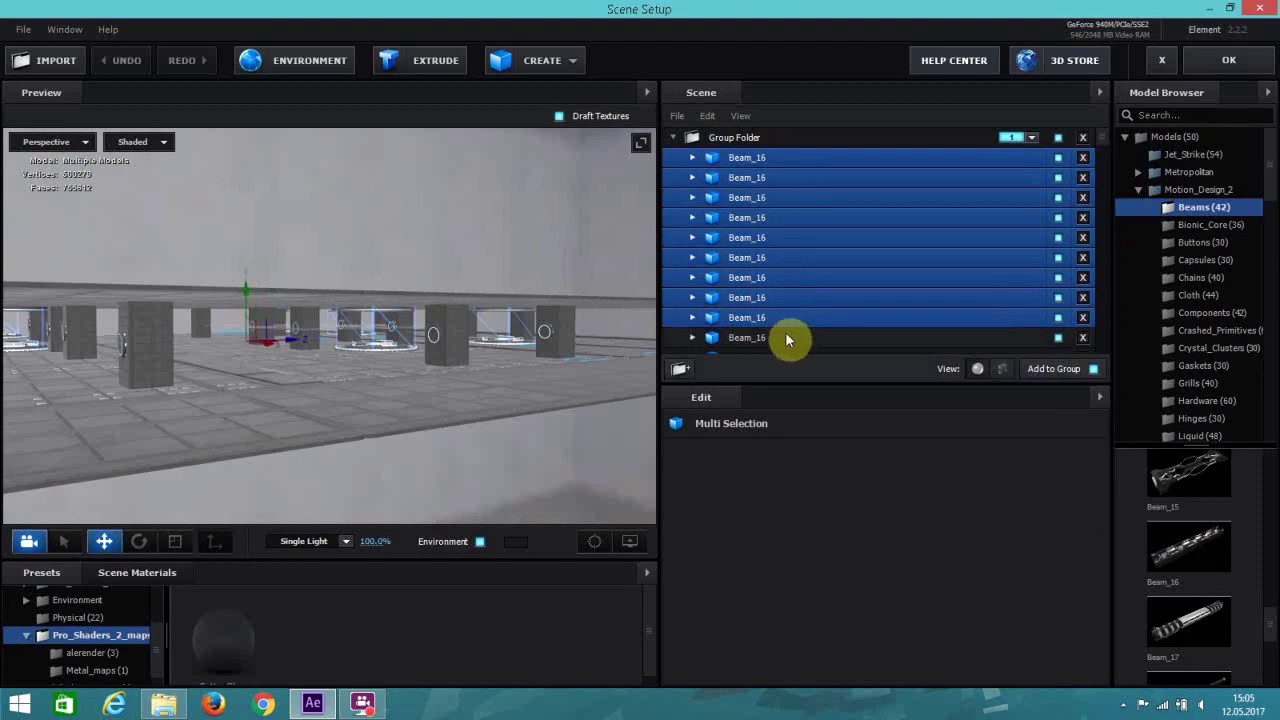
scroll(784, 300, "down", 1)
left_click(765, 246, "ctrl")
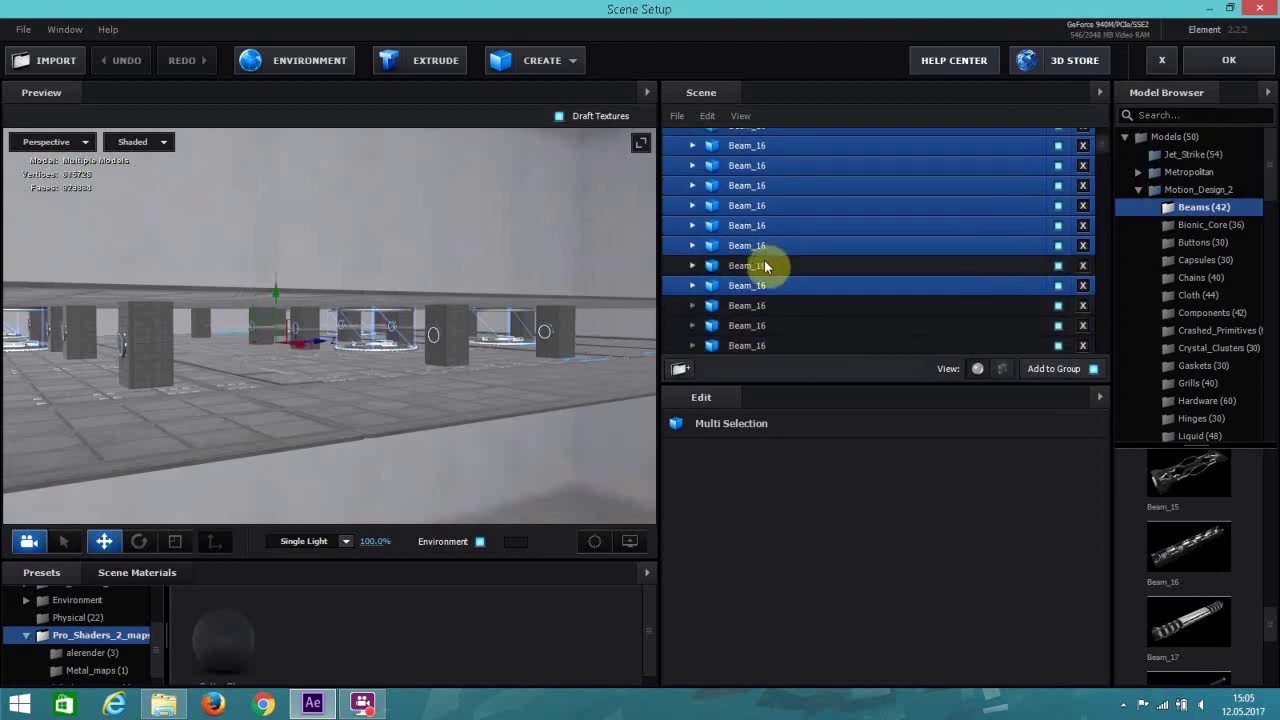
left_click(766, 265, "ctrl")
left_click(765, 314, "ctrl")
left_click(767, 330, "ctrl")
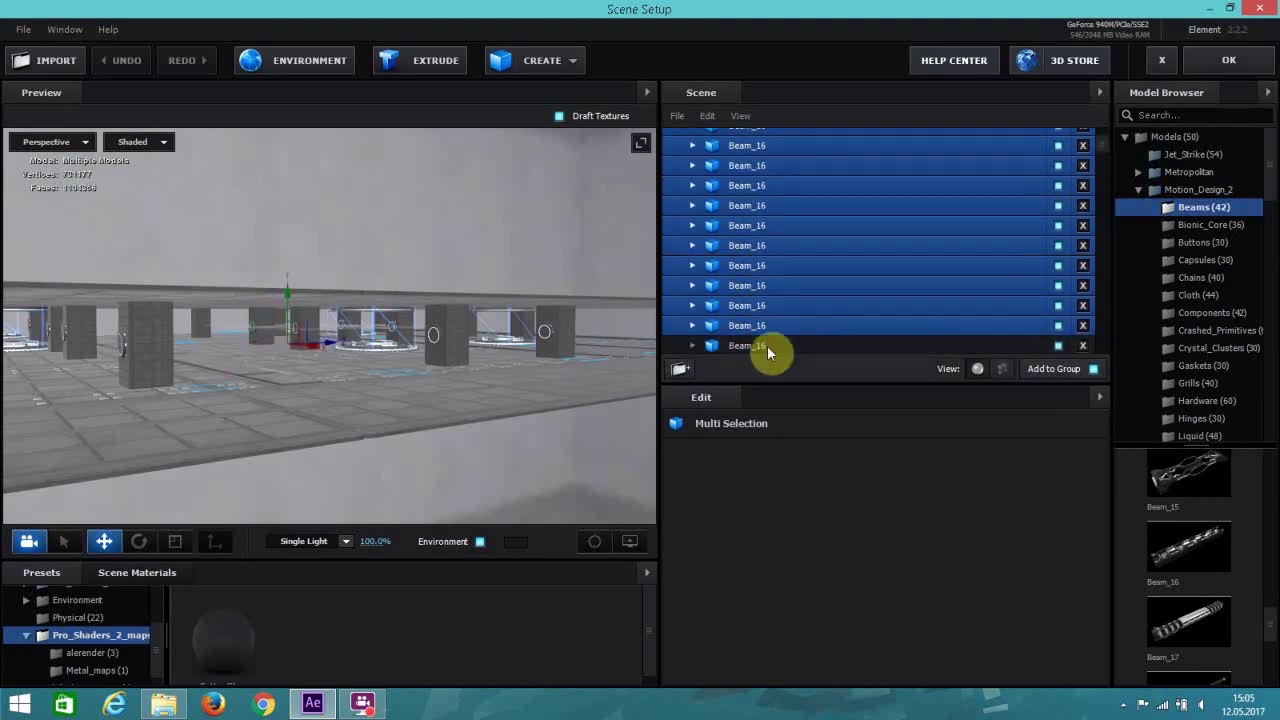
left_click(767, 345, "ctrl")
scroll(767, 345, "down", 1)
left_click(779, 330)
Select all Beam_16 models in the scene list, from the one just above the ring group folder up to the first.
scroll(781, 327, "down", 2)
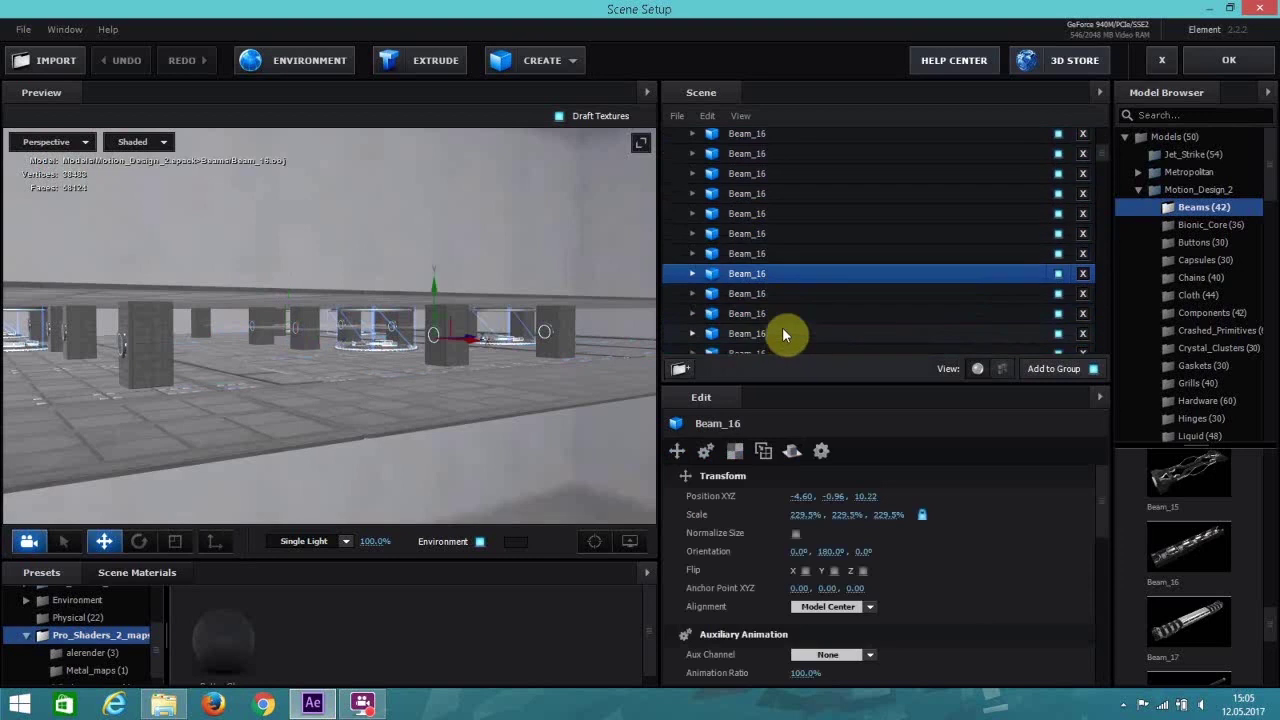
scroll(783, 317, "down", 3)
scroll(783, 317, "down", 3)
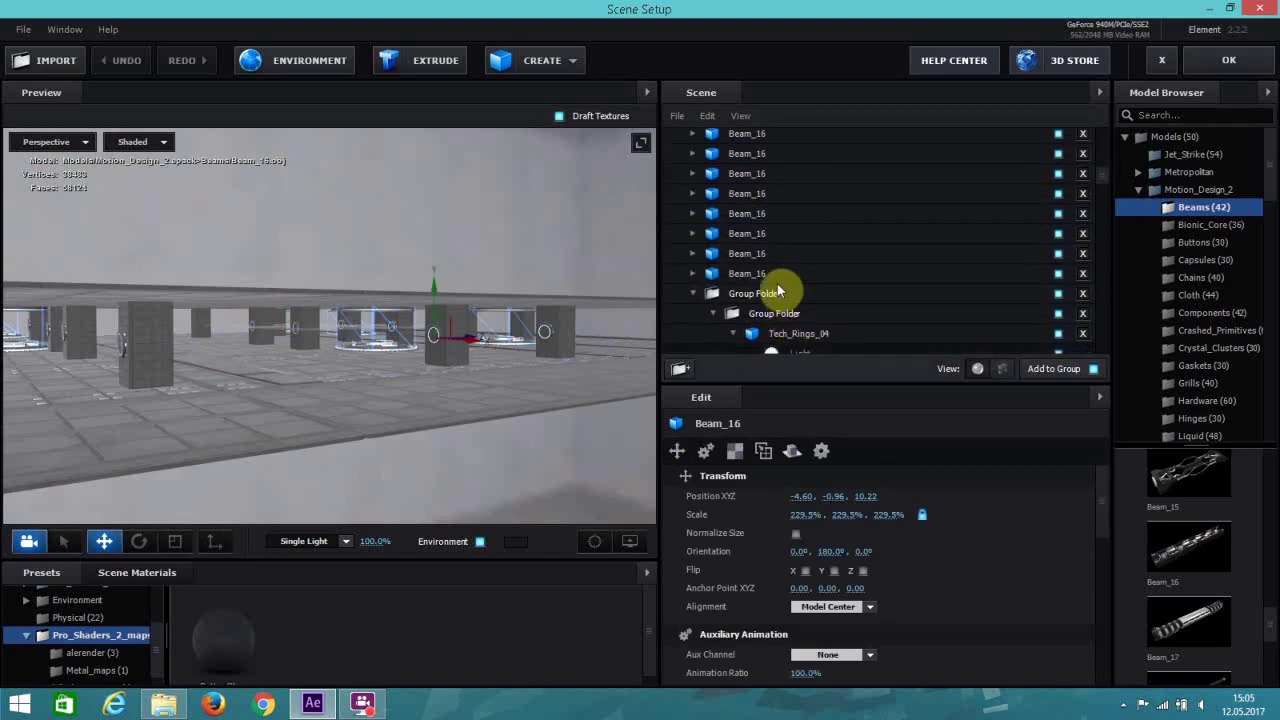
scroll(790, 299, "up", 5)
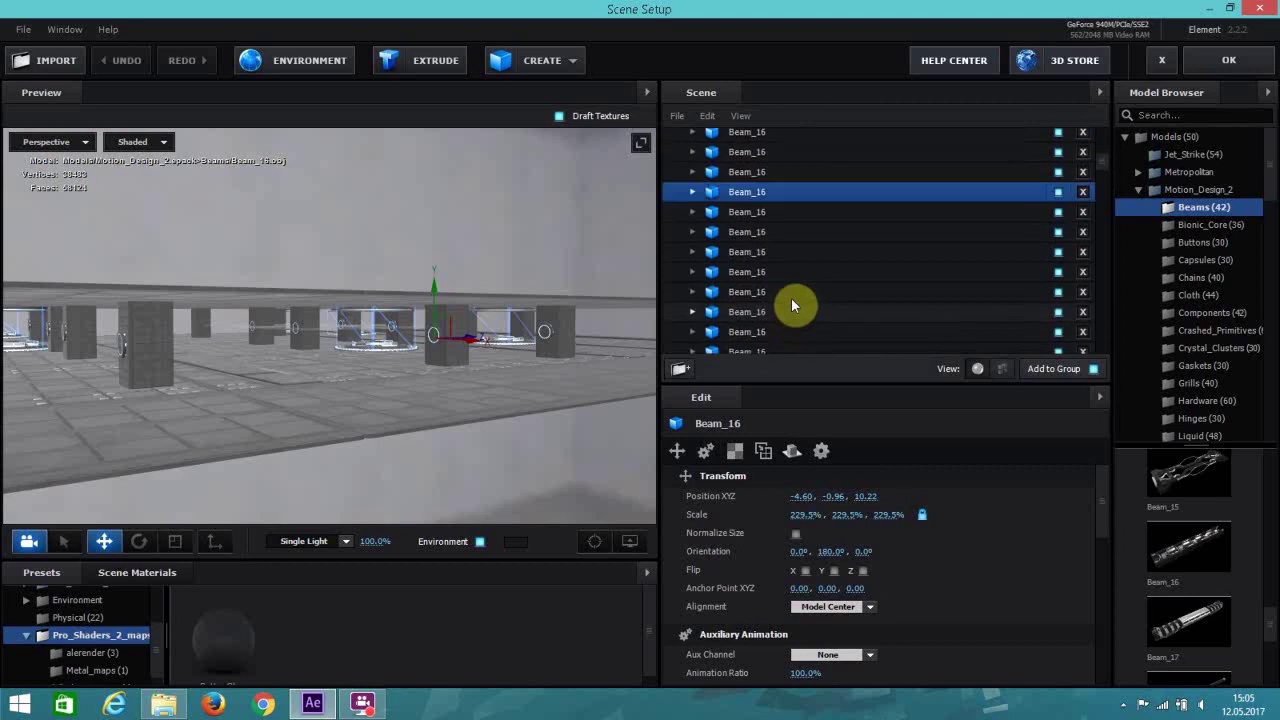
scroll(793, 297, "down", 3)
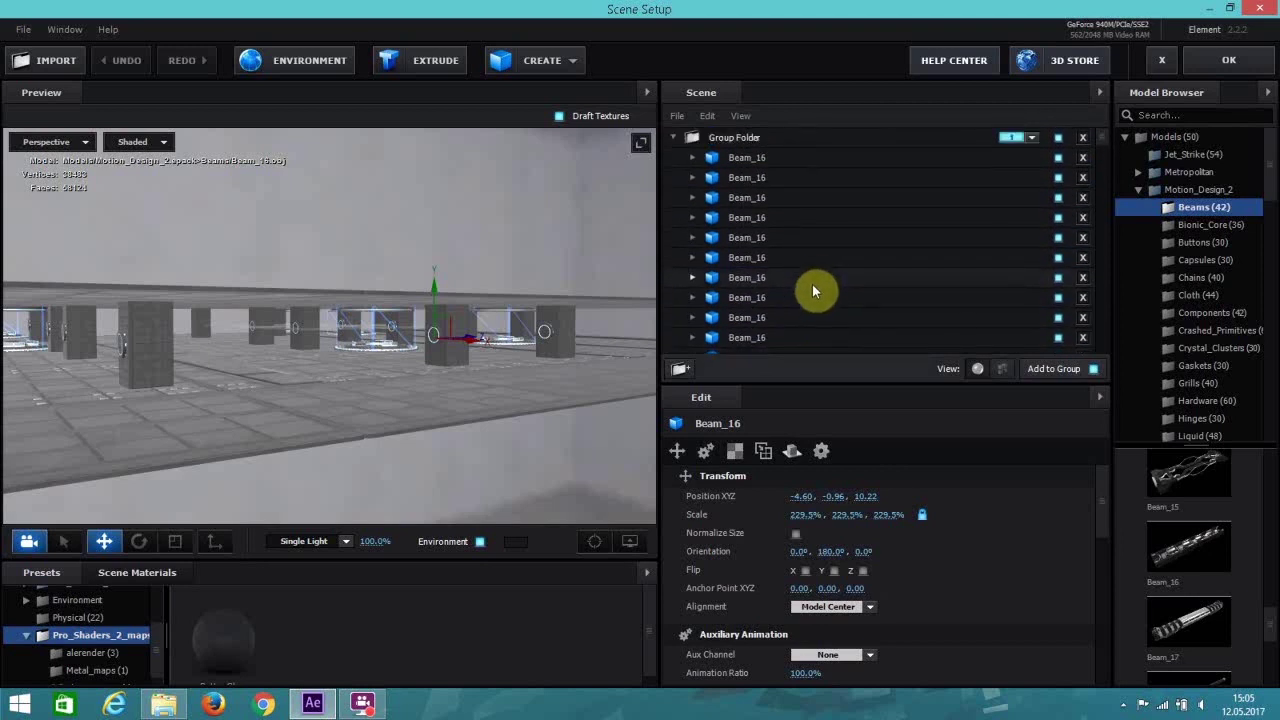
scroll(811, 283, "up", 4)
scroll(815, 284, "down", 4)
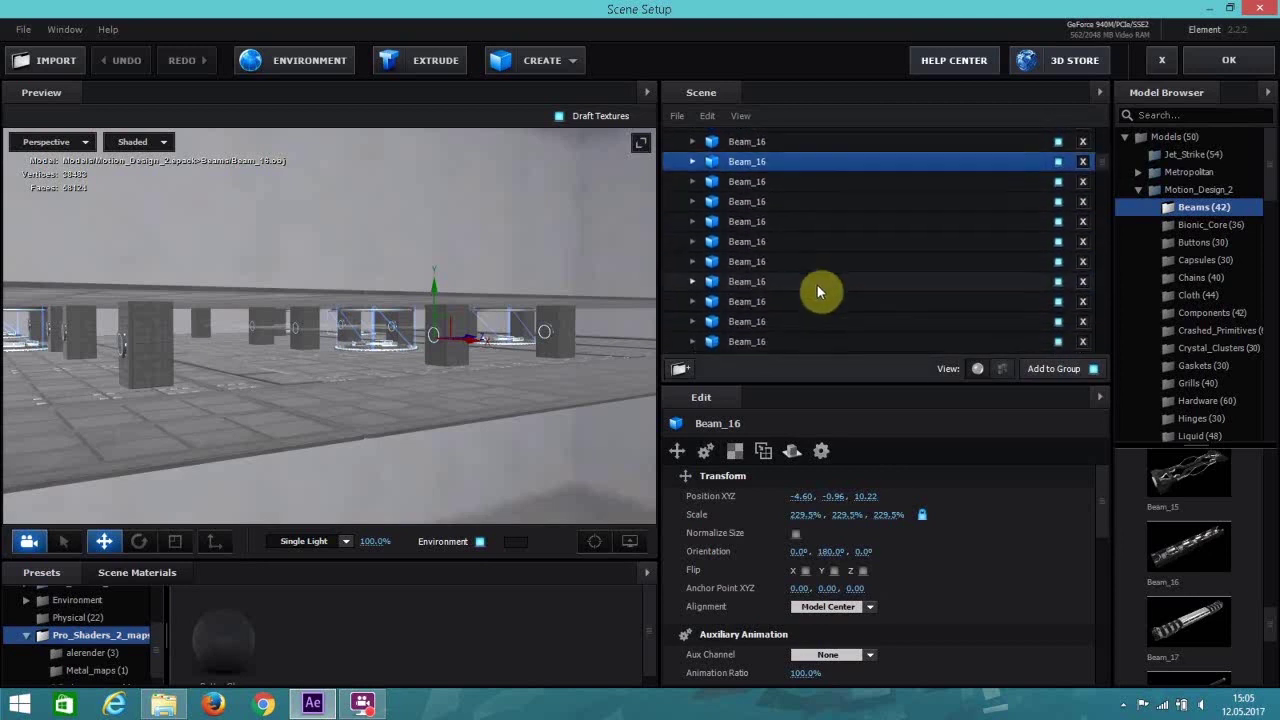
scroll(800, 293, "down", 1)
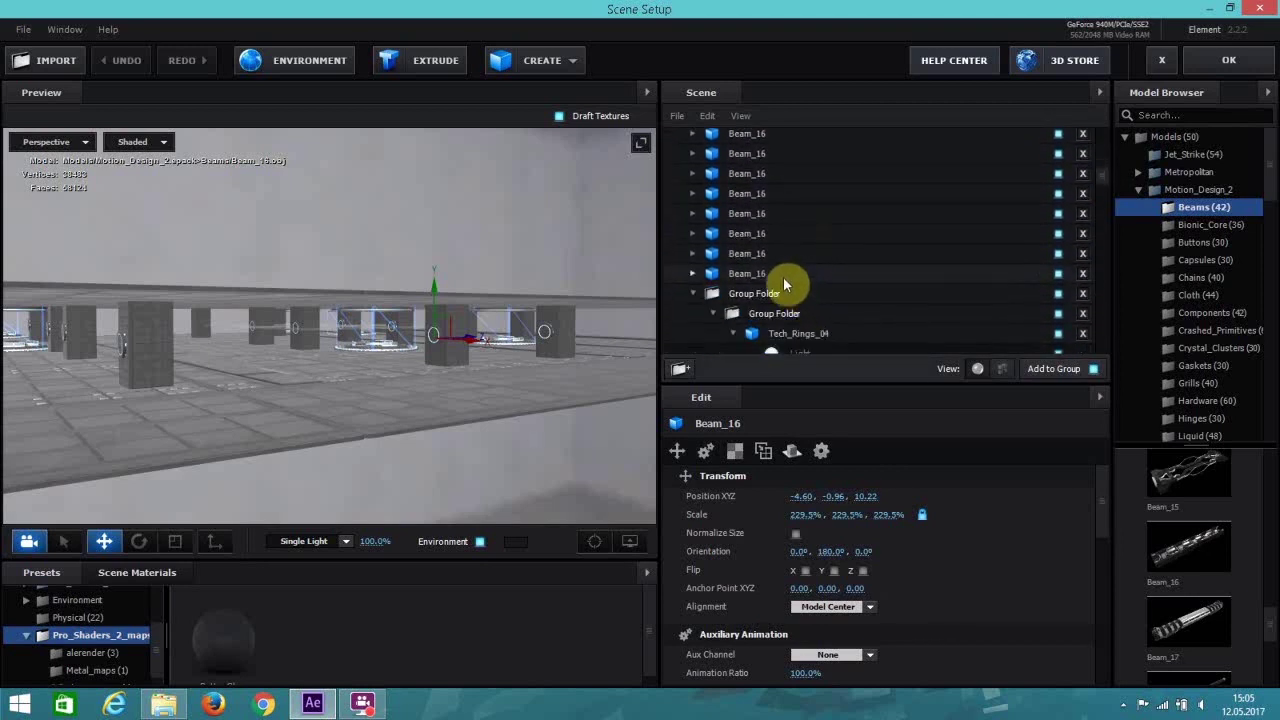
left_click(783, 274)
left_click(779, 255, "ctrl")
left_click(768, 216, "ctrl")
left_click(756, 235, "ctrl")
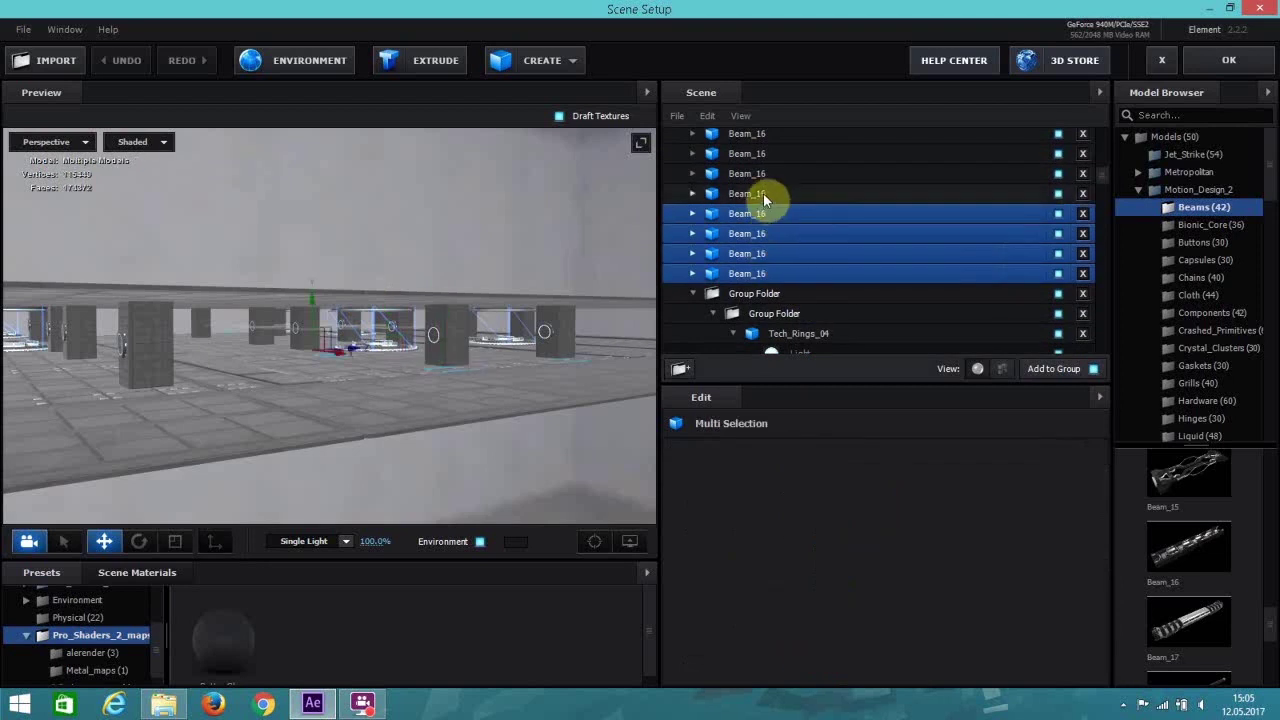
left_click(763, 193, "ctrl")
left_click(763, 172, "ctrl")
left_click(759, 153, "ctrl")
left_click(758, 139, "ctrl")
scroll(771, 172, "up", 5)
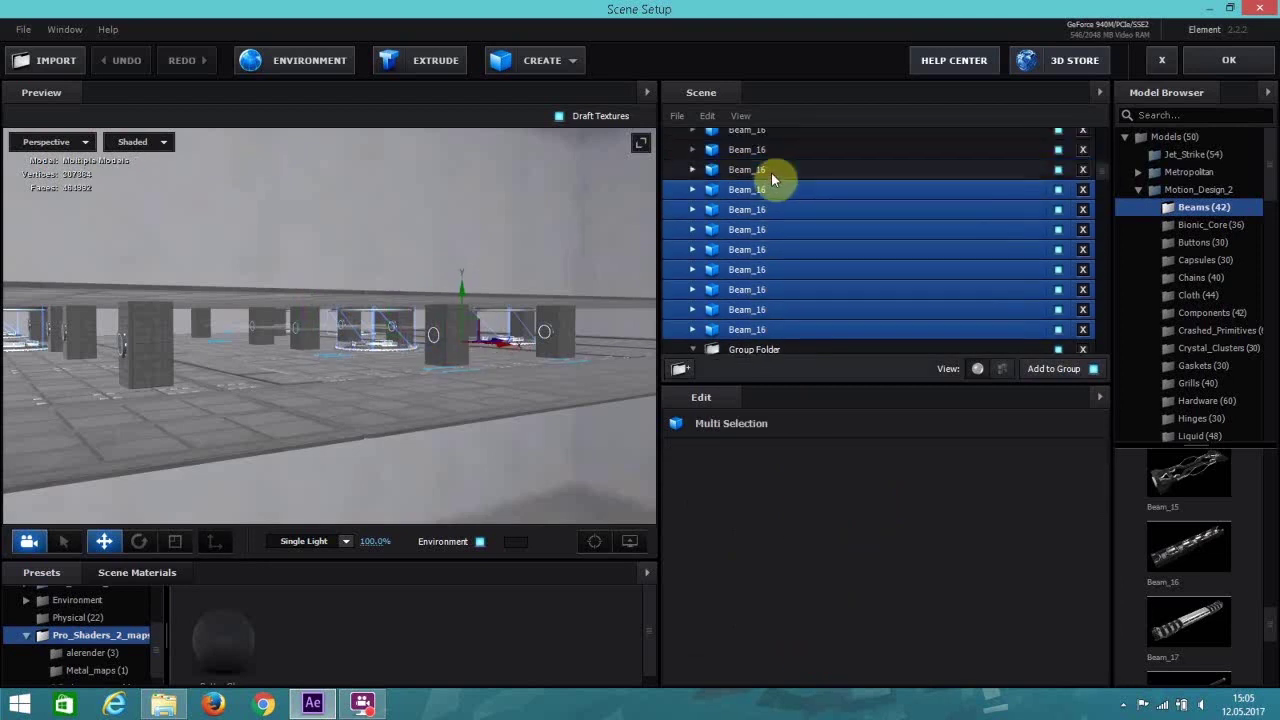
left_click(765, 205, "ctrl")
left_click(763, 185, "ctrl")
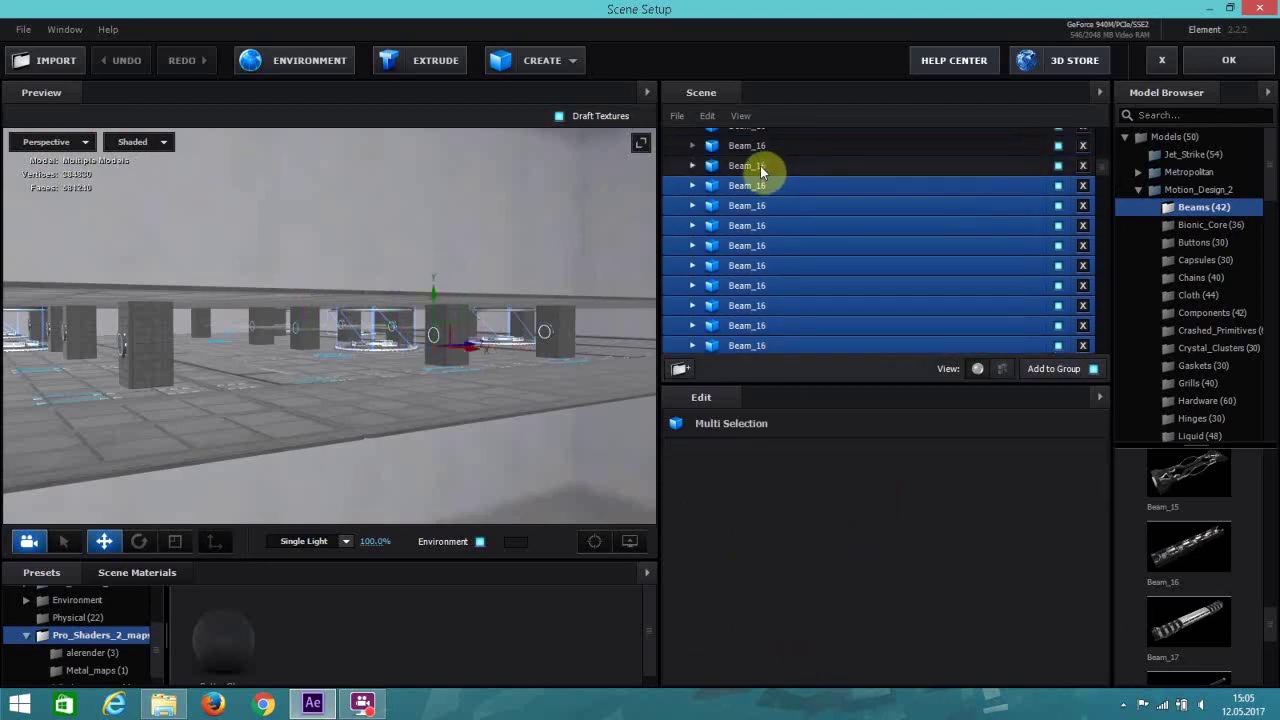
left_click(760, 166, "ctrl")
scroll(776, 172, "up", 1)
left_click(779, 178, "ctrl")
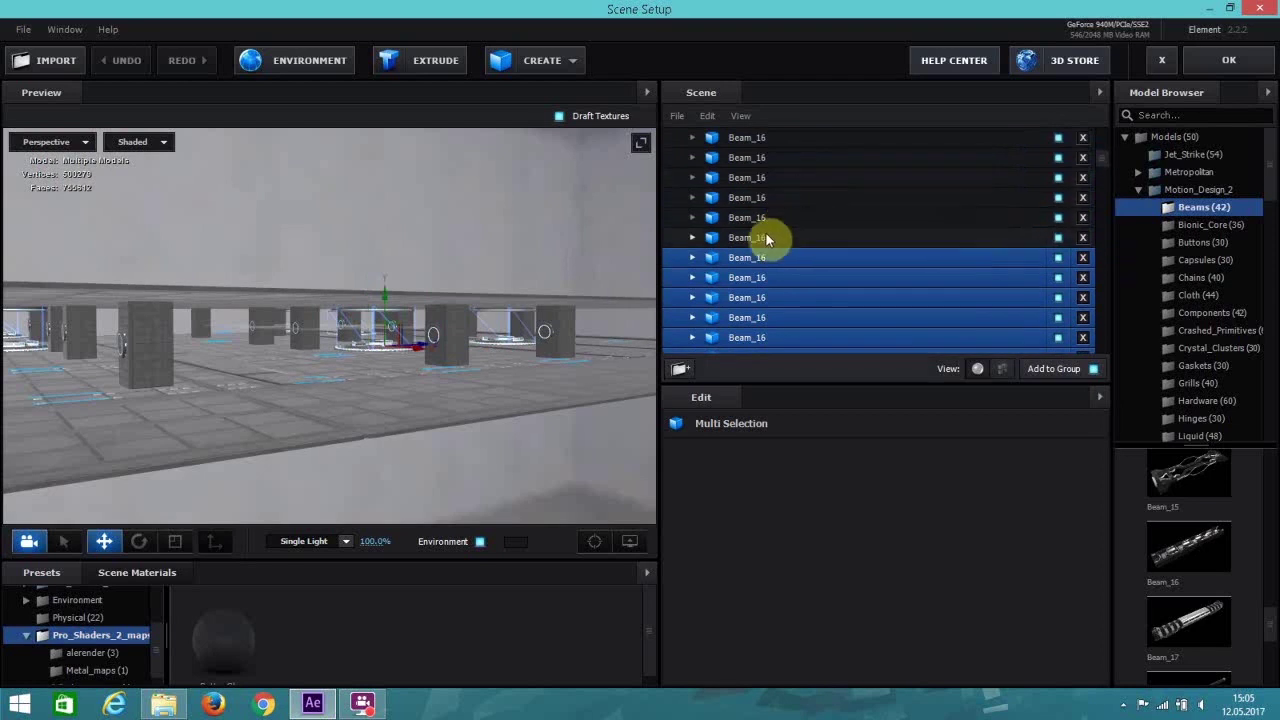
left_click(760, 200, "ctrl")
left_click(760, 198, "ctrl")
left_click(763, 175, "ctrl")
left_click(756, 157, "ctrl")
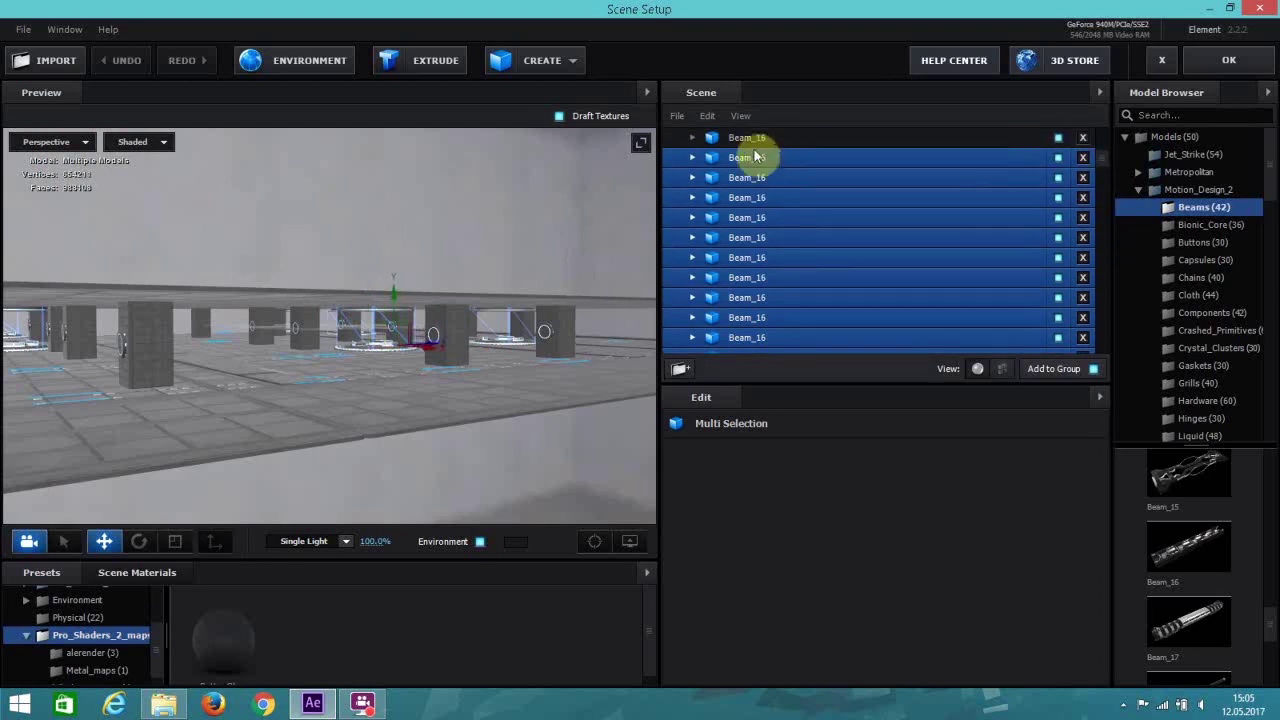
left_click(765, 139, "ctrl")
scroll(785, 218, "up", 5)
left_click(774, 229, "ctrl")
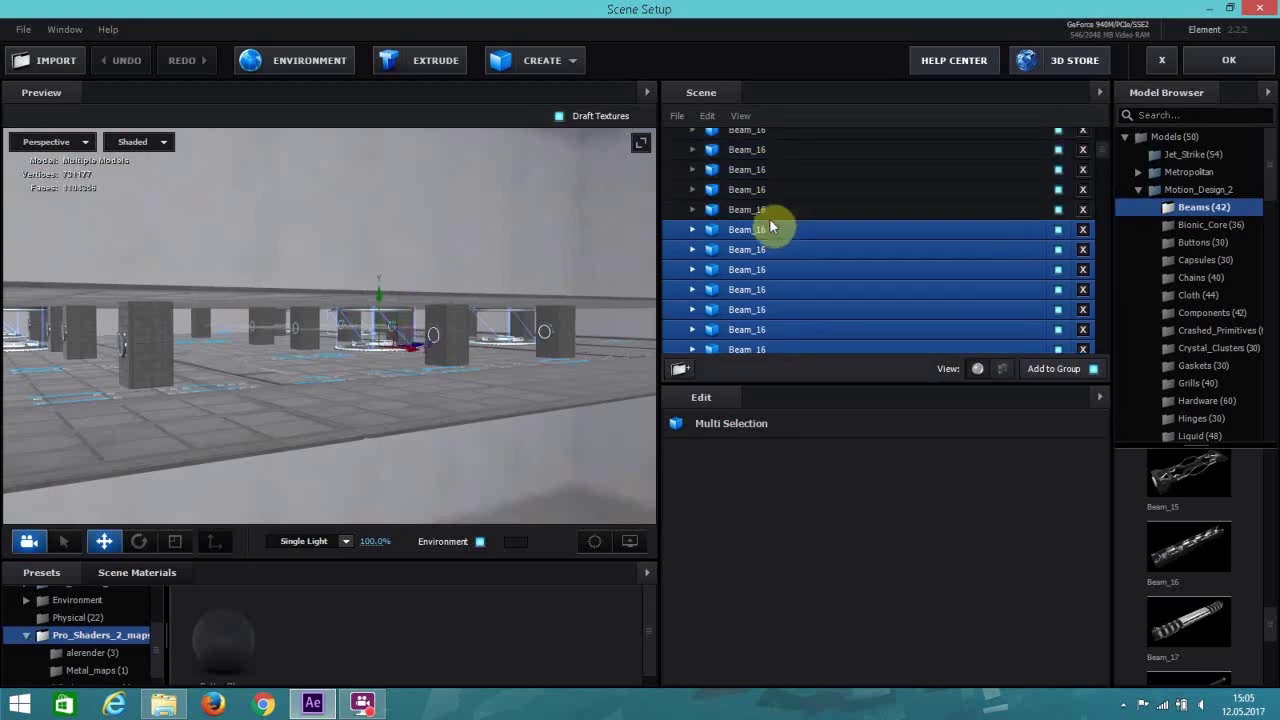
left_click(762, 209, "ctrl")
left_click(753, 190, "ctrl")
left_click(752, 169, "ctrl")
left_click(750, 149, "ctrl")
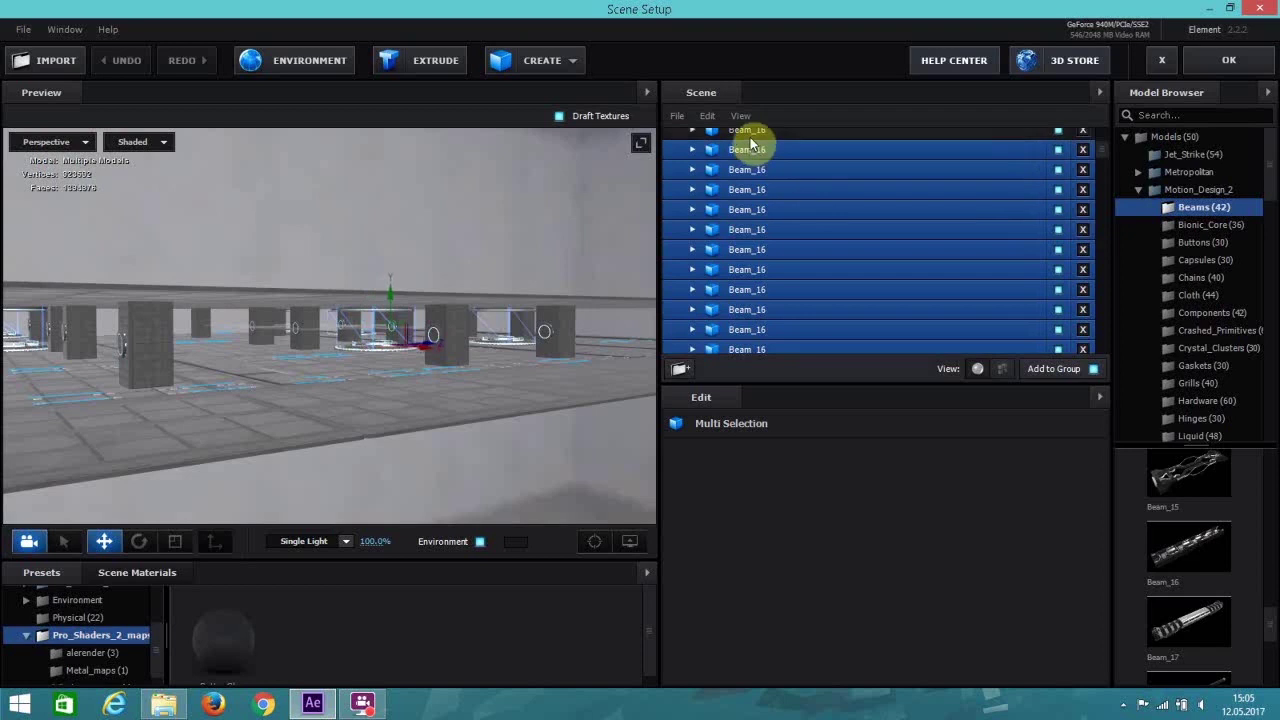
scroll(768, 238, "up", 4)
scroll(770, 240, "up", 2)
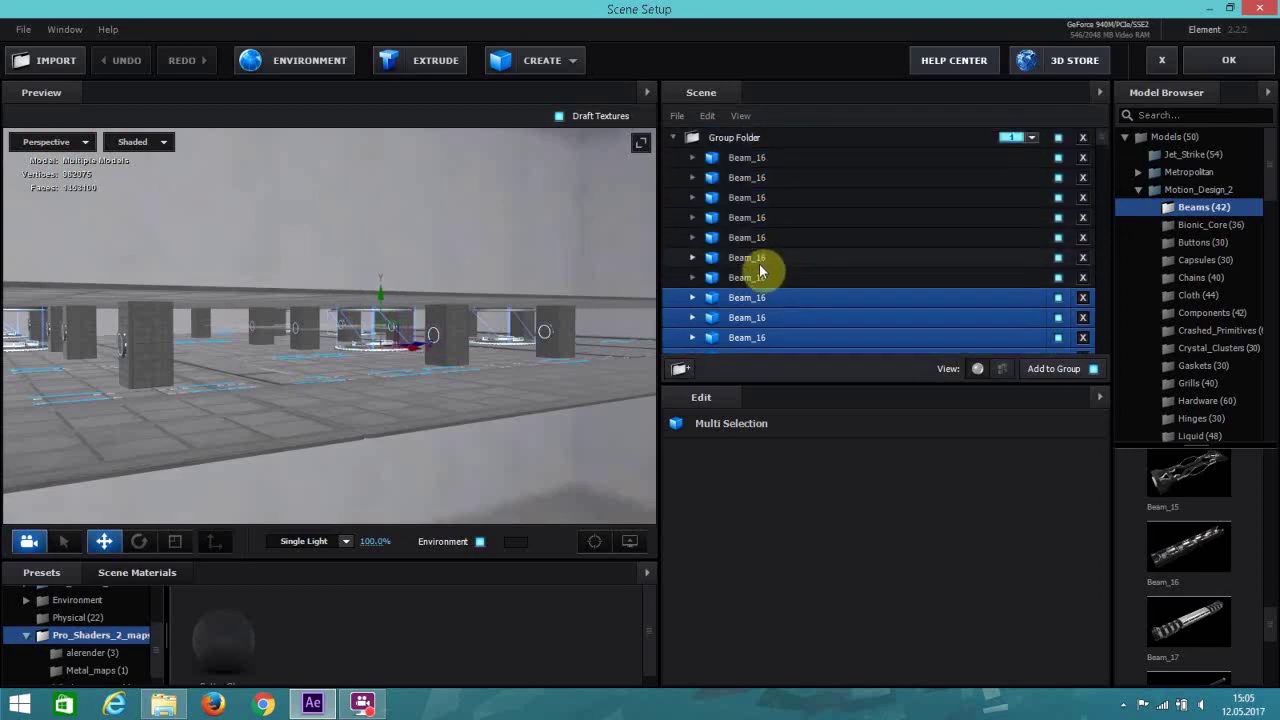
left_click(751, 257, "ctrl")
left_click(750, 237, "ctrl")
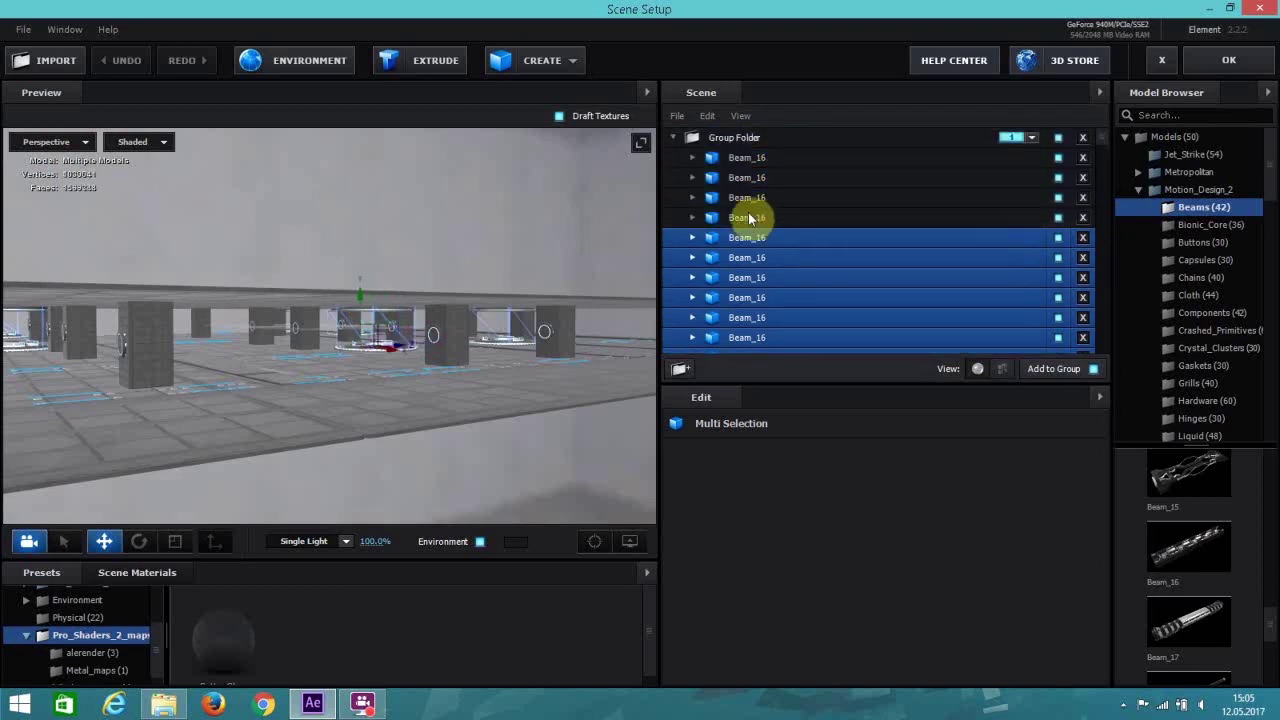
left_click(749, 216, "ctrl")
left_click(749, 197, "ctrl")
left_click(747, 177, "ctrl")
left_click(744, 160, "ctrl")
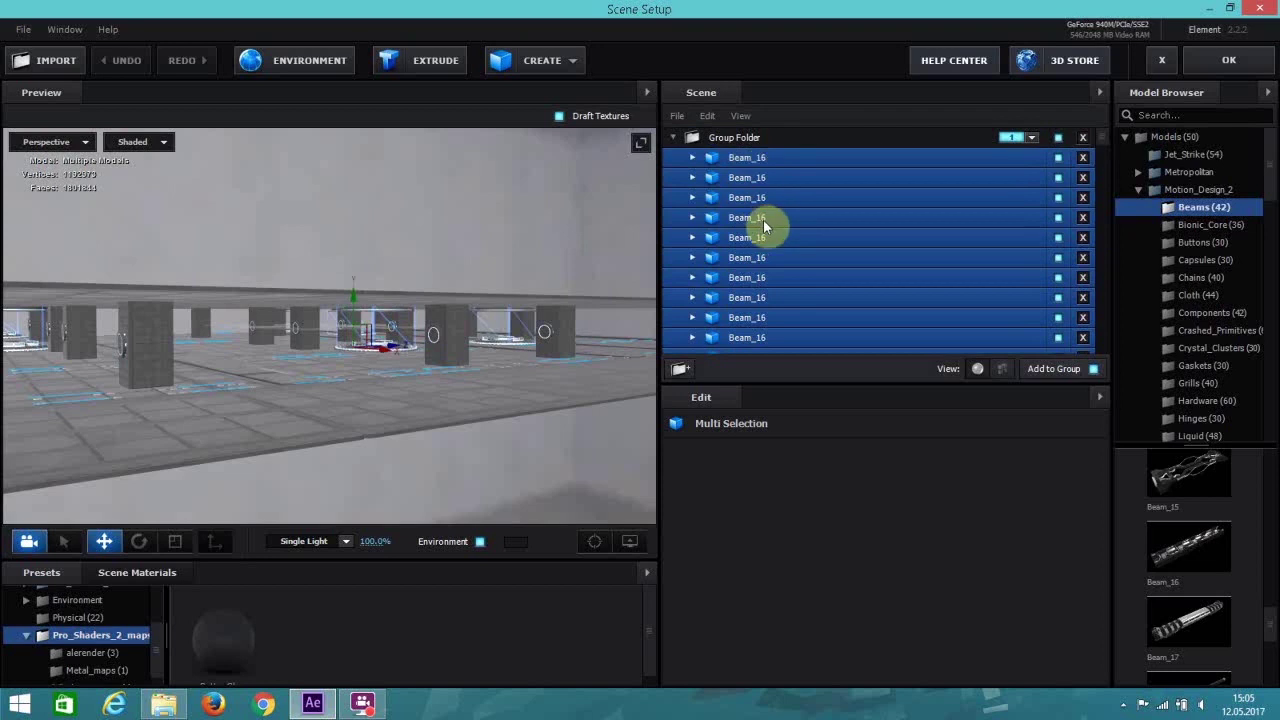
Create two nested group folders inside the main group folder and move the selected Beam_16 models into the innermost one.
left_click(682, 369)
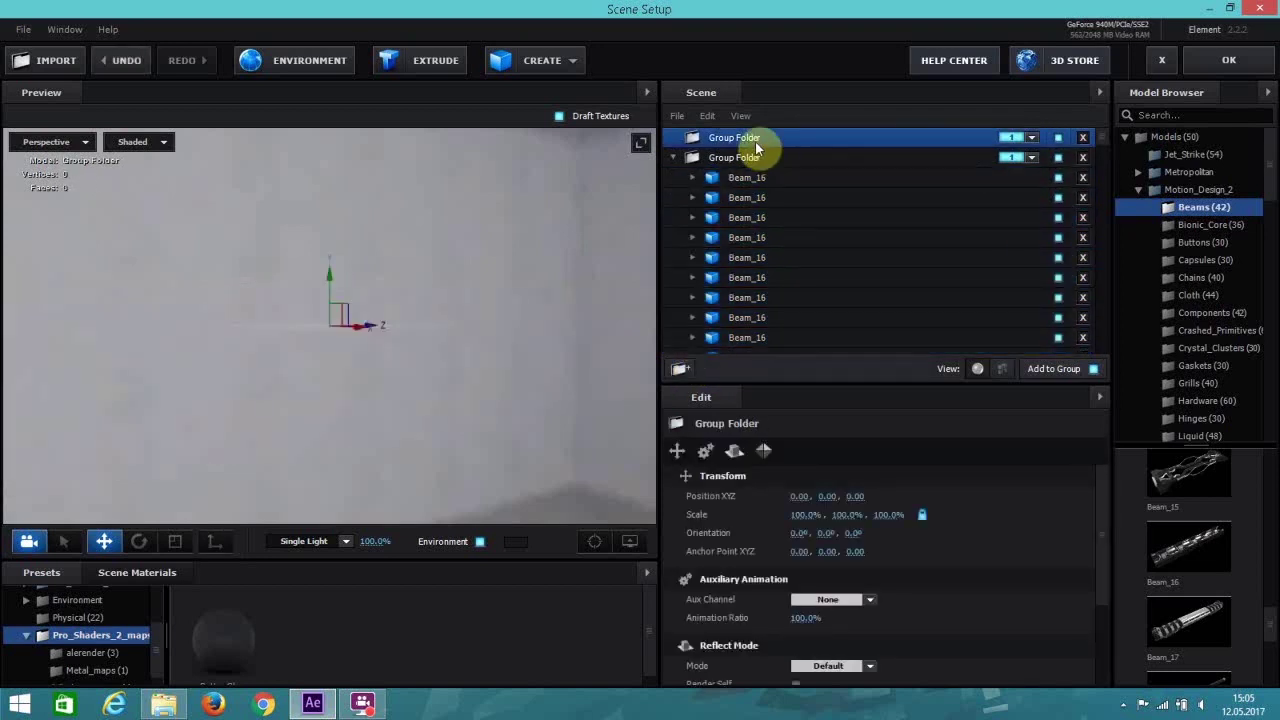
mouse_move(756, 146)
left_mouse_down()
mouse_move(756, 165)
mouse_move(768, 158)
left_mouse_up()
left_click(683, 370)
left_click_drag(748, 203, 791, 337)
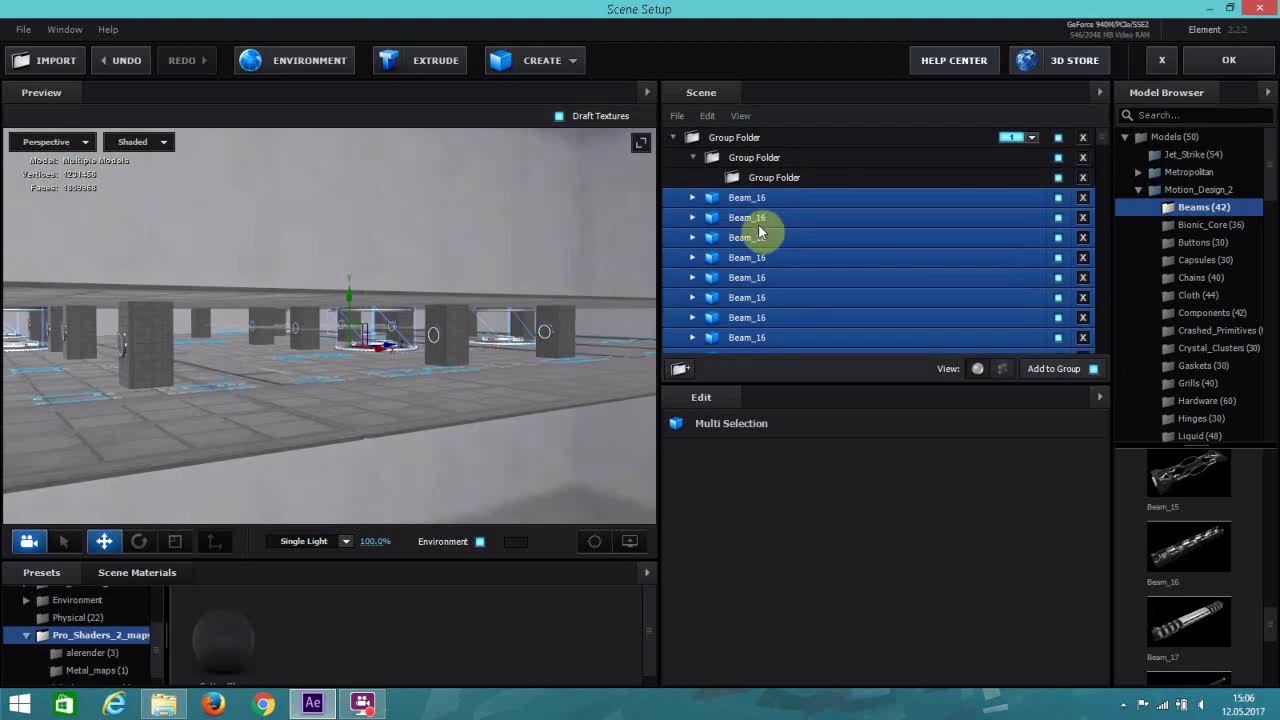
left_click_drag(749, 198, 733, 160)
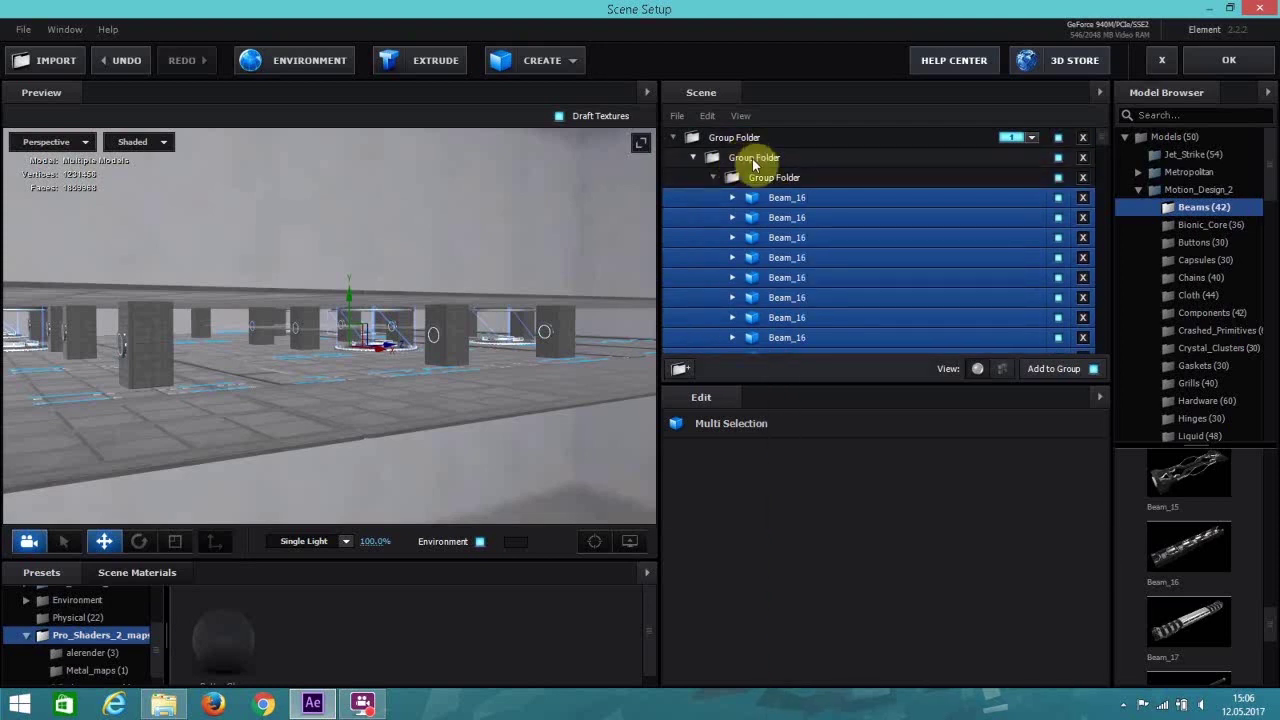
Enable Y-axis group symmetry on the outer of the two new beam folders, and apply the scene setup.
left_click(752, 158)
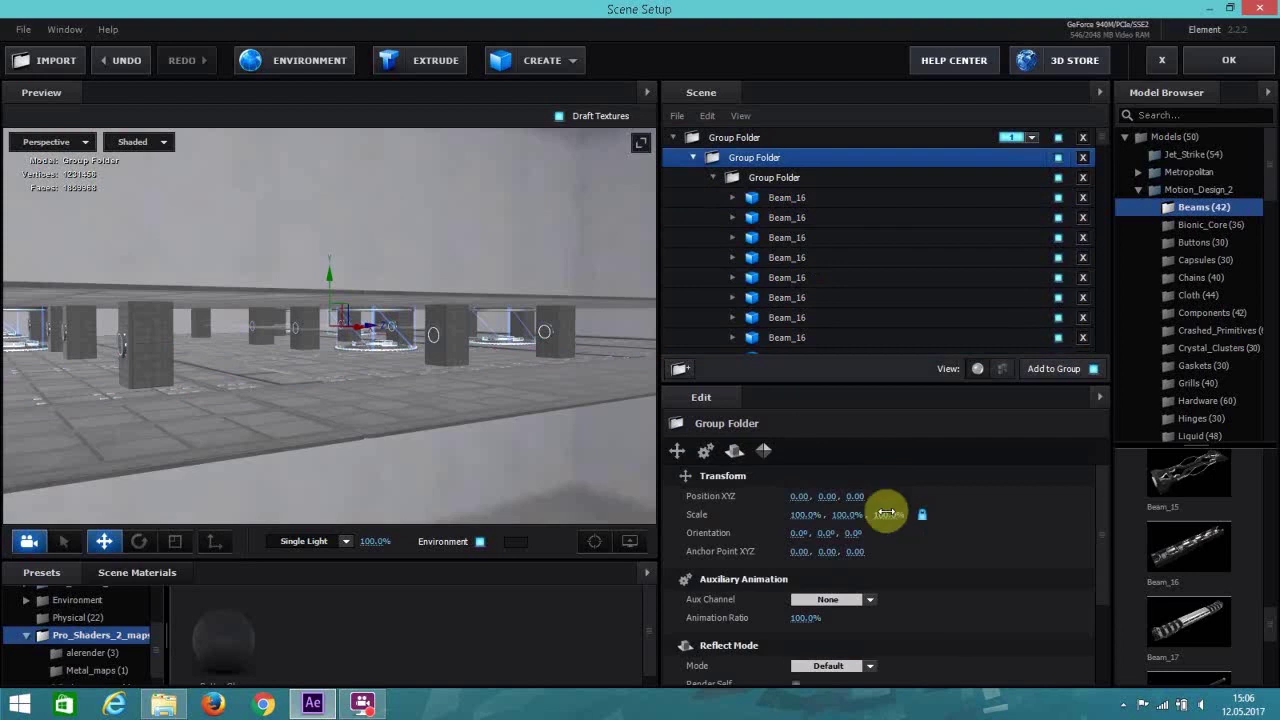
left_click(765, 452)
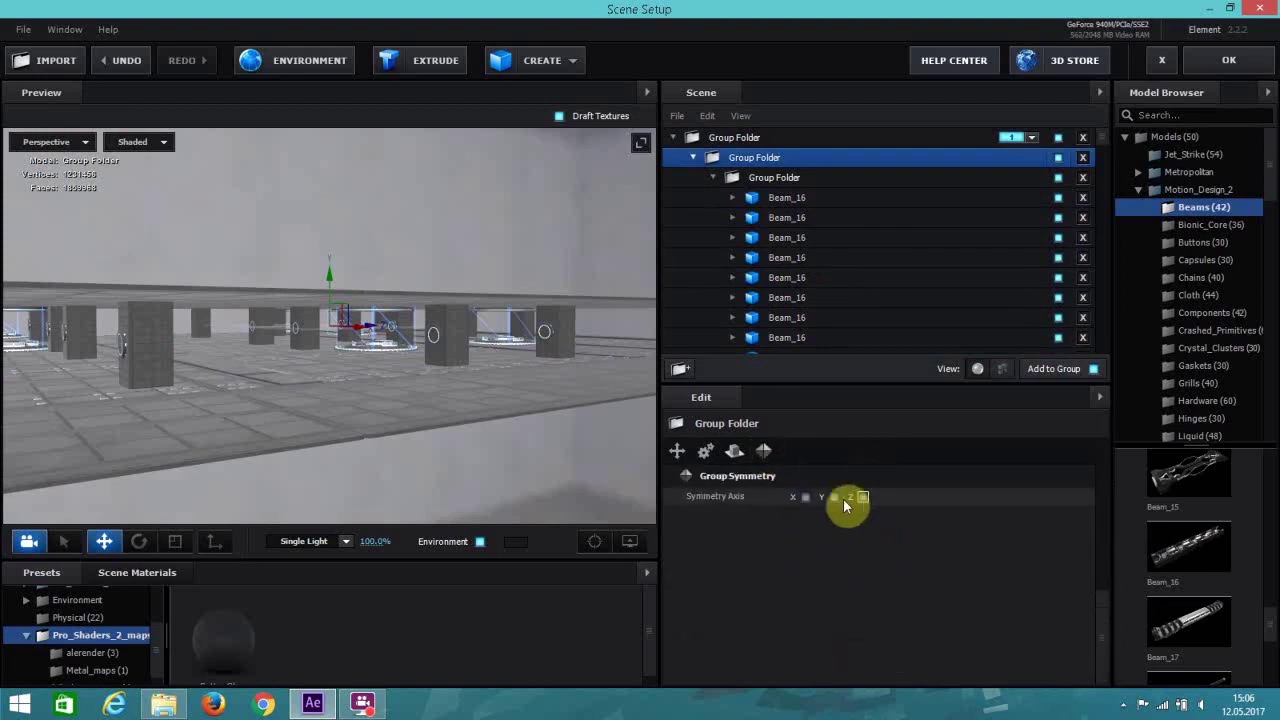
left_click_drag(457, 390, 425, 401)
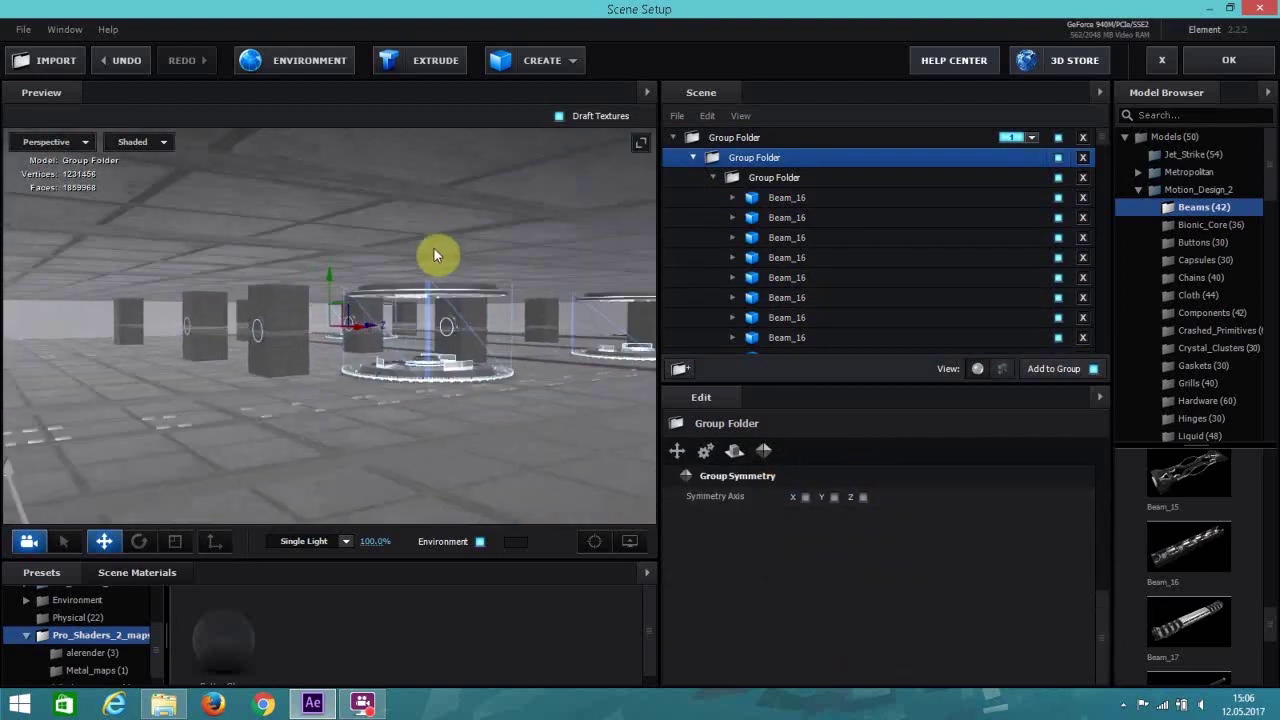
left_click(836, 499)
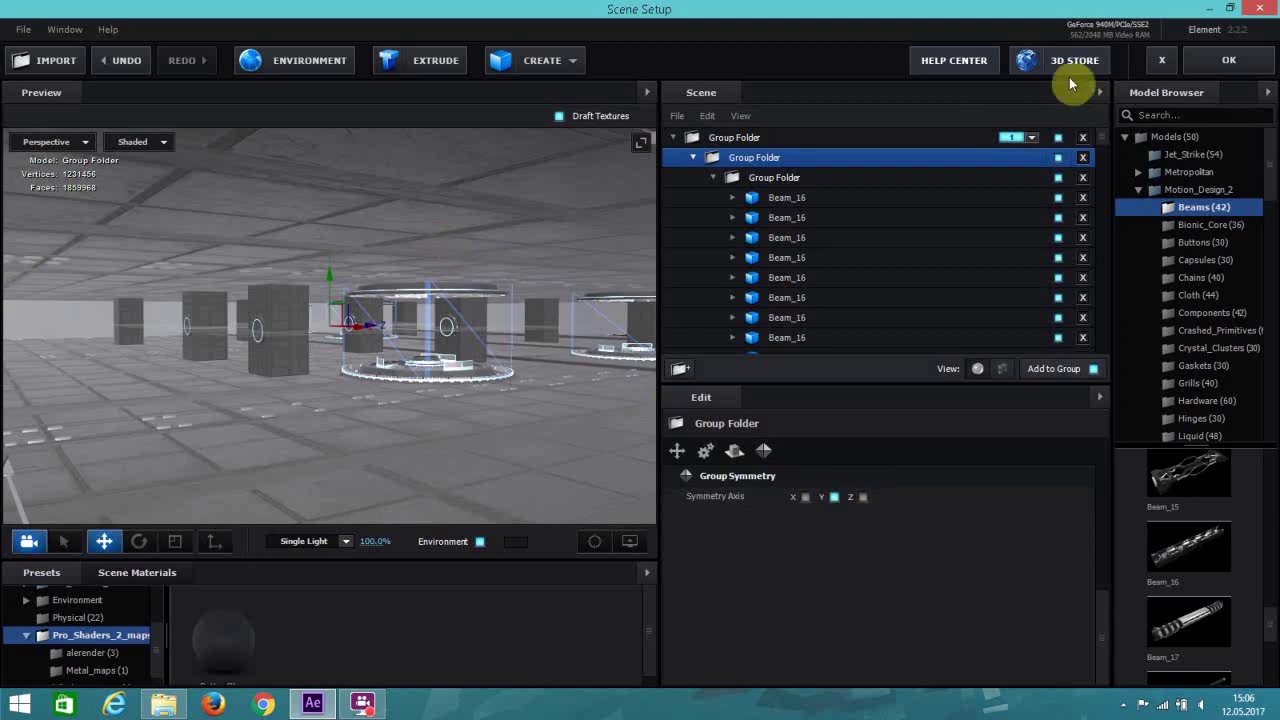
left_click(1229, 62)
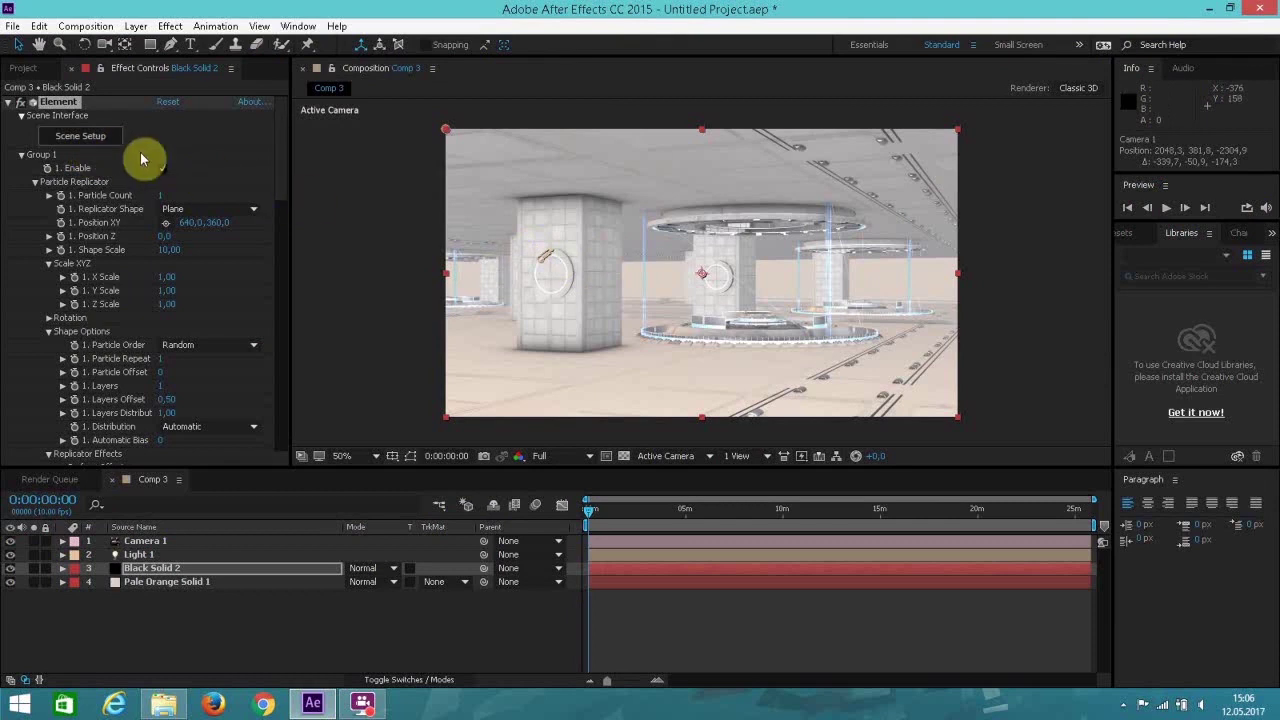
Open the Element scene setup and select every Beam_16 model inside the innermost beam group folder.
left_click(94, 146)
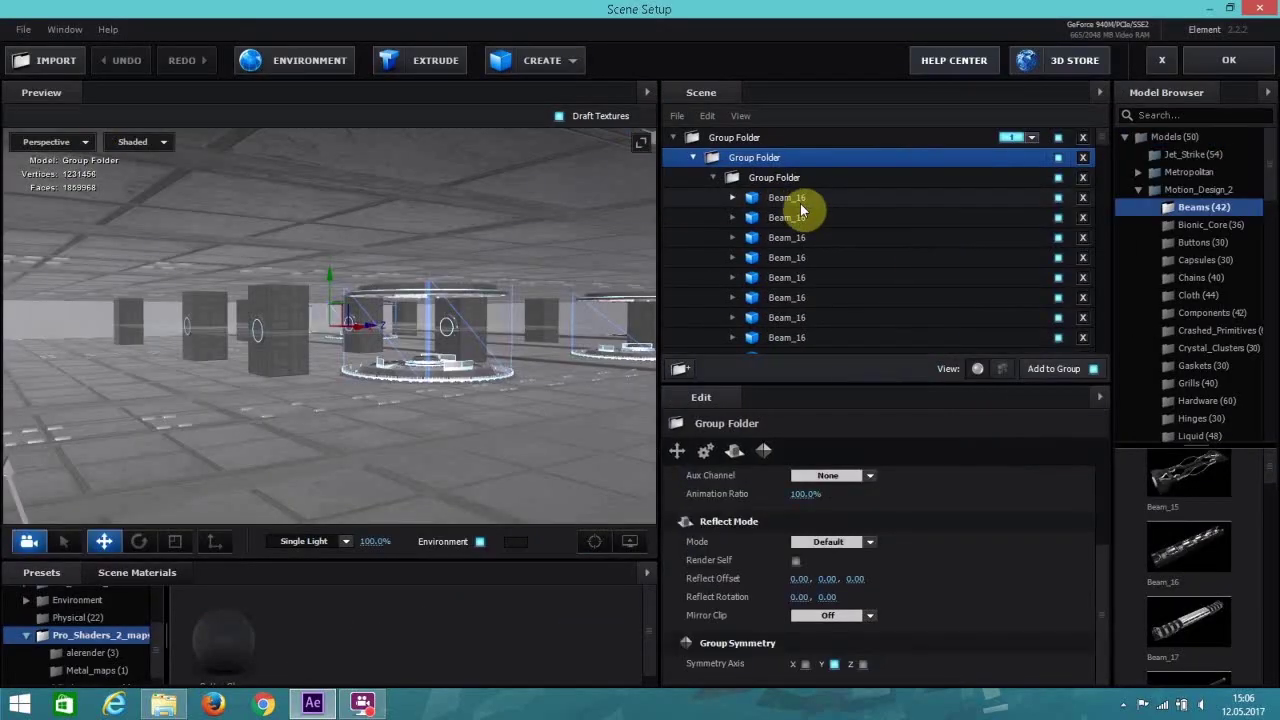
left_click_drag(800, 203, 820, 251, "ctrl")
left_click(819, 237)
left_click(787, 203)
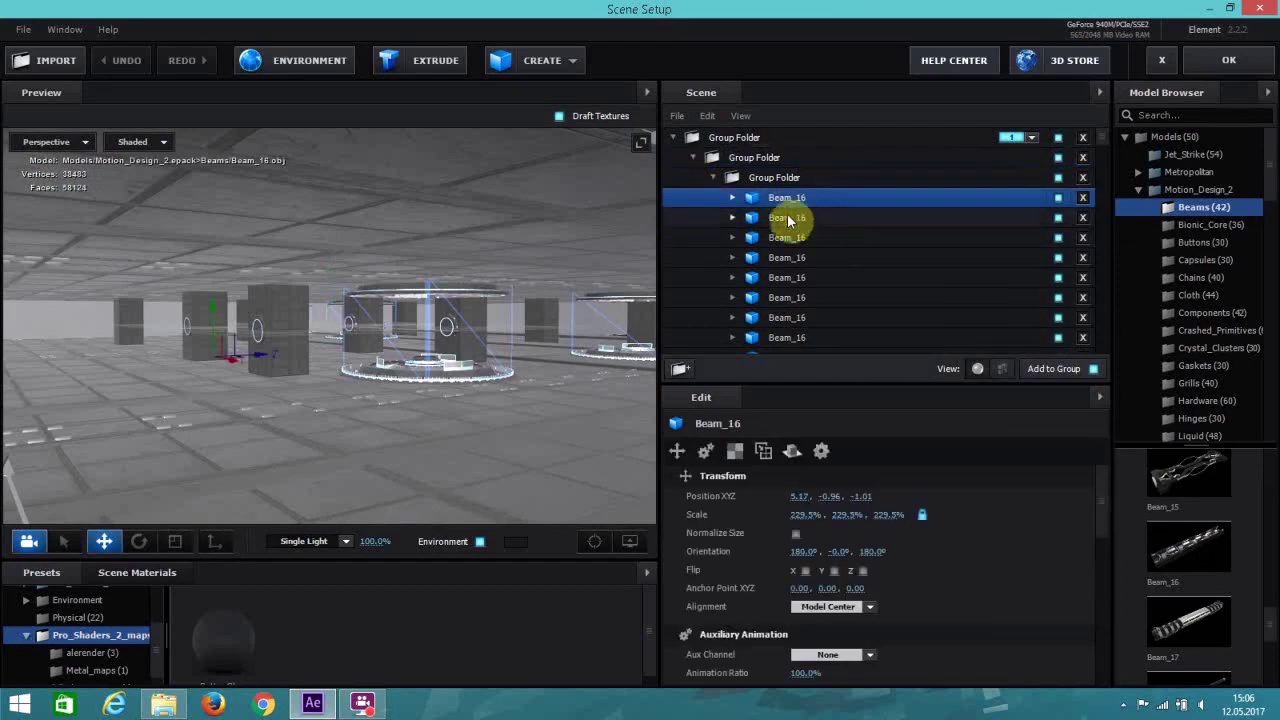
left_click(788, 221, "ctrl")
left_click(790, 241, "ctrl")
left_click(791, 278, "ctrl")
left_click(791, 280, "ctrl")
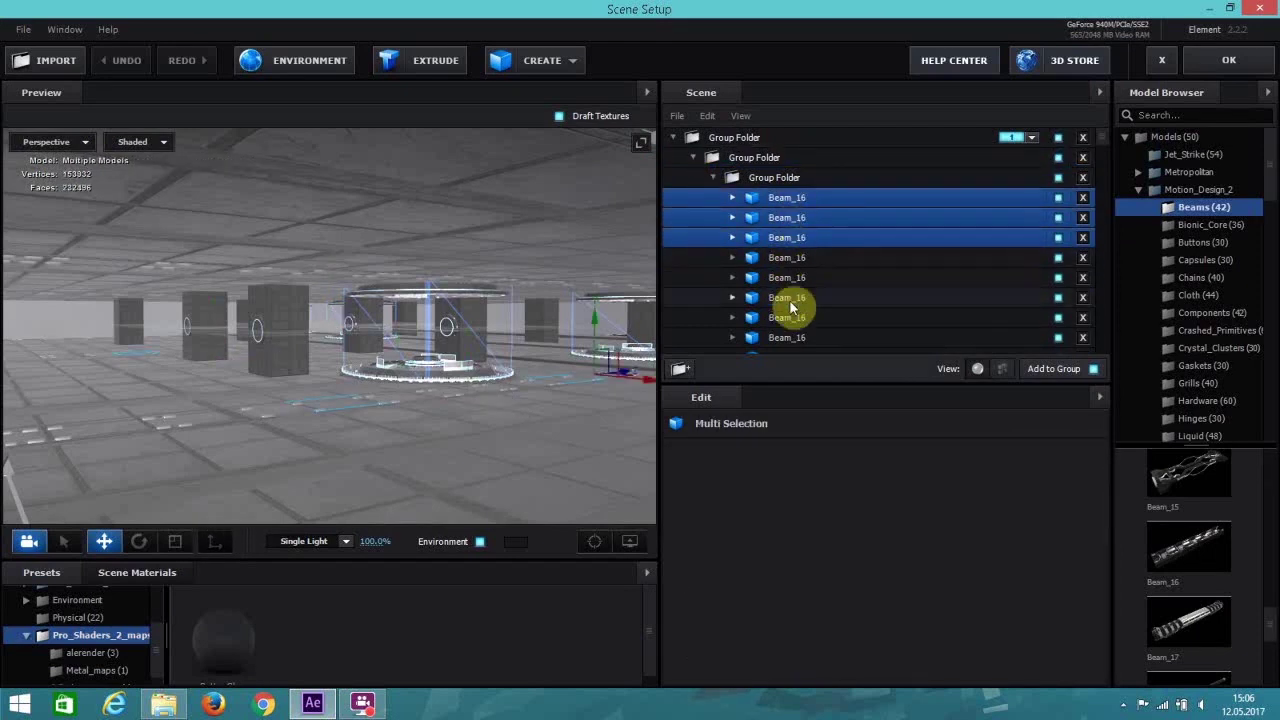
left_click(792, 303, "ctrl")
left_click(795, 318, "ctrl")
left_click(800, 337, "ctrl")
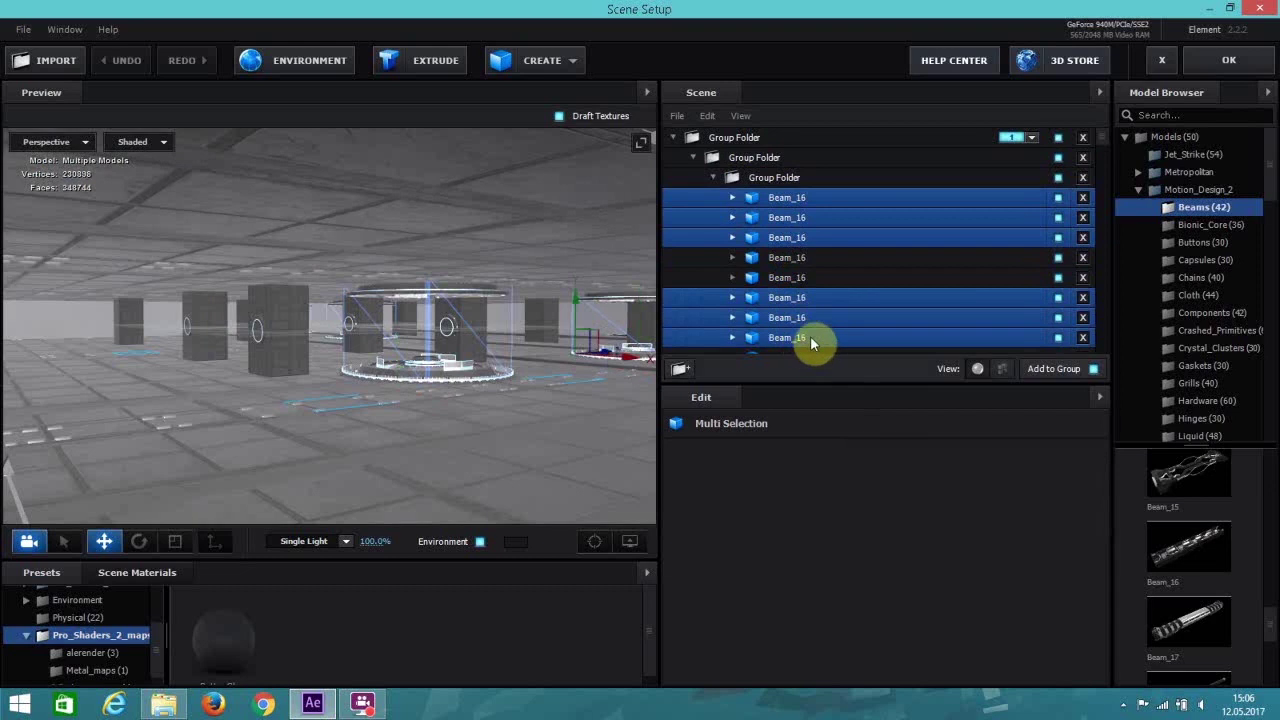
scroll(810, 335, "down", 2)
scroll(795, 265, "up", 1)
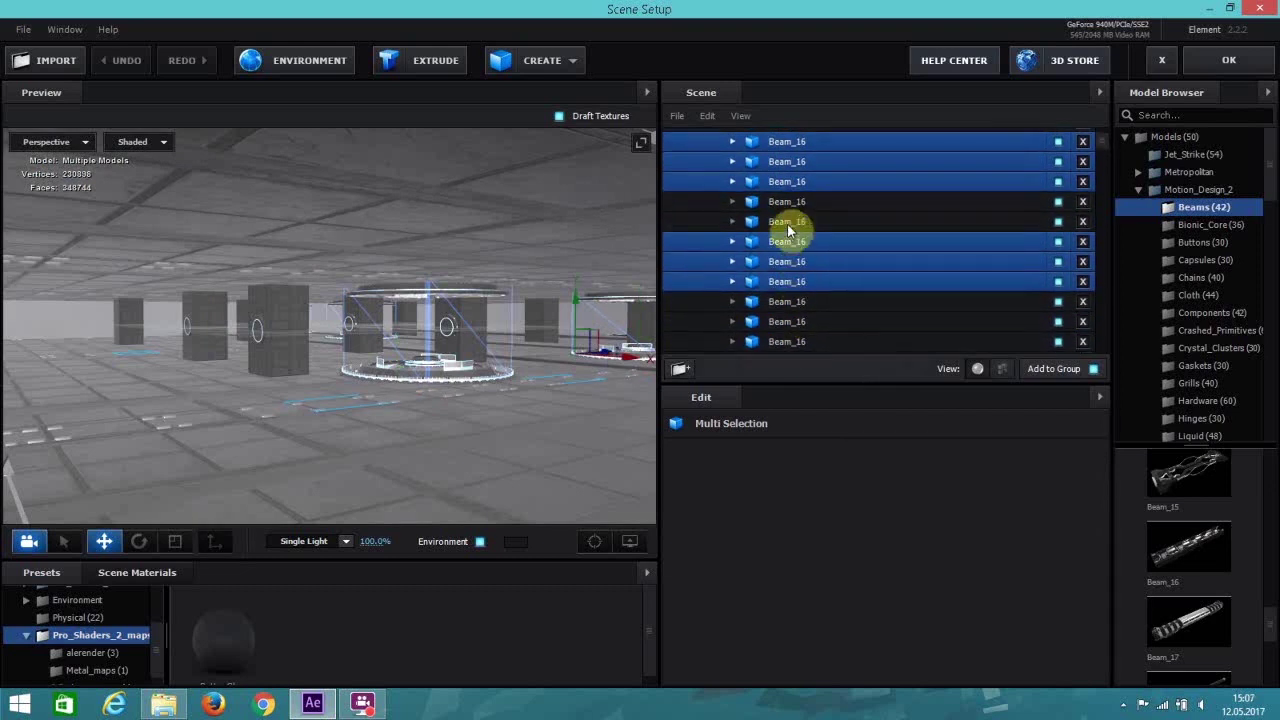
left_click(787, 222, "ctrl")
left_click(790, 205, "ctrl")
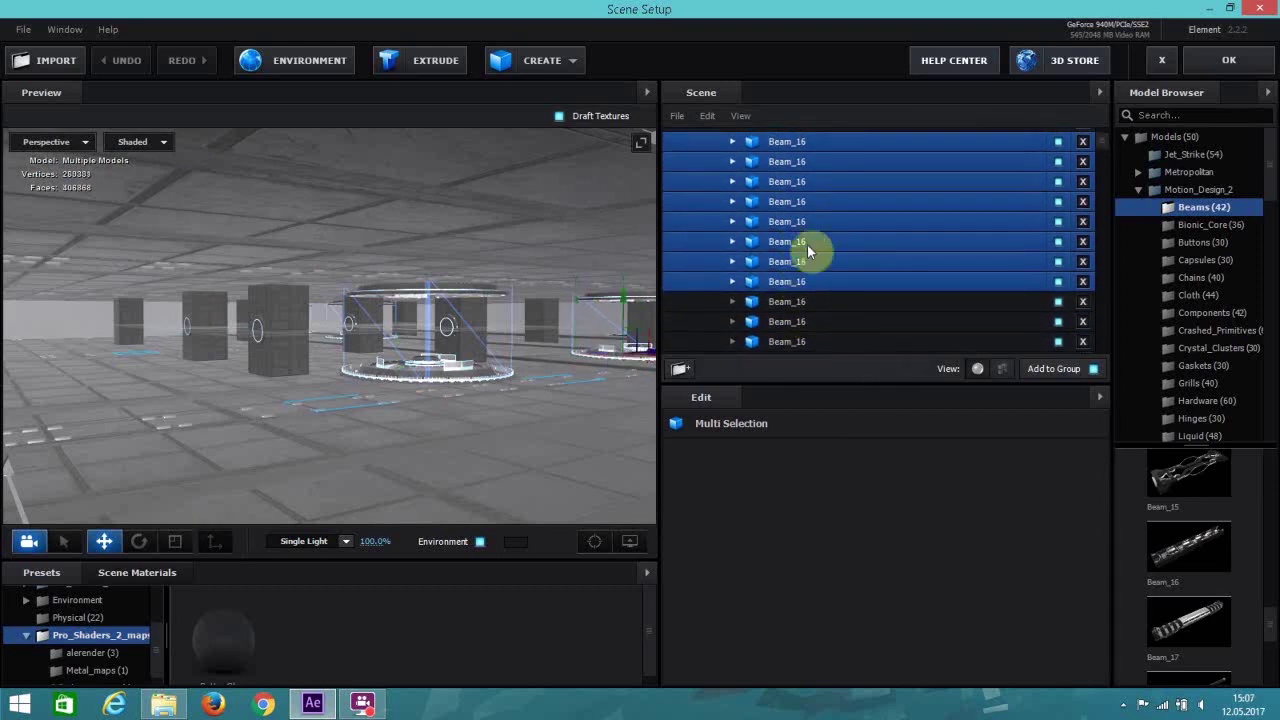
left_click(803, 305, "ctrl")
left_click(804, 323, "ctrl")
left_click(800, 342, "ctrl")
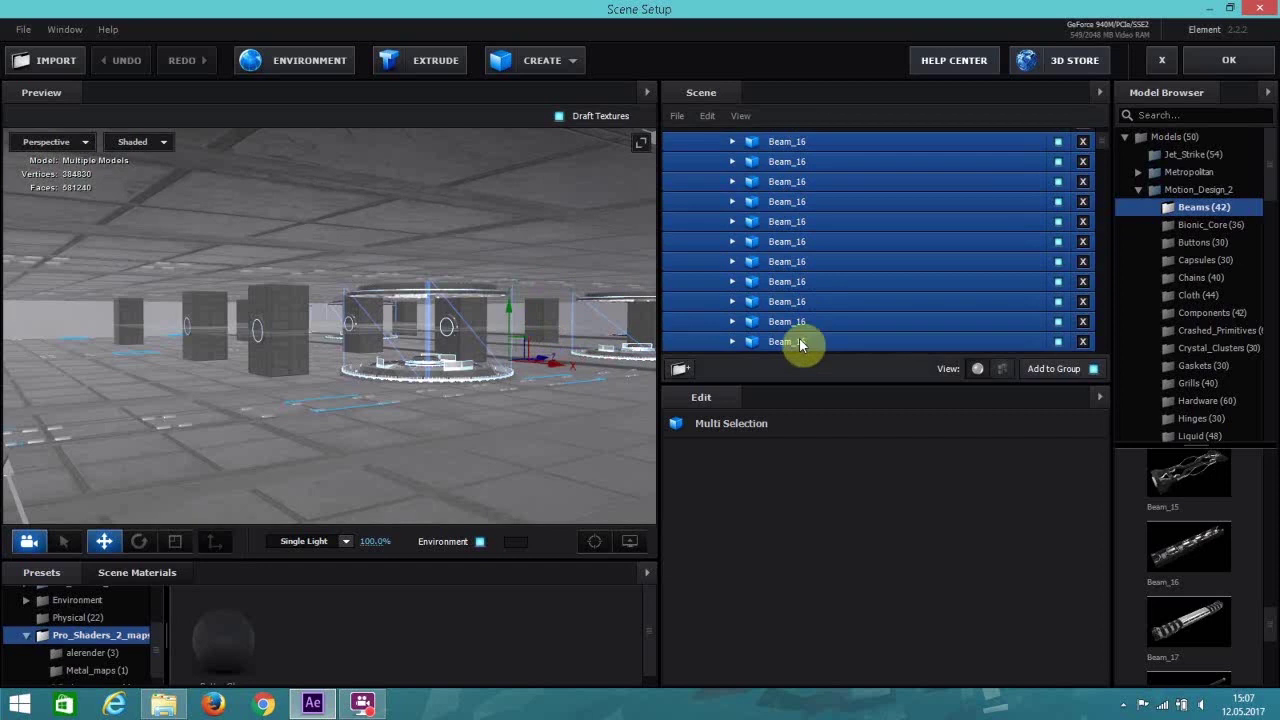
scroll(800, 340, "down", 1)
left_click(803, 330, "ctrl")
left_click(797, 345, "ctrl")
left_click(800, 345, "ctrl")
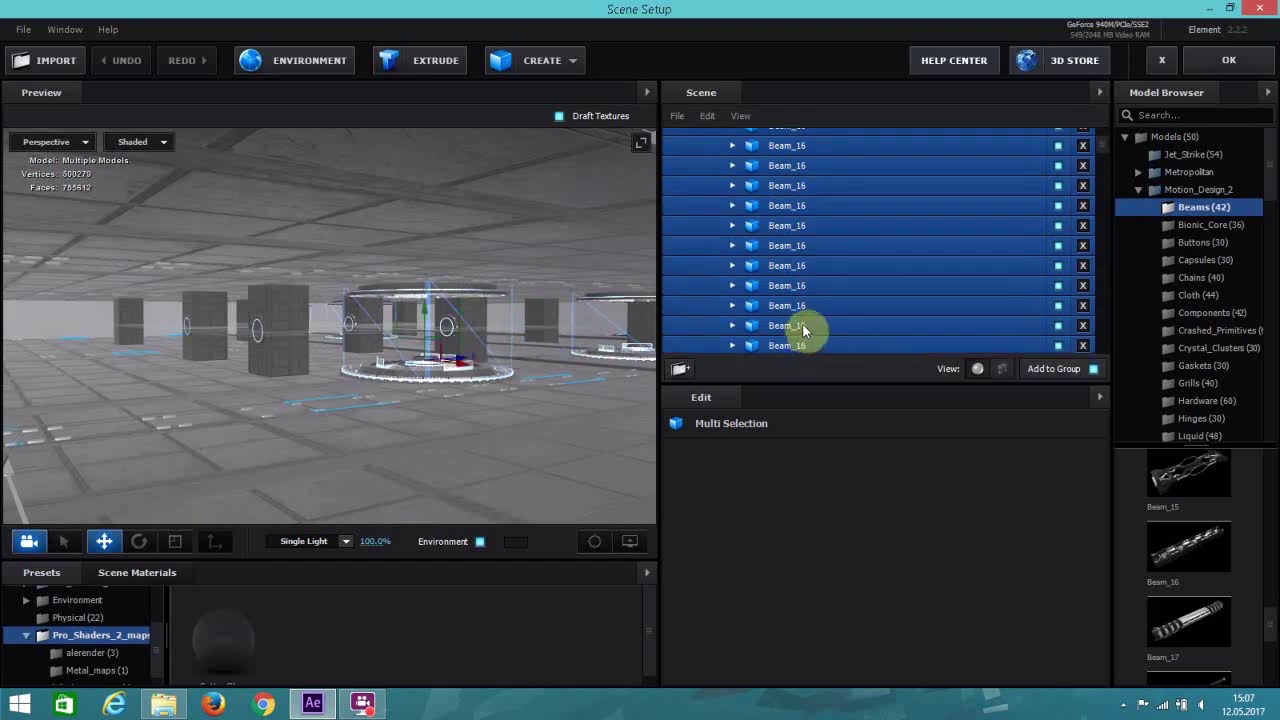
left_click(802, 322, "ctrl")
scroll(816, 325, "down", 1)
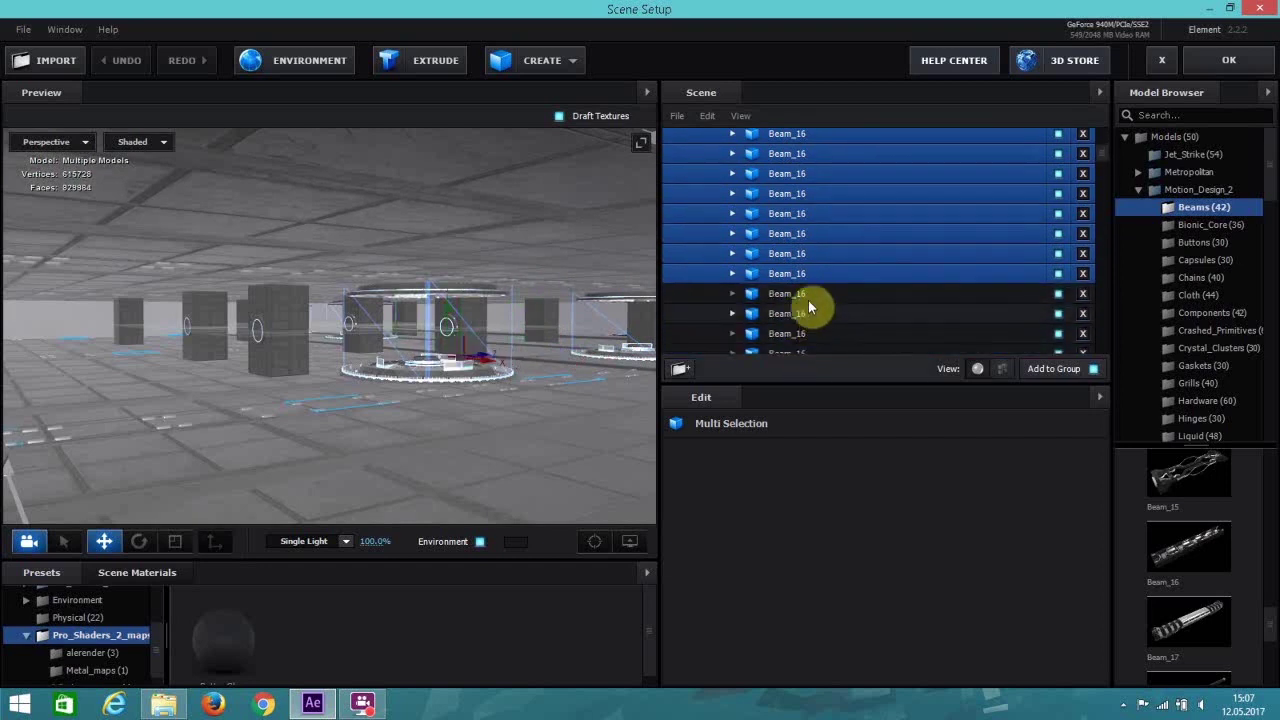
left_click(803, 300, "ctrl")
left_click(800, 317, "ctrl")
left_click(805, 334, "ctrl")
scroll(808, 300, "down", 3)
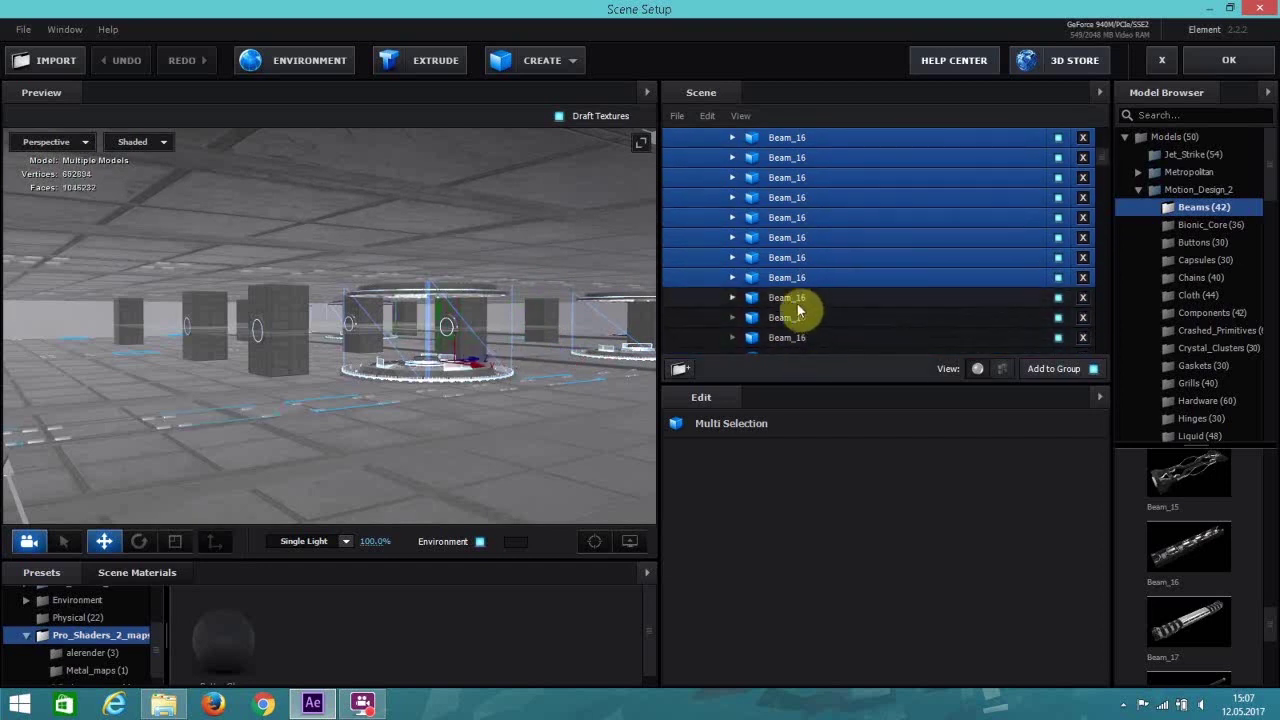
left_click(800, 297, "ctrl")
left_click(796, 317, "ctrl")
scroll(798, 320, "down", 3)
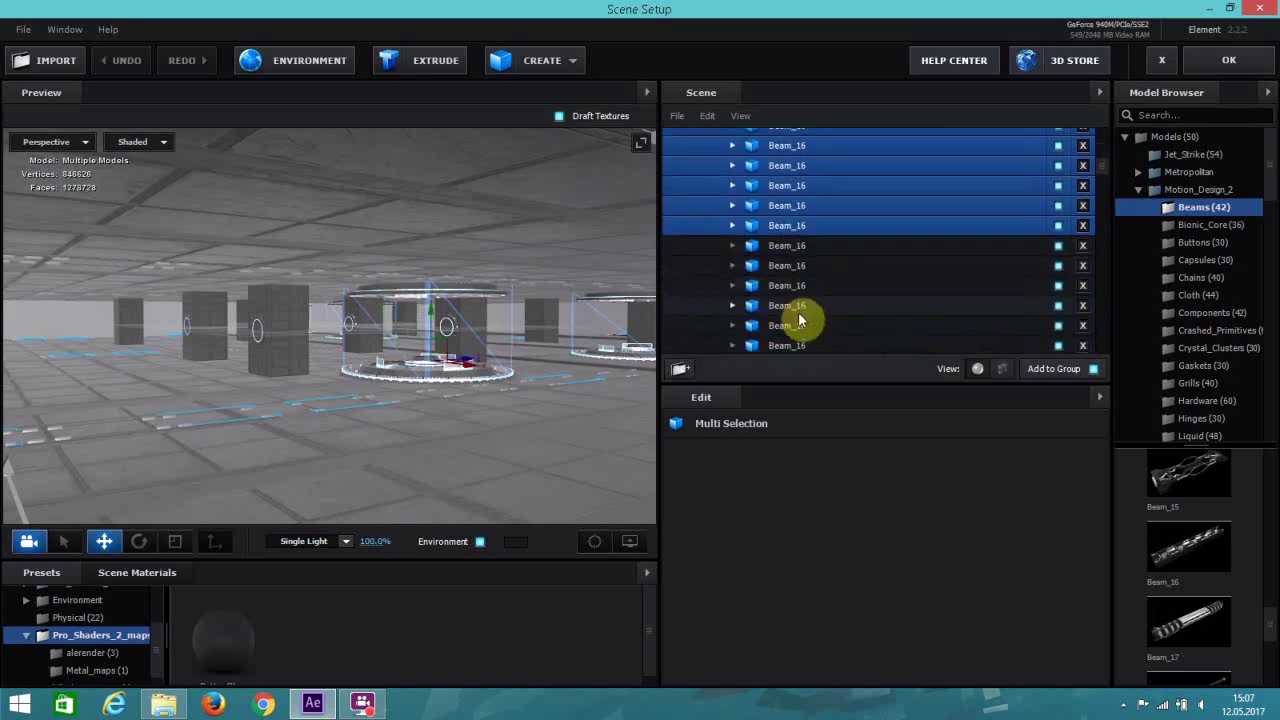
left_click(796, 247, "ctrl")
left_click(800, 268, "ctrl")
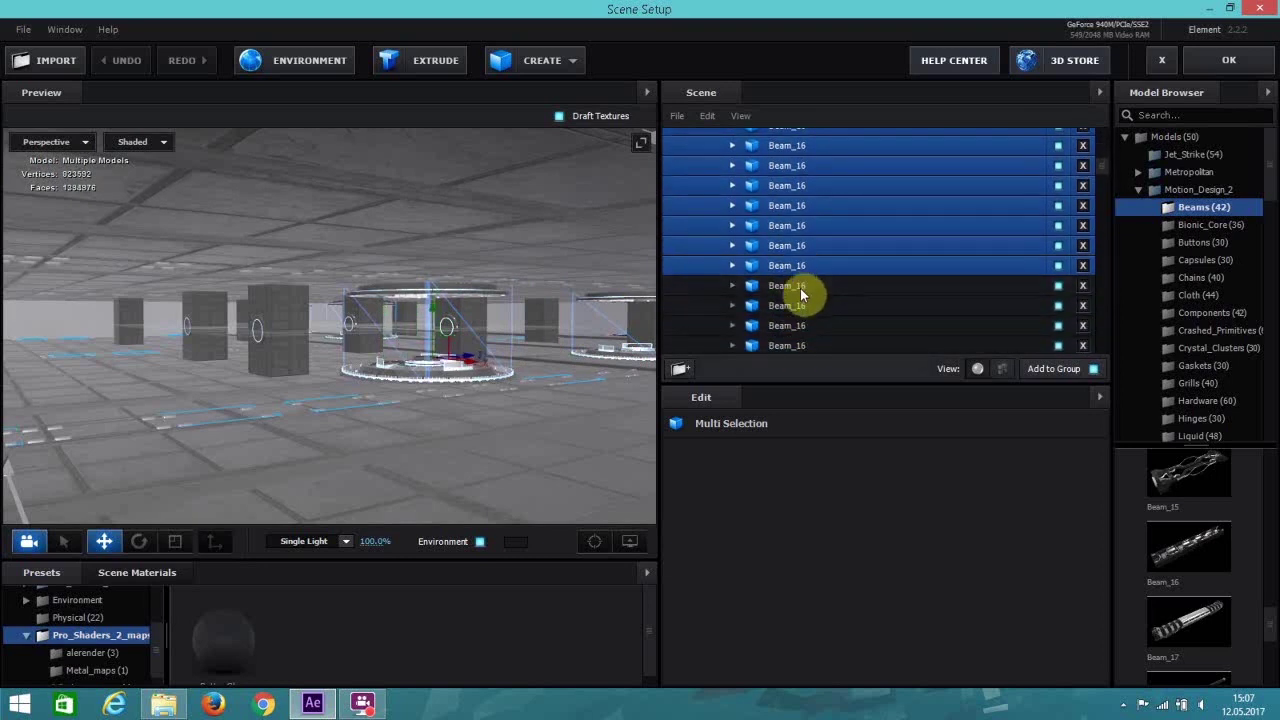
left_click(800, 288, "ctrl")
left_click(802, 307, "ctrl")
left_click(798, 327, "ctrl")
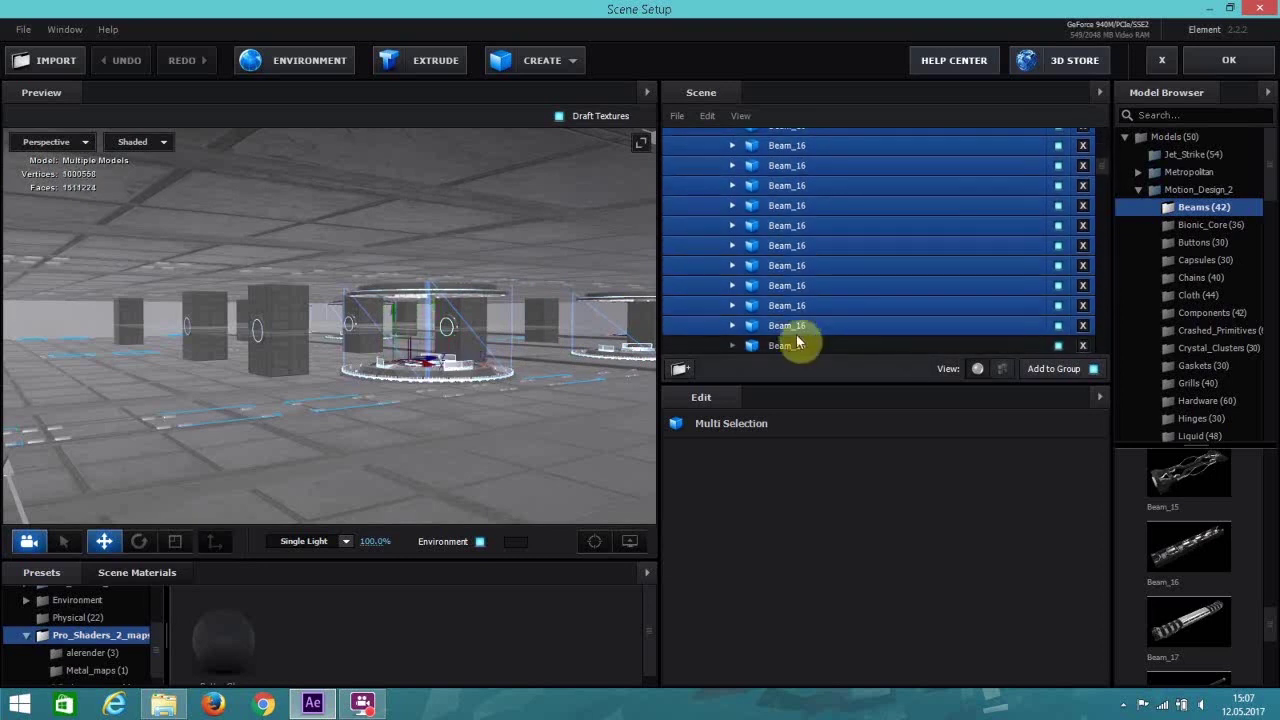
left_click(798, 344, "ctrl")
scroll(808, 340, "down", 3)
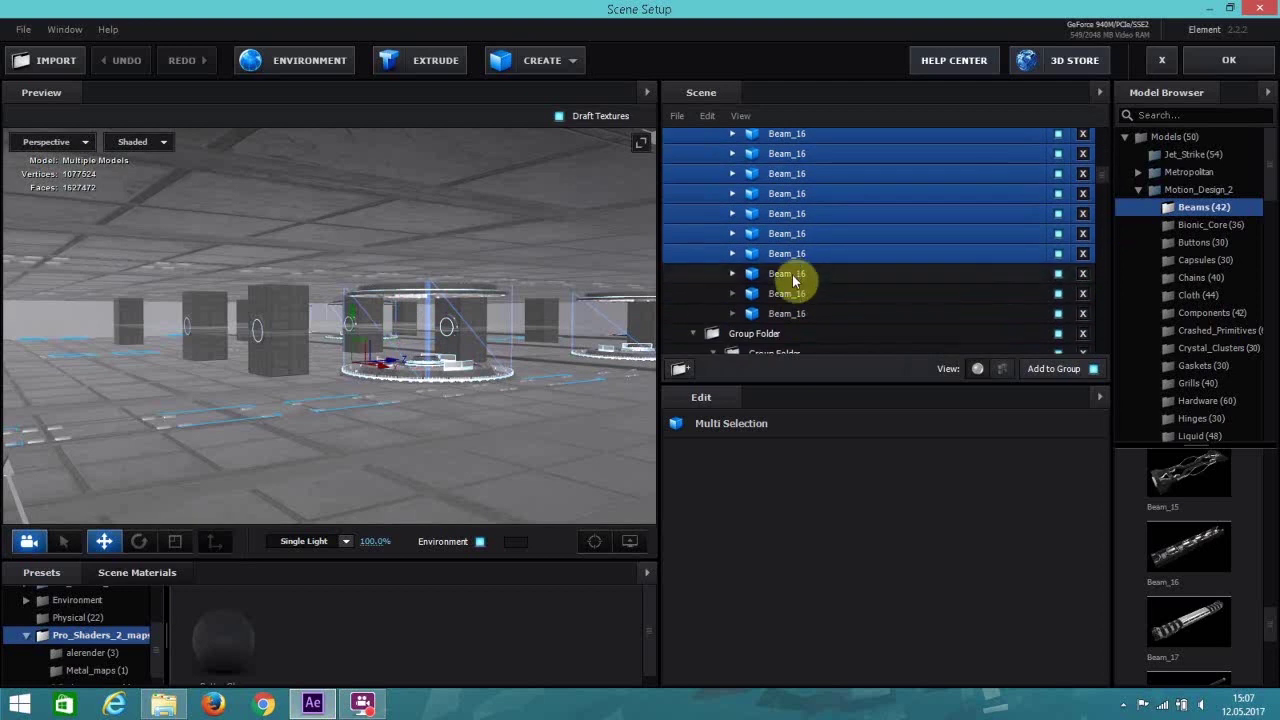
left_click(795, 278, "ctrl")
left_click(800, 296, "ctrl")
left_click(800, 314, "ctrl")
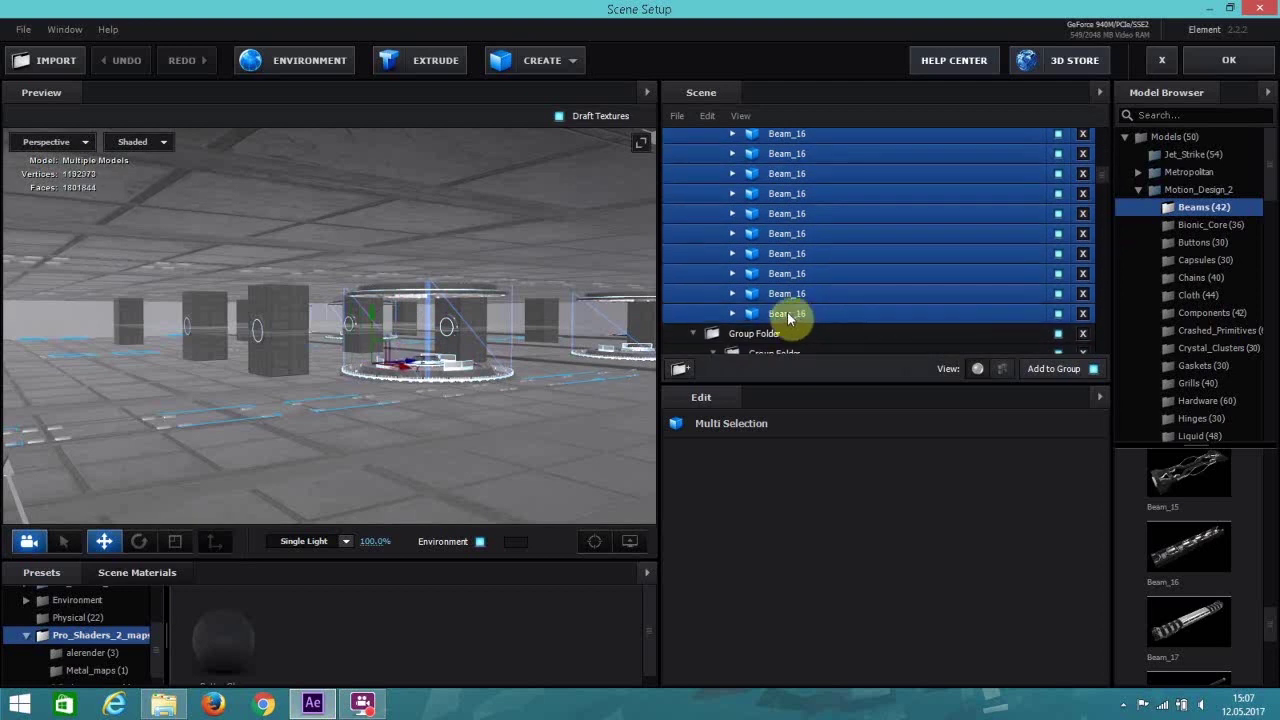
Duplicate the selected Beam_16 models, shift the copies about 2.2 units in negative X, and apply the scene setup.
key("ctrl+d")
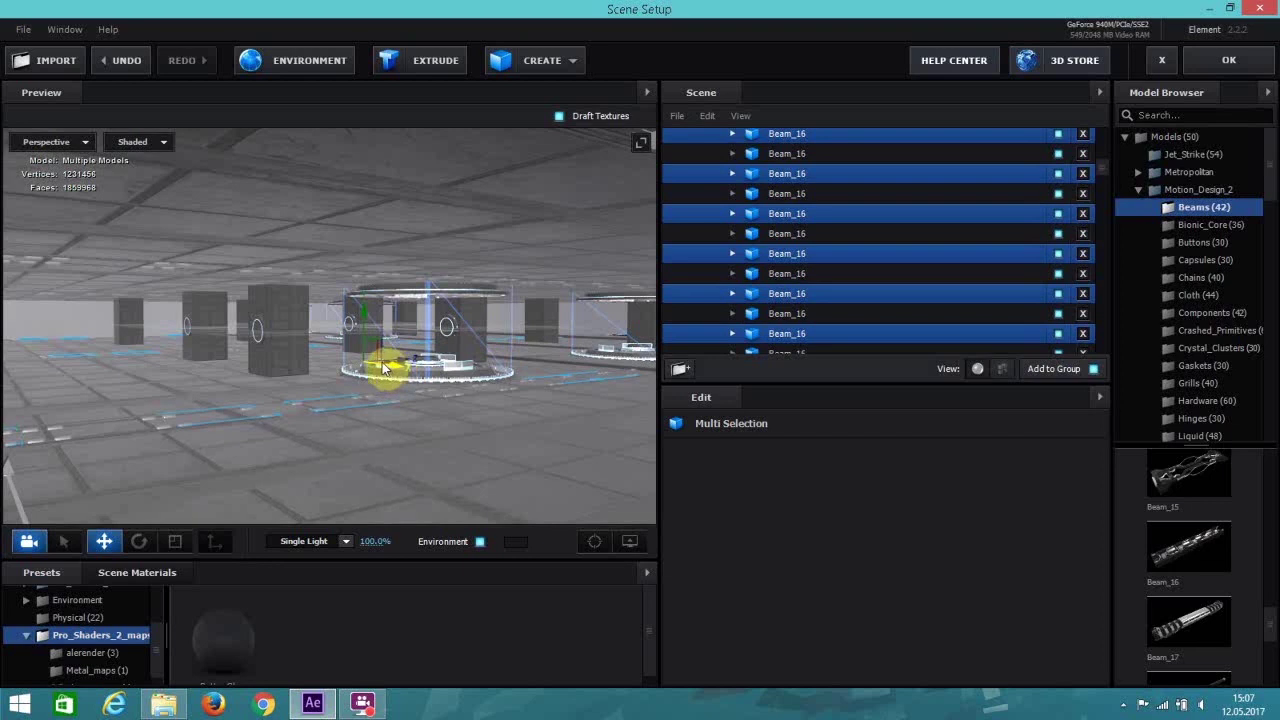
left_click_drag(383, 368, 333, 357)
left_click(1229, 60)
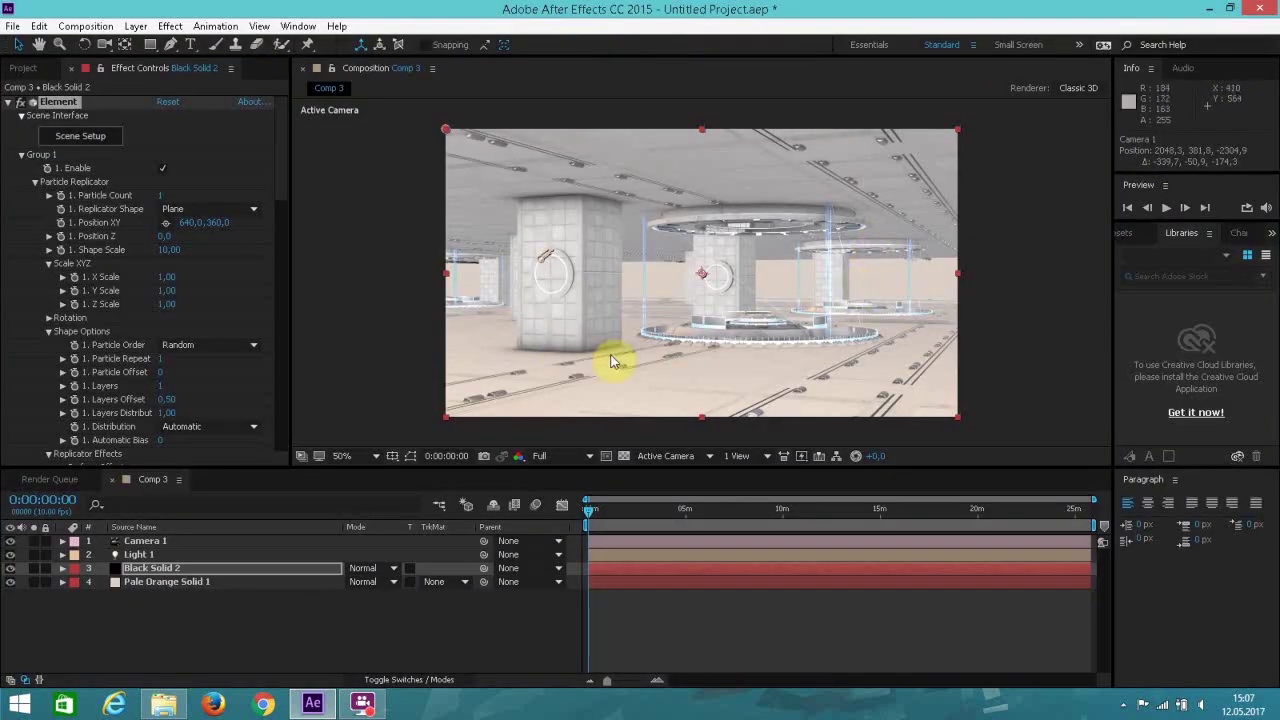
Reopen the Element scene setup and create a box primitive in the innermost beam group folder.
left_click(80, 139)
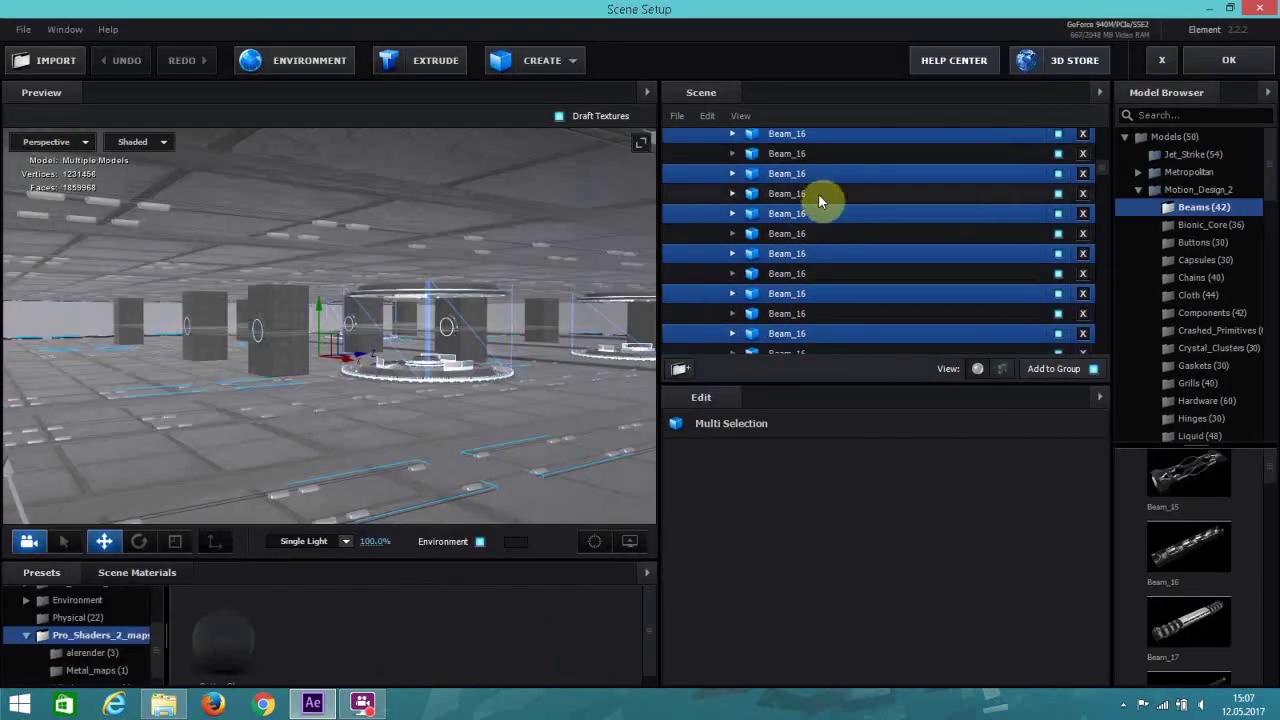
scroll(821, 203, "up", 3)
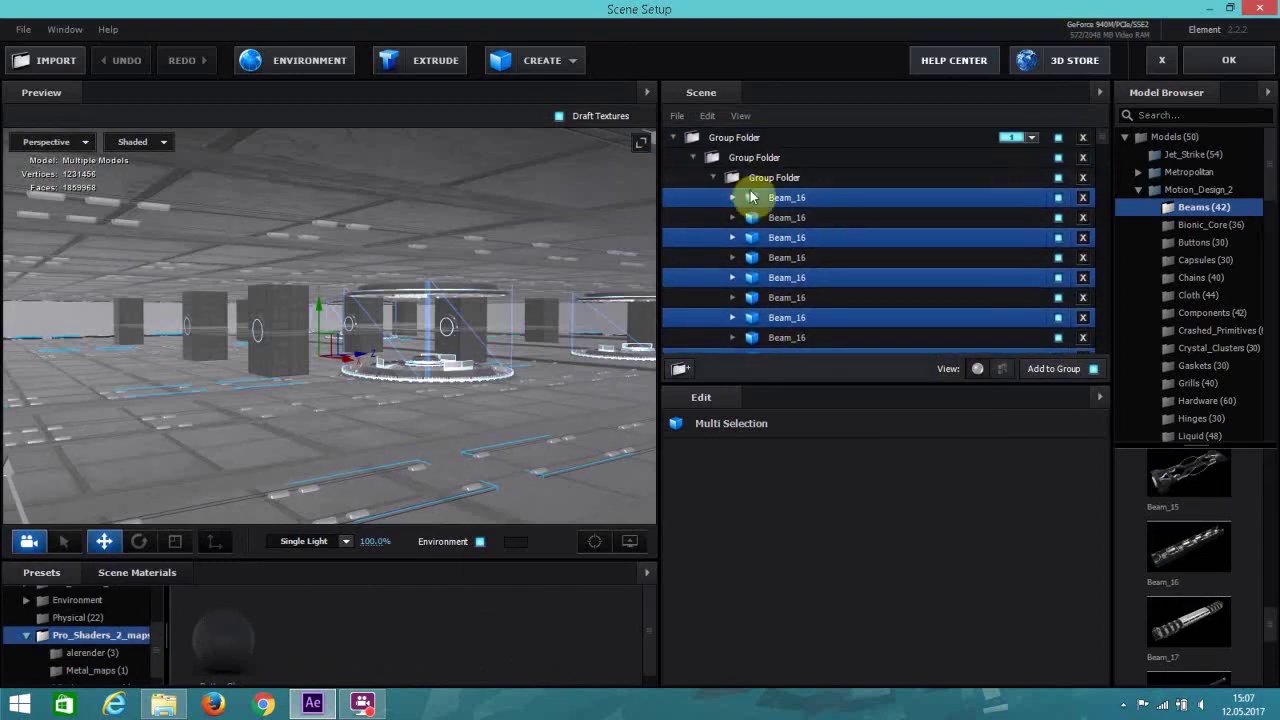
left_click(713, 179)
left_click(713, 179)
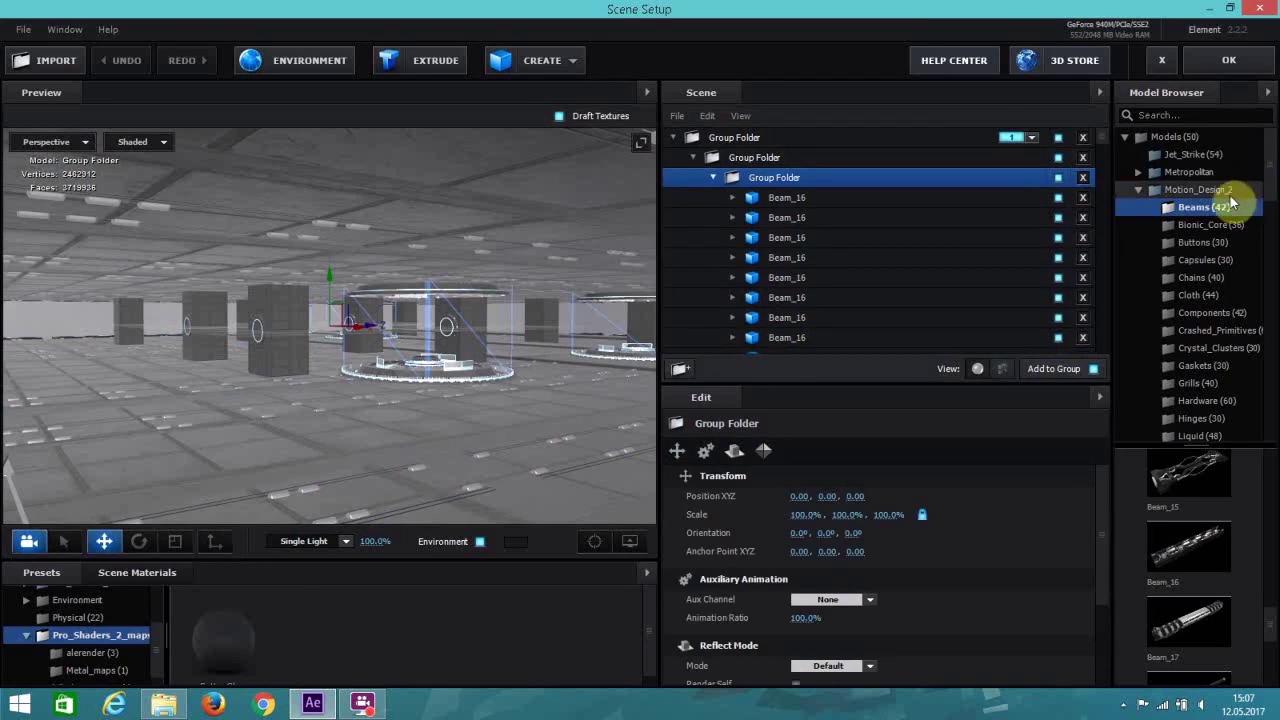
left_click(527, 64)
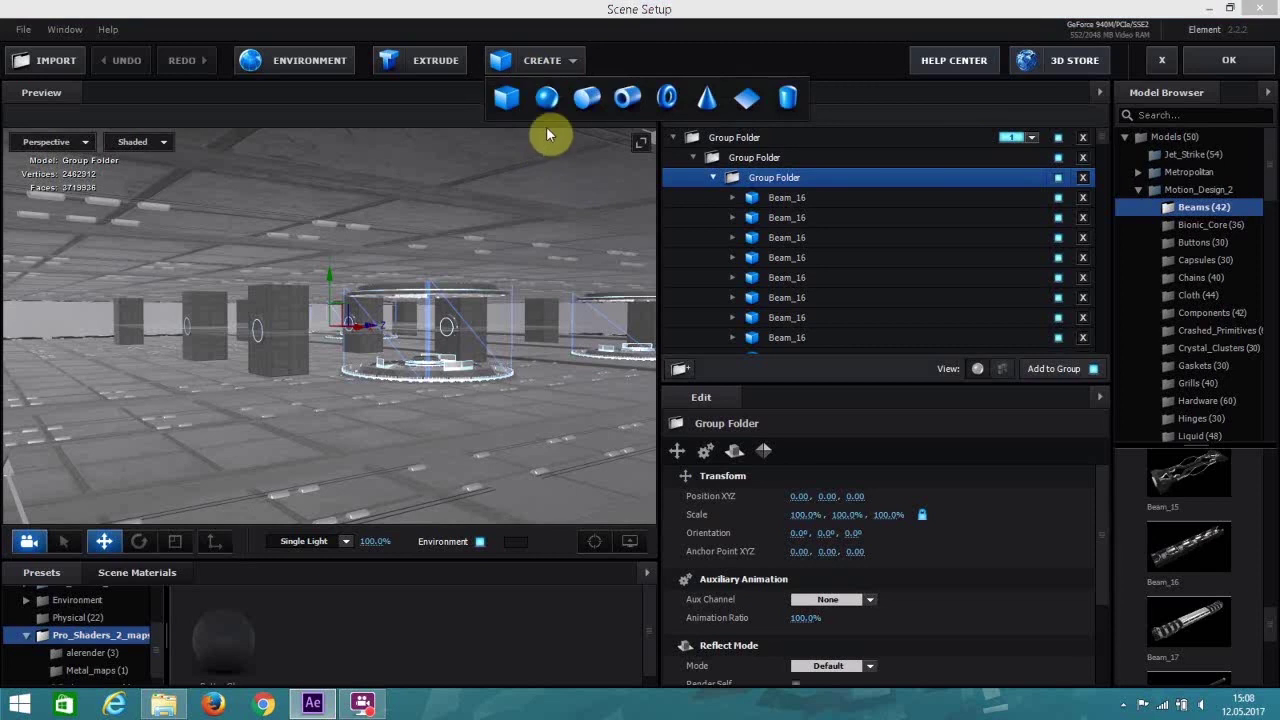
left_click(505, 94)
left_click(735, 203)
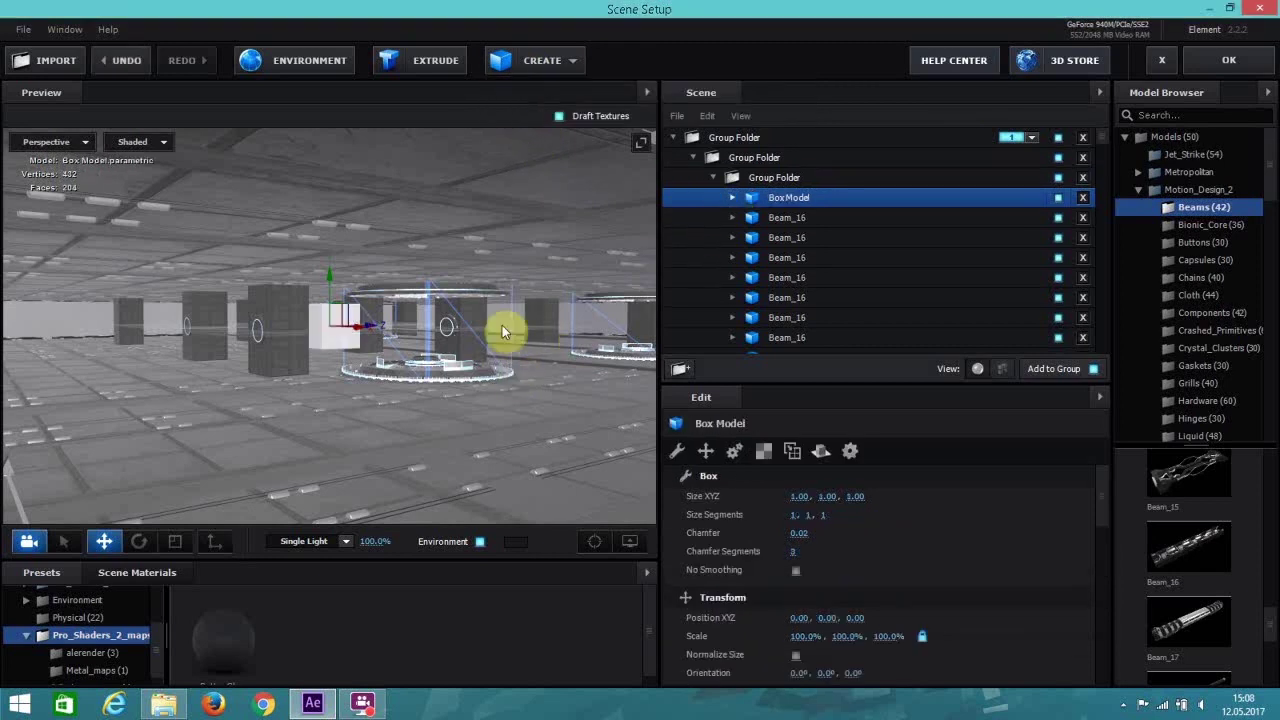
Place the box at floor level at about 2.42, -1.16, -2.18 and scale it to about 28.2%, 91.8%, 100%.
left_click_drag(366, 329, 433, 431)
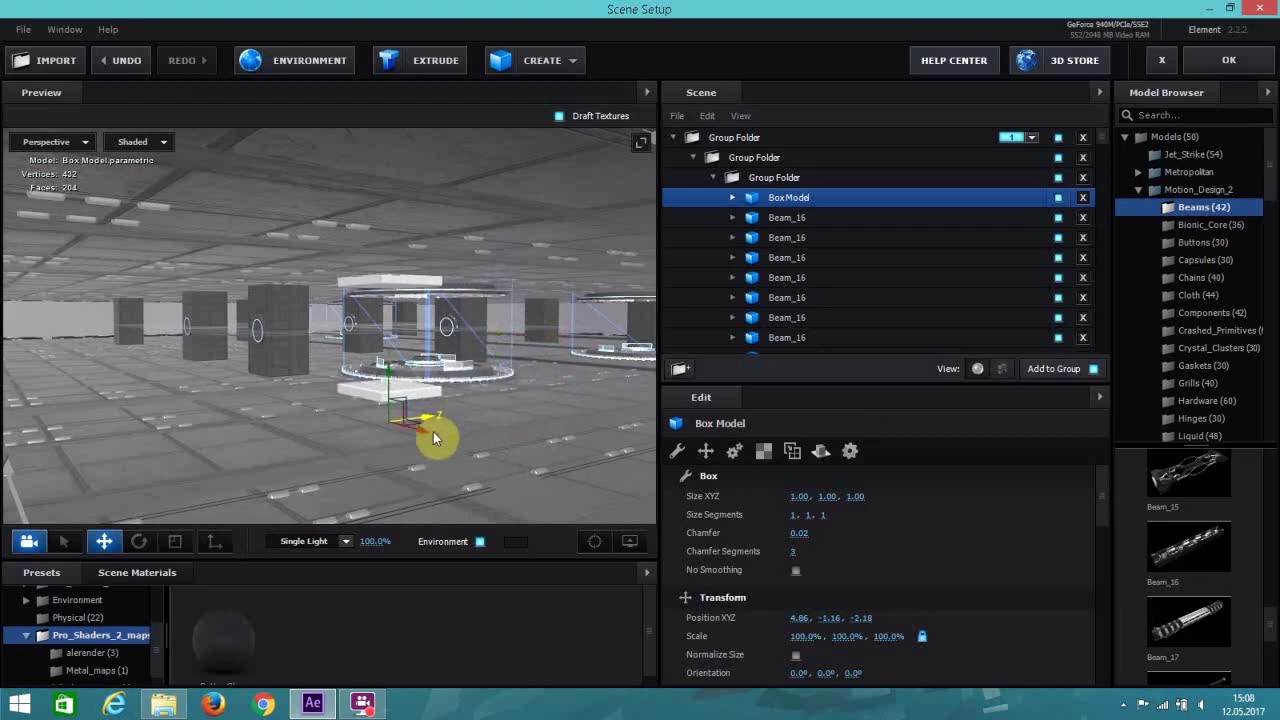
left_click_drag(505, 463, 536, 440)
left_click(174, 541)
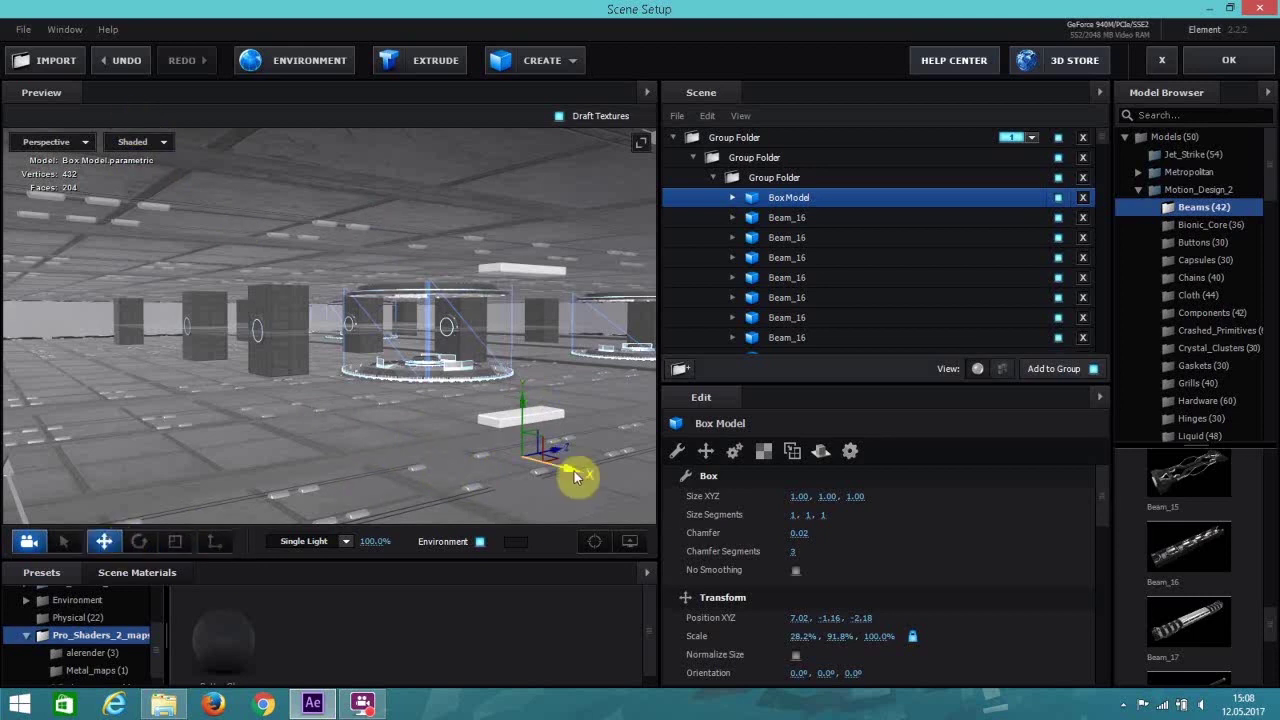
left_click_drag(574, 476, 327, 393)
left_click_drag(326, 392, 411, 414)
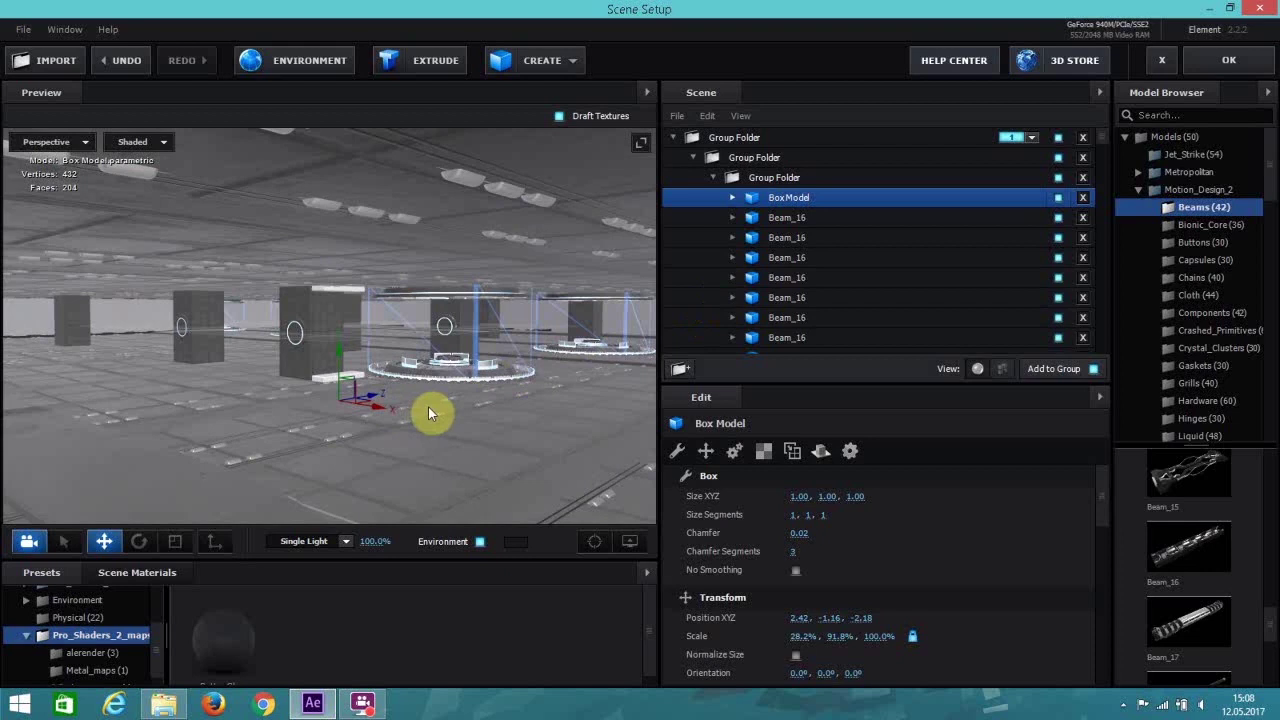
Copy the second concrete_wall_squares material of the first Tech_Rings_04 model in the ring group folder.
left_click(734, 219)
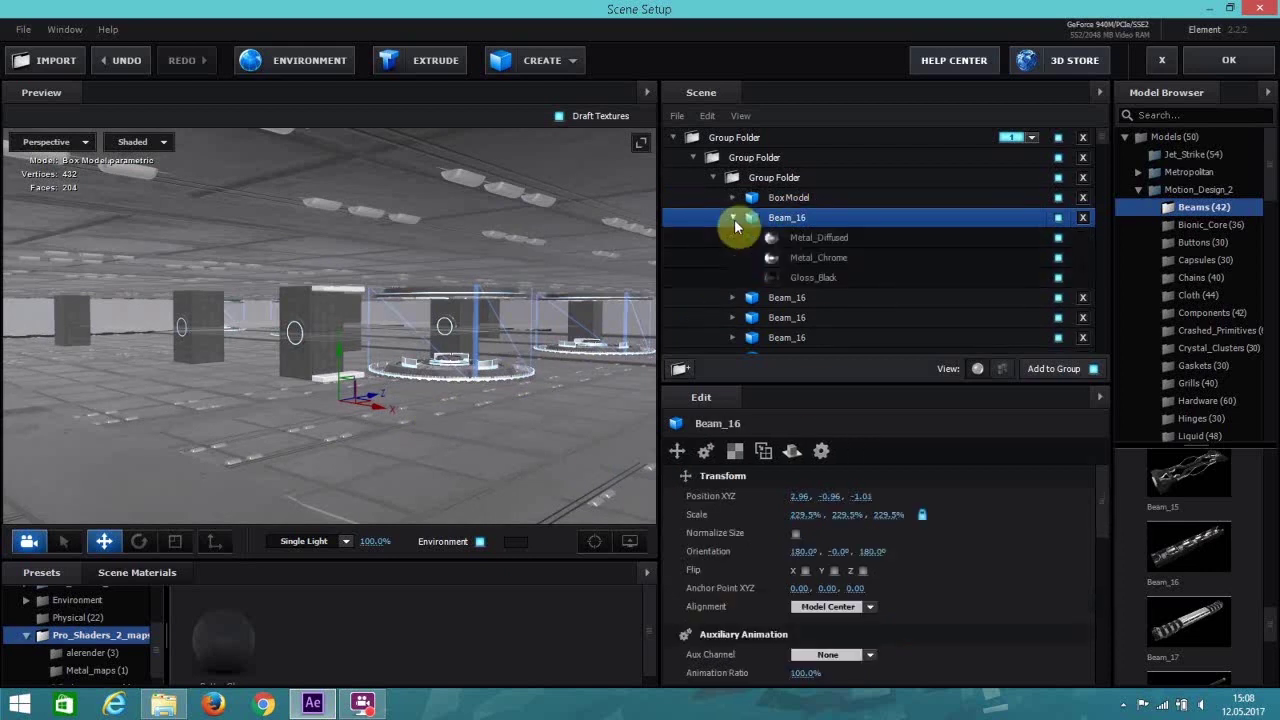
left_click(734, 219)
scroll(857, 334, "down", 5)
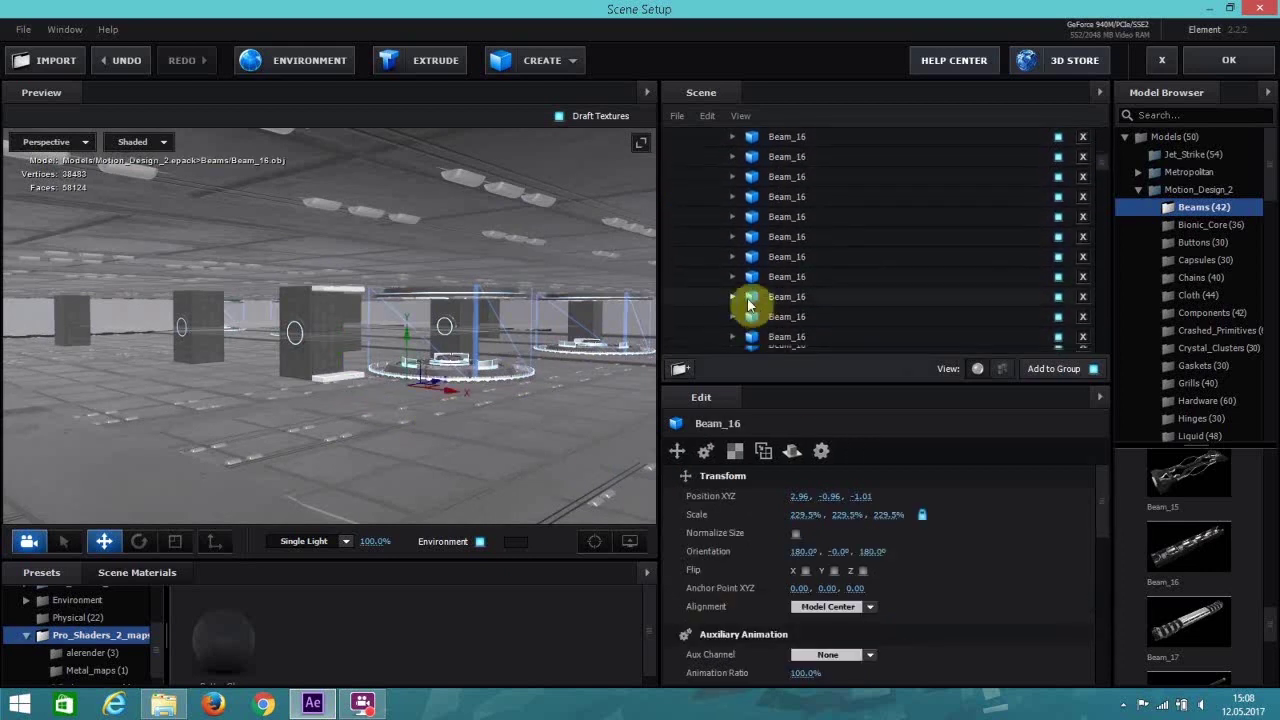
scroll(830, 330, "down", 10)
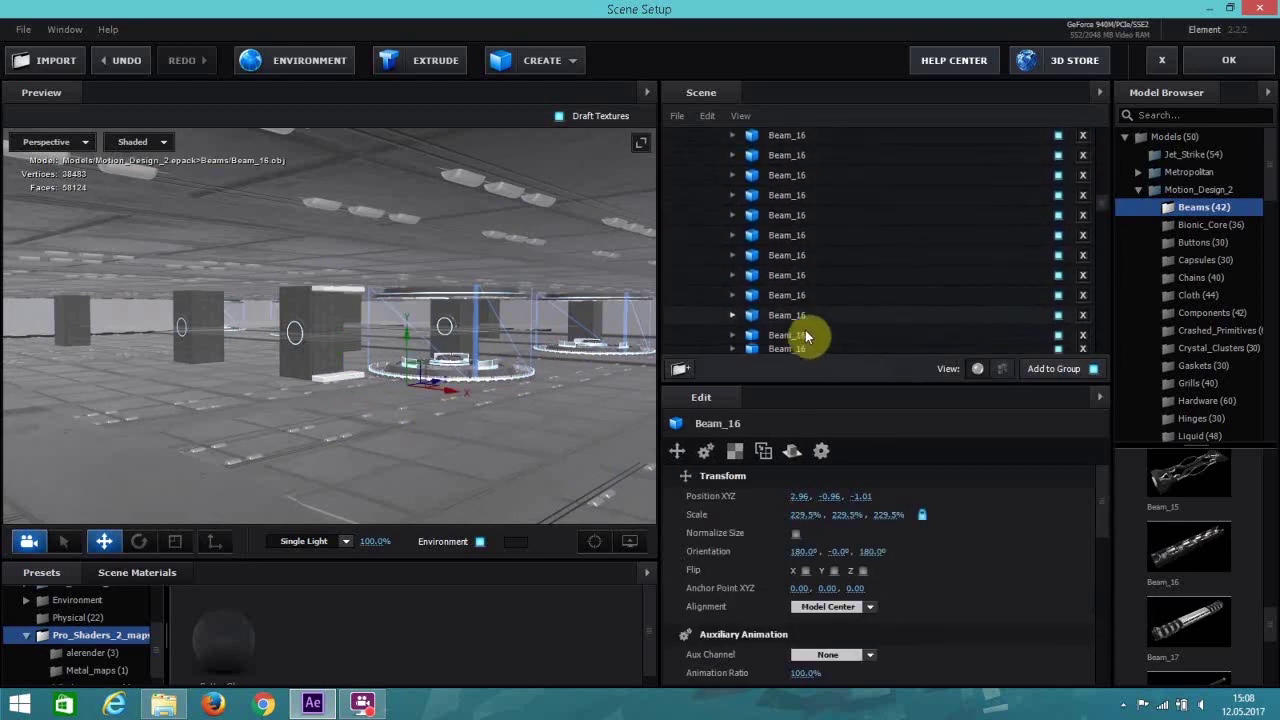
scroll(797, 311, "up", 3)
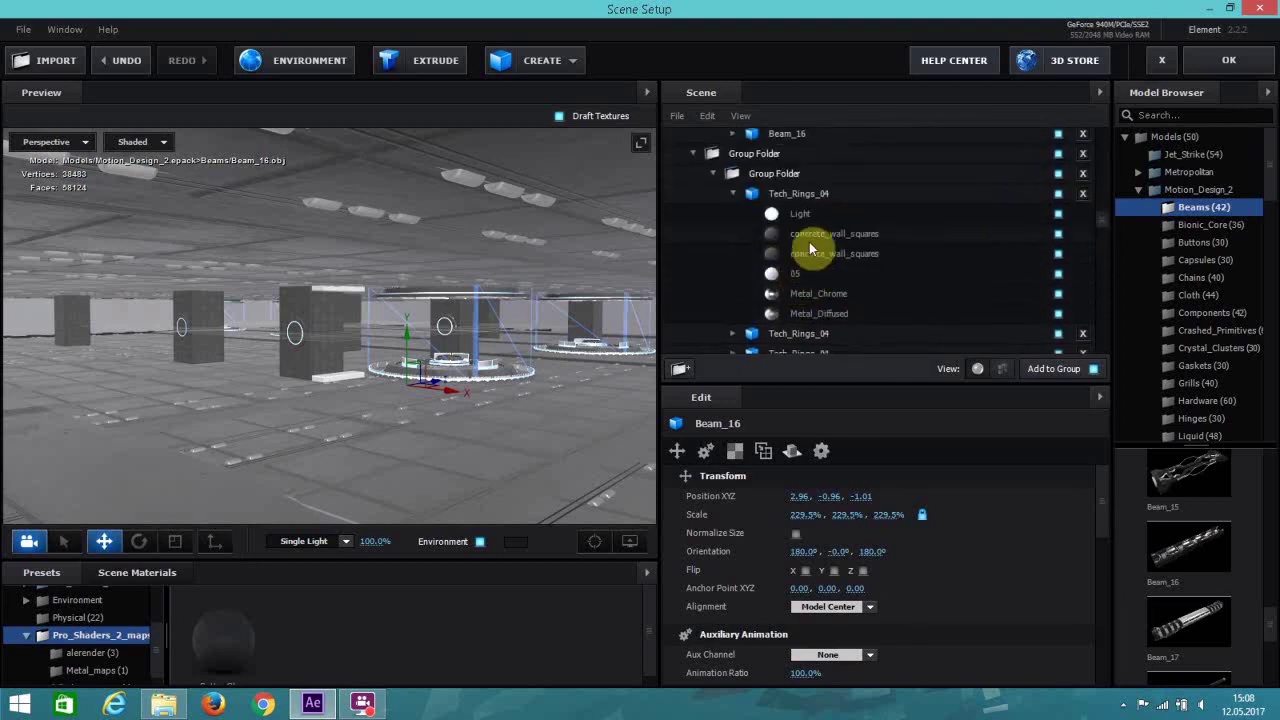
right_click(810, 248)
left_click(760, 349)
Replace the Box Model's Default material with the copied concrete_wall_squares material.
scroll(836, 328, "up", 3)
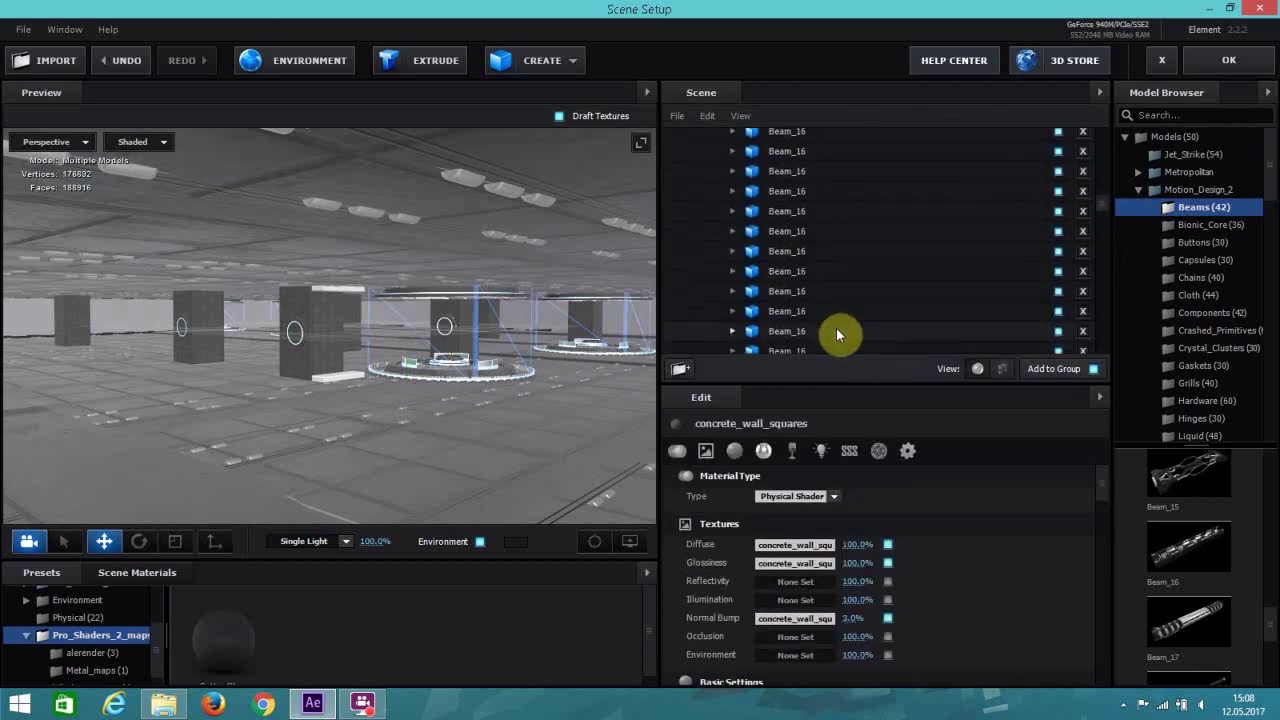
scroll(836, 330, "up", 5)
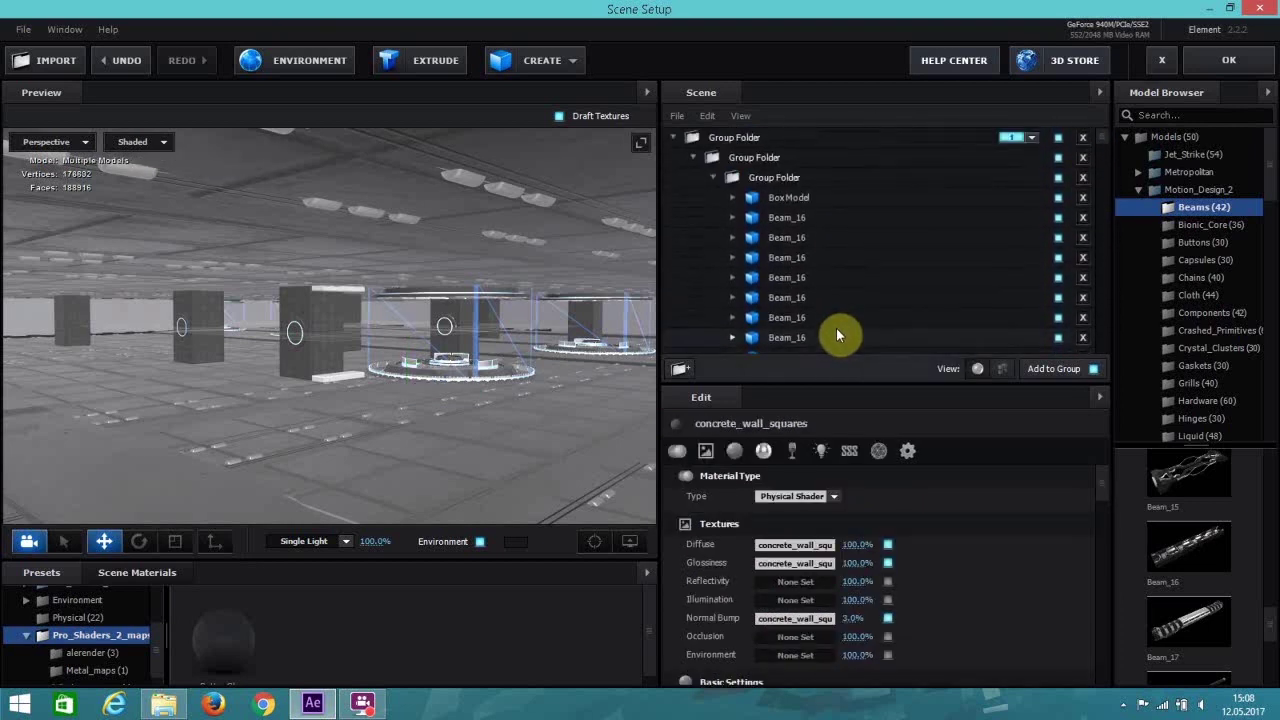
left_click(735, 199)
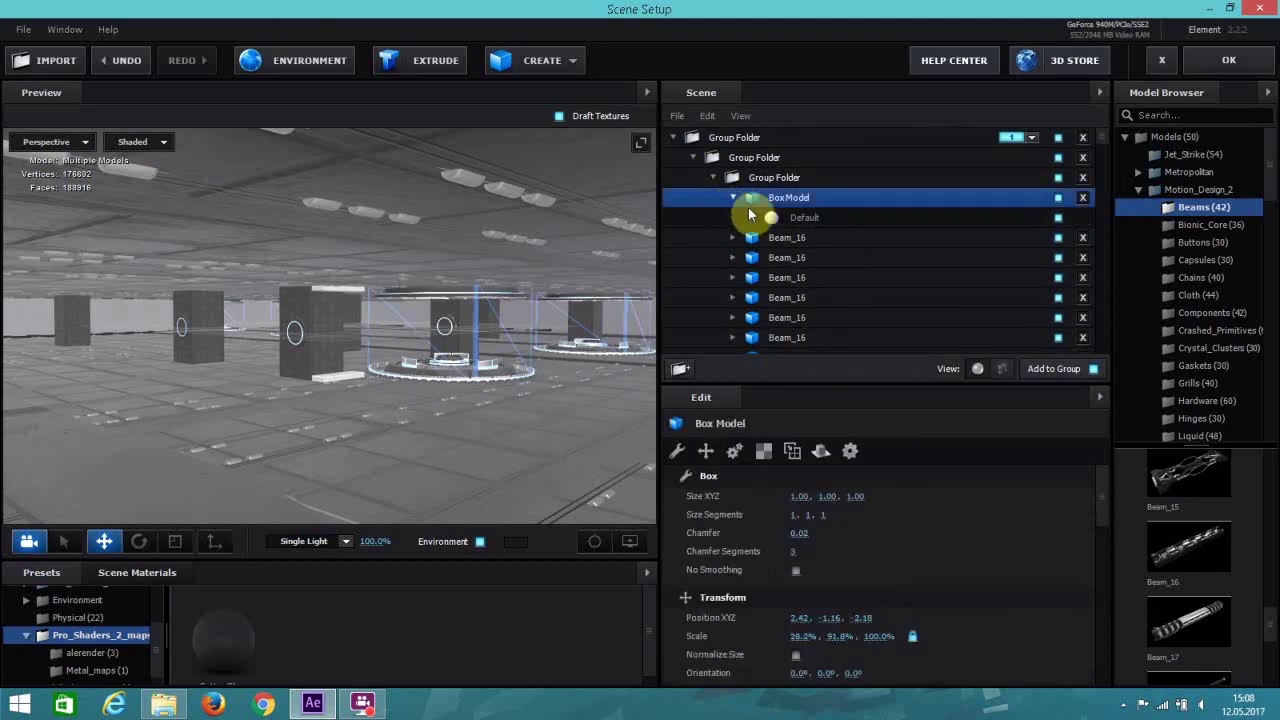
left_click(778, 221)
right_click(778, 221)
left_click(845, 350)
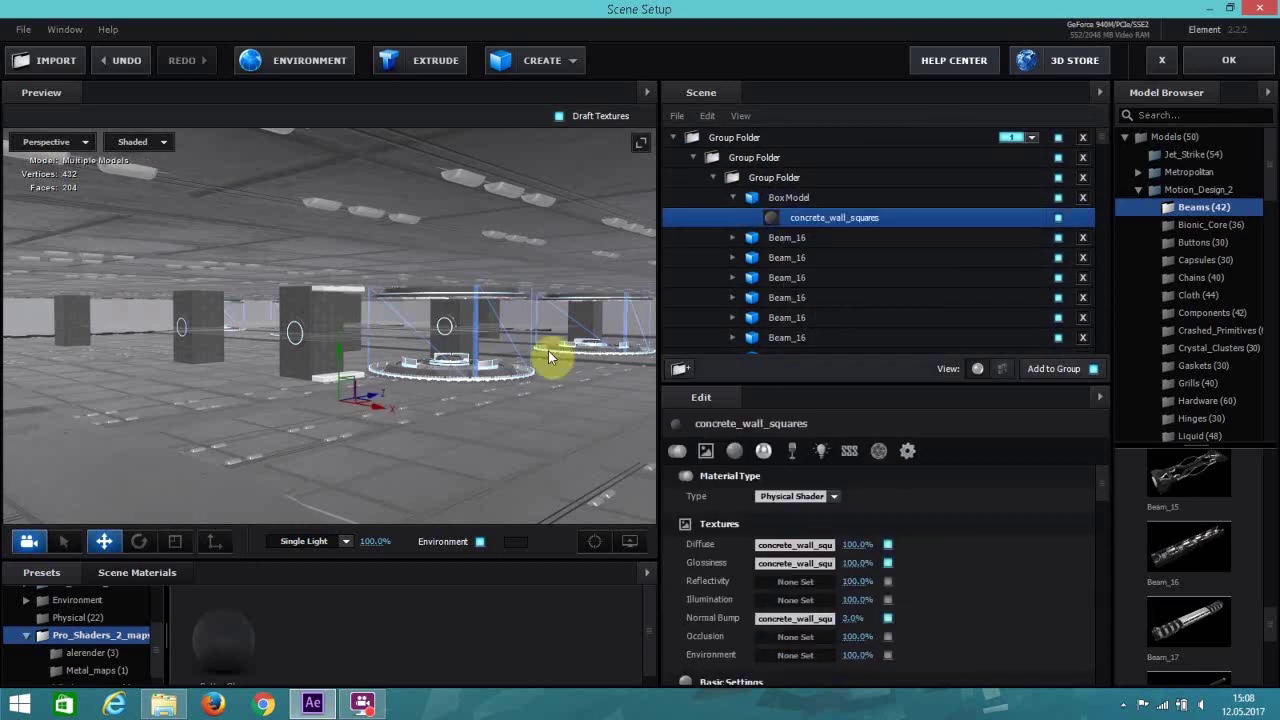
Stretch the concrete box lengthwise along Z and shift it along X toward the nearby pillar row.
left_click(175, 541)
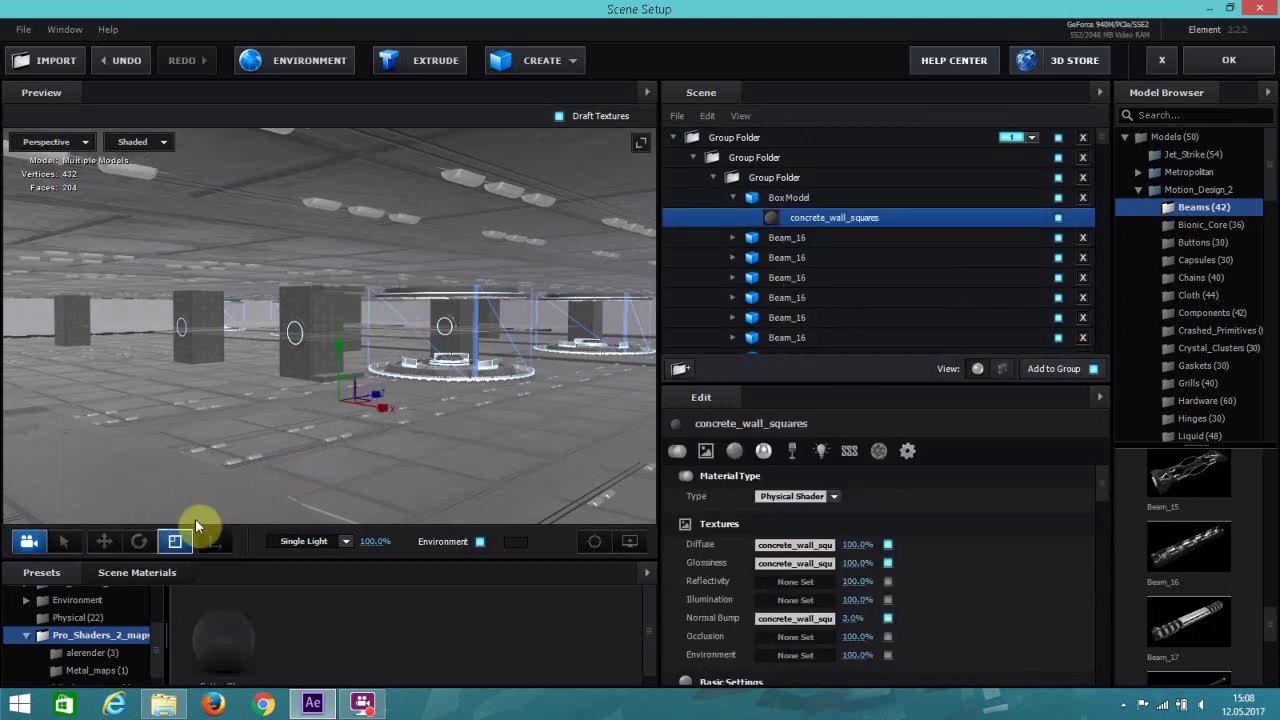
left_click_drag(378, 398, 423, 394)
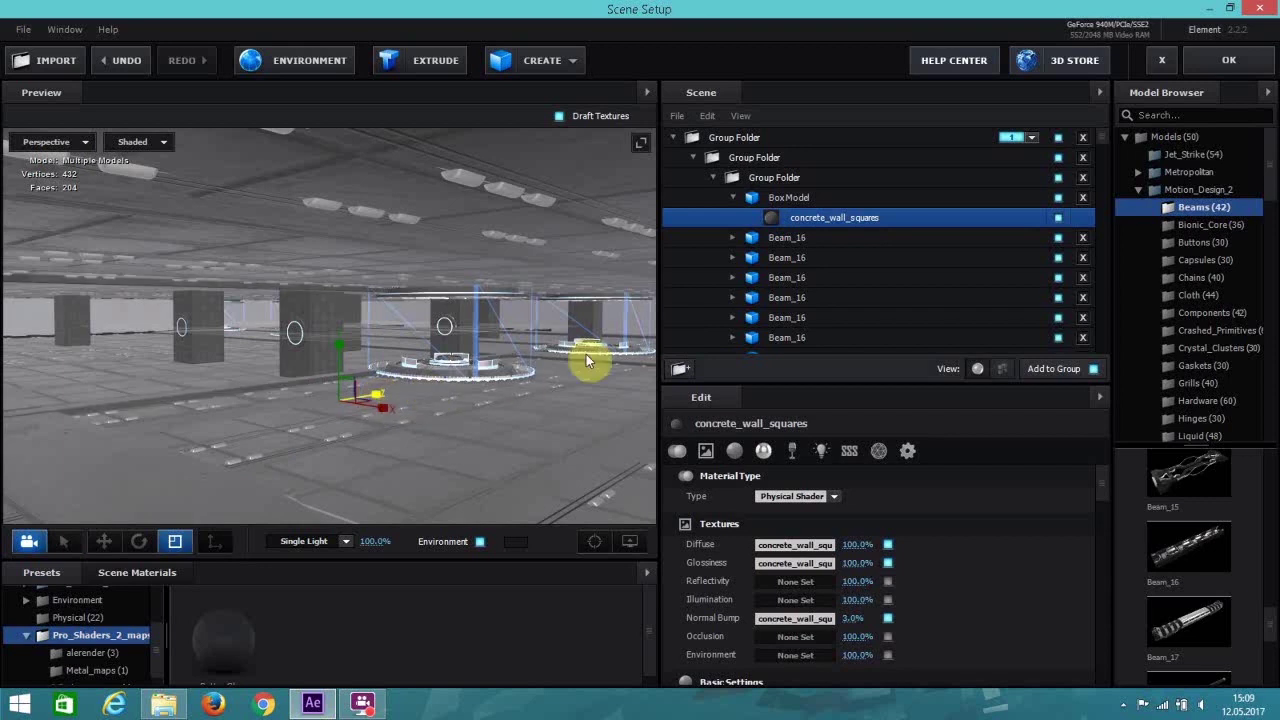
left_click(104, 541)
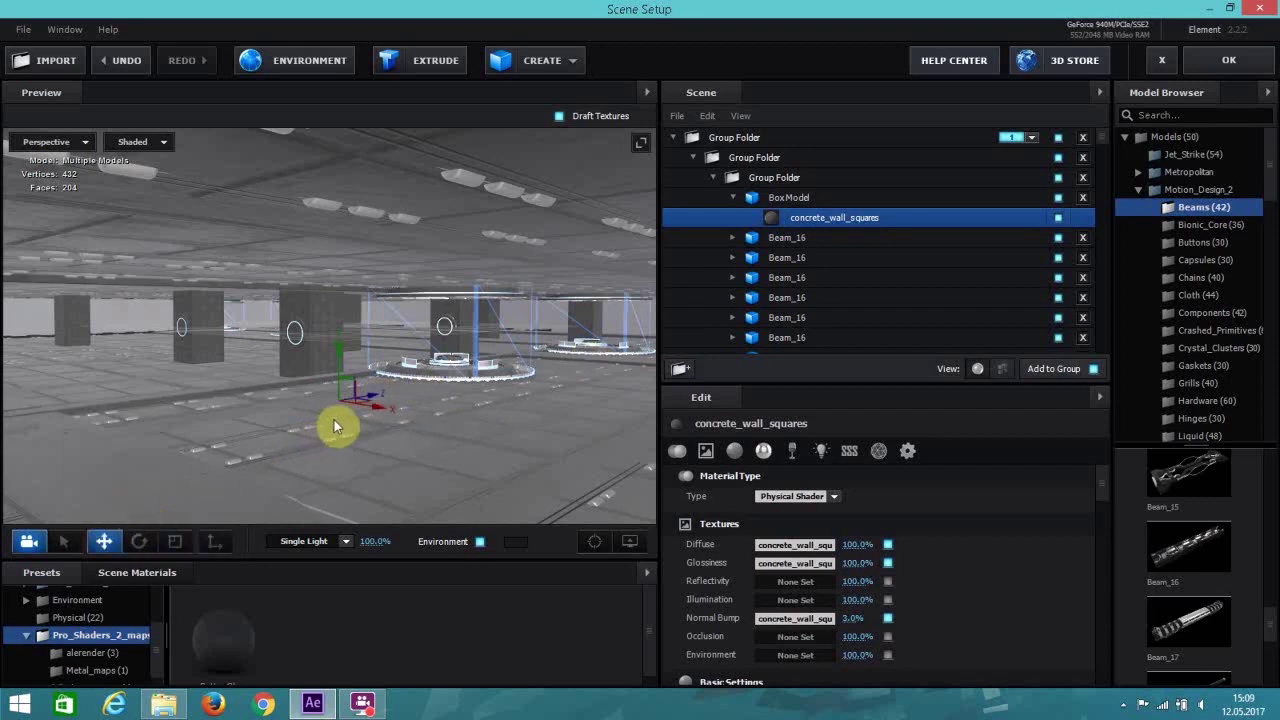
scroll(378, 430, "up", 8)
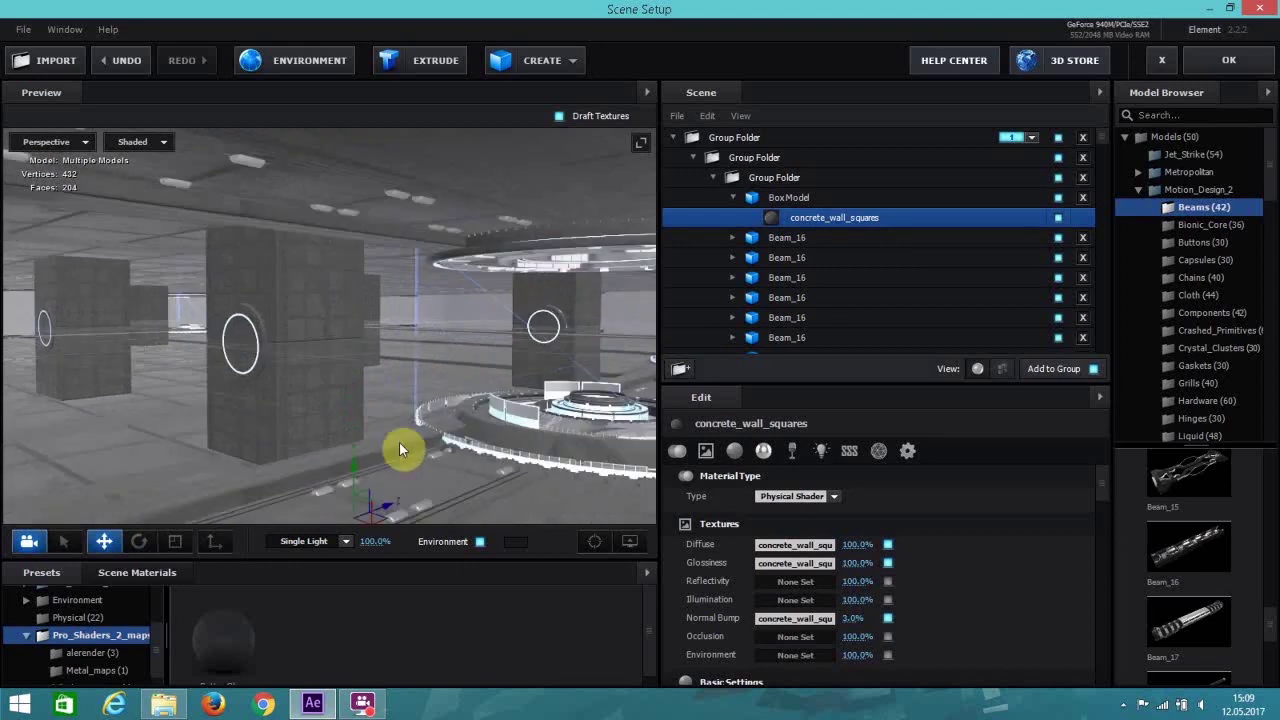
scroll(437, 487, "down", 2)
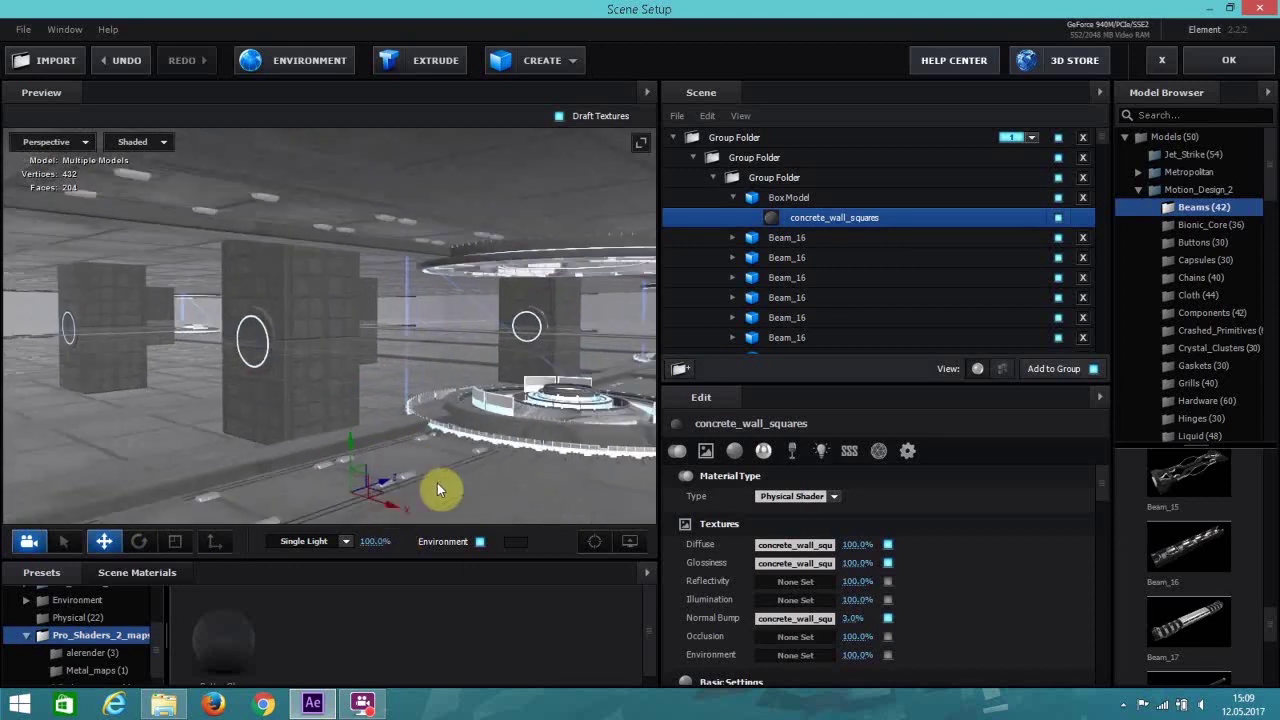
left_click_drag(389, 507, 292, 449)
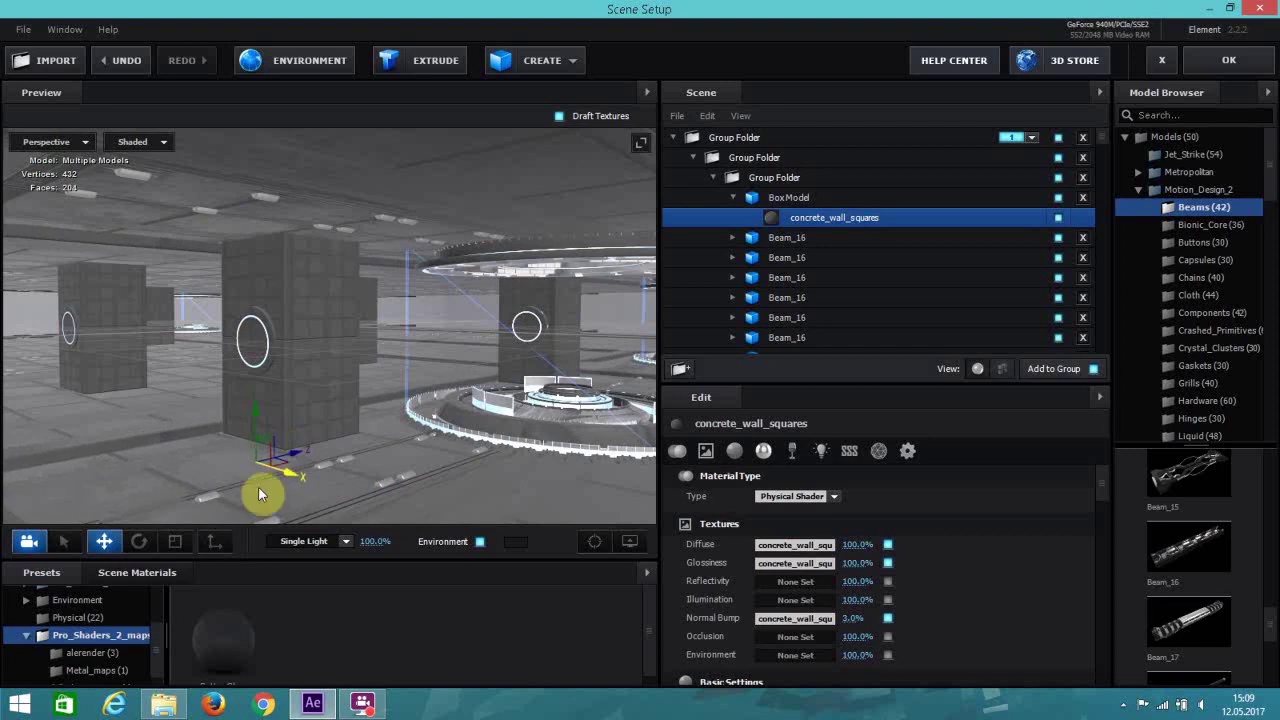
Widen the box to about 93.8% along X and align it with the pillar row at X about 0.92.
left_click(184, 545)
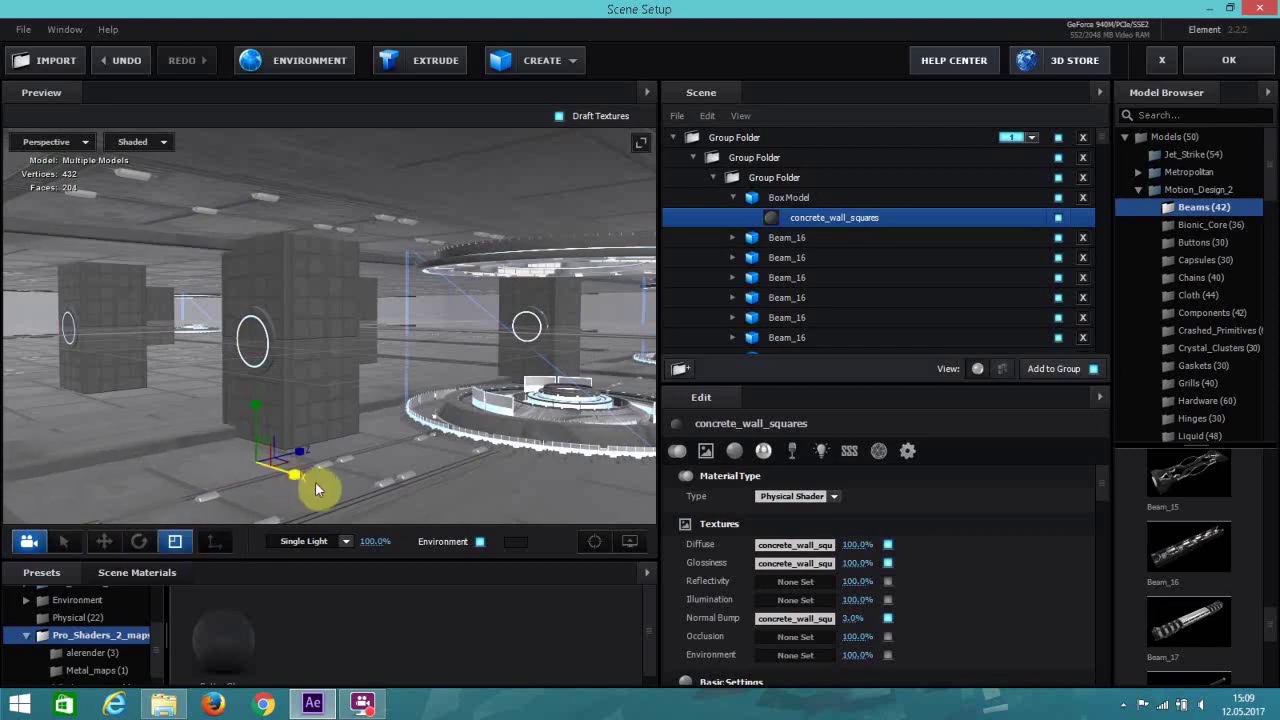
left_click(105, 542)
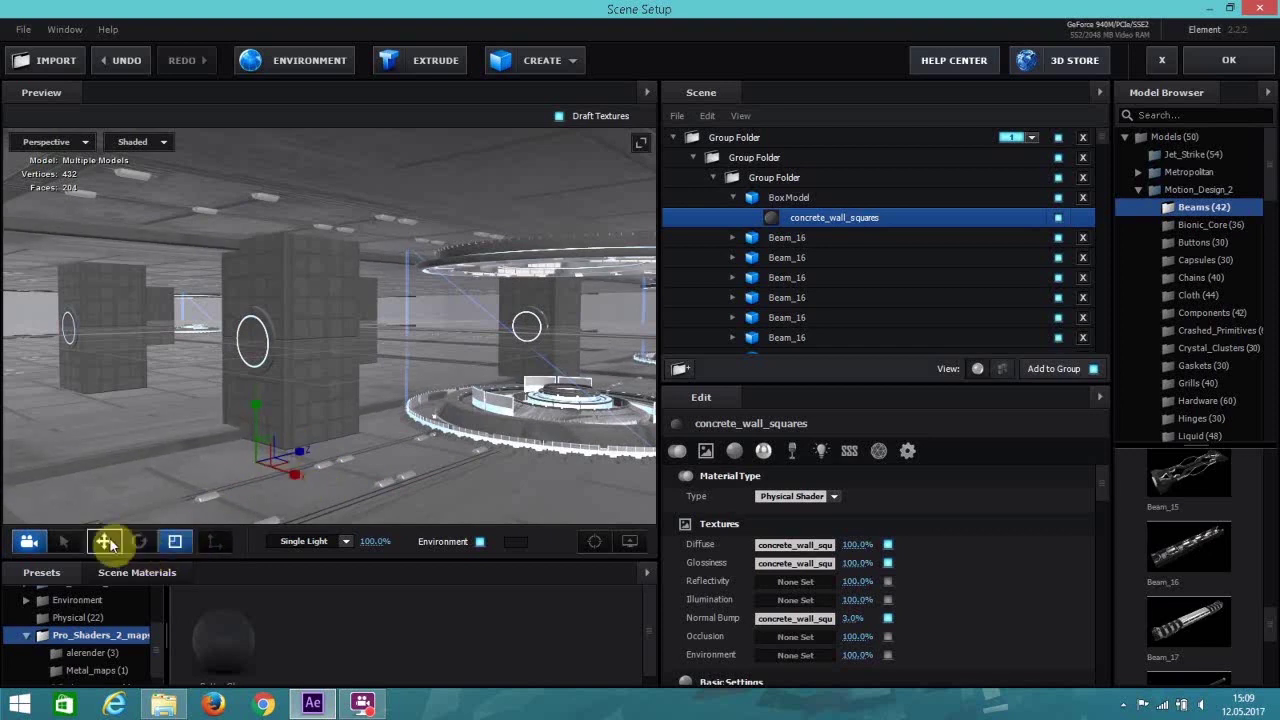
left_click_drag(286, 471, 275, 470)
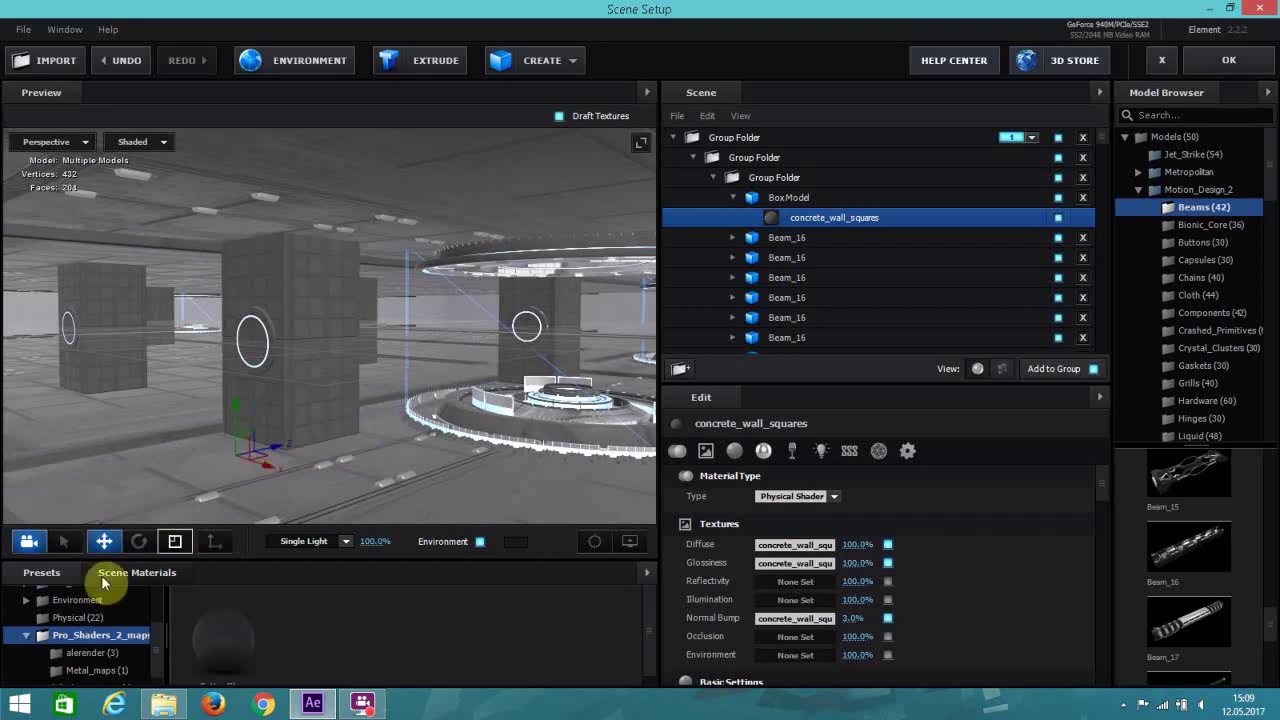
Scale the box to about 3920.8% along Z and centre it over the hall's length at Z about 1.46.
left_click(145, 540)
left_click(172, 541)
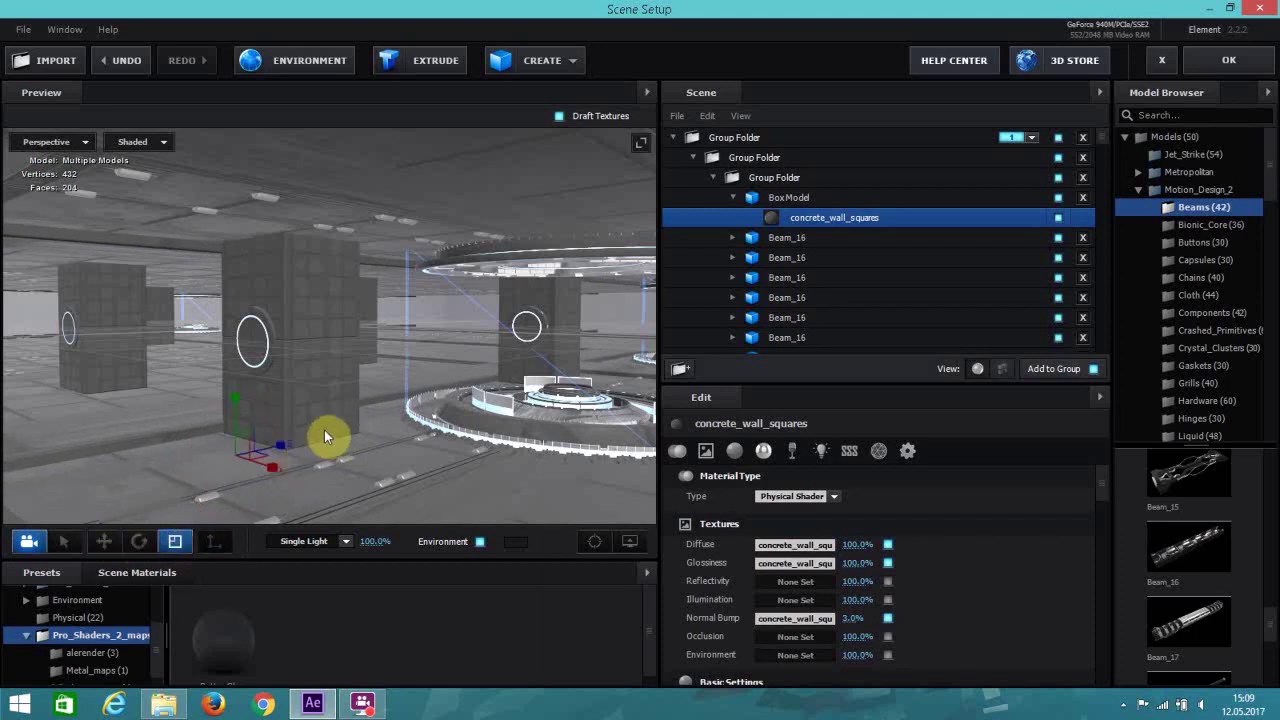
left_click_drag(298, 436, 325, 382)
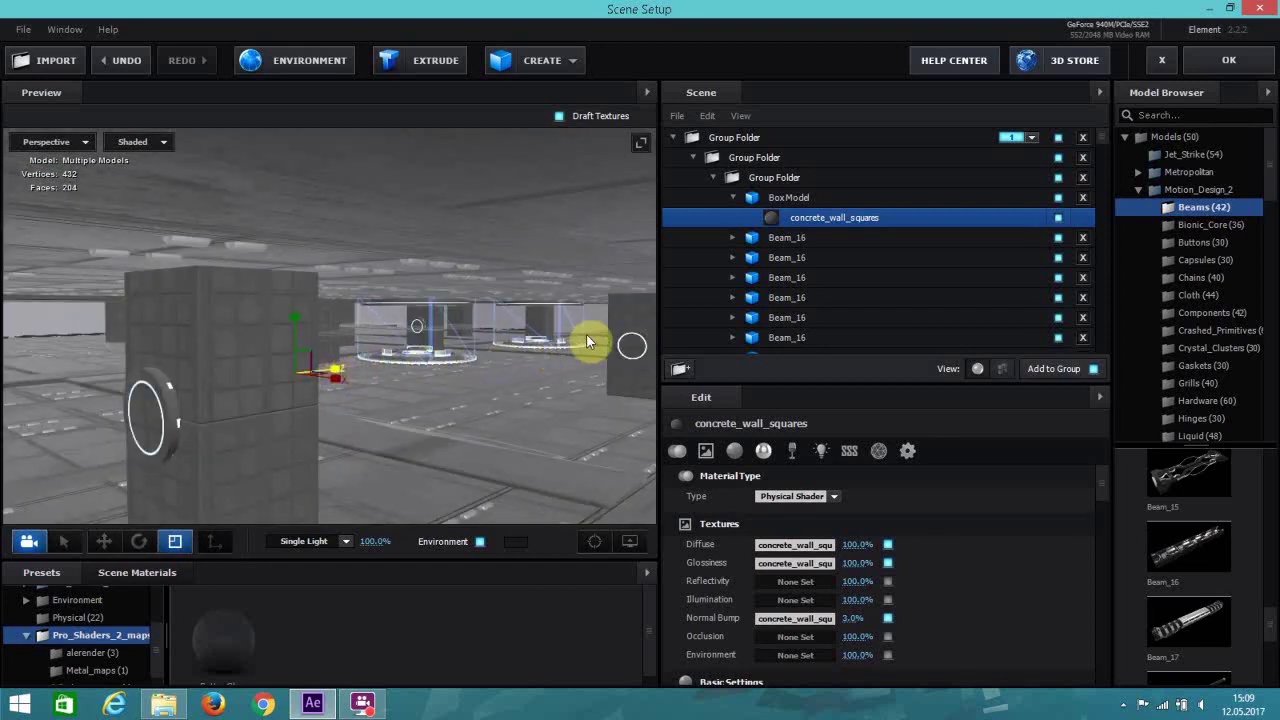
scroll(512, 380, "down", 5)
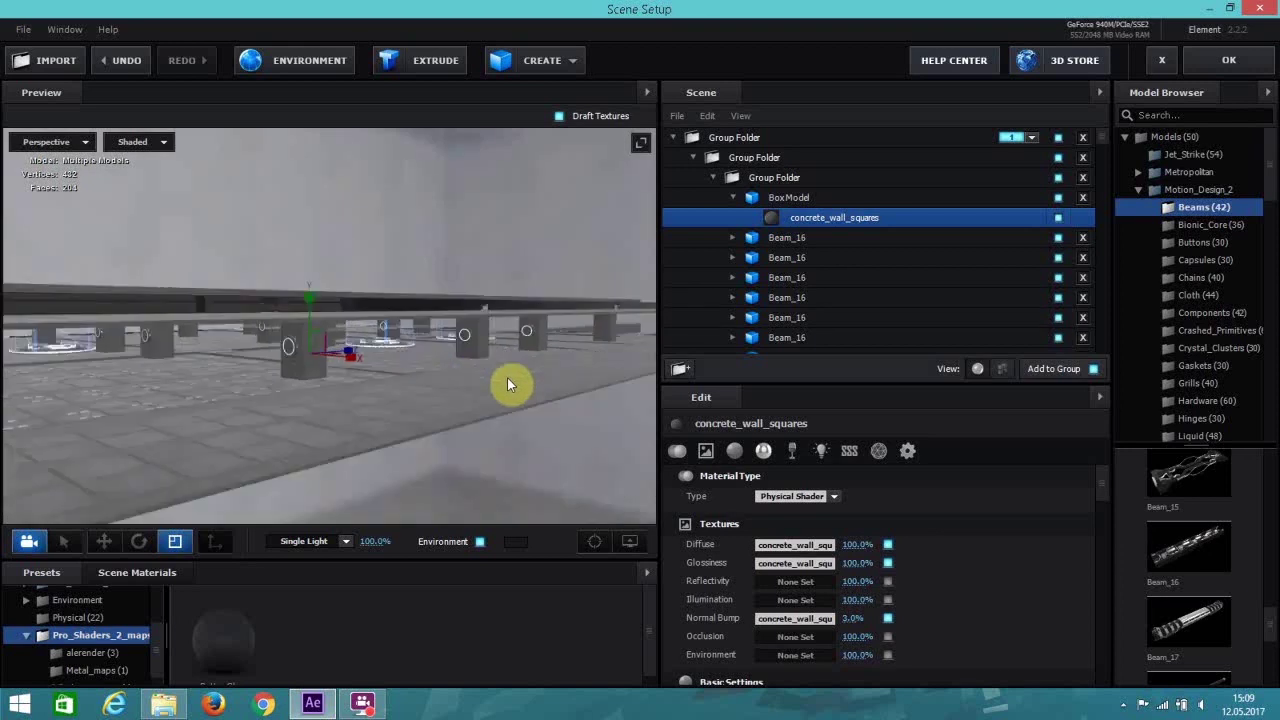
scroll(508, 383, "down", 5)
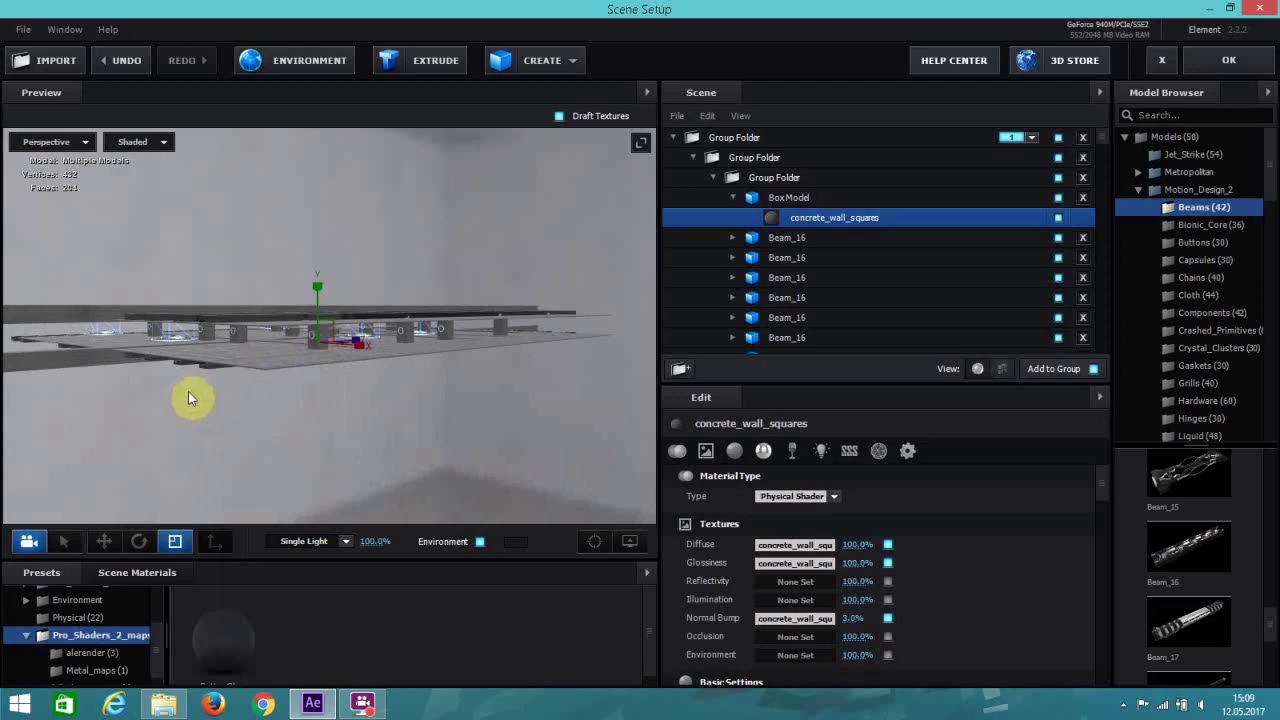
left_click_drag(300, 368, 358, 356)
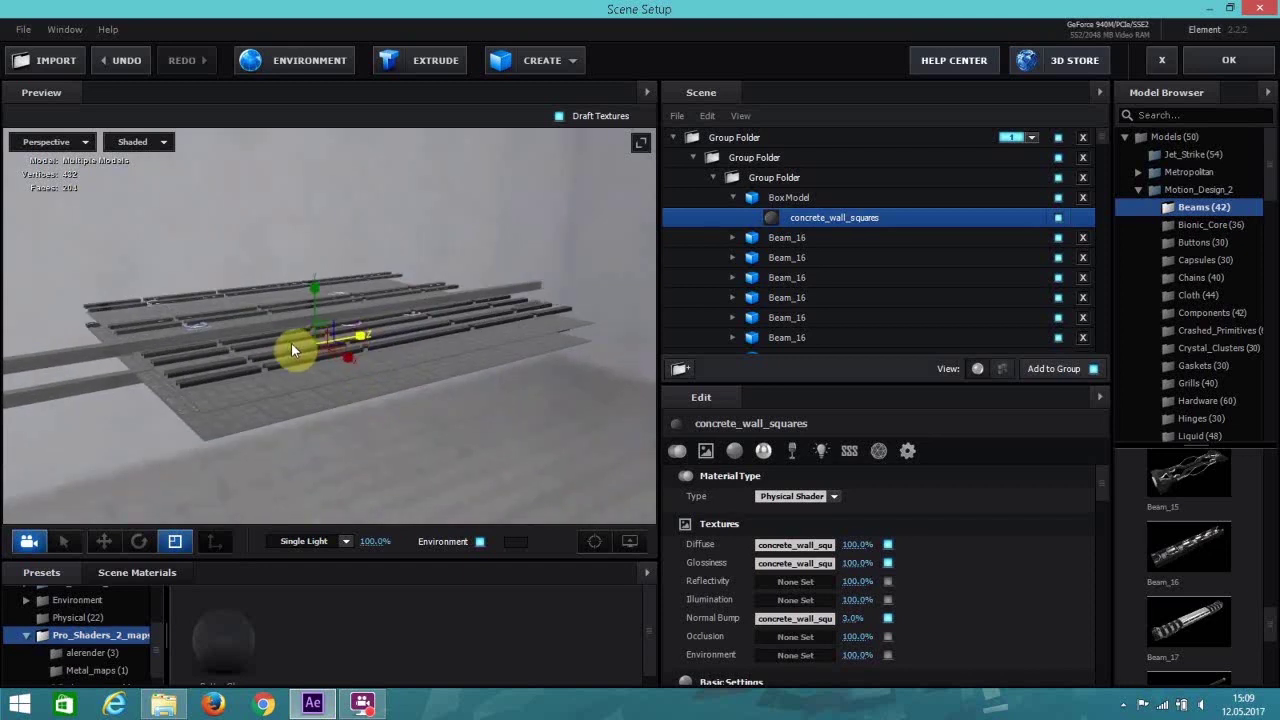
left_click(104, 541)
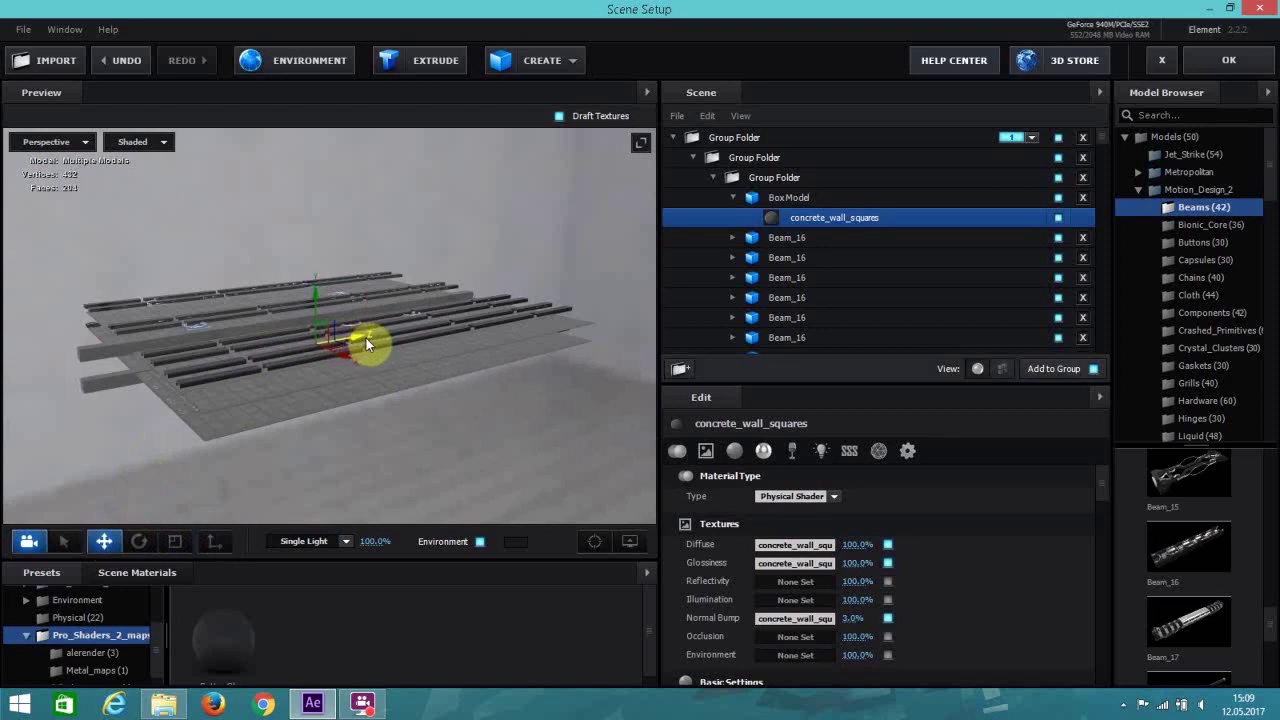
left_click_drag(366, 338, 386, 336)
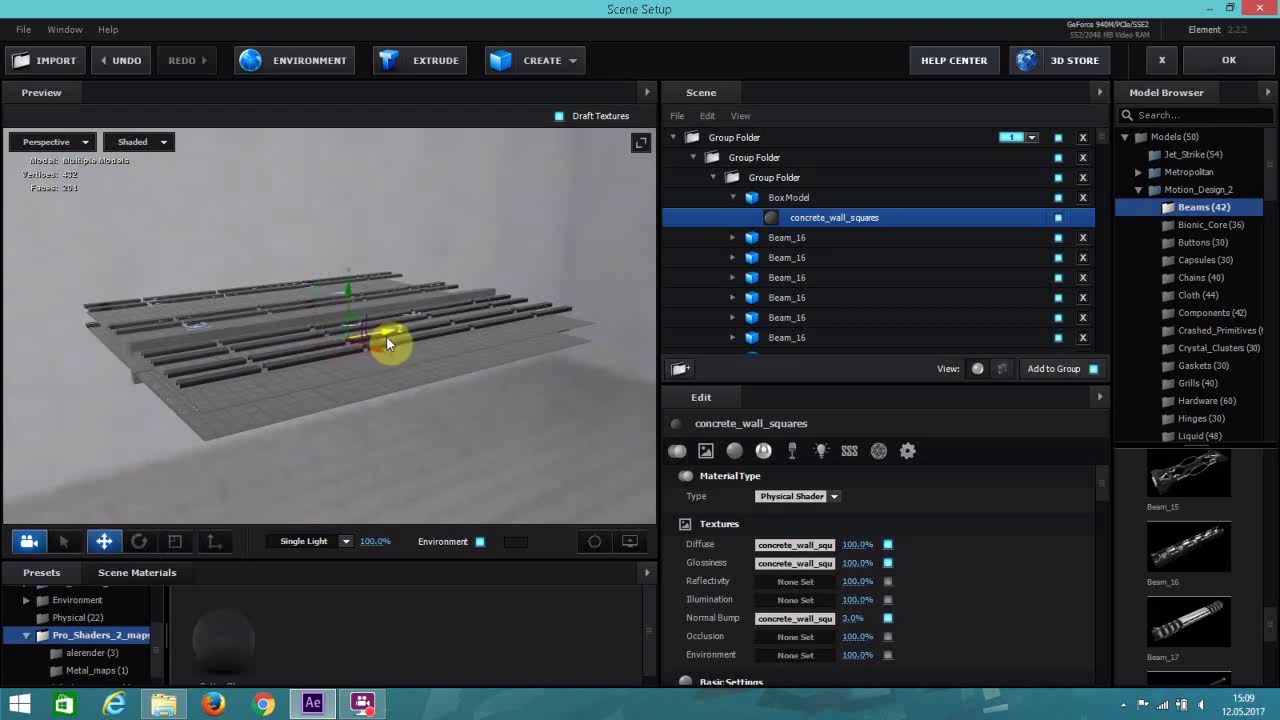
Flatten the long box along Y and raise it to Y about -0.92 so it sits on the floor.
left_click(175, 541)
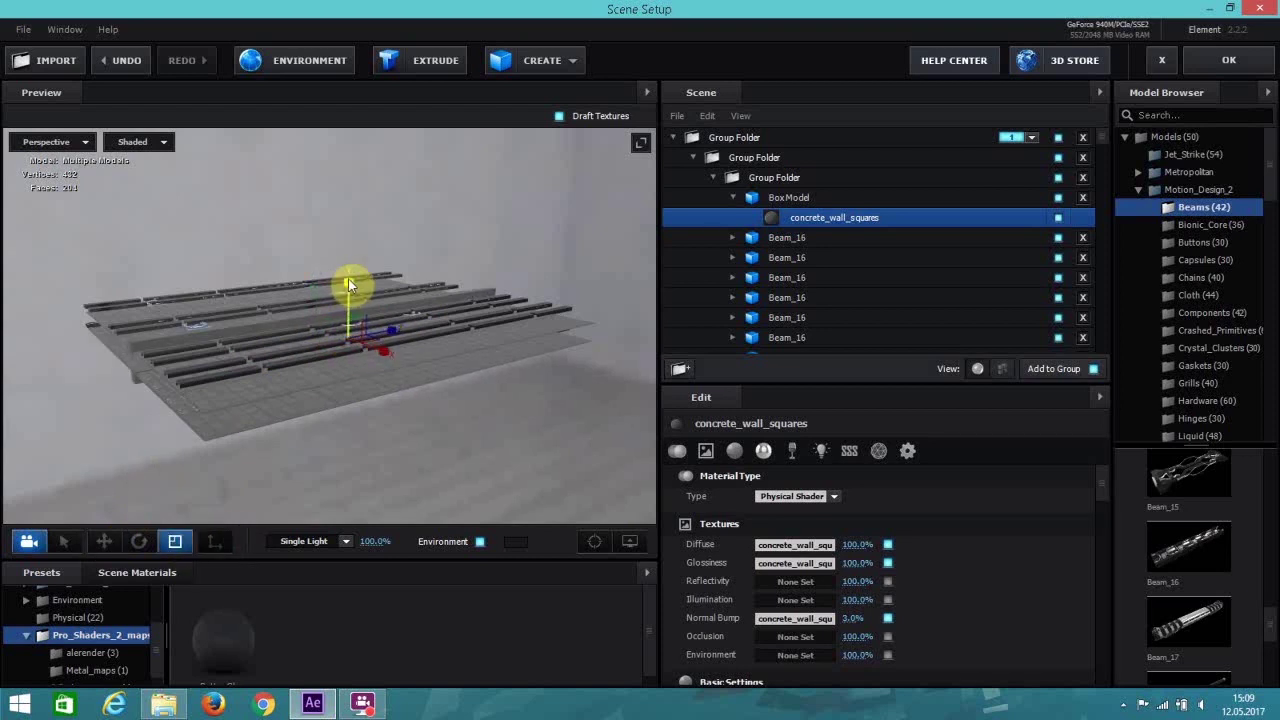
left_click_drag(348, 280, 350, 285)
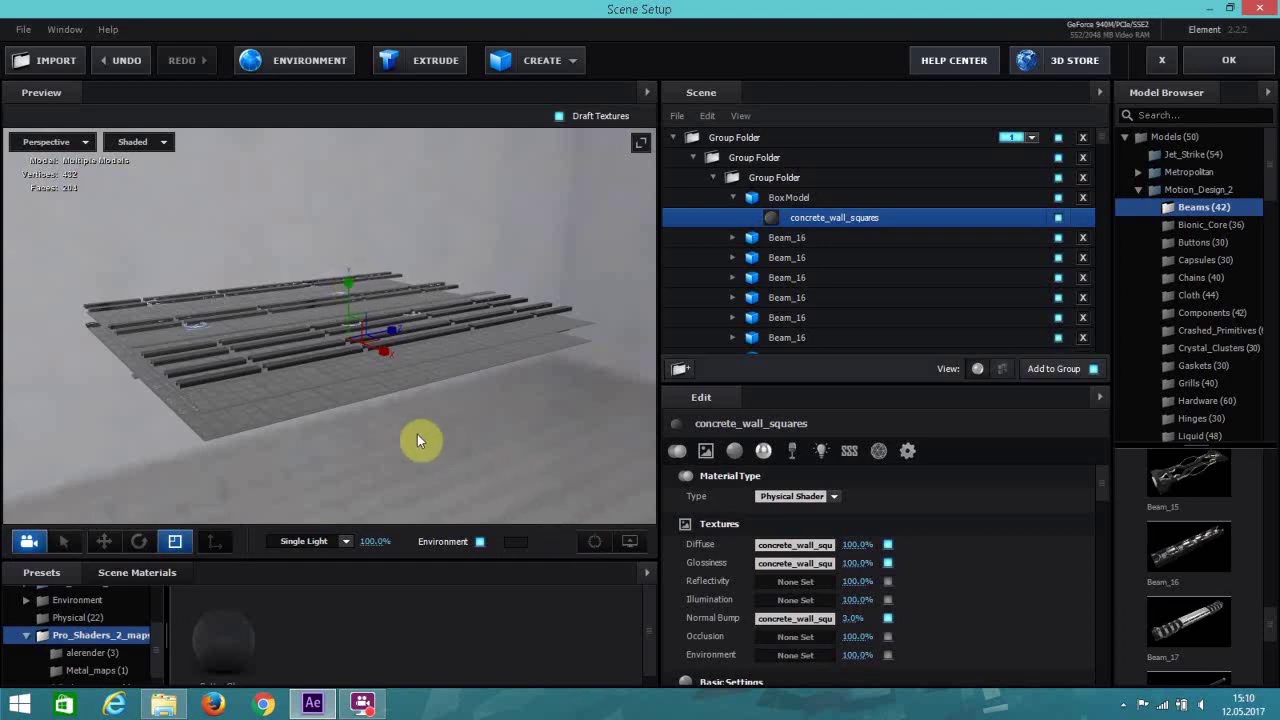
scroll(417, 434, "down", 2)
scroll(378, 414, "up", 5)
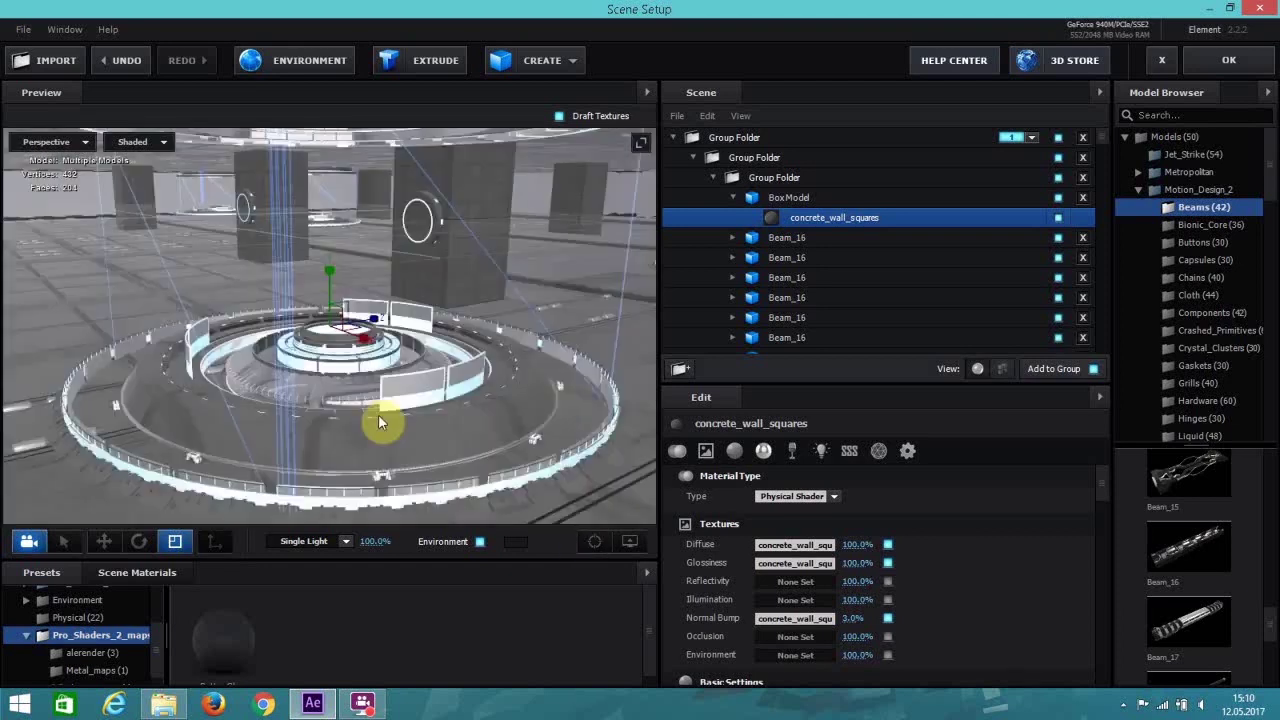
left_click_drag(378, 421, 211, 391)
scroll(170, 396, "up", 5)
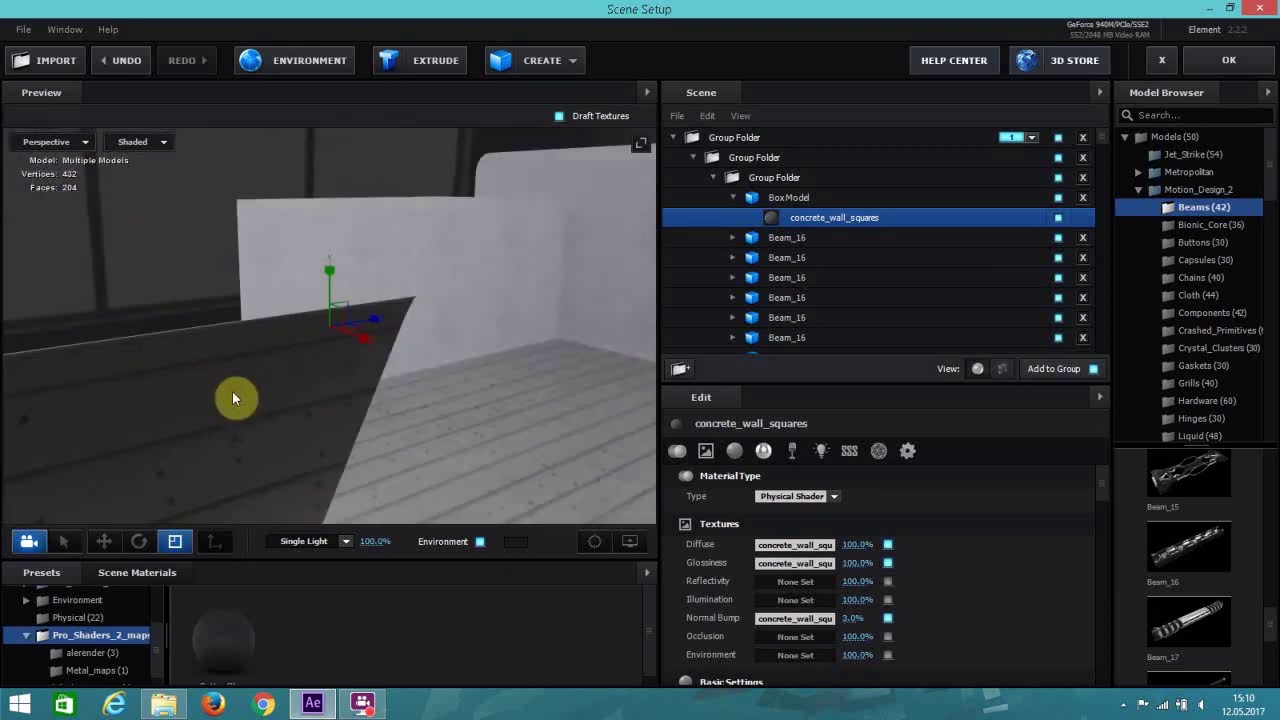
scroll(232, 398, "down", 5)
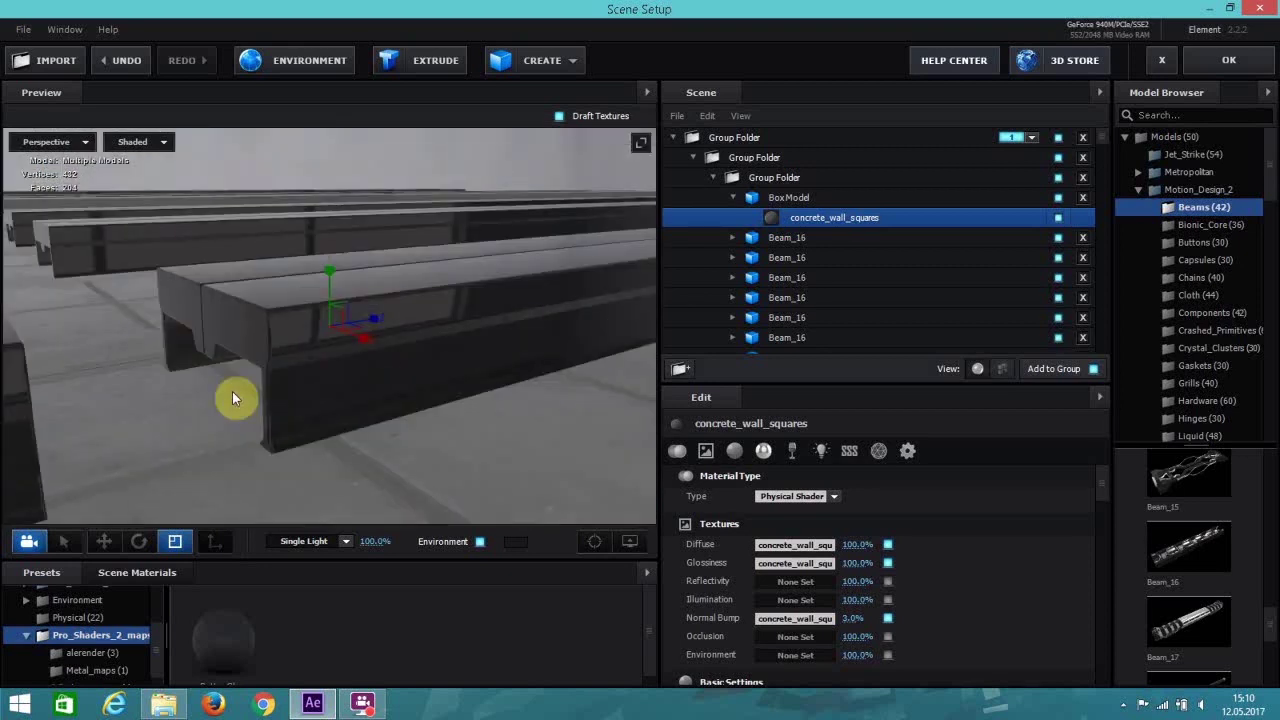
scroll(232, 398, "down", 5)
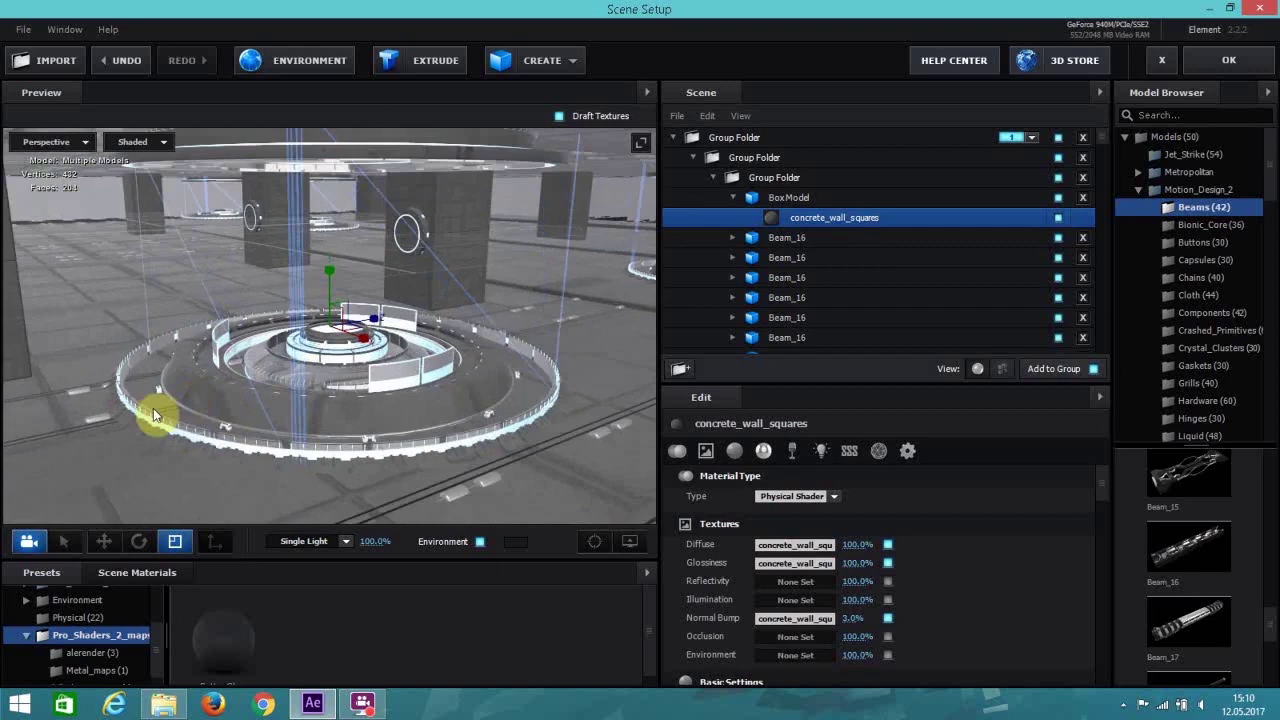
scroll(171, 412, "up", 5)
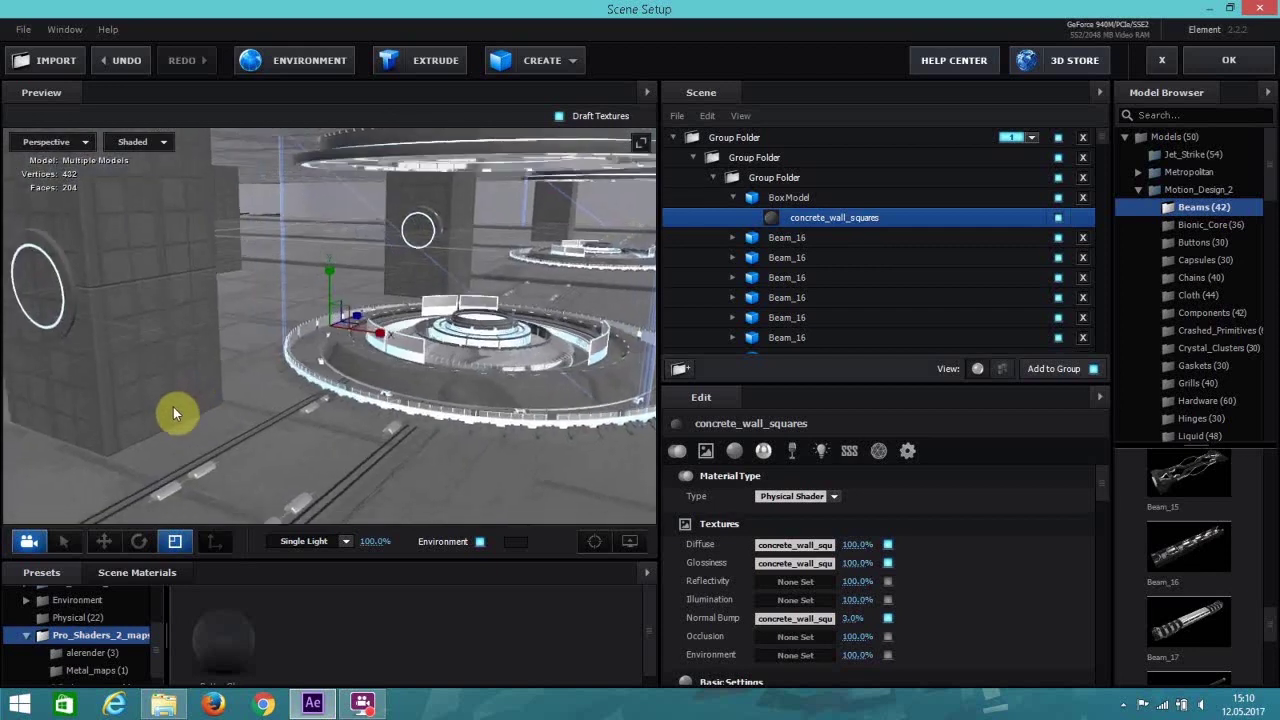
scroll(174, 402, "down", 3)
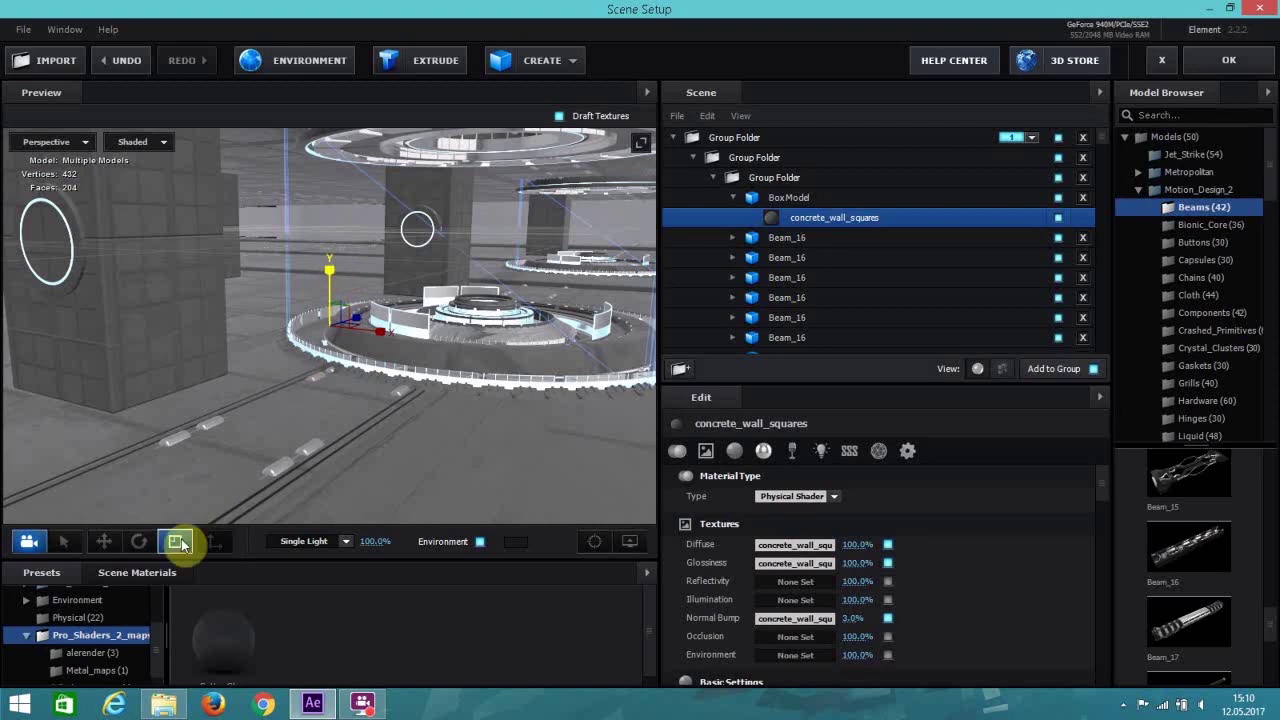
left_click(103, 541)
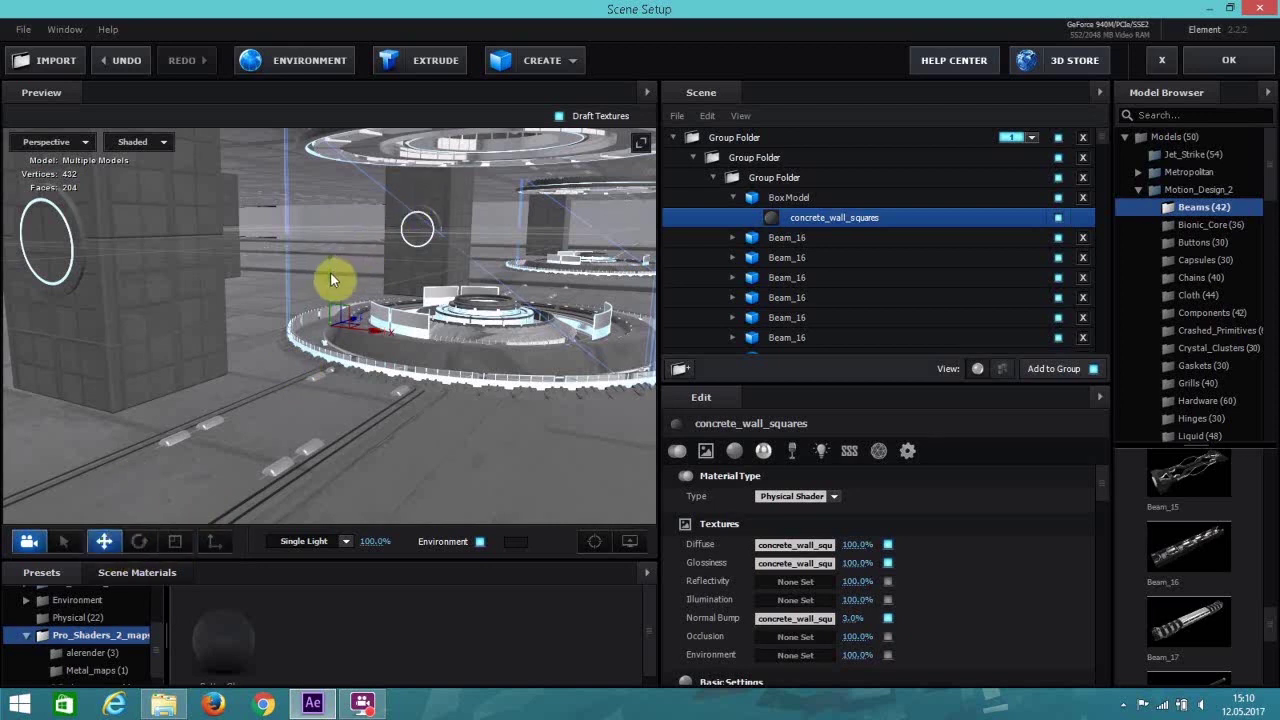
left_click_drag(331, 262, 336, 254)
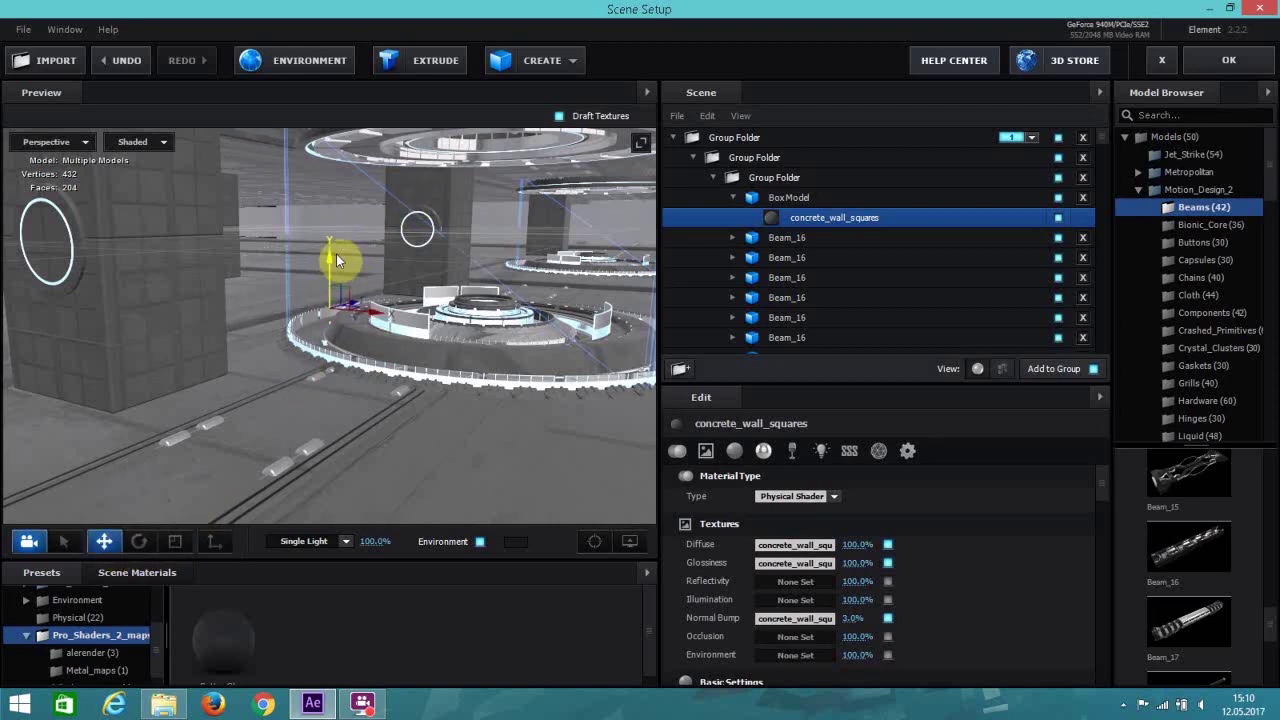
Adjust the Box Model's height scale to about 63% along Y.
left_click_drag(231, 375, 206, 534)
left_click(175, 541)
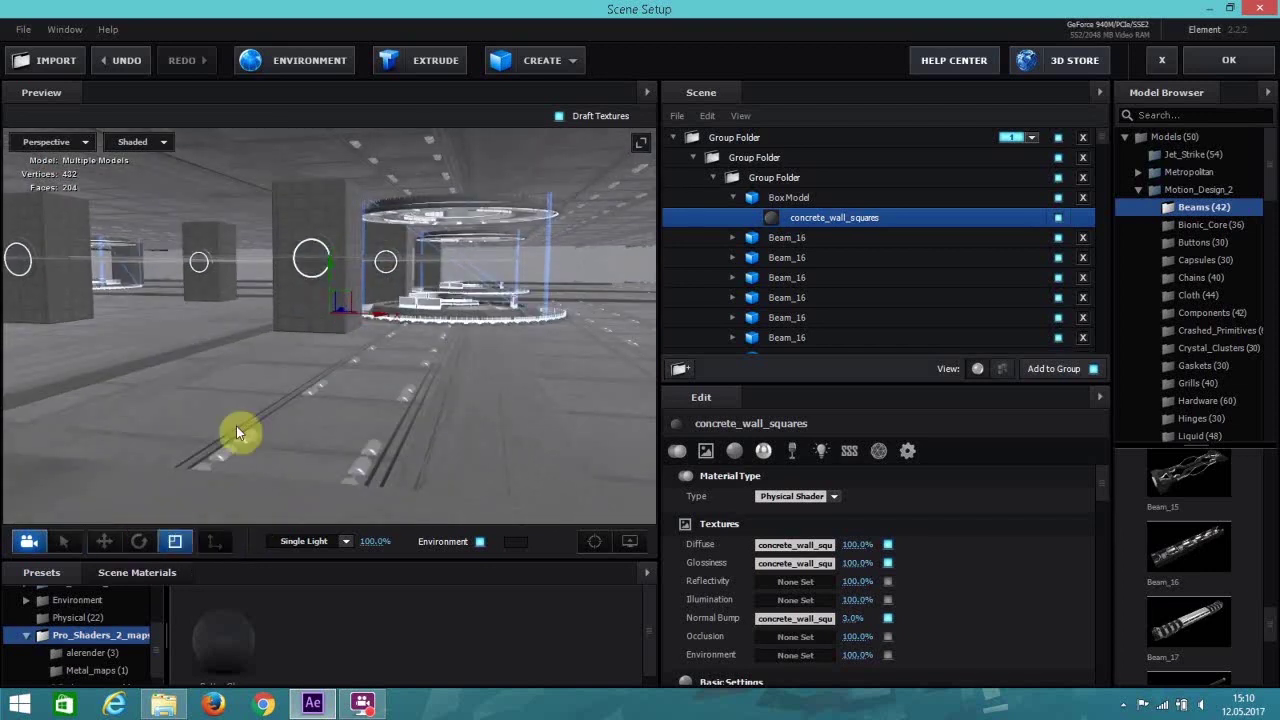
left_click(323, 283)
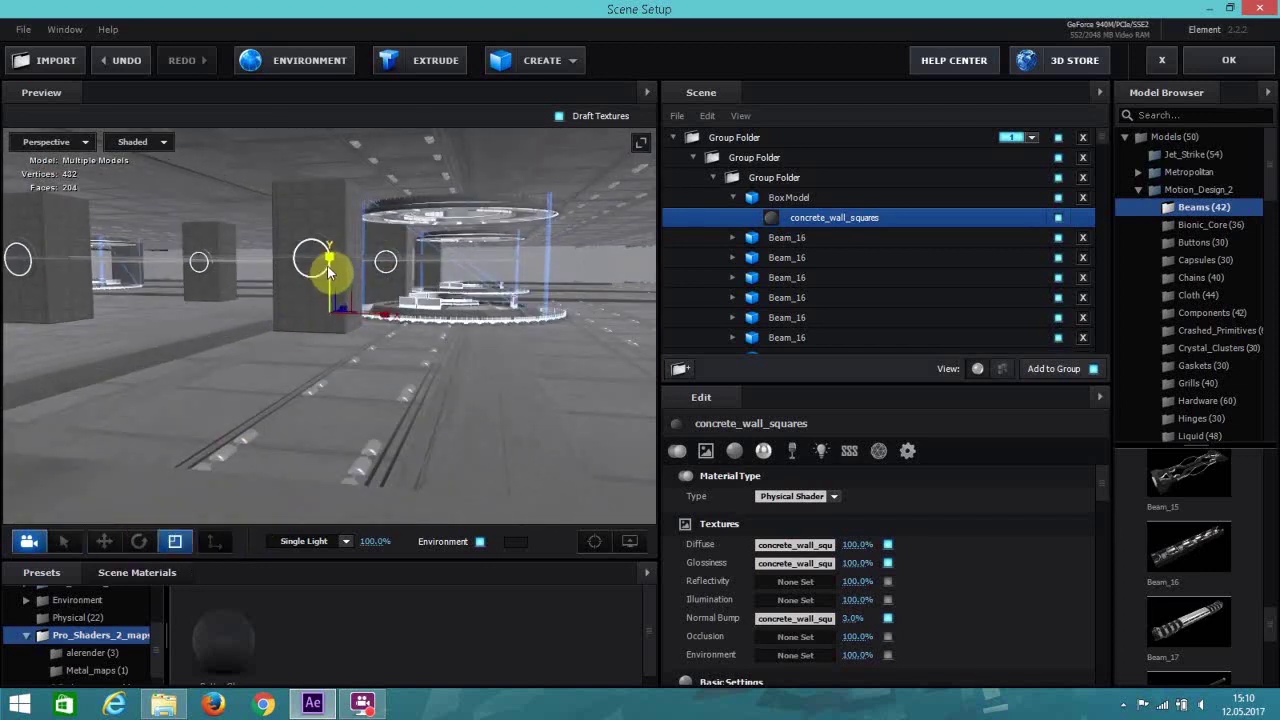
left_click(104, 541)
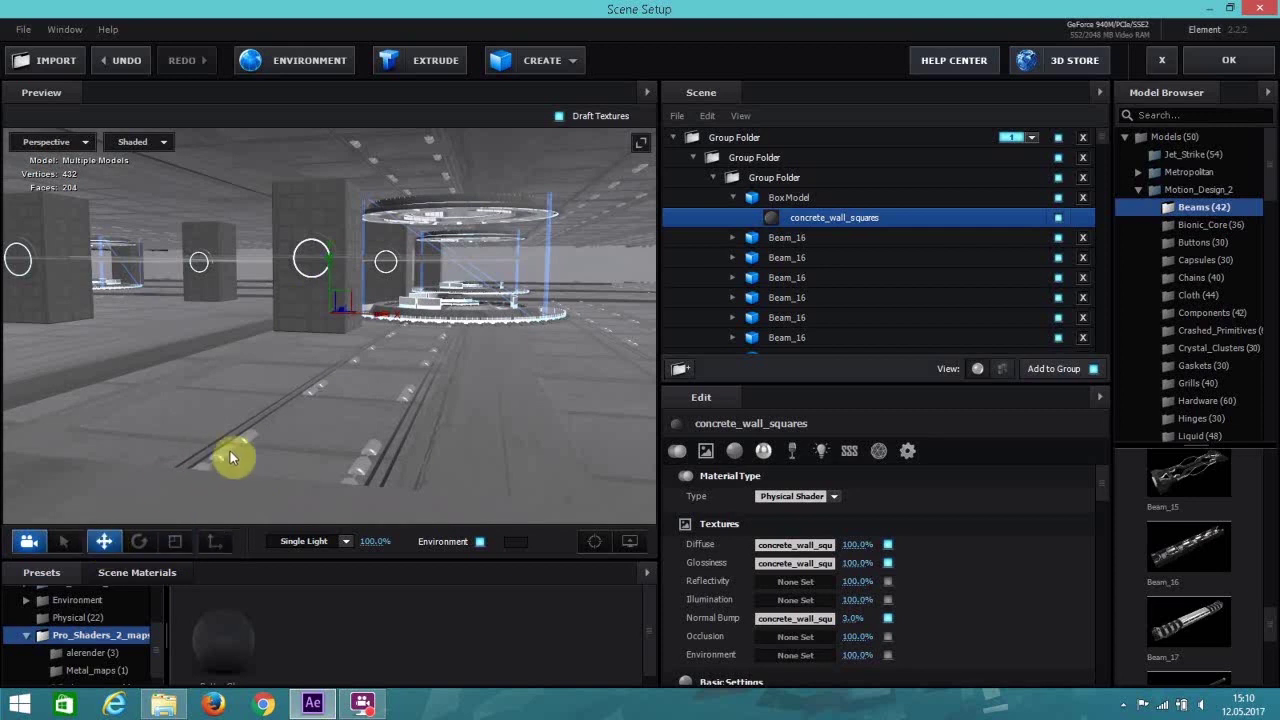
left_click(768, 199)
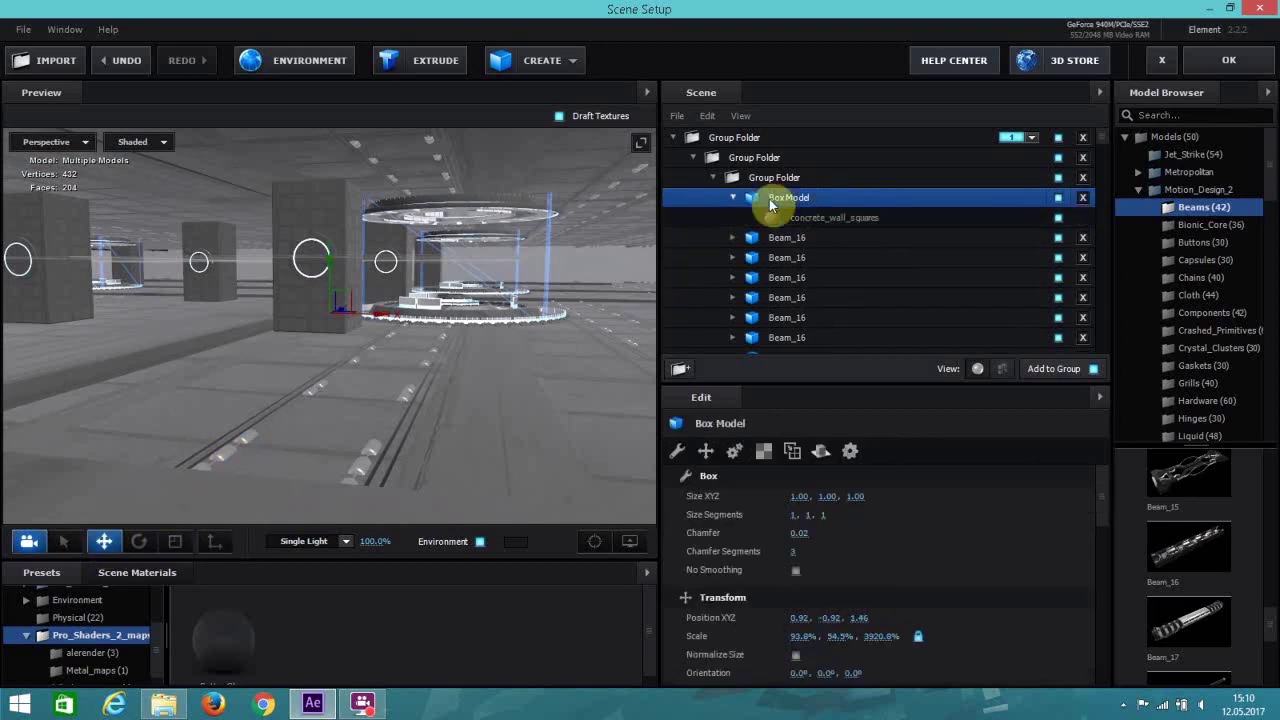
left_click(175, 541)
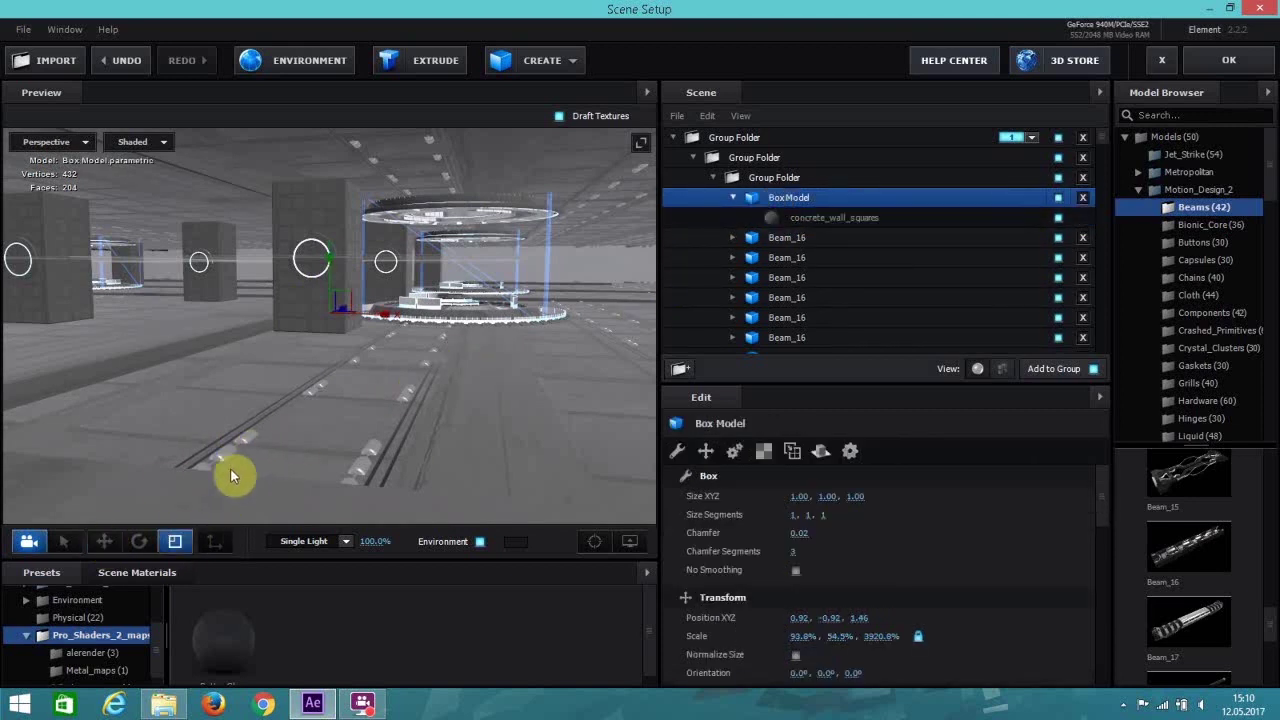
left_click_drag(341, 253, 333, 342)
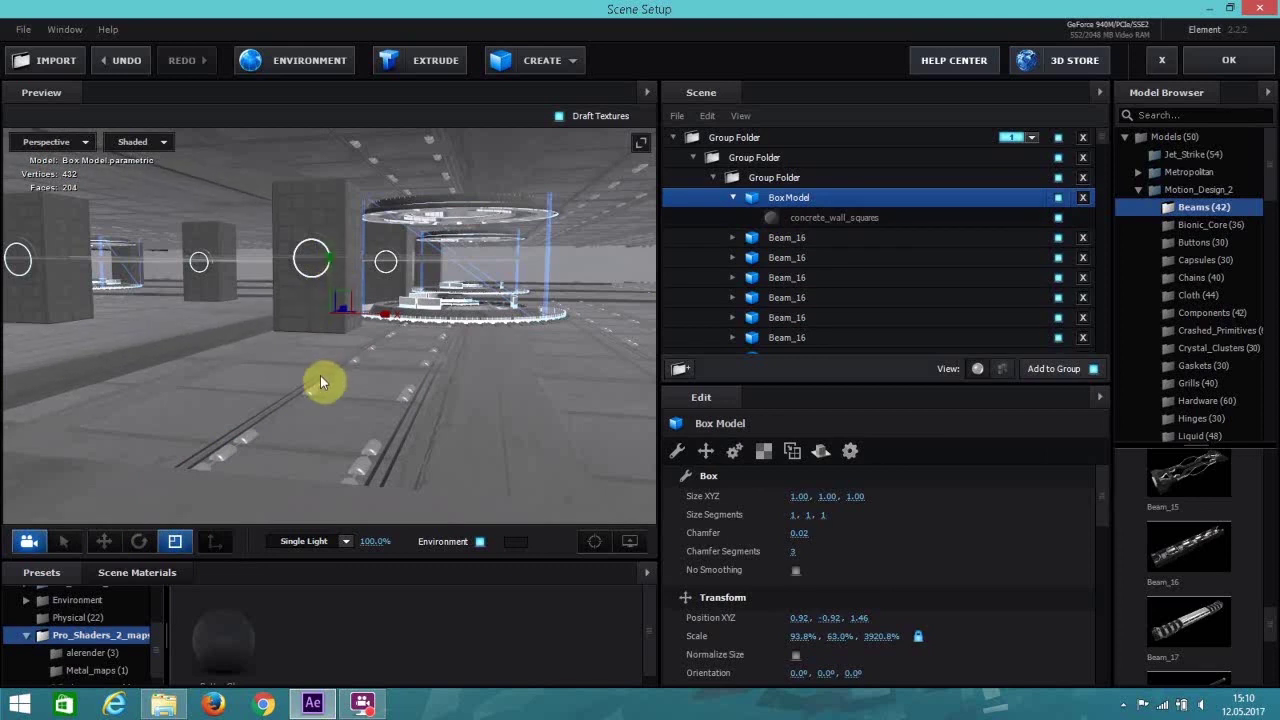
Duplicate the long concrete box and move the copy along X to about -2.78, beside the next pillar row.
left_click(104, 541)
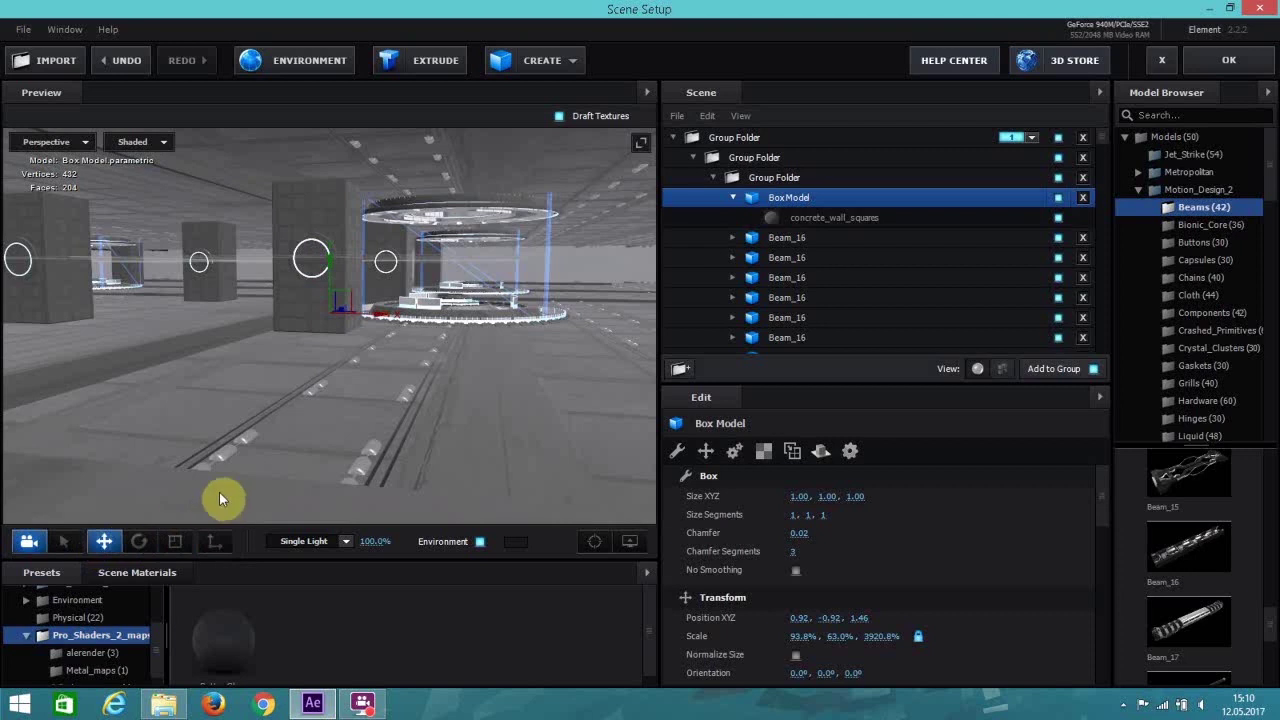
key("ctrl+d")
left_click_drag(380, 318, 143, 347)
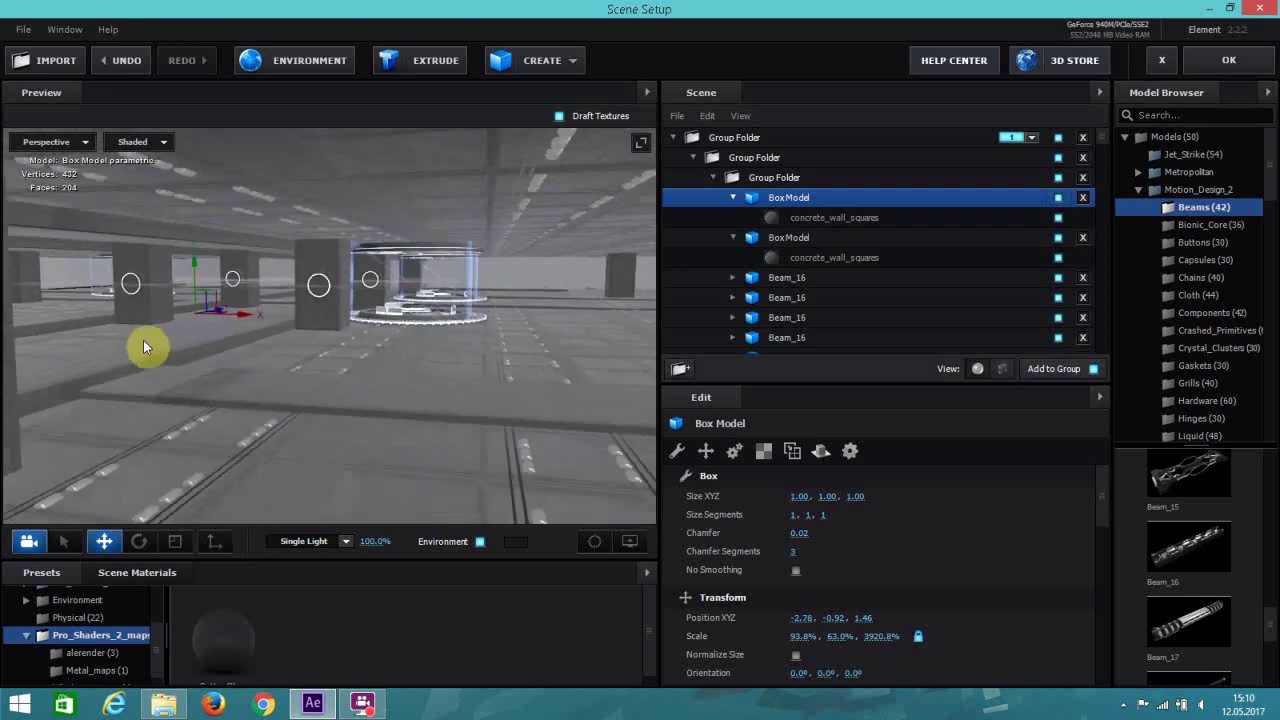
Duplicate both long concrete box strips together and move the copies along X to about 3.06 and 6.76.
left_click(734, 199)
left_click(734, 217)
left_click(780, 217, "shift")
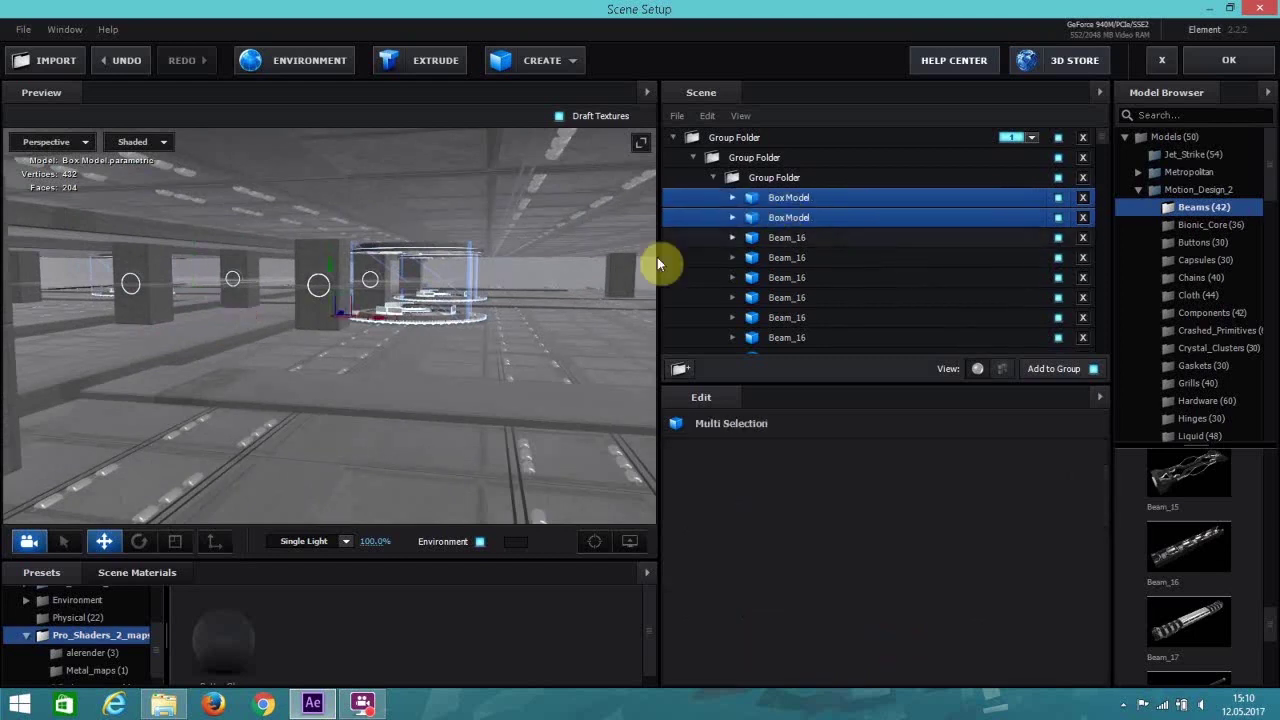
key("ctrl+d")
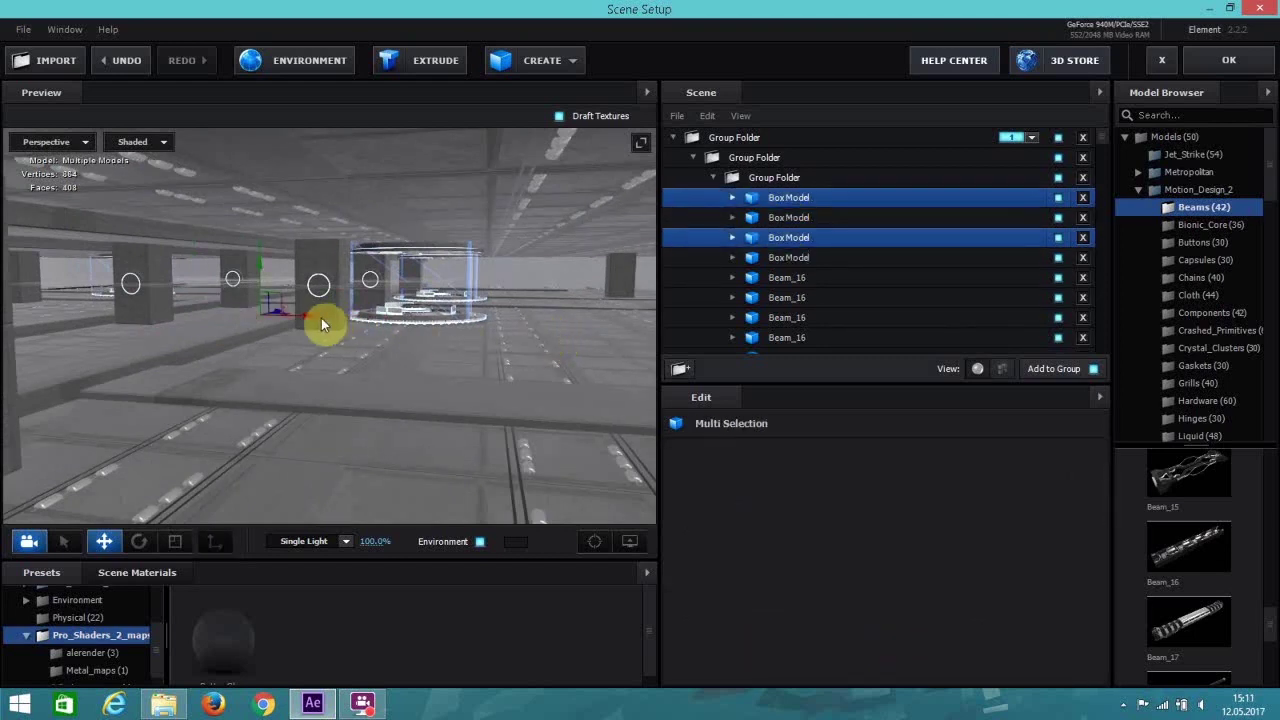
left_click_drag(321, 318, 590, 336)
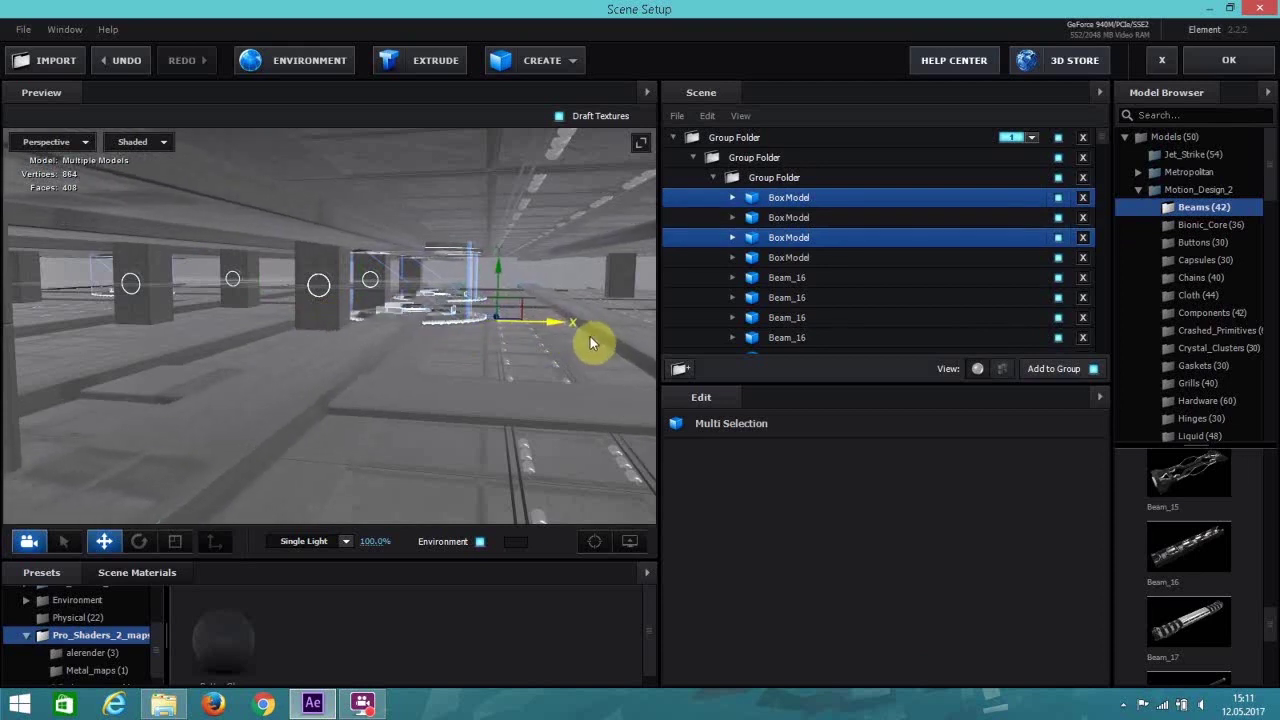
Delete the duplicated box strip at X about 3.06 after toggling its visibility to identify it.
left_click(881, 199)
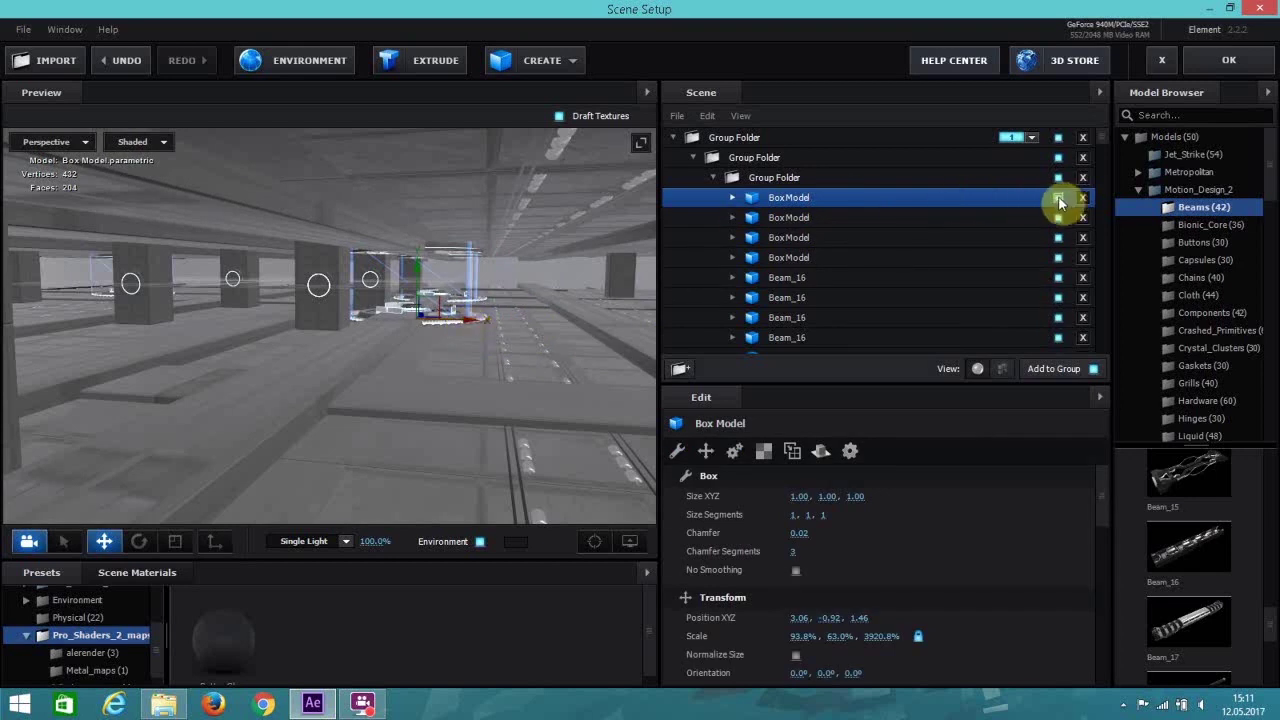
left_click(1059, 199)
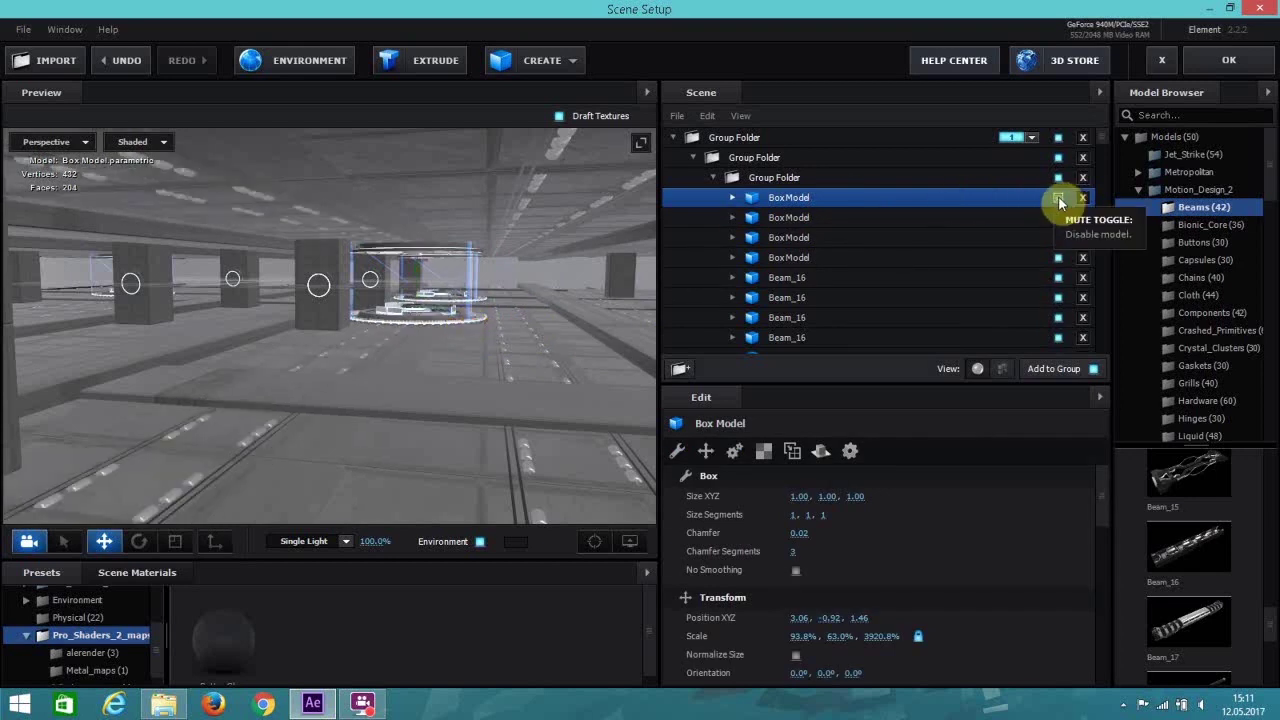
left_click(1083, 198)
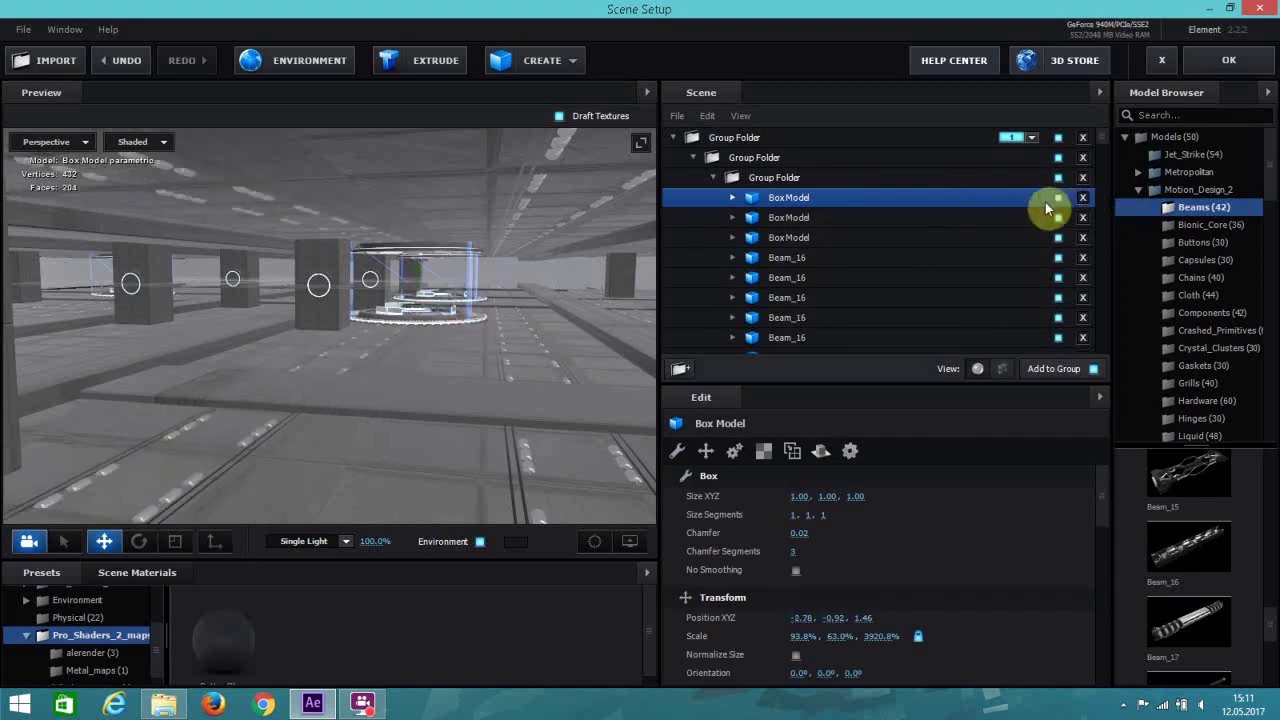
Narrow the remaining copied strip to about 41.7% along X, move it to X about 8.56 beside the outer pillars, and apply the scene.
left_click(876, 222)
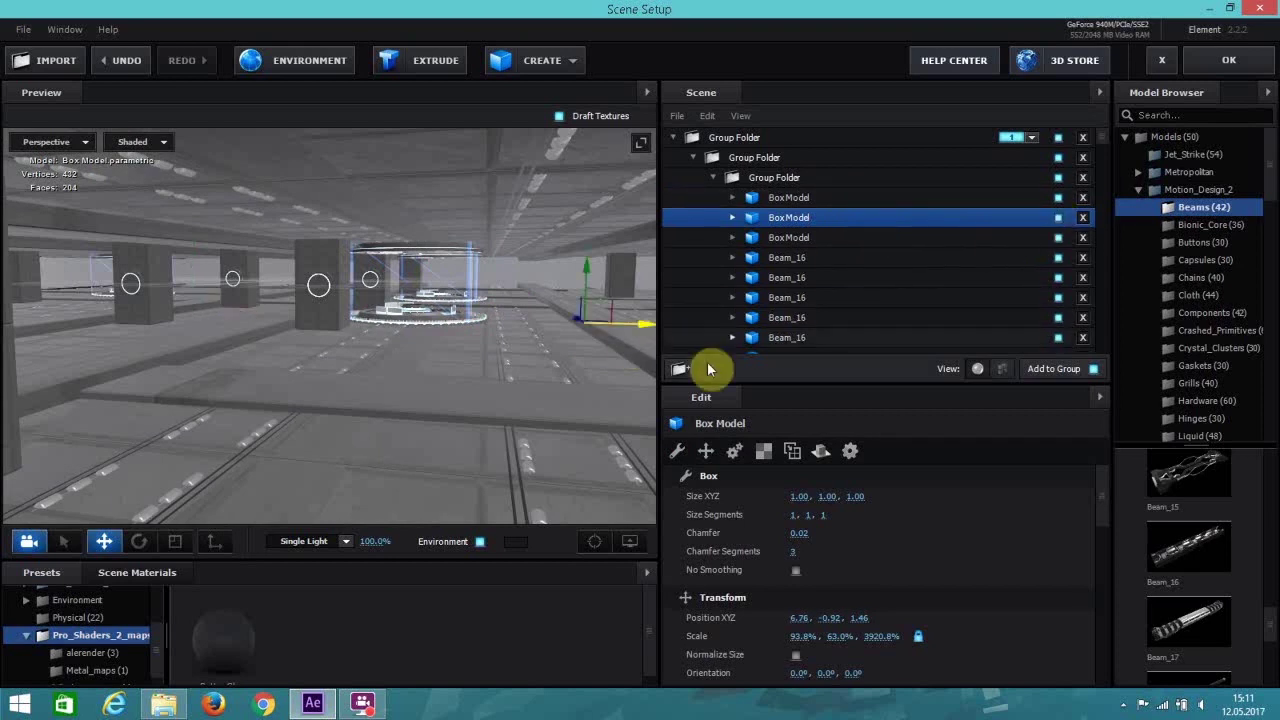
left_click(592, 540)
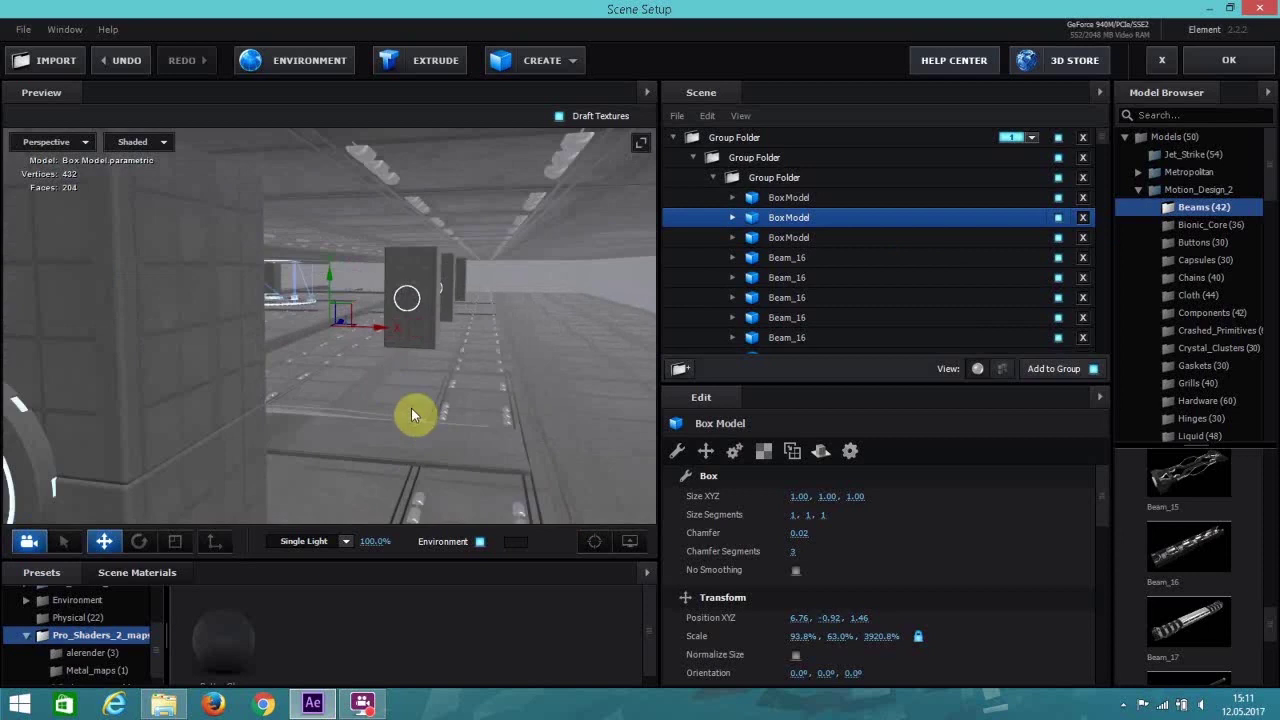
left_click_drag(372, 332, 443, 349)
left_click(180, 553)
left_click(104, 541)
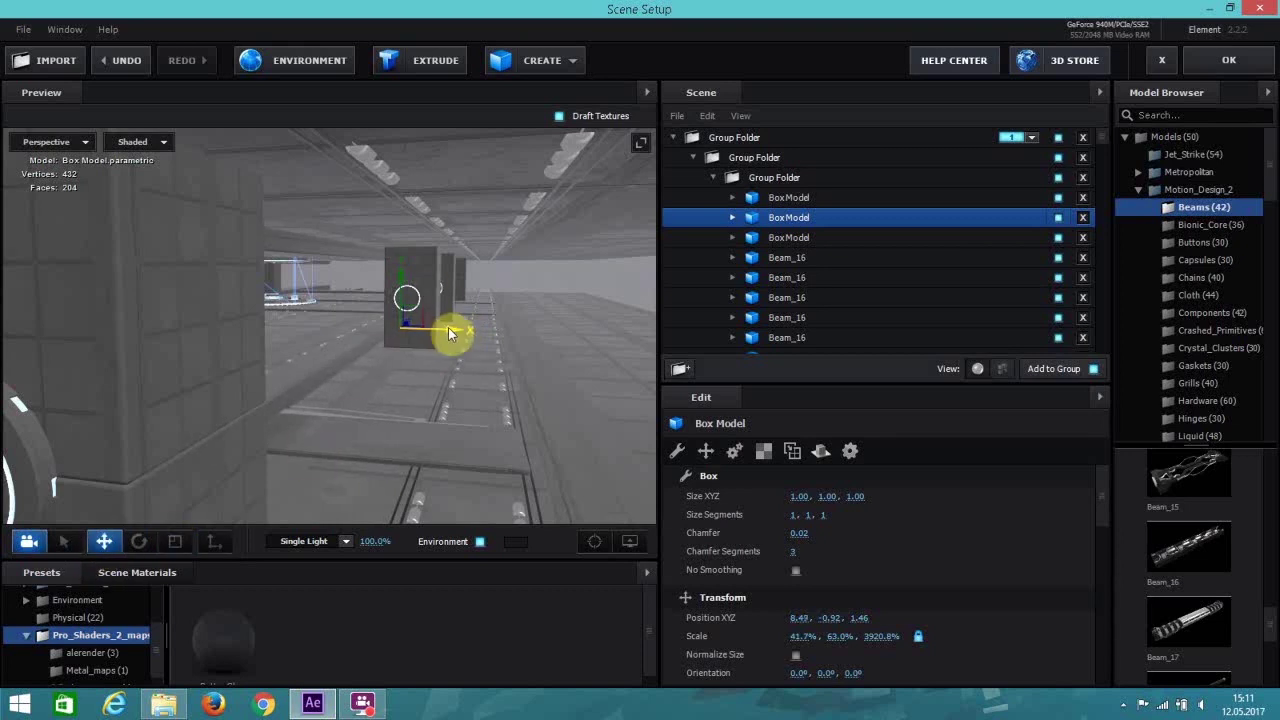
left_click_drag(448, 328, 452, 329)
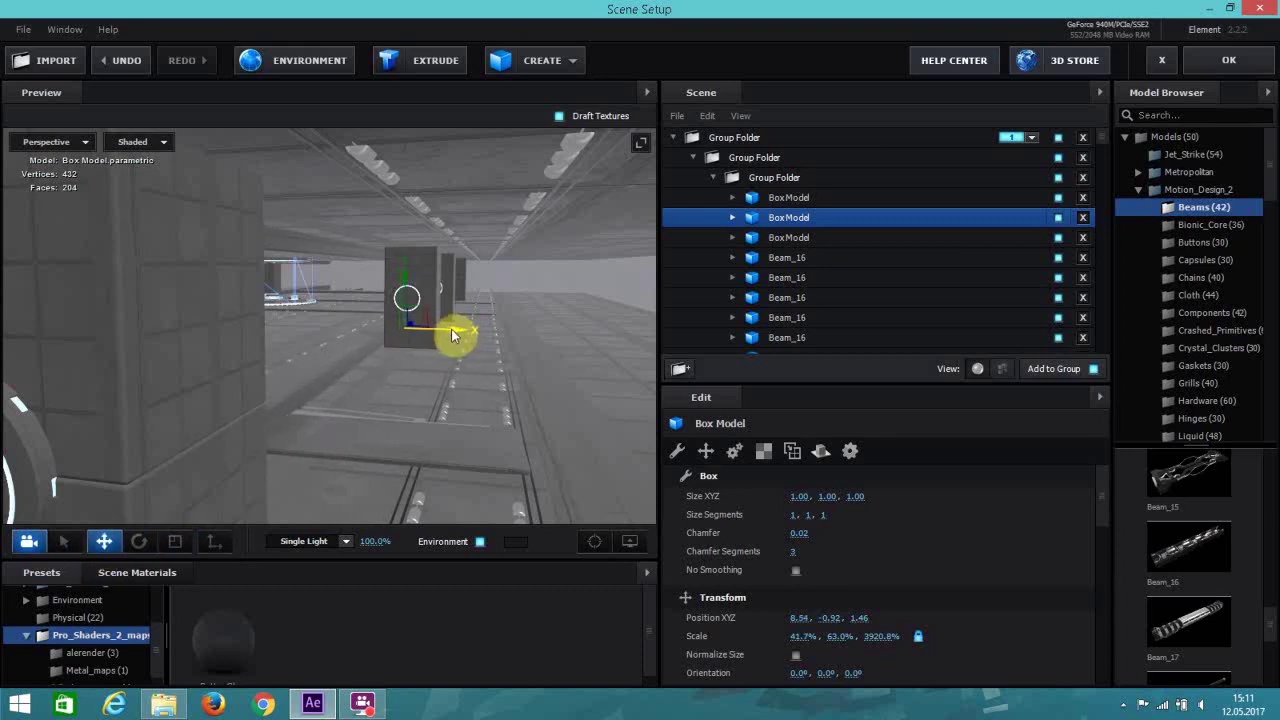
left_click(1229, 60)
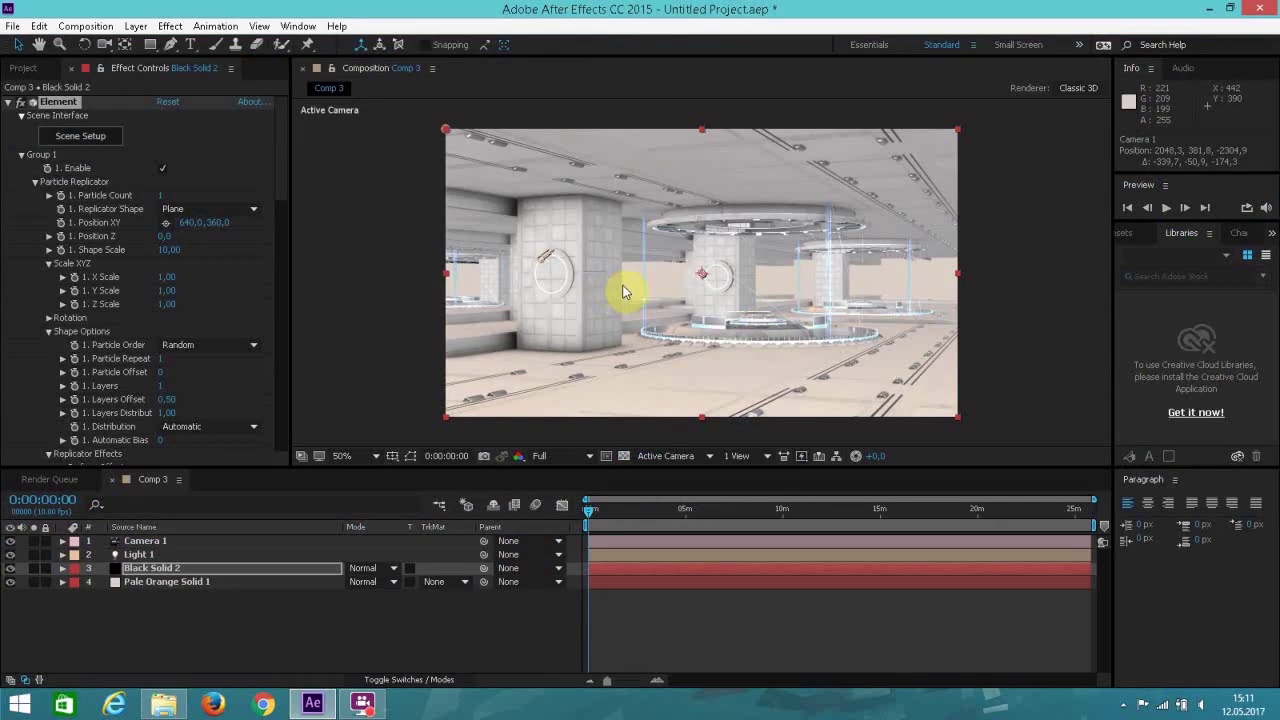
Reopen the scene setup and reduce the height scale of the box strip at X 0.92 to about 51.5% along Y.
left_click(121, 134)
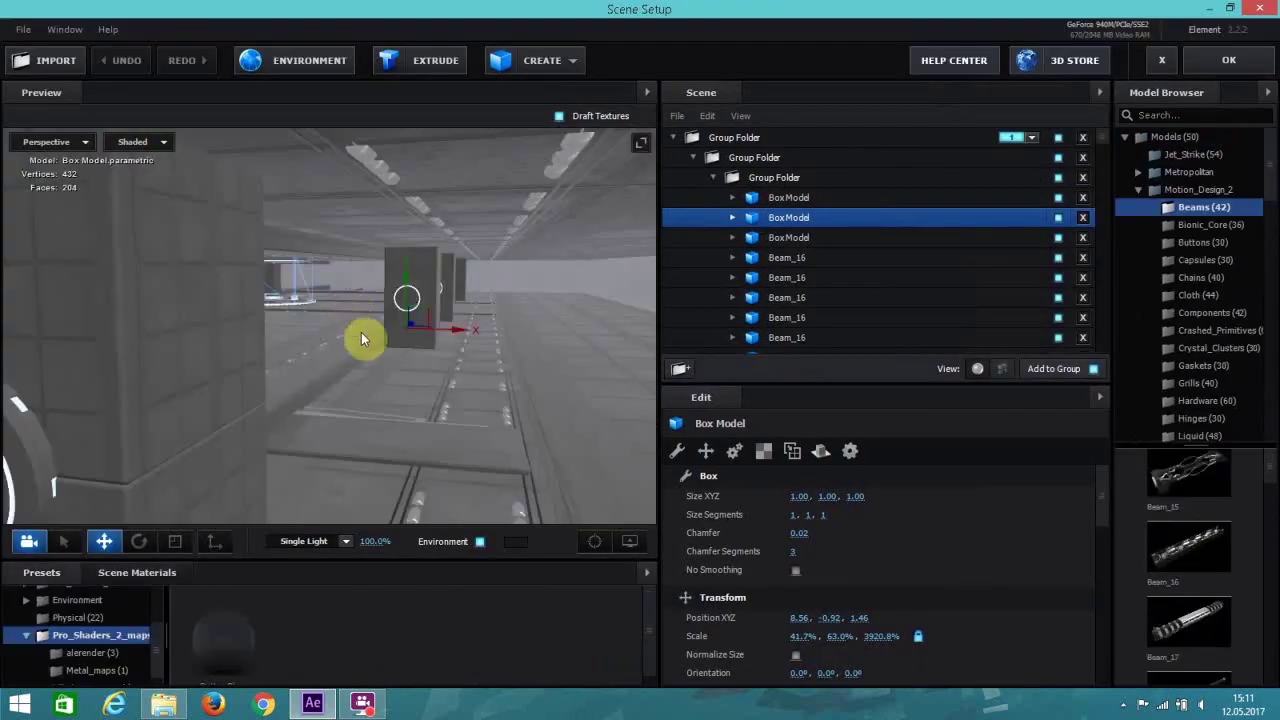
left_click(1025, 237)
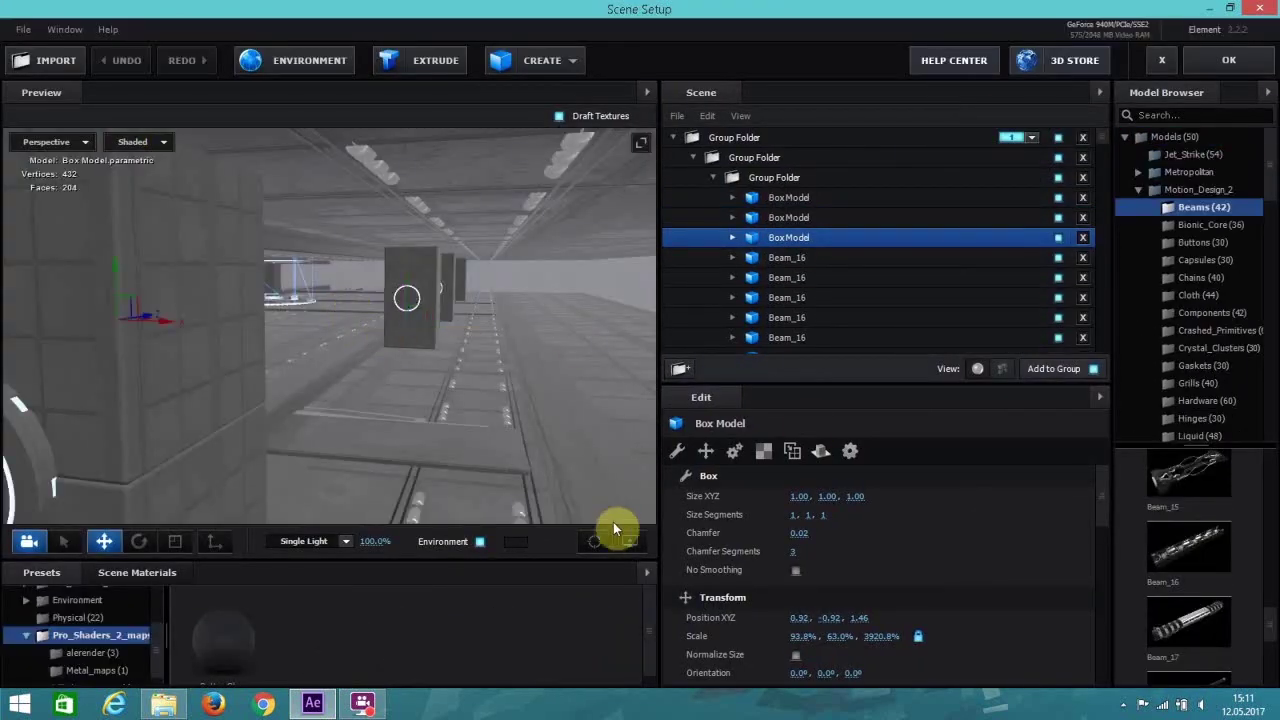
left_click(595, 542)
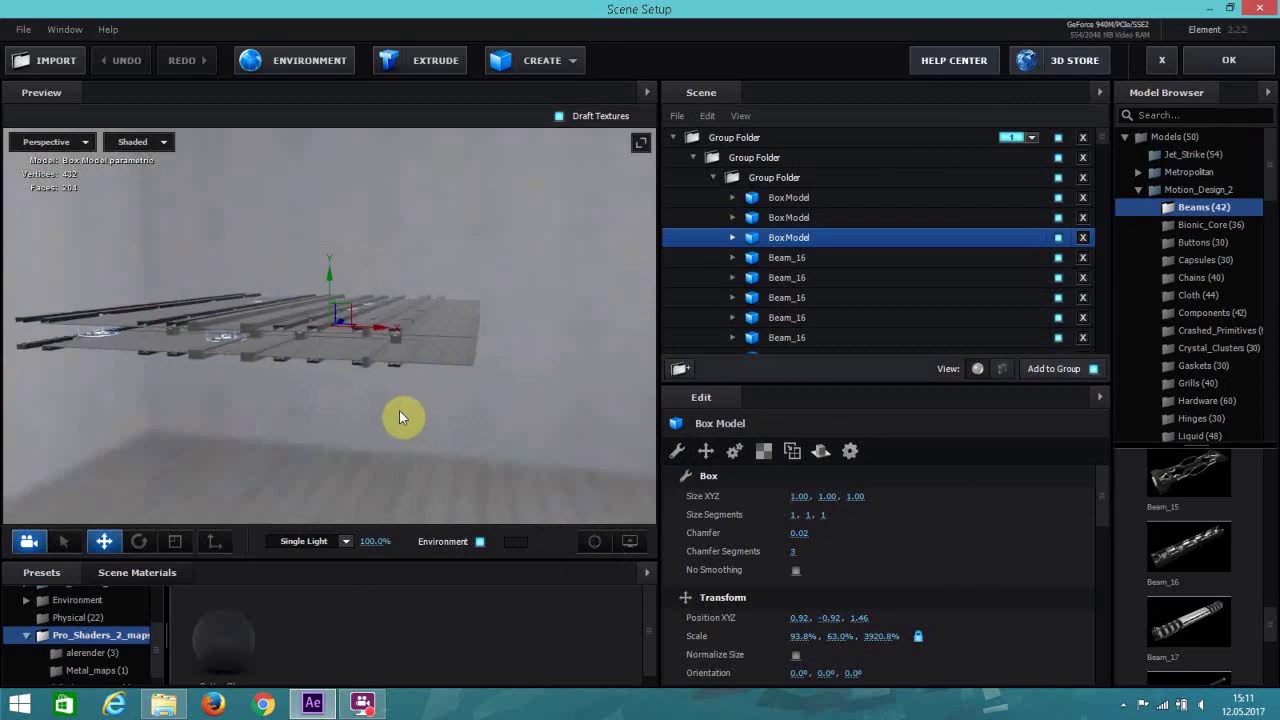
scroll(399, 410, "up", 5)
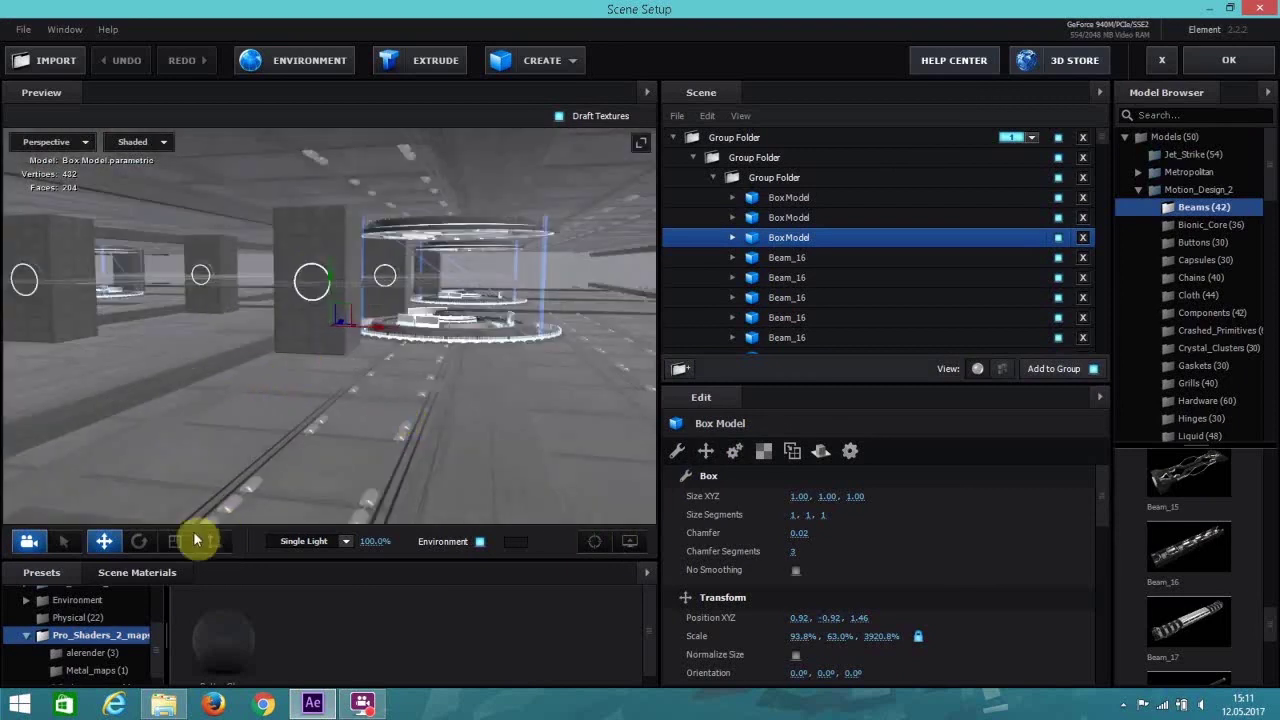
left_click(177, 541)
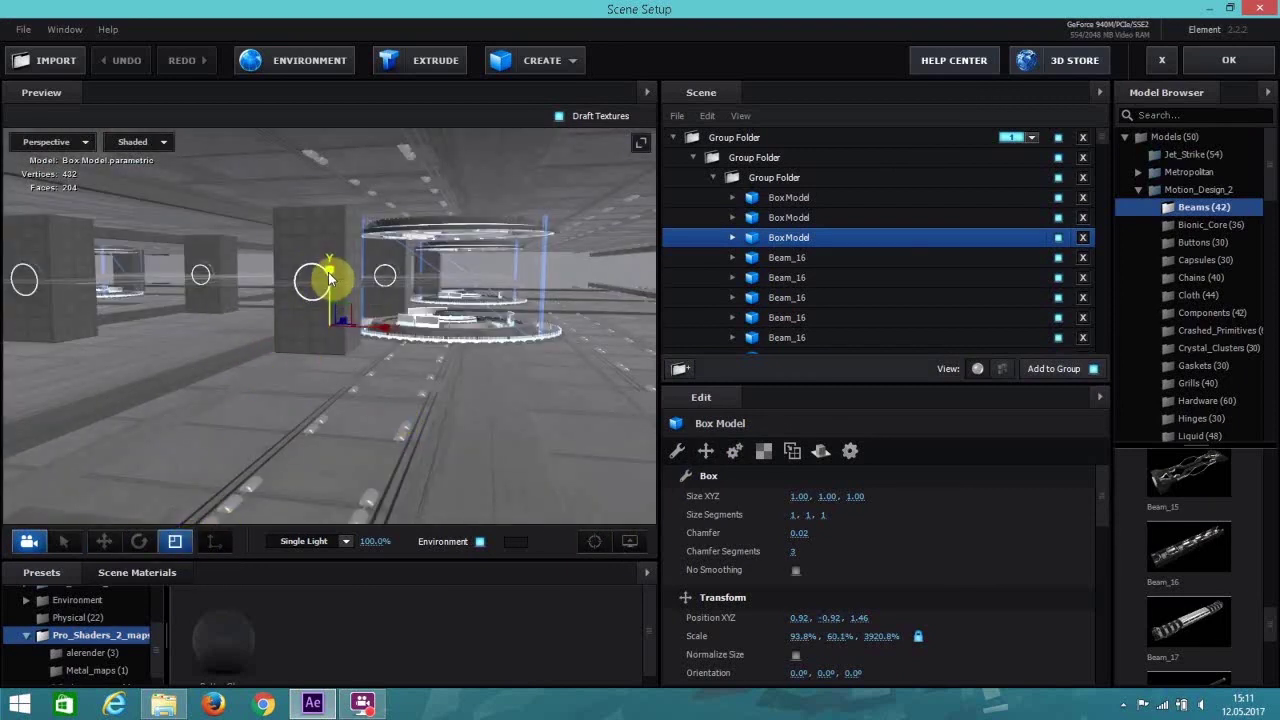
left_click_drag(330, 278, 332, 281)
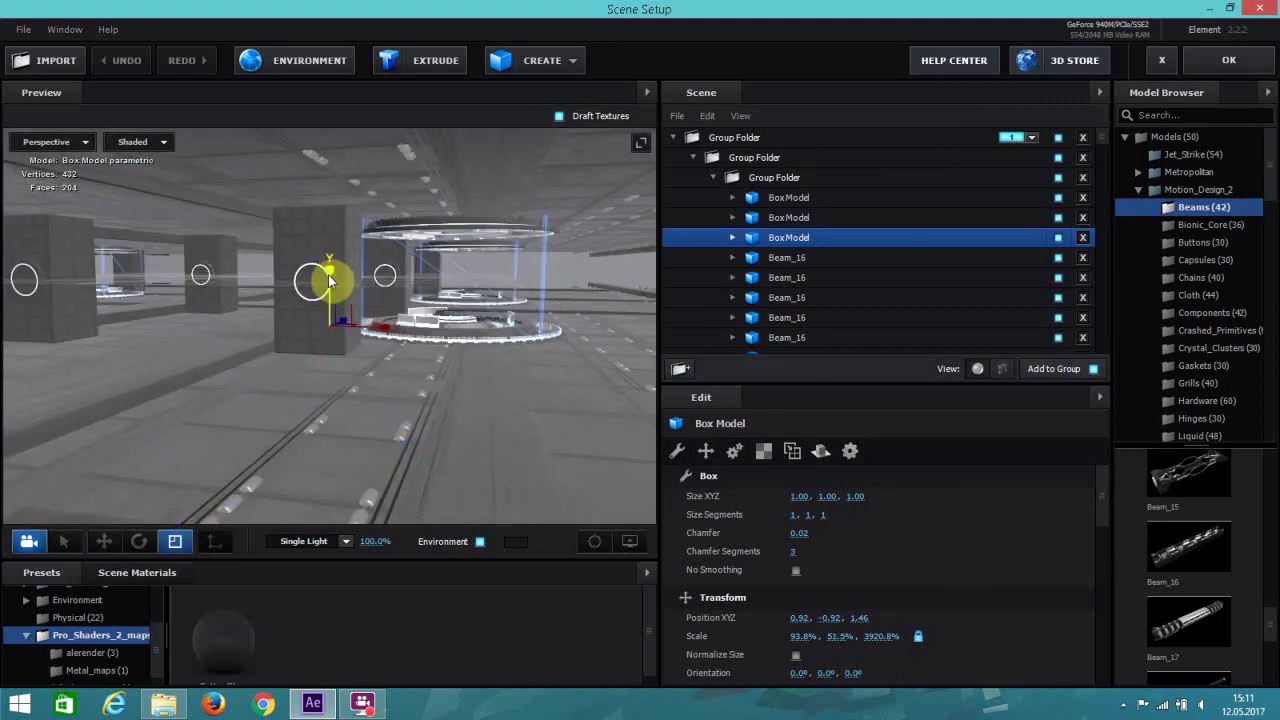
Reduce the Y scale of the box strip at X -2.78 to about 55.1% and apply the scene.
left_click(884, 257)
left_click(836, 199)
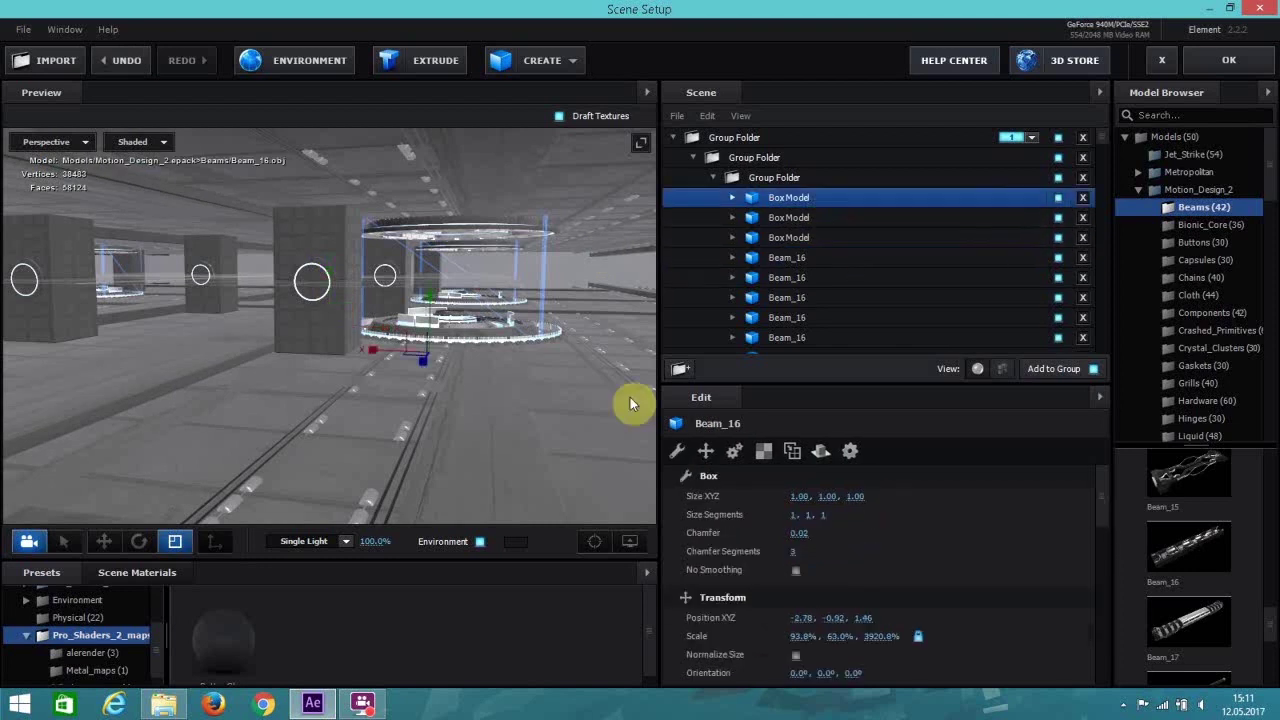
scroll(371, 403, "up", 10)
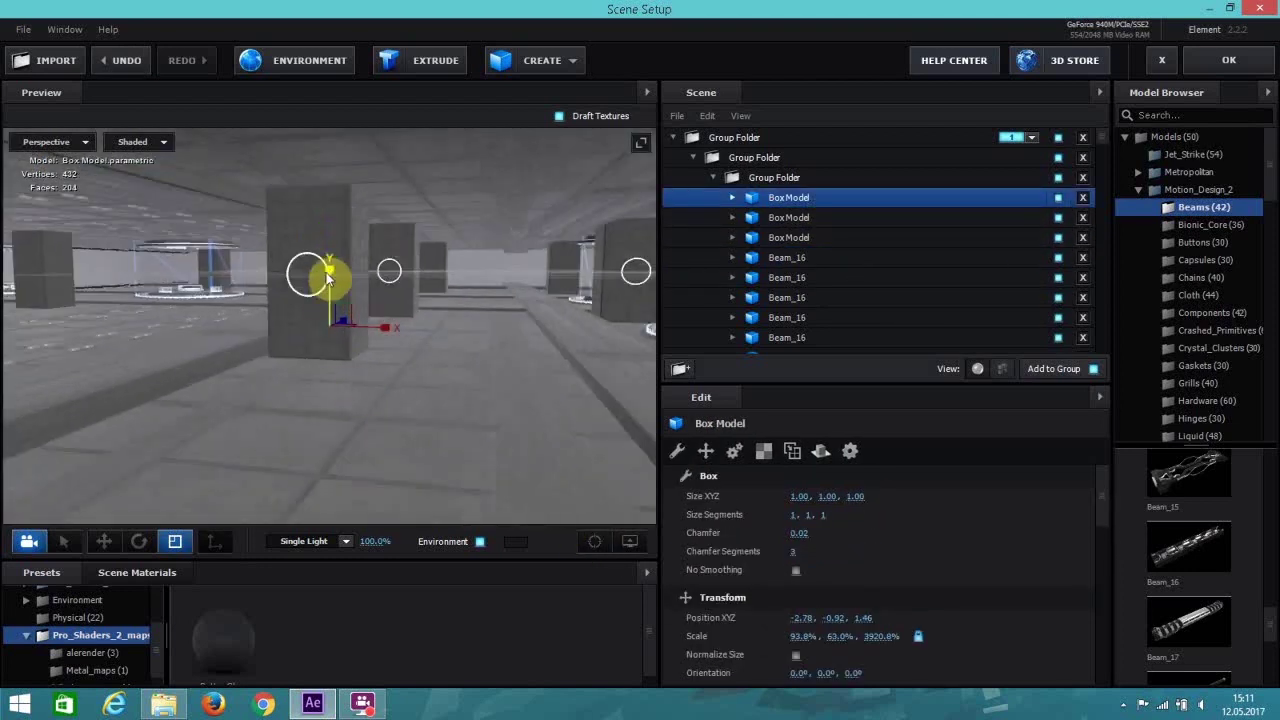
left_click_drag(323, 277, 332, 276)
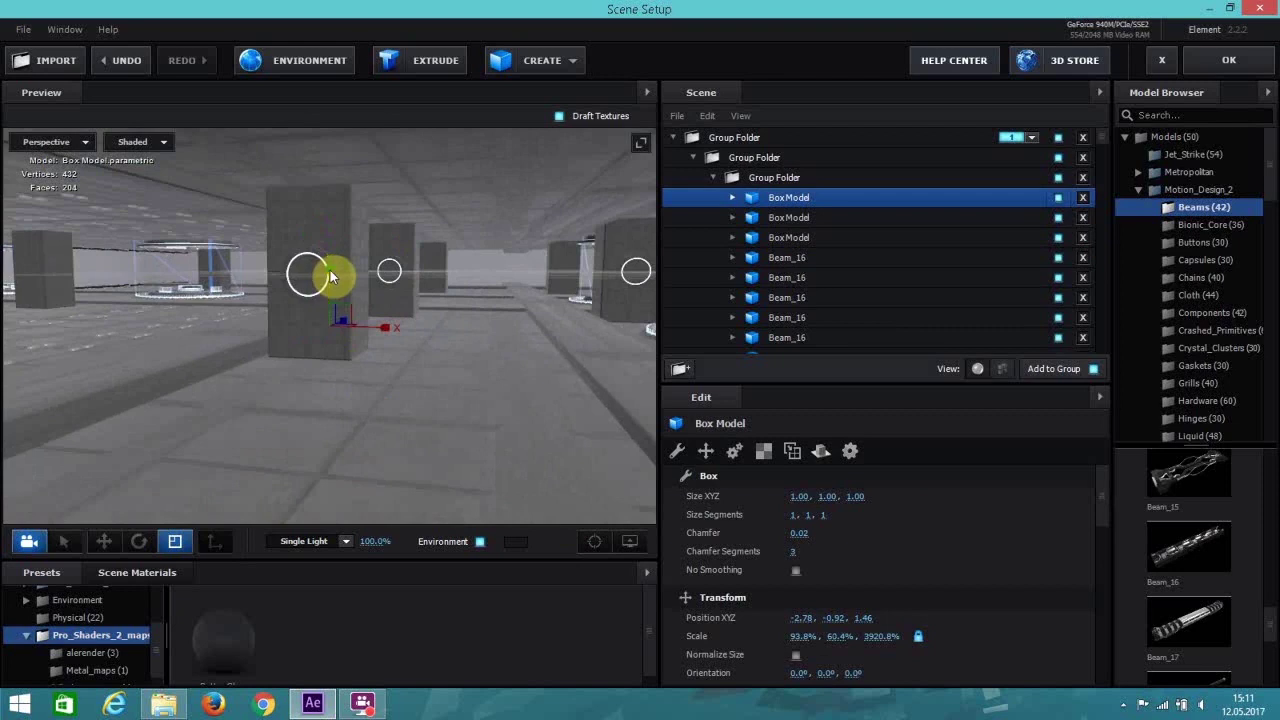
left_click(1238, 68)
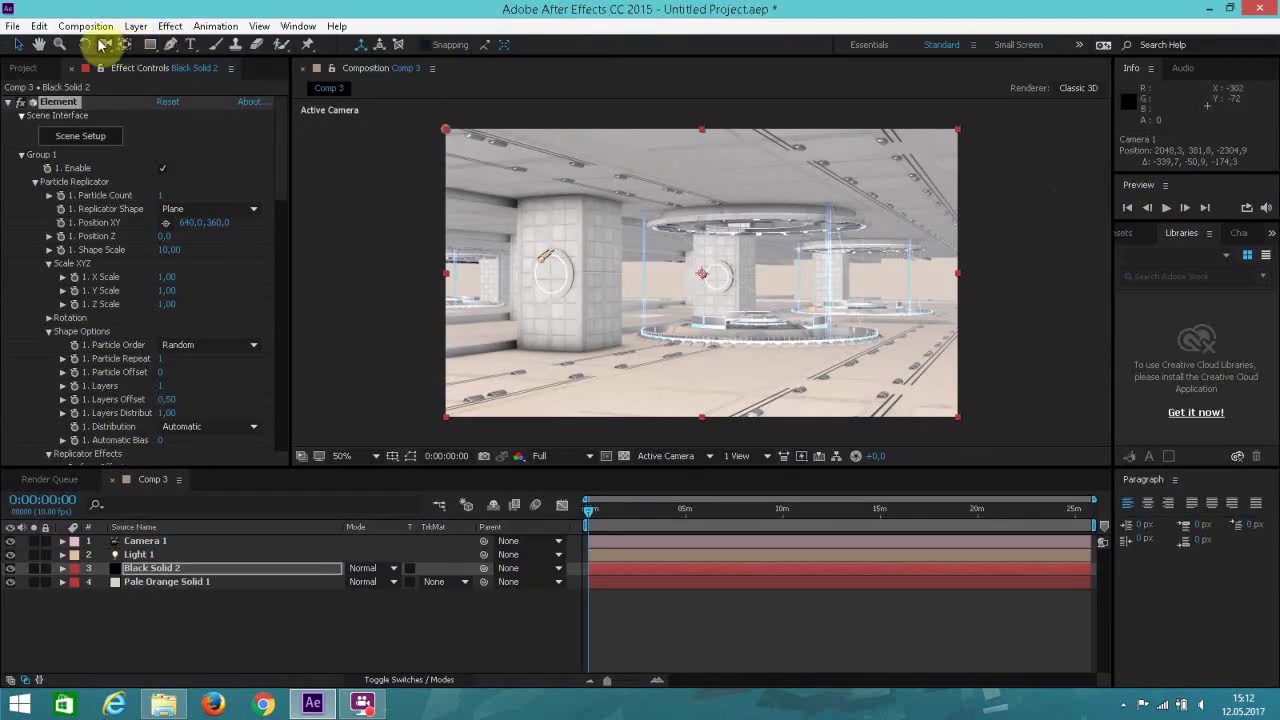
Orbit Camera 1 slightly around the hall to a position of about 2118, 356, -2274.
left_click(103, 44)
left_click_drag(614, 363, 614, 360)
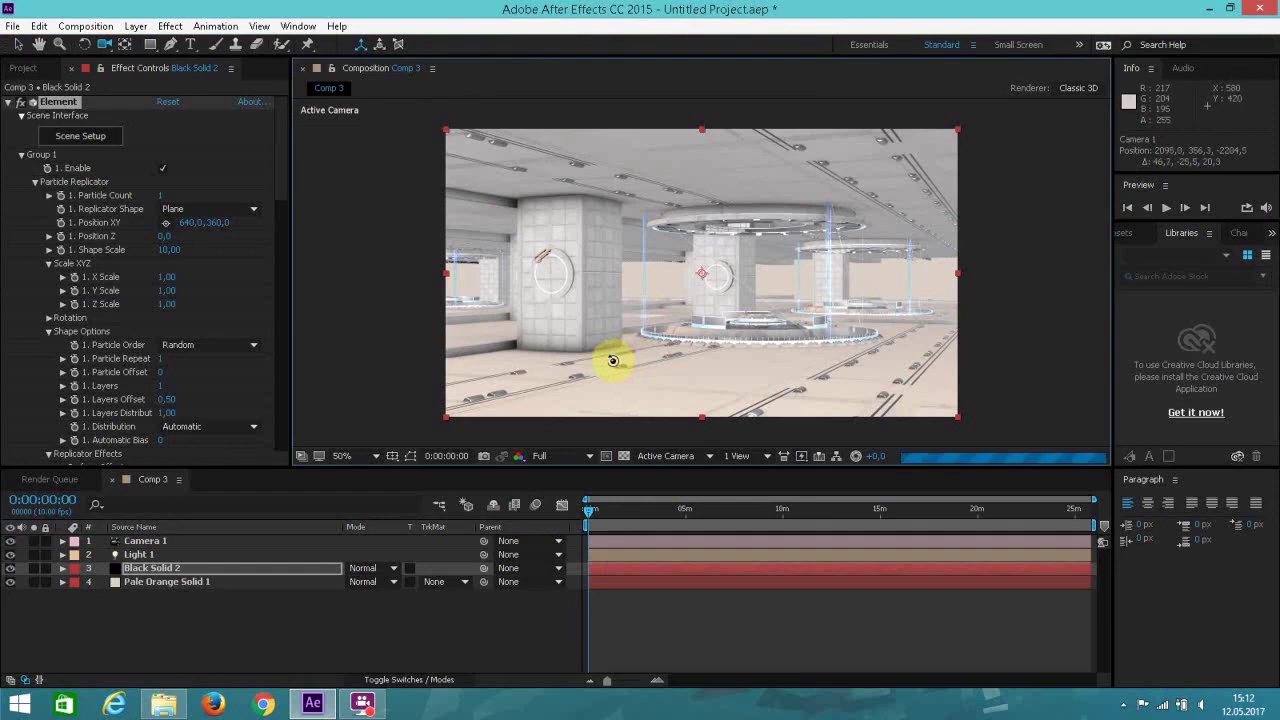
left_click(591, 356)
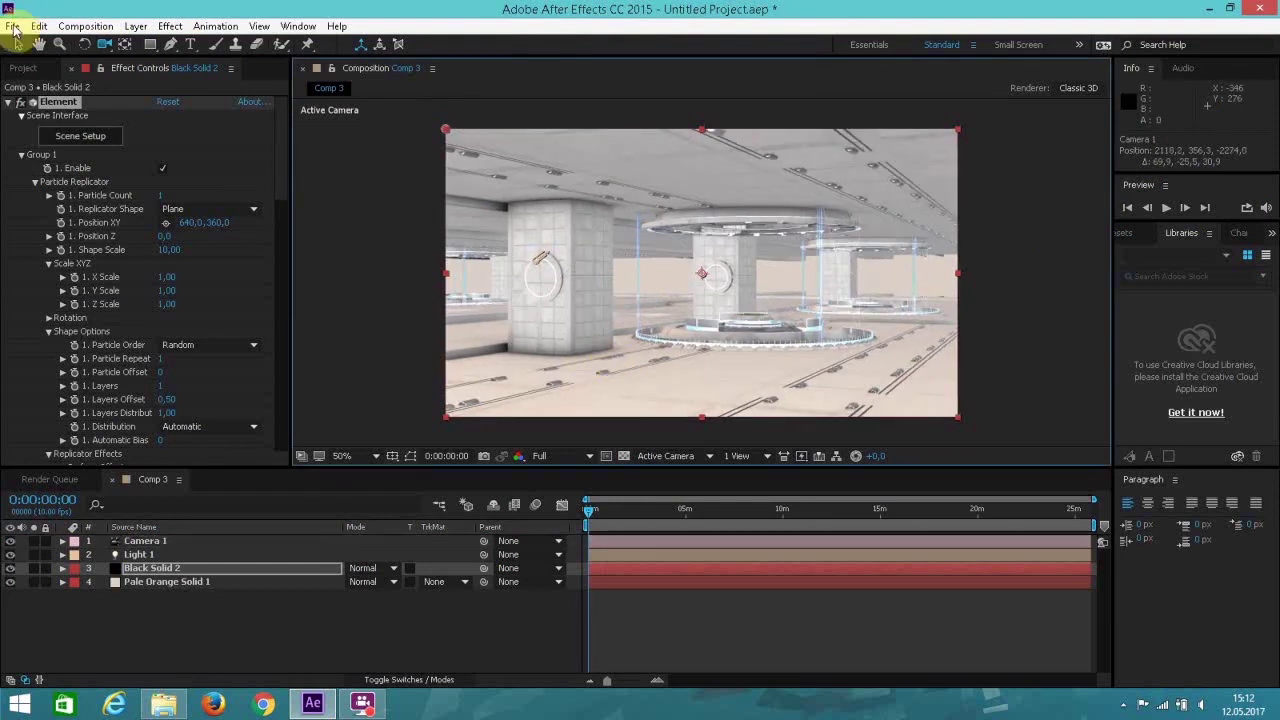
left_click(12, 26)
key("Escape")
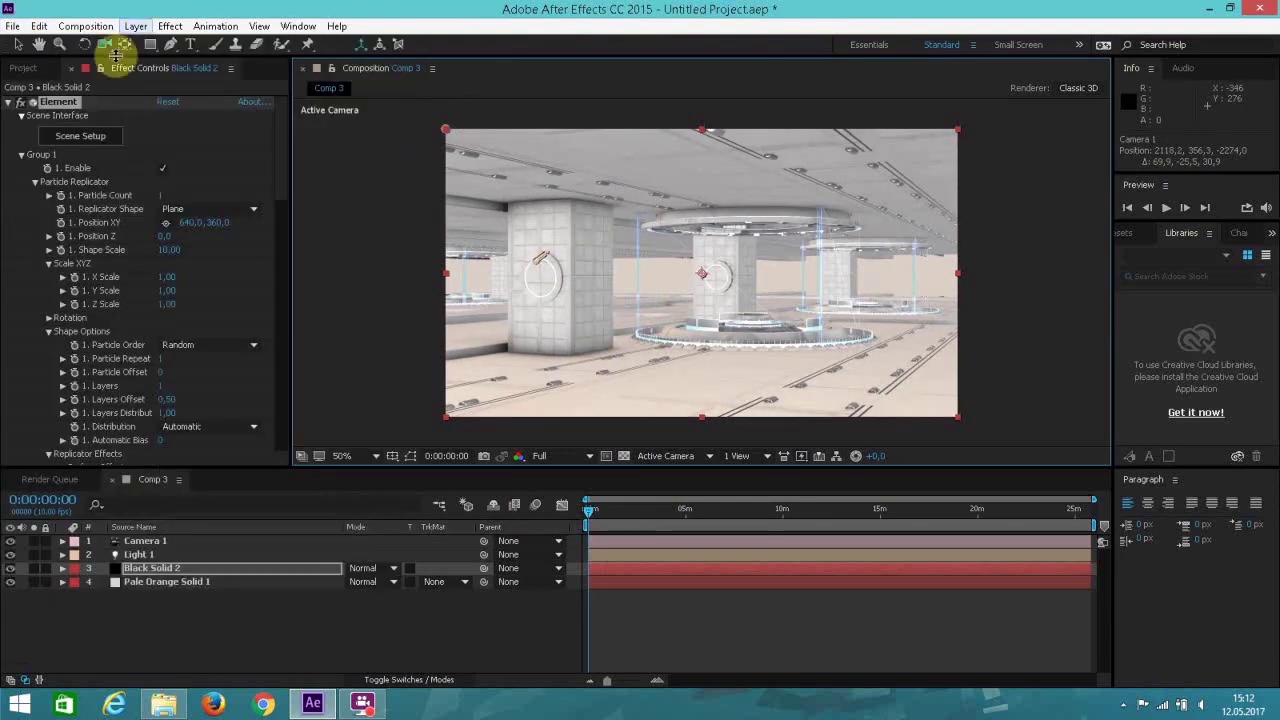
Reopen the scene setup, raise the Y scale of the strip at X -2.78 to about 63%, and apply.
left_click(88, 138)
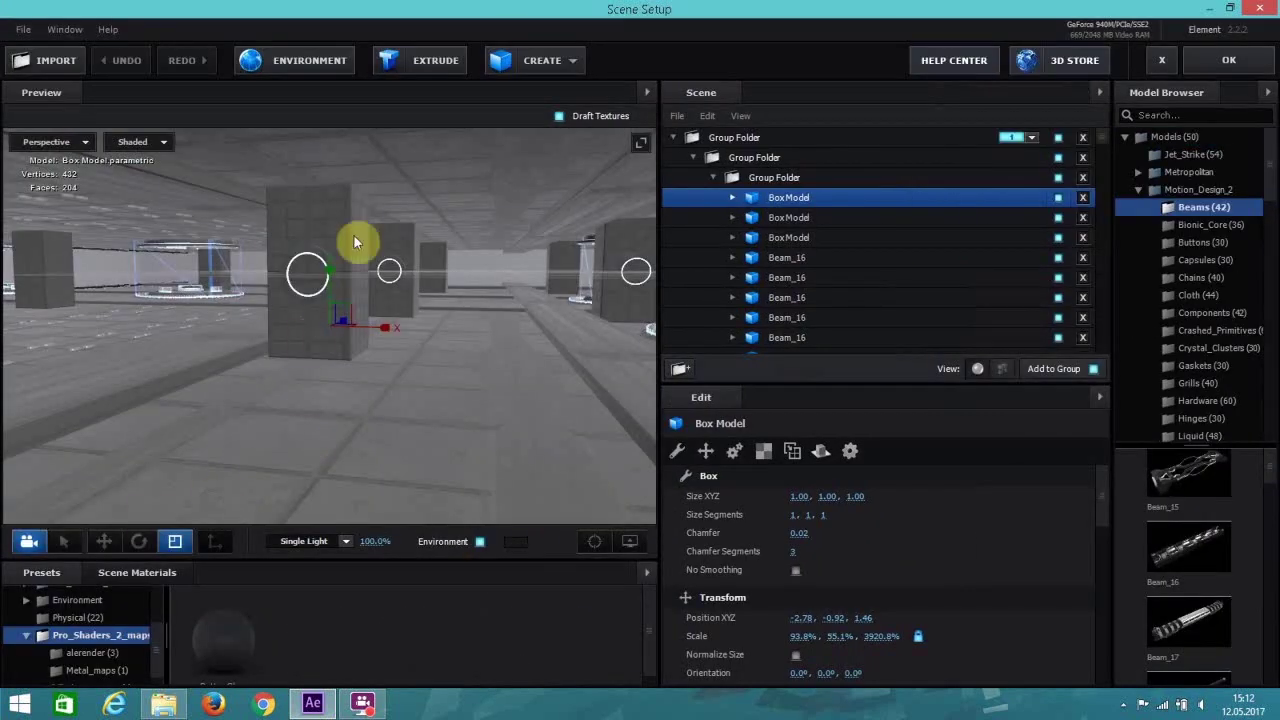
left_click_drag(333, 273, 340, 258)
left_click(1229, 60)
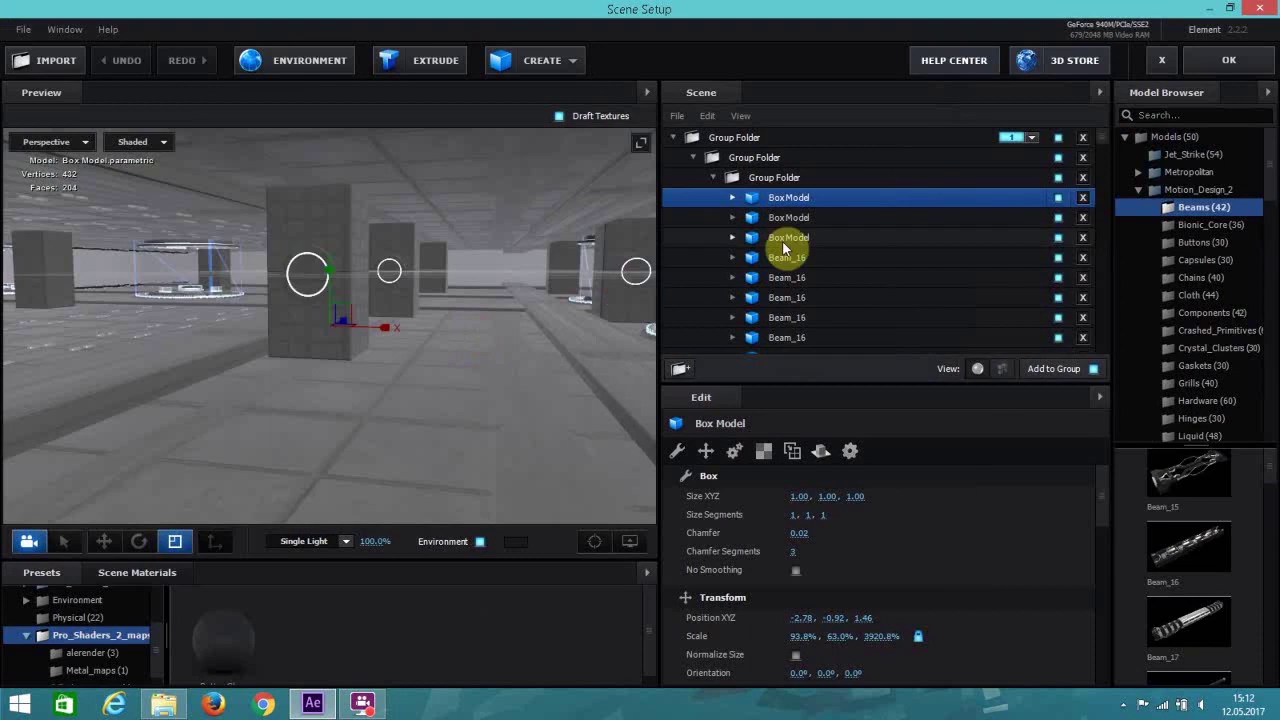
Increase the height scale of the narrow box strip at X 8.56 to about 78% along Y and apply the scene.
left_click(784, 218)
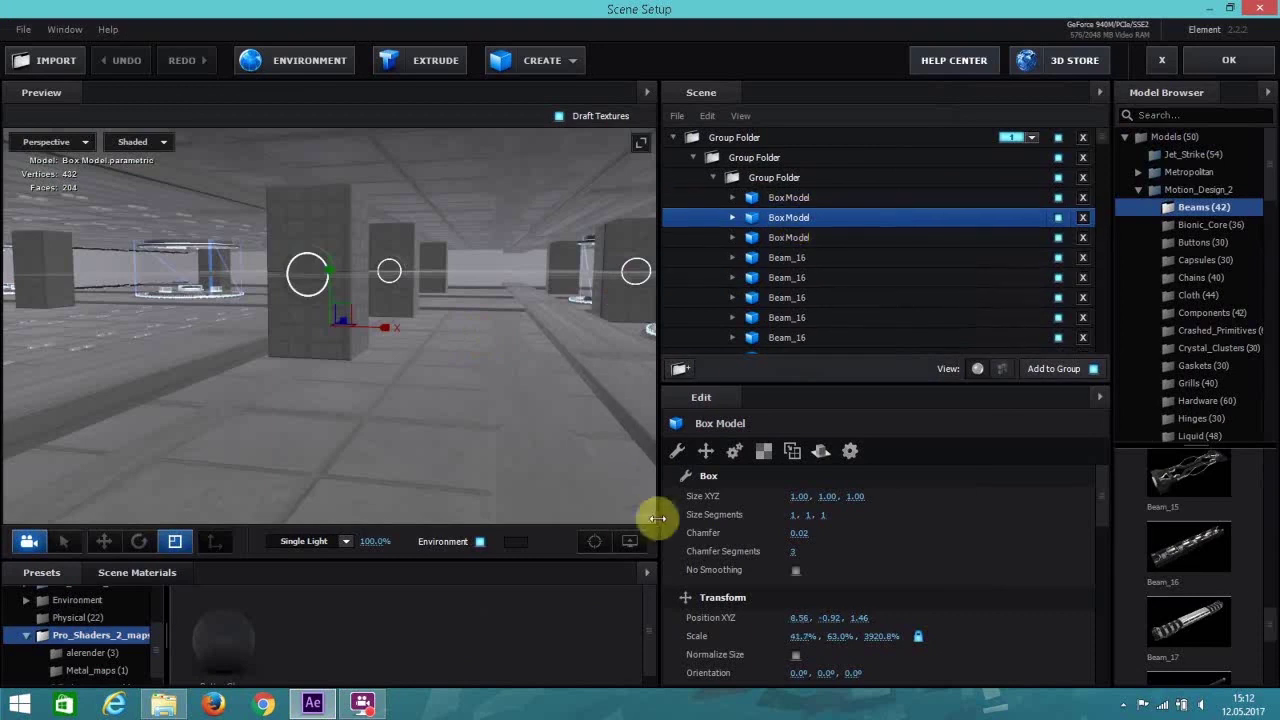
left_click(594, 545)
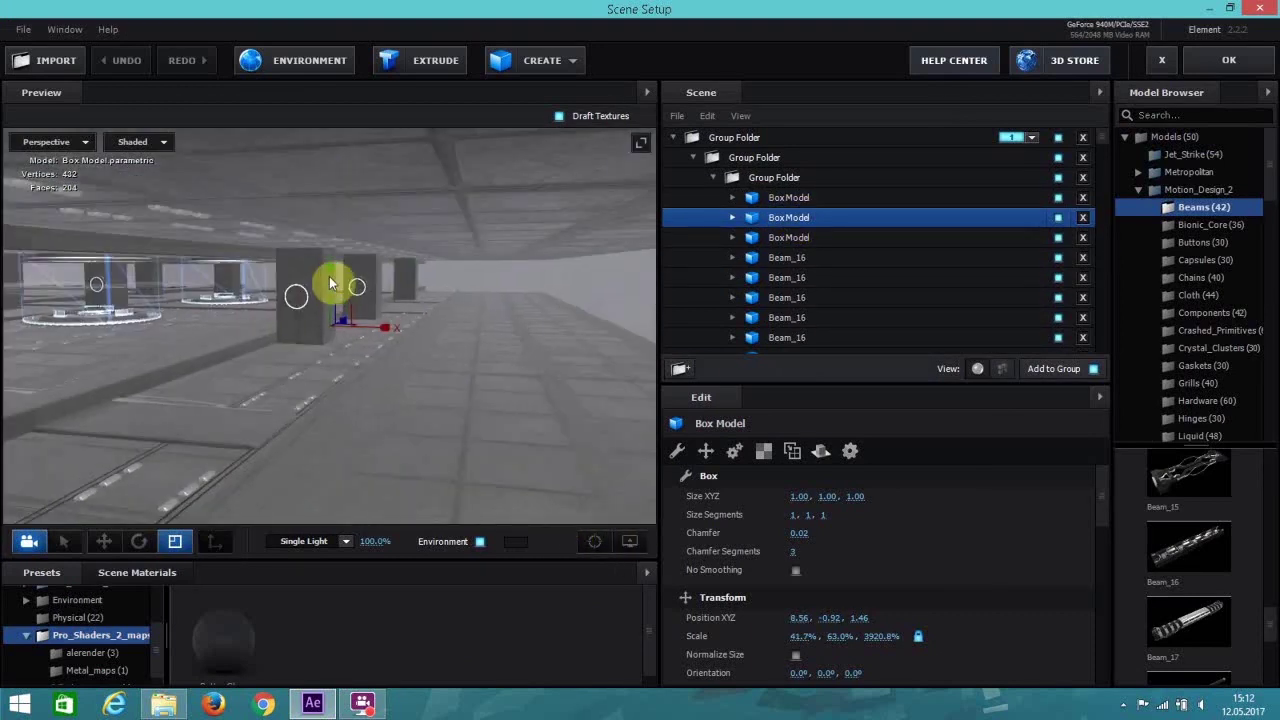
left_click_drag(329, 277, 330, 274)
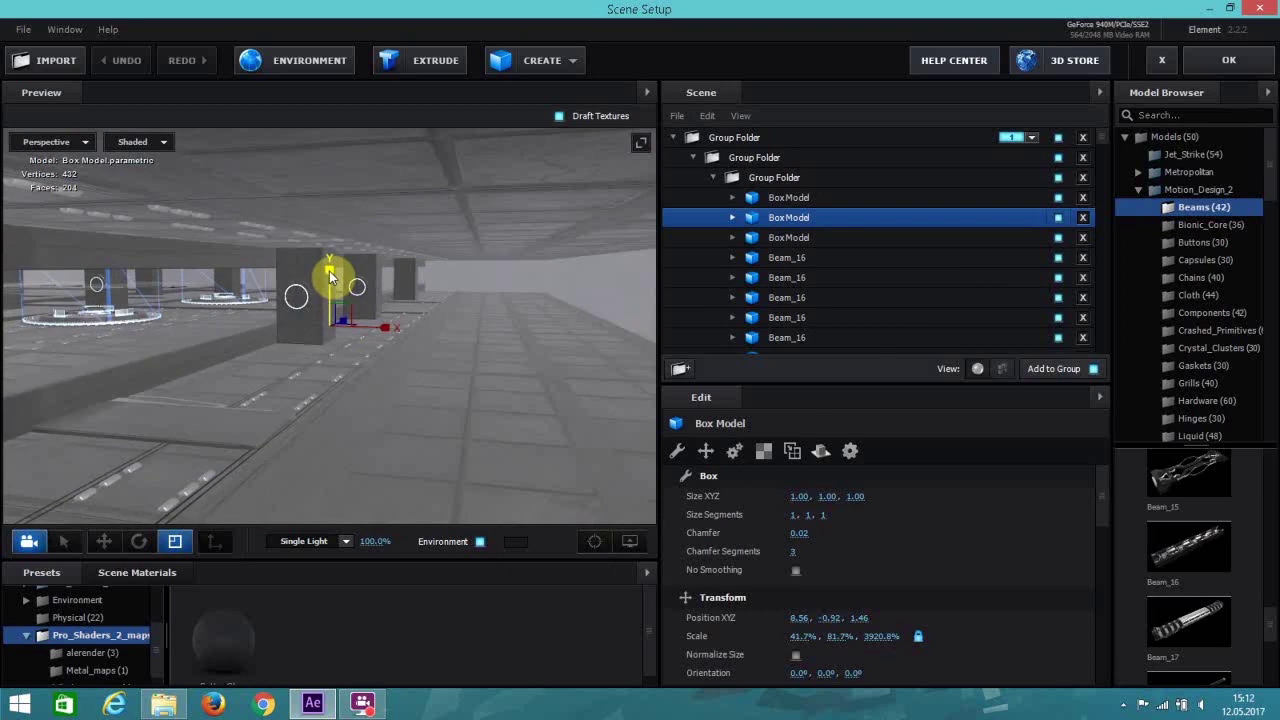
left_click(1240, 61)
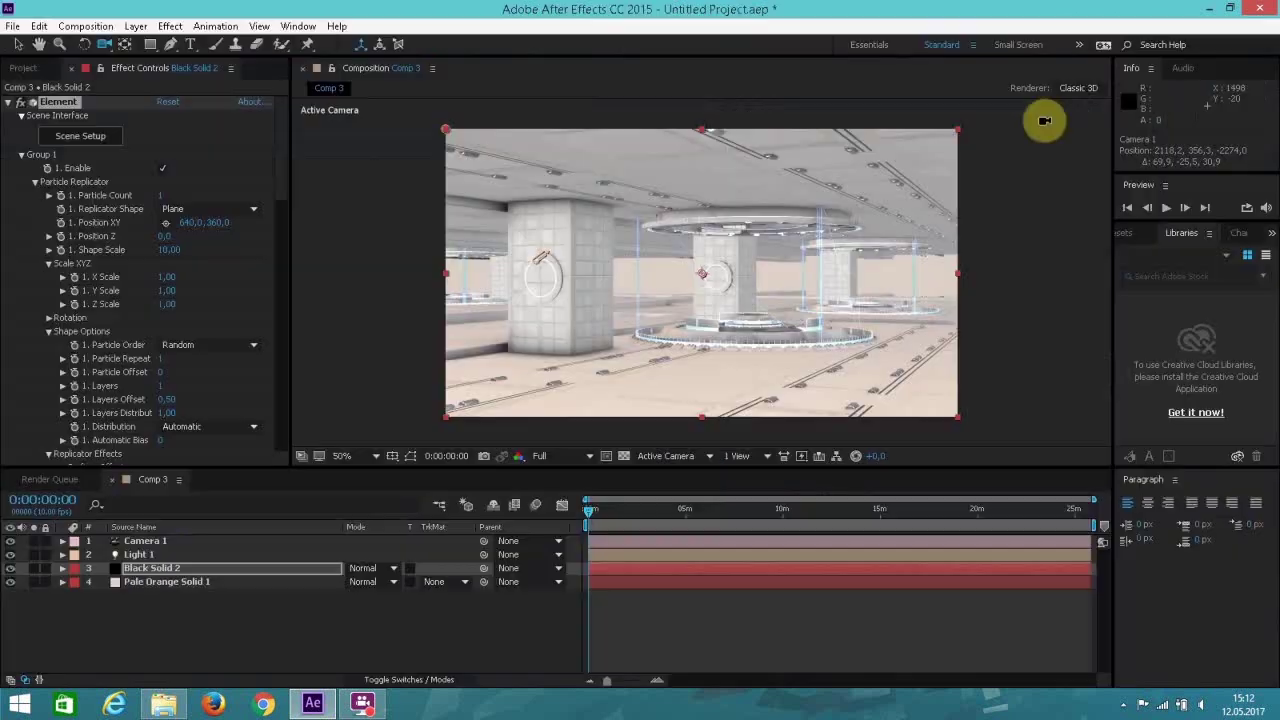
Reopen the scene setup and set the Y scale of the box strip at X -2.78 to about 66.4%.
left_click(89, 138)
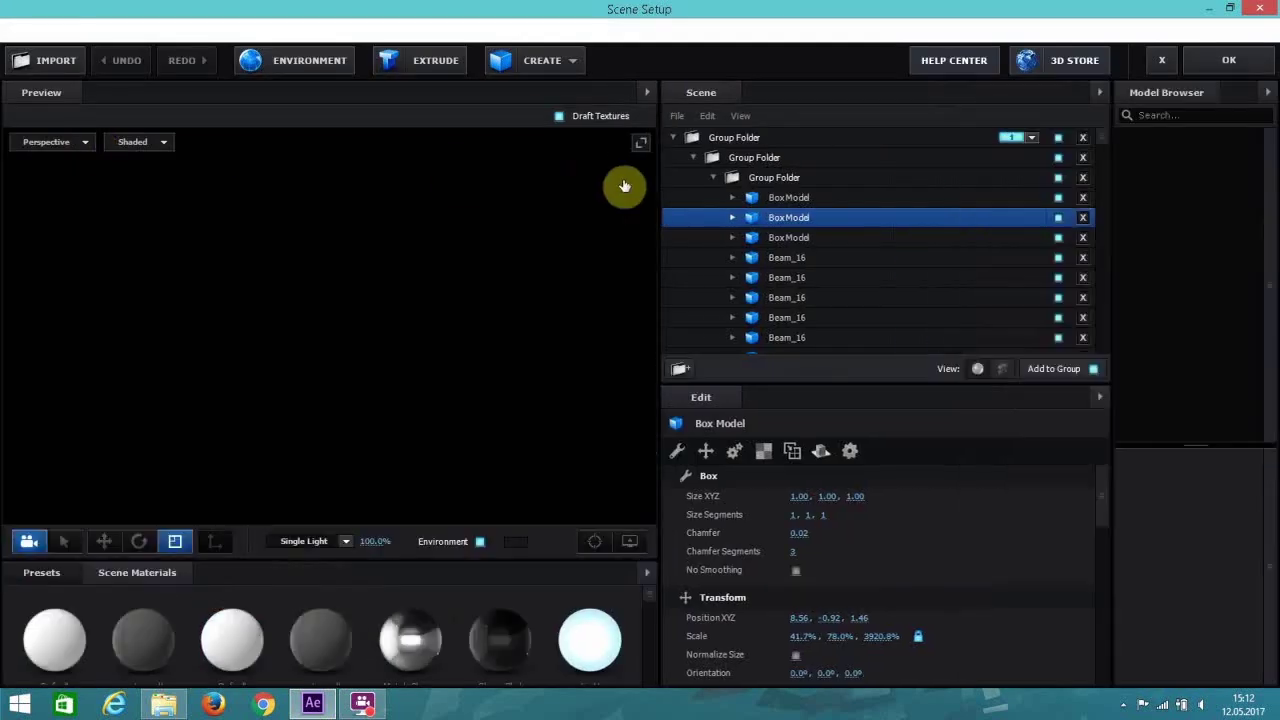
left_click(780, 200)
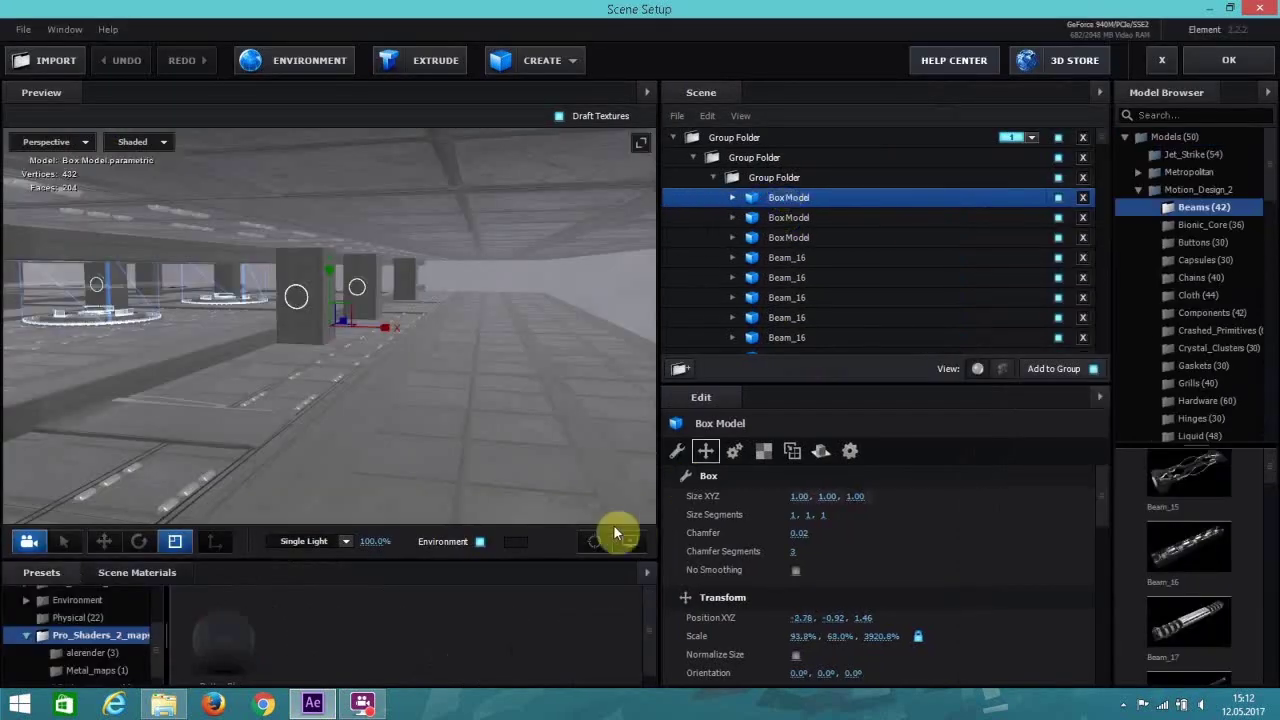
left_click(594, 541)
scroll(368, 383, "up", 10)
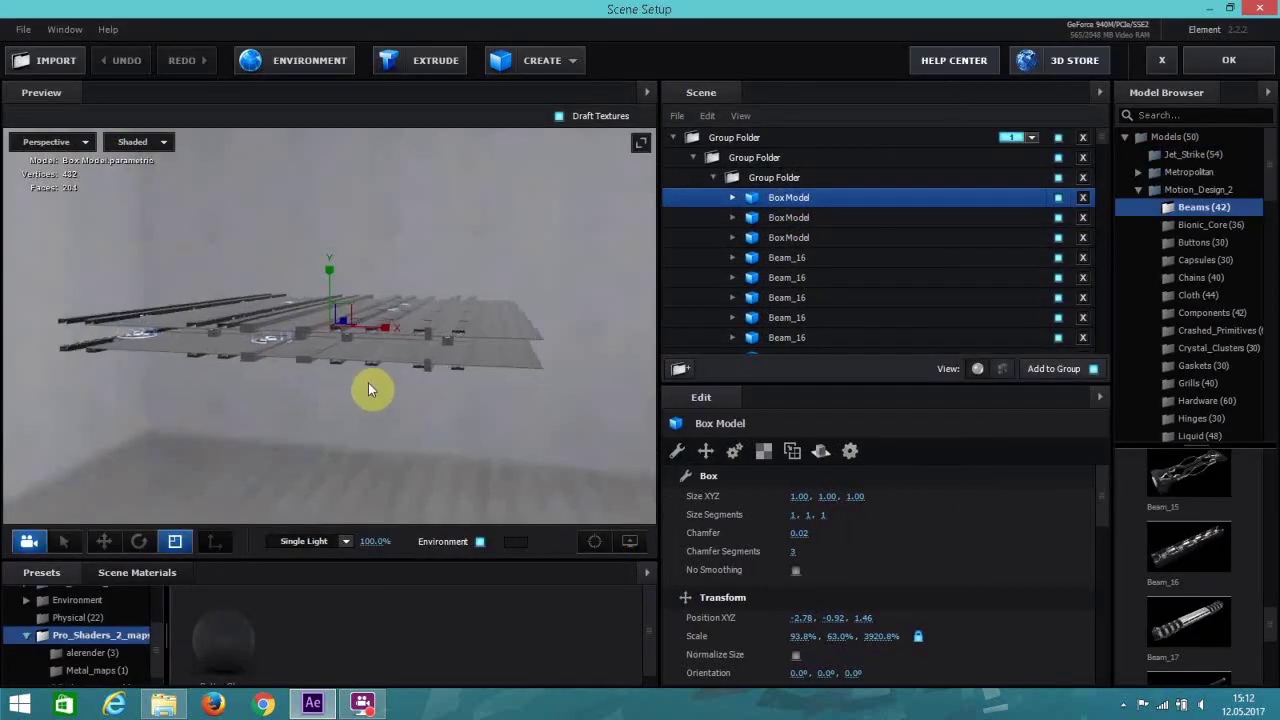
scroll(368, 383, "up", 5)
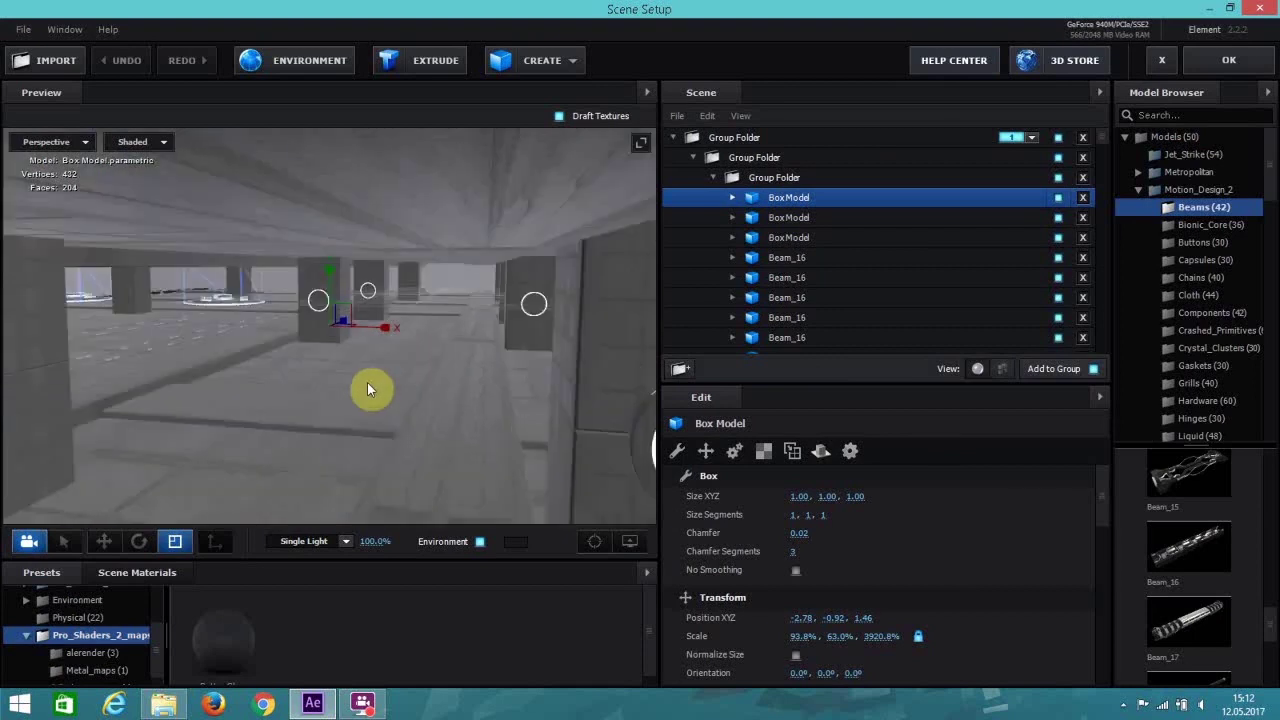
left_click_drag(333, 279, 334, 283)
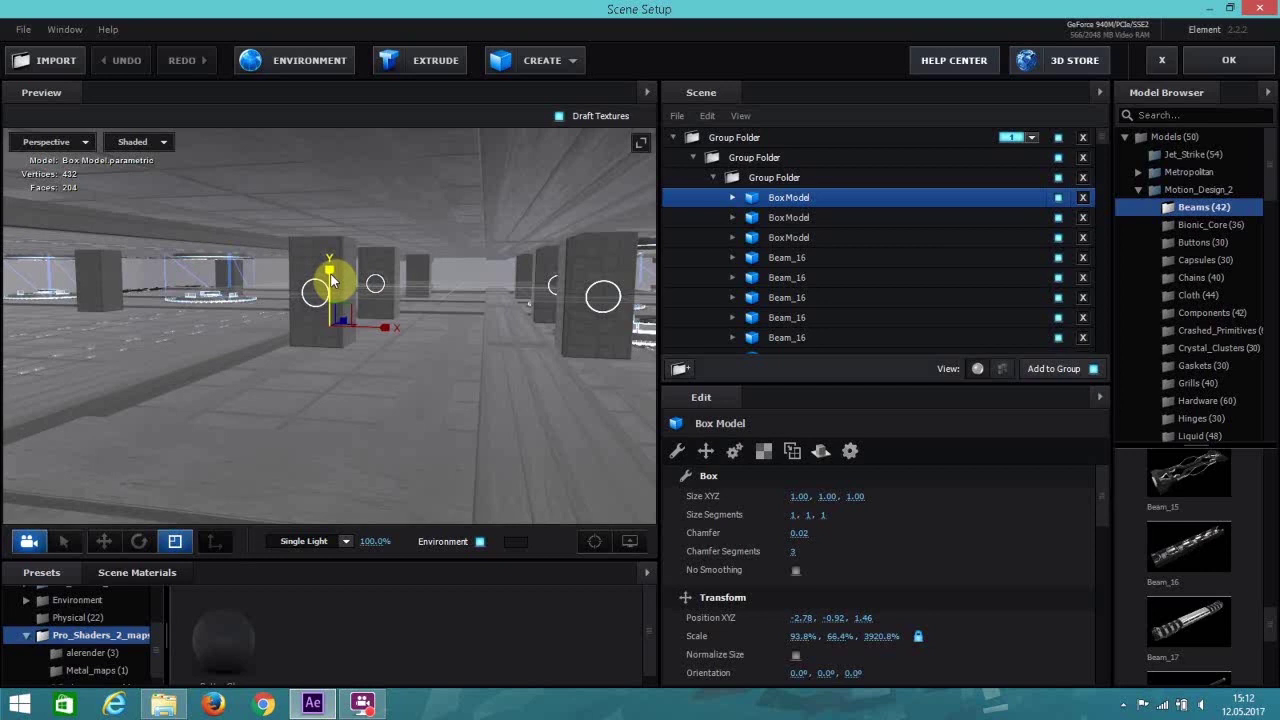
Raise the Y scale of the box strip at X -2.78 to about 69.9% and apply the scene.
left_click(1229, 60)
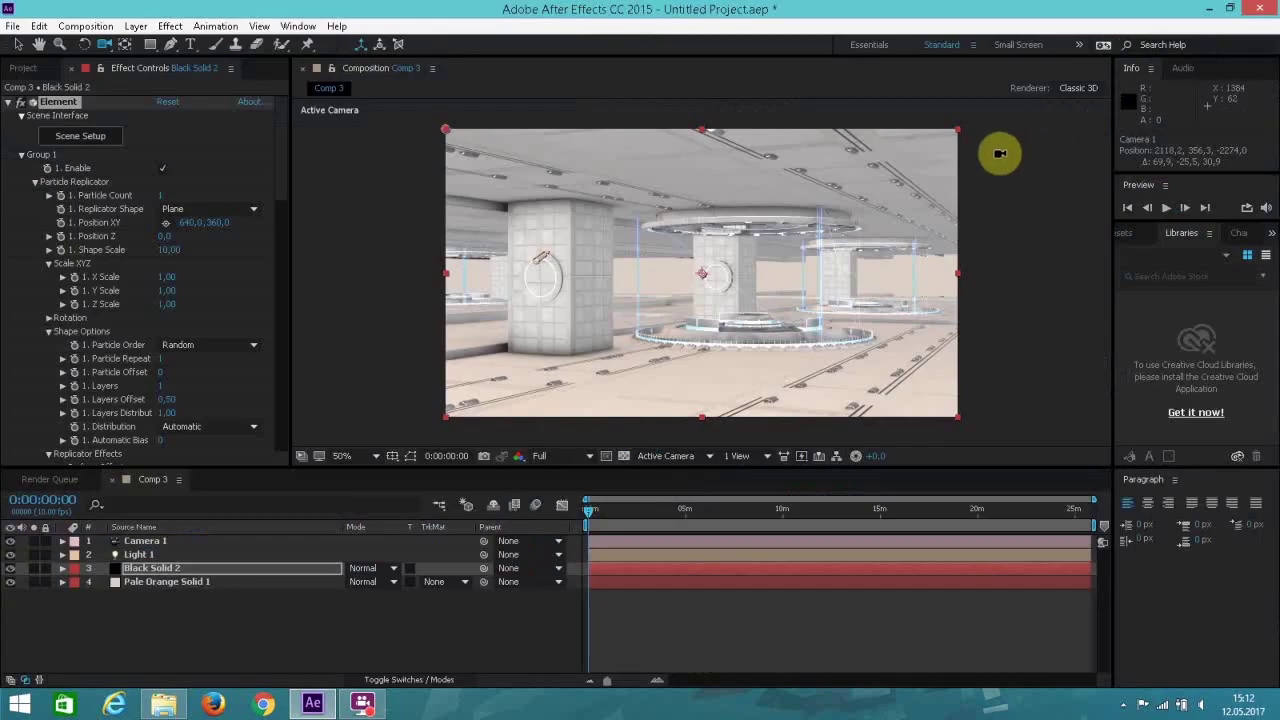
Reopen the scene setup, raise the Y scale of the box strip at X 0.92 to about 58.3%, and apply.
left_click(102, 149)
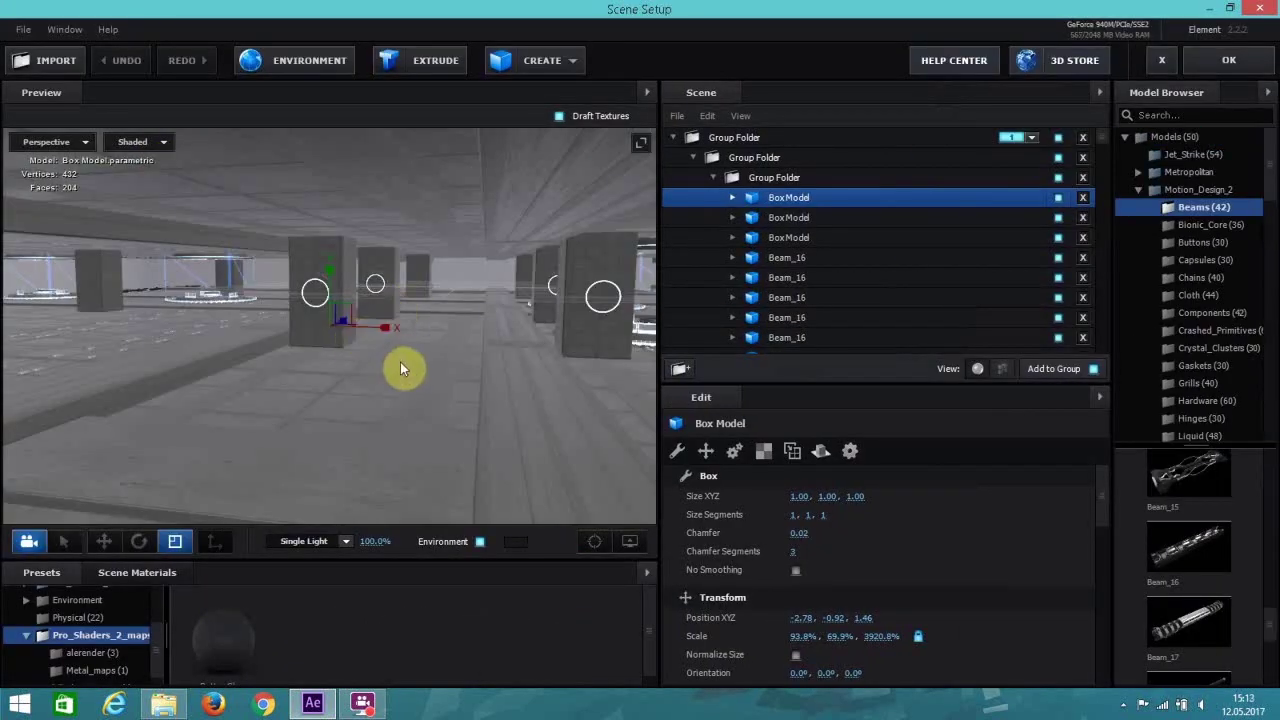
scroll(401, 363, "up", 5)
left_click_drag(401, 363, 419, 354)
scroll(419, 354, "down", 5)
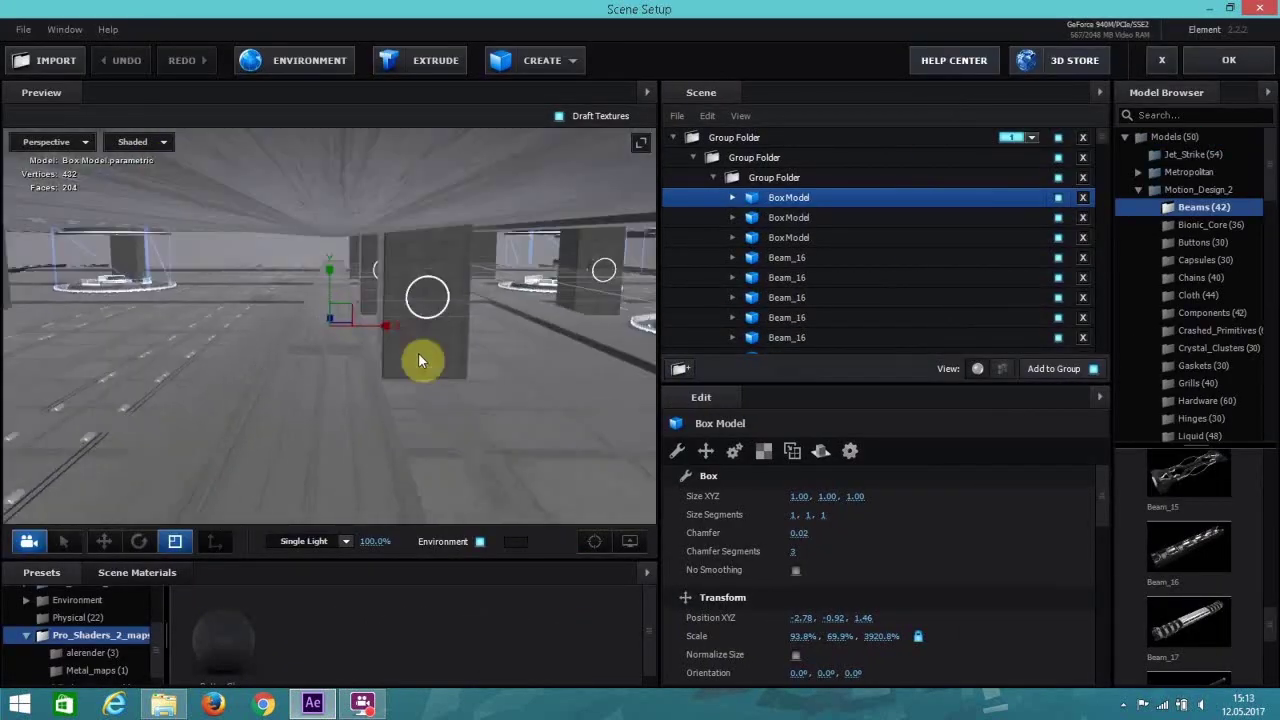
left_click_drag(514, 366, 609, 314)
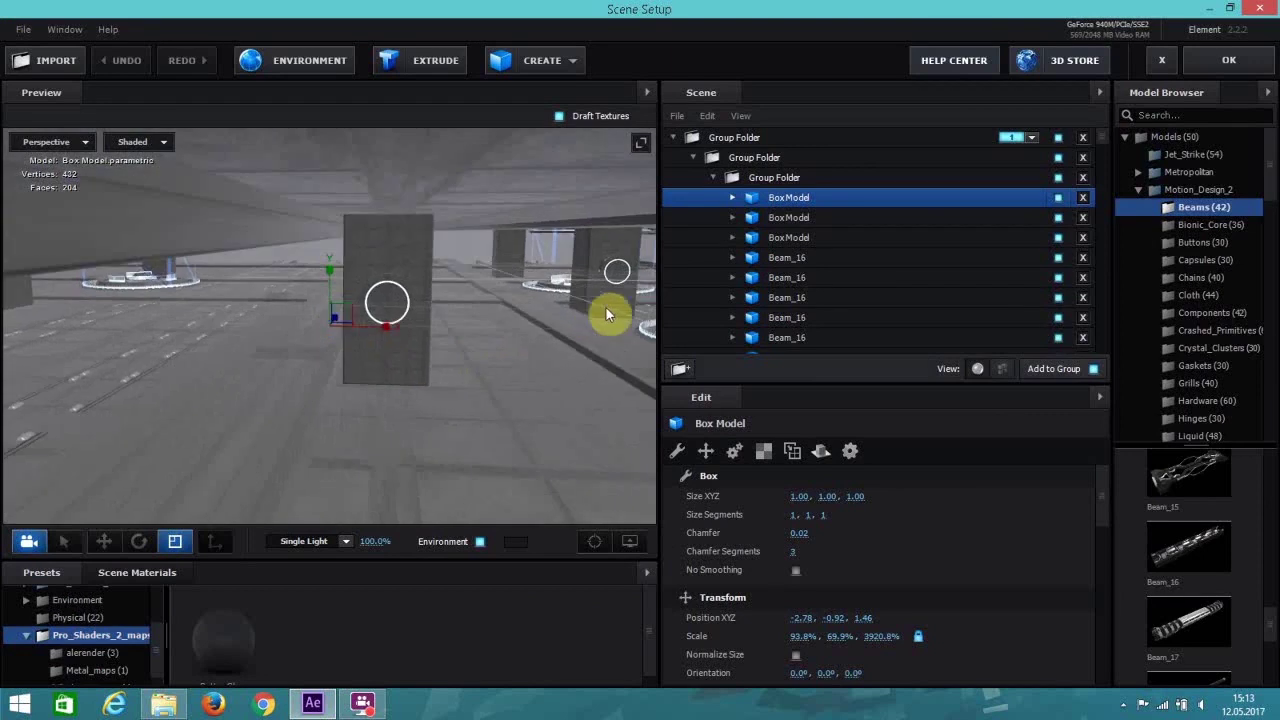
left_click(797, 222)
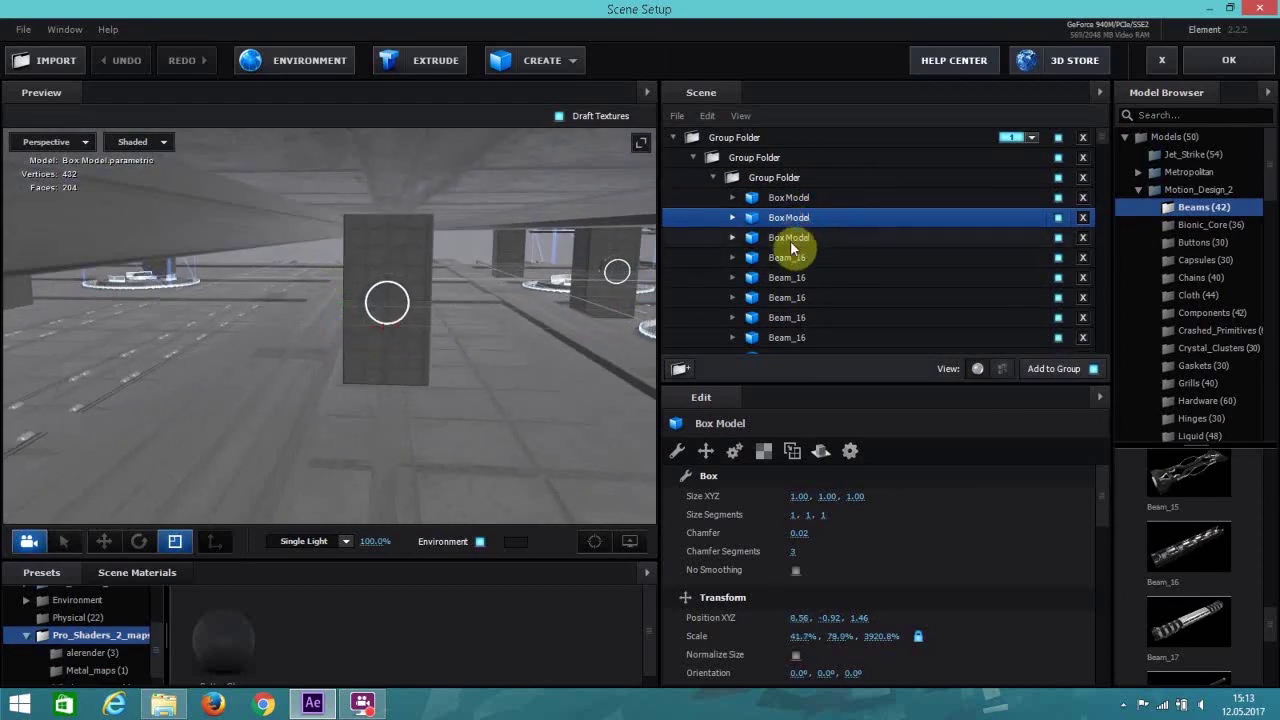
left_click(790, 240)
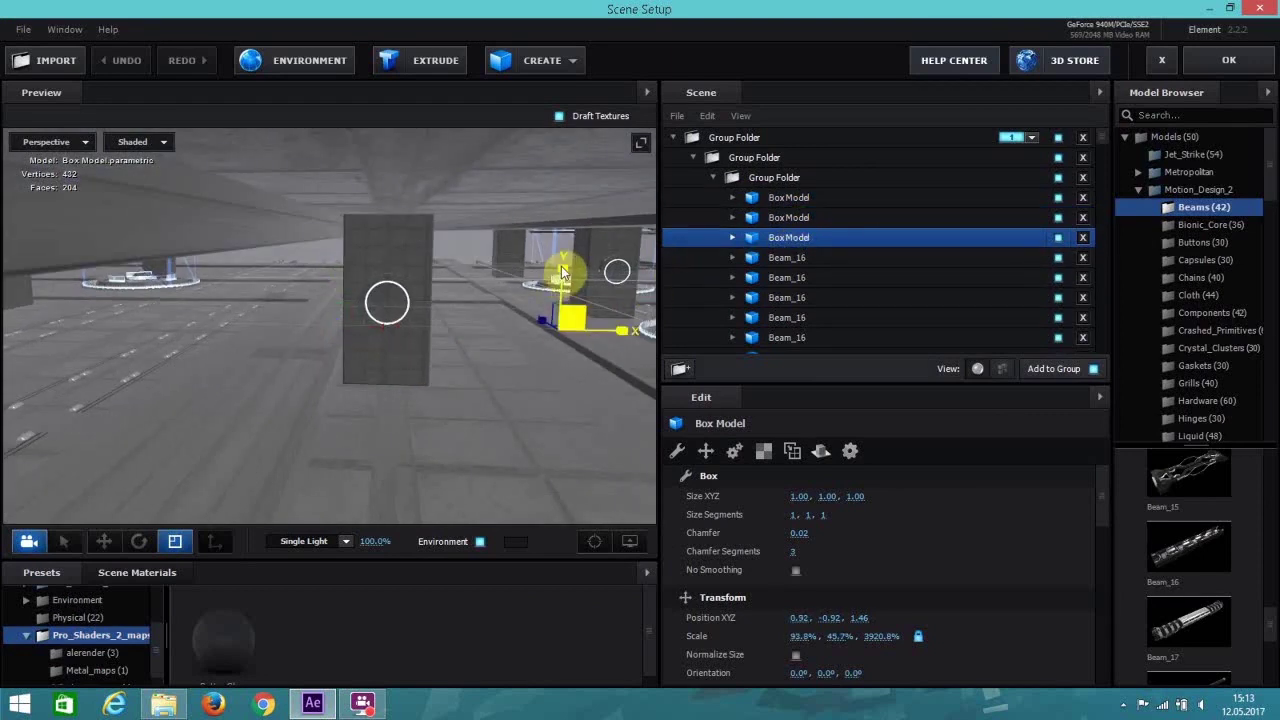
left_click(1229, 60)
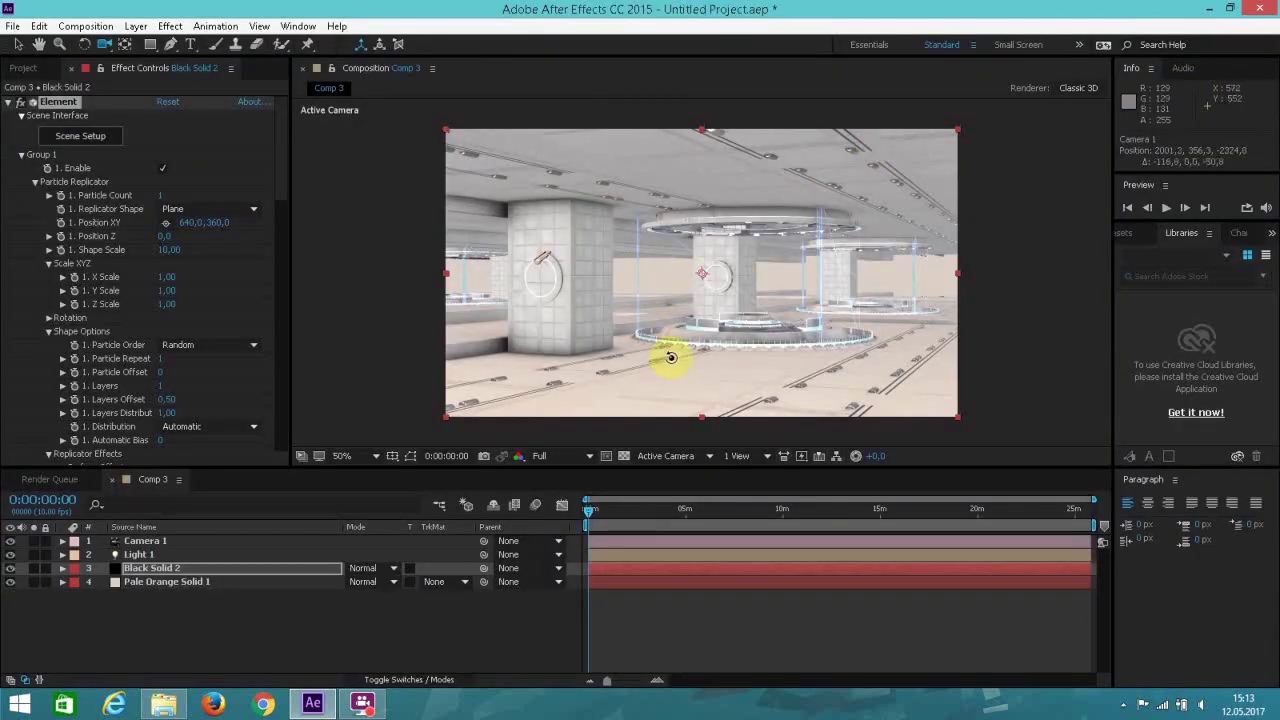
Orbit Camera 1 around the hall to a position of about 1857, 334, -2380, inspecting the pillars and ring platforms up close.
left_click_drag(666, 357, 677, 357)
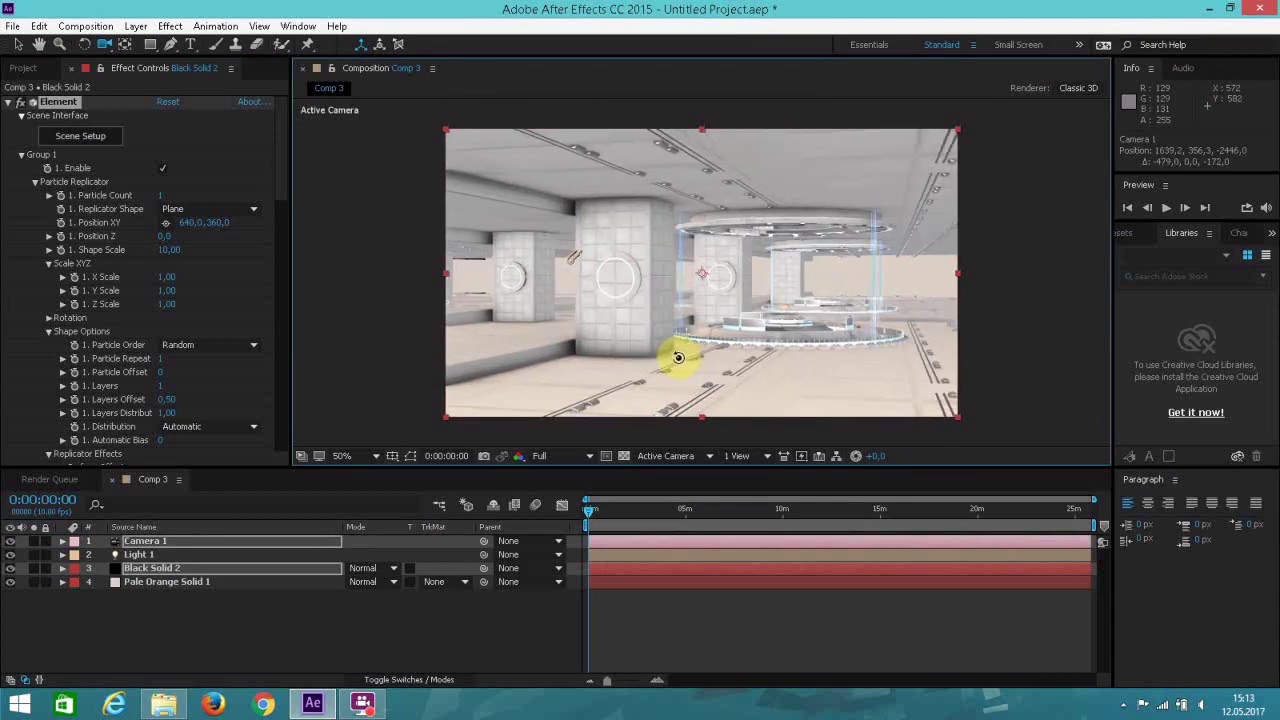
left_click_drag(679, 357, 737, 366)
key("slash")
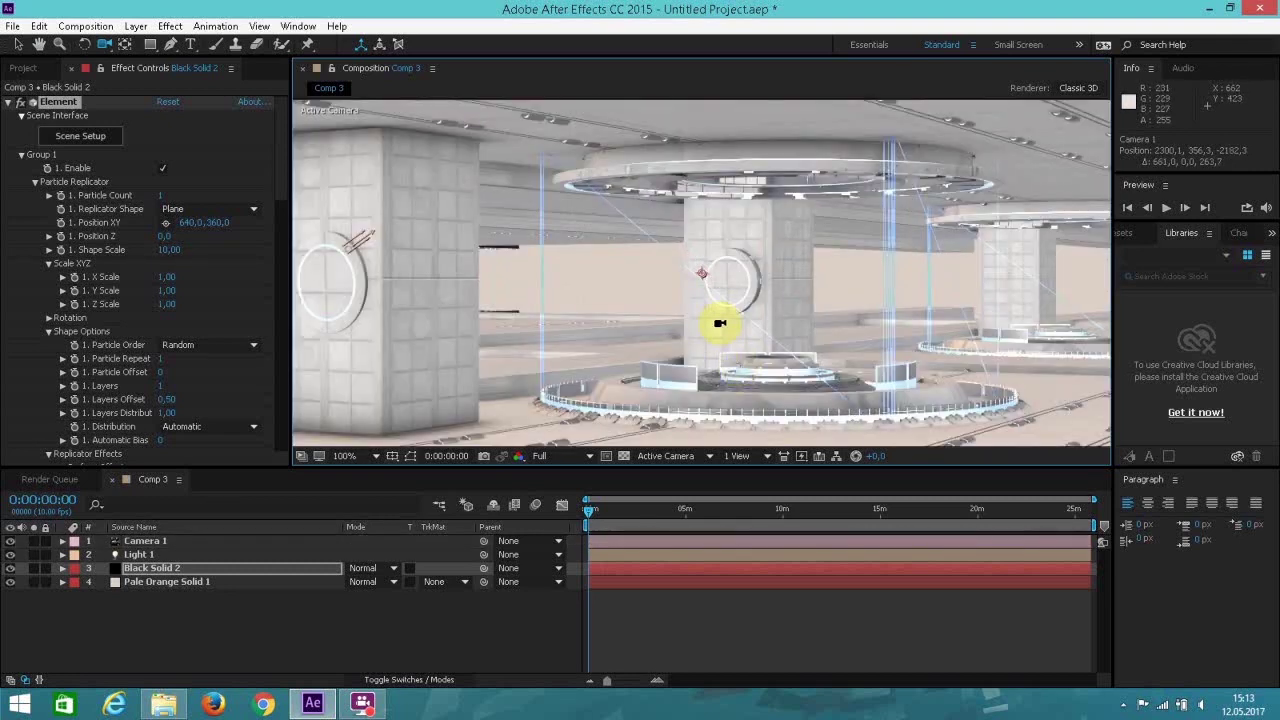
left_click_drag(724, 301, 725, 298)
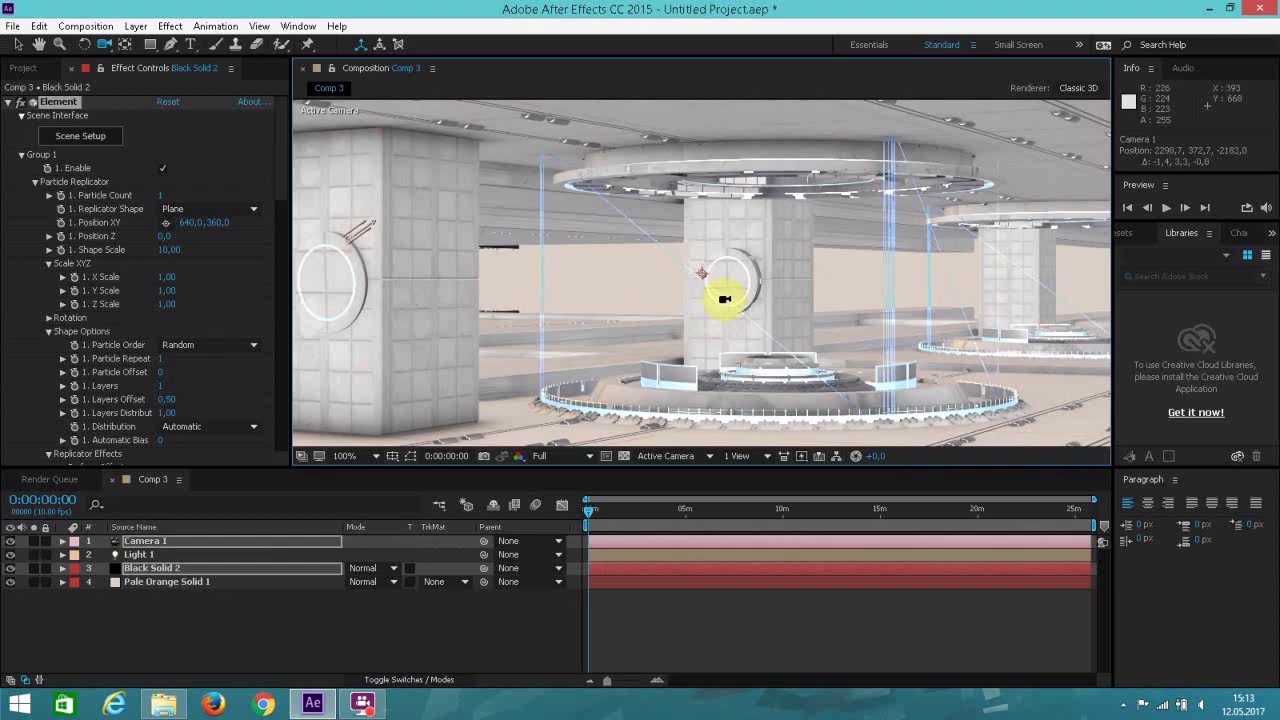
scroll(718, 300, "up", 1)
scroll(720, 301, "down", 2)
scroll(720, 301, "up", 1)
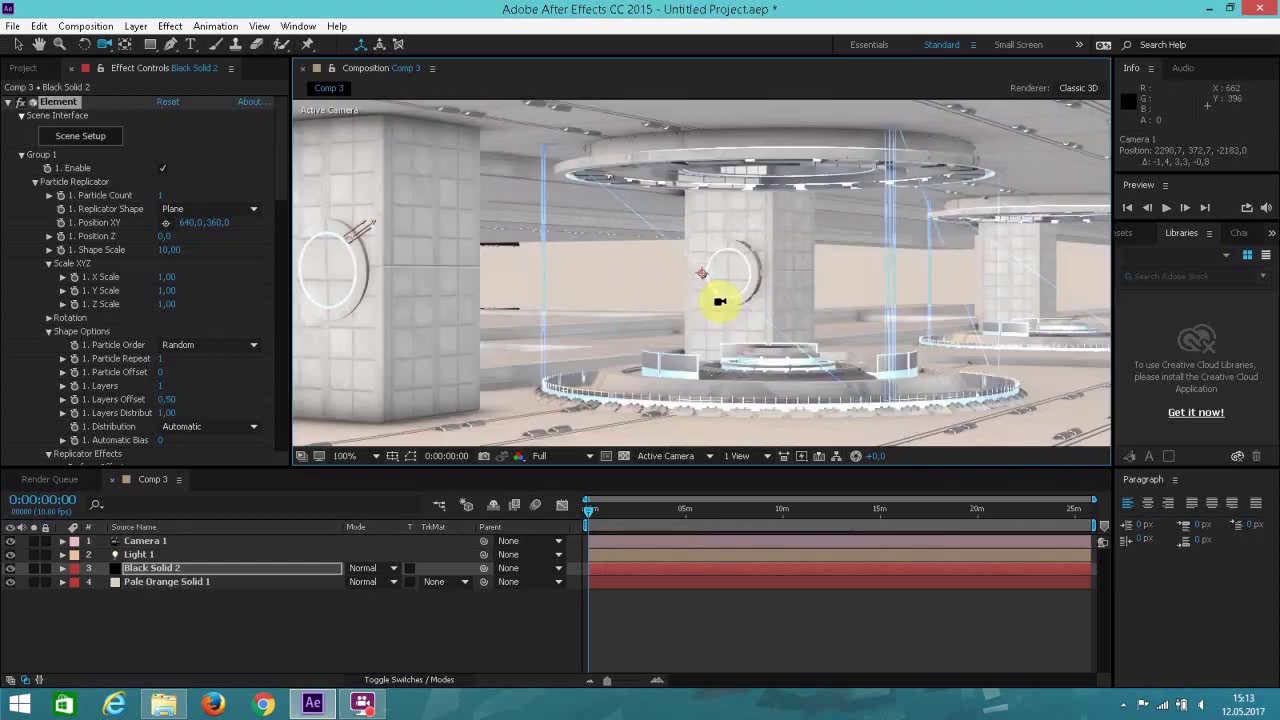
left_click_drag(752, 302, 757, 302)
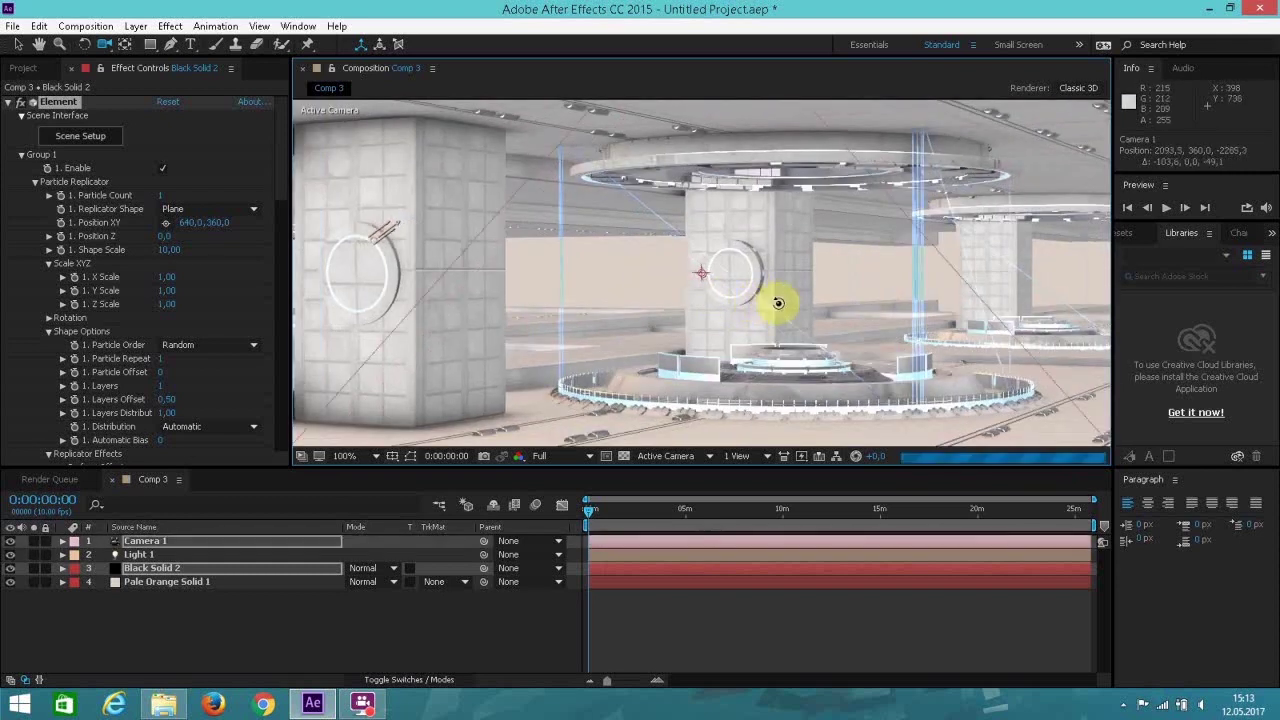
right_click_drag(774, 296, 783, 302)
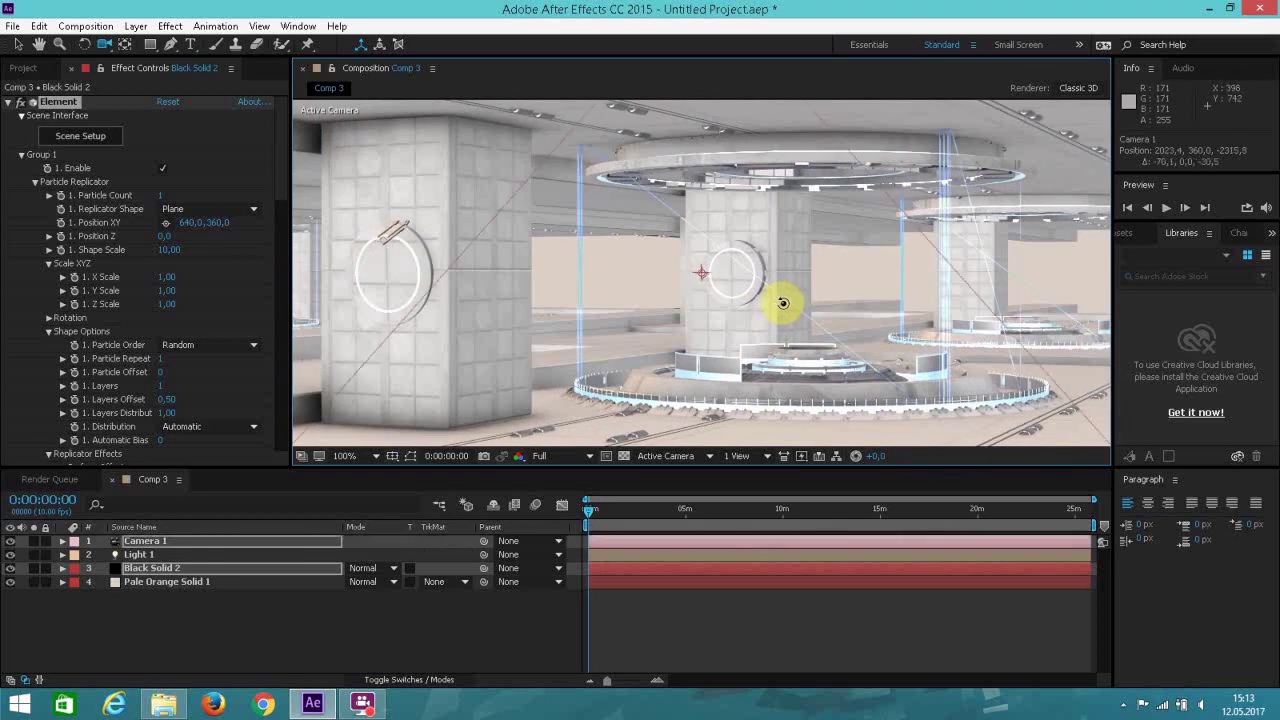
mouse_move(784, 303)
left_mouse_down()
mouse_move(808, 297)
mouse_move(808, 309)
left_mouse_up()
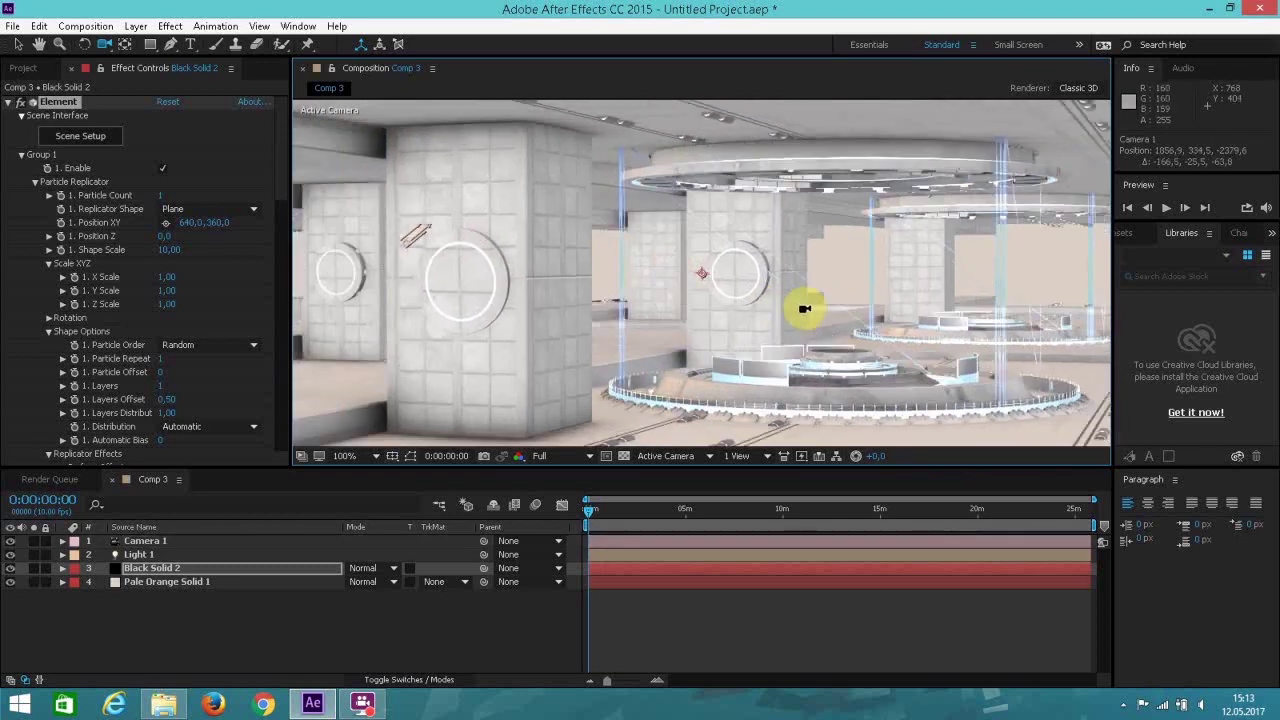
left_click(19, 47)
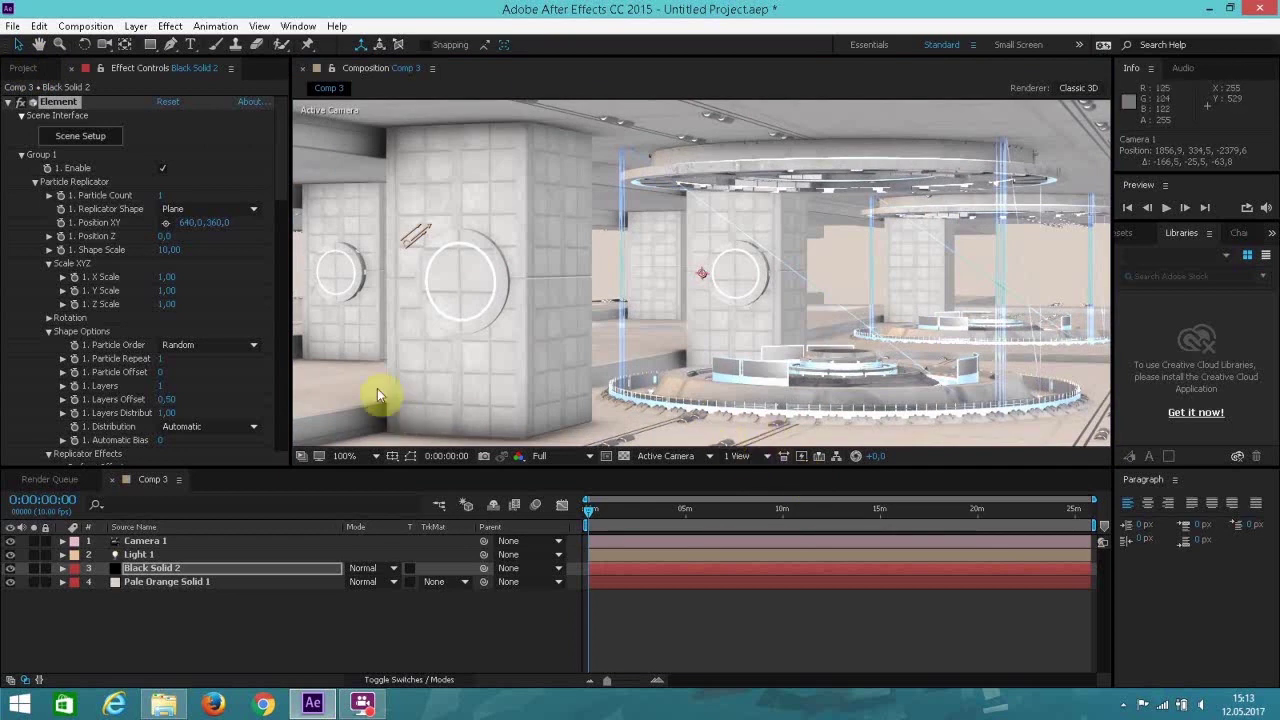
Reopen the scene setup, hide several of the Beam_16 strips in the model list to thin them out, and apply the scene.
left_click(96, 138)
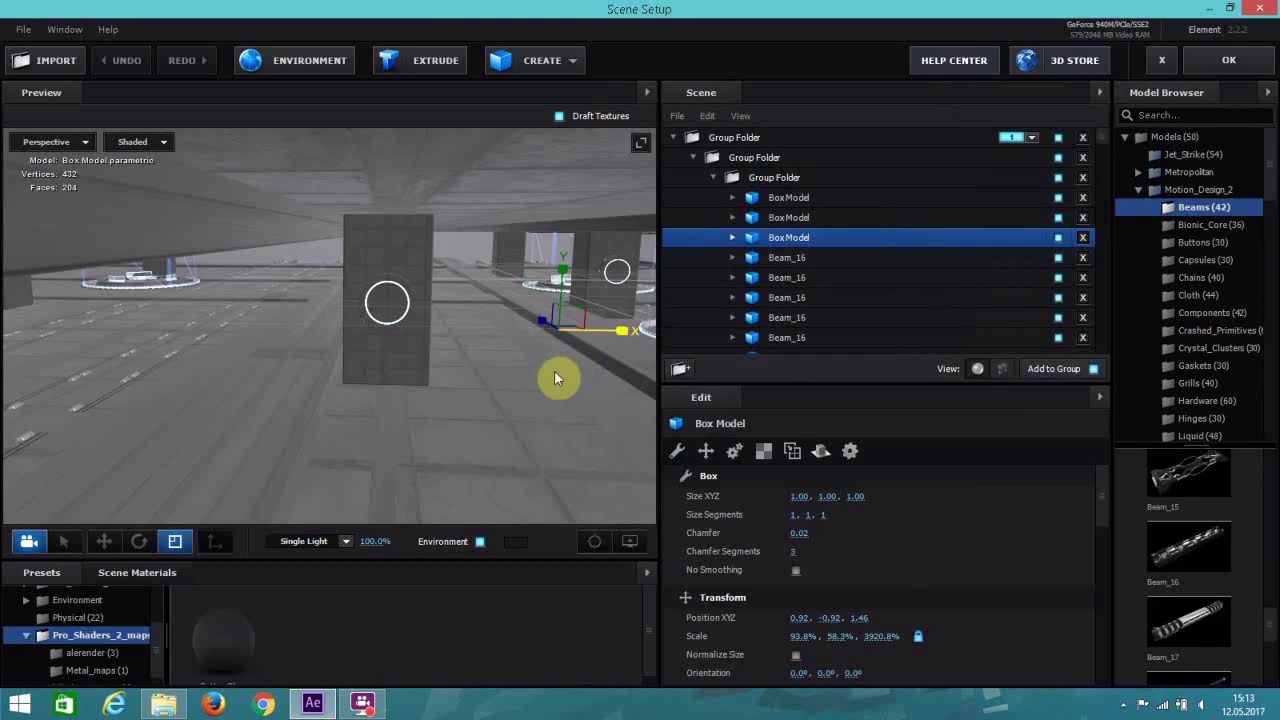
left_click_drag(555, 371, 530, 352)
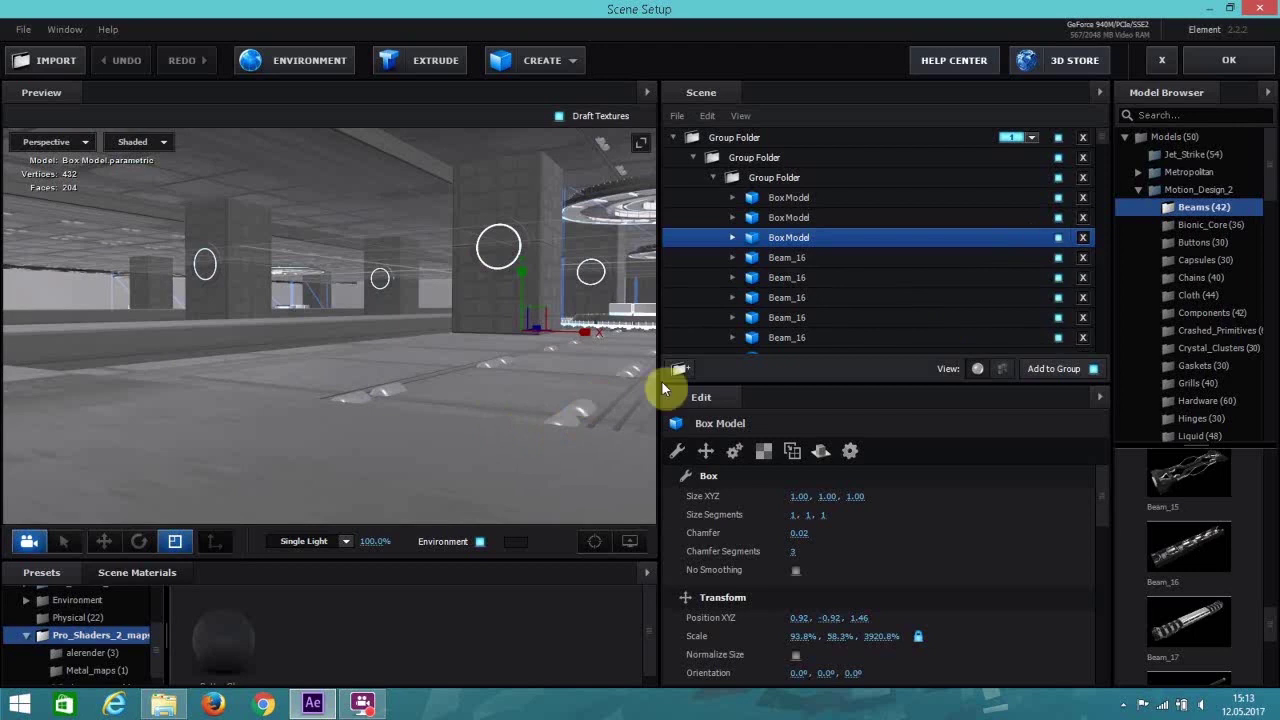
left_click(1058, 259)
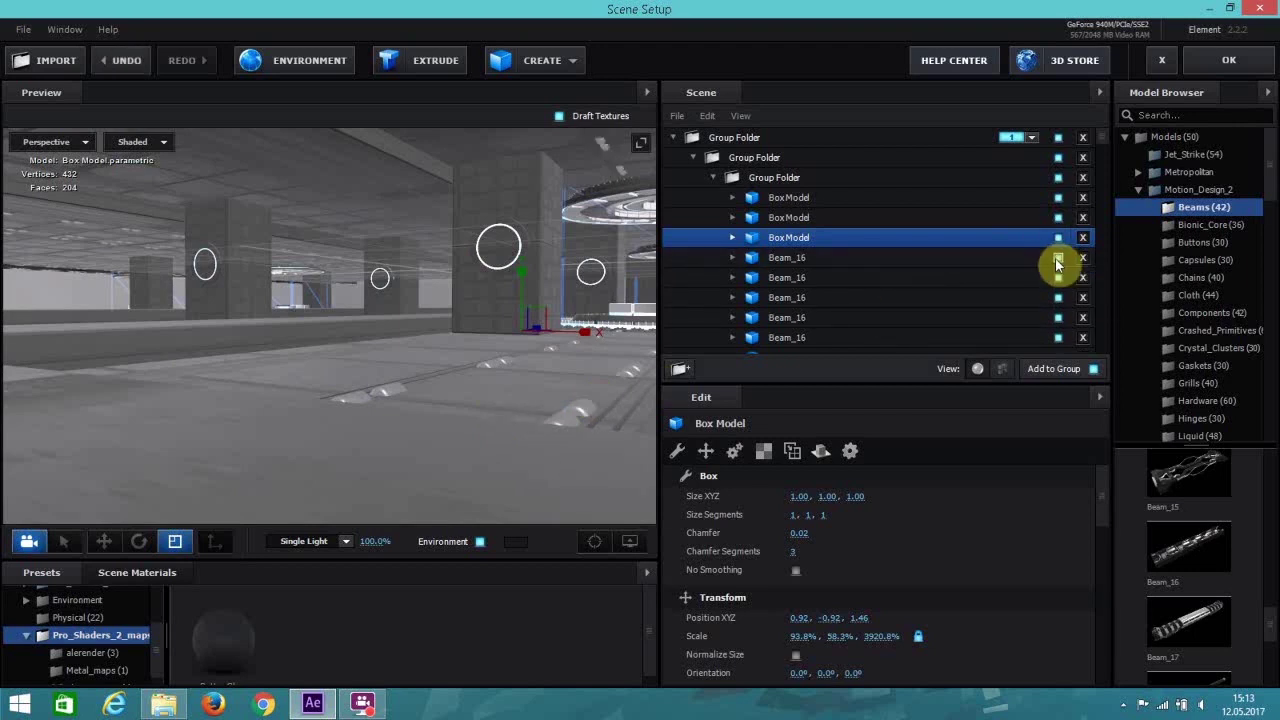
left_click(1058, 278)
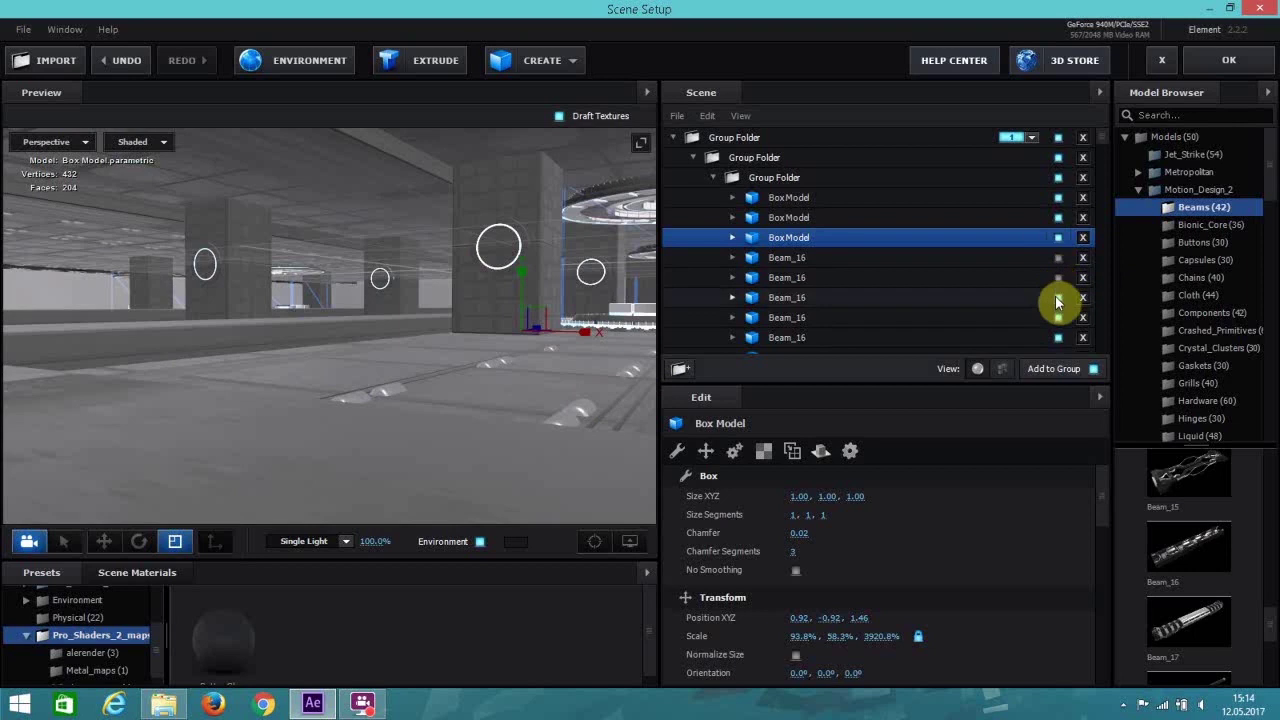
left_click(1058, 298)
left_click(1064, 337)
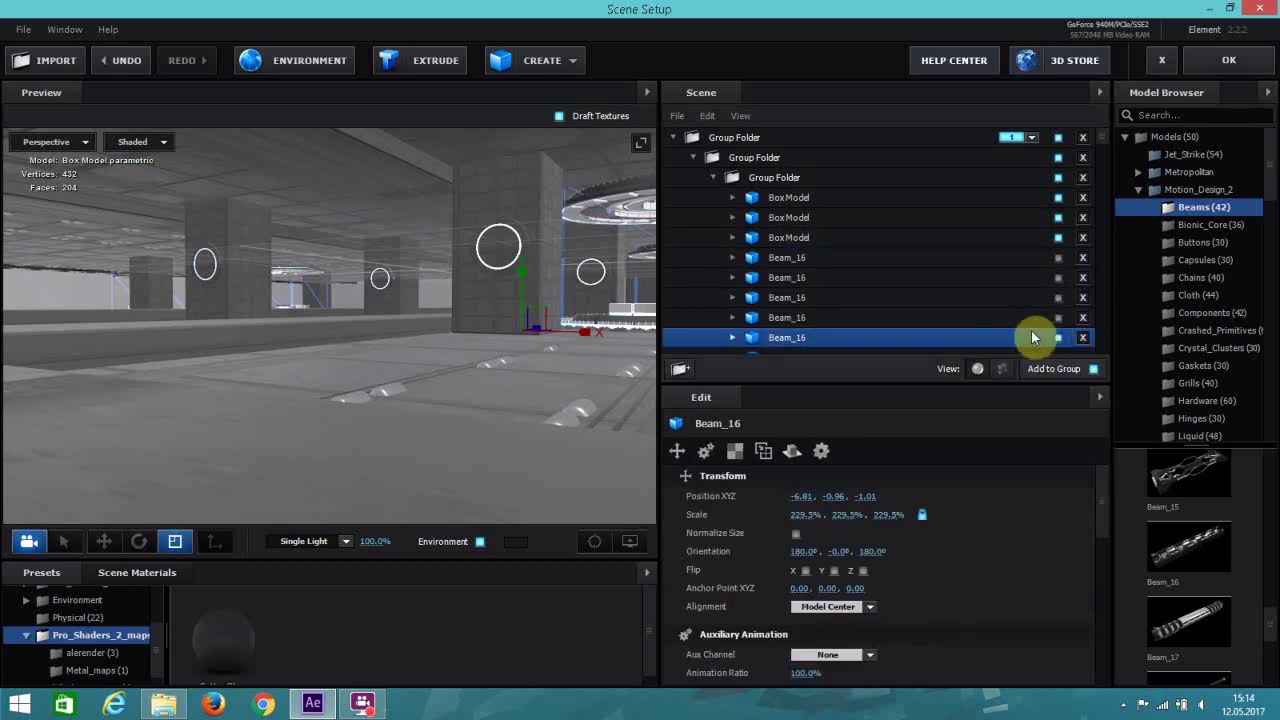
scroll(981, 320, "down", 3)
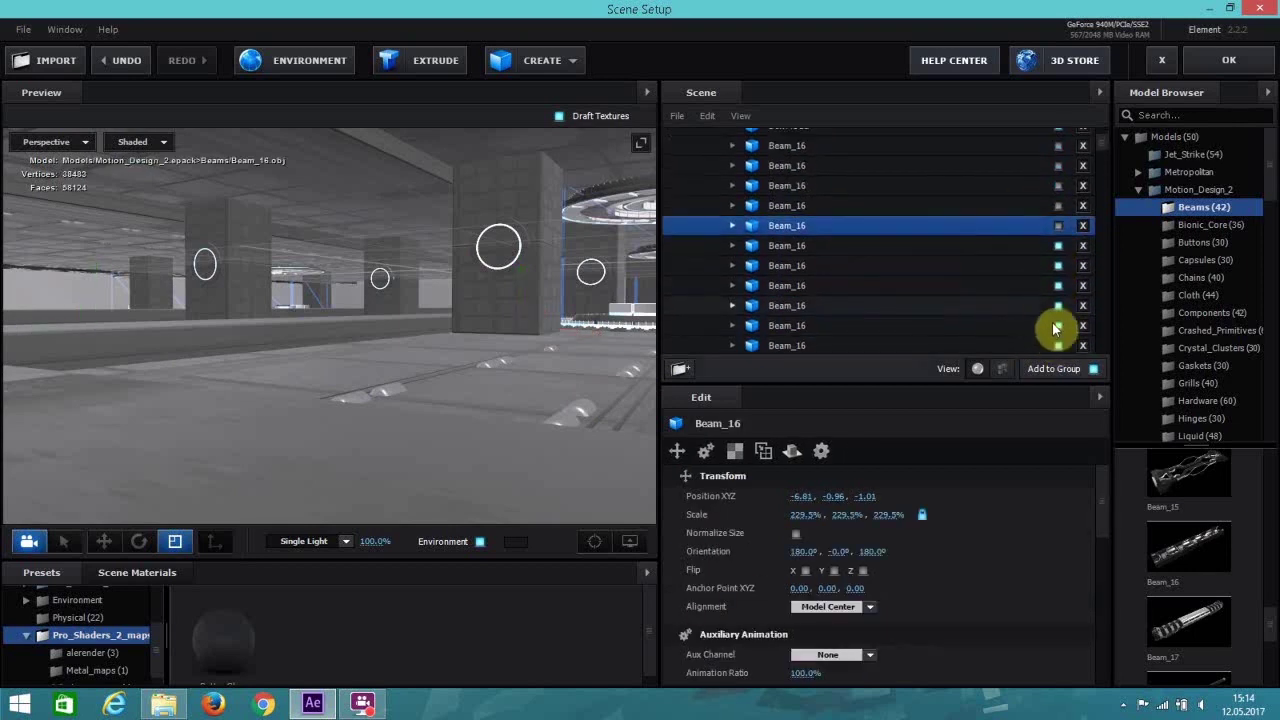
scroll(1006, 314, "down", 2)
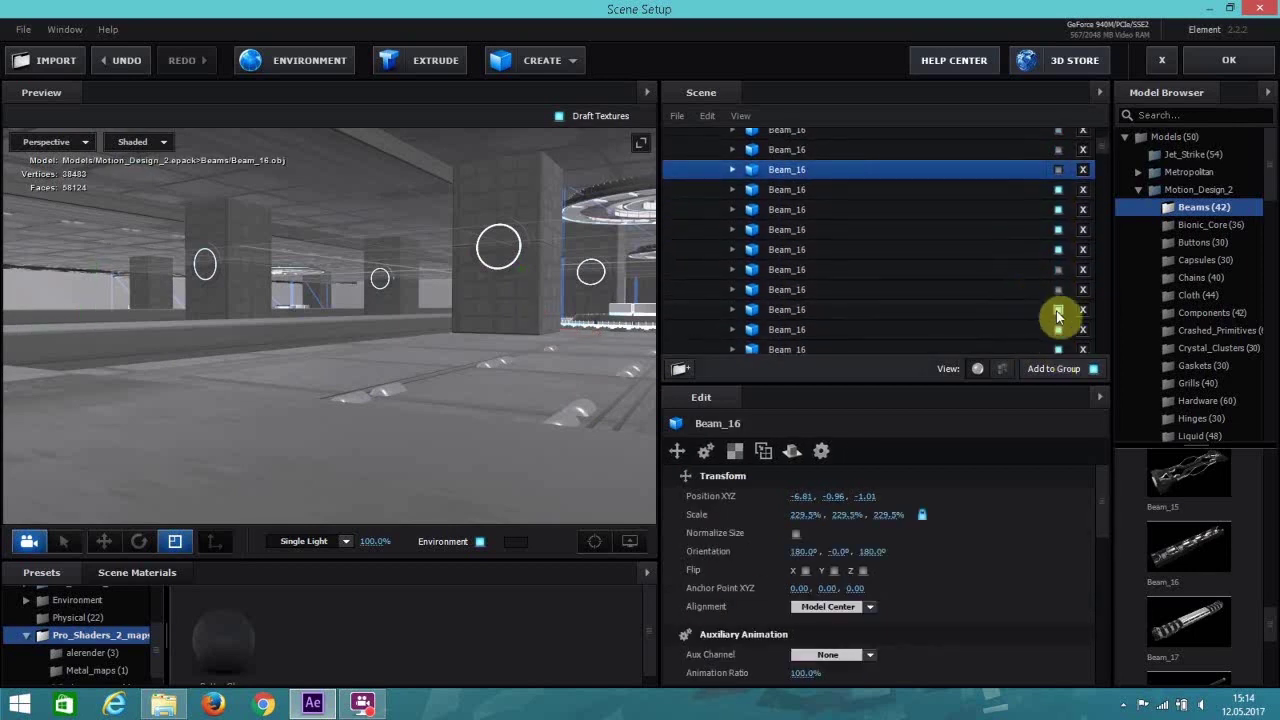
scroll(1058, 330, "down", 3)
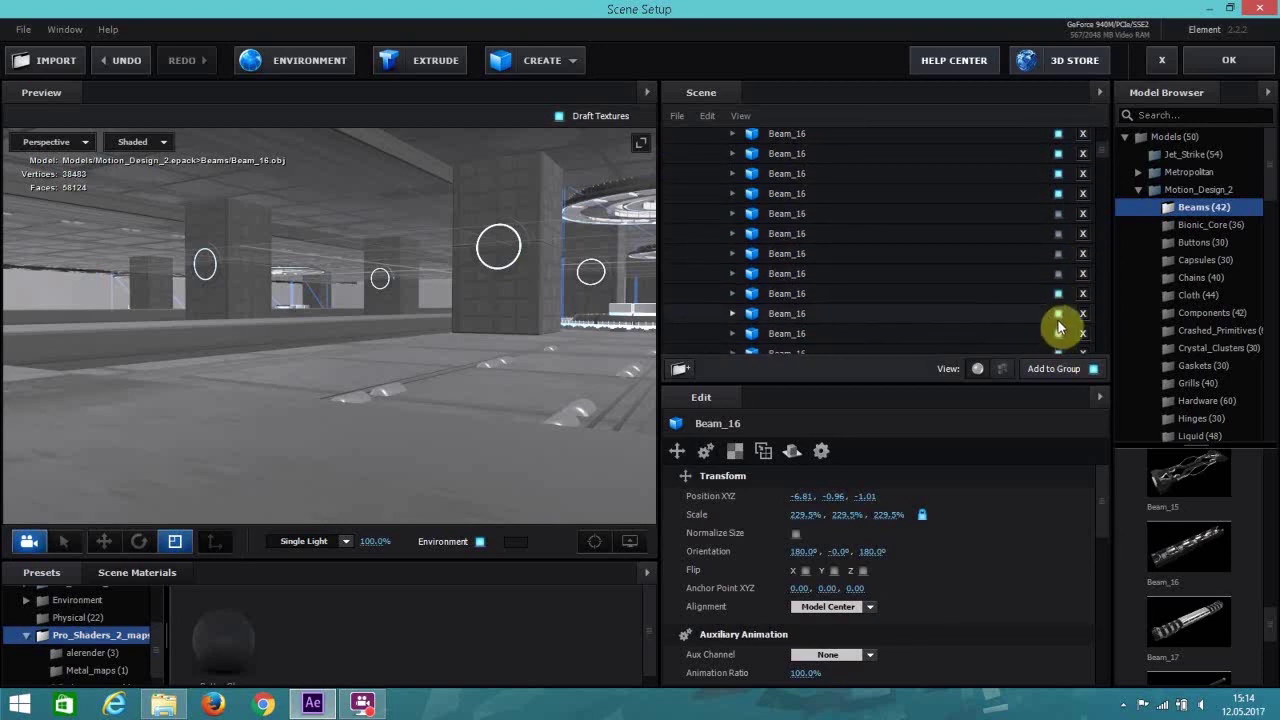
scroll(951, 309, "down", 3)
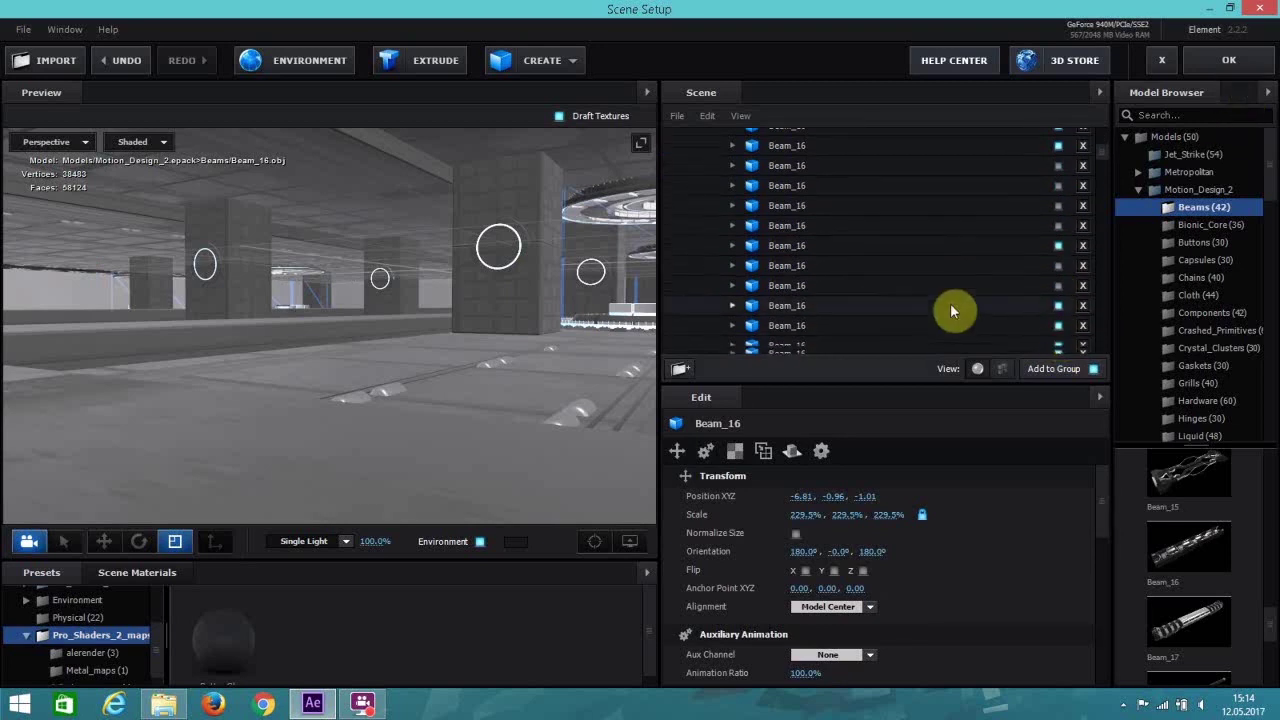
scroll(1026, 335, "down", 3)
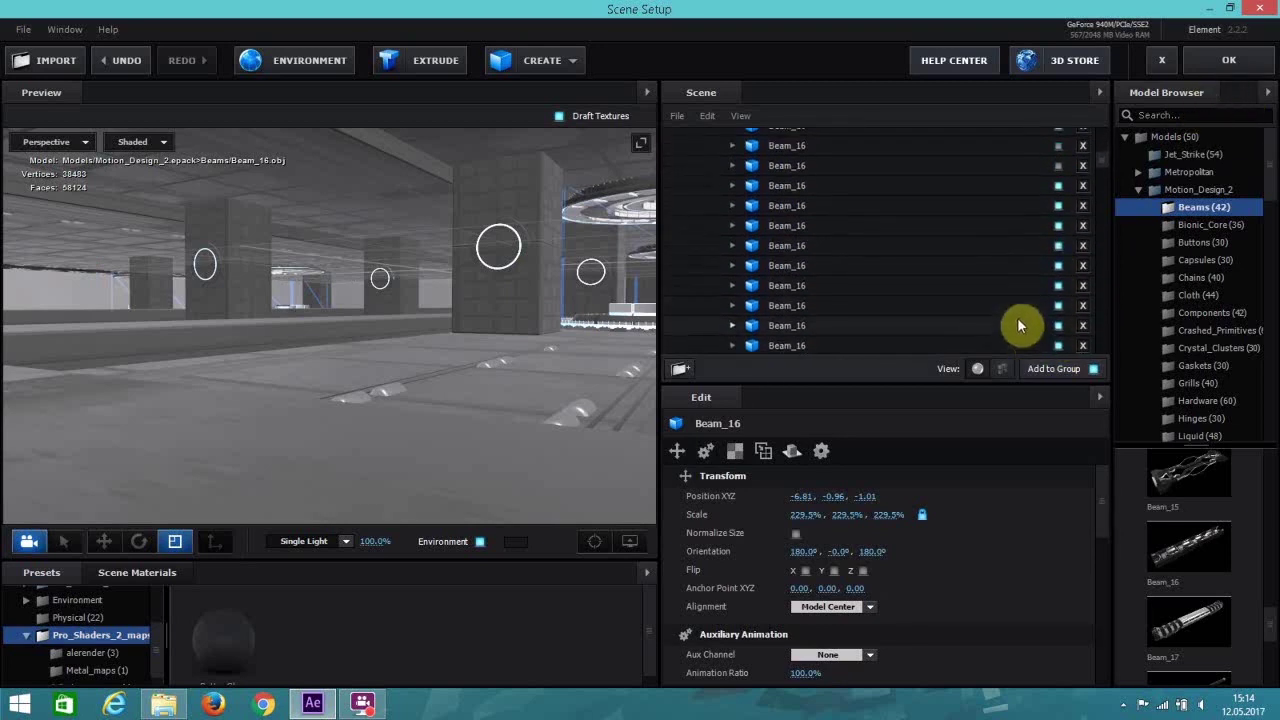
left_click(1062, 268)
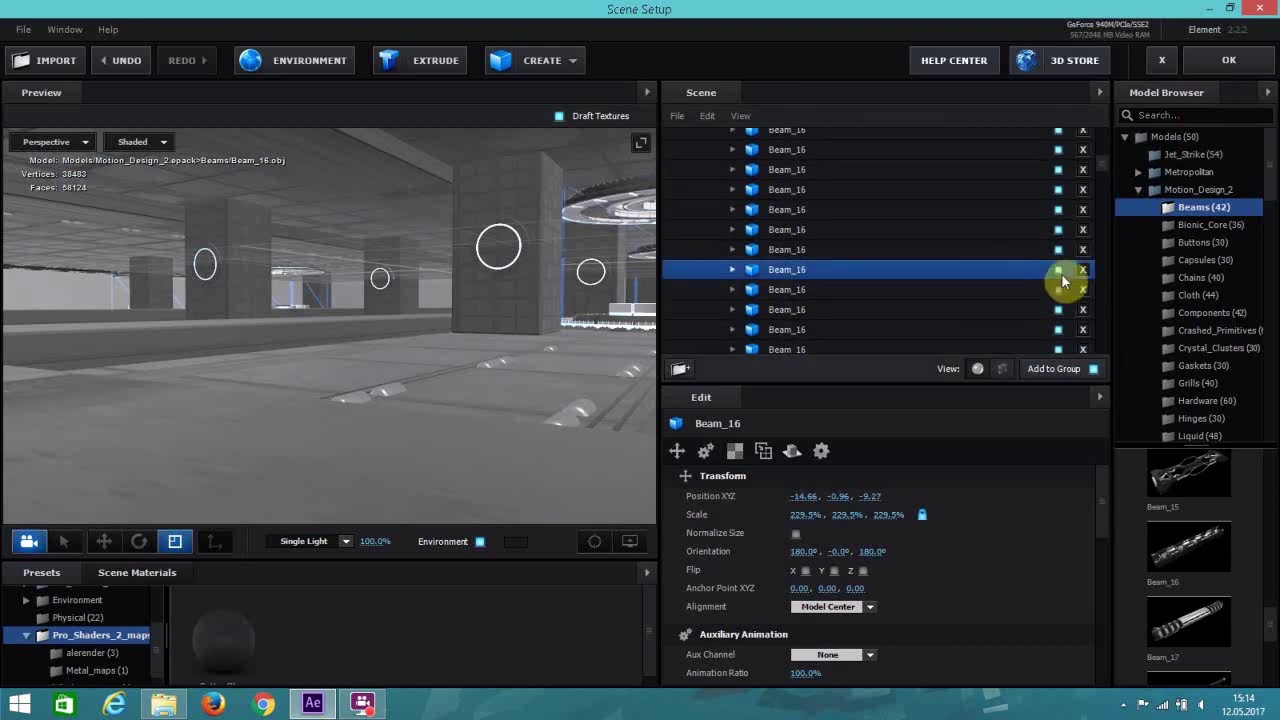
left_click(1059, 211)
left_click(1059, 349)
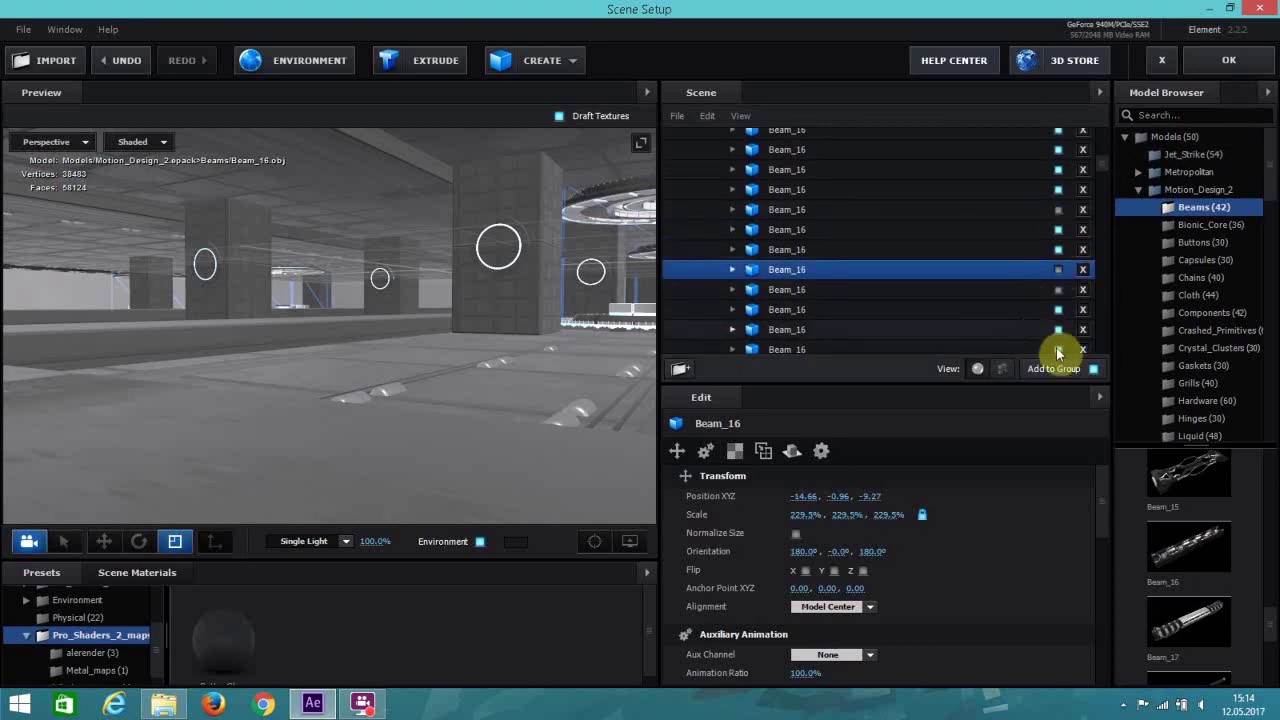
left_click(1245, 58)
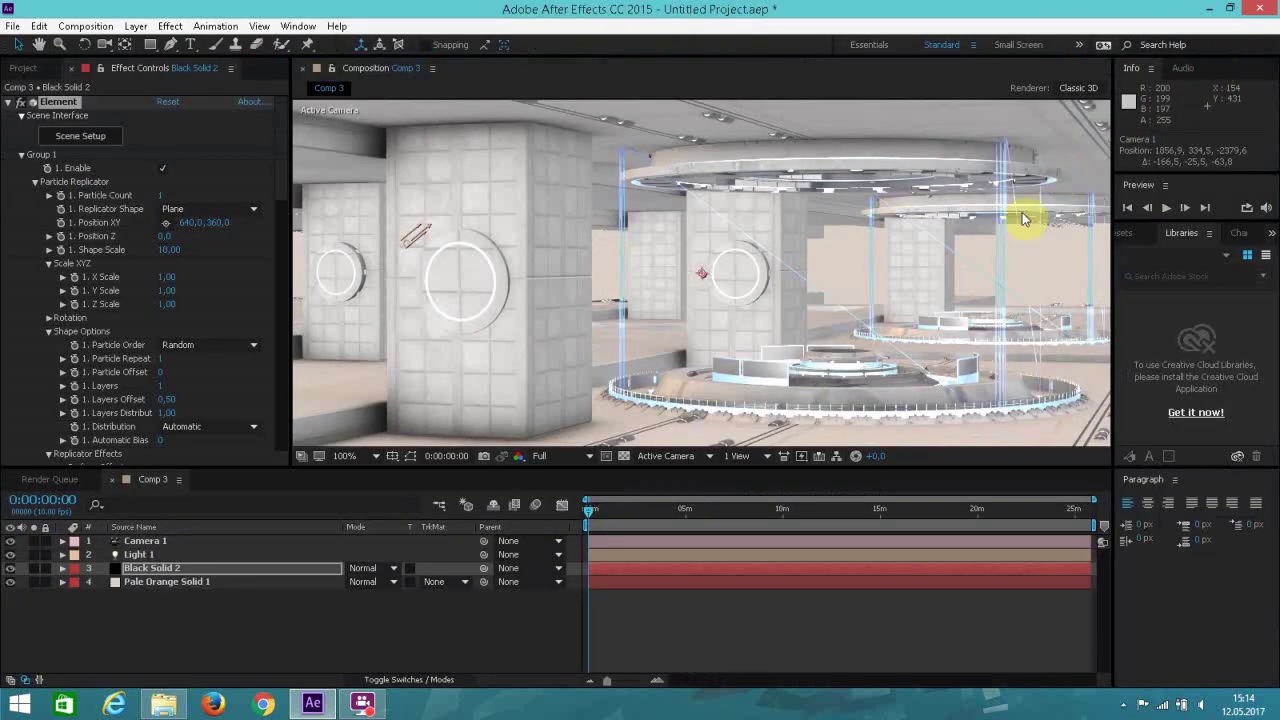
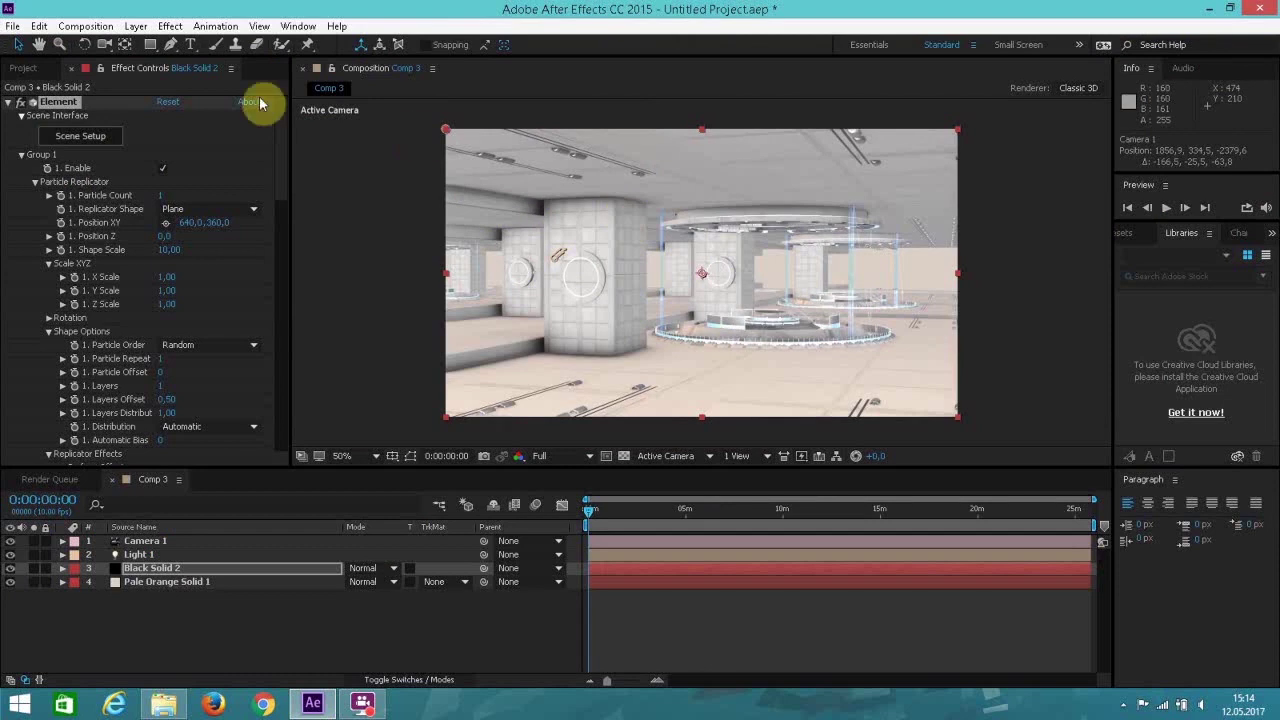
Reopen the scene setup and copy the Light material of the first Tech_Rings_04 model.
left_click(103, 144)
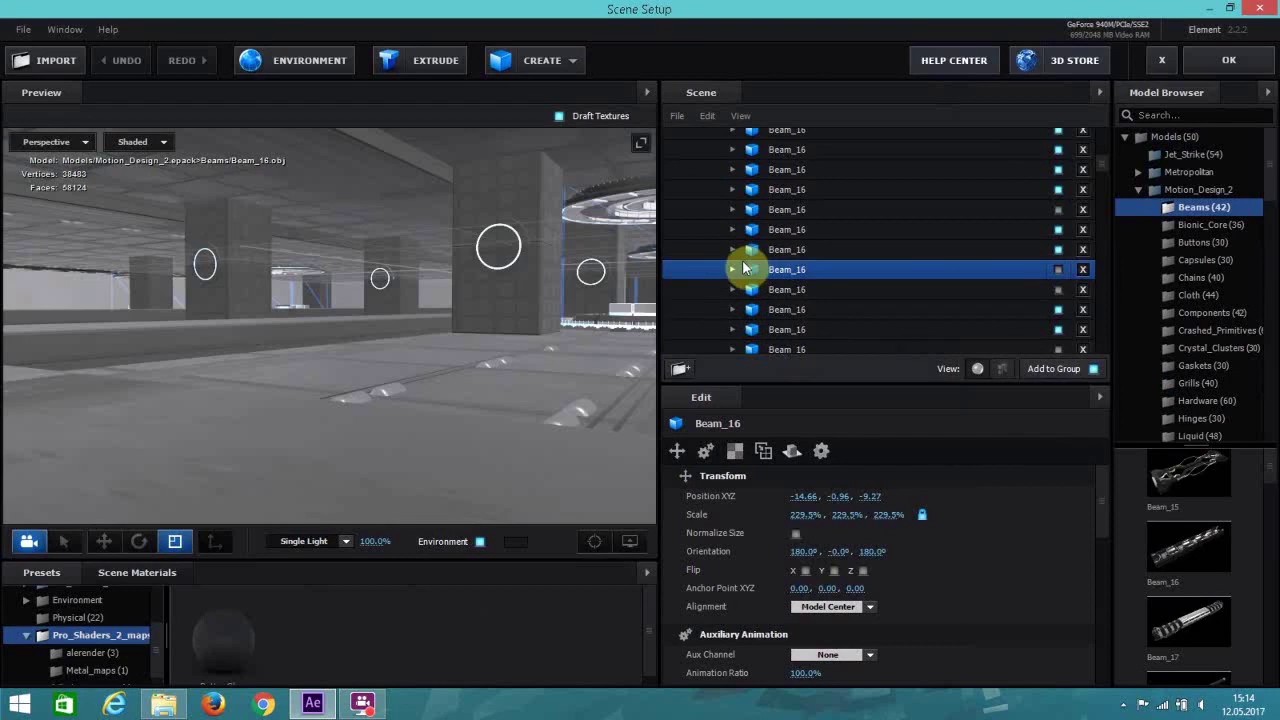
left_click(745, 268)
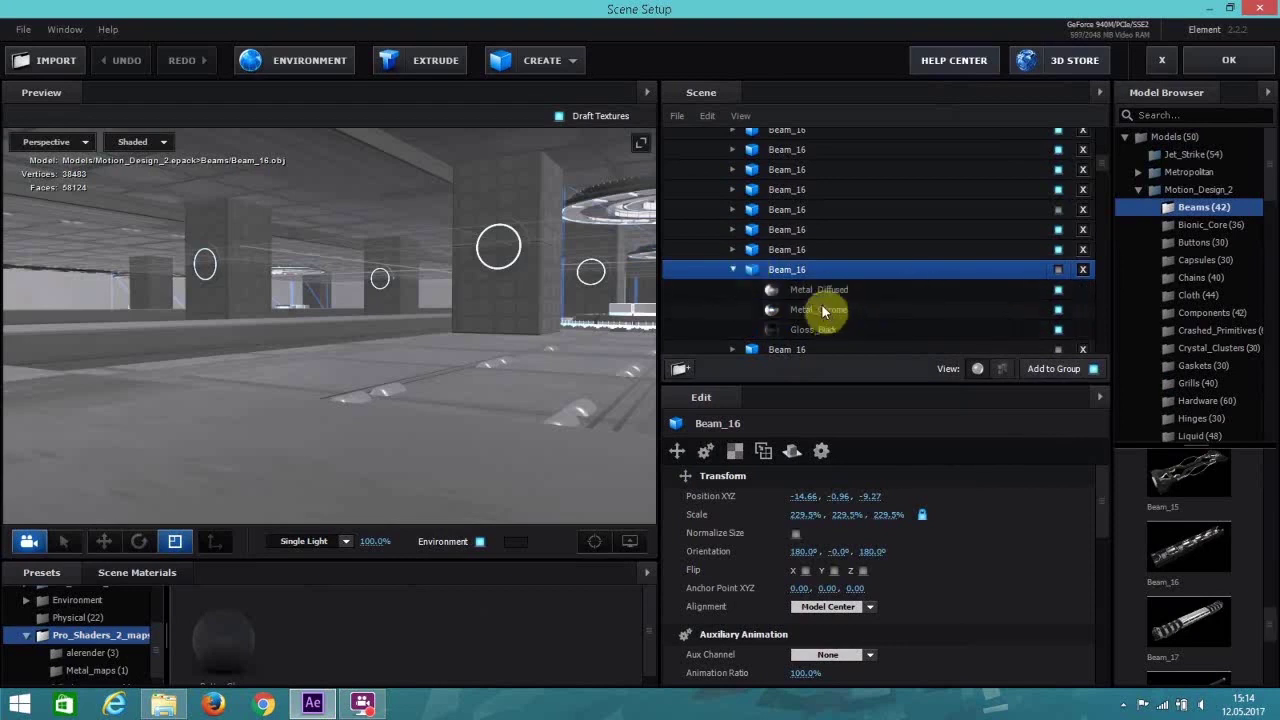
scroll(822, 309, "down", 10)
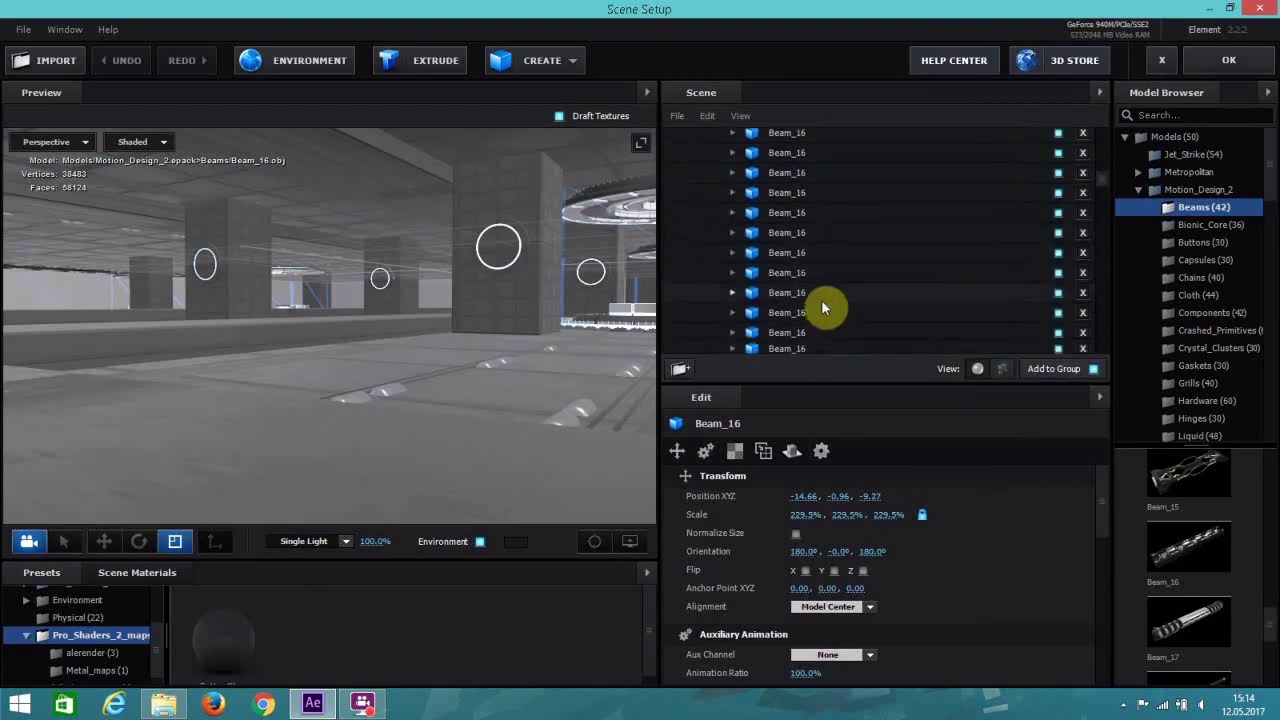
scroll(822, 303, "down", 2)
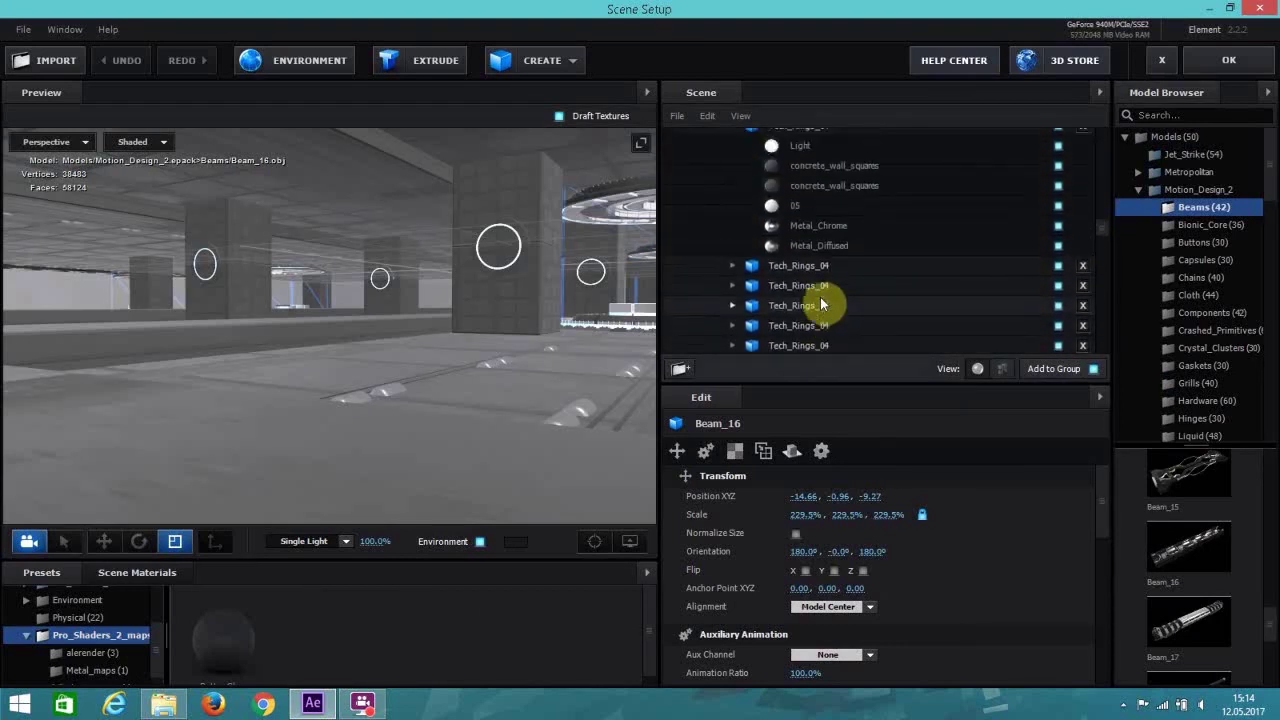
scroll(822, 303, "up", 3)
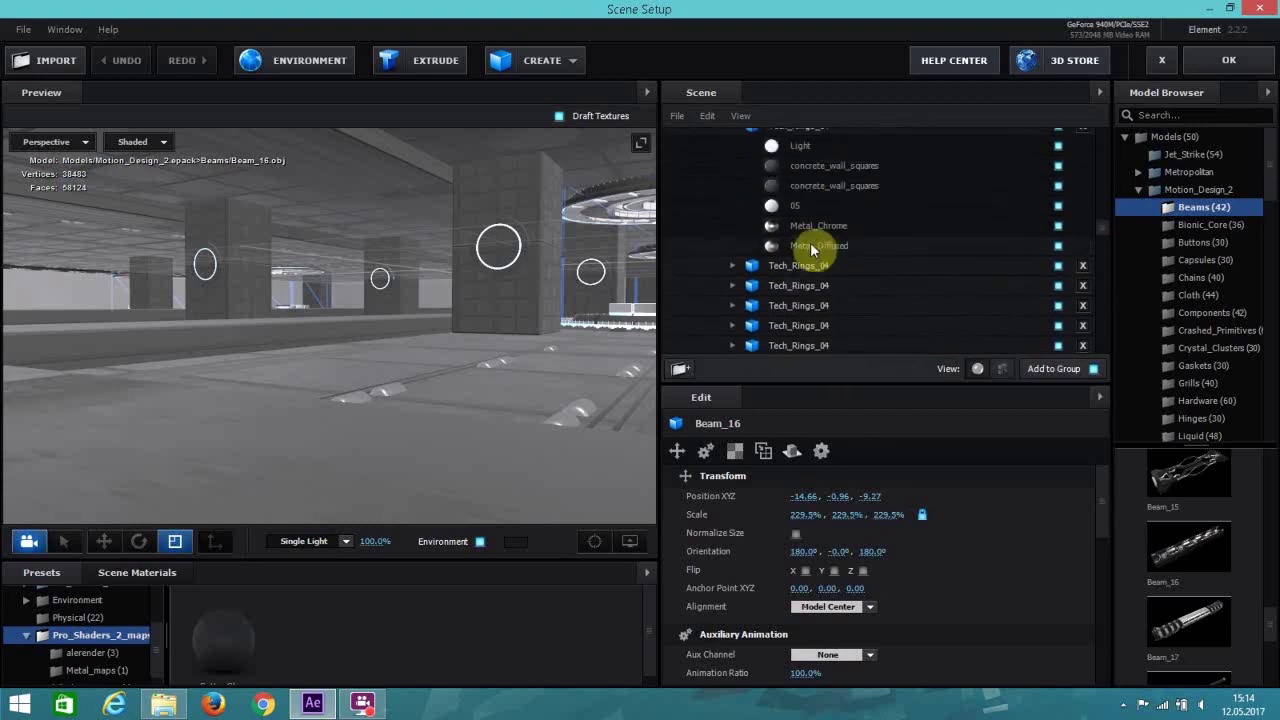
left_click(795, 147)
right_click(797, 148)
left_click(844, 267)
Paste the Light material over Metal_Diffused and Metal_Chrome of the Beam_16 at X -14.66, Z -9.27.
scroll(845, 267, "up", 10)
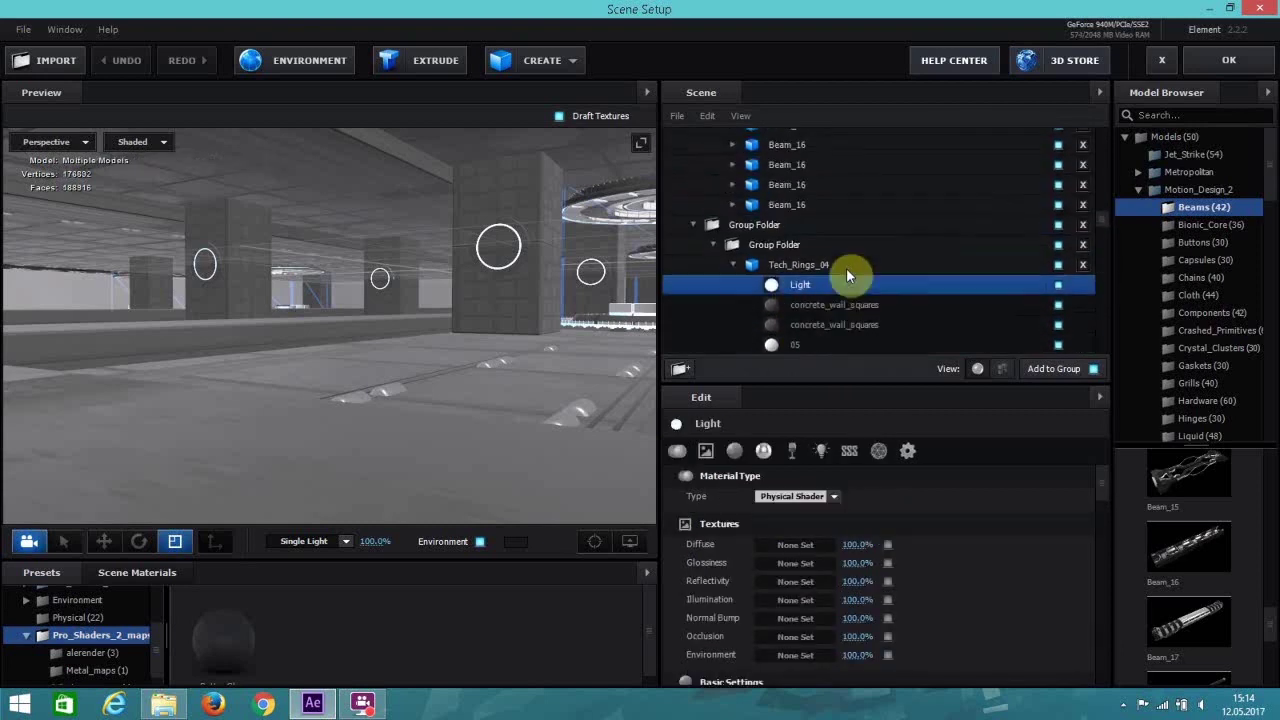
scroll(846, 270, "up", 2)
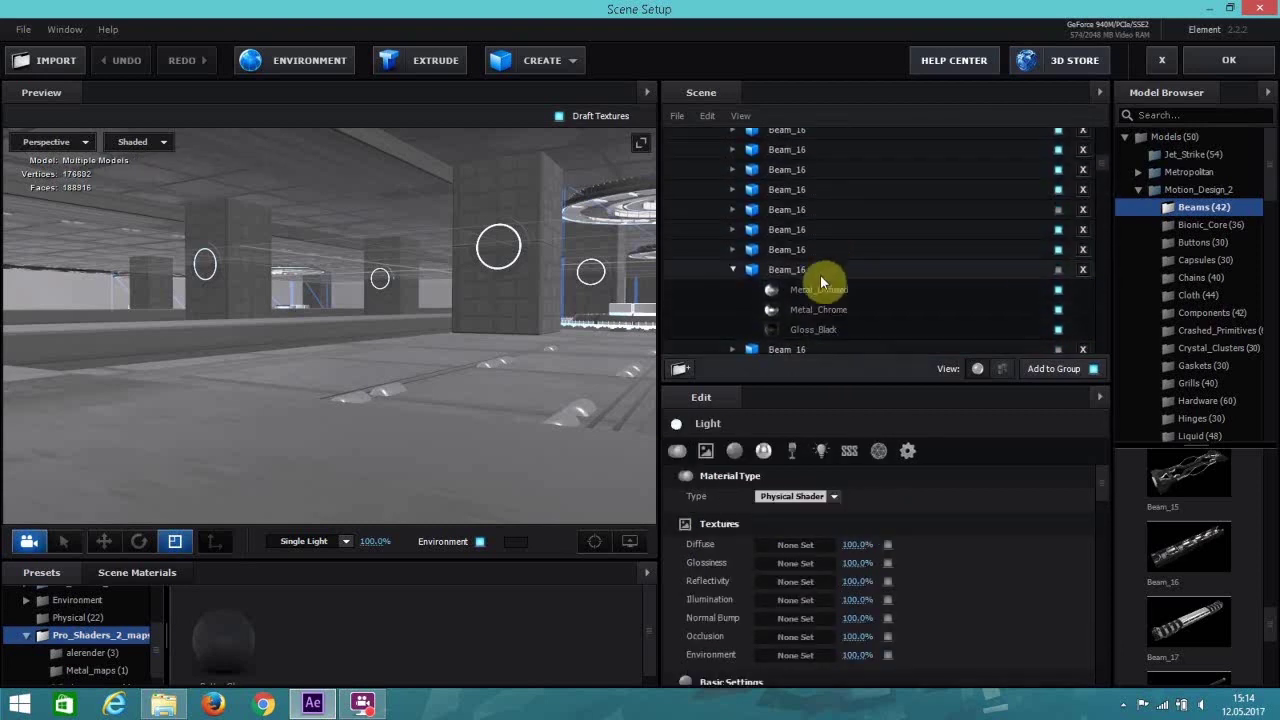
right_click(822, 291)
mouse_move(848, 345)
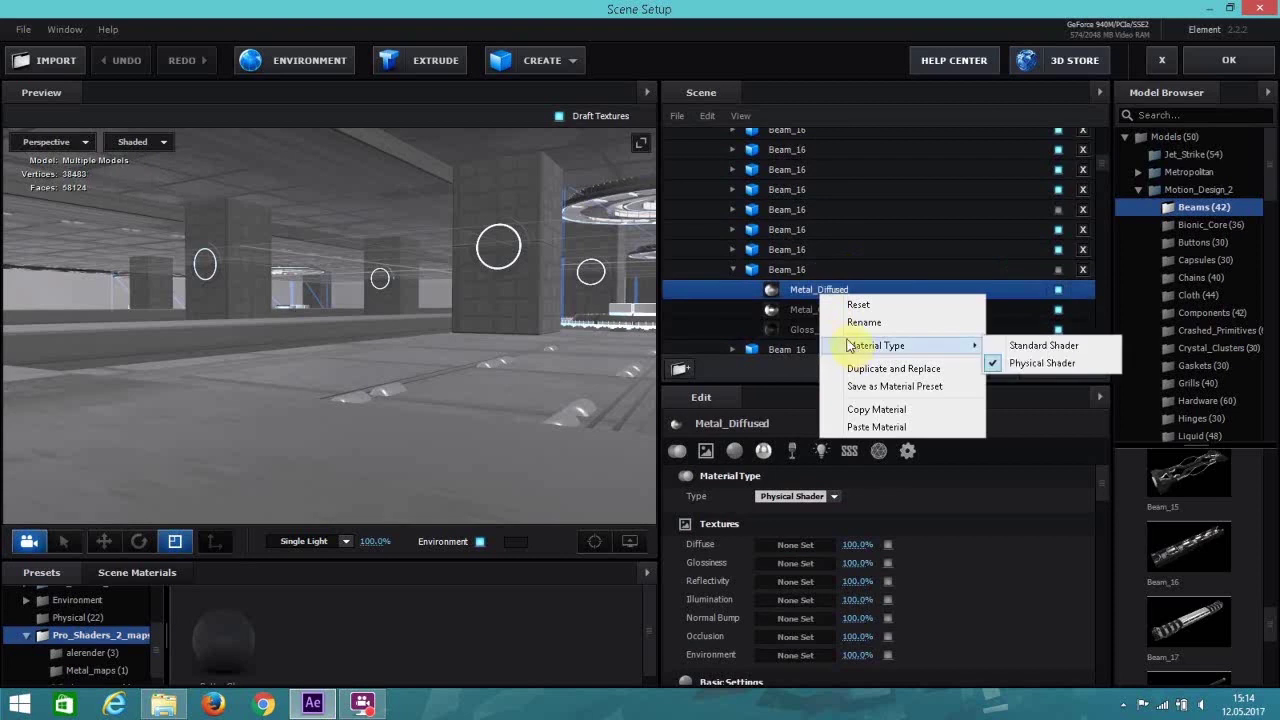
left_click(876, 427)
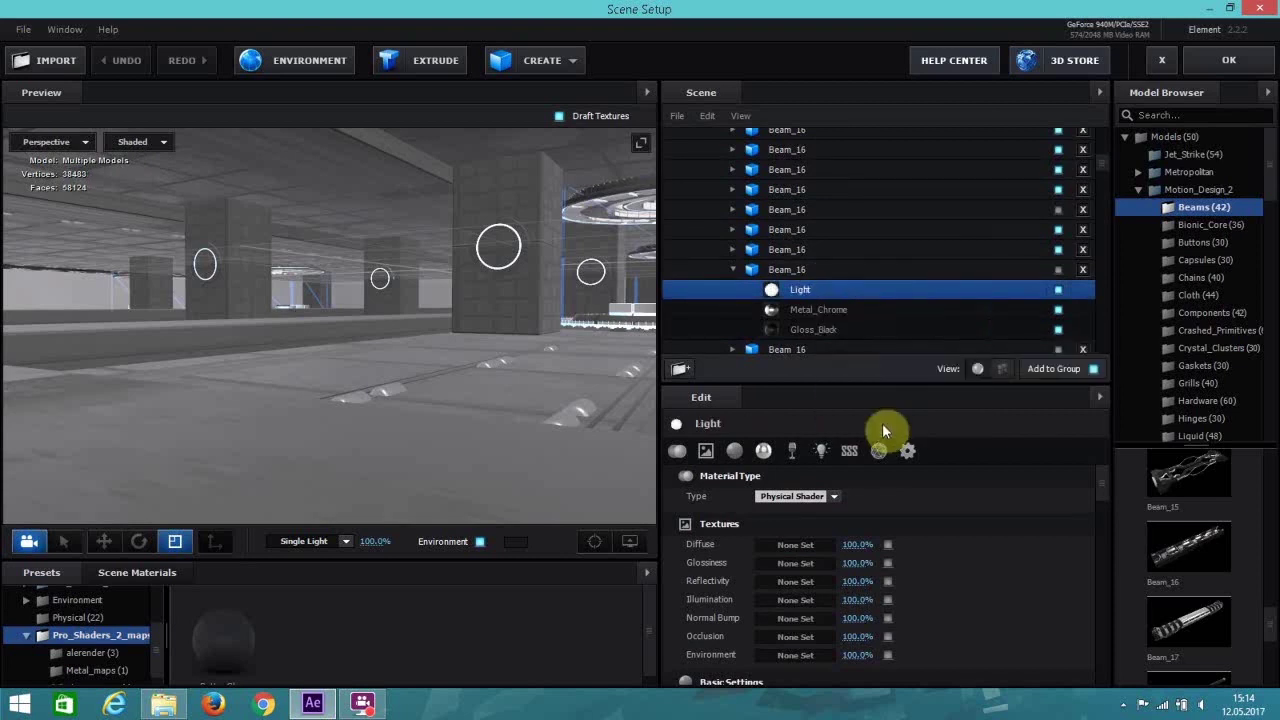
left_click(823, 316)
right_click(828, 316)
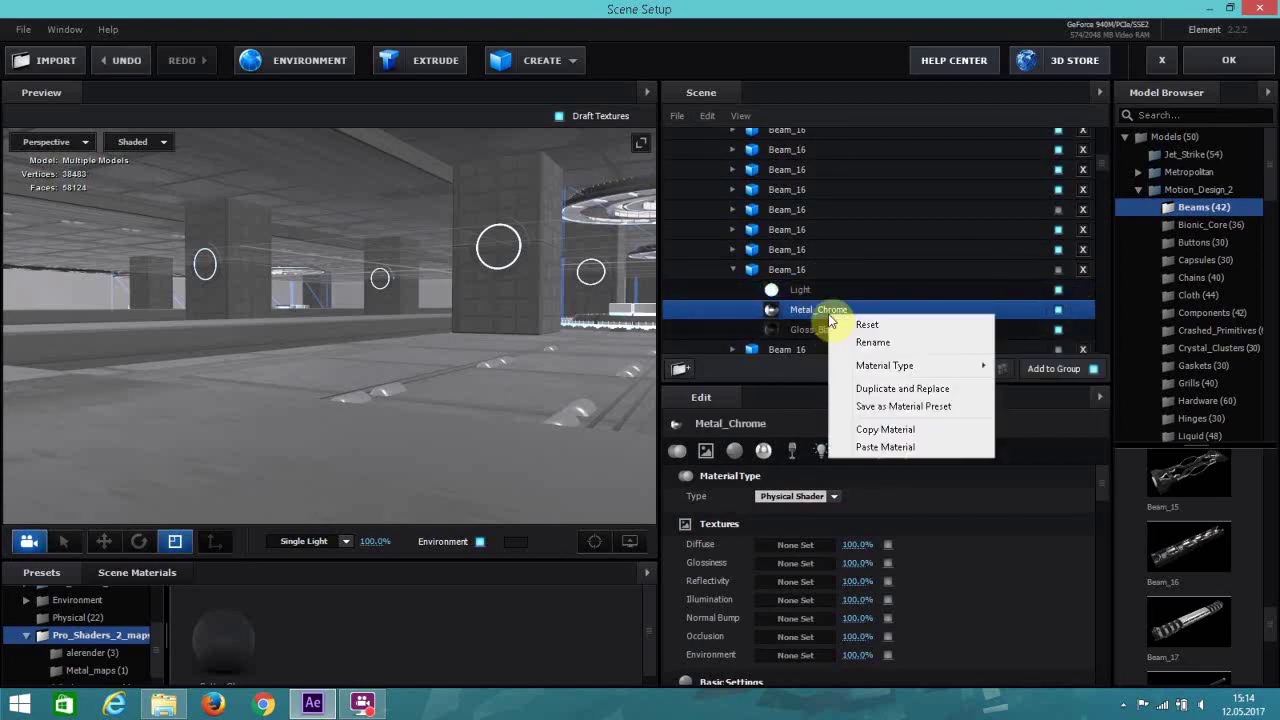
left_click(890, 446)
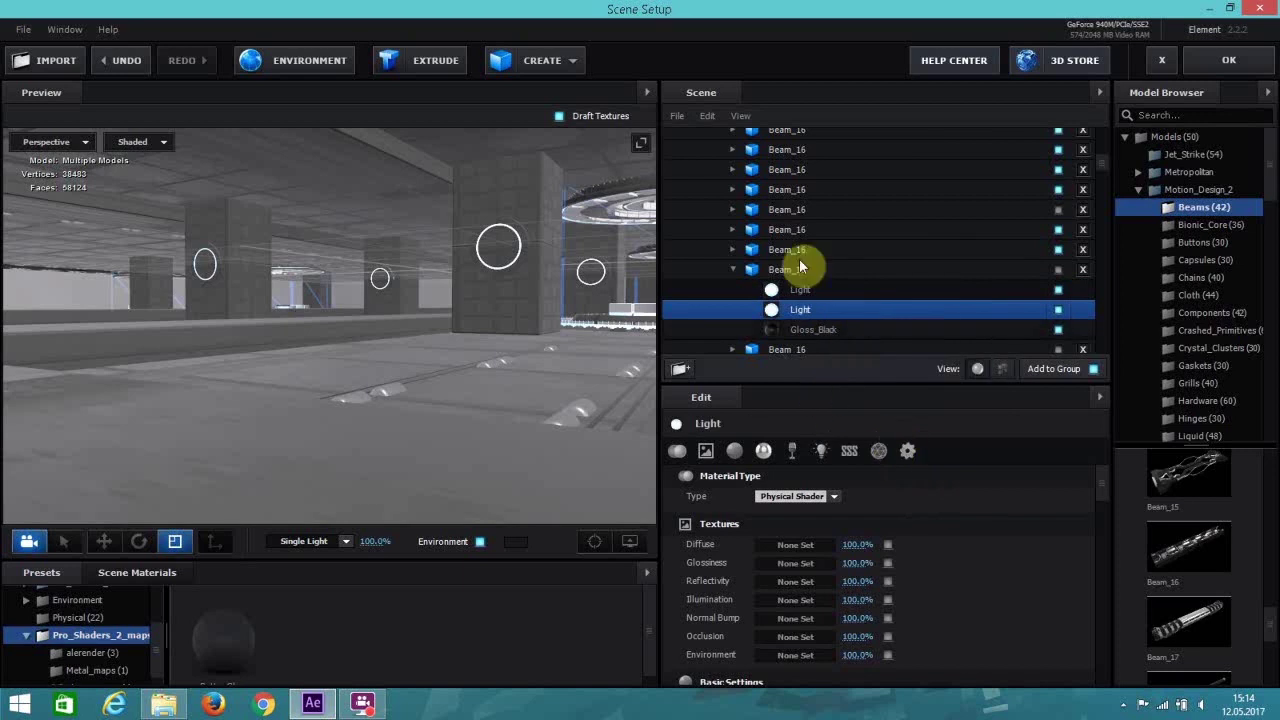
Replace Metal_Diffused and Metal_Chrome with the copied Light material on the Beam_16 at X -16.87, Z -9.27.
left_click(733, 249)
left_click(750, 251)
right_click(781, 272)
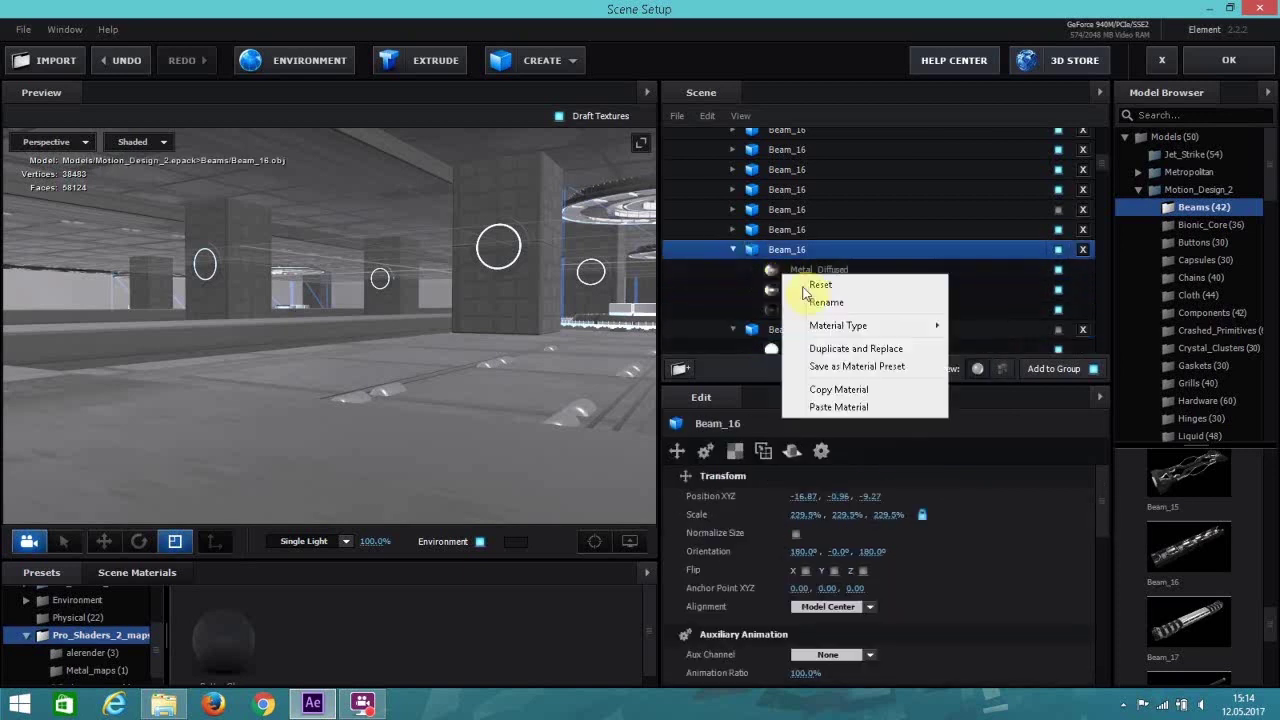
left_click(865, 408)
left_click(795, 289)
right_click(795, 289)
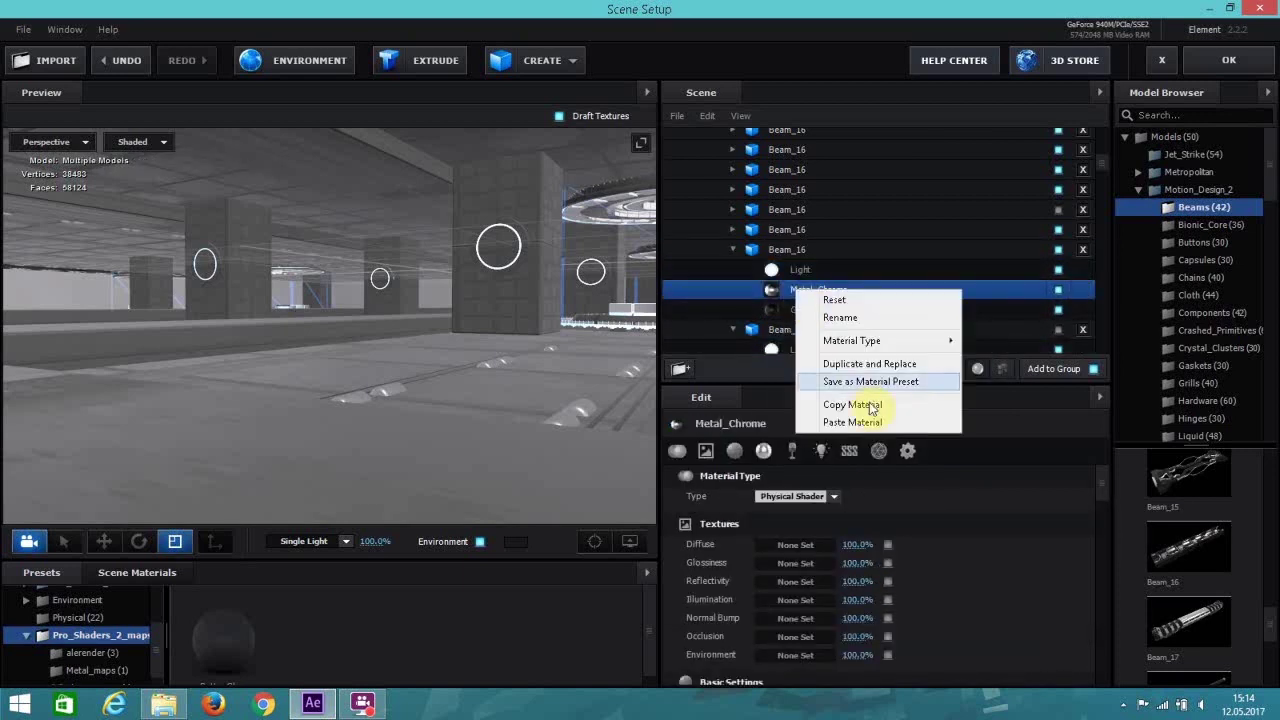
left_click(872, 422)
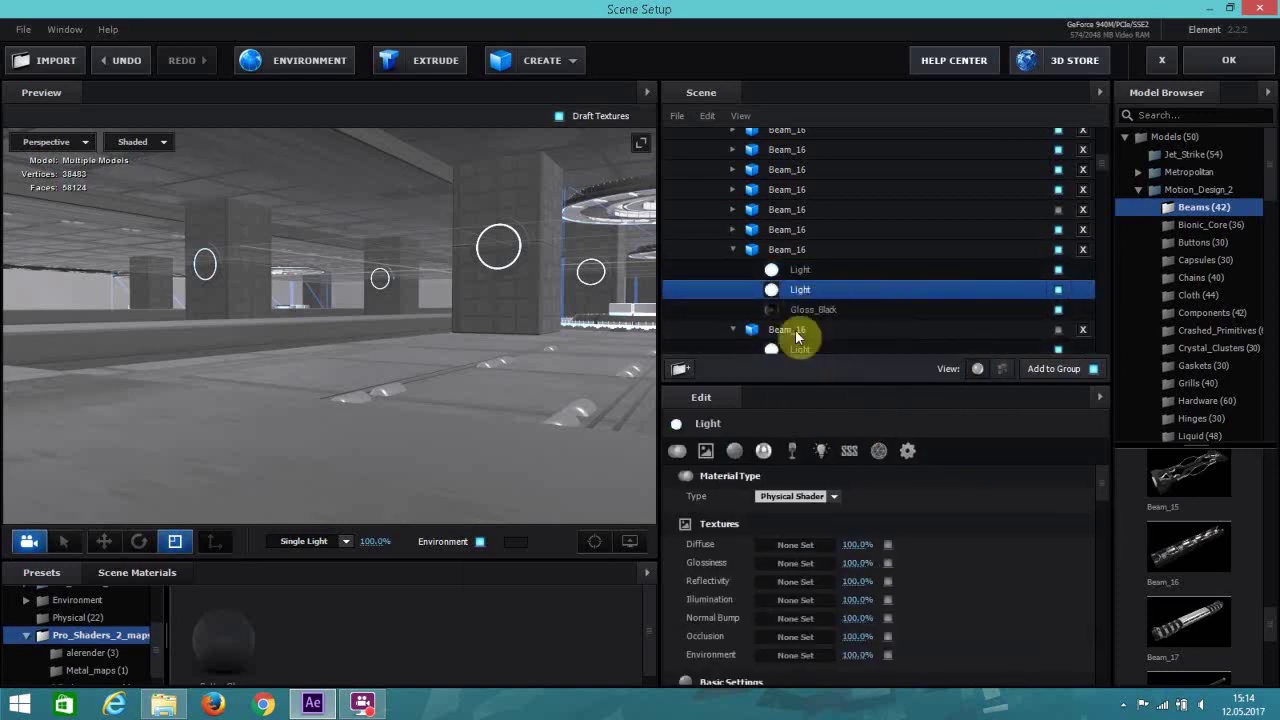
Paste Light over both metal materials of the Beam_16 listed directly above the one at X -16.87.
double_click(778, 231)
right_click(805, 252)
left_click(870, 384)
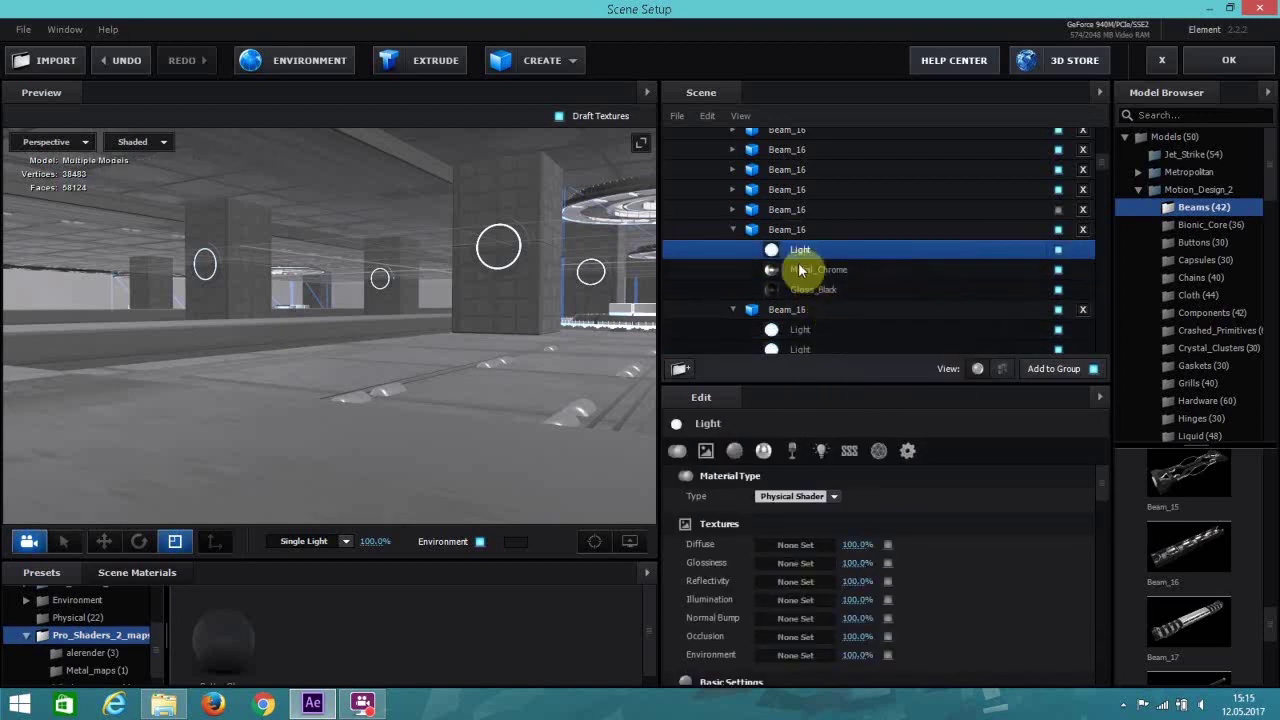
right_click(803, 272)
left_click(866, 404)
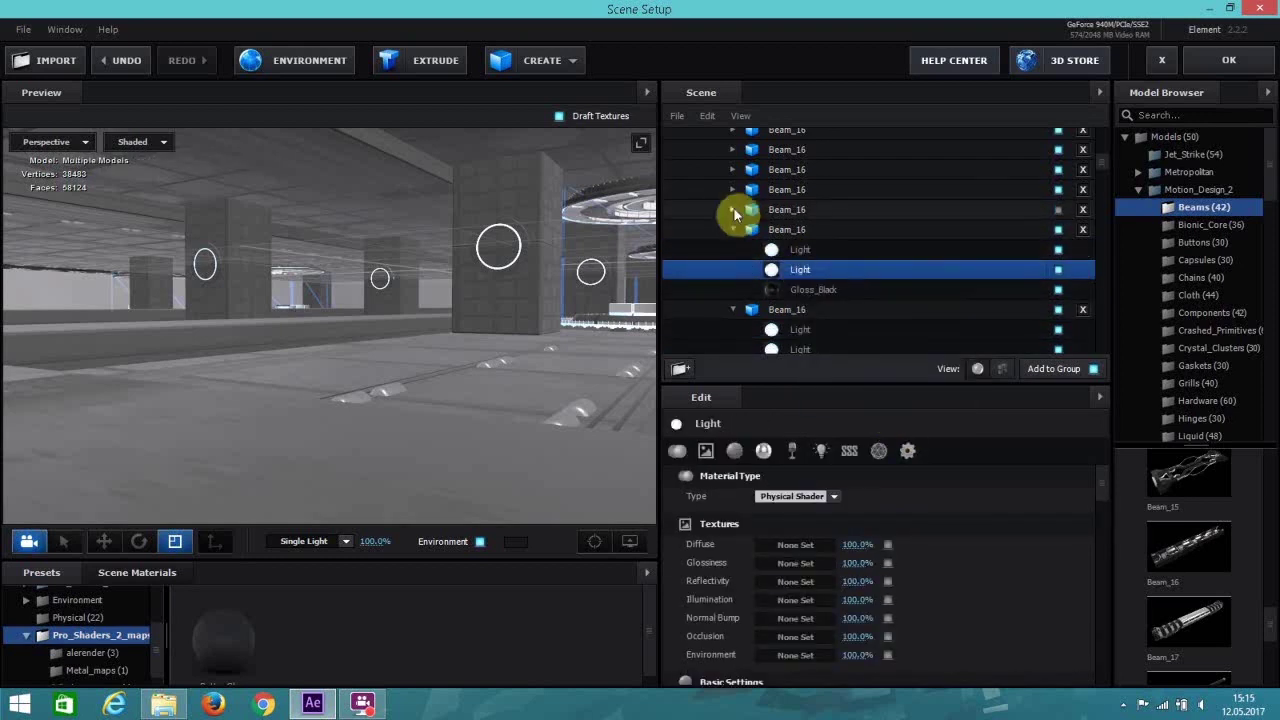
Paste Light over Metal_Diffused and Metal_Chrome of the hidden Beam_16 listed two above the one at X -16.87.
left_click(736, 209)
right_click(784, 229)
left_click(955, 361)
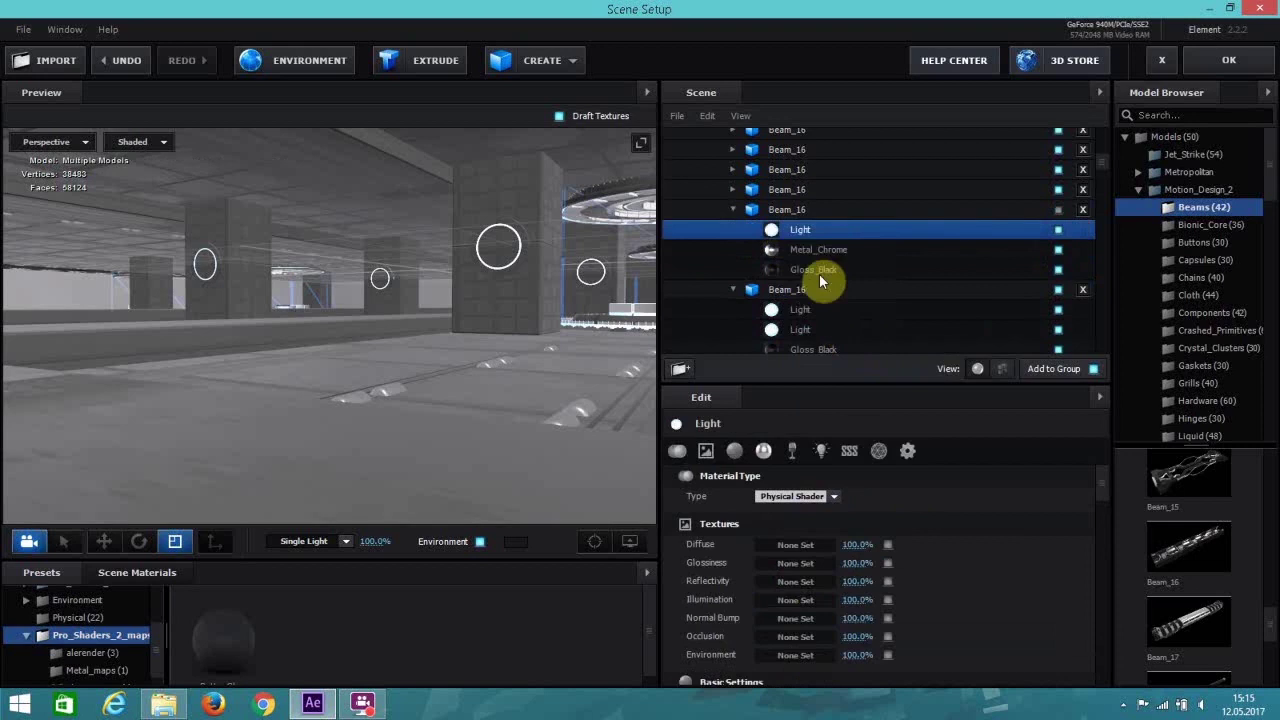
left_click(809, 256)
right_click(809, 255)
left_click(870, 384)
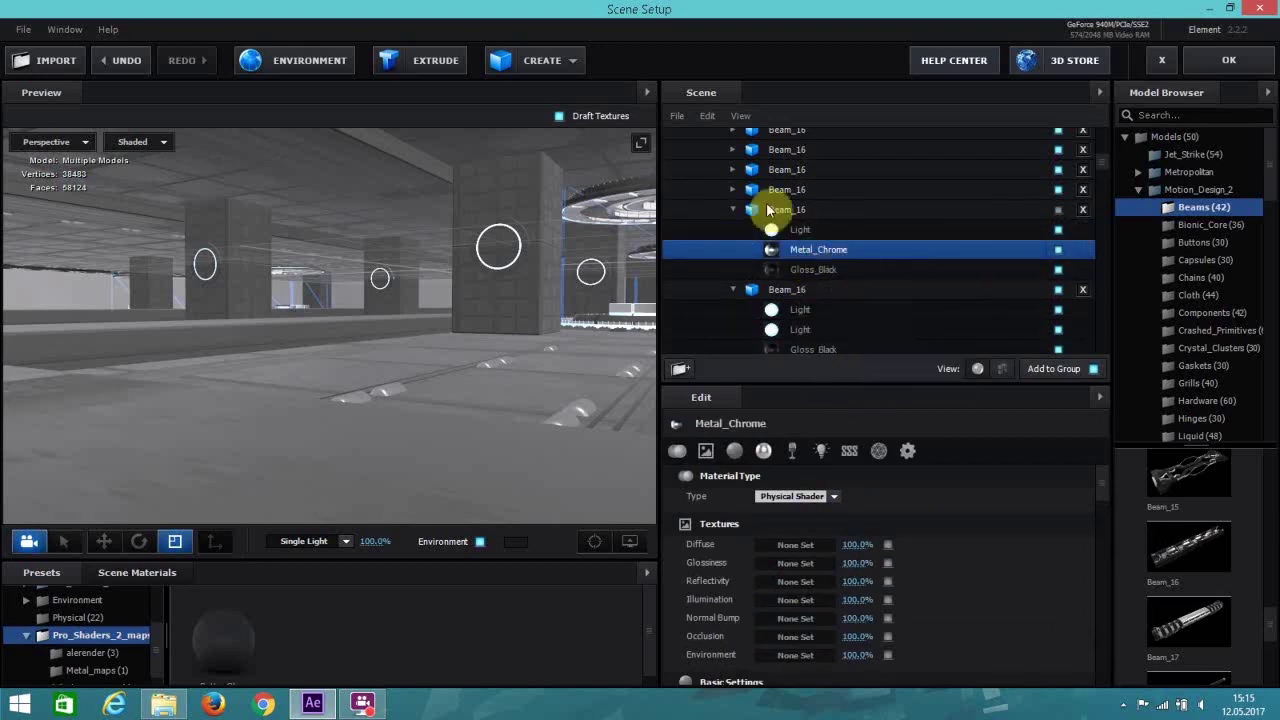
Paste Light over Metal_Diffused and Metal_Chrome of the visible Beam_16 listed directly below the one at X 8.05.
left_click(736, 191)
left_click(814, 224)
left_click(814, 212)
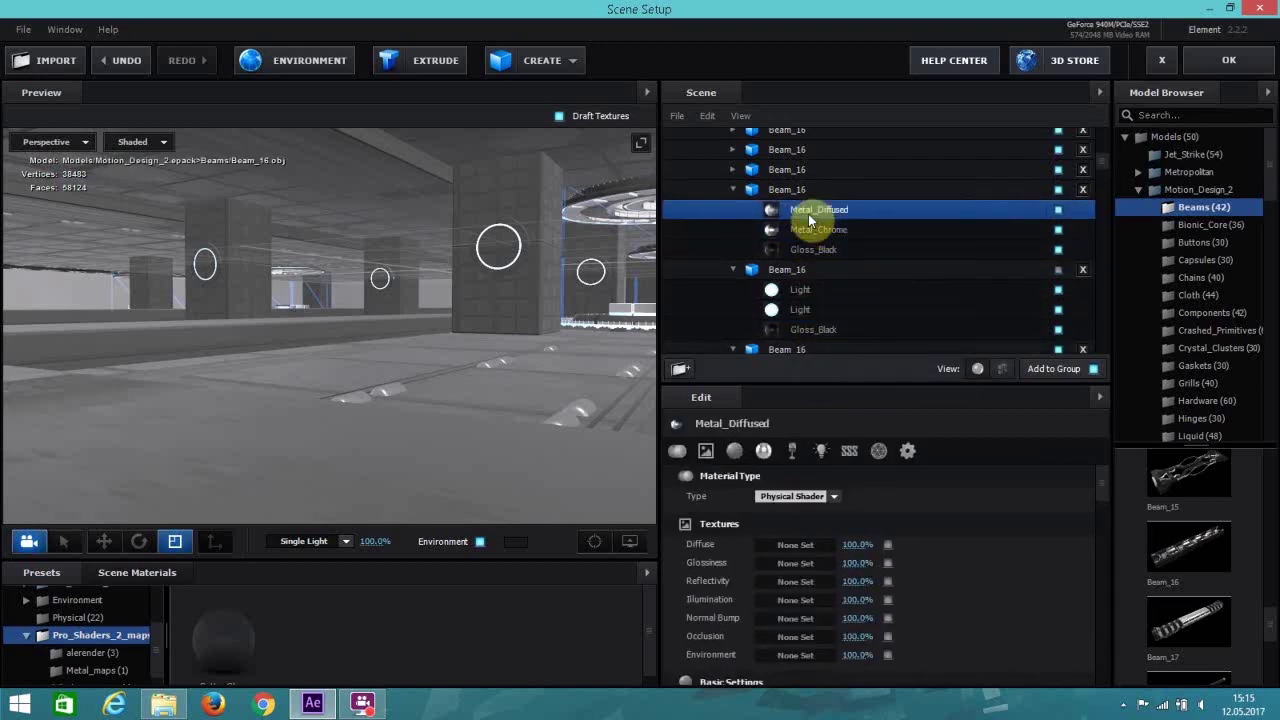
right_click(814, 212)
left_click(884, 347)
right_click(812, 230)
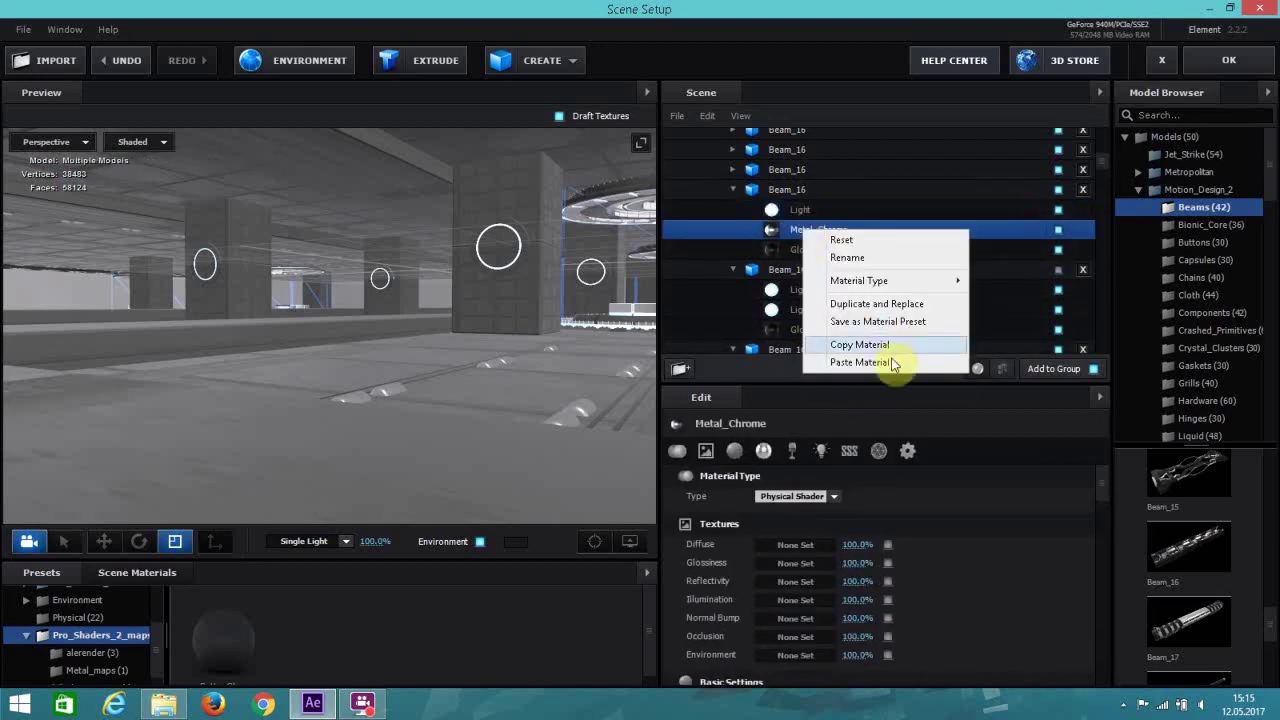
left_click(890, 360)
Paste the Light material over Metal_Diffused and Metal_Chrome of the Beam_16 at X 8.05, Z -9.27.
left_click(733, 169)
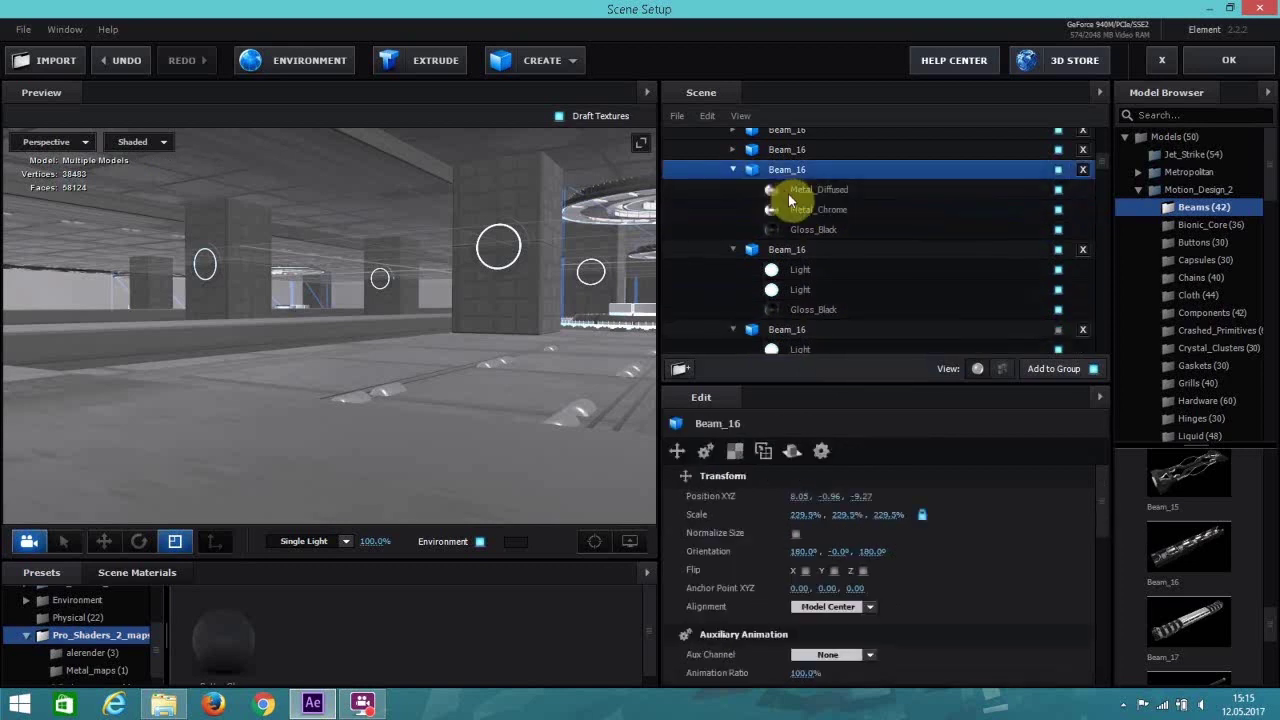
right_click(789, 194)
right_click(782, 210)
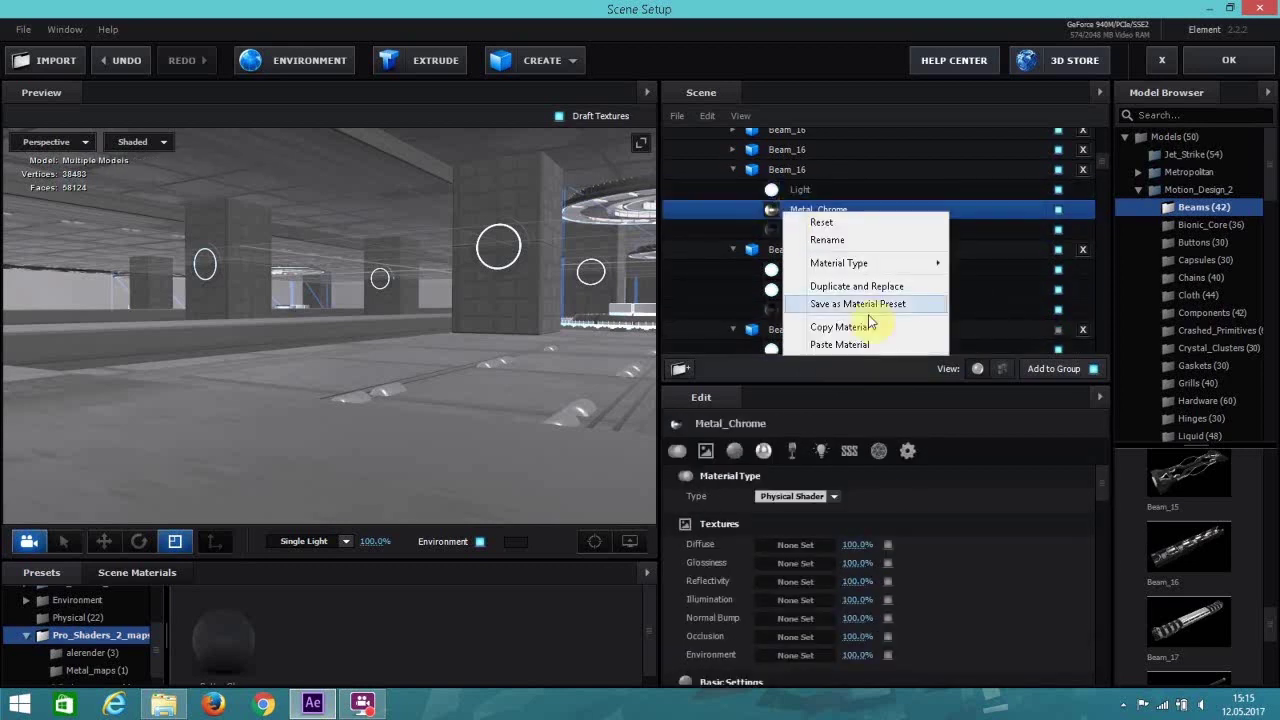
left_click(806, 346)
Paste Light over both metal materials of the Beam_16 listed directly above the one at X 8.05.
left_click(732, 236)
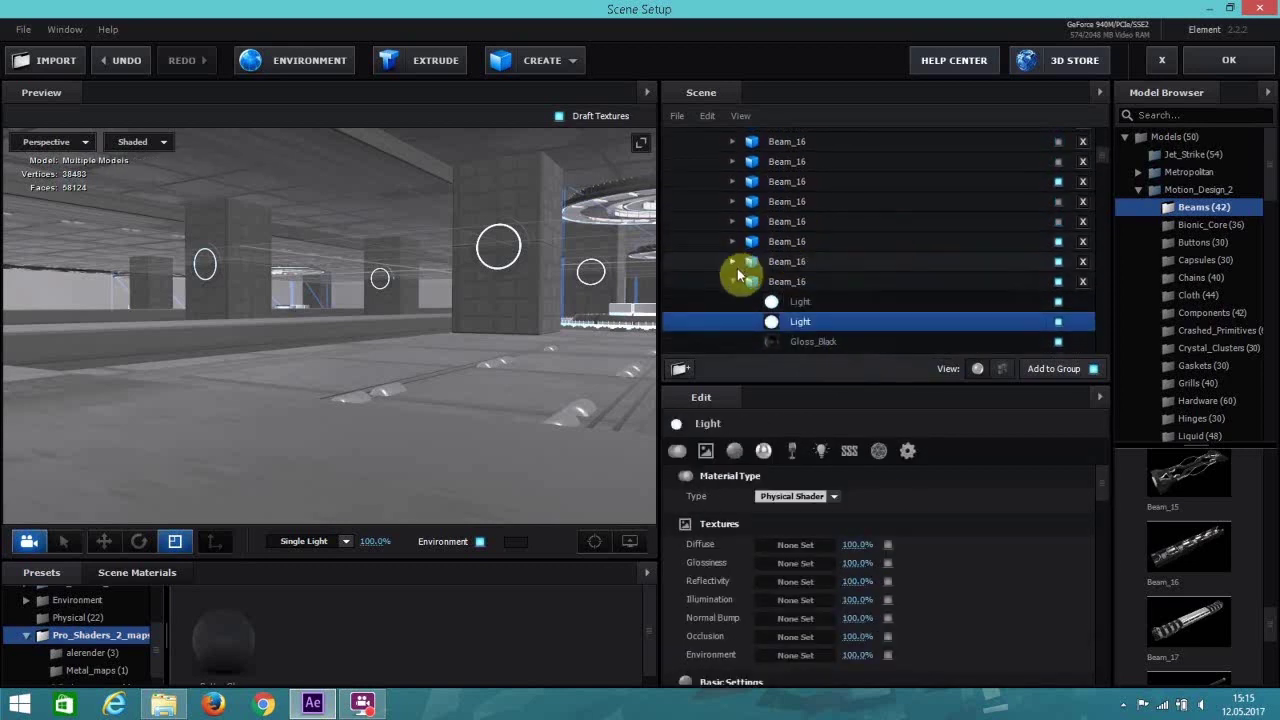
left_click(788, 262)
right_click(800, 282)
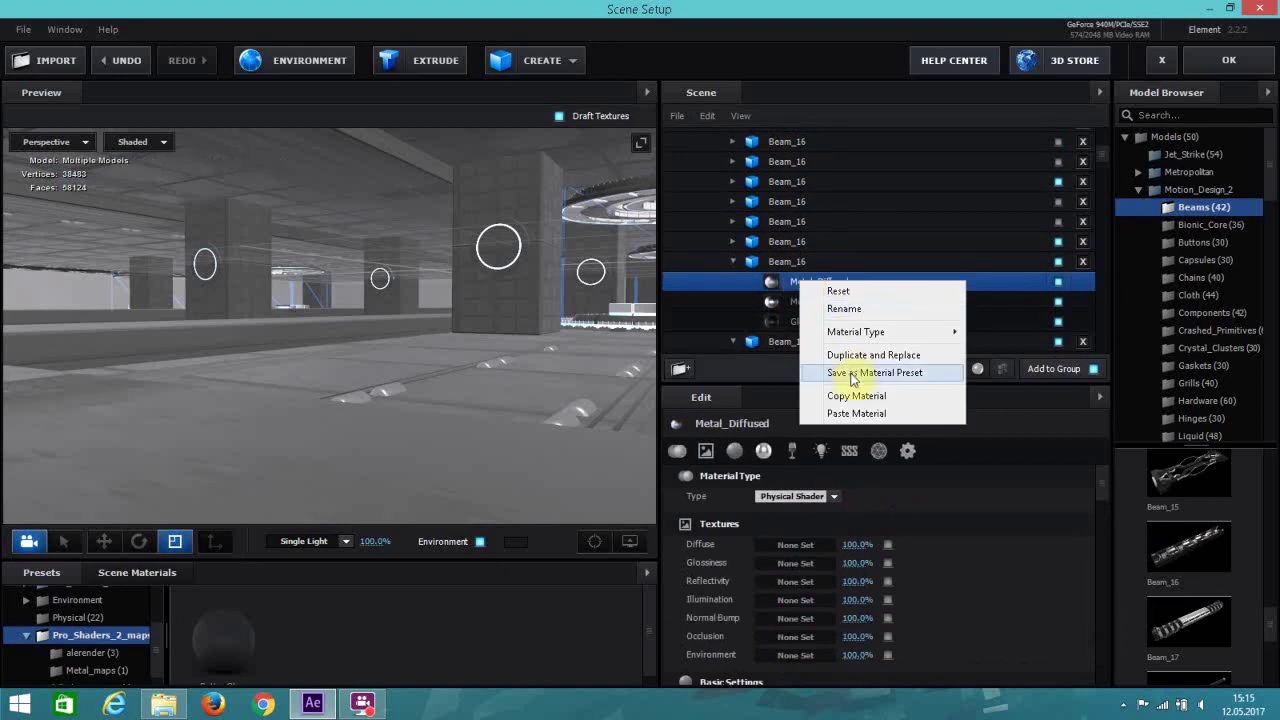
left_click(856, 413)
right_click(783, 302)
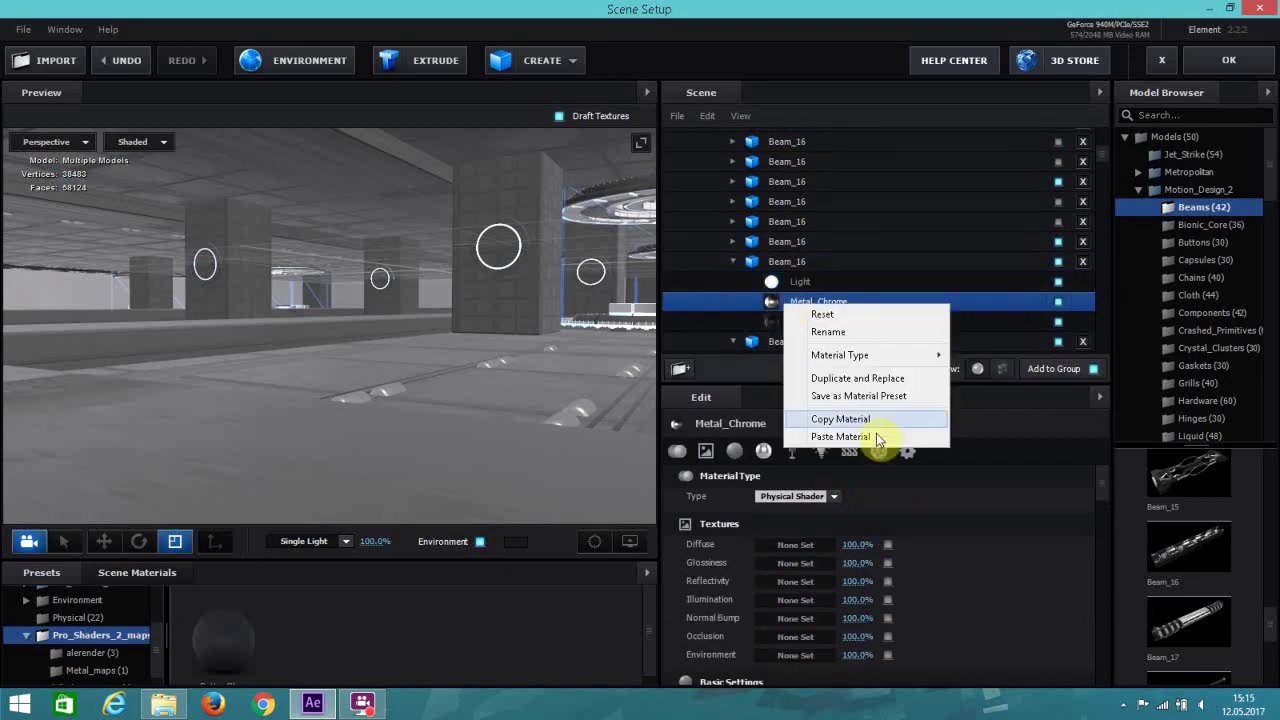
left_click(878, 438)
Paste the Light material over Metal_Diffused and Metal_Chrome of the Beam_16 at X 2.96, Z -9.27.
left_click(748, 242)
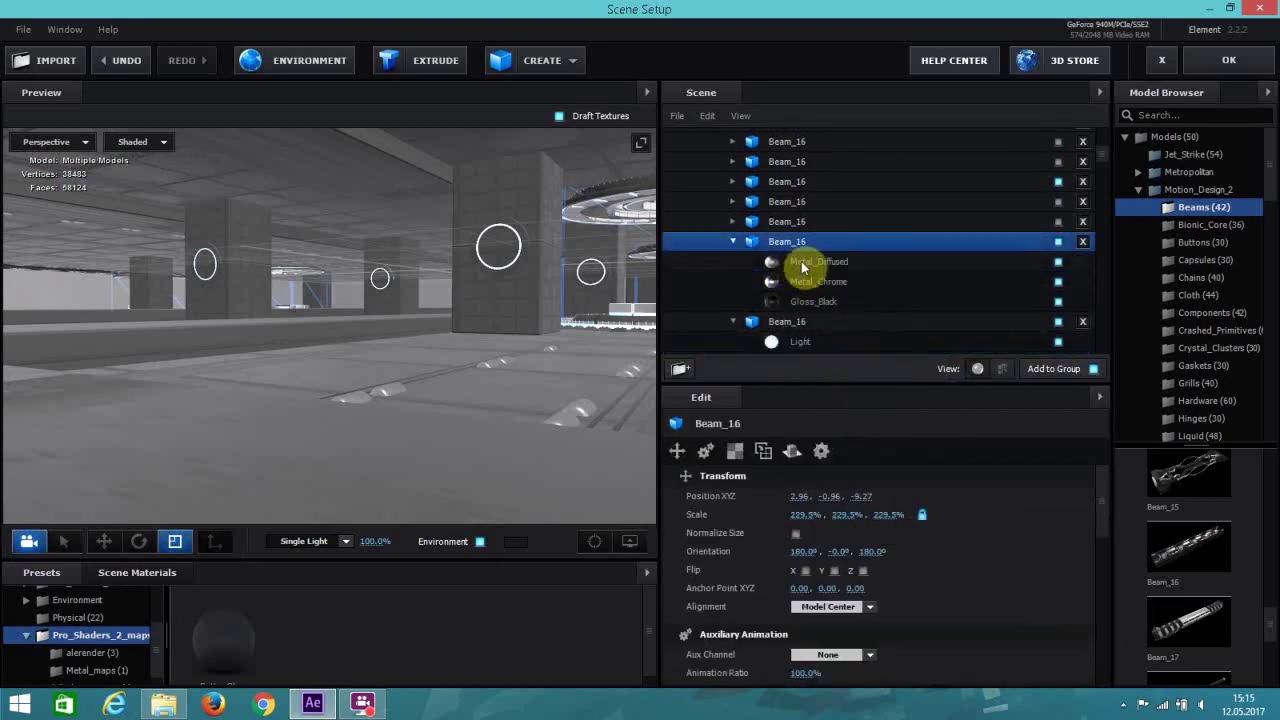
left_click(801, 262)
right_click(801, 262)
left_click(880, 392)
right_click(810, 285)
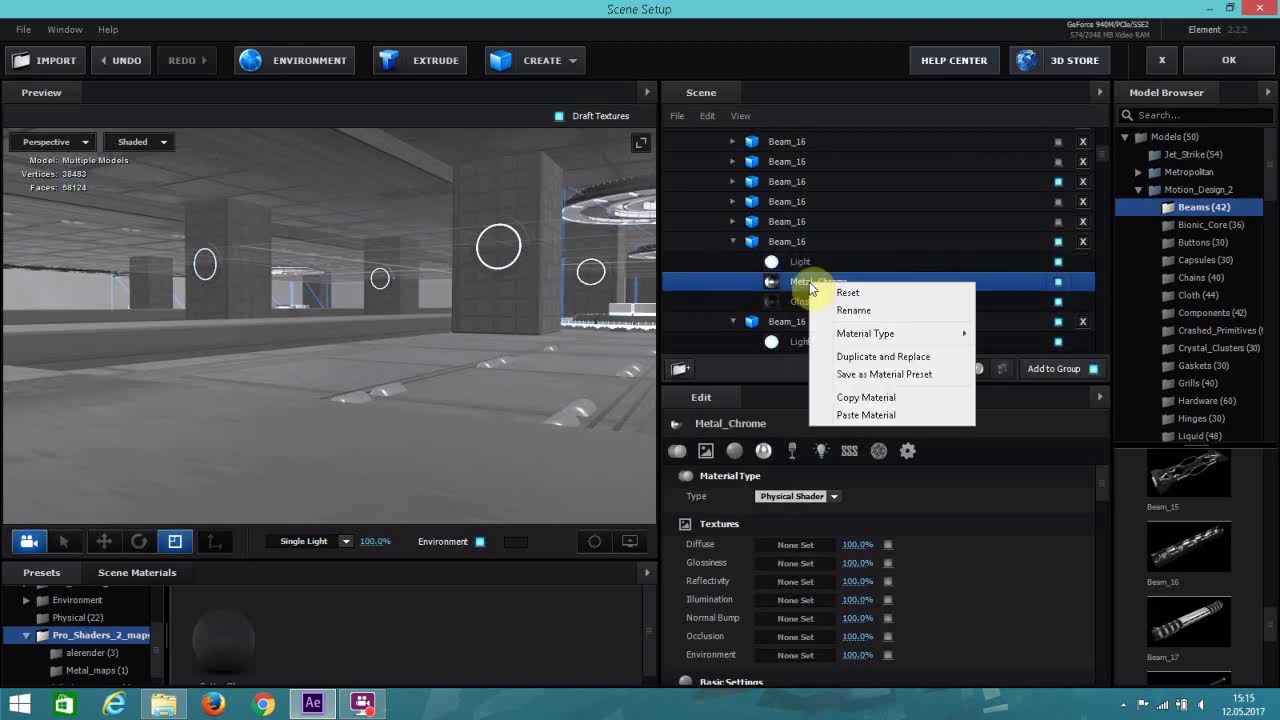
left_click(866, 415)
Paste the Light material over Metal_Diffused and Metal_Chrome of the hidden Beam_16 at X -14.66, Z 18.49.
left_click(738, 222)
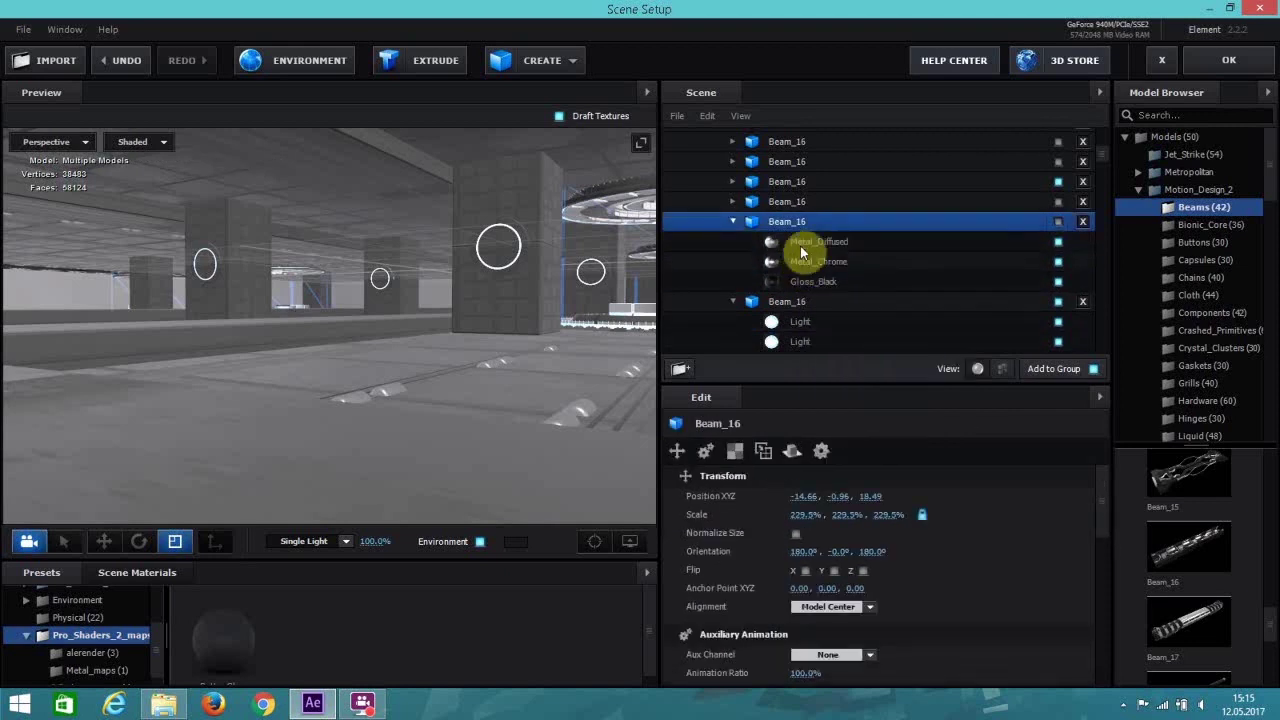
left_click(805, 244)
right_click(805, 244)
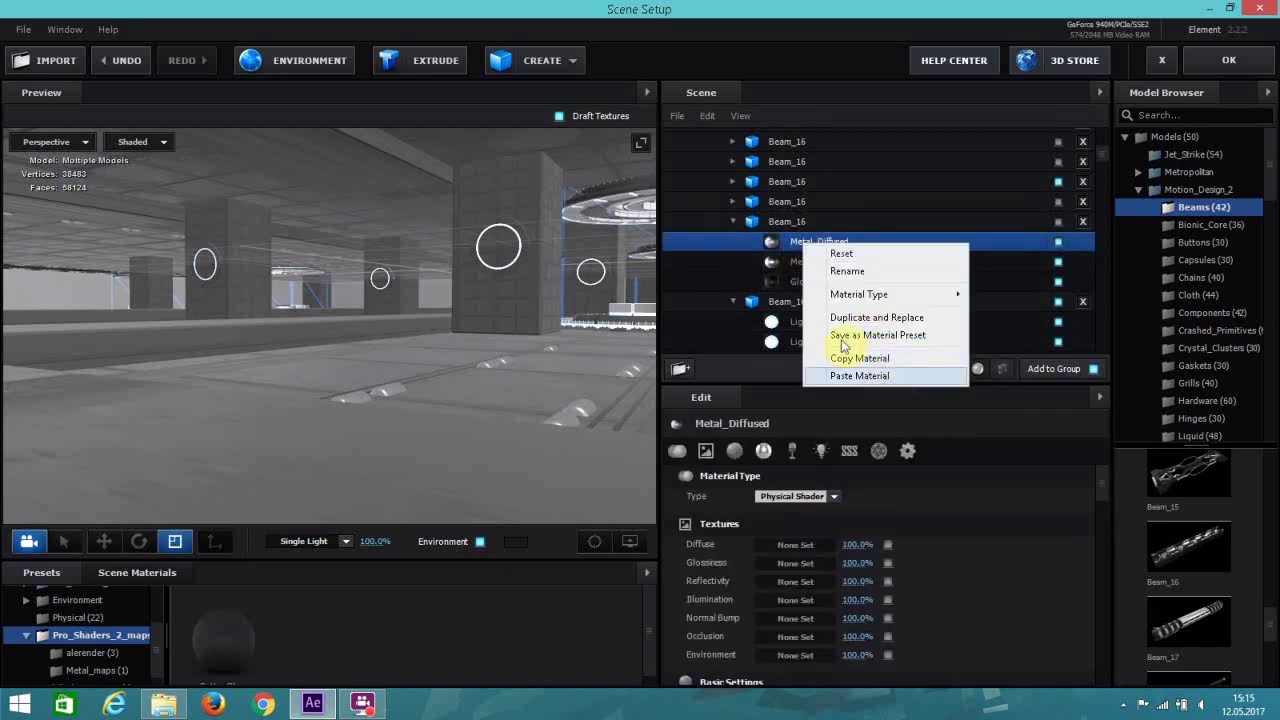
left_click(860, 376)
right_click(789, 261)
left_click(892, 399)
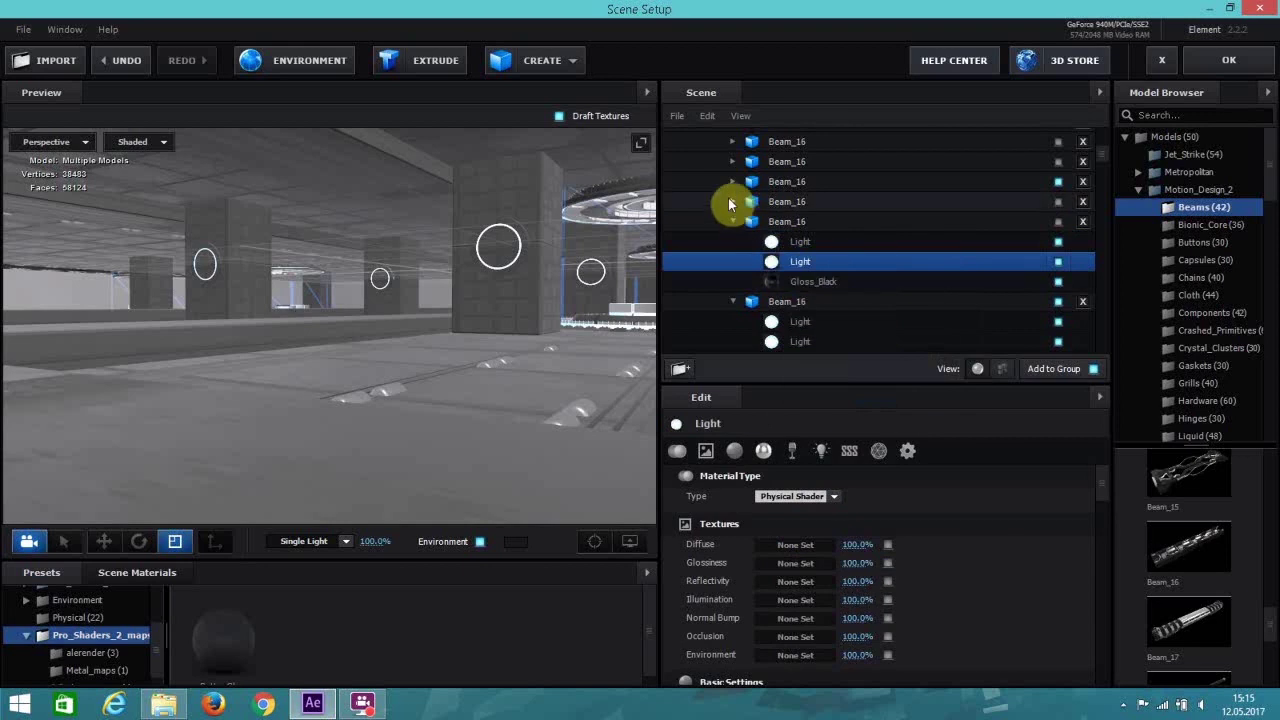
Paste Light over both metal materials of the hidden Beam_16 listed directly above the one at X -14.66, Z 18.49.
left_click(737, 201)
right_click(815, 223)
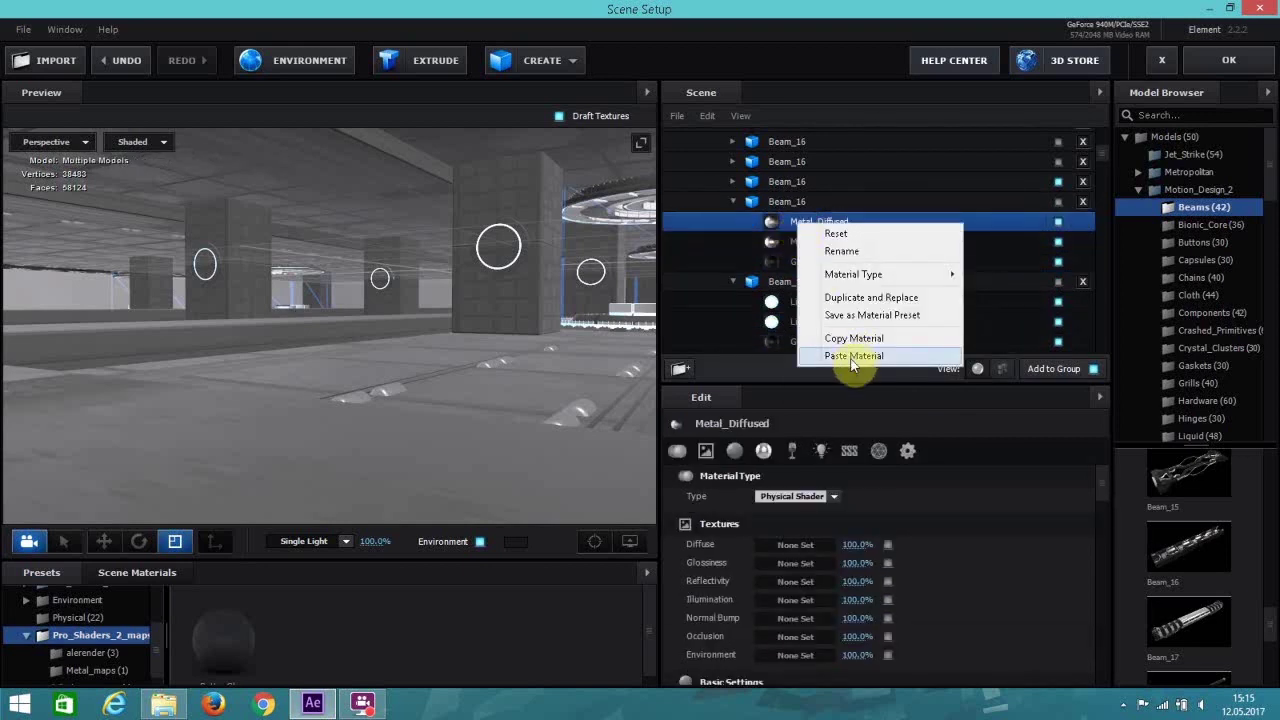
left_click(853, 356)
right_click(789, 242)
left_click(864, 376)
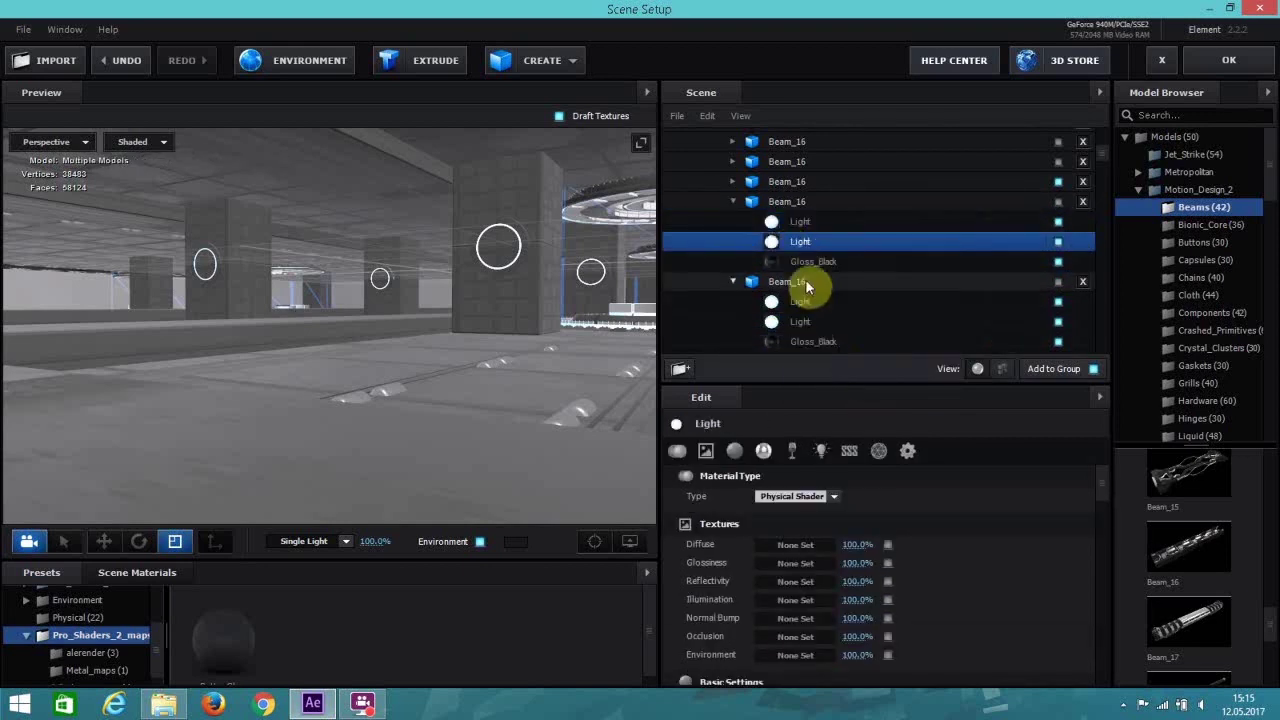
Paste the Light material over Metal_Diffused and Metal_Chrome of the Beam_16 at X -4.60, Z 18.49.
scroll(806, 280, "up", 3)
left_click(731, 296)
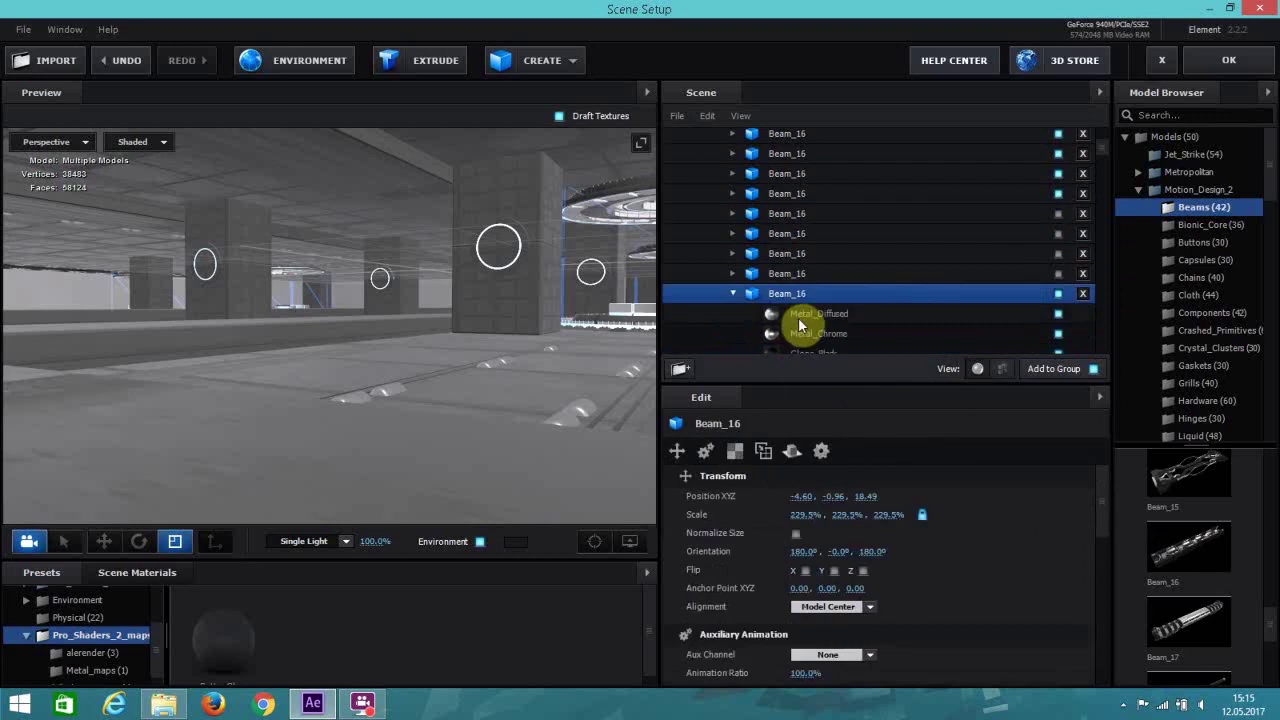
right_click(801, 317)
left_click(855, 450)
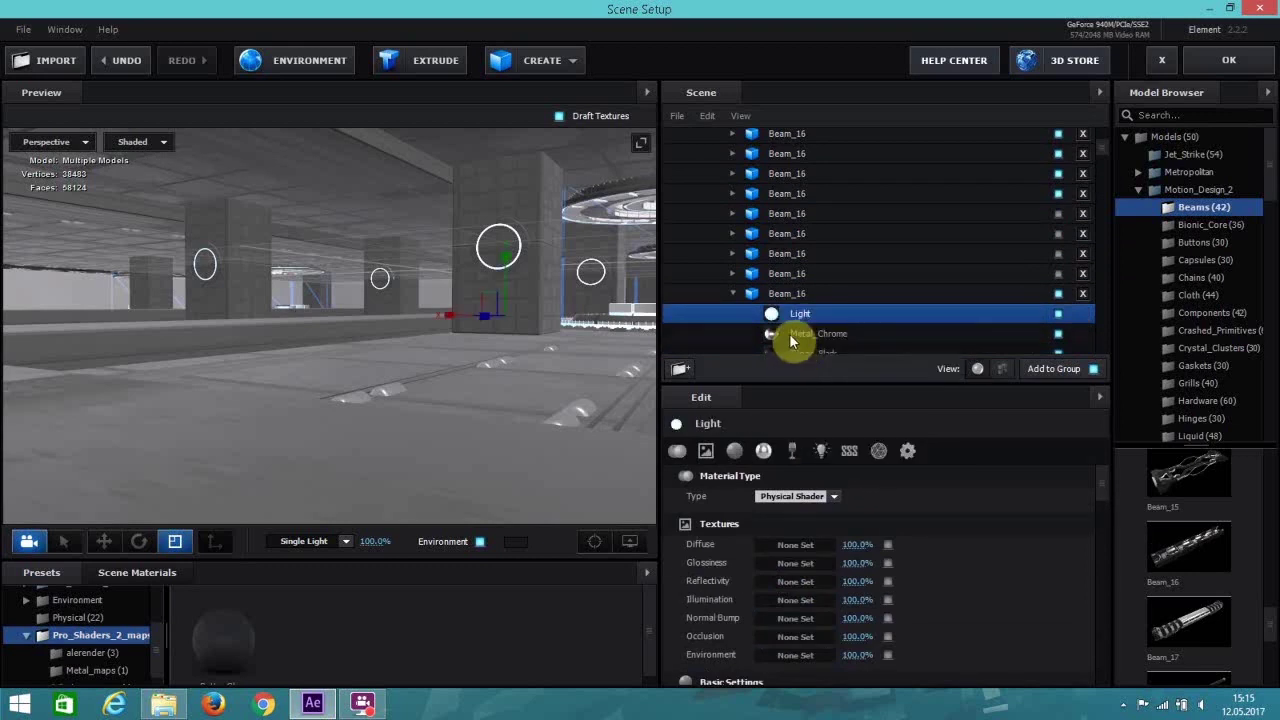
right_click(791, 335)
left_click(846, 468)
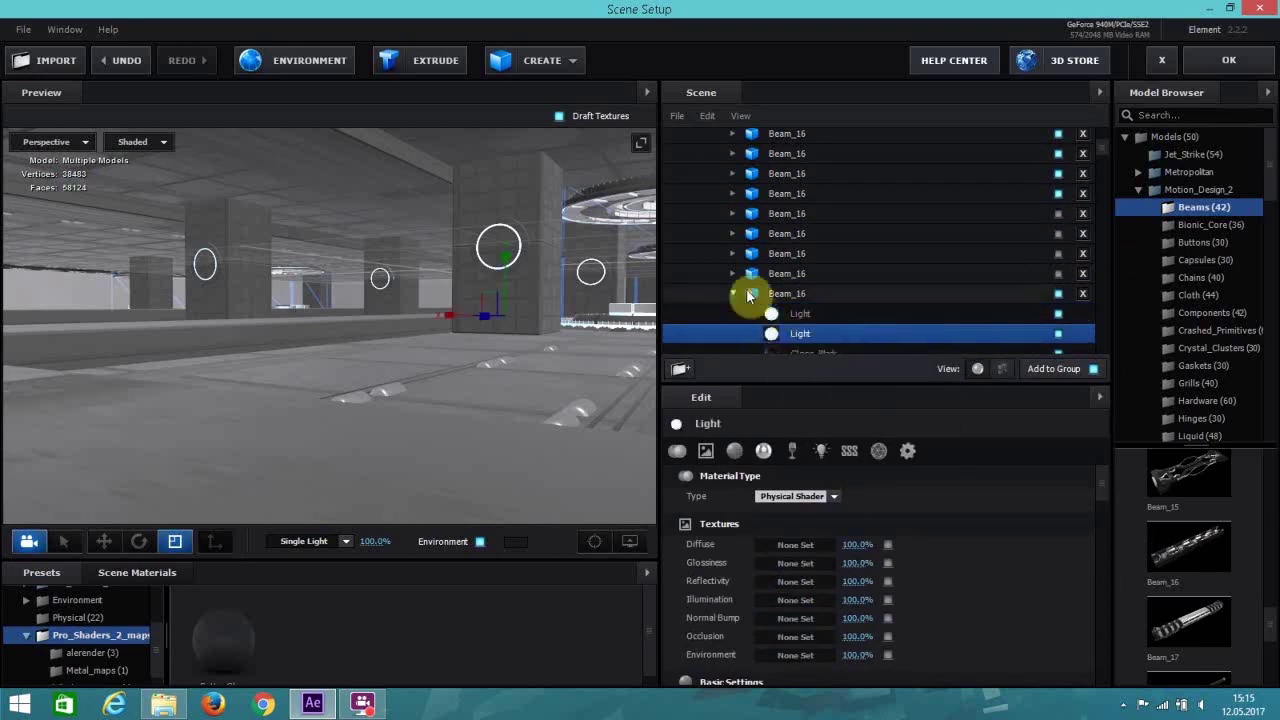
Paste the Light material over Metal_Diffused of the hidden Beam_16 listed directly above the one at X -4.60, Z 18.49.
left_click(740, 279)
left_click(817, 294)
right_click(815, 294)
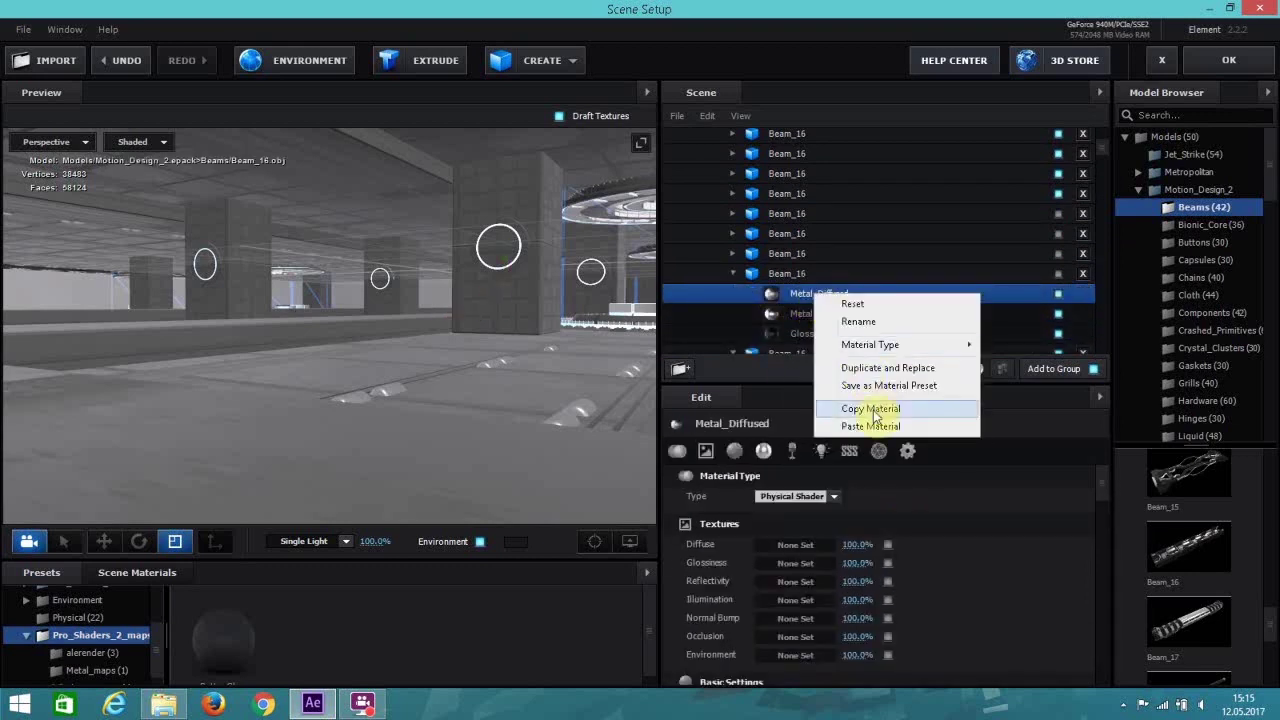
left_click(847, 405)
Try to paste the Light material over Metal_Chrome of the same hidden Beam_16.
right_click(800, 316)
left_click(885, 433)
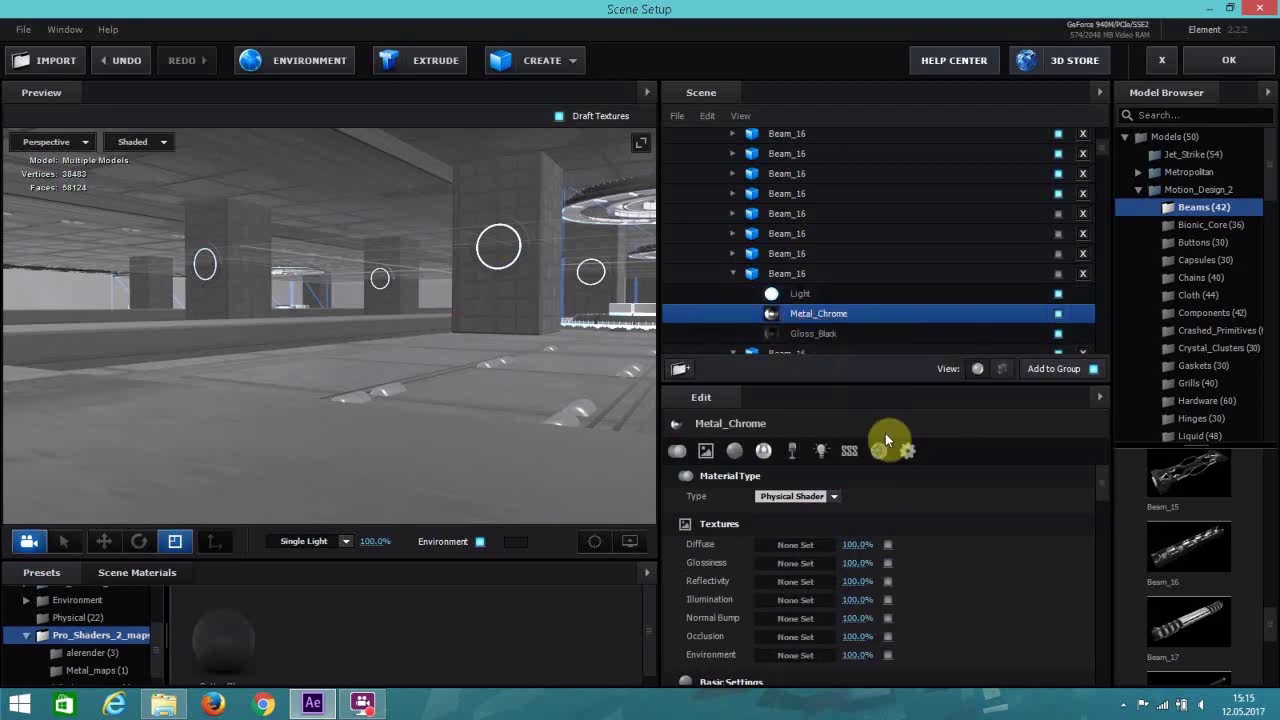
right_click(828, 314)
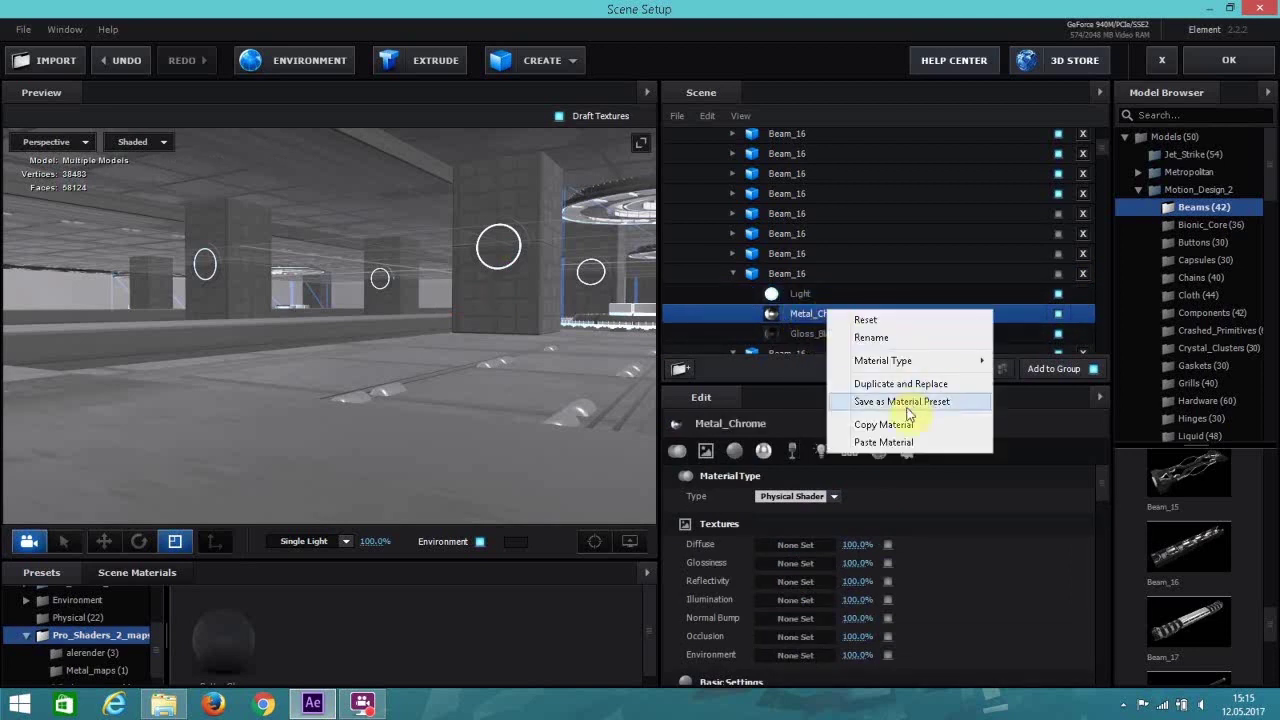
left_click(894, 443)
Try to paste Light over Metal_Diffused and Metal_Chrome of the hidden Beam_16 at X 10.26, Z 18.49.
left_click(738, 258)
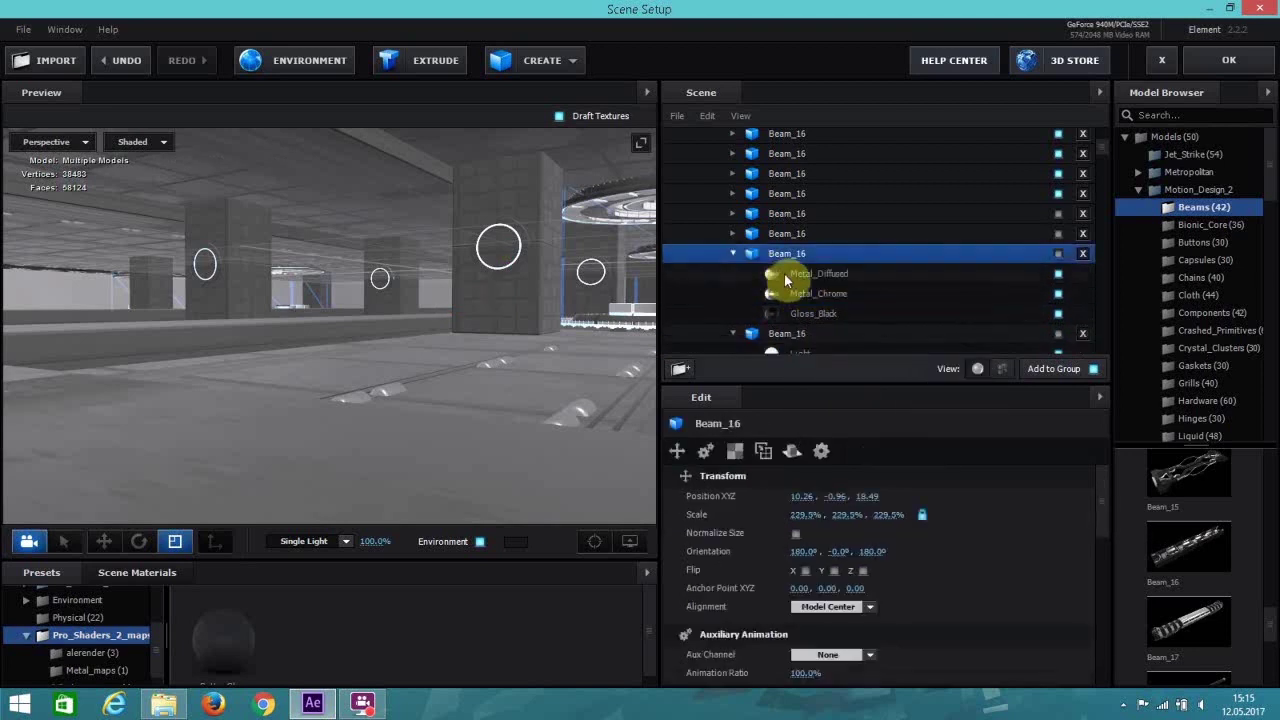
right_click(784, 274)
left_click(862, 406)
left_click(810, 292)
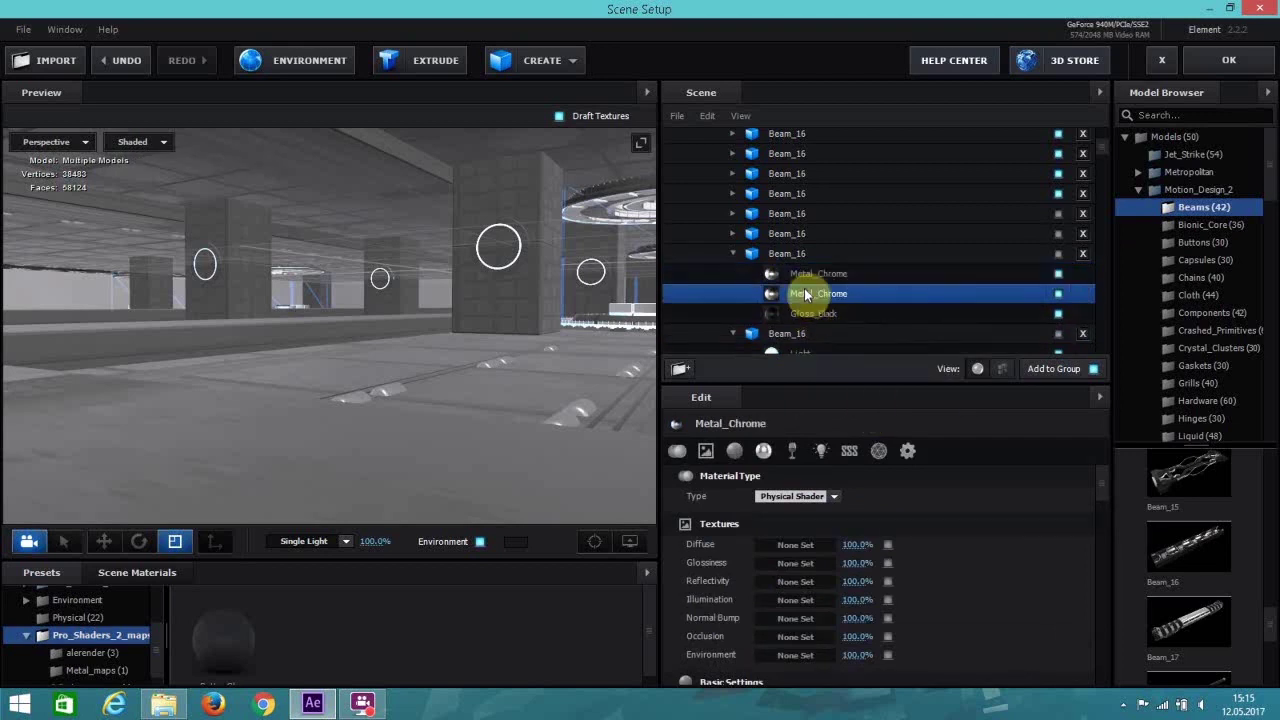
right_click(810, 292)
left_click(868, 423)
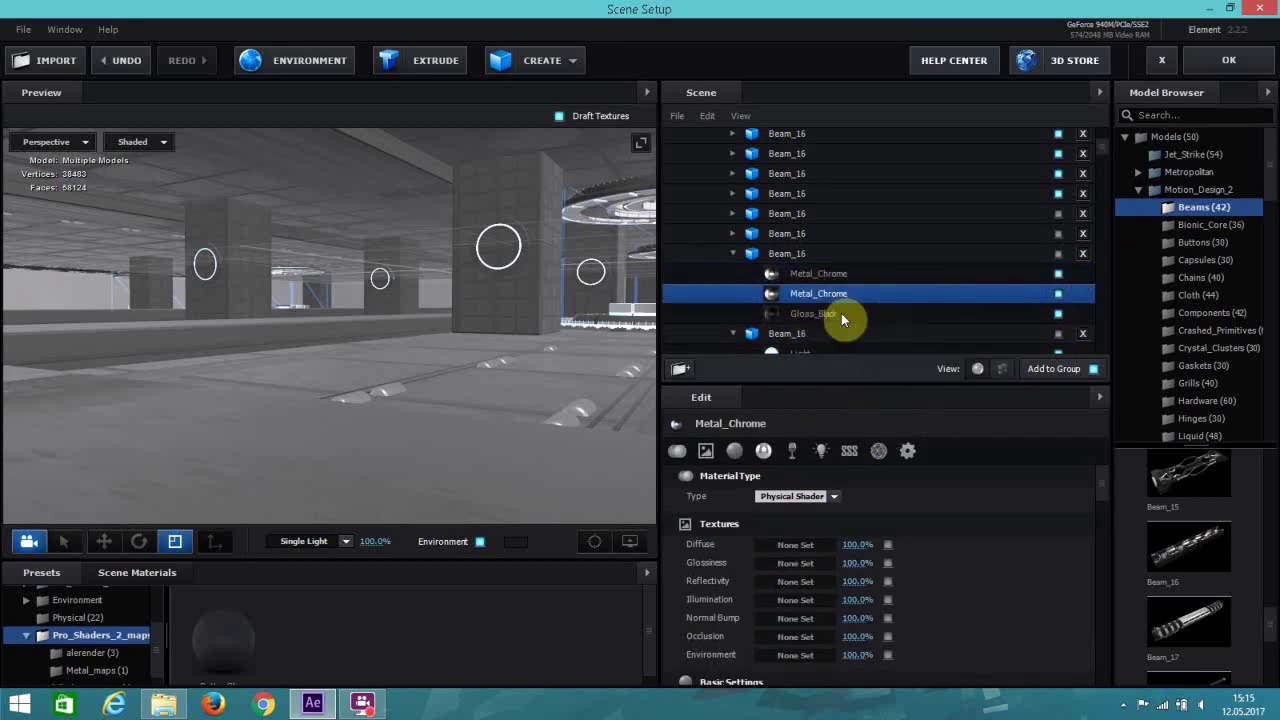
Try to paste Light over Metal_Diffused of the hidden Beam_16 listed directly above the one at X 10.26, Z 18.49.
left_click(738, 236)
left_click(788, 254)
right_click(788, 254)
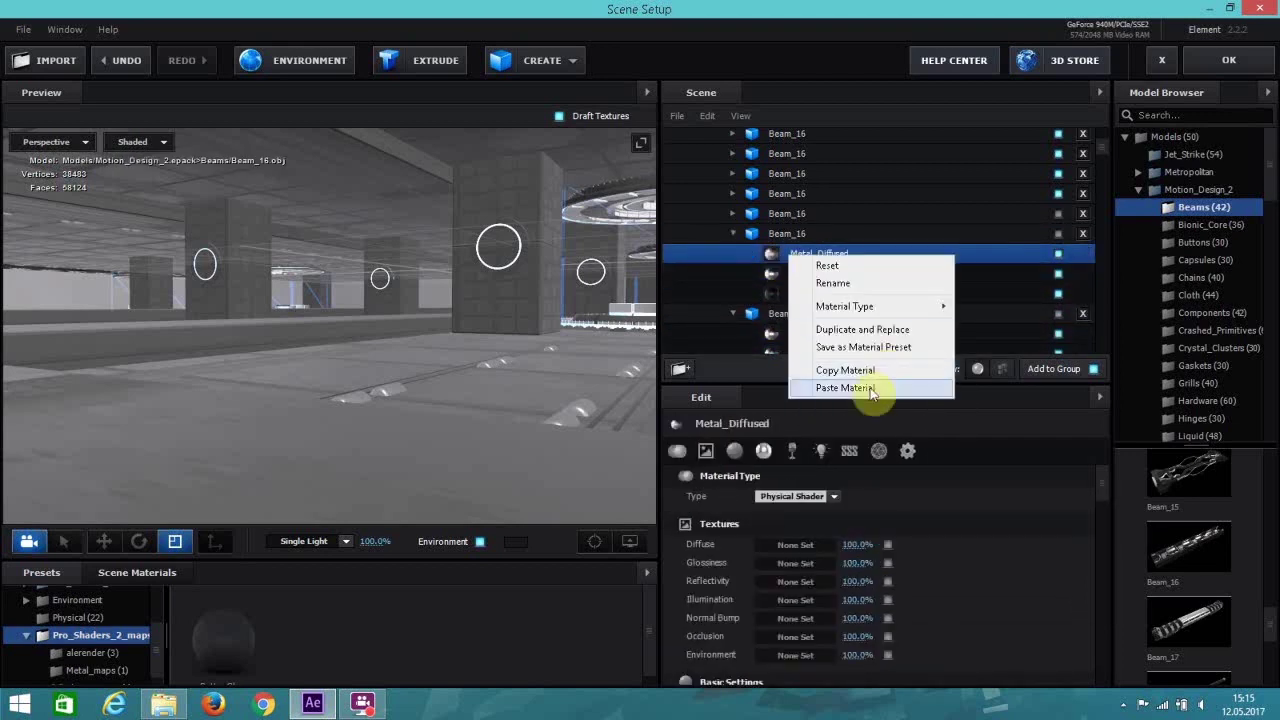
left_click(846, 388)
left_click(793, 276)
Copy Light from the next Beam_16 down the list and paste it over both Metal_Chrome materials of the Beam_16 at X 10.26, Z 18.49.
scroll(814, 275, "down", 3)
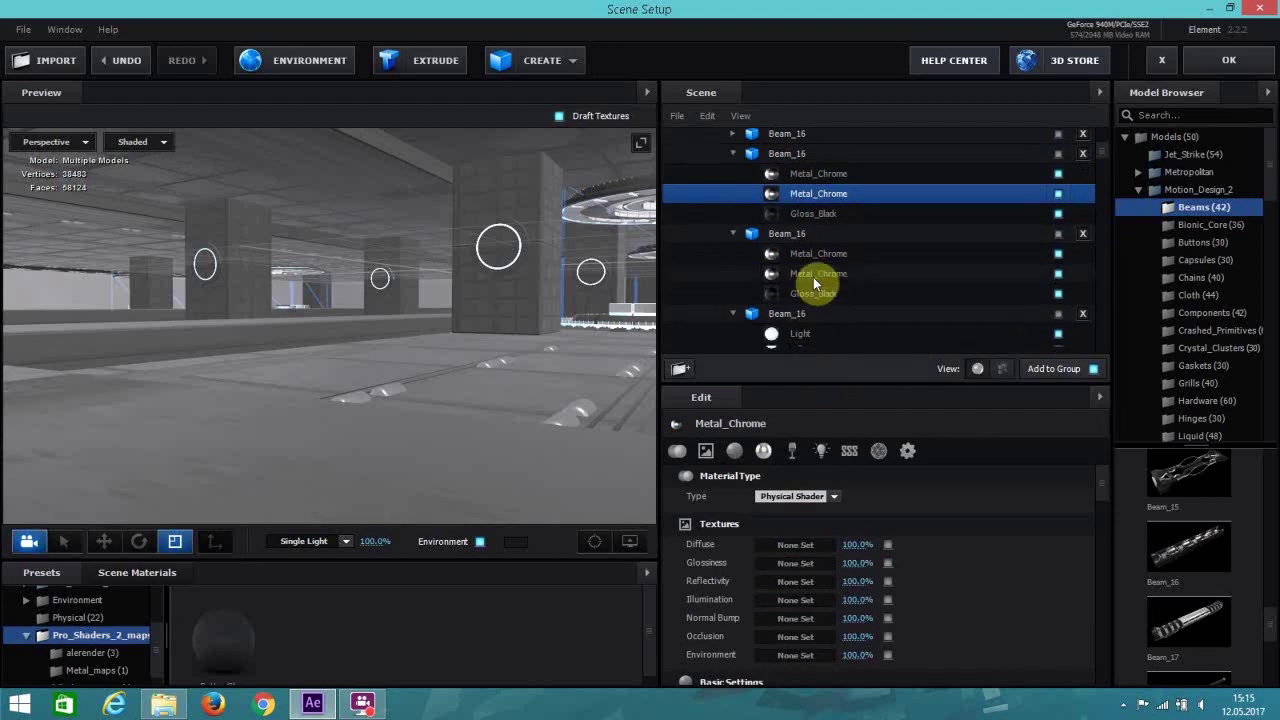
right_click(815, 252)
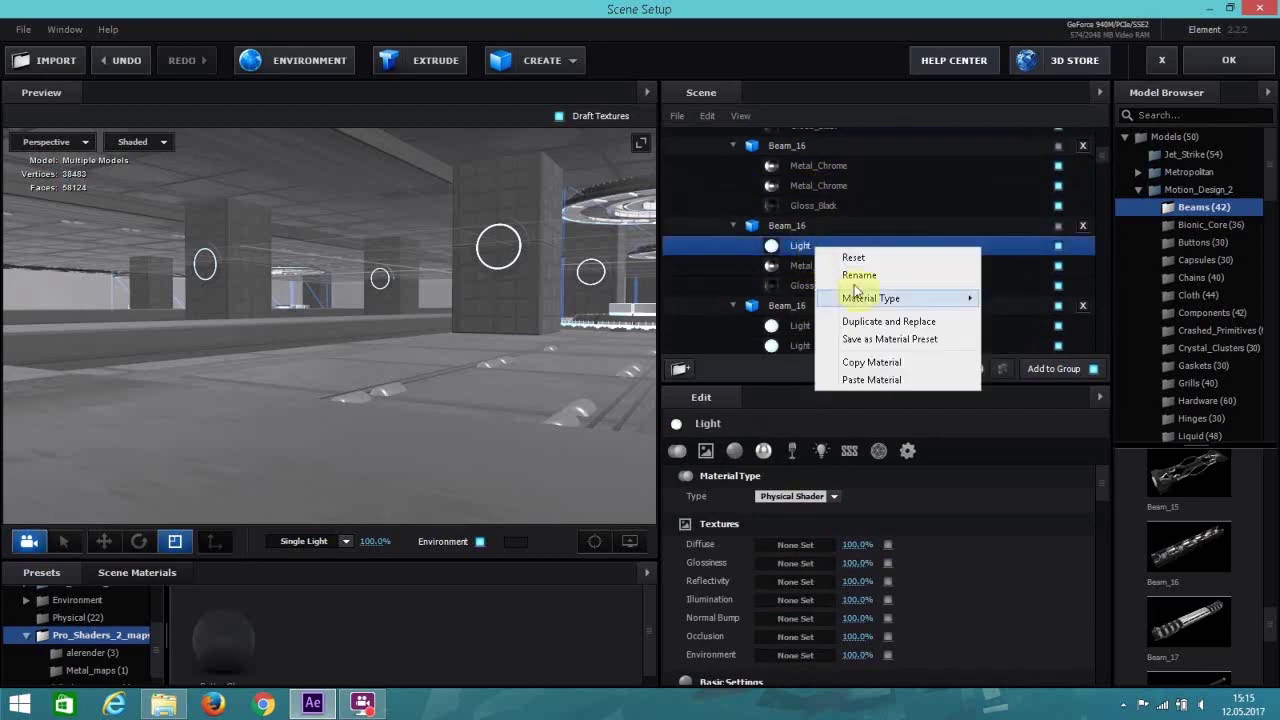
left_click(880, 368)
scroll(815, 268, "up", 1)
right_click(805, 230)
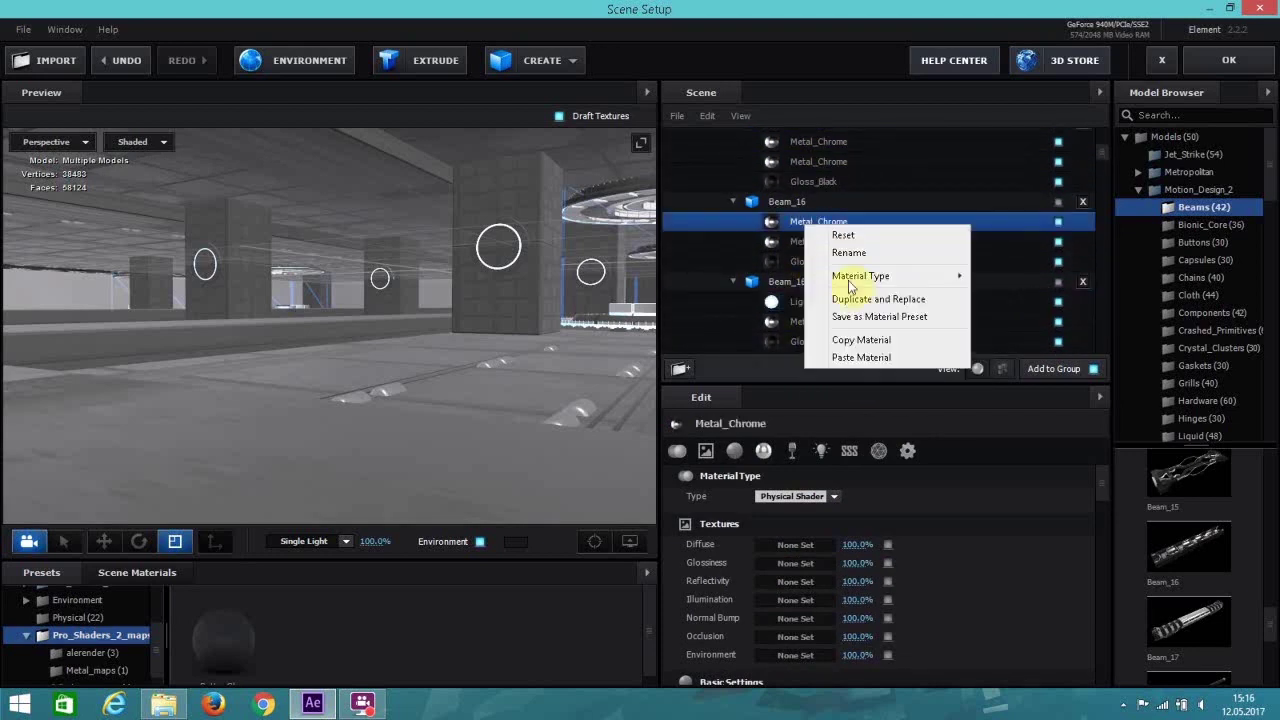
left_click(868, 355)
right_click(800, 244)
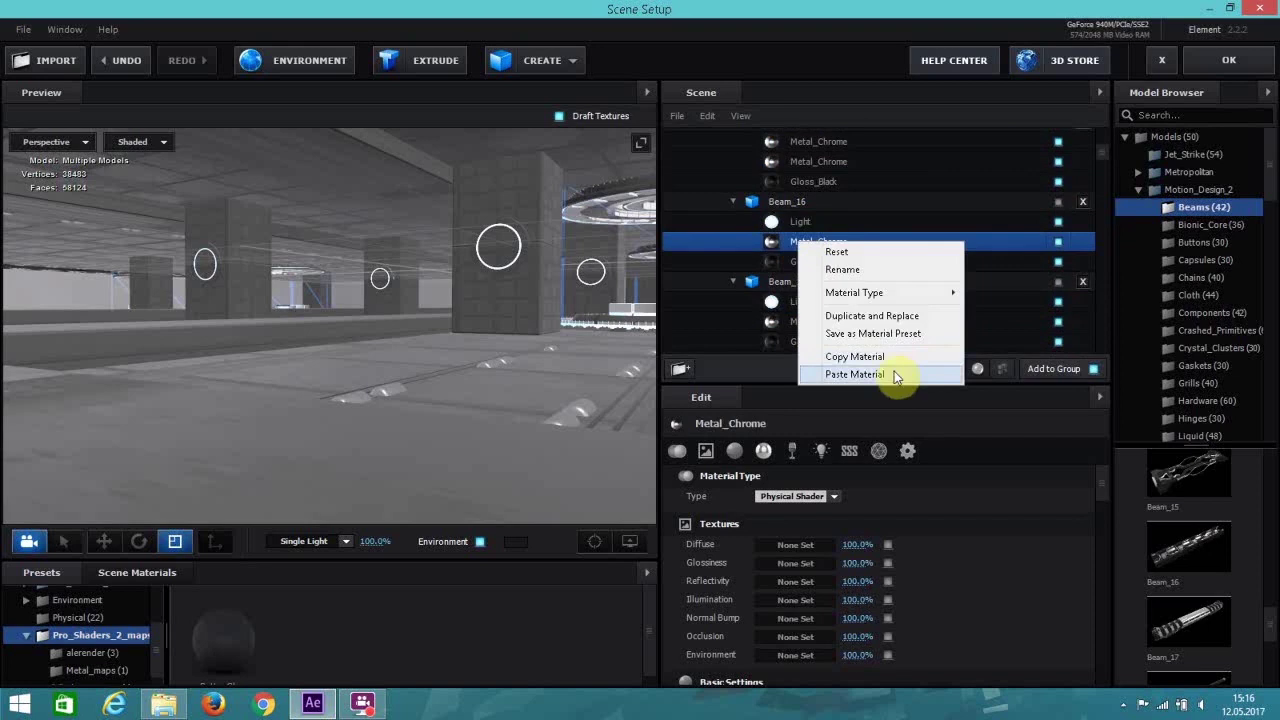
left_click(854, 374)
Paste Light over both Metal_Chrome materials of the hidden Beam_16 listed directly above the one at X 10.26, Z 18.49.
scroll(790, 210, "up", 1)
left_click(800, 203)
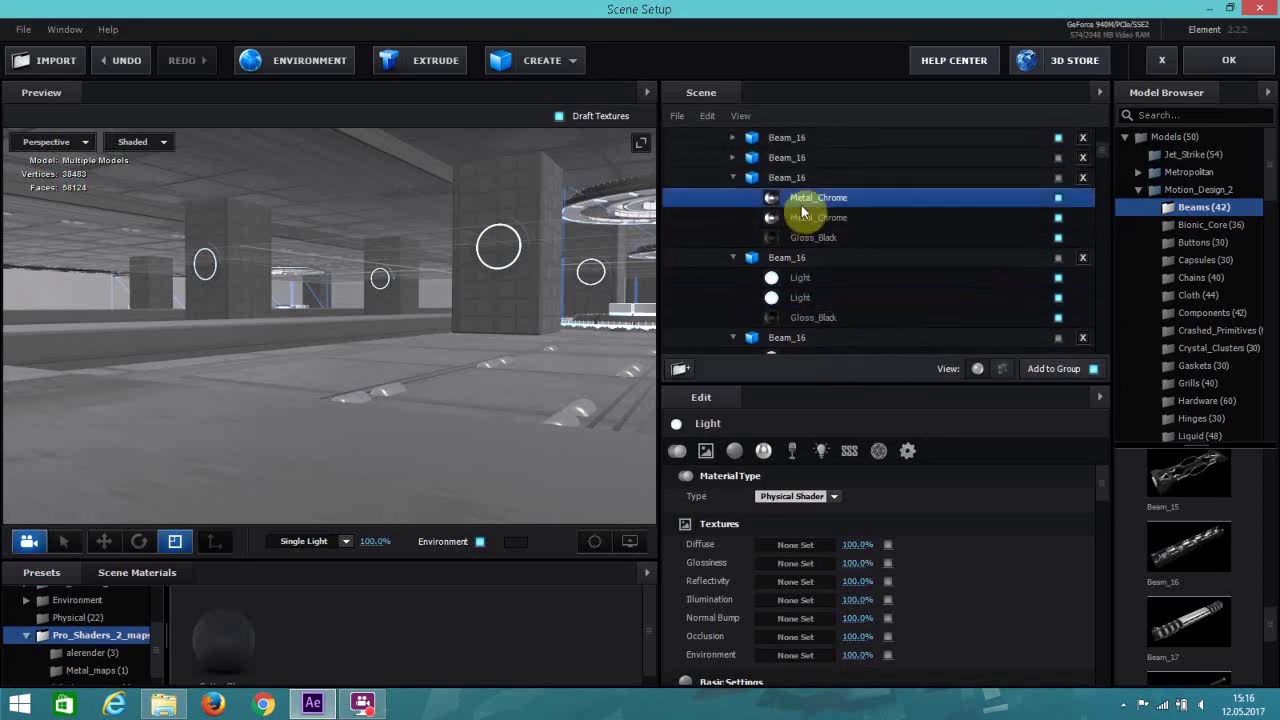
right_click(800, 210)
left_click(880, 345)
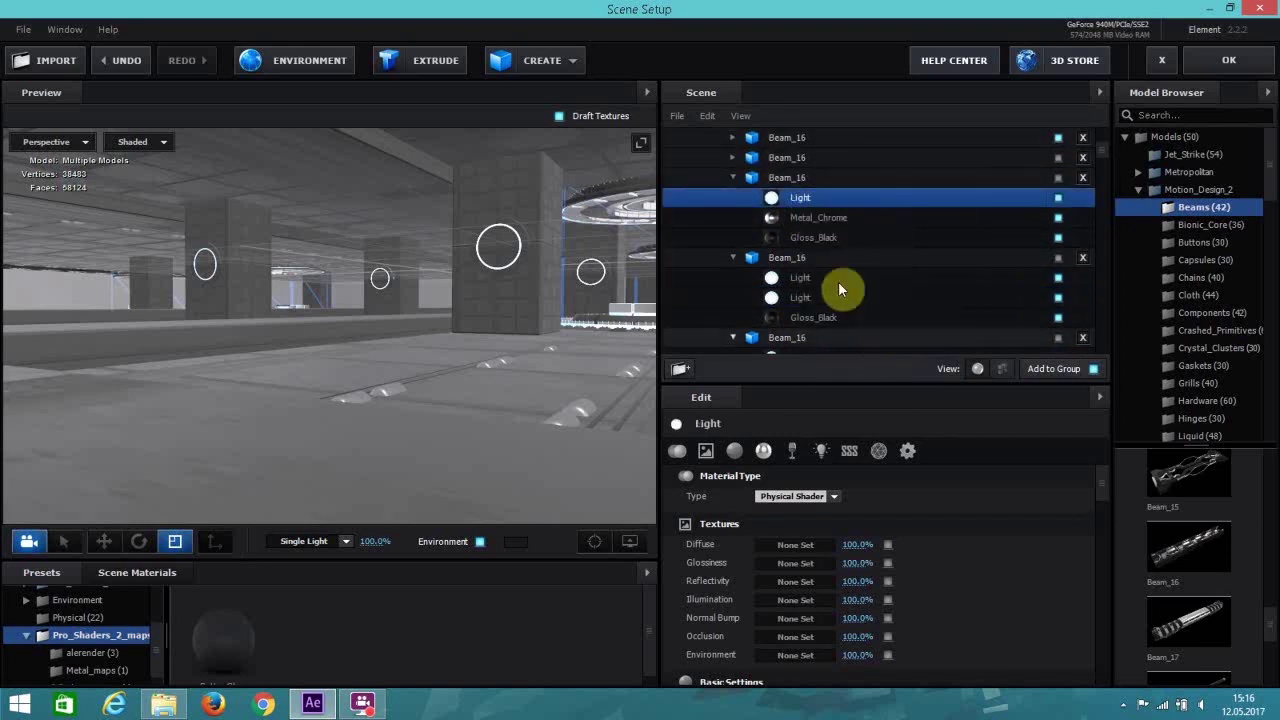
right_click(802, 226)
left_click(797, 346)
Paste Light over Metal_Diffused and Metal_Chrome of the hidden Beam_16 listed directly below the one at X 2.96, Z 18.49.
scroll(786, 232, "up", 2)
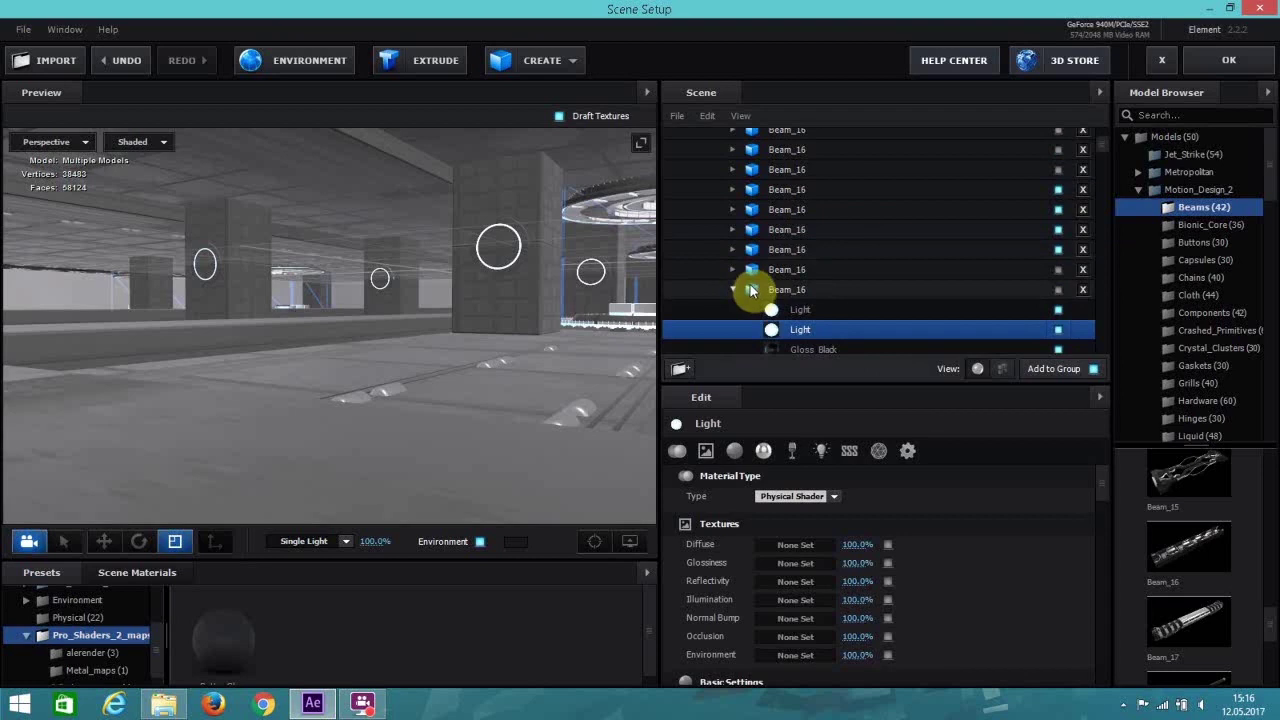
left_click(734, 270)
left_click(805, 289)
right_click(805, 290)
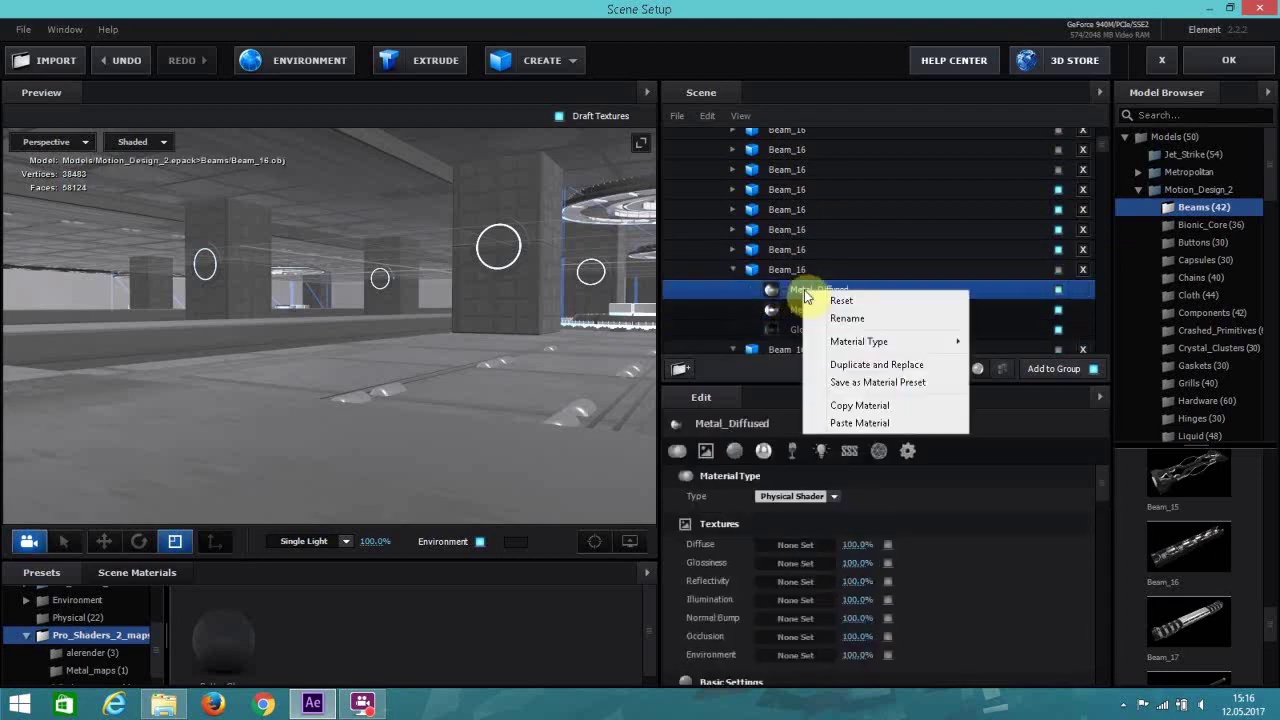
left_click(872, 424)
right_click(800, 312)
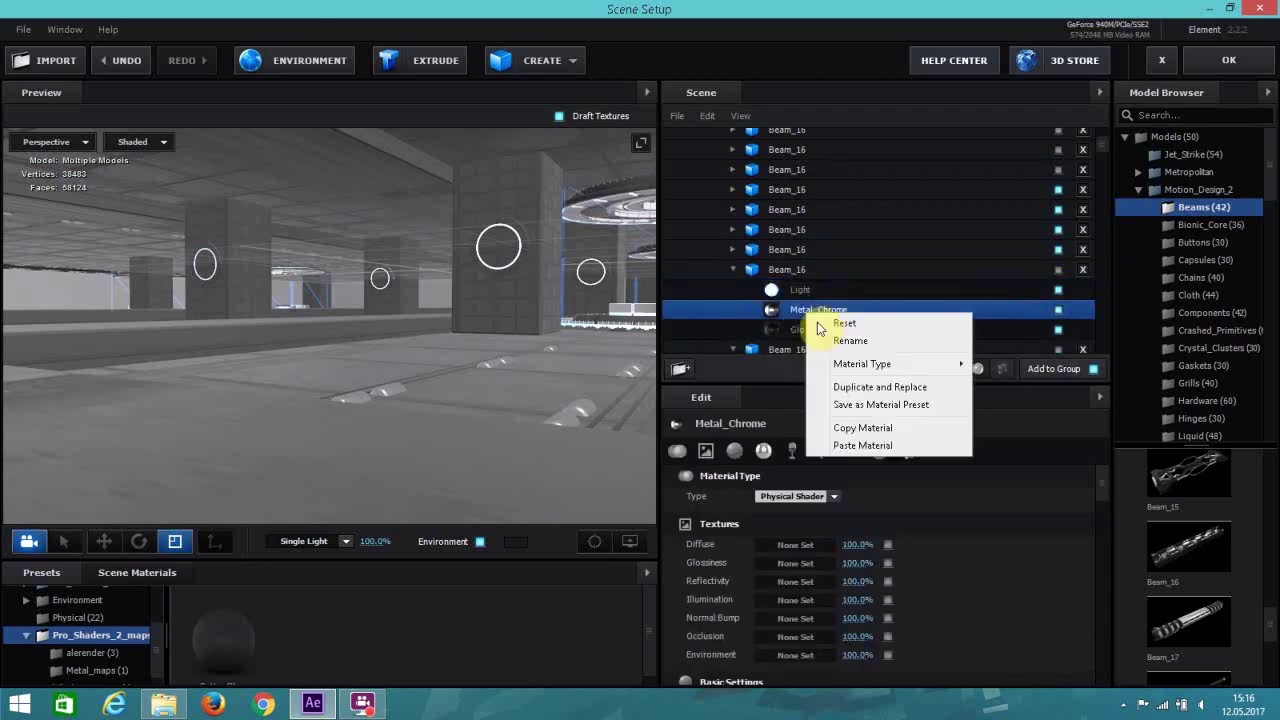
left_click(800, 445)
Paste the Light material over Metal_Diffused and Metal_Chrome of the Beam_16 at X 2.96, Z 18.49.
left_click(743, 251)
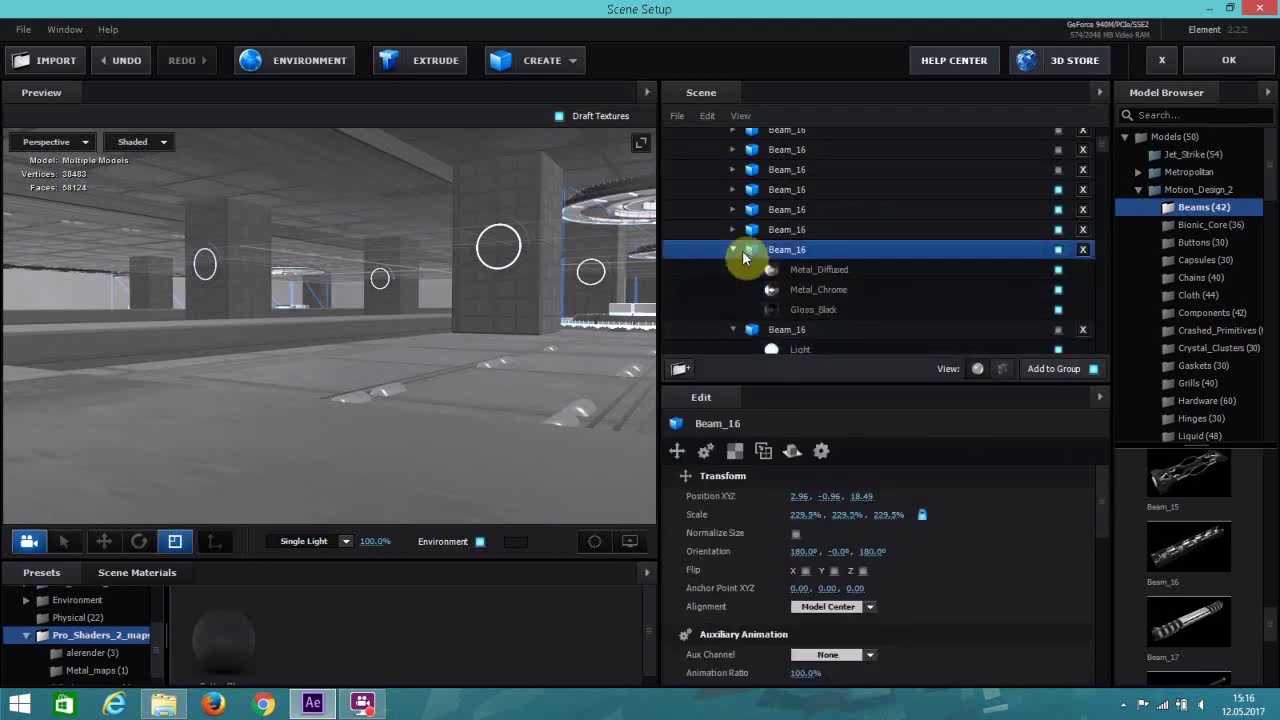
right_click(792, 273)
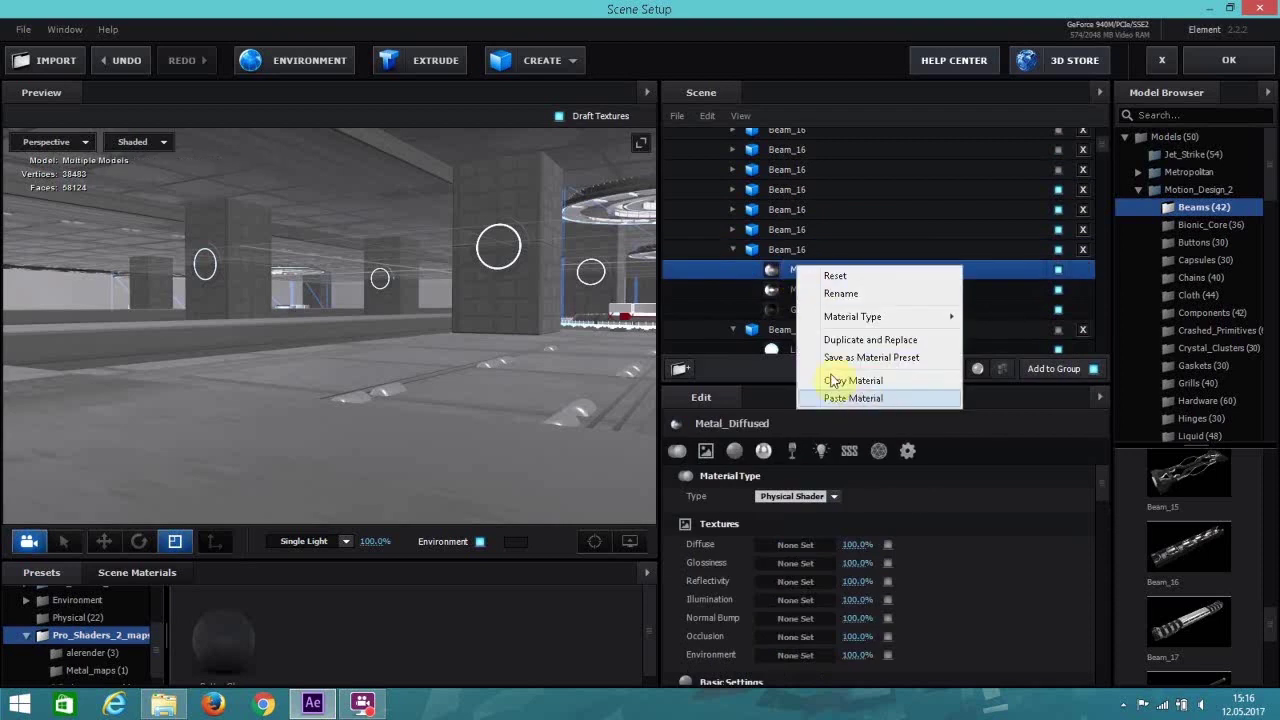
left_click(838, 396)
right_click(787, 295)
right_click(787, 297)
left_click(848, 420)
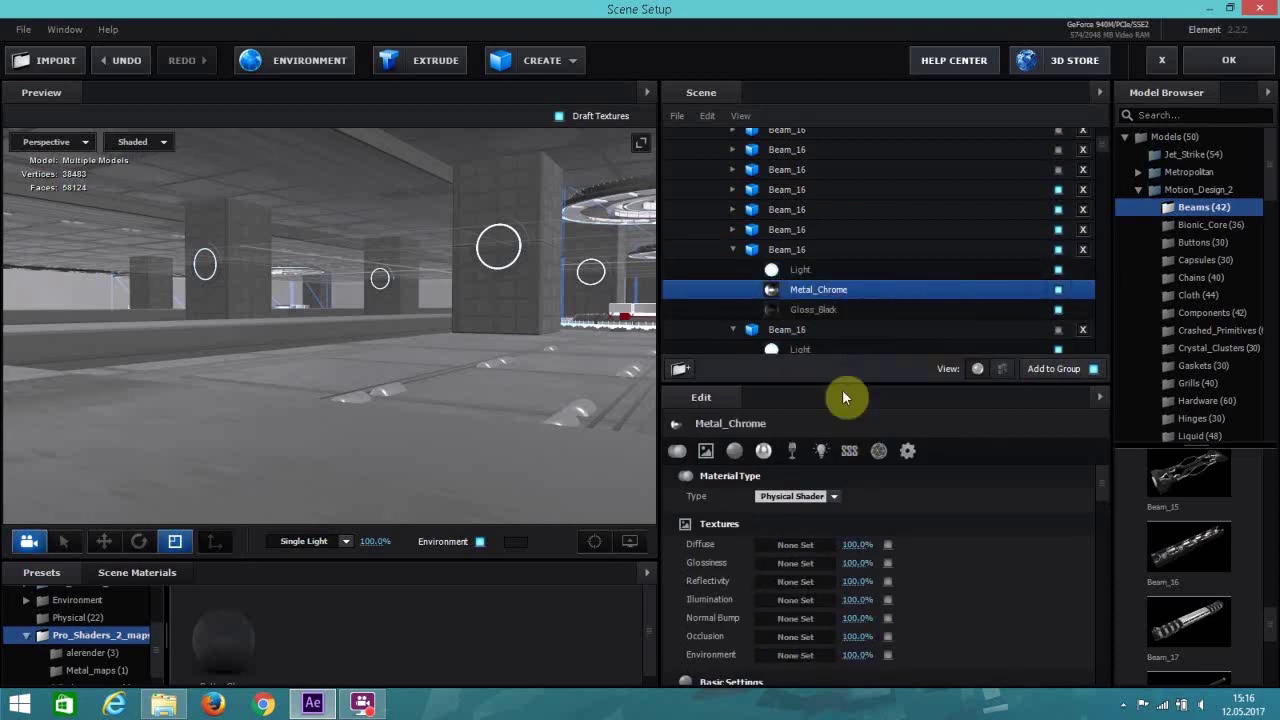
Paste Light over Metal_Diffused and Metal_Chrome of the visible Beam_16 listed directly above the one at X 2.96, Z 18.49.
left_click(743, 231)
right_click(805, 258)
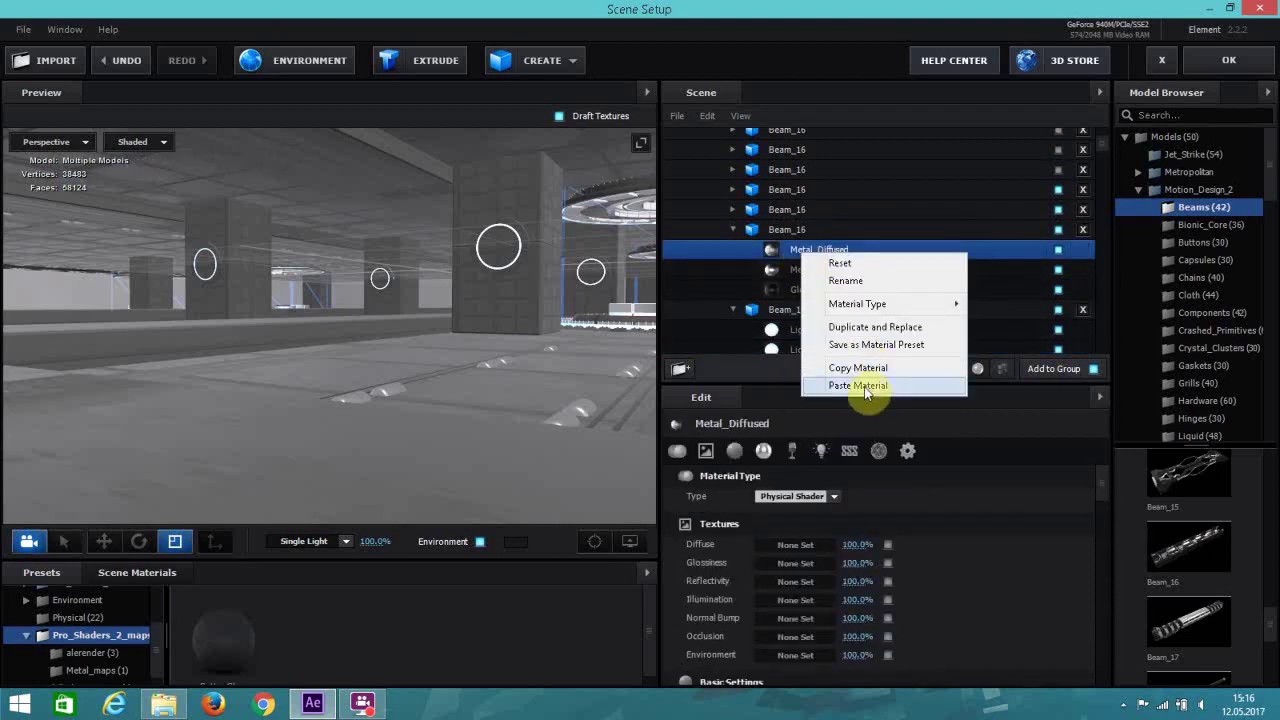
left_click(866, 386)
right_click(805, 272)
left_click(880, 400)
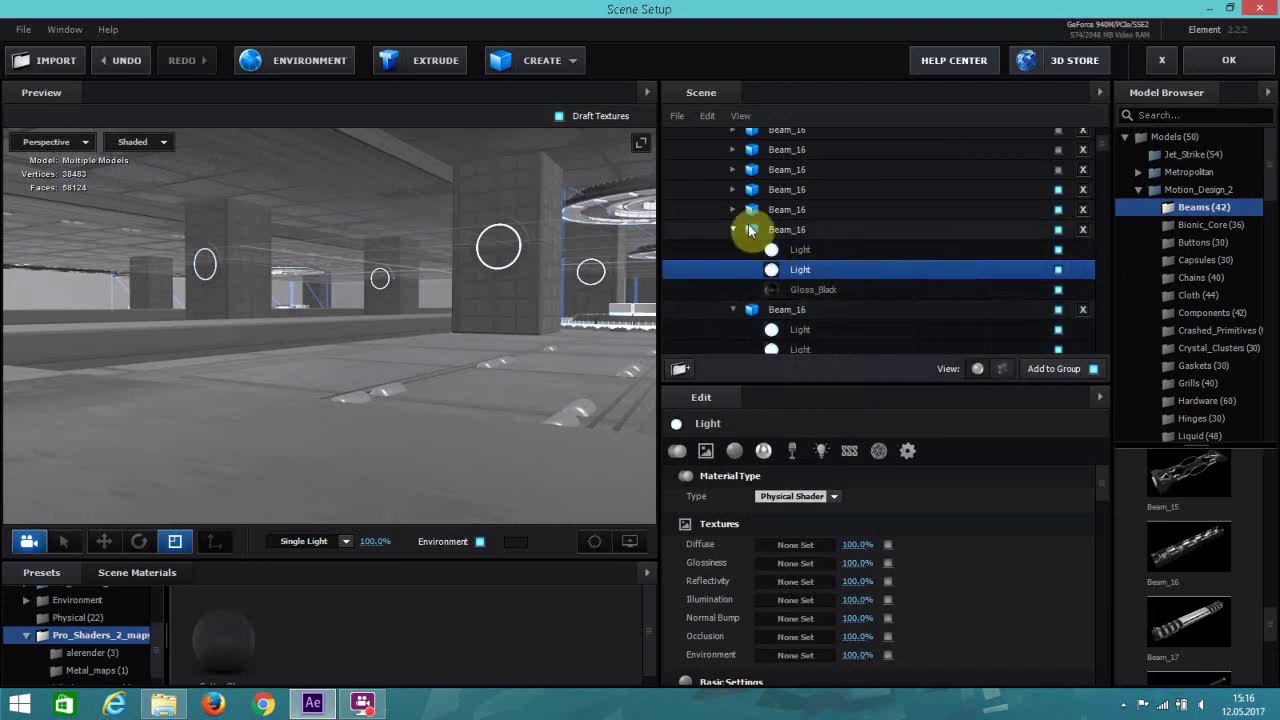
Paste Light over Metal_Diffused of the visible Beam_16 listed two places above the one at X 2.96, Z 18.49.
left_click(734, 210)
right_click(817, 234)
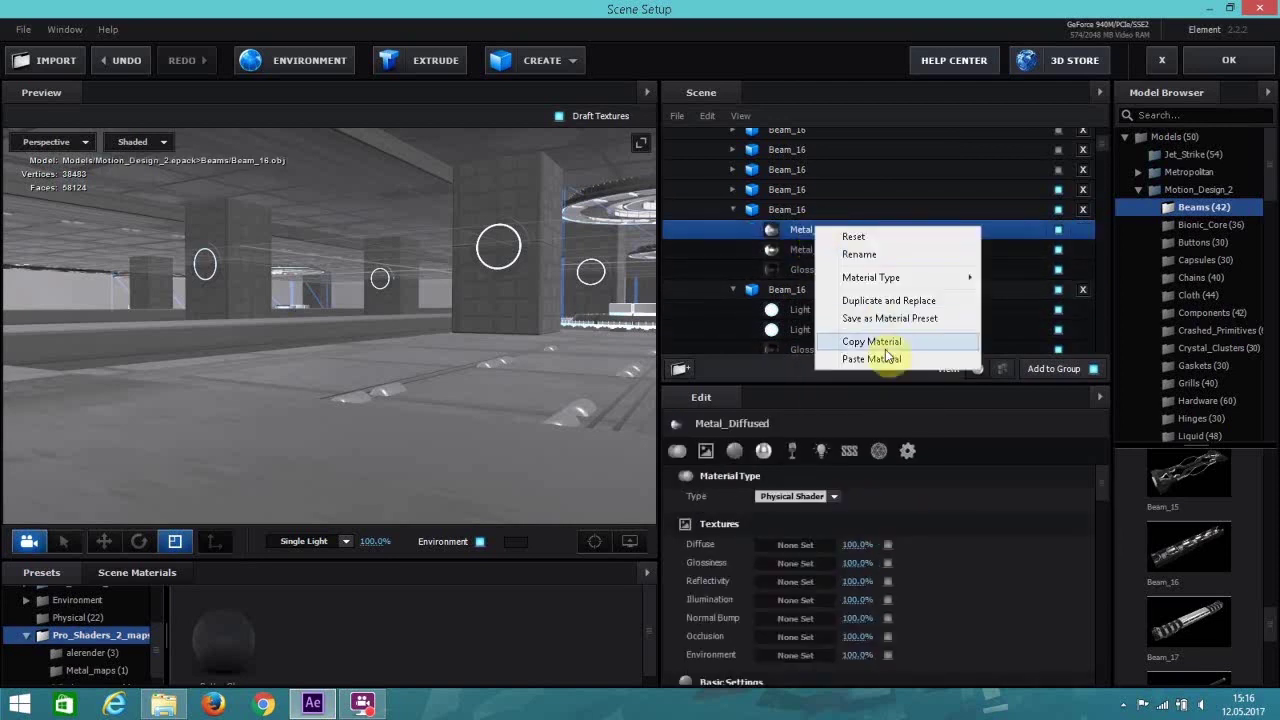
Paste the copied Light material over Metal_Diffused and Metal_Chrome of the already expanded seventh Beam_16.
left_click(812, 352)
right_click(815, 250)
left_click(889, 374)
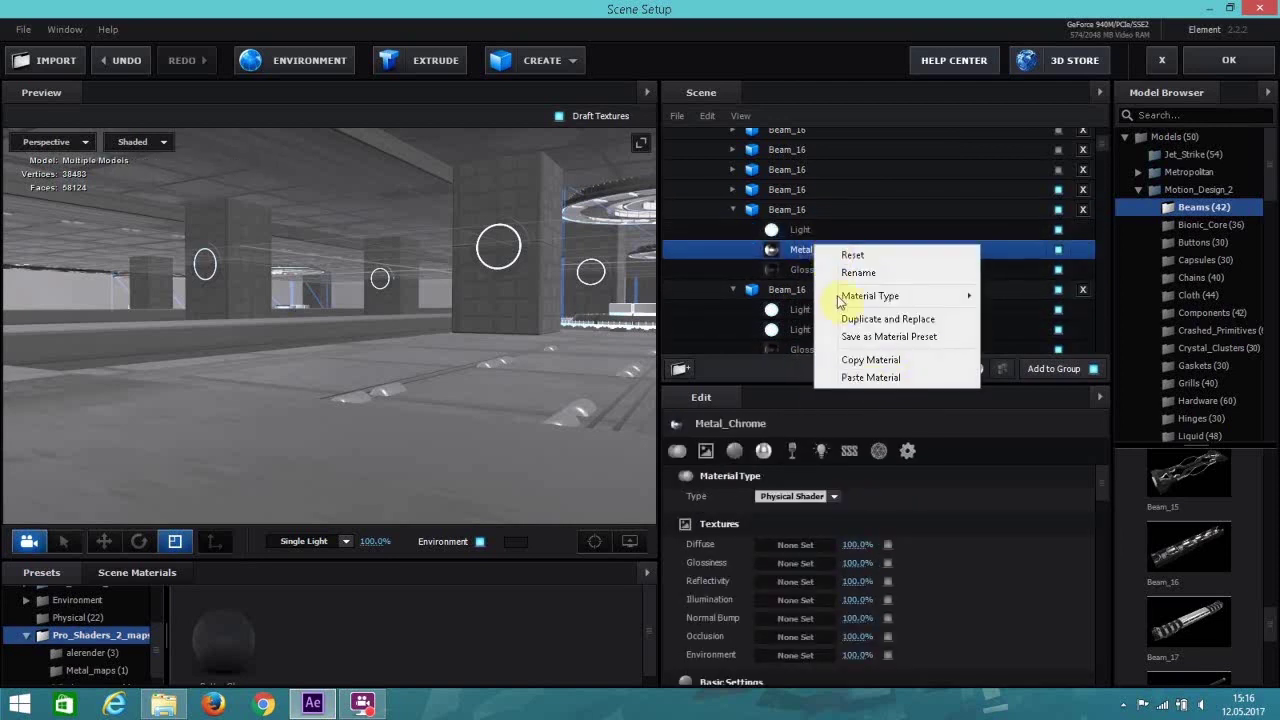
Replace the Metal_Diffused and Metal_Chrome materials of the sixth Beam_16 with the copied Light material.
left_click(734, 189)
right_click(817, 227)
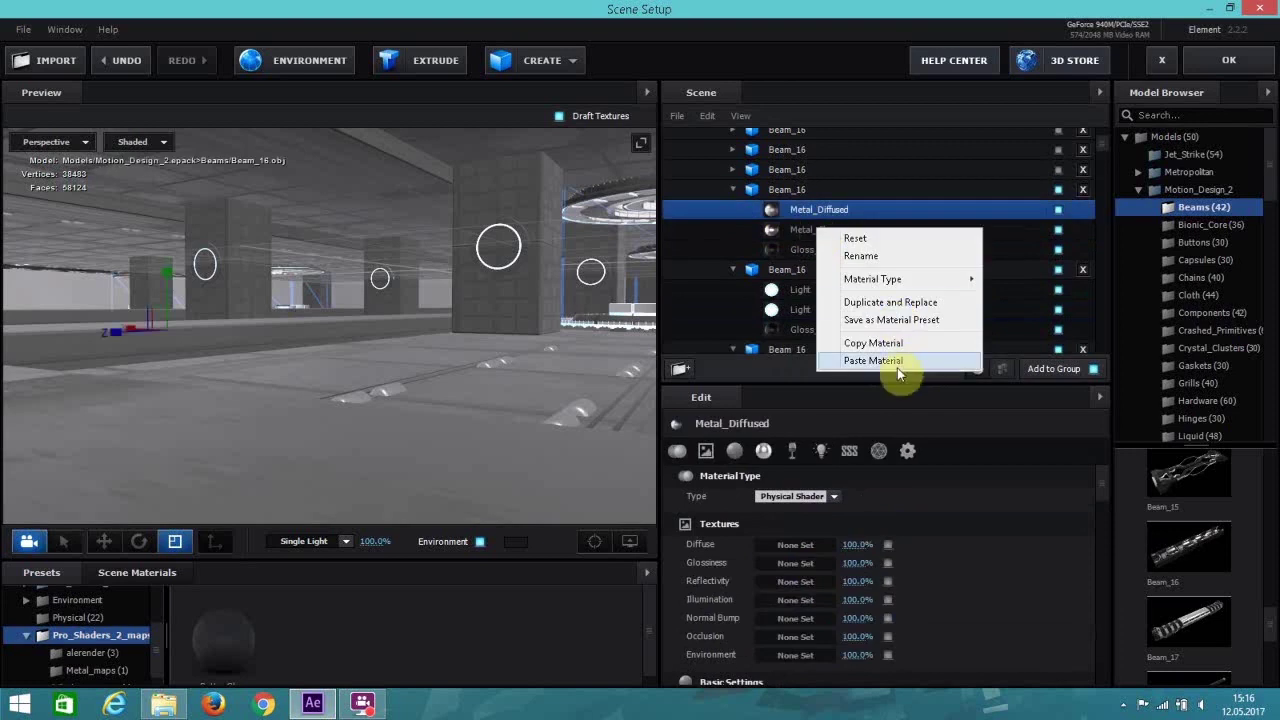
left_click(894, 363)
right_click(814, 209)
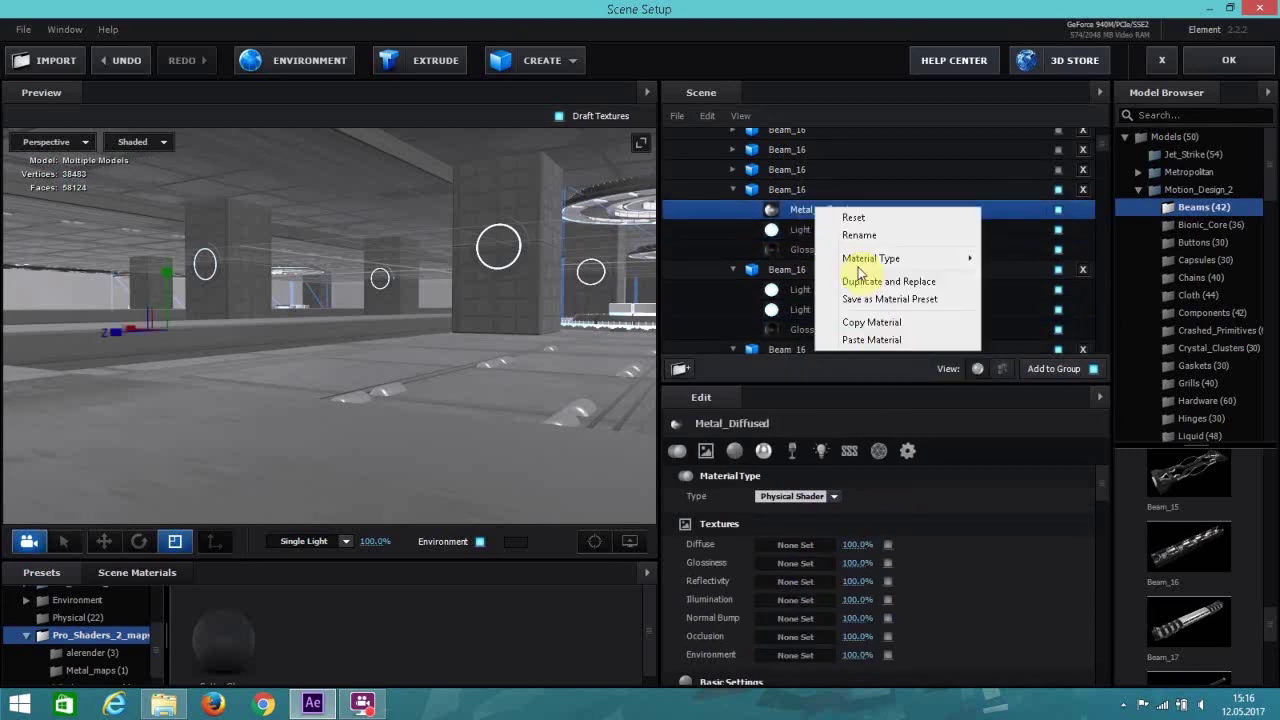
left_click(880, 345)
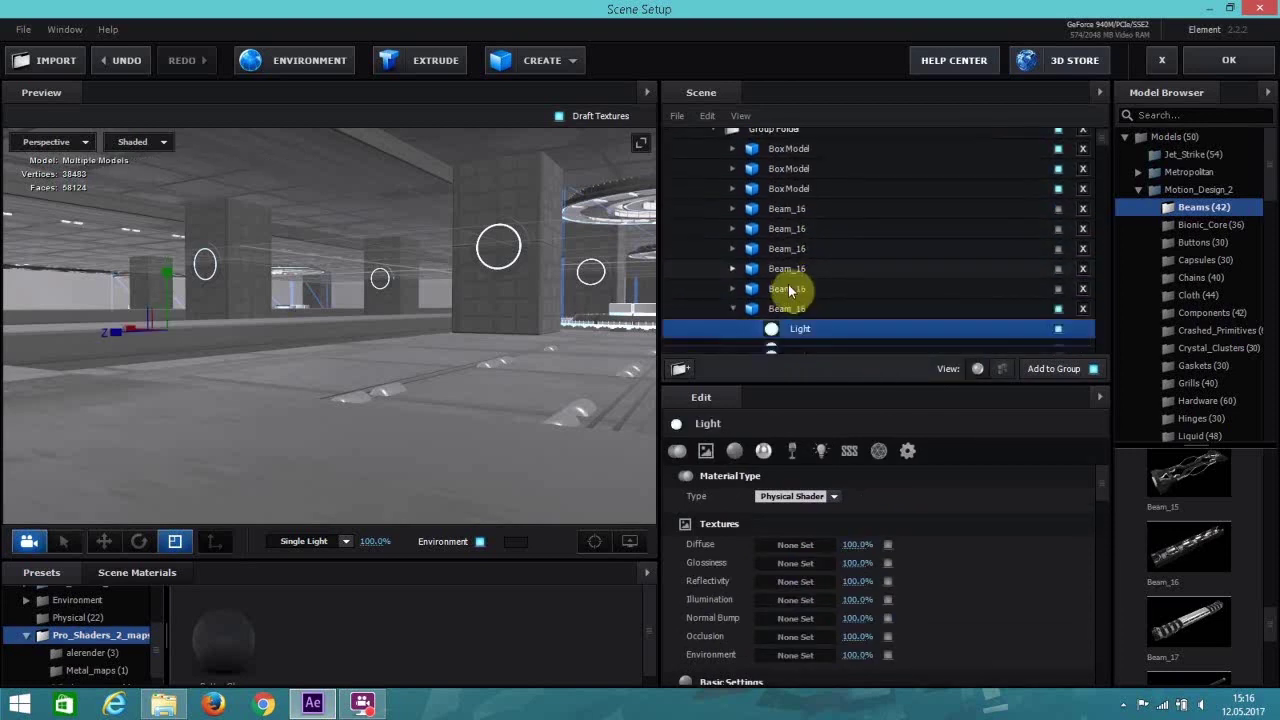
Paste the Light material over Metal_Diffused and Metal_Chrome of the fifth Beam_16 in the group folder.
left_click(745, 228)
right_click(808, 248)
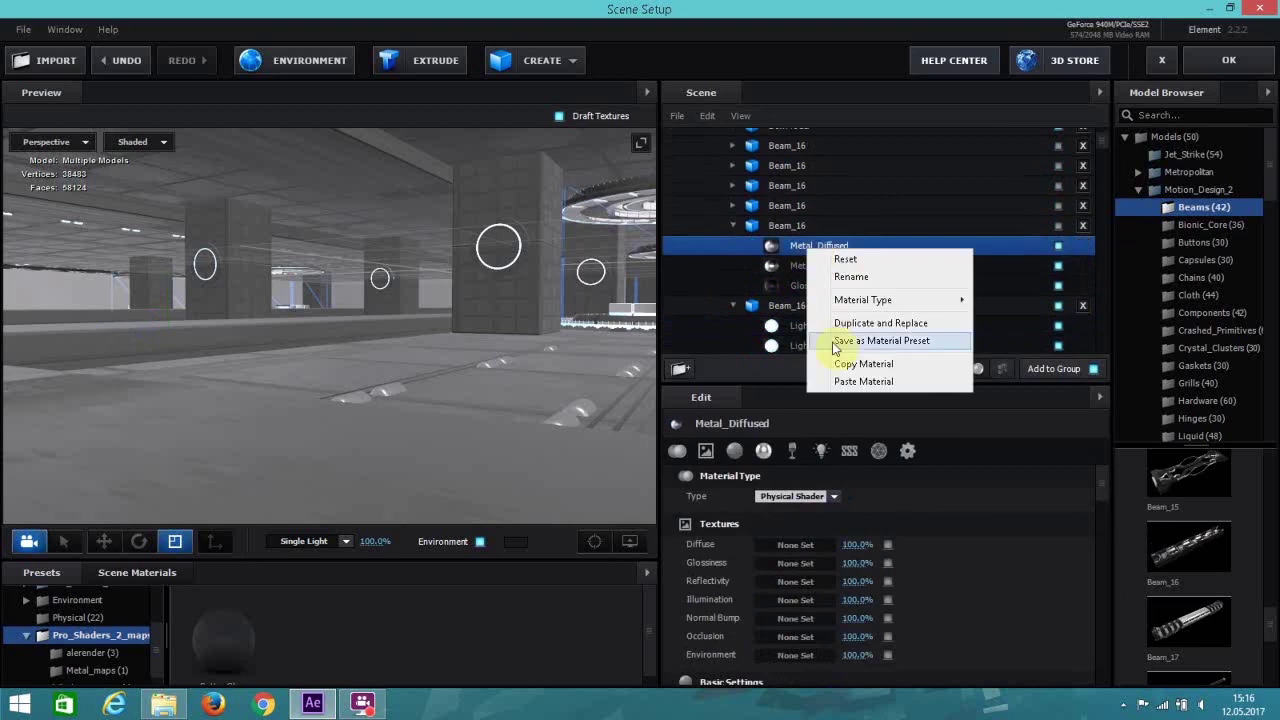
left_click(846, 380)
right_click(797, 268)
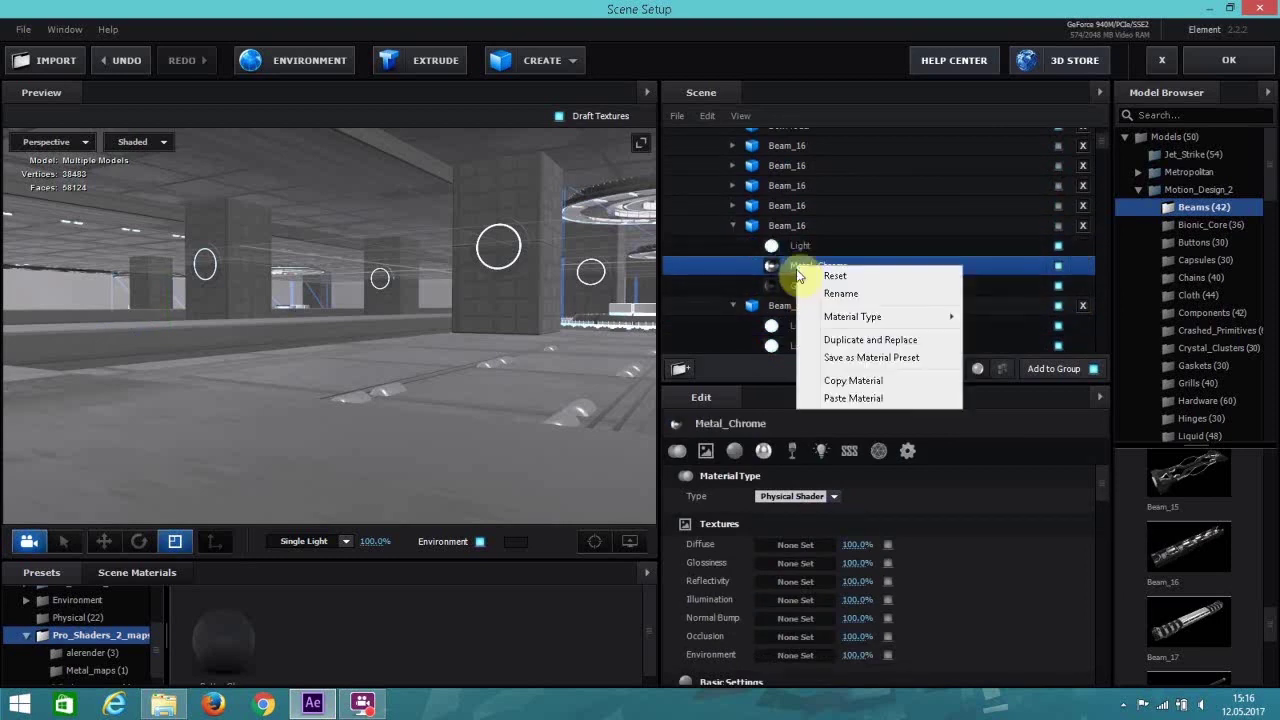
left_click(845, 397)
Paste the Light material over both metal materials of the fourth Beam_16, leaving Gloss_Black as it is.
left_click(748, 207)
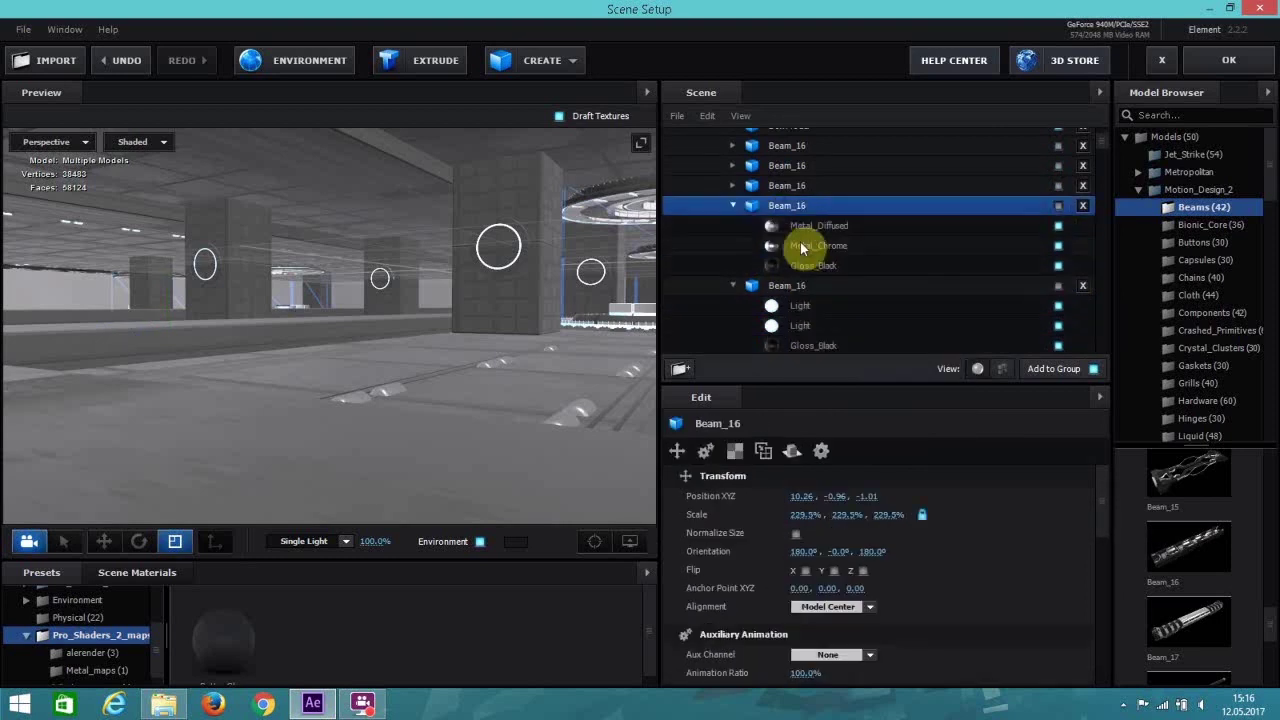
left_click(800, 227)
right_click(802, 228)
left_click(857, 362)
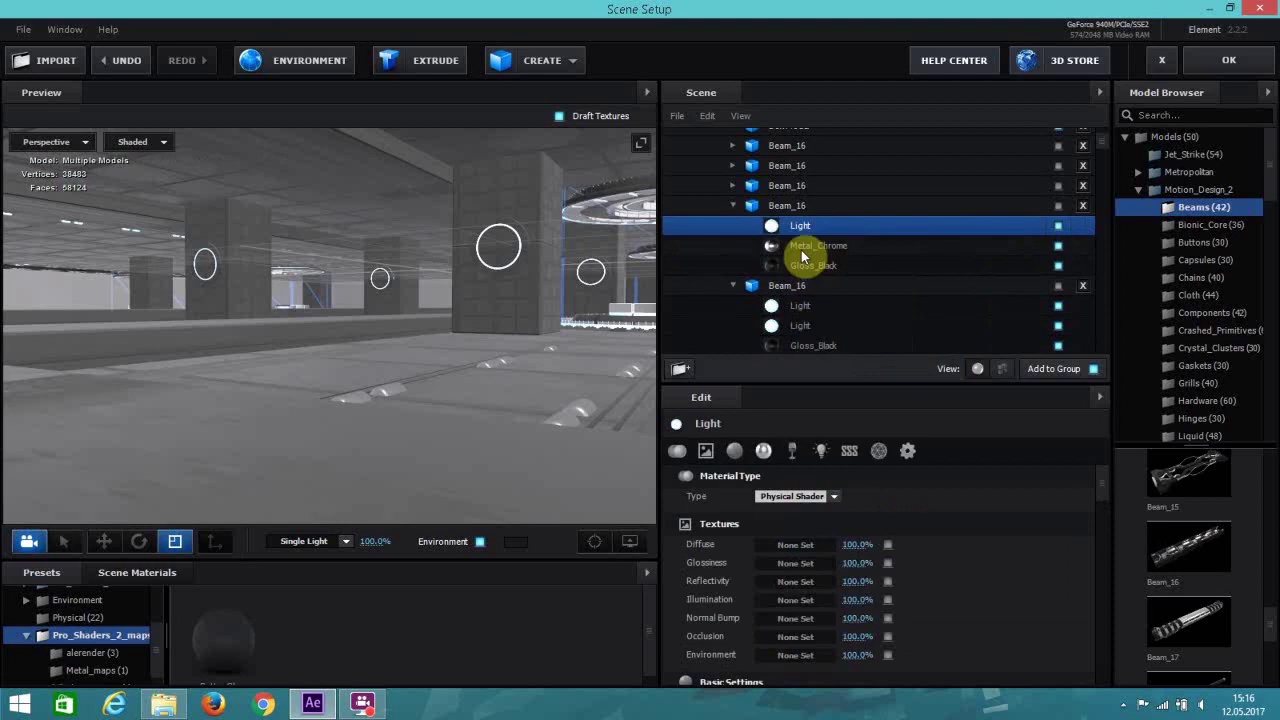
right_click(802, 248)
left_click(855, 381)
Replace Metal_Diffused and Metal_Chrome of the third Beam_16 with the copied Light material.
left_click(734, 186)
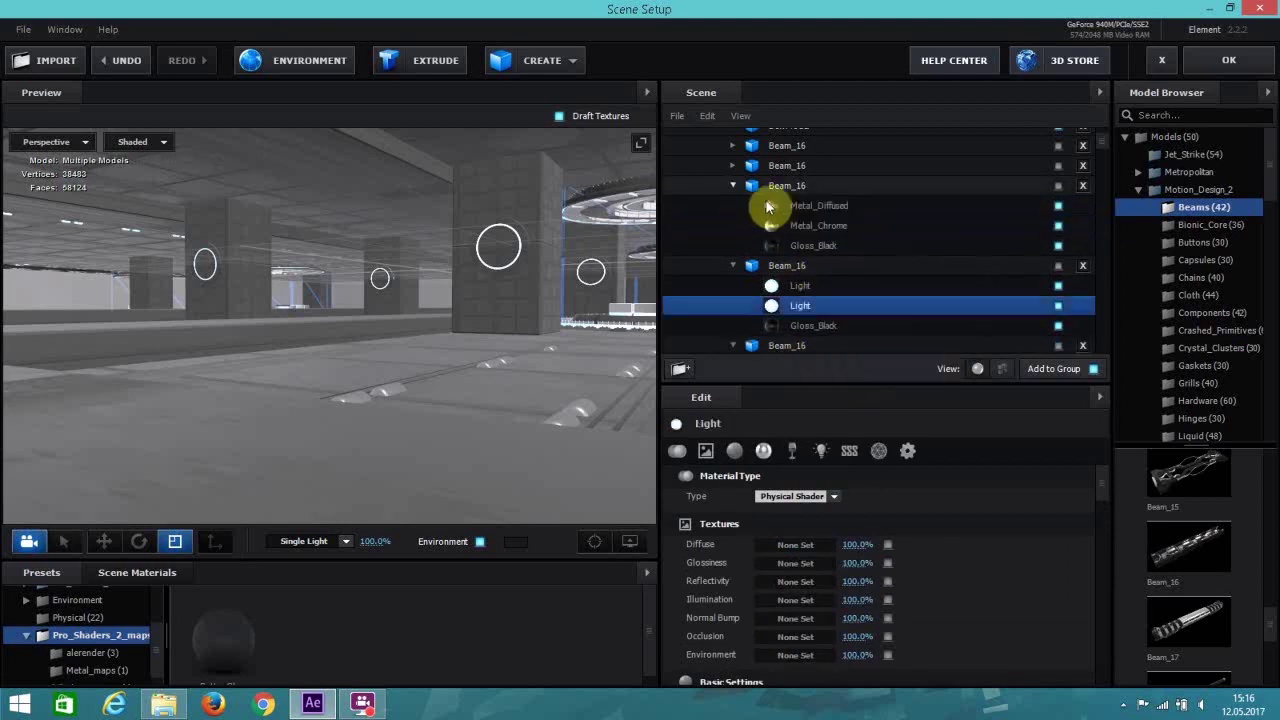
left_click(768, 206)
right_click(768, 206)
left_click(857, 340)
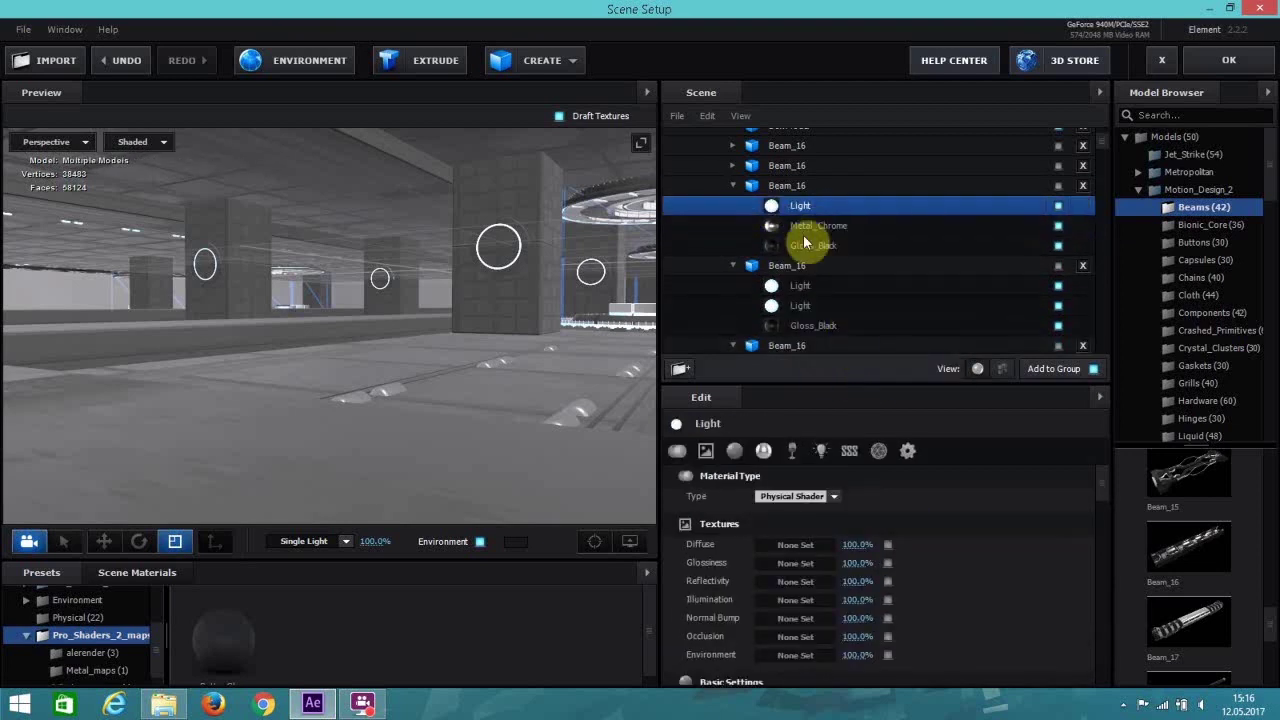
left_click(806, 226)
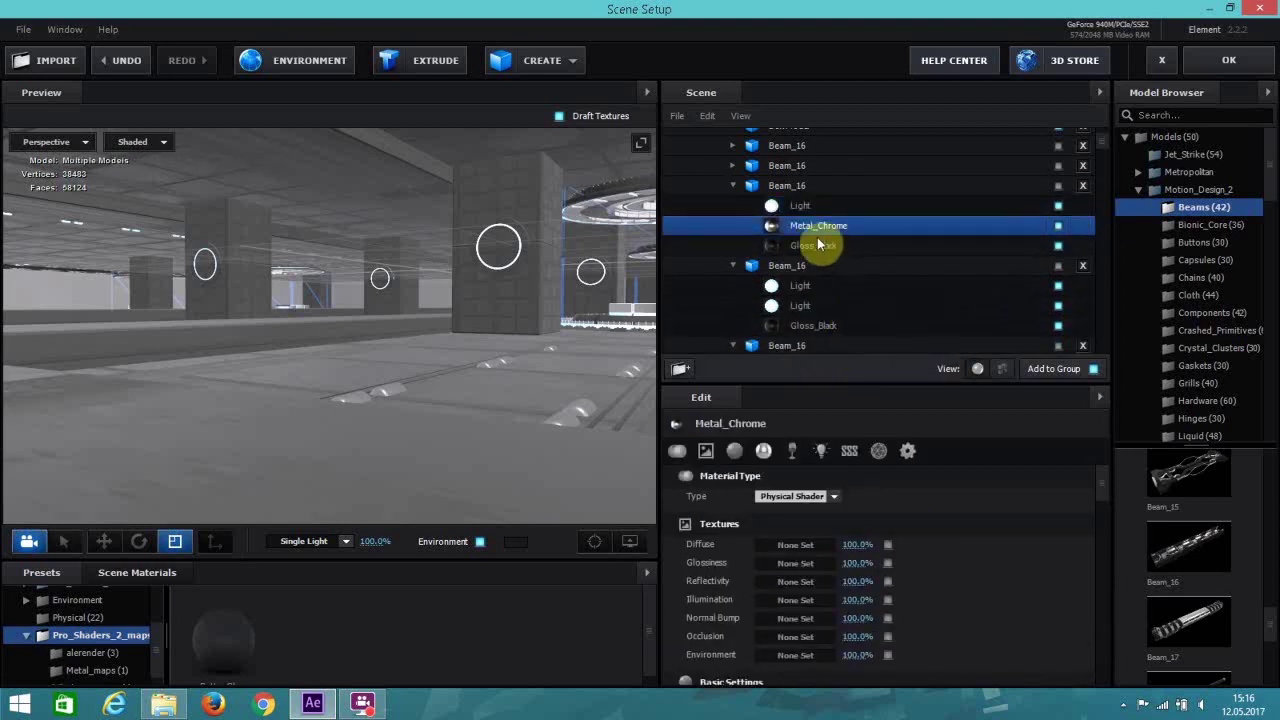
right_click(815, 233)
left_click(870, 362)
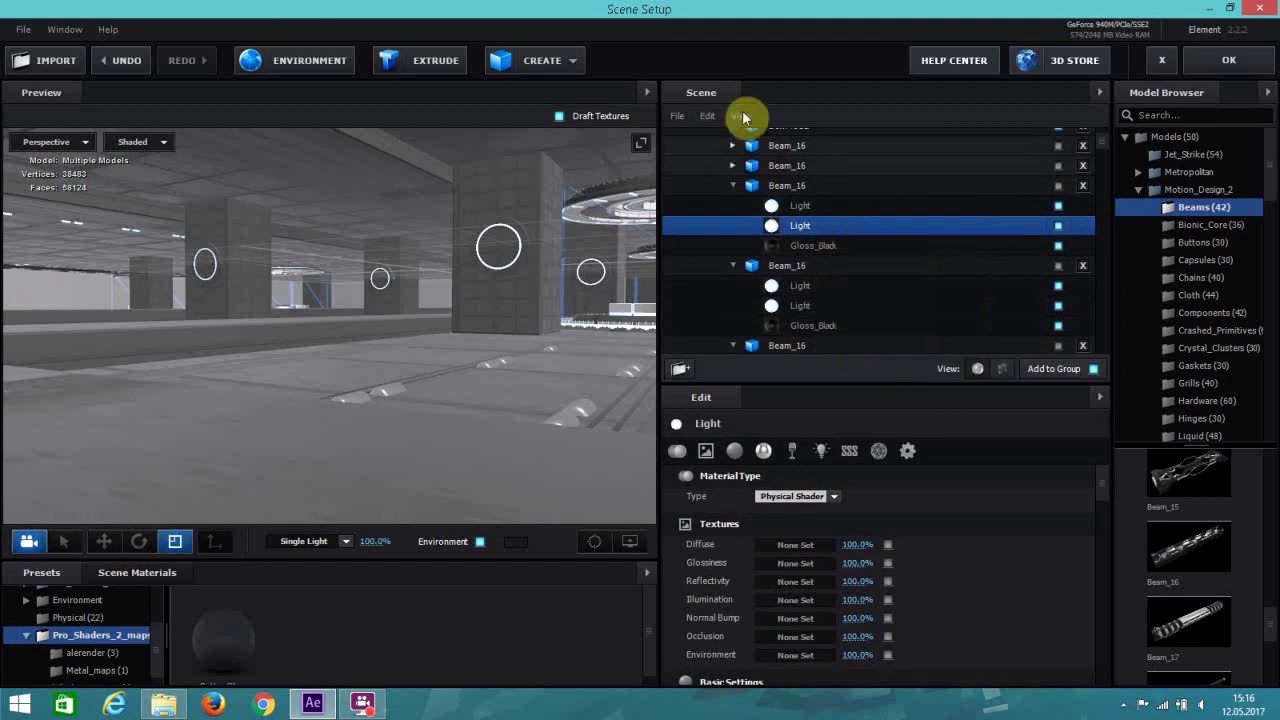
Paste the Light material over Metal_Diffused and Metal_Chrome of the second Beam_16.
left_click(737, 165)
right_click(810, 188)
left_click(803, 190)
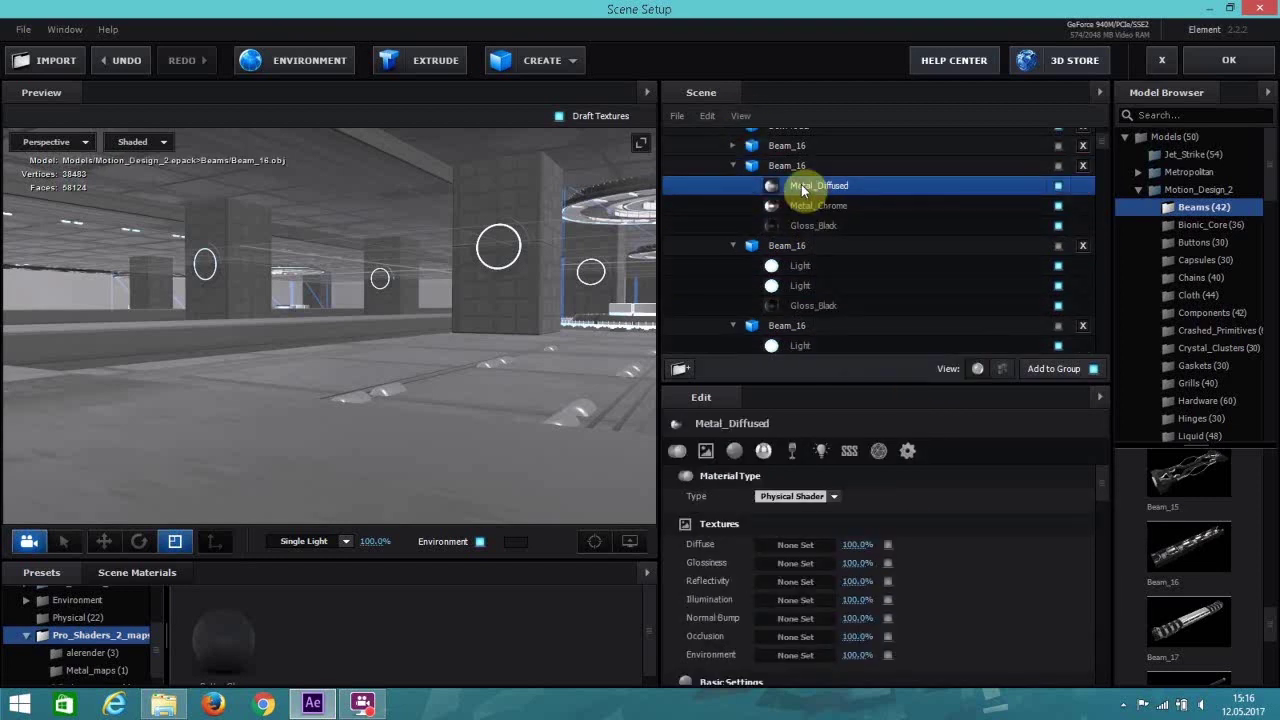
right_click(803, 190)
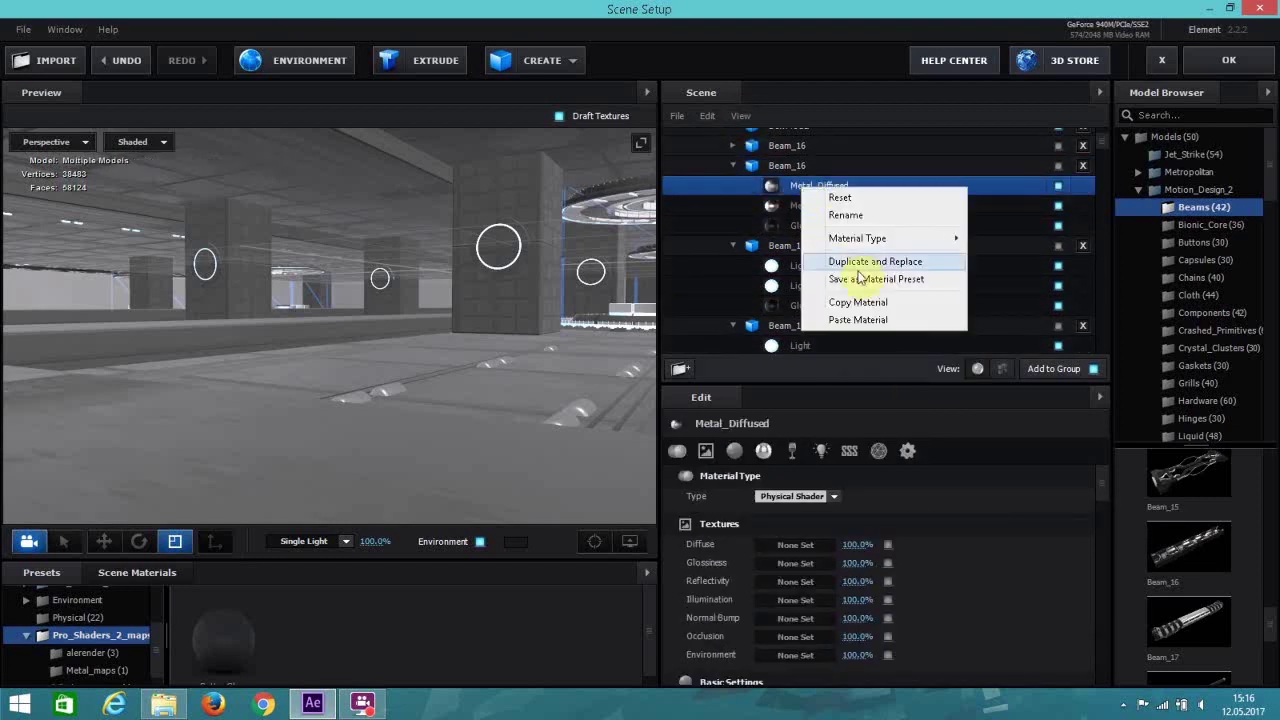
left_click(855, 318)
right_click(780, 208)
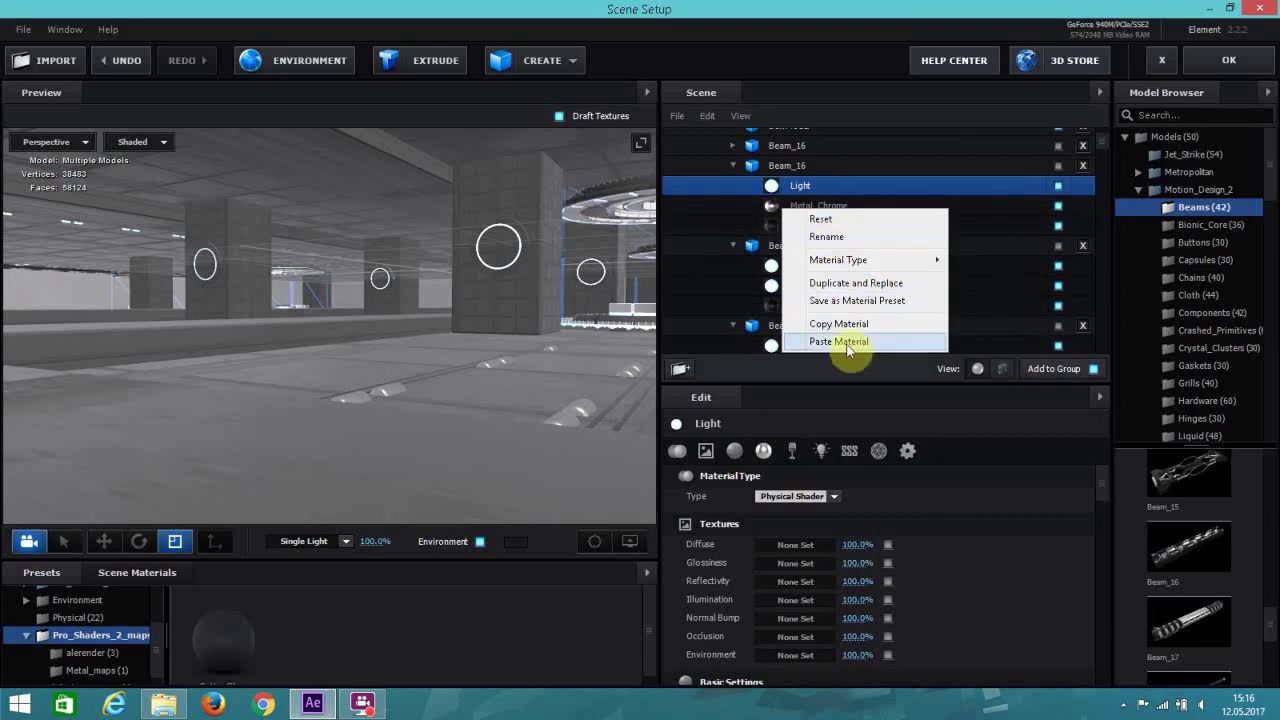
left_click(838, 341)
Paste the Light material over Metal_Diffused and Metal_Chrome of the first Beam_16 below the BoxModels.
scroll(790, 263, "up", 3)
scroll(790, 265, "up", 1)
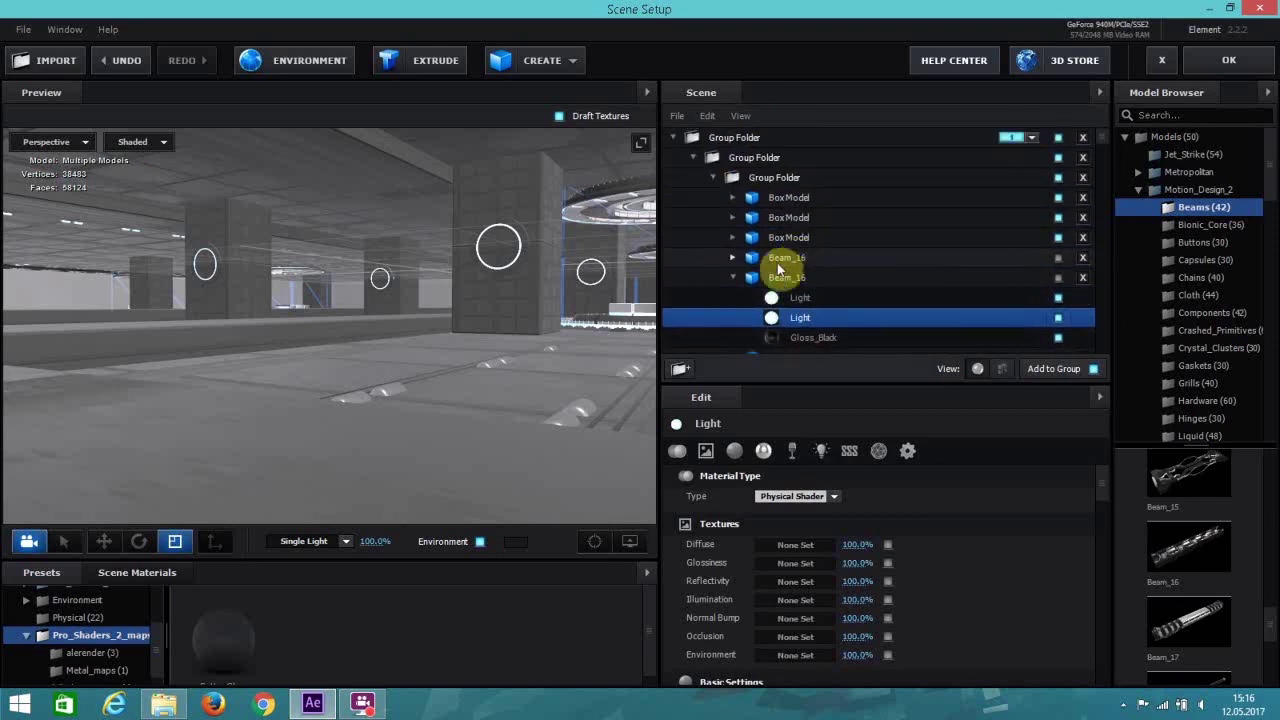
left_click(736, 261)
right_click(778, 277)
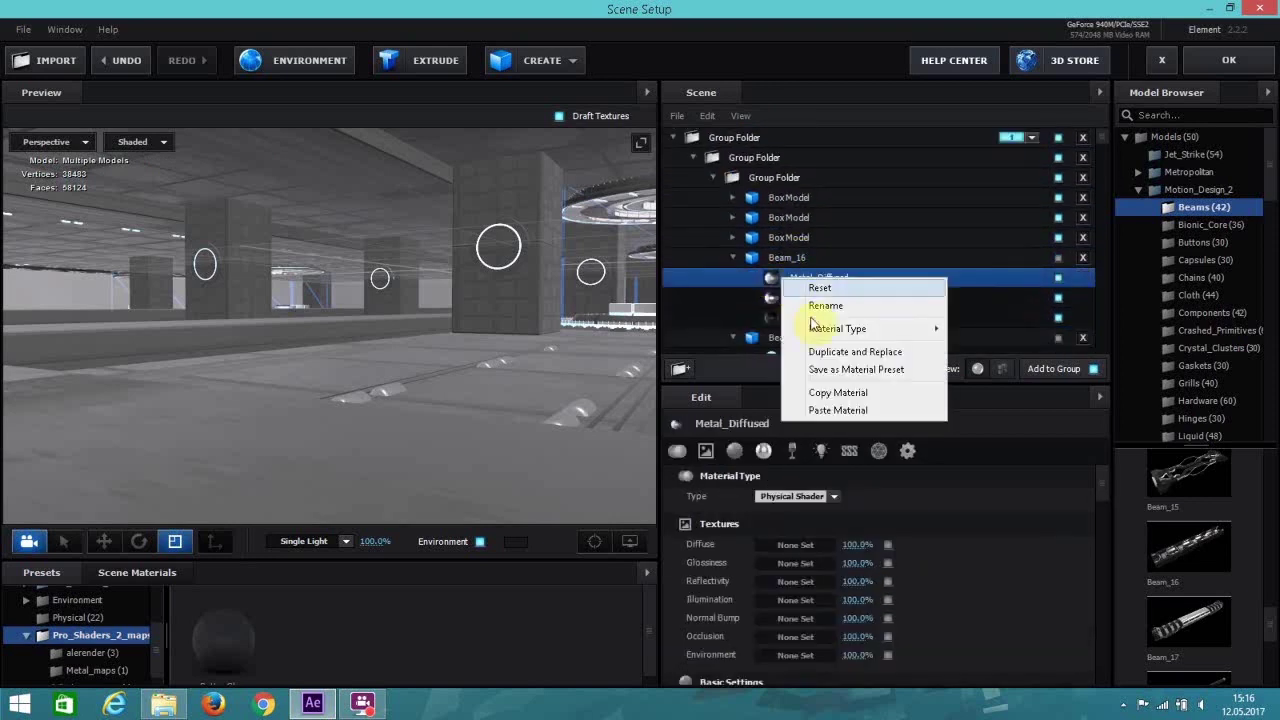
left_click(850, 394)
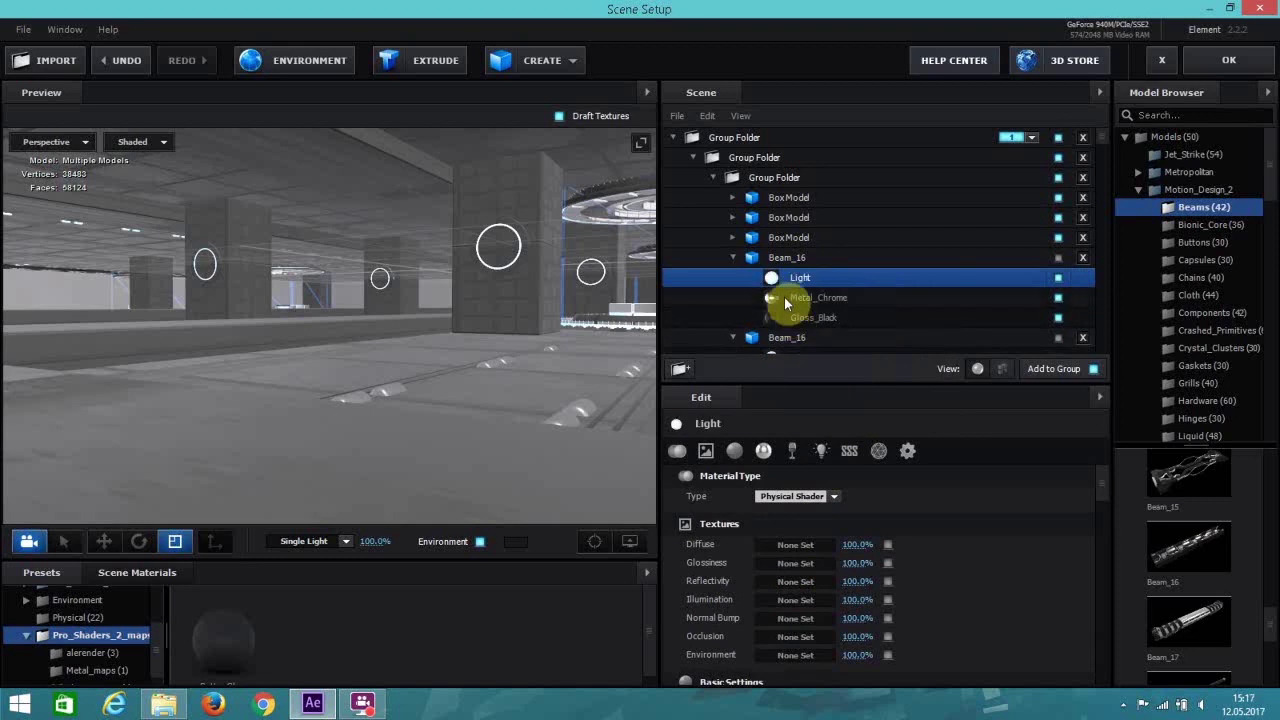
right_click(784, 297)
left_click(845, 438)
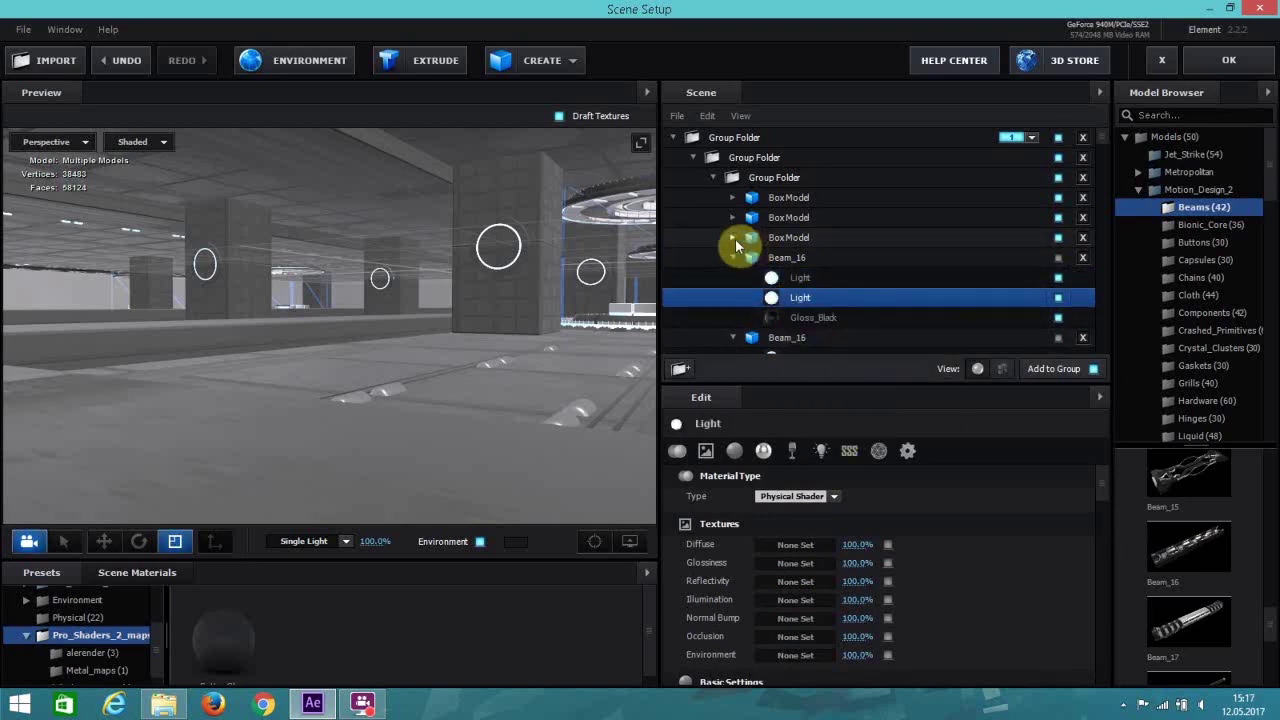
Inspect the material used by the BoxModel directly above the first Beam_16.
left_click(733, 238)
left_click(786, 257)
scroll(820, 276, "down", 1)
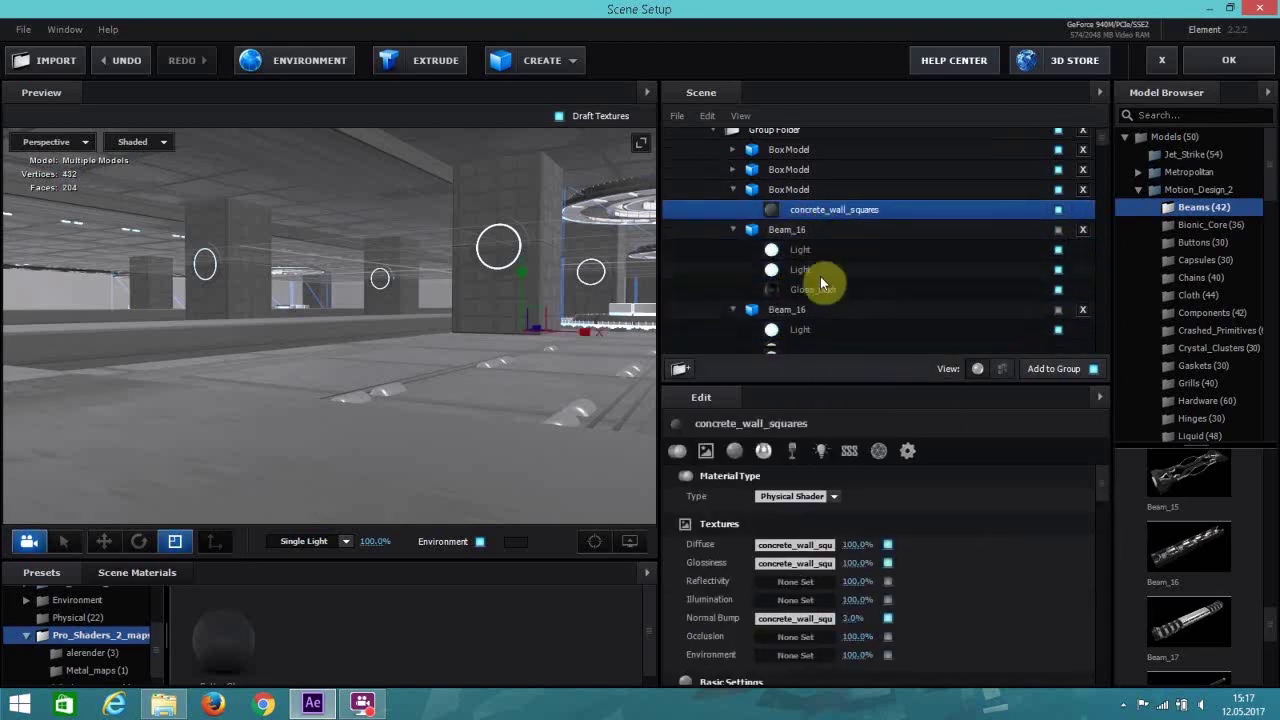
Paste the Light material over Metal_Diffused and Metal_Chrome of the last Beam_16 in the group folder.
scroll(821, 289, "down", 5)
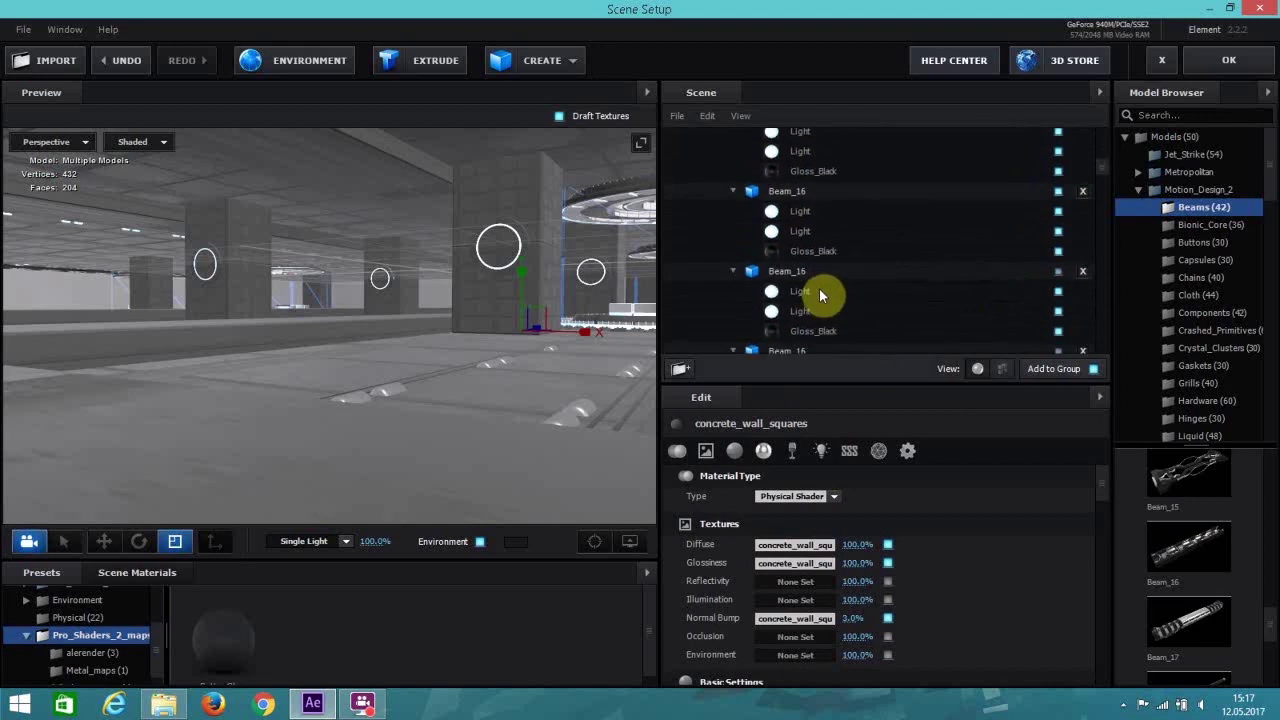
scroll(819, 292, "down", 5)
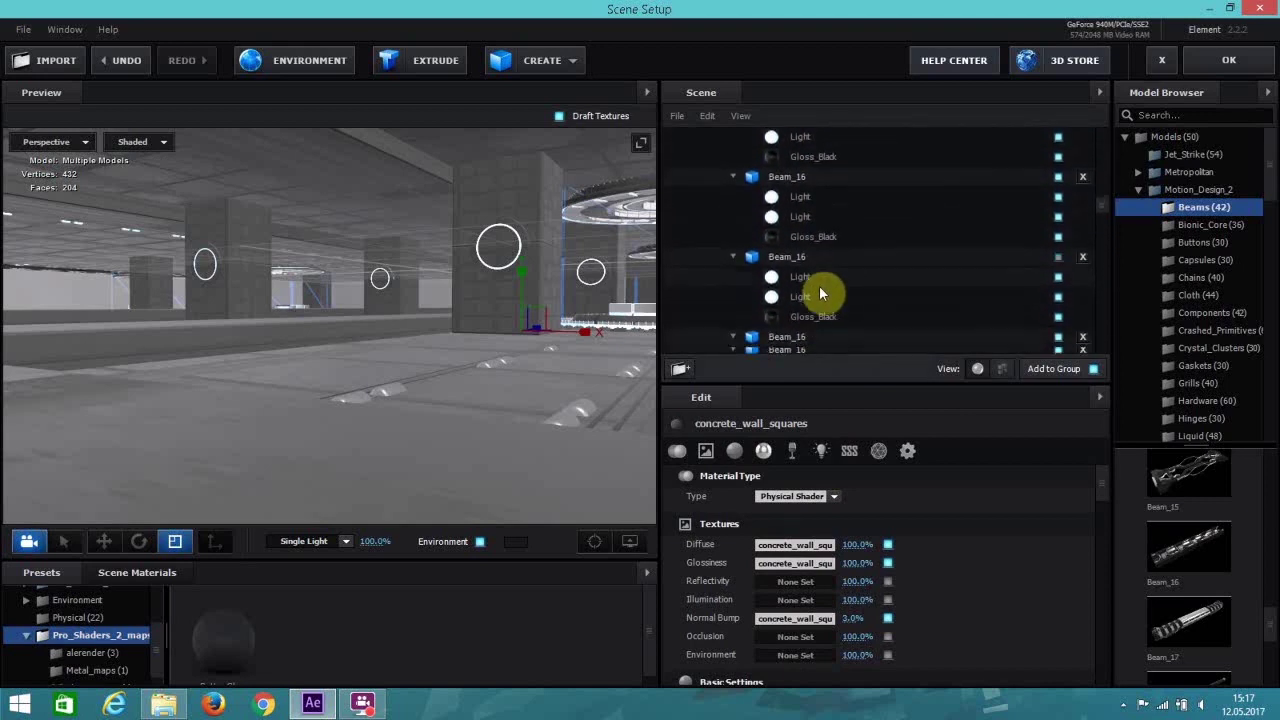
scroll(820, 291, "down", 5)
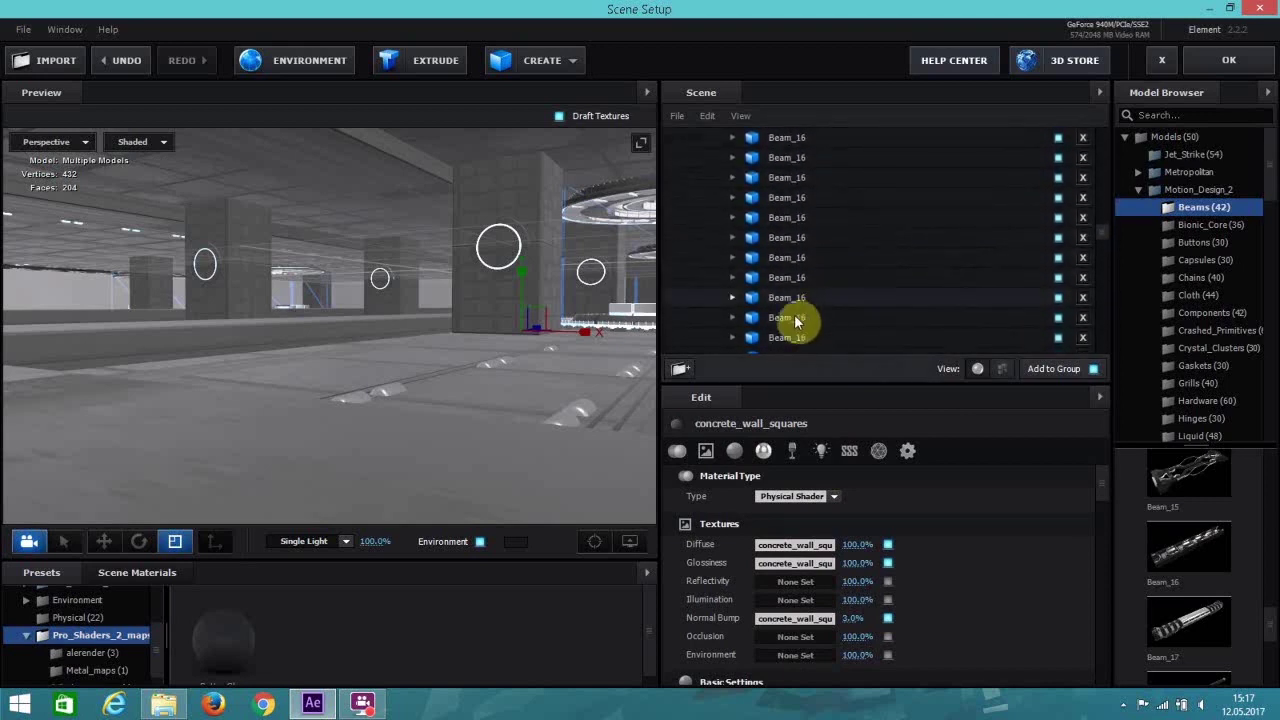
scroll(783, 320, "down", 3)
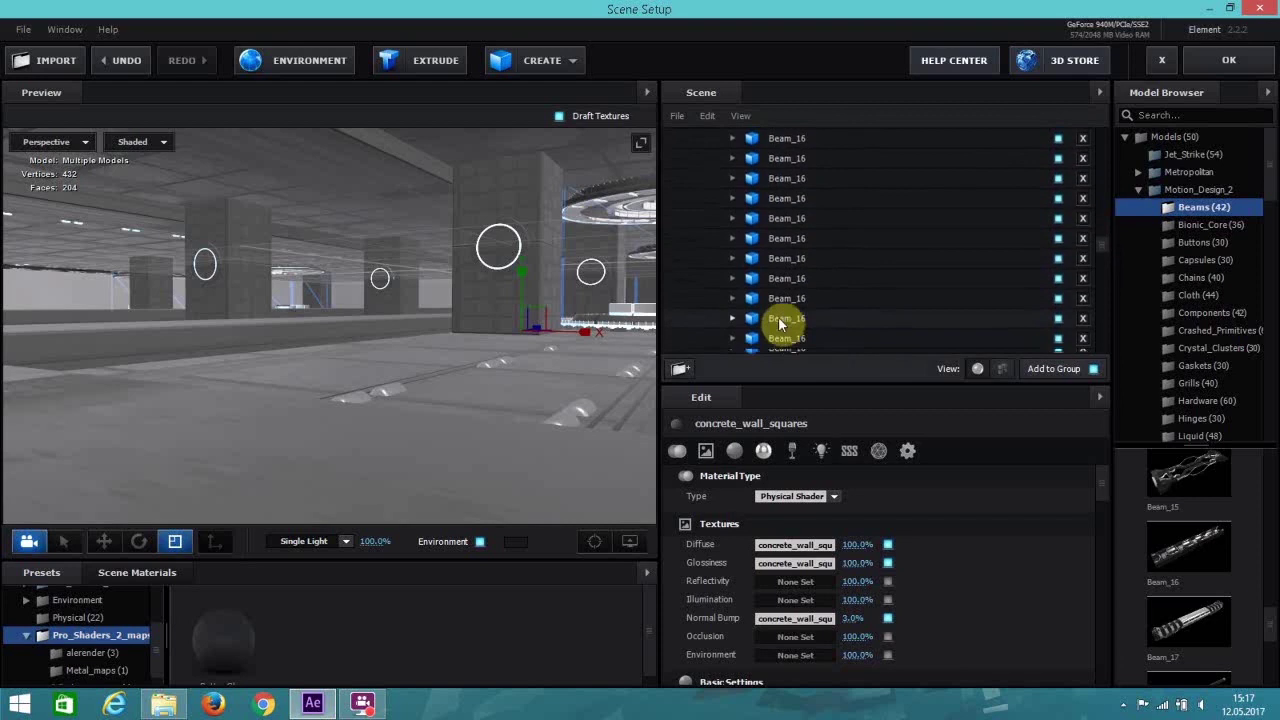
scroll(783, 320, "down", 3)
left_click(732, 178)
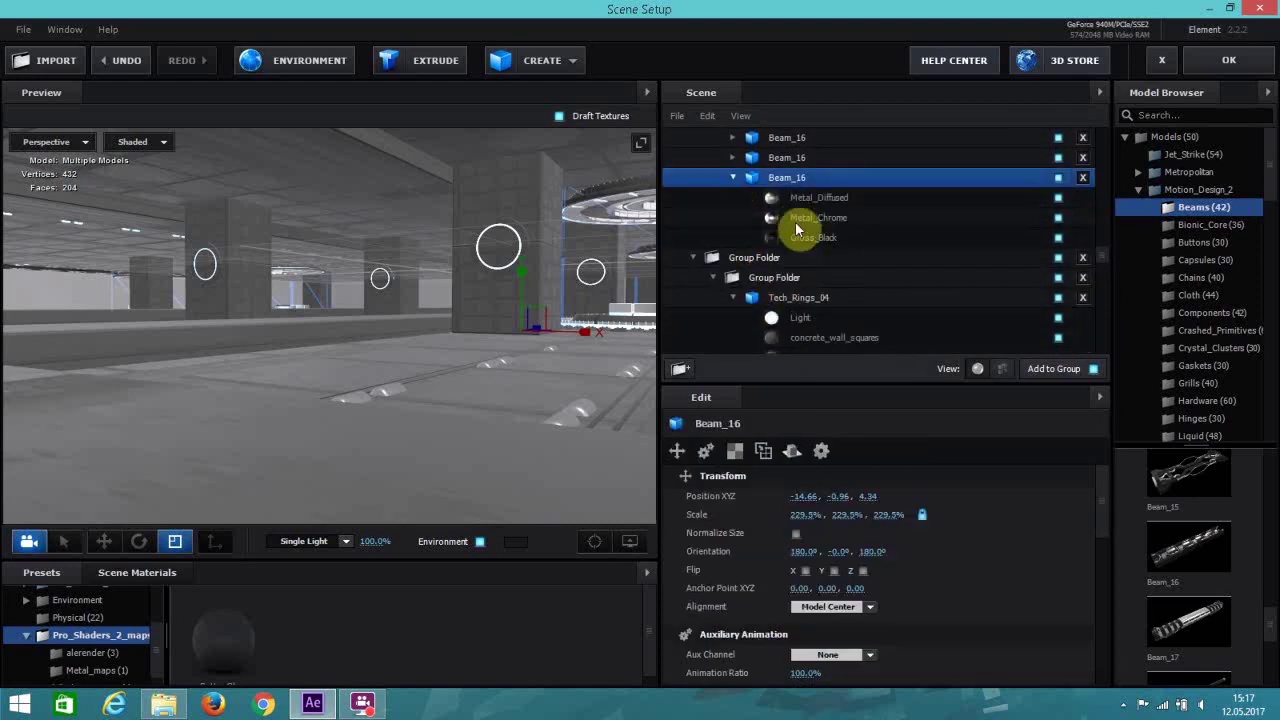
right_click(798, 205)
left_click(857, 332)
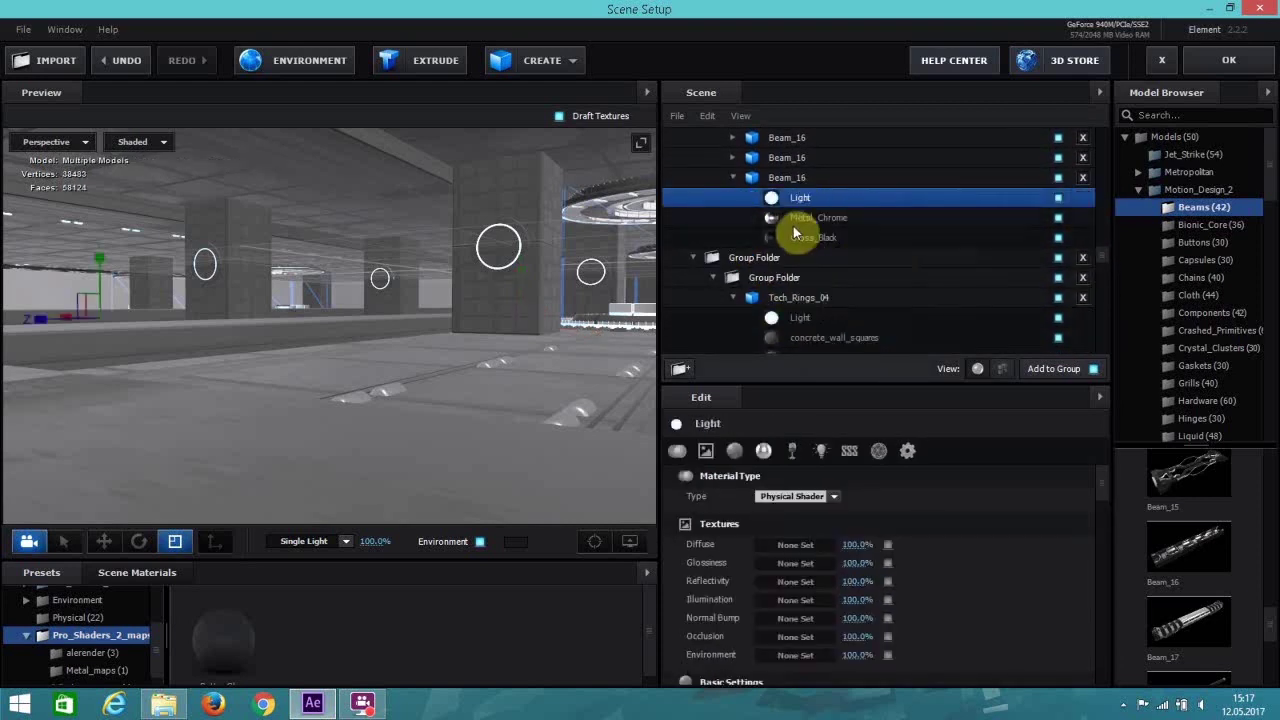
left_click(791, 219)
right_click(791, 219)
left_click(857, 346)
Replace Metal_Diffused and Metal_Chrome of the second-to-last Beam_16 with the Light material.
scroll(766, 257, "up", 1)
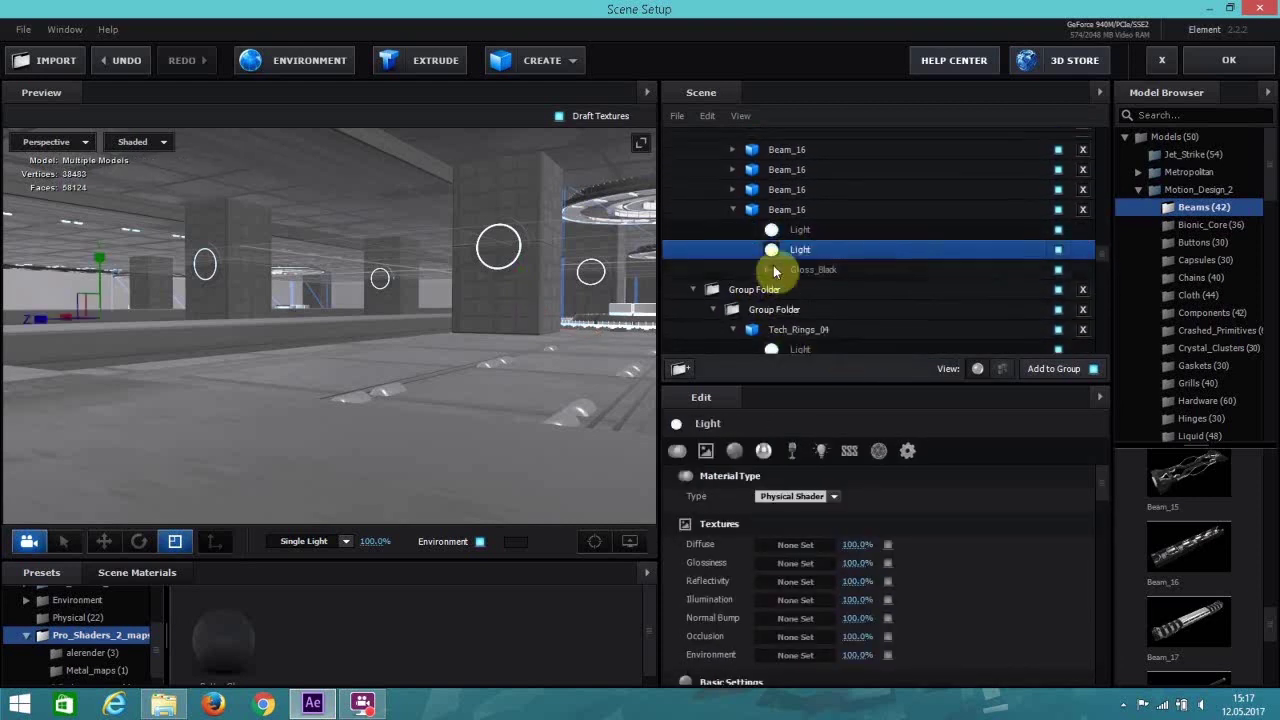
left_click(732, 213)
left_click(810, 233)
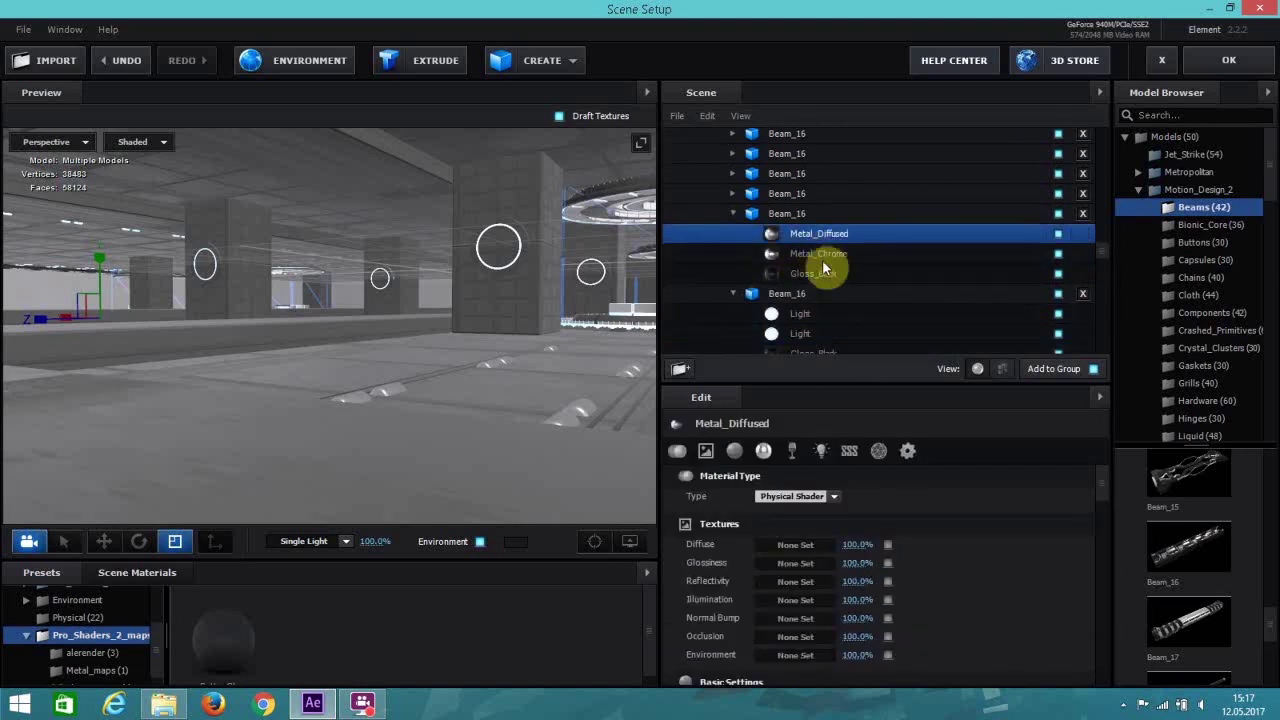
right_click(822, 236)
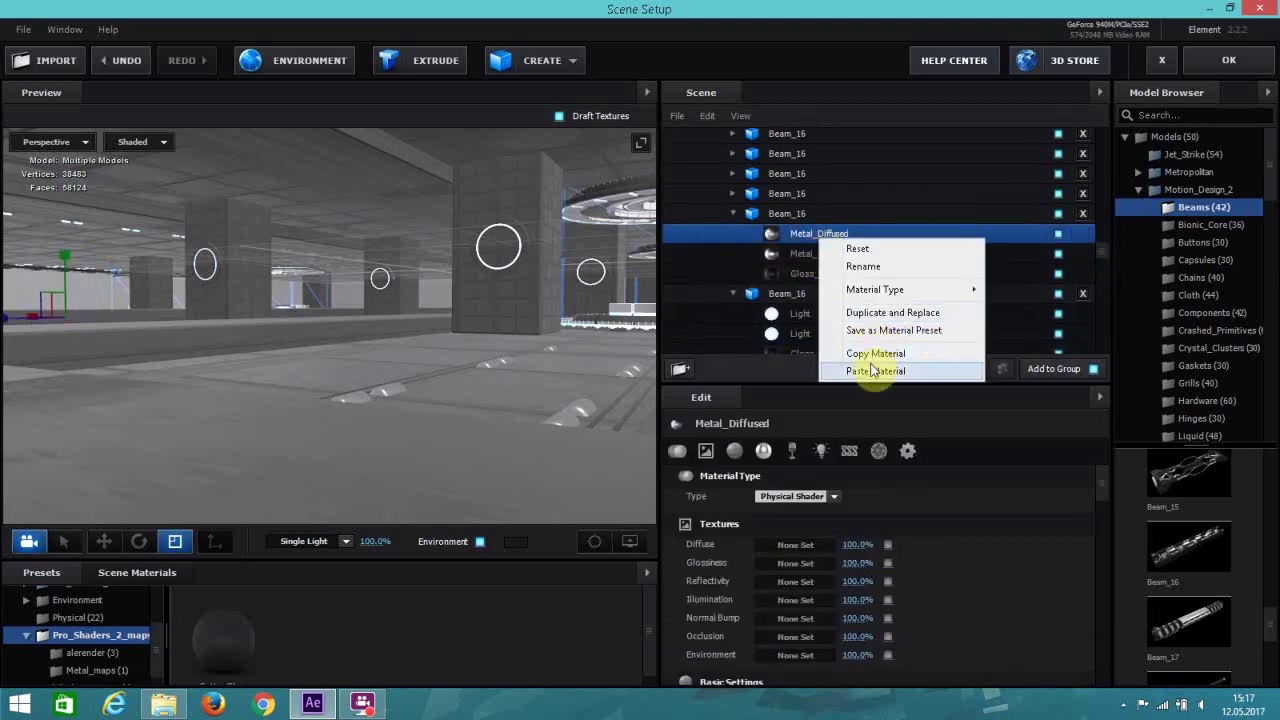
left_click(868, 363)
left_click(815, 255)
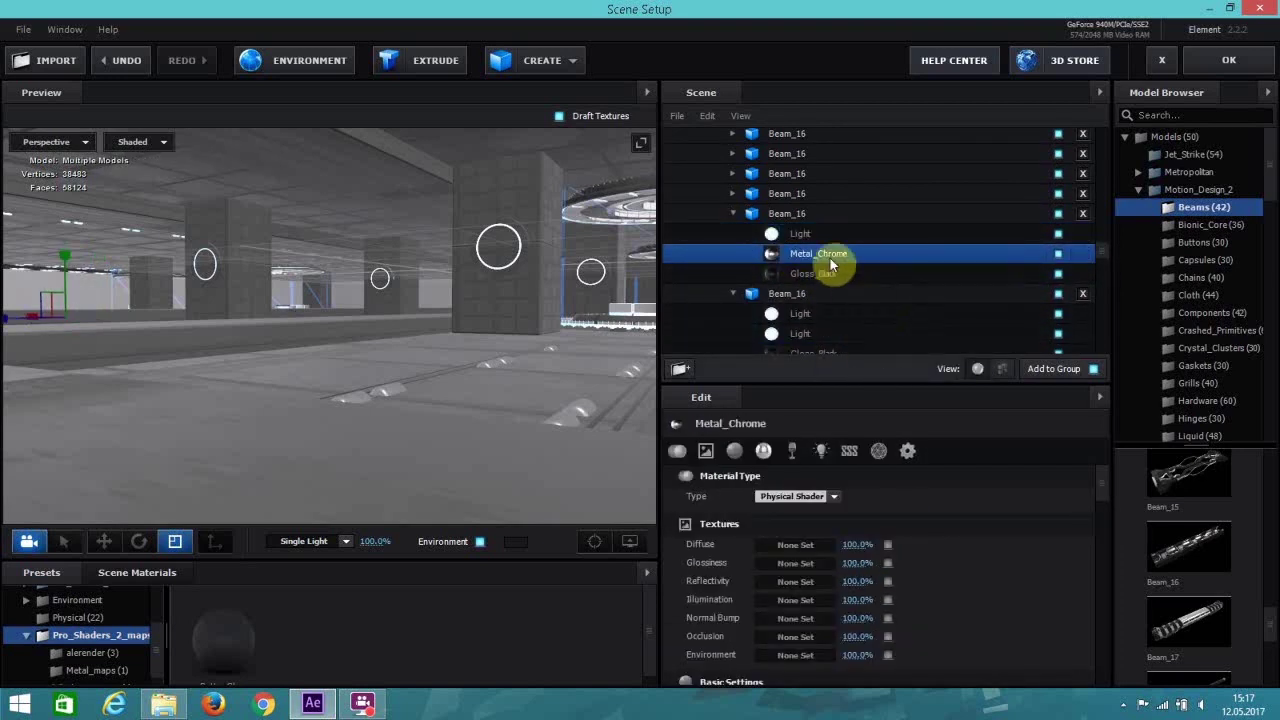
right_click(830, 258)
left_click(886, 392)
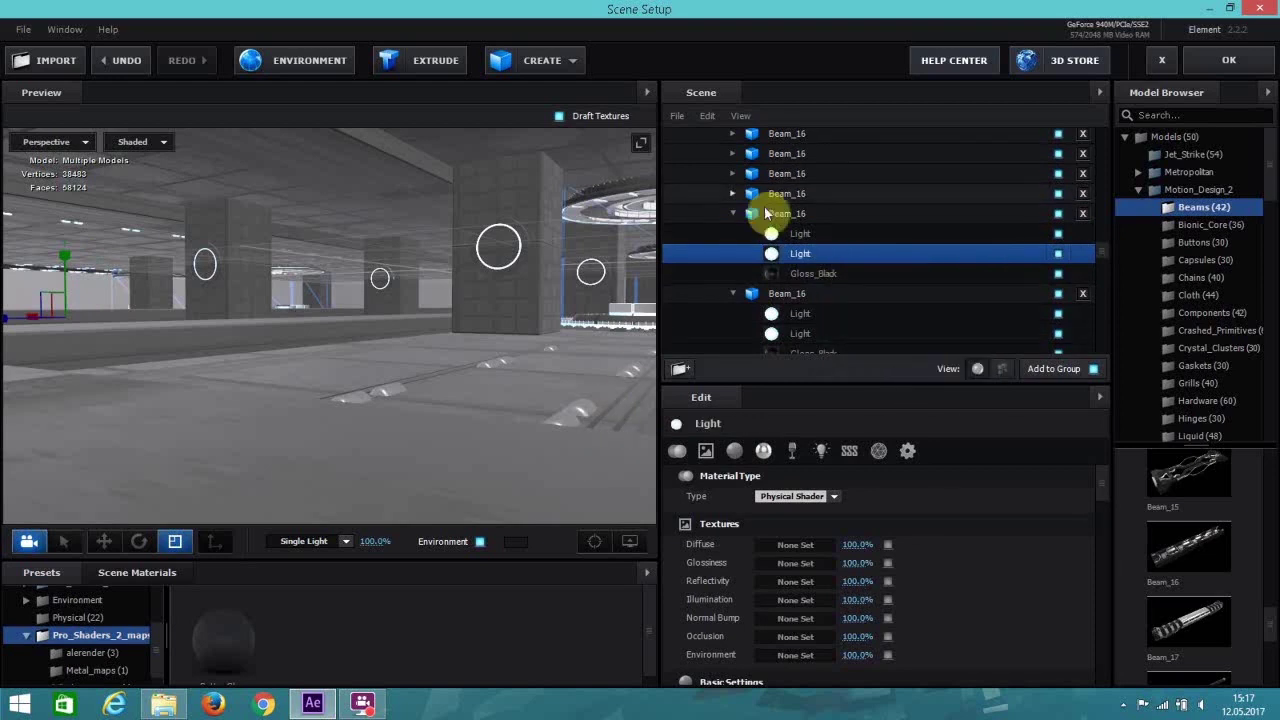
Paste the Light material over Metal_Diffused and Metal_Chrome of the third-to-last Beam_16.
left_click(733, 193)
right_click(800, 213)
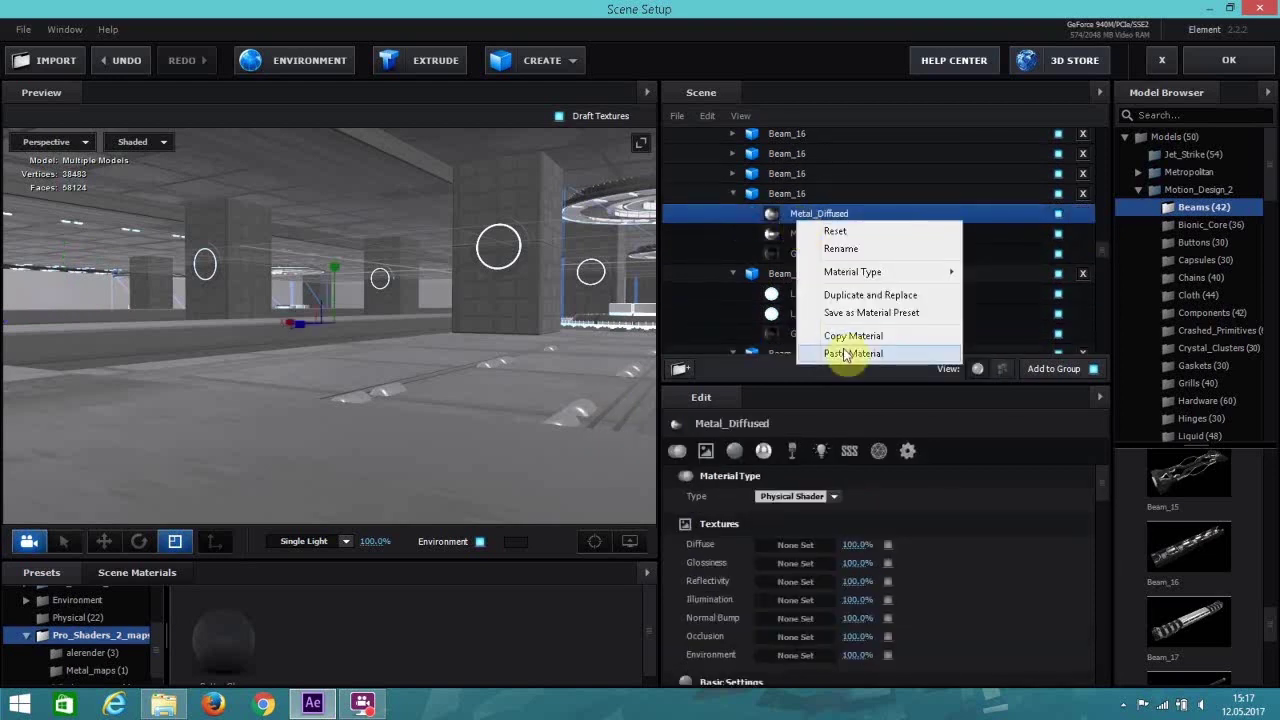
left_click(860, 349)
right_click(787, 236)
left_click(852, 361)
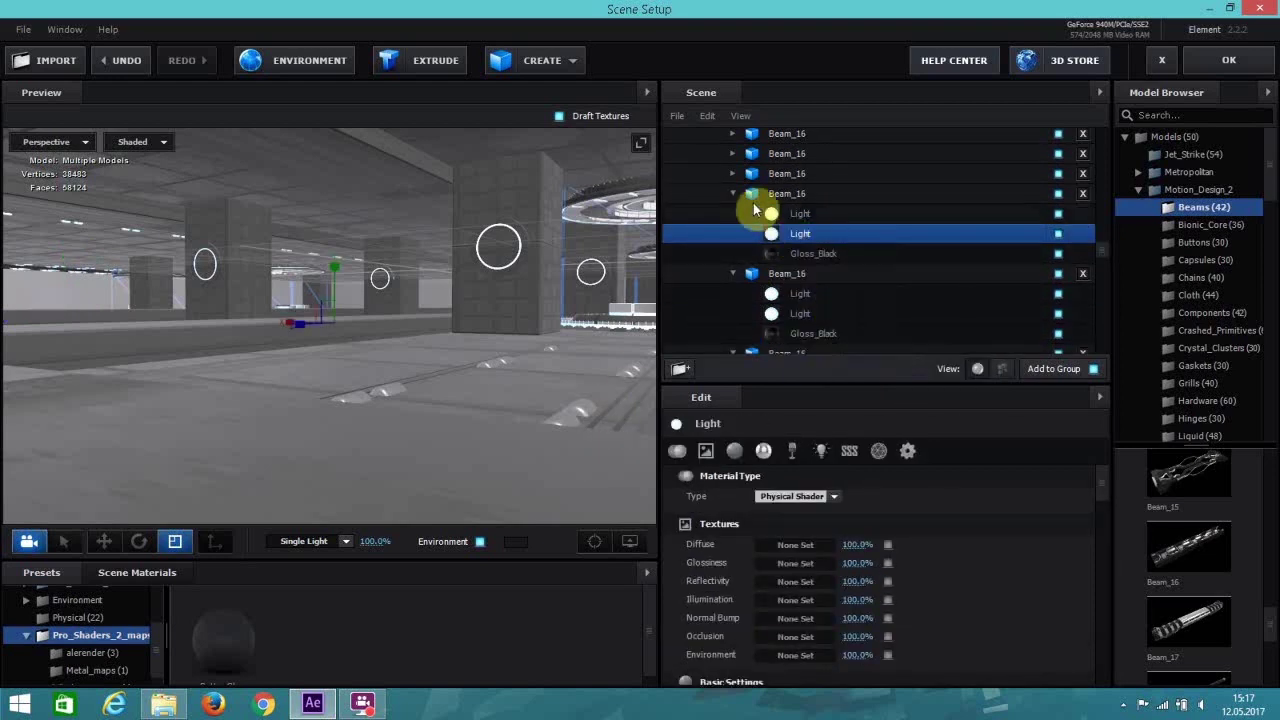
Paste the Light material over Metal_Diffused and Metal_Chrome of the fourth-to-last Beam_16.
left_click(739, 176)
left_click(807, 194)
right_click(807, 194)
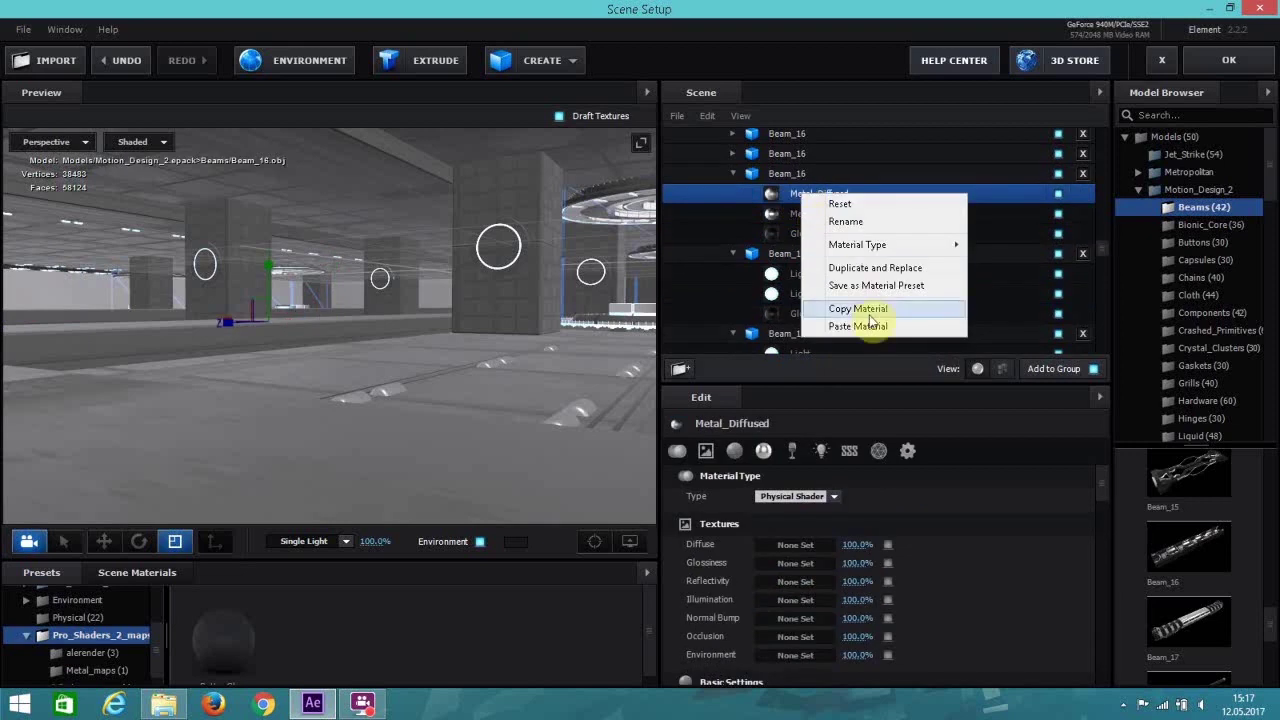
left_click(858, 326)
right_click(782, 214)
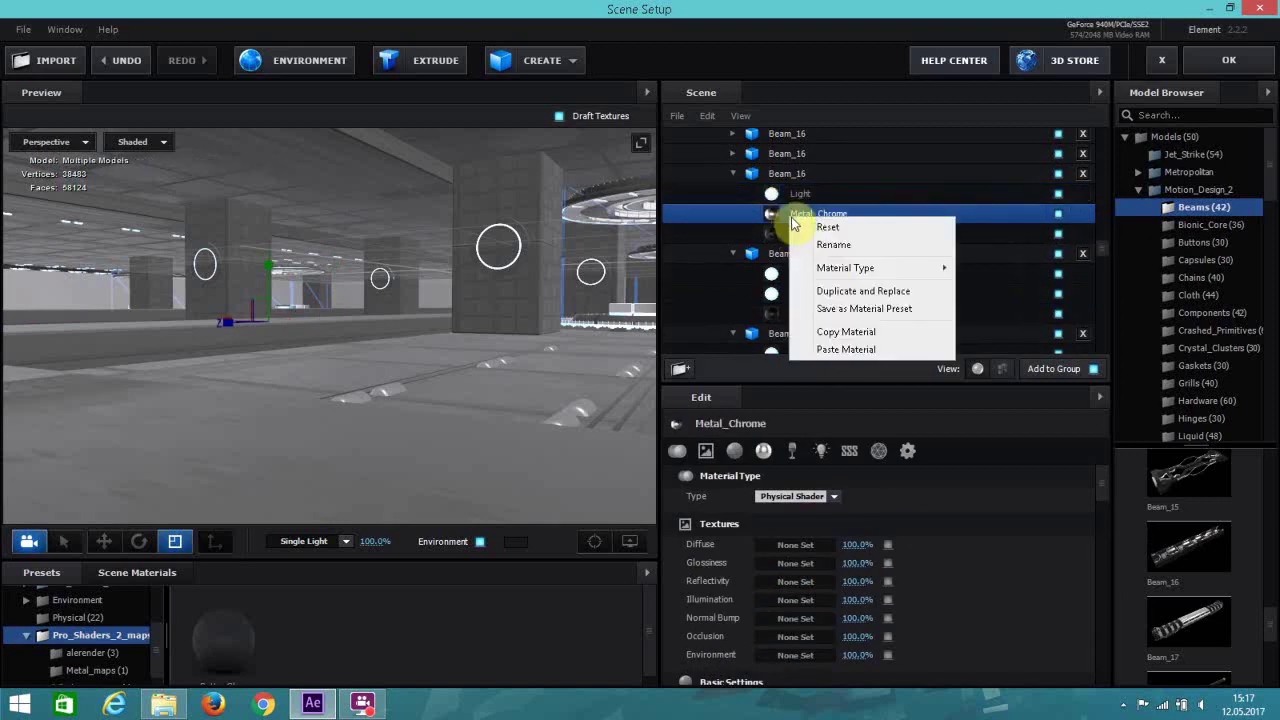
left_click(850, 352)
Replace Metal_Diffused and Metal_Chrome of the fifth-to-last Beam_16 with the copied Light material.
left_click(777, 178)
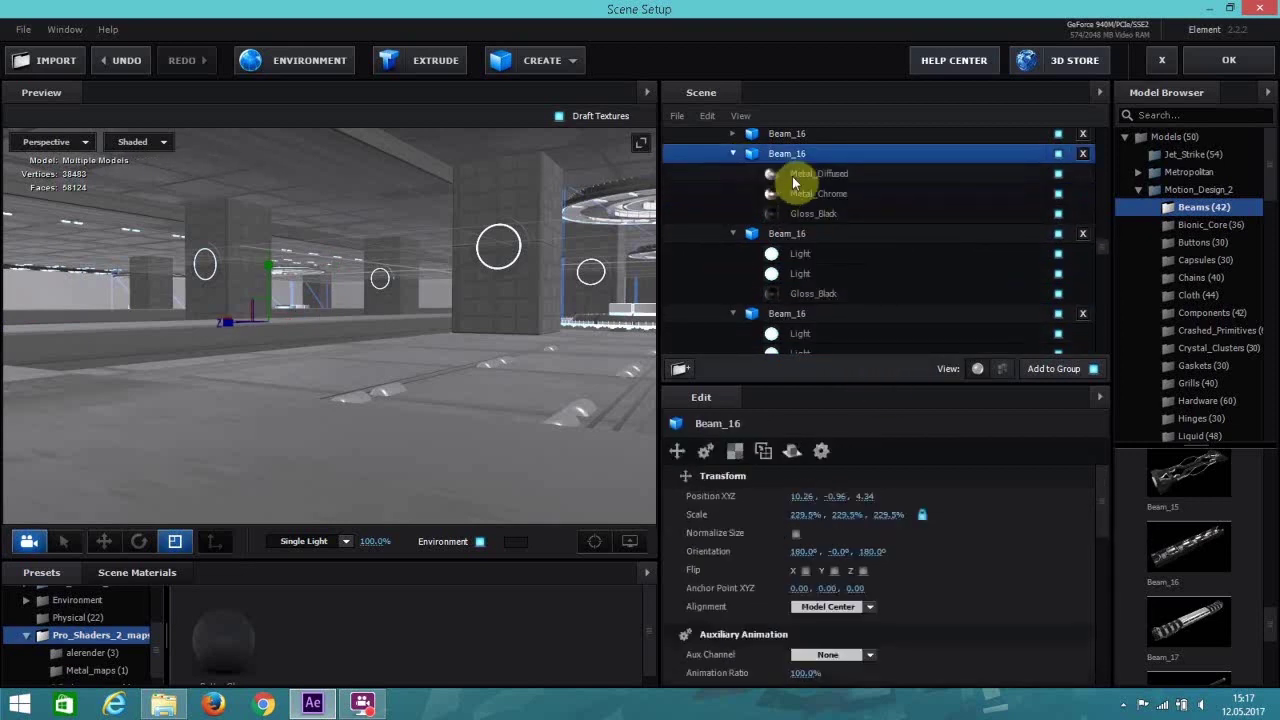
right_click(814, 177)
left_click(850, 308)
right_click(800, 195)
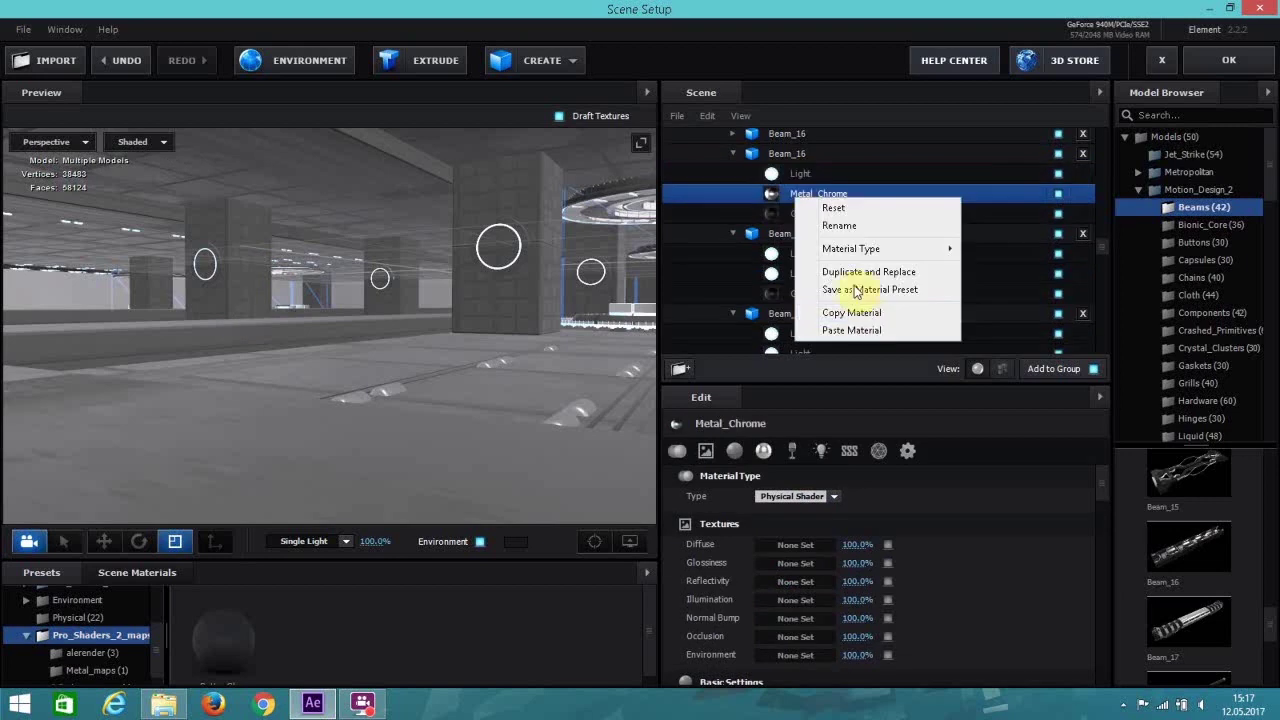
left_click(852, 330)
Paste the Light material over Metal_Diffused and Metal_Chrome of the sixth-to-last Beam_16 and accept the scene setup.
scroll(790, 262, "up", 2)
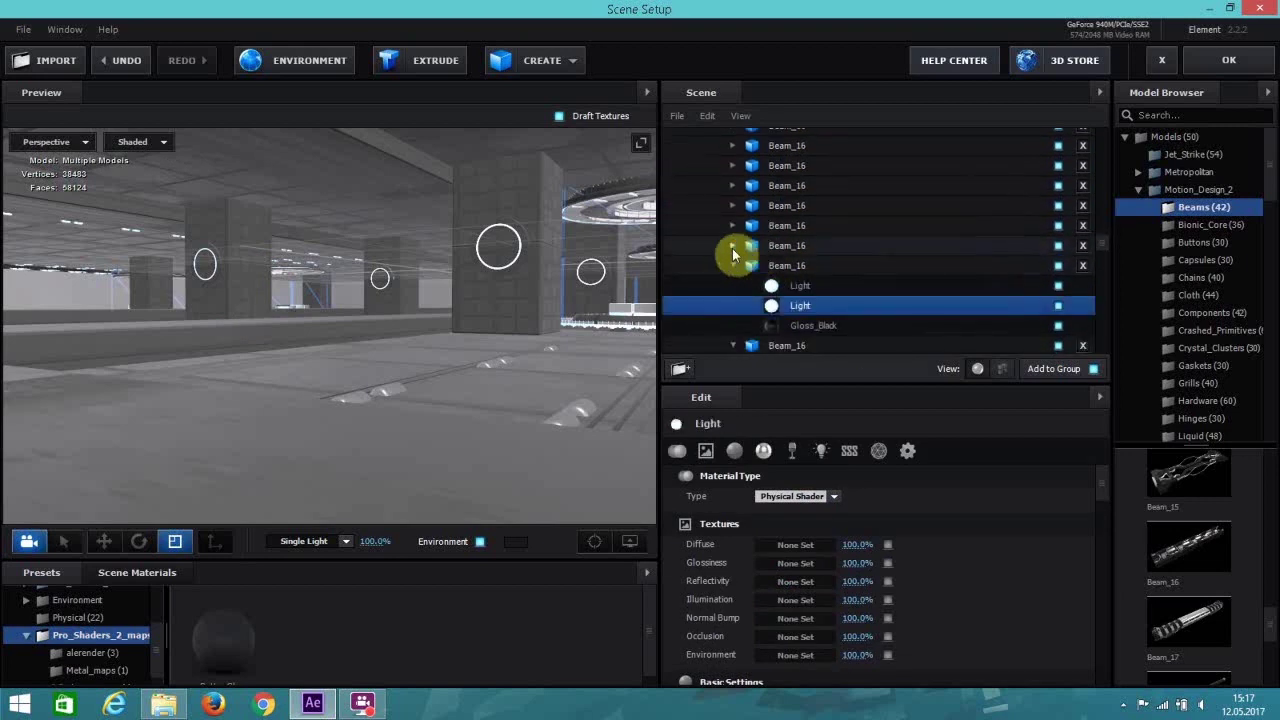
left_click(733, 247)
left_click(808, 264)
right_click(808, 264)
left_click(850, 378)
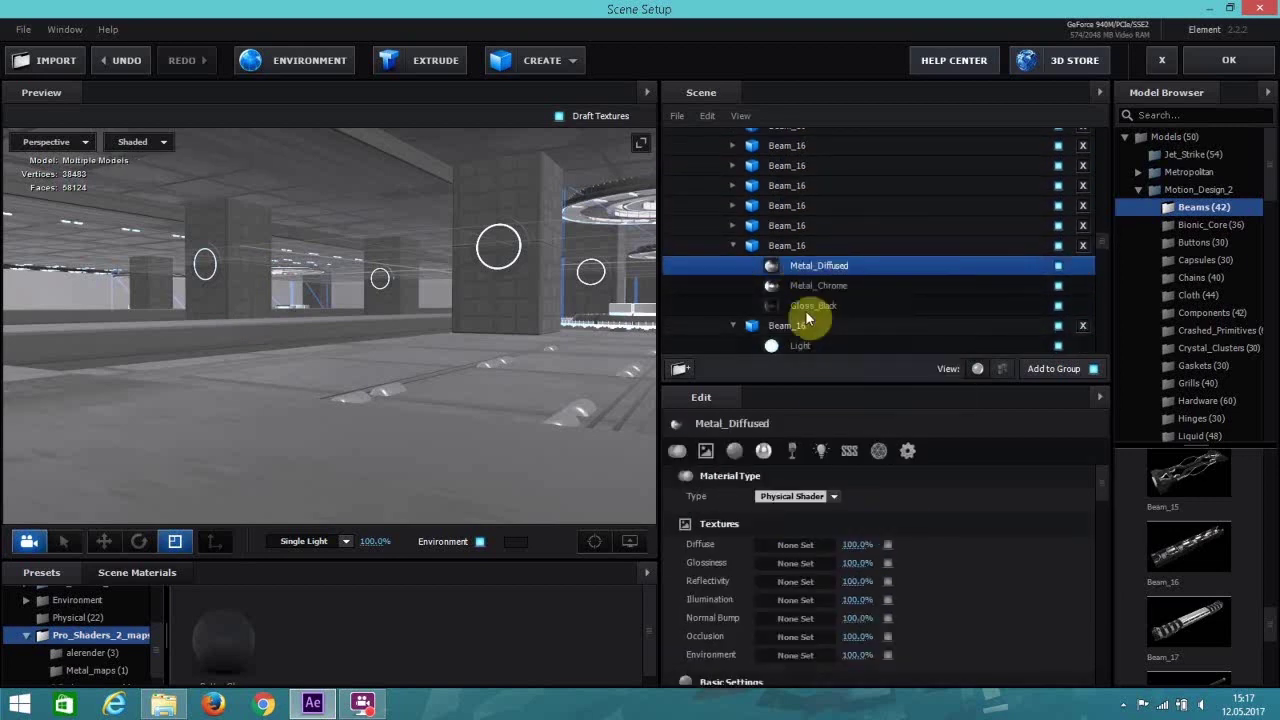
right_click(798, 290)
left_click(868, 422)
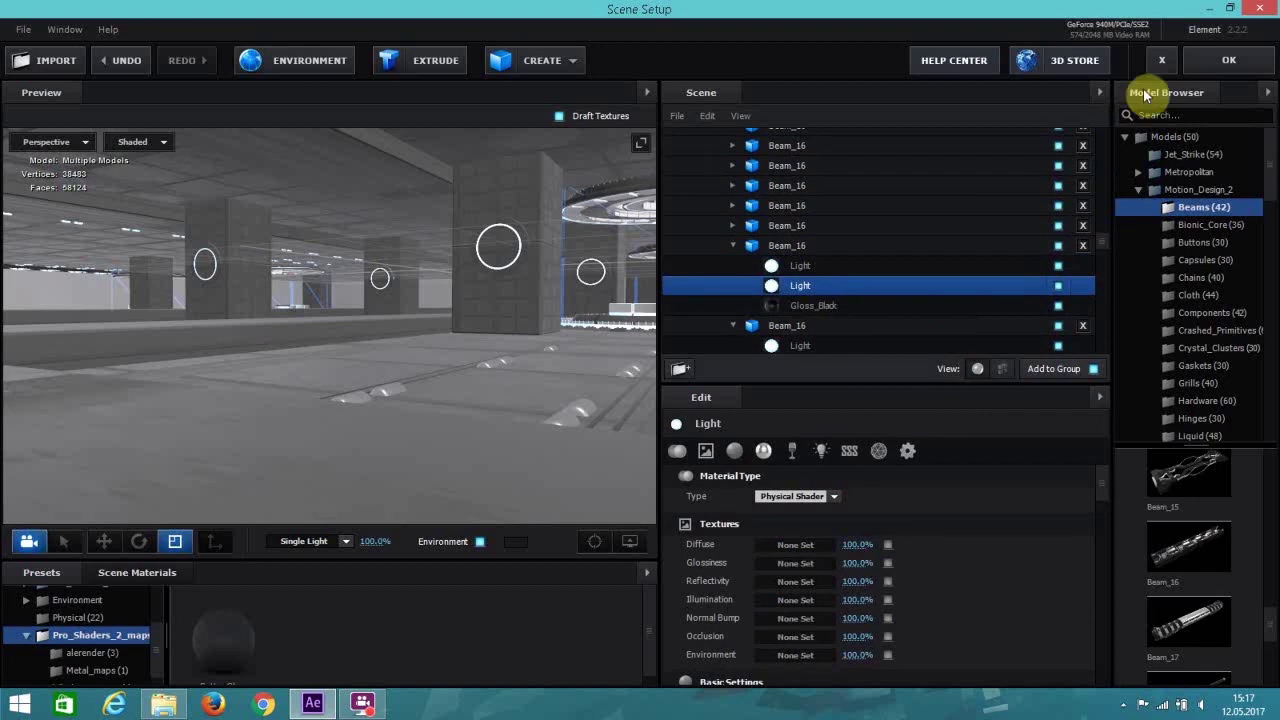
left_click(1229, 61)
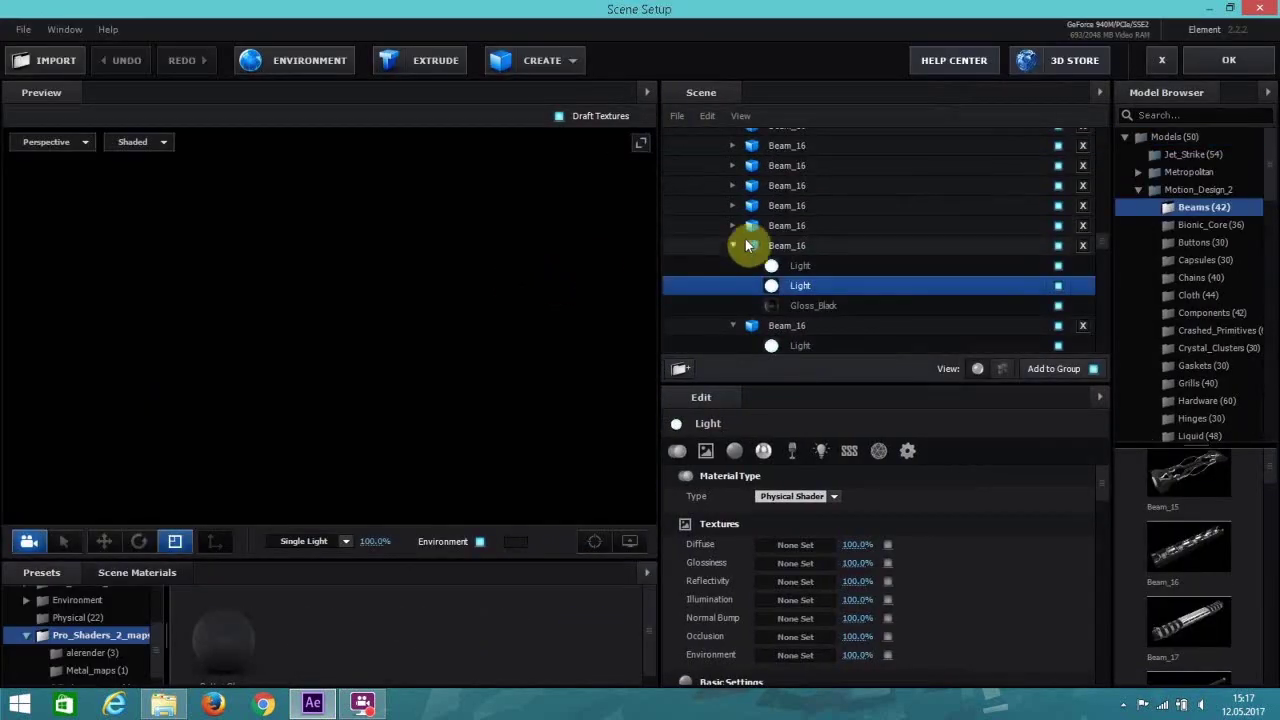
Copy Light from the sixth-to-last Beam_16 and paste it over Metal_Diffused and Metal_Chrome of the seventh-to-last Beam_16.
left_click(750, 245)
right_click(768, 248)
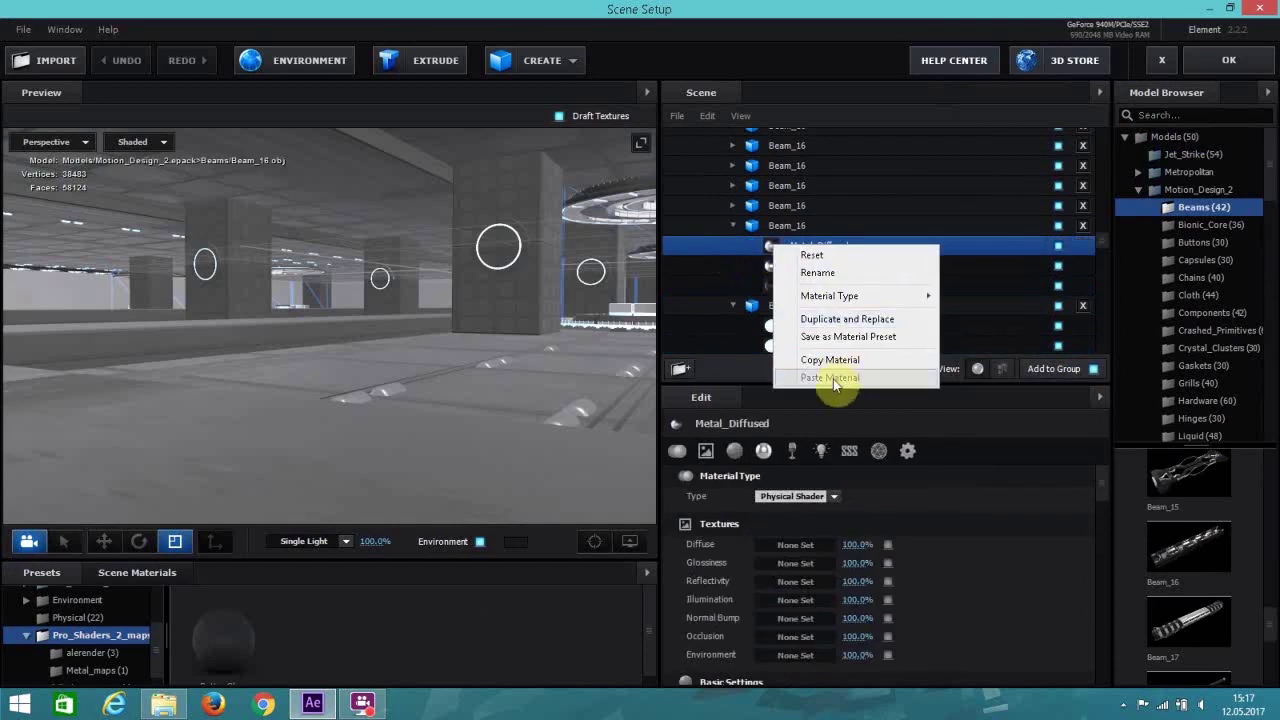
left_click(760, 302)
right_click(771, 326)
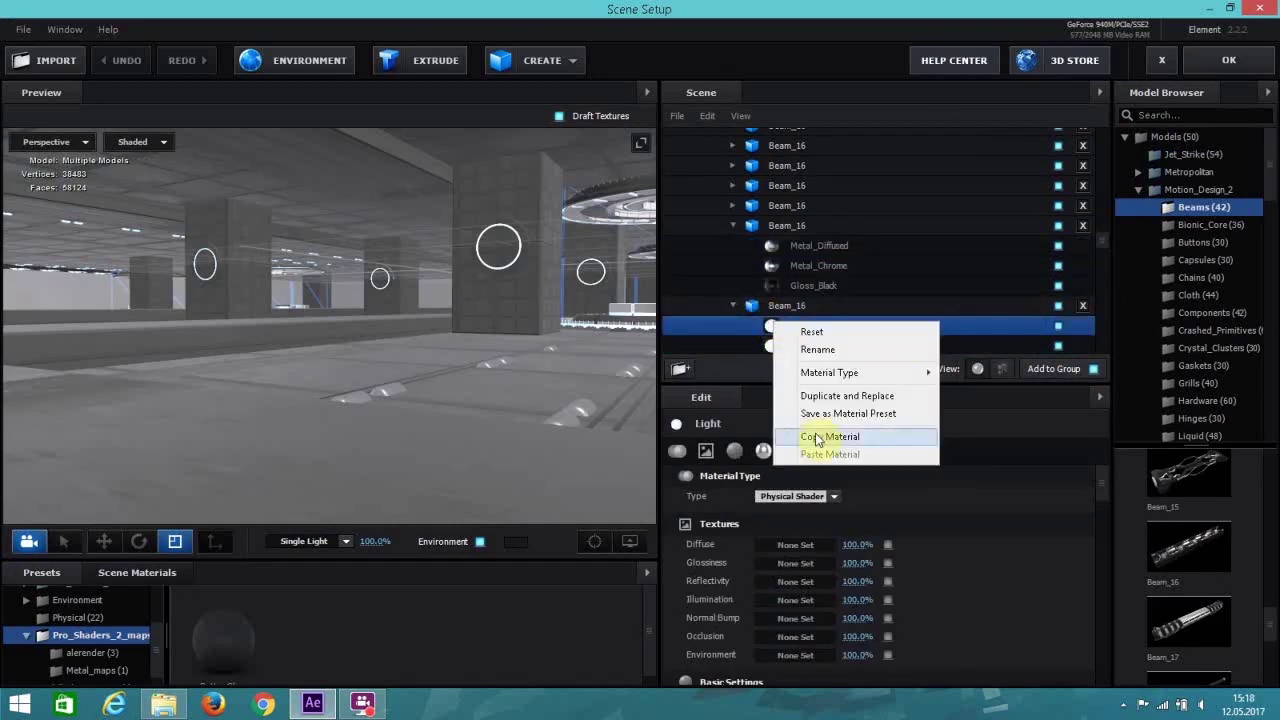
left_click(817, 437)
right_click(771, 246)
left_click(829, 380)
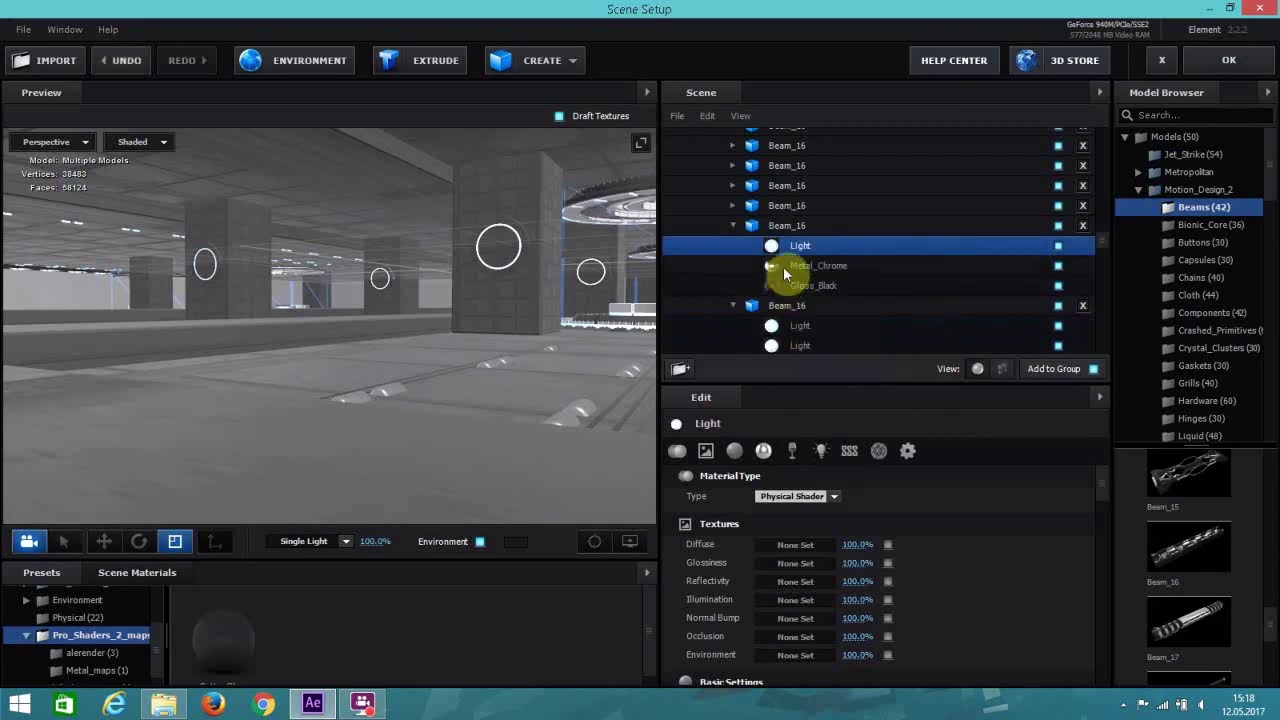
right_click(783, 266)
left_click(835, 399)
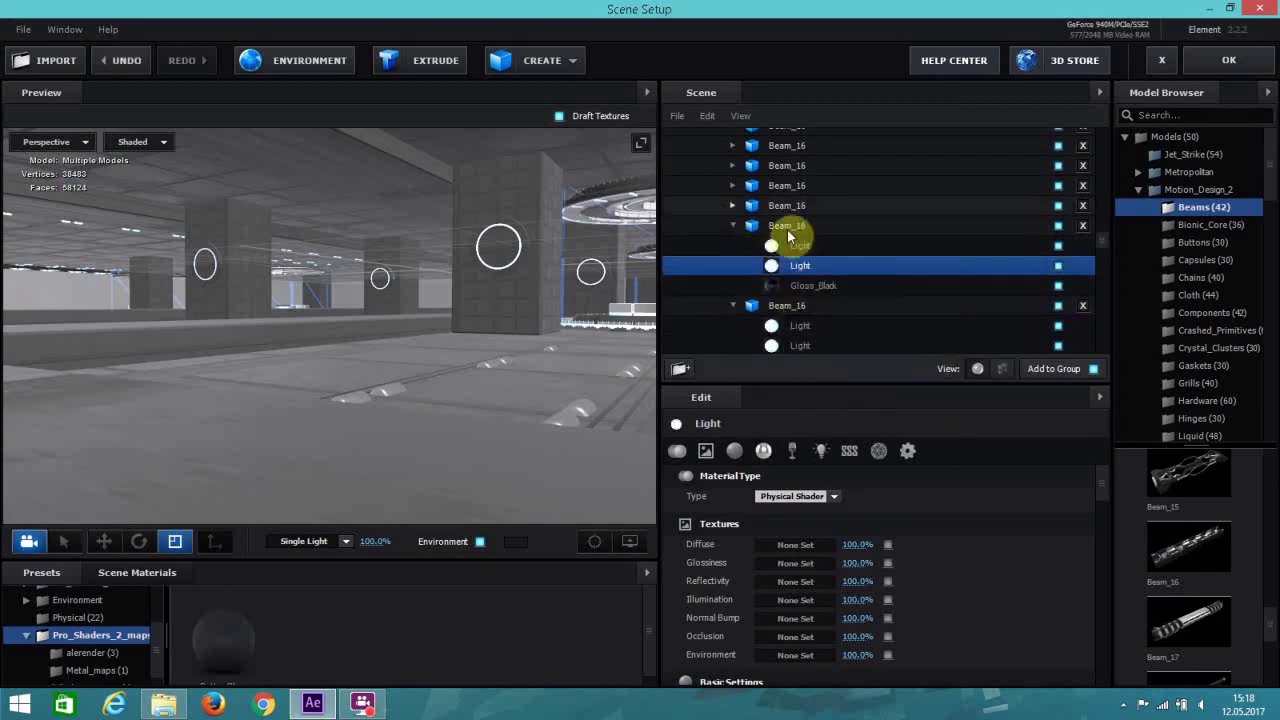
Paste the Light material over Metal_Diffused and Metal_Chrome of the eighth-to-last Beam_16.
left_click(789, 236)
right_click(806, 226)
left_click(850, 357)
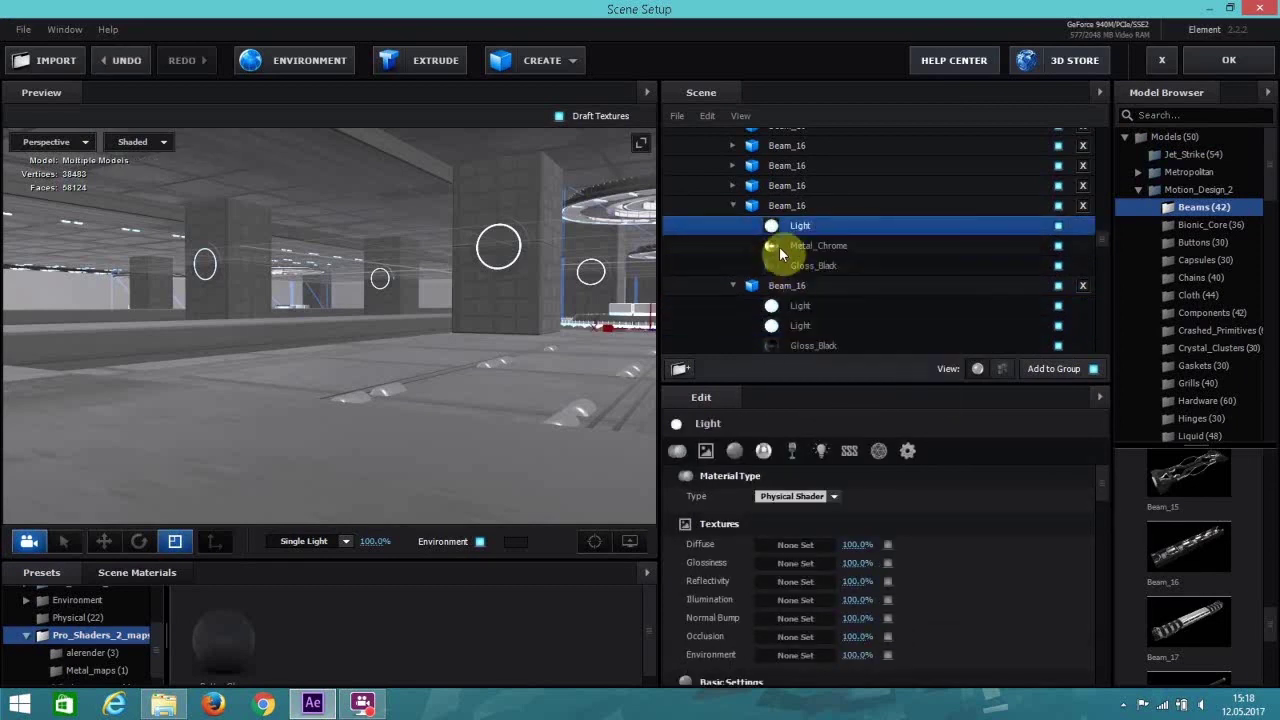
right_click(780, 255)
left_click(880, 384)
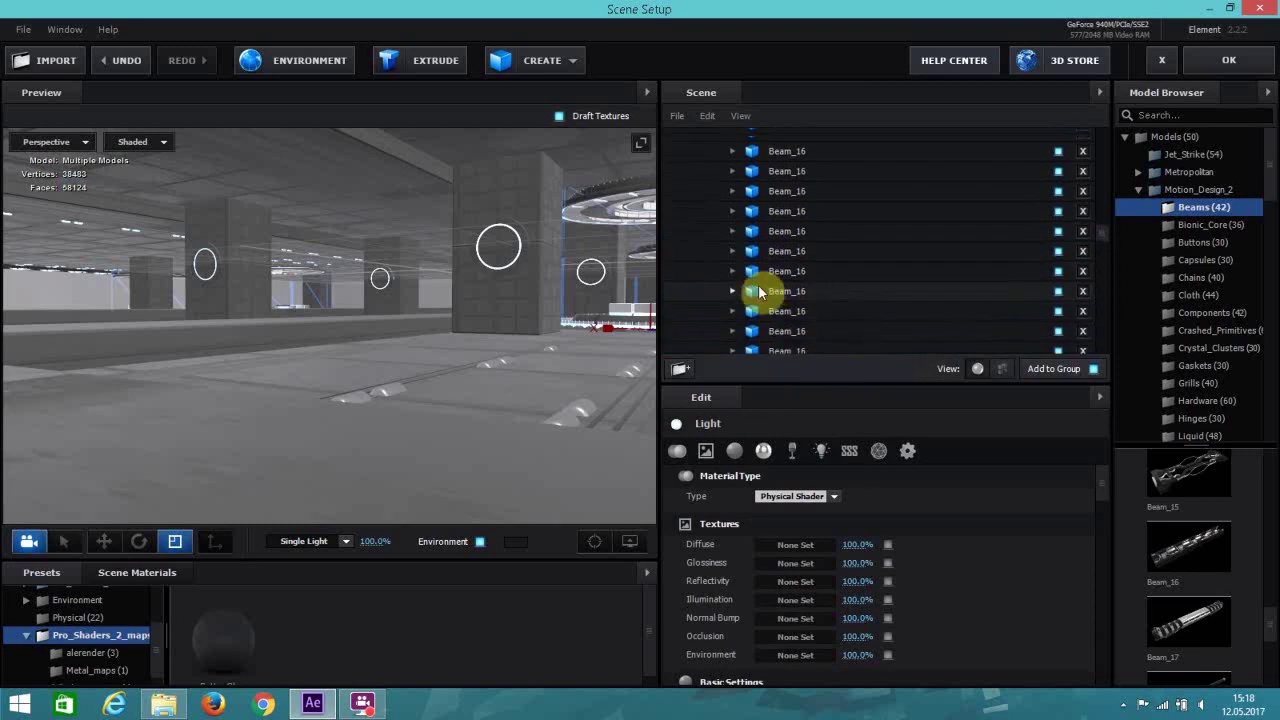
Replace Metal_Diffused and Metal_Chrome of the ninth-to-last Beam_16 with the copied Light material.
left_click(750, 298)
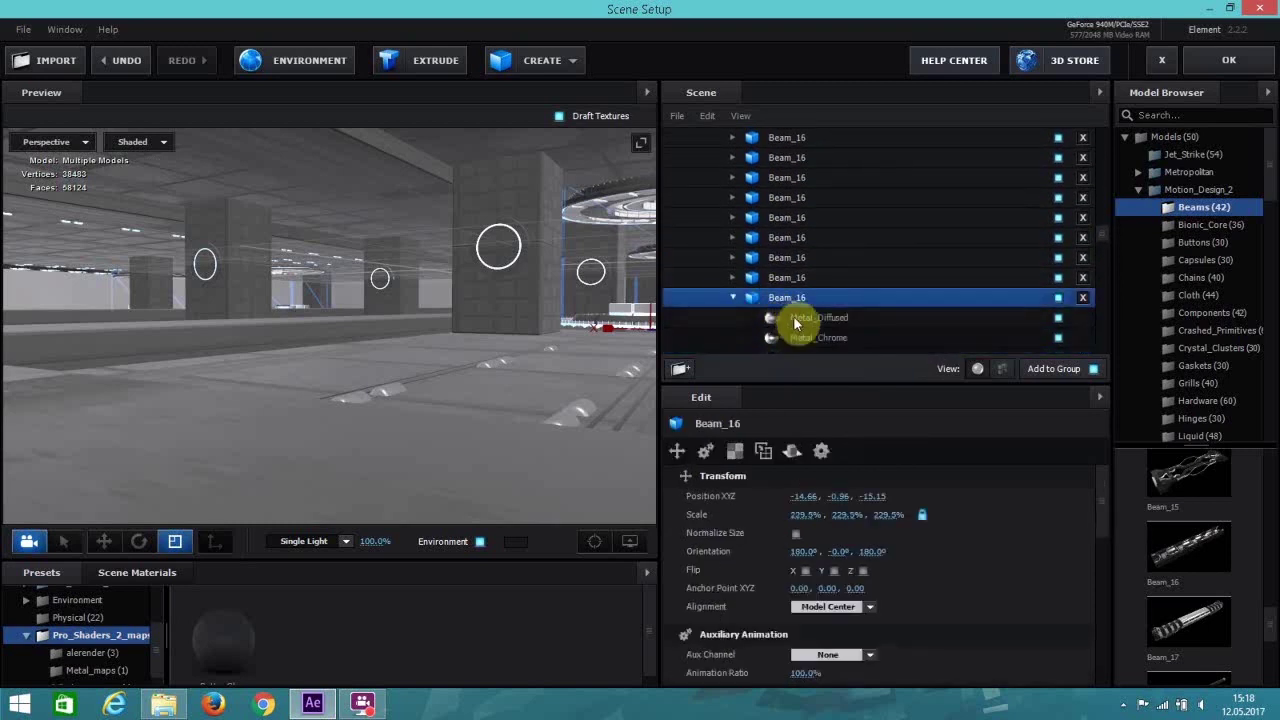
right_click(797, 318)
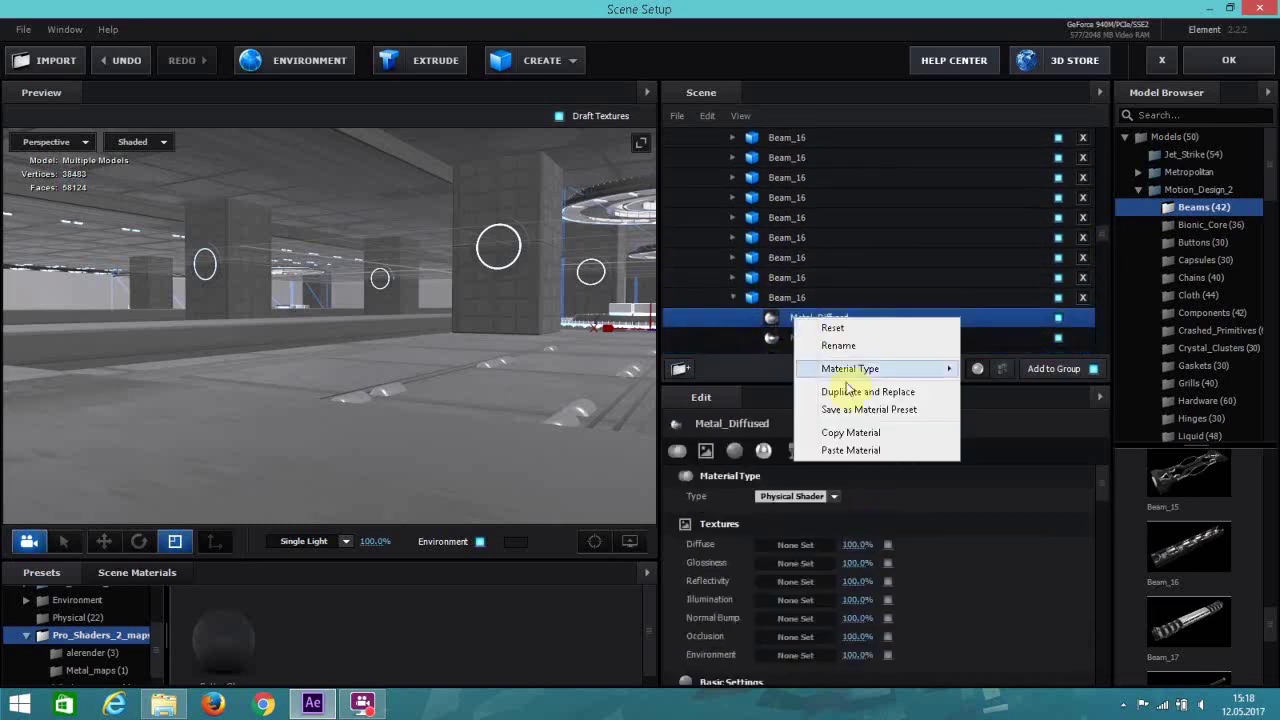
left_click(886, 451)
right_click(805, 345)
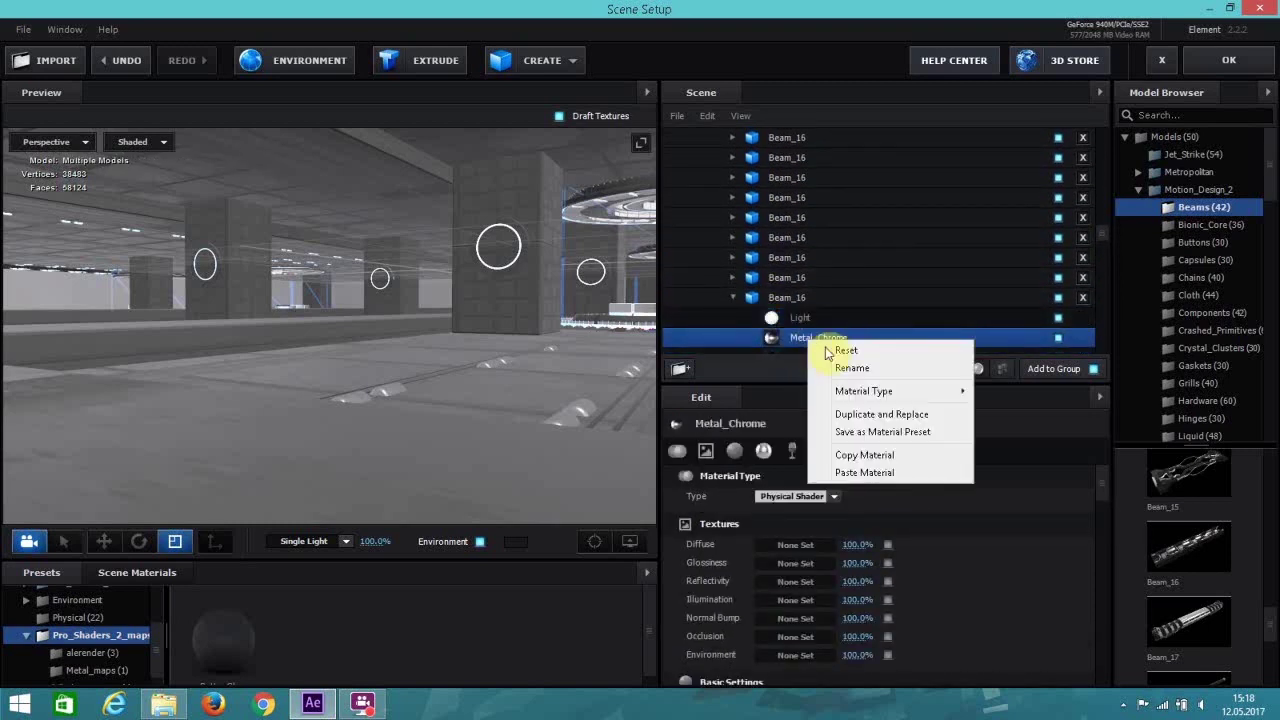
left_click(878, 471)
Paste the Light material over Metal_Diffused and Metal_Chrome of the tenth-to-last Beam_16.
left_click(734, 281)
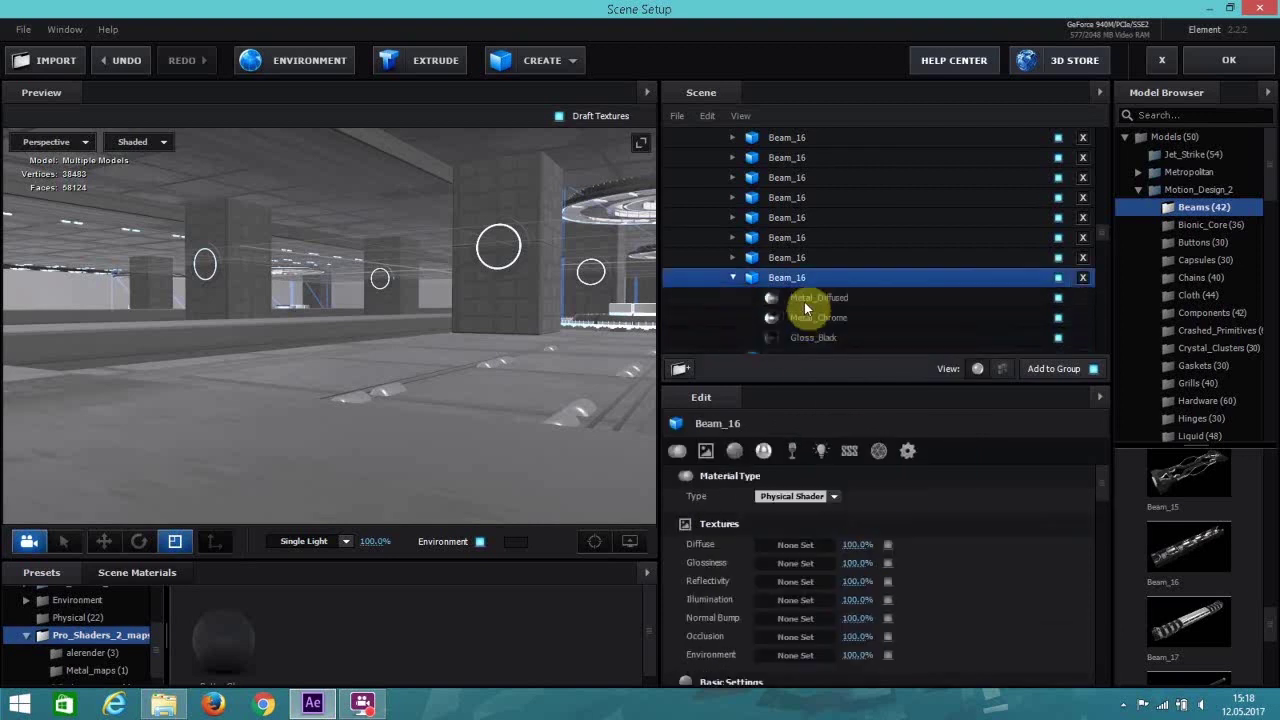
right_click(806, 302)
left_click(882, 443)
right_click(807, 302)
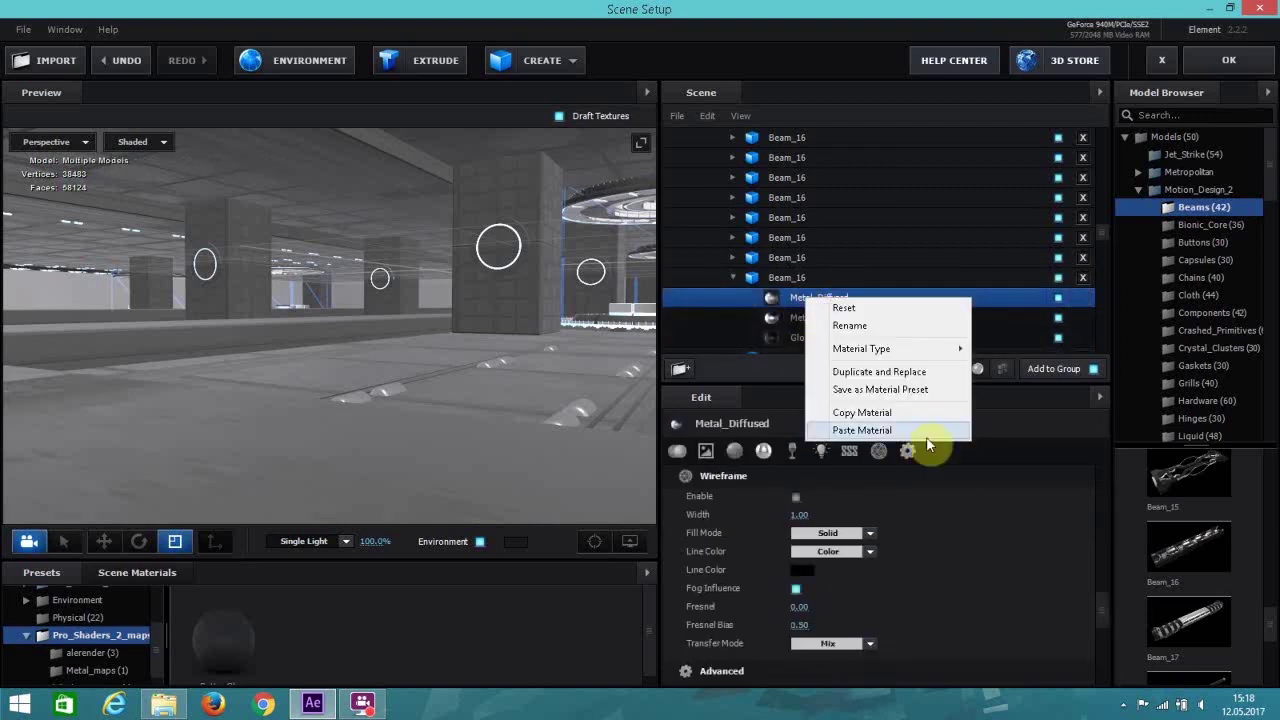
left_click(896, 431)
right_click(829, 320)
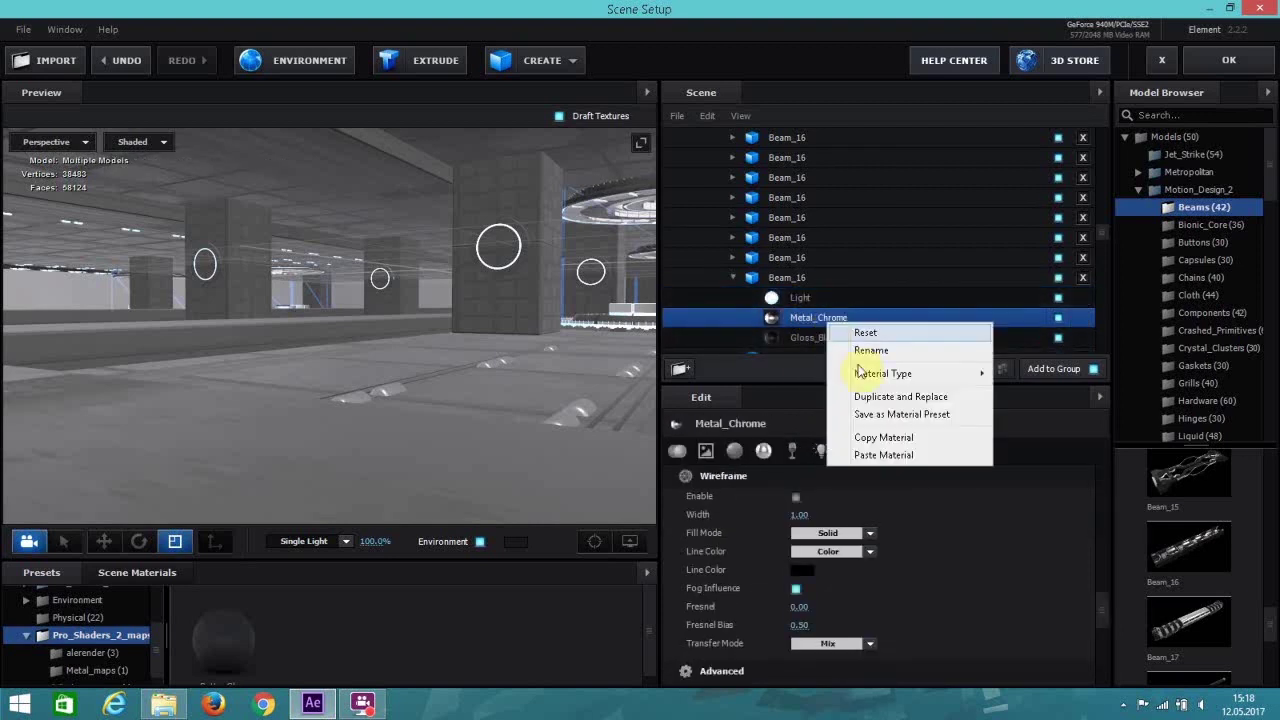
left_click(885, 456)
Replace Metal_Diffused and Metal_Chrome of the eleventh-to-last Beam_16 with the copied Light material.
left_click(740, 262)
left_click(818, 265)
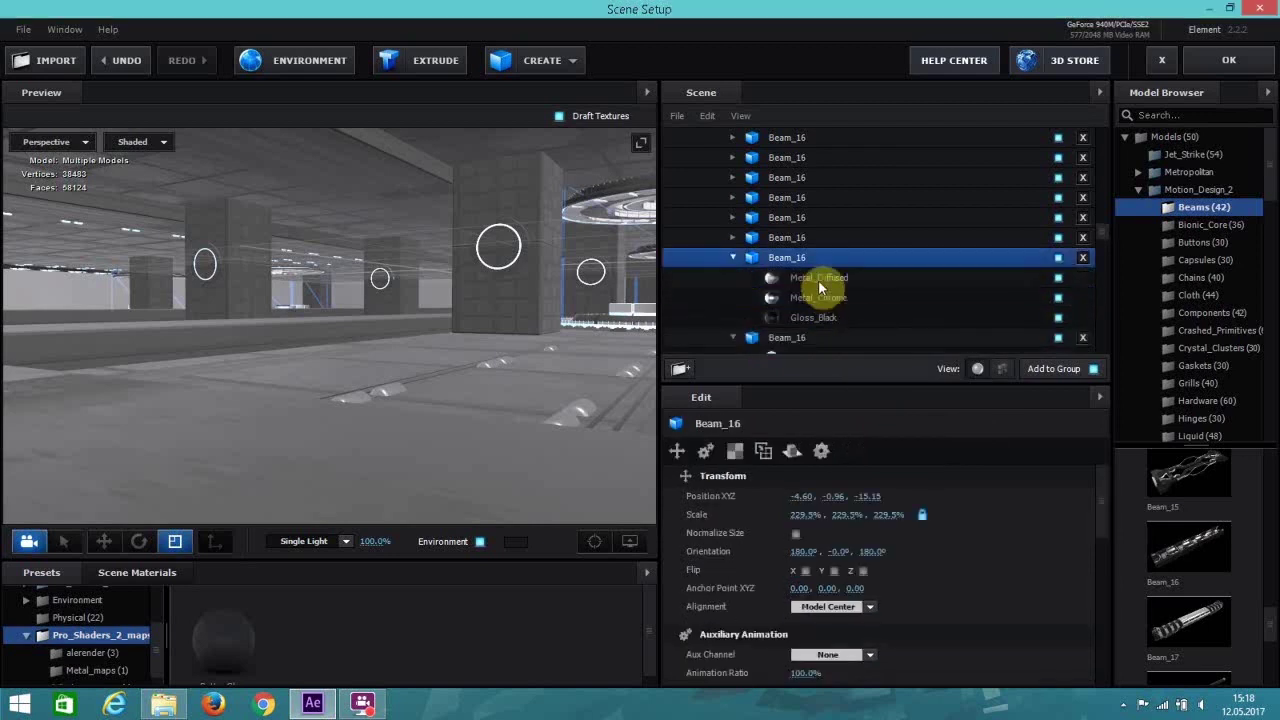
right_click(818, 279)
left_click(878, 411)
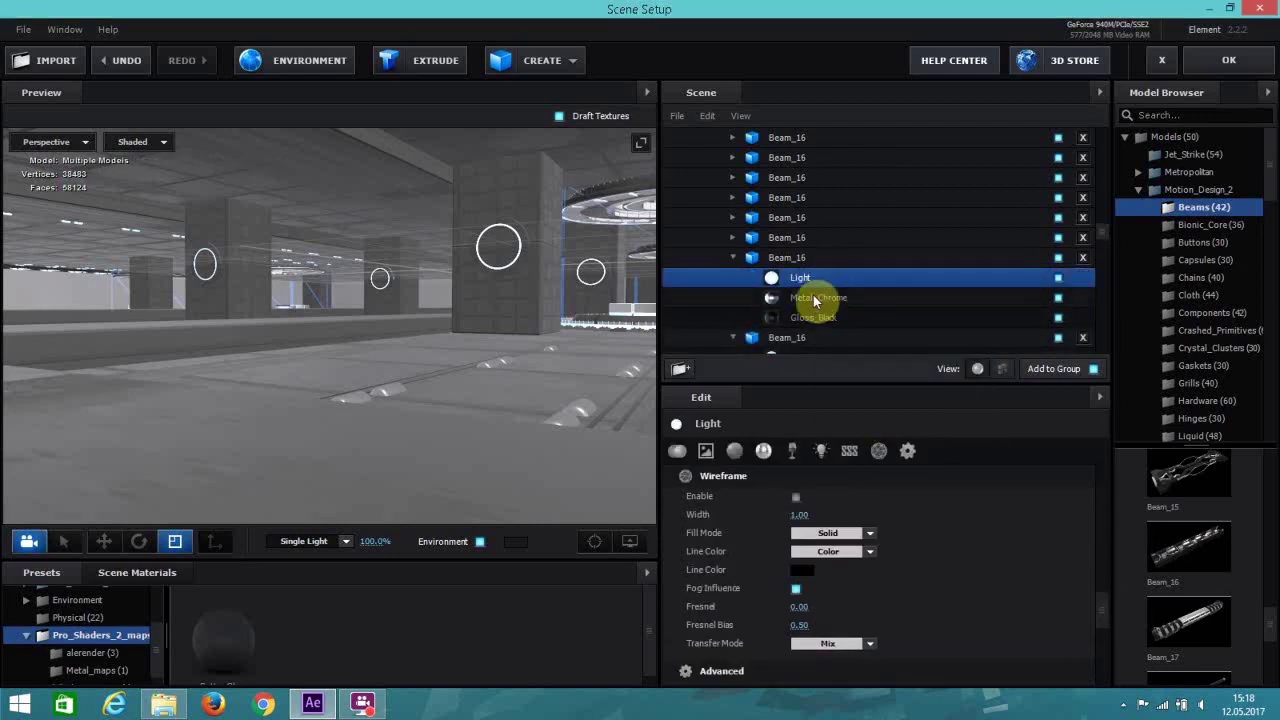
right_click(814, 298)
left_click(870, 429)
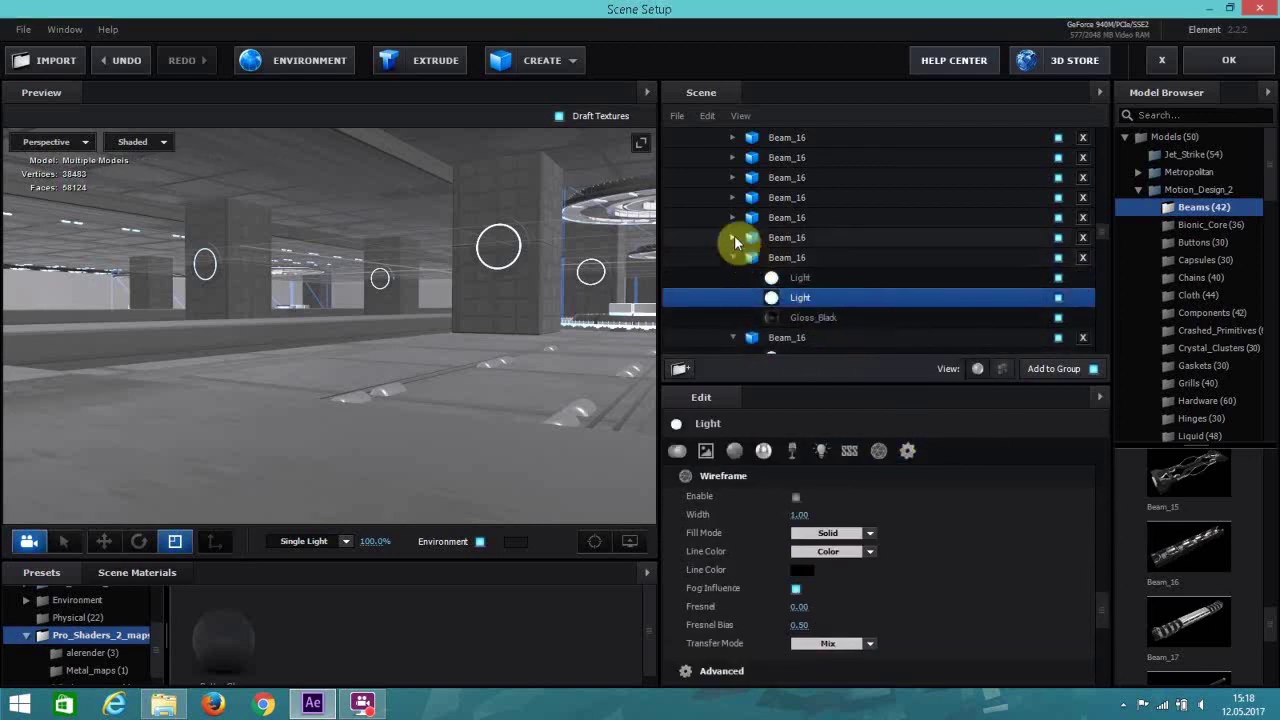
Paste the Light material over Metal_Diffused and Metal_Chrome of the twelfth-to-last Beam_16.
left_click(735, 242)
right_click(825, 260)
left_click(872, 396)
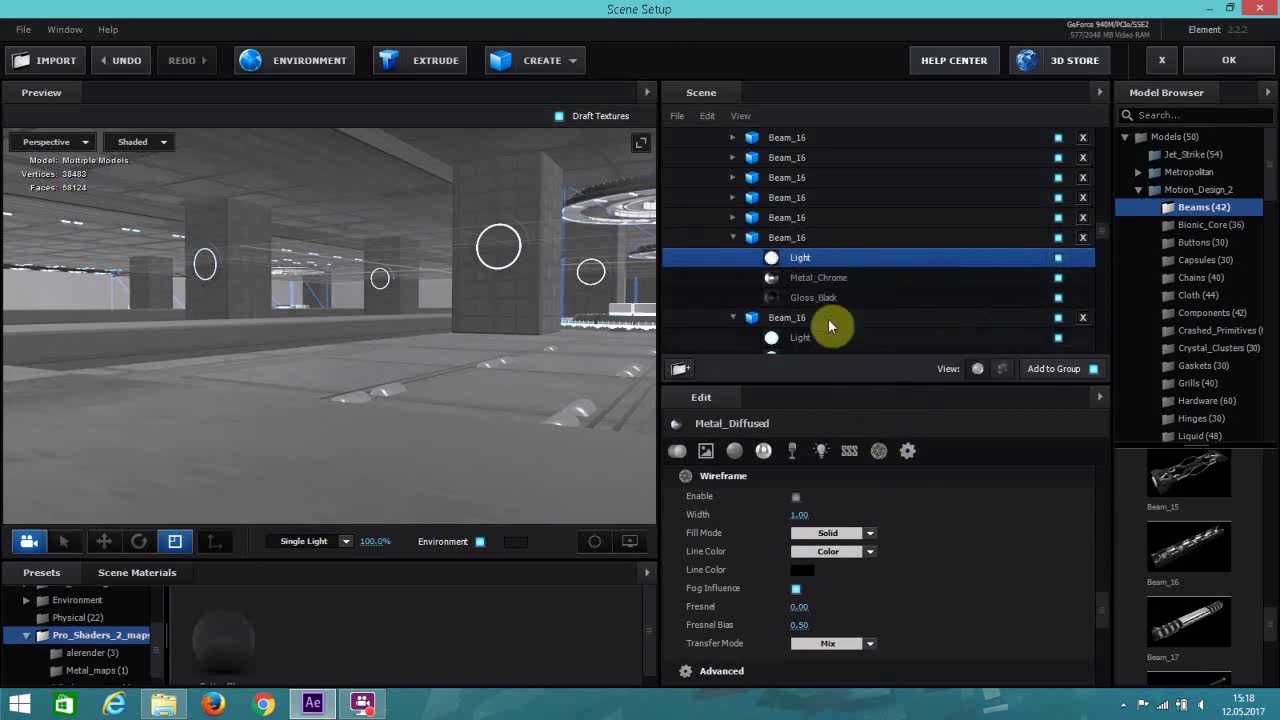
right_click(809, 282)
left_click(884, 409)
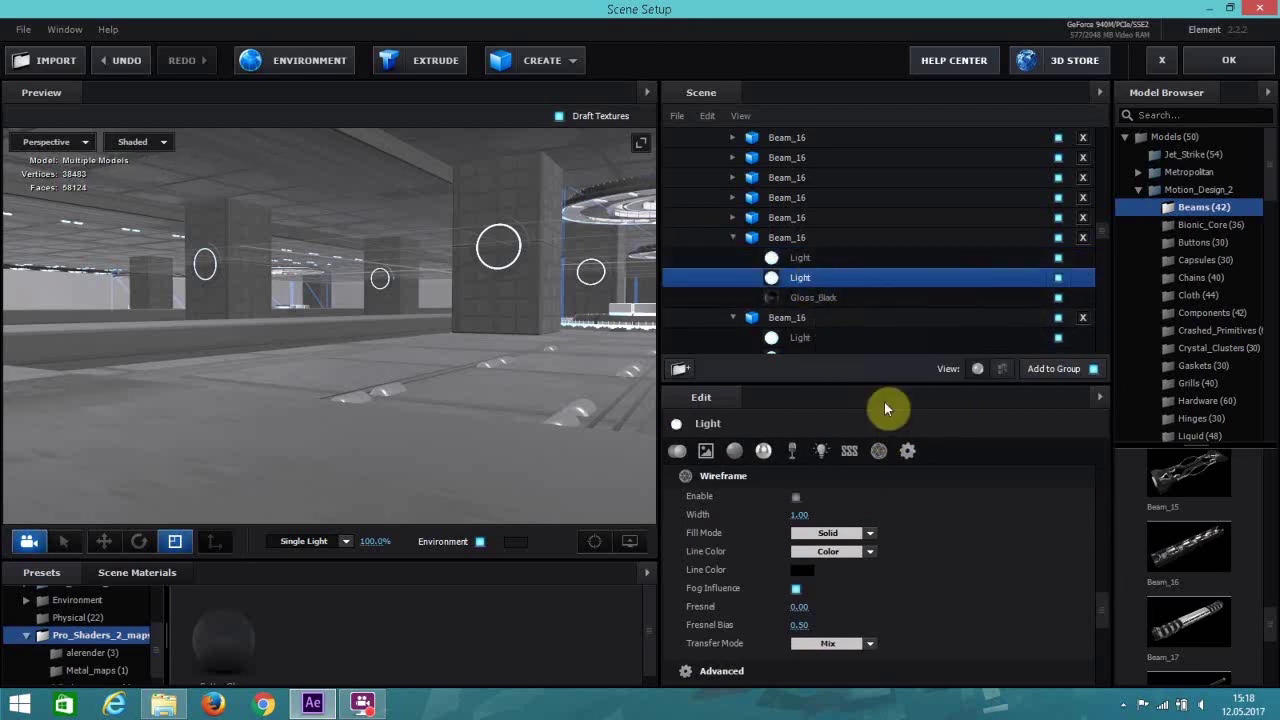
Replace Metal_Diffused and Metal_Chrome of the thirteenth-to-last Beam_16 with the copied Light material.
left_click(733, 197)
right_click(820, 246)
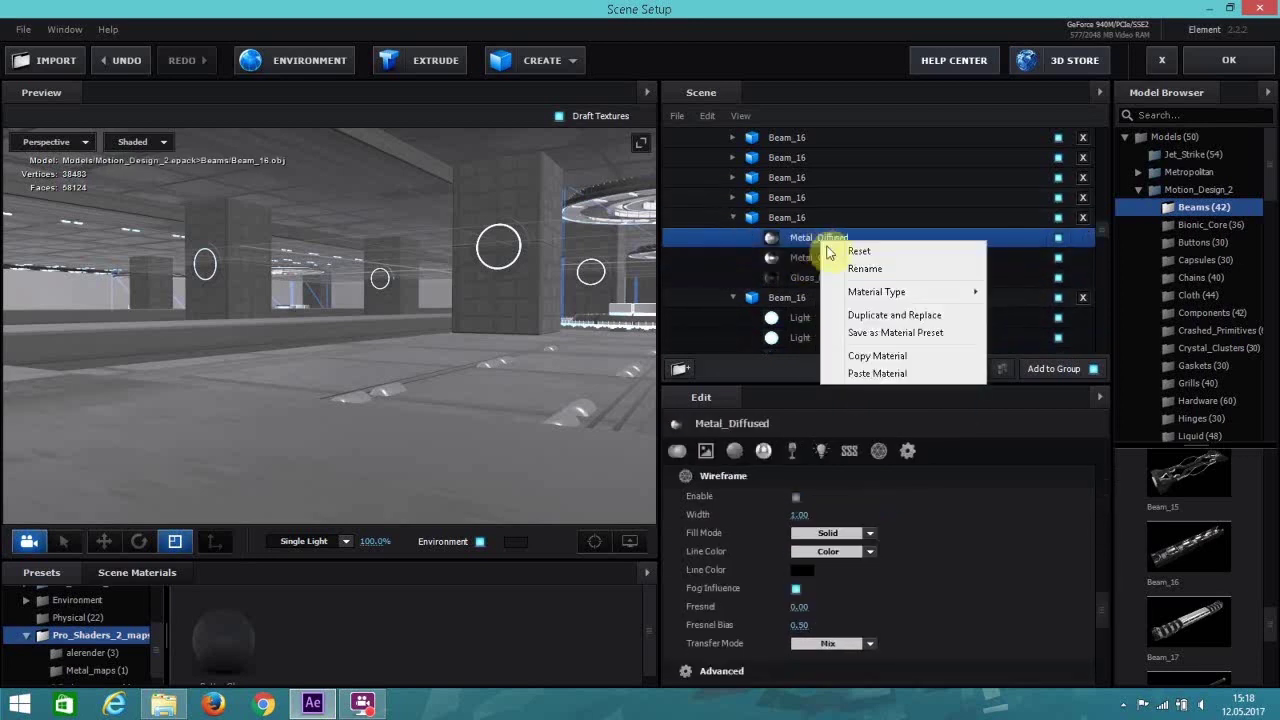
left_click(877, 369)
left_click(808, 258)
right_click(808, 258)
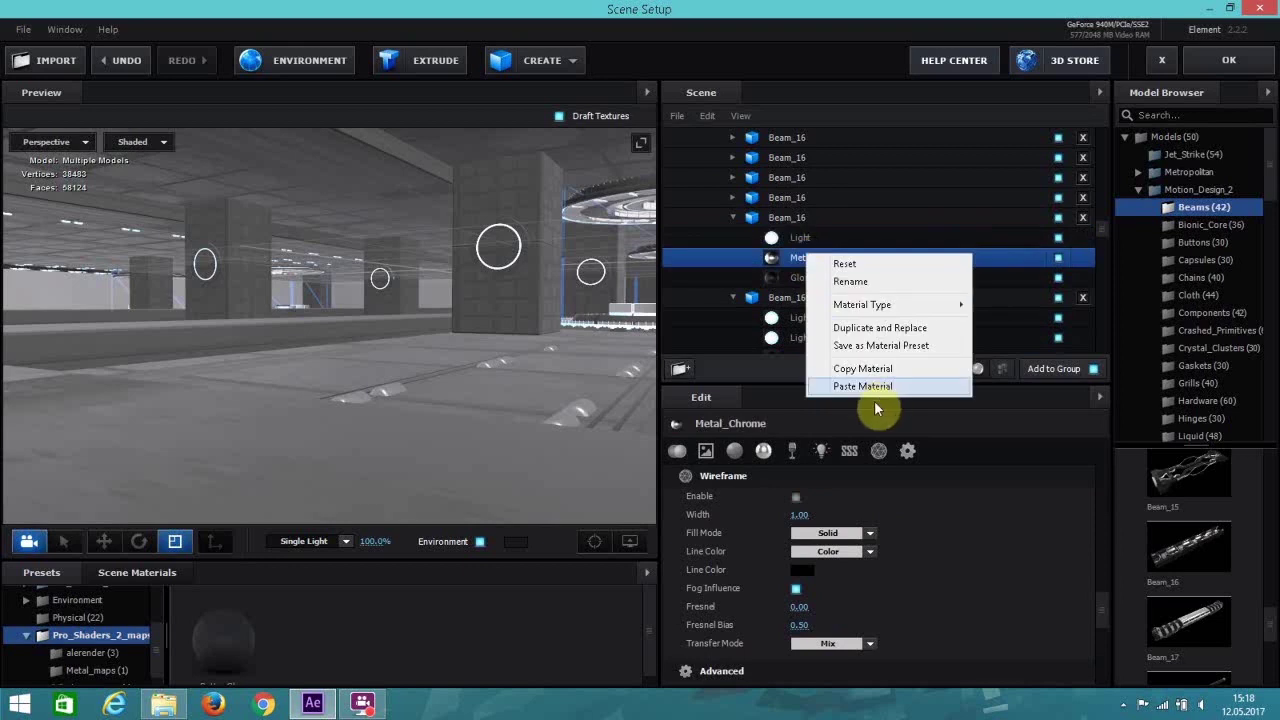
left_click(850, 367)
right_click(816, 258)
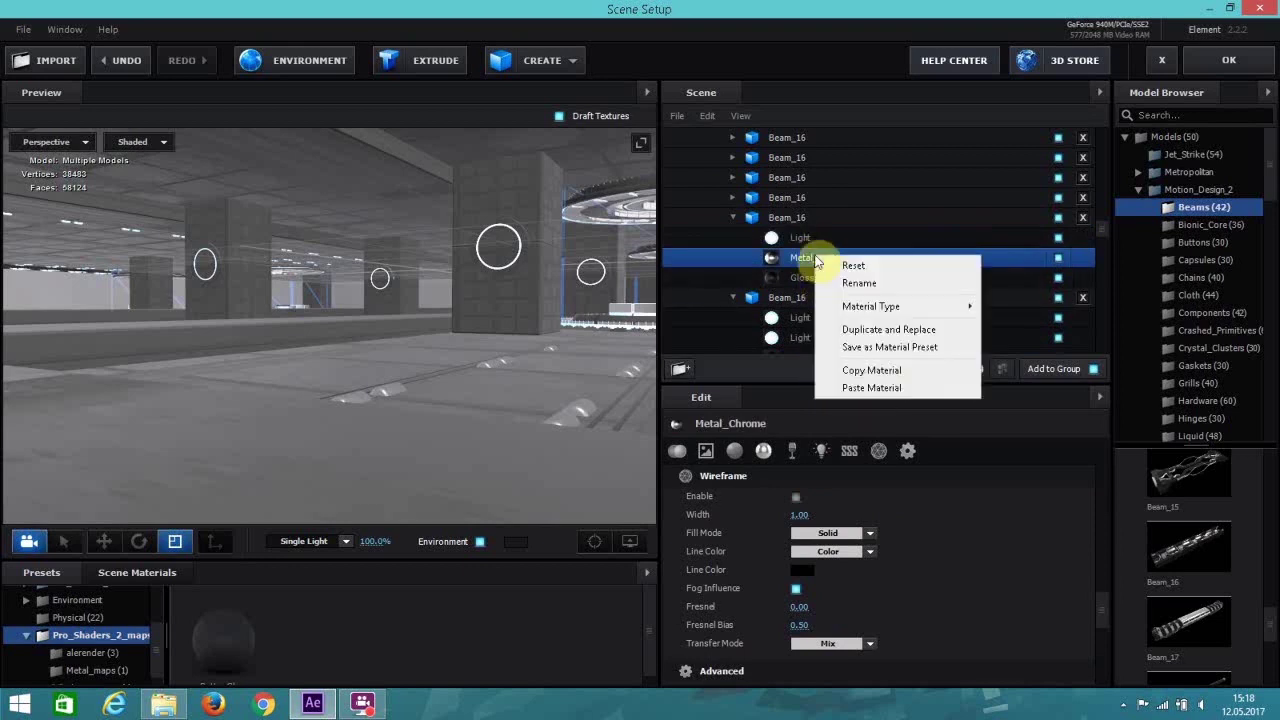
left_click(905, 390)
Try to paste the Light material over Metal_Diffused and Metal_Chrome of the fourteenth-to-last Beam_16.
left_click(734, 198)
left_click(798, 218)
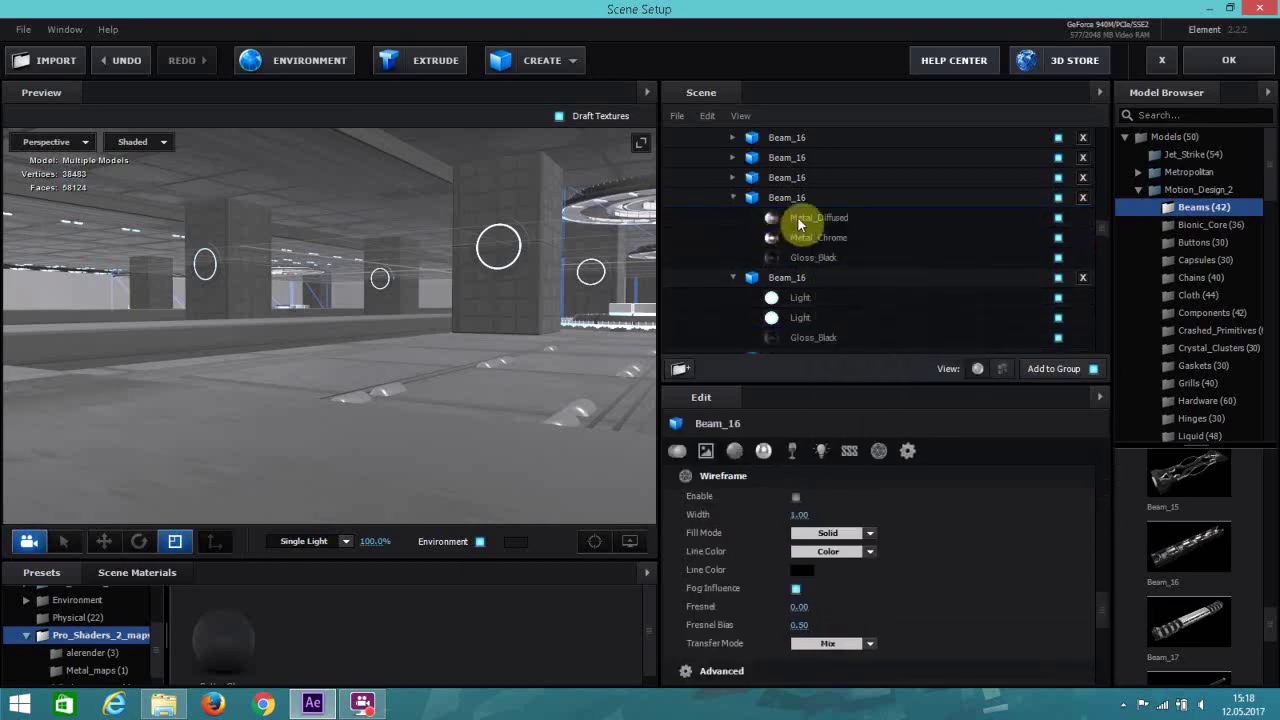
right_click(816, 218)
left_click(879, 352)
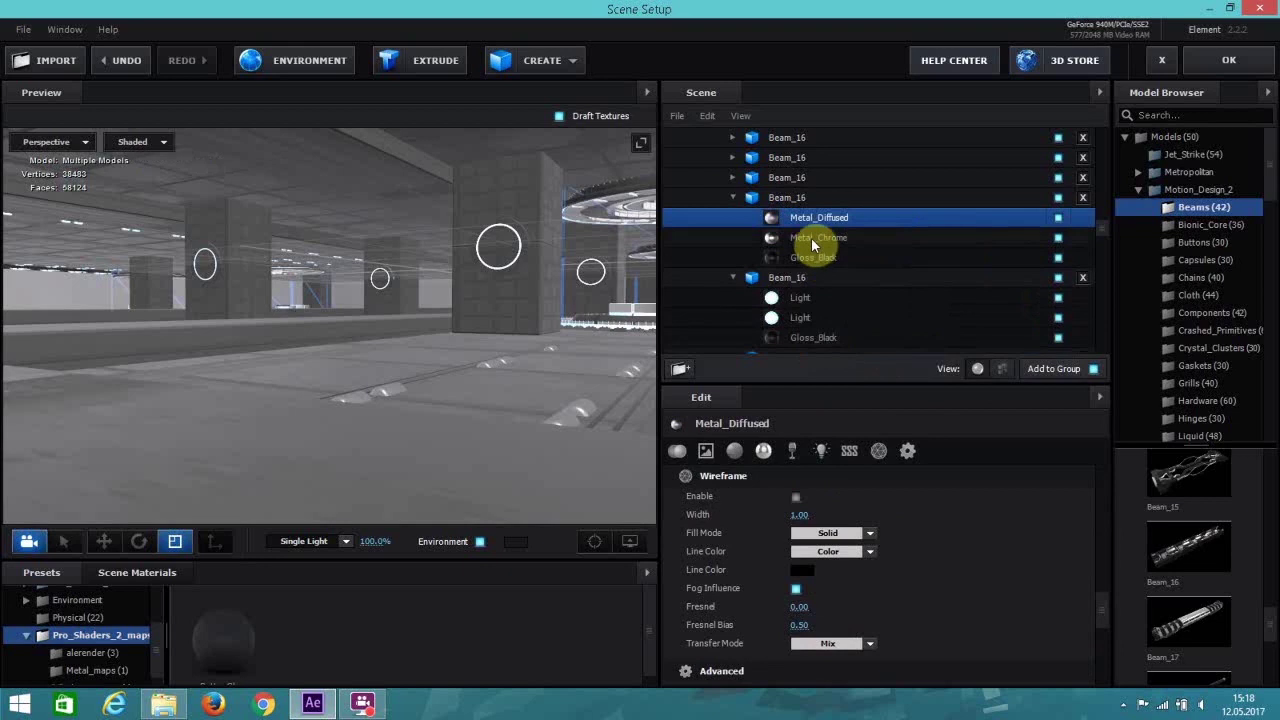
left_click(812, 240)
right_click(812, 240)
left_click(868, 366)
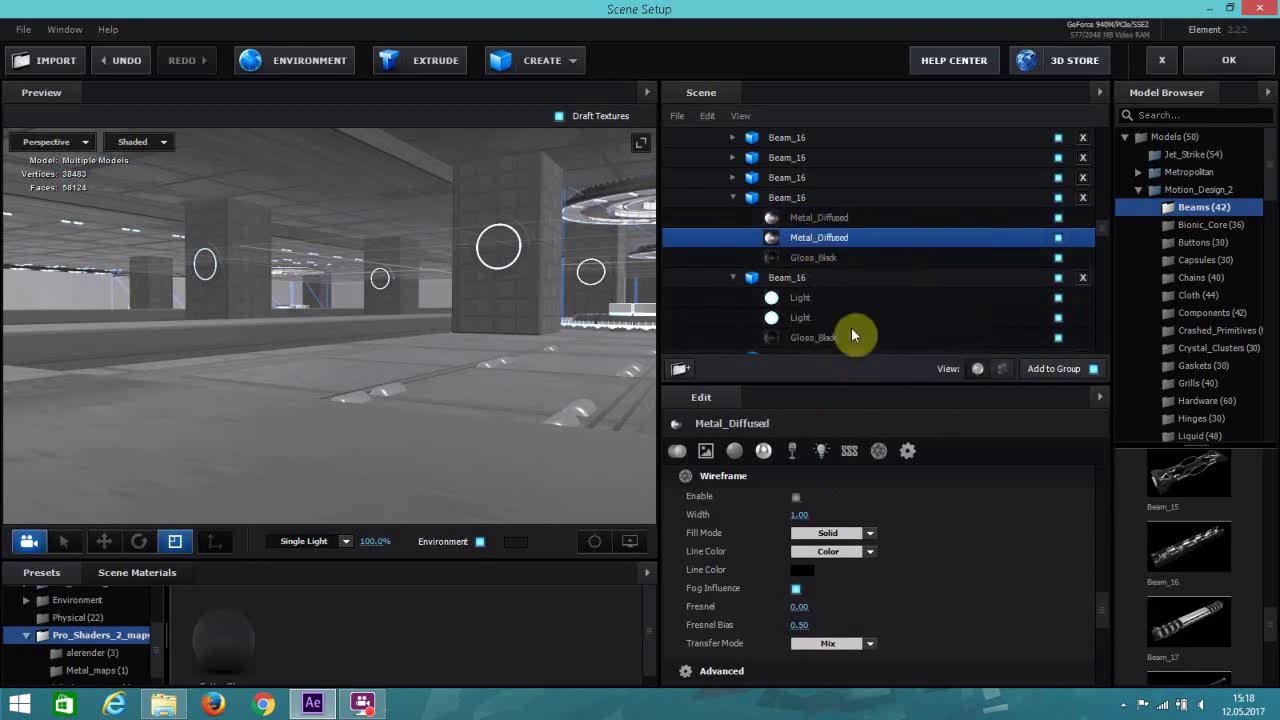
Copy Light from the thirteenth-to-last Beam_16 and paste it over both Metal_Diffused materials of the Beam_16 directly above.
left_click(818, 303)
right_click(818, 303)
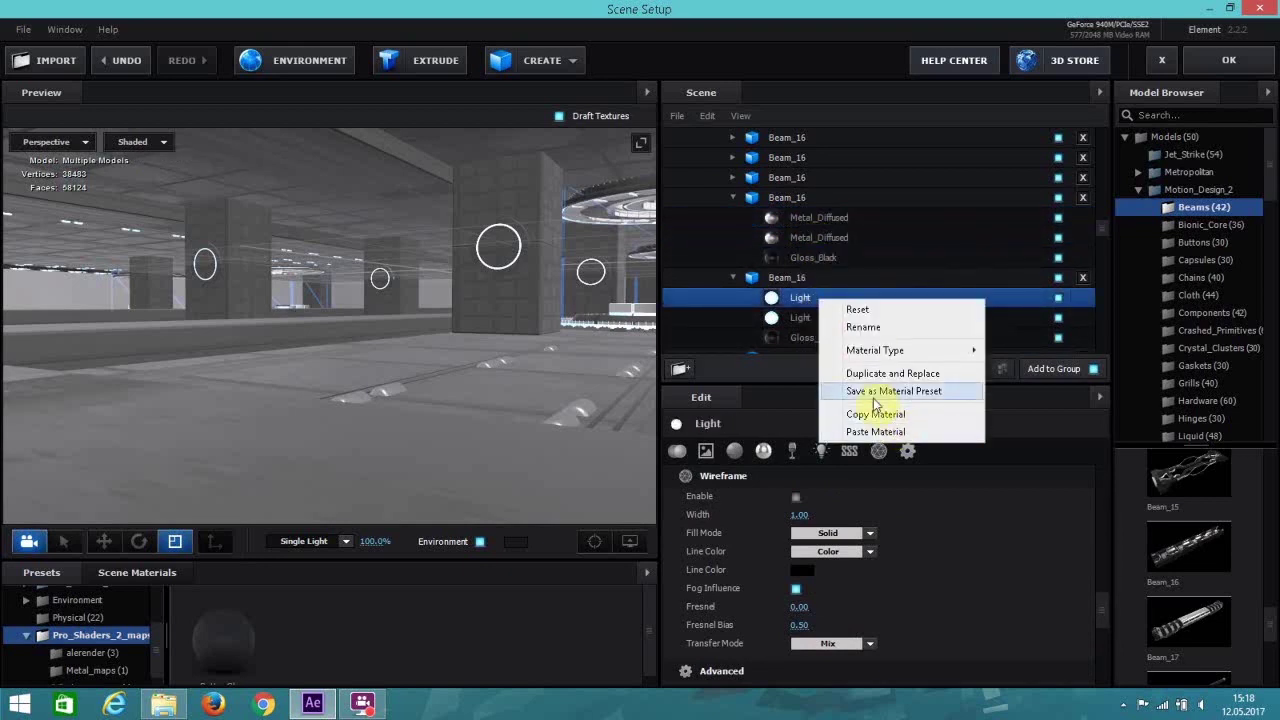
left_click(885, 409)
left_click(800, 218)
right_click(800, 218)
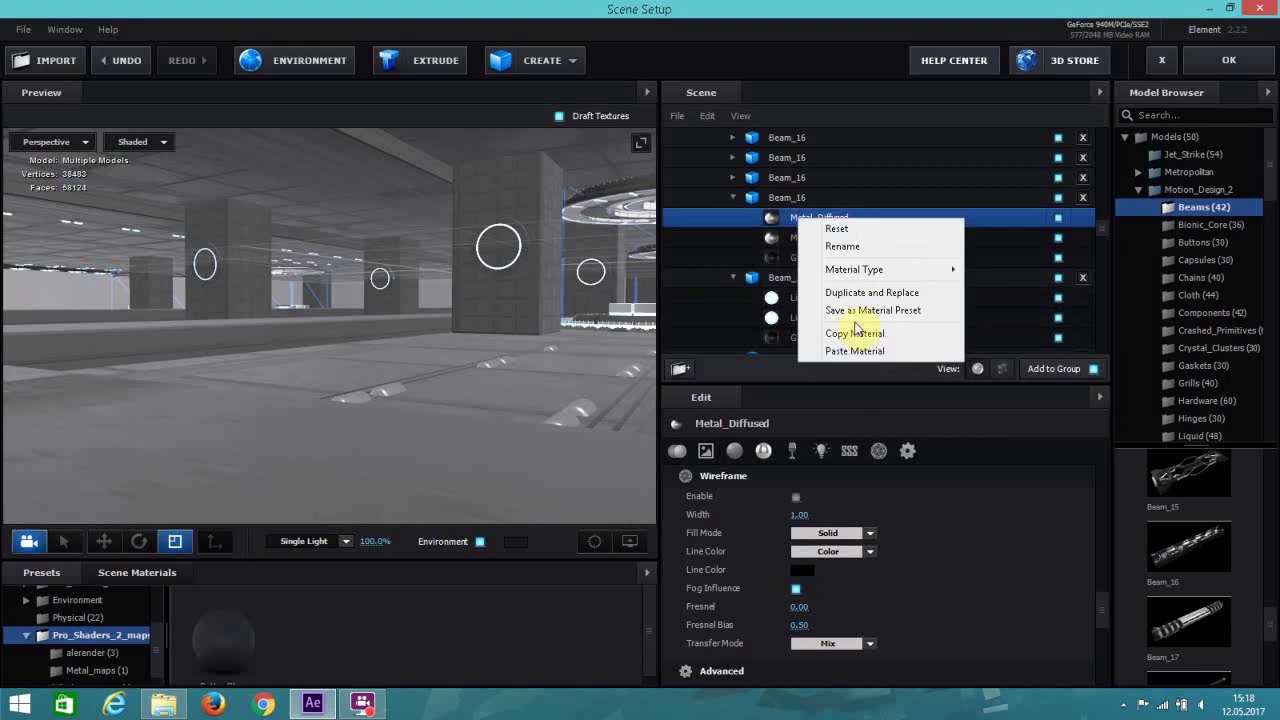
left_click(860, 352)
left_click(806, 239)
right_click(806, 239)
left_click(868, 373)
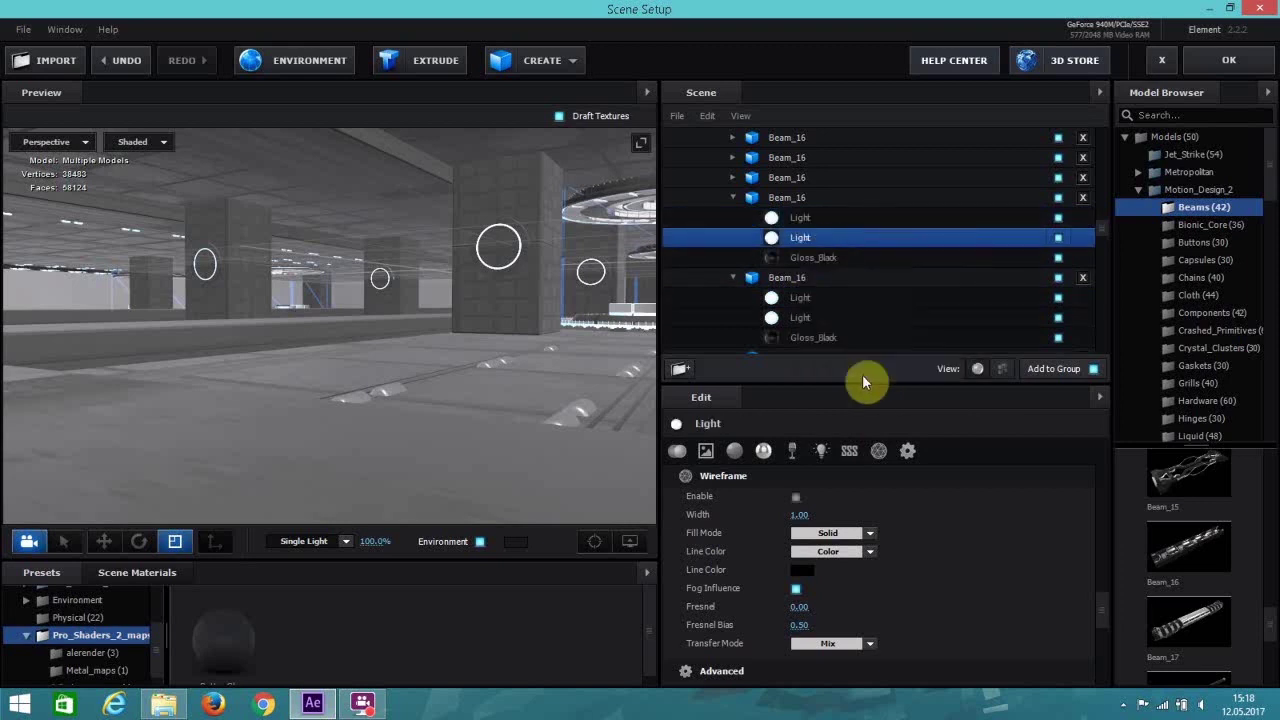
Paste the copied Light material over Metal_Diffused and Metal_Chrome of the fifteenth-to-last Beam_16.
left_click(733, 177)
left_click(817, 199)
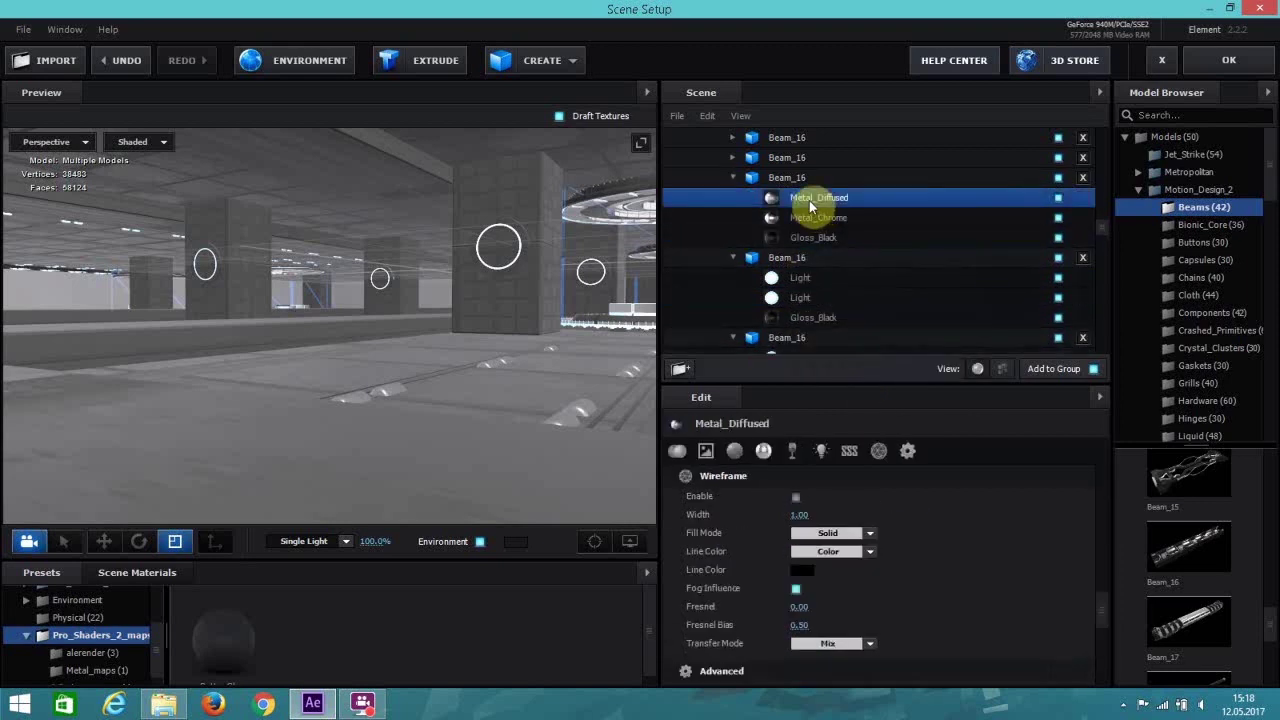
right_click(820, 199)
left_click(860, 333)
left_click(806, 219)
right_click(806, 220)
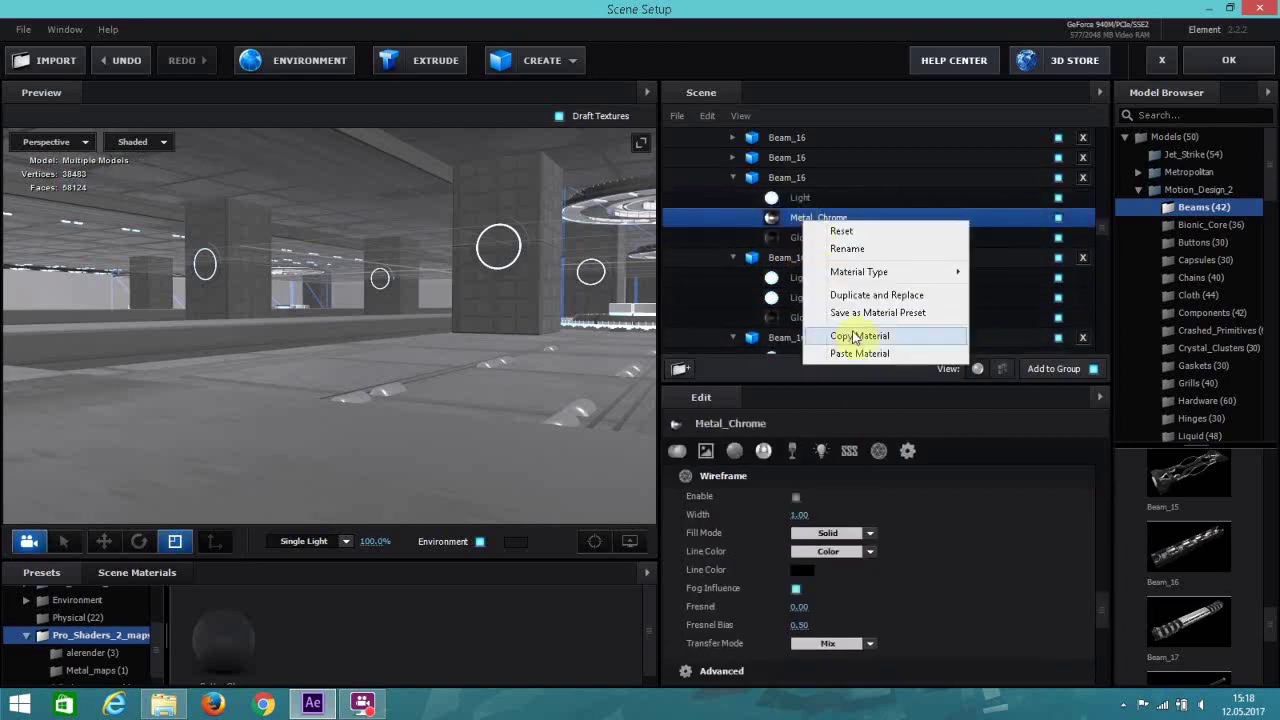
left_click(856, 352)
Replace Metal_Diffused and Metal_Chrome of the sixteenth-to-last Beam_16 with the copied Light material.
left_click(733, 172)
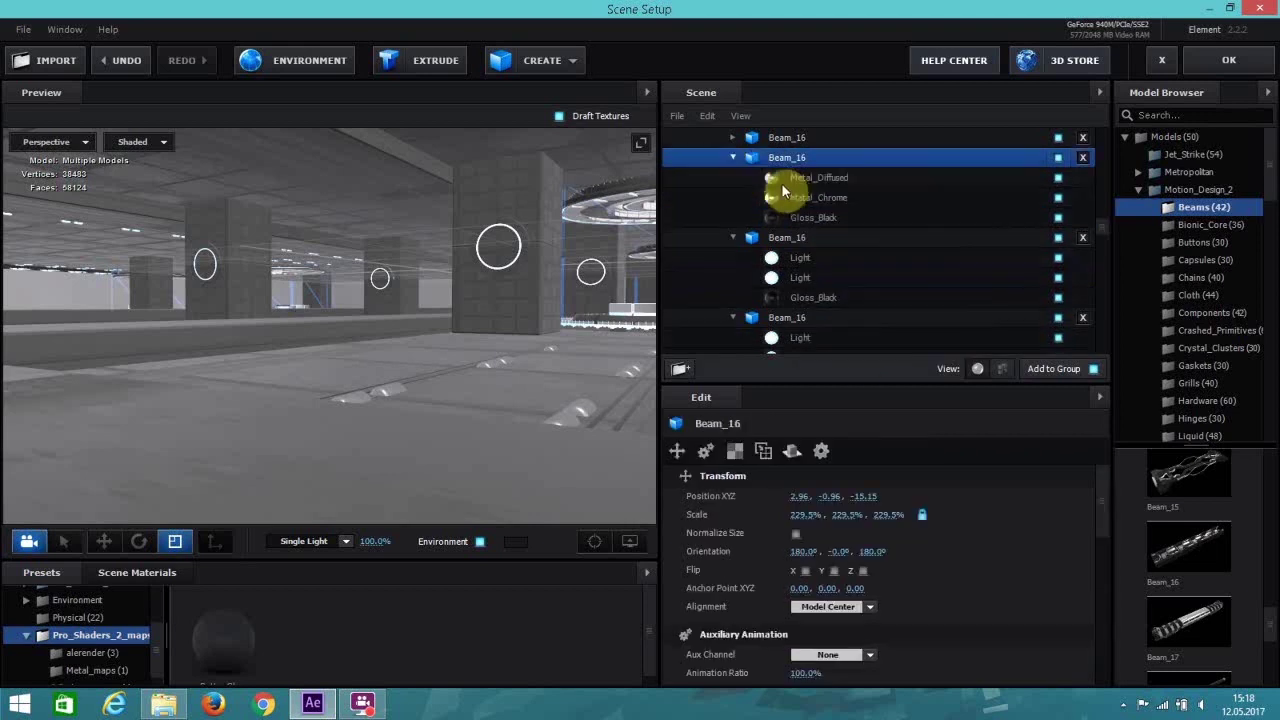
left_click(793, 182)
right_click(793, 182)
left_click(866, 296)
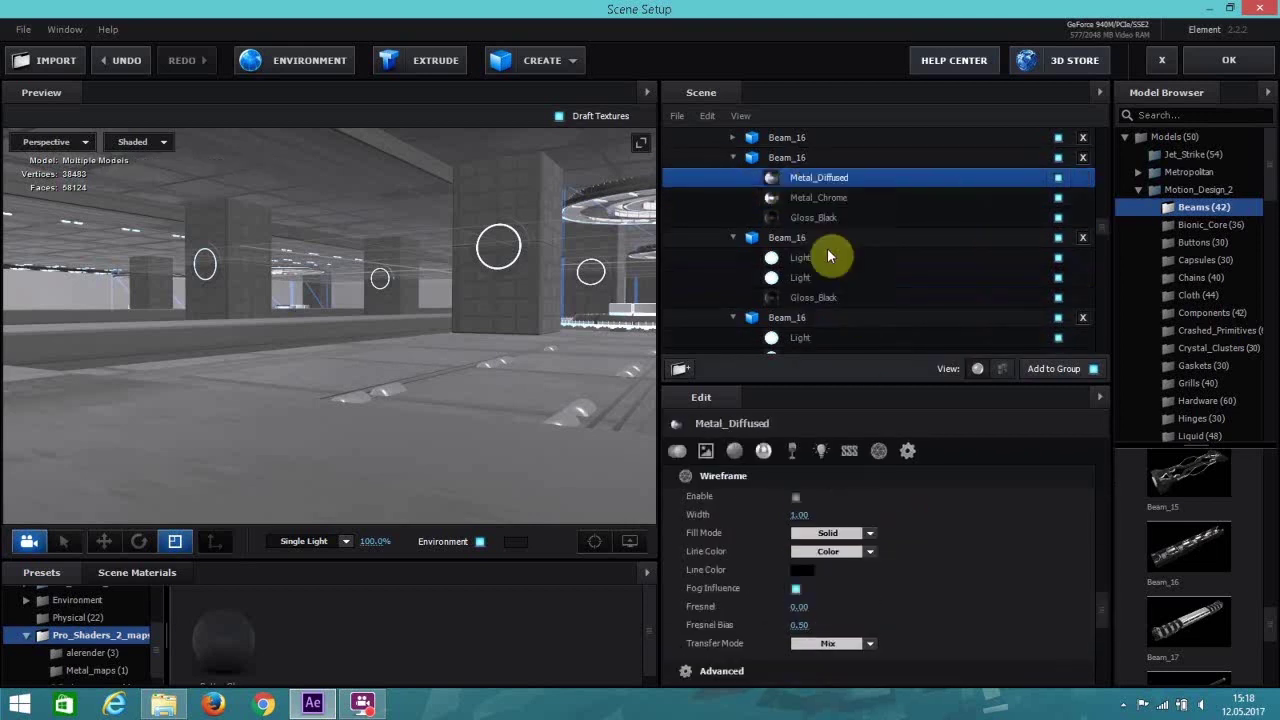
right_click(799, 200)
left_click(880, 328)
Paste the Light material over Metal_Diffused and Metal_Chrome of the seventeenth-to-last Beam_16.
scroll(818, 252, "up", 3)
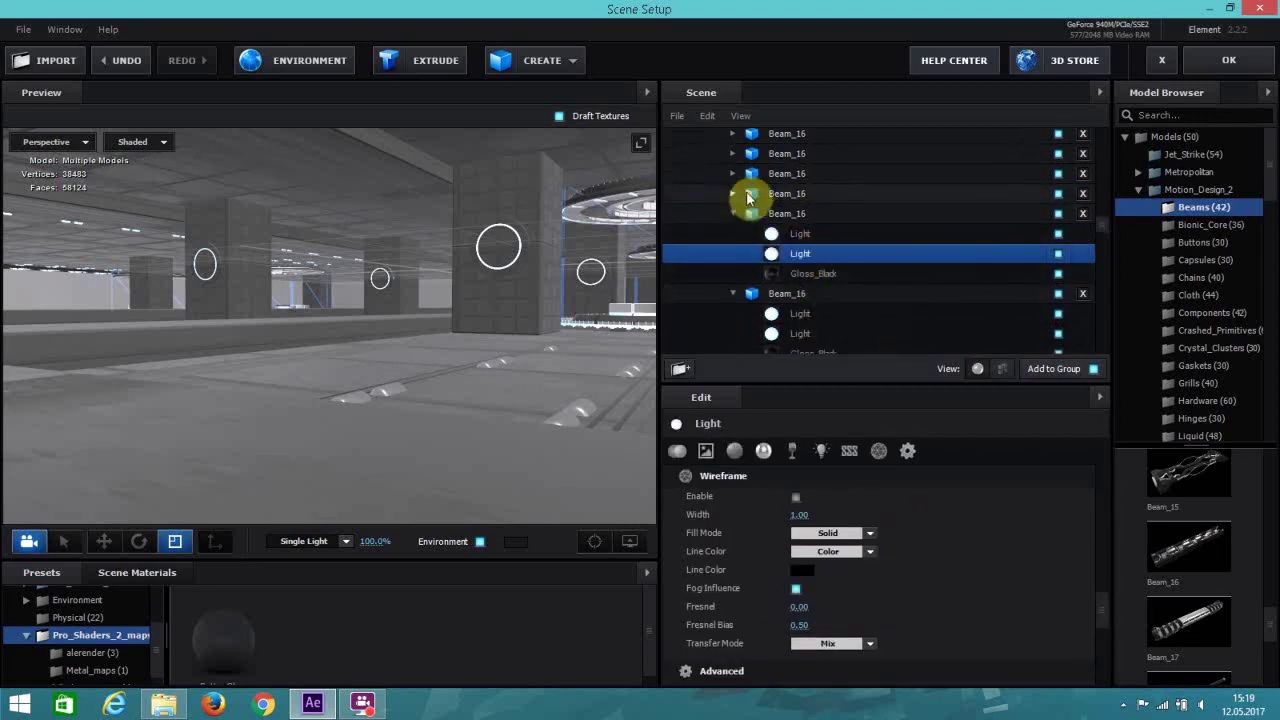
left_click(737, 194)
right_click(795, 211)
key("Escape")
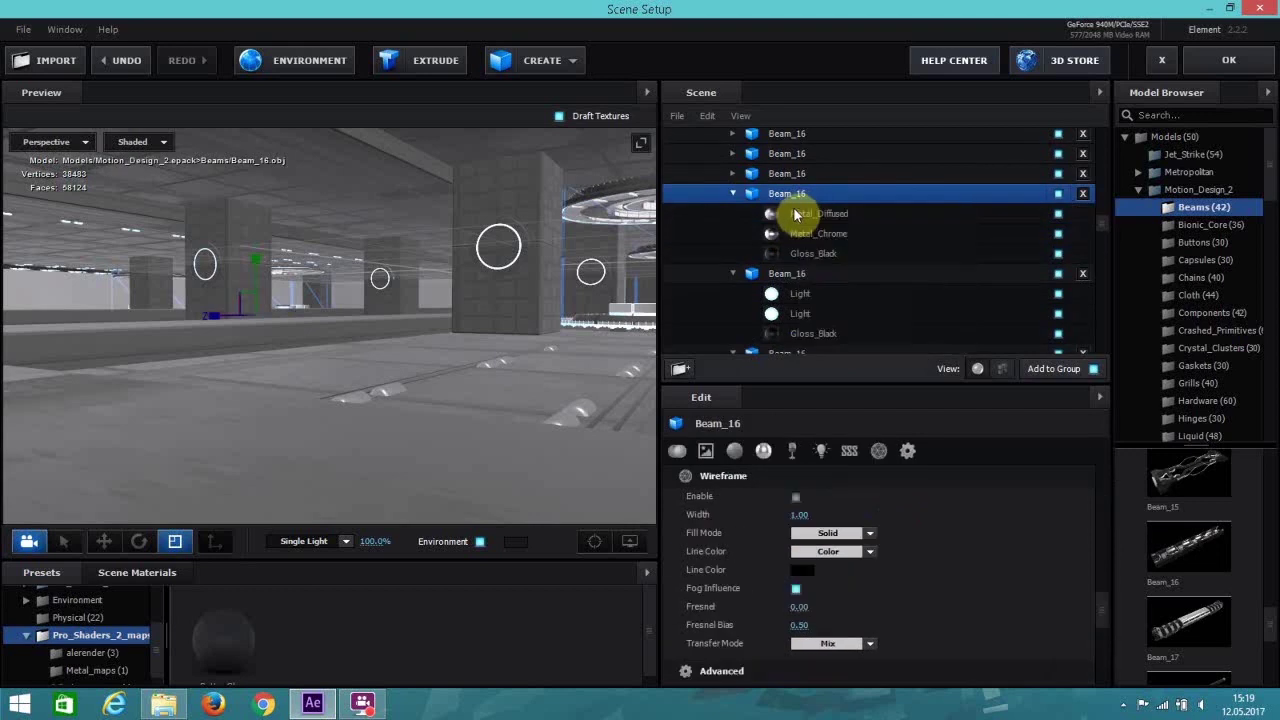
right_click(795, 213)
left_click(853, 360)
right_click(797, 233)
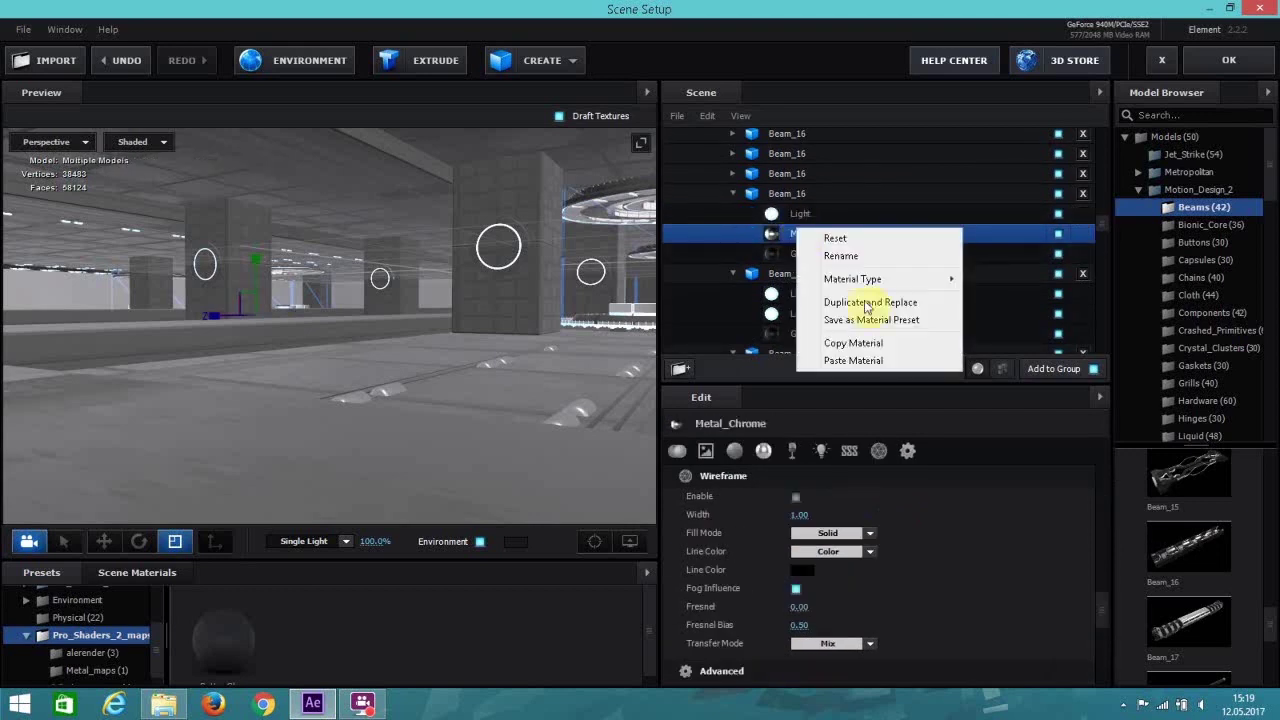
left_click(853, 360)
Replace Metal_Diffused and Metal_Chrome with the copied Light material on the eighteenth-to-last Beam_16.
scroll(774, 257, "up", 5)
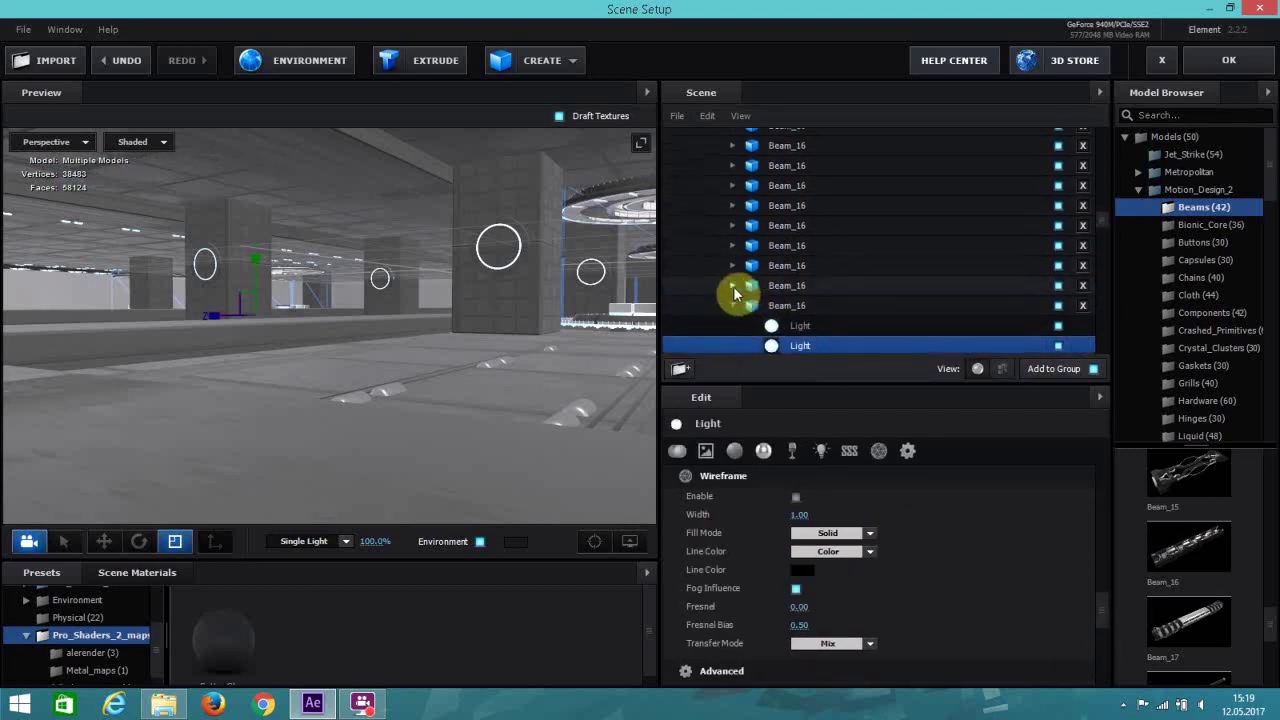
left_click(733, 287)
right_click(792, 306)
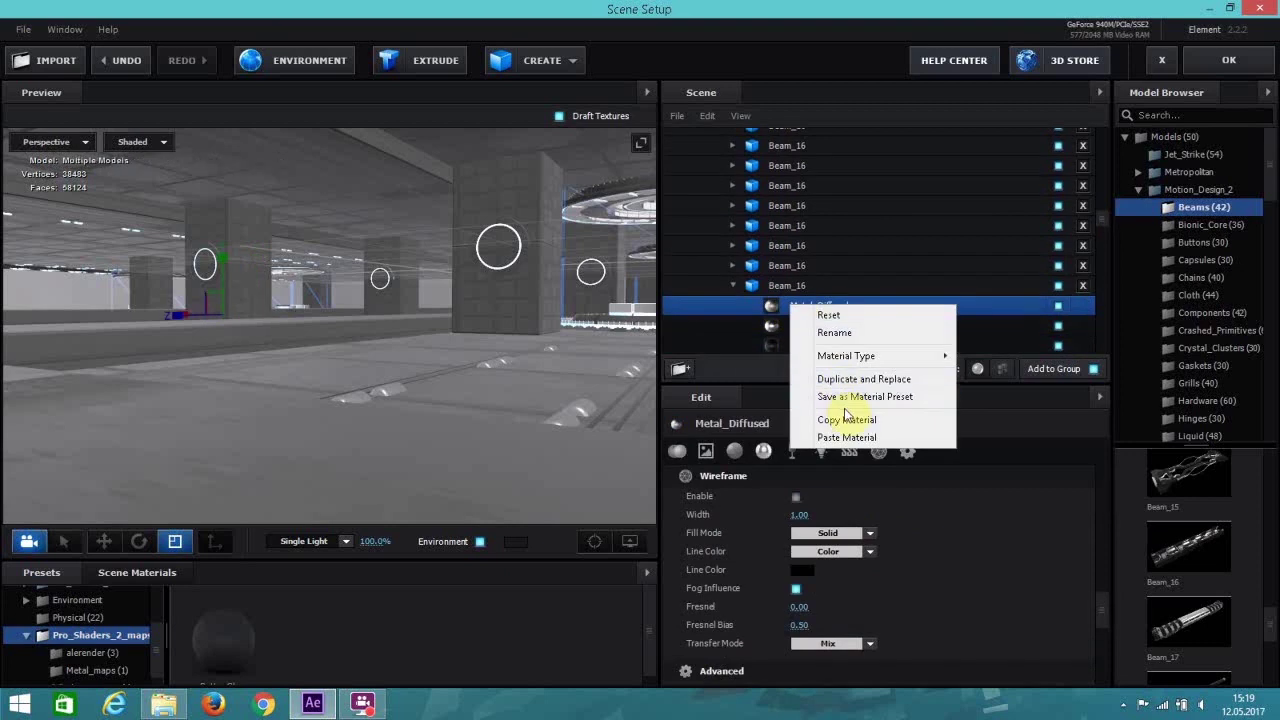
left_click(862, 437)
right_click(788, 325)
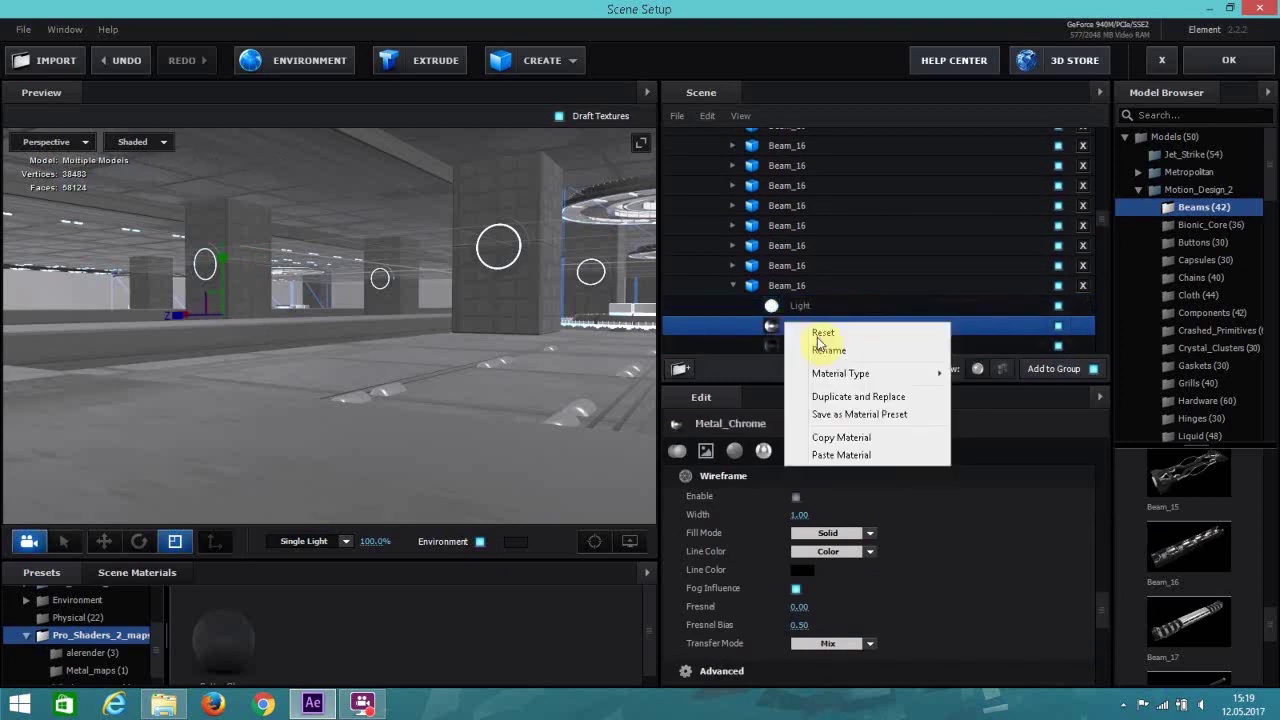
left_click(841, 455)
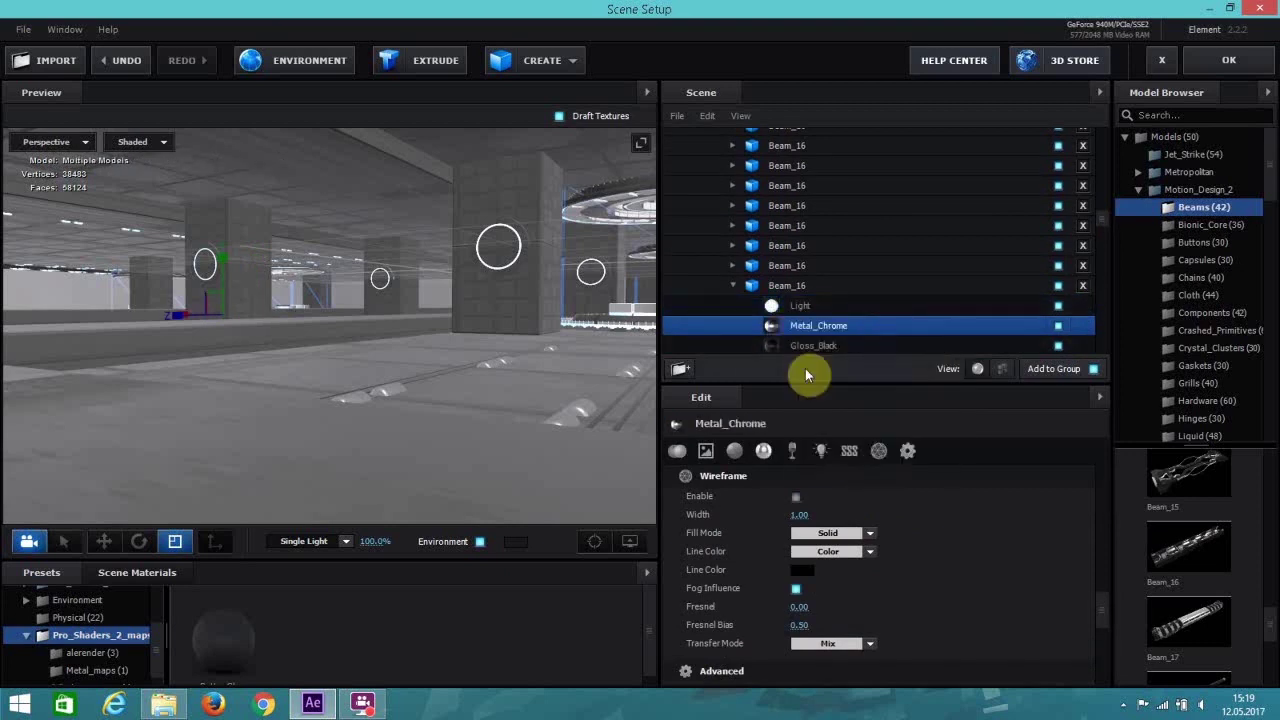
Paste the copied Light over Metal_Diffused and Metal_Chrome of the nineteenth-to-last Beam_16.
left_click(733, 266)
right_click(792, 286)
left_click(791, 286)
right_click(790, 286)
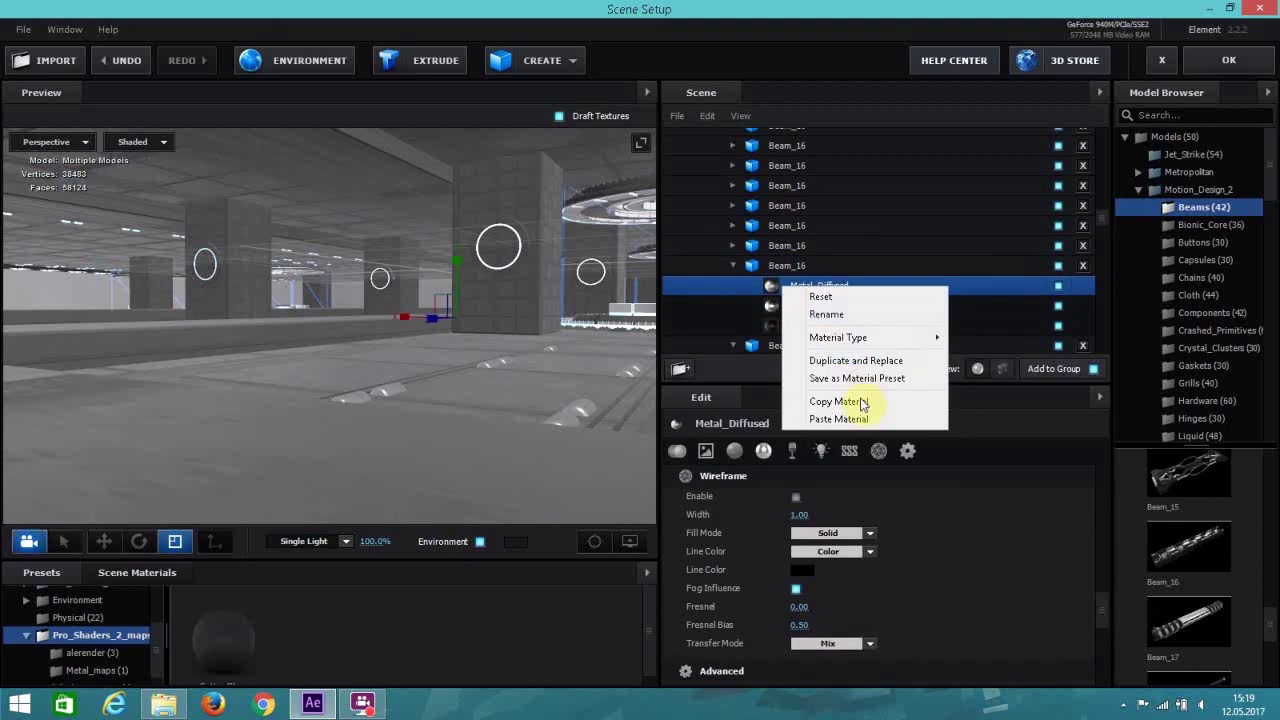
left_click(862, 401)
right_click(805, 307)
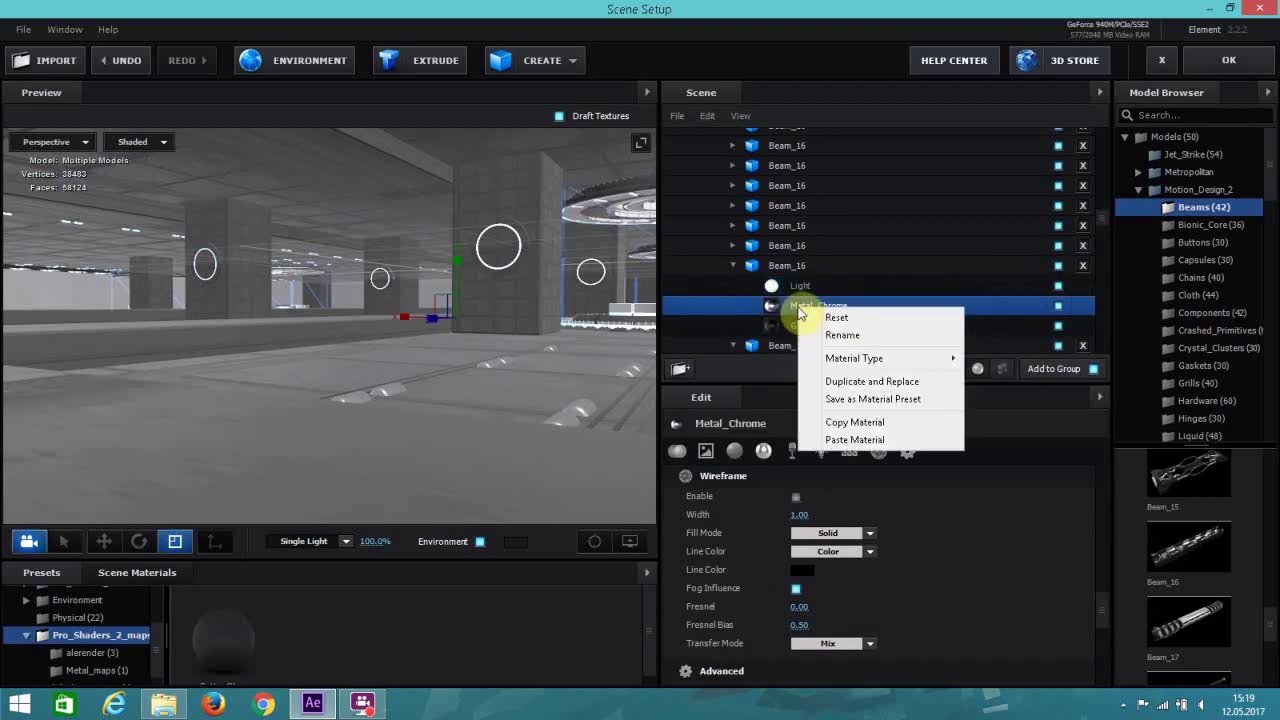
left_click(864, 440)
Replace both metal materials, Metal_Diffused and Metal_Chrome, of the twentieth-to-last Beam_16 with Light.
left_click(734, 246)
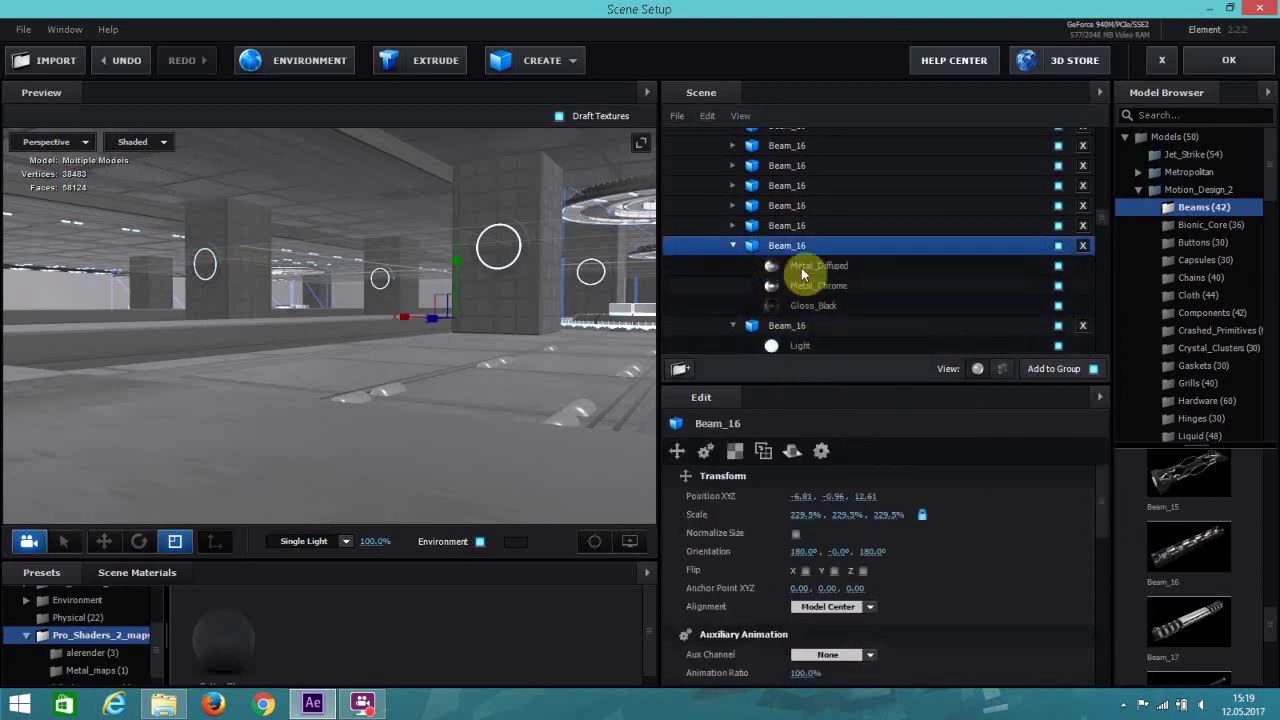
right_click(802, 268)
left_click(866, 400)
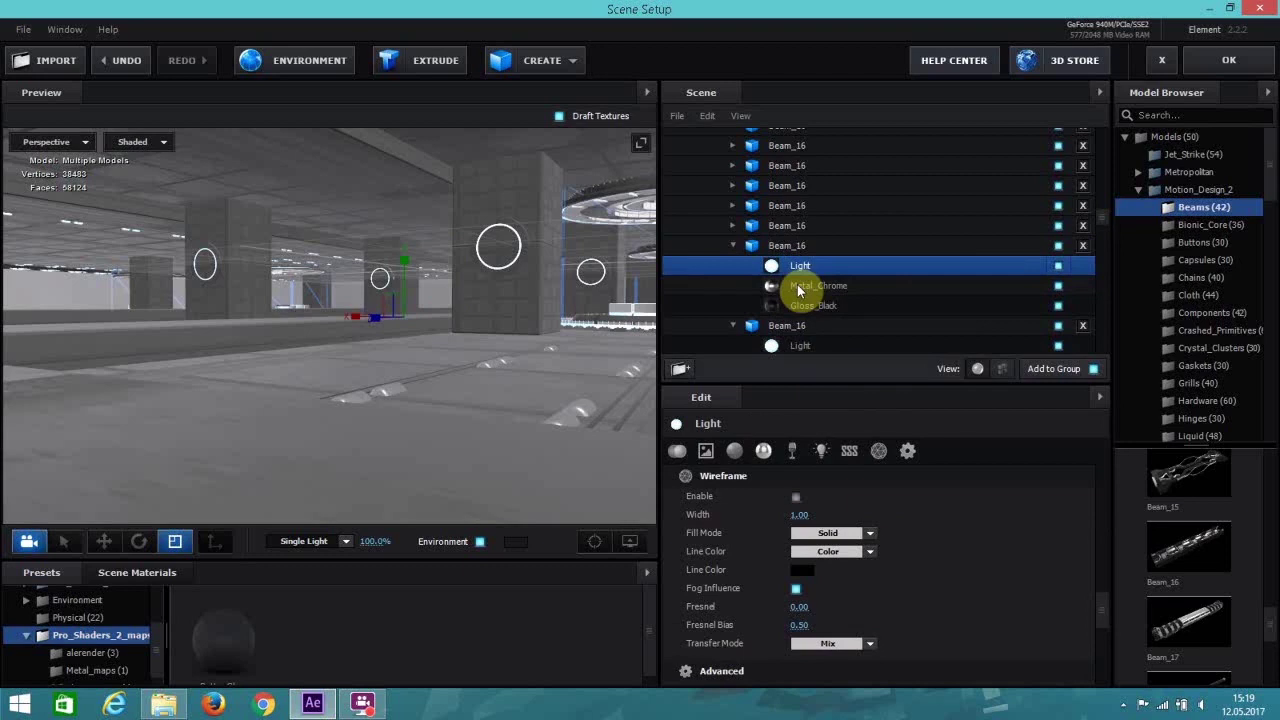
right_click(798, 288)
left_click(864, 418)
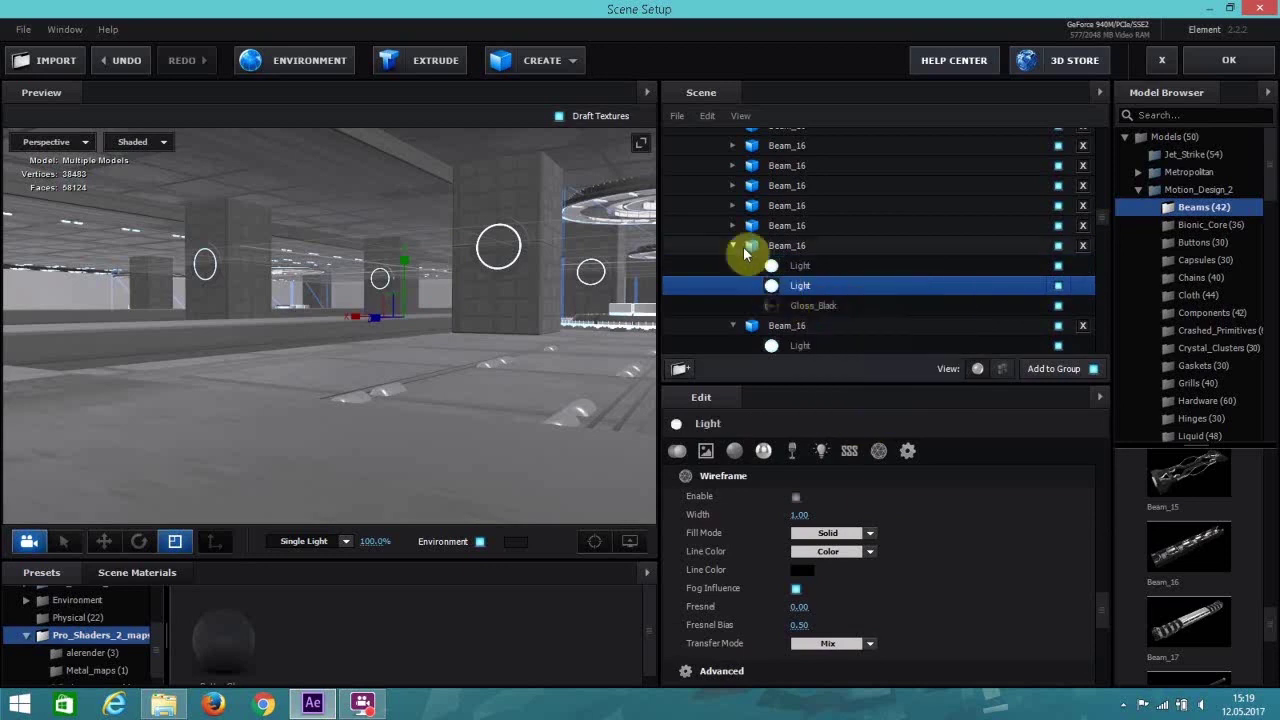
Paste the Light material over Metal_Diffused and Metal_Chrome of the twenty-first-to-last Beam_16.
left_click(737, 229)
left_click(822, 245)
right_click(810, 247)
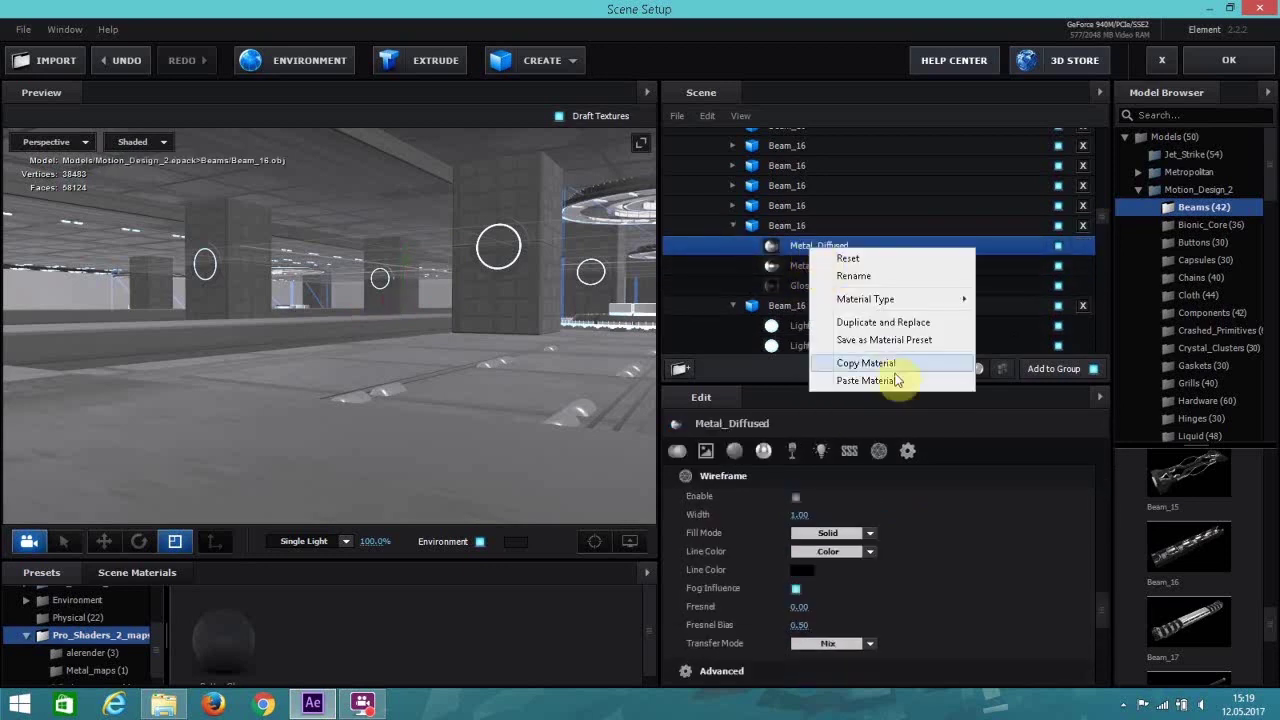
left_click(885, 366)
right_click(800, 268)
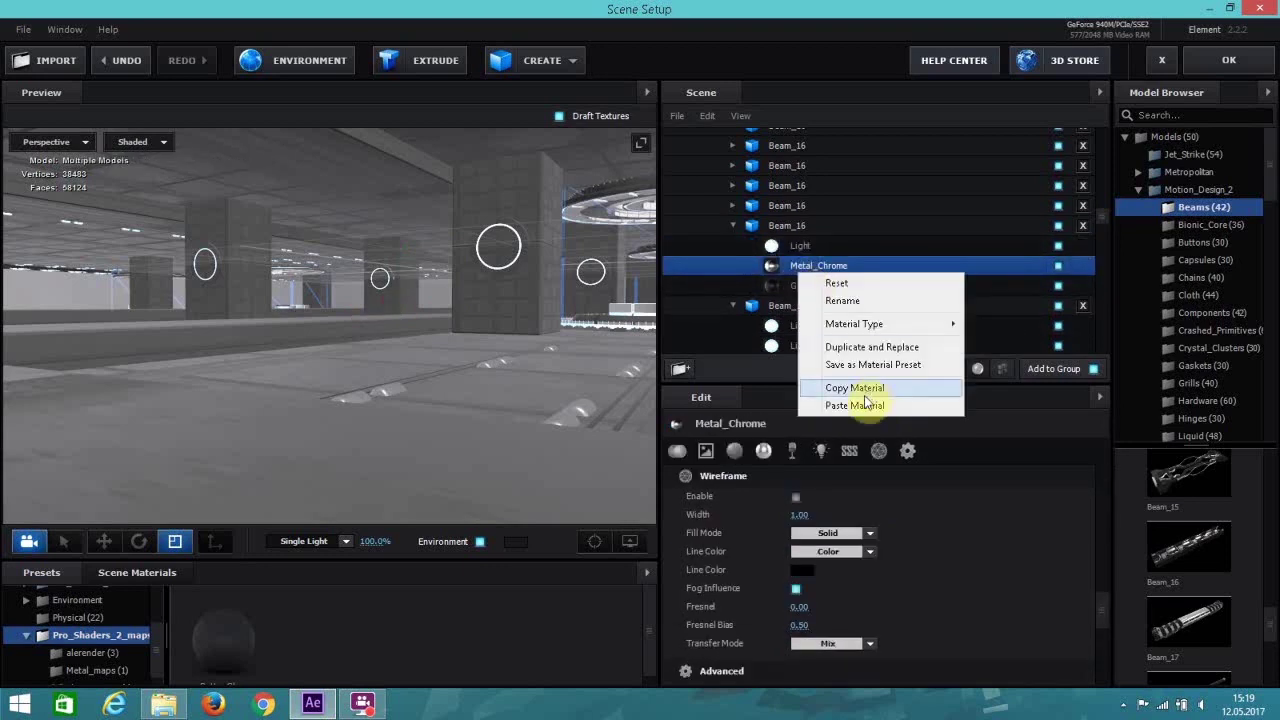
left_click(862, 401)
Replace Metal_Diffused and Metal_Chrome of the twenty-second-to-last Beam_16 with the copied Light material.
left_click(736, 207)
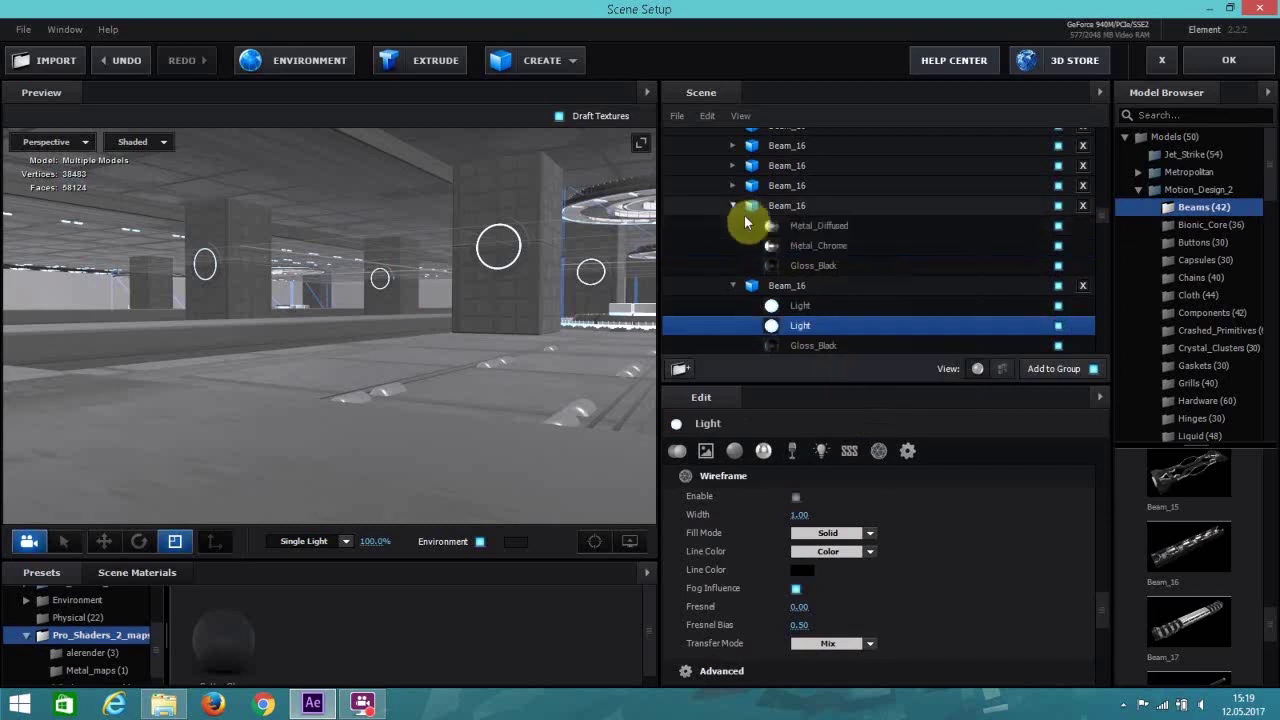
right_click(808, 229)
left_click(856, 363)
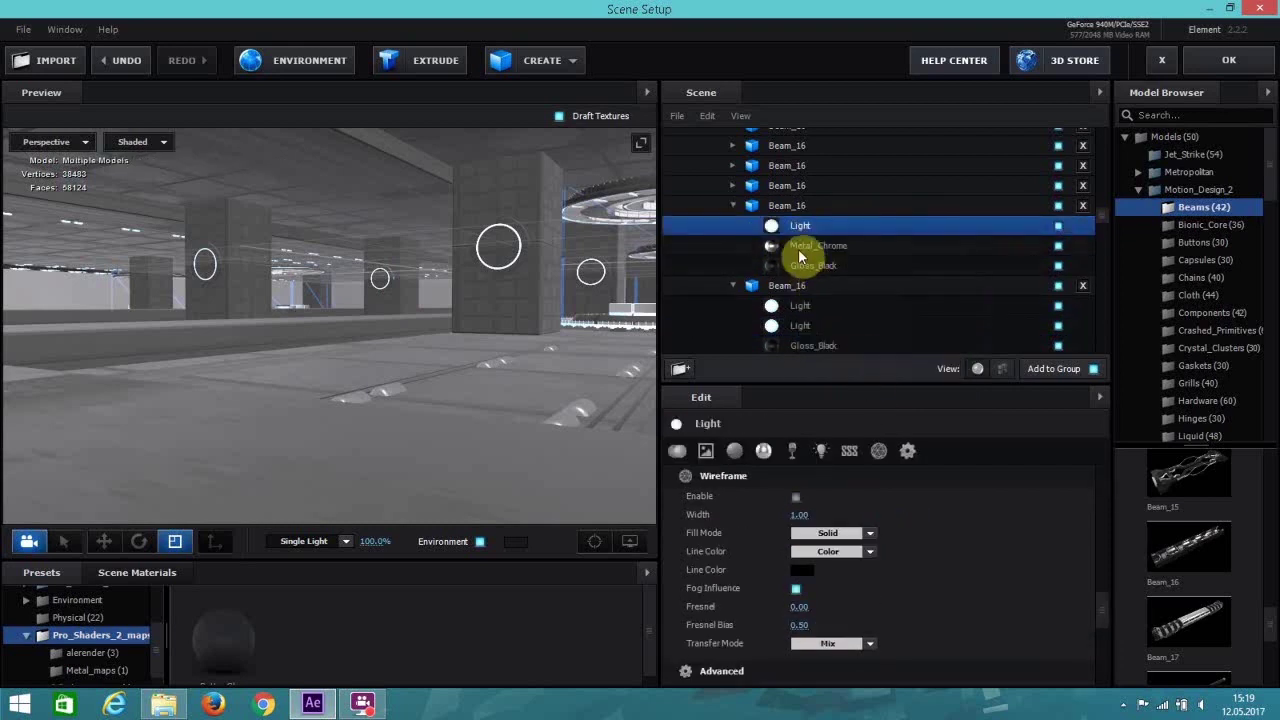
right_click(800, 250)
left_click(884, 384)
Paste the copied Light material over Metal_Diffused and Metal_Chrome of the twenty-third-to-last Beam_16.
scroll(780, 310, "up", 2)
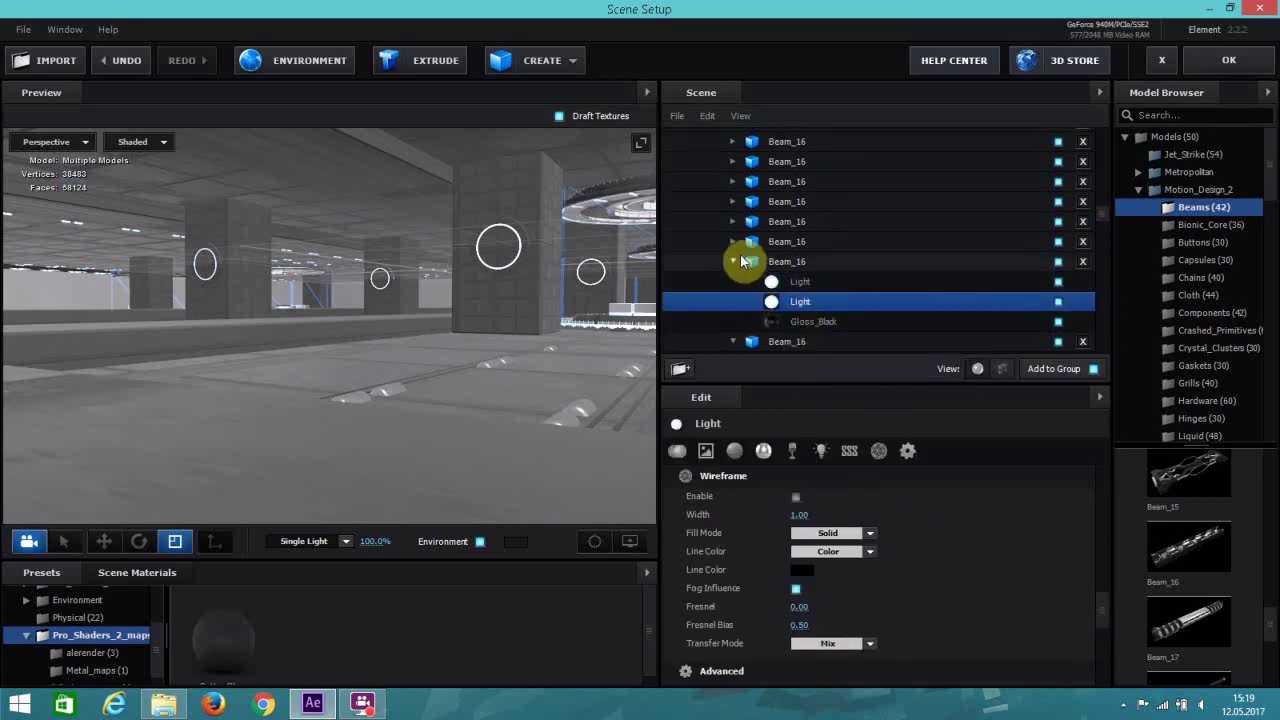
left_click(735, 242)
right_click(789, 263)
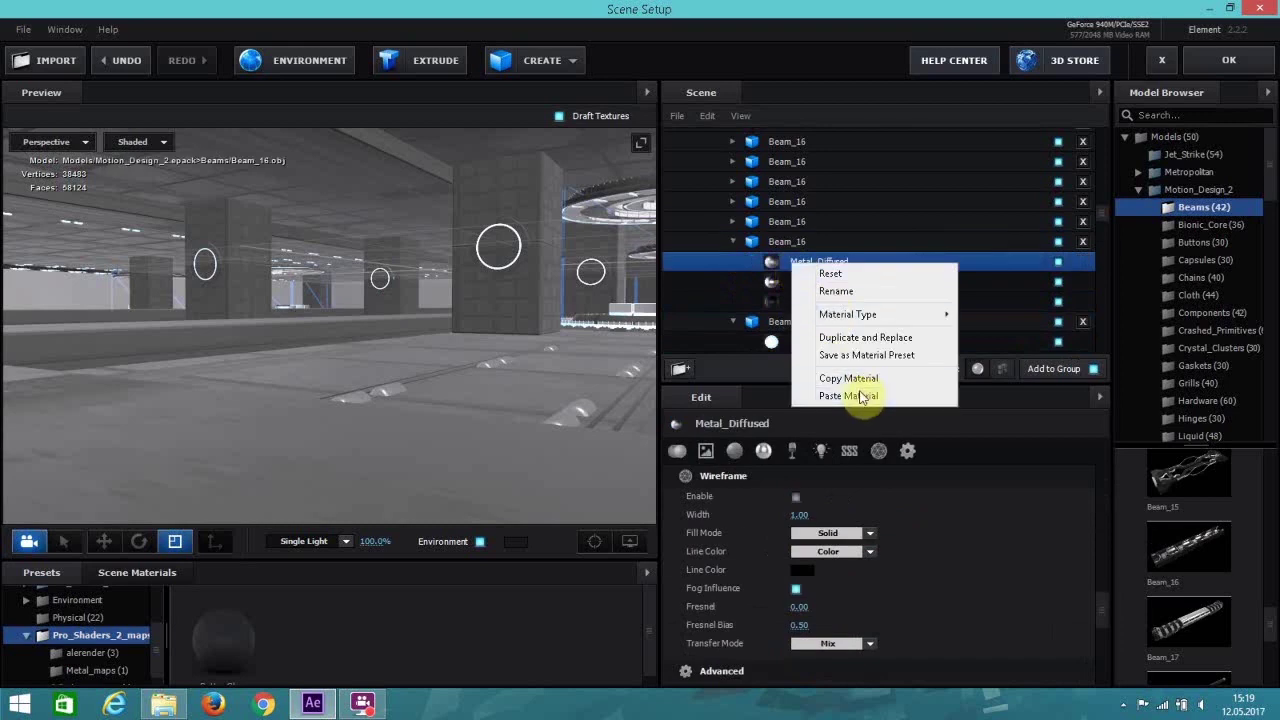
left_click(860, 396)
right_click(820, 283)
left_click(858, 417)
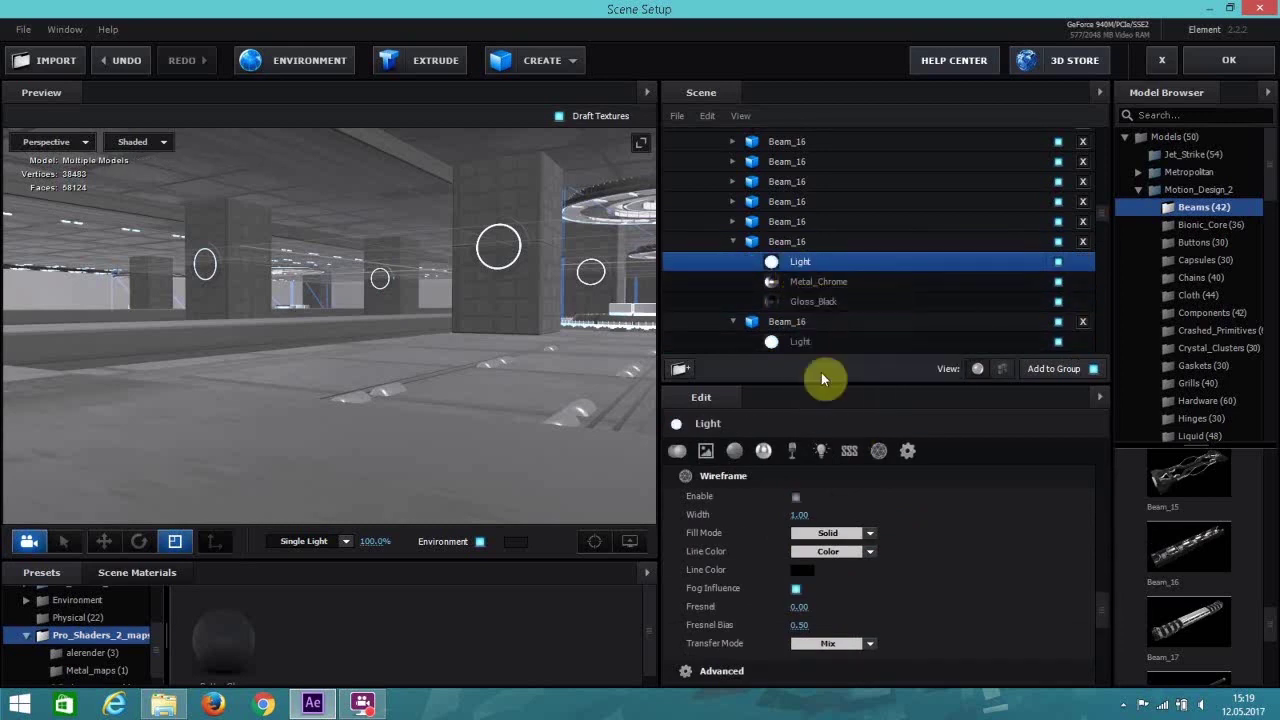
Replace Metal_Diffused and Metal_Chrome with Light on the twenty-fourth-to-last Beam_16.
left_click(737, 223)
left_click(800, 243)
right_click(818, 242)
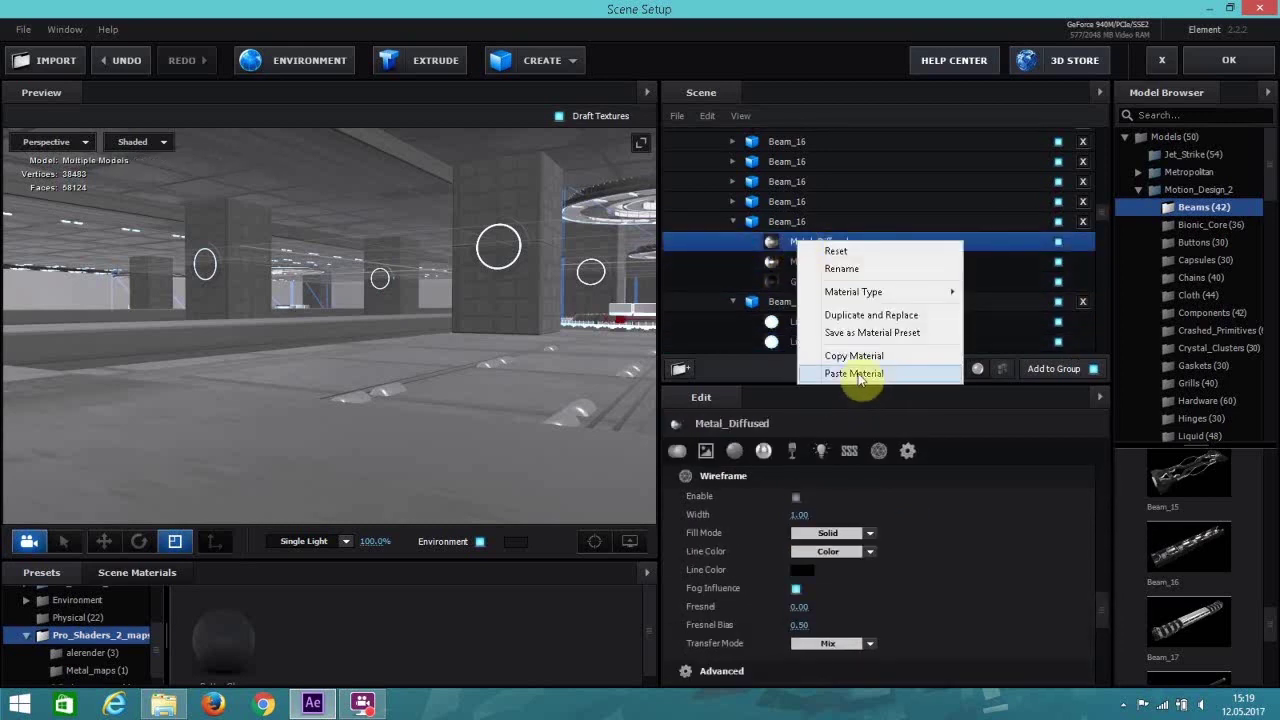
left_click(858, 374)
right_click(795, 263)
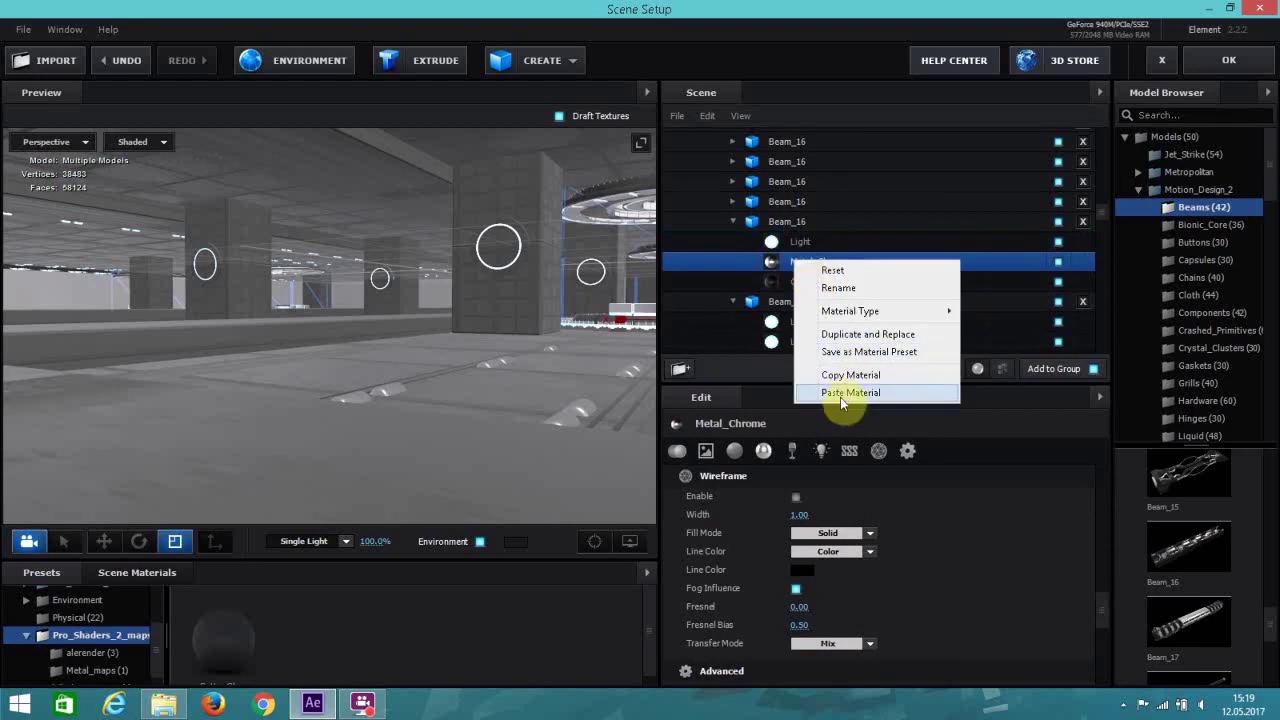
left_click(850, 395)
Paste the Light material over Metal_Diffused and Metal_Chrome of the twenty-fifth-to-last Beam_16.
left_click(733, 201)
left_click(790, 222)
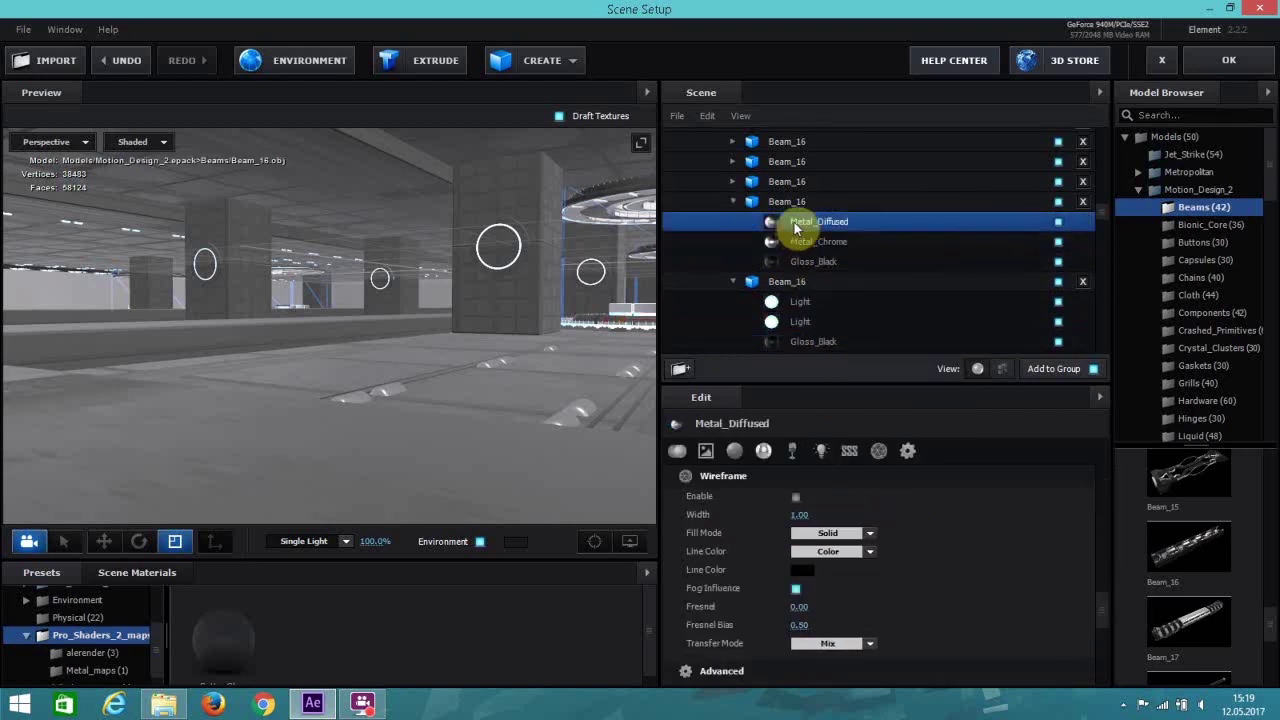
right_click(798, 222)
left_click(858, 354)
left_click(790, 242)
right_click(790, 243)
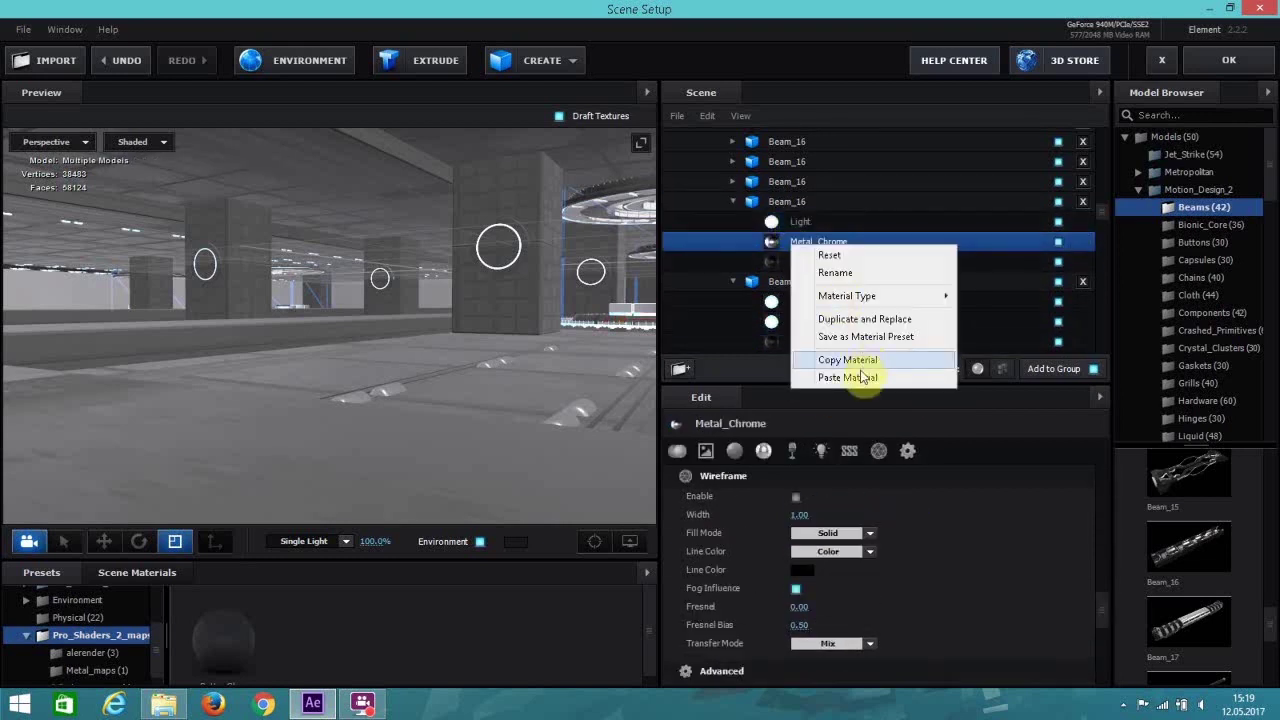
left_click(782, 374)
Replace Metal_Diffused and Metal_Chrome of the twenty-sixth-to-last Beam_16 with the copied Light material.
left_click(733, 181)
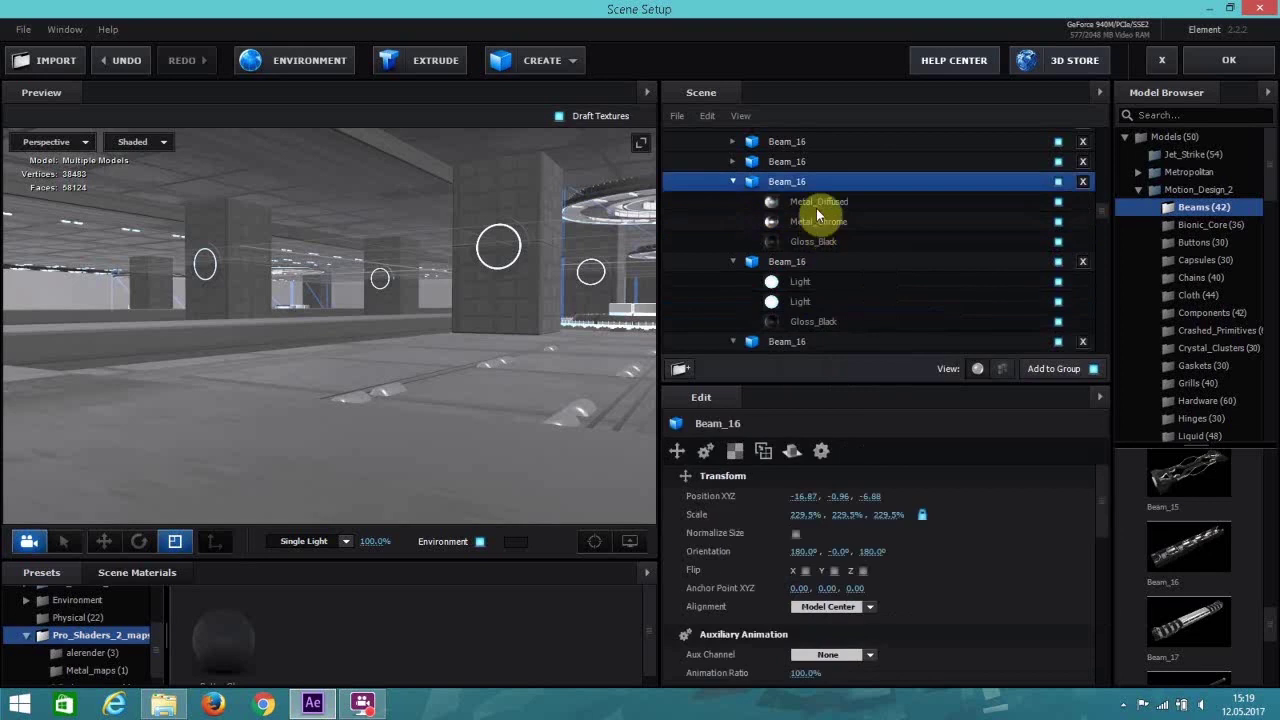
left_click(817, 202)
right_click(817, 203)
left_click(878, 340)
left_click(806, 222)
right_click(808, 224)
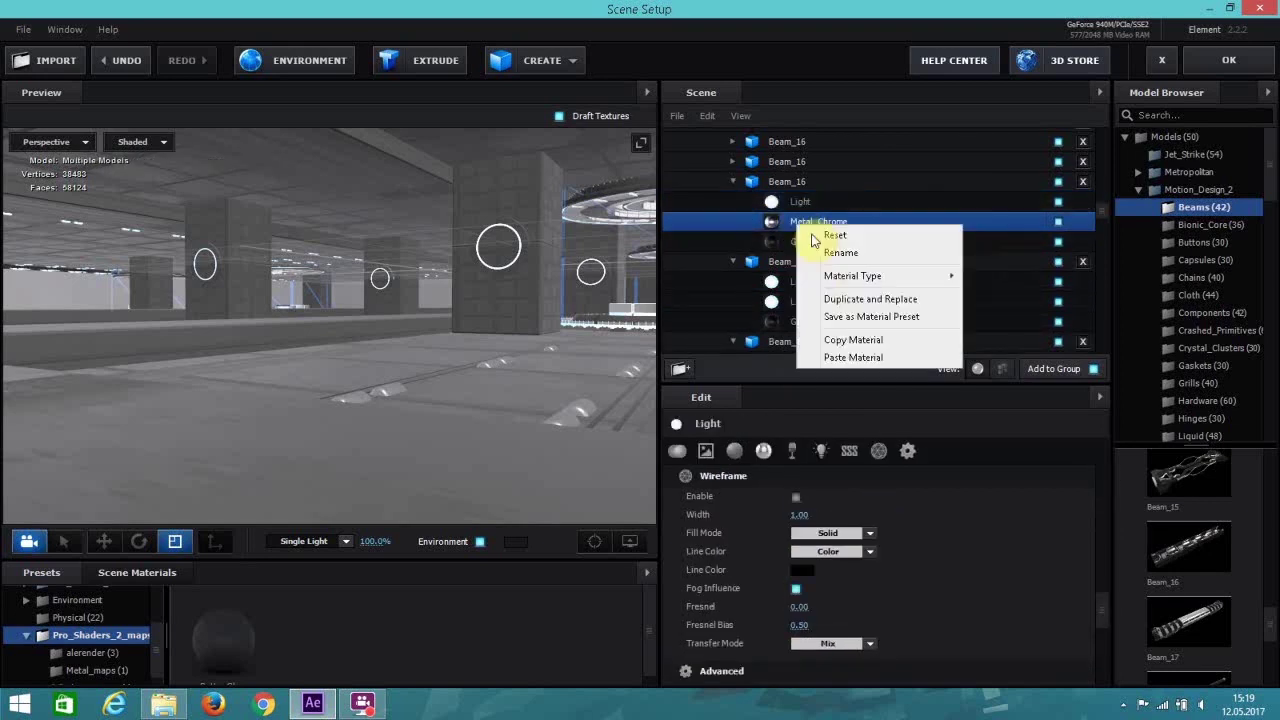
left_click(885, 357)
Paste the copied Light over Metal_Diffused and Metal_Chrome of the twenty-seventh-to-last Beam_16.
scroll(782, 265, "up", 3)
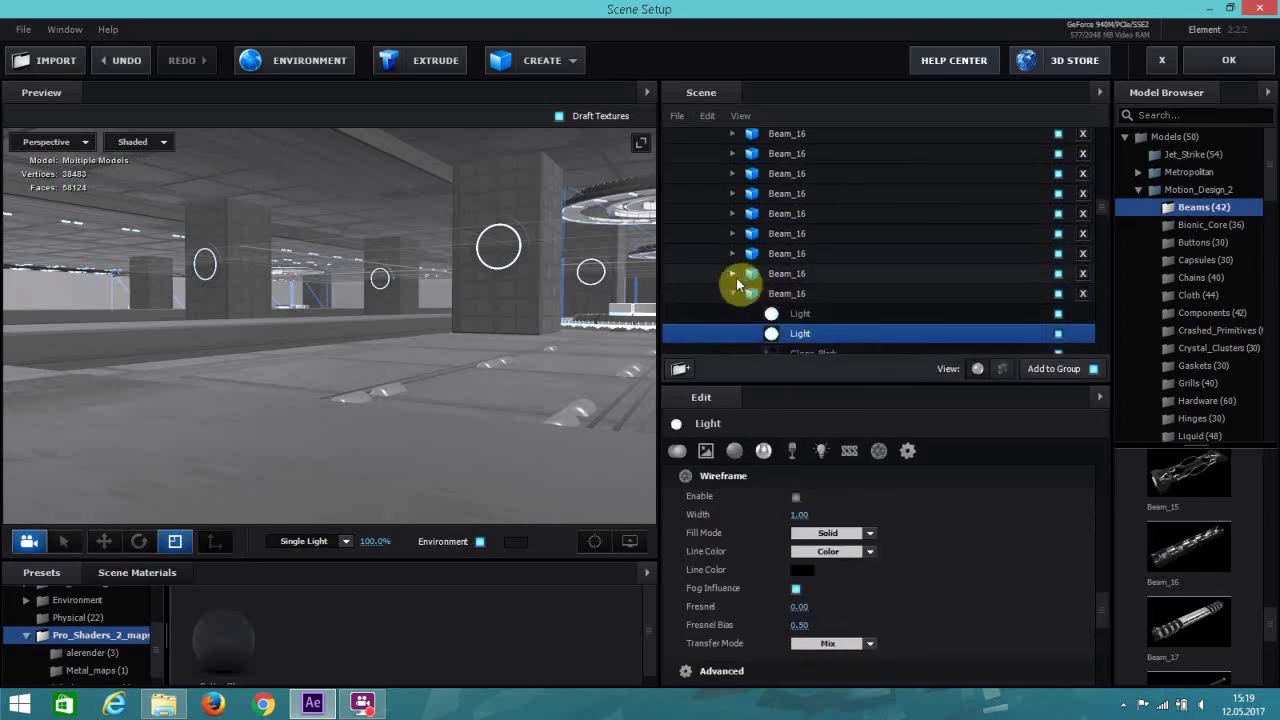
left_click(736, 275)
left_click(790, 296)
right_click(777, 295)
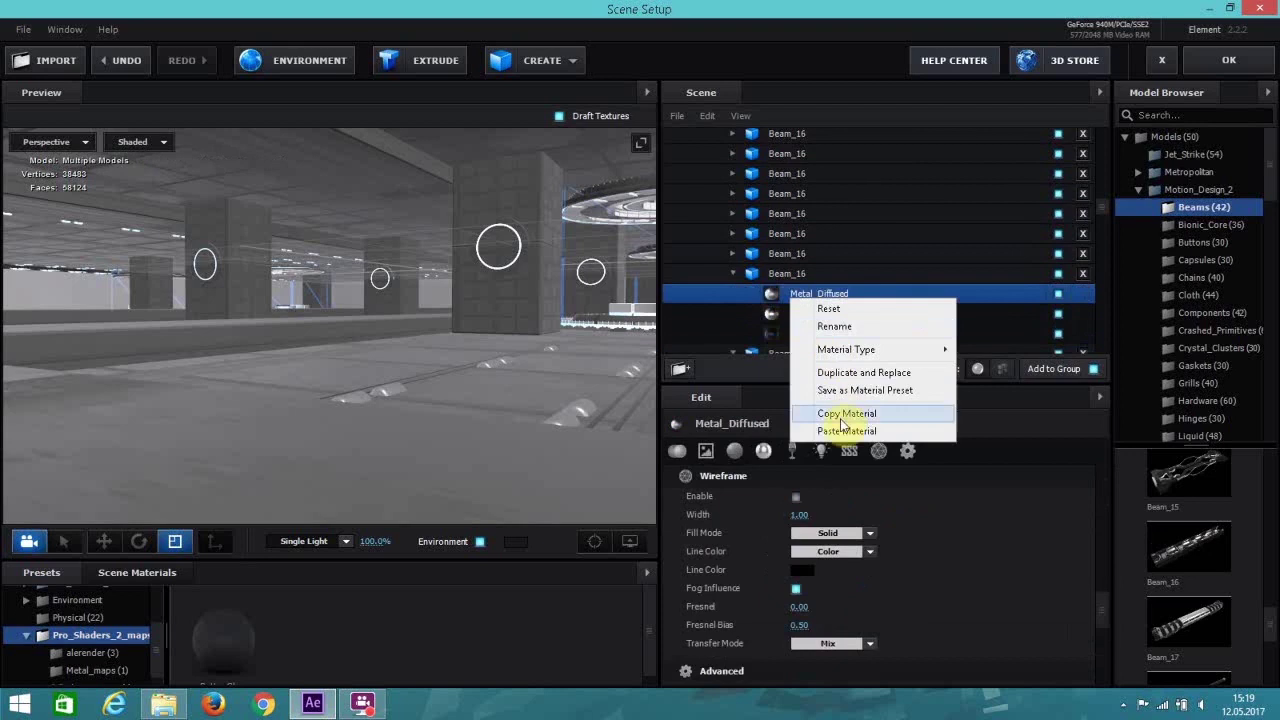
left_click(914, 491)
left_click(769, 316)
right_click(769, 316)
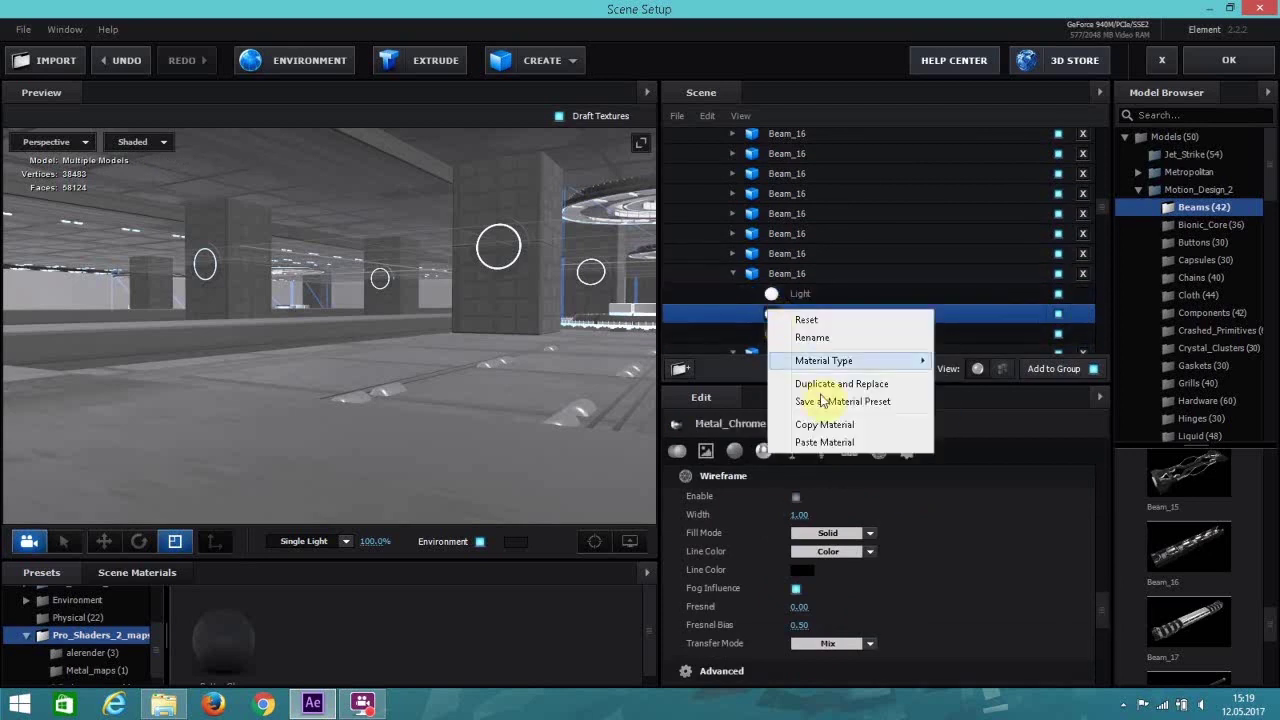
left_click(826, 455)
Replace Metal_Diffused and Metal_Chrome of the twenty-eighth-to-last Beam_16 with the copied Light material.
left_click(736, 258)
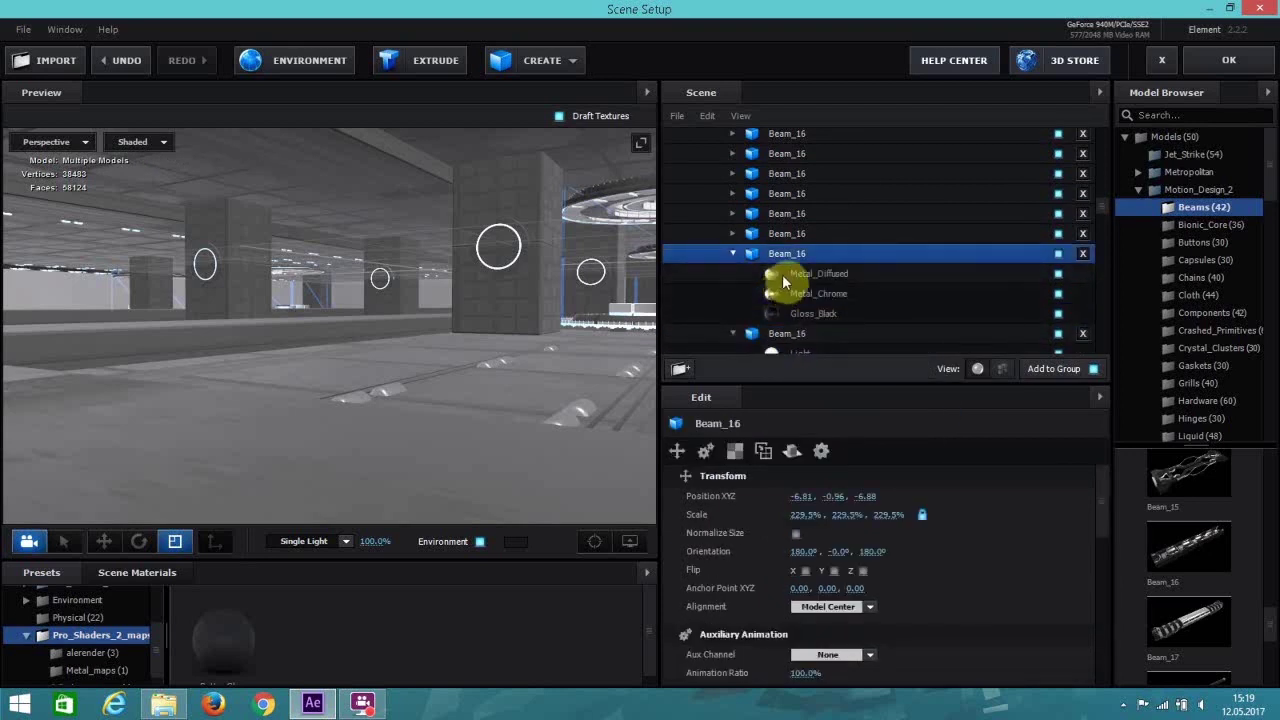
right_click(780, 276)
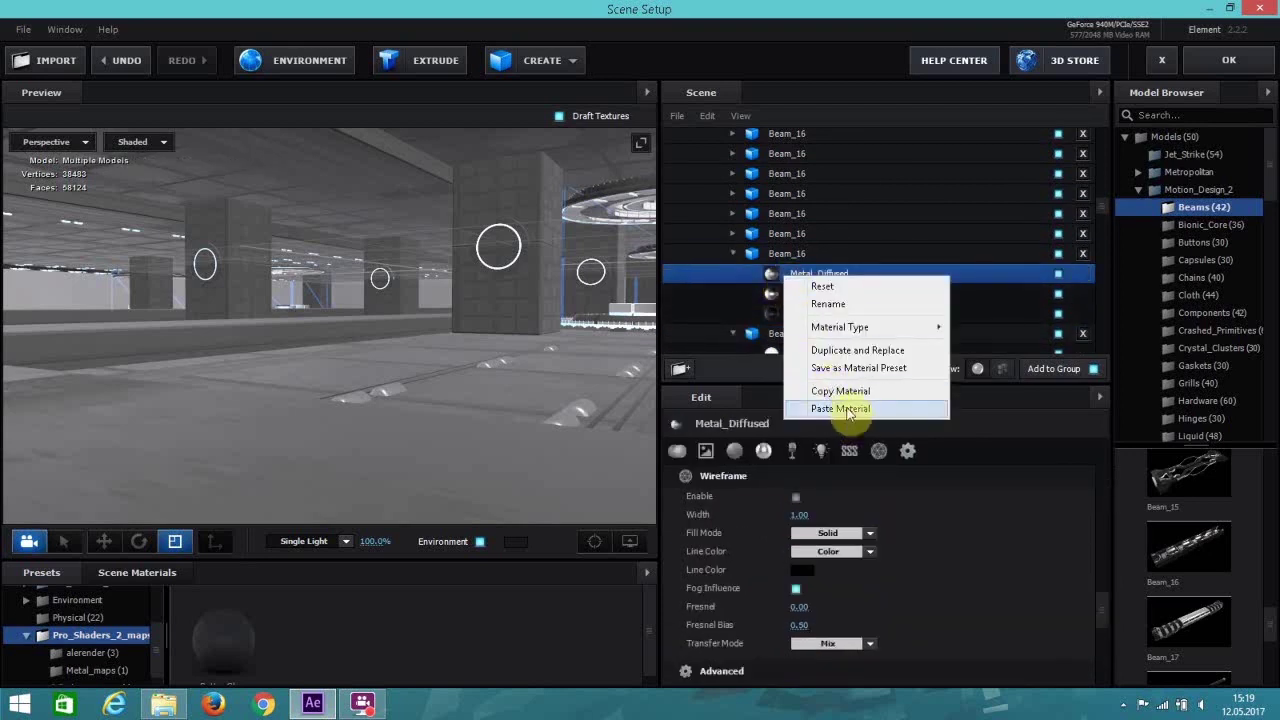
left_click(848, 410)
right_click(795, 296)
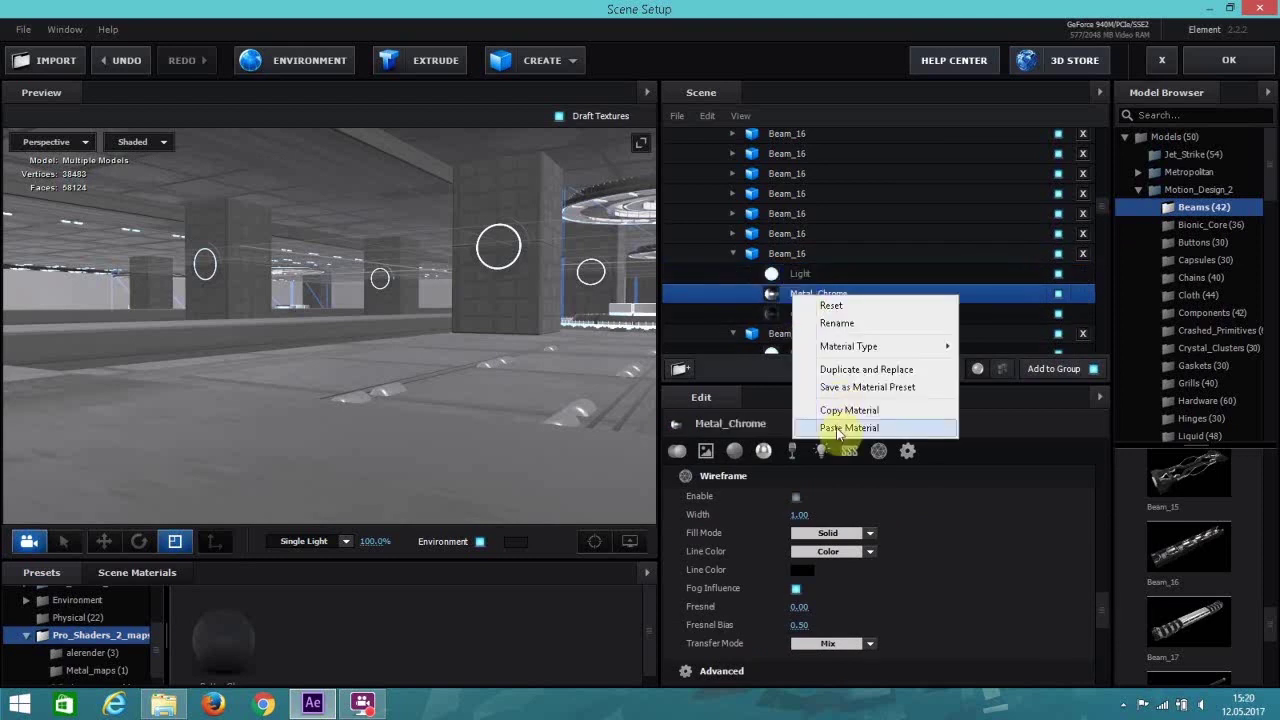
left_click(840, 428)
Paste the Light material over Metal_Diffused and Metal_Chrome of the twenty-ninth-to-last Beam_16.
left_click(740, 240)
left_click(798, 256)
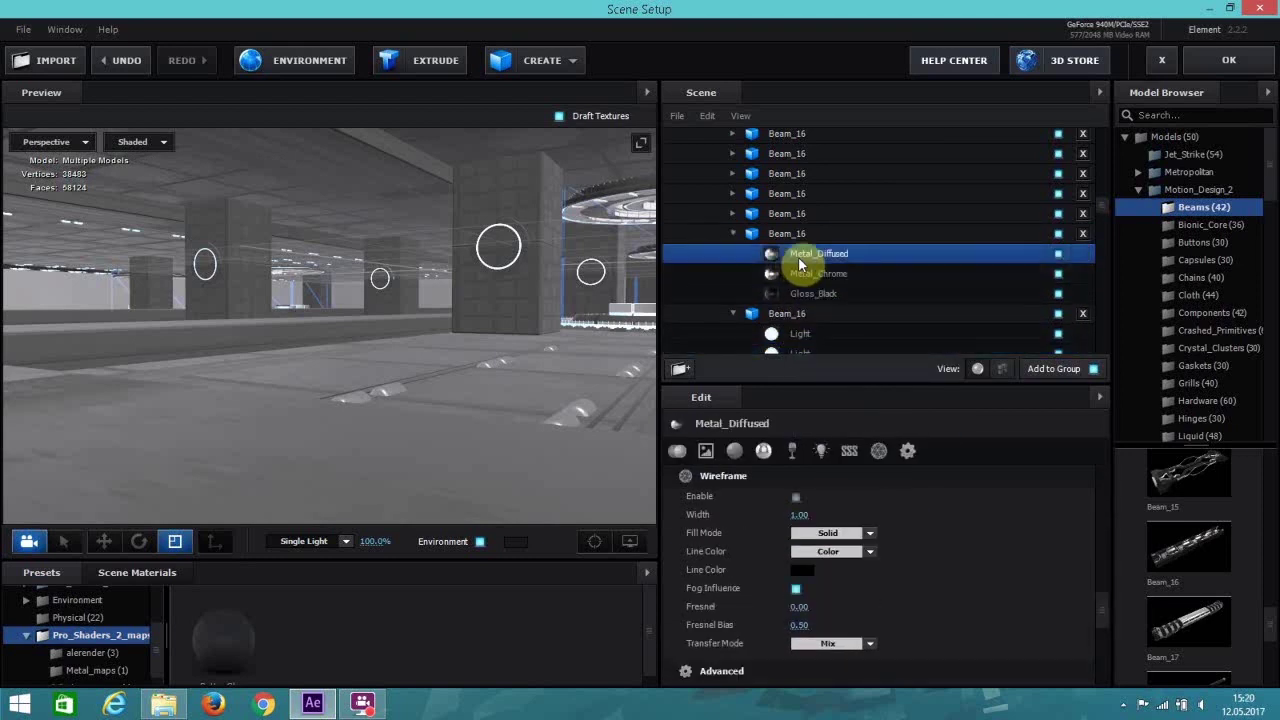
right_click(800, 258)
left_click(843, 400)
right_click(806, 273)
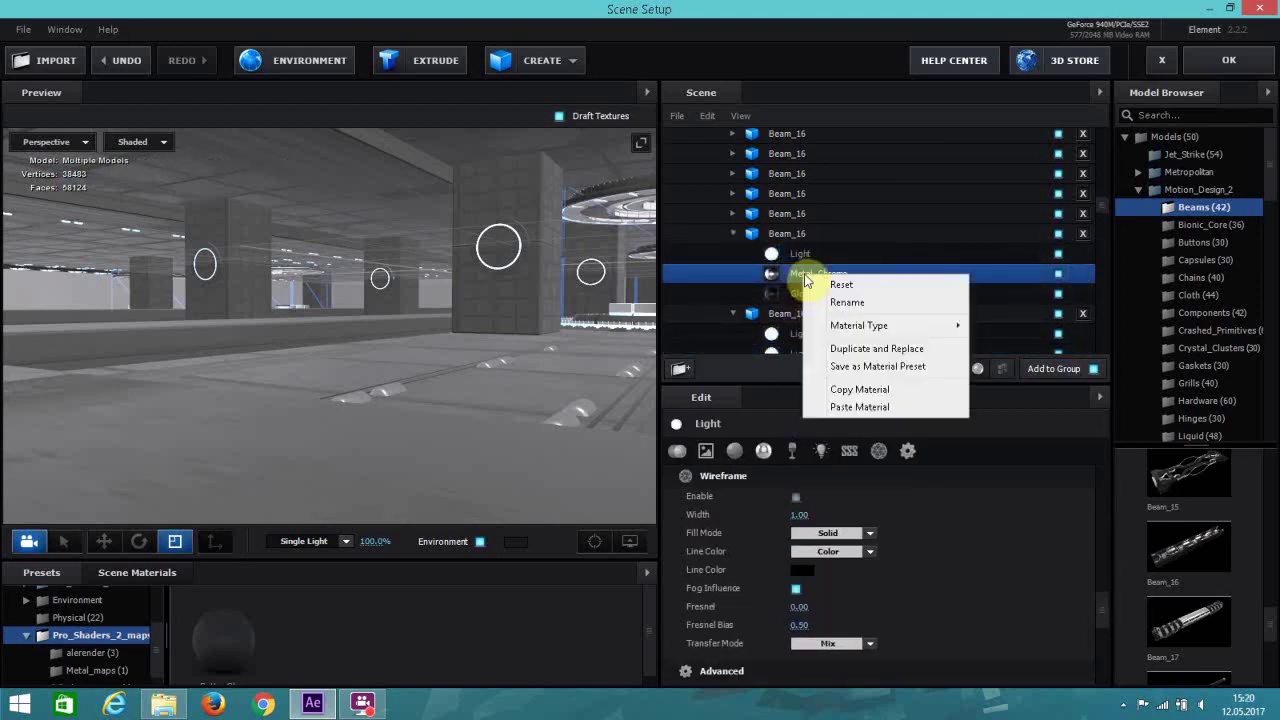
left_click(868, 406)
Replace Metal_Diffused and Metal_Chrome with the copied Light on the thirtieth-to-last Beam_16.
left_click(735, 216)
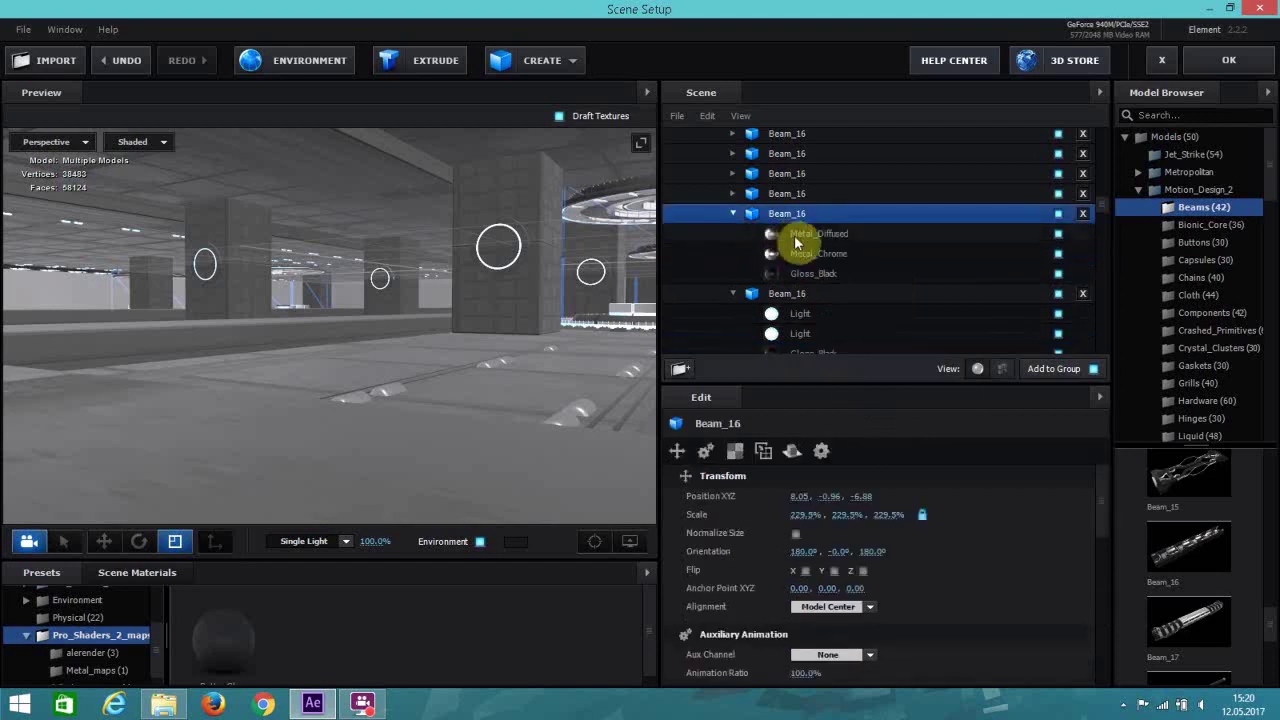
left_click(797, 236)
right_click(797, 237)
left_click(863, 369)
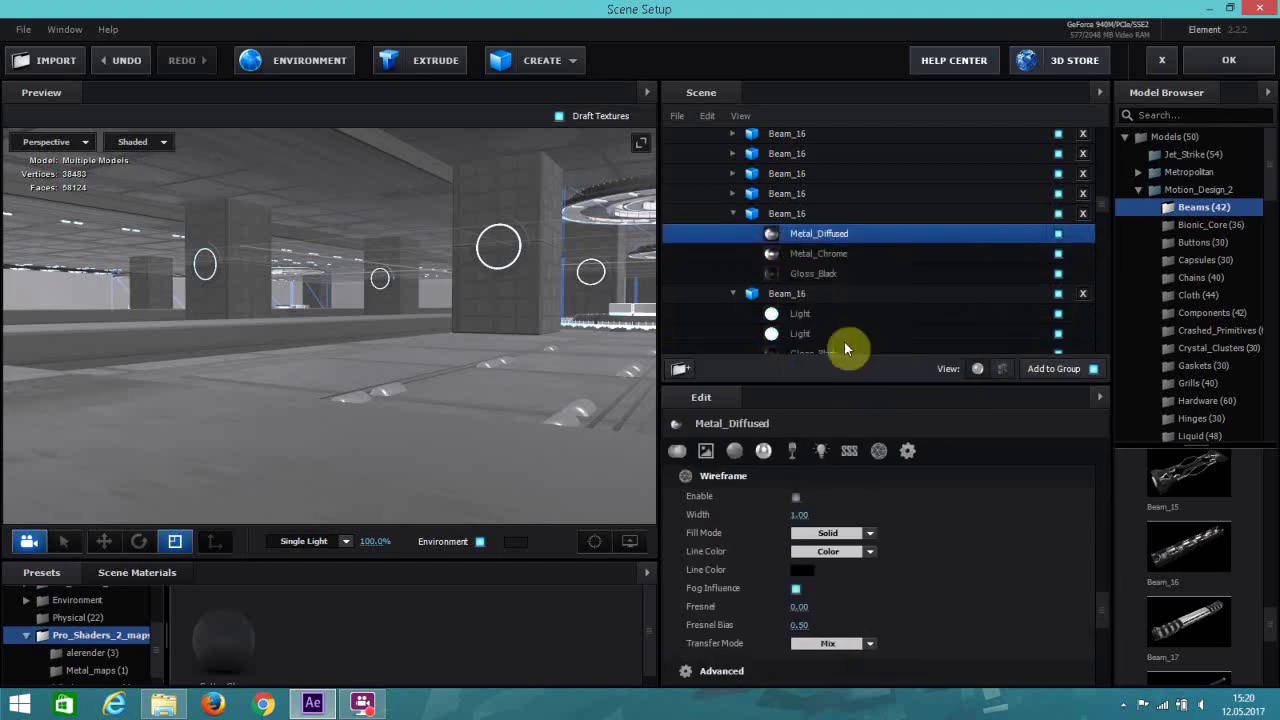
left_click(797, 255)
right_click(797, 255)
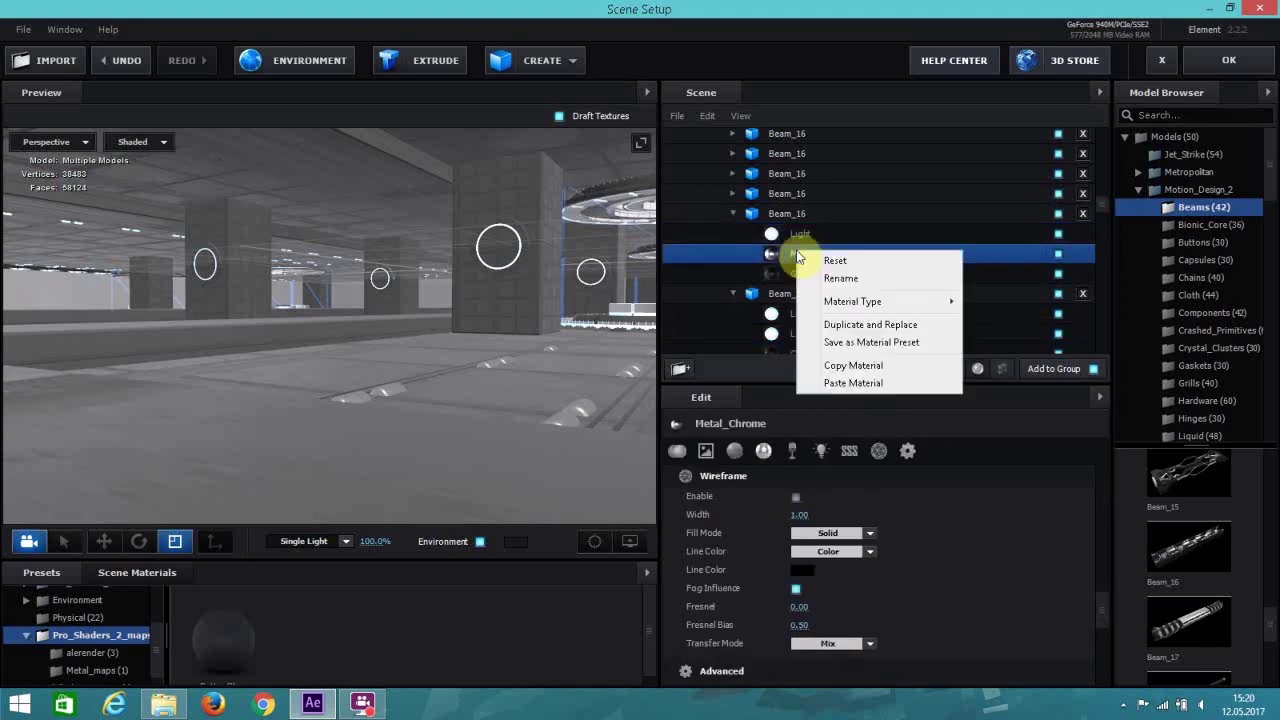
left_click(864, 385)
Paste the copied Light over Metal_Diffused and Metal_Chrome of the thirty-first-to-last Beam_16.
left_click(731, 195)
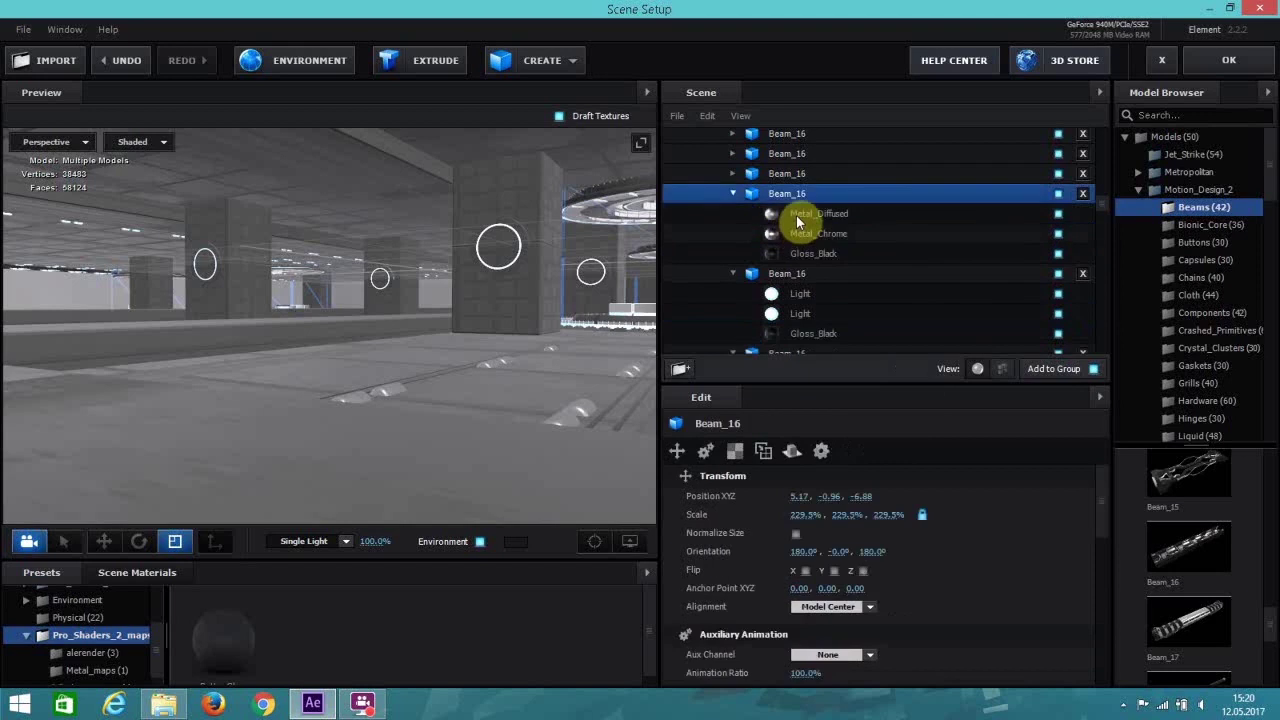
left_click(799, 215)
right_click(816, 215)
left_click(840, 348)
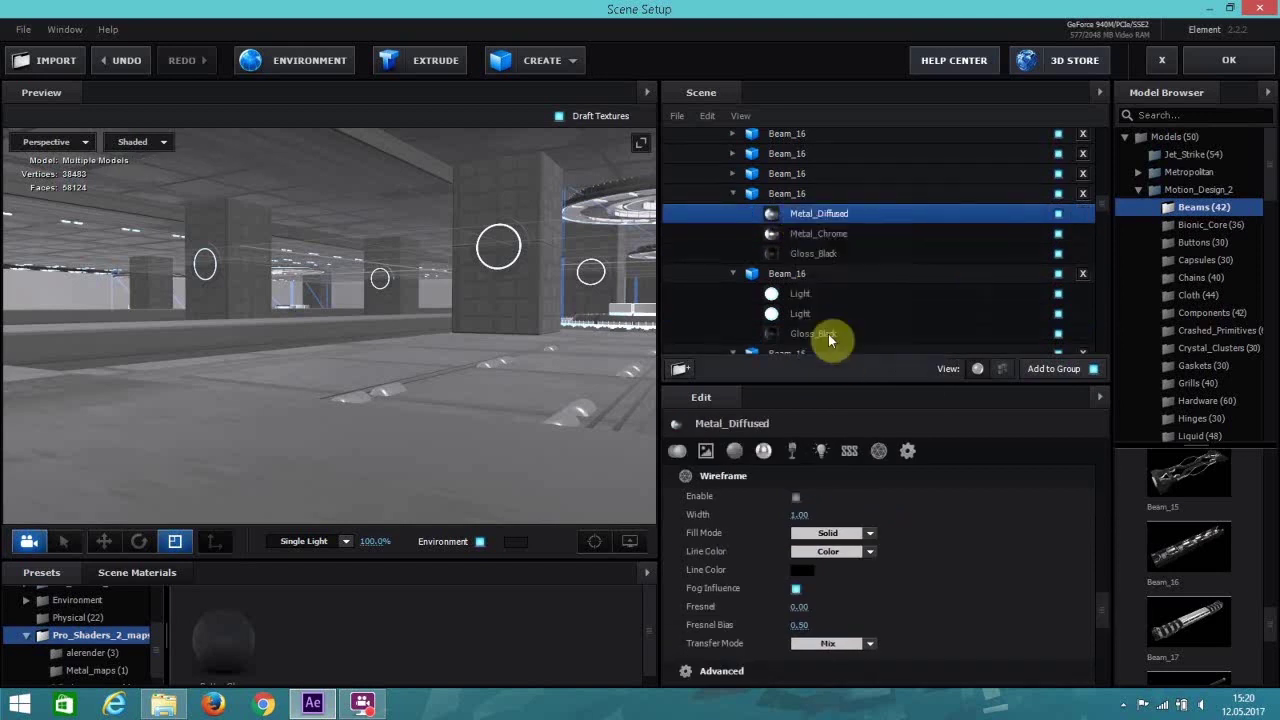
left_click(787, 236)
right_click(787, 238)
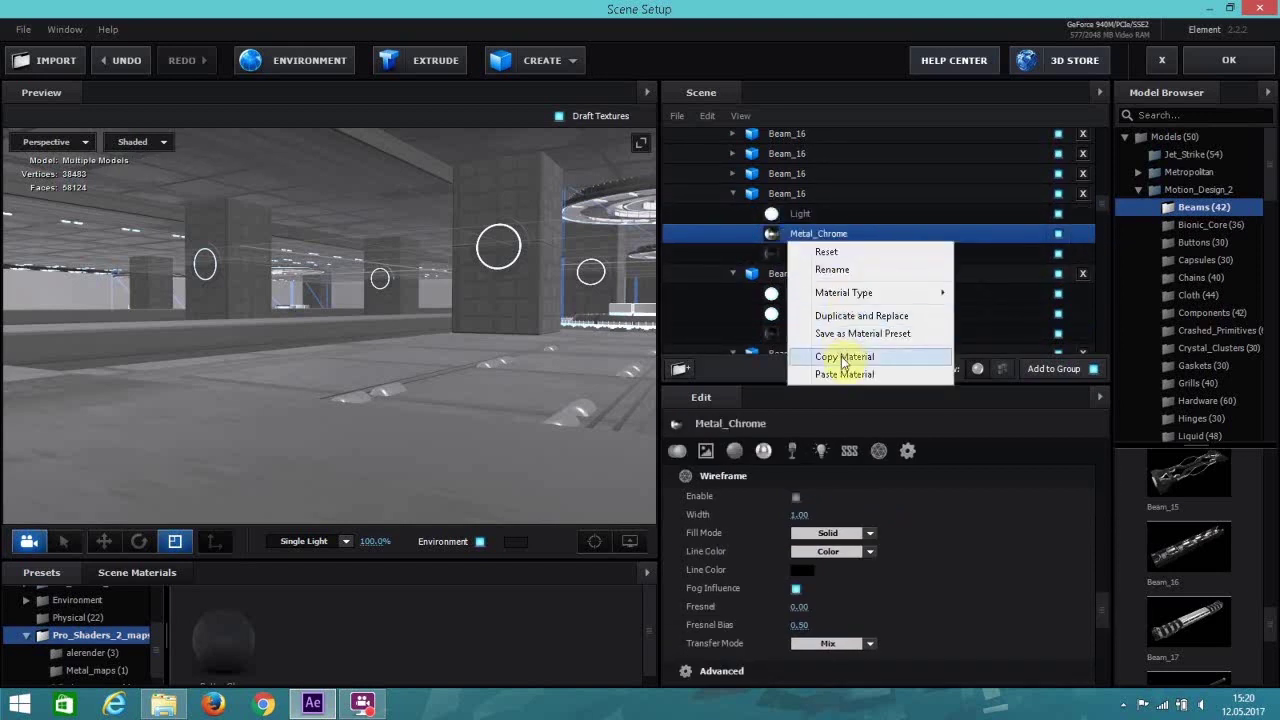
left_click(844, 373)
Replace Metal_Diffused and Metal_Chrome of the thirty-second-to-last Beam_16 with the Light material.
left_click(735, 173)
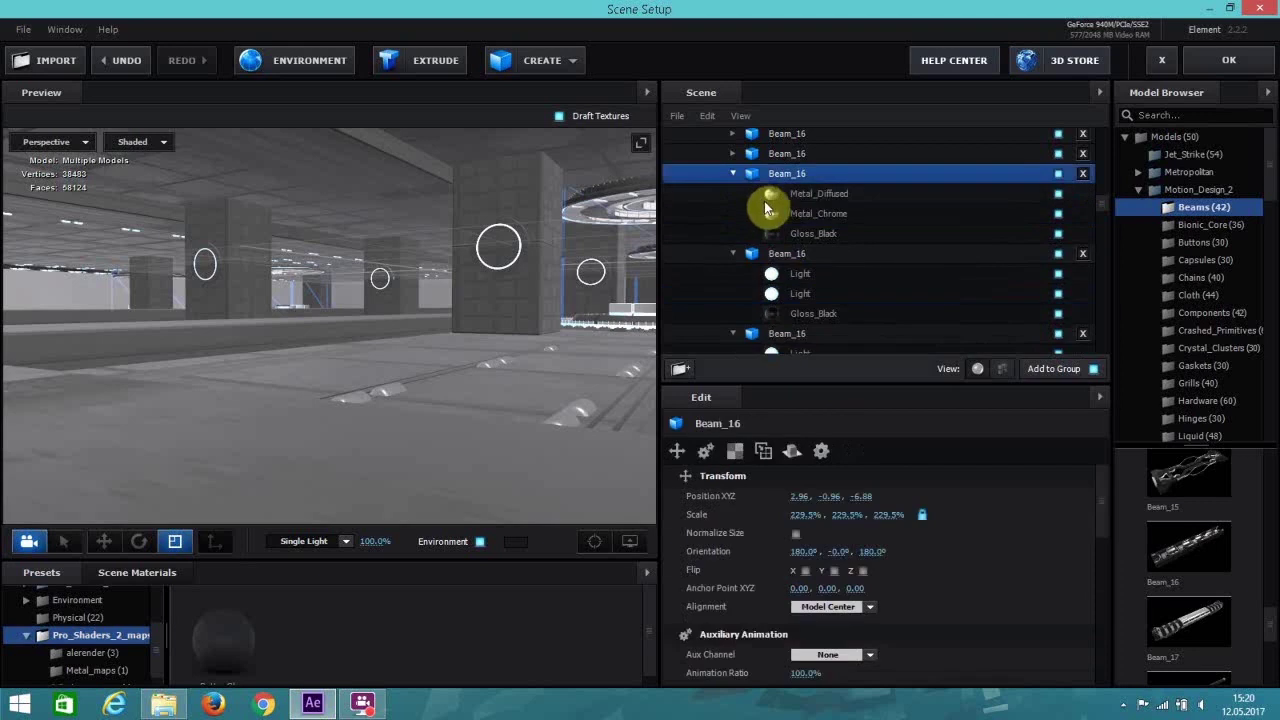
left_click(781, 193)
right_click(781, 193)
left_click(846, 310)
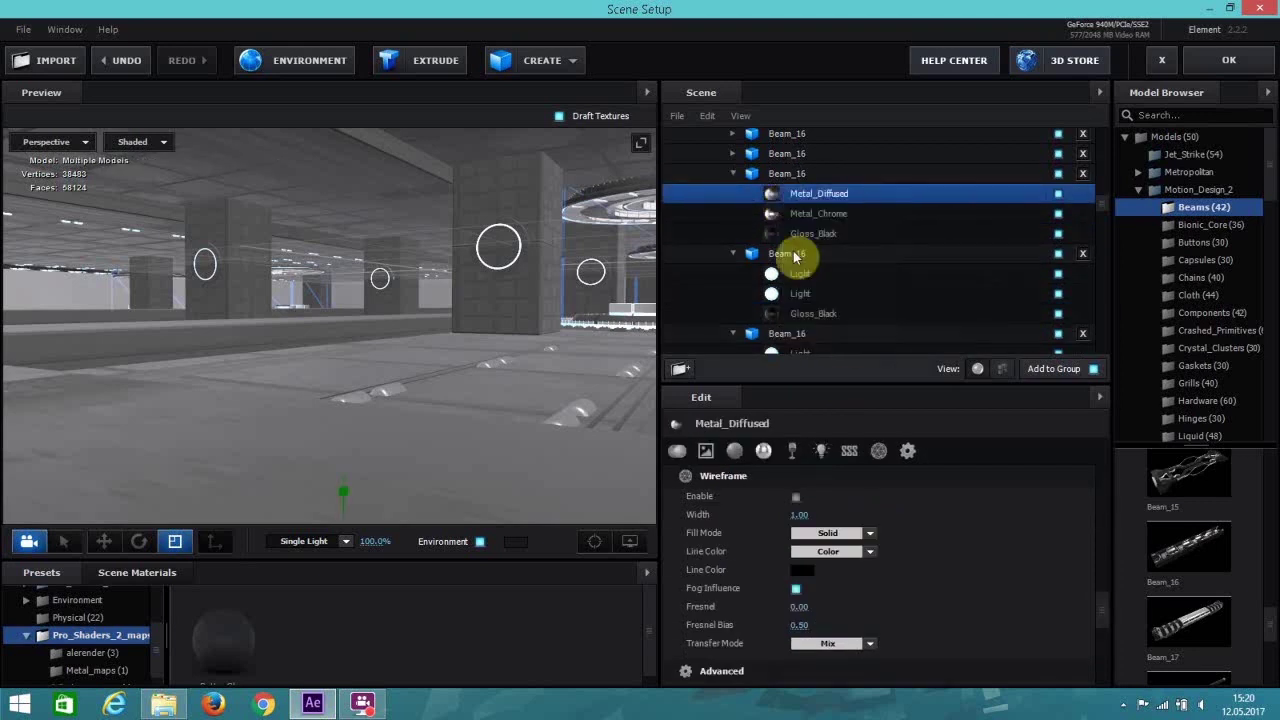
left_click(780, 213)
right_click(780, 213)
left_click(838, 352)
Paste the Light material over Metal_Diffused and Metal_Chrome of the thirty-third-to-last Beam_16.
left_click(735, 153)
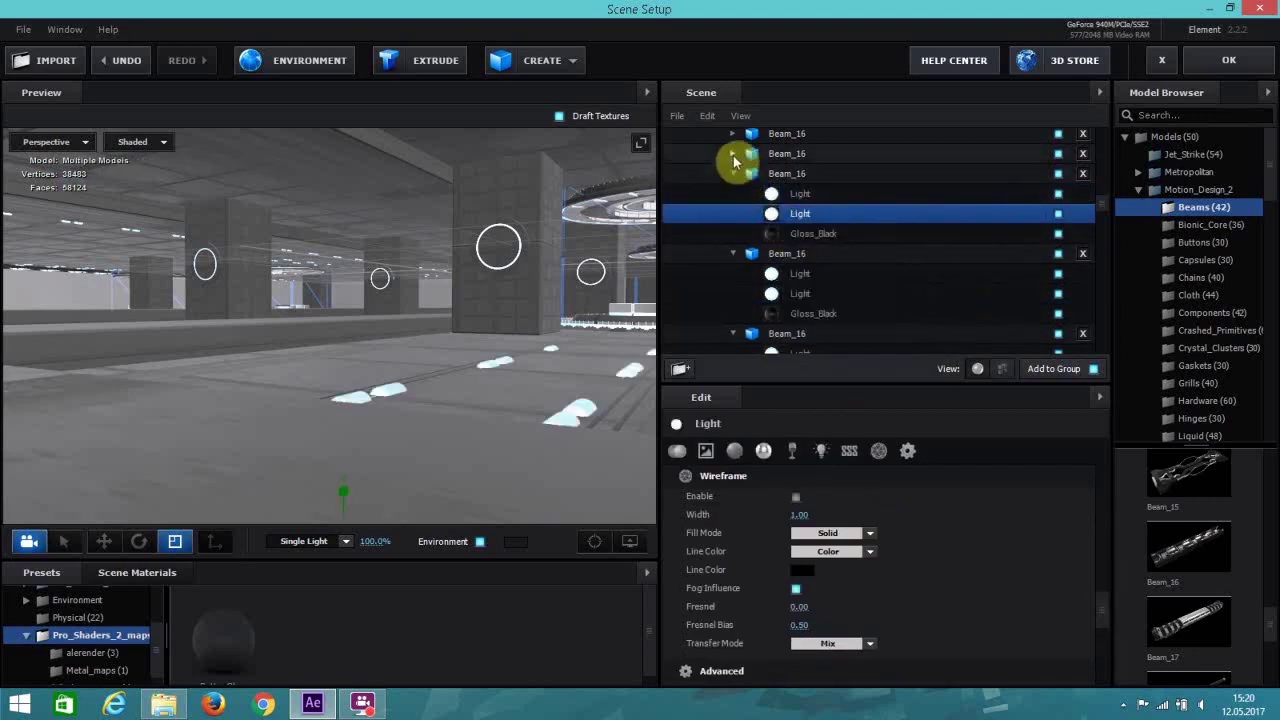
left_click(745, 155)
left_click(818, 173)
right_click(818, 173)
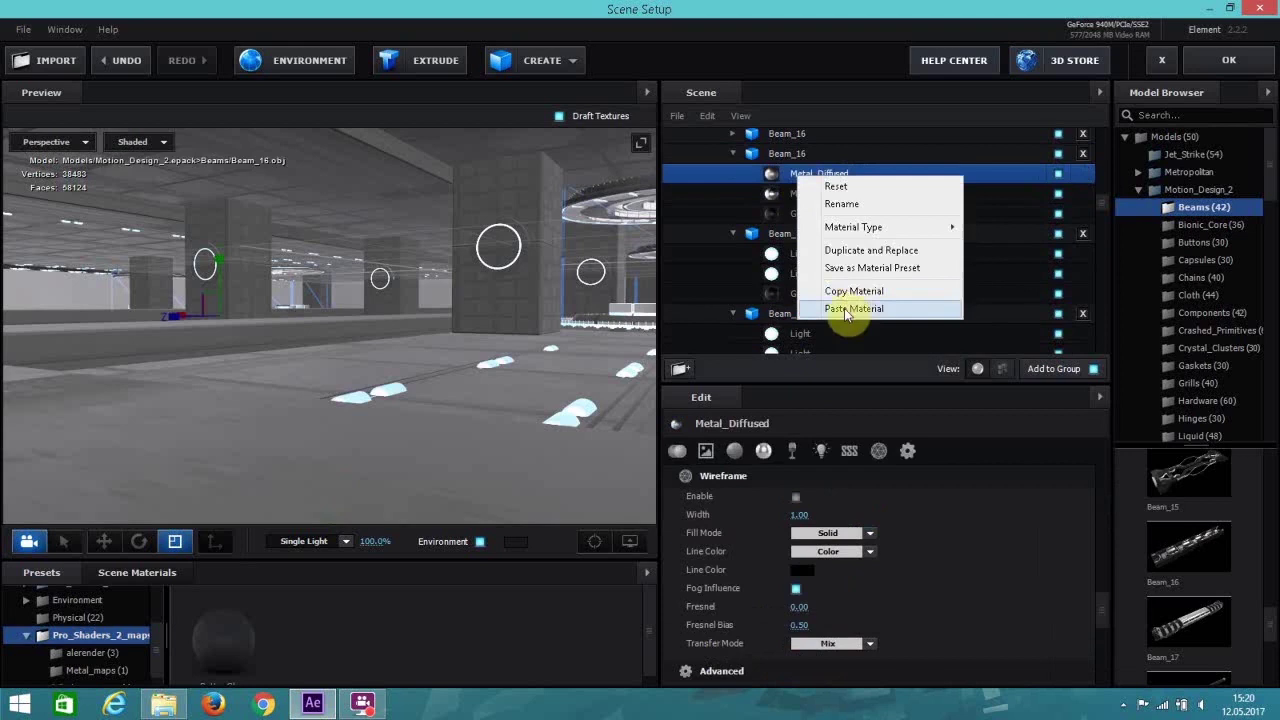
left_click(854, 310)
left_click(790, 194)
right_click(790, 194)
left_click(835, 331)
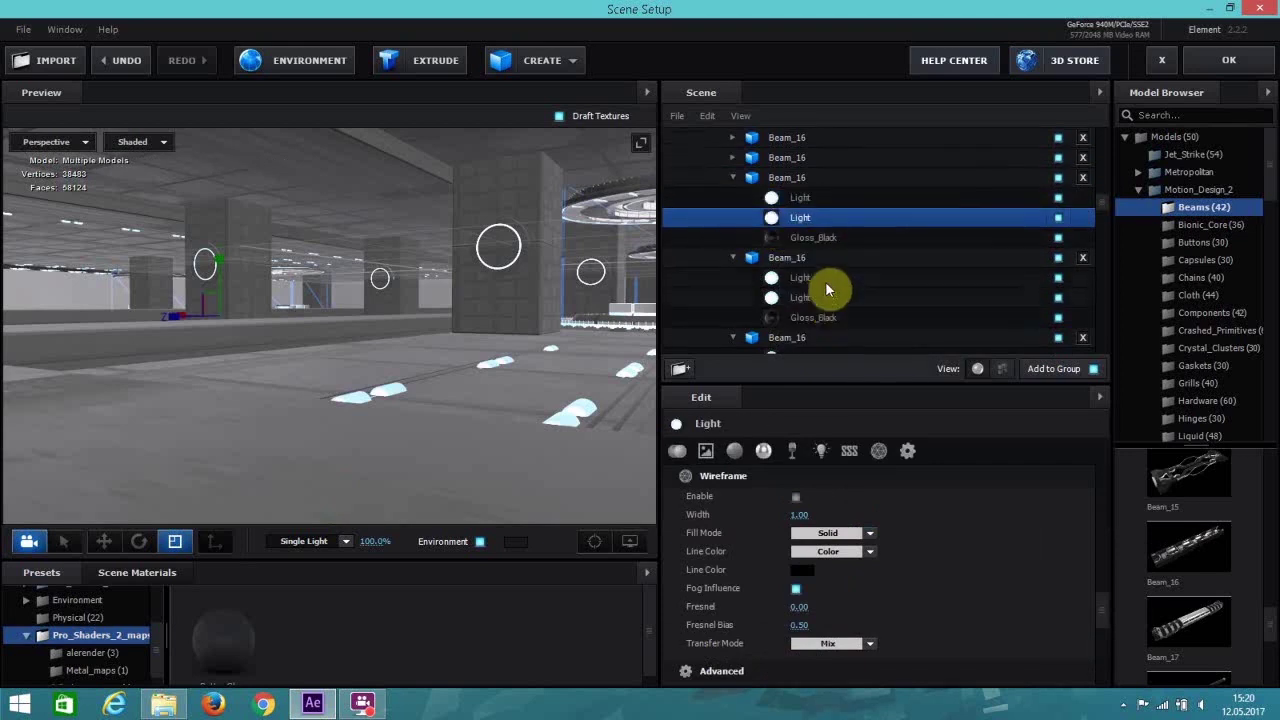
Replace Metal_Diffused and Metal_Chrome with Light on the thirty-fourth-to-last Beam_16.
scroll(748, 228, "up", 2)
left_click(735, 190)
left_click(760, 190)
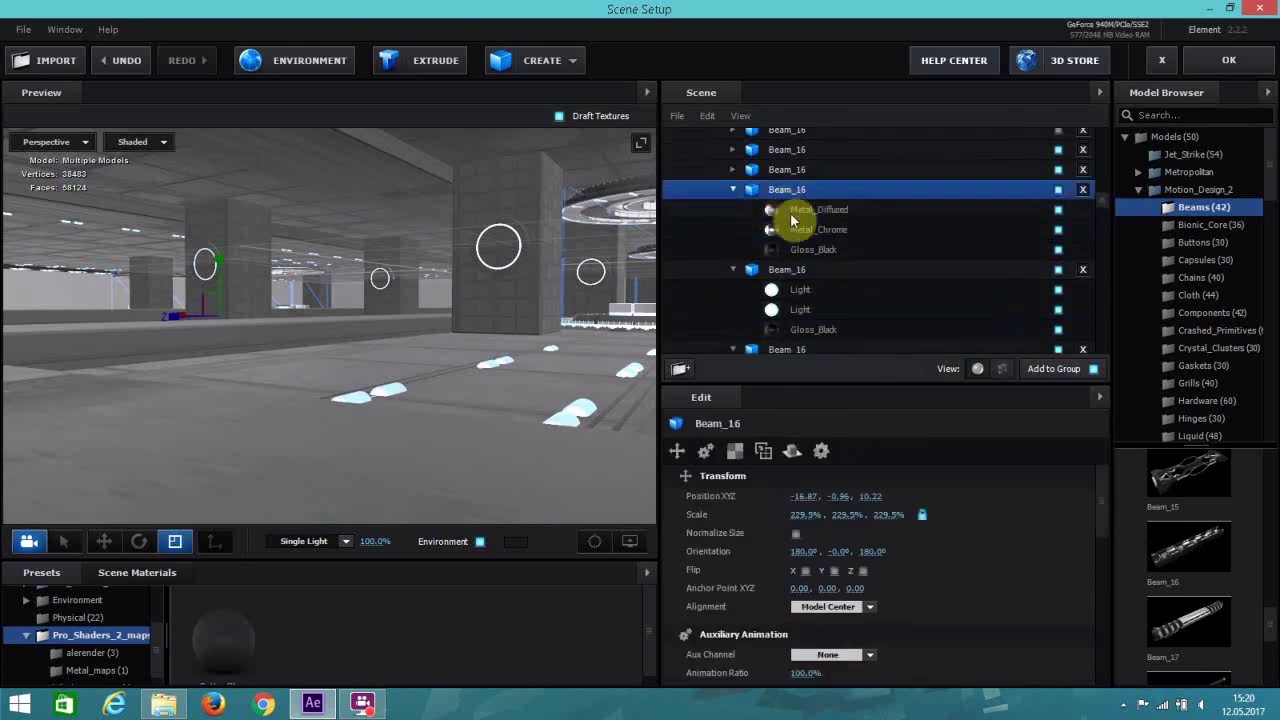
right_click(792, 210)
left_click(849, 347)
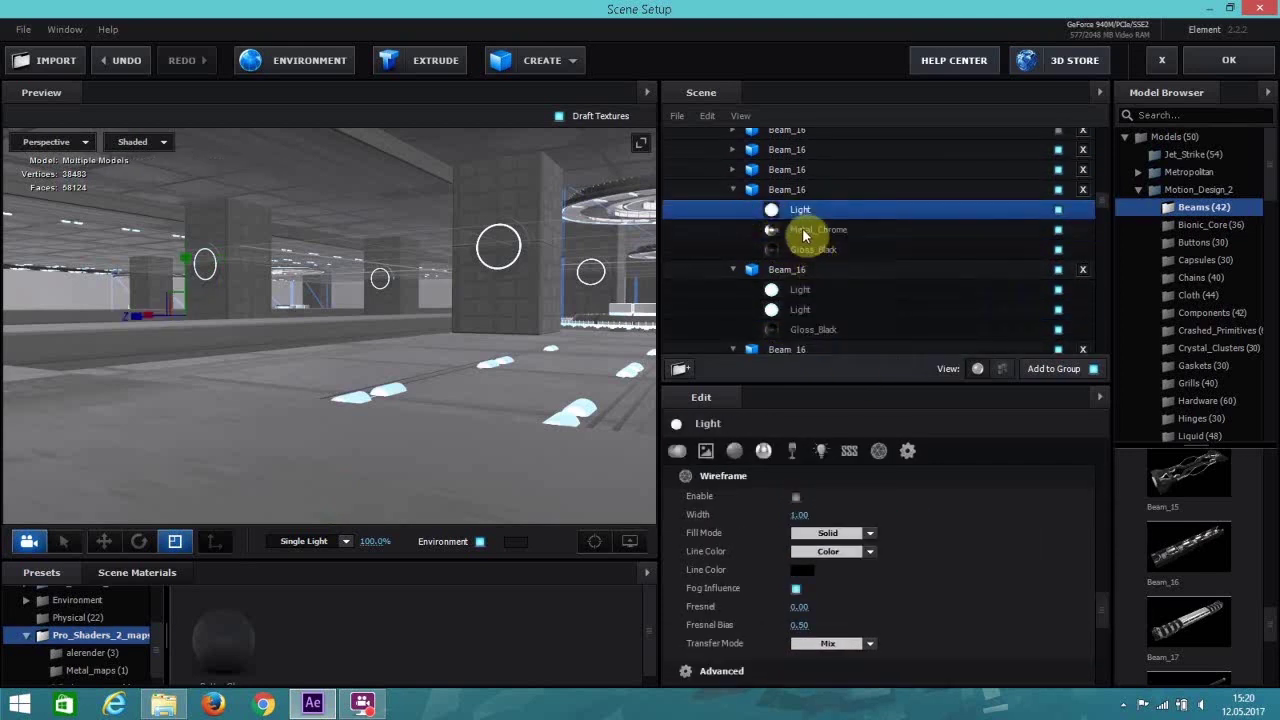
right_click(803, 235)
left_click(849, 364)
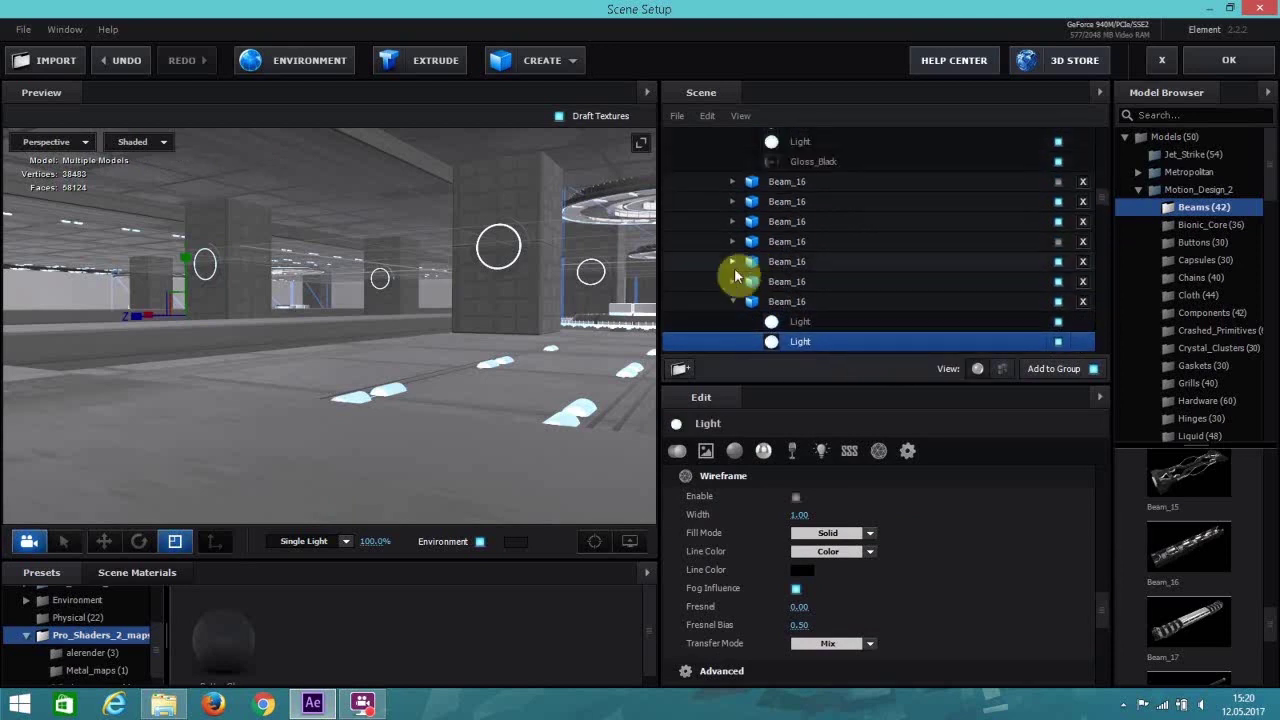
Paste the copied Light material over Metal_Diffused and Metal_Chrome of the thirty-fifth-to-last Beam_16.
left_click(733, 281)
left_click(783, 282)
right_click(798, 301)
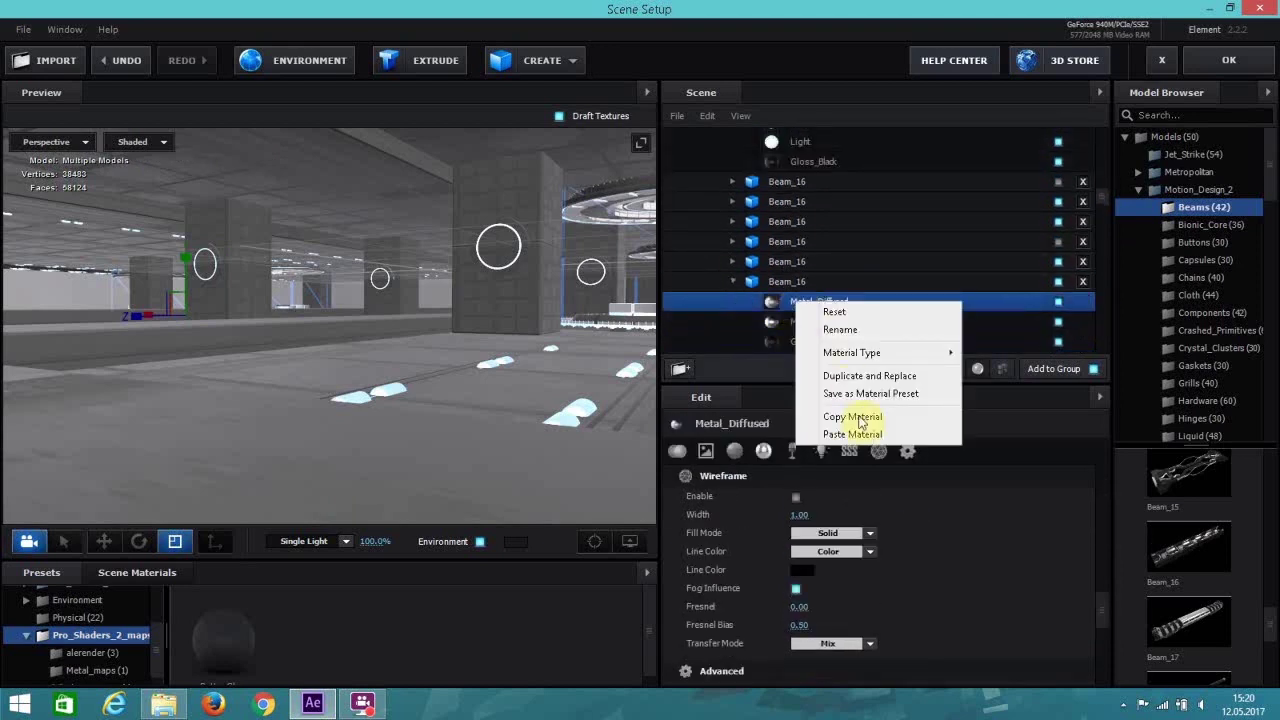
left_click(852, 434)
right_click(818, 324)
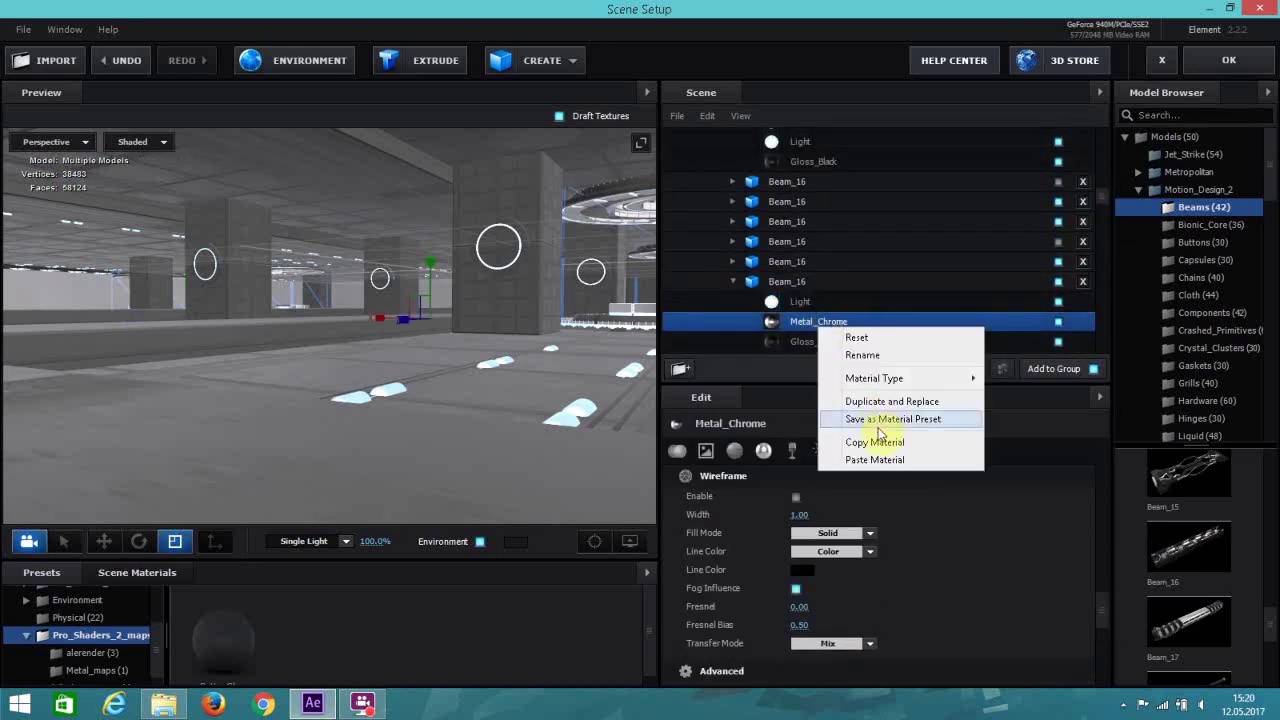
left_click(882, 460)
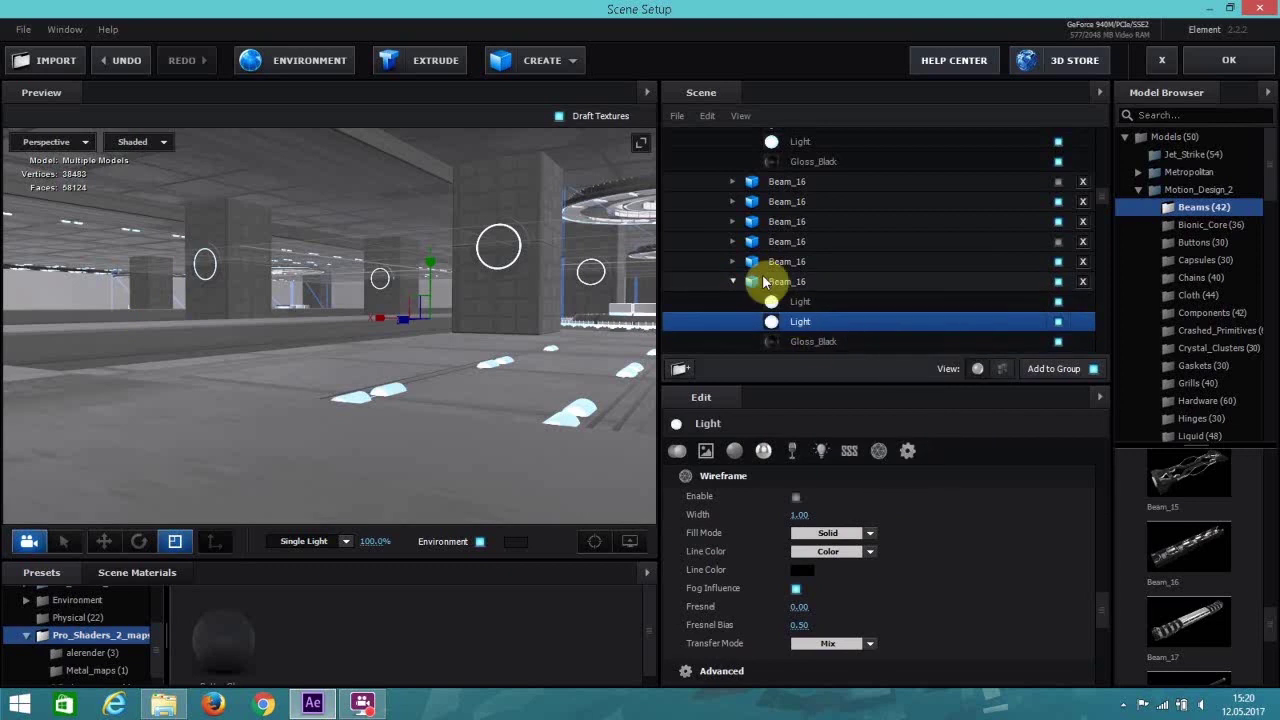
Replace Metal_Diffused and Metal_Chrome of the thirty-sixth-to-last Beam_16 with the copied Light material.
left_click(785, 261)
right_click(806, 281)
left_click(857, 416)
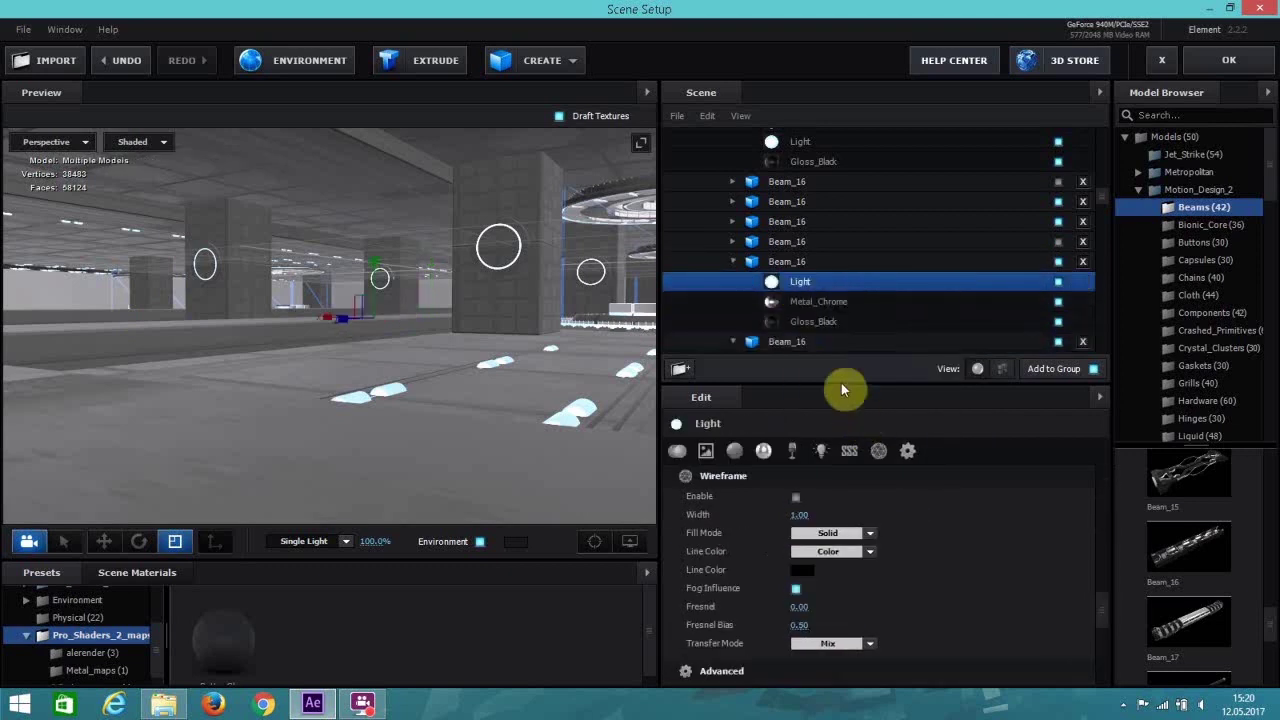
right_click(818, 303)
left_click(860, 429)
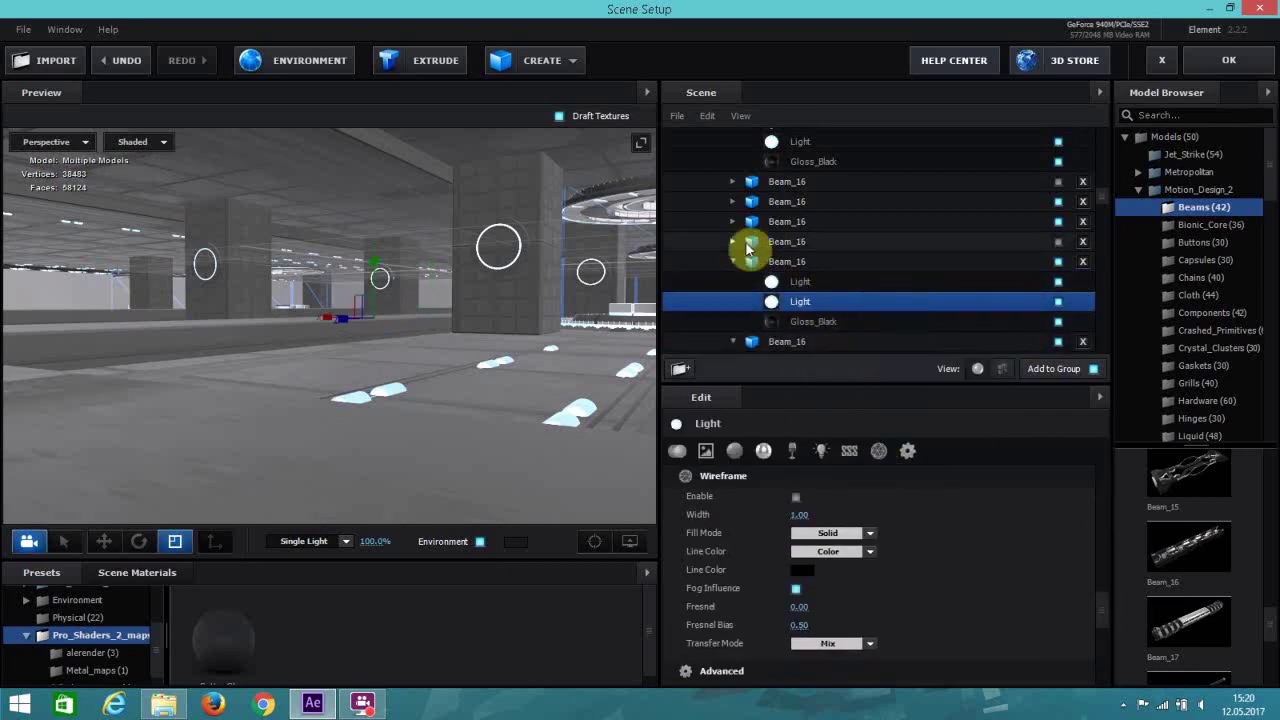
Paste Light over Metal_Diffused and Metal_Chrome of the hidden thirty-seventh-to-last Beam_16.
left_click(733, 241)
left_click(785, 263)
right_click(786, 263)
left_click(850, 374)
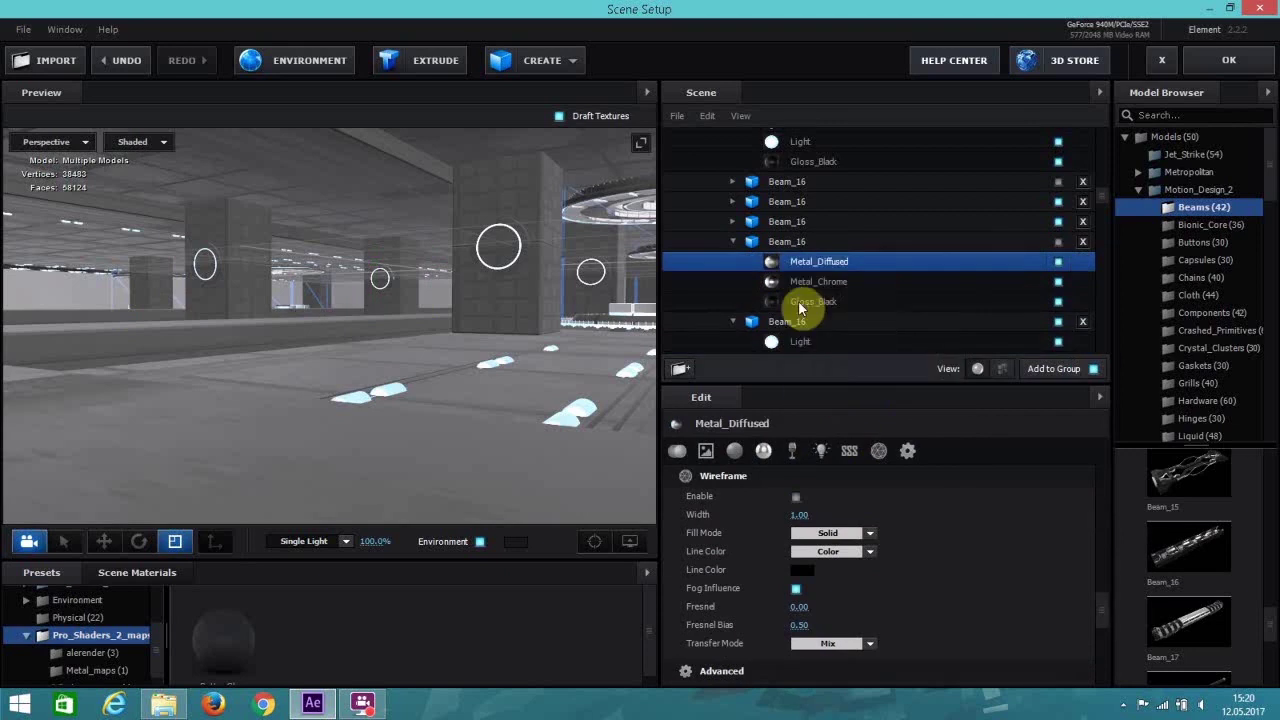
right_click(792, 284)
left_click(850, 416)
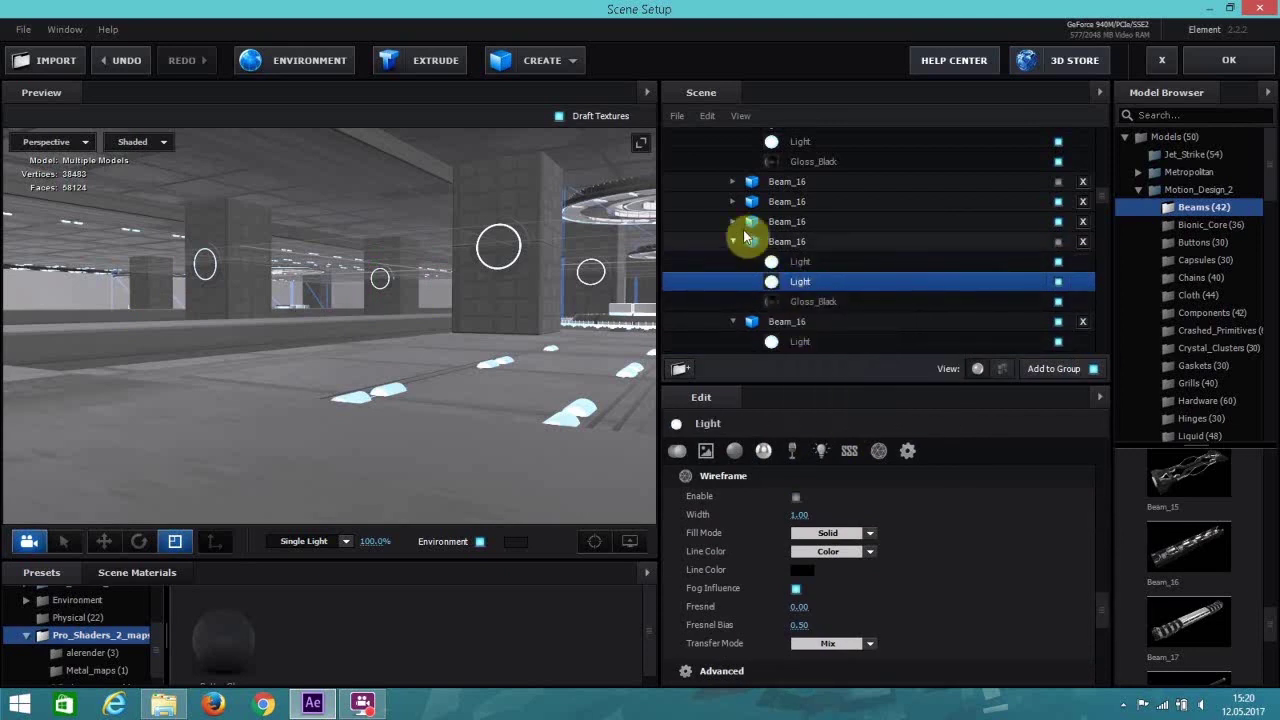
Replace Metal_Diffused and Metal_Chrome with the Light material on the thirty-eighth-to-last Beam_16.
left_click(733, 221)
left_click(782, 246)
right_click(782, 246)
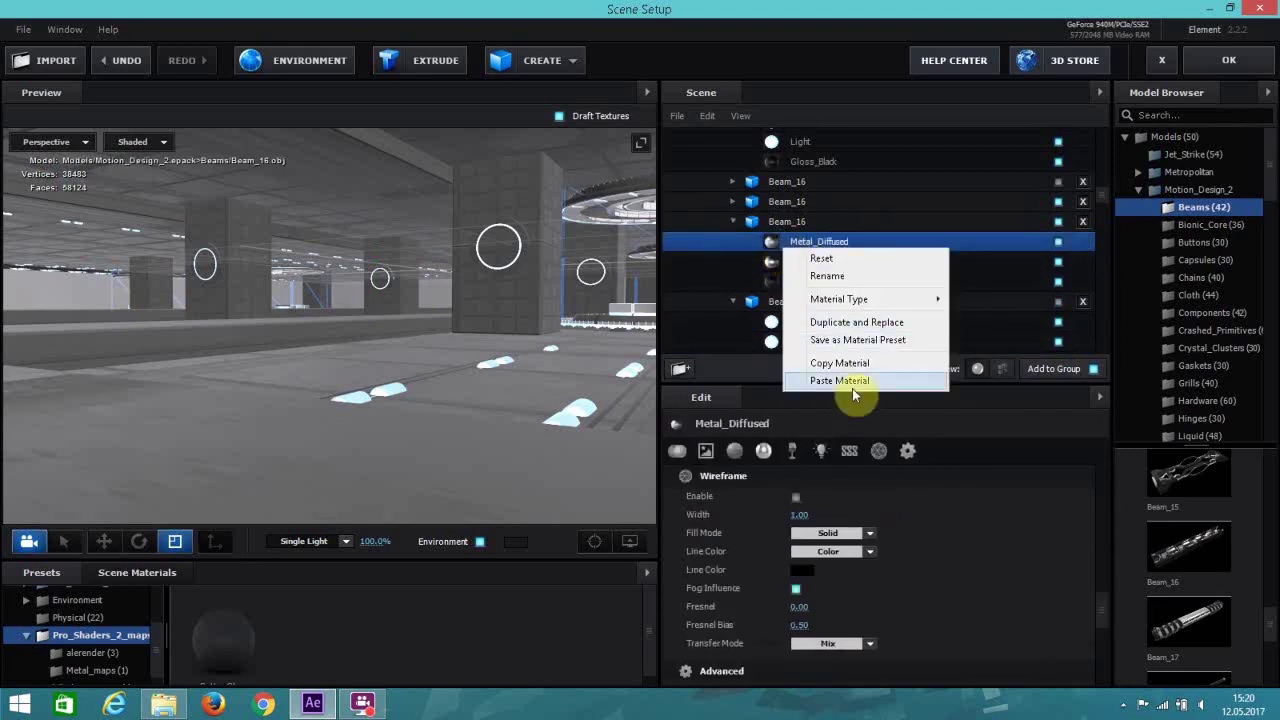
left_click(852, 388)
left_click(818, 263)
right_click(818, 263)
left_click(894, 397)
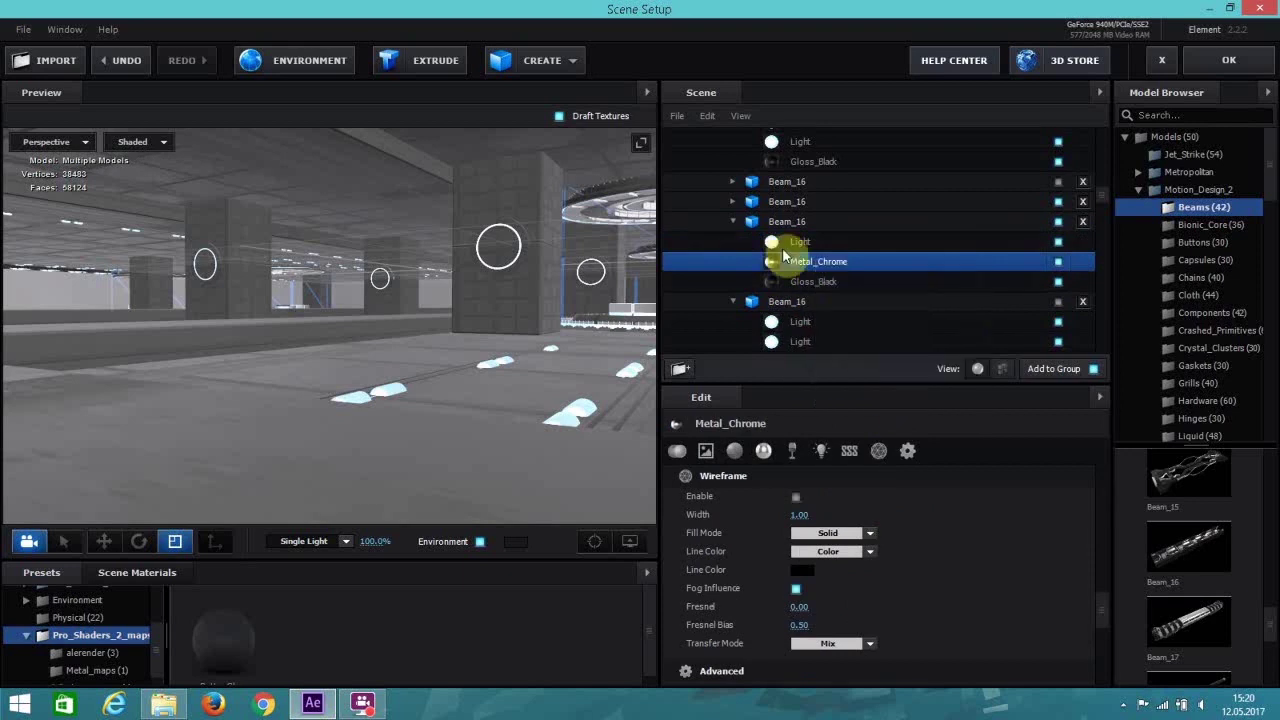
Paste the Light material over Metal_Diffused and Metal_Chrome of the thirty-ninth-to-last Beam_16.
left_click(738, 205)
left_click(789, 223)
right_click(789, 223)
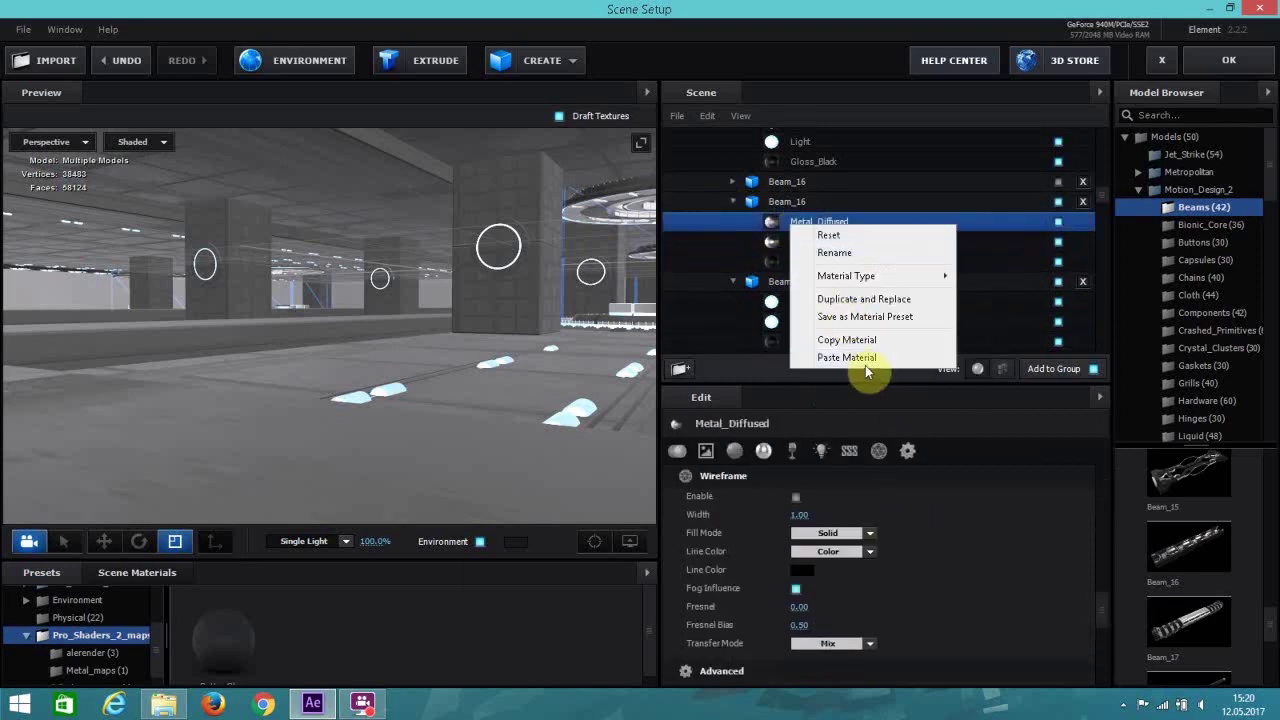
left_click(865, 360)
left_click(818, 241)
right_click(818, 241)
left_click(866, 375)
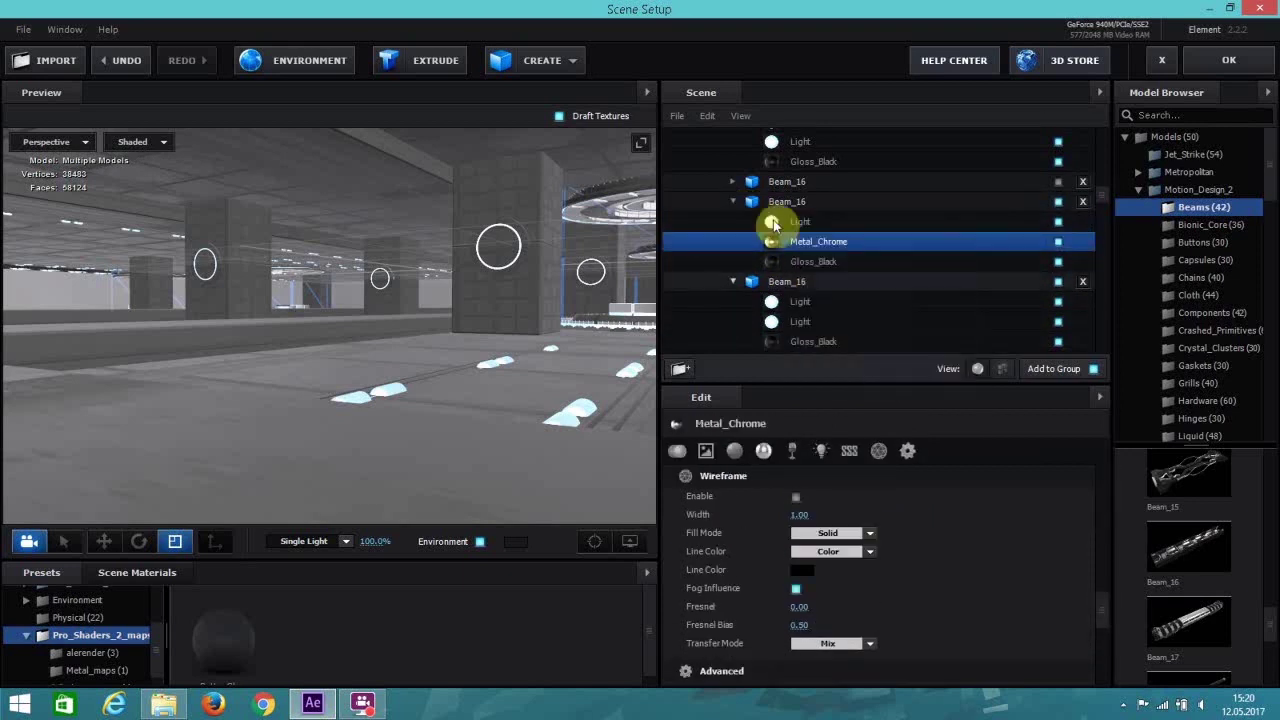
Replace Metal_Diffused and Metal_Chrome with Light on the last unconverted Beam_16, the hidden one just below the already converted beams.
left_click(738, 185)
left_click(837, 204)
right_click(837, 204)
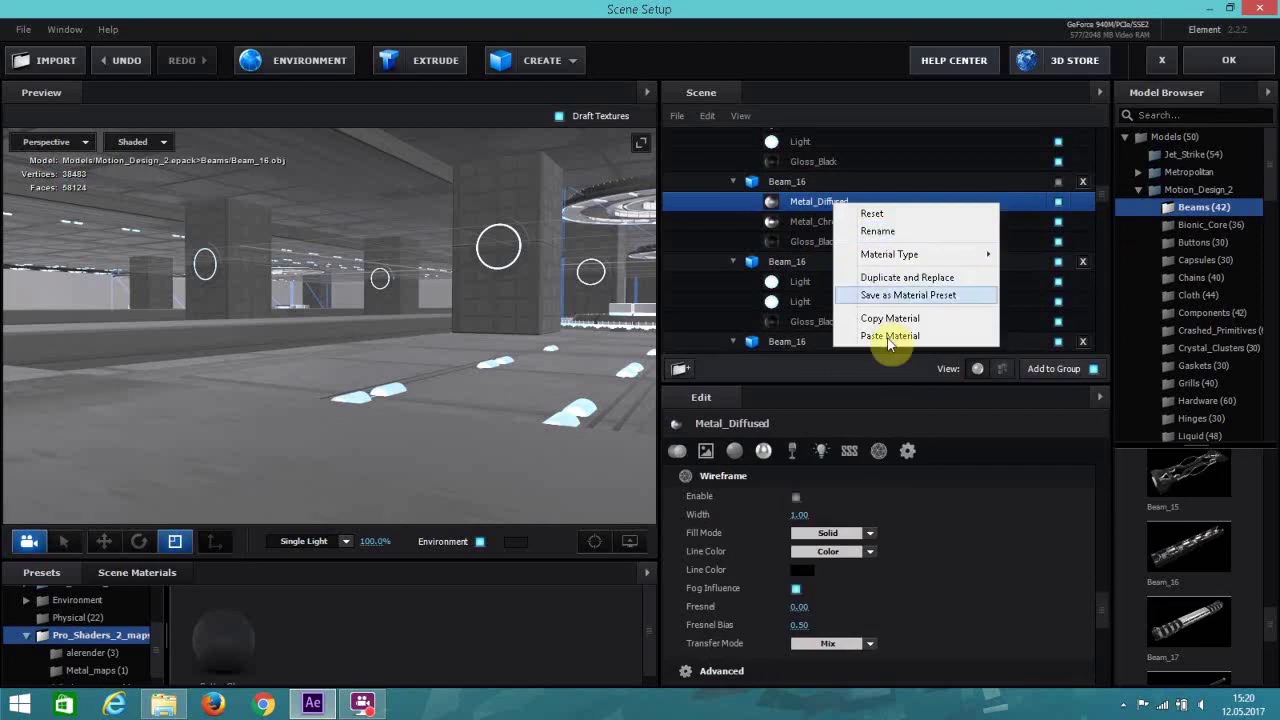
left_click(873, 316)
left_click(817, 201)
right_click(817, 201)
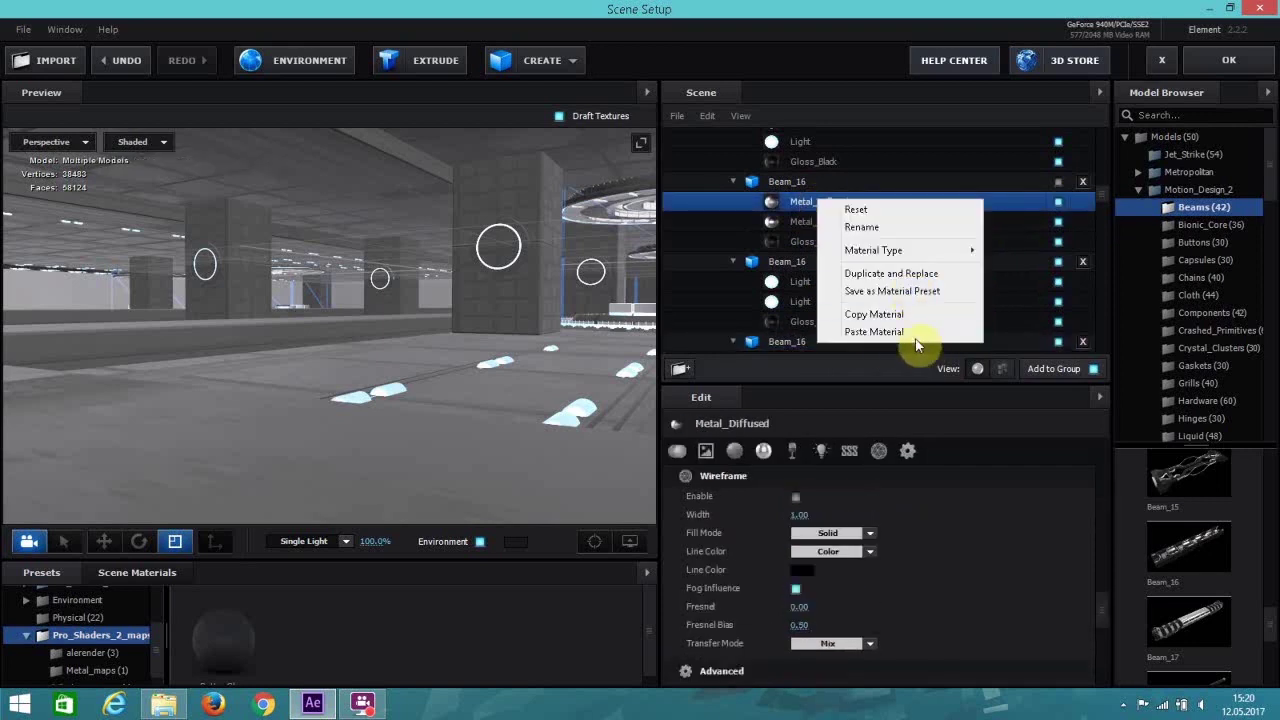
left_click(900, 336)
left_click(840, 222)
right_click(840, 222)
left_click(930, 335)
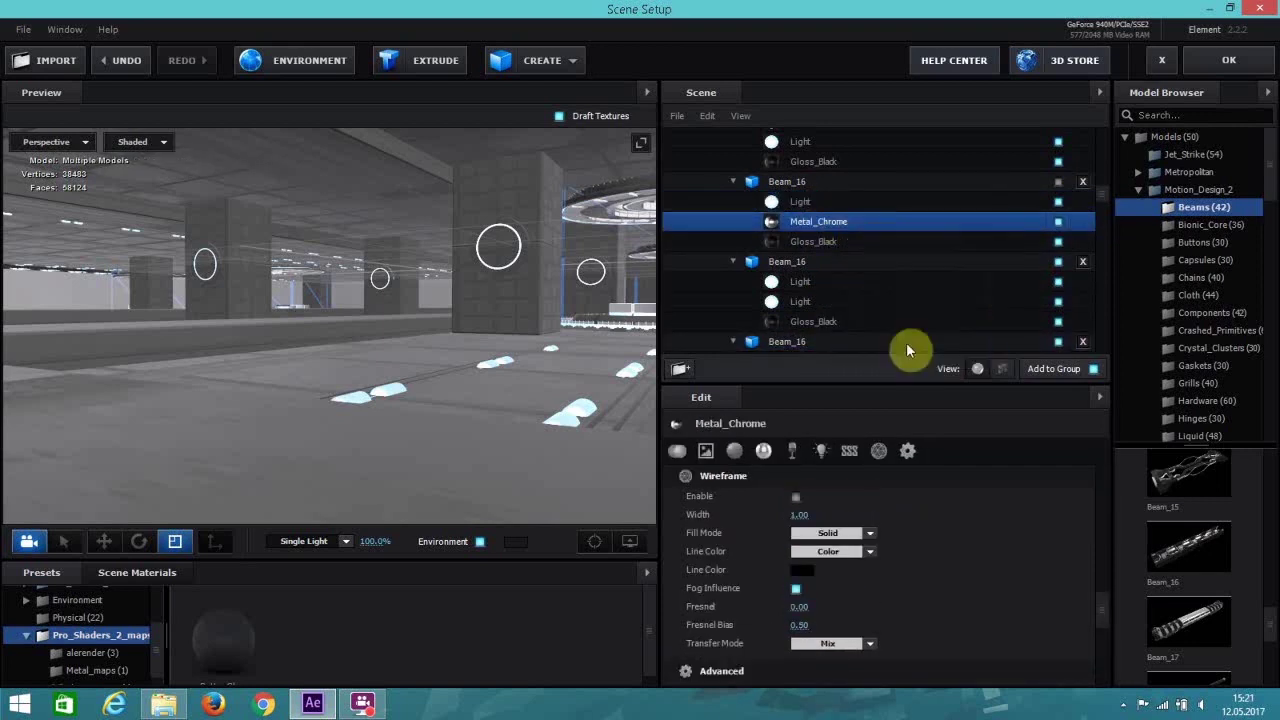
Exit Scene Setup to the Comp 3 composition and reopen it from the Element effect on Black Solid 2.
left_click(1163, 56)
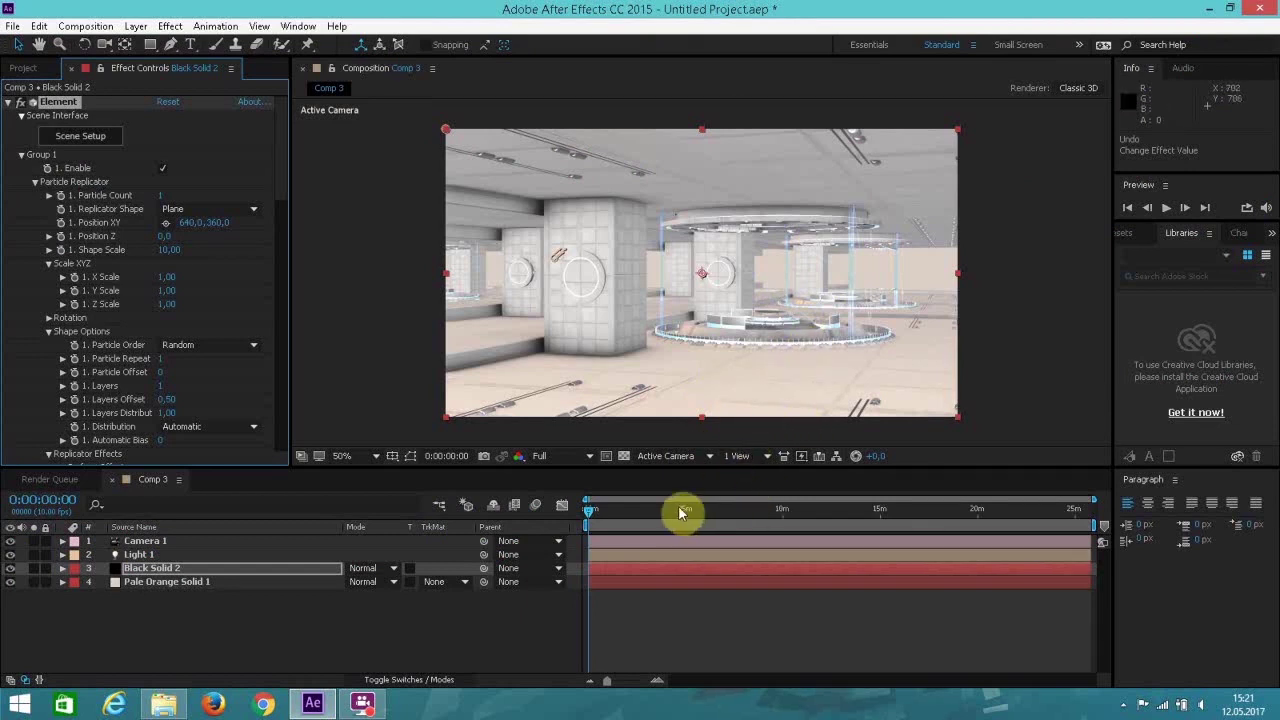
left_click(80, 136)
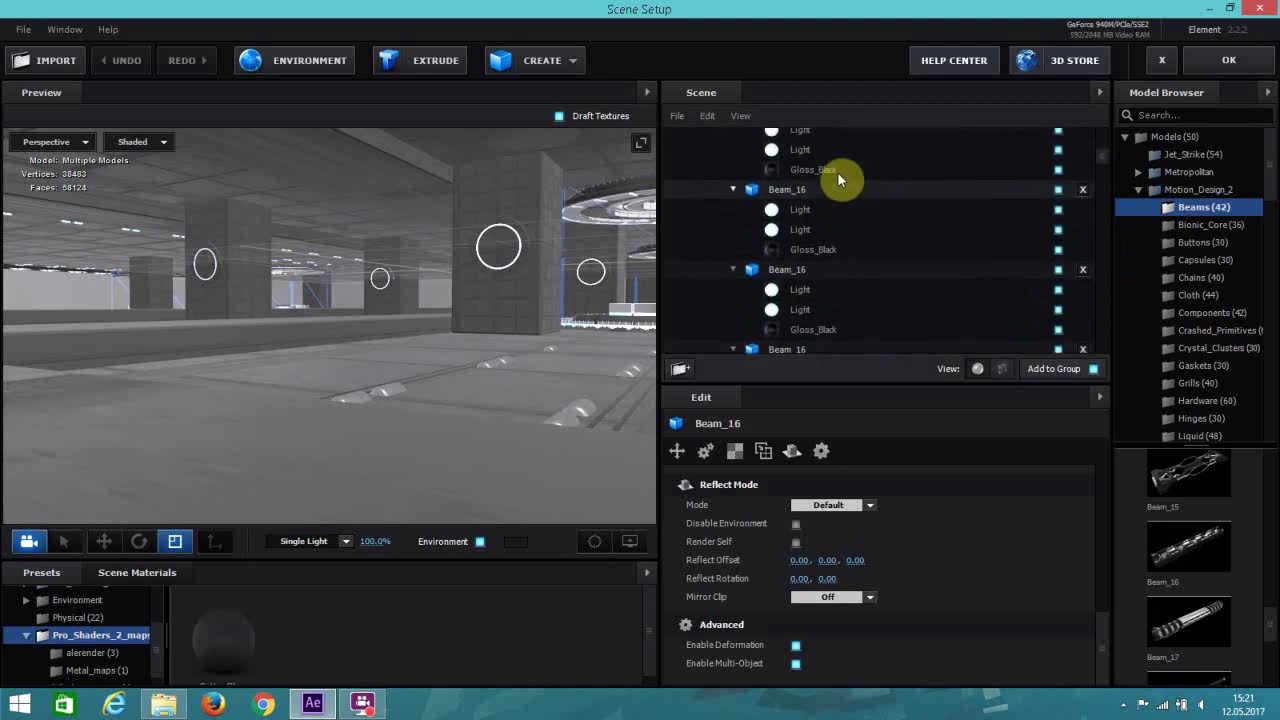
Collapse the innermost group folder of the first branch and look through the Motion_Design_2 model categories from Bionic_Core to Tech_Components.
left_click(712, 176)
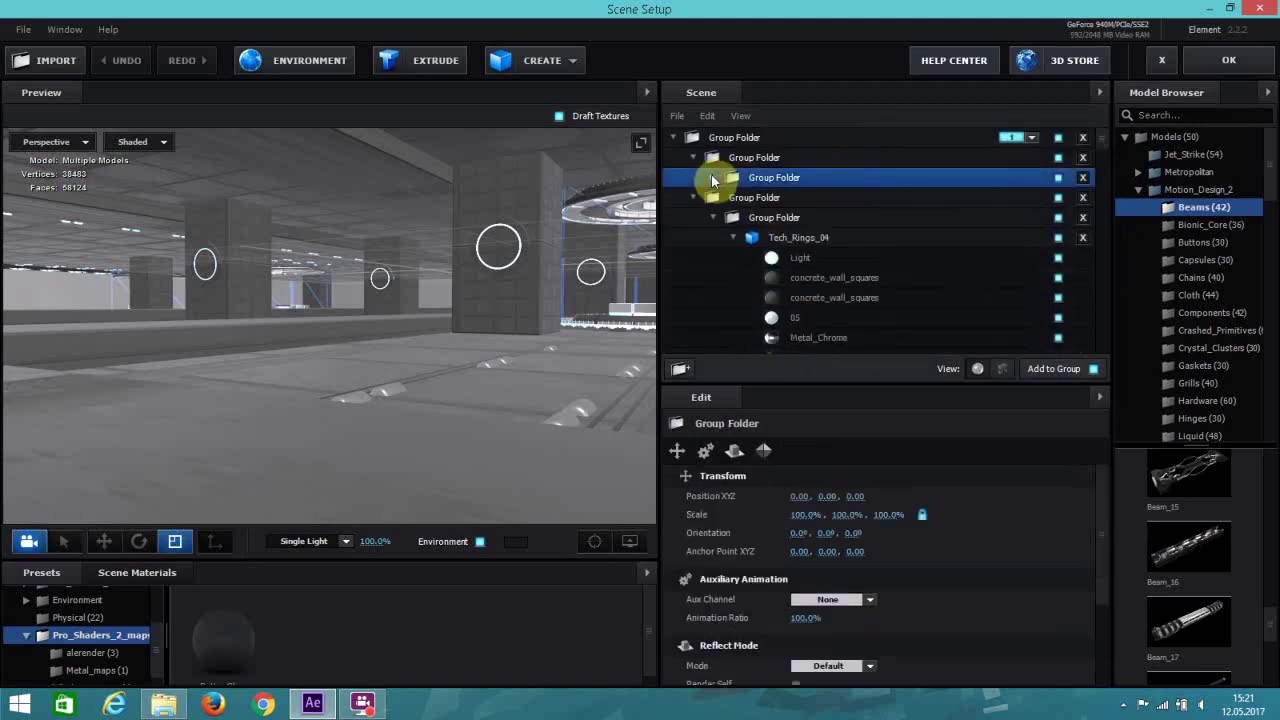
left_click(1193, 228)
left_click(1197, 243)
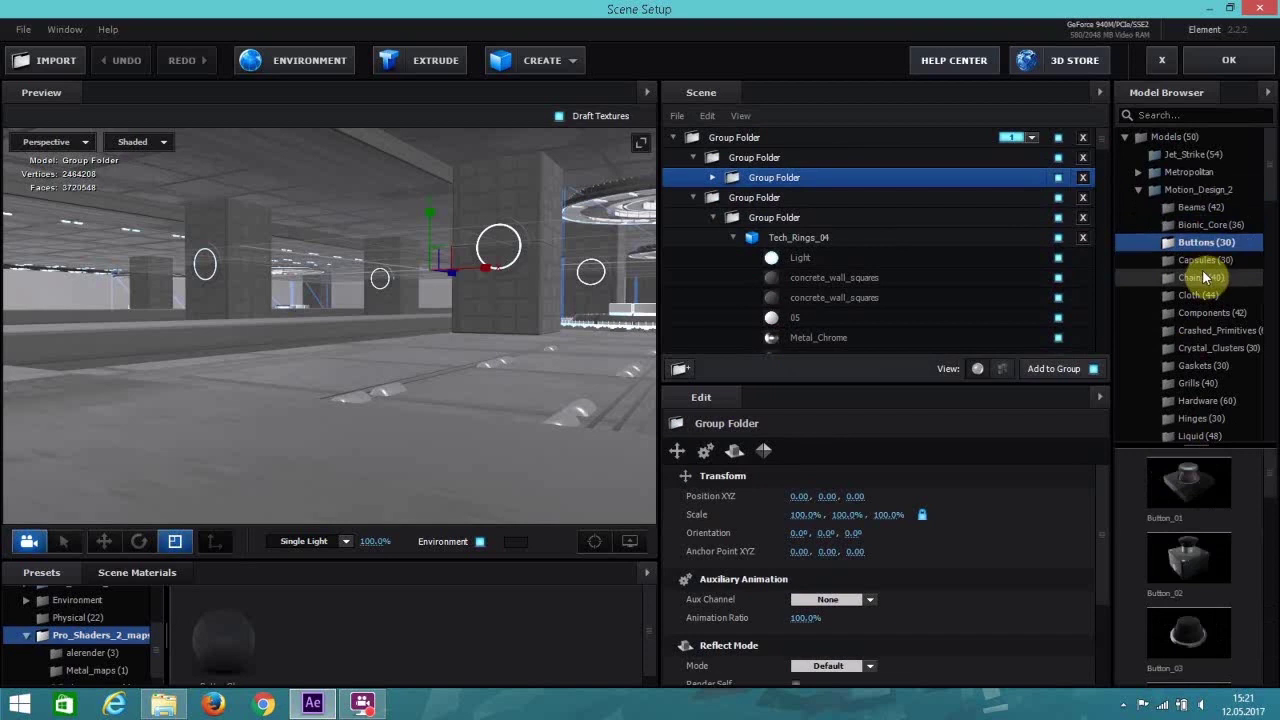
left_click(1205, 262)
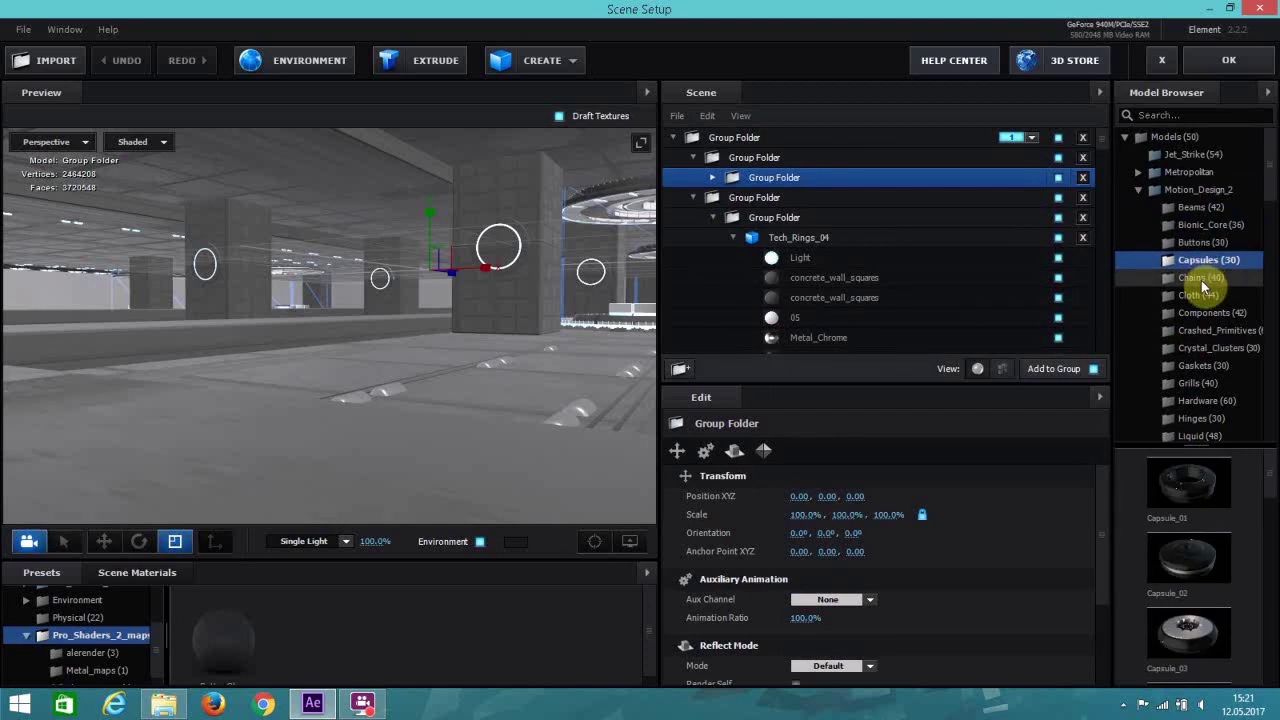
left_click(1201, 294)
left_click(1220, 348)
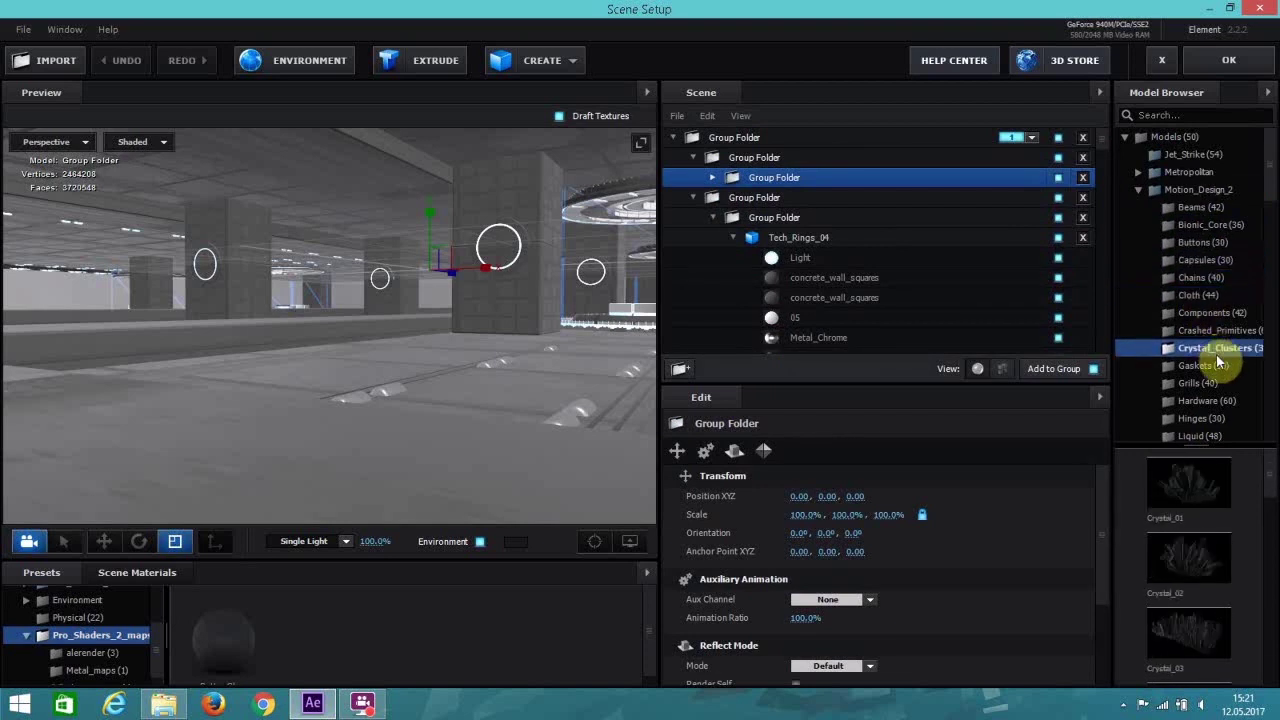
left_click(1225, 331)
scroll(1206, 400, "down", 5)
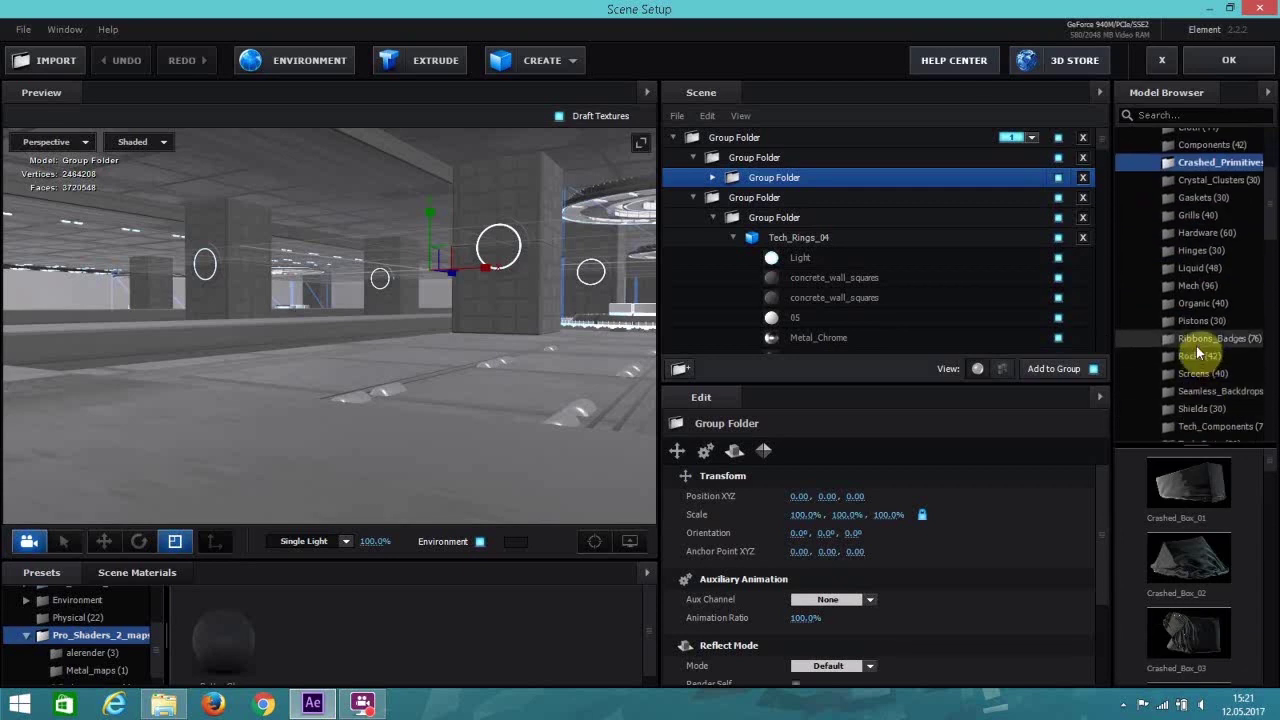
left_click(1196, 322)
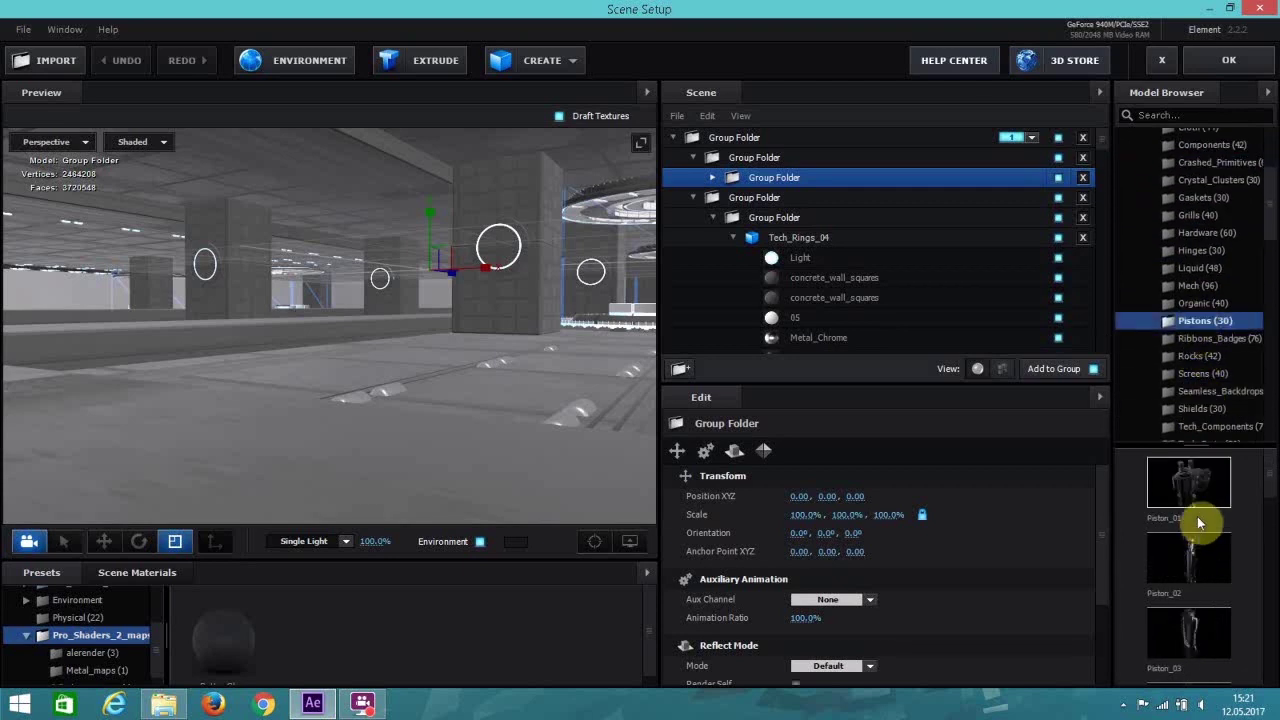
left_click(1190, 391)
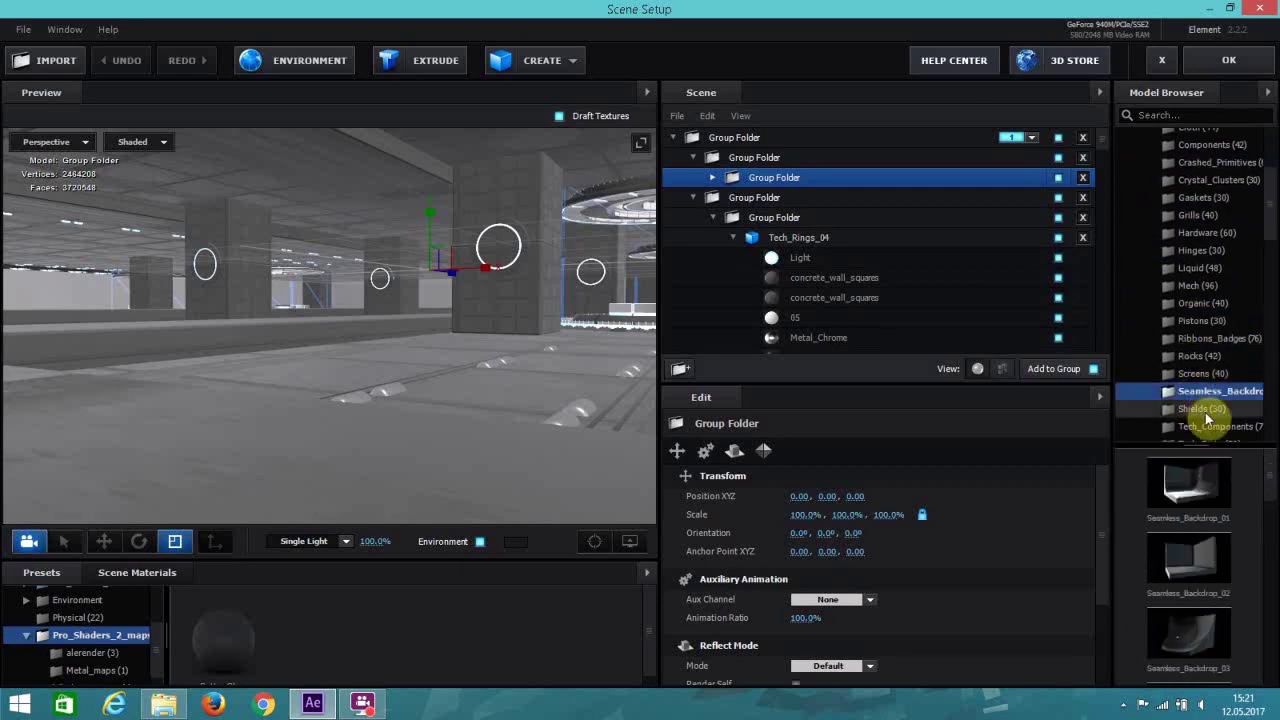
left_click(1207, 427)
left_click(1204, 410)
left_click(1206, 426)
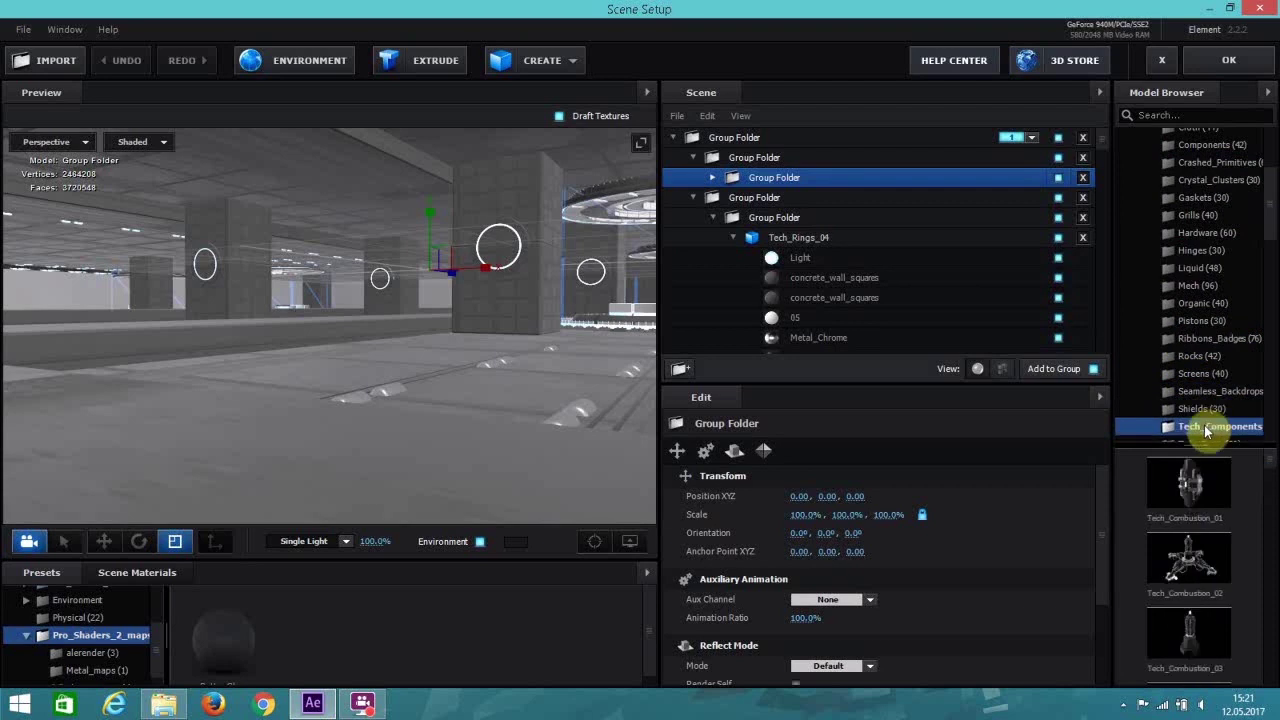
Add the Tech_Reactor_03 model from Tech_Components to the innermost group folder of the first branch.
scroll(1213, 490, "down", 2)
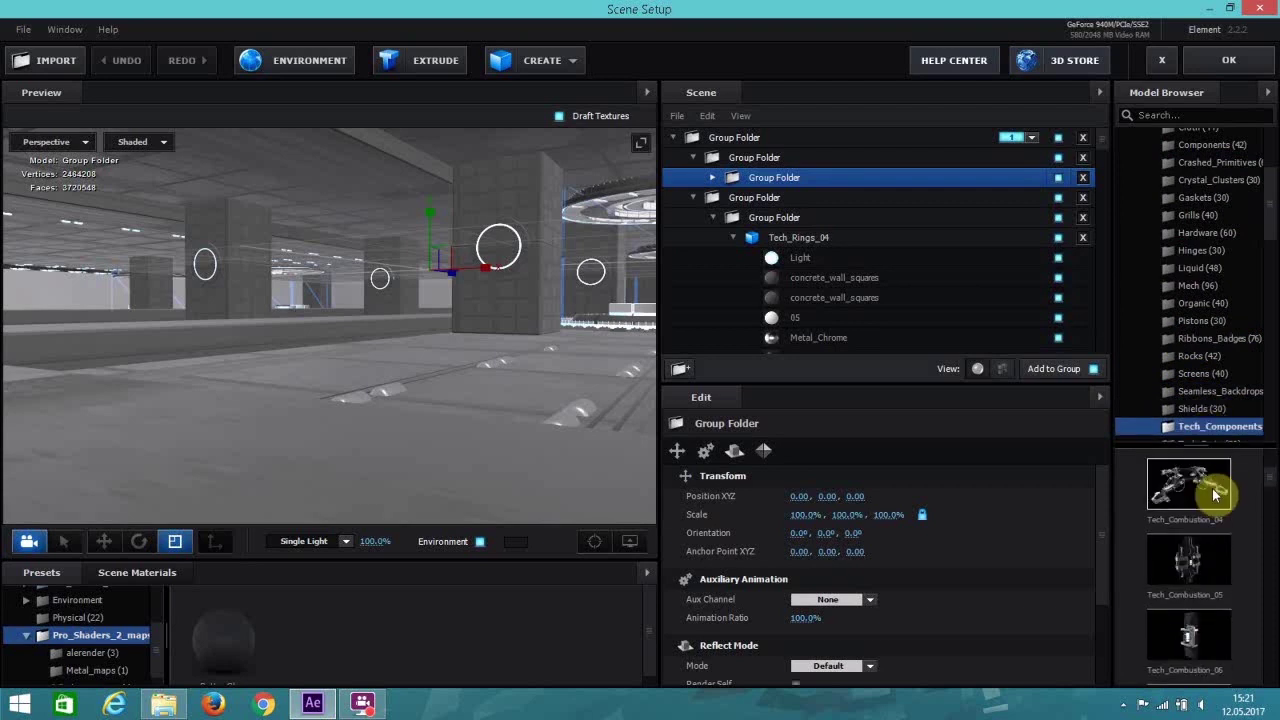
scroll(1213, 488, "down", 9)
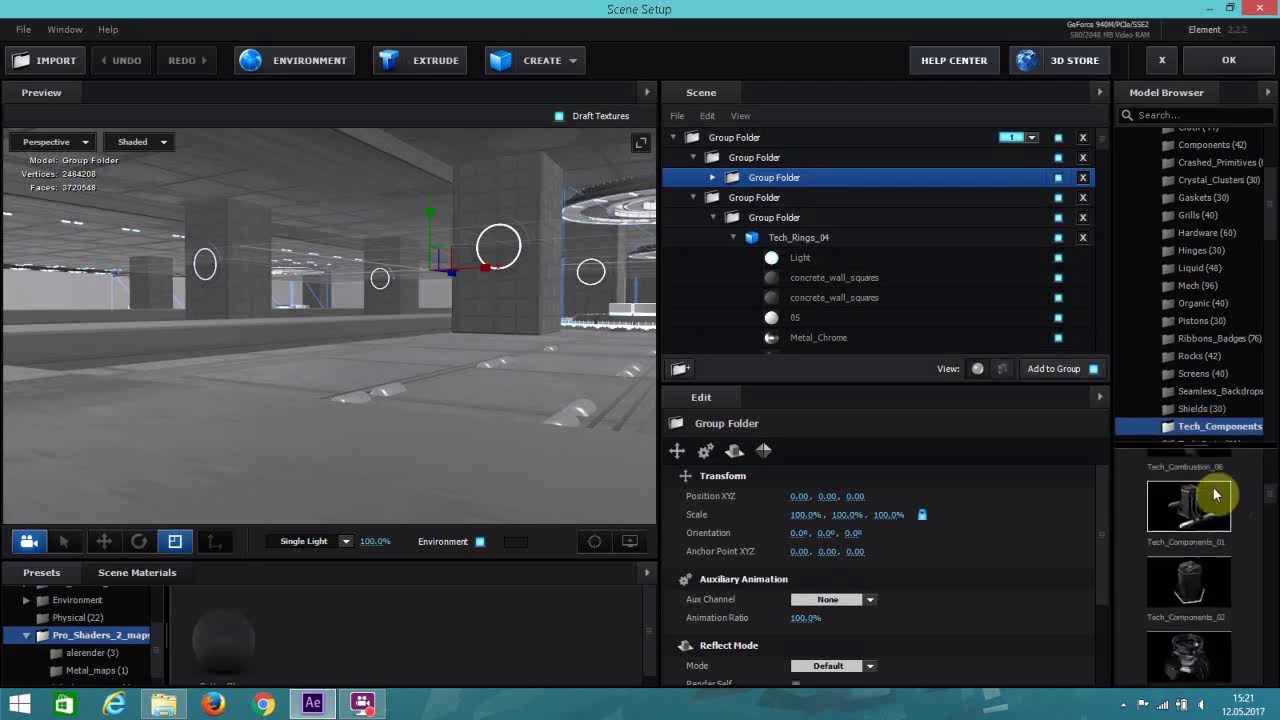
scroll(1213, 487, "down", 6)
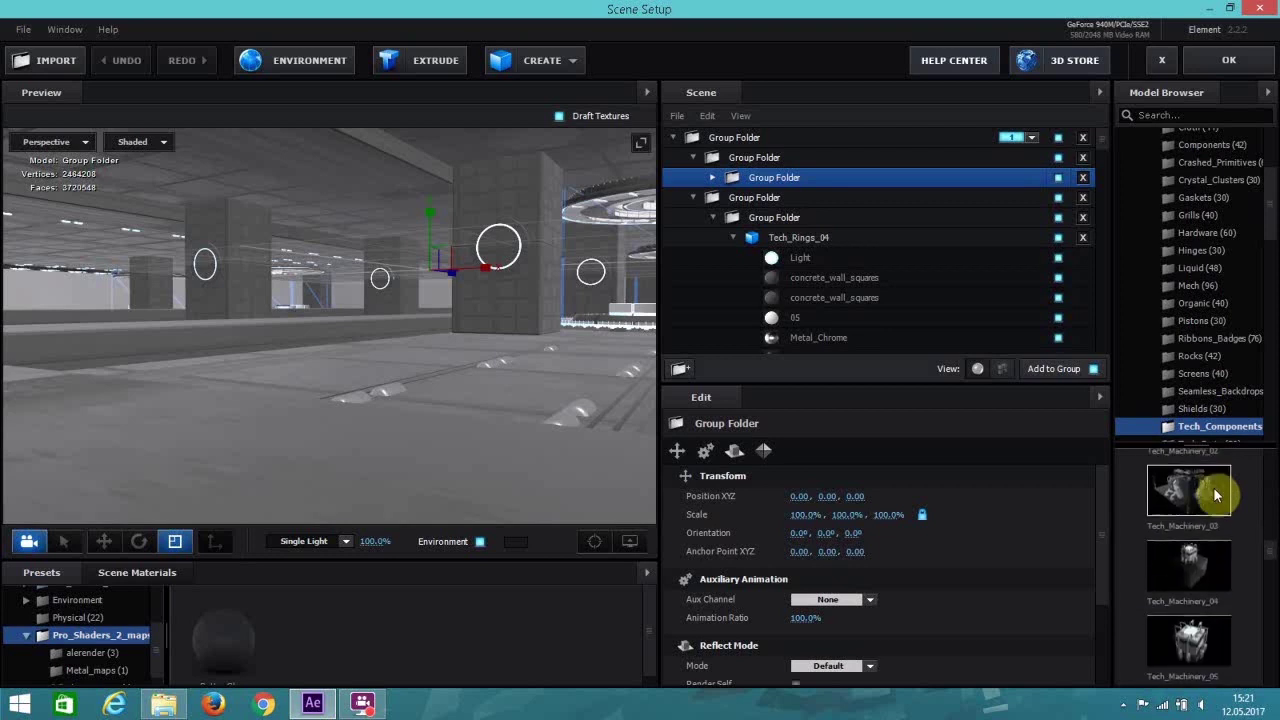
scroll(1212, 487, "down", 6)
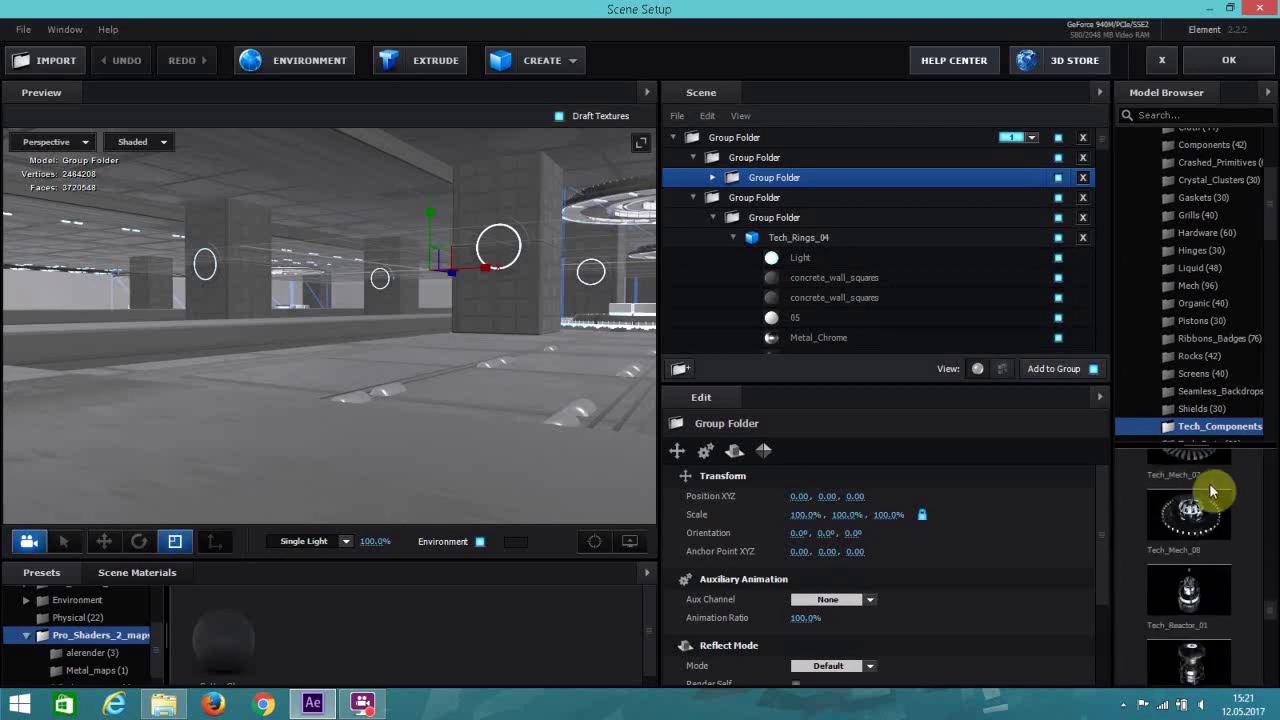
scroll(1203, 488, "down", 3)
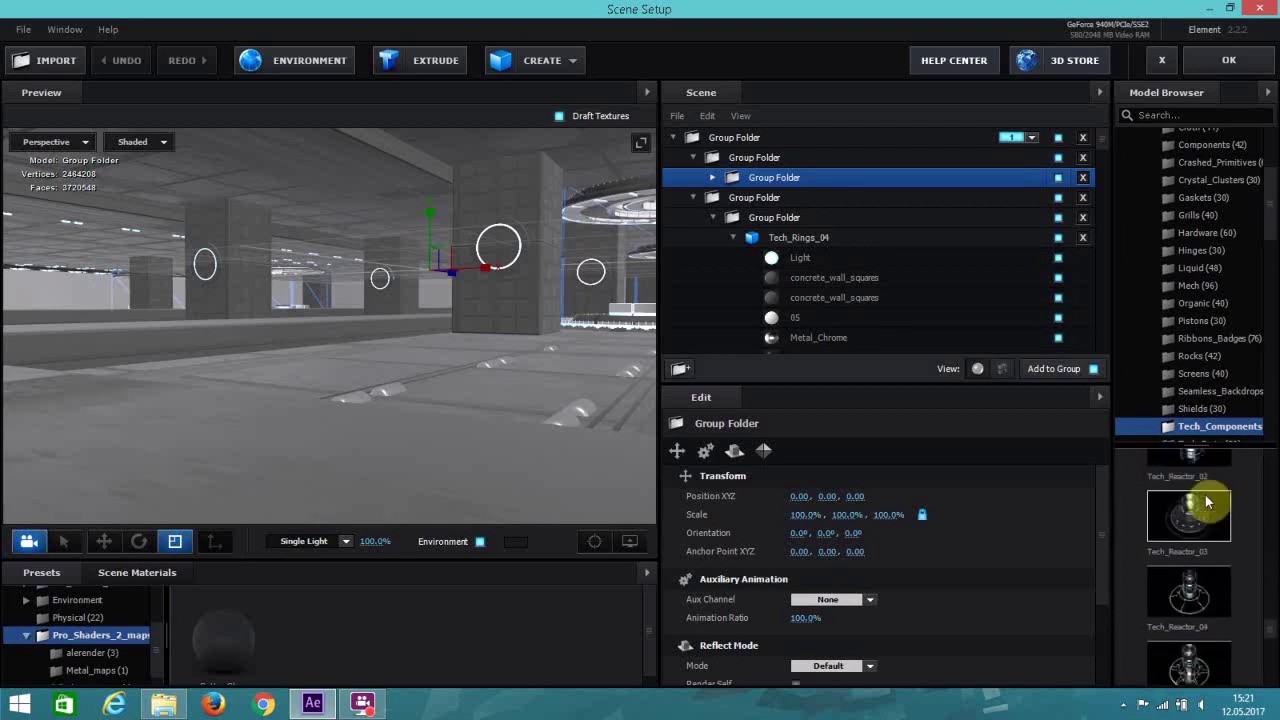
left_click(792, 200)
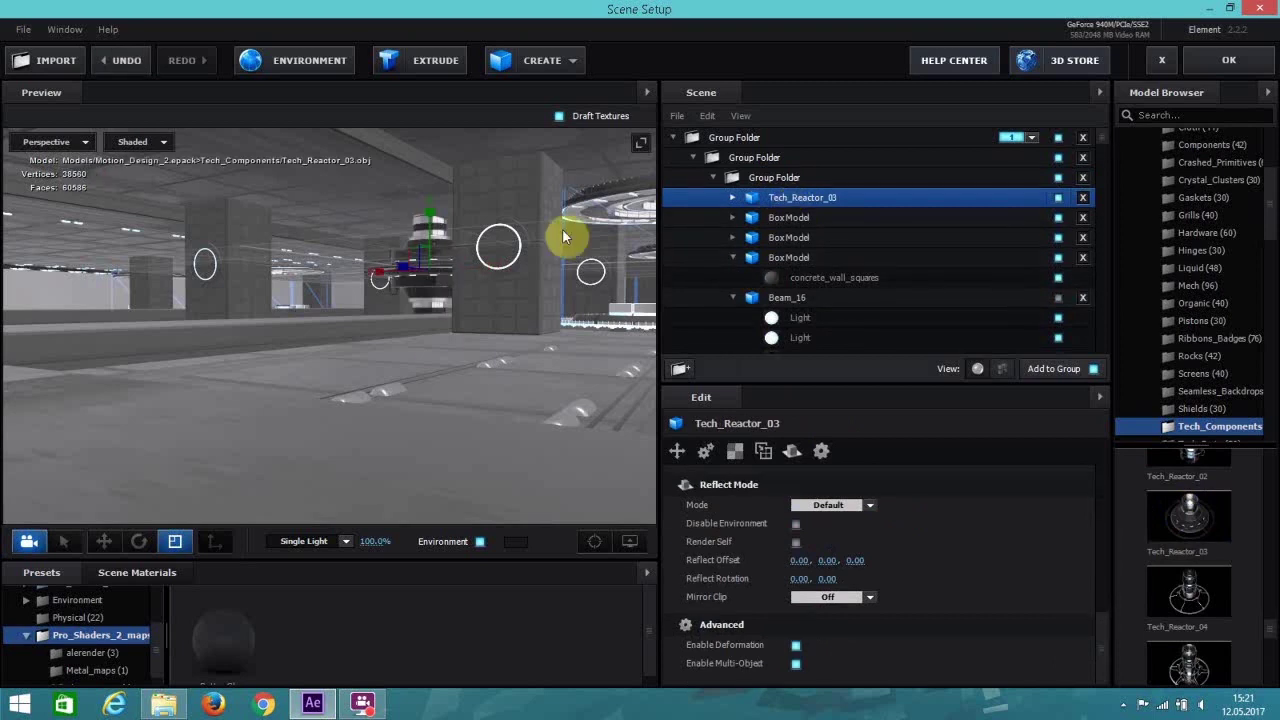
Copy the concrete_wall_squares material of the expanded BoxModel.
scroll(447, 343, "up", 3)
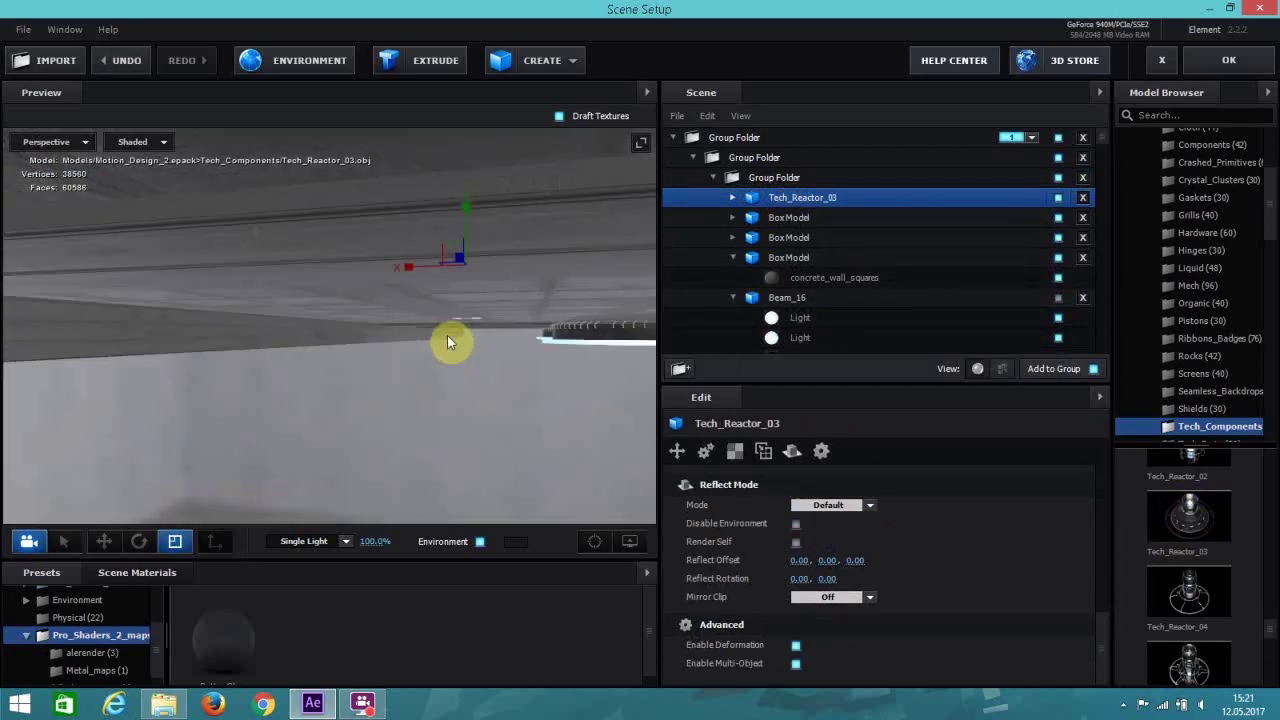
left_click_drag(447, 341, 450, 333)
scroll(451, 340, "down", 3)
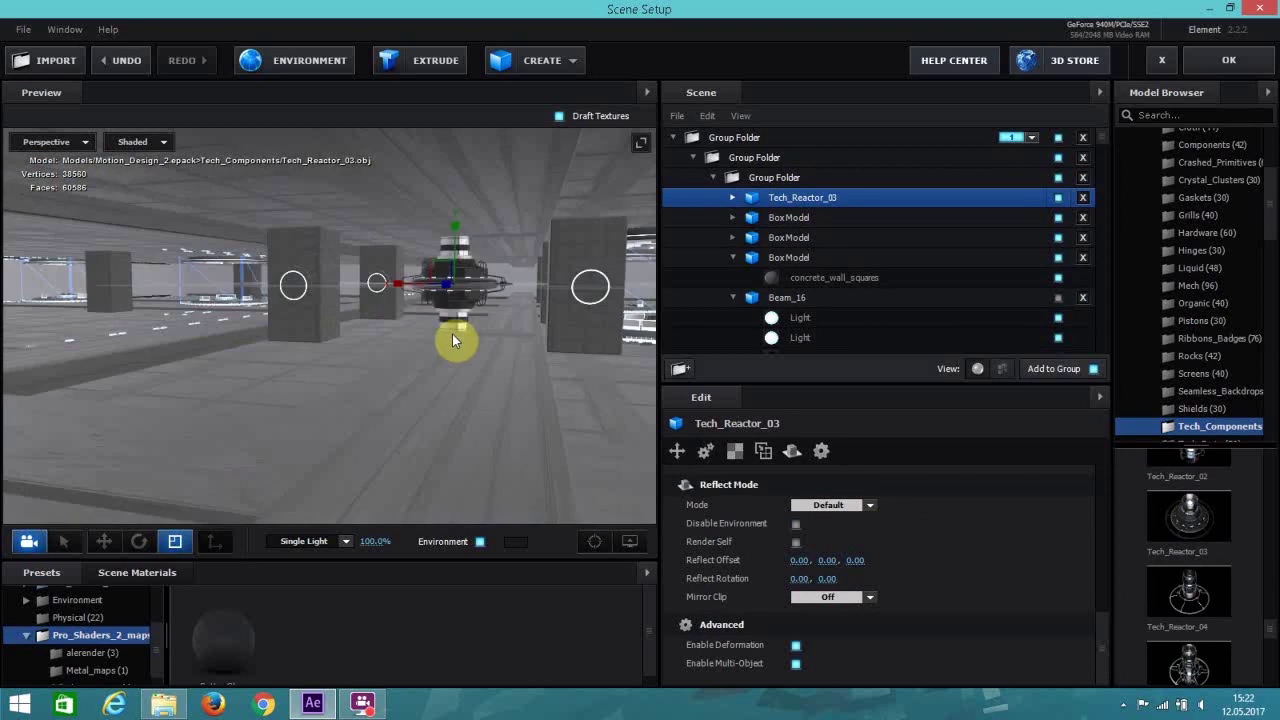
left_click_drag(446, 343, 563, 294)
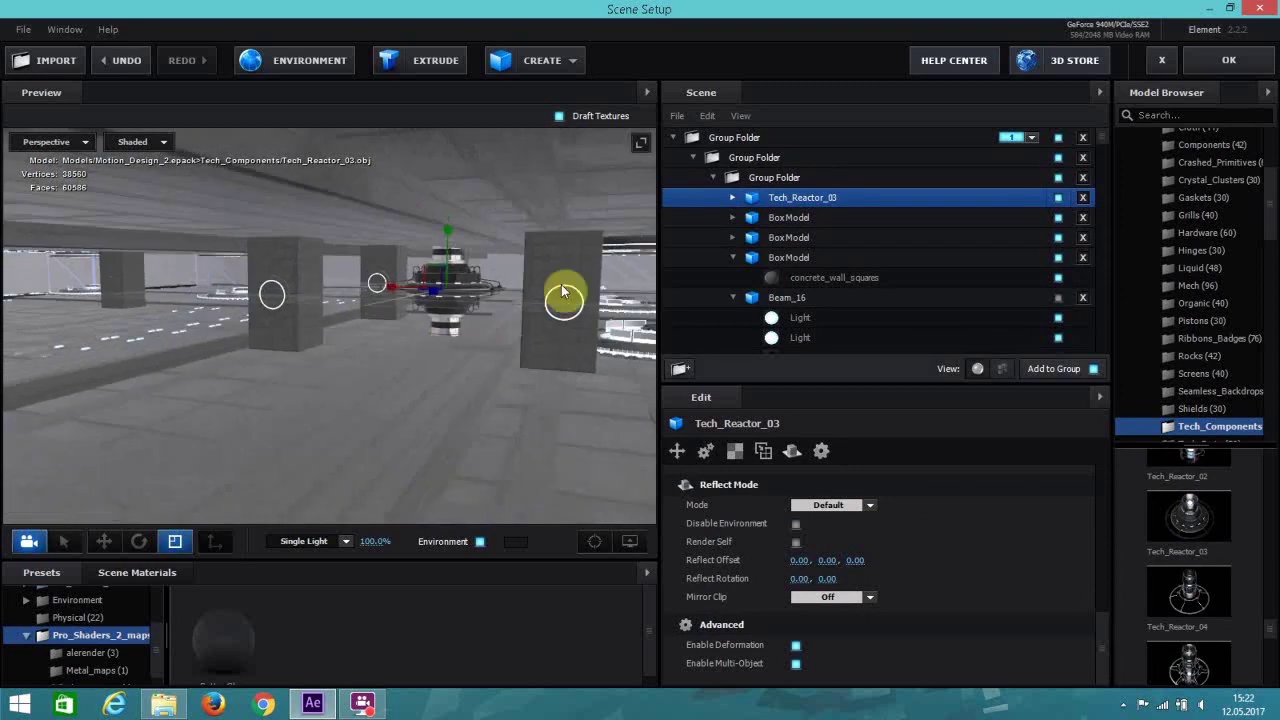
left_click(782, 279)
right_click(786, 281)
left_click(842, 393)
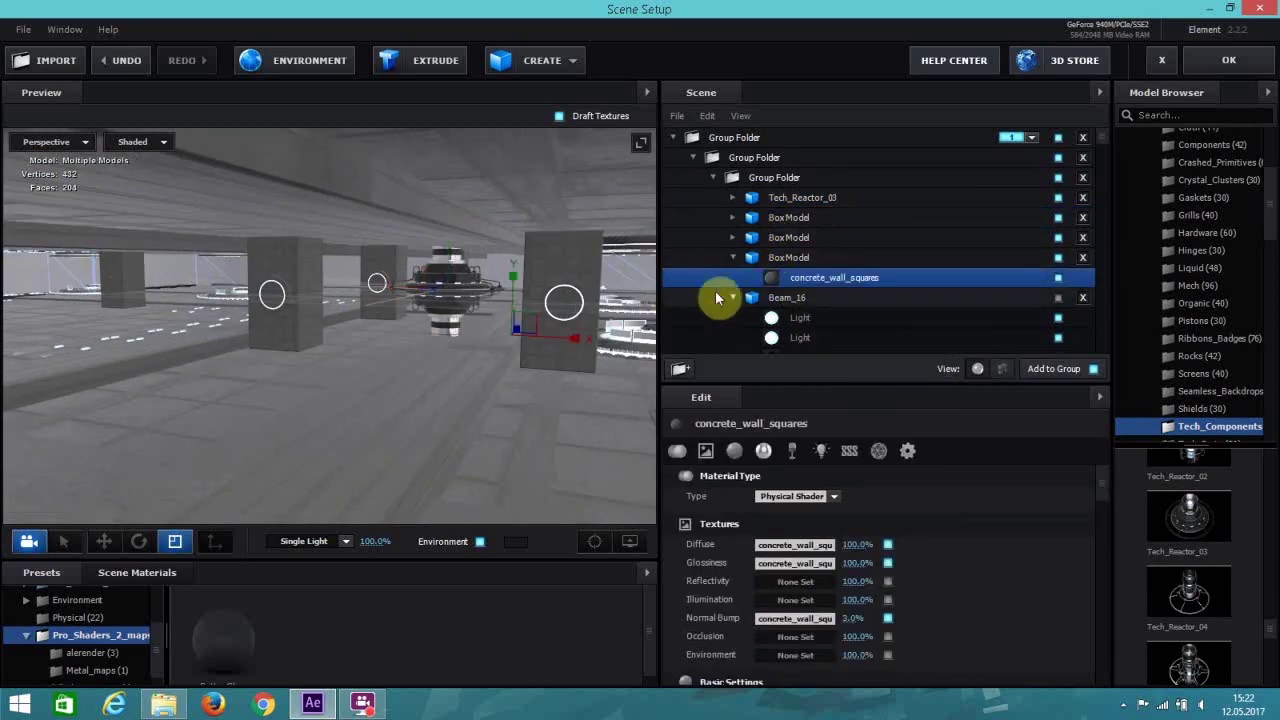
Paste concrete_wall_squares over the Plastic_Black and Gloss_Charcoal materials of Tech_Reactor_03.
left_click(745, 198)
left_click(800, 237)
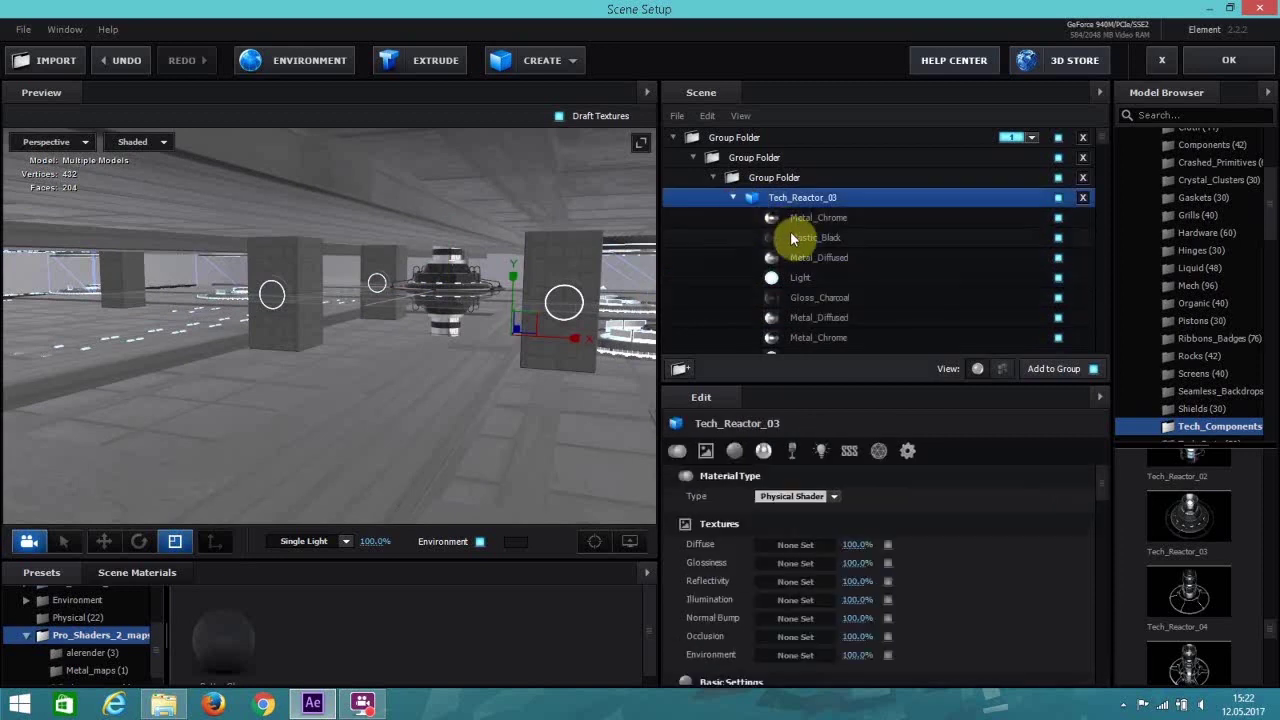
right_click(800, 237)
left_click(850, 366)
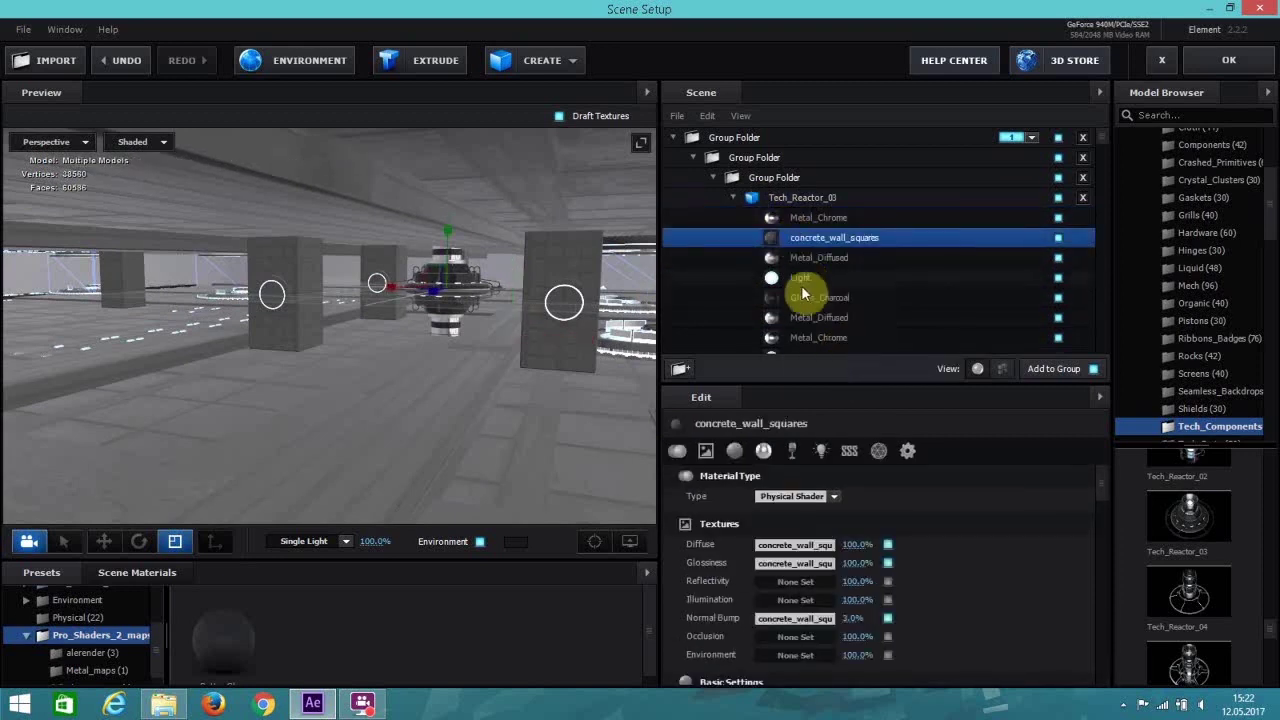
left_click(805, 297)
right_click(805, 297)
left_click(855, 431)
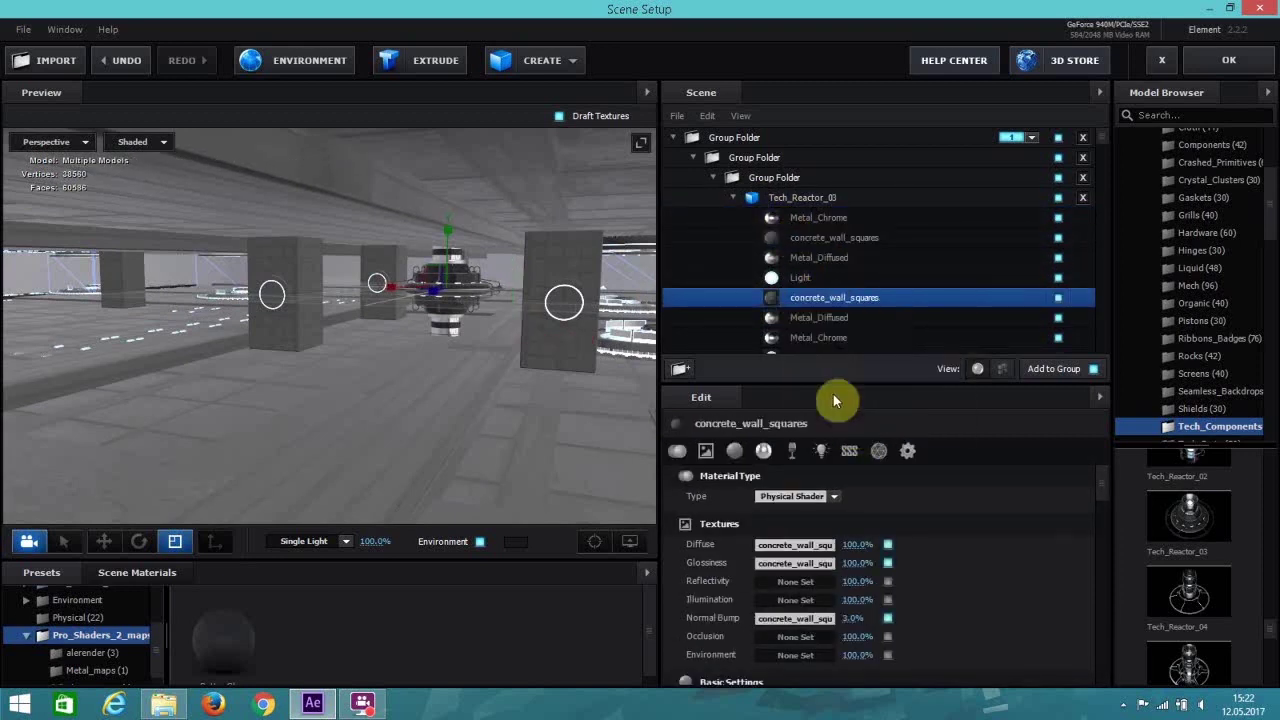
Move Tech_Reactor_03 along the X axis into the tech ring platform behind the pillar.
scroll(815, 332, "down", 3)
scroll(808, 322, "up", 1)
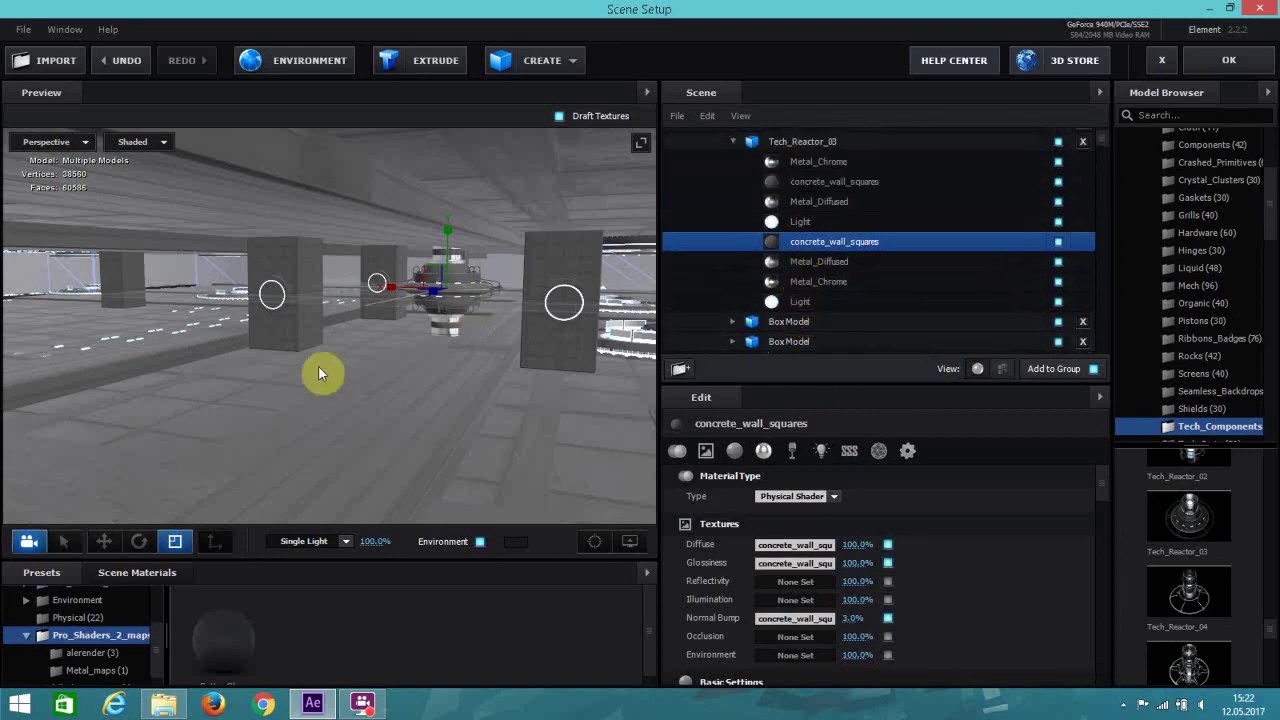
left_click(105, 538)
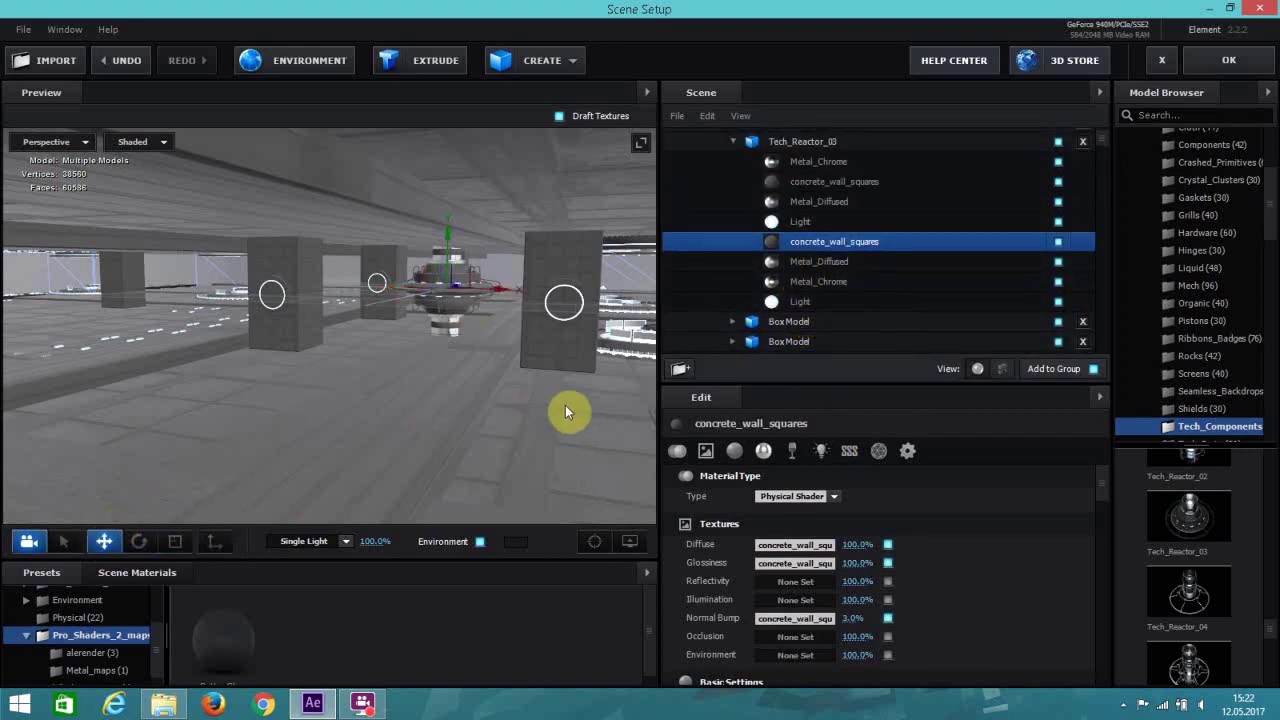
scroll(542, 404, "up", 3)
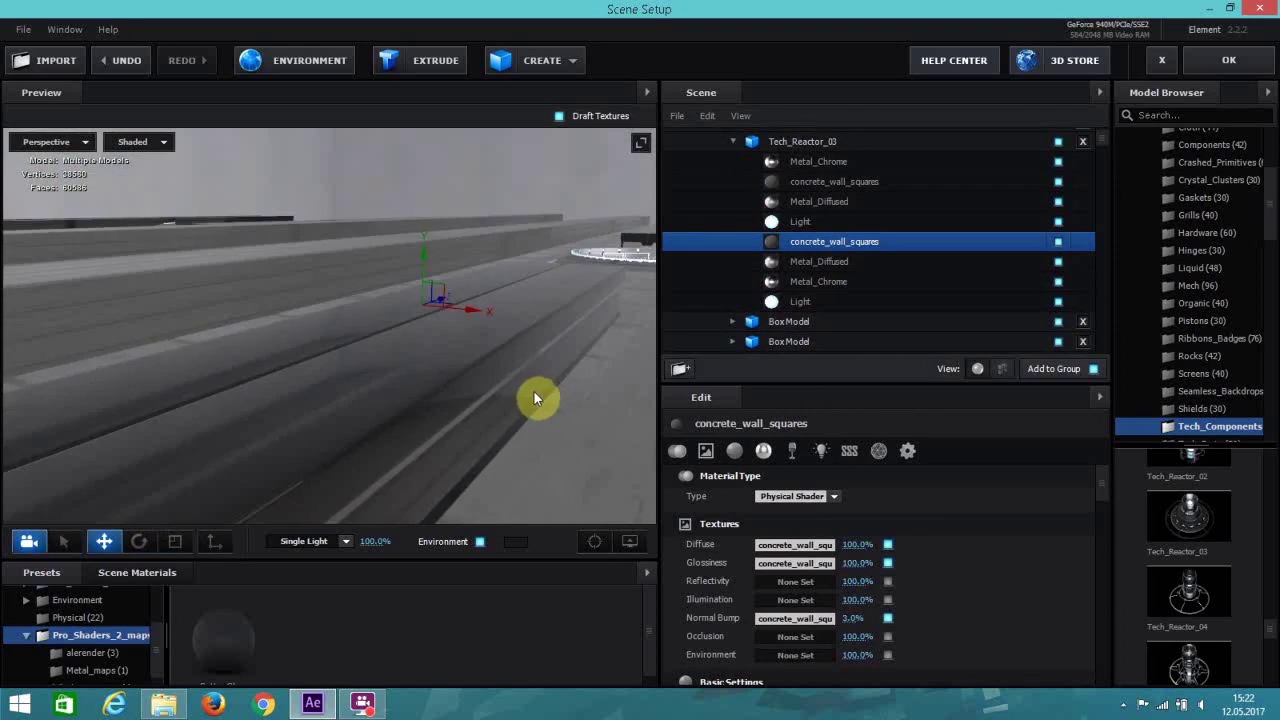
scroll(533, 398, "down", 5)
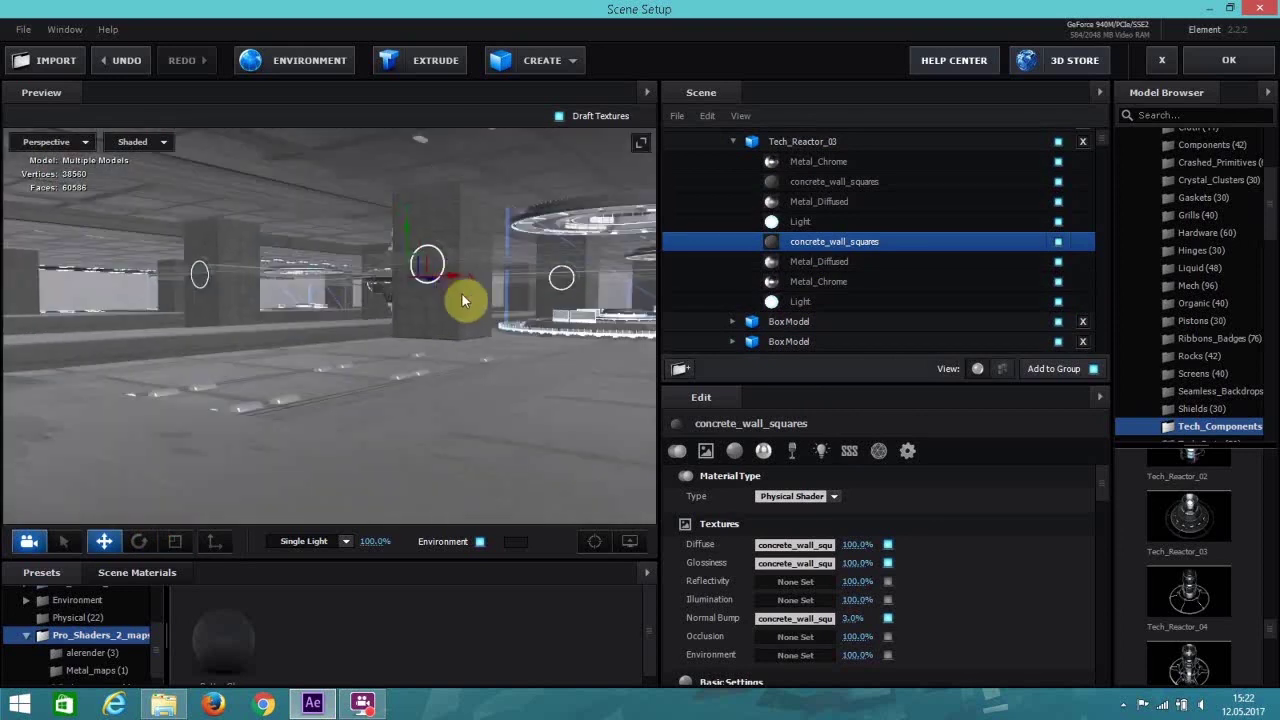
left_click_drag(448, 274, 594, 308)
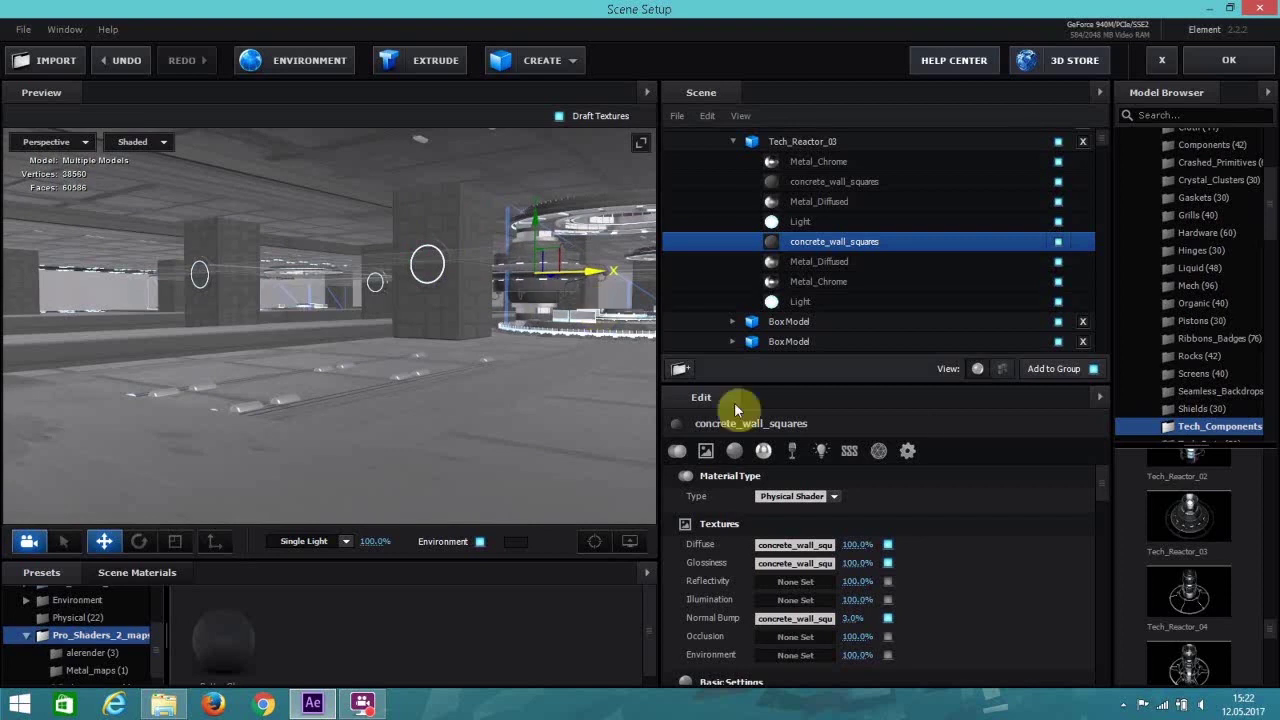
Duplicate Tech_Reactor_03, move one copy along X beyond the tech ring platform, and apply the scene to Comp 3.
scroll(627, 403, "down", 5)
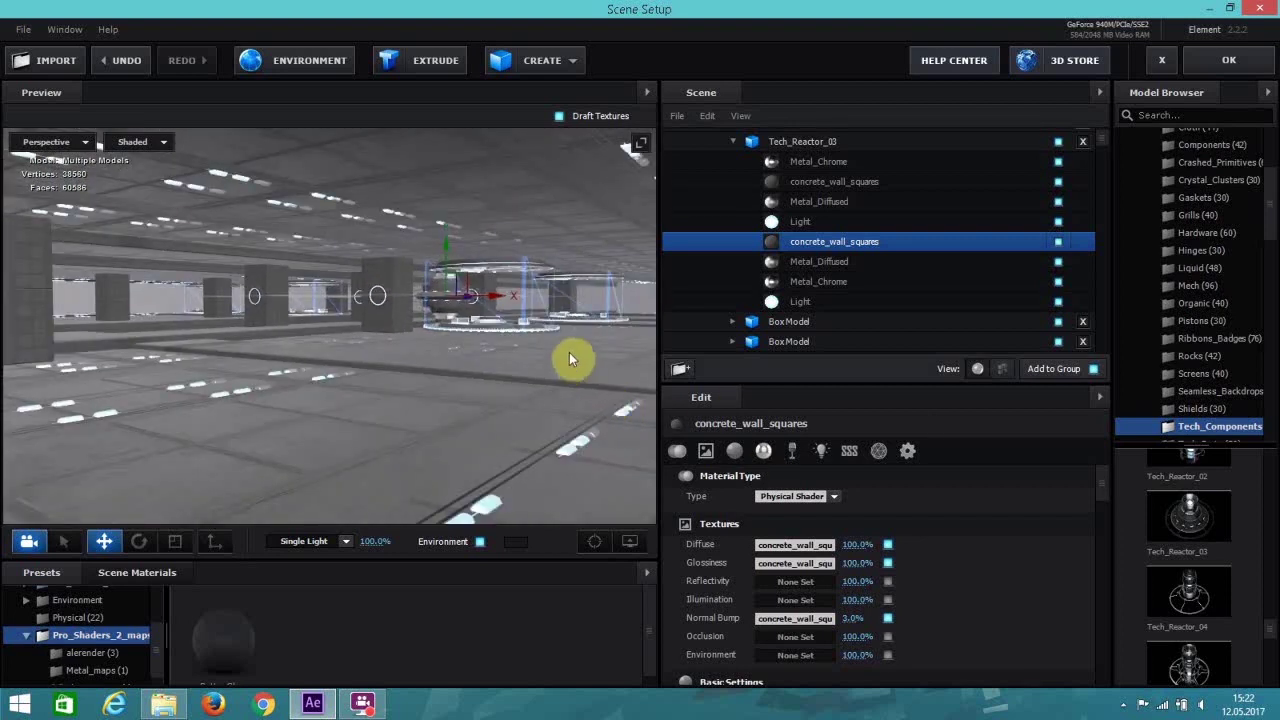
left_click(506, 304)
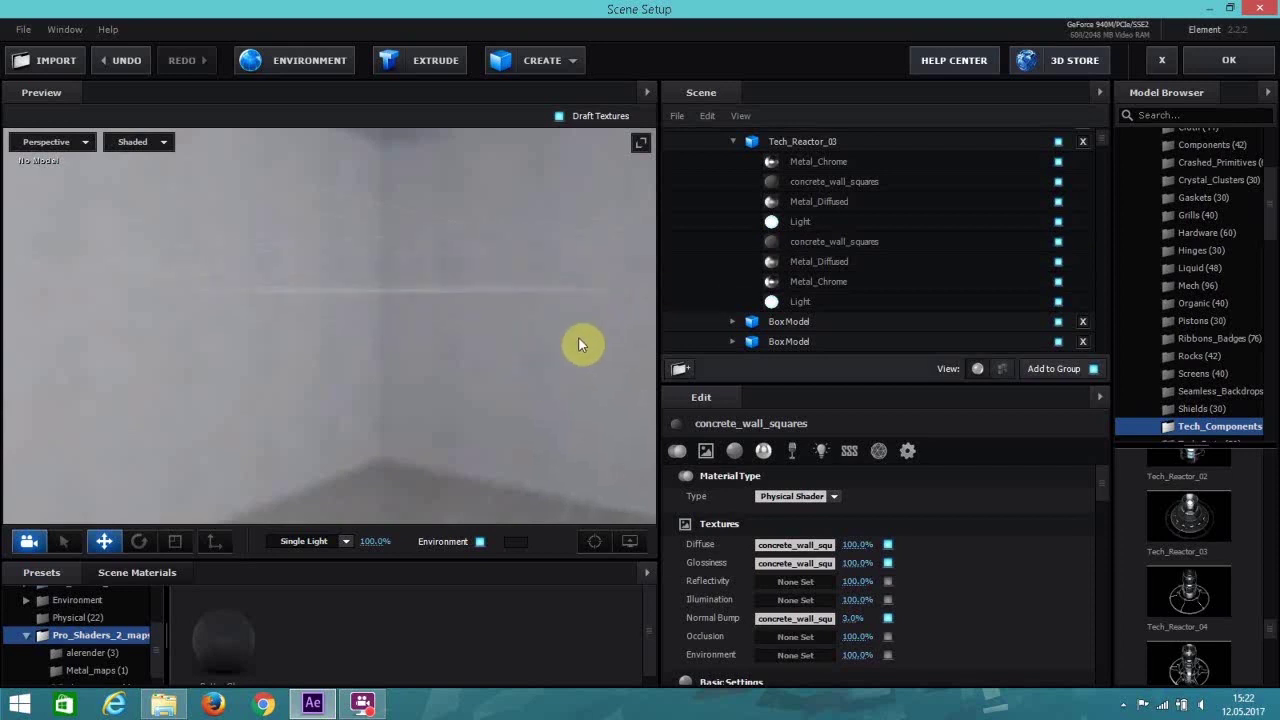
left_click(784, 142)
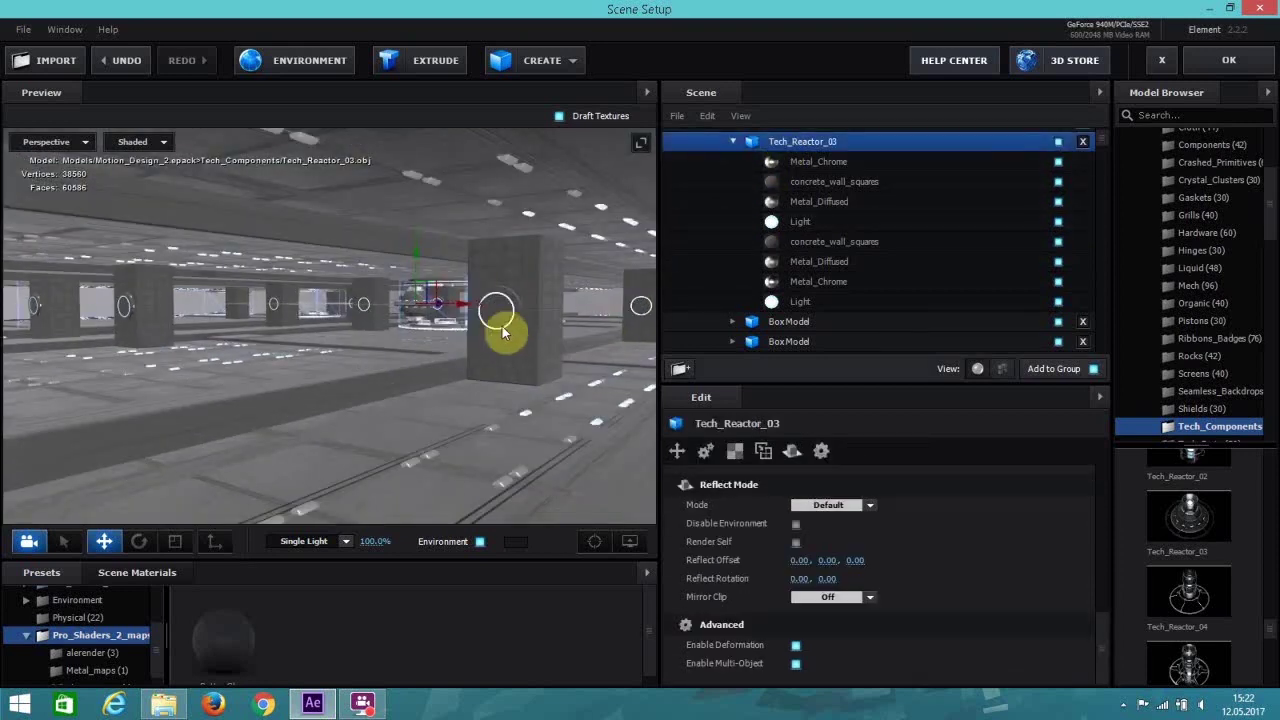
left_click(595, 542)
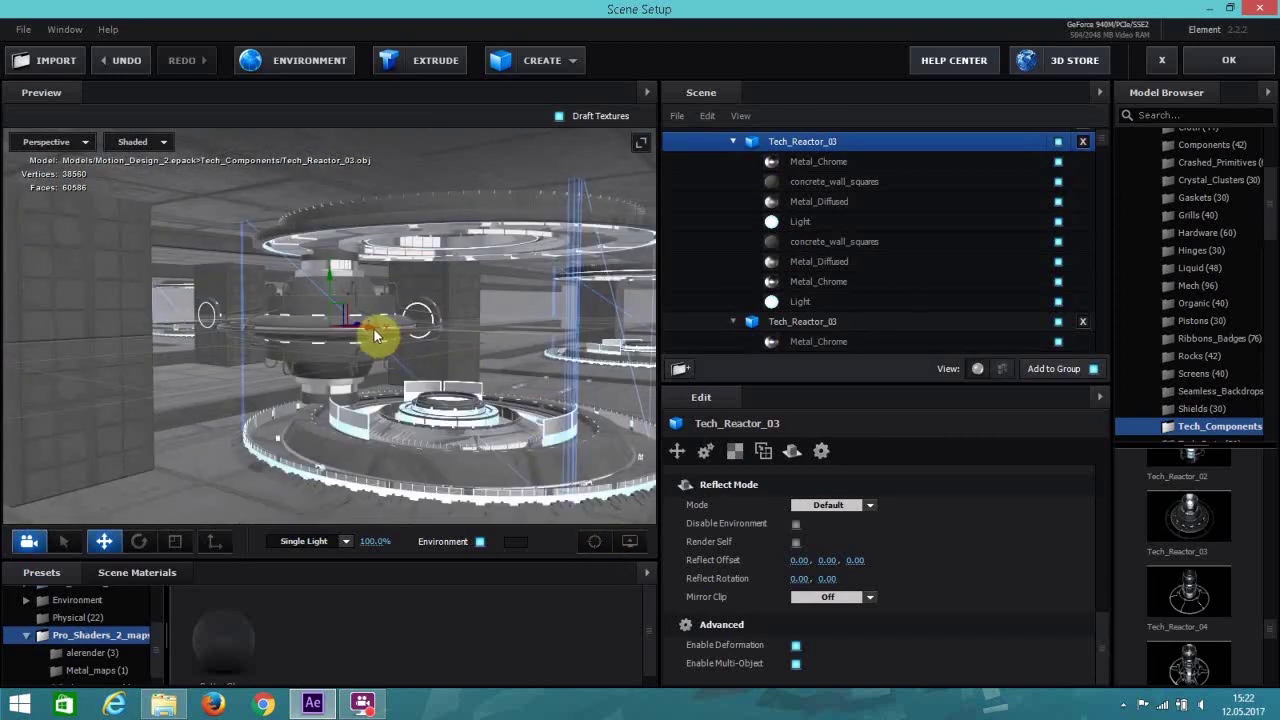
left_click_drag(370, 333, 1224, 78)
left_click(1229, 62)
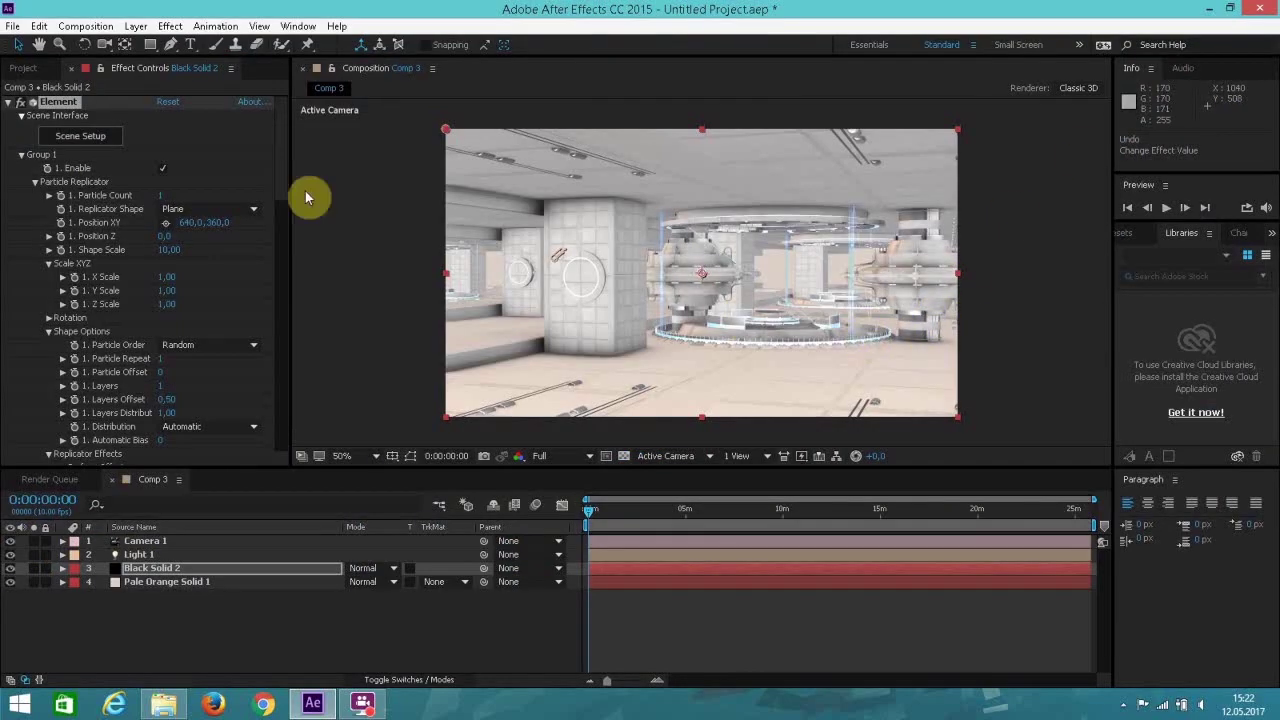
Reopen Scene Setup from the Element effect and move the upper-listed Tech_Reactor_03 farther along X, past the second ring platform.
left_click(103, 137)
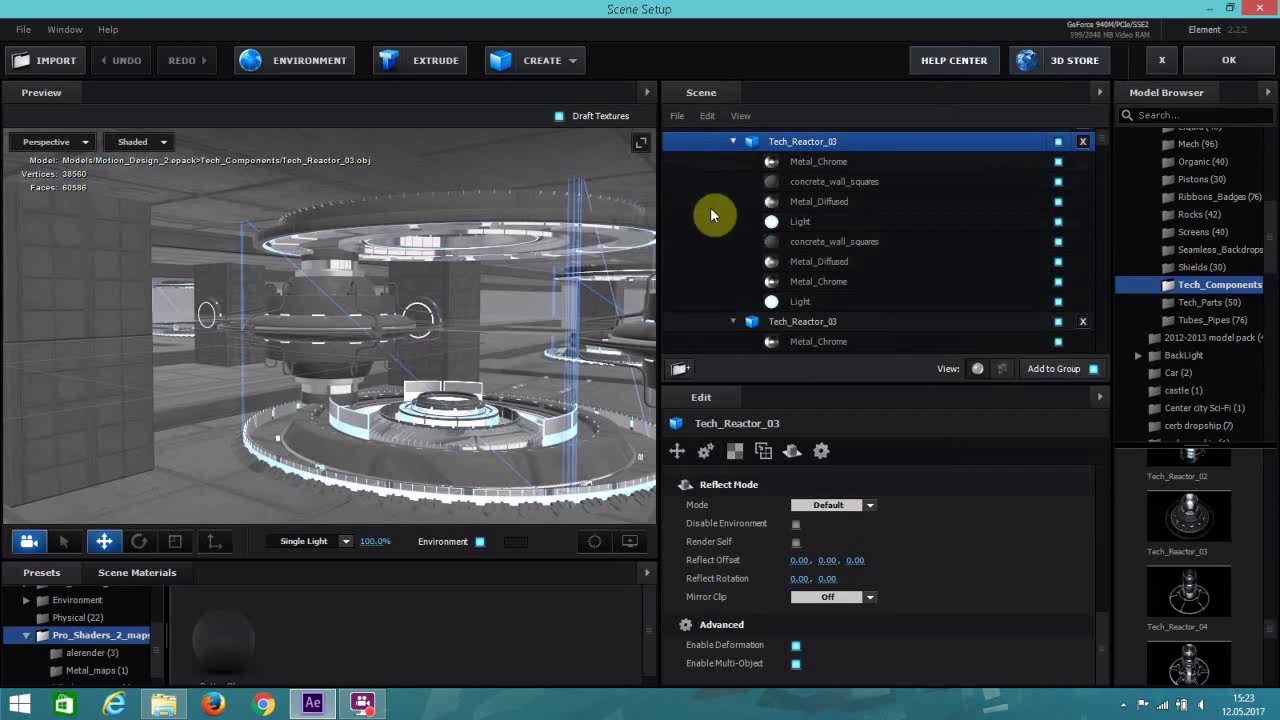
scroll(510, 338, "down", 5)
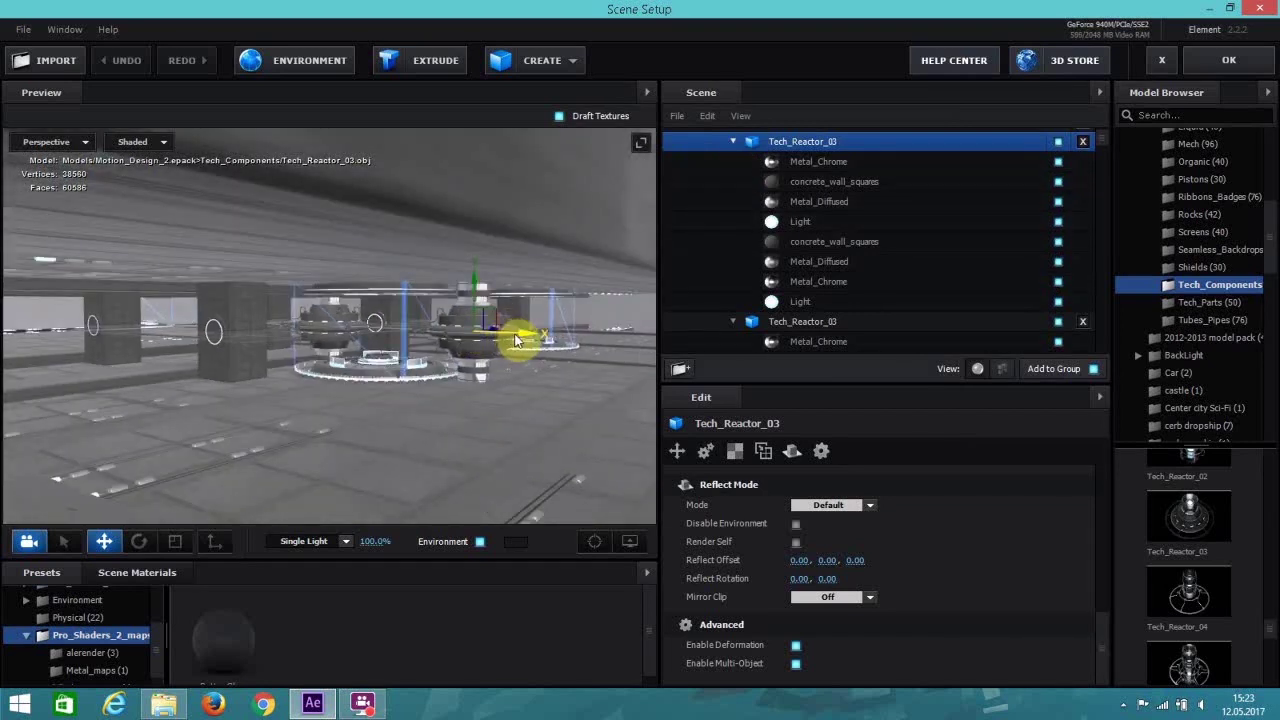
left_click_drag(533, 342, 693, 381)
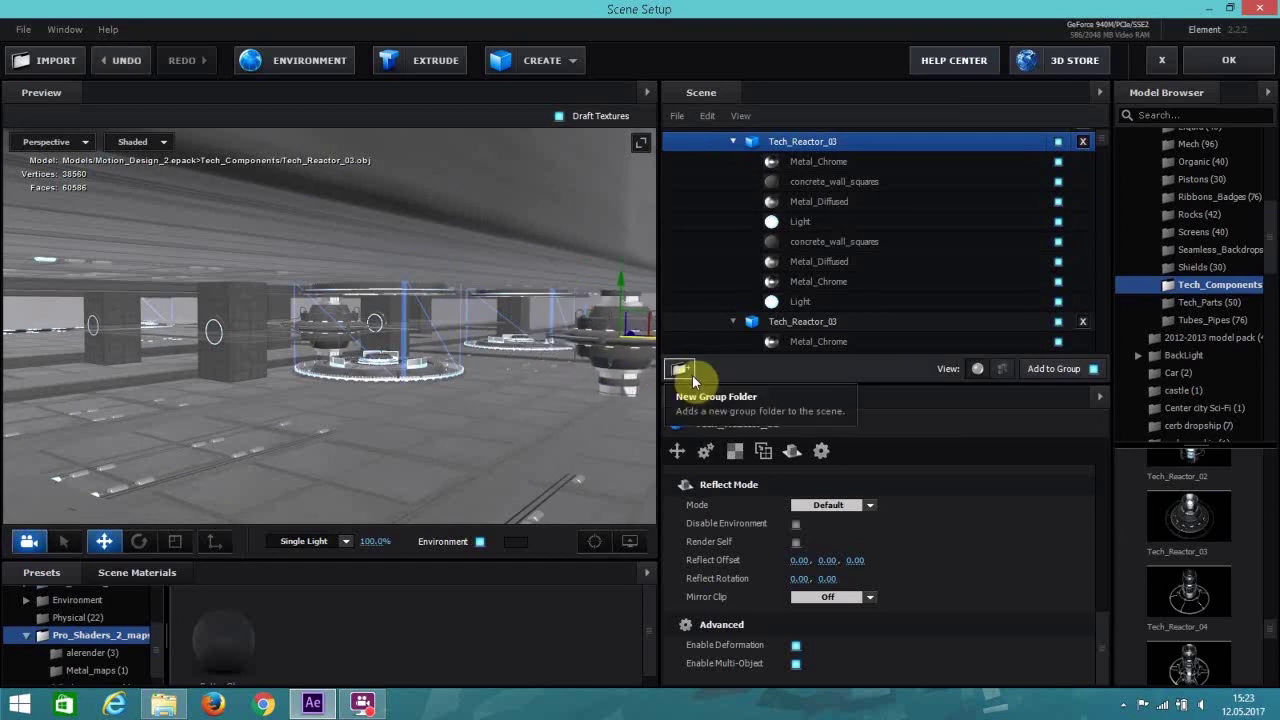
Move the lower-listed Tech_Reactor_03 along the X axis to the gap between the front and second ring platforms.
left_click(798, 326)
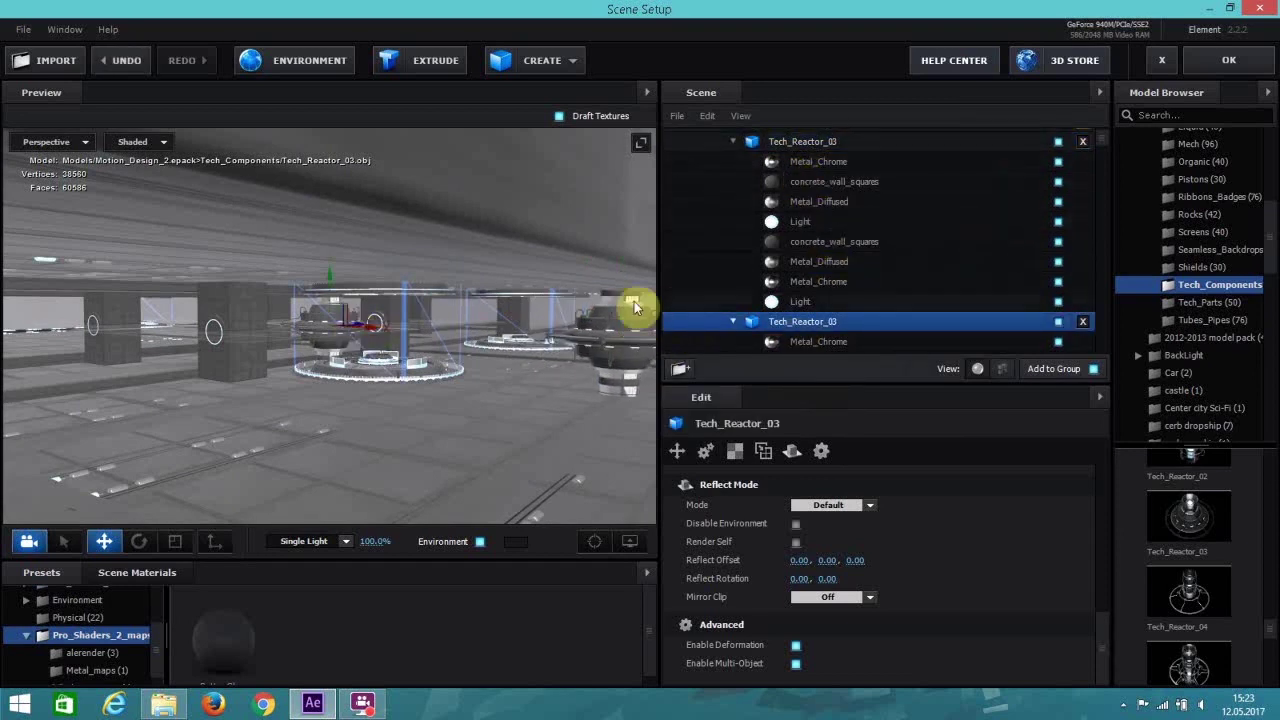
left_click_drag(360, 327, 505, 320)
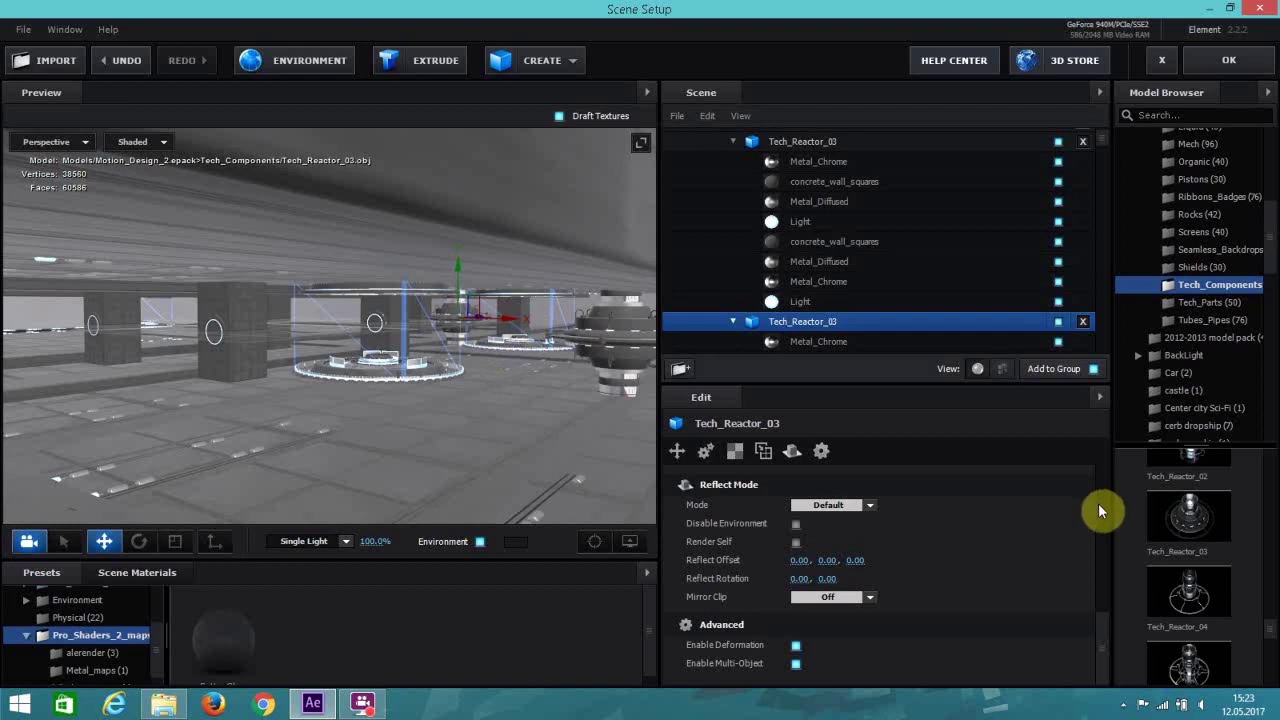
scroll(1228, 550, "down", 3)
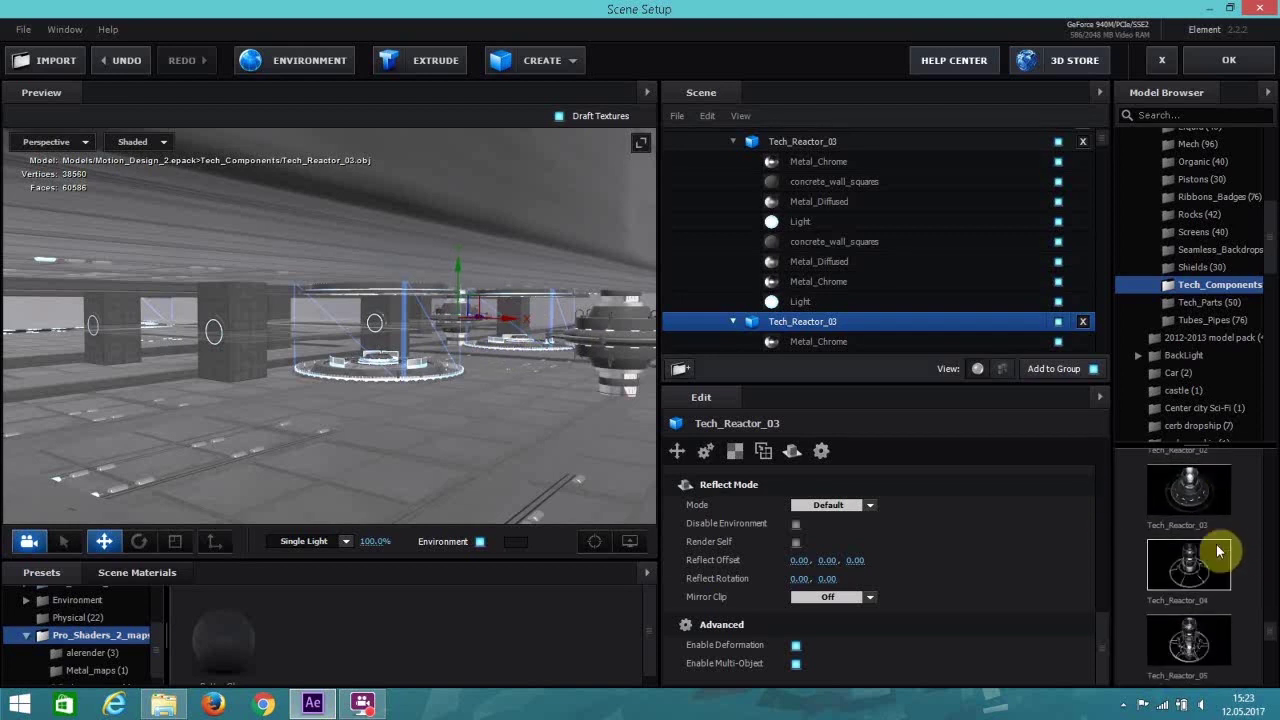
scroll(1214, 553, "down", 2)
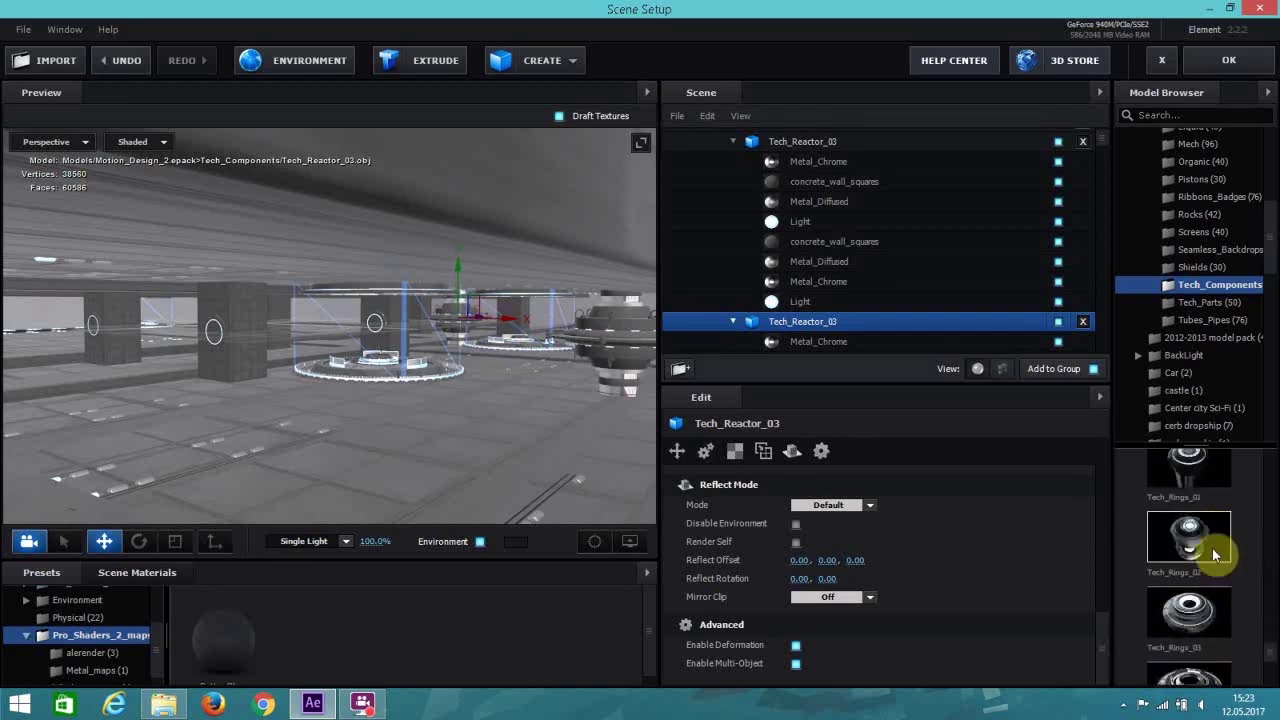
scroll(1212, 548, "up", 5)
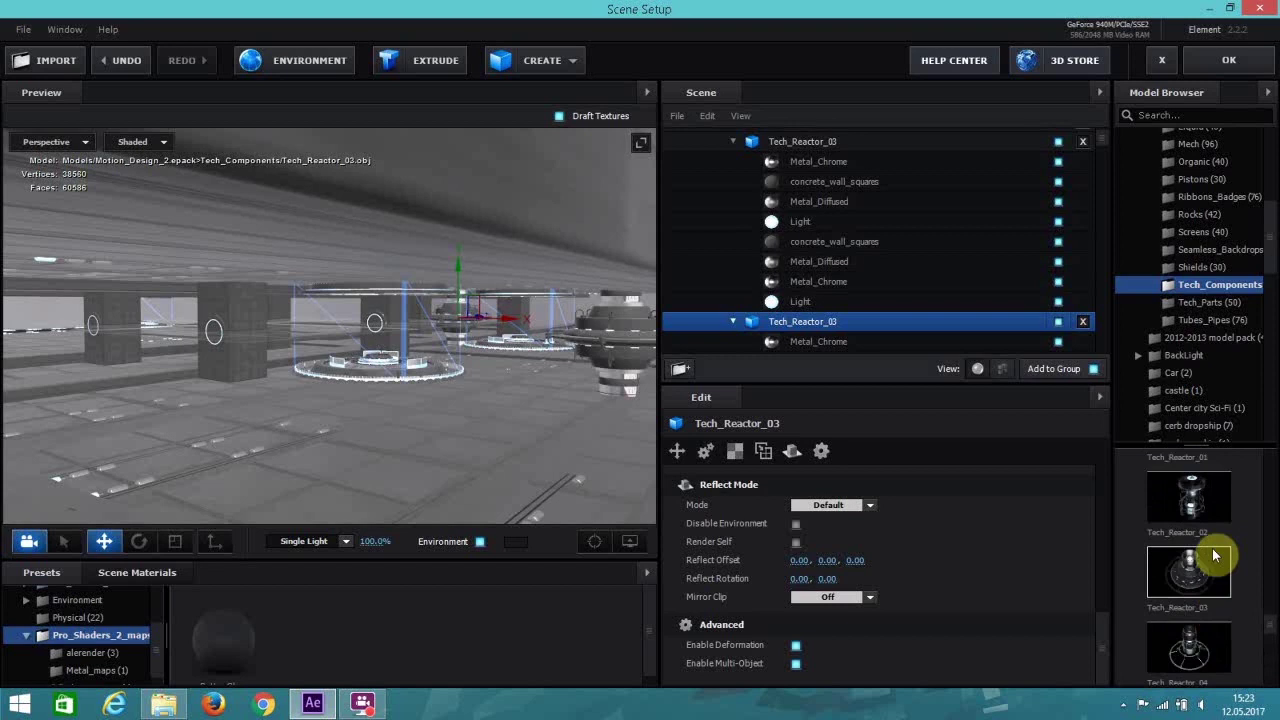
scroll(1206, 528, "down", 2)
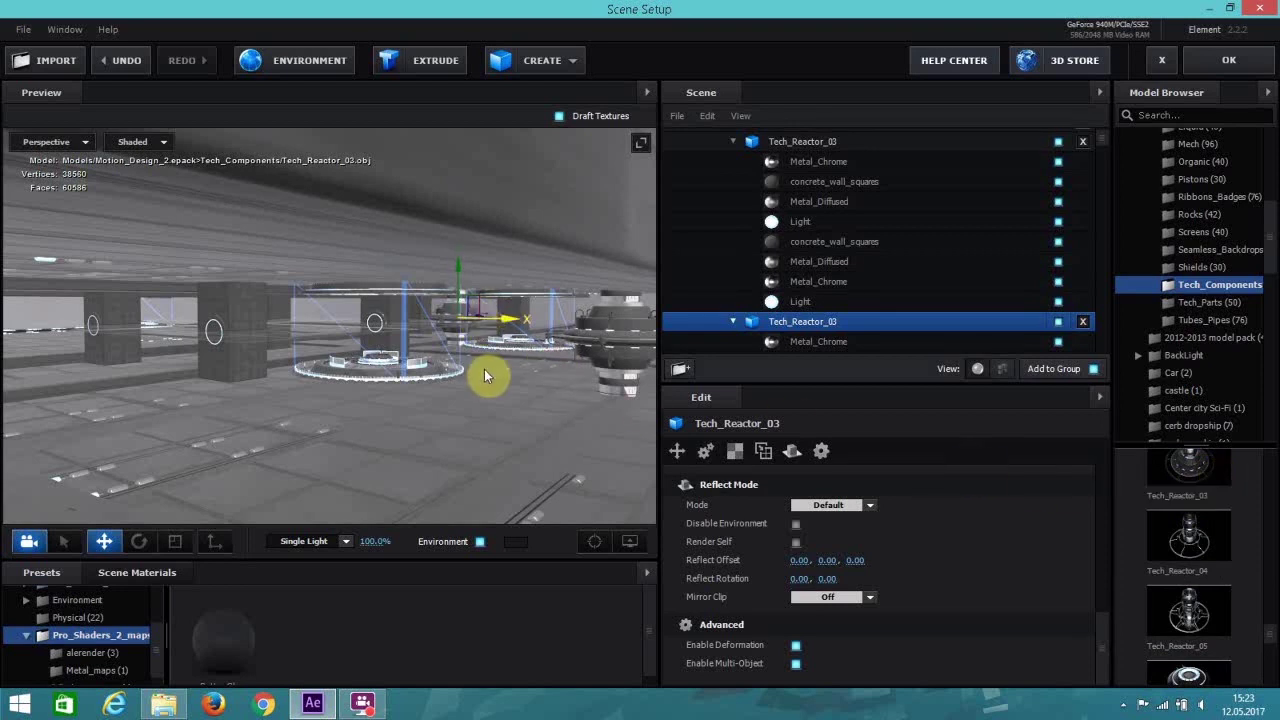
Duplicate Tech_Reactor_03 and move one copy along the X axis to the far side of the second ring platform.
left_click_drag(486, 370, 494, 366)
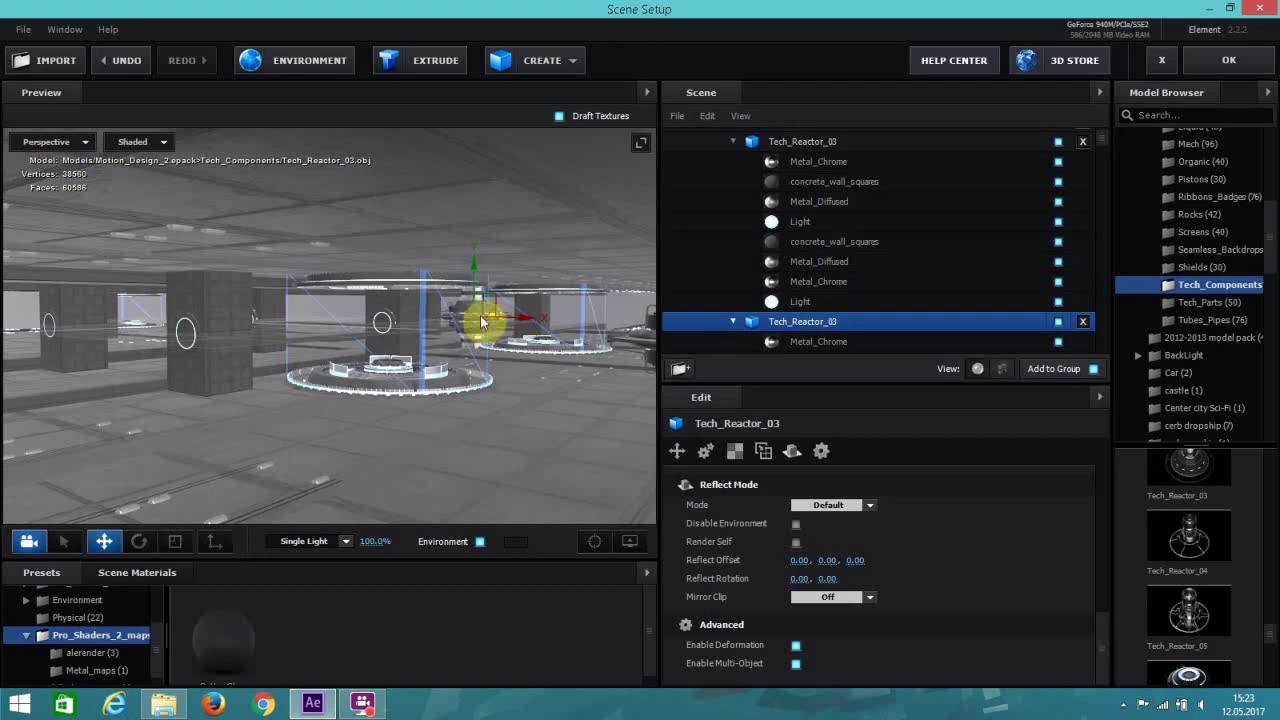
left_click_drag(481, 321, 596, 307)
scroll(885, 214, "up", 1)
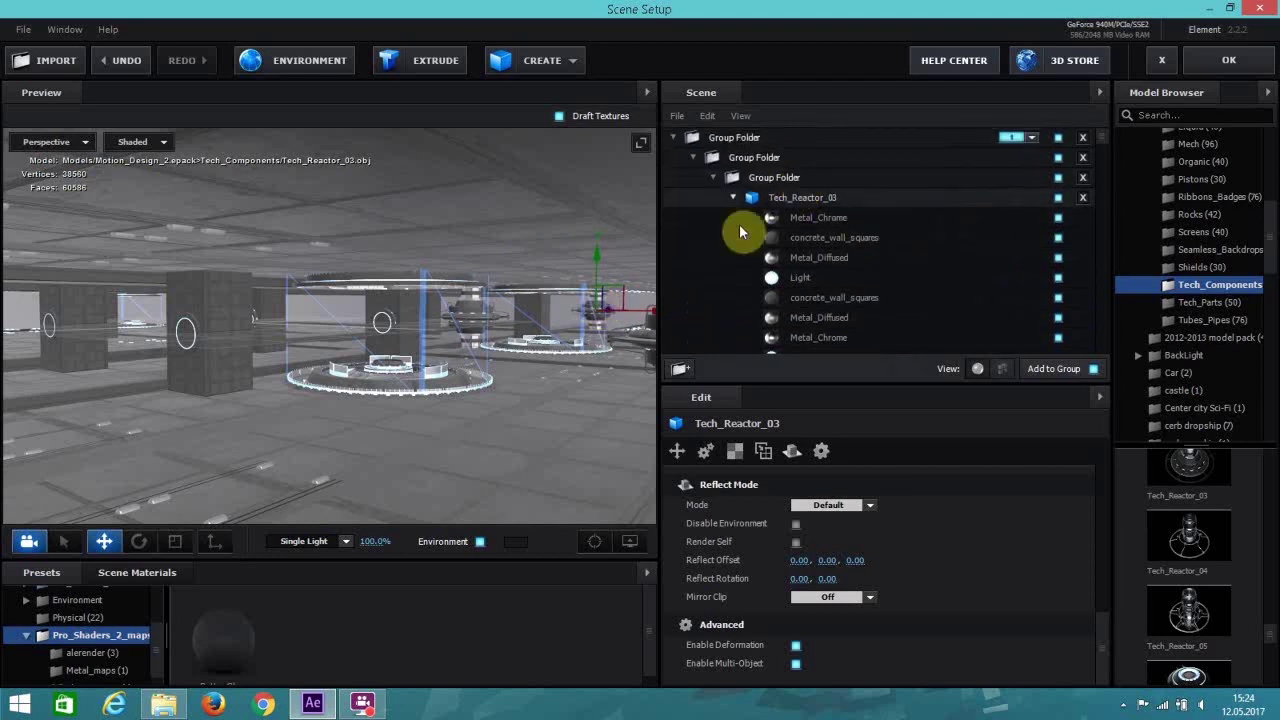
scroll(835, 262, "down", 3)
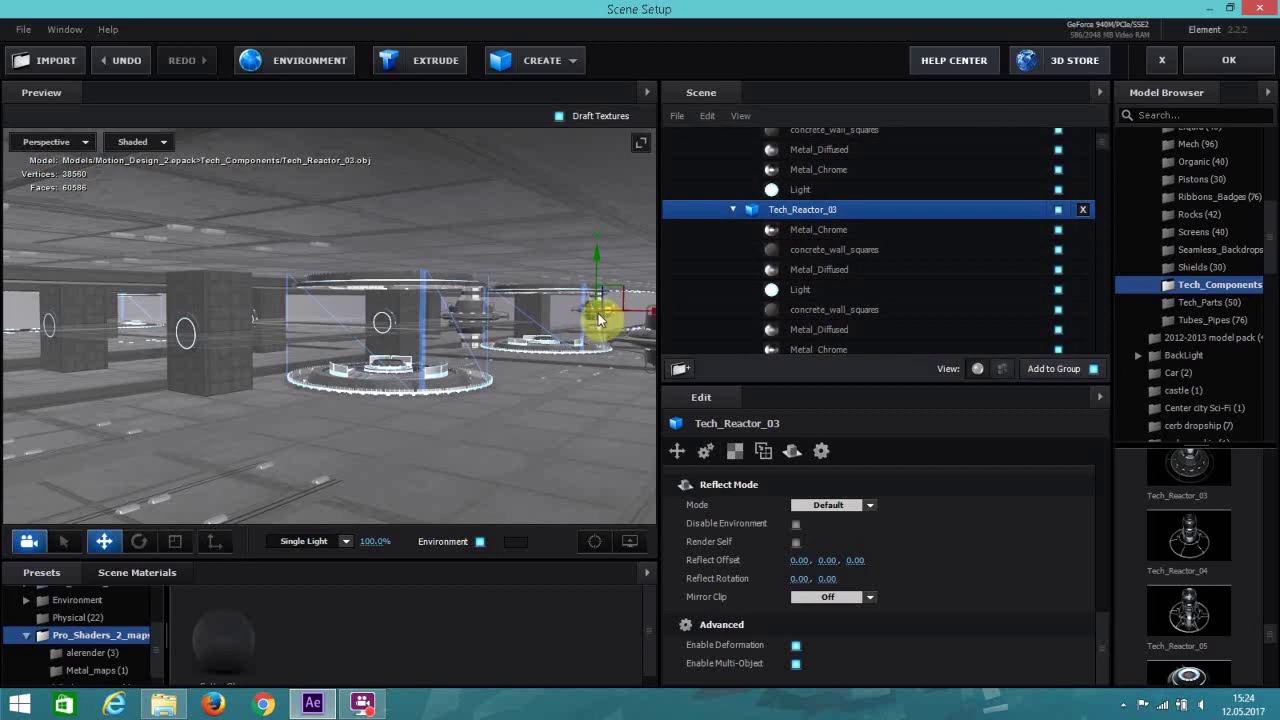
Duplicate Tech_Reactor_03 again, move a copy back along X to the front ring platform's pillar side, and apply the scene.
left_click_drag(598, 318, 350, 307)
scroll(459, 353, "down", 3)
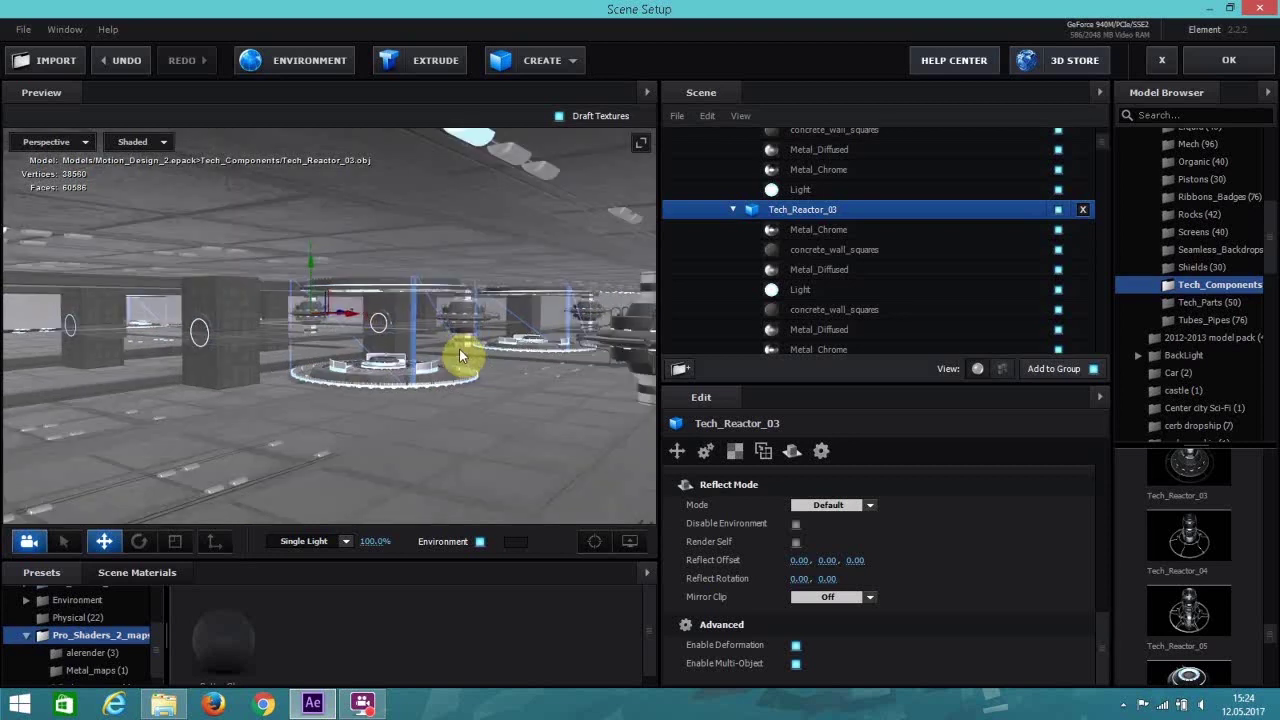
left_click(1228, 60)
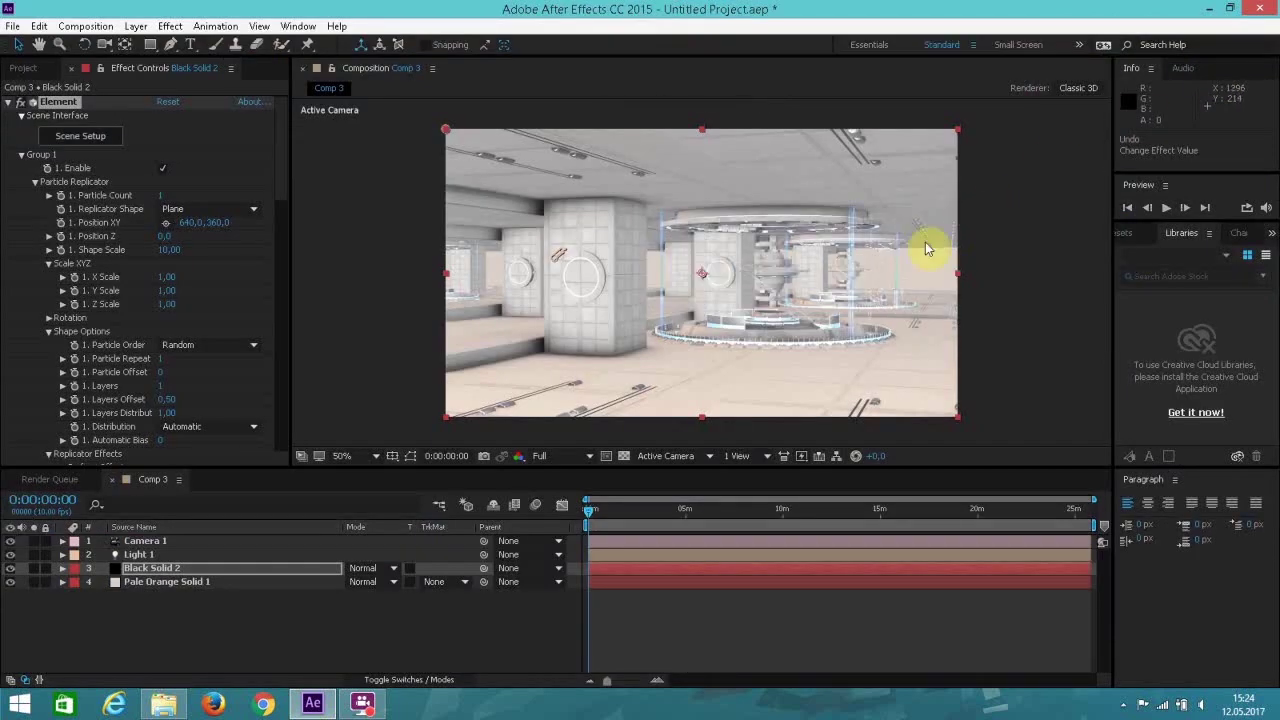
Orbit Camera 1 in Comp 3 and zoom in on the front ring platform to examine the reactor placement.
key("comma")
key("comma")
key("period")
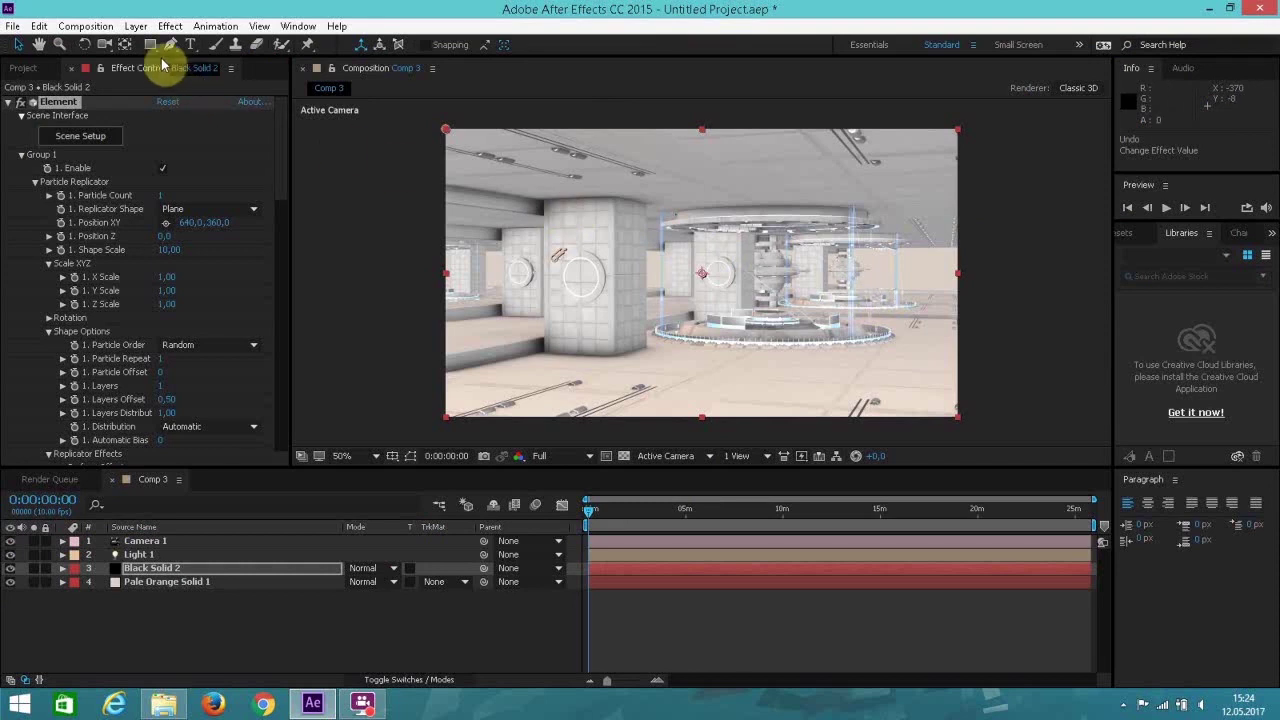
left_click(103, 47)
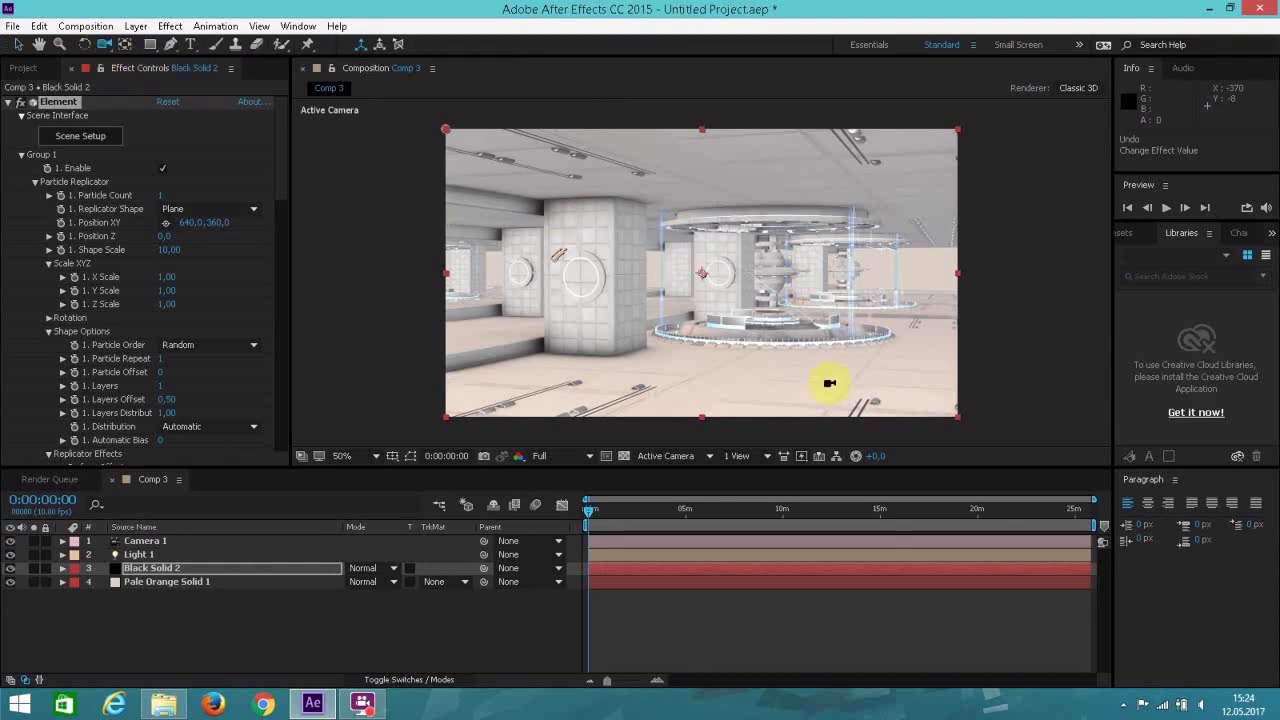
left_click_drag(771, 366, 771, 362)
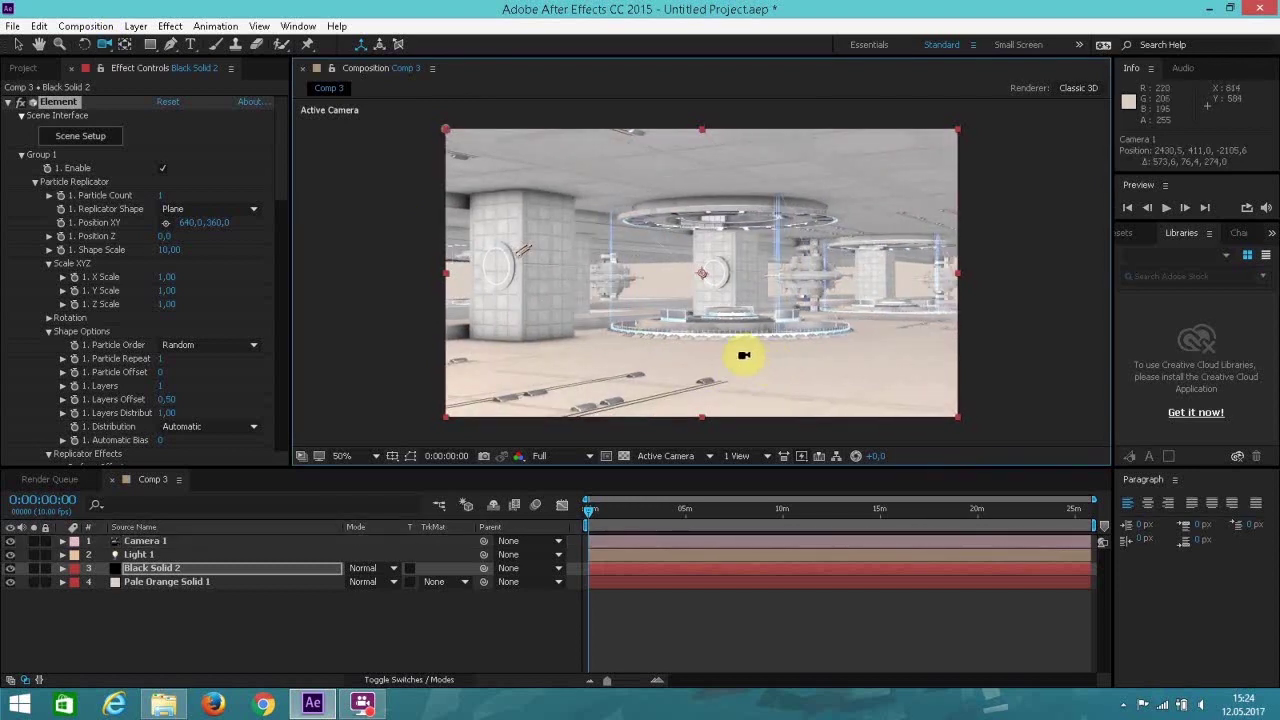
scroll(733, 360, "up", 3)
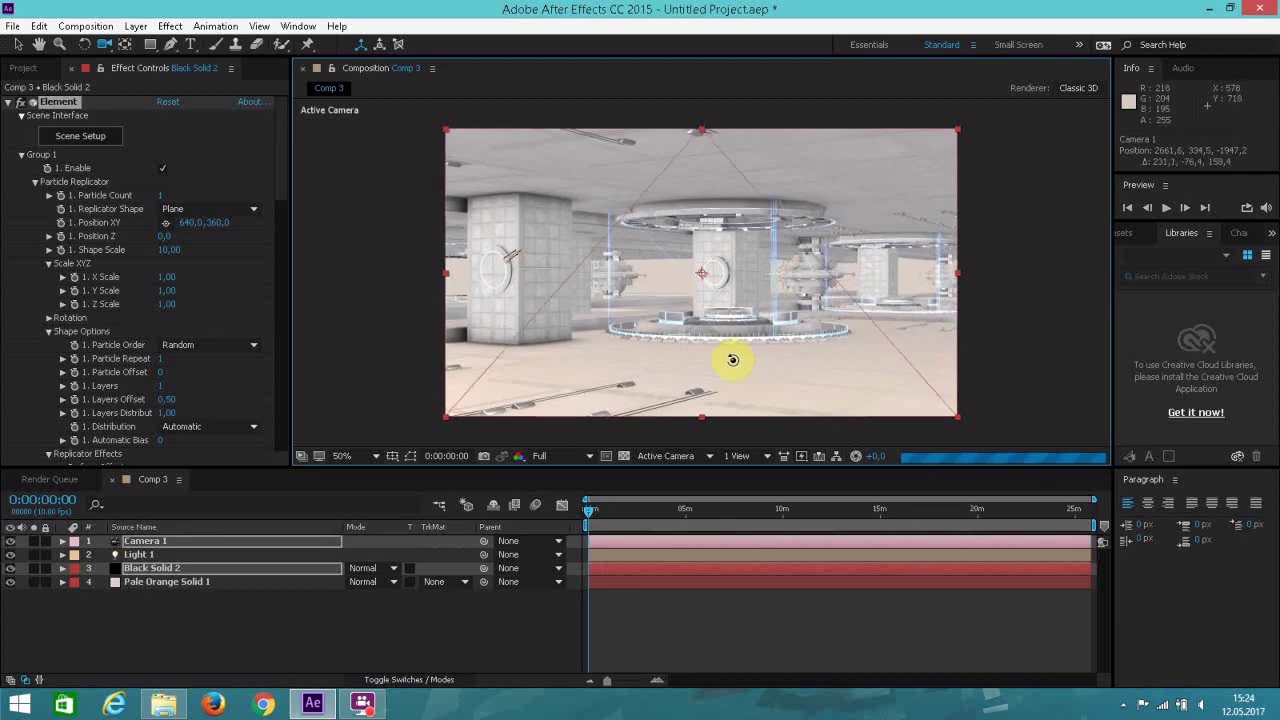
left_click_drag(731, 359, 766, 329)
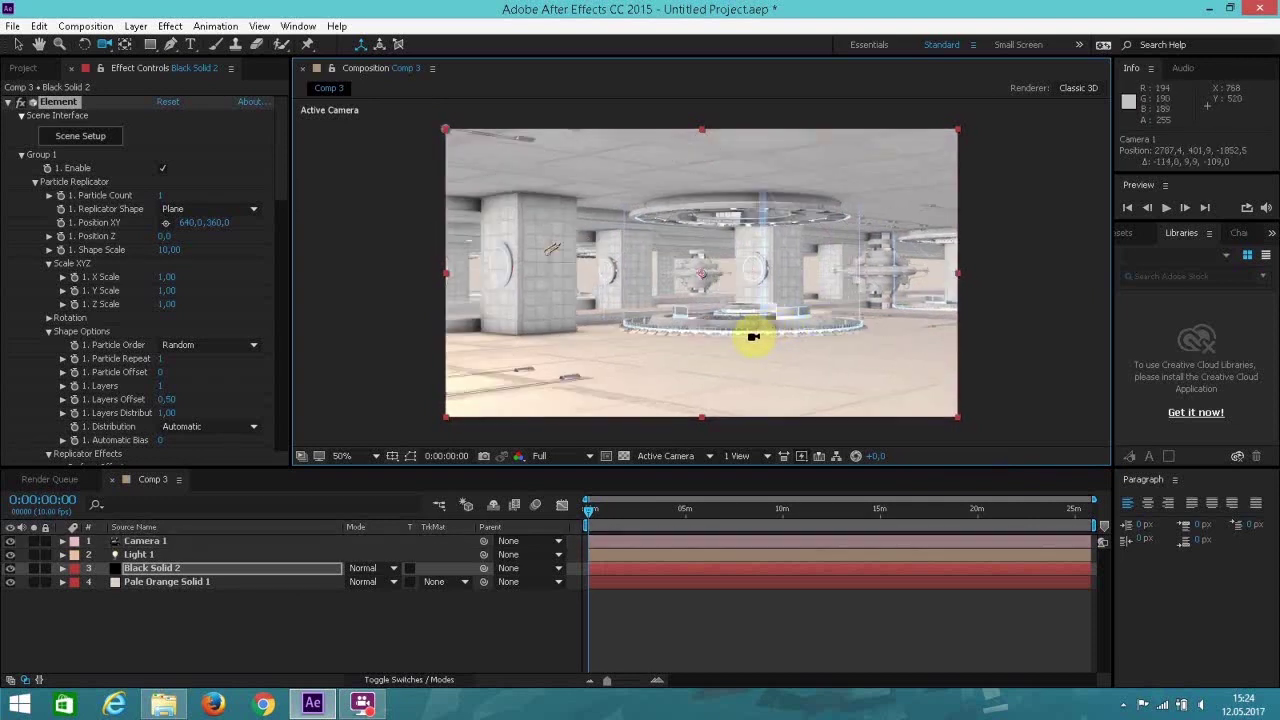
scroll(753, 336, "up", 2)
scroll(753, 340, "down", 2)
scroll(753, 340, "up", 2)
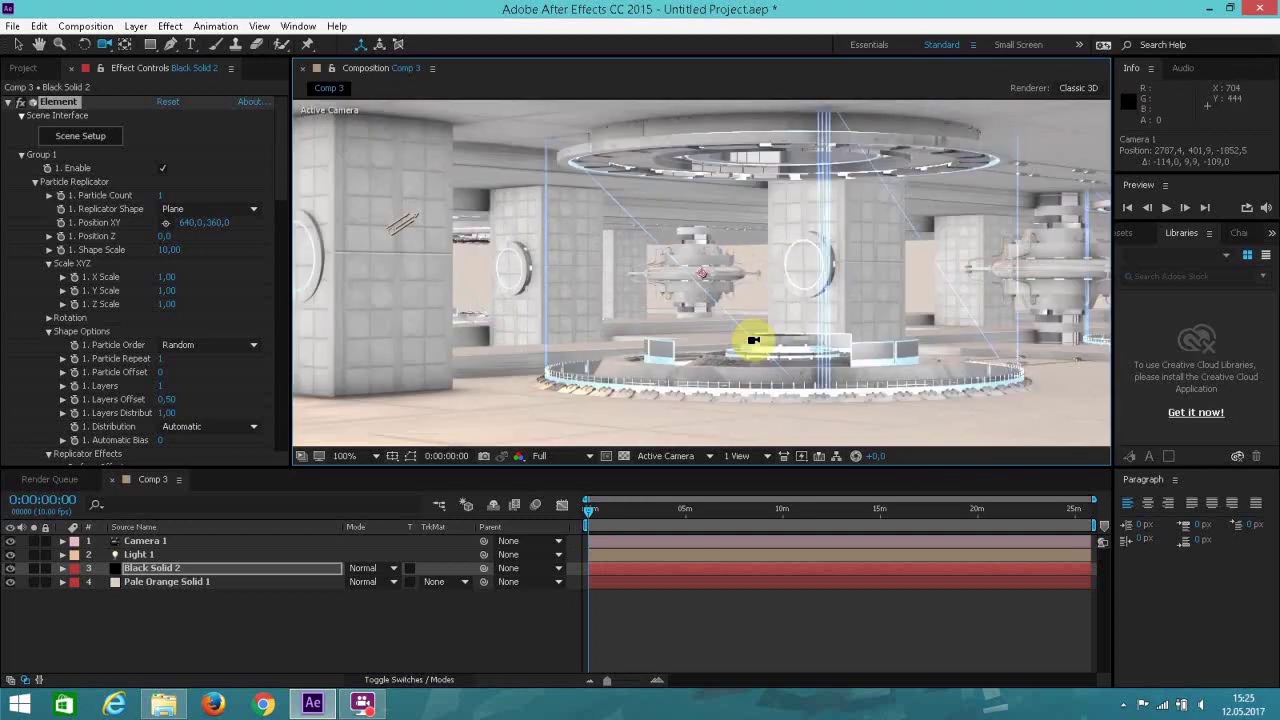
Reopen Scene Setup, move the top-listed Tech_Reactor_03 slightly farther along the X axis, and apply the scene to Comp 3.
left_click(86, 141)
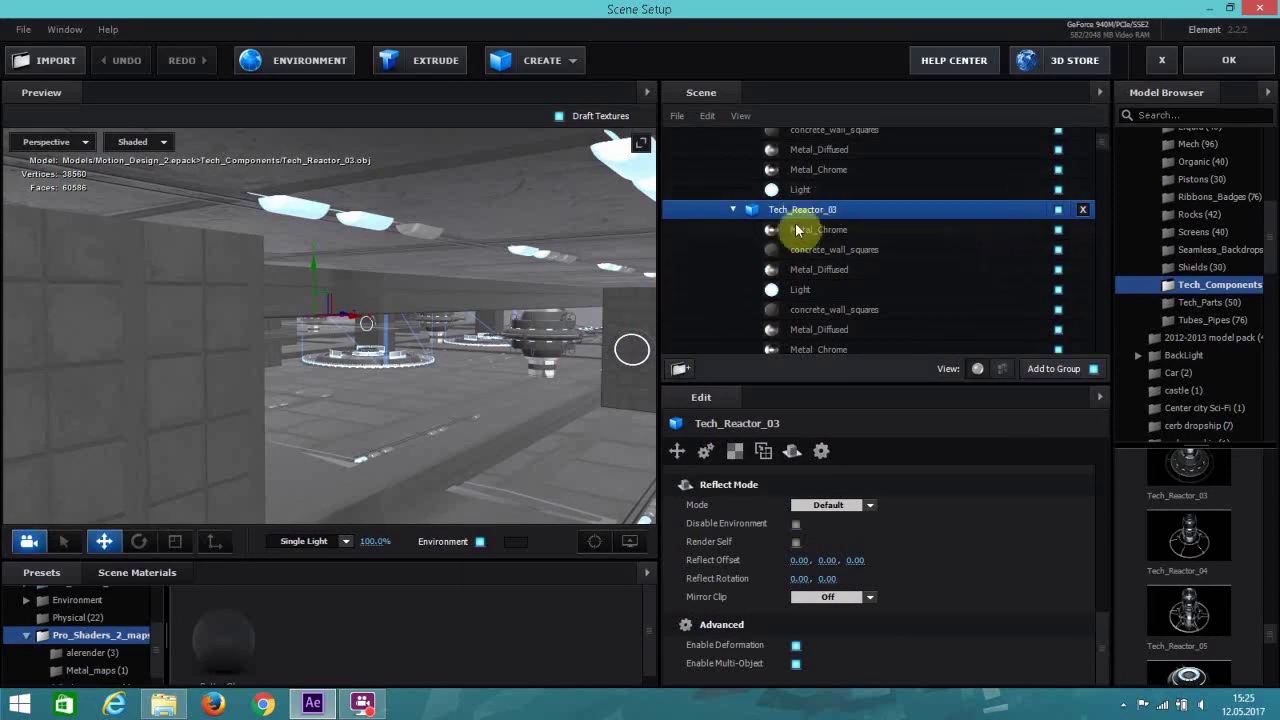
scroll(818, 190, "up", 5)
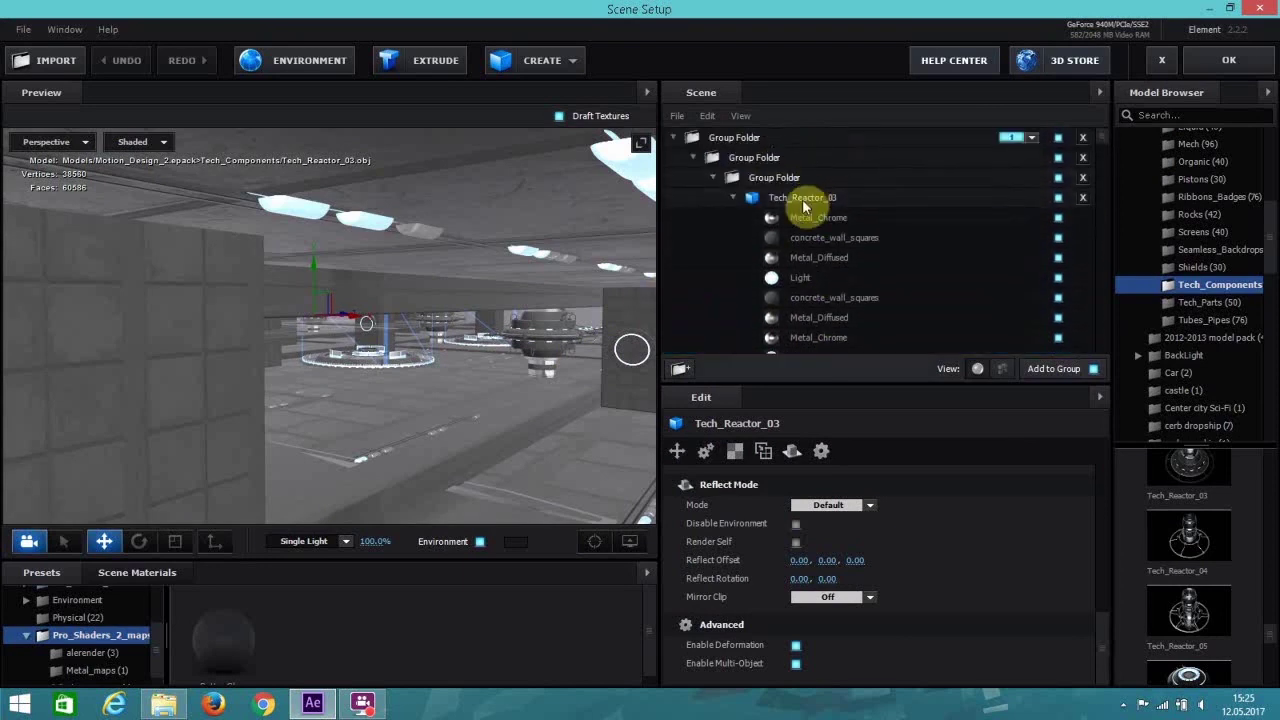
left_click(803, 201)
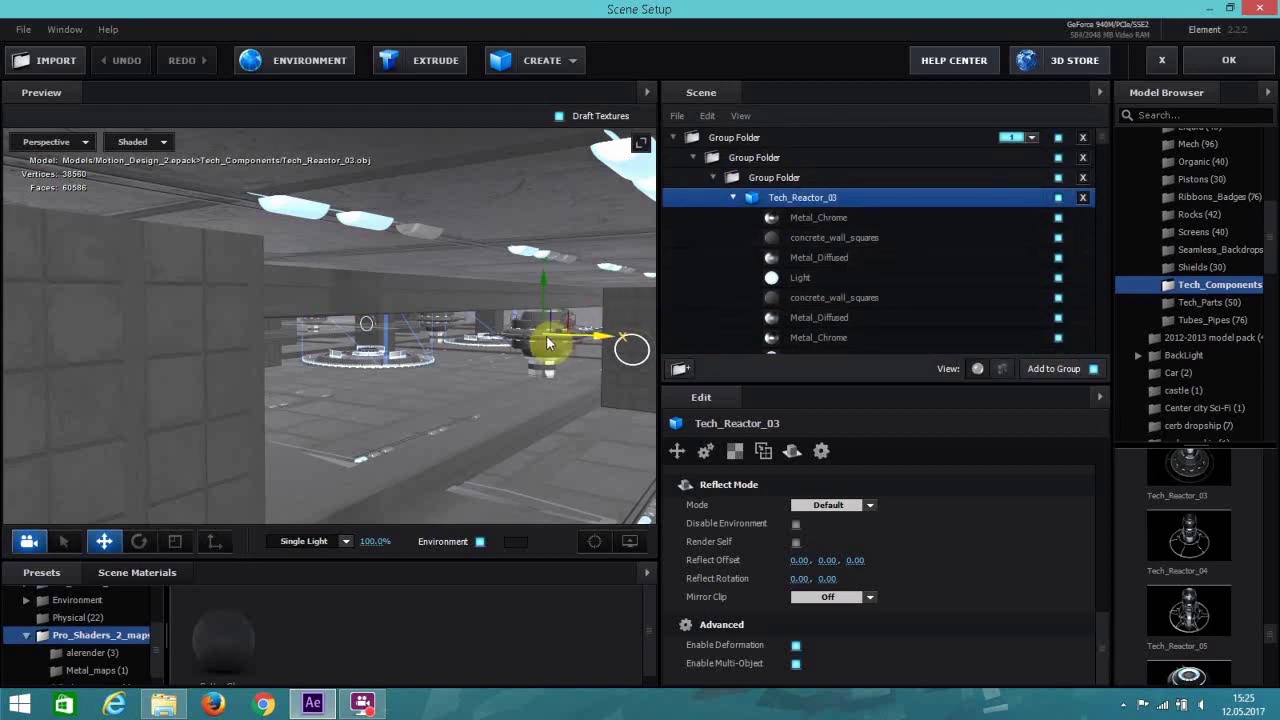
left_click_drag(543, 343, 622, 339)
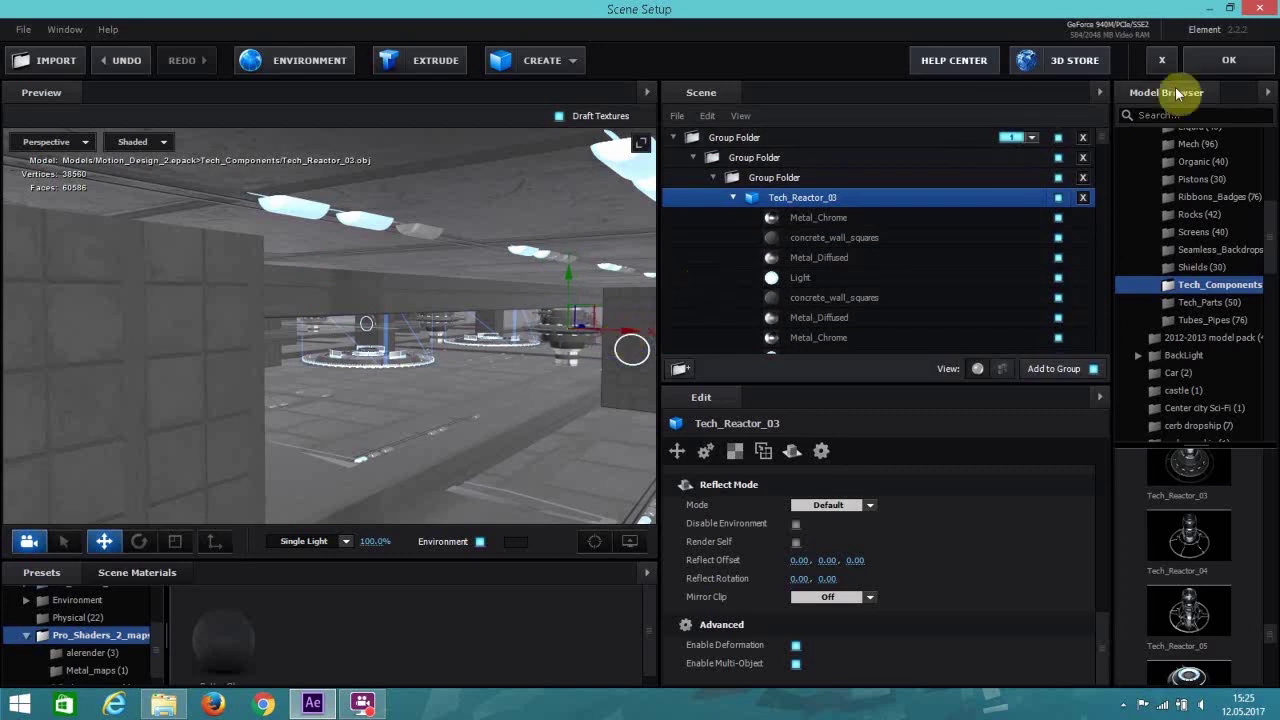
left_click(1229, 60)
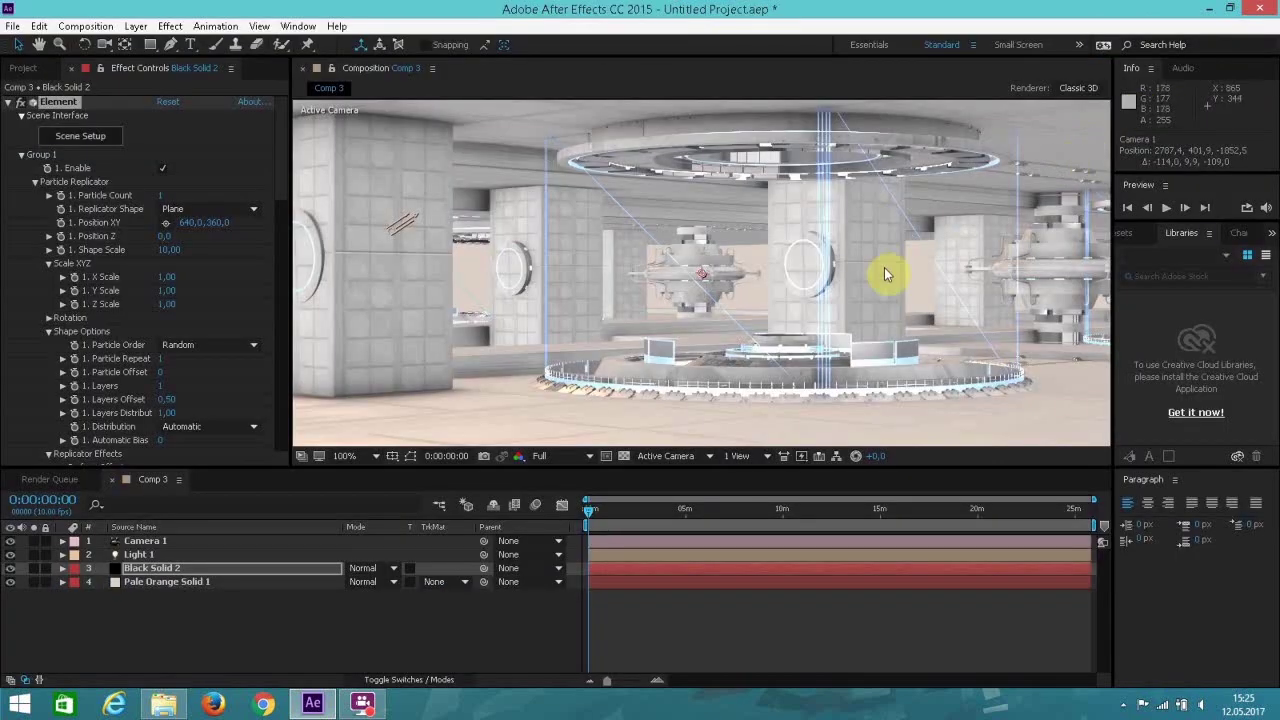
Orbit Camera 1 to about 1944, 351, -2416, framing the large pillar beside the ring platforms in Comp 3.
key("comma")
key("comma")
key("period")
key("period")
key("comma")
key("comma")
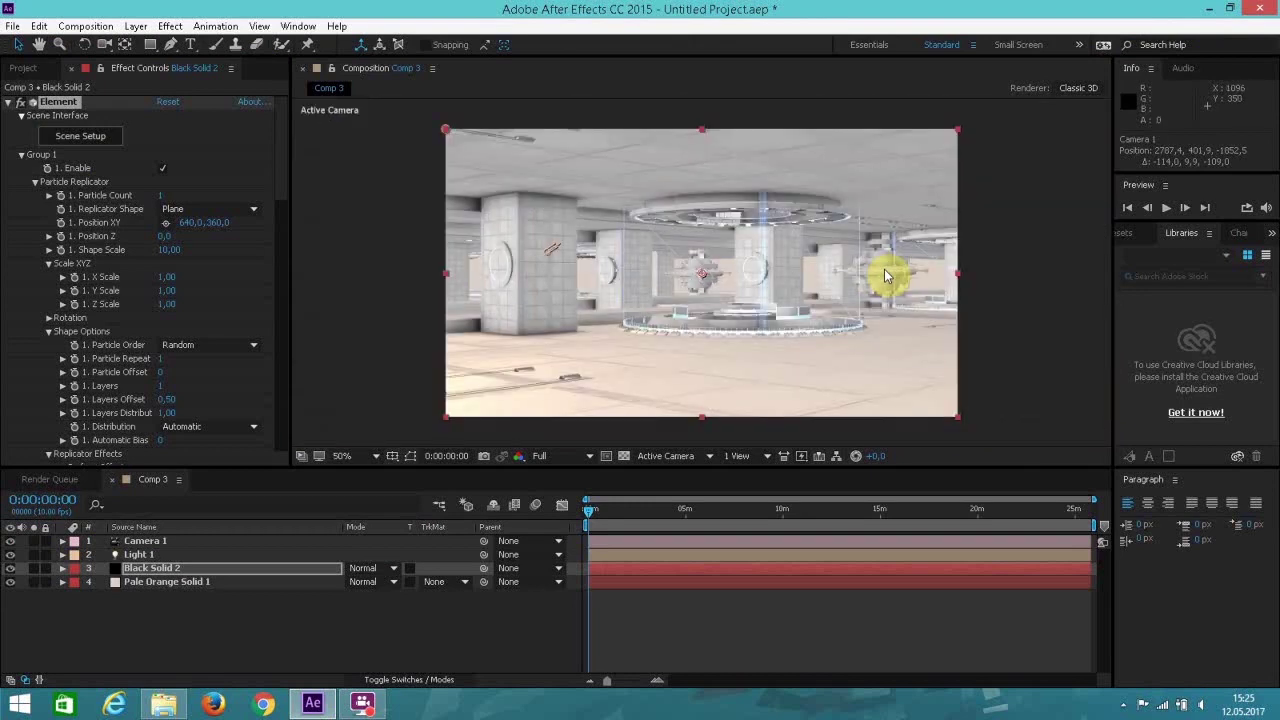
left_click(104, 45)
left_click_drag(678, 353, 717, 352)
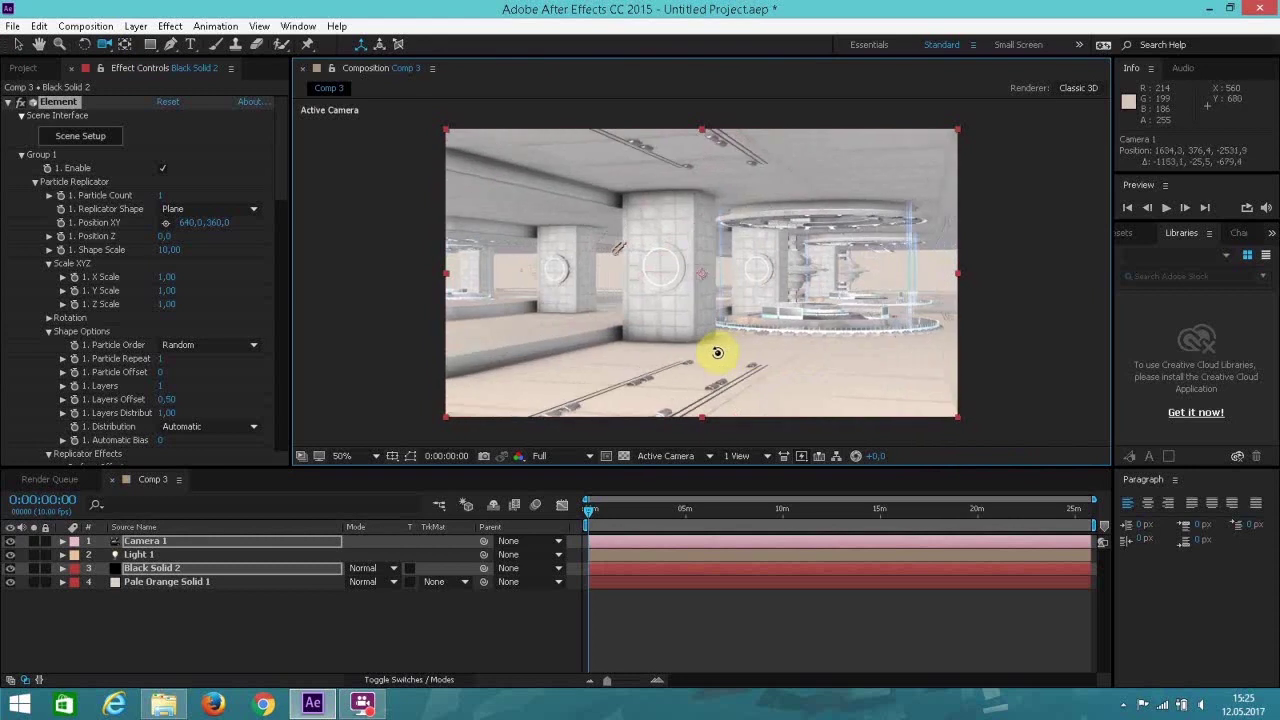
left_click_drag(720, 353, 725, 355)
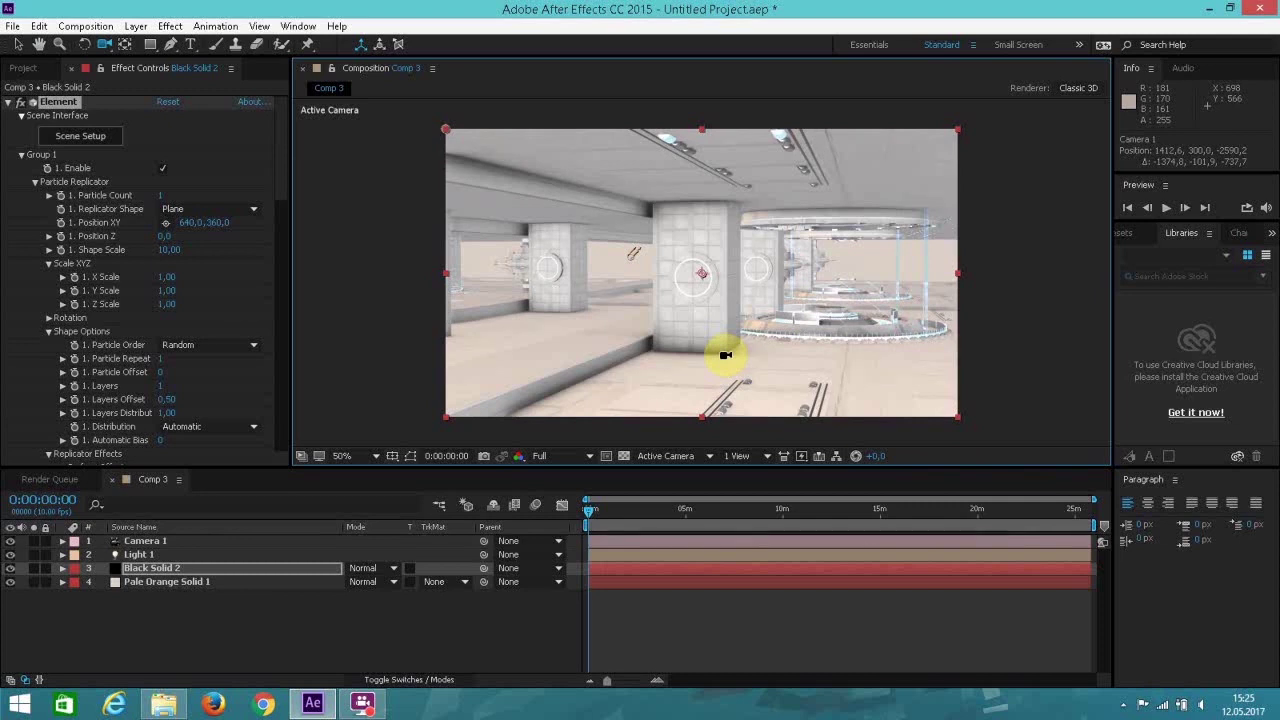
mouse_move(725, 355)
left_mouse_down()
mouse_move(771, 360)
mouse_move(740, 362)
left_mouse_up()
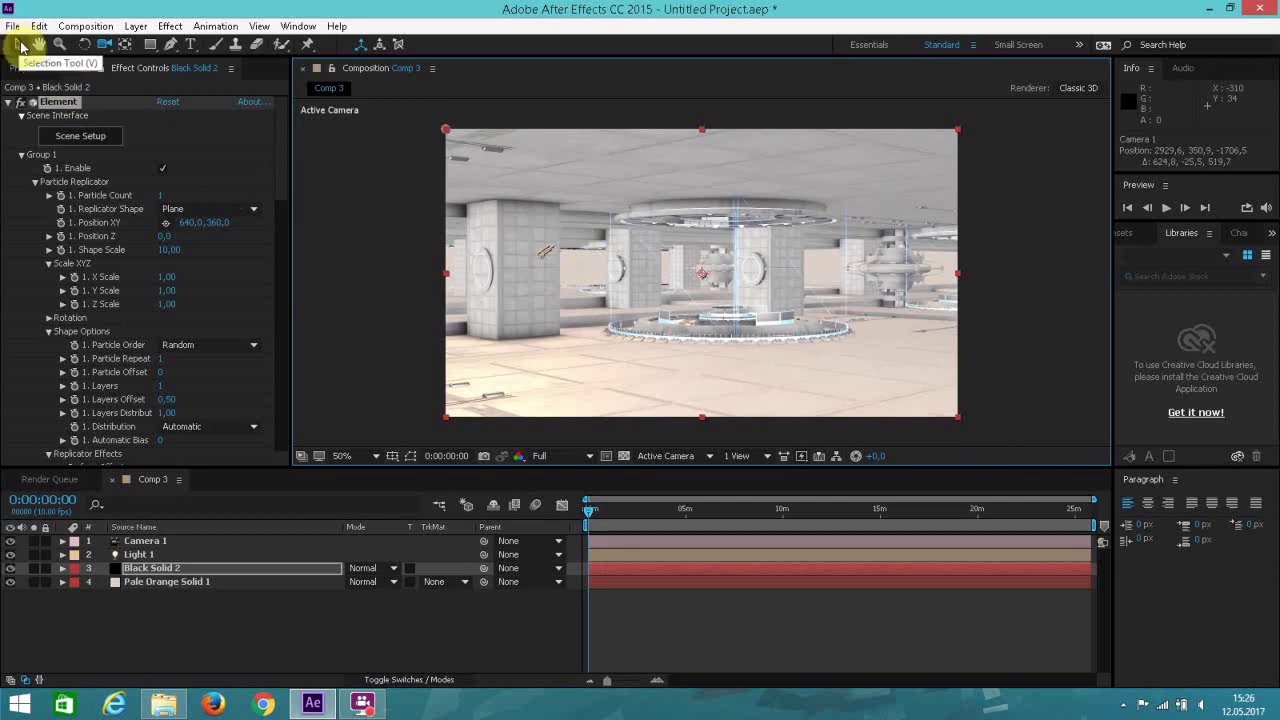
left_click_drag(760, 316, 816, 317)
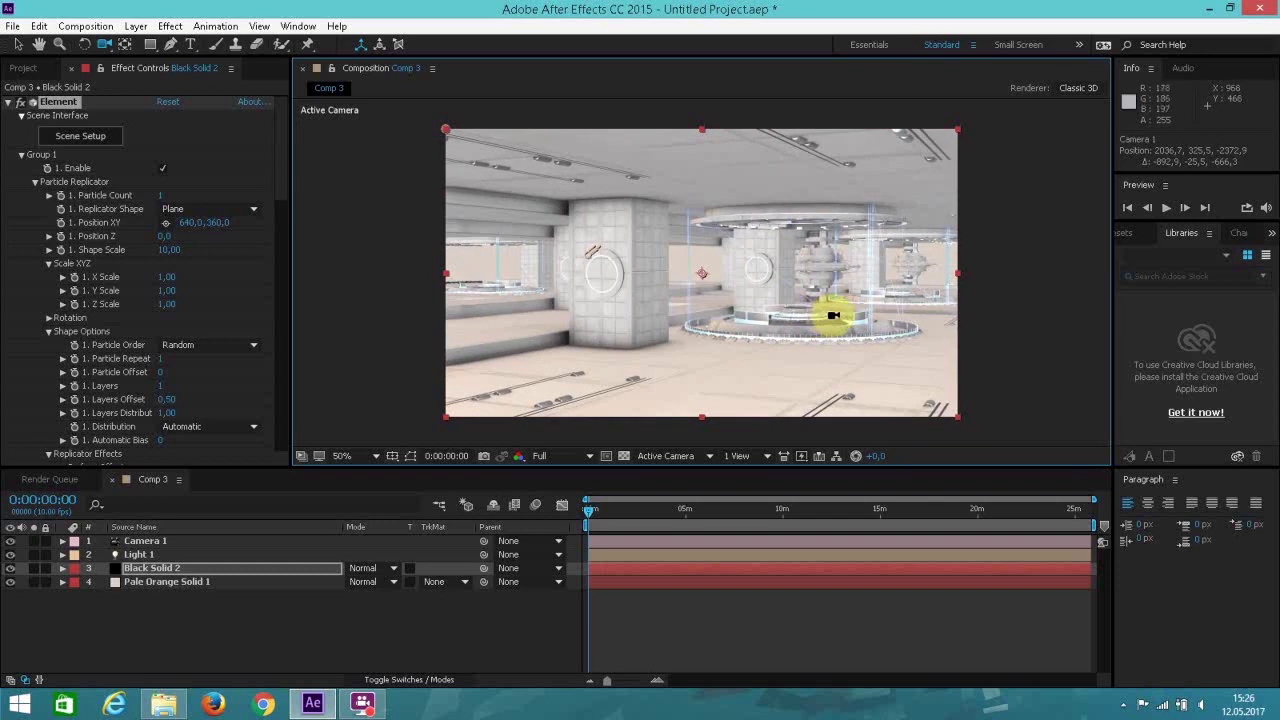
mouse_move(833, 316)
left_mouse_down()
mouse_move(826, 303)
mouse_move(832, 315)
left_mouse_up()
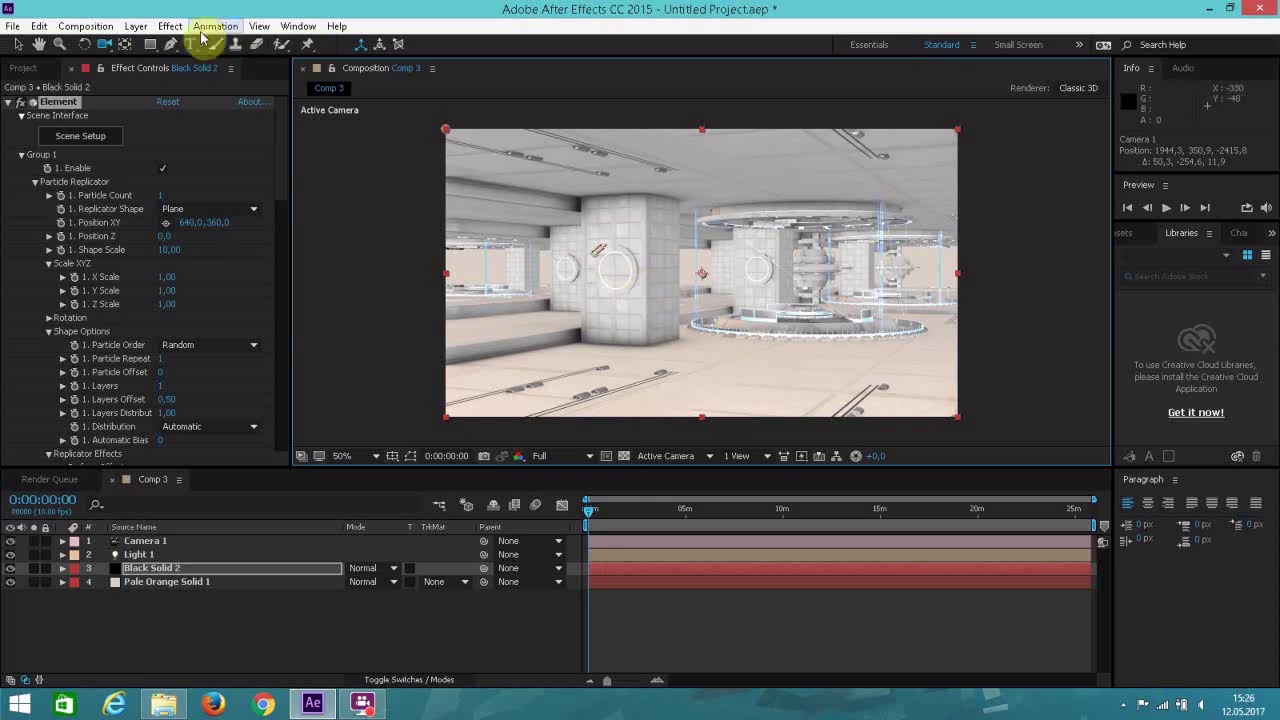
Start saving the project under a new name and enter Champer.aep as the file name in the Dokumenter folder.
left_click(14, 26)
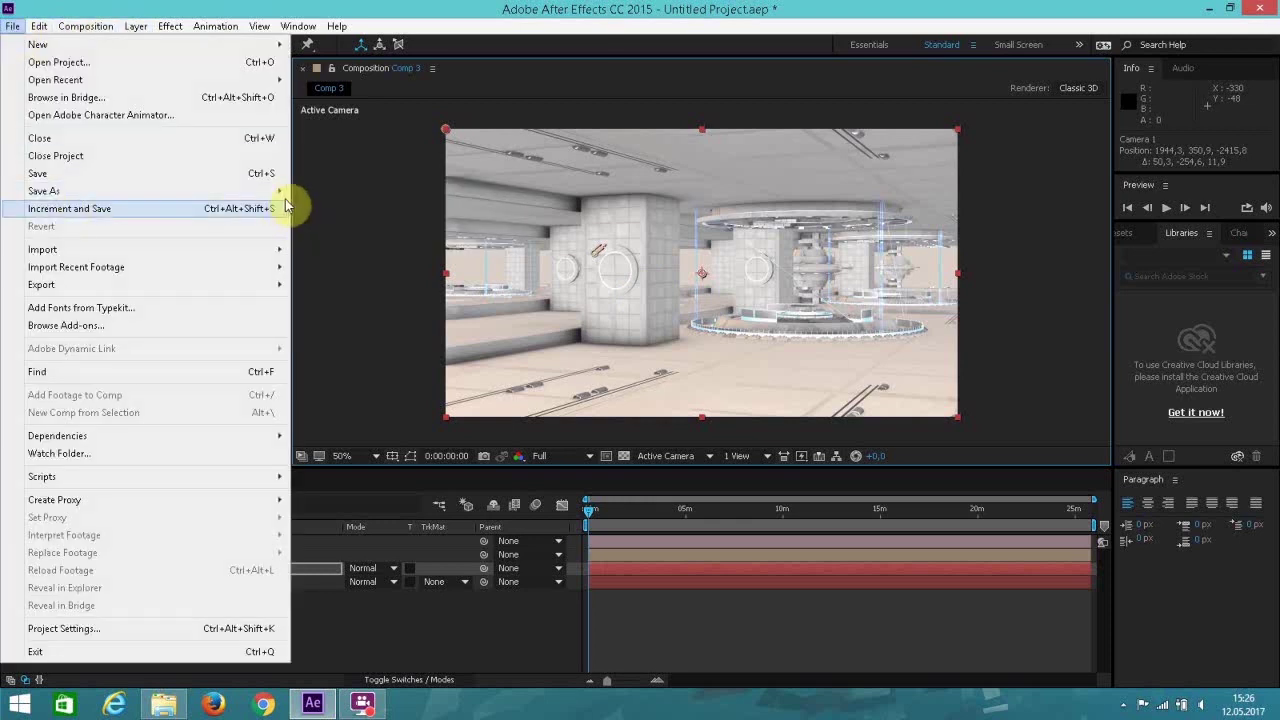
mouse_move(280, 191)
left_click(328, 194)
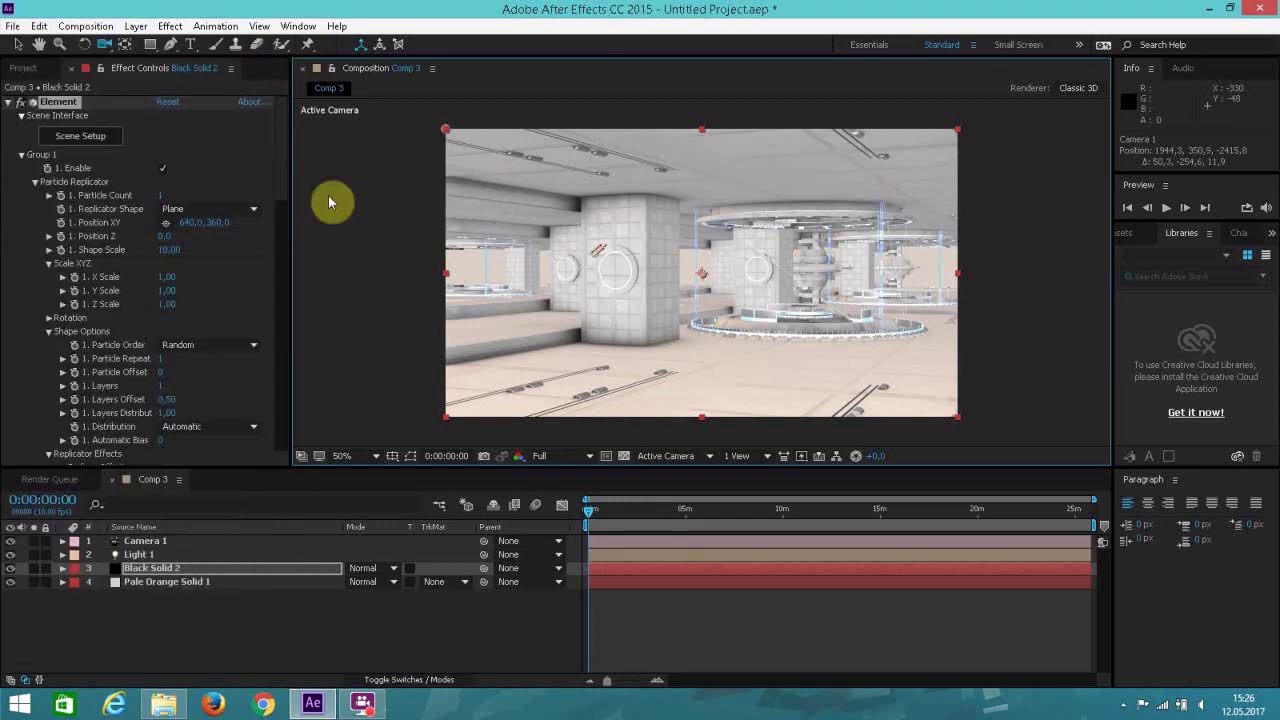
left_click(218, 482)
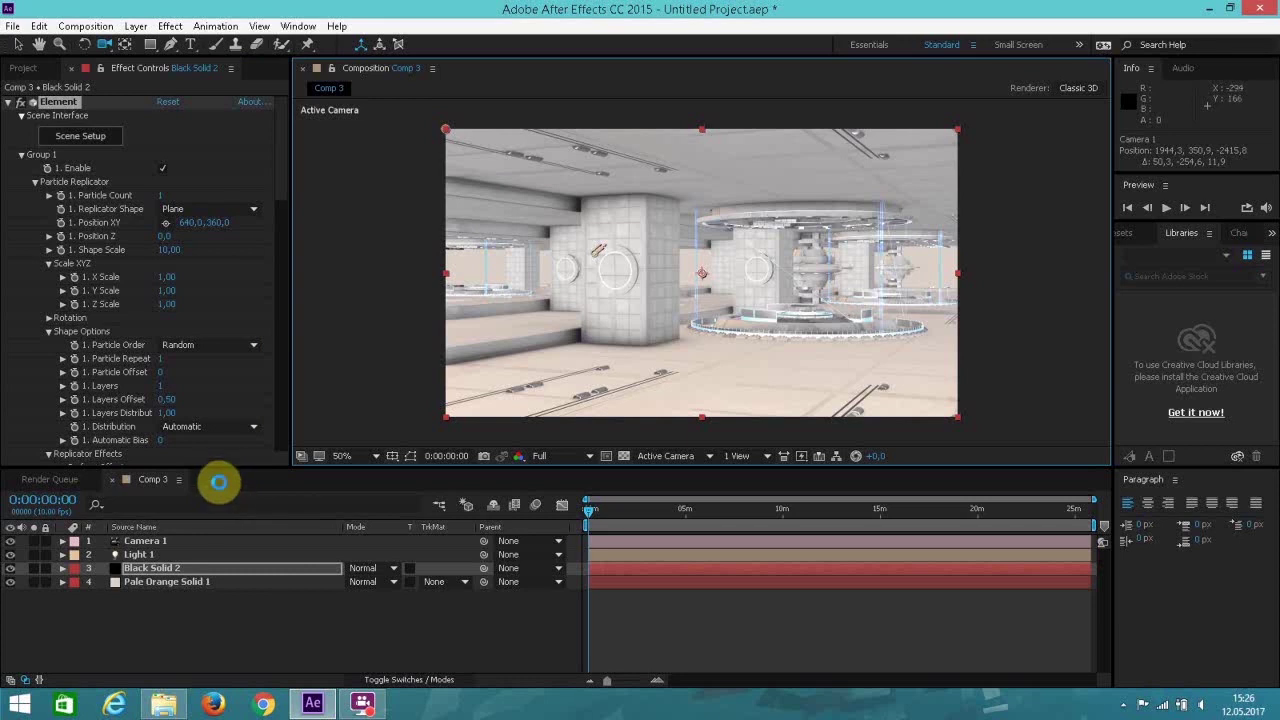
key("ctrl+s")
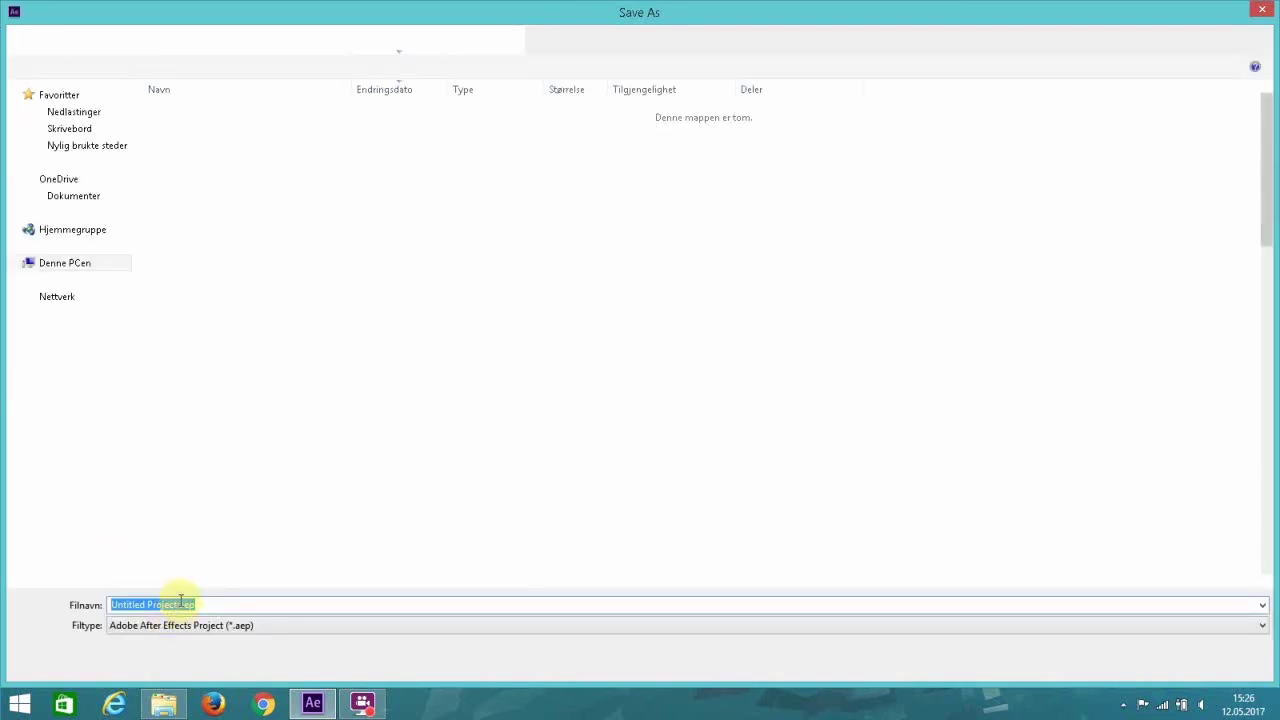
left_click(182, 604)
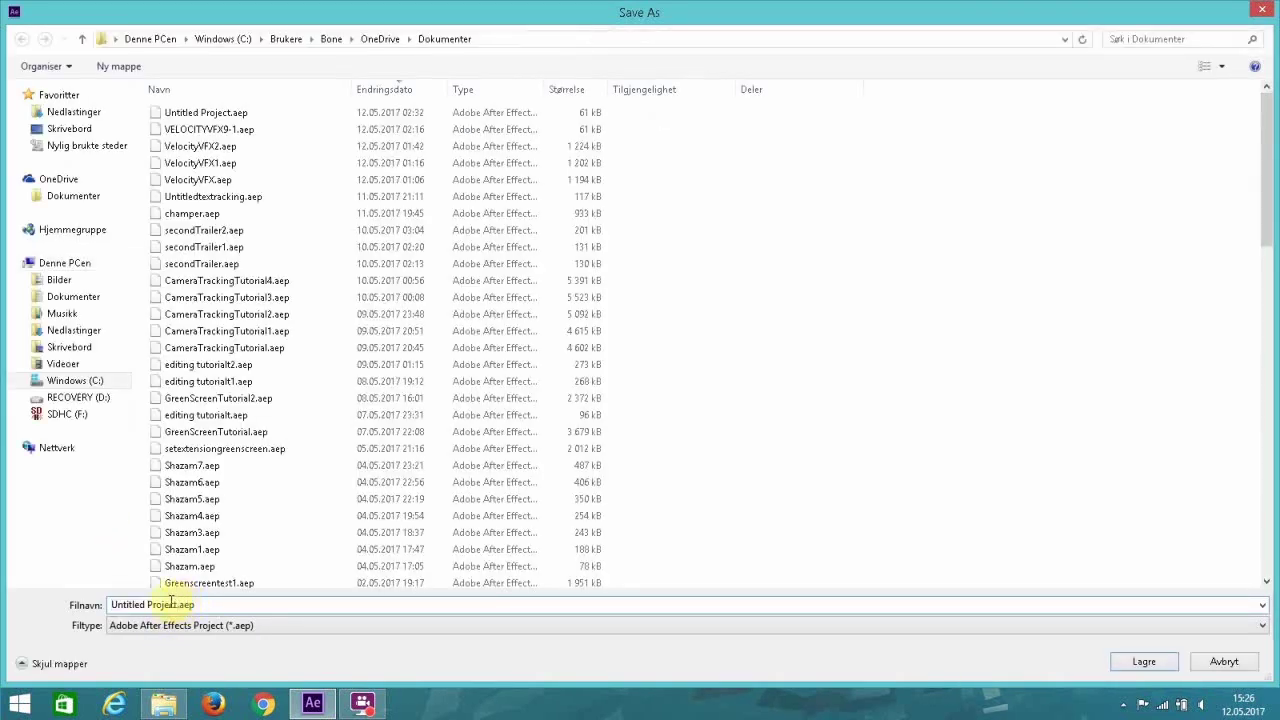
left_click_drag(178, 604, 103, 605)
key("BackSpace")
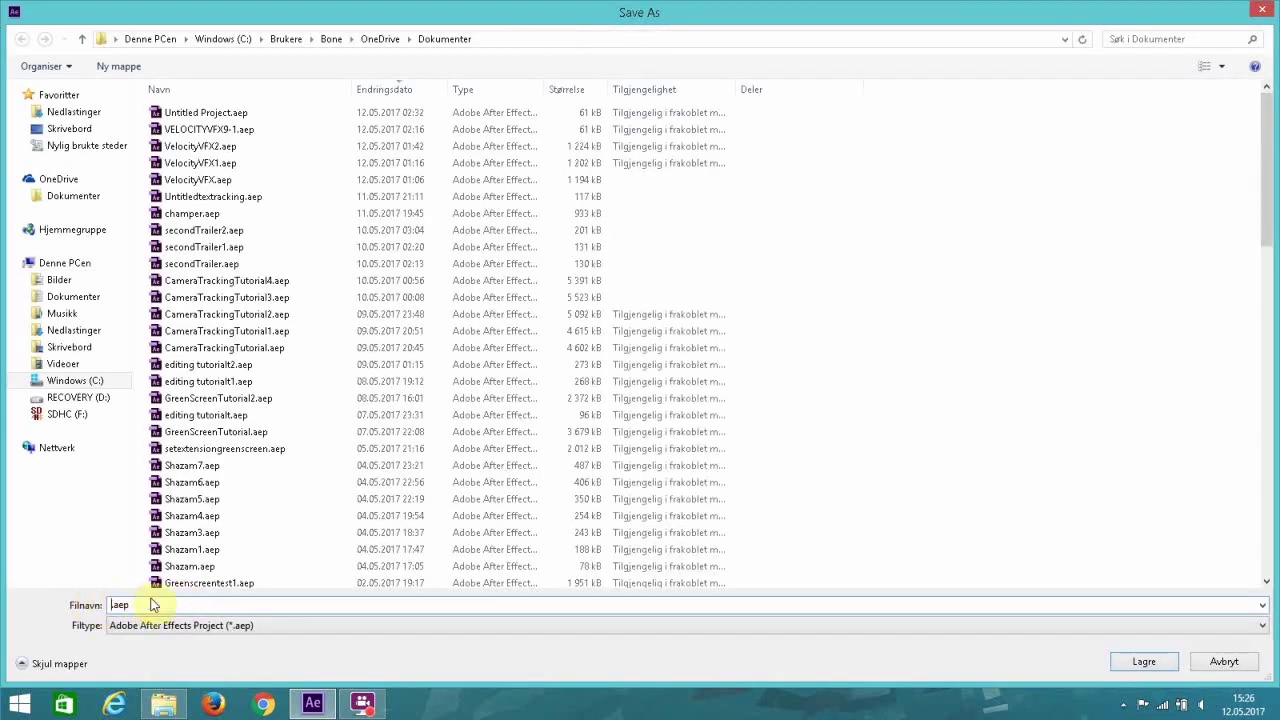
type("Champer")
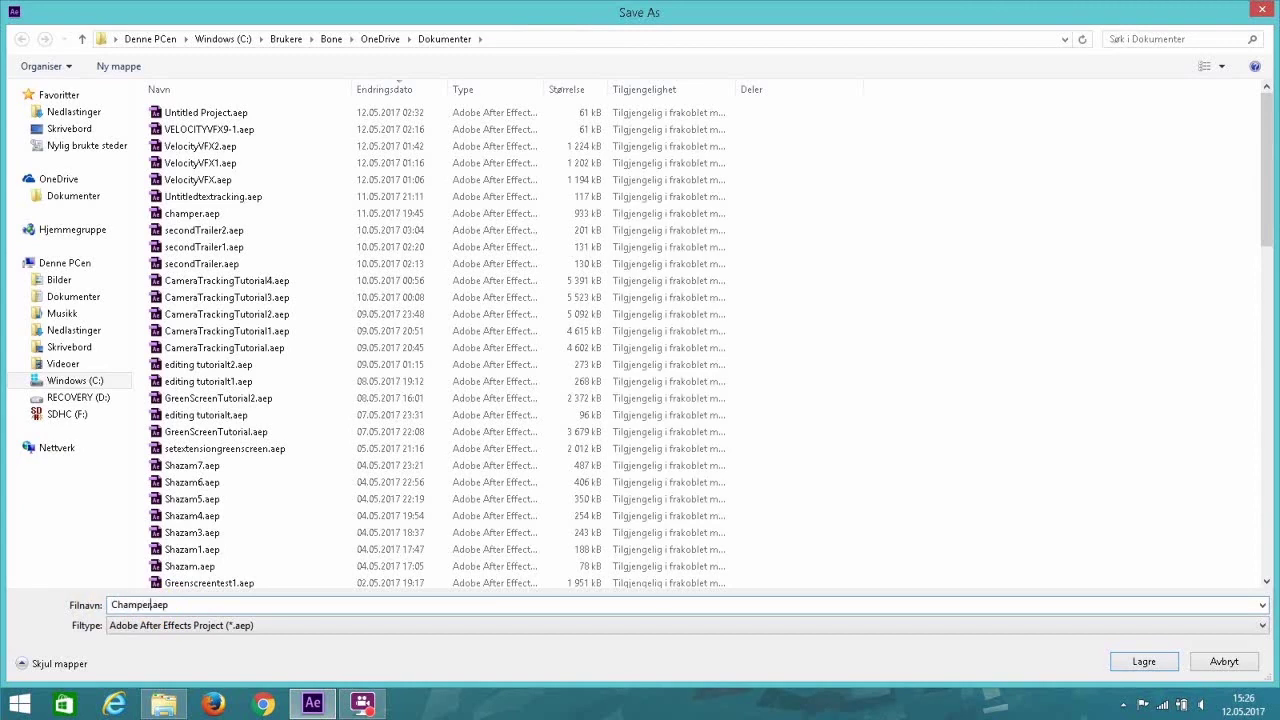
key("Return")
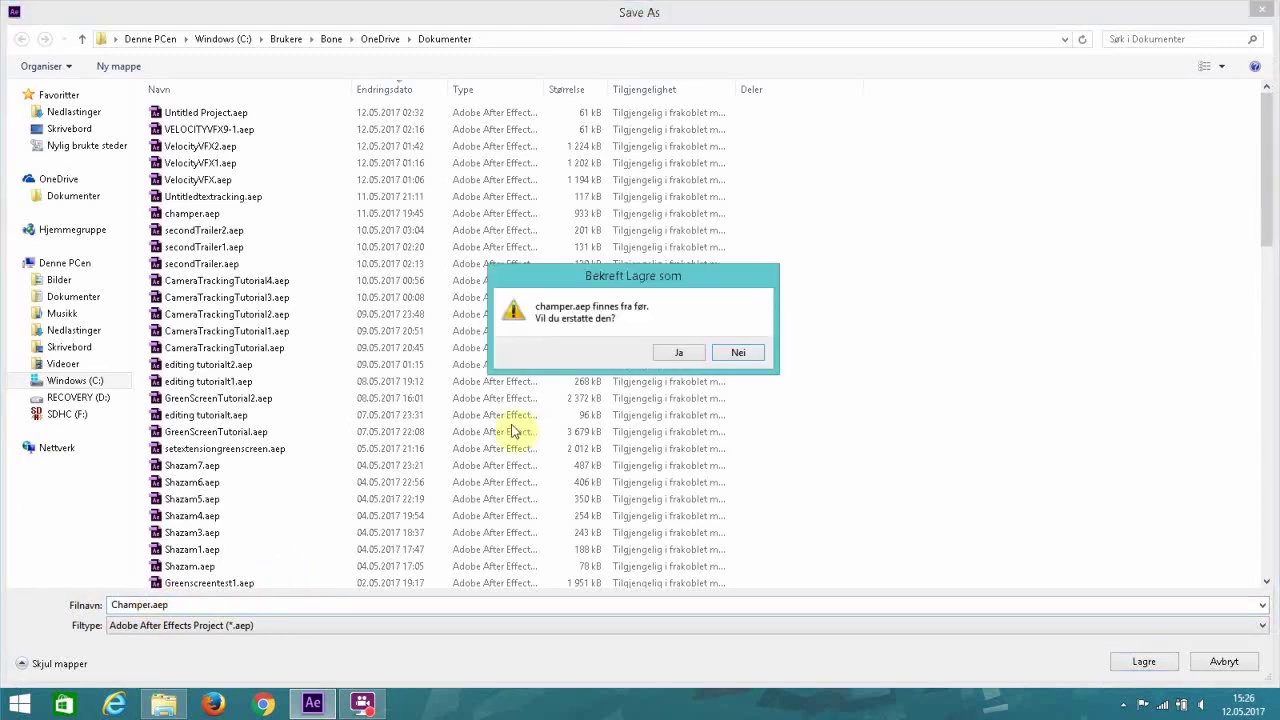
Decline replacing the existing file and save the project as Champer2.aep instead.
key("n")
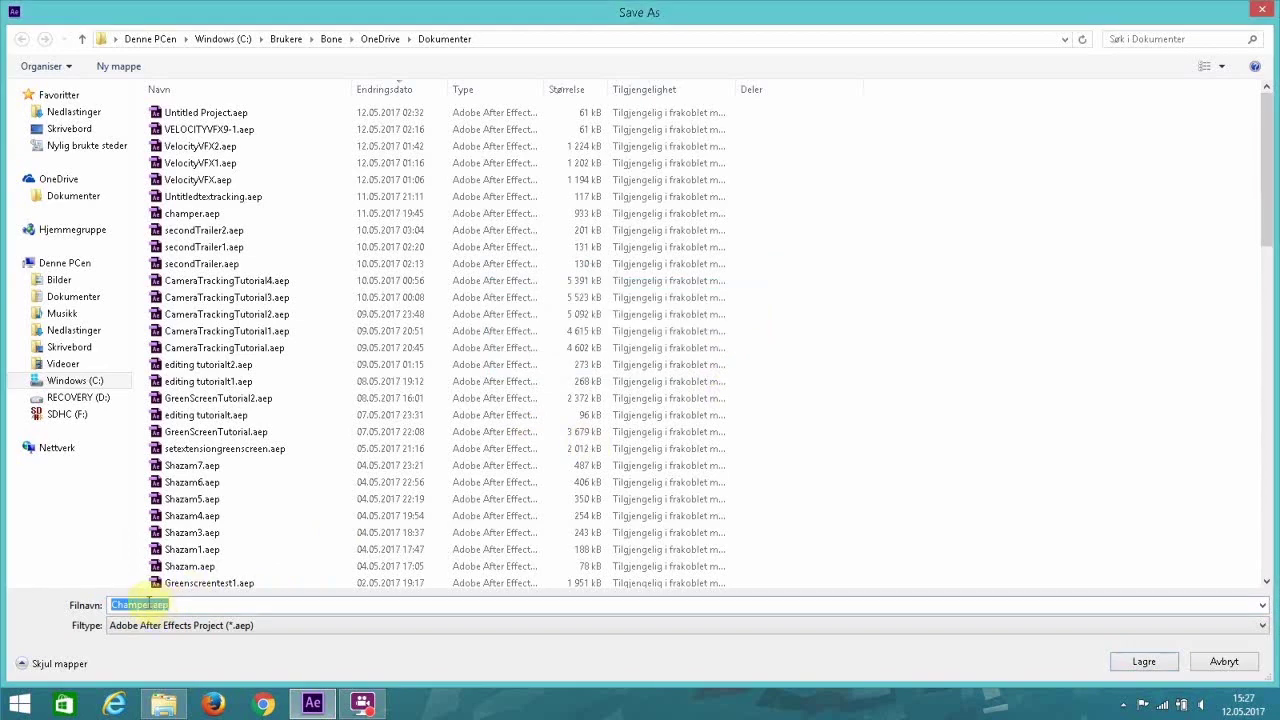
left_click(151, 604)
key("Return")
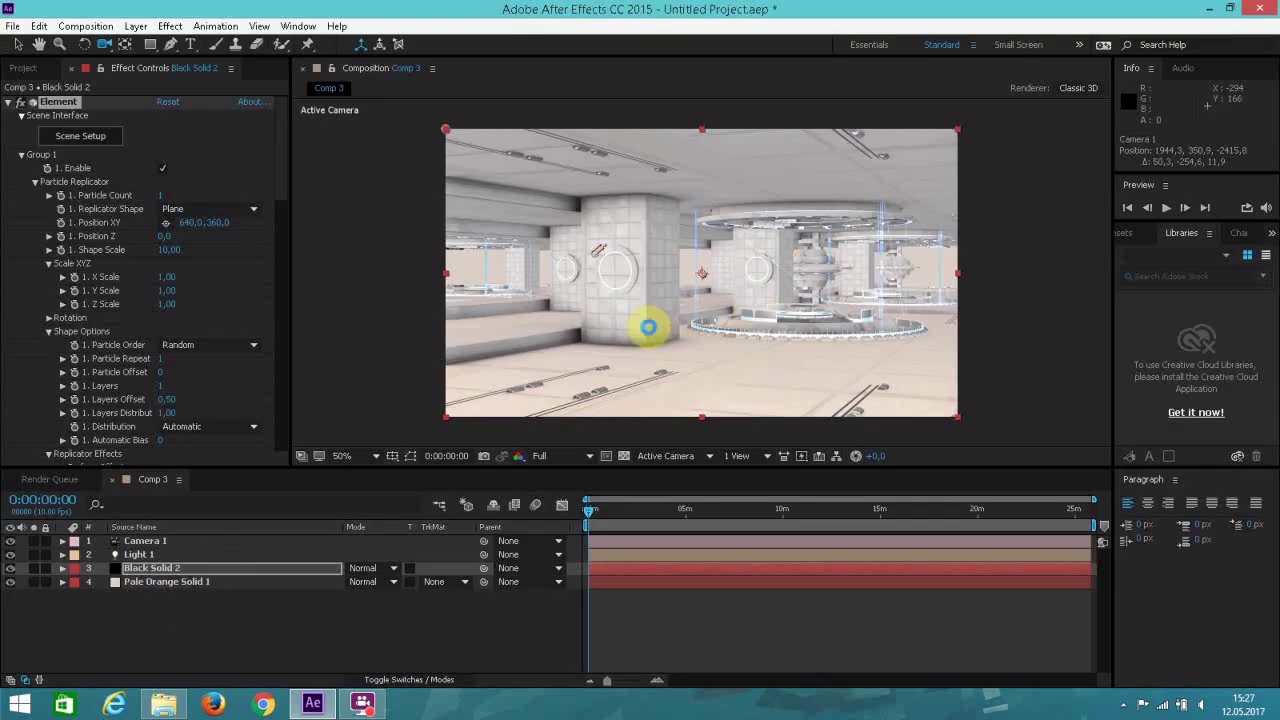
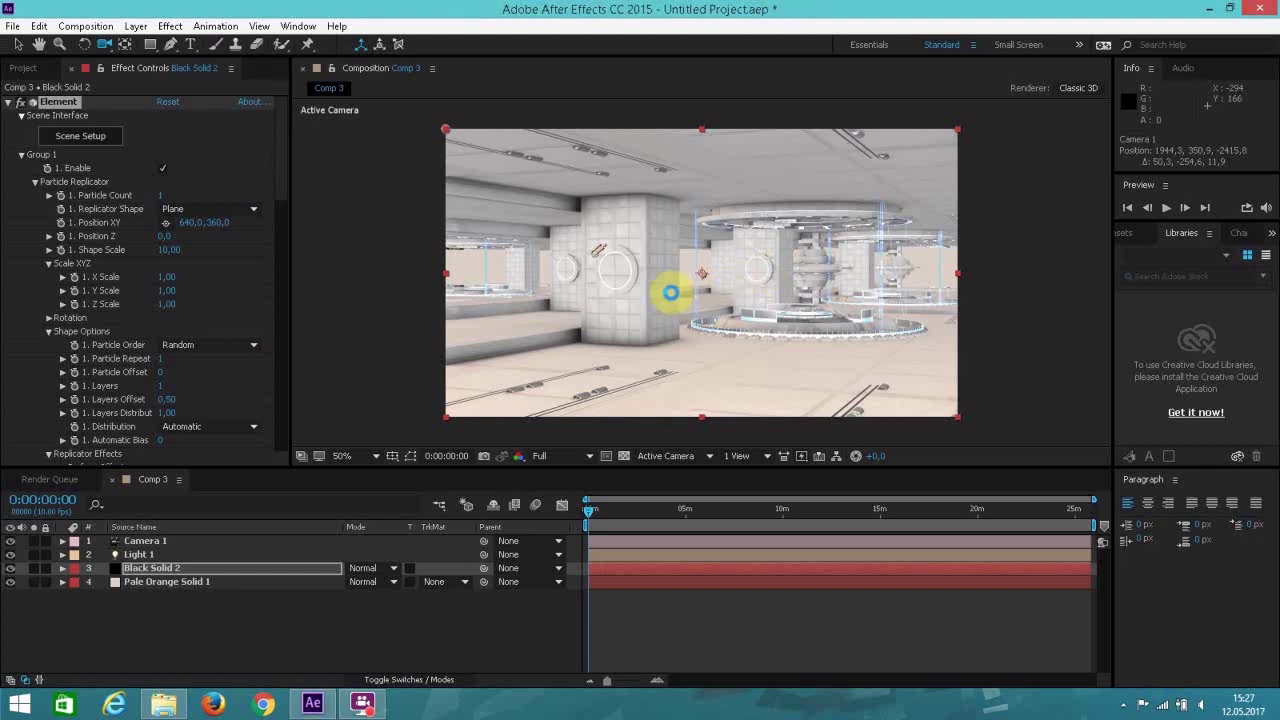
key("ctrl+s")
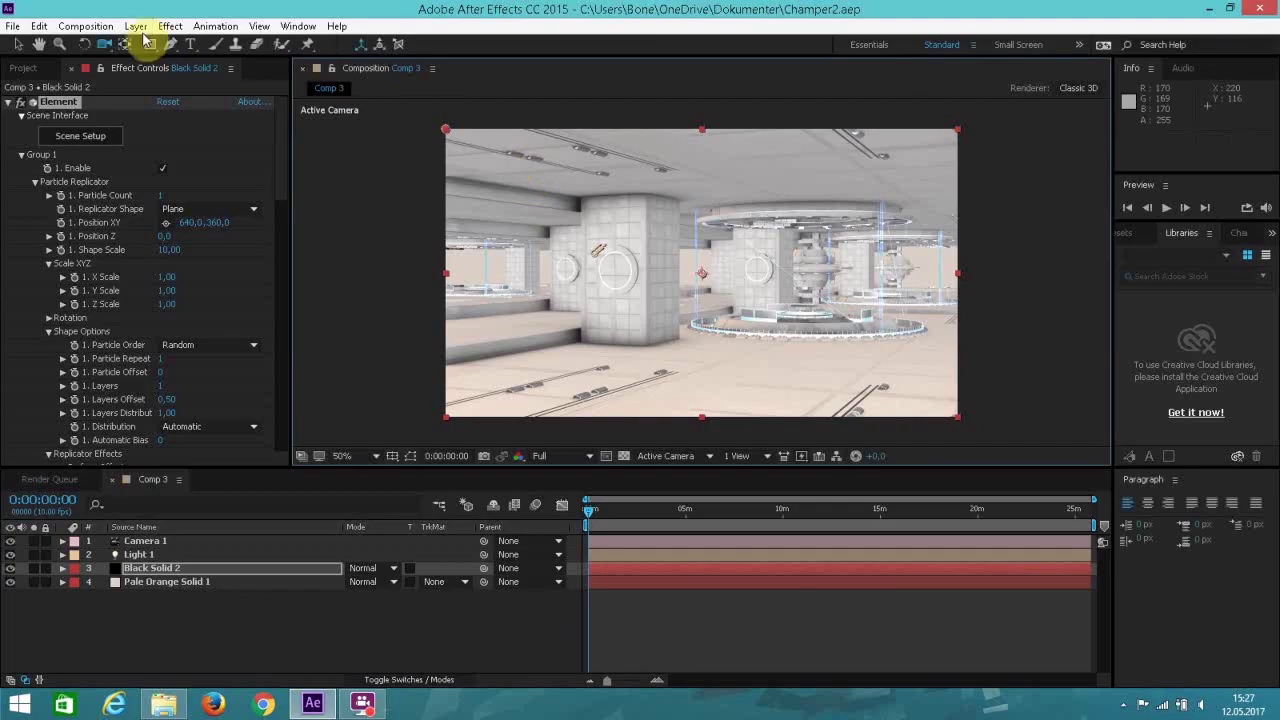
Add a new adjustment layer to Comp 3 above Black Solid 2.
left_click(138, 30)
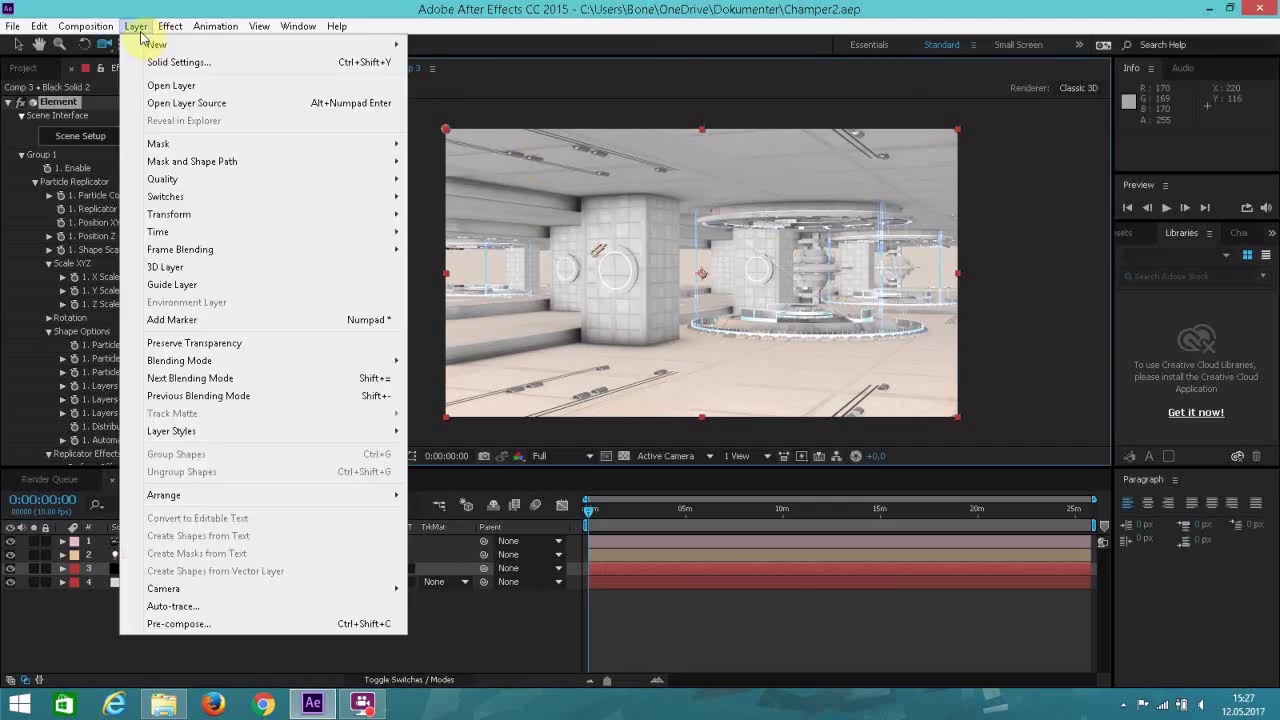
mouse_move(155, 45)
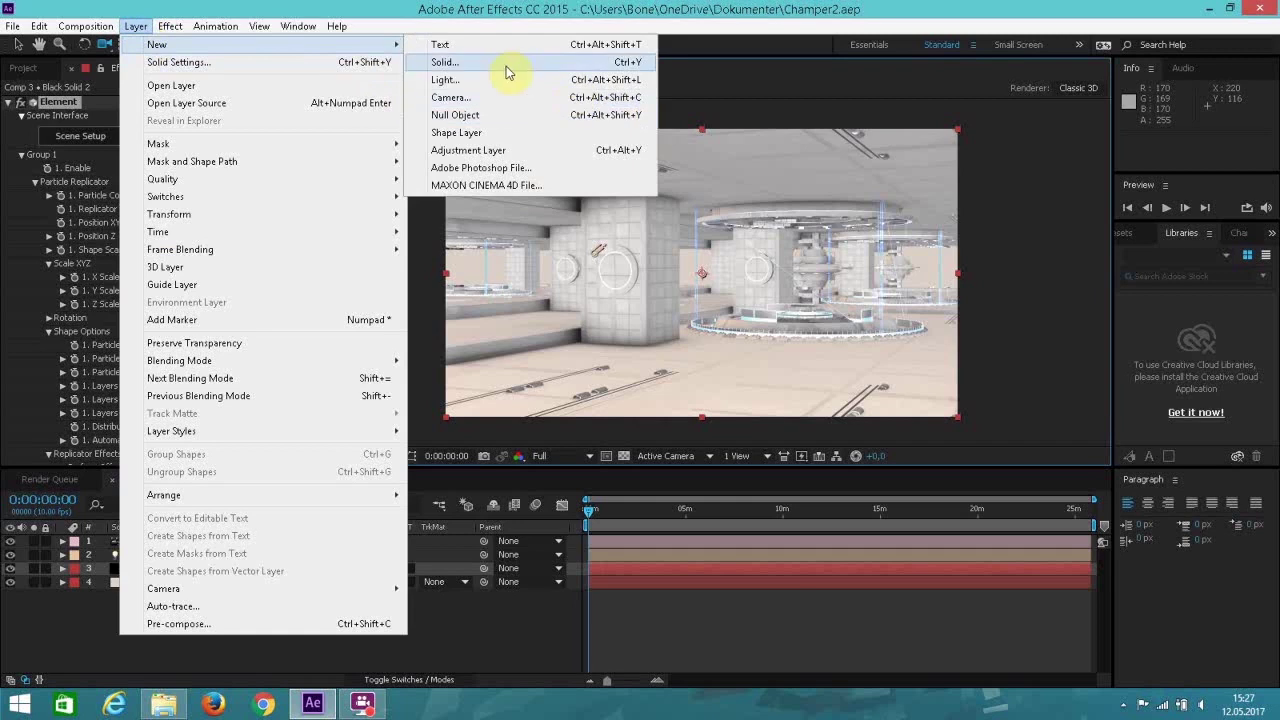
left_click(470, 150)
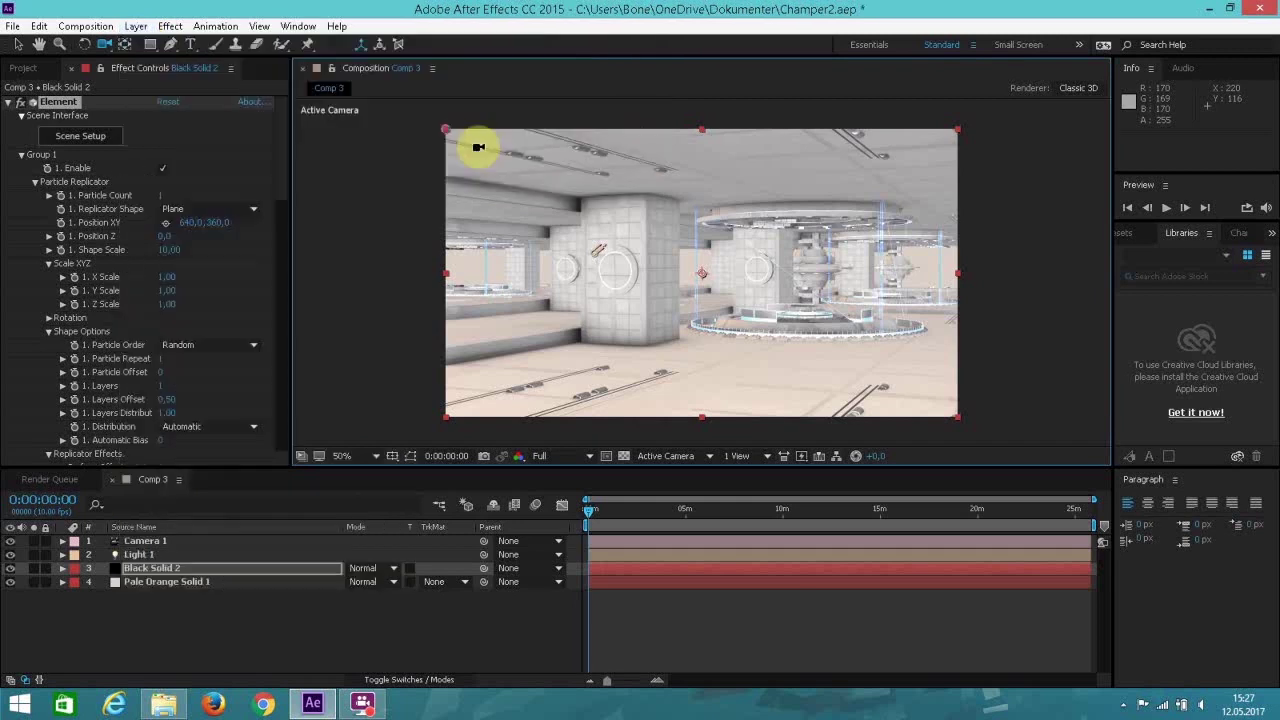
Apply the Curves effect to Adjustment Layer 1 and raise the RGB midtones slightly to brighten the scene.
left_click(170, 26)
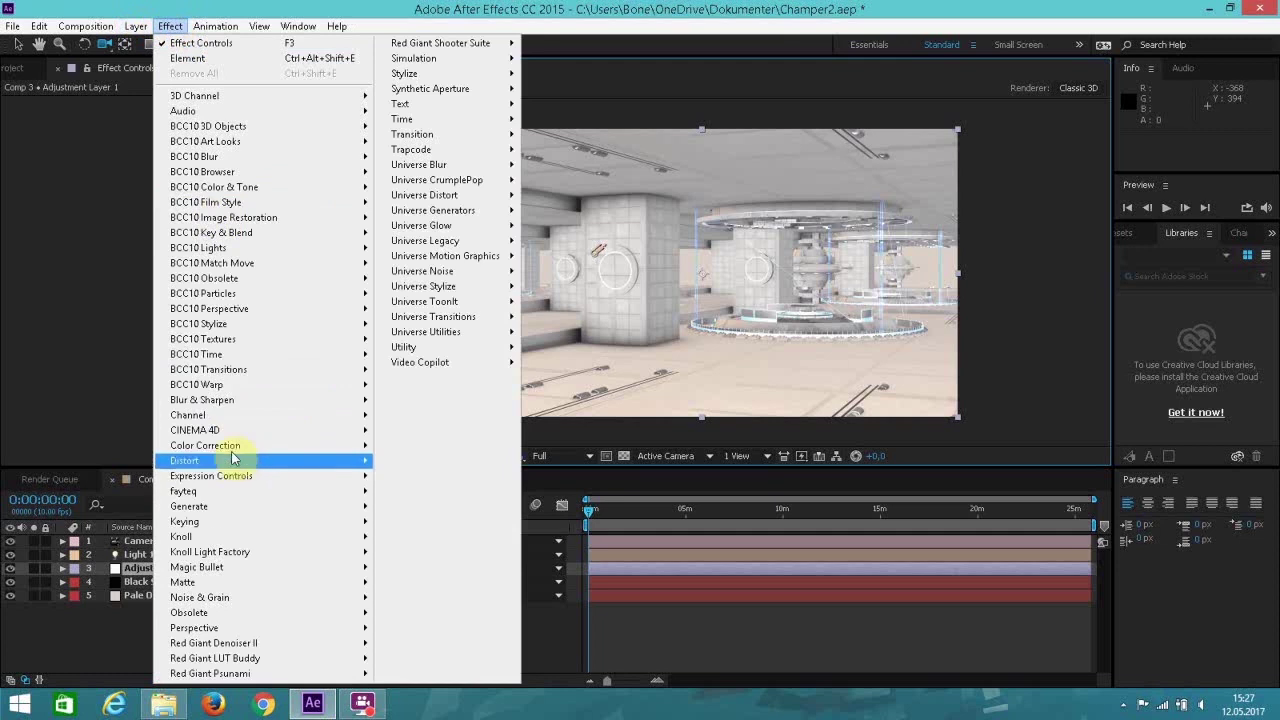
mouse_move(229, 445)
left_click(473, 466)
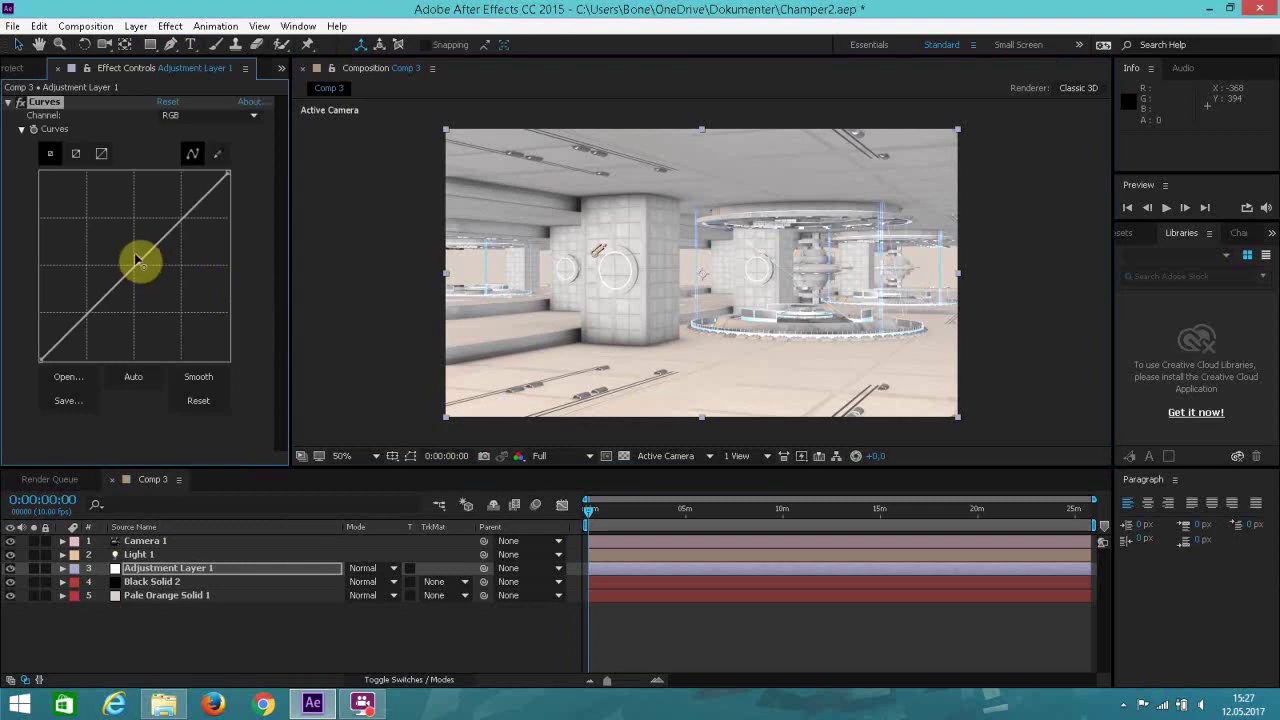
left_click_drag(137, 259, 134, 244)
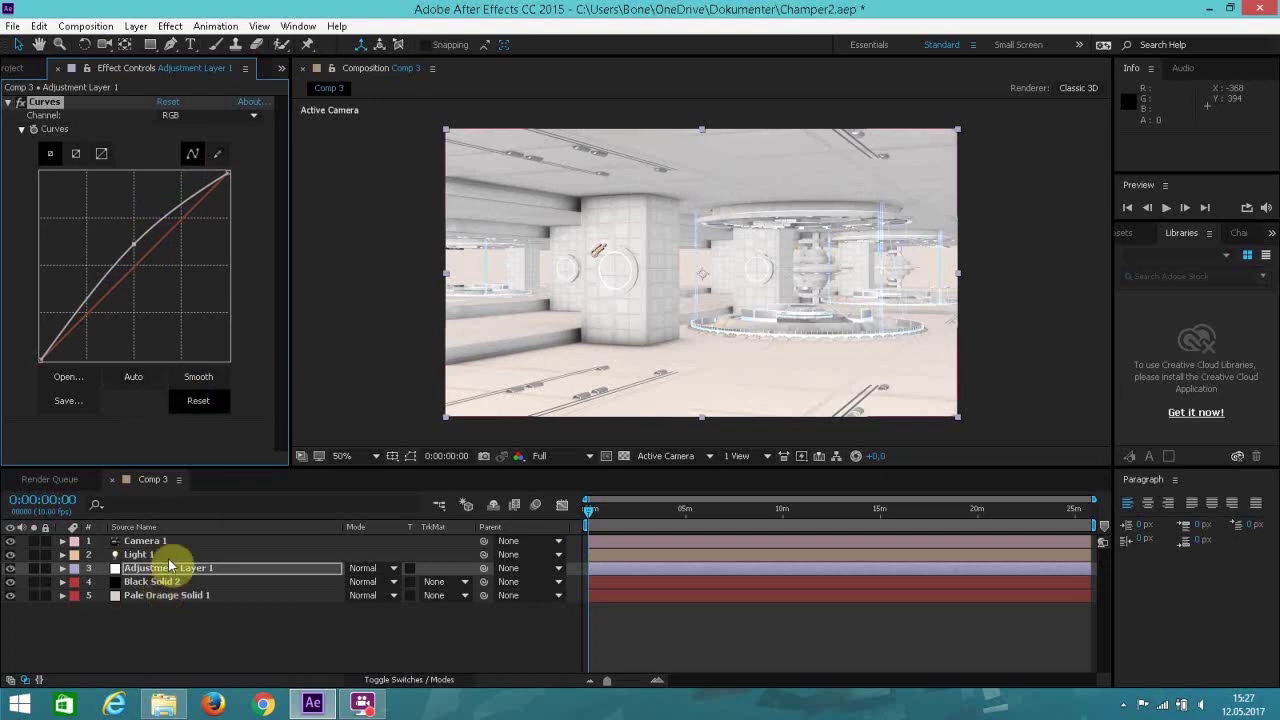
Enable Glow in the Element render settings of Black Solid 2.
left_click(160, 581)
left_click_drag(280, 229, 258, 418)
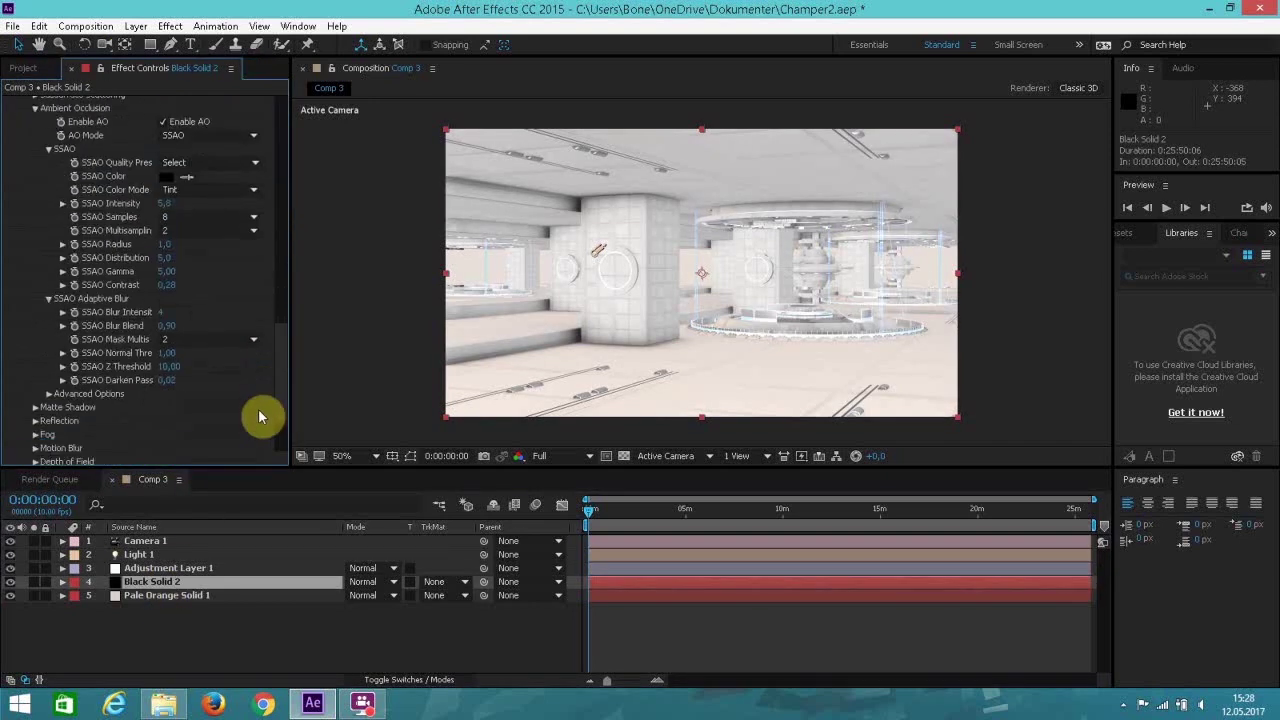
scroll(258, 418, "down", 3)
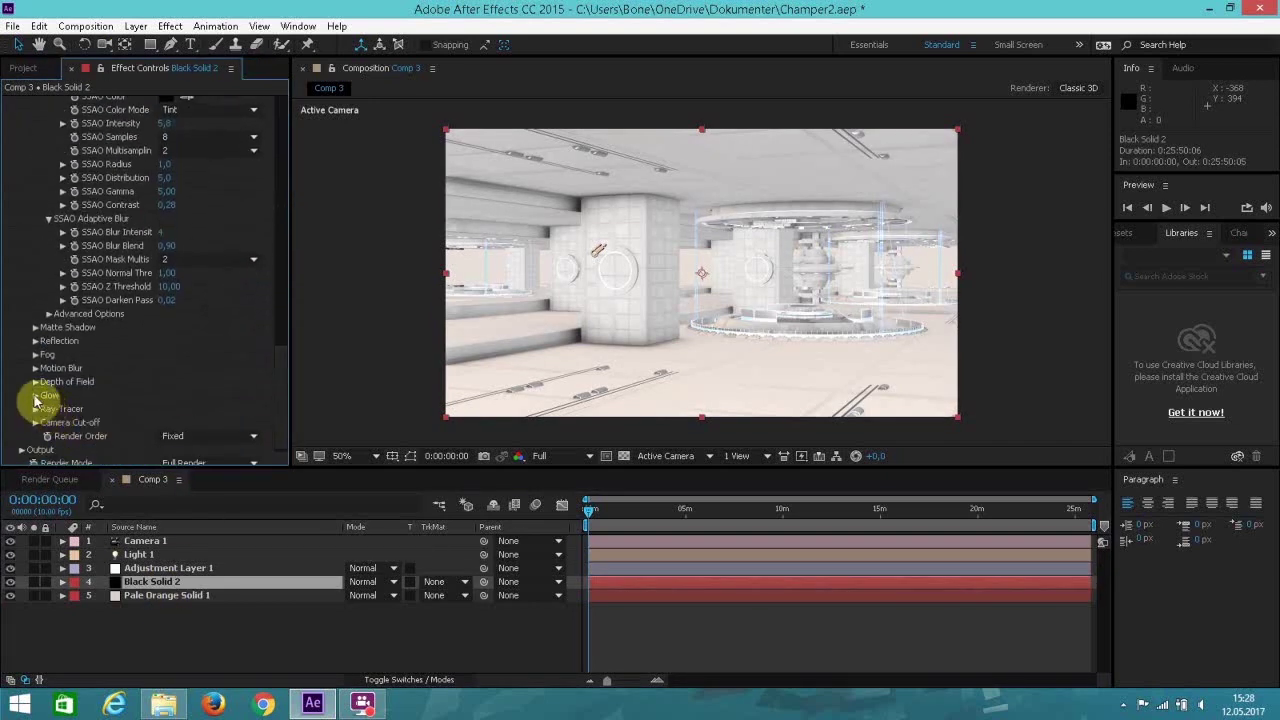
left_click(35, 397)
left_click(163, 254)
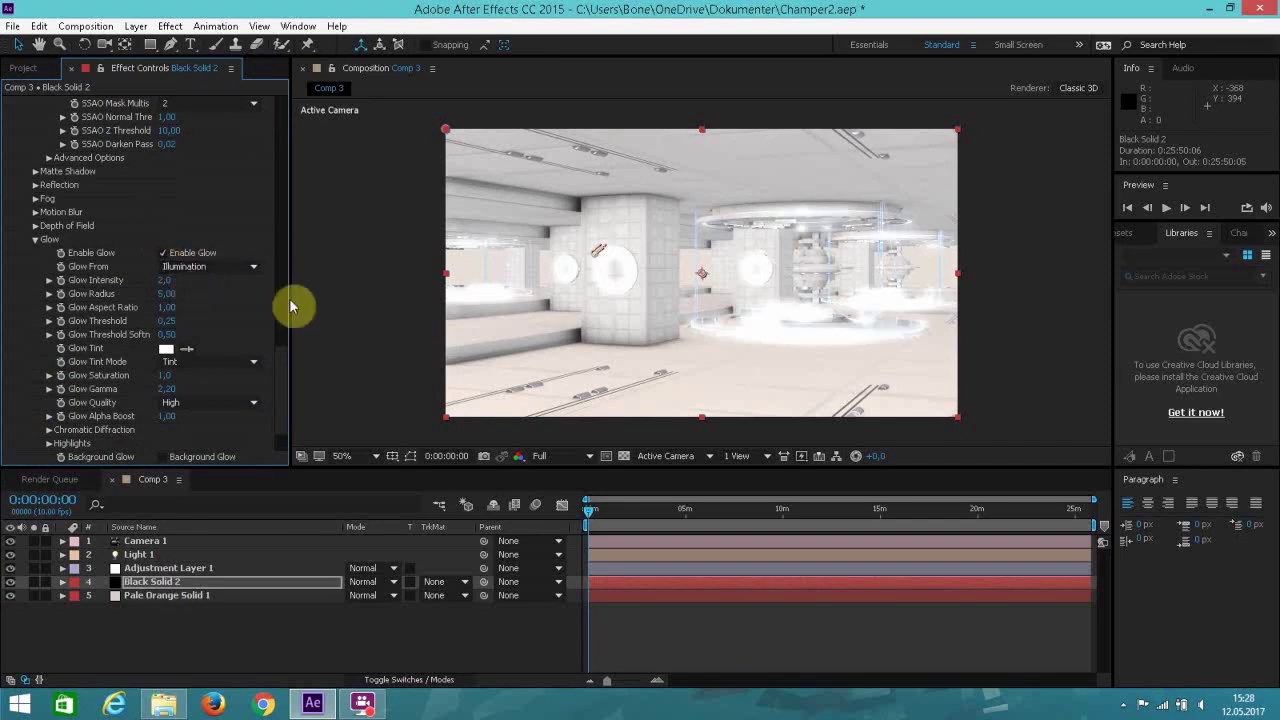
Adjust the Element glow on Black Solid 2 to intensity 0,5 with radius 9,80 and aspect ratio 1,88.
scroll(659, 340, "up", 2)
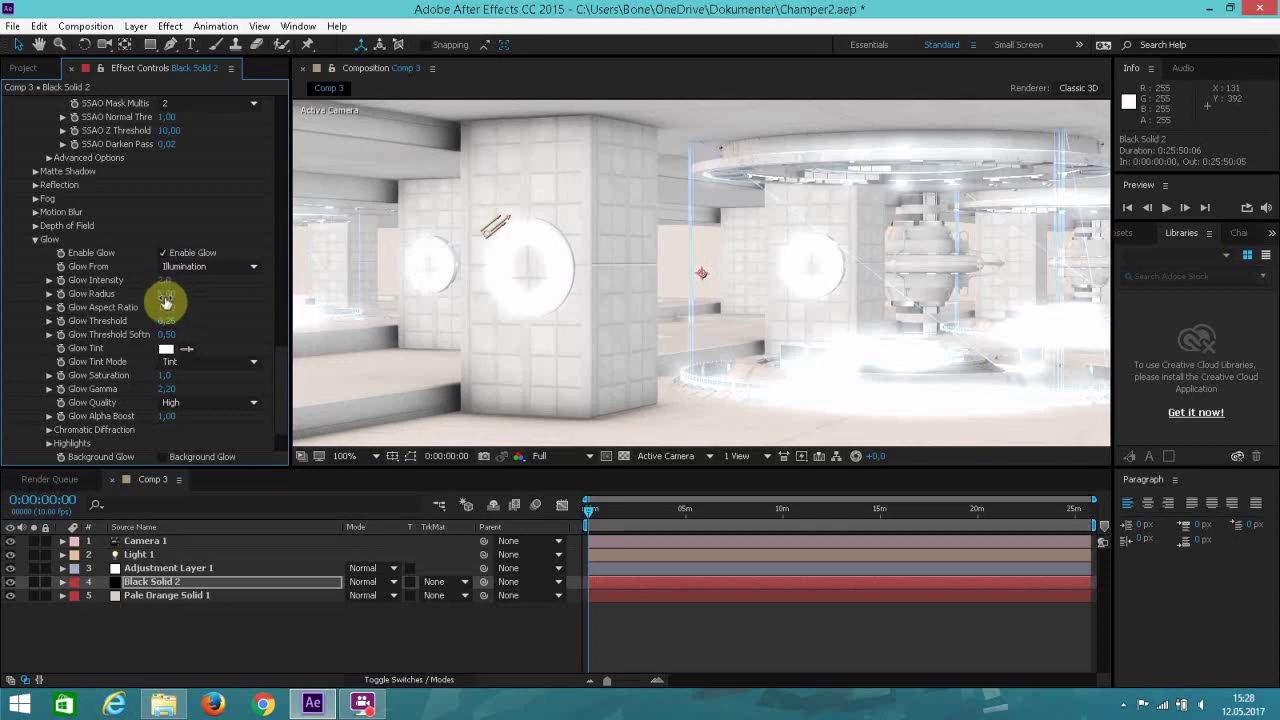
left_click_drag(155, 296, 140, 302)
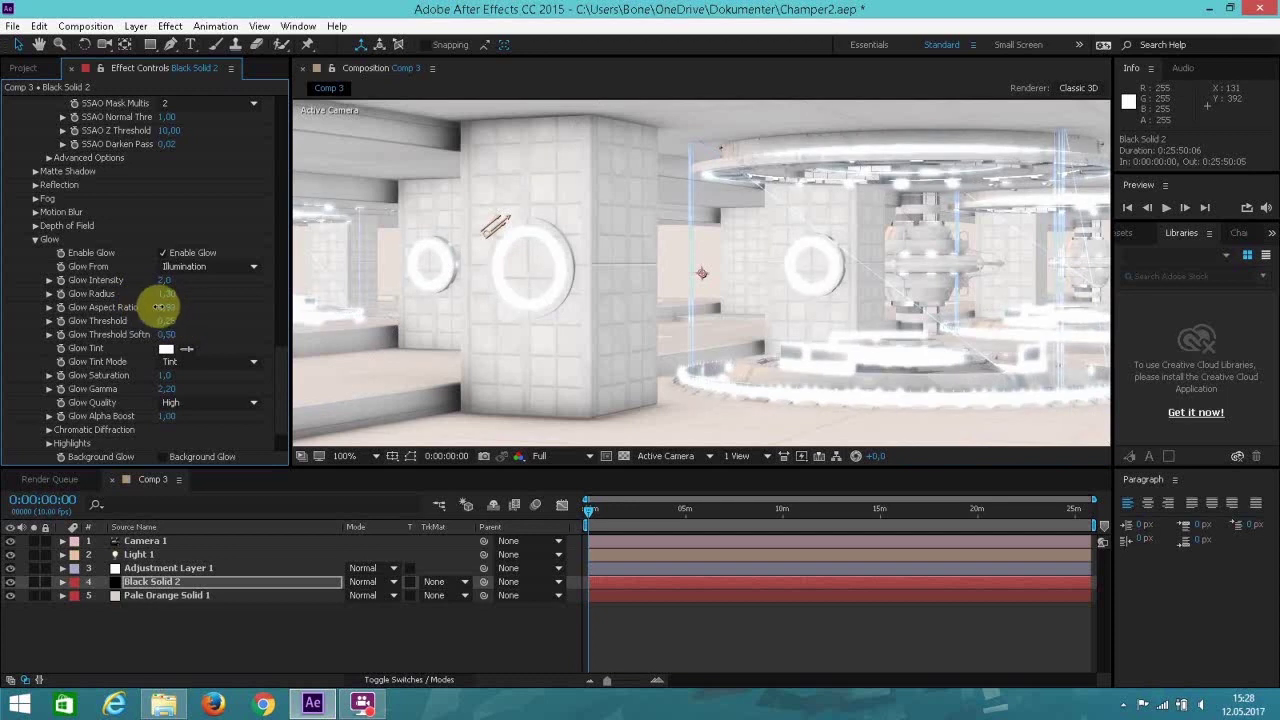
left_click_drag(166, 314, 520, 332)
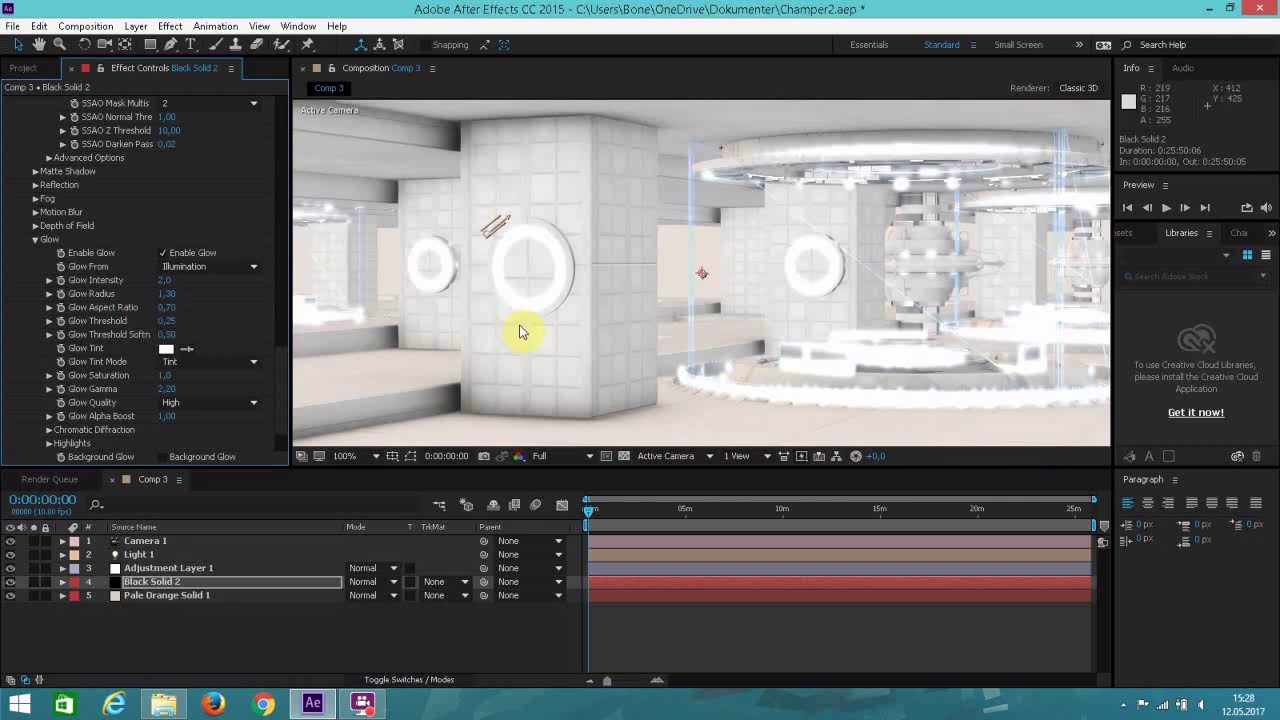
left_click_drag(164, 281, 175, 317)
mouse_move(170, 308)
left_mouse_down()
mouse_move(226, 306)
mouse_move(148, 308)
left_mouse_up()
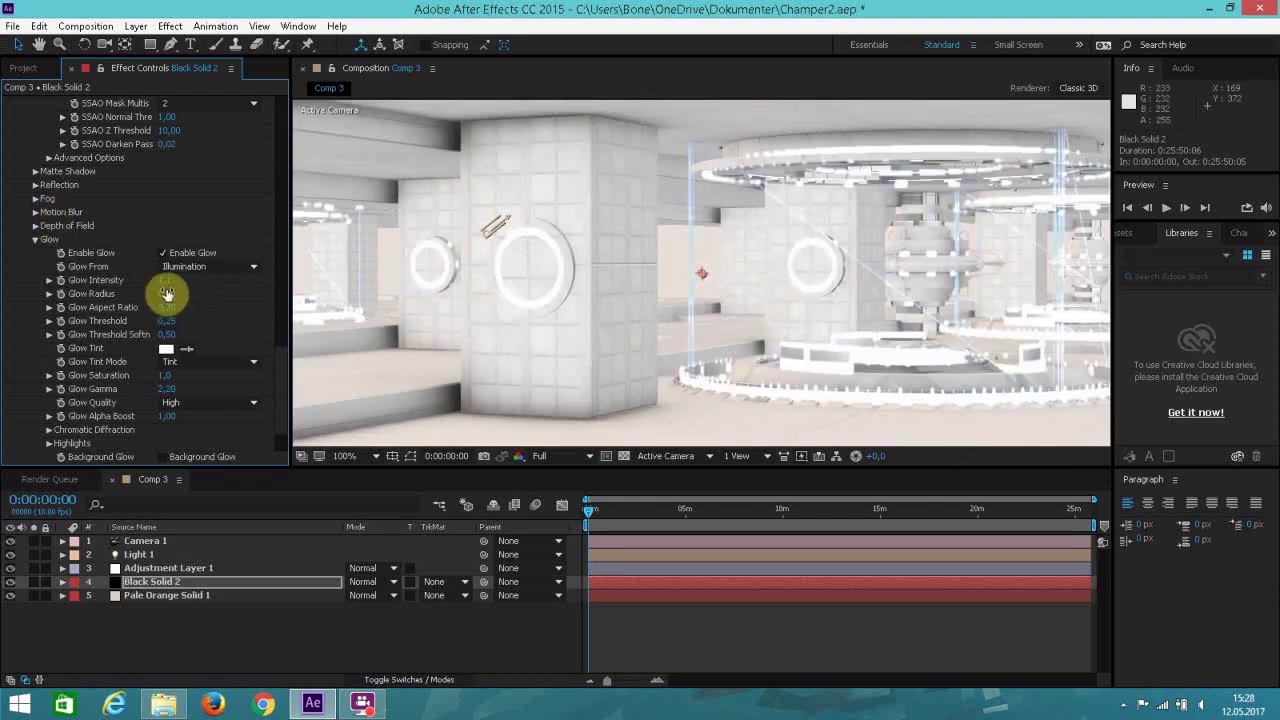
mouse_move(167, 295)
left_mouse_down()
mouse_move(191, 288)
mouse_move(143, 280)
mouse_move(183, 294)
mouse_move(171, 311)
mouse_move(200, 306)
mouse_move(170, 312)
mouse_move(262, 297)
mouse_move(150, 287)
mouse_move(165, 278)
mouse_move(166, 295)
mouse_move(193, 297)
mouse_move(181, 293)
left_mouse_up()
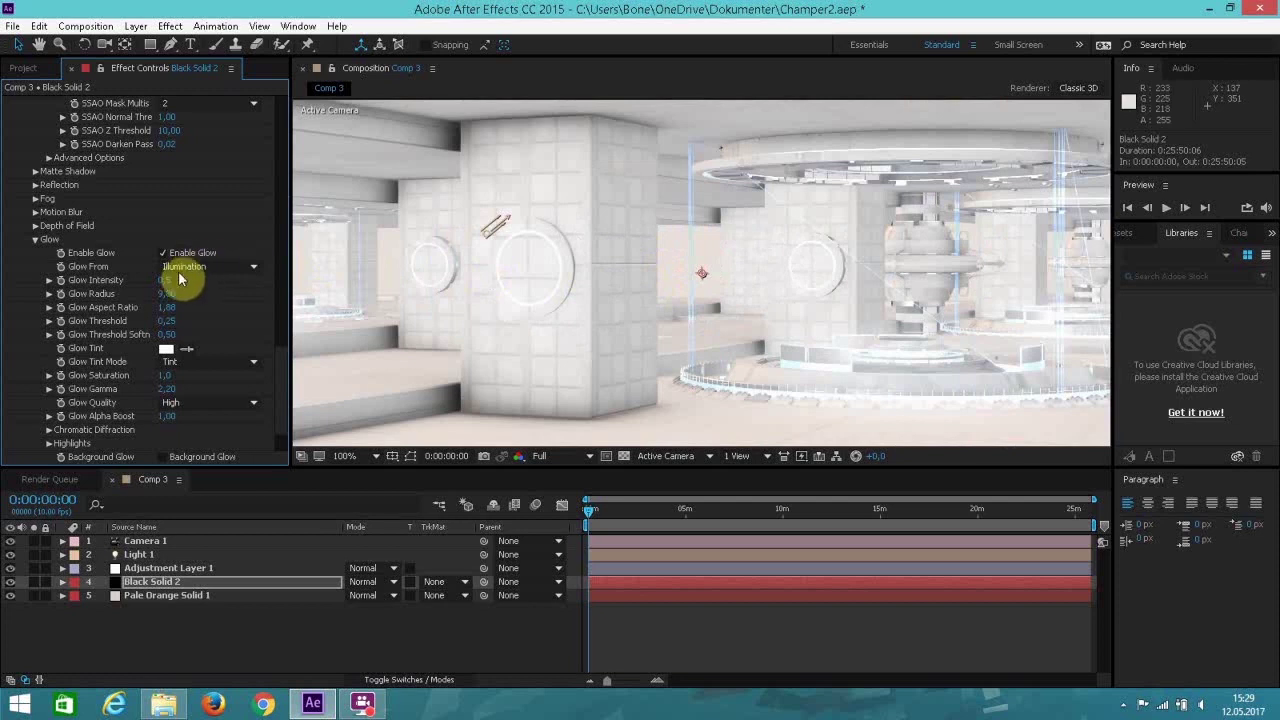
Raise the glow threshold to 1,91 with aspect ratio 1,78 and set the glow intensity to 0,8.
left_click_drag(171, 279, 175, 281)
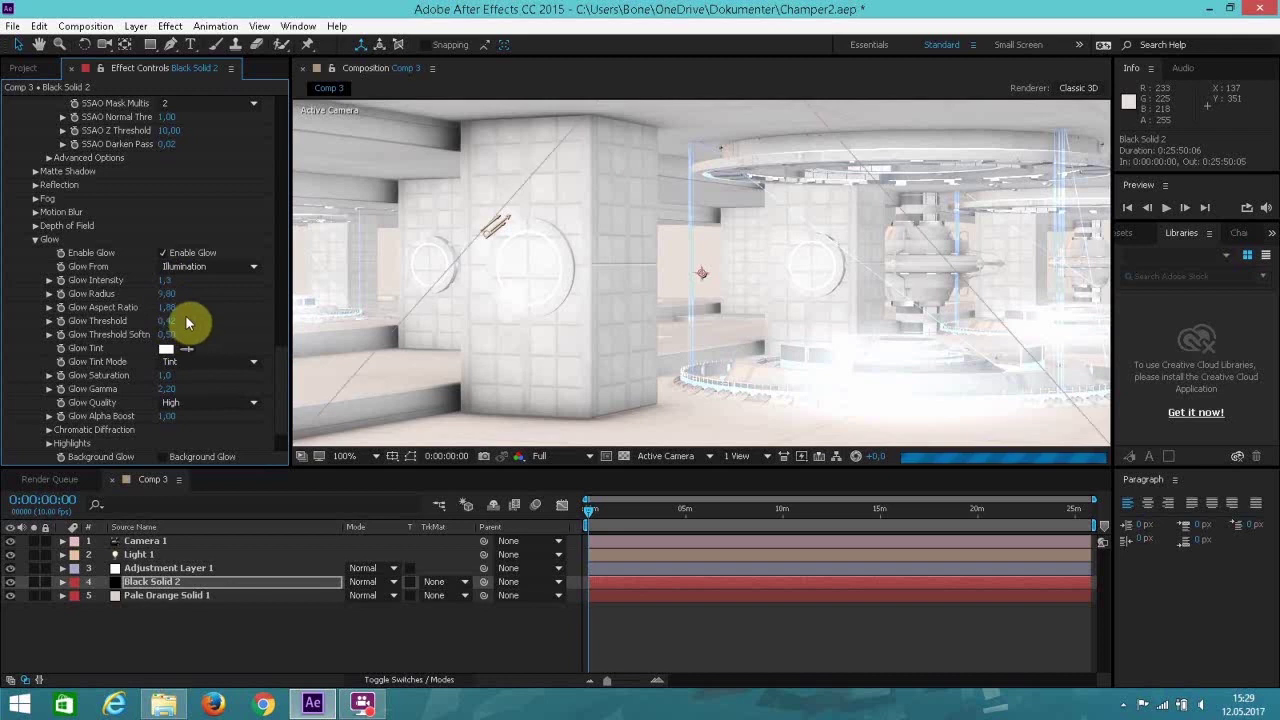
left_click_drag(166, 318, 216, 328)
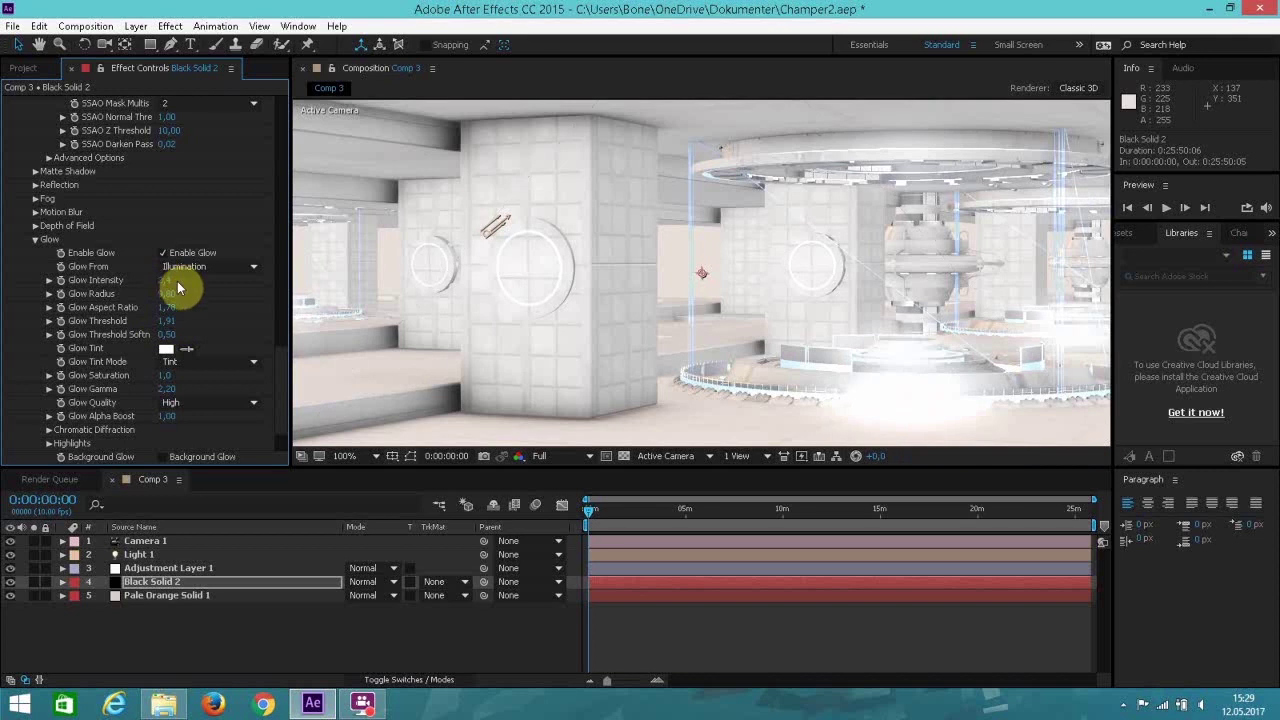
left_click_drag(156, 286, 150, 287)
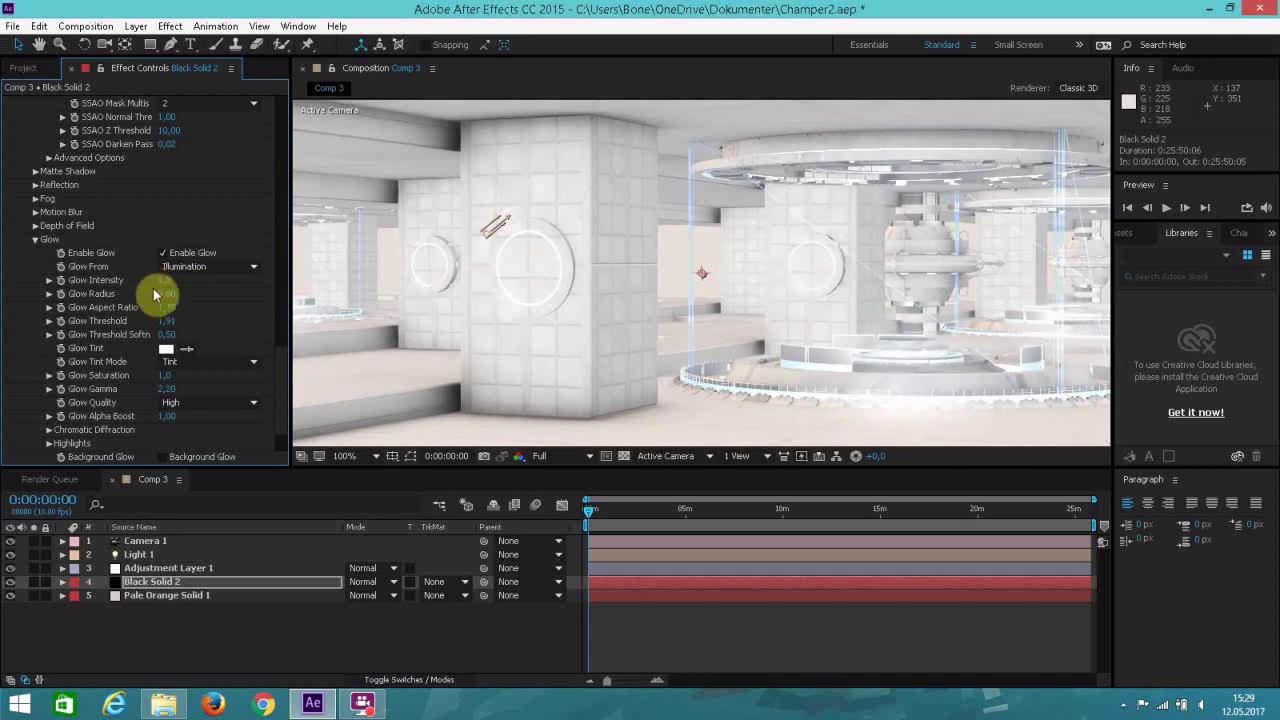
Try Luminance as the glow source and raise the glow intensity to 6,1.
scroll(518, 297, "down", 2)
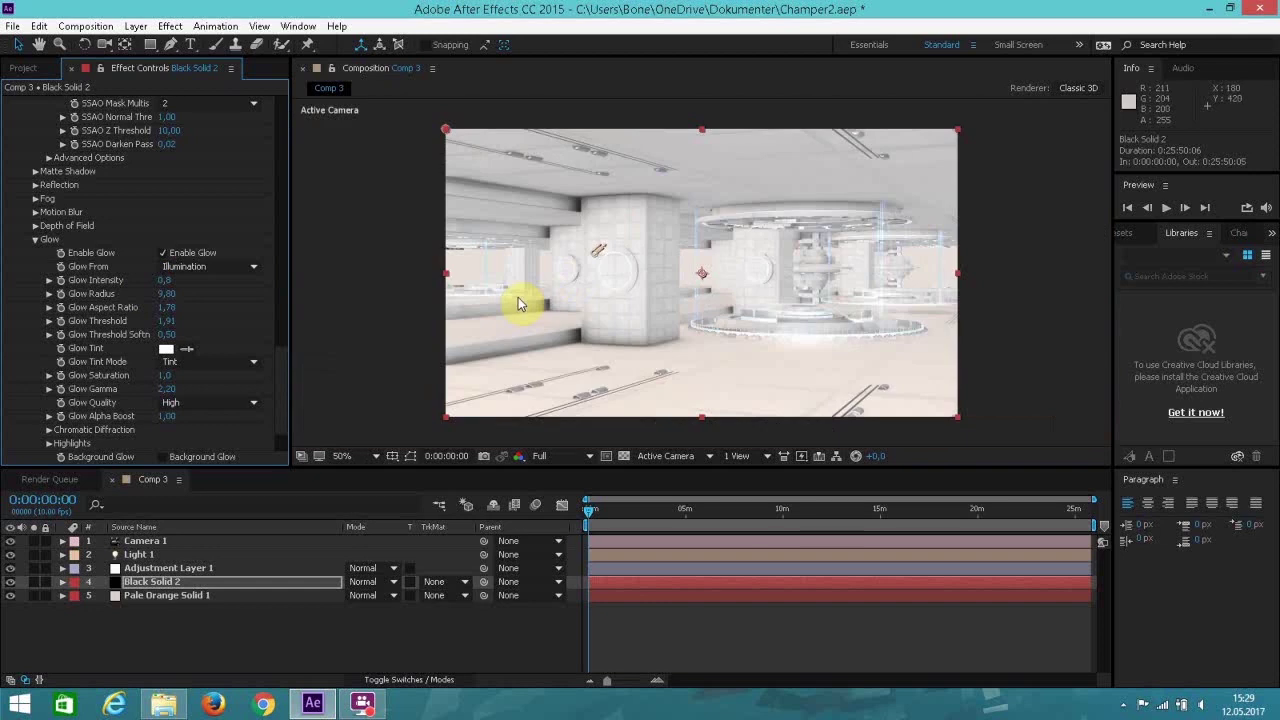
left_click(210, 267)
left_click(208, 293)
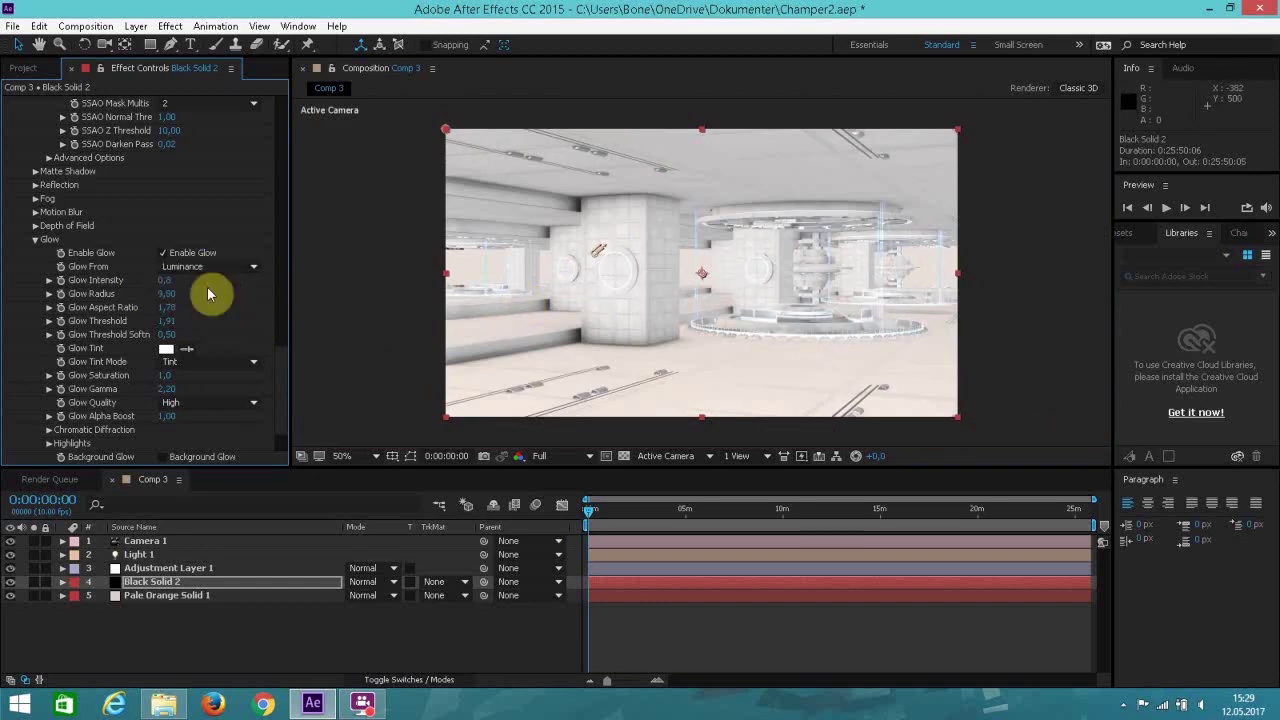
scroll(643, 323, "up", 2)
left_click_drag(168, 281, 213, 285)
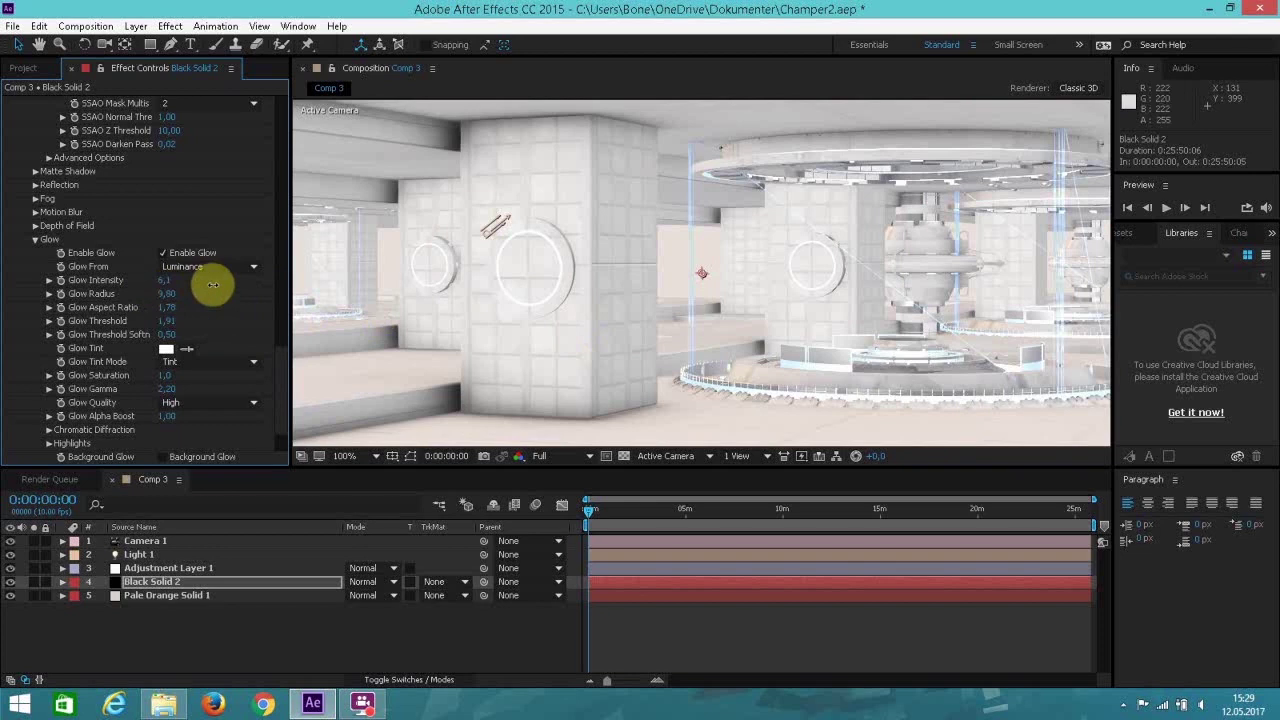
Set the glow source back to Illumination and reduce the glow intensity until the rings glow only softly.
left_click(195, 267)
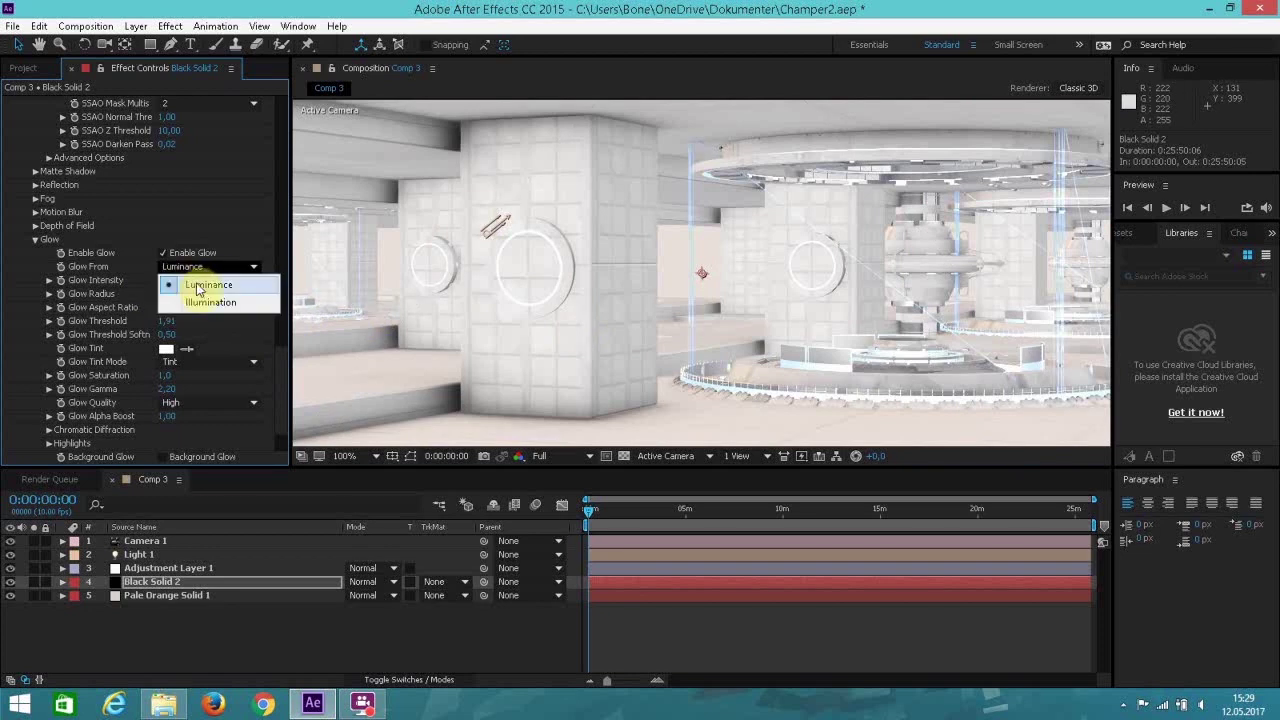
left_click(210, 302)
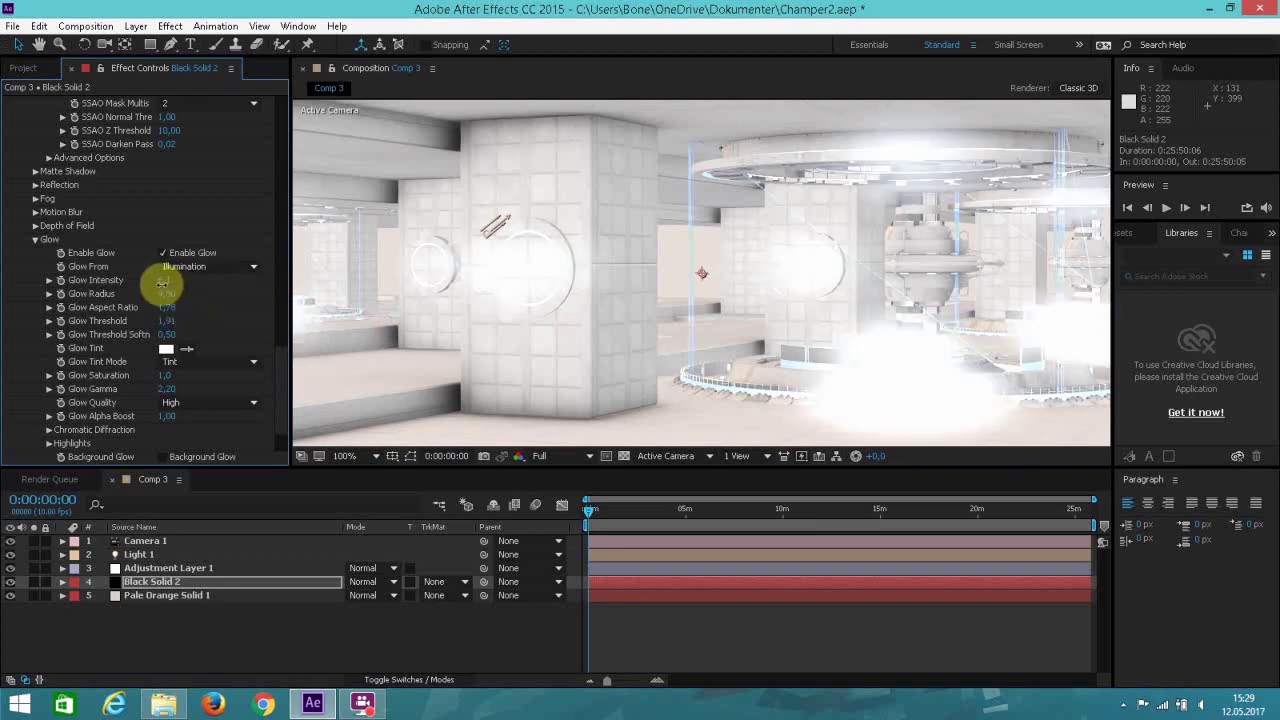
left_click_drag(153, 286, 199, 280)
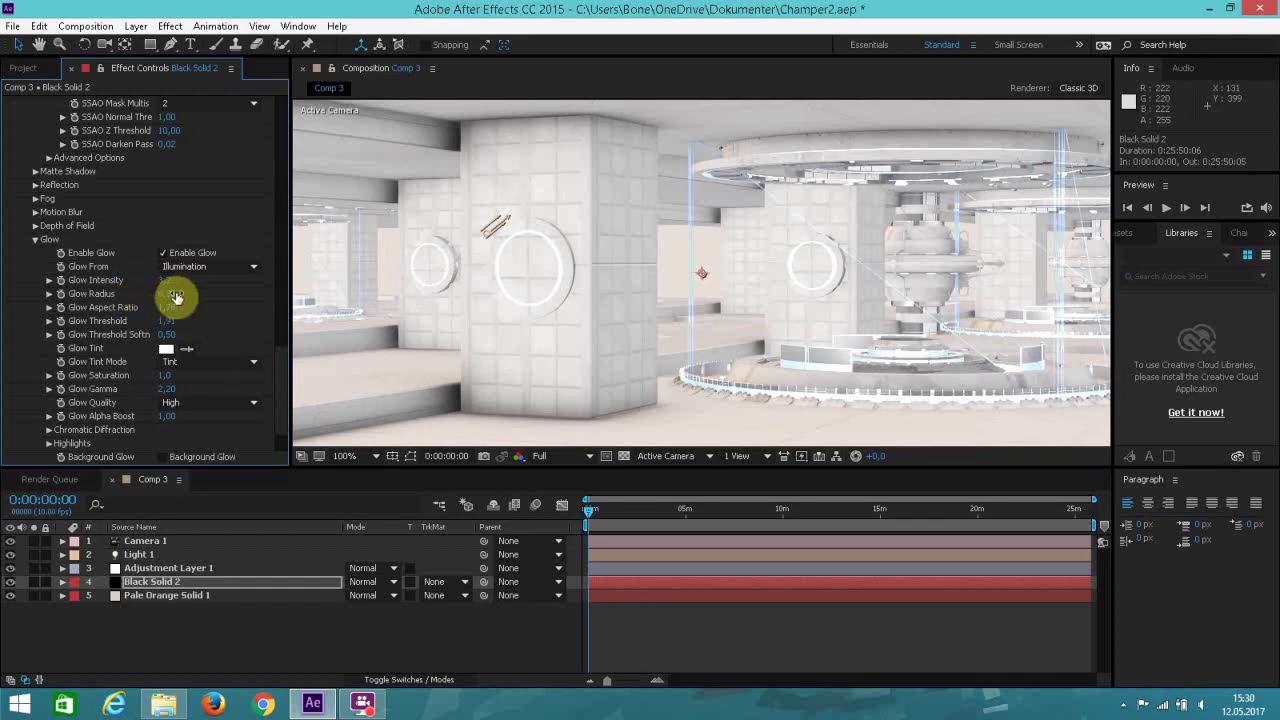
Try a stronger Element glow on Black Solid 2 with intensity 4,2, radius 4,10 and aspect ratio 0,87.
left_click_drag(175, 296, 141, 288)
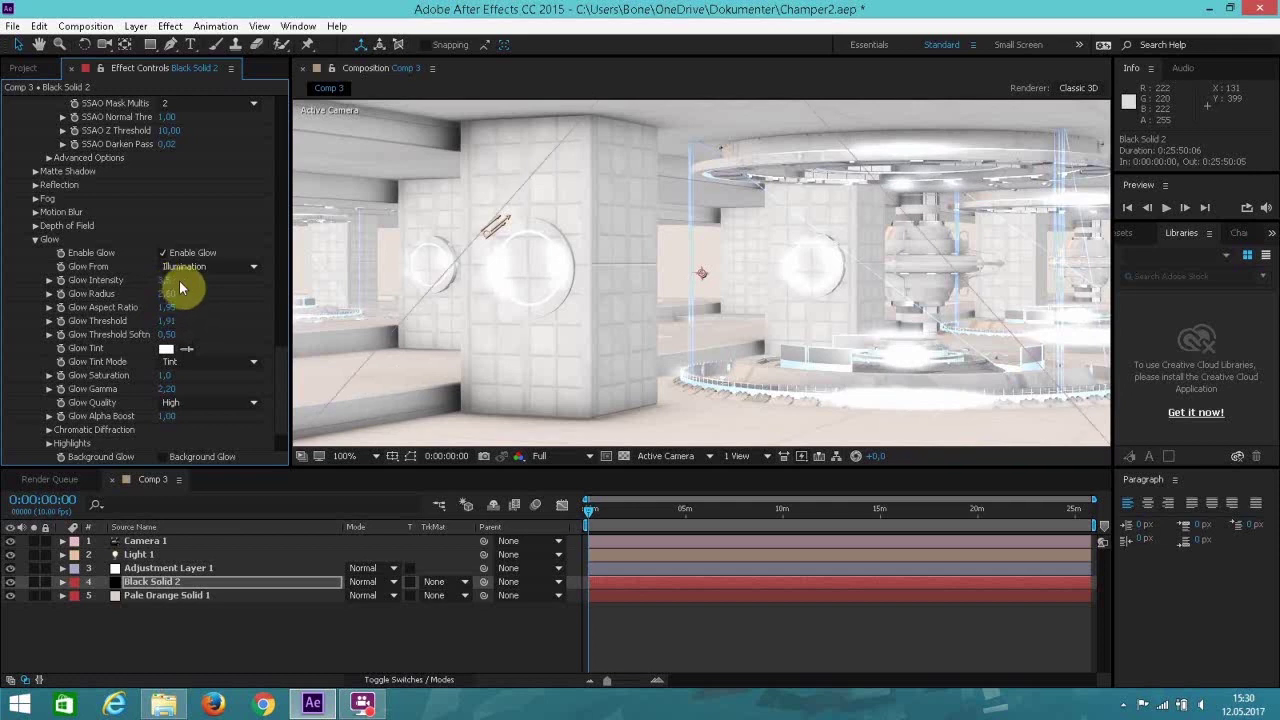
left_click_drag(168, 295, 182, 298)
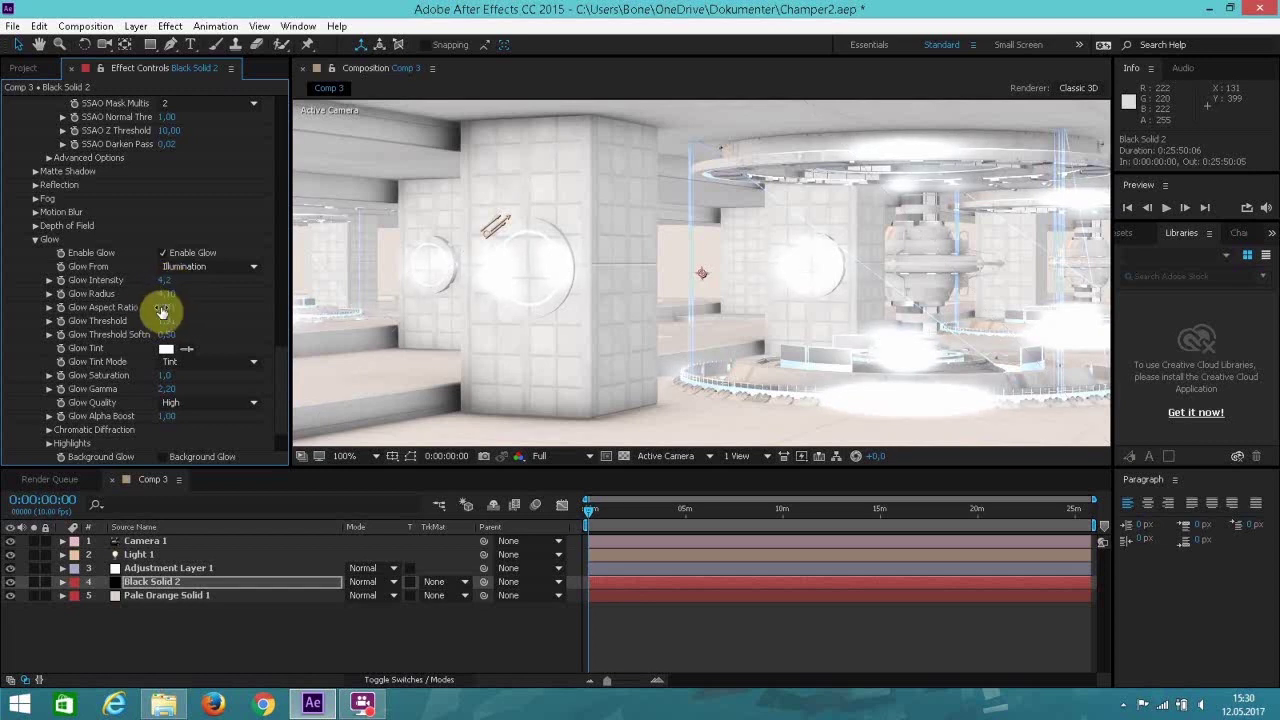
mouse_move(162, 312)
left_mouse_down()
mouse_move(150, 307)
mouse_move(177, 314)
mouse_move(127, 320)
left_mouse_up()
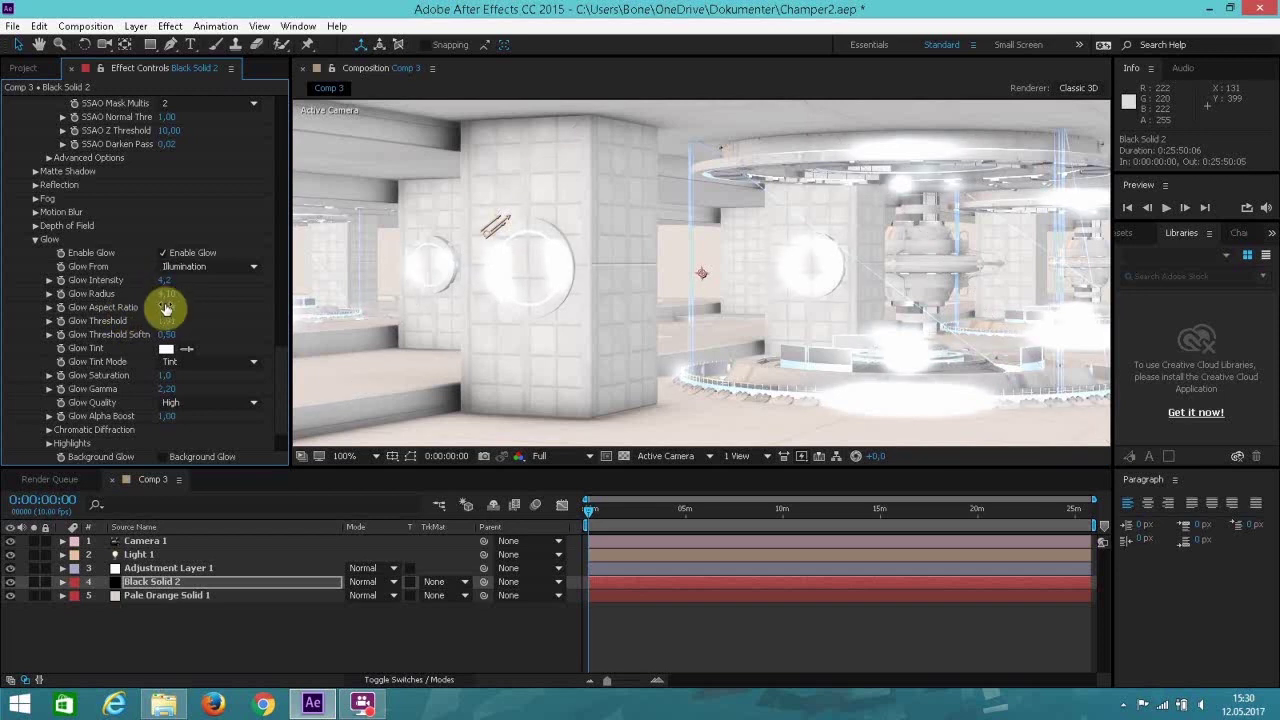
mouse_move(166, 308)
left_mouse_down()
mouse_move(163, 294)
mouse_move(156, 305)
left_mouse_up()
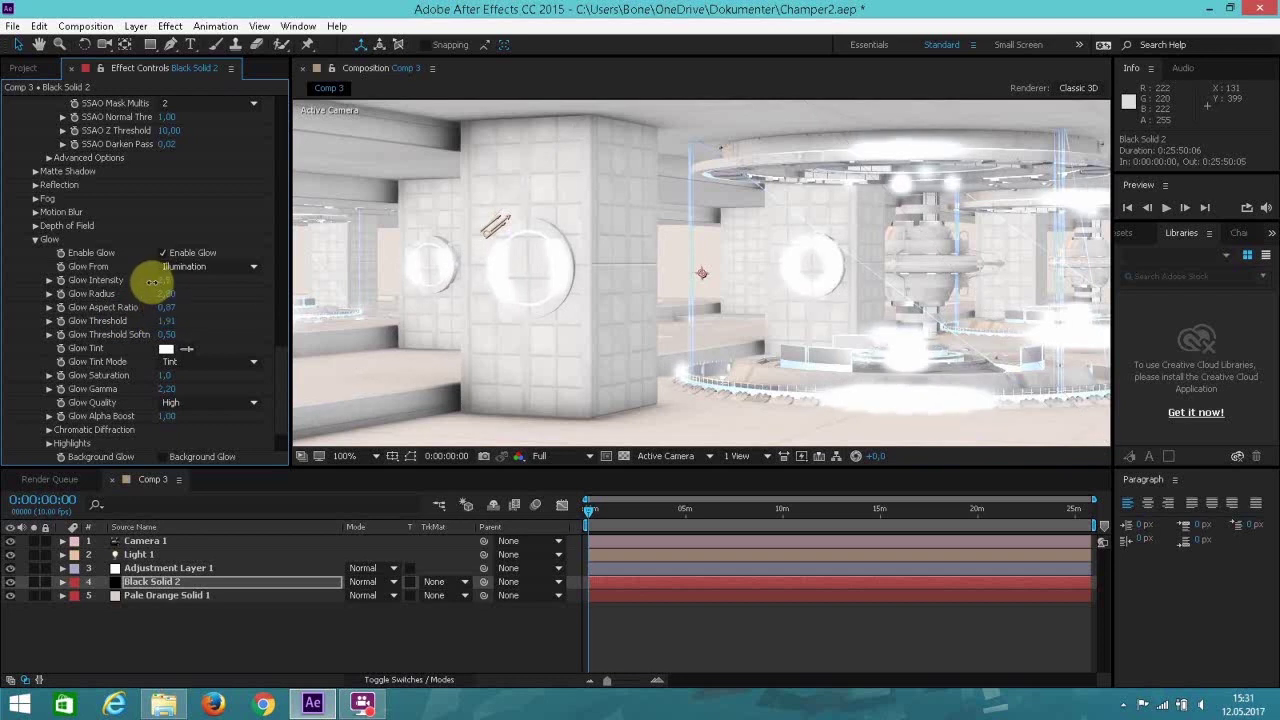
Set the Element glow to intensity 10,9, radius 5,10, aspect ratio 0,63 and threshold 2,25.
left_click_drag(152, 282, 260, 318)
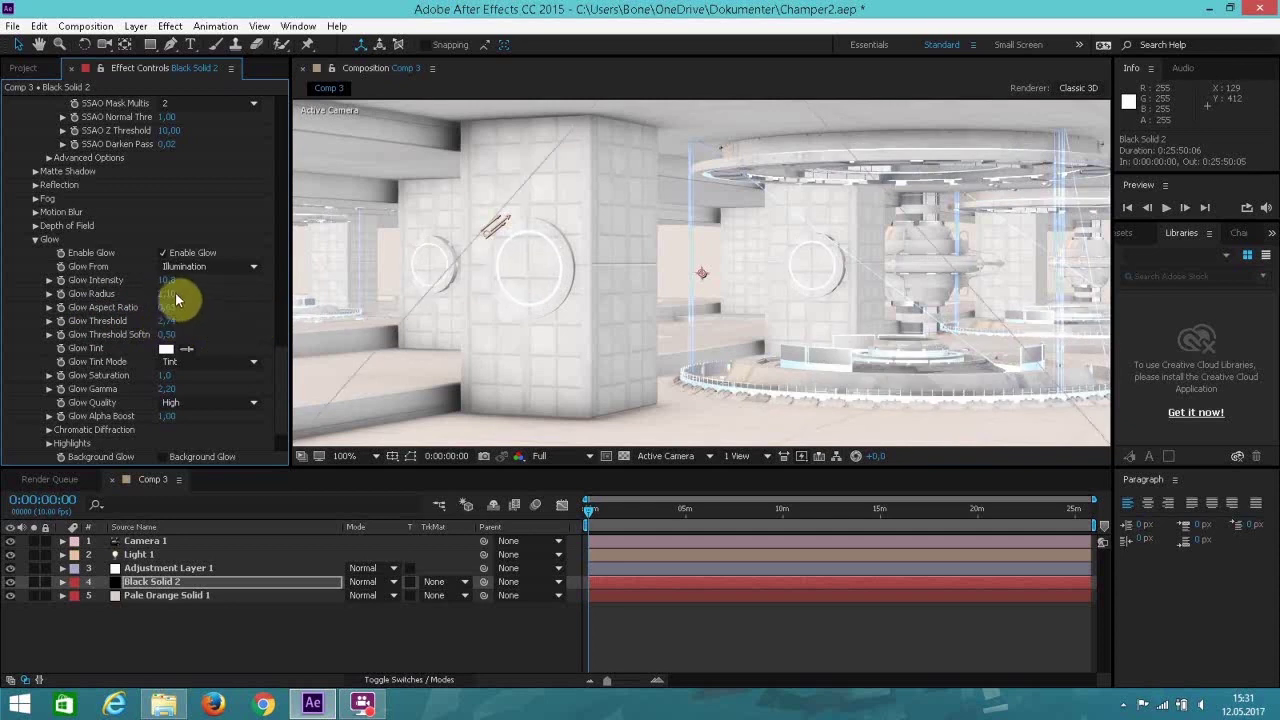
mouse_move(169, 325)
left_mouse_down()
mouse_move(149, 324)
mouse_move(190, 327)
mouse_move(124, 326)
mouse_move(144, 326)
left_mouse_up()
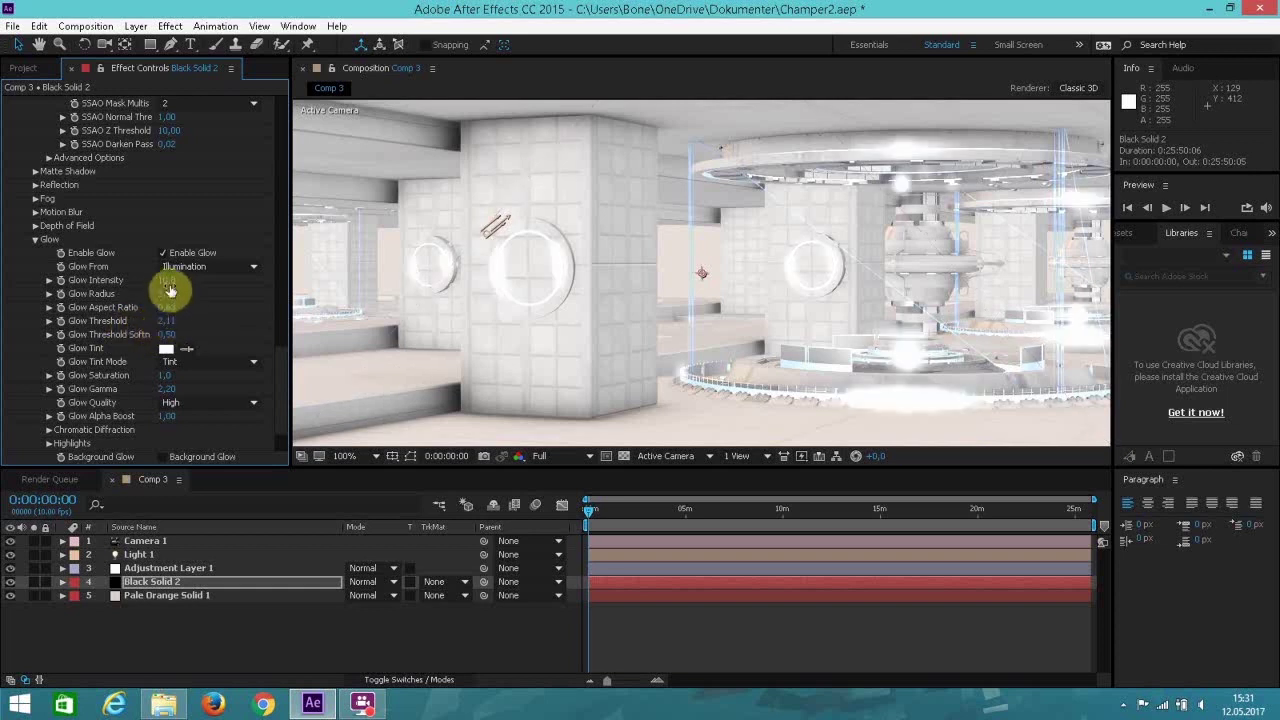
left_click_drag(140, 283, 189, 297)
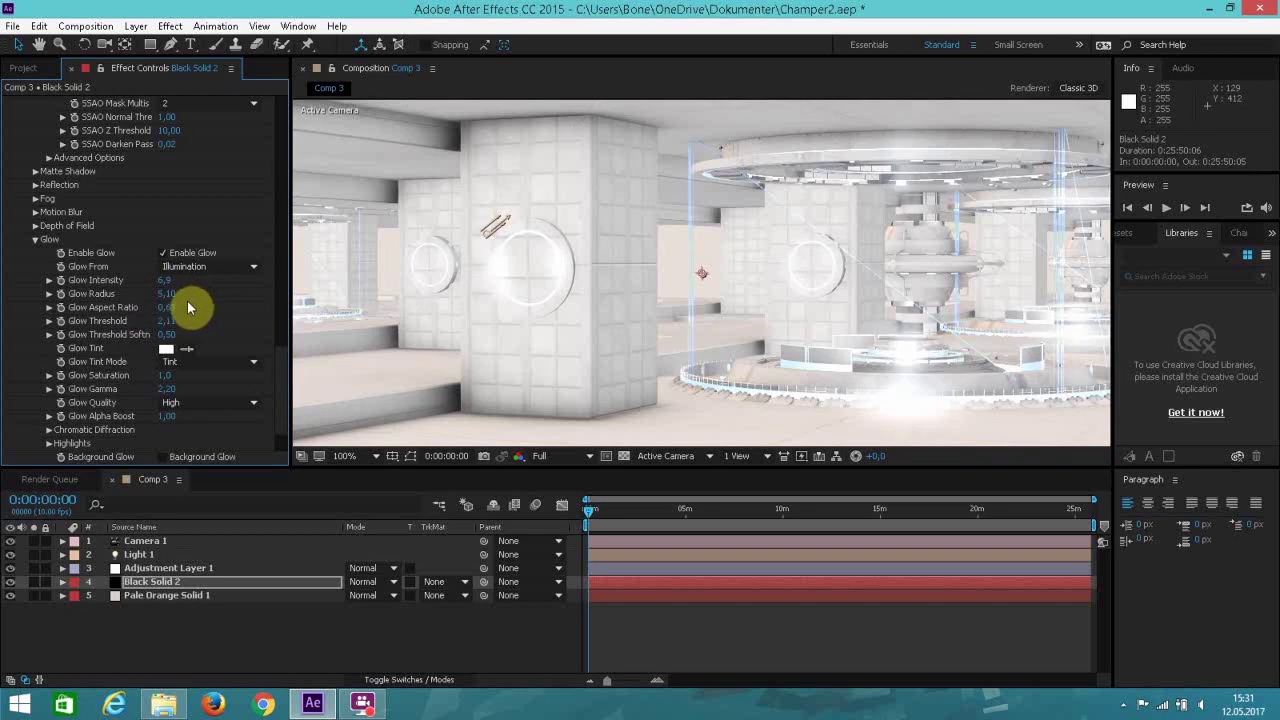
mouse_move(168, 326)
left_mouse_down()
mouse_move(157, 323)
mouse_move(208, 327)
mouse_move(160, 324)
left_mouse_up()
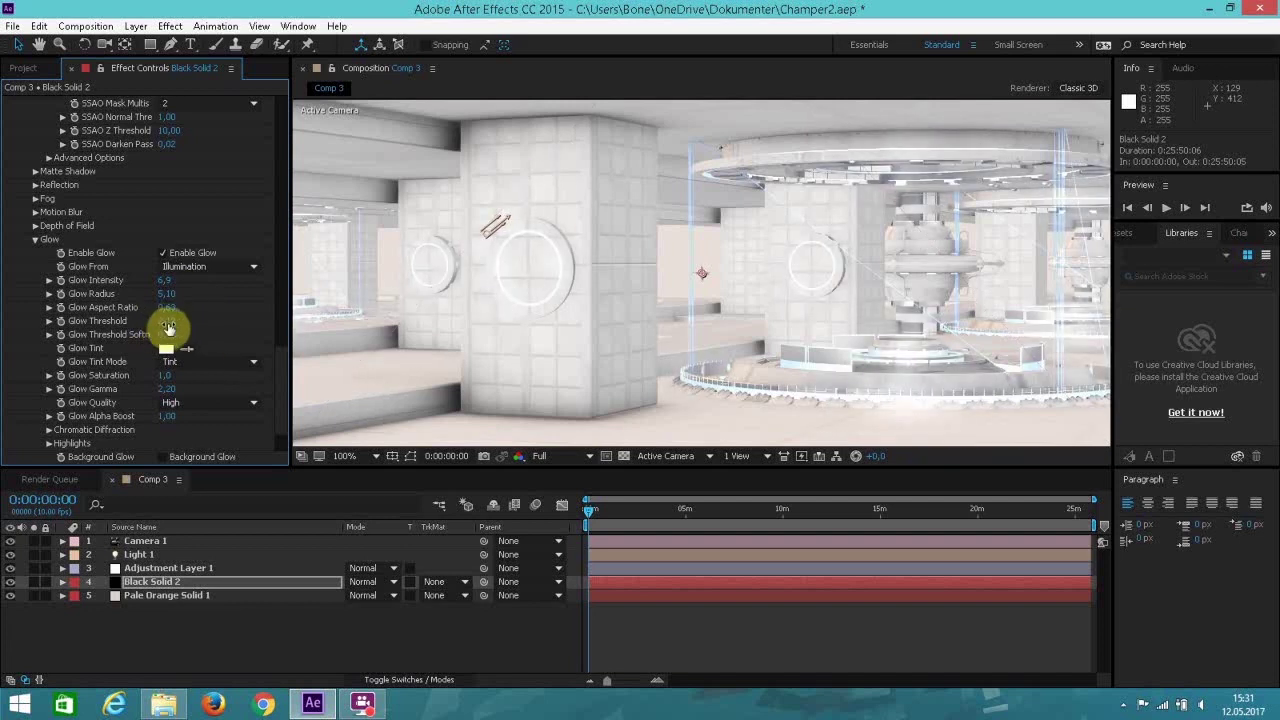
left_click_drag(168, 327, 176, 289)
Set the SSAO intensity of Black Solid 2 to 7,0 and its SSAO contrast to 0,33.
scroll(401, 286, "down", 2)
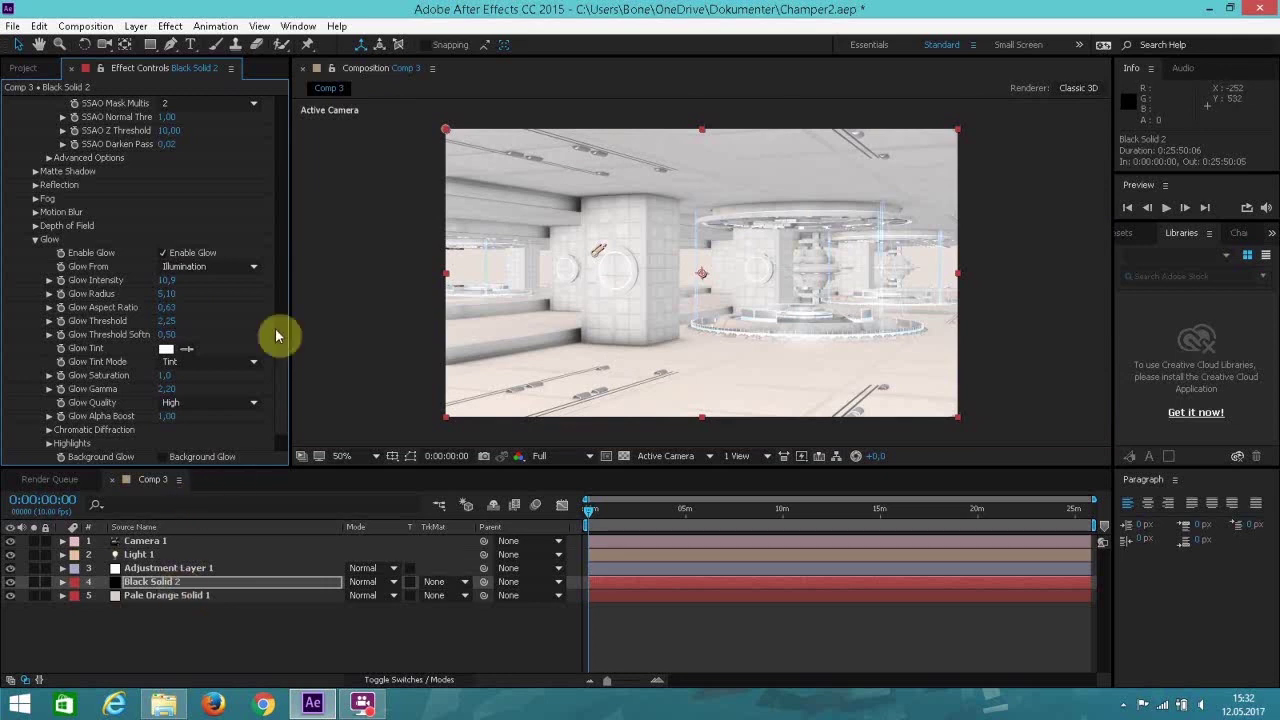
left_click_drag(283, 386, 280, 316)
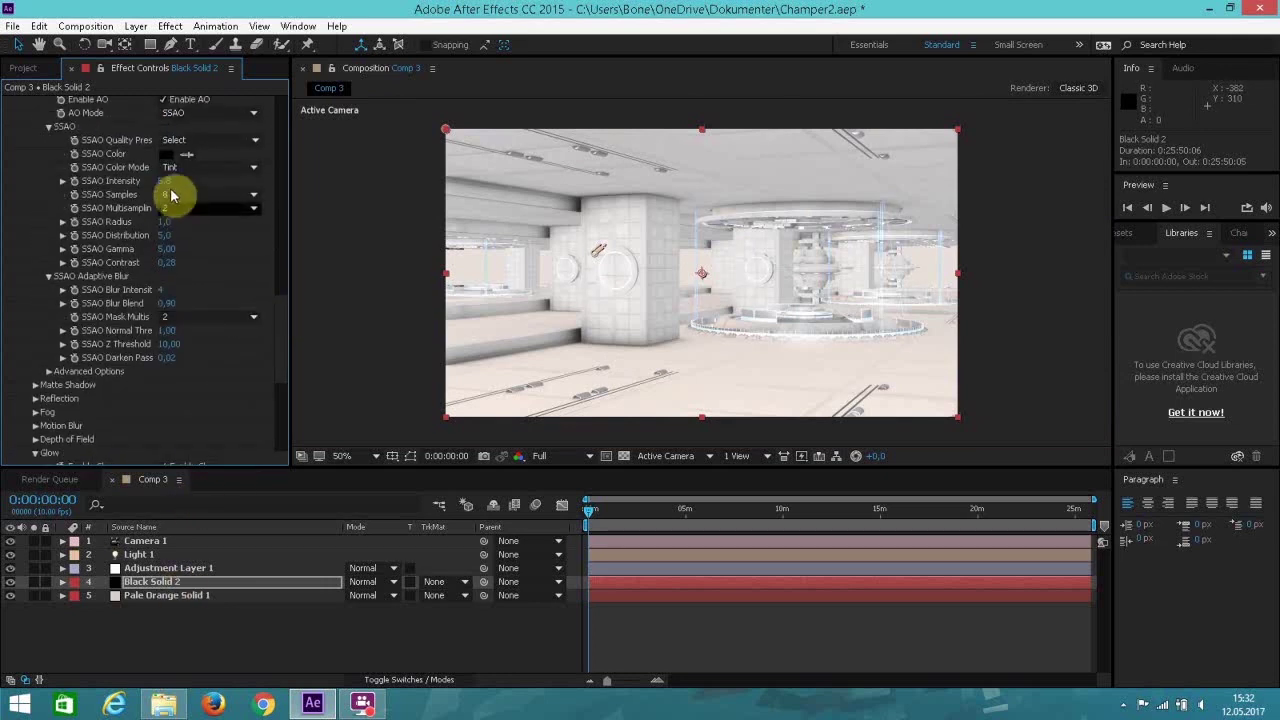
left_click_drag(171, 180, 180, 270)
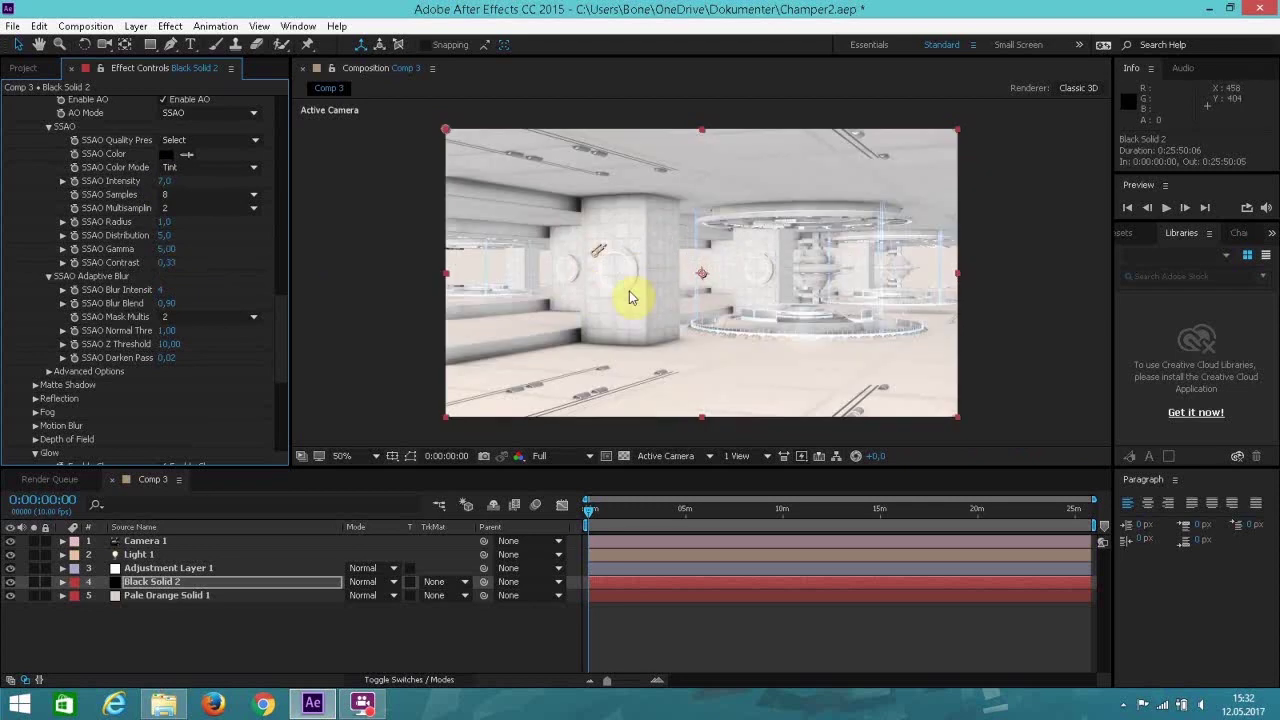
Apply the Magic Bullet Looks effect to Adjustment Layer 1.
left_click(178, 568)
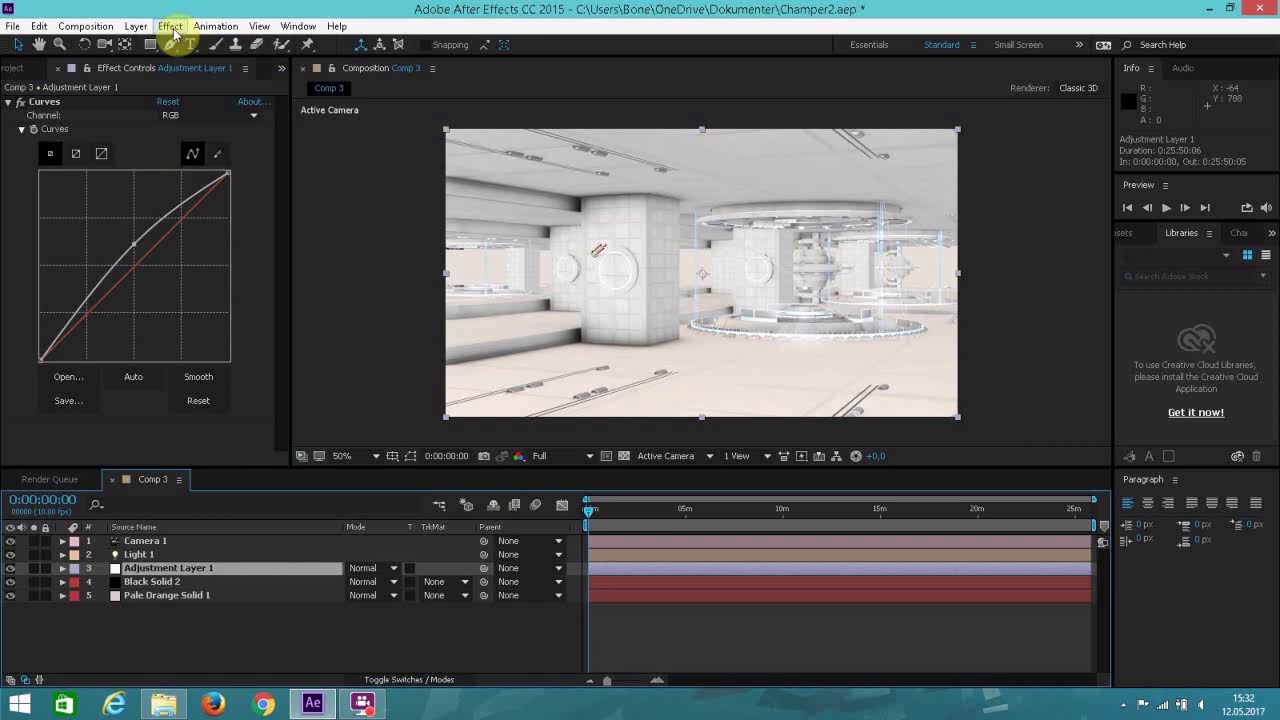
left_click(167, 27)
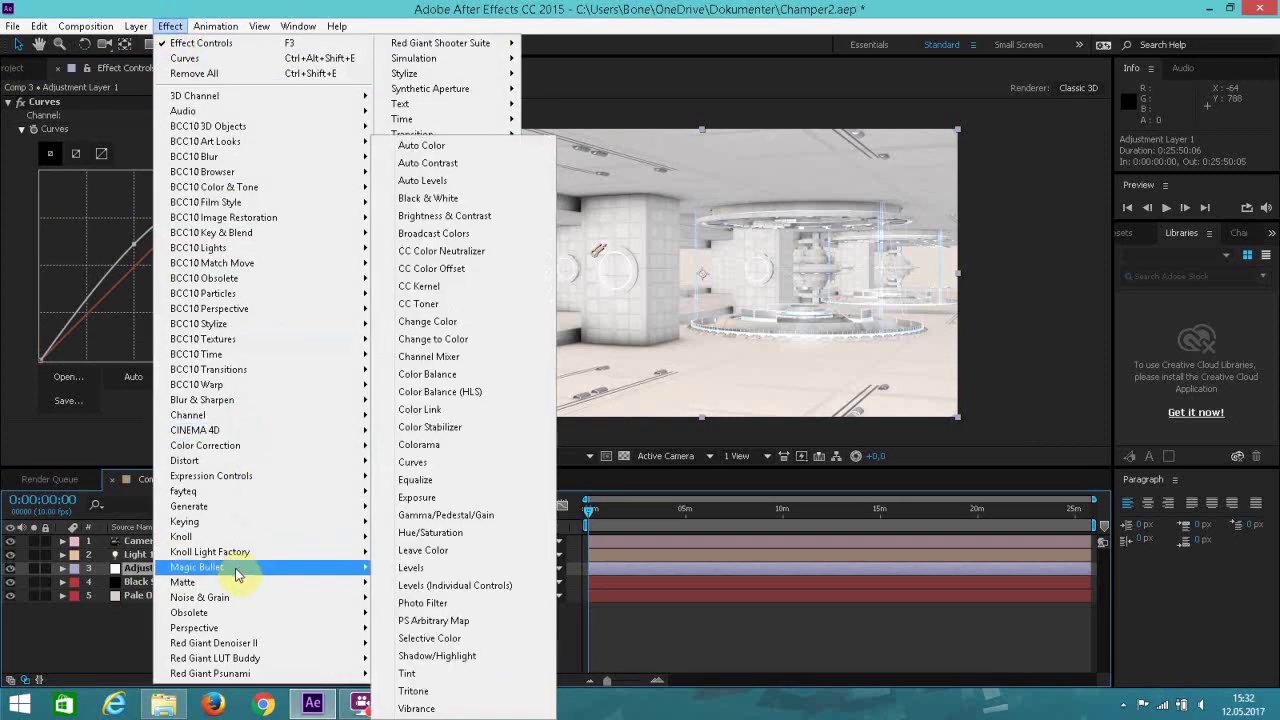
mouse_move(237, 574)
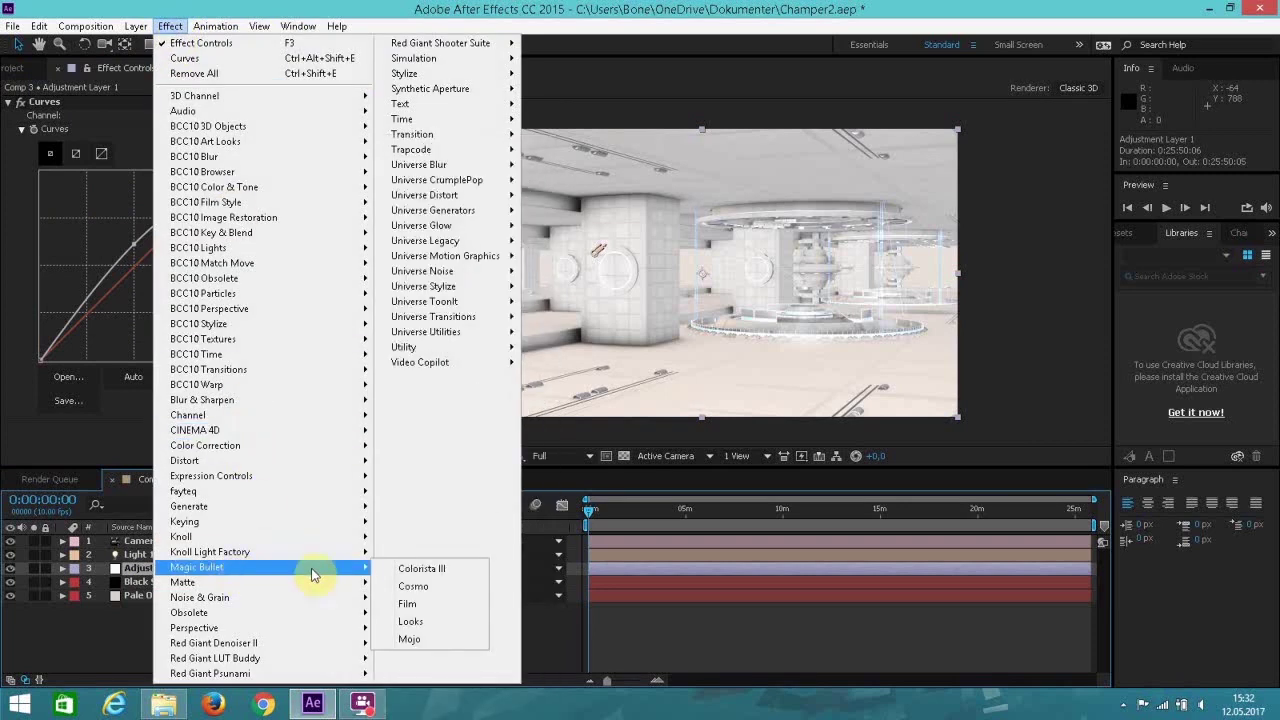
left_click(410, 621)
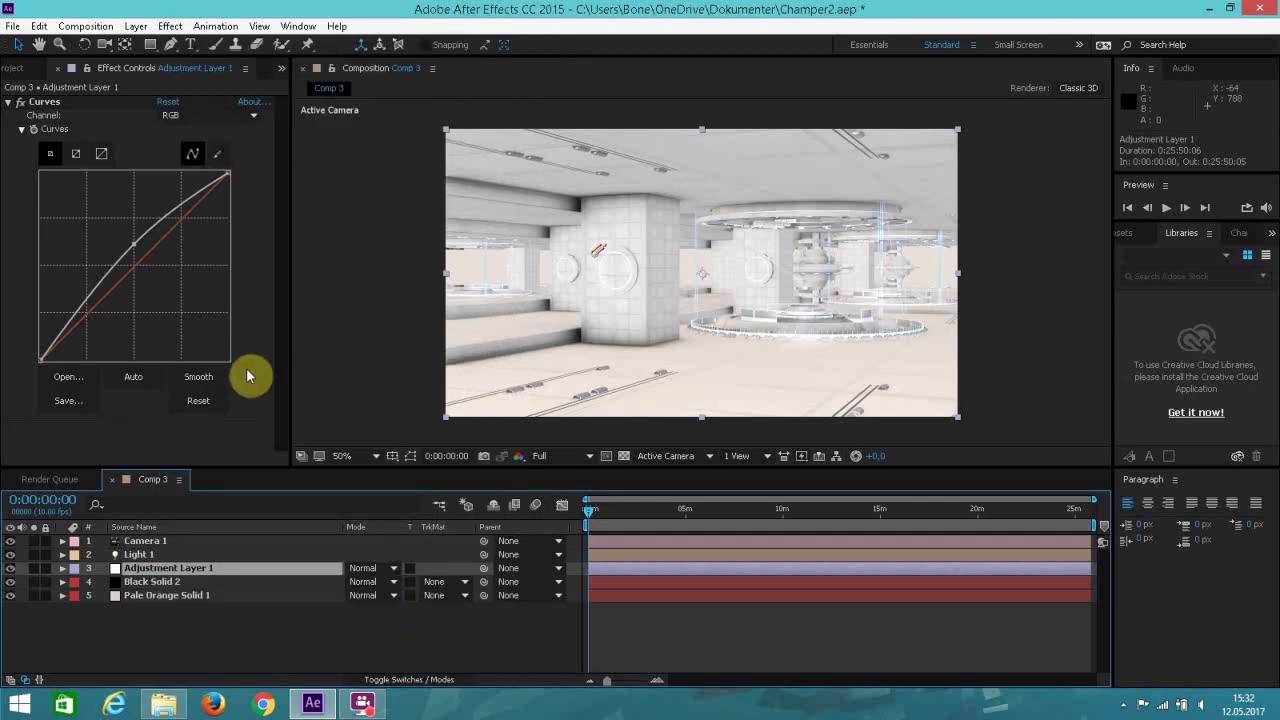
left_click(323, 191)
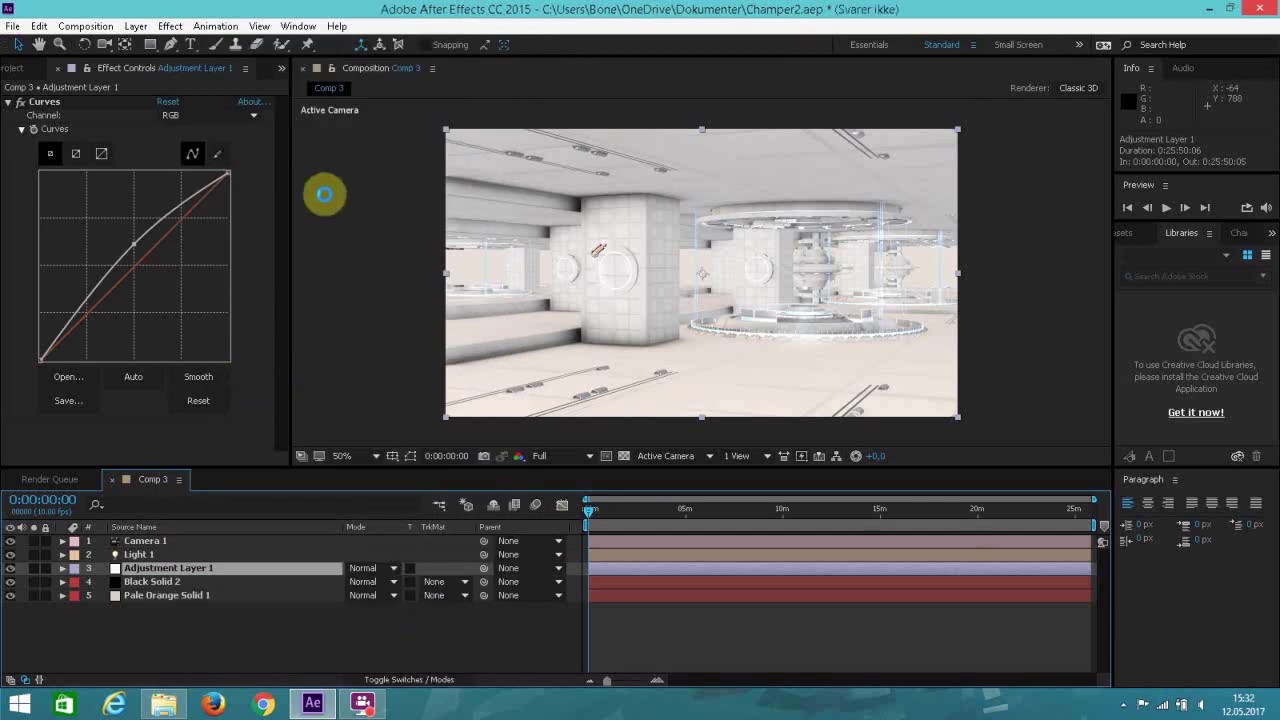
left_click(276, 236)
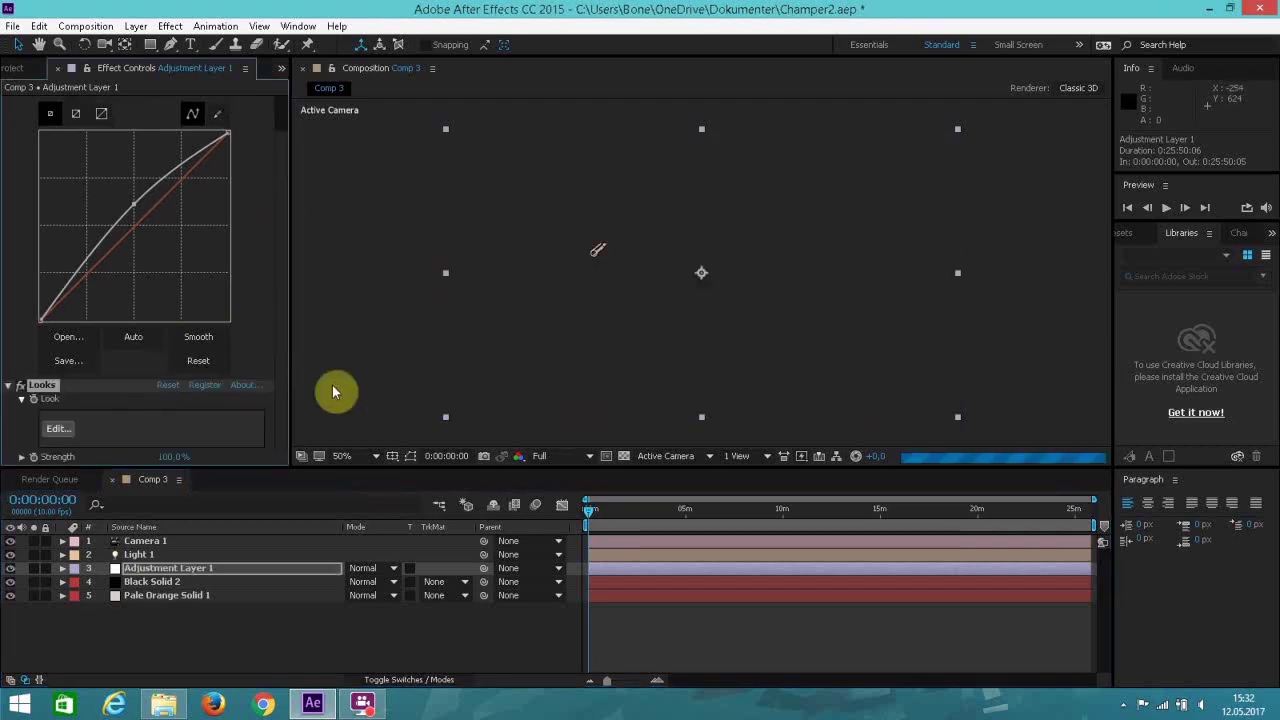
Enlarge the composition viewer and set its magnification to Fit up to 100%.
key("slash")
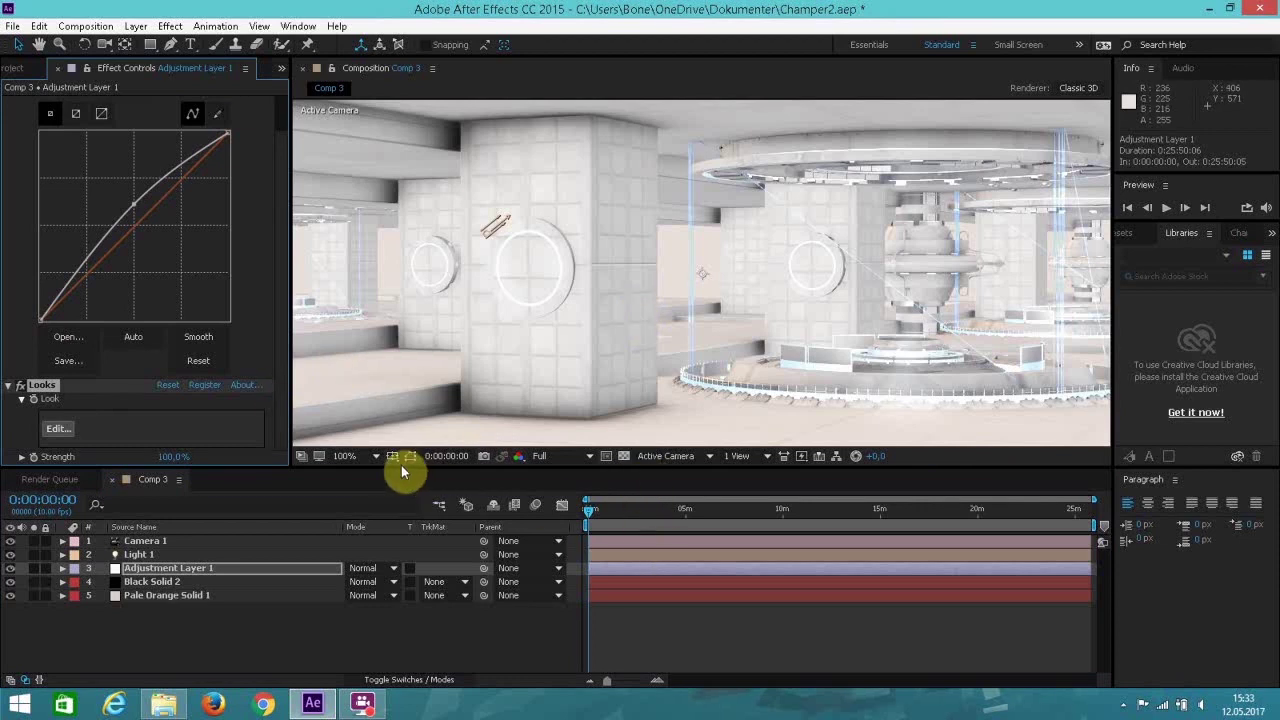
left_click_drag(397, 465, 355, 482)
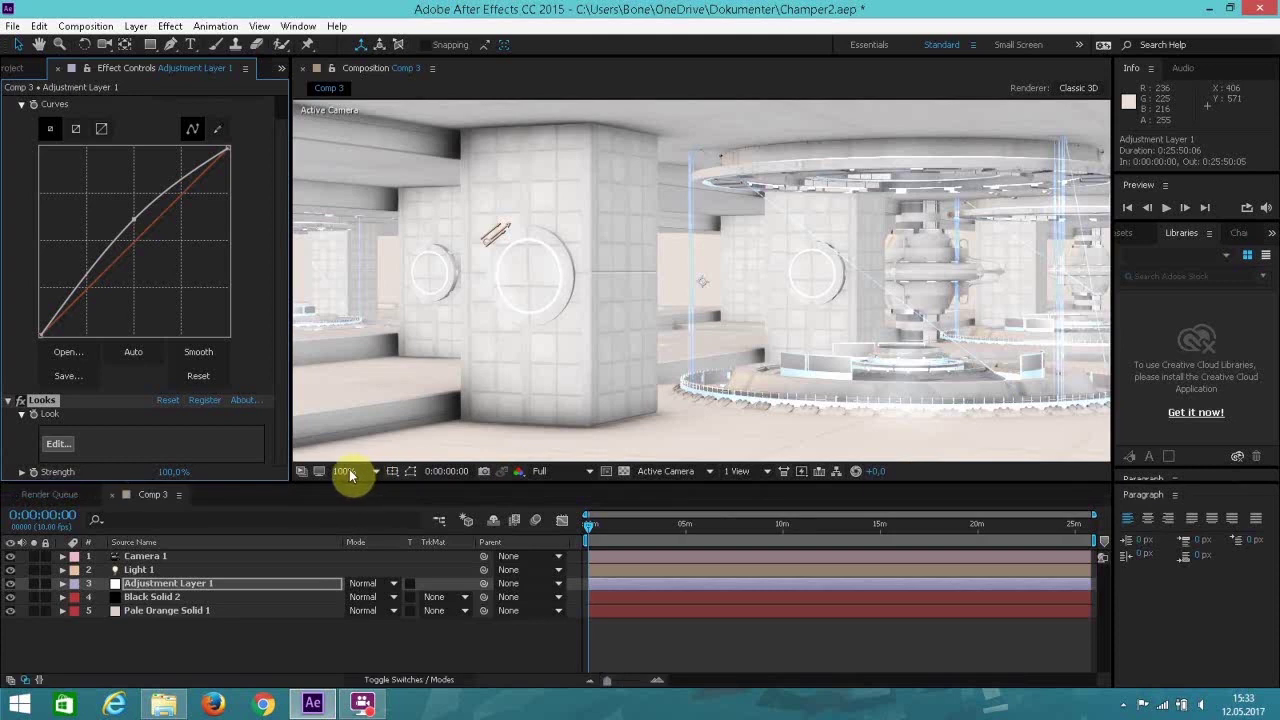
left_click_drag(349, 471, 342, 482)
left_click(347, 520)
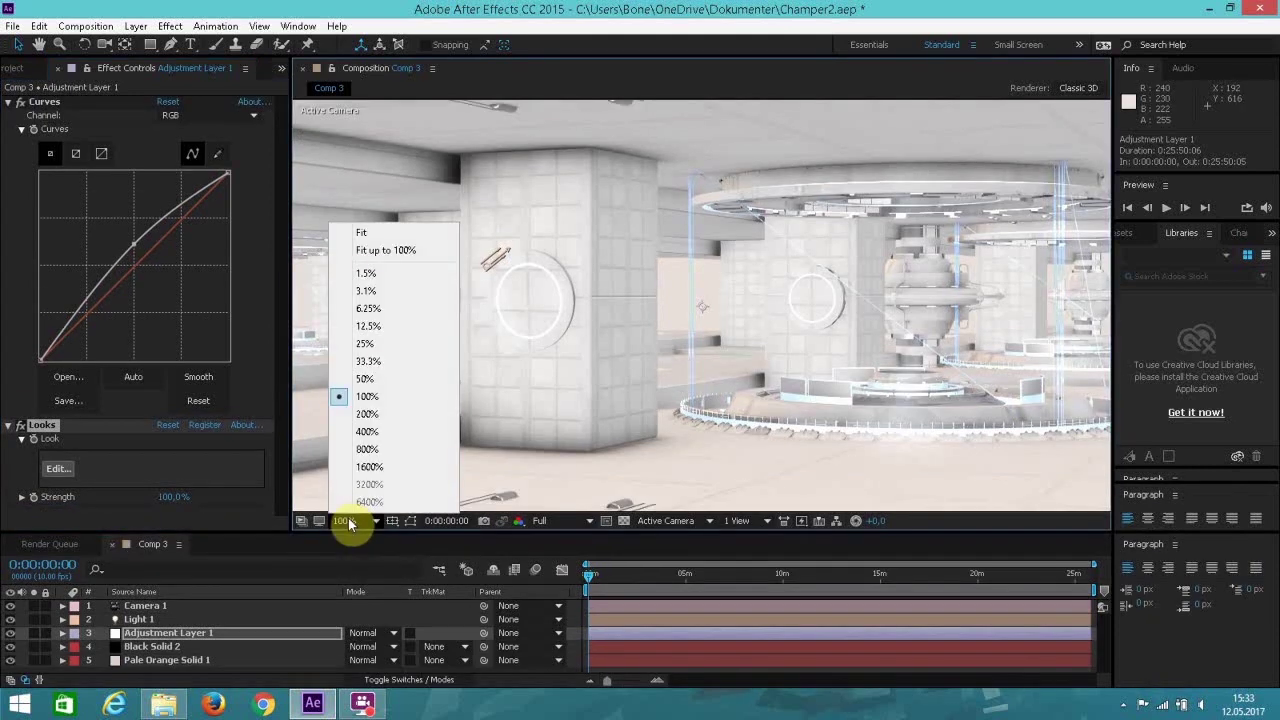
left_click(380, 255)
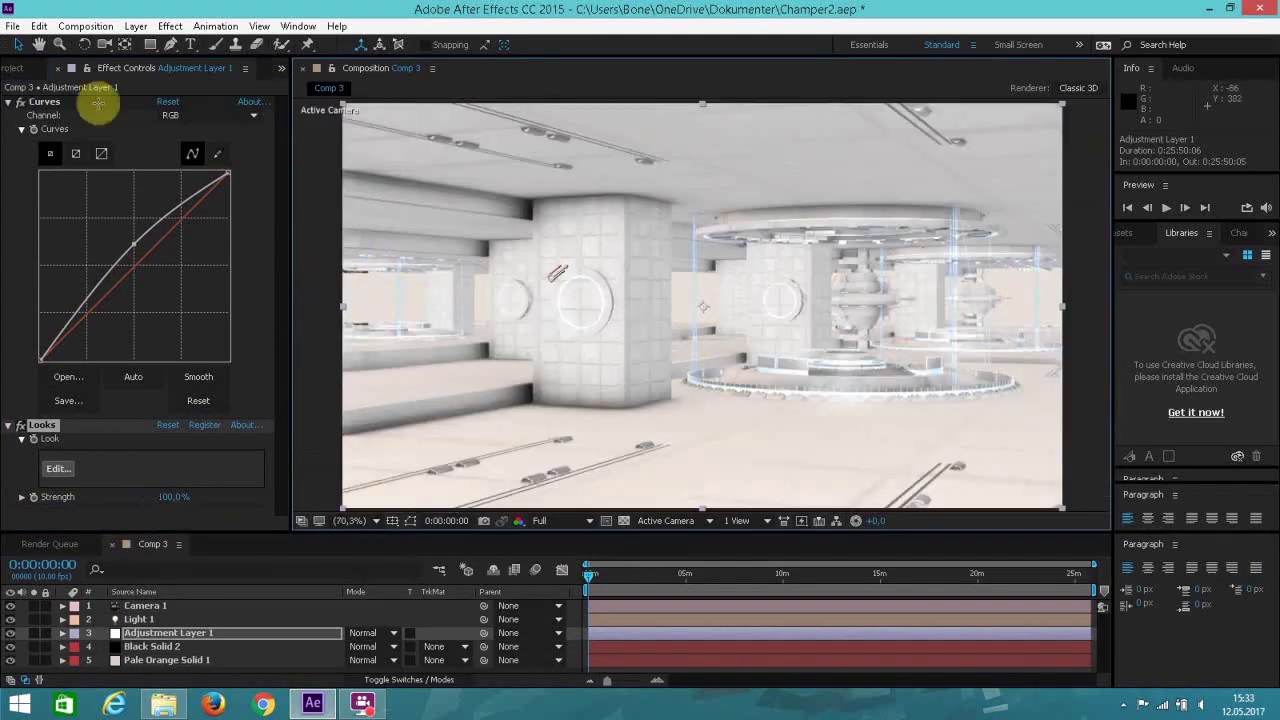
Save the project under the new name Champer3.aep in the Dokumenter folder.
left_click(13, 27)
mouse_move(70, 193)
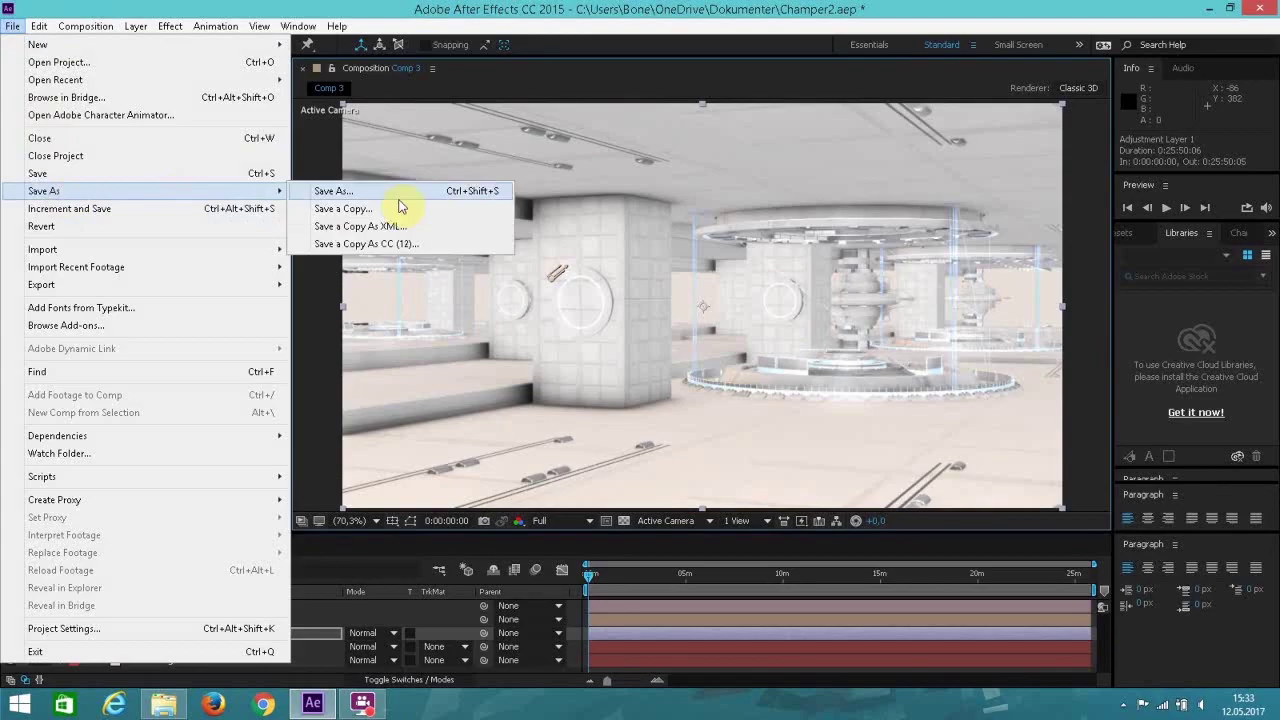
left_click(399, 204)
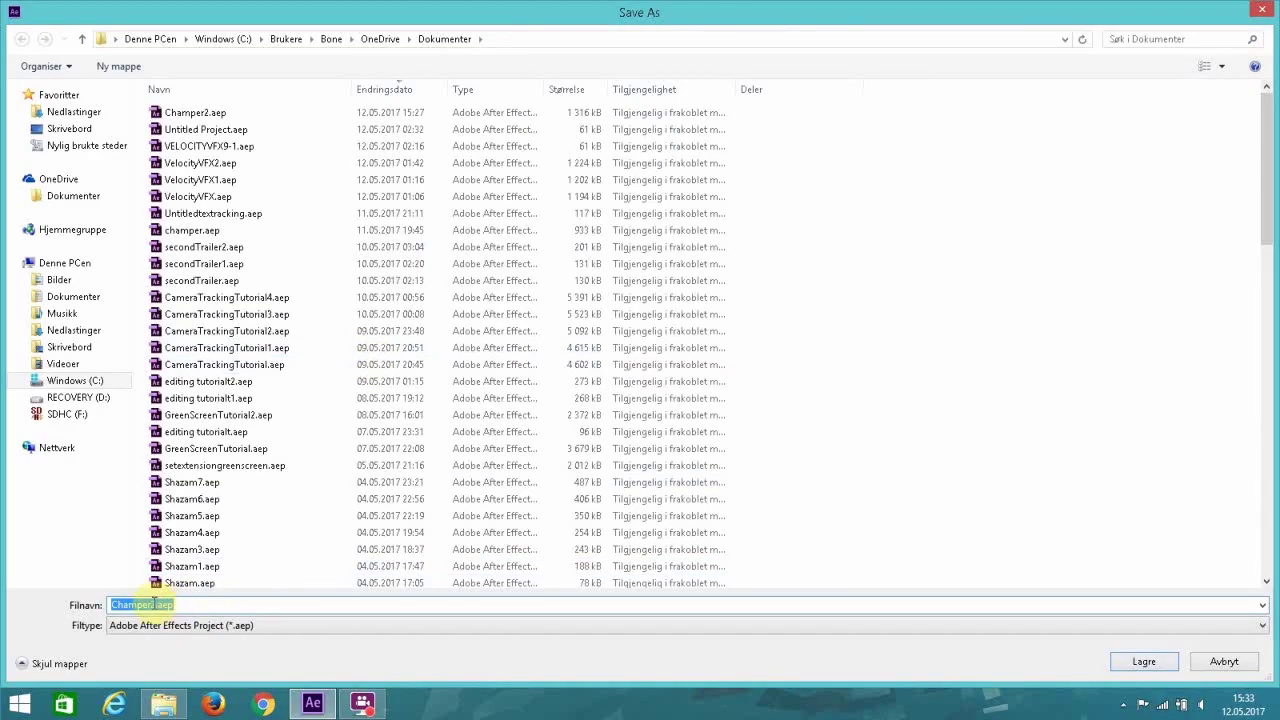
left_click(155, 604)
key("Delete")
key("BackSpace")
type("3")
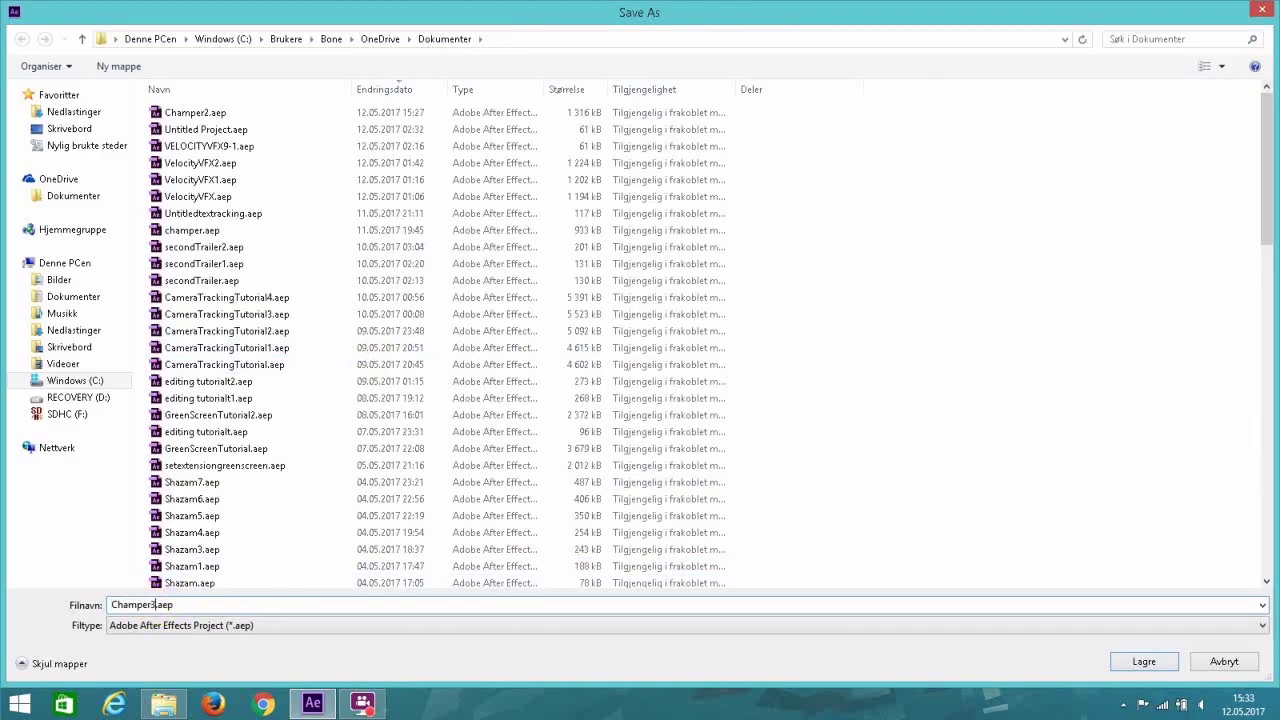
key("Return")
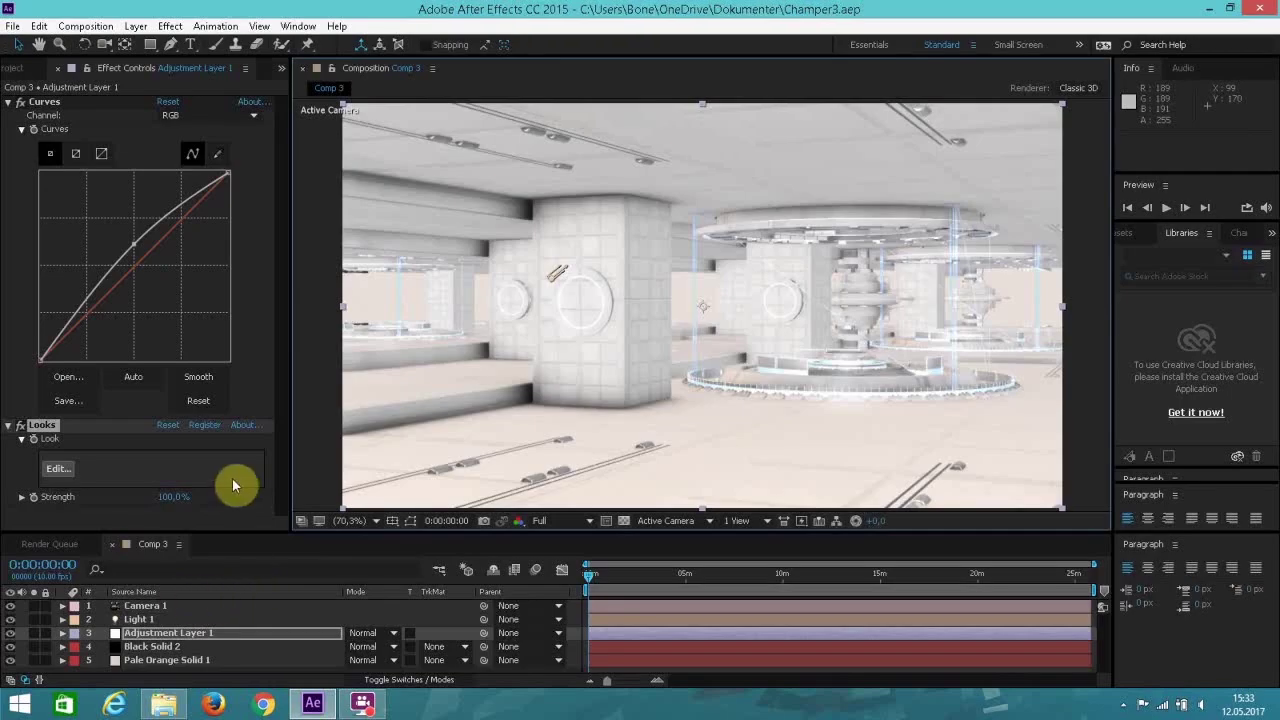
Open the Looks editor for Adjustment Layer 1, preview several Blockbuster Cool presets and choose Classic Neo.
left_click(57, 468)
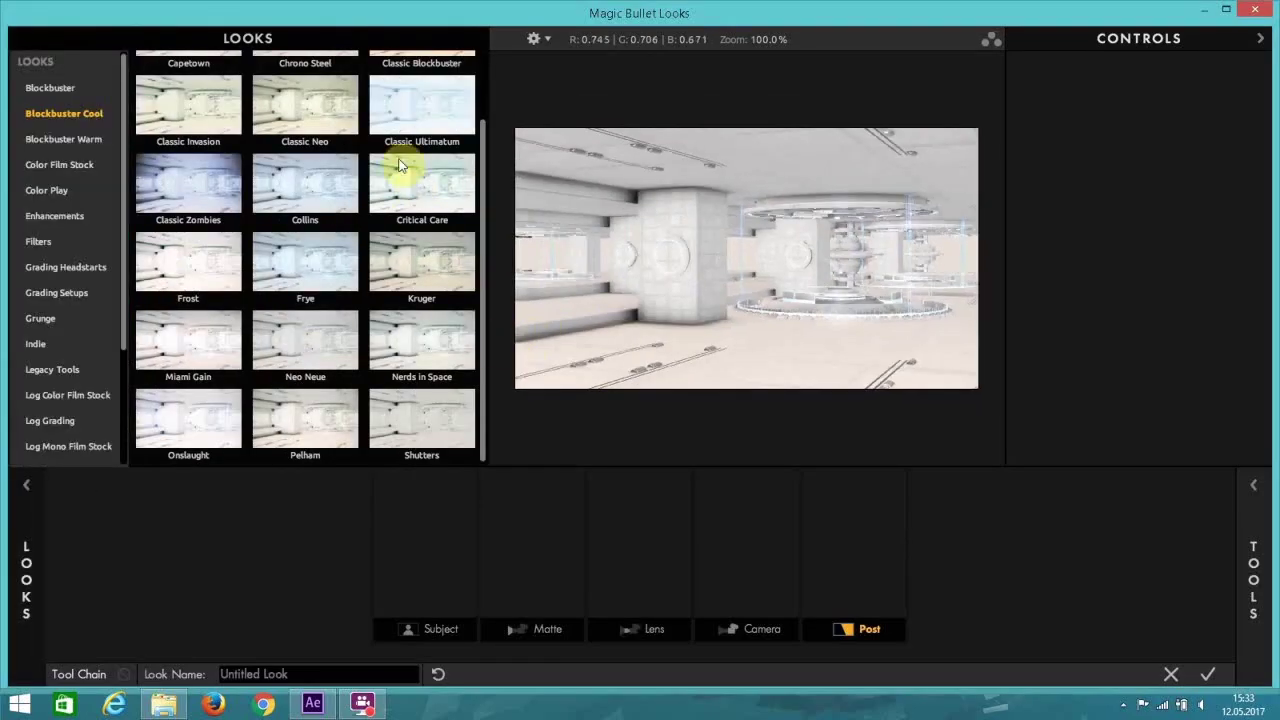
left_click(398, 108)
left_click(323, 122)
left_click(375, 343)
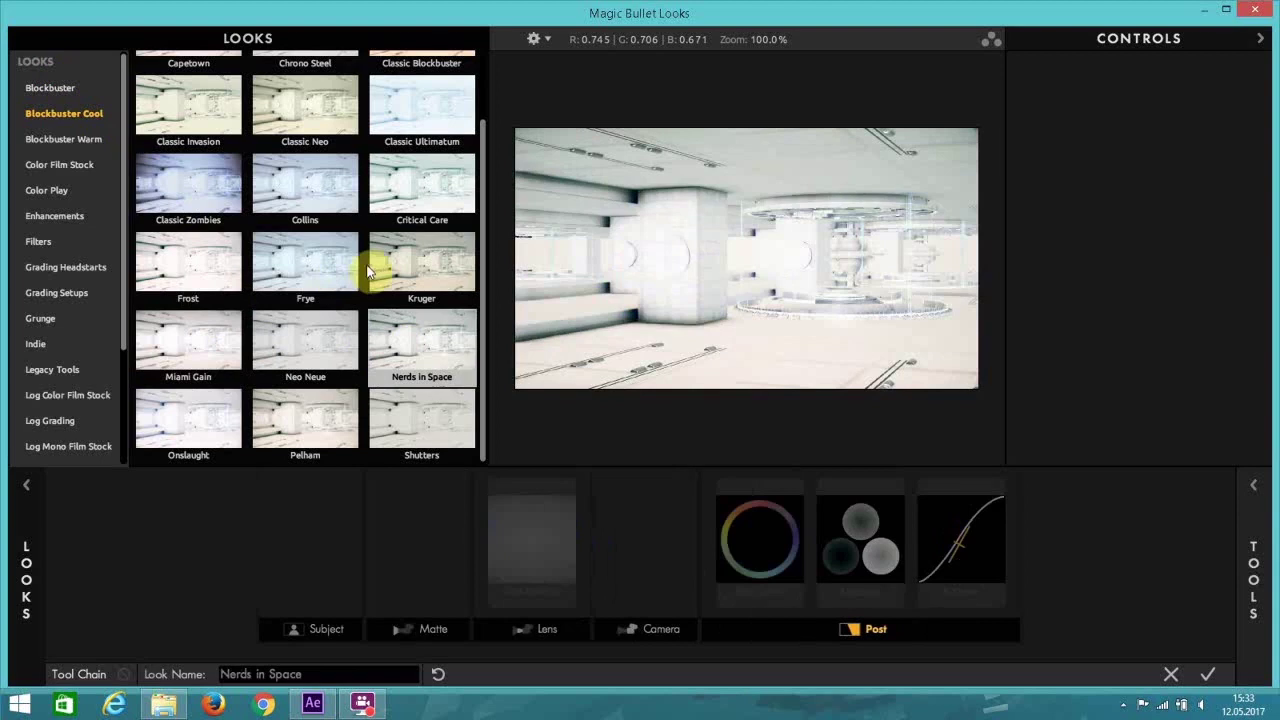
scroll(788, 288, "up", 6)
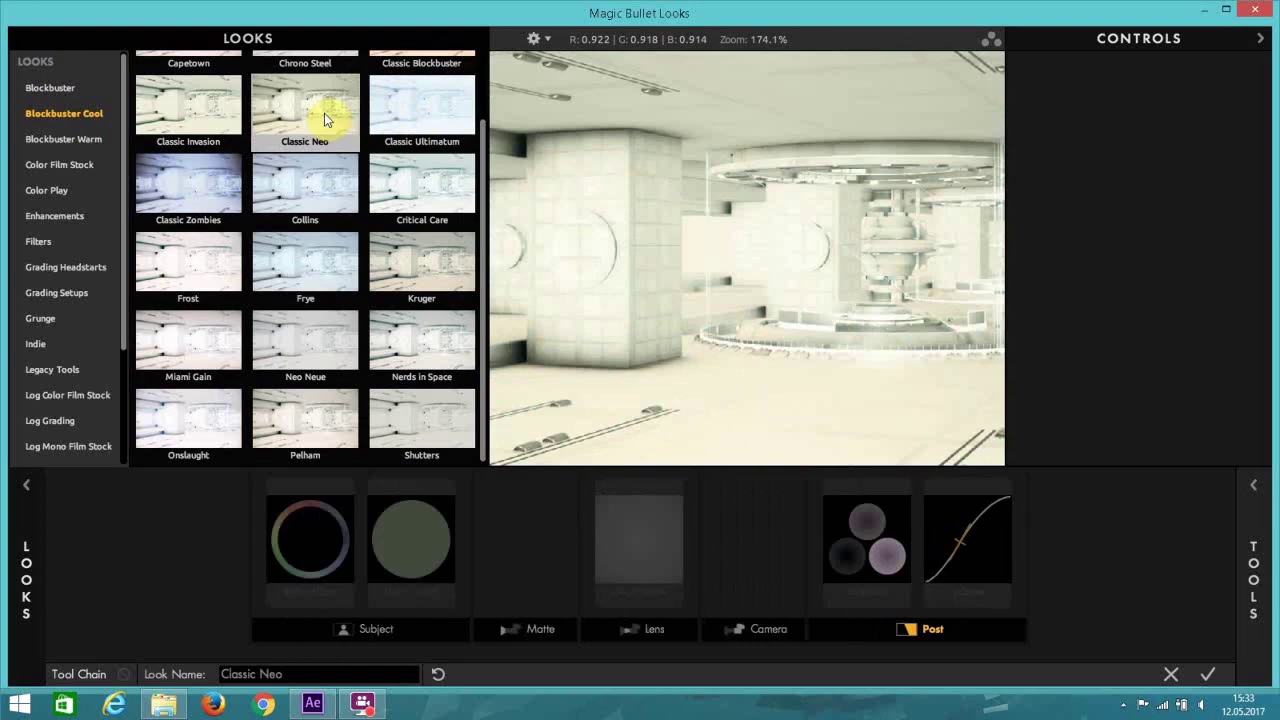
left_click(216, 104)
left_click(340, 174)
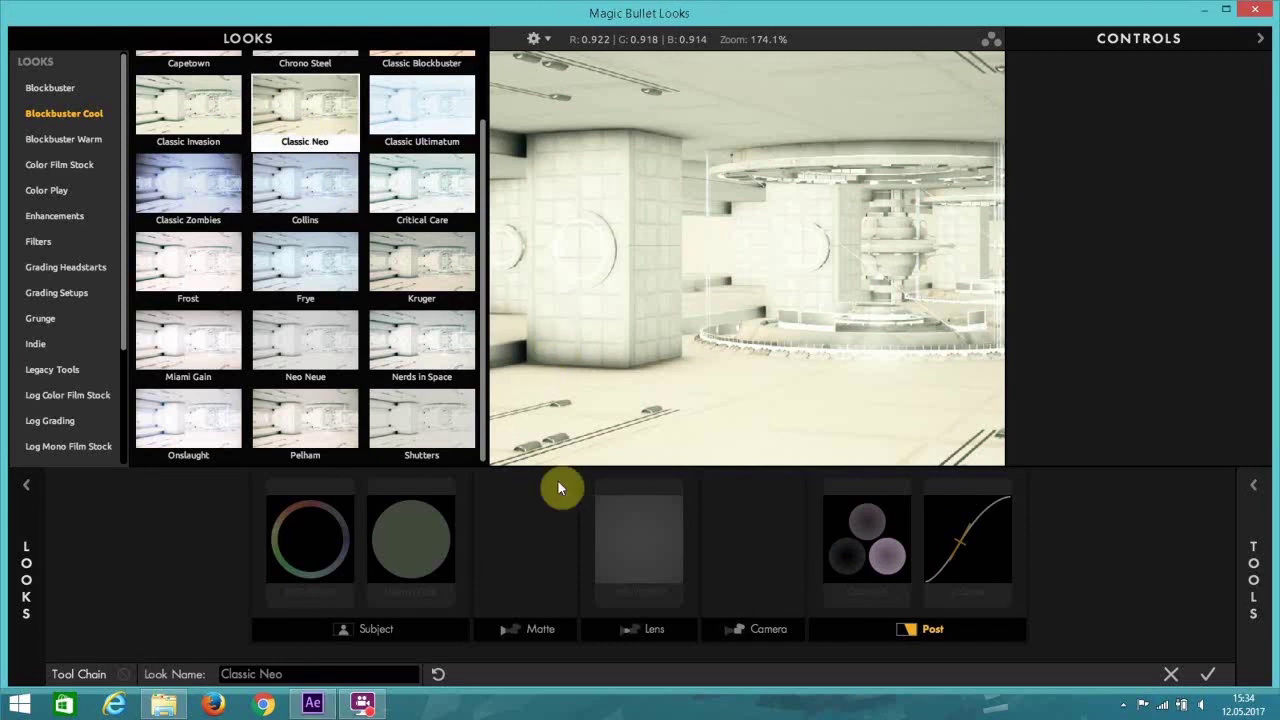
Adjust the look's S Curve to midpoint 0.538 and brightness 0.456.
left_click(983, 562)
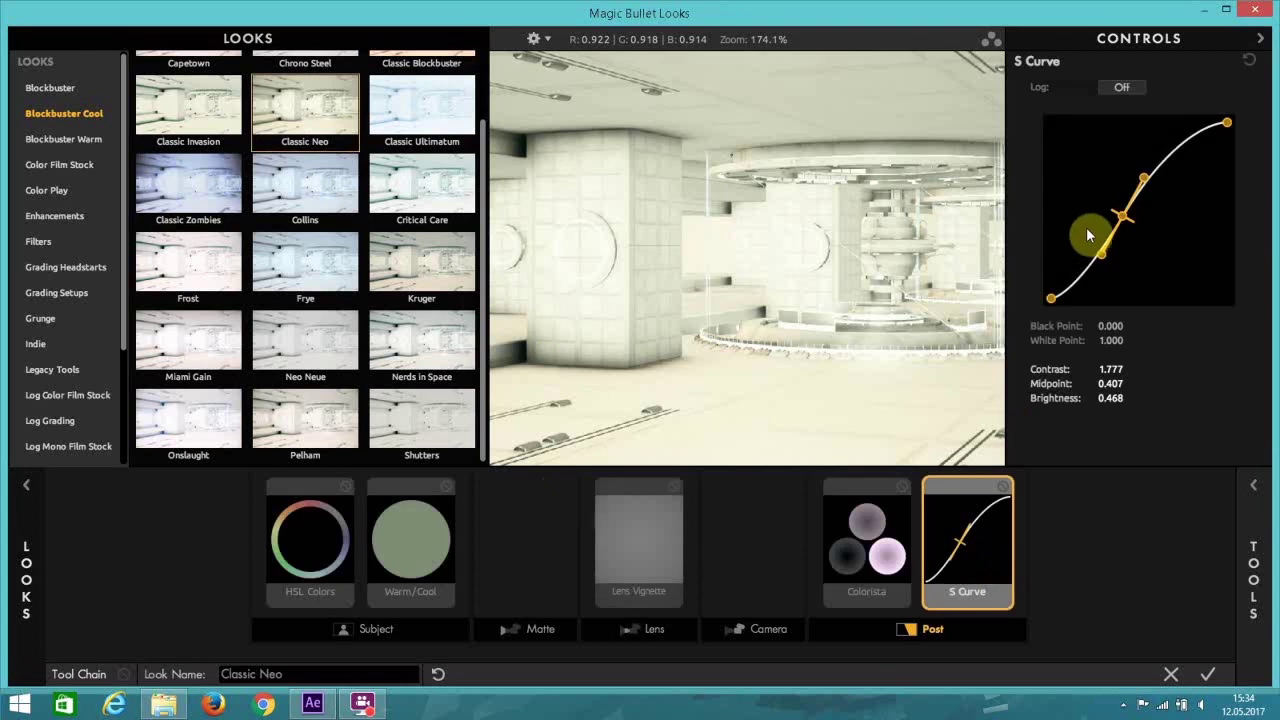
left_click_drag(1120, 213, 1129, 224)
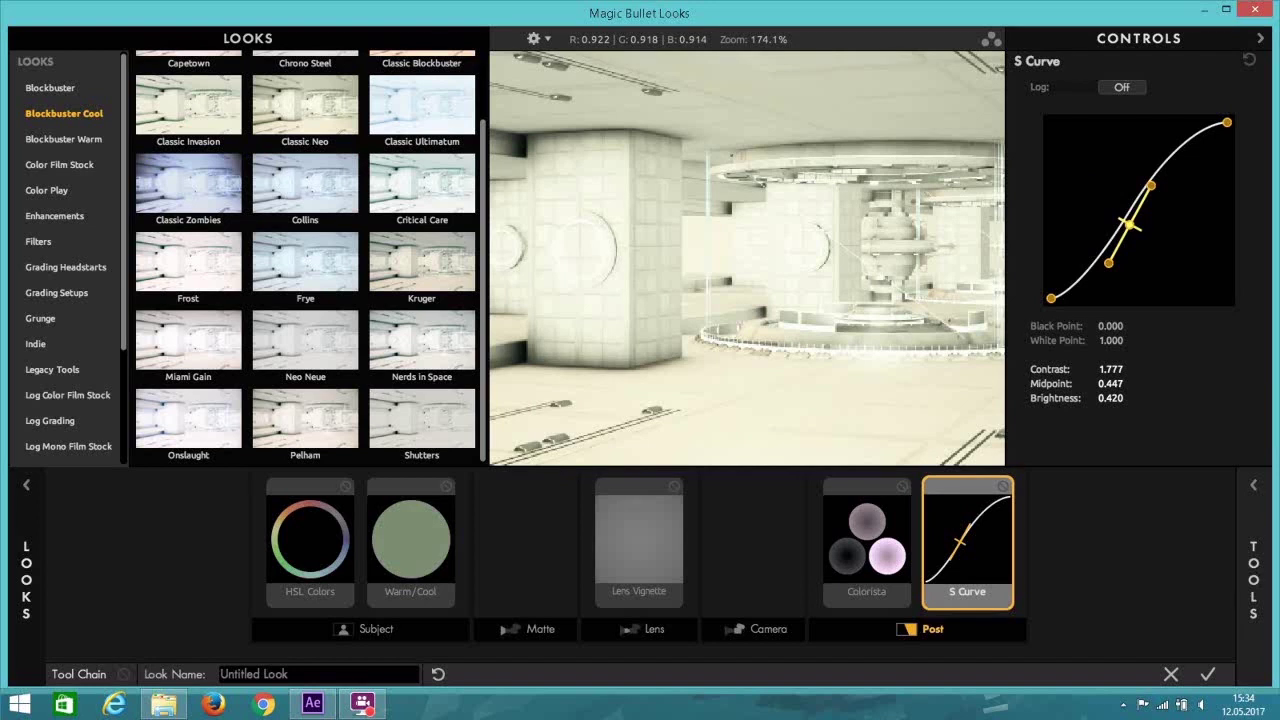
left_click_drag(1130, 225, 1051, 200)
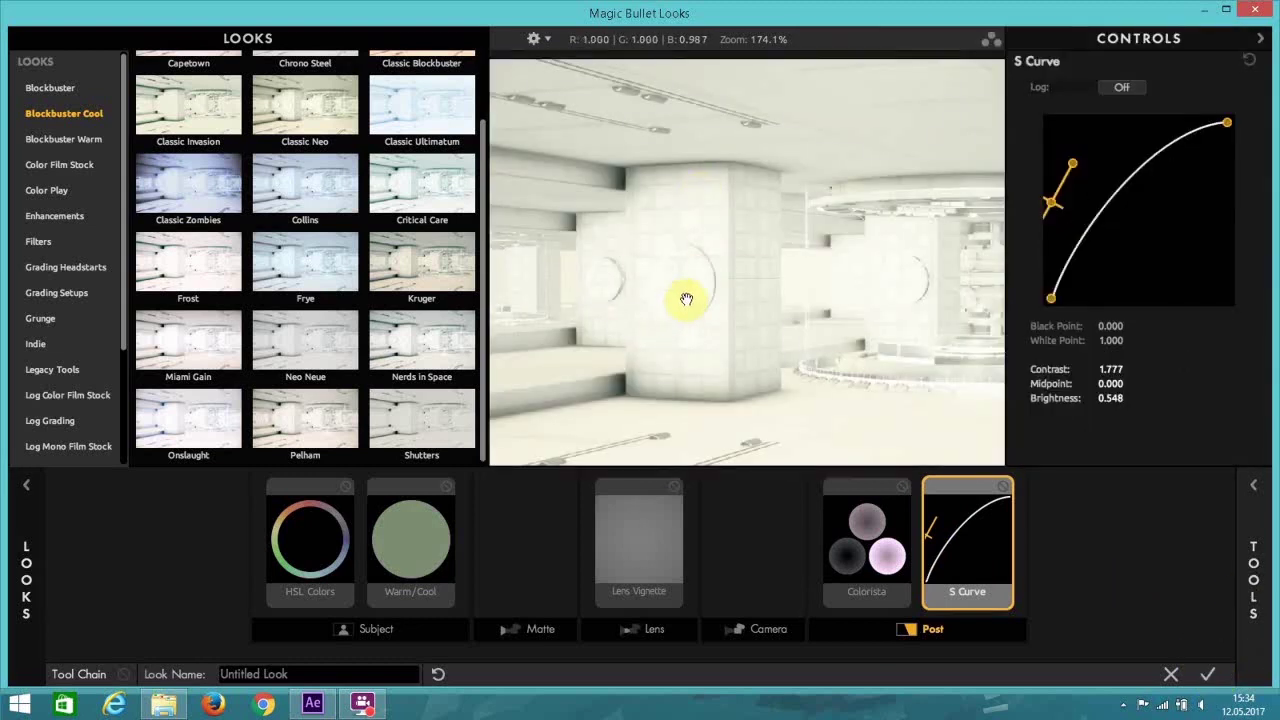
left_click_drag(1051, 200, 1137, 212)
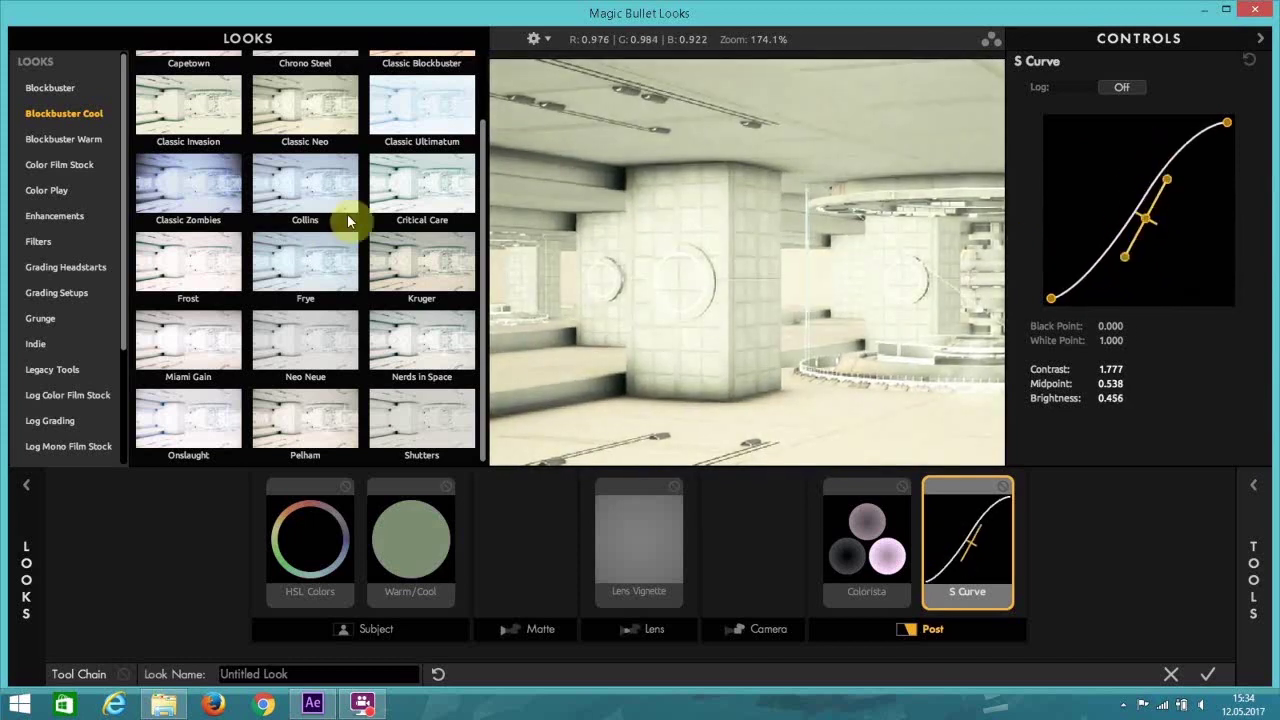
Try the Critical Care and Classic Ultimatum presets, and reapply the Classic Neo look.
left_click(421, 196)
left_click(428, 116)
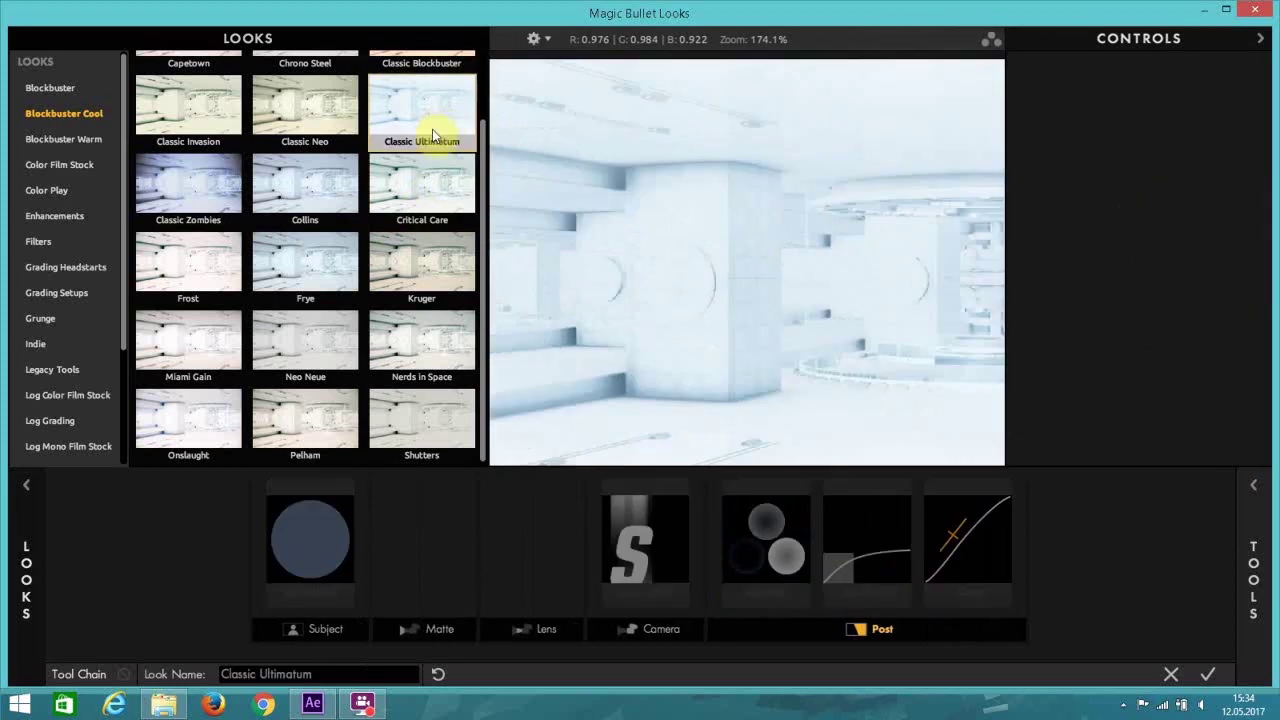
left_click(329, 120)
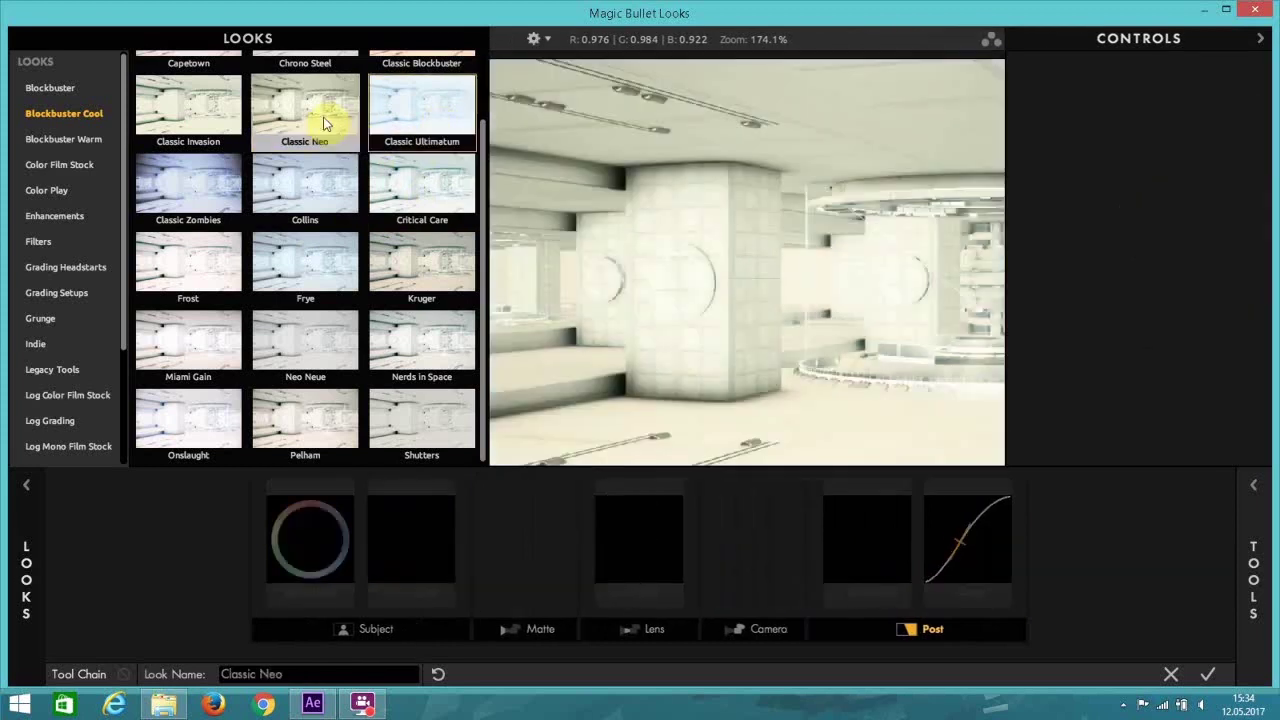
Preview the Pelham, Onslaught, Neo Neue and Nerds in Space presets in Blockbuster Cool, and choose Miami Gain.
left_click(308, 414)
left_click(200, 422)
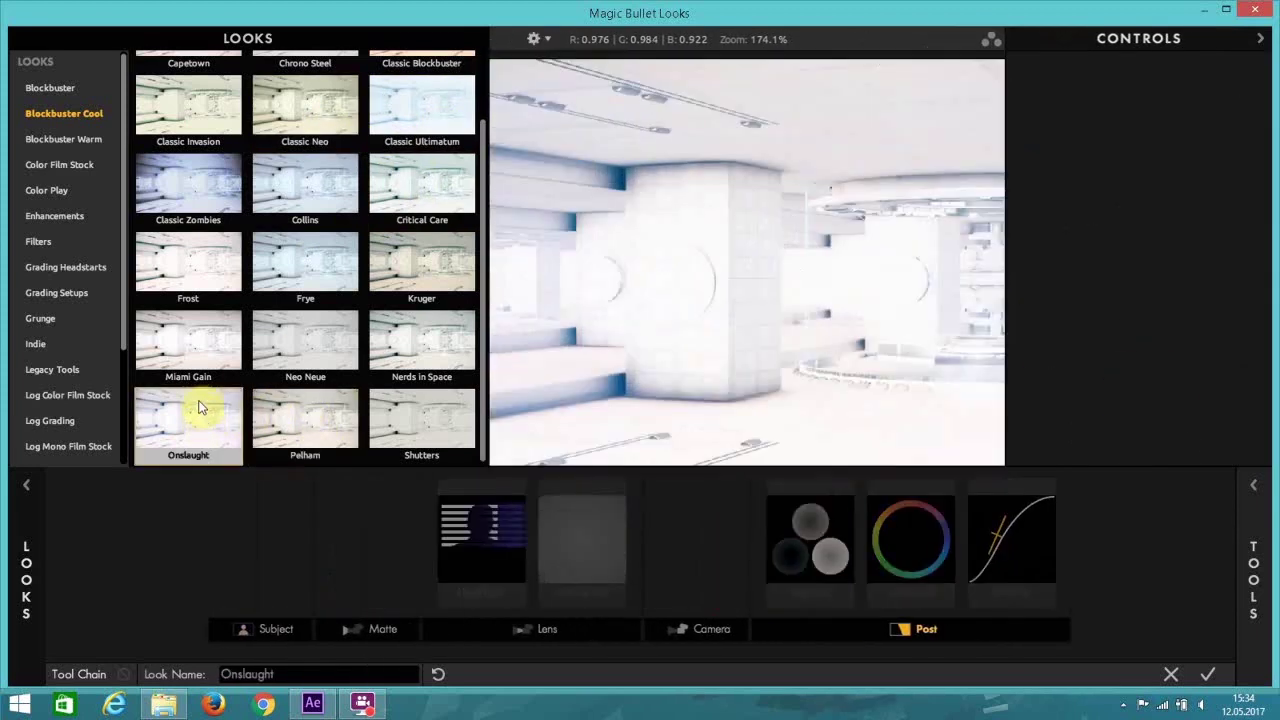
left_click(193, 360)
left_click(303, 352)
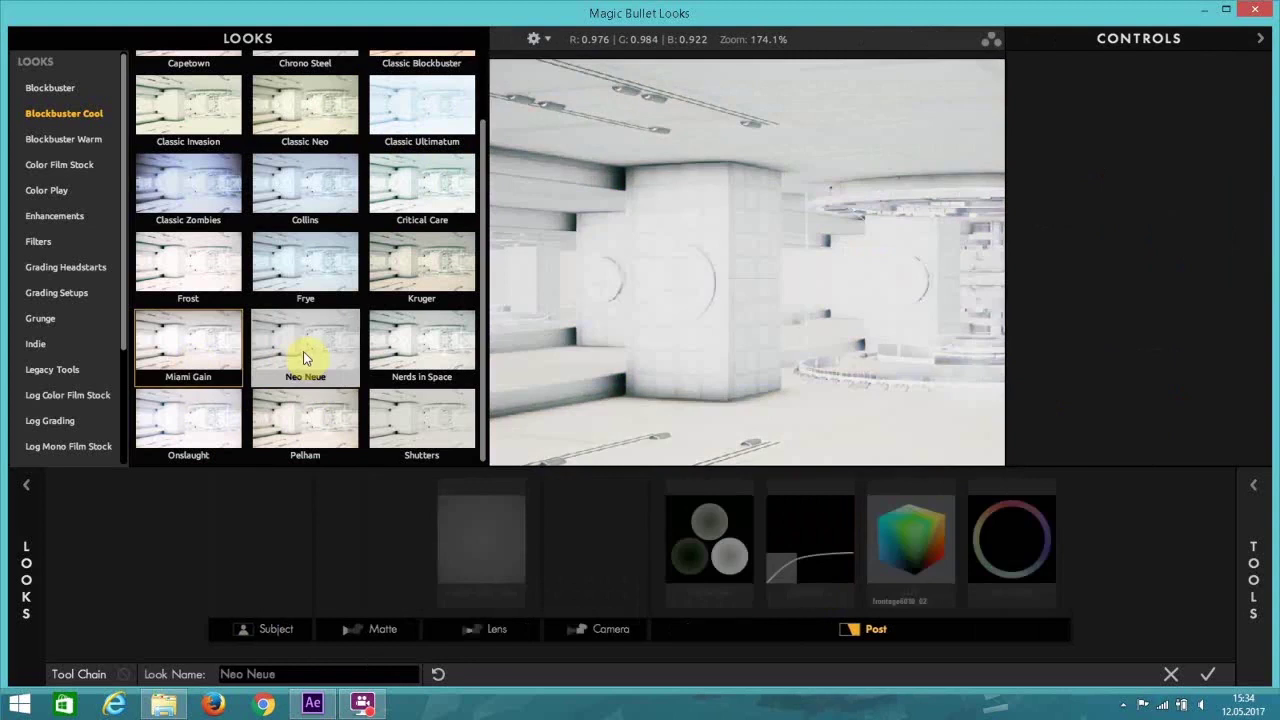
left_click(405, 350)
Preview the Blockbuster presets, including Chronometer, Live Die, Thames, Frontage and Classic Epic, plus Bennell House from Blockbuster Warm.
left_click(45, 88)
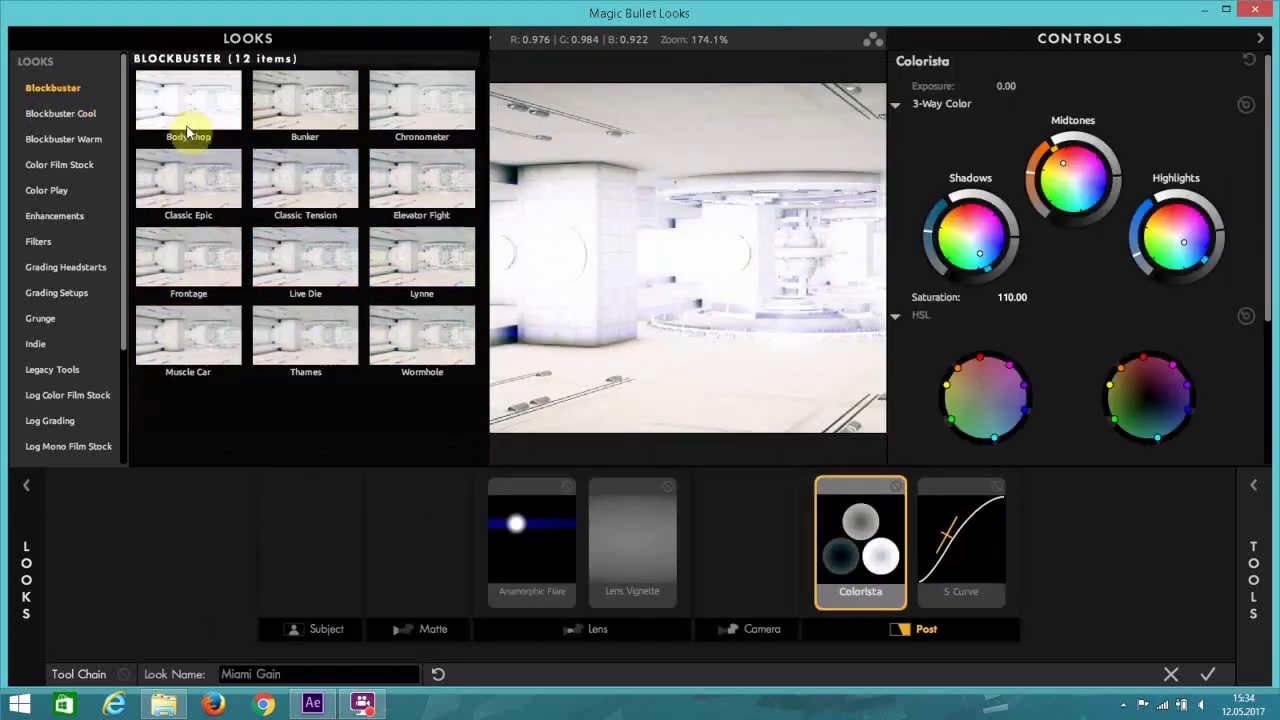
left_click(210, 126)
left_click(335, 112)
left_click(415, 115)
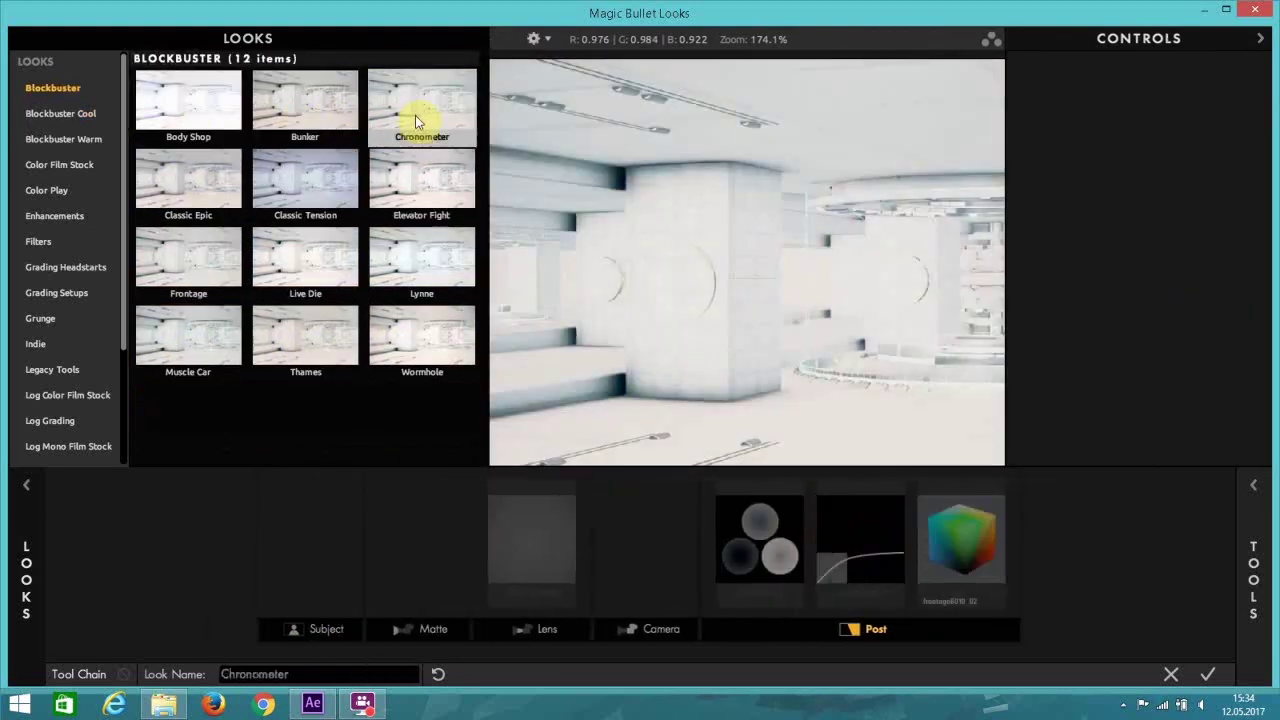
left_click(422, 190)
left_click(422, 256)
left_click(332, 262)
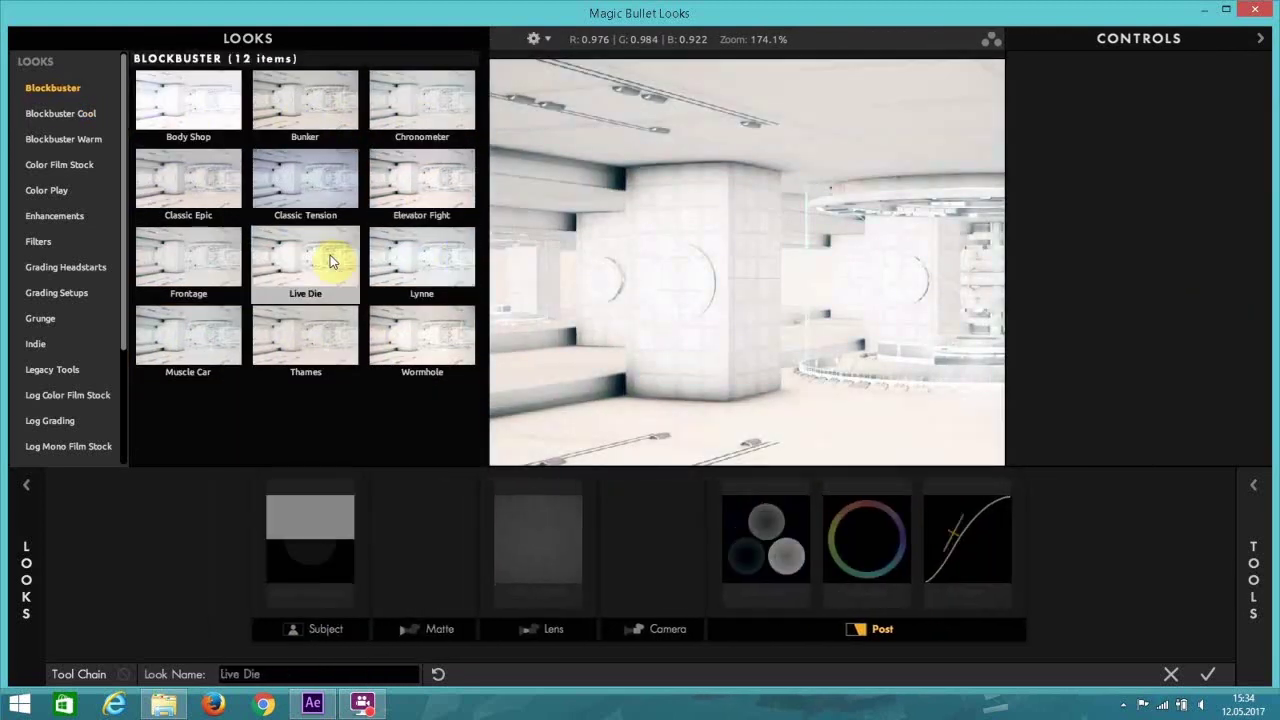
left_click(405, 337)
left_click(302, 337)
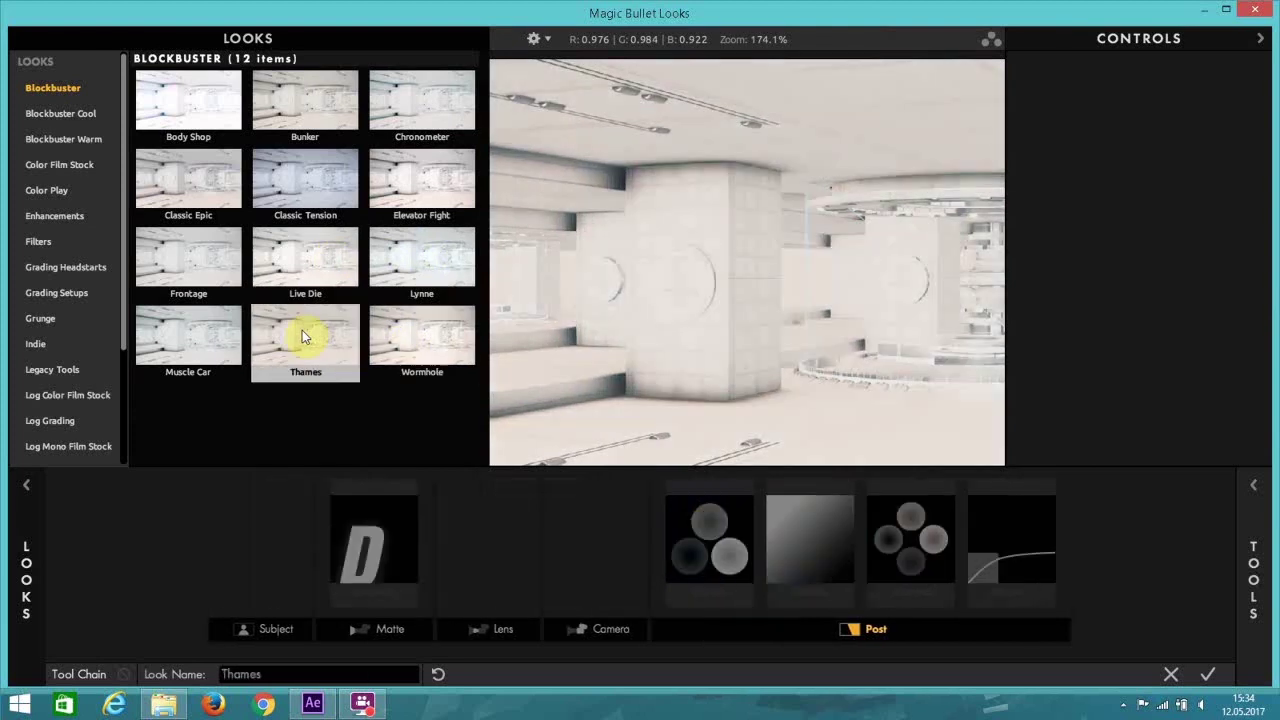
left_click(226, 337)
left_click(208, 268)
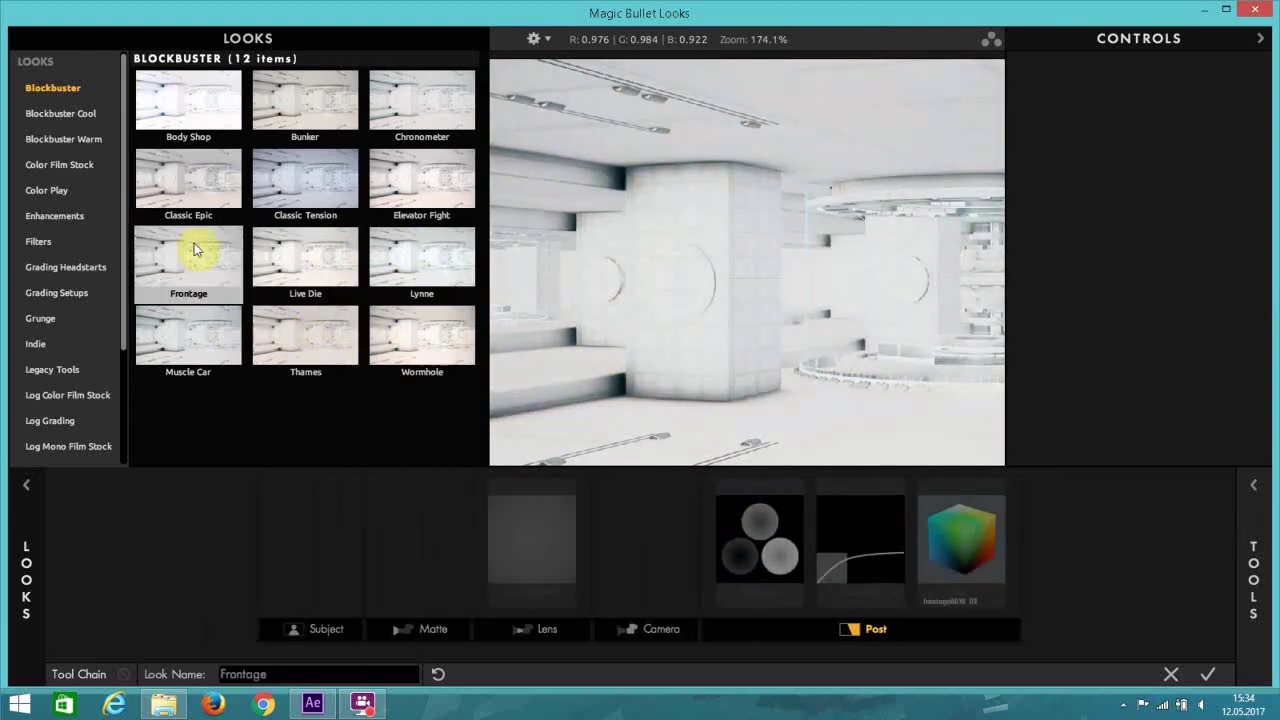
left_click(189, 182)
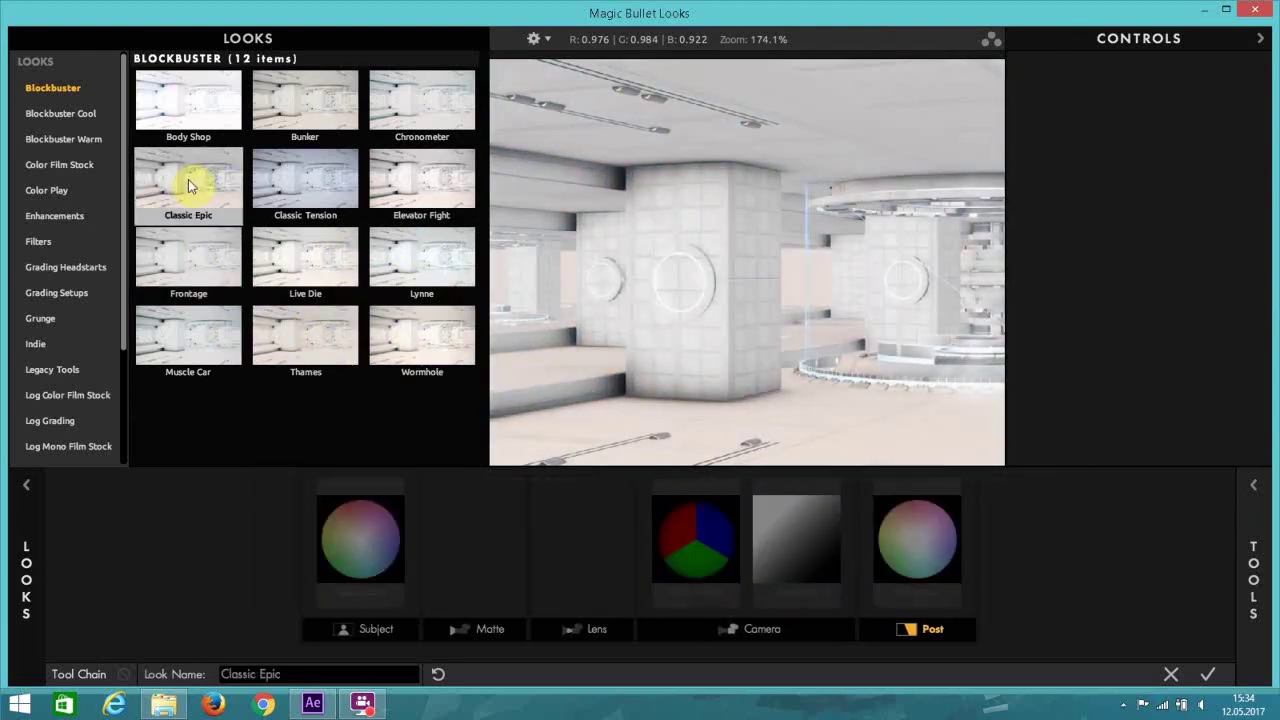
left_click(97, 145)
left_click(341, 100)
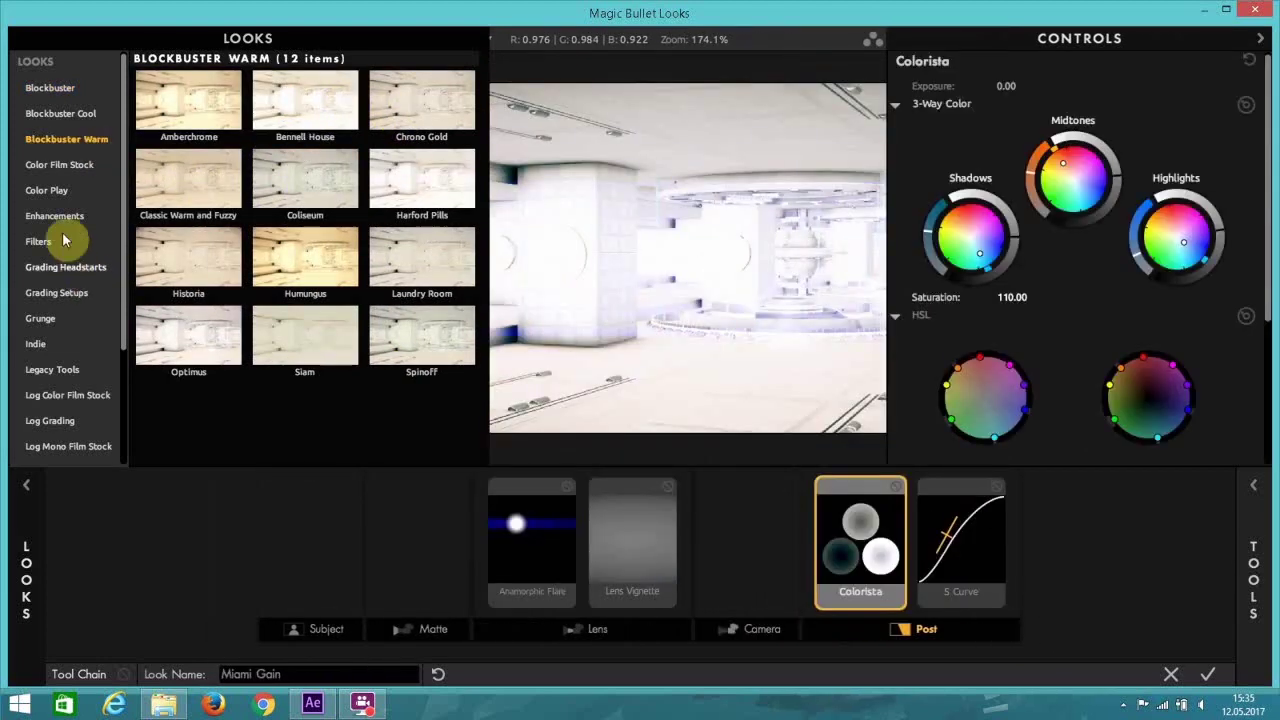
Preview the Enhancements presets, including Penske, OMG, Beverly, Fountain of Youth, TIL and We the People.
left_click(57, 215)
left_click(306, 248)
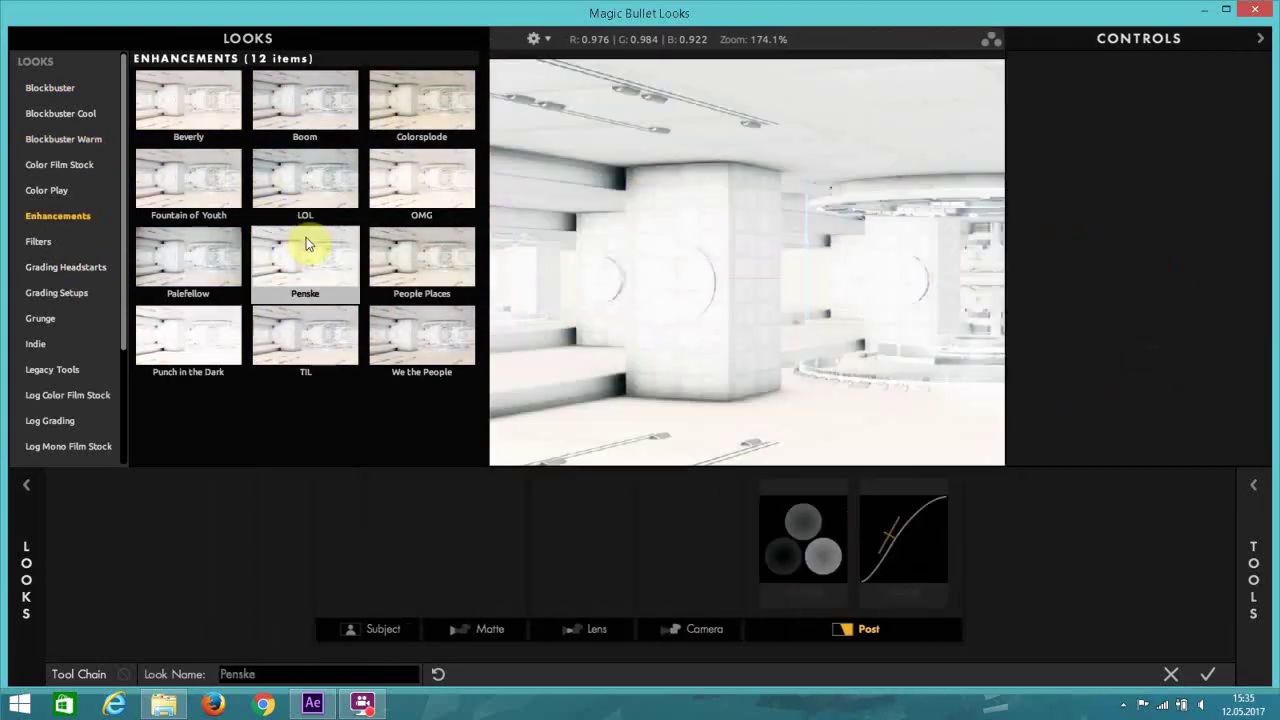
left_click(428, 160)
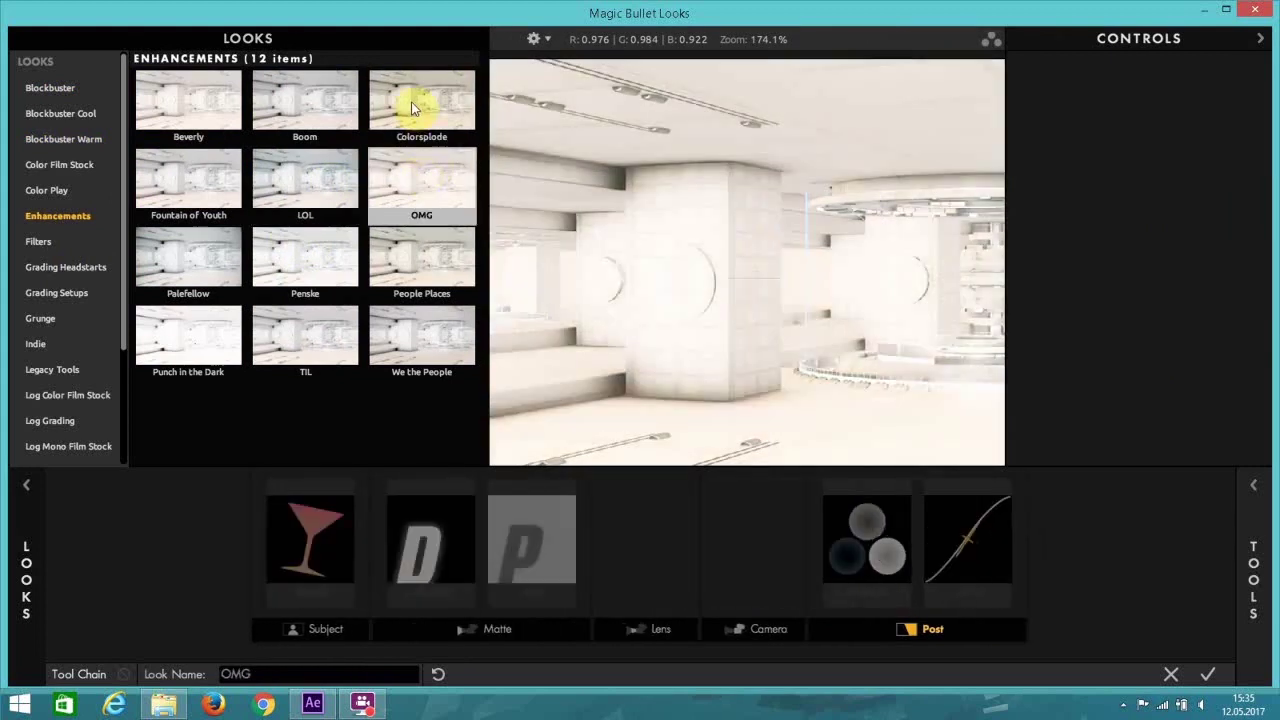
left_click(413, 108)
left_click(221, 109)
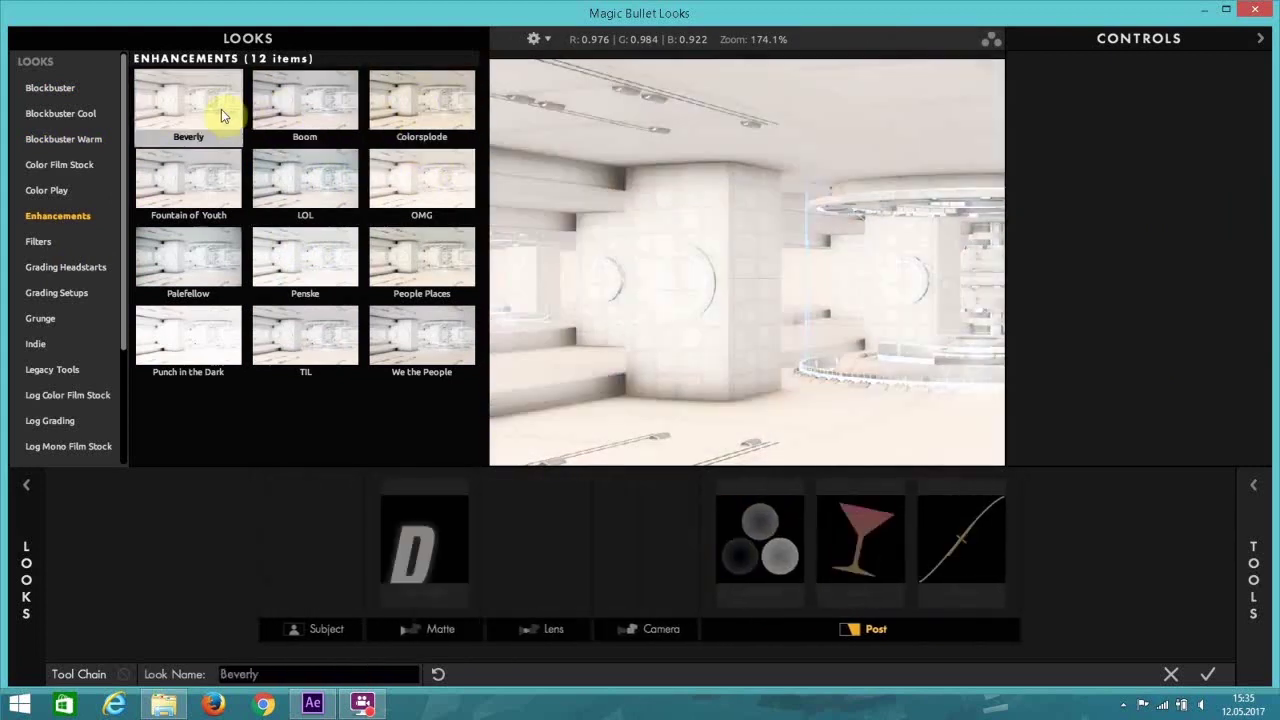
left_click(283, 110)
left_click(200, 181)
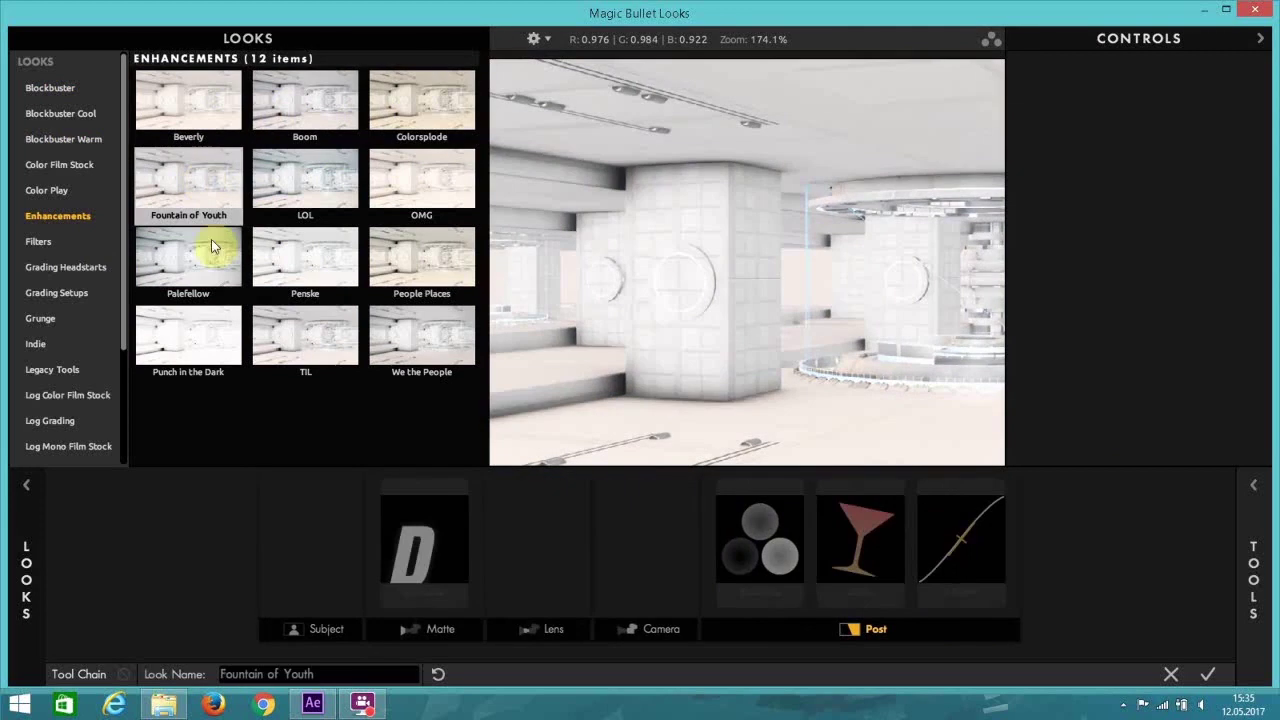
left_click(216, 271)
left_click(208, 315)
left_click(301, 318)
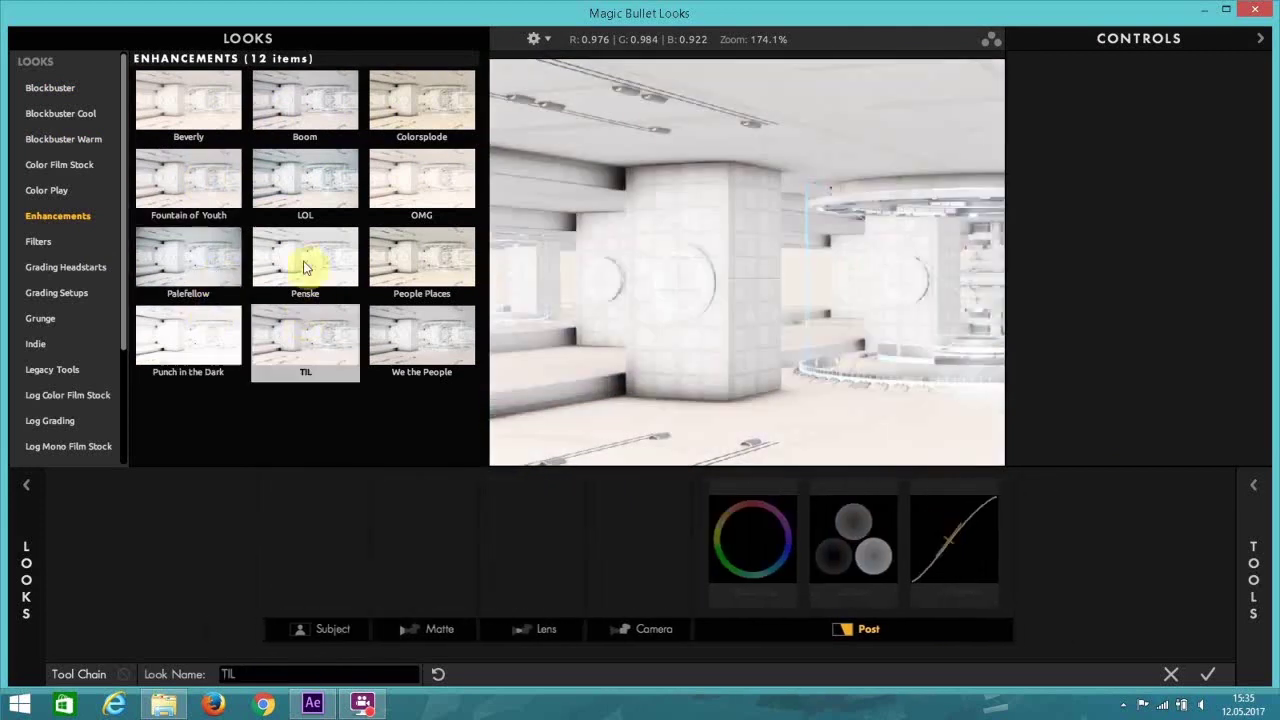
left_click(305, 256)
left_click(405, 330)
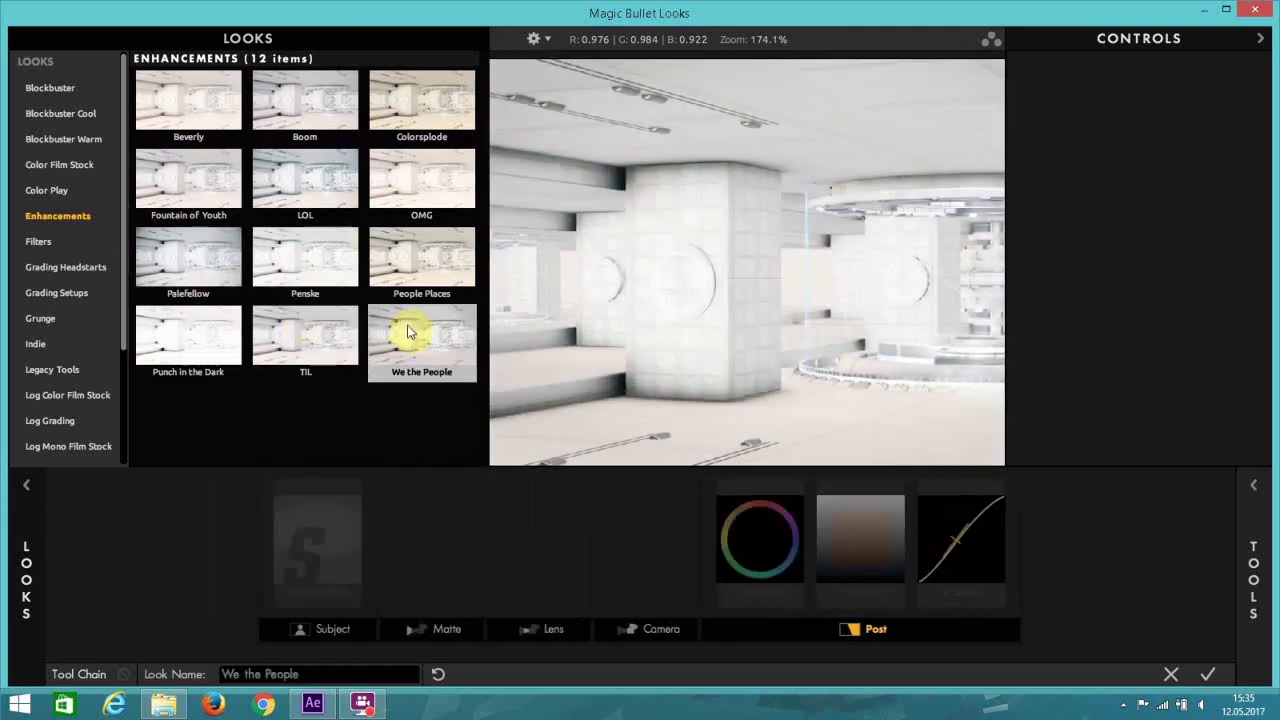
left_click(420, 259)
left_click(429, 335)
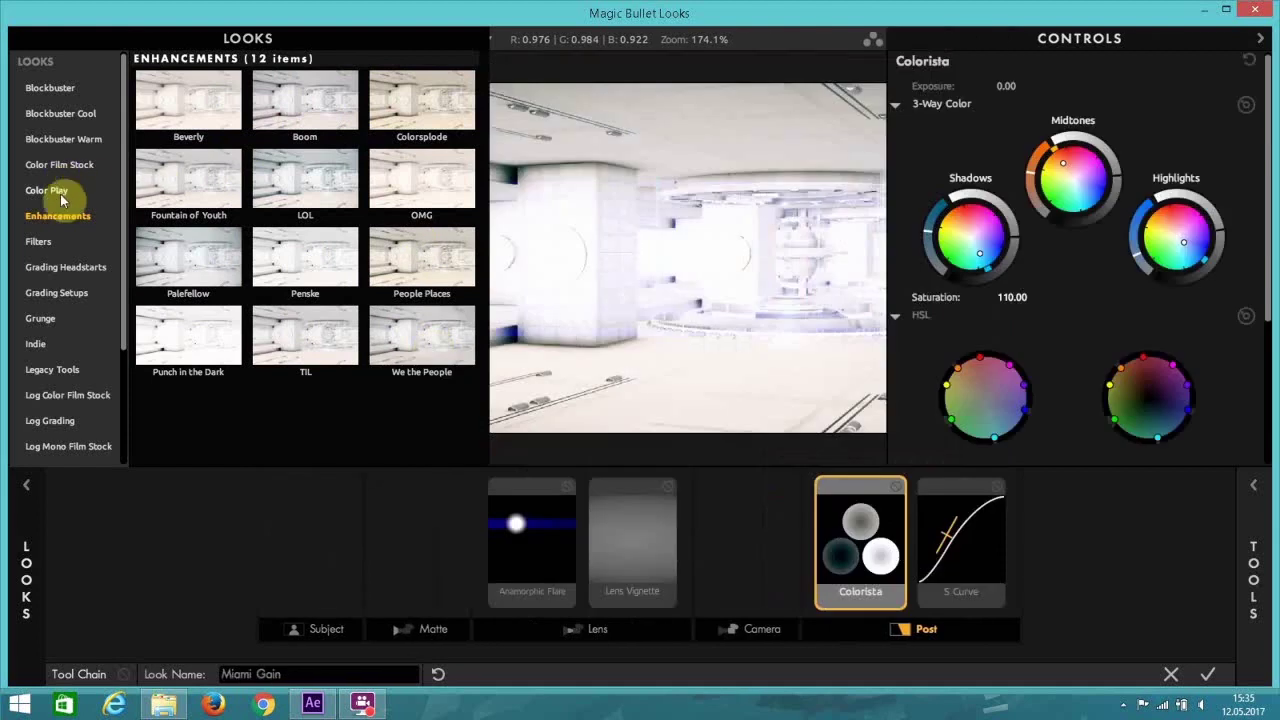
Preview the Capetown, Chrono Steel, Neo Neue, Nerds in Space and Kruger presets in Blockbuster Cool.
left_click(90, 113)
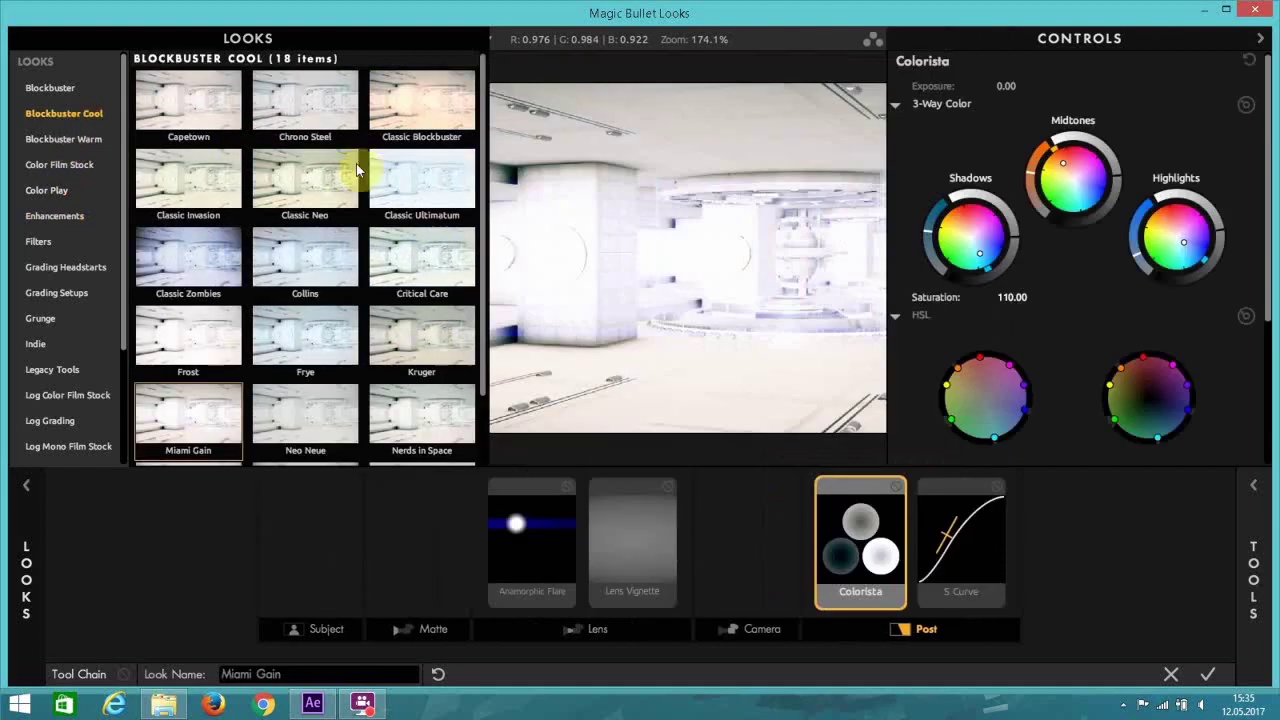
left_click(210, 113)
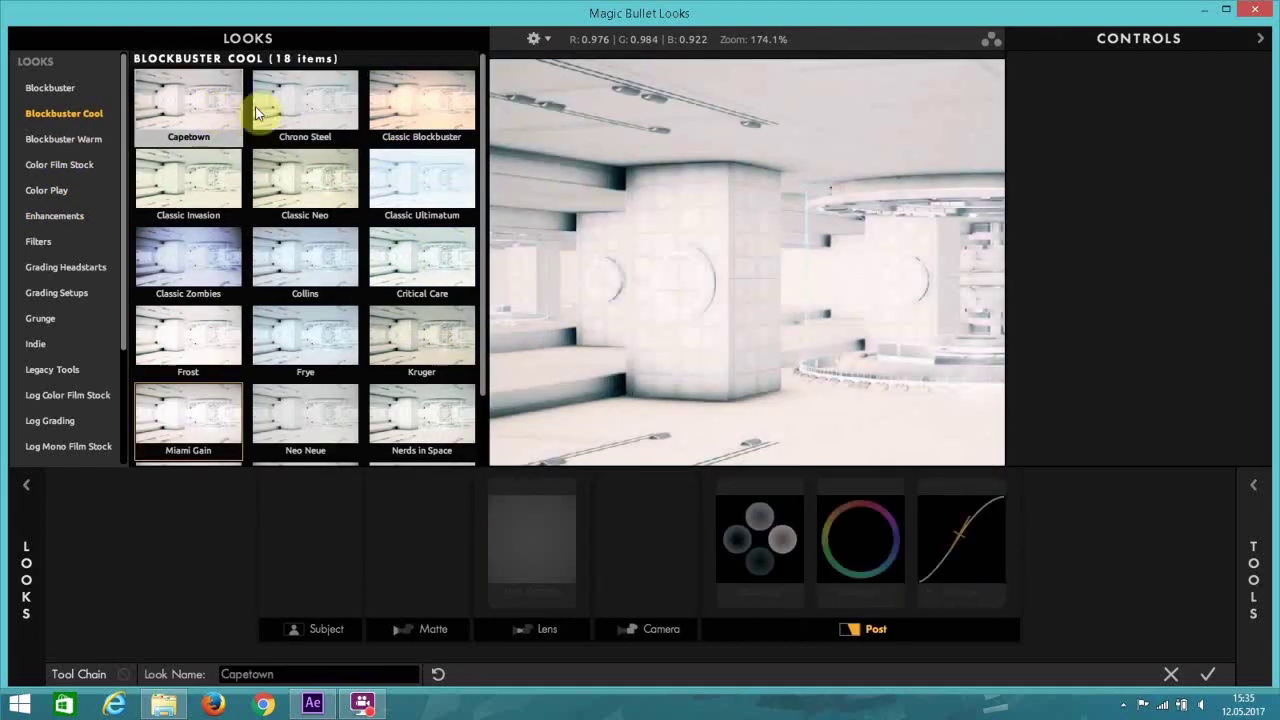
left_click(258, 112)
left_click(308, 370)
left_click(309, 405)
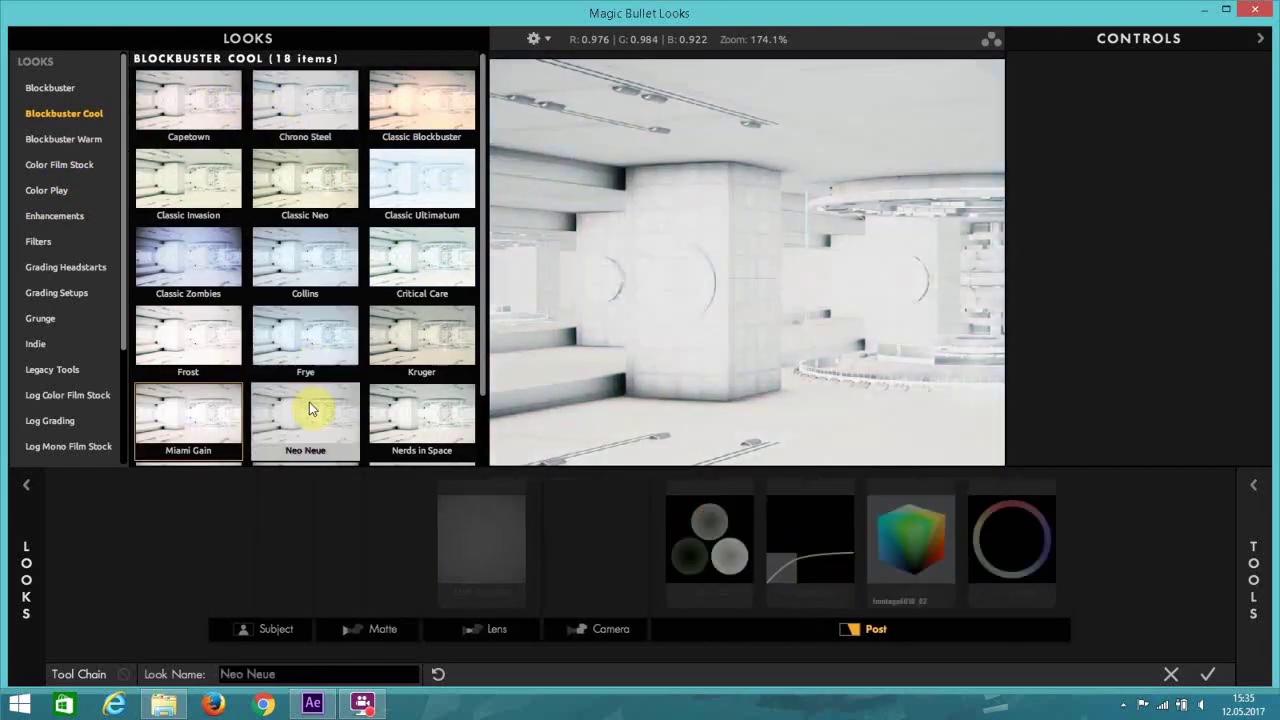
left_click(438, 426)
left_click(431, 337)
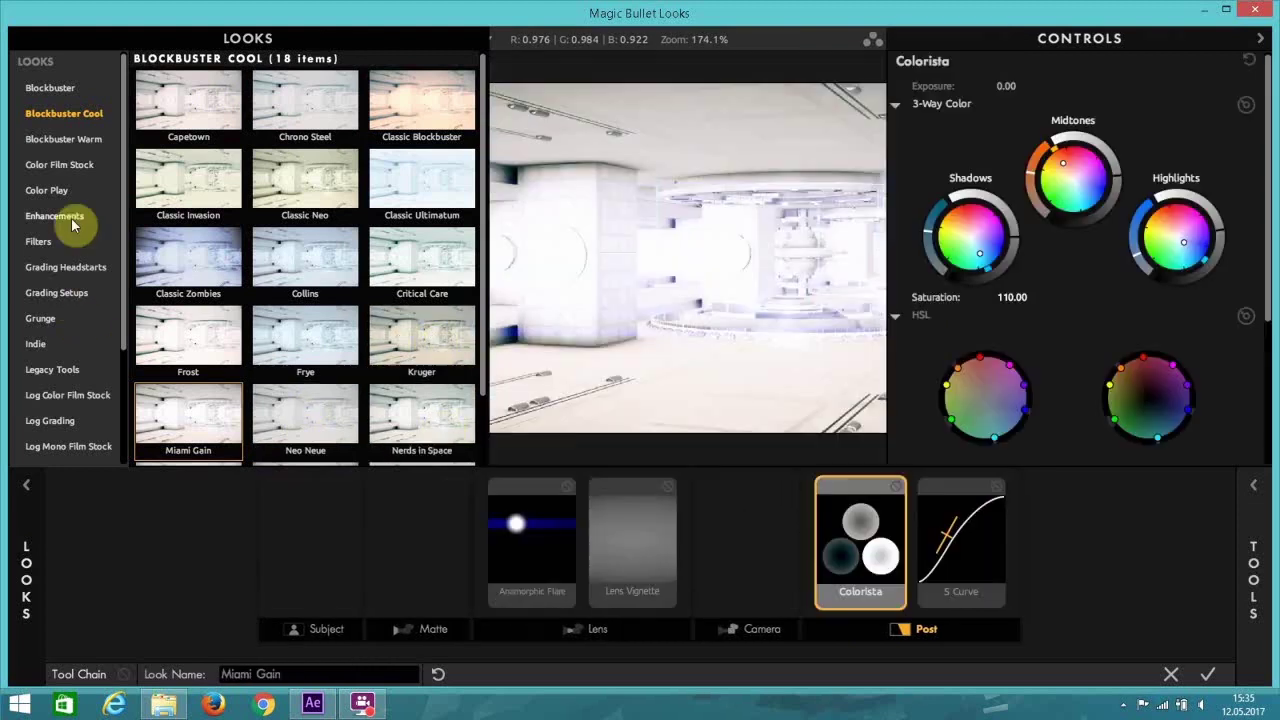
Compare the Enhancements presets again, choose Boom, and apply the look to Adjustment Layer 1.
left_click(58, 216)
left_click(325, 344)
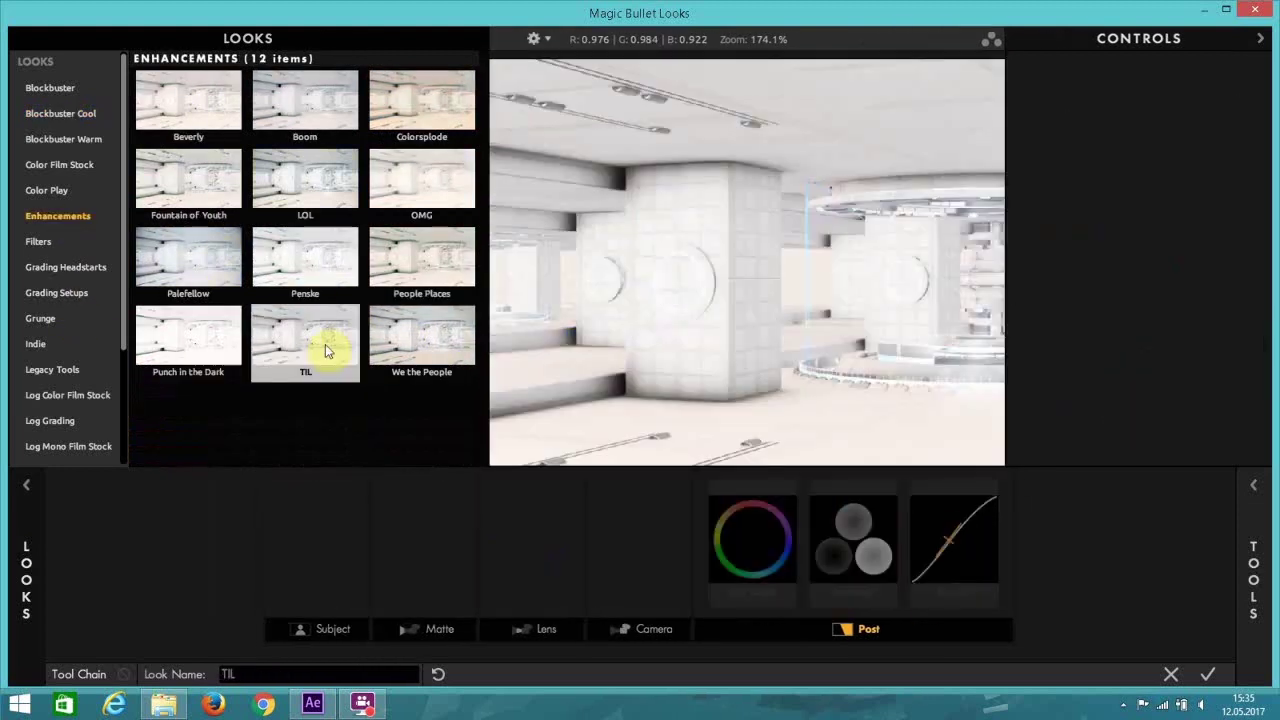
left_click(209, 343)
left_click(373, 345)
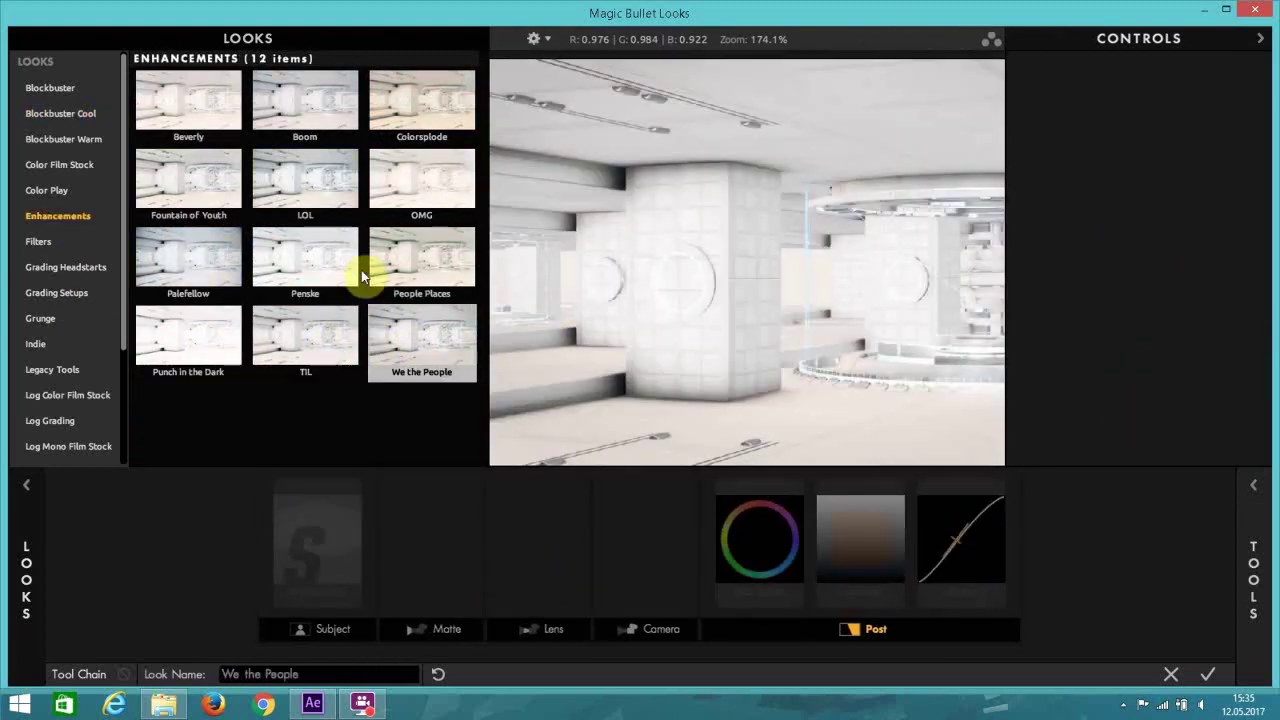
left_click(300, 261)
left_click(232, 258)
left_click(390, 170)
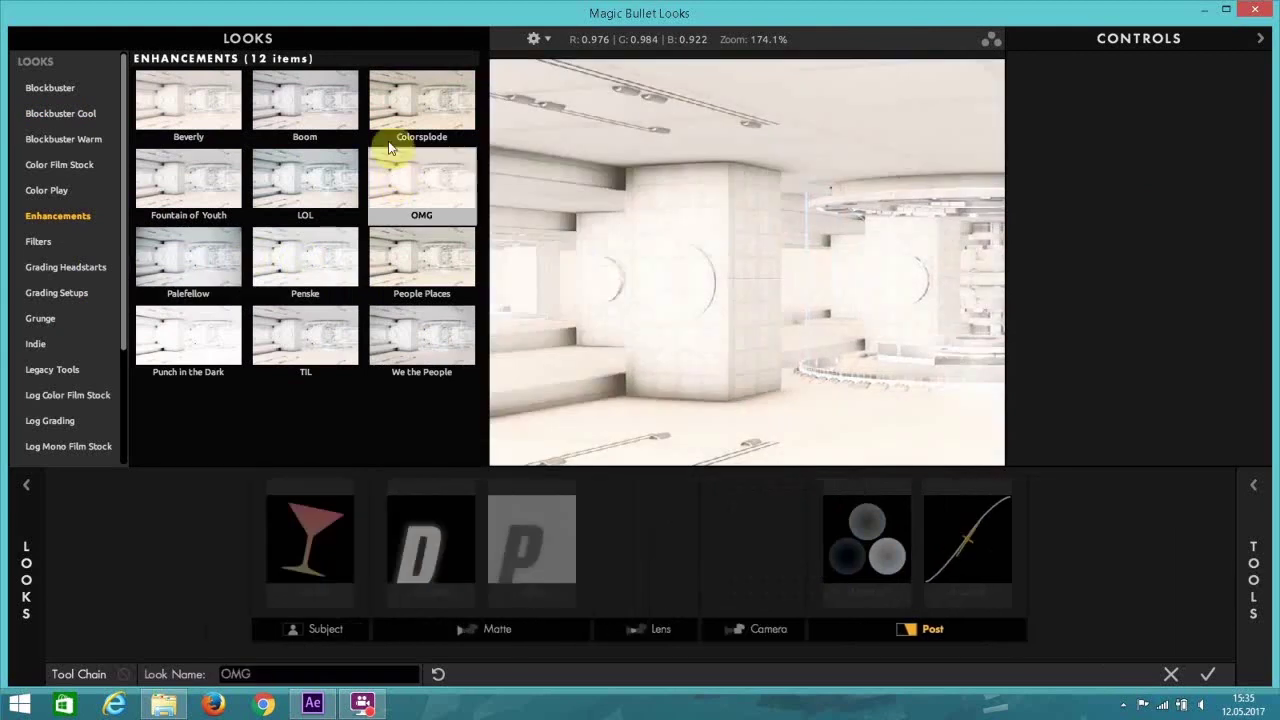
left_click(180, 122)
left_click(295, 111)
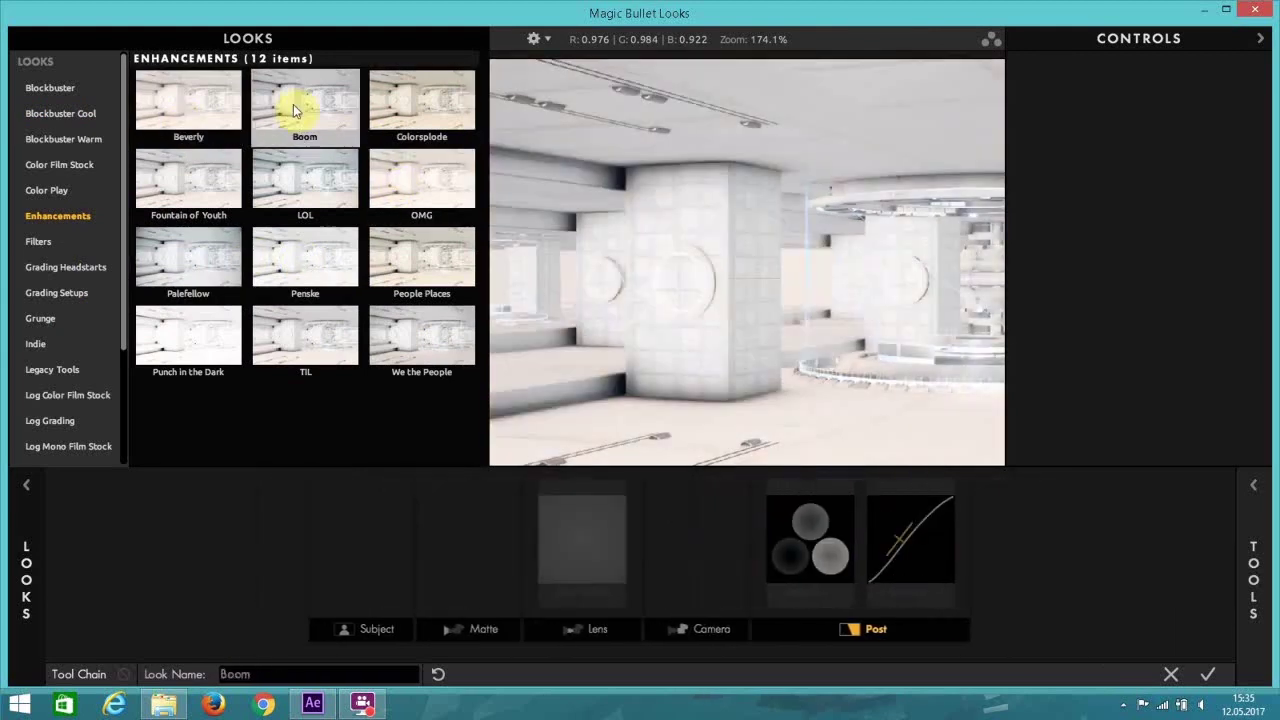
left_click(810, 540)
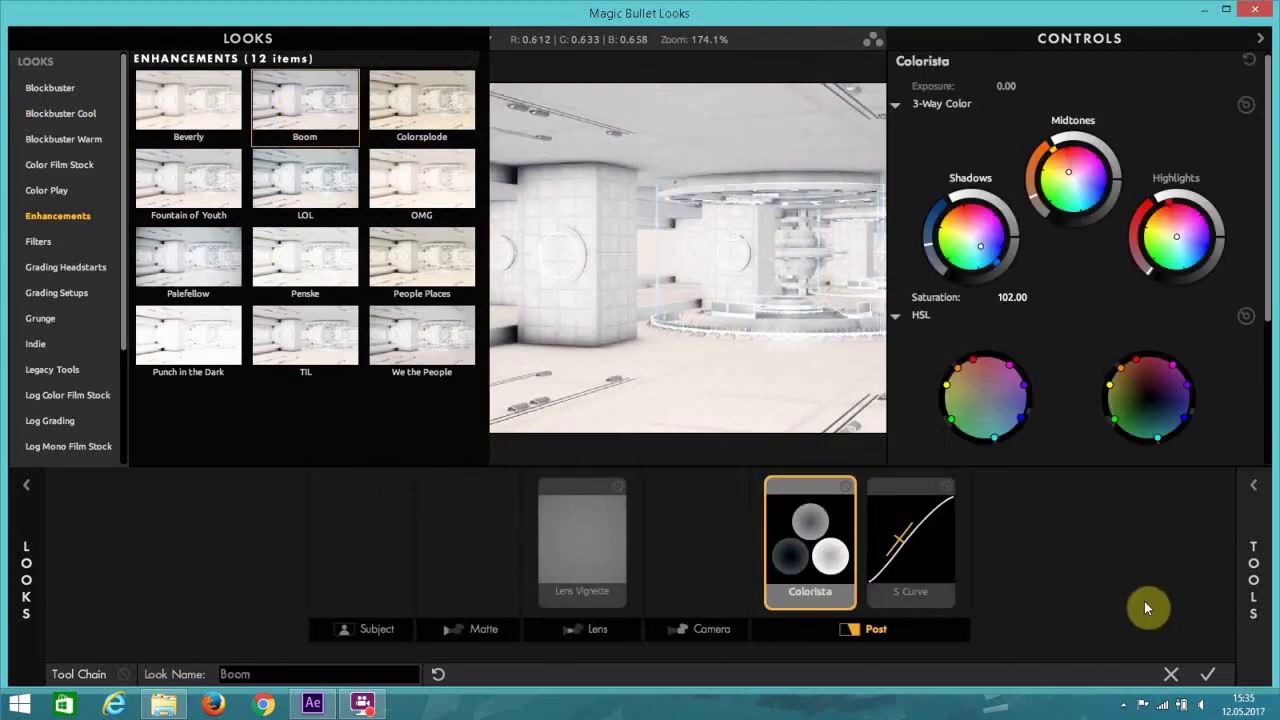
left_click(1207, 674)
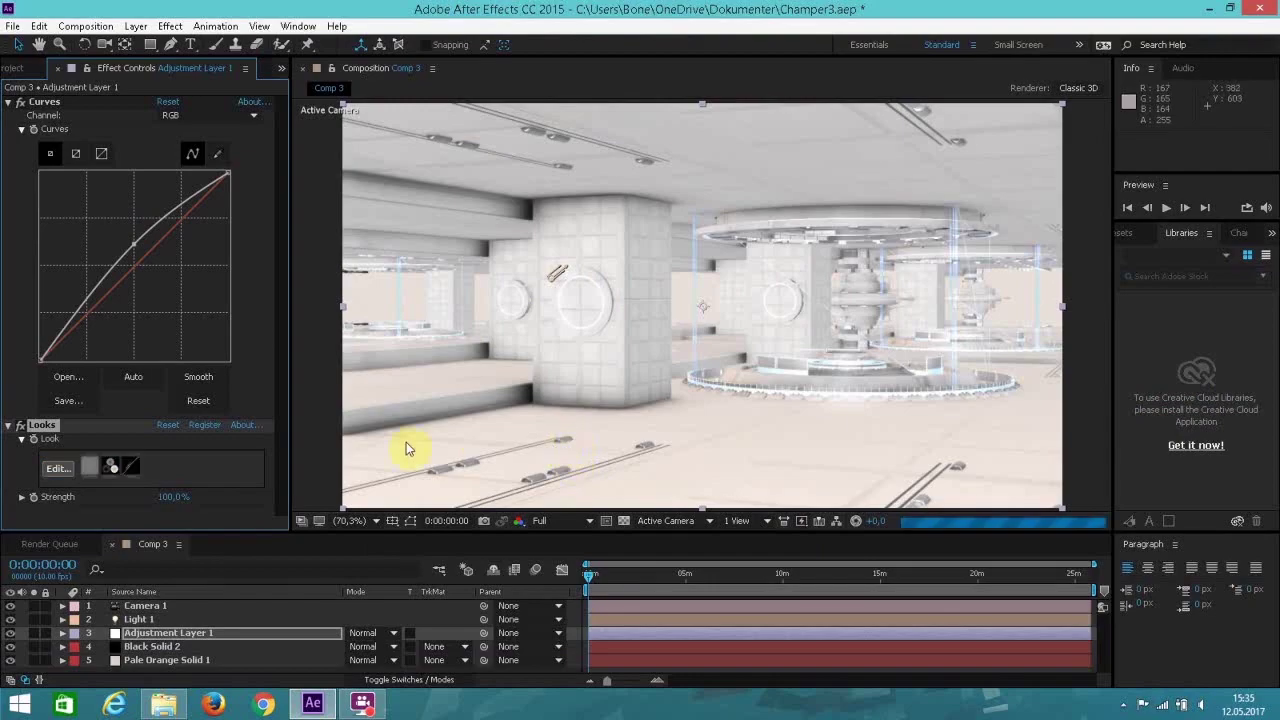
Toggle the Looks effect on Adjustment Layer 1 off and on to compare the image before and after grading.
left_click(25, 429)
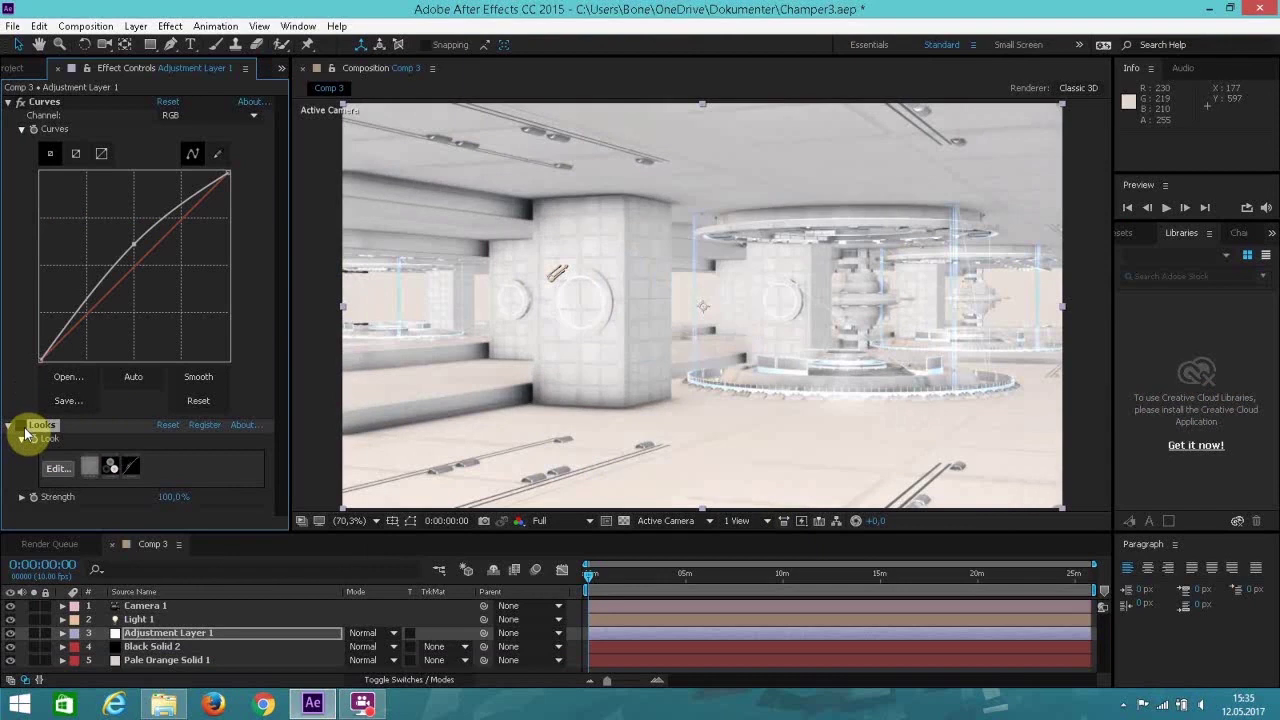
left_click(21, 426)
left_click(21, 426)
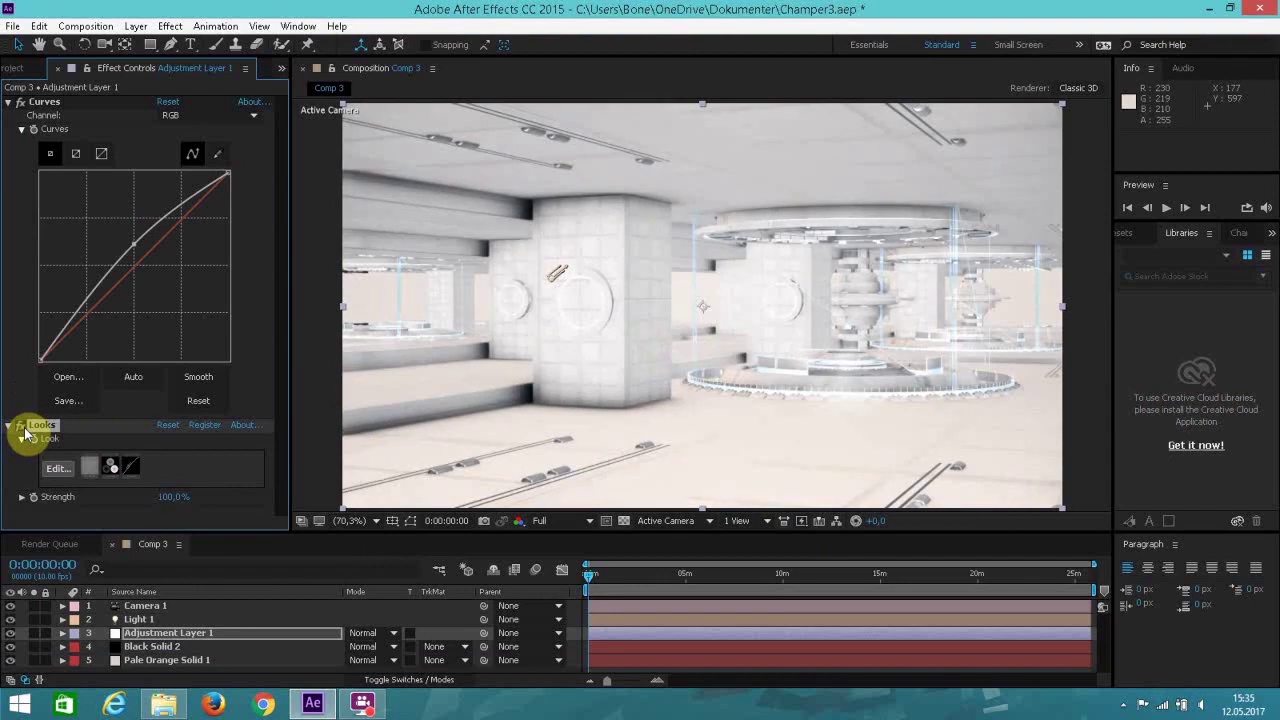
left_click(21, 426)
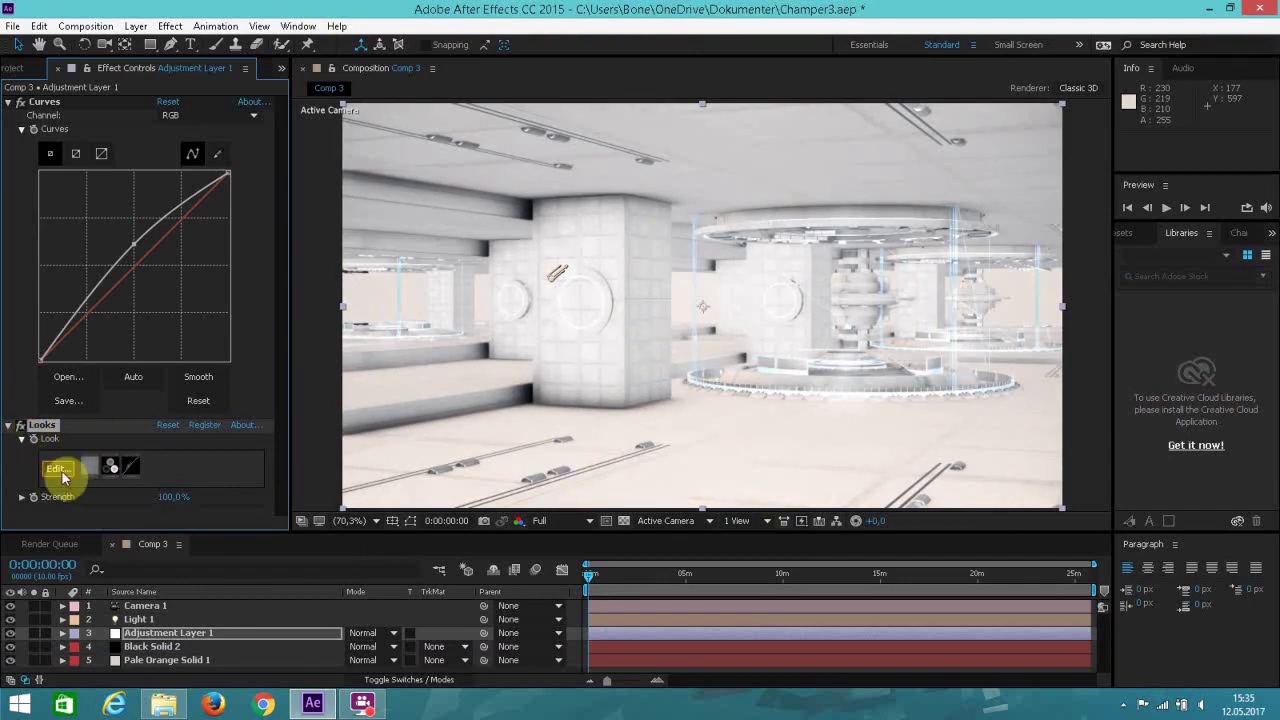
Reopen the Looks editor for Adjustment Layer 1 and preview presets in Enhancements, Blockbuster and Blockbuster Cool, including Neo Neue and Miami Gain.
left_click(57, 468)
mouse_move(61, 471)
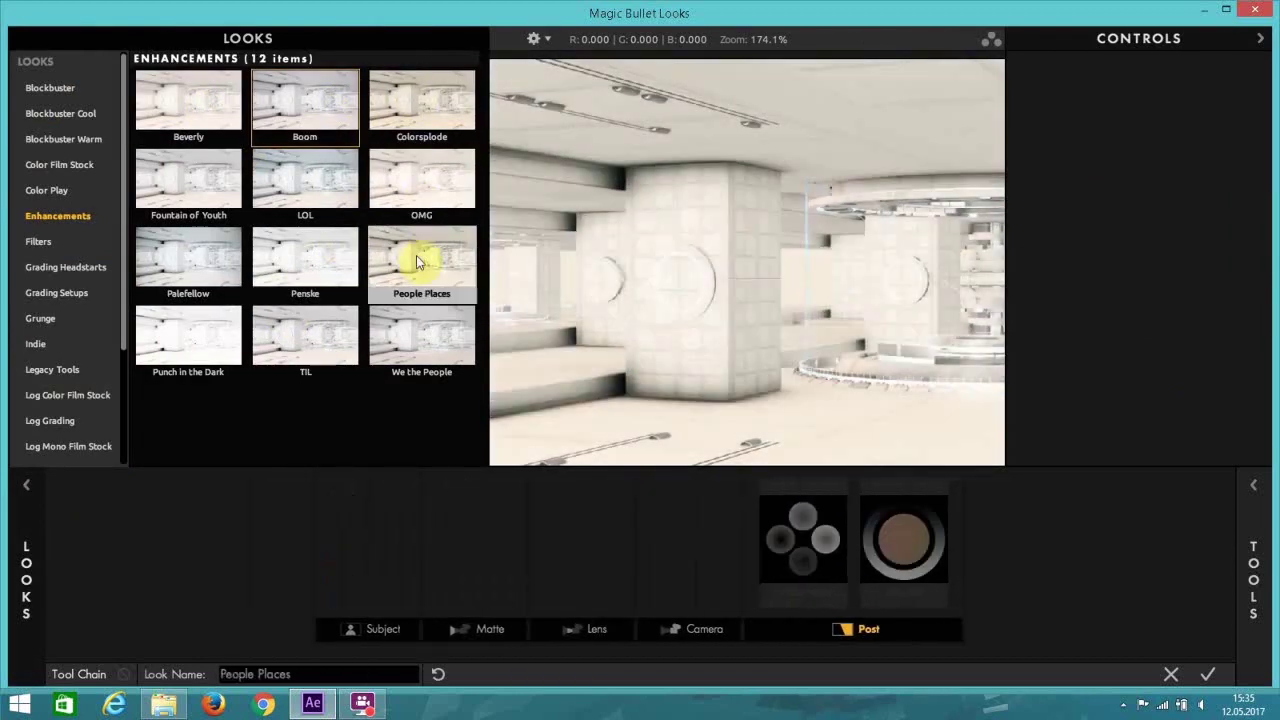
left_click(81, 88)
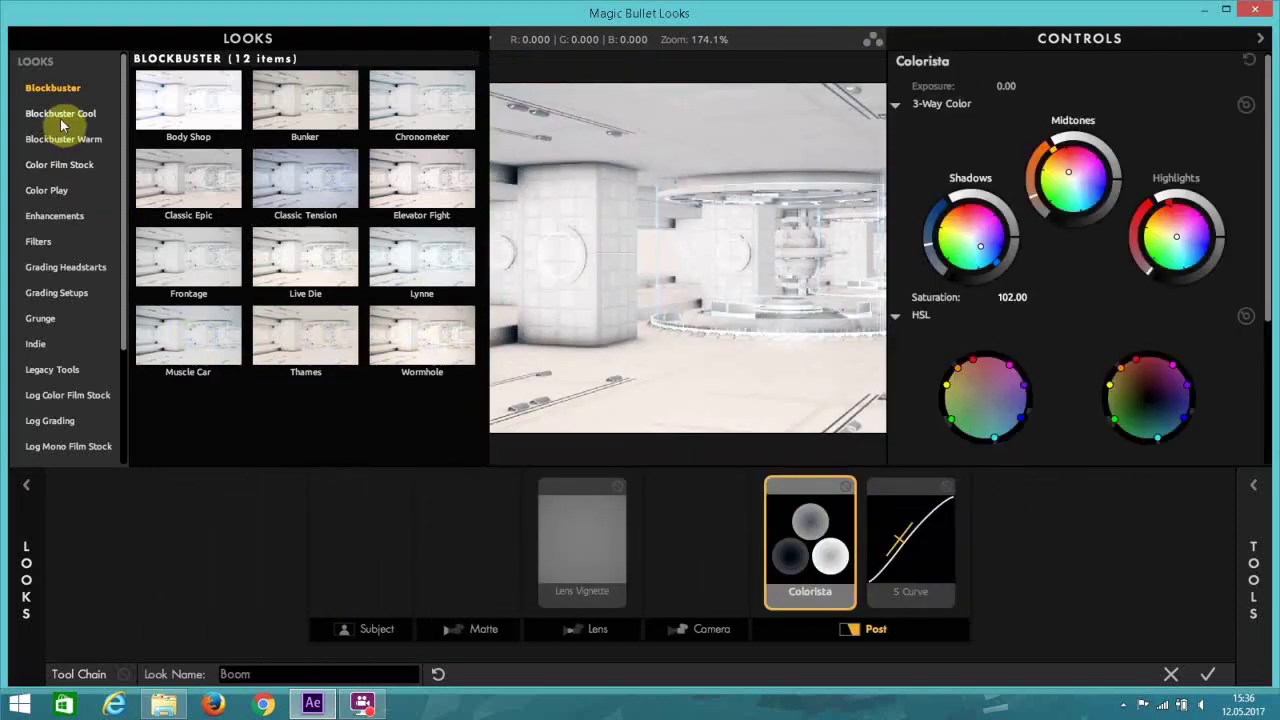
left_click(60, 114)
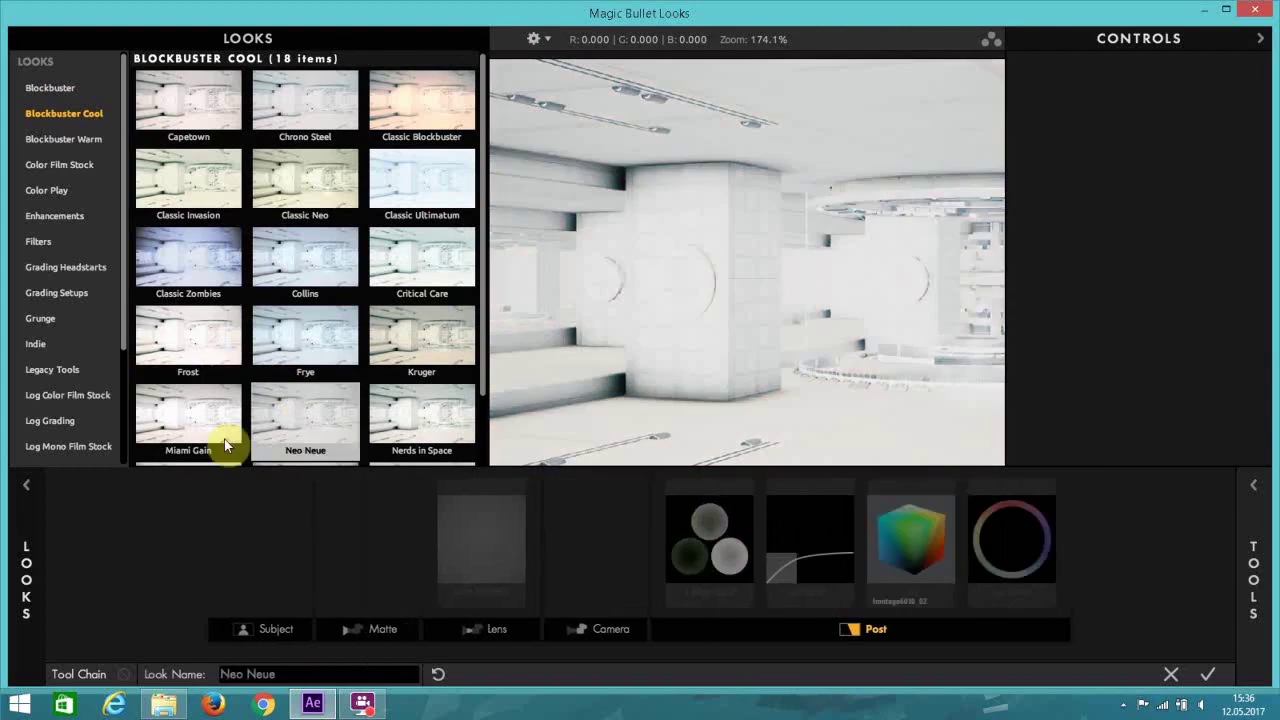
scroll(300, 405, "down", 1)
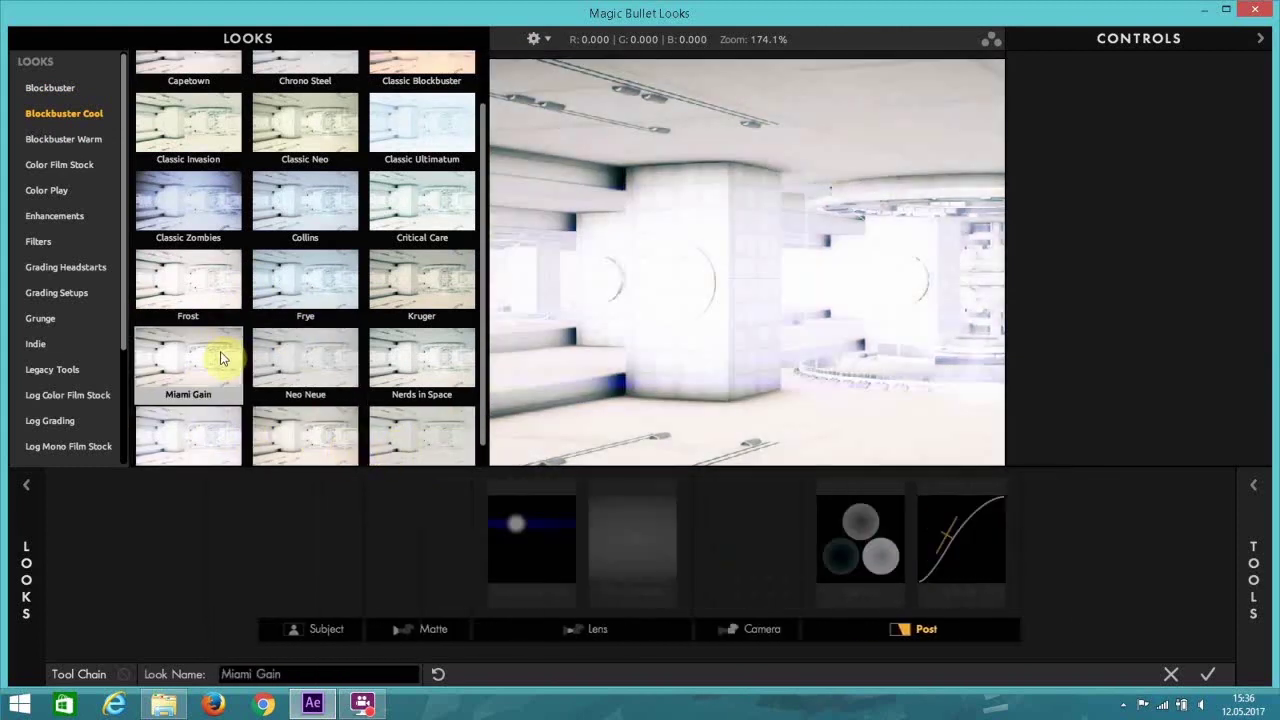
scroll(210, 300, "down", 1)
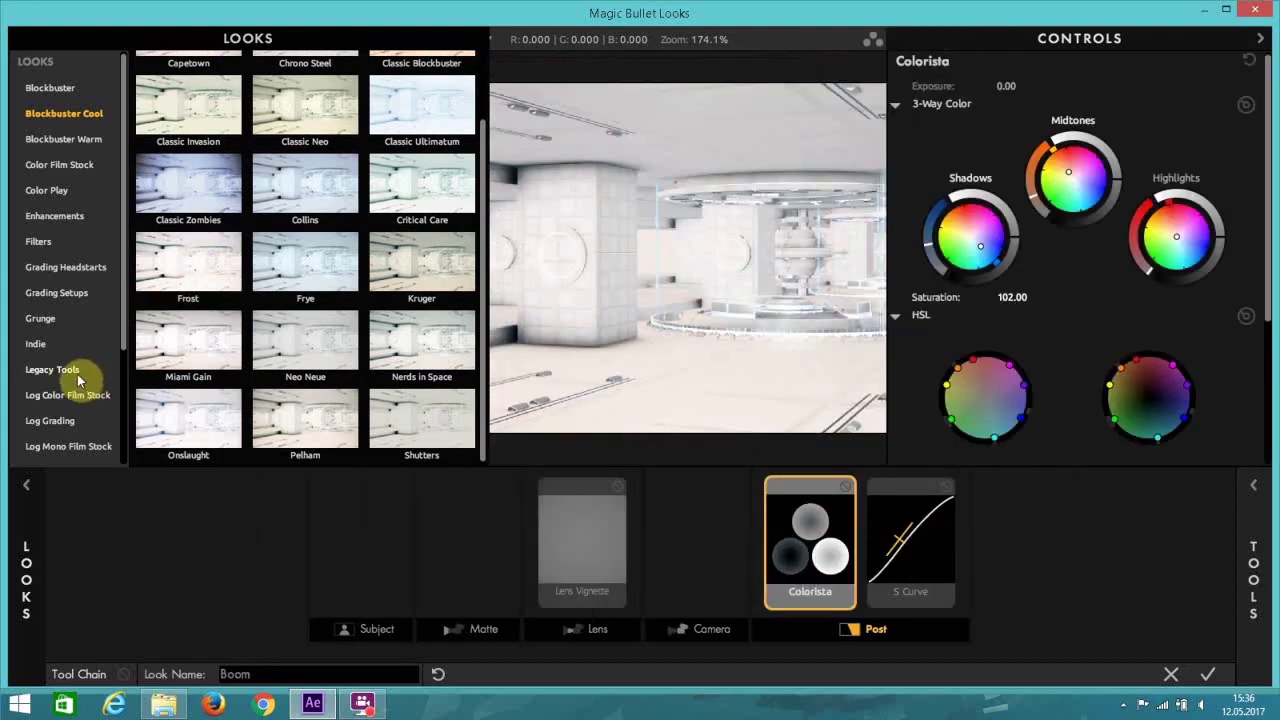
Apply the 3 Way Grade preset from Grading Headstarts to Adjustment Layer 1.
left_click(55, 268)
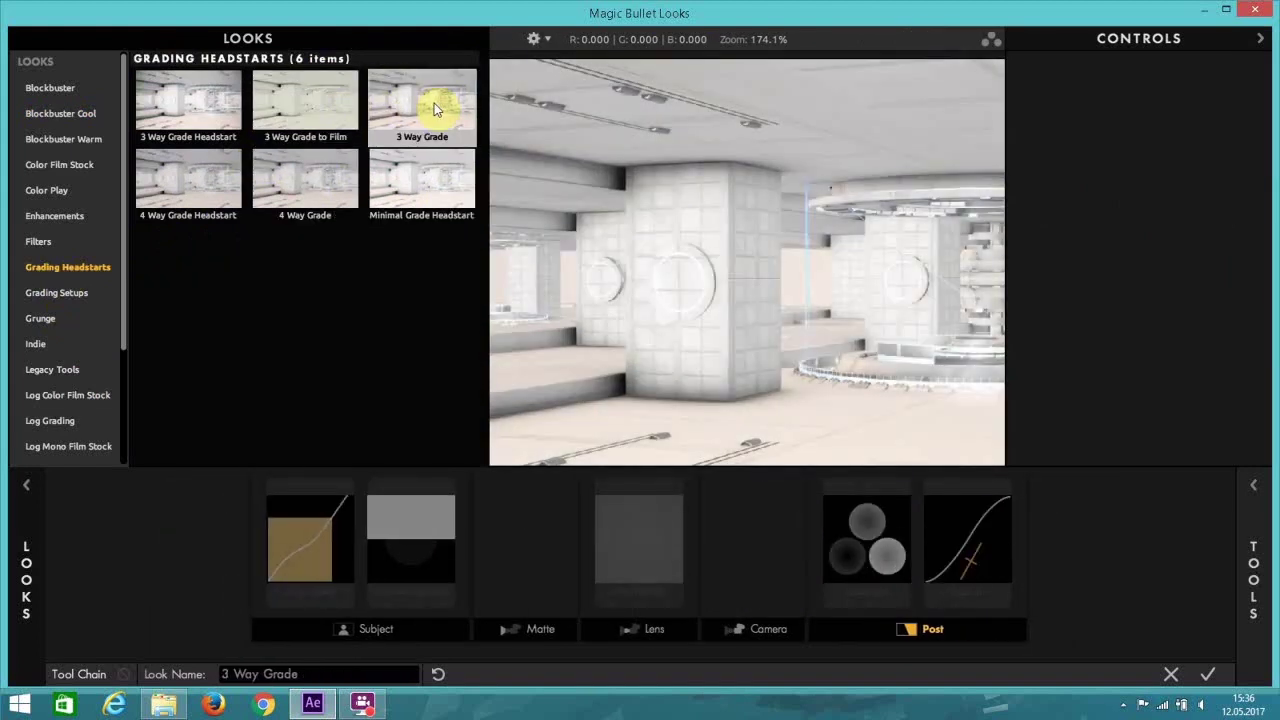
left_click(434, 103)
left_click(1207, 674)
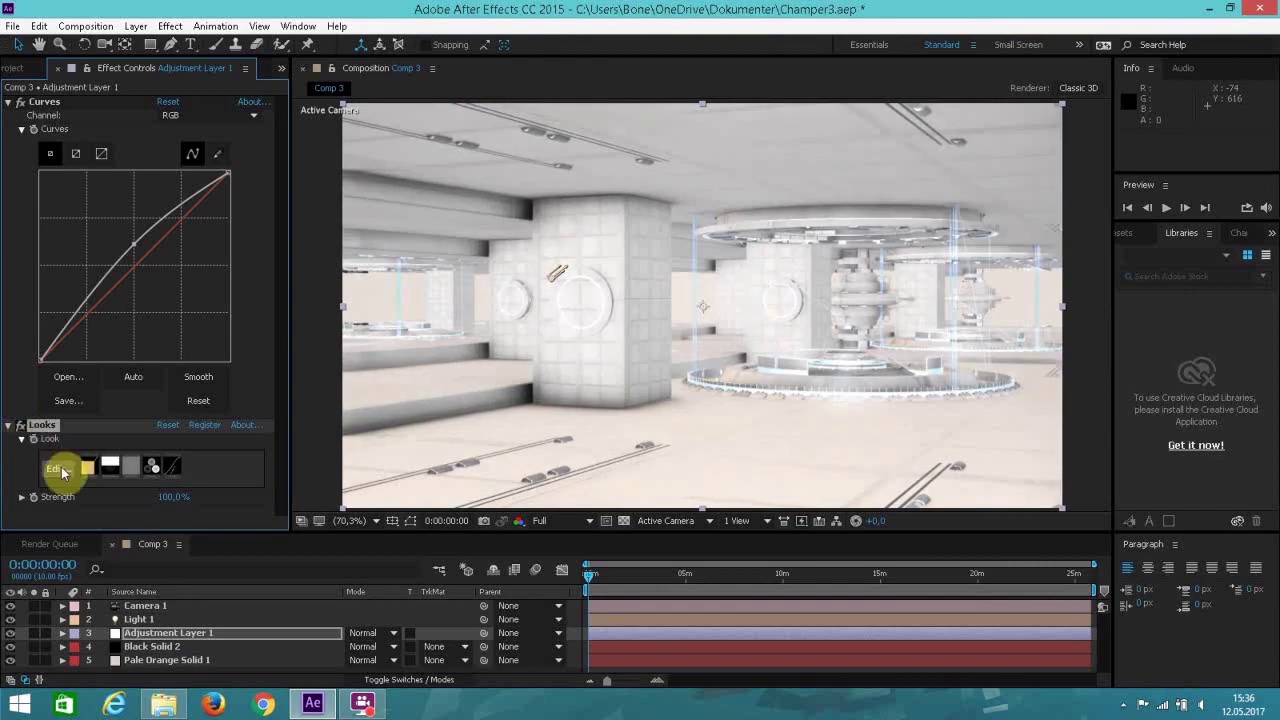
Replace the look on Adjustment Layer 1 with the Body Shop preset from the Blockbuster category.
left_click(58, 467)
left_click(45, 89)
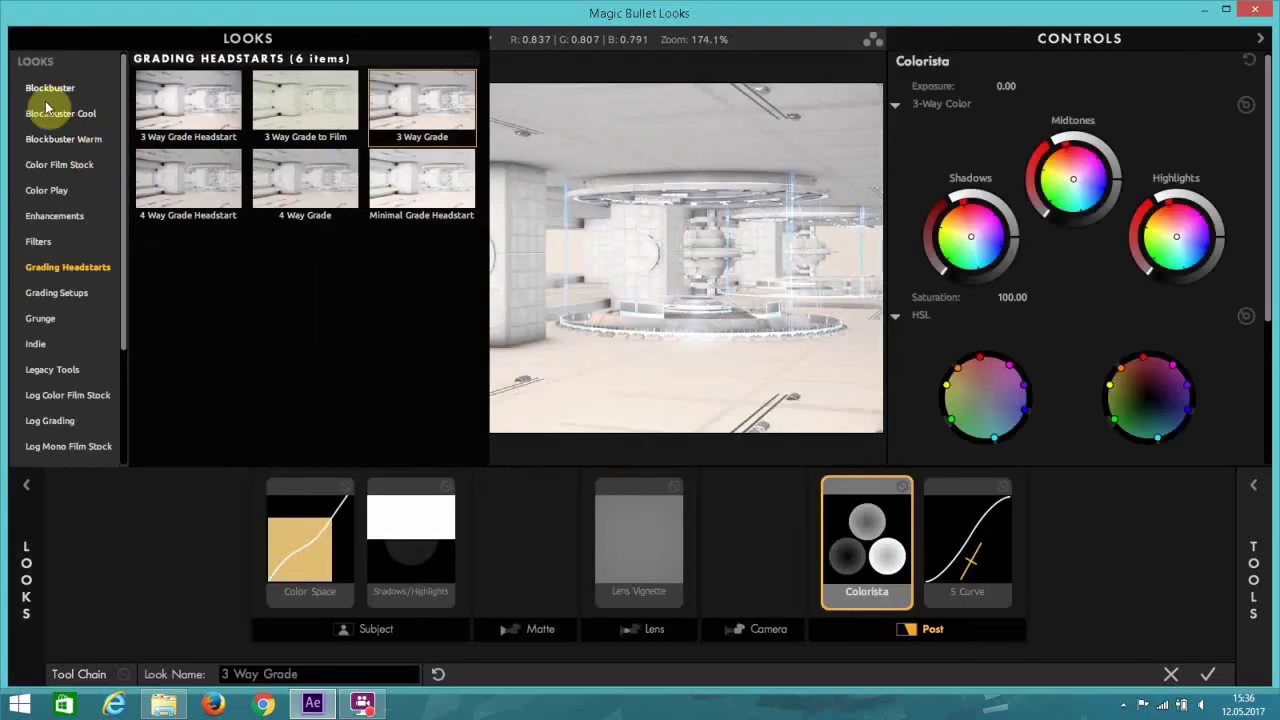
left_click(193, 99)
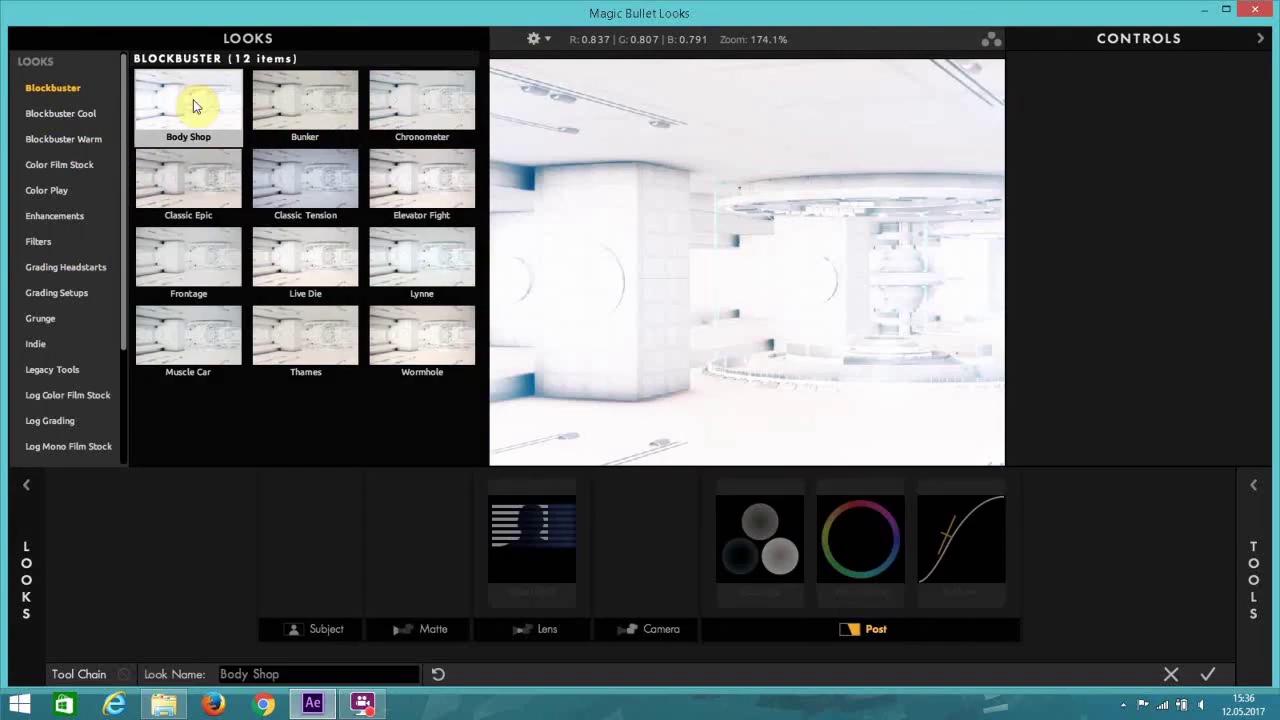
left_click(759, 540)
left_click(1214, 678)
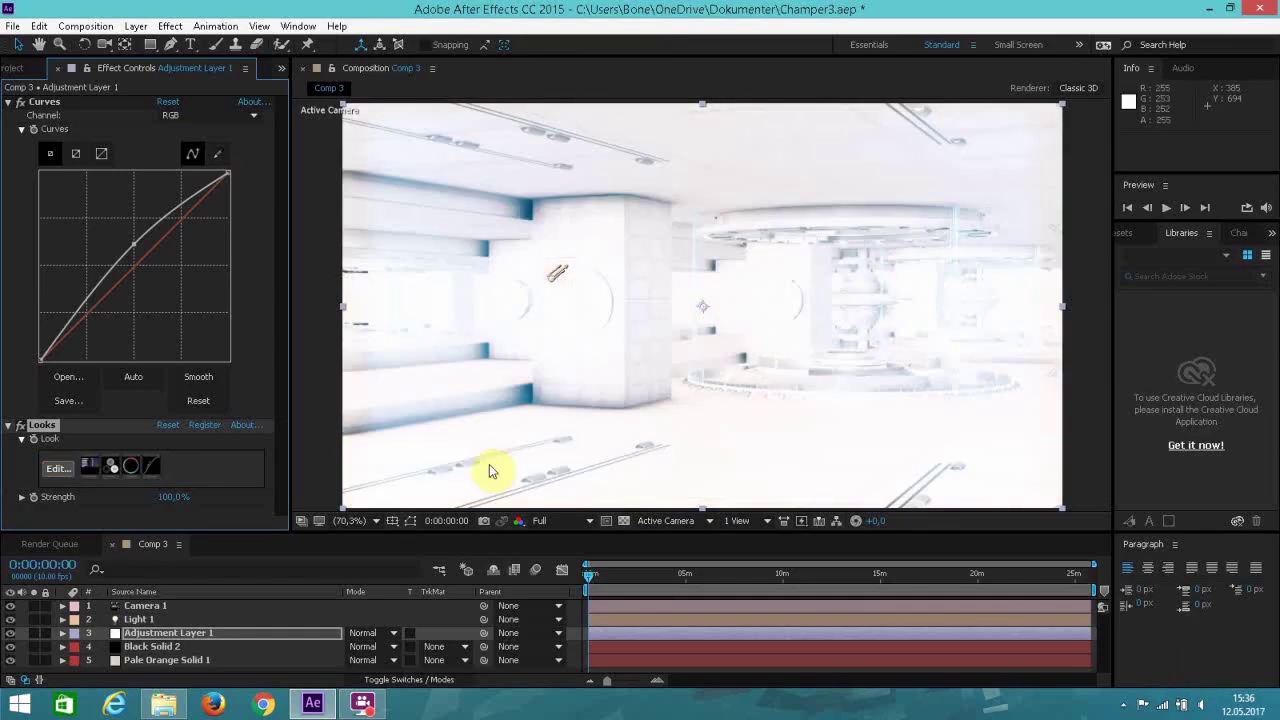
Try Looks strengths of 7% and 40% on Adjustment Layer 1, toggling the effect off and on to compare.
left_click_drag(146, 498, 35, 490)
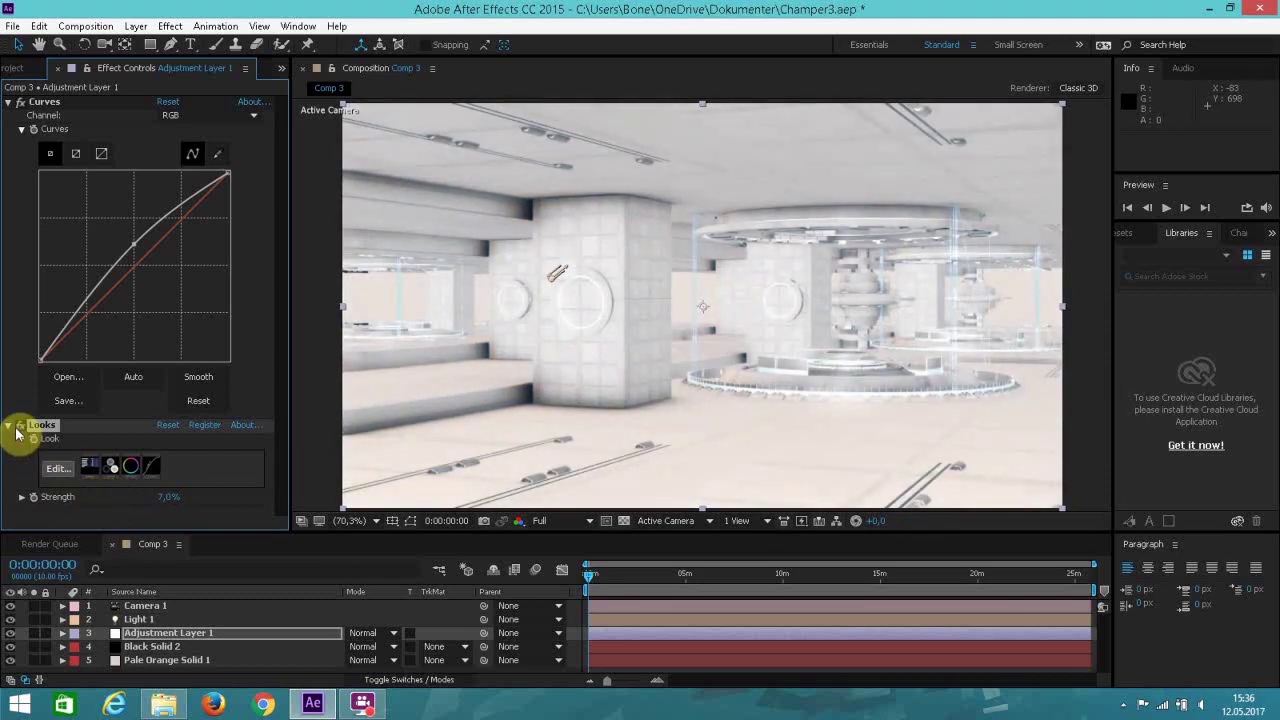
left_click_drag(170, 498, 196, 497)
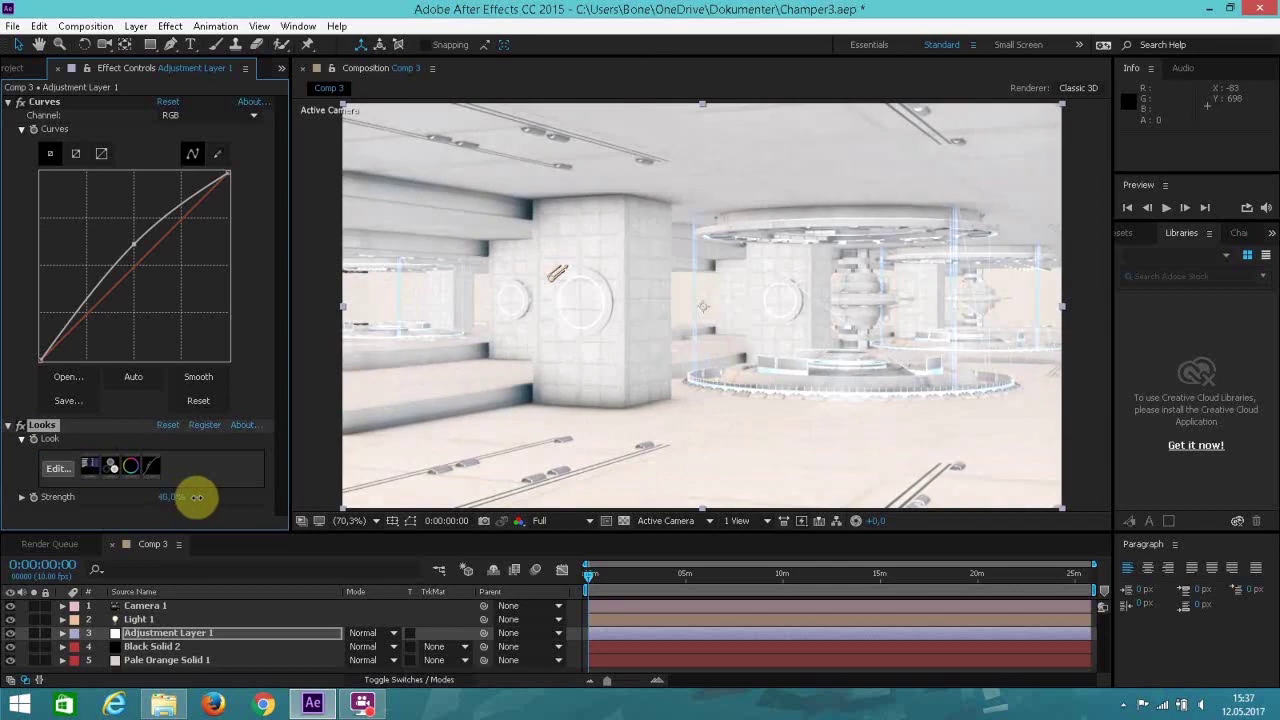
left_click(21, 426)
left_click(21, 426)
Lower the Looks strength to 20%, compare the image with the effect off and on, and settle on a strength of 14%.
scroll(605, 404, "down", 2)
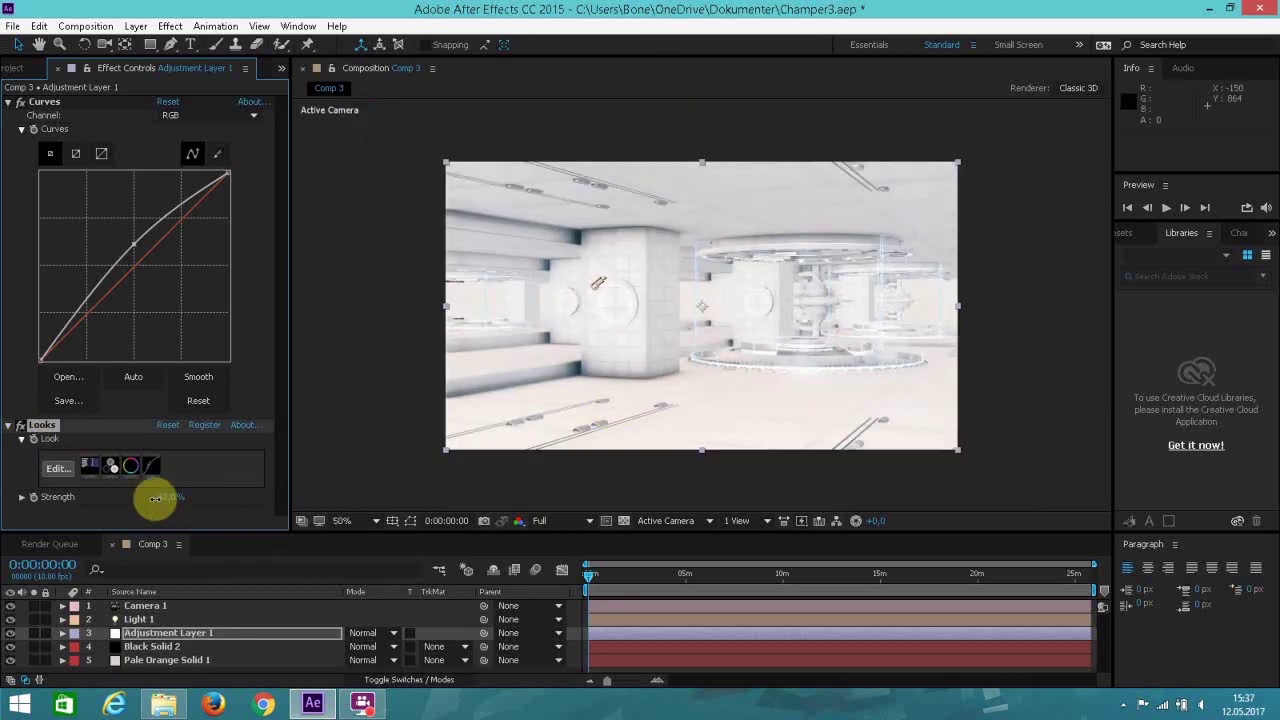
left_click_drag(155, 498, 140, 500)
scroll(589, 373, "up", 2)
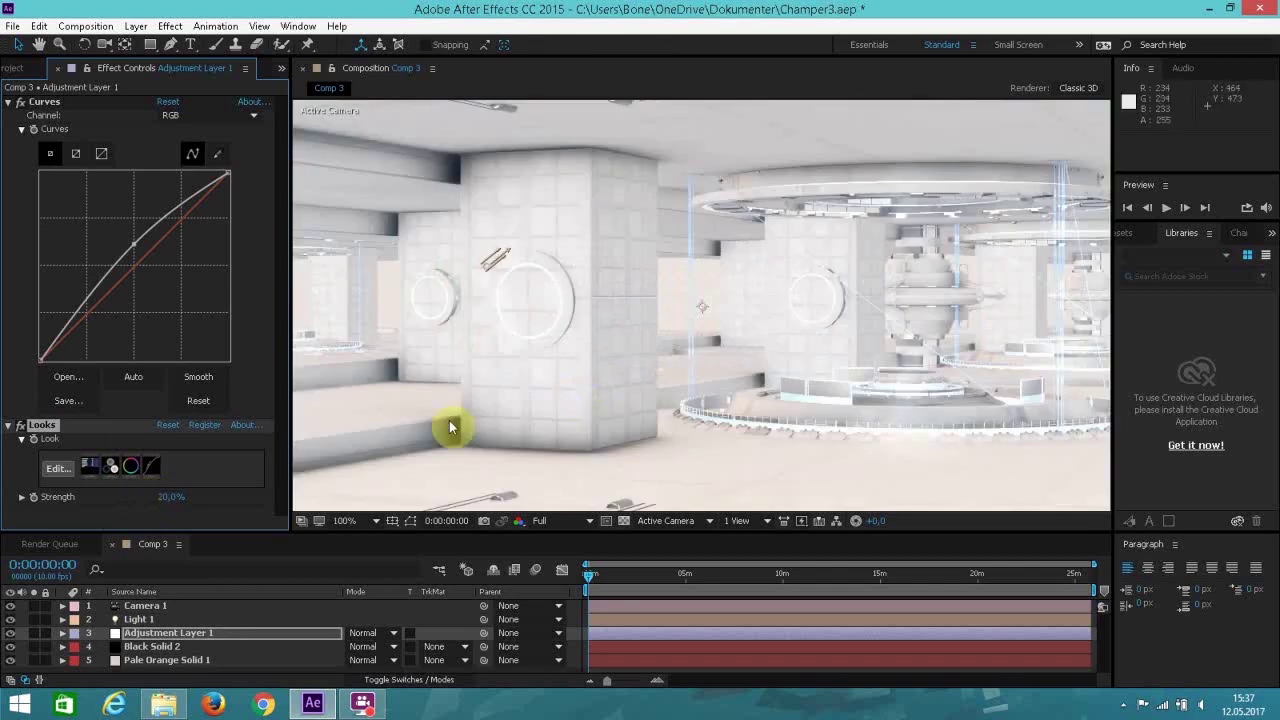
left_click(20, 426)
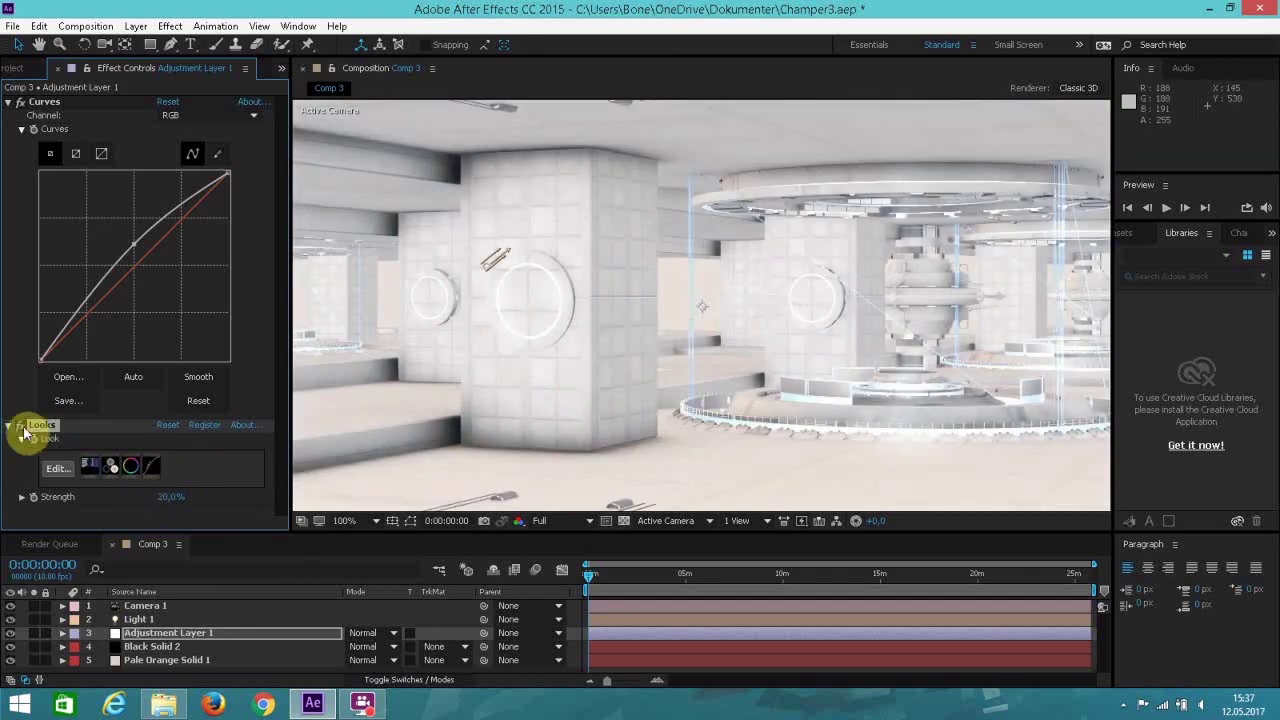
left_click(20, 426)
left_click_drag(172, 512, 152, 498)
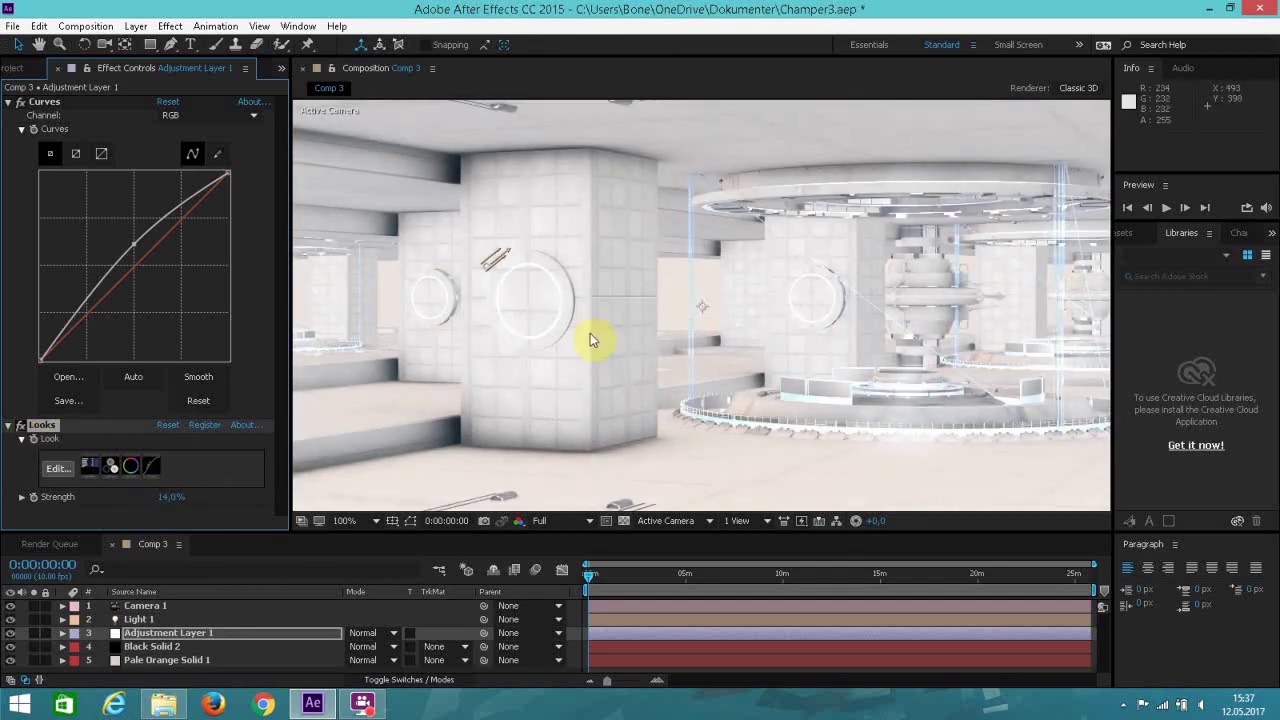
scroll(590, 336, "down", 2)
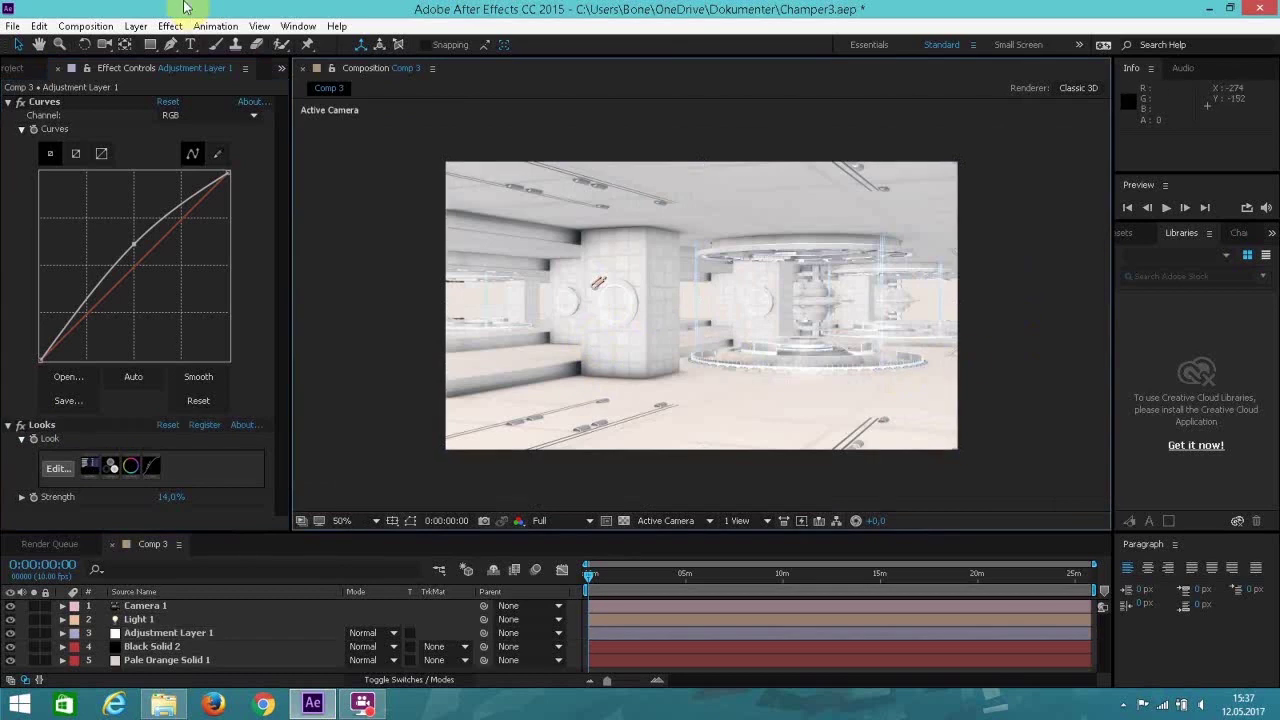
Add a new black solid layer (color 000000) to Comp 3.
left_click(135, 26)
mouse_move(330, 44)
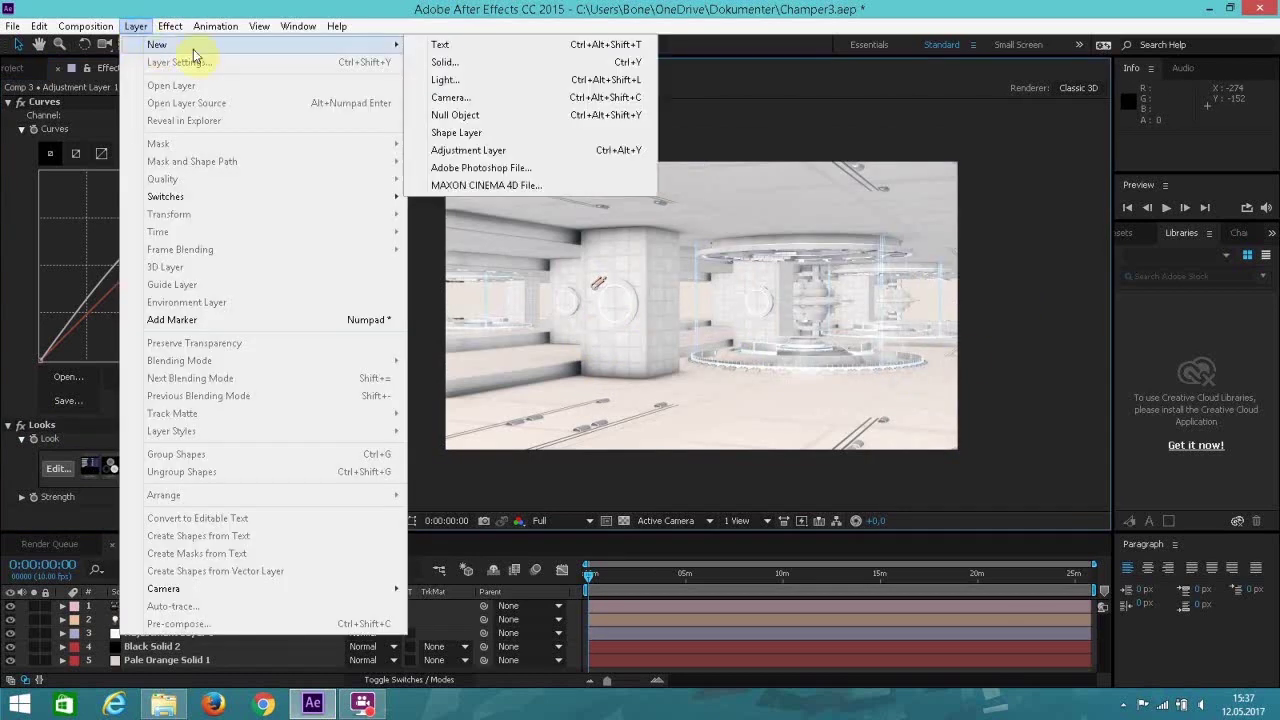
left_click(508, 62)
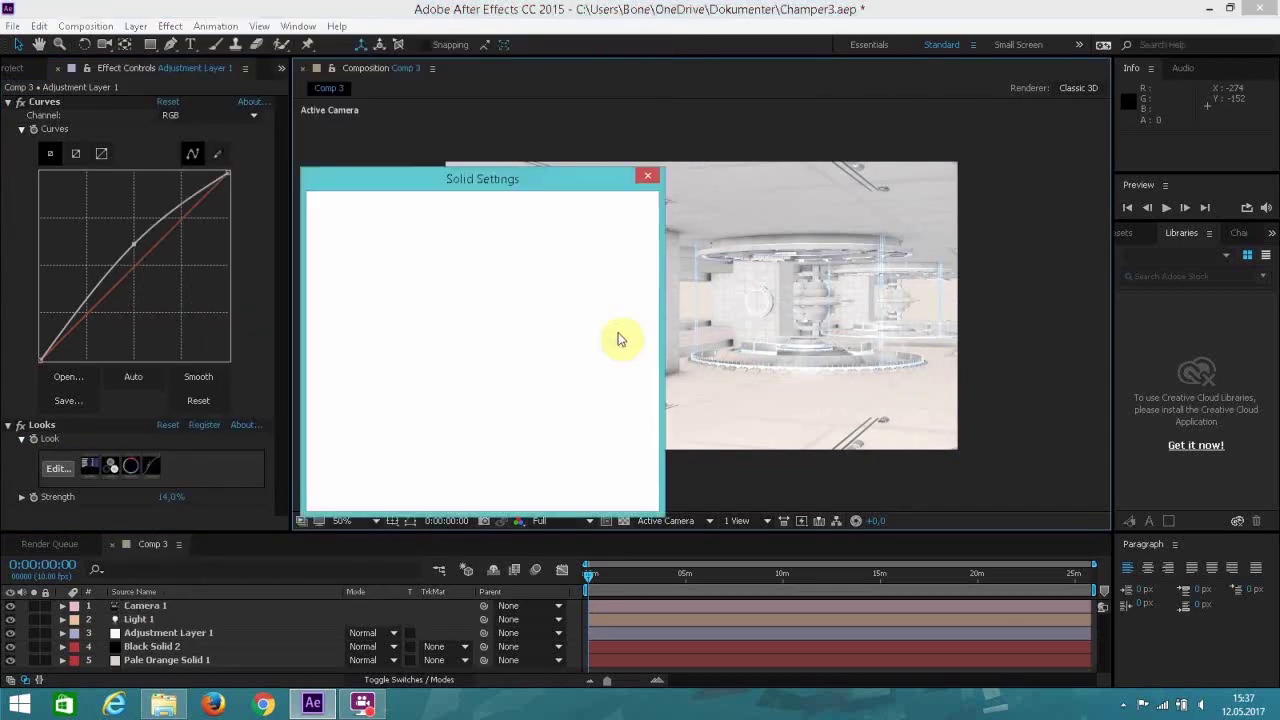
left_click(466, 446)
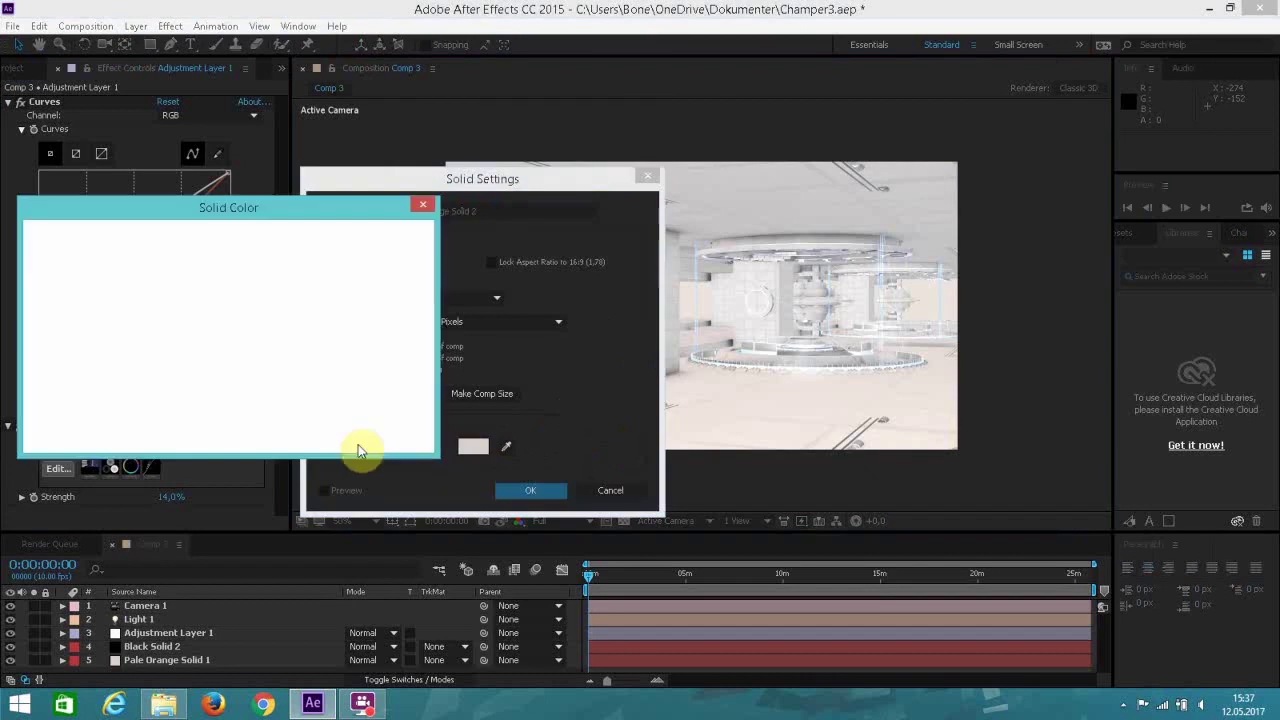
left_click(42, 436)
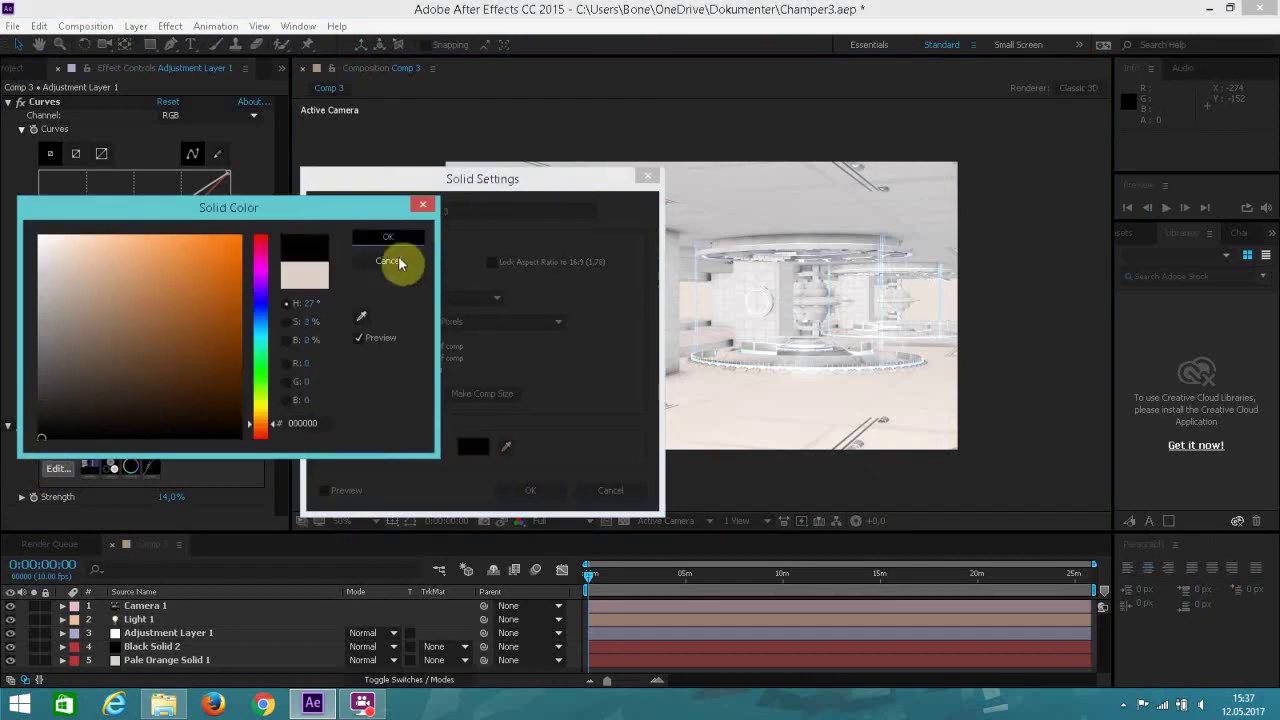
left_click(388, 238)
left_click(514, 489)
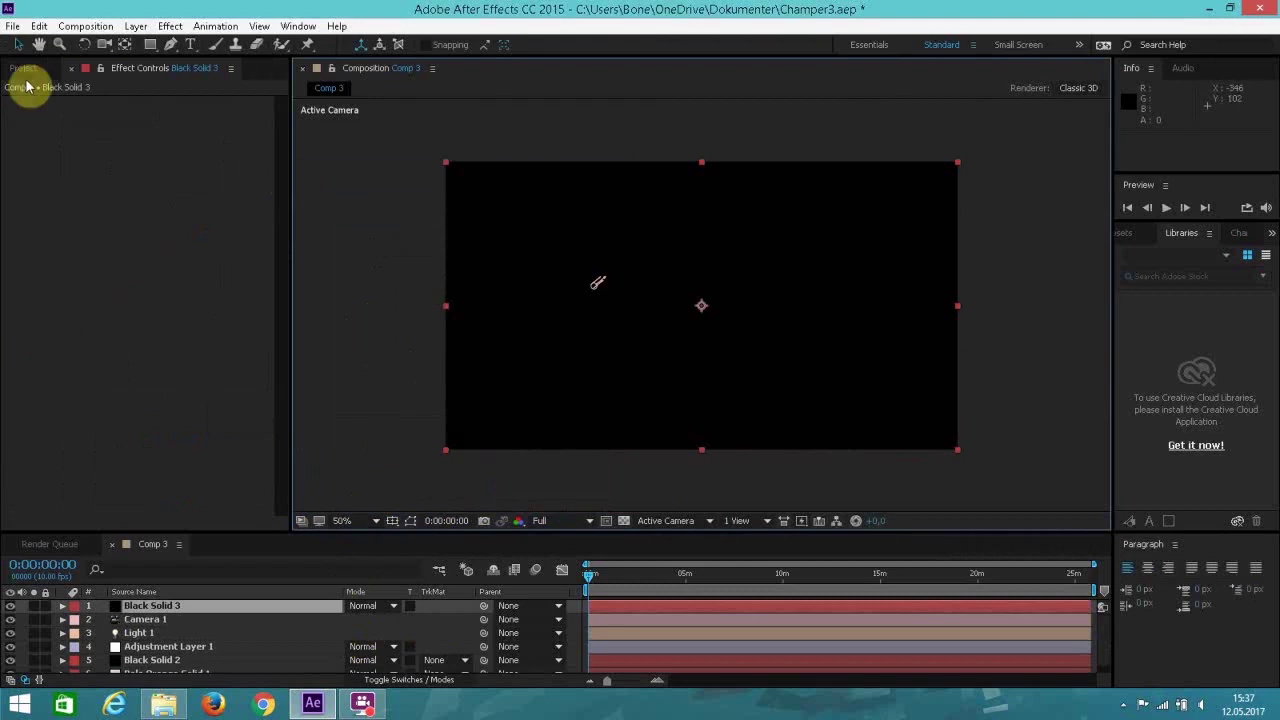
Draw a rectangular mask on the new black solid, wider than the frame and about 646 px high, and invert it to form letterbox bars.
left_click(149, 44)
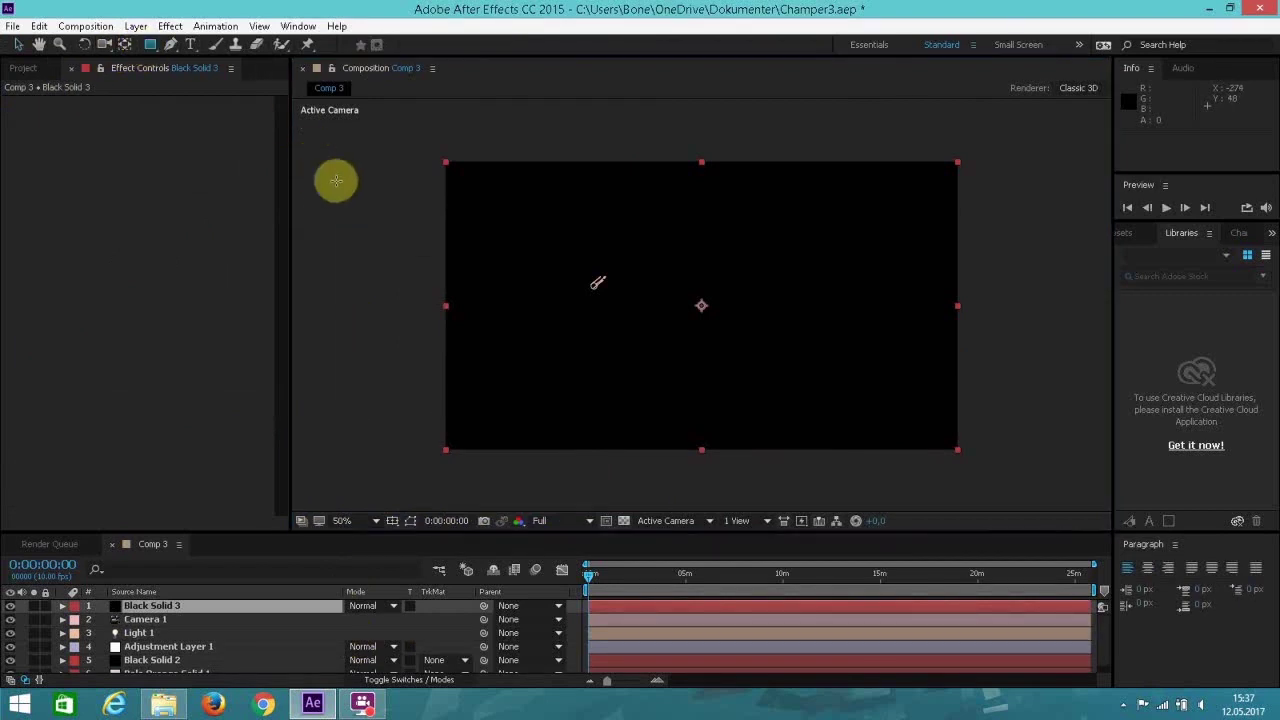
left_click_drag(319, 177, 995, 434)
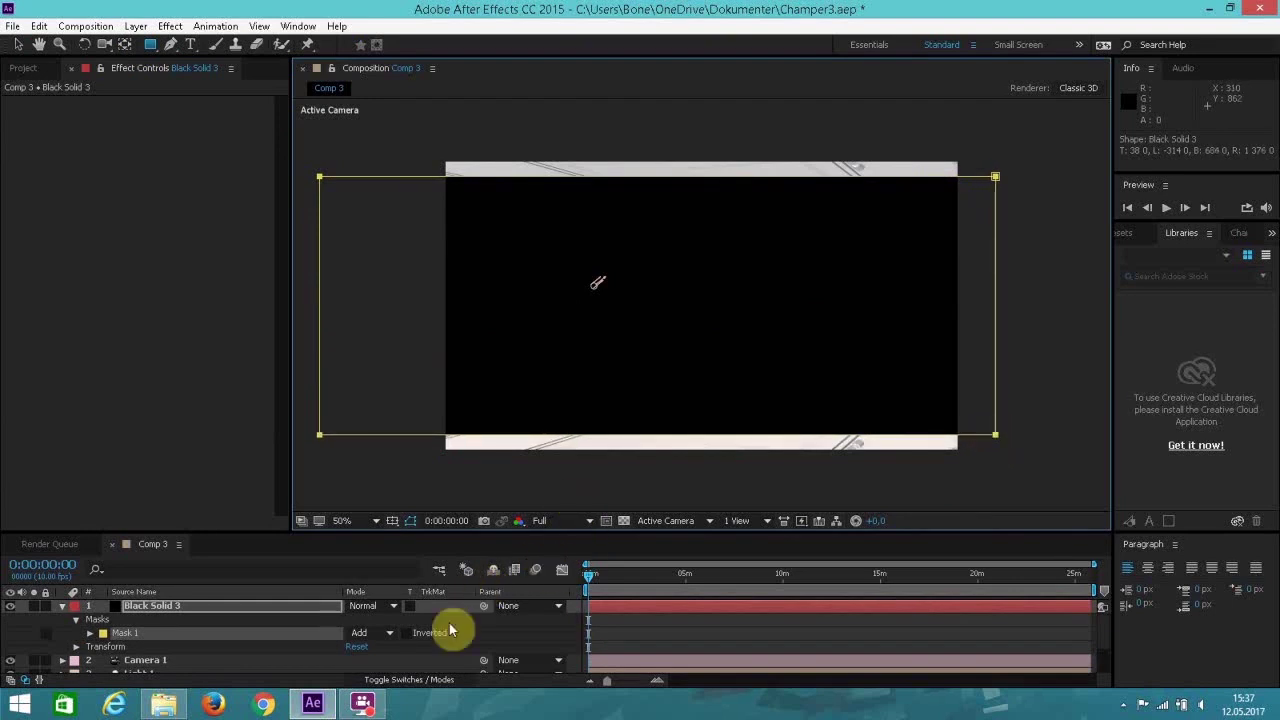
left_click(410, 634)
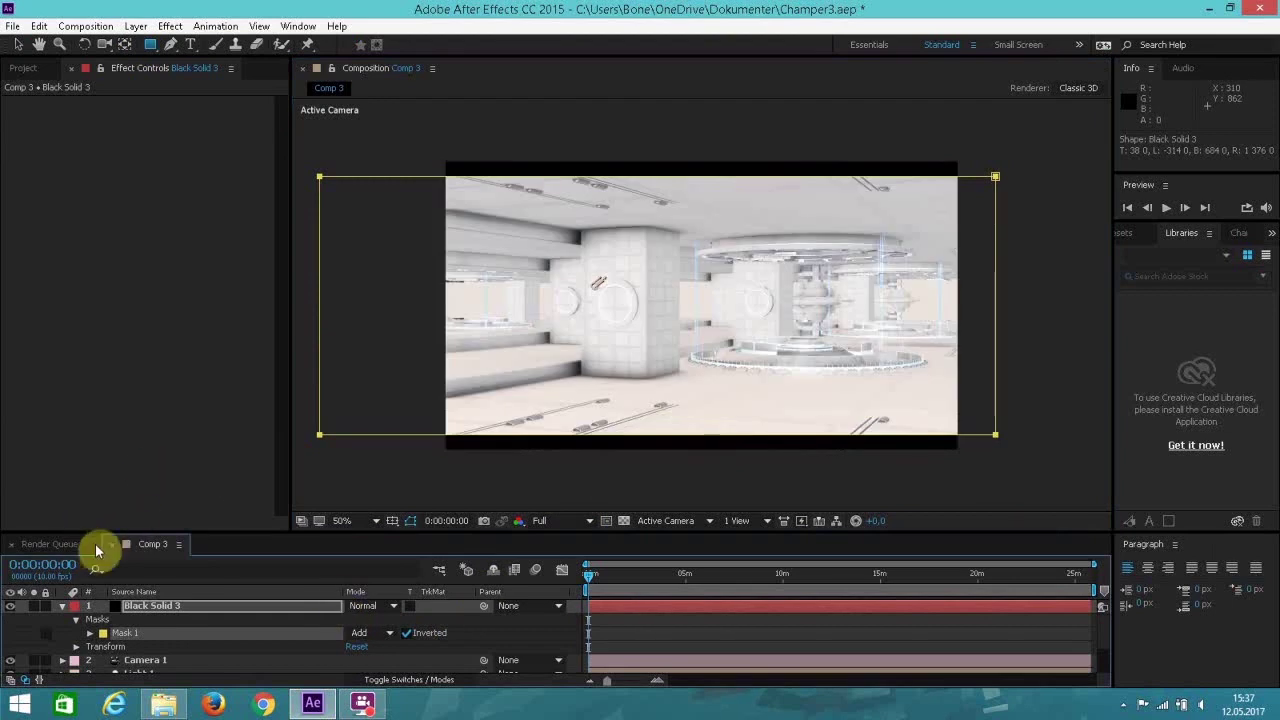
Hide the mask outline in the composition view, check the letterboxed image close up and in full, and return to the Selection tool.
left_click(411, 521)
key("/")
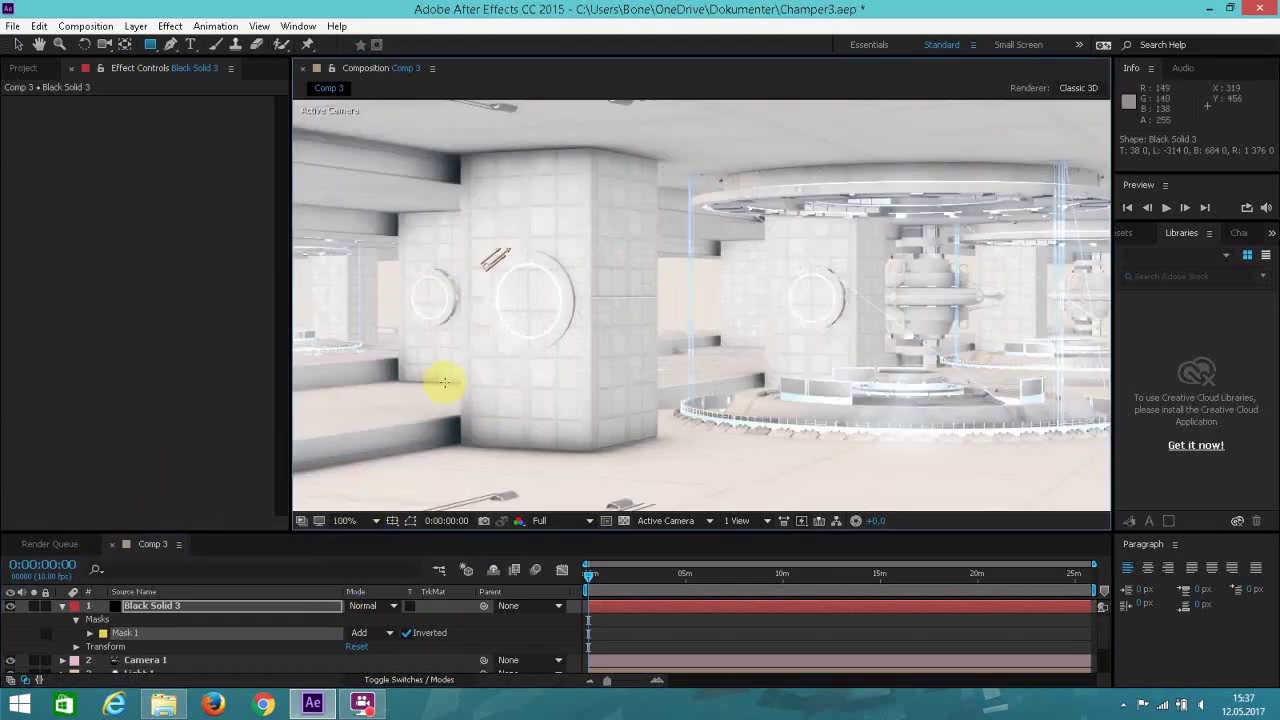
key("comma")
key("comma")
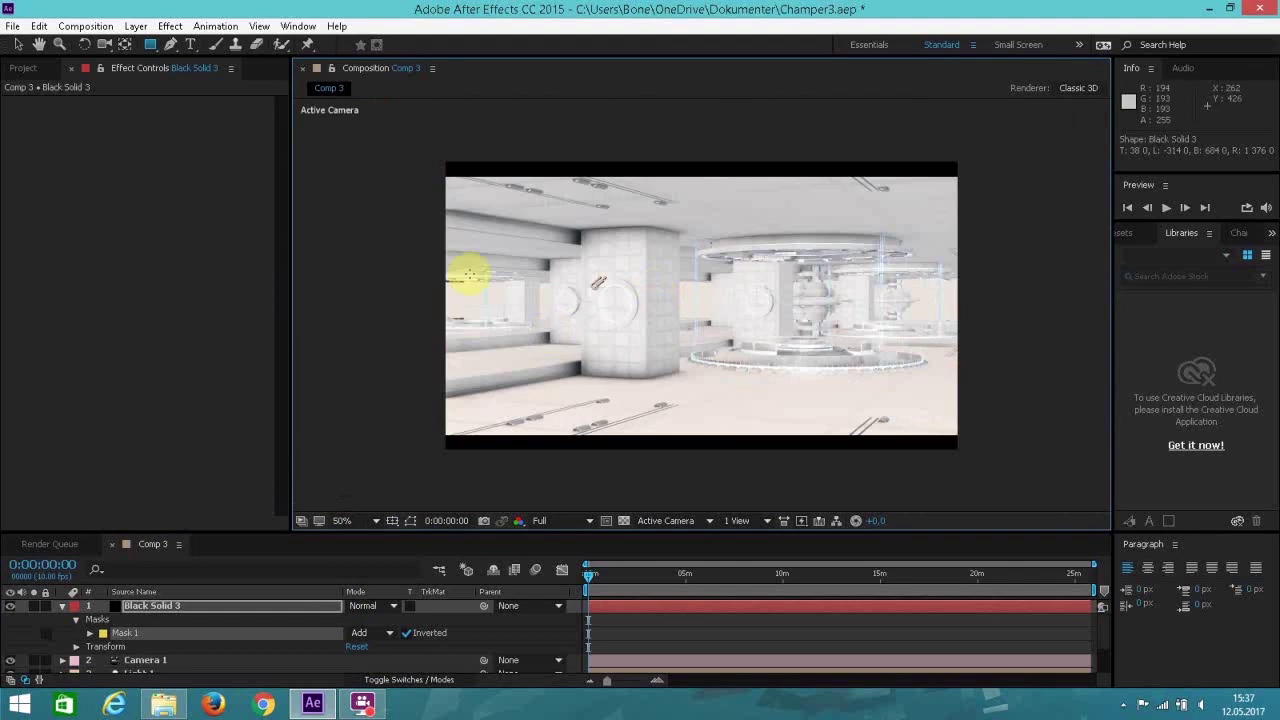
left_click(18, 45)
scroll(667, 365, "up", 2)
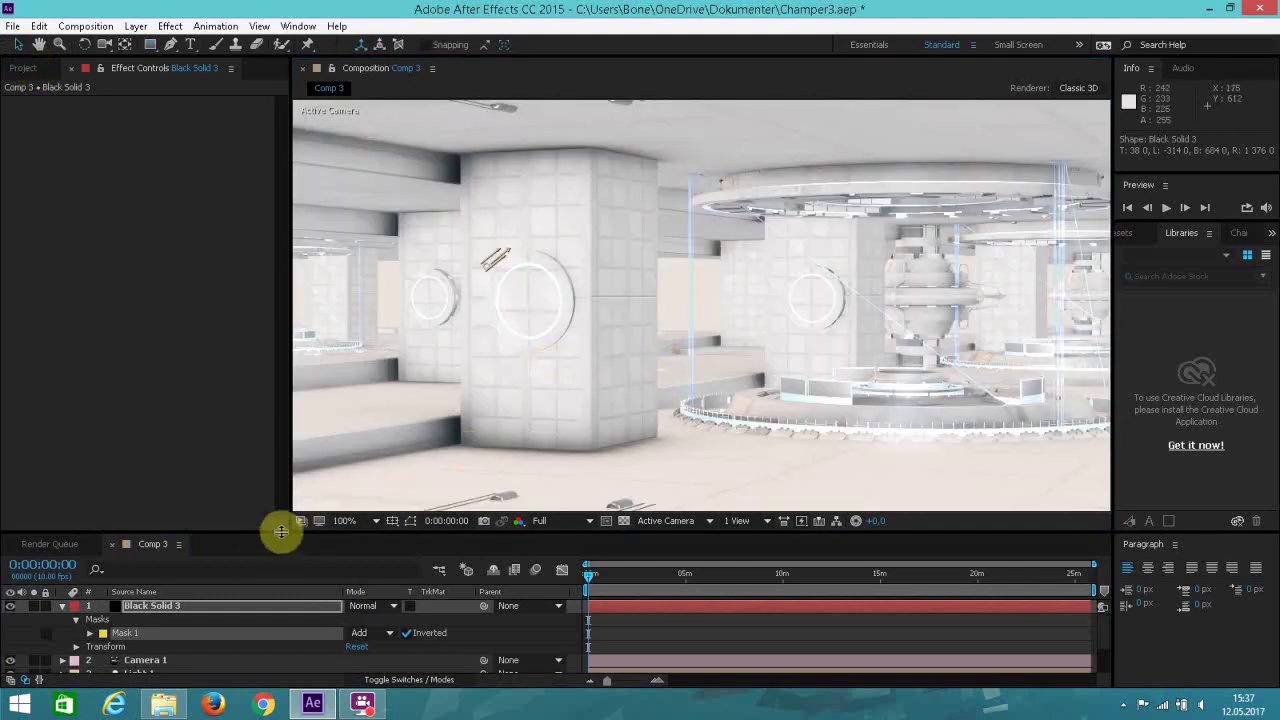
Lower the midpoint of the RGB curve on Adjustment Layer 1 slightly to darken the midtones.
scroll(219, 608, "down", 2)
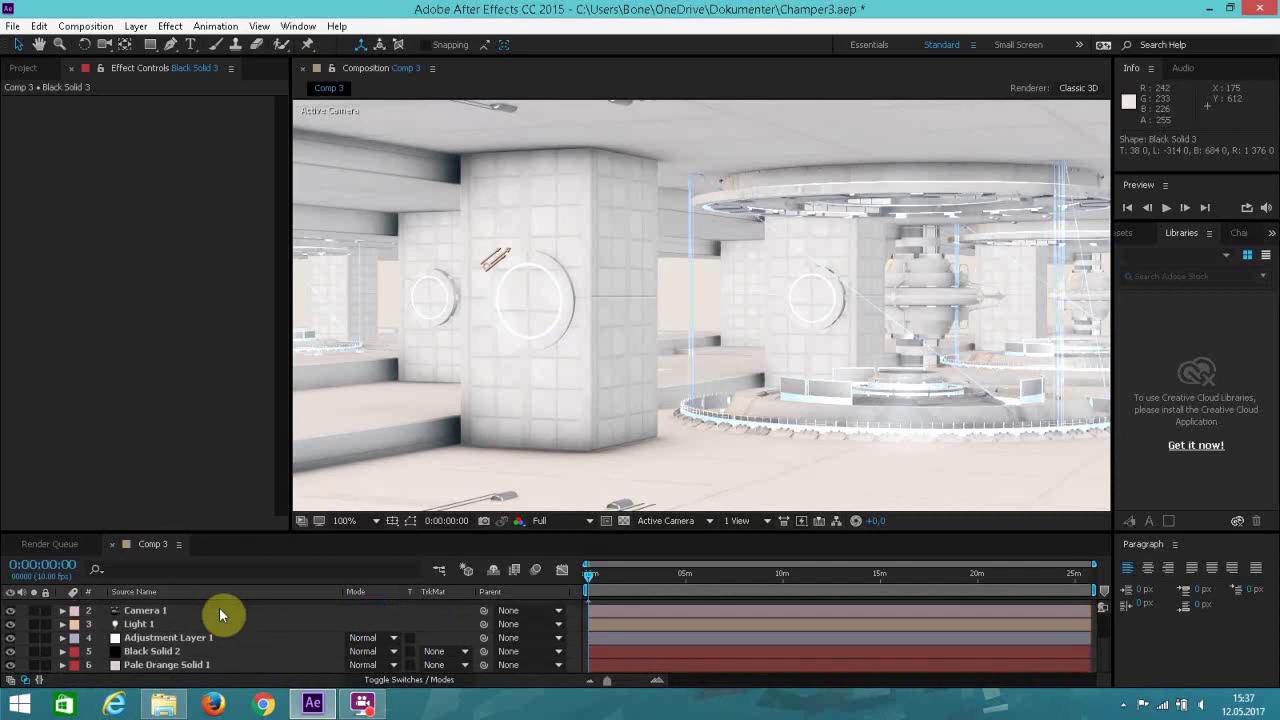
left_click(175, 652)
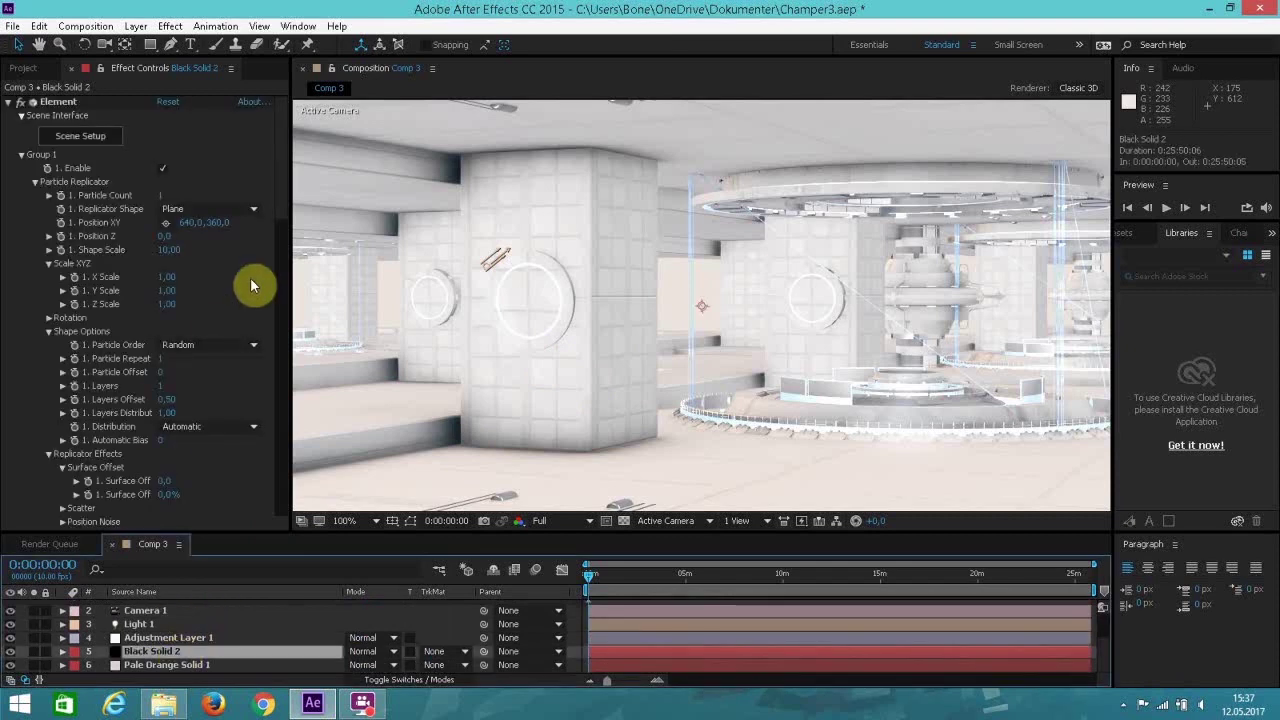
scroll(200, 635, "up", 2)
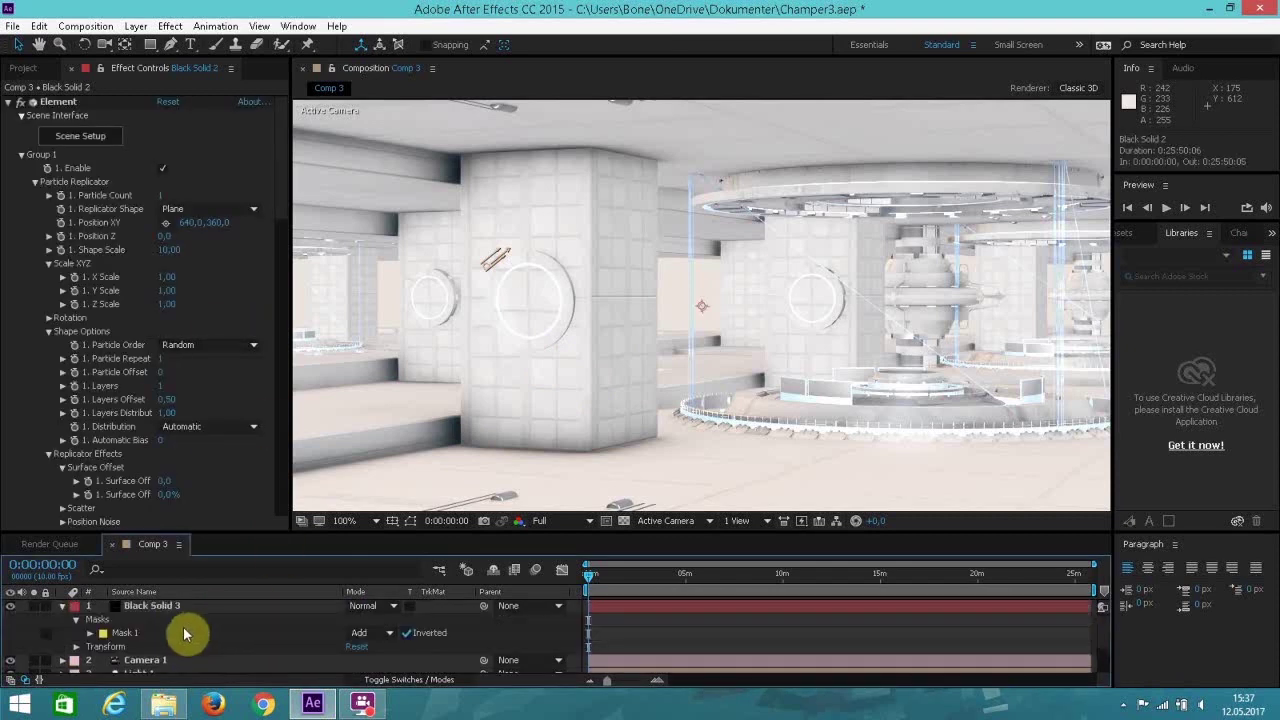
scroll(183, 633, "down", 2)
left_click(170, 638)
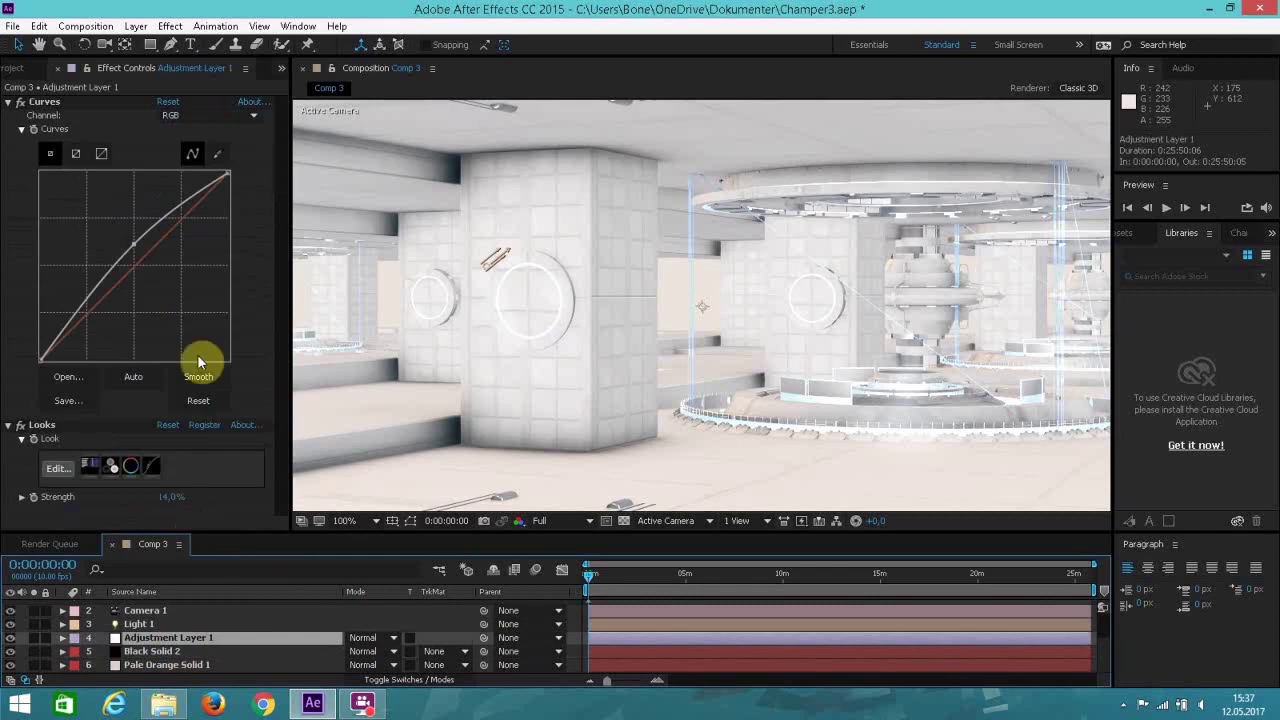
left_click(134, 246)
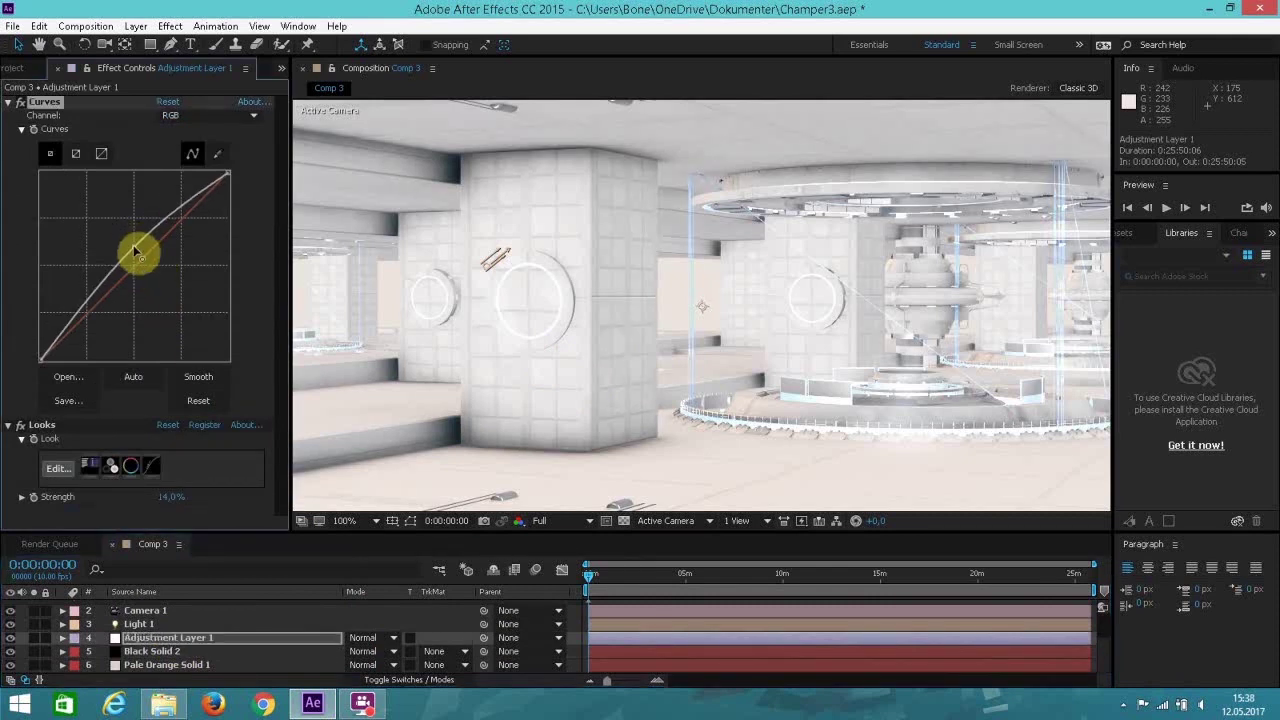
left_click_drag(135, 250, 137, 256)
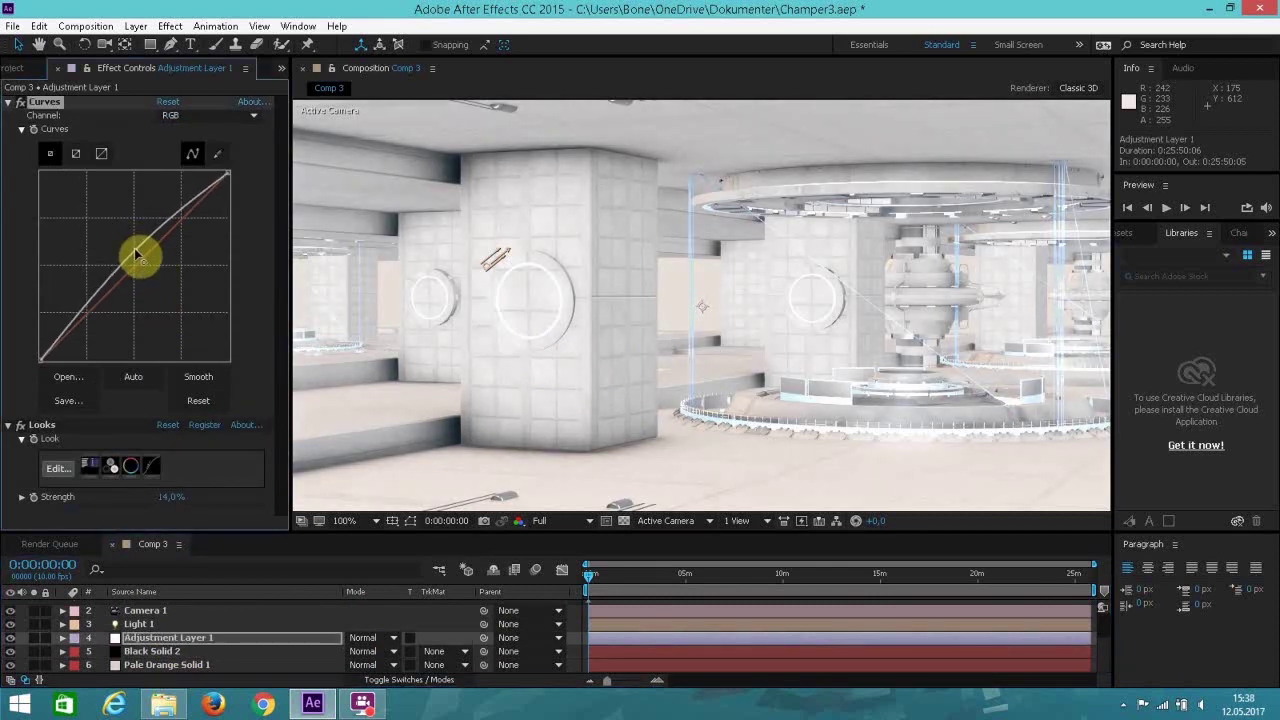
left_click(622, 493)
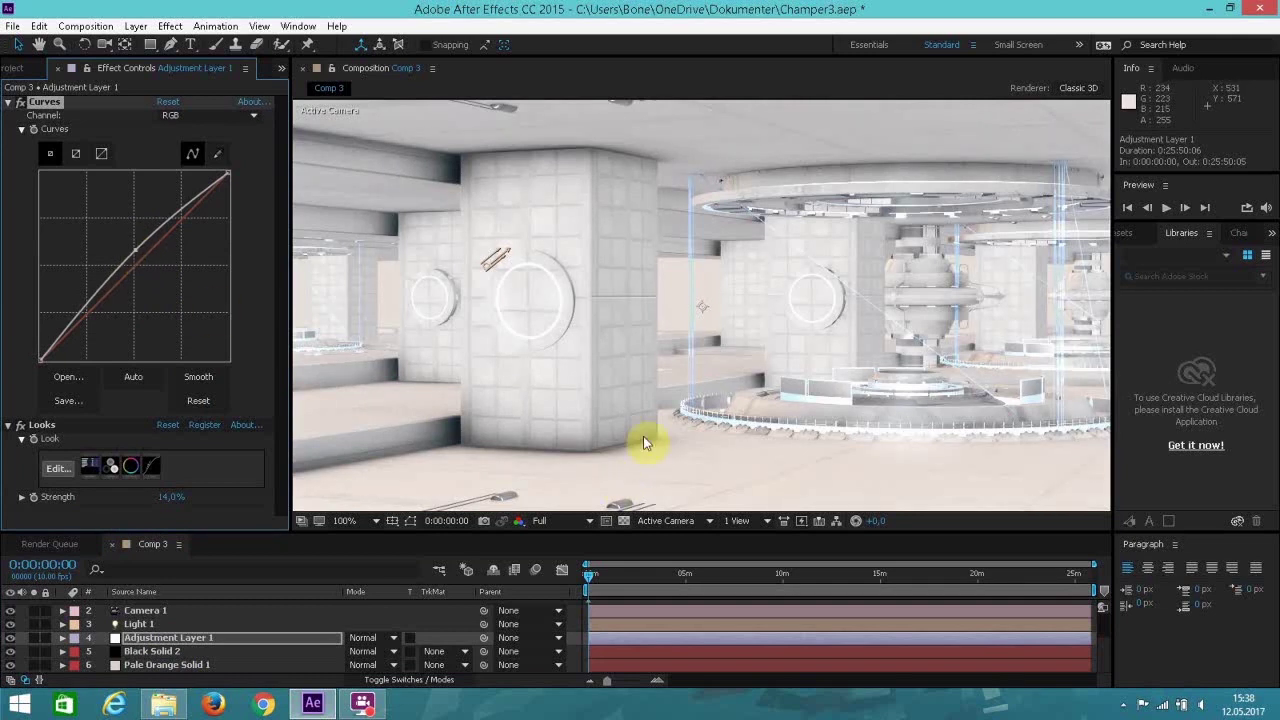
Examine the graded, letterboxed interior scene in Comp 3 both close up and in full frame.
key("comma")
key("comma")
key("period")
key("period")
key("comma")
key("comma")
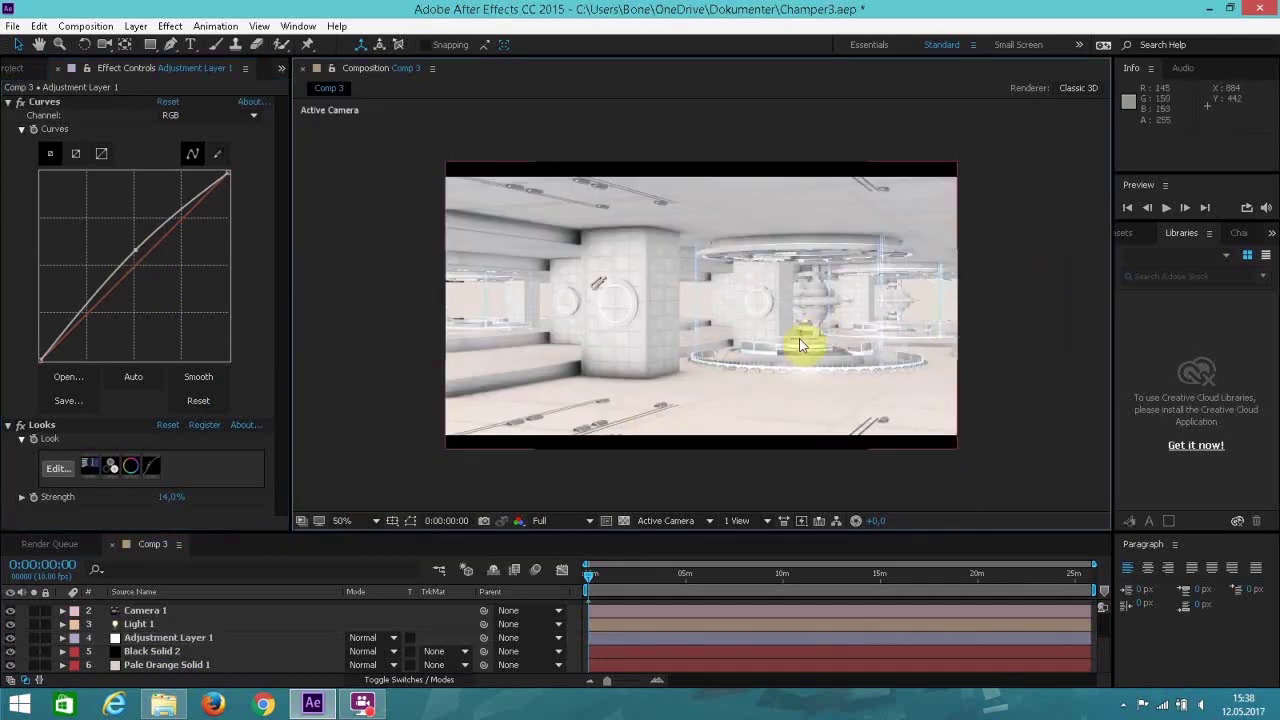
scroll(803, 343, "up", 2)
scroll(800, 345, "down", 1)
scroll(800, 345, "up", 1)
scroll(800, 345, "down", 2)
left_click(364, 705)
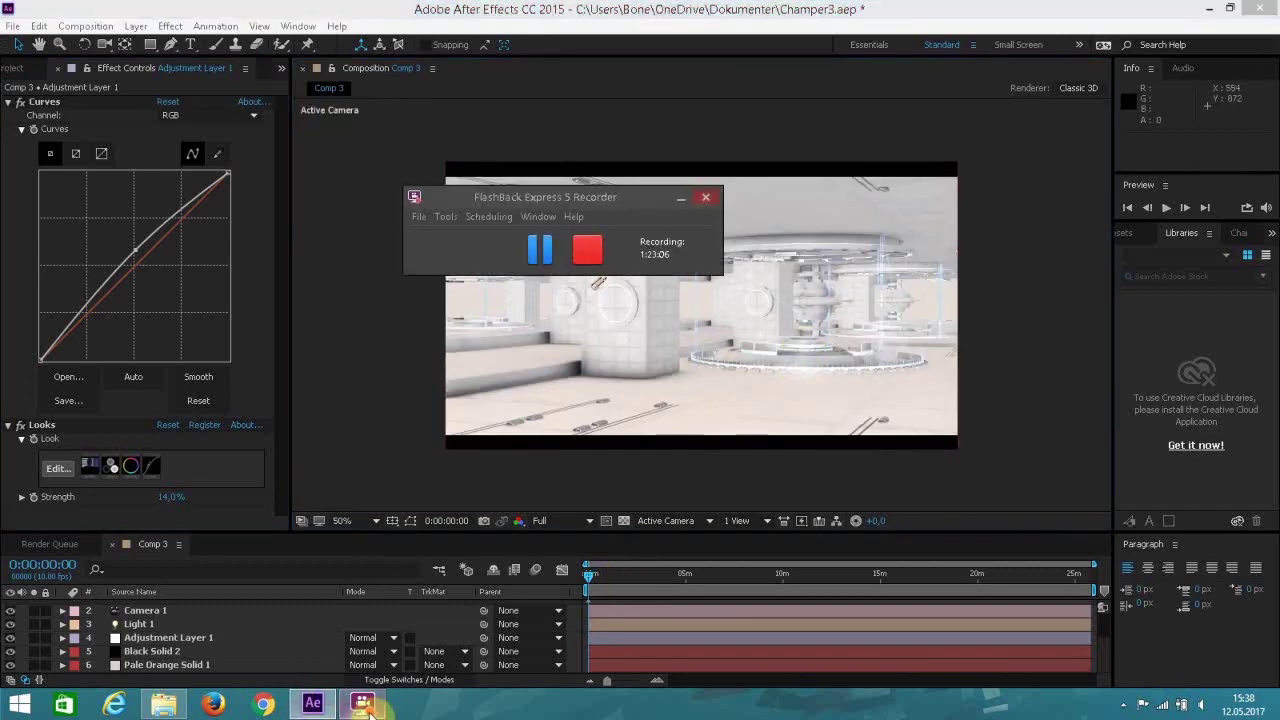
left_click(1041, 438)
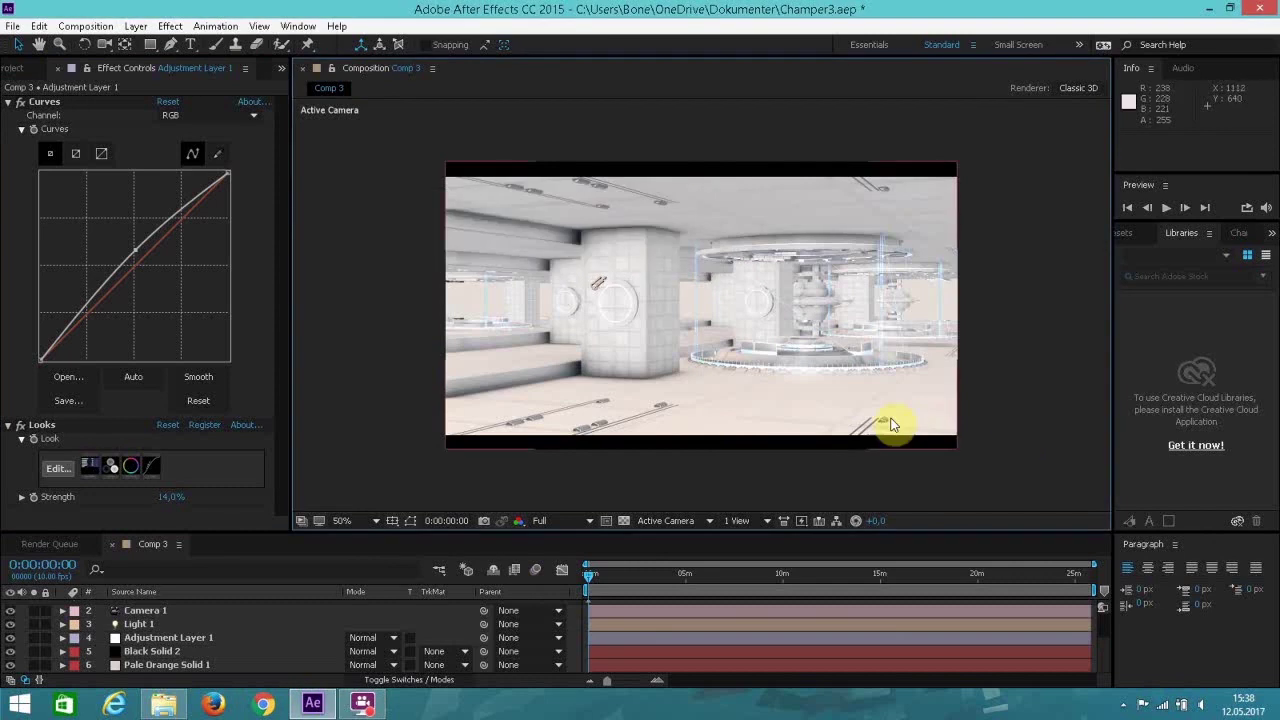
scroll(891, 429, "up", 1)
scroll(891, 429, "down", 1)
scroll(891, 426, "up", 2)
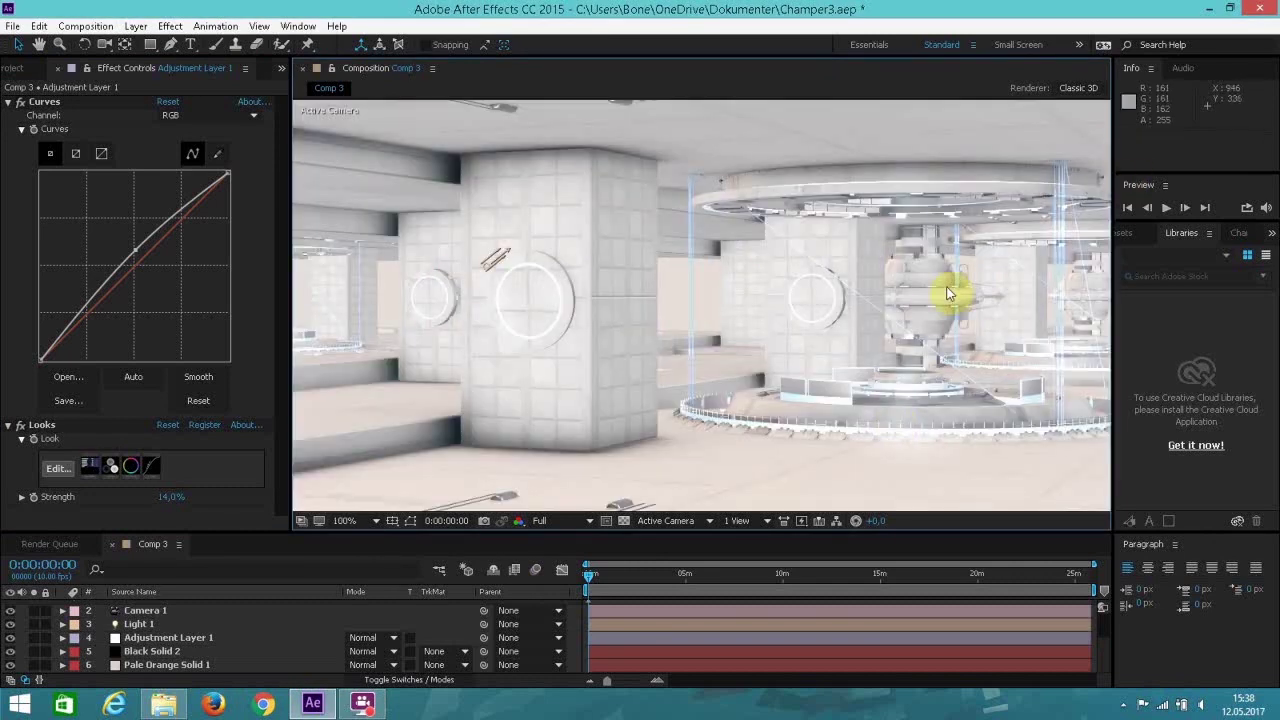
left_click(1131, 208)
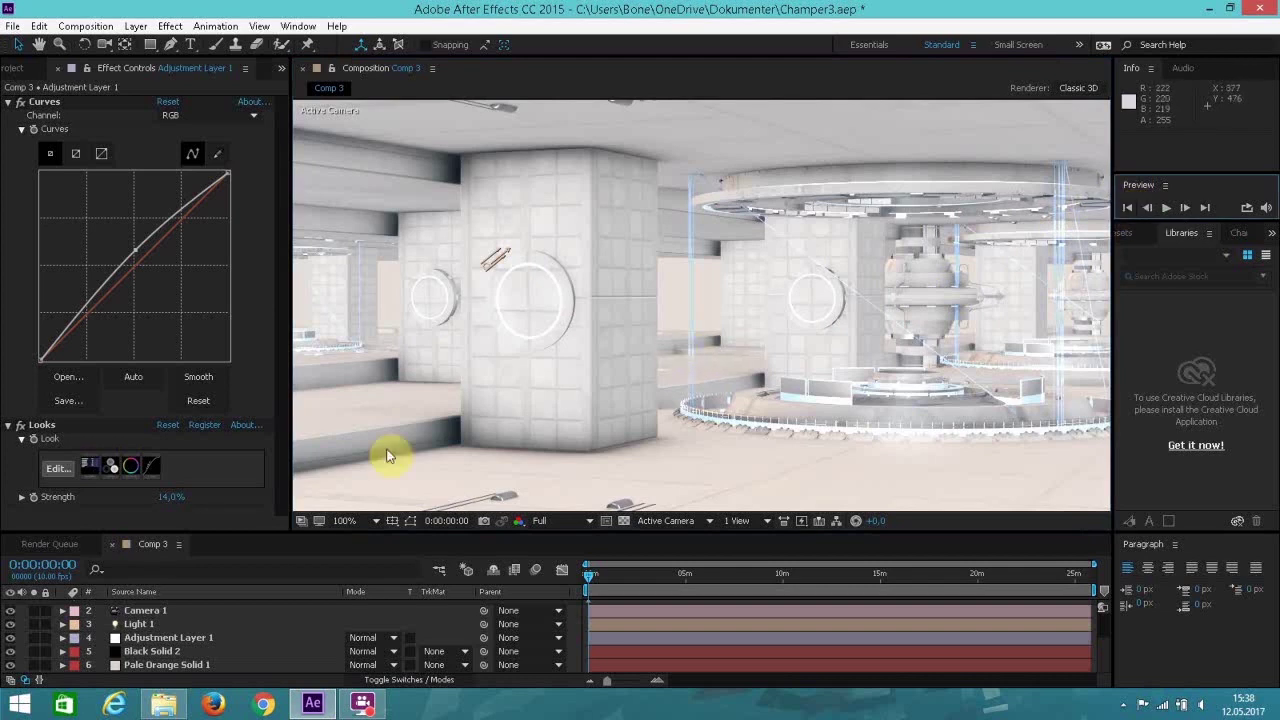
scroll(612, 352, "down", 2)
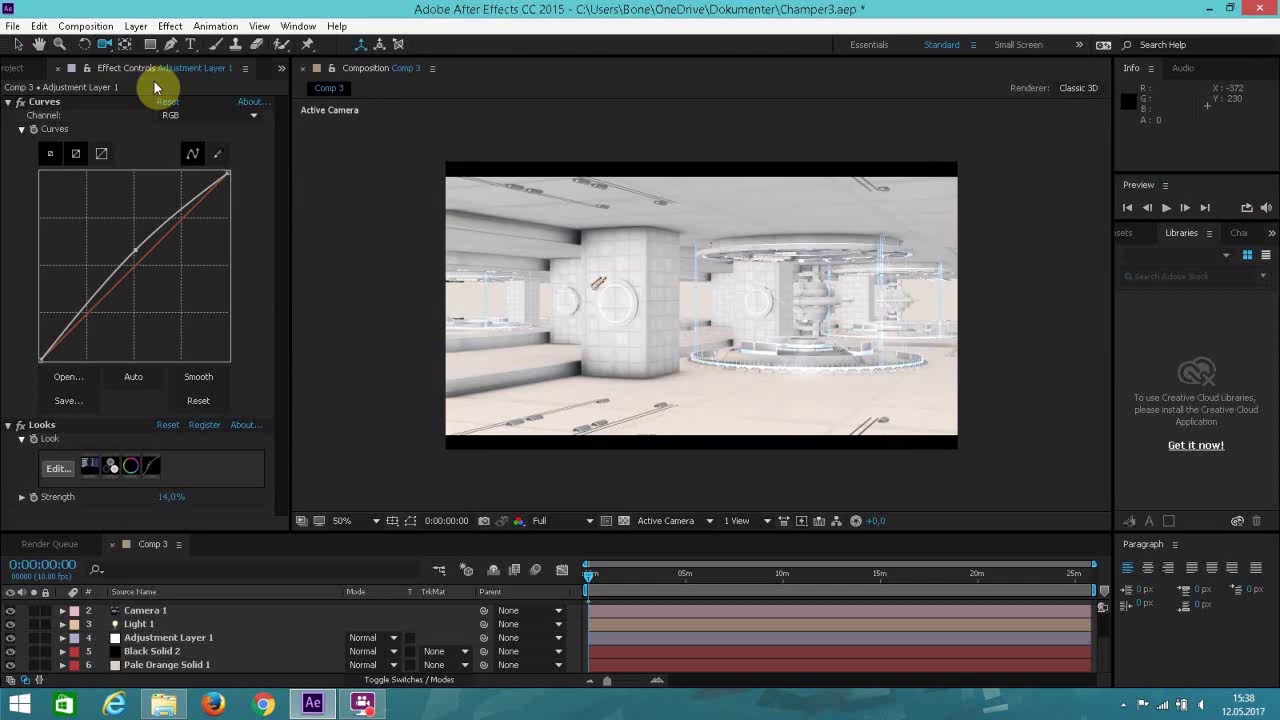
Orbit Camera 1 around the pillars and ring platform to examine the graded scene from other angles.
scroll(672, 294, "up", 2)
key("comma")
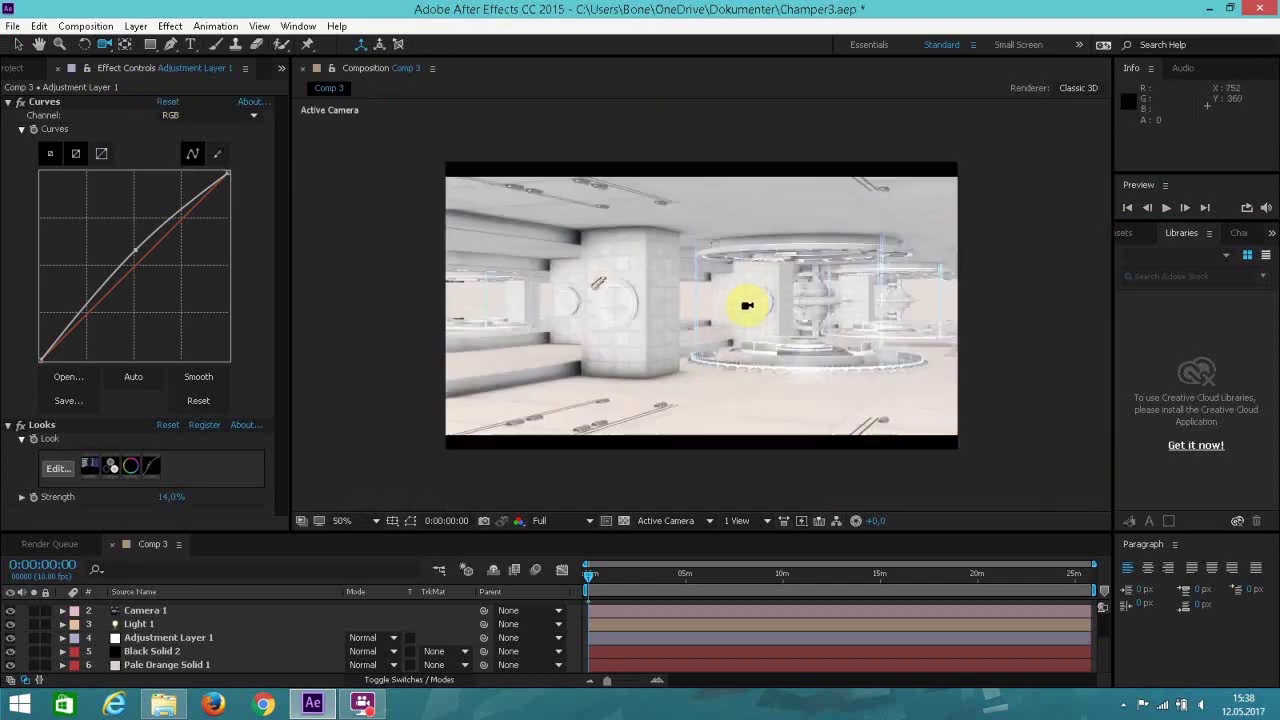
key("period")
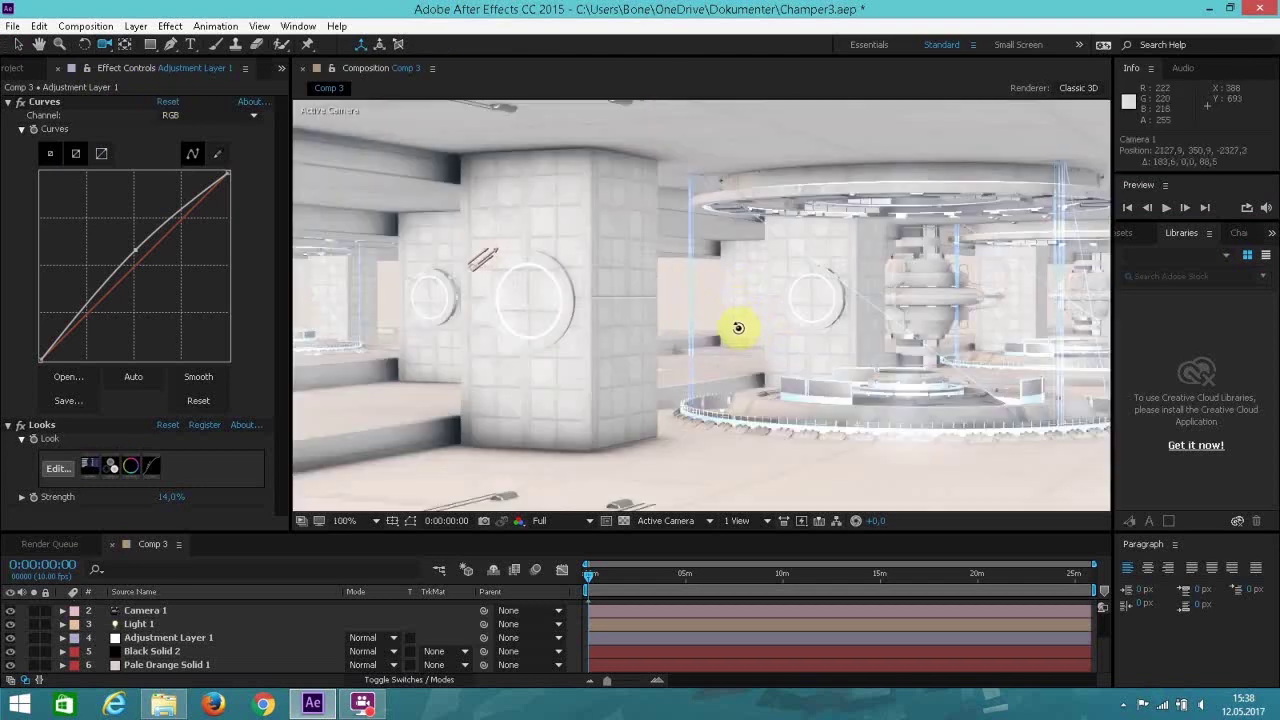
left_click_drag(734, 323, 663, 334)
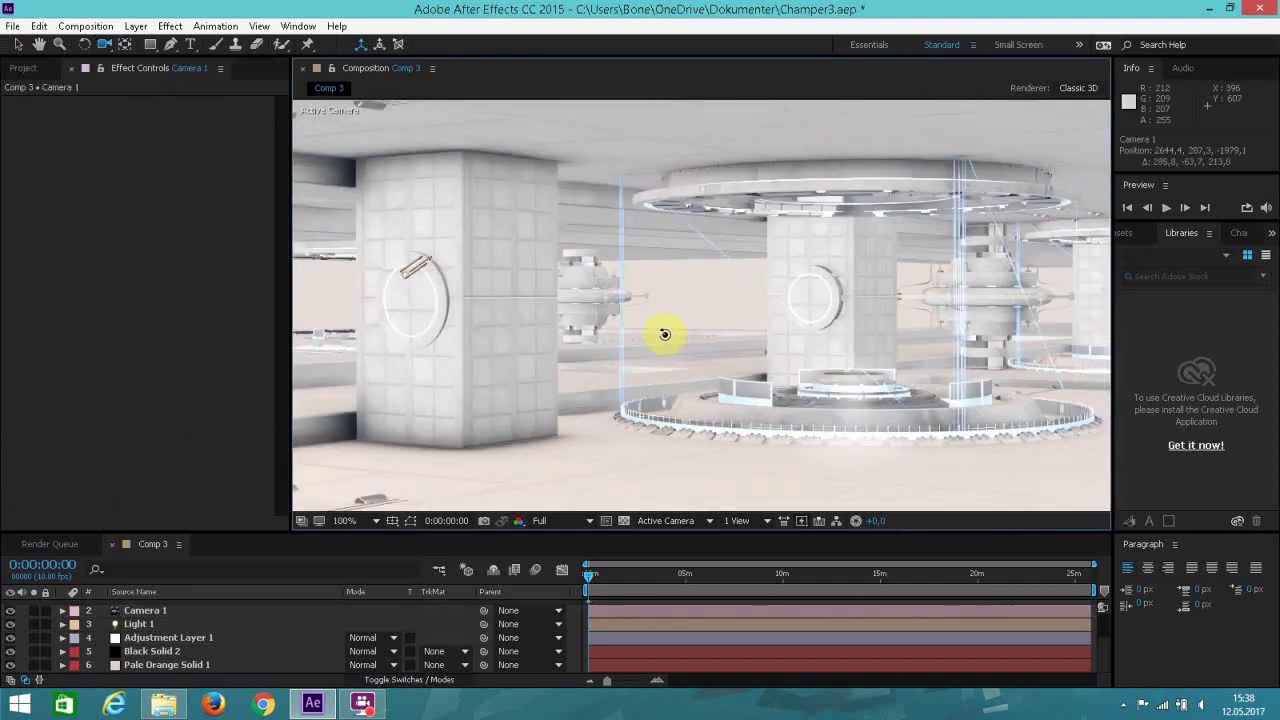
key("comma")
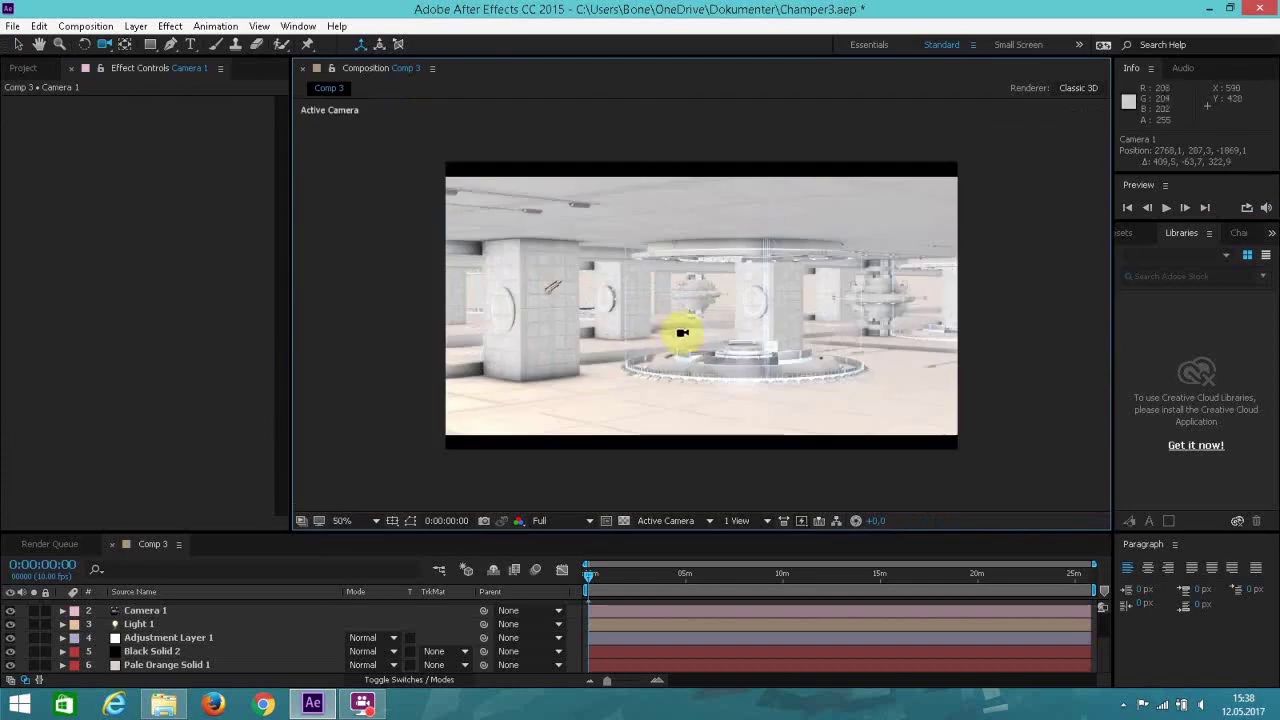
key("period")
key("comma")
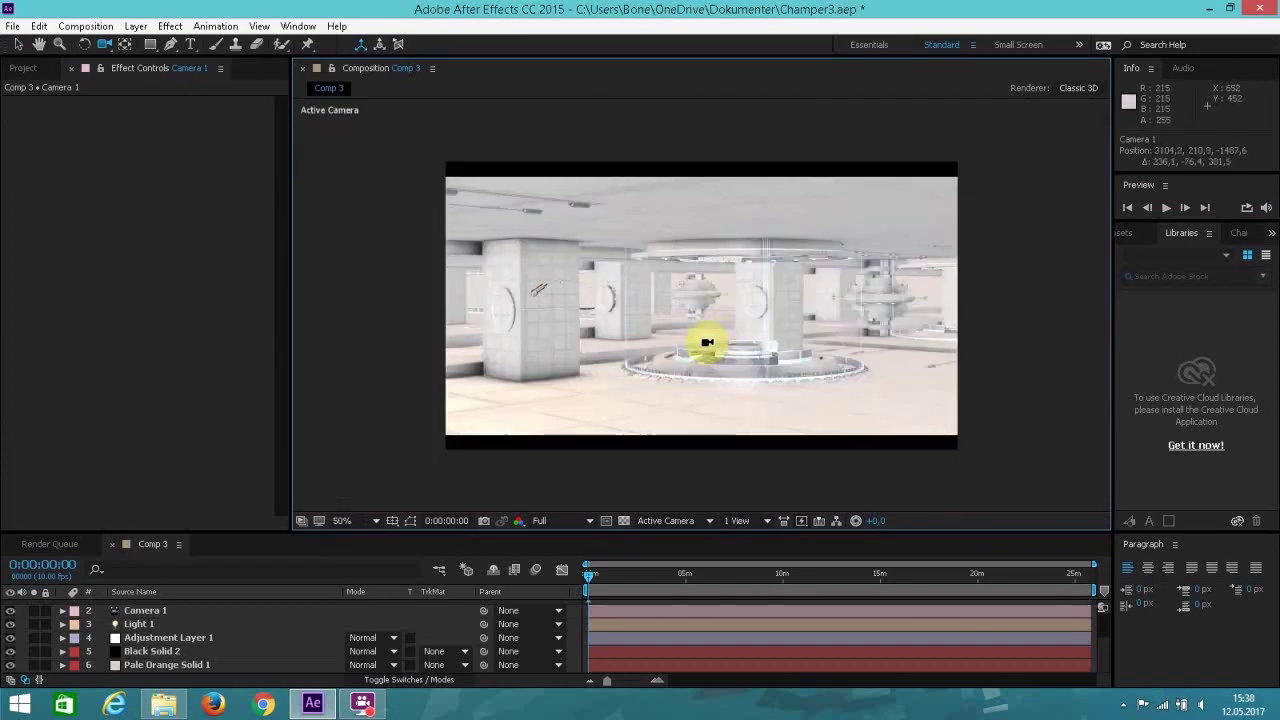
mouse_move(703, 340)
left_mouse_down()
mouse_move(694, 349)
mouse_move(720, 357)
left_mouse_up()
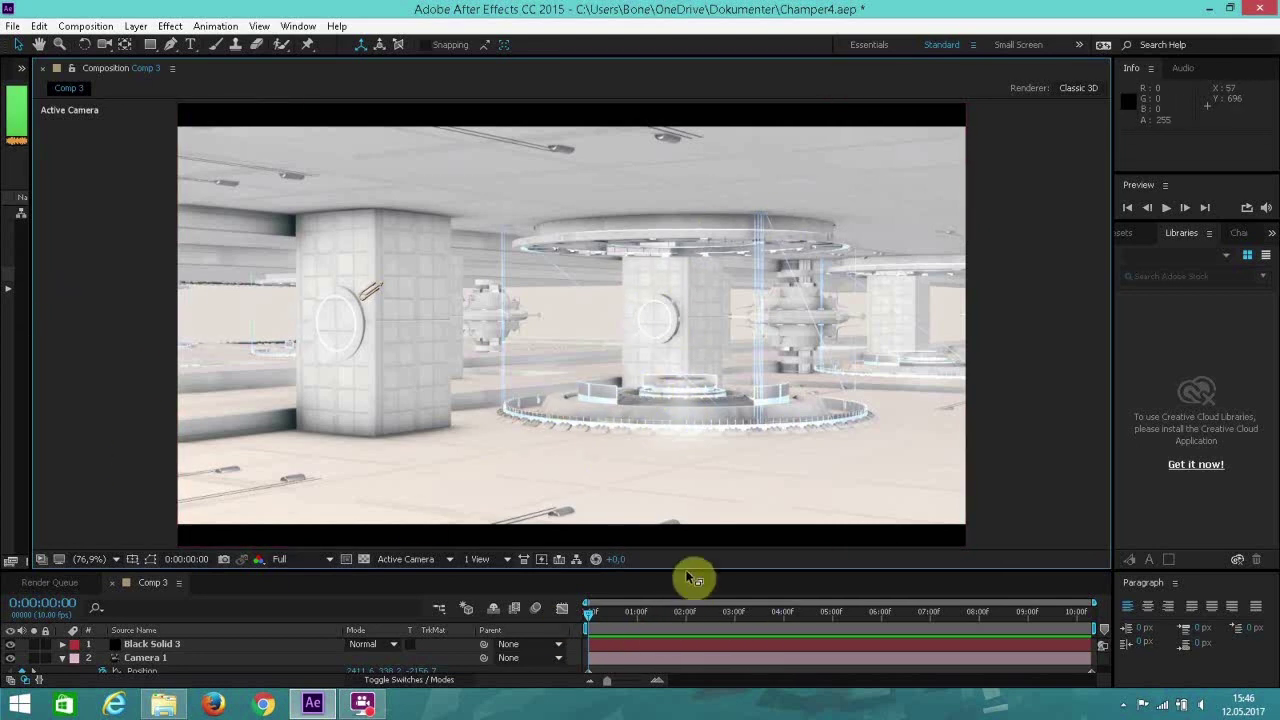
Enlarge the timeline and project areas of the workspace and collapse Camera 1's properties.
left_click_drag(690, 573, 727, 505)
left_click(72, 600)
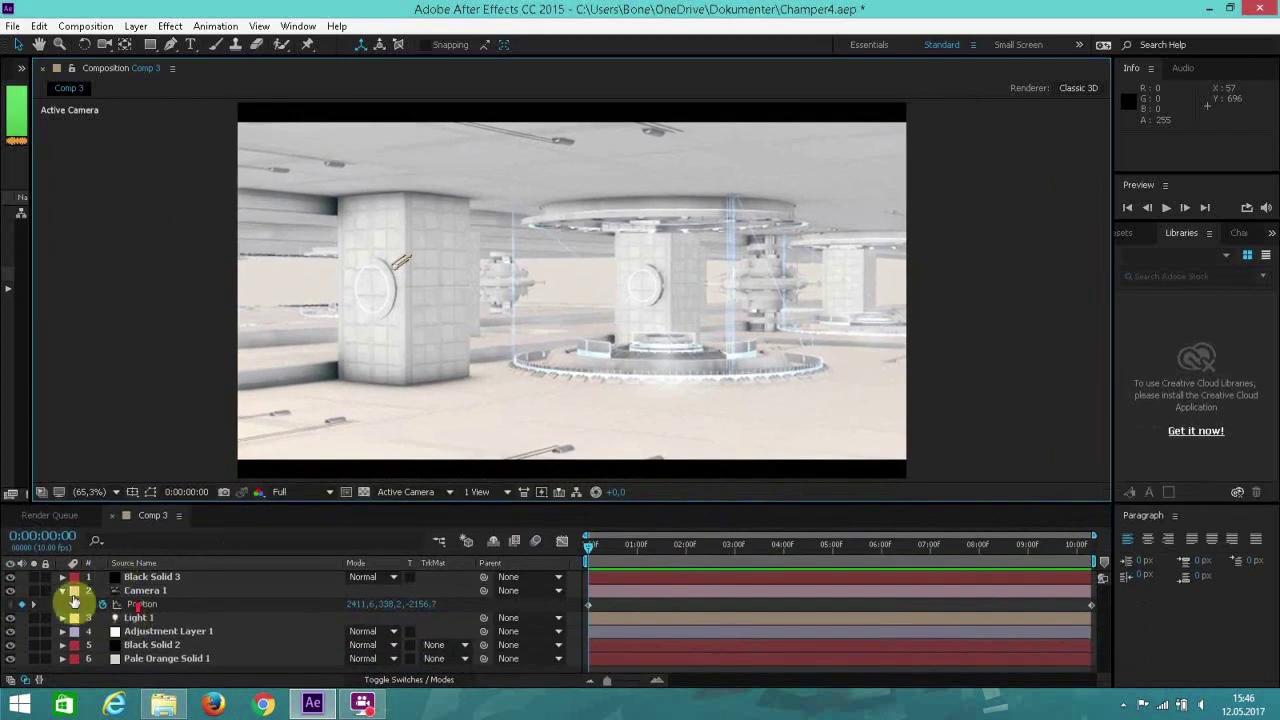
left_click(63, 590)
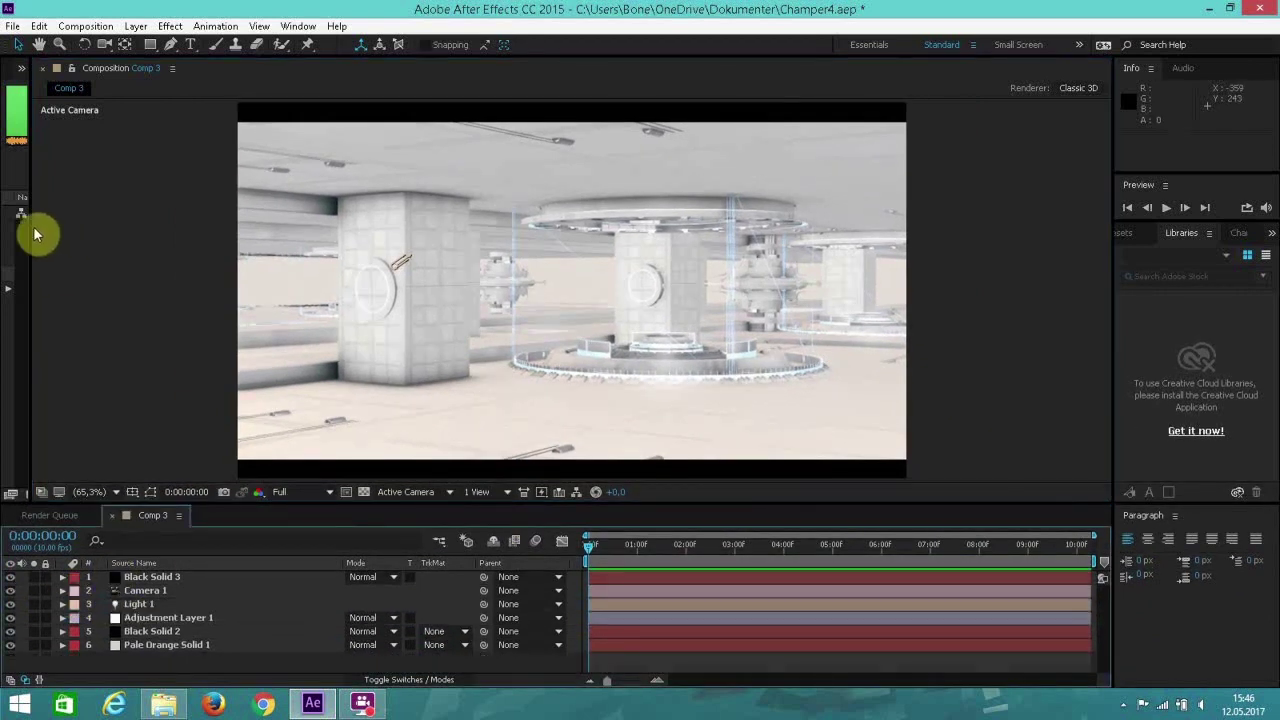
left_click_drag(29, 228, 262, 236)
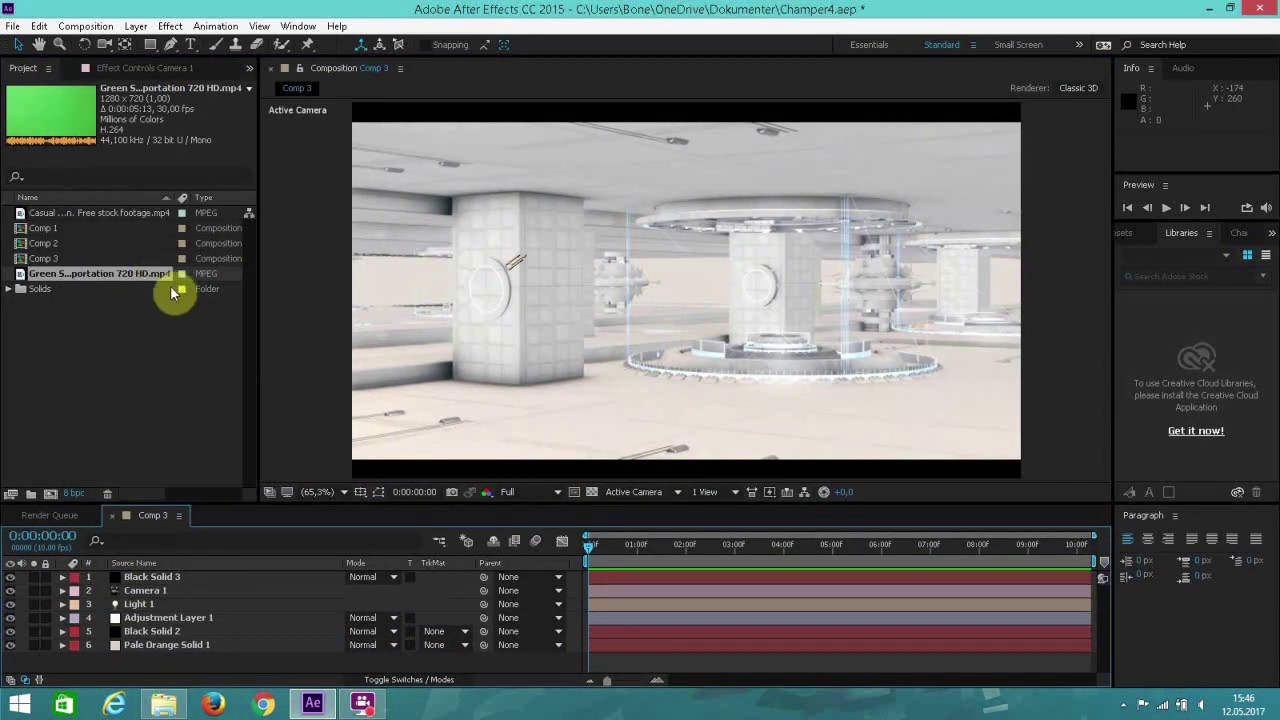
Add the green-screen stock footage of the casual man to Comp 3, between Adjustment Layer 1 and Black Solid 2.
left_click(105, 215)
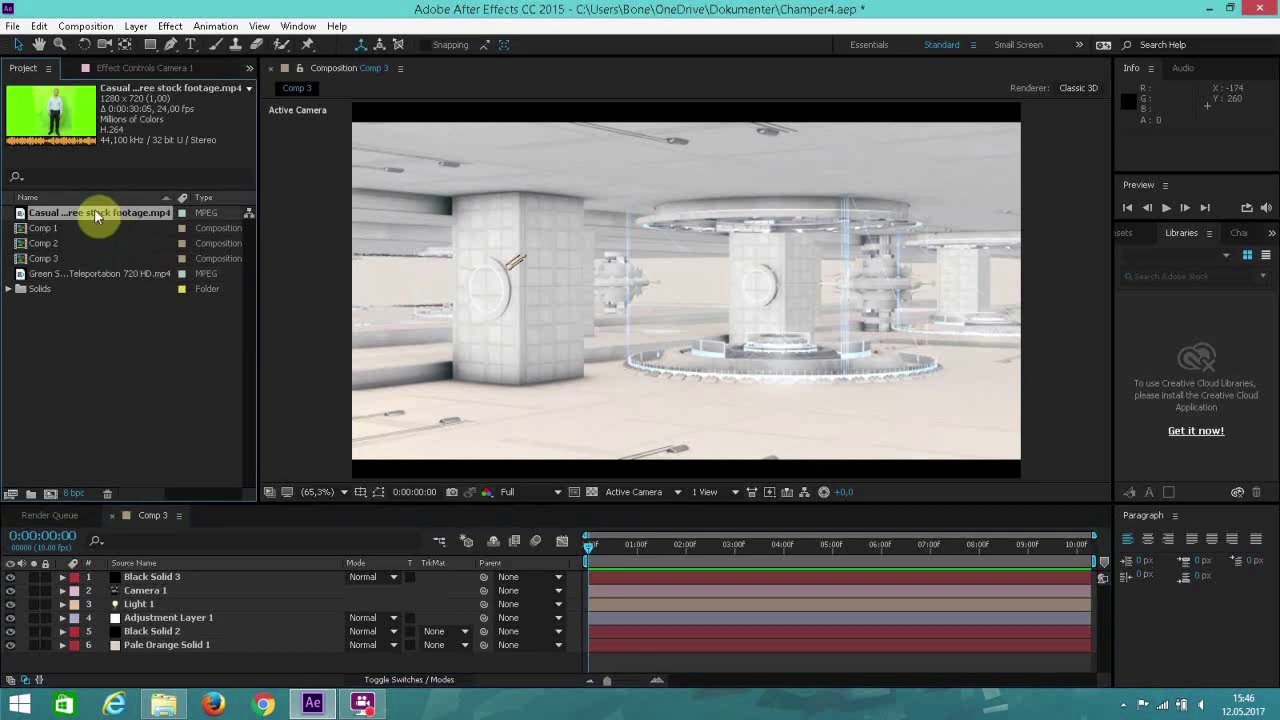
left_click_drag(103, 212, 250, 640)
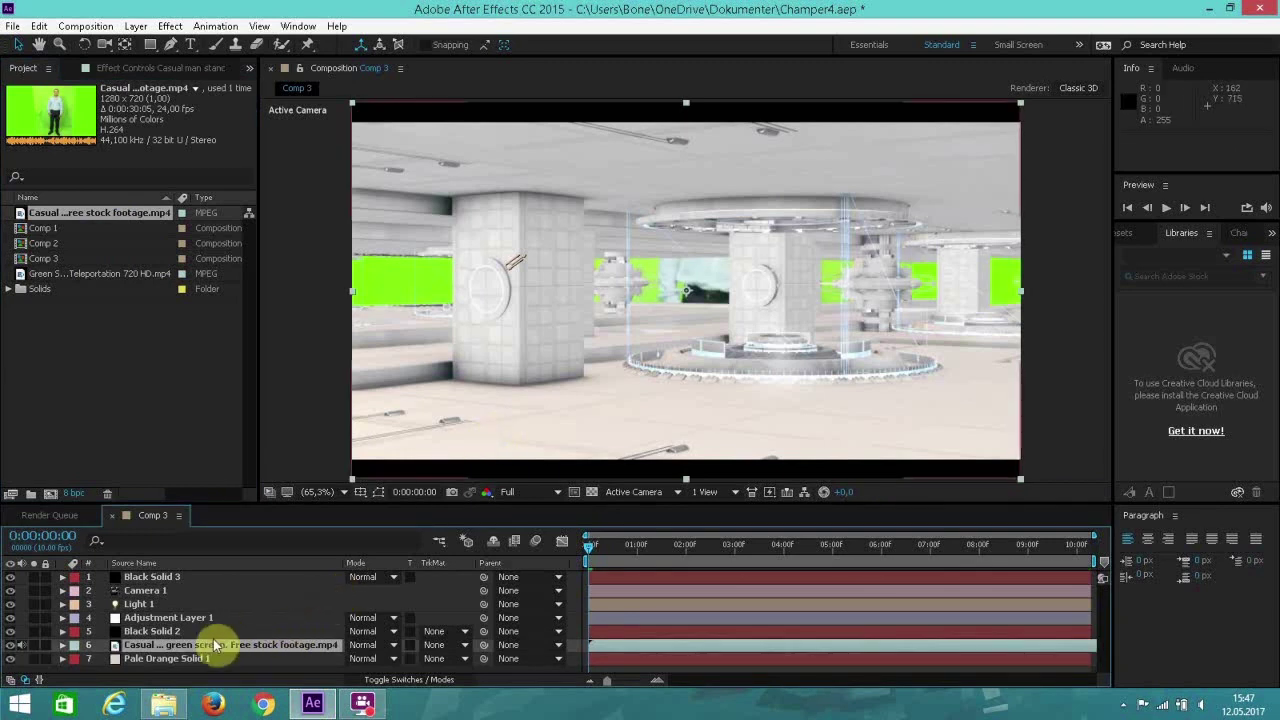
mouse_move(206, 645)
left_mouse_down()
mouse_move(215, 638)
mouse_move(196, 626)
left_mouse_up()
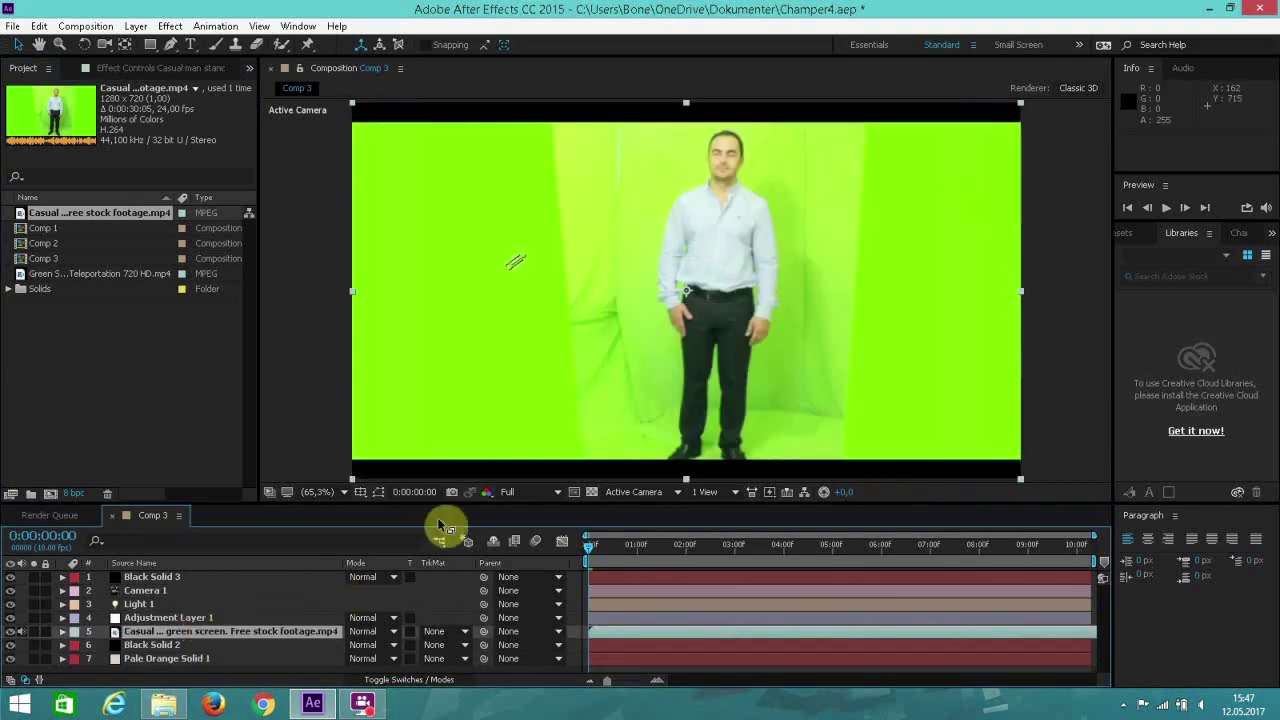
Activate the Rectangle tool for masking the green-screen footage layer.
left_click(150, 45)
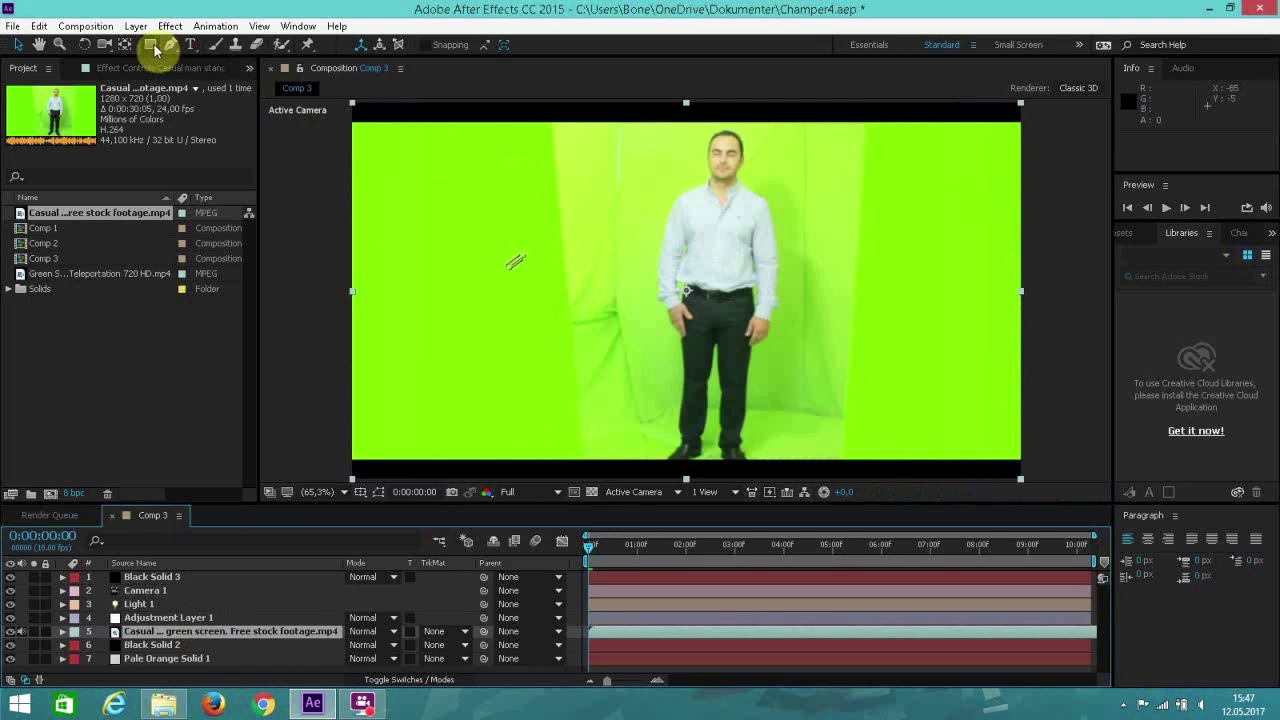